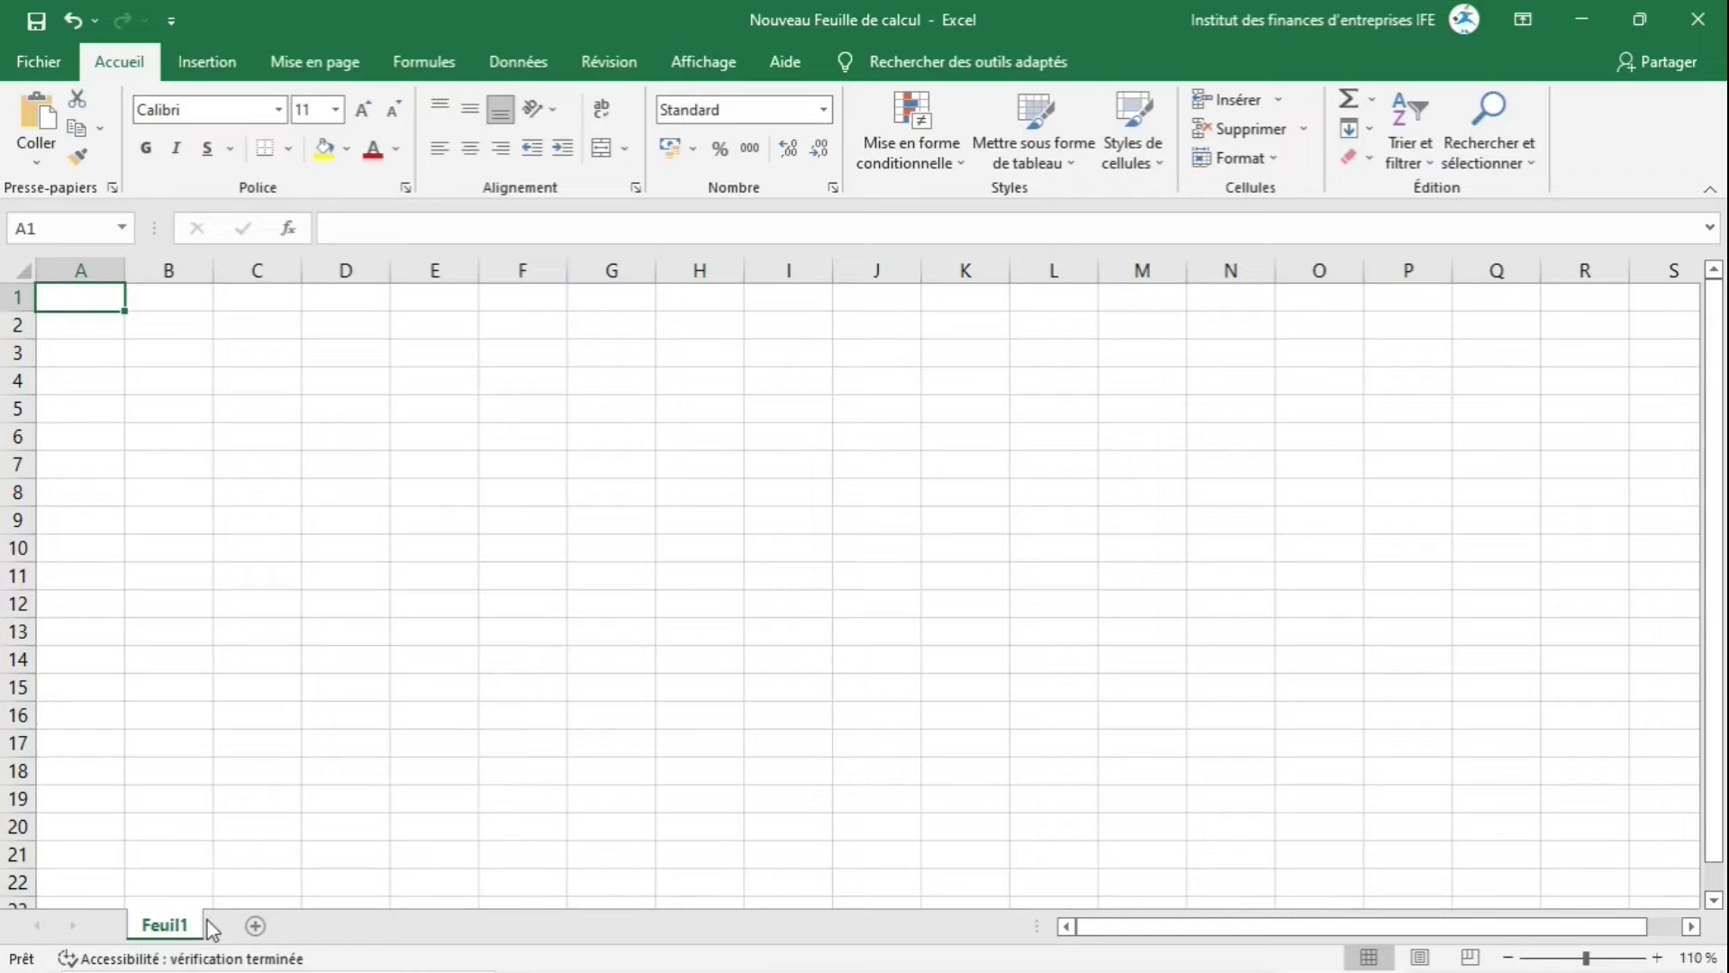
Add a sheet and rename the tabs to 'Analyse' and 'Données'
left_click(257, 927)
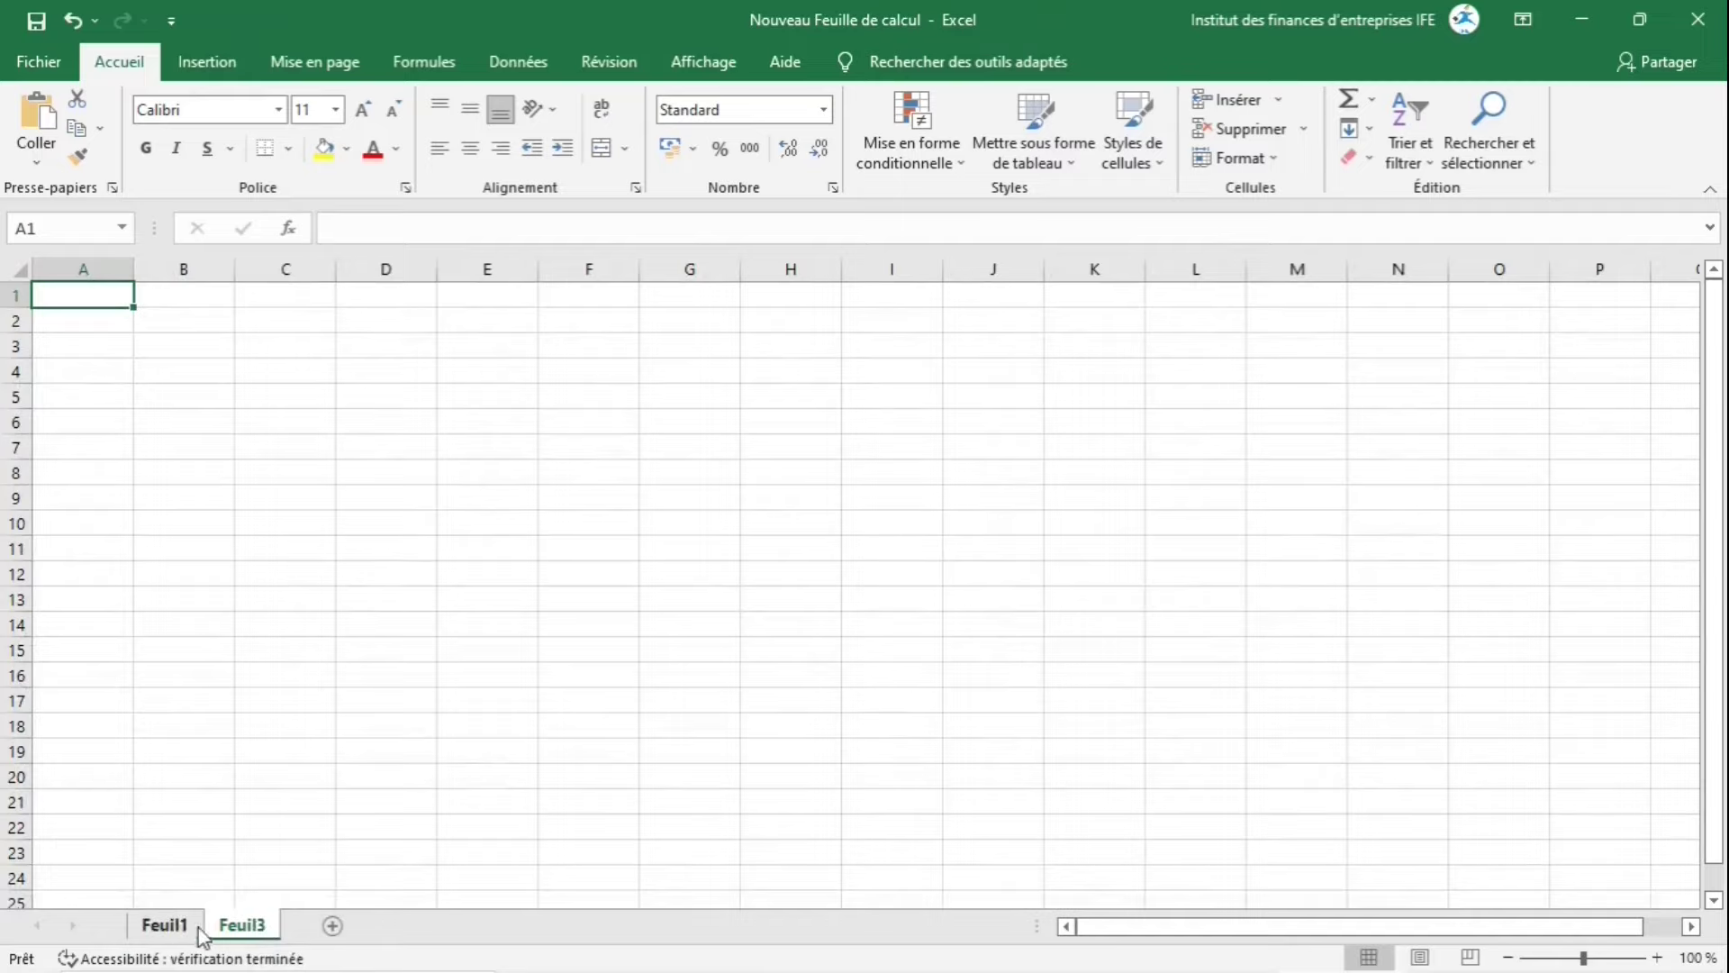
double_click(159, 927)
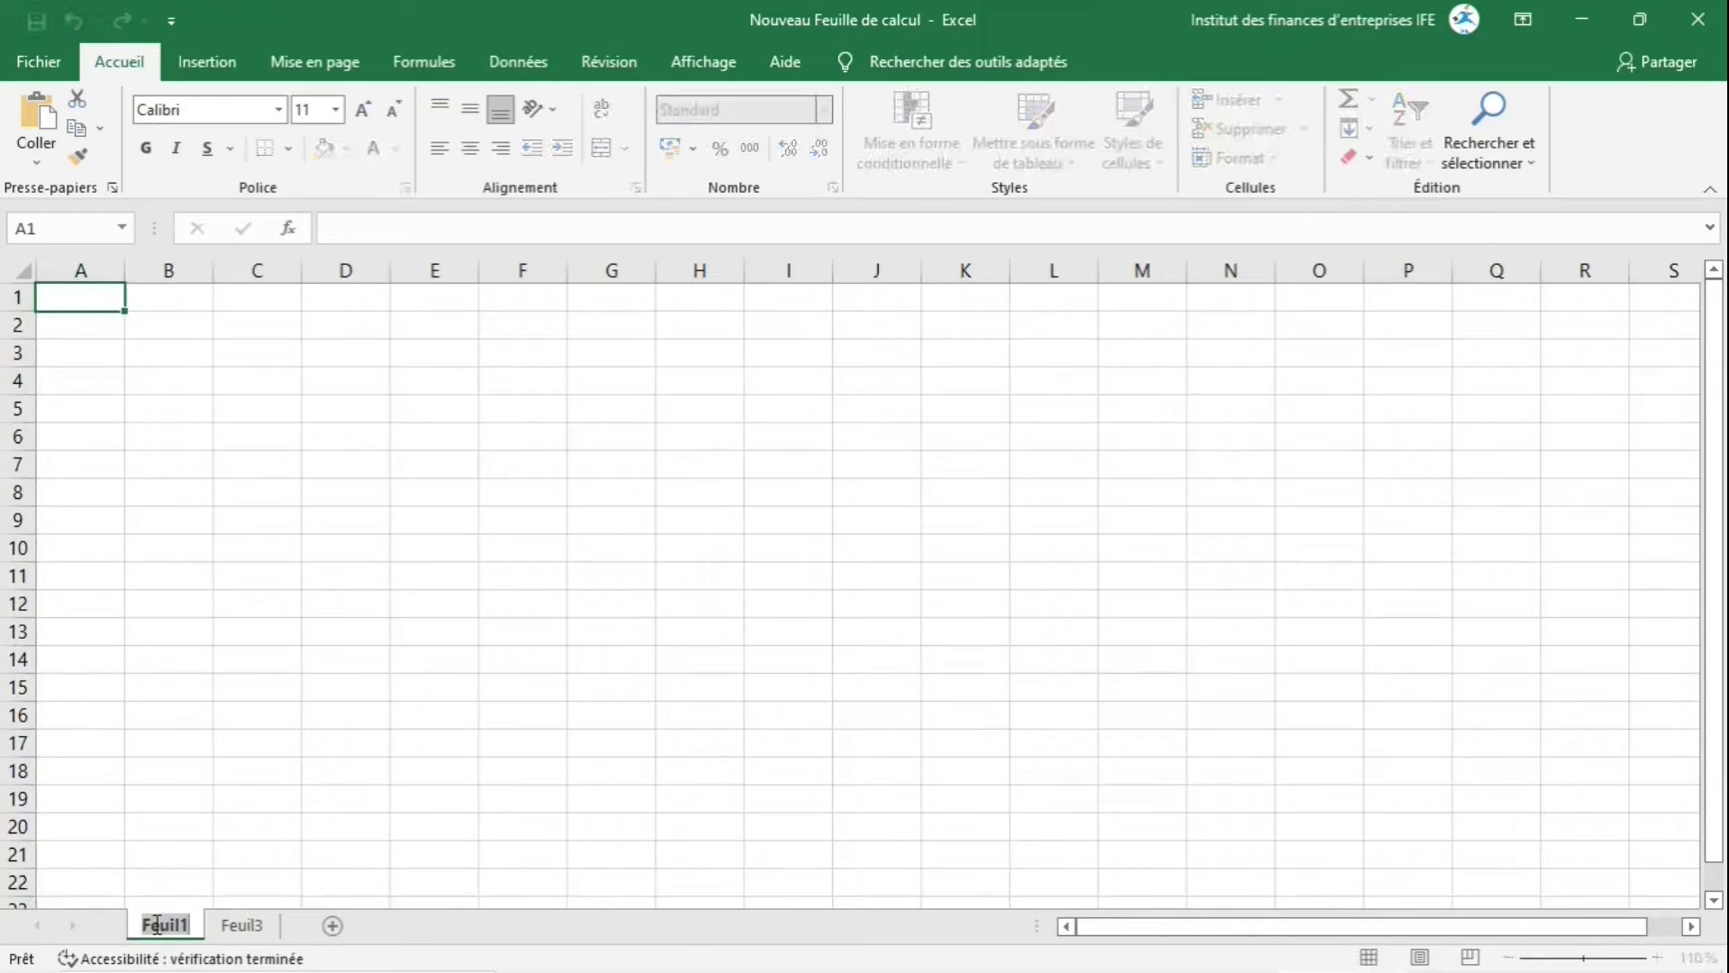
type("Analyse")
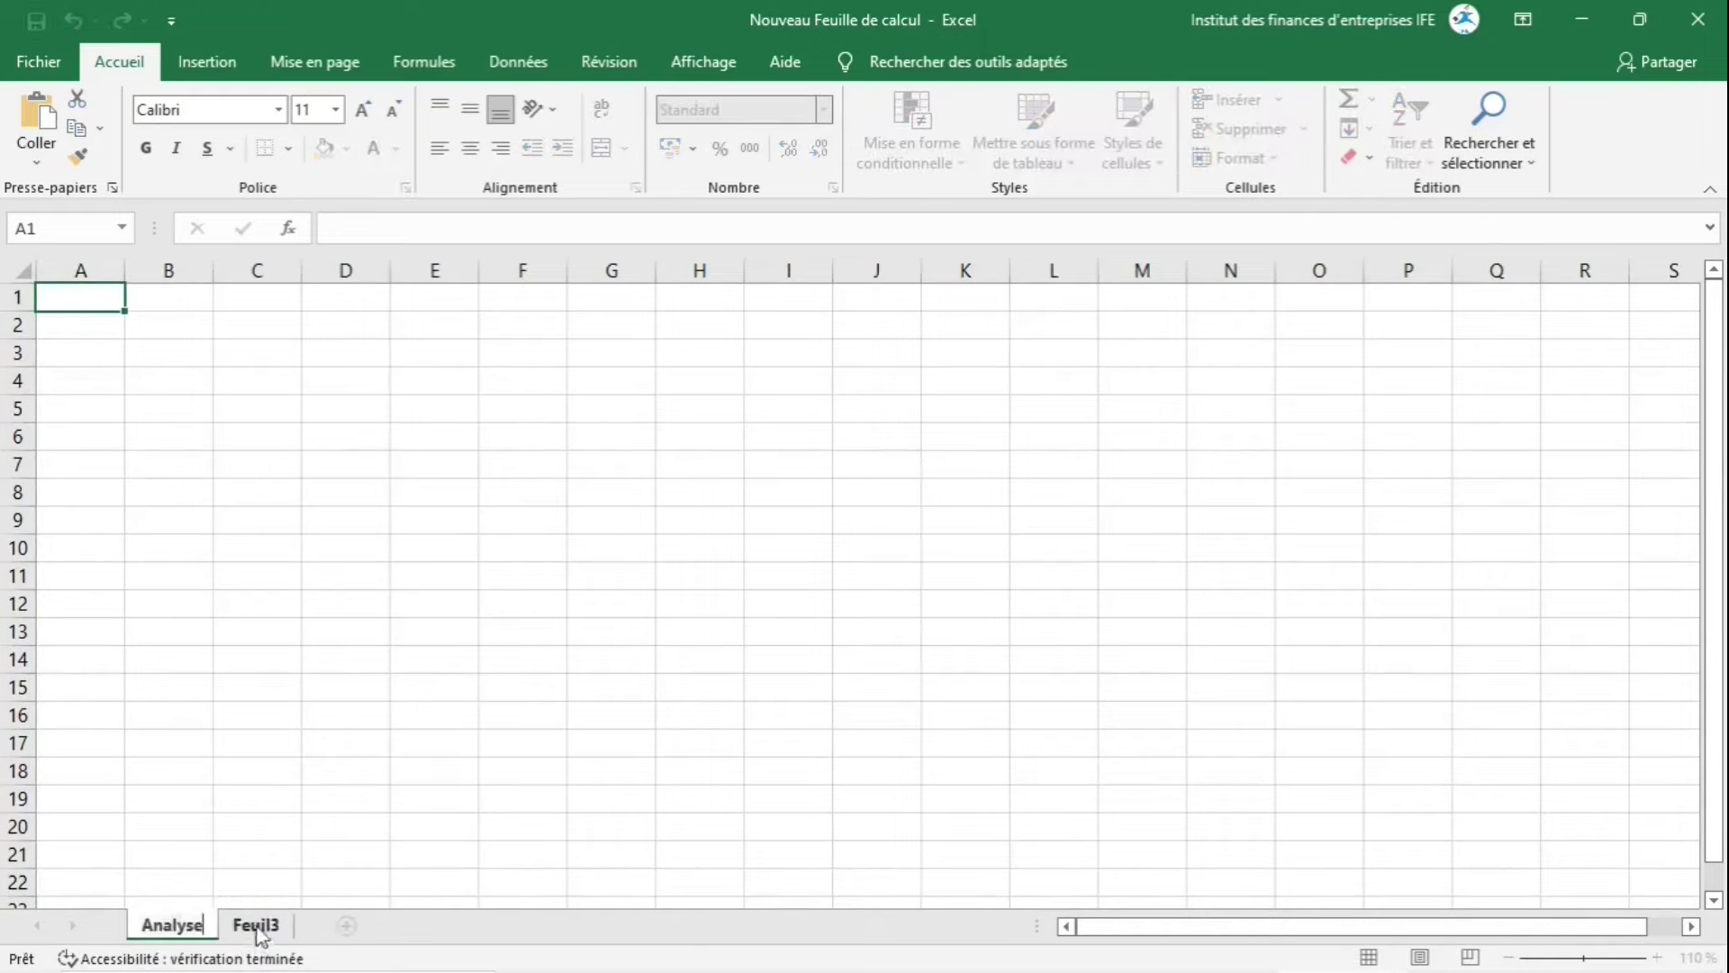
left_click(256, 925)
type("Données")
left_click(400, 676)
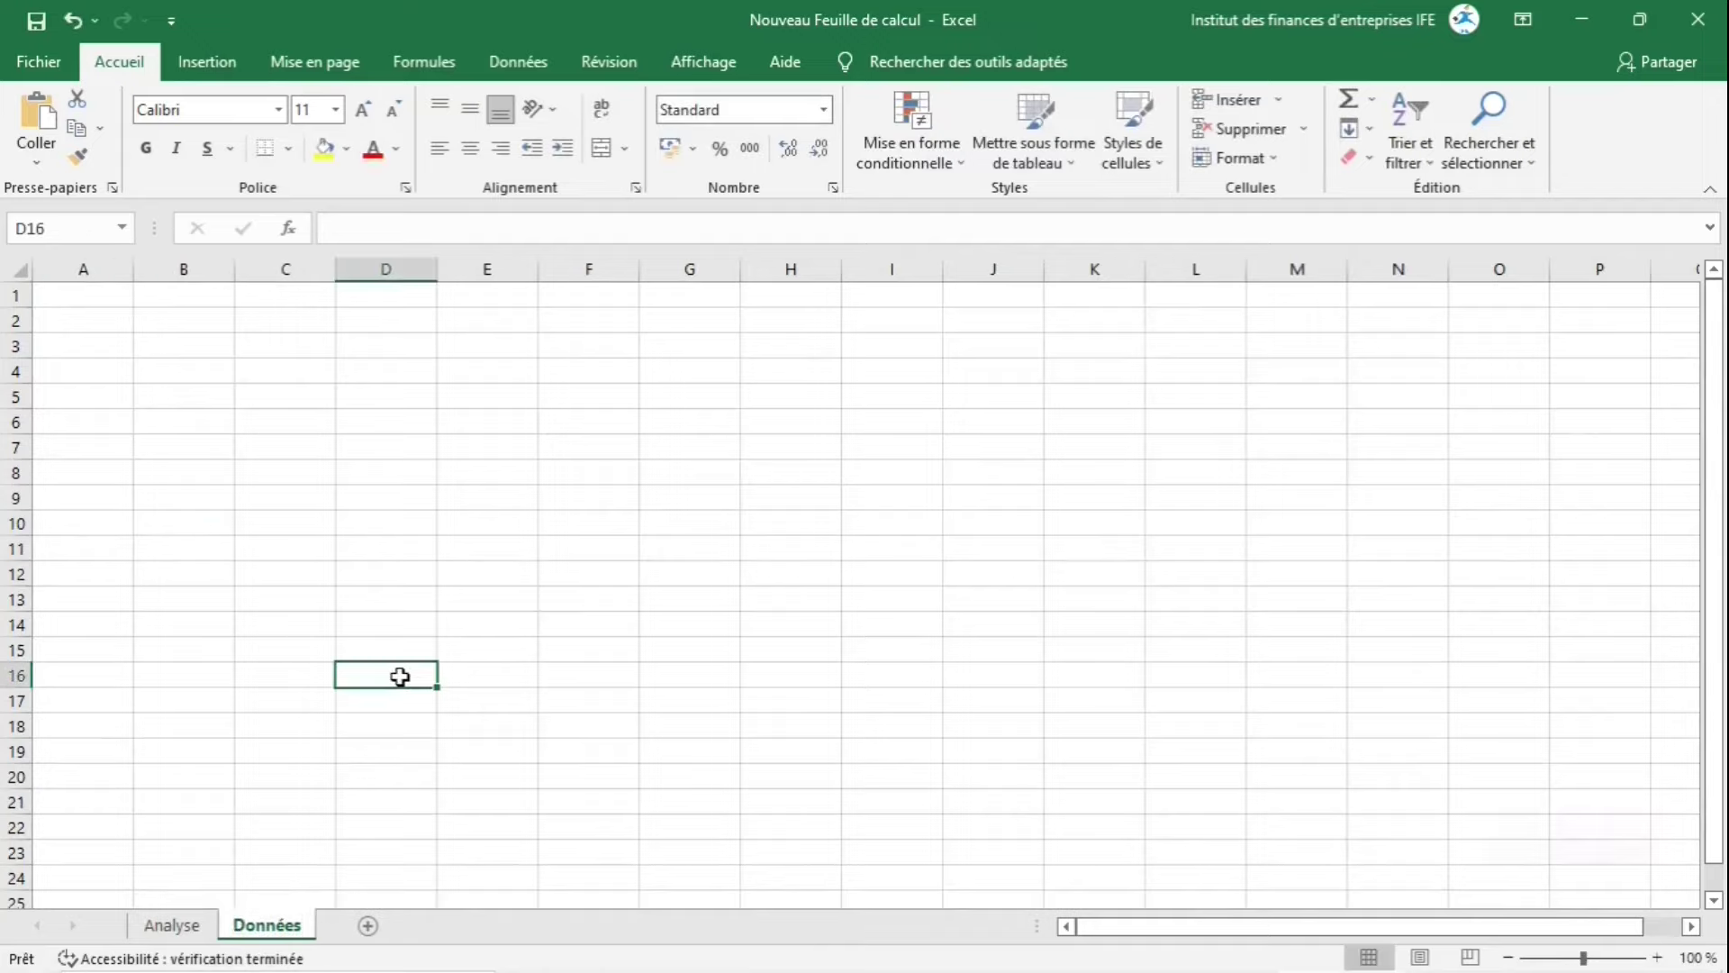
key("Right")
key("Up")
key("Up")
key("Up")
key("Left")
key("Left")
key("Up")
key("Up")
key("Left")
key("Up")
key("Up")
key("Right")
key("Up")
key("Up")
key("Up")
key("Up")
key("Up")
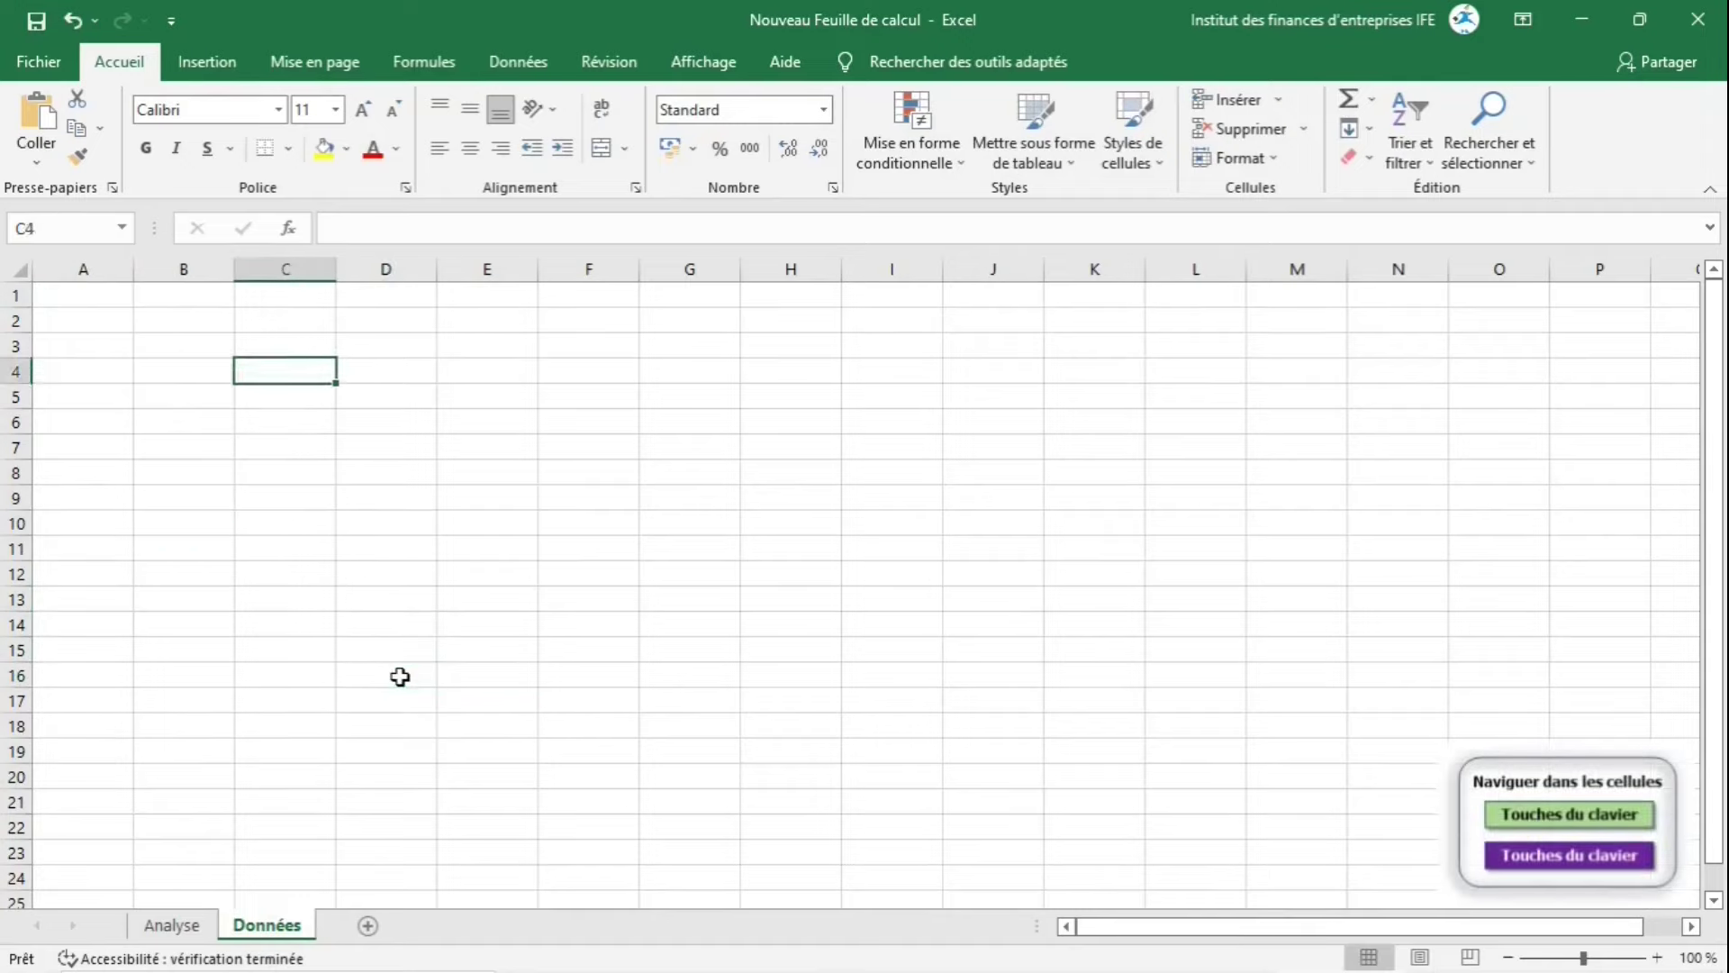
key("Left")
key("Left")
key("Up")
key("Up")
key("Up")
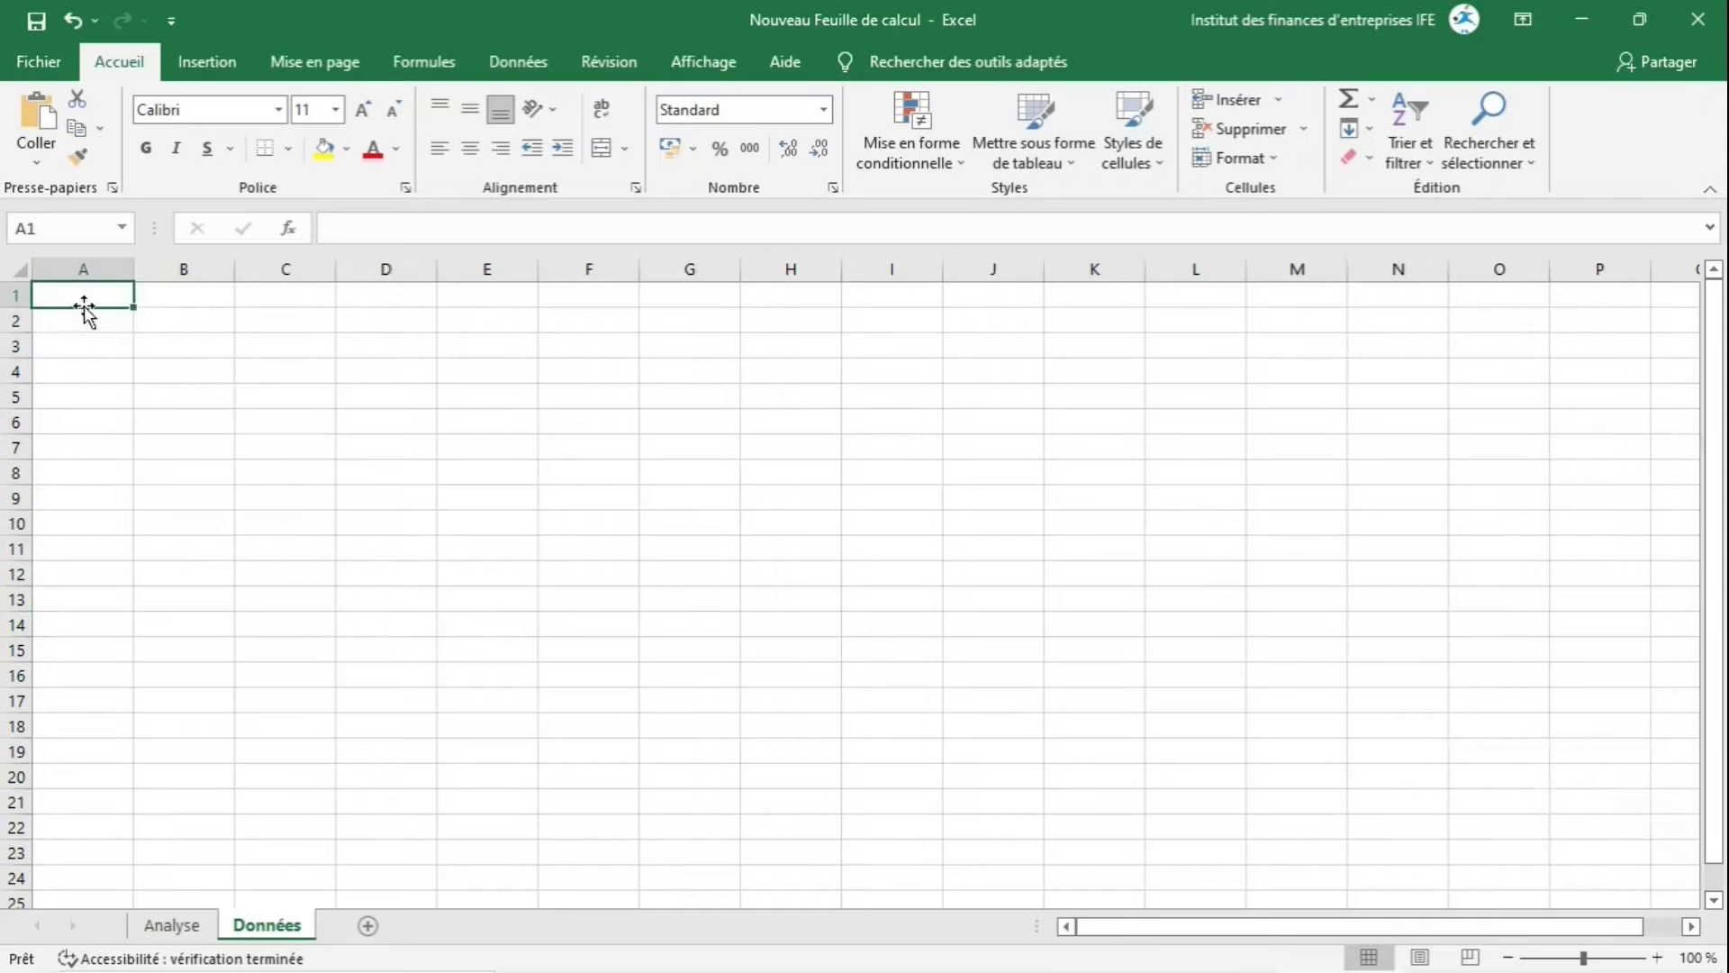
left_click(75, 229)
left_click(289, 397)
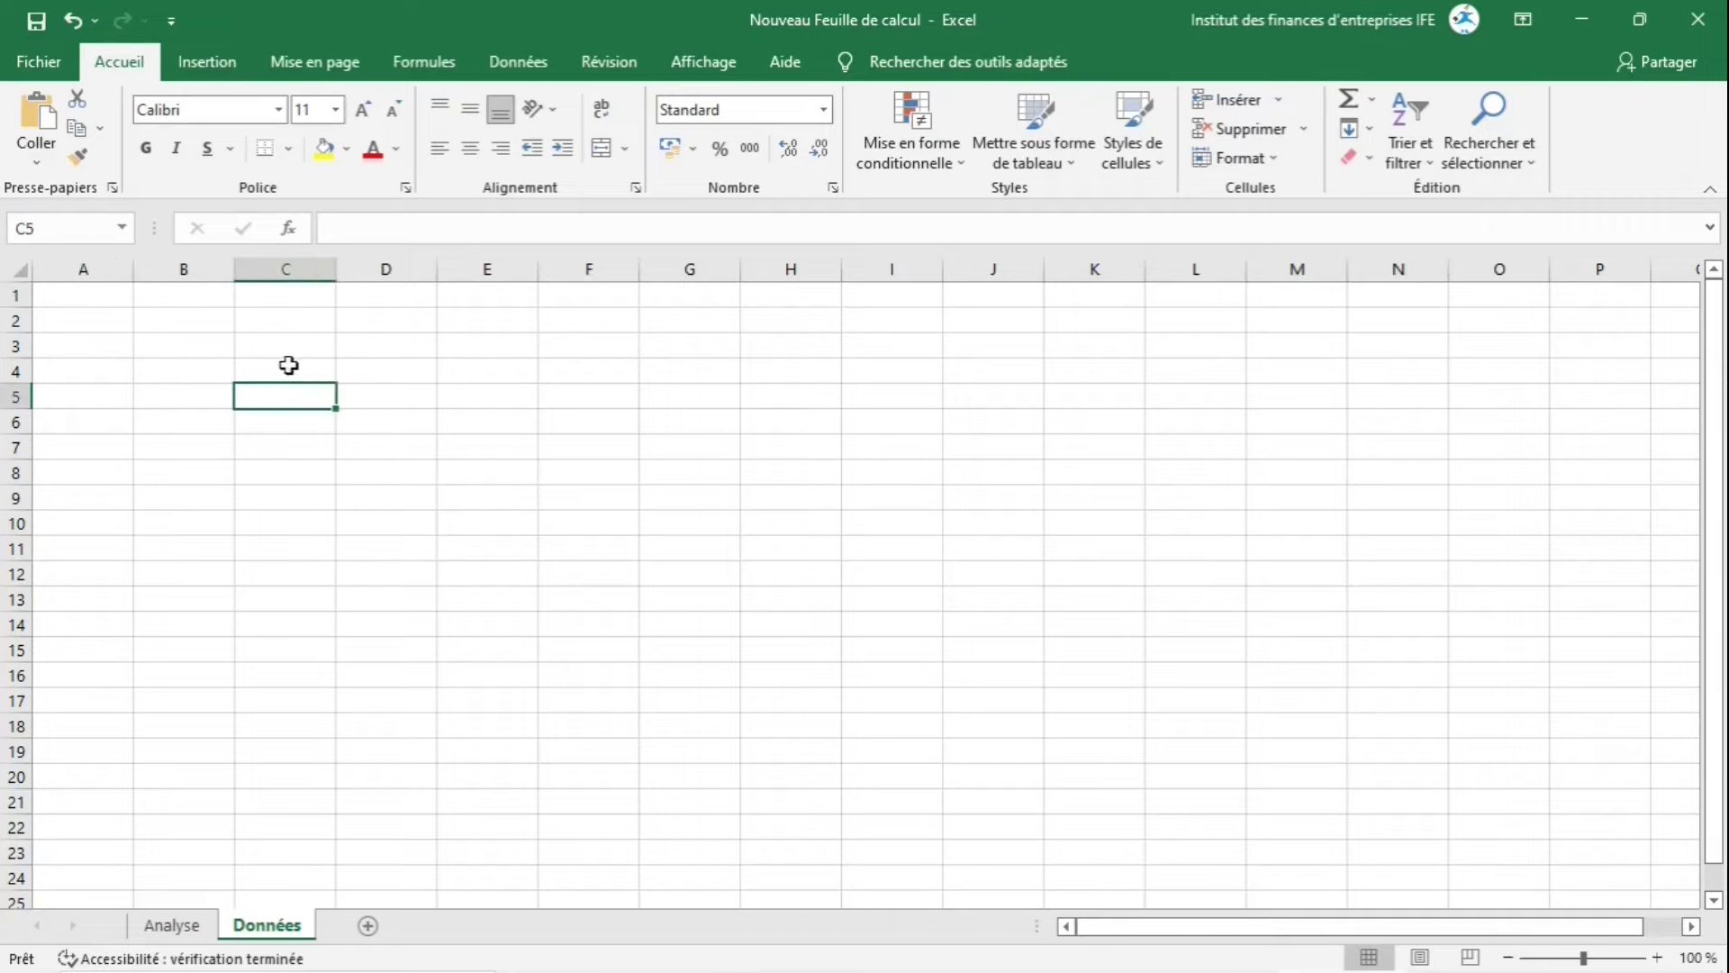
left_click(27, 228)
left_click(88, 305)
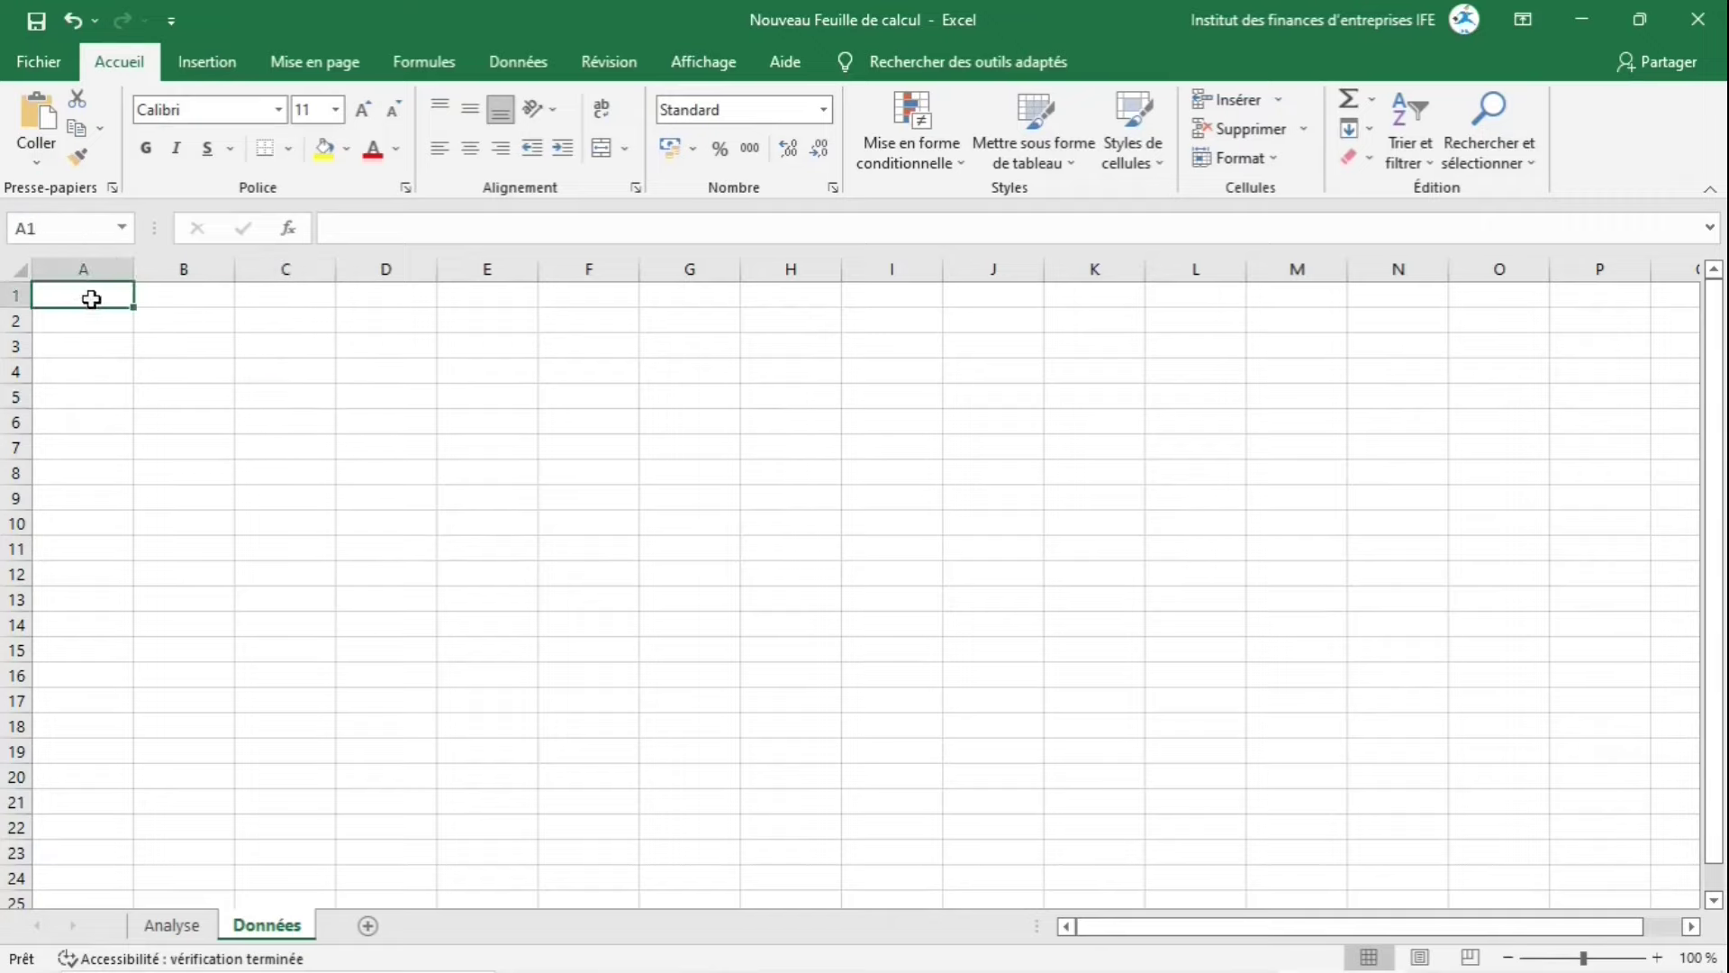
left_click(75, 225)
left_click(117, 315)
left_click(136, 326)
key("Left")
key("Up")
type("=")
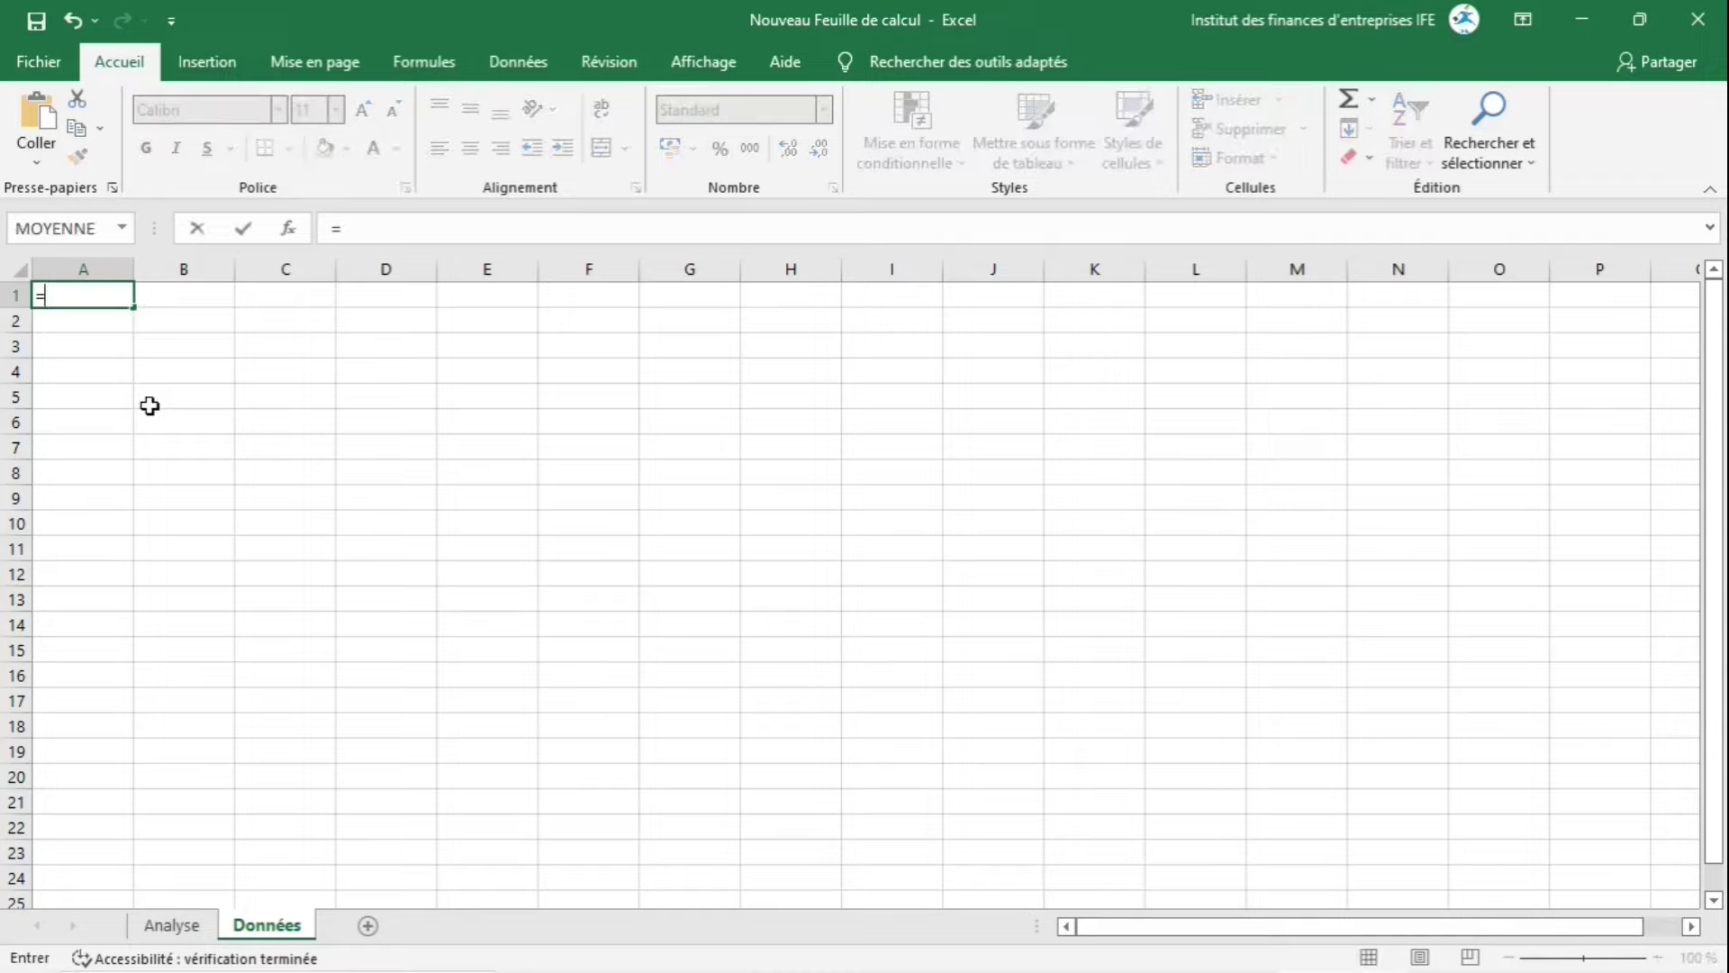
type("s")
type("omme")
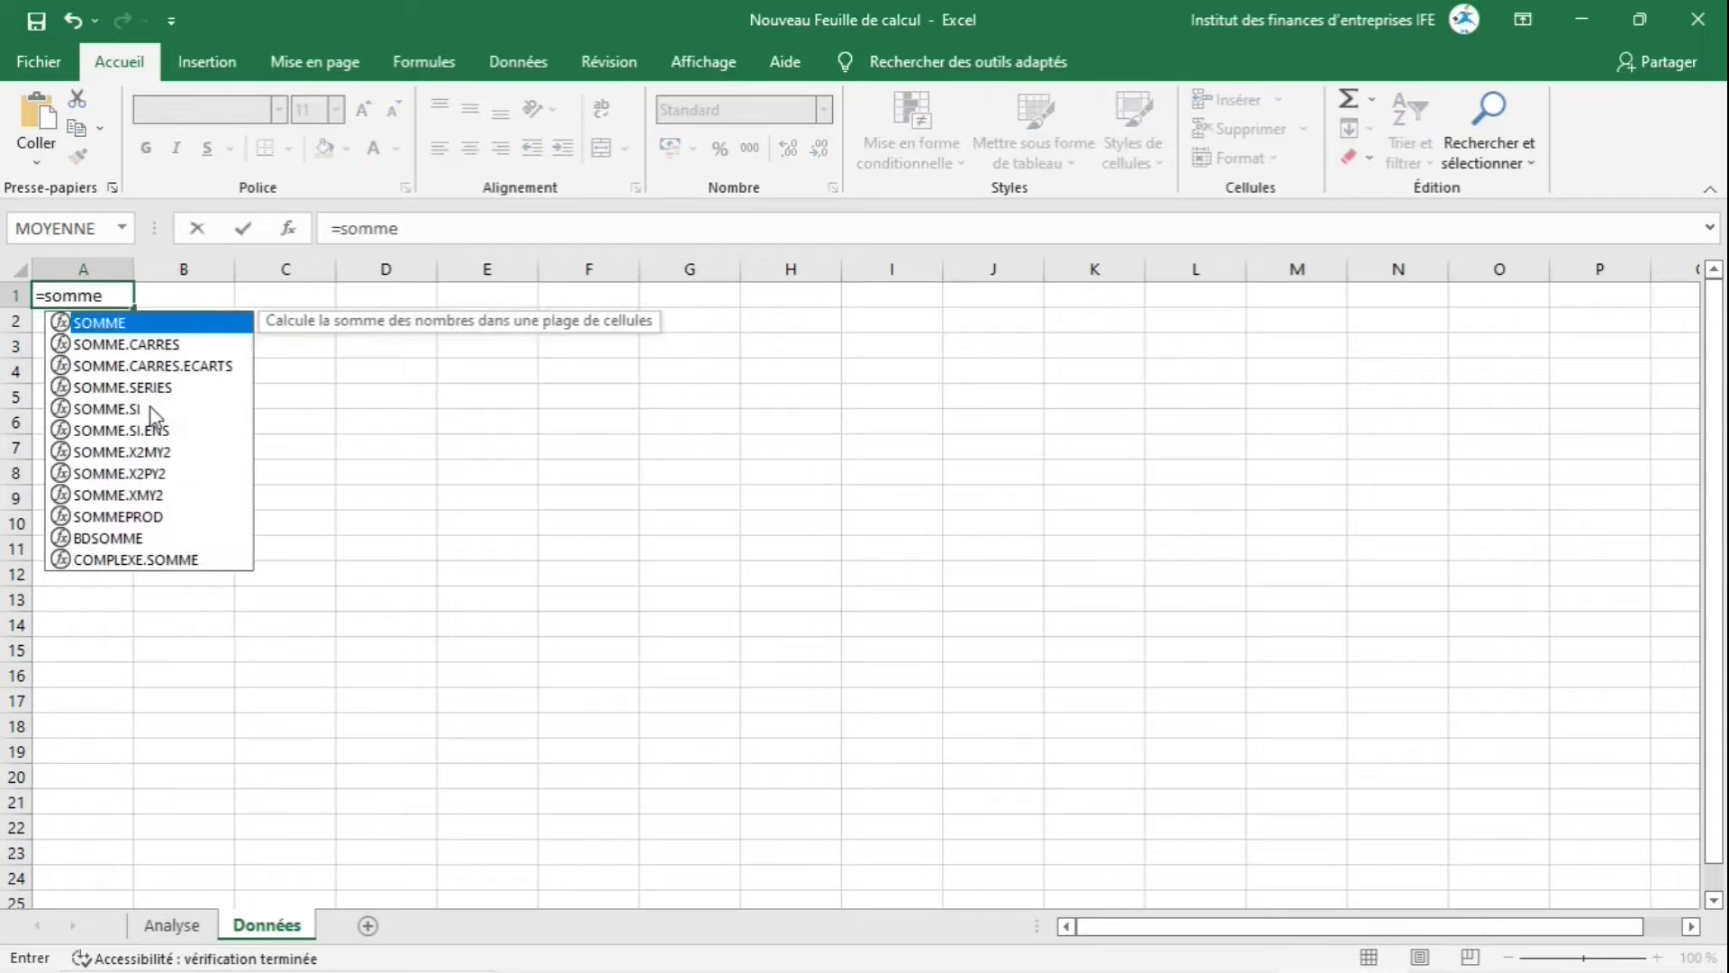
key("Tab")
key("Down")
key("Down")
key("Down")
key("shift+Down")
key("shift+Down")
key("shift+Down")
key("shift+Down")
key("shift+Right")
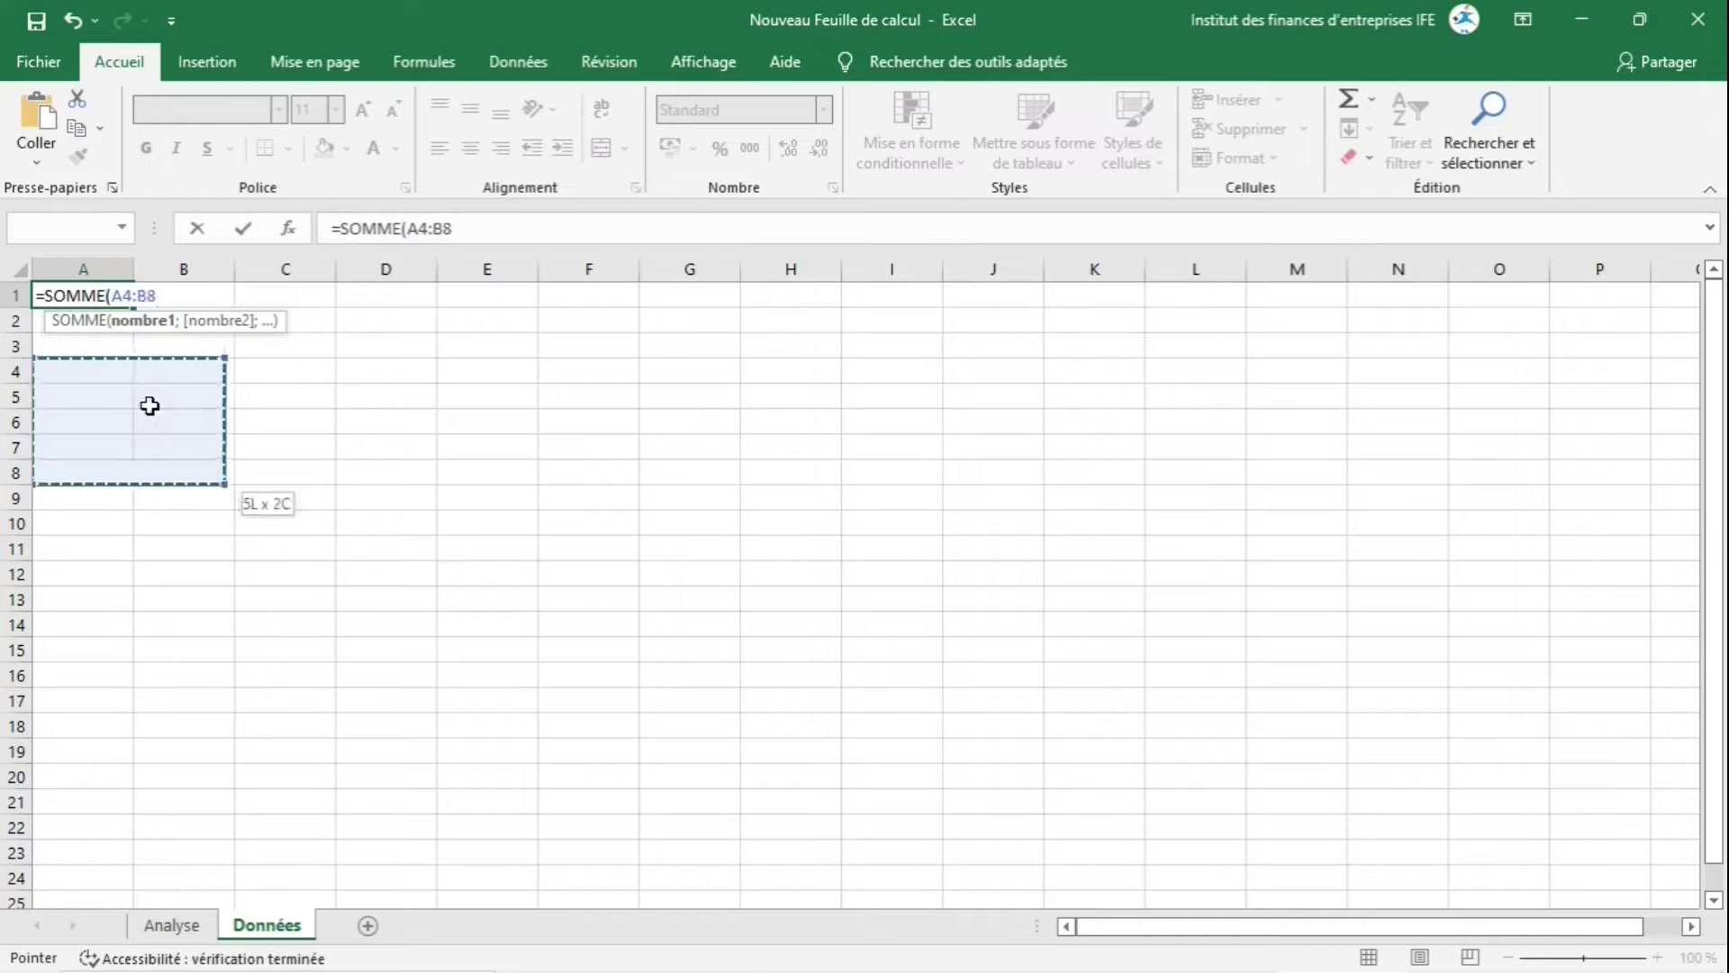
key("shift+Left")
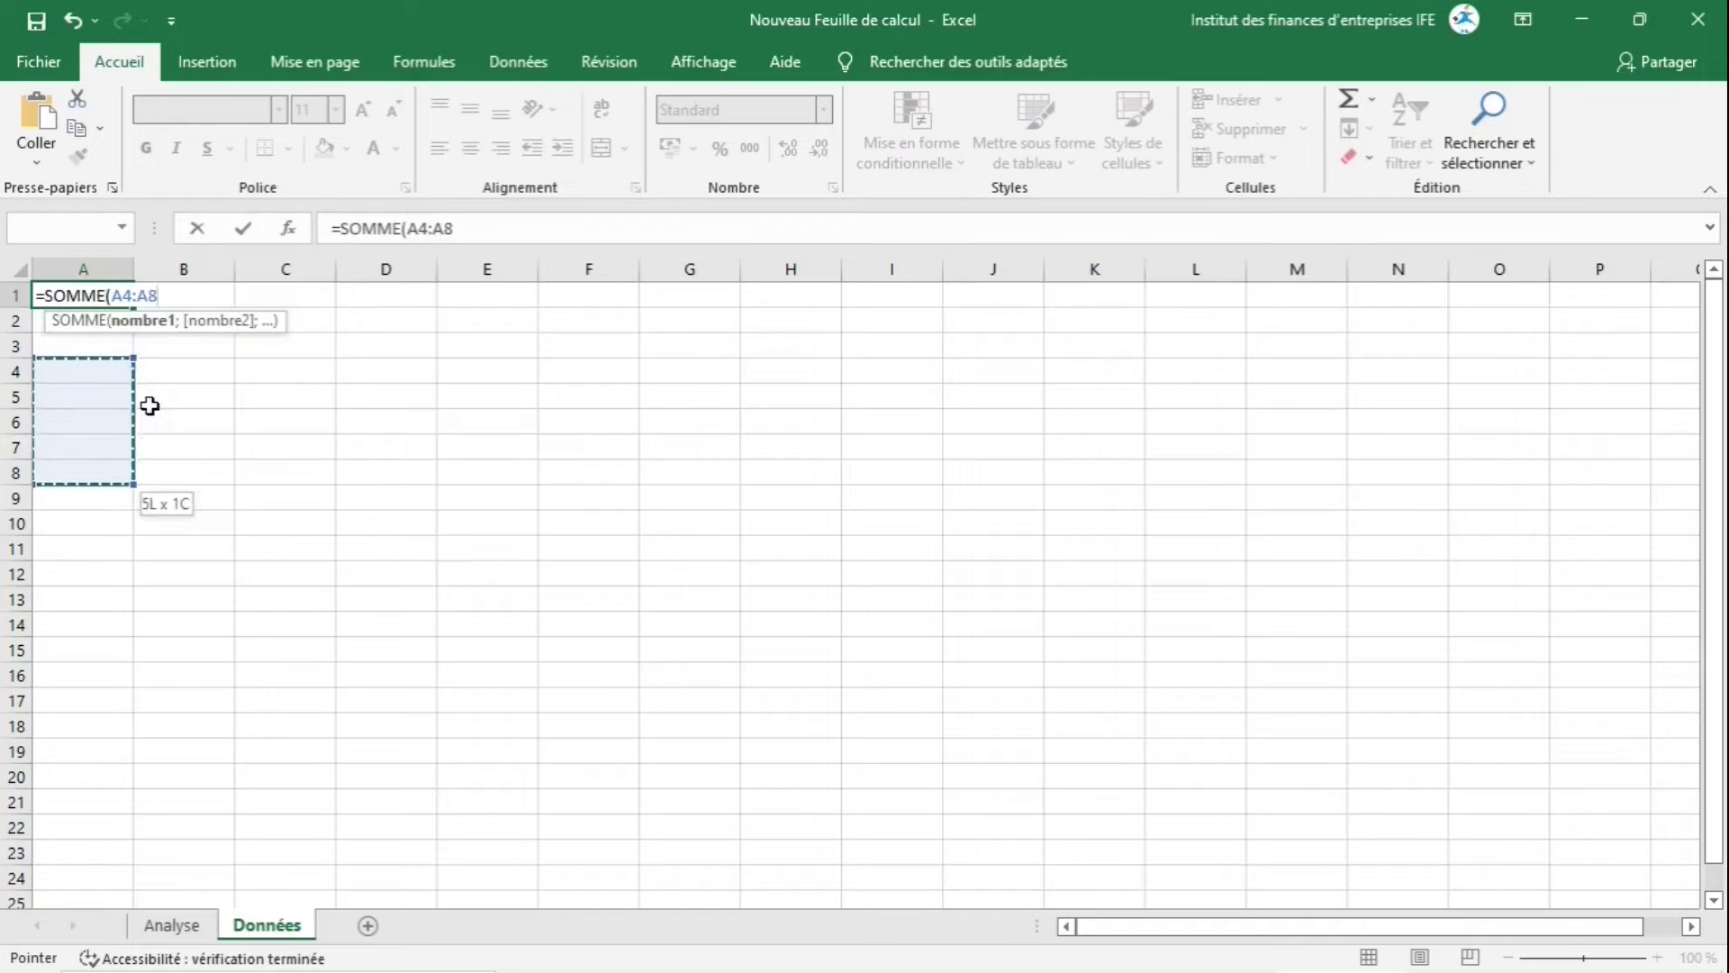
key("Escape")
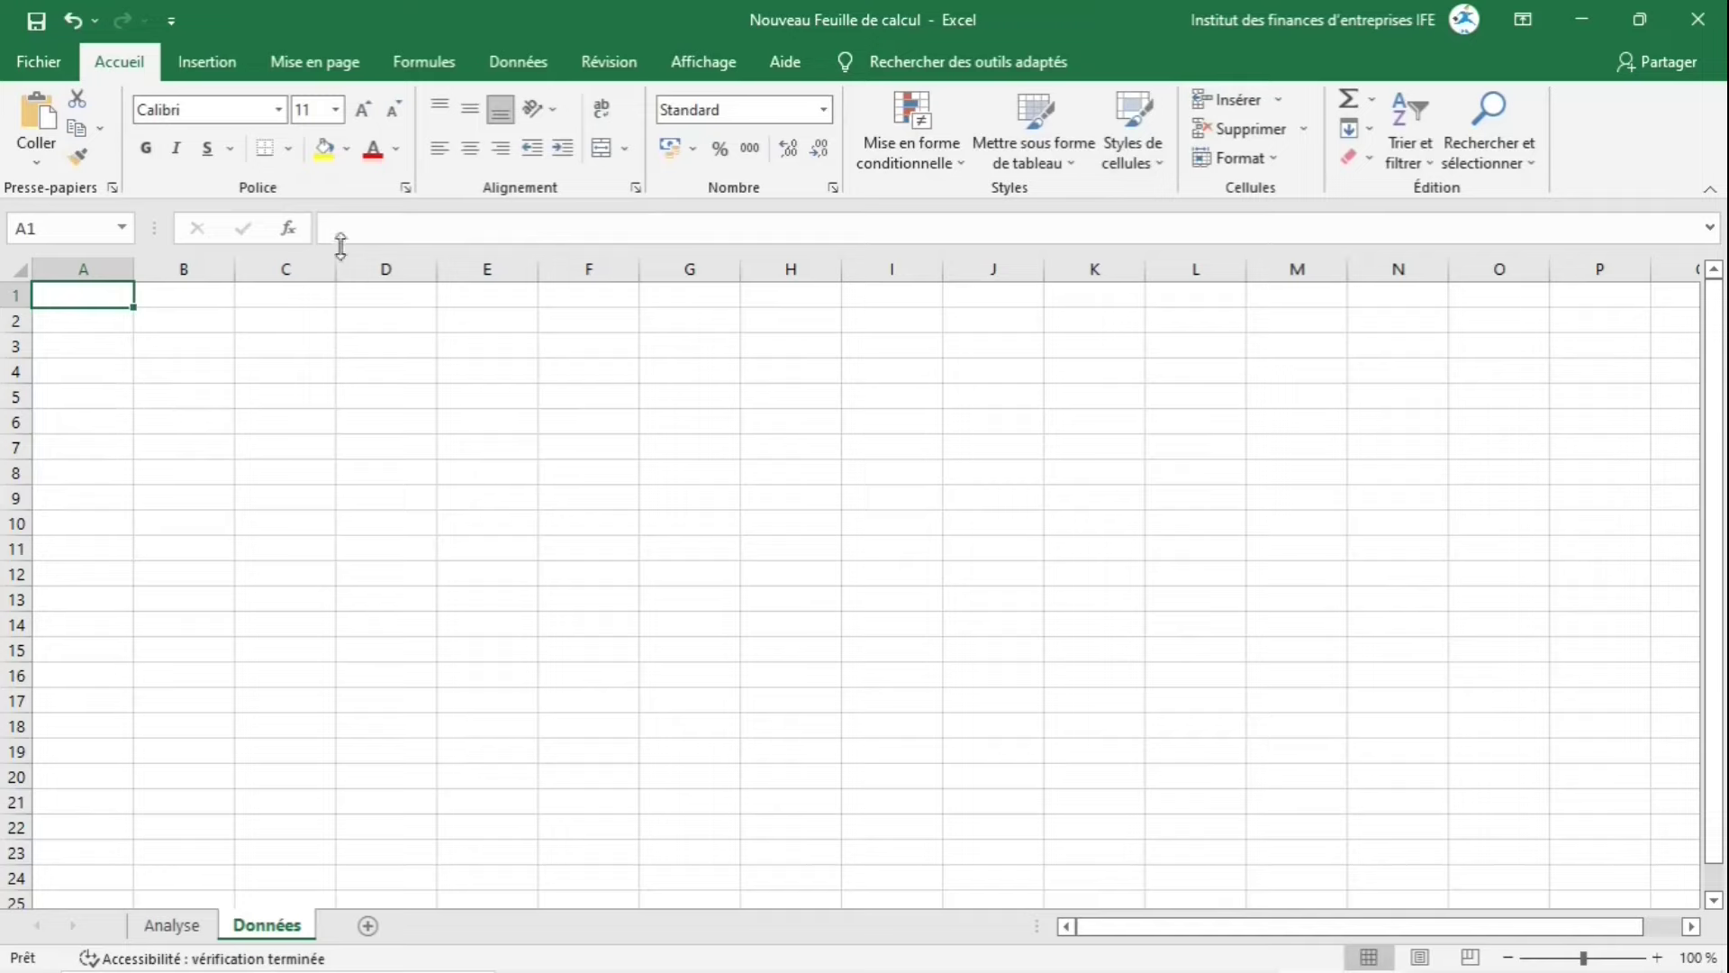
left_click(372, 229)
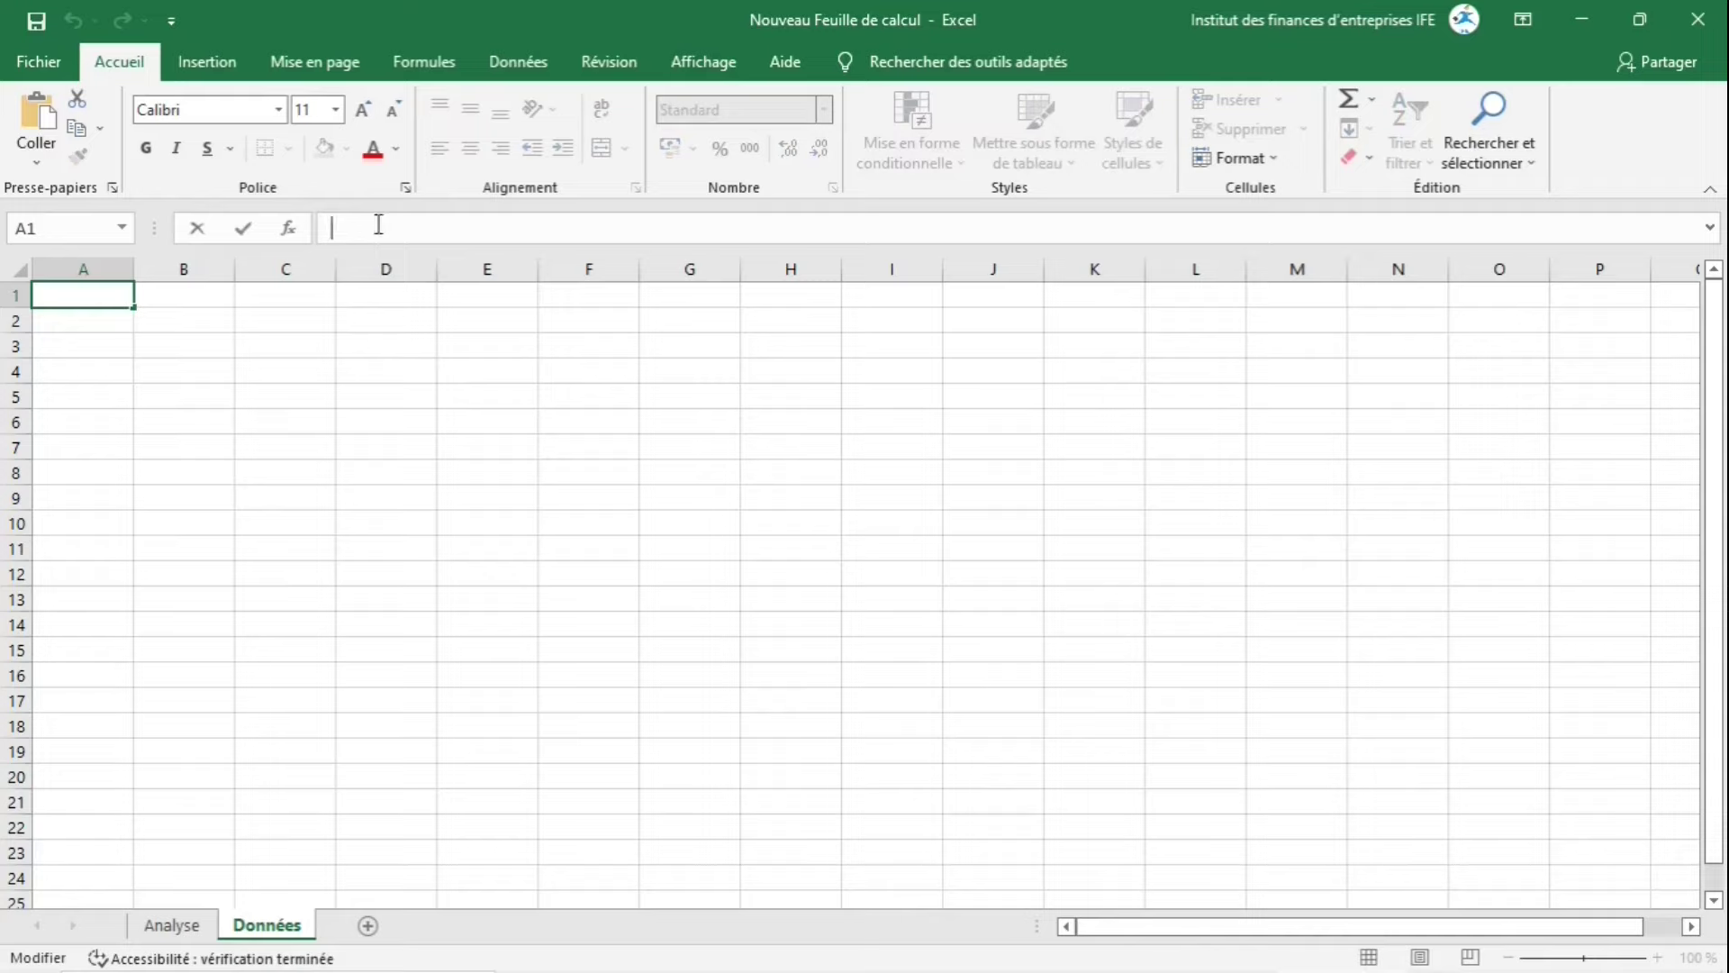
type("=somme")
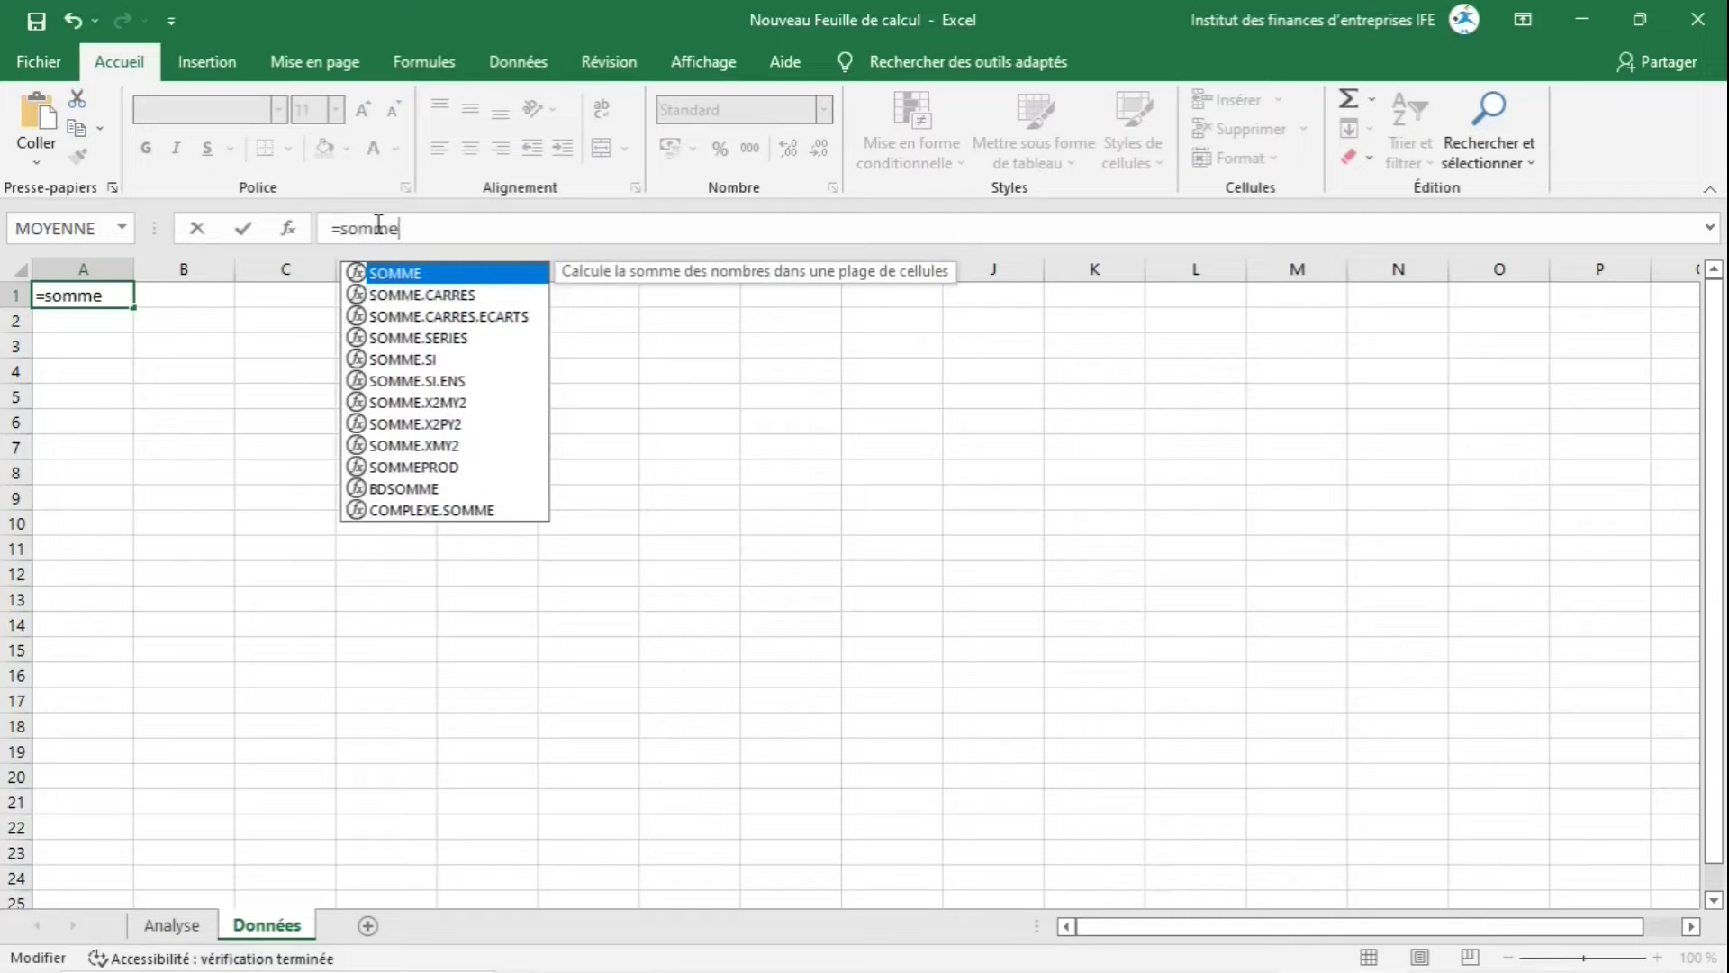
key("Escape")
key("Escape")
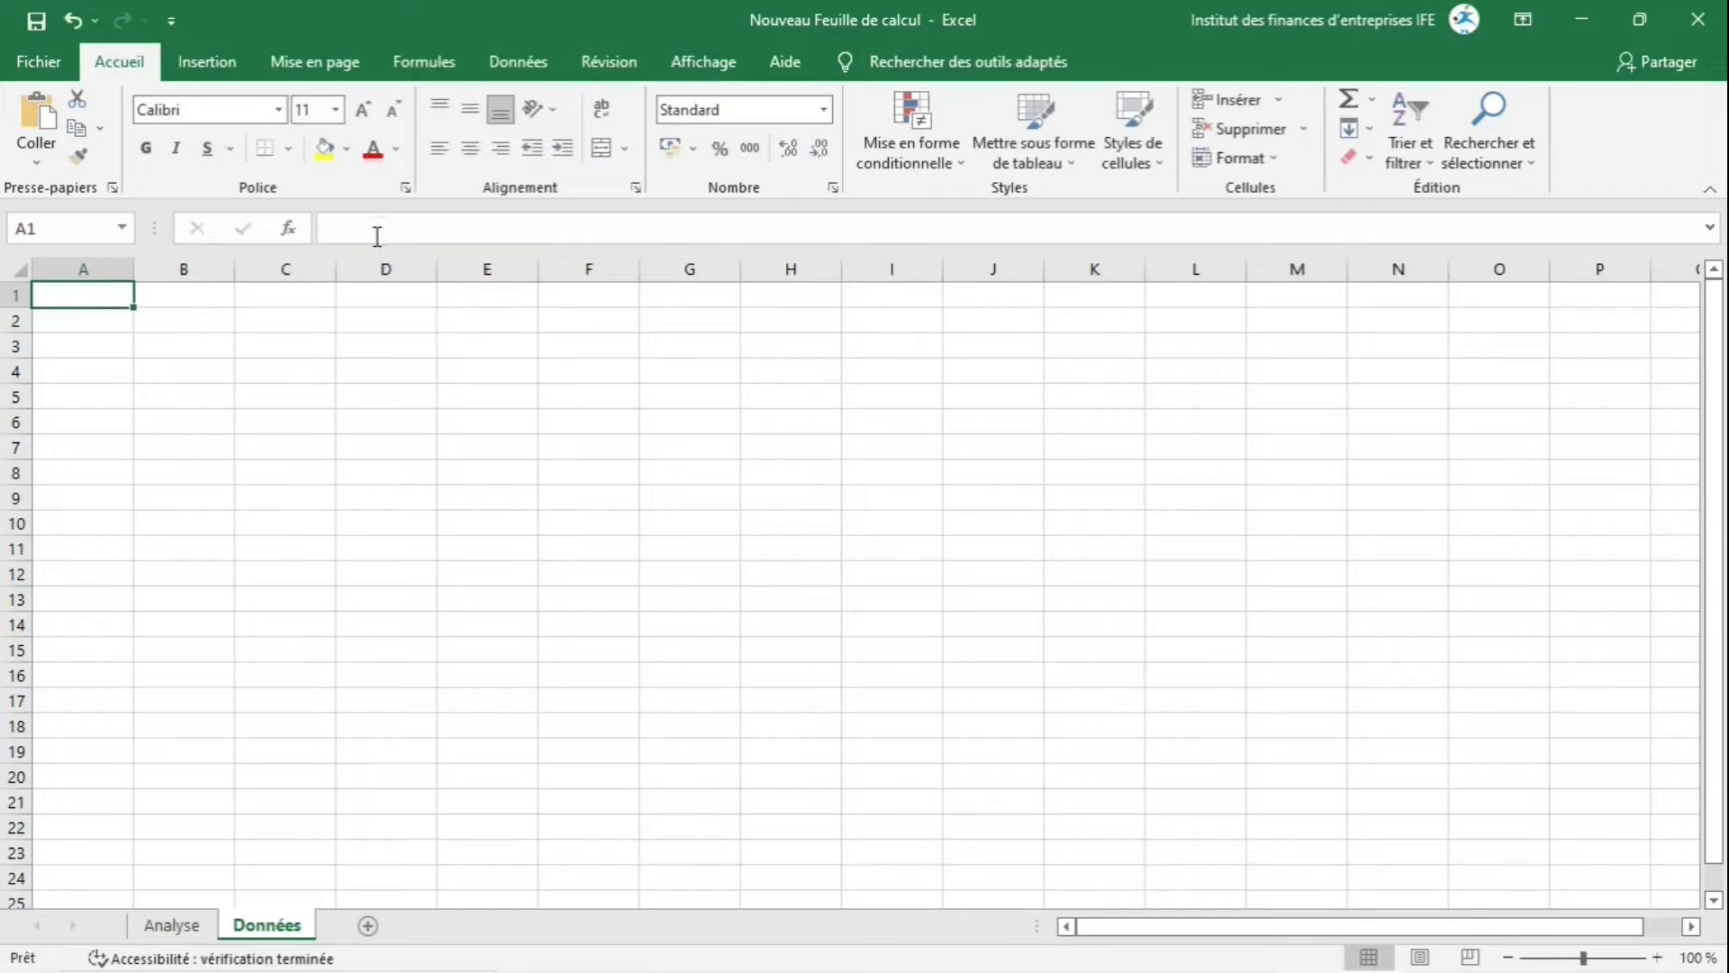
left_click(288, 231)
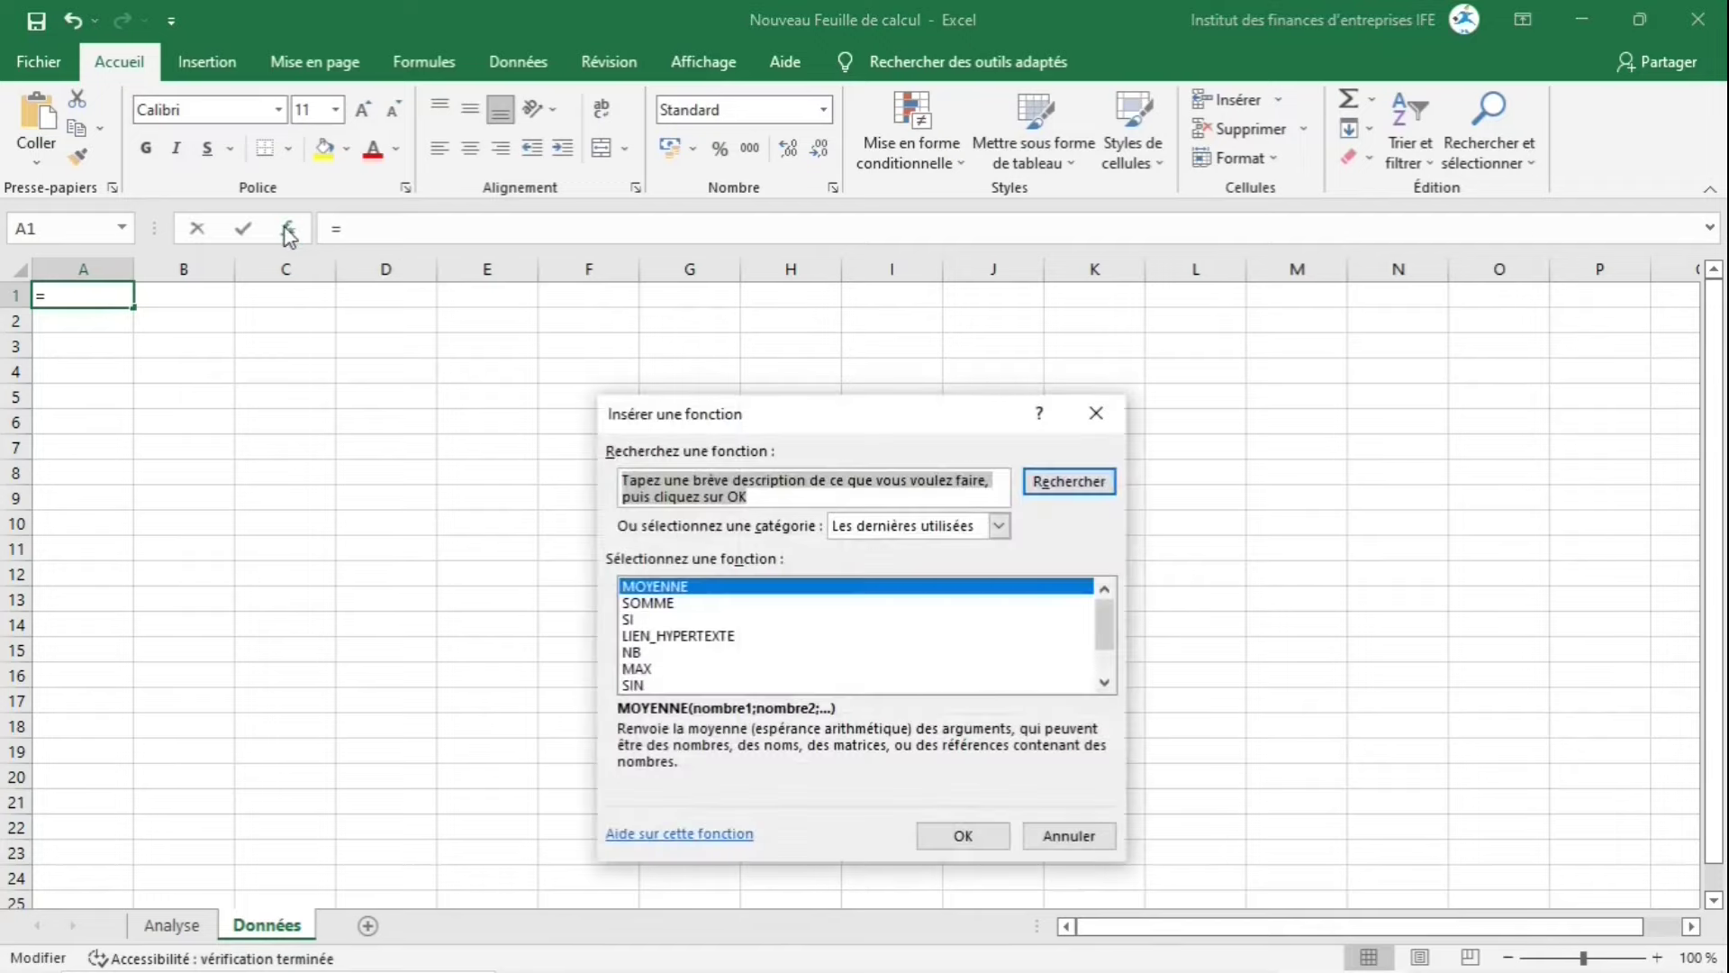
scroll(765, 648, "down", 1)
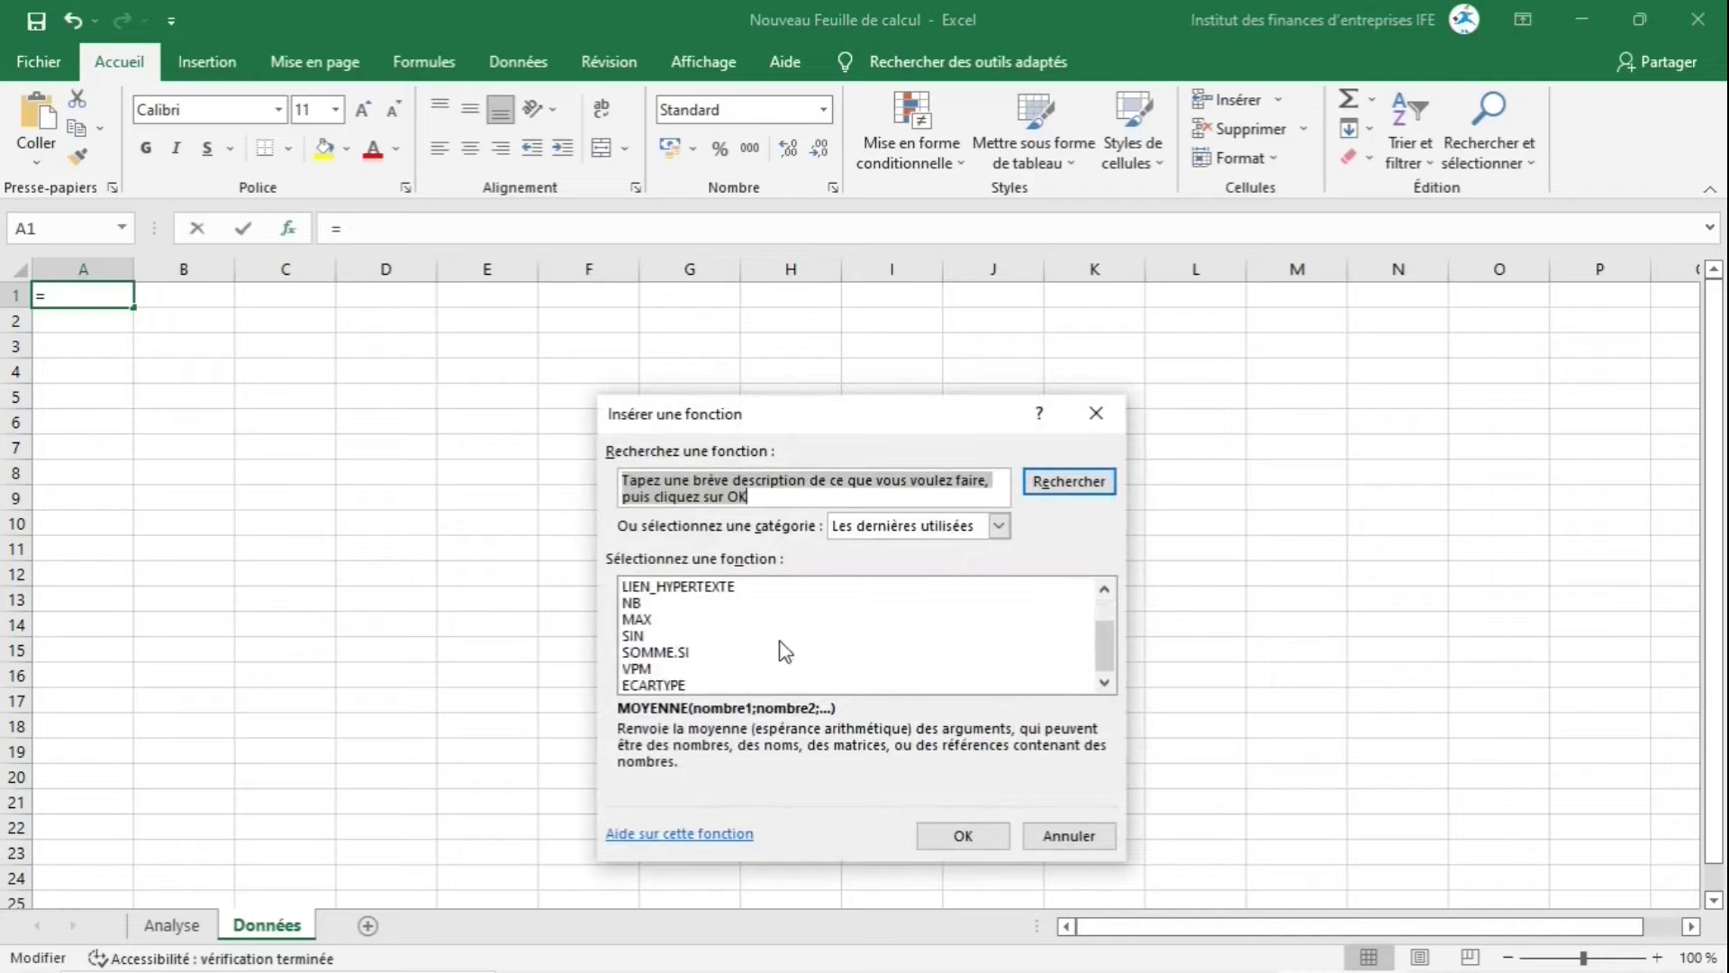
scroll(695, 657, "up", 1)
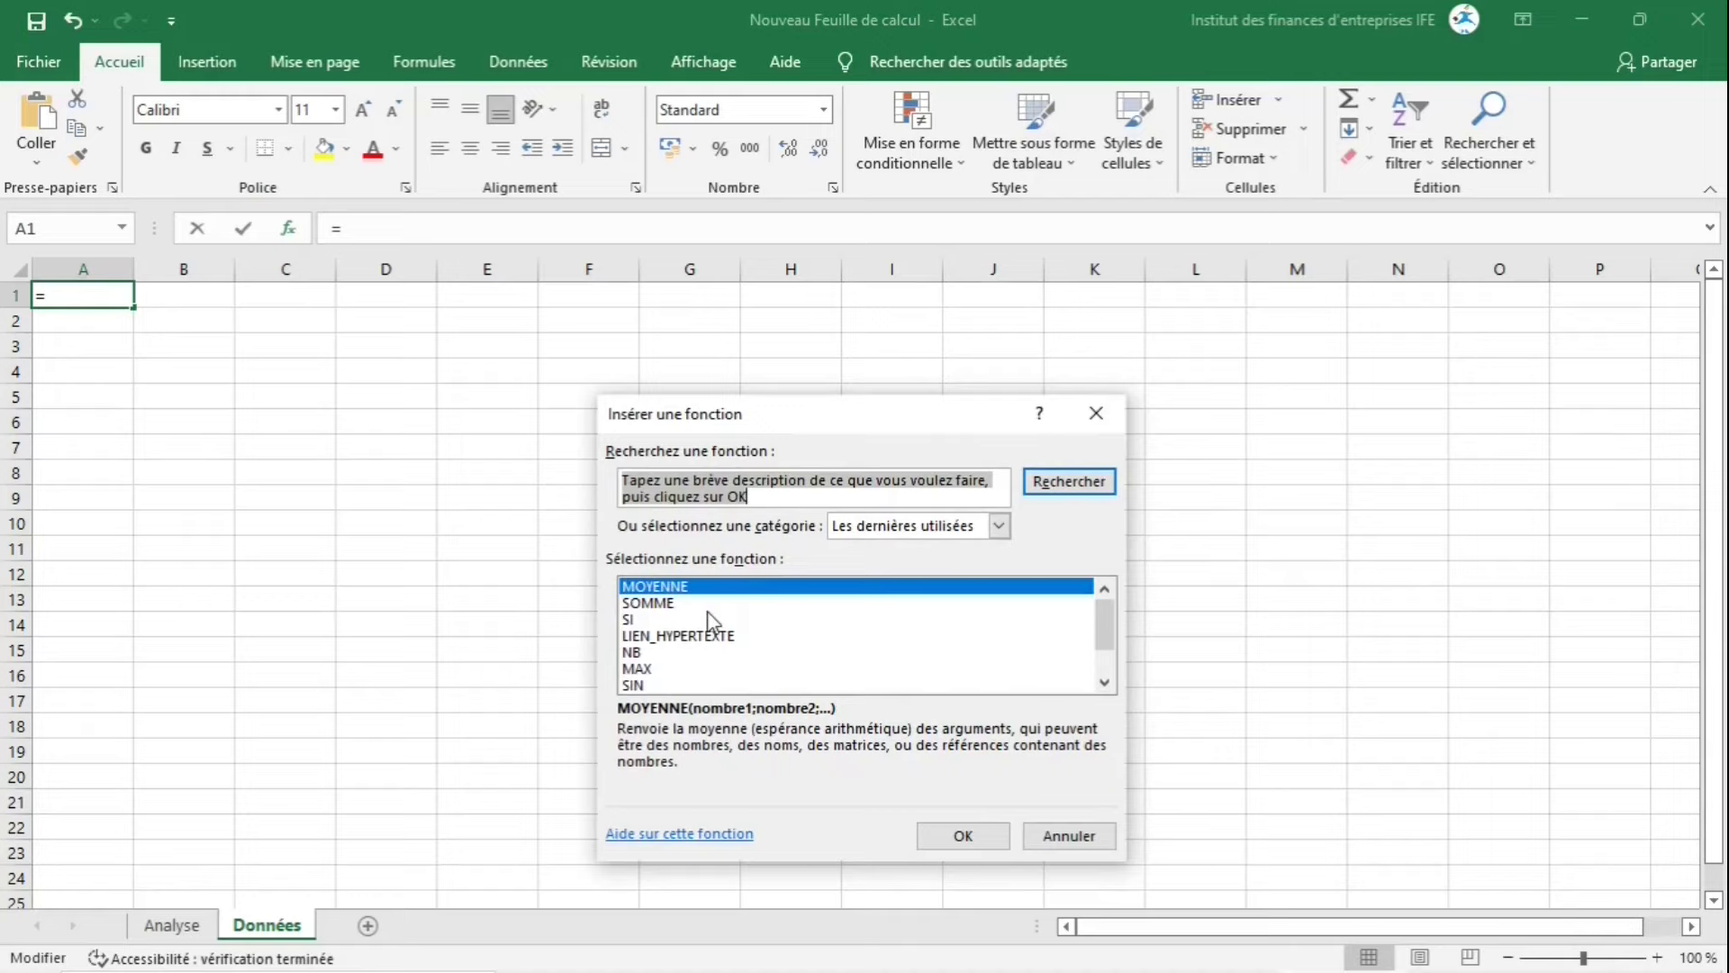
scroll(697, 641, "down", 1)
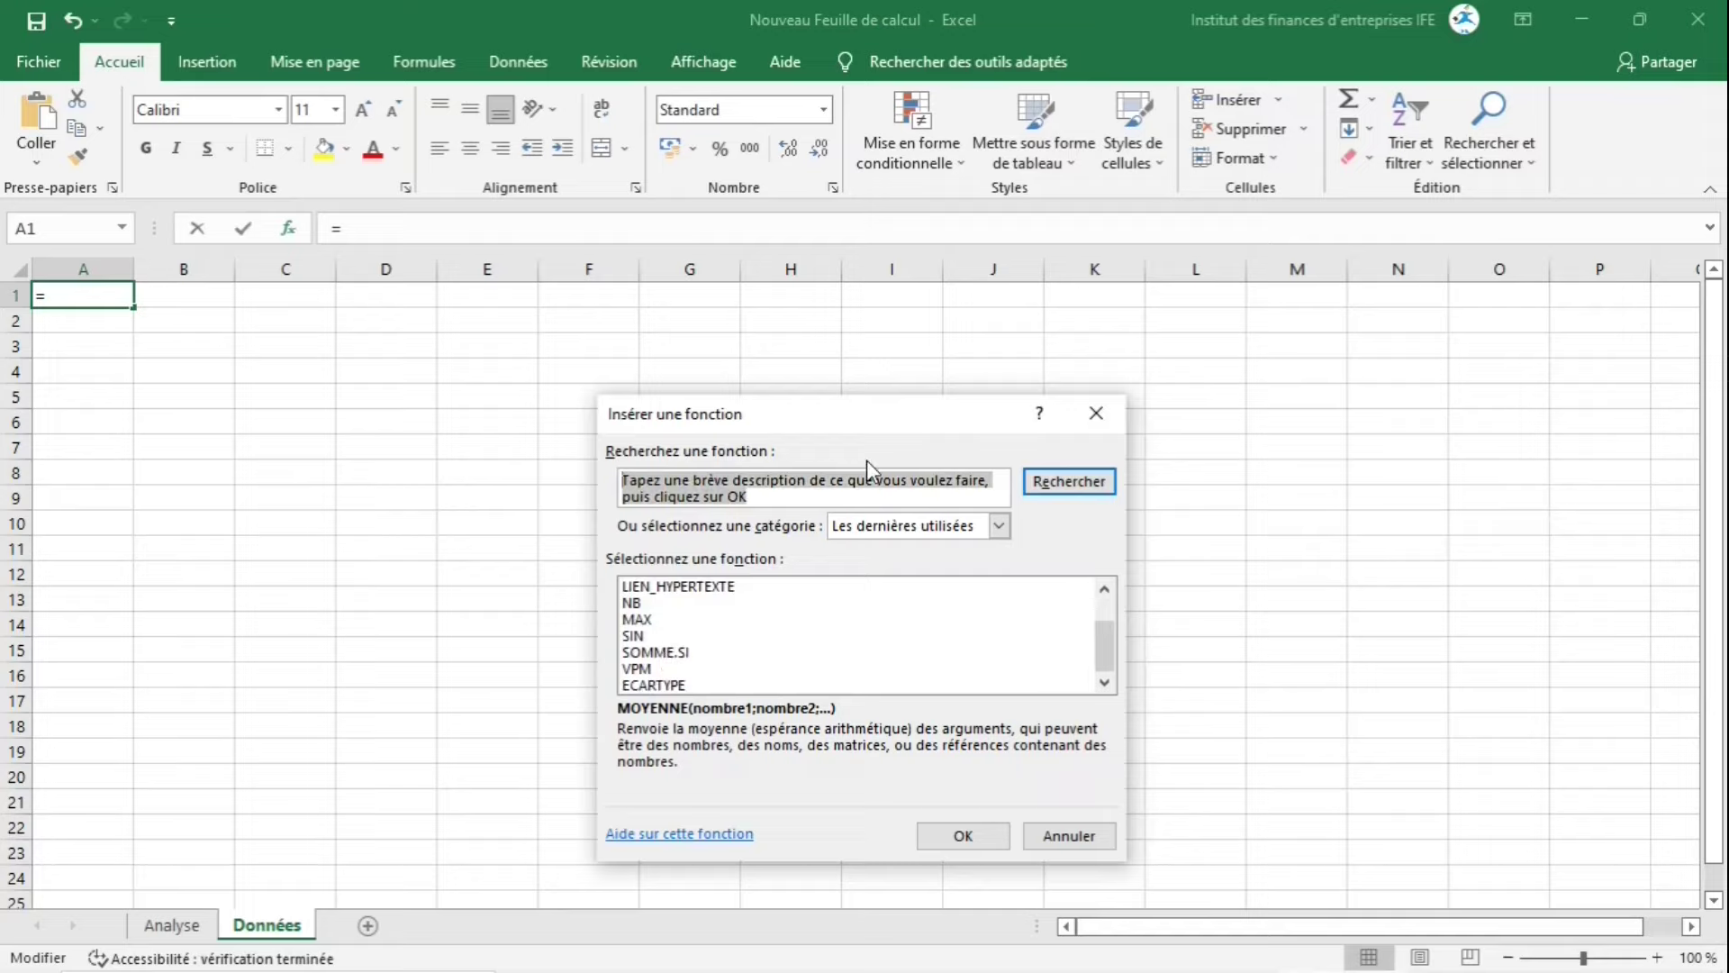
type("moy")
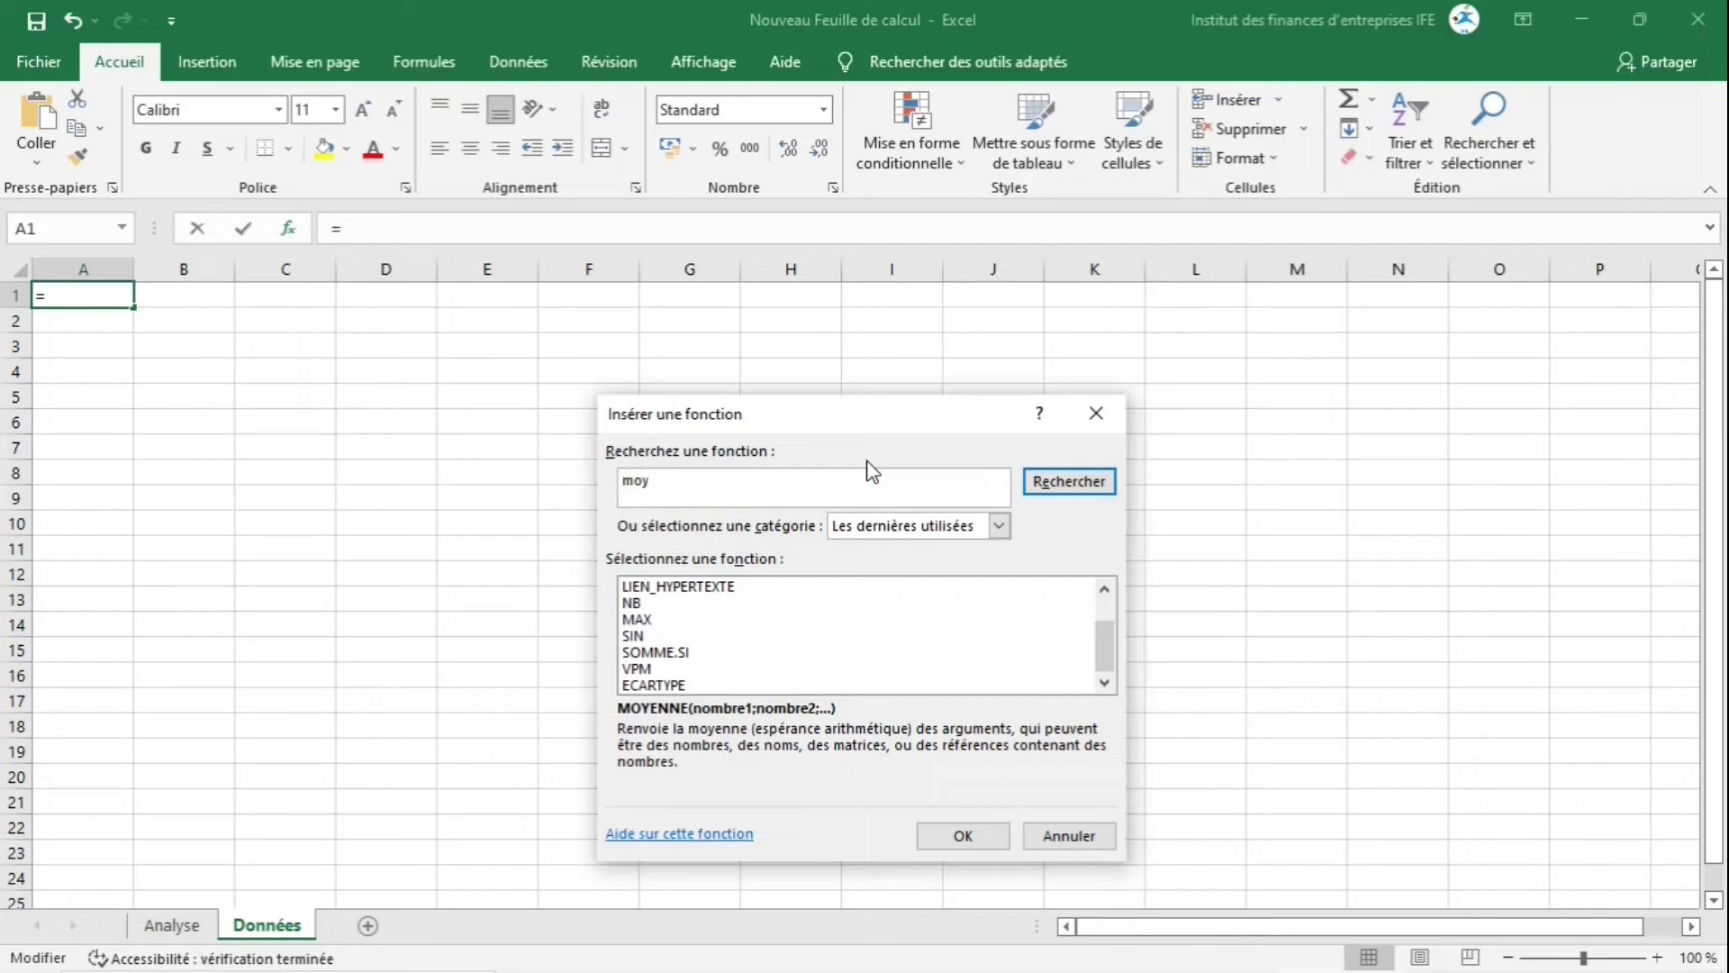
key("Return")
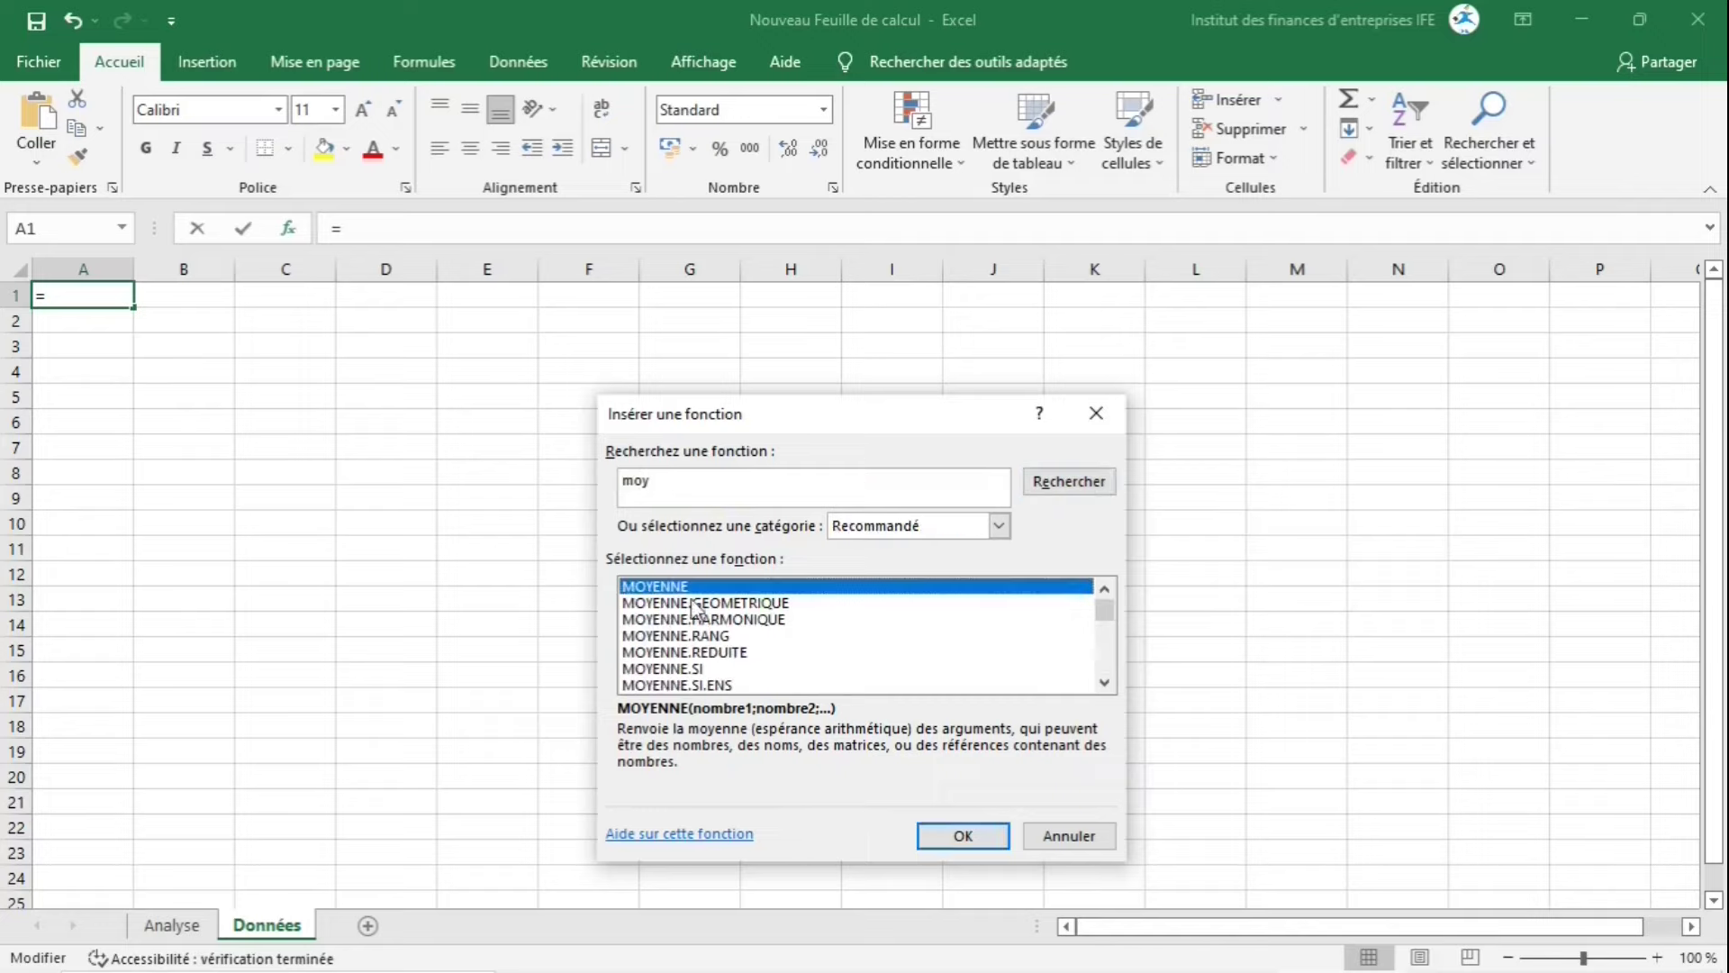
left_click(698, 603)
scroll(712, 615, "down", 2)
scroll(711, 615, "down", 1)
scroll(721, 628, "up", 3)
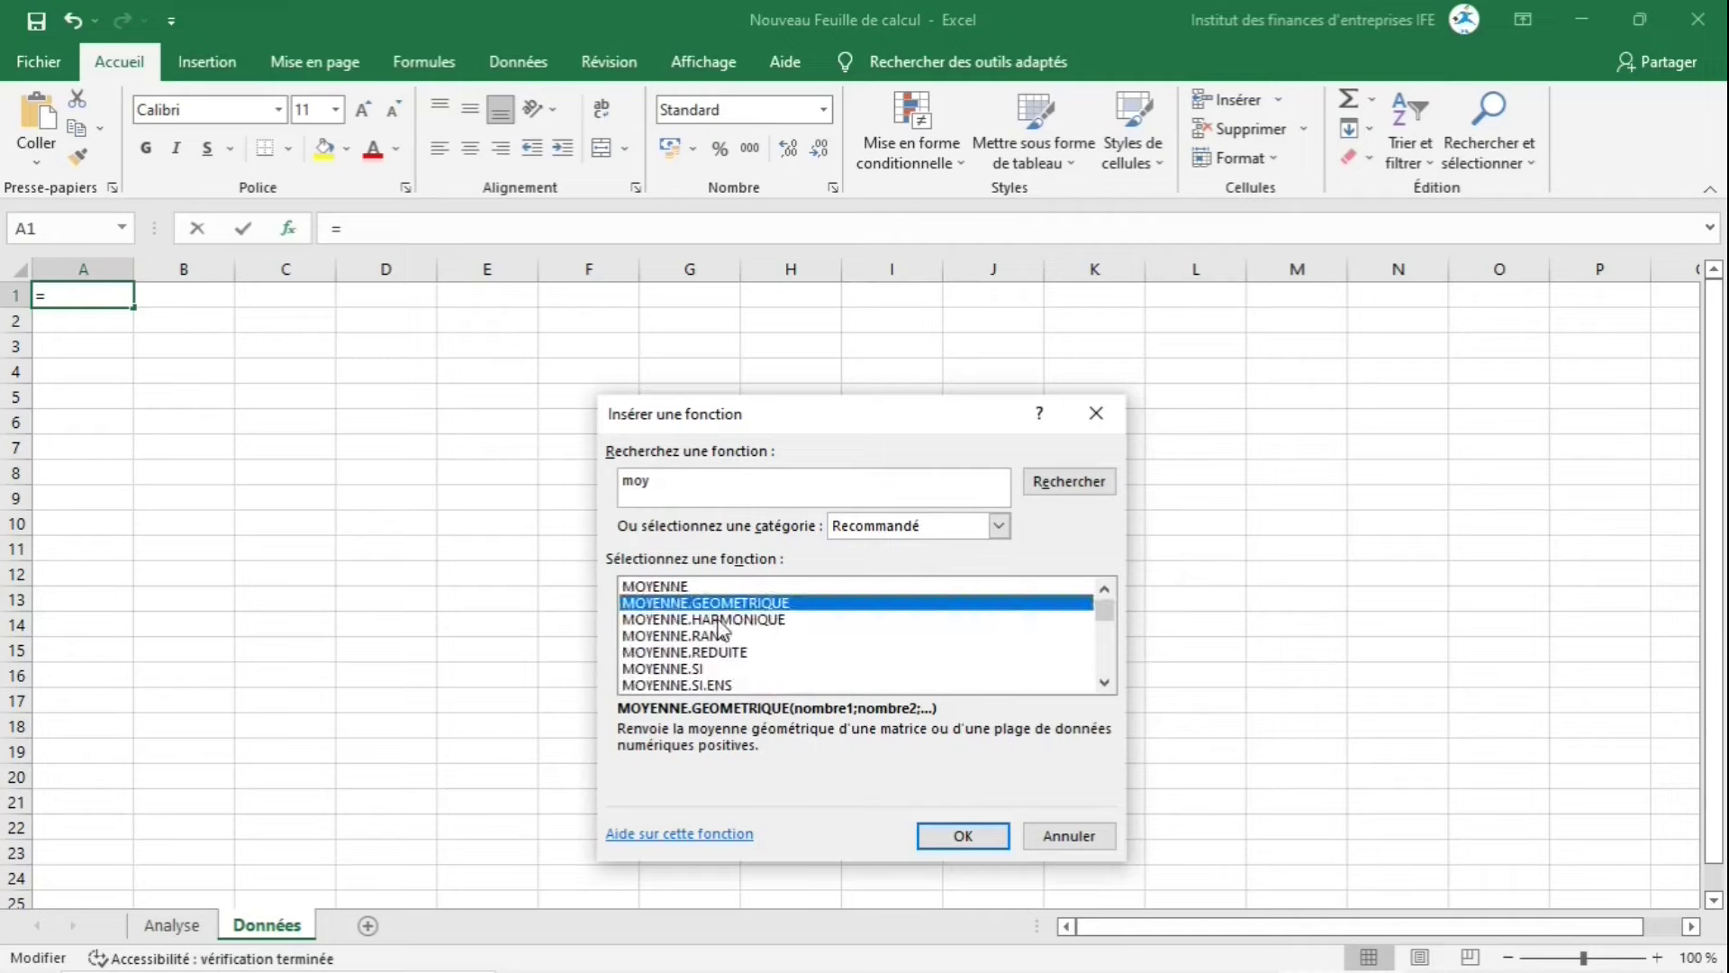
left_click(721, 586)
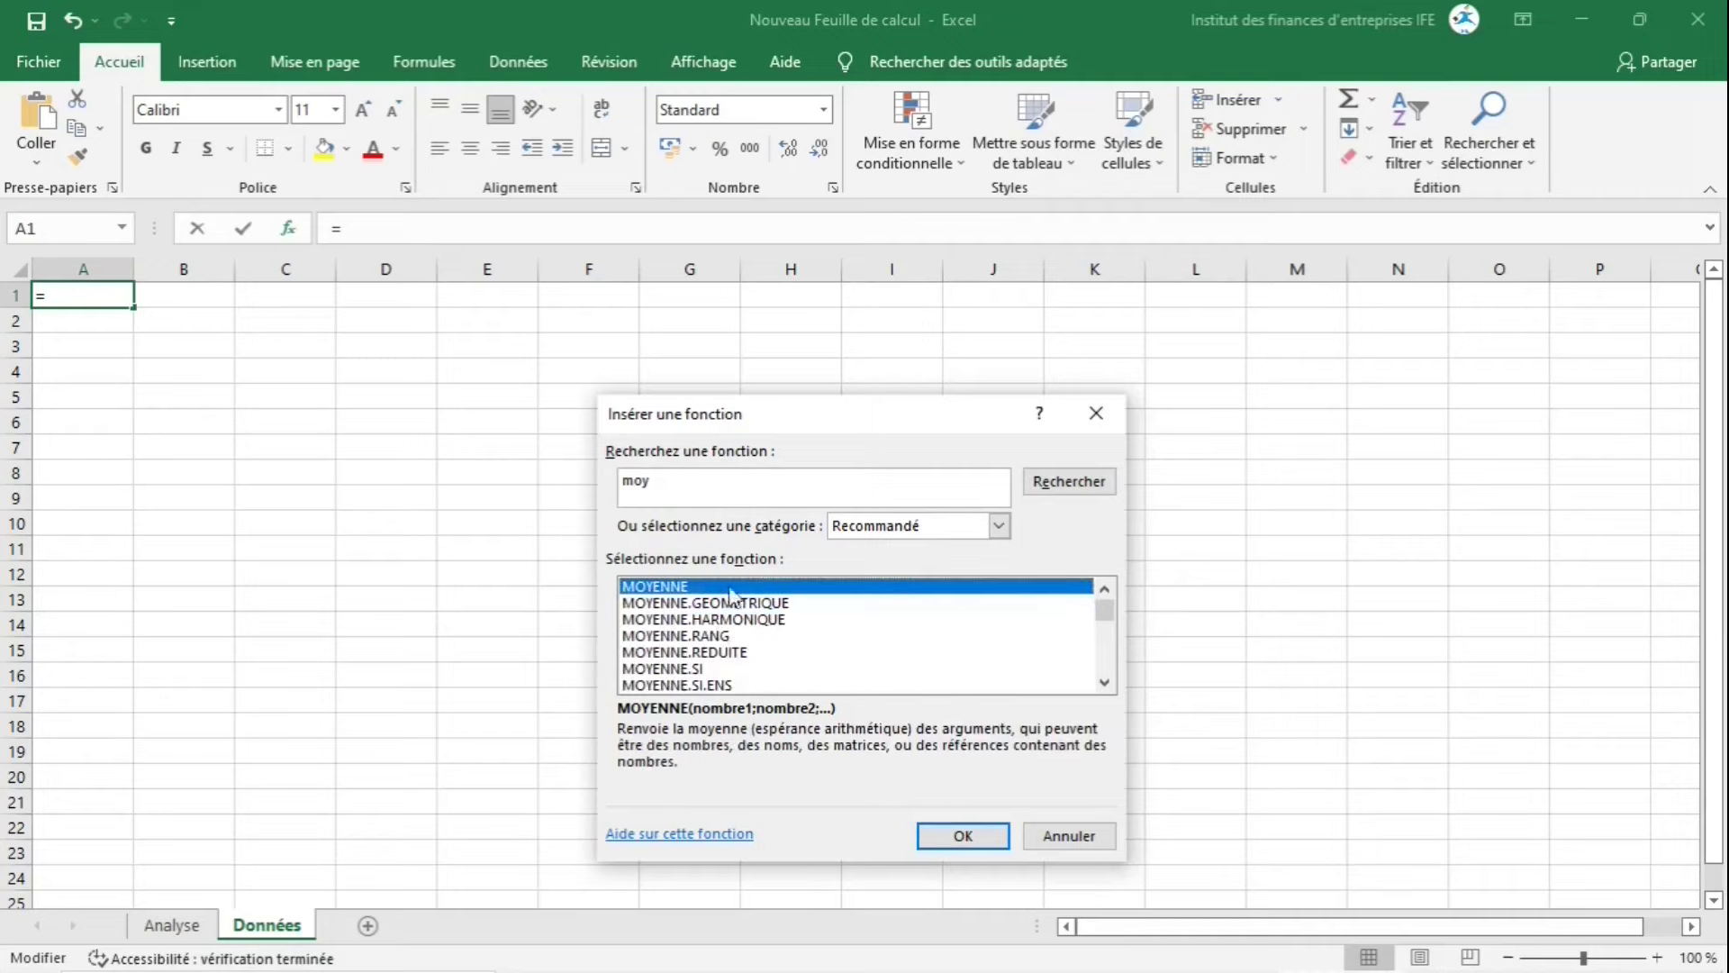
left_click(984, 835)
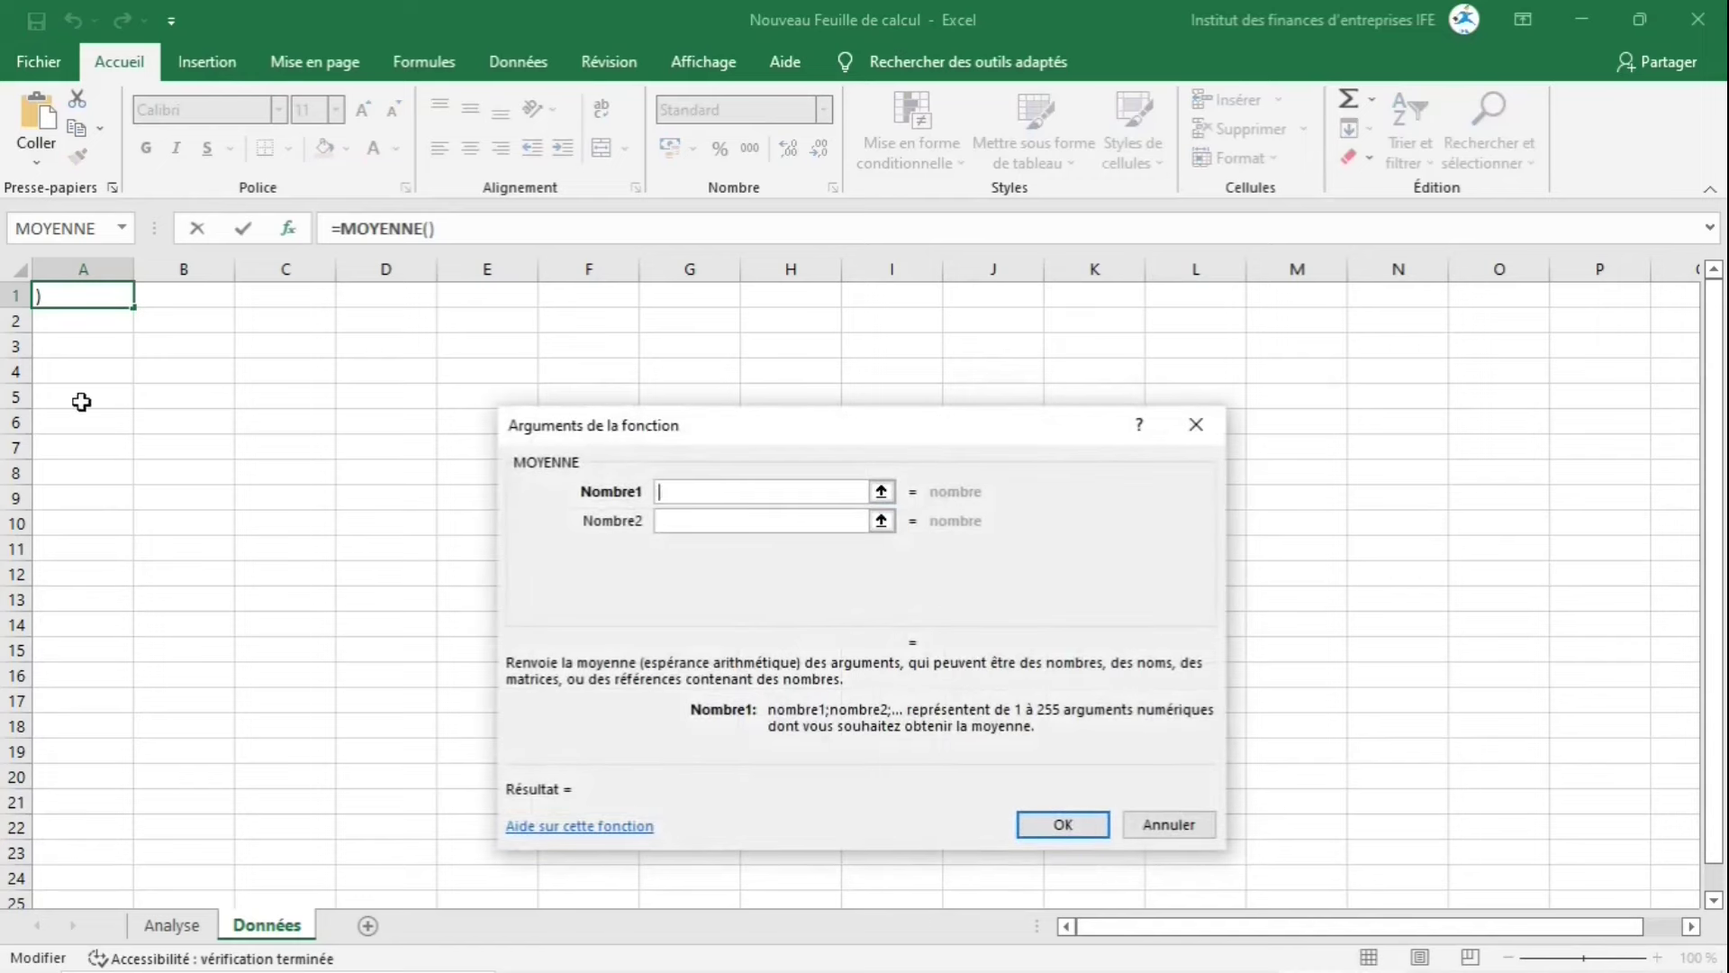
left_click(81, 398)
left_click_drag(100, 442, 126, 526)
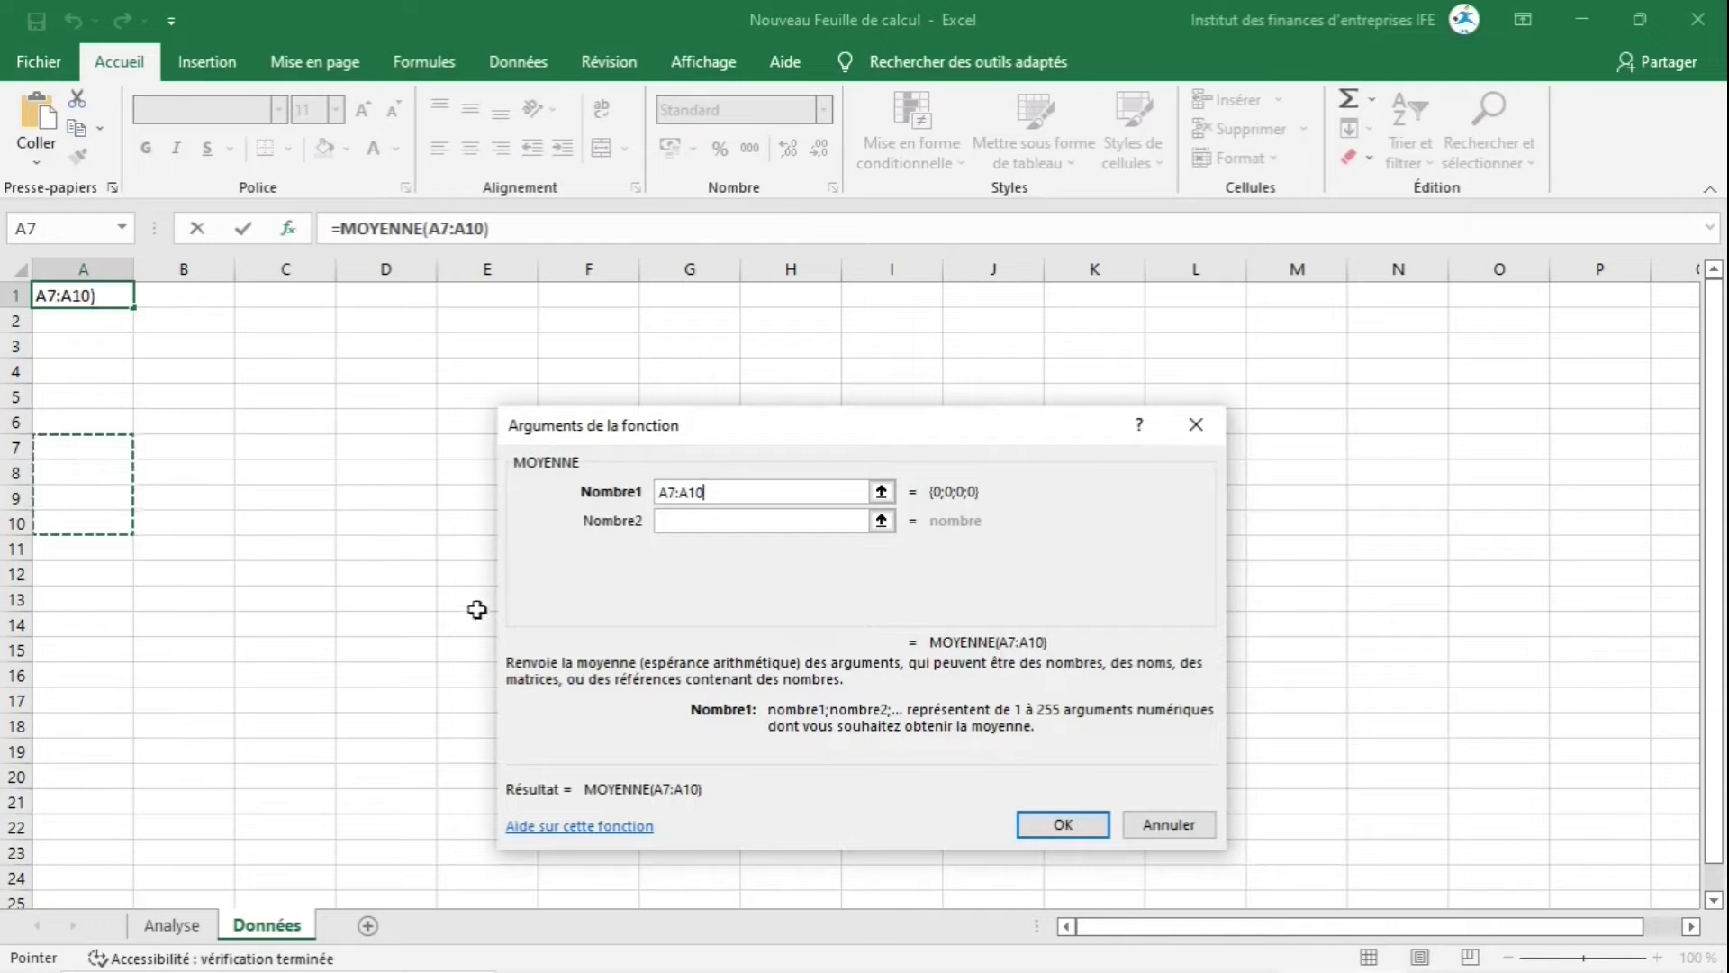
left_click(1191, 821)
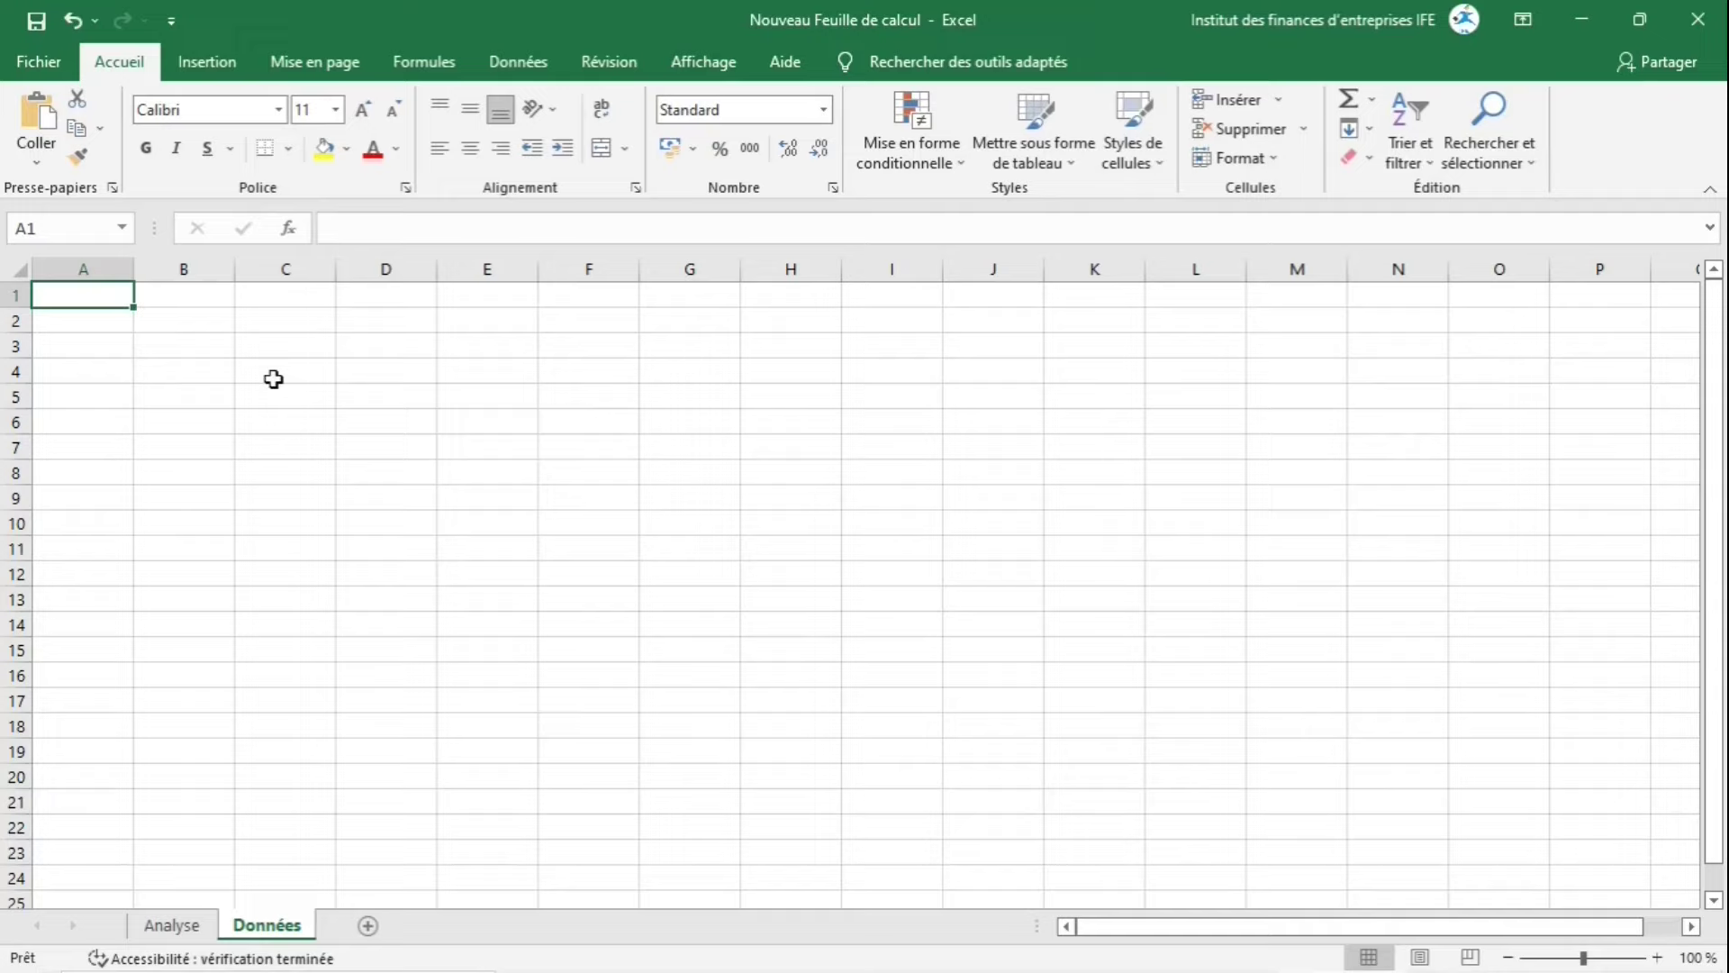
type("=")
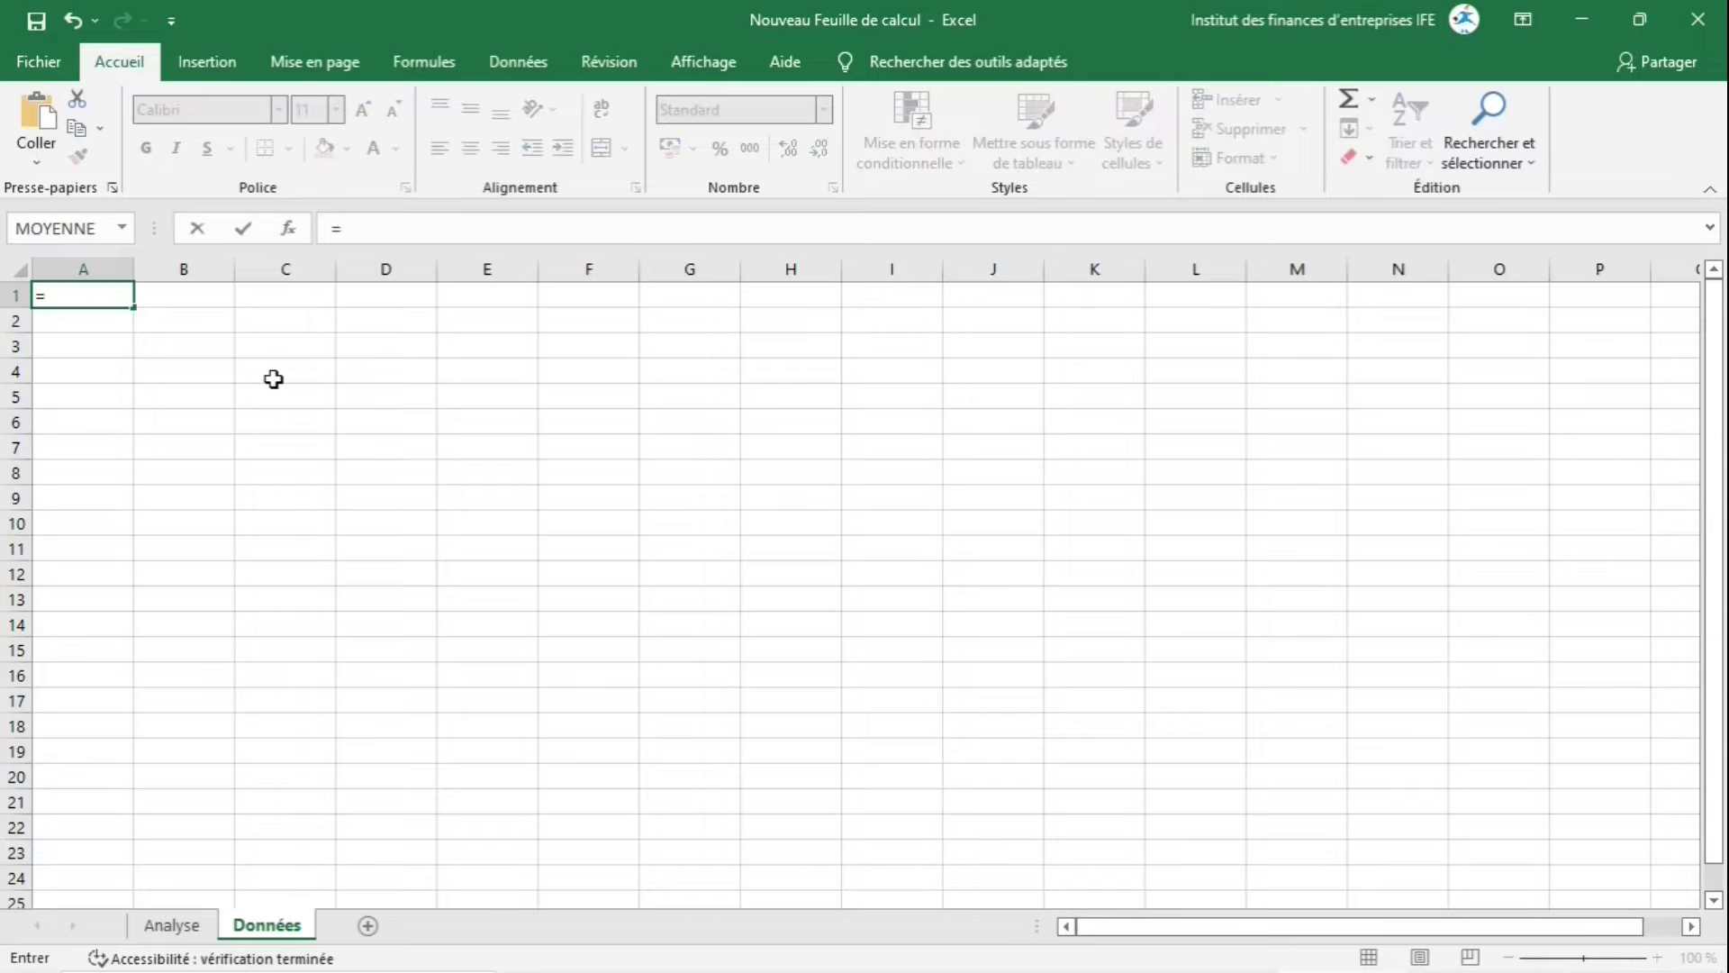
type("somm")
key("Tab")
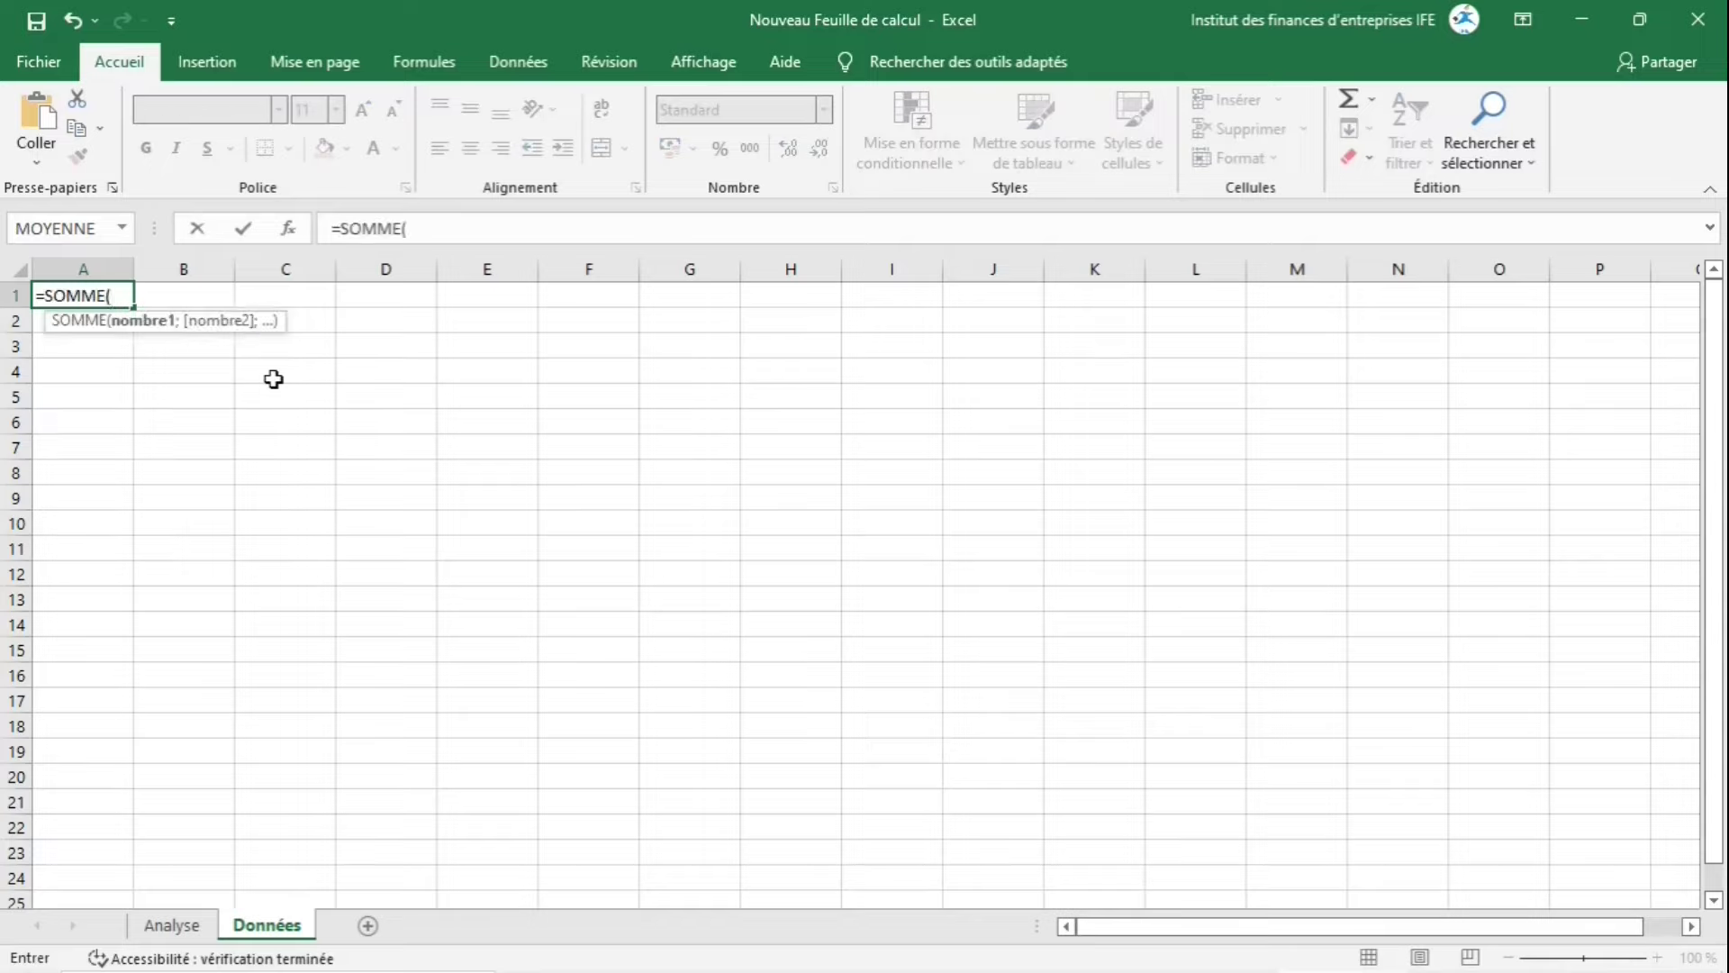
key("Escape")
type("=moyenne")
key("Escape")
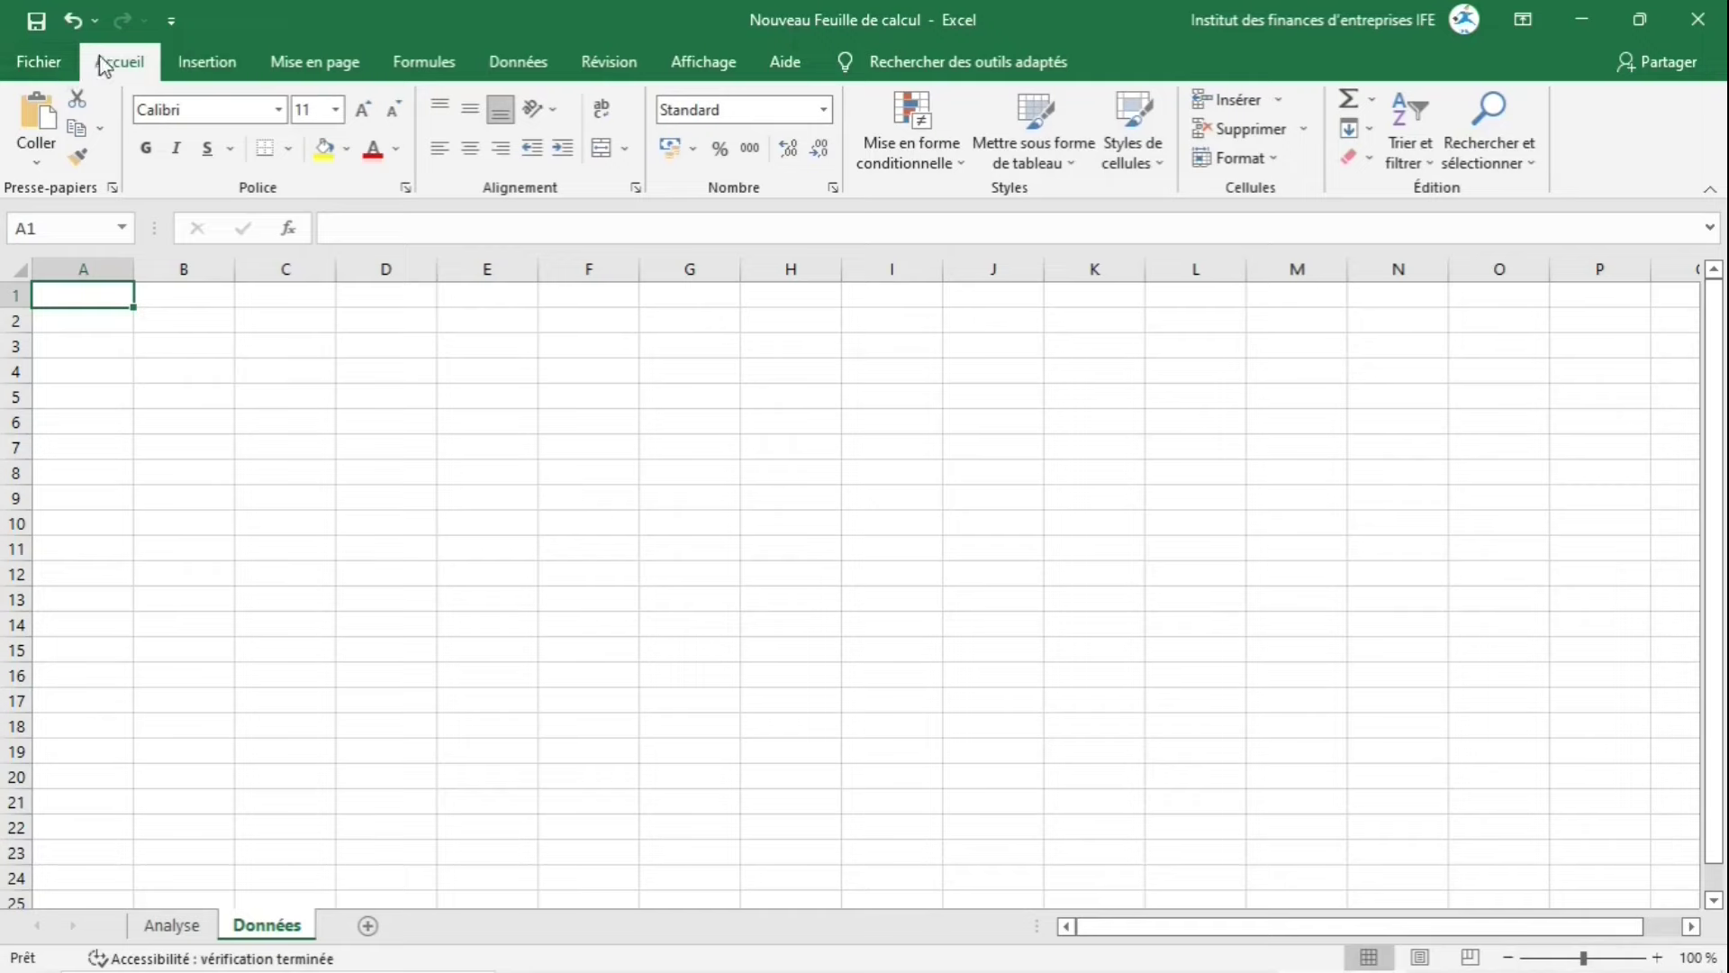
Browse the Insertion, Mise en page, Formules, Révision and Données ribbon tabs, ending on Accueil
left_click(206, 56)
left_click(289, 52)
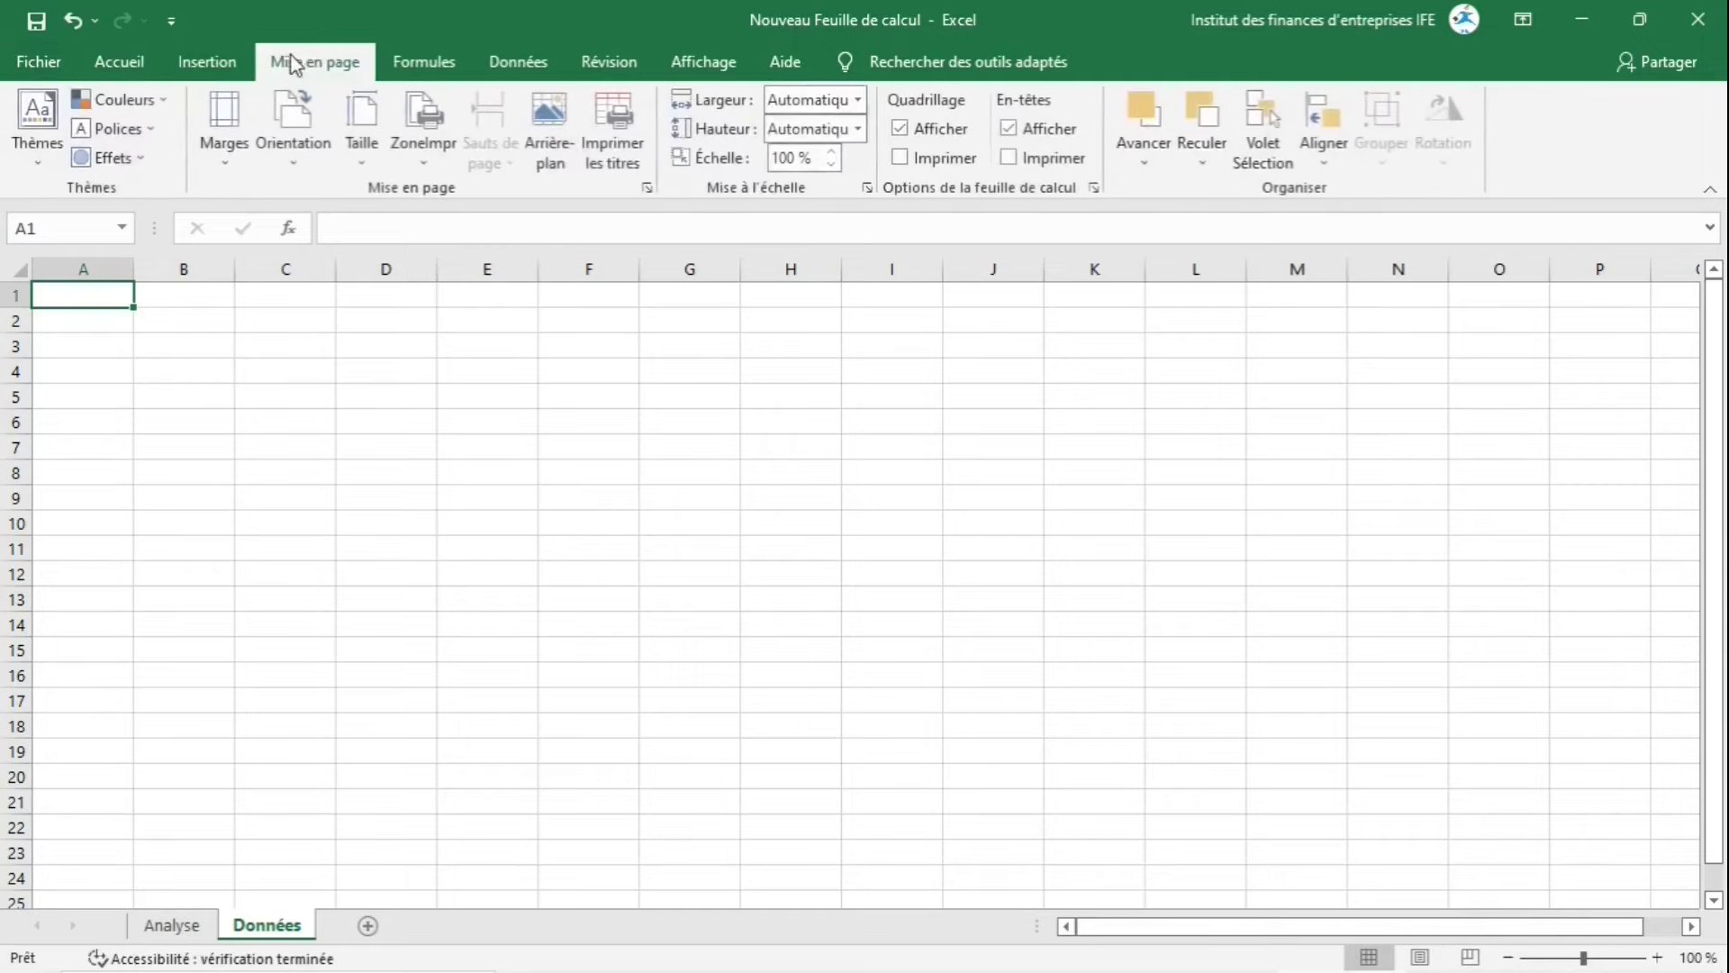
left_click(410, 63)
left_click(335, 63)
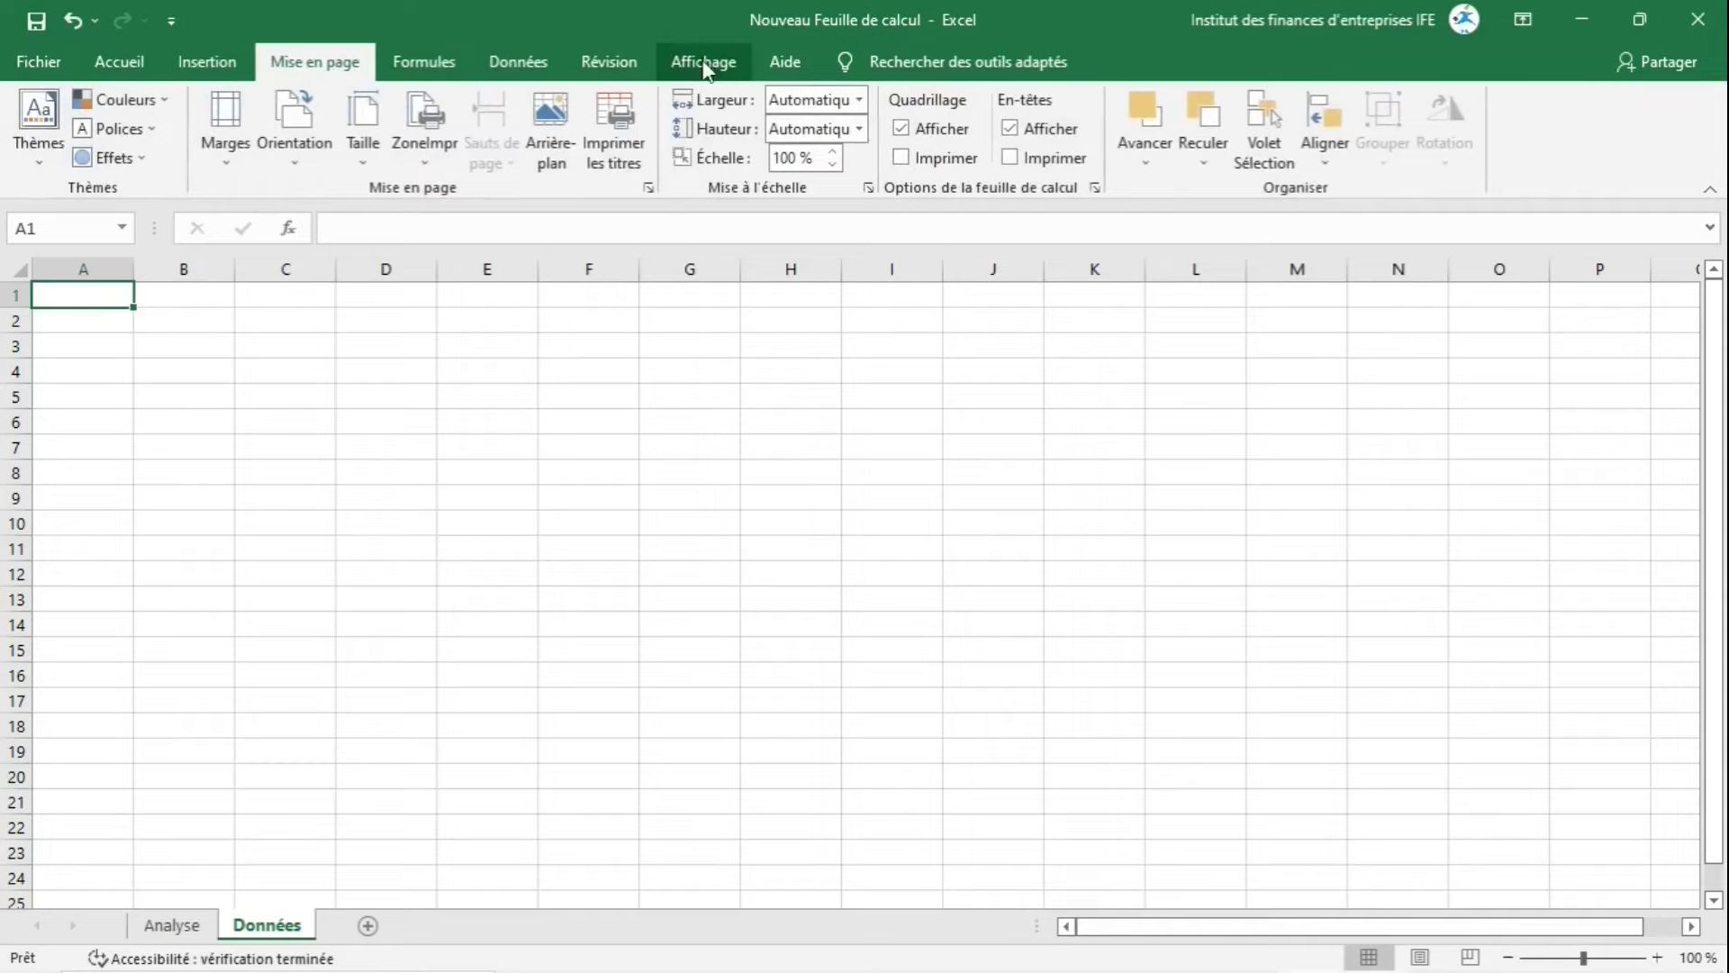
left_click(613, 61)
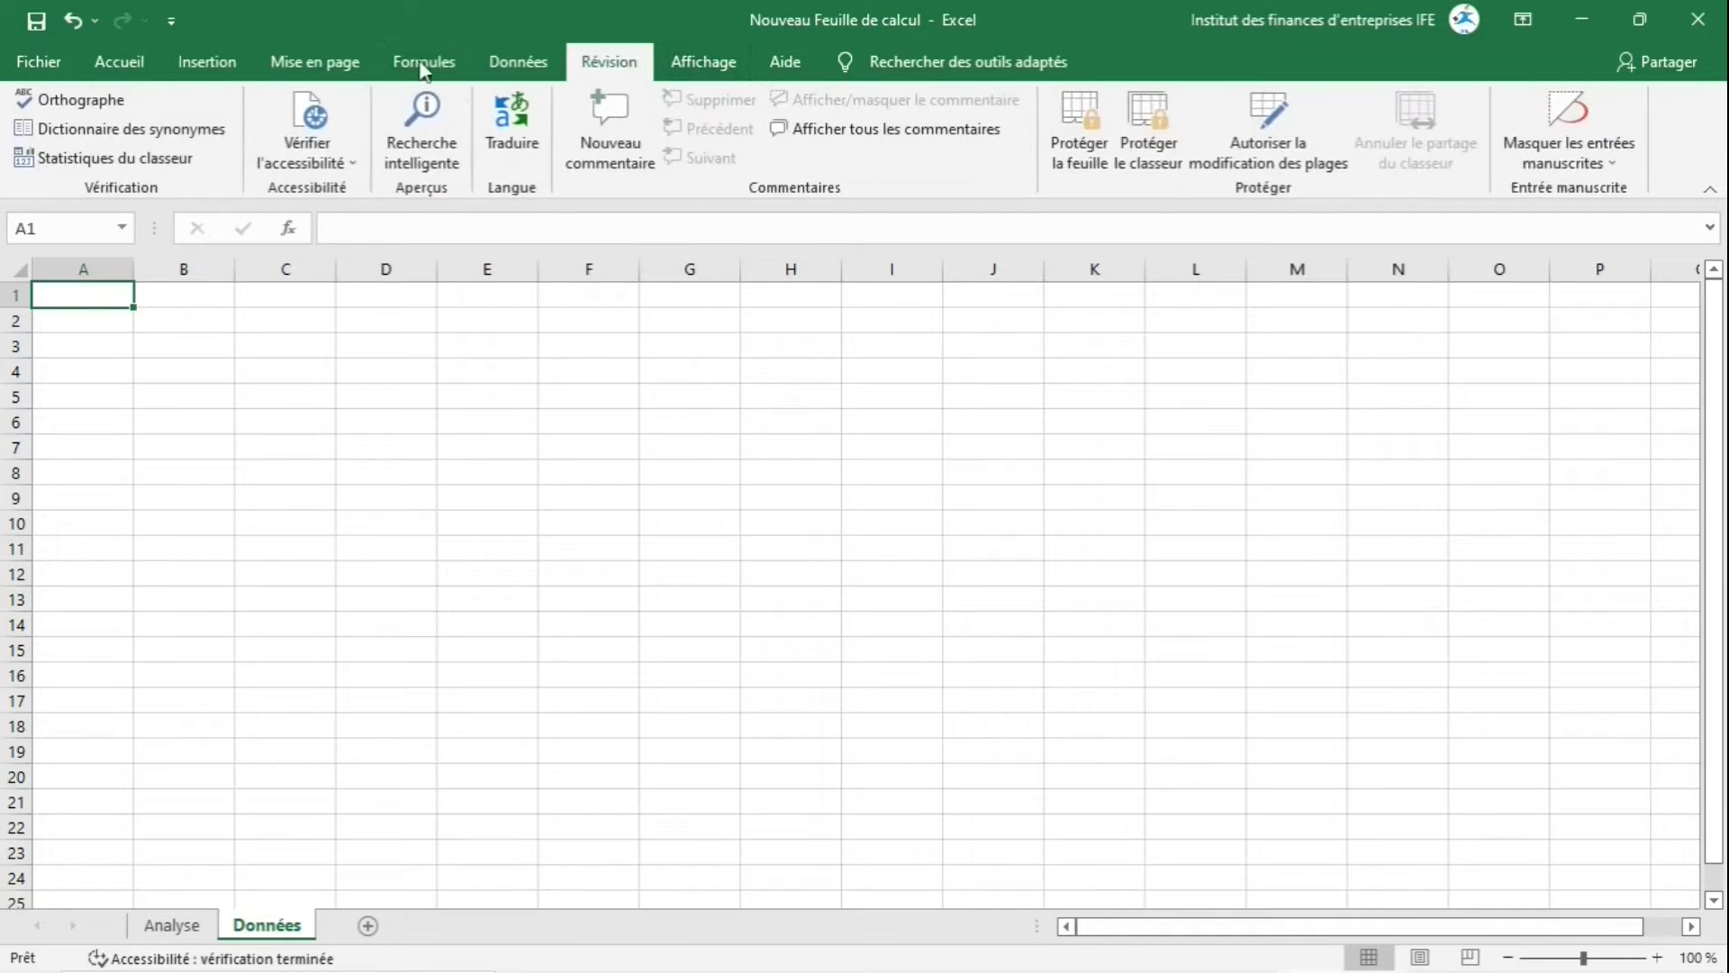
left_click(424, 65)
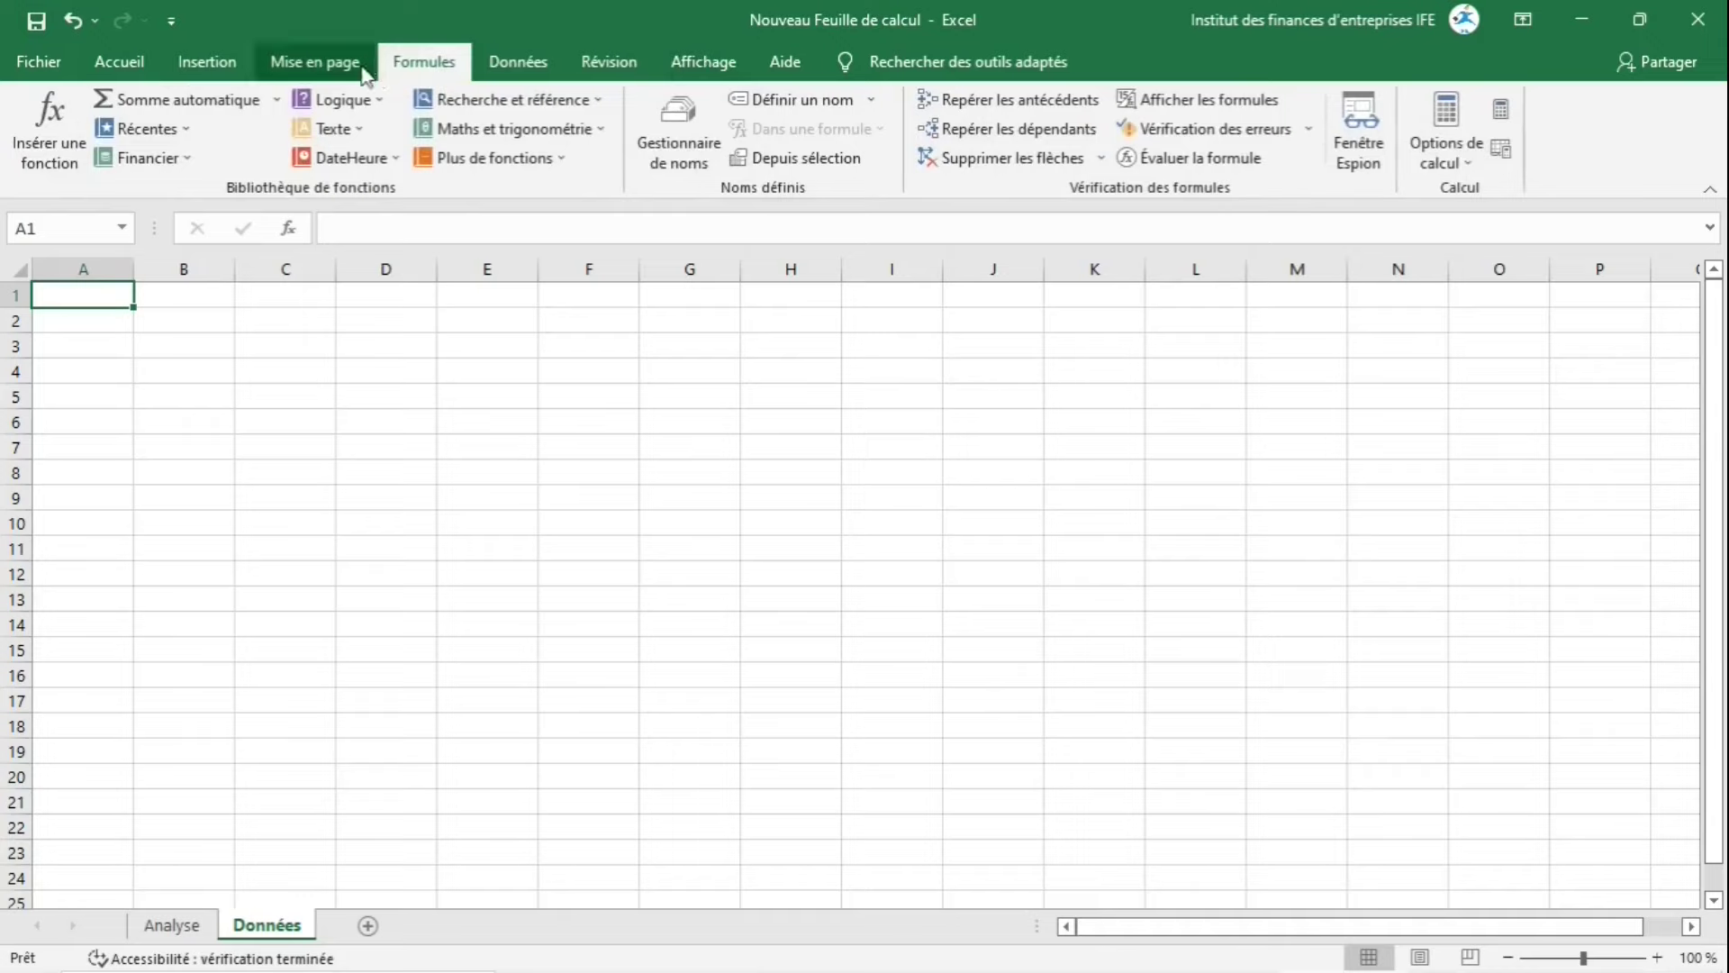
left_click(121, 63)
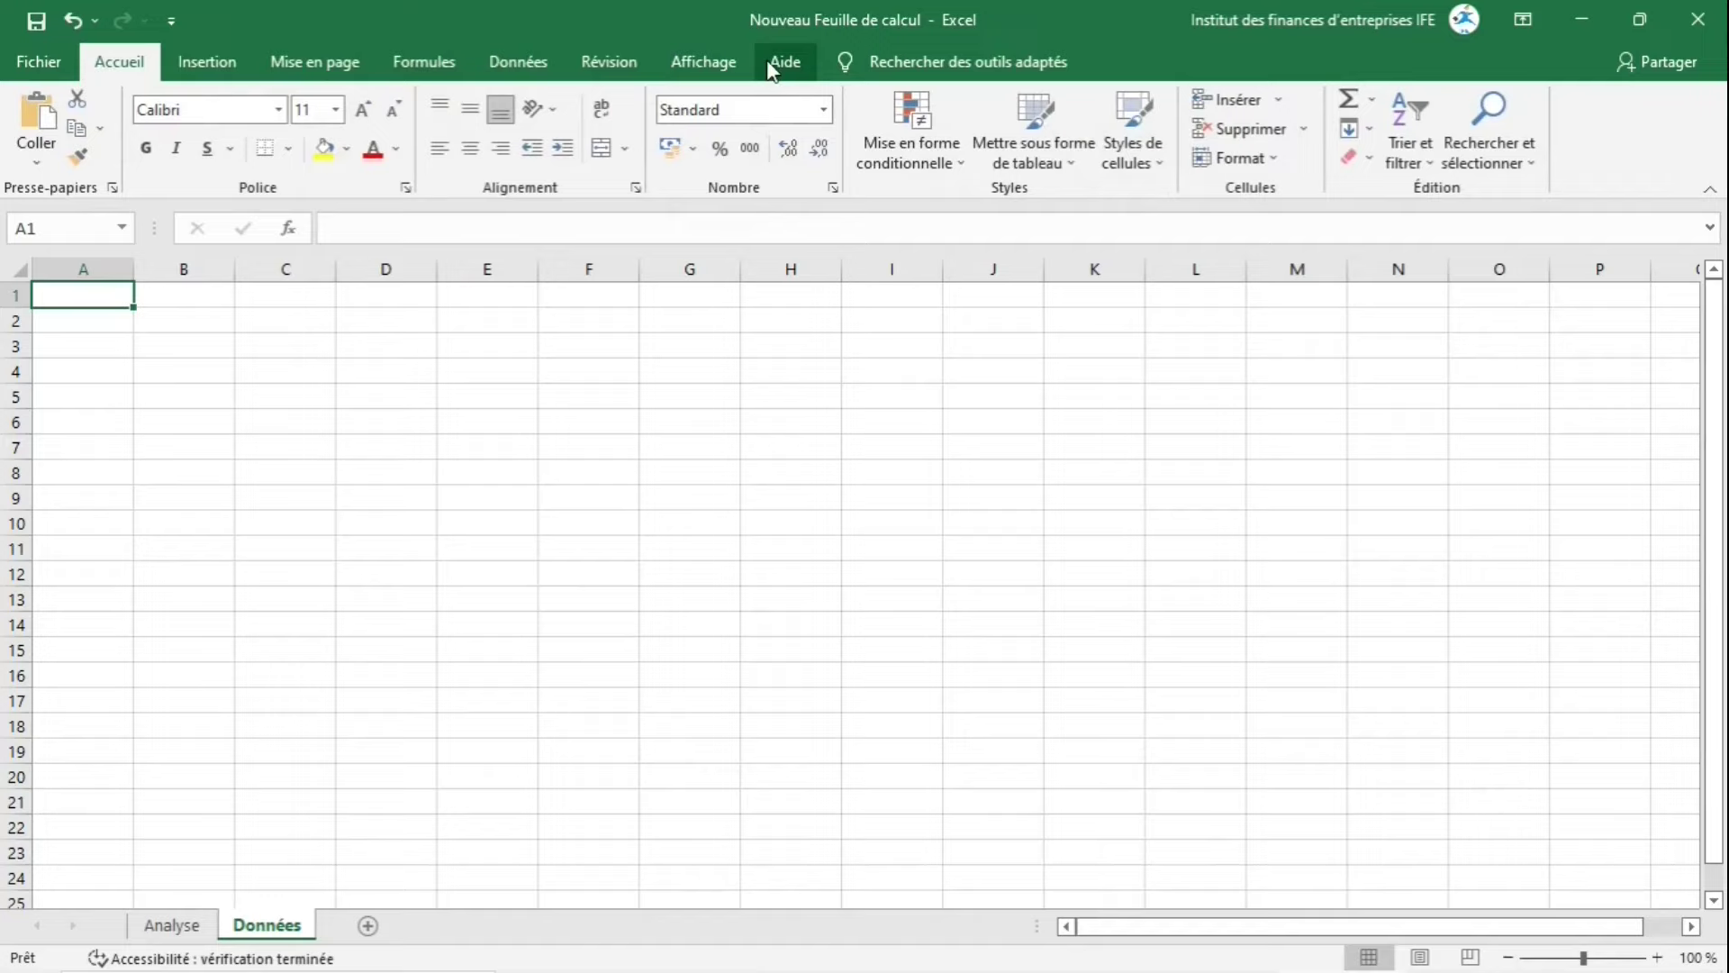
left_click(324, 61)
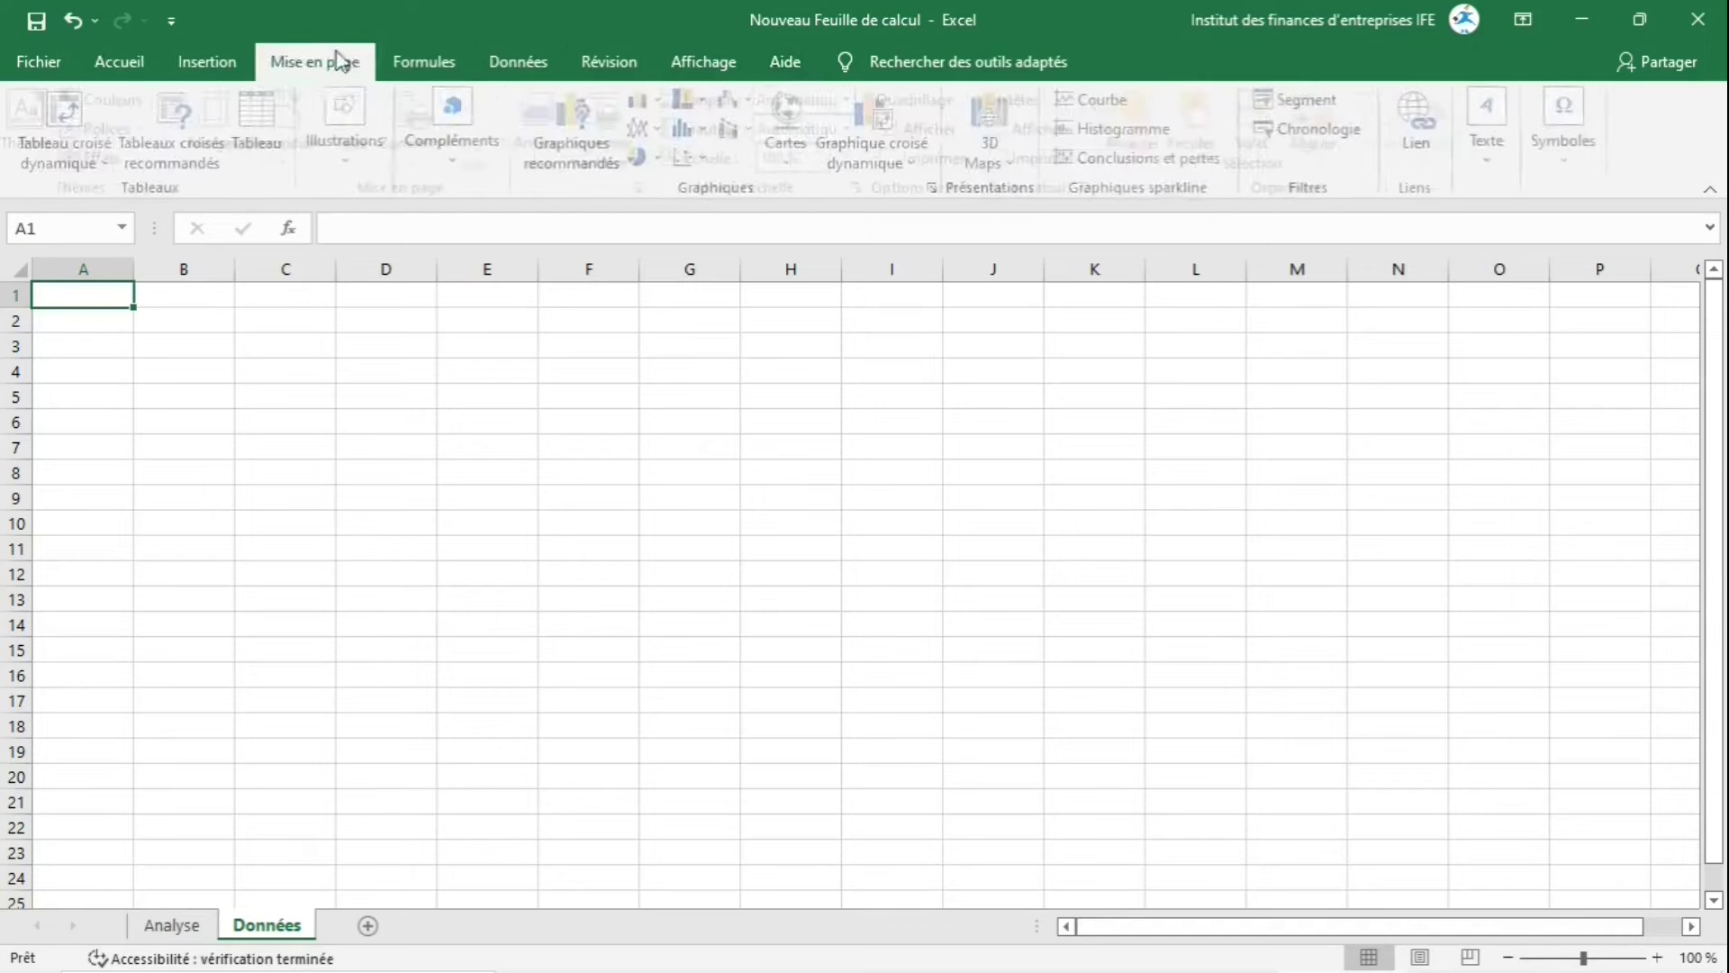
left_click(441, 61)
left_click(540, 62)
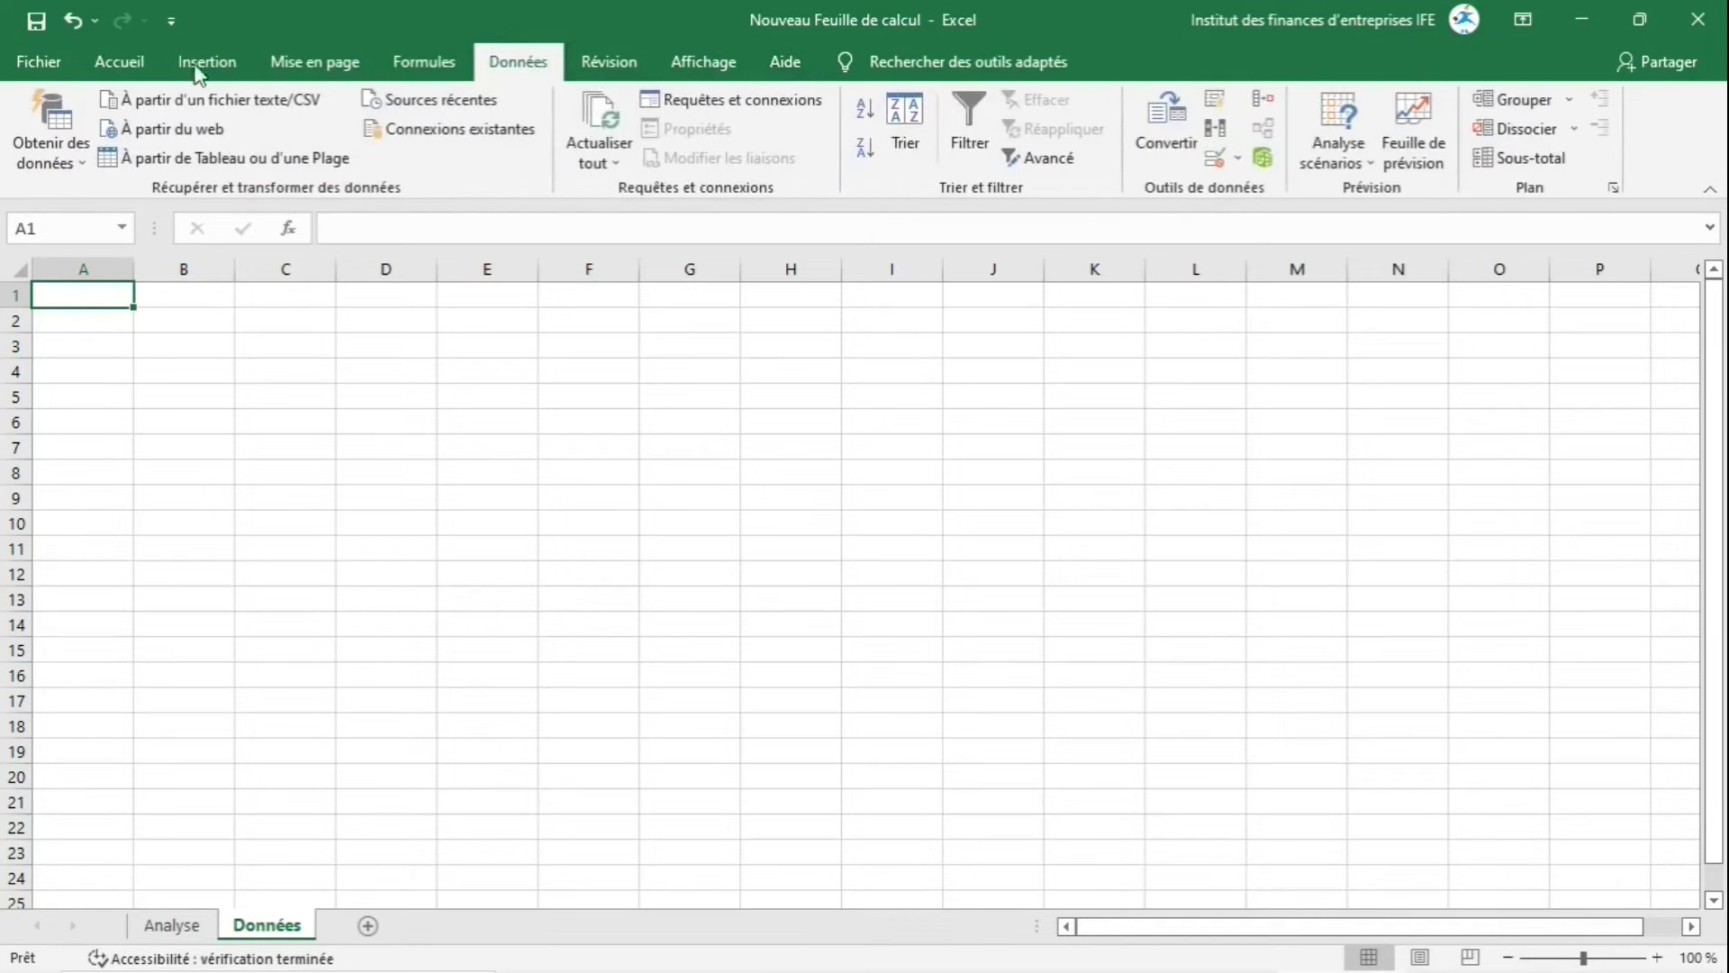
left_click(131, 69)
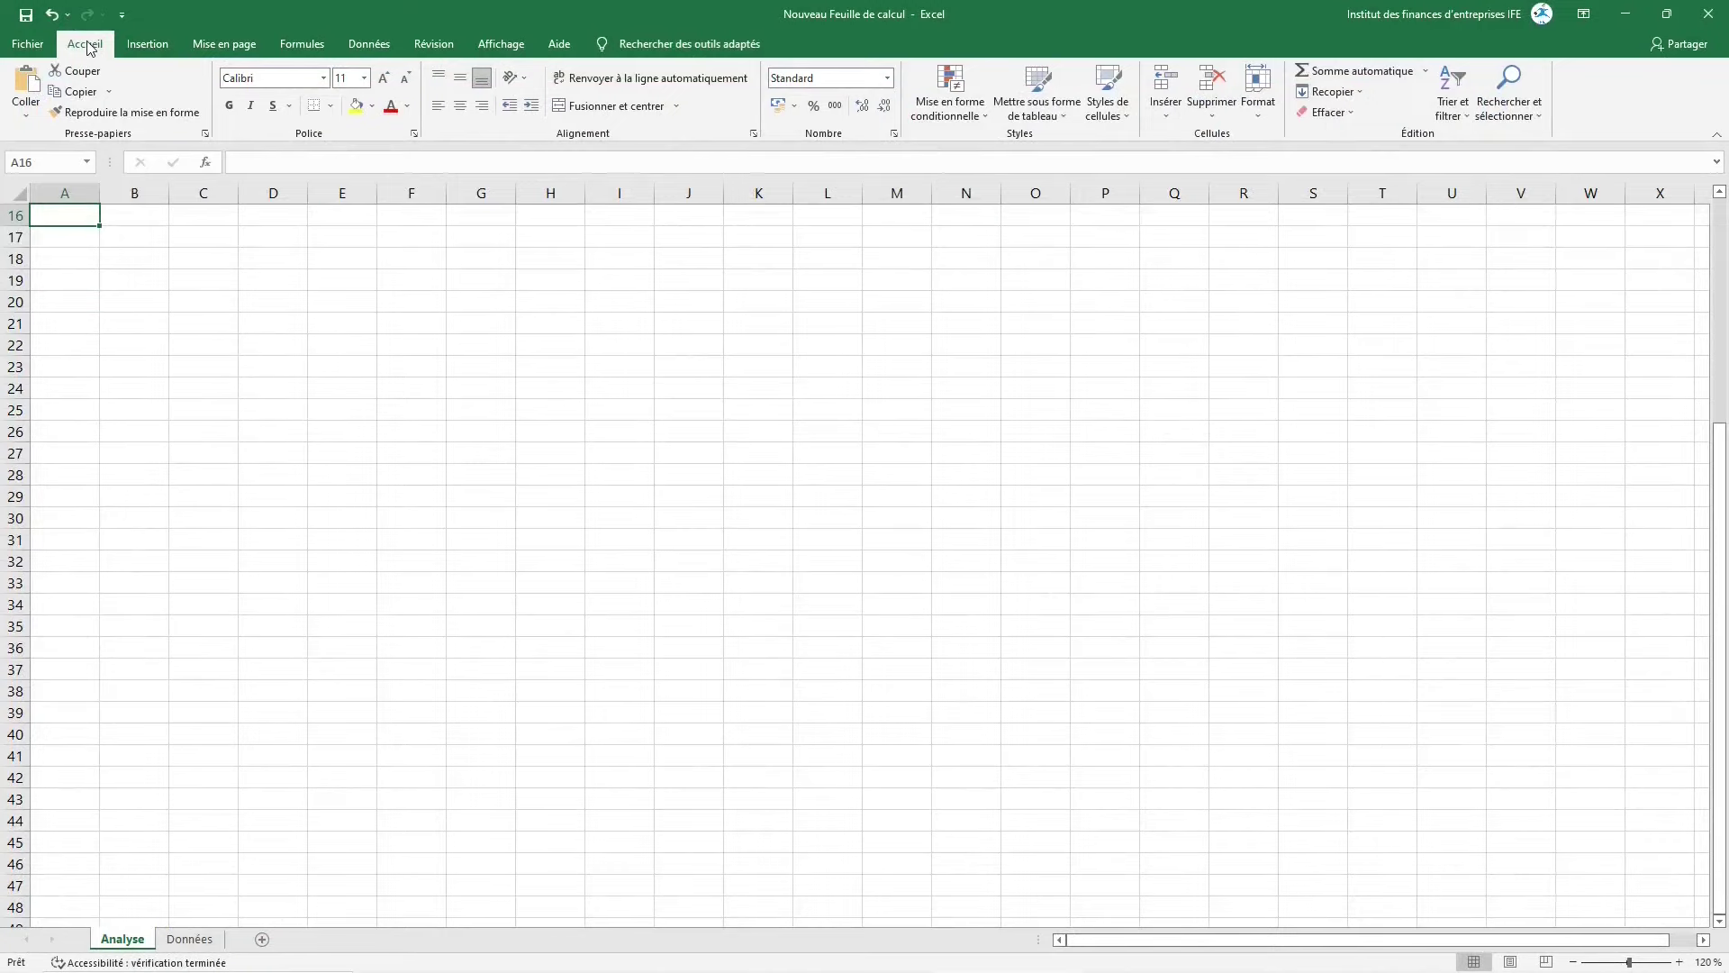
left_click(34, 117)
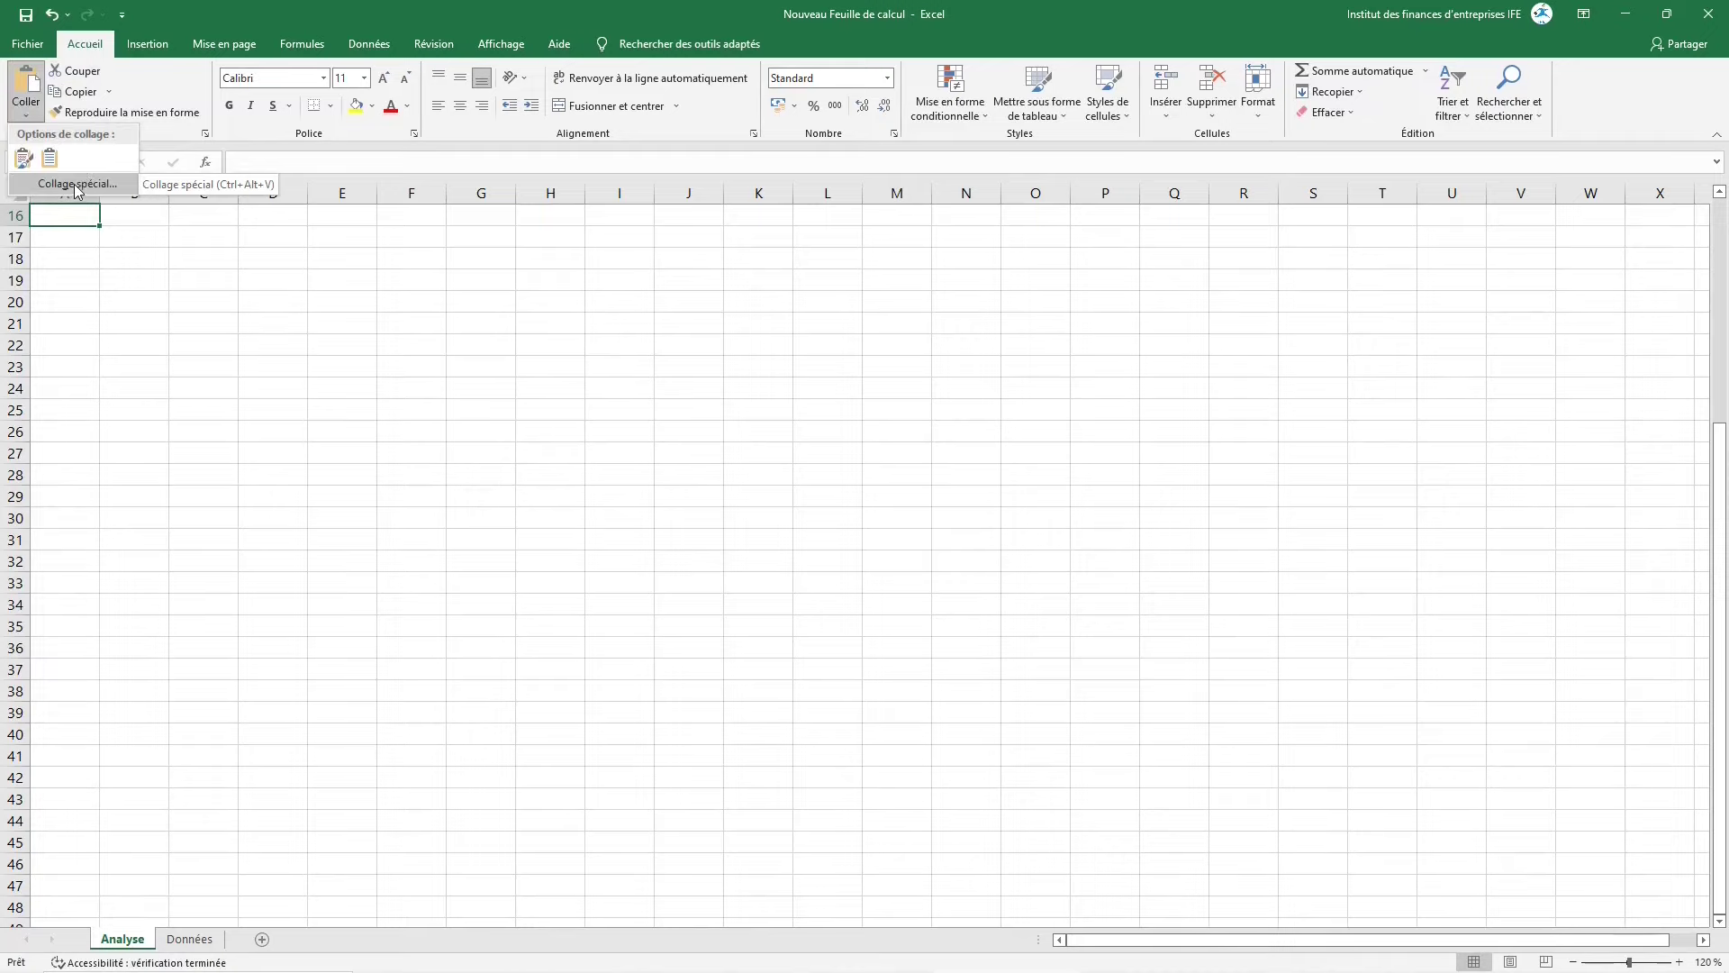
left_click(147, 232)
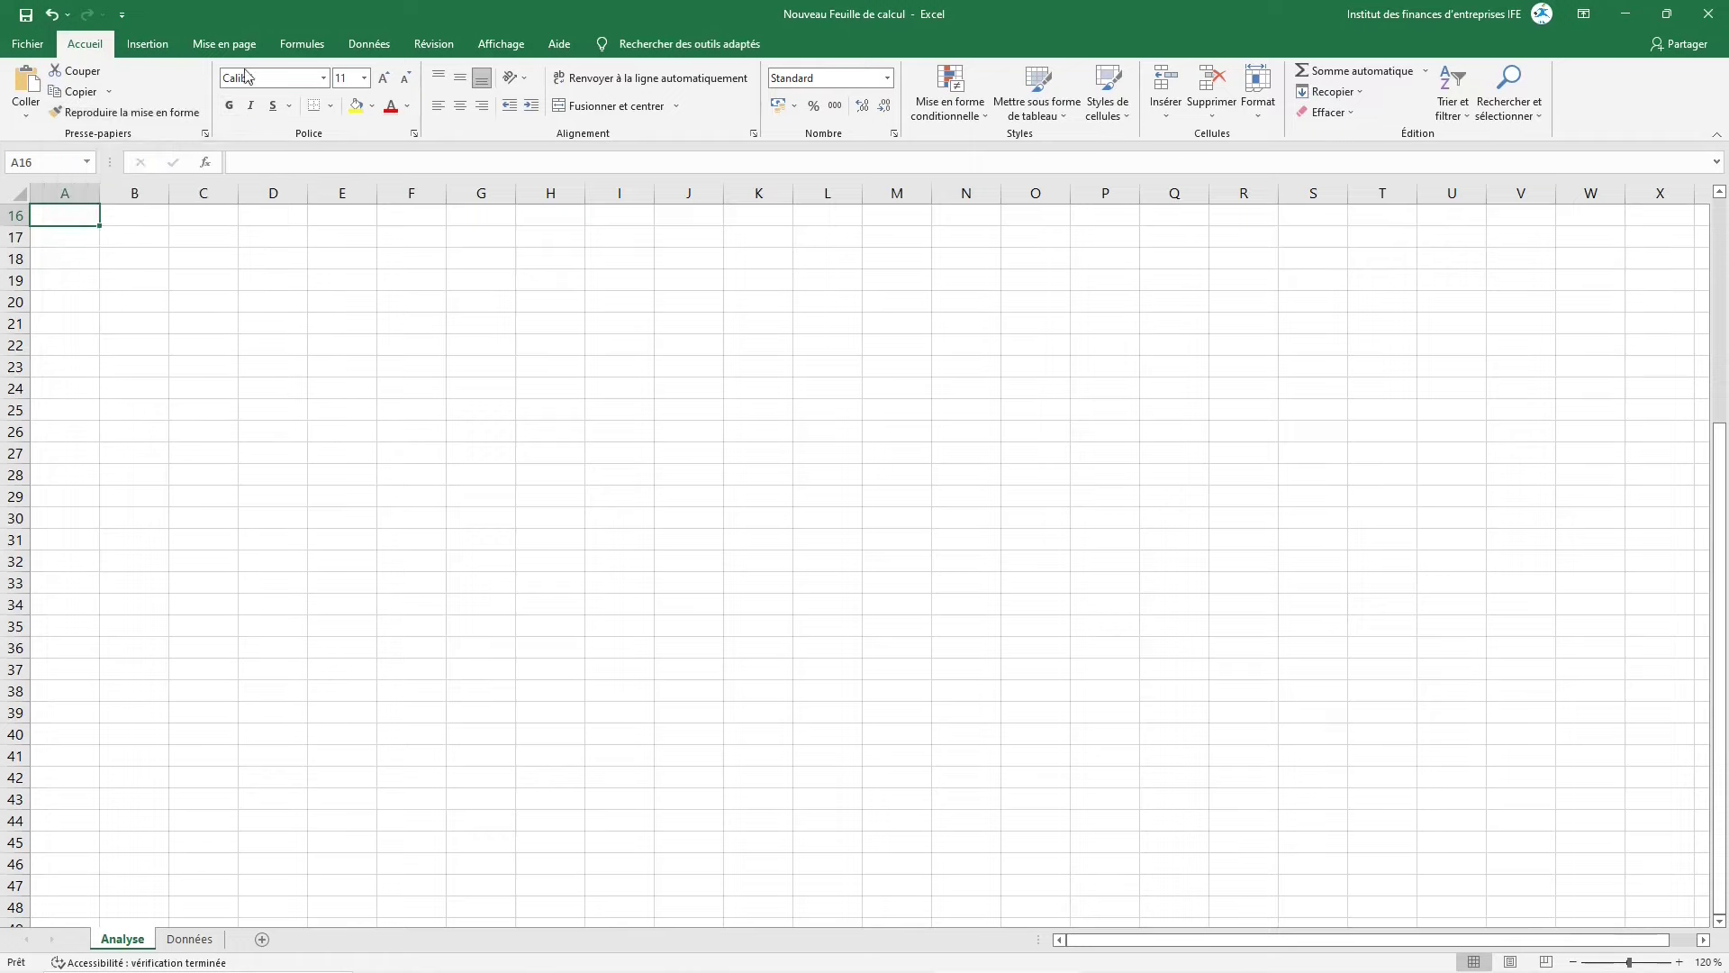
left_click(414, 135)
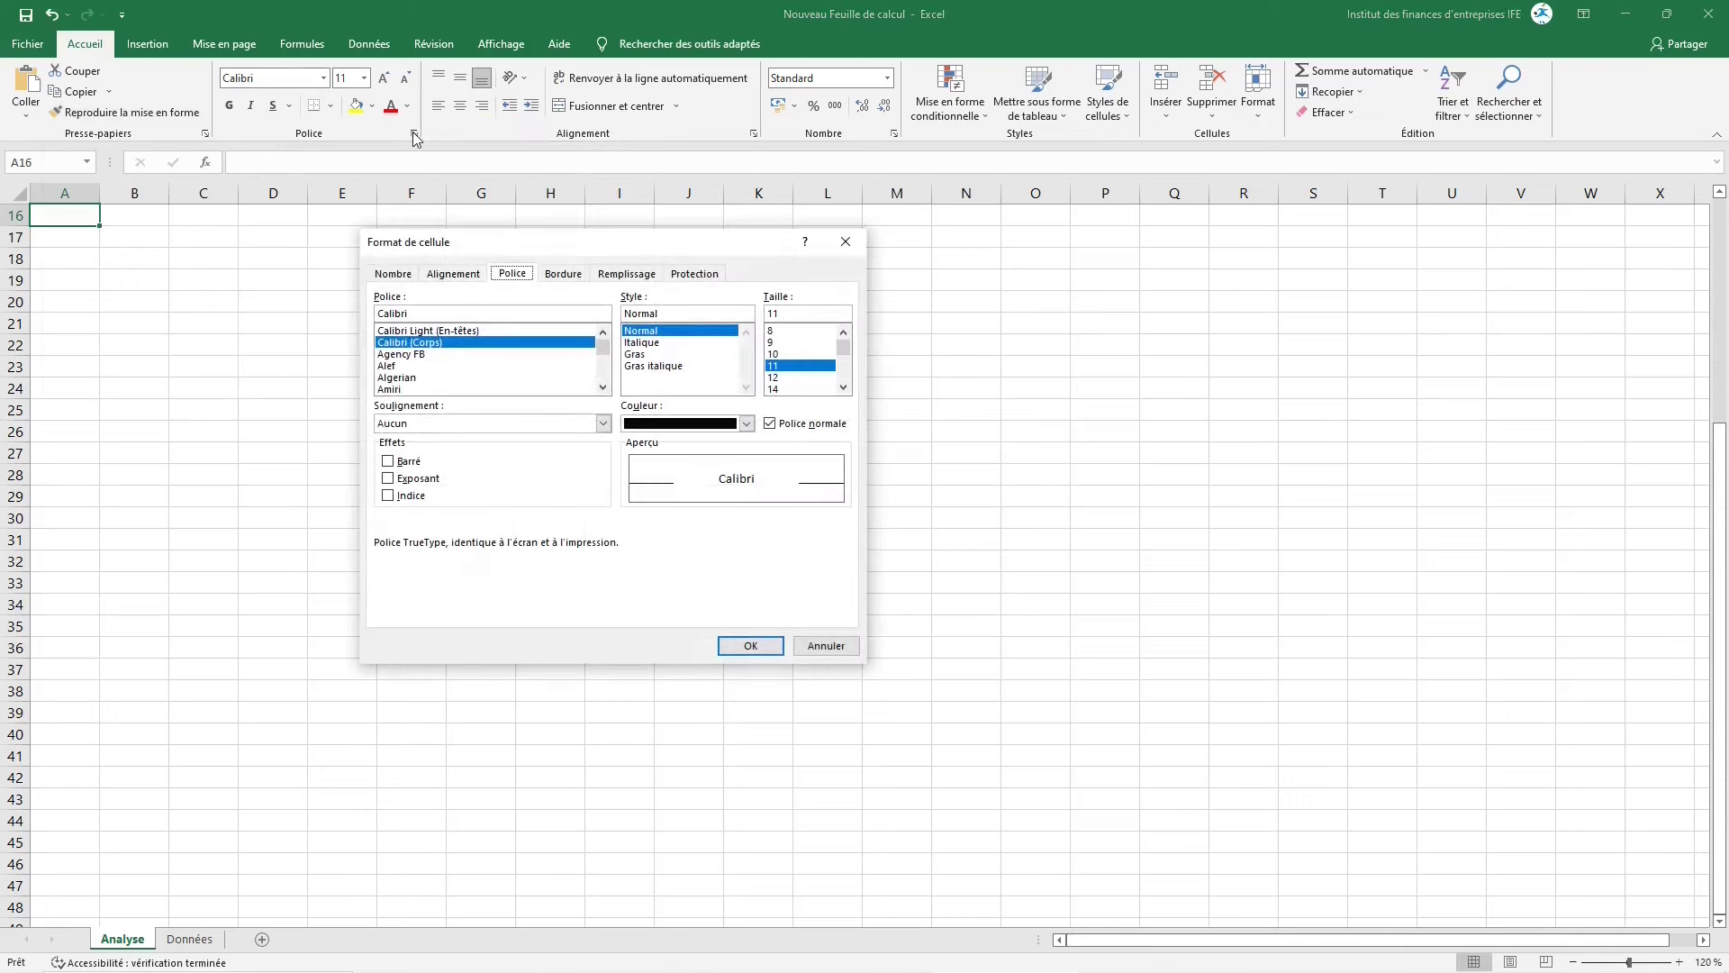
left_click(417, 354)
scroll(417, 363, "down", 1)
scroll(417, 363, "down", 2)
left_click(417, 362)
scroll(417, 363, "down", 2)
scroll(417, 363, "down", 1)
scroll(417, 363, "up", 2)
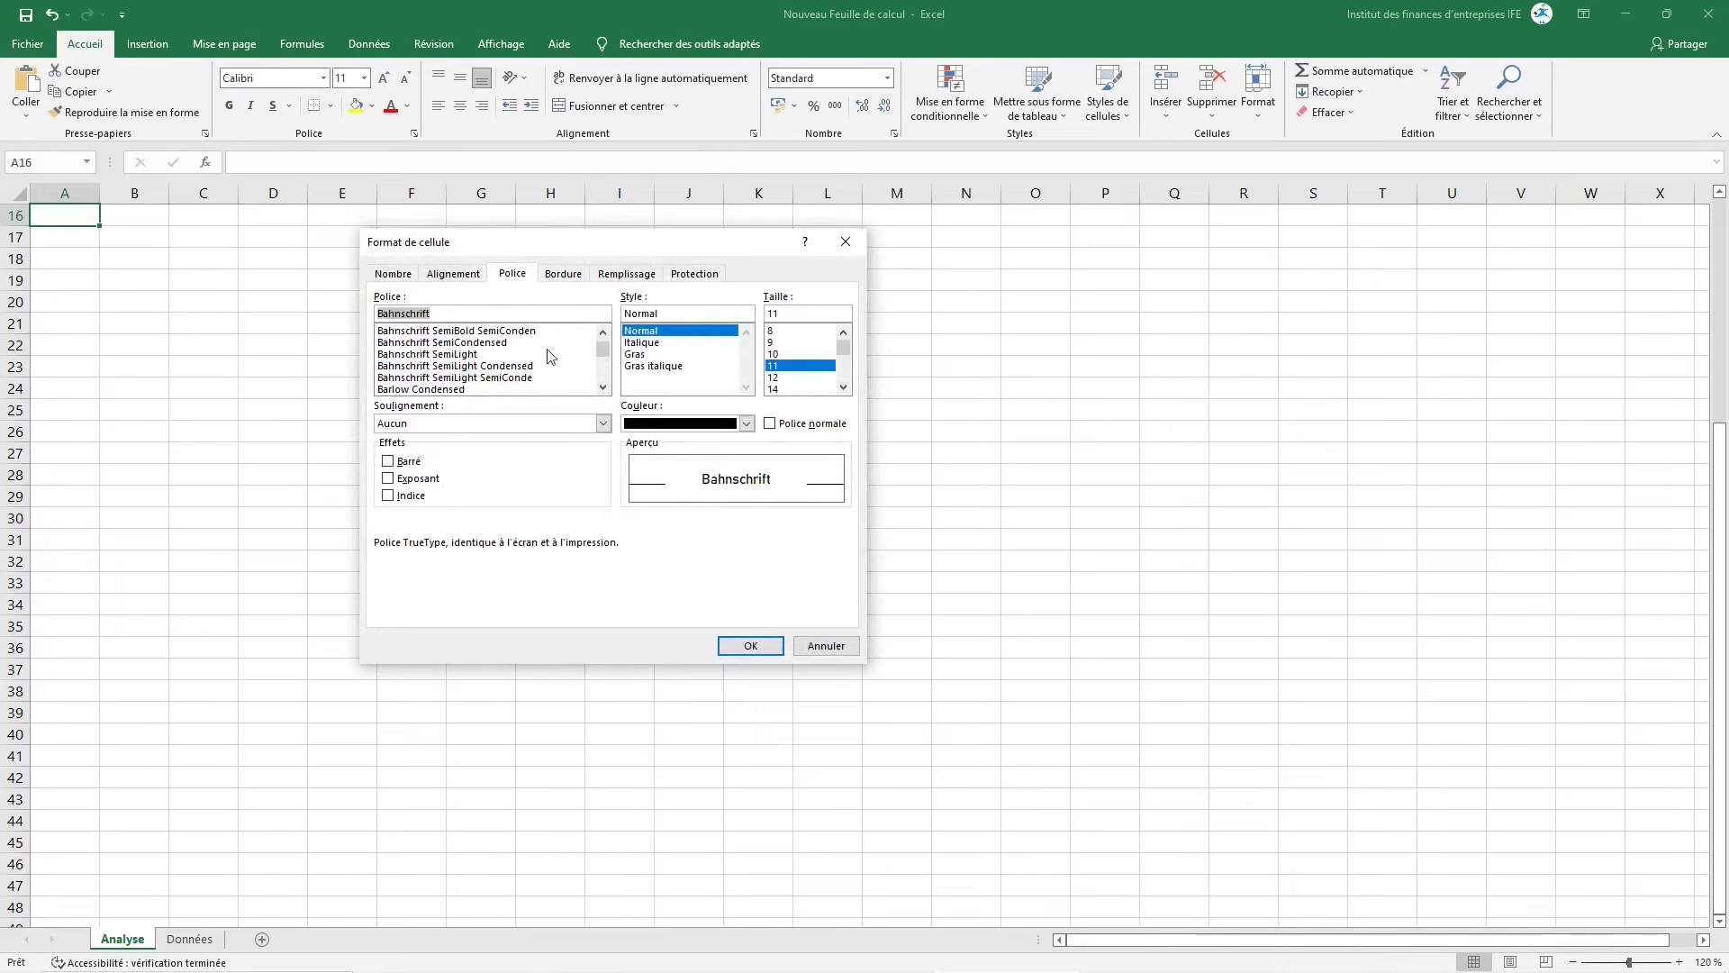
left_click(655, 355)
left_click(782, 343)
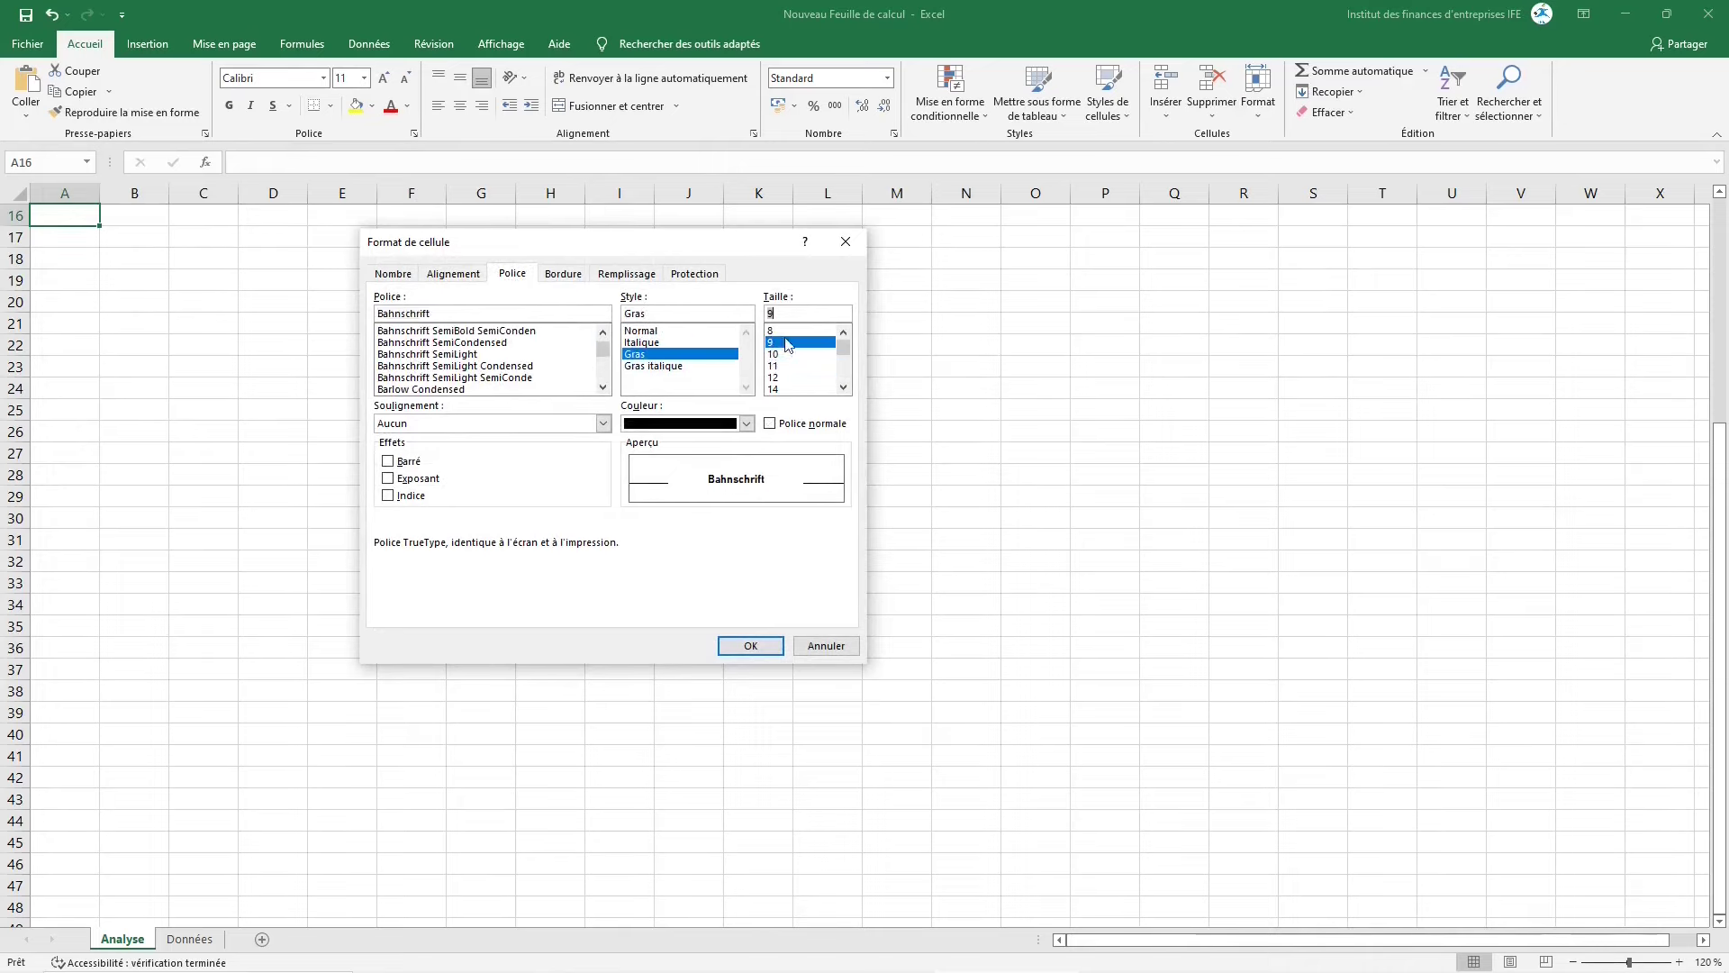
left_click(747, 423)
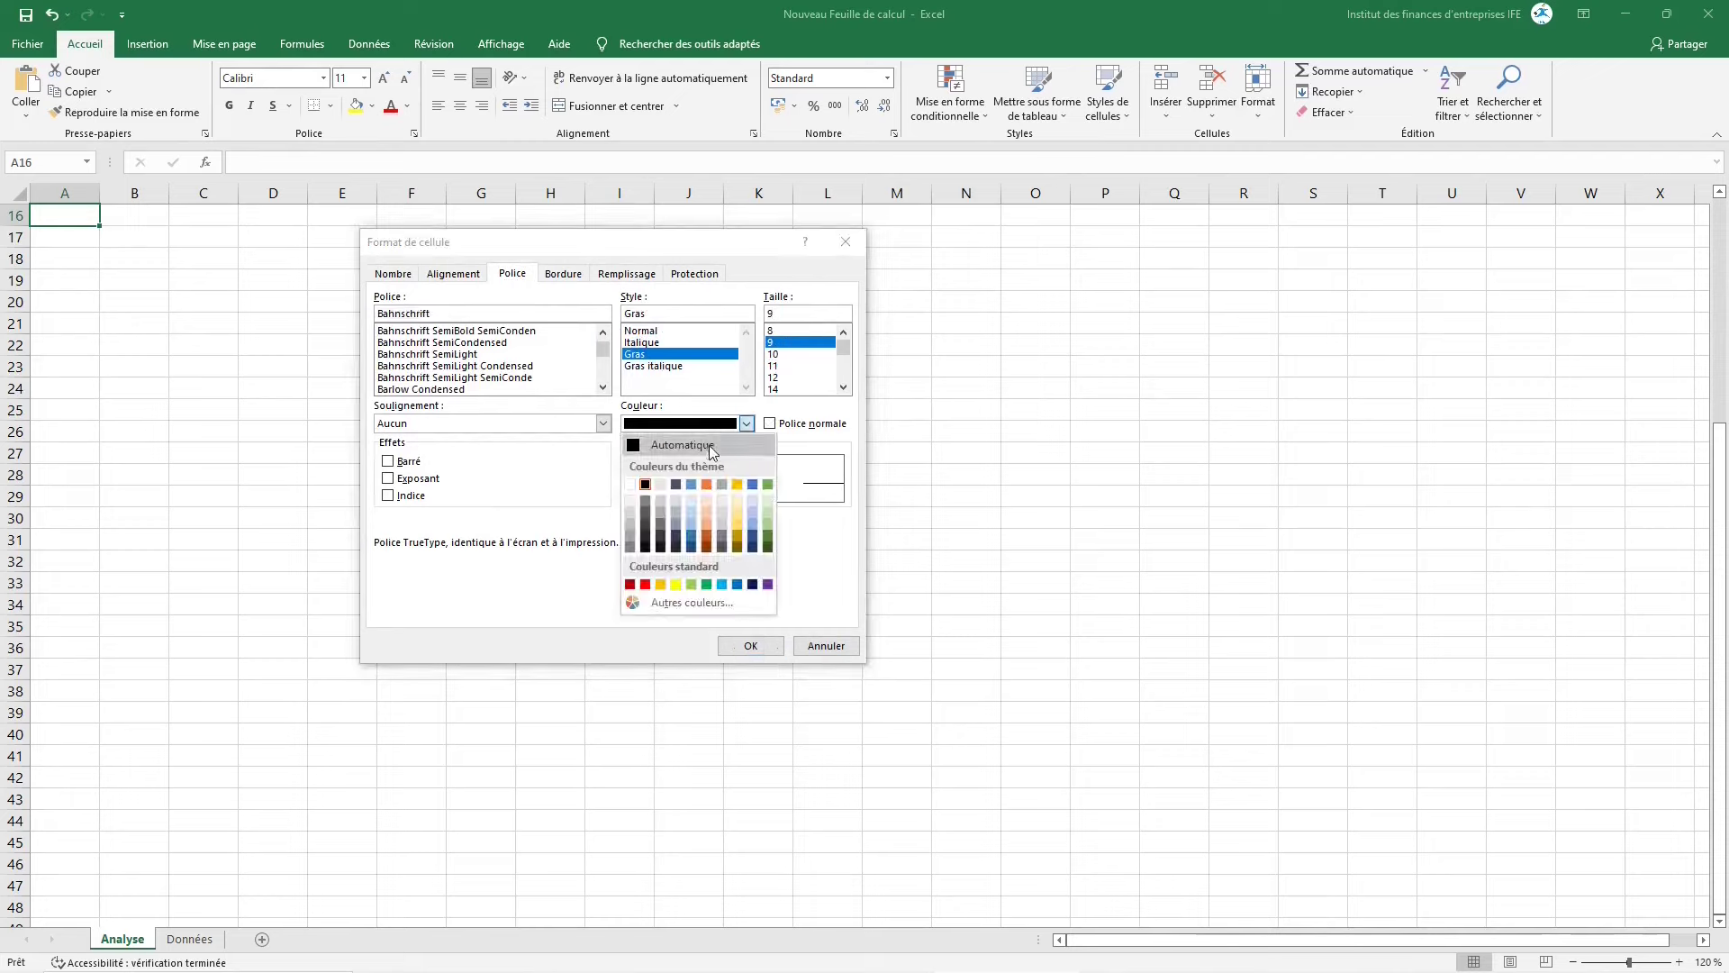
left_click(846, 241)
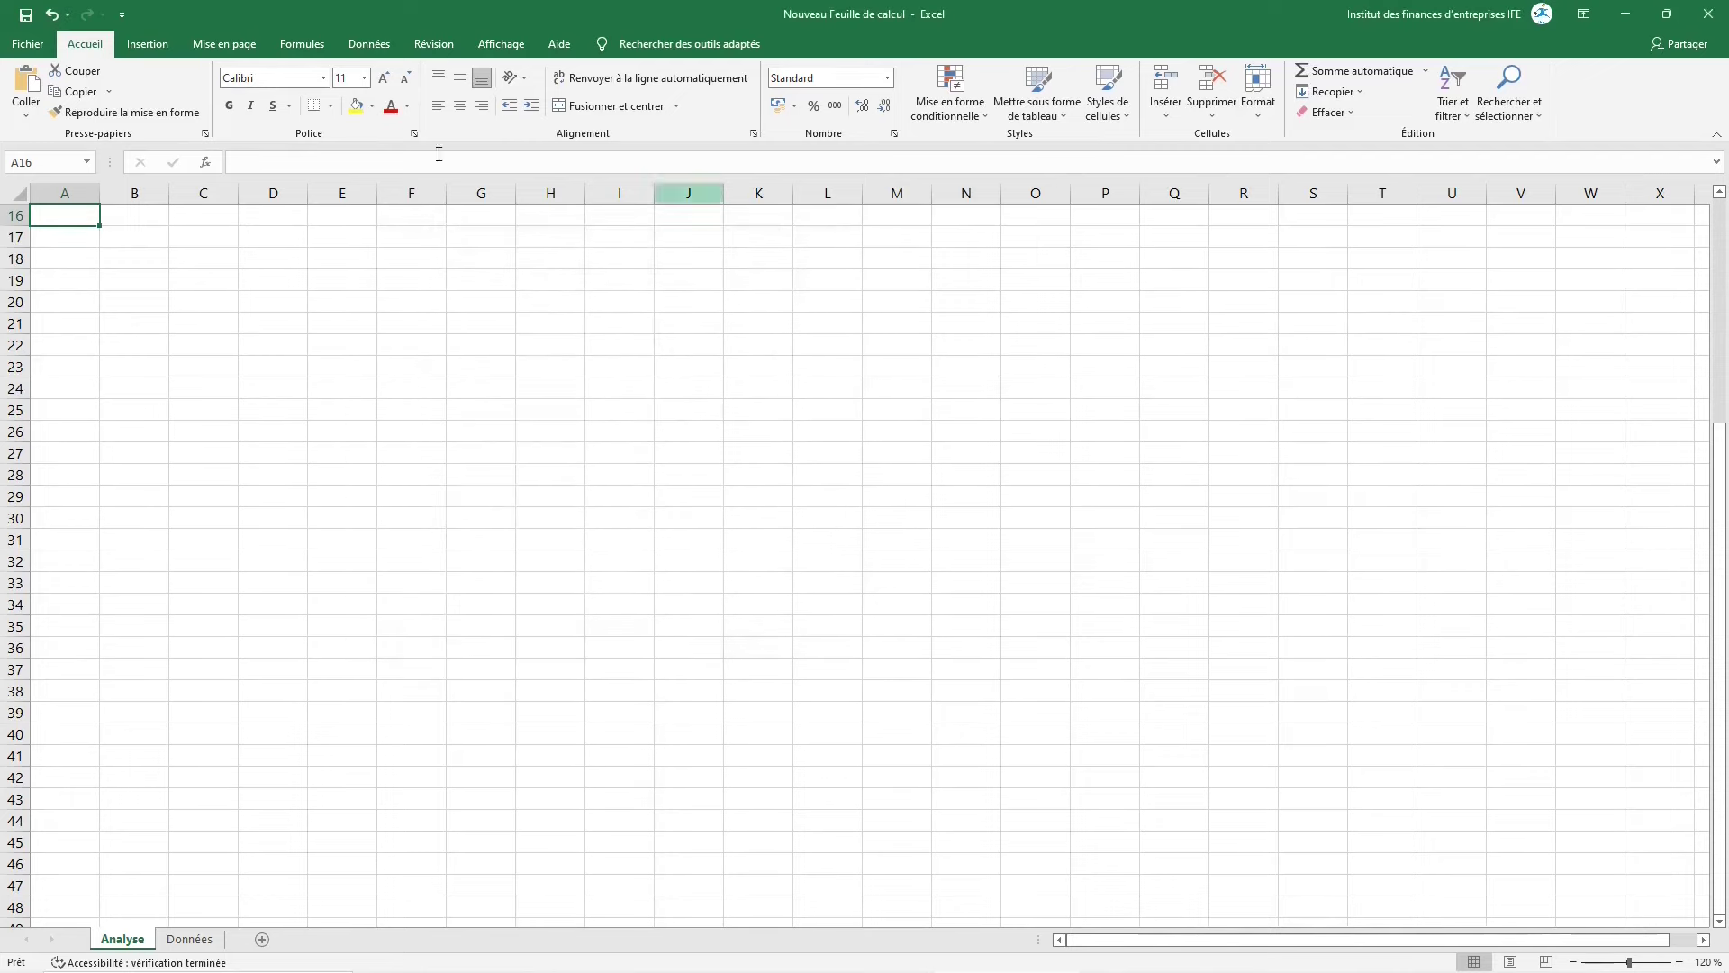
left_click(372, 108)
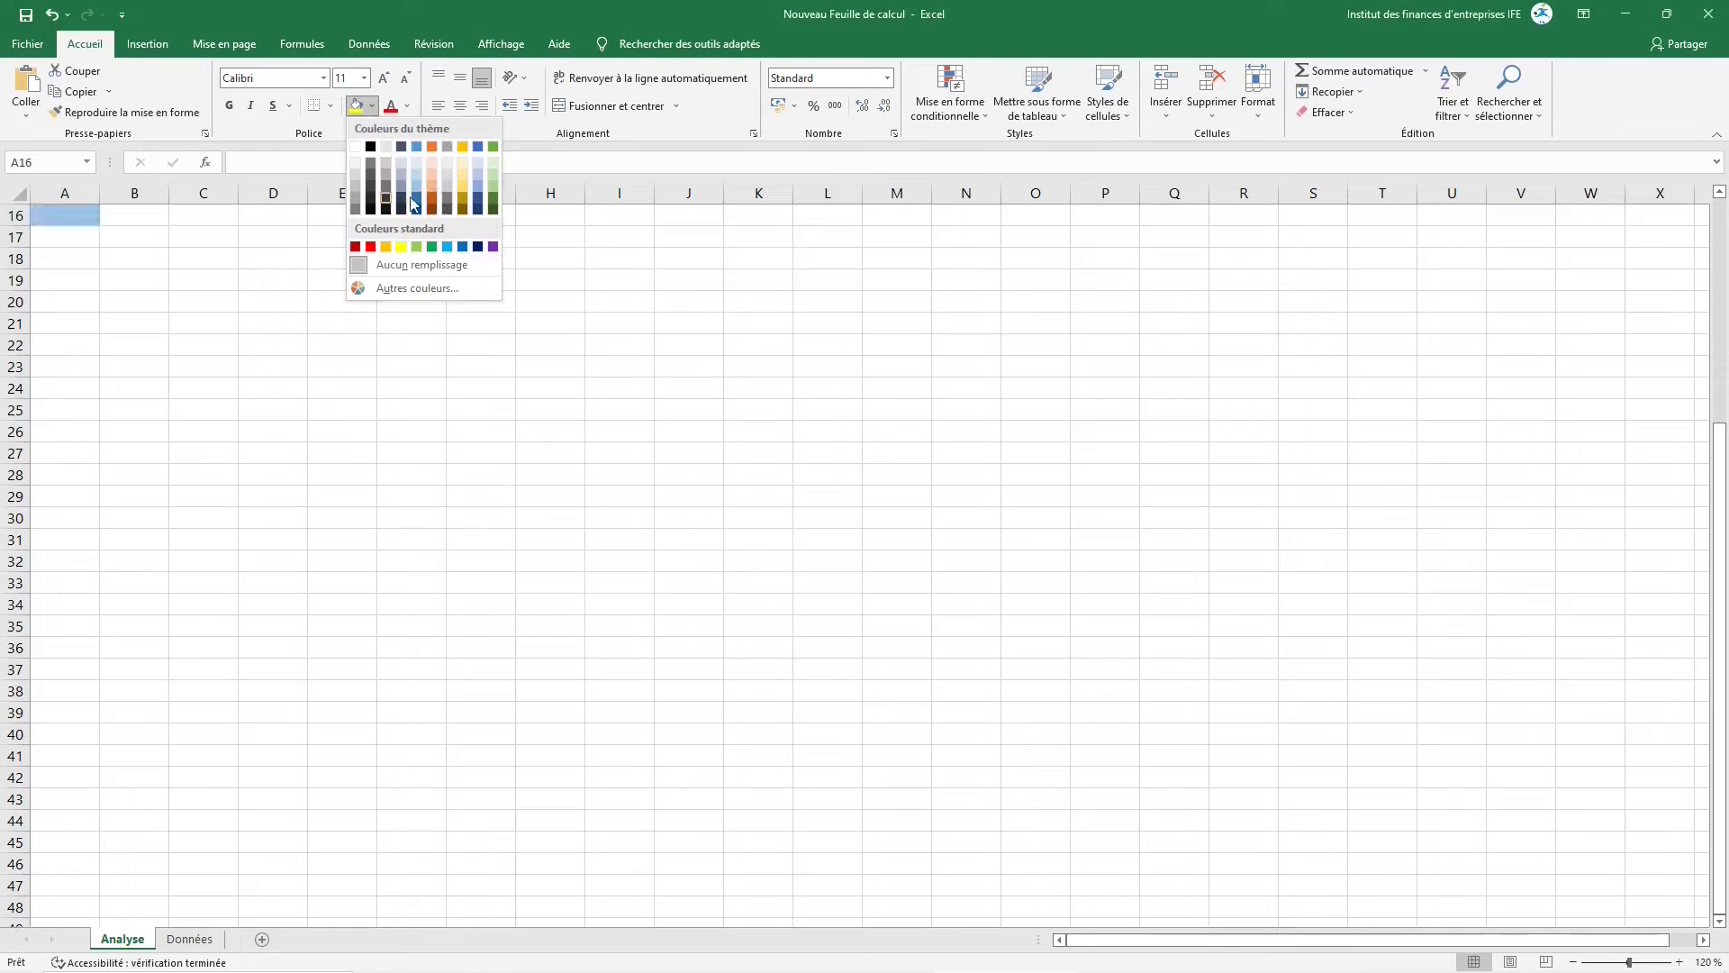
left_click(330, 107)
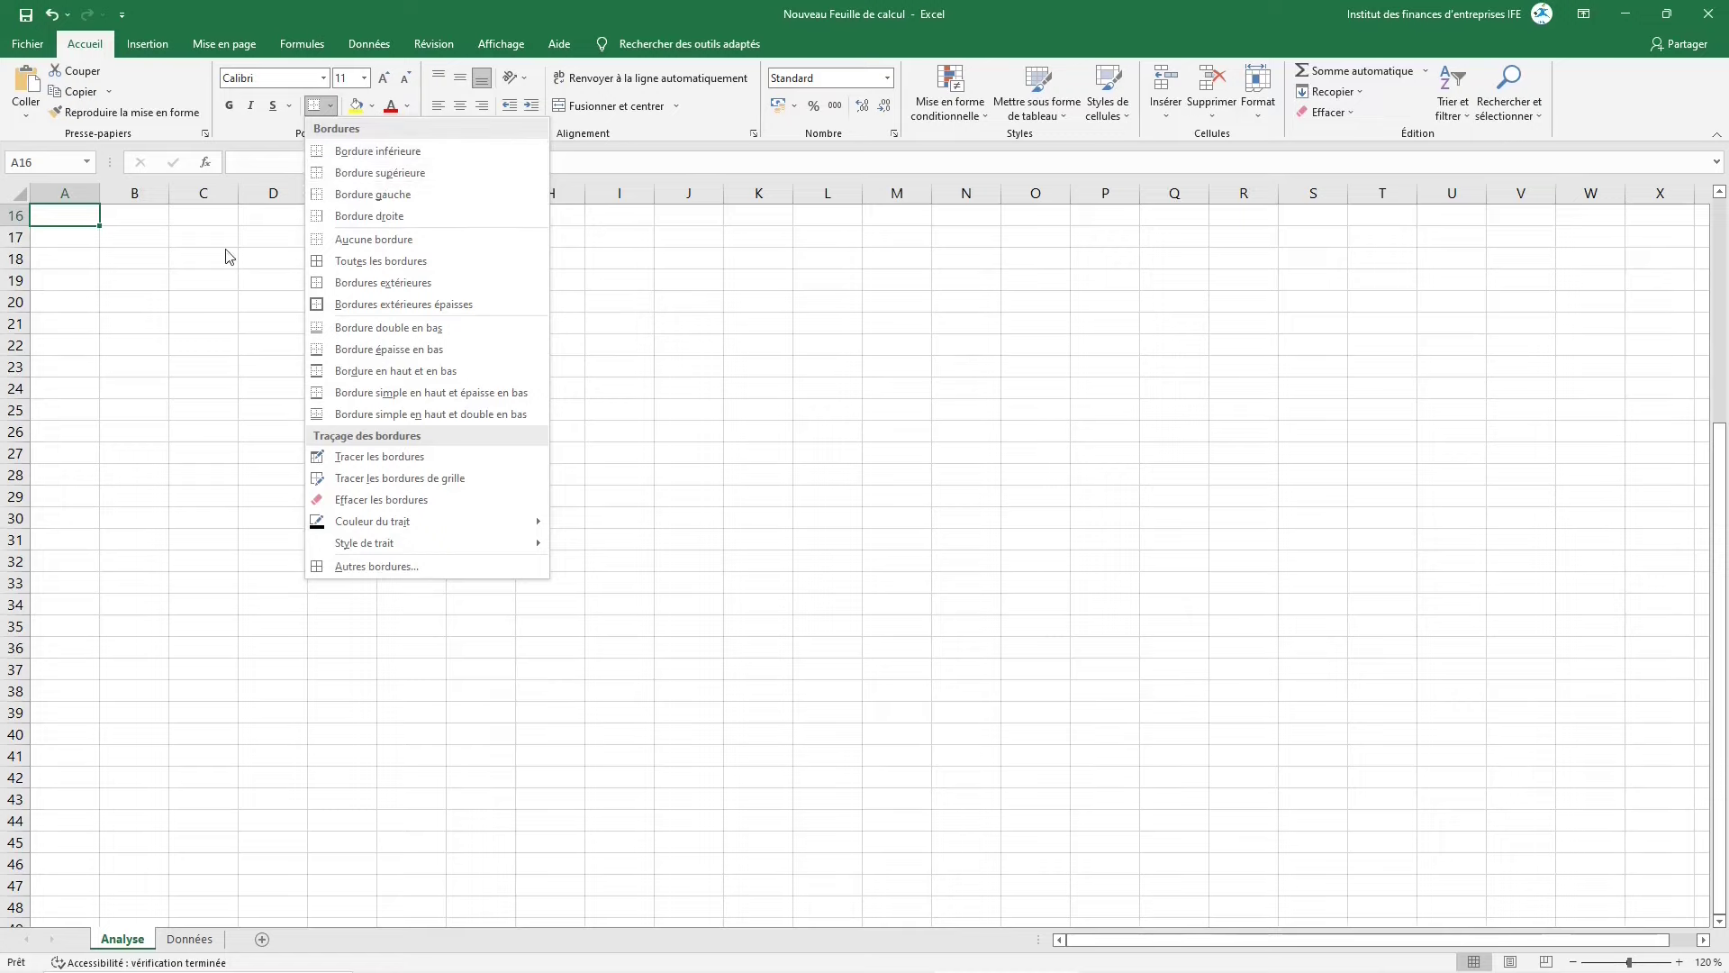
left_click(263, 238)
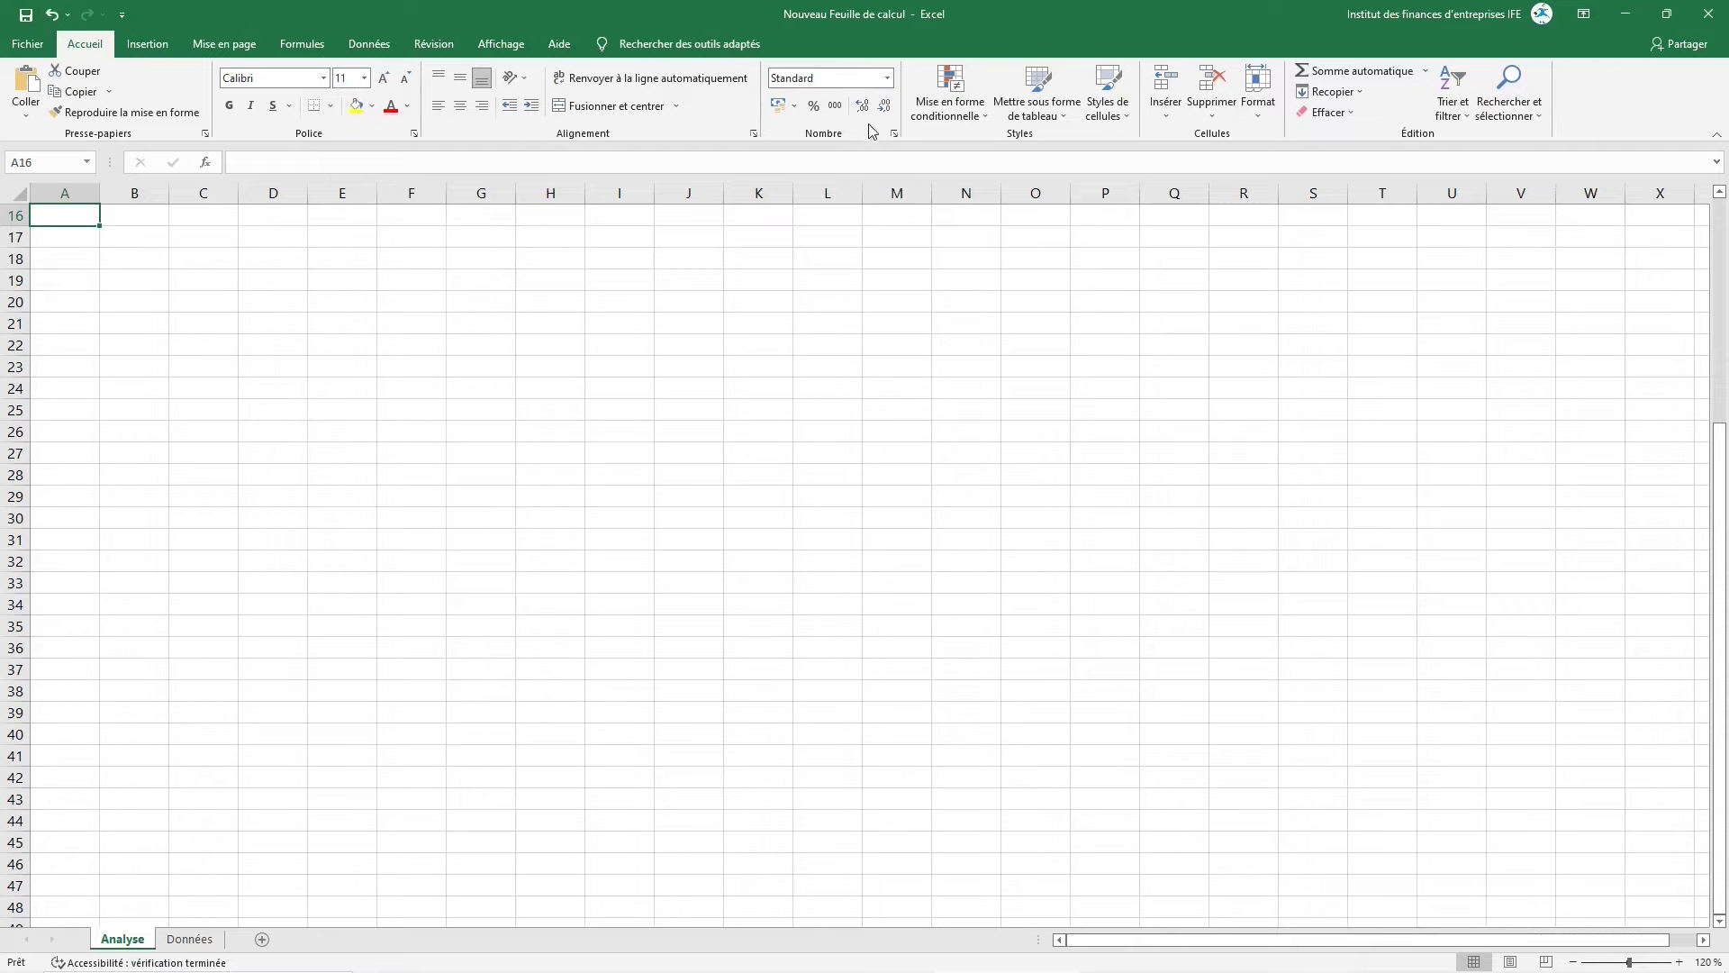
left_click(894, 135)
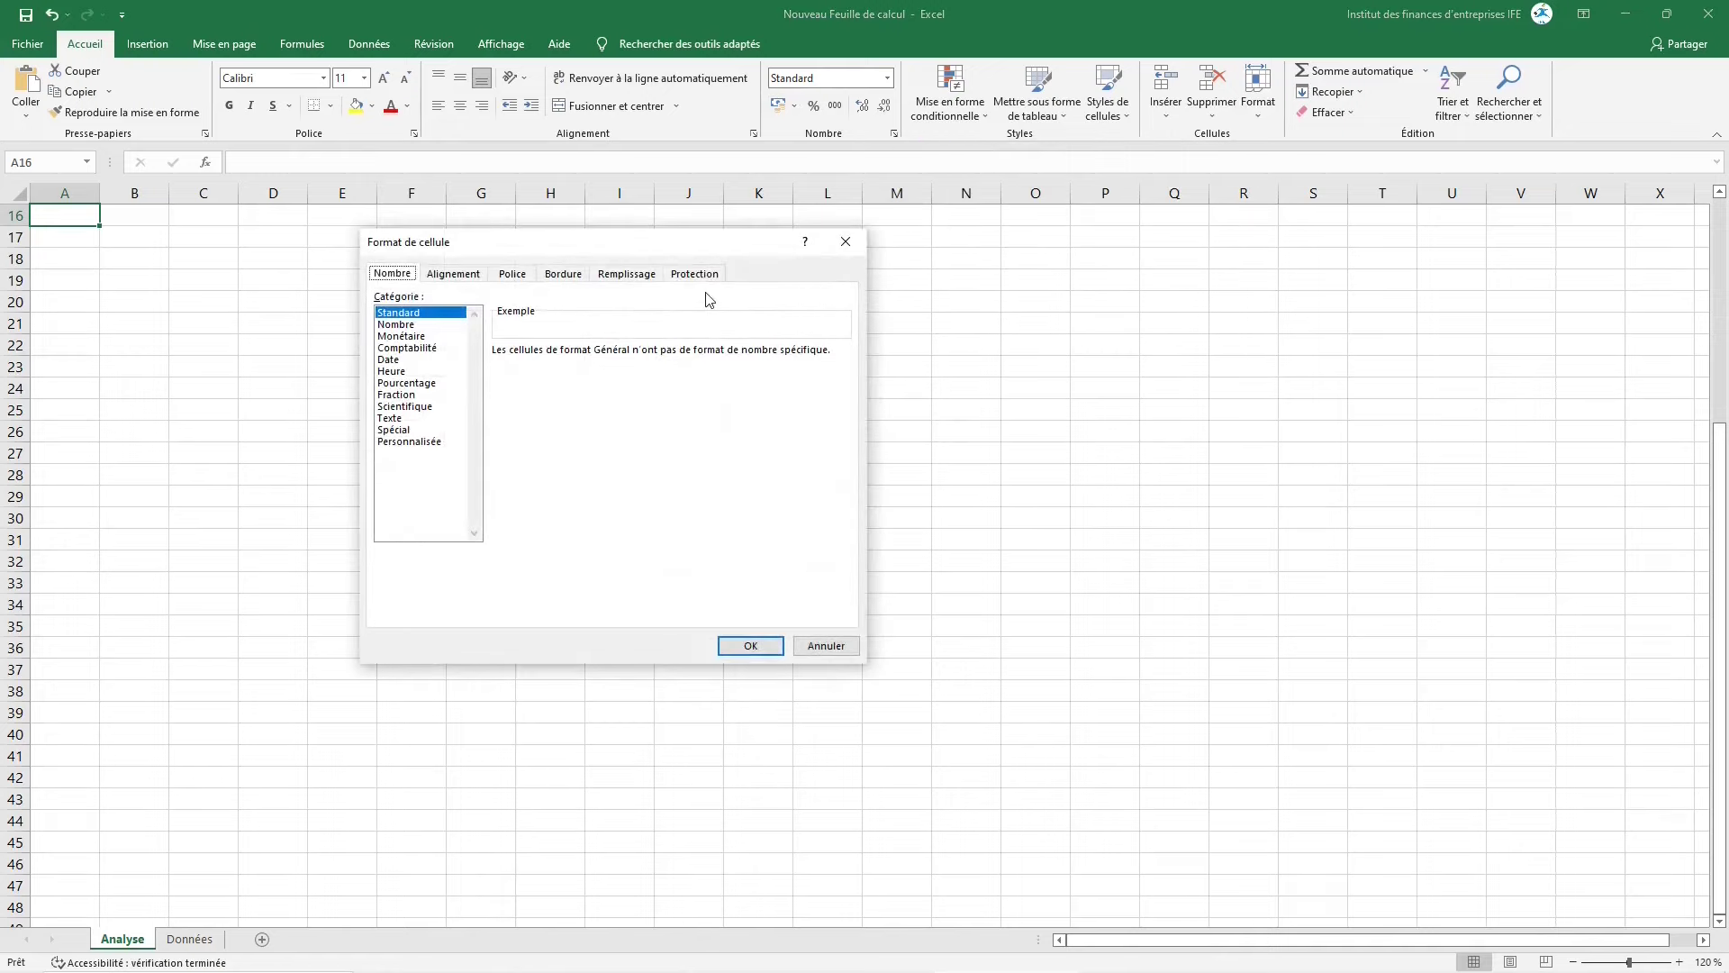
left_click(854, 239)
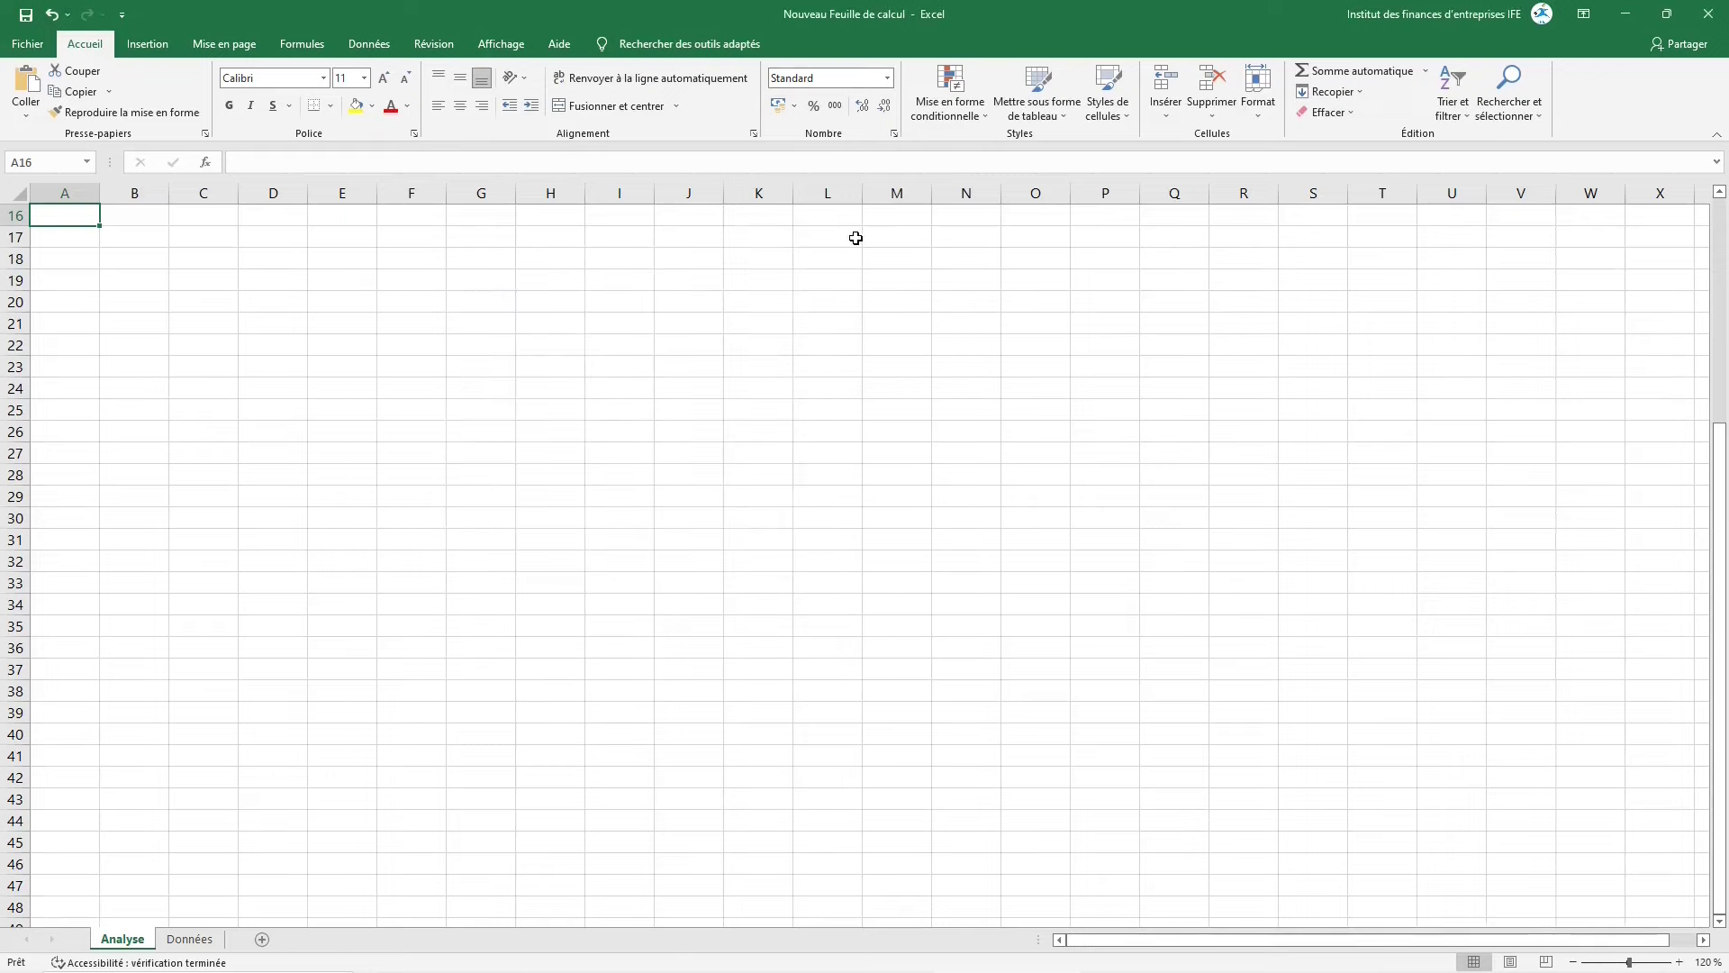
key("ctrl+1")
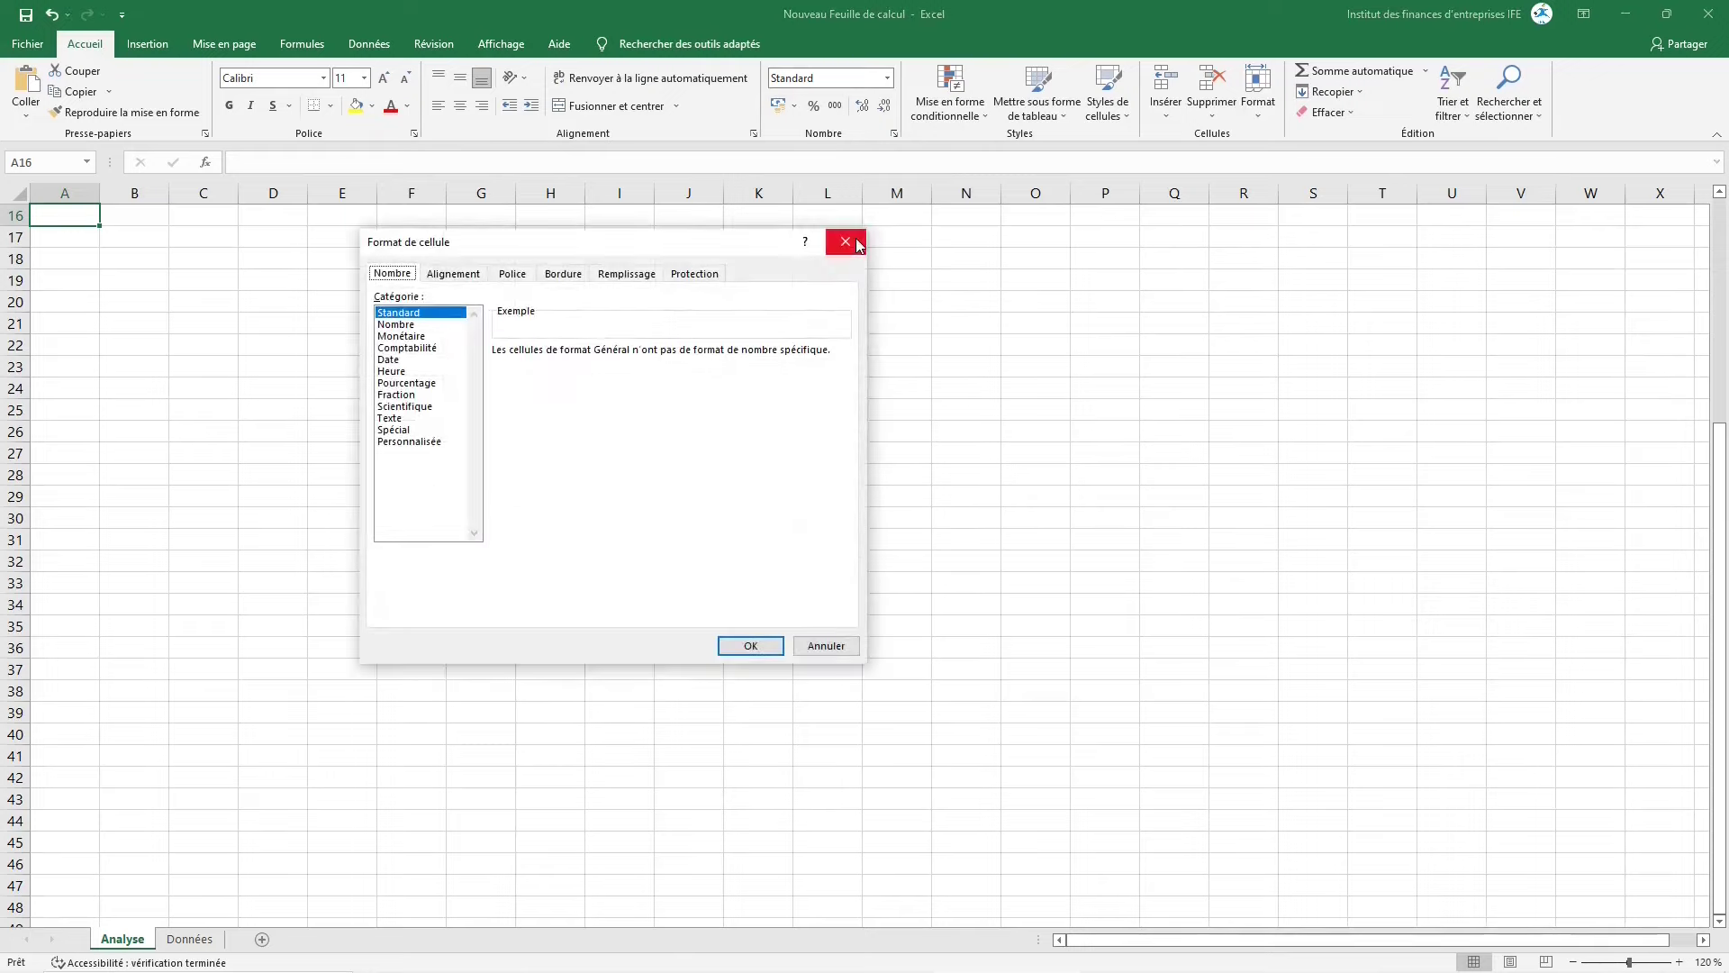
left_click(413, 326)
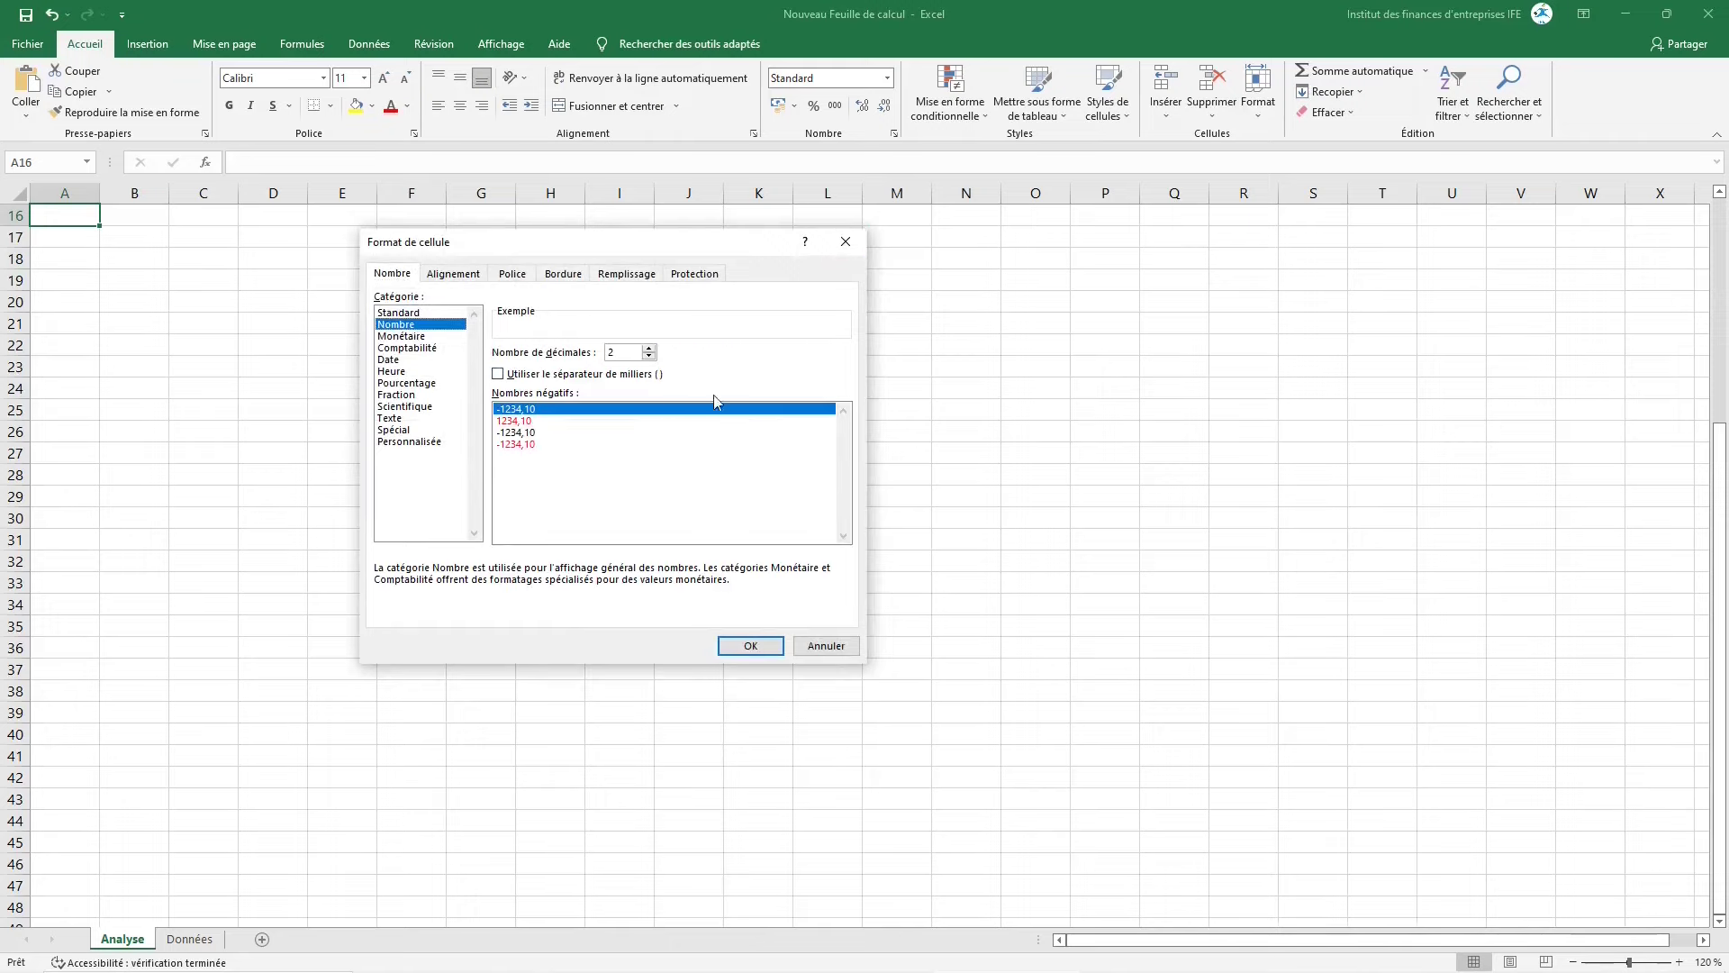
left_click(649, 348)
left_click(649, 347)
left_click(649, 347)
left_click(649, 357)
left_click(649, 357)
left_click(649, 357)
left_click(559, 373)
left_click(612, 374)
left_click(527, 422)
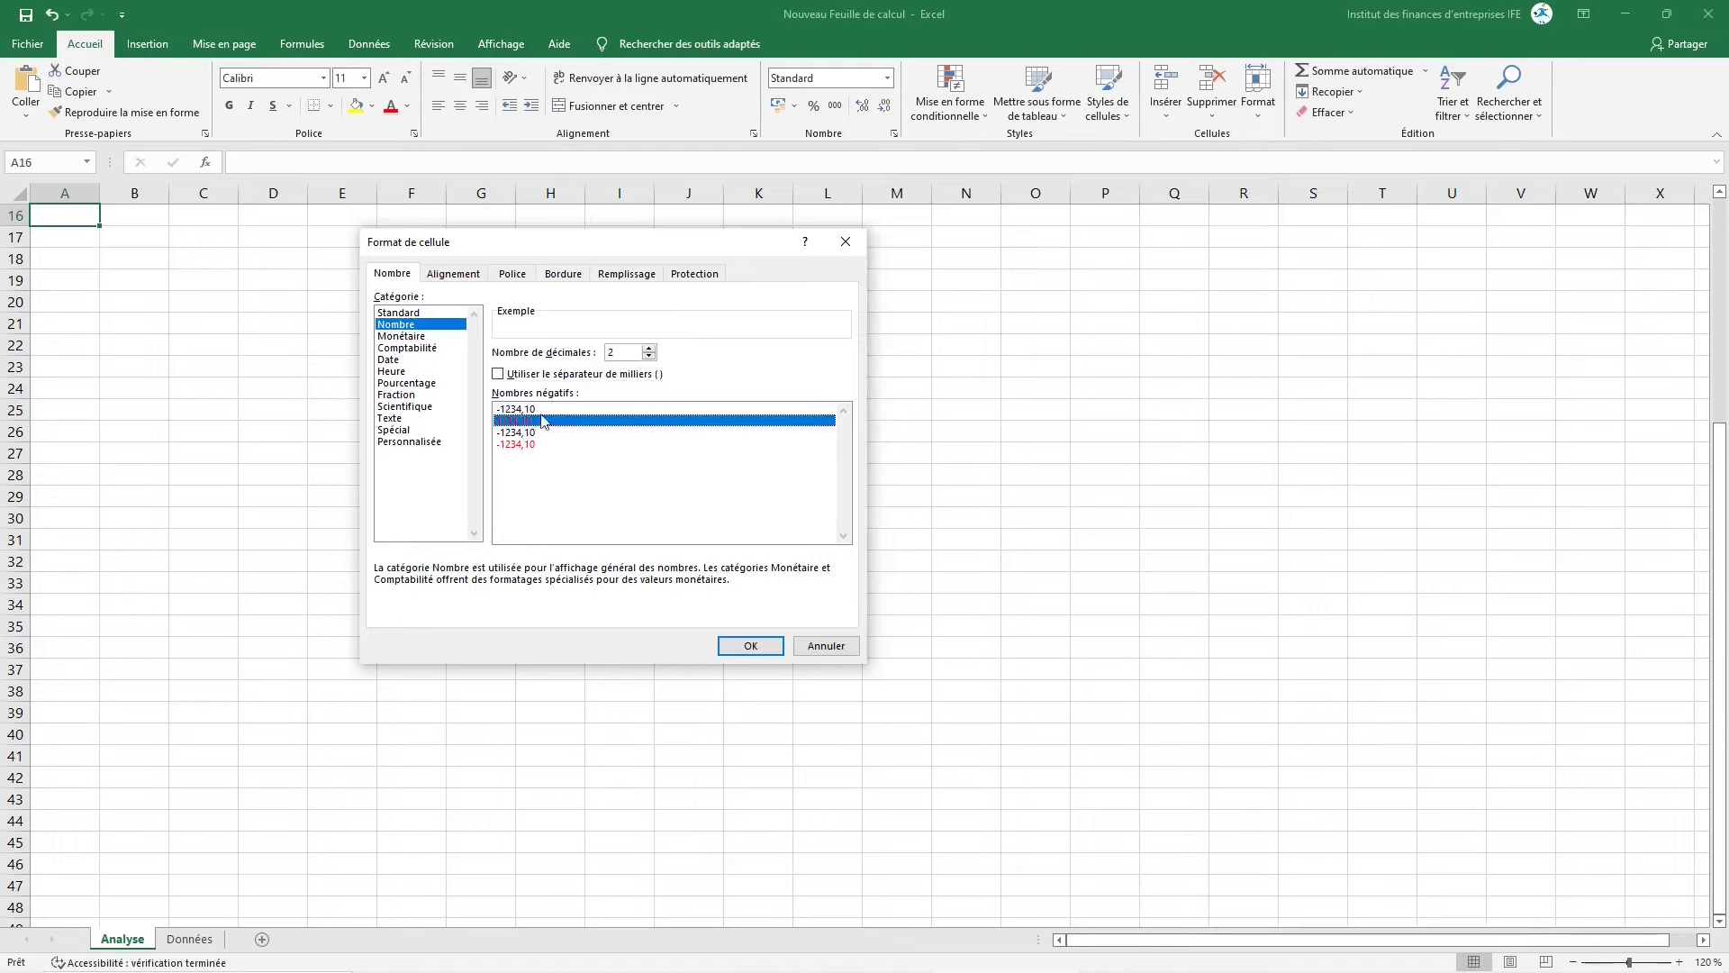
left_click(531, 445)
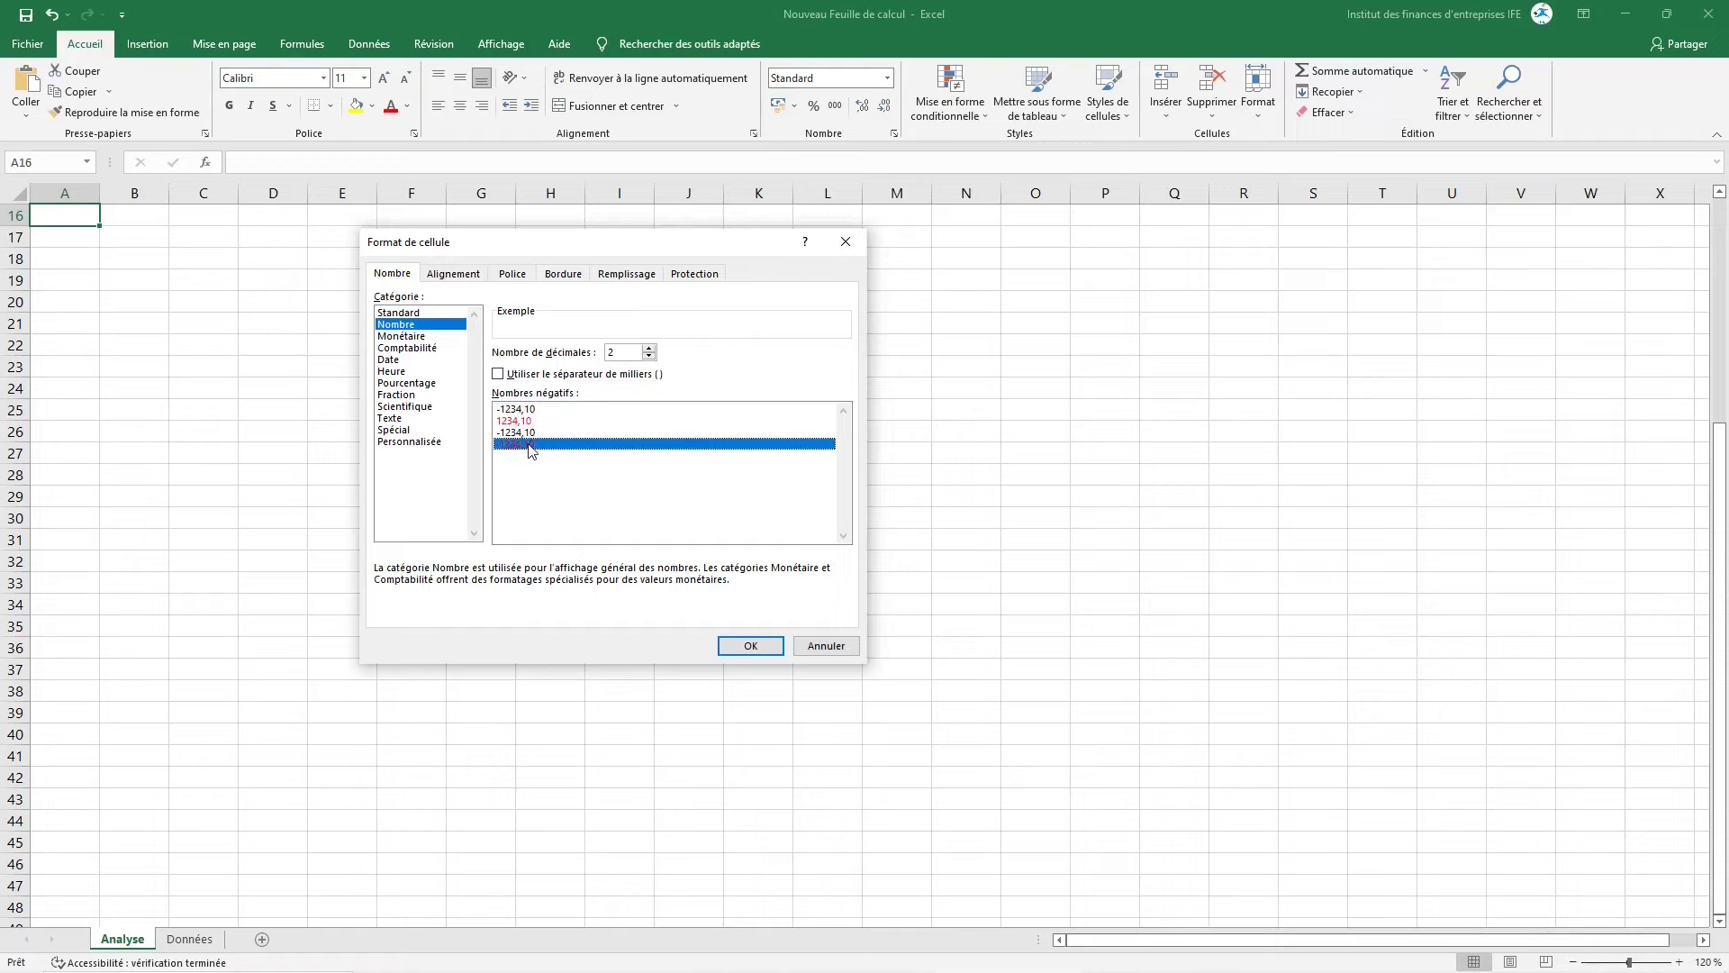
left_click(434, 446)
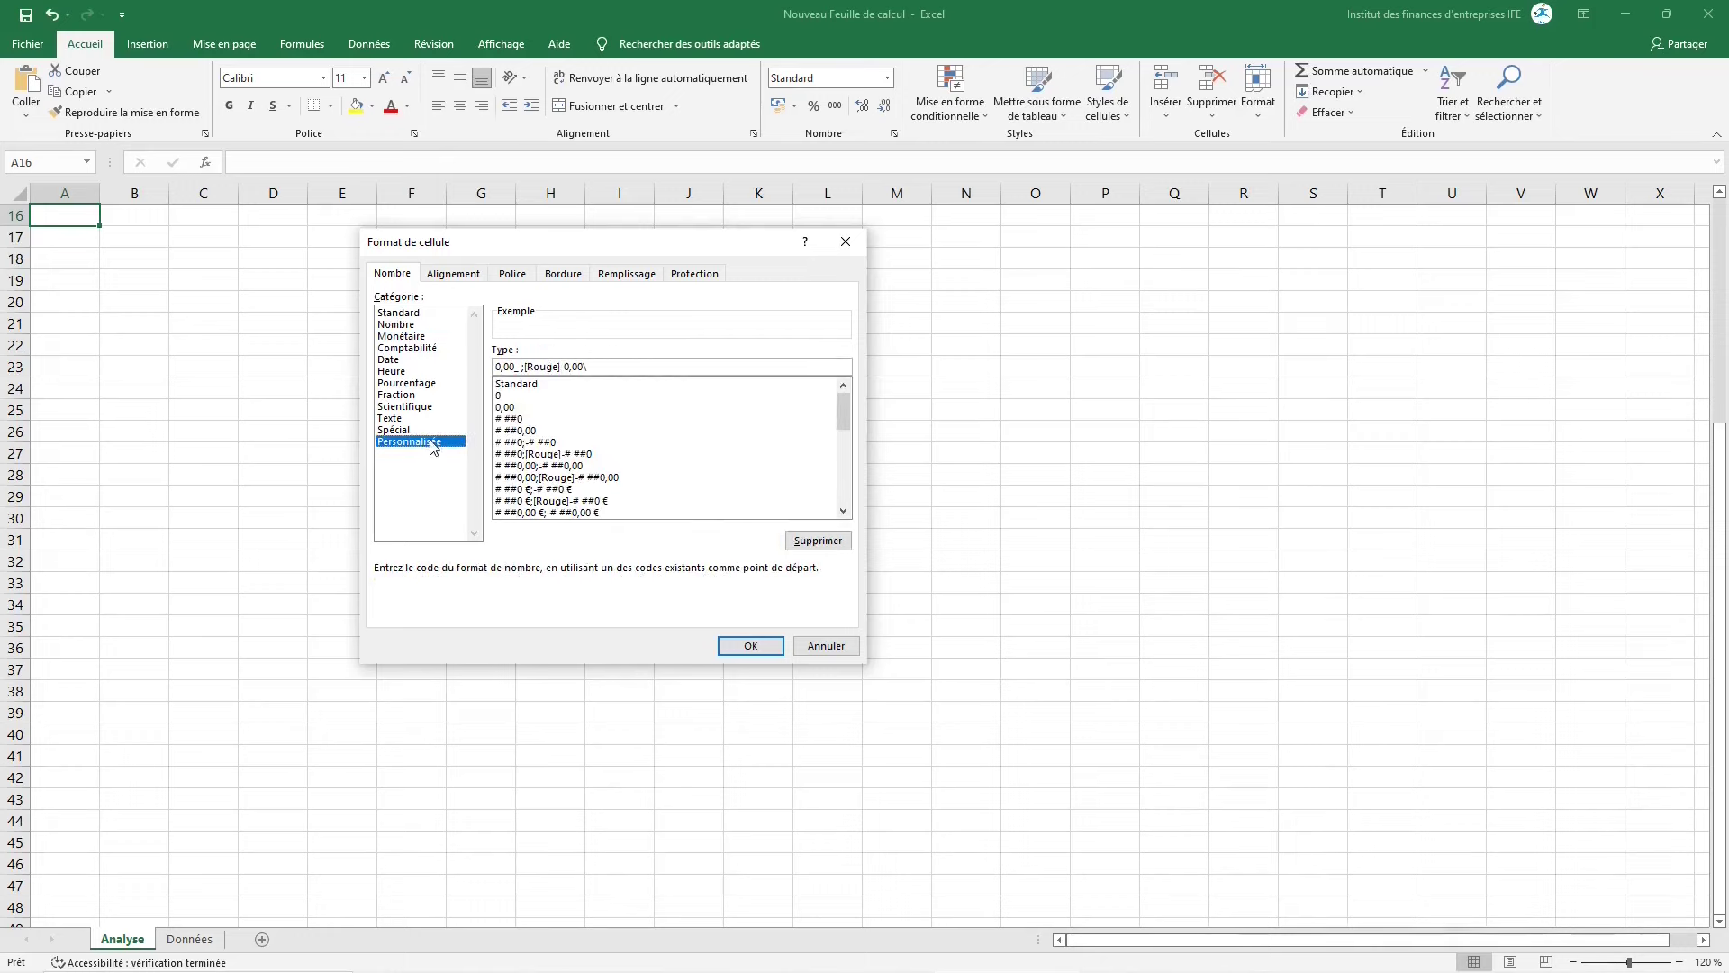
left_click(532, 431)
scroll(540, 441, "down", 3)
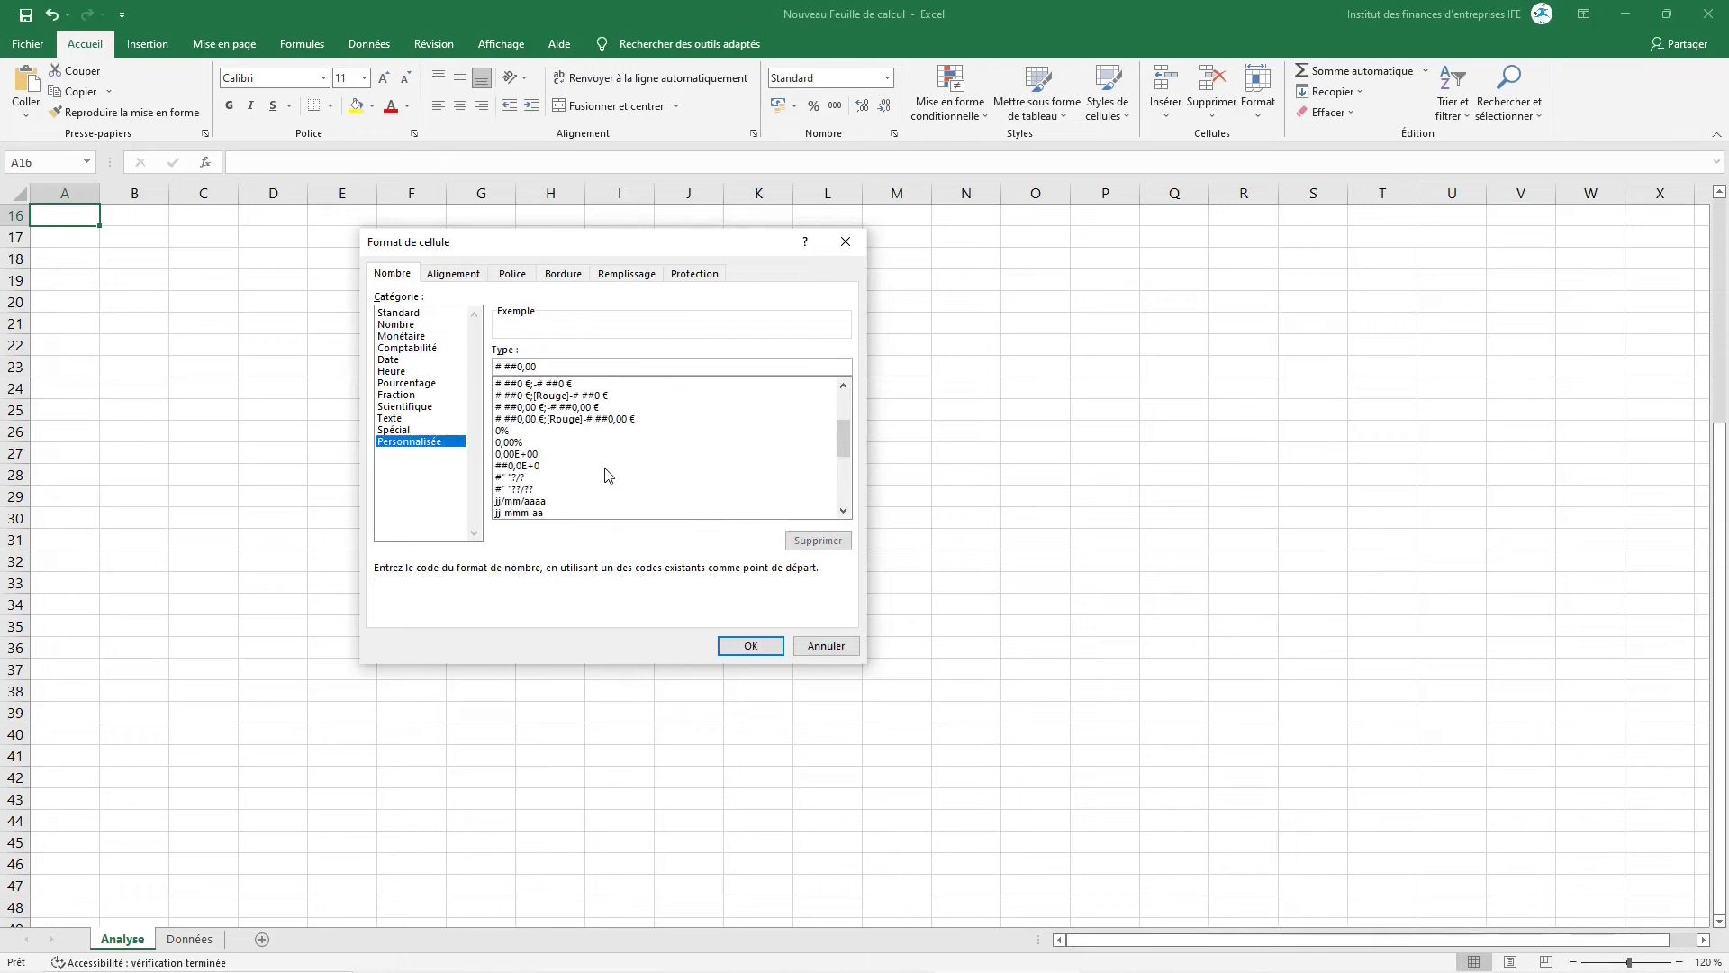
scroll(606, 473, "down", 2)
scroll(606, 473, "up", 3)
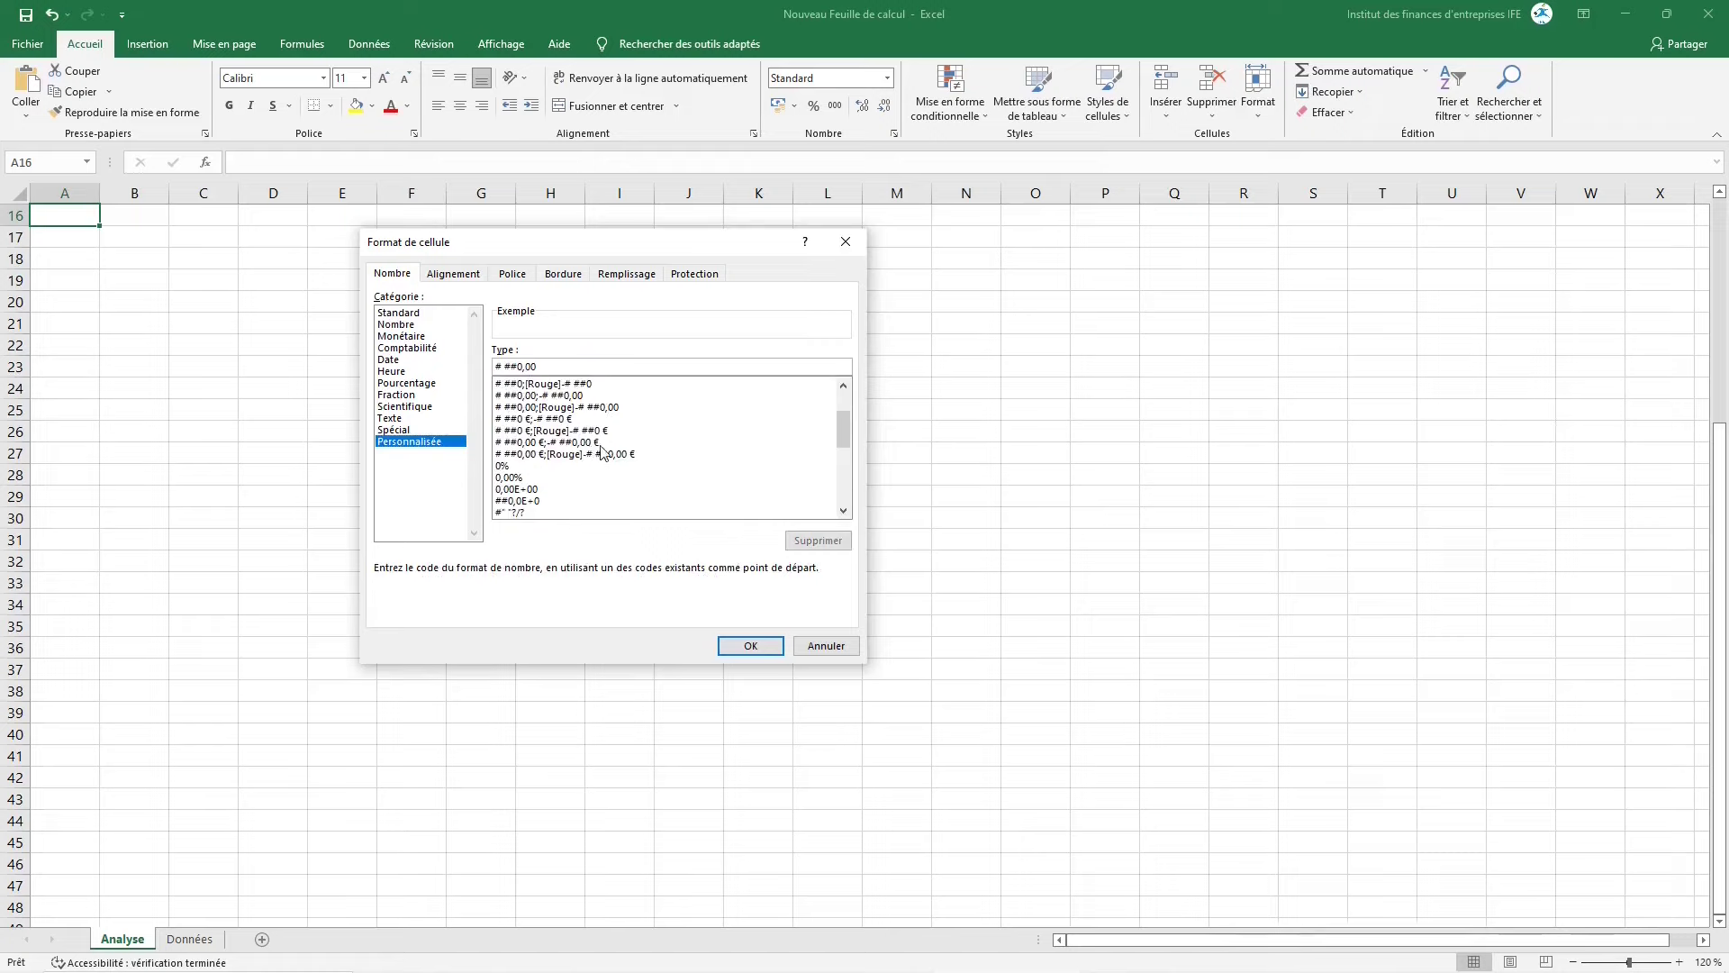
scroll(606, 459, "up", 2)
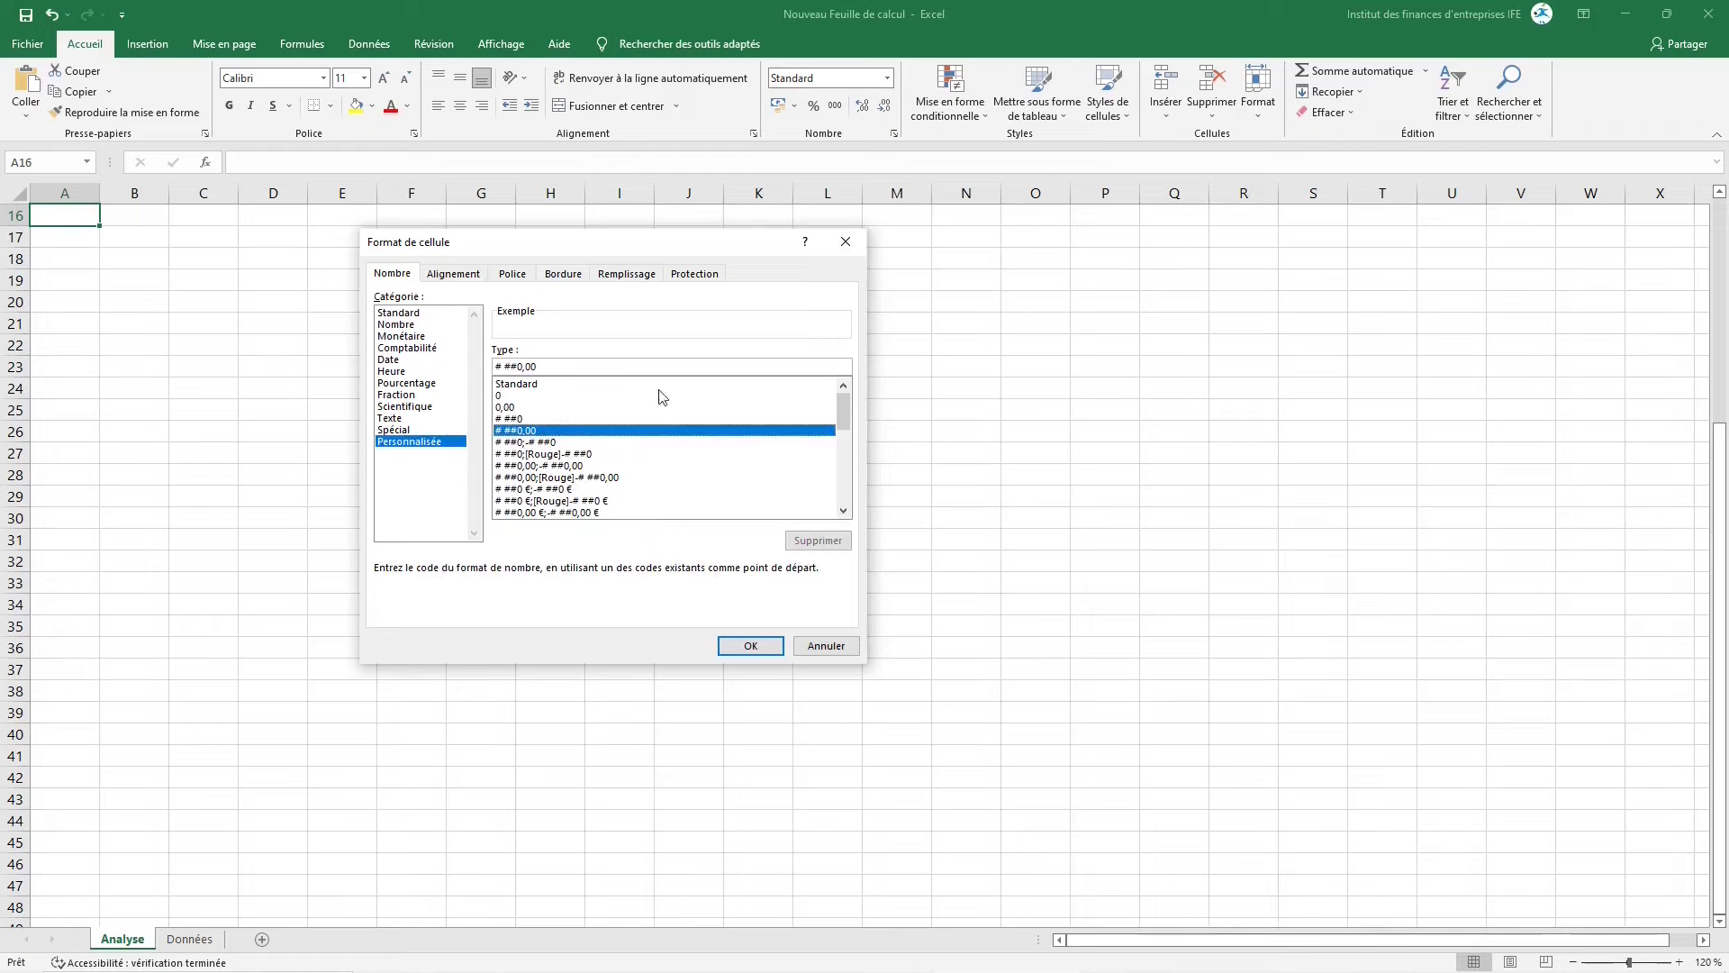
scroll(608, 446, "down", 4)
scroll(622, 446, "up", 3)
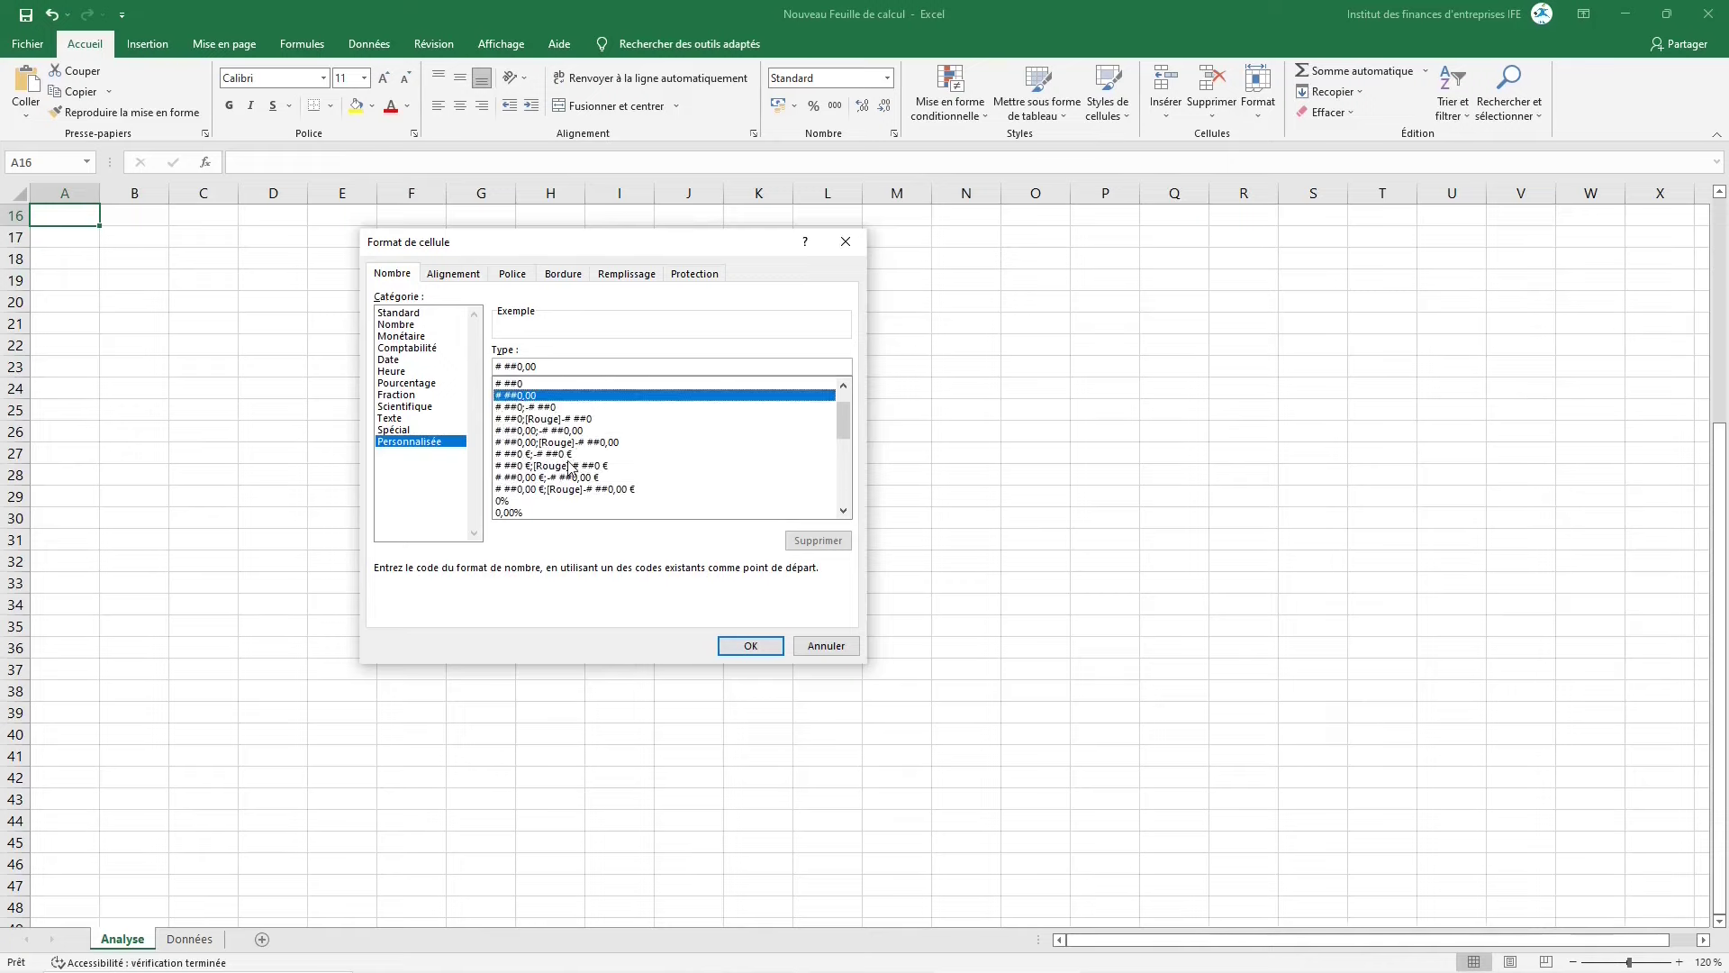
scroll(570, 467, "up", 1)
left_click(825, 646)
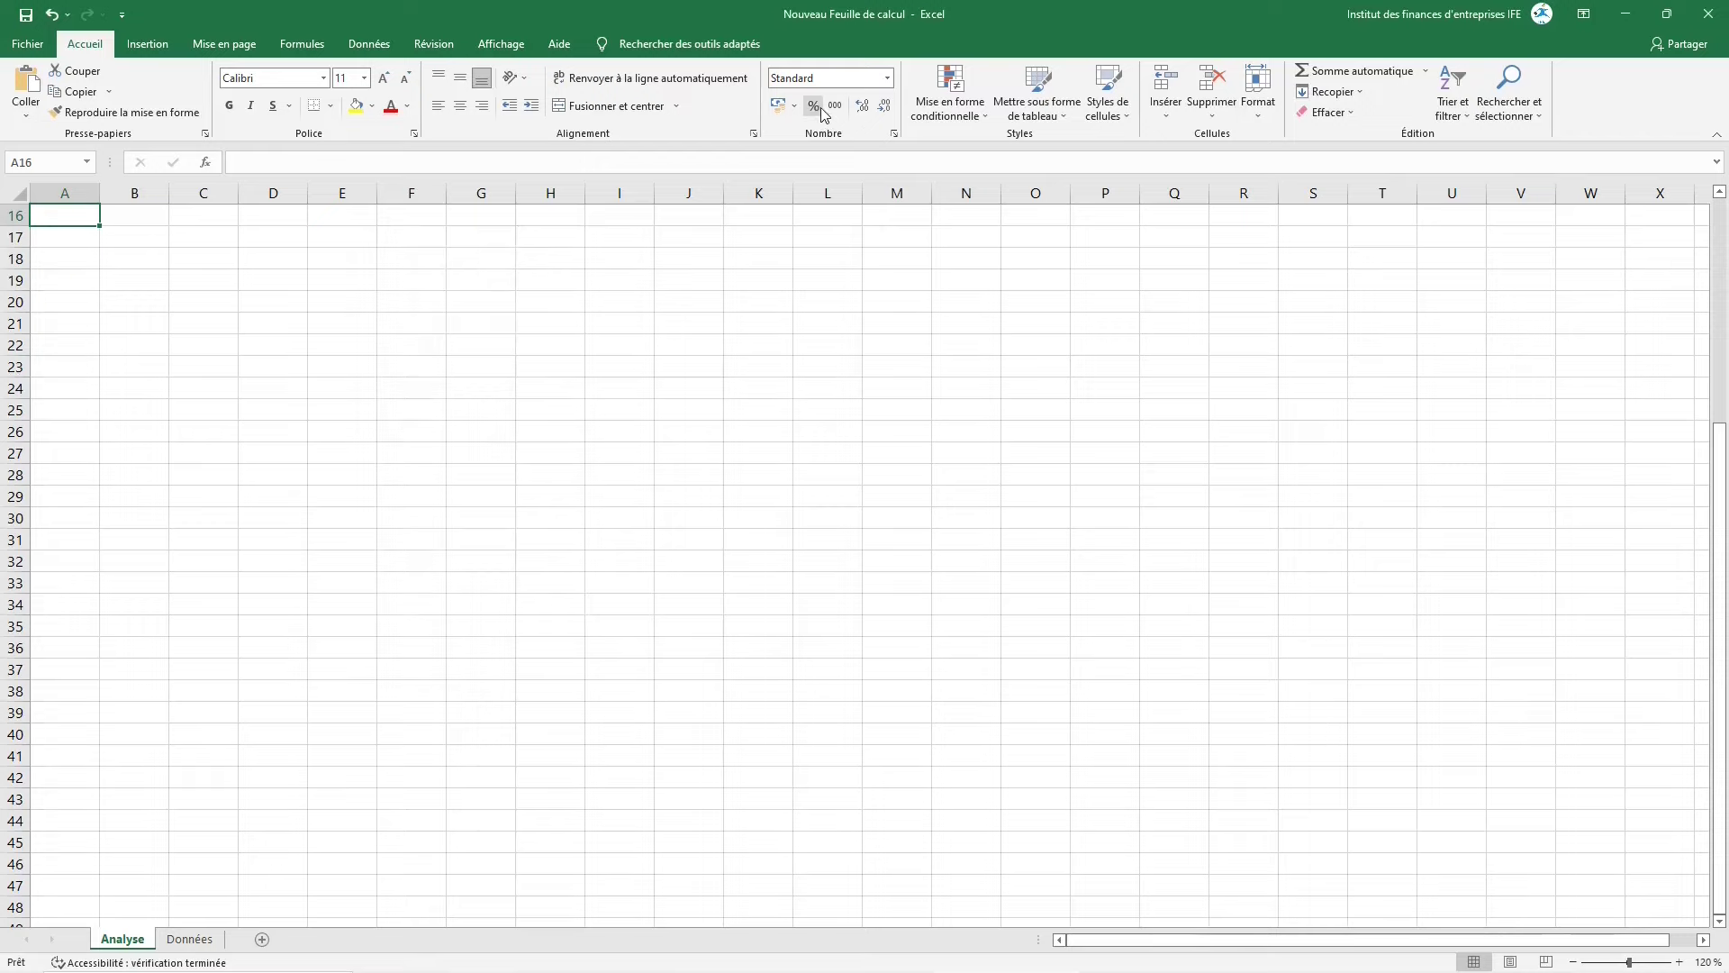
left_click(968, 125)
mouse_move(1054, 146)
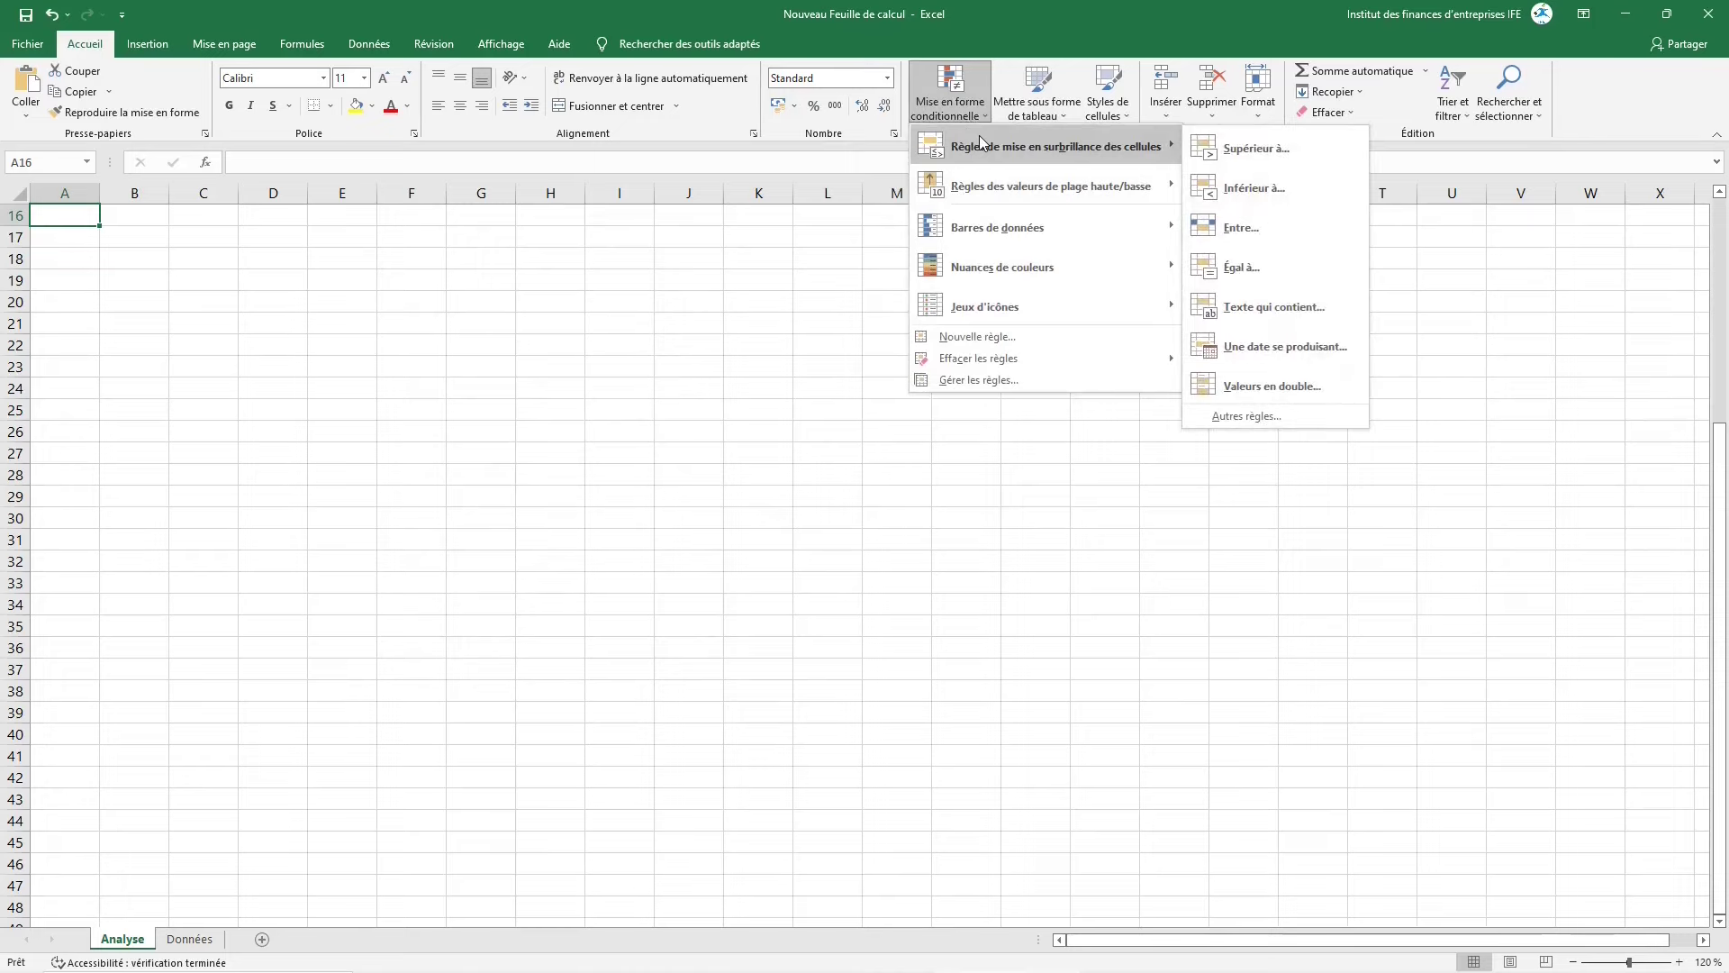
left_click(1278, 150)
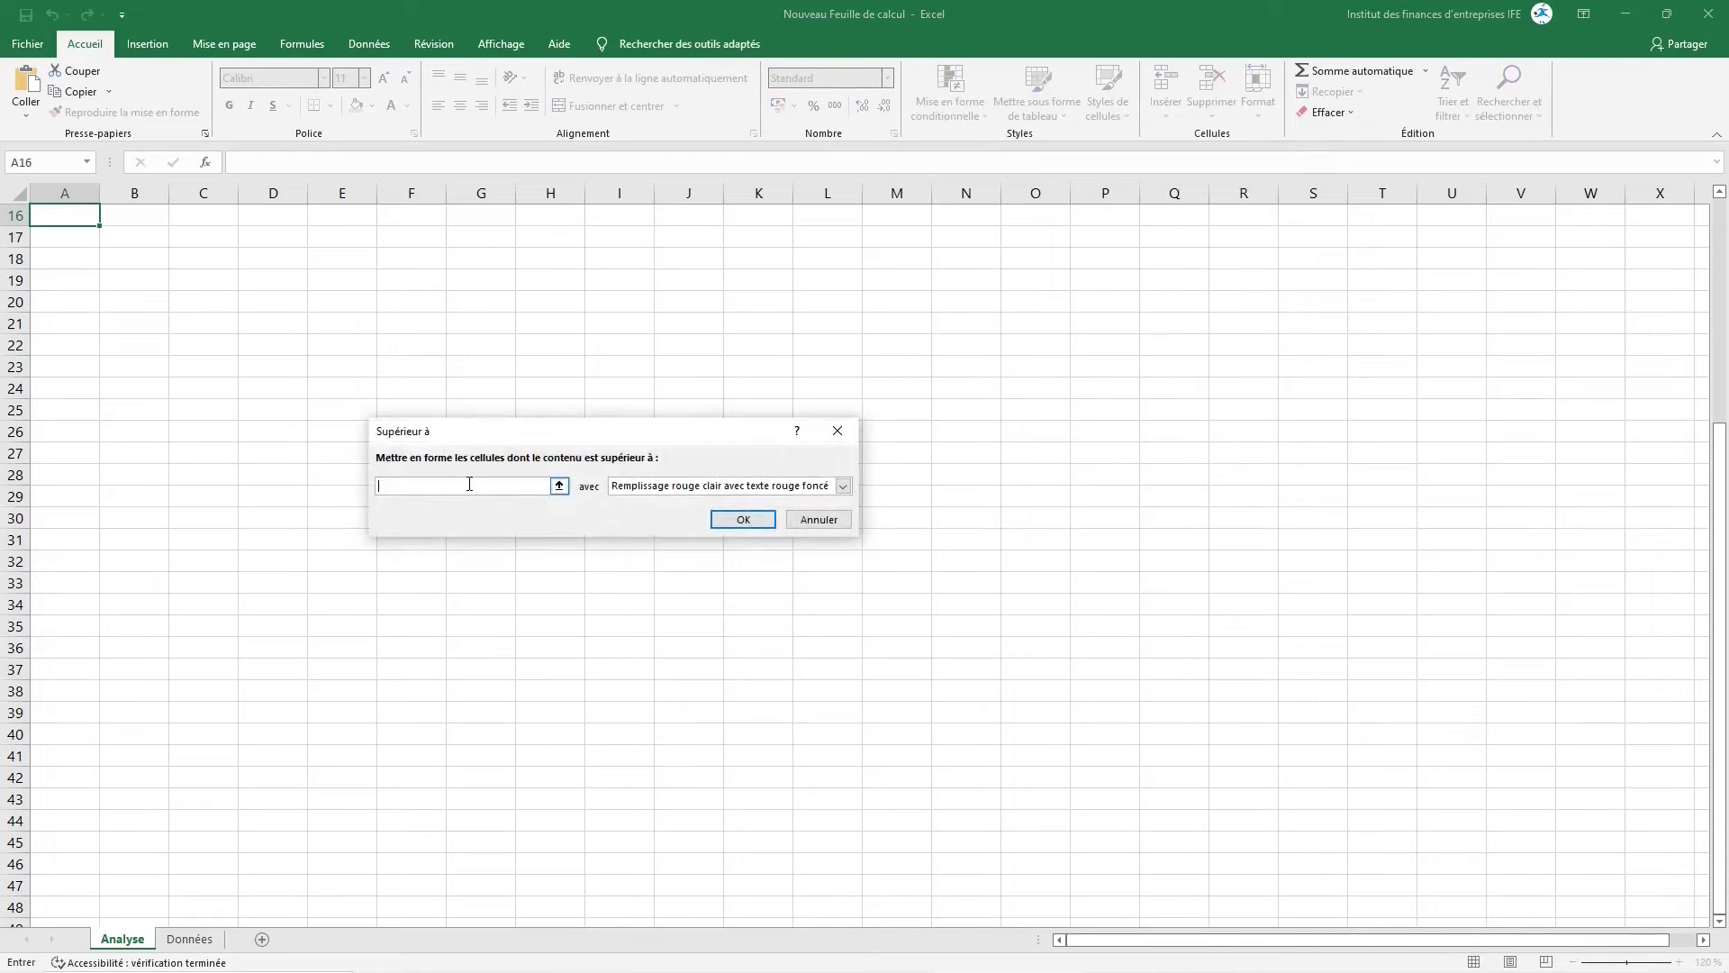
type("10")
left_click(731, 491)
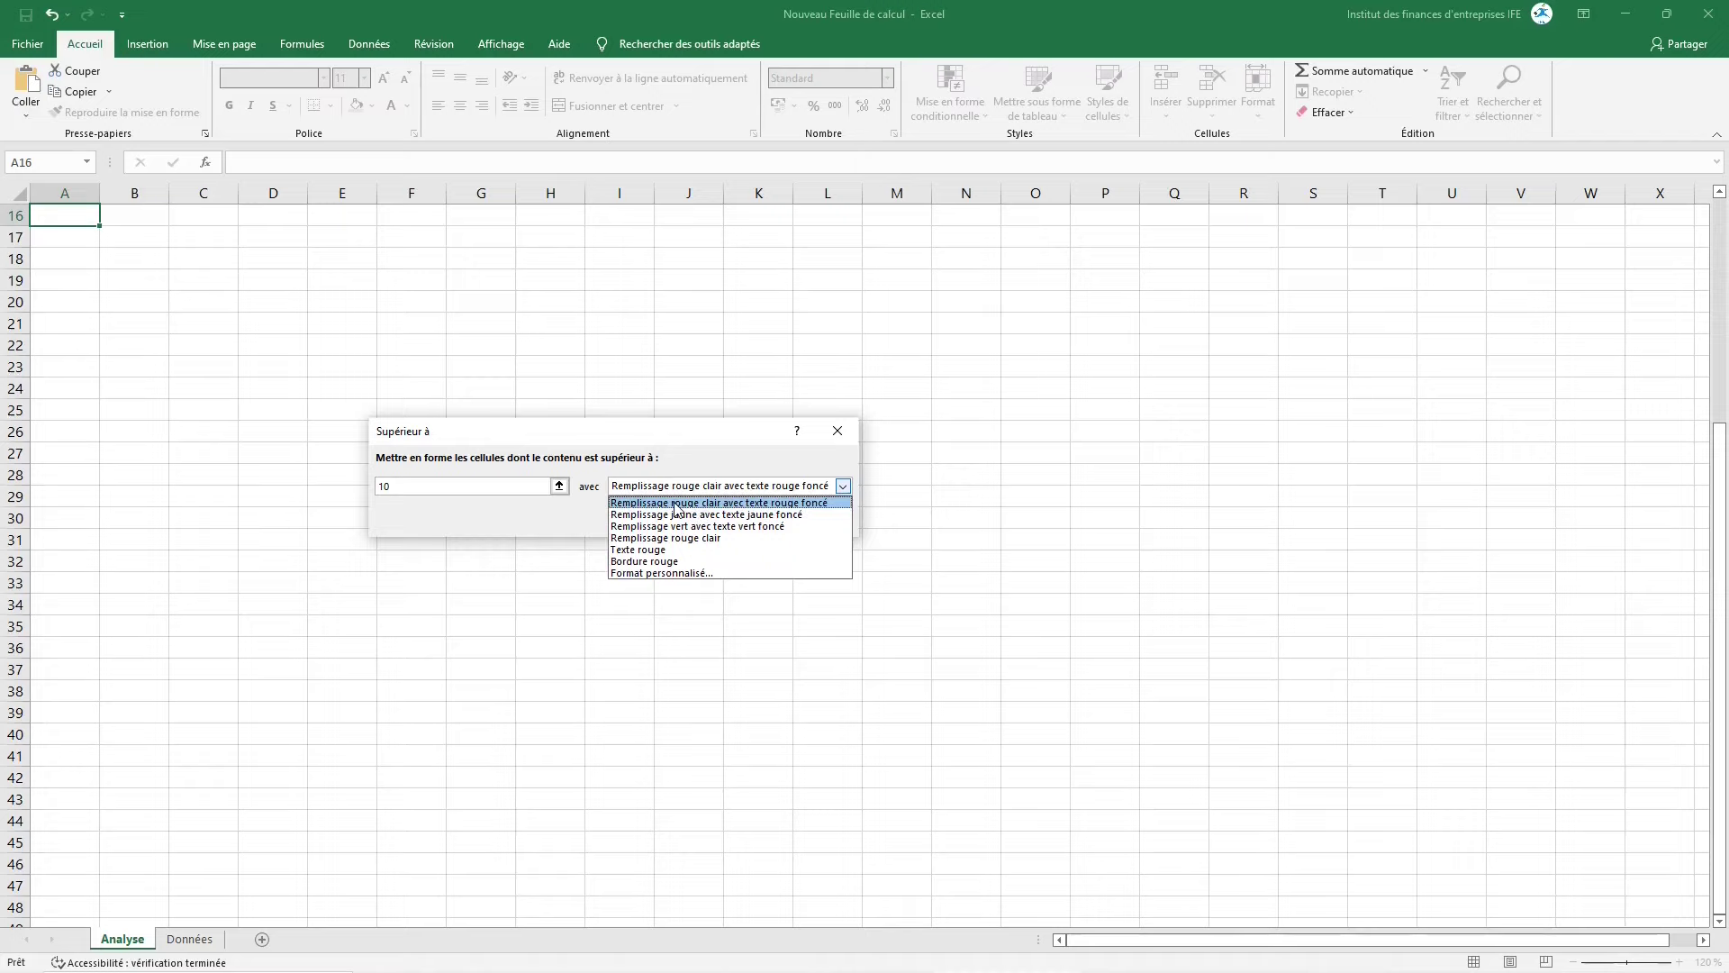
left_click(689, 573)
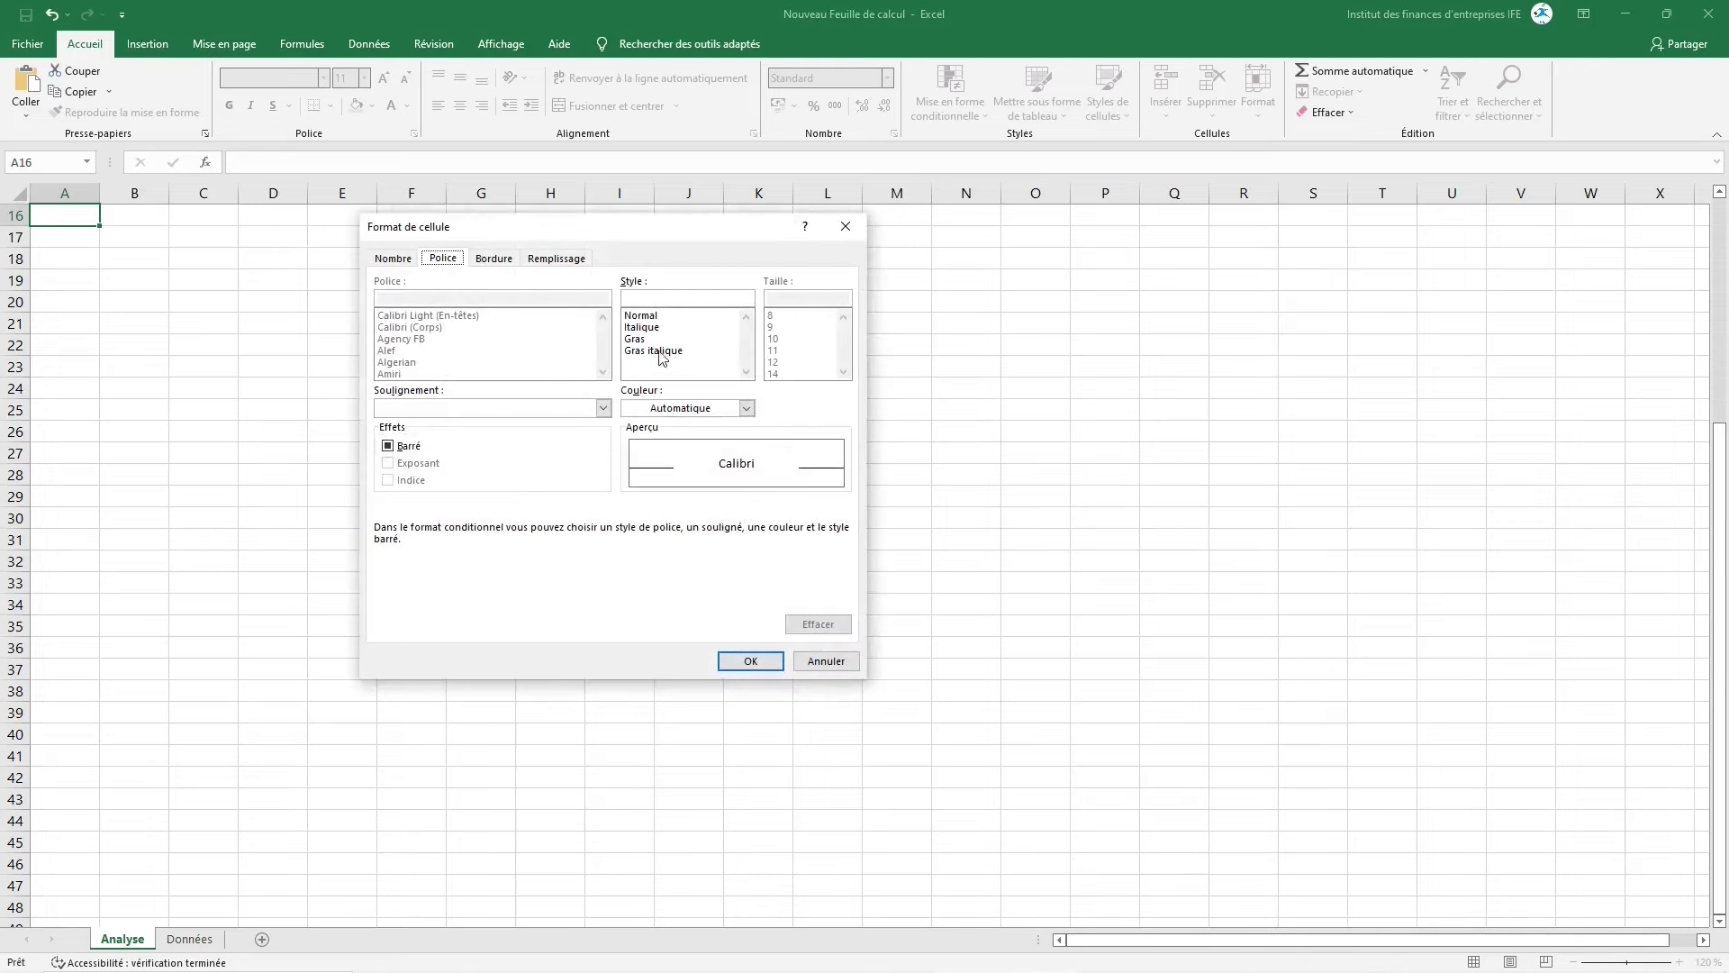
left_click(822, 661)
left_click(796, 527)
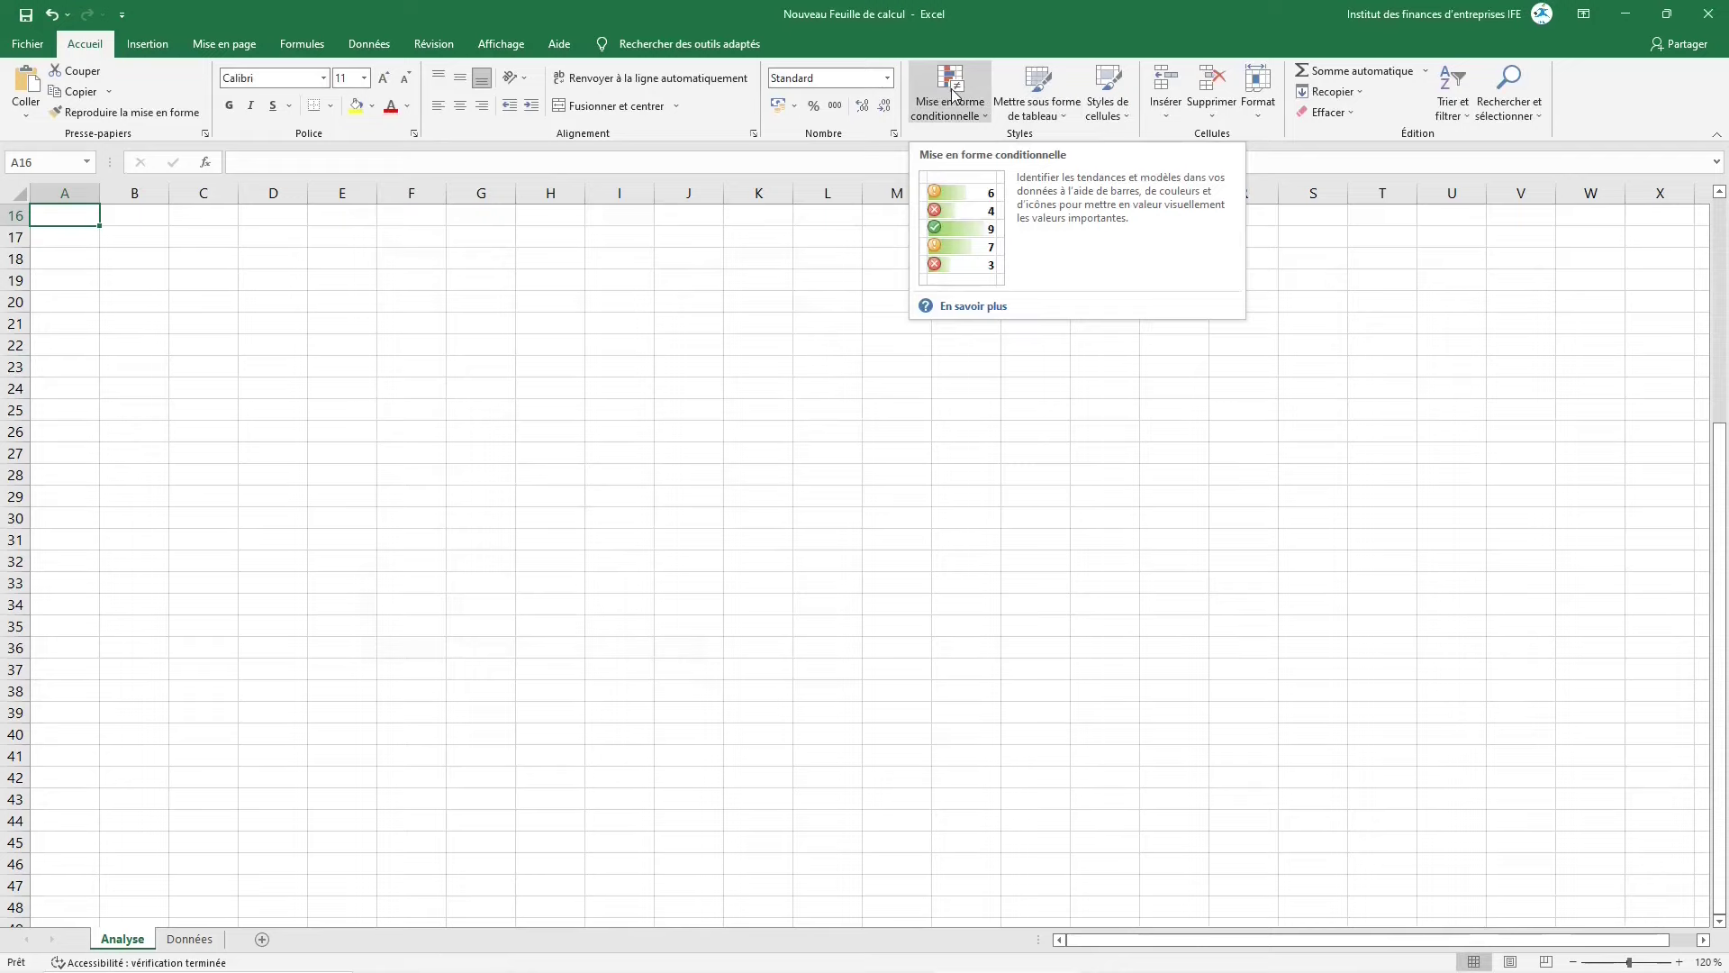
left_click(1165, 101)
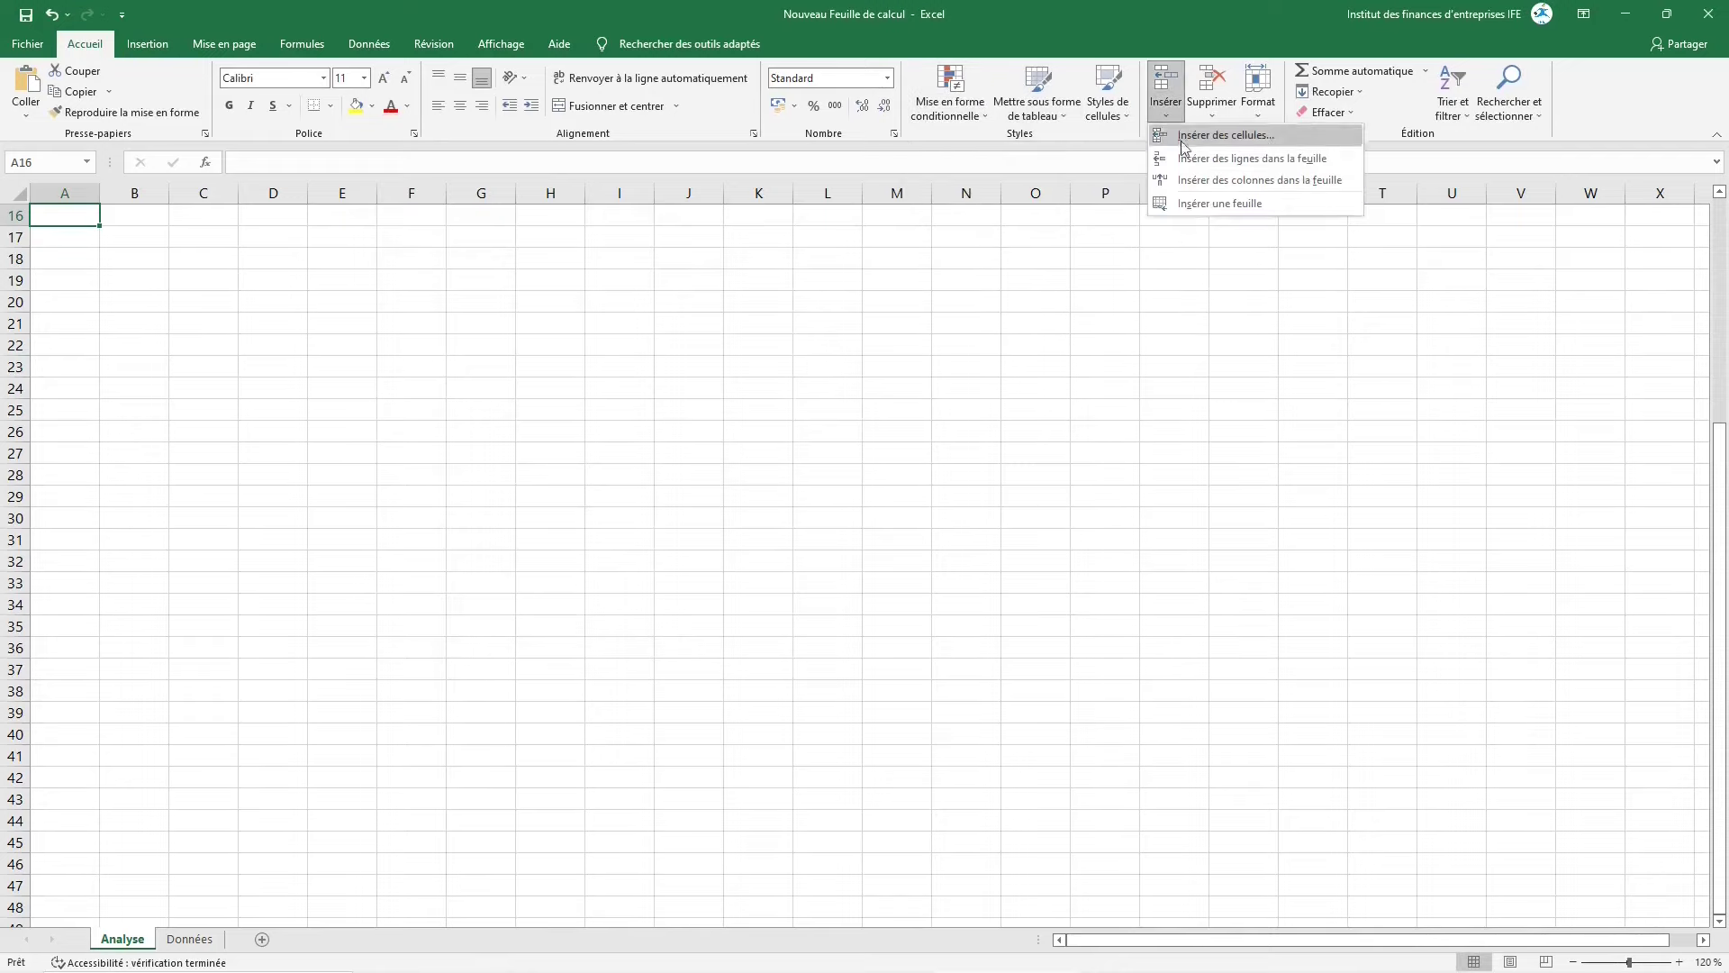
left_click(1181, 158)
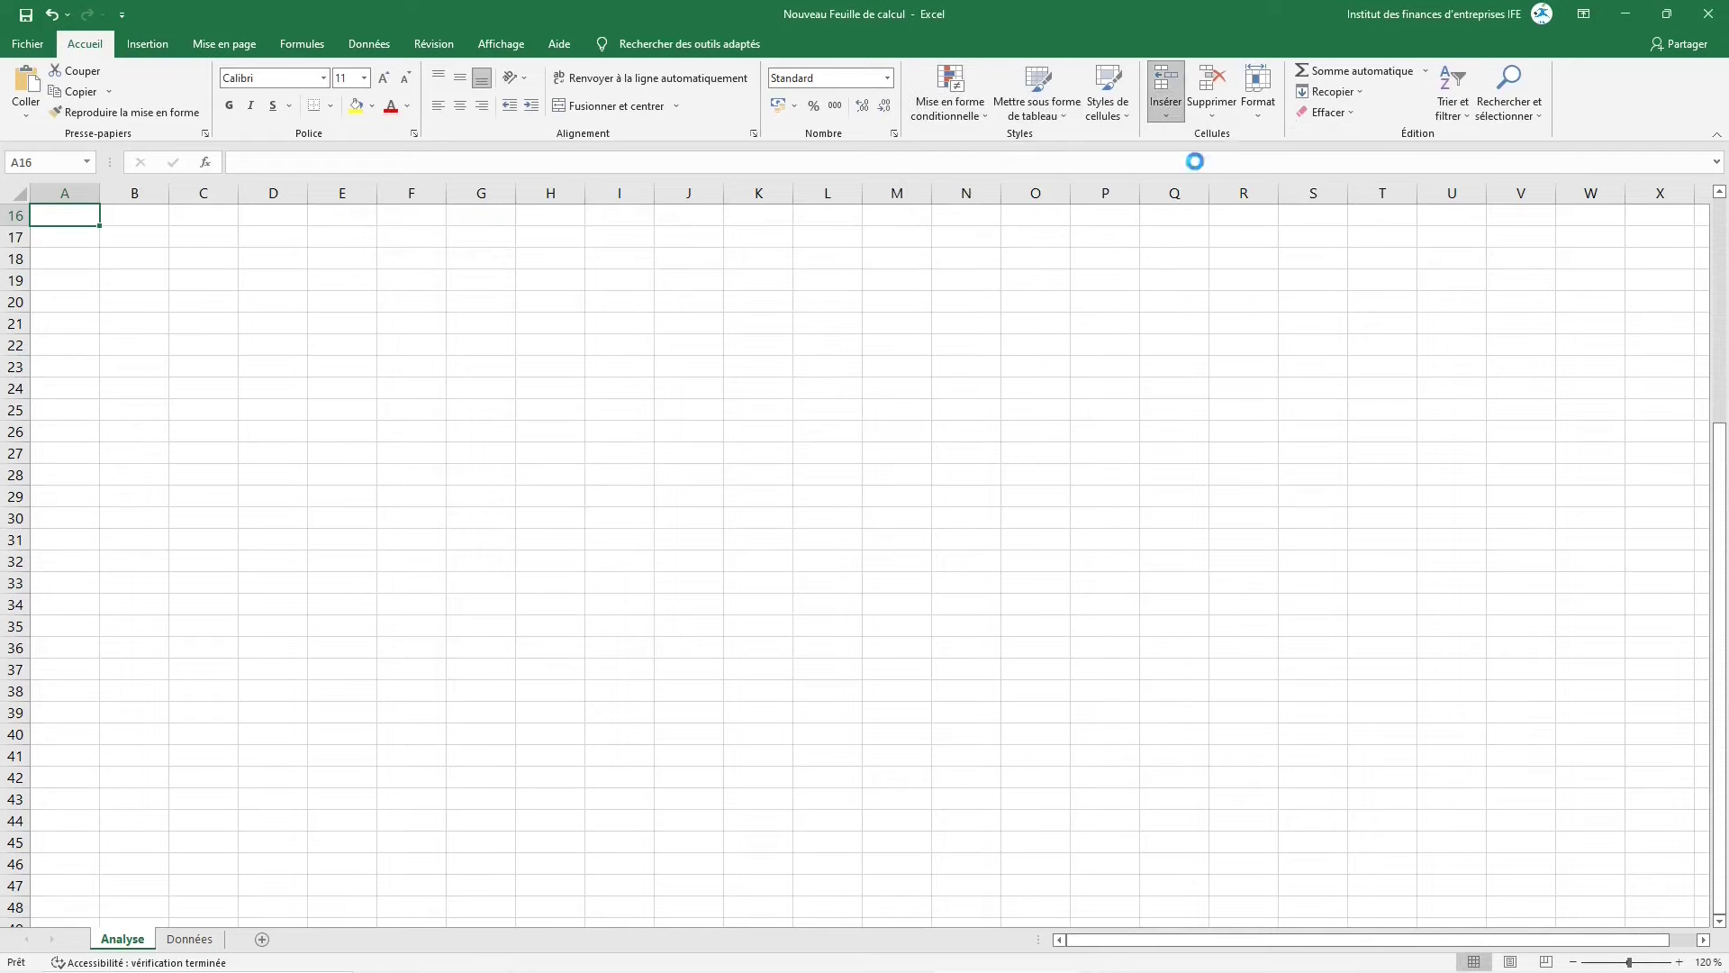
left_click(1168, 117)
left_click(1185, 174)
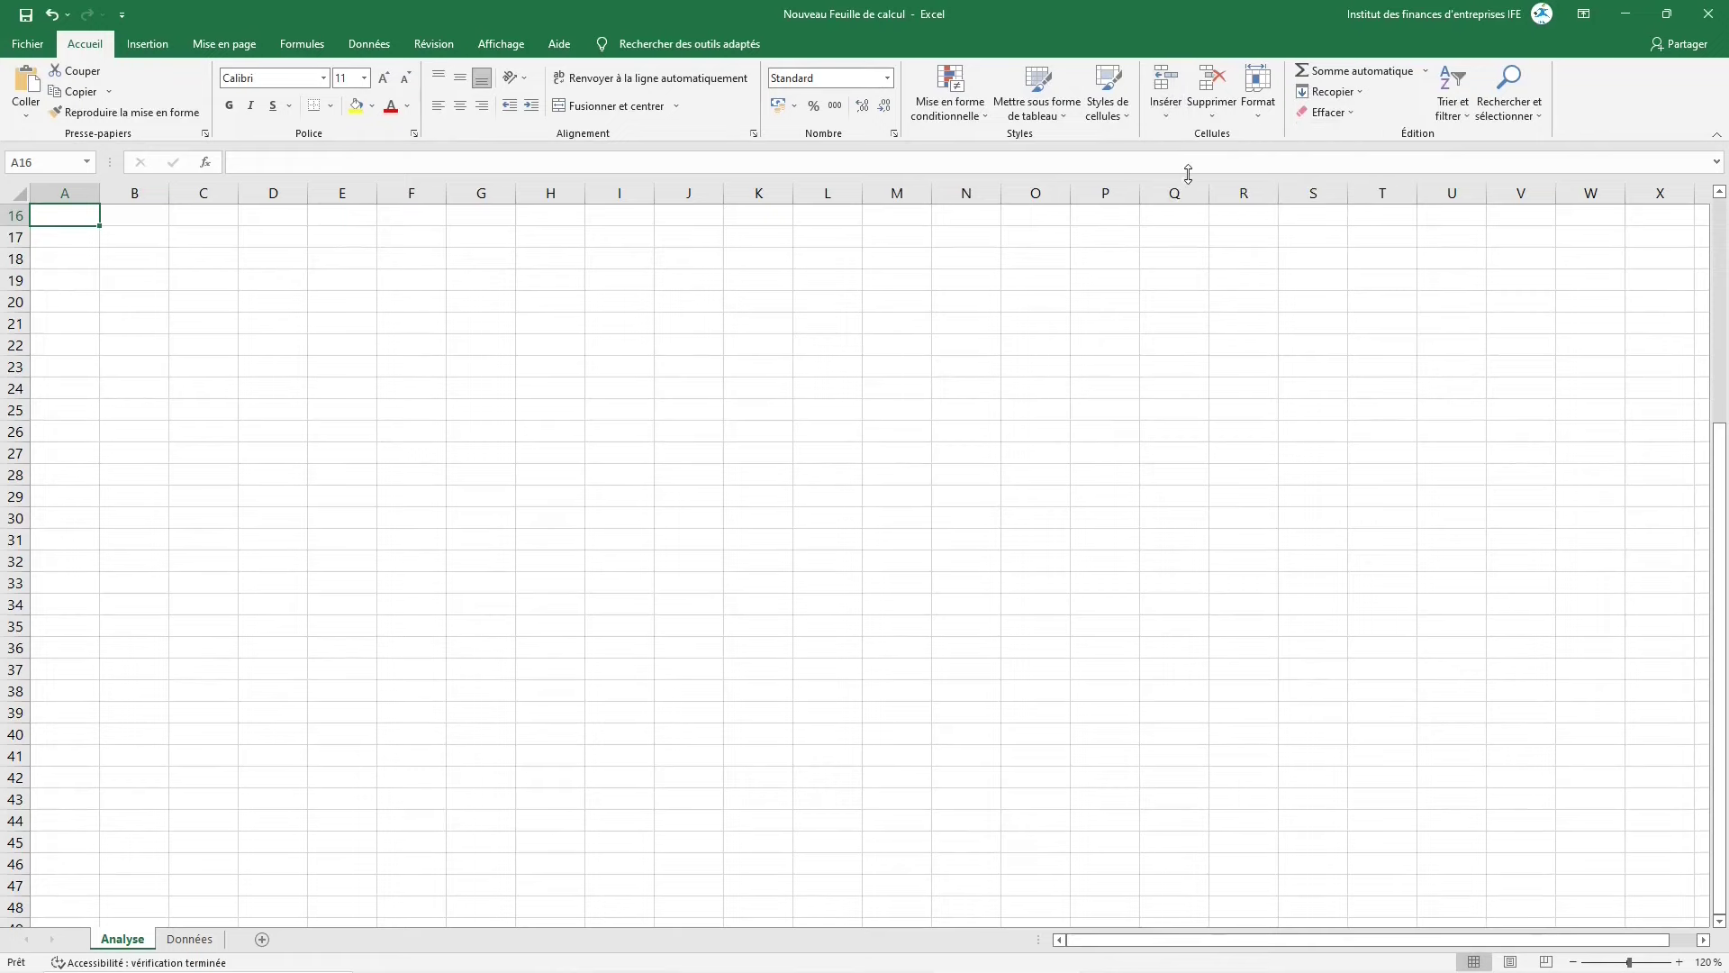
left_click(1211, 113)
left_click(1231, 157)
left_click(1211, 107)
left_click(1217, 173)
left_click(1529, 110)
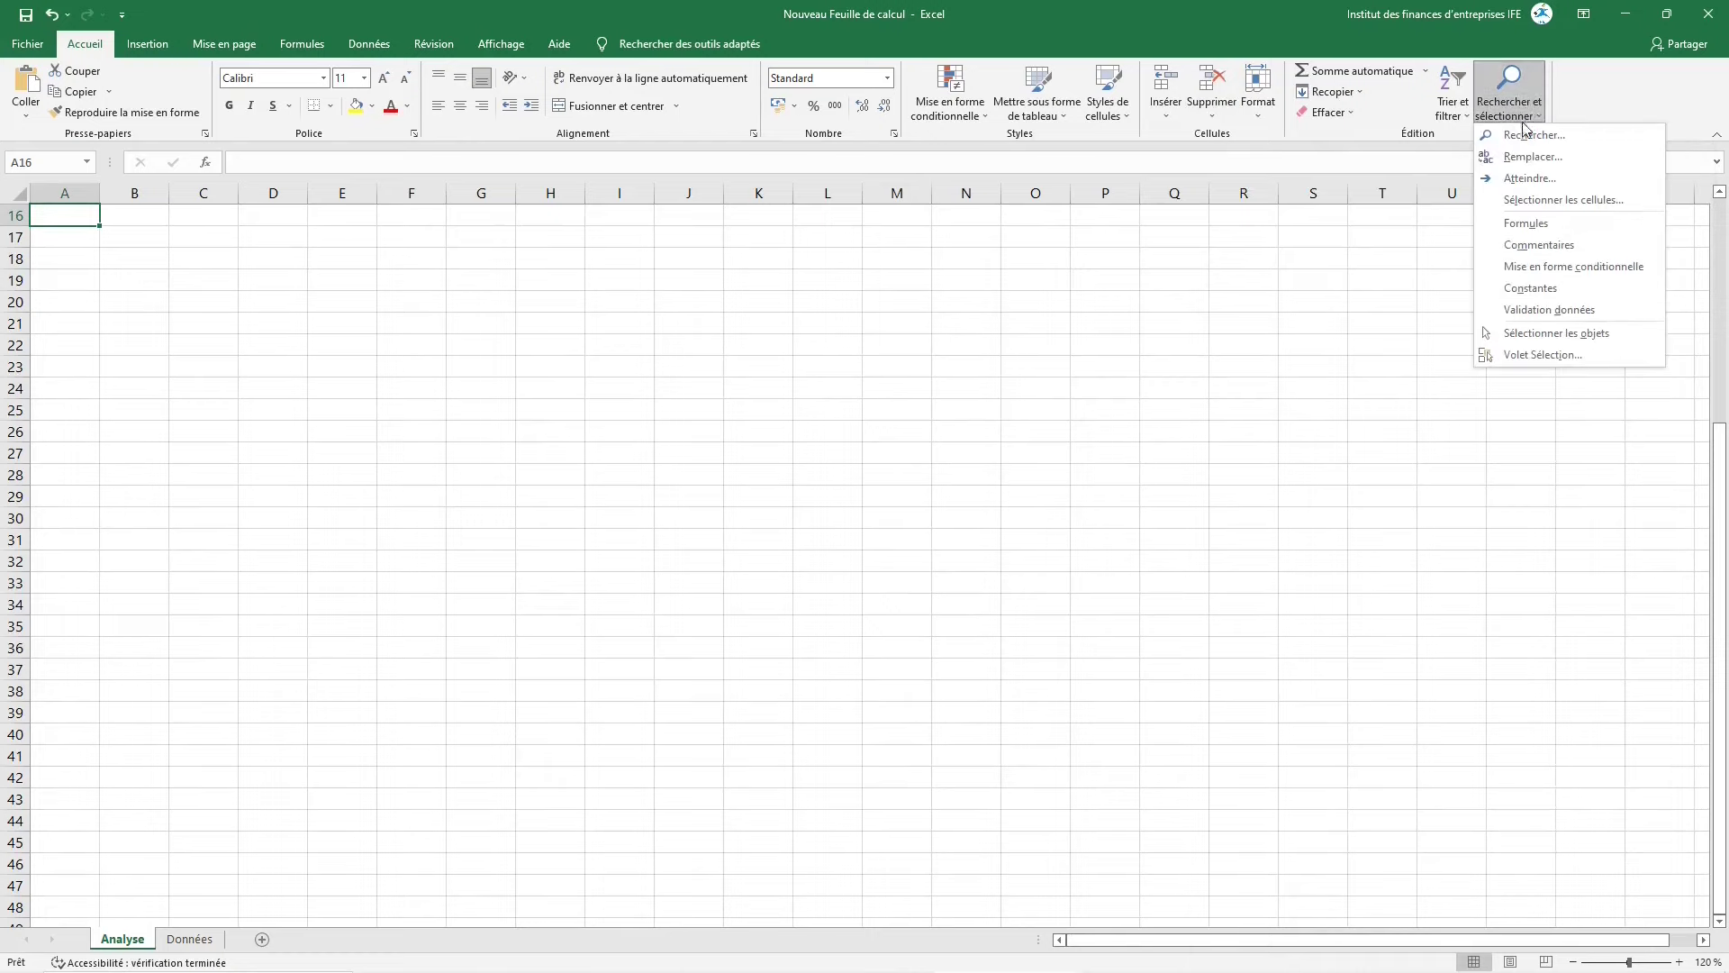
left_click(1528, 135)
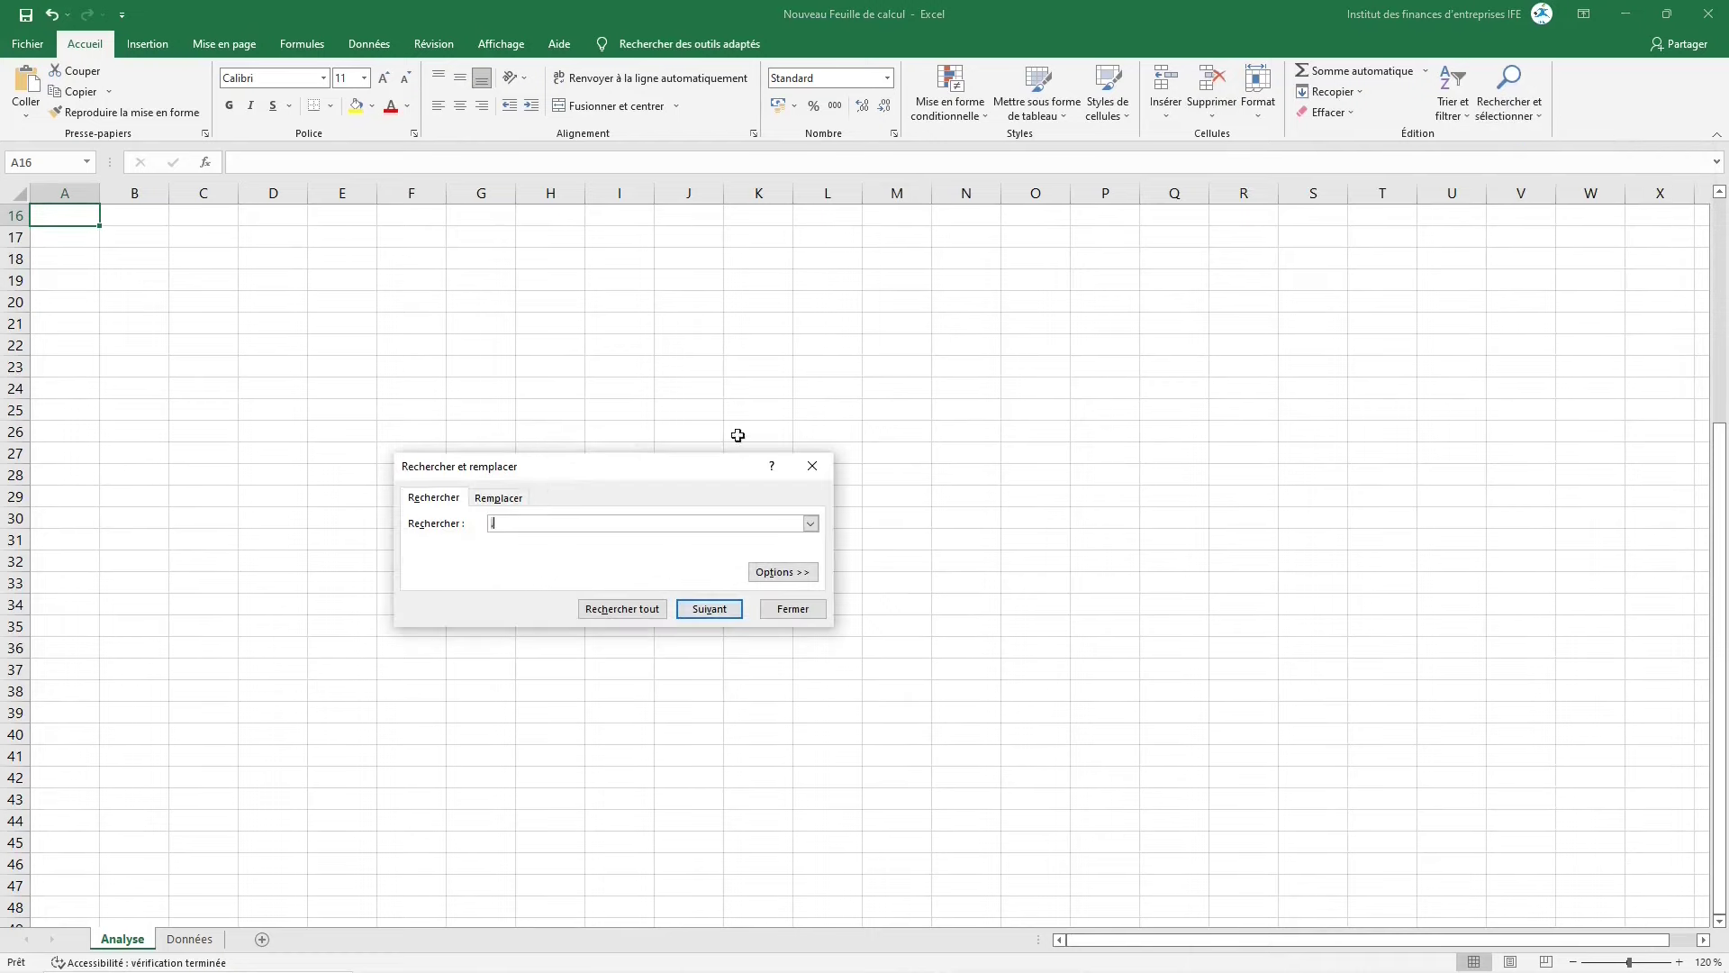
left_click(509, 501)
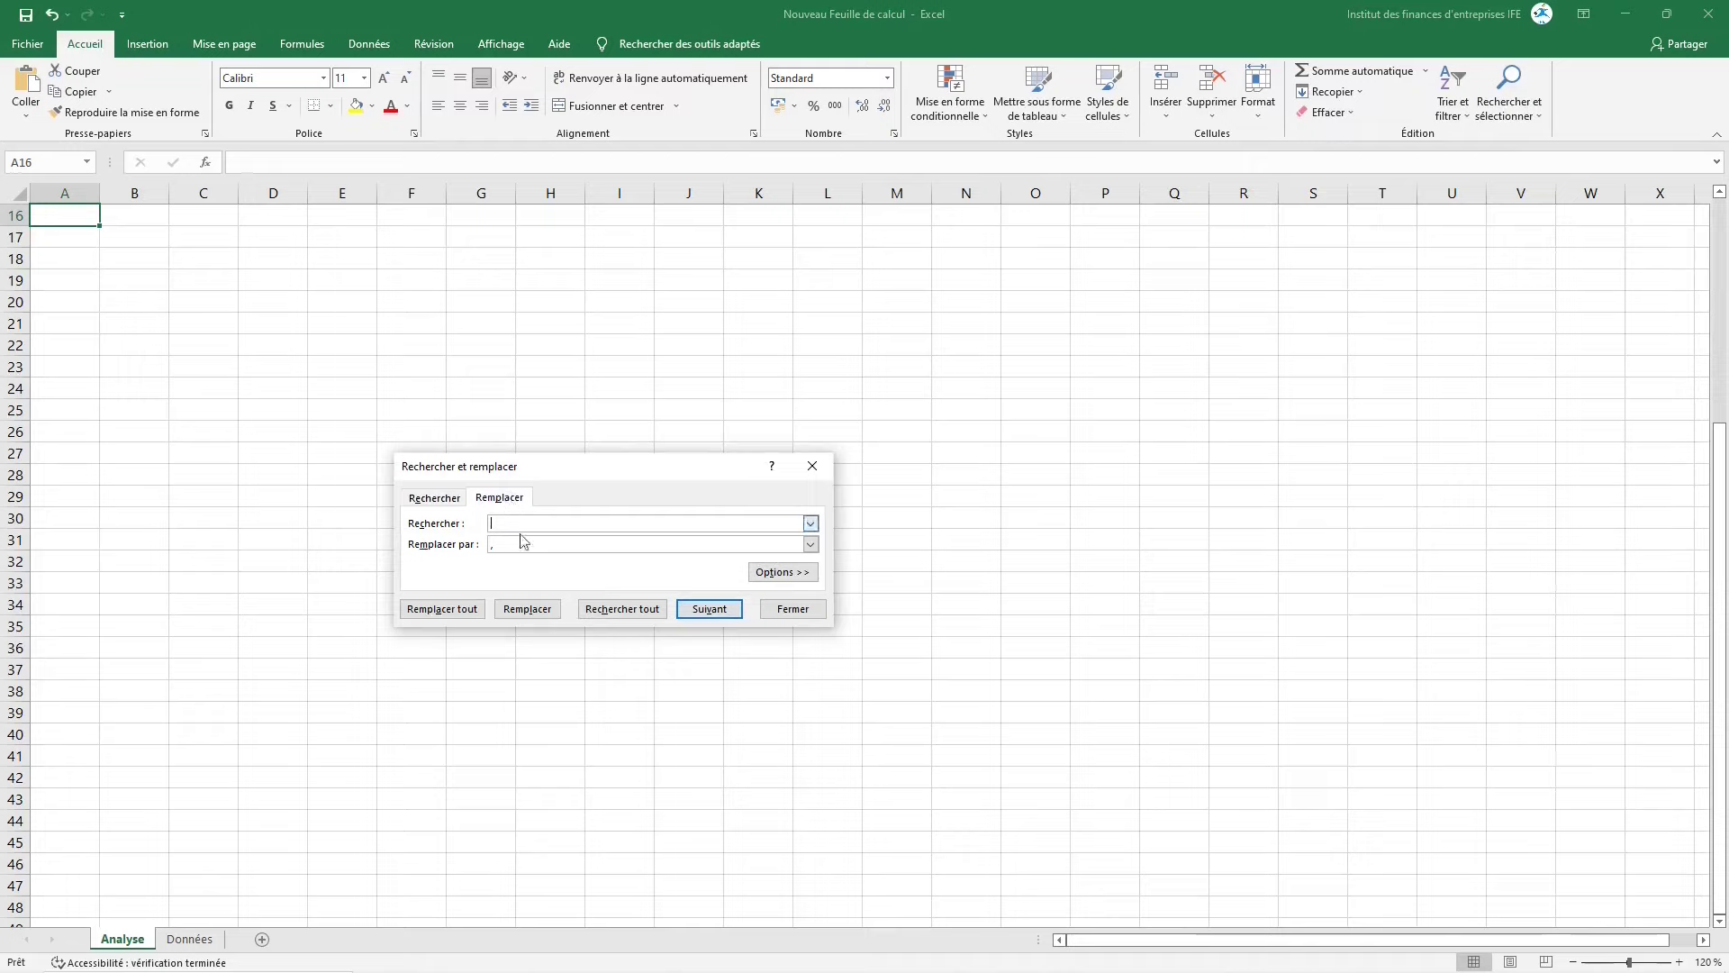
key("Tab")
left_click(524, 522)
left_click(533, 548)
left_click(792, 609)
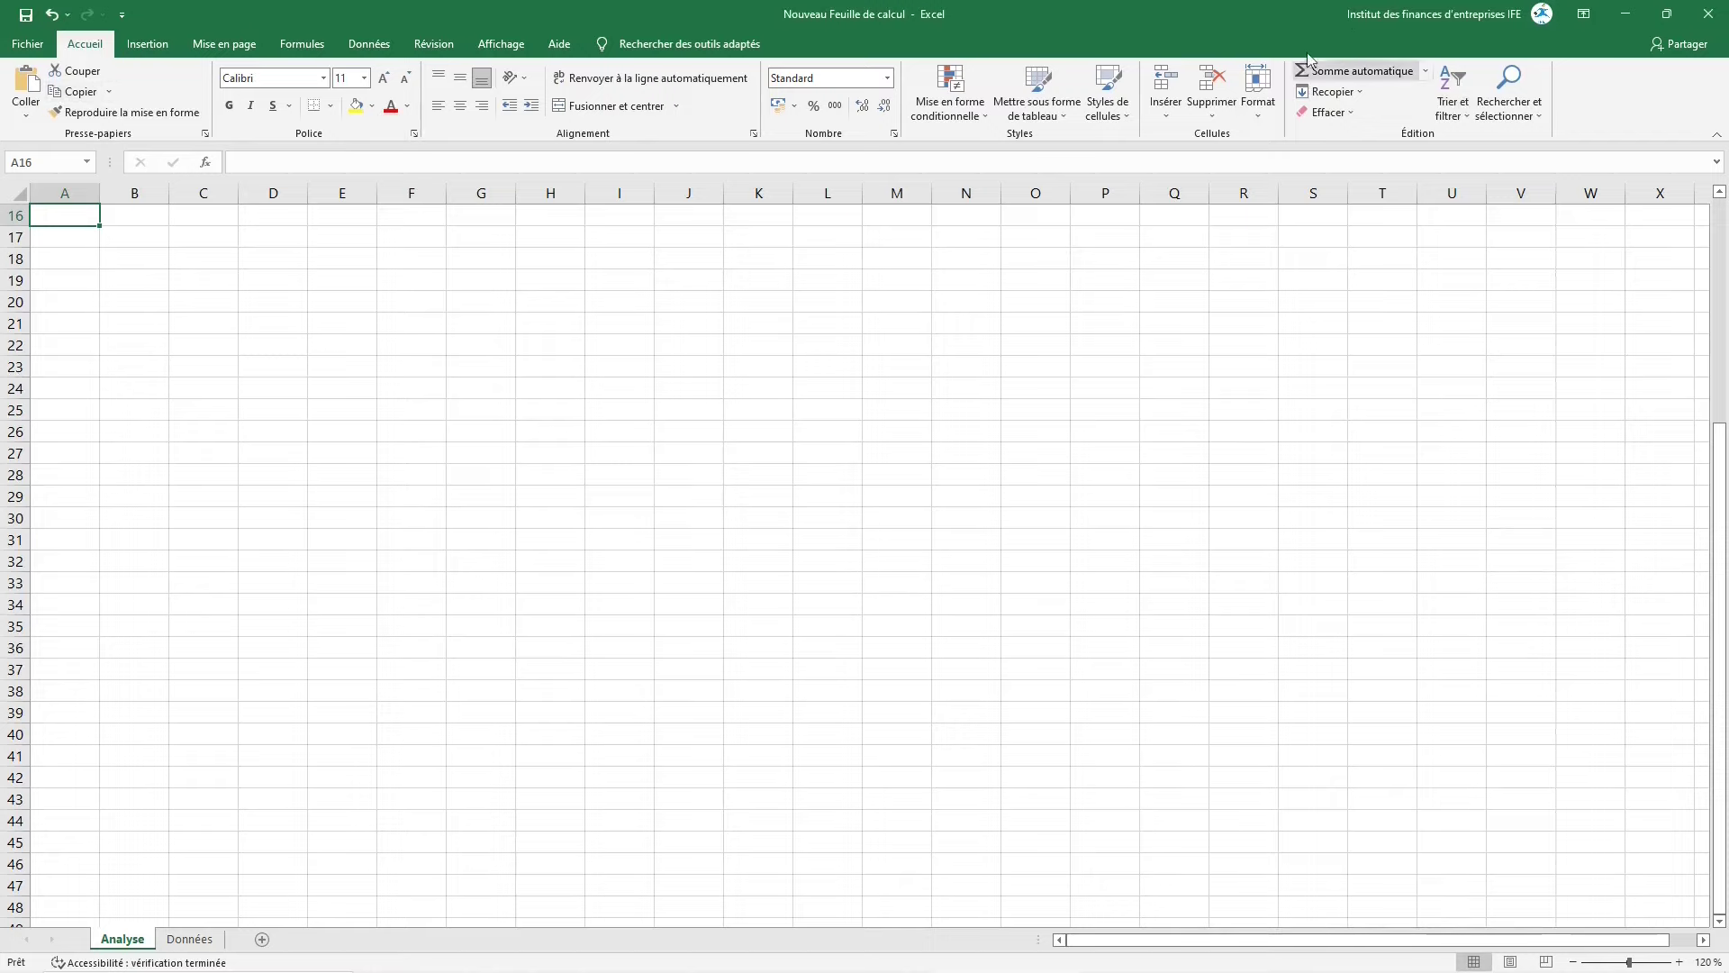
left_click(1116, 117)
left_click(1072, 112)
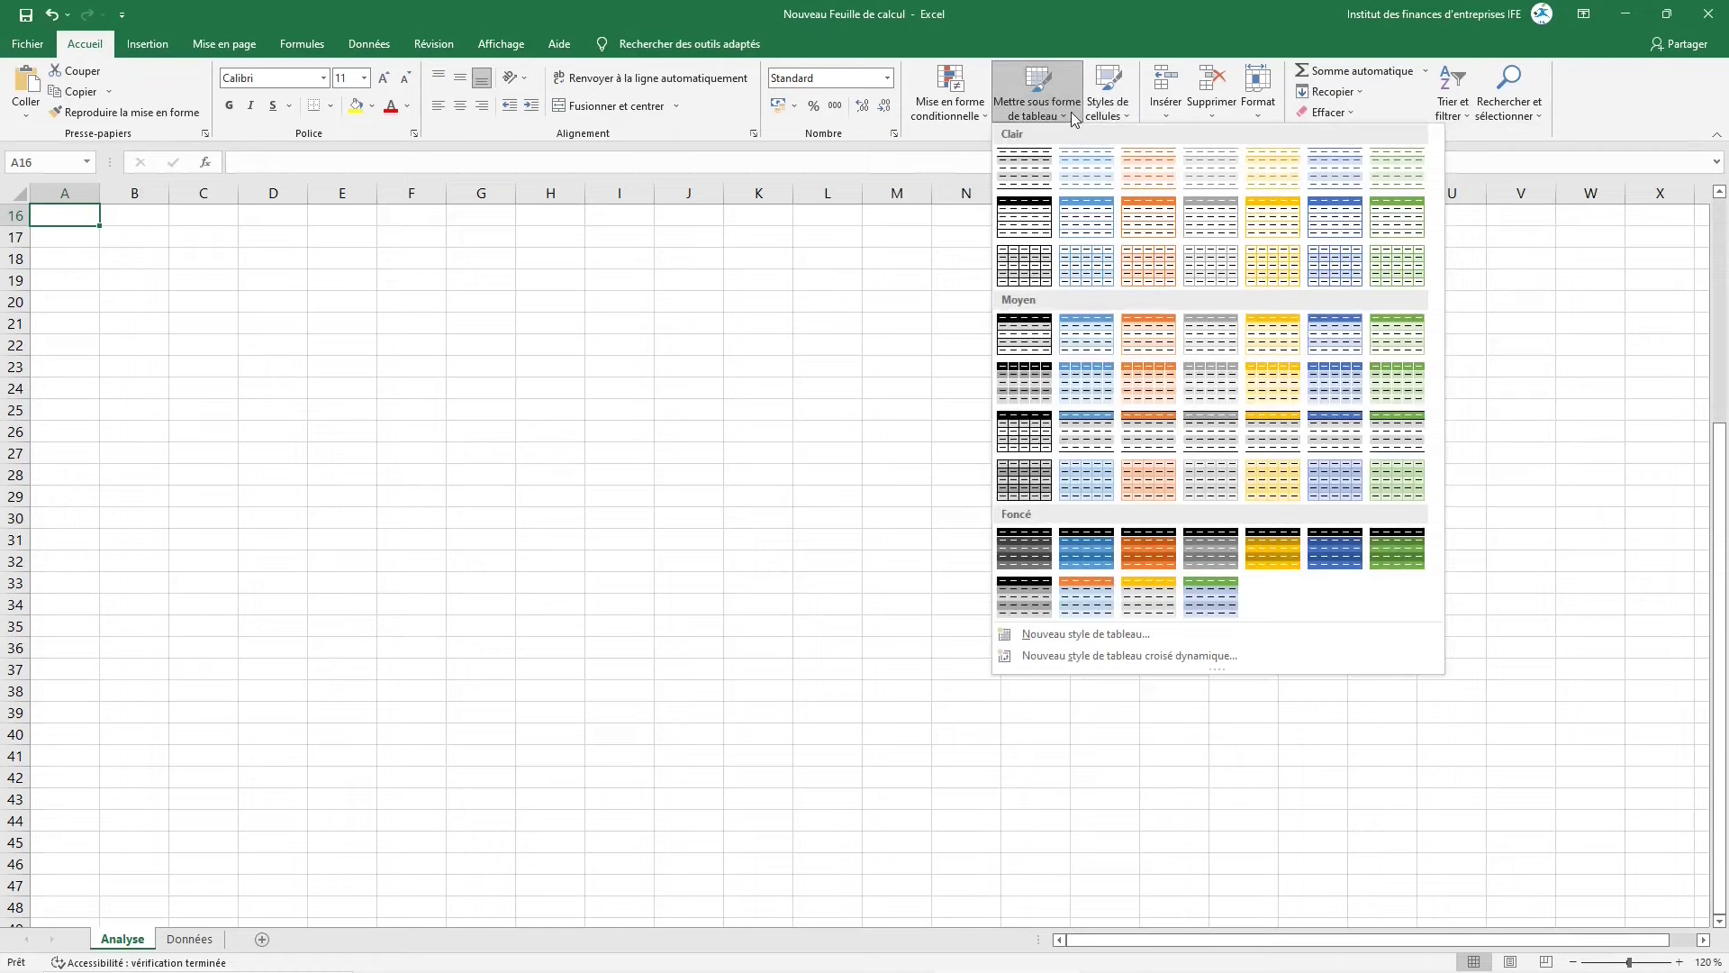
left_click(424, 129)
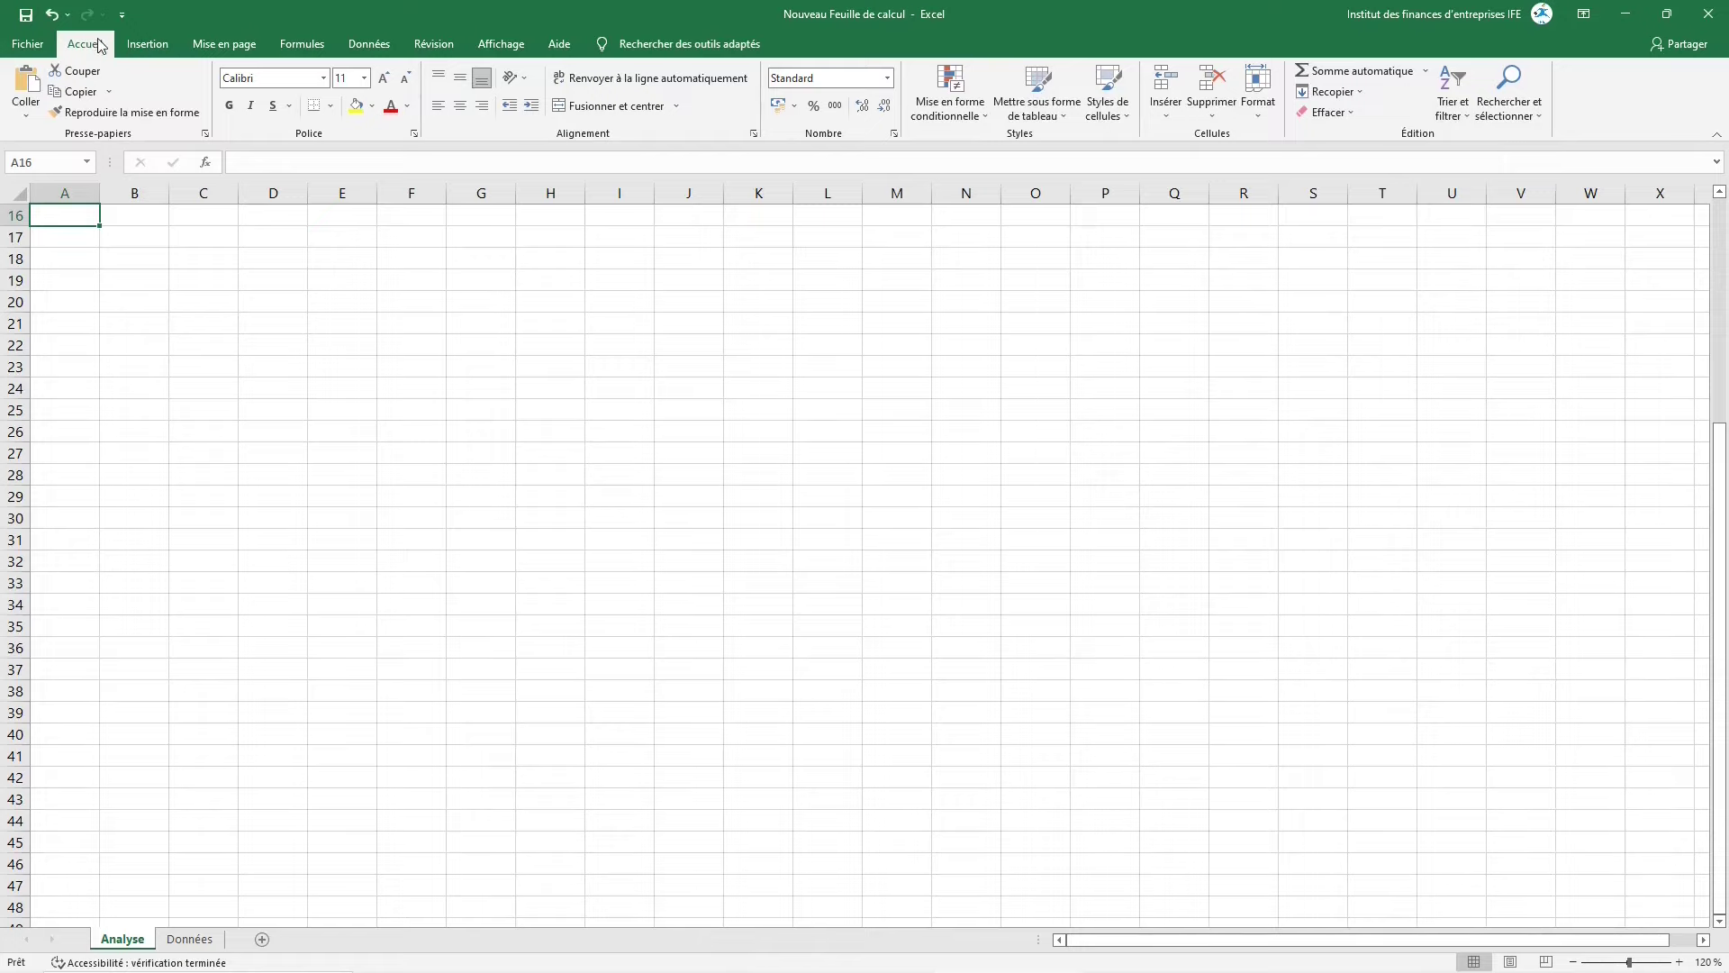
Return to cell A1 and open the Images and Formes galleries on the Insertion tab
key("ctrl+Home")
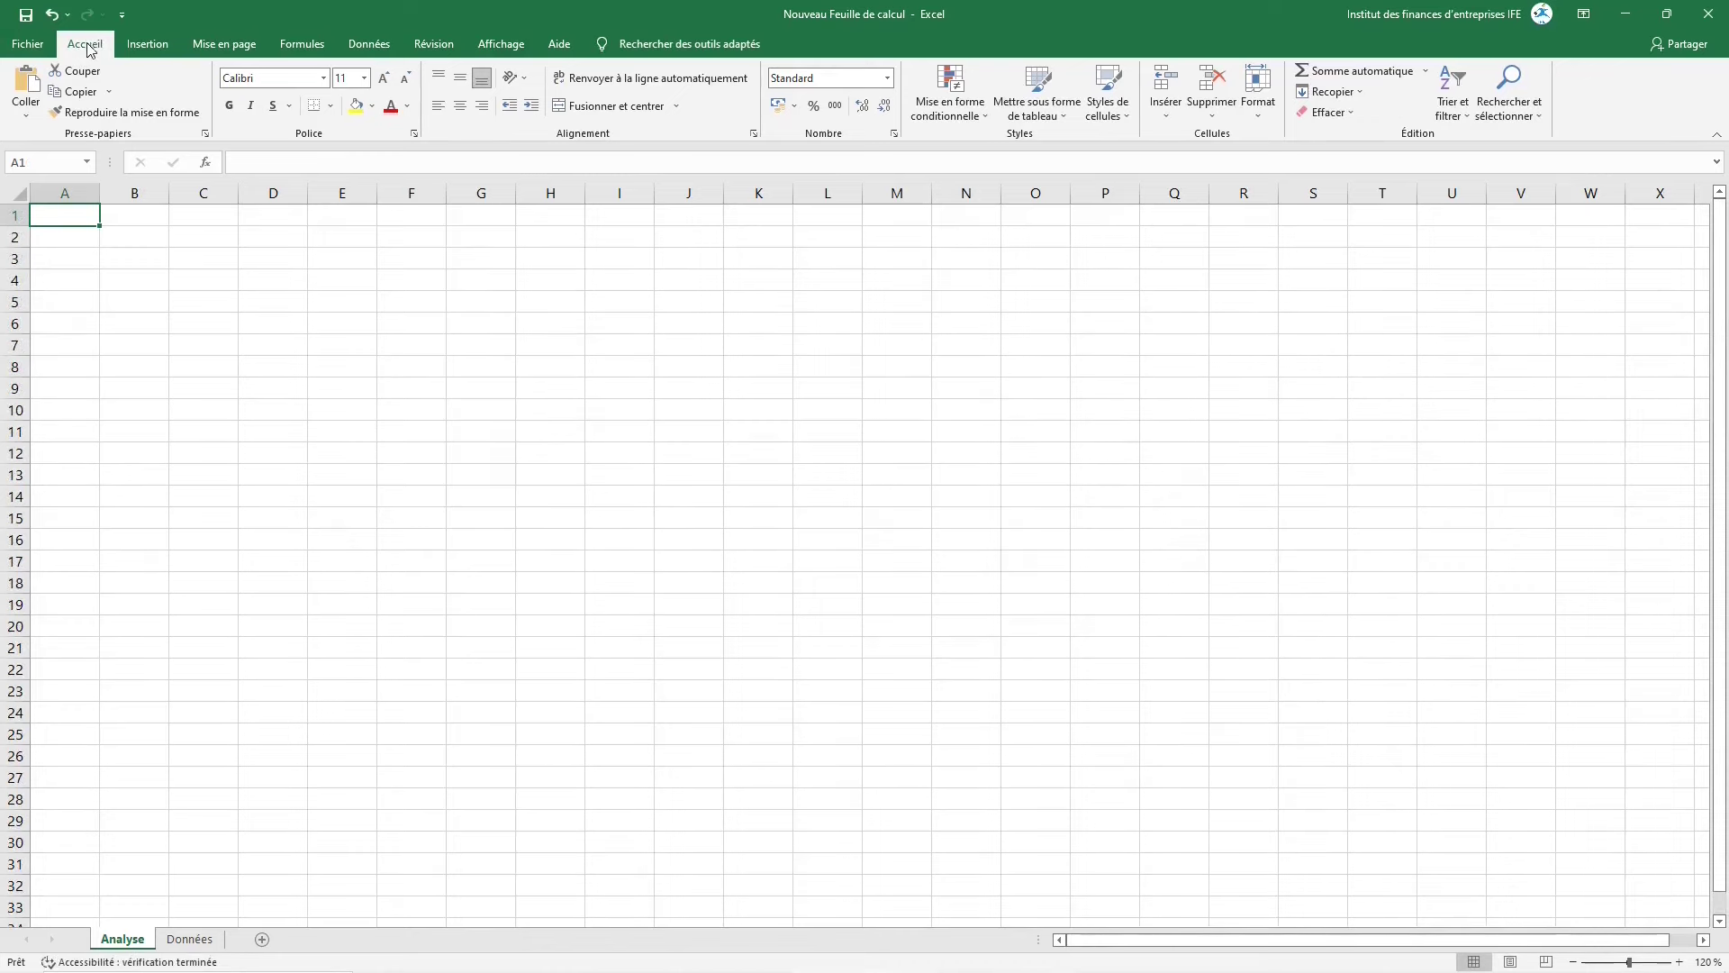
left_click(148, 45)
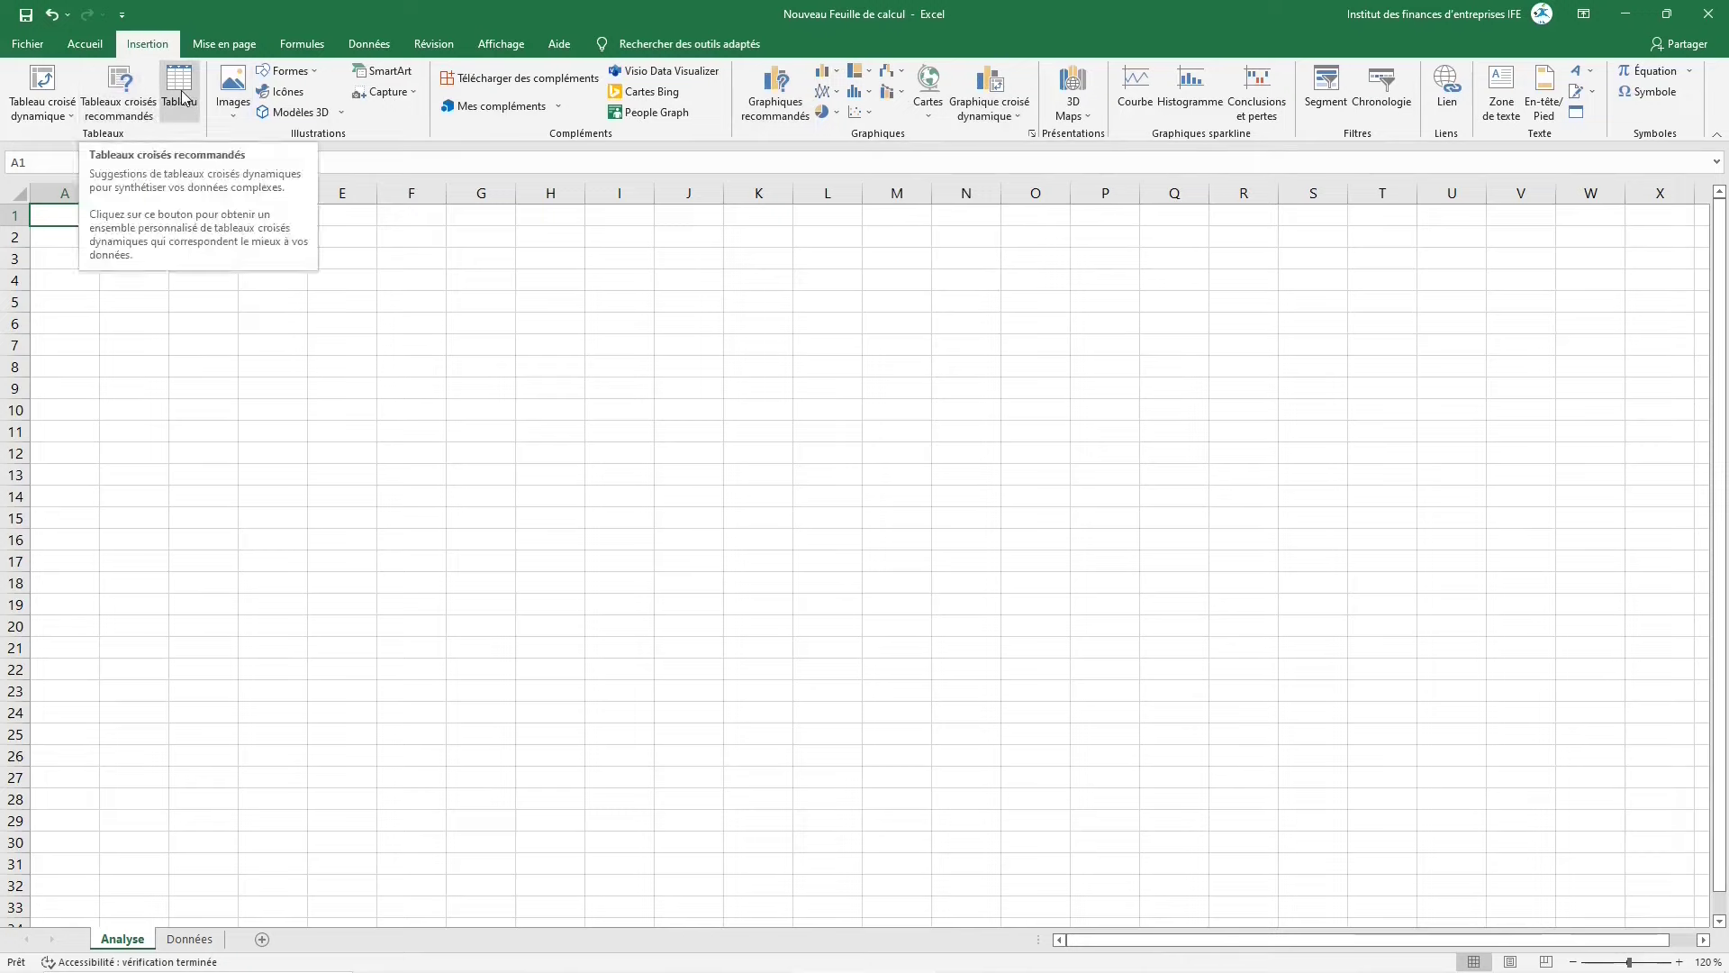
left_click(233, 99)
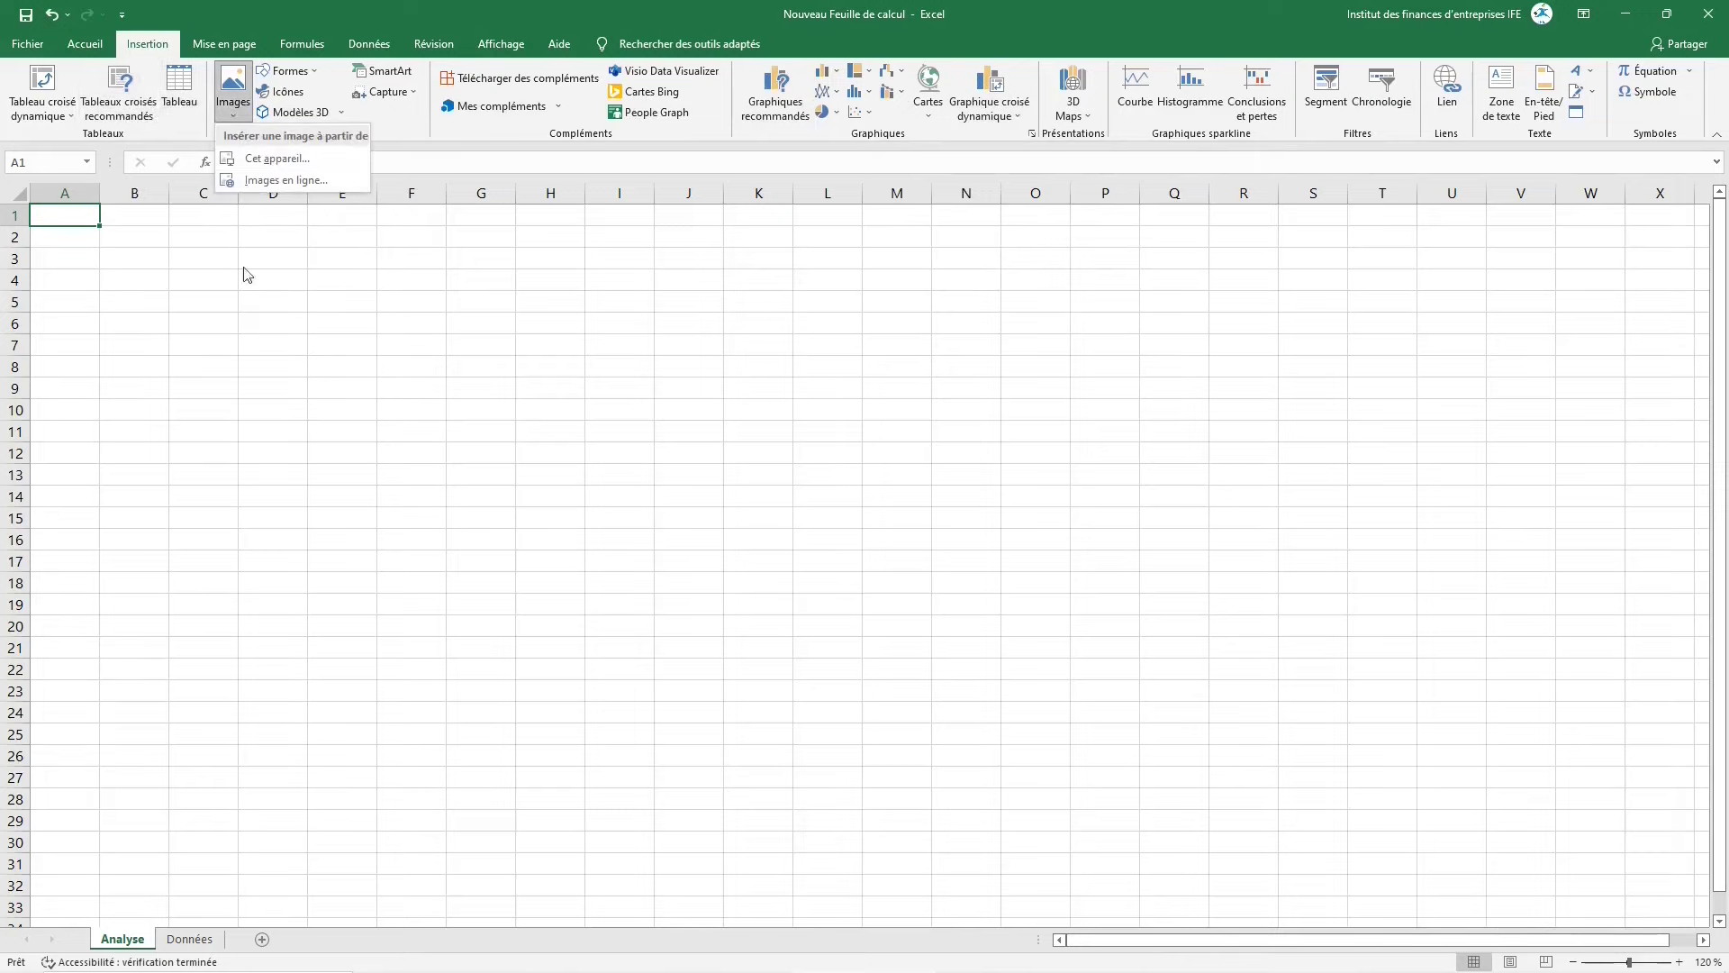
left_click(320, 72)
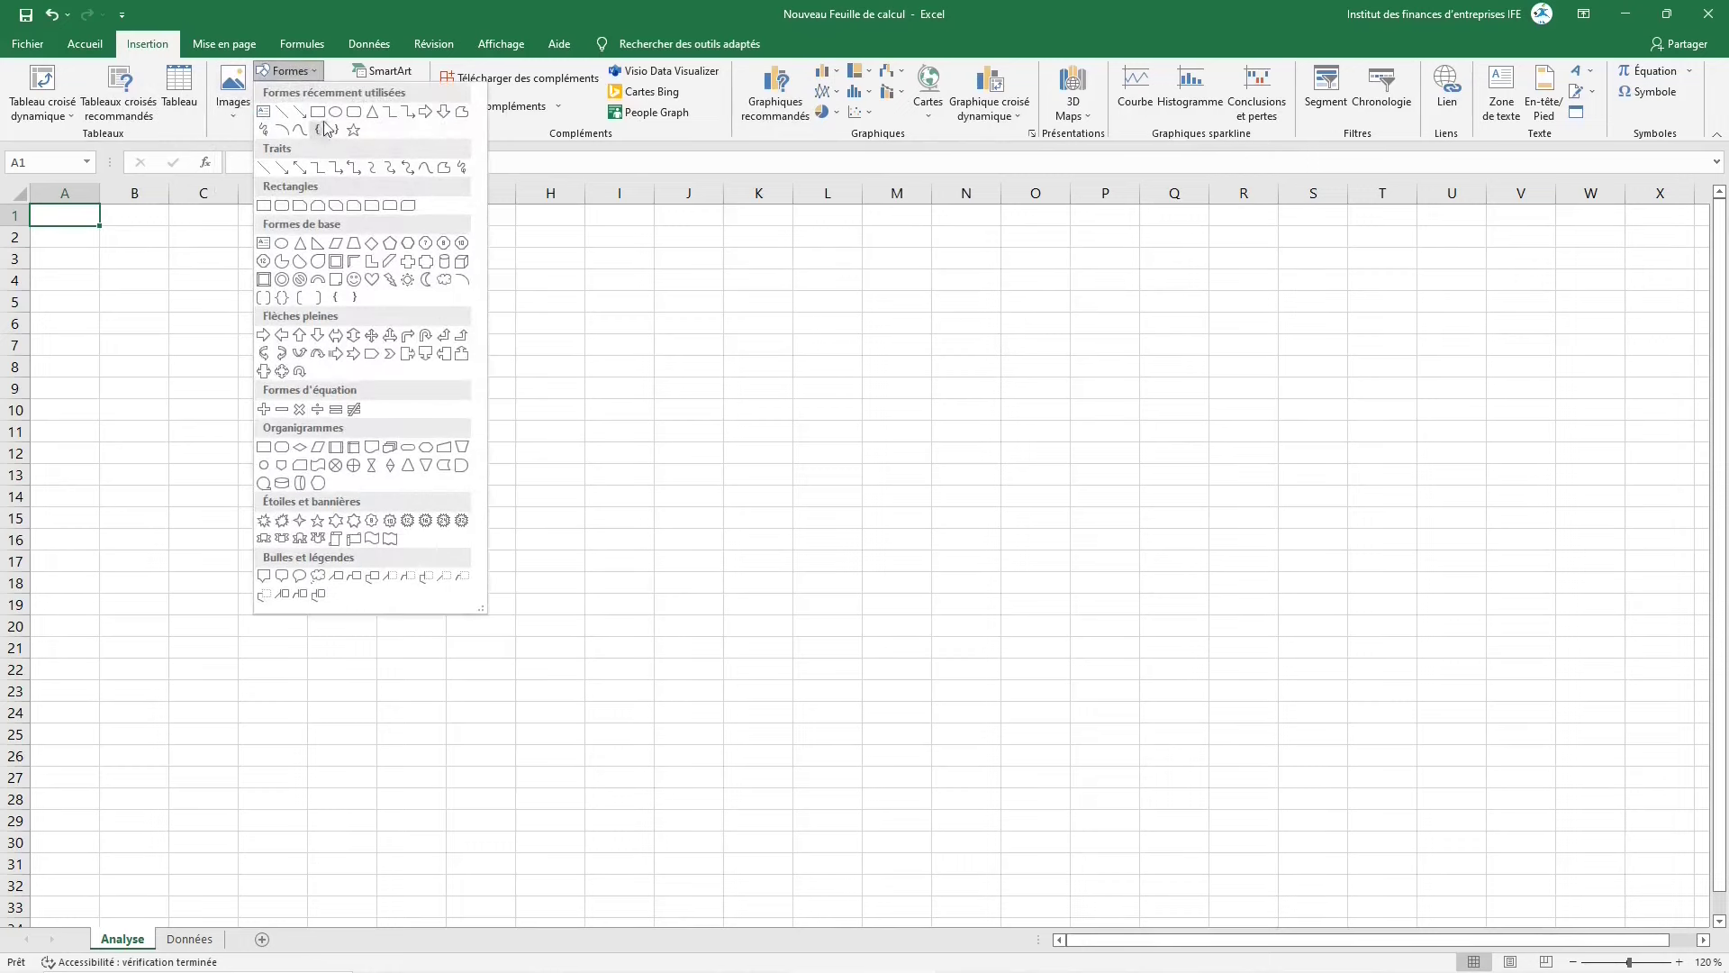
Browse the Insérer des icônes library and close it without inserting any icon
left_click(180, 252)
left_click(281, 91)
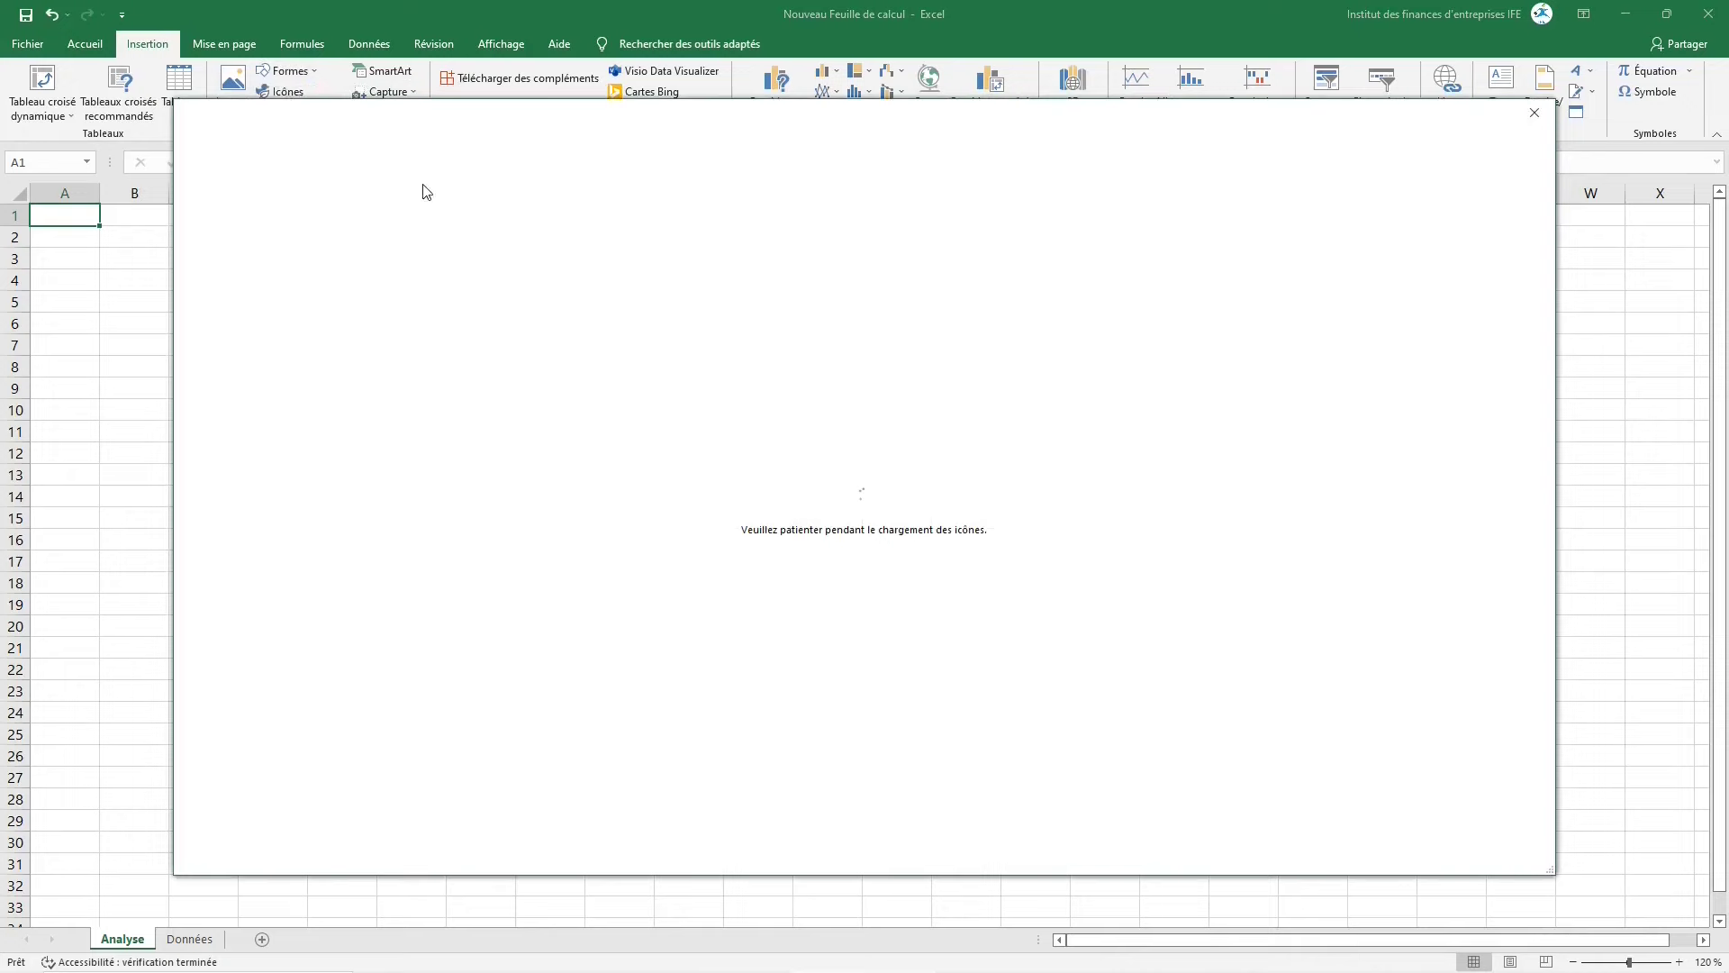
scroll(731, 474, "down", 5)
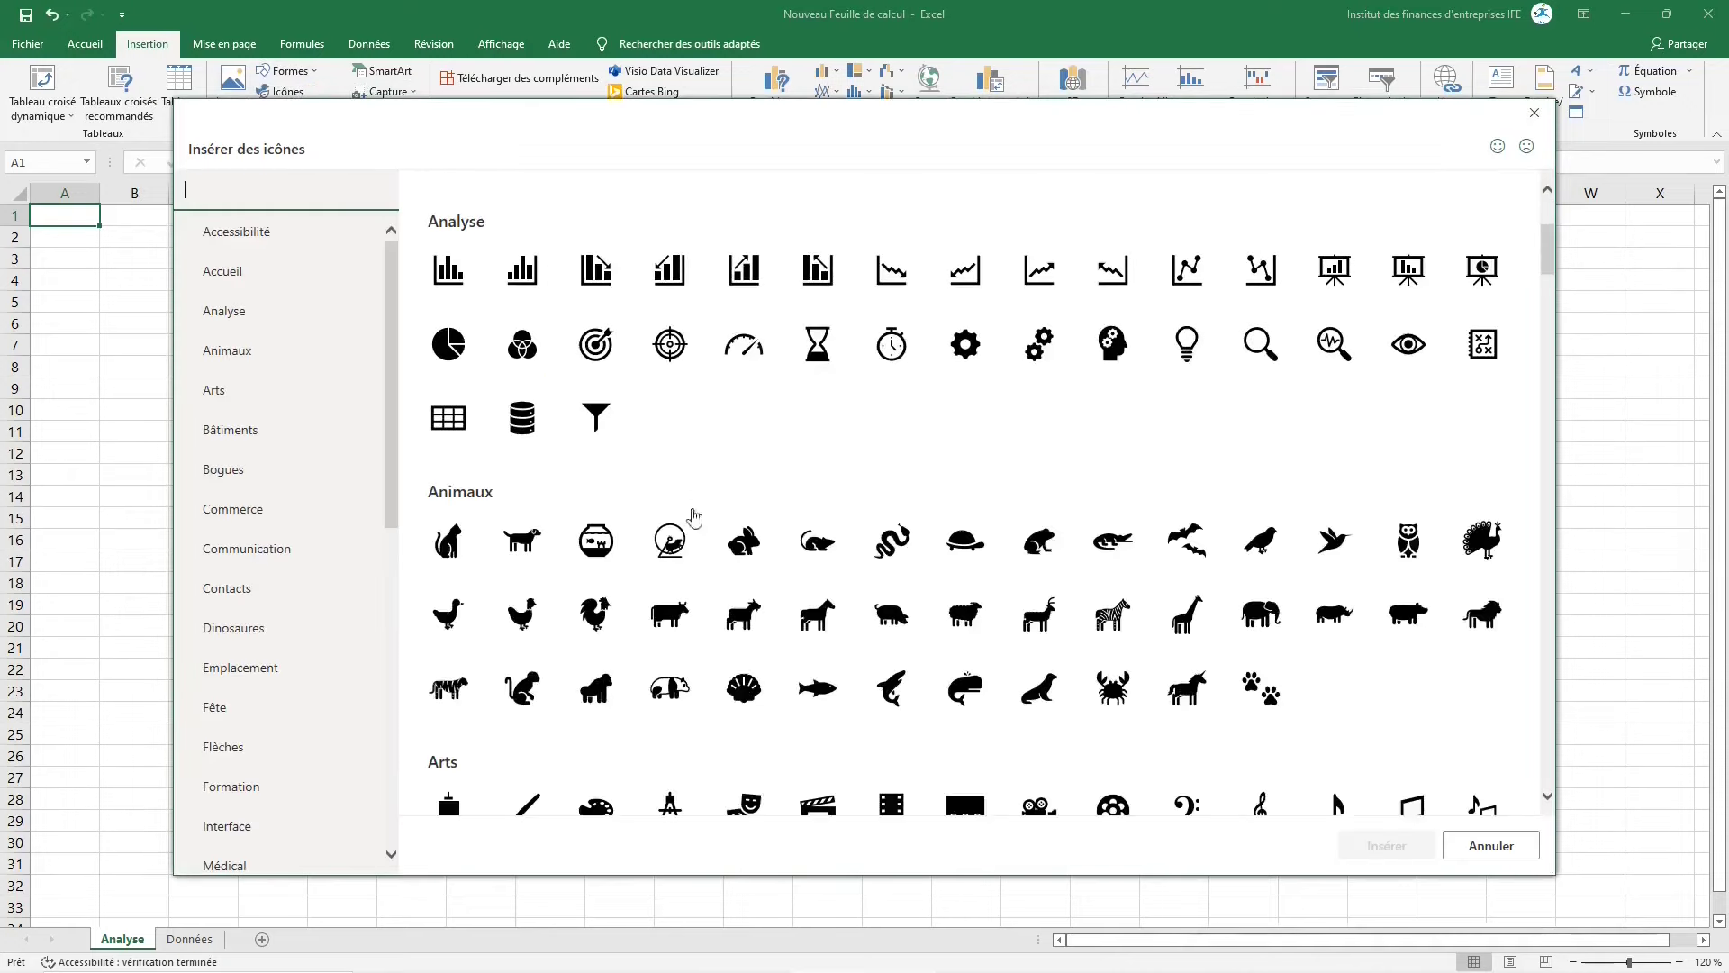
scroll(693, 516, "up", 5)
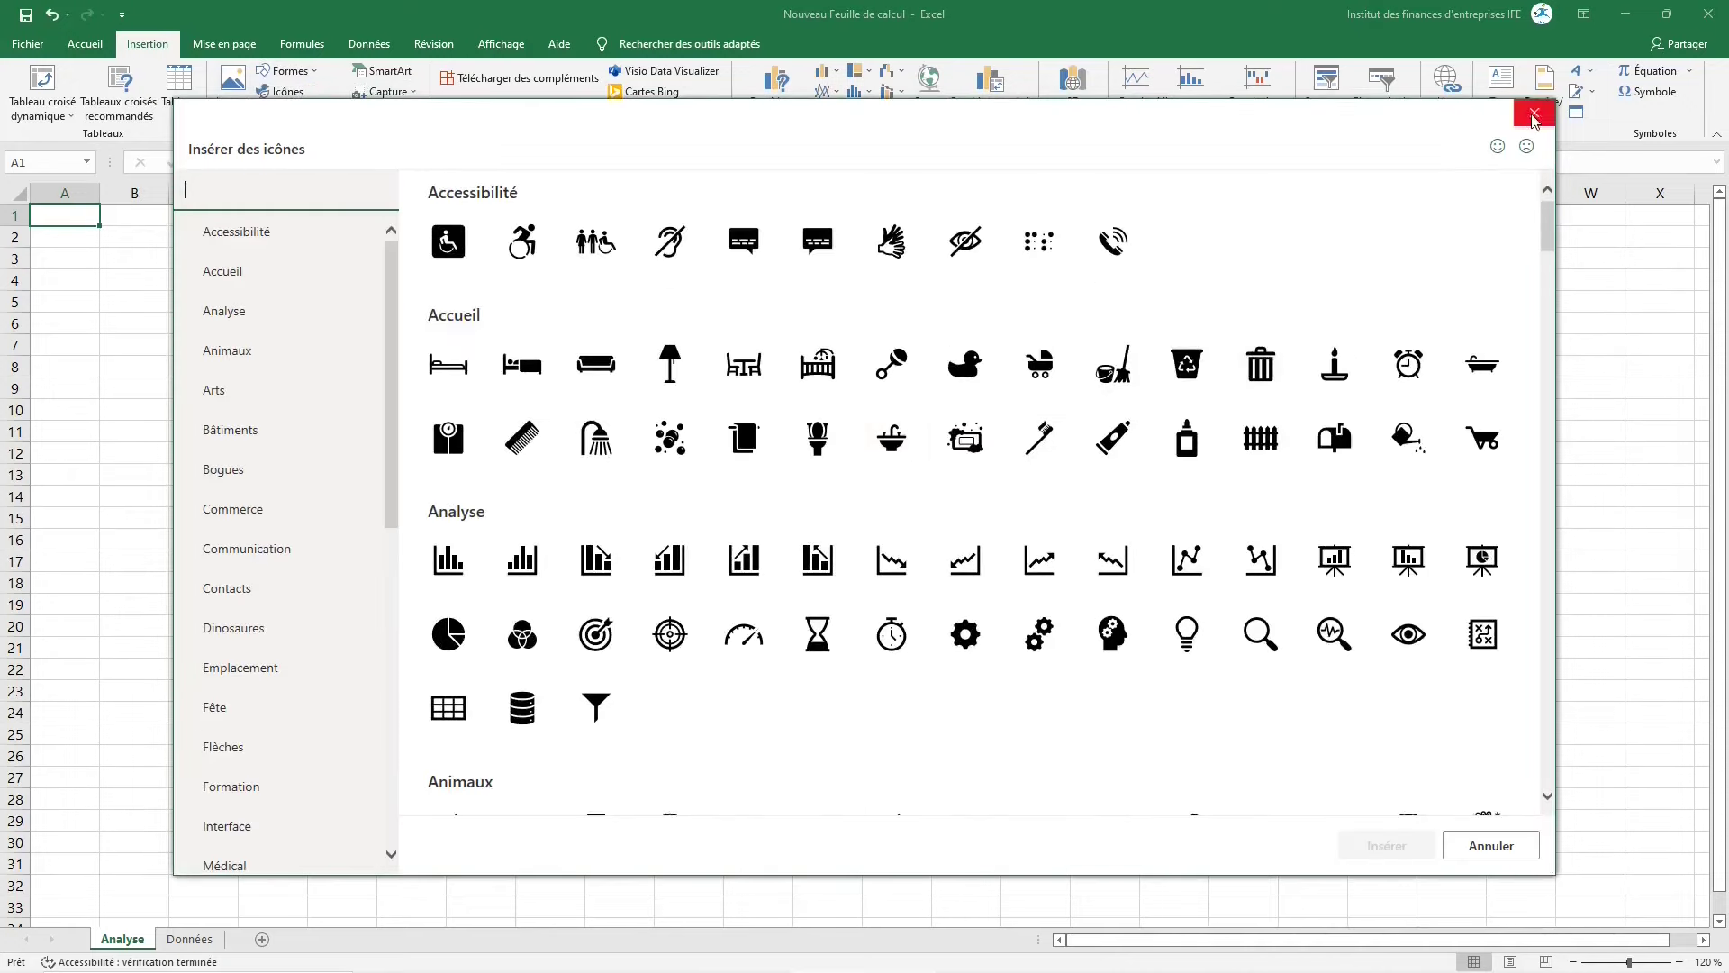
left_click(1533, 114)
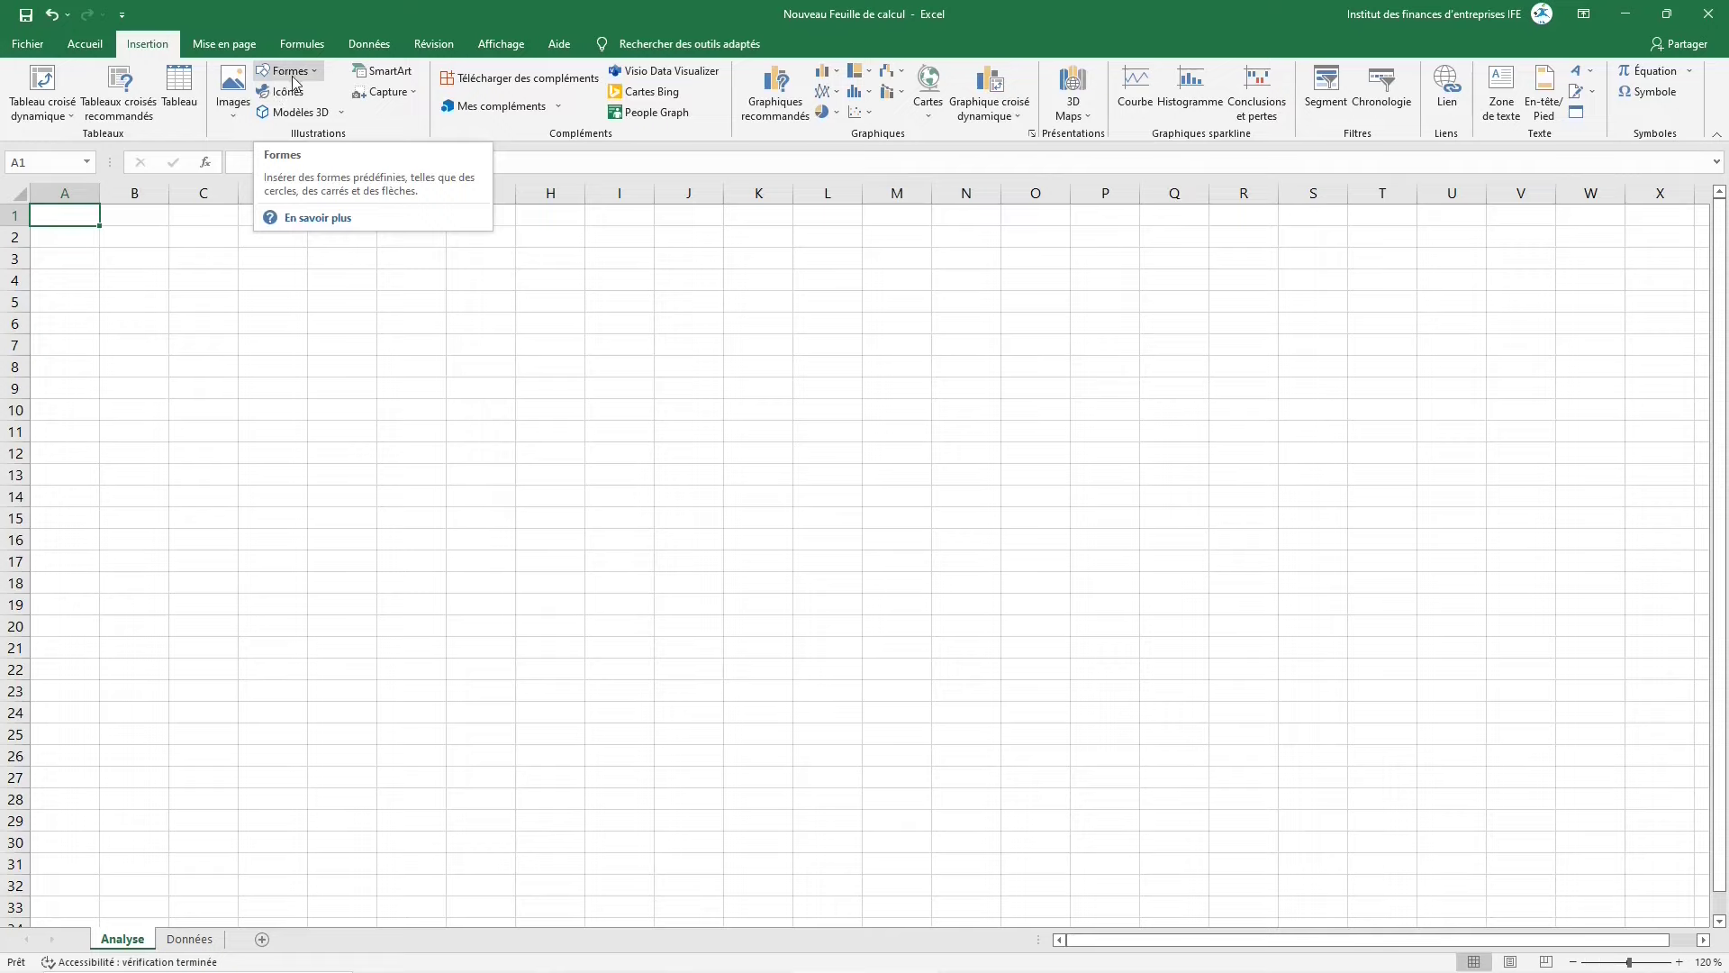
left_click_drag(63, 214, 216, 215)
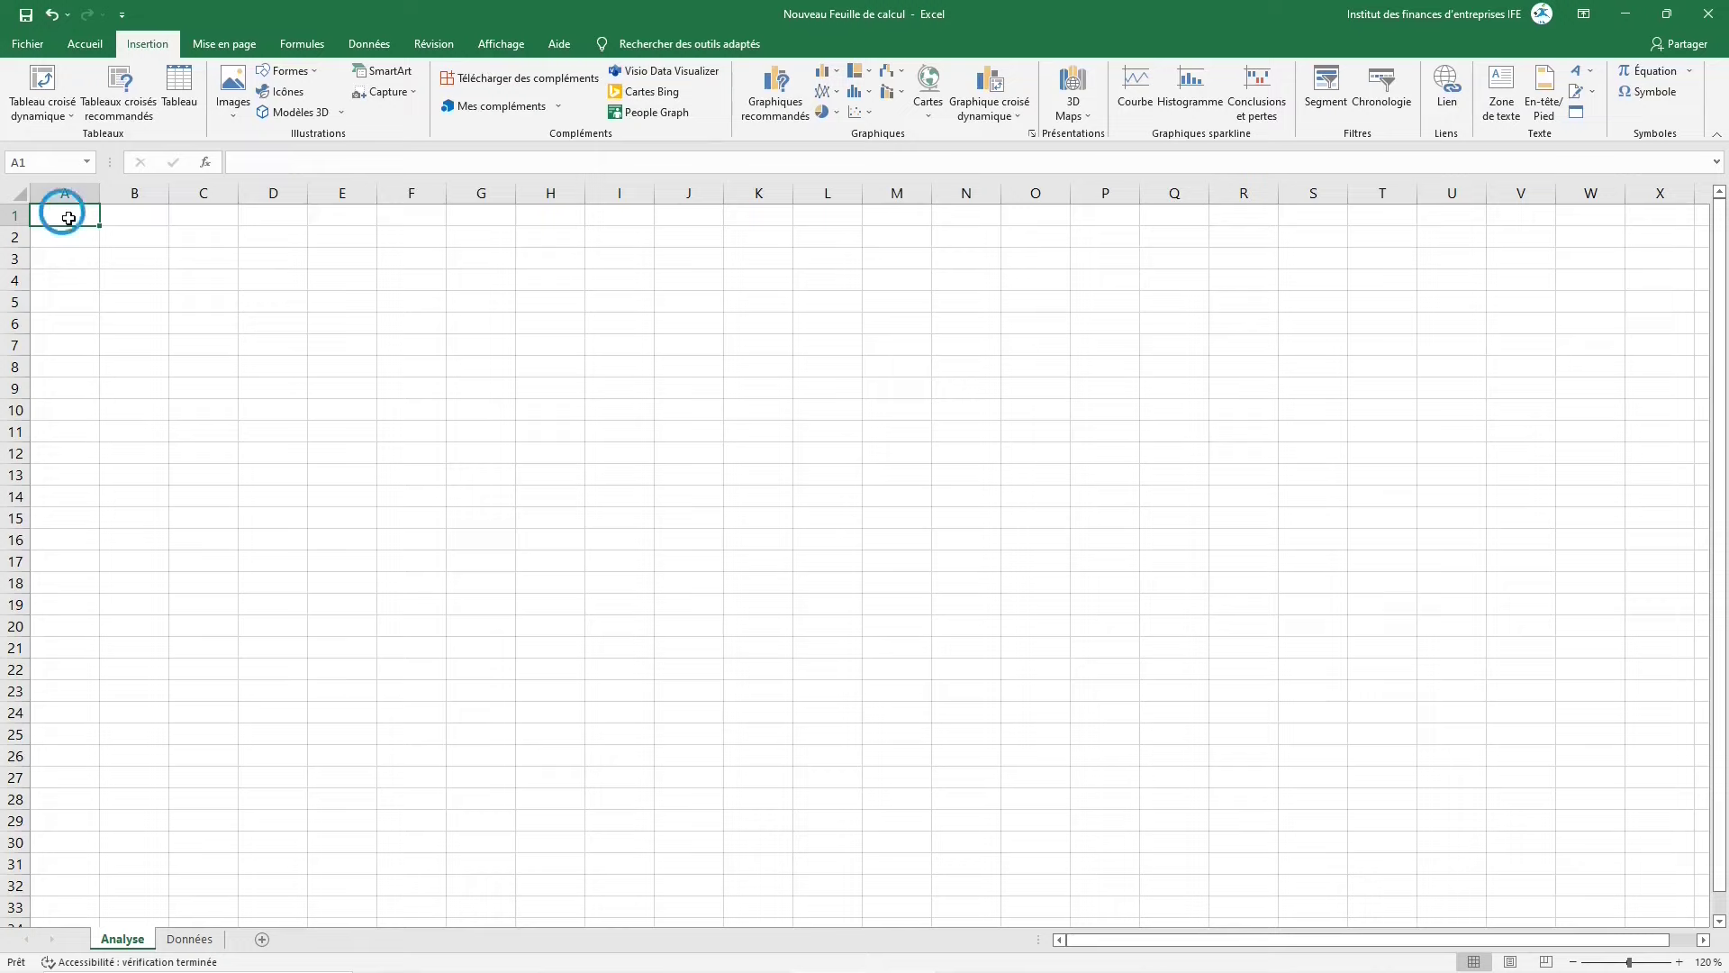
left_click(1034, 137)
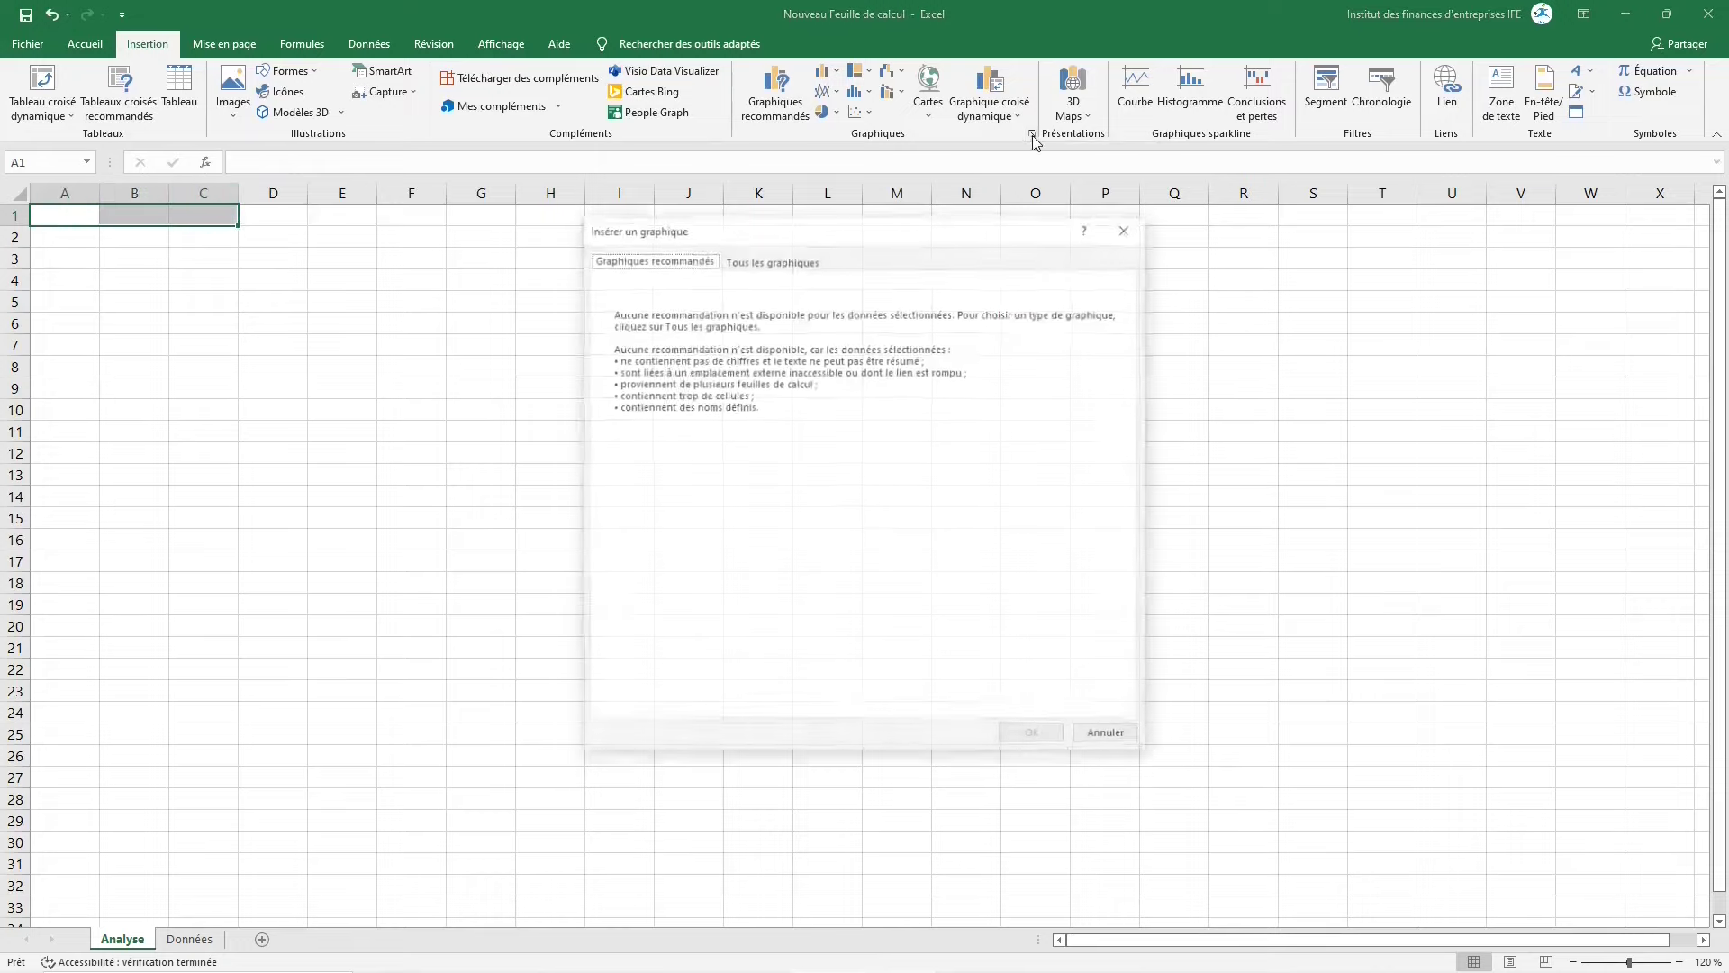
left_click(755, 257)
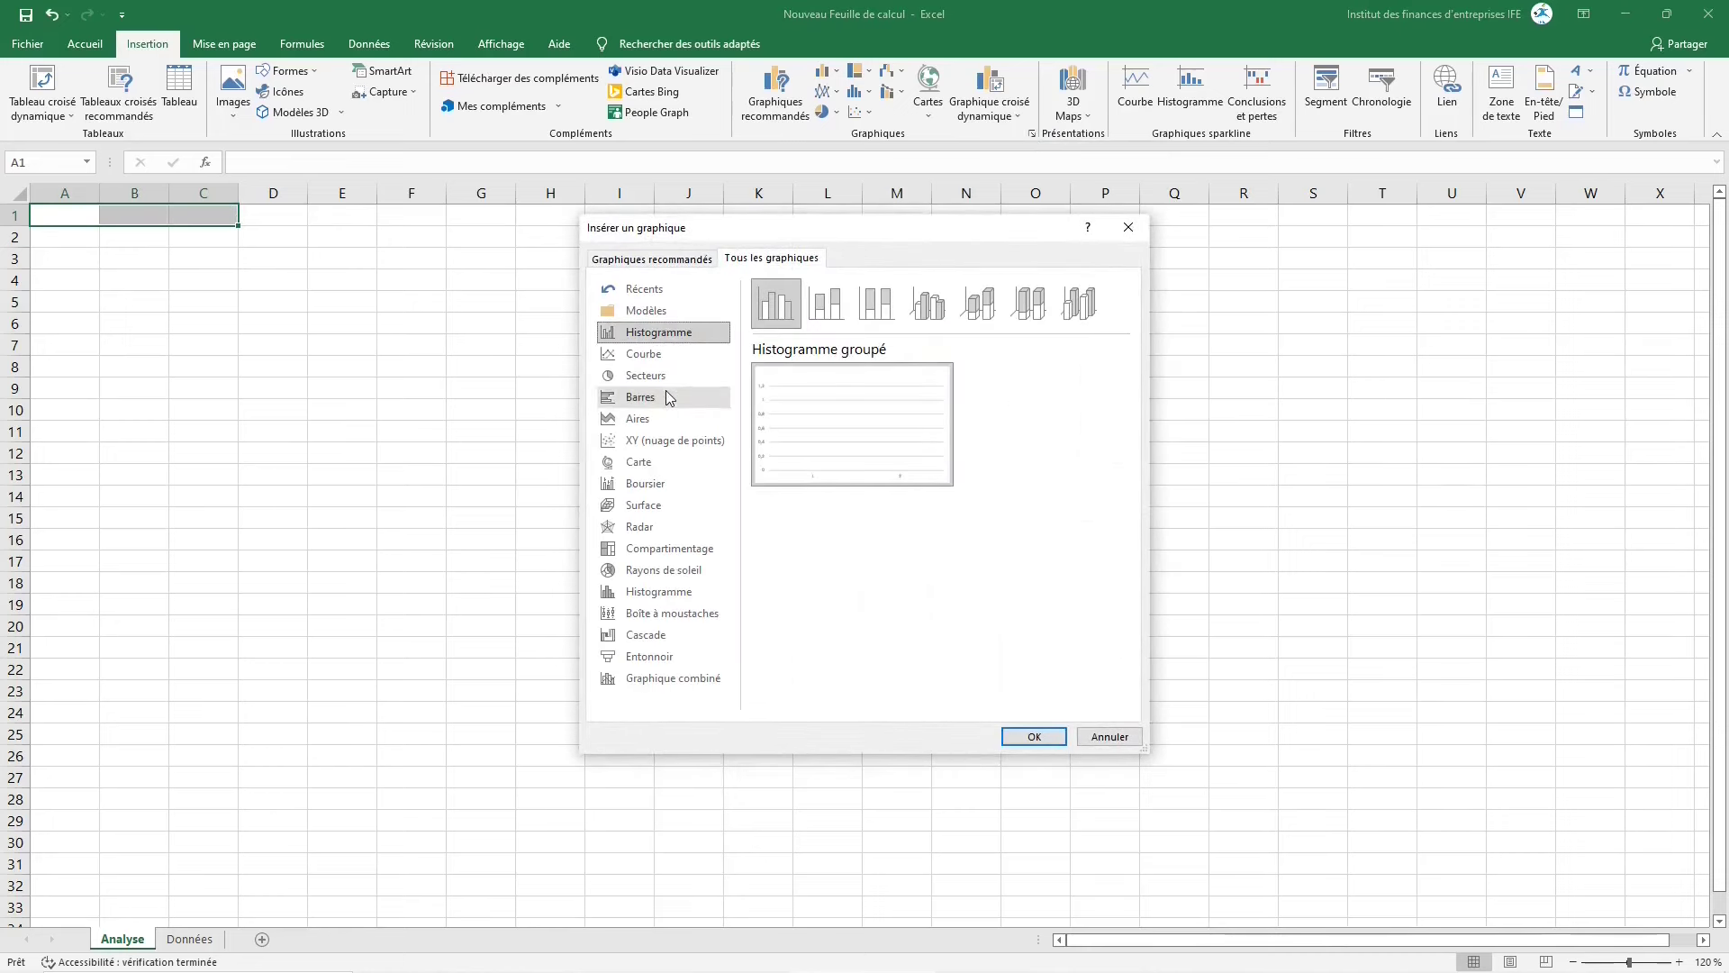
left_click(661, 354)
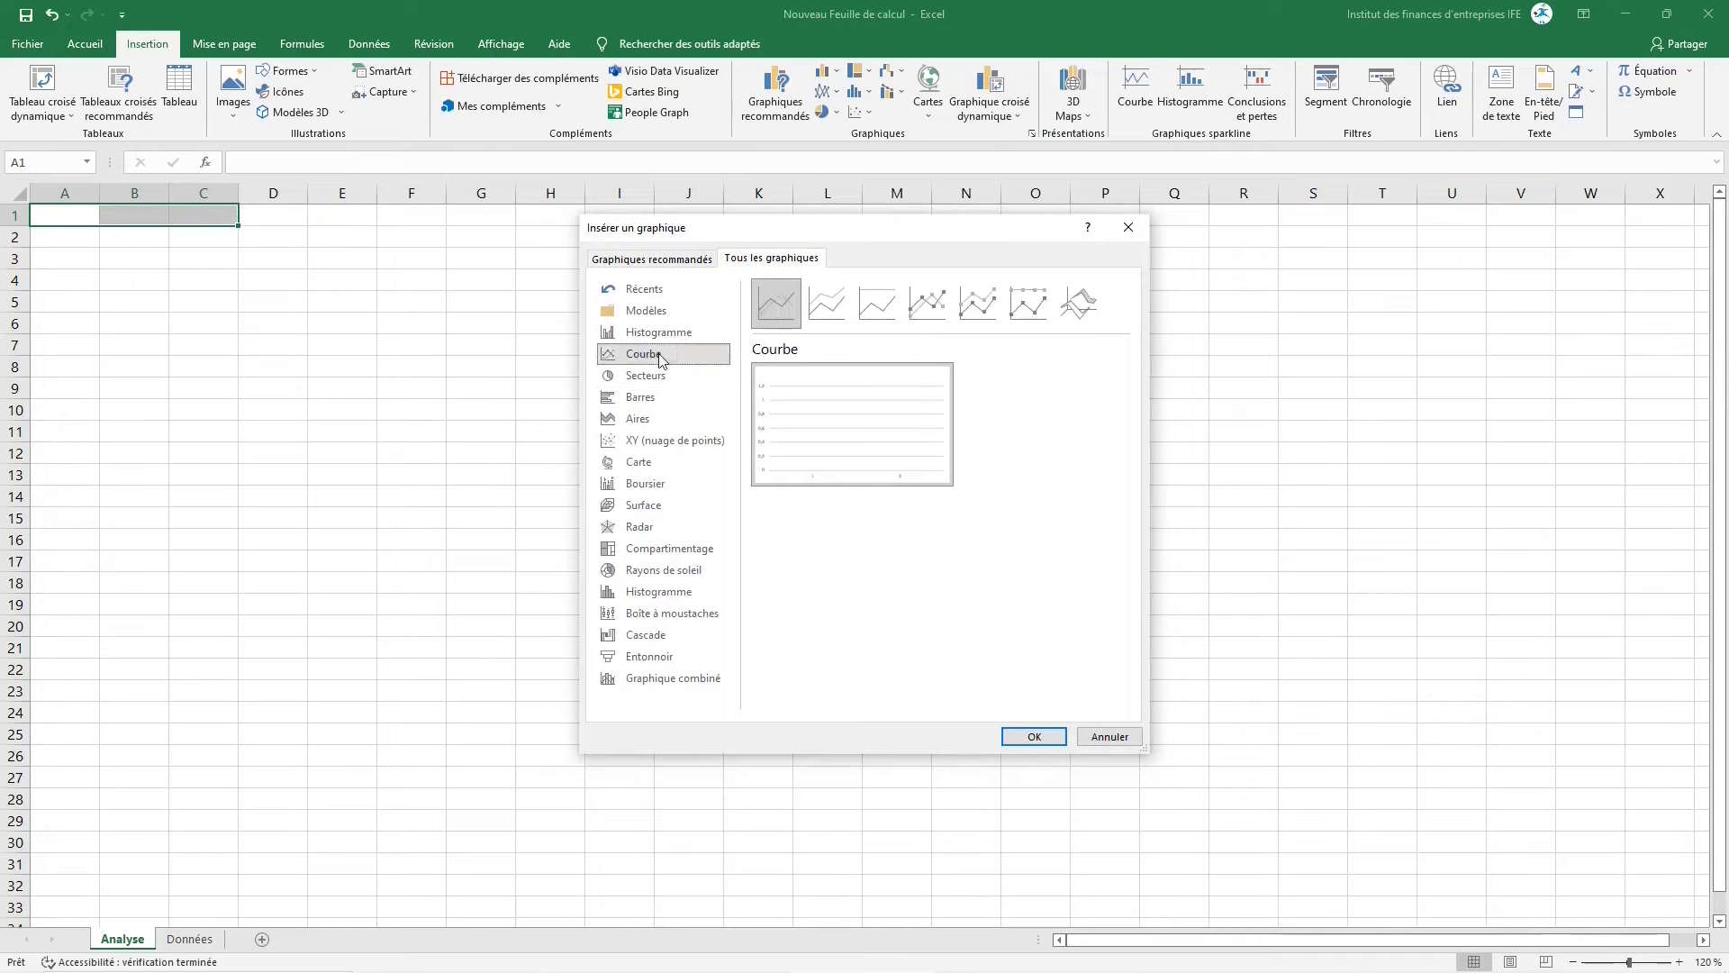
left_click(662, 398)
left_click(663, 483)
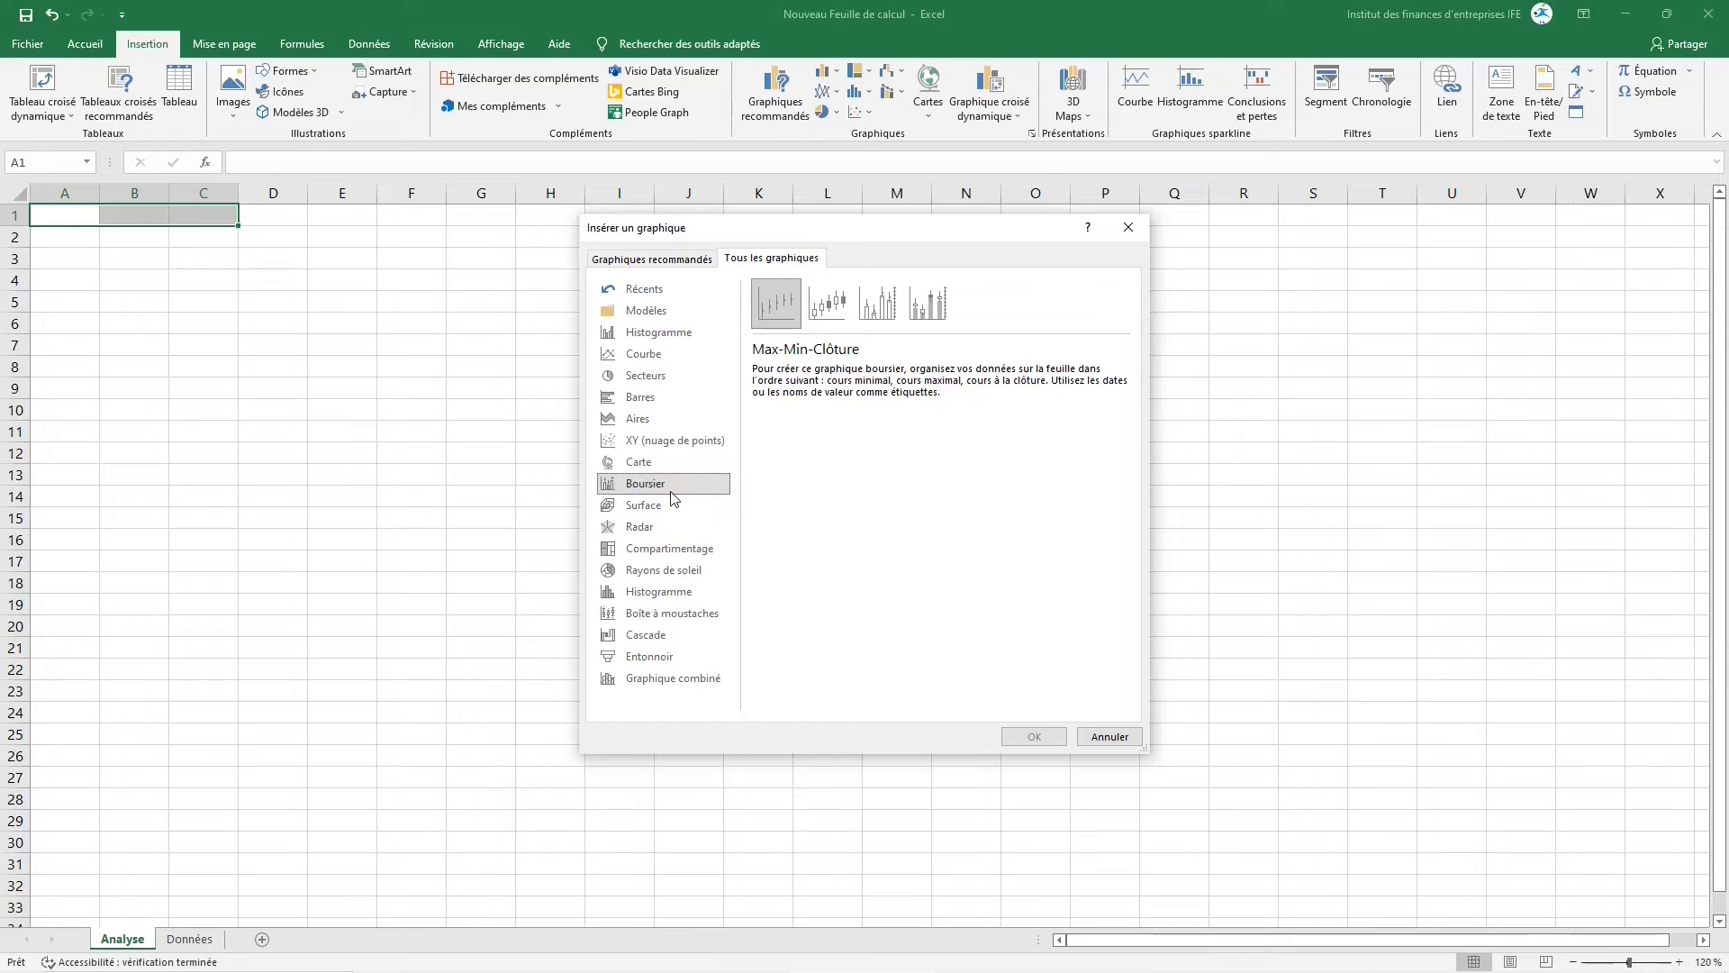
left_click(1110, 736)
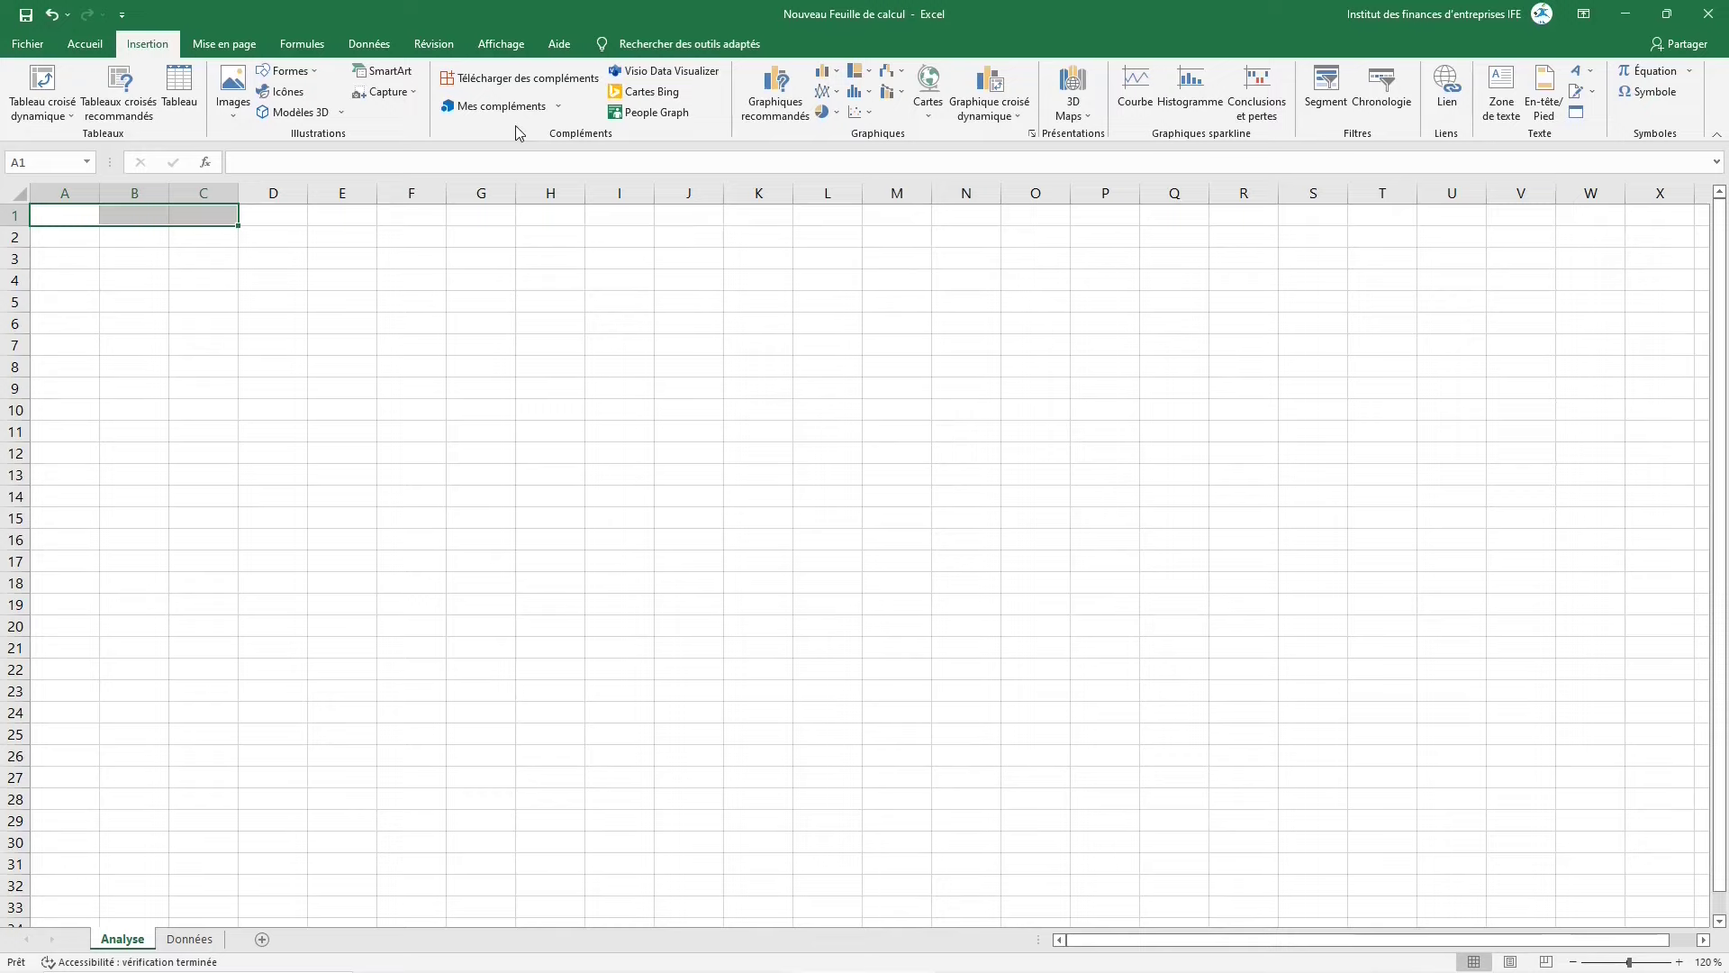
Draw a trial text box containing 'pkl', then undo twice to remove it
left_click(1501, 90)
left_click_drag(803, 296, 1248, 486)
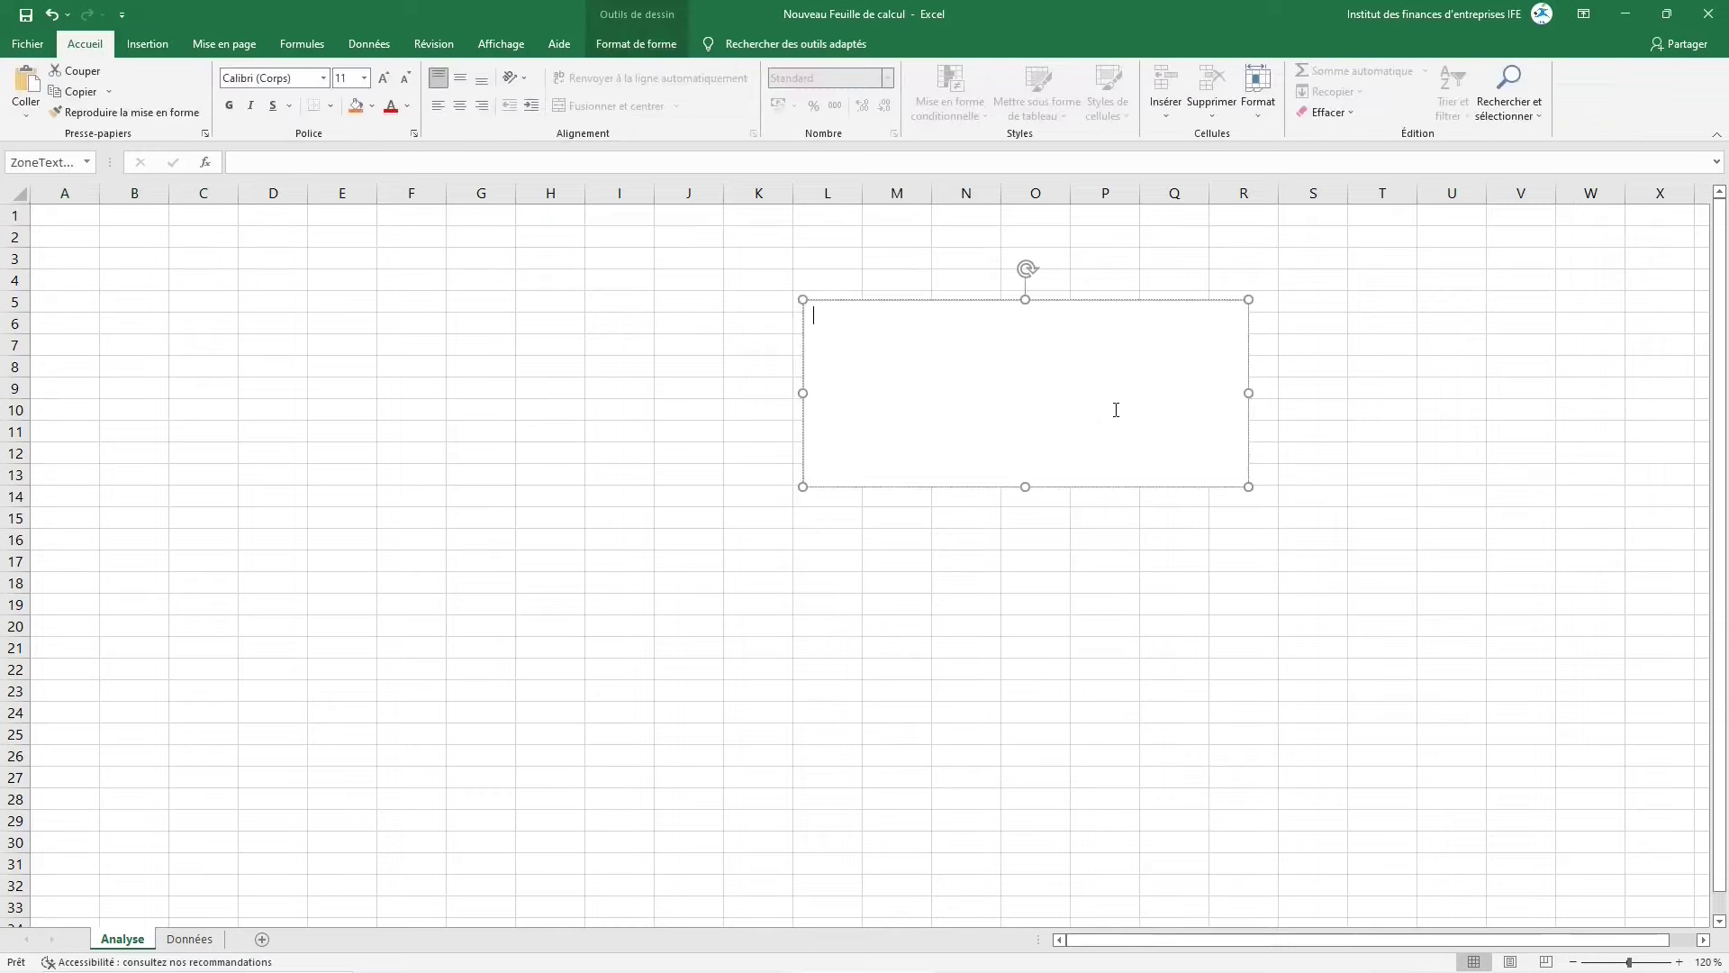
type("lpkl")
left_click(685, 342)
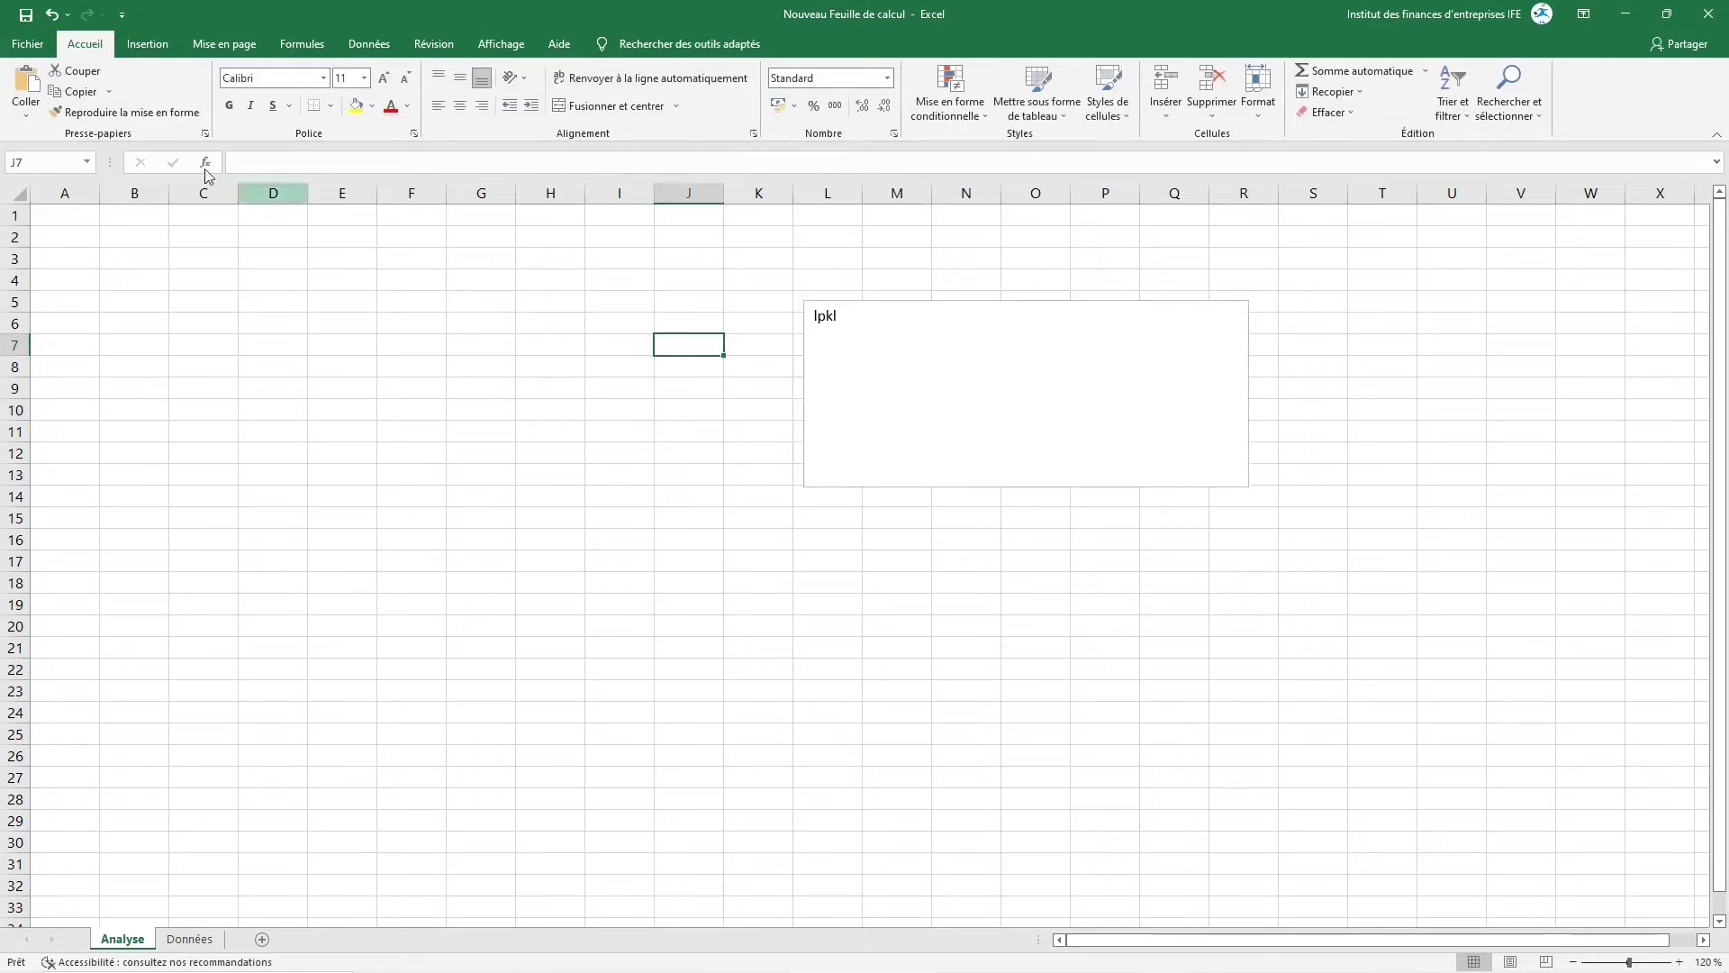
left_click(51, 14)
left_click(52, 15)
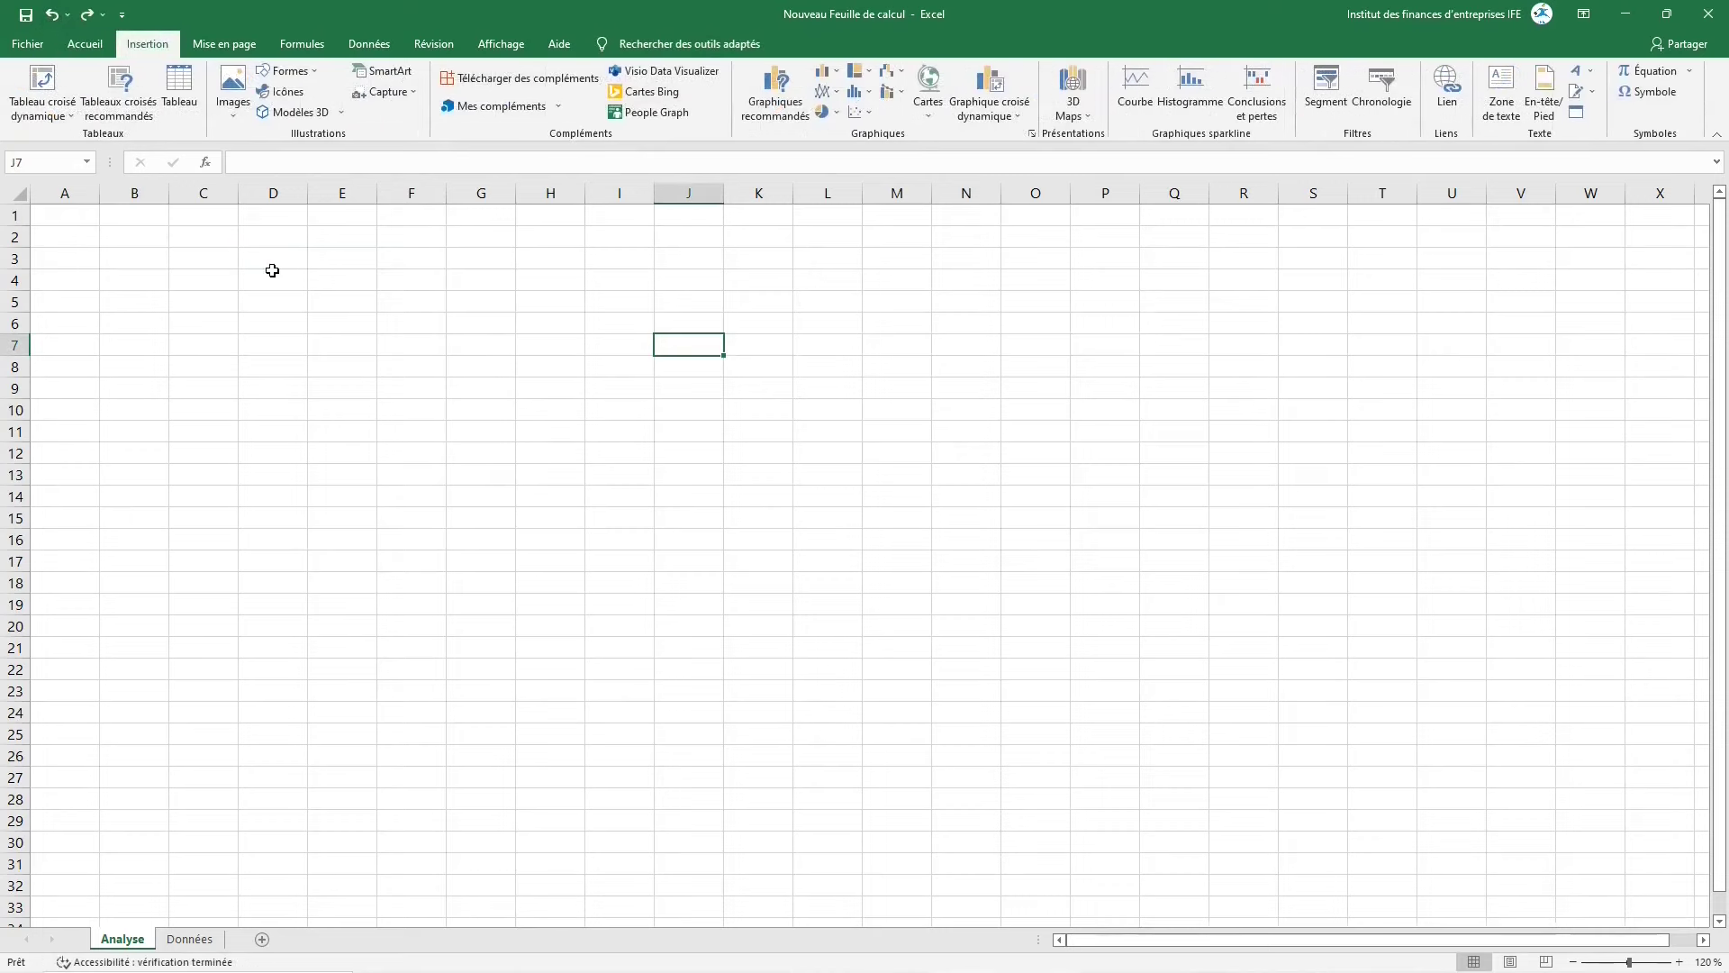
left_click(232, 44)
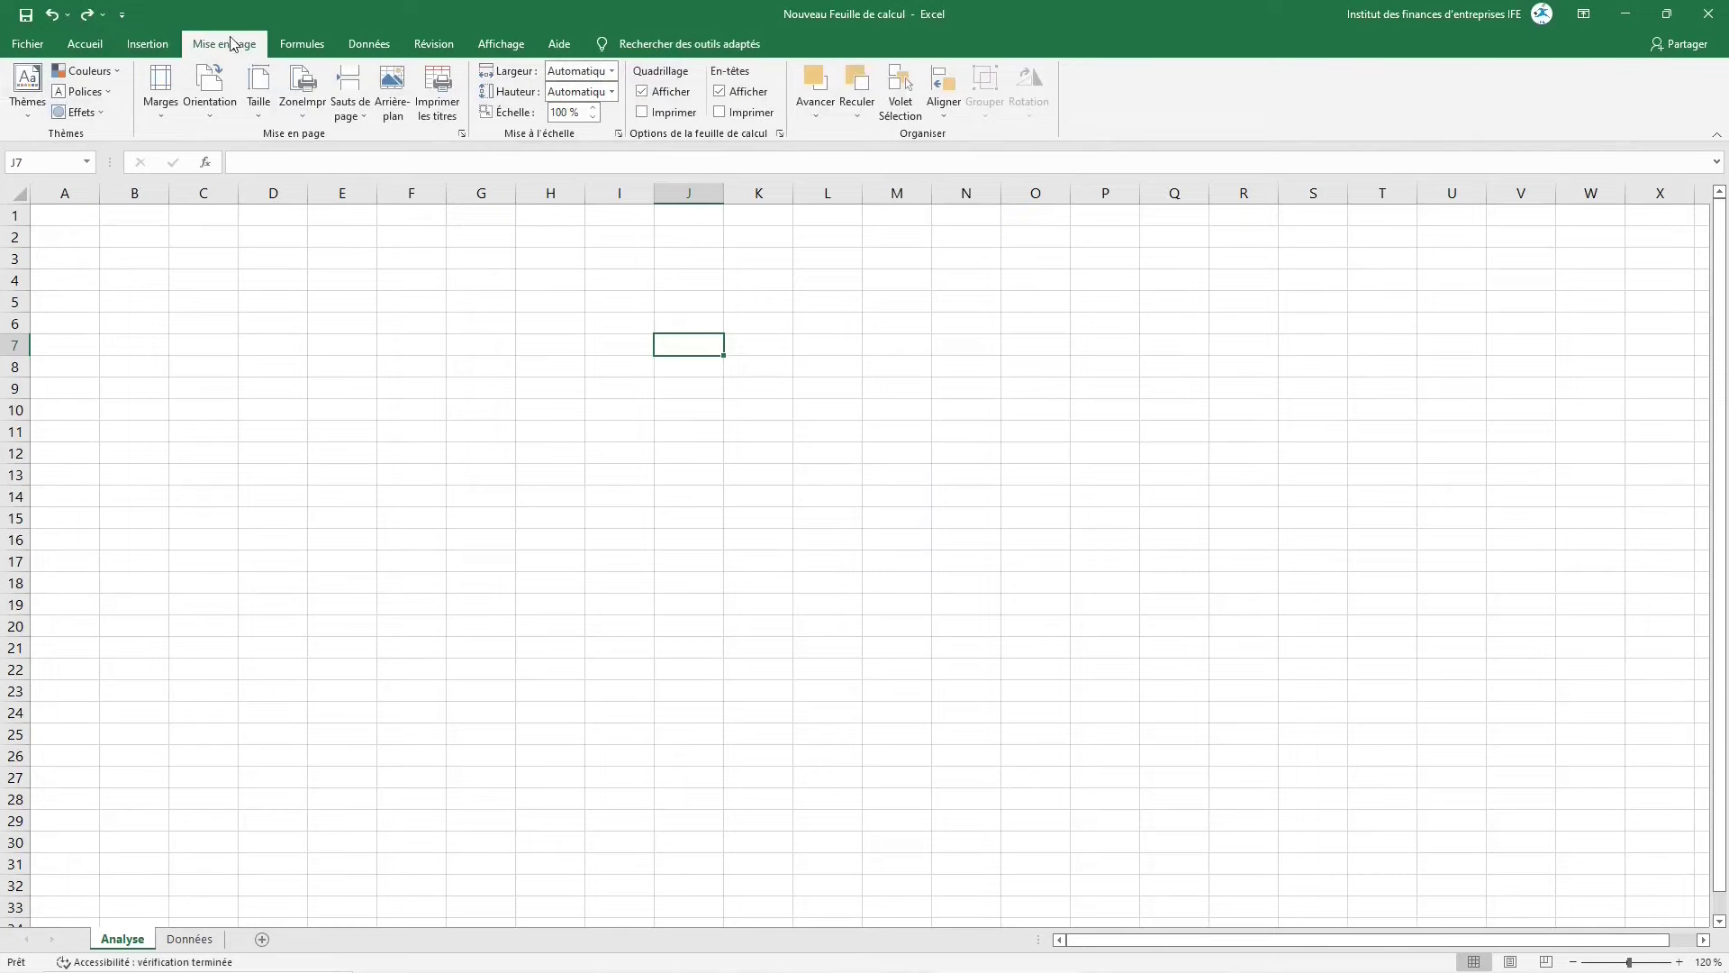
Review the Marges, Orientation, Taille and print-area options, then open Imprimer les titres
left_click(161, 90)
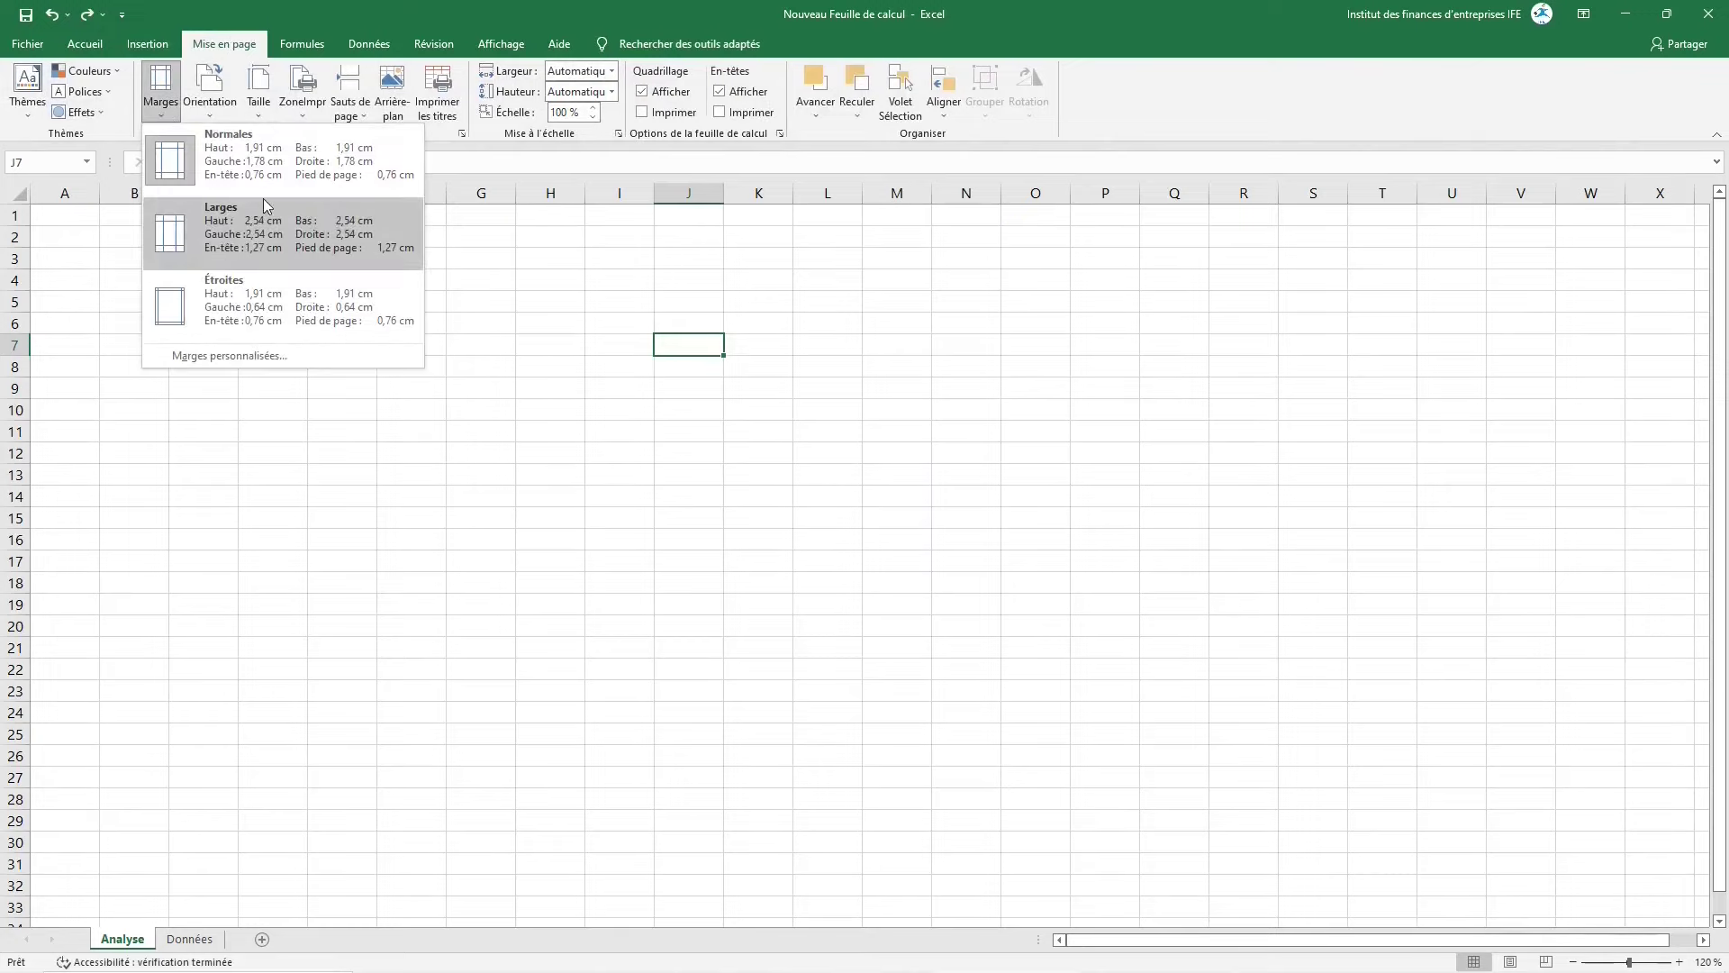
left_click(213, 115)
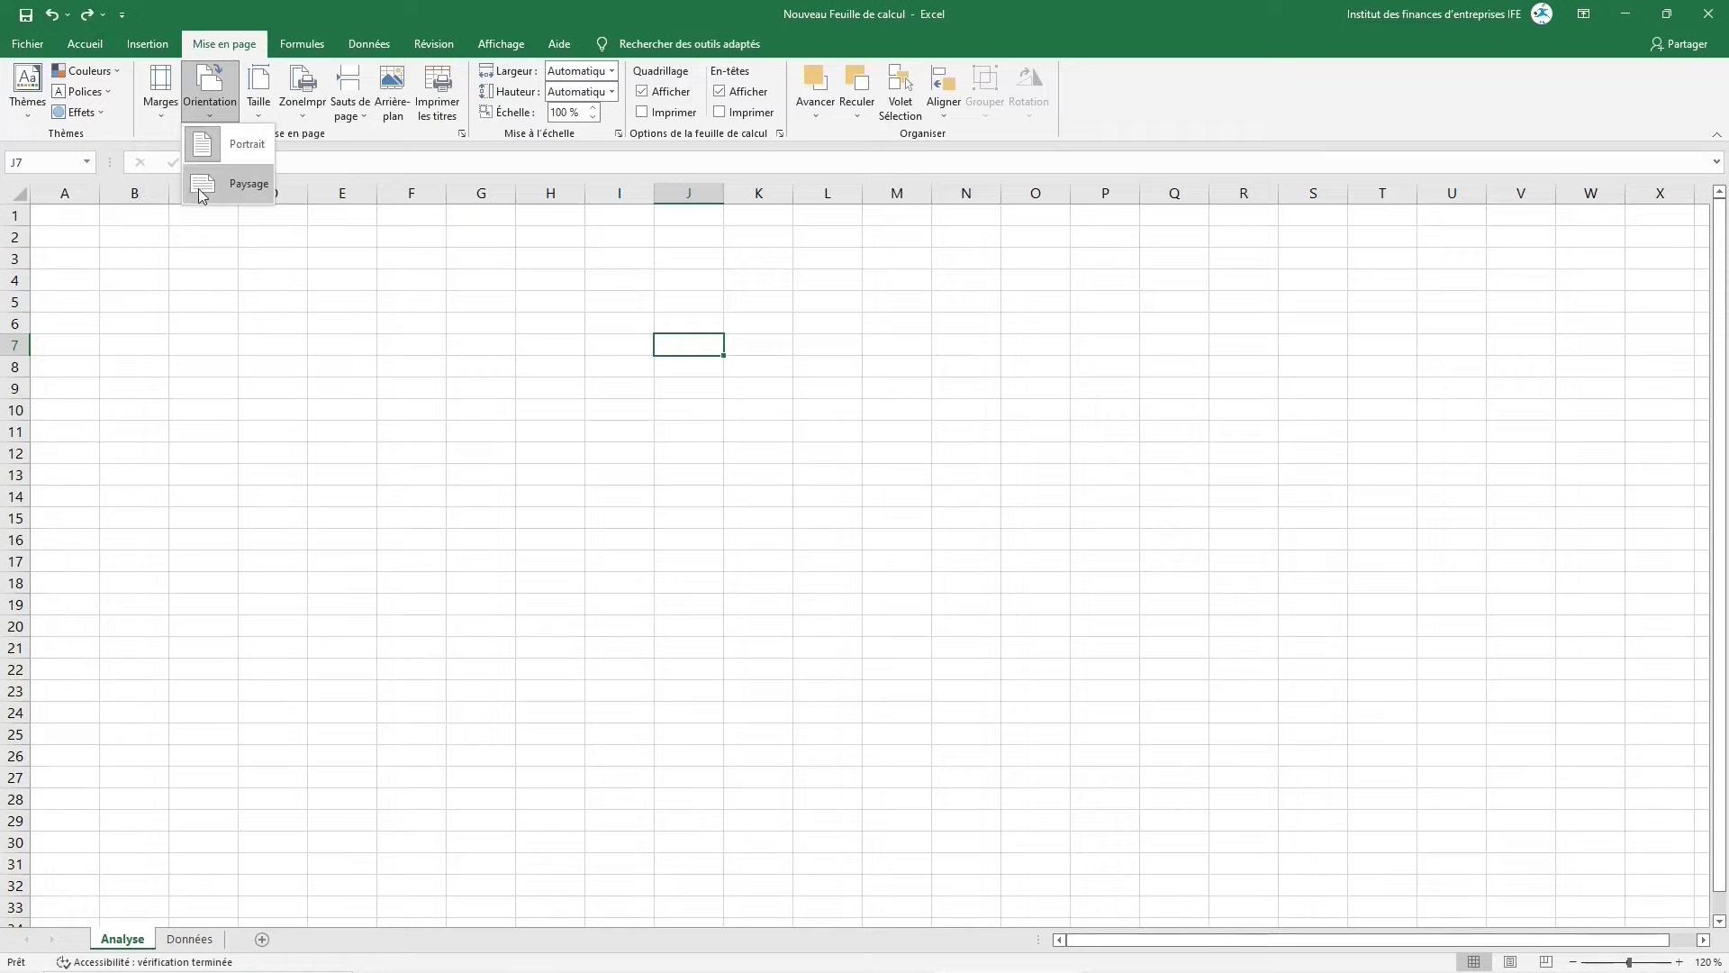
left_click(258, 112)
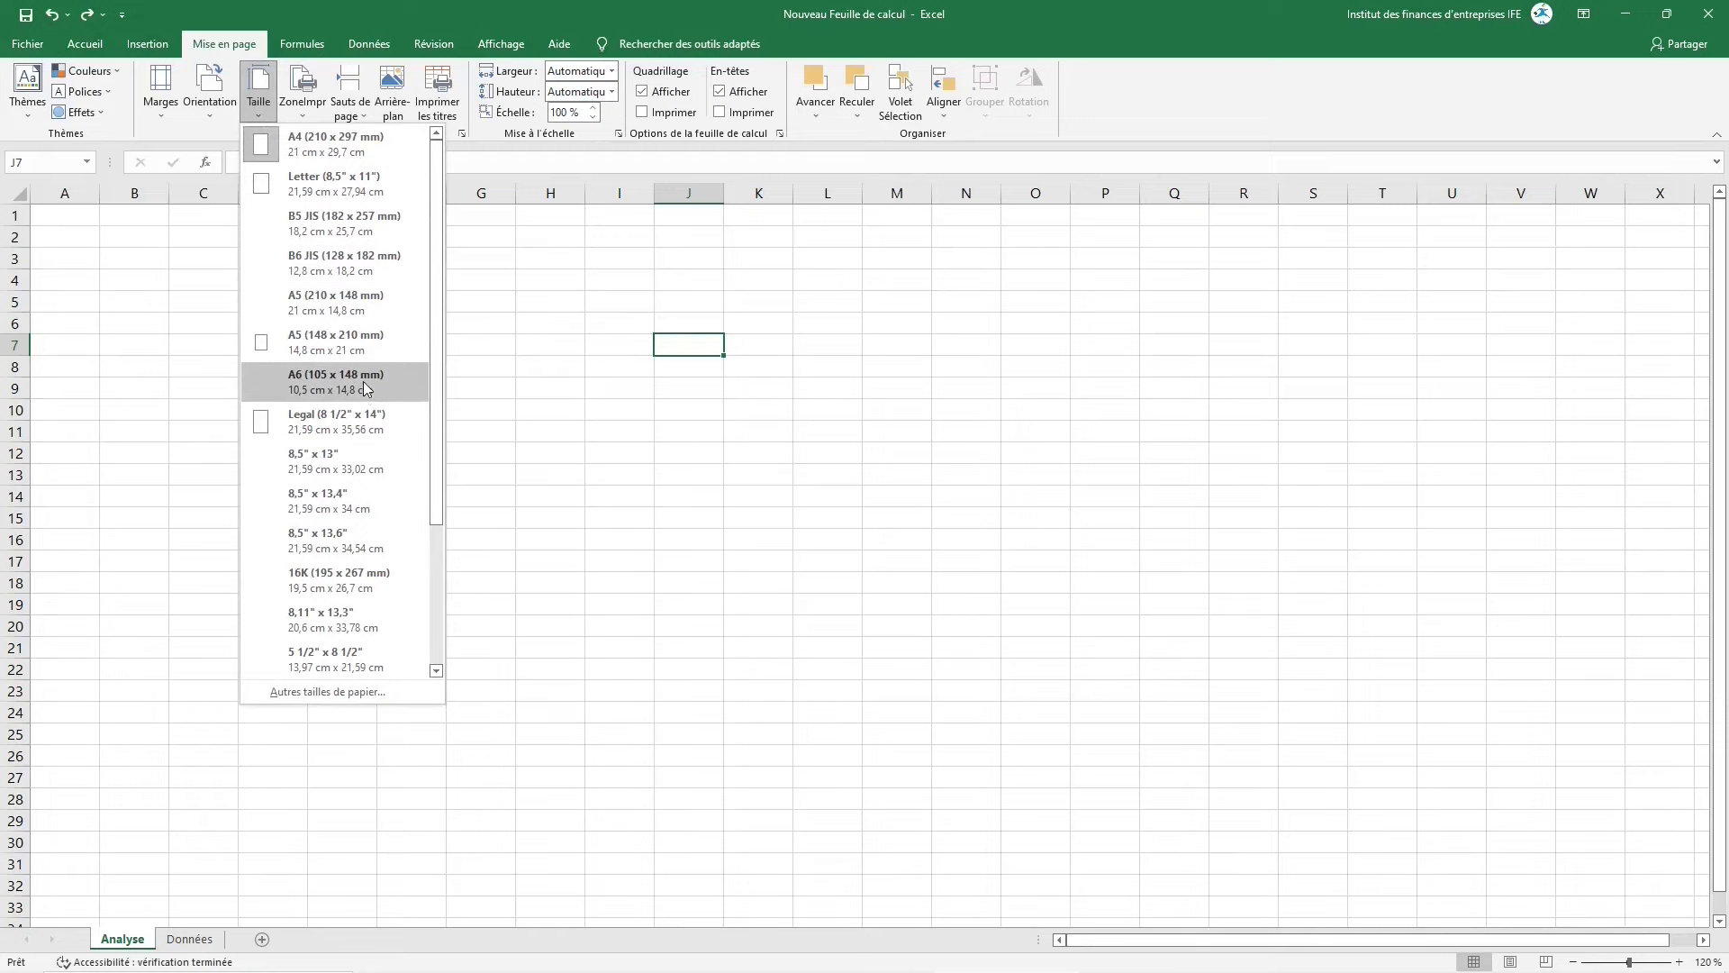
left_click(304, 113)
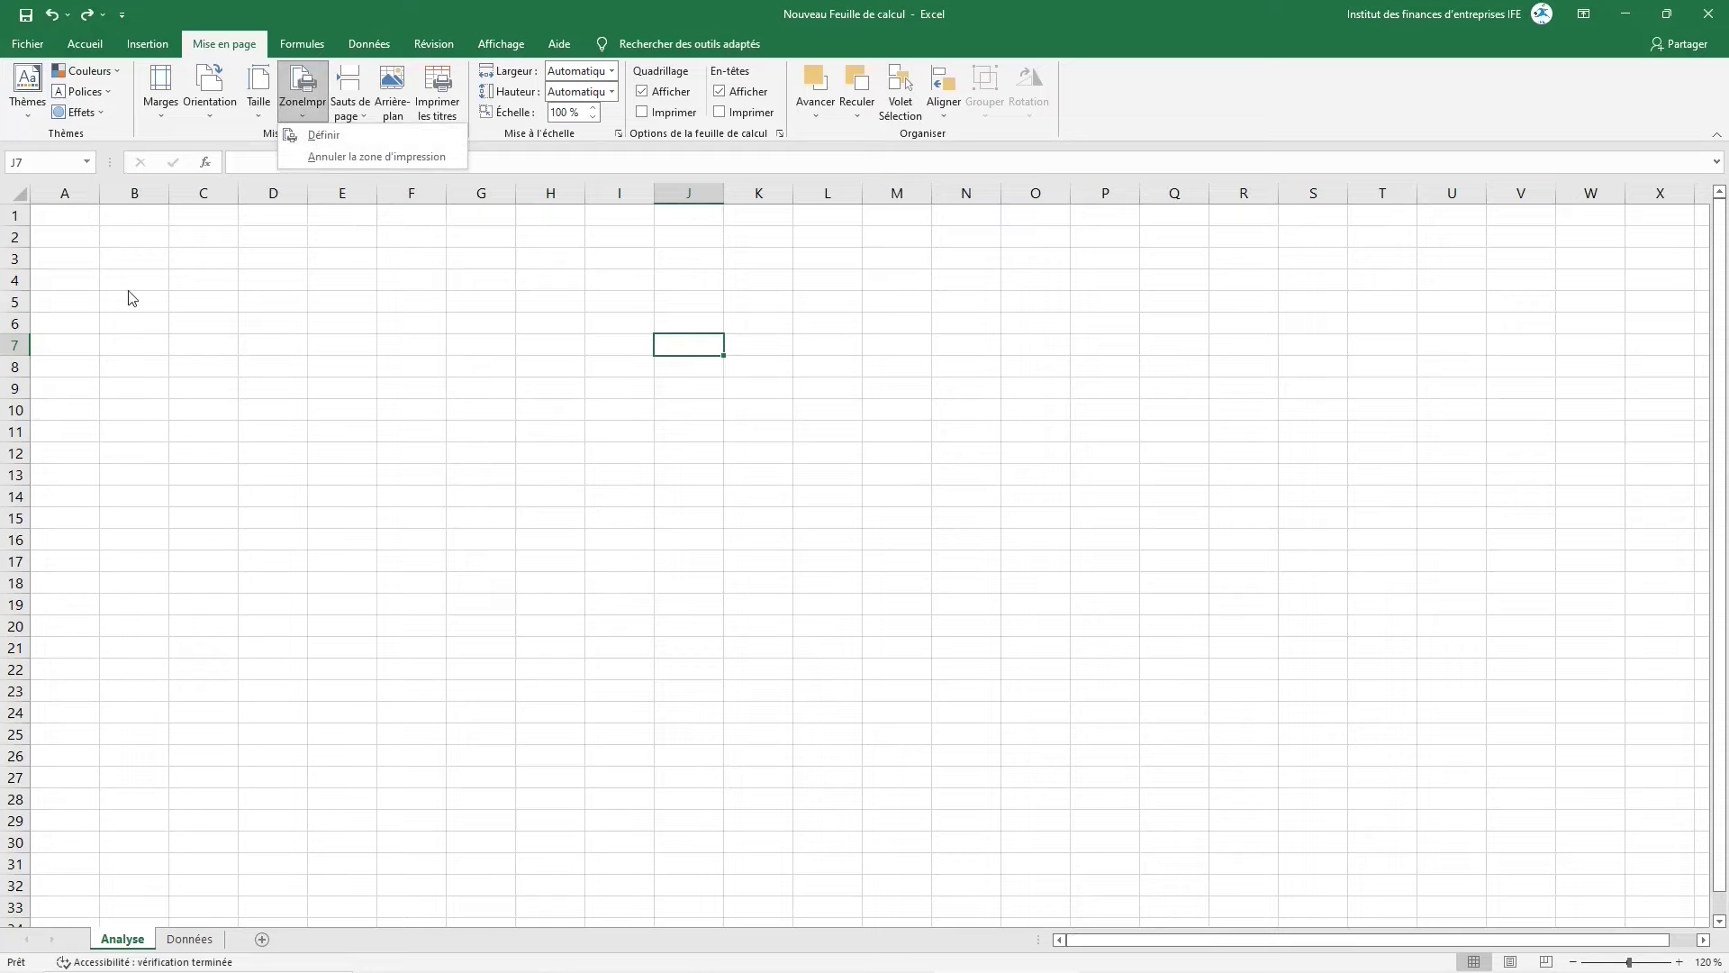
left_click(455, 113)
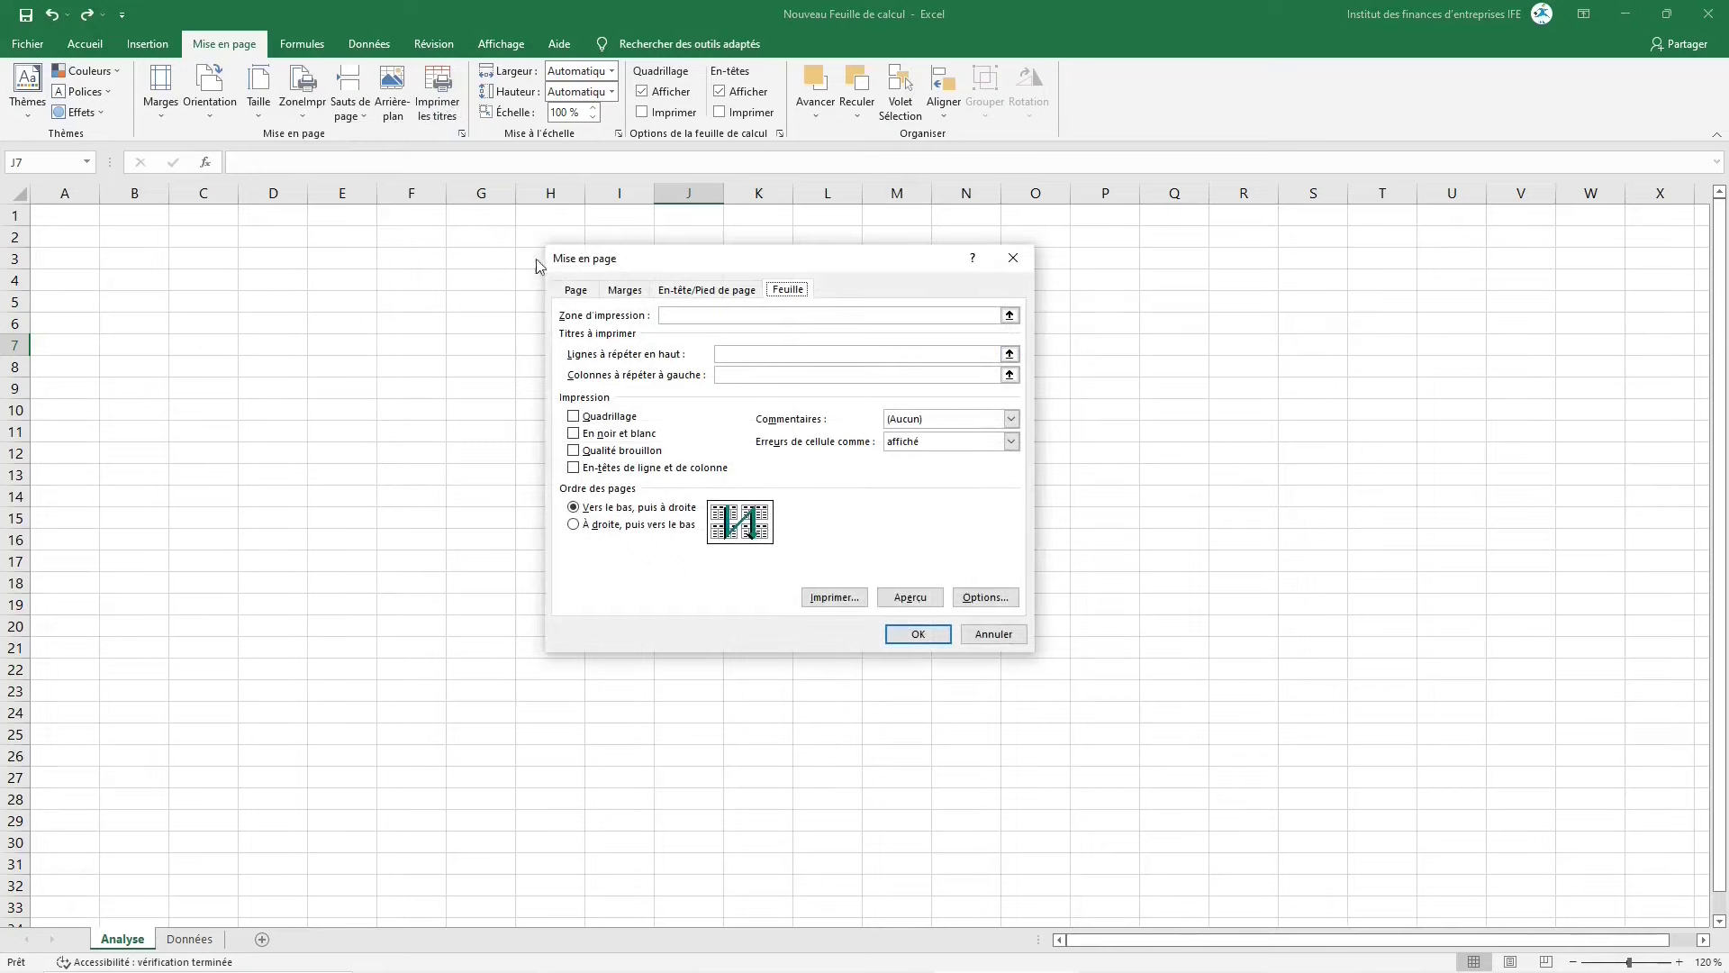
Set Lignes à répéter en haut to $1:$1, close page setup, and try Avancer/Reculer
left_click(1009, 354)
left_click(16, 216)
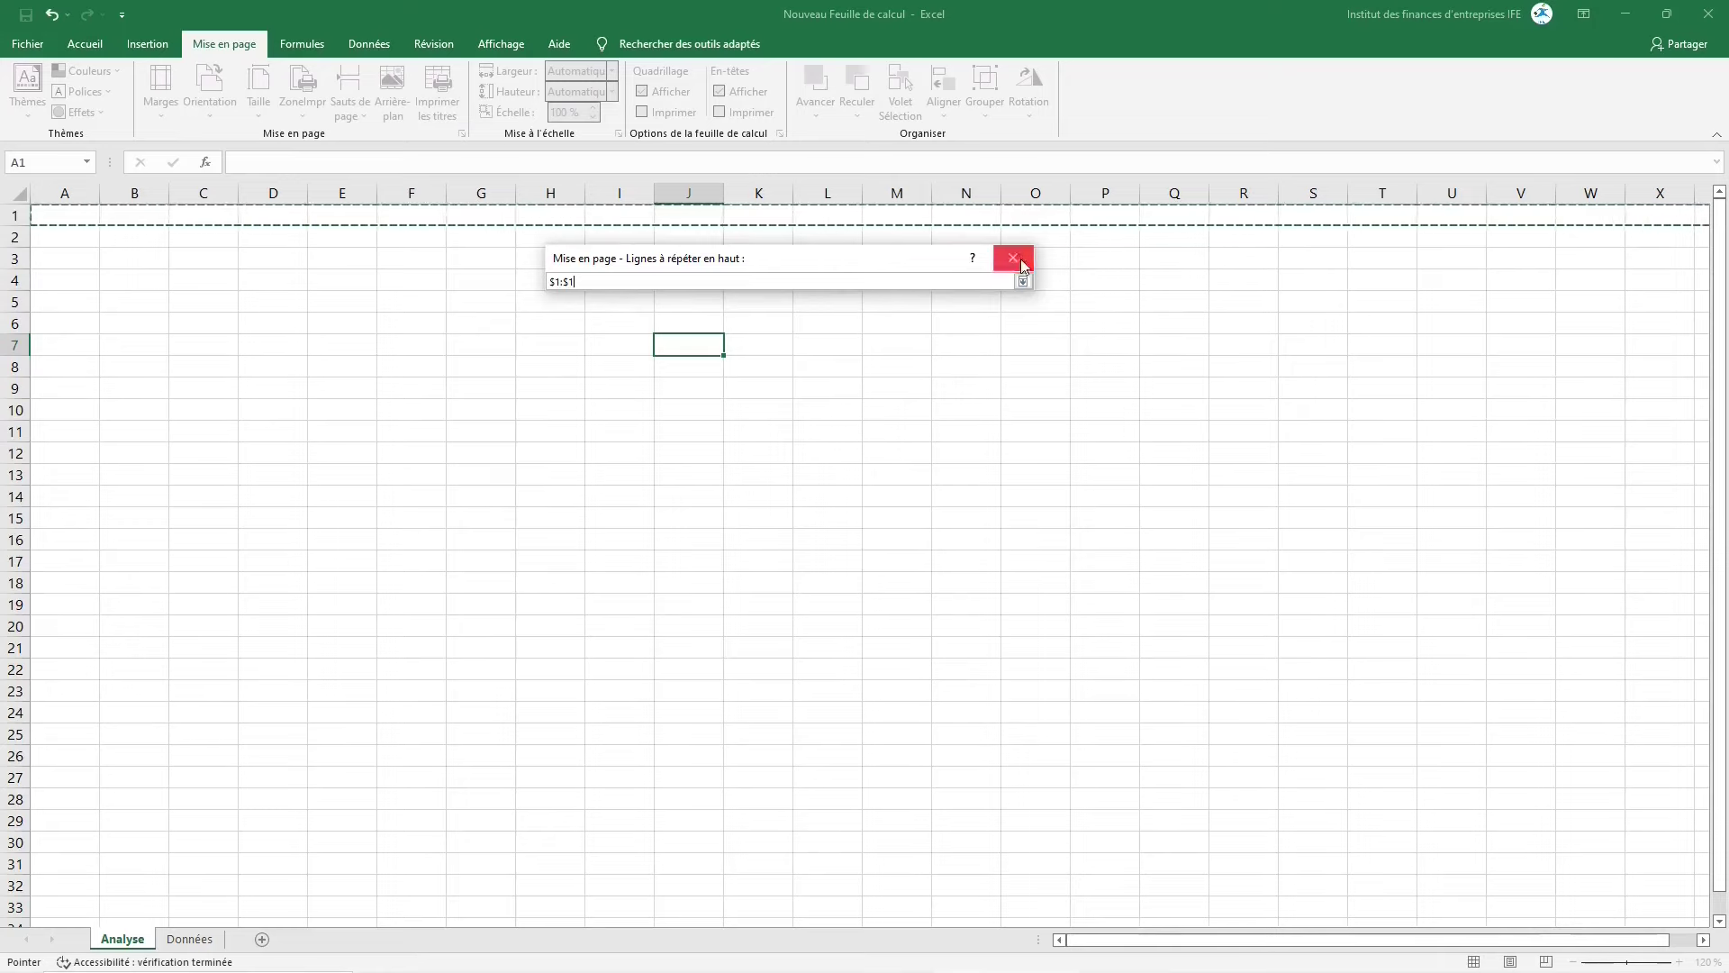
left_click(1013, 259)
left_click(1014, 258)
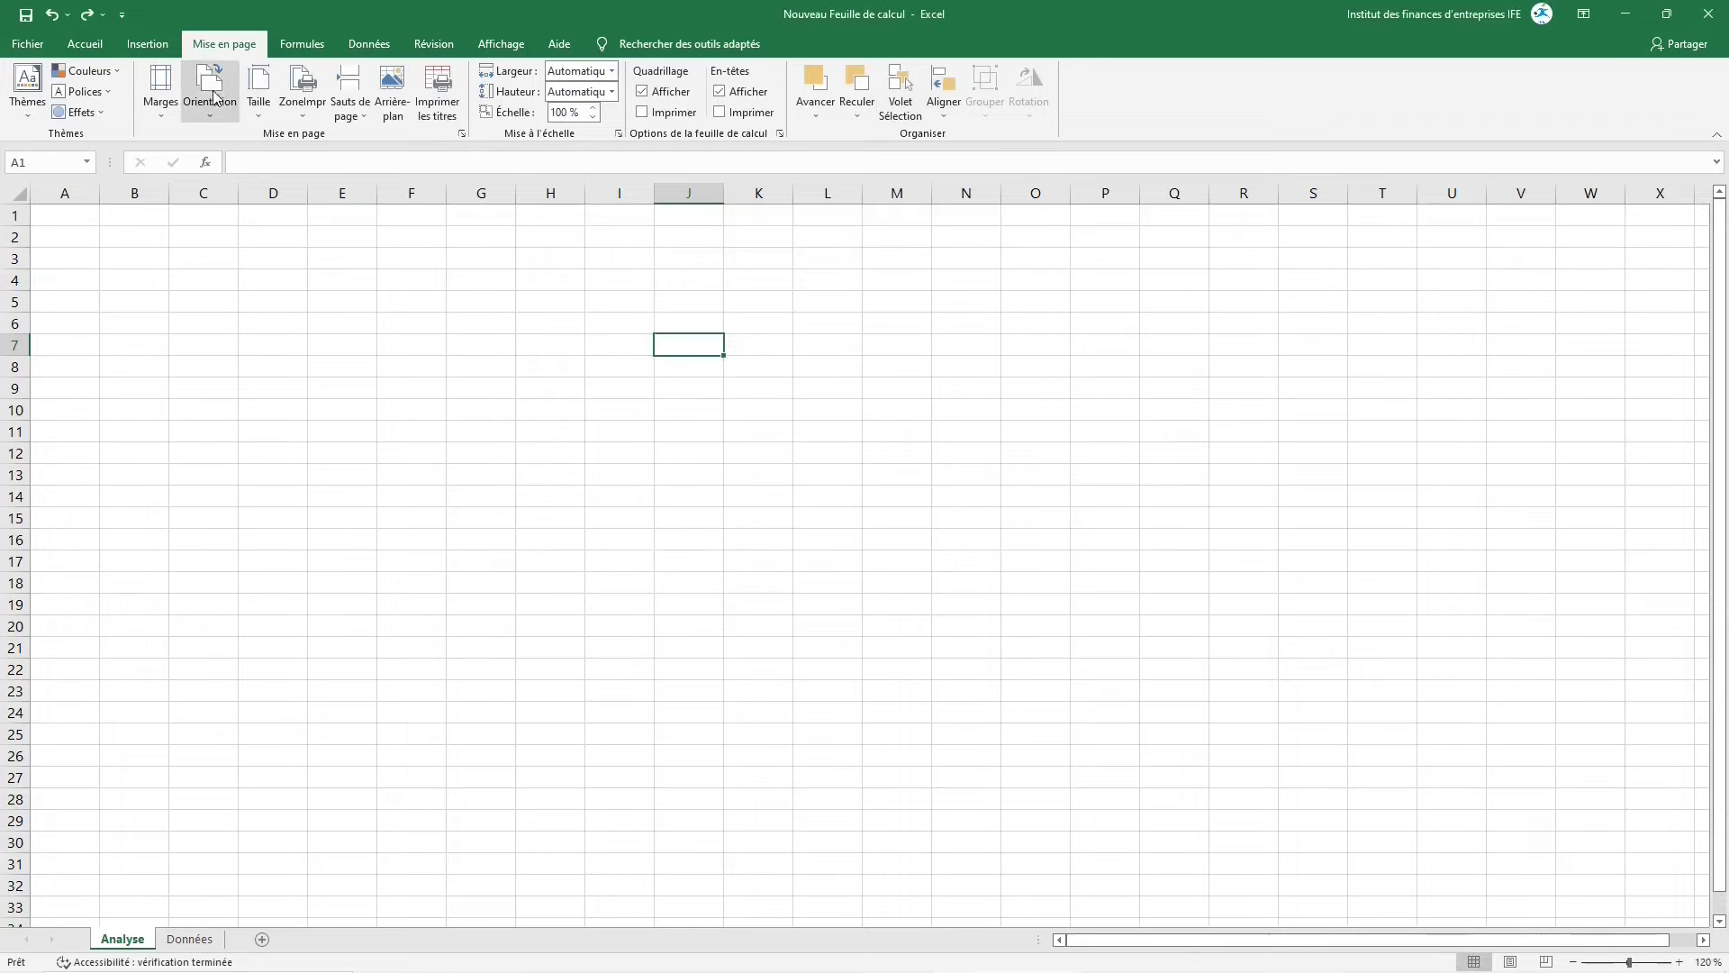
left_click(823, 121)
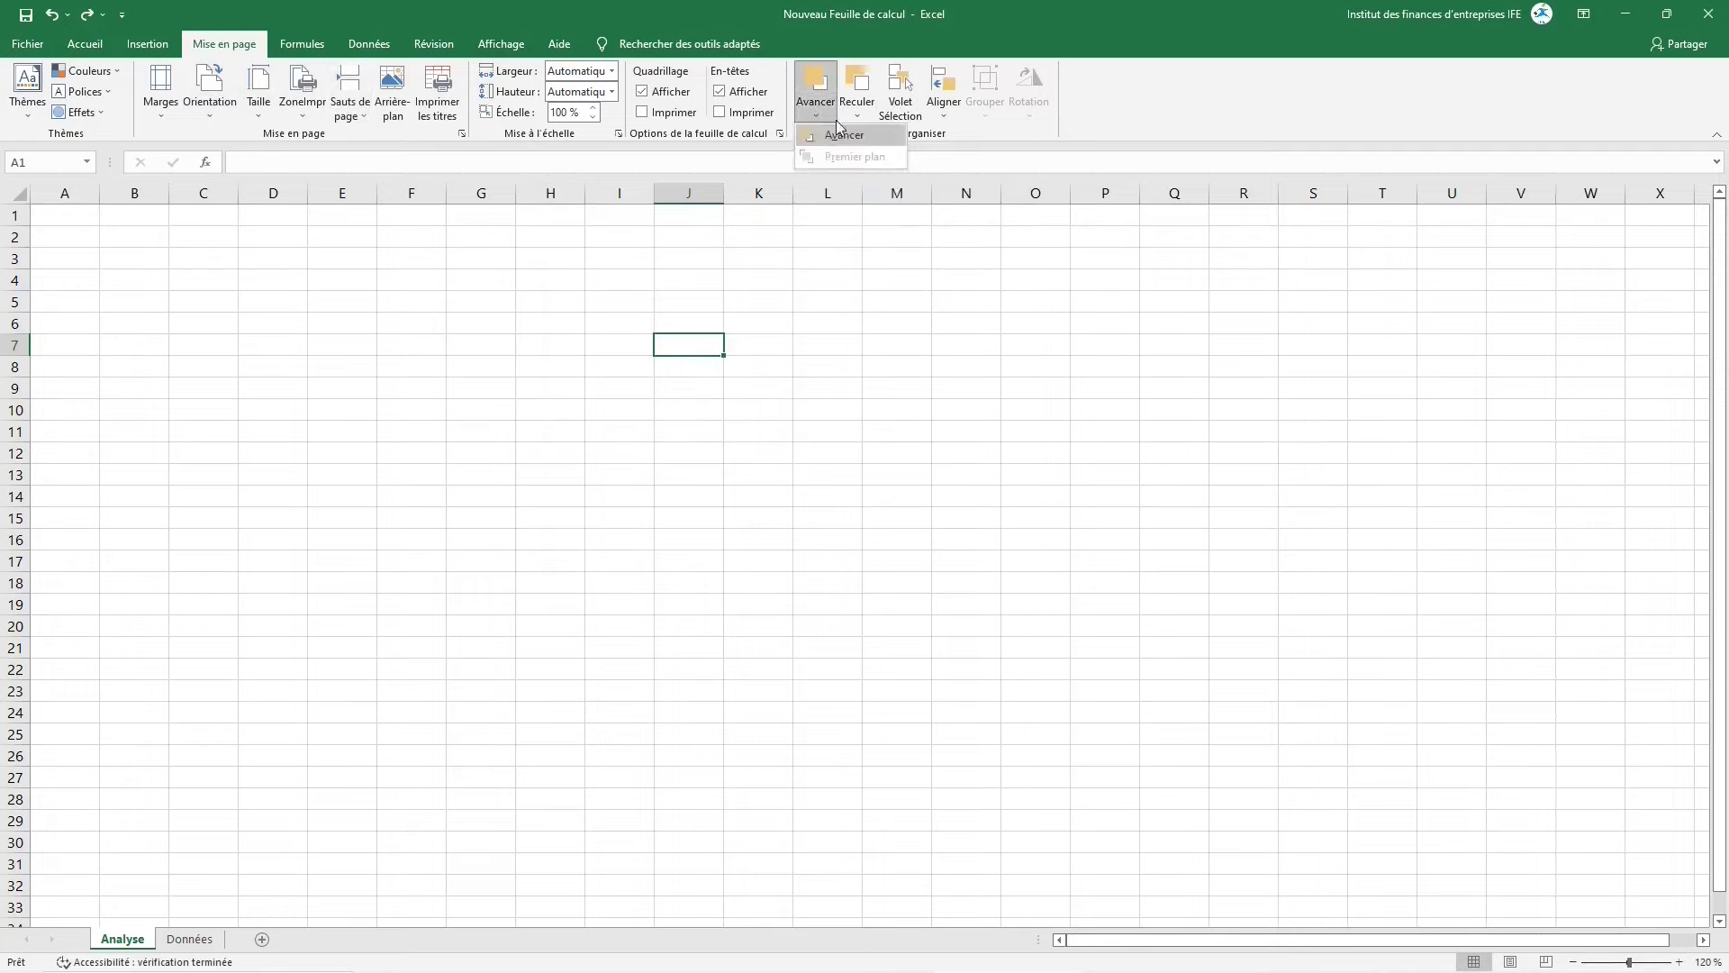
left_click(858, 112)
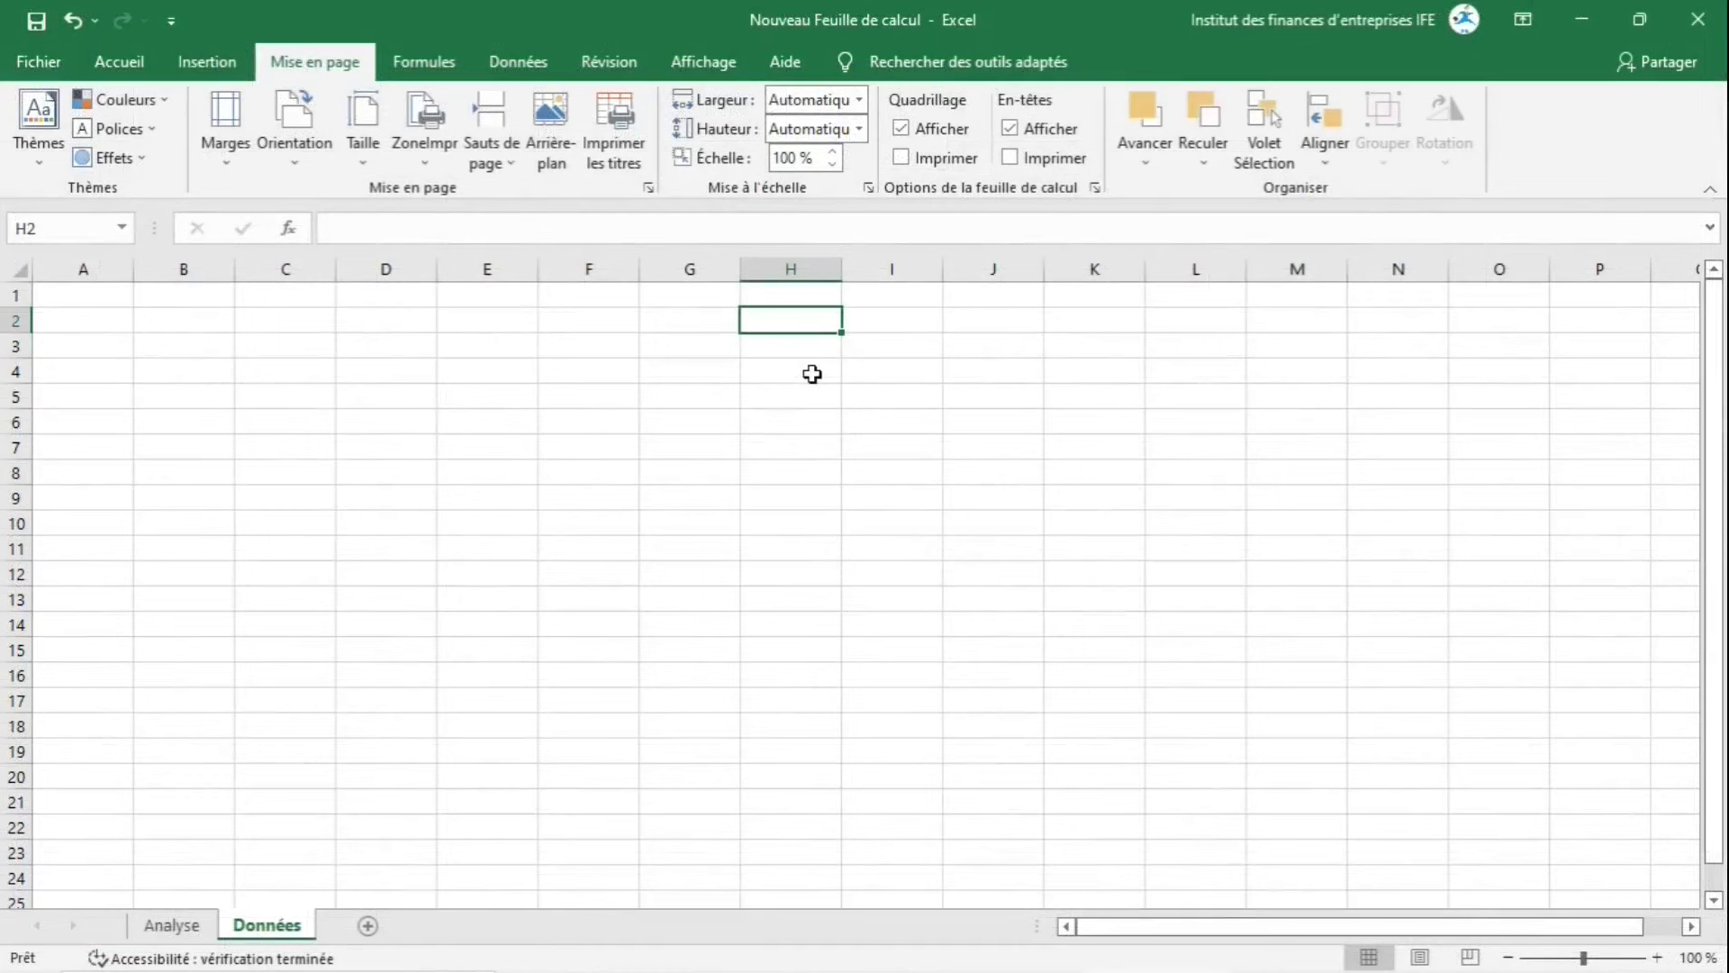
Open Insérer une fonction for H2, look at SOMME and SI, then cancel
left_click(419, 63)
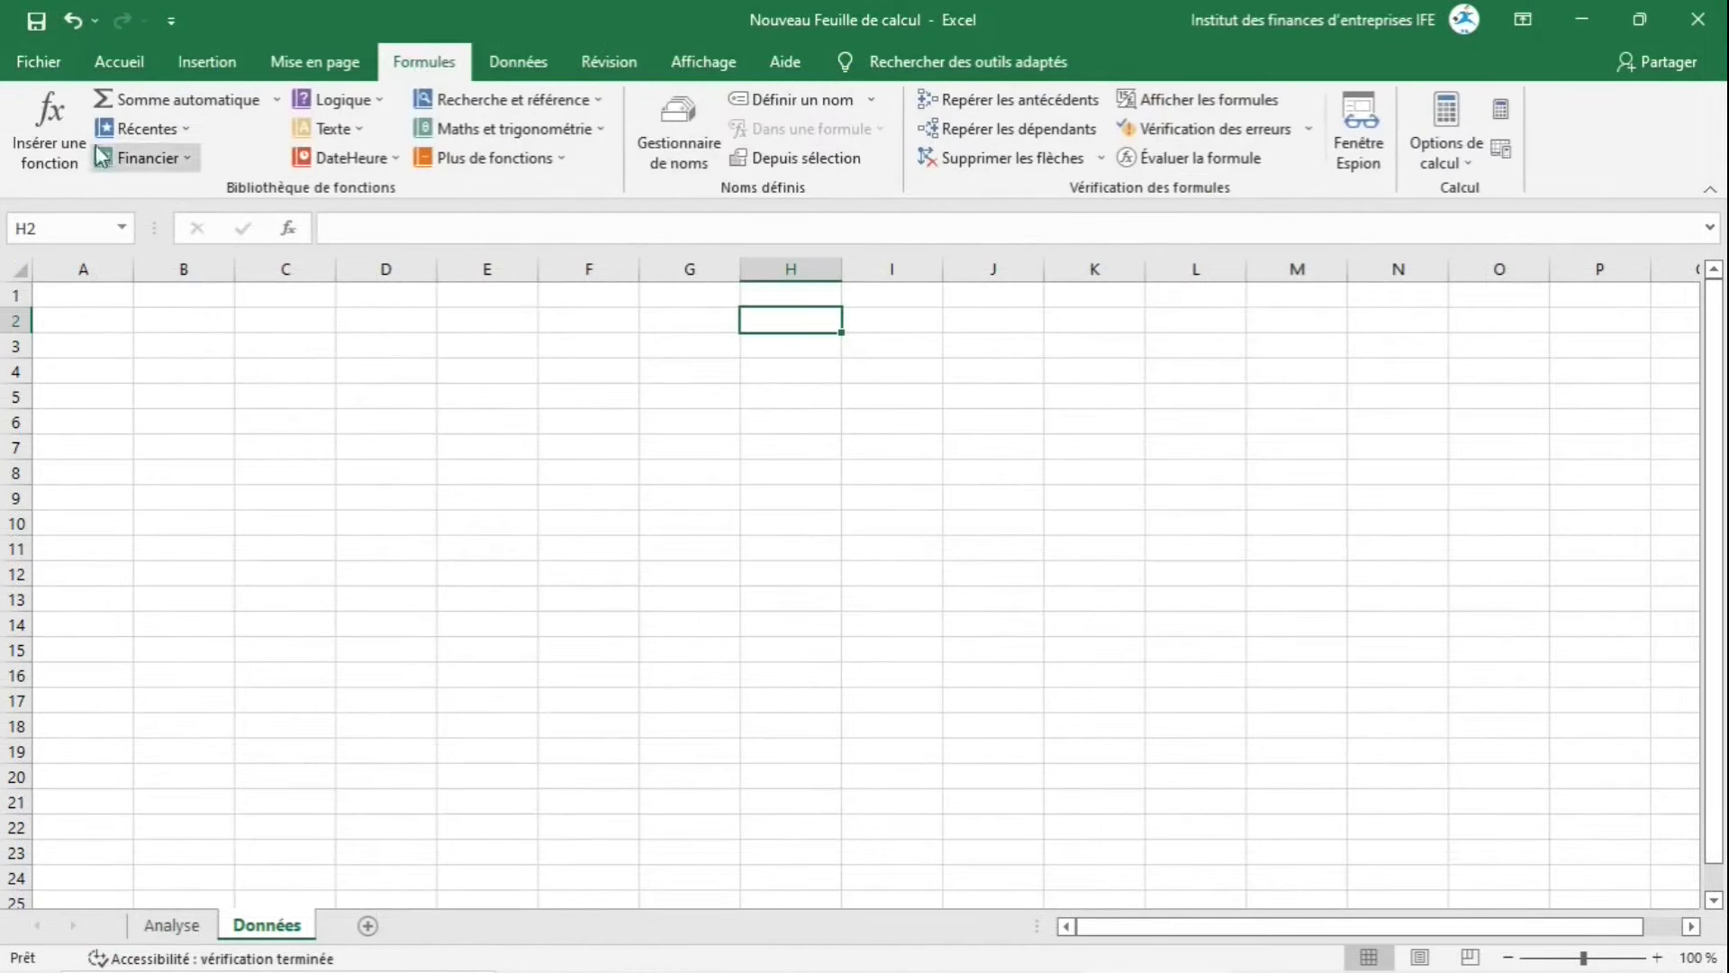
left_click(50, 126)
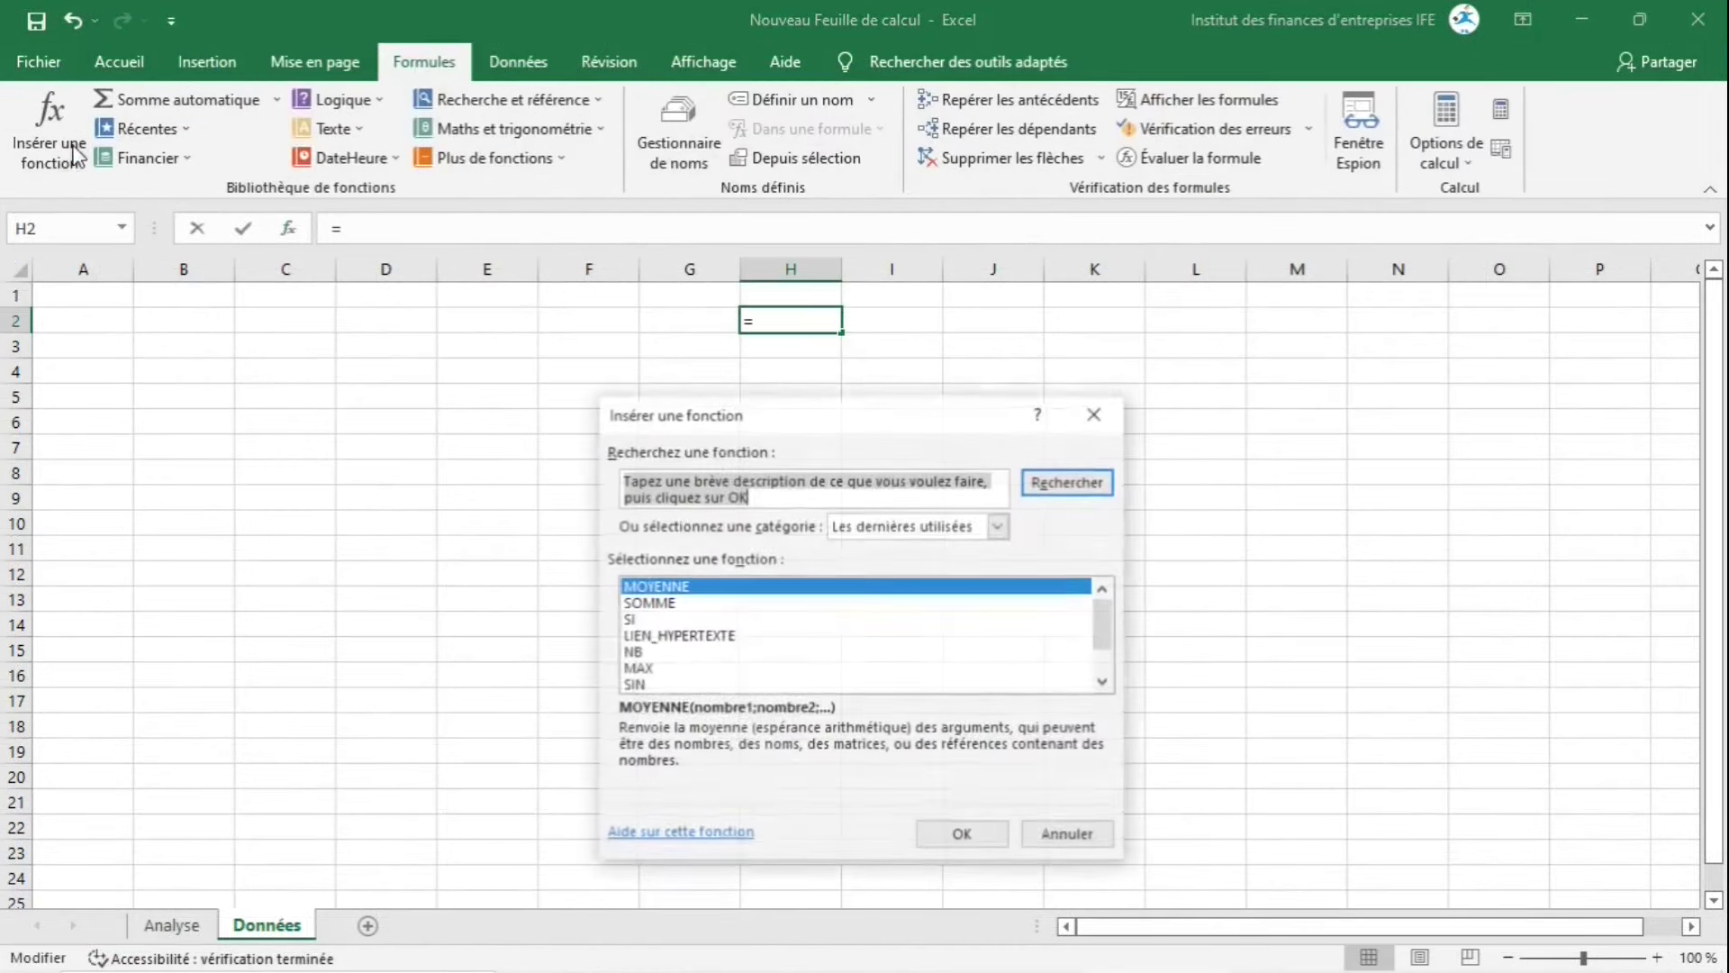
left_click(671, 603)
left_click(674, 620)
scroll(674, 630, "down", 1)
scroll(674, 631, "up", 1)
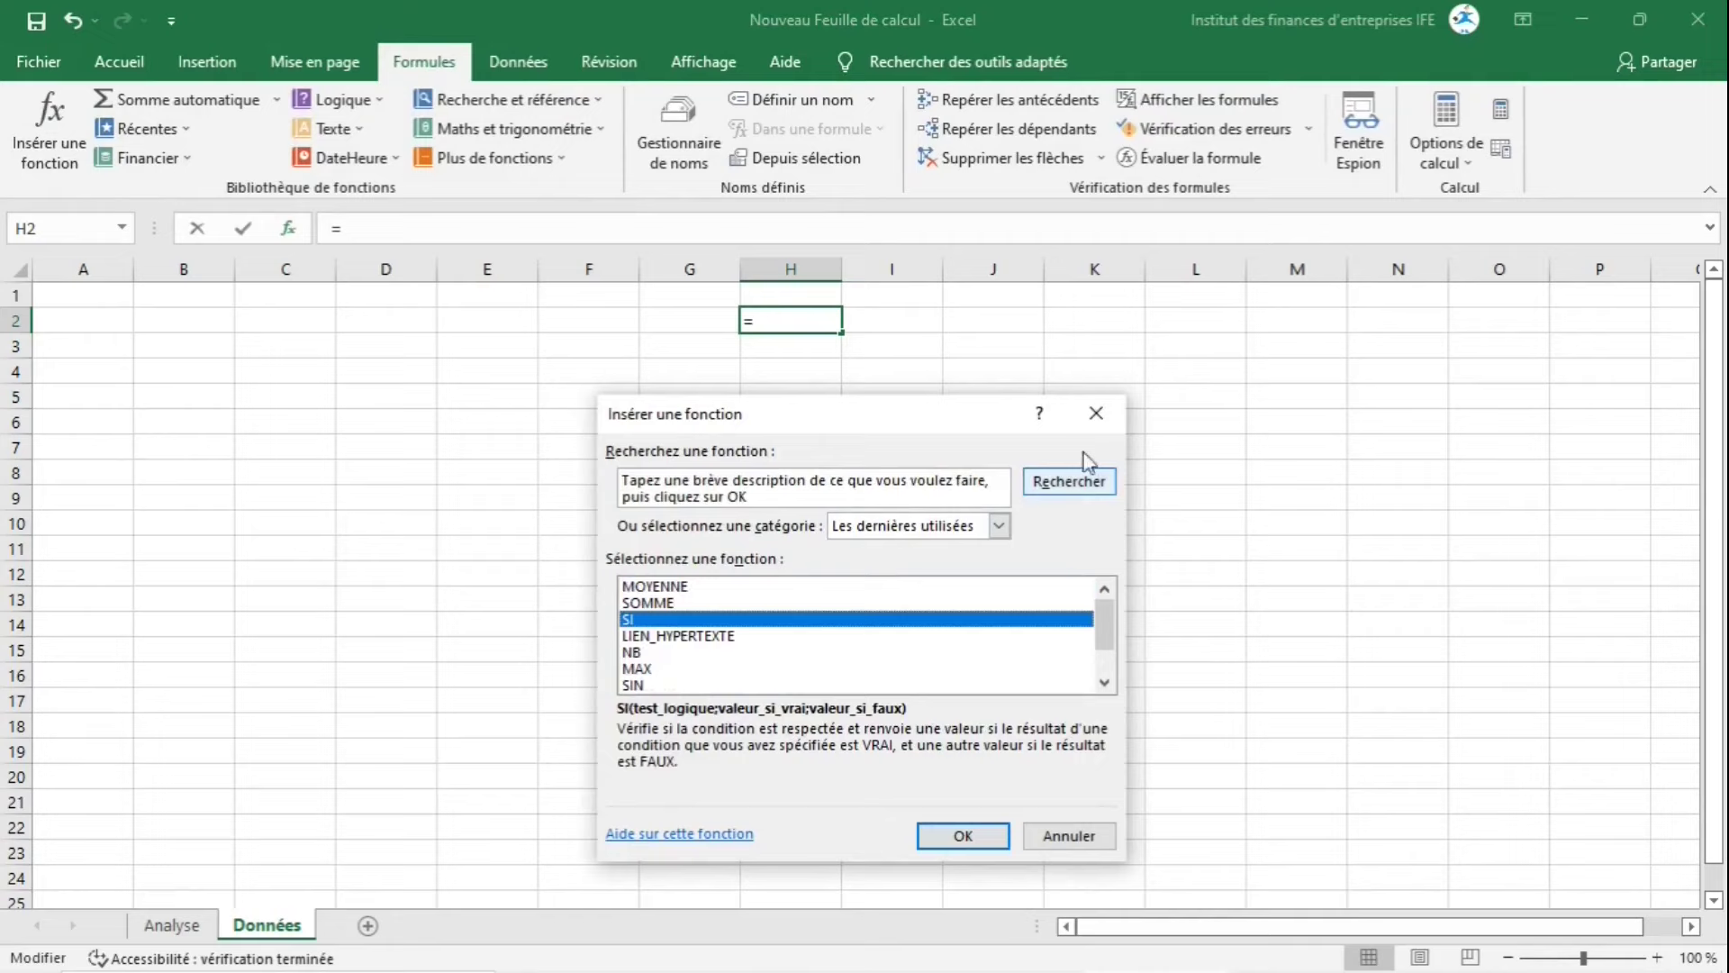
left_click(1096, 412)
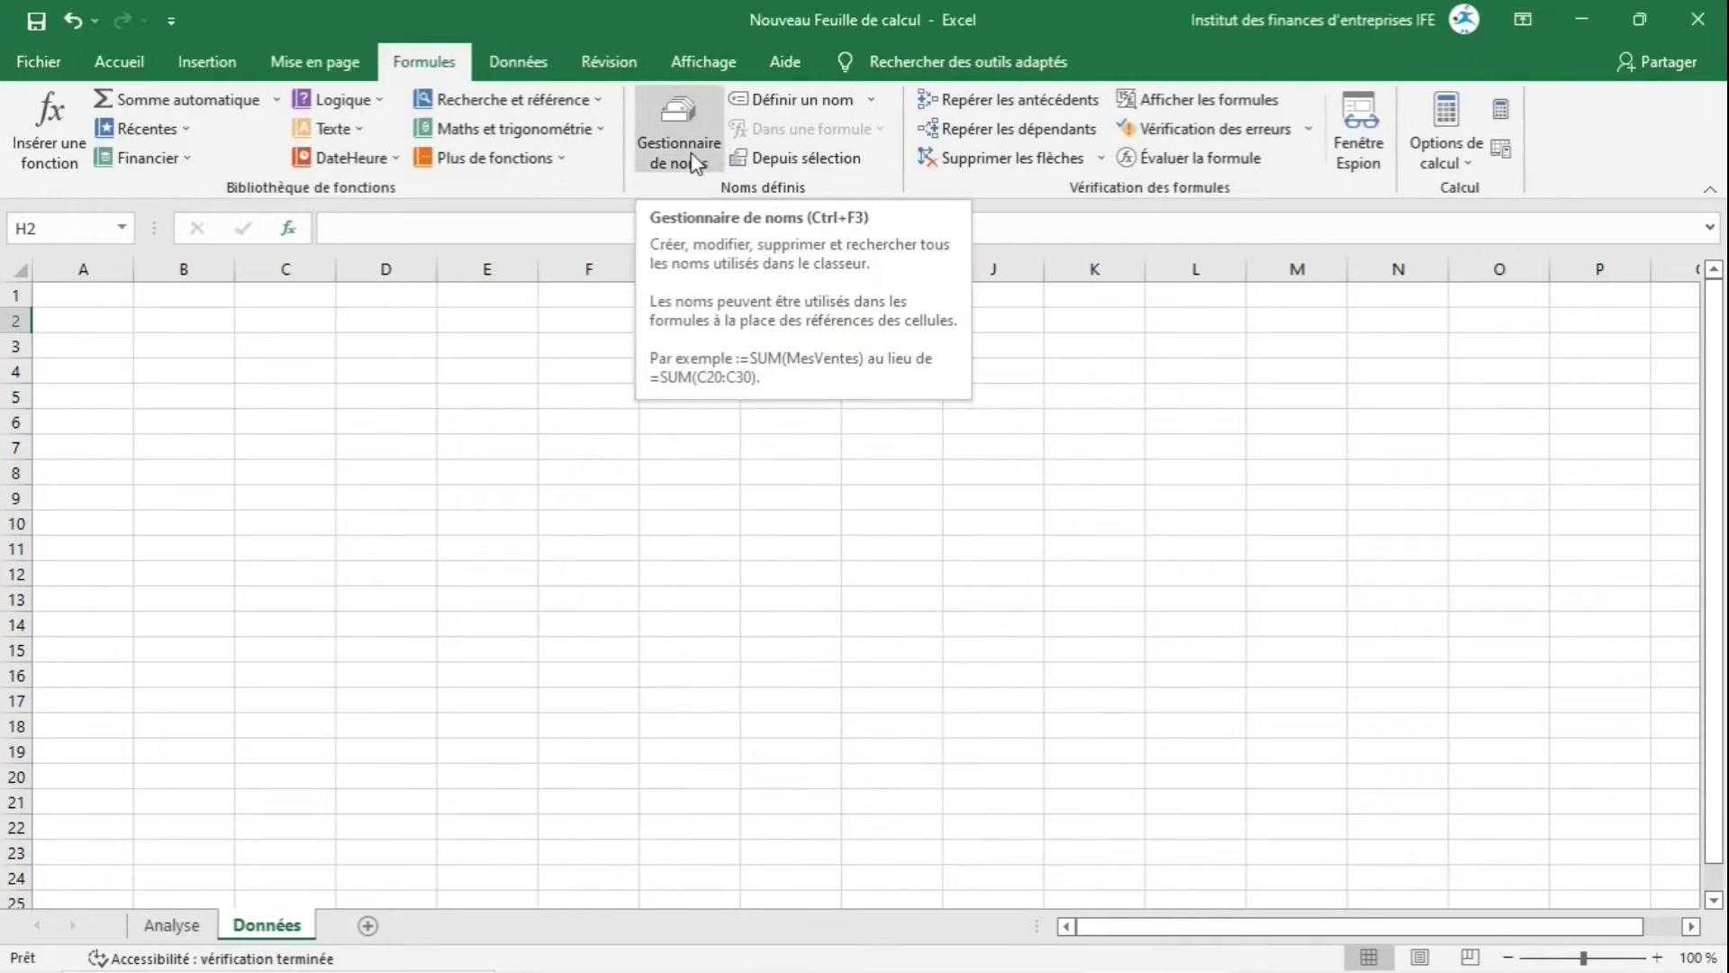
left_click(695, 165)
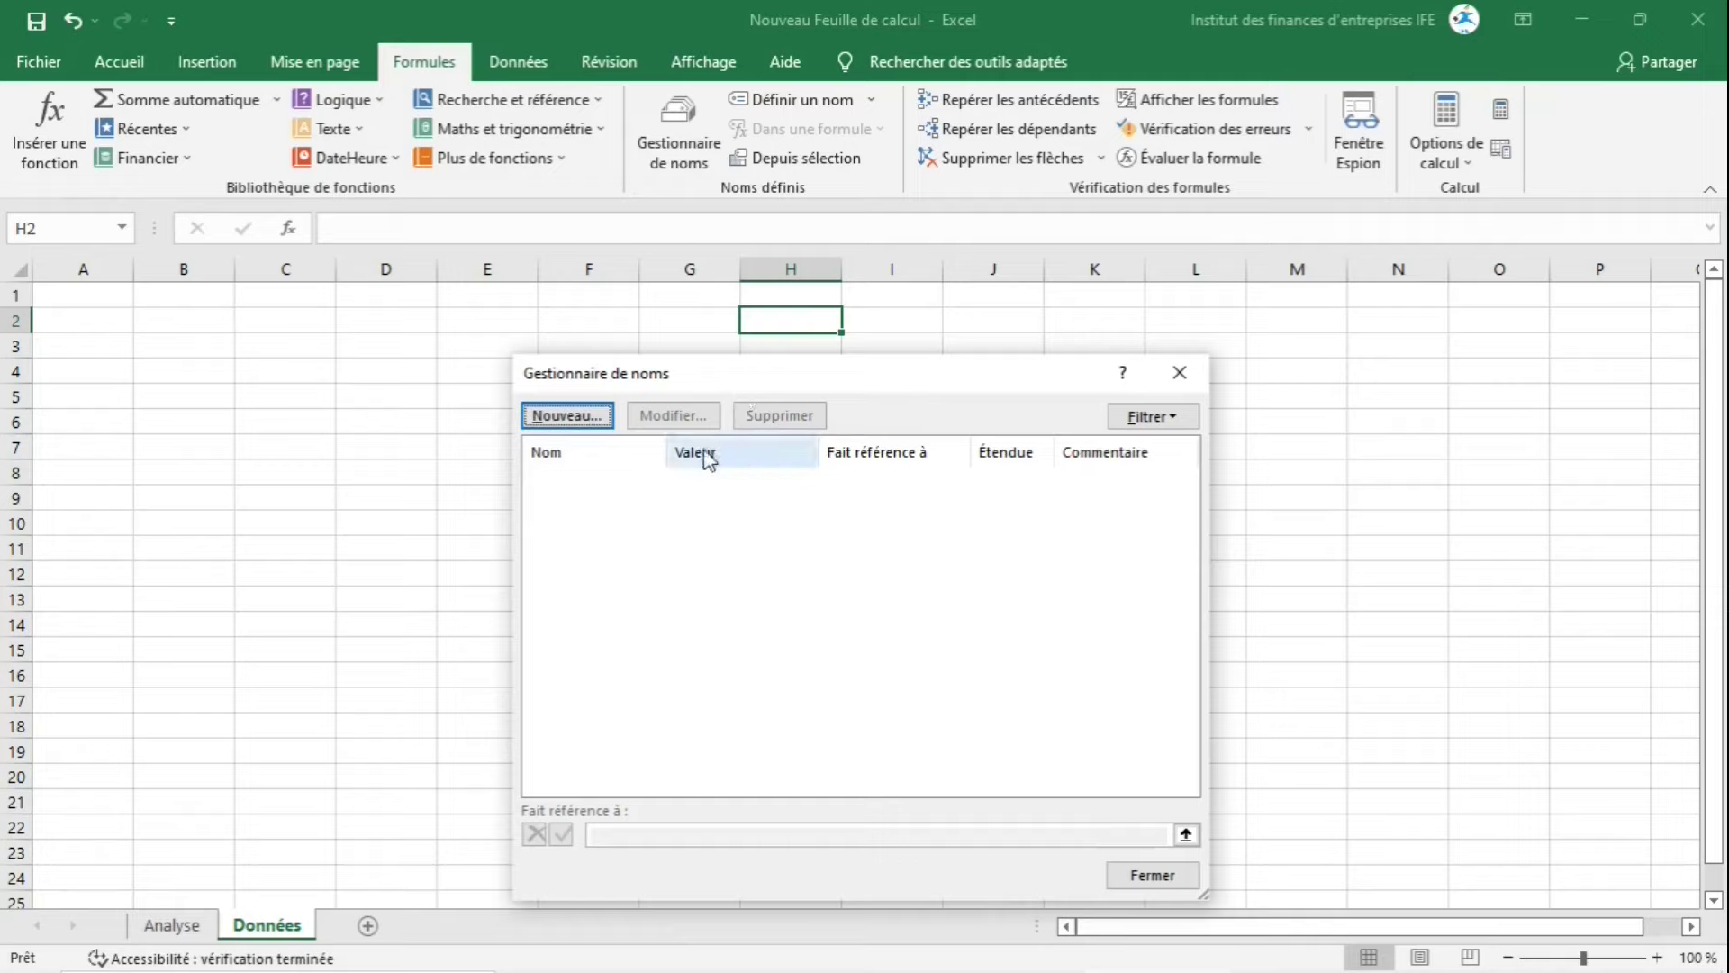
left_click(1170, 389)
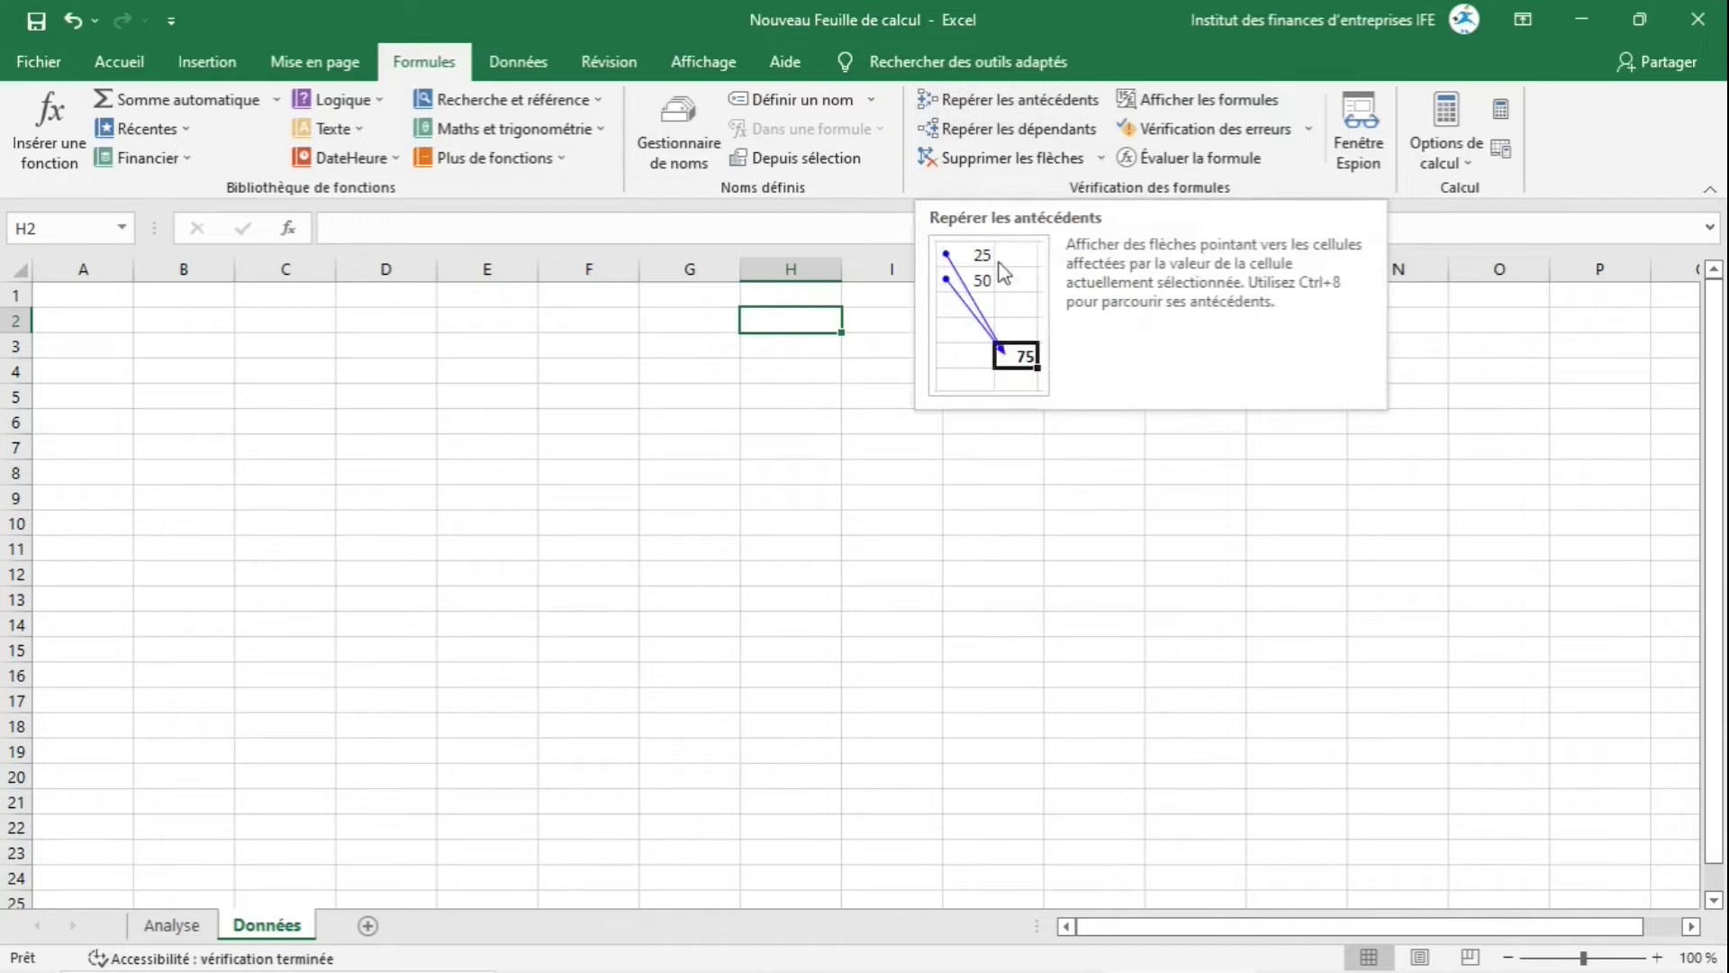
left_click(747, 419)
left_click(455, 447)
left_click(1188, 548)
left_click(684, 524)
left_click(793, 645)
left_click(878, 463)
left_click(601, 417)
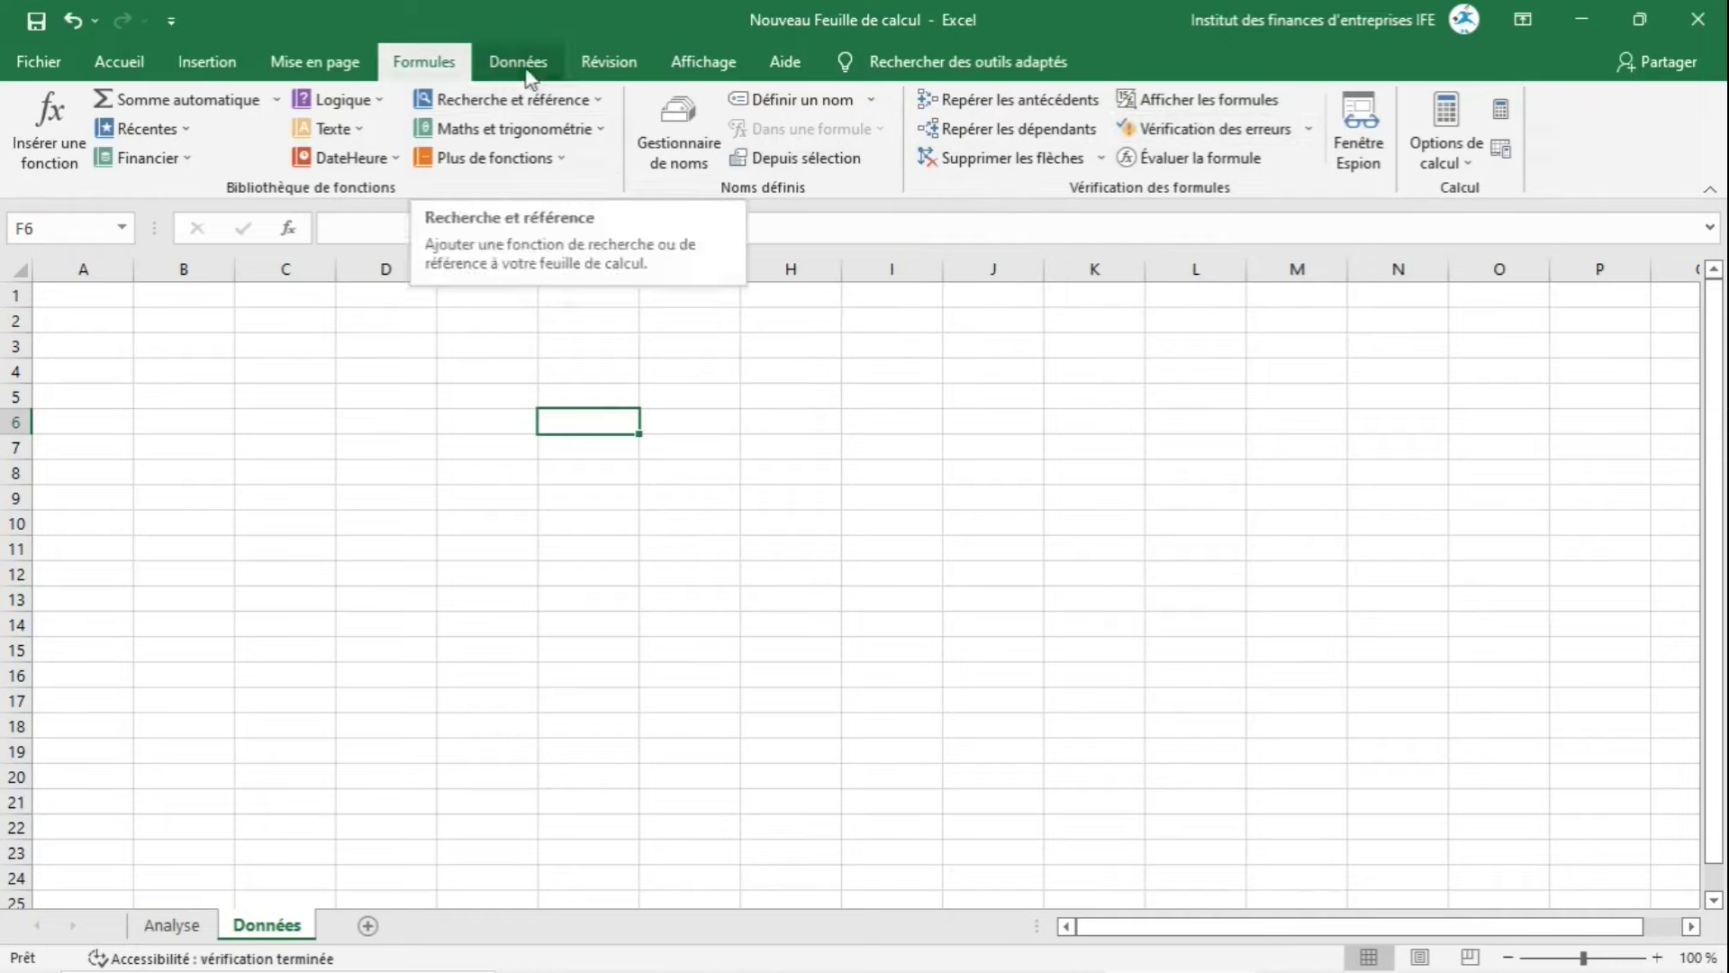
Select F2, review the Validation des données Autoriser list, and cancel without adding a rule
left_click(517, 62)
left_click(568, 311)
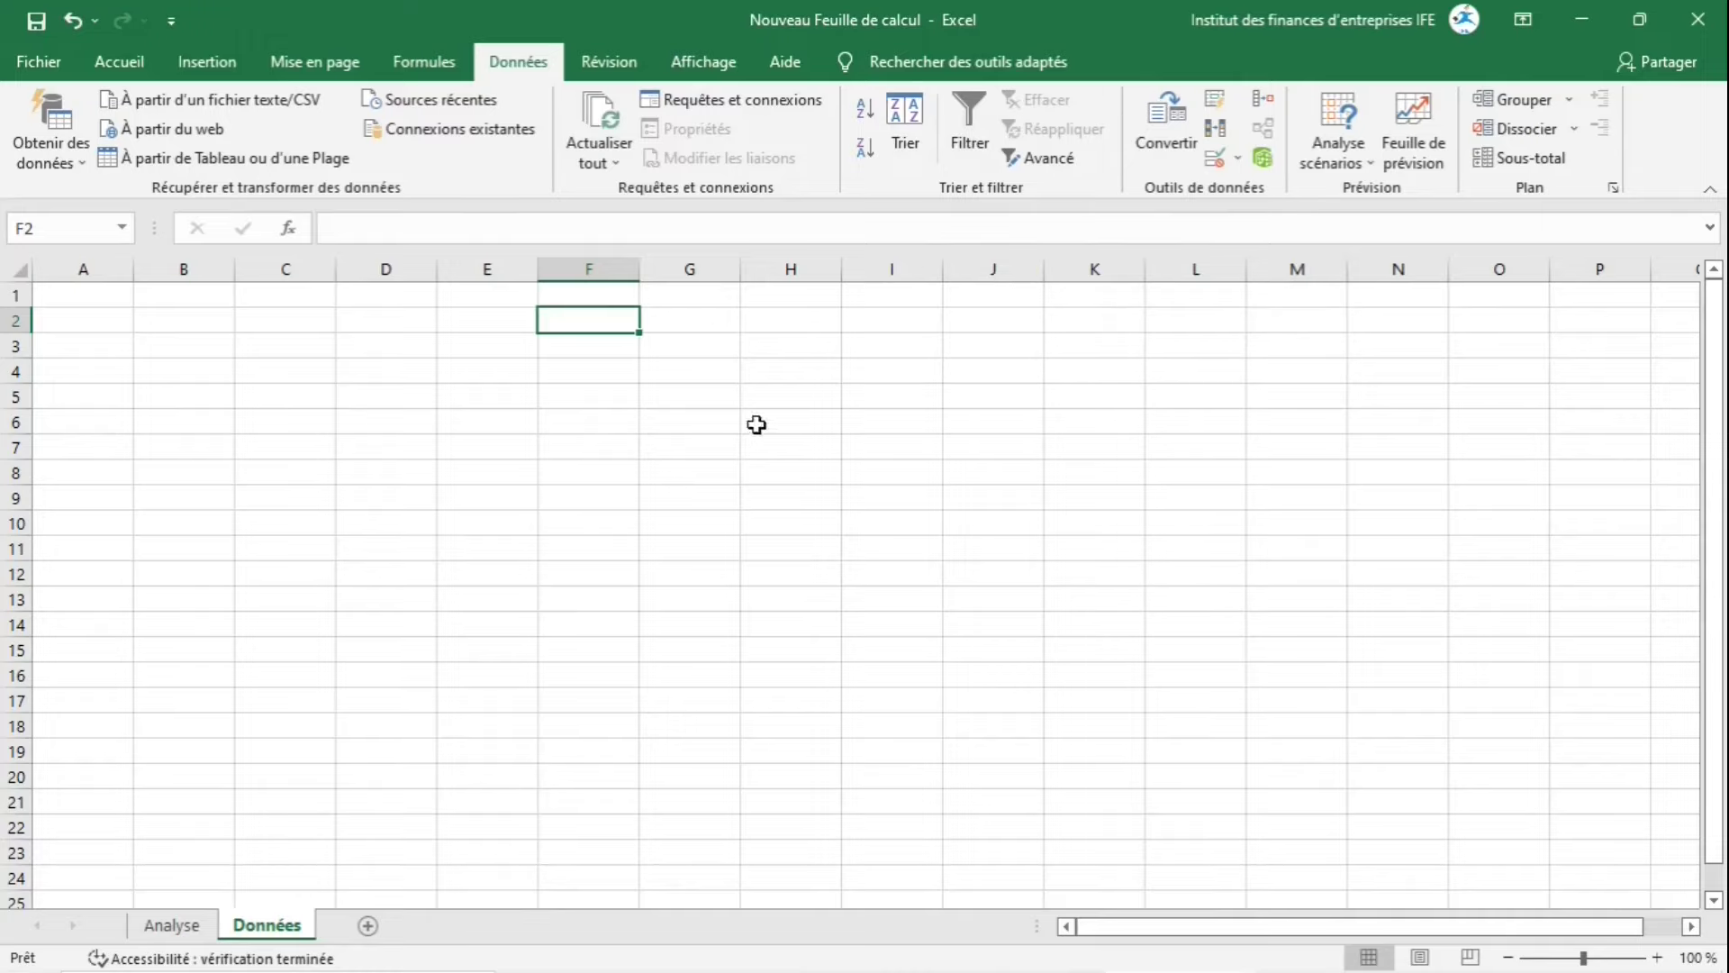
left_click(1239, 162)
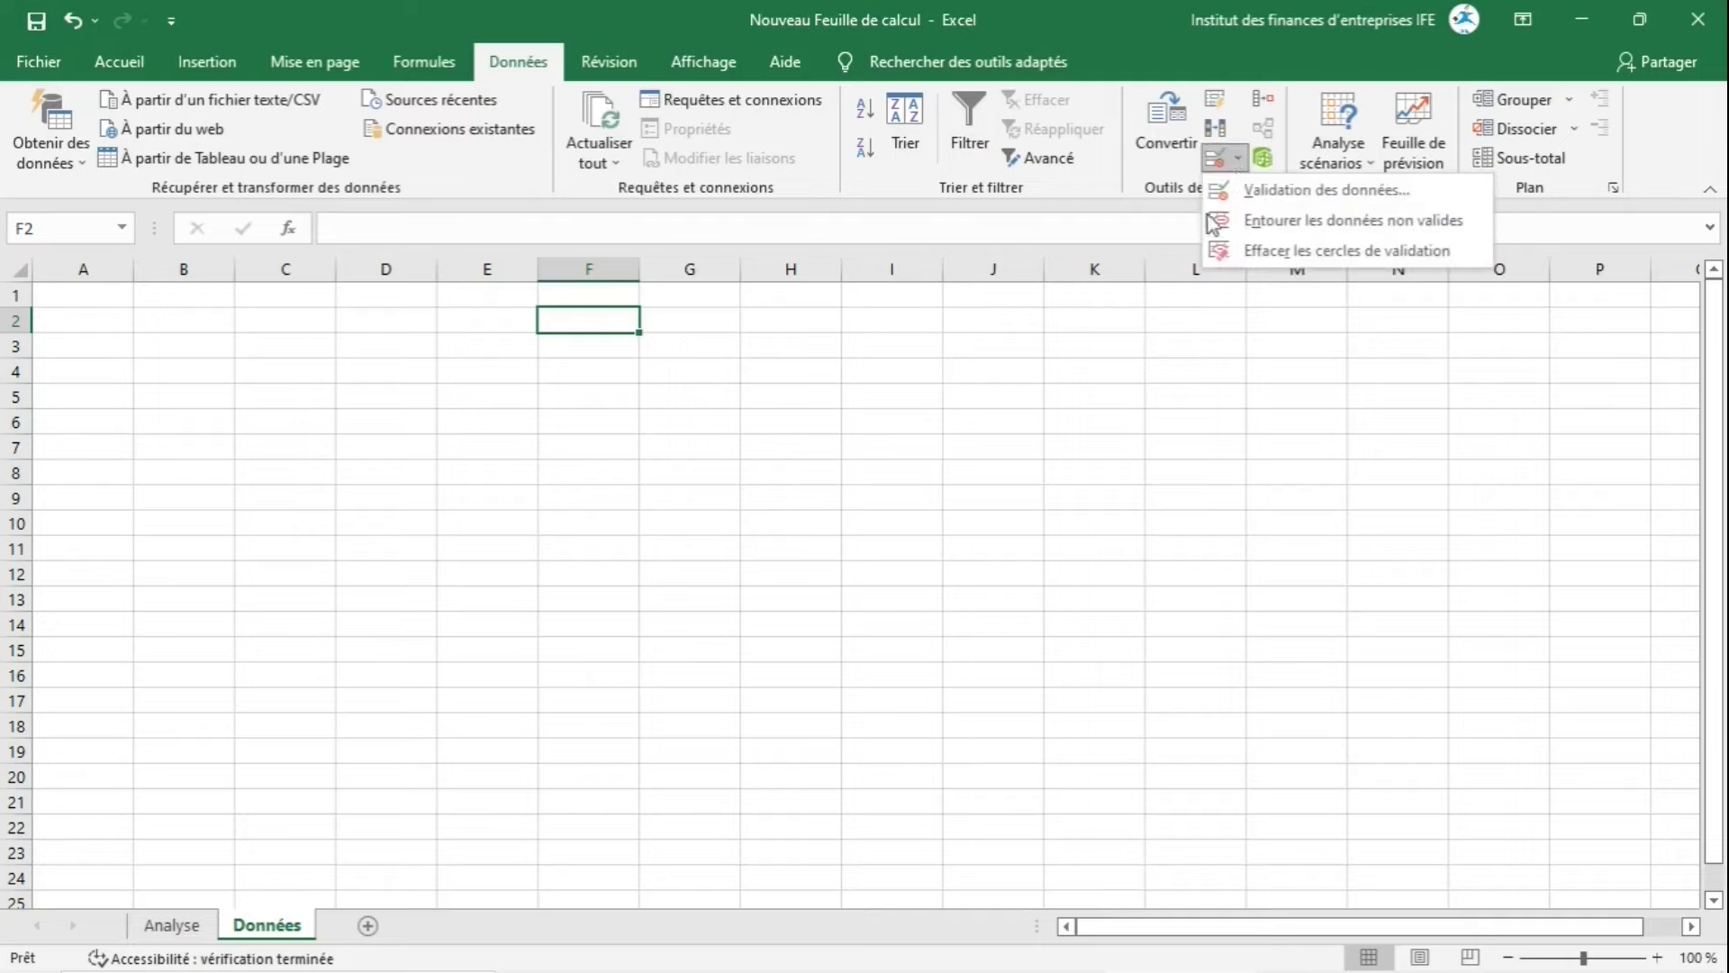
left_click(1278, 191)
left_click(812, 572)
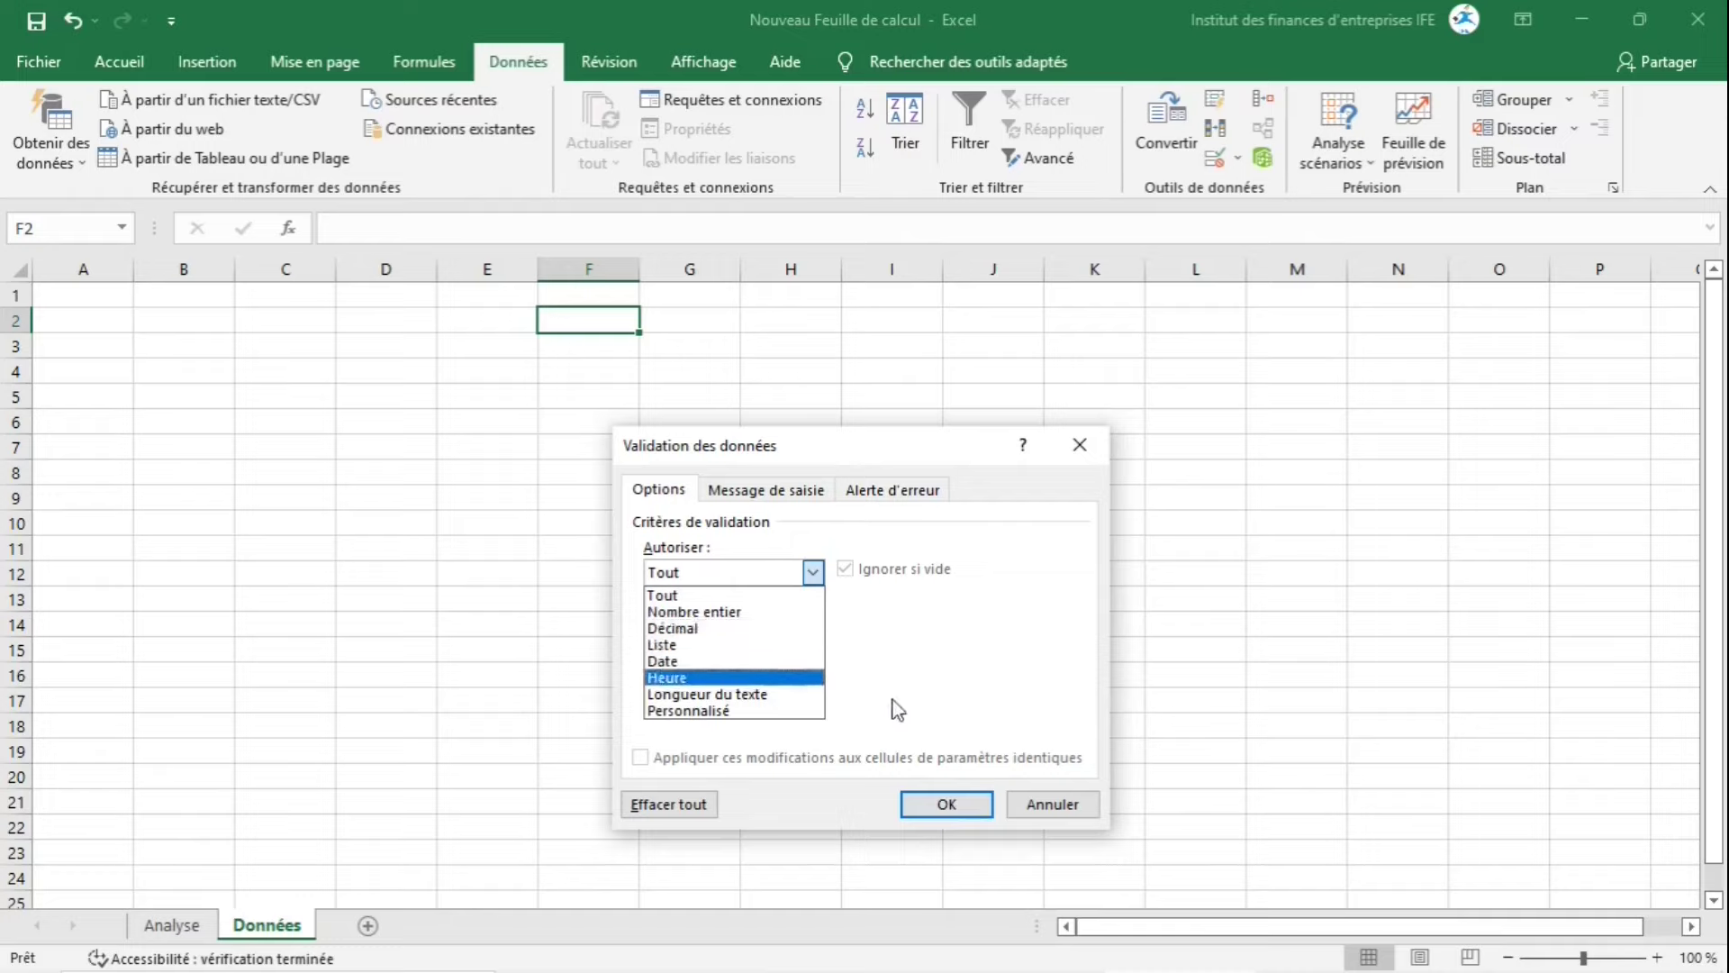
left_click(999, 707)
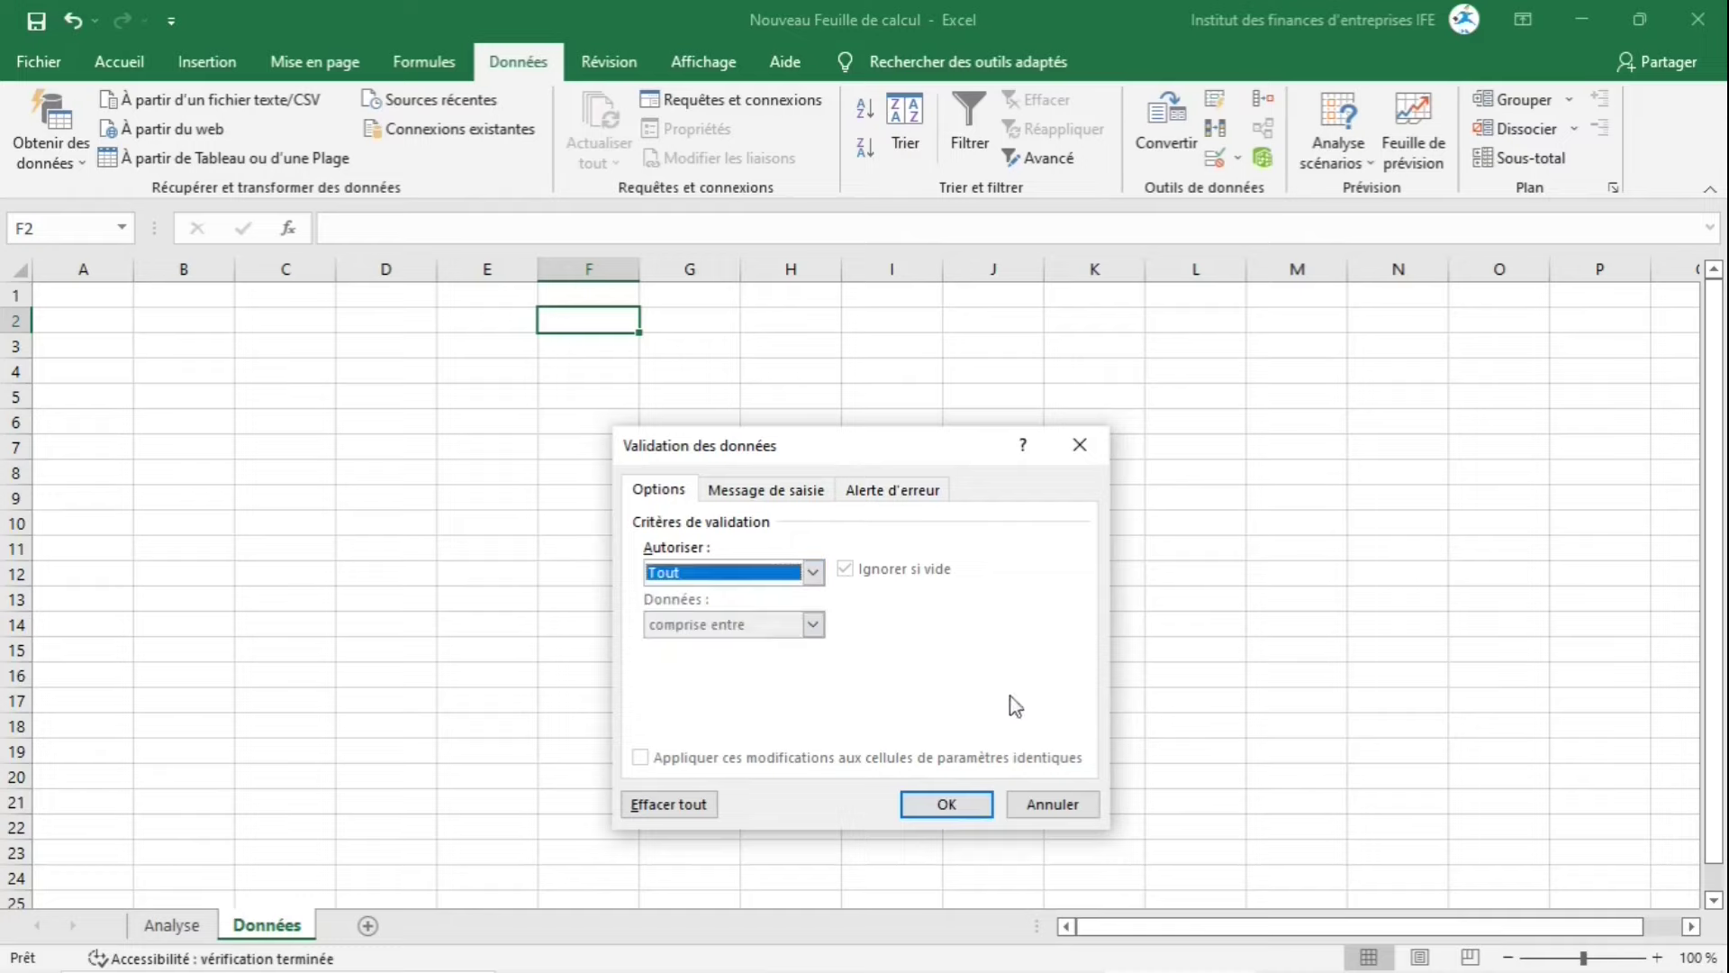
left_click(1070, 806)
Open Table de données from Analyse scénarios and cancel it, then show the Grouper options
left_click(1362, 162)
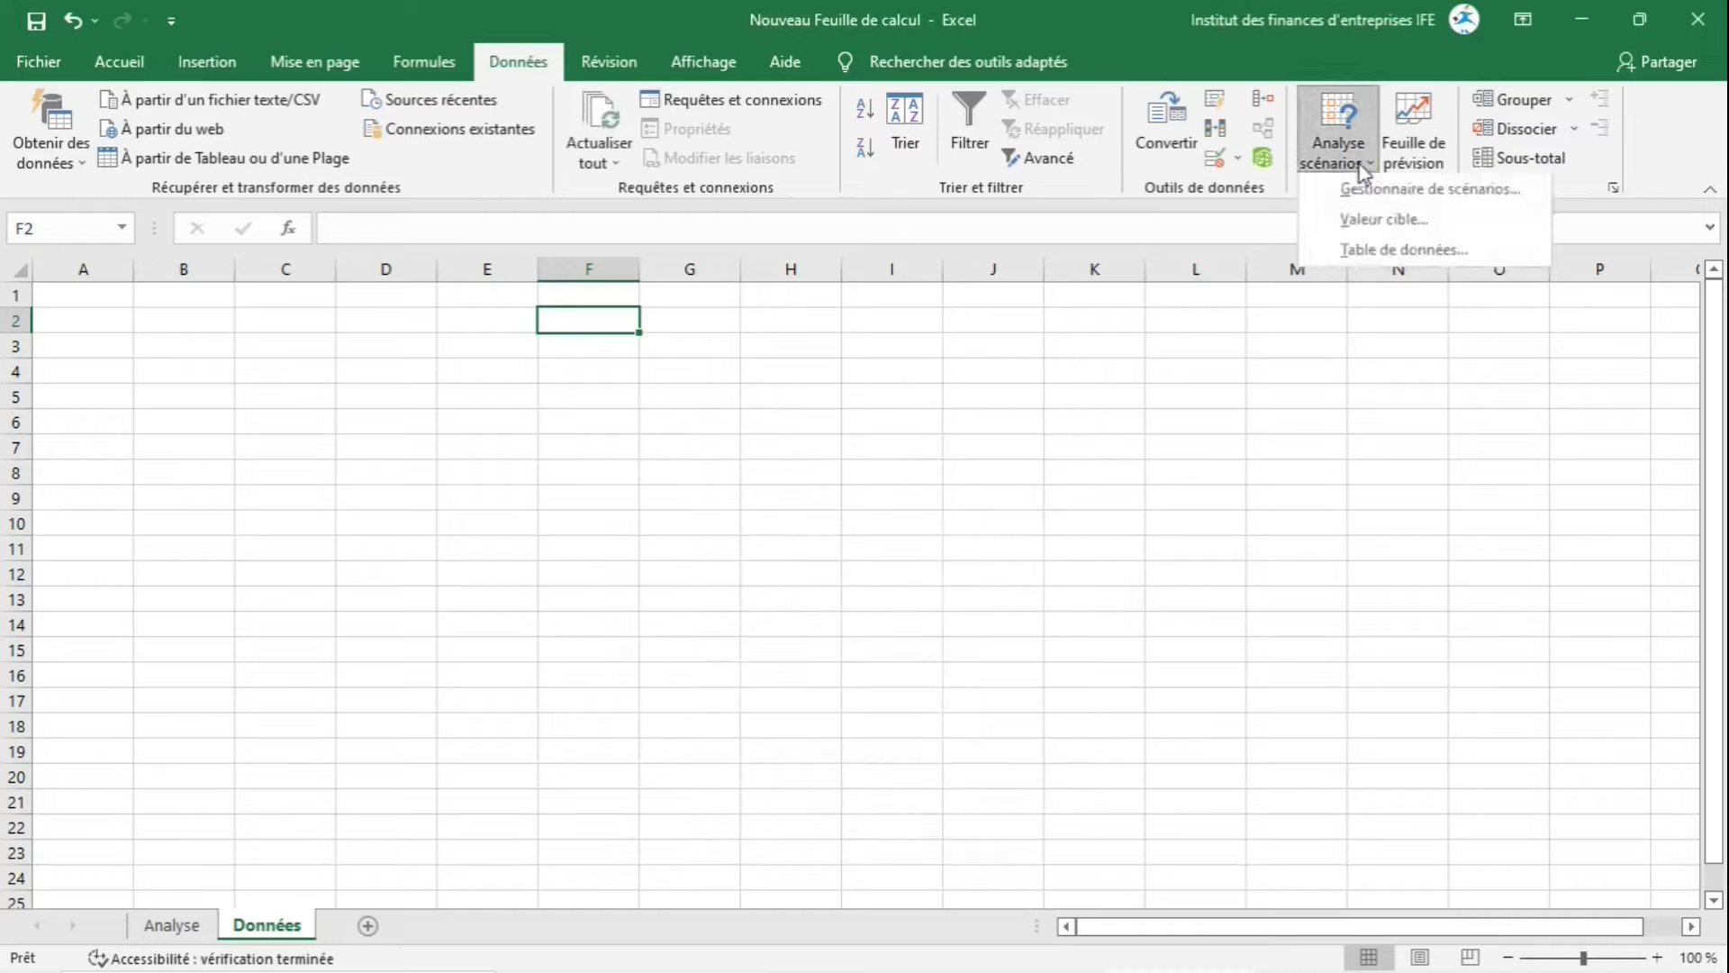
left_click(1388, 254)
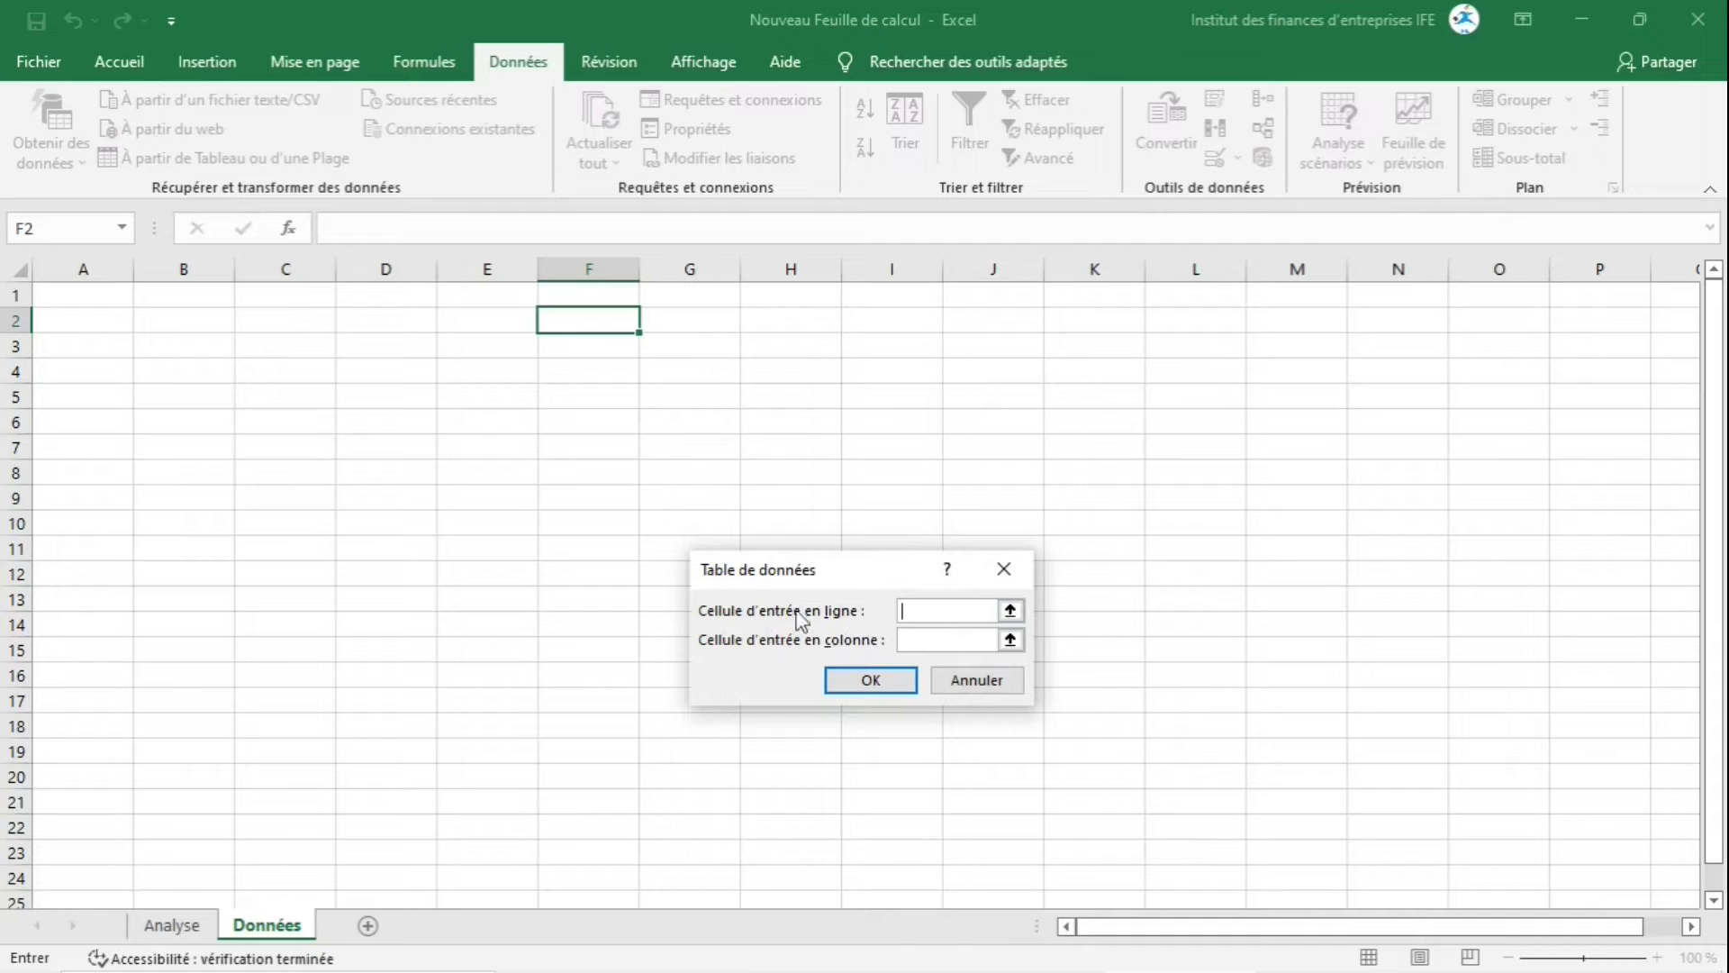
left_click(985, 685)
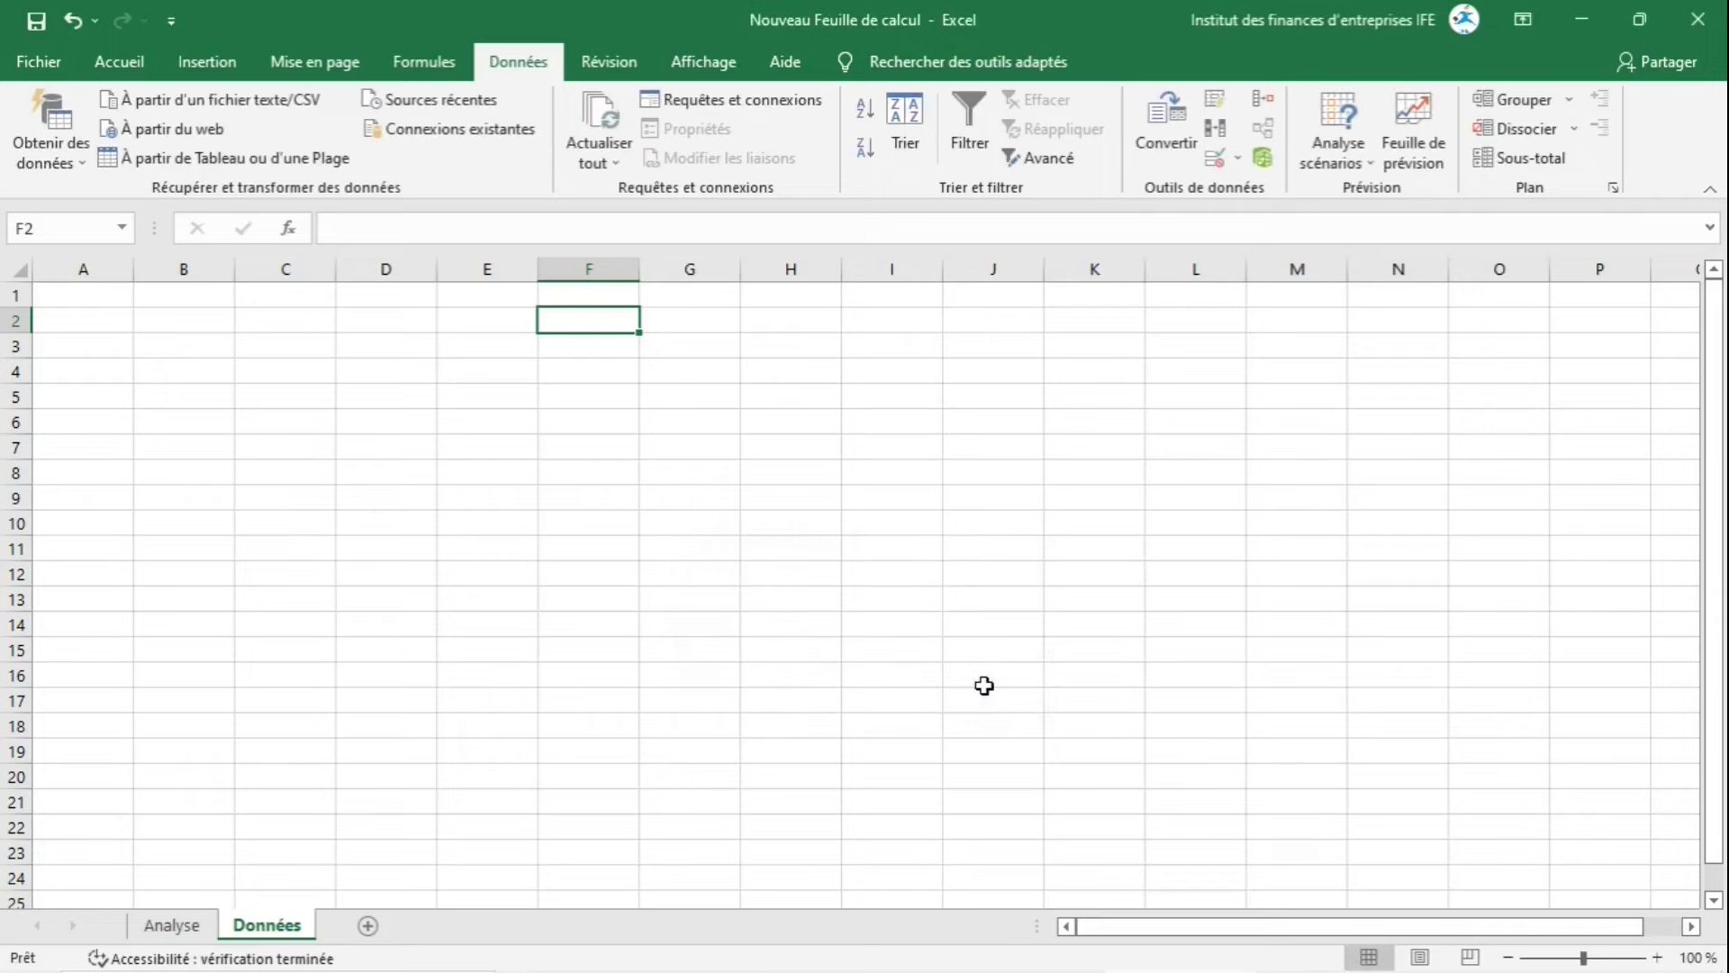
left_click(1568, 100)
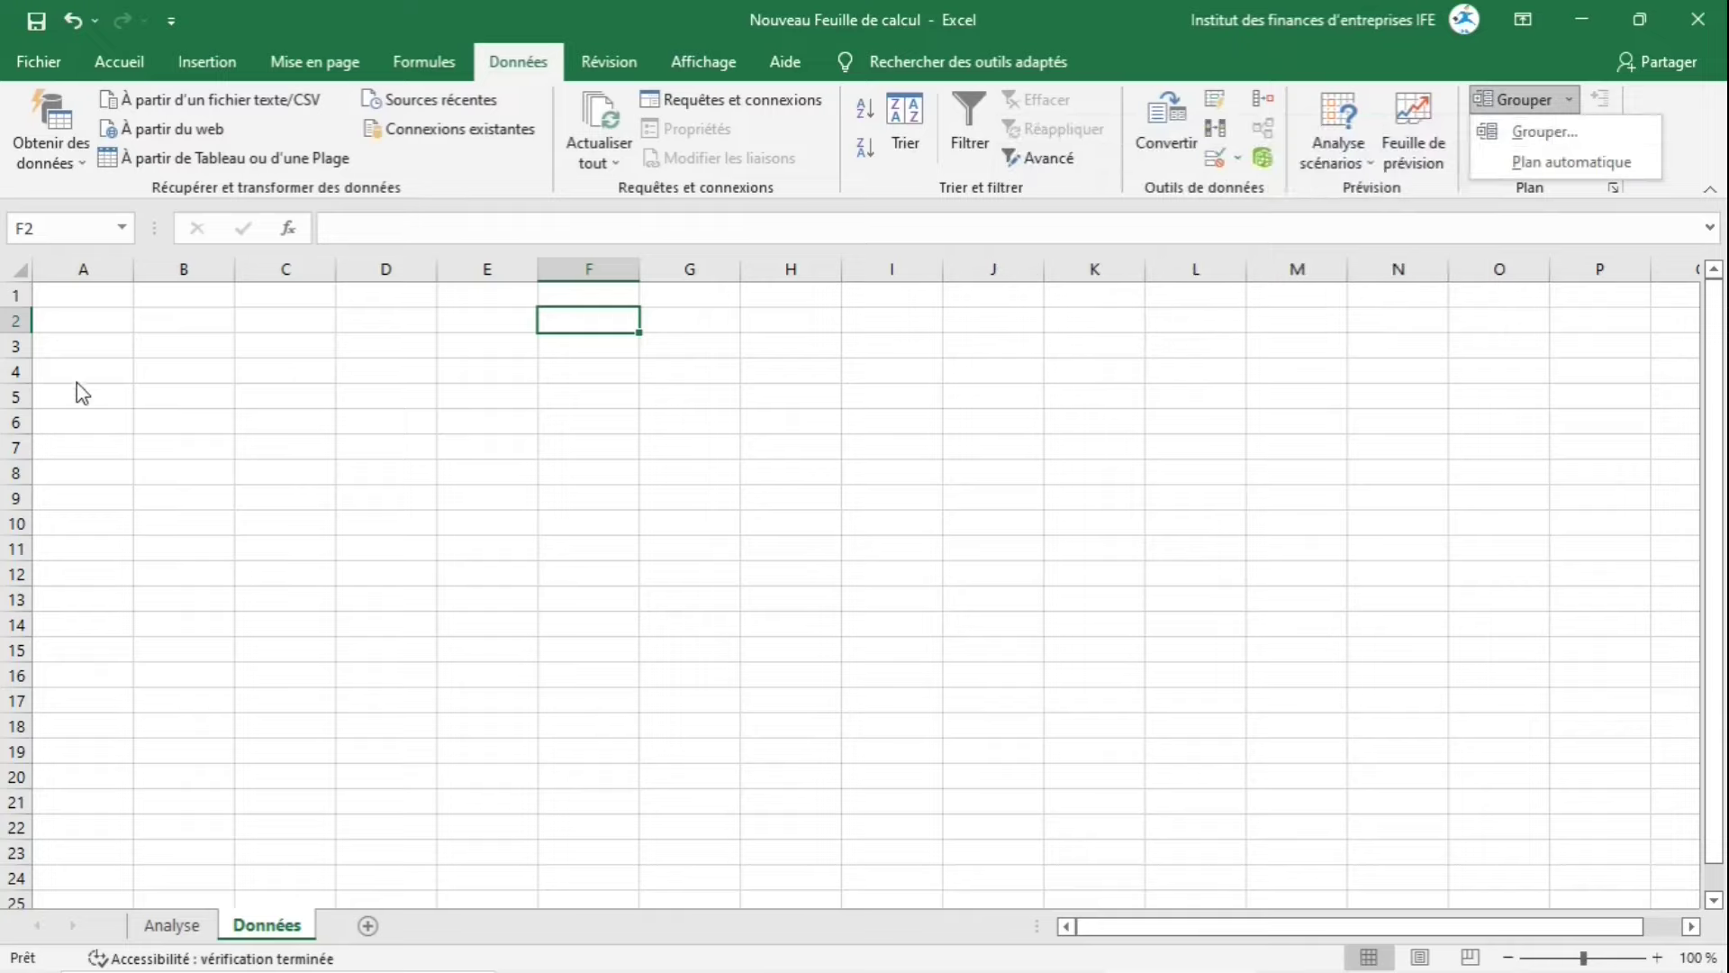
Dismiss the Grouper menu without grouping, select F1, and show the Révision review tools
left_click(692, 297)
left_click(703, 314)
left_click(594, 303)
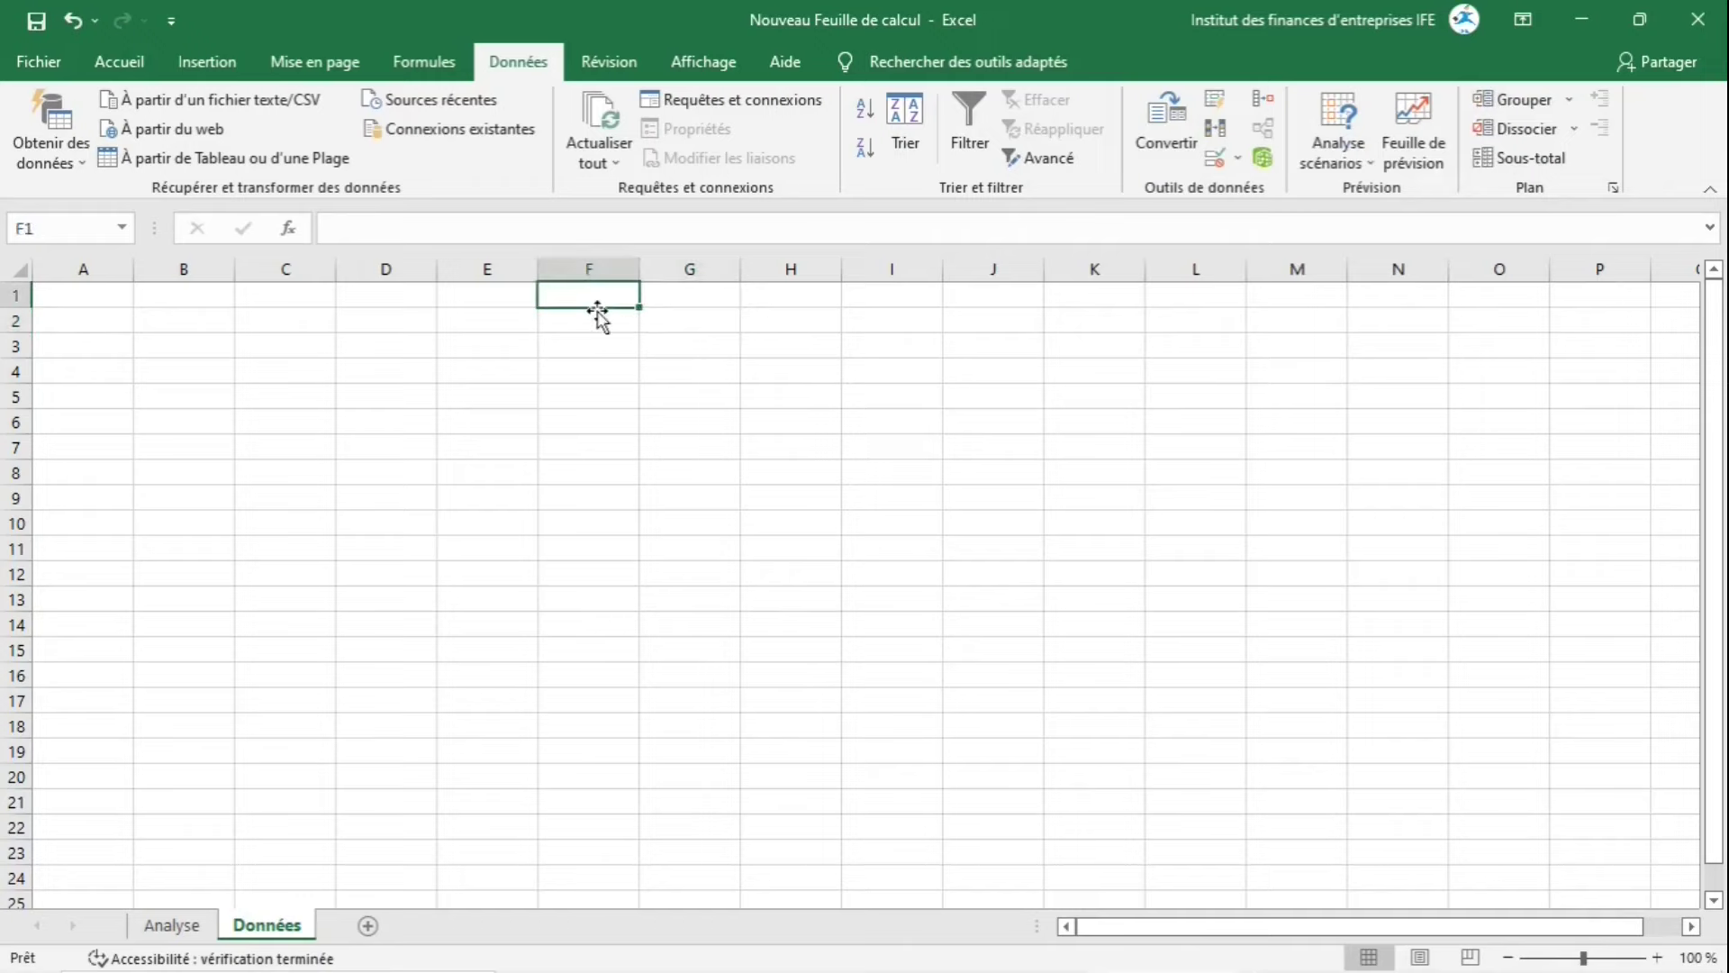
left_click(628, 64)
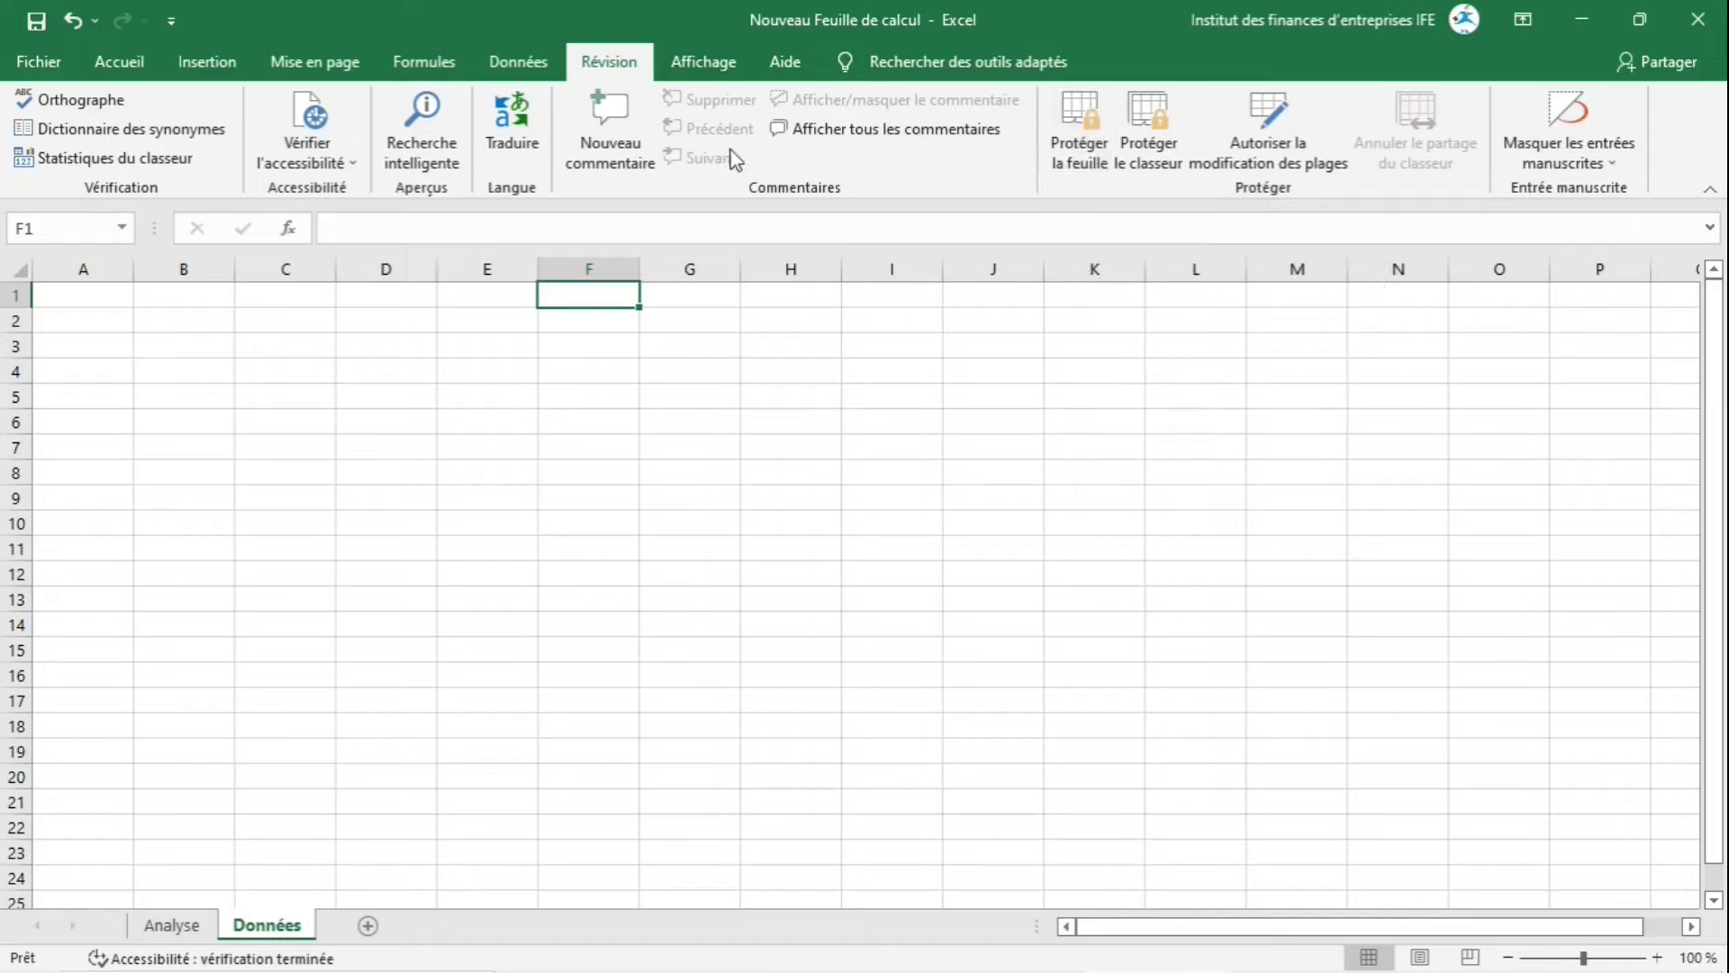
On the Affichage tab, toggle Quadrillage gridlines off and back on, reset zoom to 100%, then zoom in
left_click(703, 62)
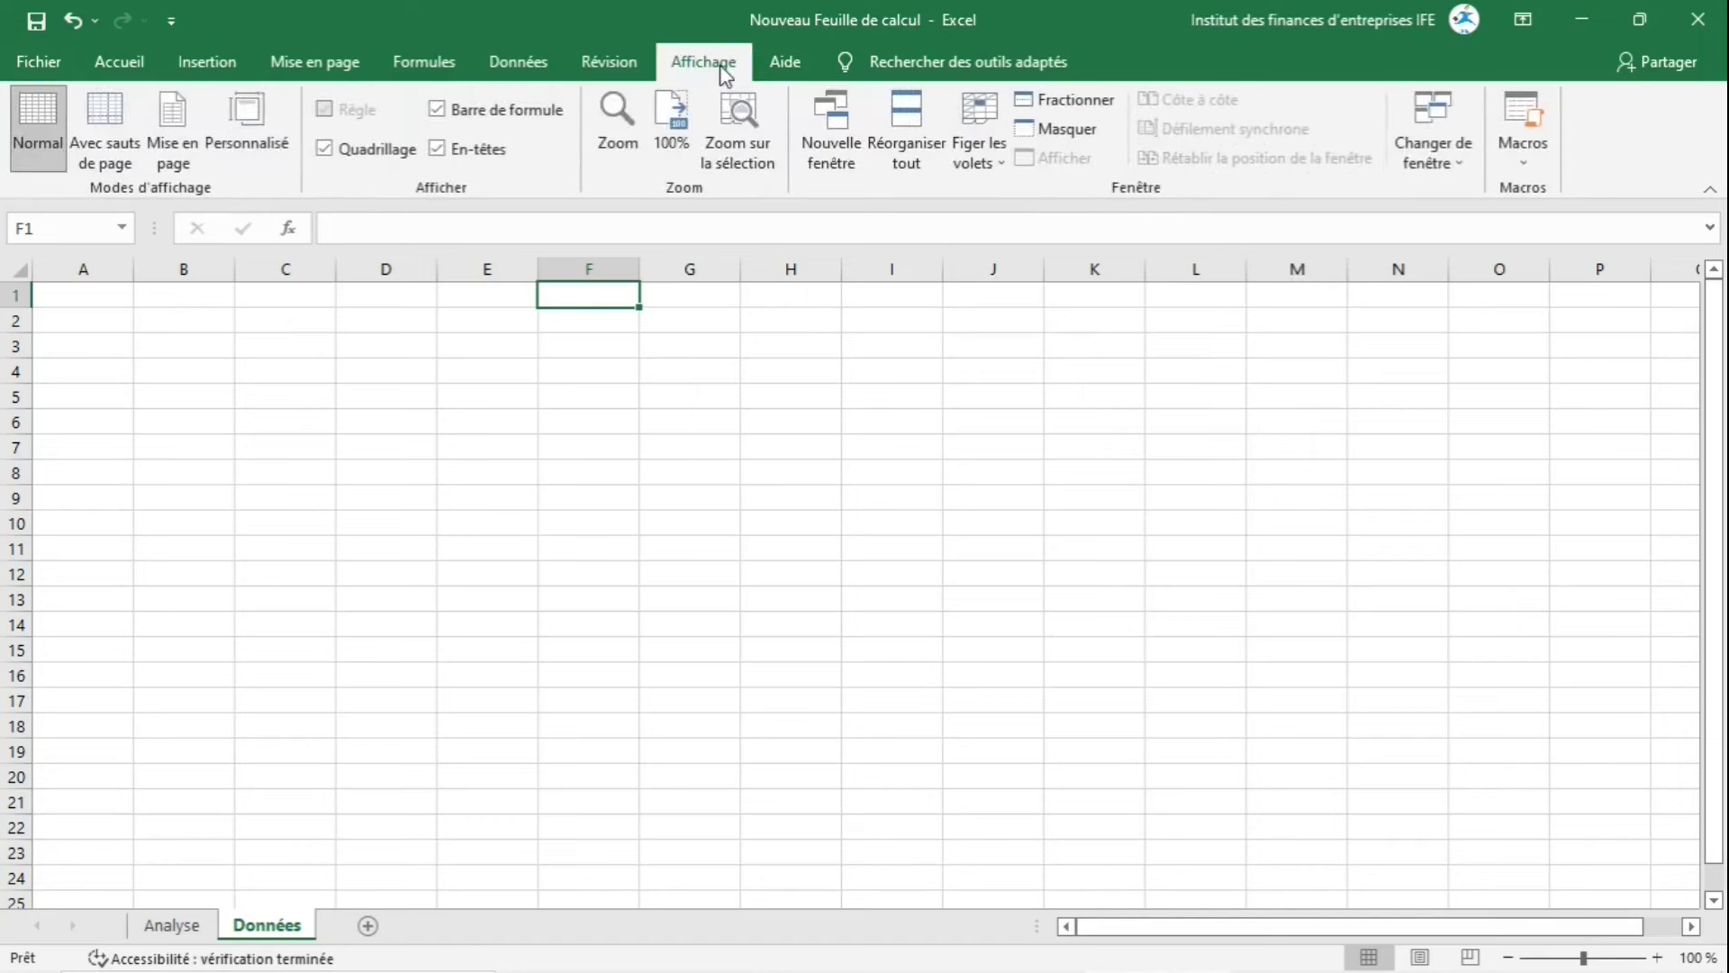
left_click(386, 149)
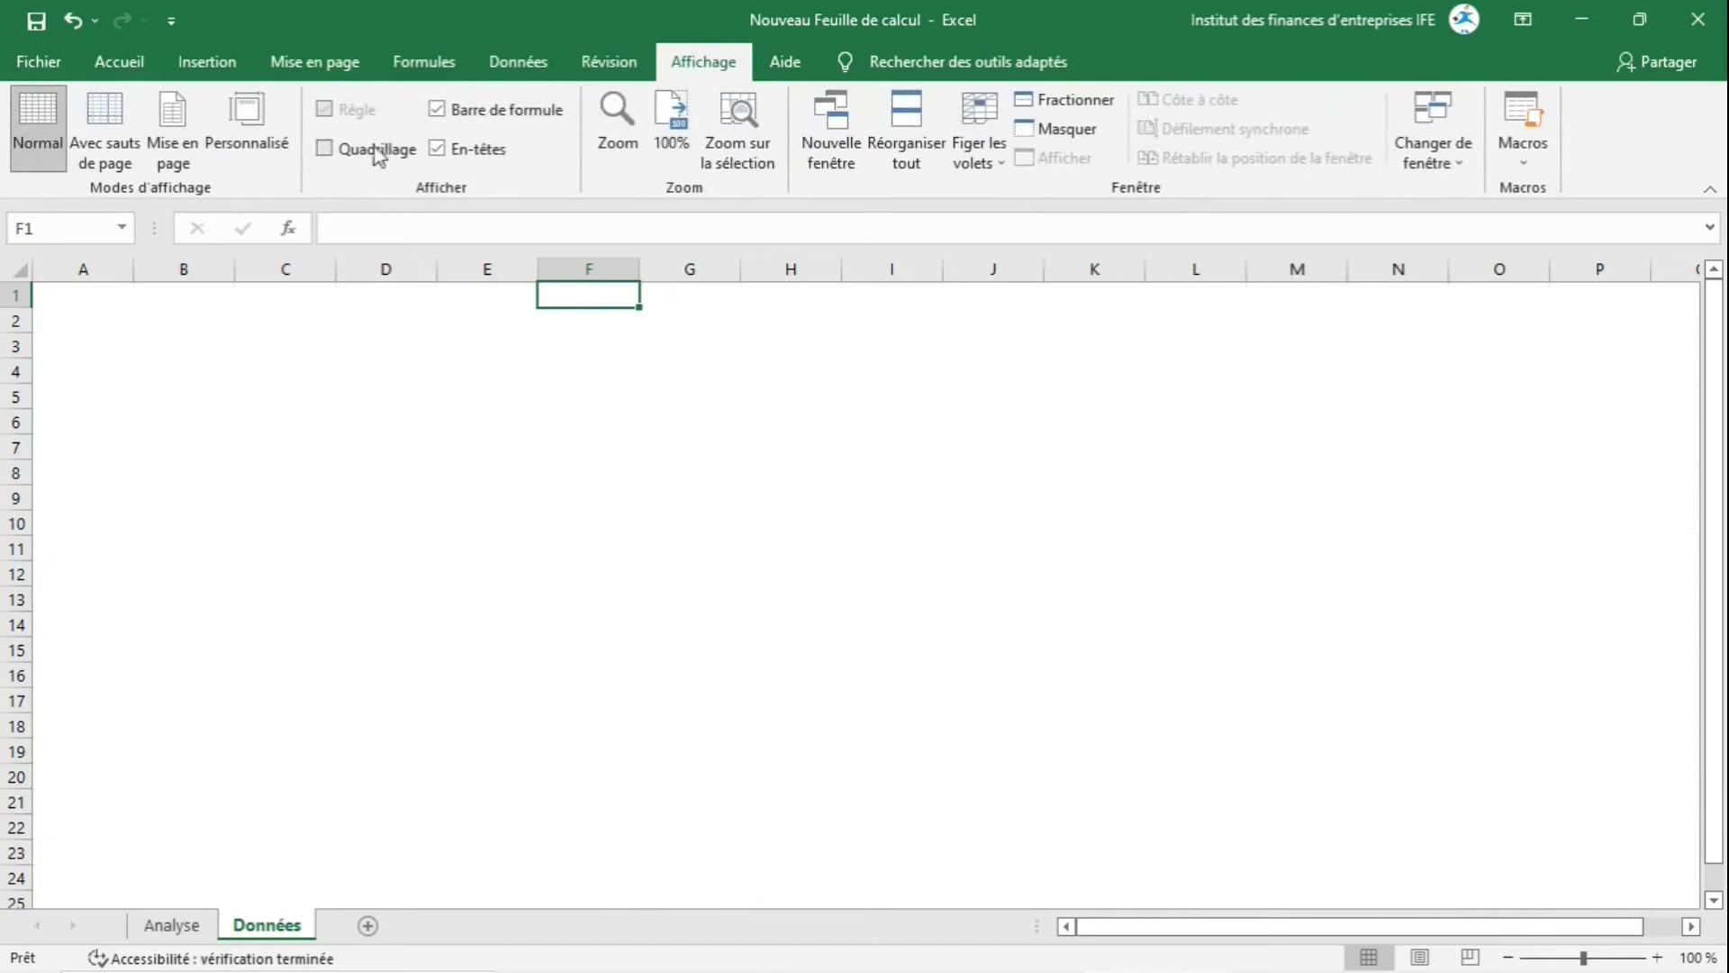
left_click(376, 151)
left_click(483, 416)
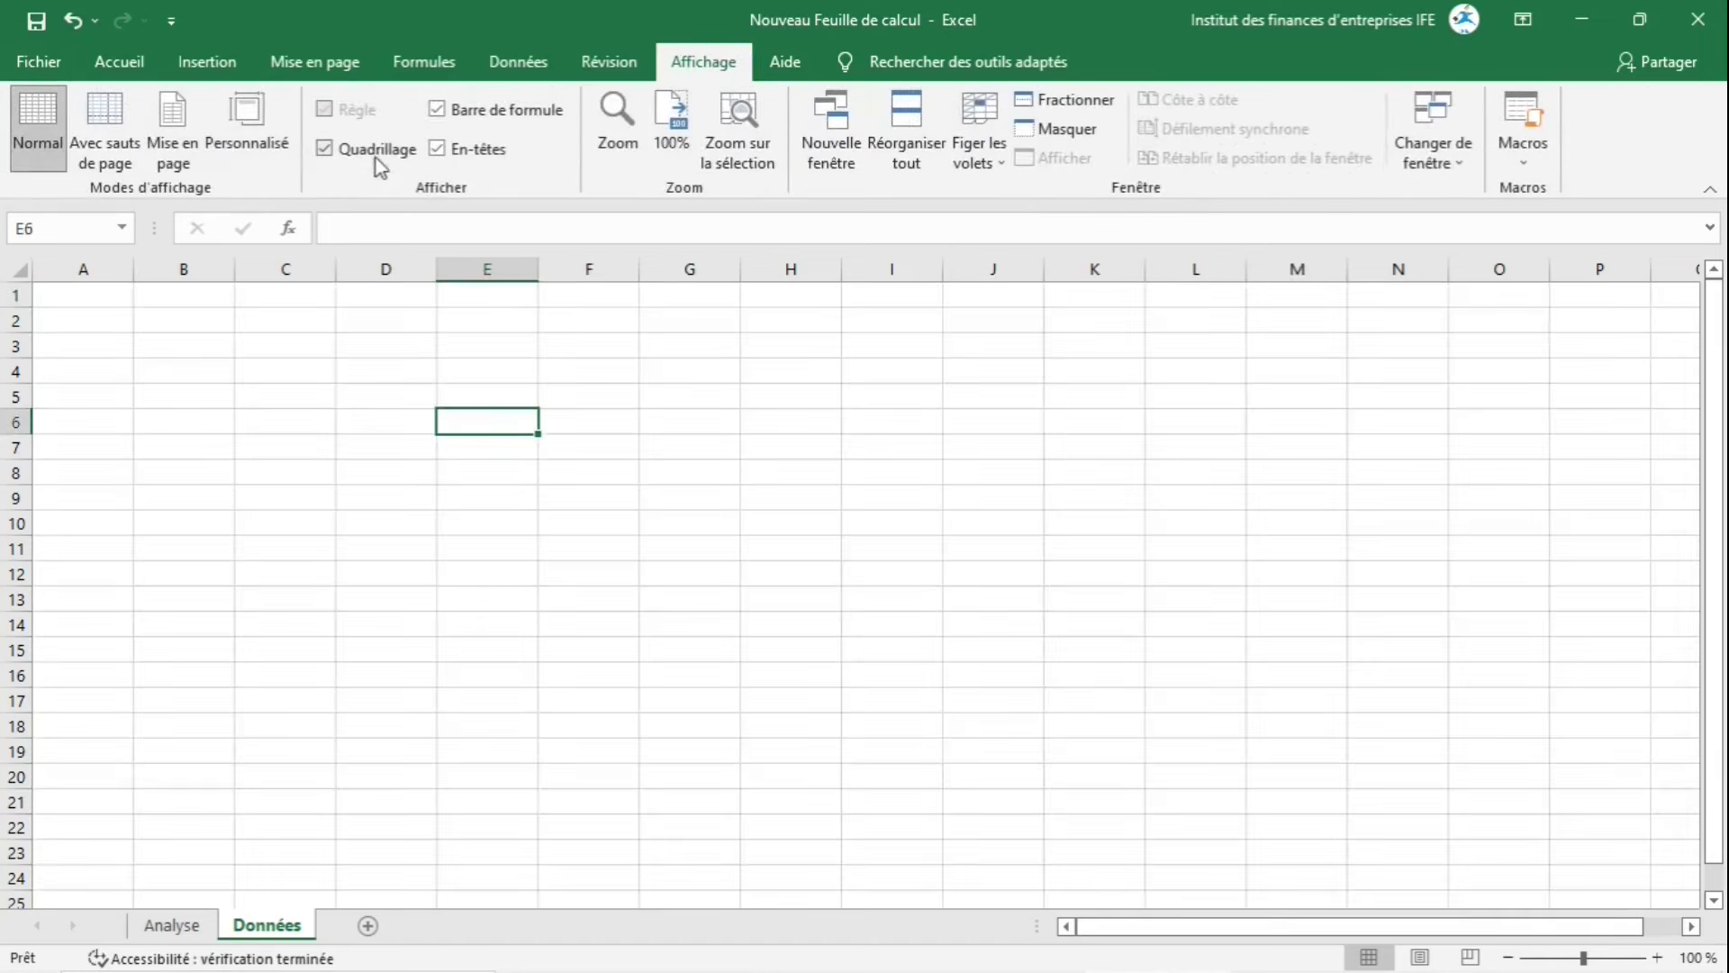
left_click(674, 144)
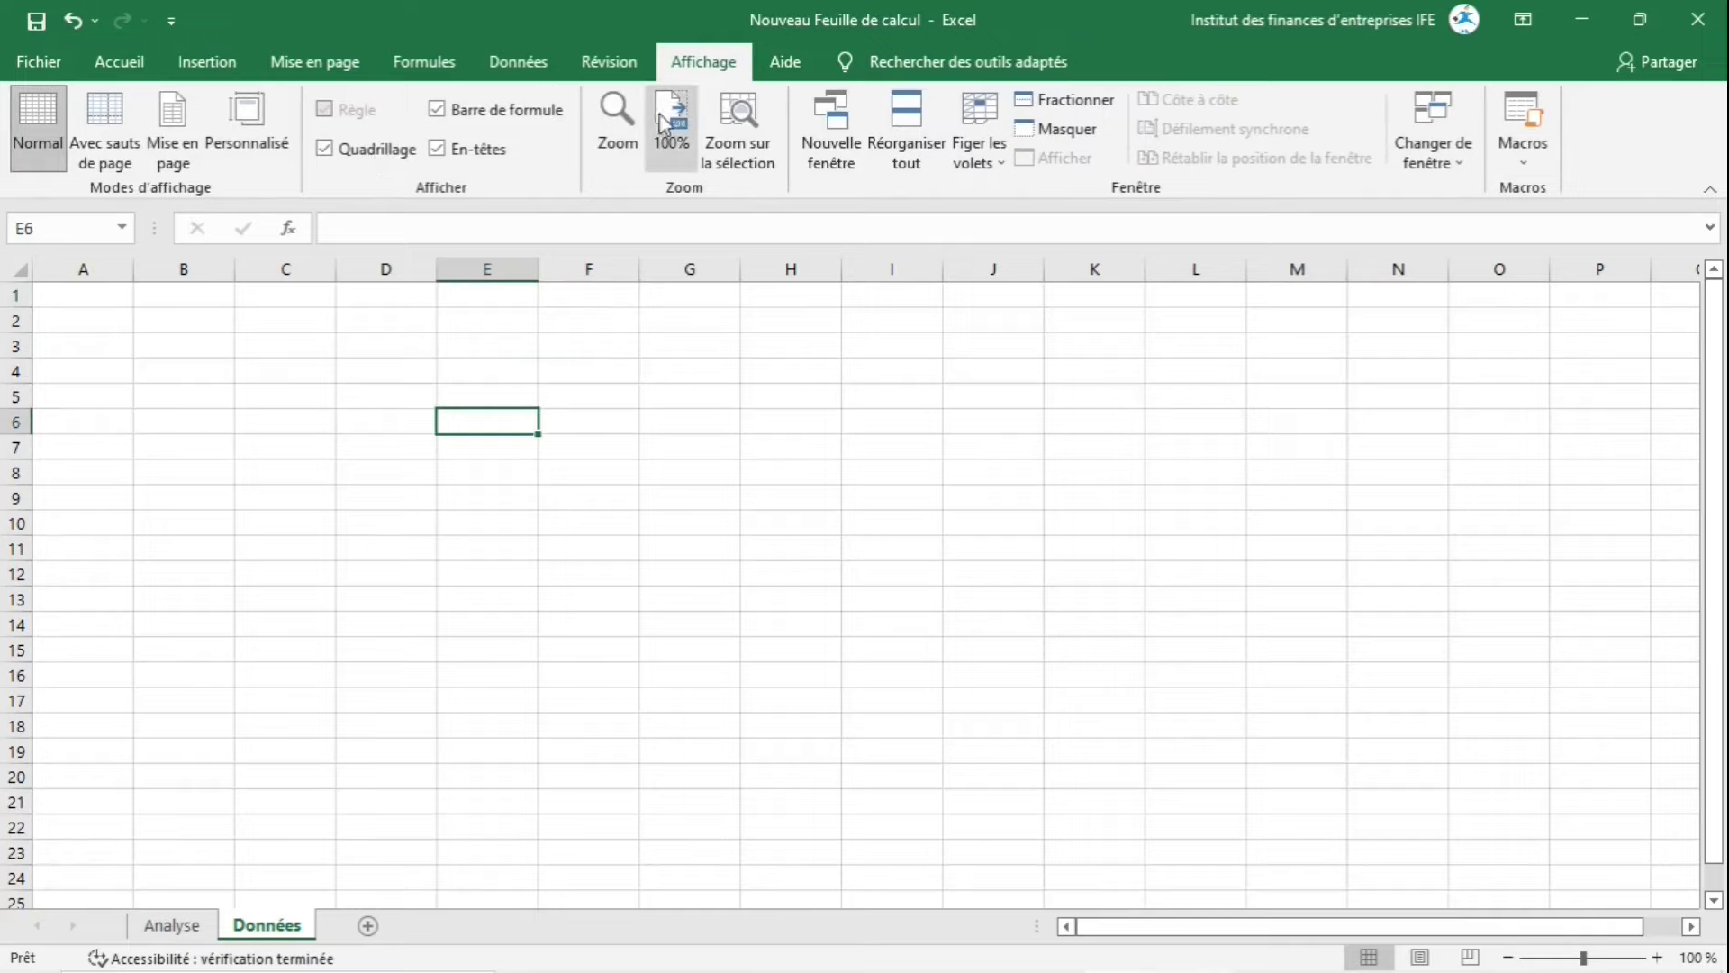
left_click(1658, 957)
left_click(1658, 957)
left_click(1509, 957)
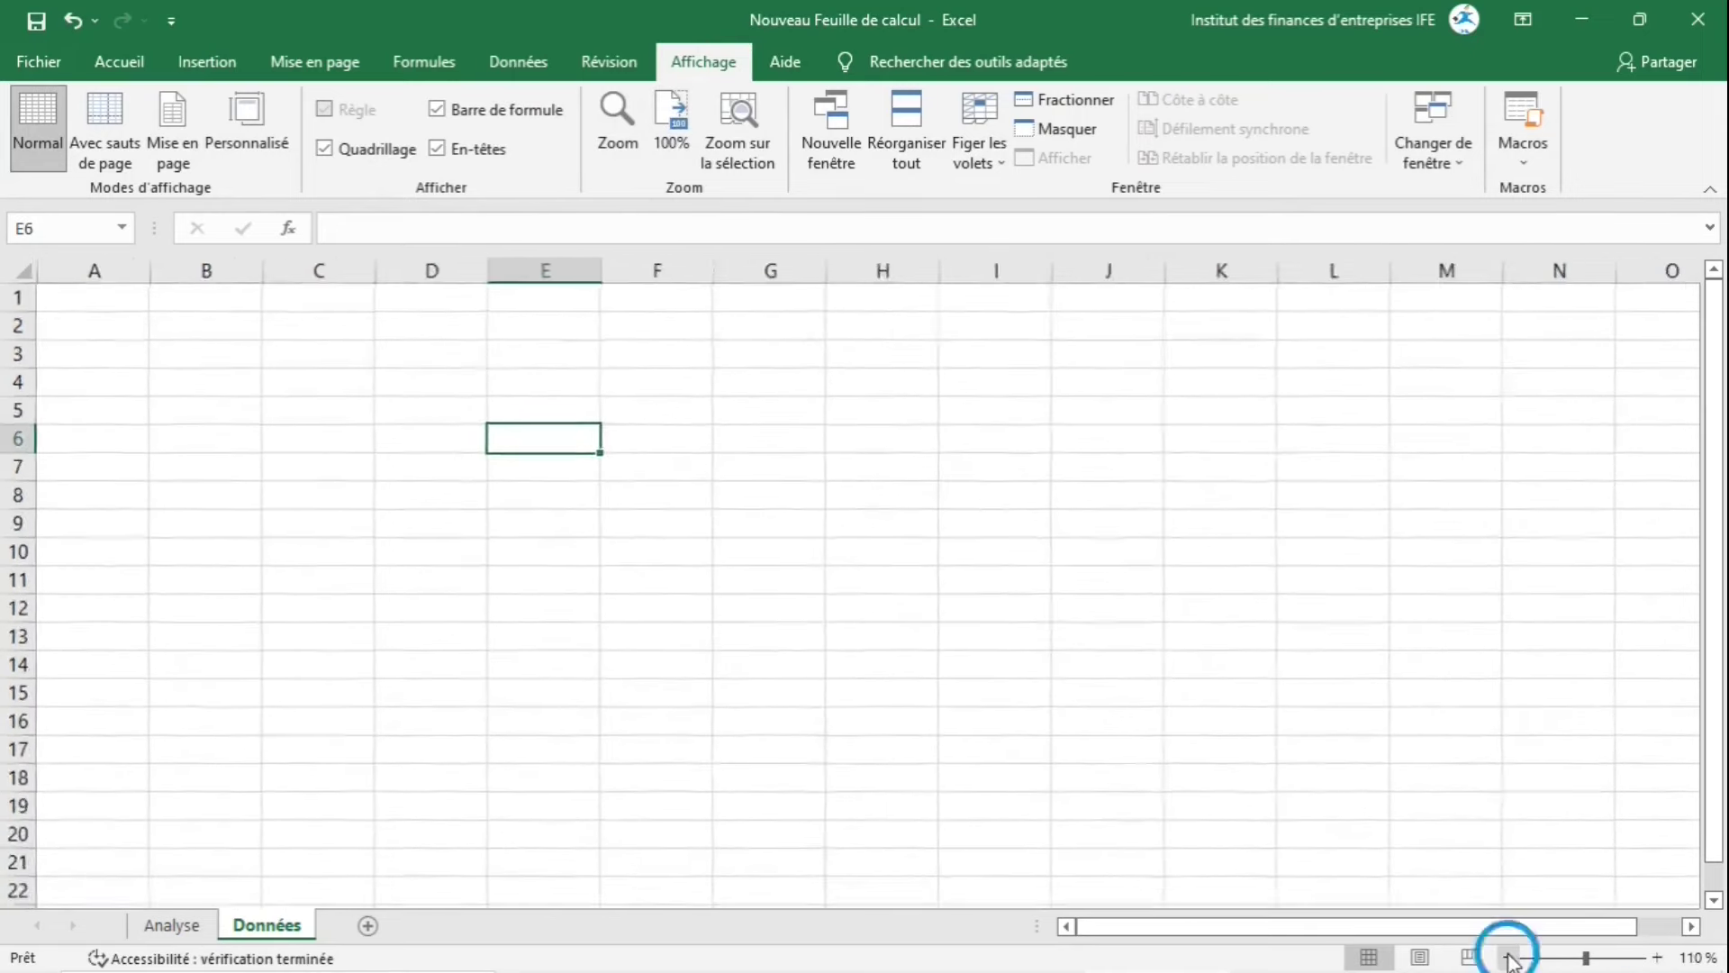
left_click(1508, 957)
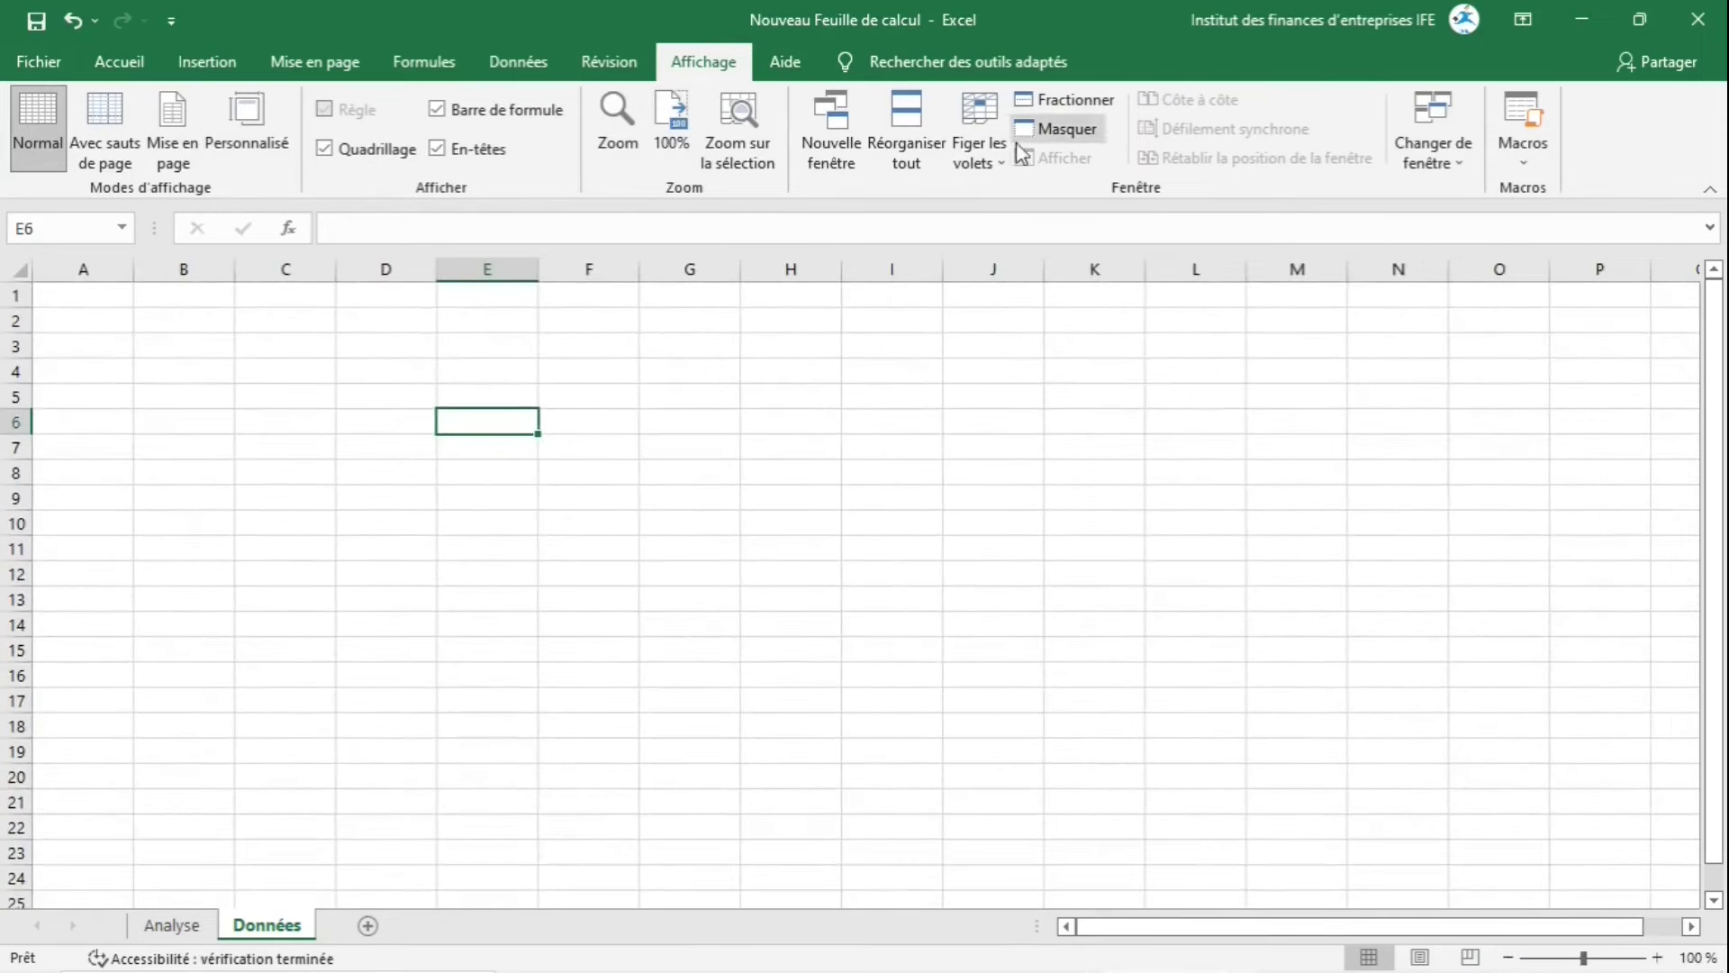
left_click(979, 149)
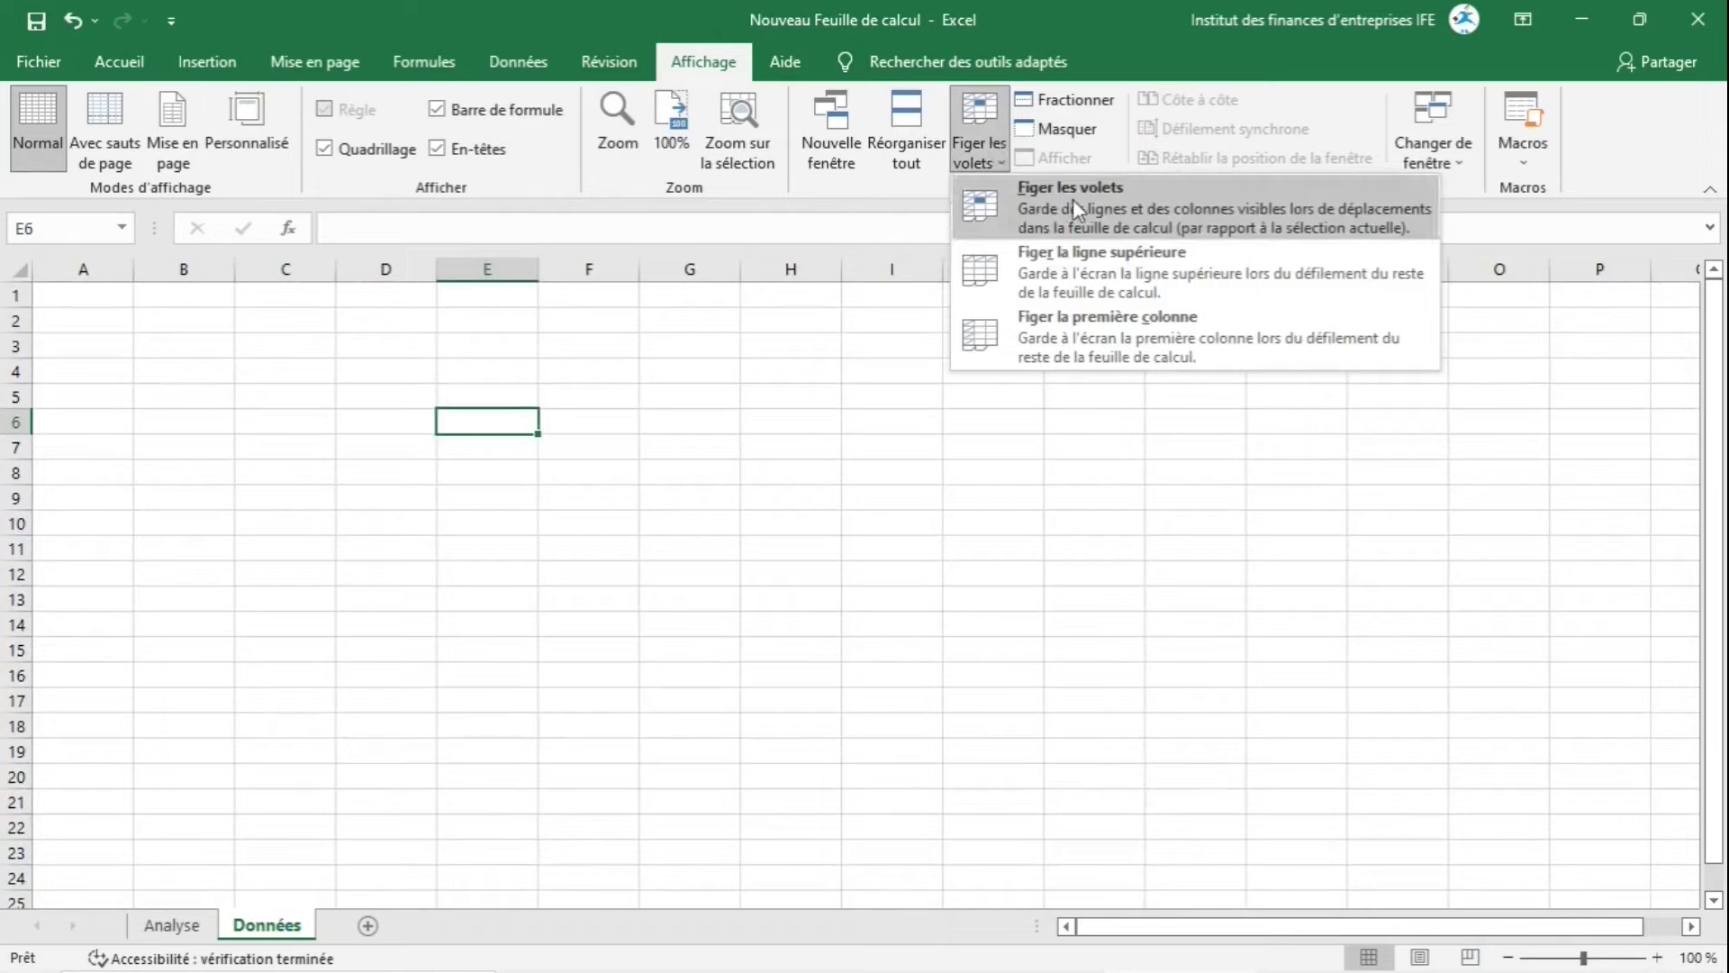
left_click(122, 305)
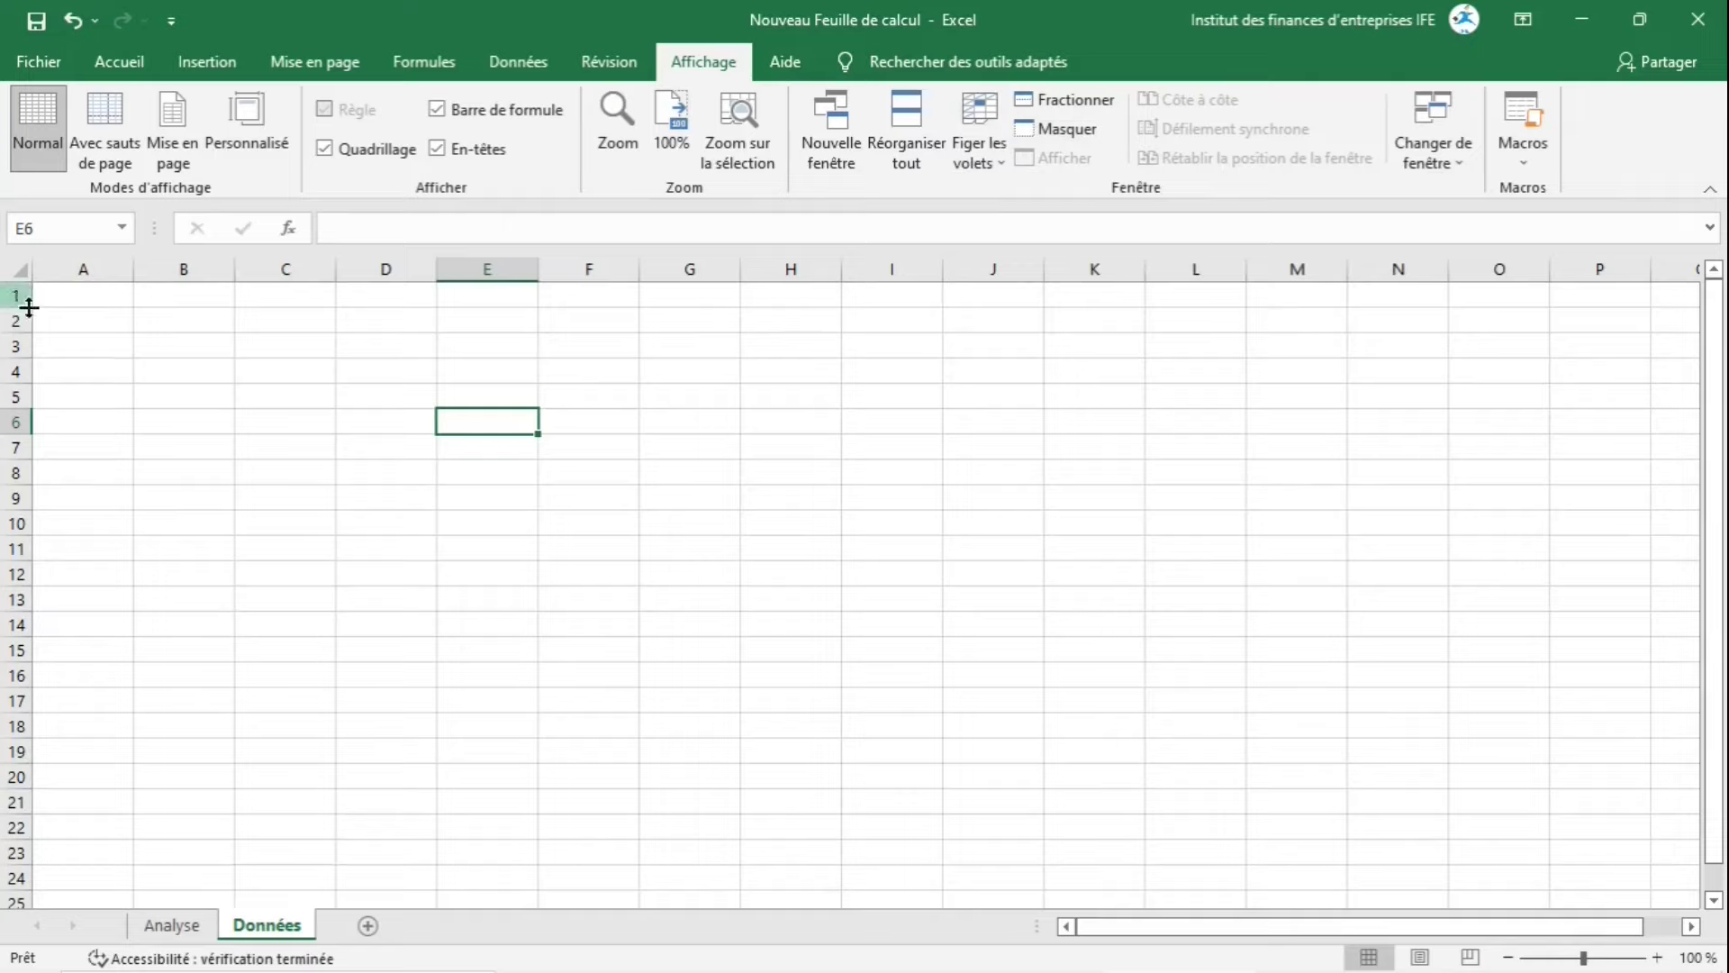
left_click(18, 320)
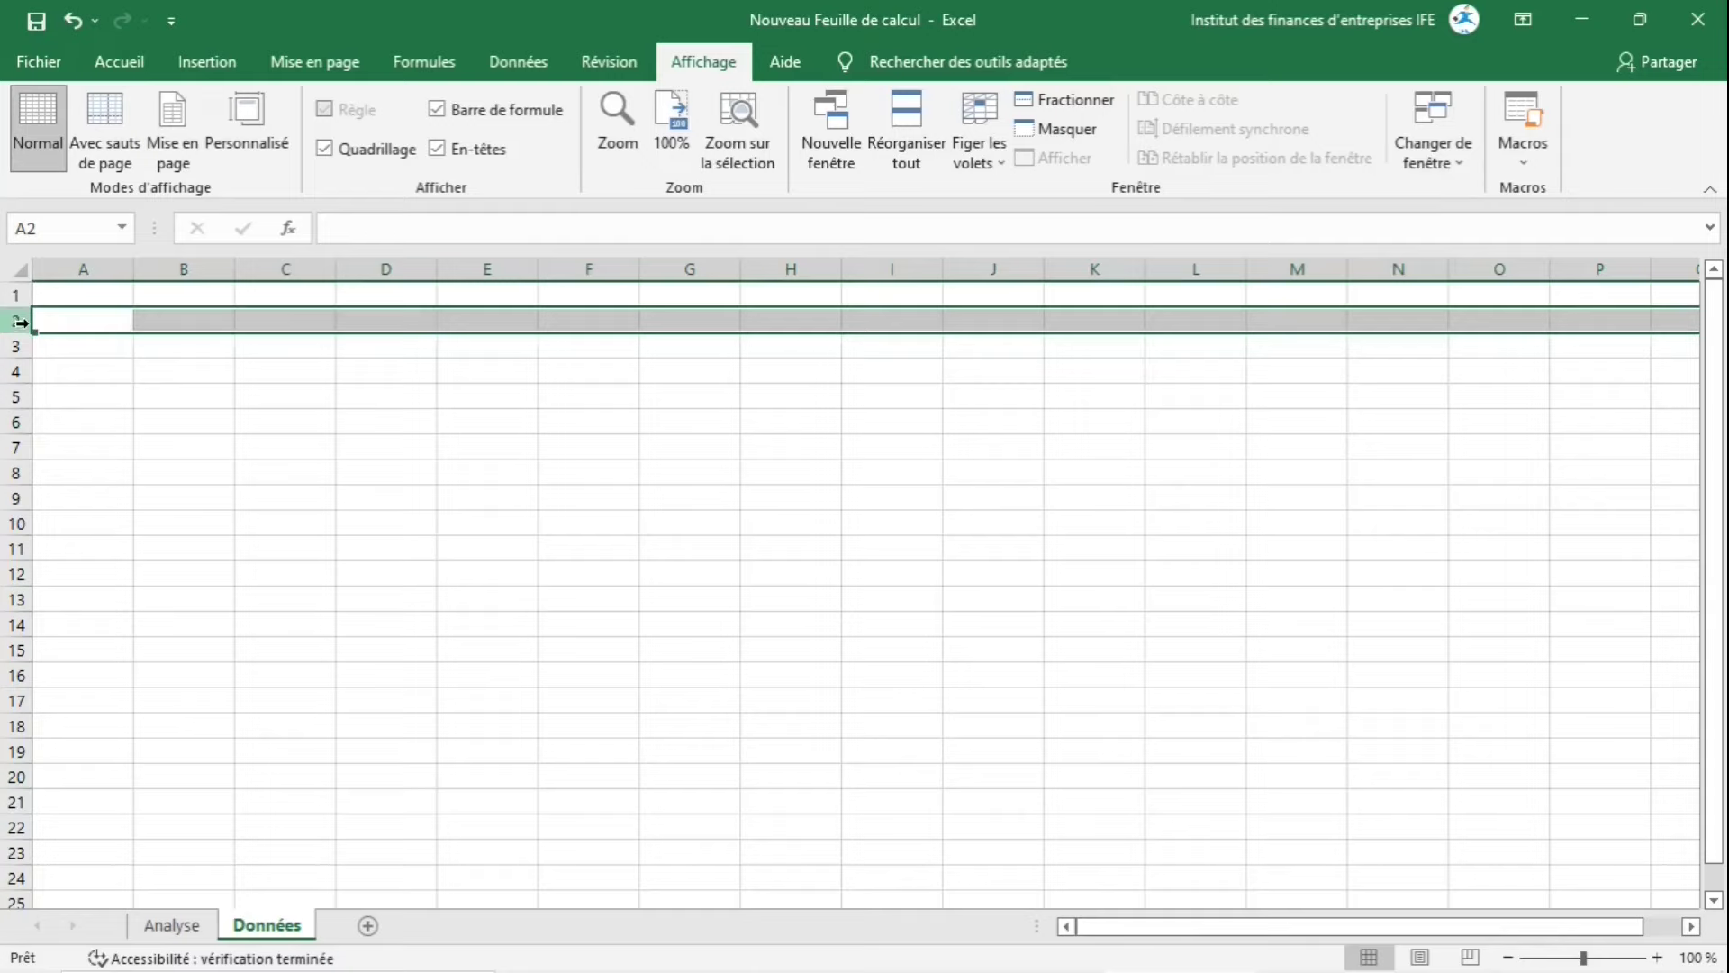
left_click(1016, 159)
left_click(1035, 220)
left_click(128, 365)
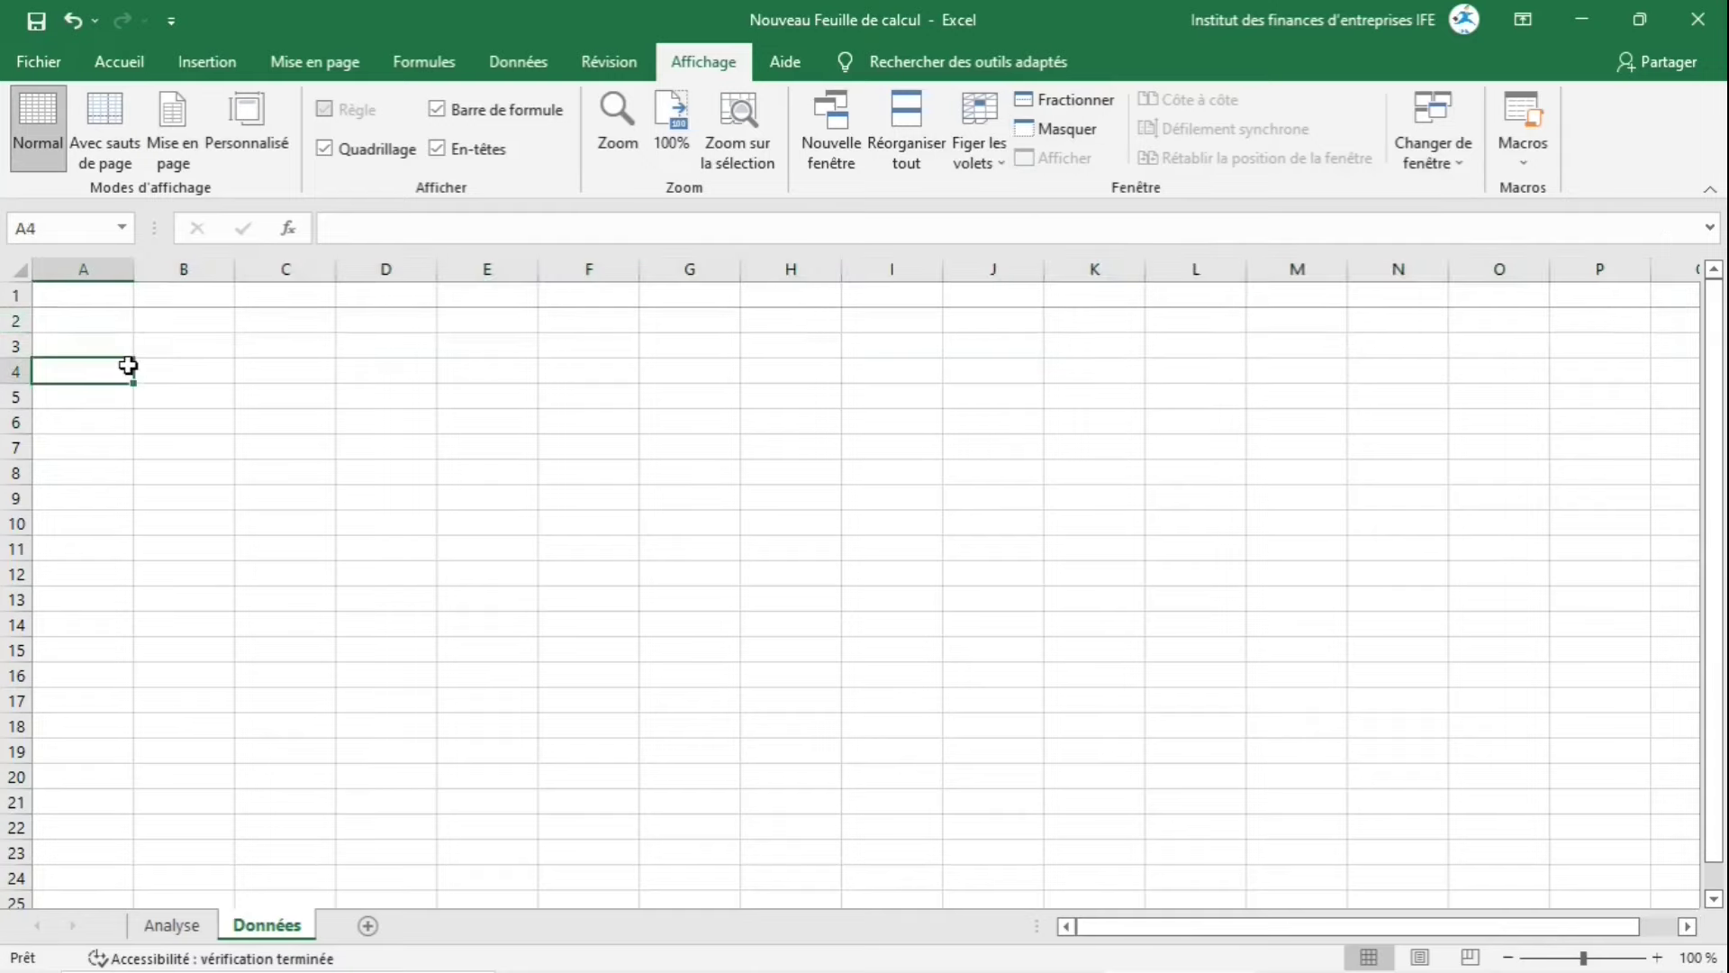
scroll(127, 364, "down", 5)
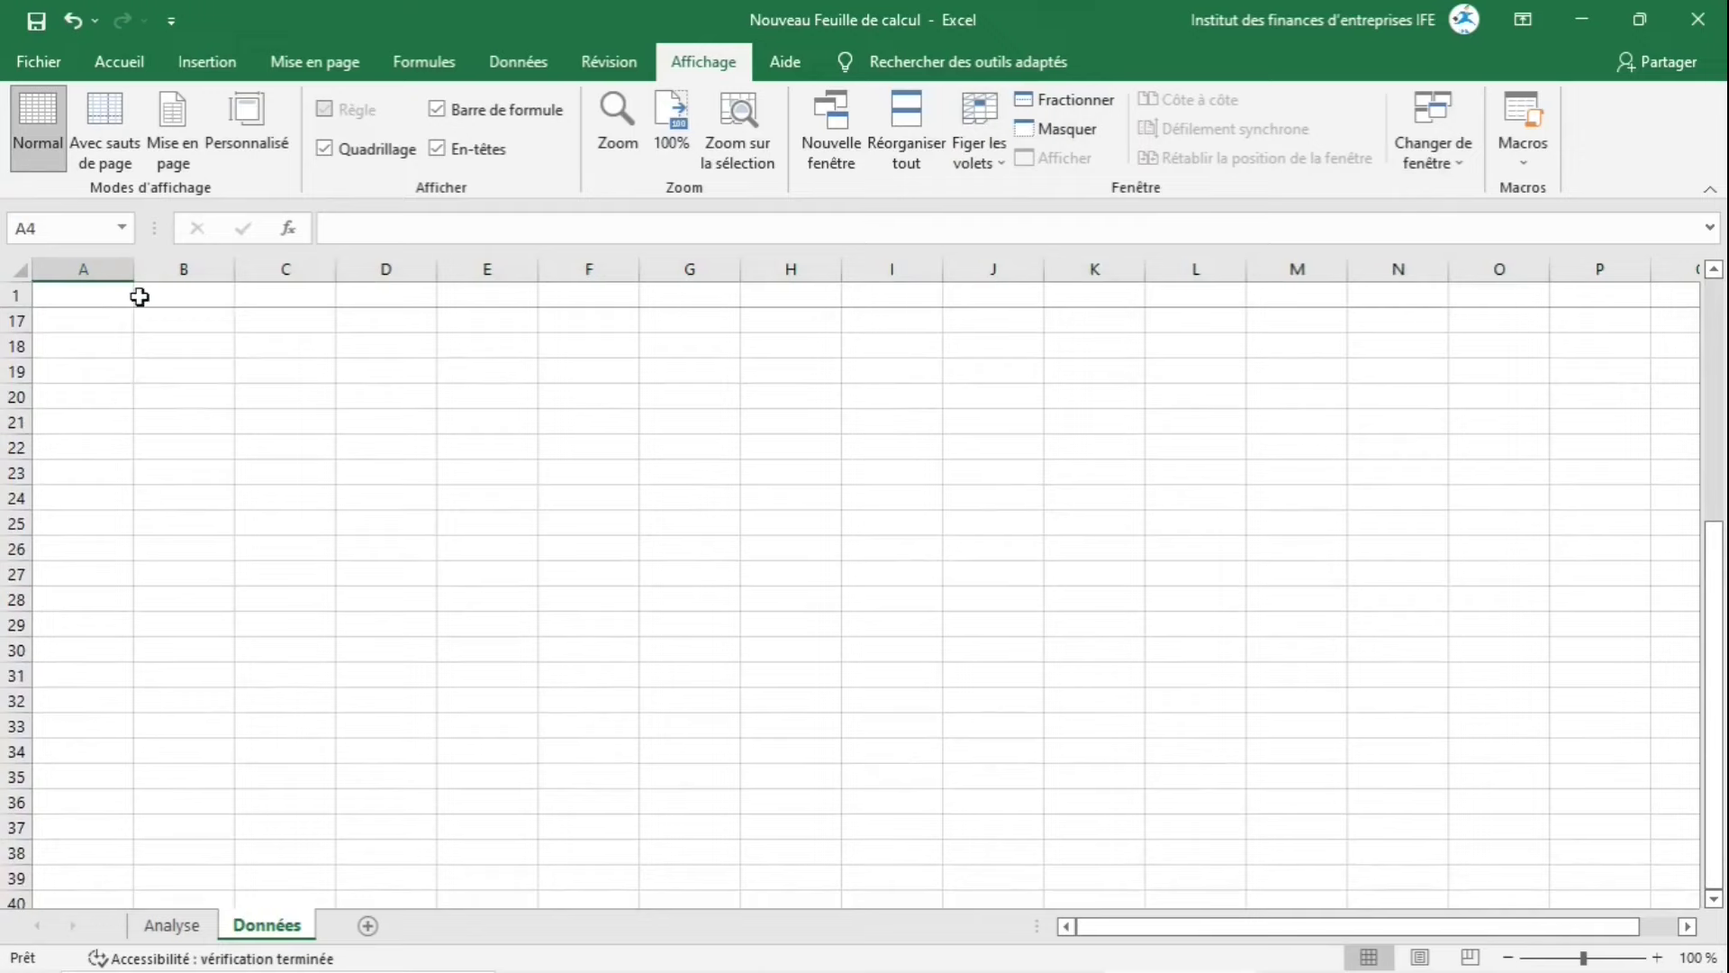
scroll(147, 379, "down", 2)
scroll(147, 379, "down", 3)
scroll(147, 380, "up", 10)
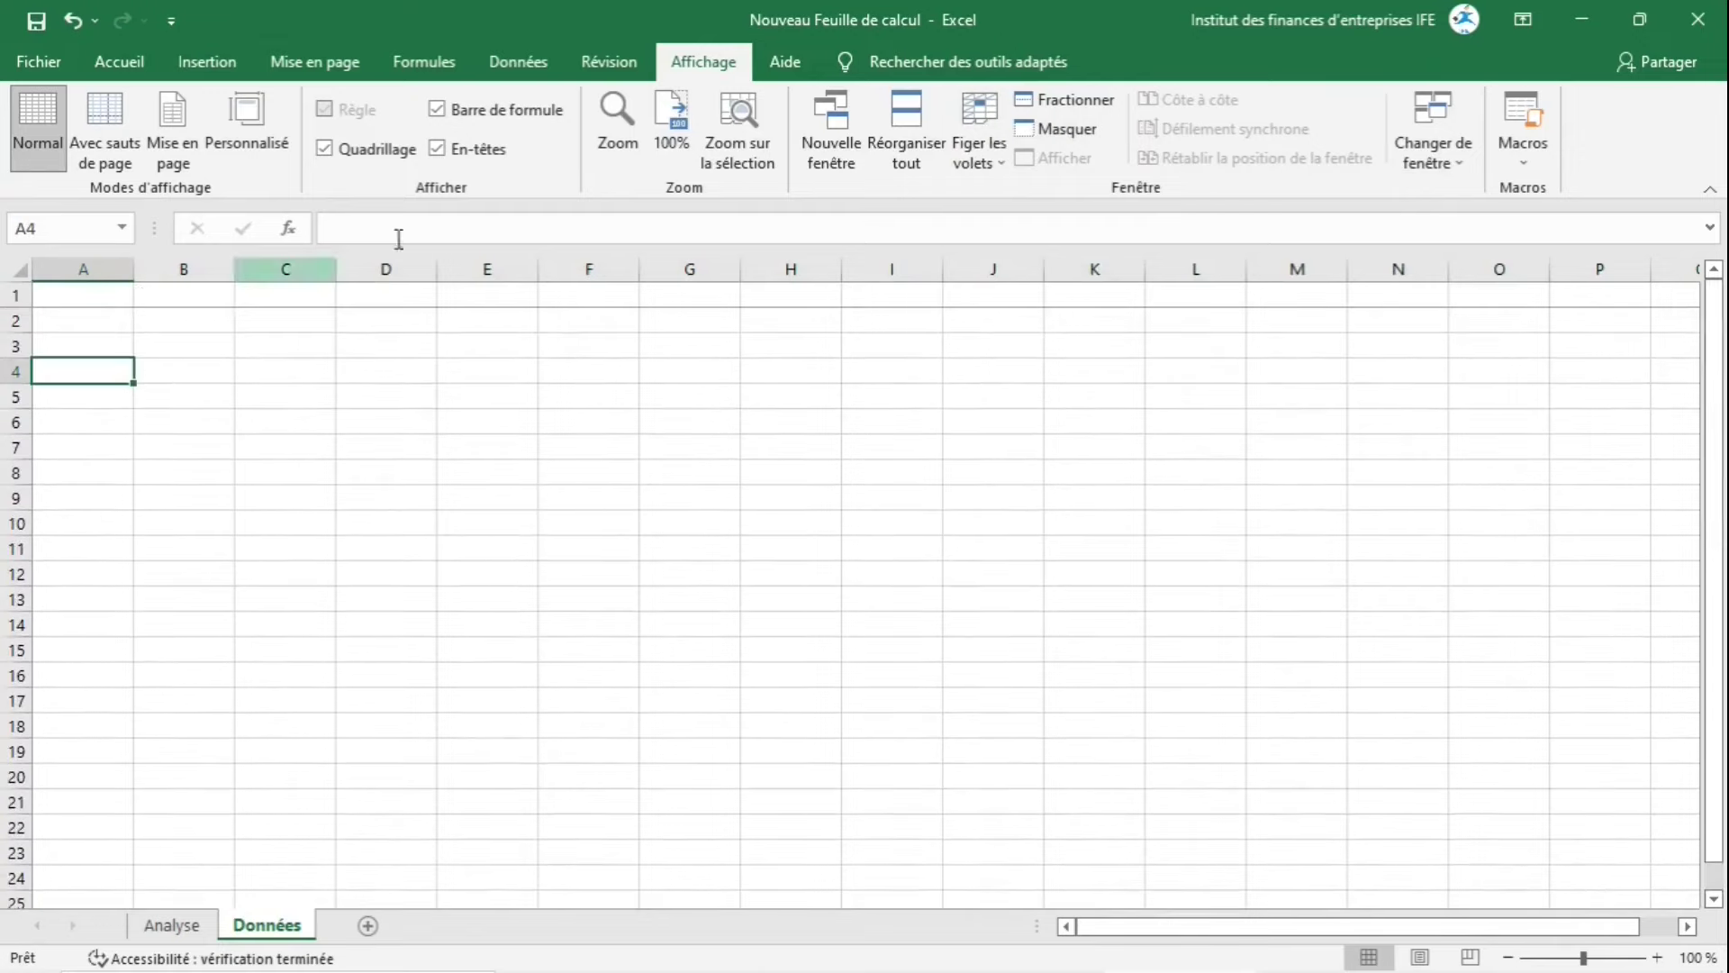
left_click(977, 144)
left_click(1043, 209)
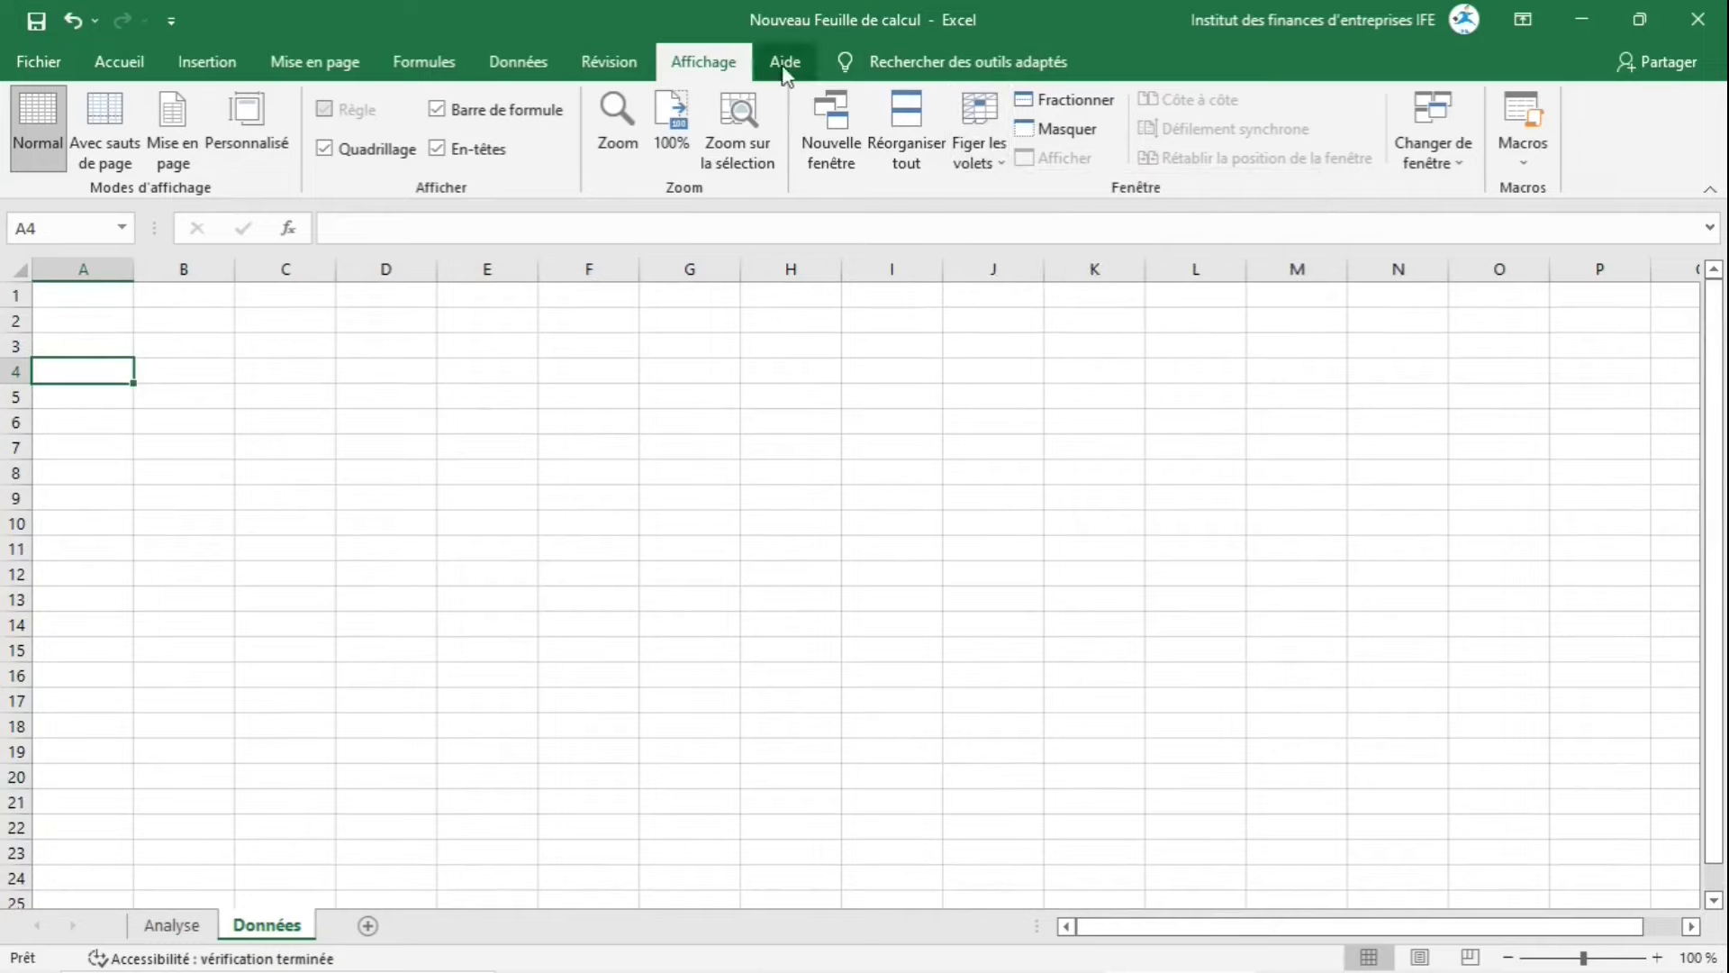
Glance at the Aide help commands, then return to the Accueil formatting tools
left_click(785, 63)
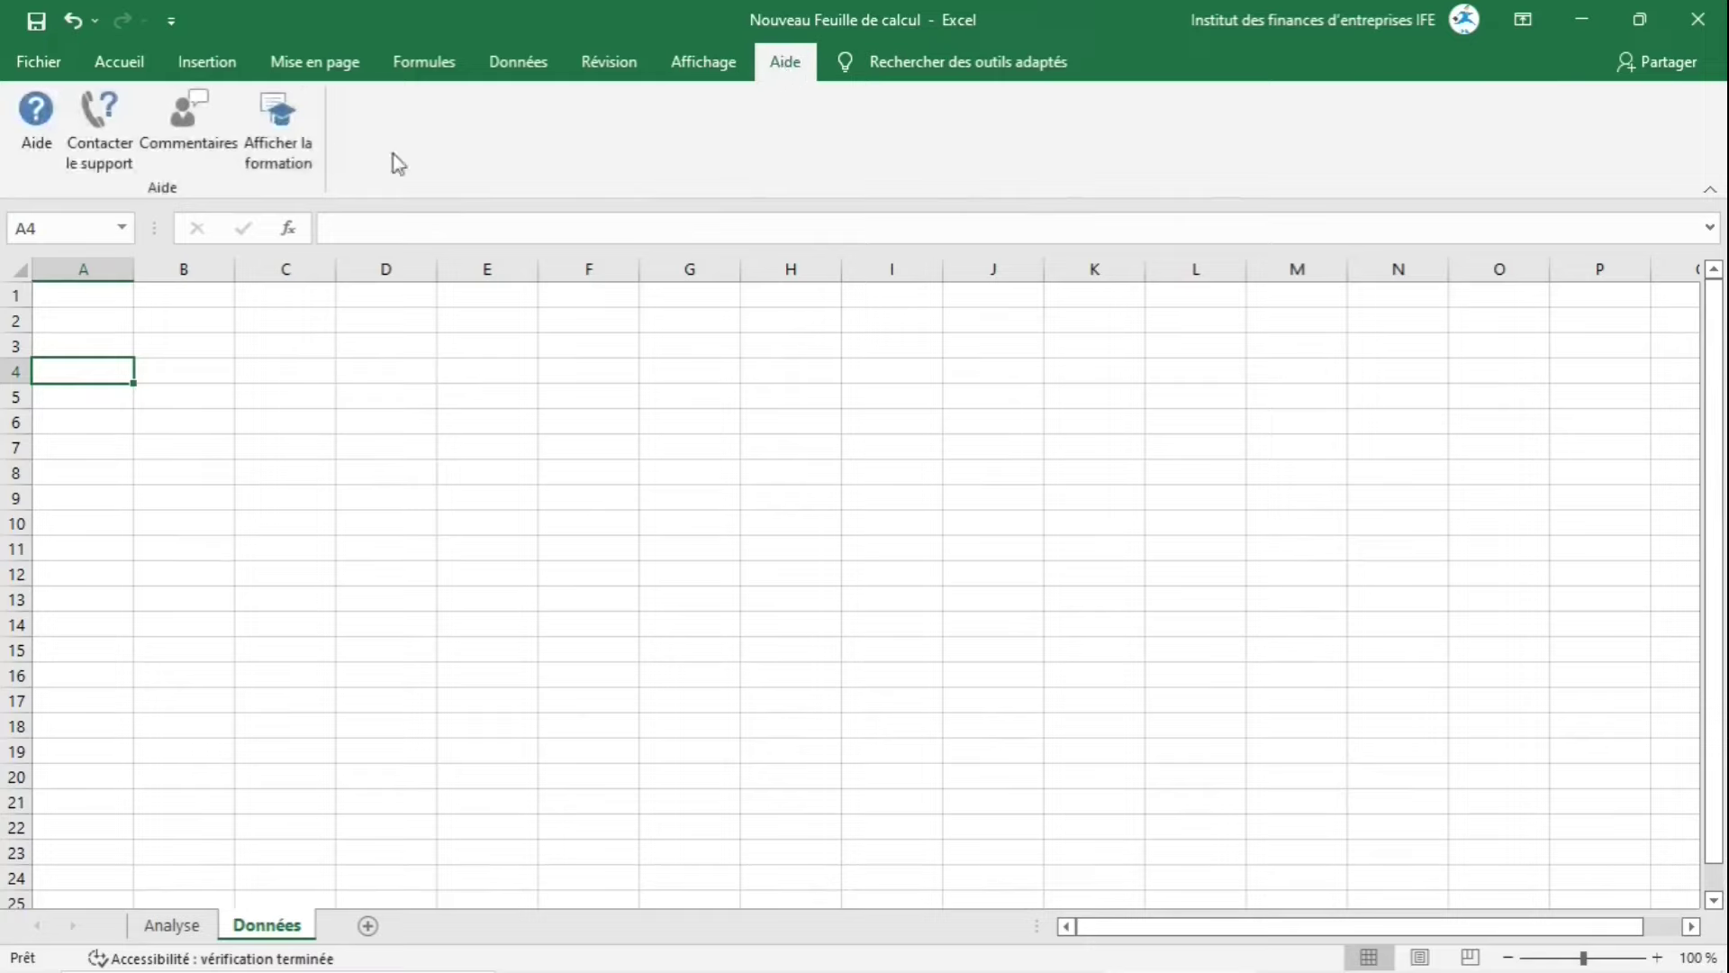
left_click(632, 365)
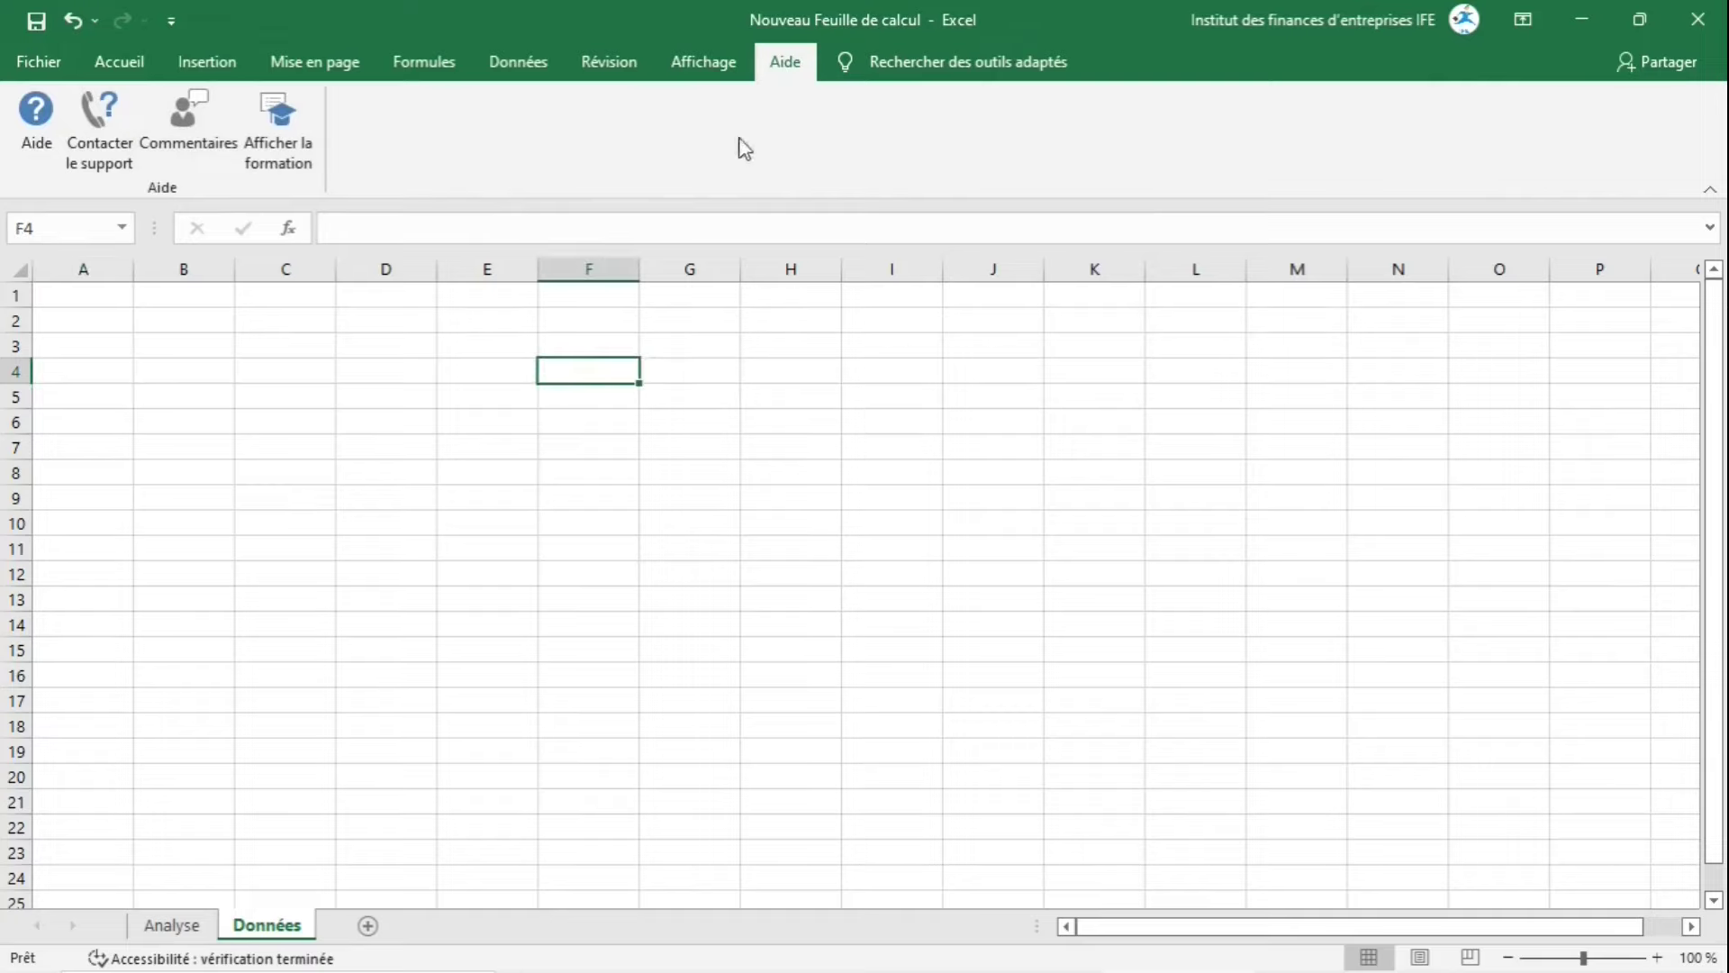
left_click(119, 61)
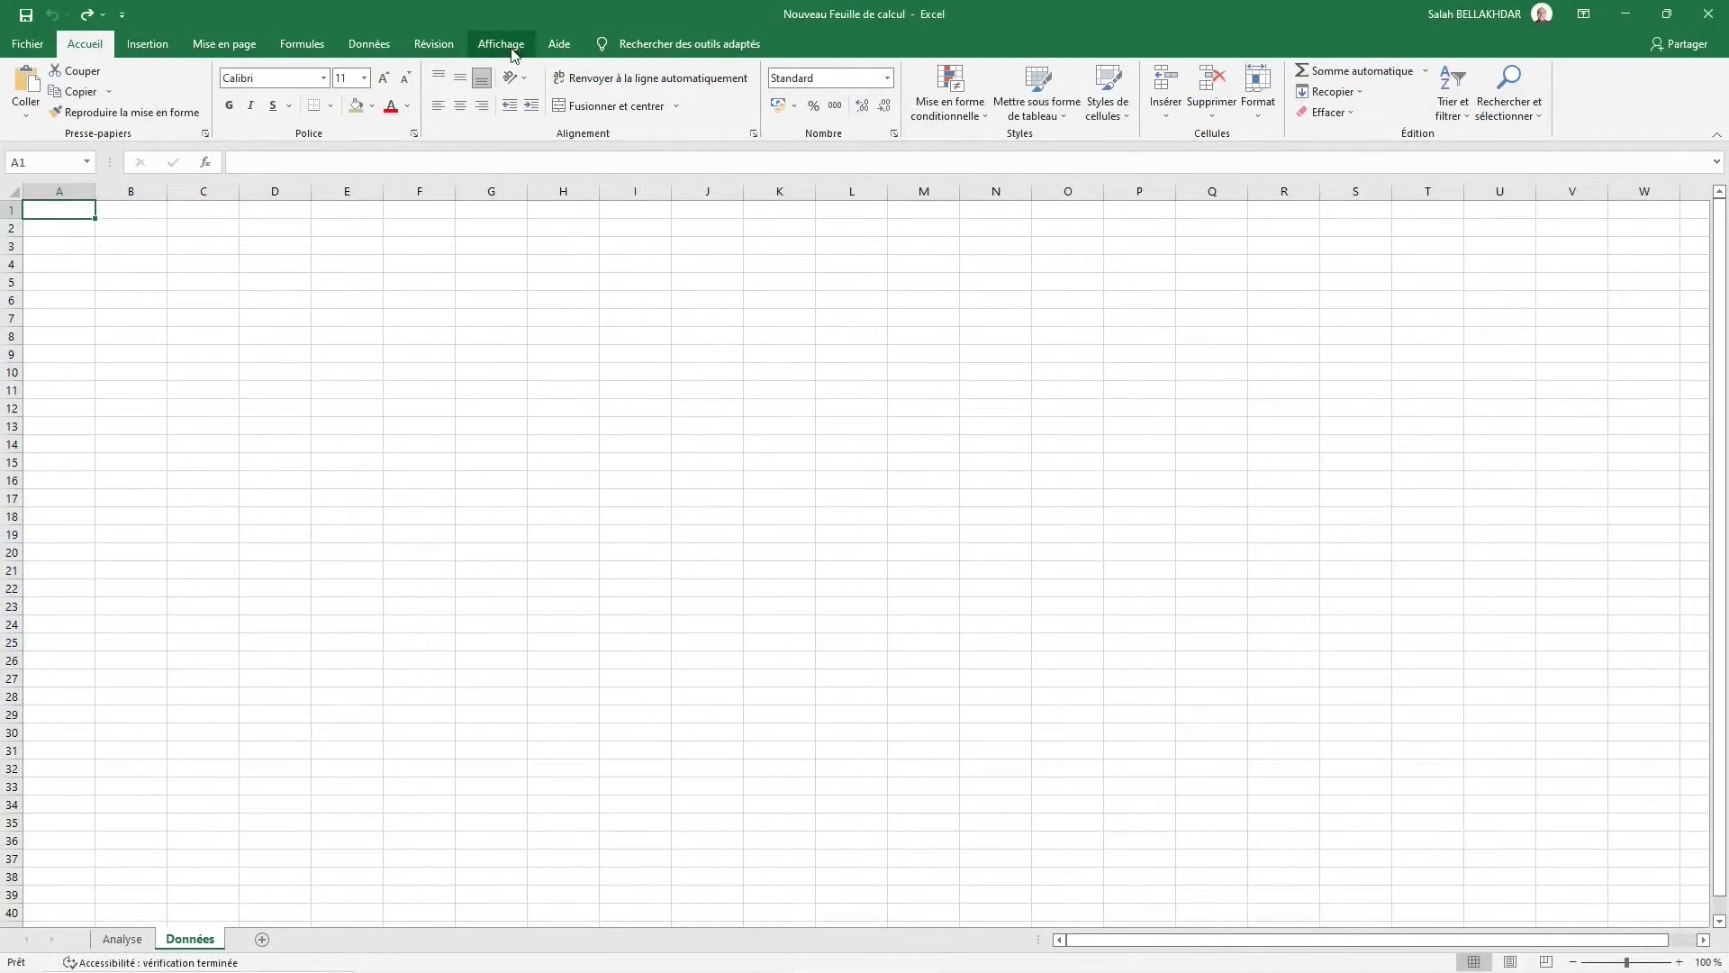
left_click(366, 279)
left_click(541, 299)
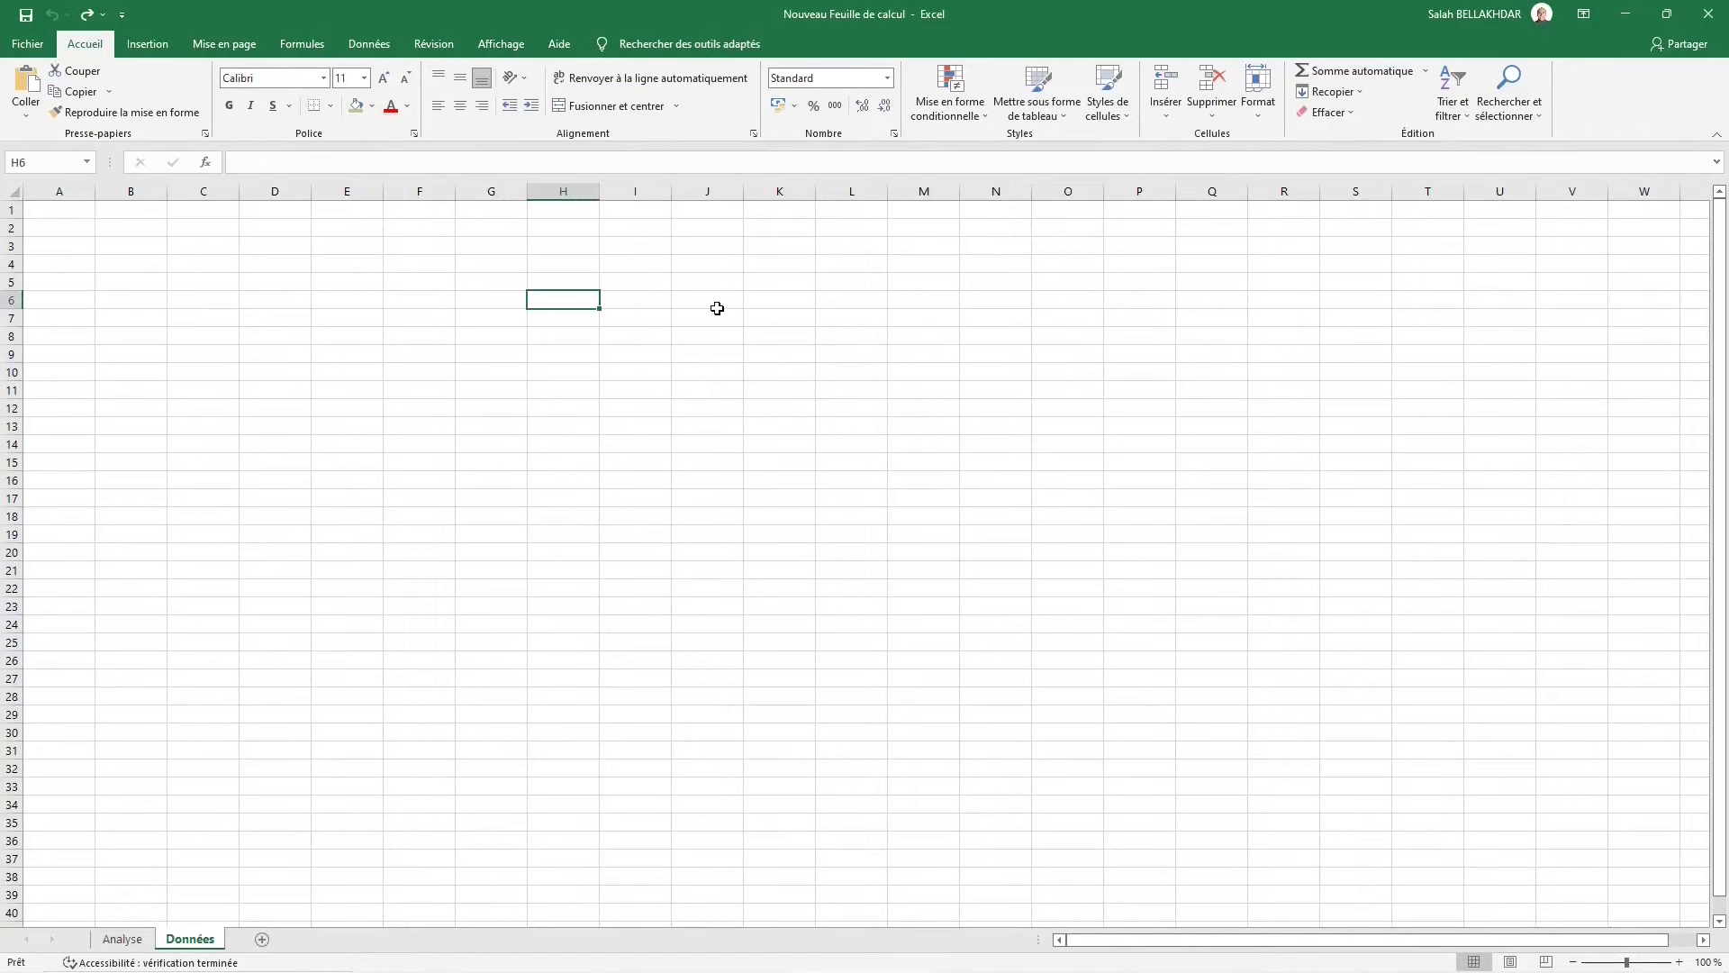
key("alt")
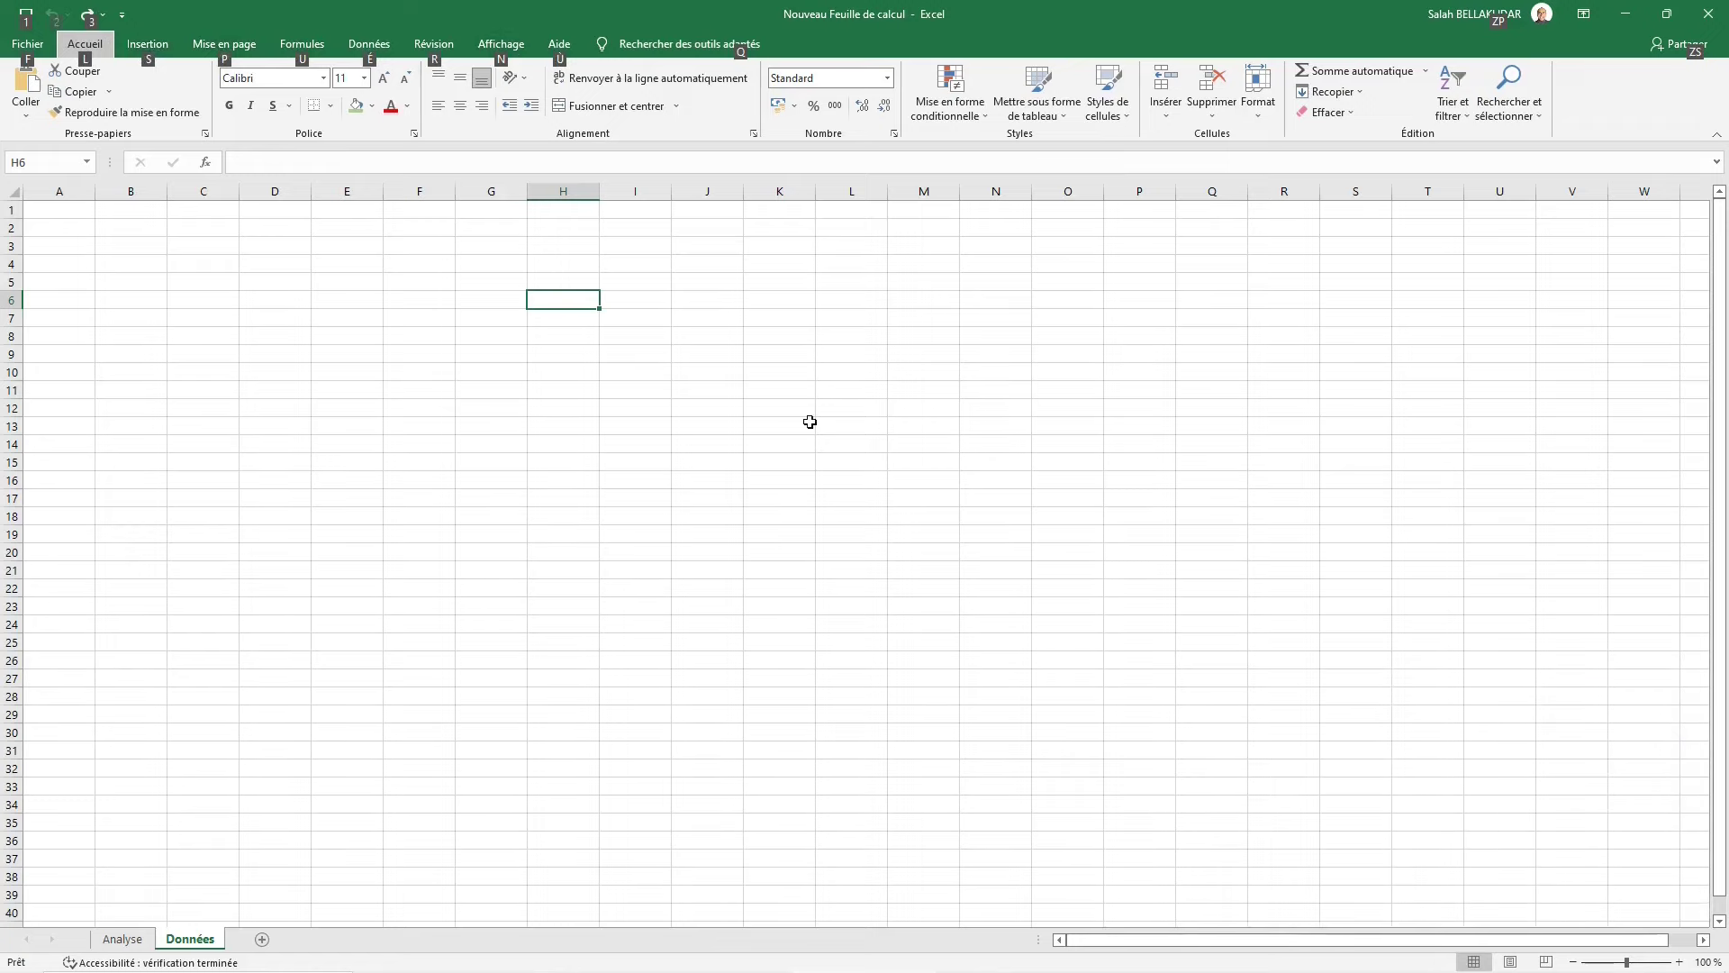
key("l")
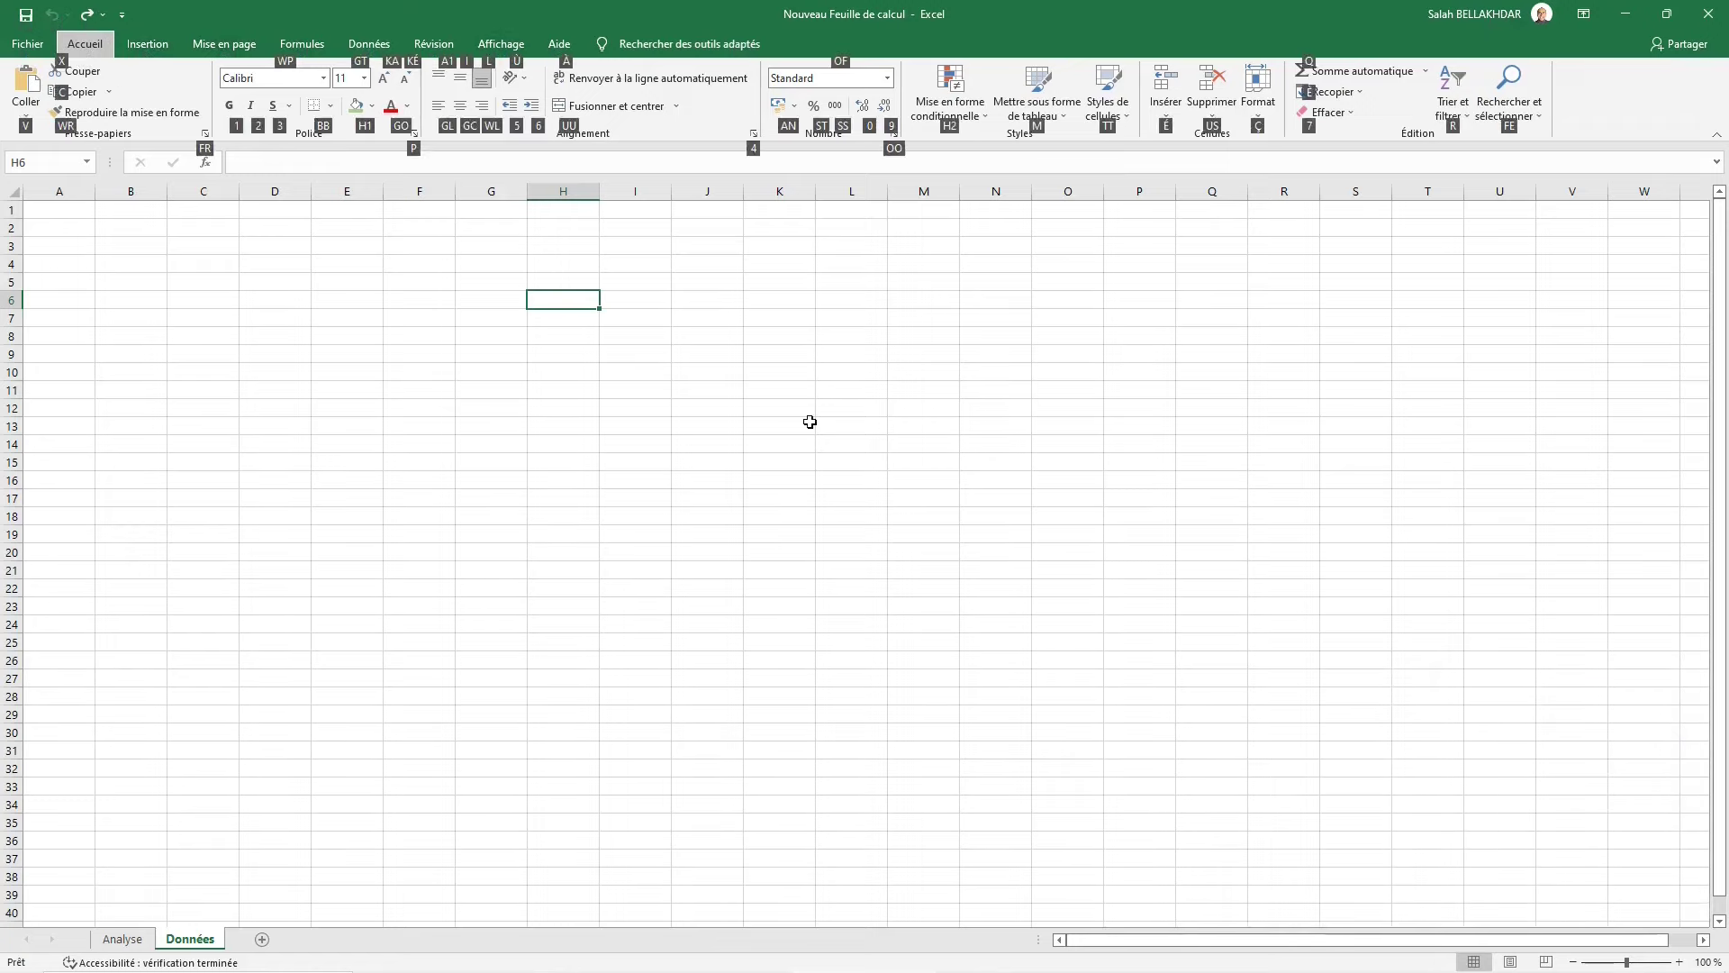
key("h")
key("1")
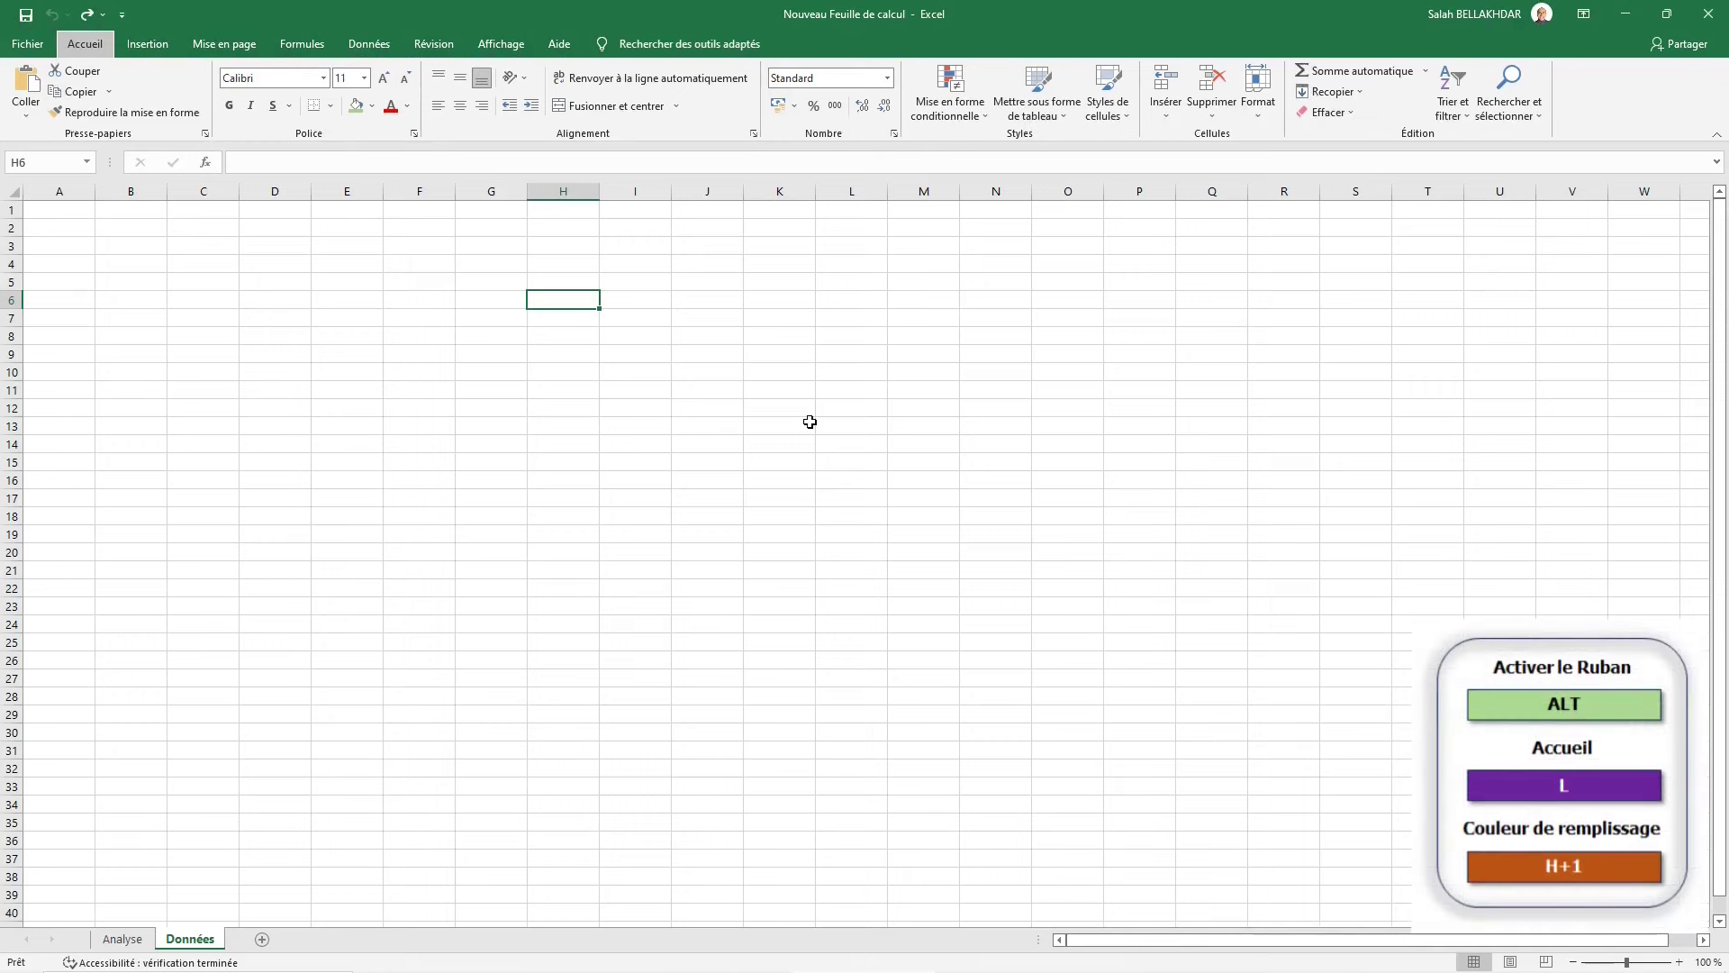
key("1")
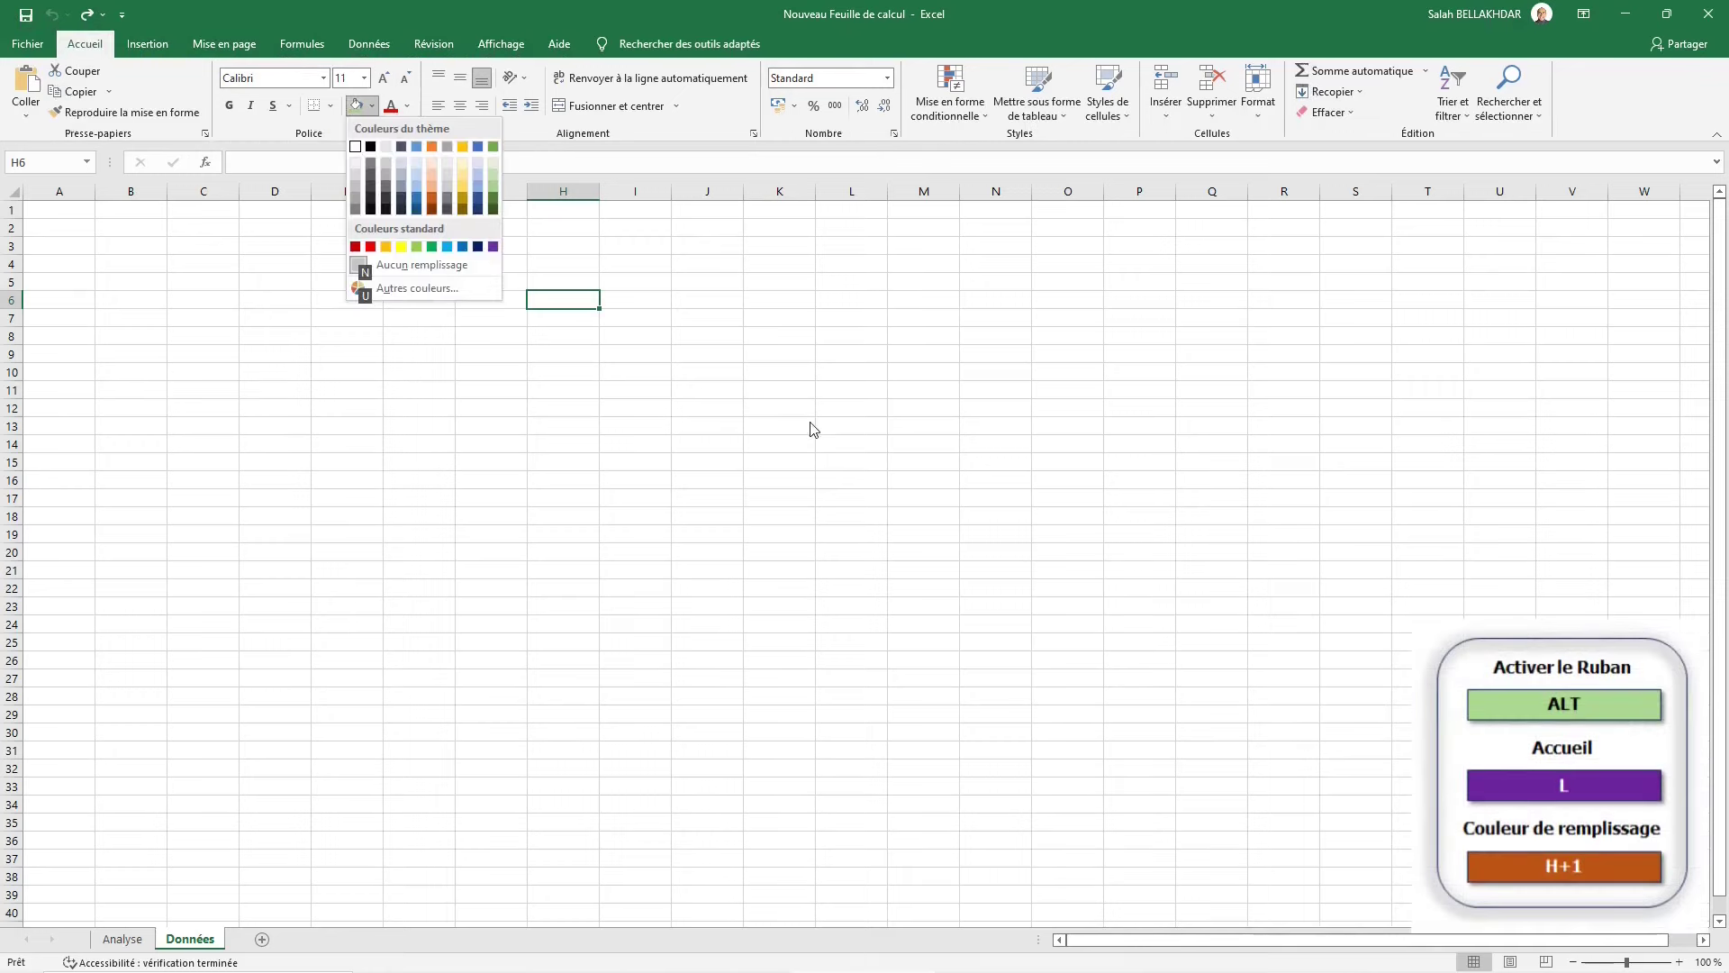
key("Down")
key("Right")
key("Down")
key("Right")
key("Down")
key("Down")
key("Right")
key("Up")
key("Right")
key("Right")
key("Right")
key("Right")
key("Right")
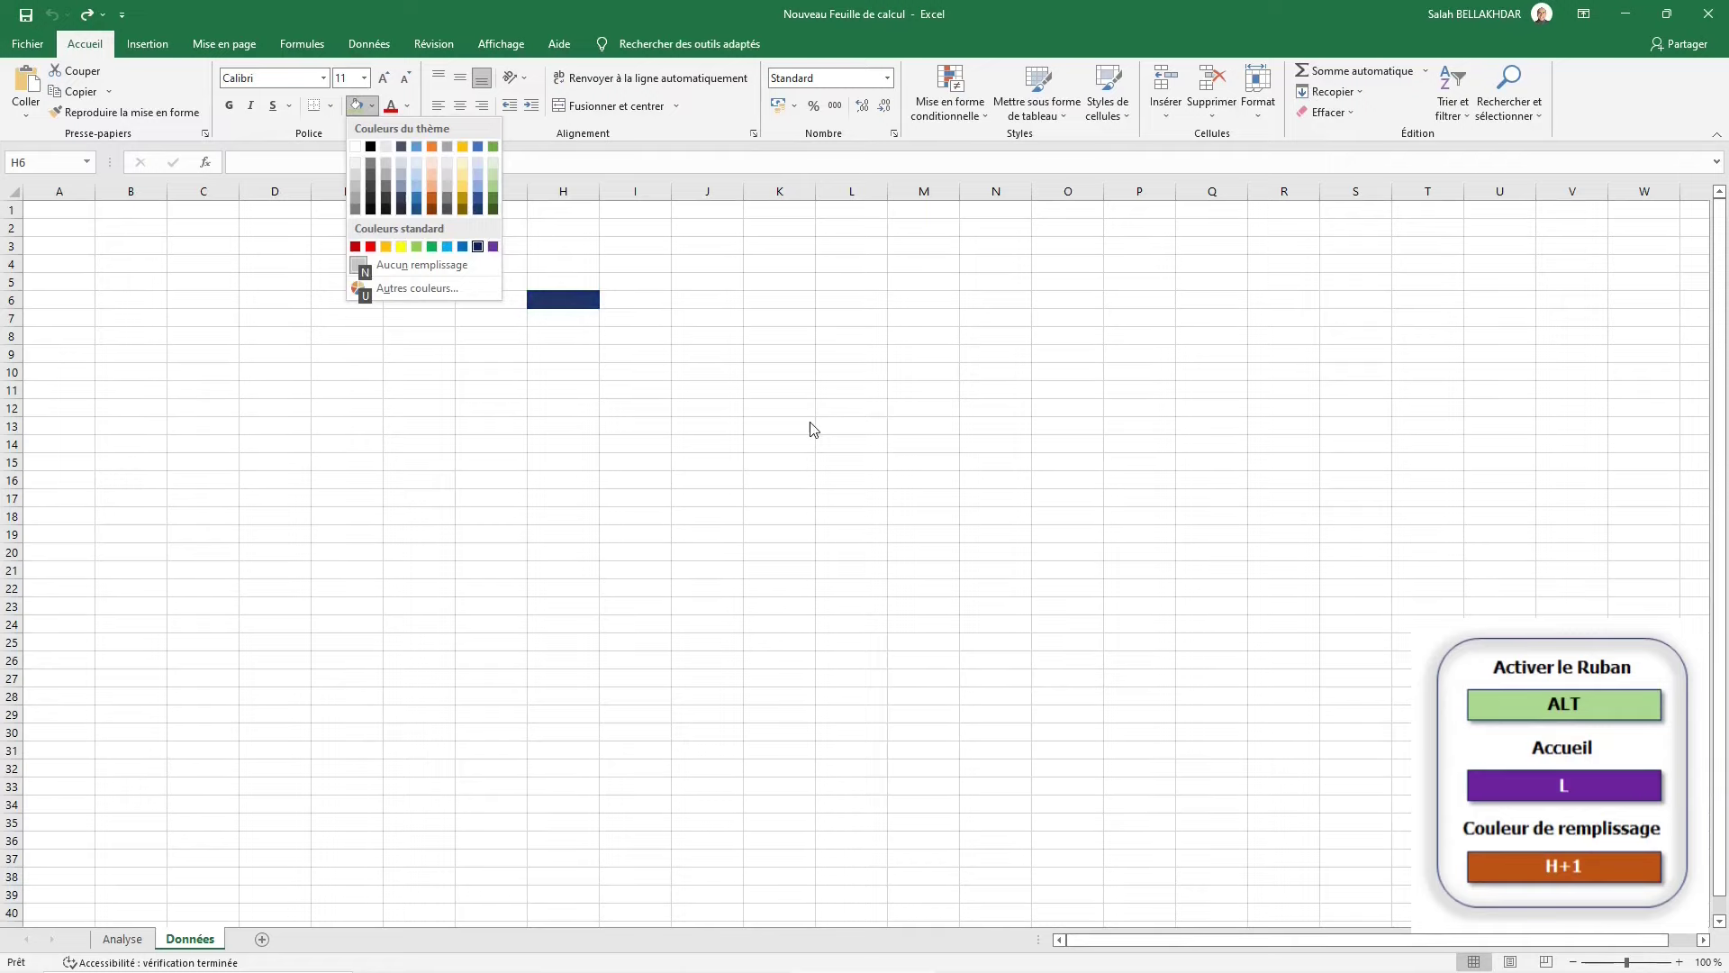
key("Return")
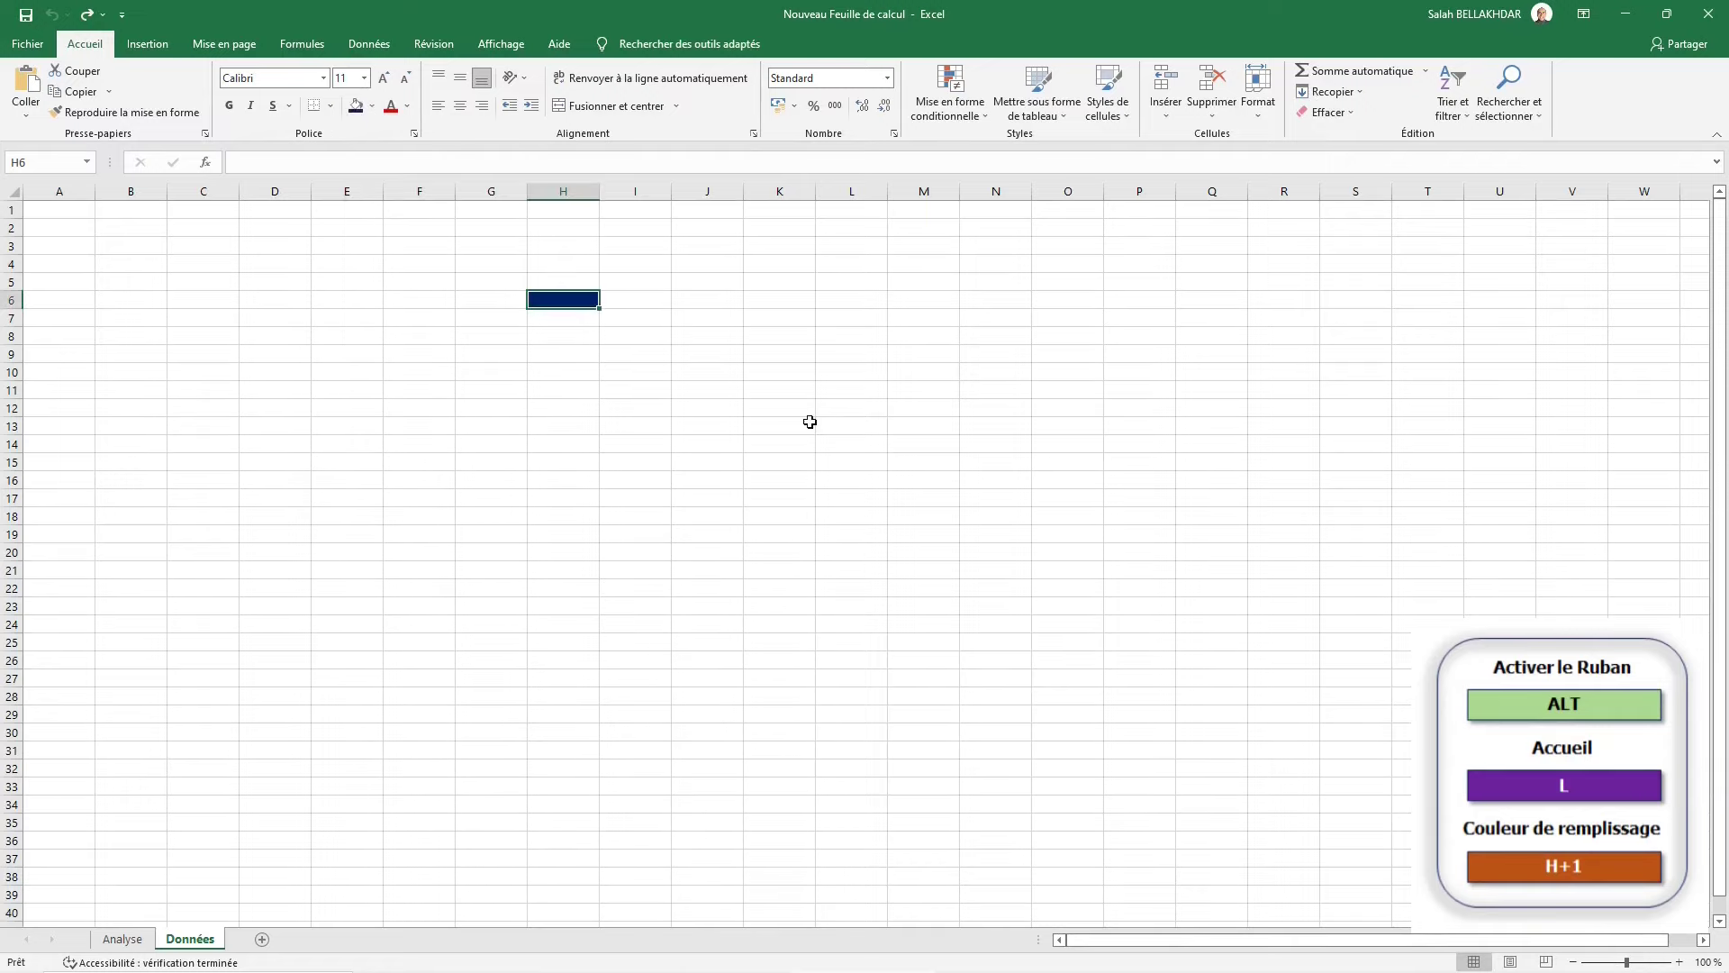
key("ctrl+z")
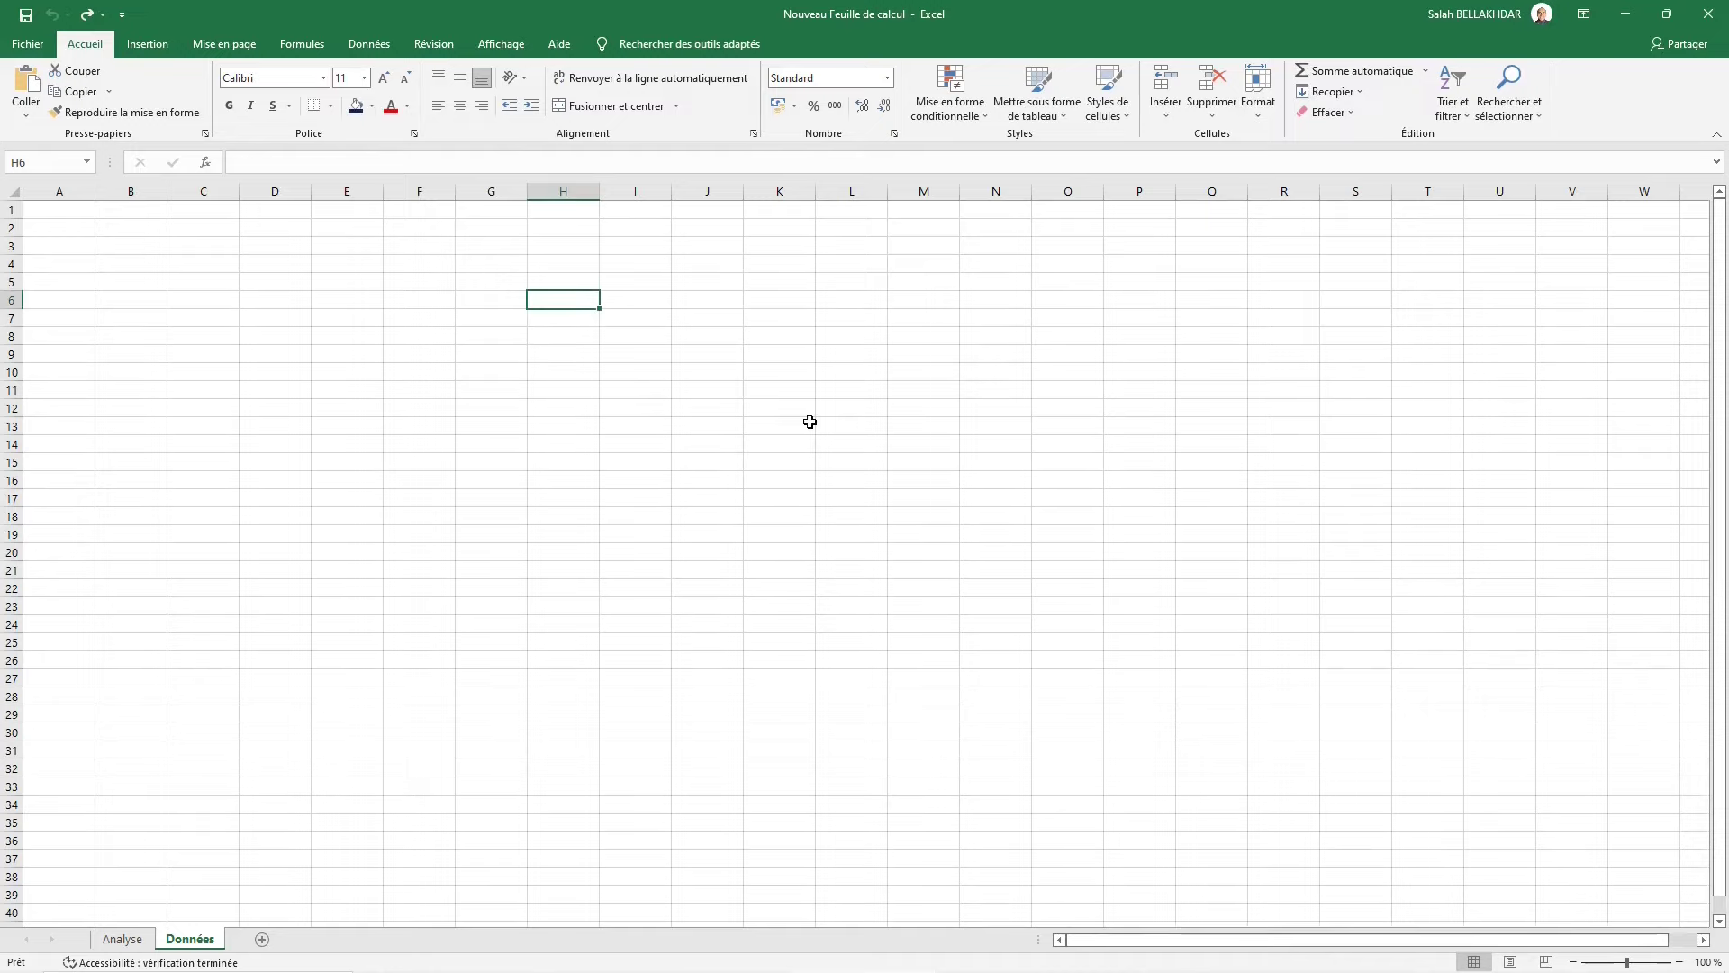
key("alt")
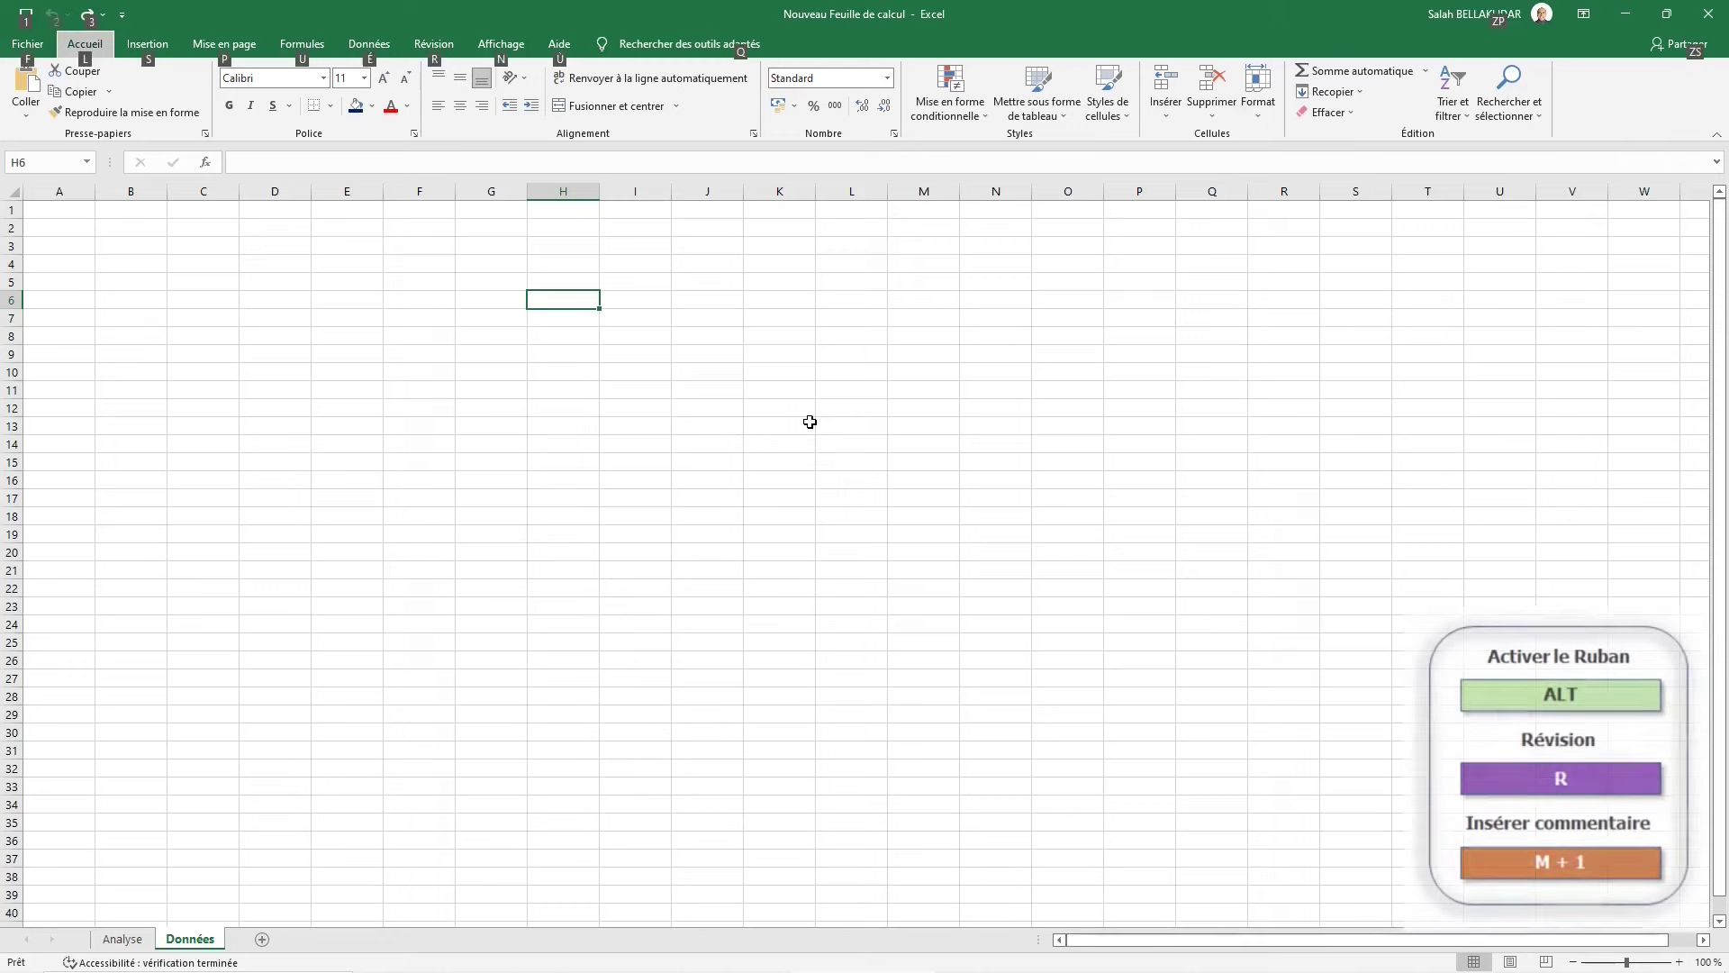
key("r")
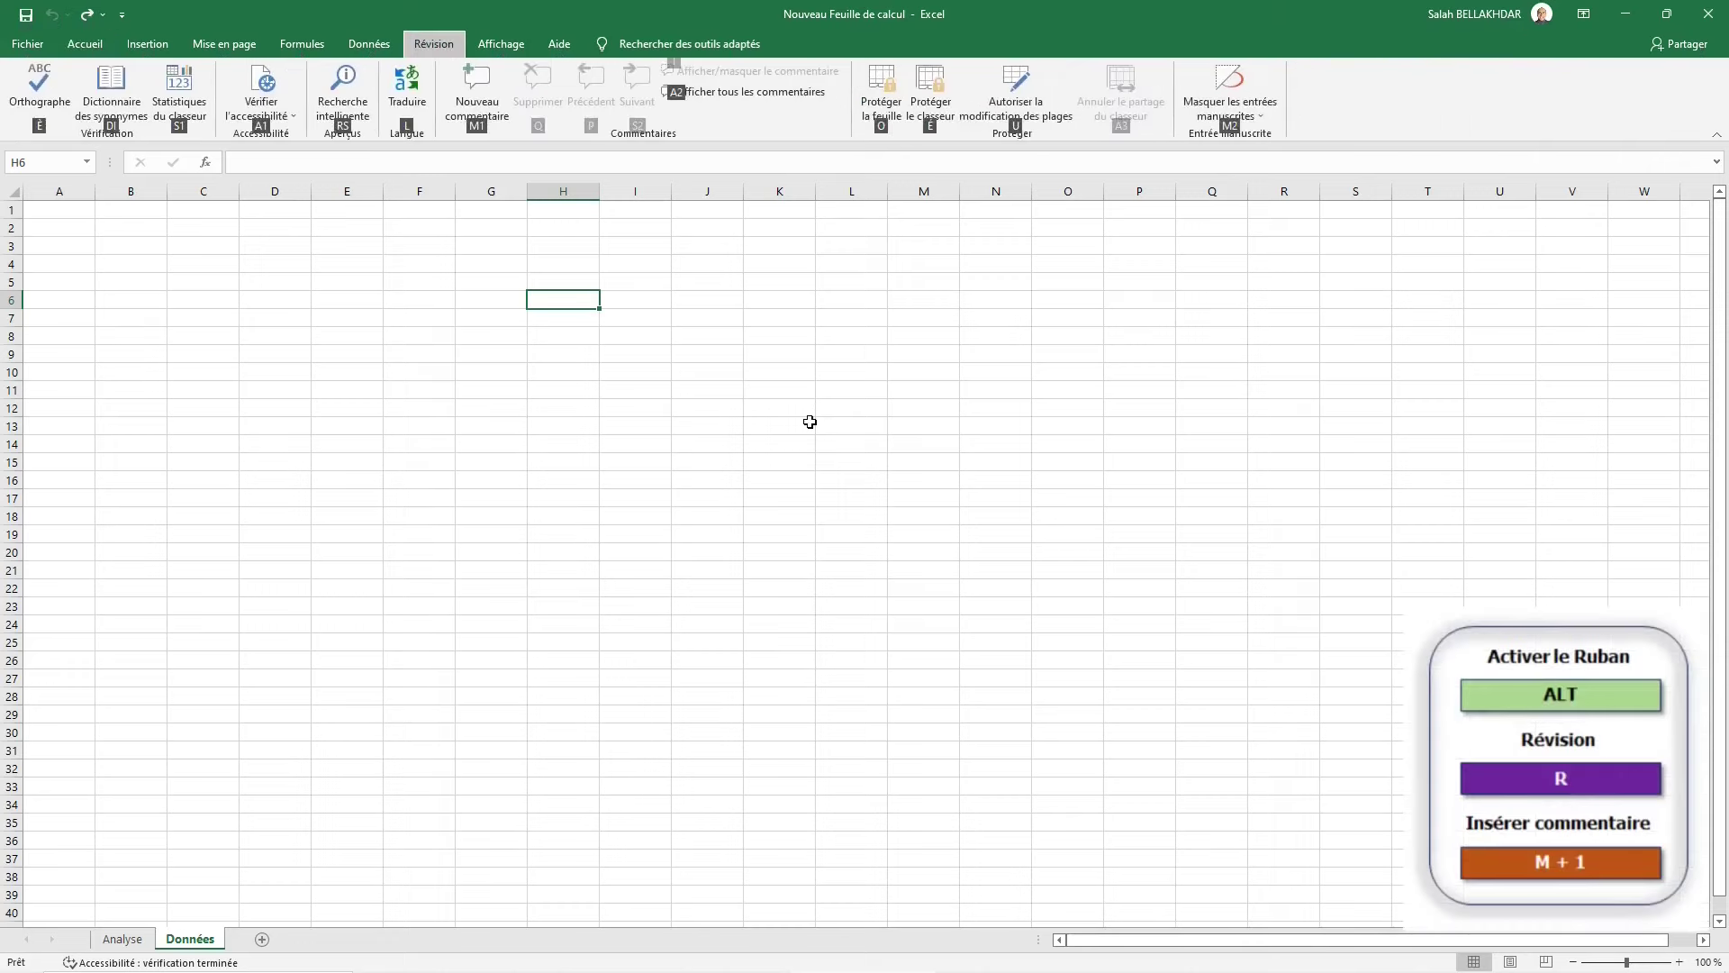
key("m")
key("1")
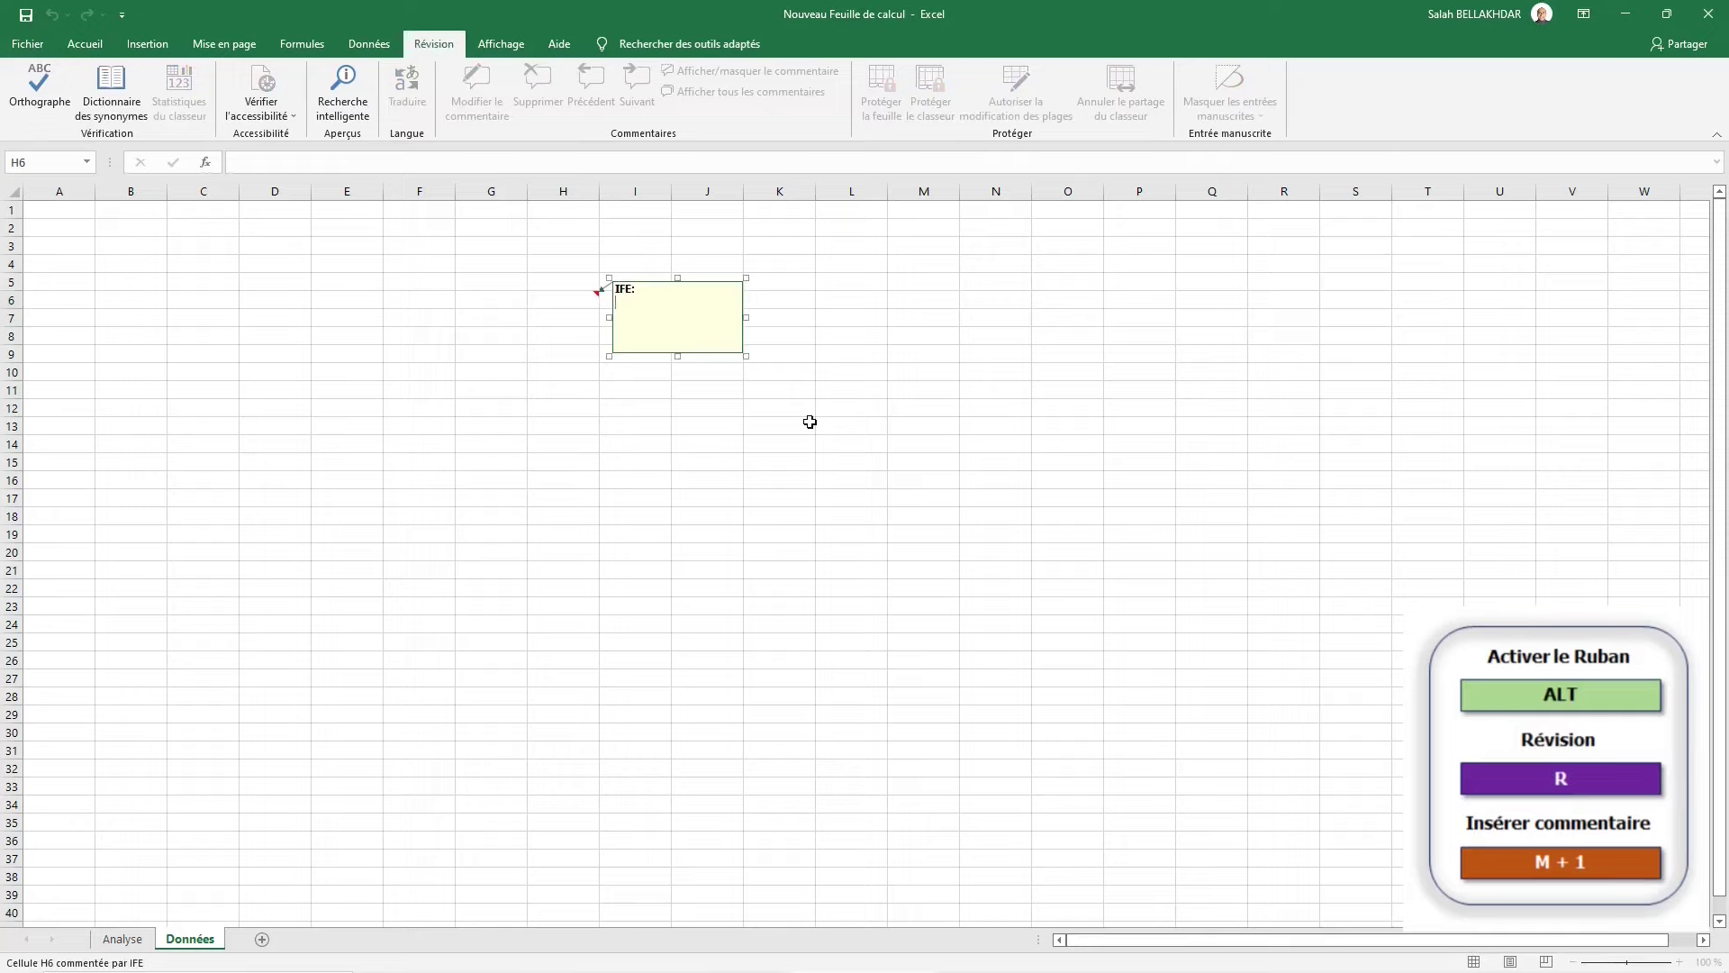
type("dadada")
key("BackSpace")
key("BackSpace")
key("BackSpace")
key("BackSpace")
key("BackSpace")
key("BackSpace")
key("Escape")
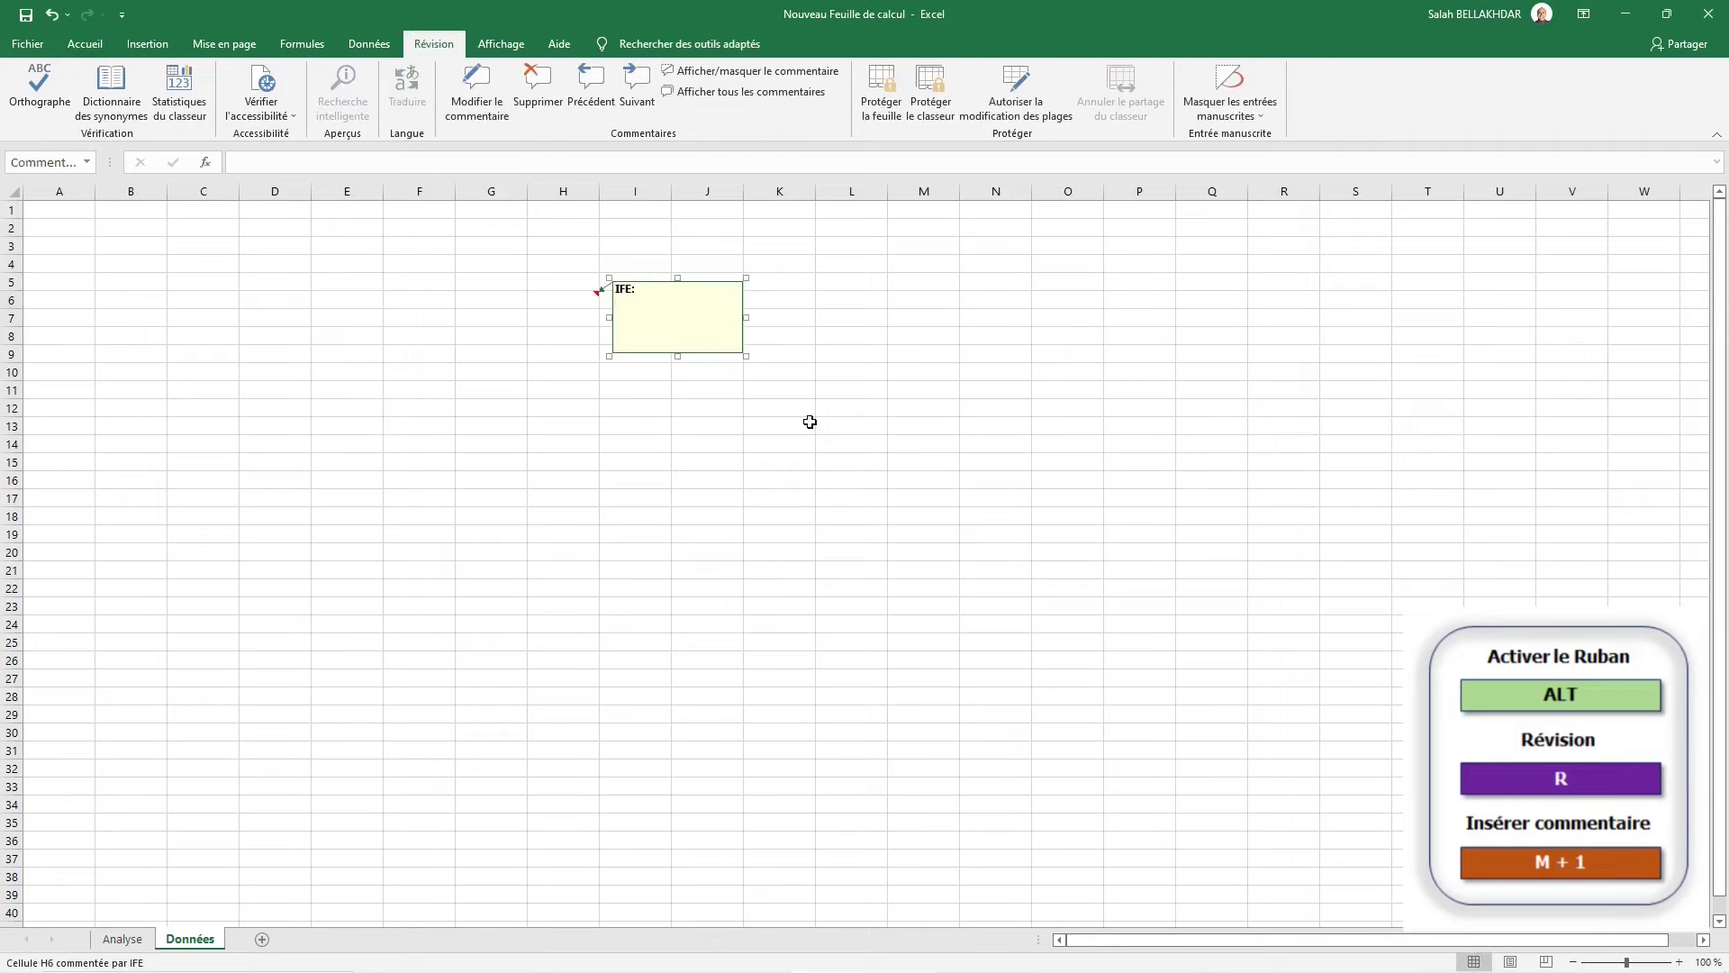
key("Delete")
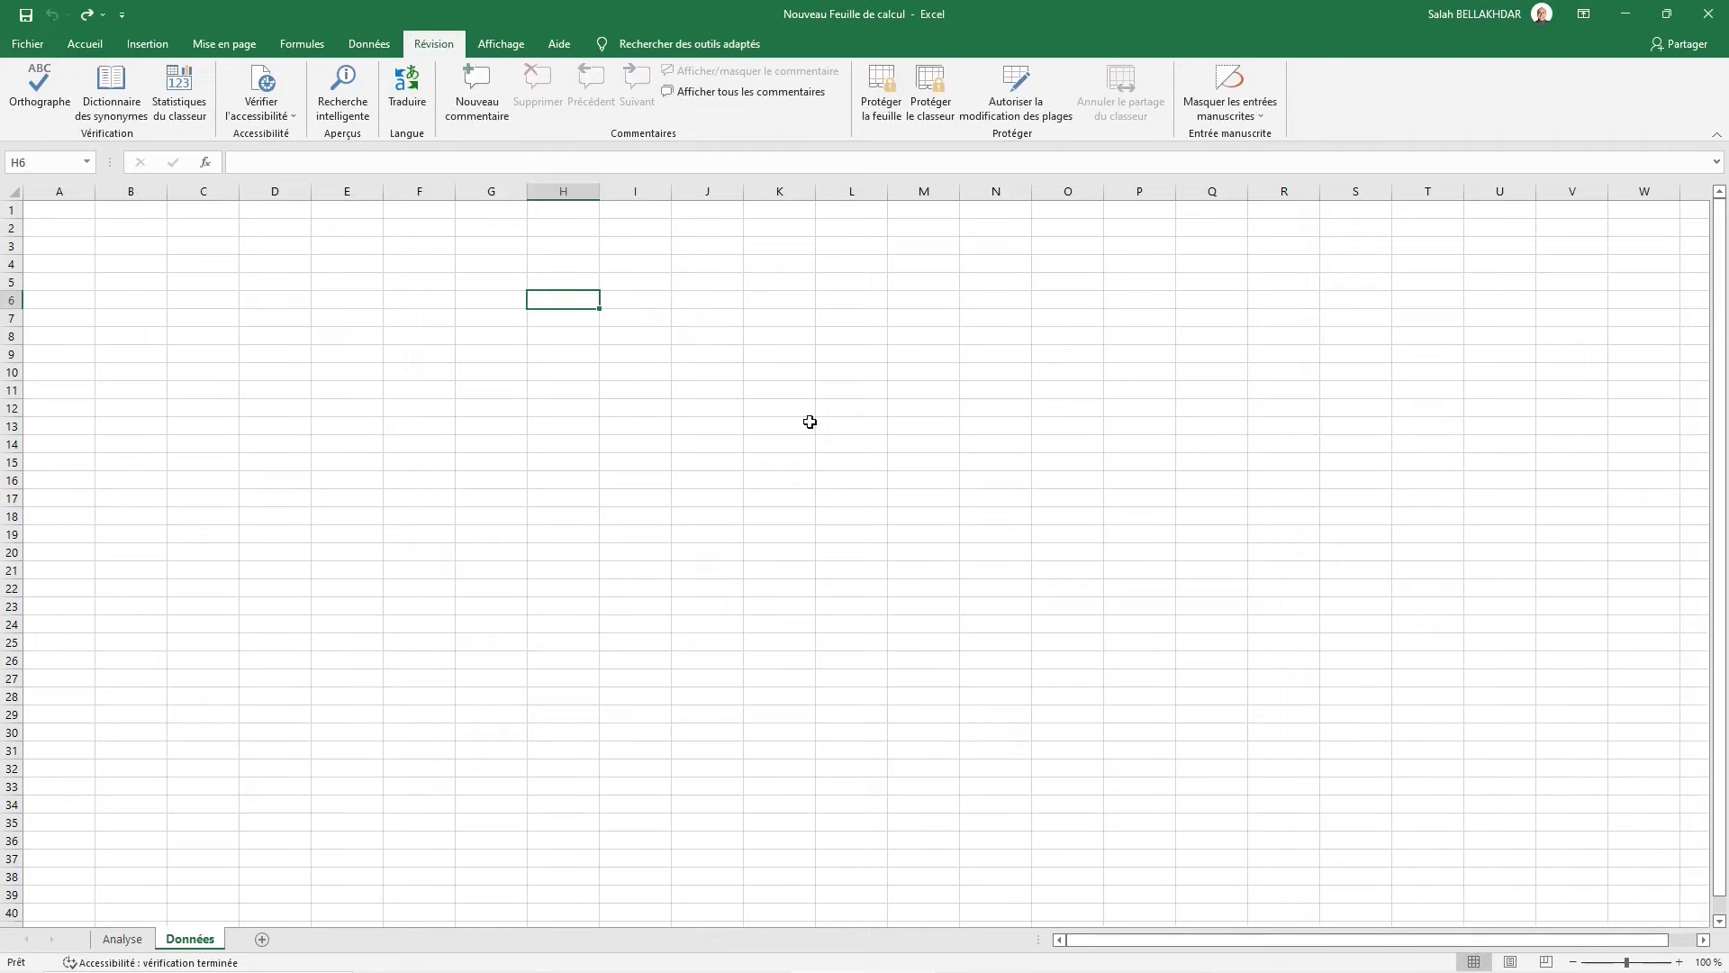
left_click(83, 45)
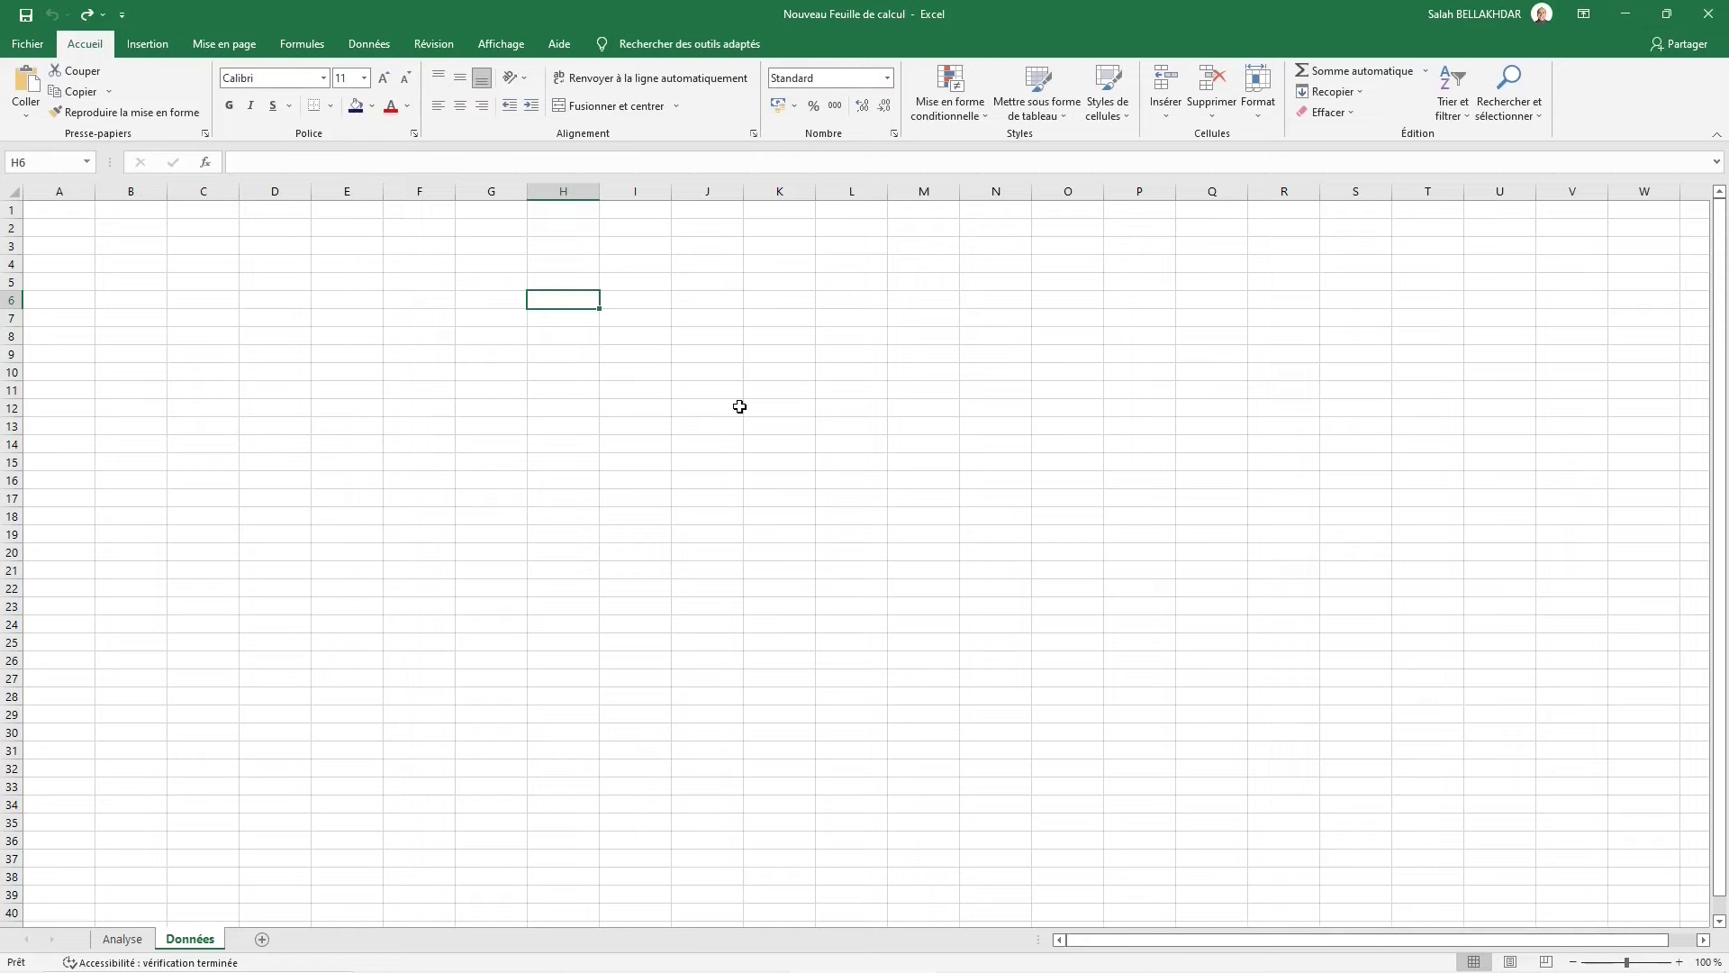
key("alt")
key("l")
key("h")
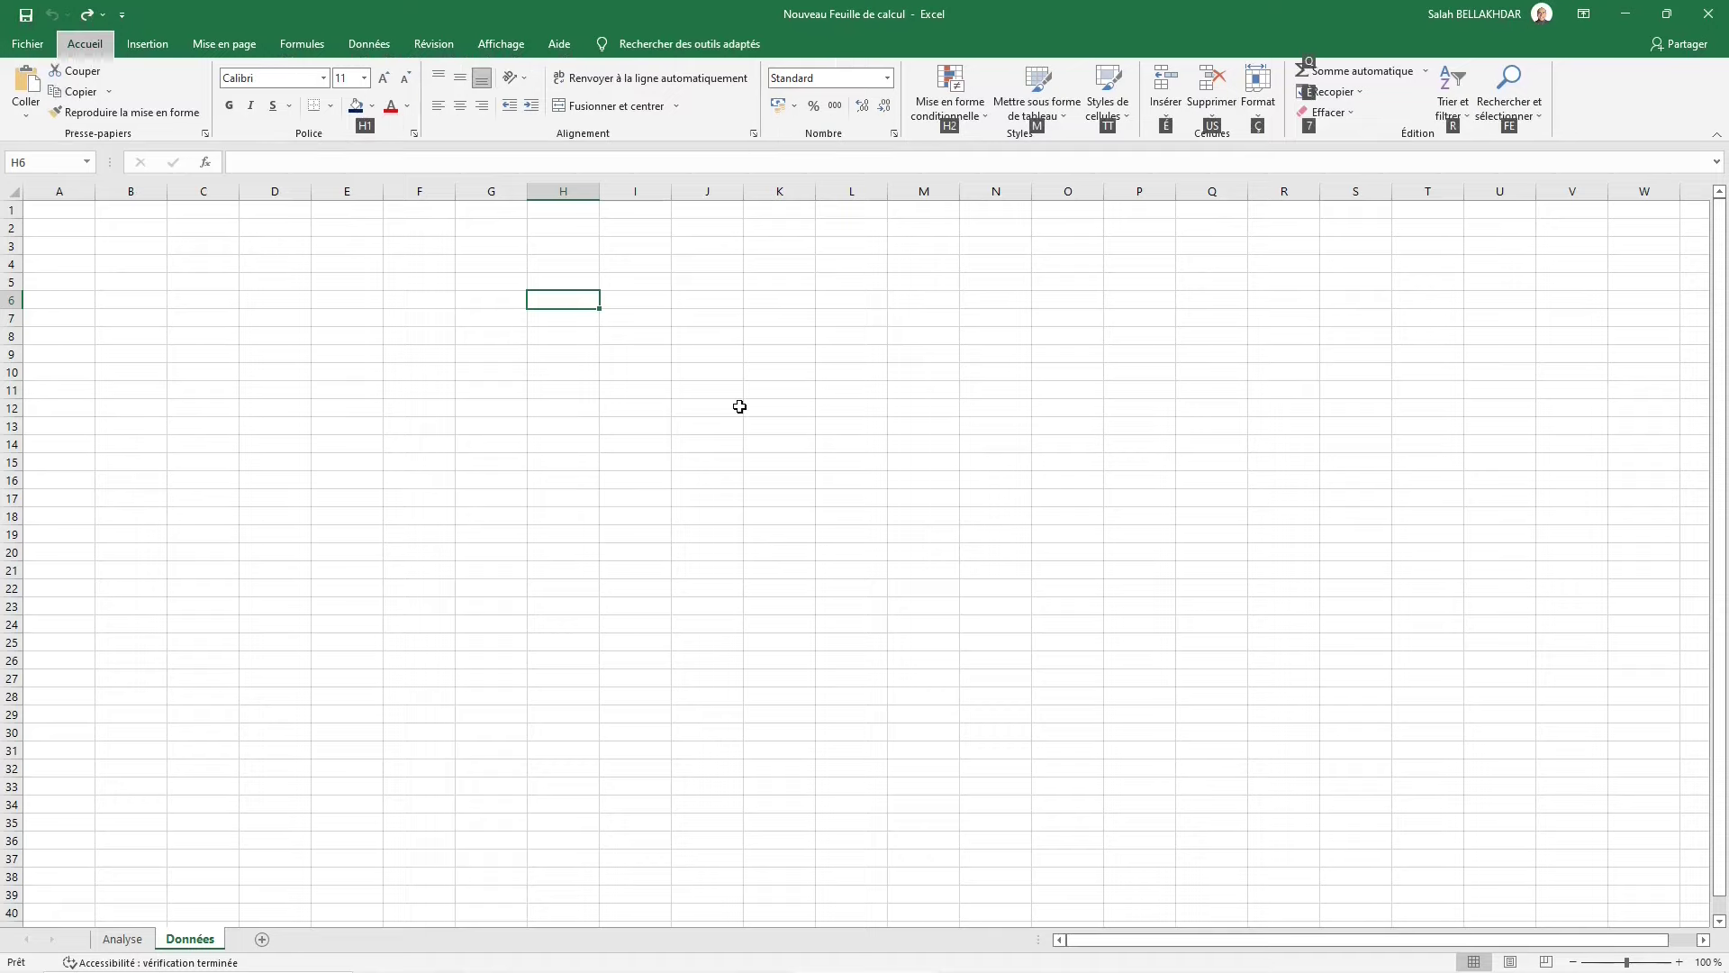
key("1")
key("Escape")
key("alt")
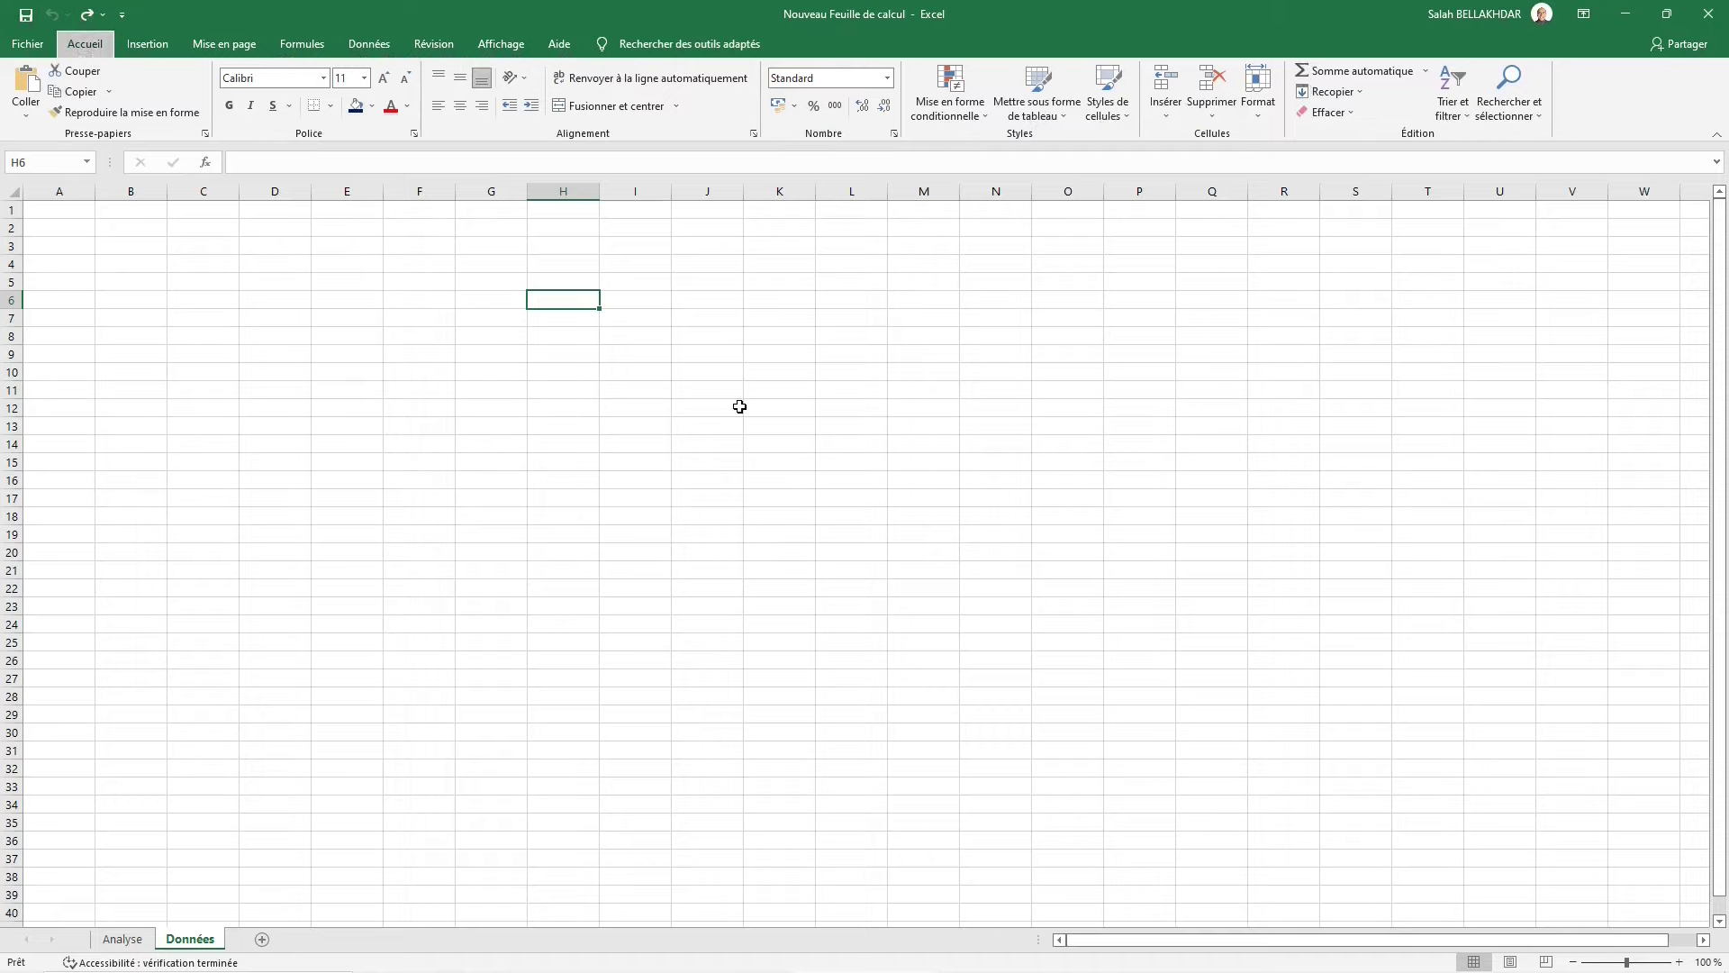
key("l")
key("v")
key("g")
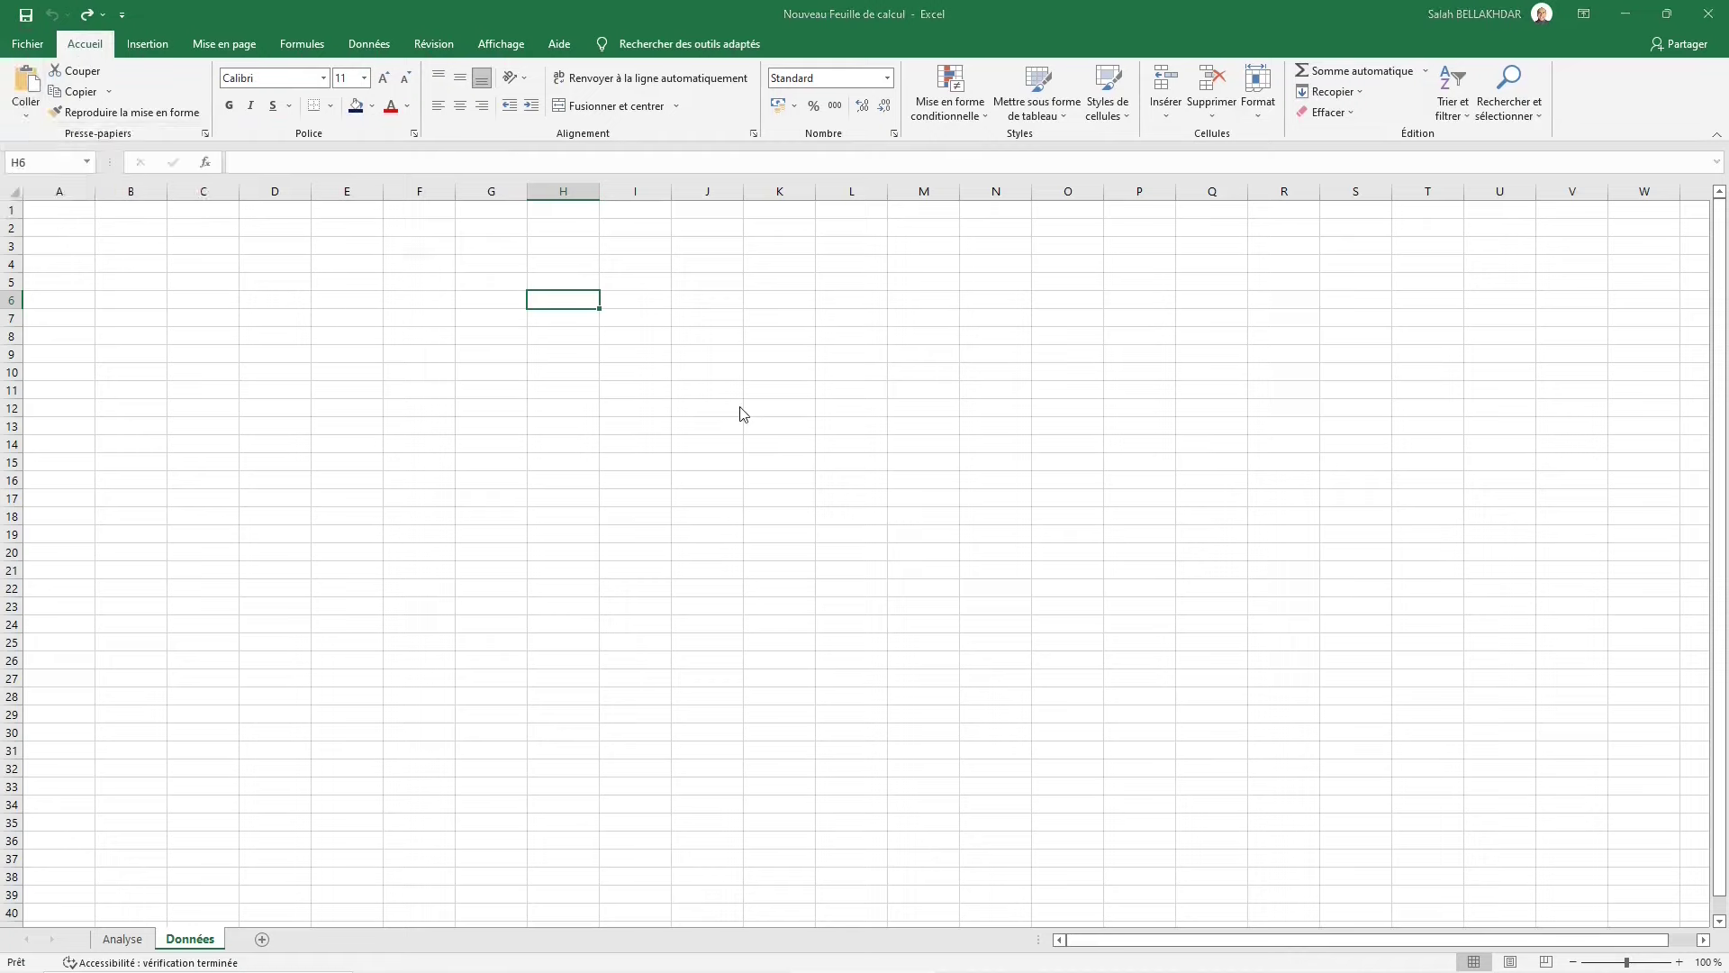
key("Escape")
type("l")
key("Escape")
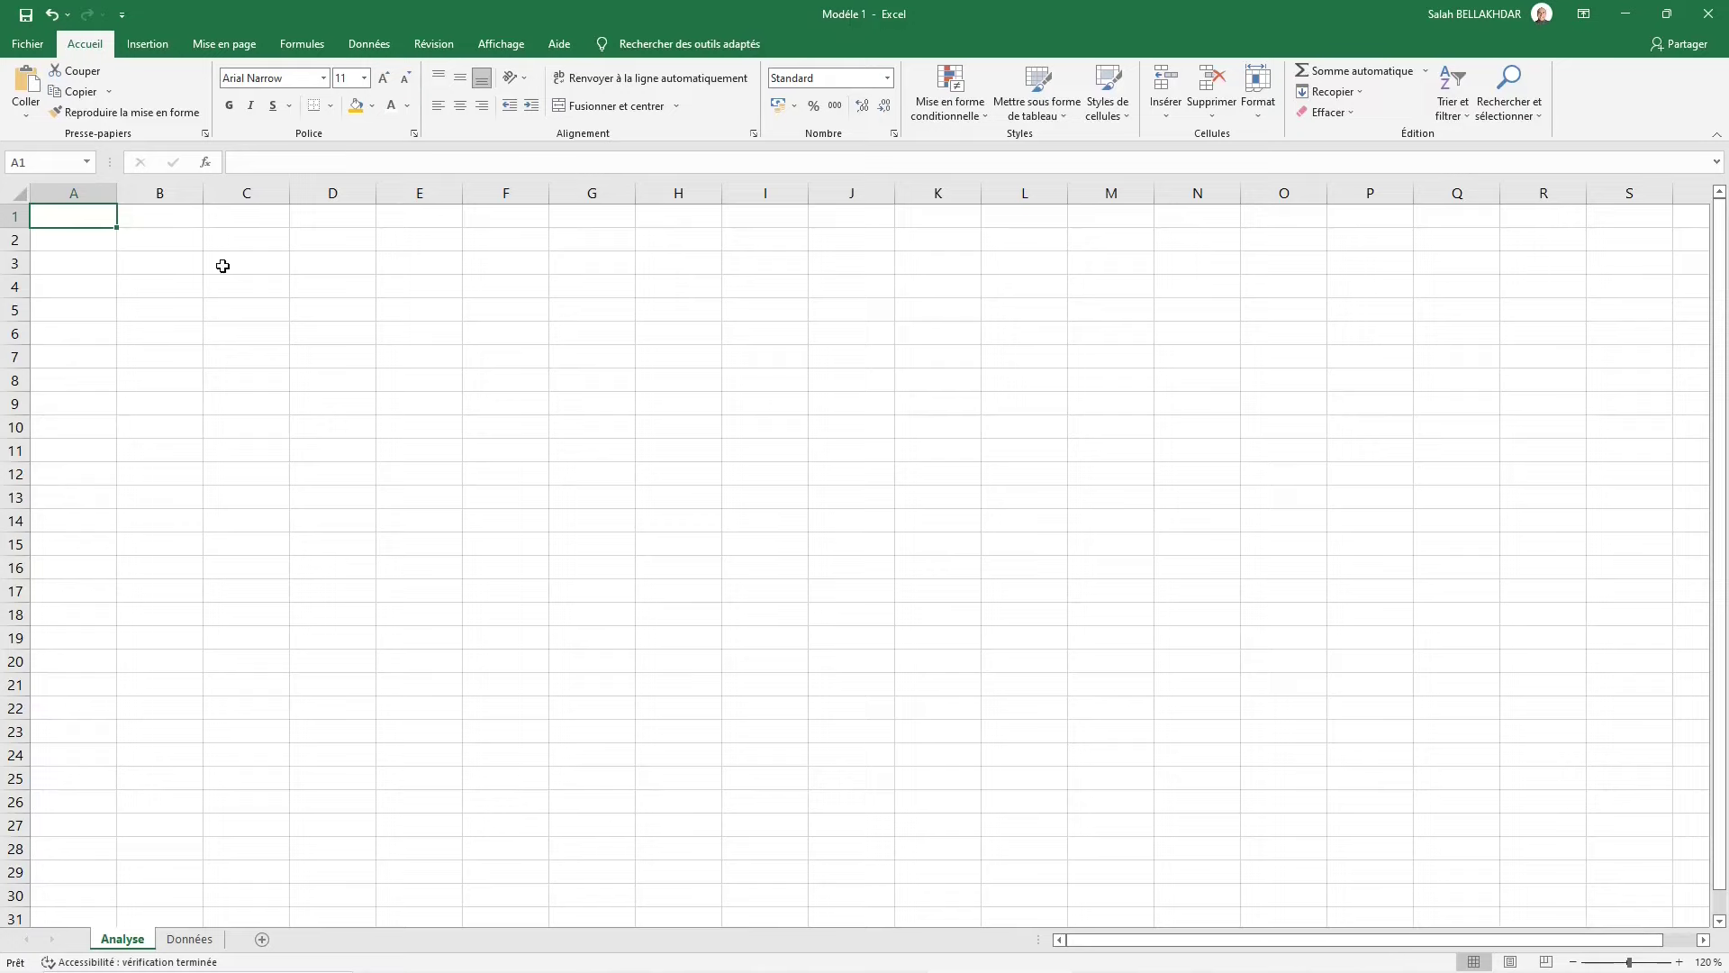
Review the income-statement figures in D3:E12 on Données, then return to the empty Analyse sheet
key("ctrl+Page_Down")
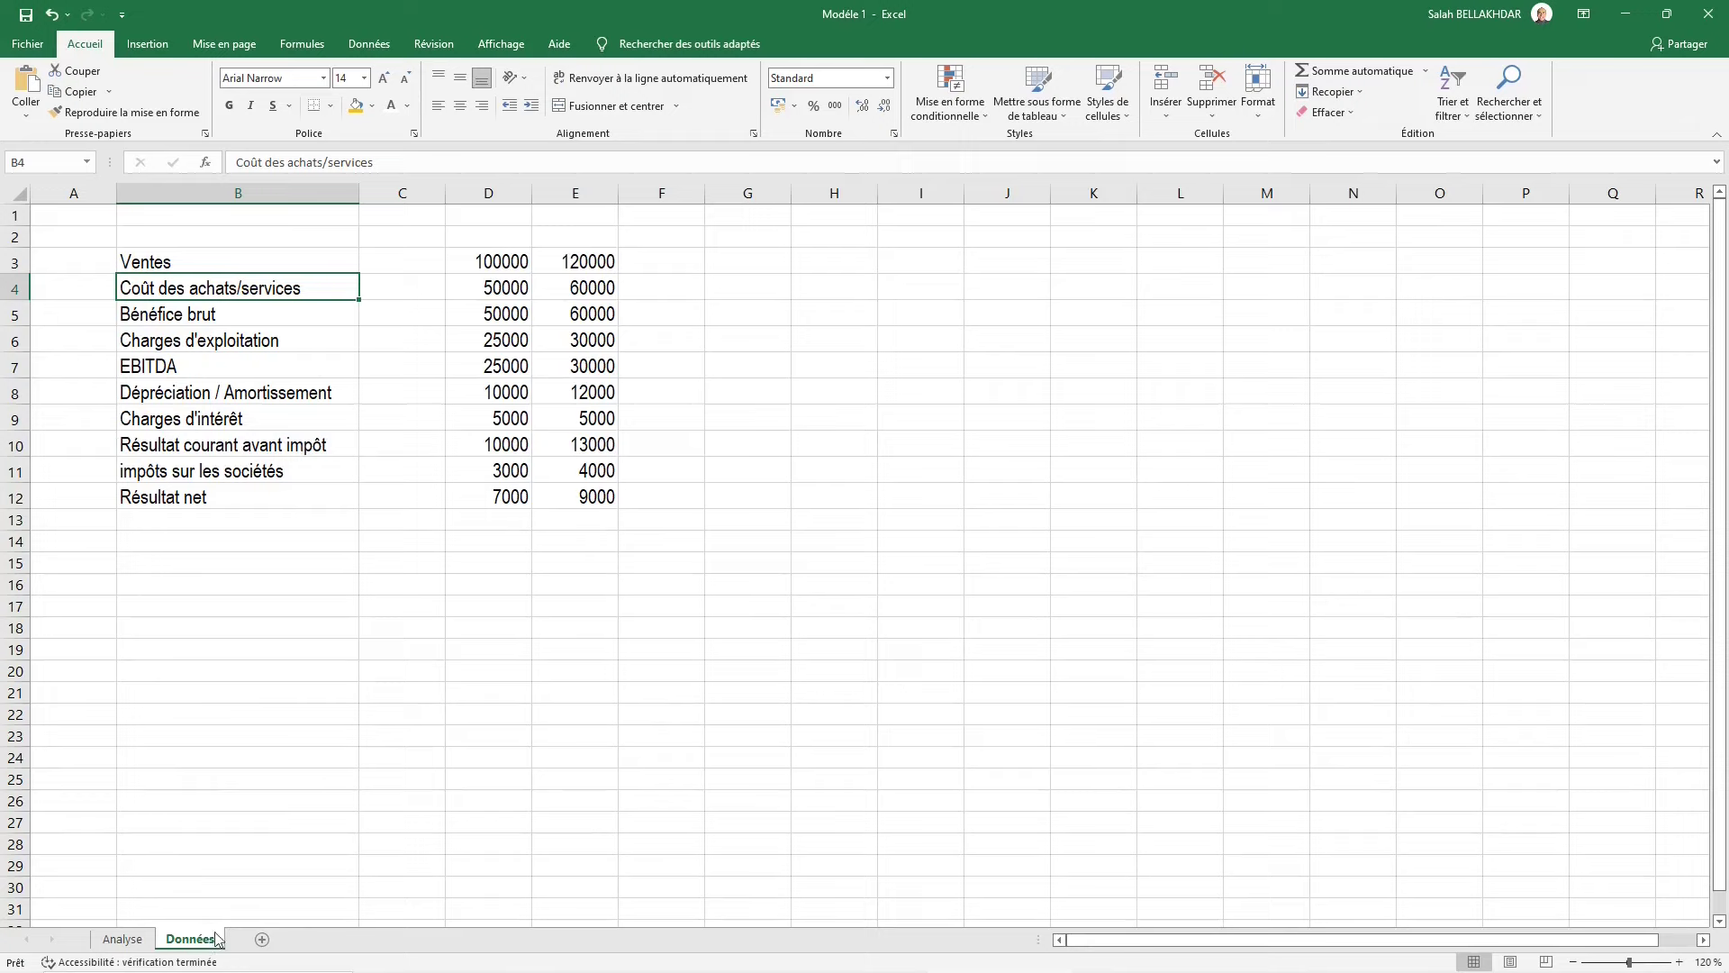
left_click(482, 260)
left_click_drag(482, 260, 585, 496)
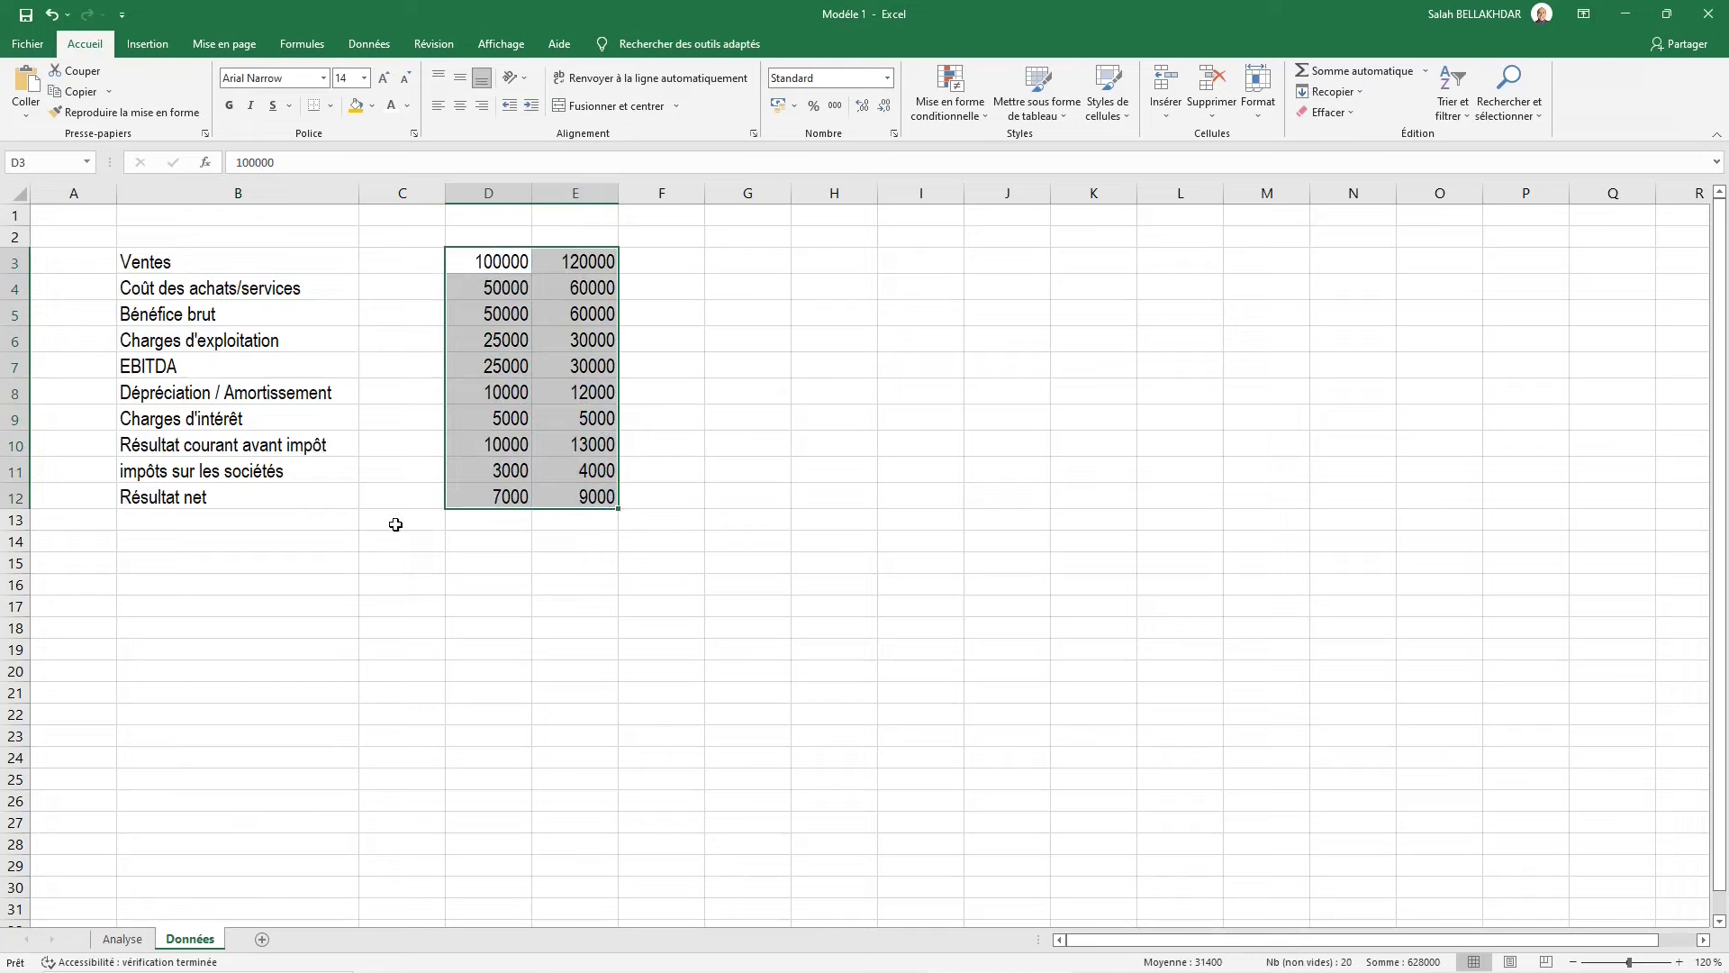
key("Down")
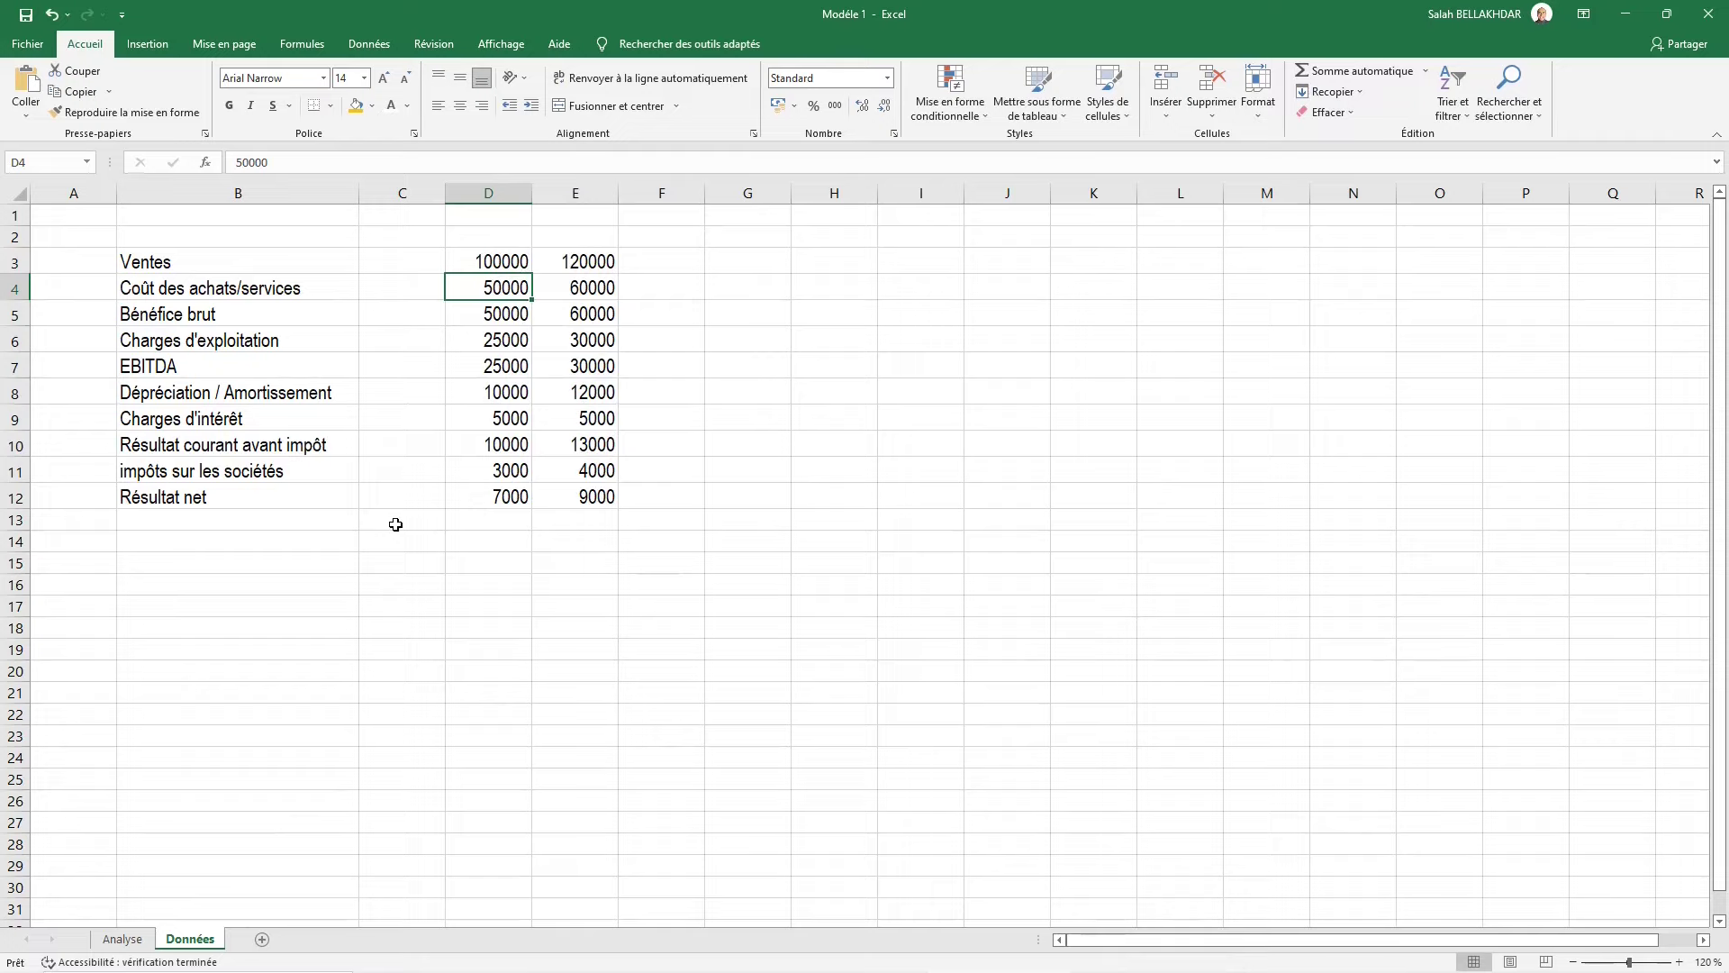
key("ctrl+Page_Up")
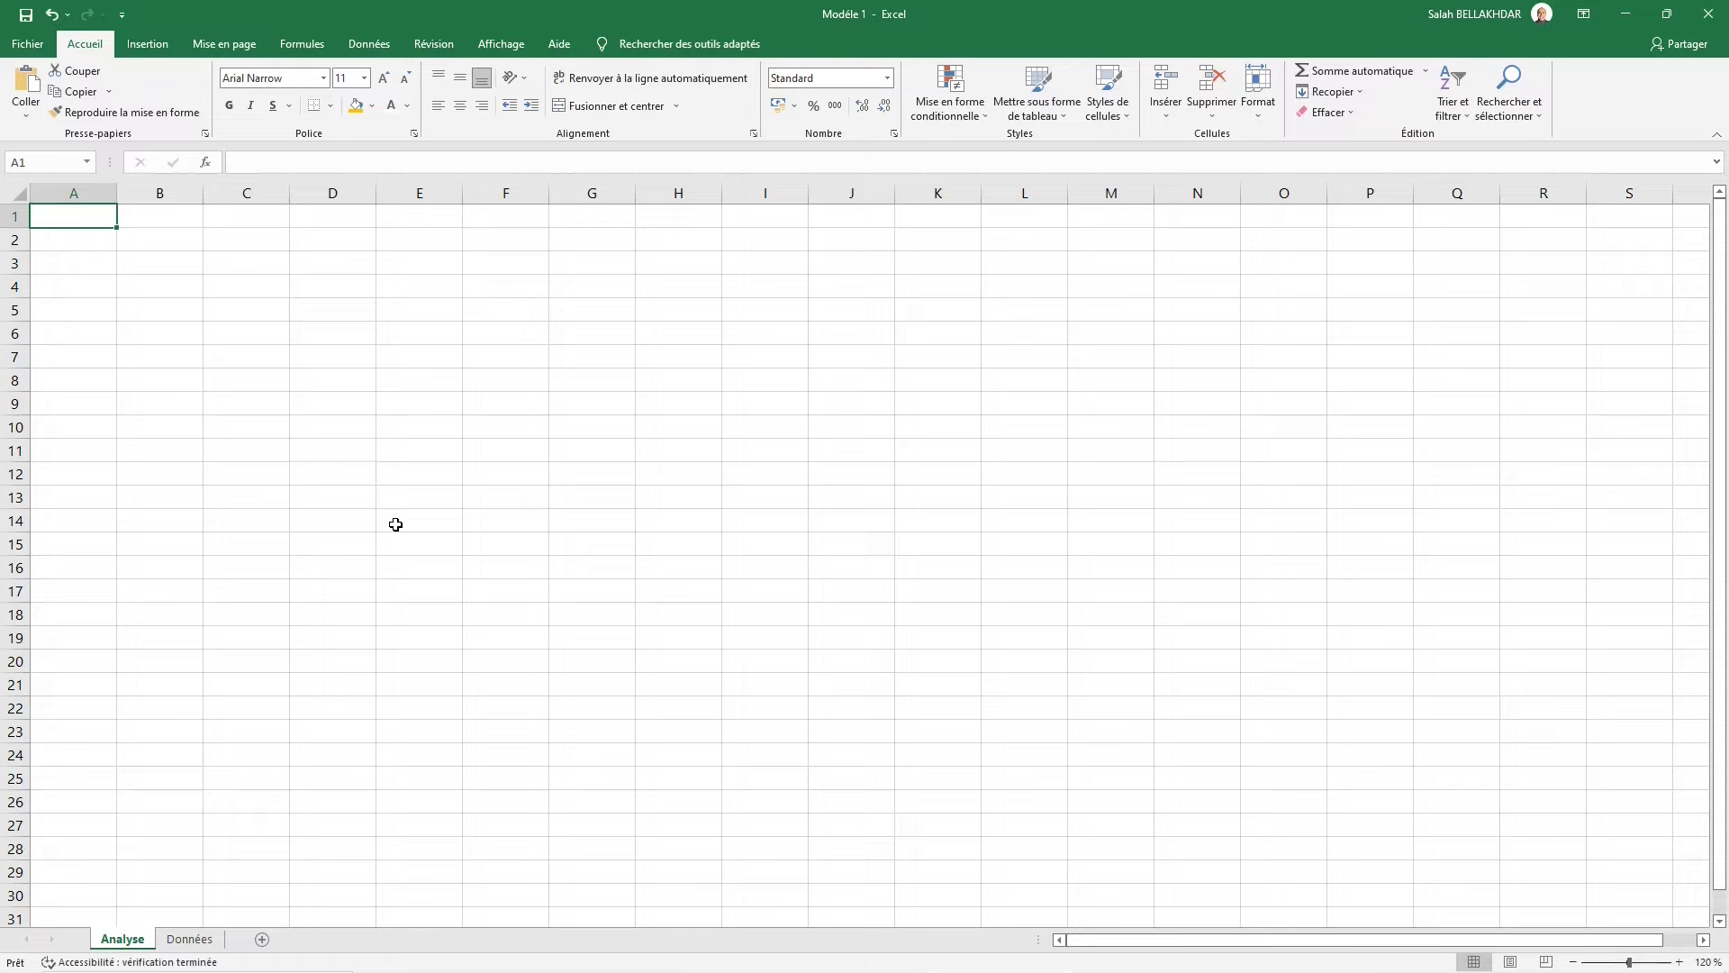
Enter 2021 in D1 and the formula =D1+1 in E1 so it shows 2022
key("Right")
key("Right")
key("Right")
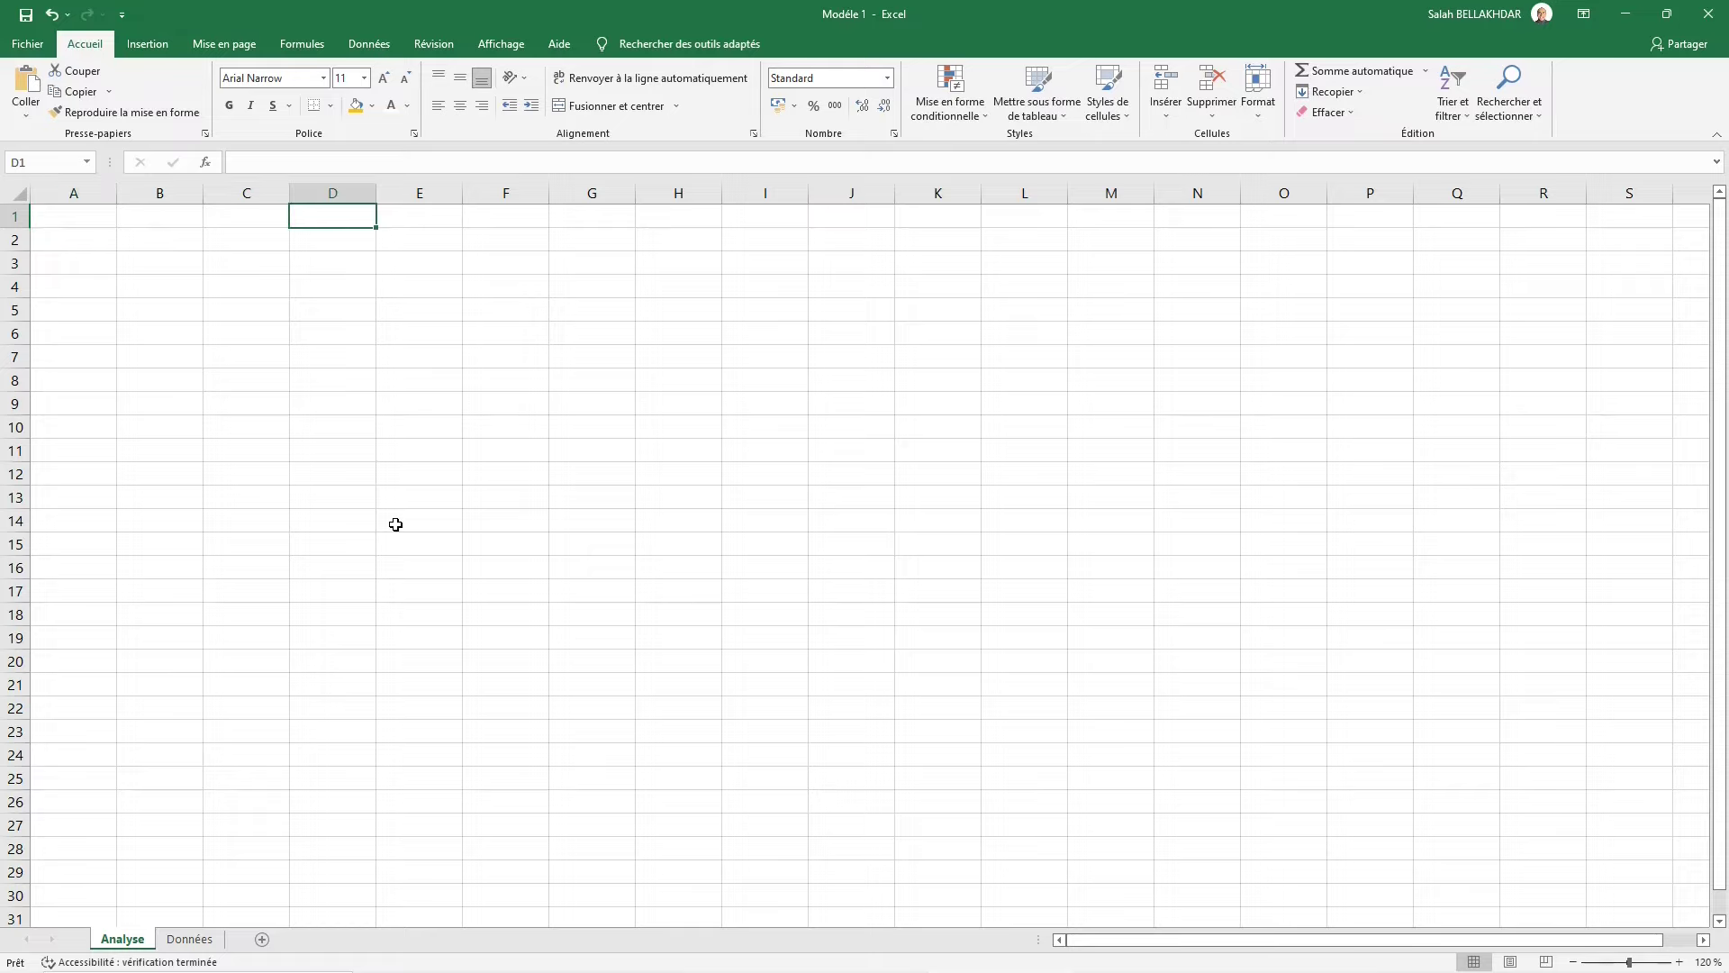
type("2021")
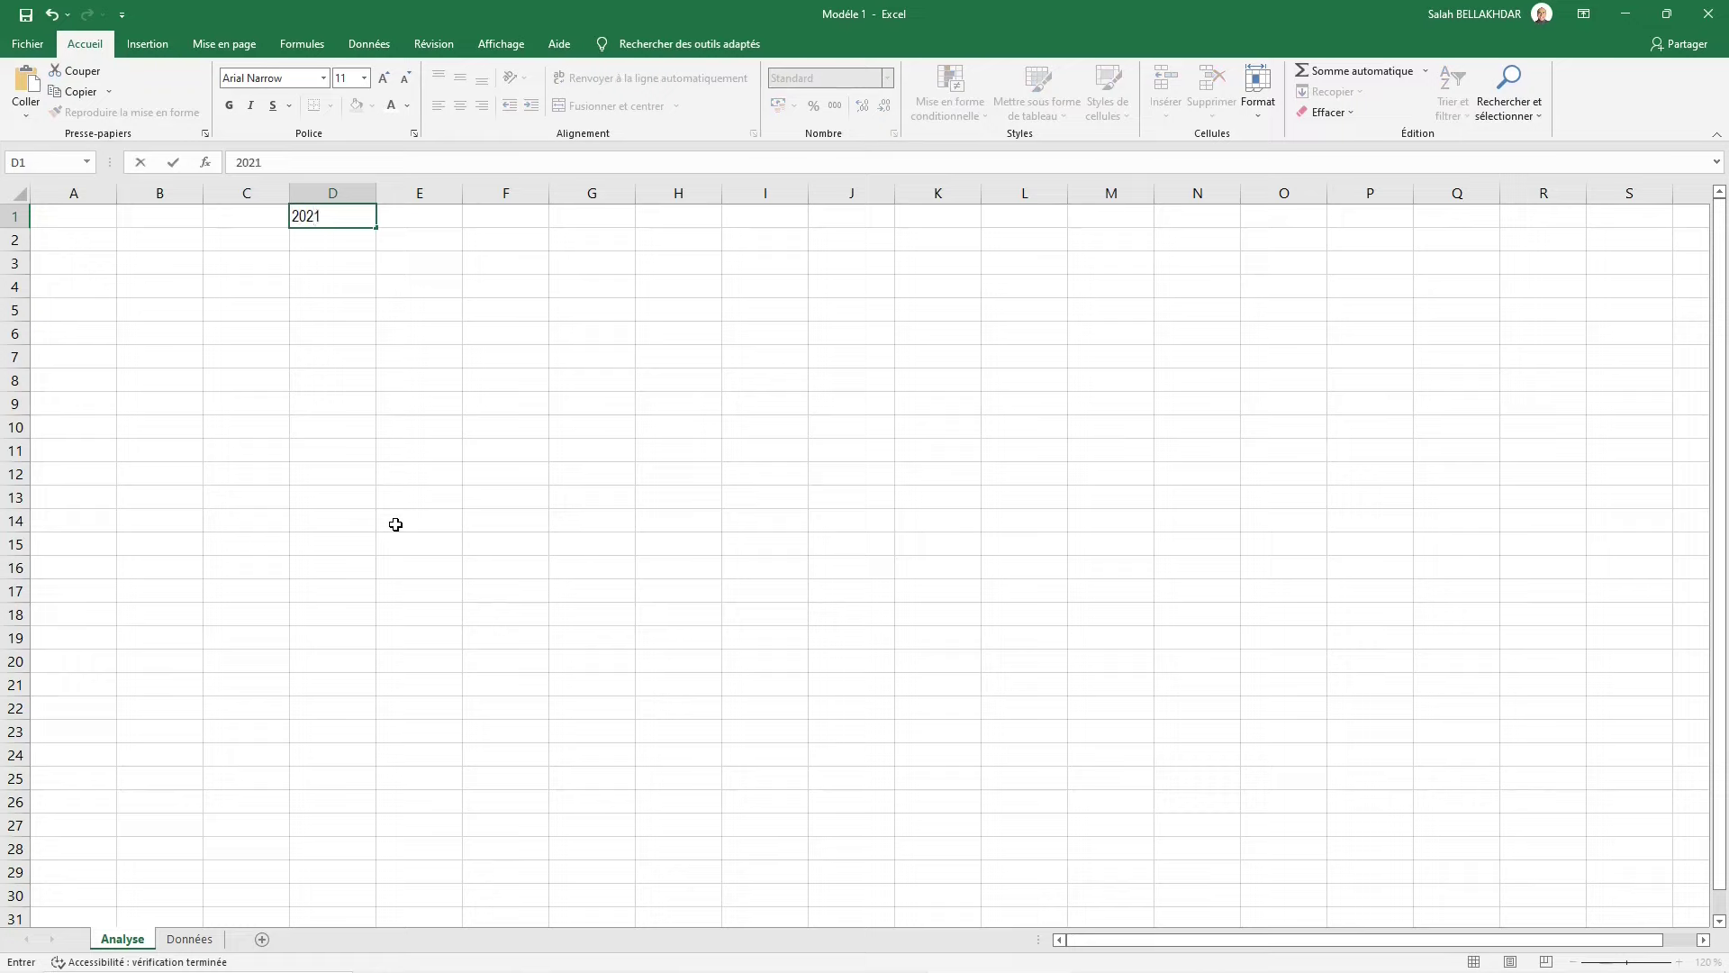
key("Right")
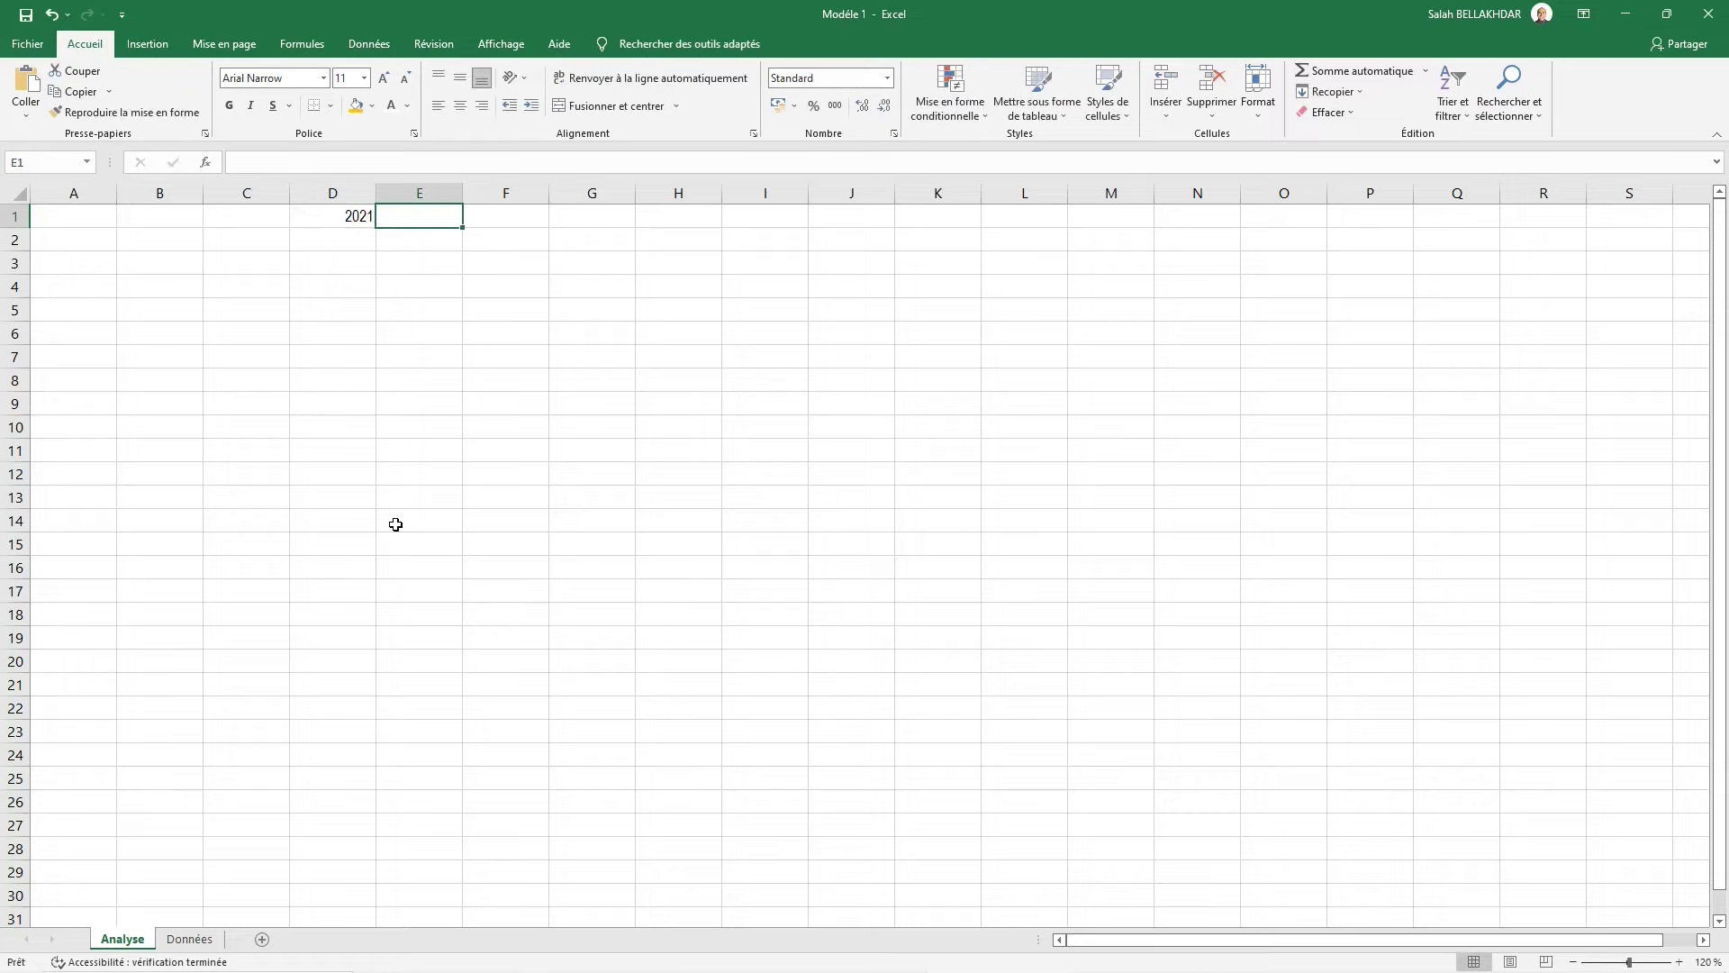
type("=")
key("Left")
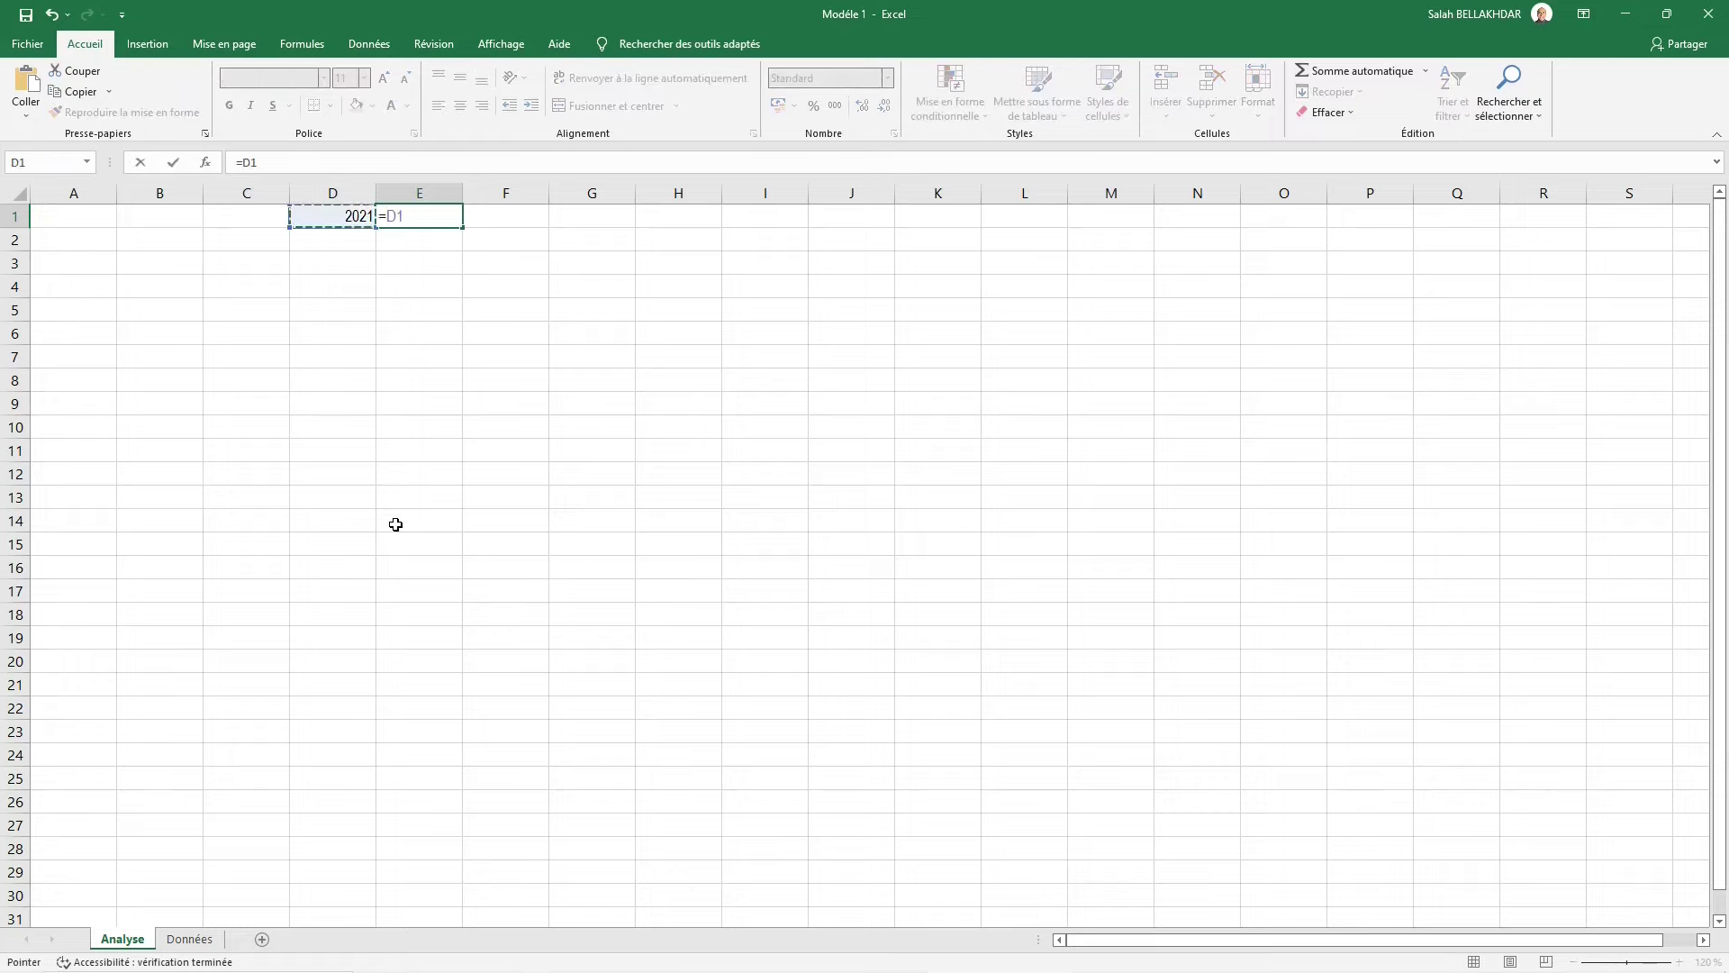
type("+1")
key("ctrl+Return")
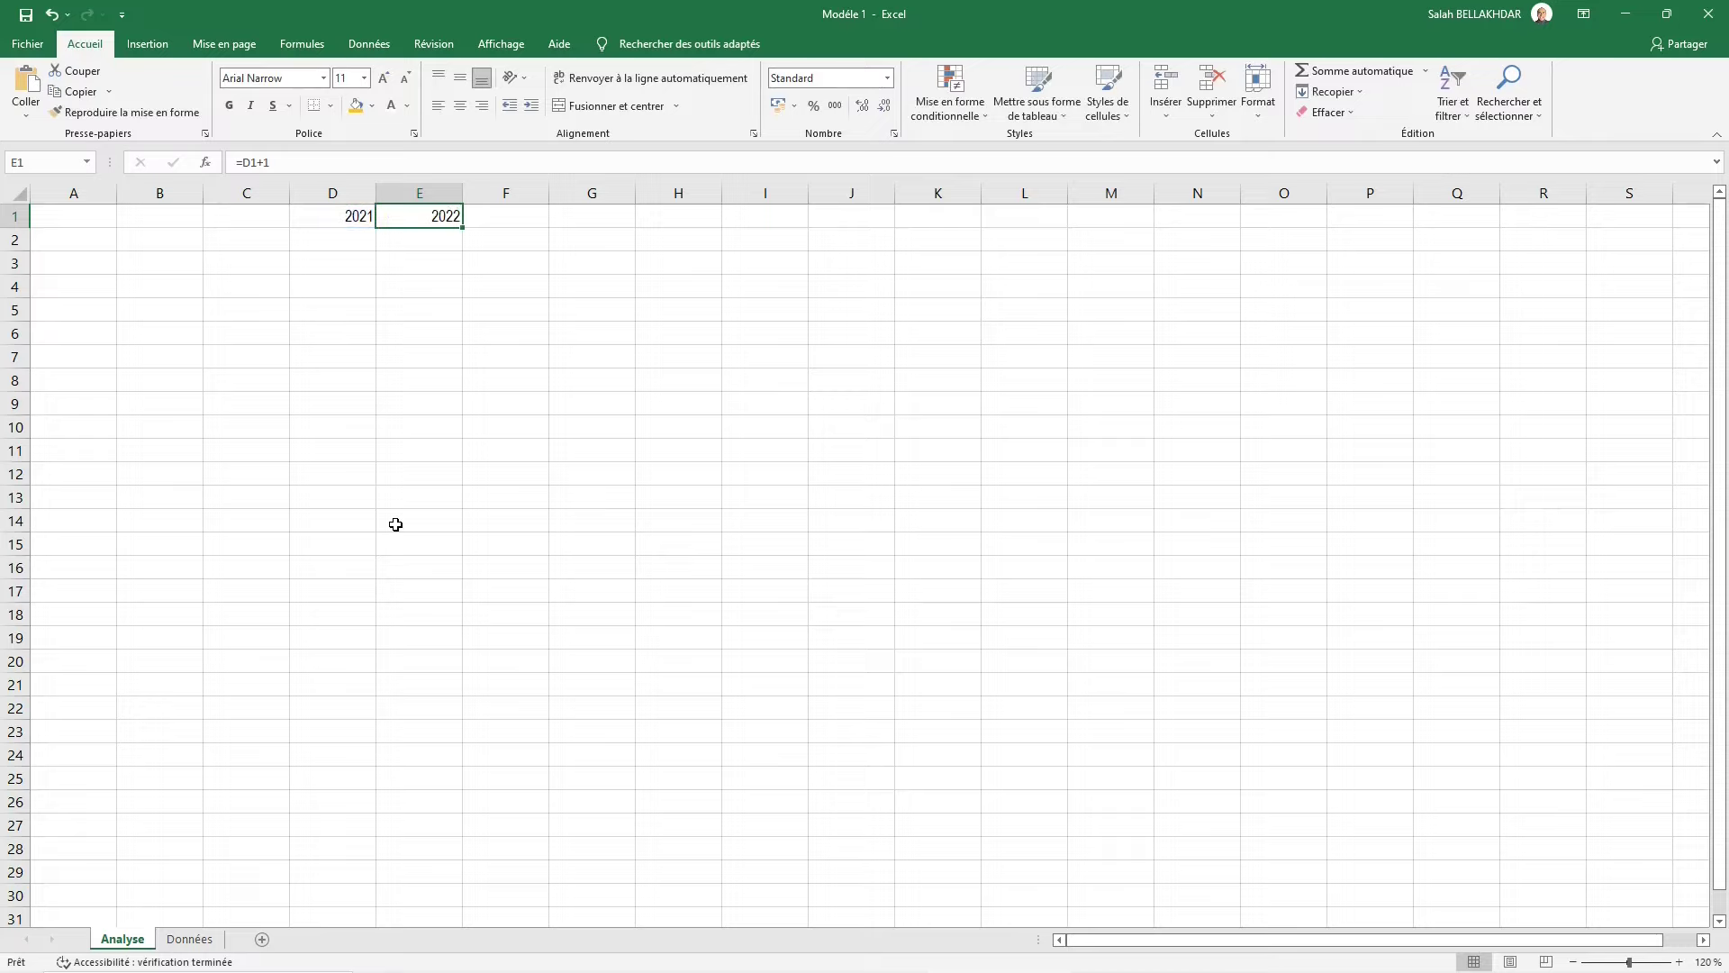
Fill the +1 year formula across E1:J1 to reach 2027
key("Left")
key("Right")
key("Right")
key("shift+Right")
key("shift+Right")
key("shift+Right")
key("shift+Right")
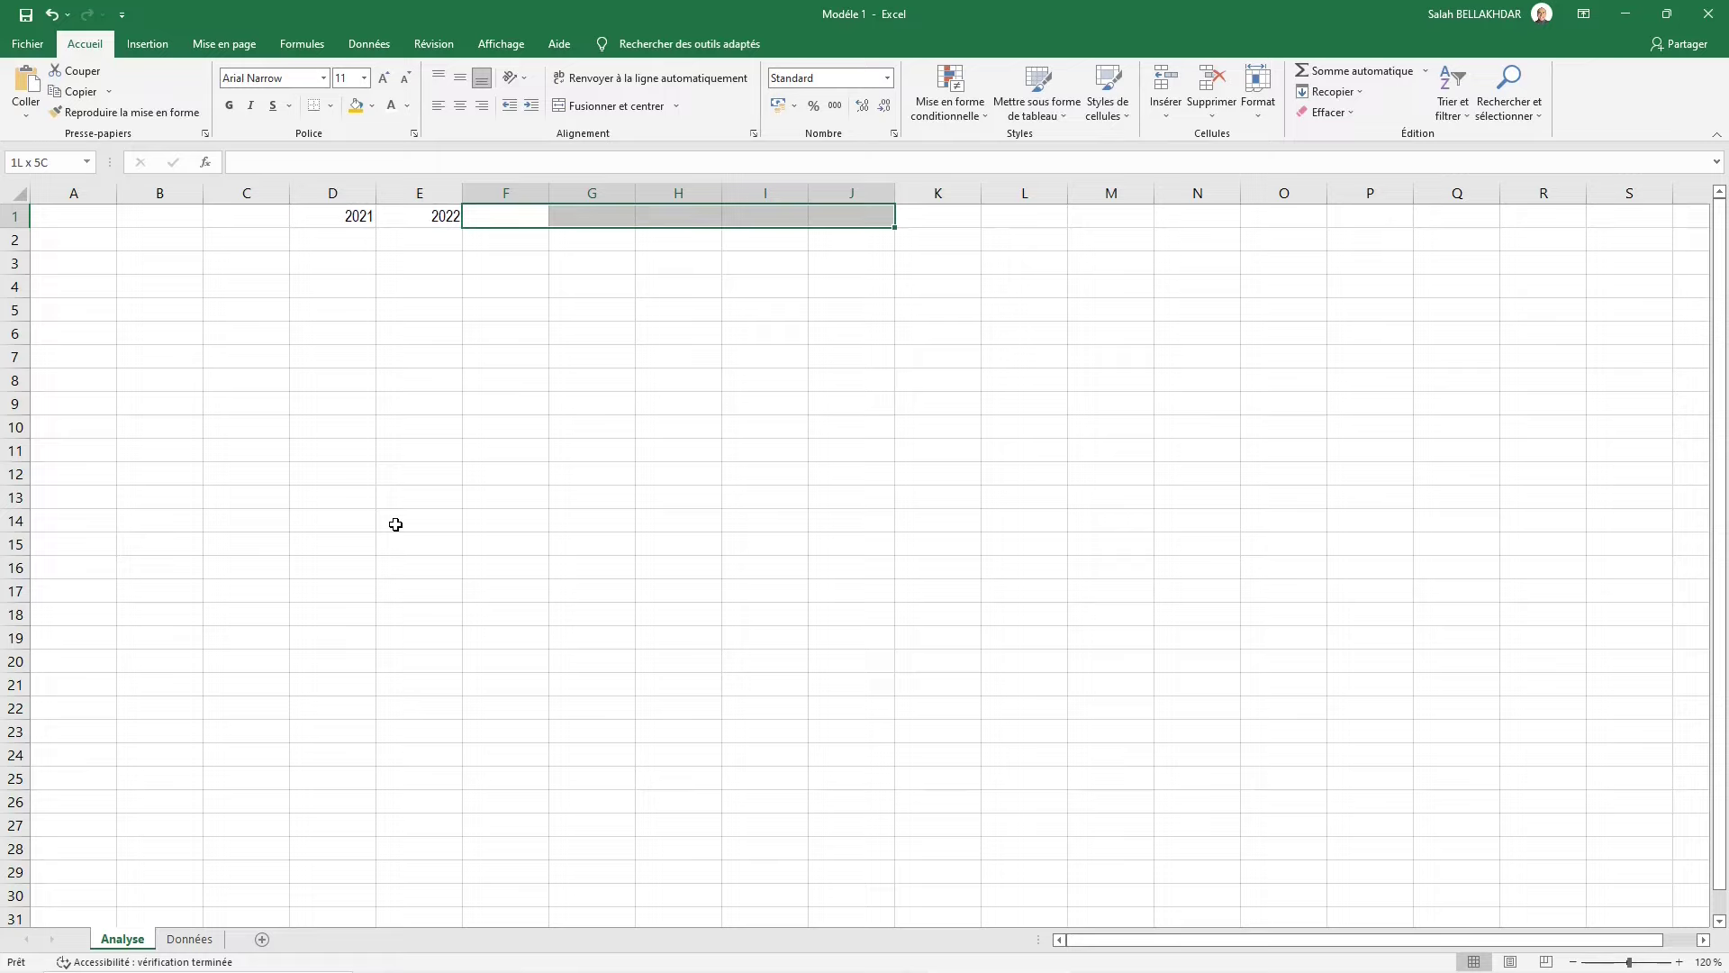
key("Left")
key("Right")
key("Left")
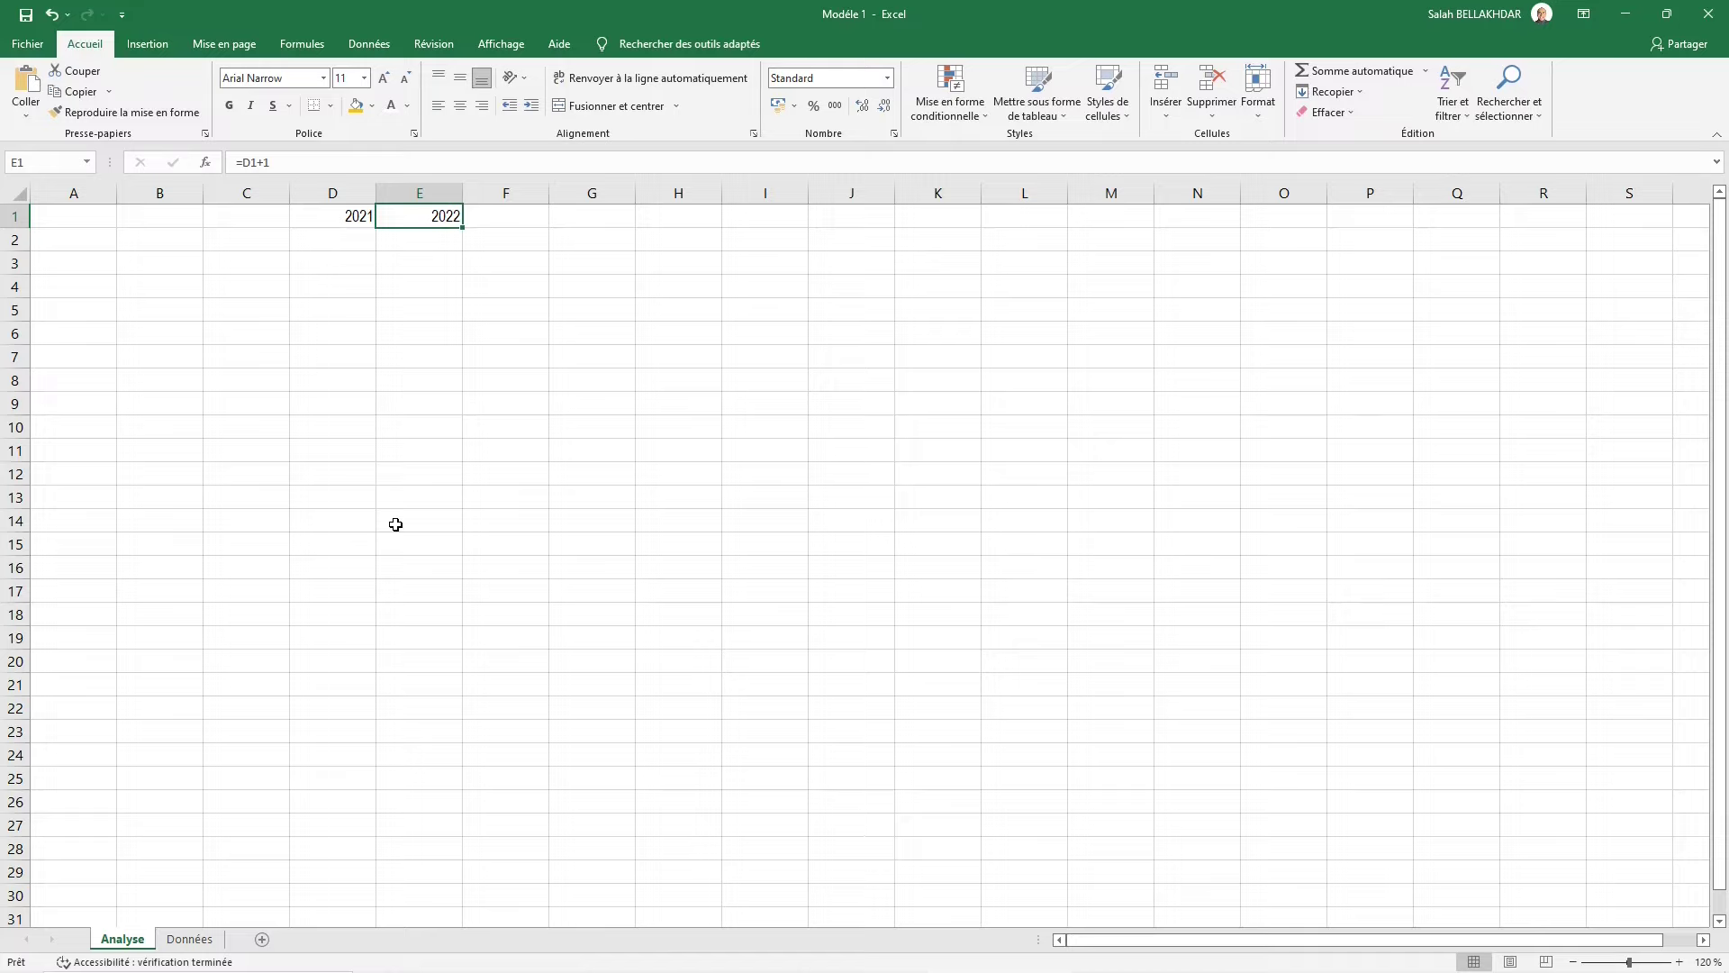
key("shift+Right")
key("shift+Right")
key("shift+Right")
key("shift+Right")
key("shift+Right")
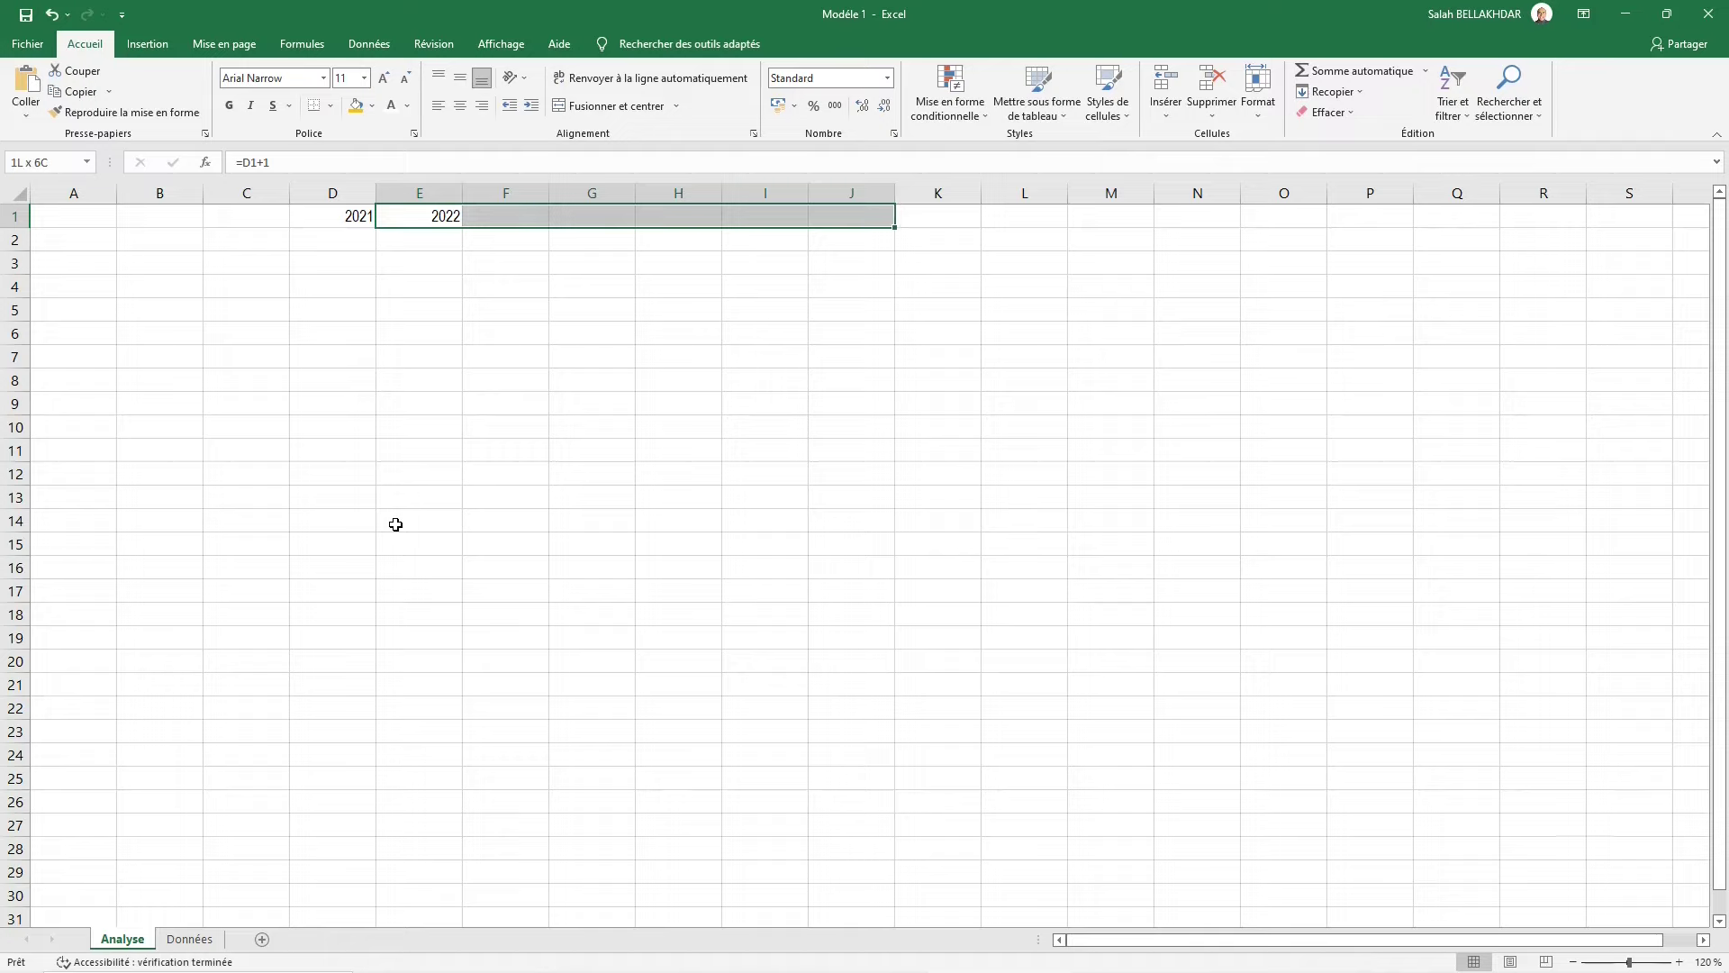
key("ctrl+d")
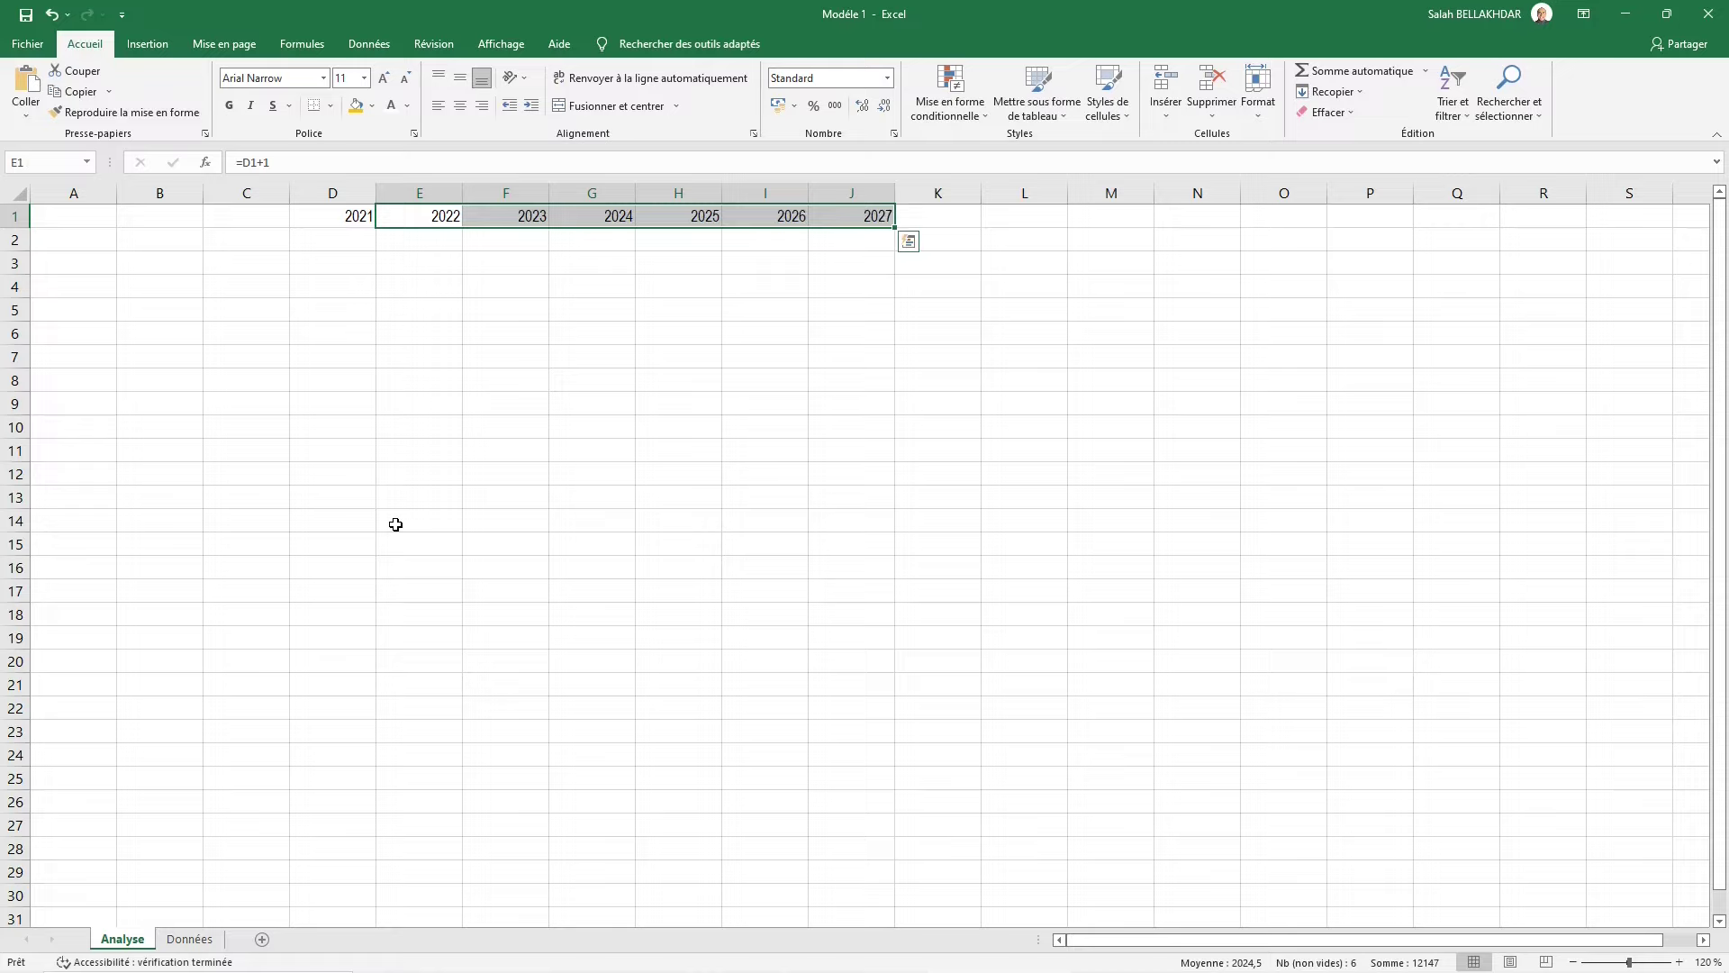
Check the year ranges, ending with D1:E1 (2021 and 2022) selected
key("Left")
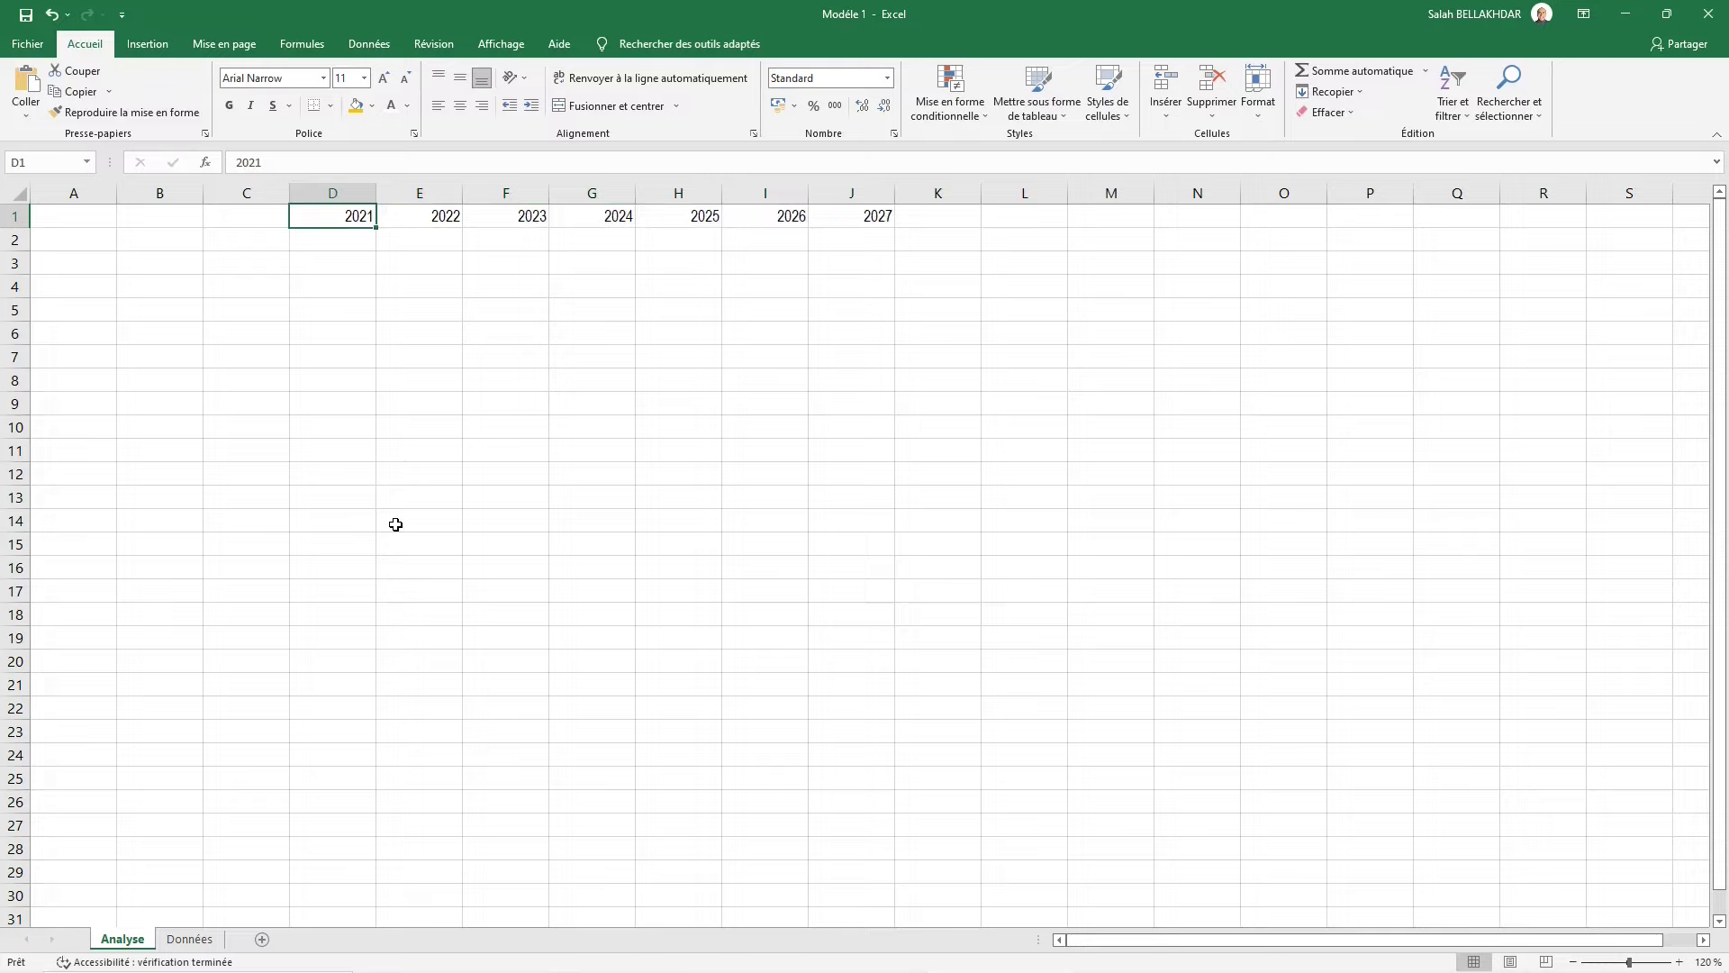
key("shift+Right")
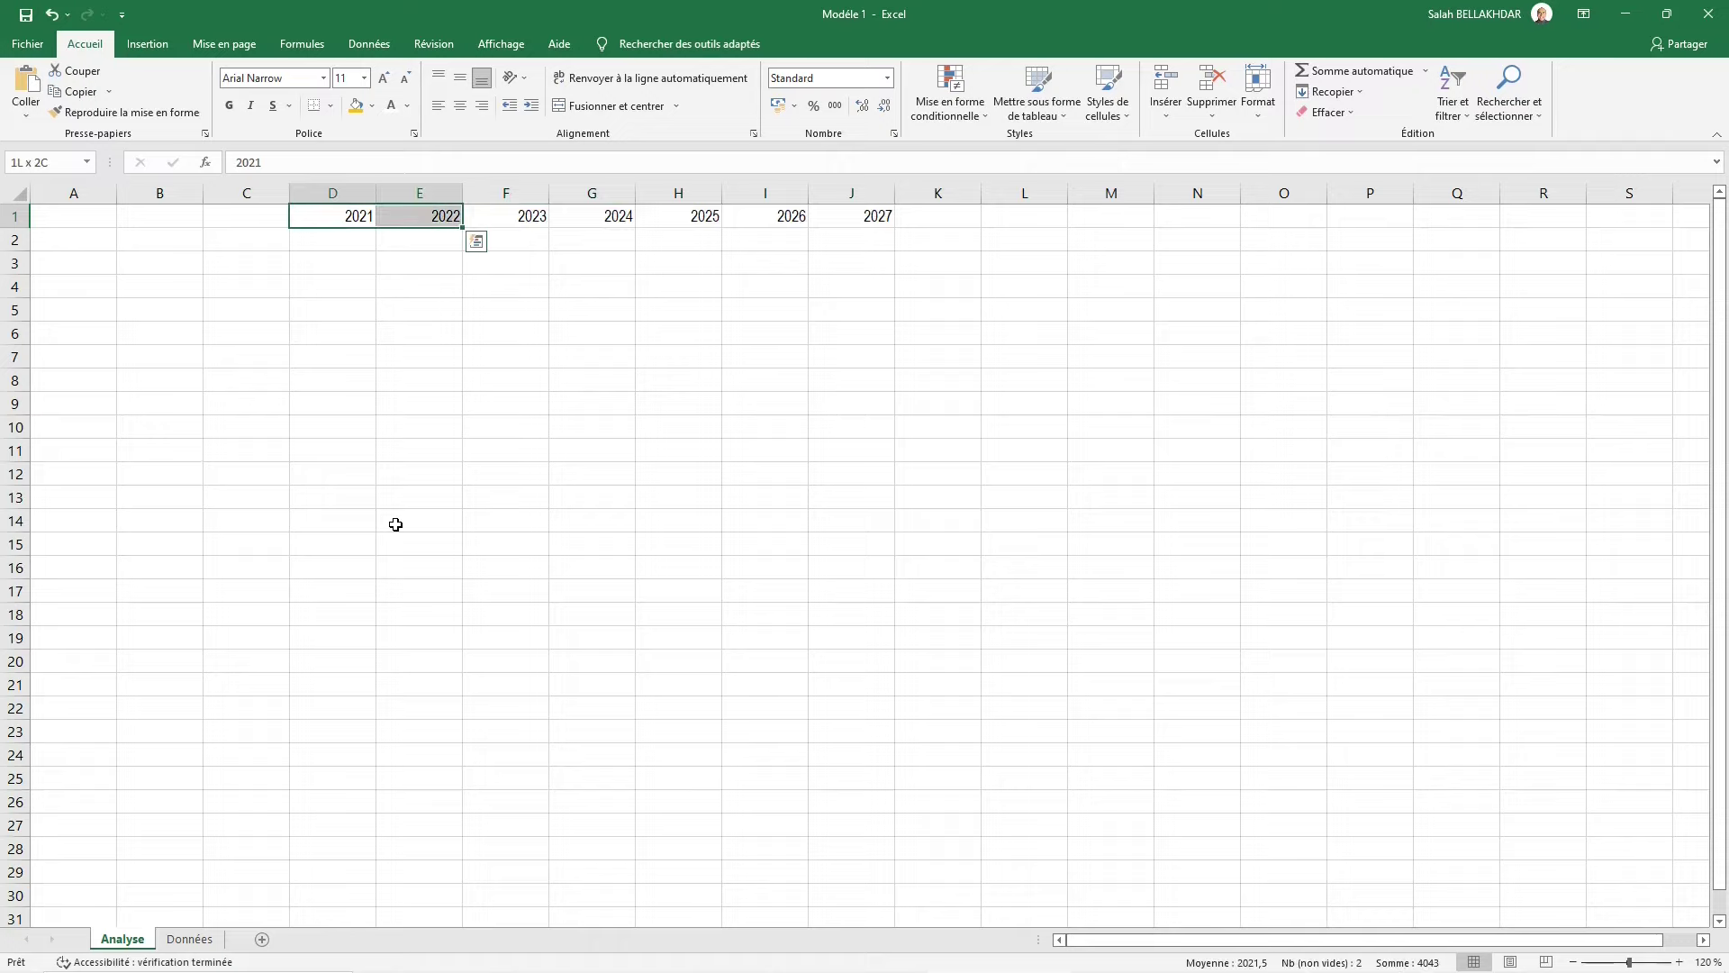
key("Right")
key("Right")
key("shift+Right")
key("shift+Right")
key("shift+Right")
key("shift+Right")
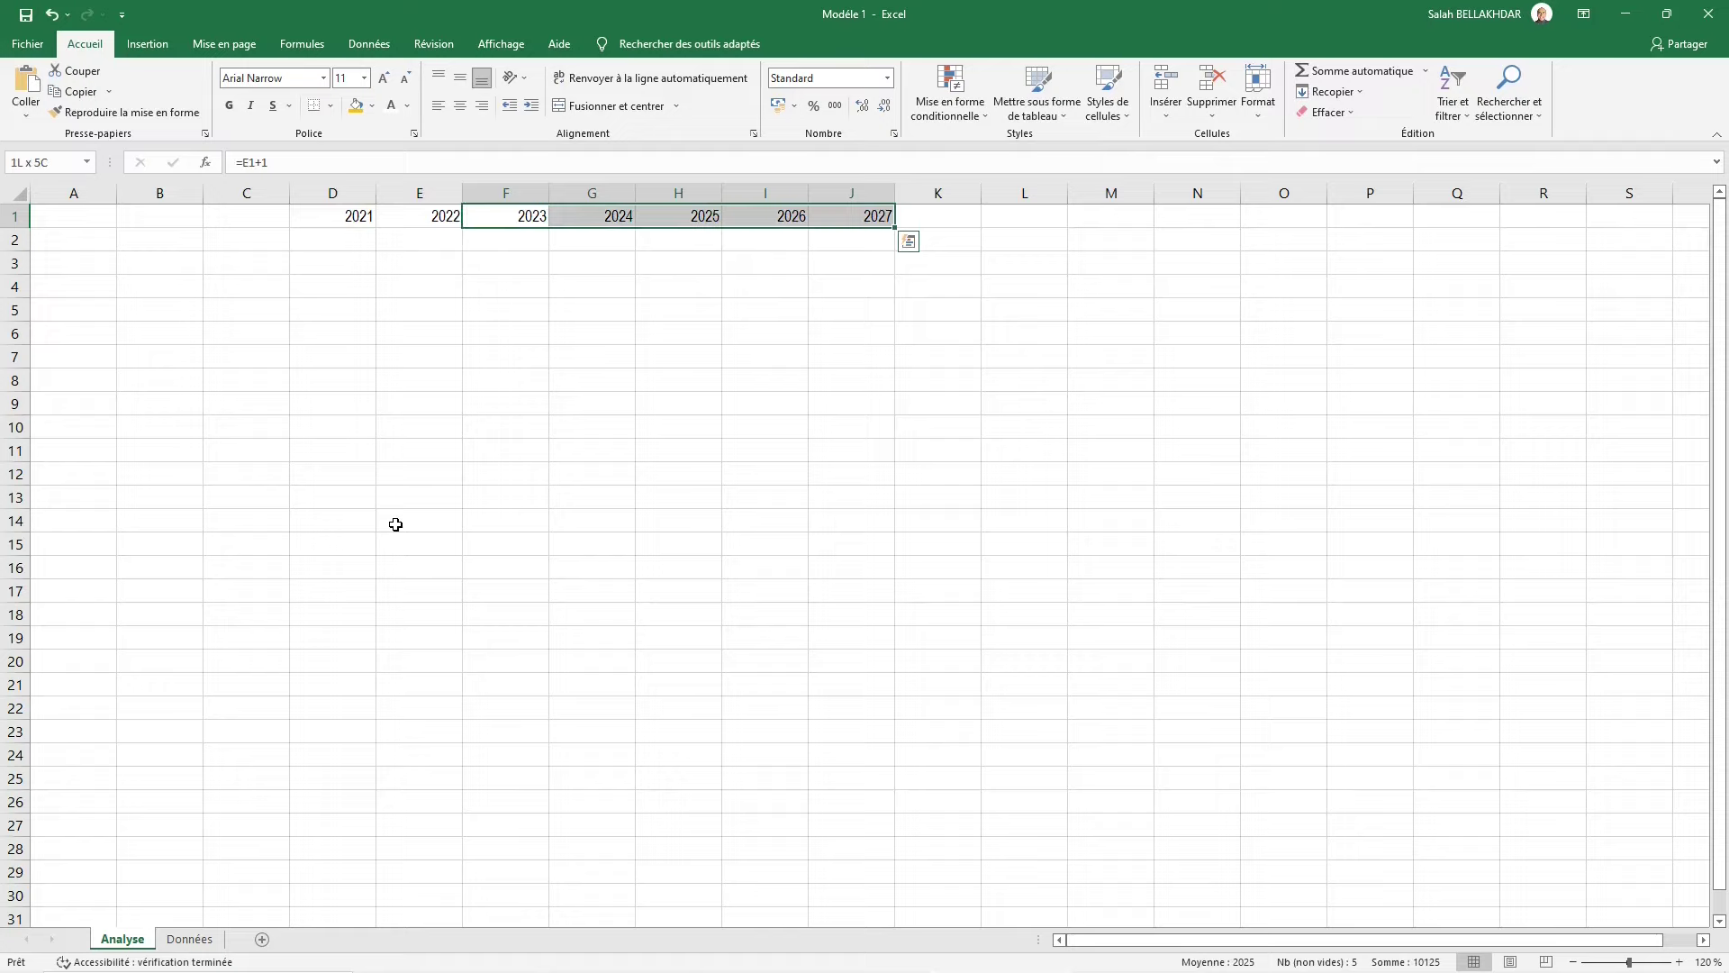
key("Down")
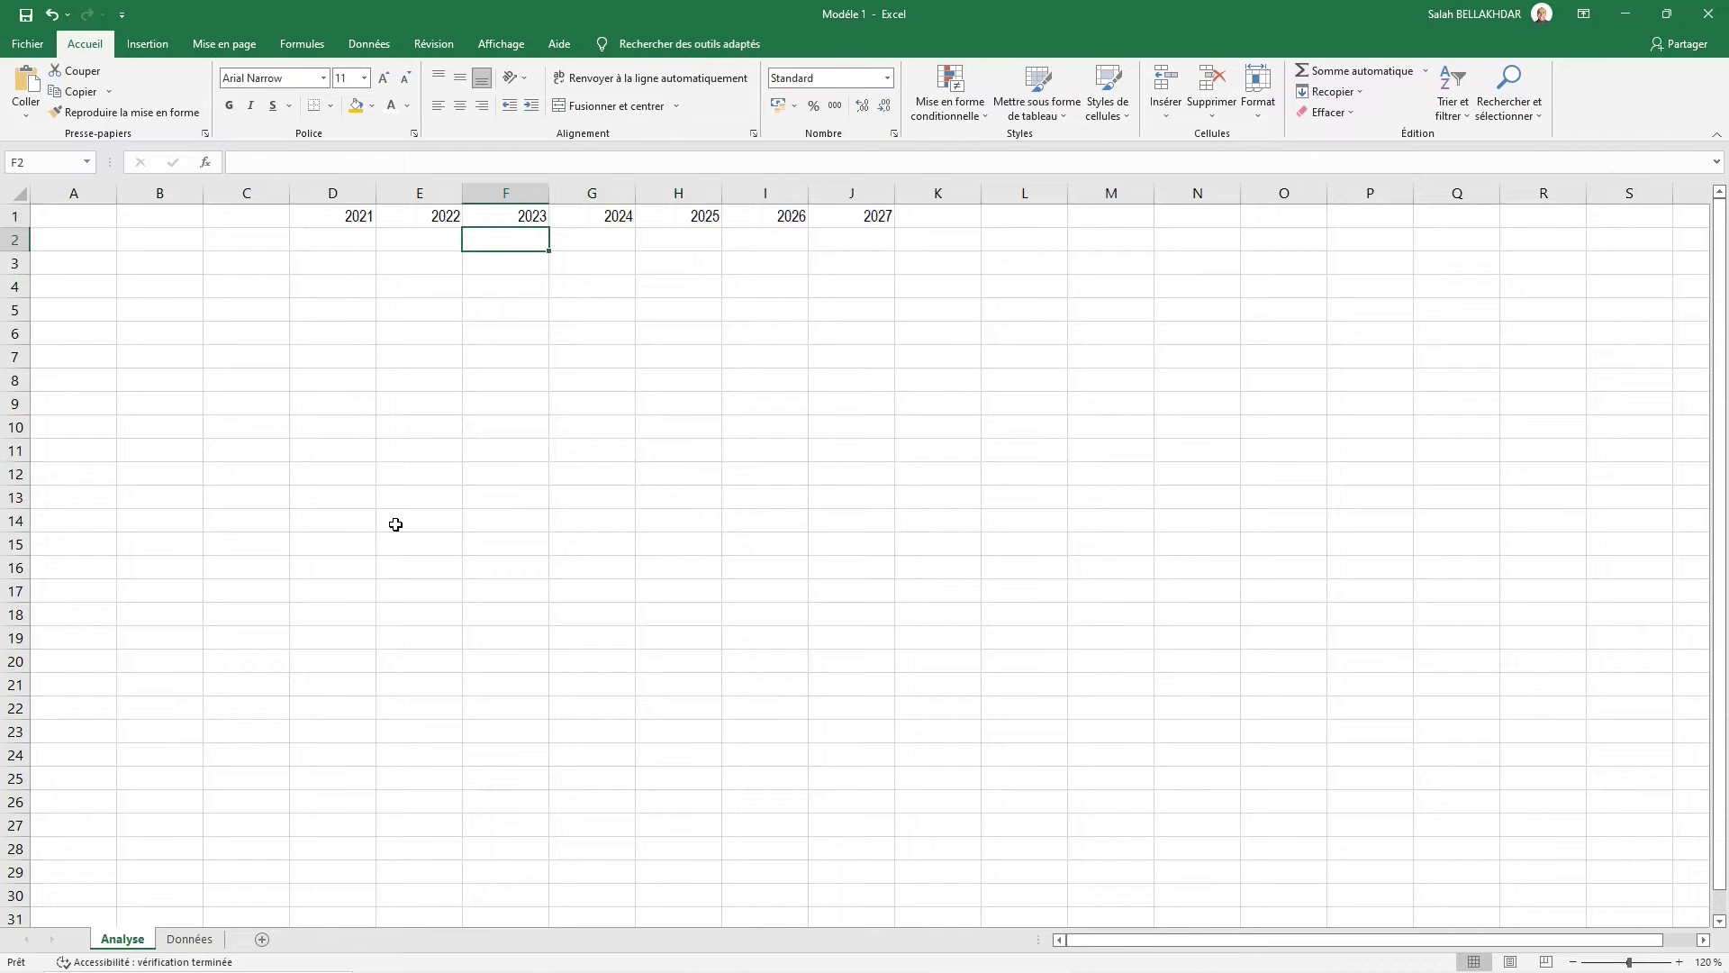
key("Left")
key("Left")
key("Up")
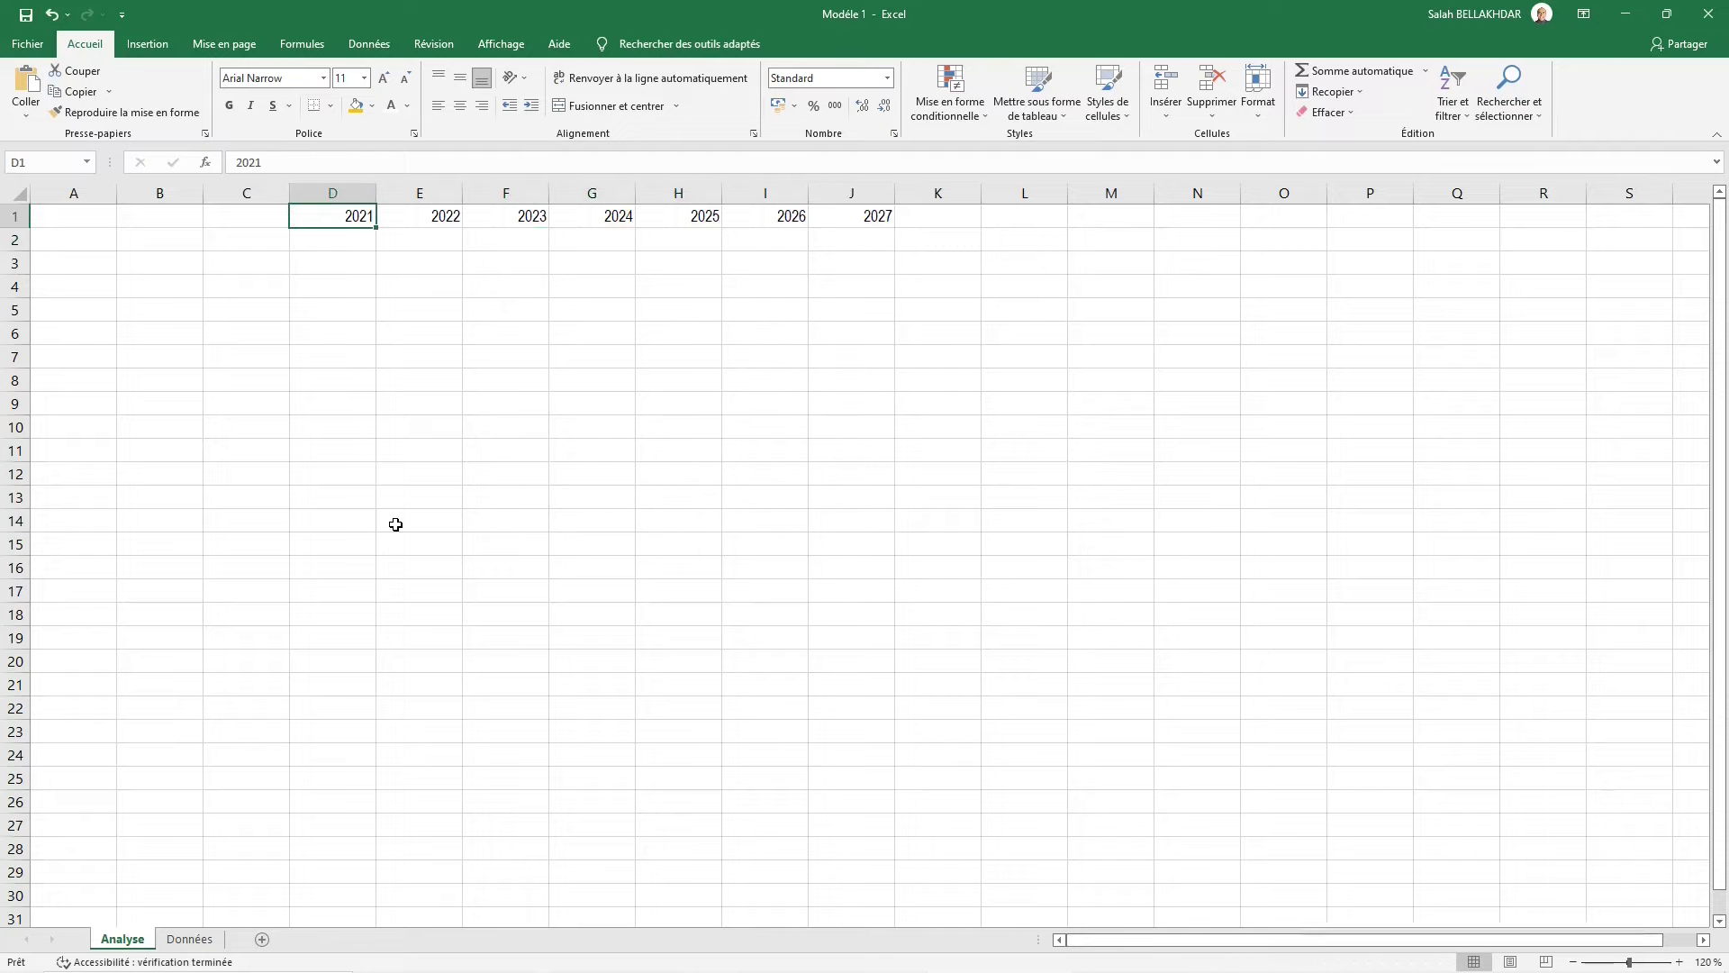
key("shift+Right")
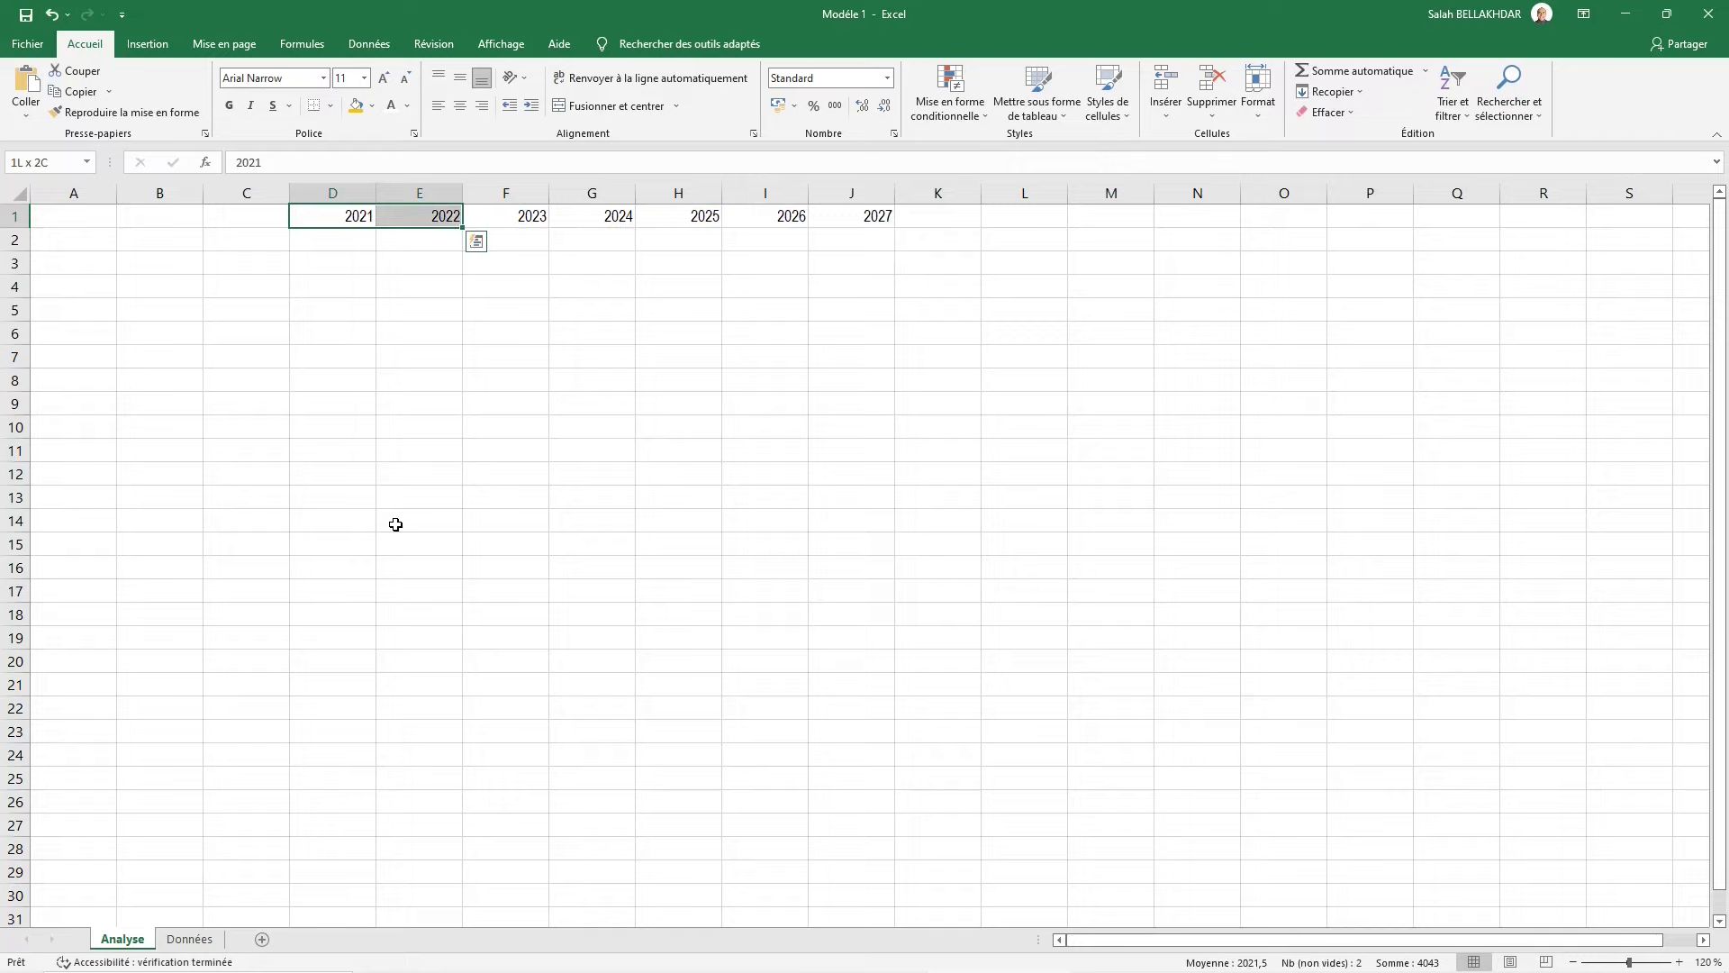
Give D1:E1 the custom number format 0"H" so they read 2021H and 2022H
key("ctrl+1")
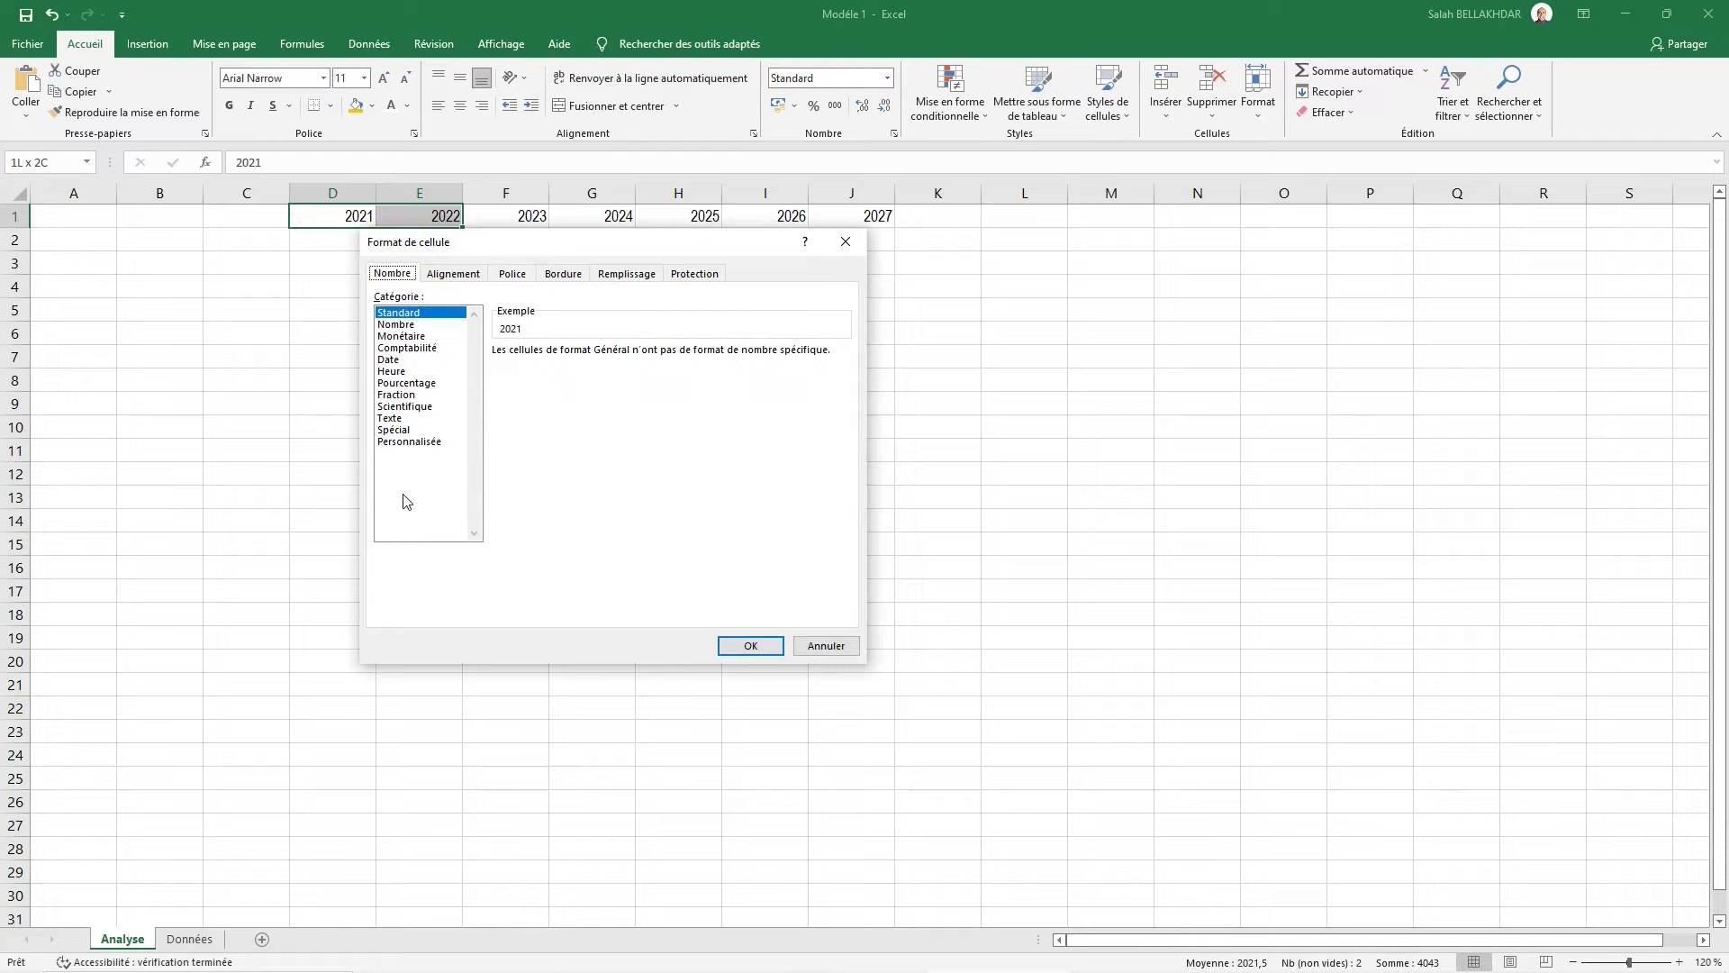
left_click(399, 442)
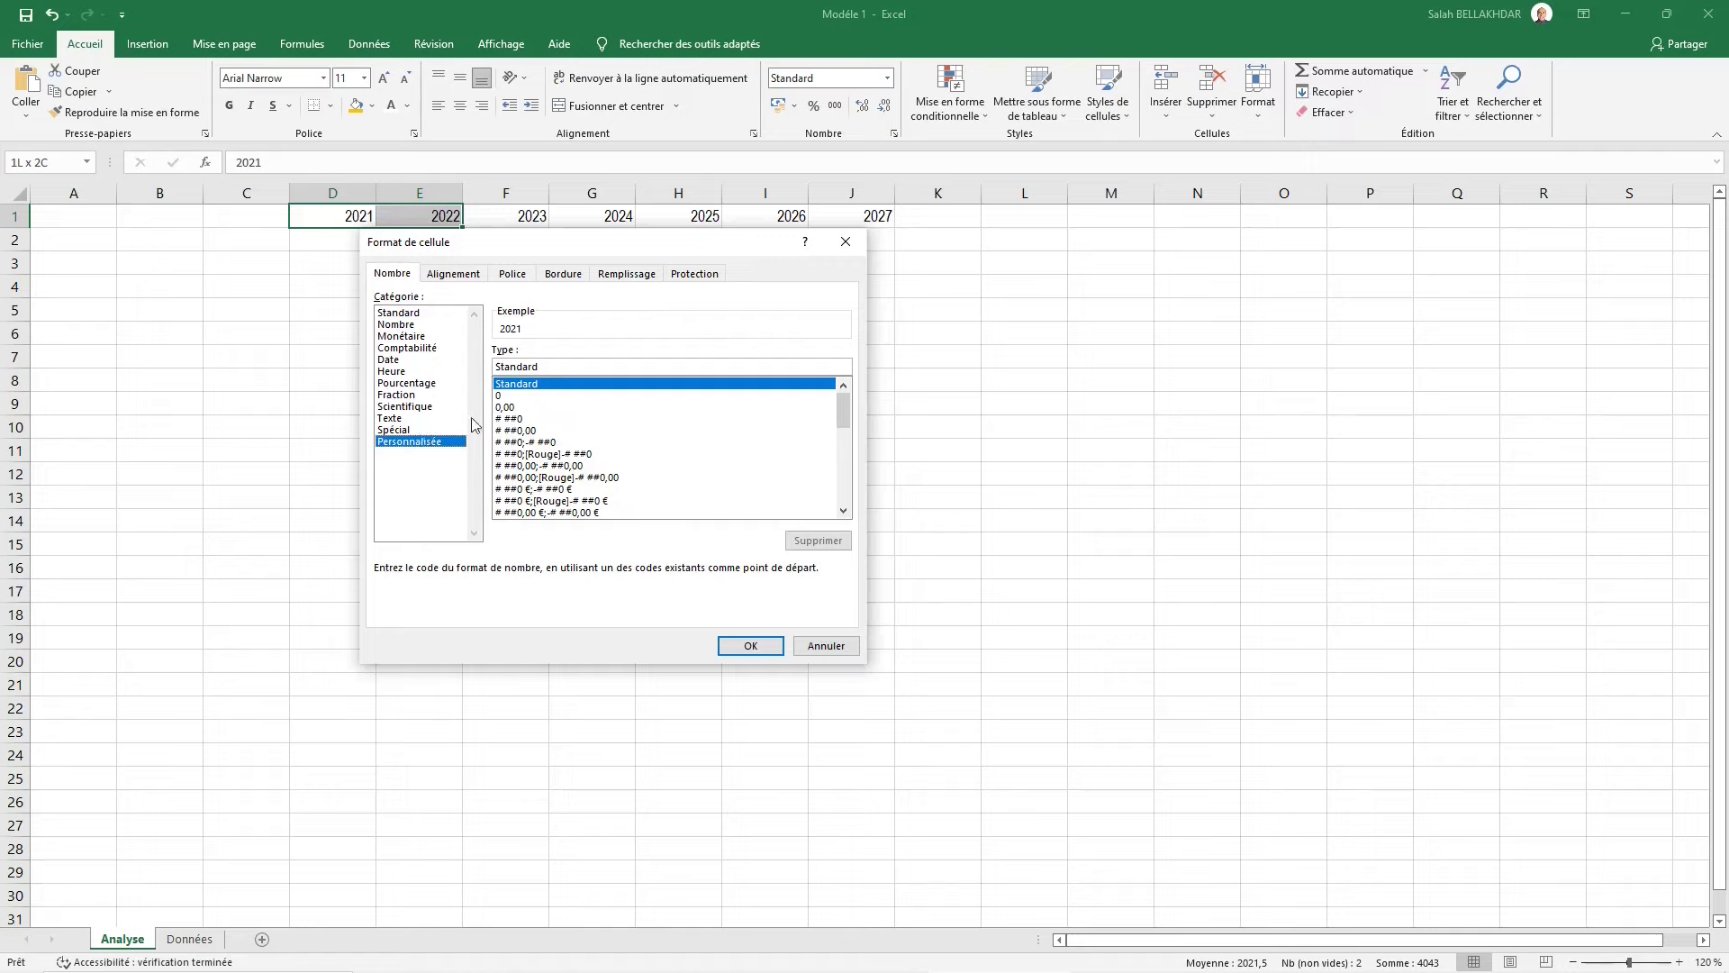
left_click(504, 396)
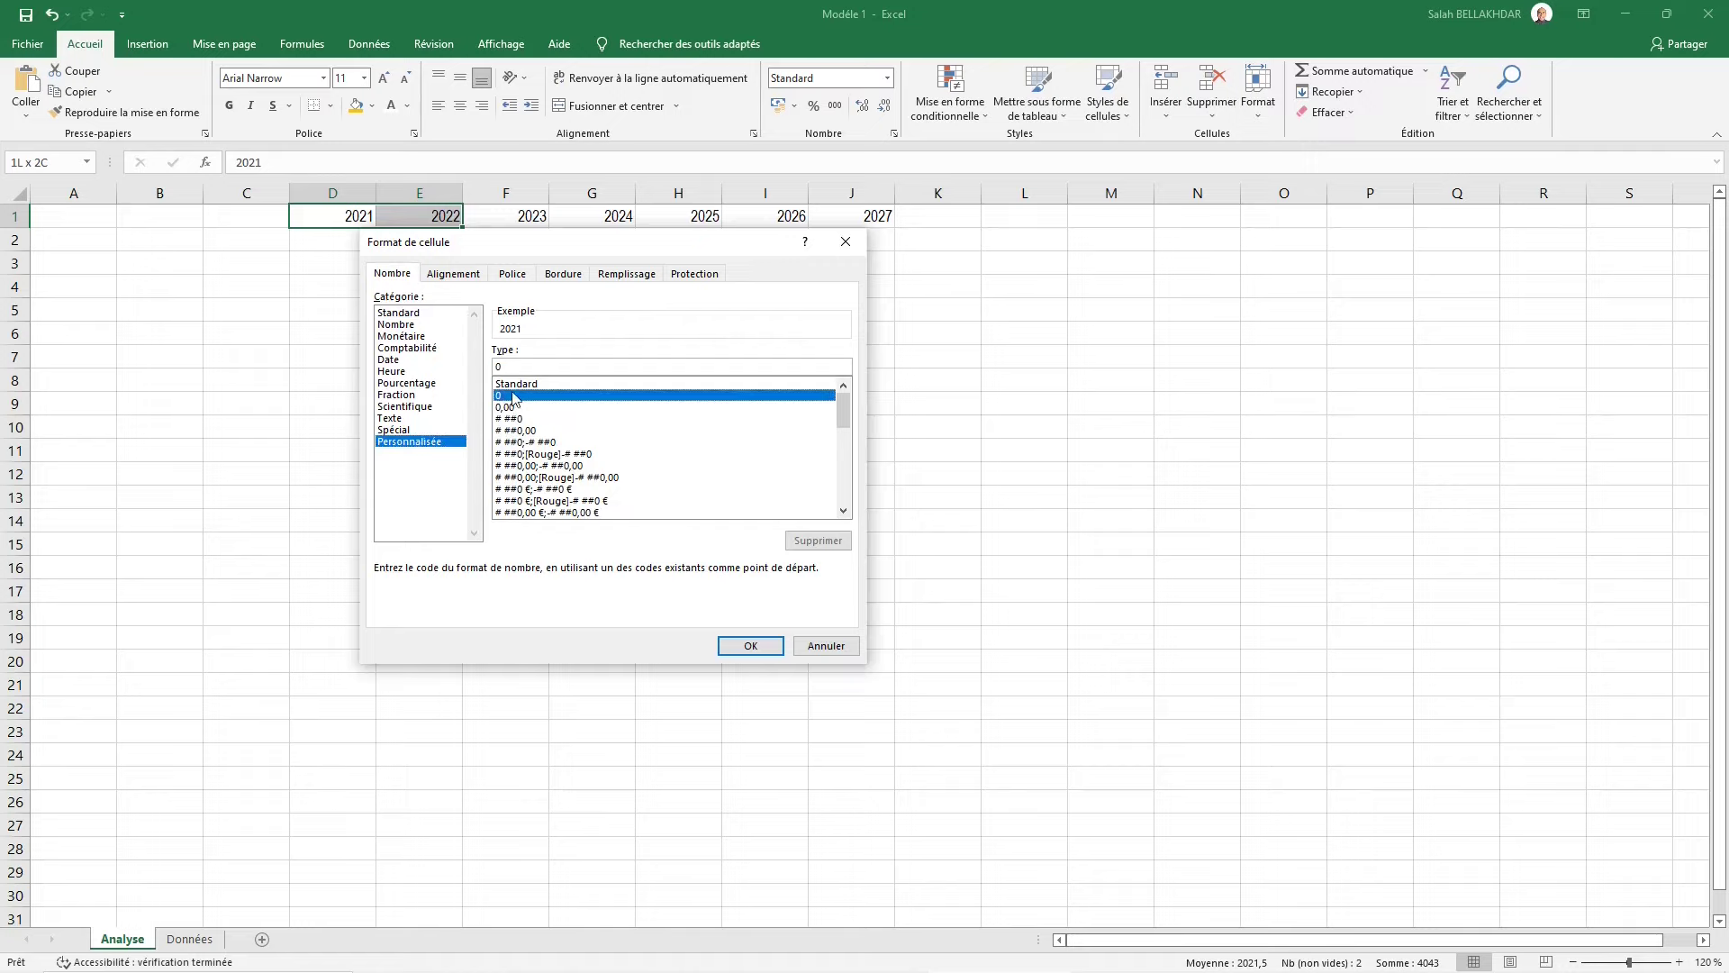
left_click(535, 368)
type("\"")
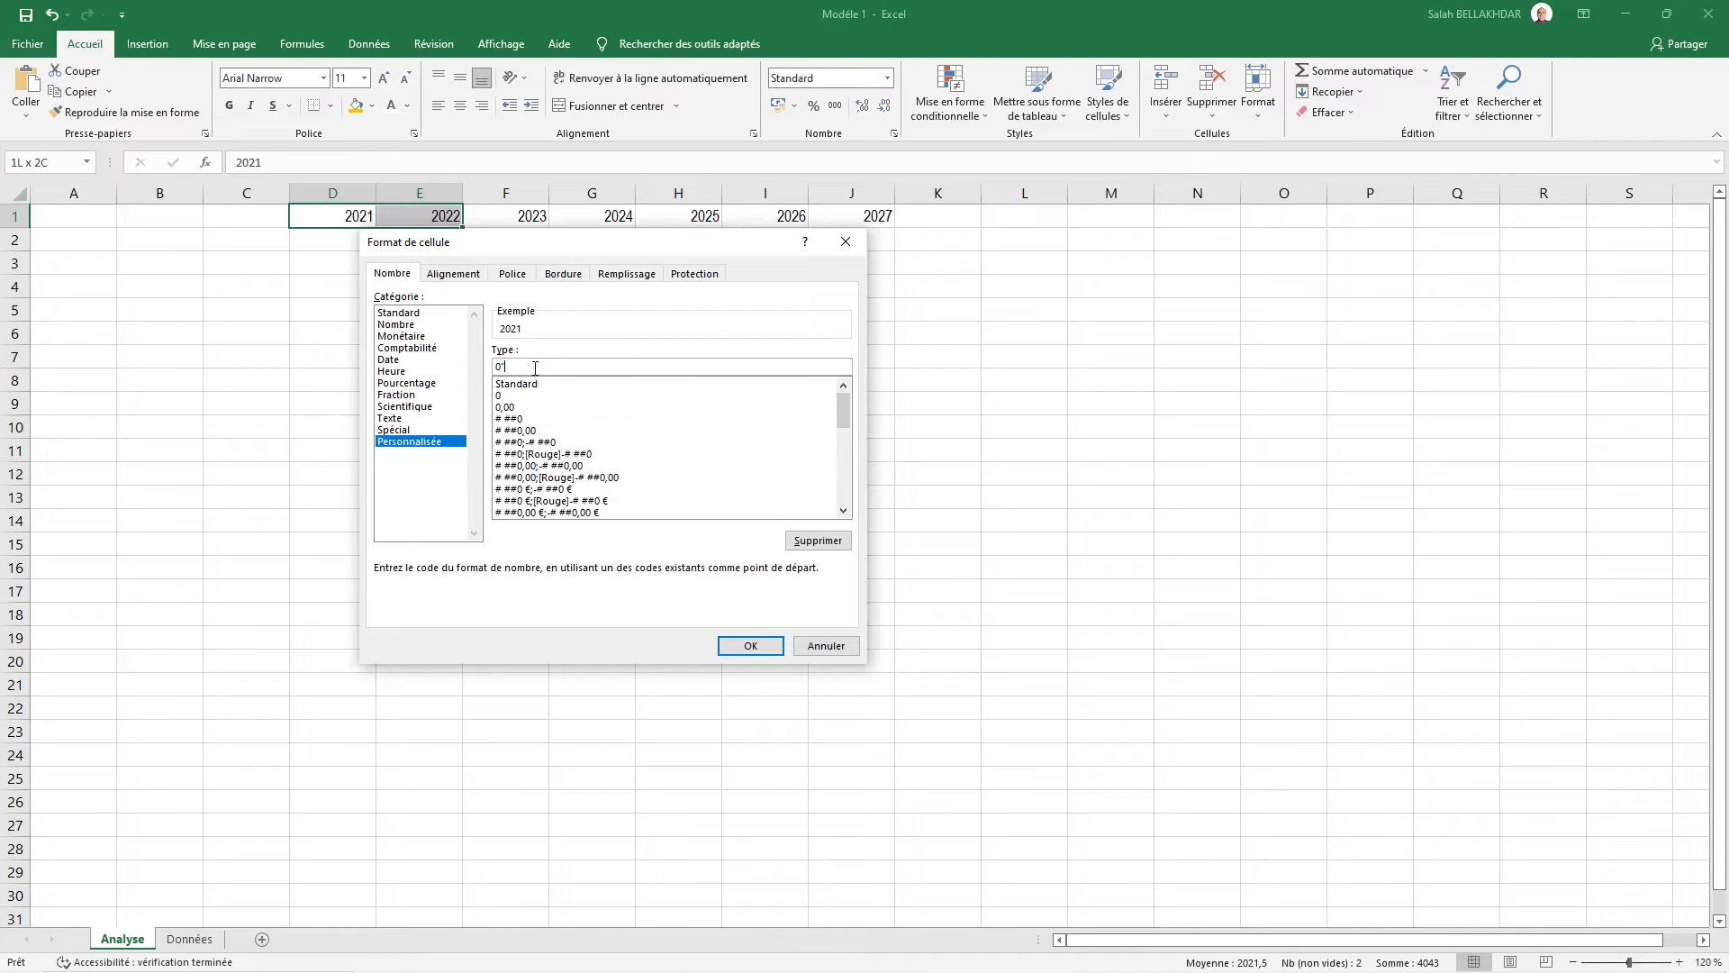
type("H")
left_click(764, 646)
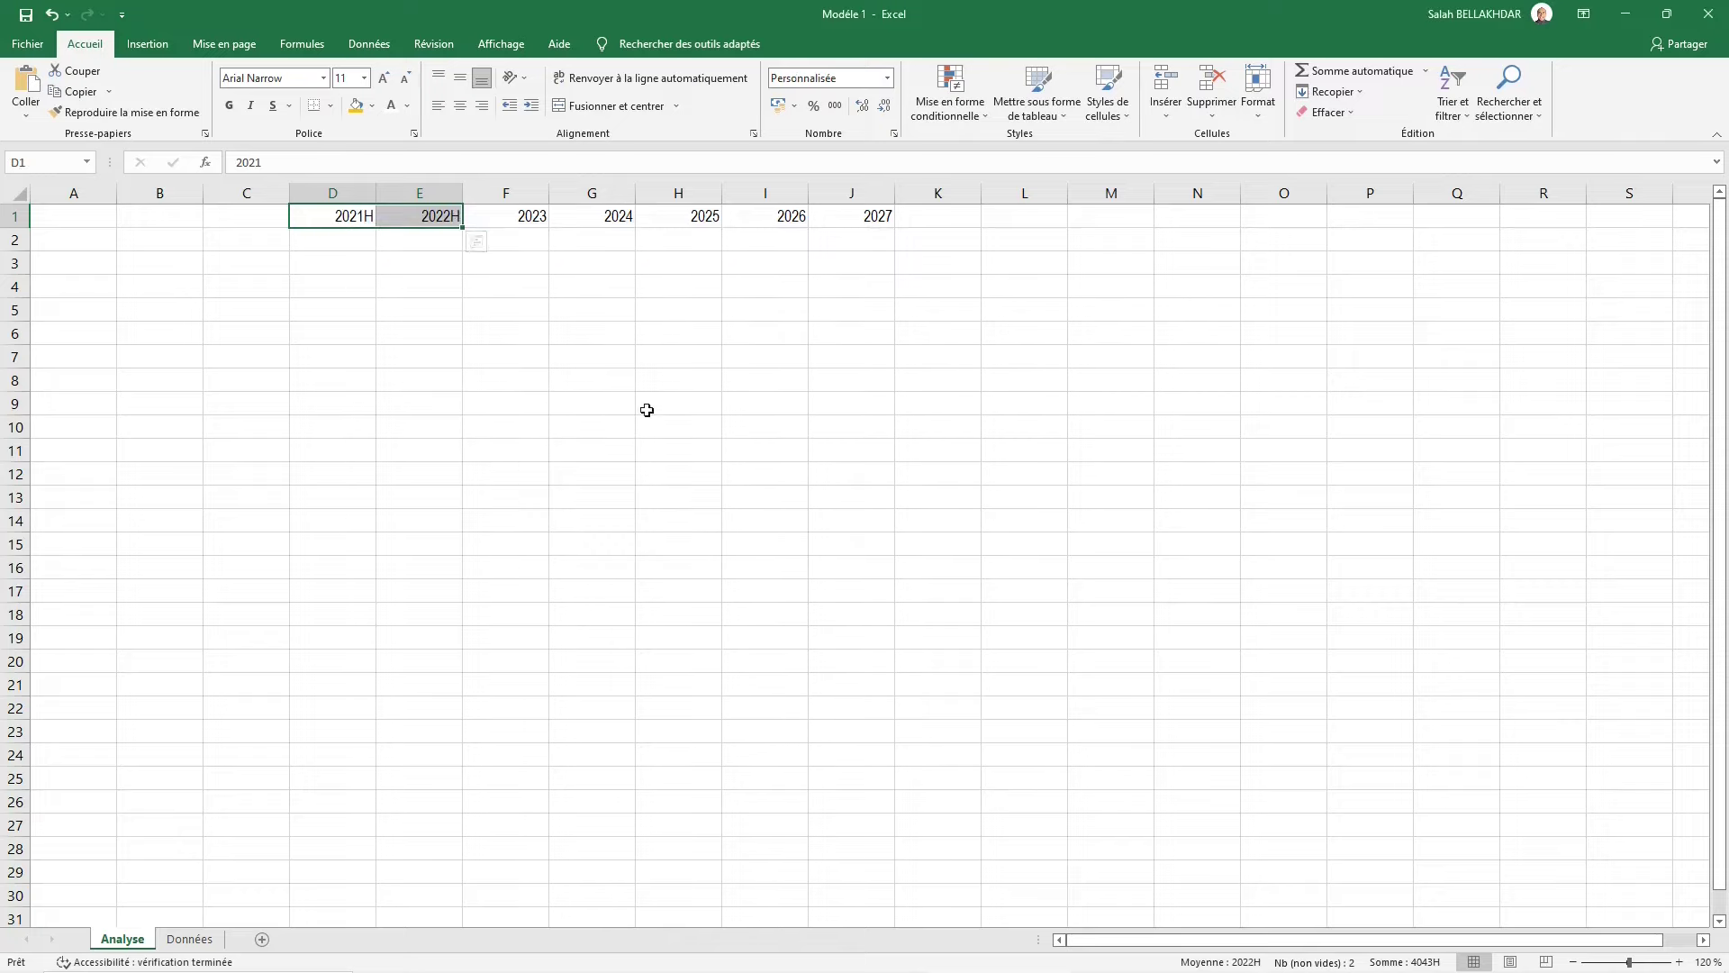
left_click(587, 358)
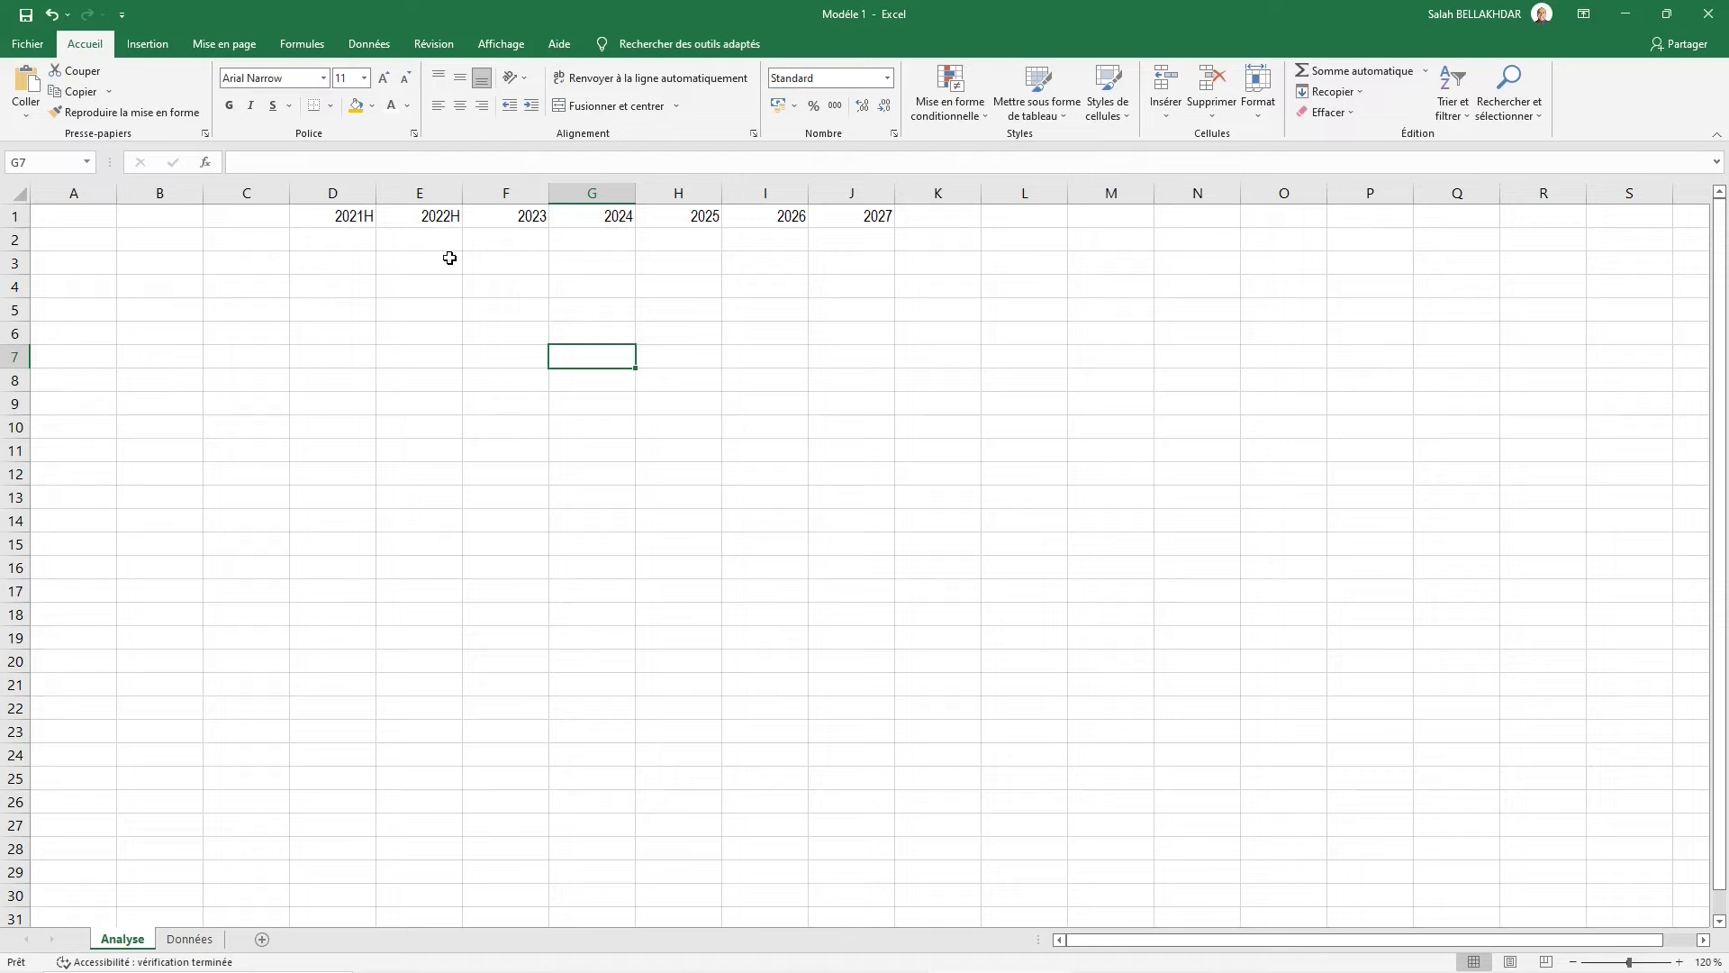
Give F1:J1 the custom number format 0"P" so they read 2023P through 2027P
key("Left")
key("Up")
key("Up")
key("Up")
key("Up")
key("Up")
key("Up")
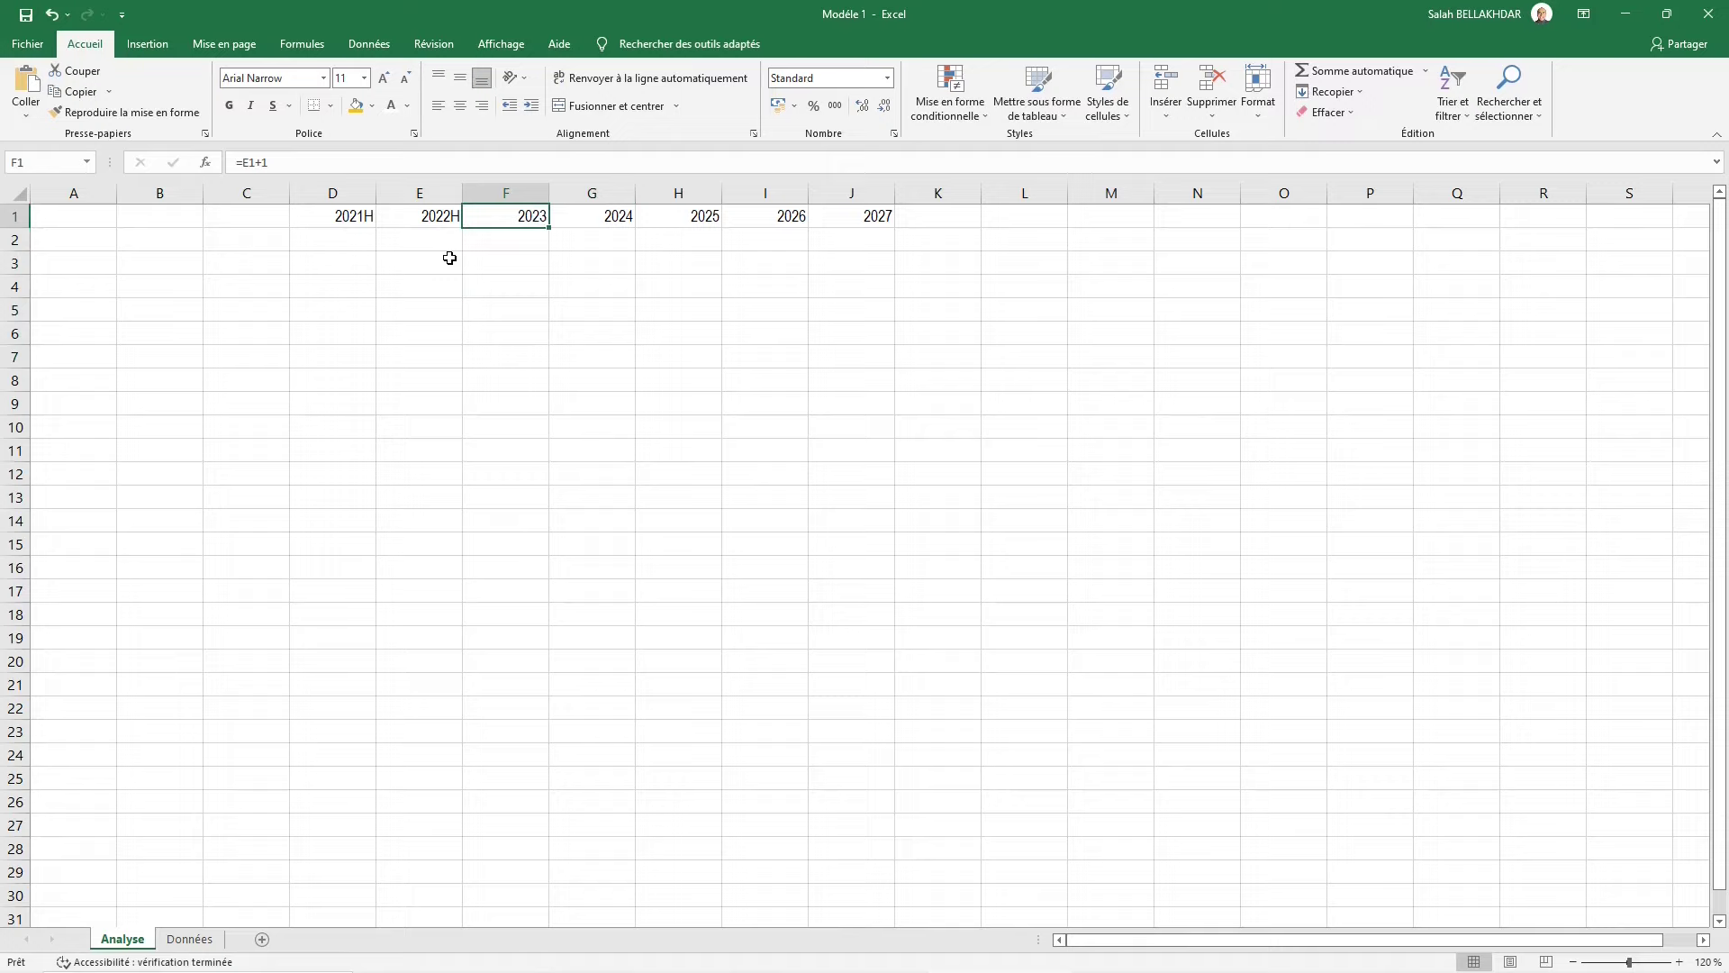
key("shift+Right")
key("shift+Right")
key("shift+Right")
key("shift+Right")
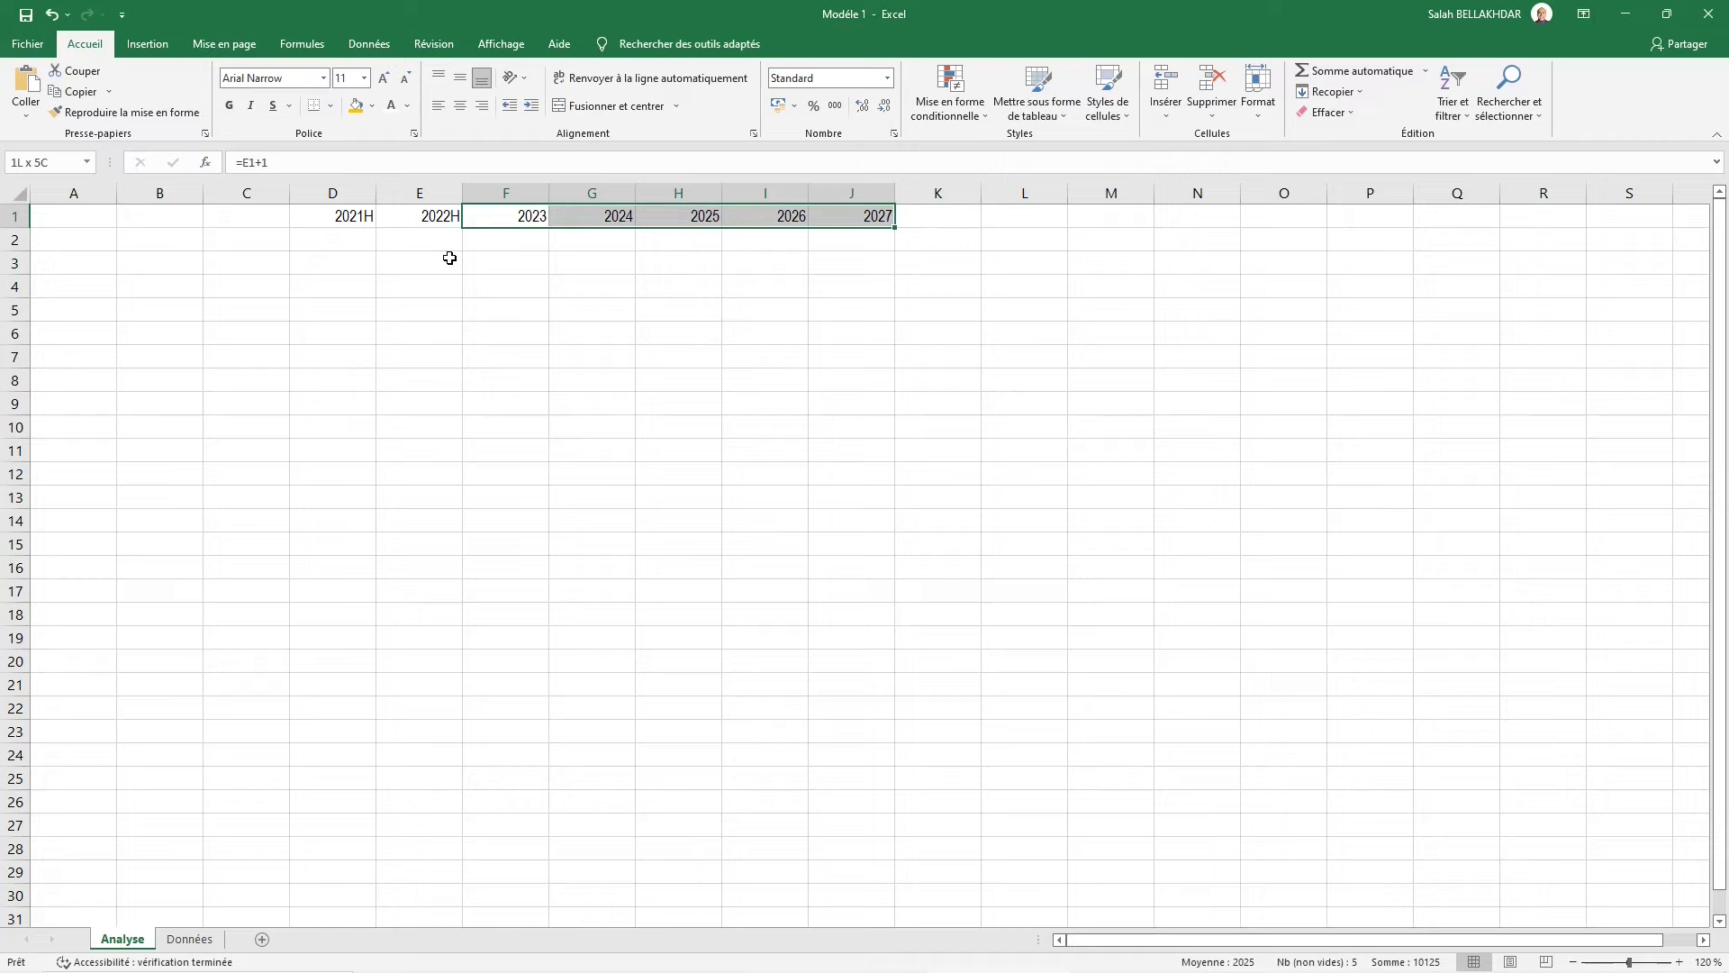
key("ctrl+1")
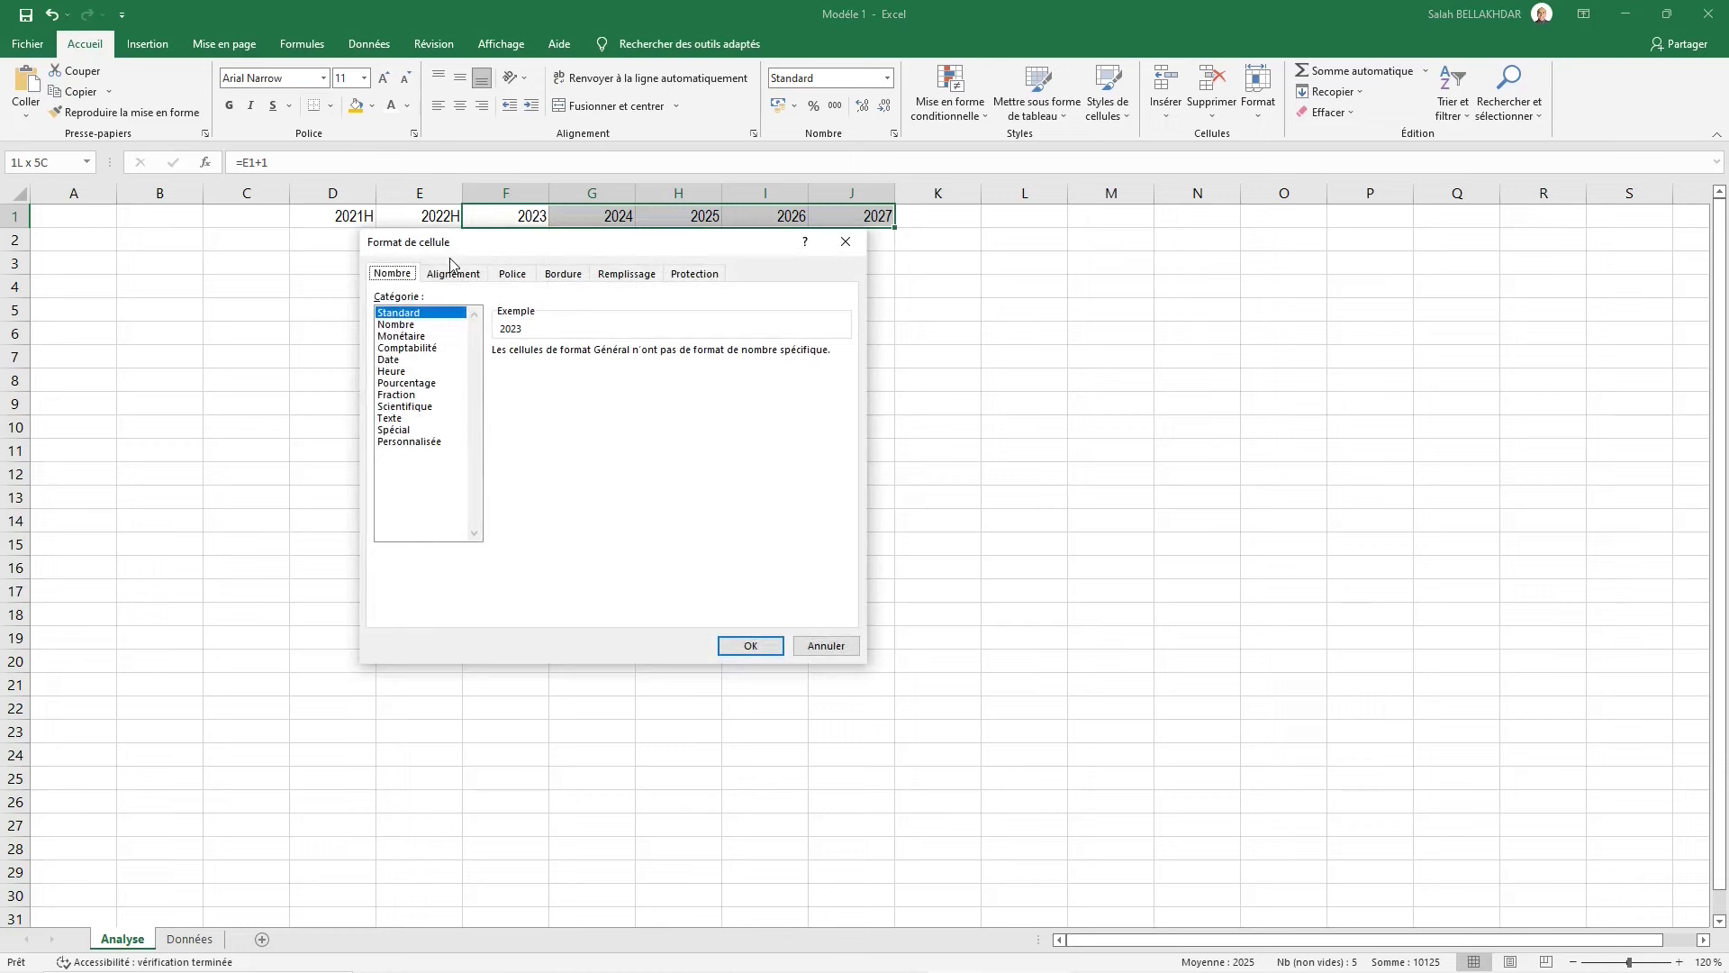
left_click(433, 441)
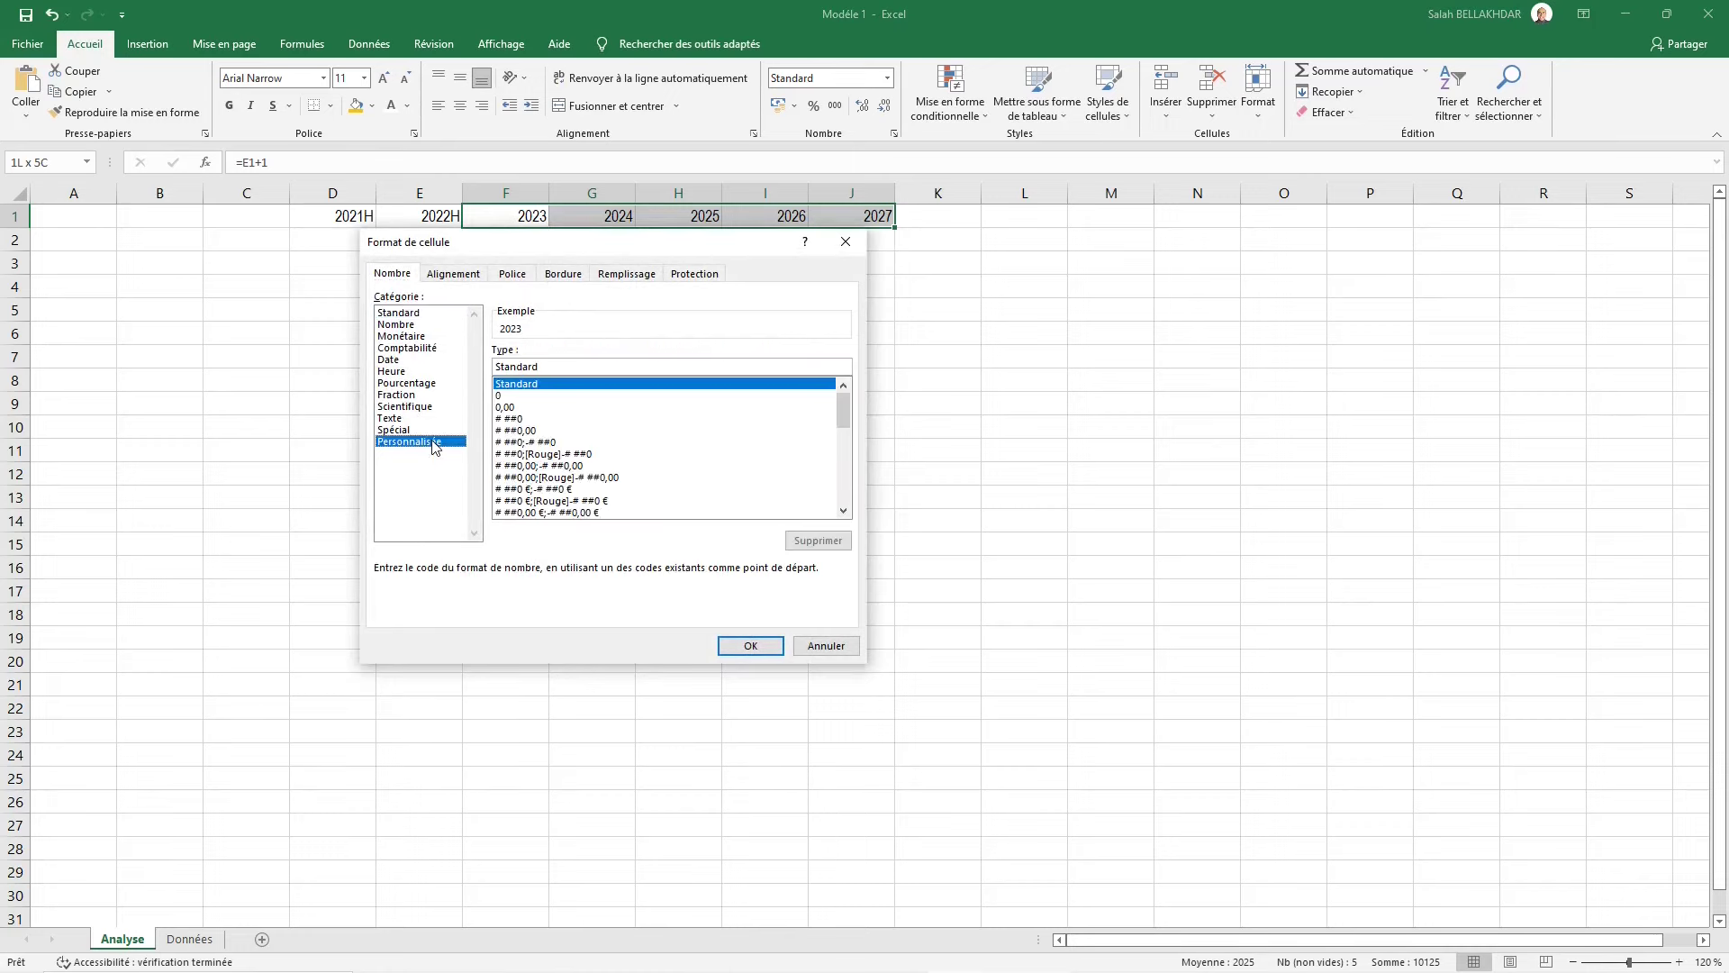
left_click(502, 396)
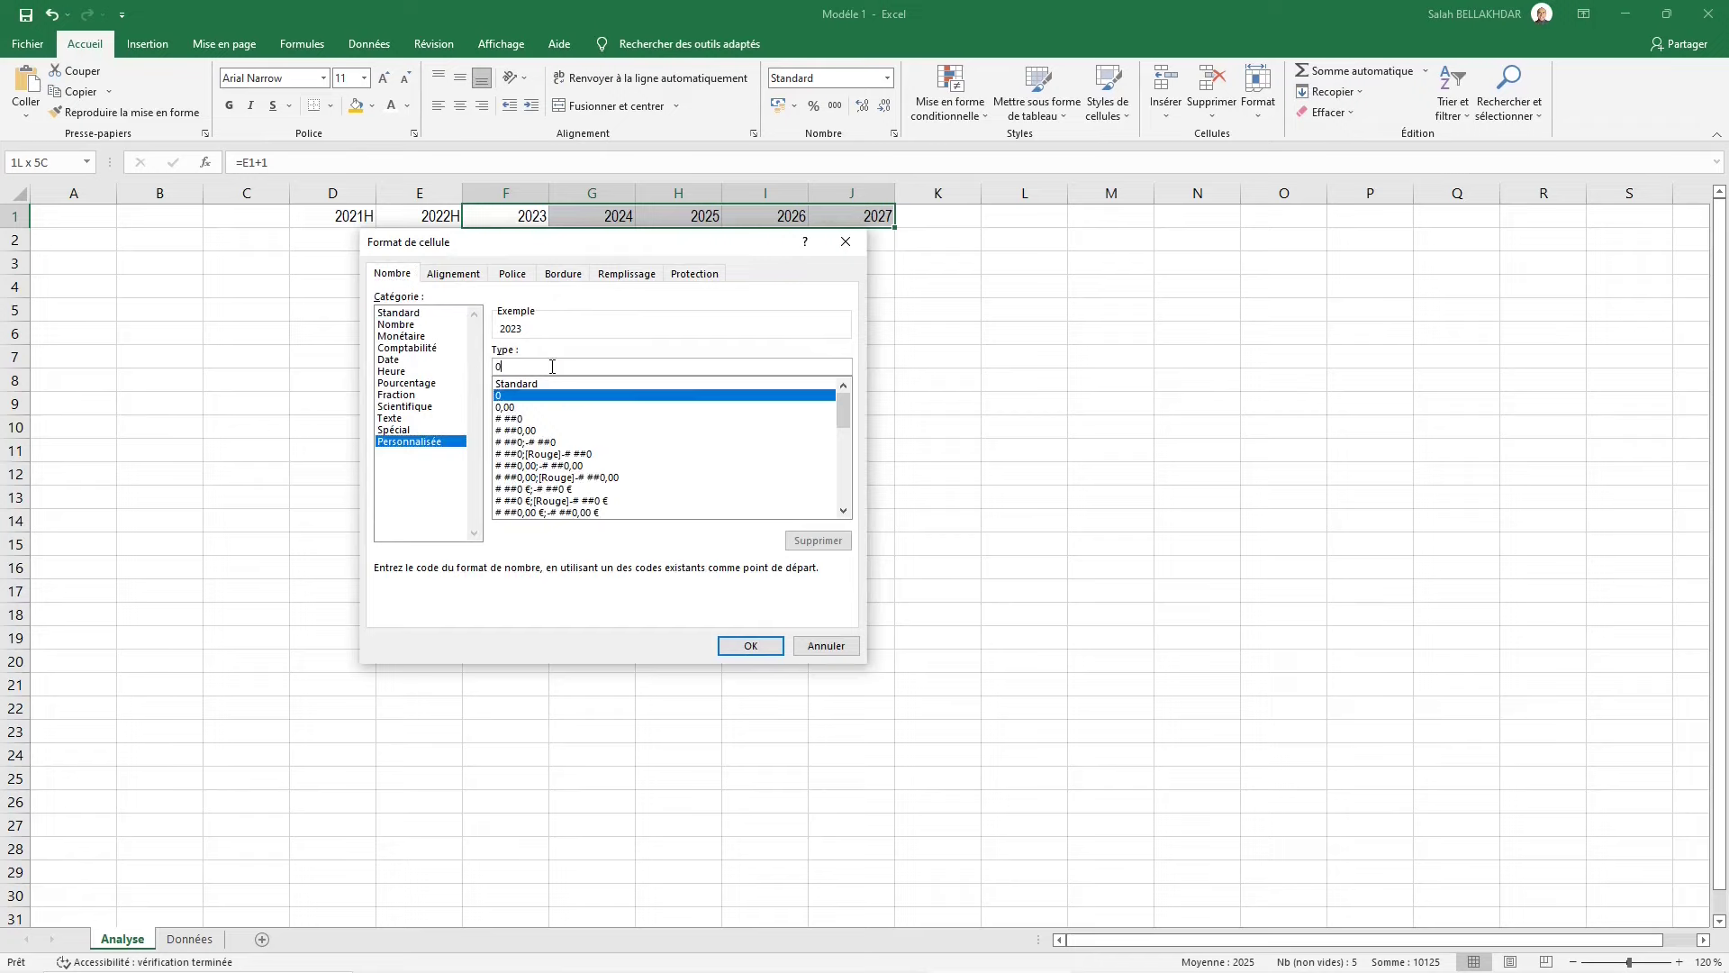
left_click(552, 367)
type("'")
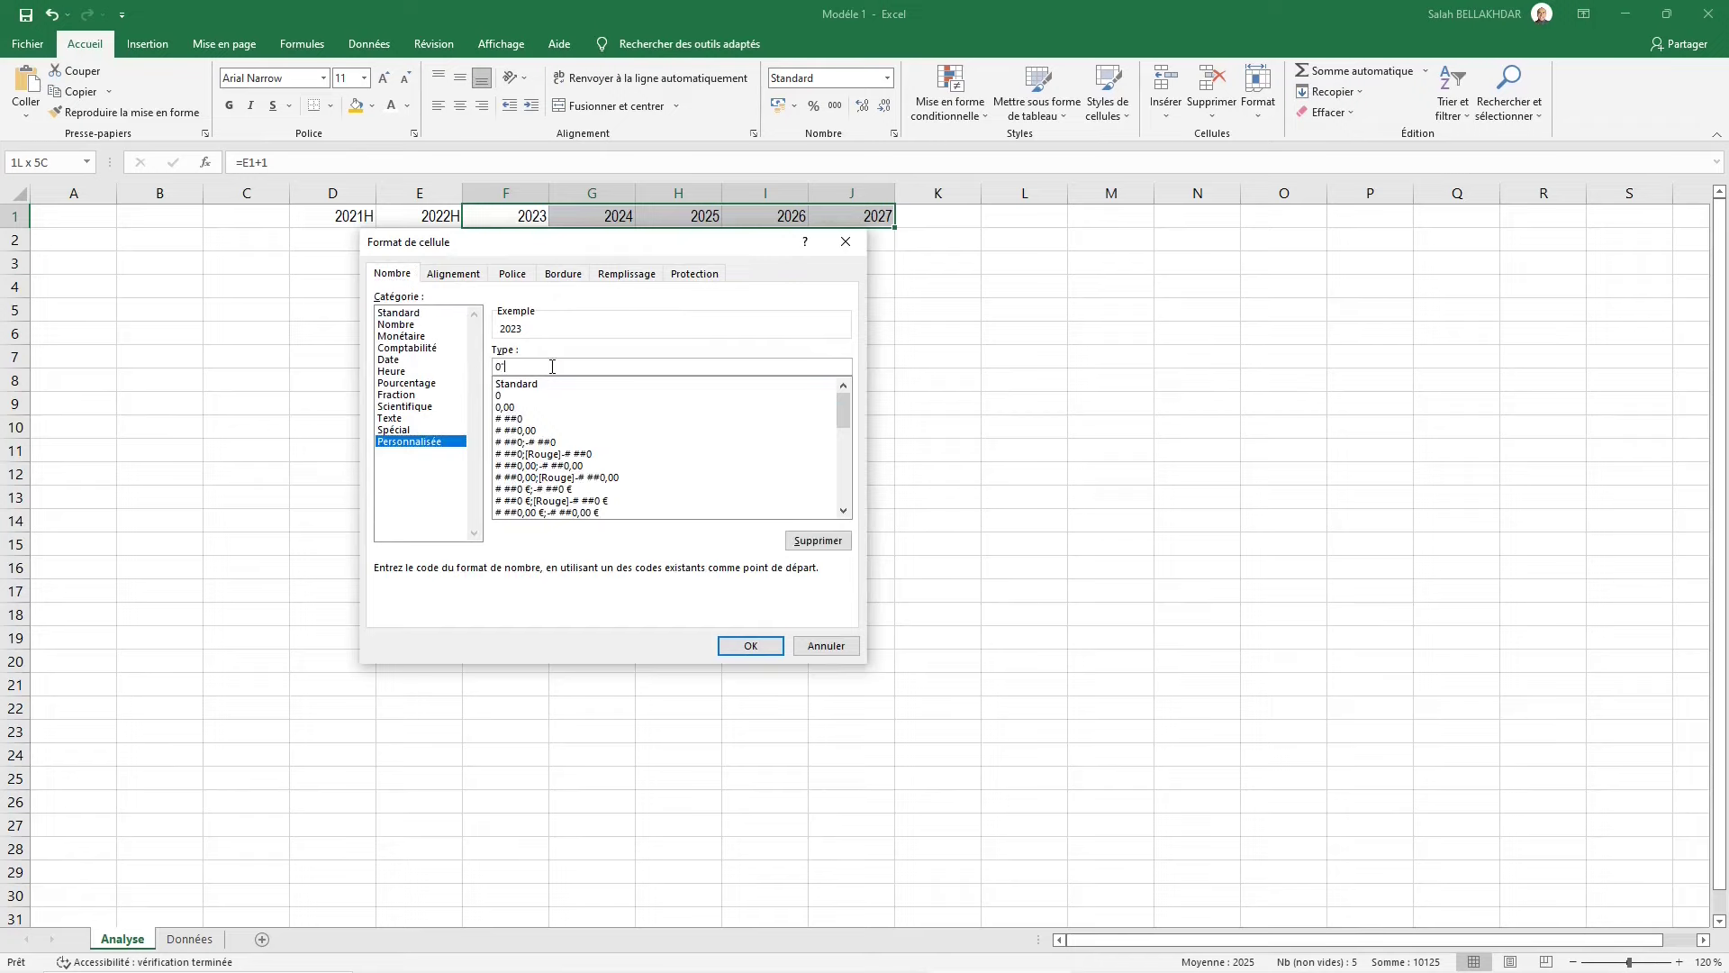
type("P")
left_click(748, 646)
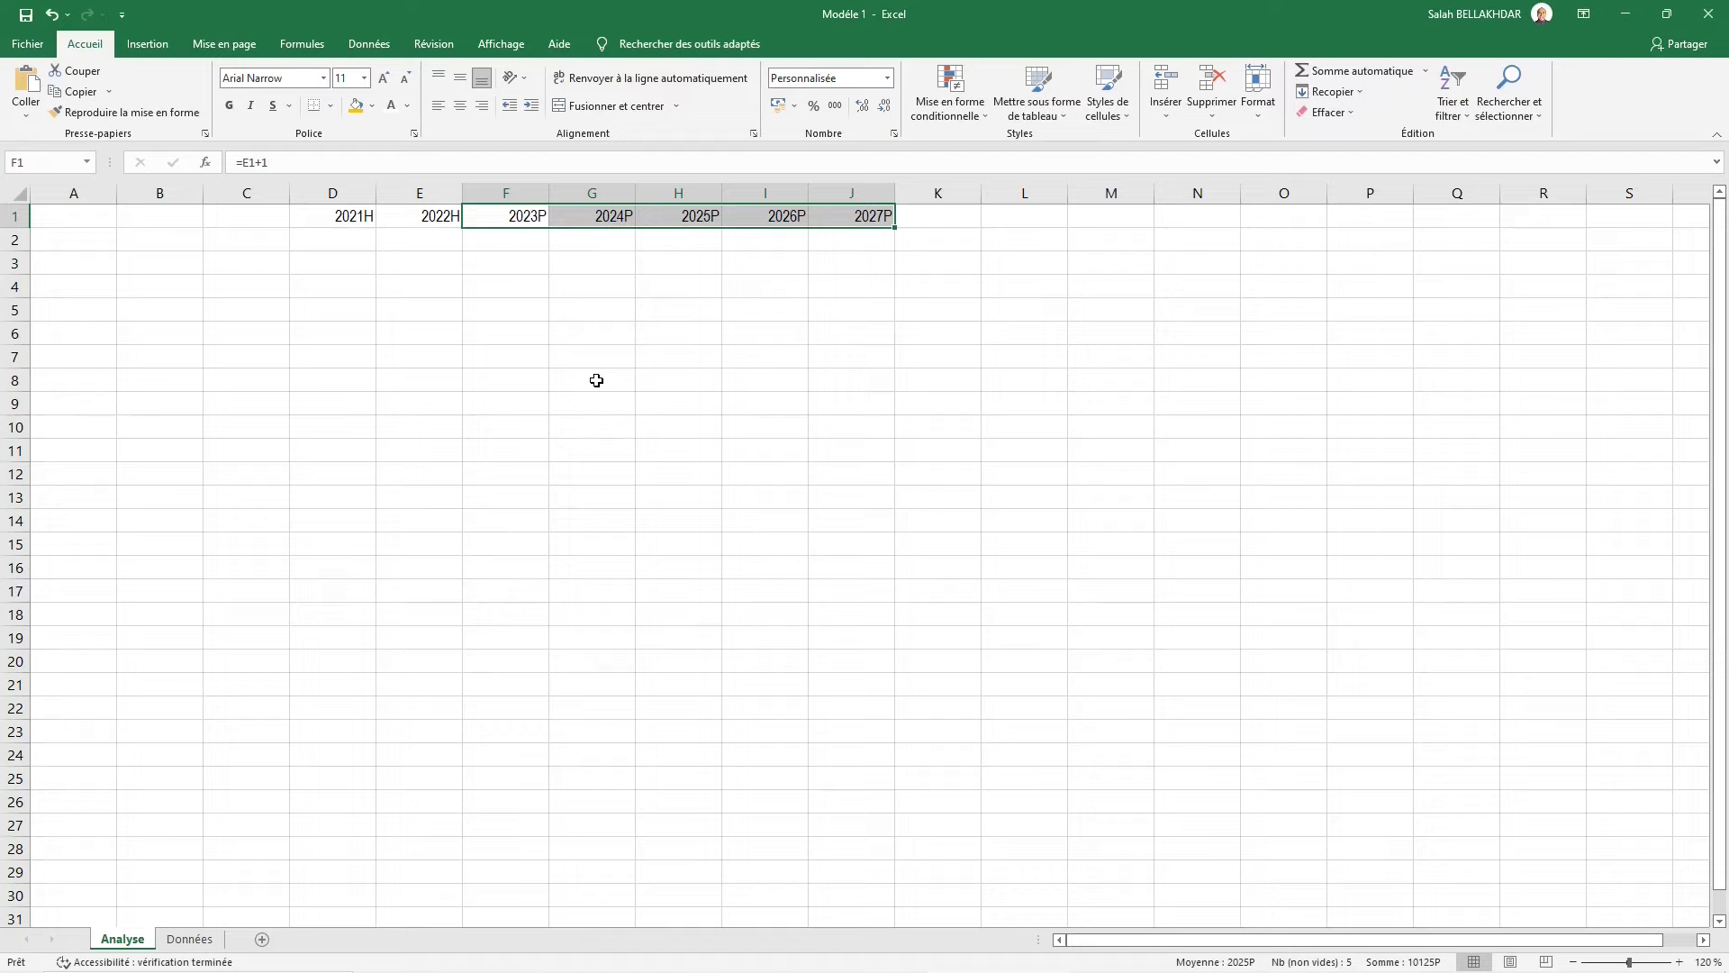
Set the column width of columns D through J to 15
key("Down")
key("Left")
key("Left")
key("Up")
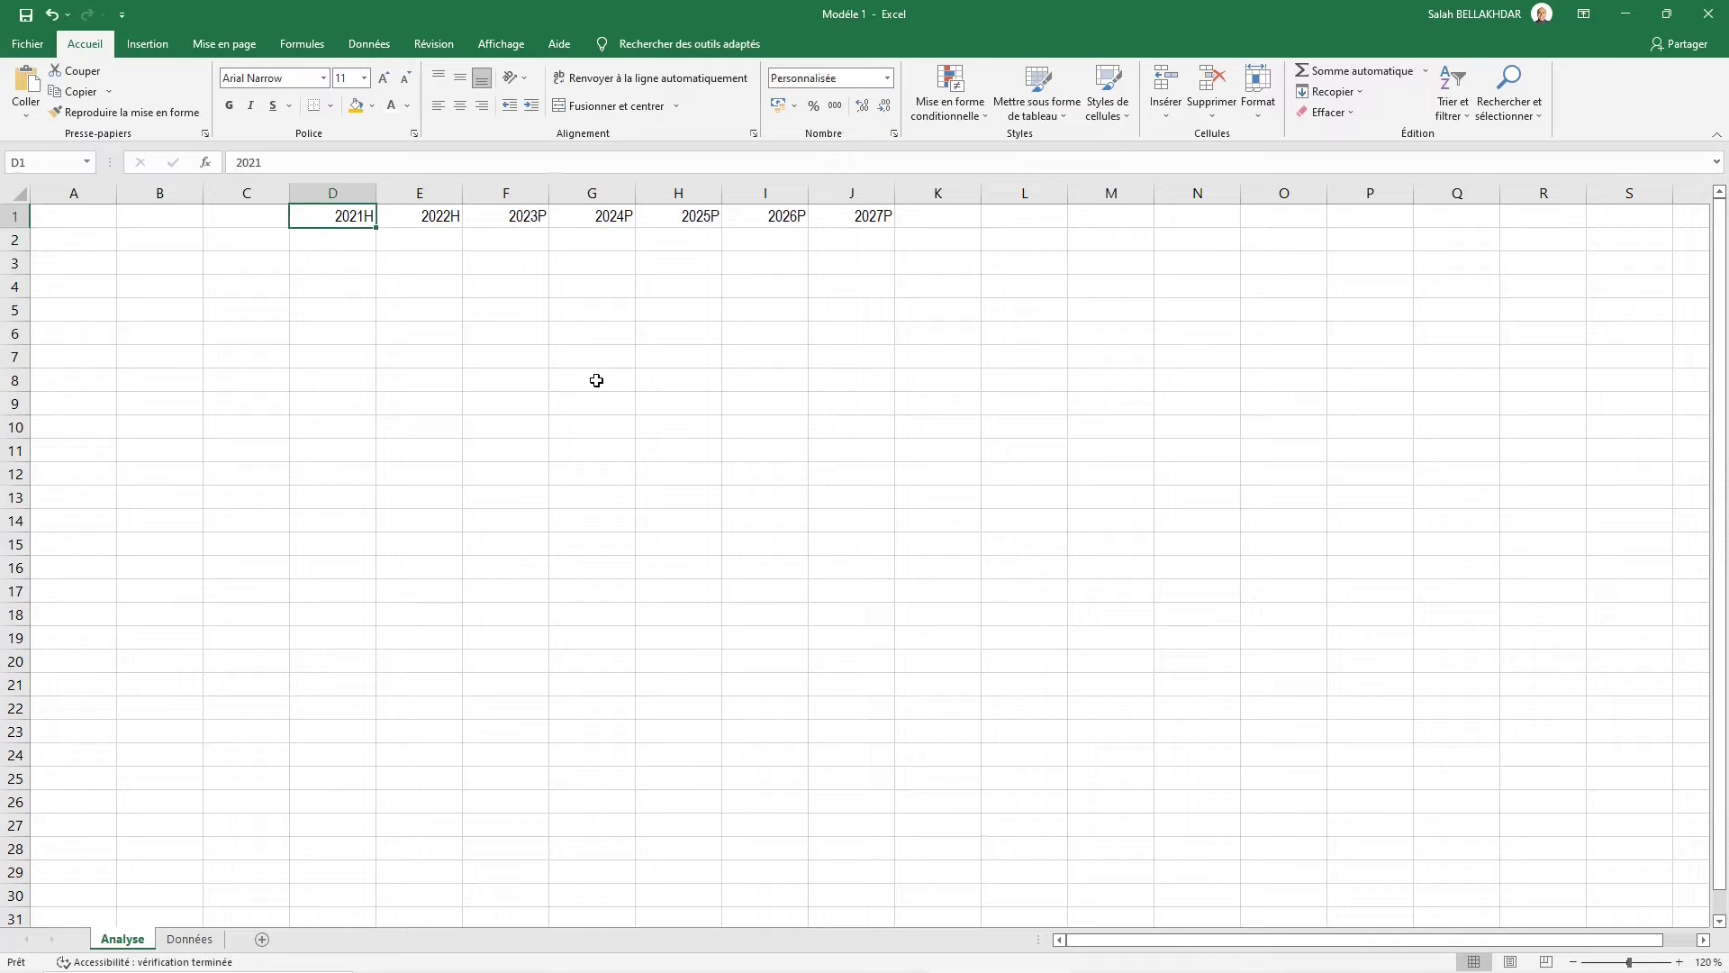
key("shift+Right")
key("shift+Right")
key("shift+Right")
key("shift+Right")
key("shift+Right")
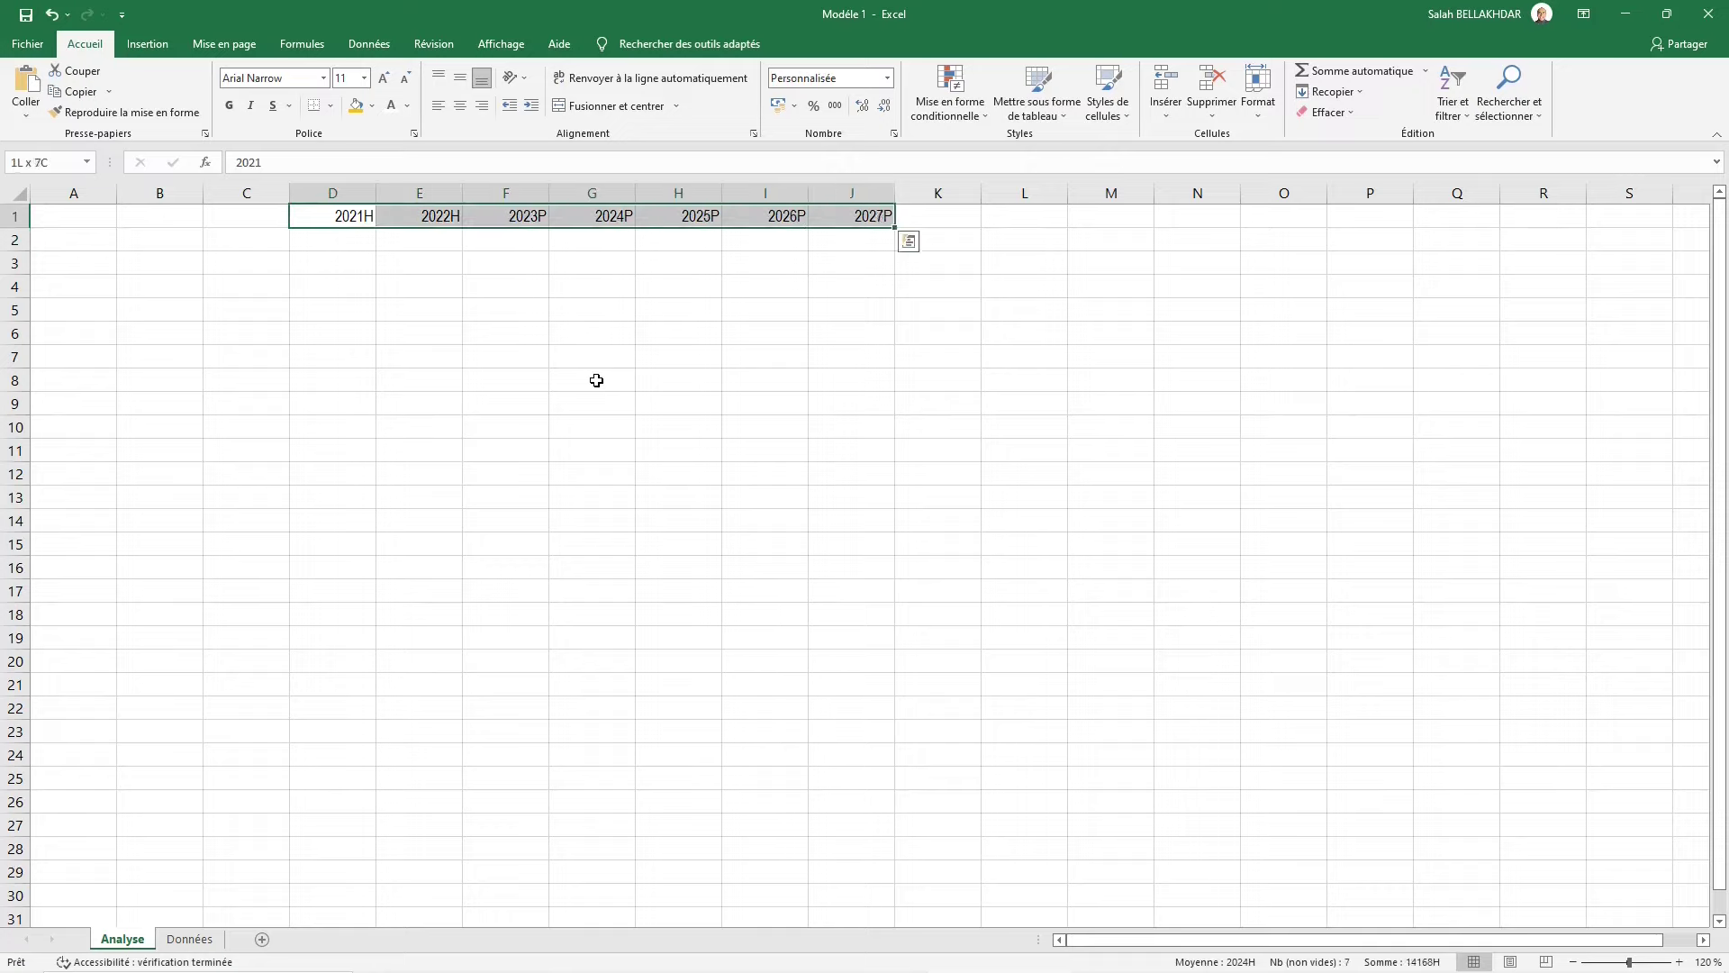
key("ctrl+space")
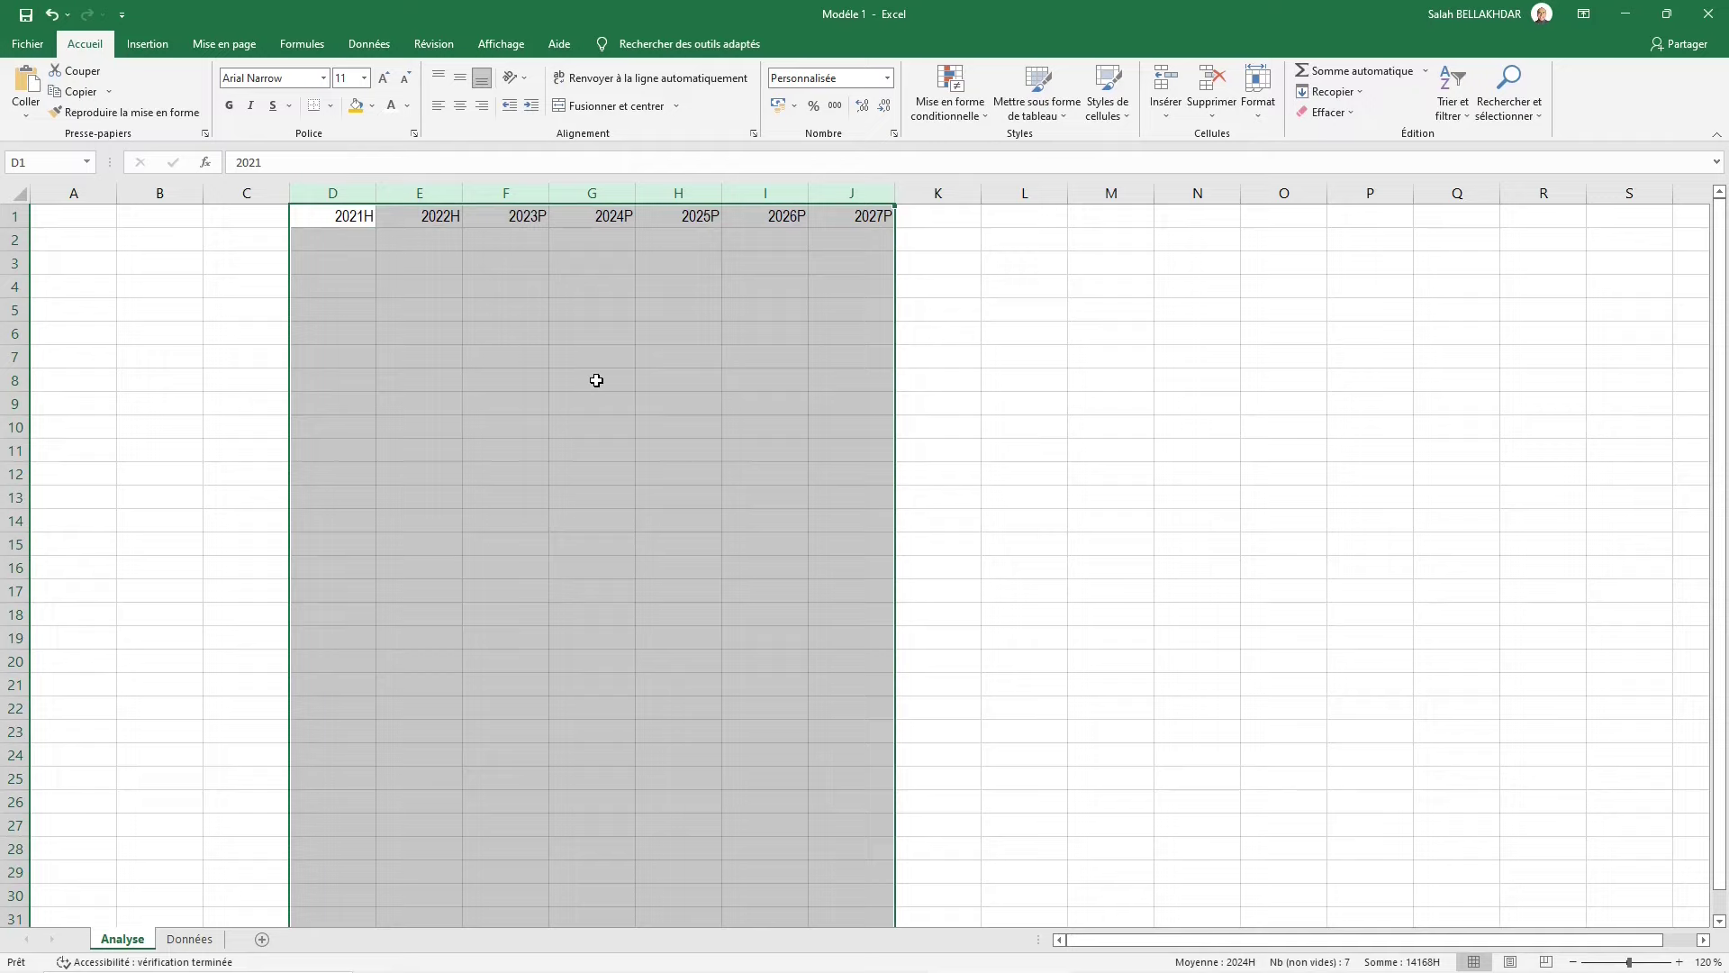
key("alt")
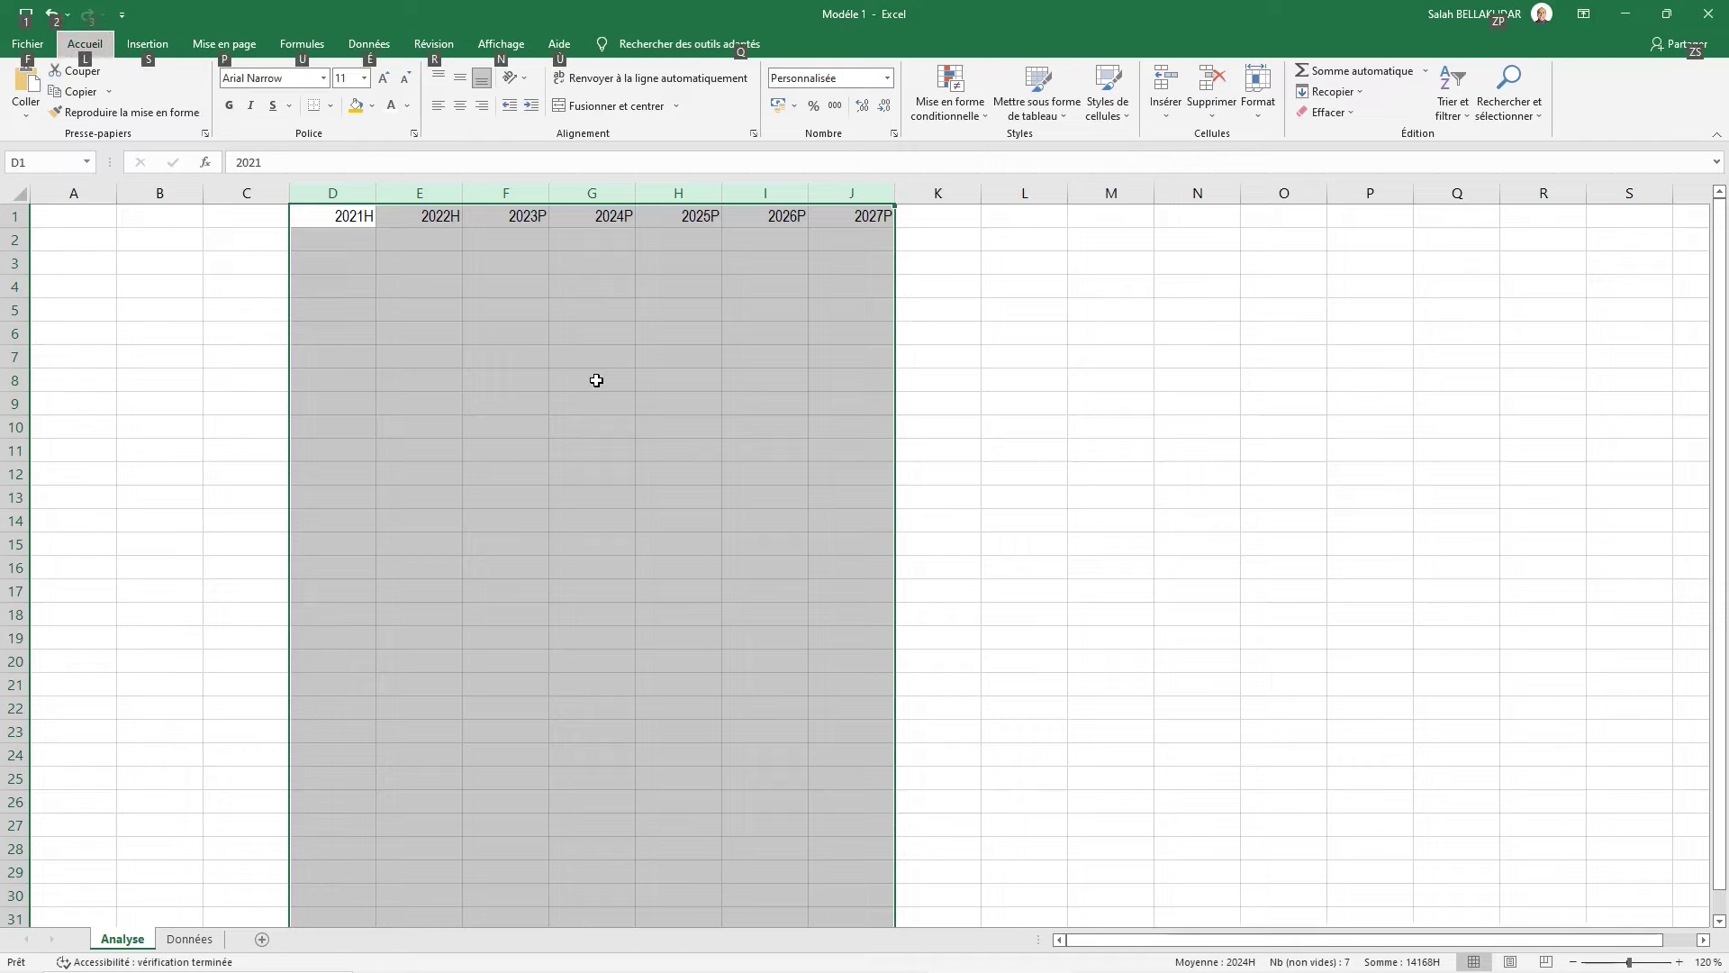
key("l")
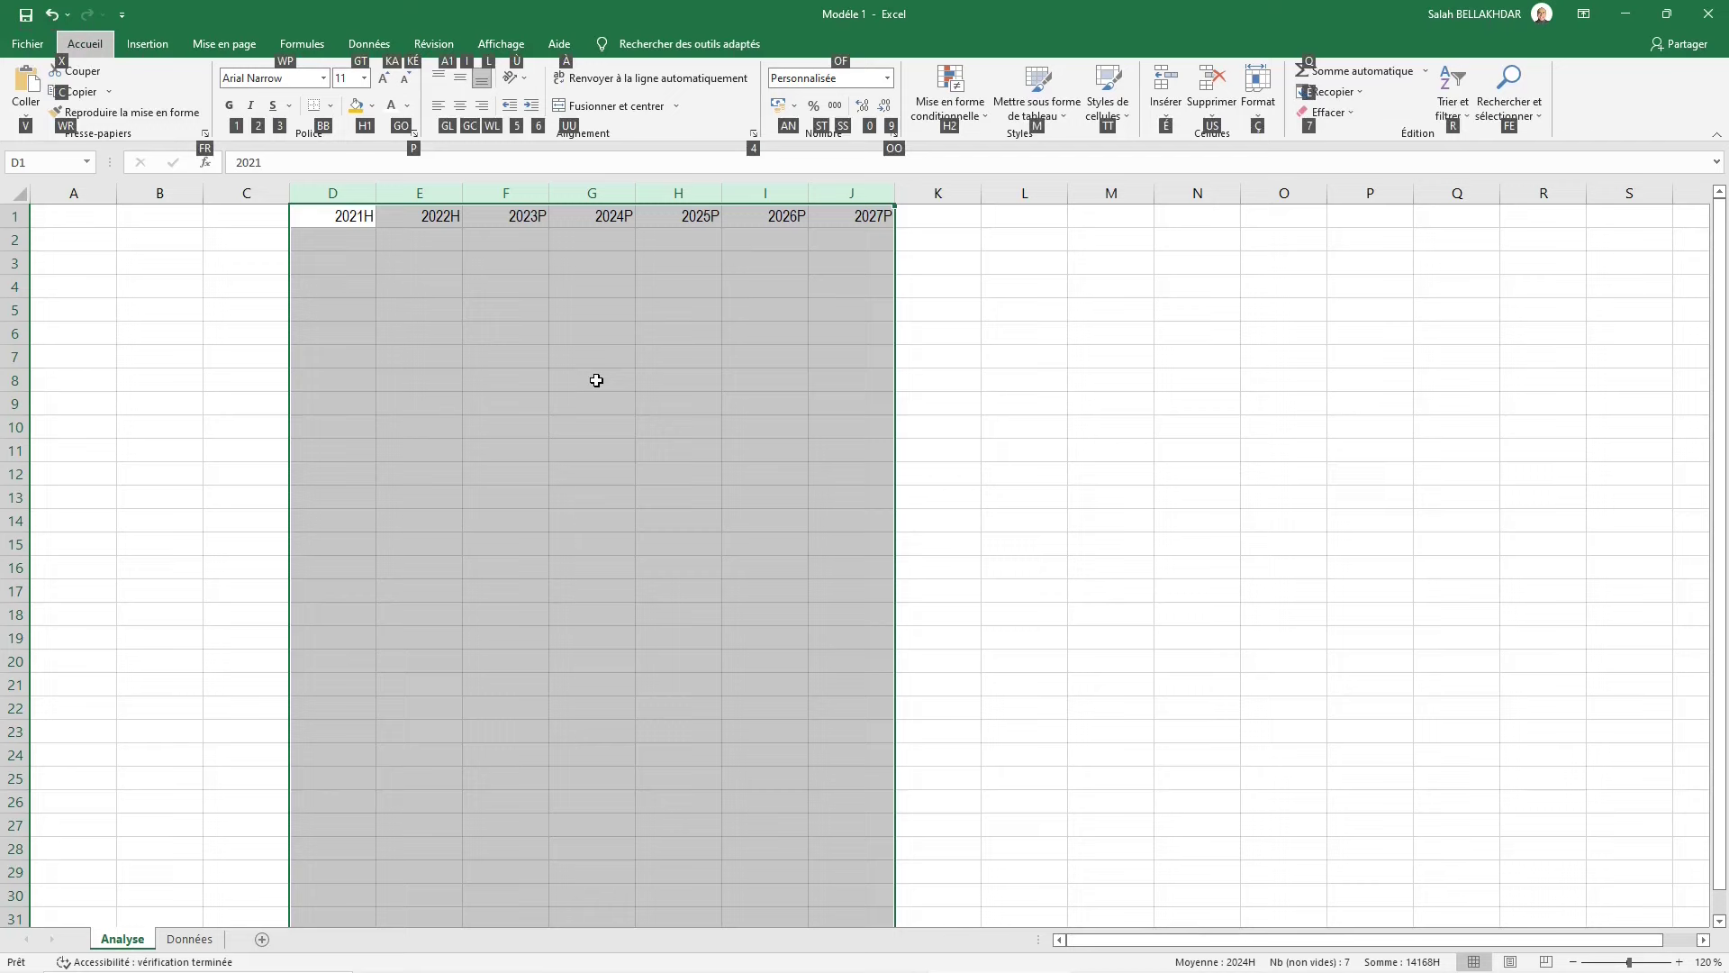
key("ccedilla")
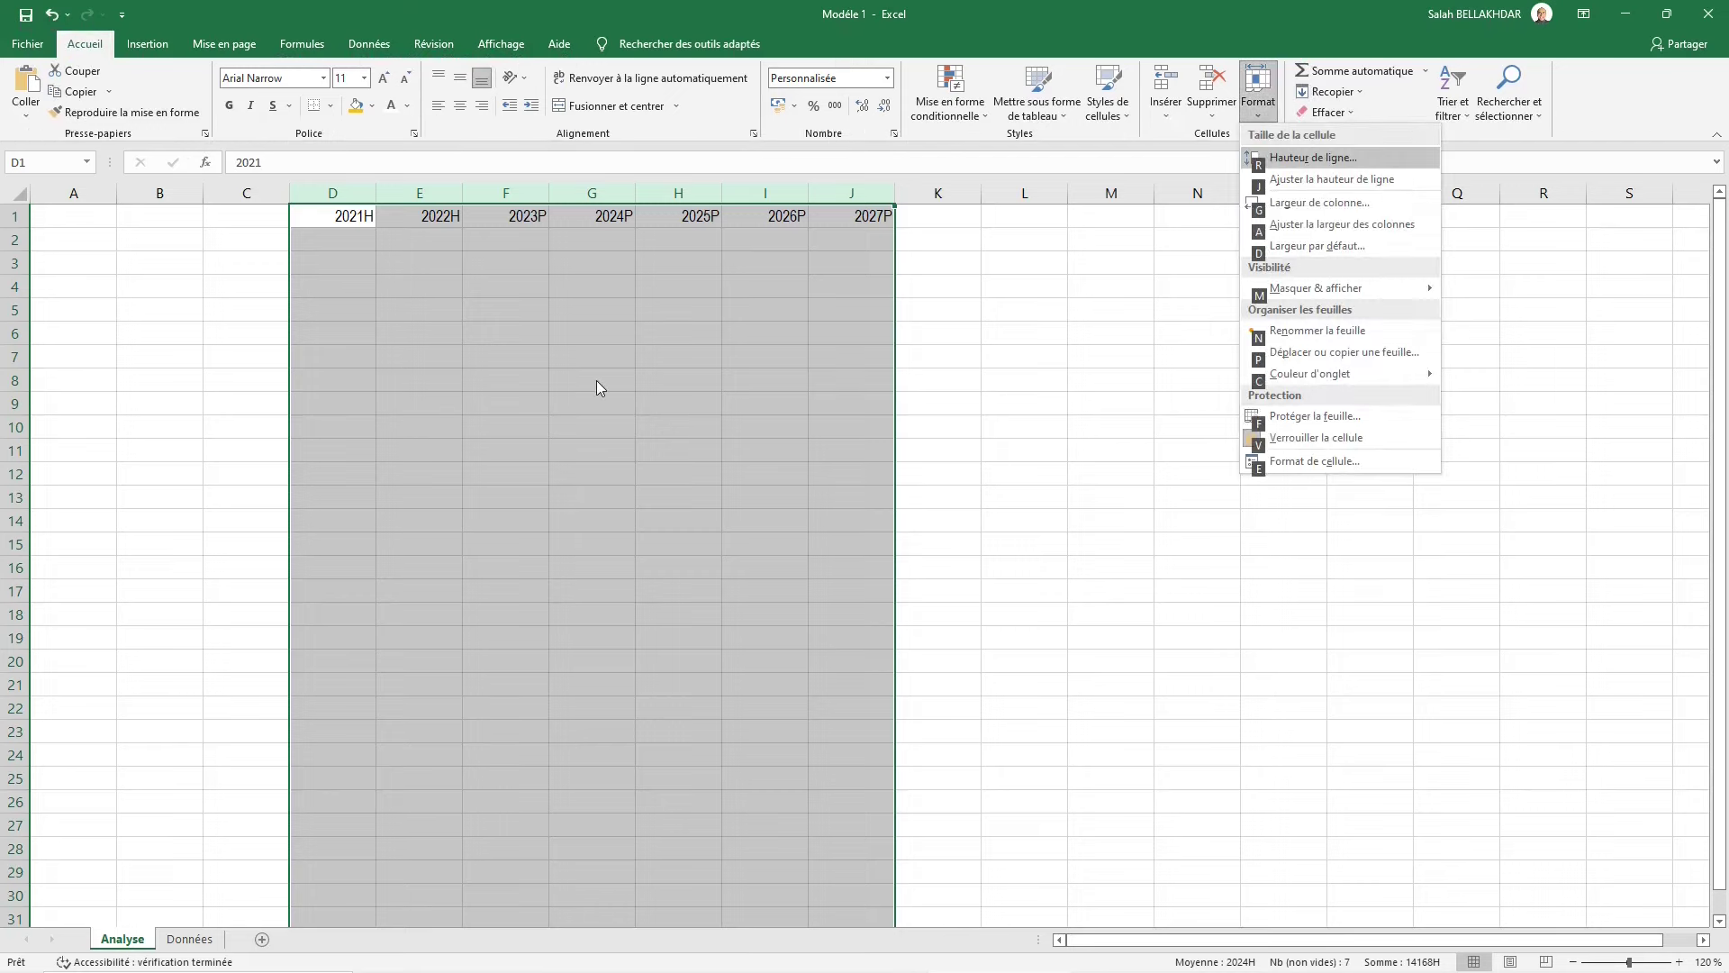
key("g")
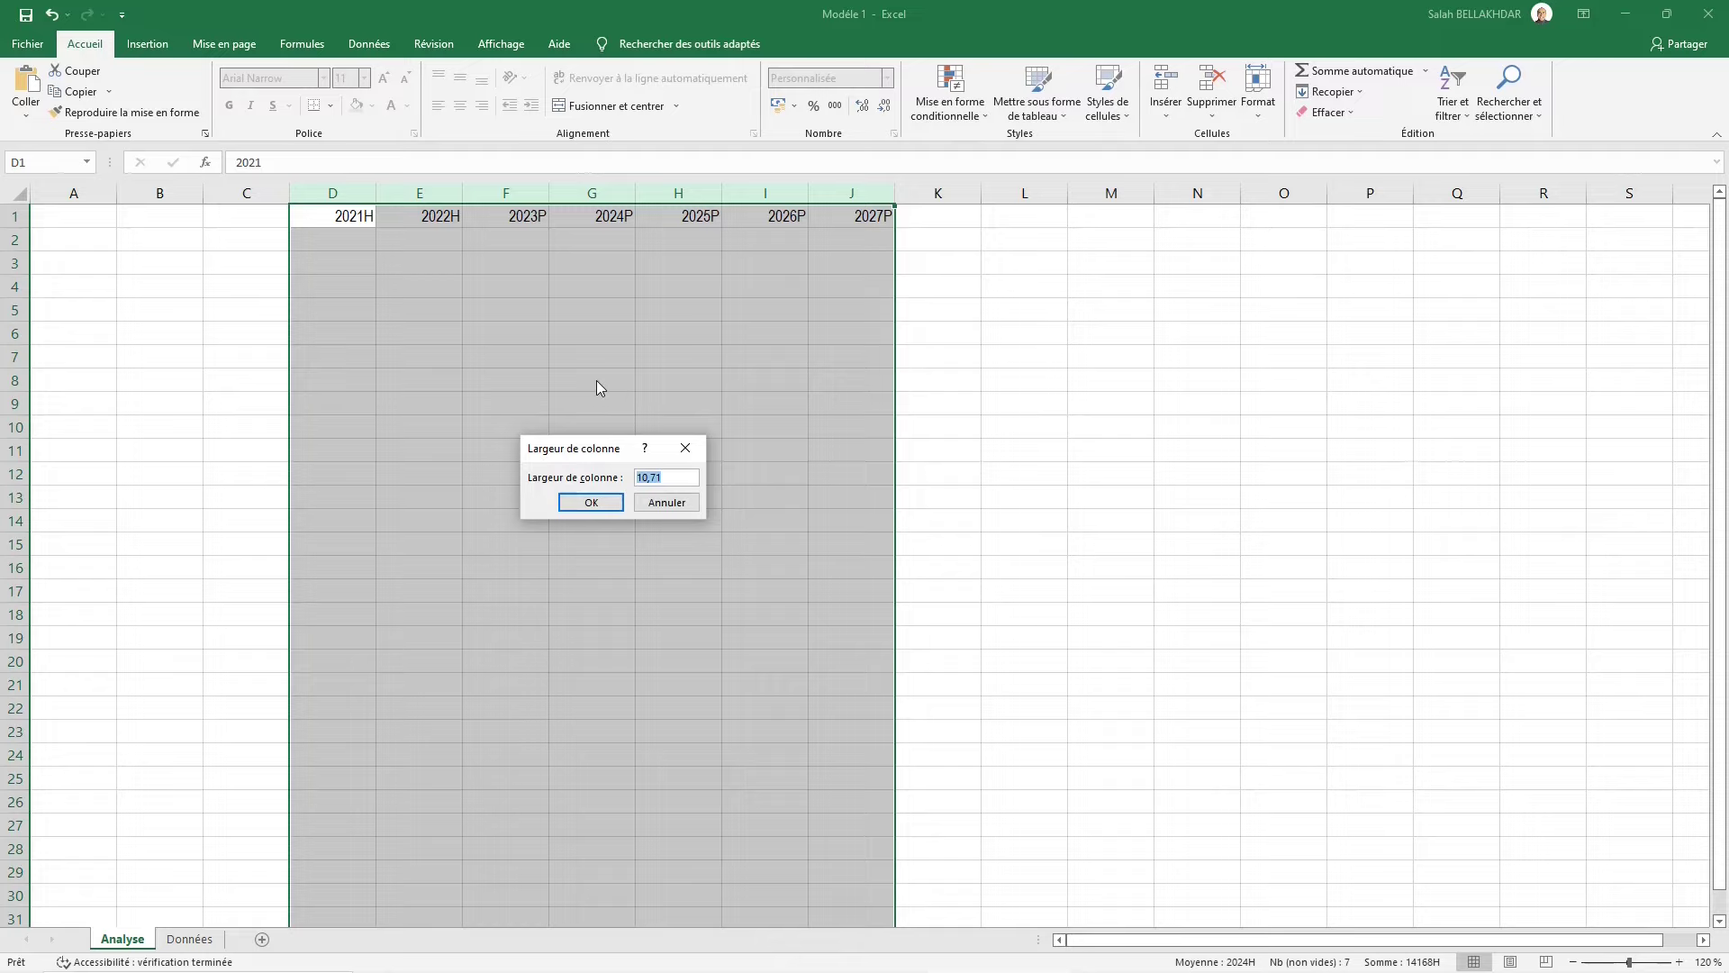
type("15")
key("Return")
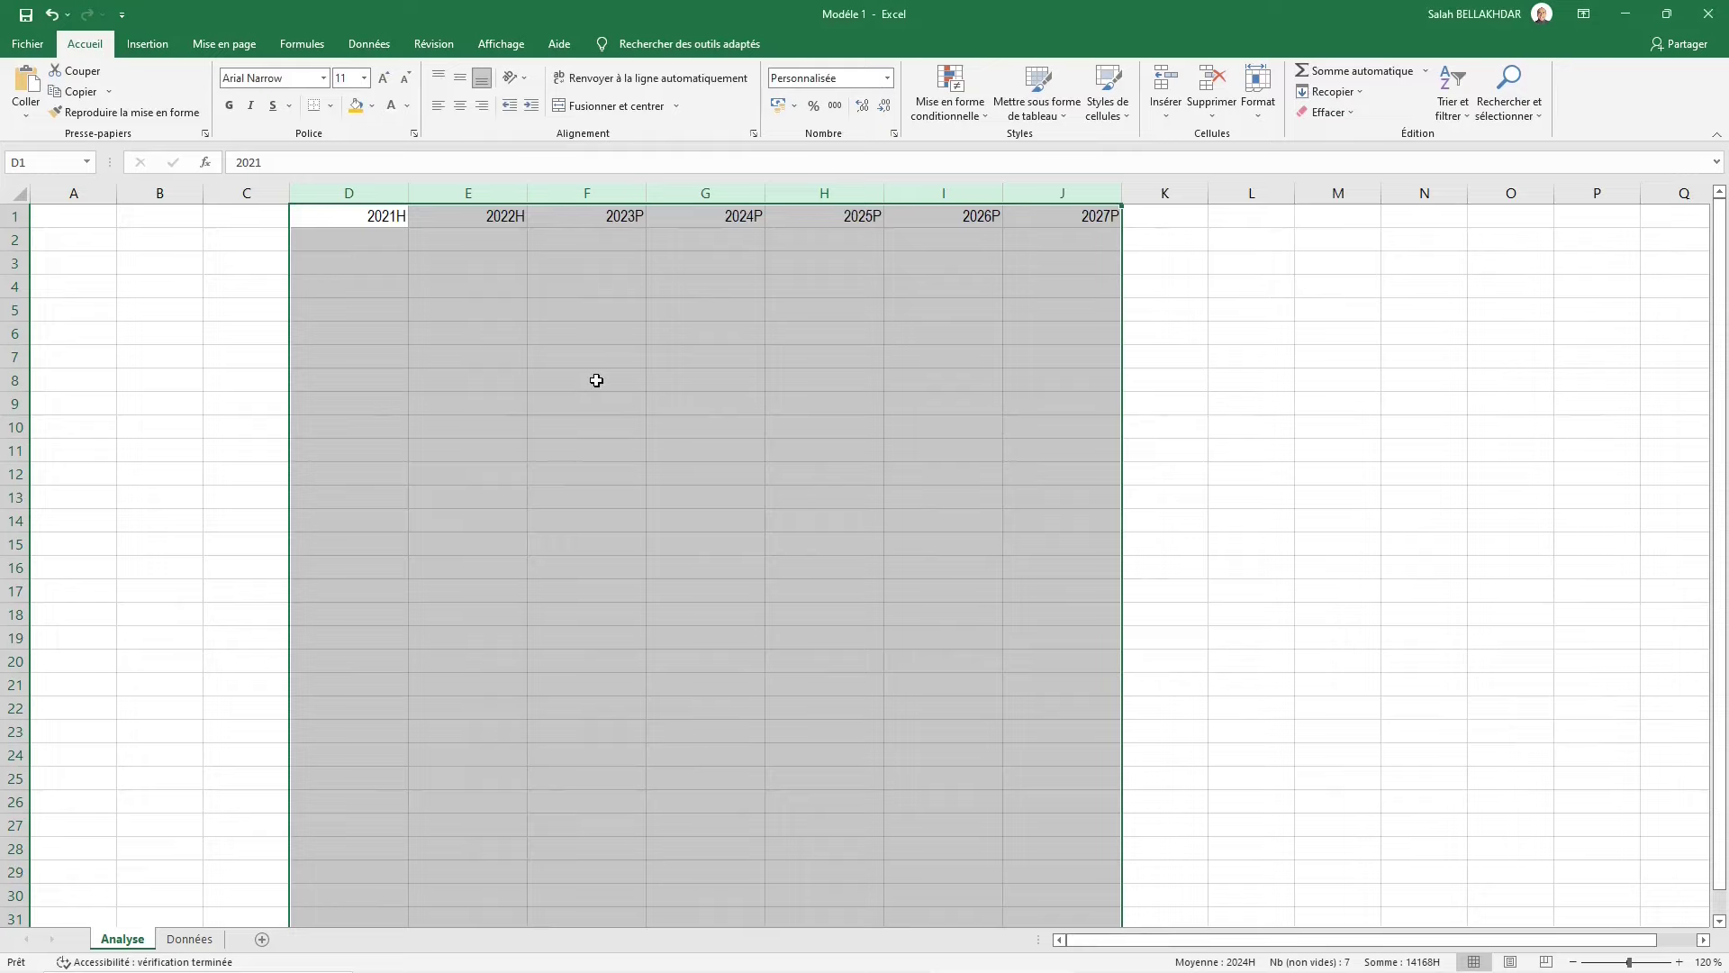
key("Down")
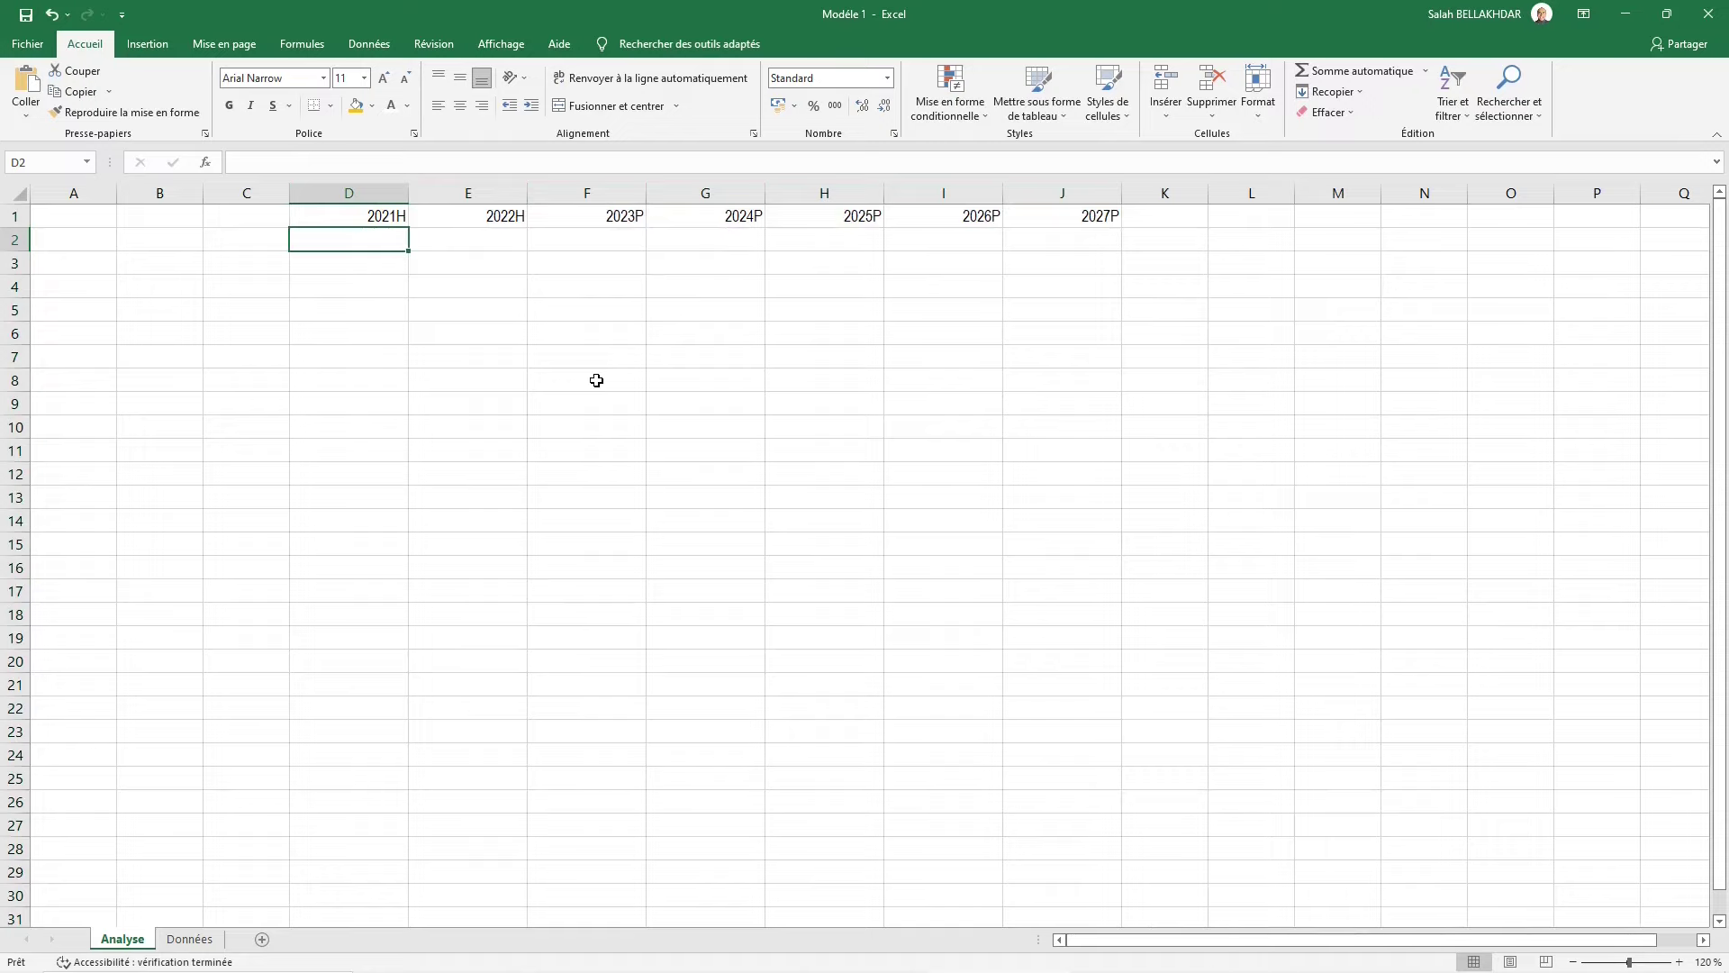
Enter the label Euro €000' in A1 and extend the selection to A1:C1
key("Left")
key("Left")
key("Left")
key("Up")
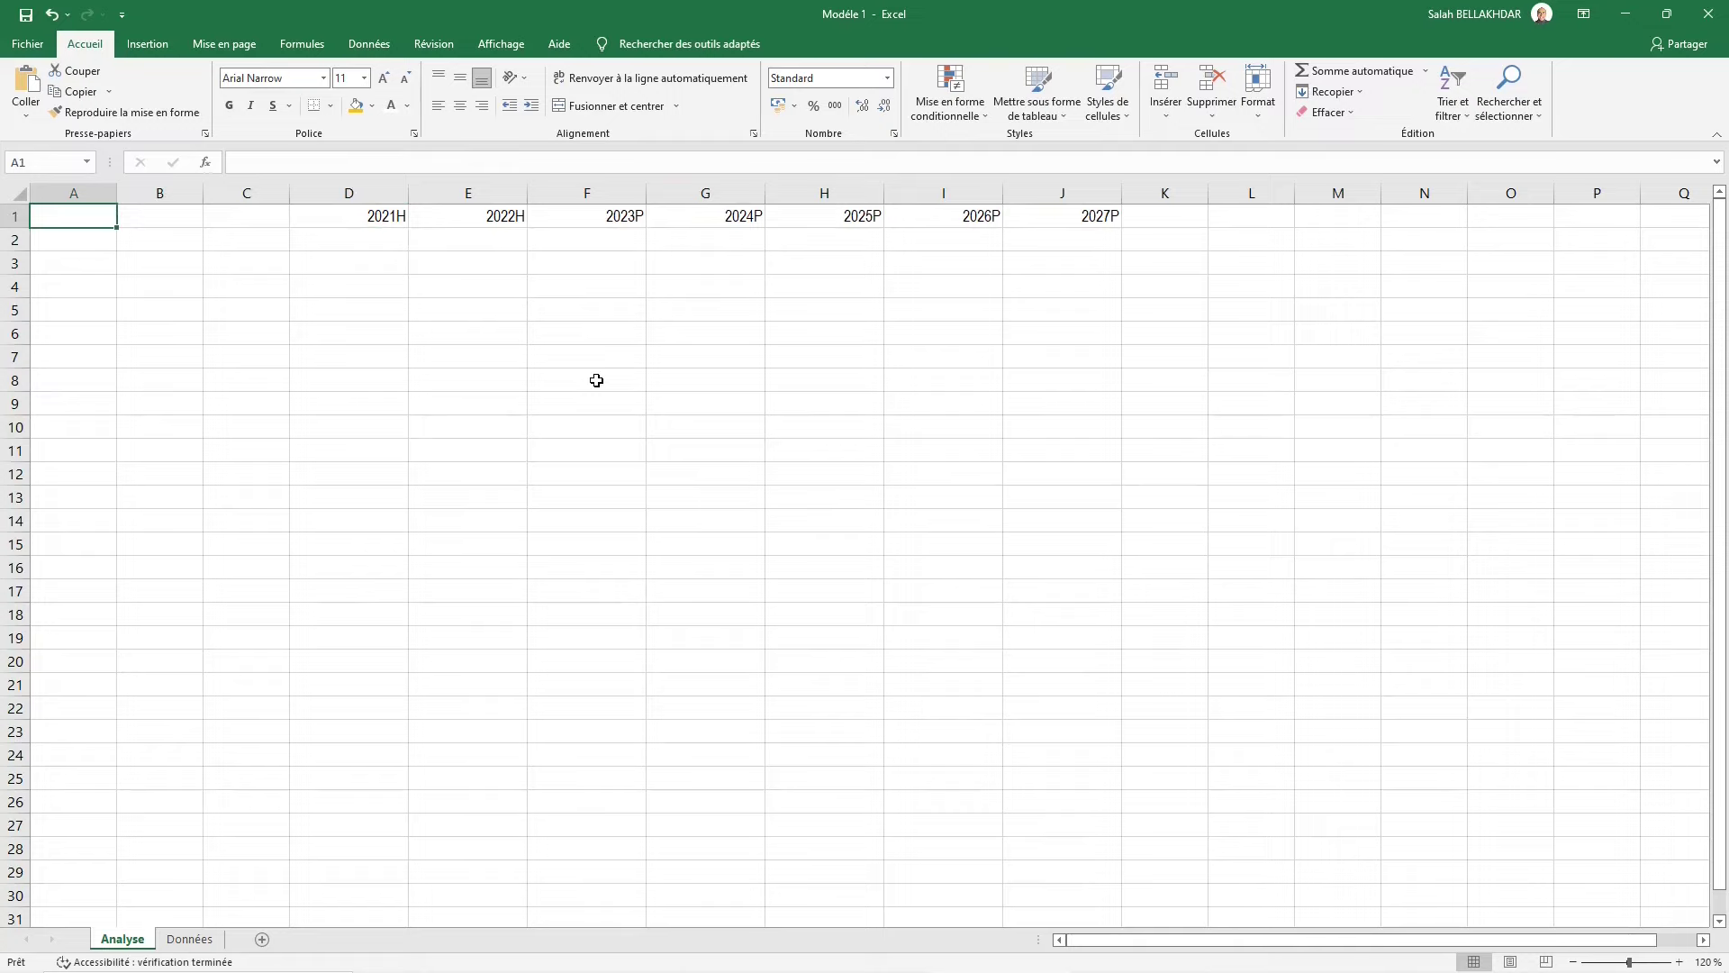
type("Euro")
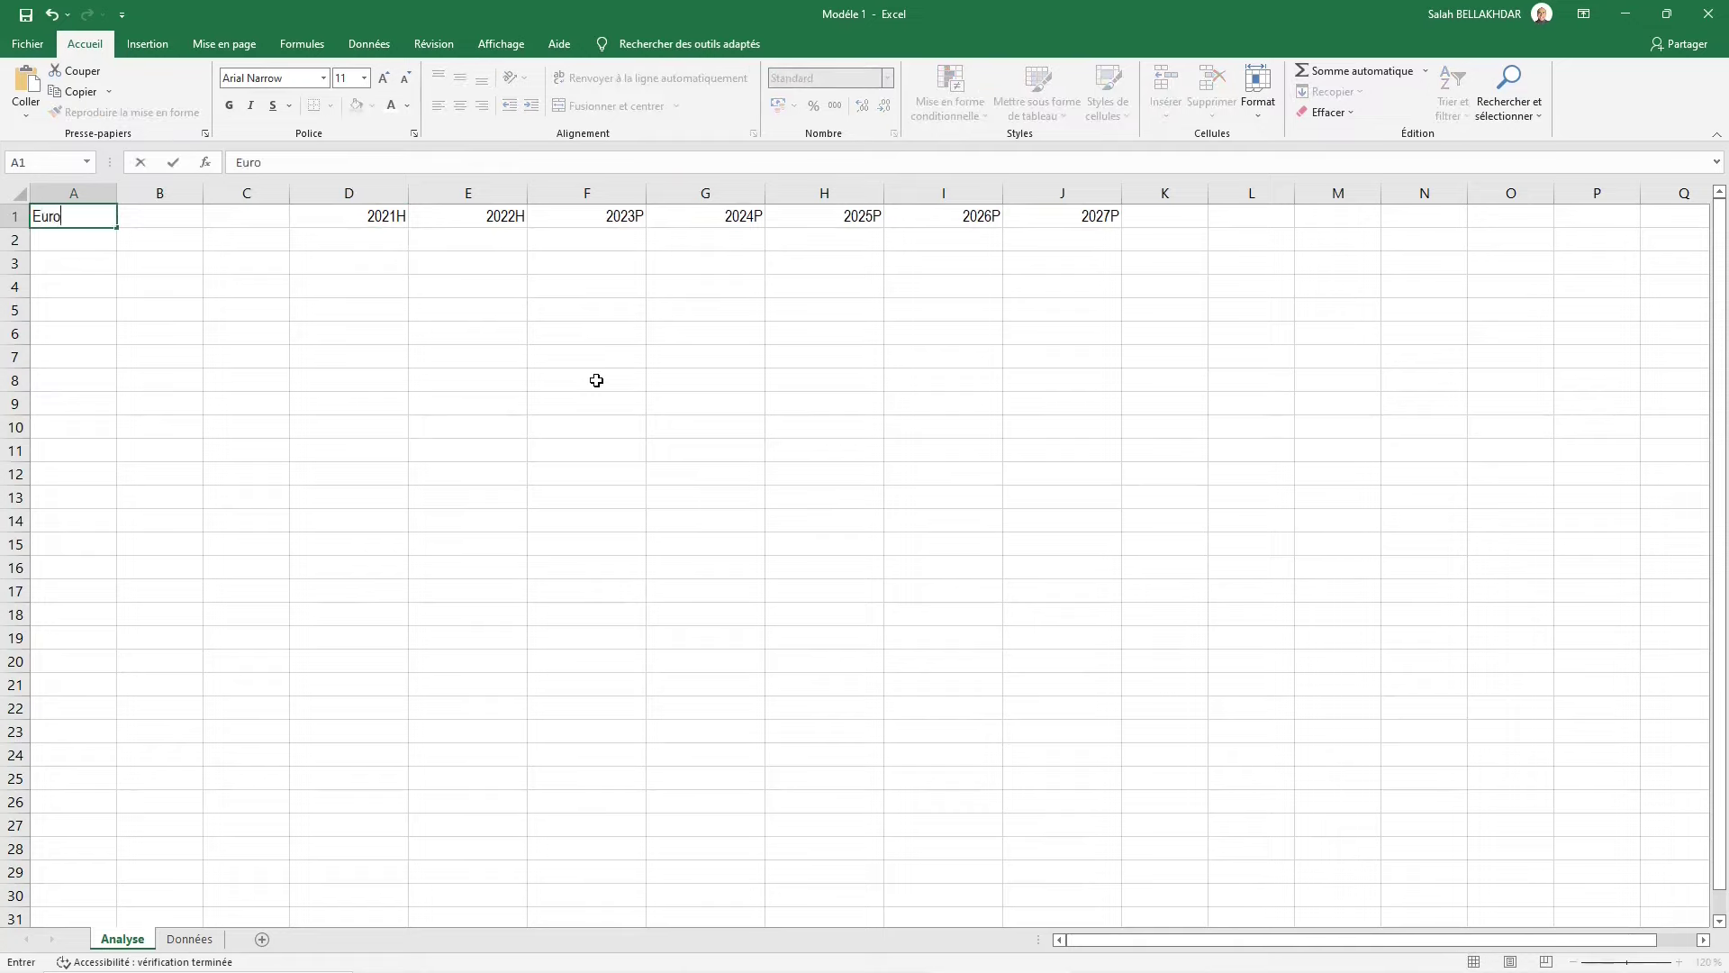
type(" €")
type("000")
type("'")
key("ctrl+Return")
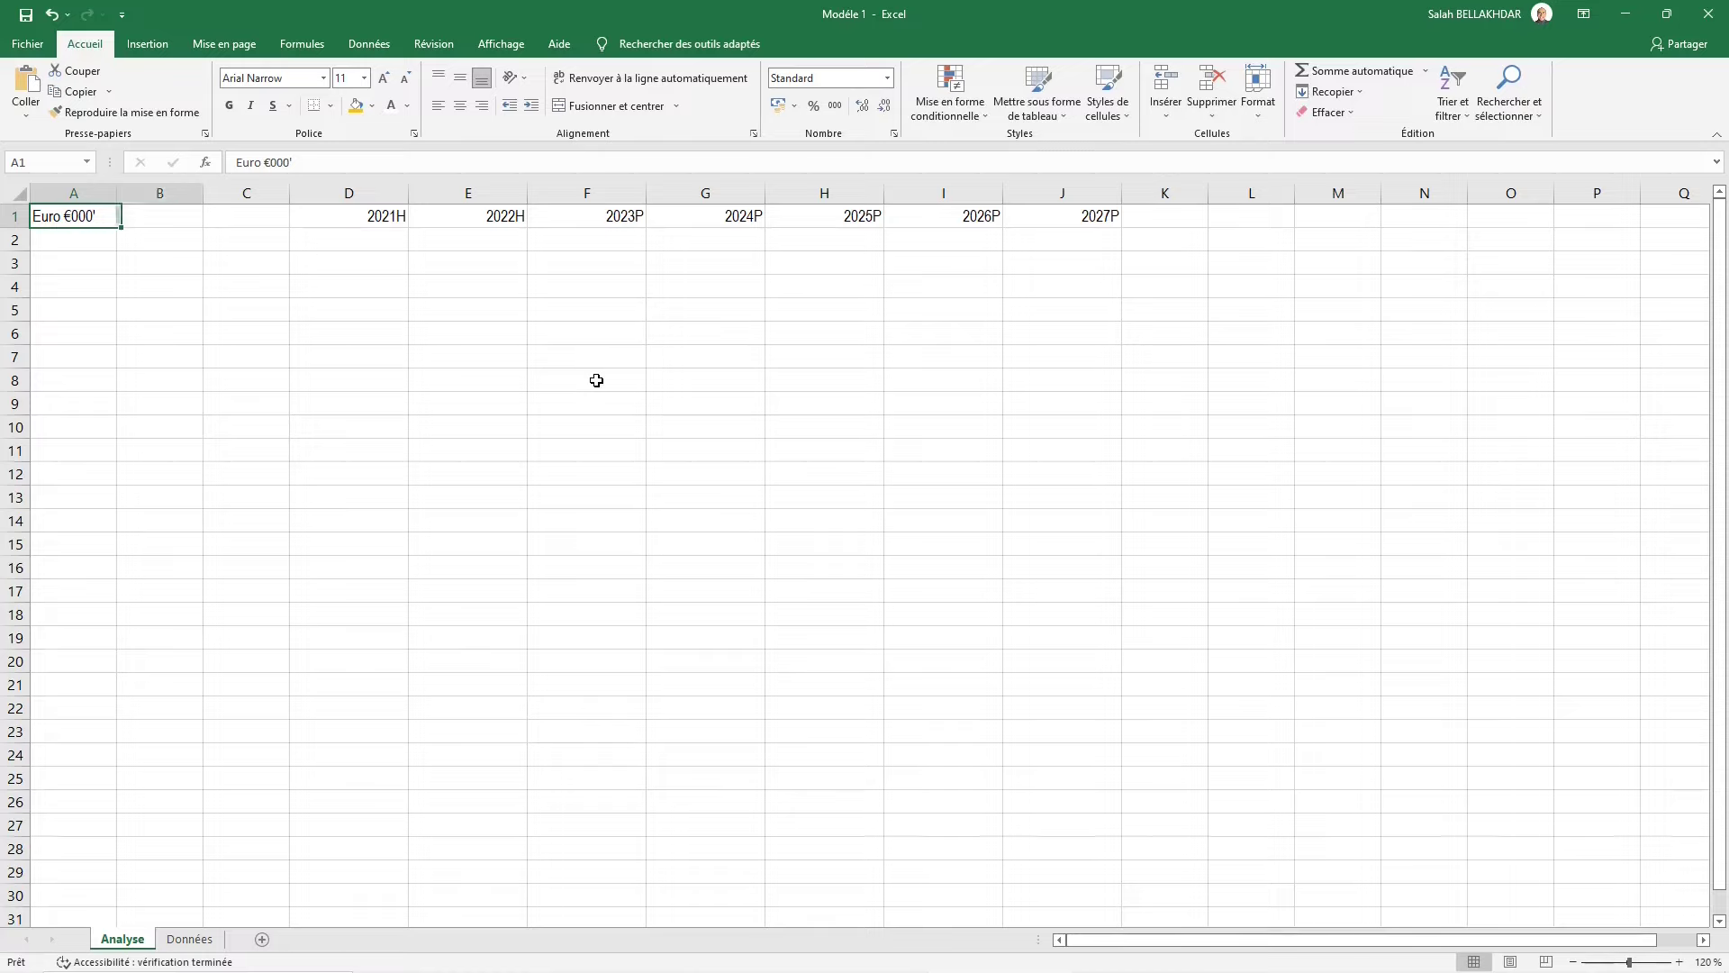
key("shift+Right")
key("shift+Right")
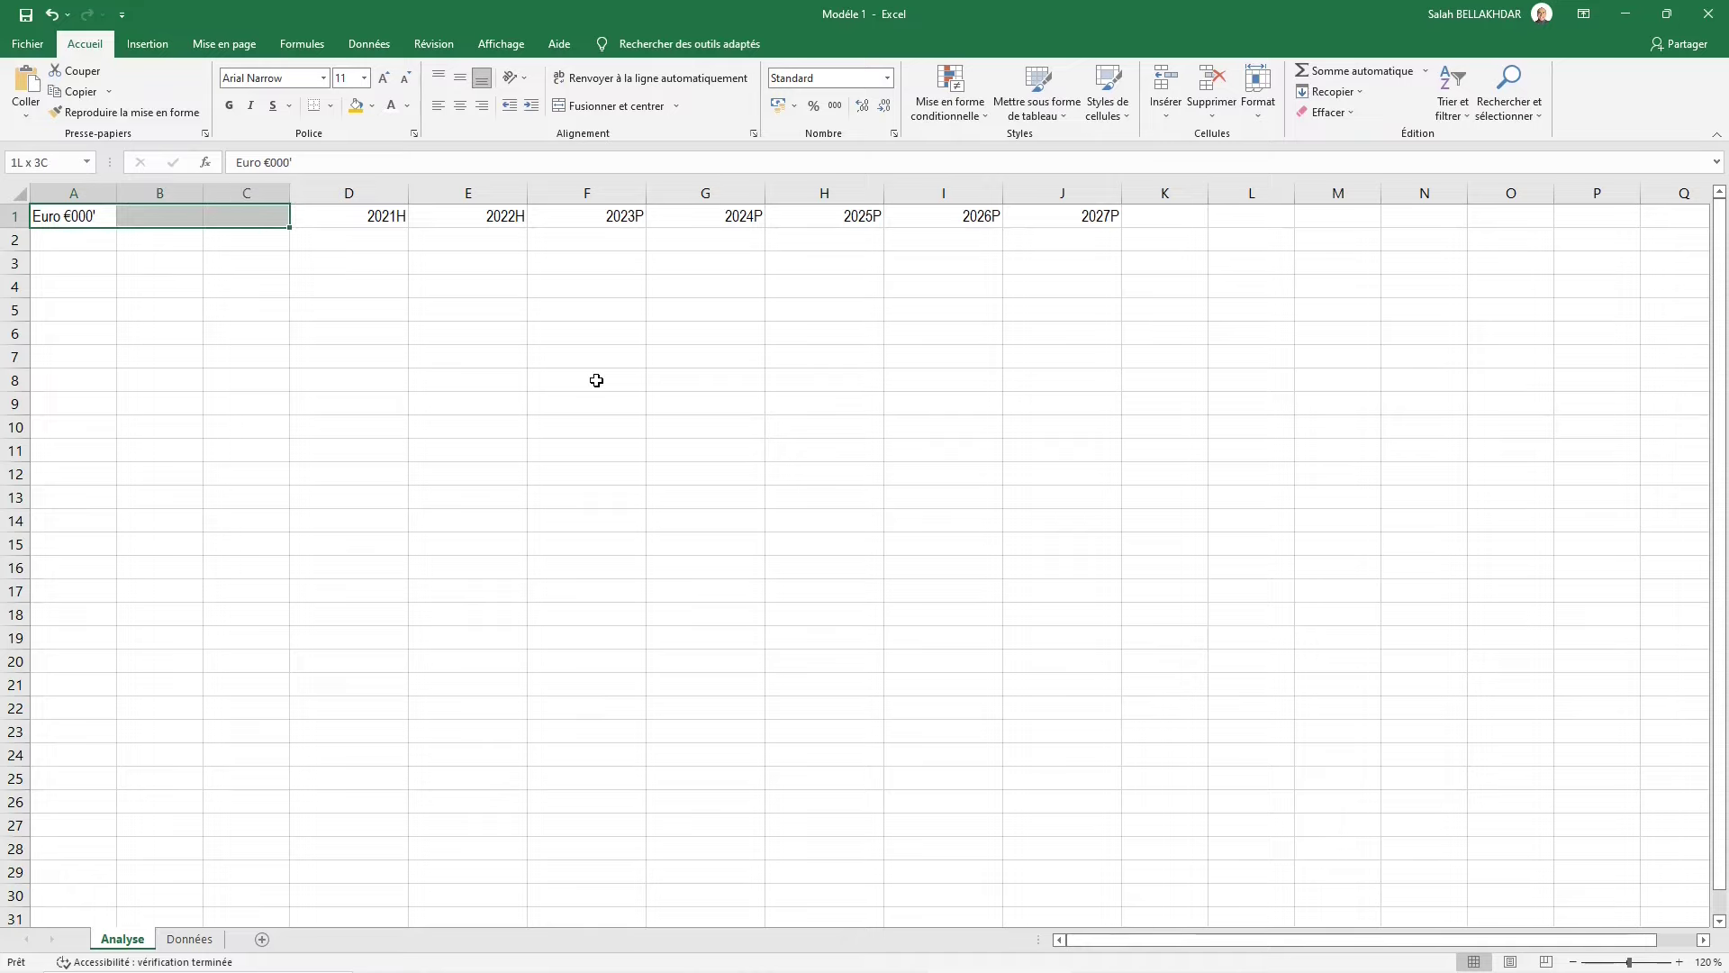
Fill A1:C1 with orange
key("alt")
key("l")
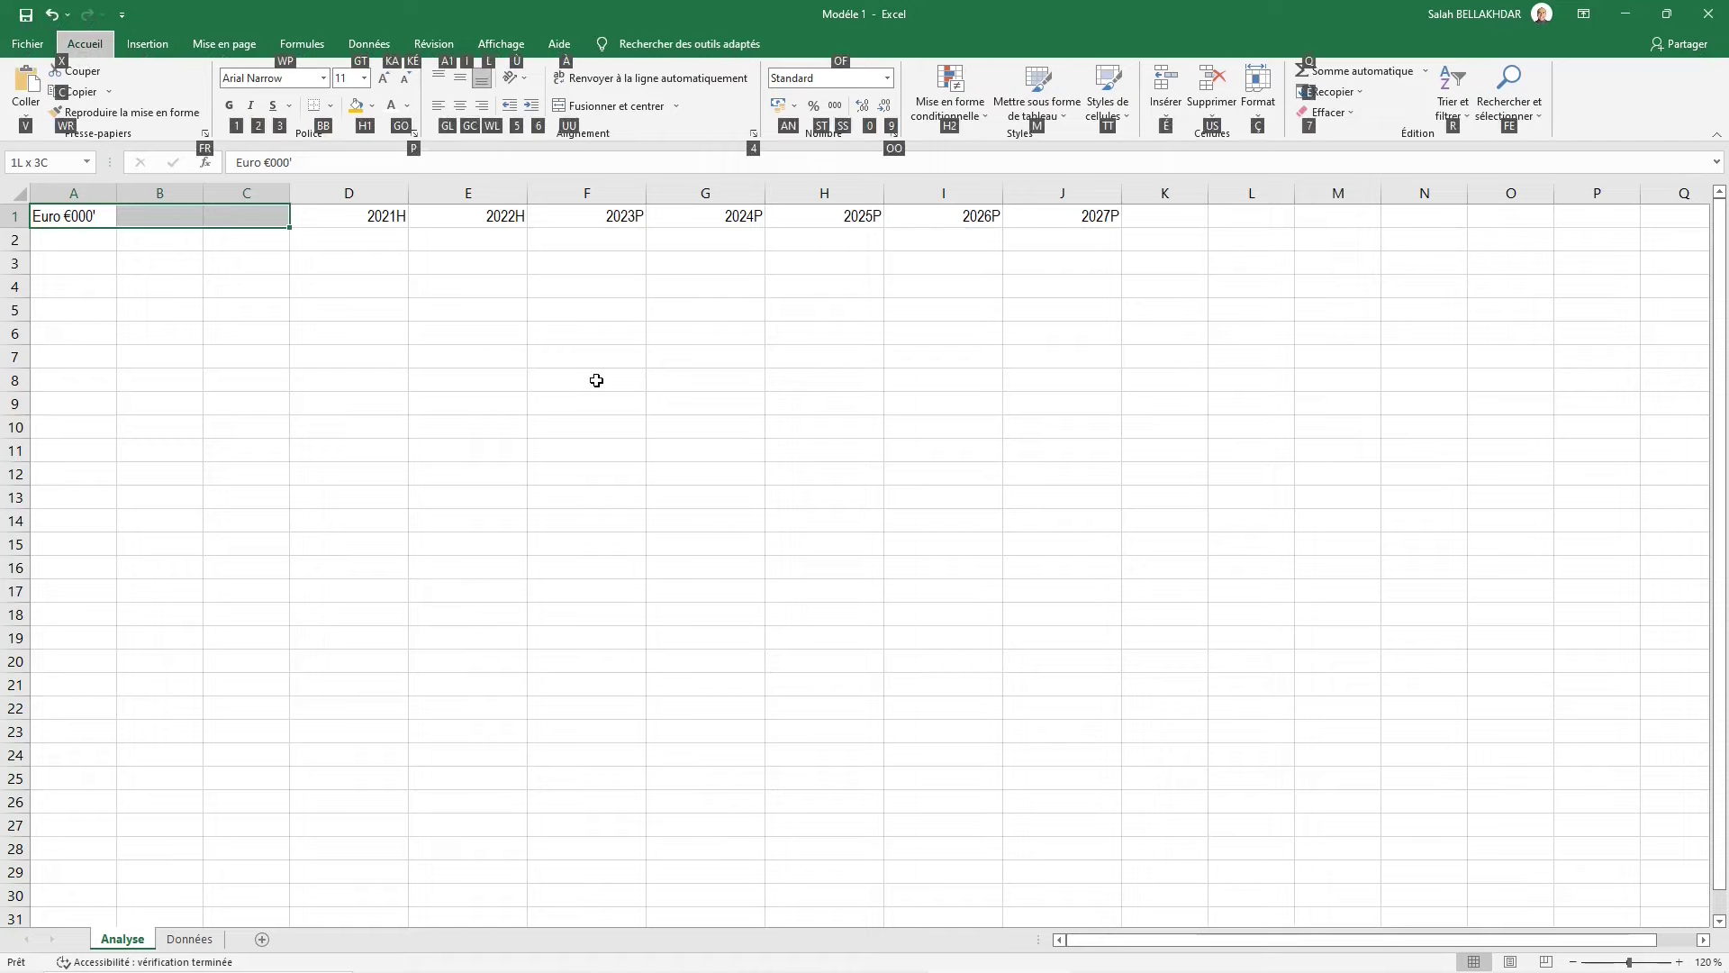
key("h")
key("1")
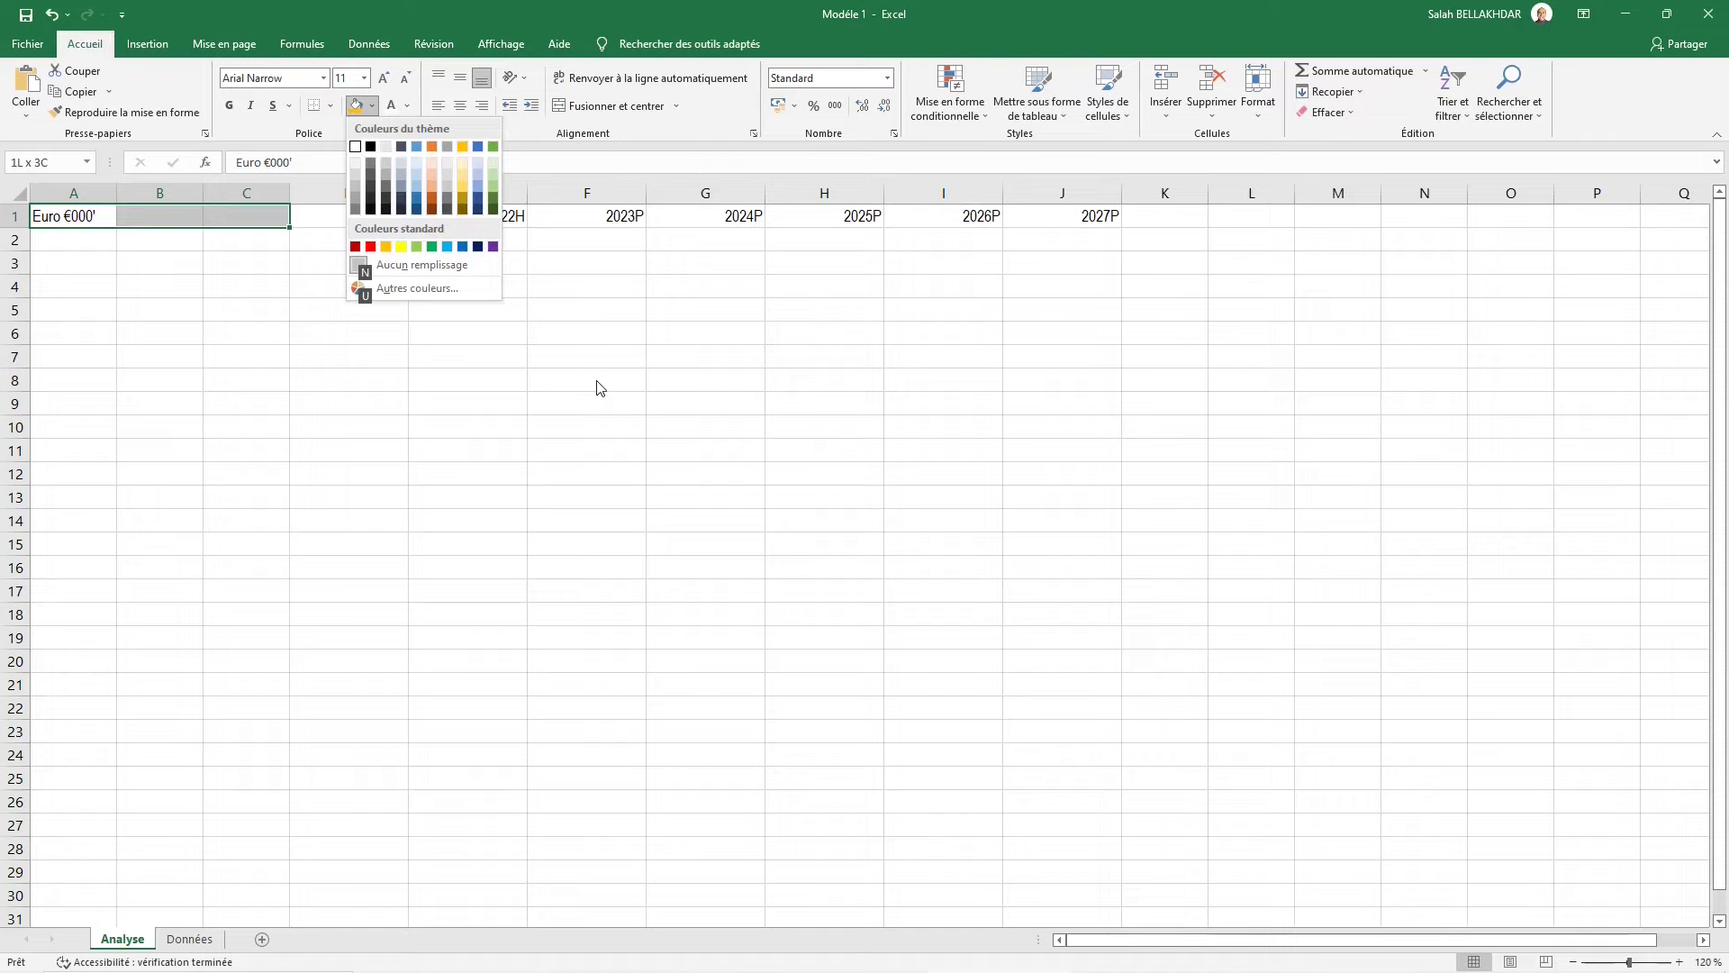
left_click(386, 247)
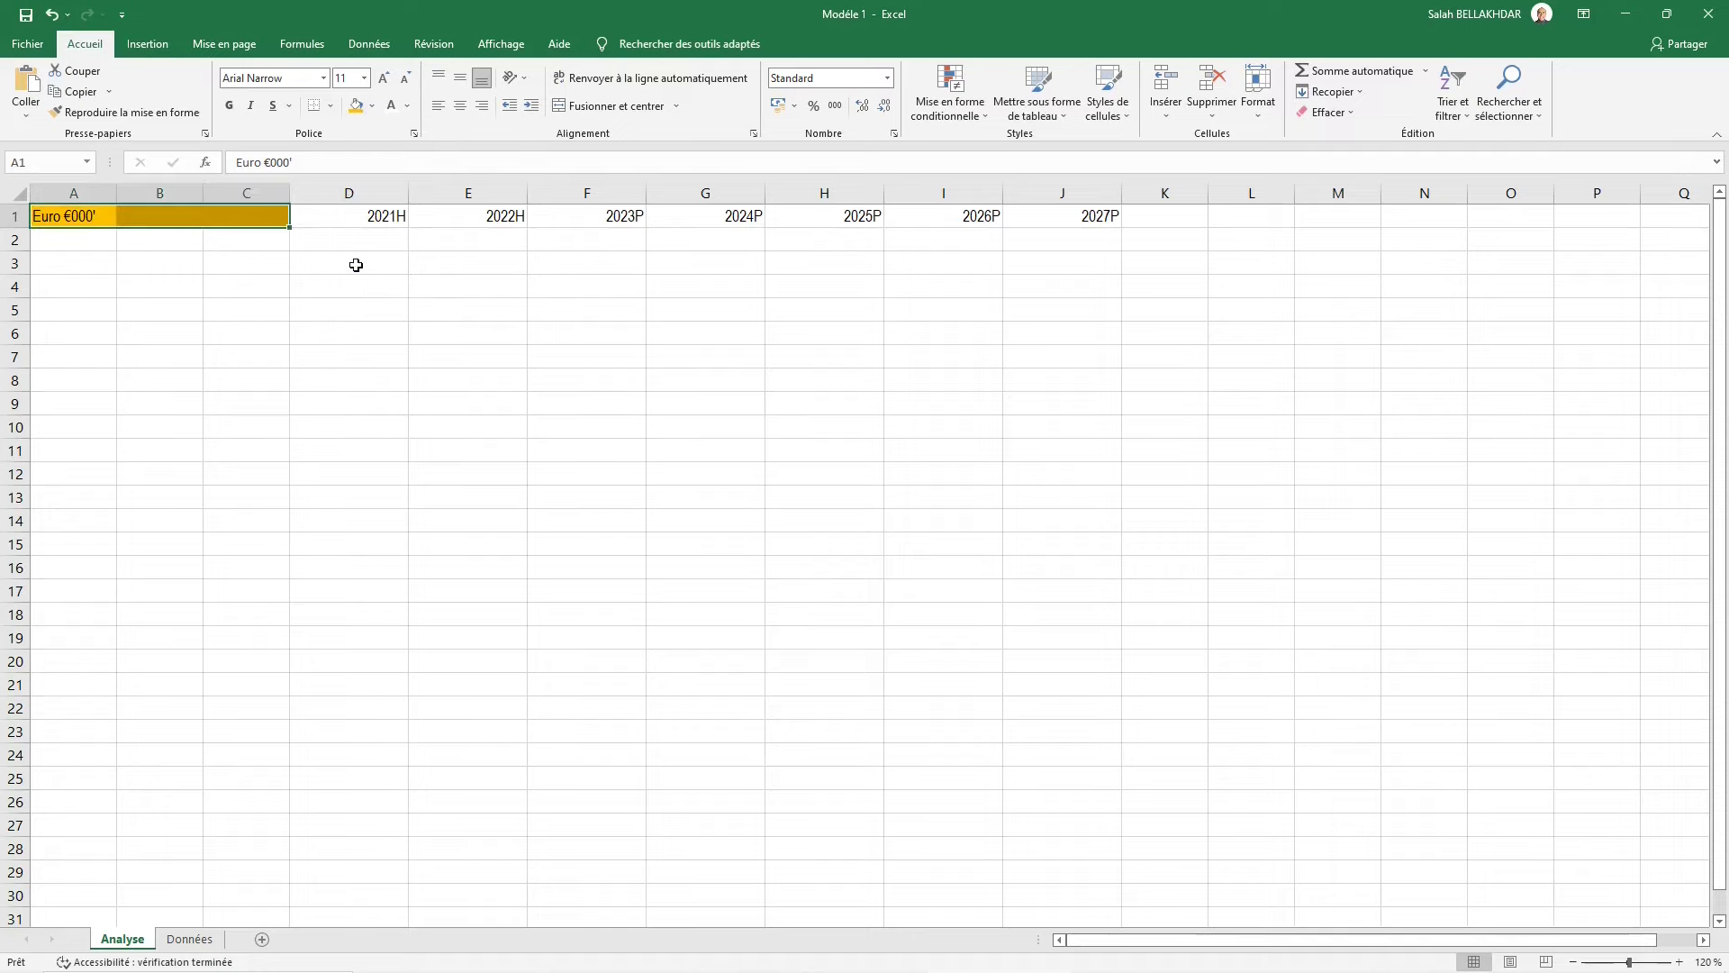
Fill the 2021H and 2022H headers in D1:E1 blue
key("Down")
key("Right")
key("Right")
key("Right")
key("Up")
key("shift+Right")
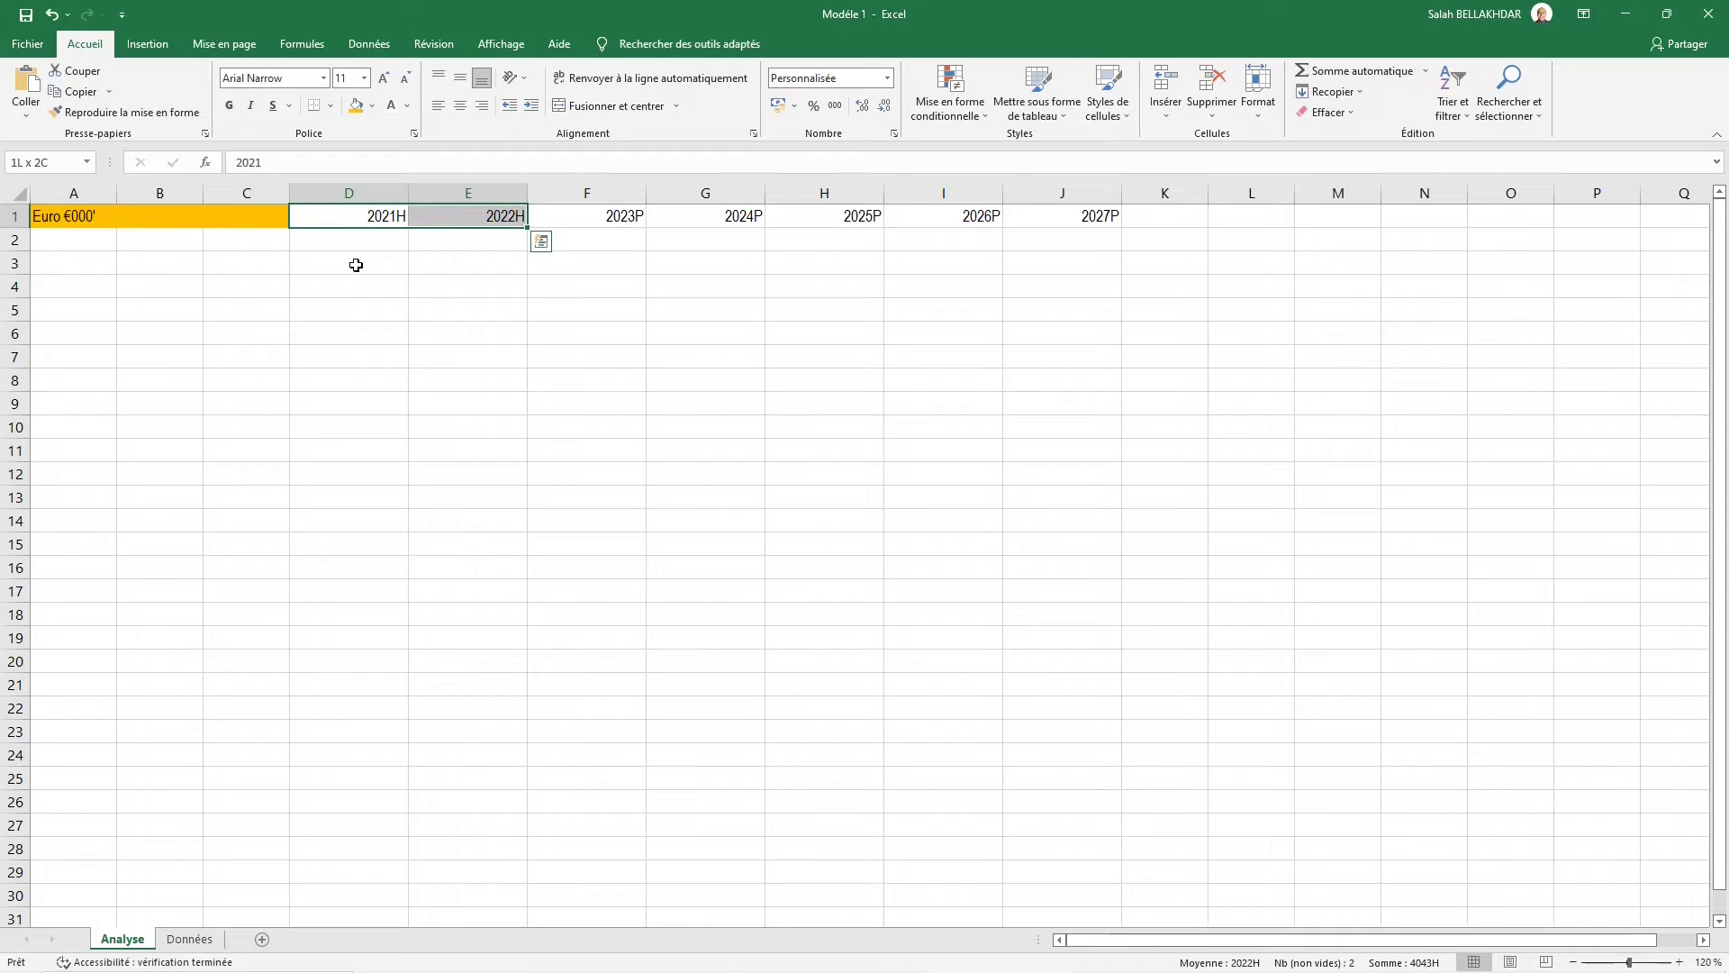
key("alt")
key("l")
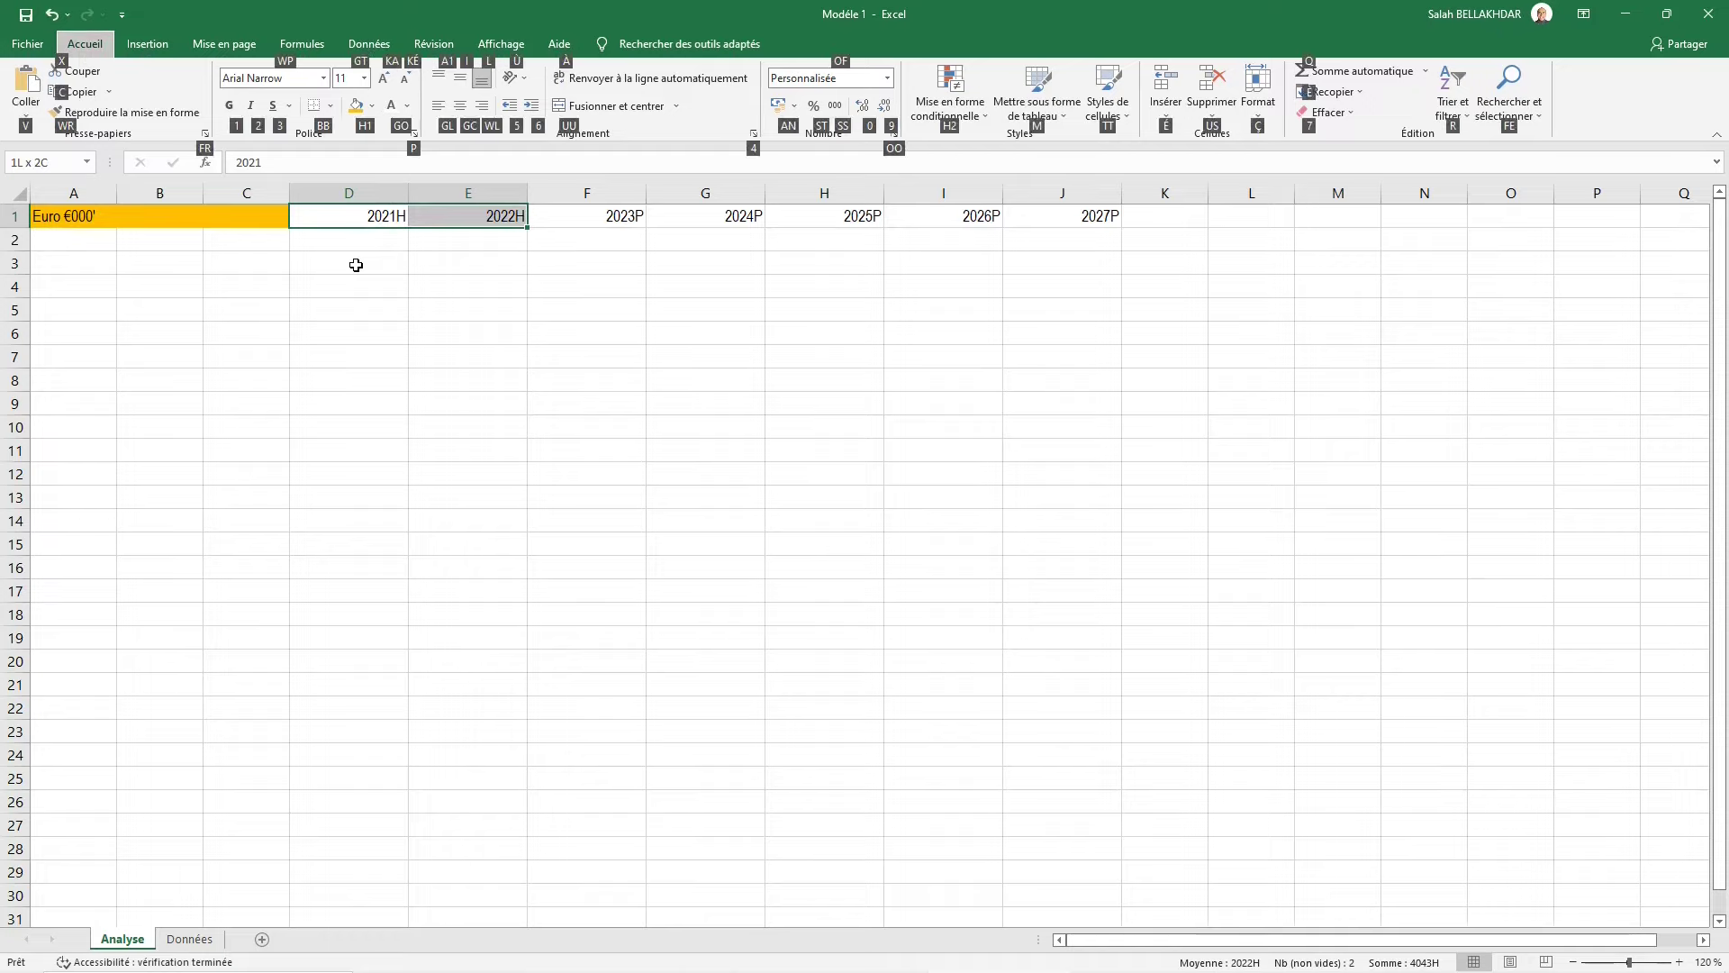
key("h")
key("1")
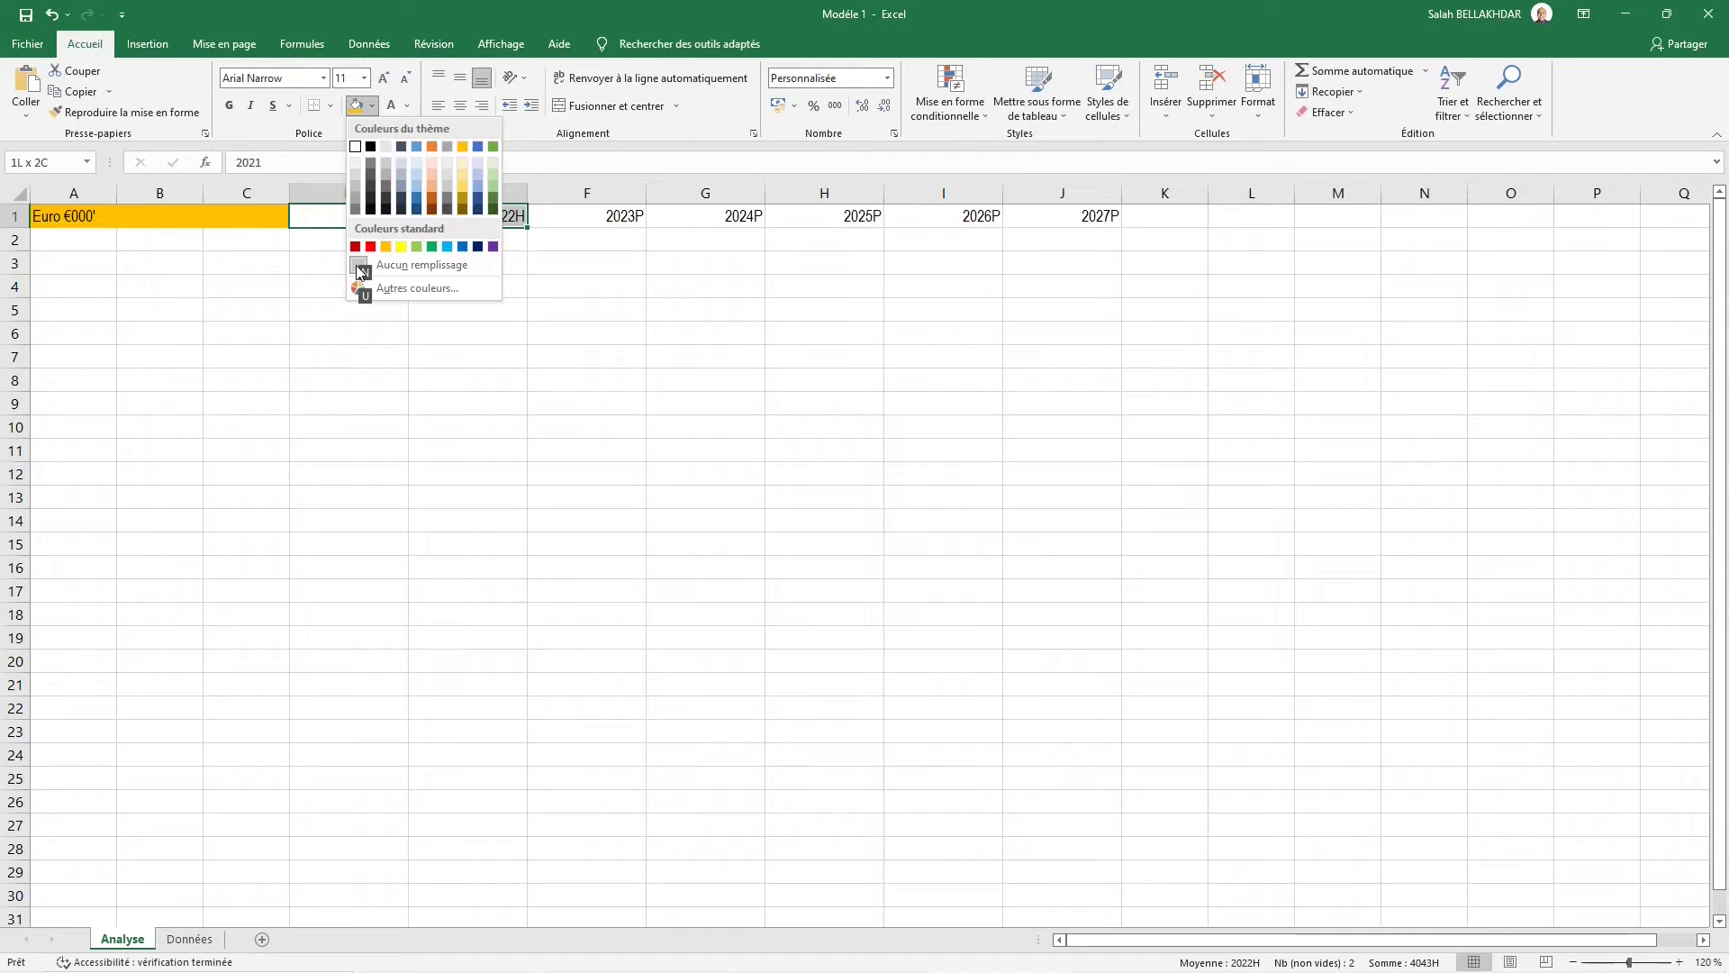
left_click(463, 246)
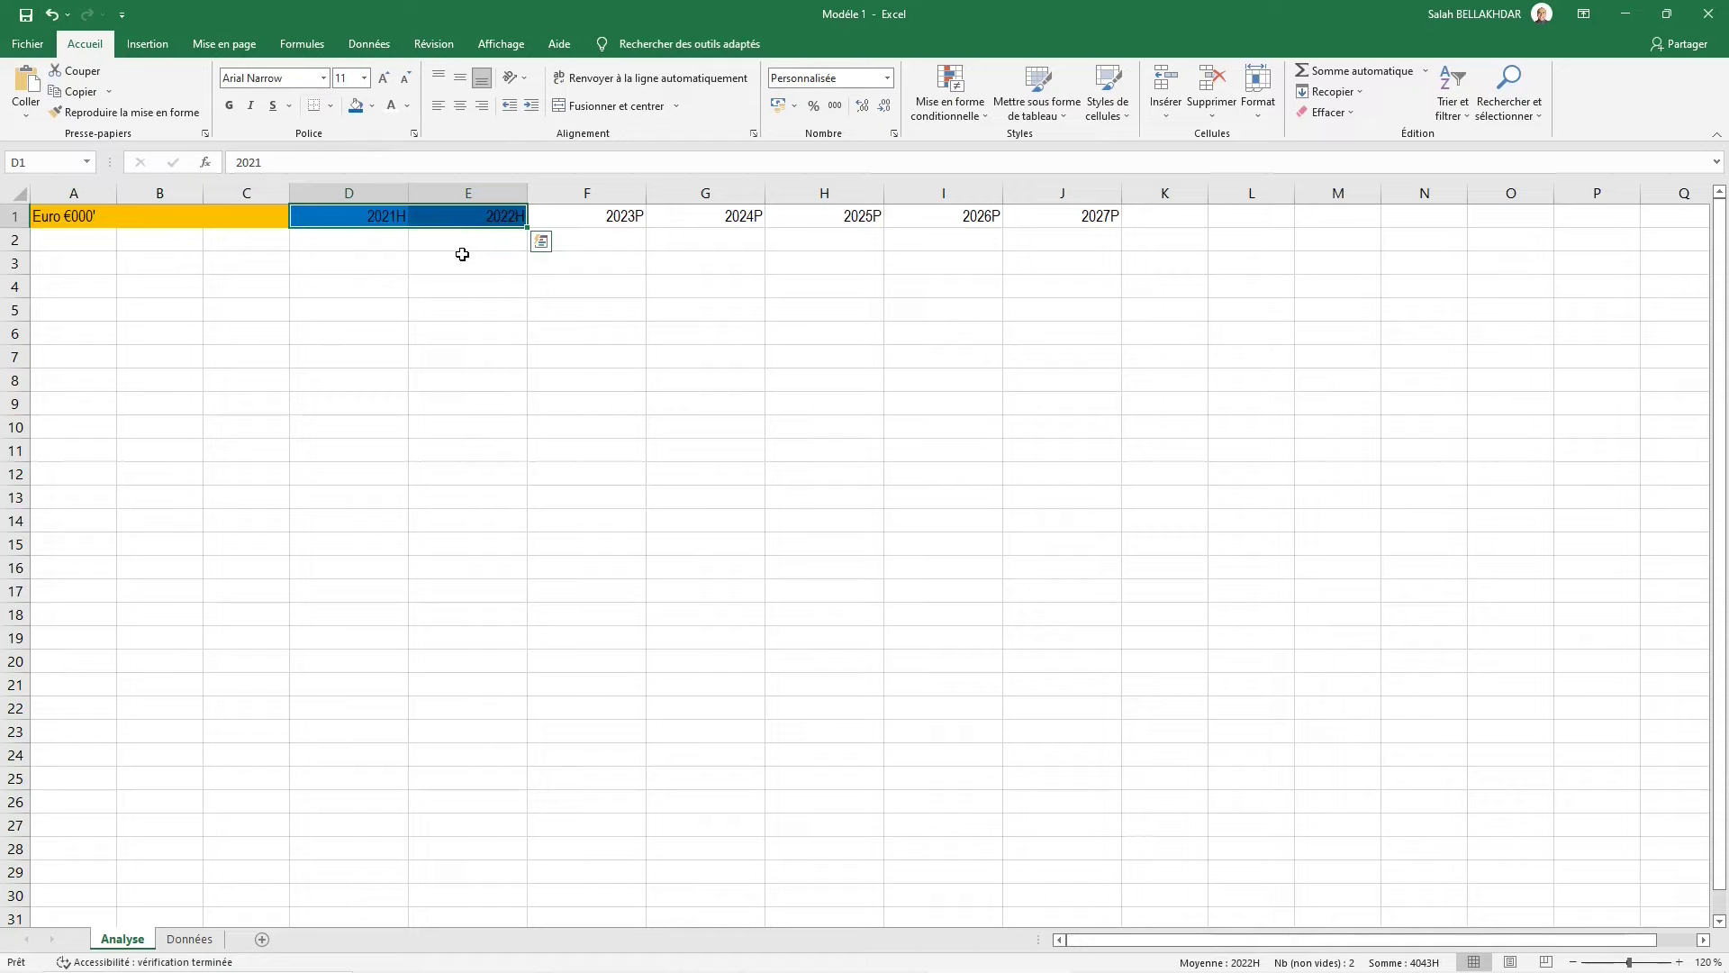
Fill the projected year headers F1:J1 orange
key("Right")
key("Right")
key("shift+Right")
key("shift+Right")
key("shift+Right")
key("shift+Right")
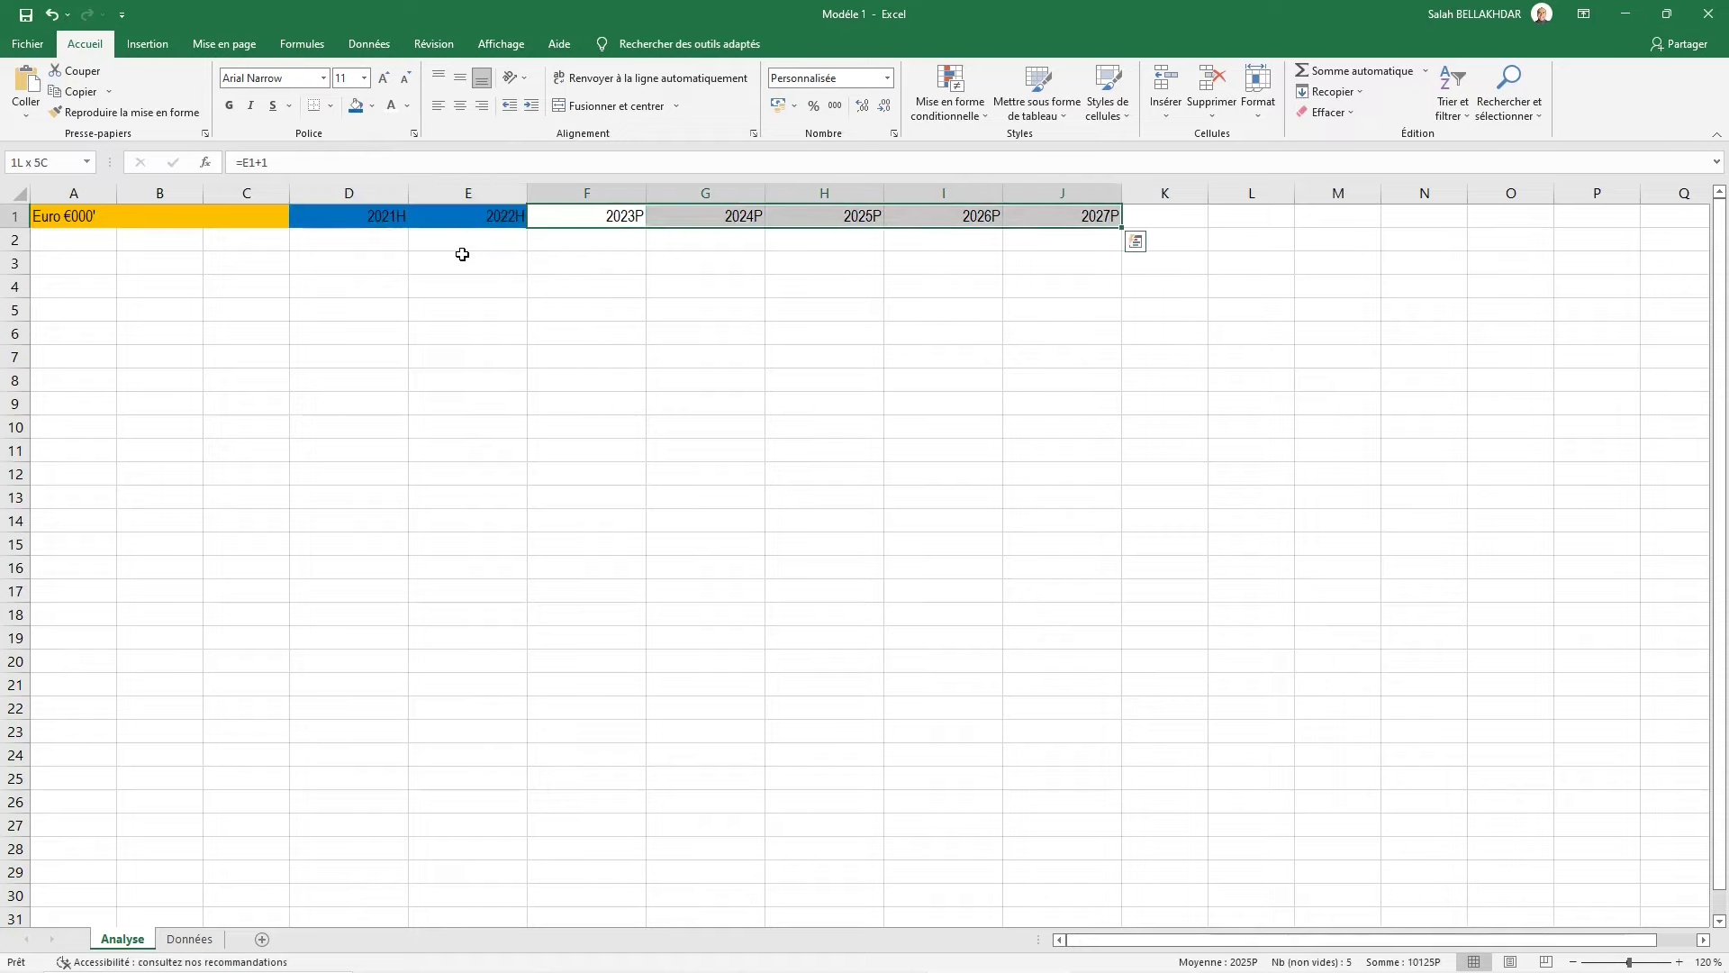
key("alt")
key("l")
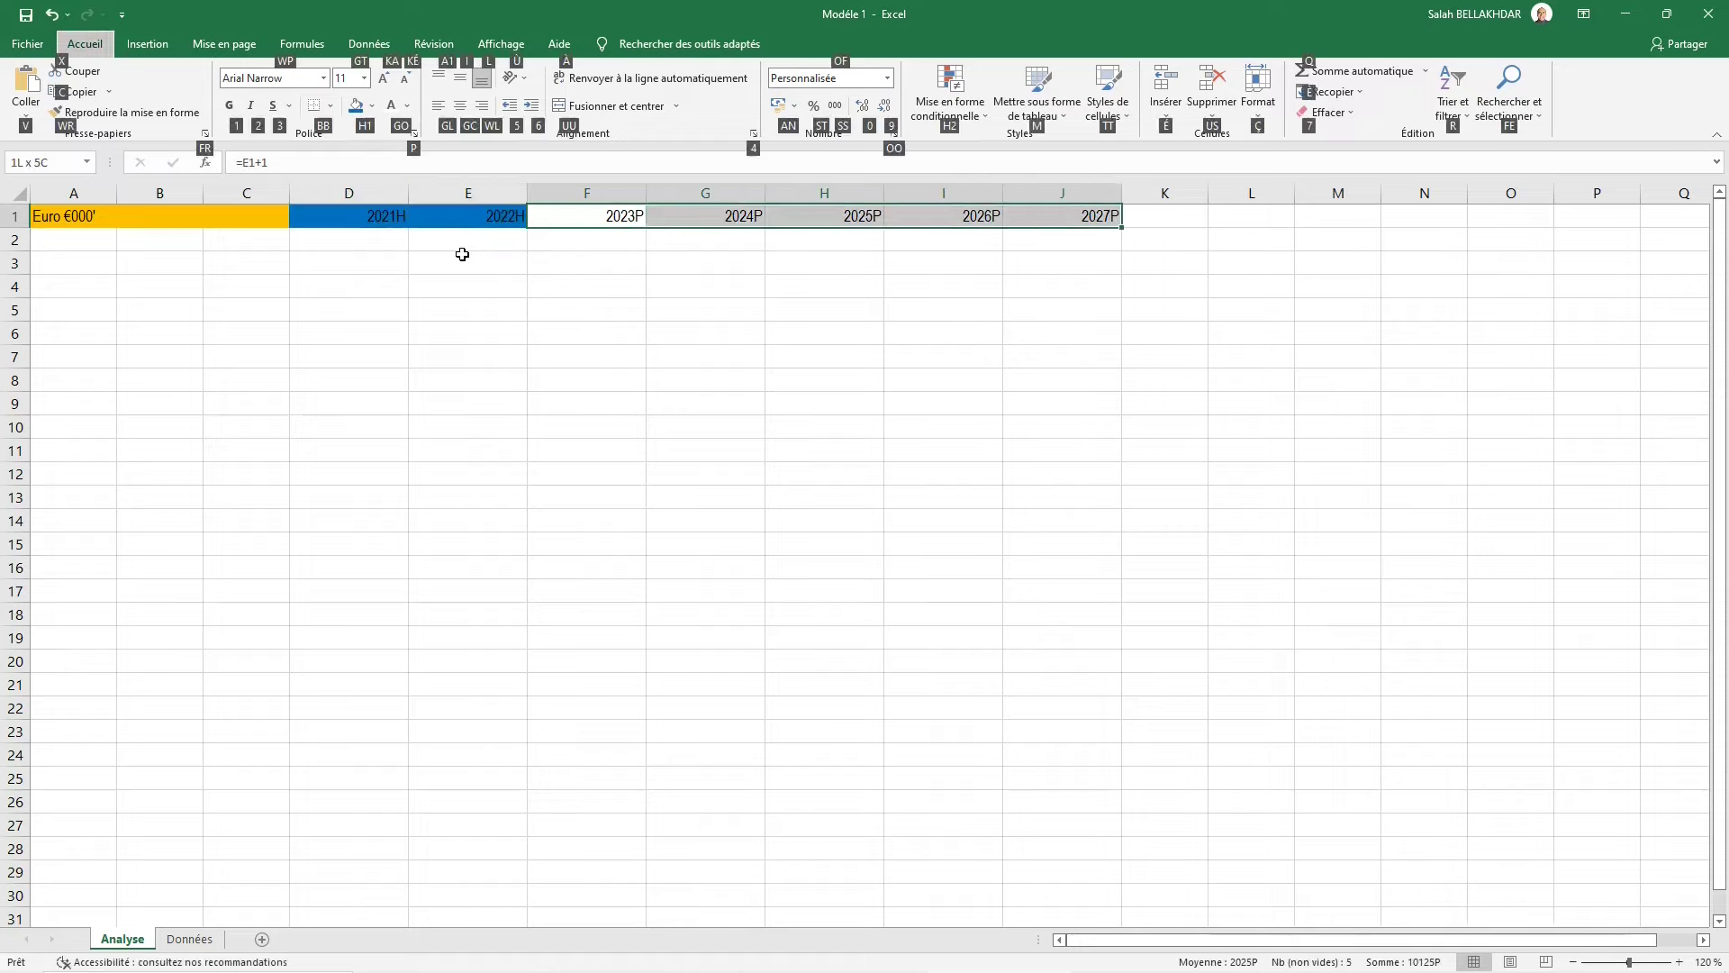
key("h")
key("1")
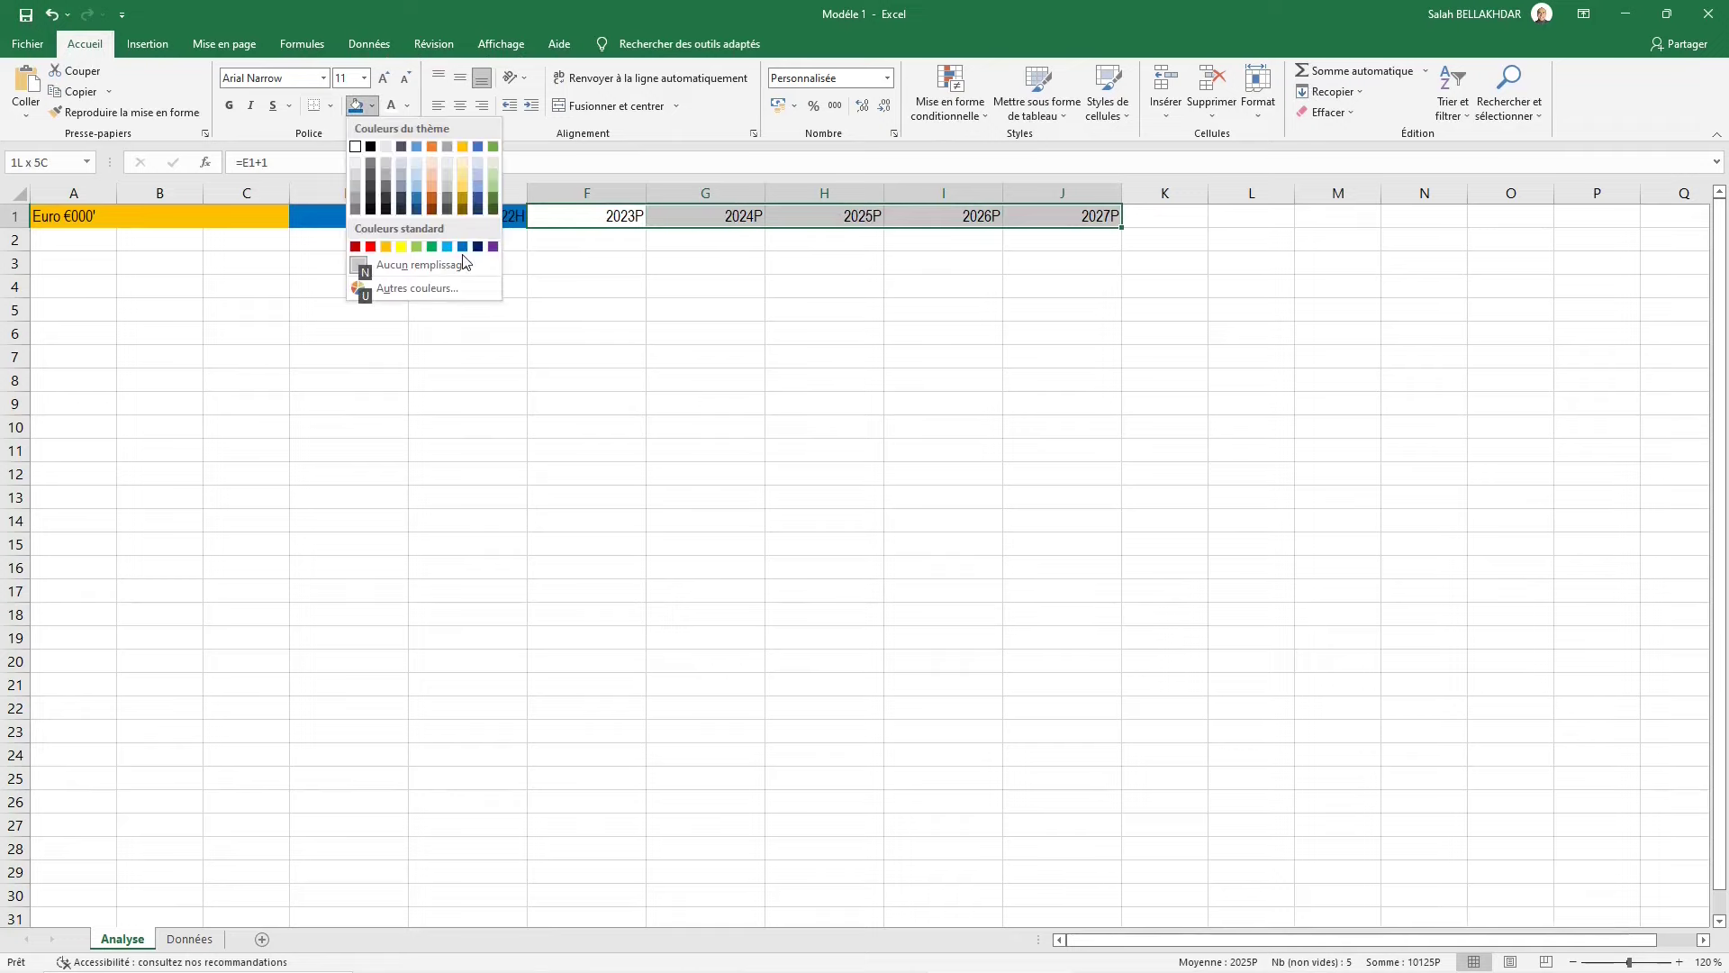
left_click(385, 247)
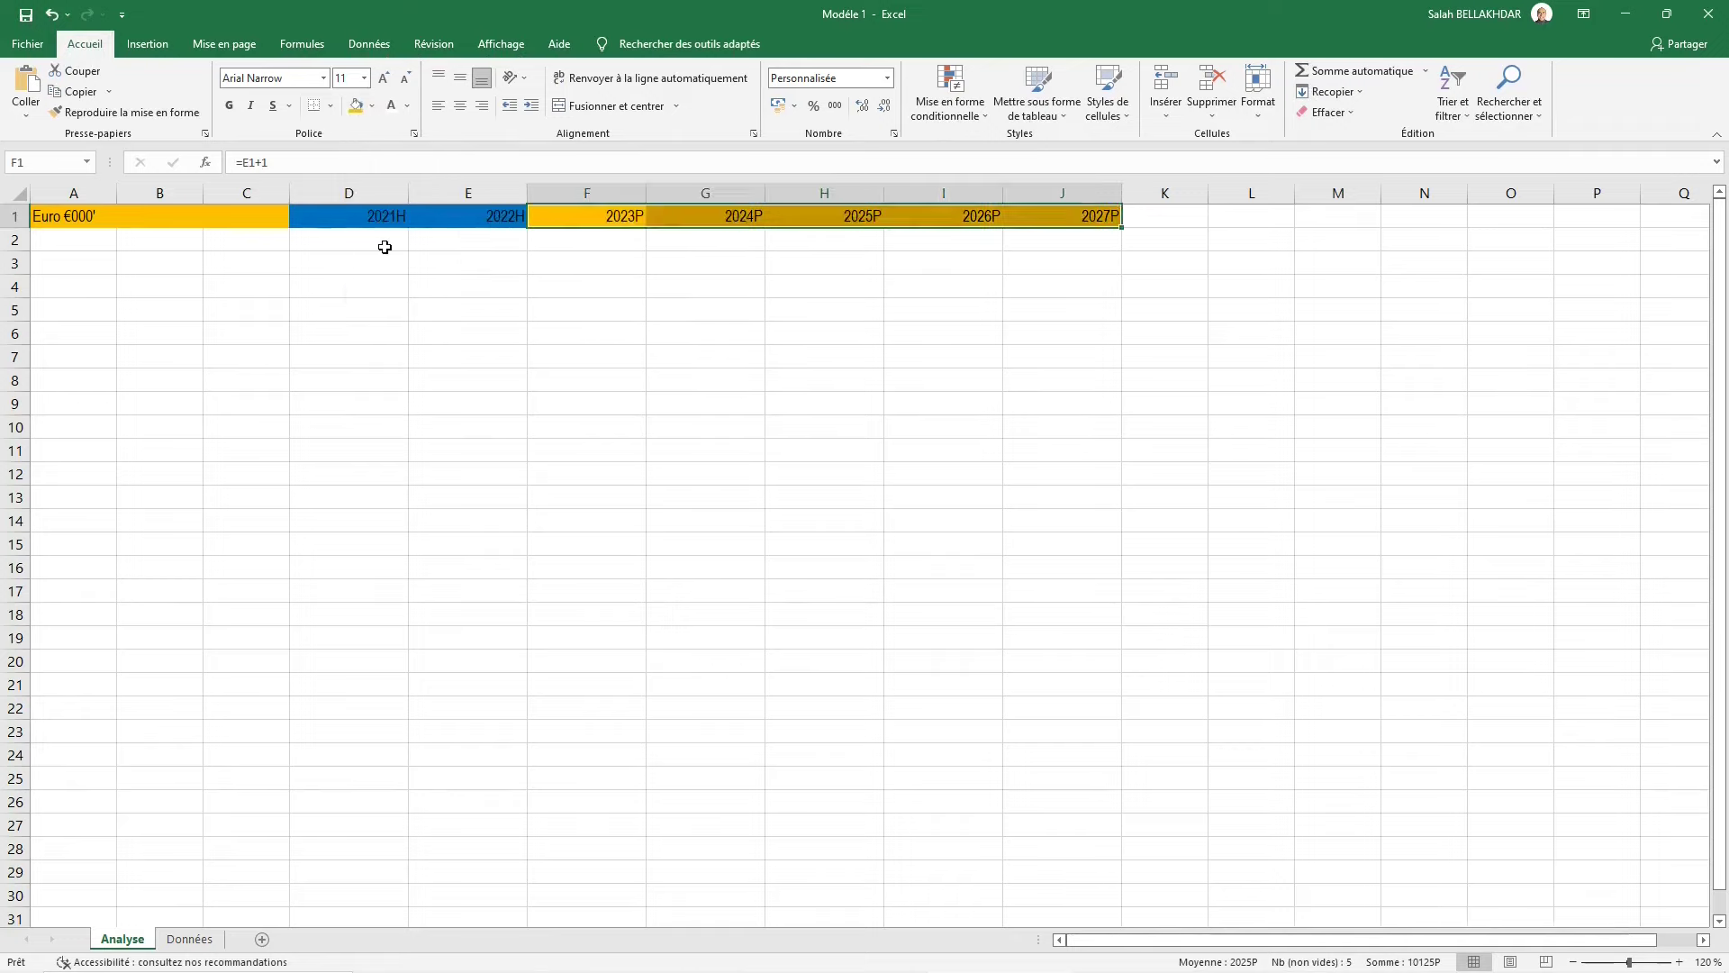
Reselect the 2021H and 2022H headers and bring up the font colour choices
key("Down")
key("Down")
key("Left")
key("Up")
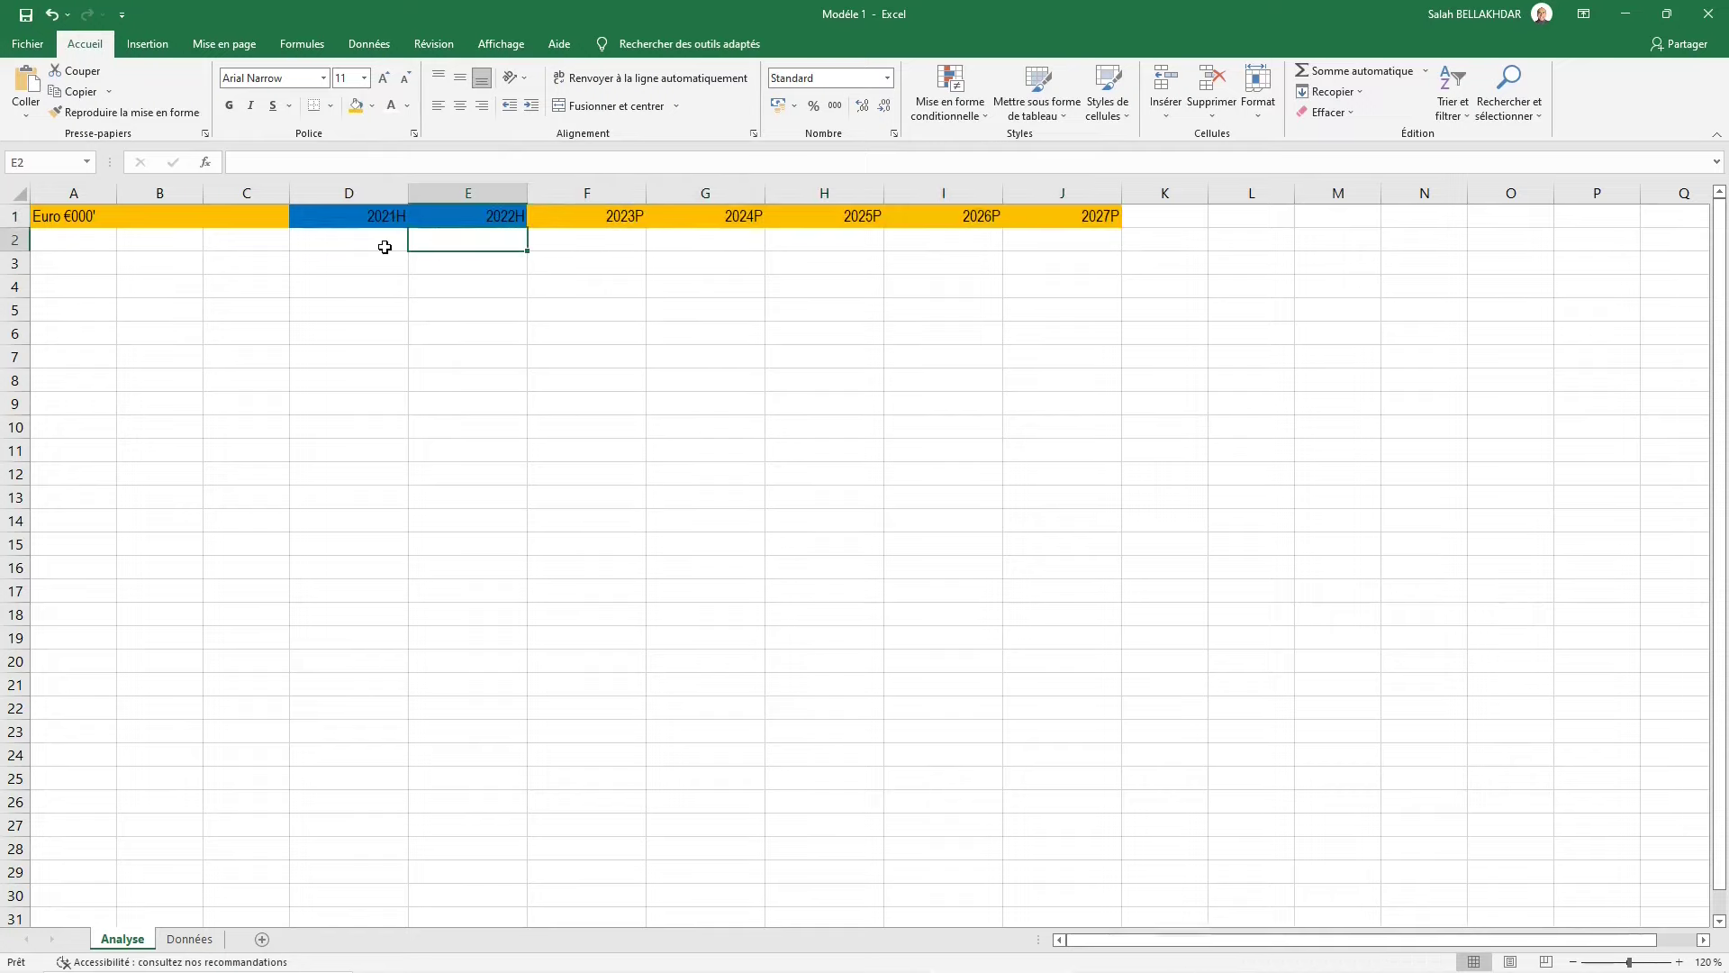
key("Left")
key("Up")
key("shift+Right")
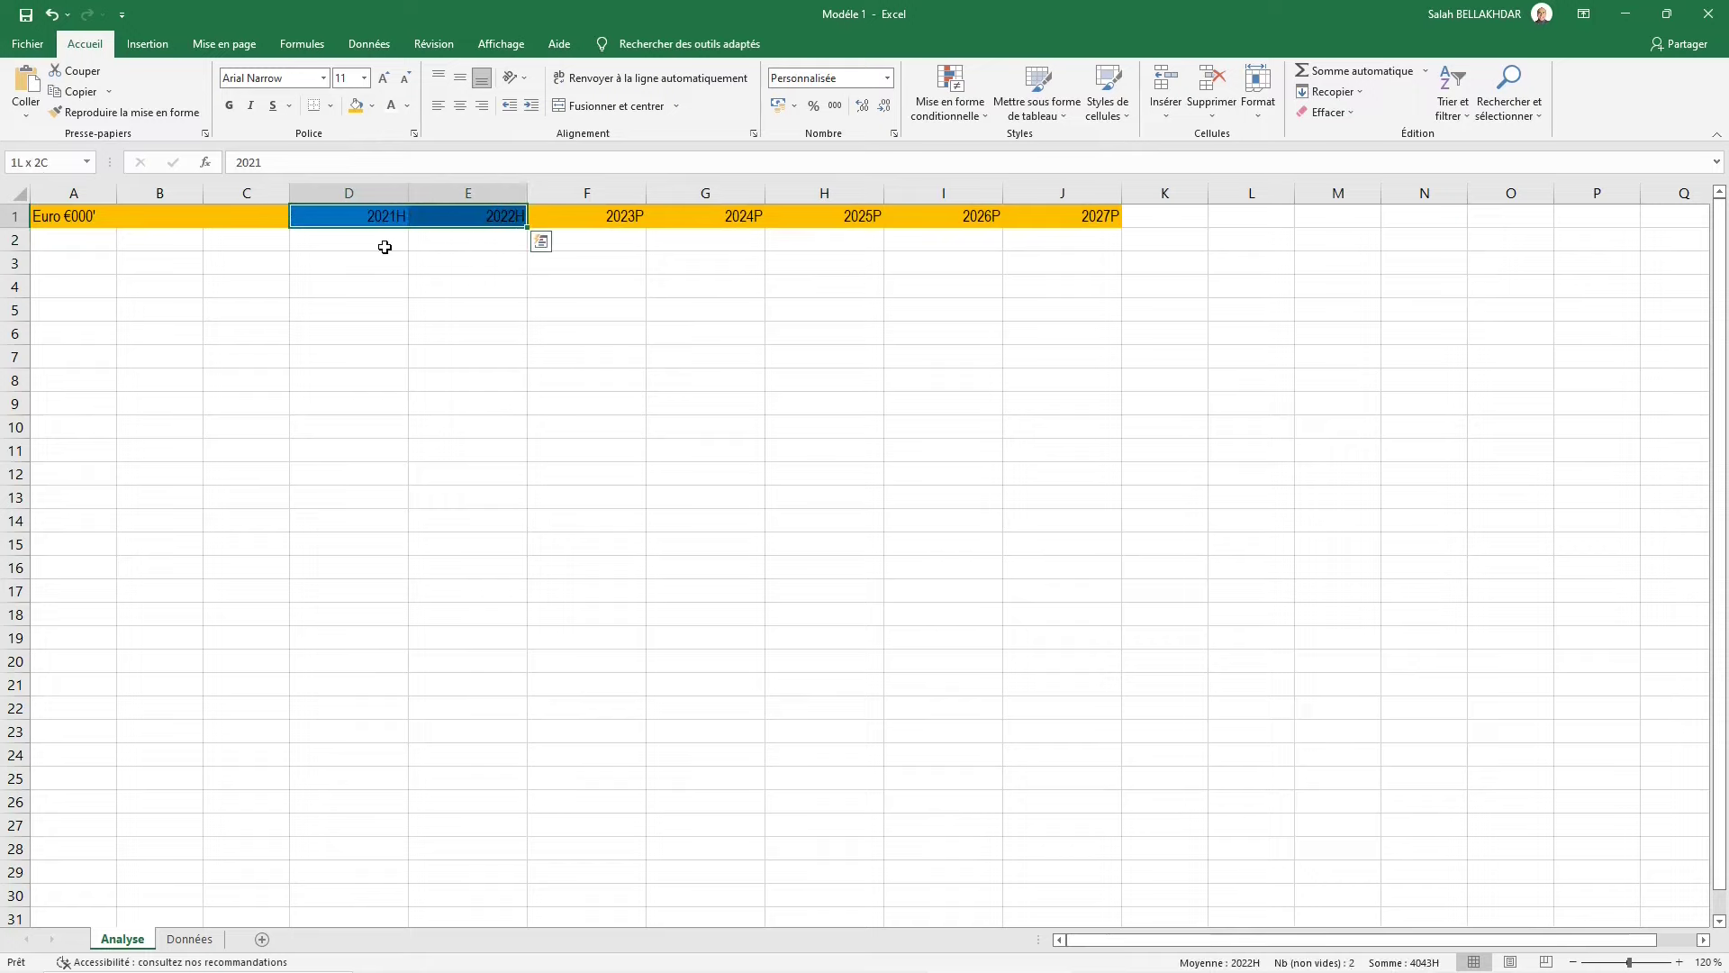
key("alt")
key("l")
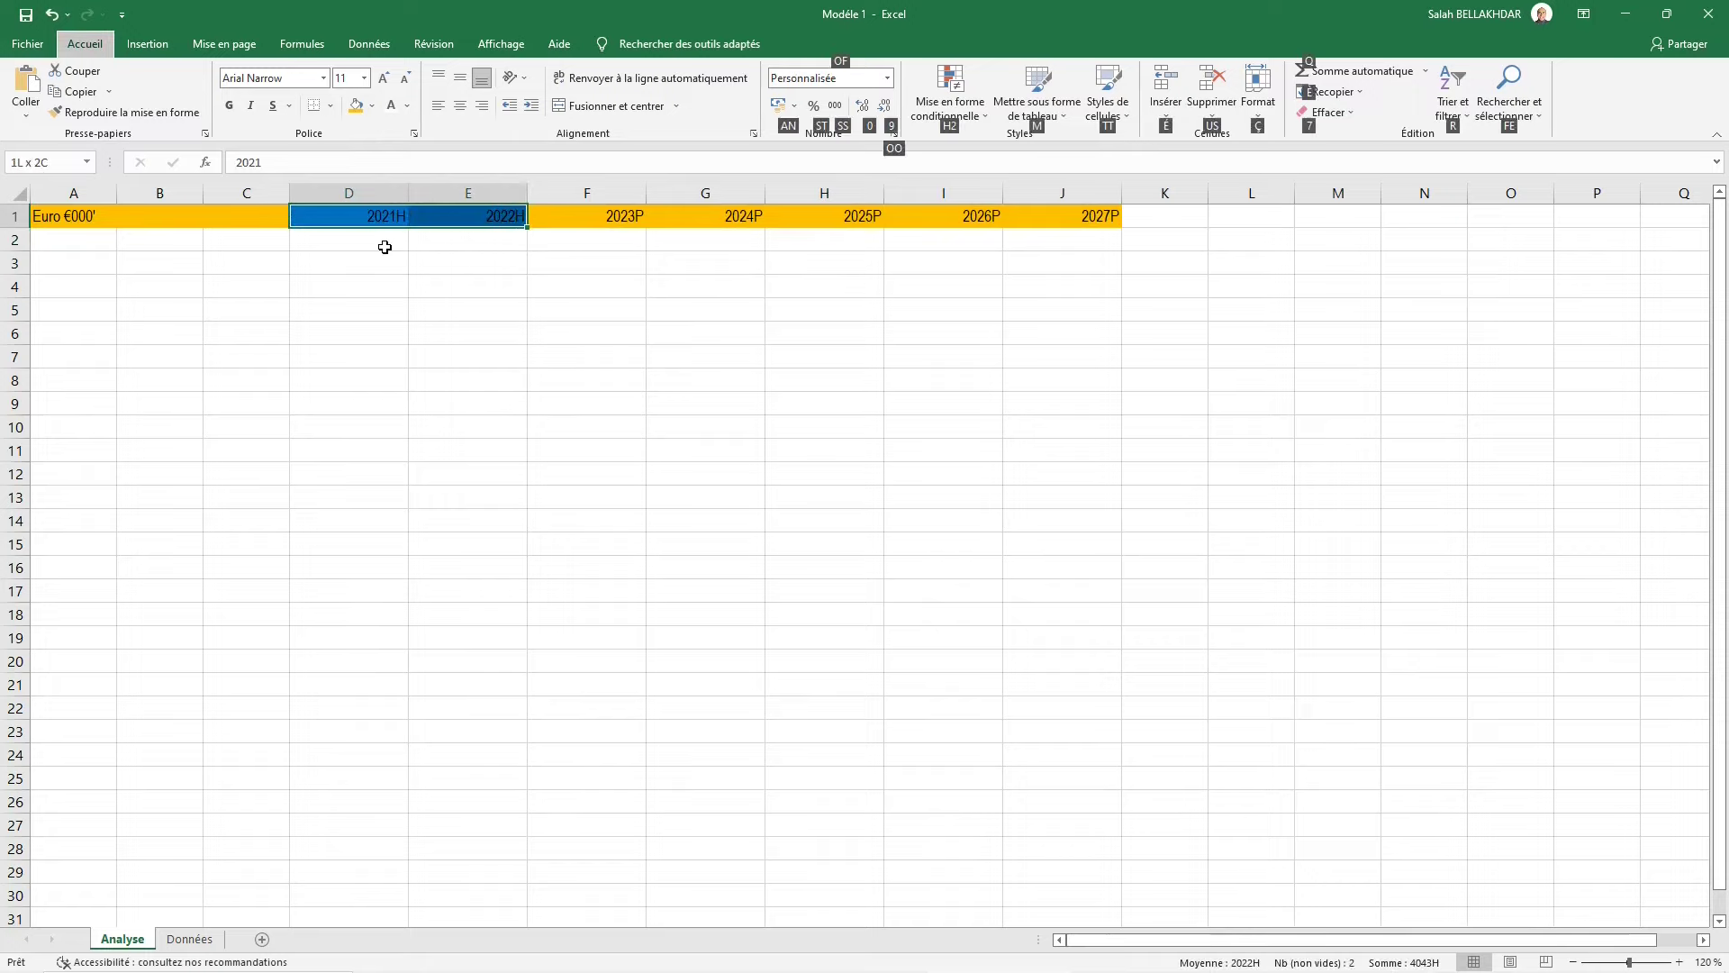
key("g")
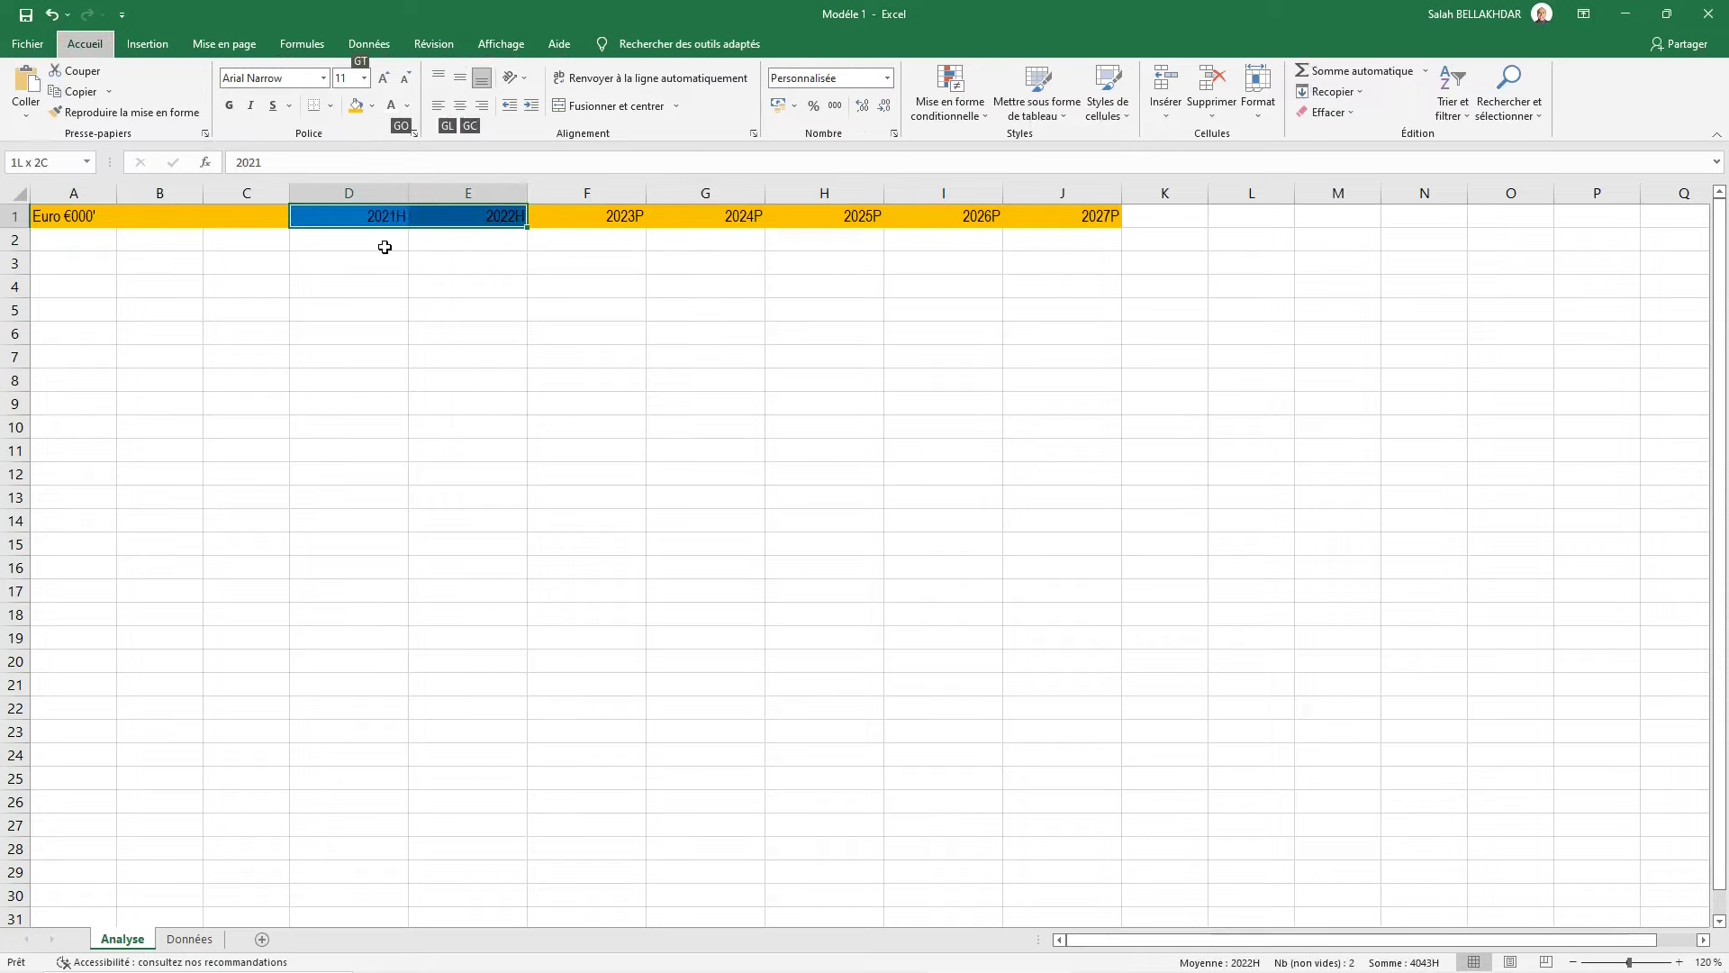
key("o")
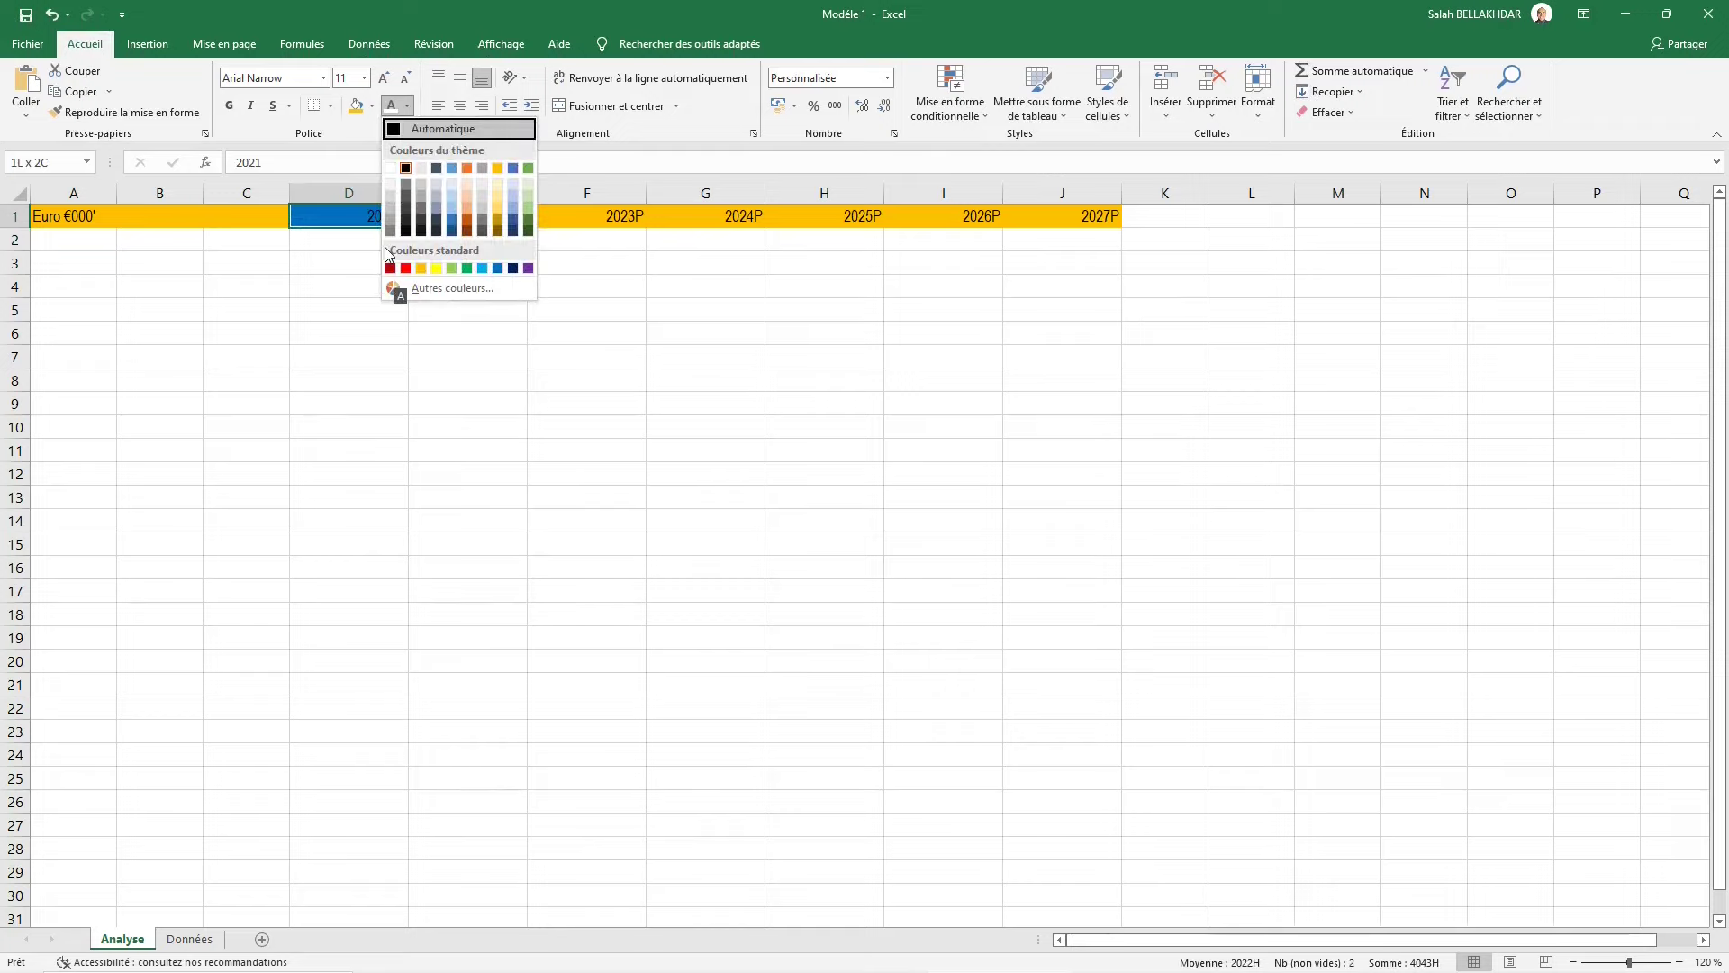
left_click(392, 169)
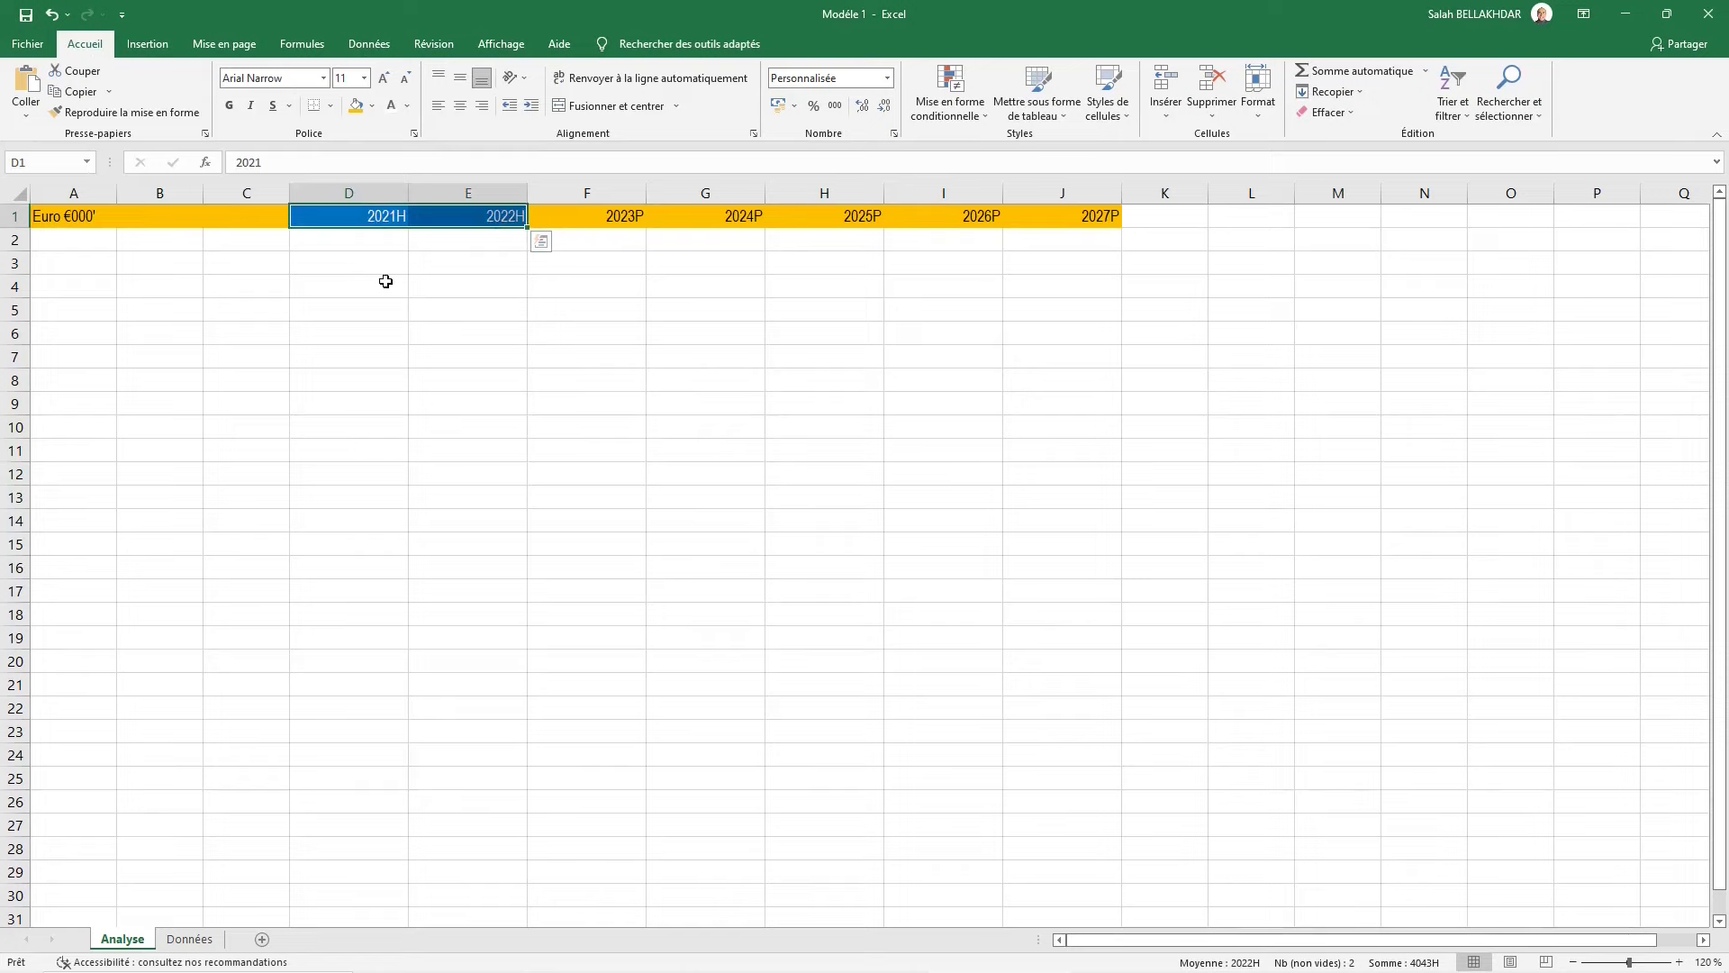
key("Down")
key("Left")
key("Left")
key("Left")
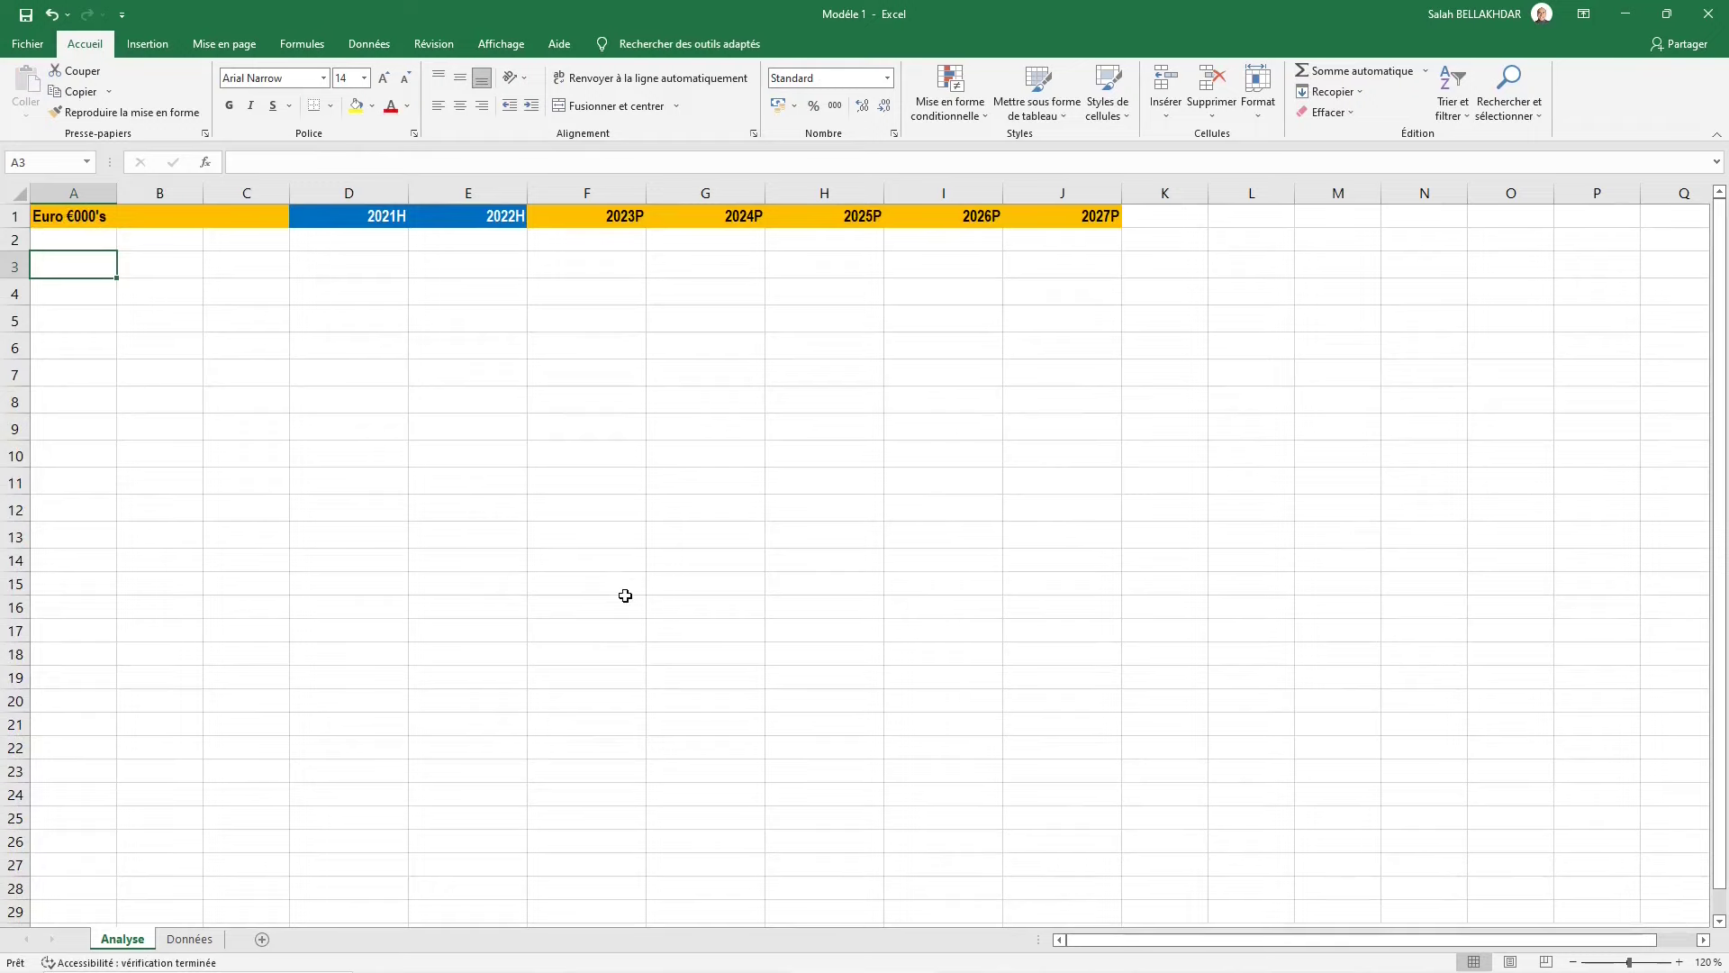
scroll(737, 548, "down", 4)
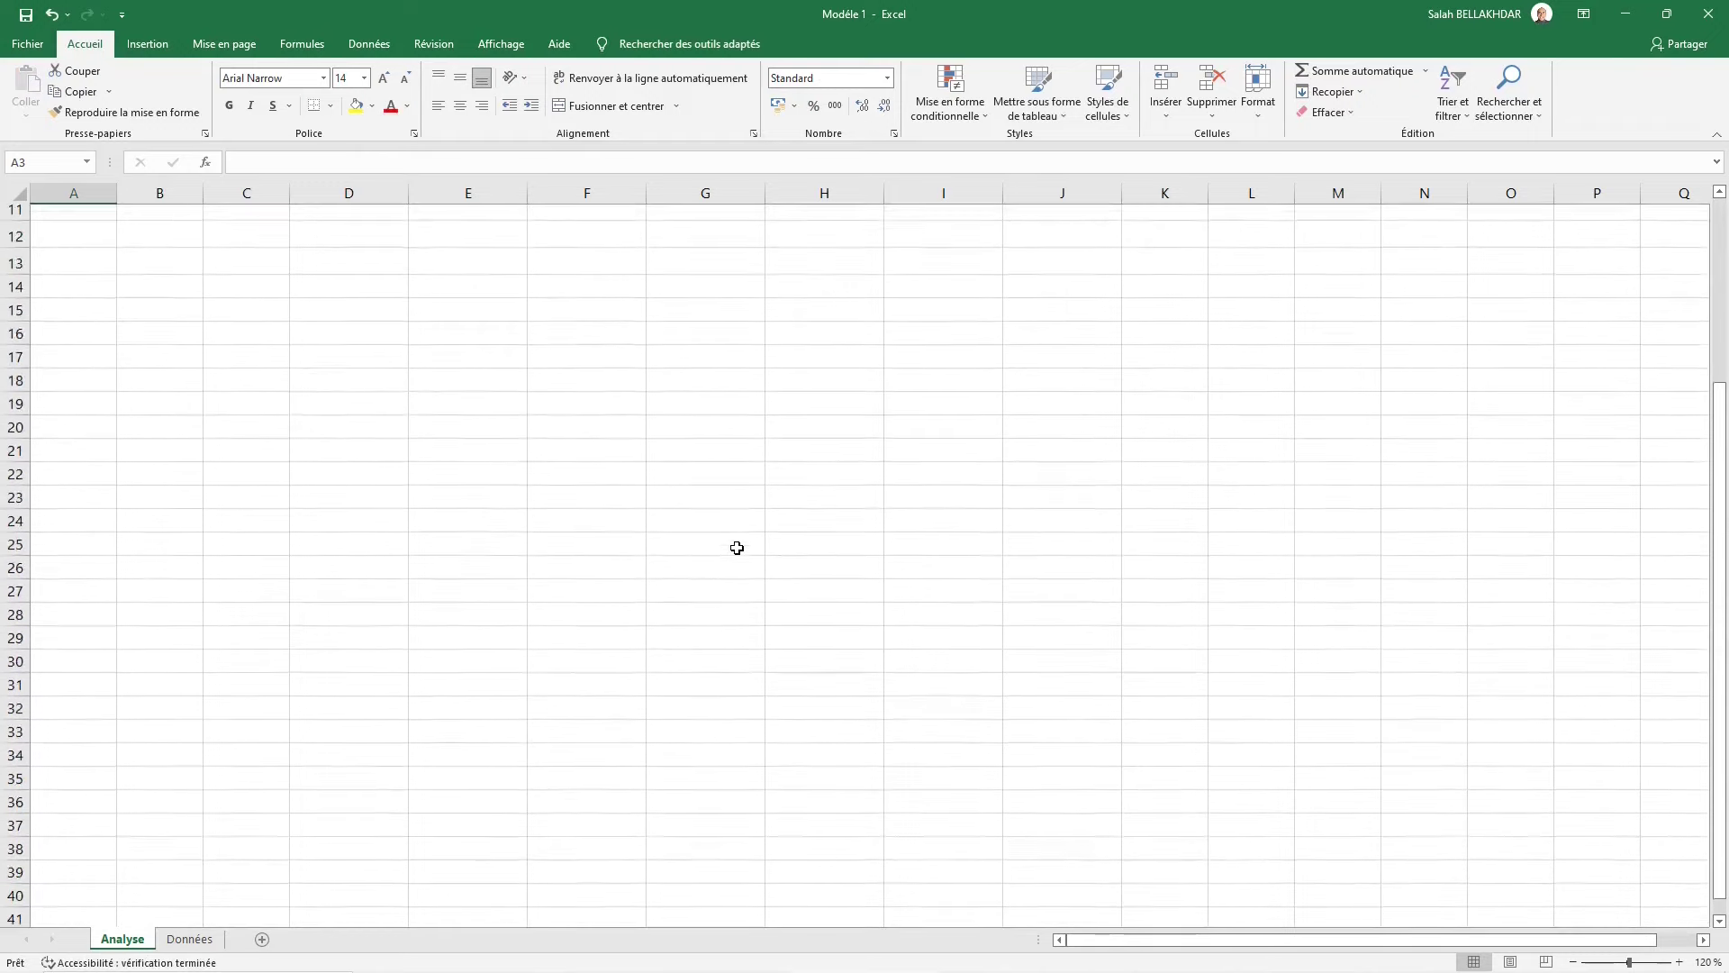
scroll(737, 548, "up", 4)
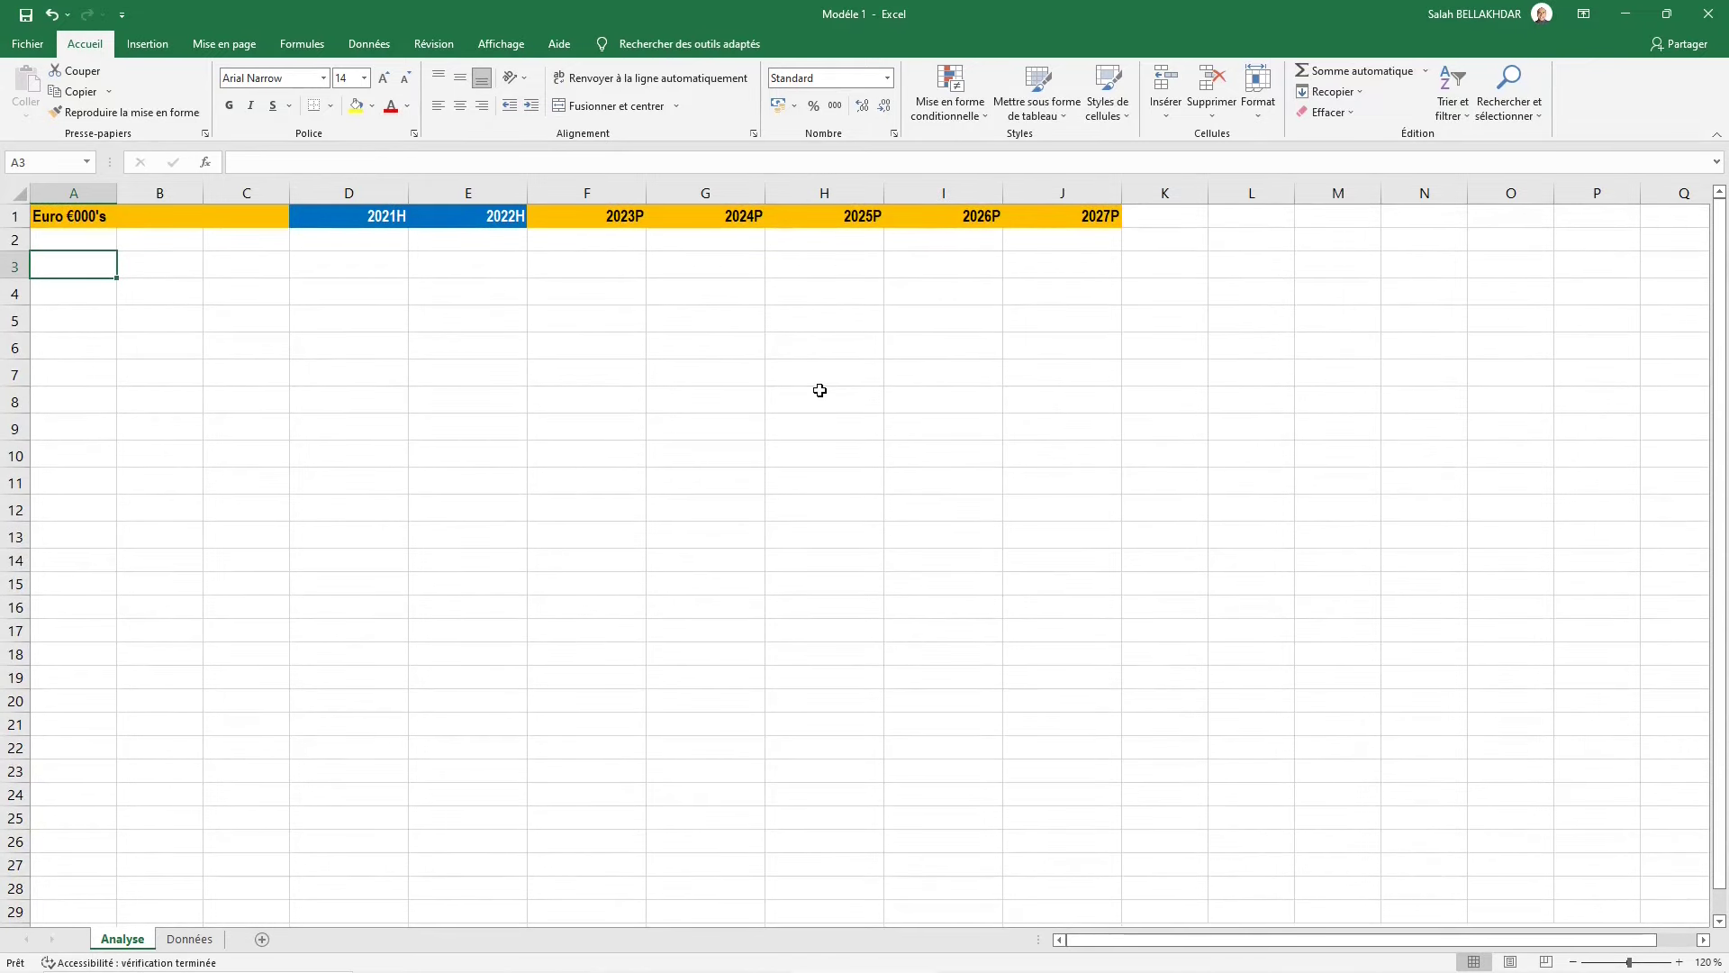
scroll(822, 391, "down", 3)
key("Right")
key("Right")
key("Right")
key("Right")
key("Right")
key("Right")
key("Down")
key("Right")
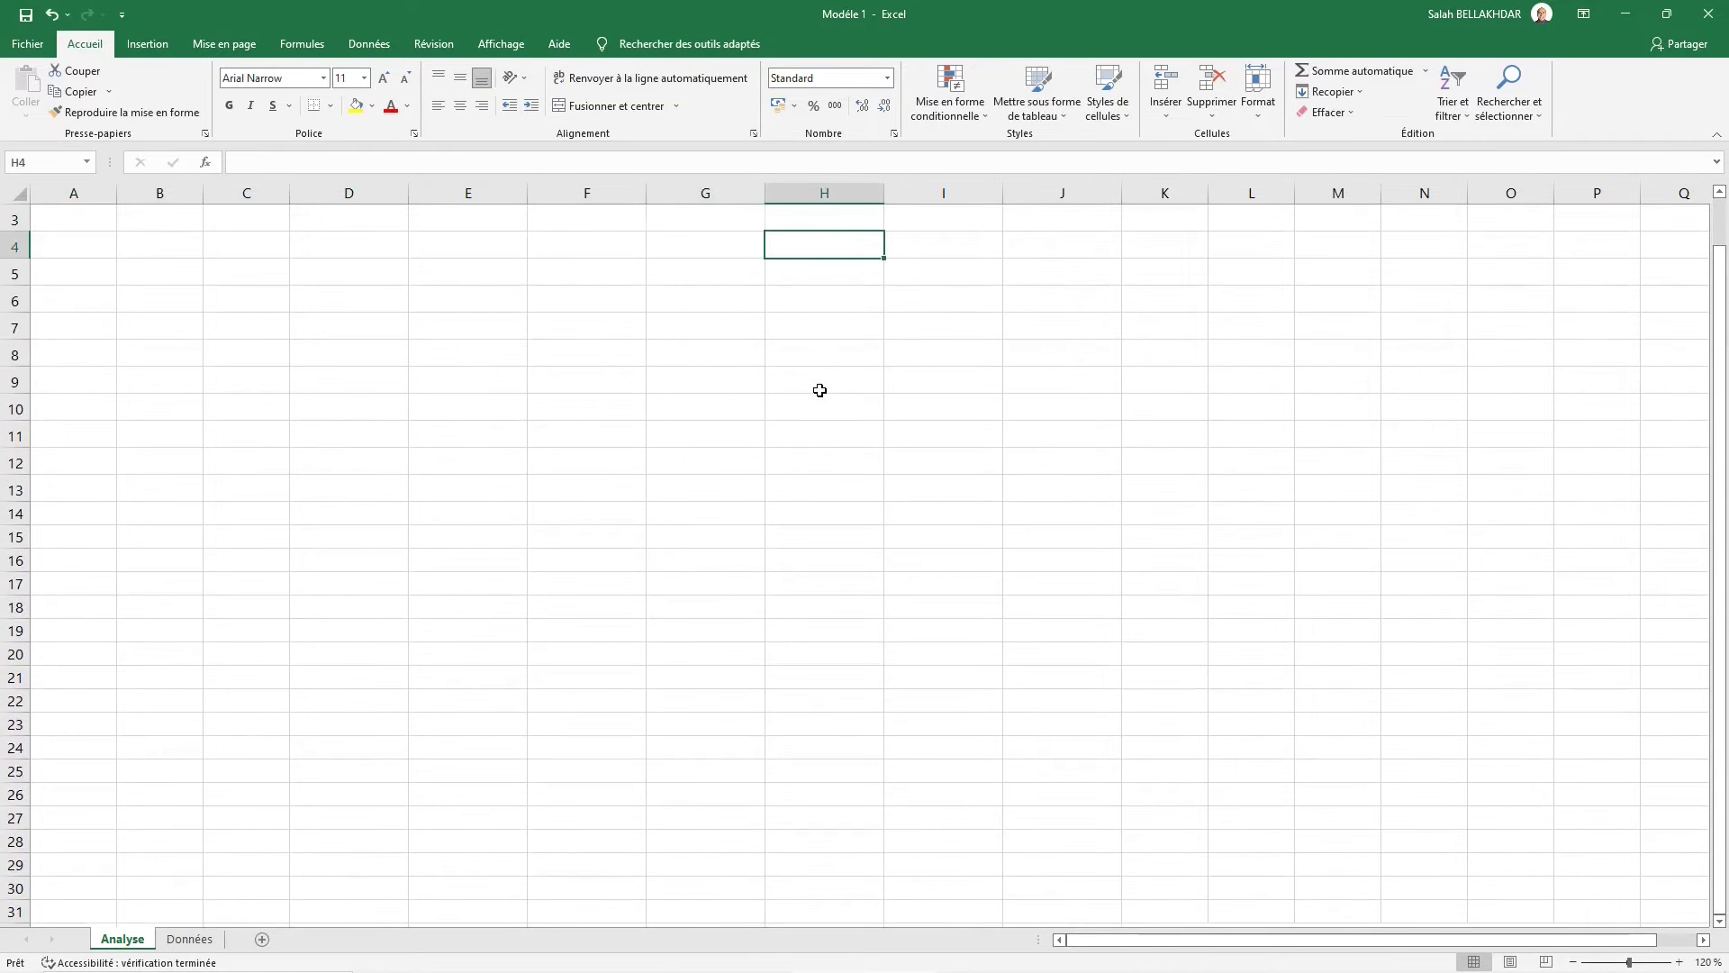
scroll(819, 390, "up", 1)
key("Left")
scroll(818, 369, "down", 1)
scroll(817, 369, "up", 1)
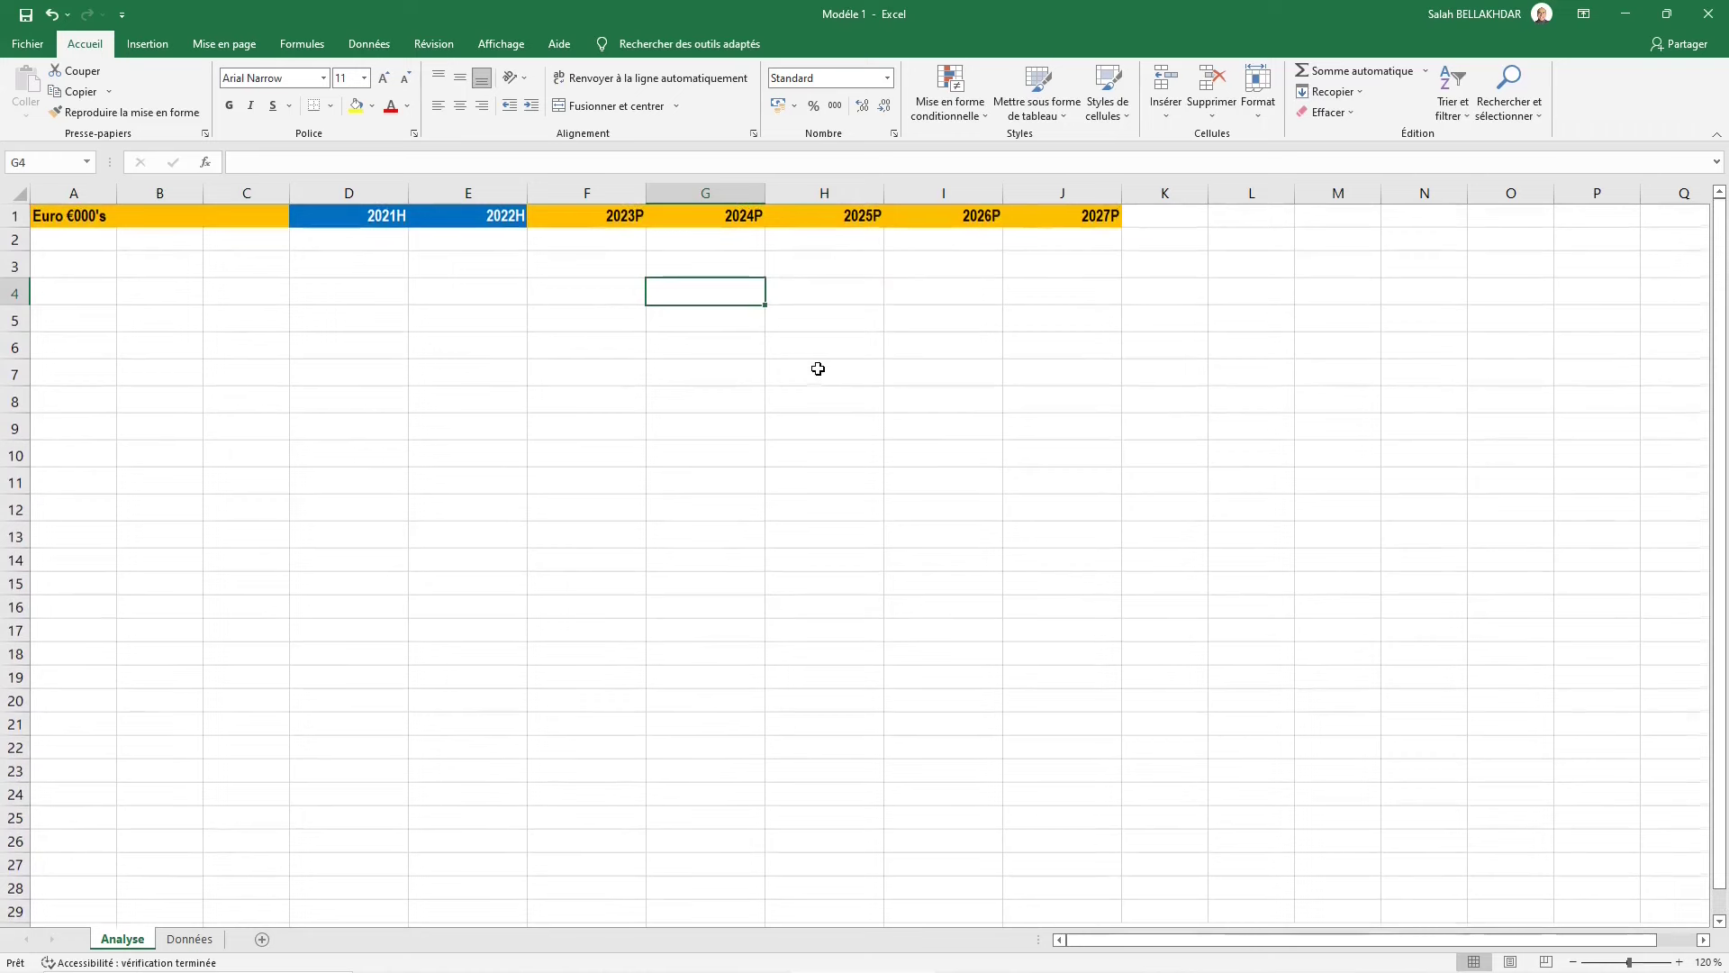
key("Right")
key("Right")
key("Right")
key("Right")
key("Right")
key("Right")
key("Right")
key("Right")
key("Right")
key("Right")
key("Right")
key("Right")
key("Right")
key("Right")
key("Right")
key("Left")
key("Left")
key("Left")
key("Left")
key("Left")
key("Left")
key("Left")
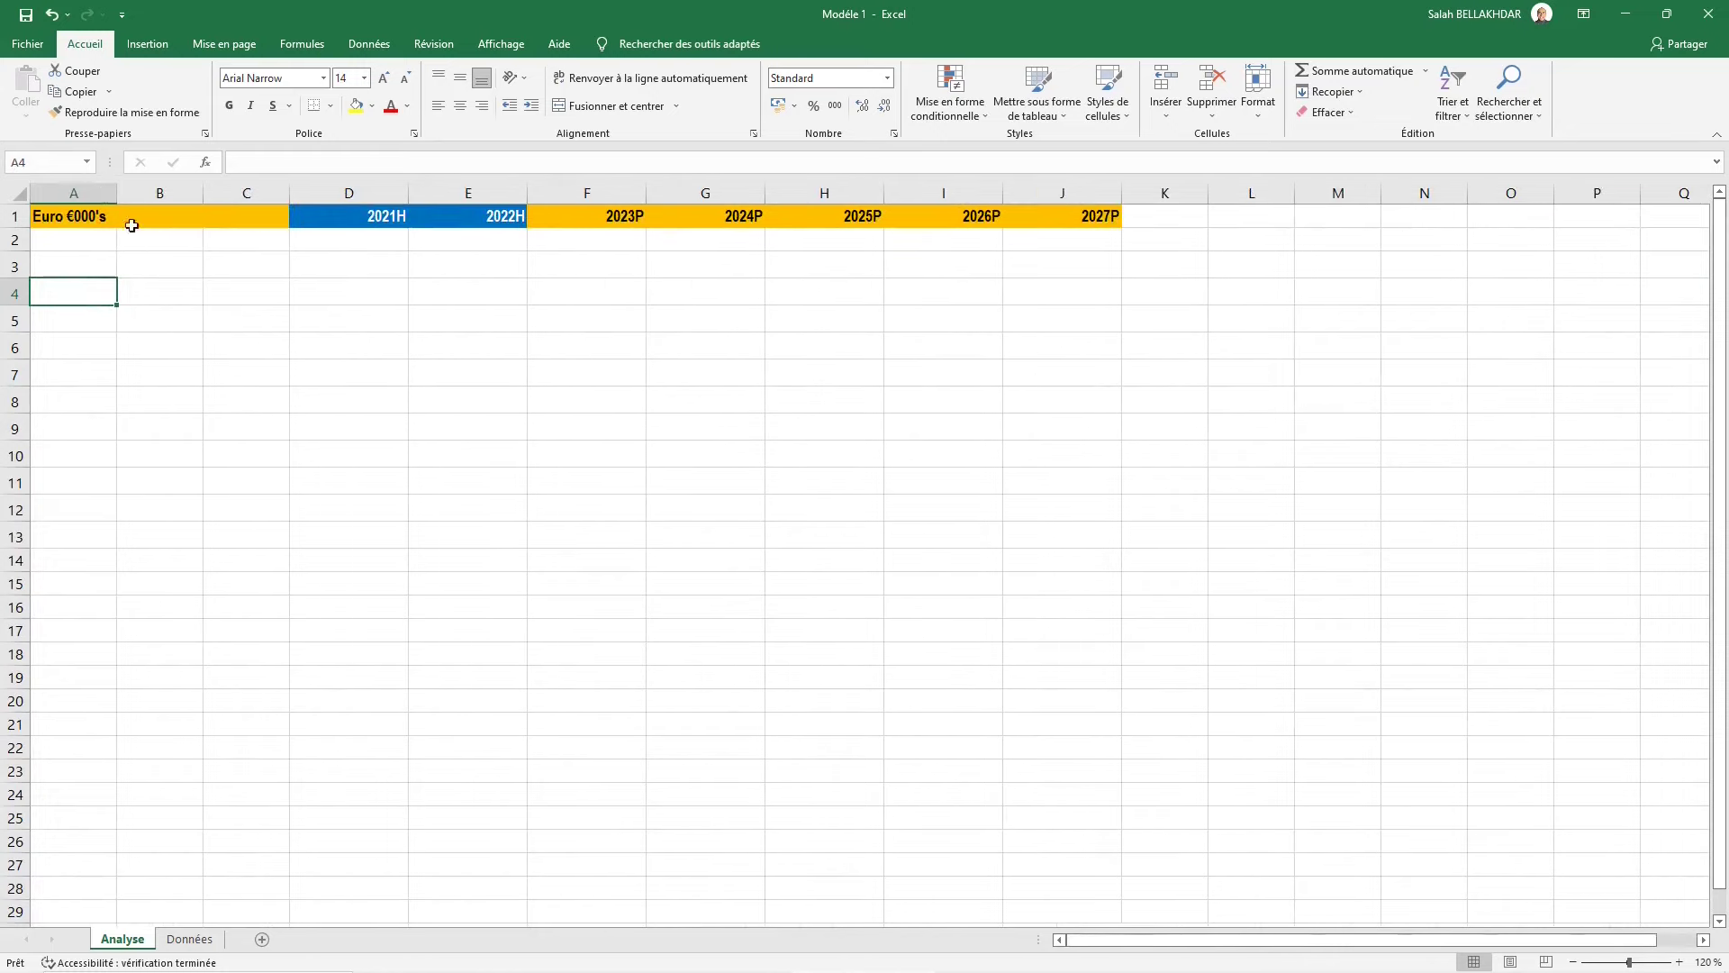
left_click(73, 192)
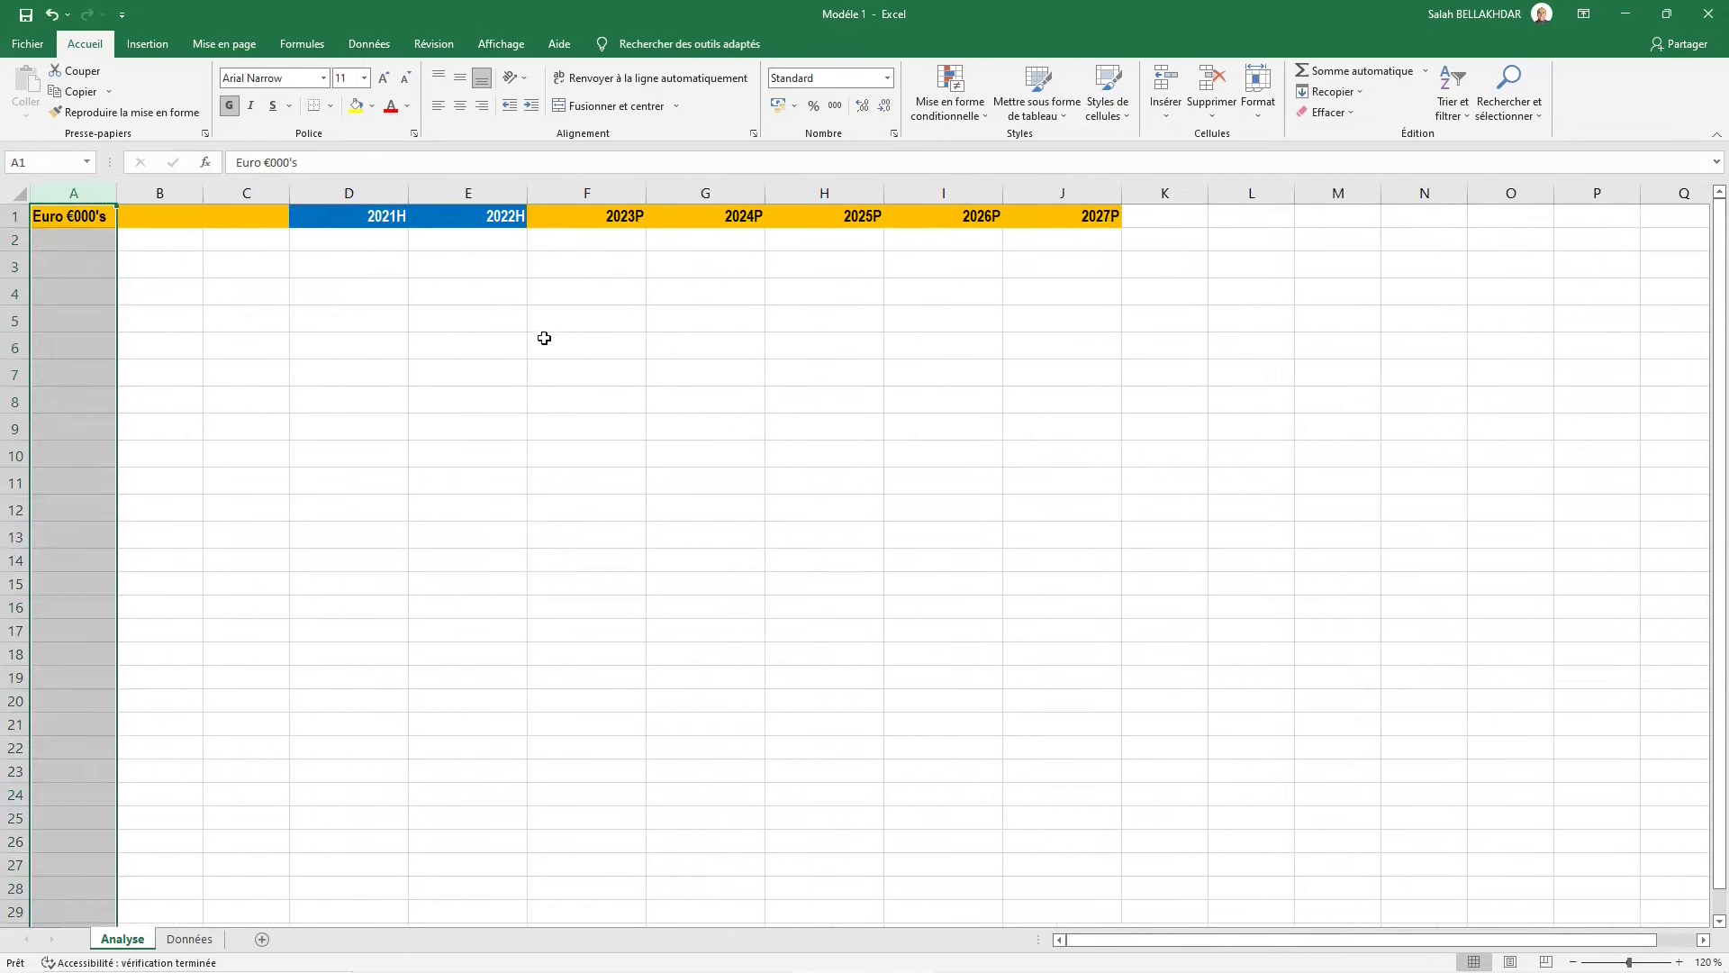
left_click(571, 284)
key("Right")
key("Right")
key("Right")
key("Right")
key("Right")
key("Right")
key("Right")
key("Right")
key("Right")
key("Right")
key("Left")
key("Left")
key("Left")
key("Left")
key("Left")
key("Left")
key("Left")
key("Right")
key("Up")
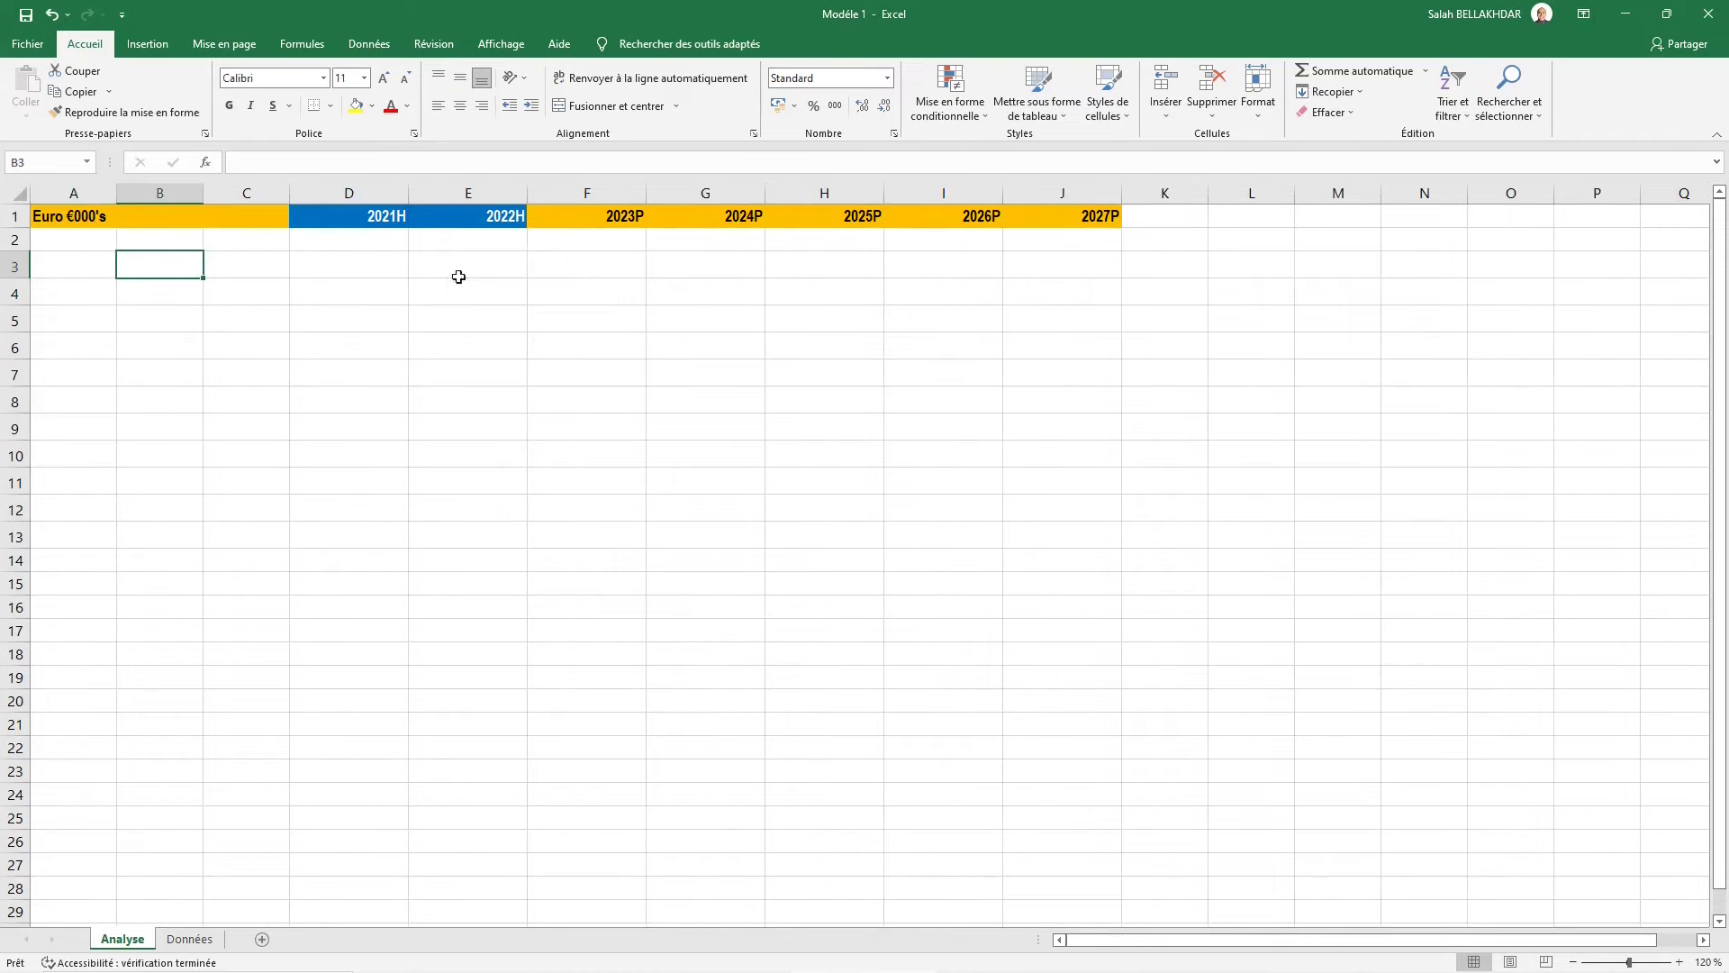
left_click(14, 216)
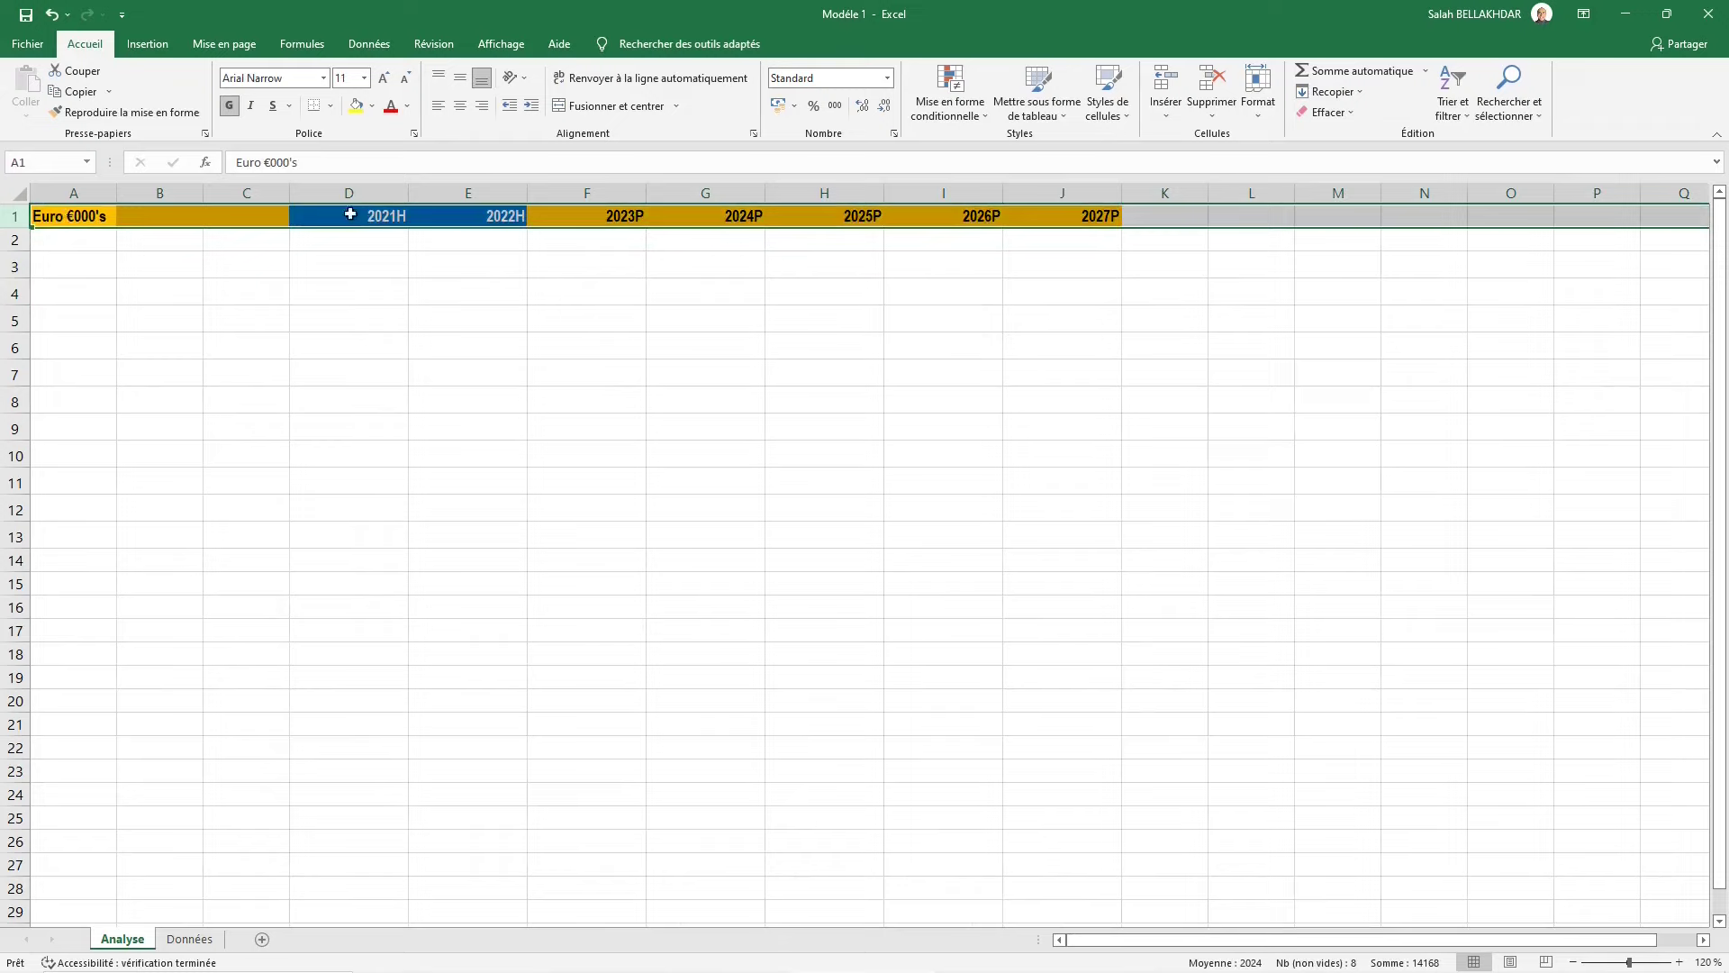
left_click(88, 189)
left_click(160, 192)
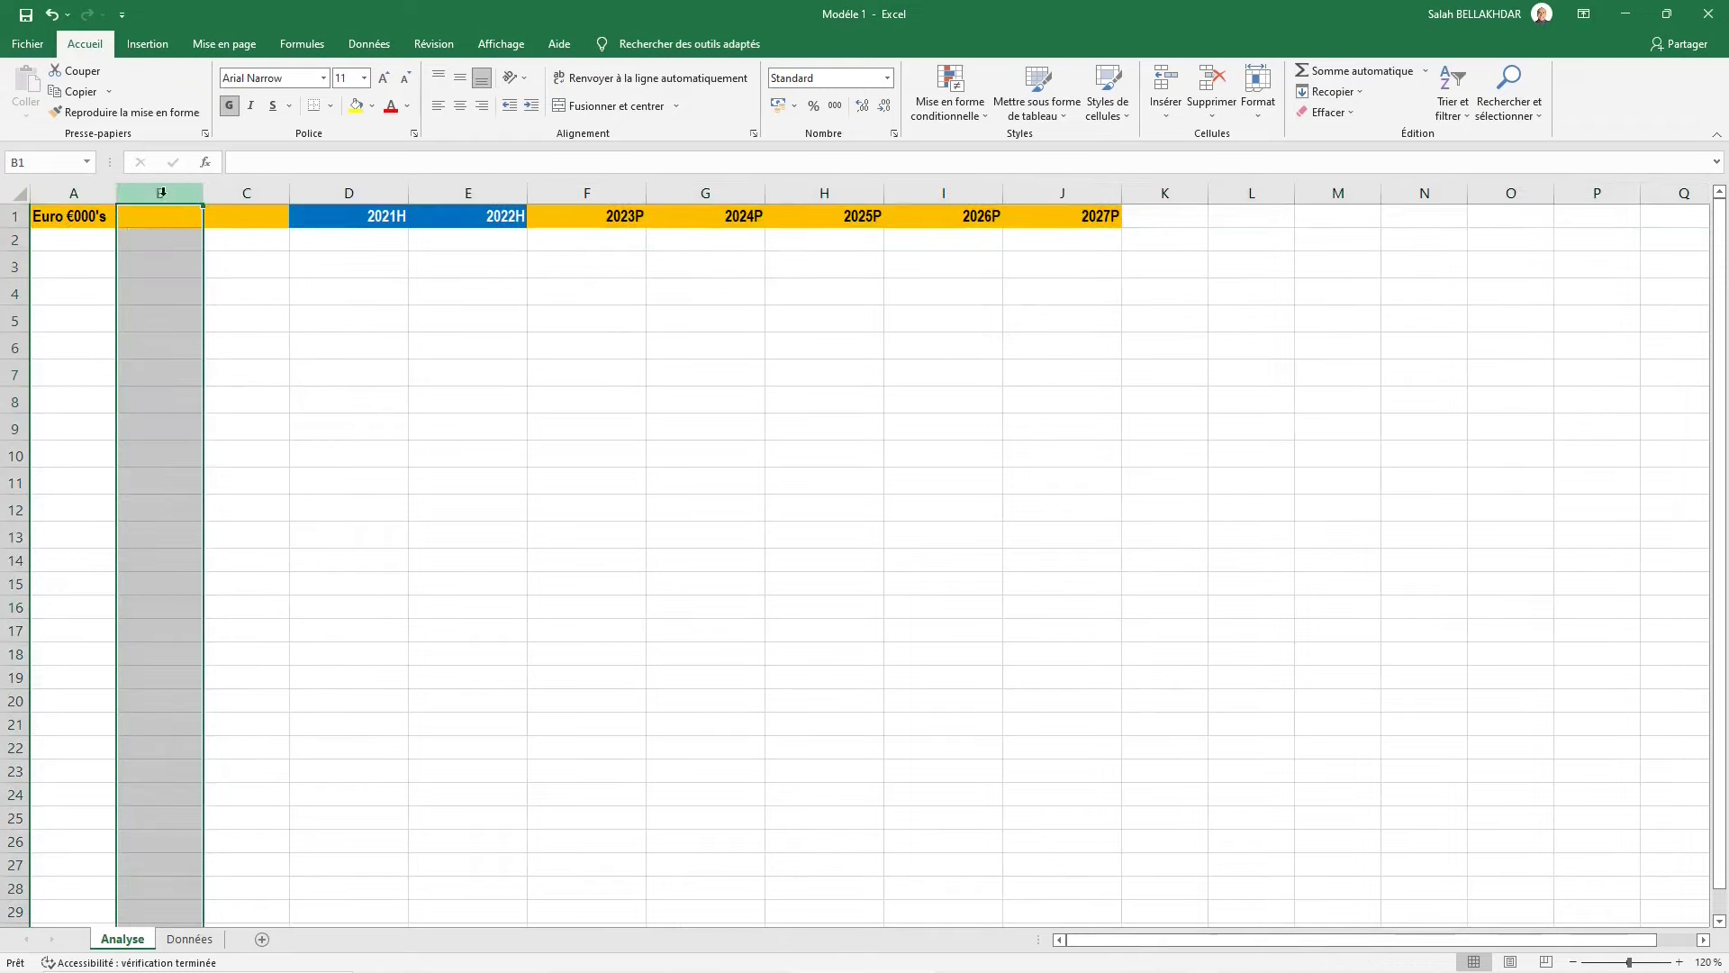
left_click(244, 237)
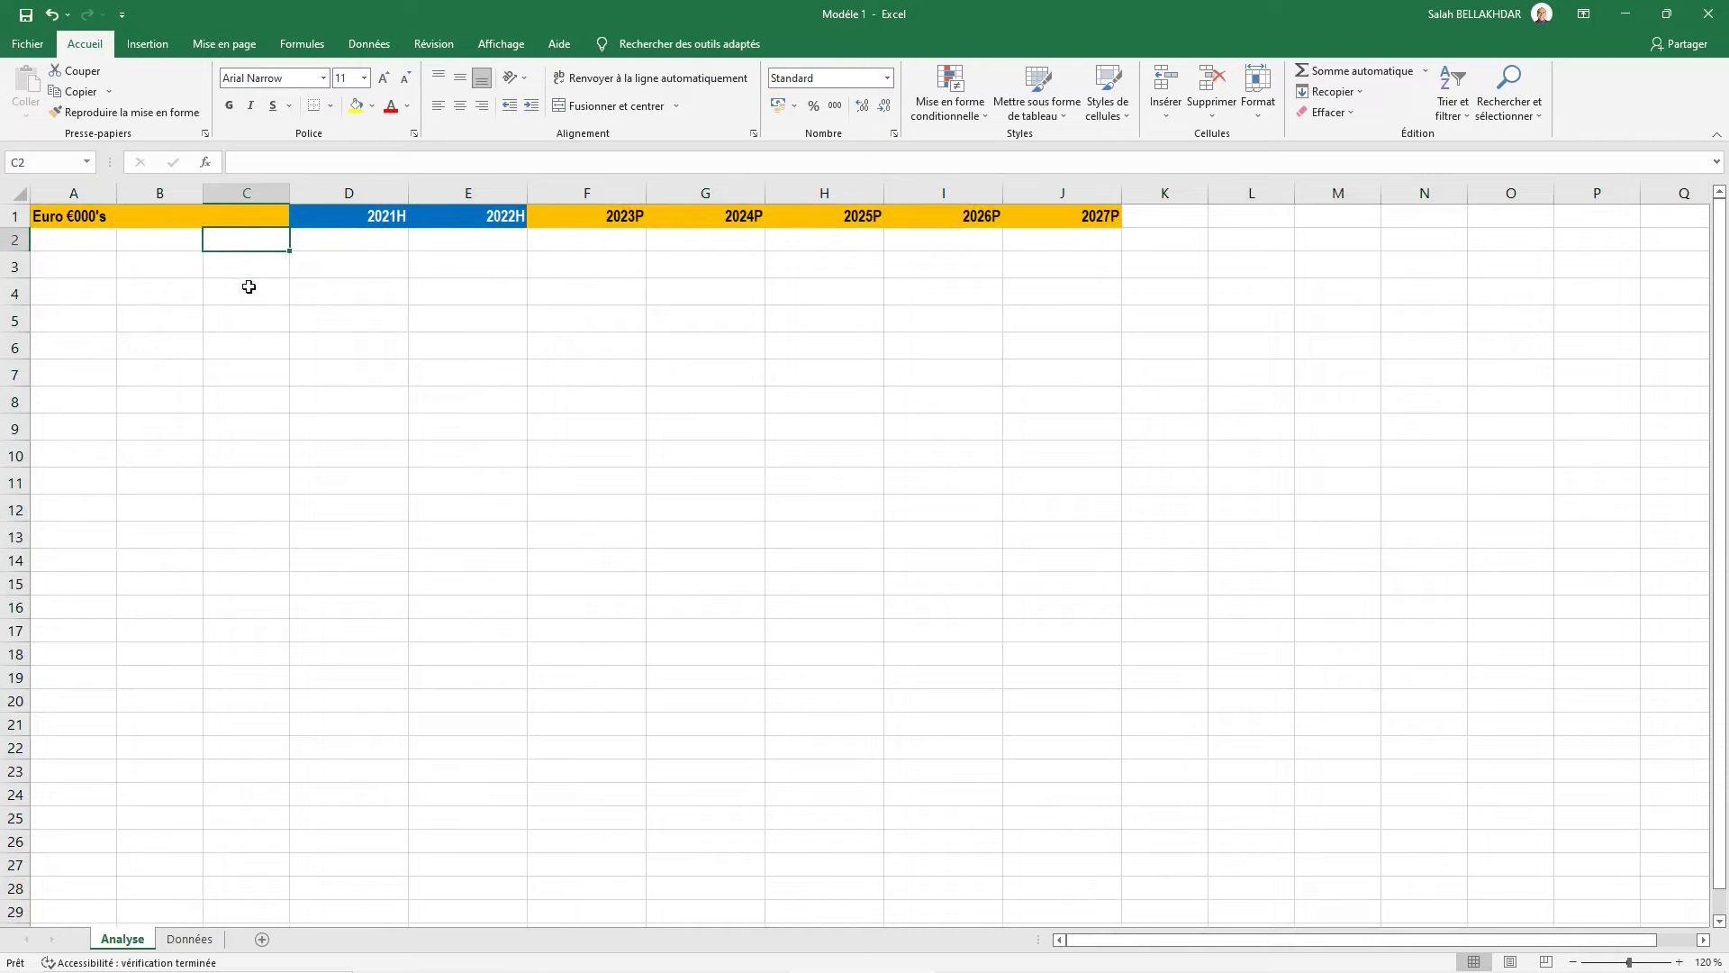
Freeze the panes at C2 through the View menu's Freeze Panes command
key("alt")
key("w")
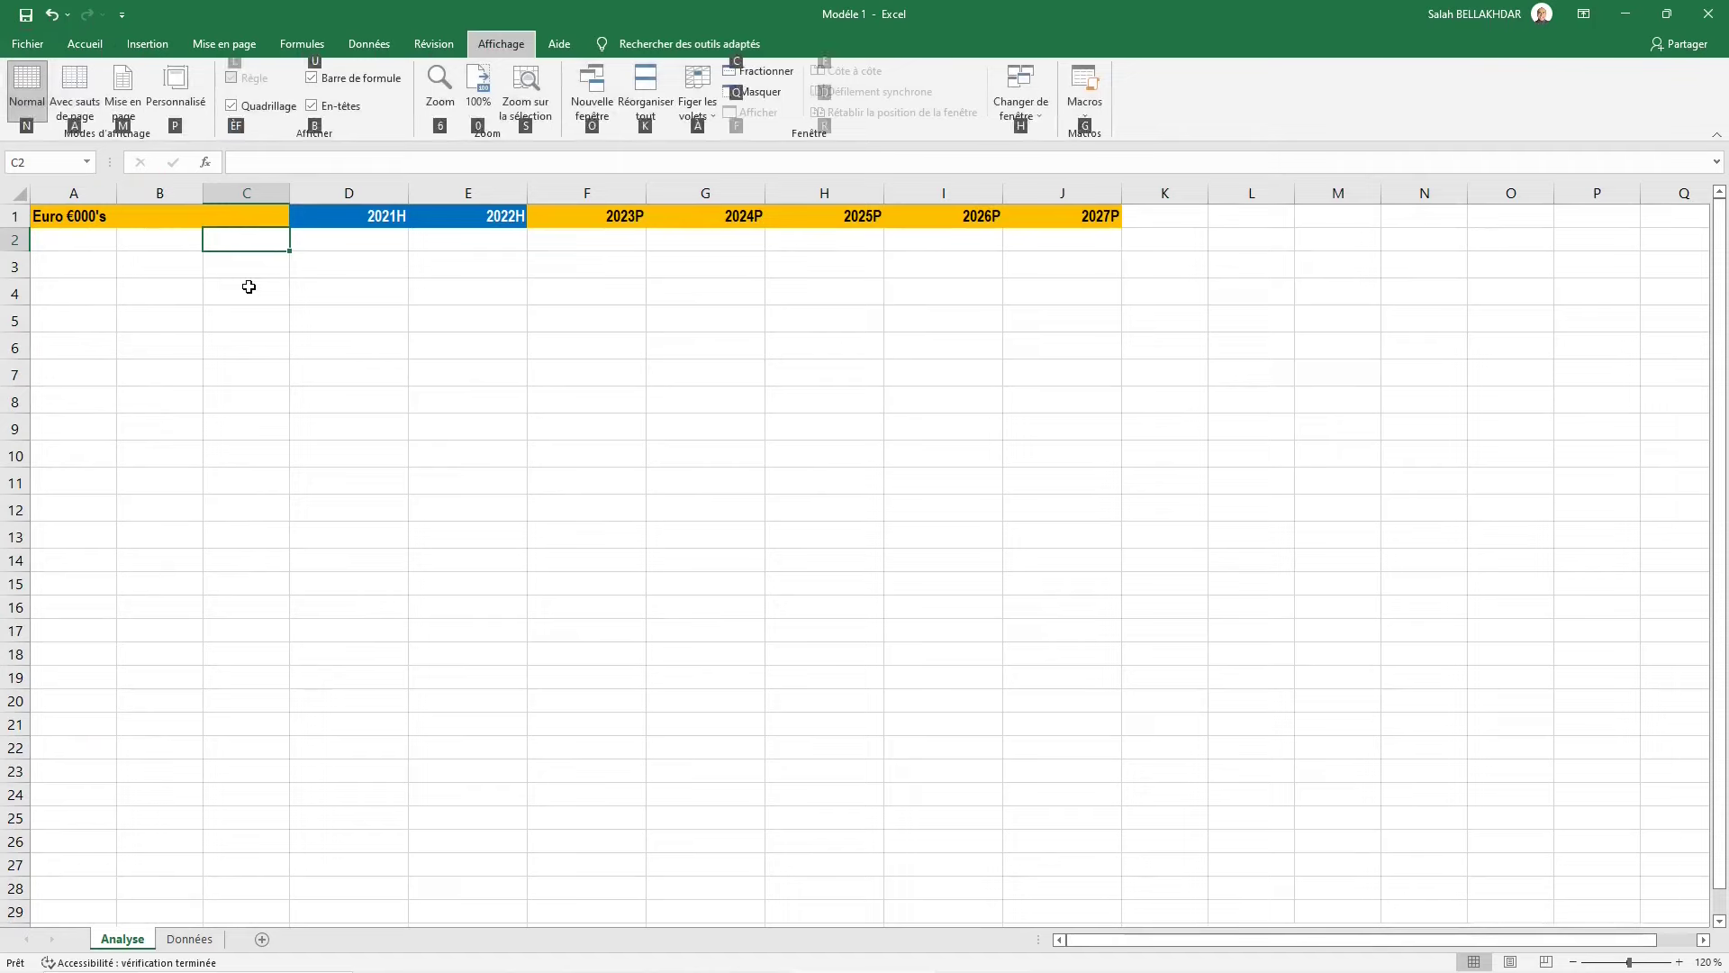
key("a")
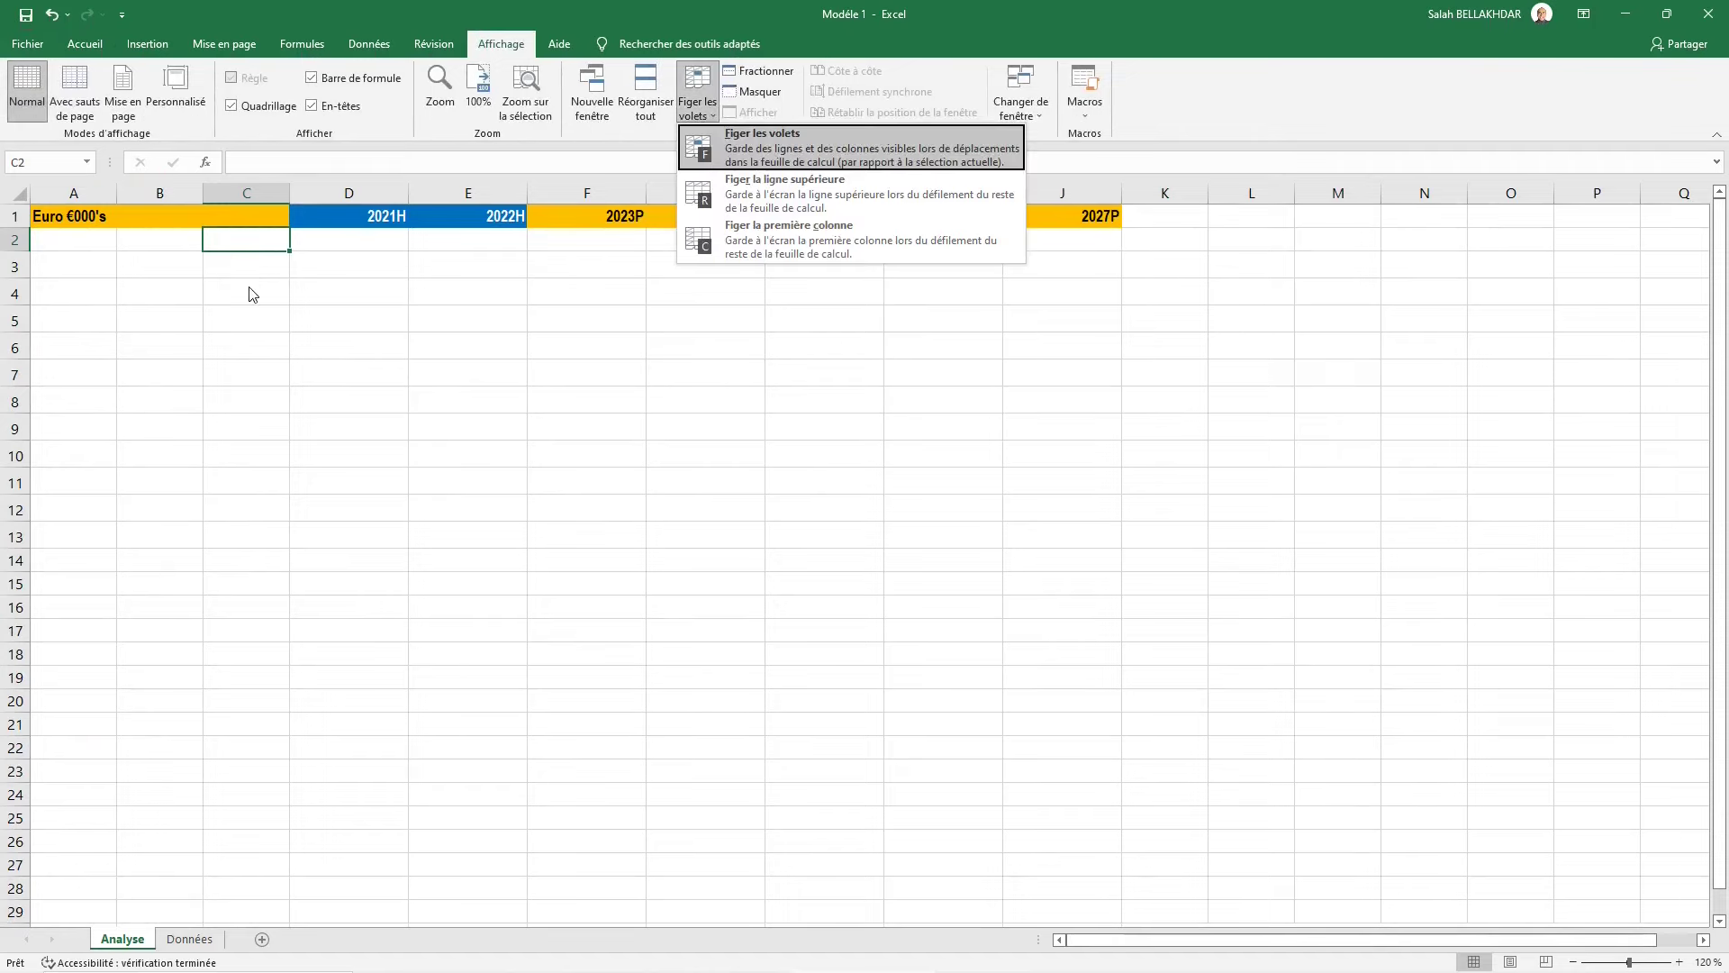
key("f")
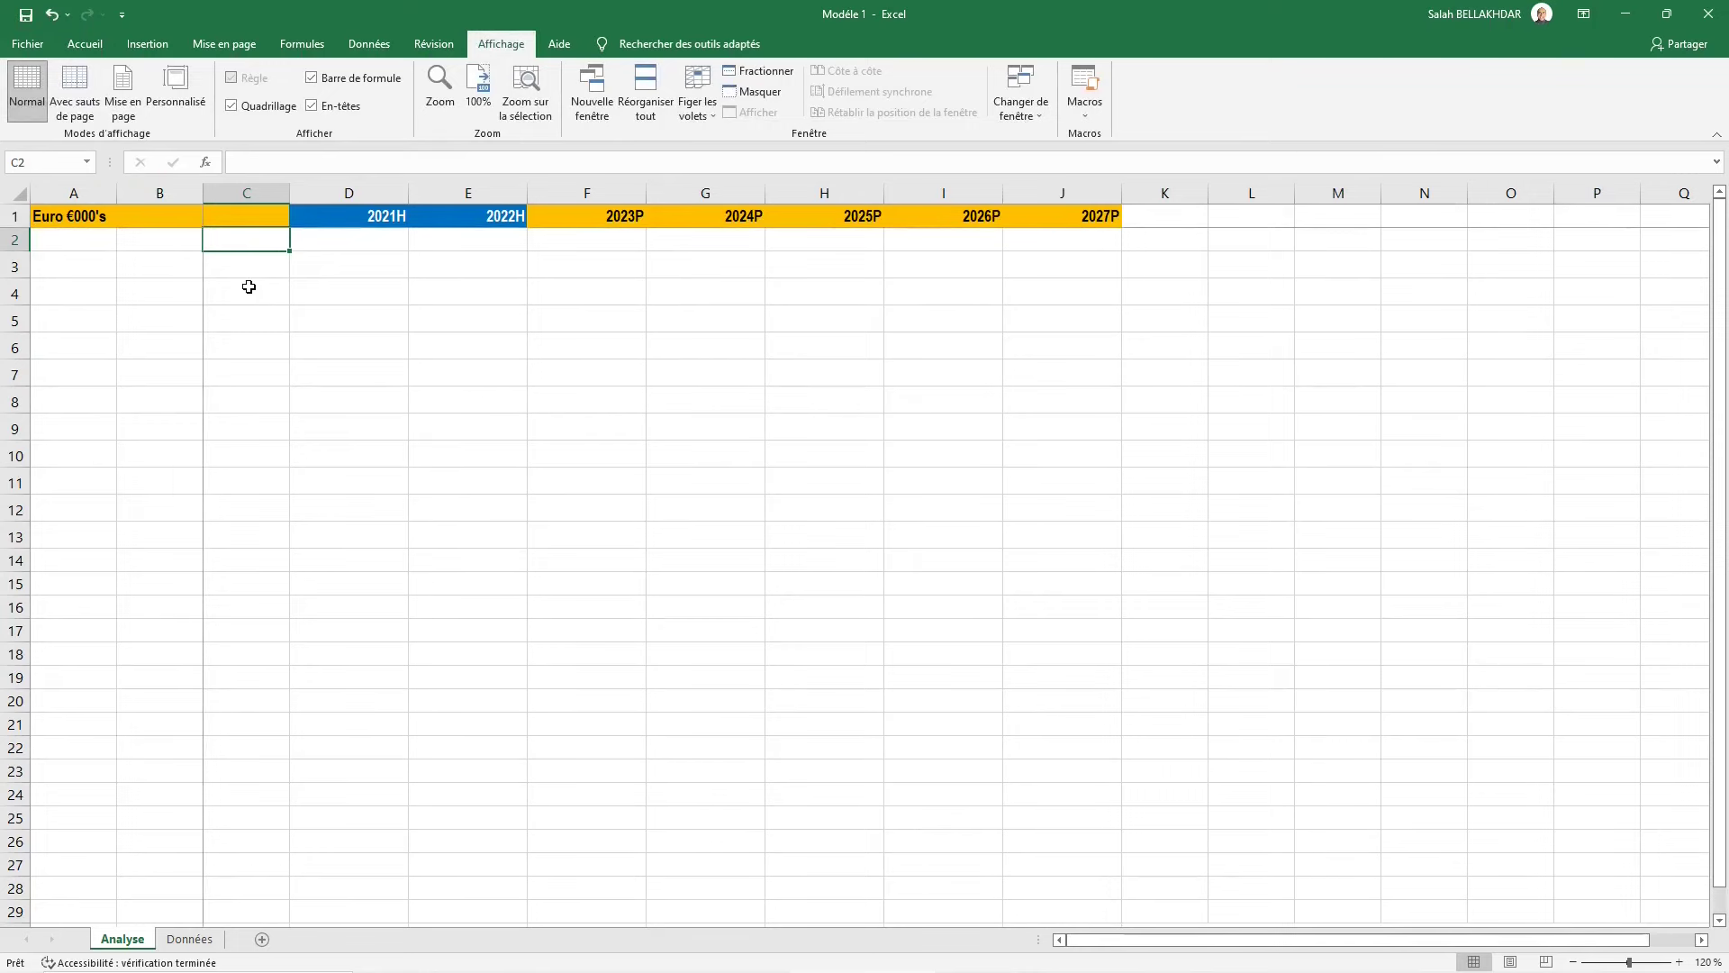
Scroll down to rows like F36 and E13 to check that row 1 stays fixed
scroll(305, 325, "down", 4)
left_click(304, 336)
key("Right")
key("Right")
key("Down")
scroll(305, 336, "down", 3)
left_click(539, 538)
scroll(538, 538, "up", 1)
scroll(538, 538, "up", 6)
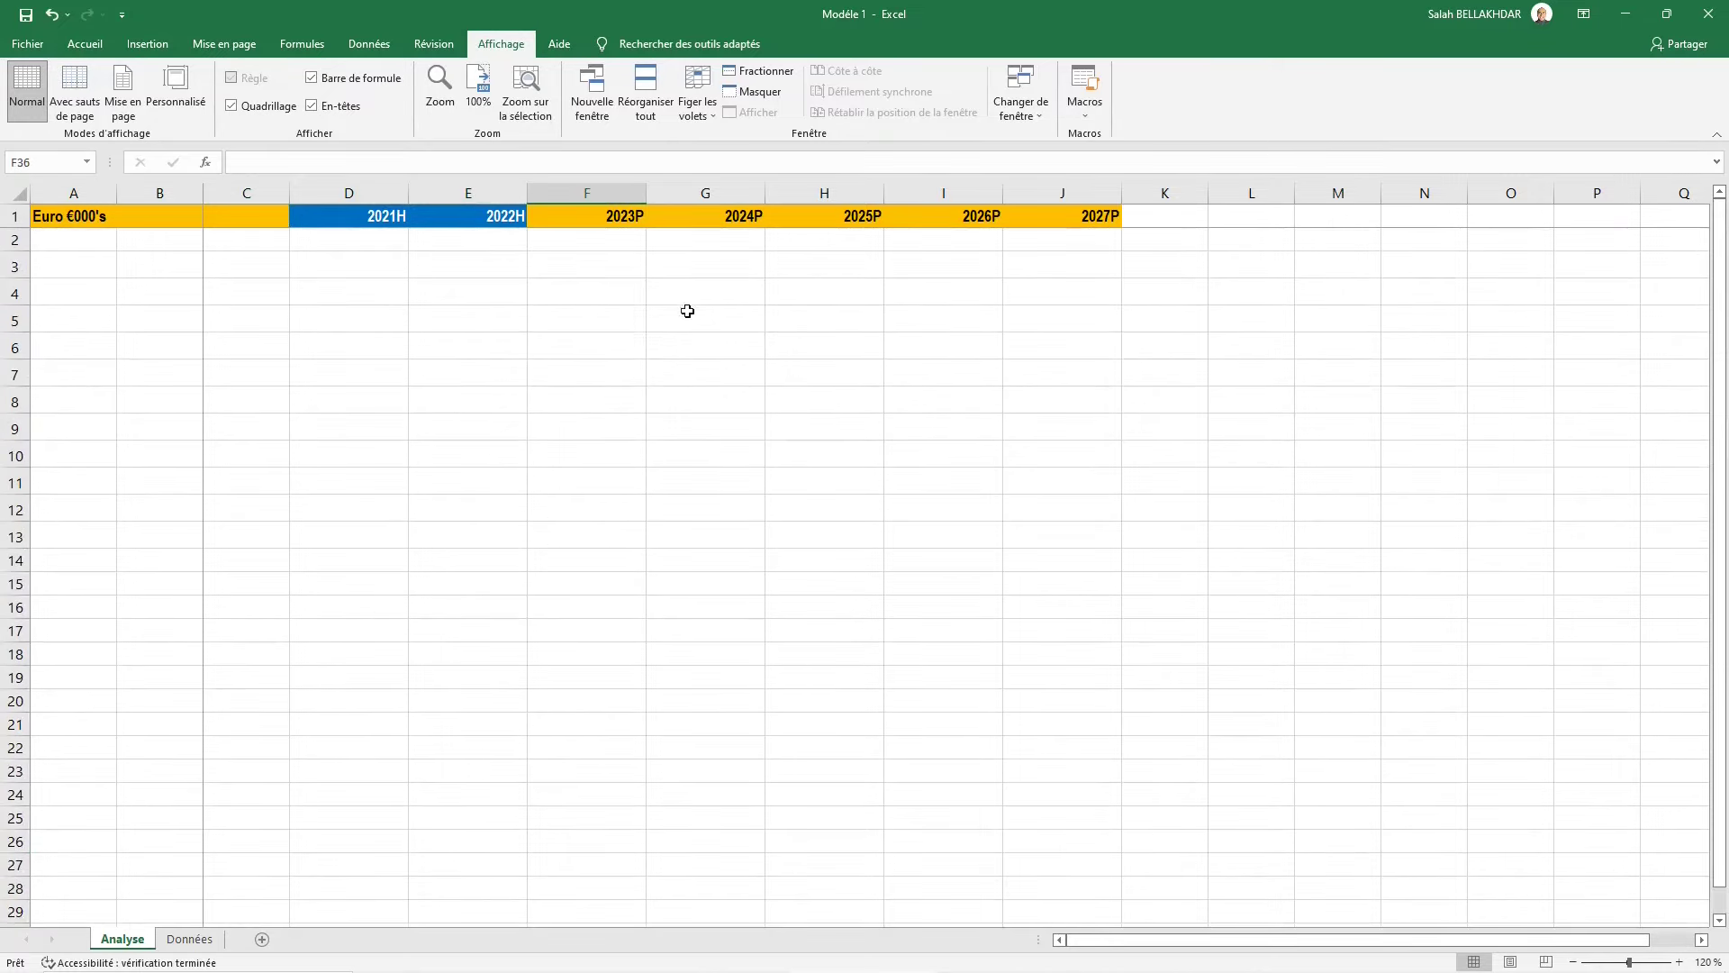
scroll(645, 370, "down", 3)
left_click(467, 295)
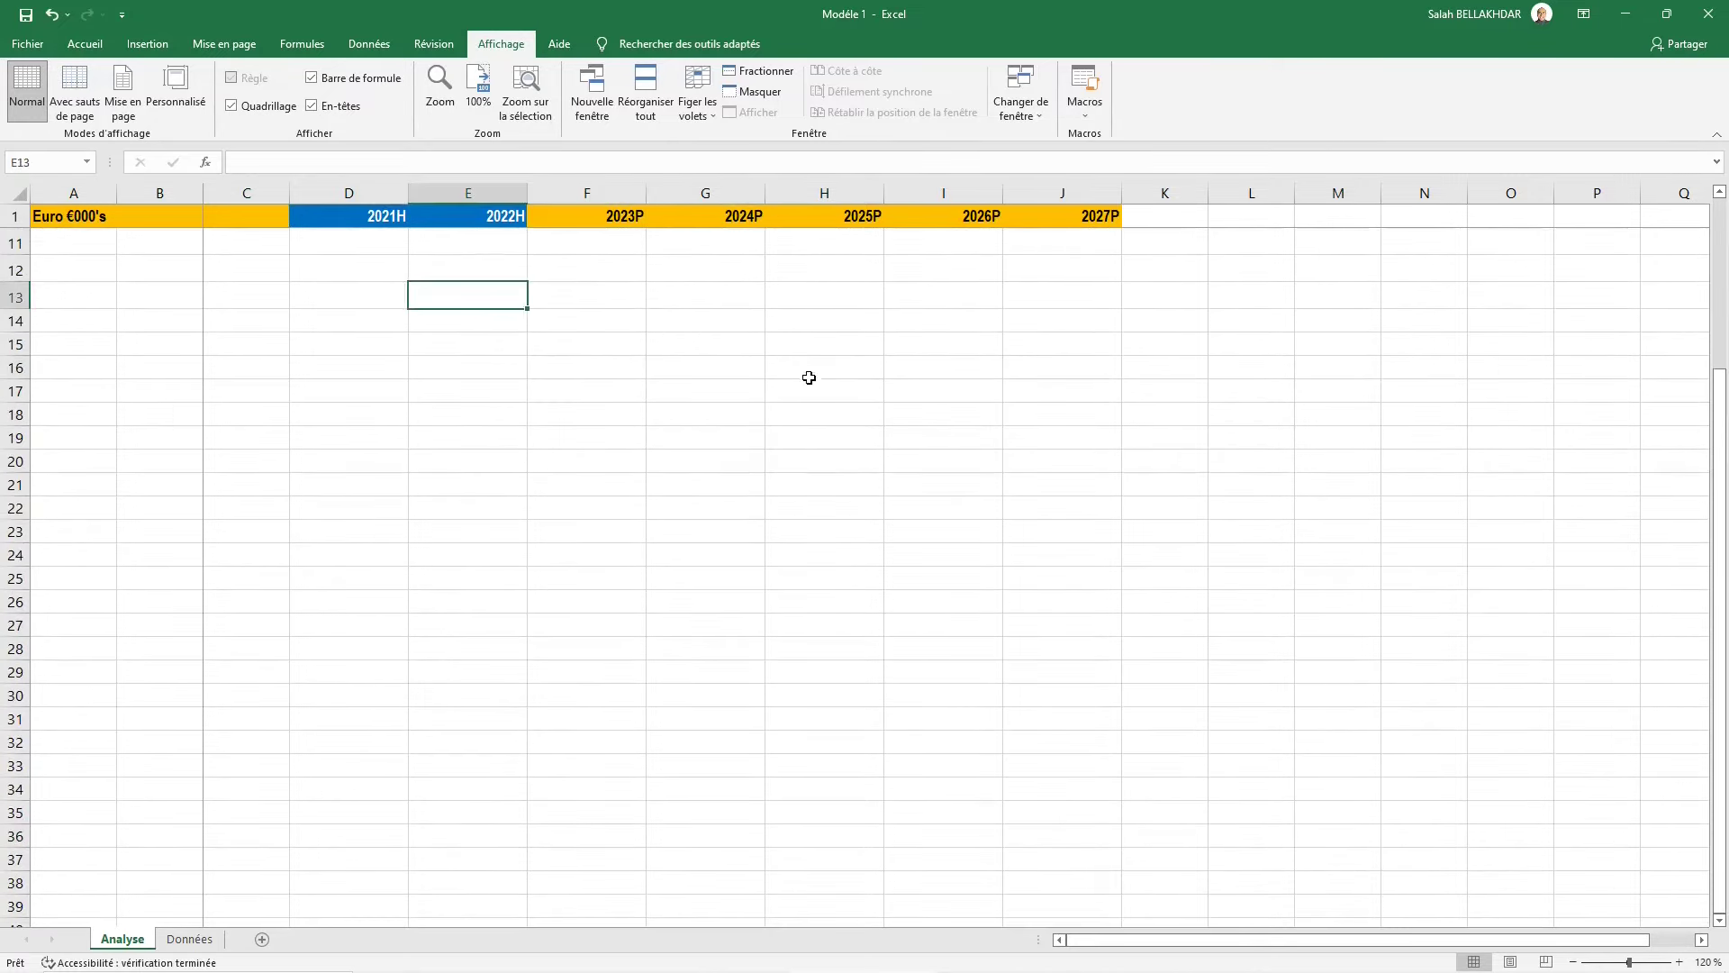
scroll(809, 378, "up", 3)
Move right to K4–M4 and back to column A to check that columns A–B stay fixed
left_click(1164, 285)
key("Right")
key("Right")
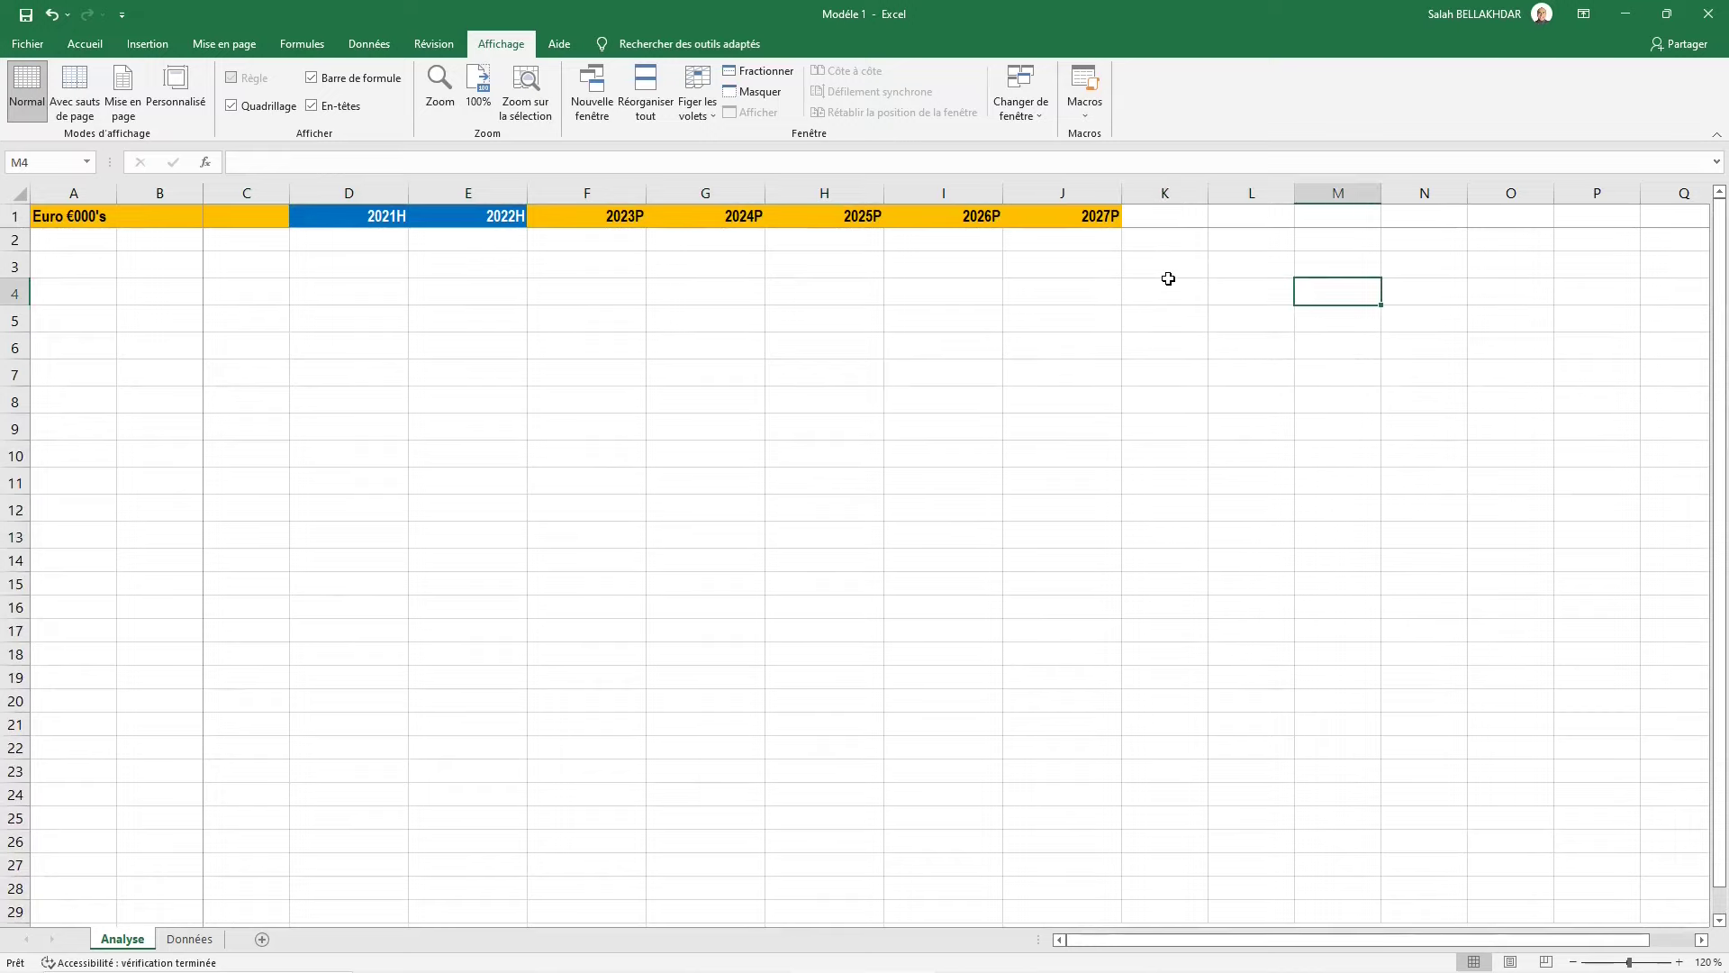
key("Right")
key("Right")
key("Right")
key("Right")
key("Right")
key("Right")
key("Right")
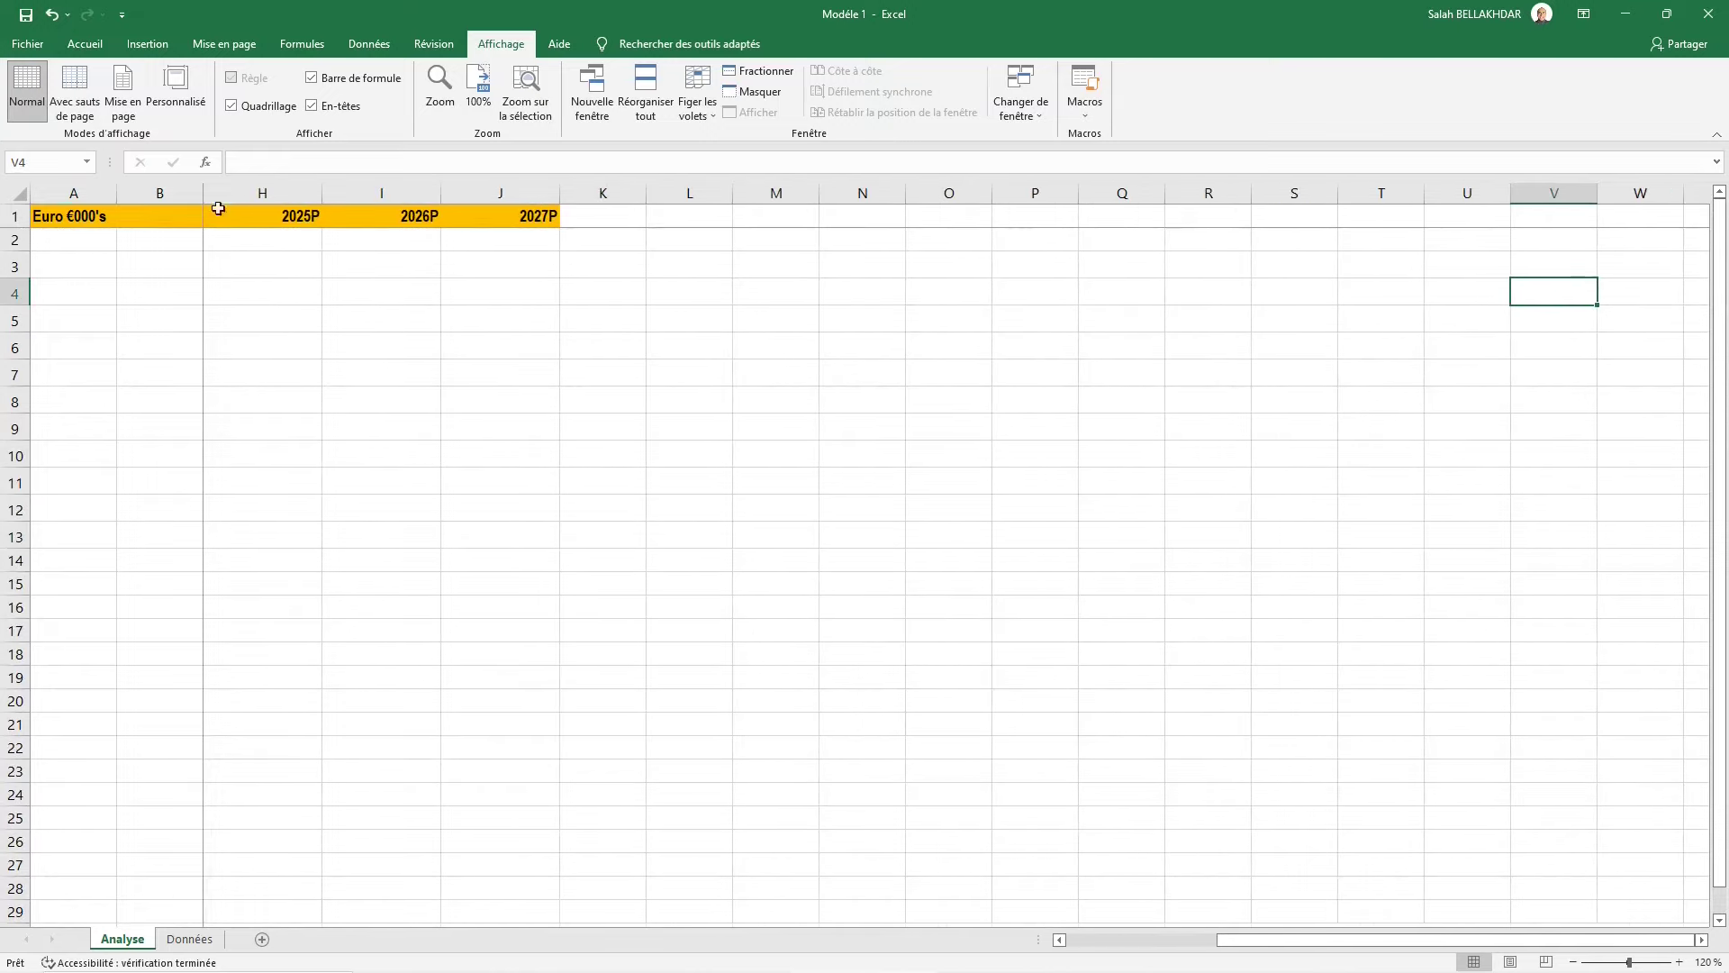
left_click(76, 192)
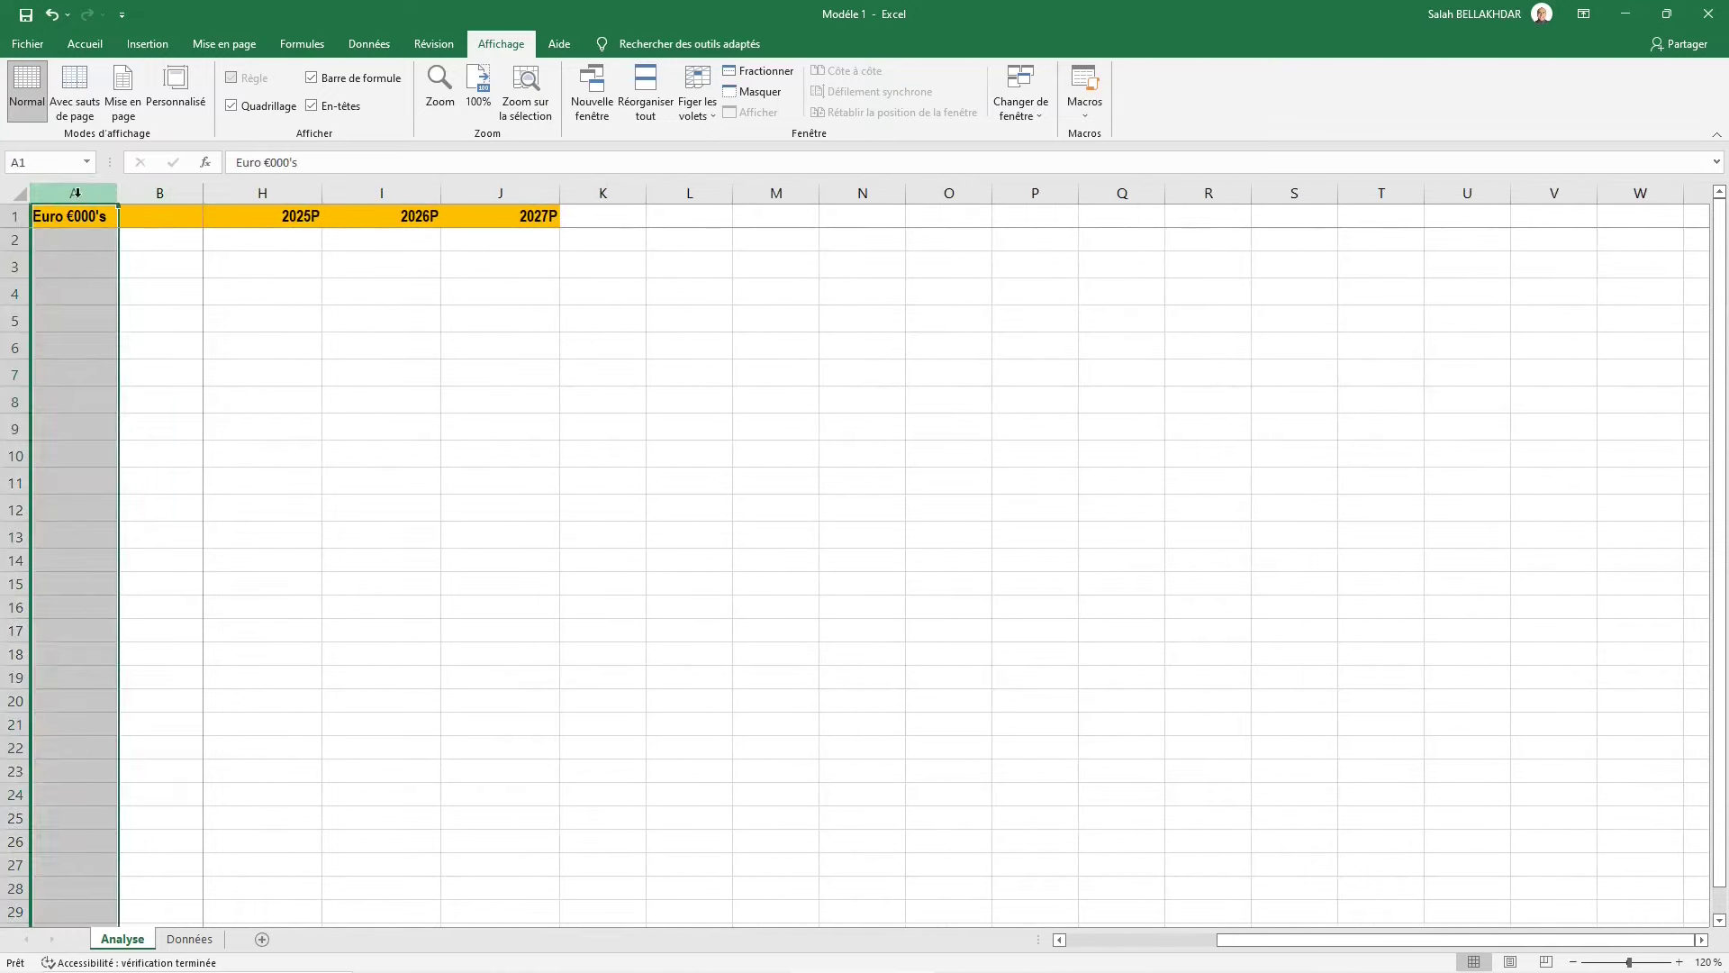
left_click(160, 216)
scroll(693, 315, "left", 3)
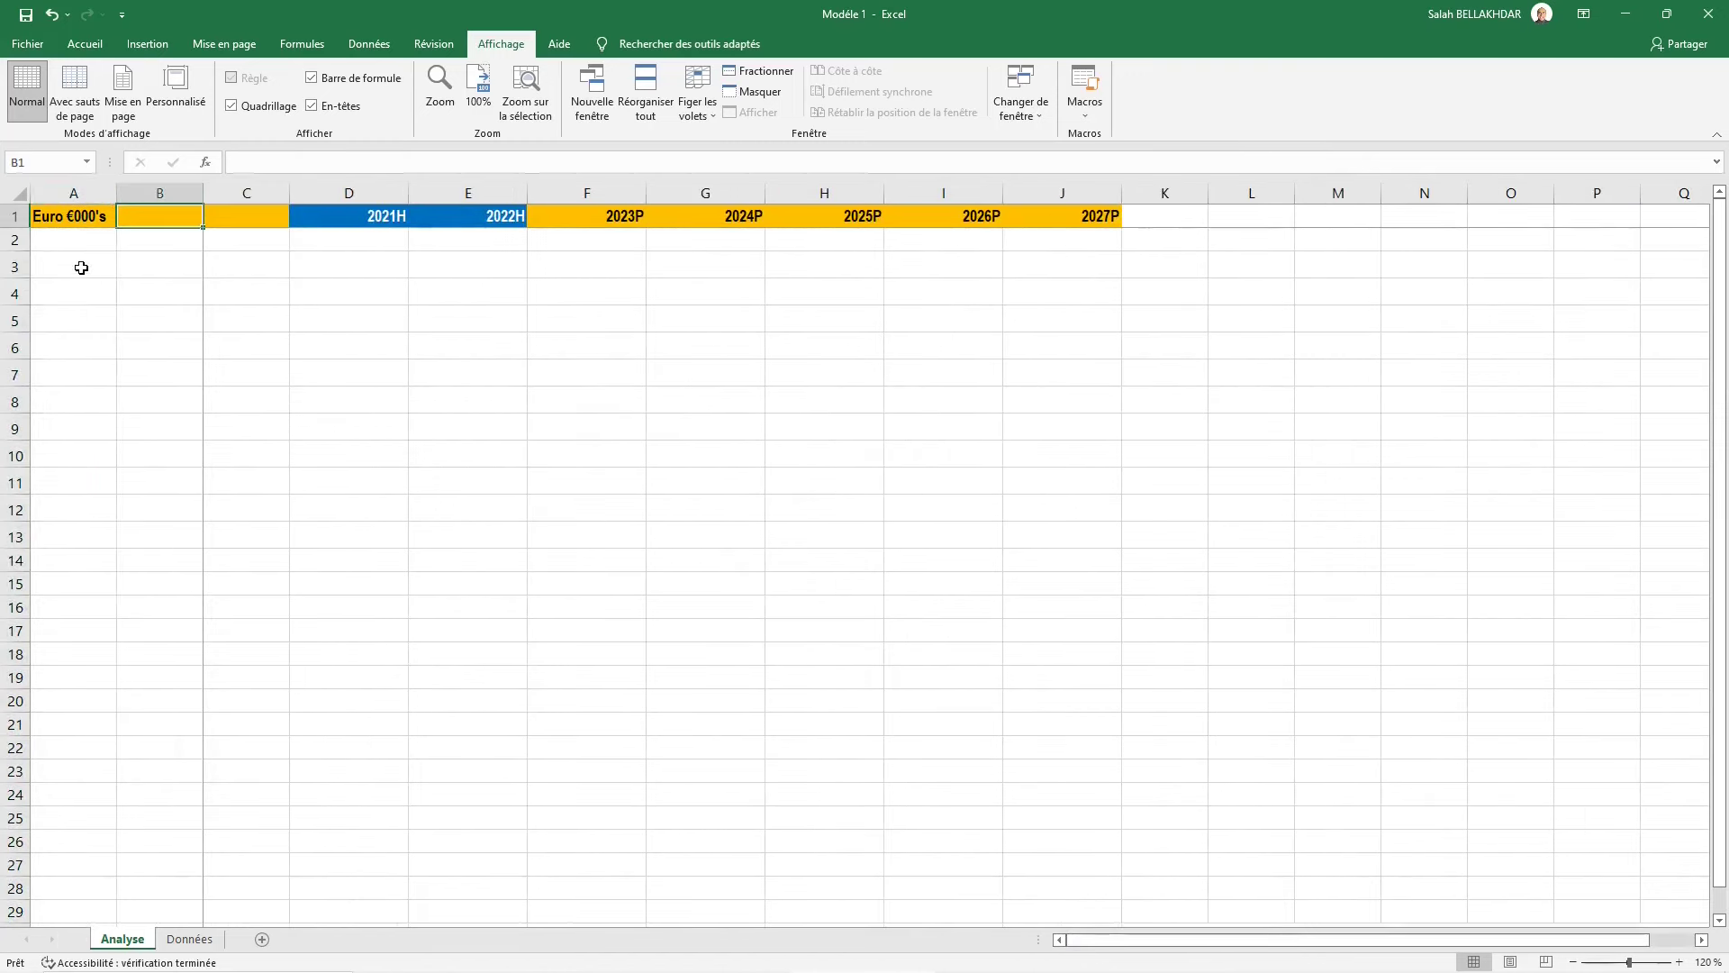
key("Down")
key("Down")
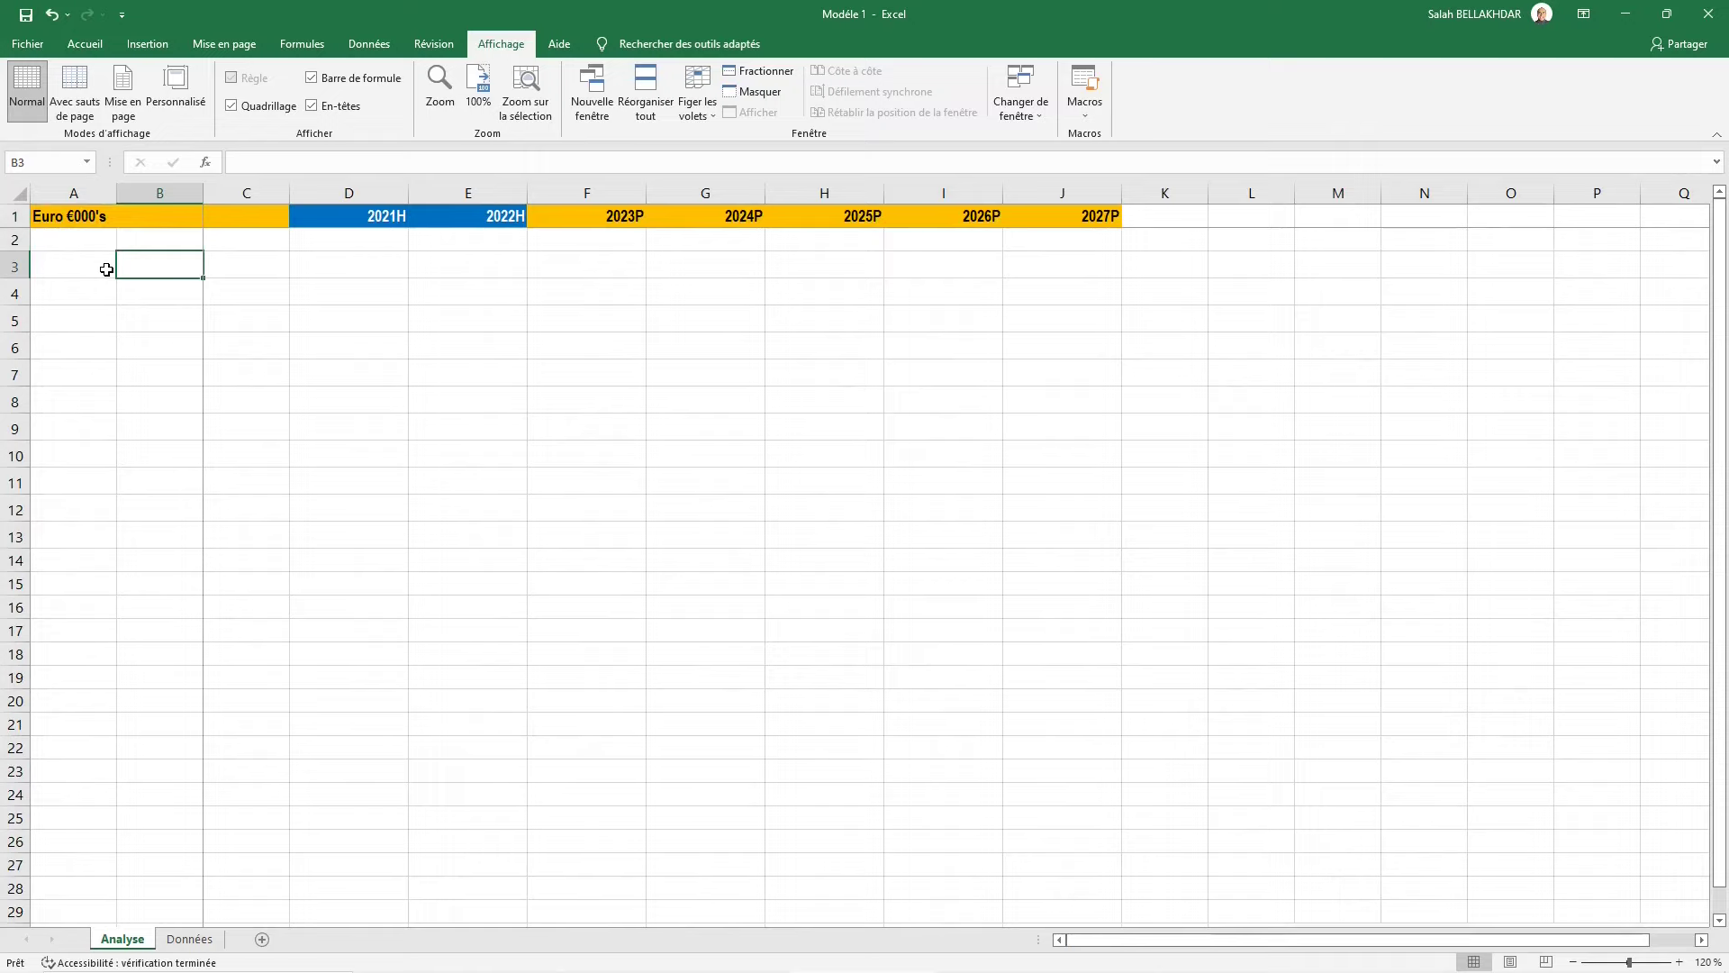
Copy the income-statement labels from Données and paste them into Analyse starting at A3
key("ctrl+Page_Down")
key("Down")
key("Up")
key("Up")
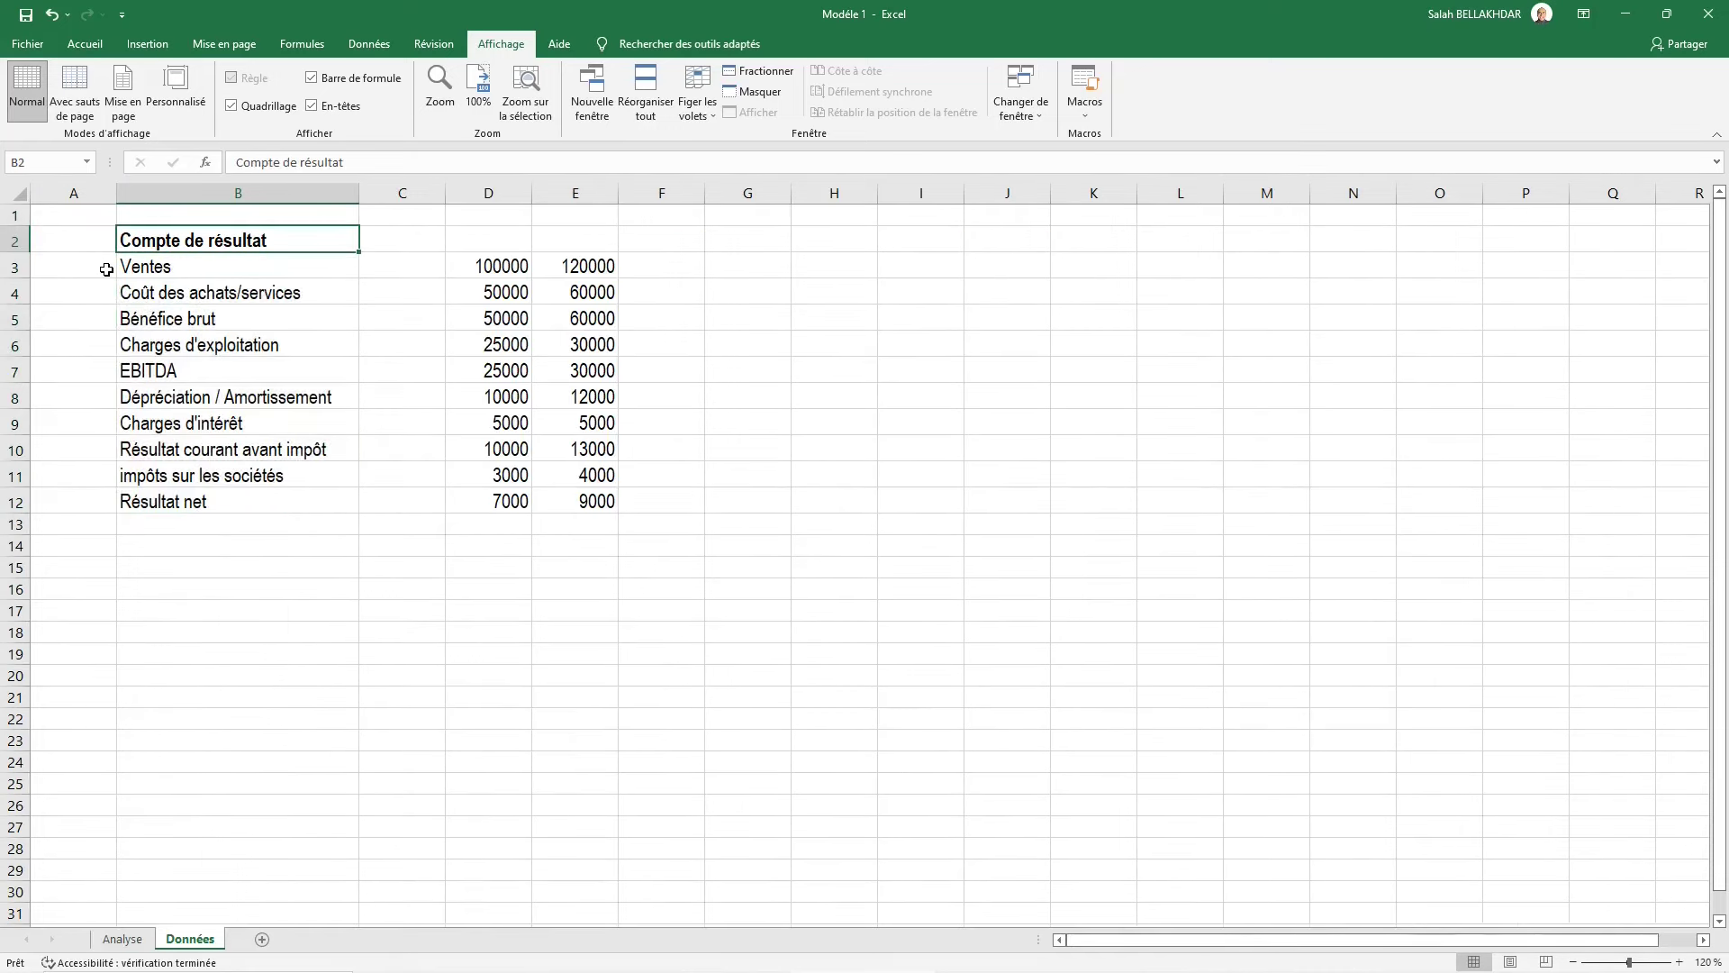
key("shift+Down")
key("shift+Down")
key("shift+Down")
key("shift+Down")
key("shift+Down")
key("shift+Down")
key("shift+Down")
key("shift+Down")
key("shift+Down")
key("shift+Down")
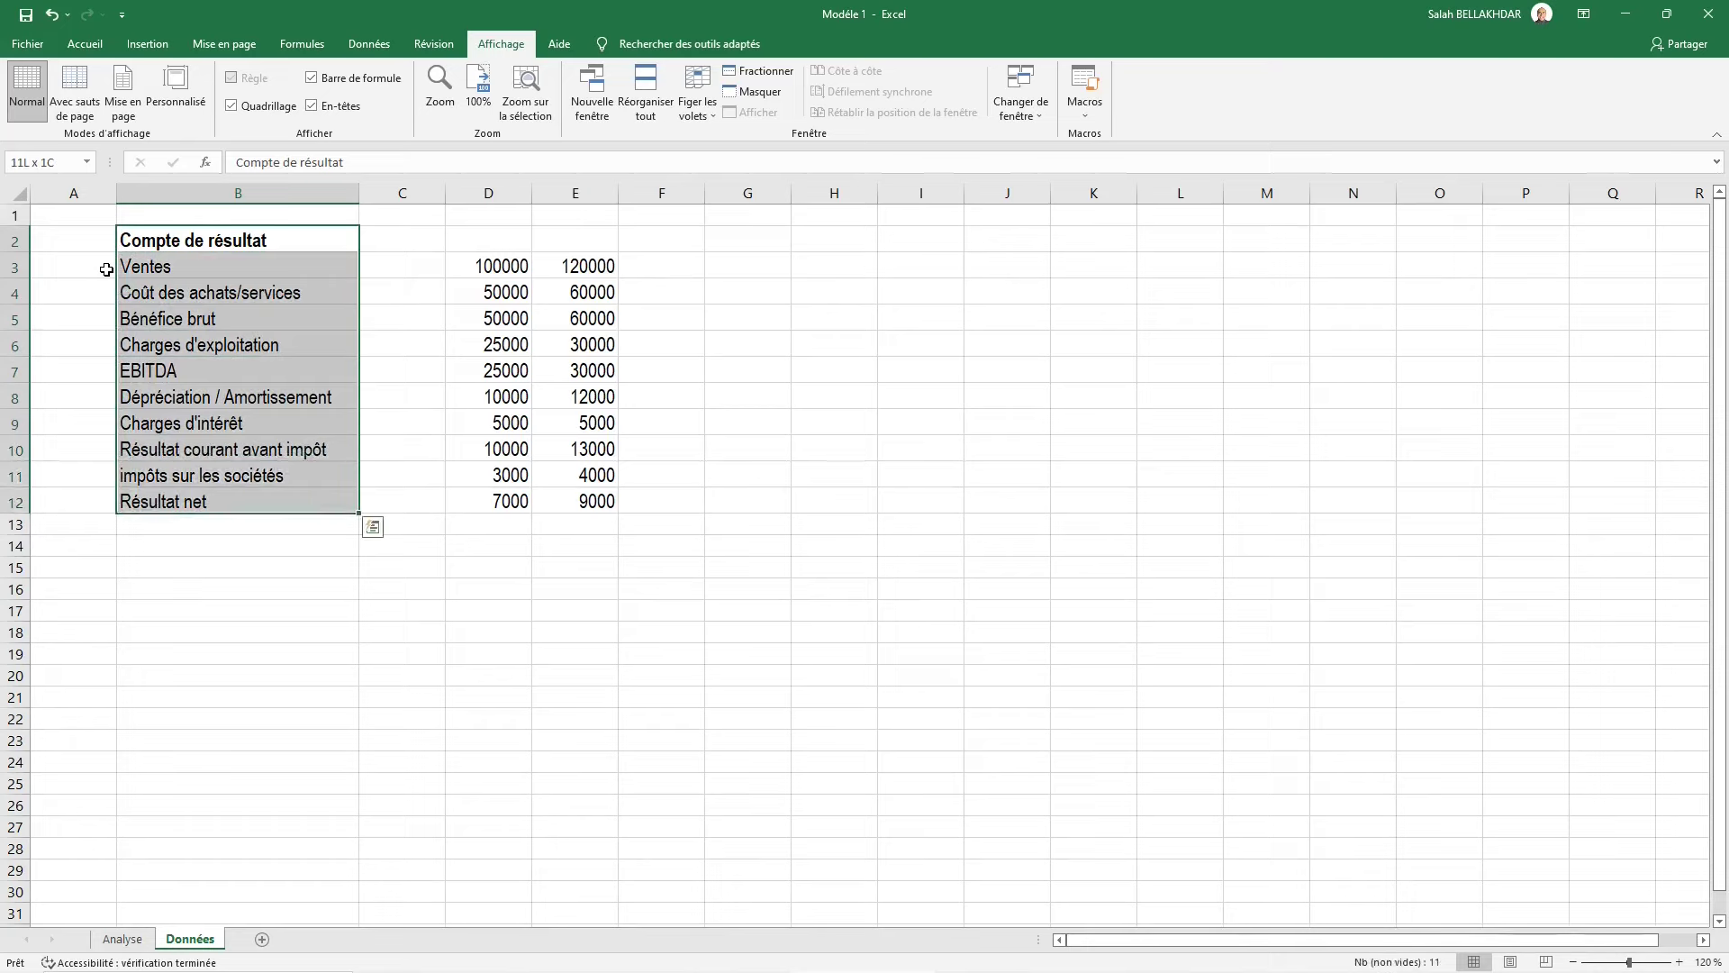
key("ctrl+c")
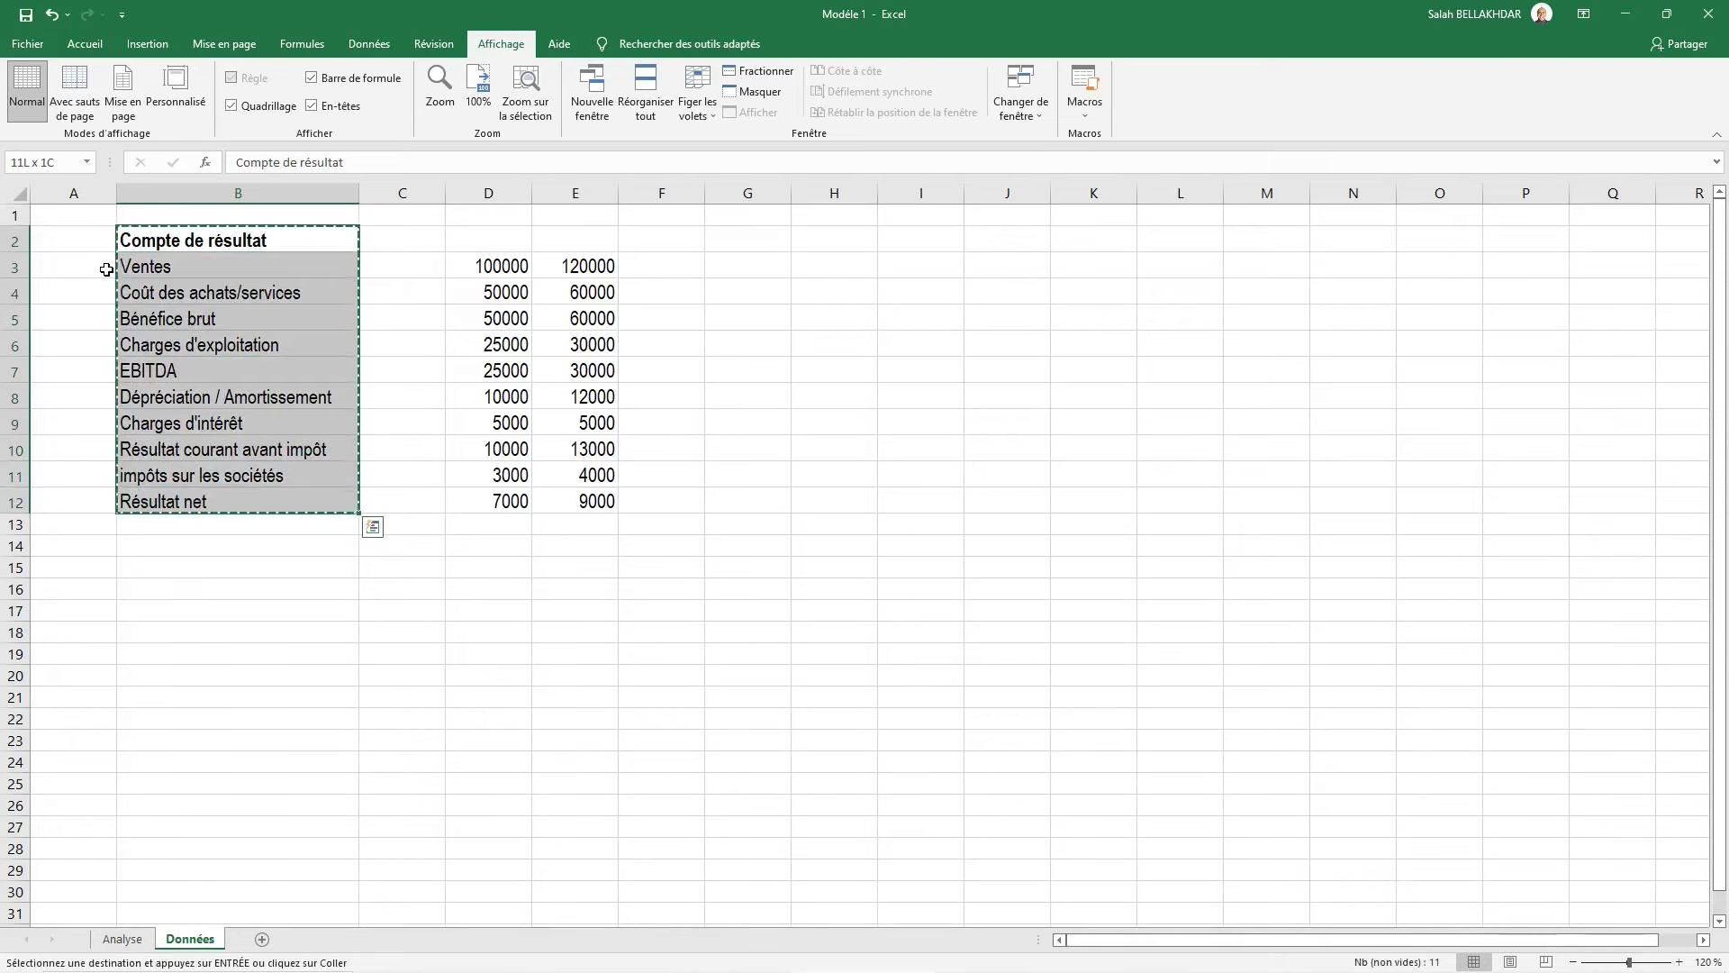
key("ctrl+Page_Up")
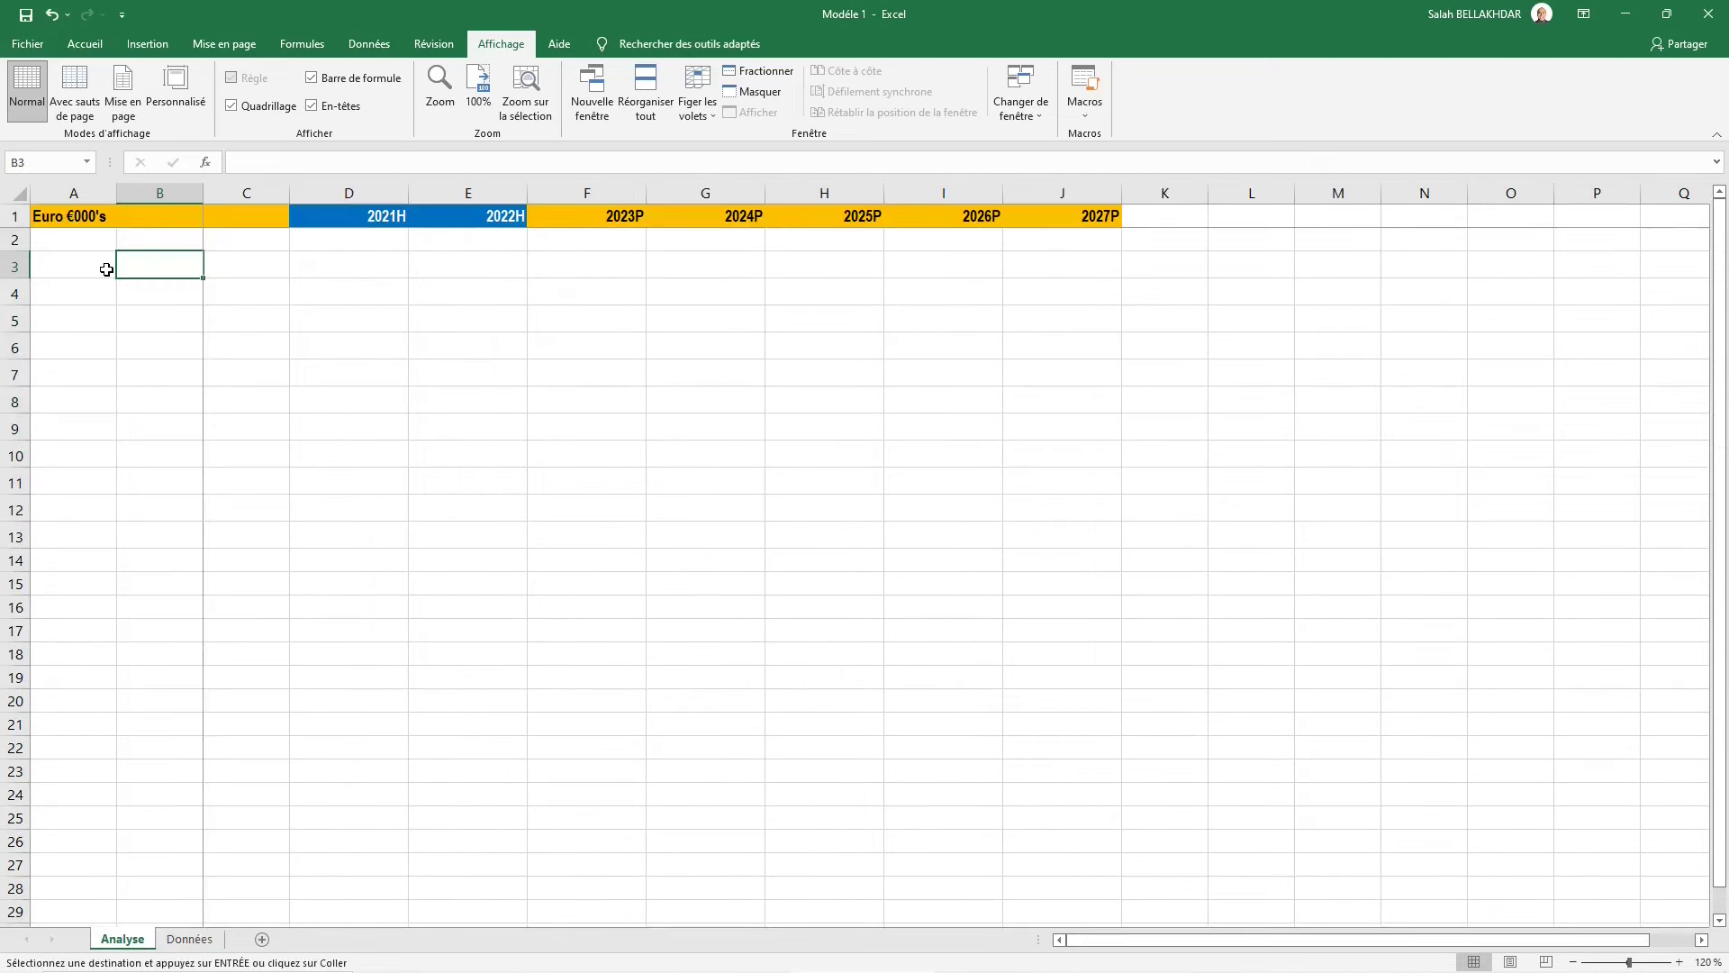
key("Right")
key("Left")
key("Left")
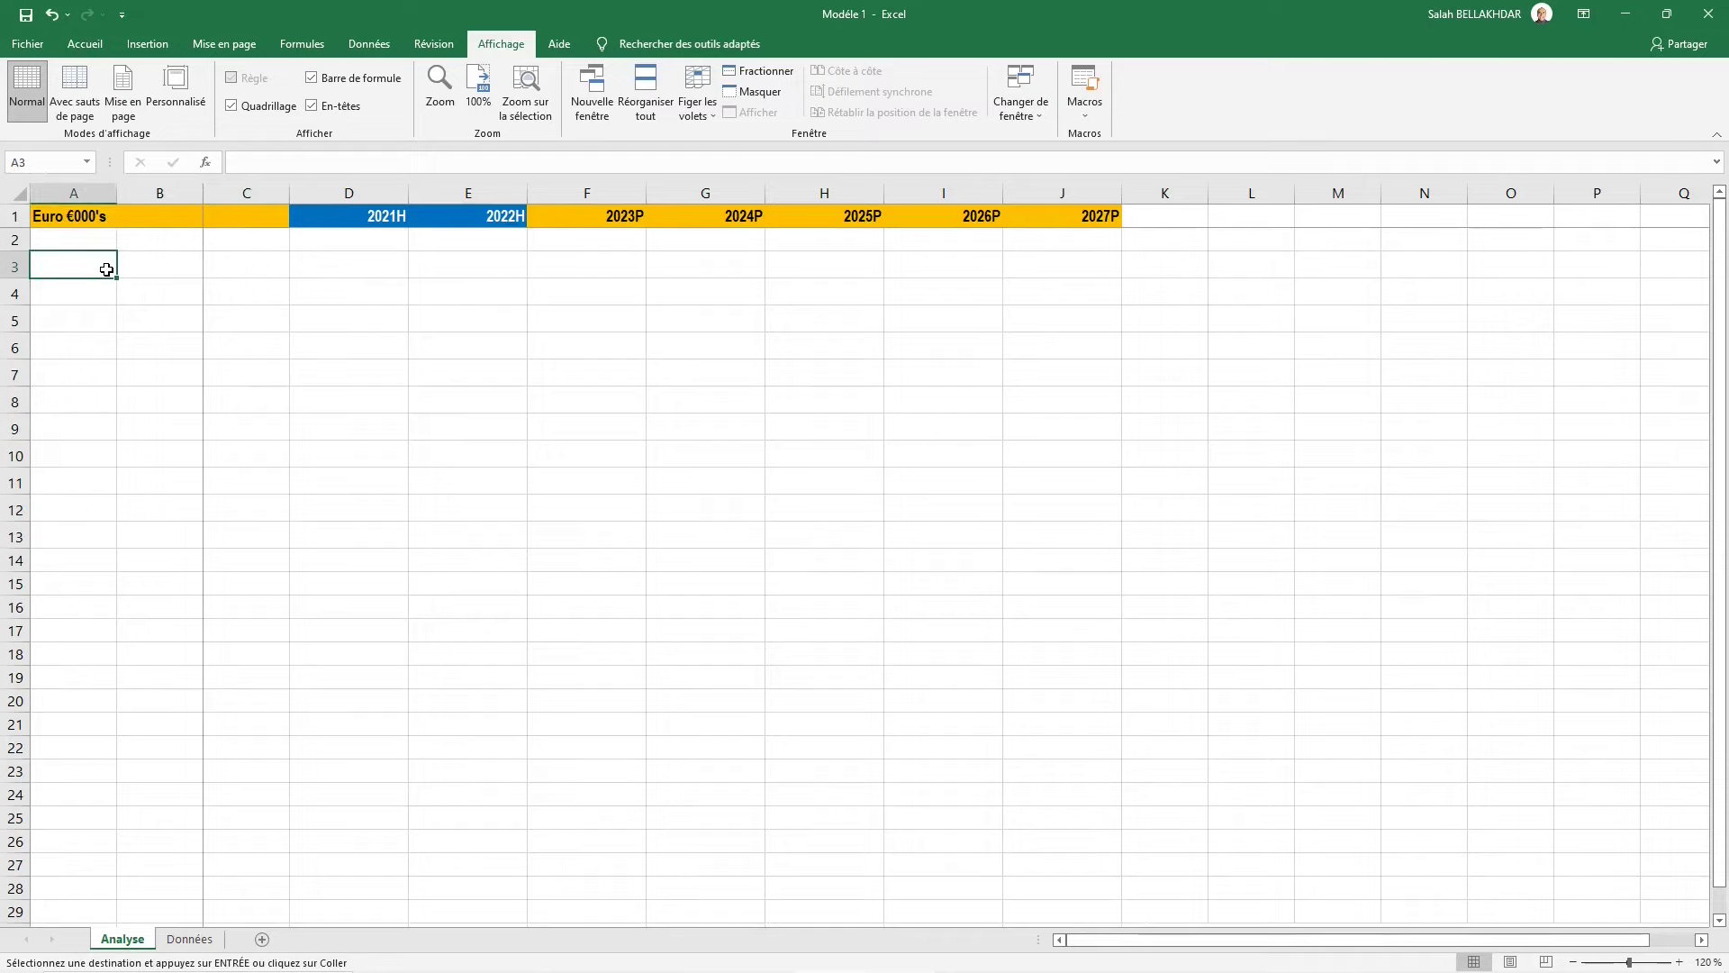
key("ctrl+v")
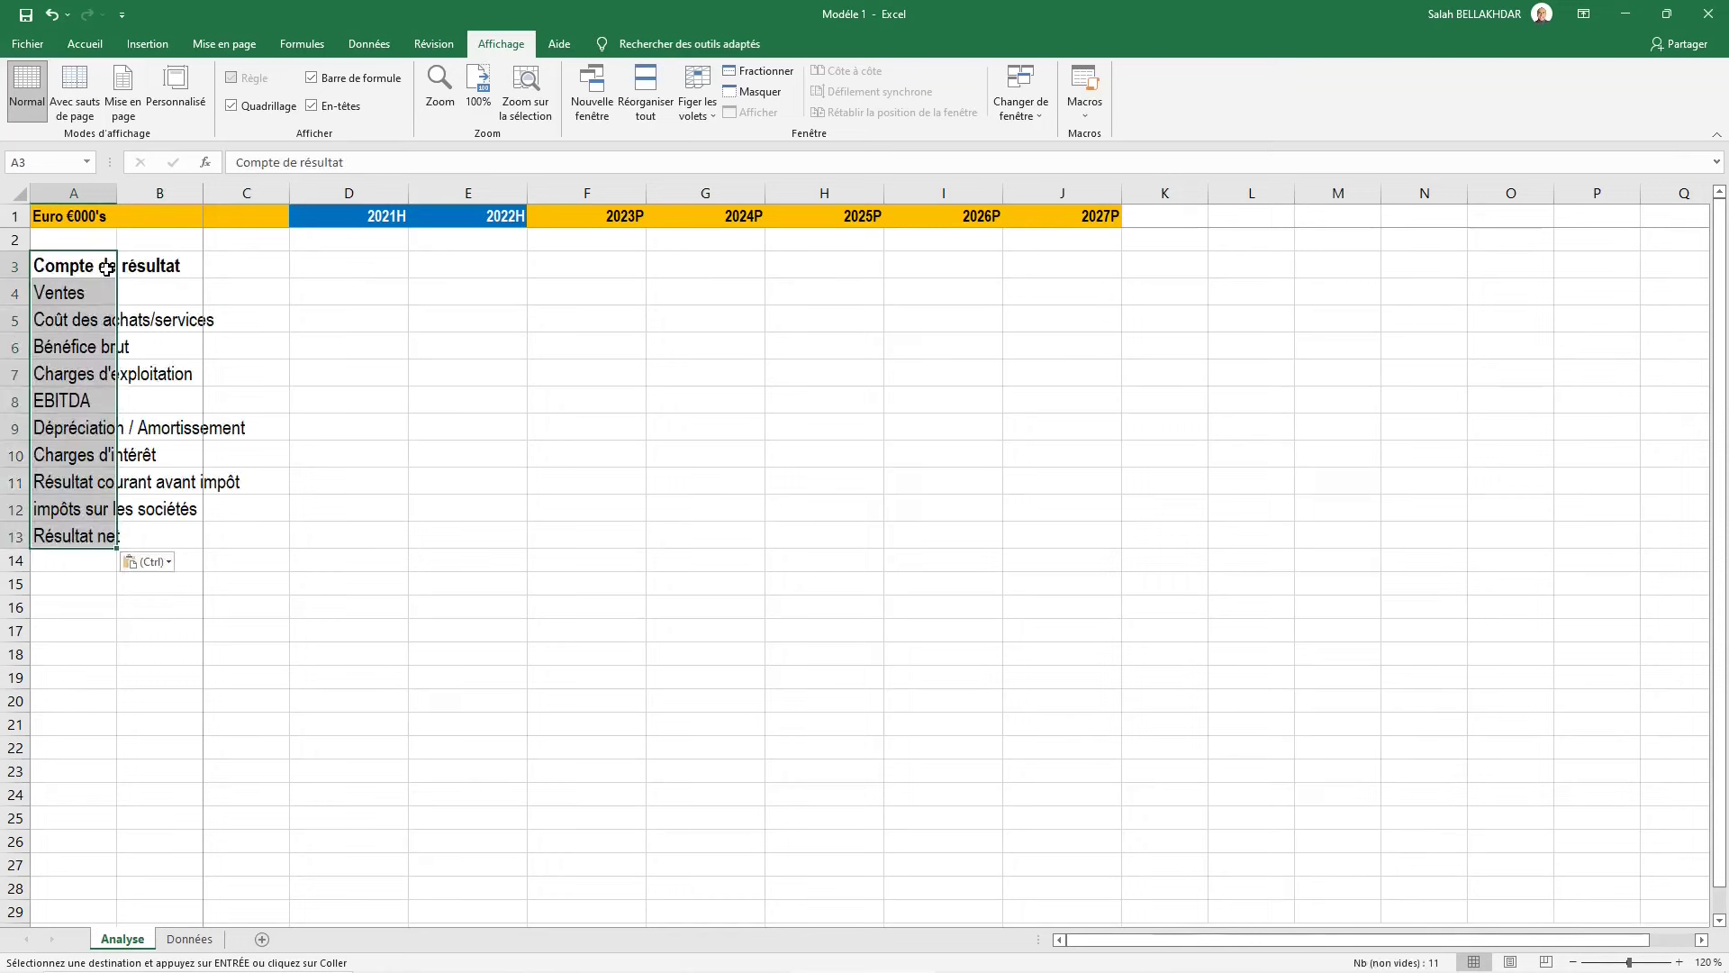
Move across rows 3–4 out to column S and into column D to check the pasted labels
key("Right")
key("Right")
key("Right")
key("Right")
key("Right")
key("Right")
key("Right")
key("Right")
key("Right")
key("Right")
key("Right")
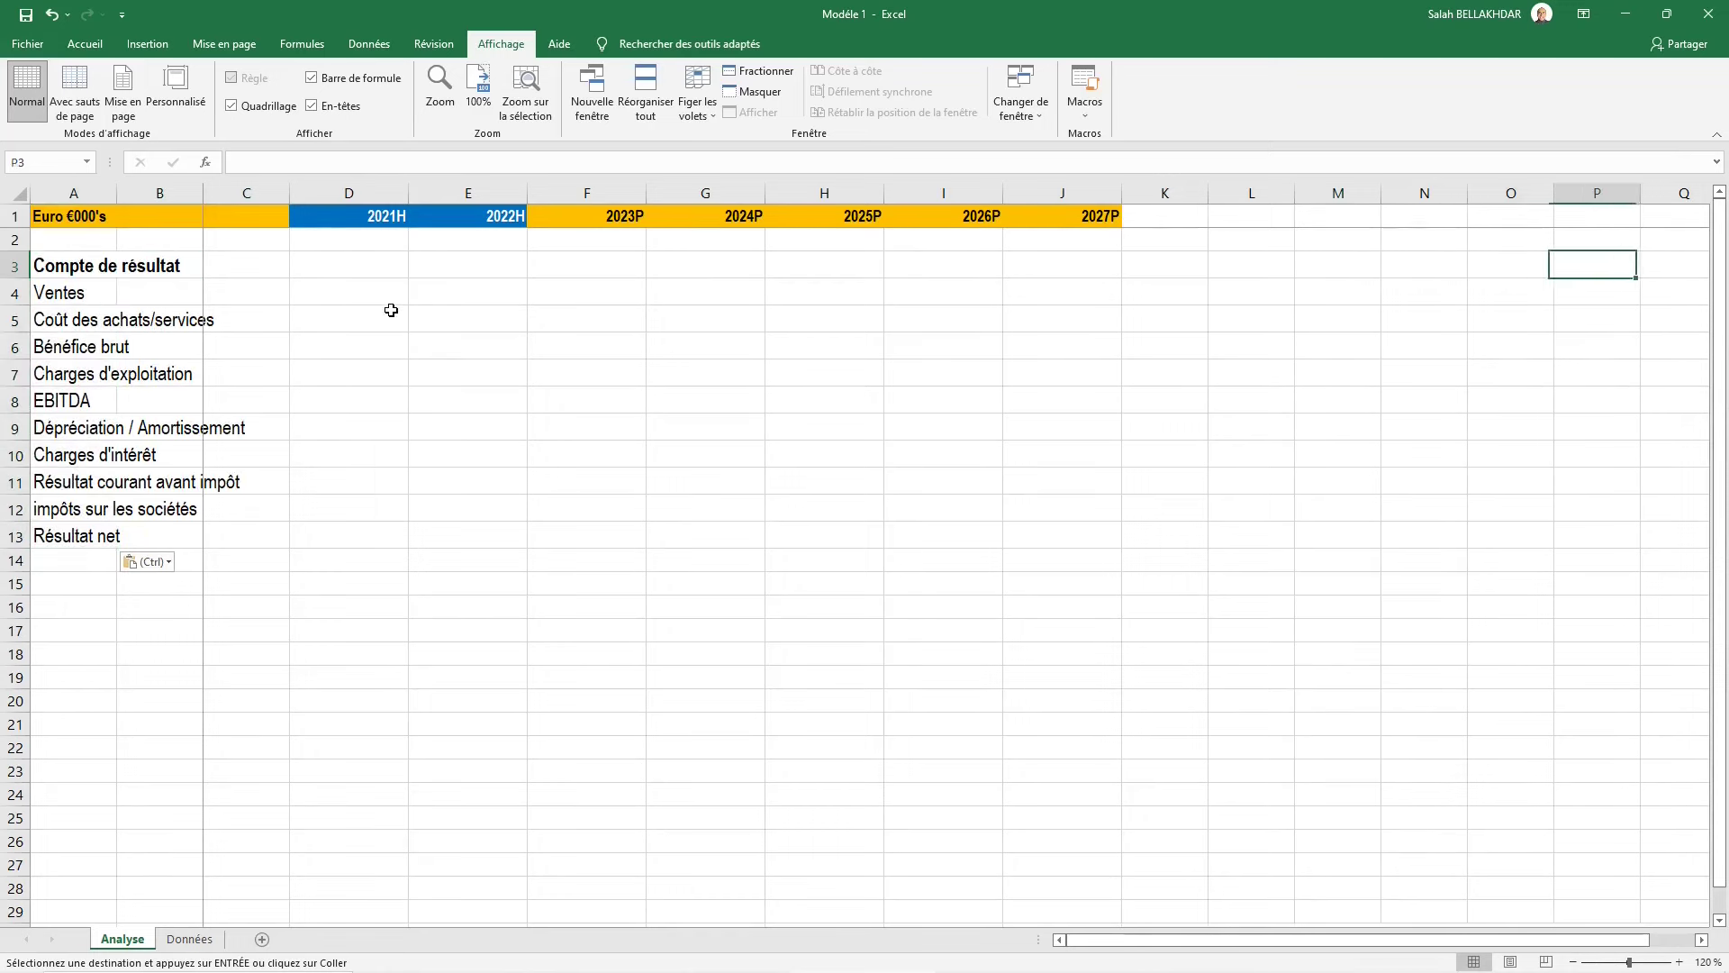
key("Right")
key("Right")
key("Right")
key("Right")
key("Right")
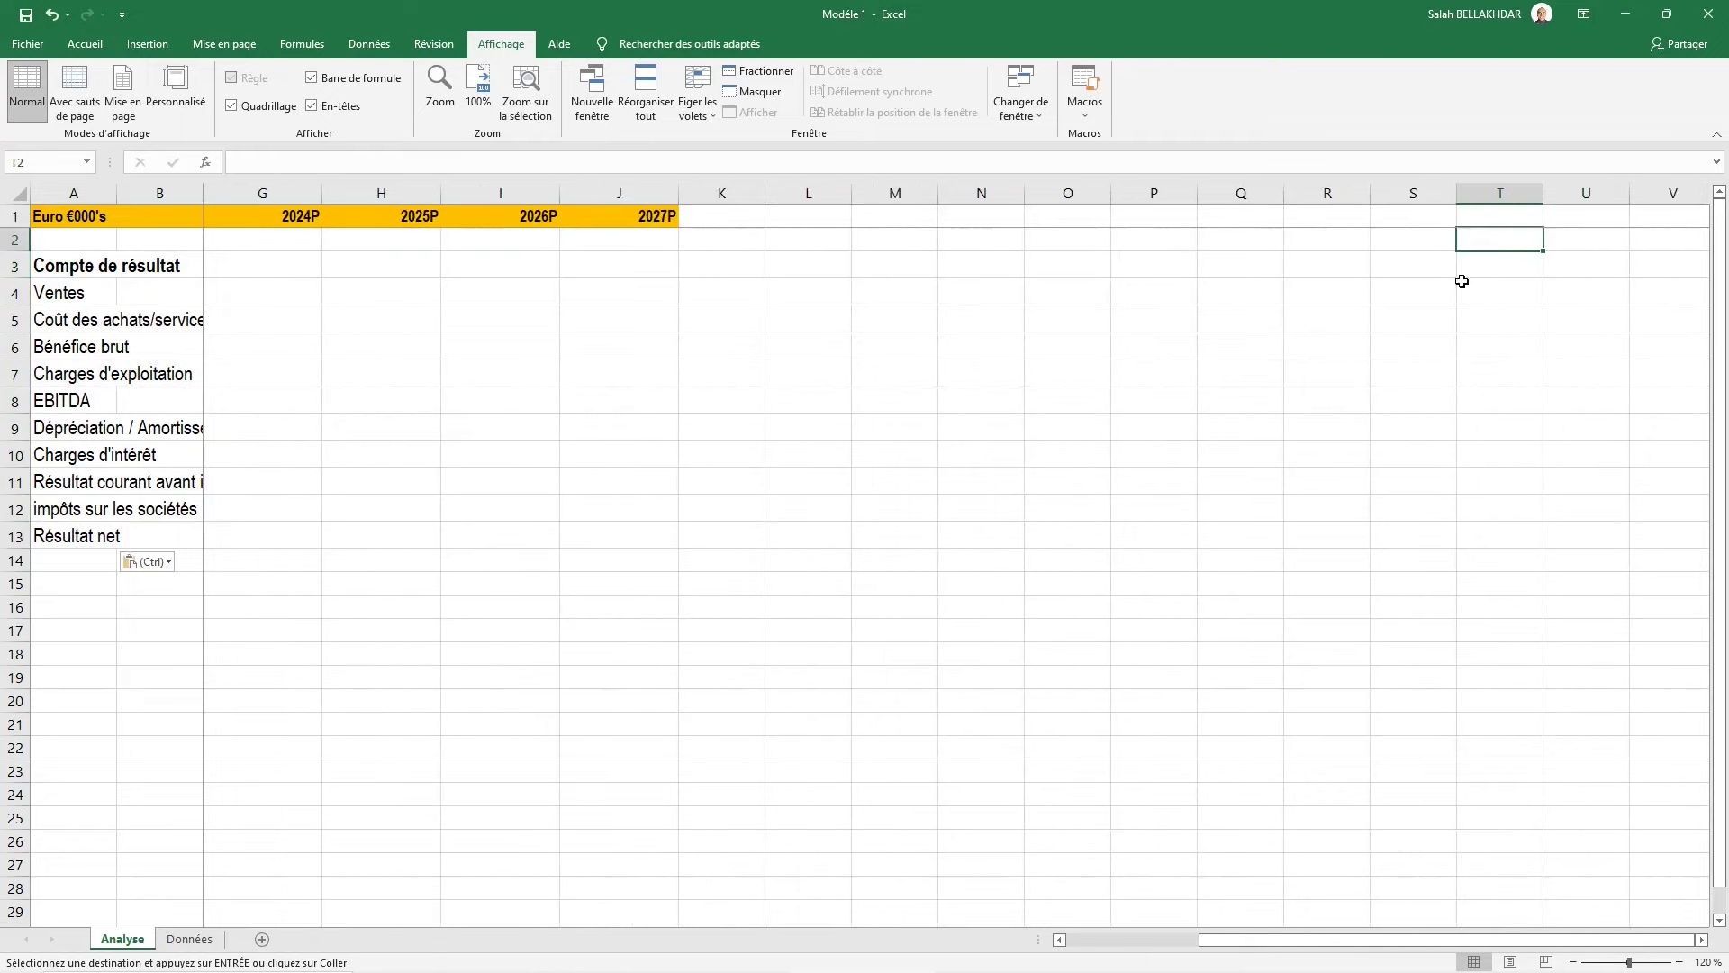
left_click(1441, 290)
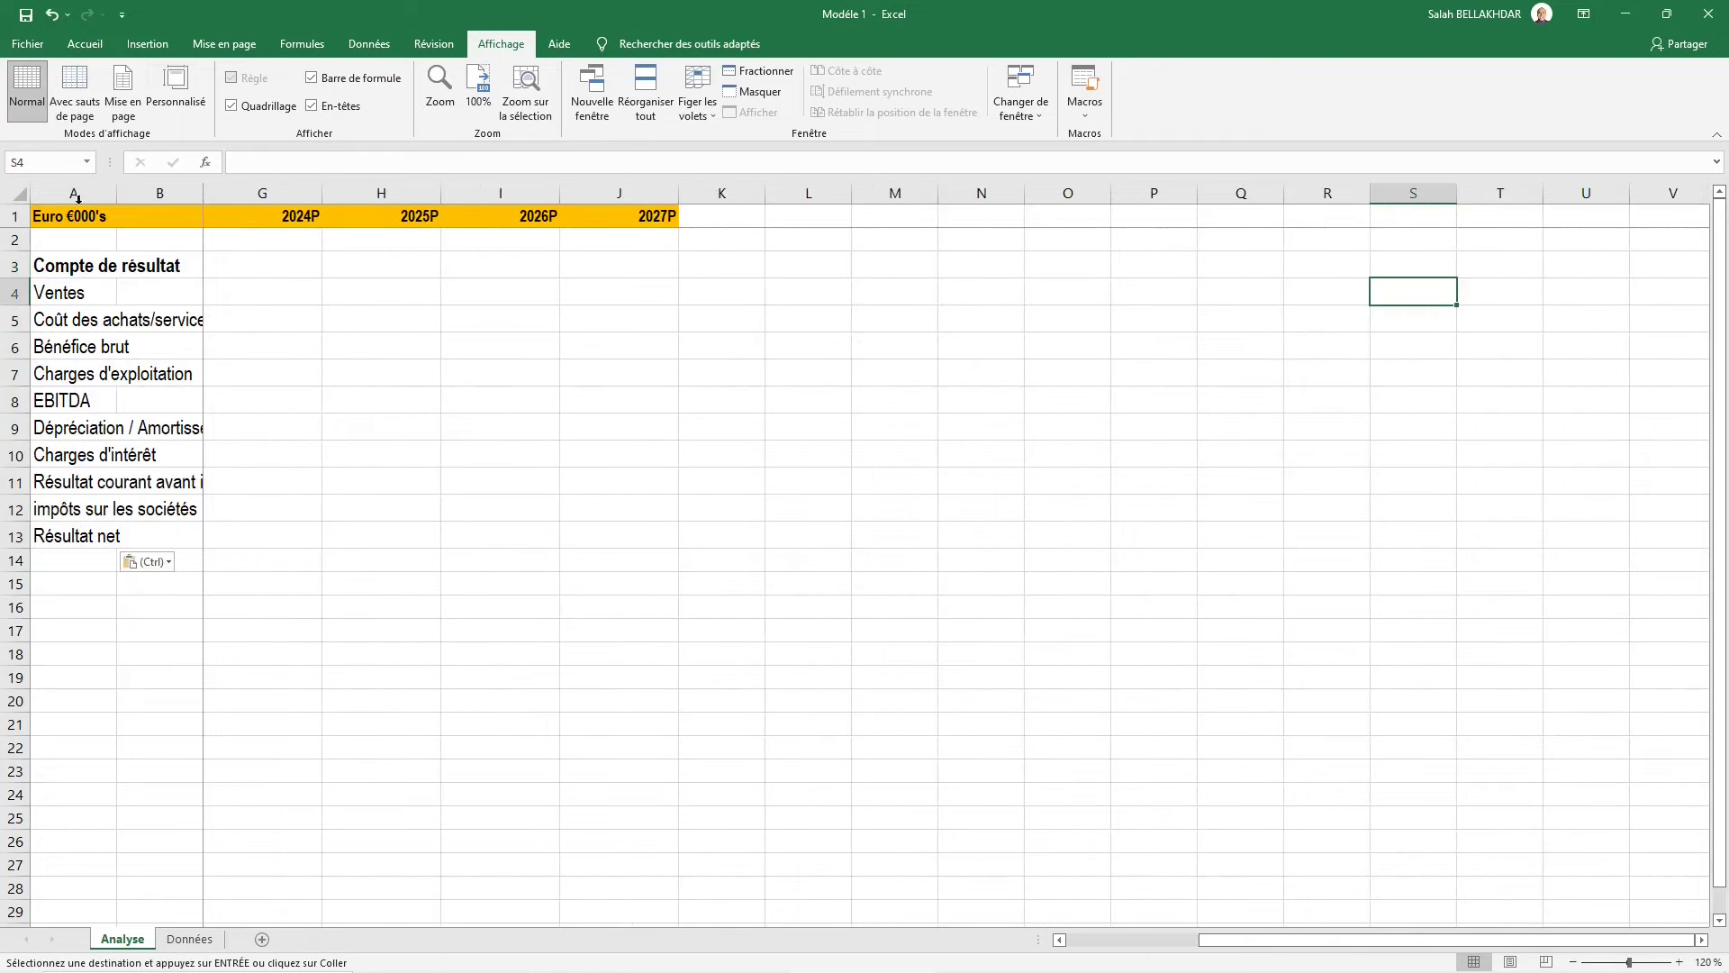
key("Right")
key("Right")
key("Right")
key("Right")
key("Left")
key("Left")
key("Left")
key("Left")
key("Left")
key("Left")
key("Left")
key("Left")
key("Left")
key("Right")
key("Right")
left_click(367, 541)
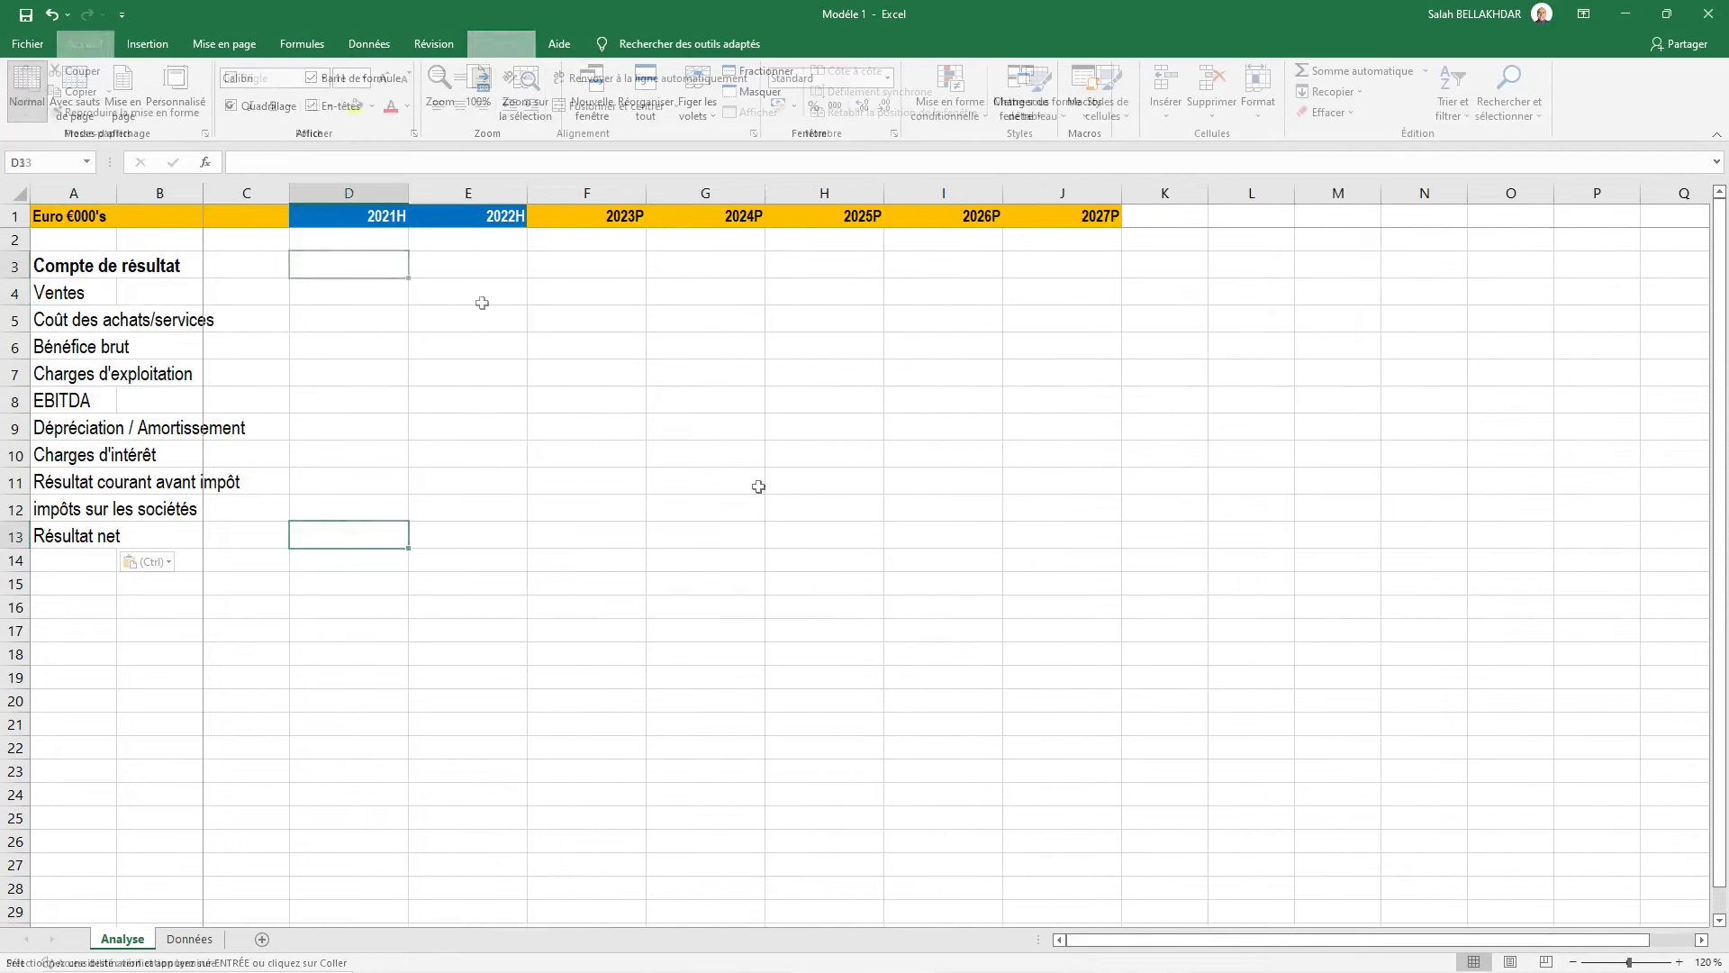
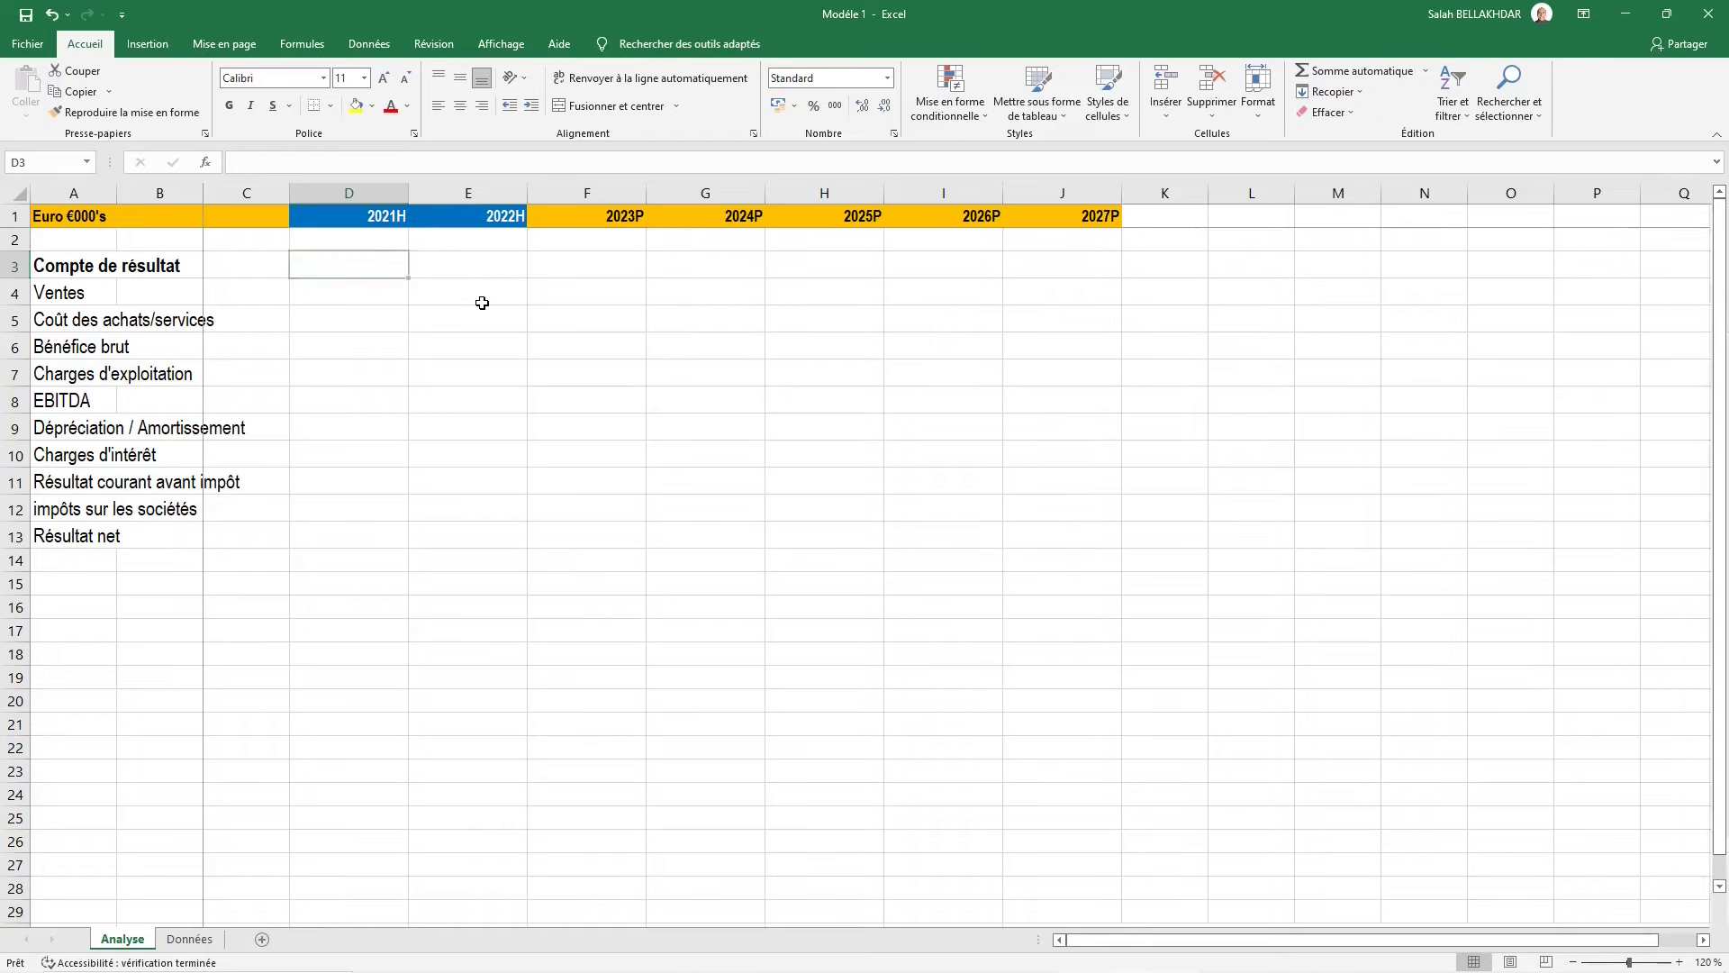
Copy the 2021H and 2022H income statement figures D3:E12 on the Données sheet
key("ctrl+Page_Down")
key("Left")
key("Up")
key("Up")
key("Up")
key("Up")
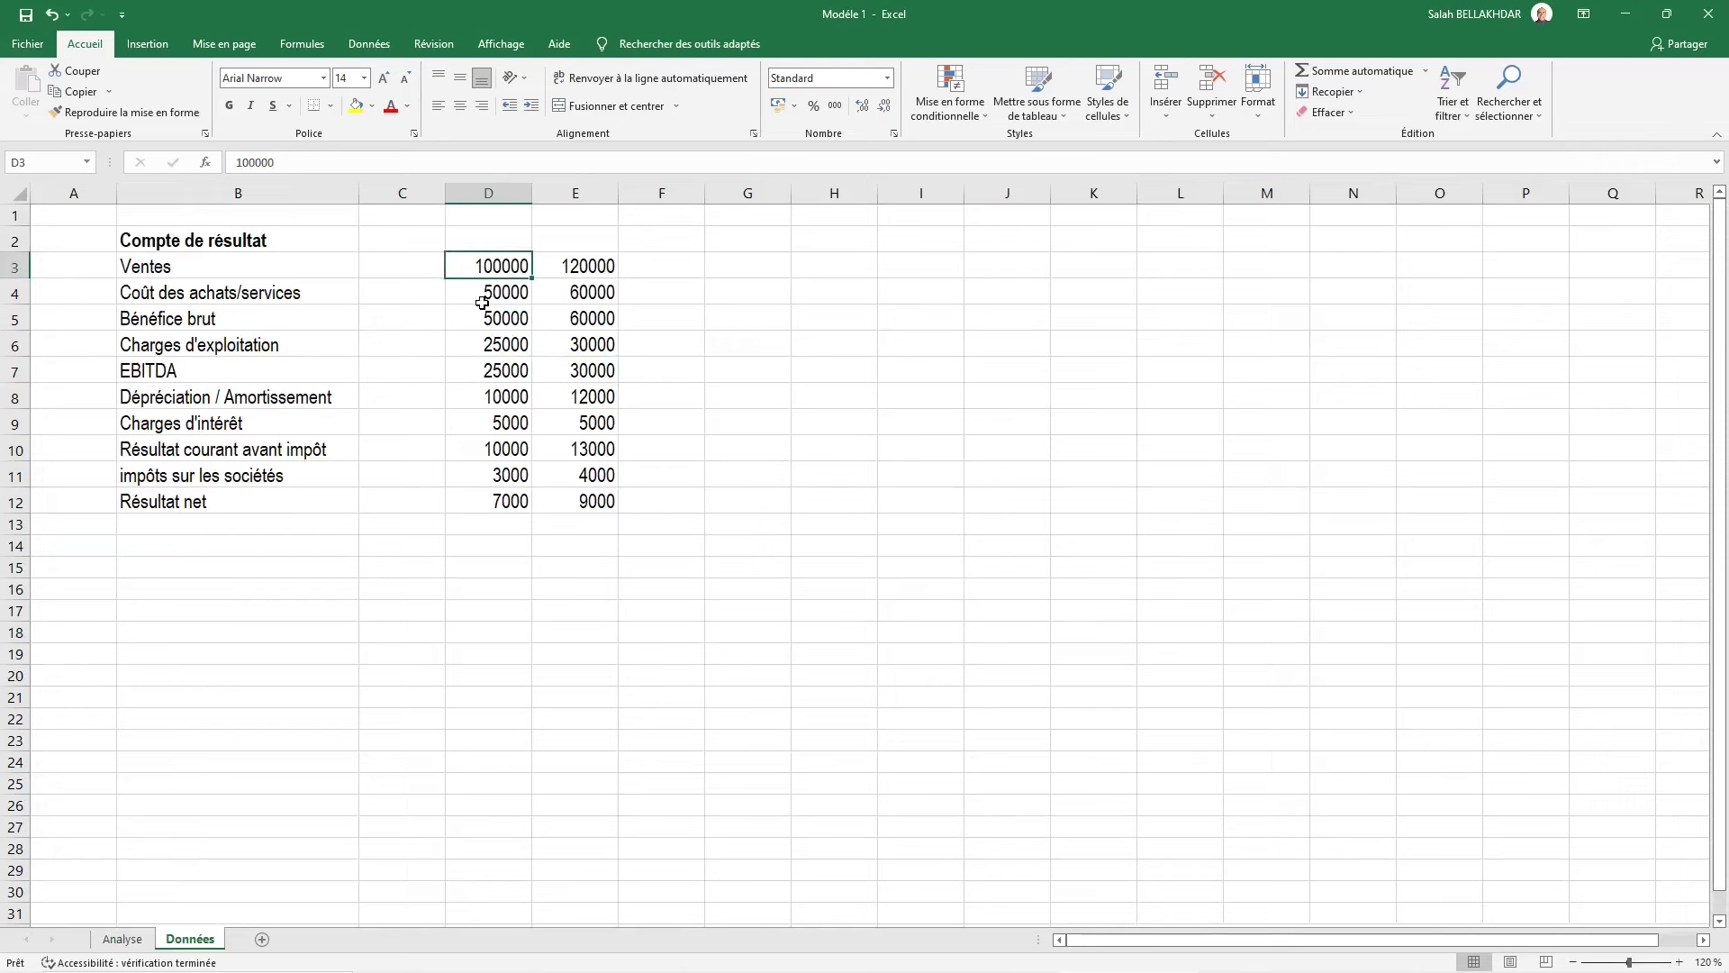
key("shift+Right")
key("shift+Down")
key("shift+Down")
key("shift+Down")
key("shift+Down")
key("shift+Down")
key("shift+Down")
key("shift+Down")
key("shift+Down")
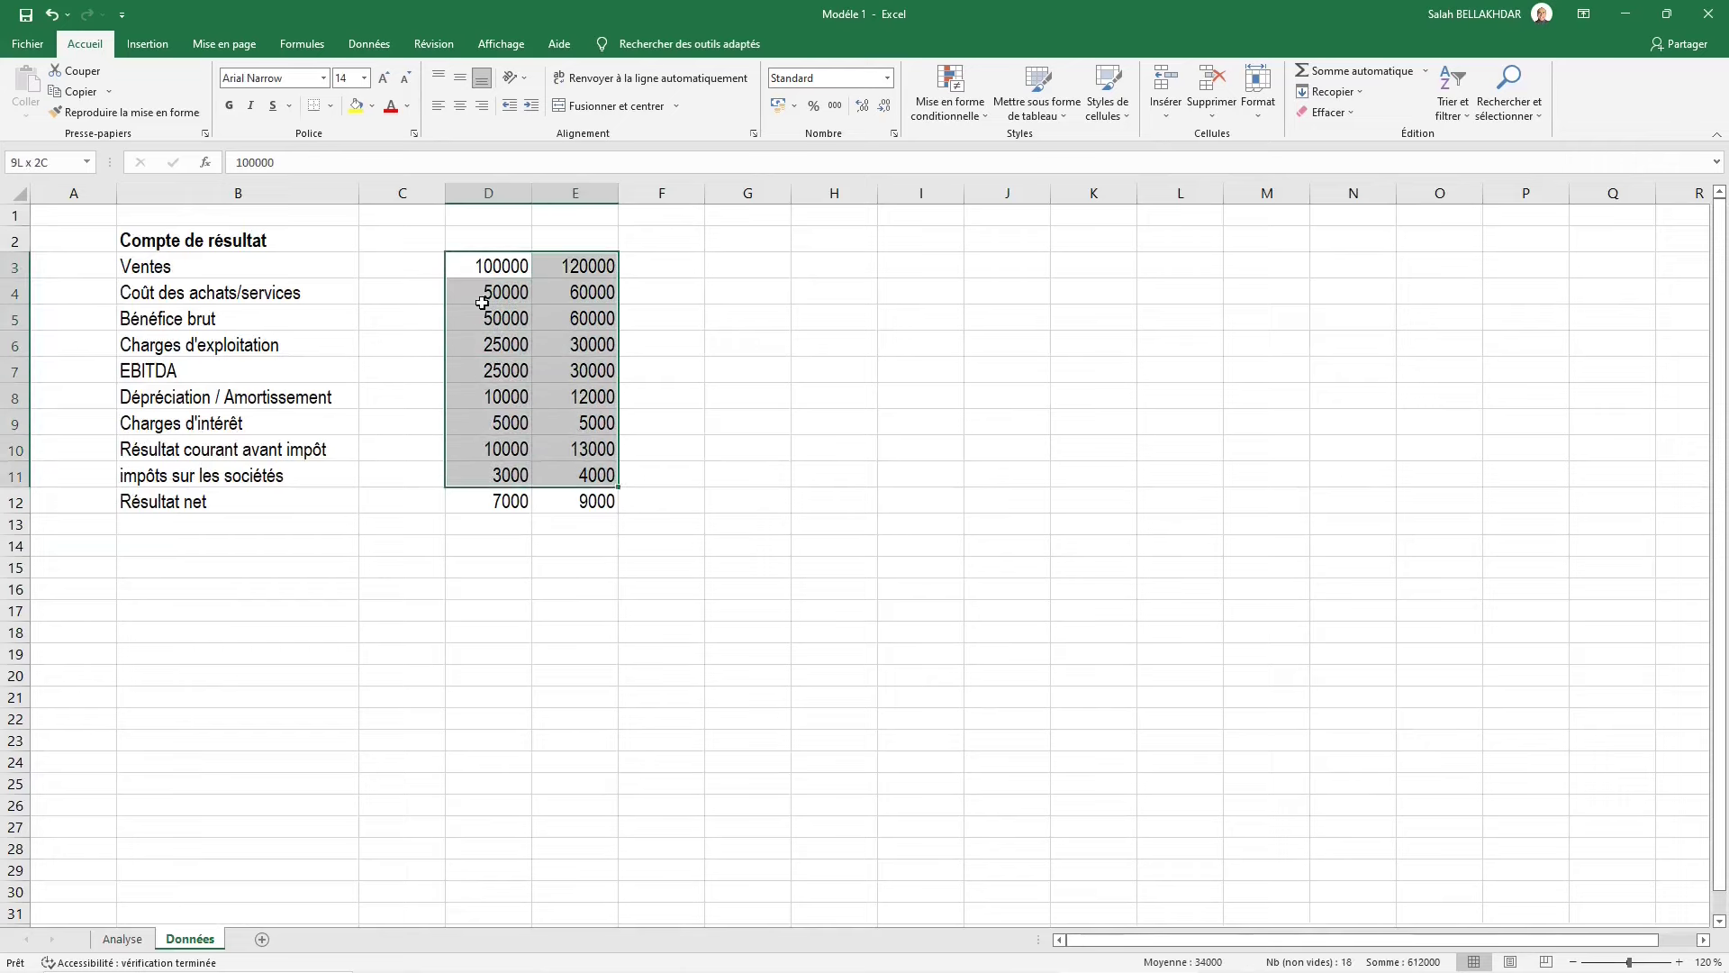
key("shift+Down")
key("ctrl+c")
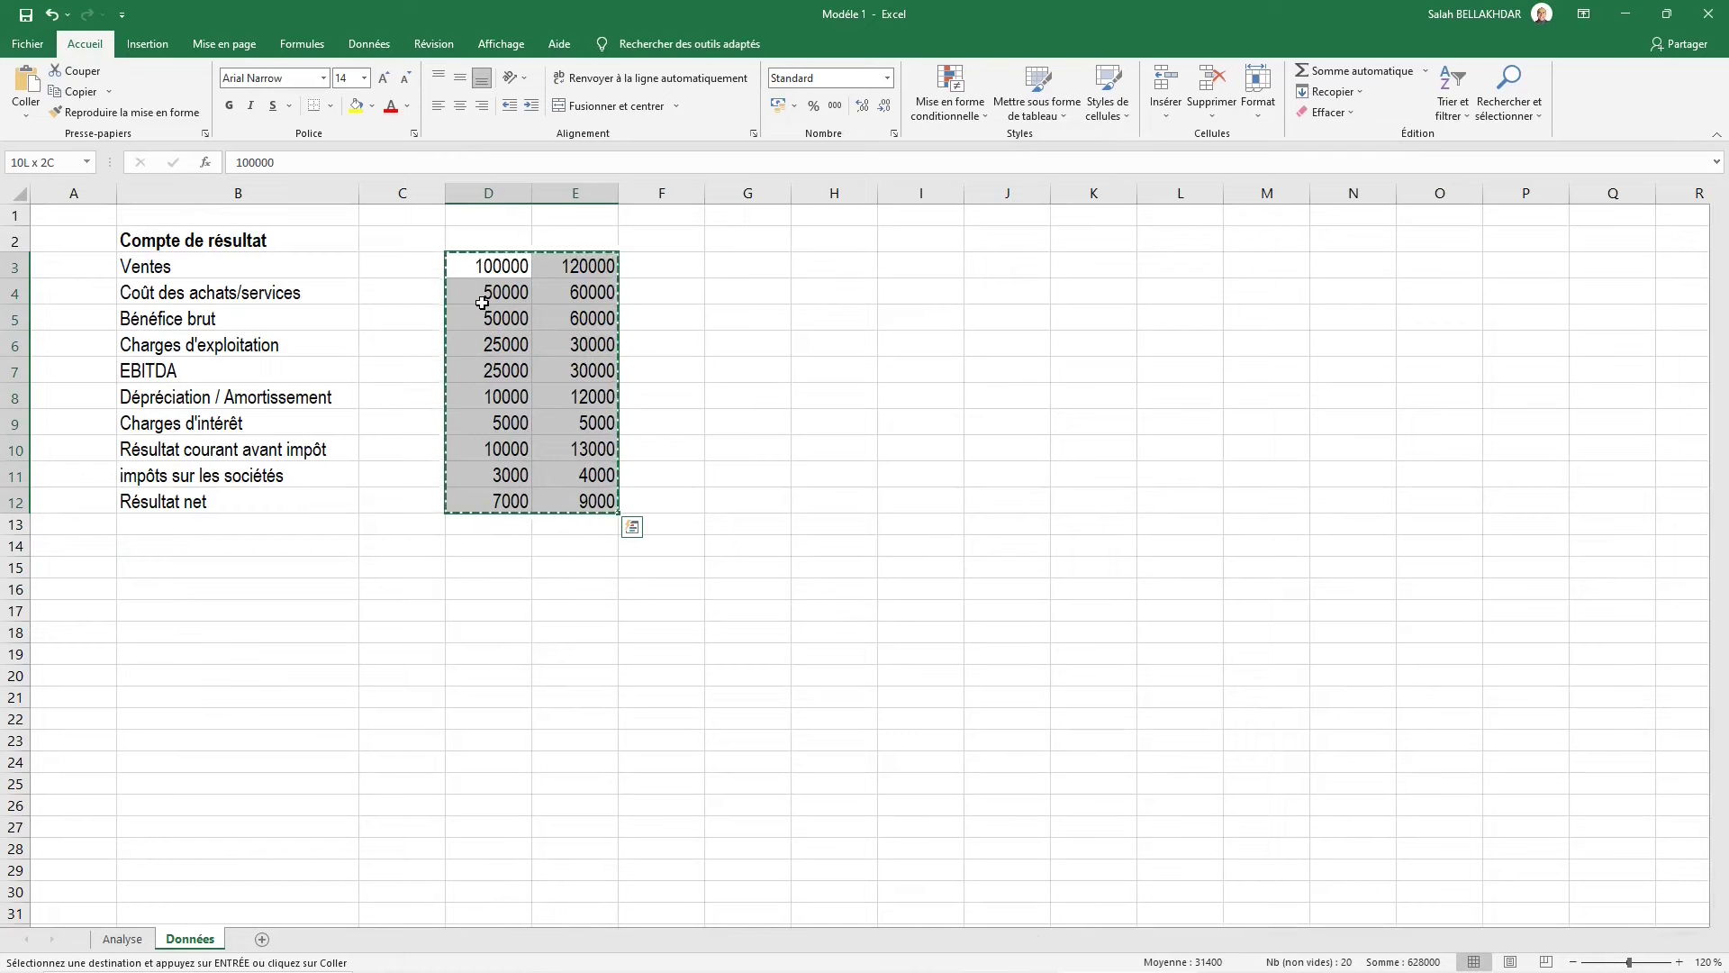
Paste them as values only into D4 on the Analyse sheet
key("ctrl+Page_Up")
key("Down")
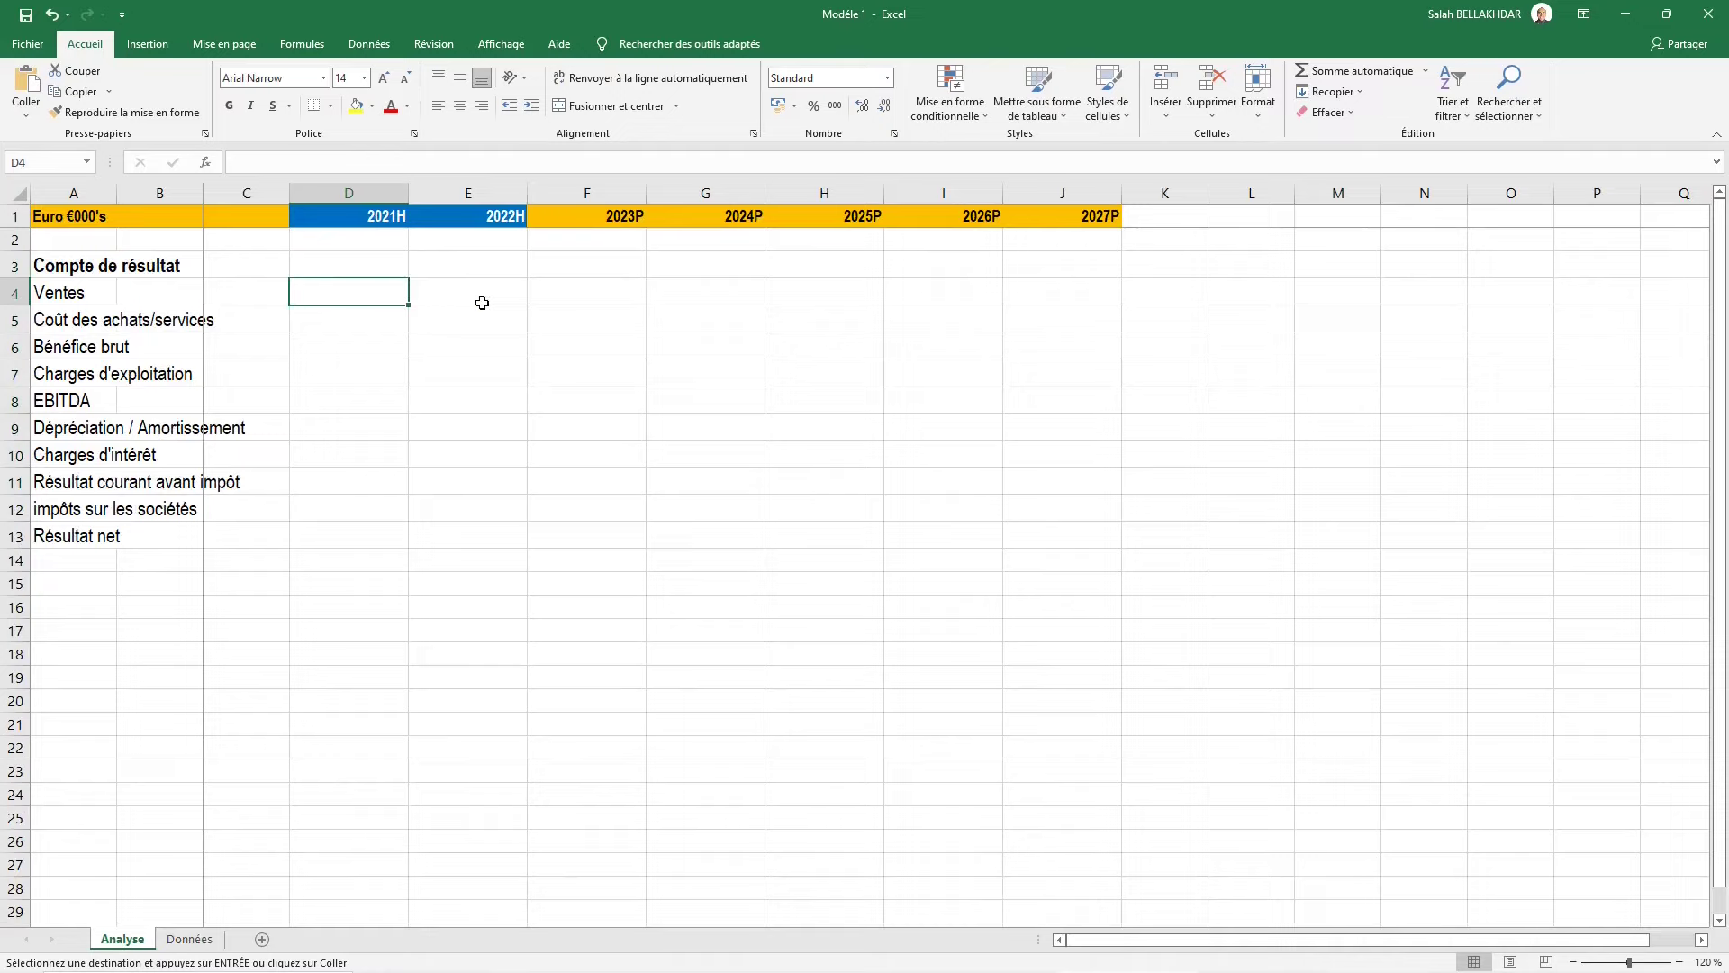
key("alt")
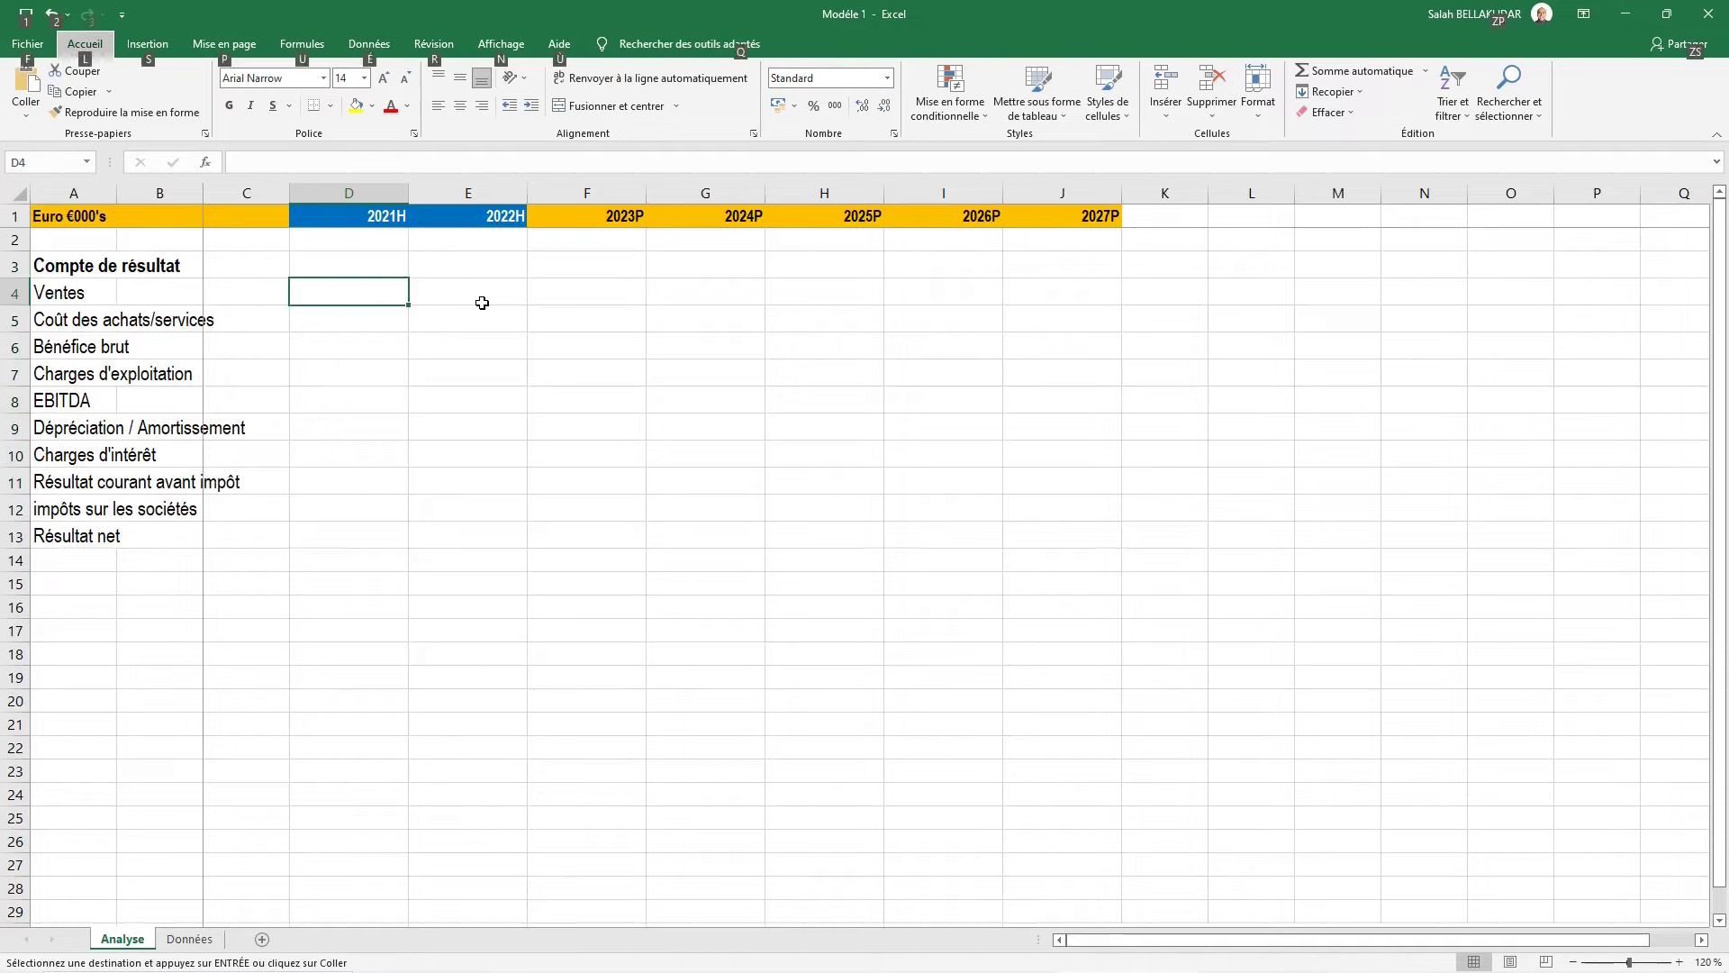
key("l")
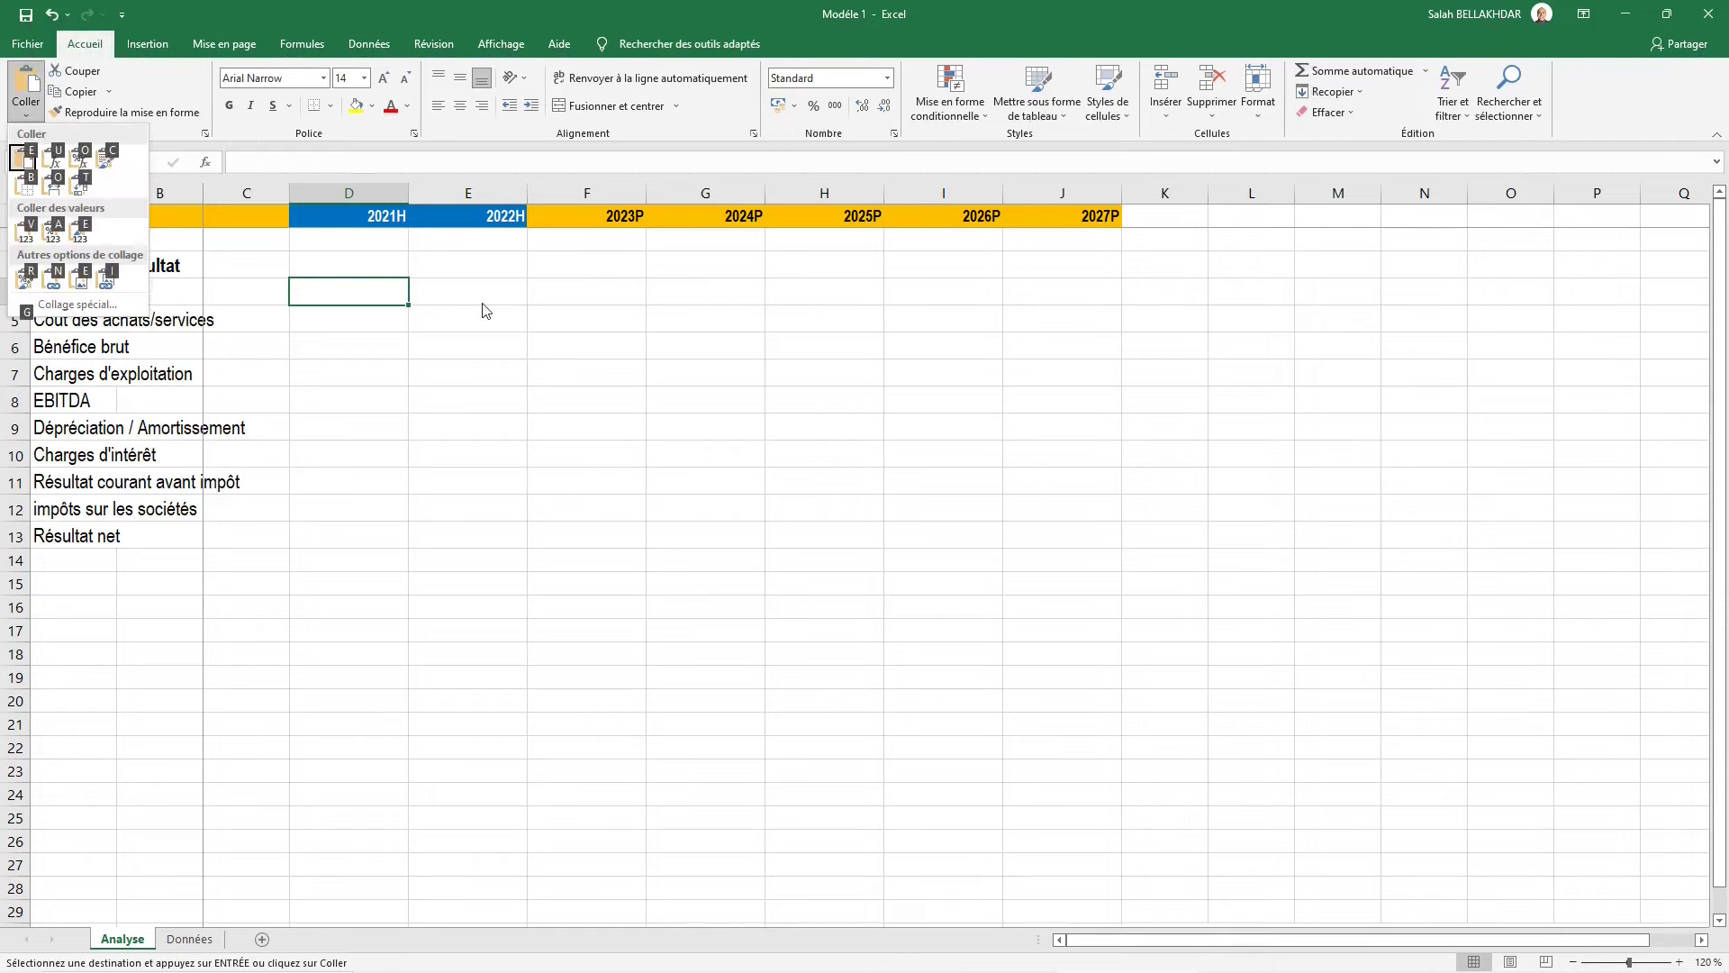
key("g")
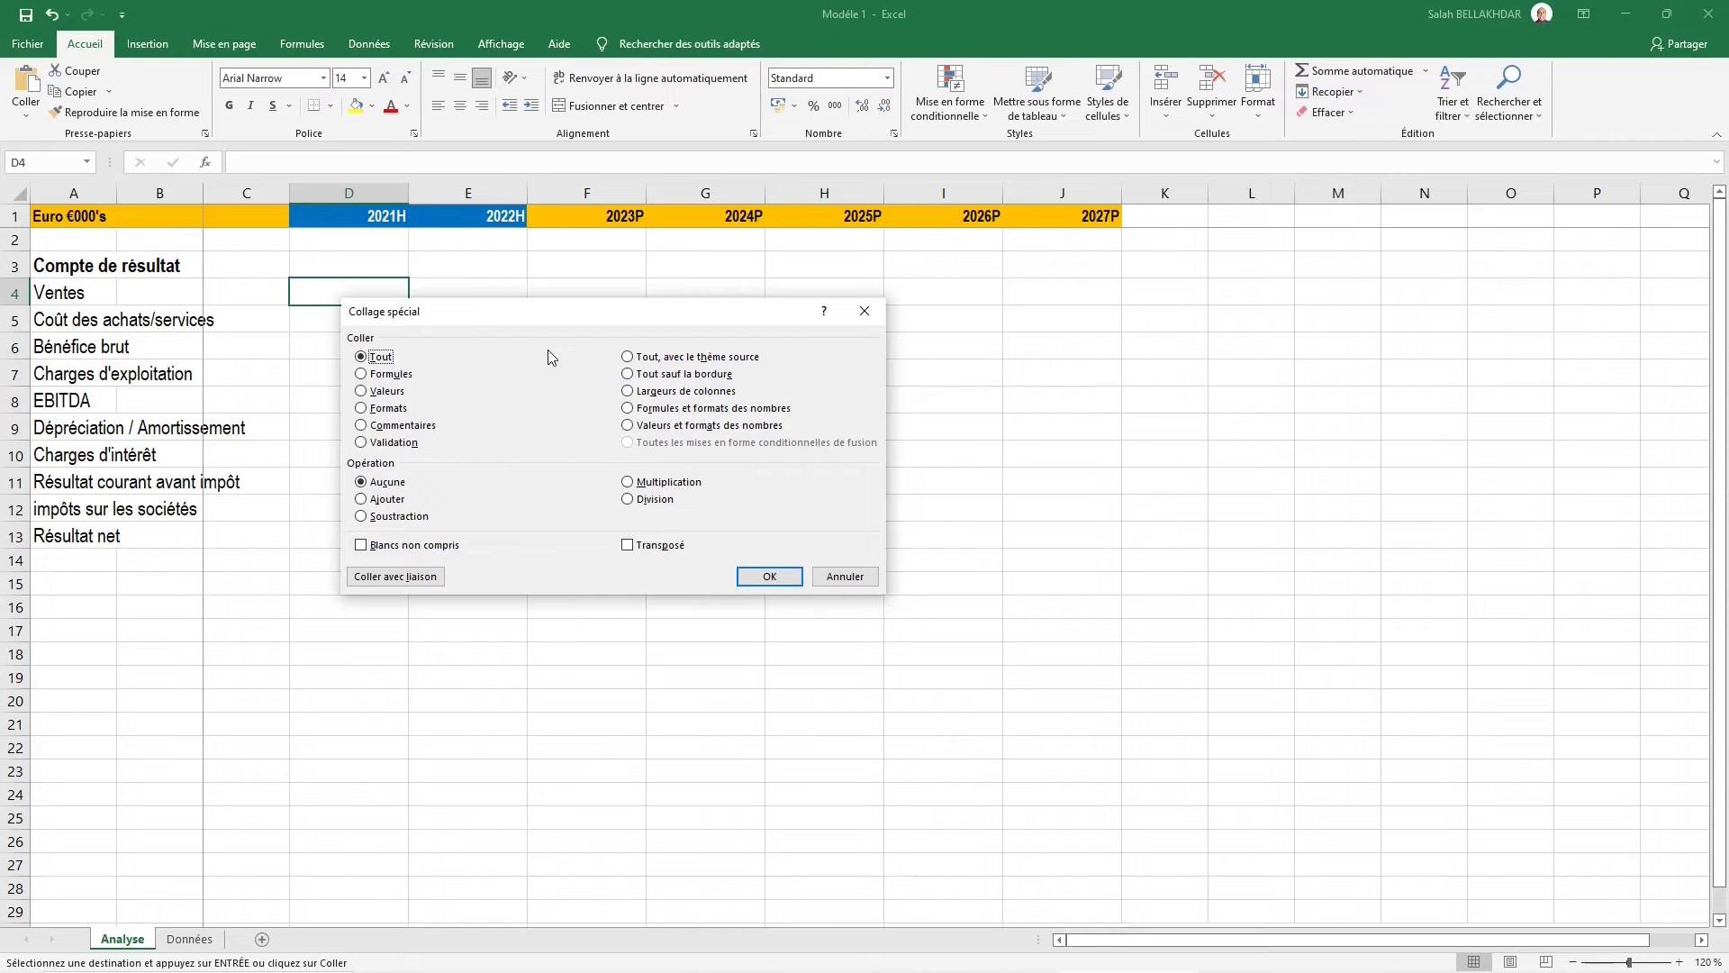
left_click(386, 392)
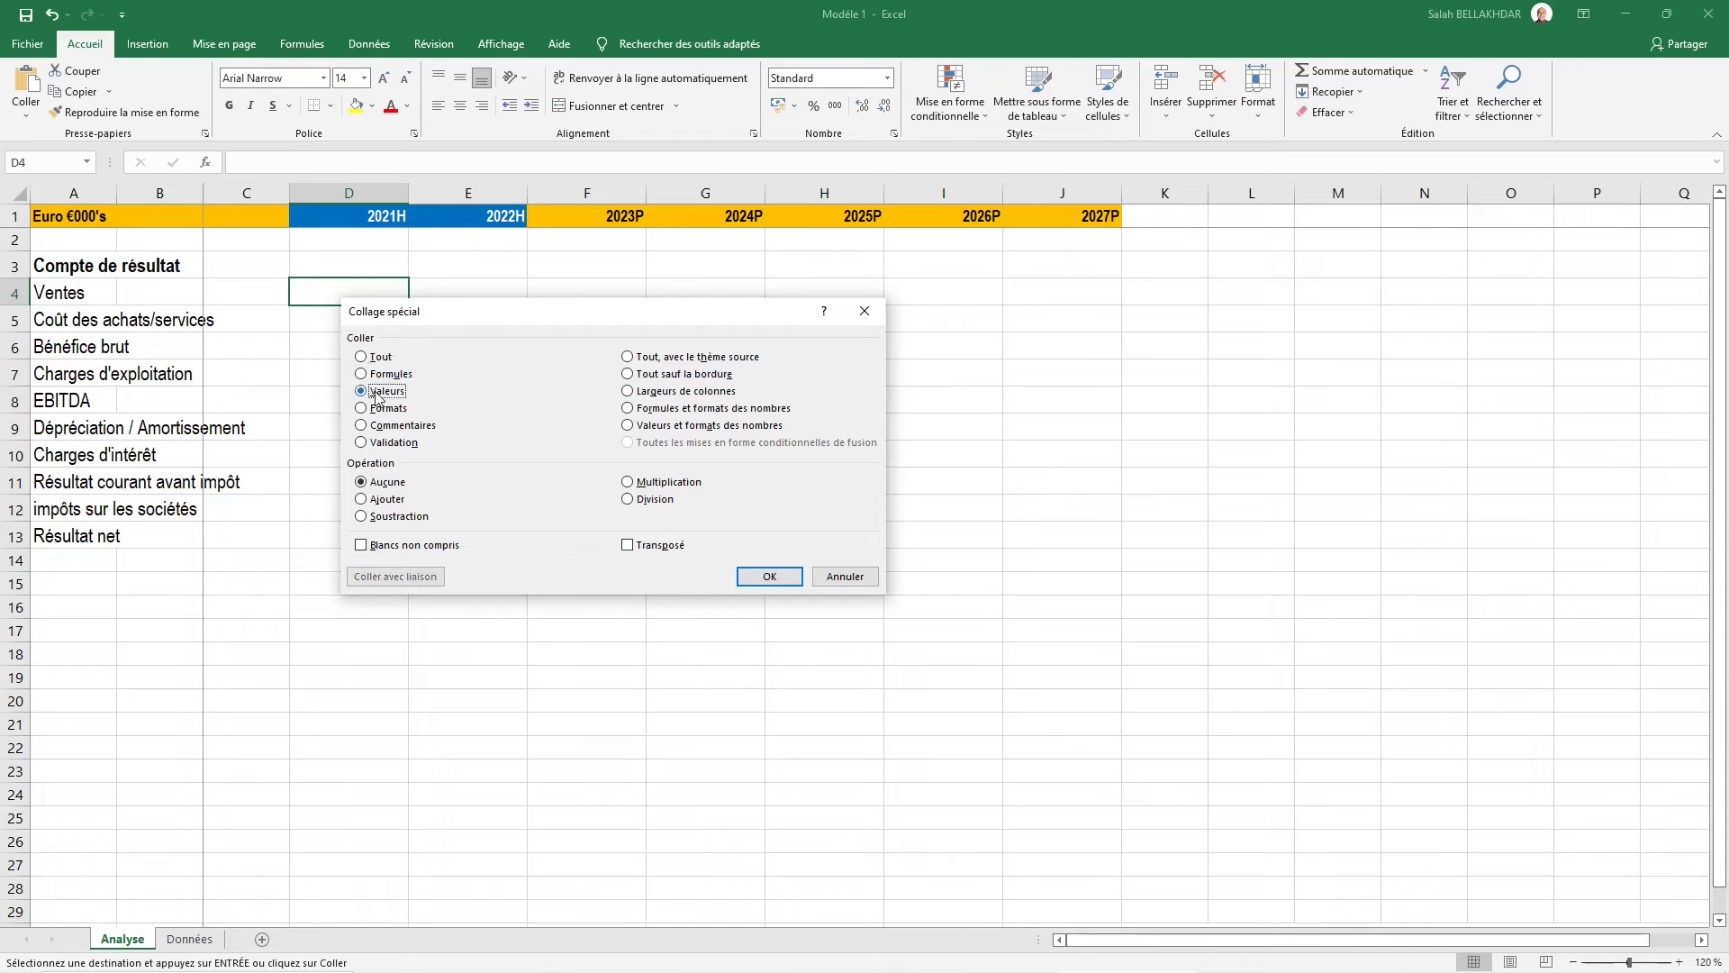
left_click(770, 579)
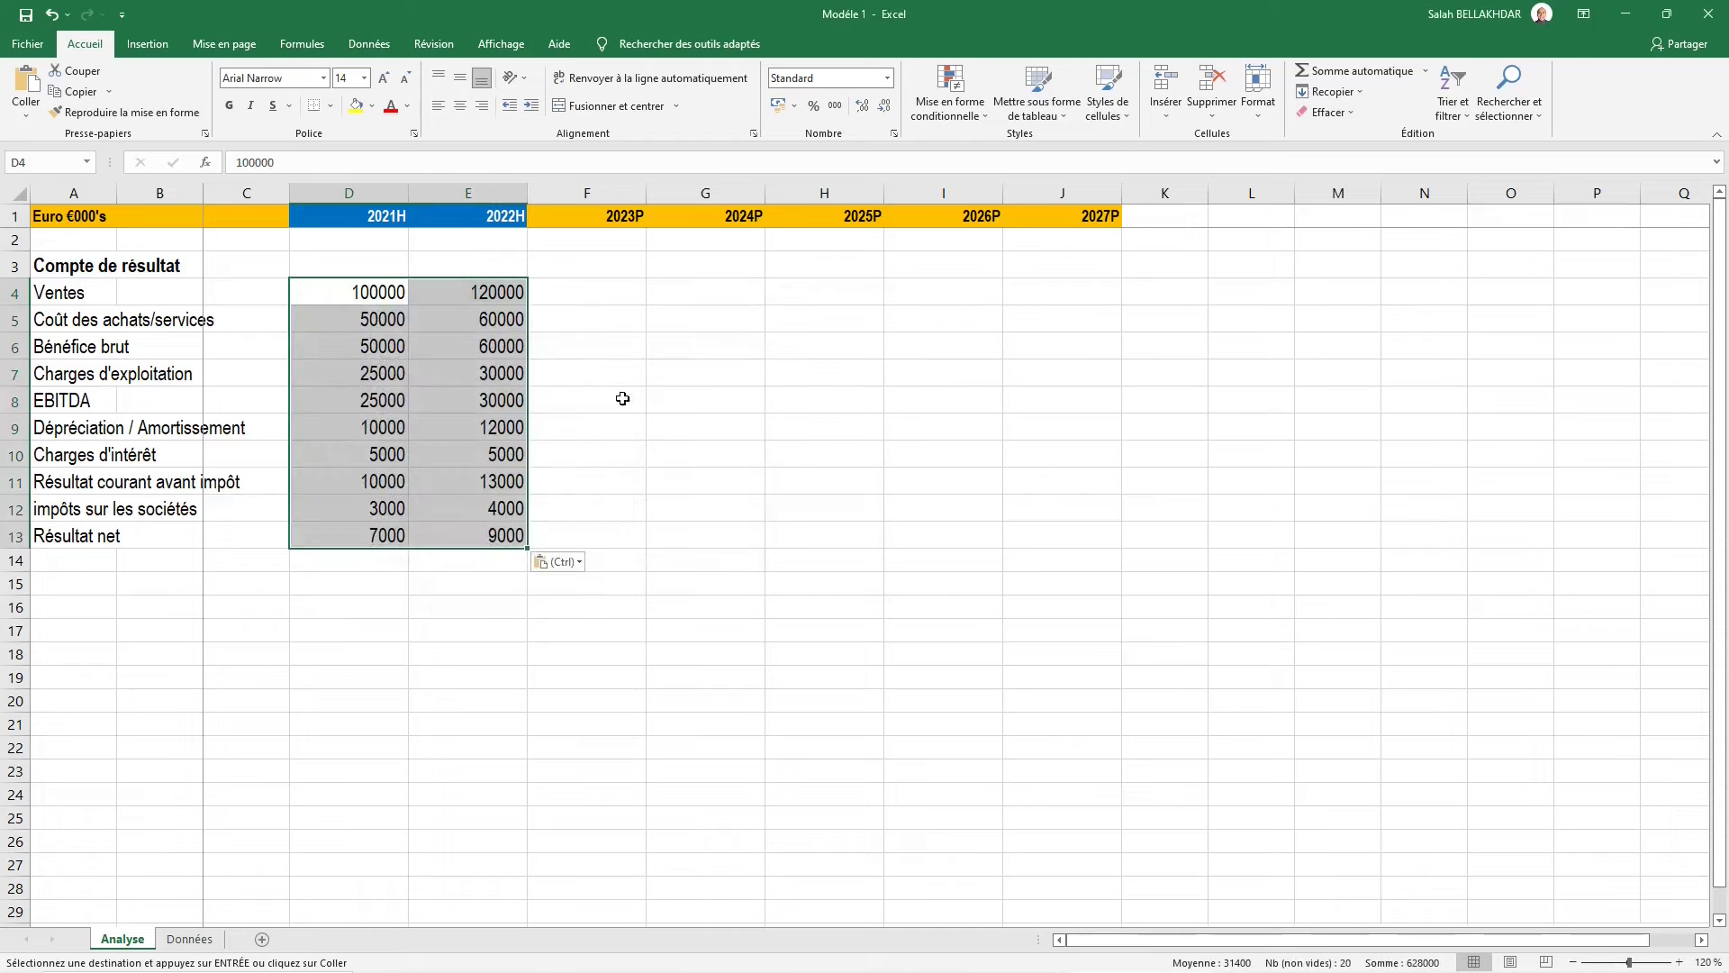
left_click(588, 353)
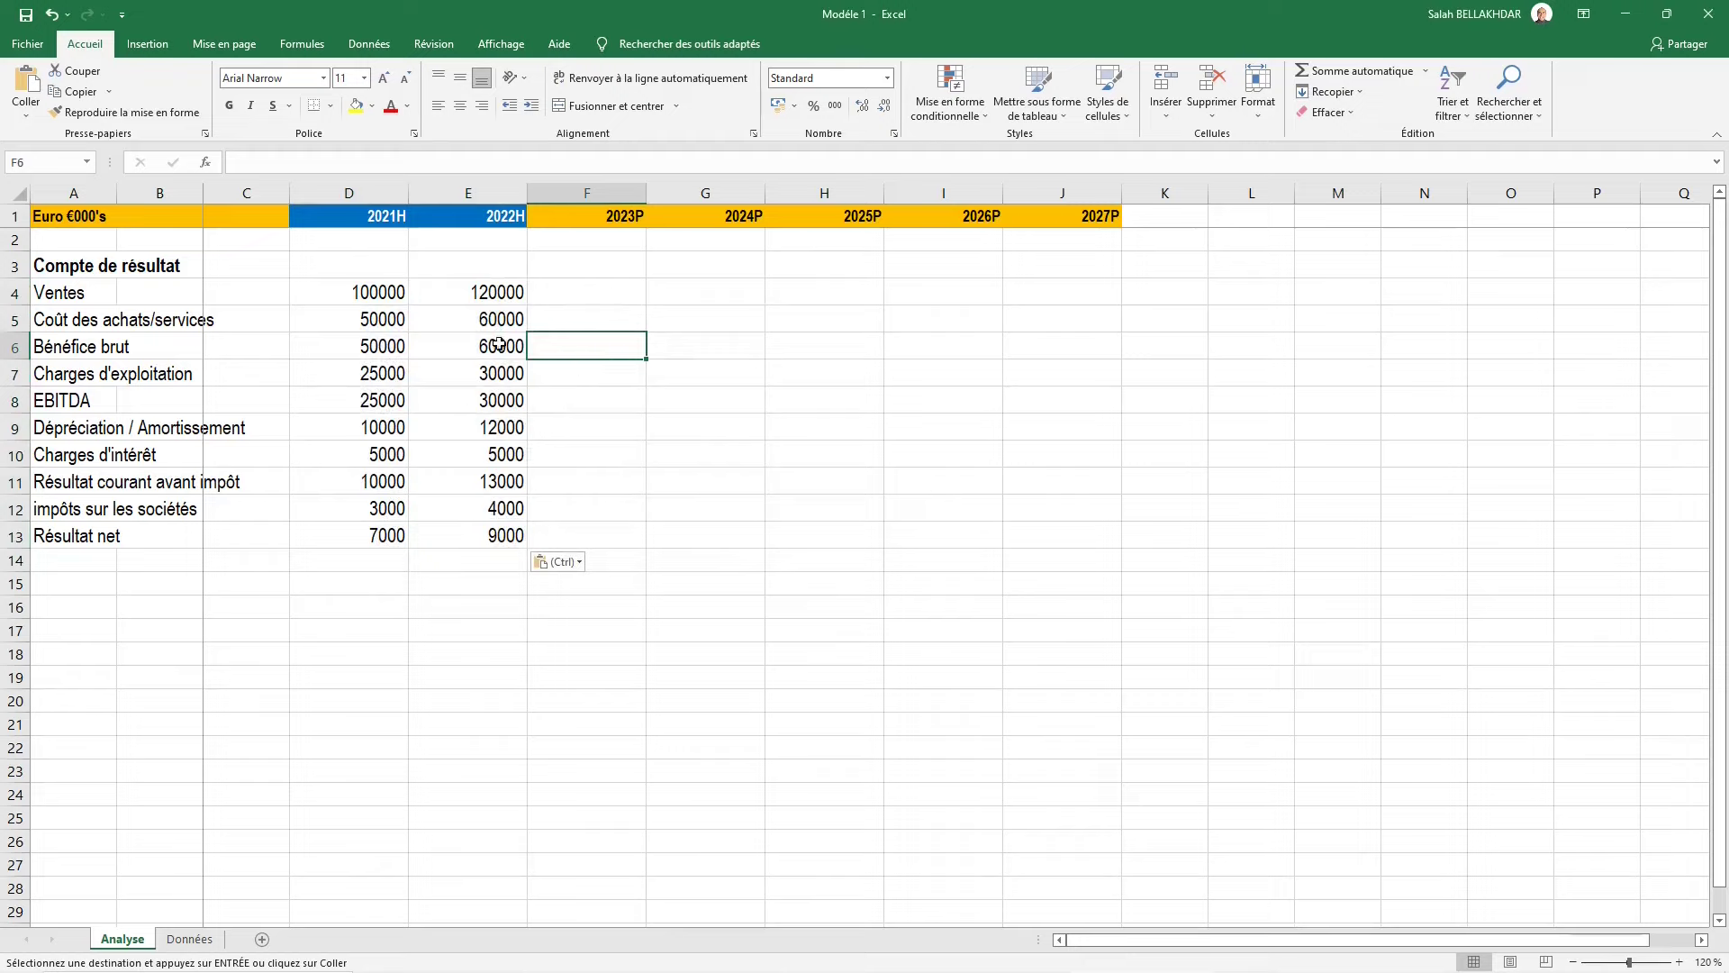
key("Escape")
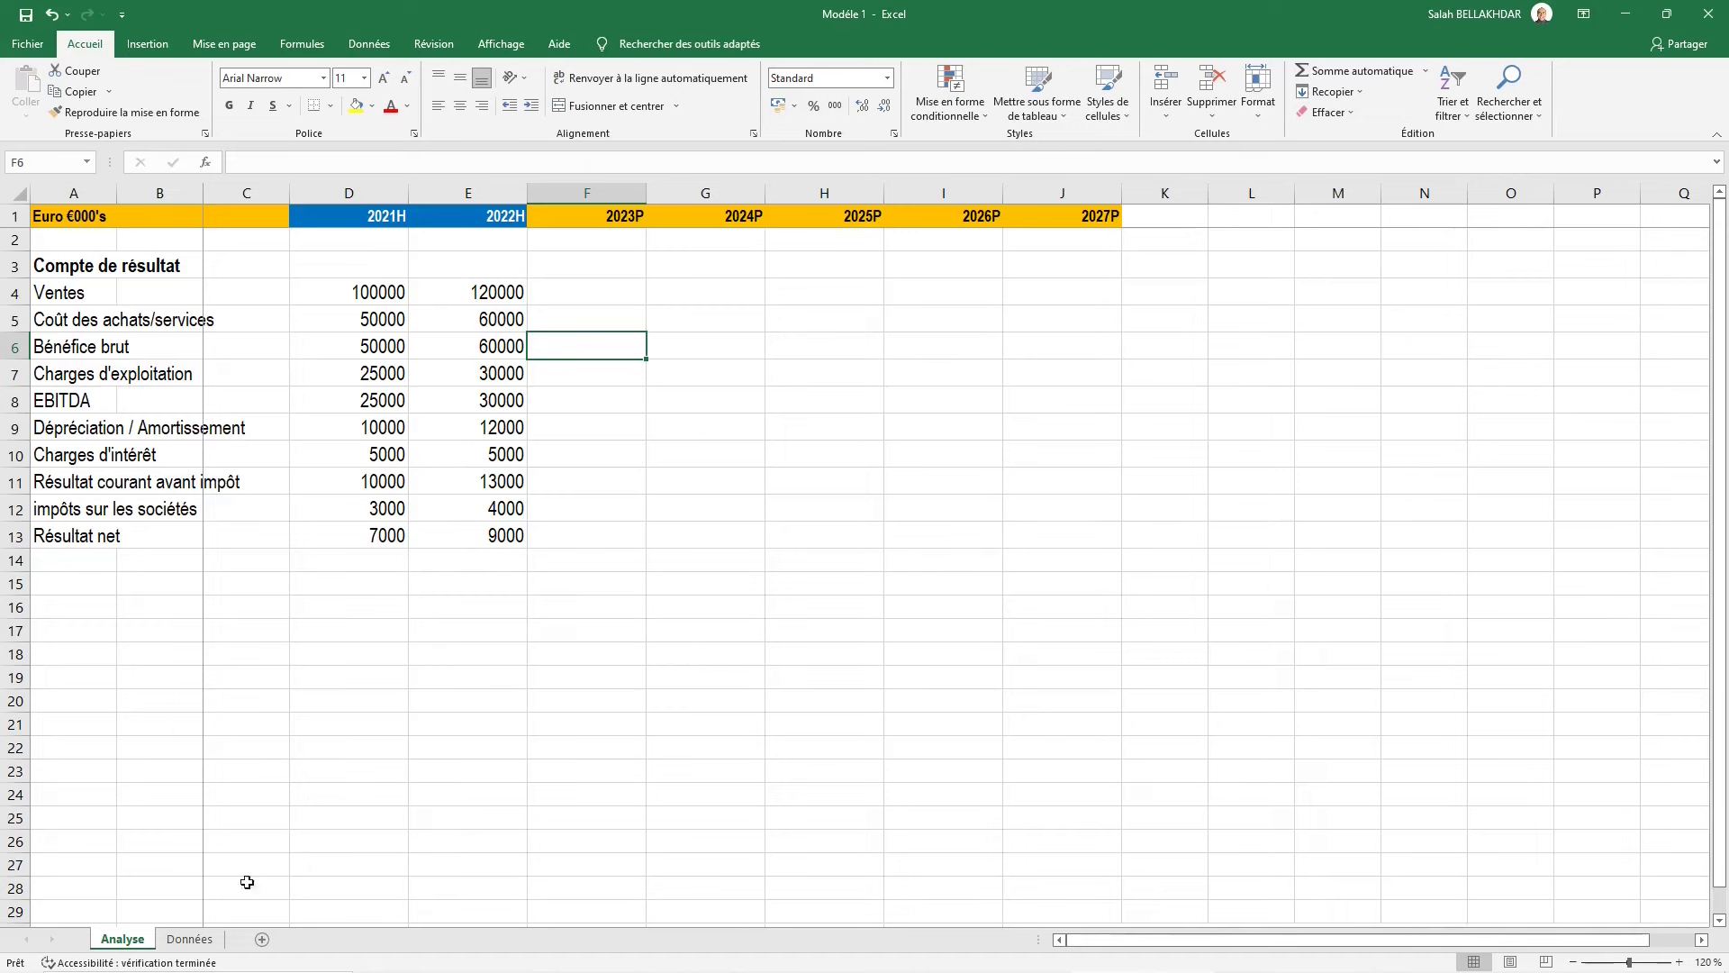
left_click(191, 938)
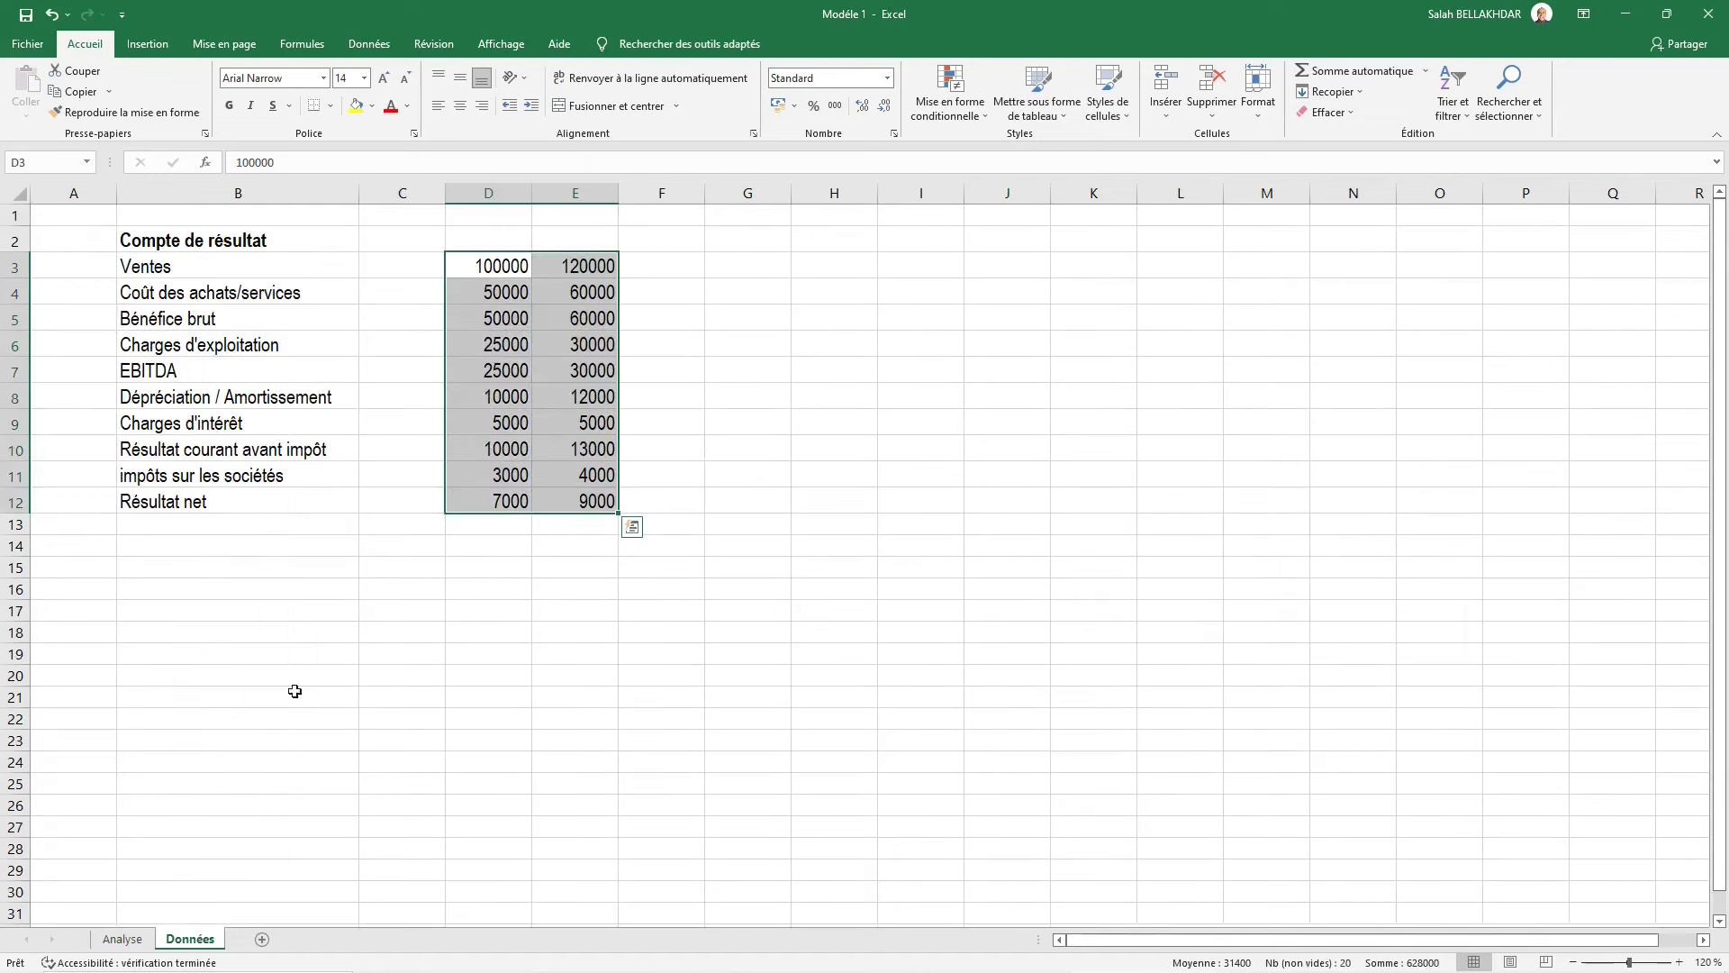
left_click(124, 938)
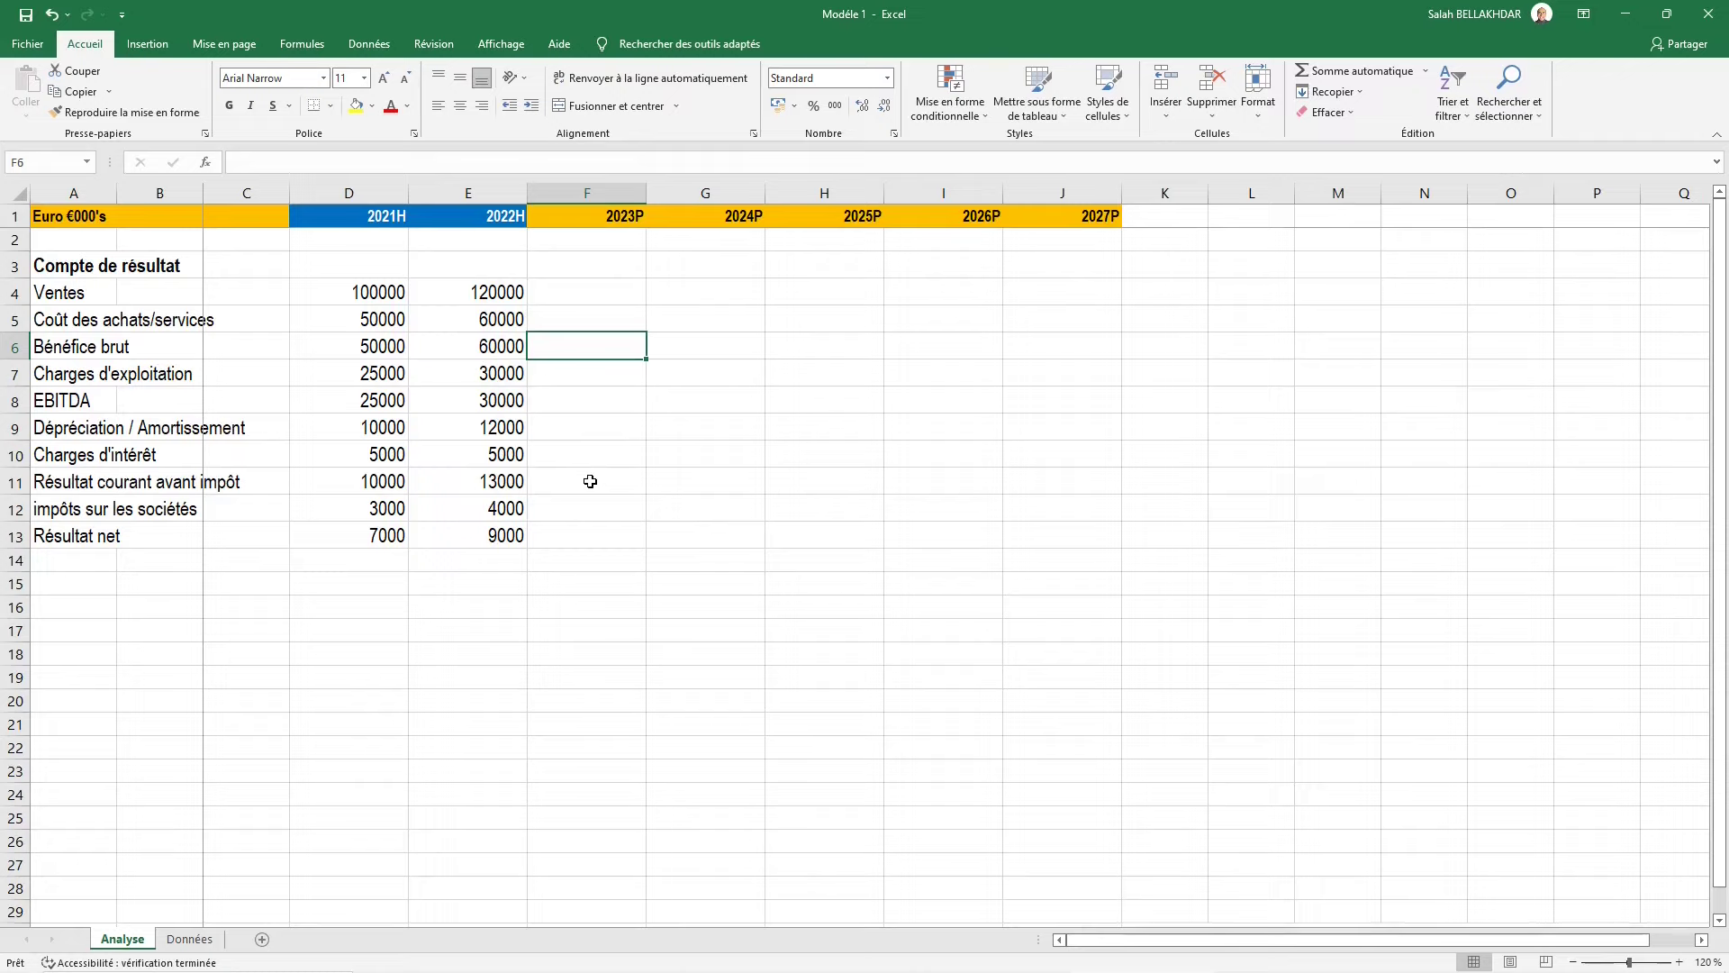
key("Up")
key("Up")
key("Left")
key("Left")
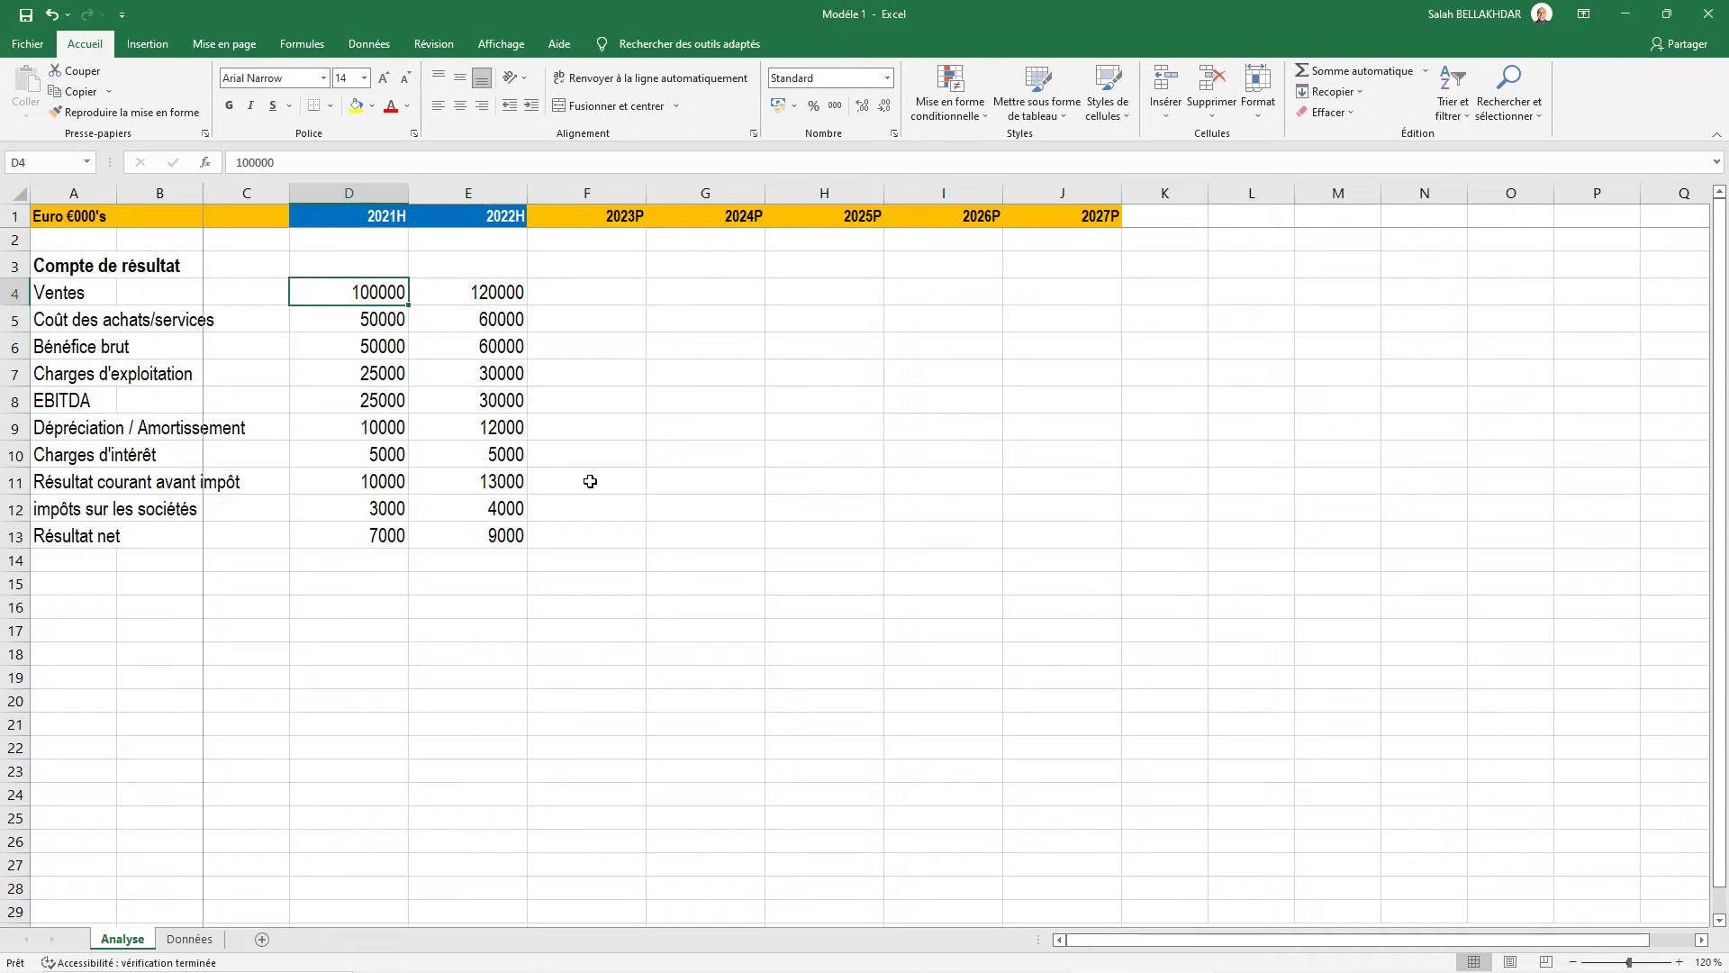
key("shift+Right")
key("shift+Down")
key("shift+Down")
key("shift+Down")
key("shift+Down")
key("shift+Down")
key("shift+Down")
key("shift+Down")
key("shift+Down")
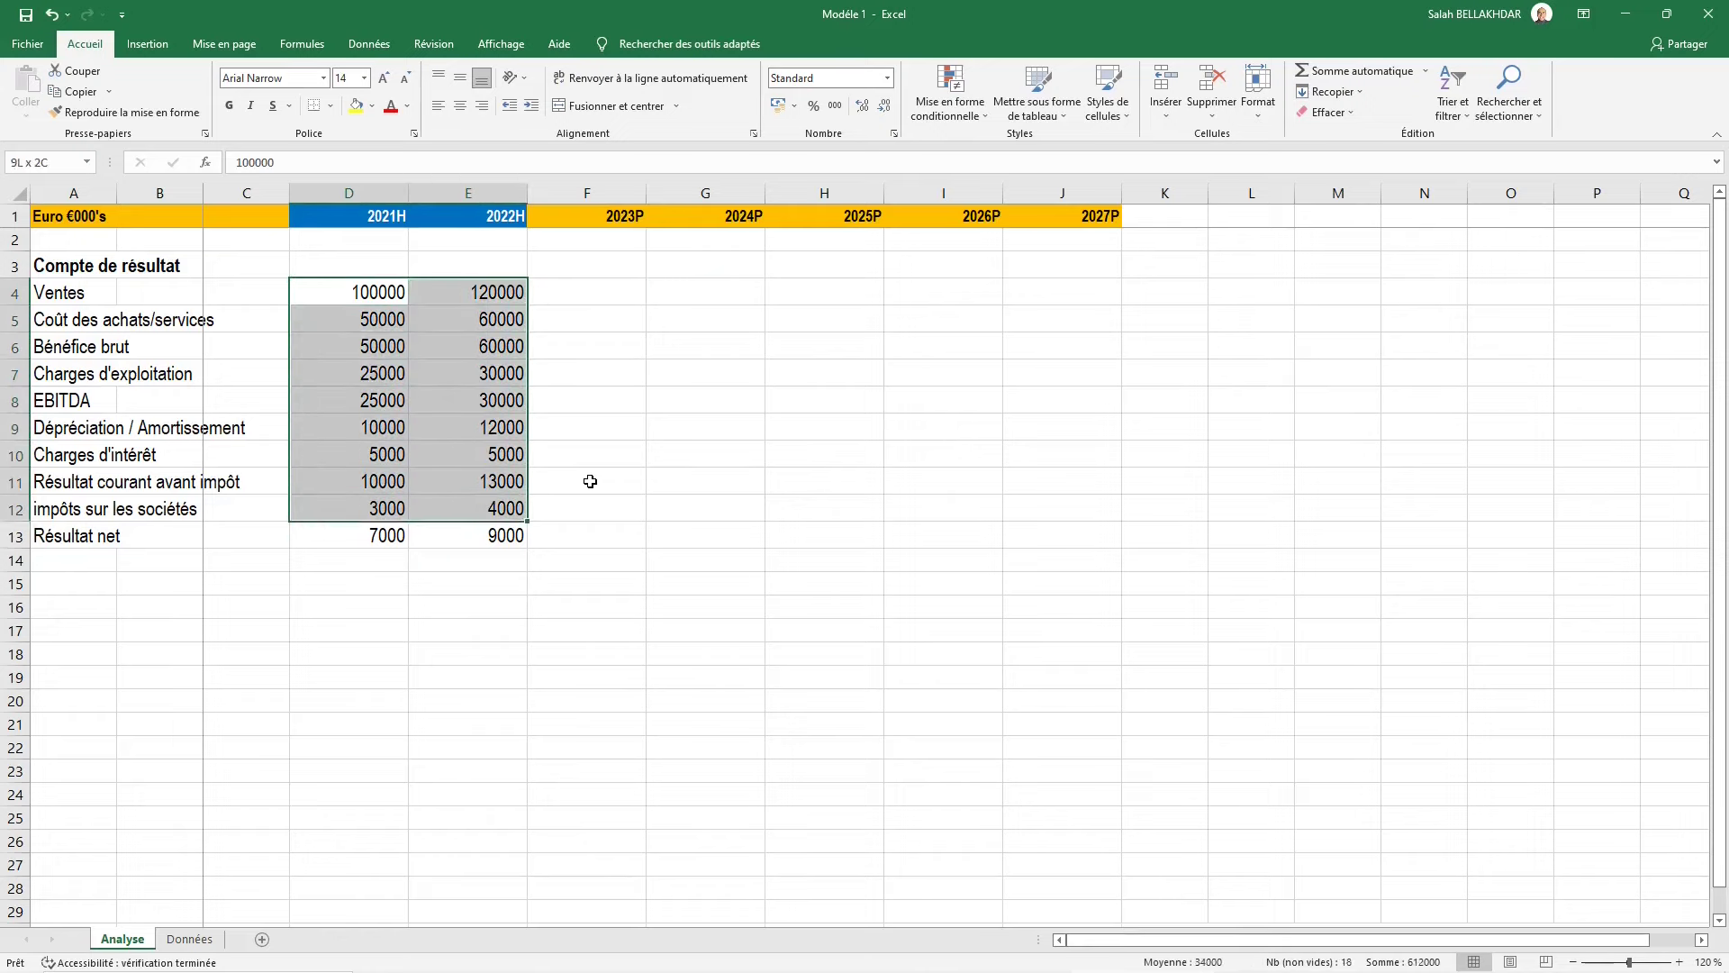
key("shift+Down")
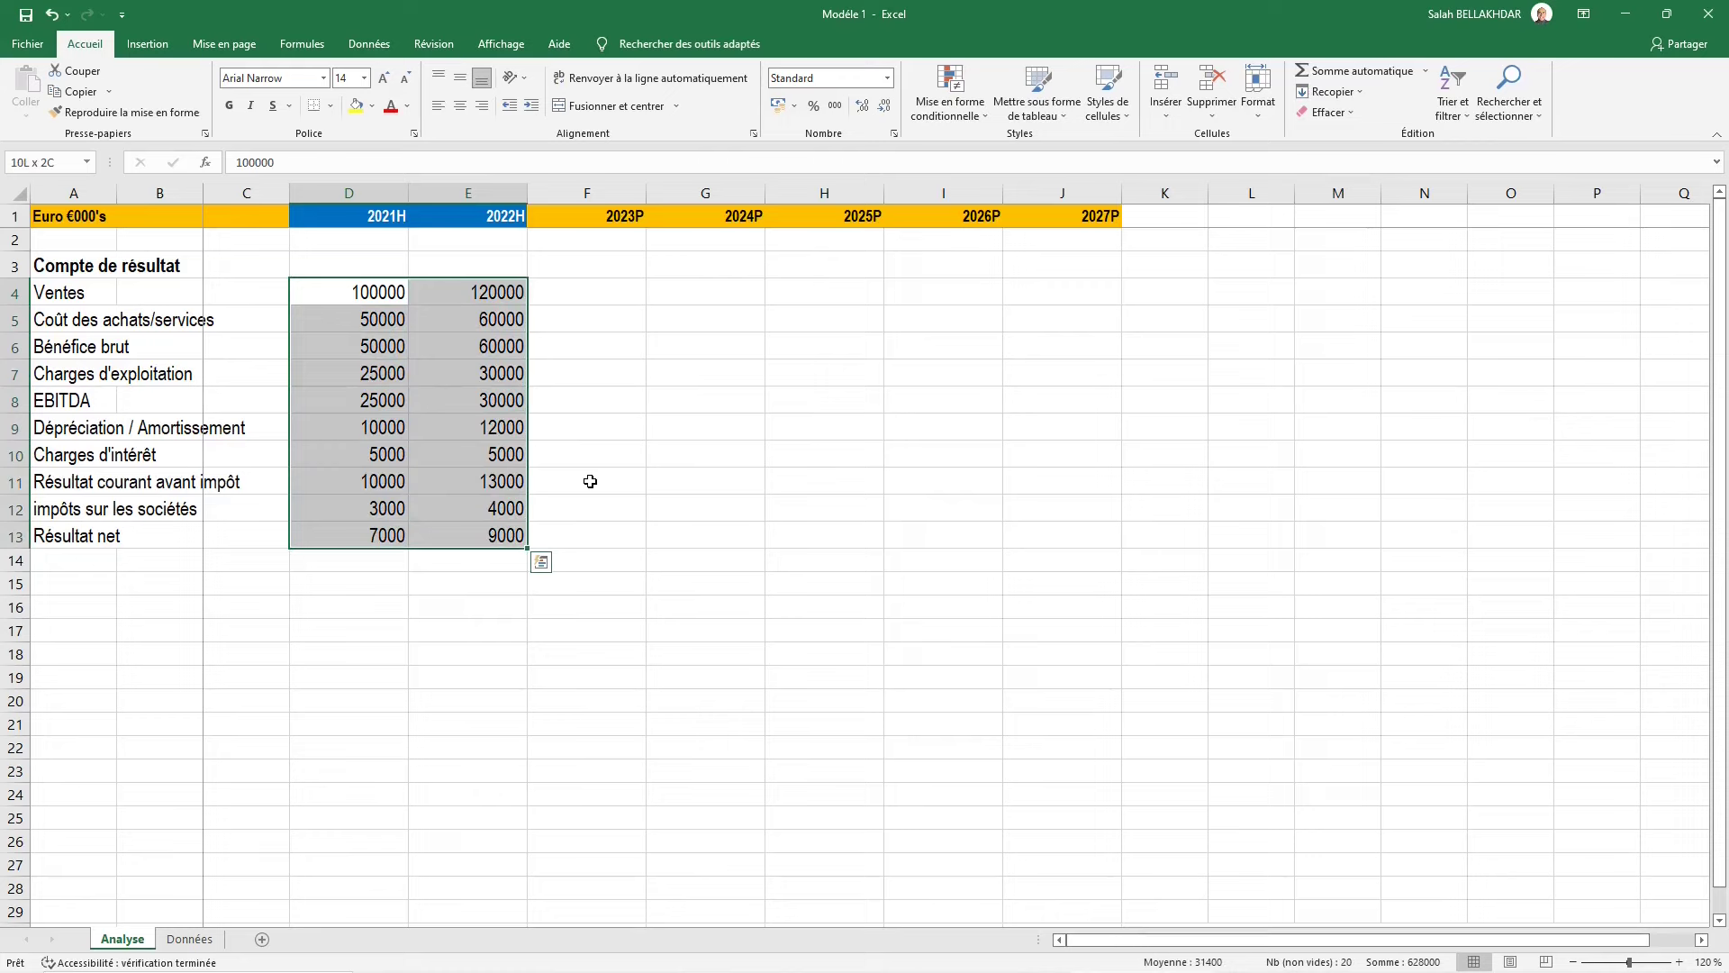
Format D4:E13 as Nombre with 1 decimal, thousands separator and -1 234,0 negatives
key("ctrl+1")
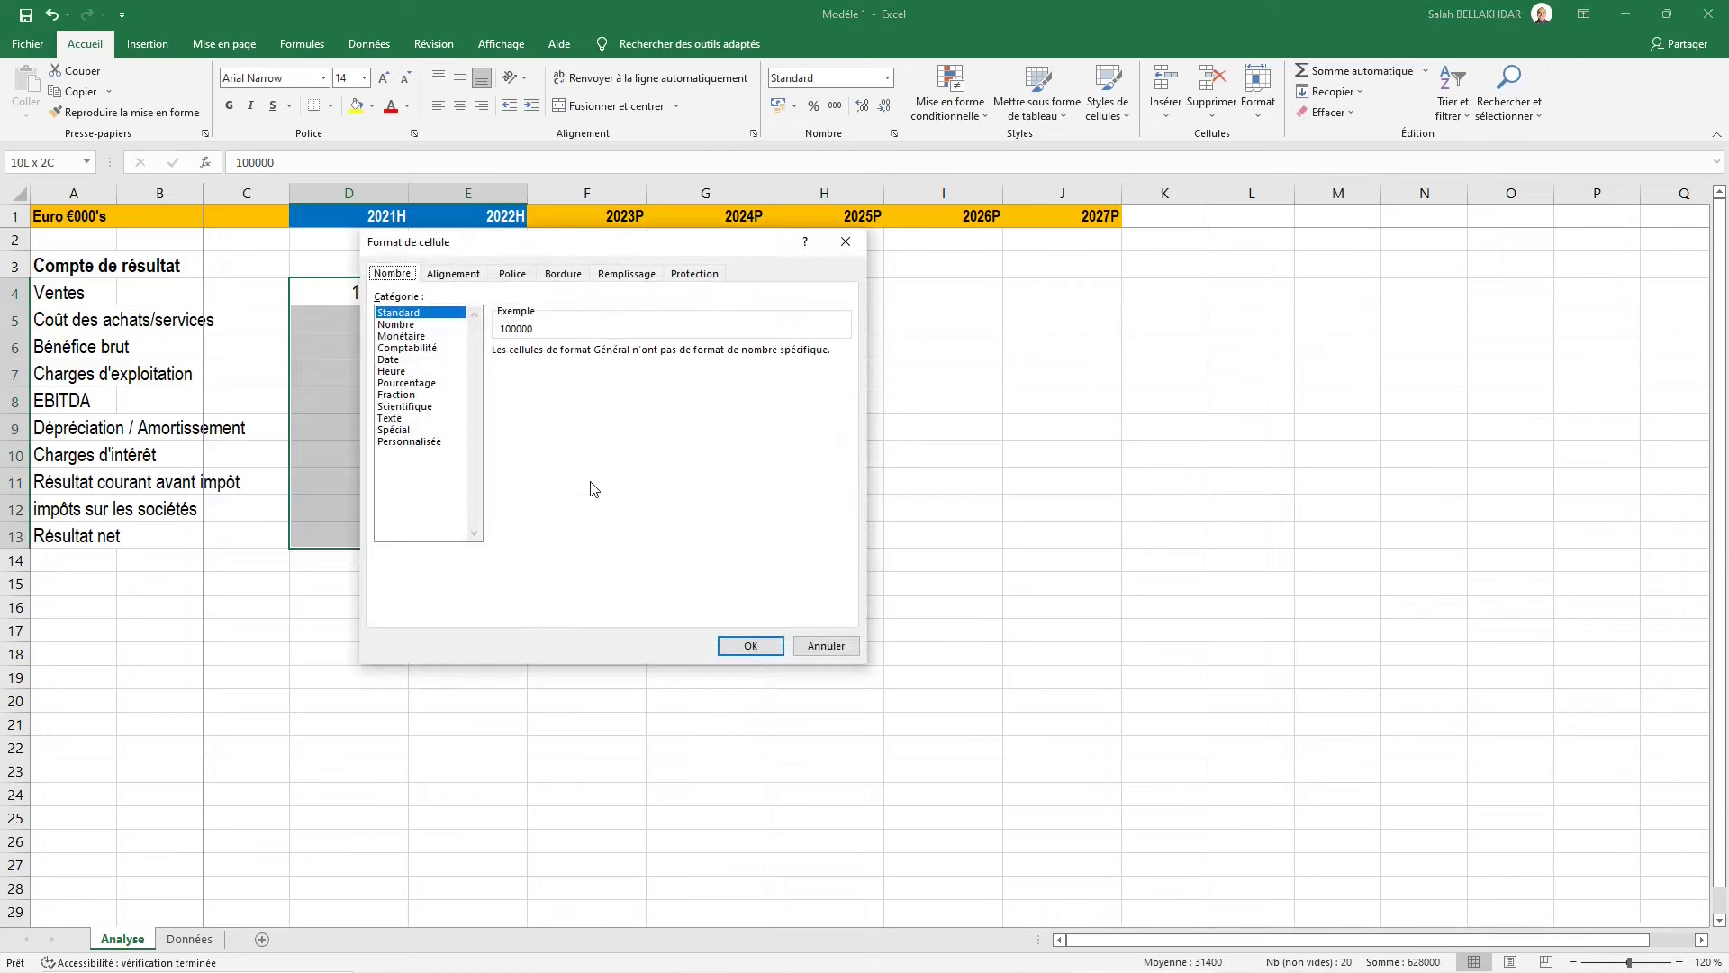
left_click(402, 325)
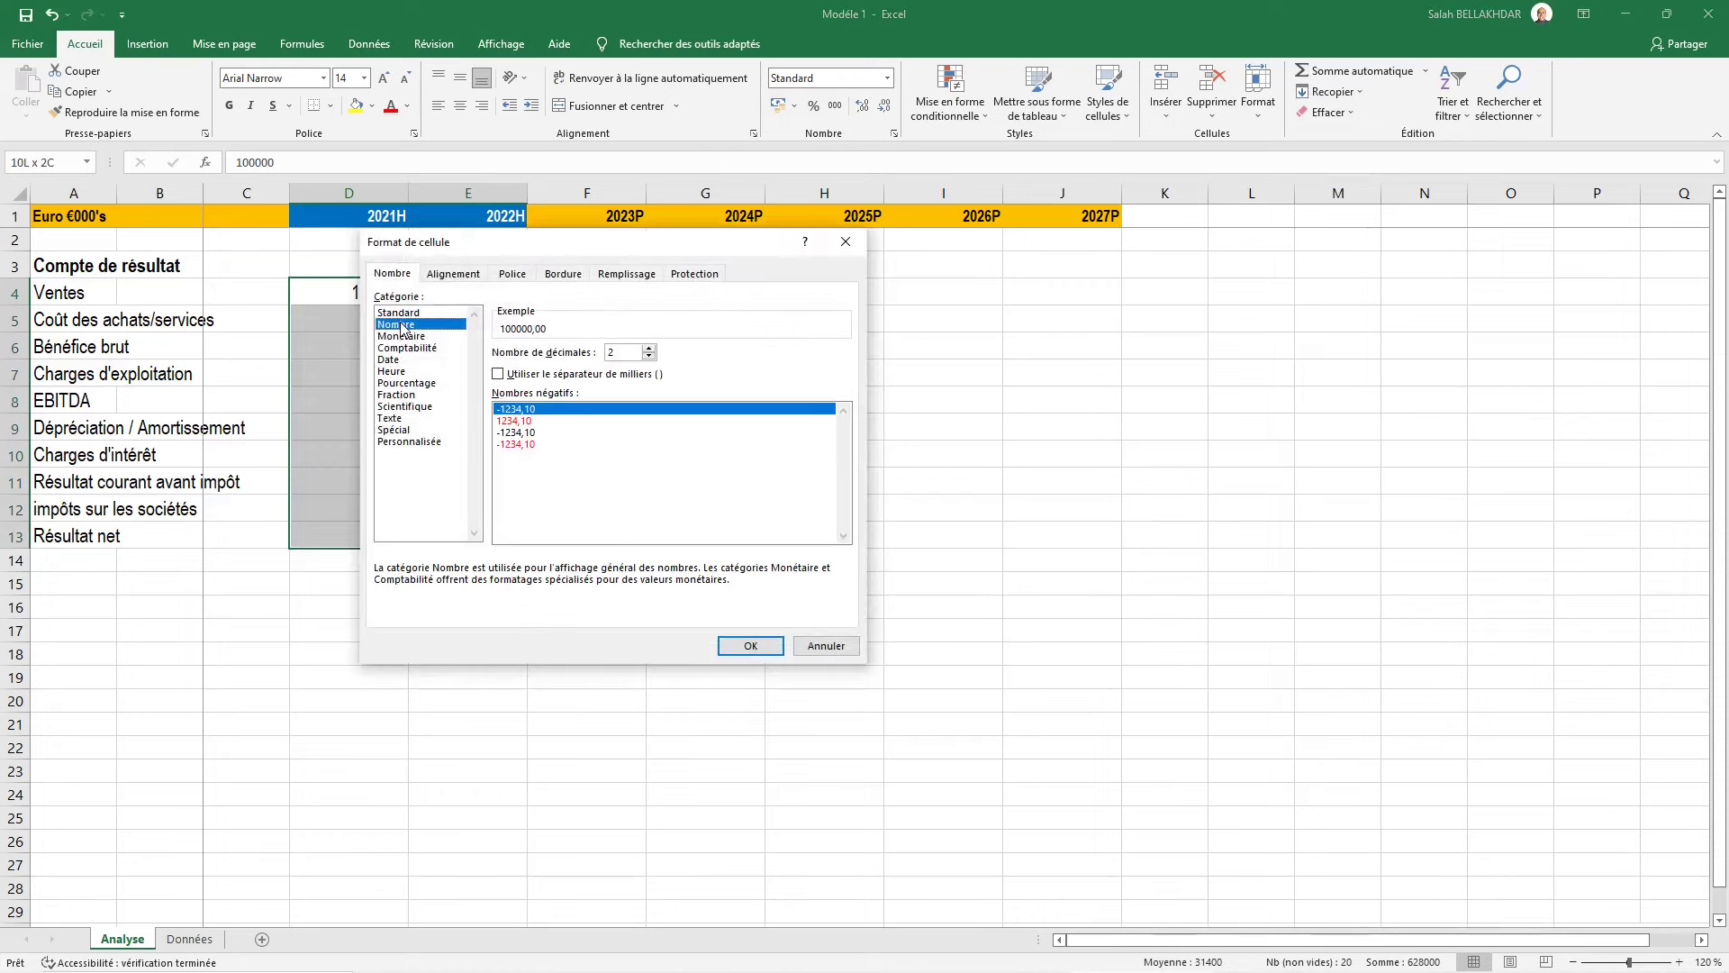
left_click(649, 357)
left_click(530, 381)
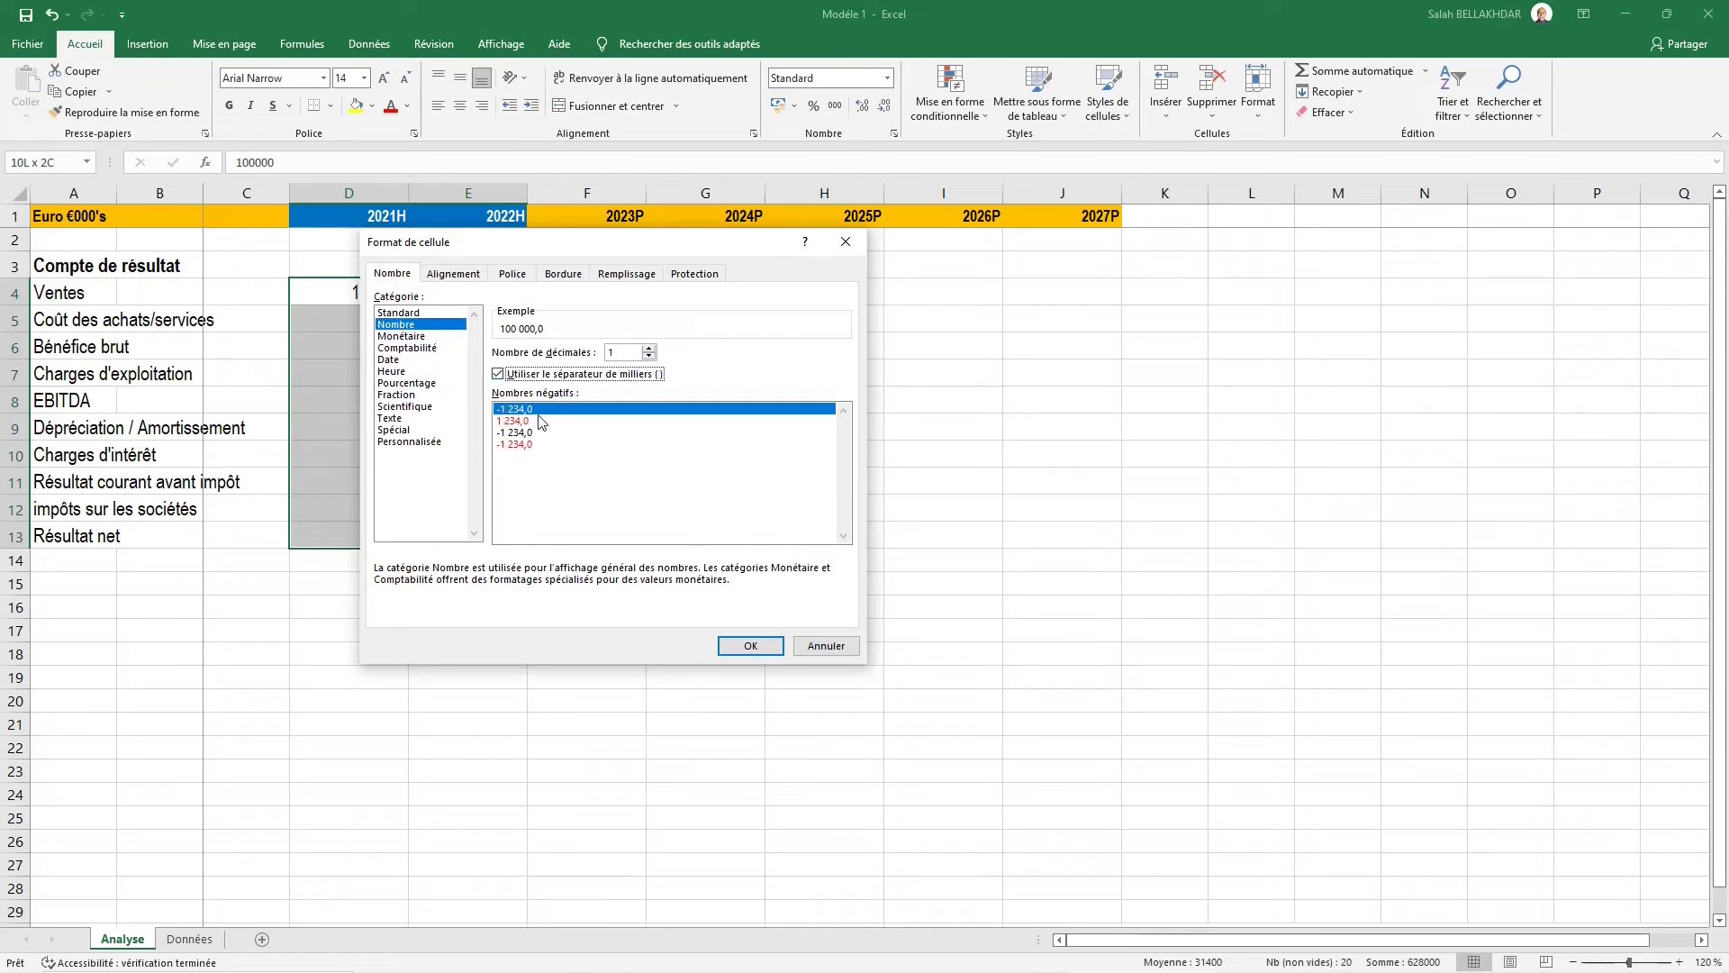
left_click(527, 432)
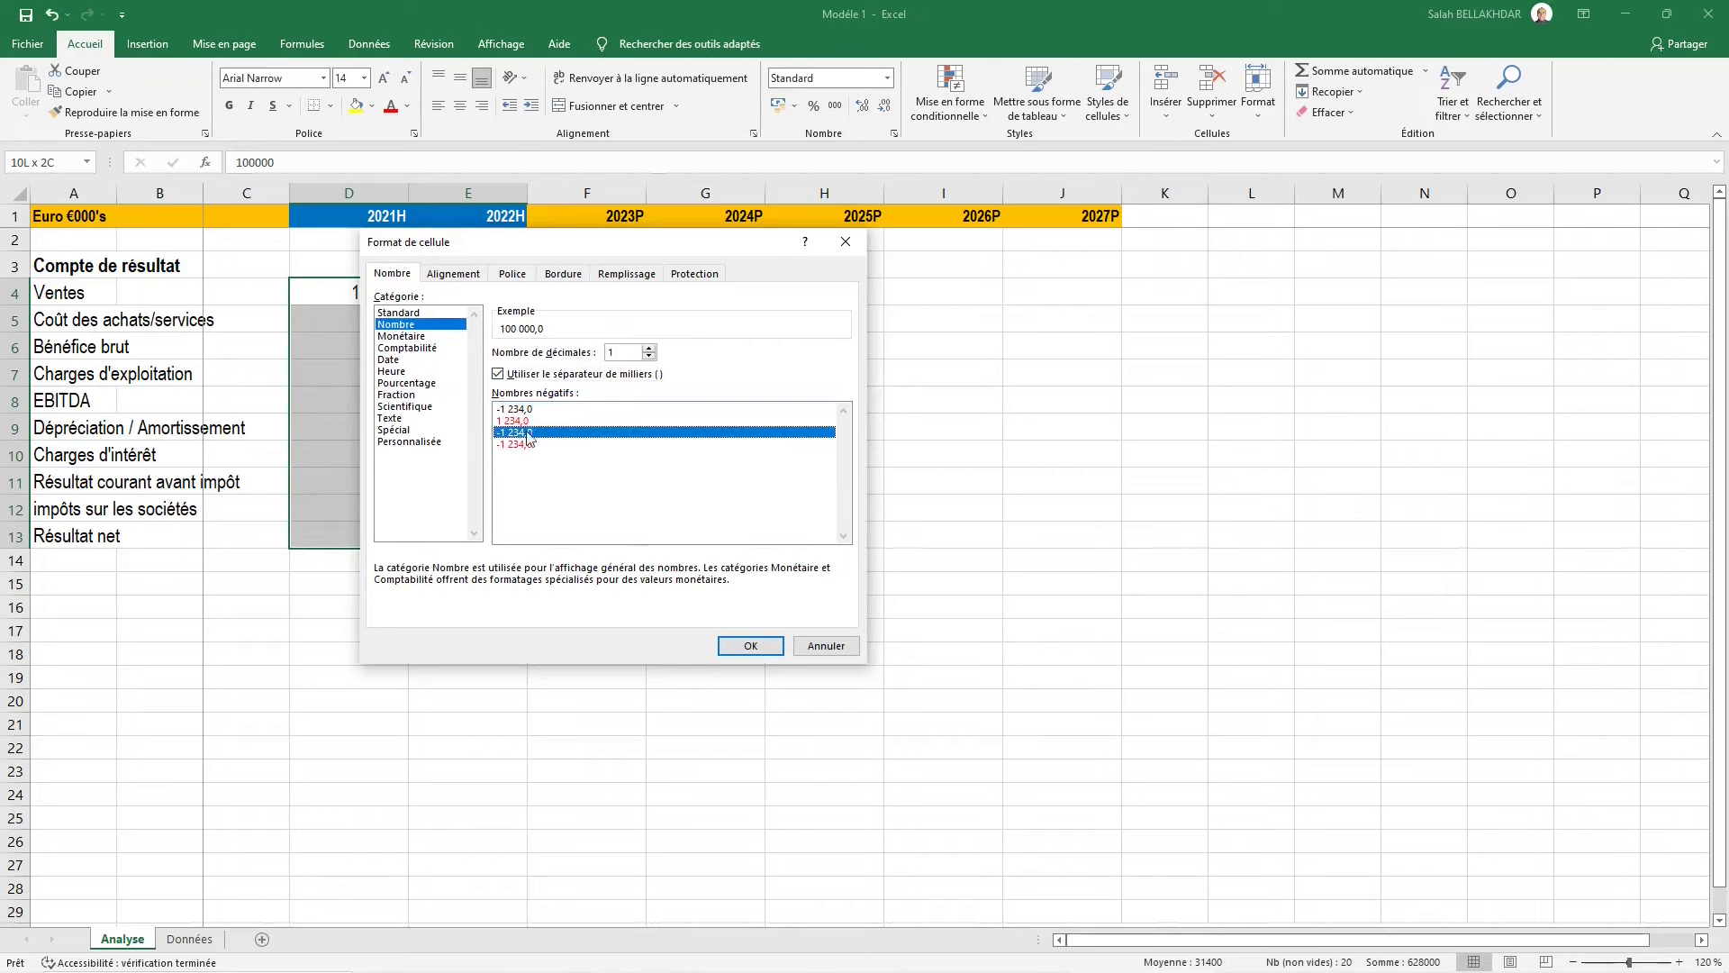
left_click(752, 646)
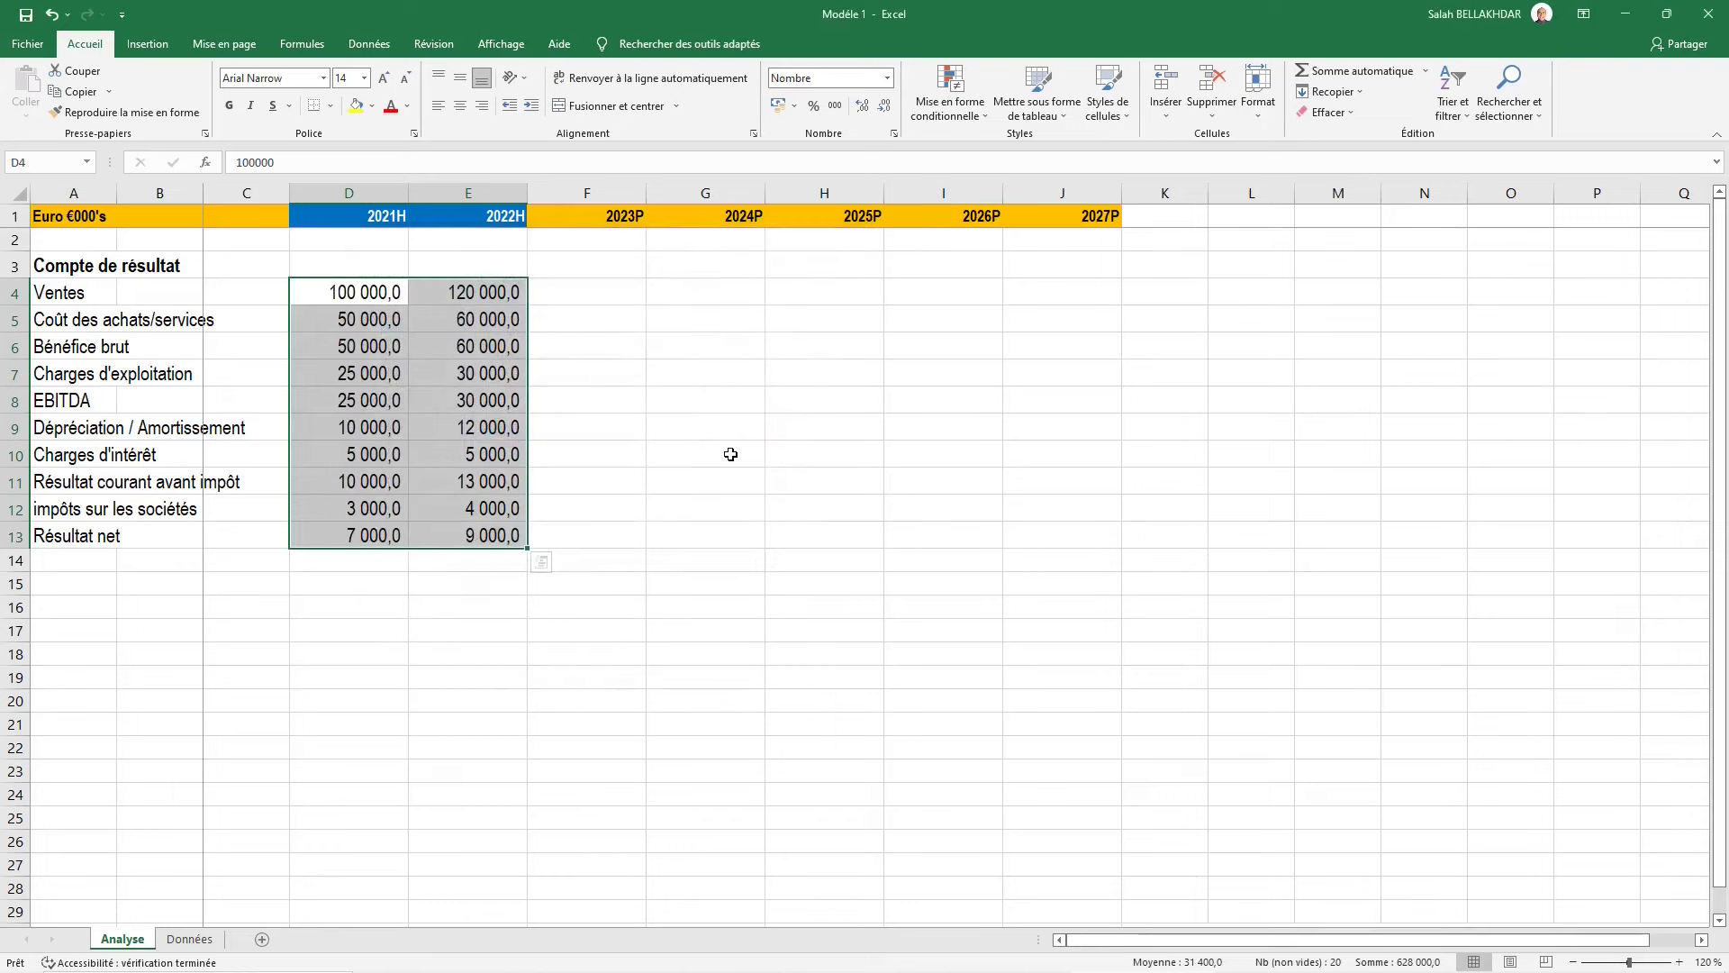
left_click(723, 450)
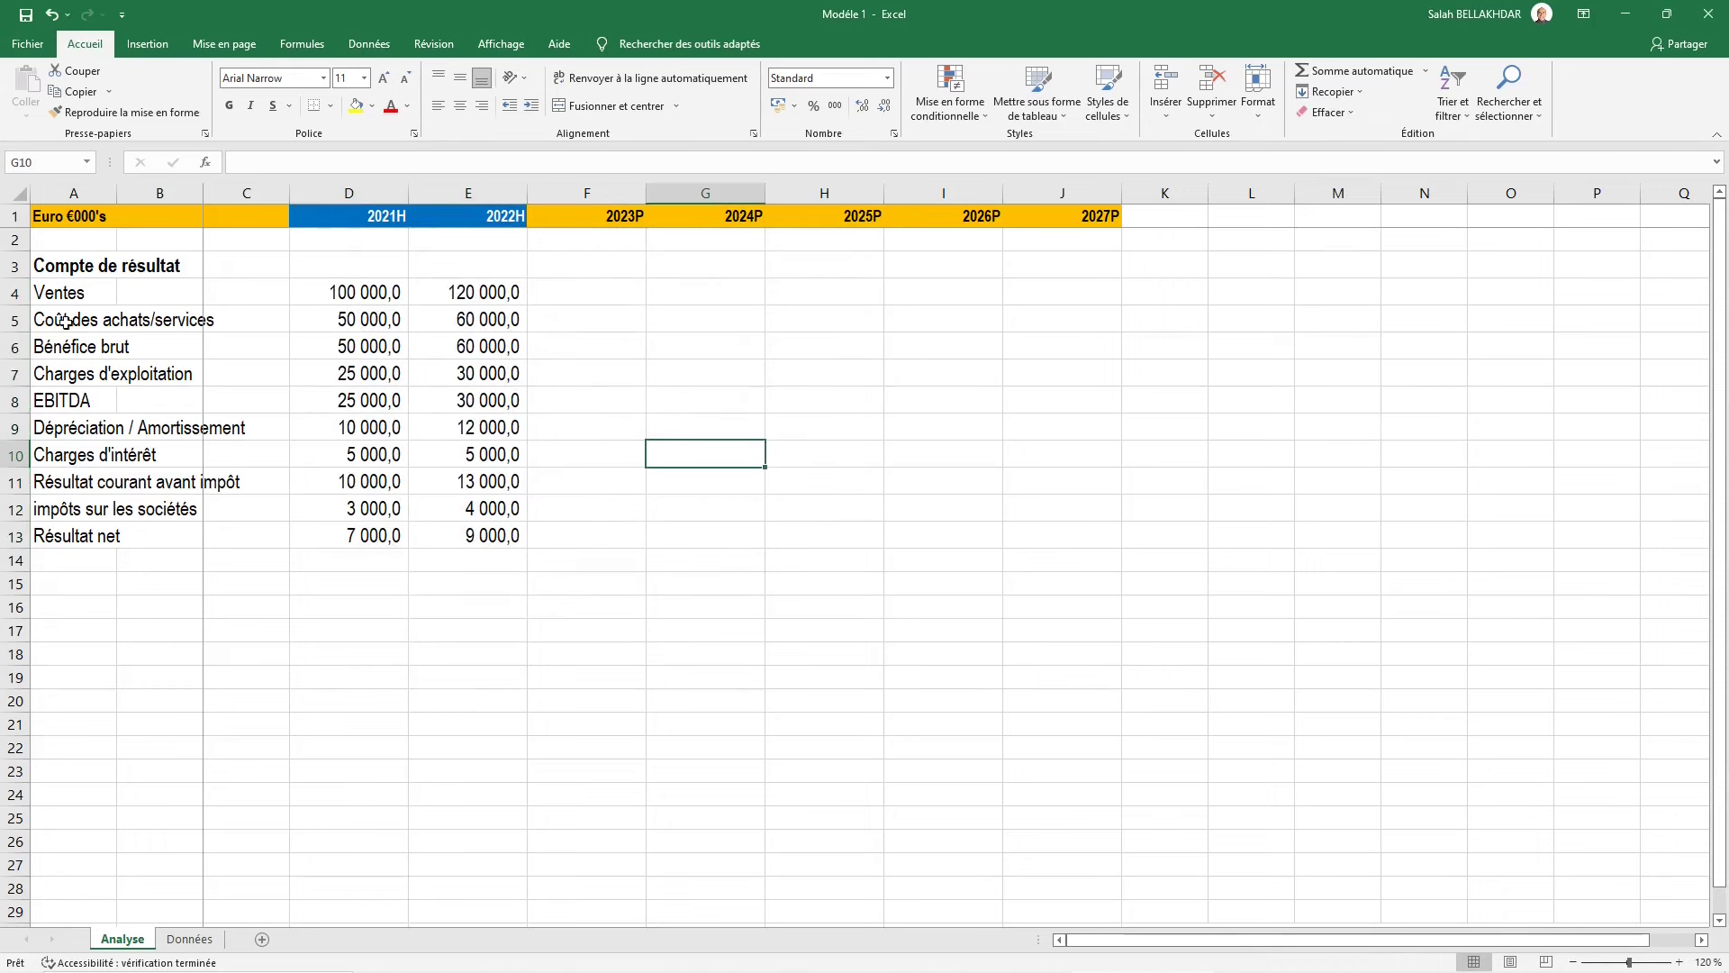
Inspect the Bénéfice brut, EBITDA and Résultat net values in D6, D8 and D13
left_click(16, 347)
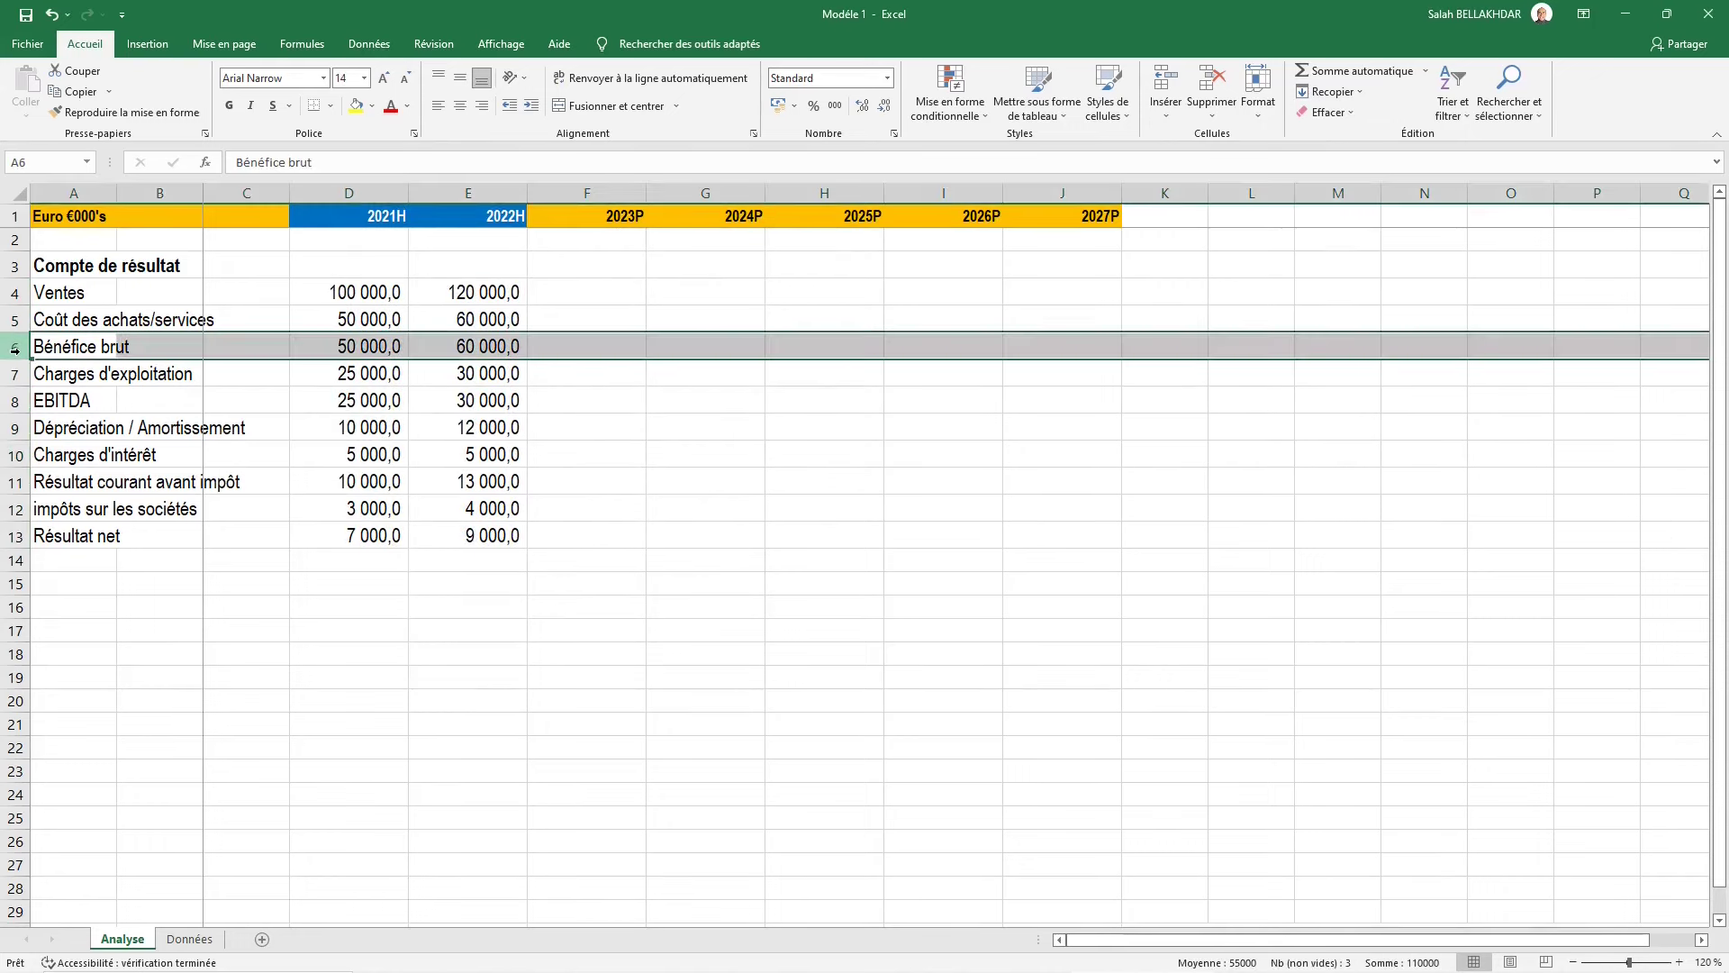
left_click(11, 402)
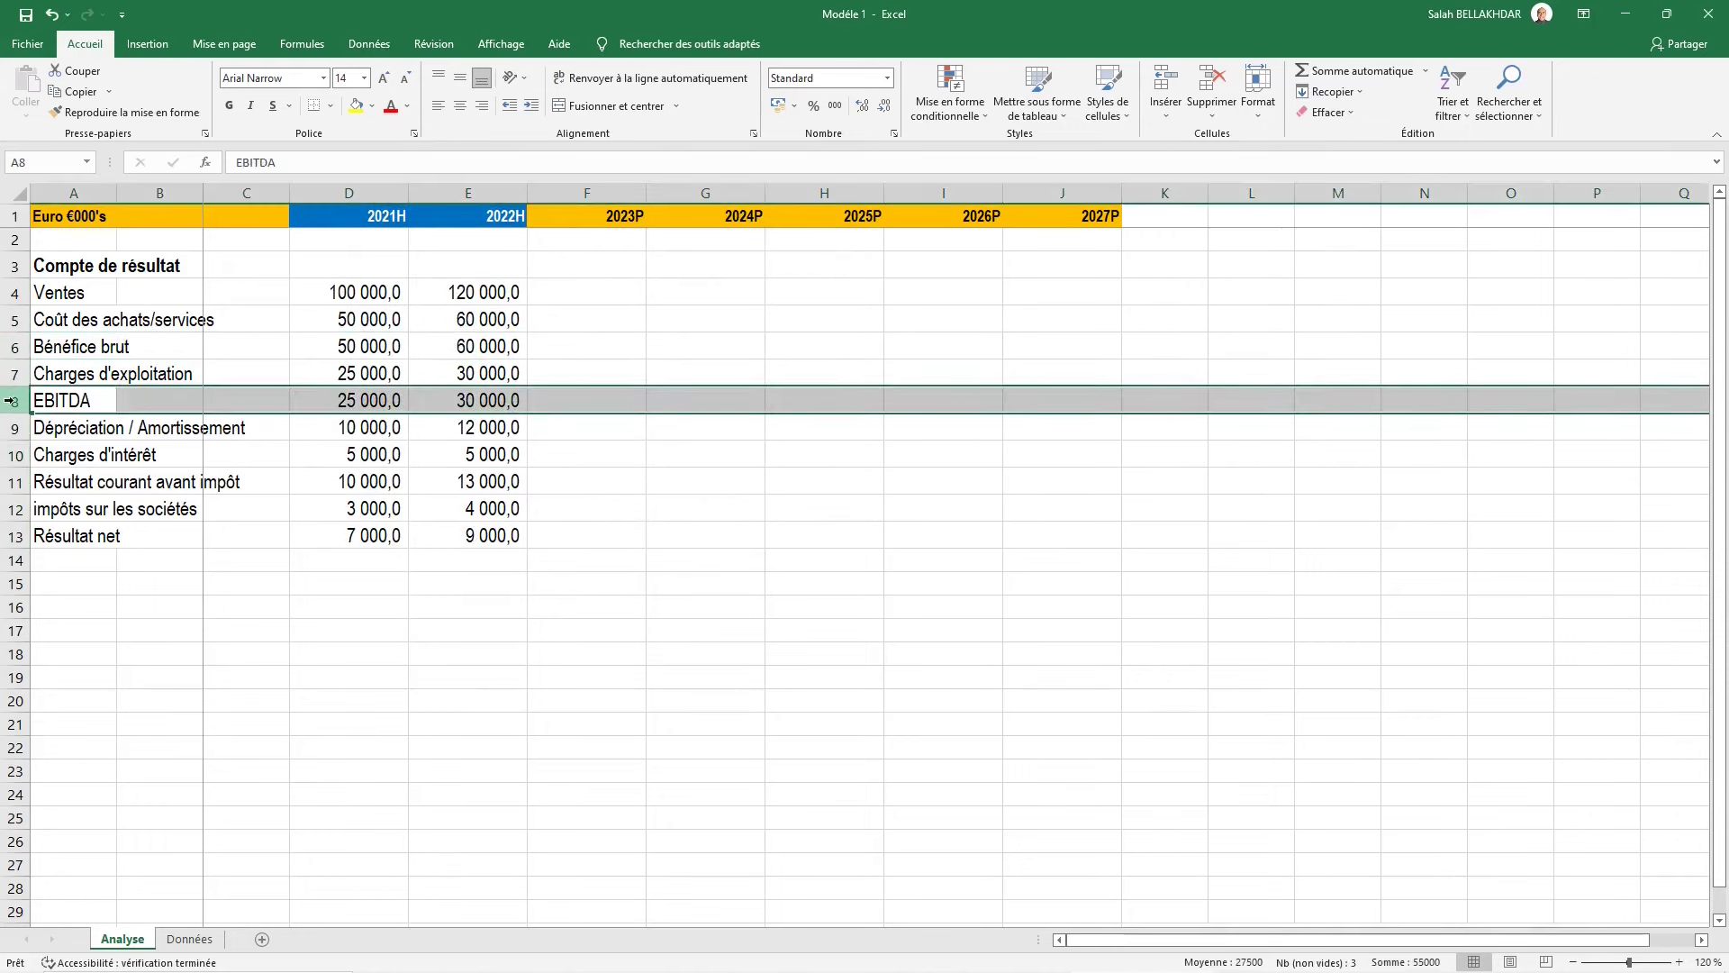
double_click(364, 398)
double_click(374, 353)
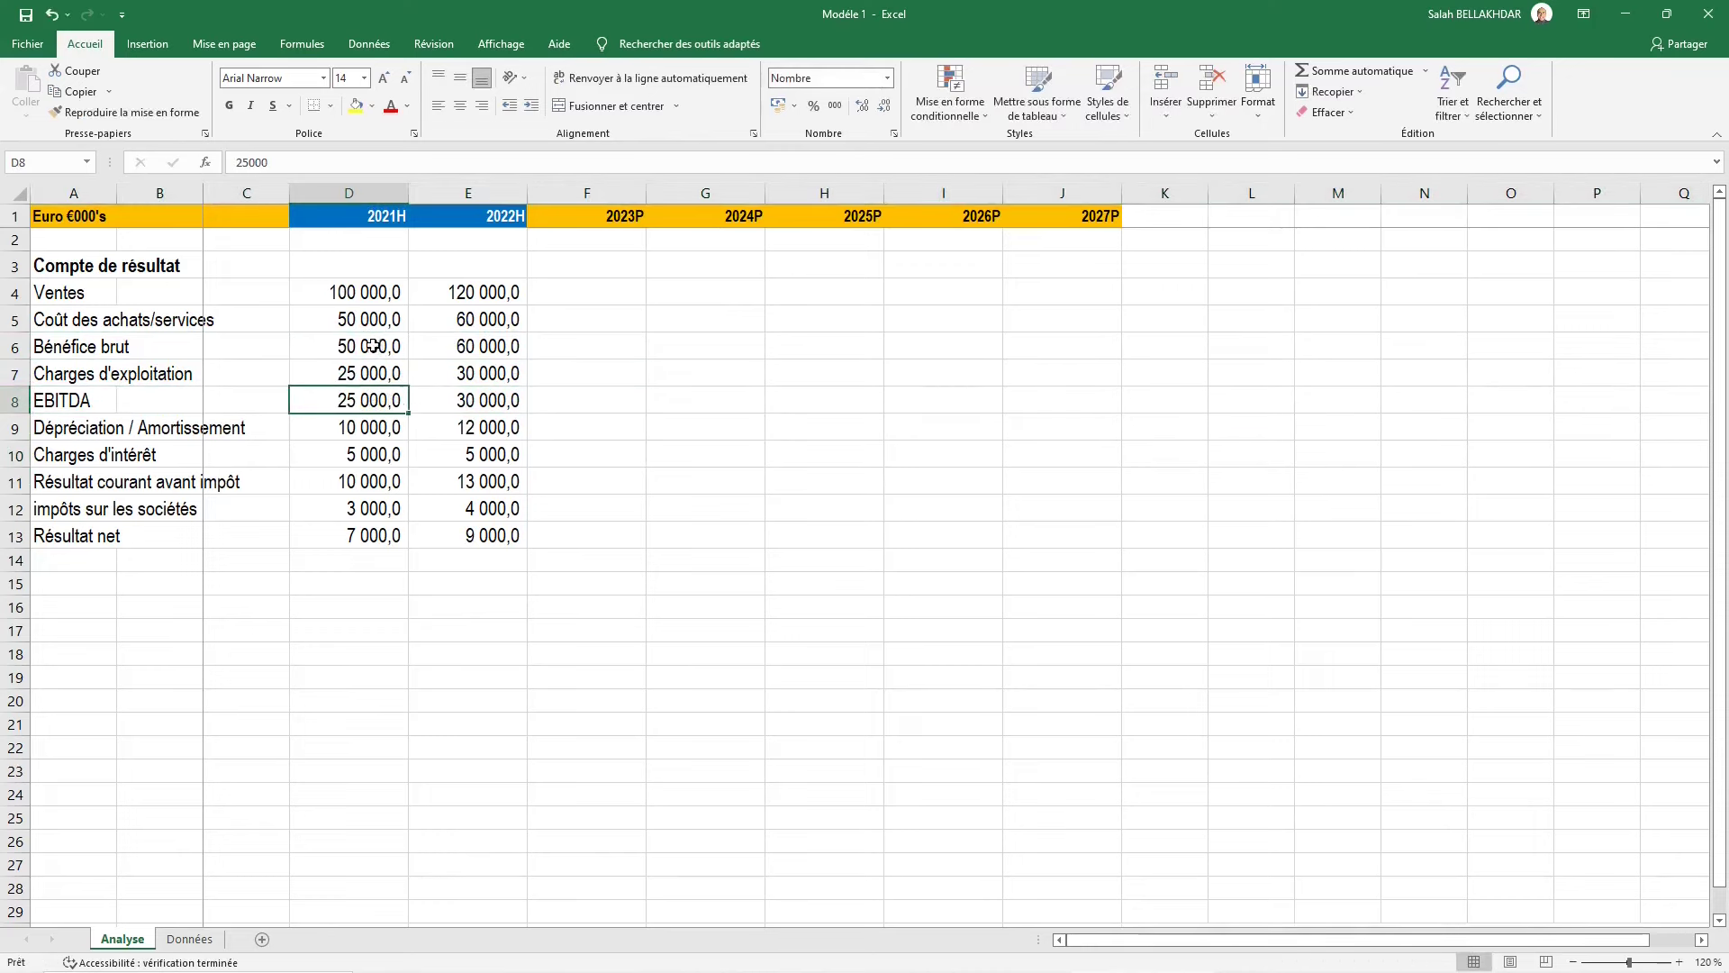
key("Escape")
double_click(389, 540)
key("Escape")
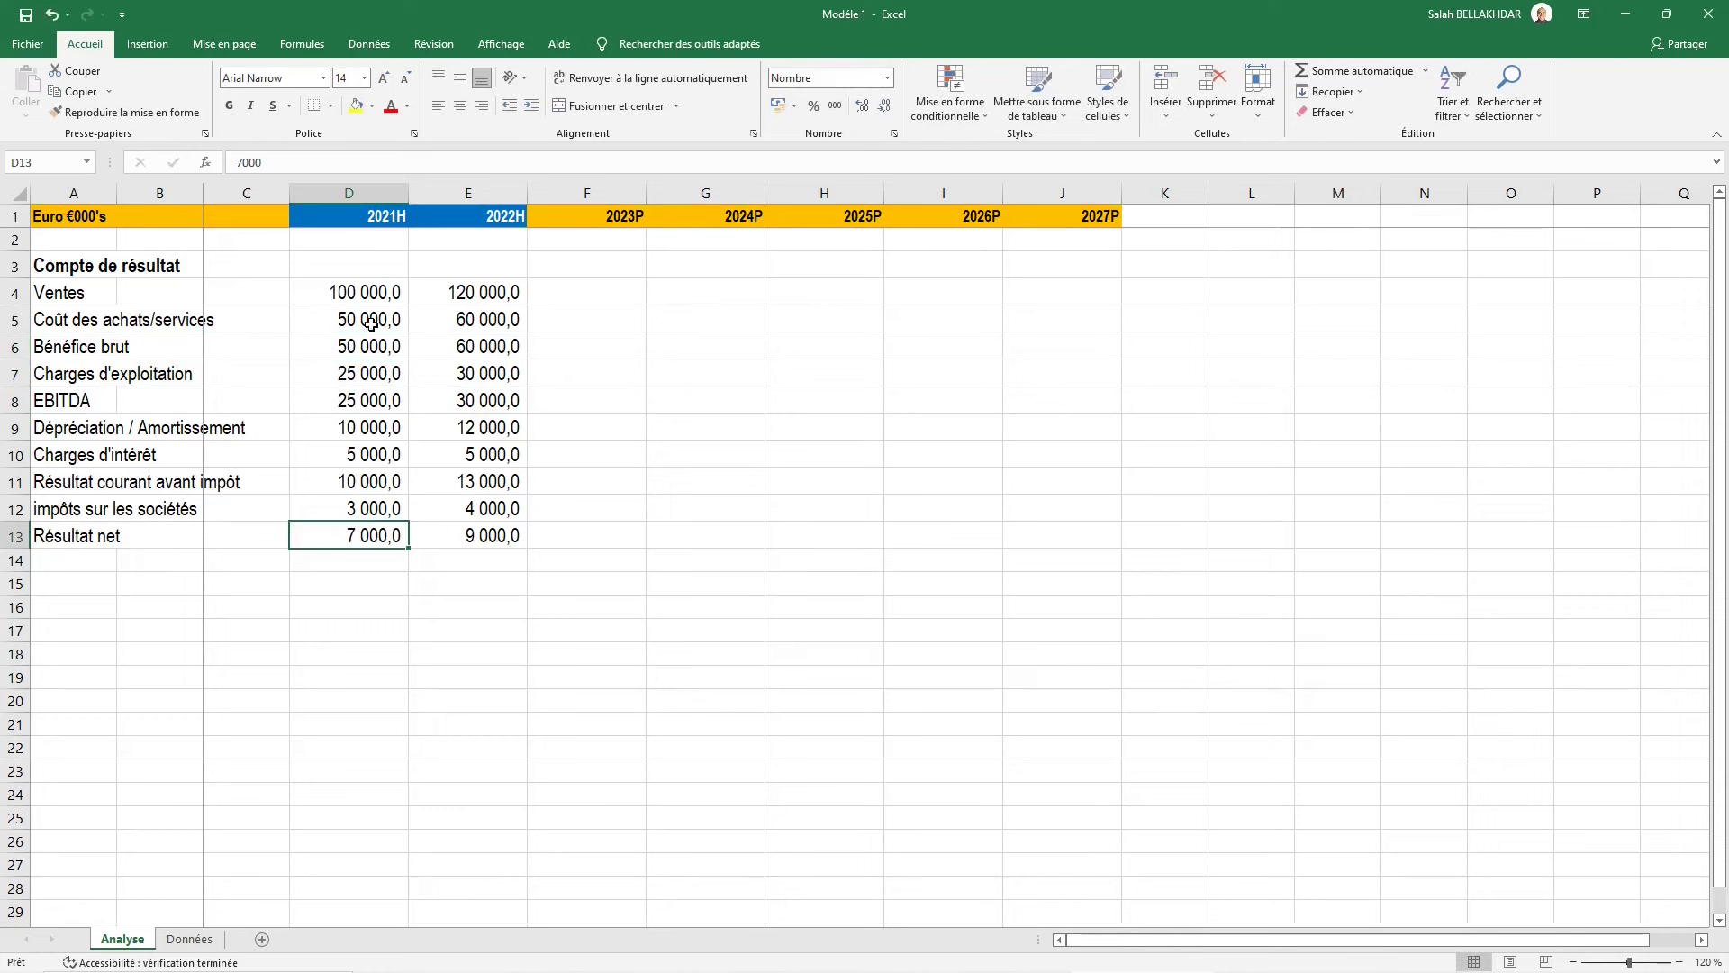
Clear the hardcoded Bénéfice brut values in D6 and E6
key("Up")
key("Up")
key("Up")
key("Up")
key("Up")
key("Up")
key("Up")
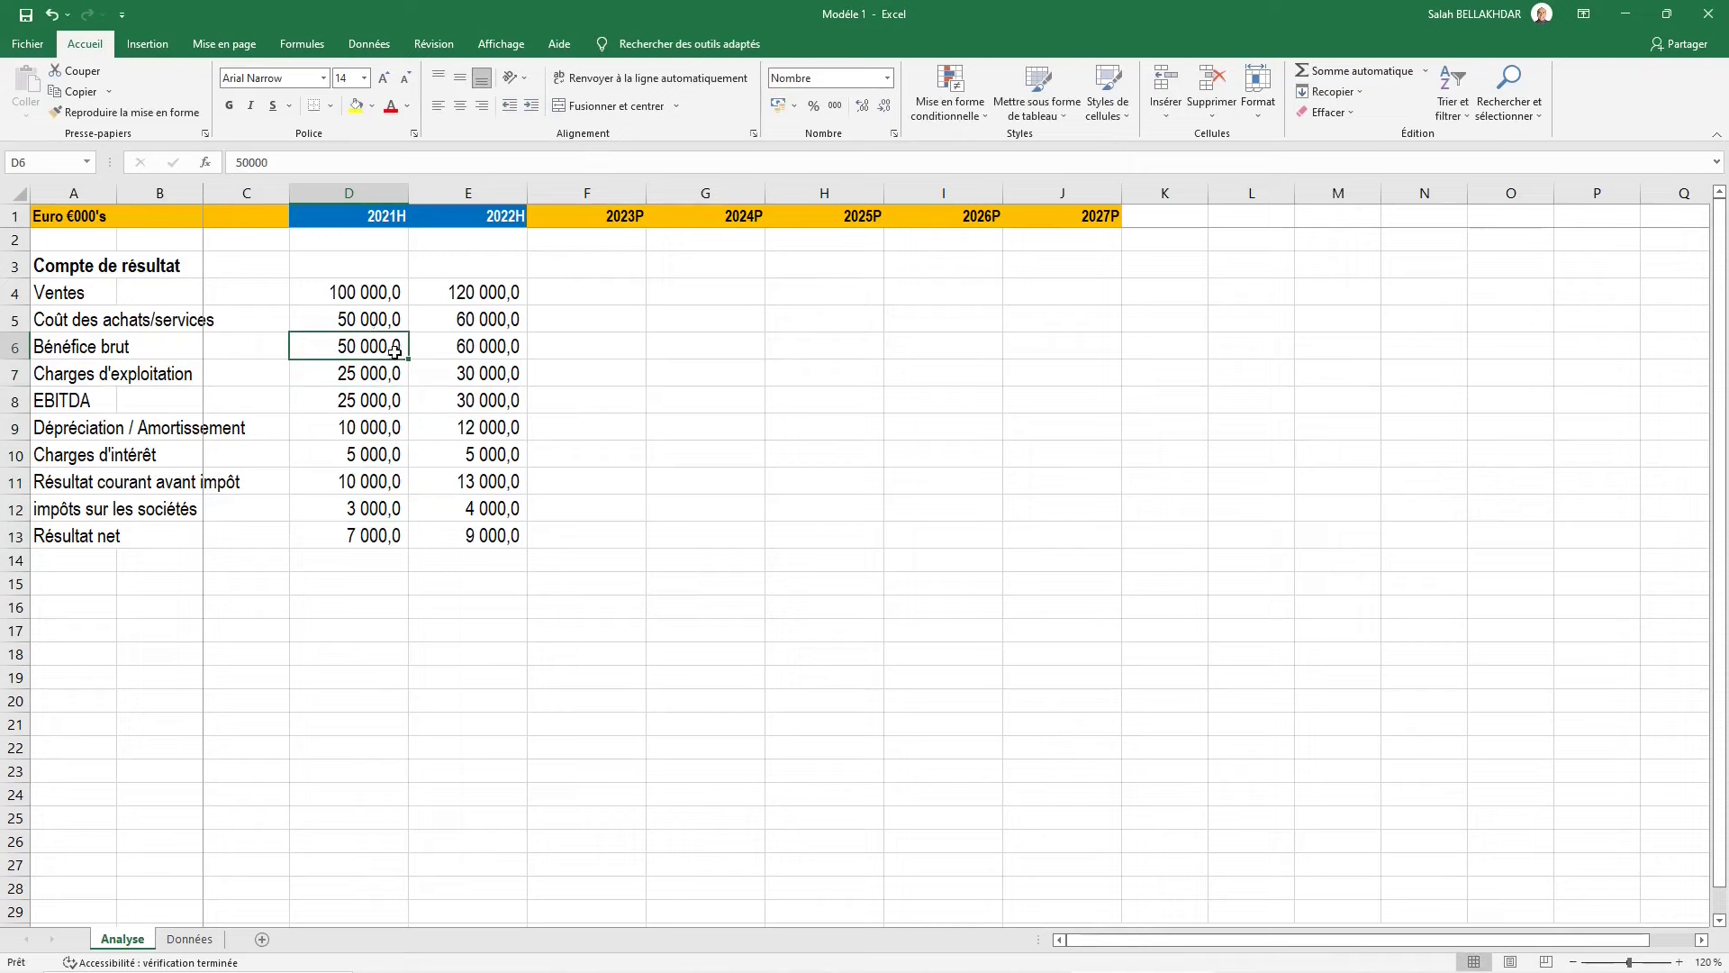
key("Up")
key("Up")
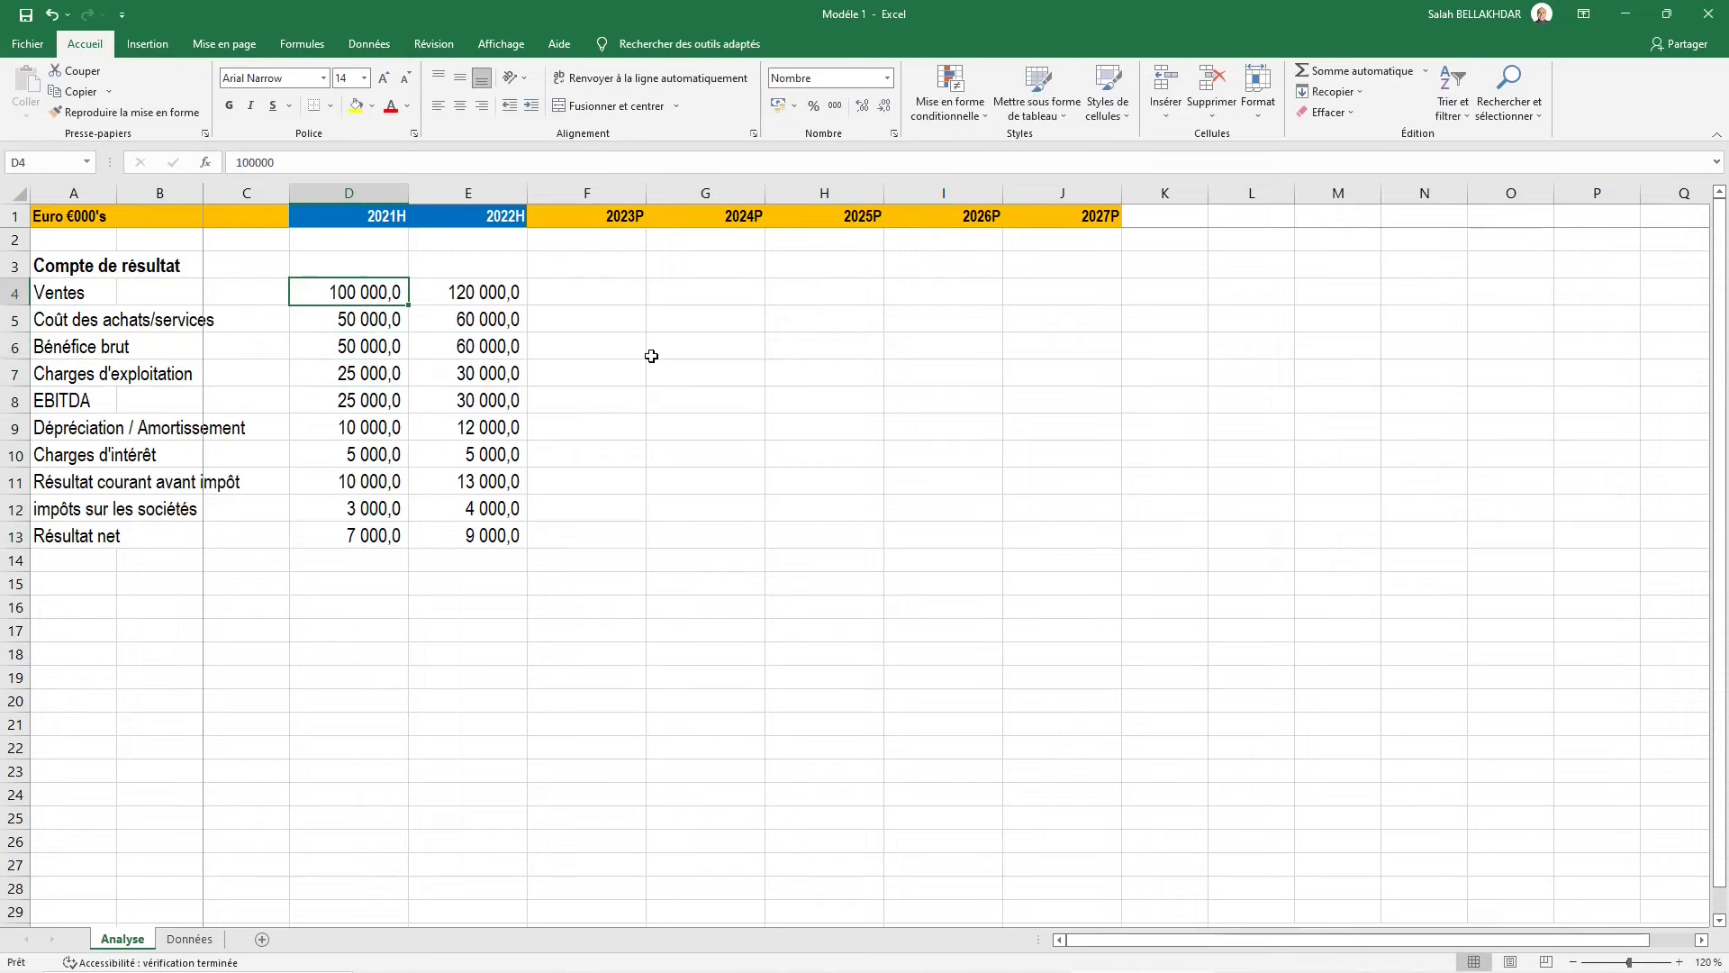
key("Down")
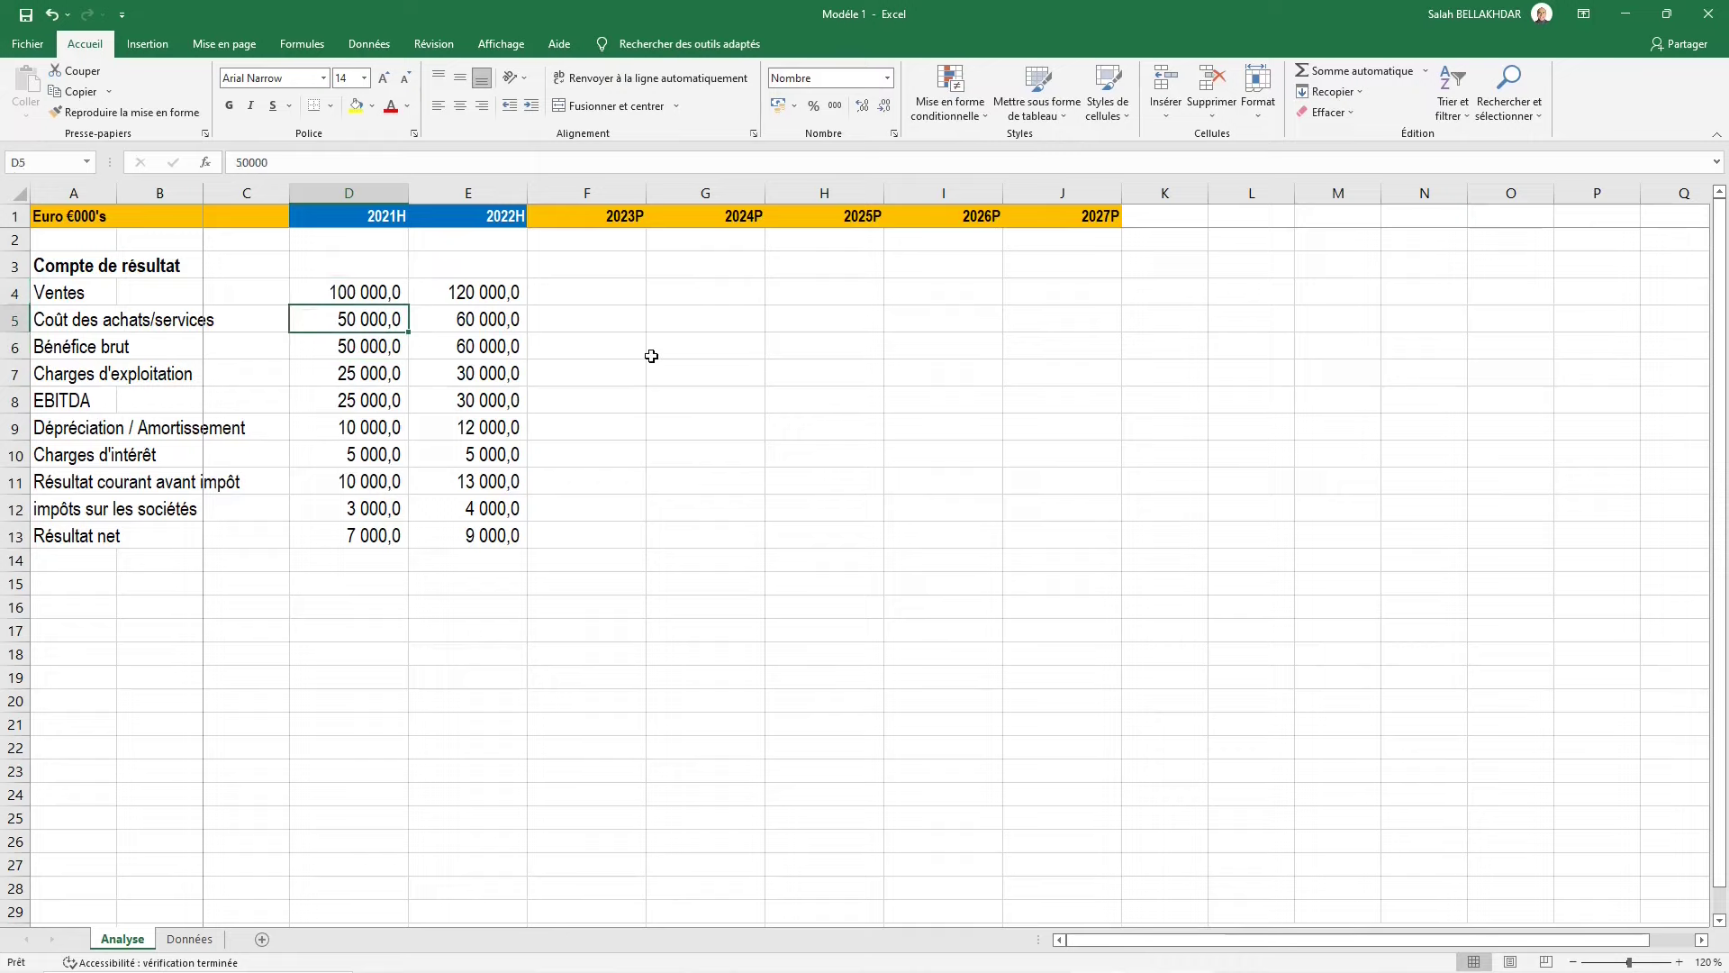
key("Down")
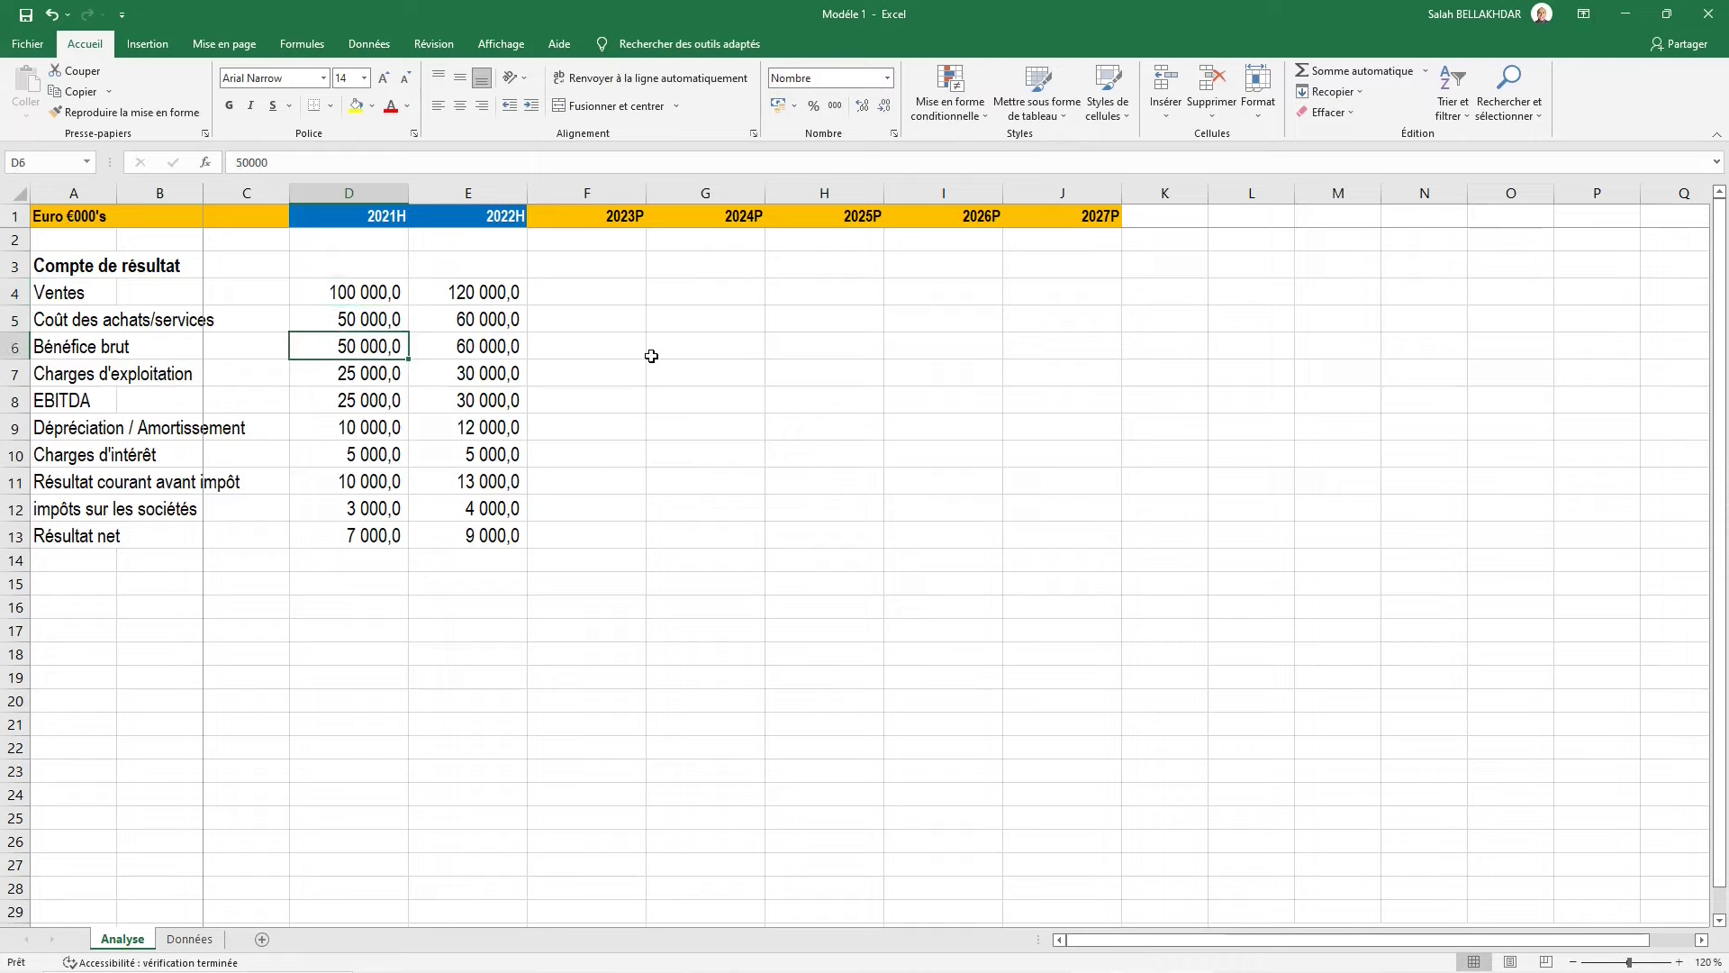
key("Delete")
key("Right")
key("Delete")
key("Left")
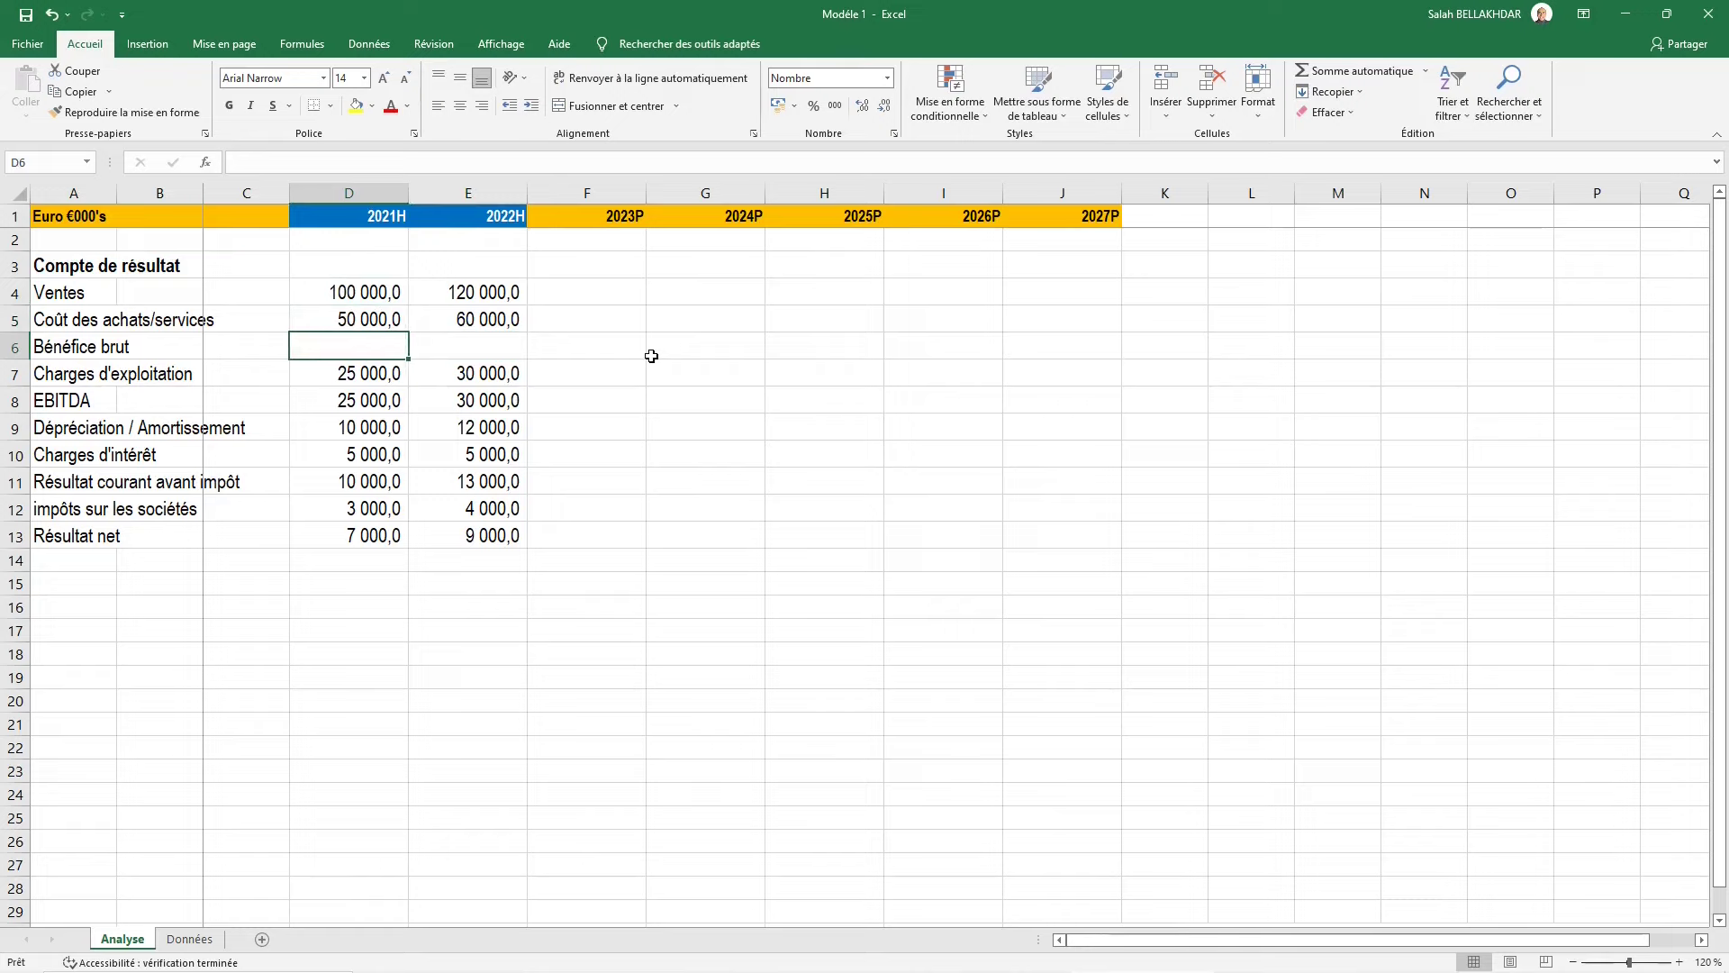
Enter the Bénéfice brut formula =D4-D5 in D6
type("=")
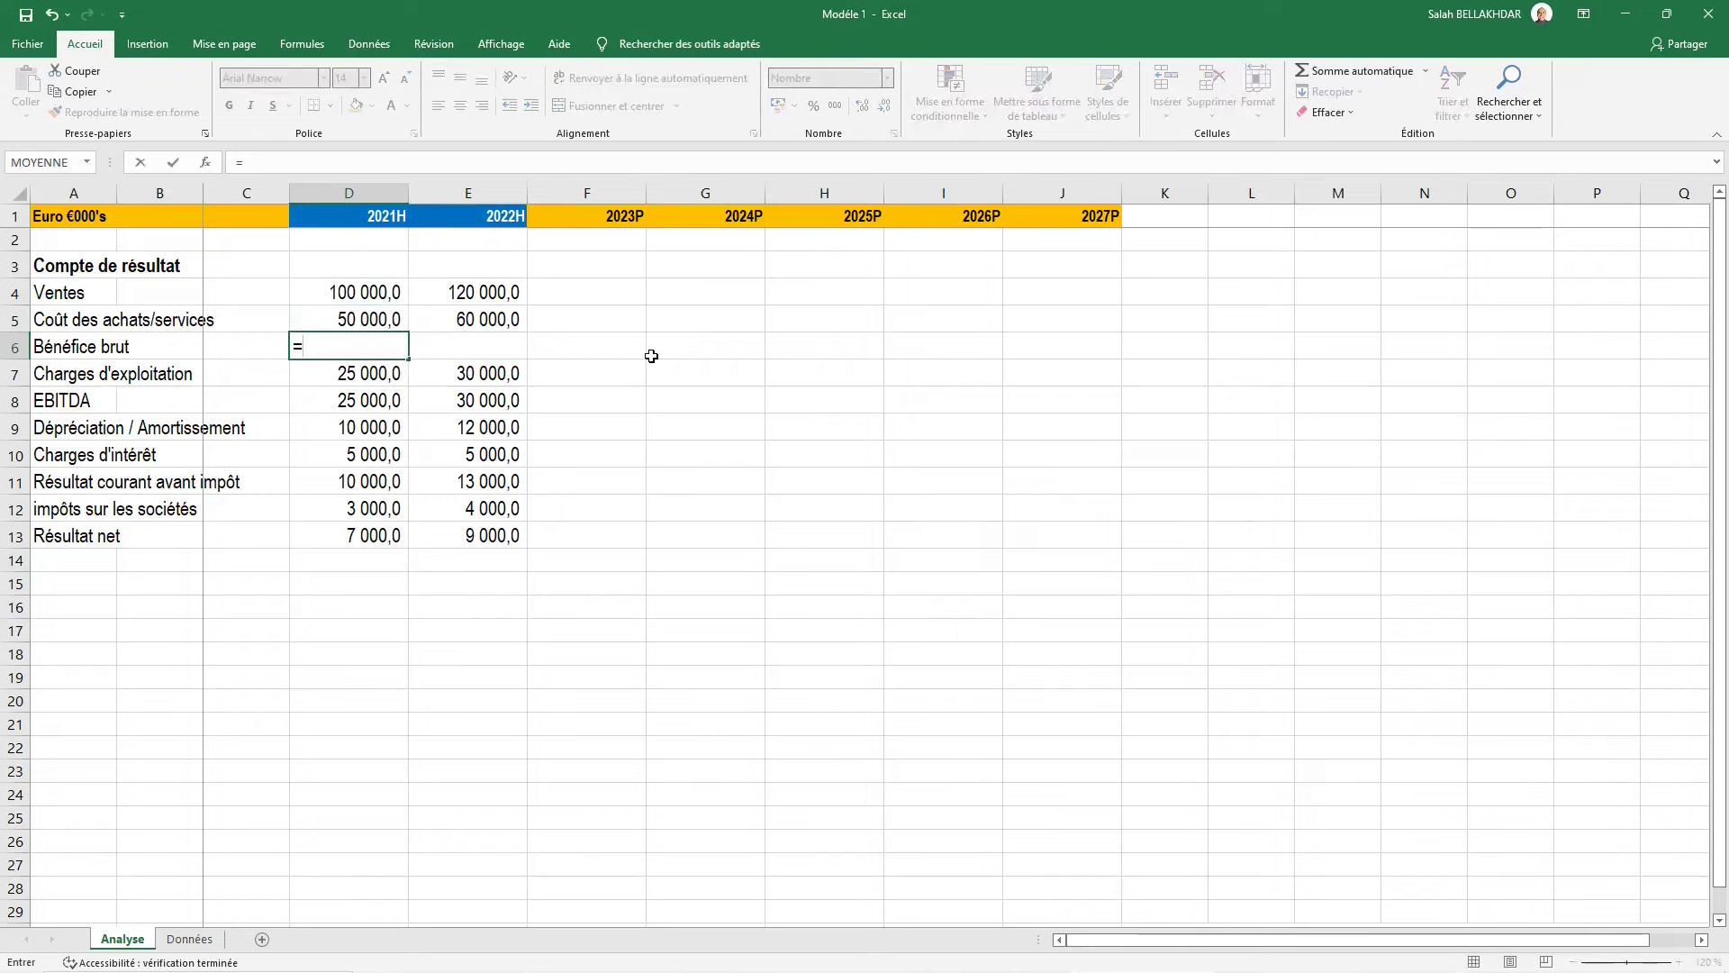
key("Right")
key("Up")
key("Up")
key("Left")
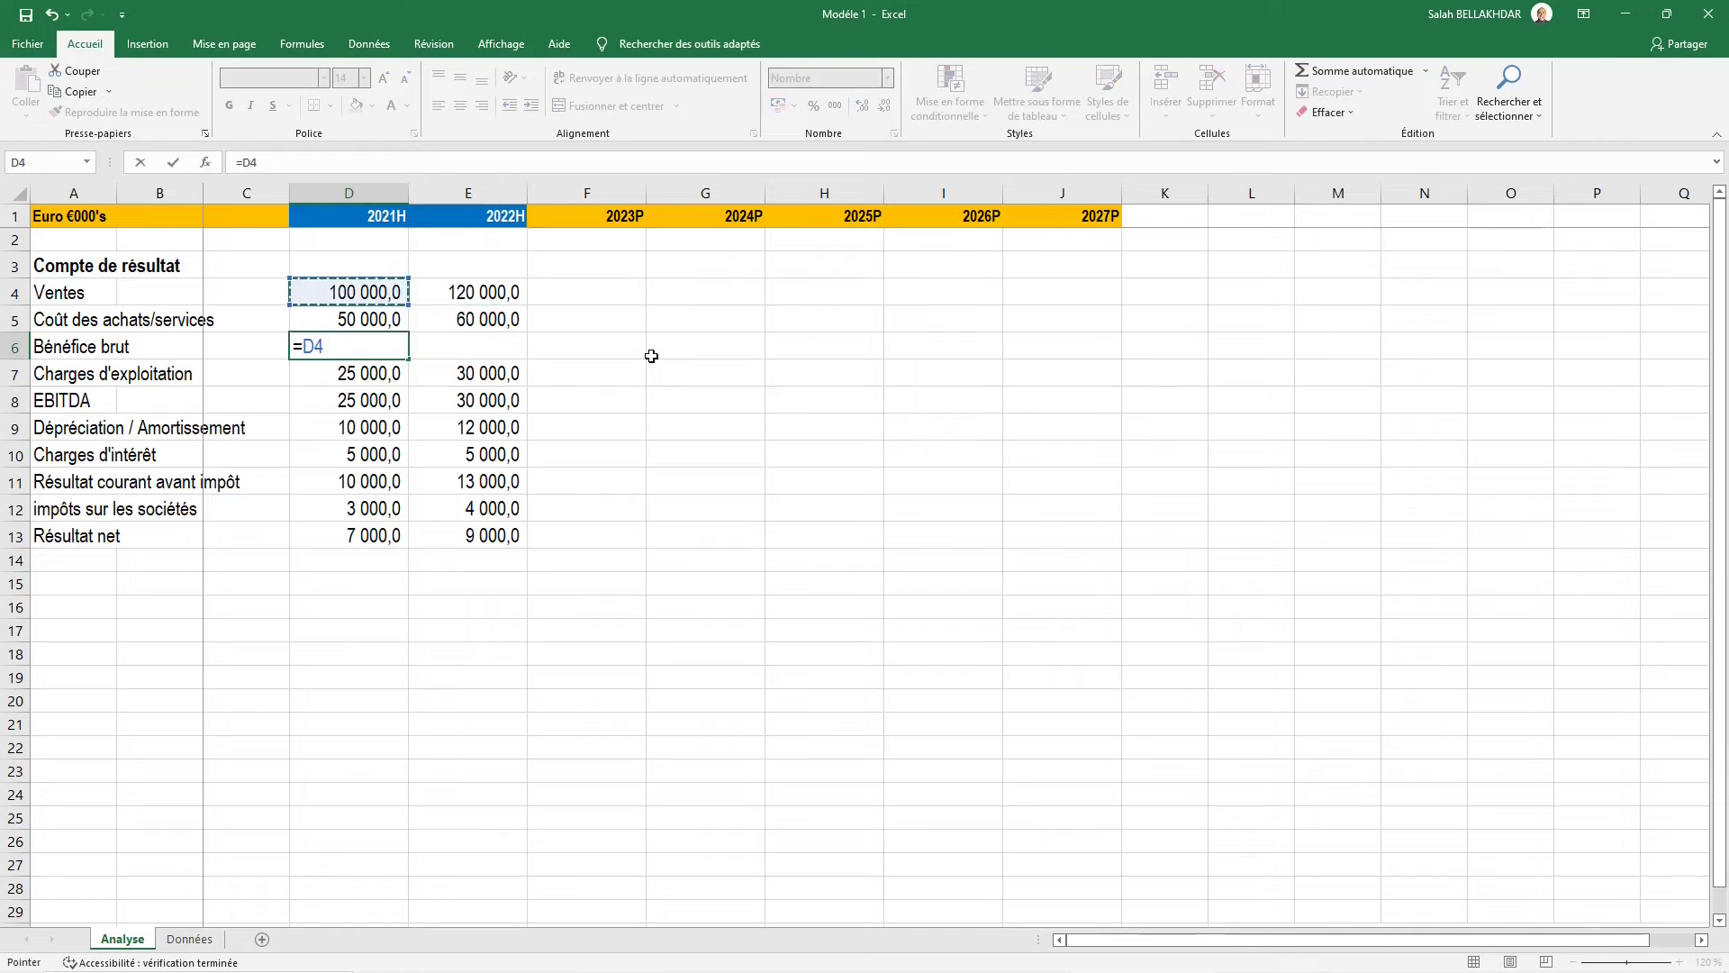
type("-")
key("Up")
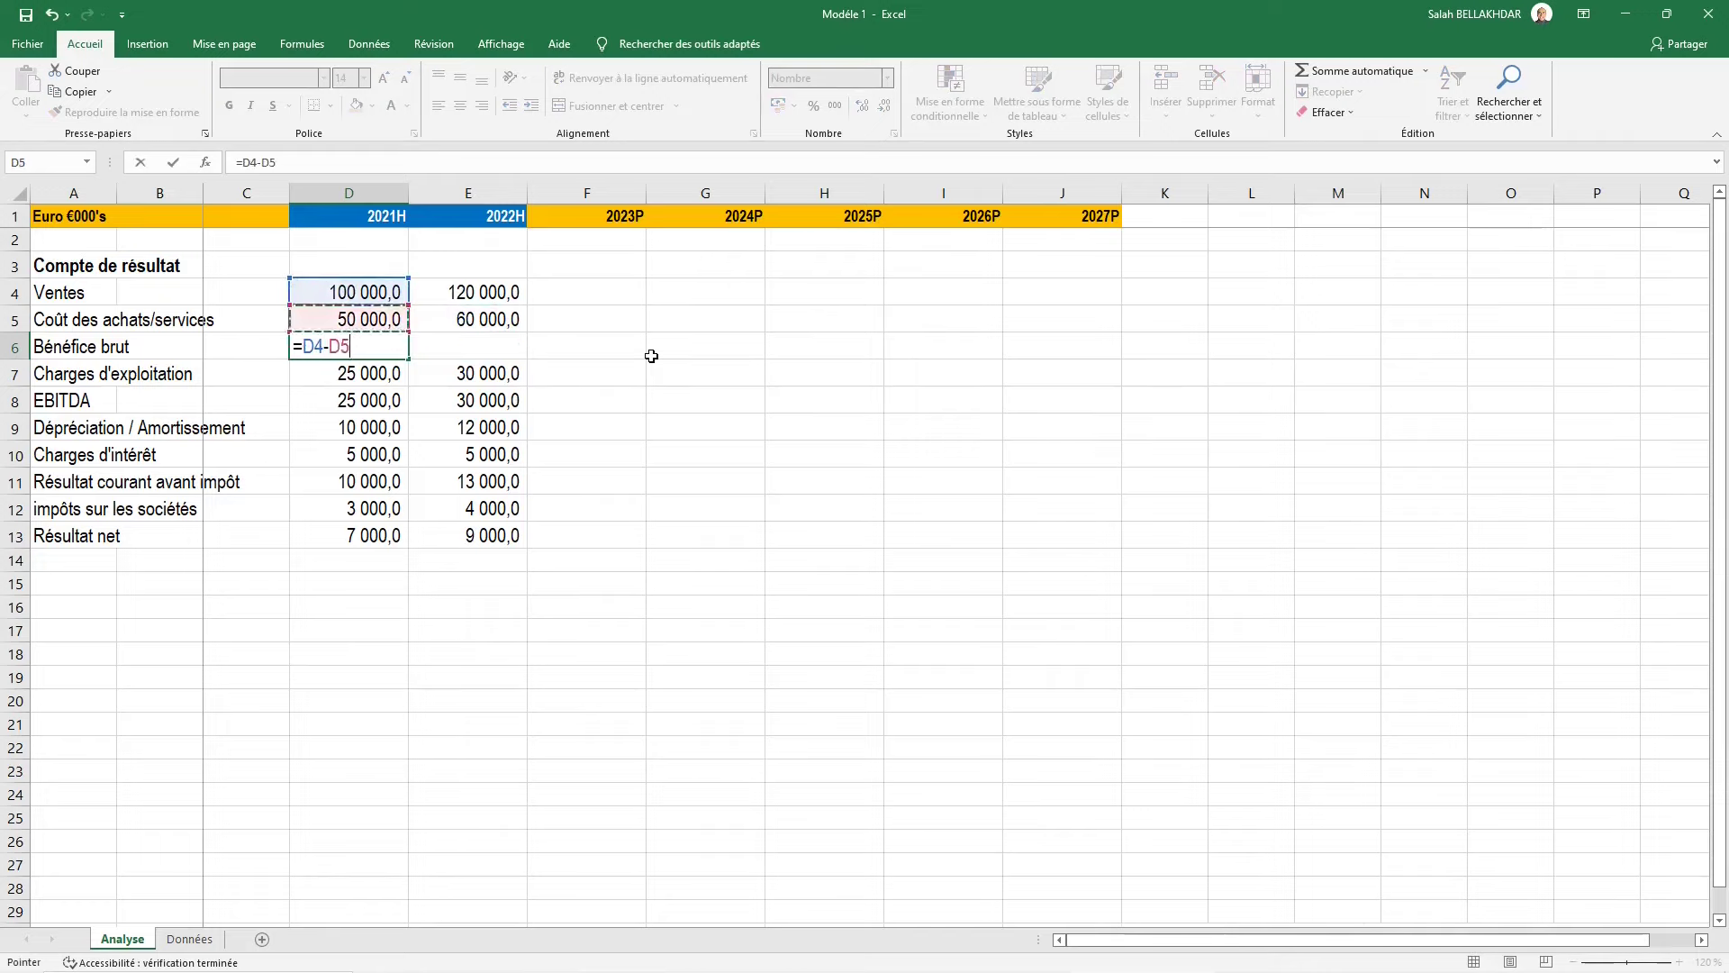
key("ctrl+Return")
Clear the old EBITDA values in D8:E8 and enter =D6-D7 in D8
key("Down")
key("Down")
key("Delete")
key("Right")
key("Delete")
key("Left")
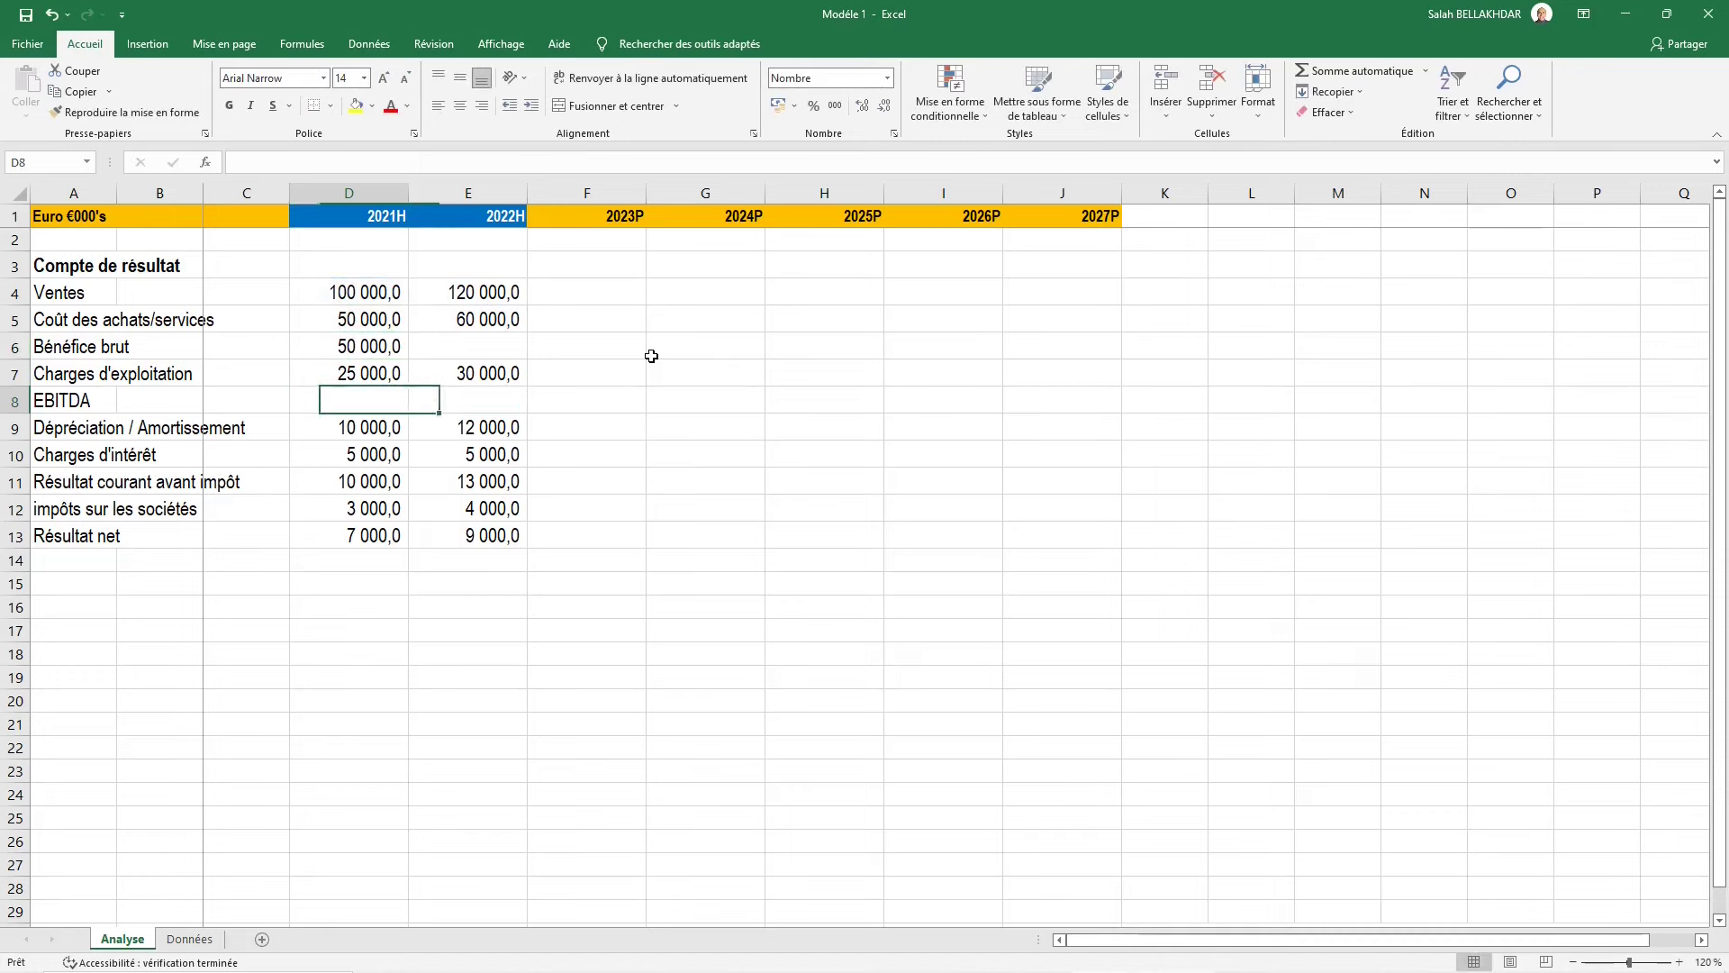
type("=")
key("Right")
key("Up")
key("Up")
key("Left")
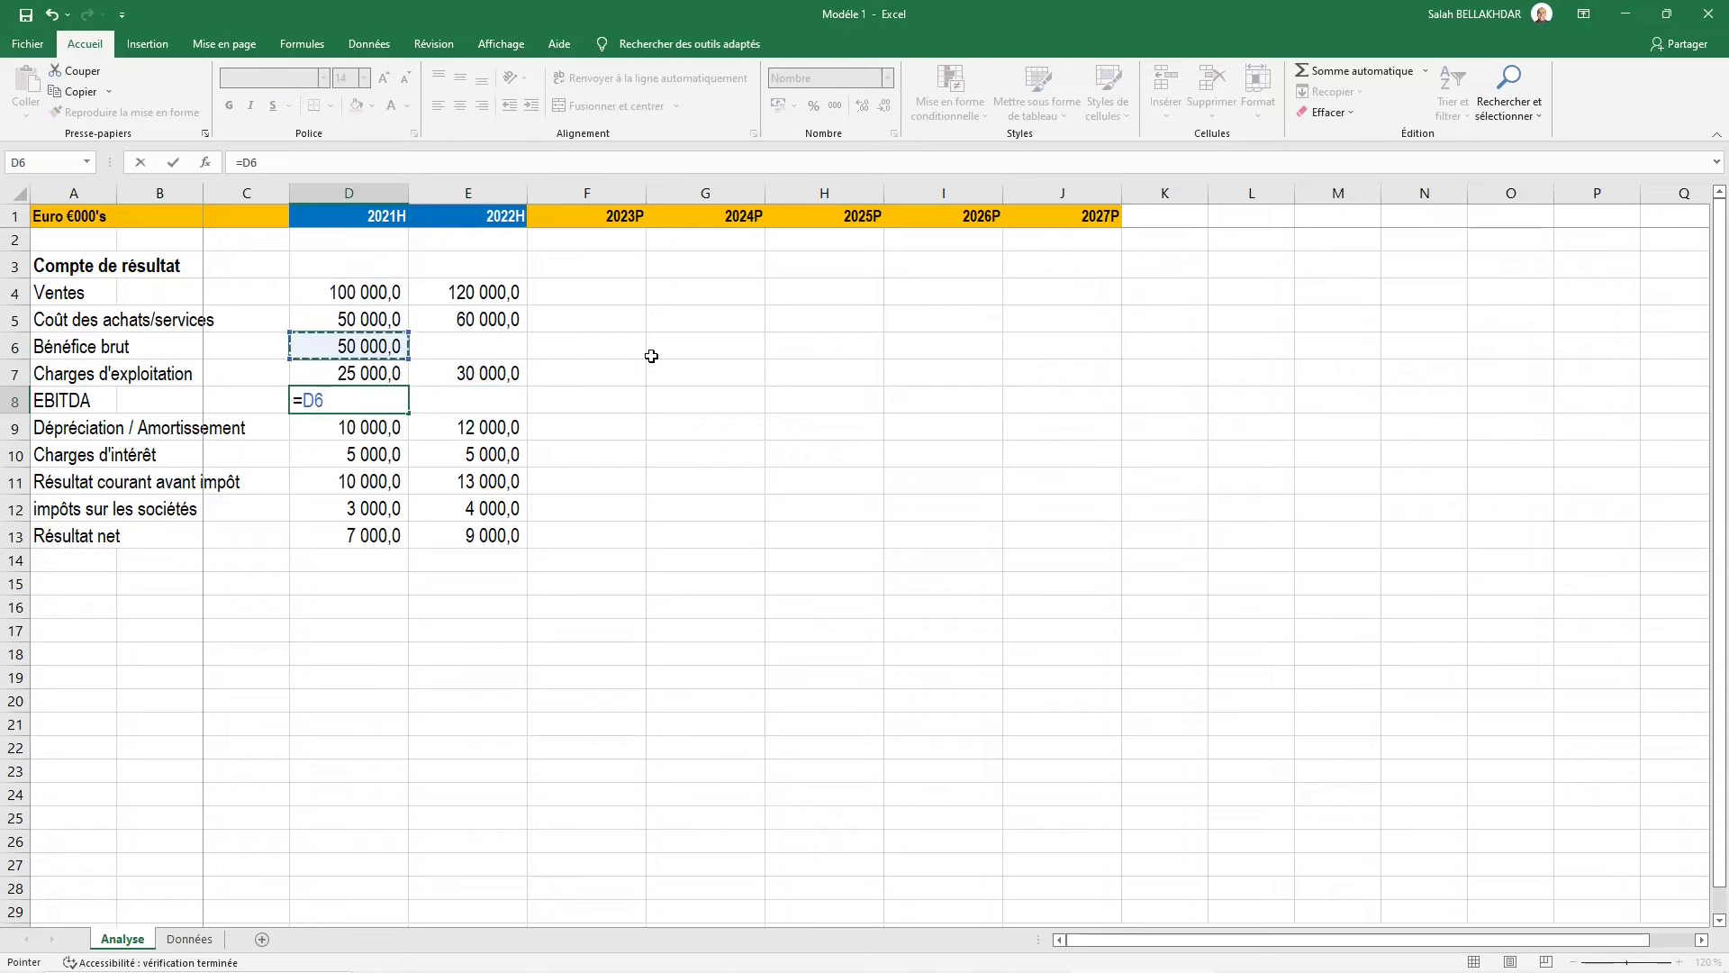
type("-")
key("Up")
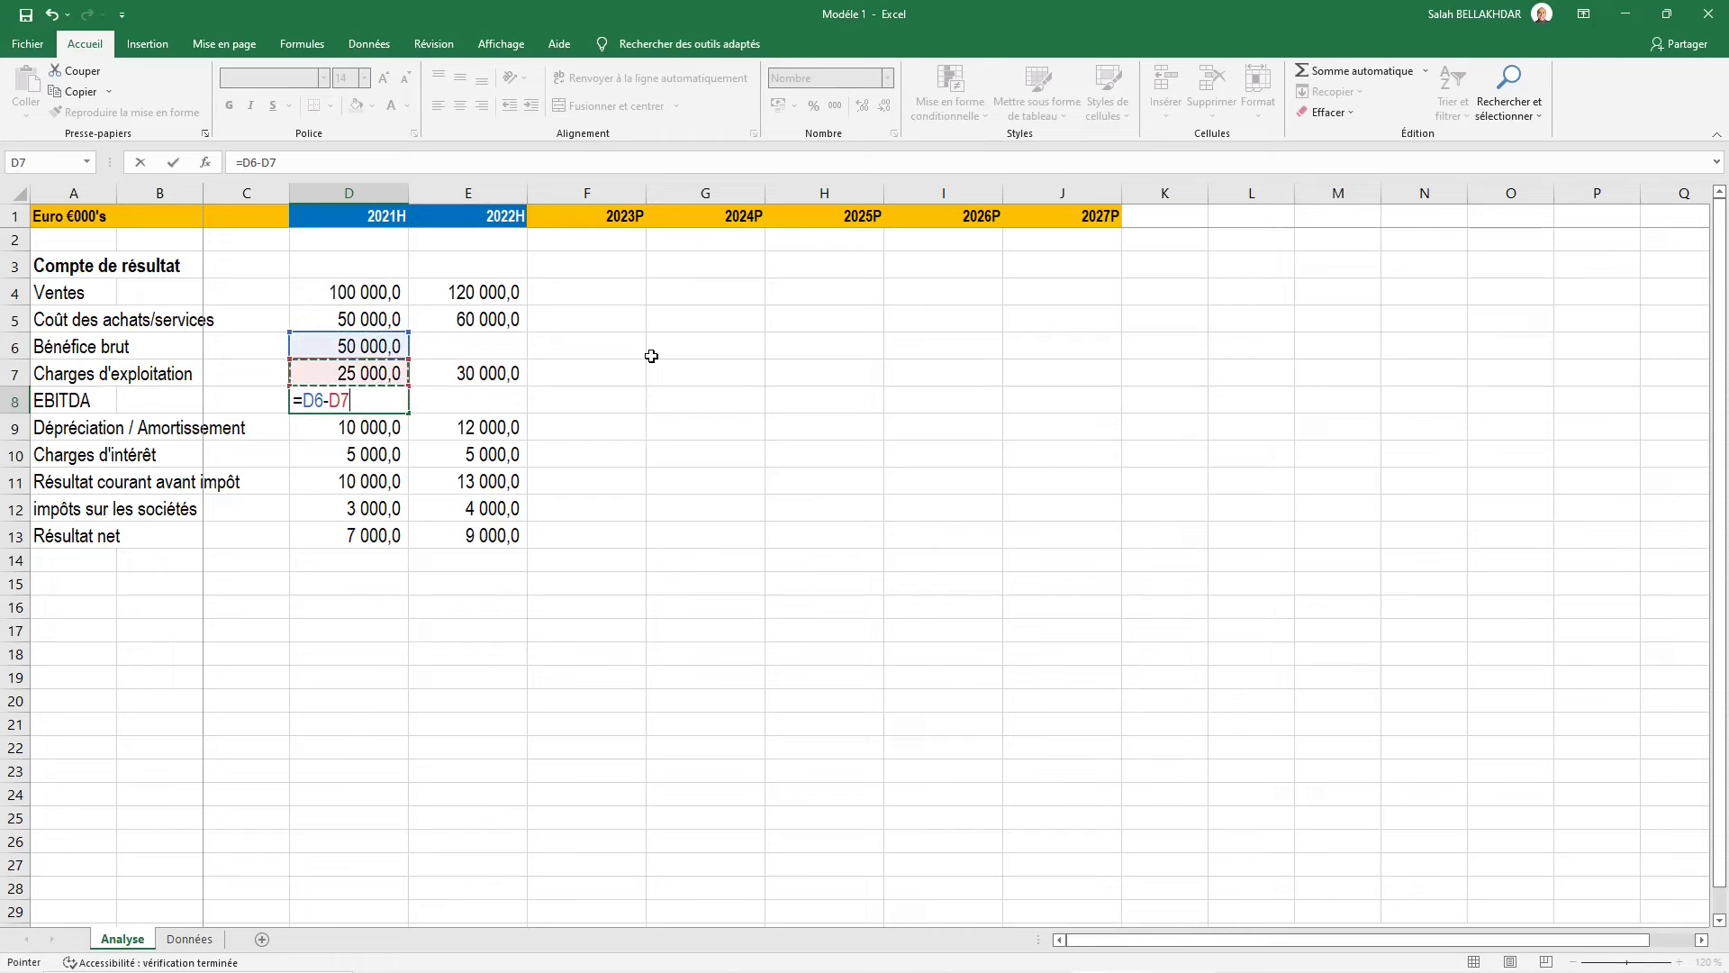
key("ctrl+Return")
Clear the old pre-tax results in D11:E11 and enter =D8-D9-D10 in D11
key("Down")
key("Down")
key("Down")
key("Delete")
key("Right")
key("Delete")
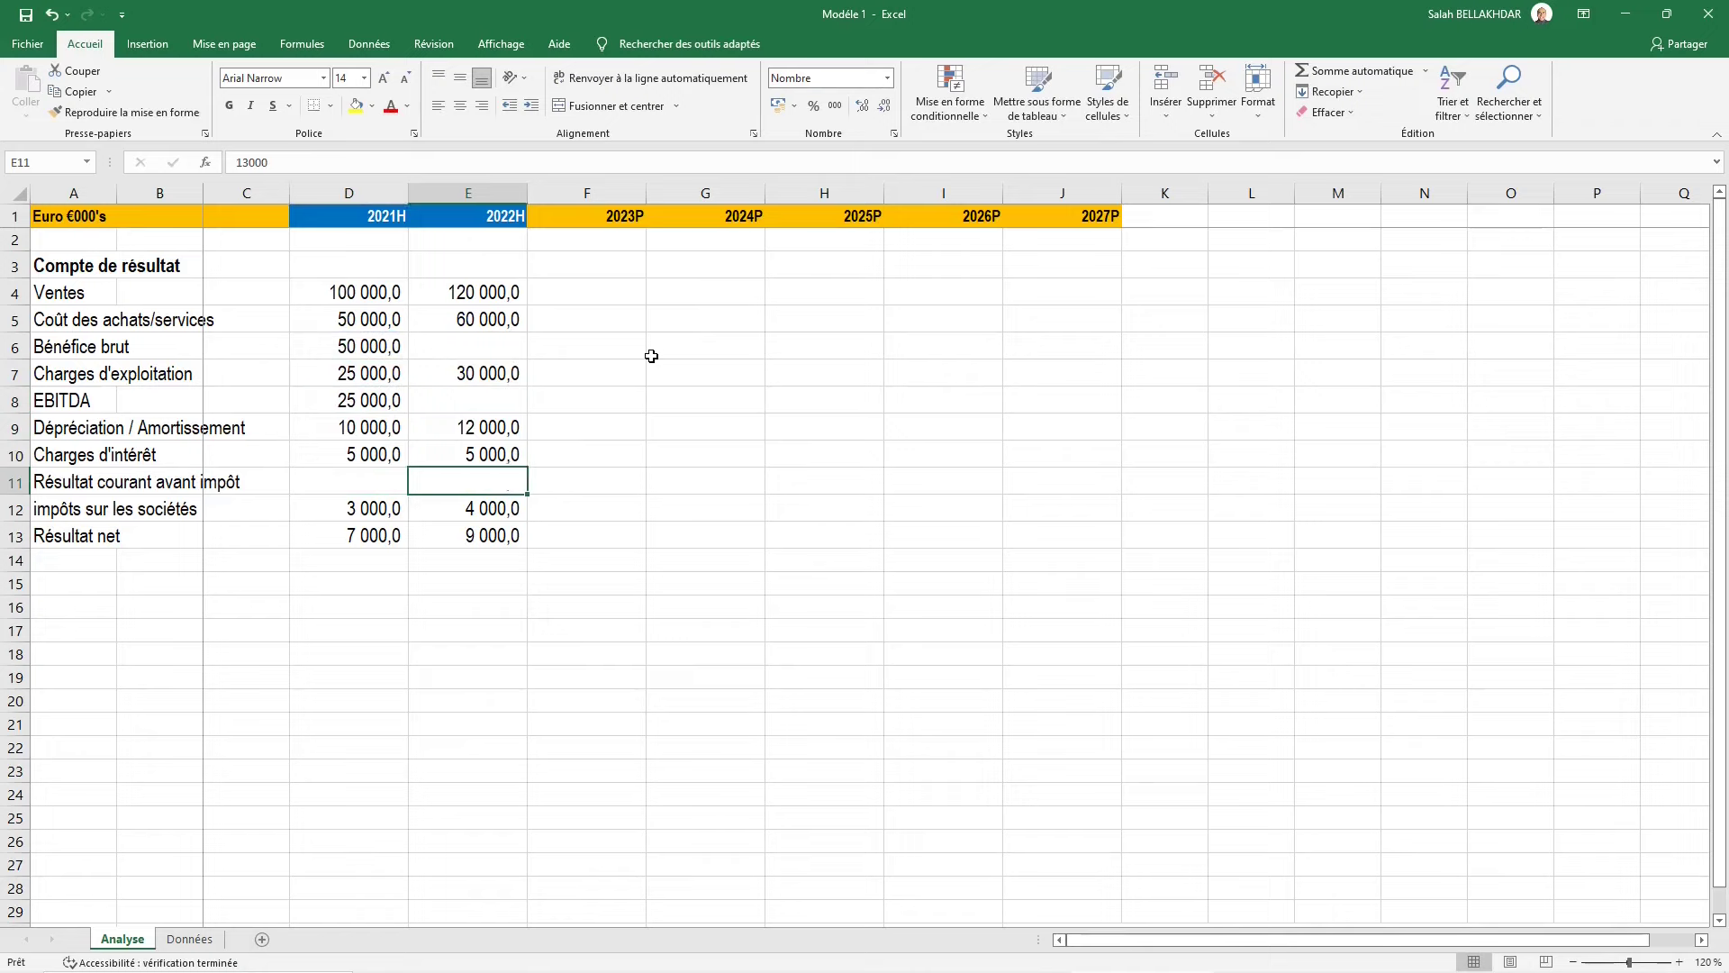
key("Left")
type("=")
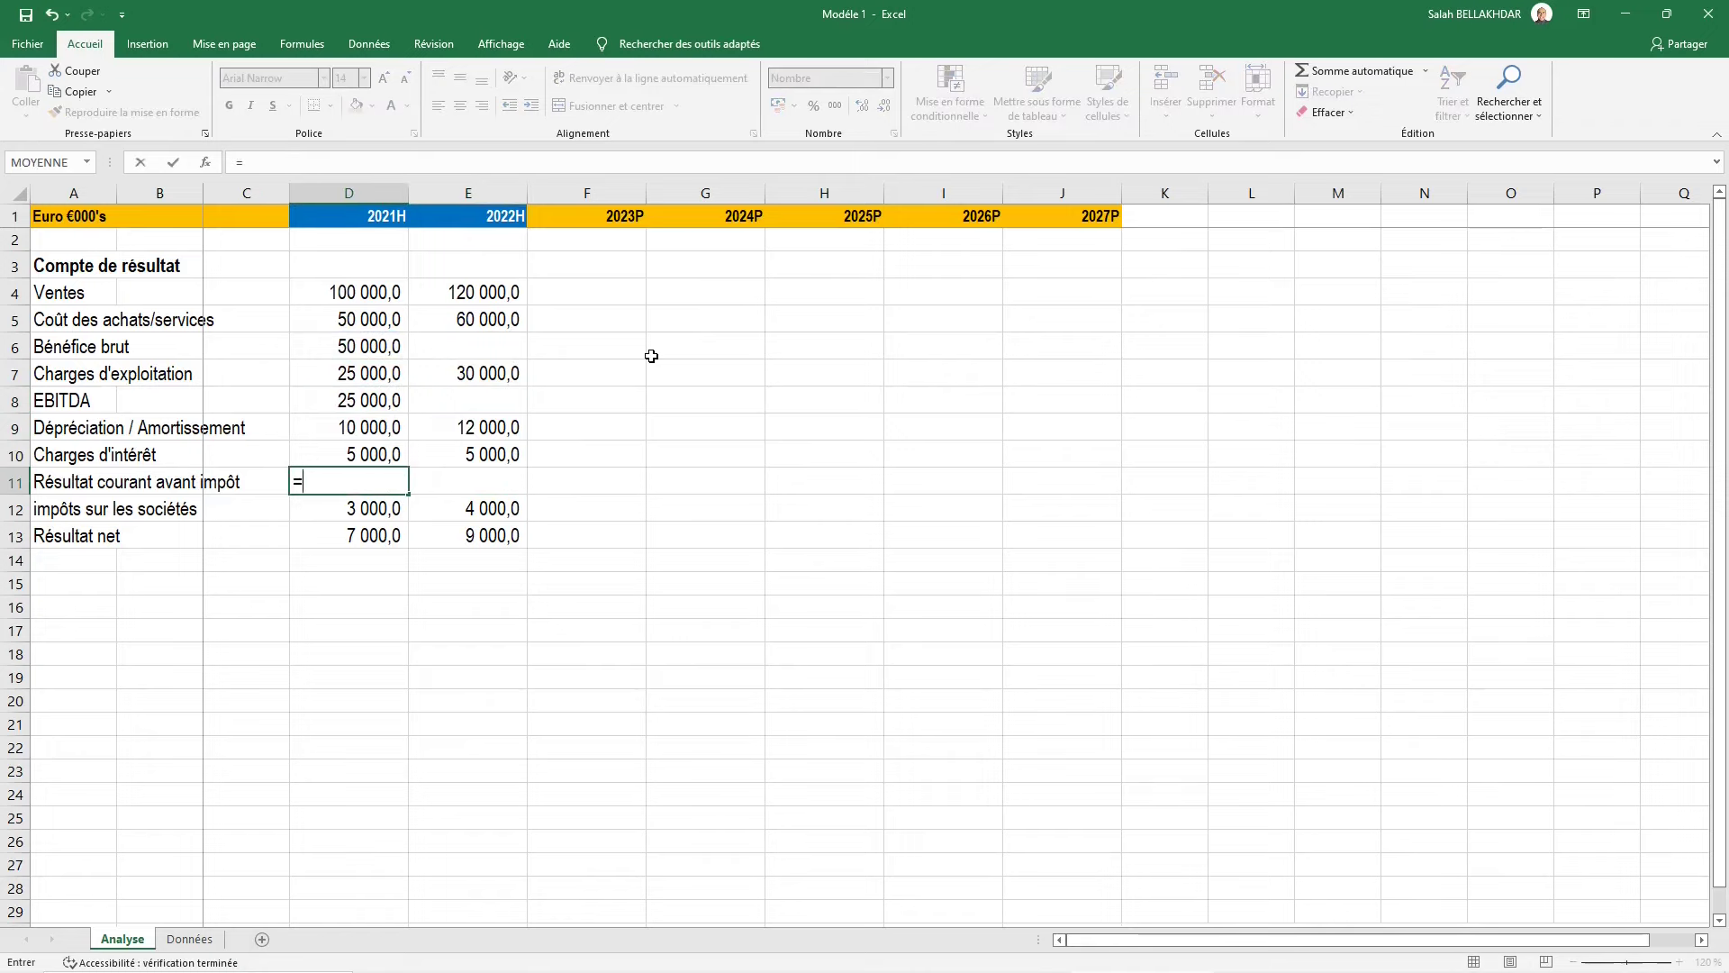
key("Up")
key("Up")
key("Up")
type("-")
key("Up")
key("Up")
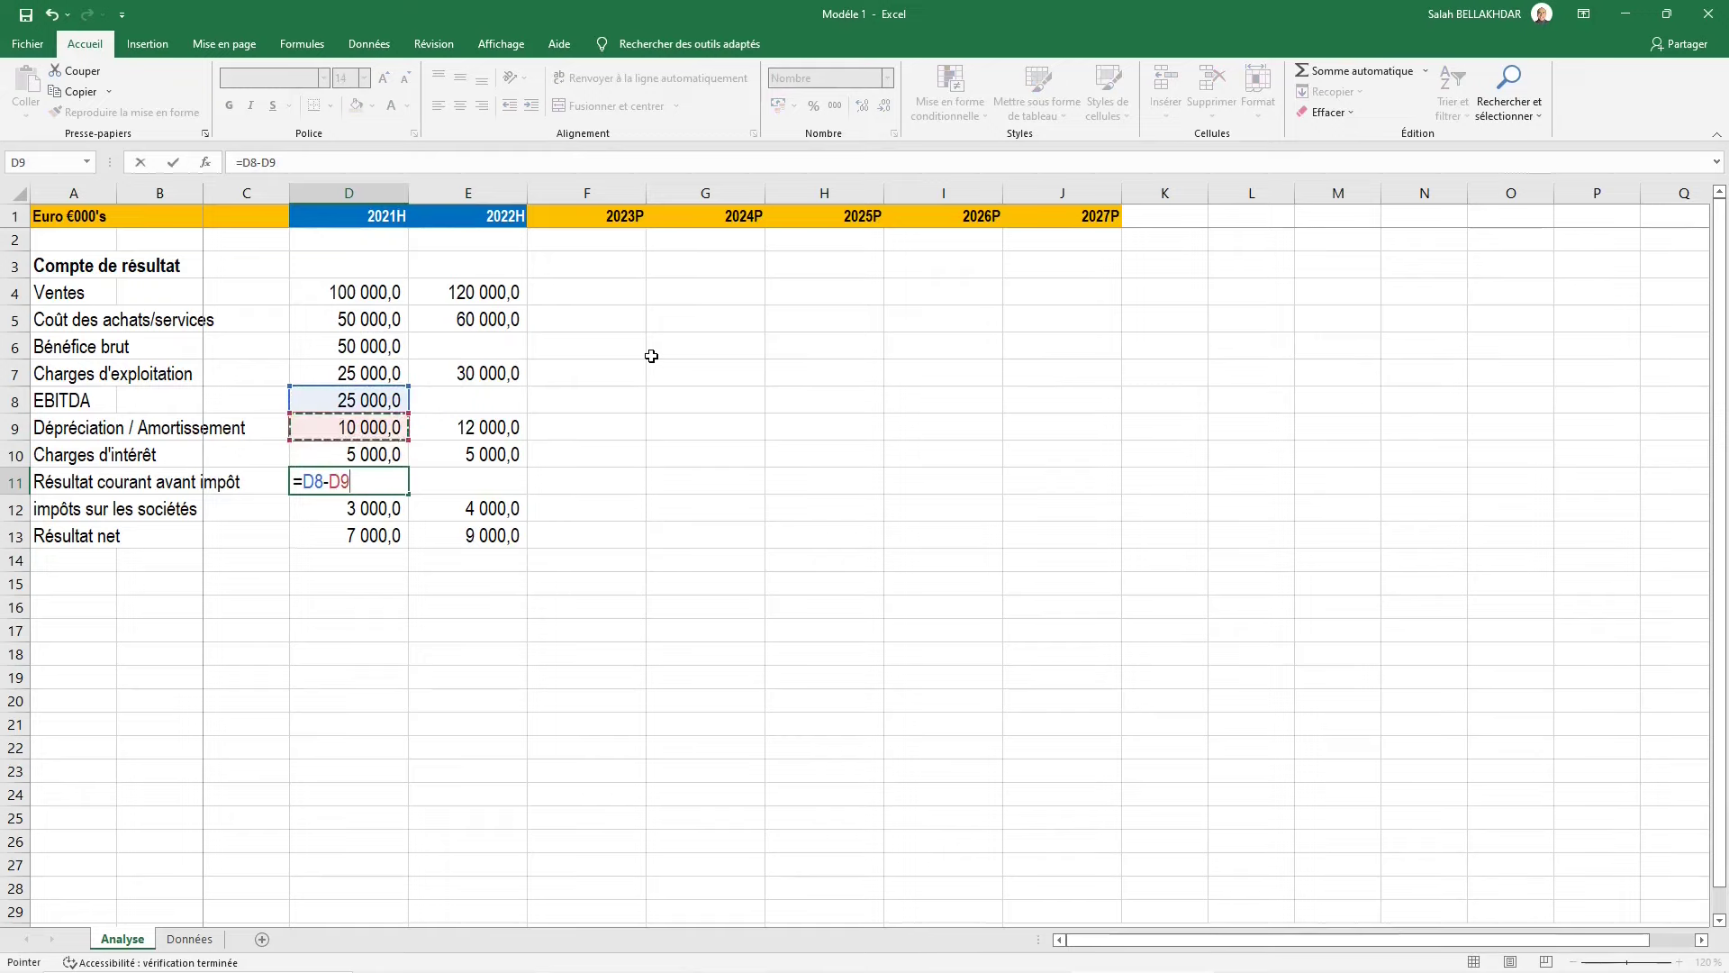
type("-")
key("Up")
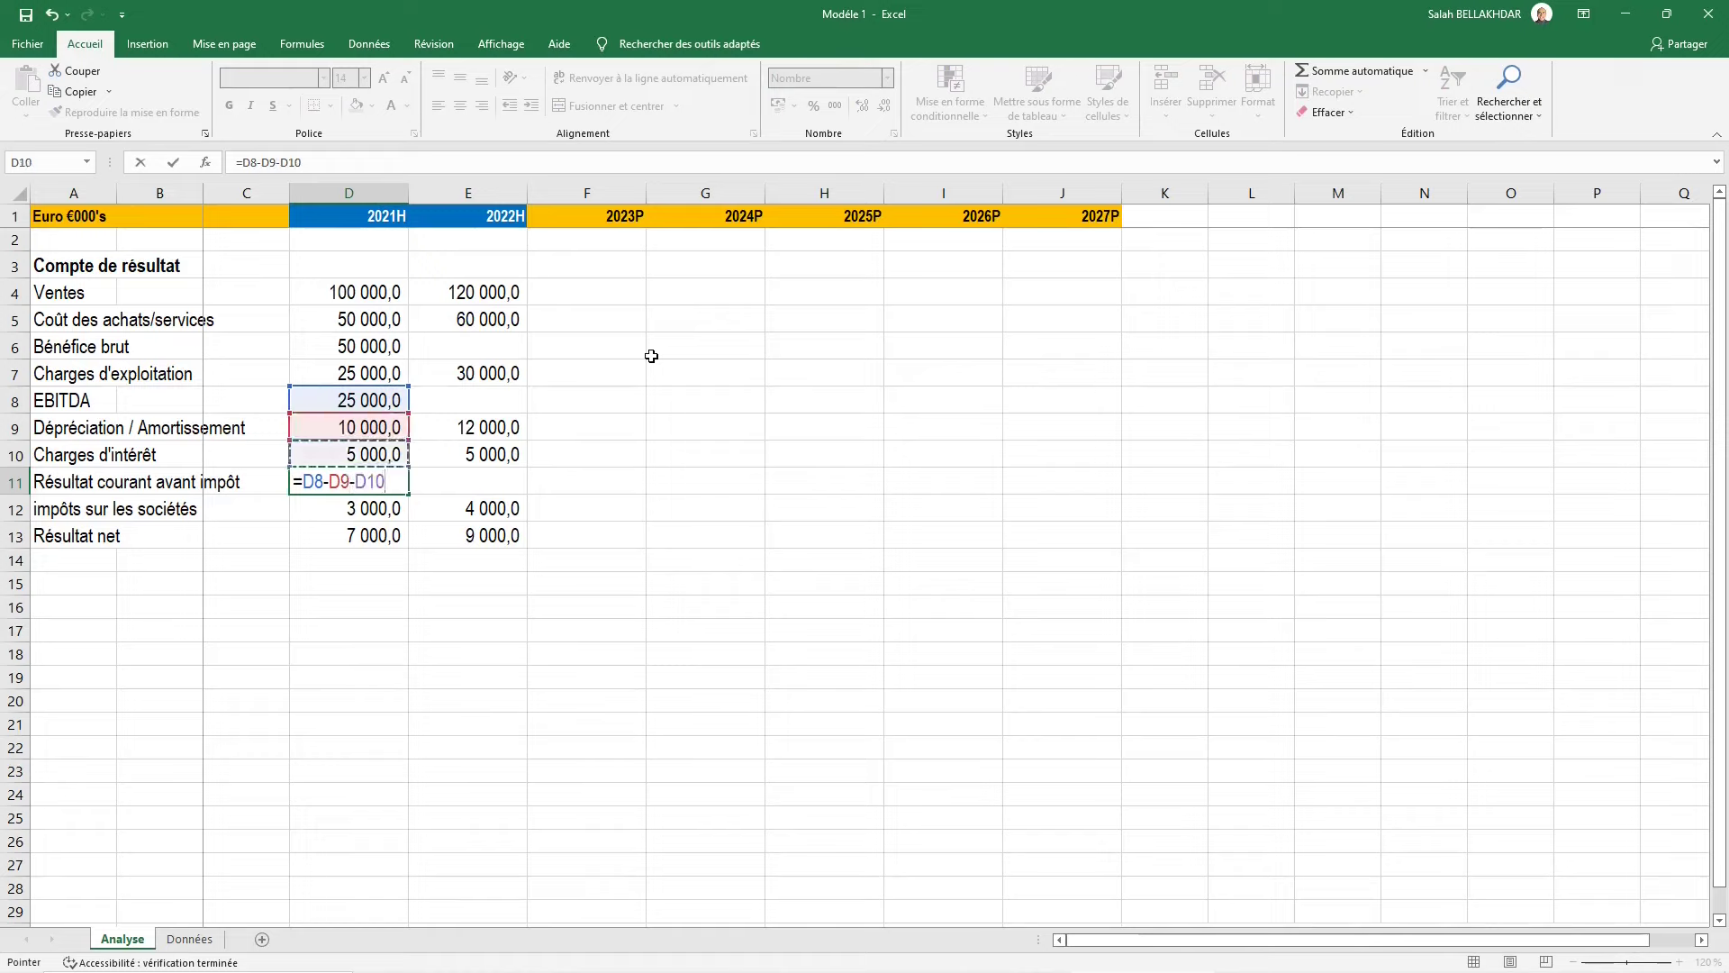
key("ctrl+Return")
Clear the old net results in D13:E13 and enter =D11-D12 in D13
key("Down")
key("Down")
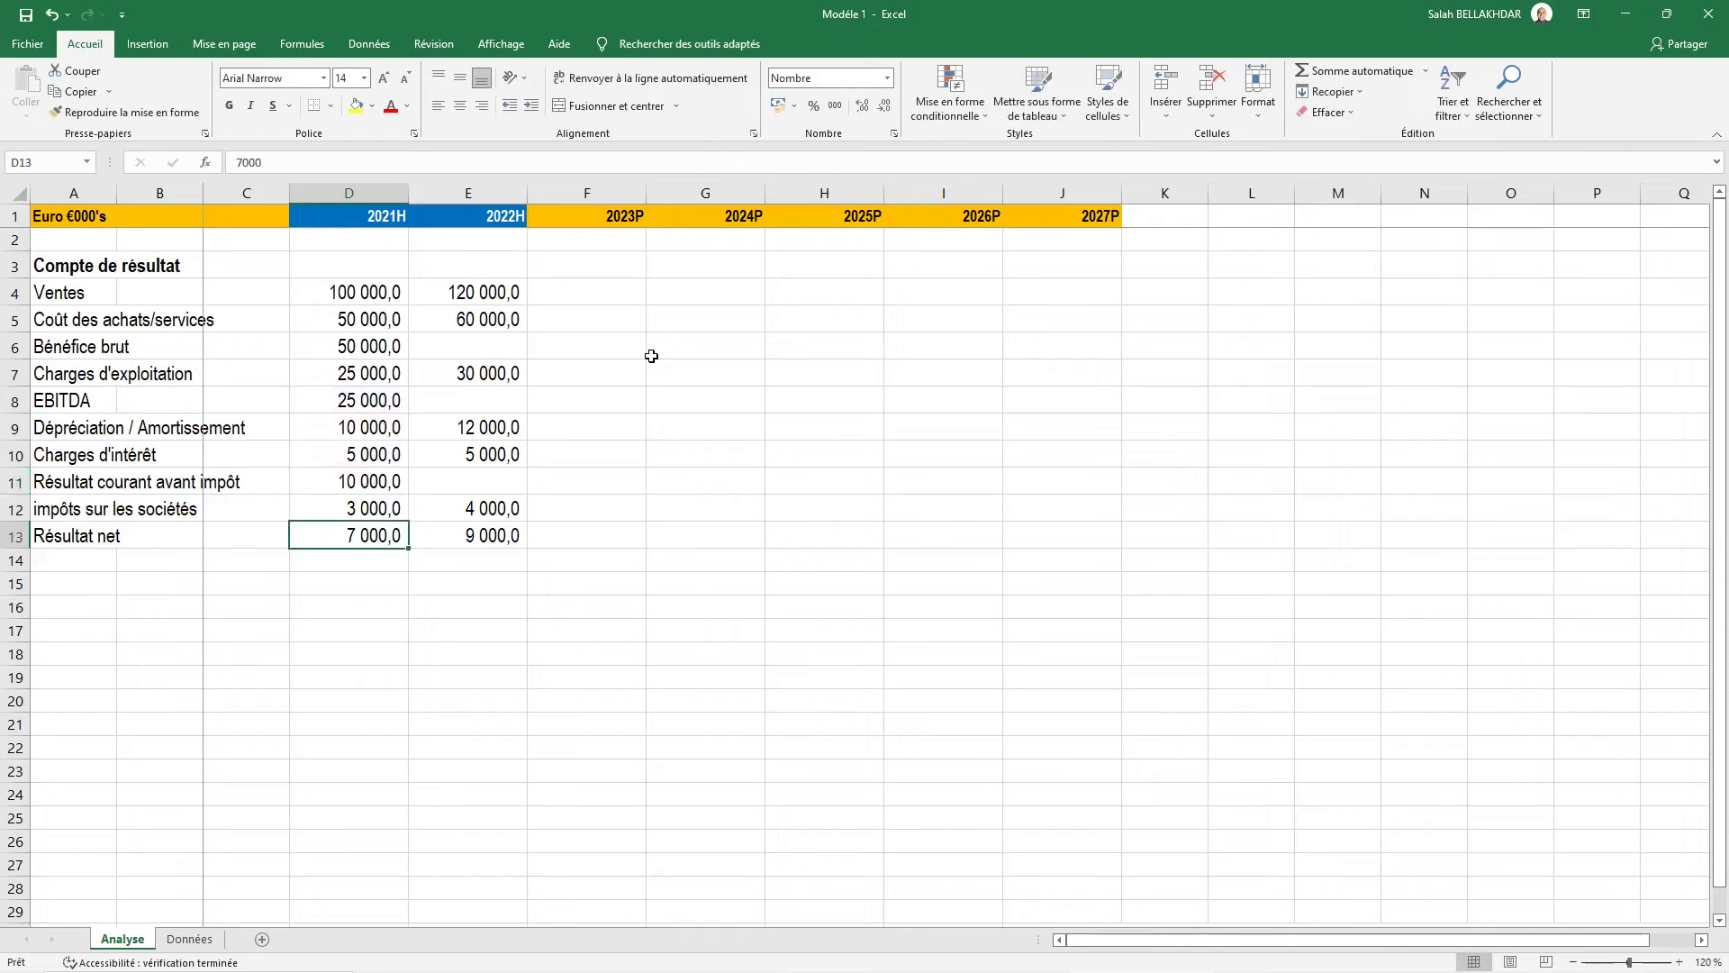
key("Delete")
key("Right")
key("Delete")
key("Left")
type("=")
key("Up")
key("Up")
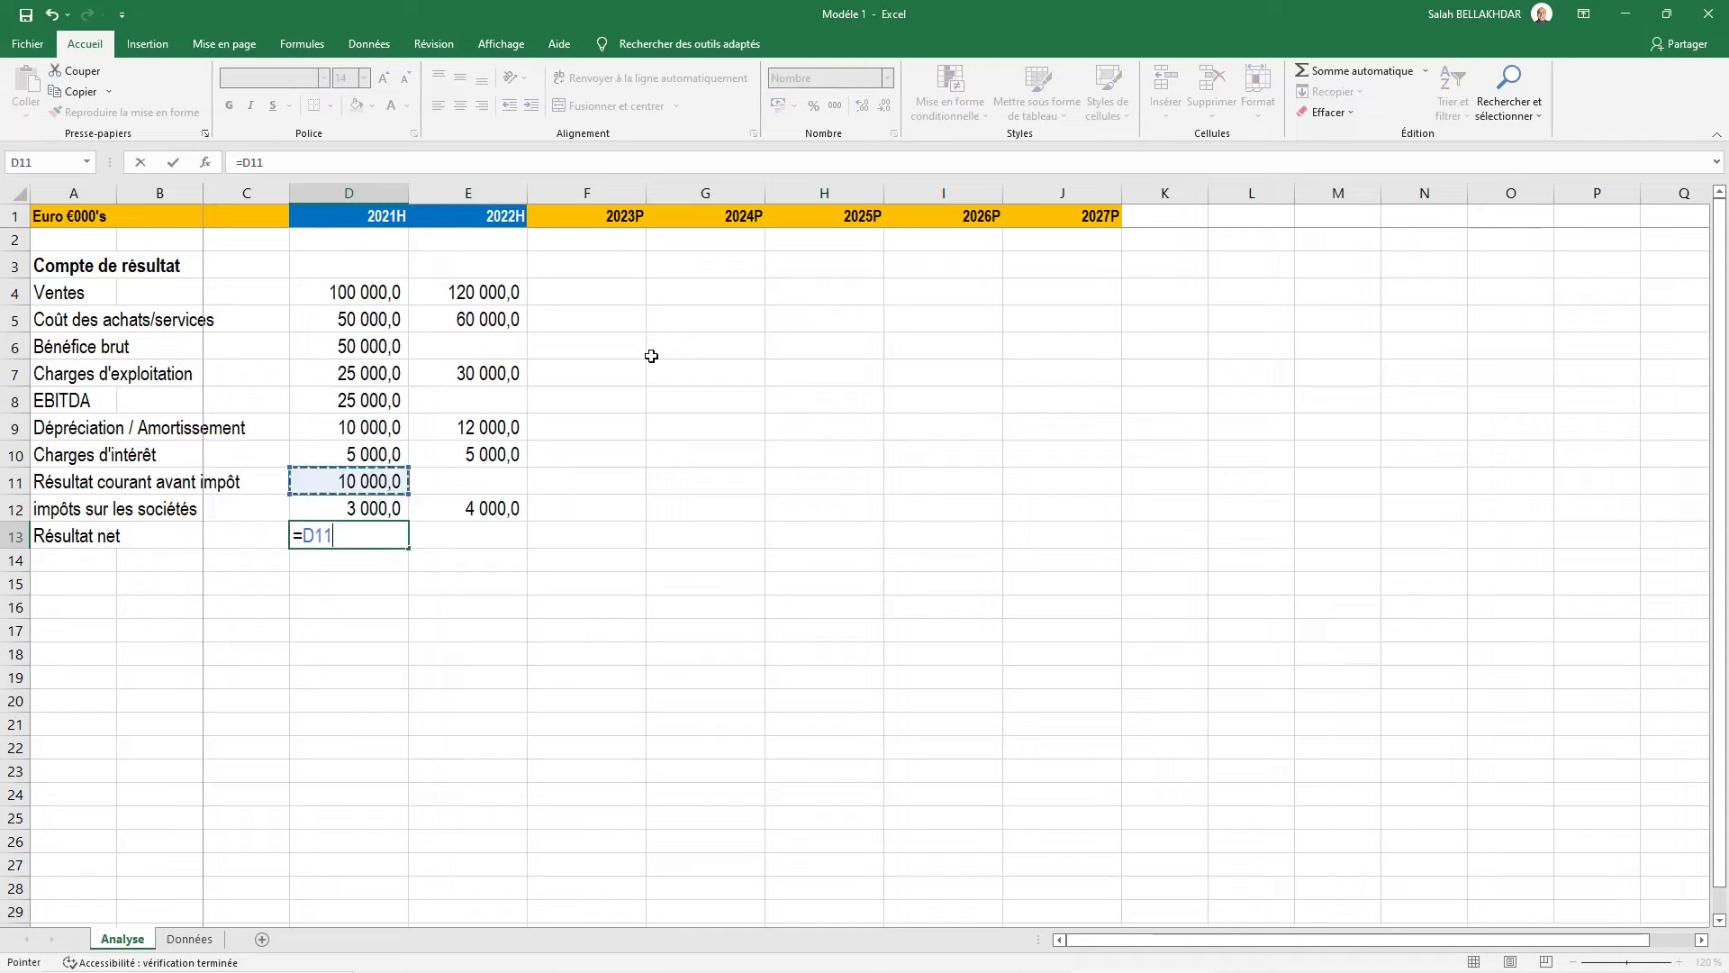
type("-")
key("Up")
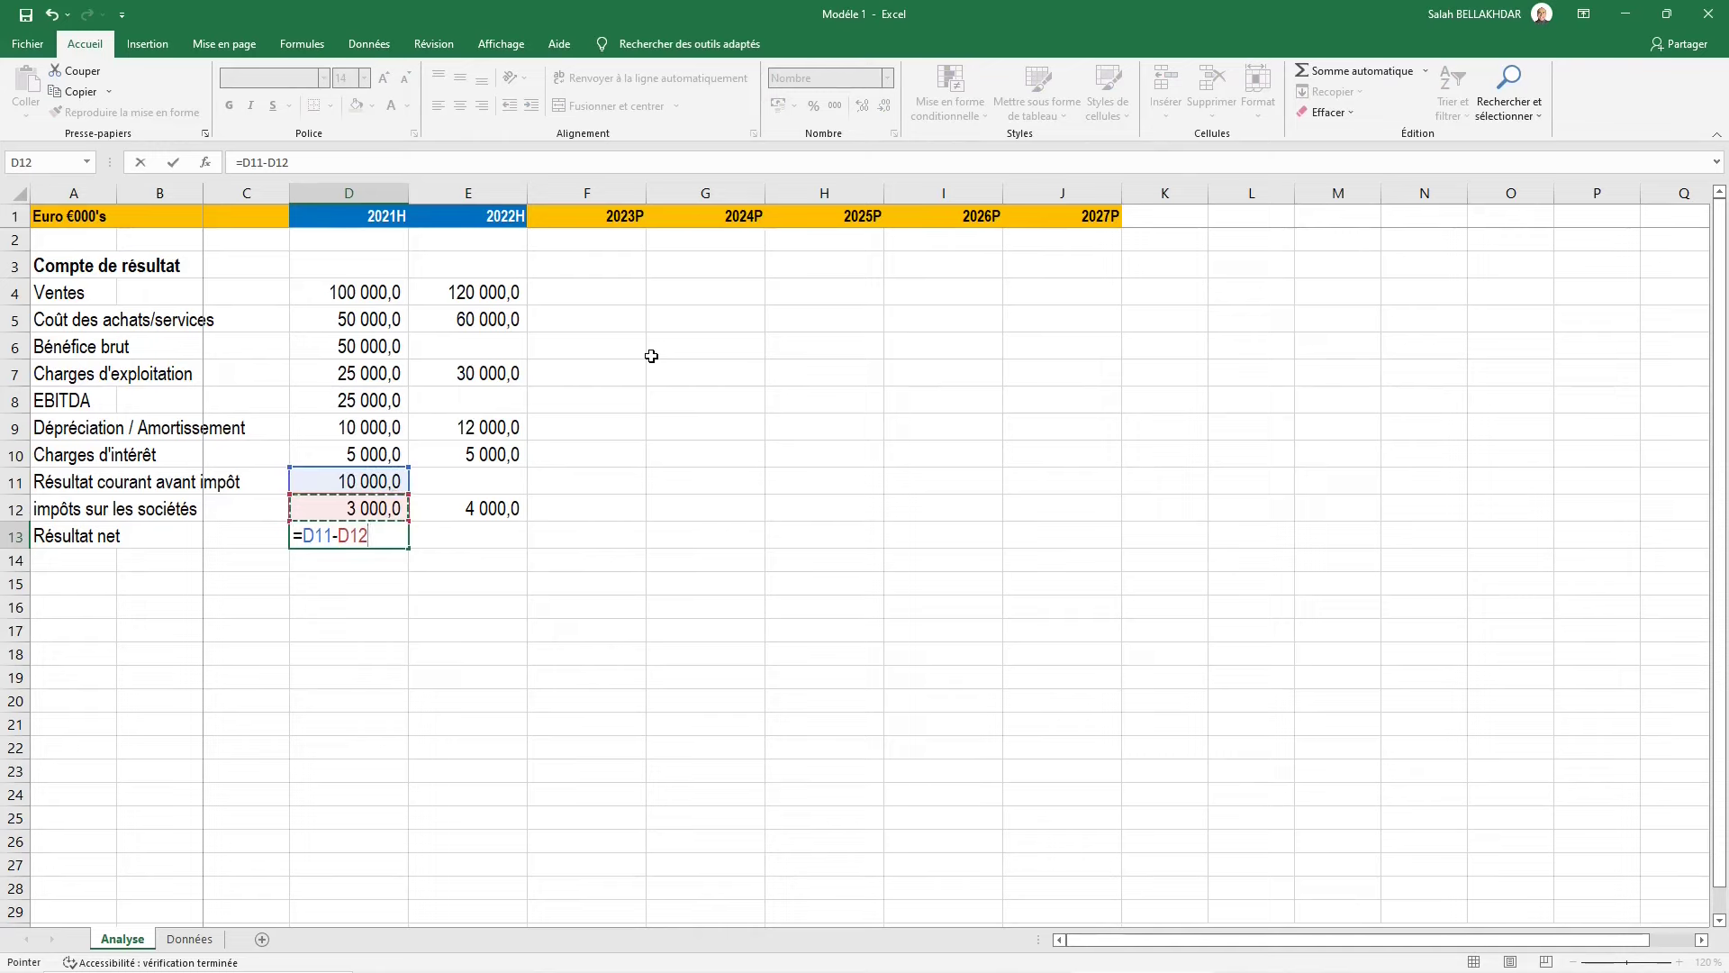
key("ctrl+Return")
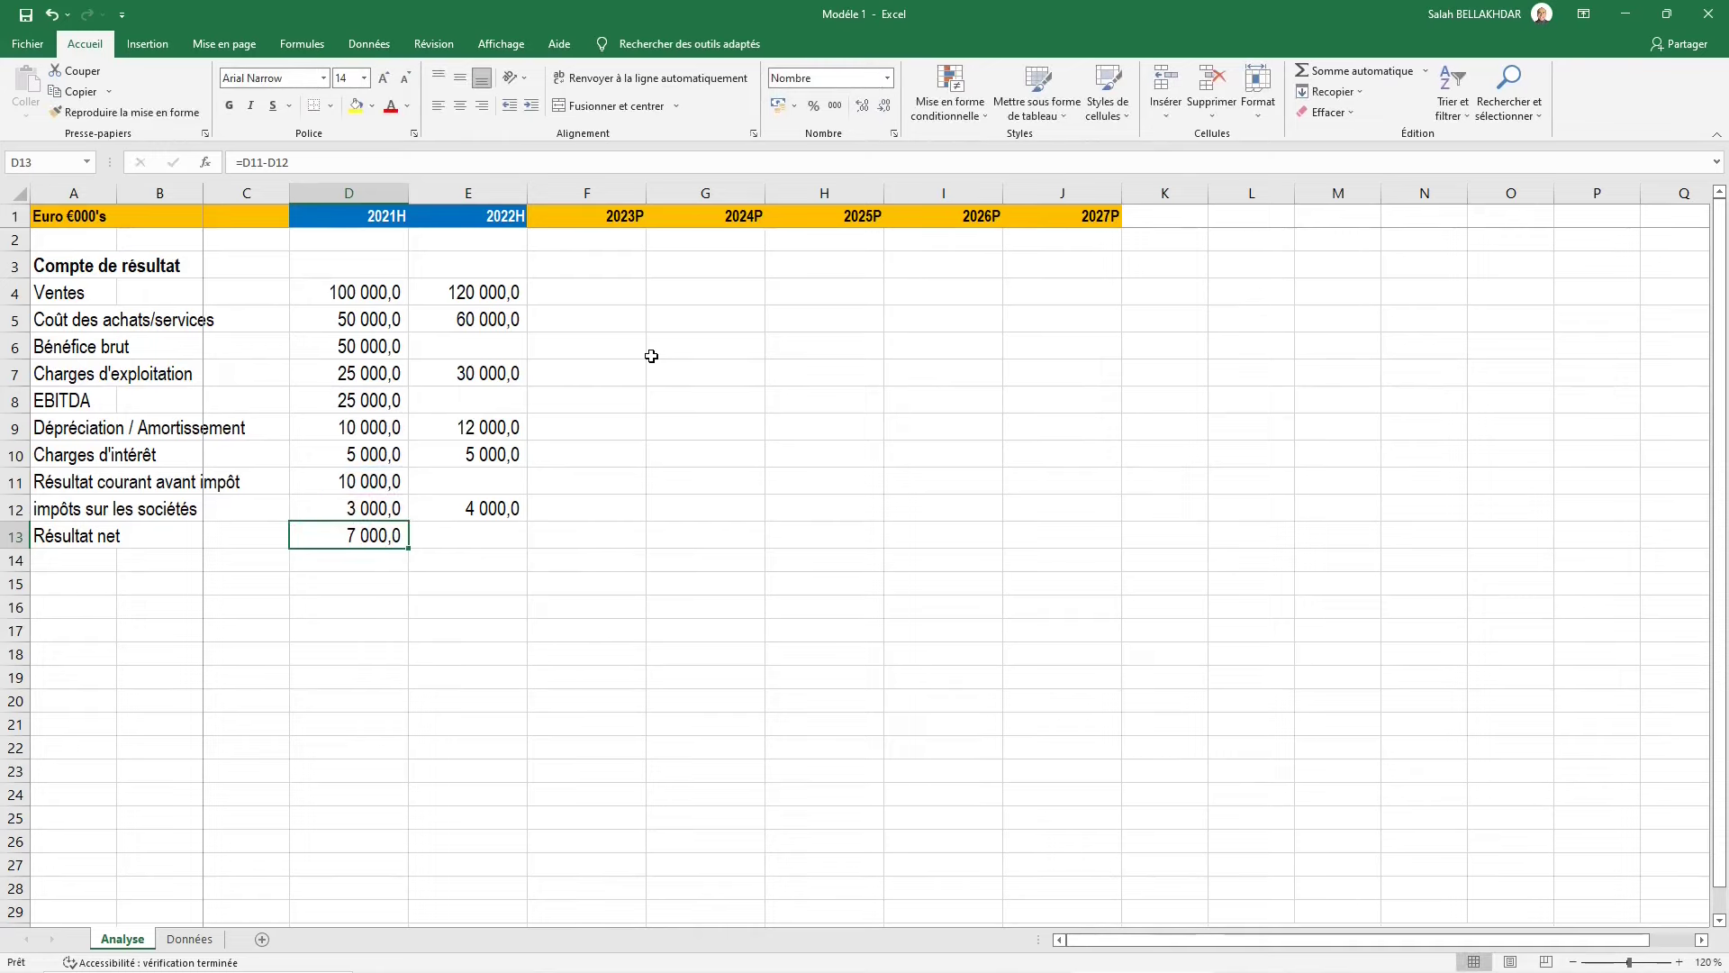
key("Up")
key("Up")
key("Up")
key("Up")
key("Up")
key("Up")
key("Up")
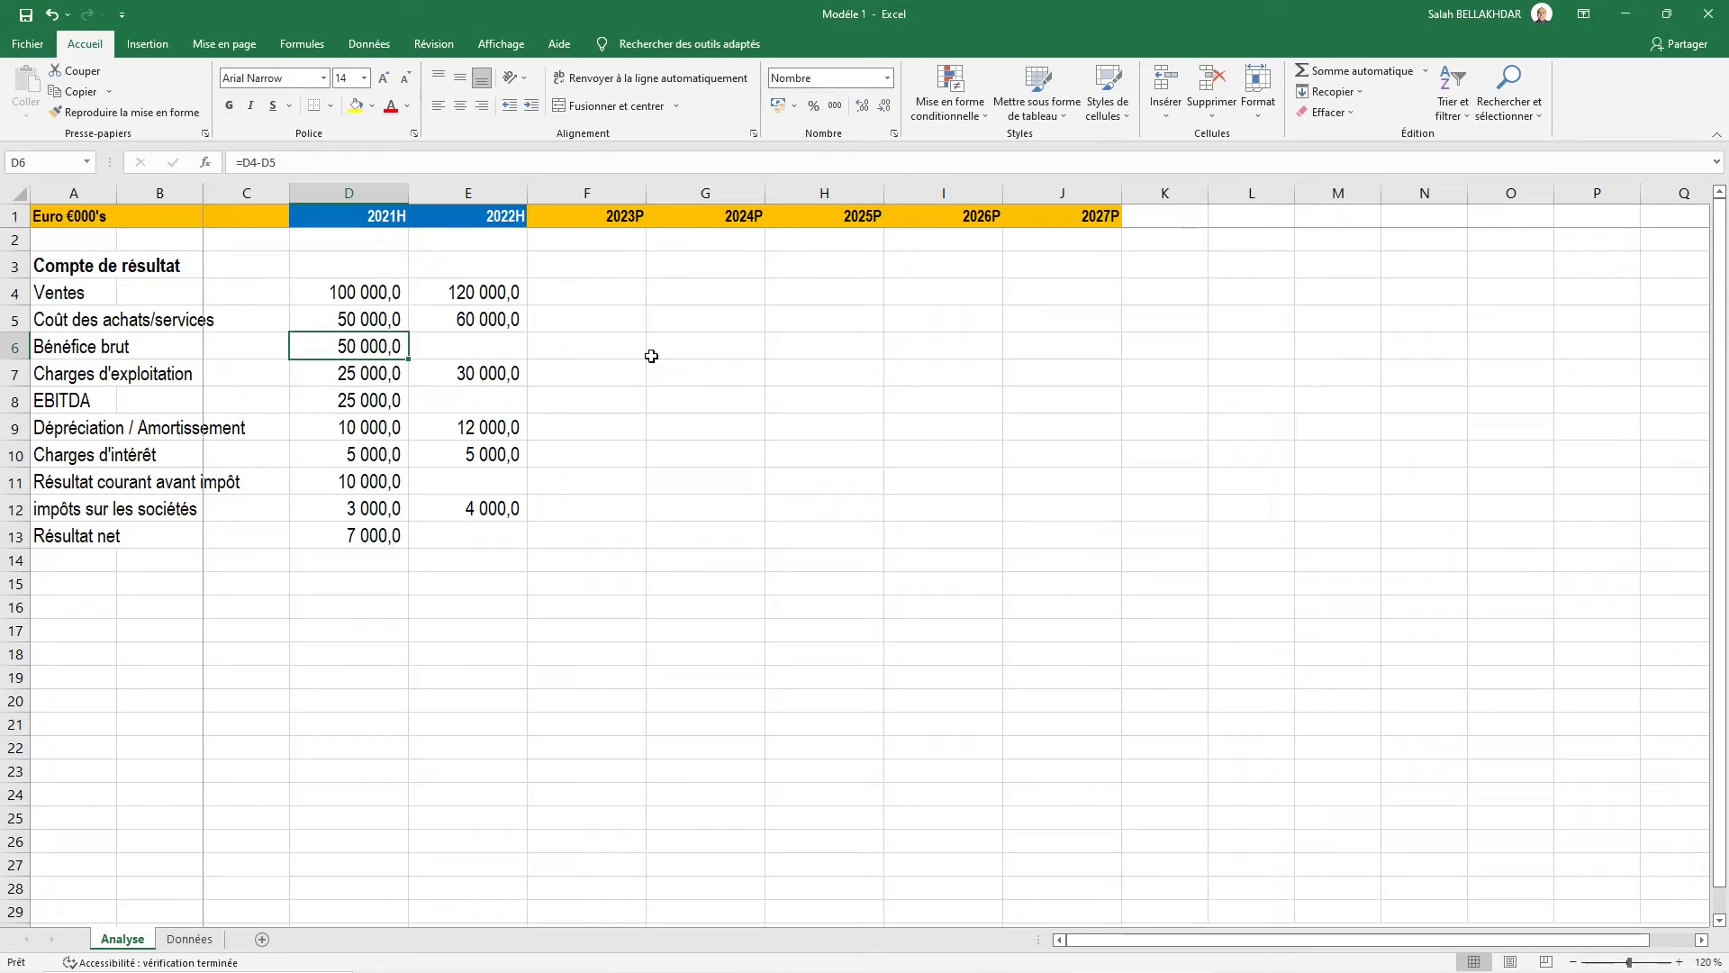
Copy the Bénéfice brut formula into E6 and compare the 2021H and 2022H formulas
key("shift+Right")
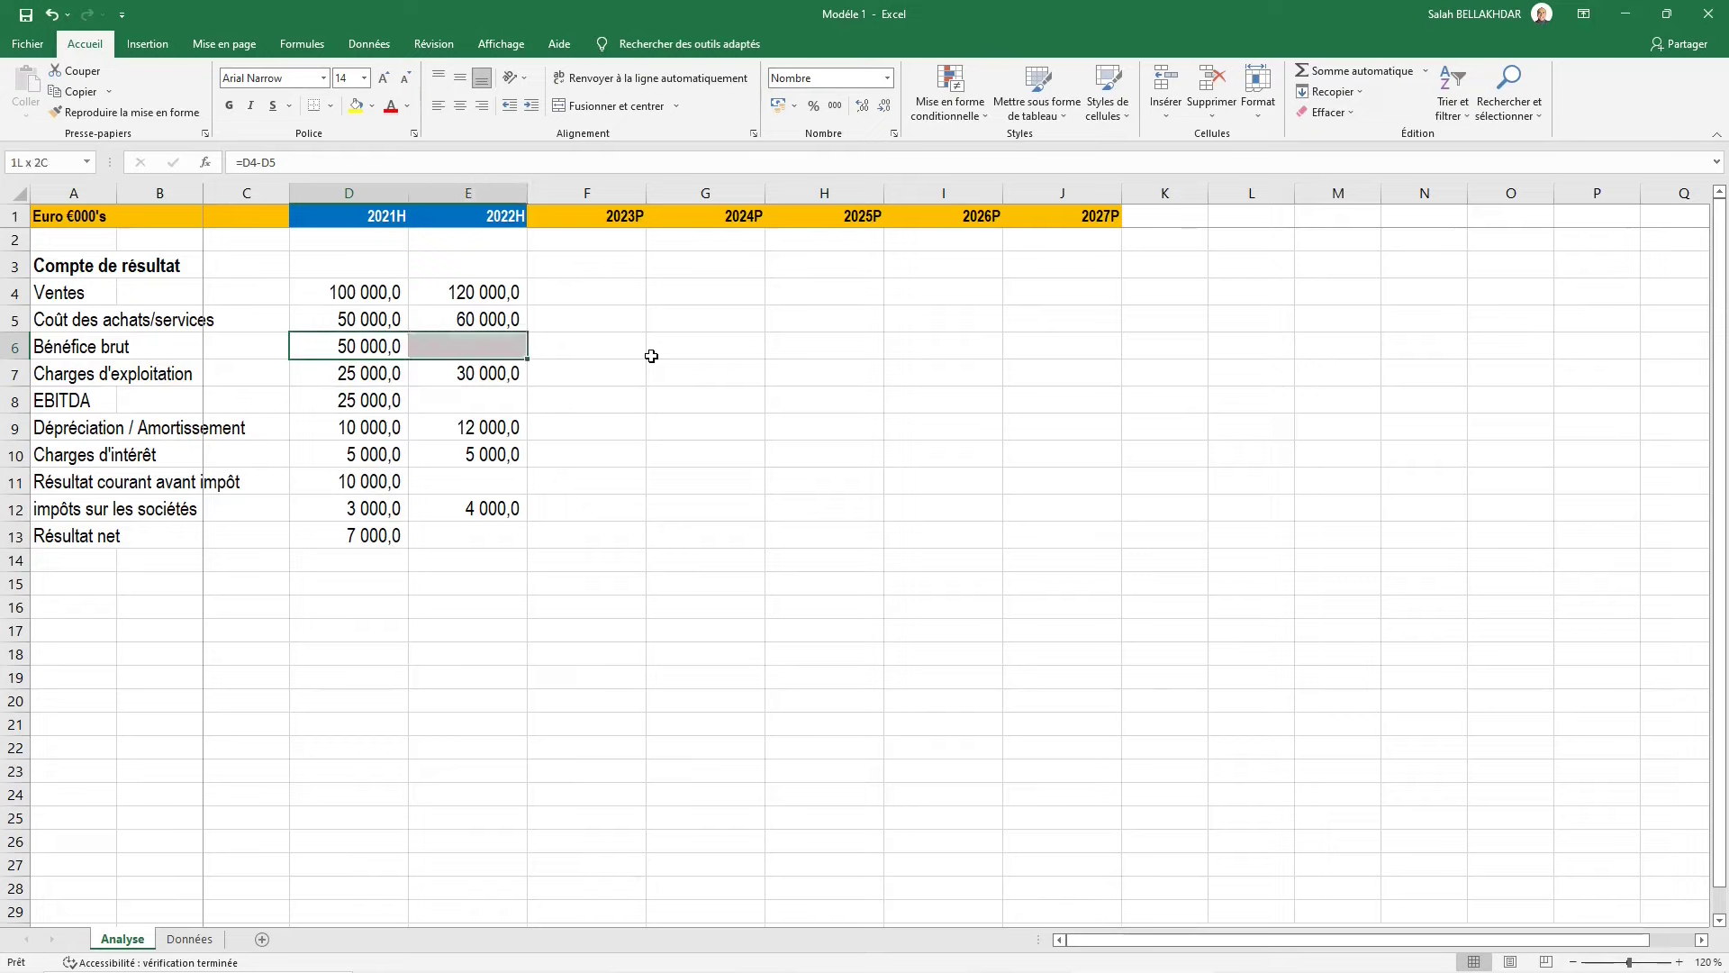
key("ctrl+d")
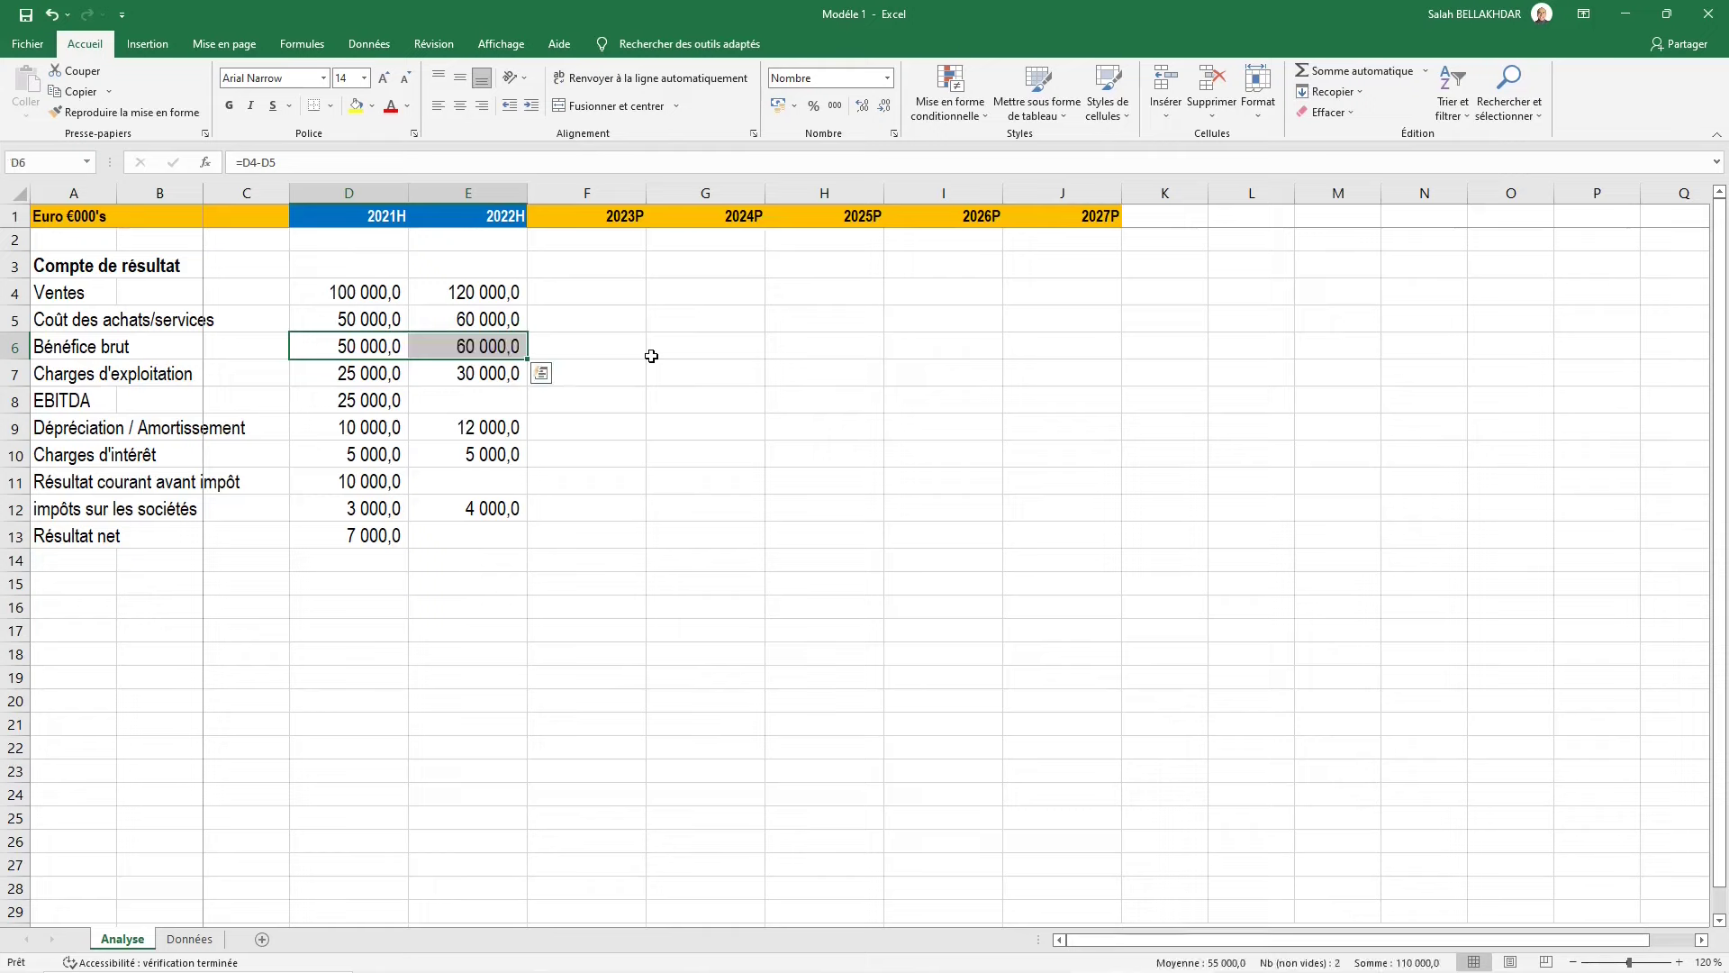
key("Right")
key("F2")
key("Escape")
key("Left")
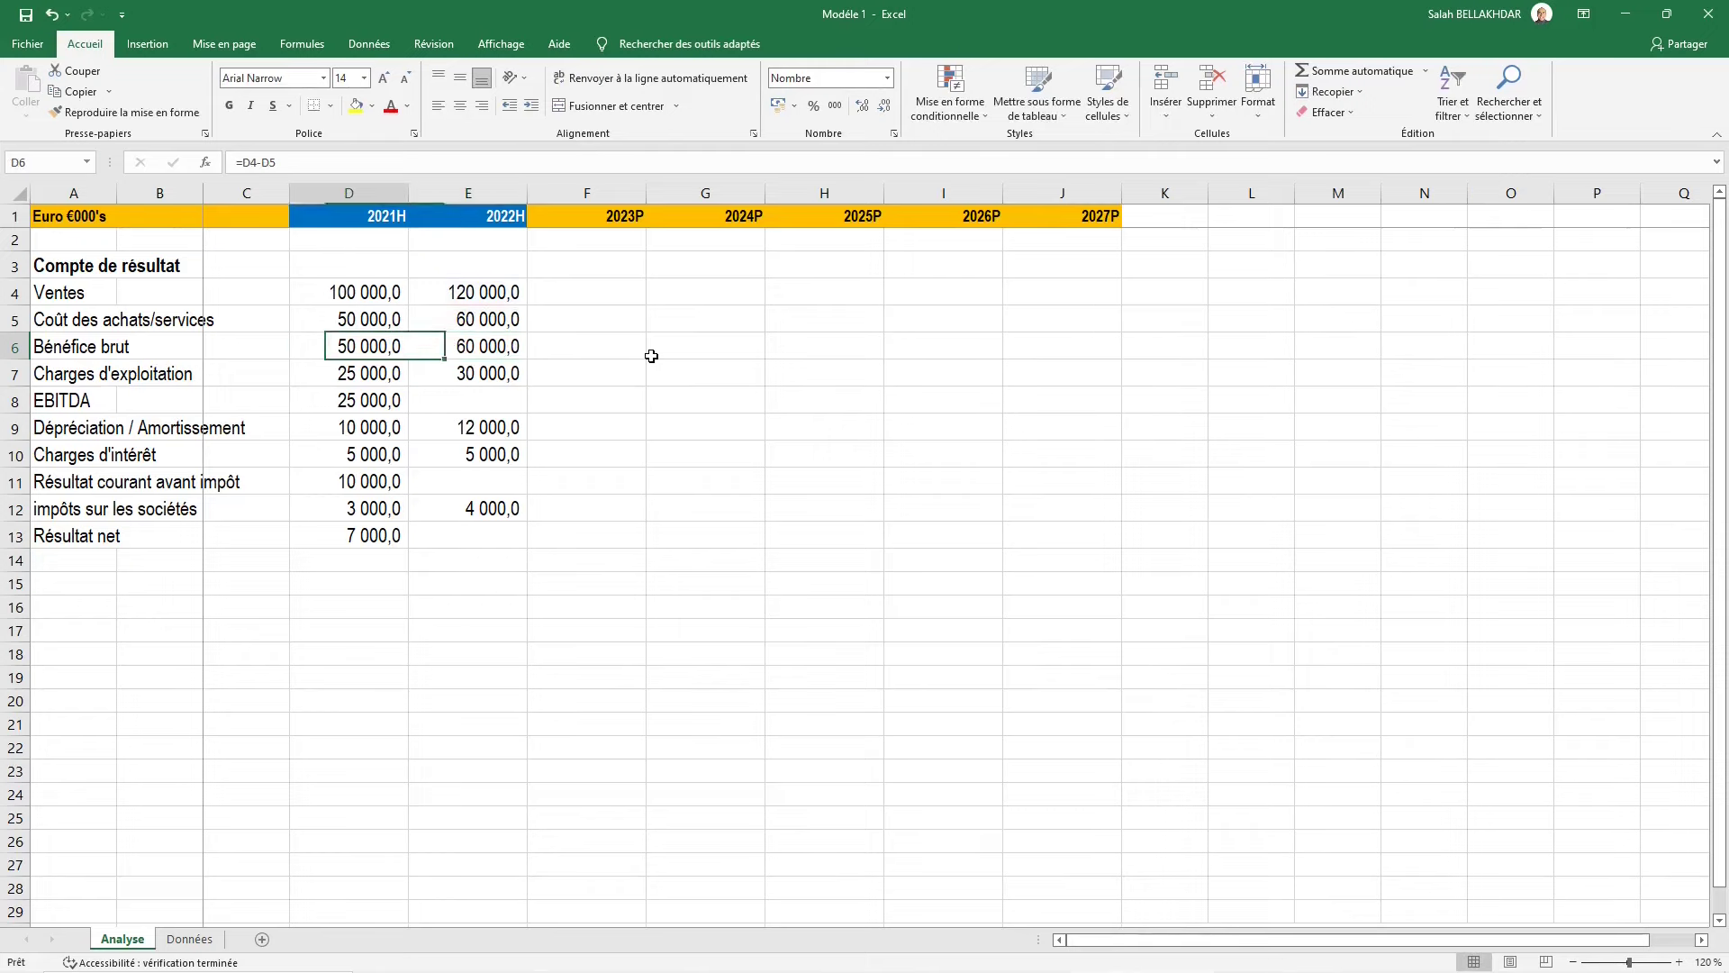
key("F2")
key("Escape")
Fill the EBITDA, pre-tax result and Résultat net formulas right into column E
key("Down")
key("Down")
key("shift+Right")
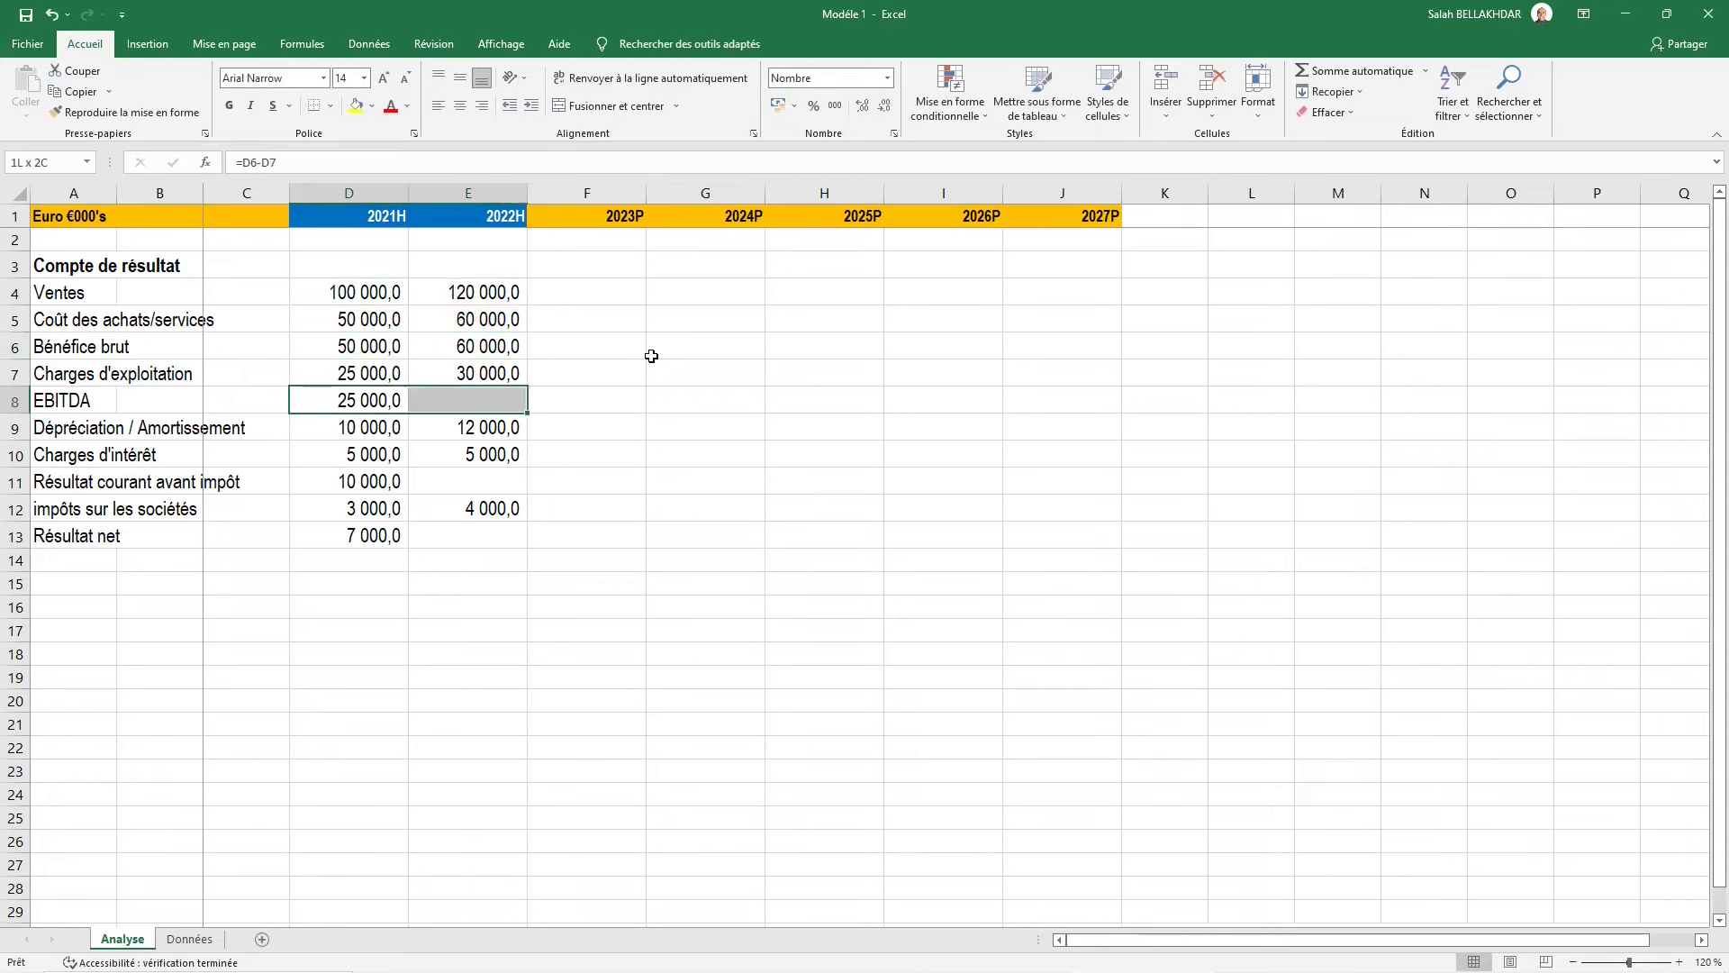
key("ctrl+r")
key("Down")
key("Down")
key("Down")
key("shift+Right")
key("ctrl+r")
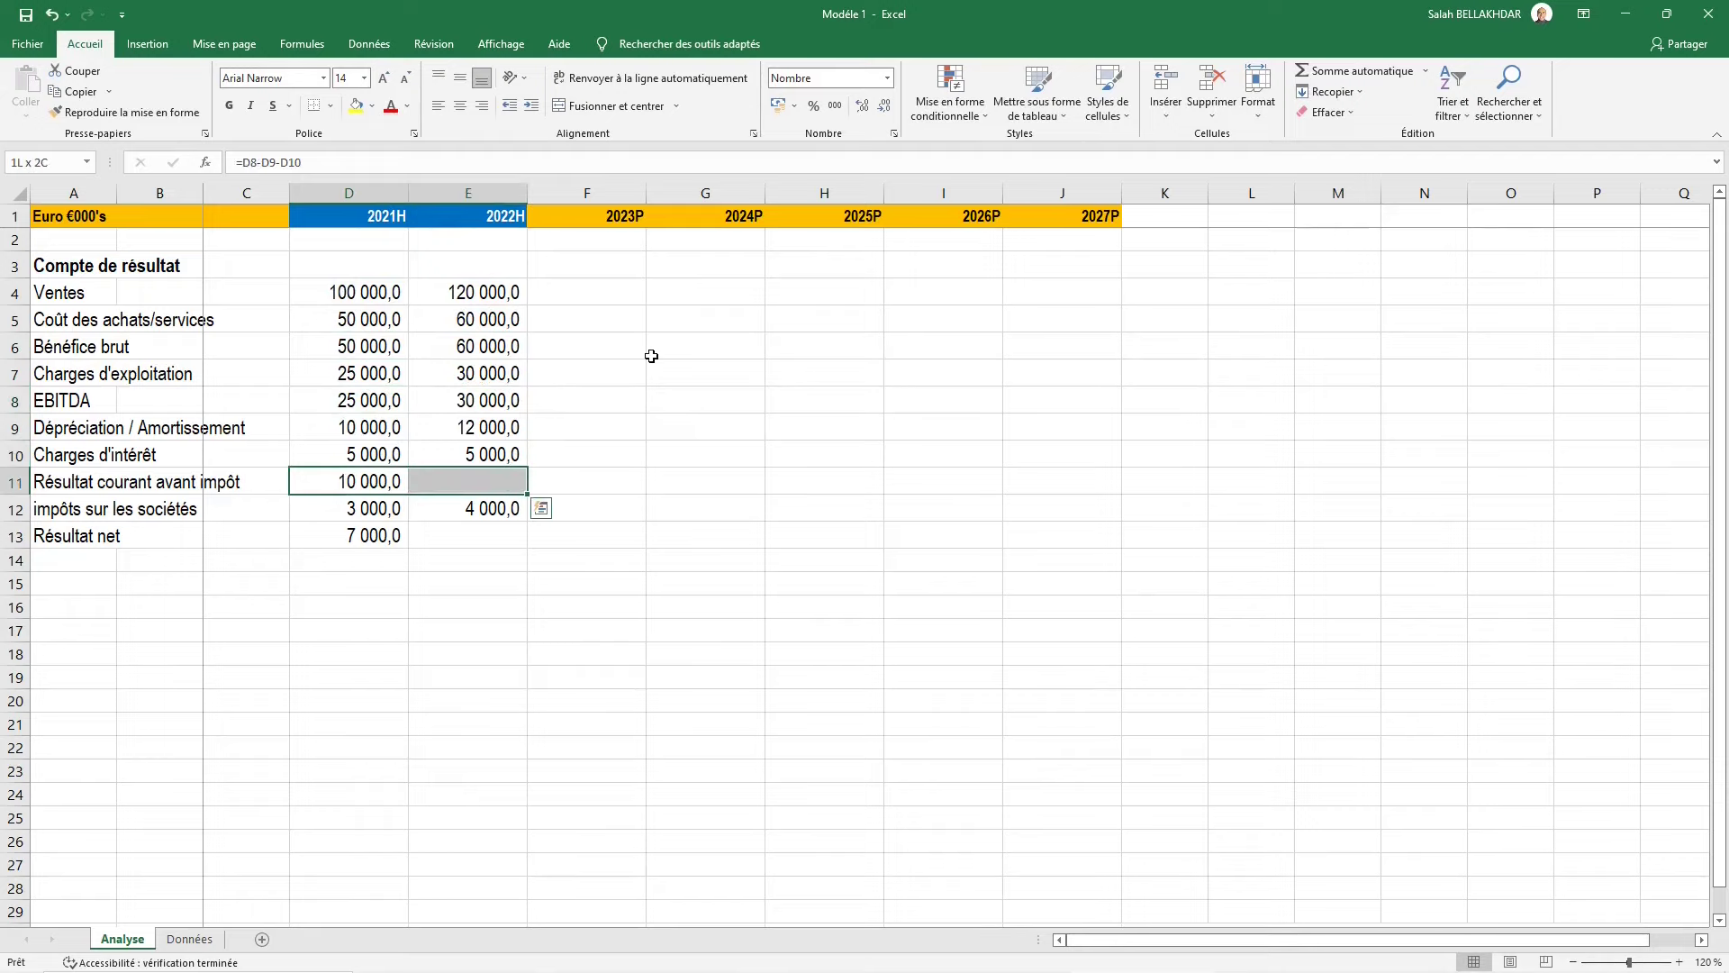
key("Down")
key("Down")
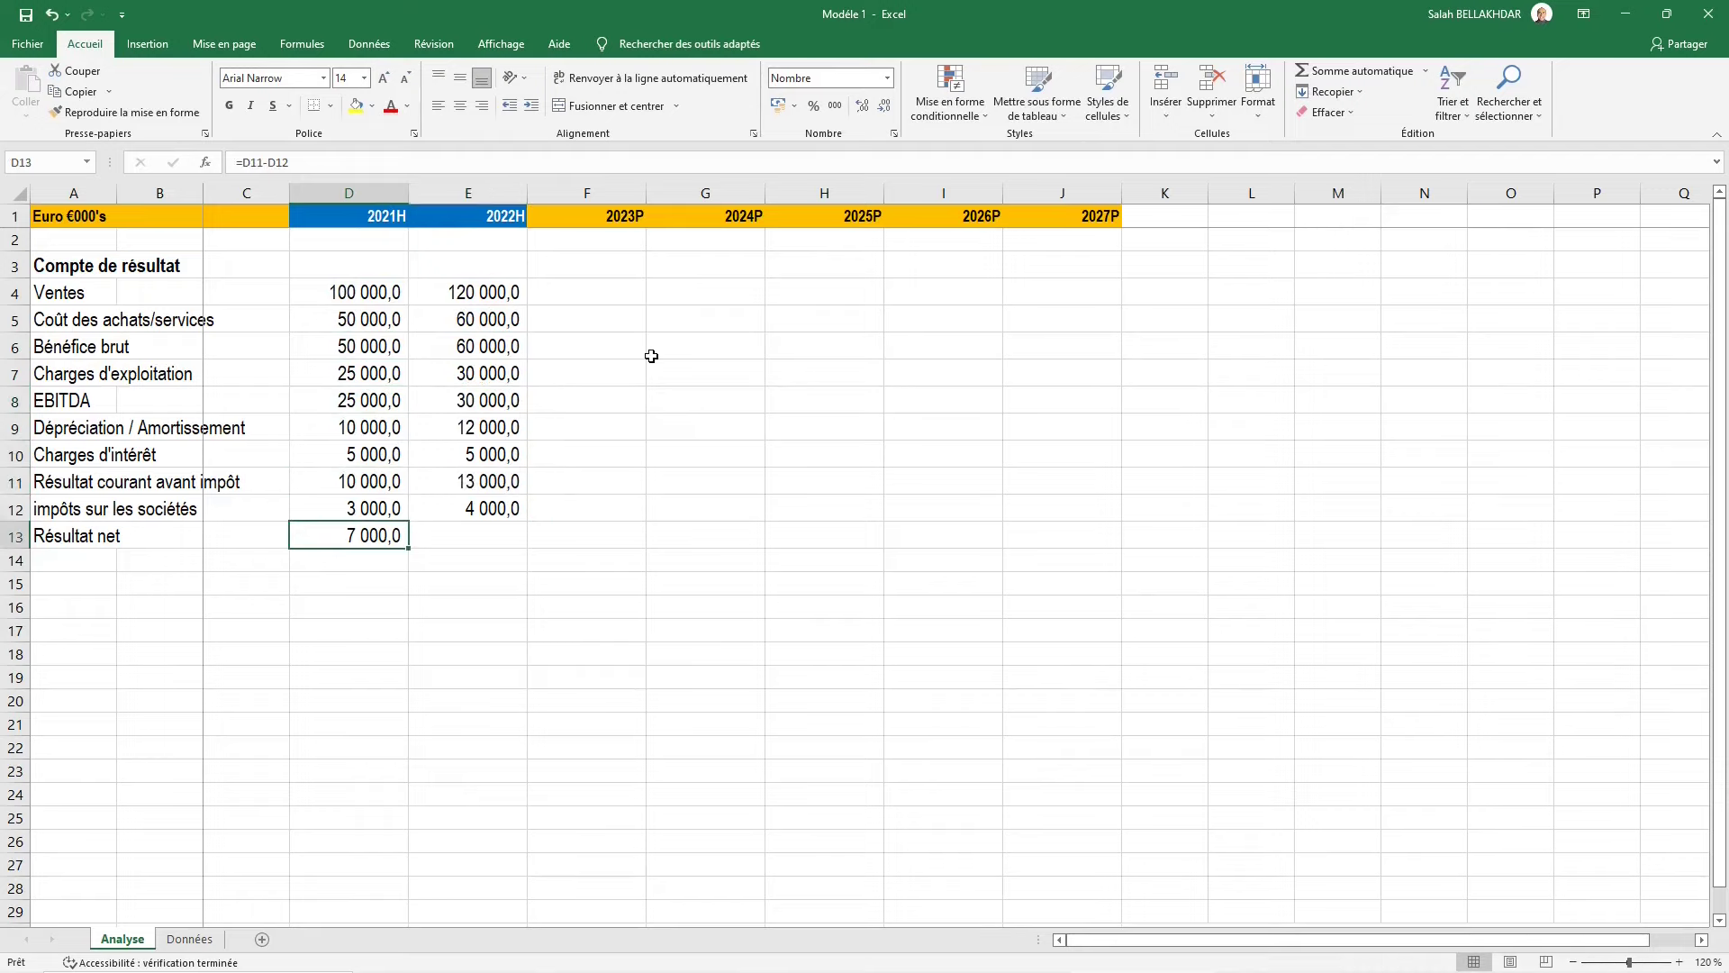
key("shift+Right")
key("ctrl+r")
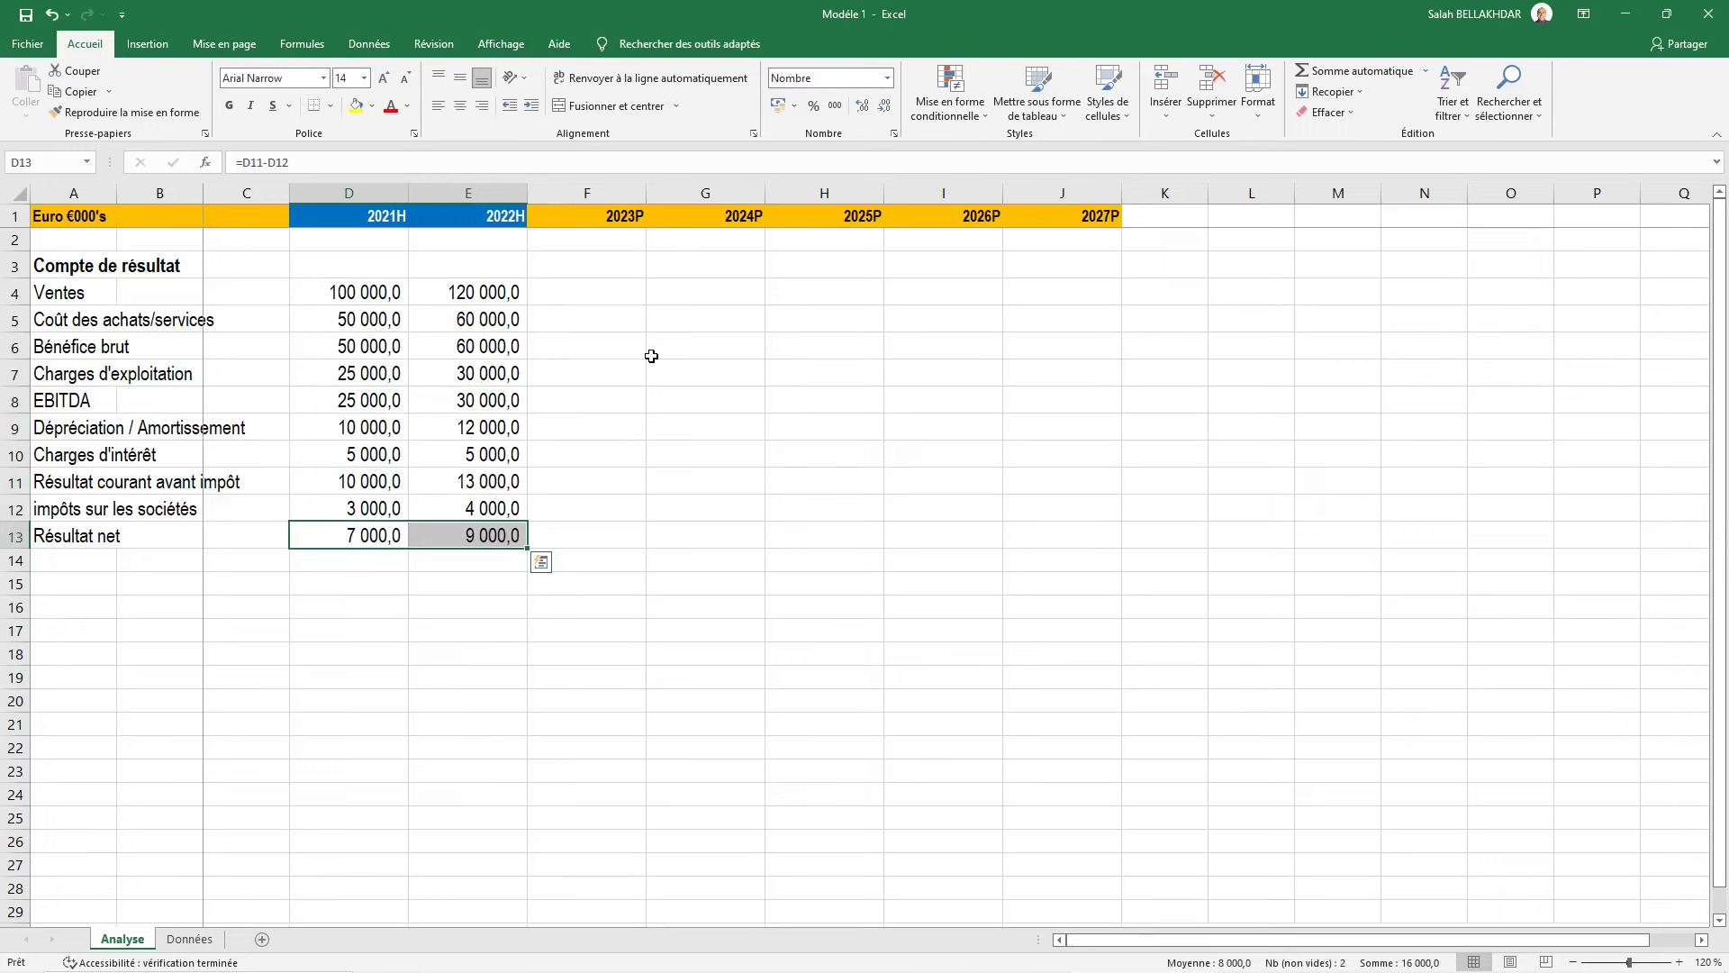
Check the copied 2022H Résultat net and pre-tax result formulas
key("Right")
key("F2")
key("Escape")
key("Up")
key("Up")
key("Up")
key("Up")
key("Down")
key("Down")
key("F2")
key("Escape")
key("Up")
key("Up")
key("Up")
key("Up")
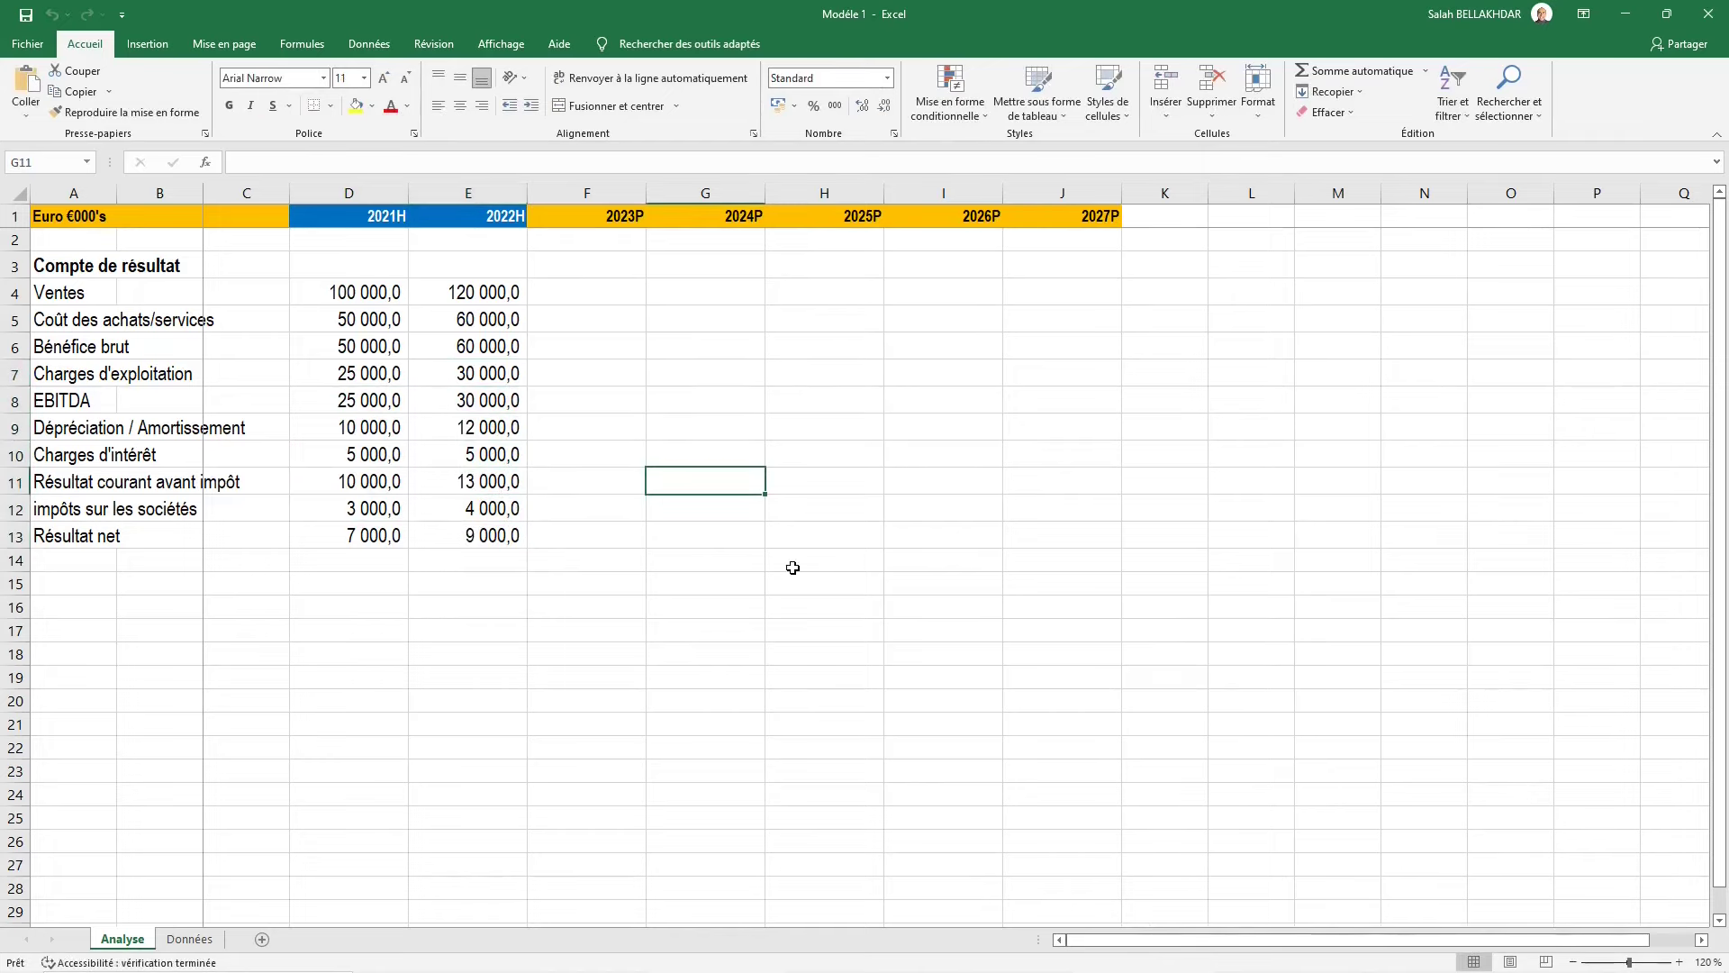
key("Left")
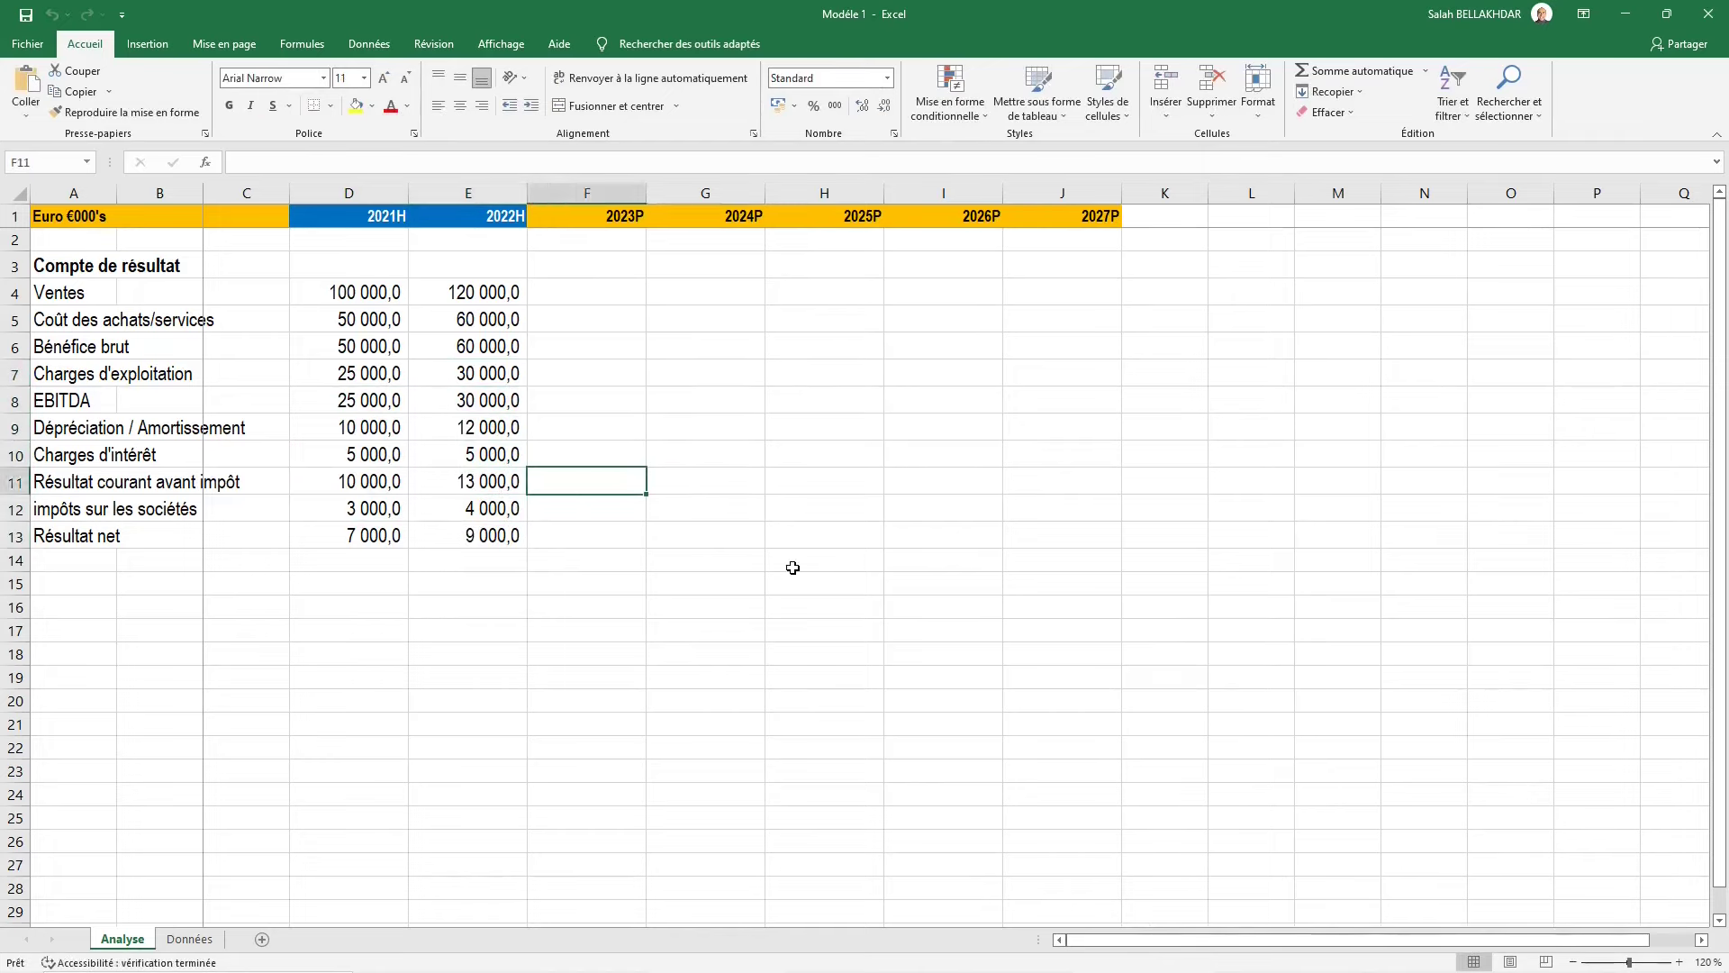
key("Left")
key("Up")
key("Up")
key("Up")
key("Up")
key("Up")
key("Up")
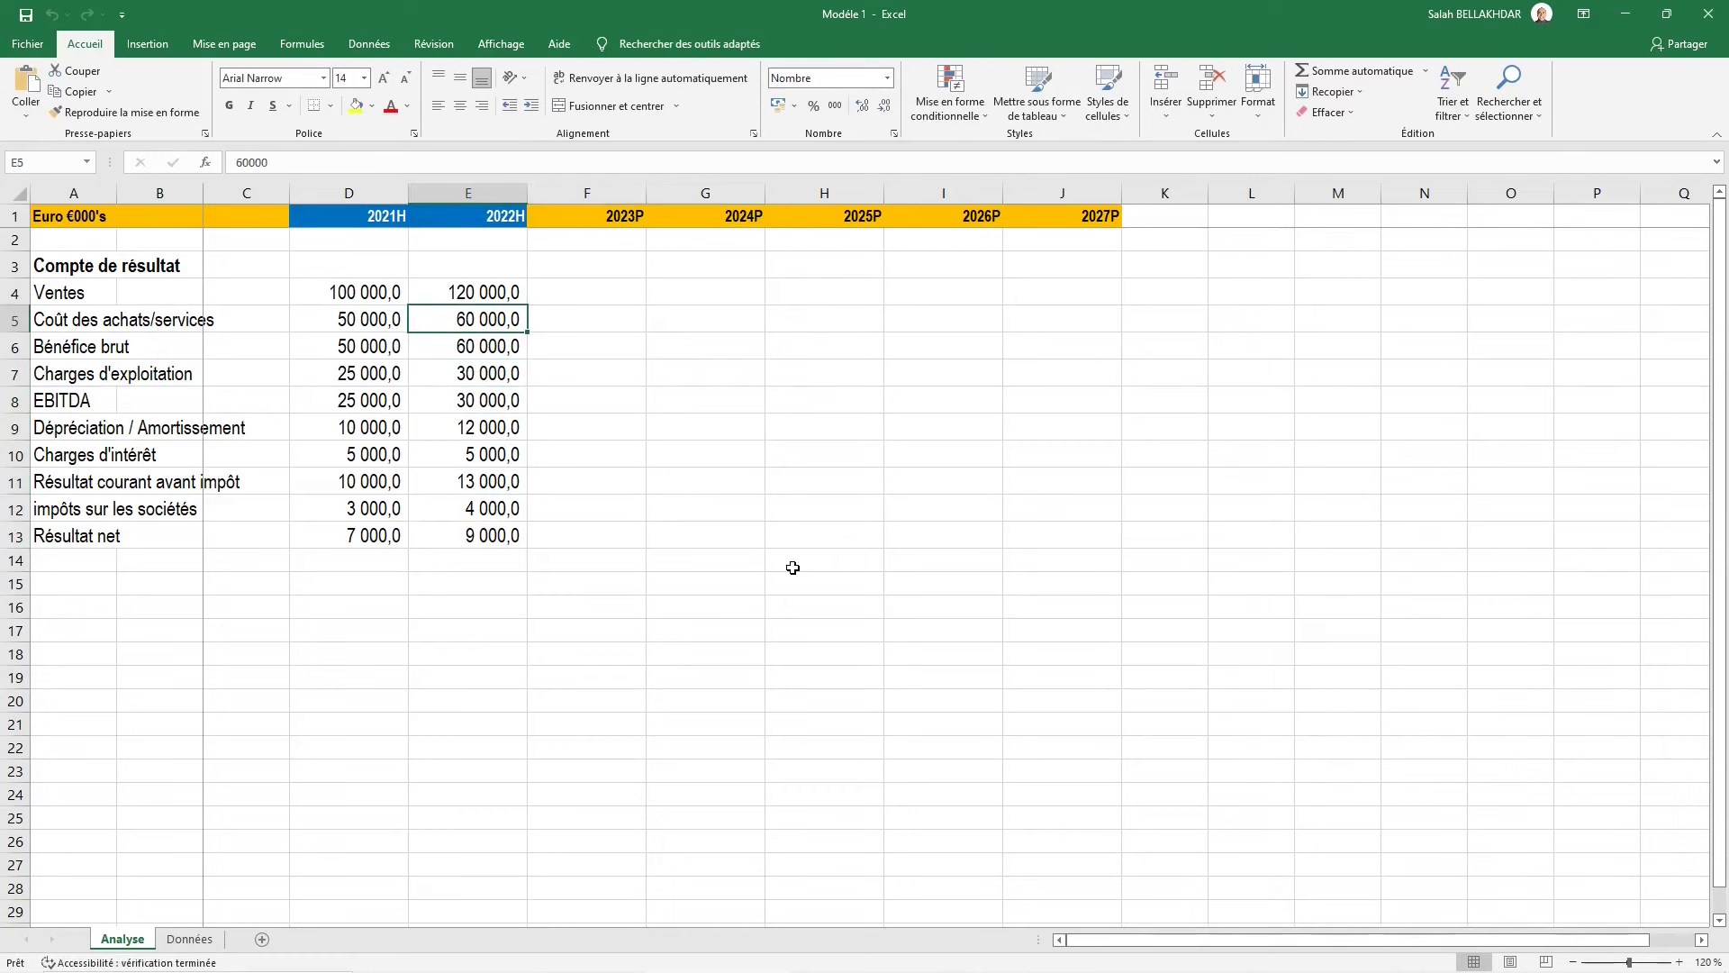
left_click(365, 345)
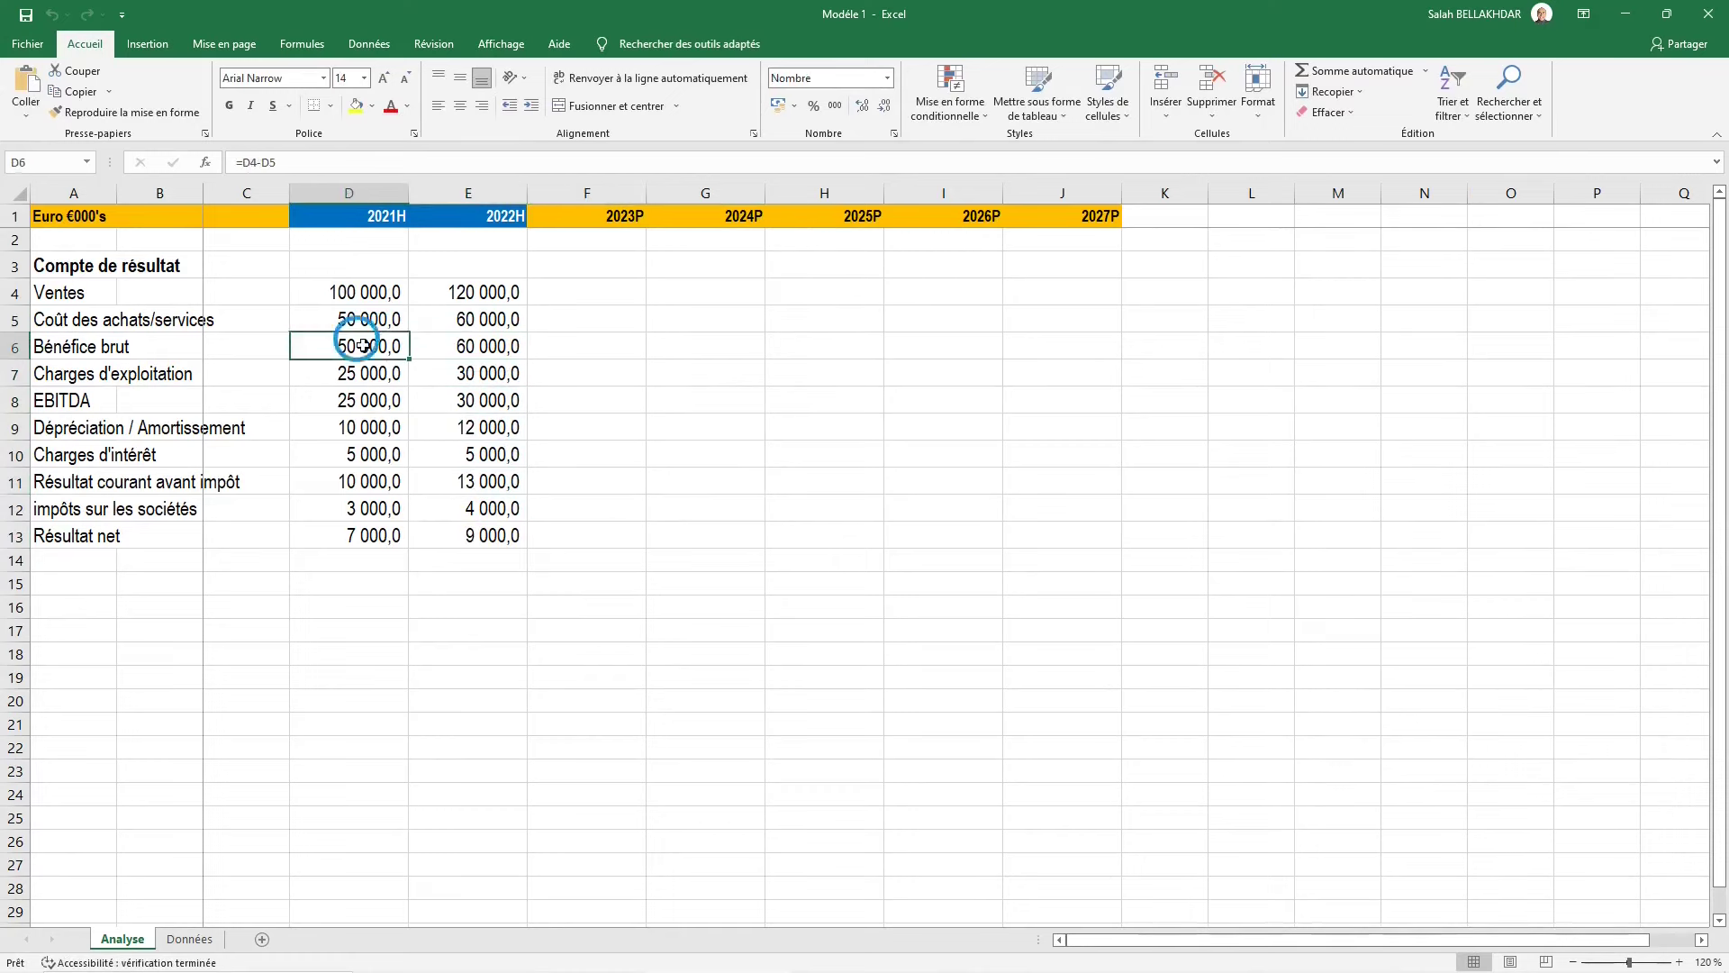
type("=D4-D5")
left_click(360, 320)
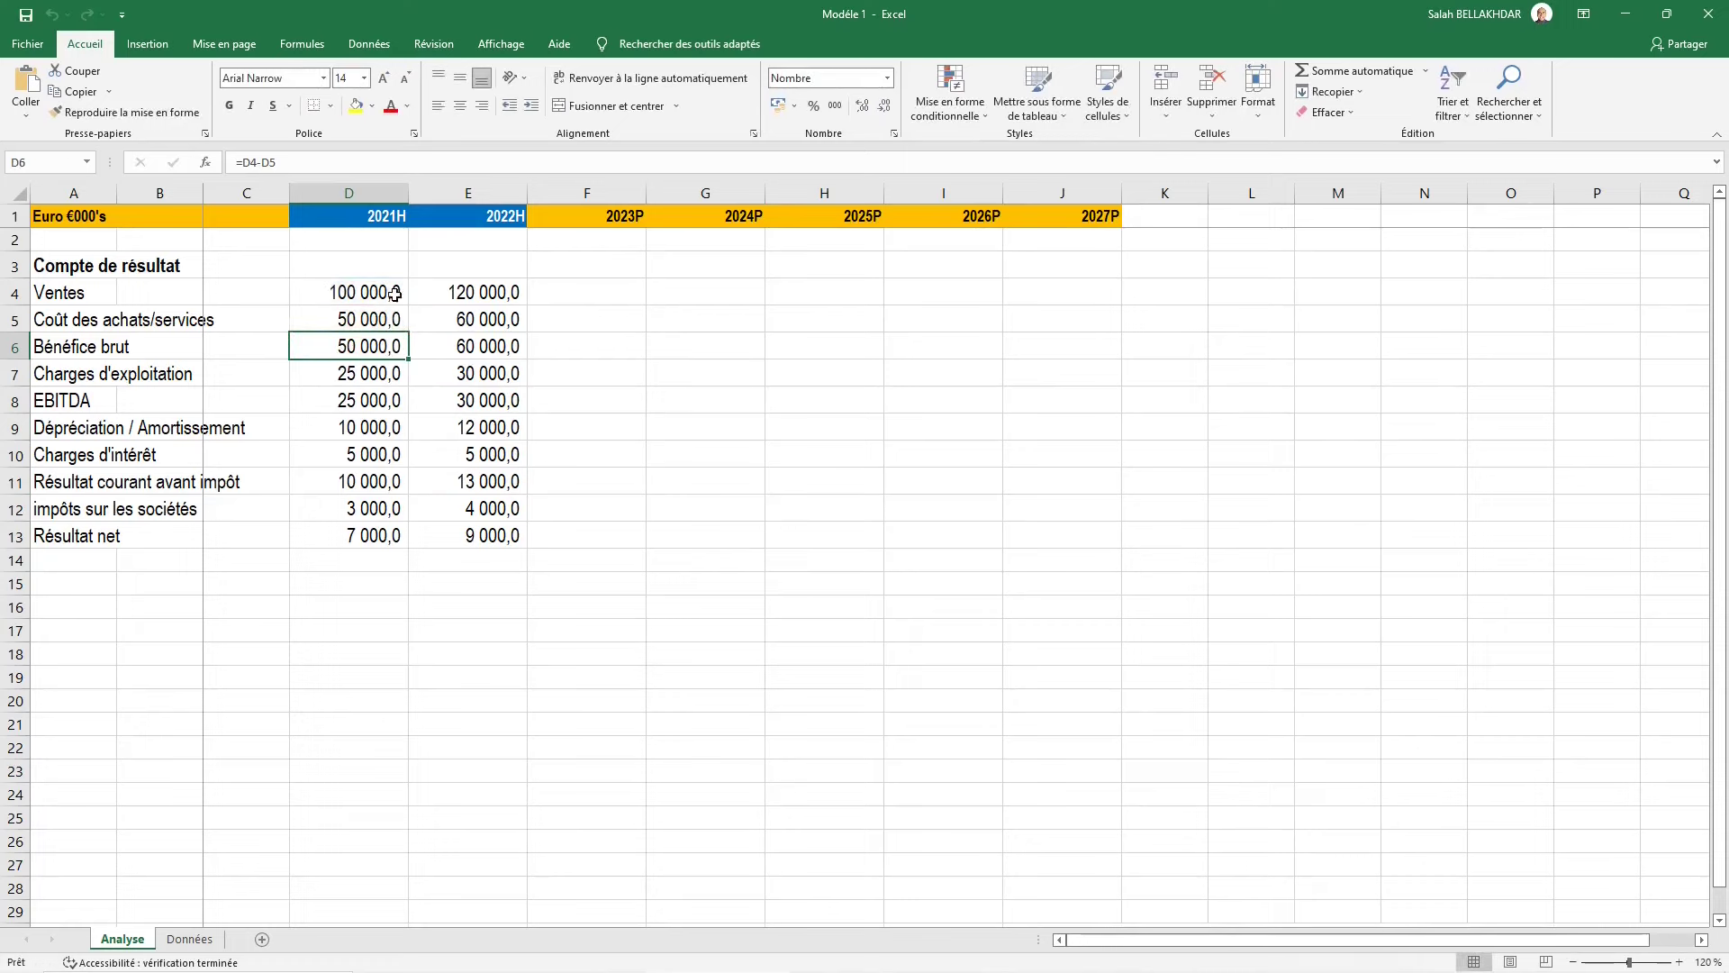
double_click(490, 295)
key("Escape")
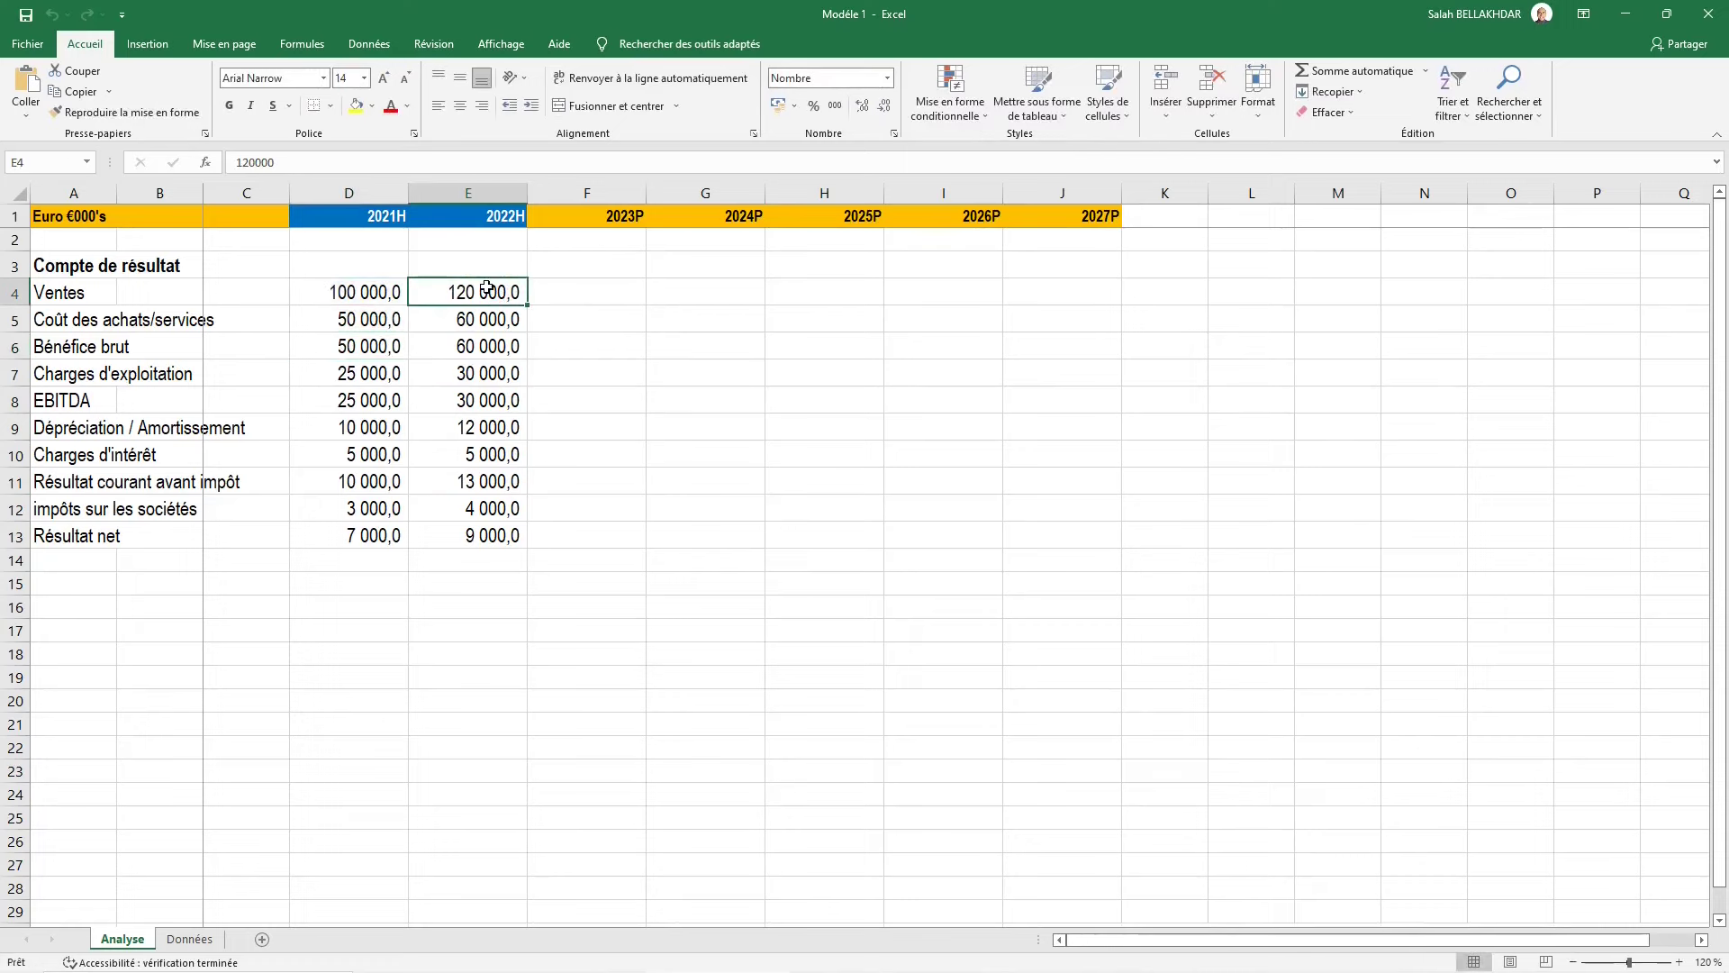
key("Down")
key("Down")
type("=E4-E5")
key("Return")
key("F2")
key("Return")
type("=E6-E7")
key("Return")
key("Return")
type("=E8-E9-E10")
key("Return")
key("F2")
key("Return")
key("F2")
key("Return")
key("Left")
key("Up")
key("Up")
key("Up")
key("Up")
key("Up")
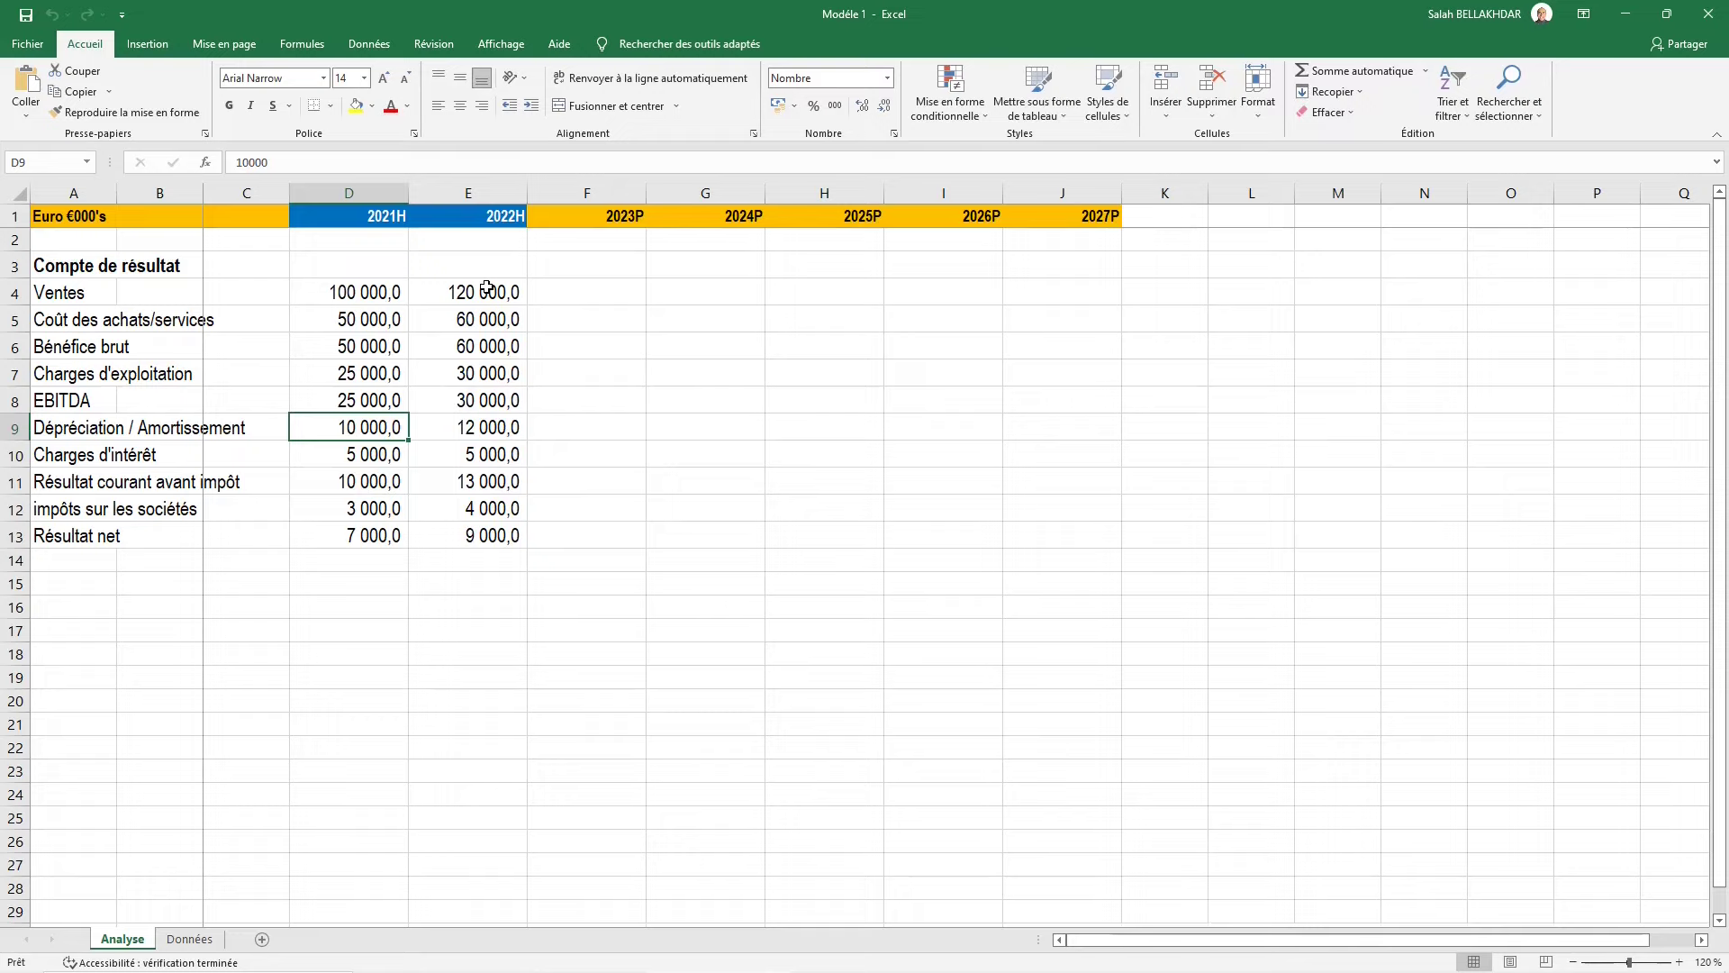
key("Up")
key("Up")
key("Up")
key("F2")
key("Escape")
key("Up")
key("Up")
key("F2")
key("Escape")
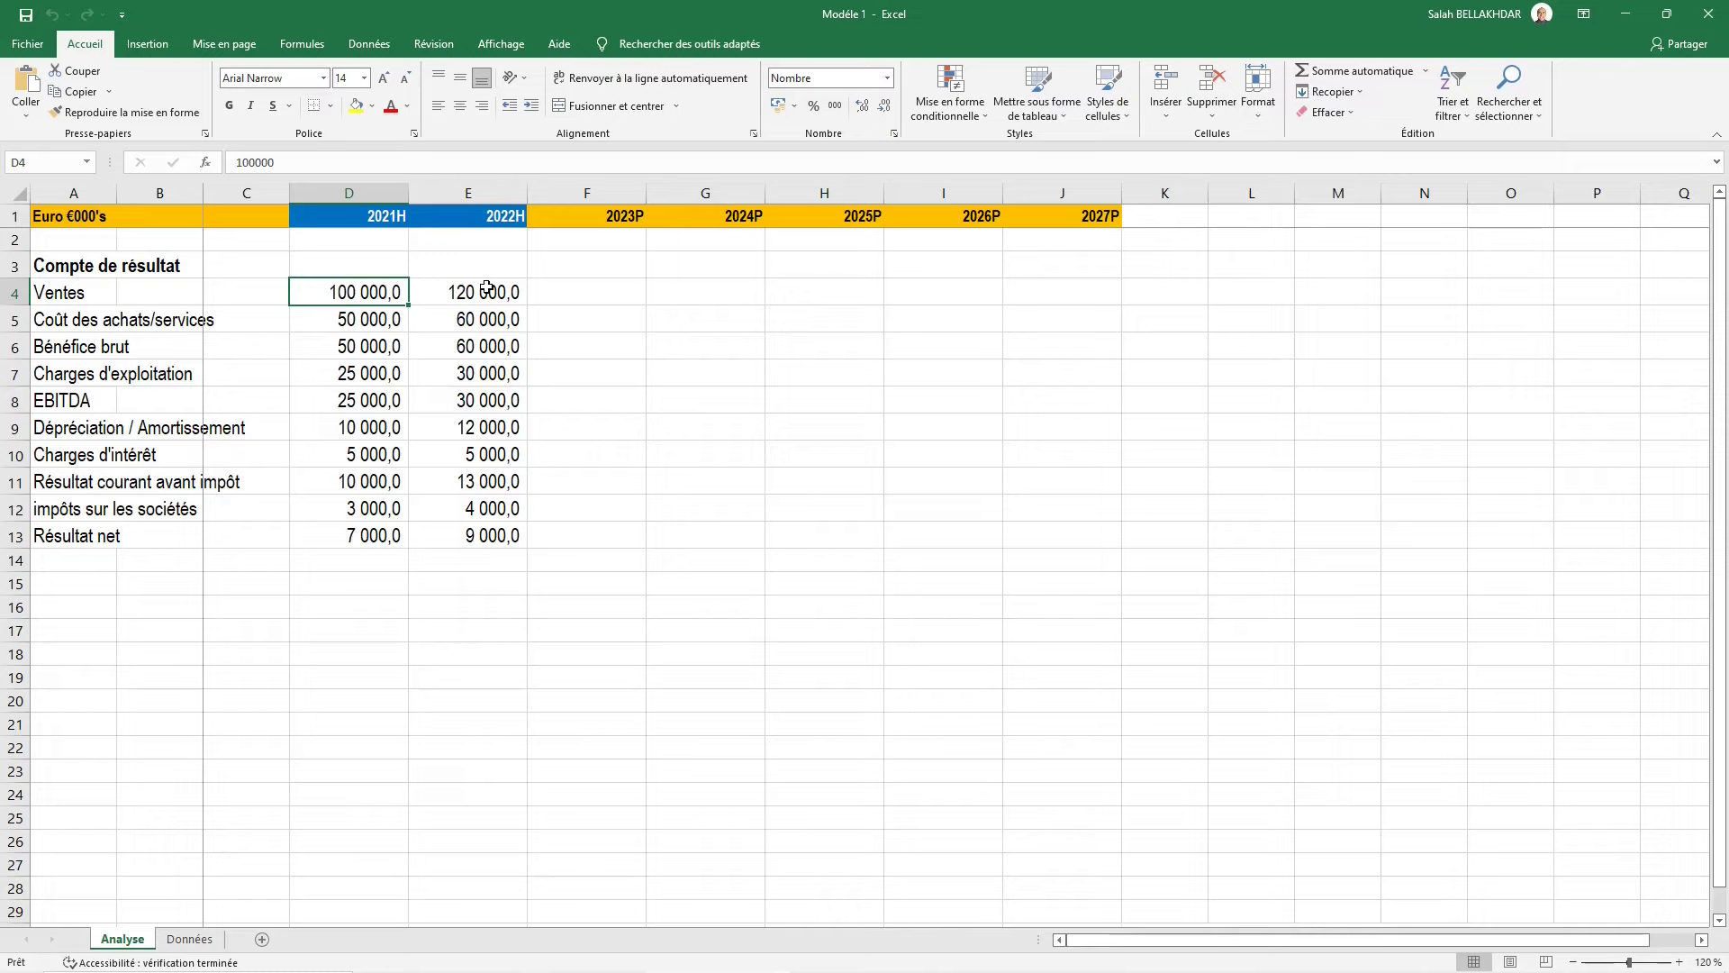
Color the Ventes and Coût des achats/services figures D4:E5 blue
left_click(486, 288, "shift")
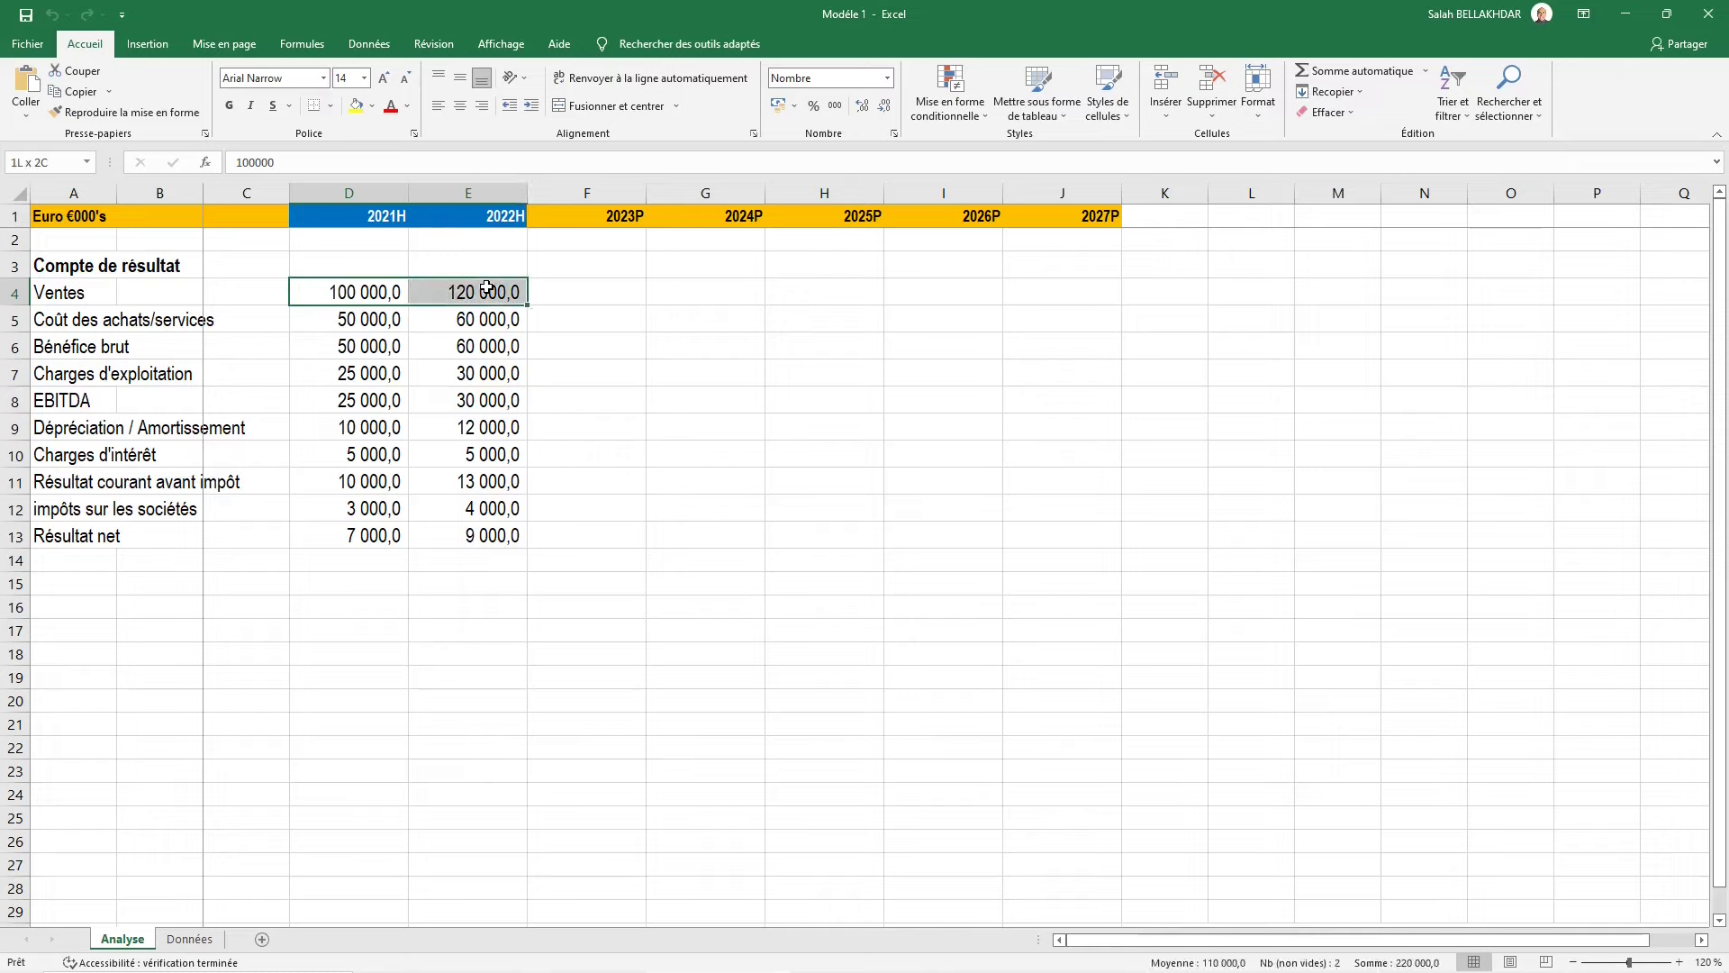
key("shift+Down")
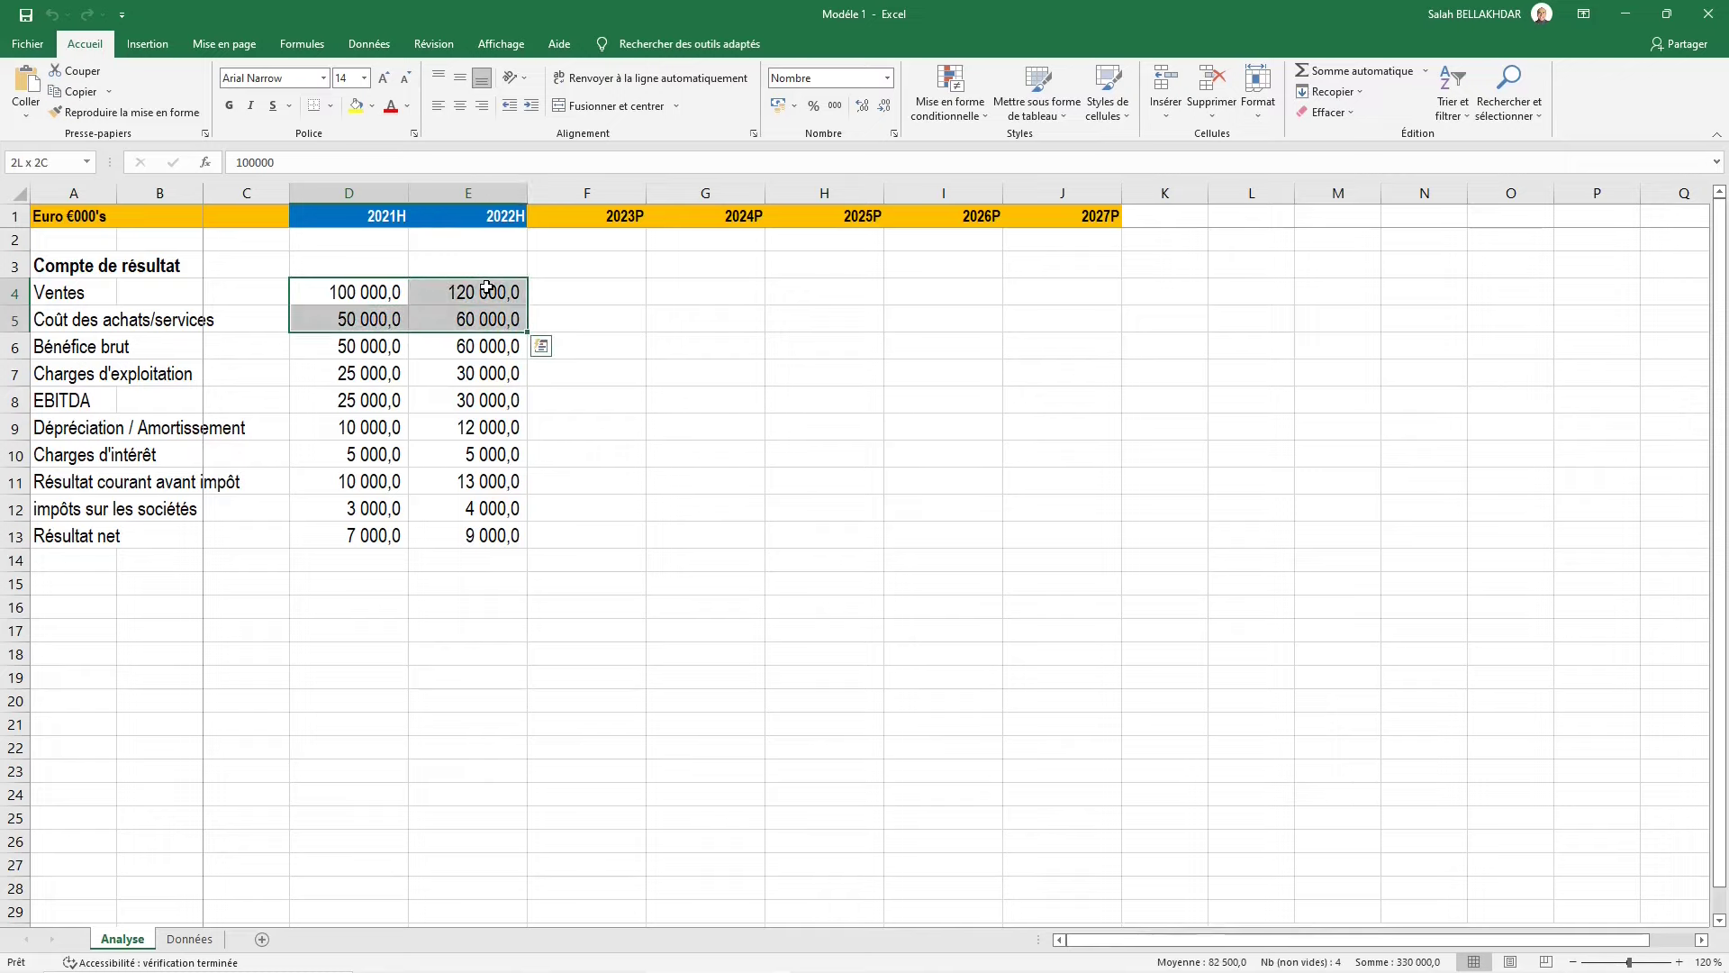
key("alt")
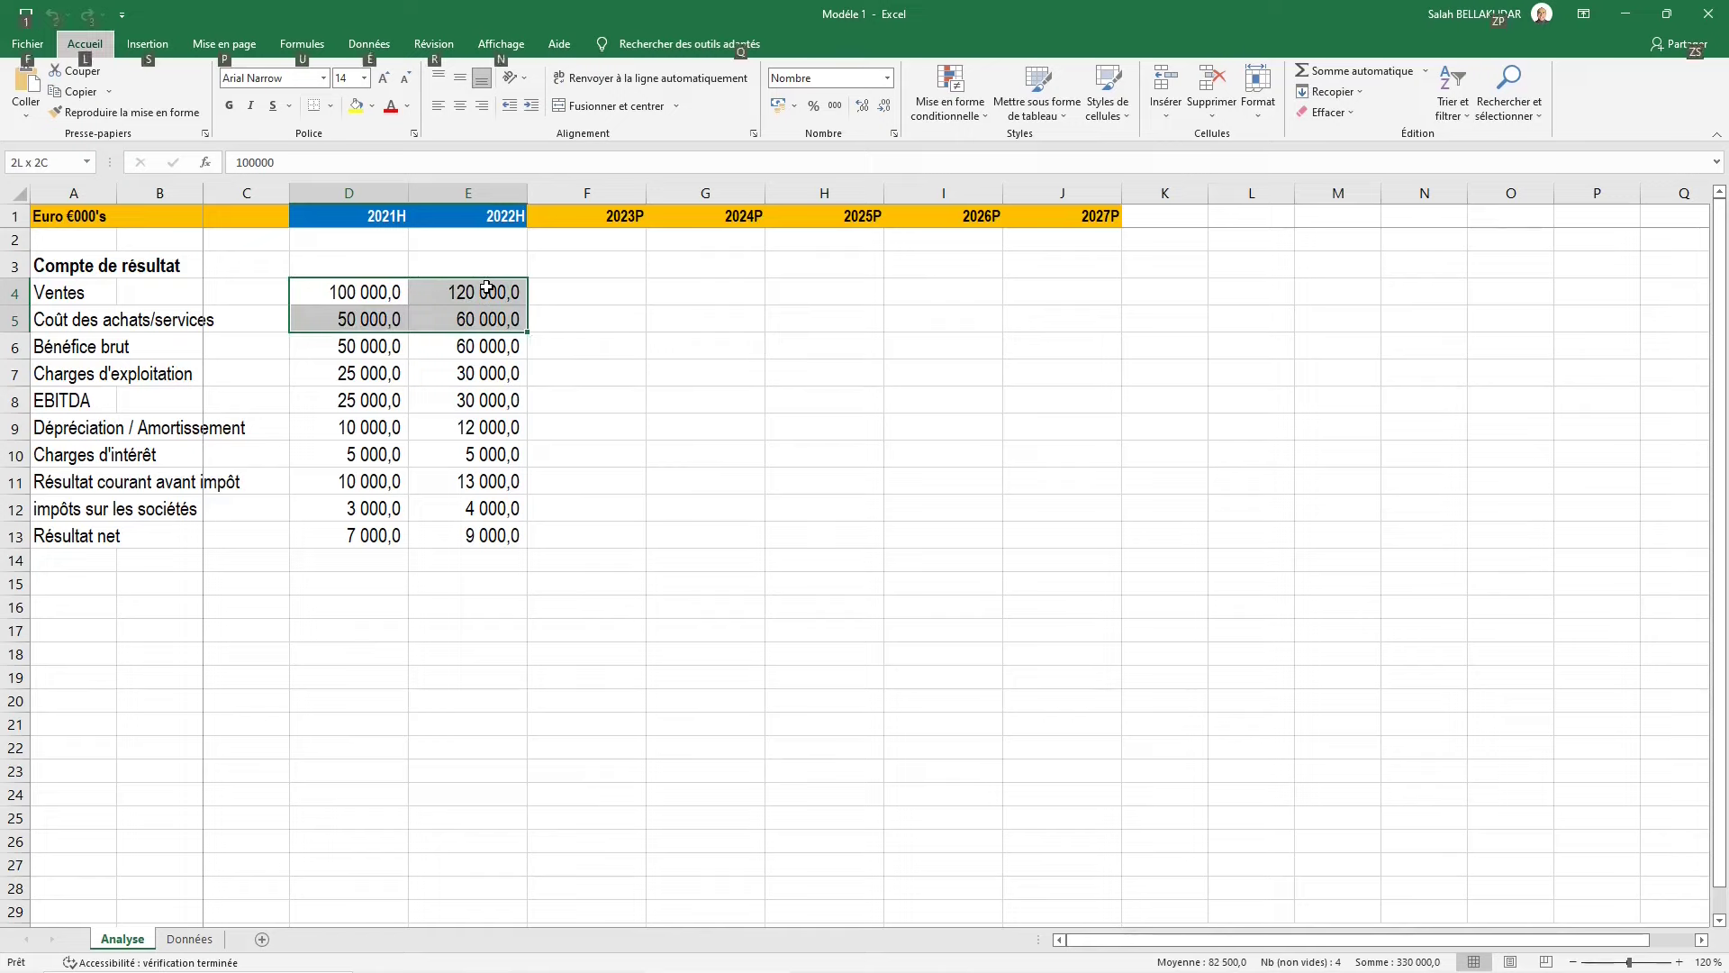
key("l")
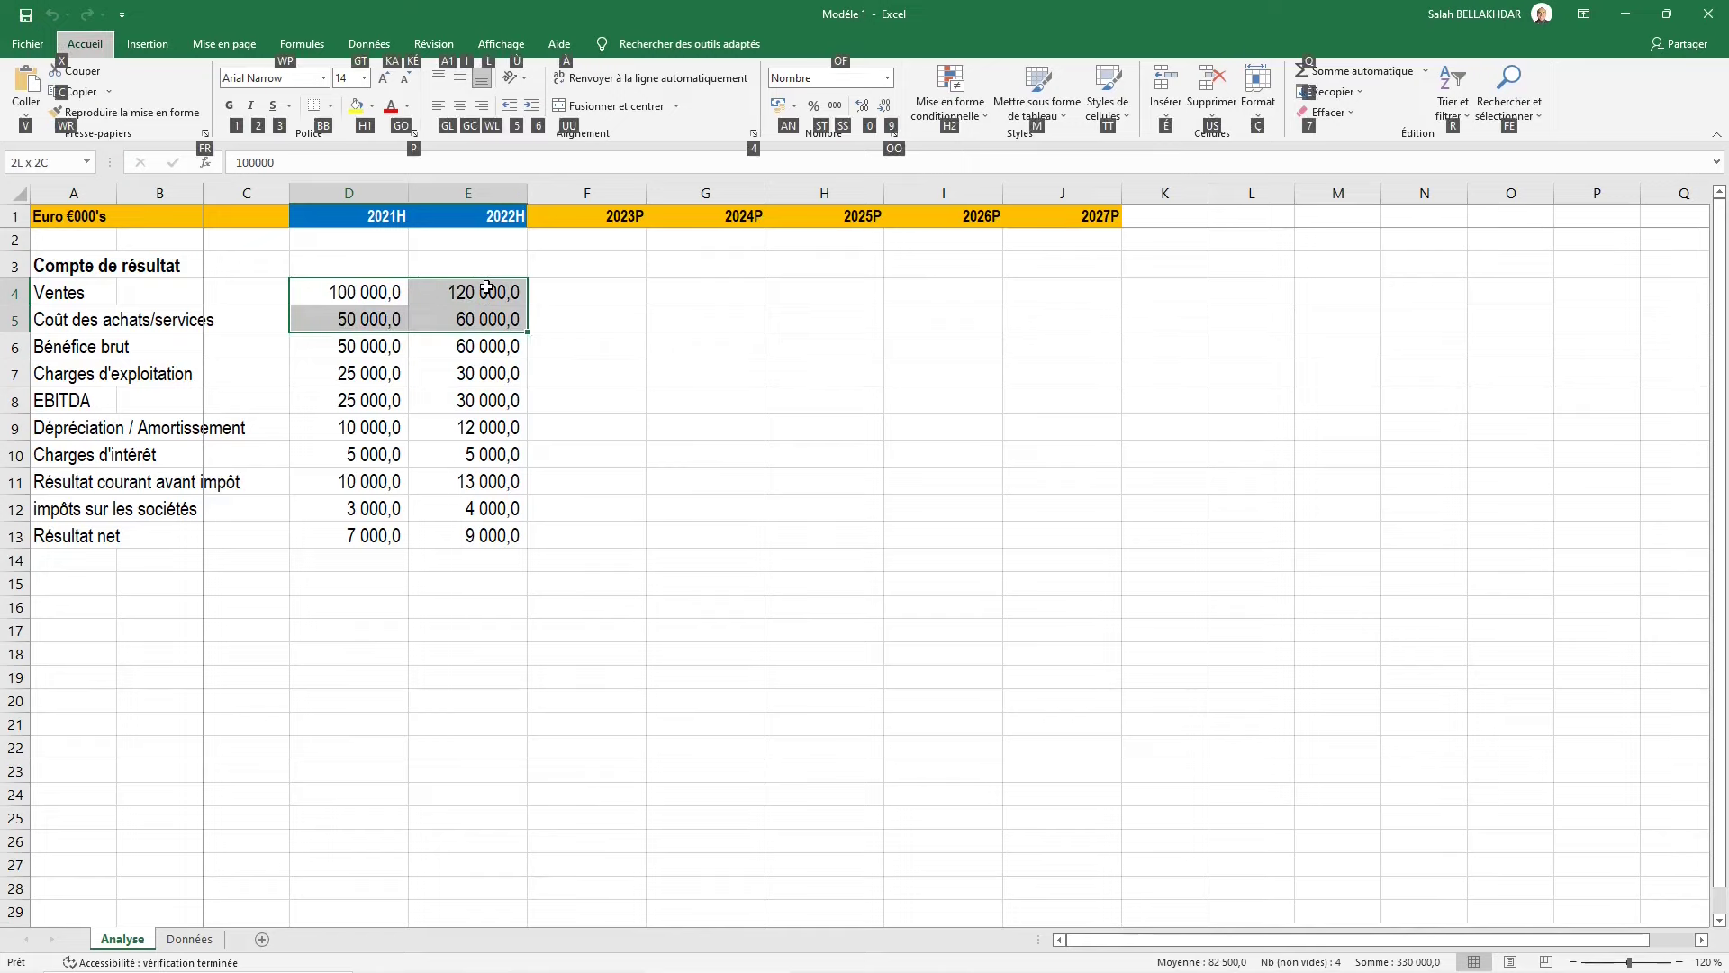
key("g")
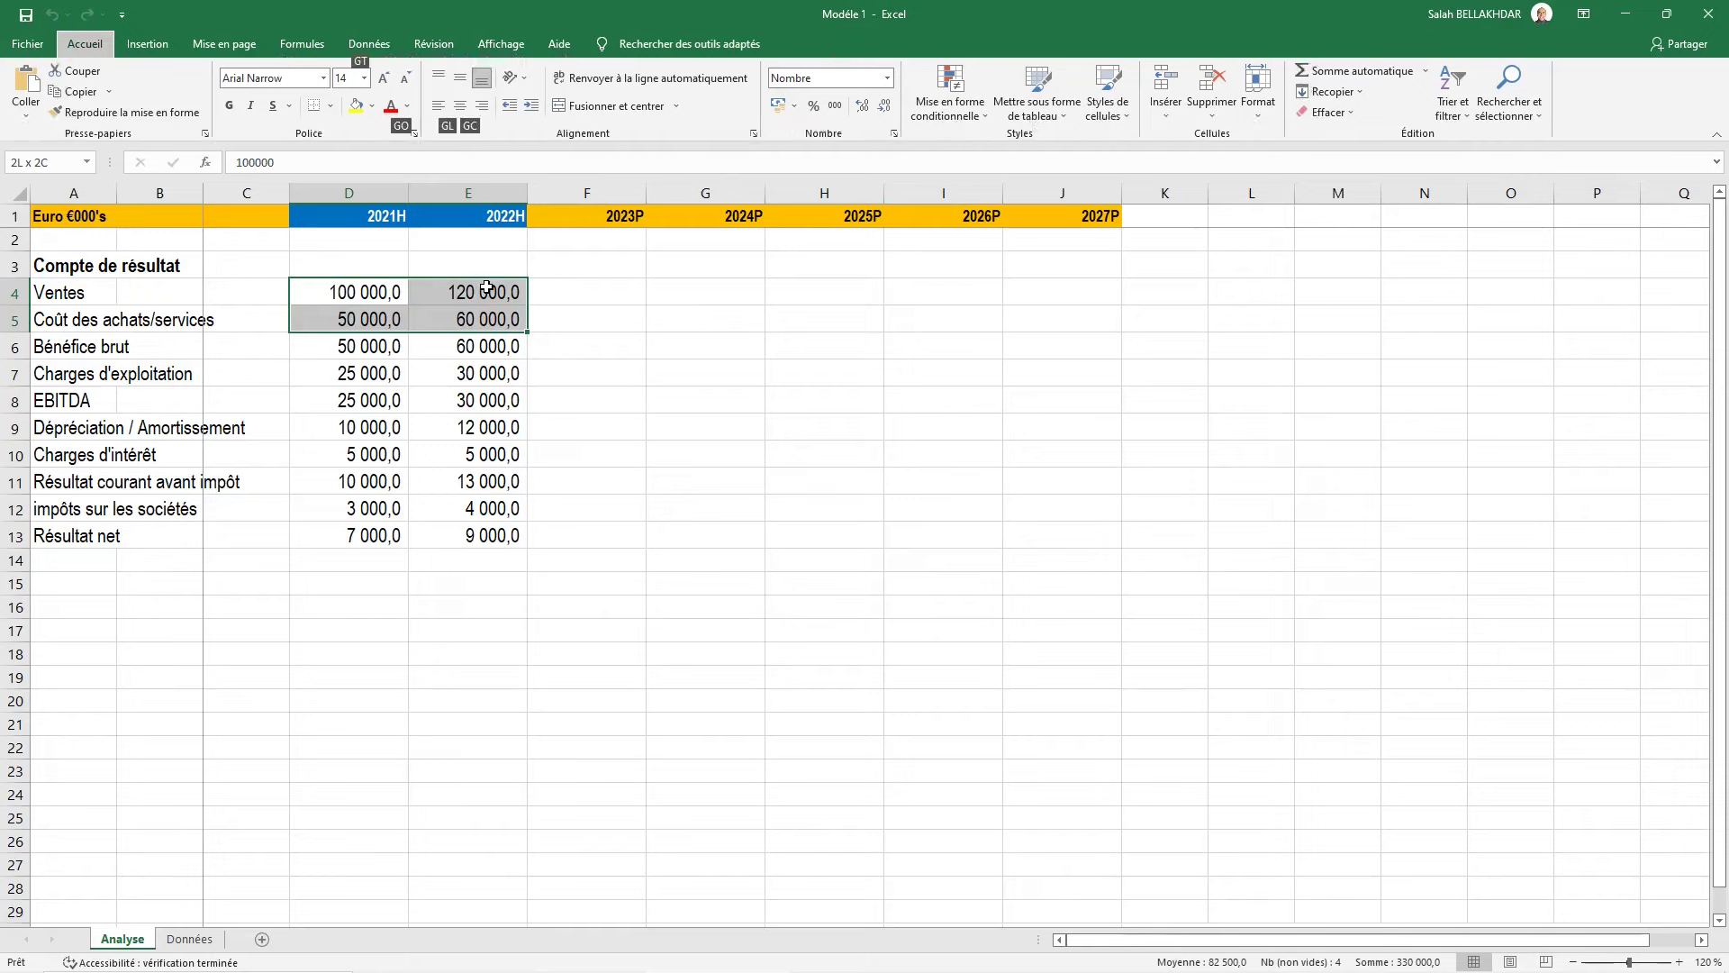
key("o")
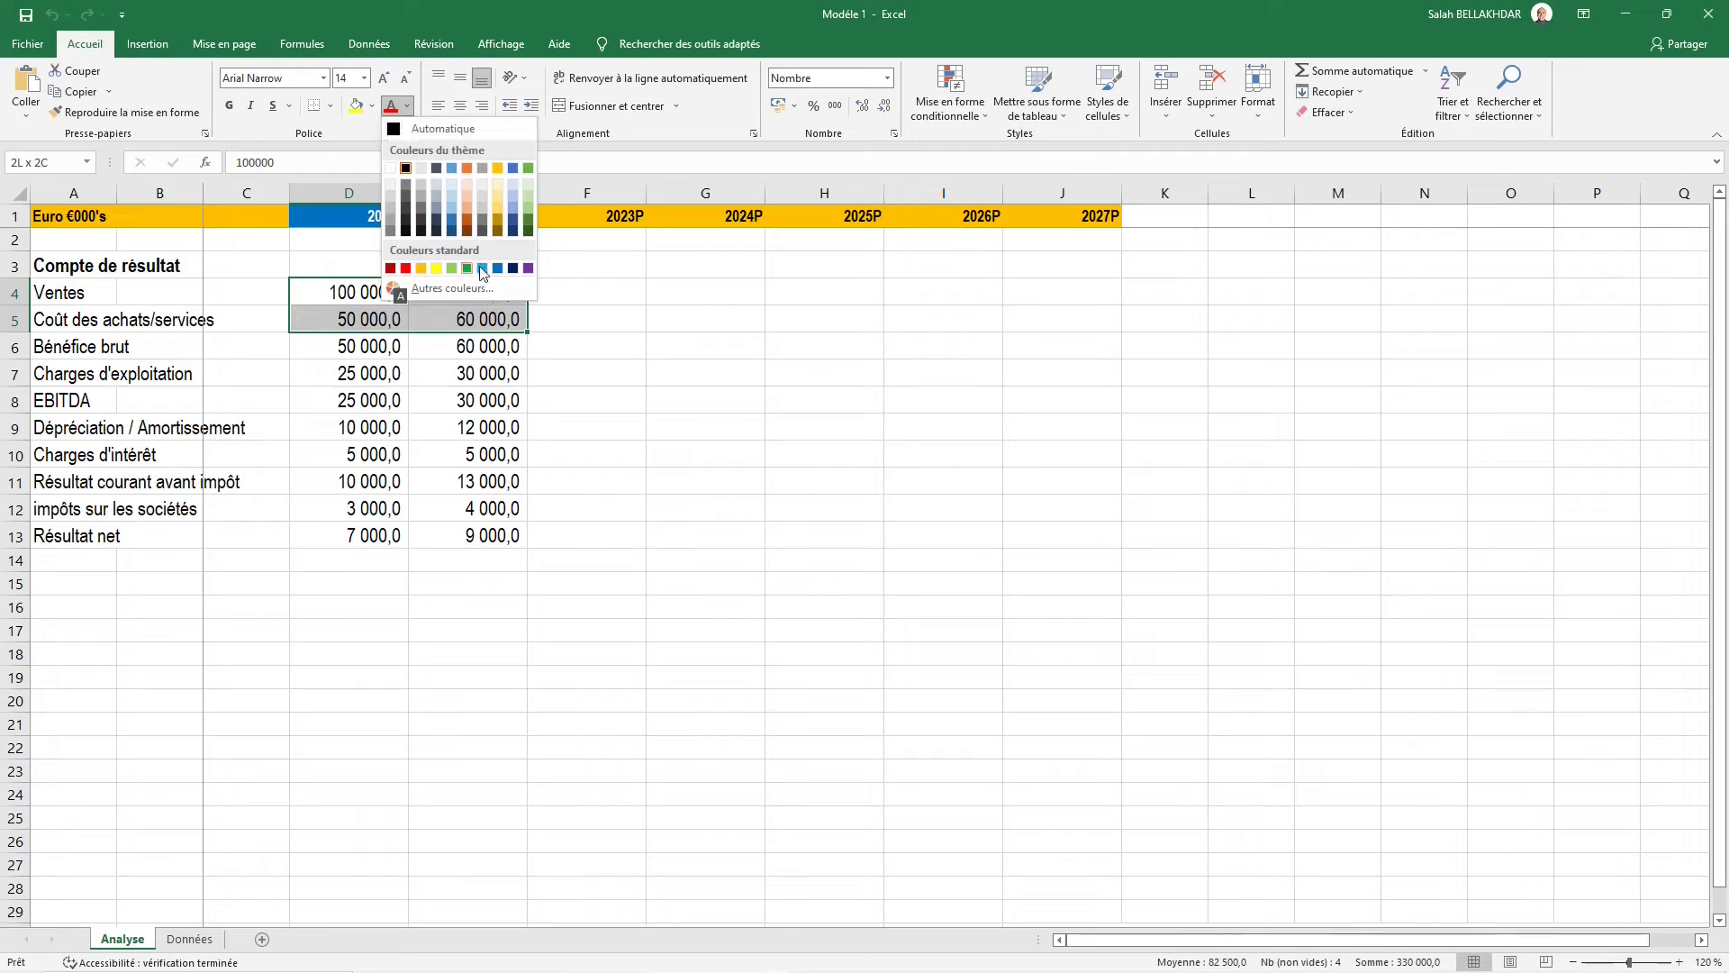
left_click(513, 169)
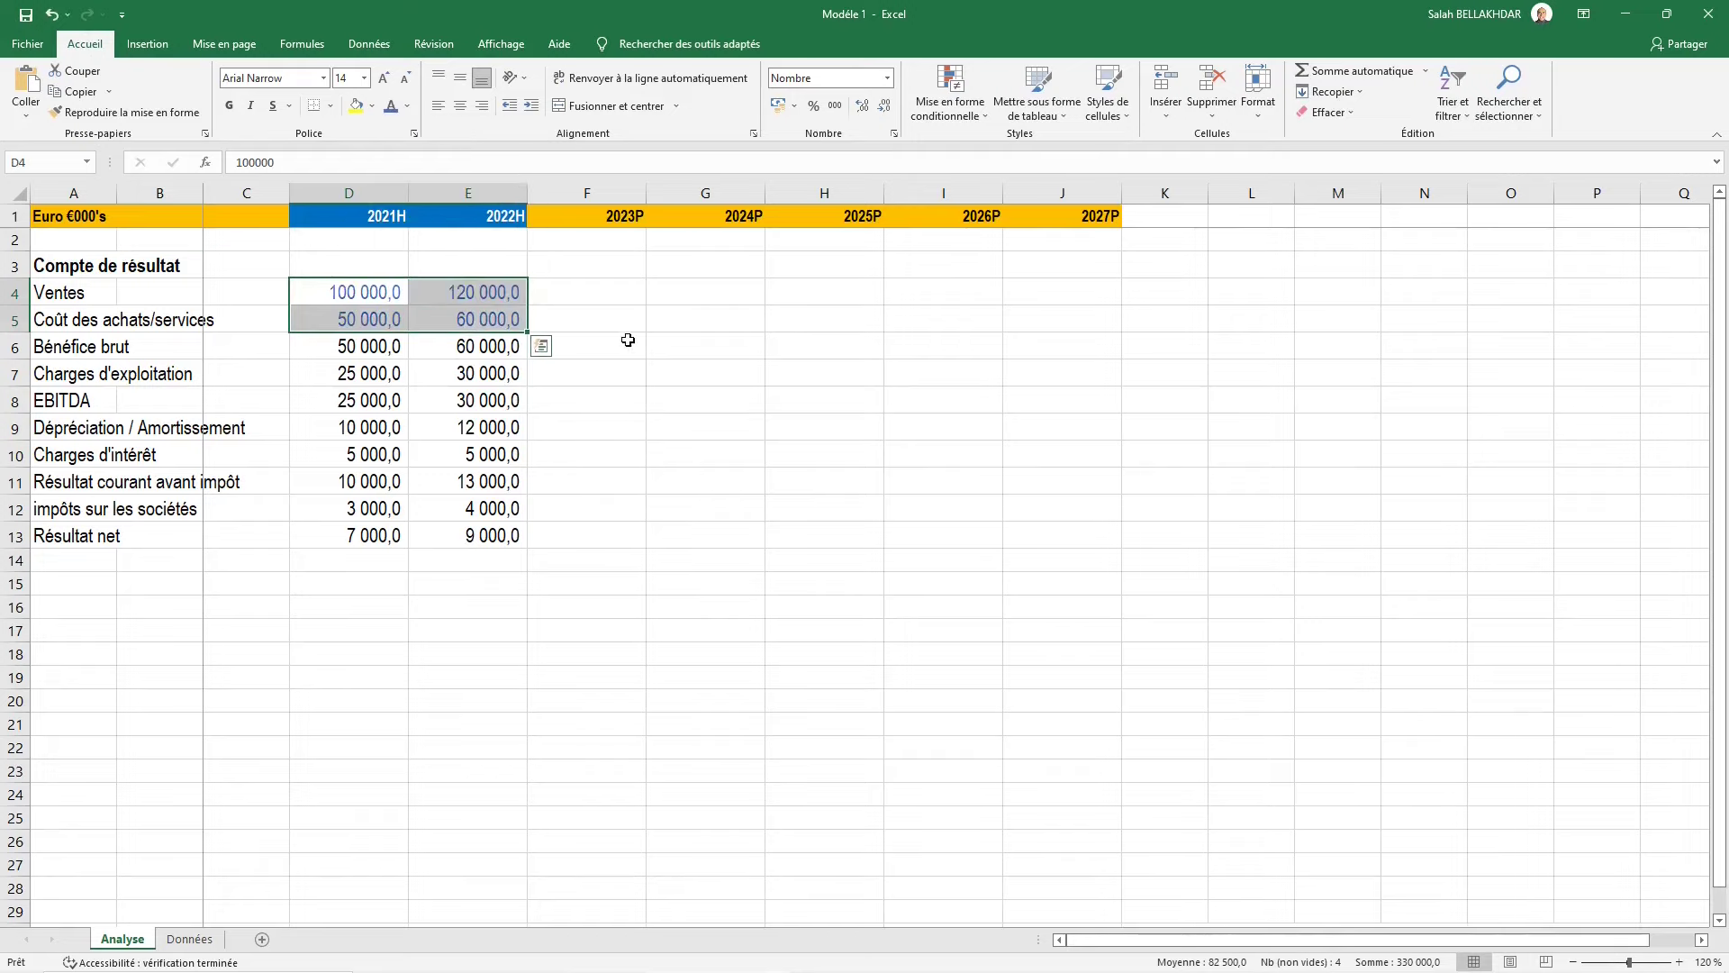
Make the Charges d'exploitation figures D7:E7 blue as well
key("Down")
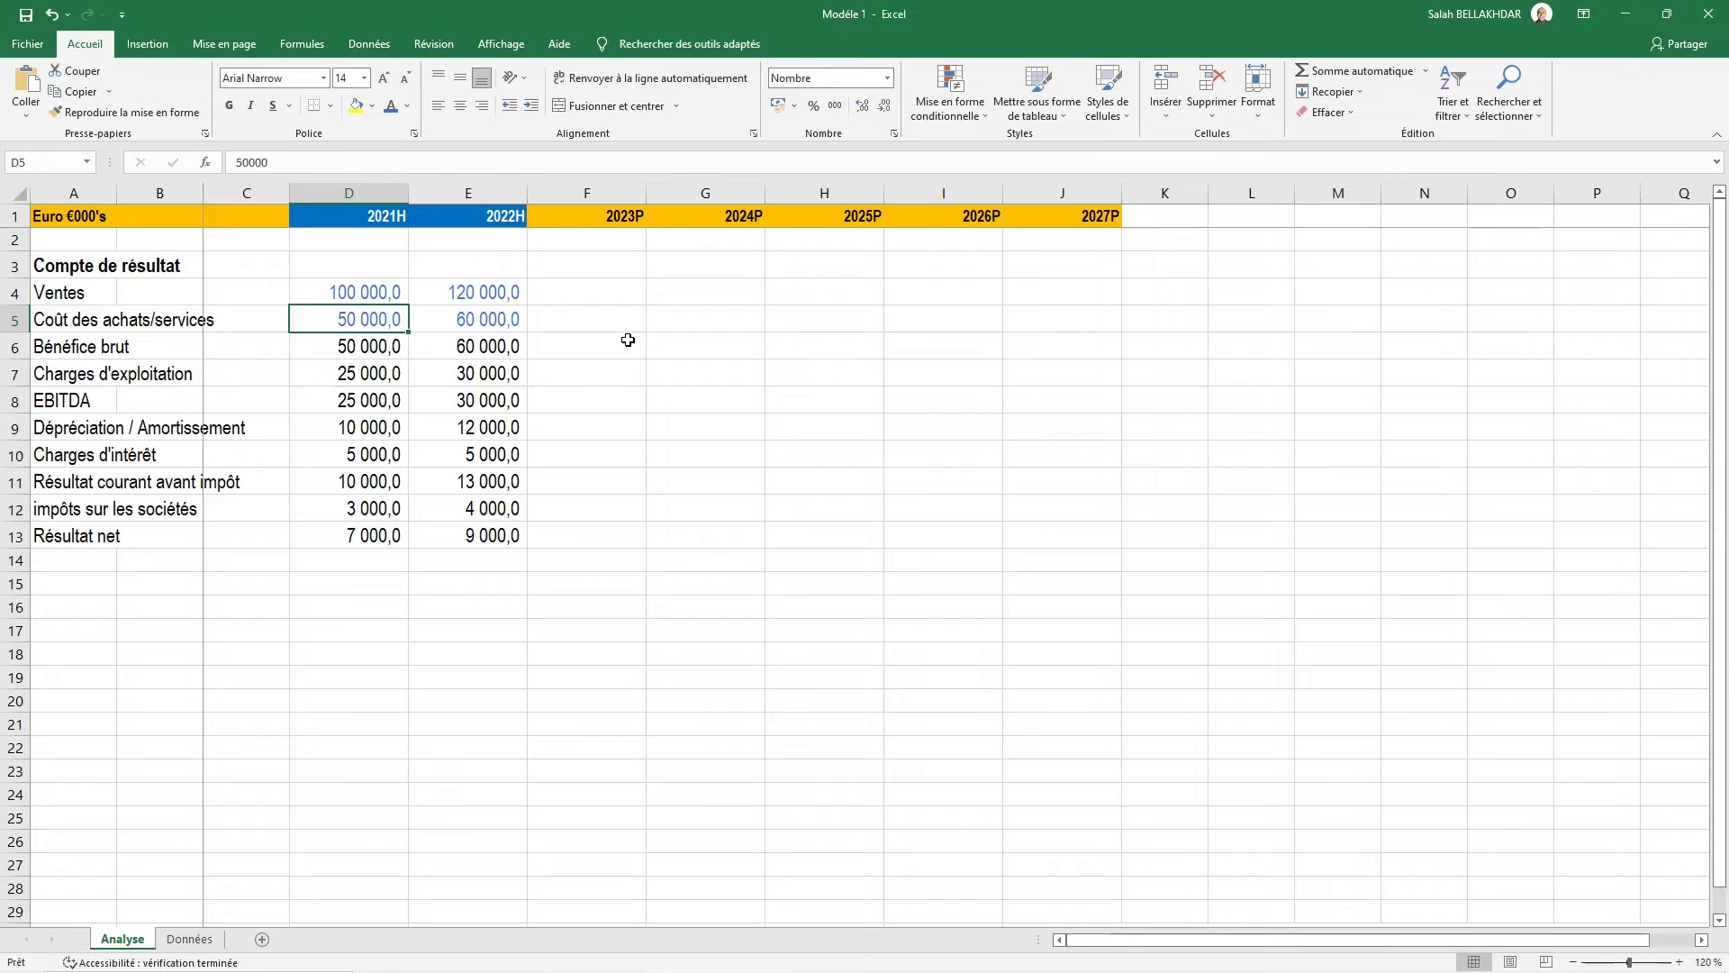
key("Down")
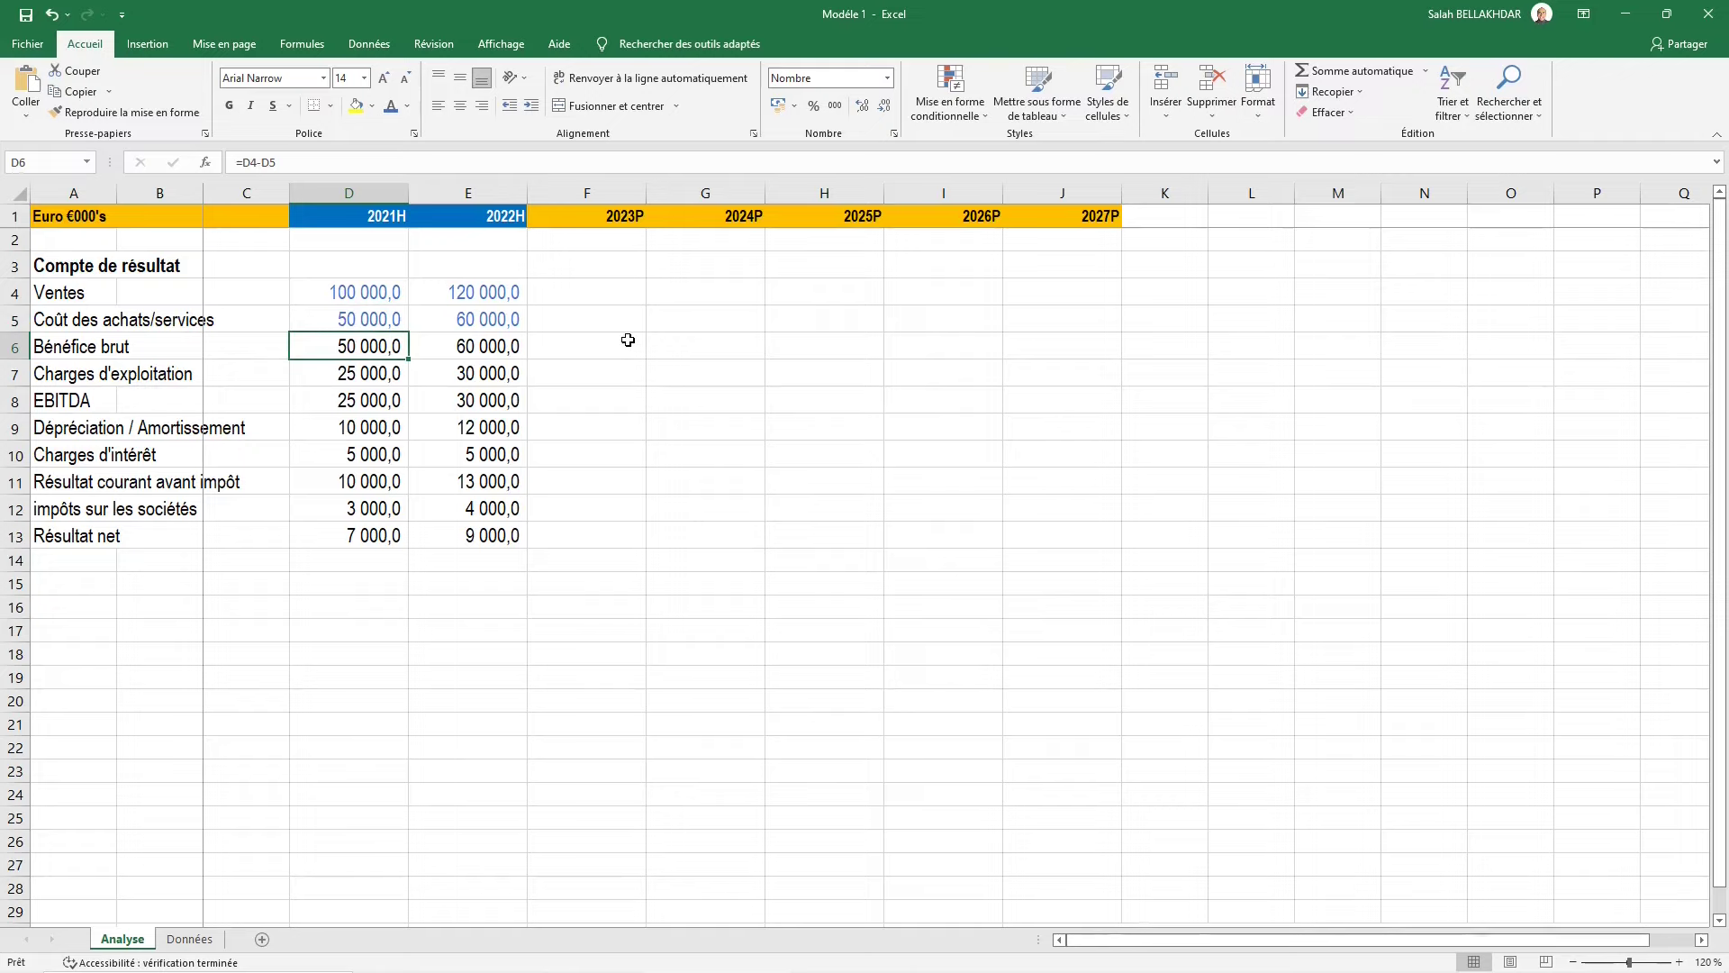
key("Down")
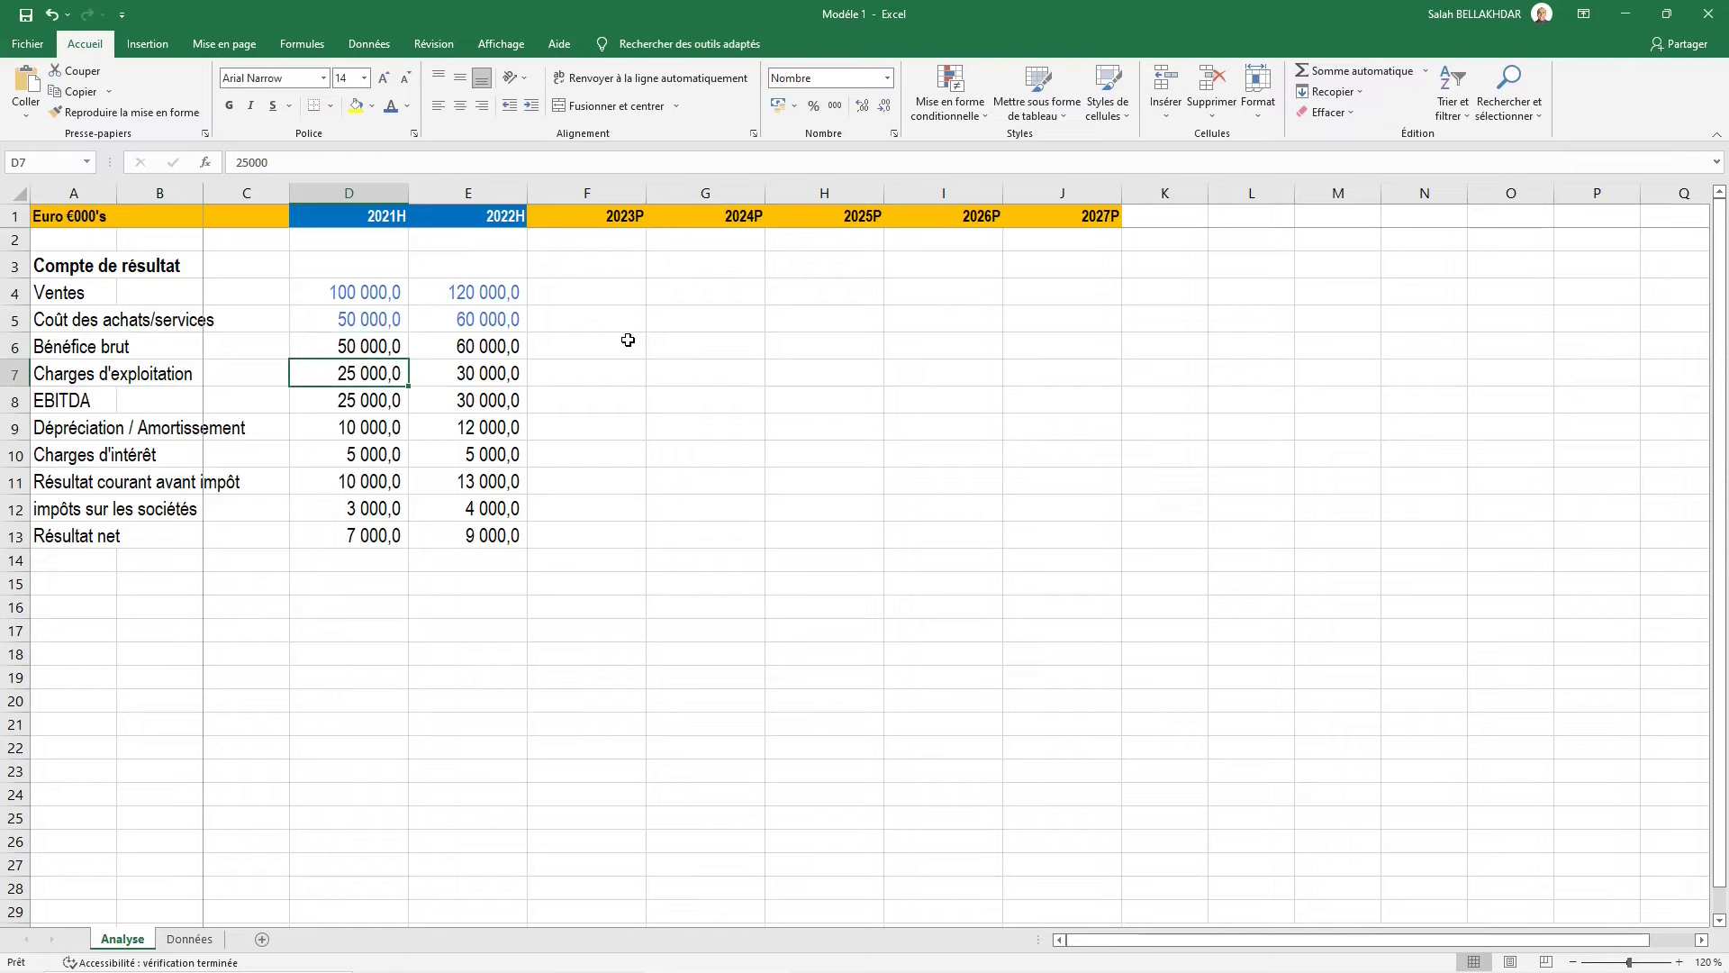
key("shift+Right")
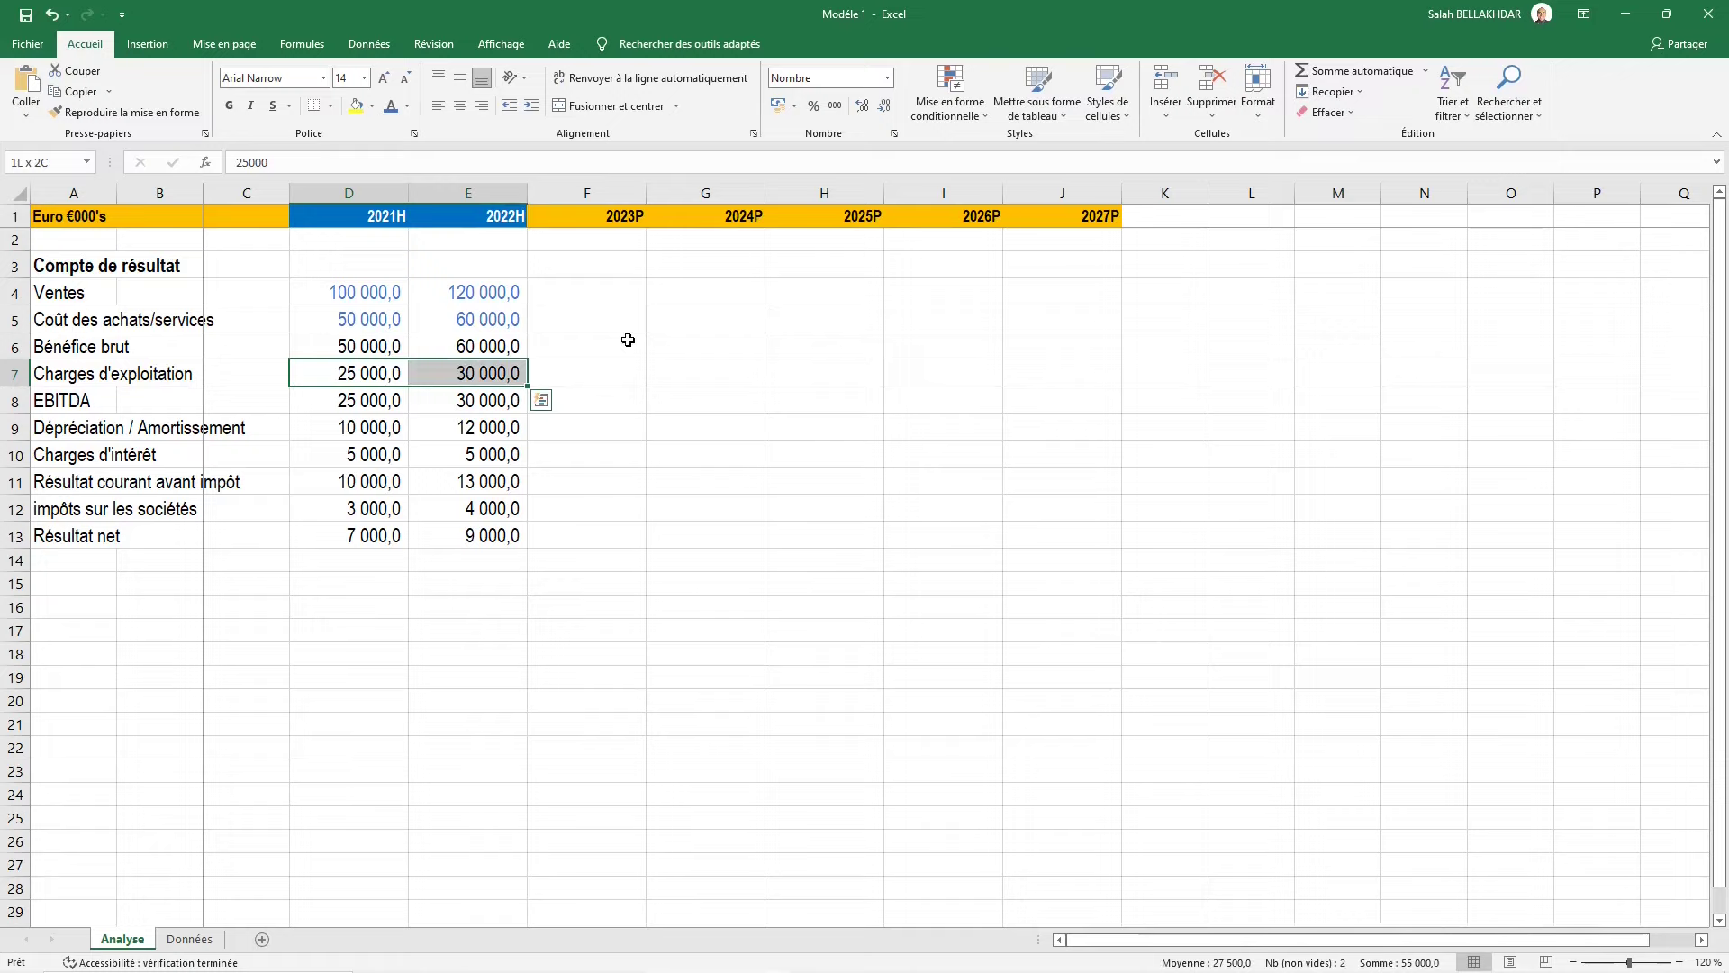
key("F4")
Apply the blue font to the depreciation, interest and tax figures D9:E10 and D12:E12
key("Down")
key("Right")
key("Up")
key("Up")
key("Down")
key("Left")
key("Down")
key("Down")
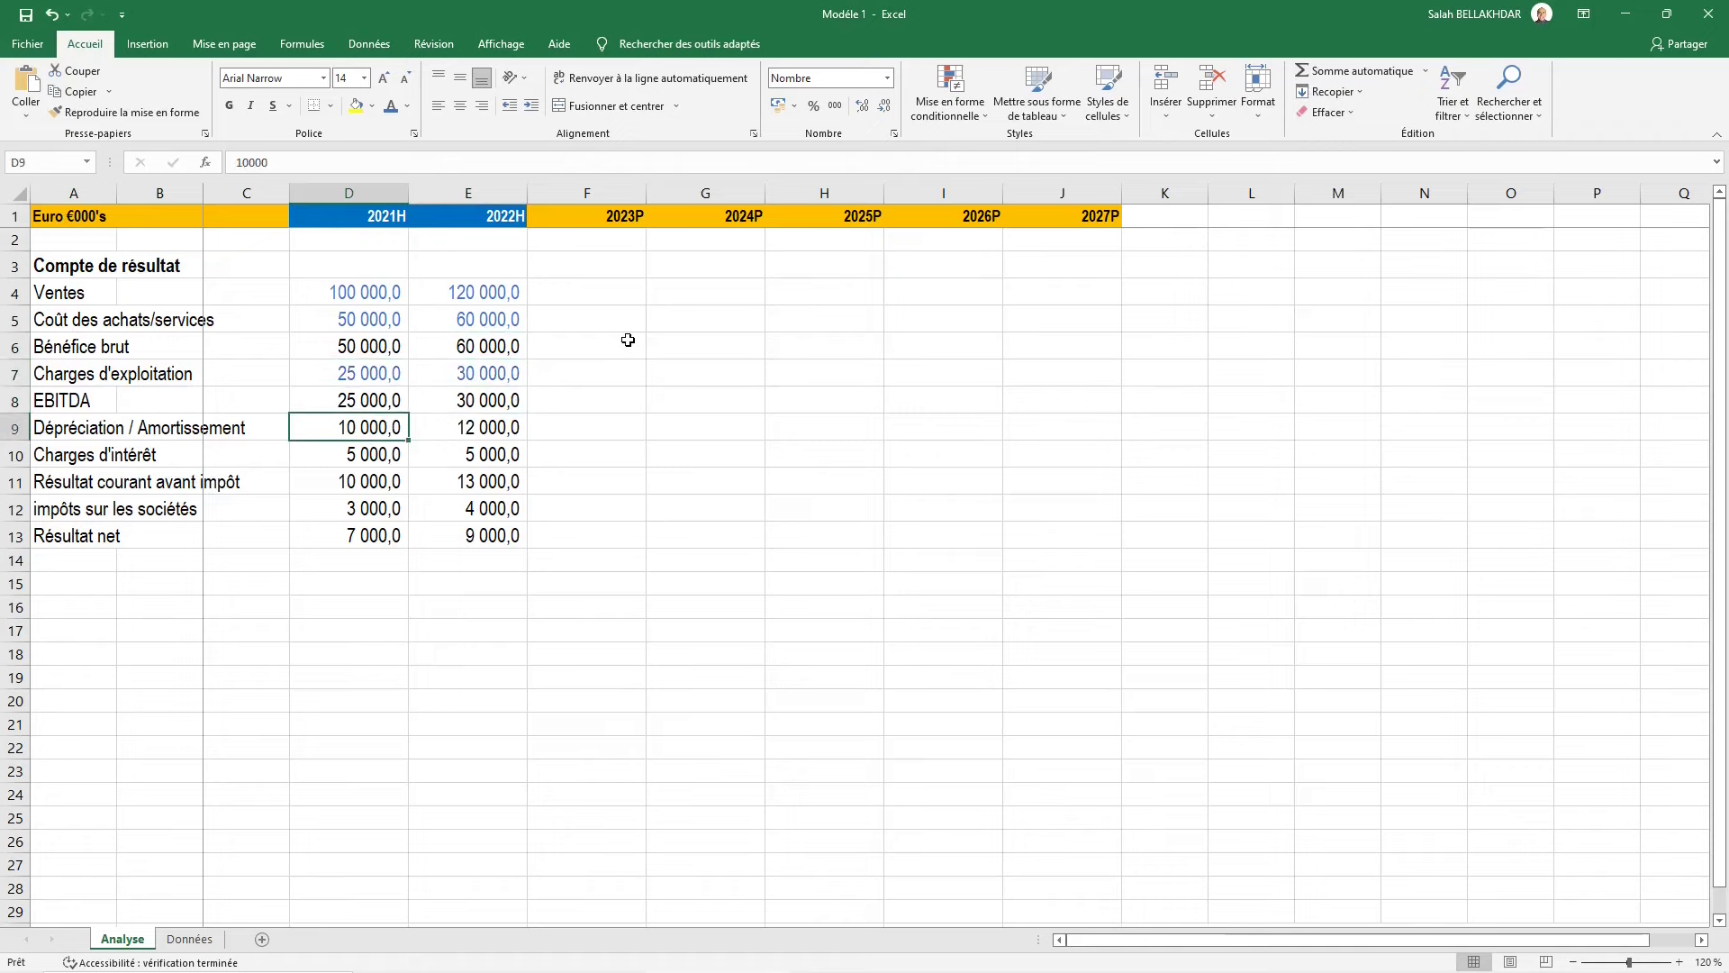
key("shift+Right")
key("shift+Down")
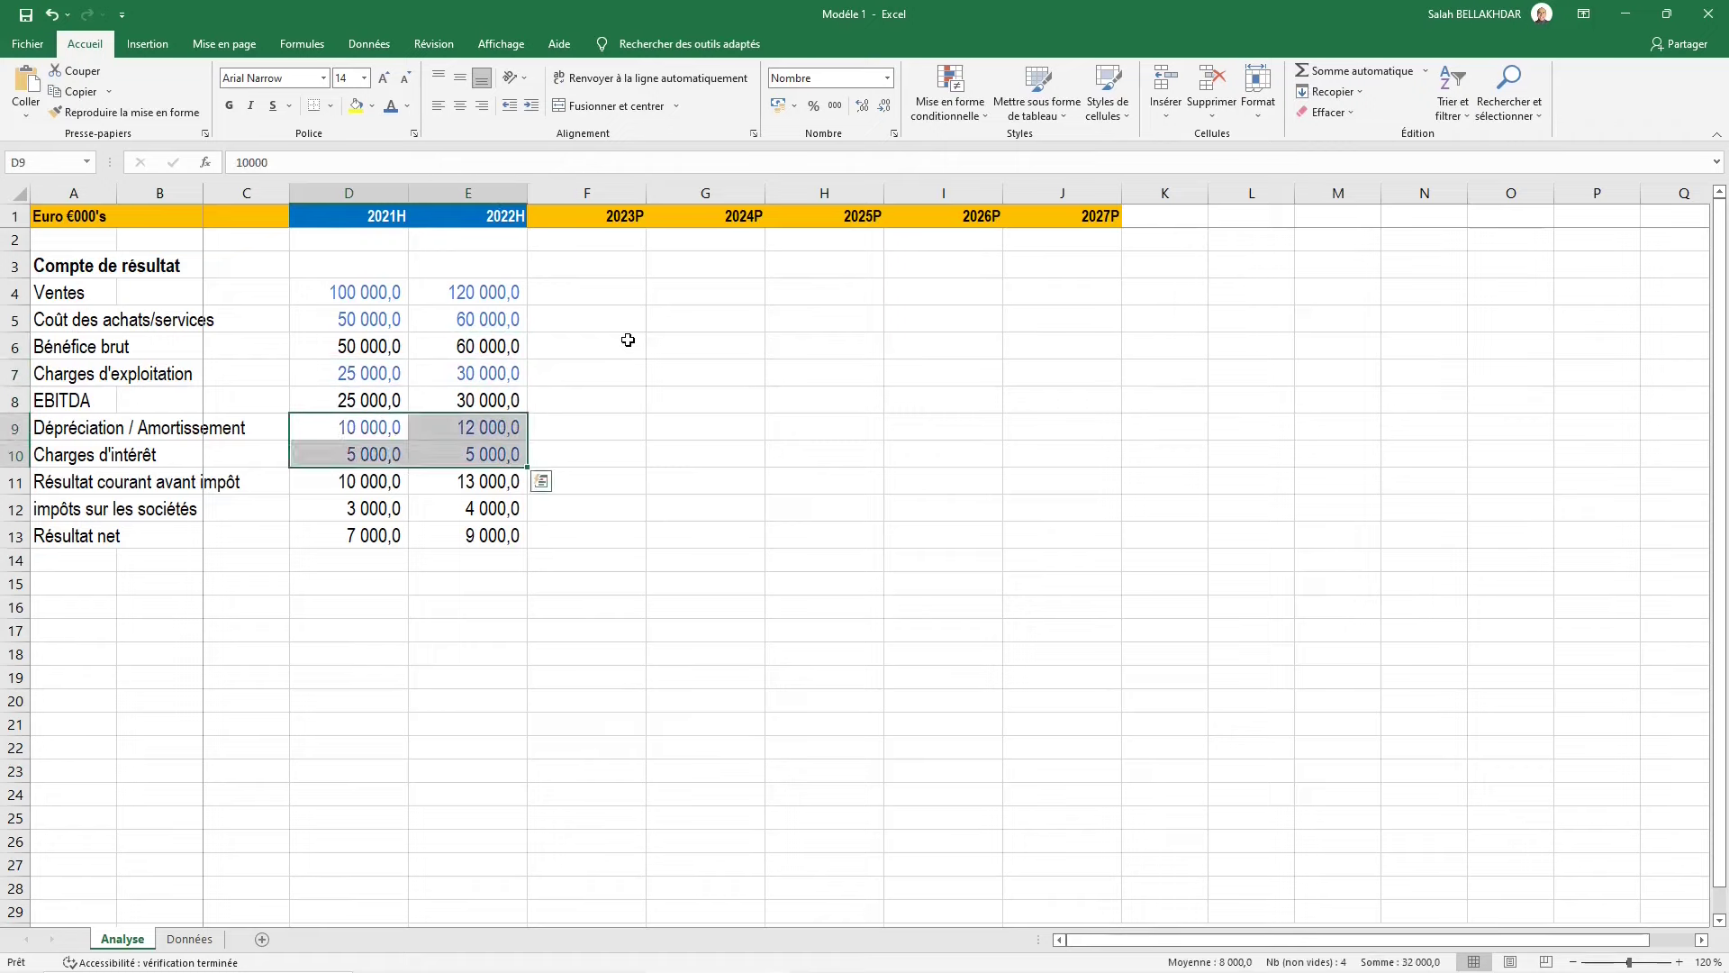
key("Down")
key("Down")
key("Down")
key("shift+Right")
key("F4")
key("Down")
key("Down")
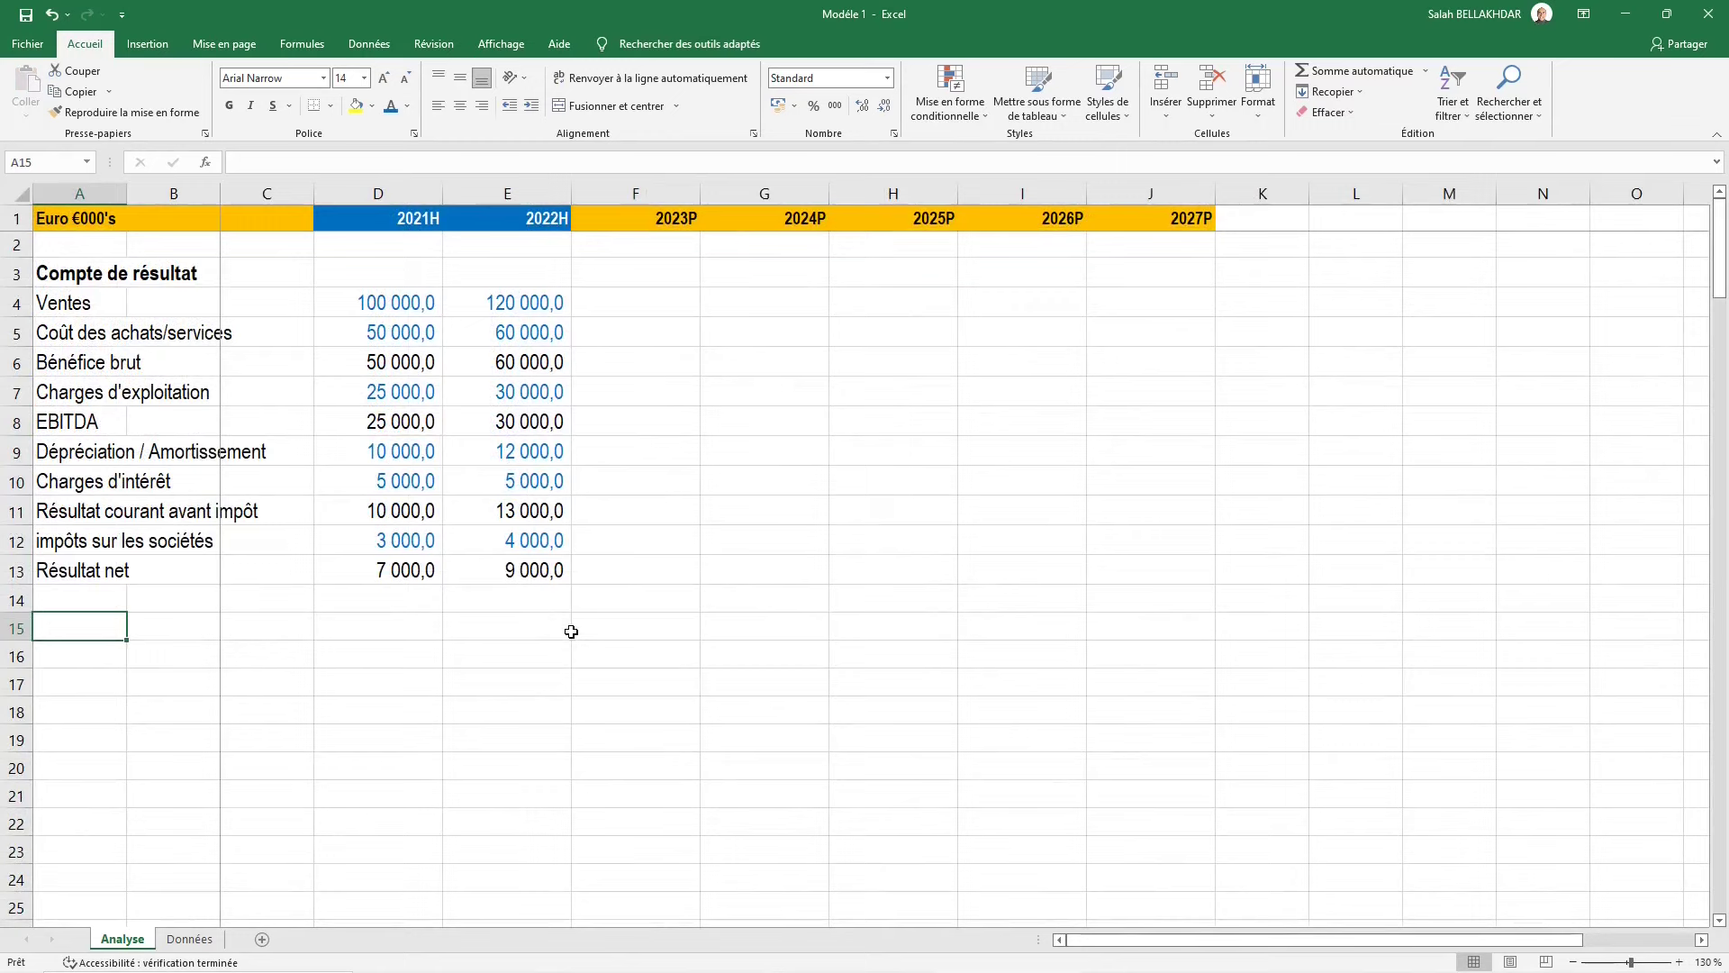
Enter the heading 'Hypothéses' in A15 and make it bold
type("H")
type("ypothéses")
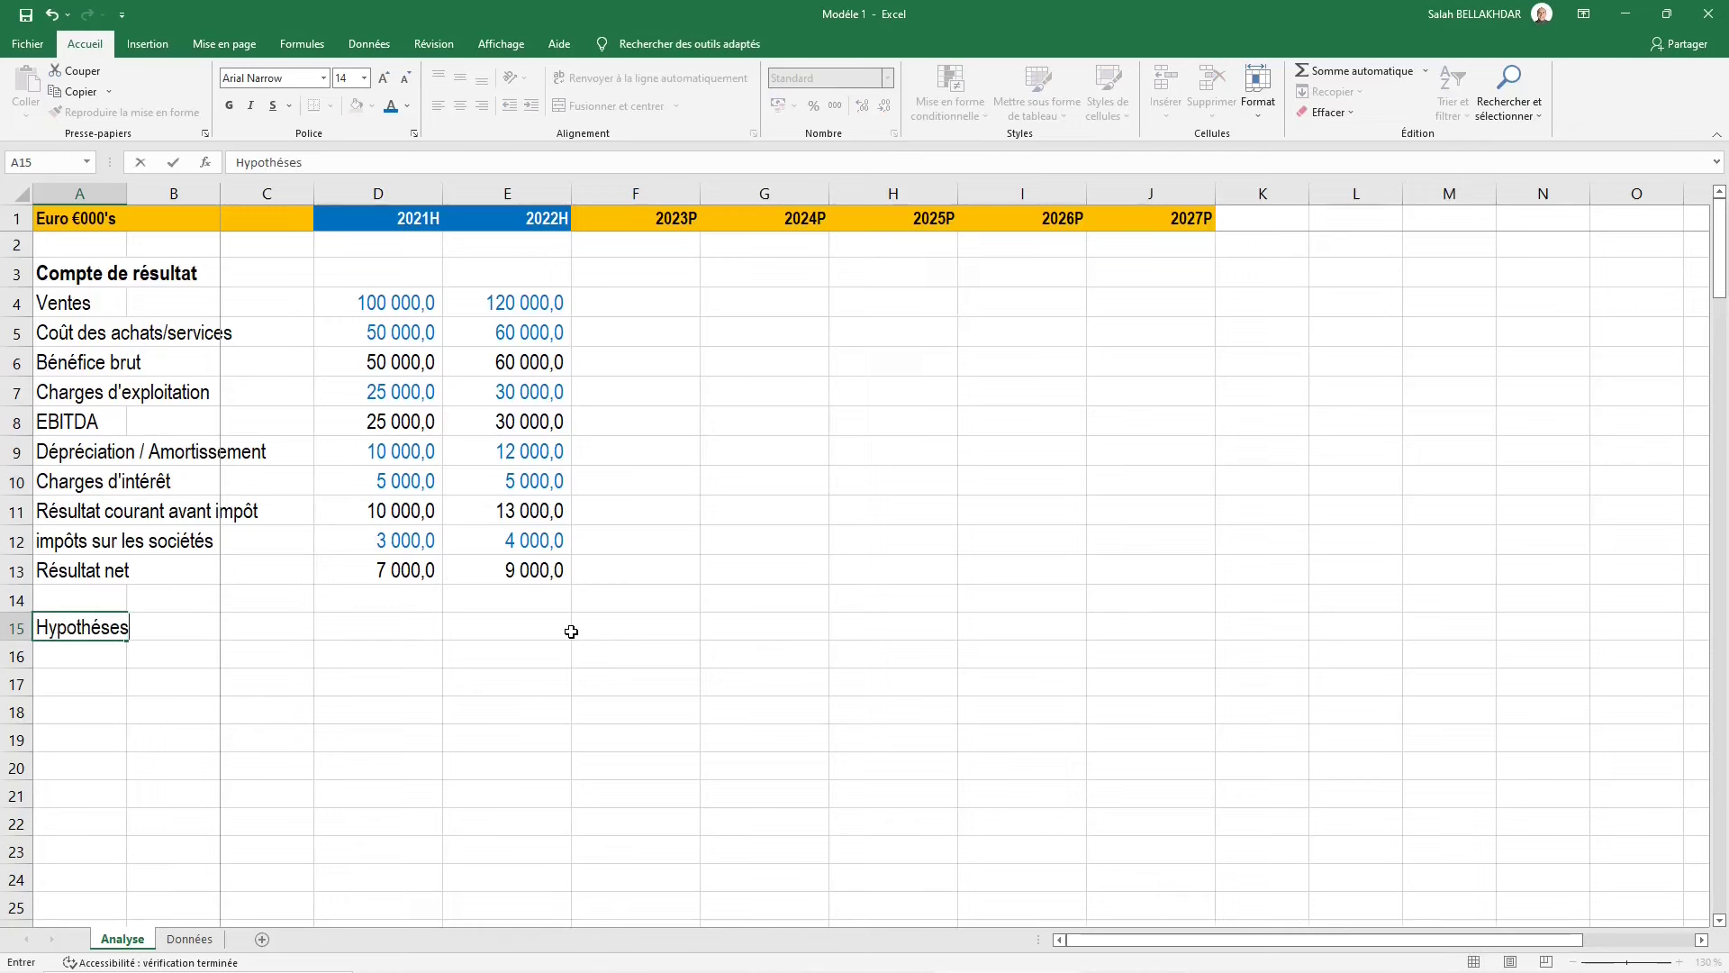
key("ctrl+Return")
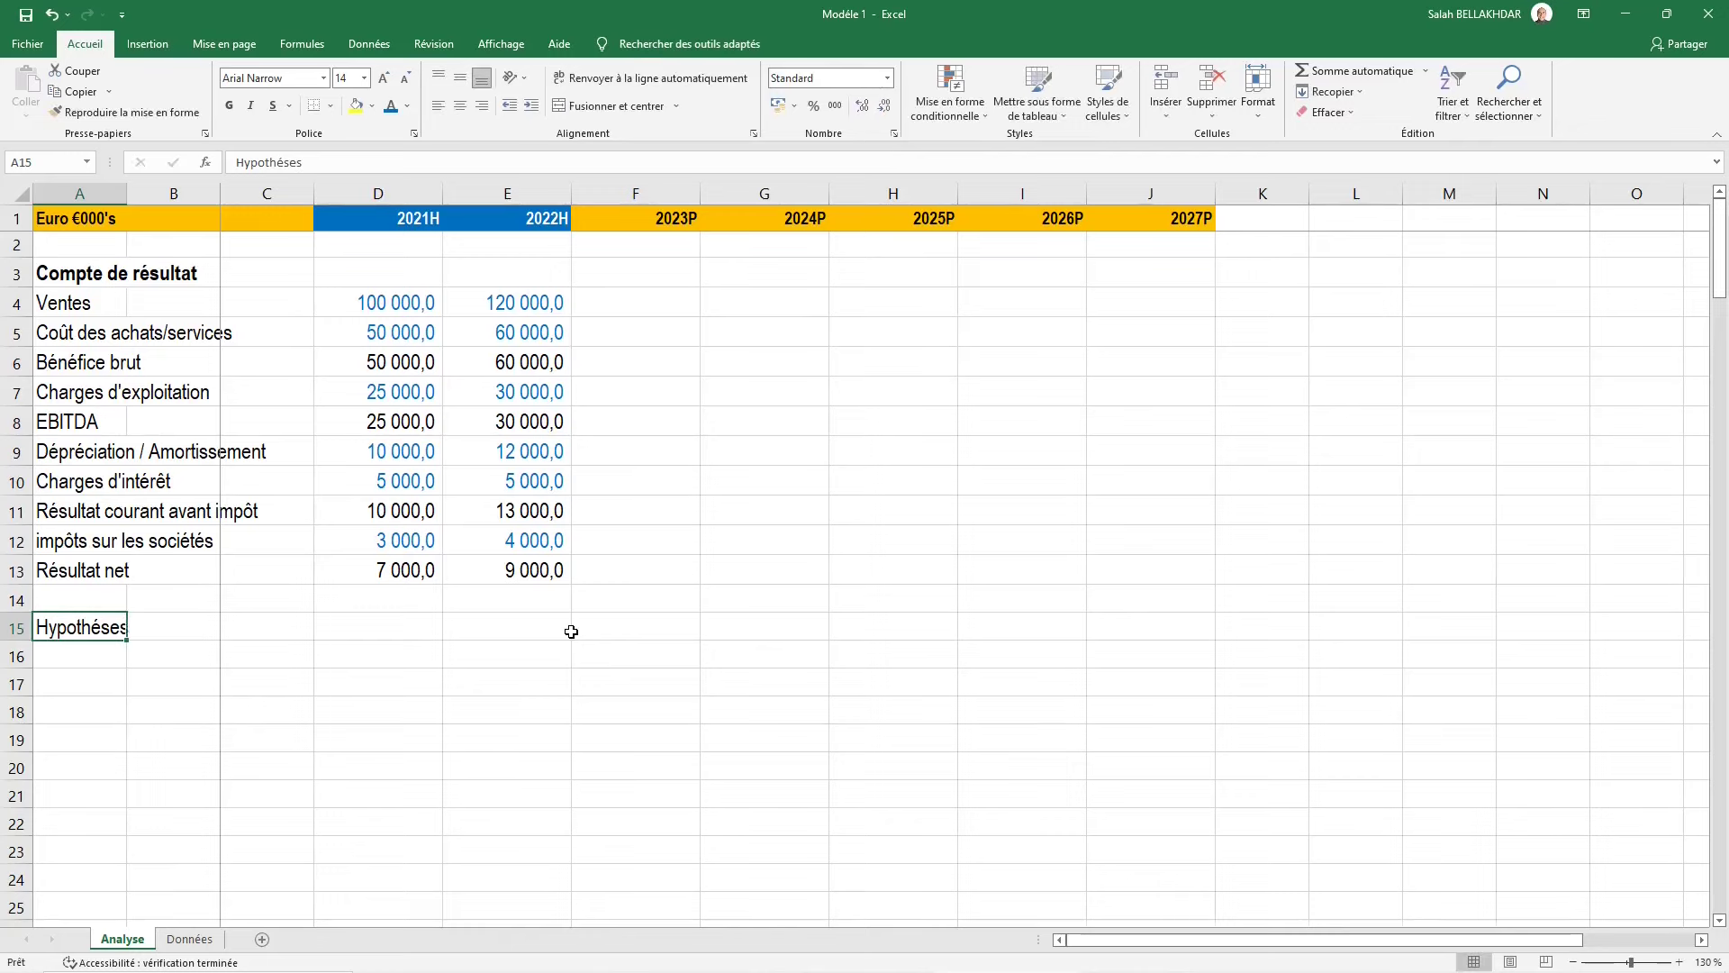
key("Down")
key("Up")
key("ctrl+g")
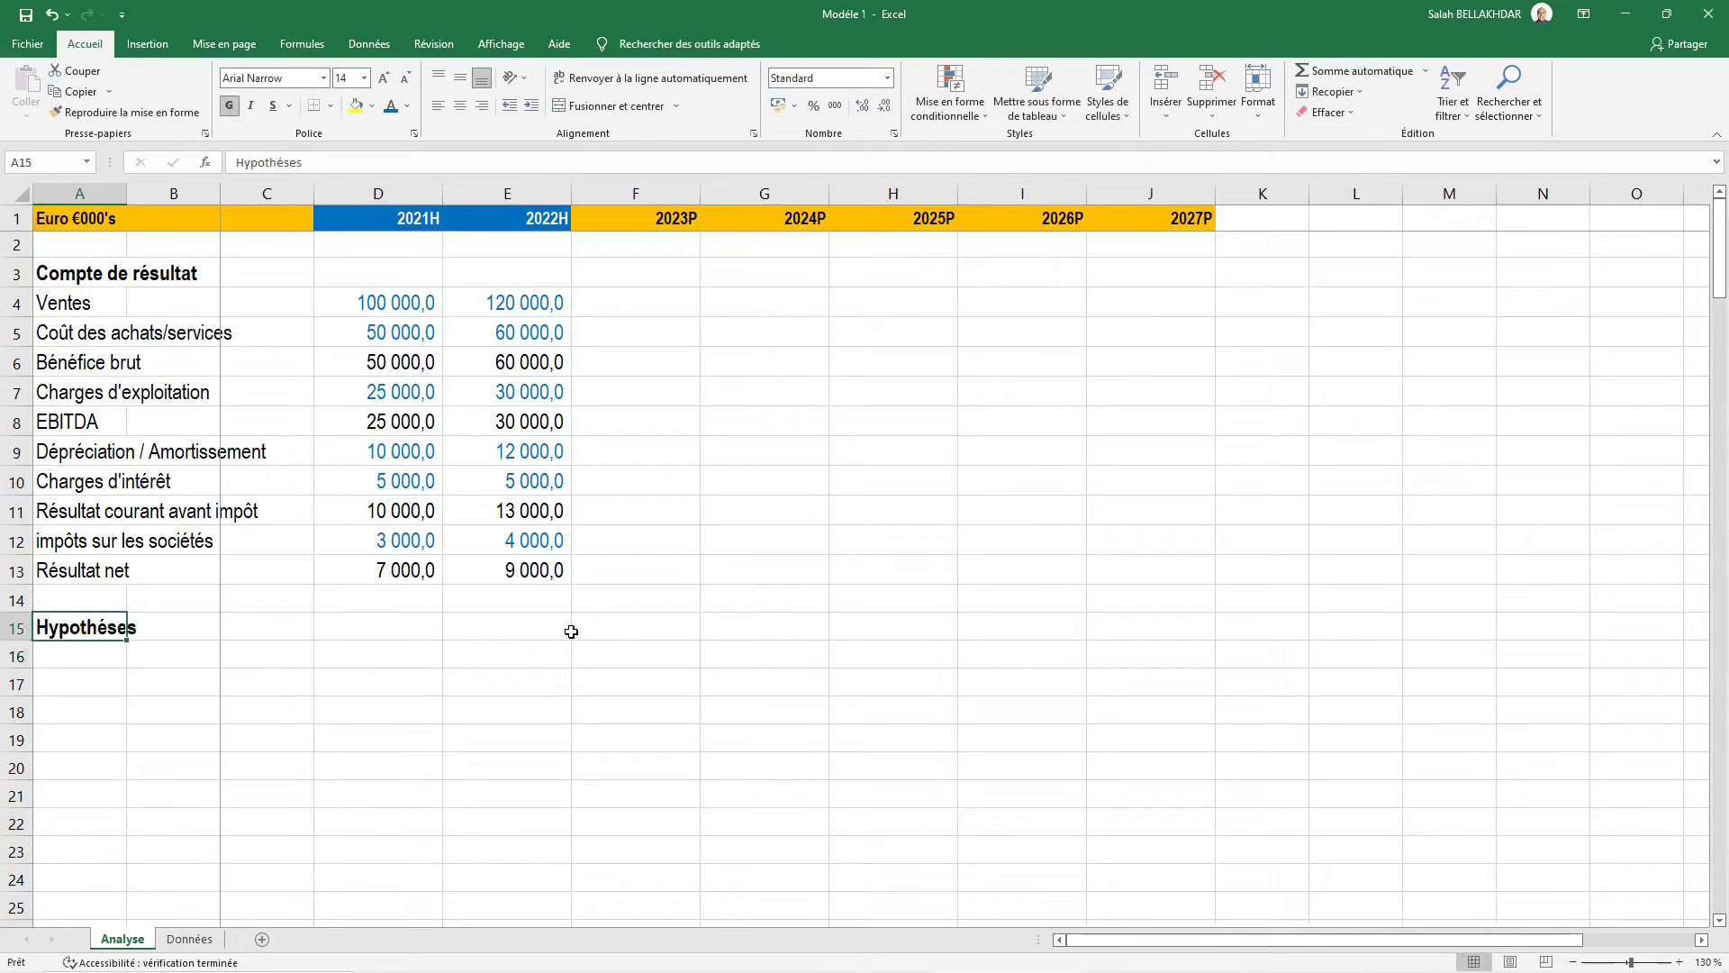
key("Down")
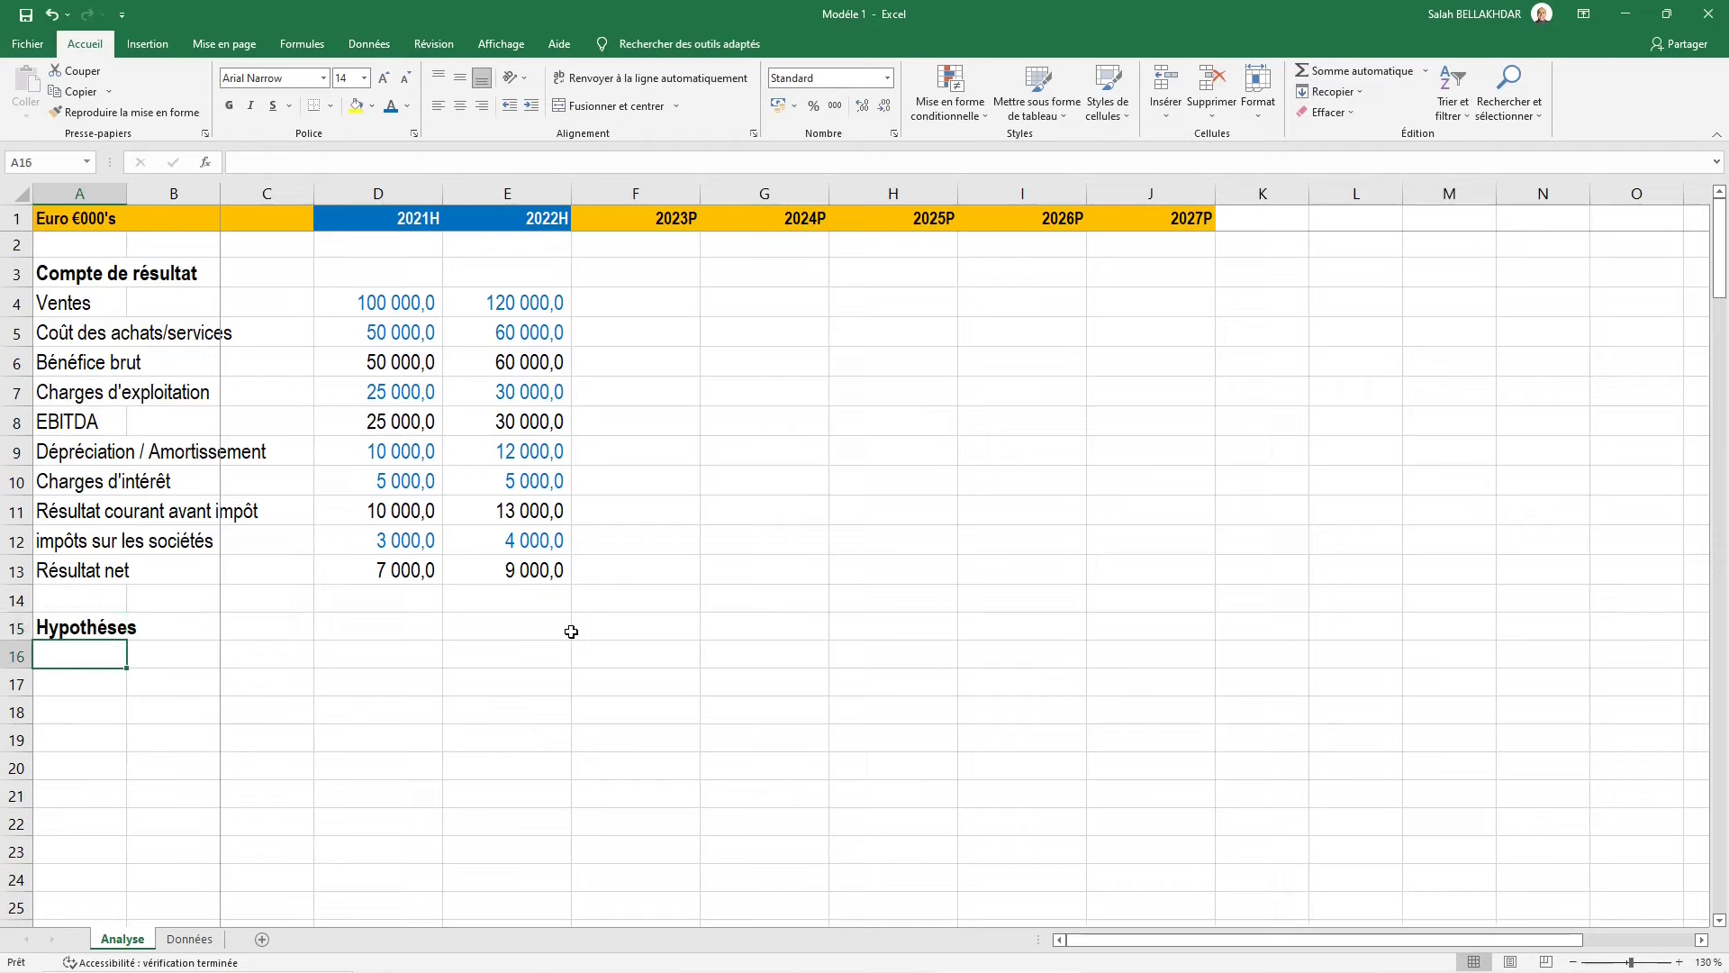
Label A16 'Taux de croissance du CA' and check the 2021H and 2022H sales figures
type("Taux de croissance du ")
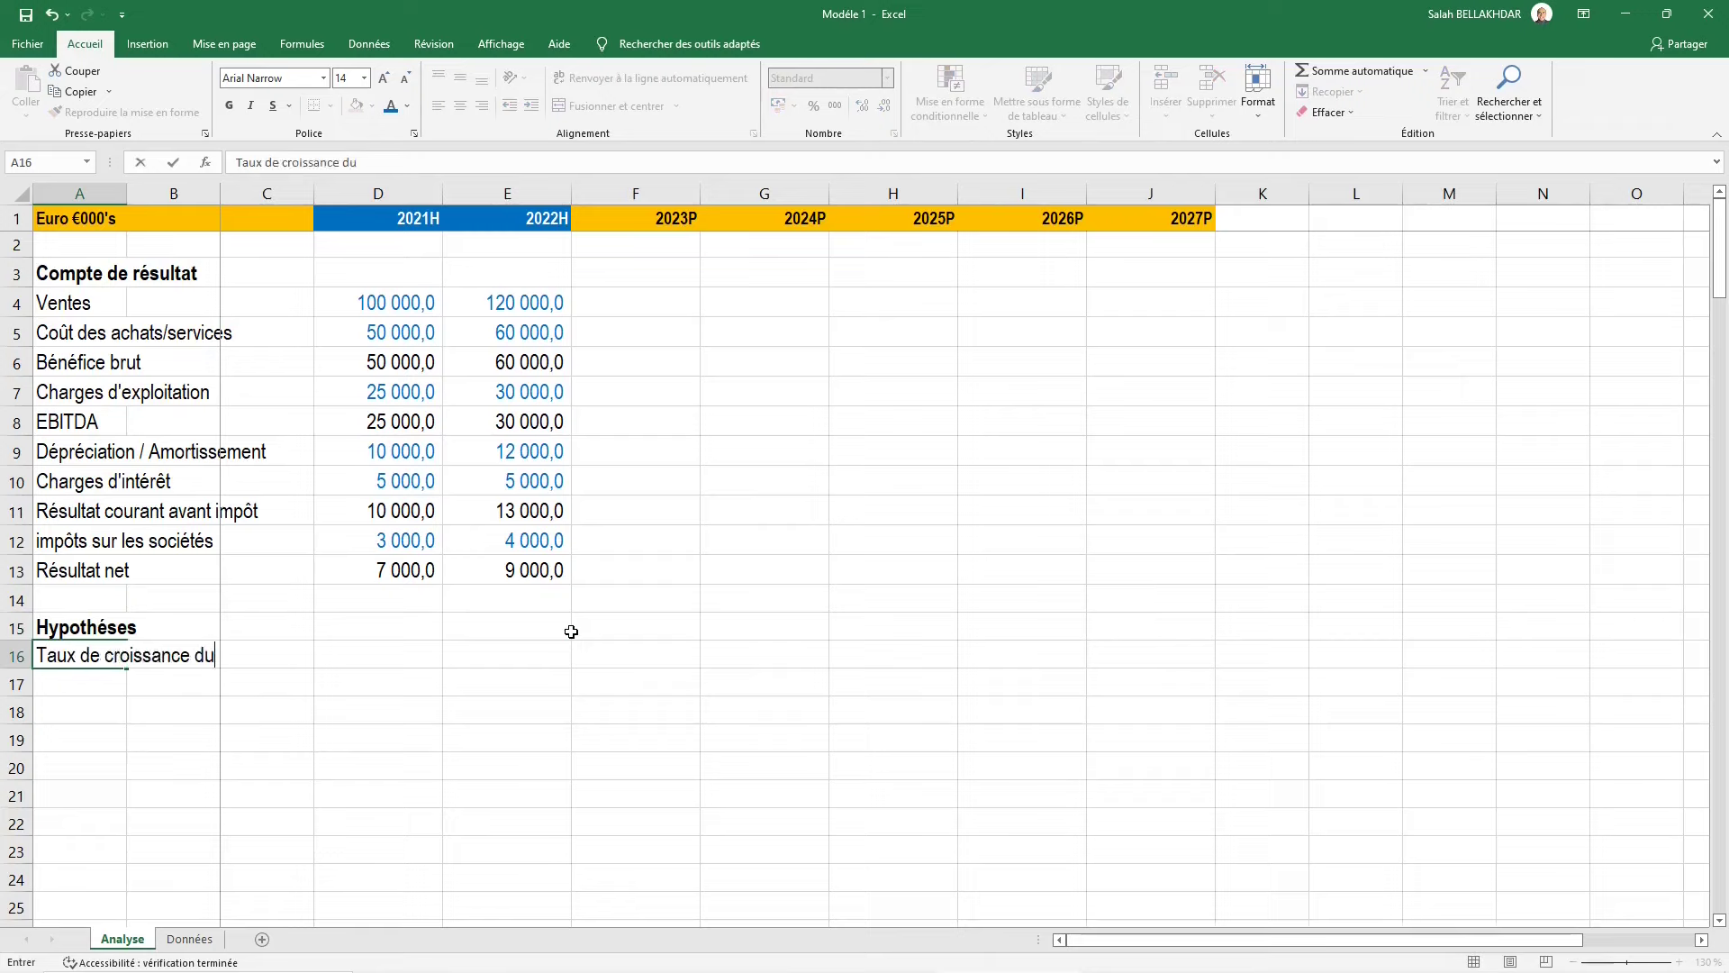
type("CA")
key("Tab")
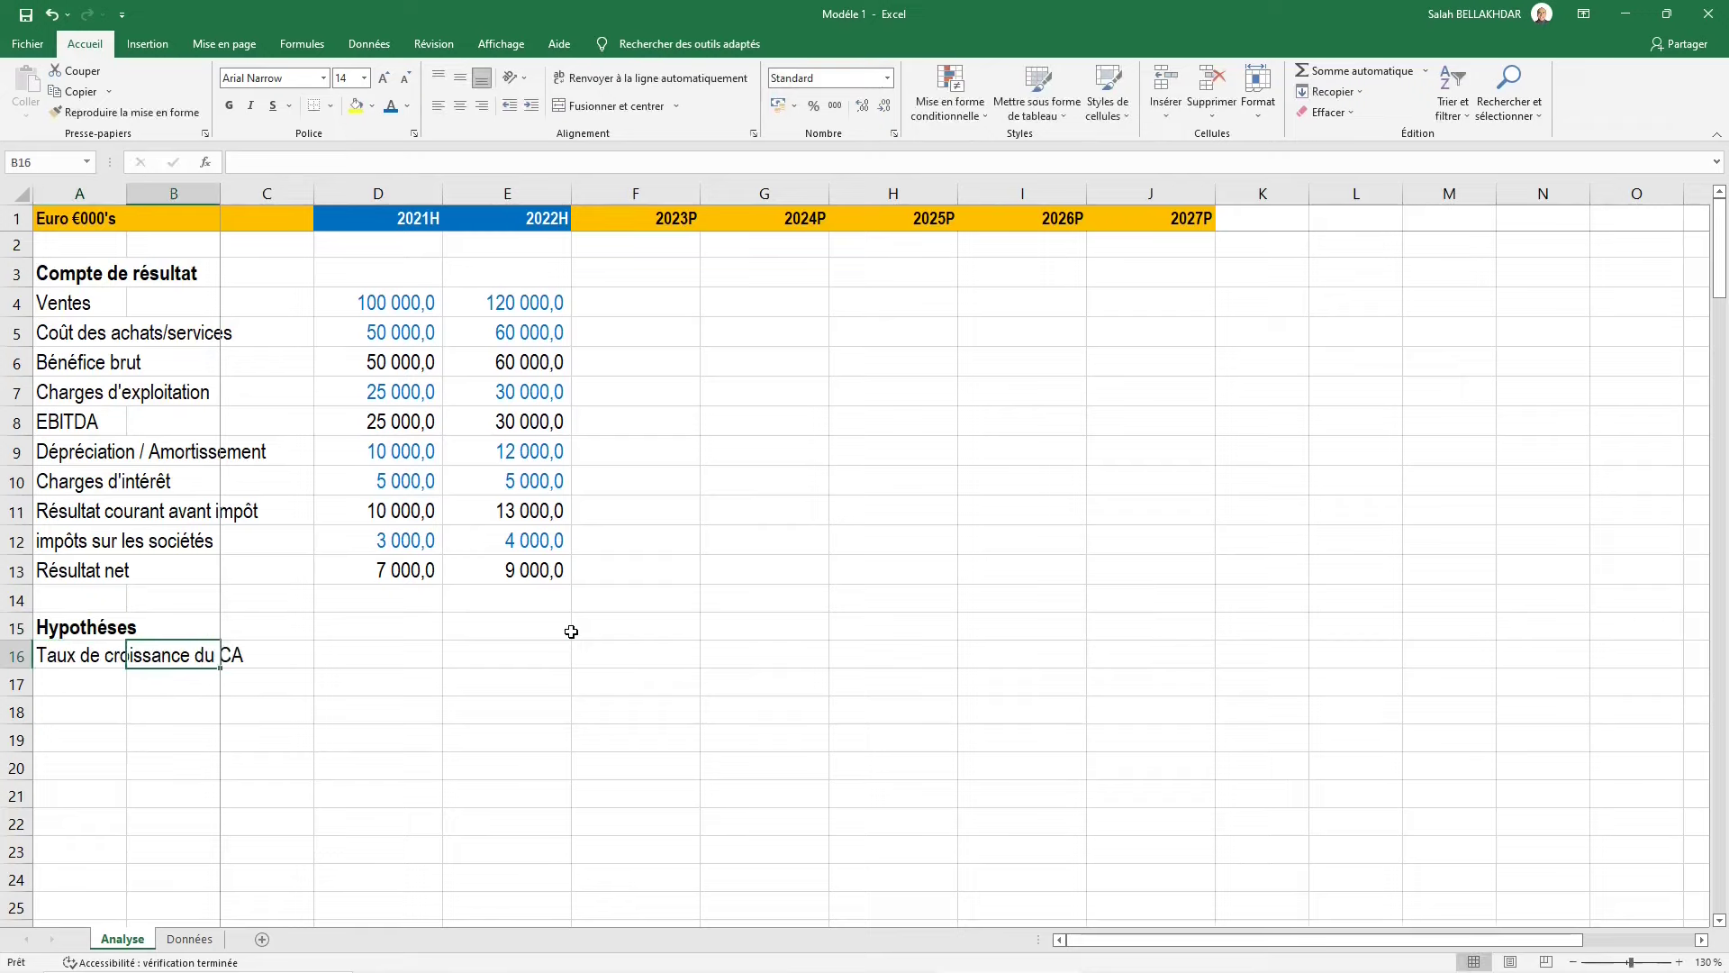
key("Tab")
key("Tab")
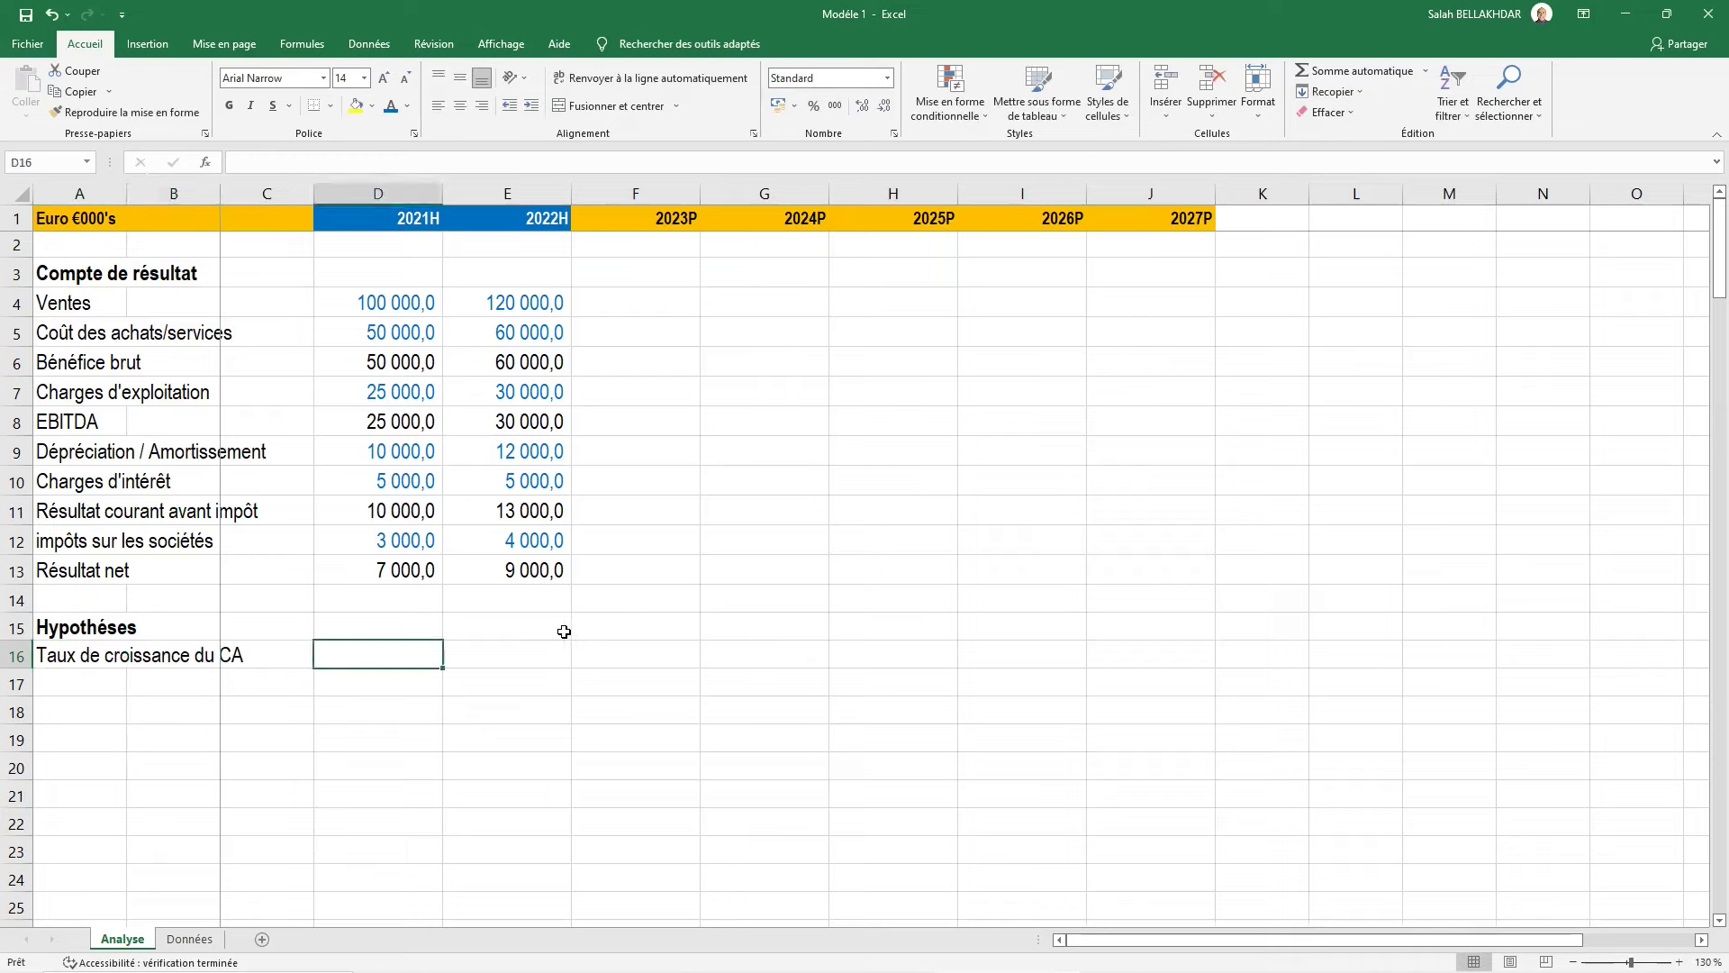
left_click_drag(416, 306, 504, 299)
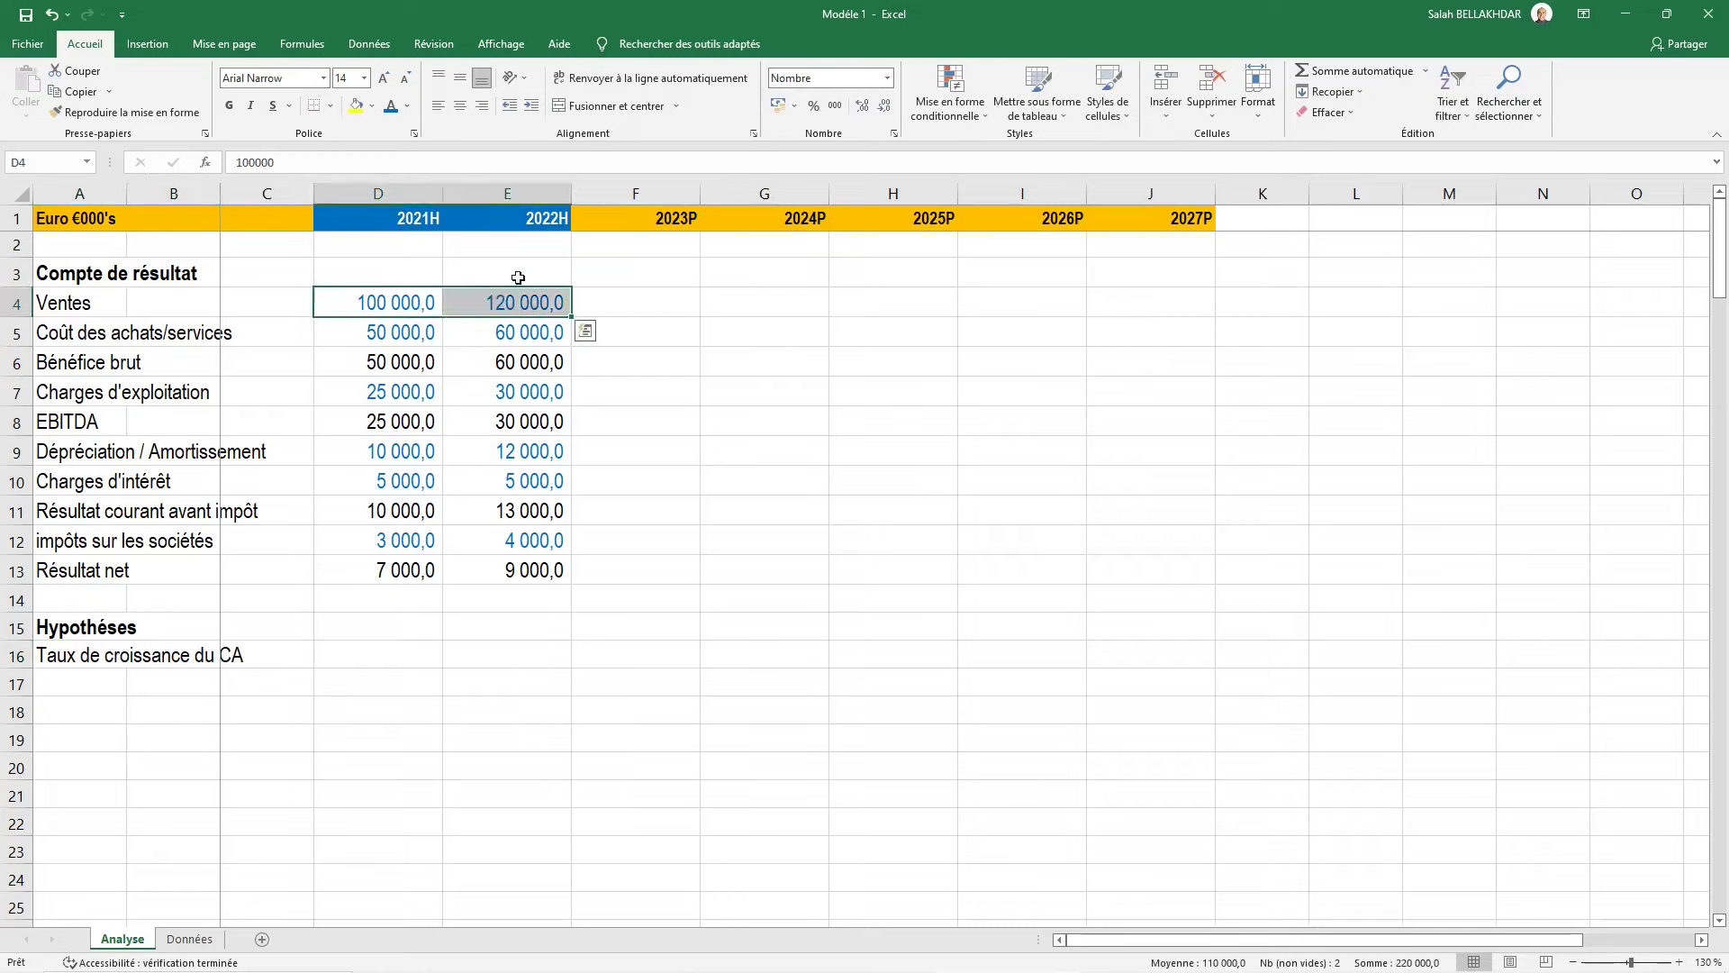
left_click(396, 304)
key("Down")
key("Down")
key("Down")
key("Down")
key("Down")
key("Down")
key("Left")
key("Left")
key("Left")
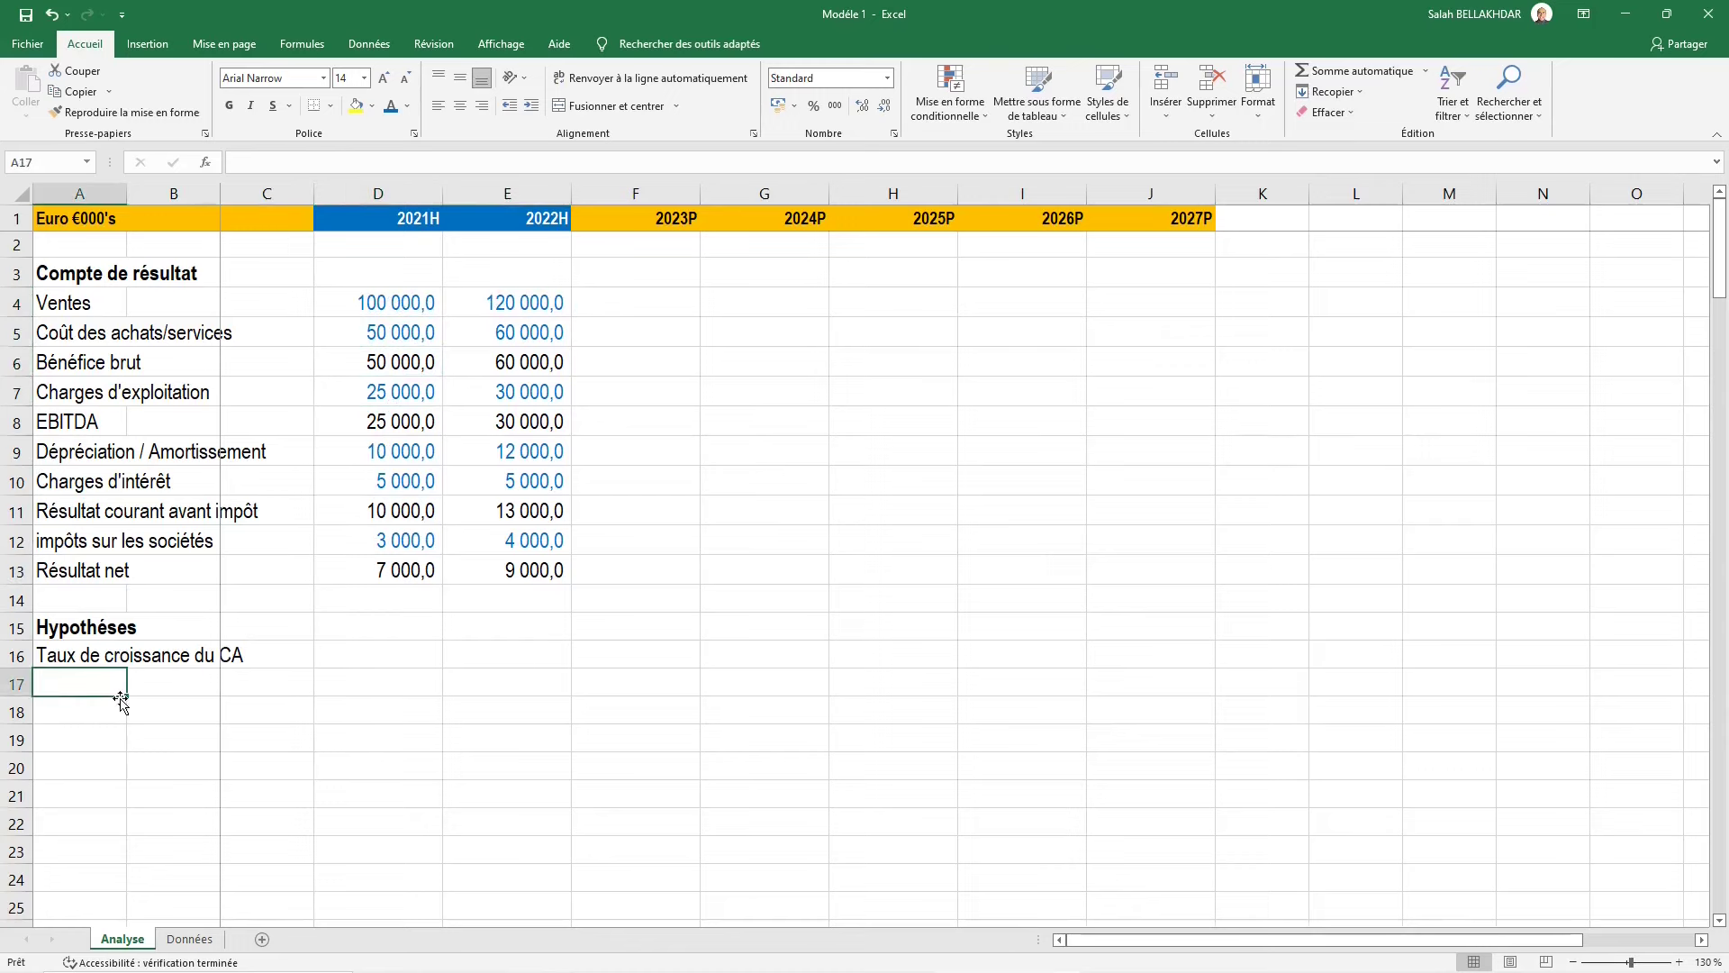
Add labels 'Coût des achats en % du CA', 'Charges d'exploitation en % du CA', 'D&A en % du CA', 'Charges d'intérêt'
type("Coê")
key("BackSpace")
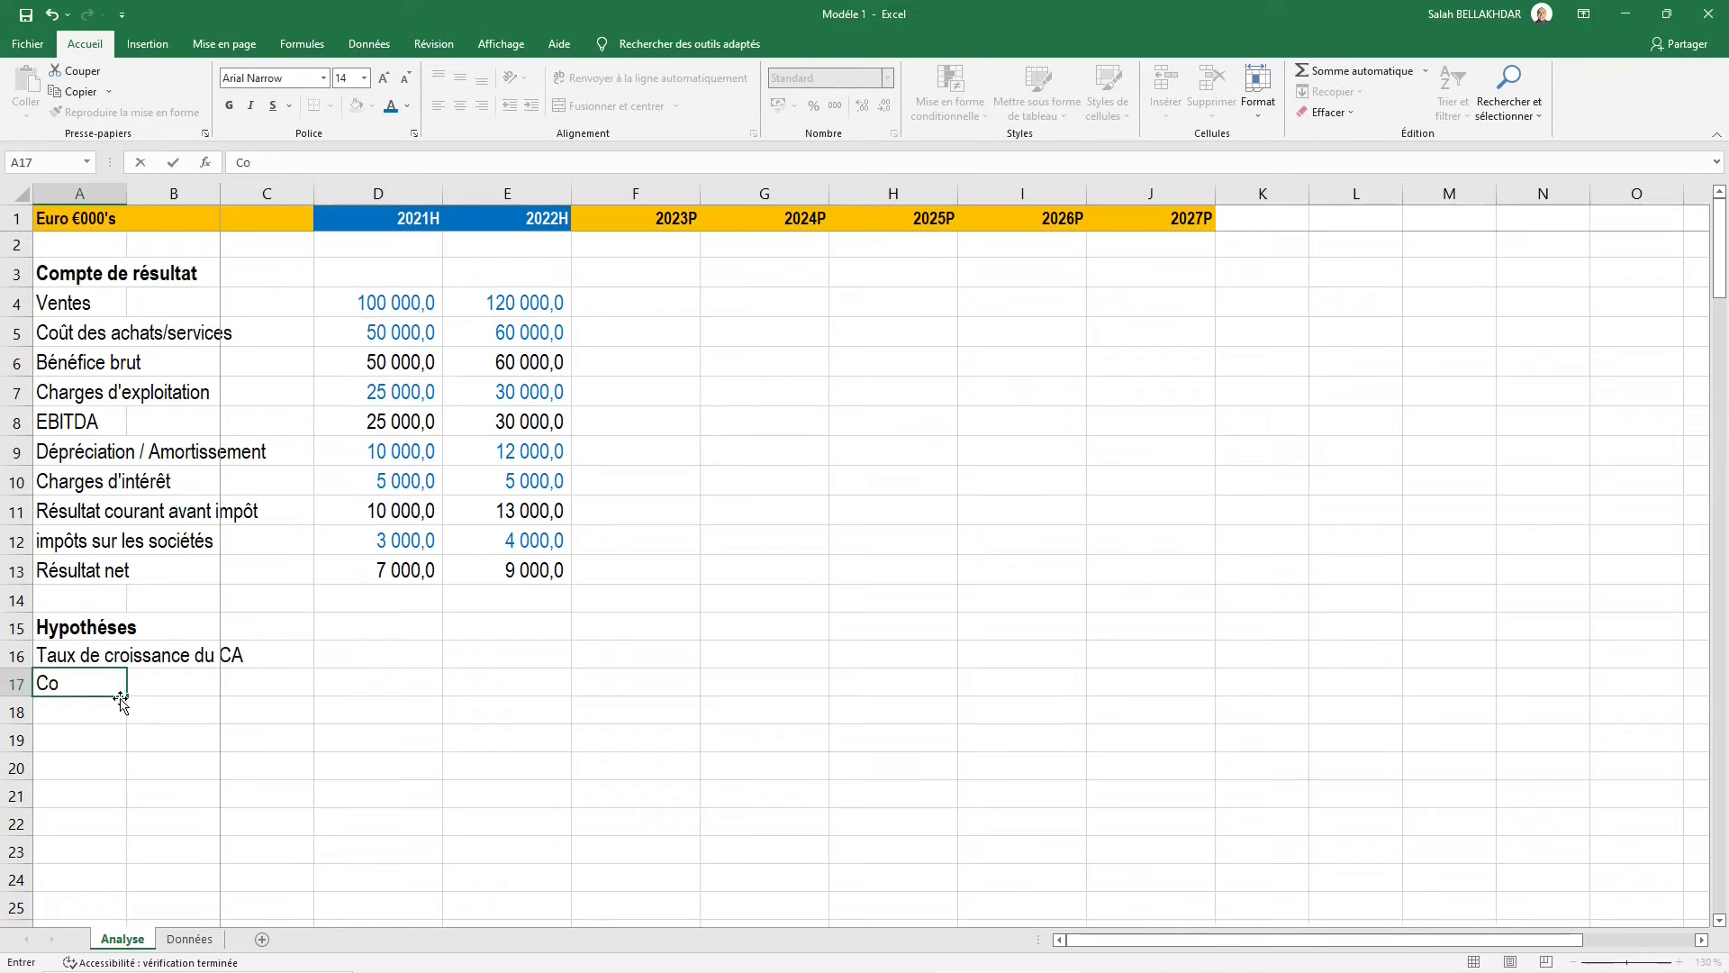
type("ût des achats en % du CA")
key("Return")
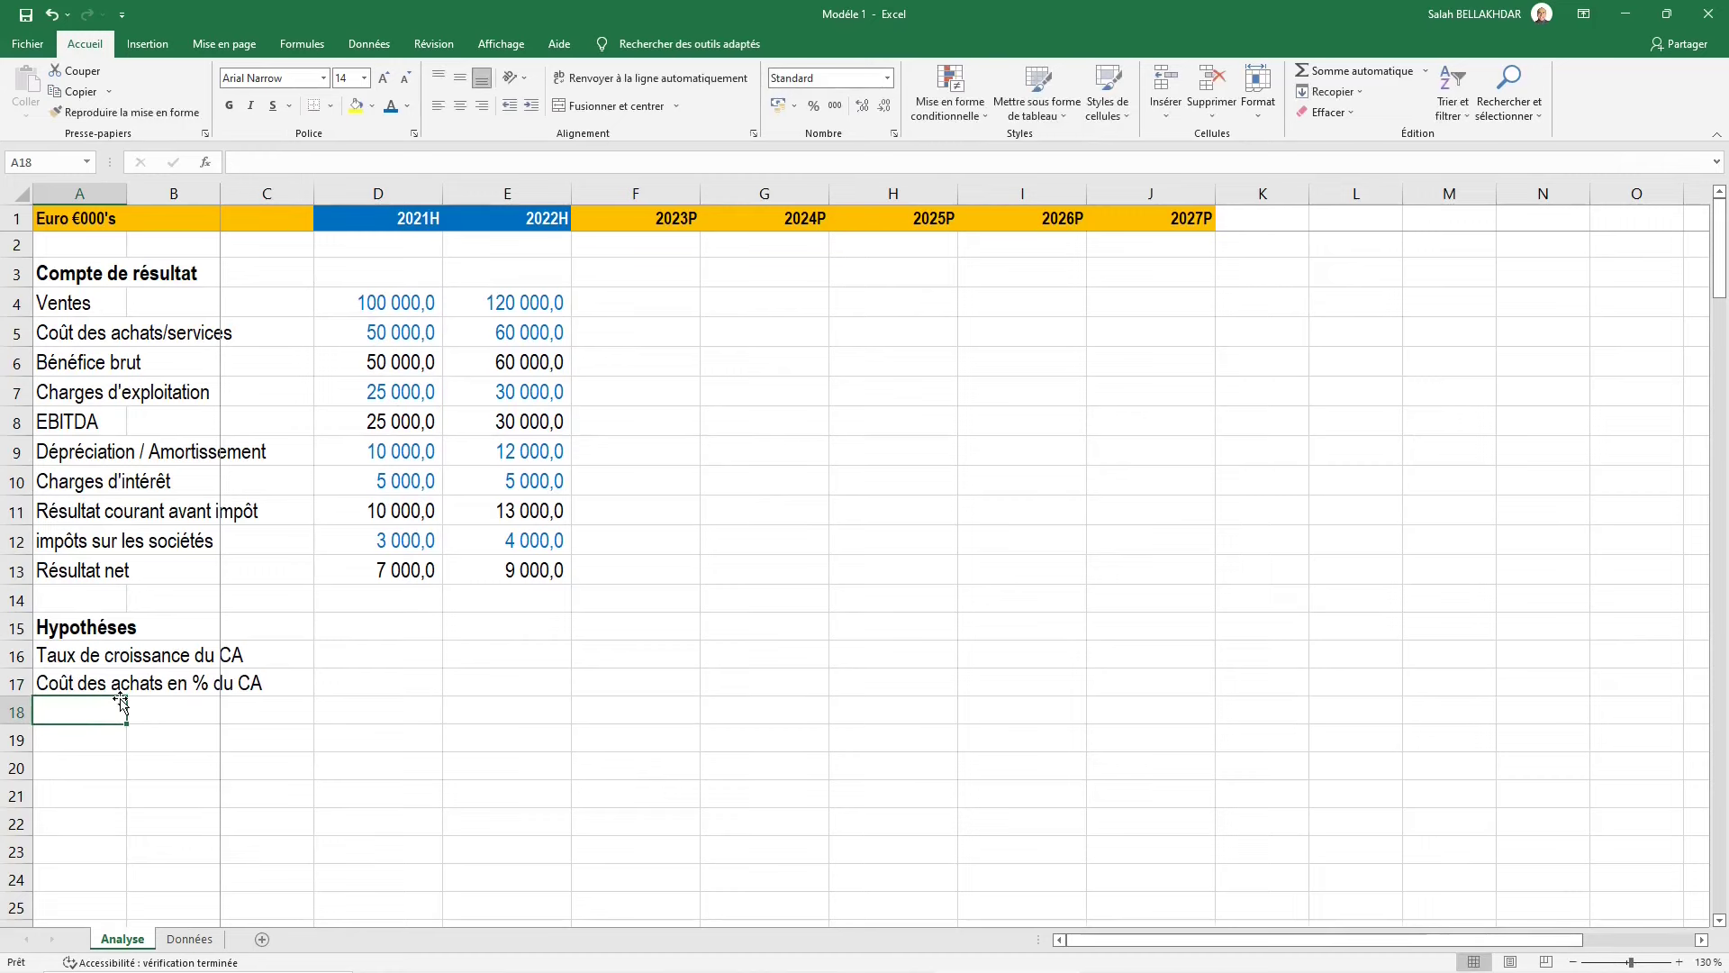
type("Charges d'exploitation en % du CA")
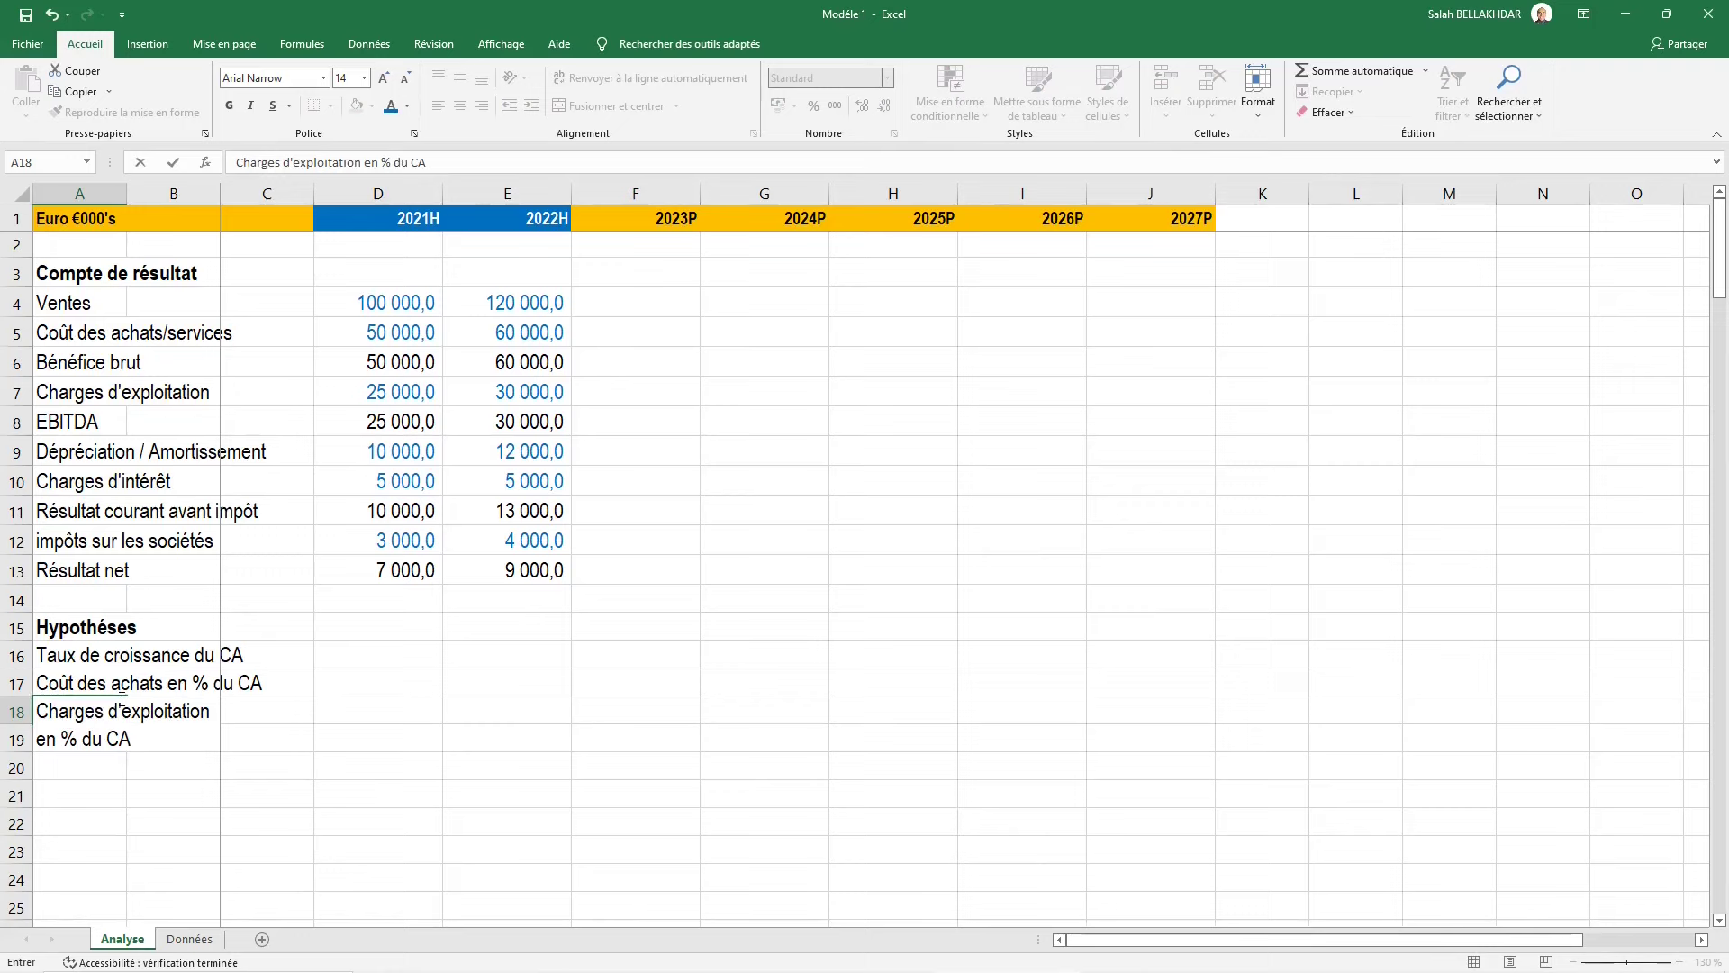
key("Return")
type("D&A en % du CA")
key("Return")
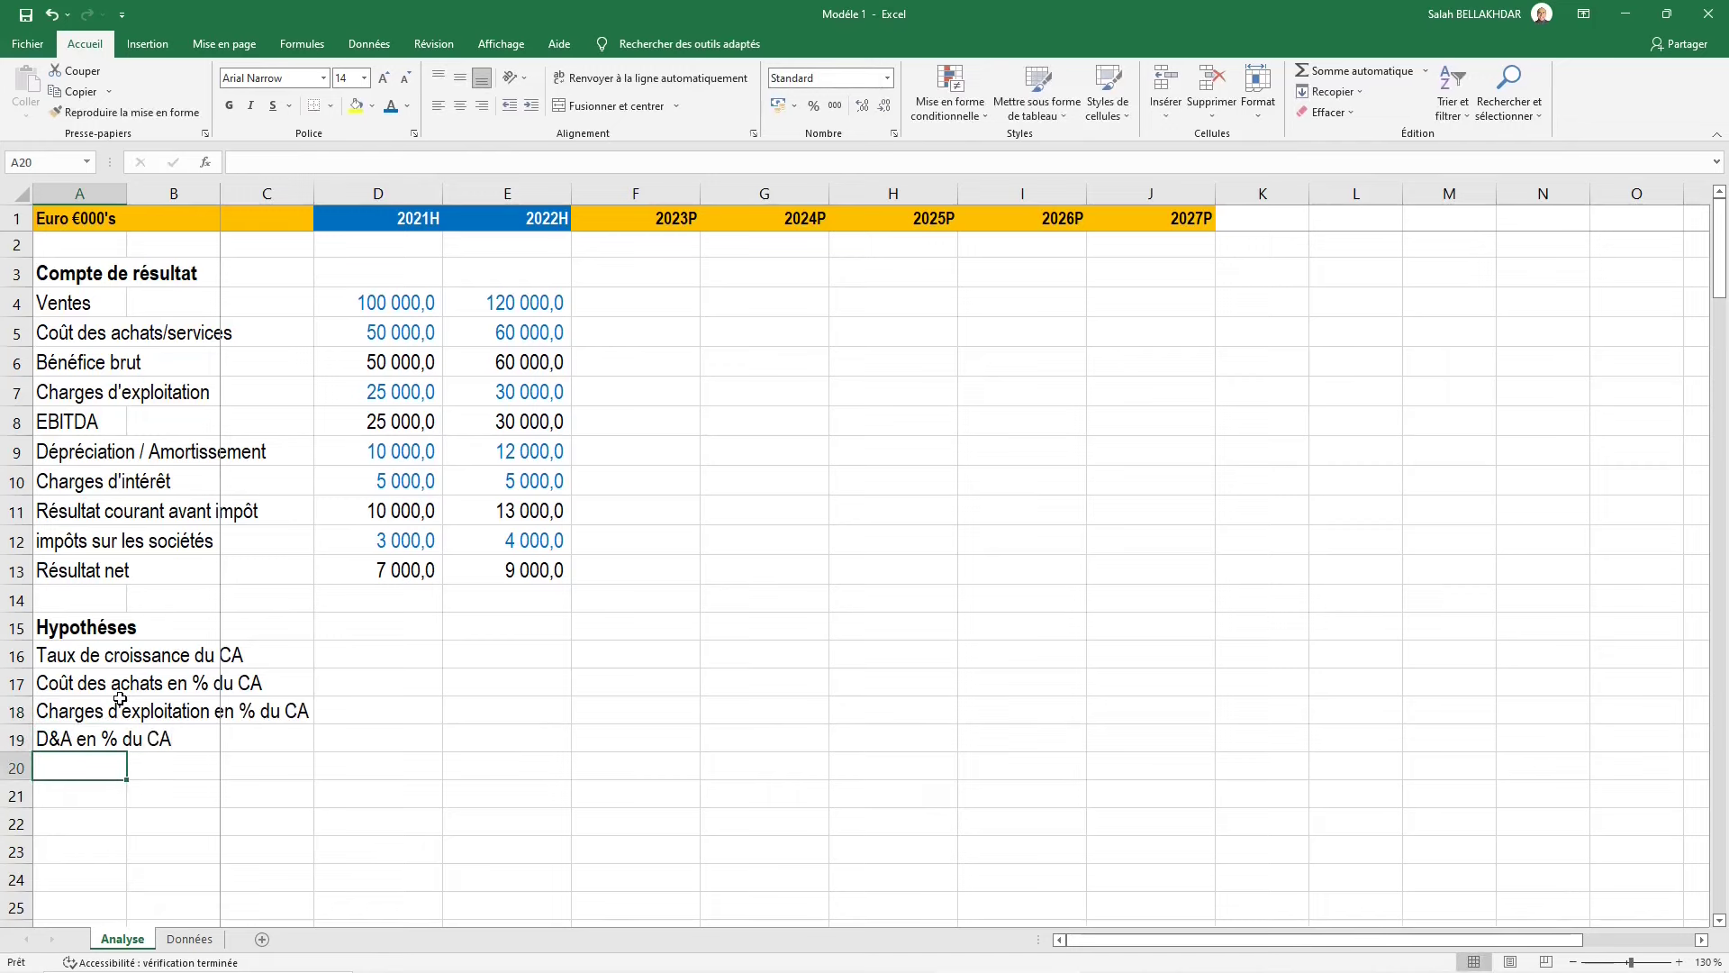
type("Charges d'intér")
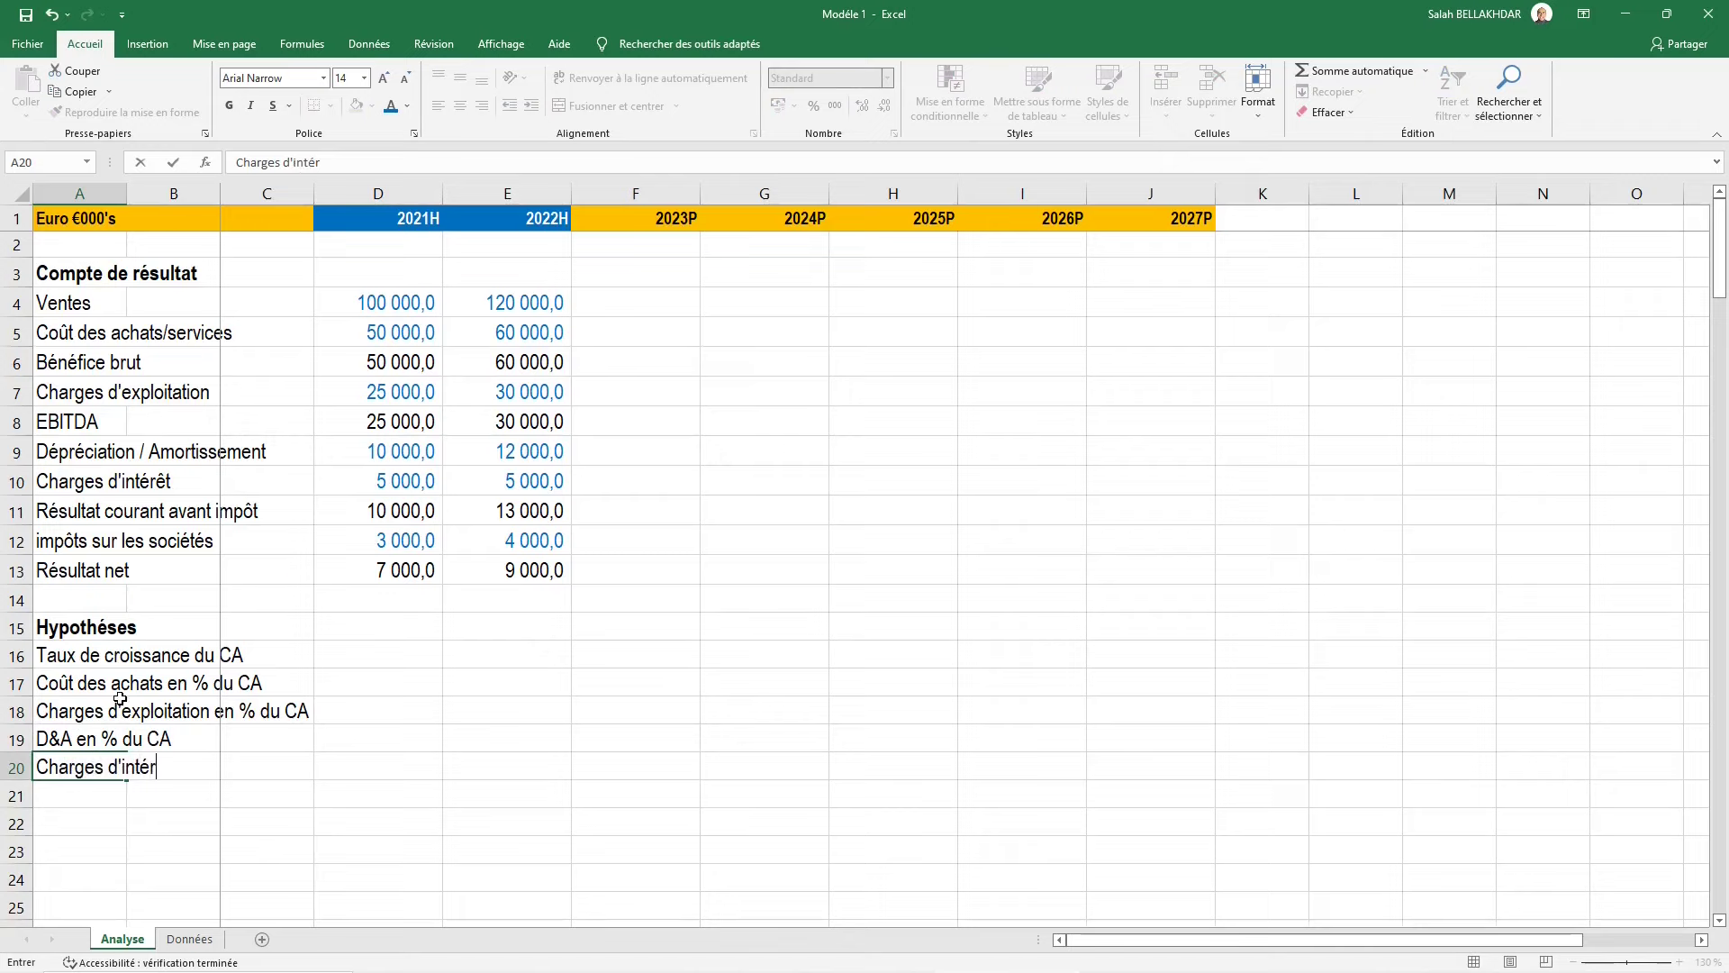
type("êt")
key("Tab")
key("Tab")
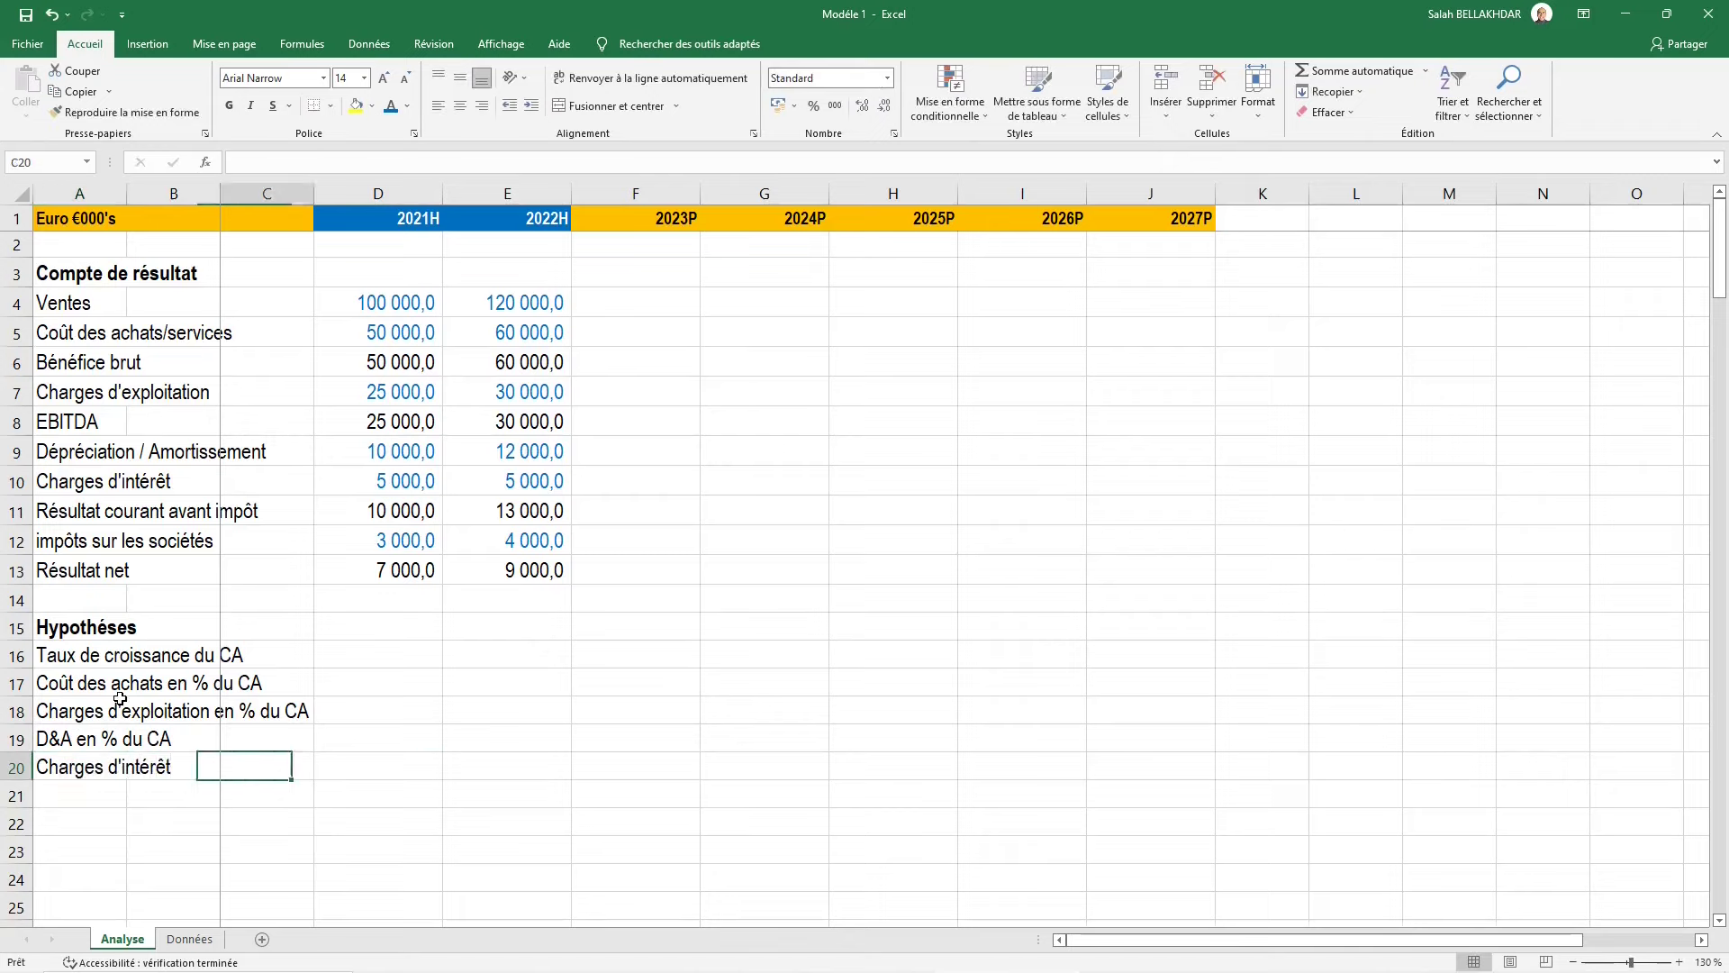
key("Tab")
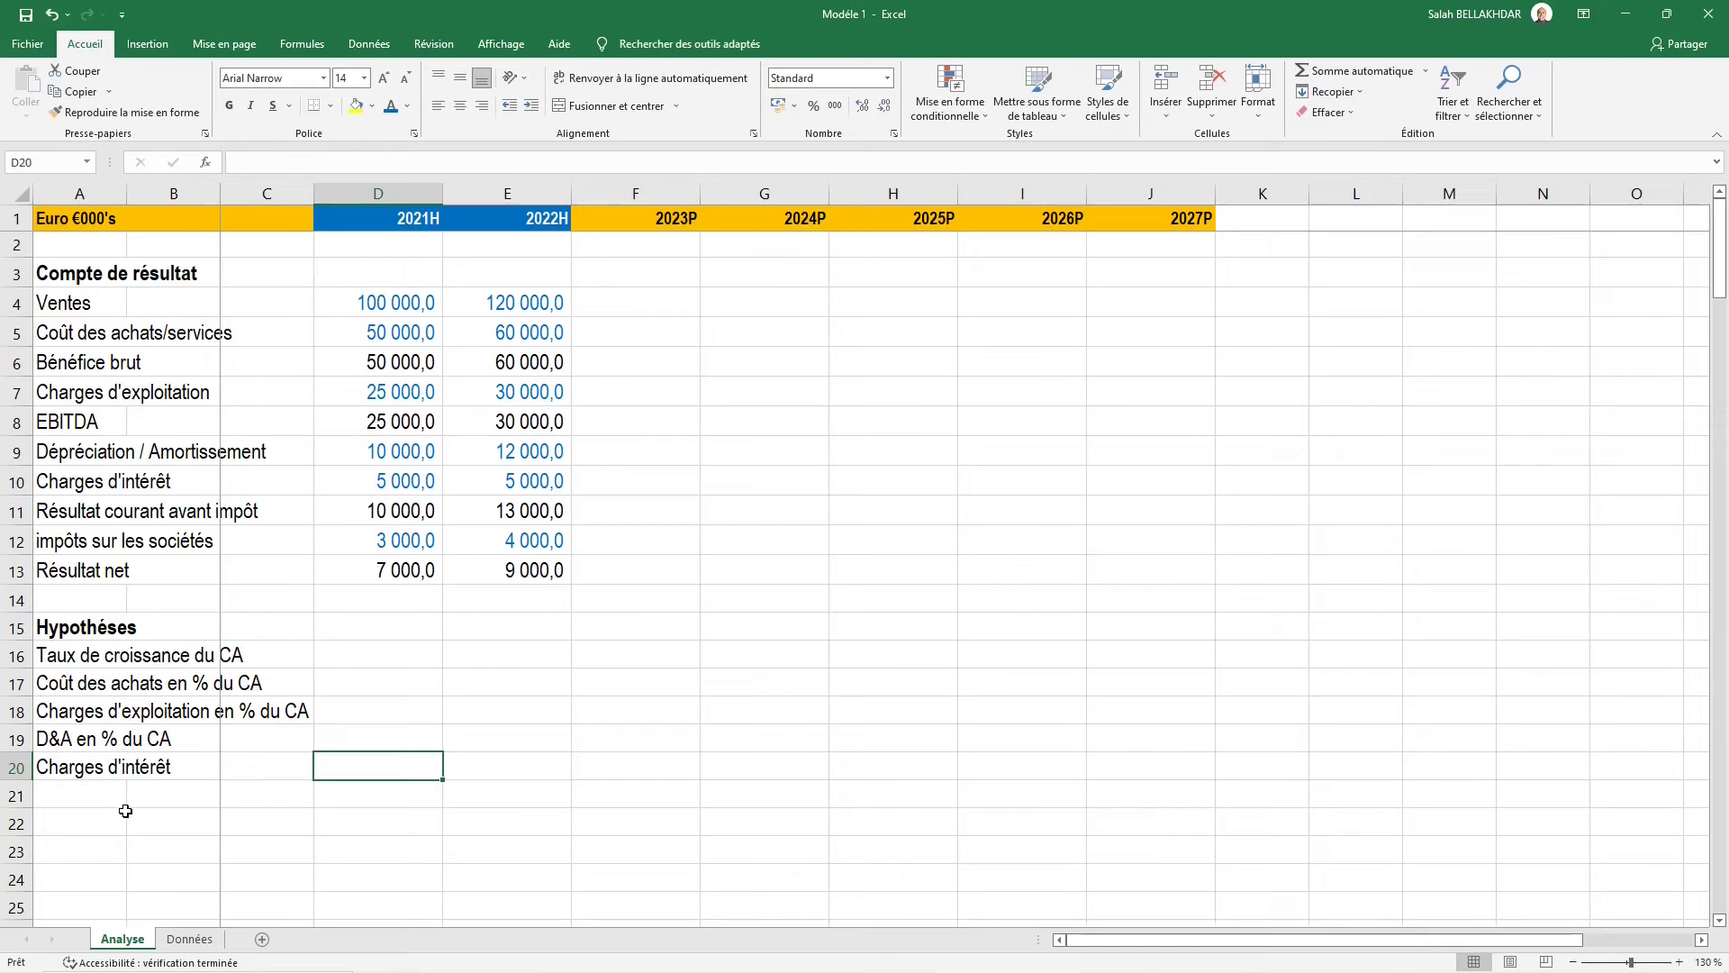
left_click_drag(376, 478, 494, 476)
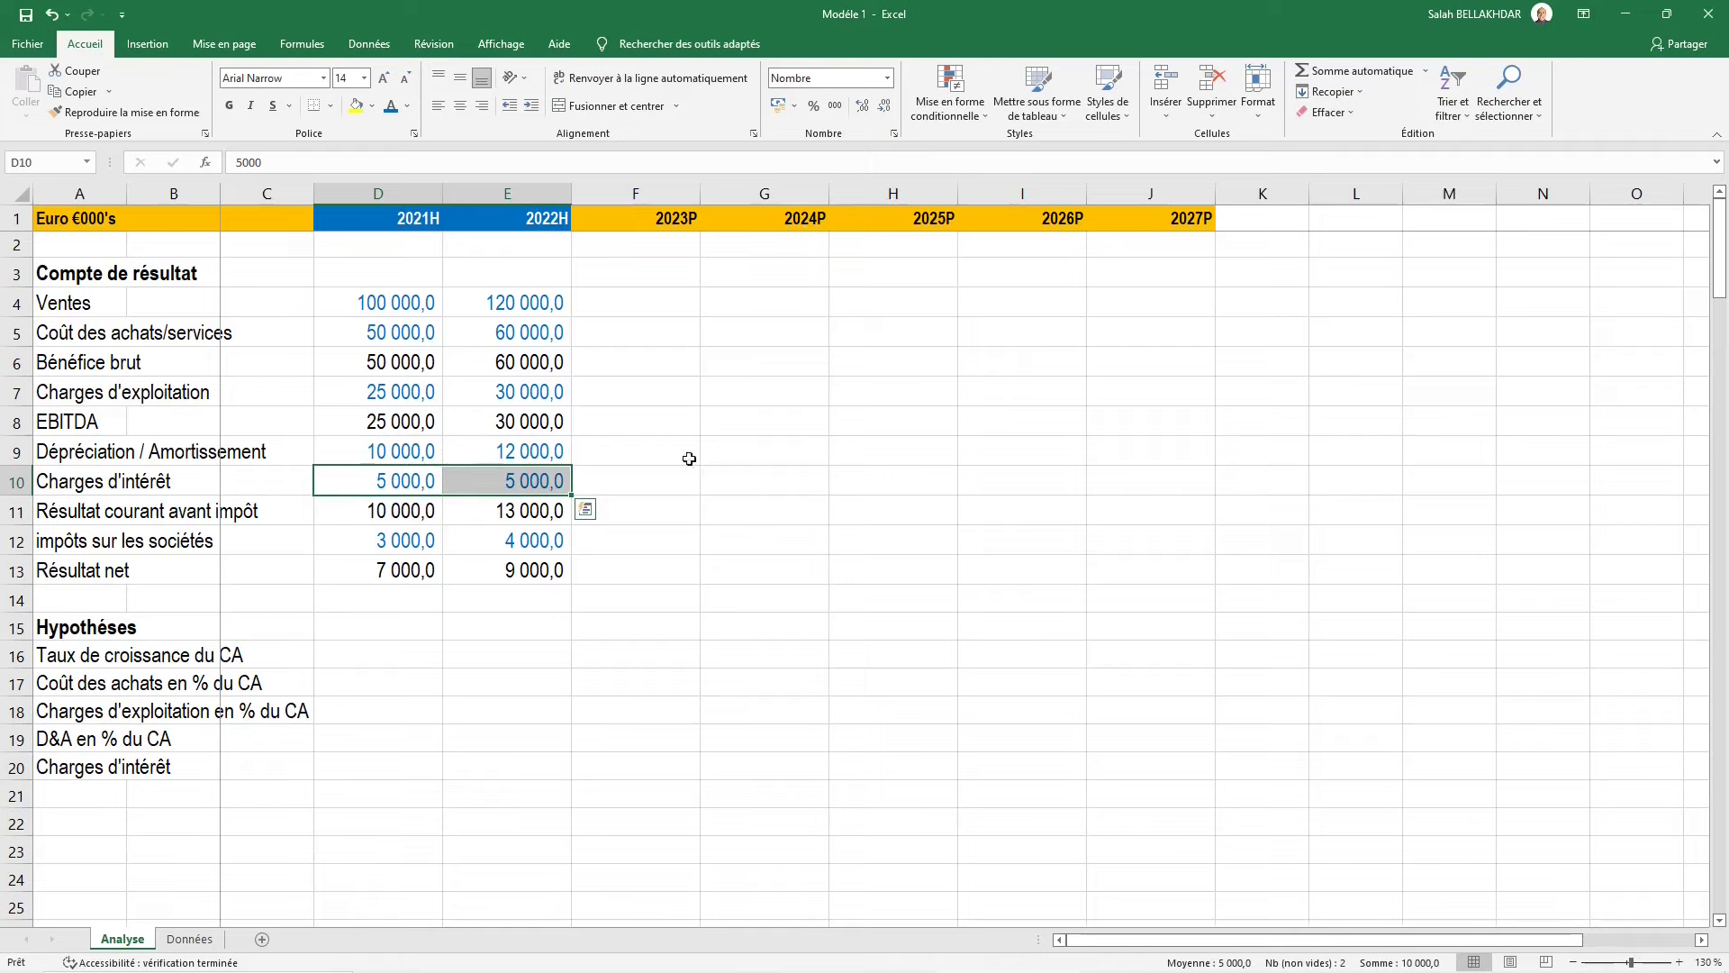
key("Right")
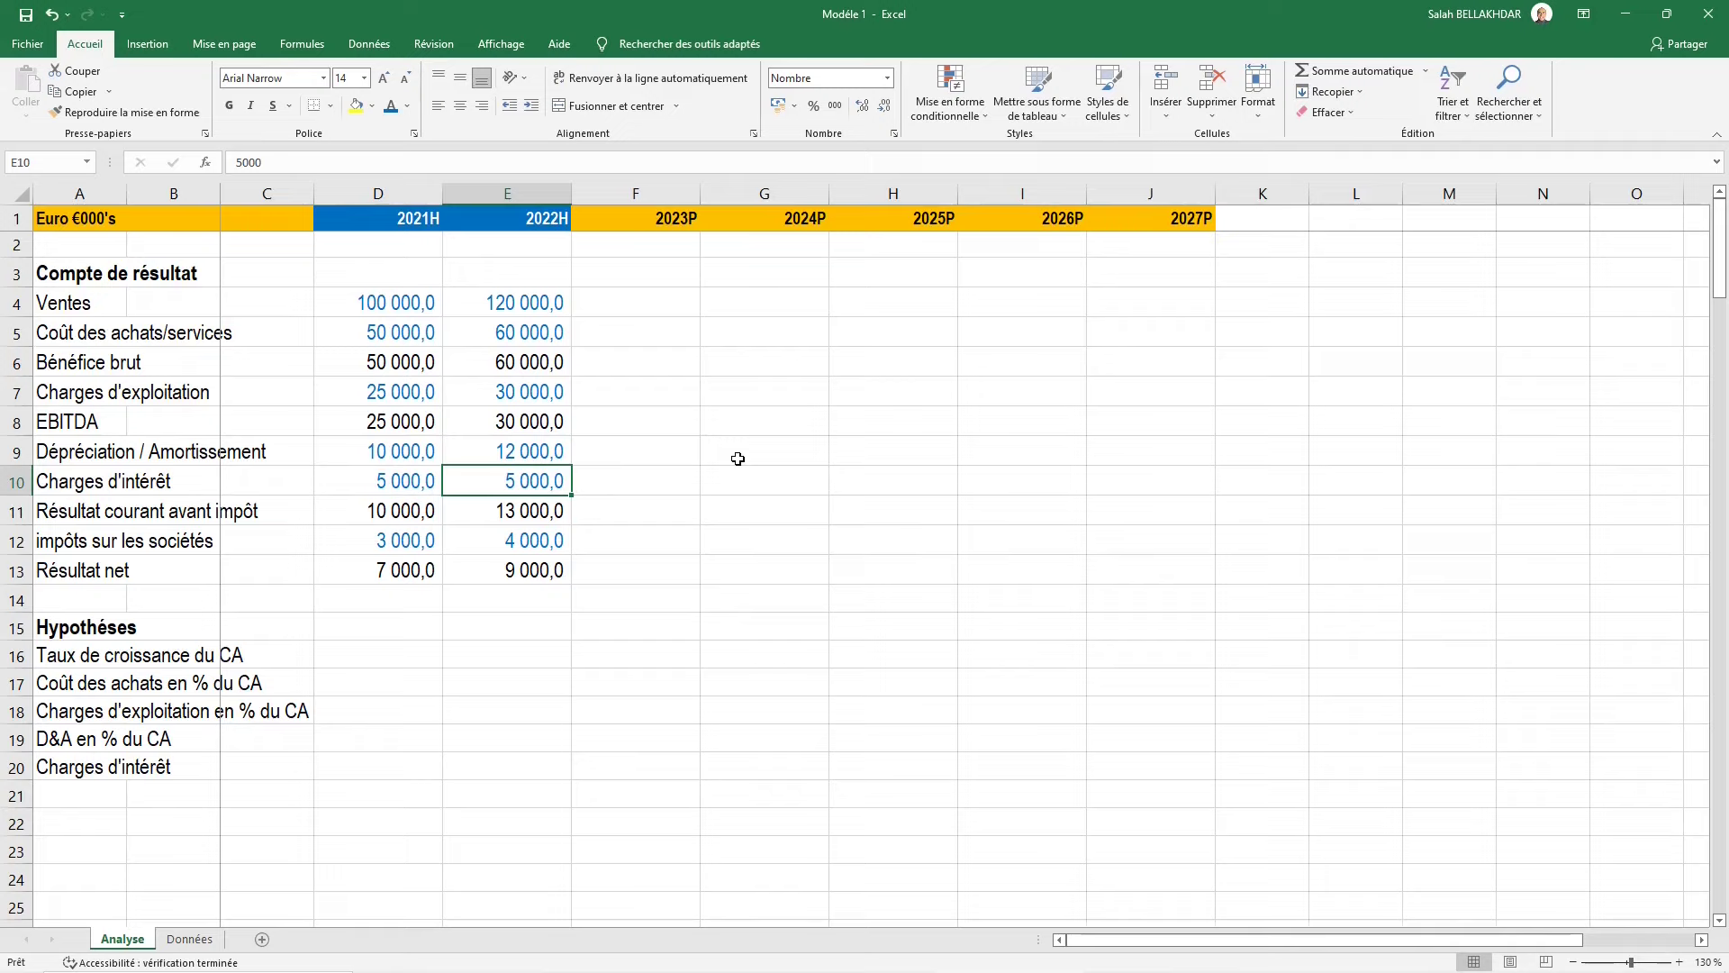
key("Down")
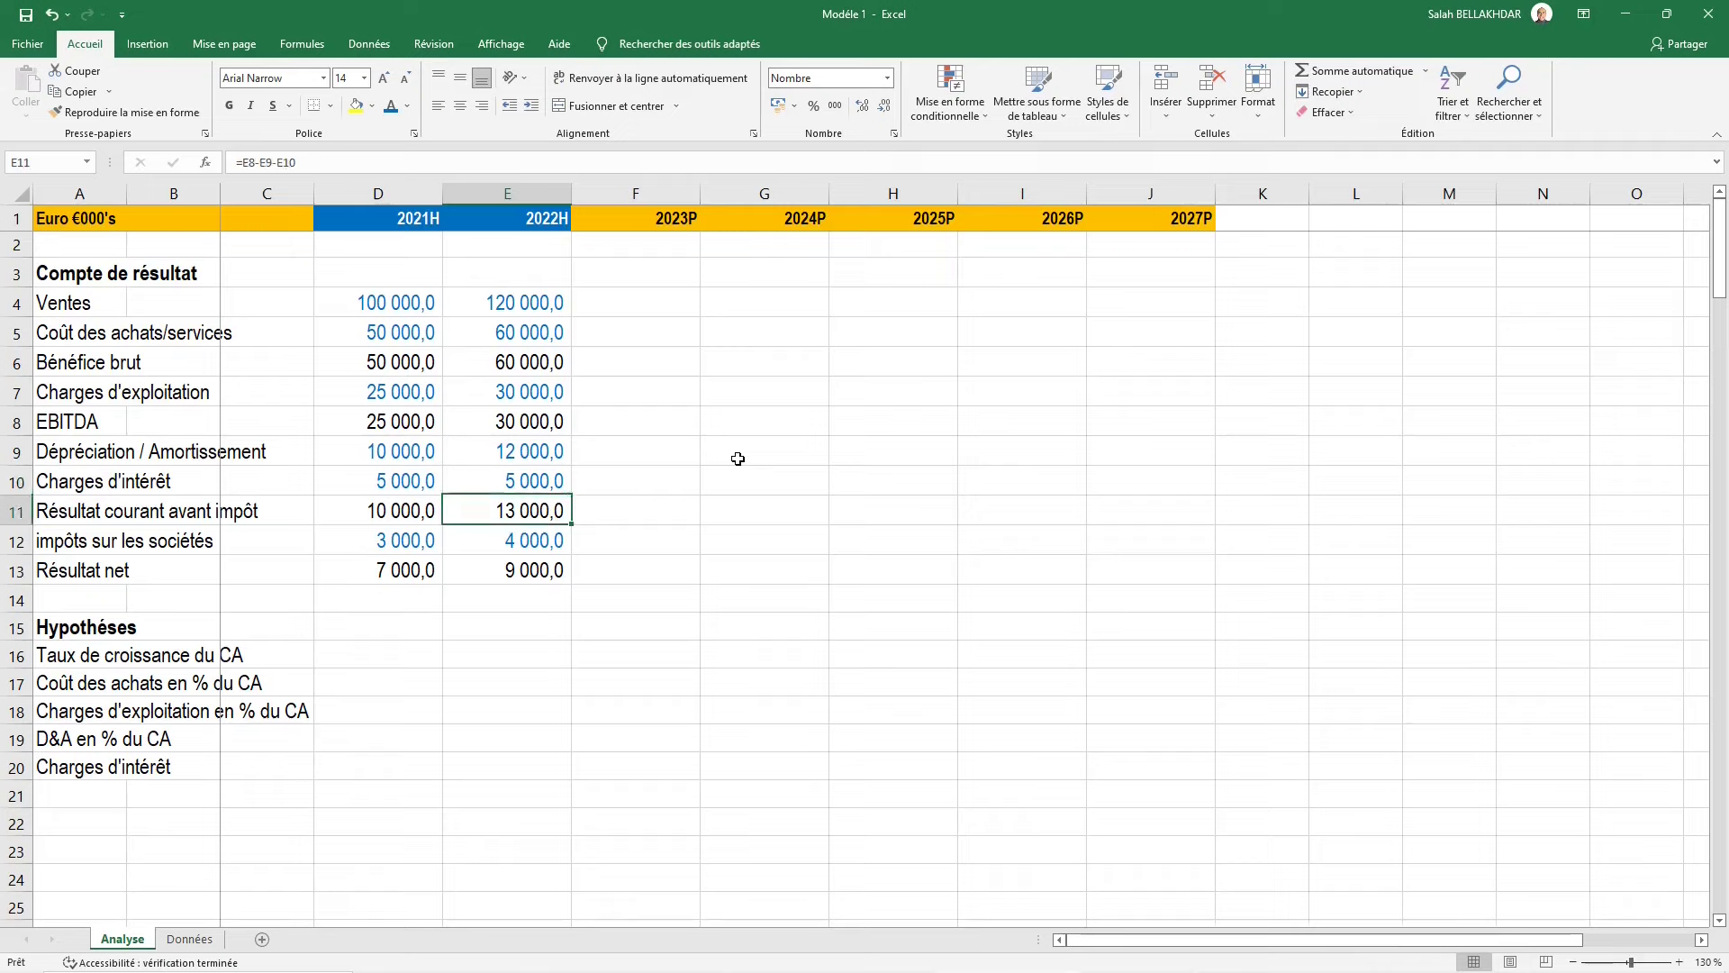
key("Down")
key("Down")
key("Down")
key("Left")
key("Left")
key("Left")
key("Down")
key("Down")
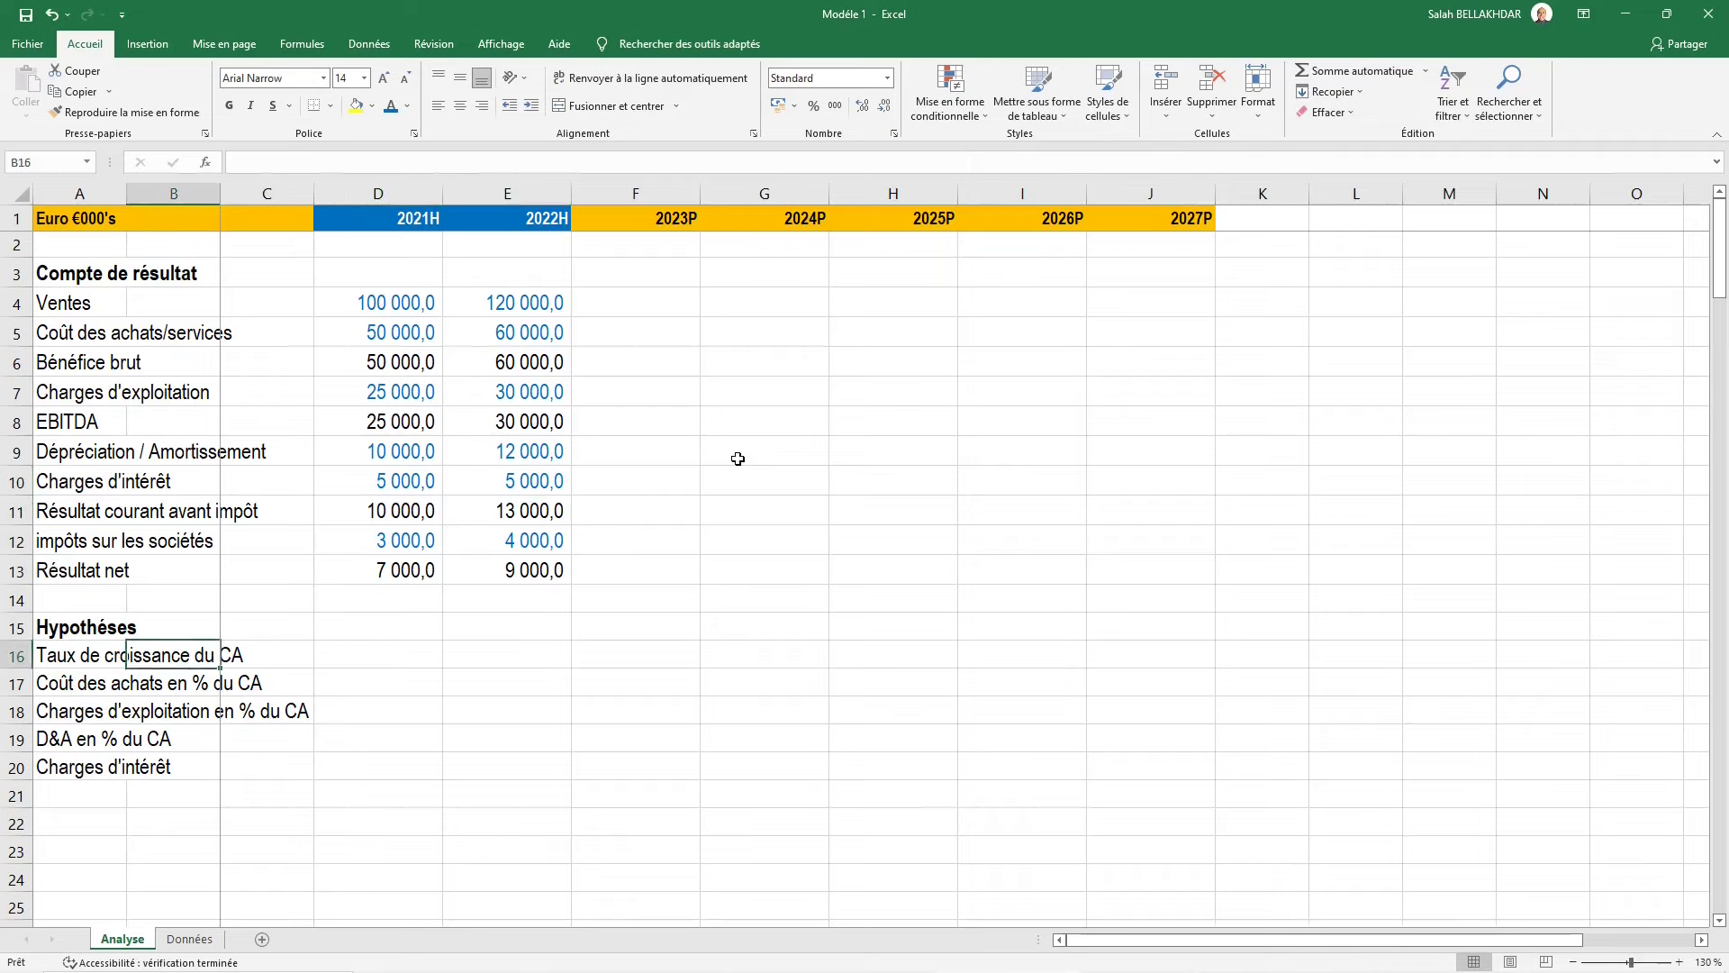
key("Down")
key("Down")
key("Left")
key("Down")
key("Down")
Append '(montant fixe)' to the Charges d'intérêt label and add 'Is en % du R.A.I' in A21
key("F2")
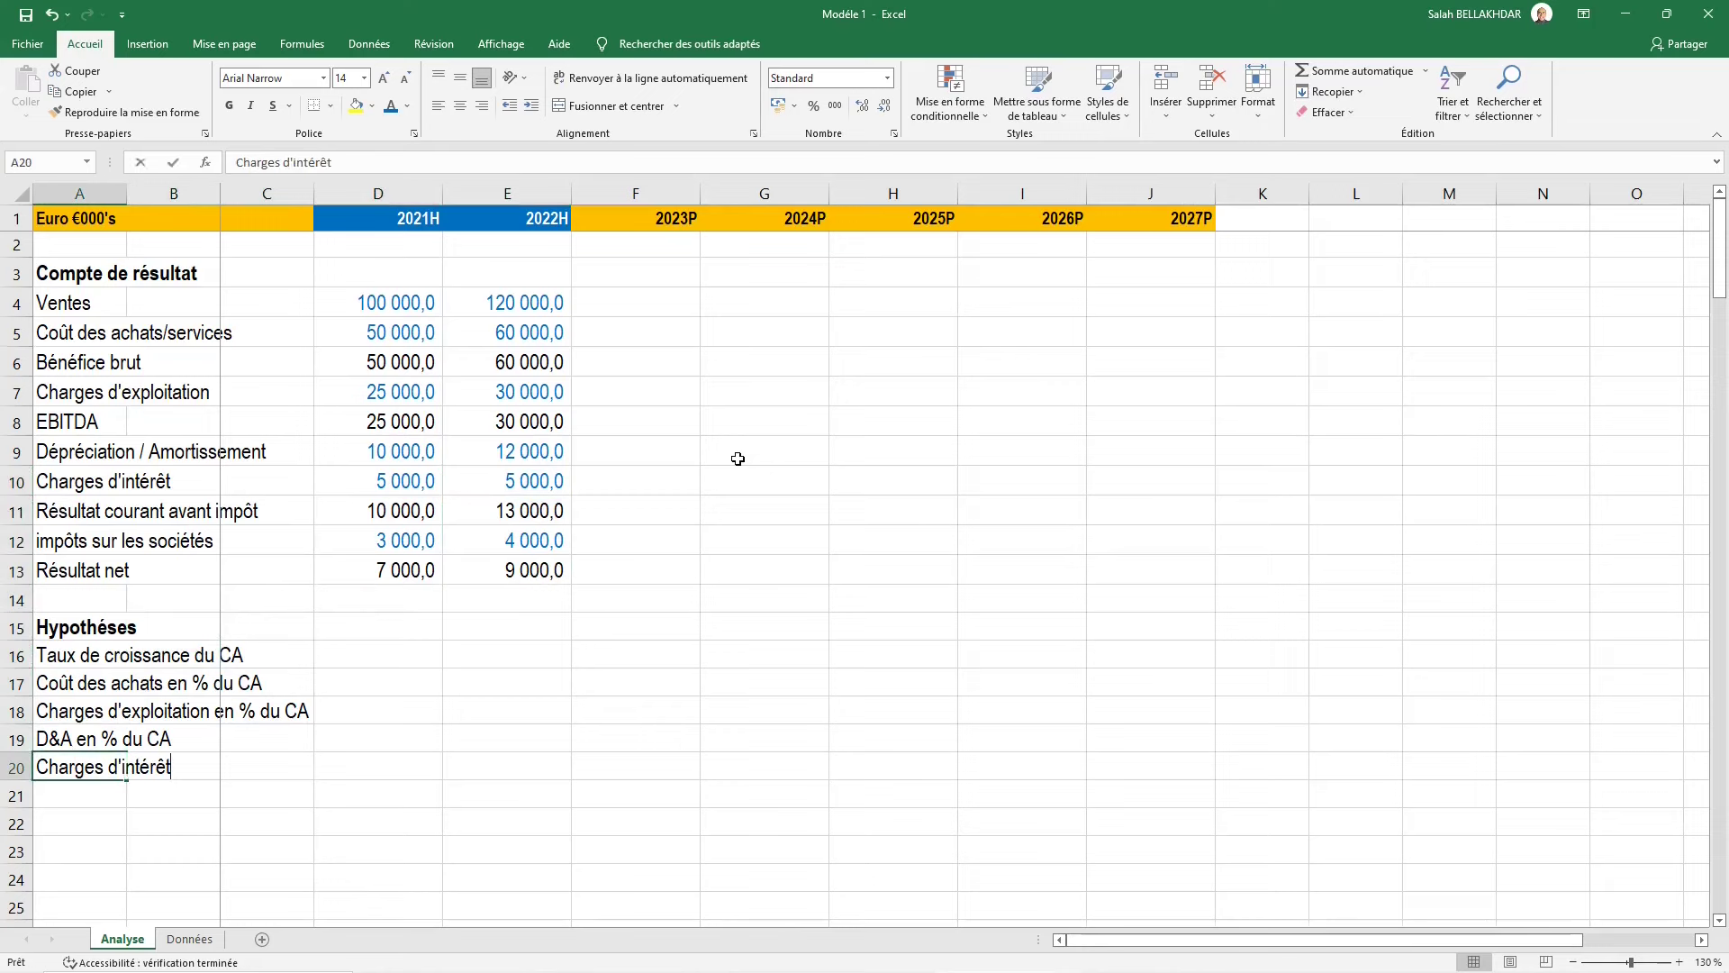
type(" (m")
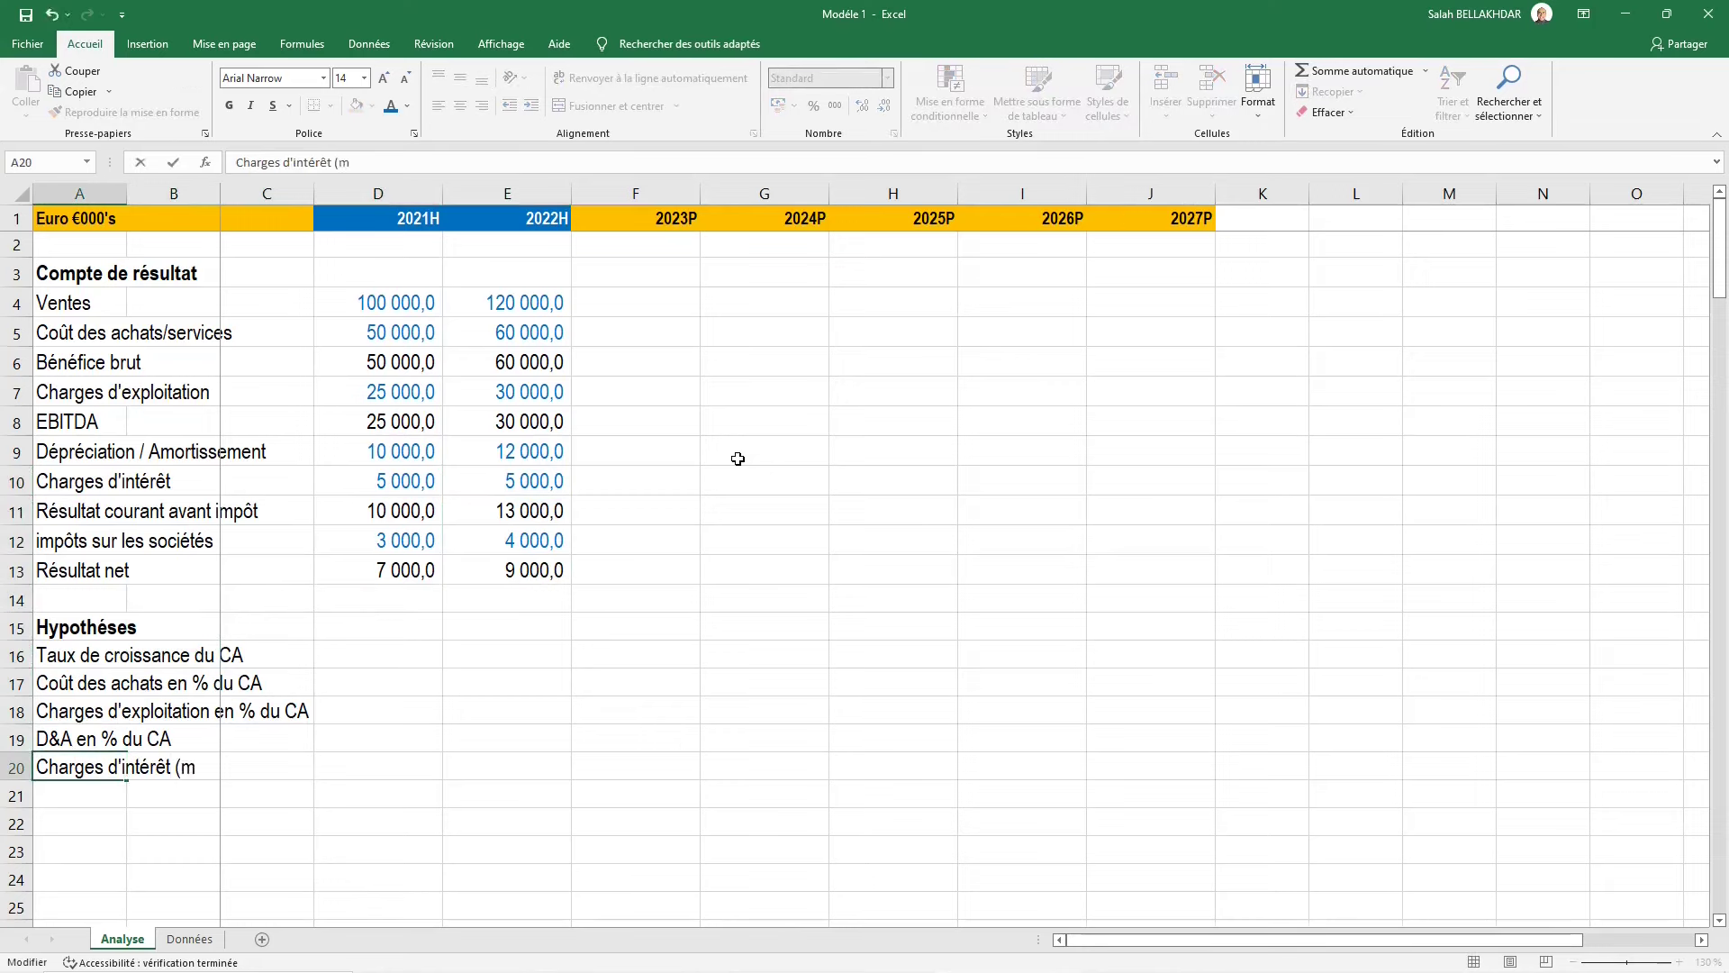
type("ontant fixe)")
key("ctrl+Return")
key("Down")
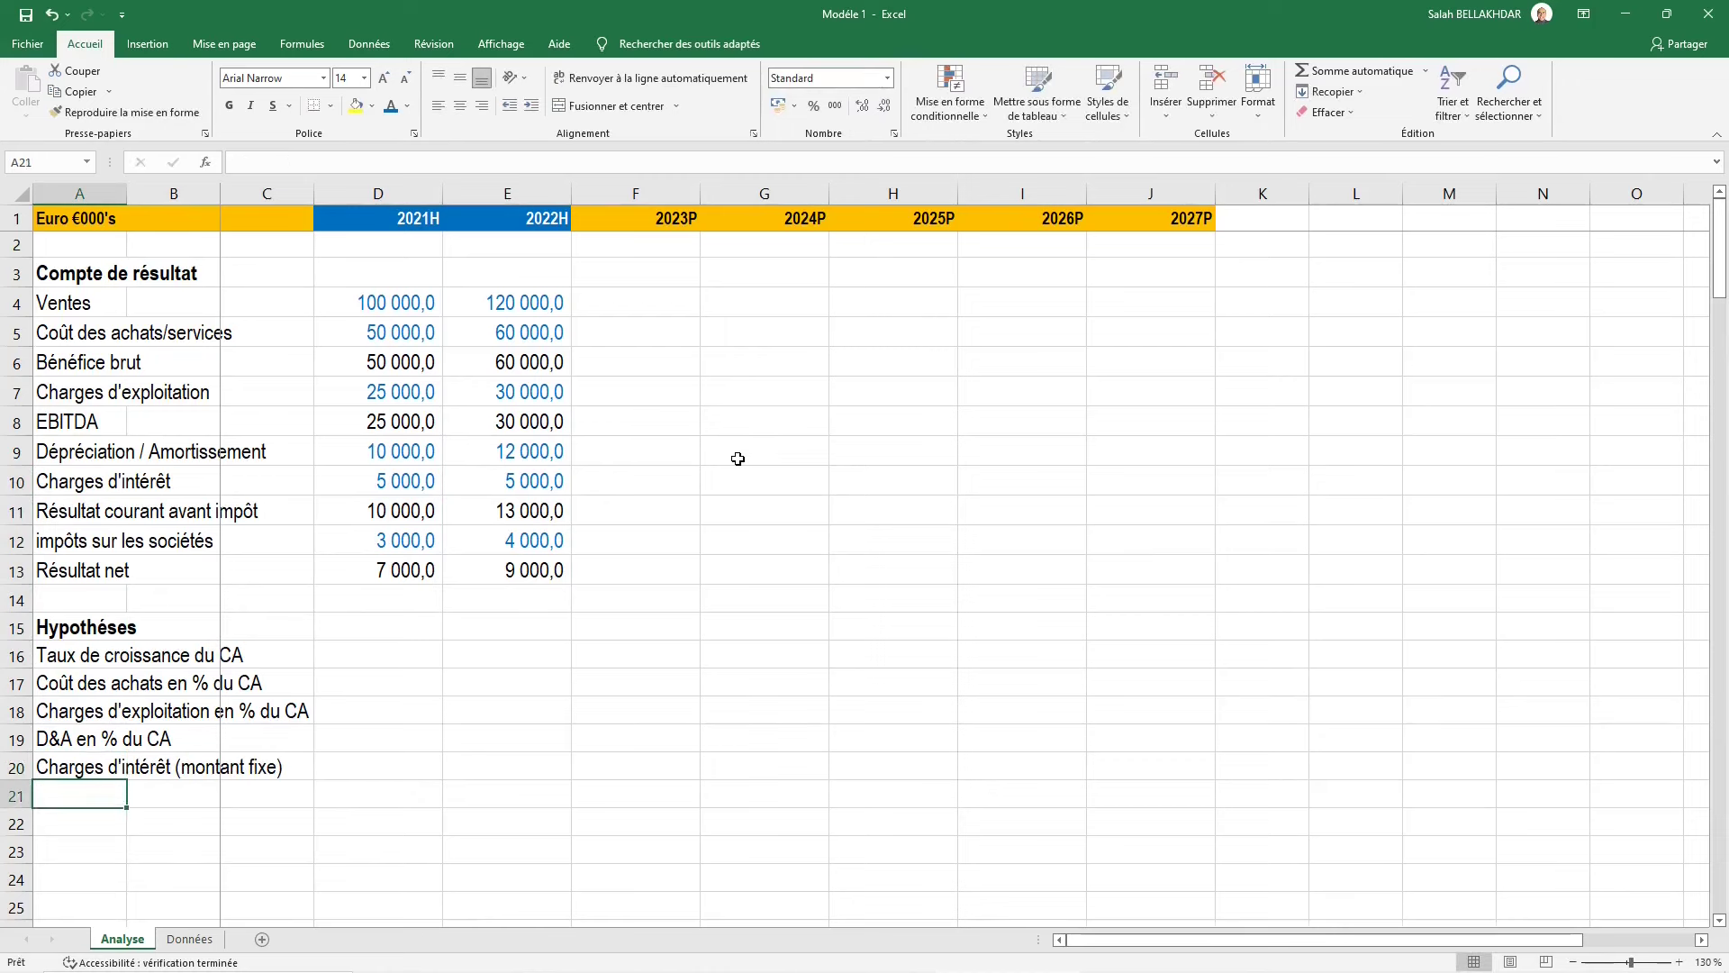
type("Is")
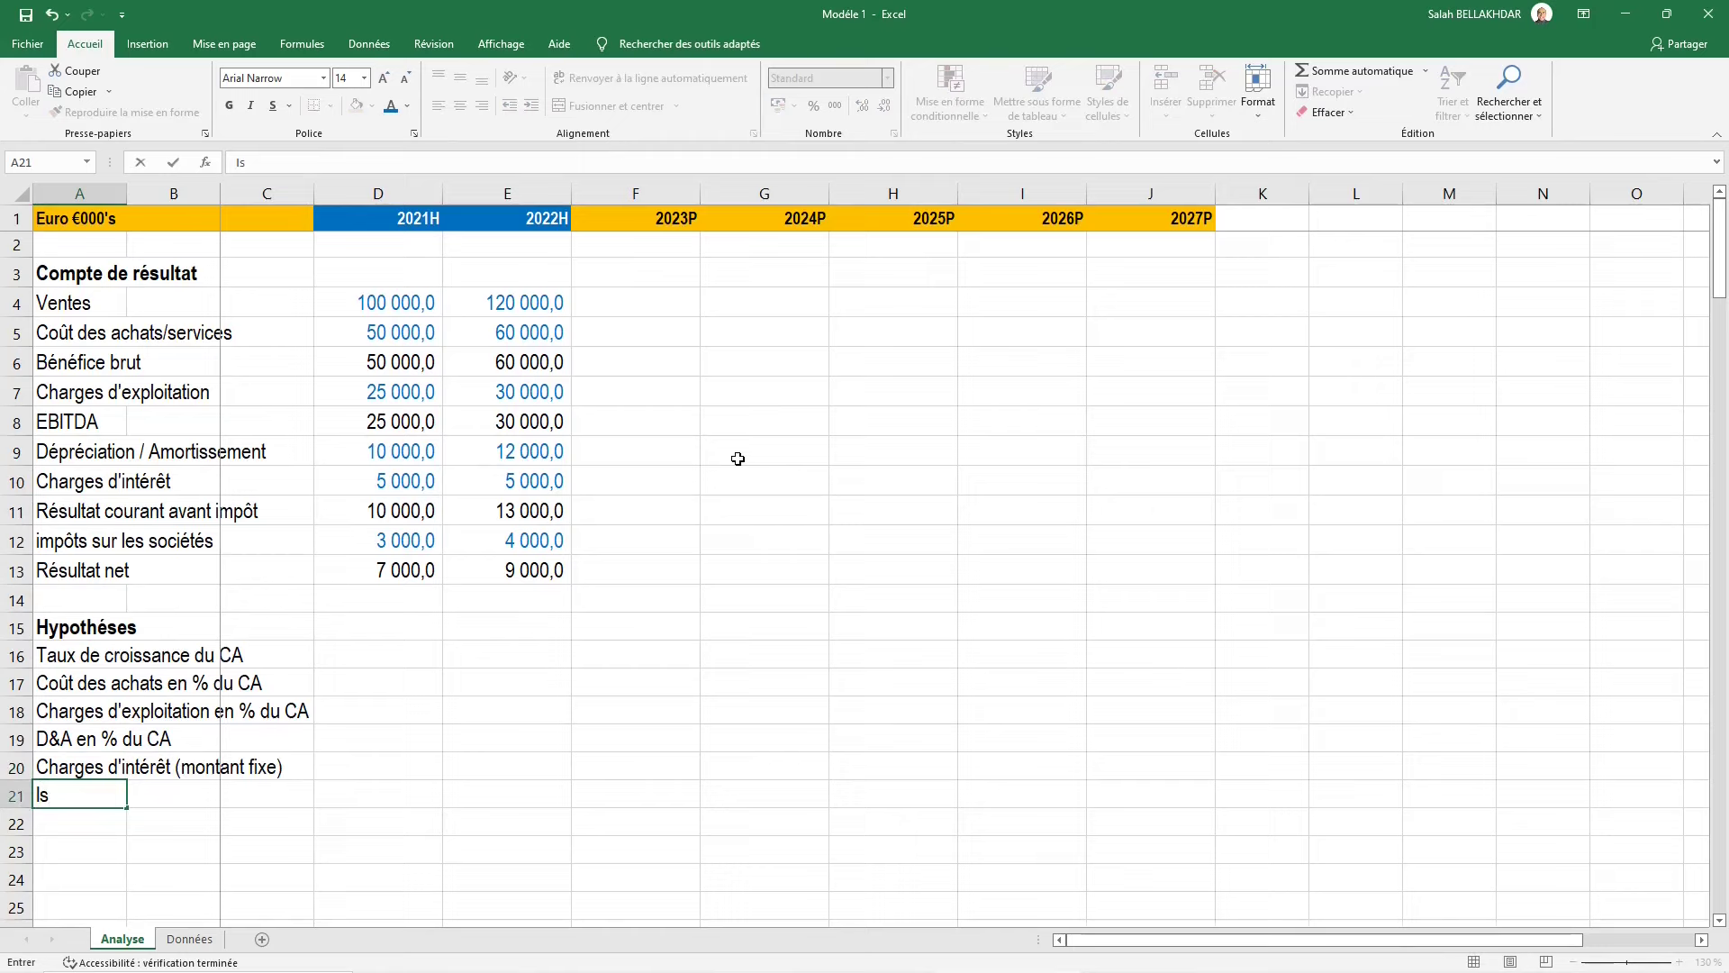
type(" en % du")
type(" R.A.I")
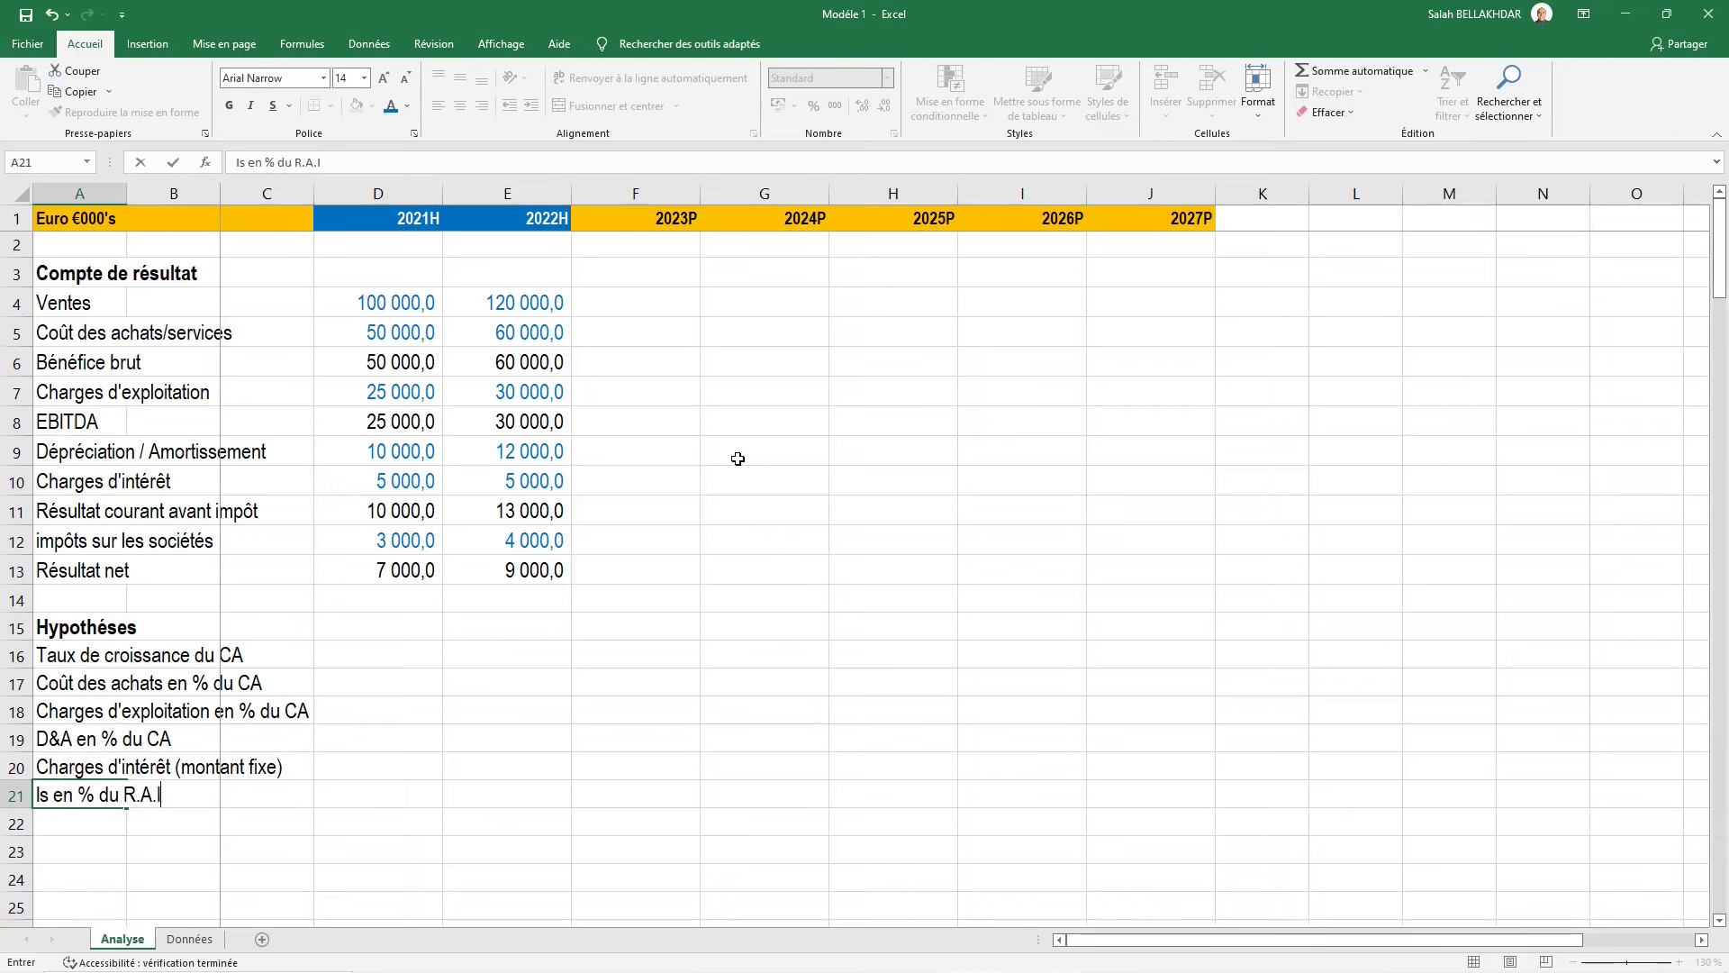
key("Tab")
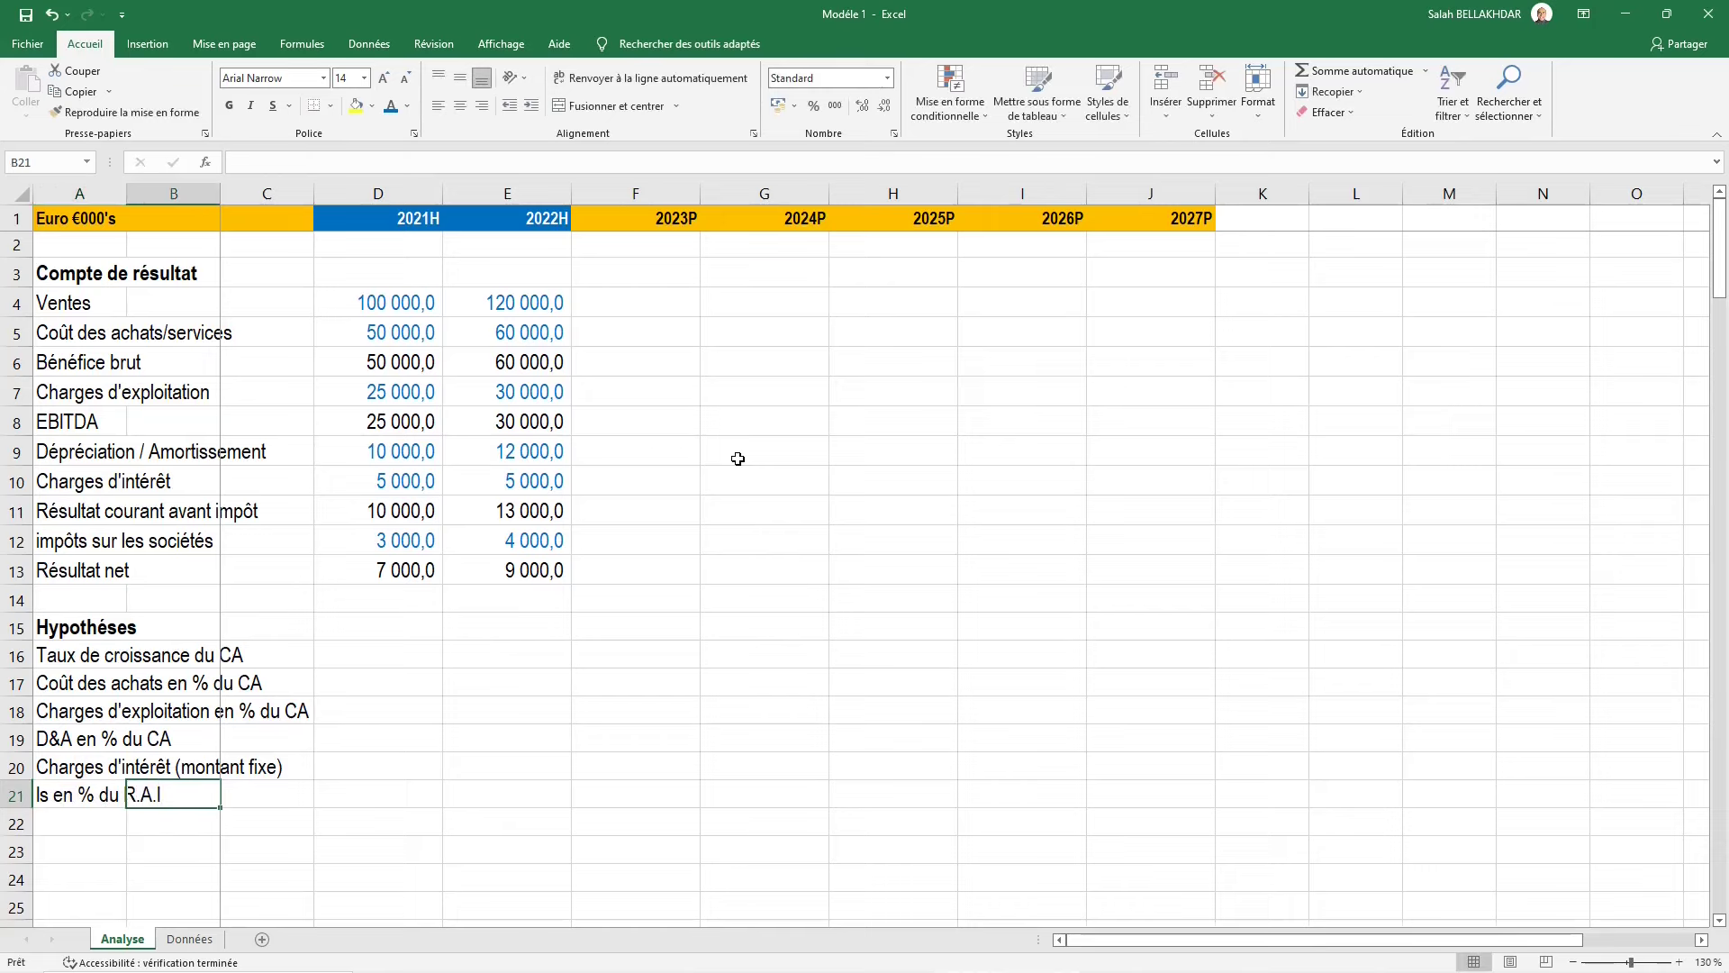
key("Right")
key("Right")
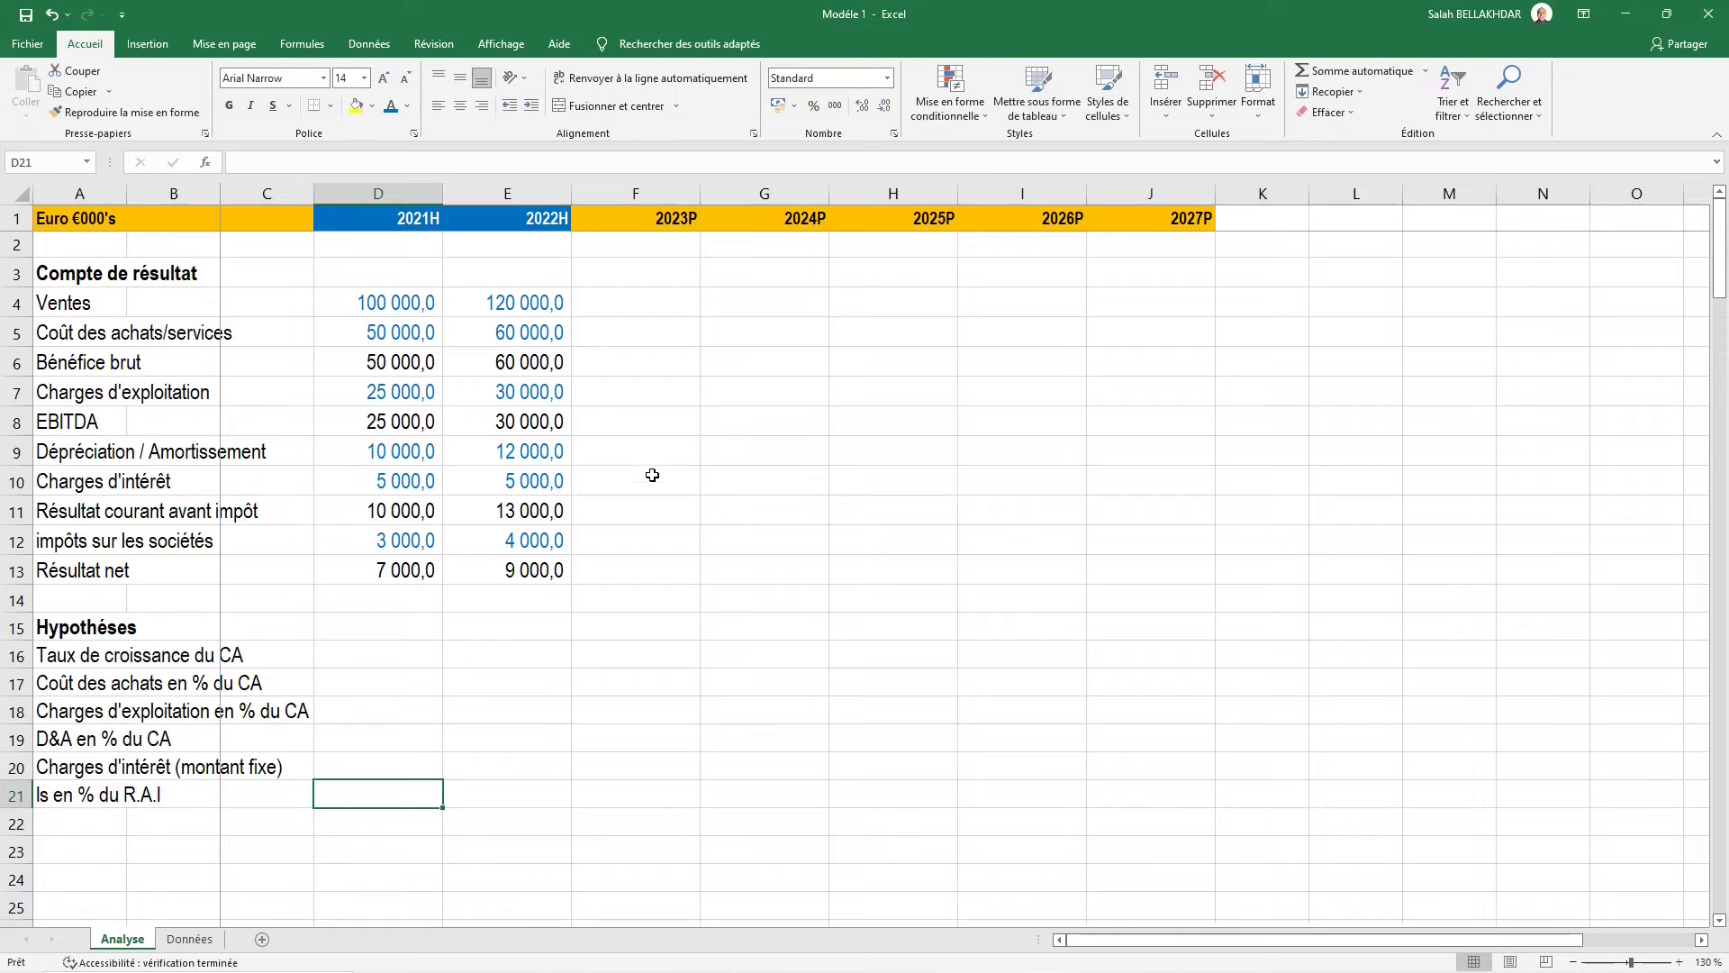
Enter the sales growth formula =E4/D4-1 in E16
left_click_drag(410, 510, 491, 510)
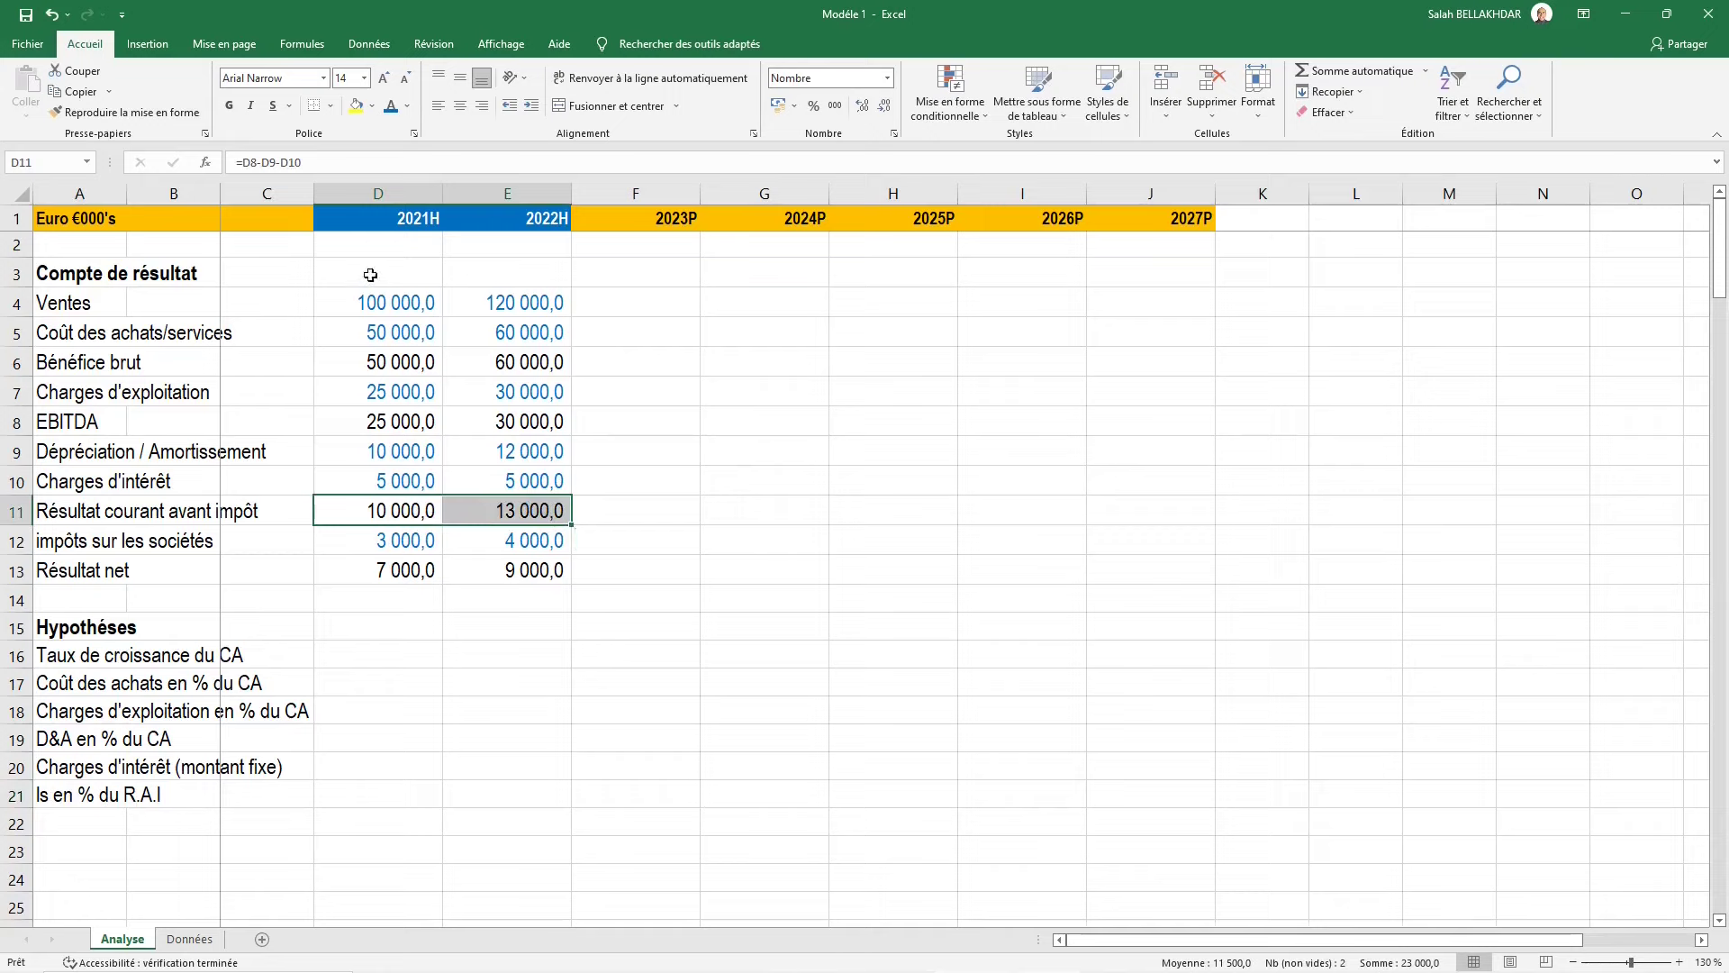
left_click_drag(389, 297, 452, 307)
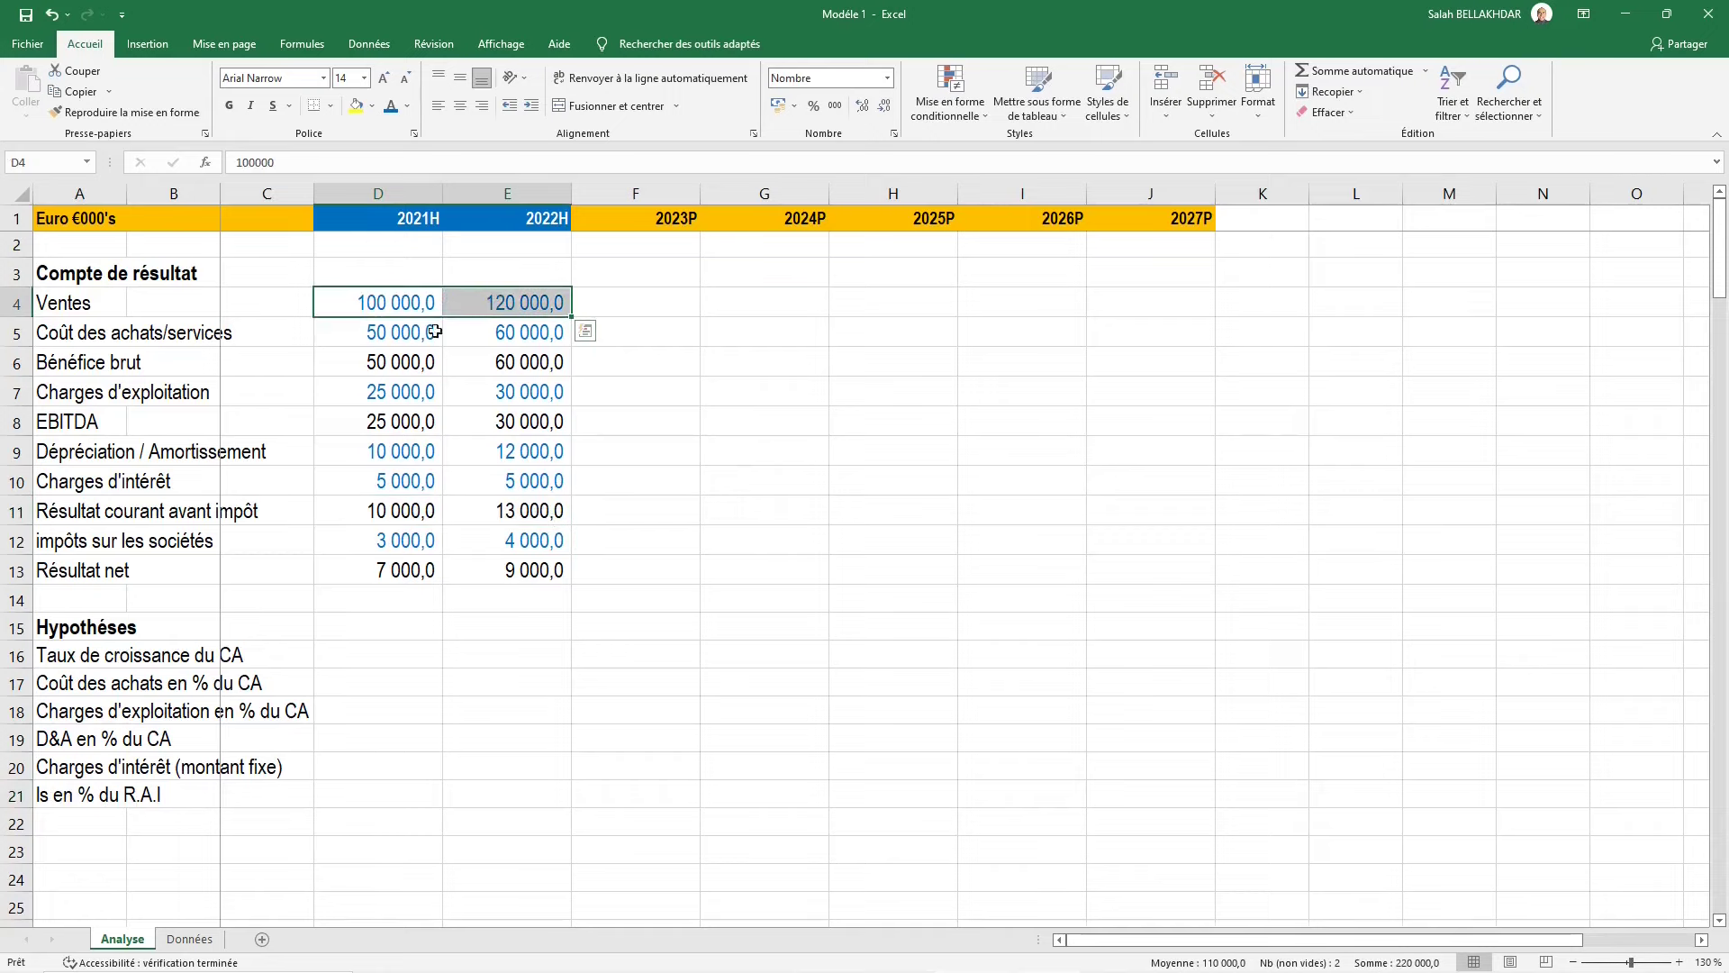
key("Down")
key("Down")
key("Down")
key("Down")
key("Down")
key("Down")
key("Down")
key("Down")
key("Down")
key("Down")
key("Down")
key("Down")
key("Right")
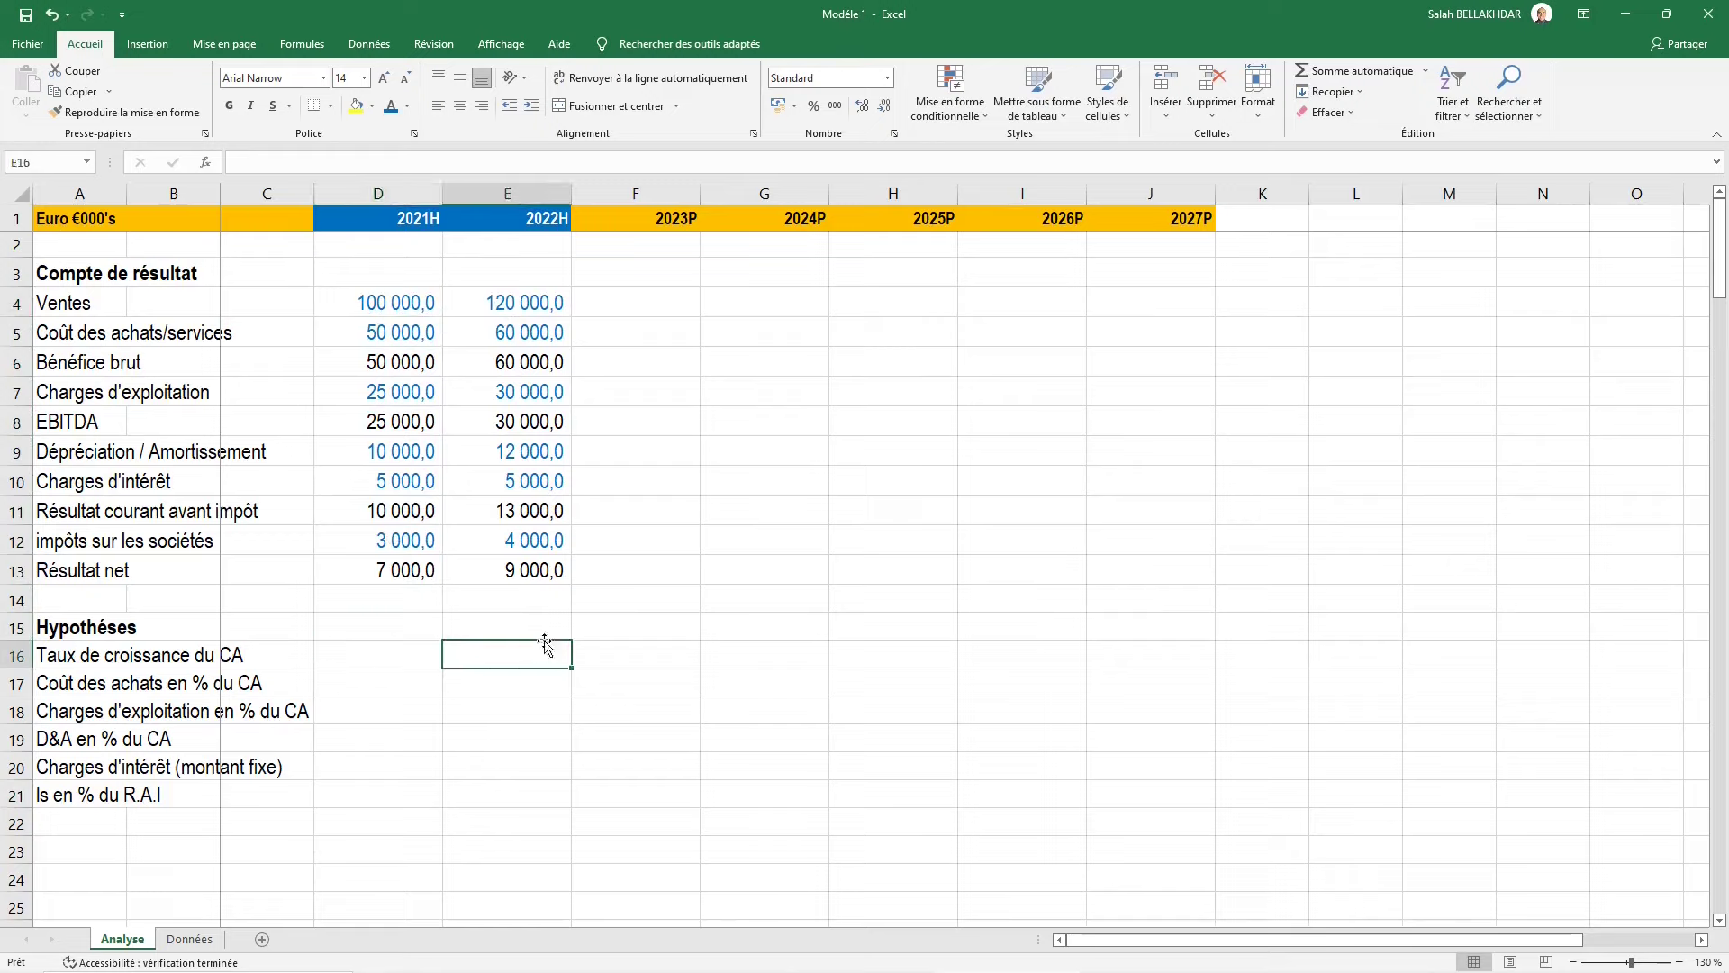
type("=")
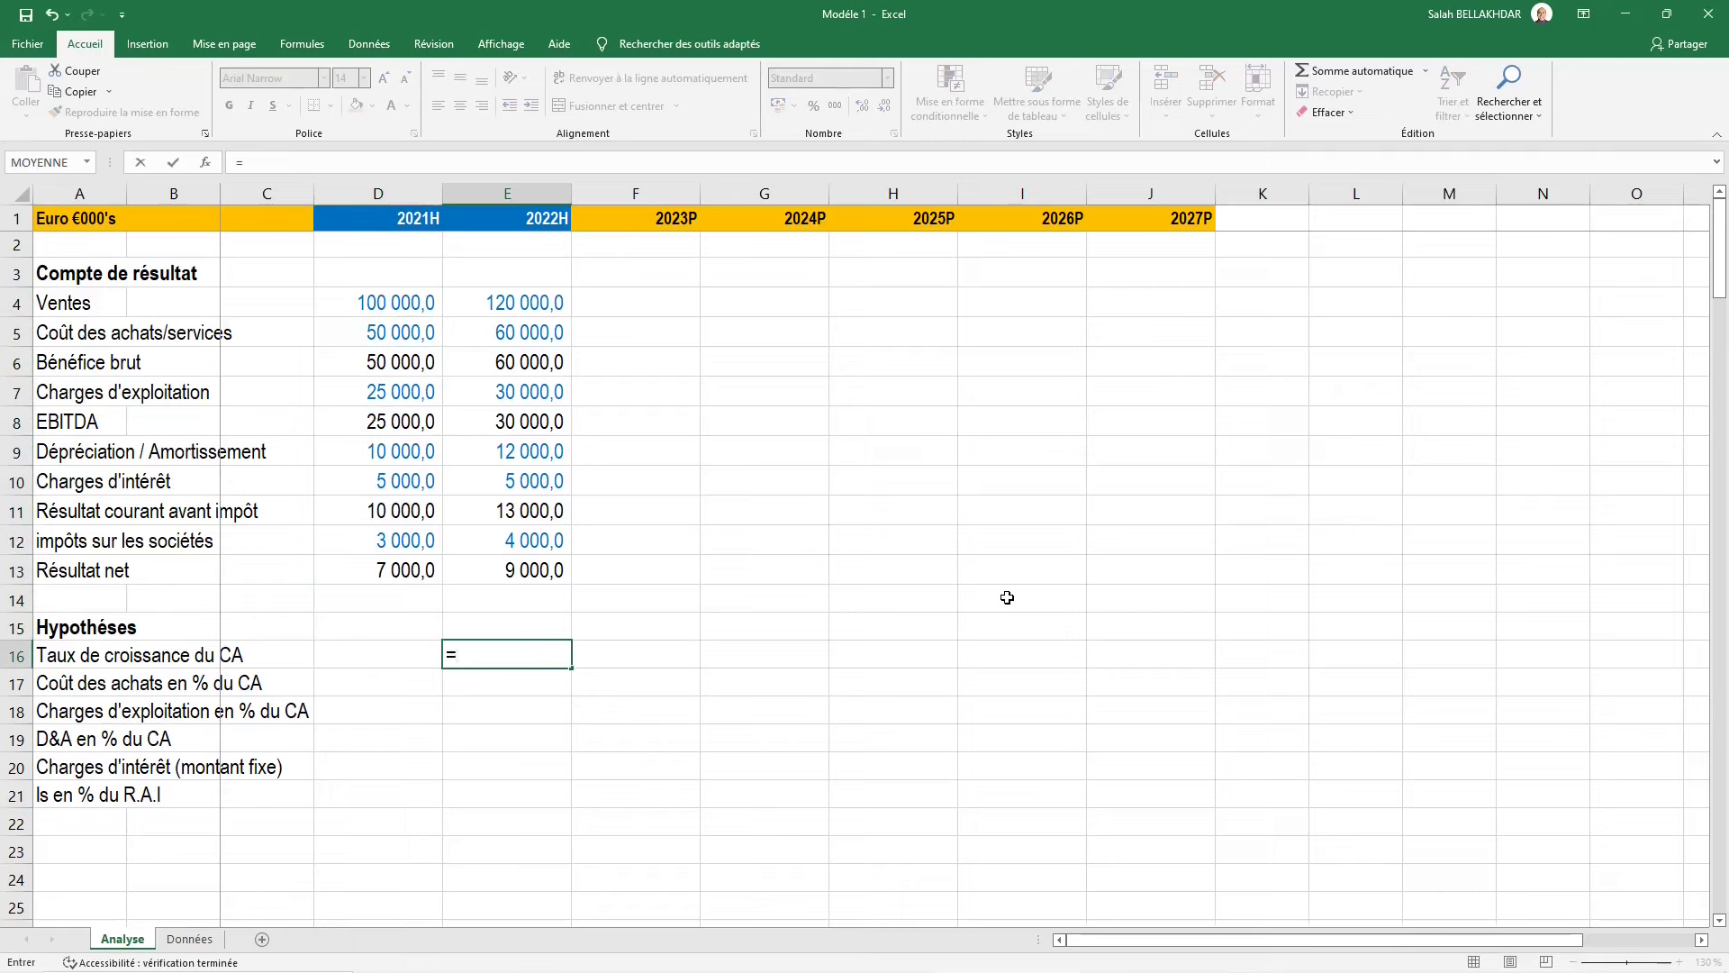
key("Up")
key("Up")
key("Up")
key("Up")
key("Up")
key("Up")
key("Up")
key("Up")
key("Up")
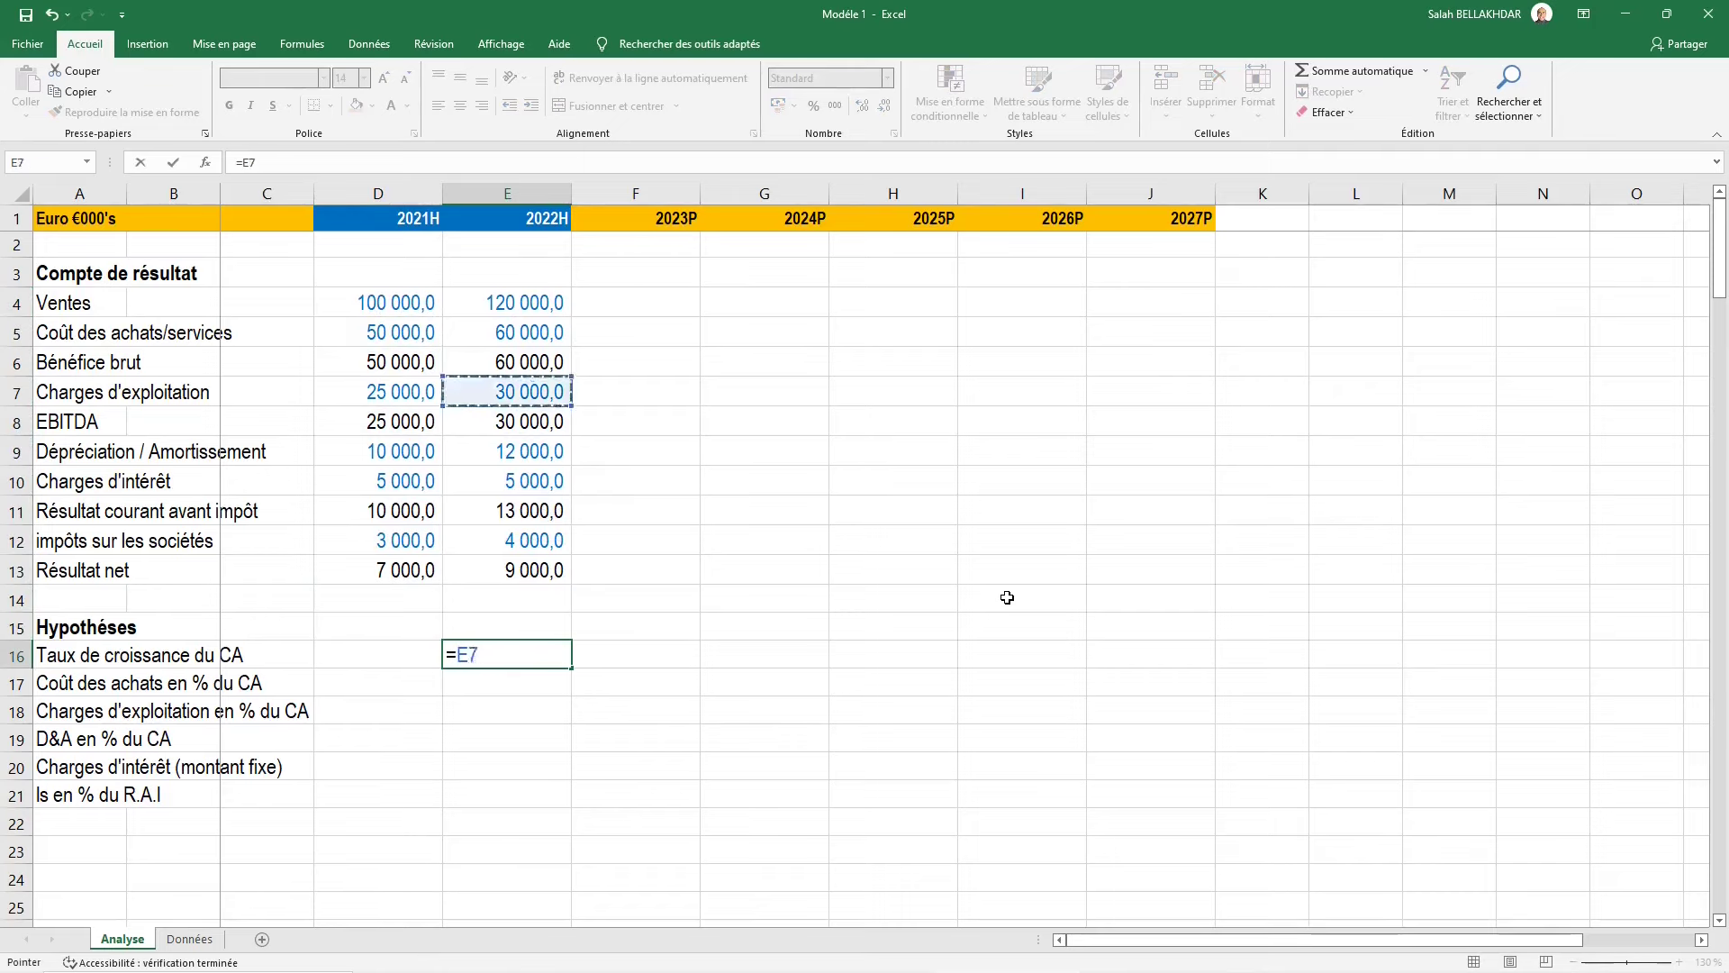
key("Up")
key("Up")
key("Up")
type("/")
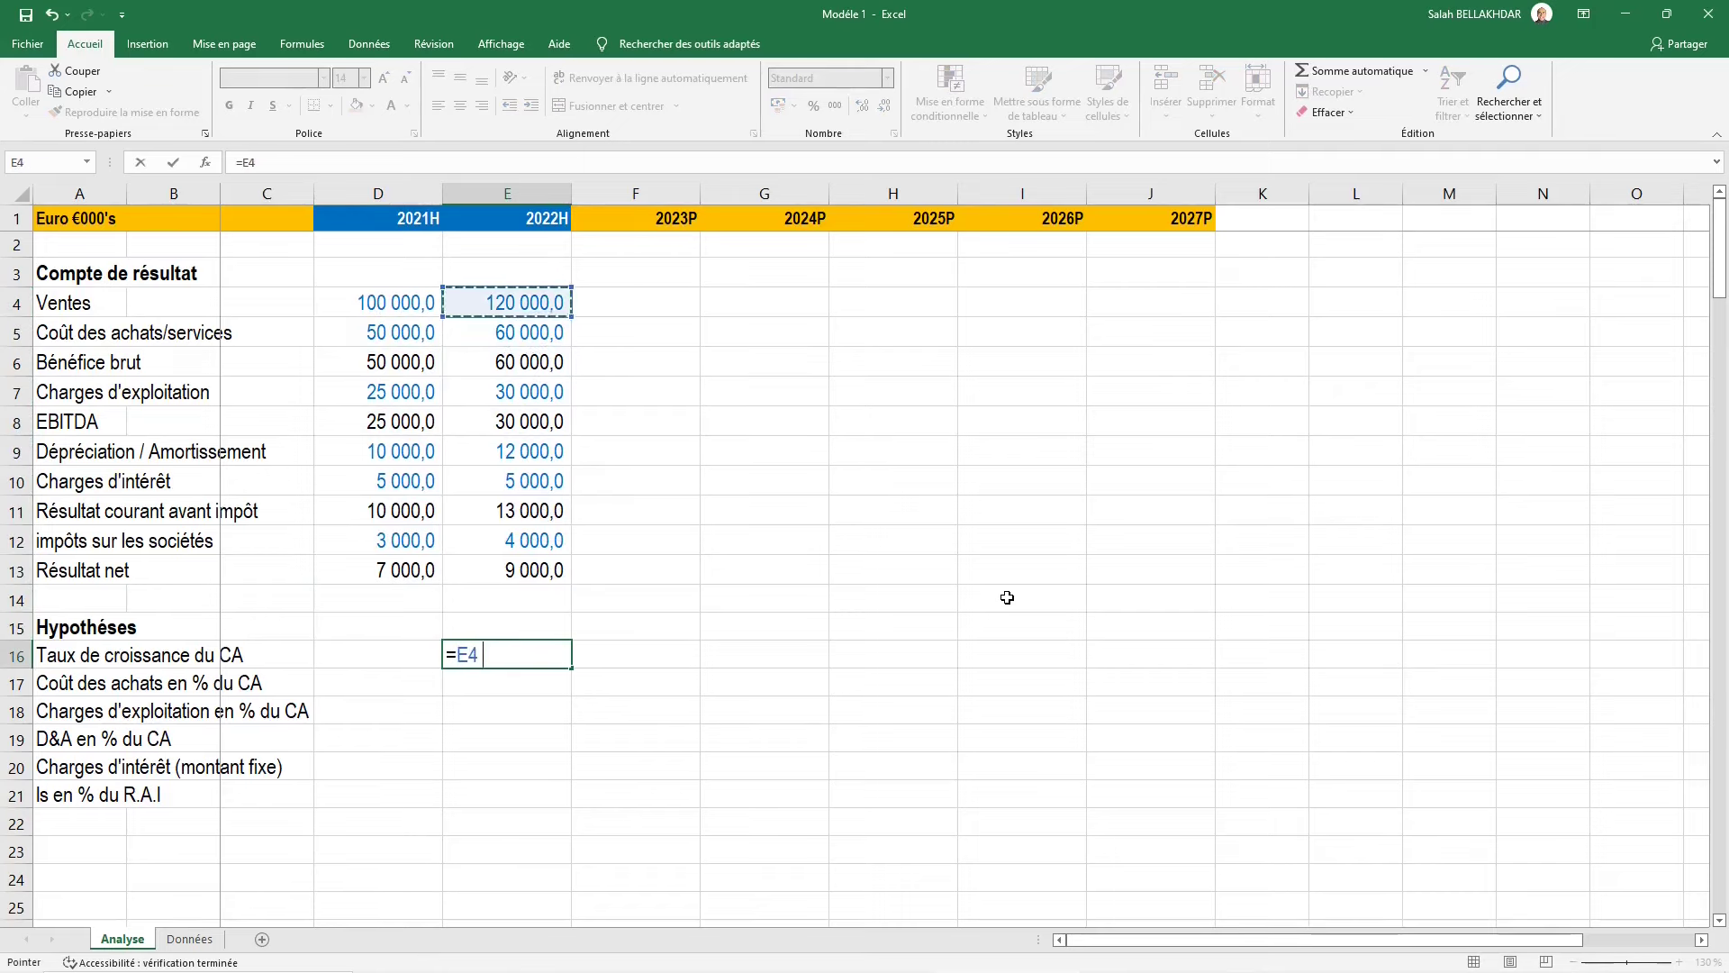
key("Up")
key("Up")
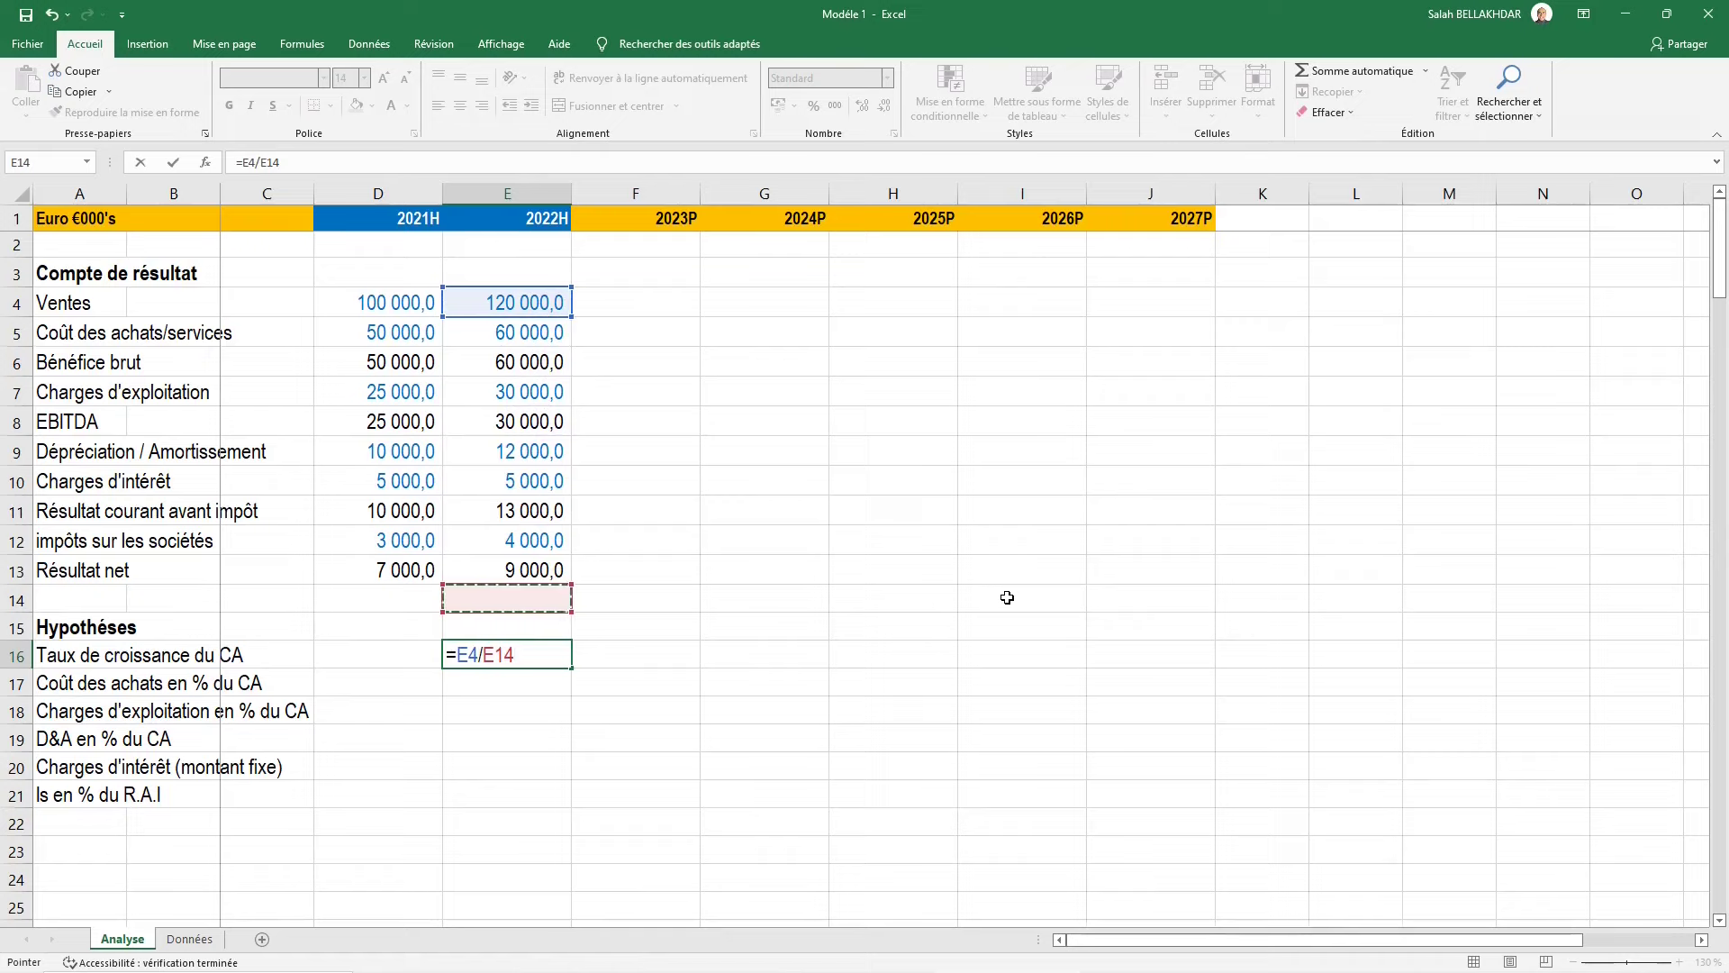
key("Up")
key("ctrl+Up")
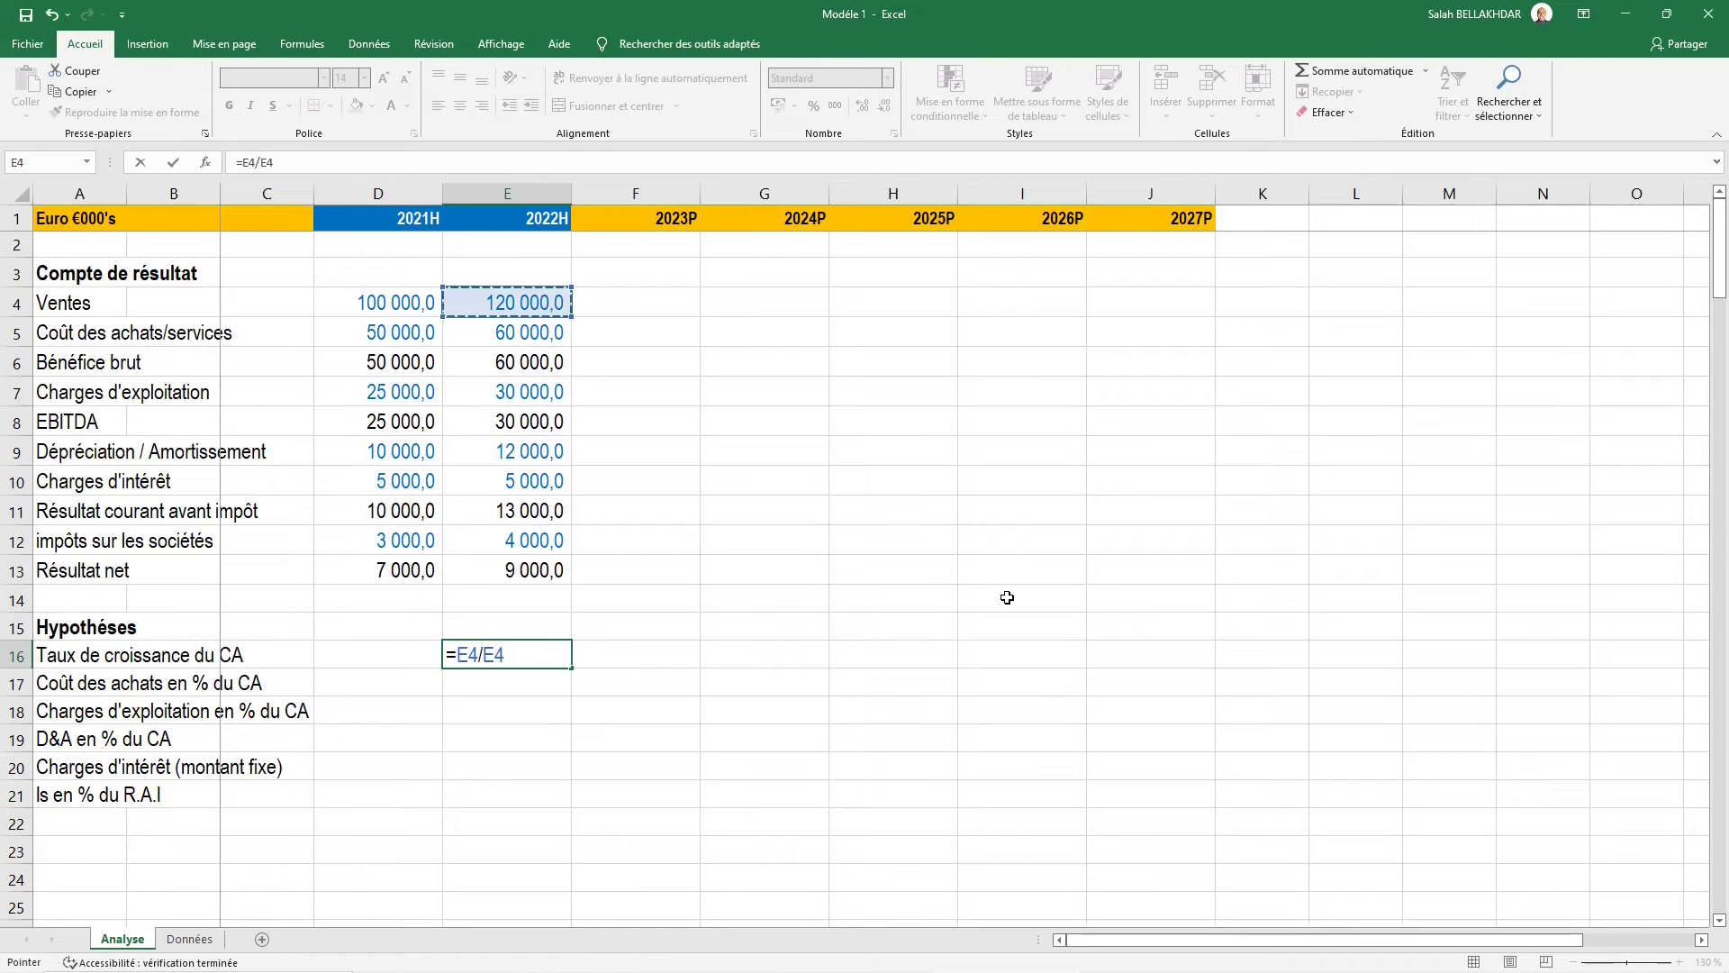
key("ctrl+Down")
key("Left")
key("ctrl+Up")
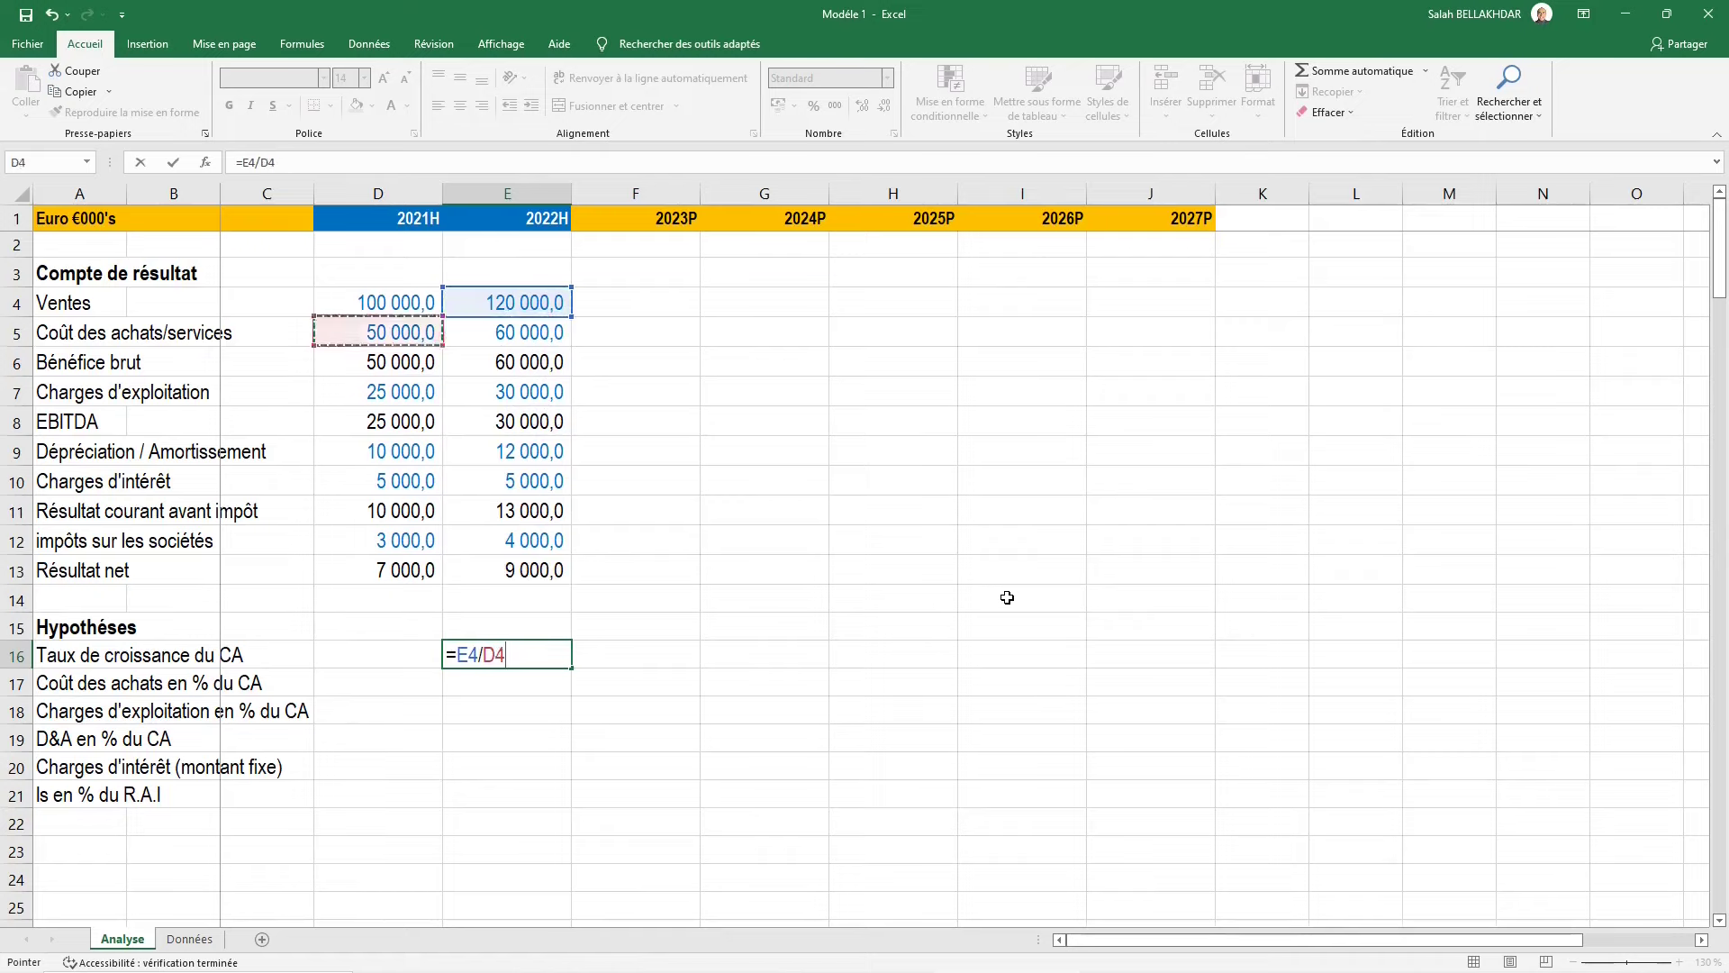
key("ctrl+Down")
key("ctrl+Down")
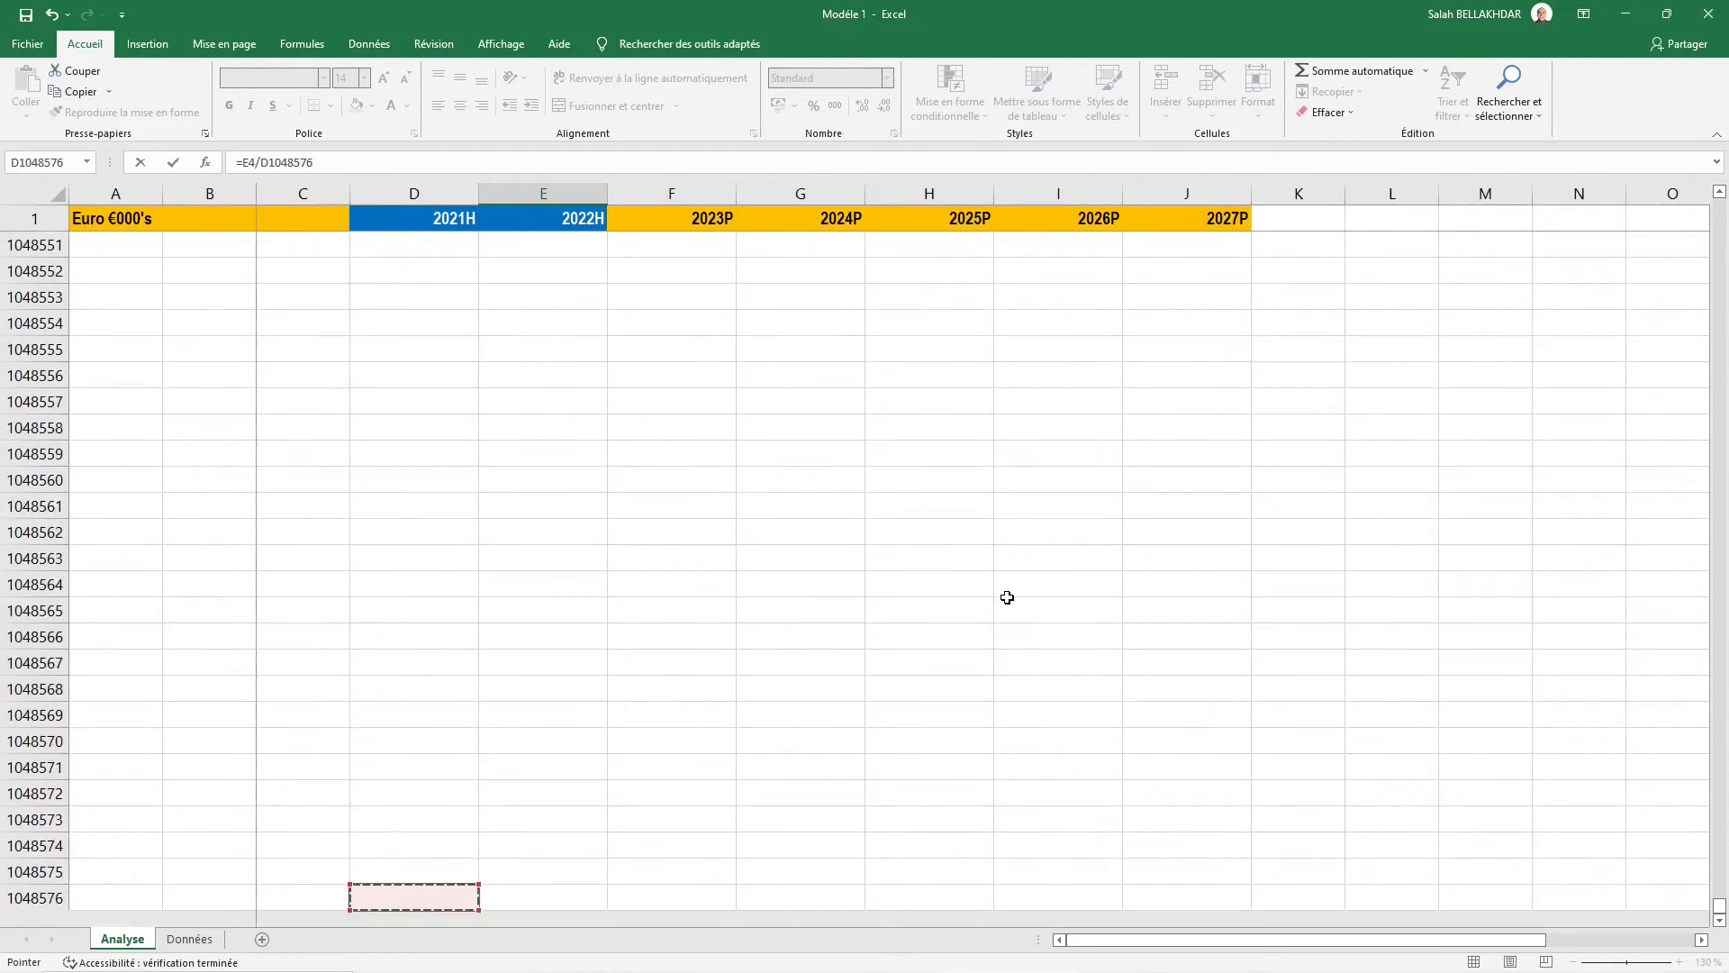
key("ctrl+Up")
key("ctrl+Up")
key("Right")
key("ctrl+Down")
key("Left")
key("ctrl+Up")
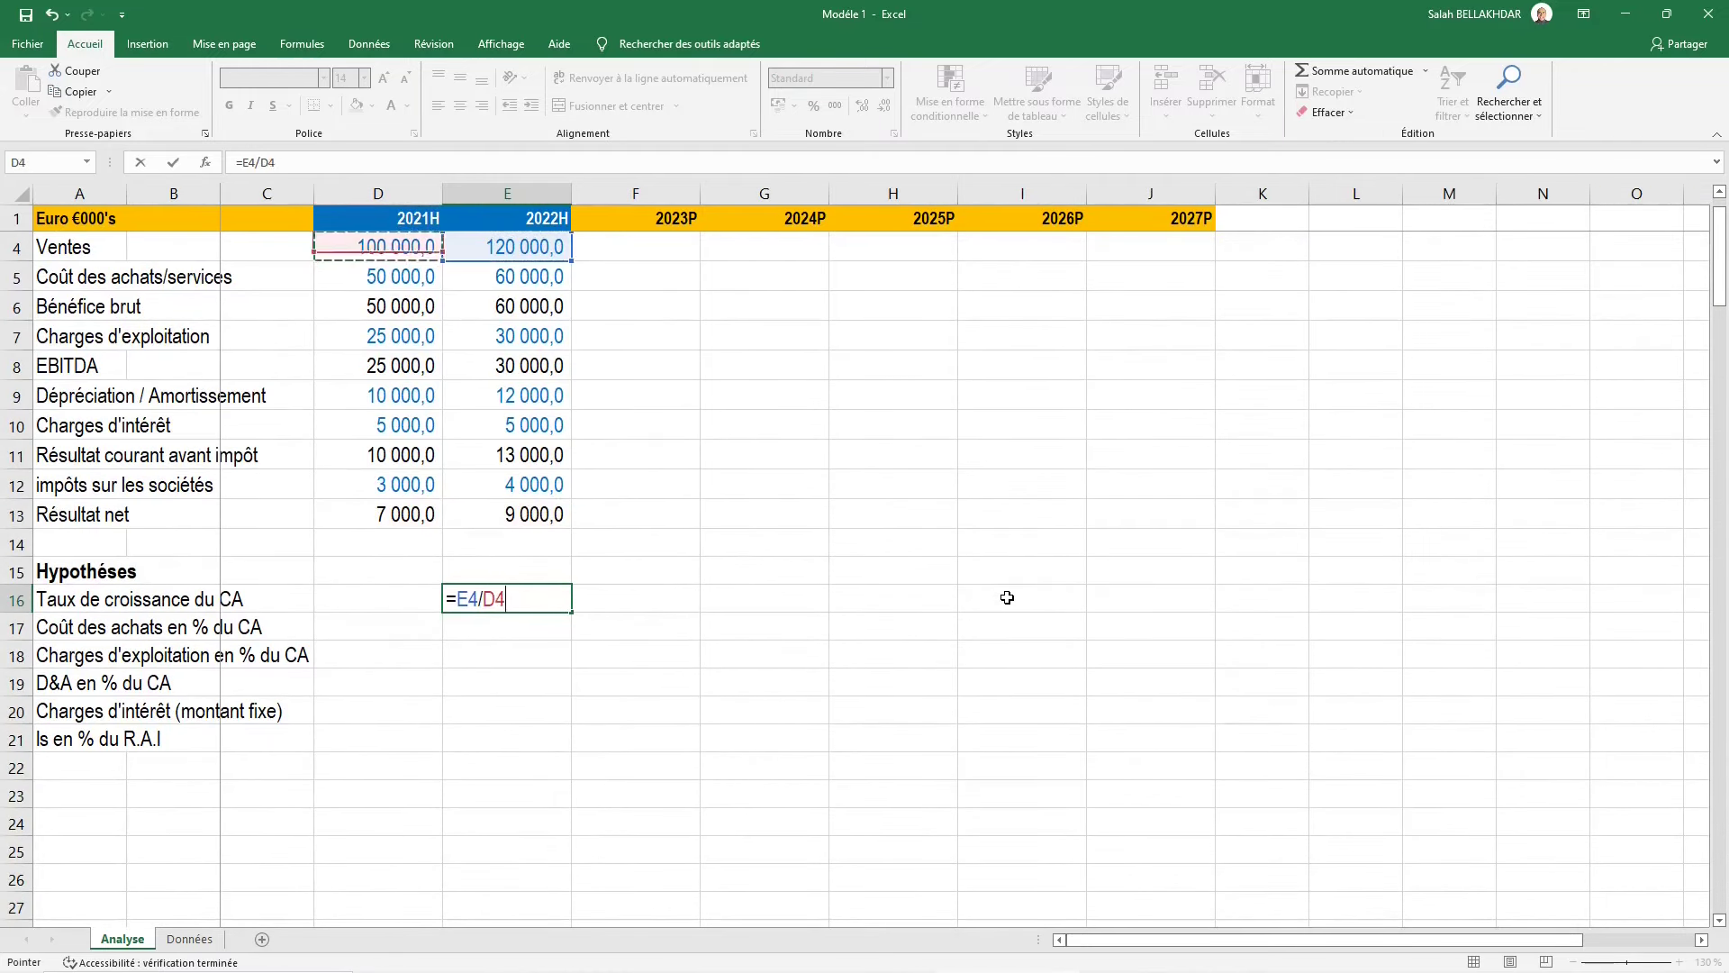
type("-1")
key("ctrl+Return")
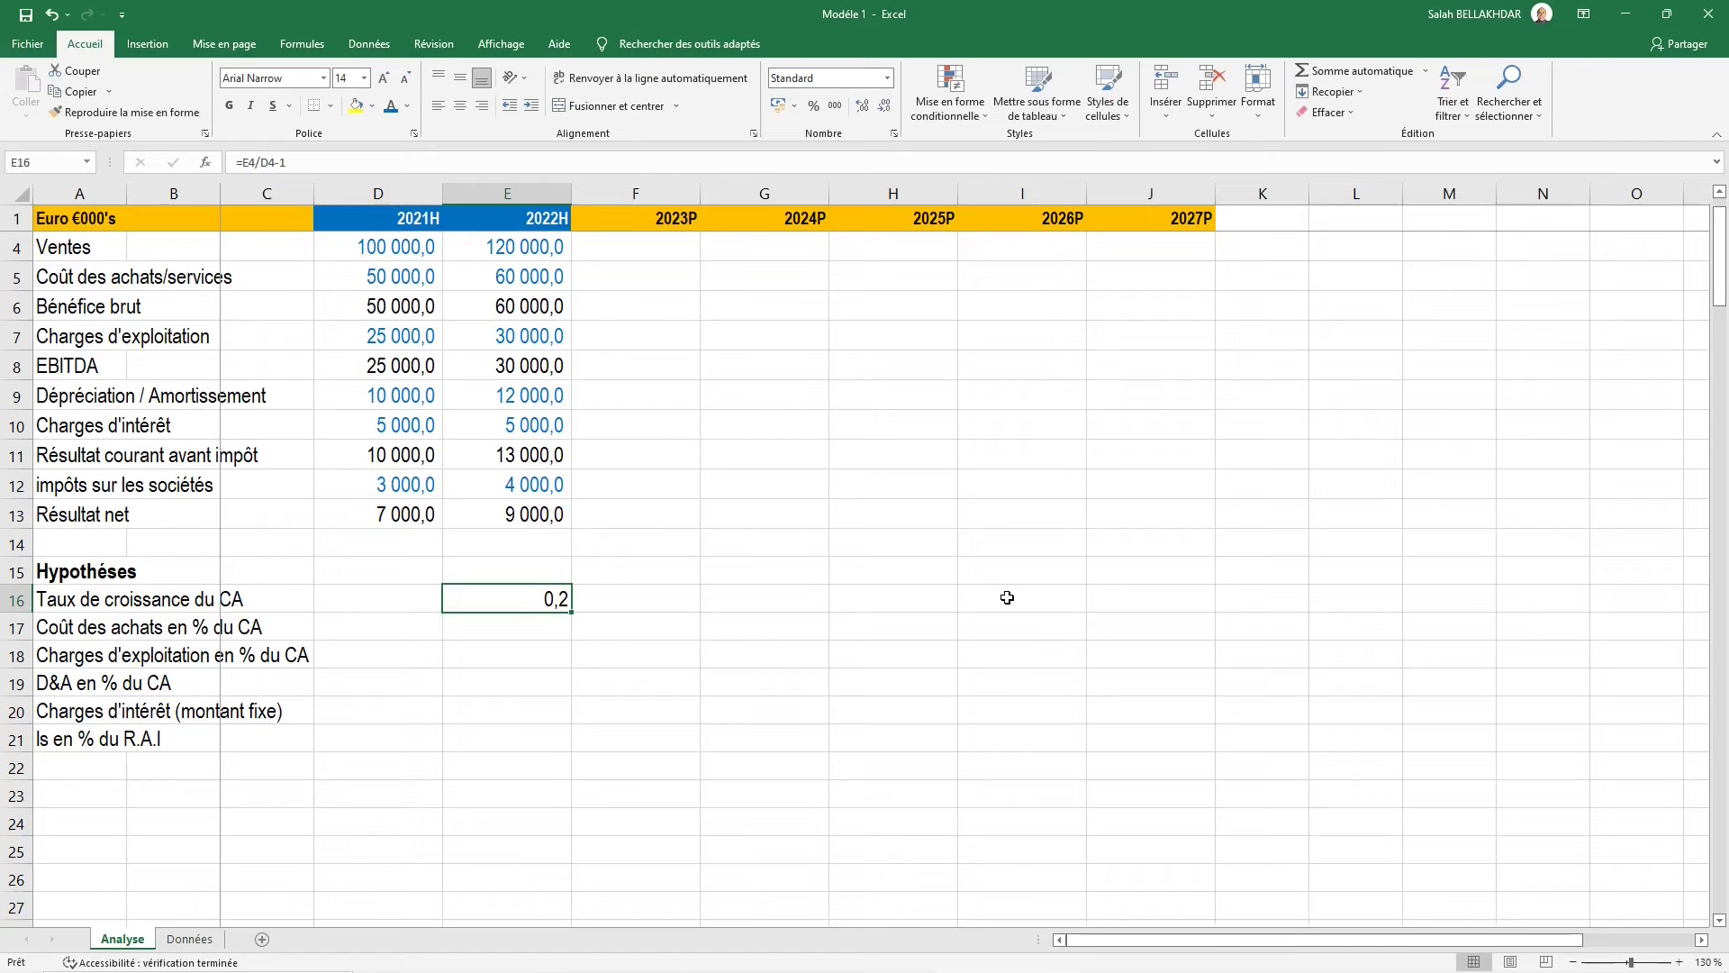
Format E16 as a percentage with one decimal, showing 20,0%
key("alt")
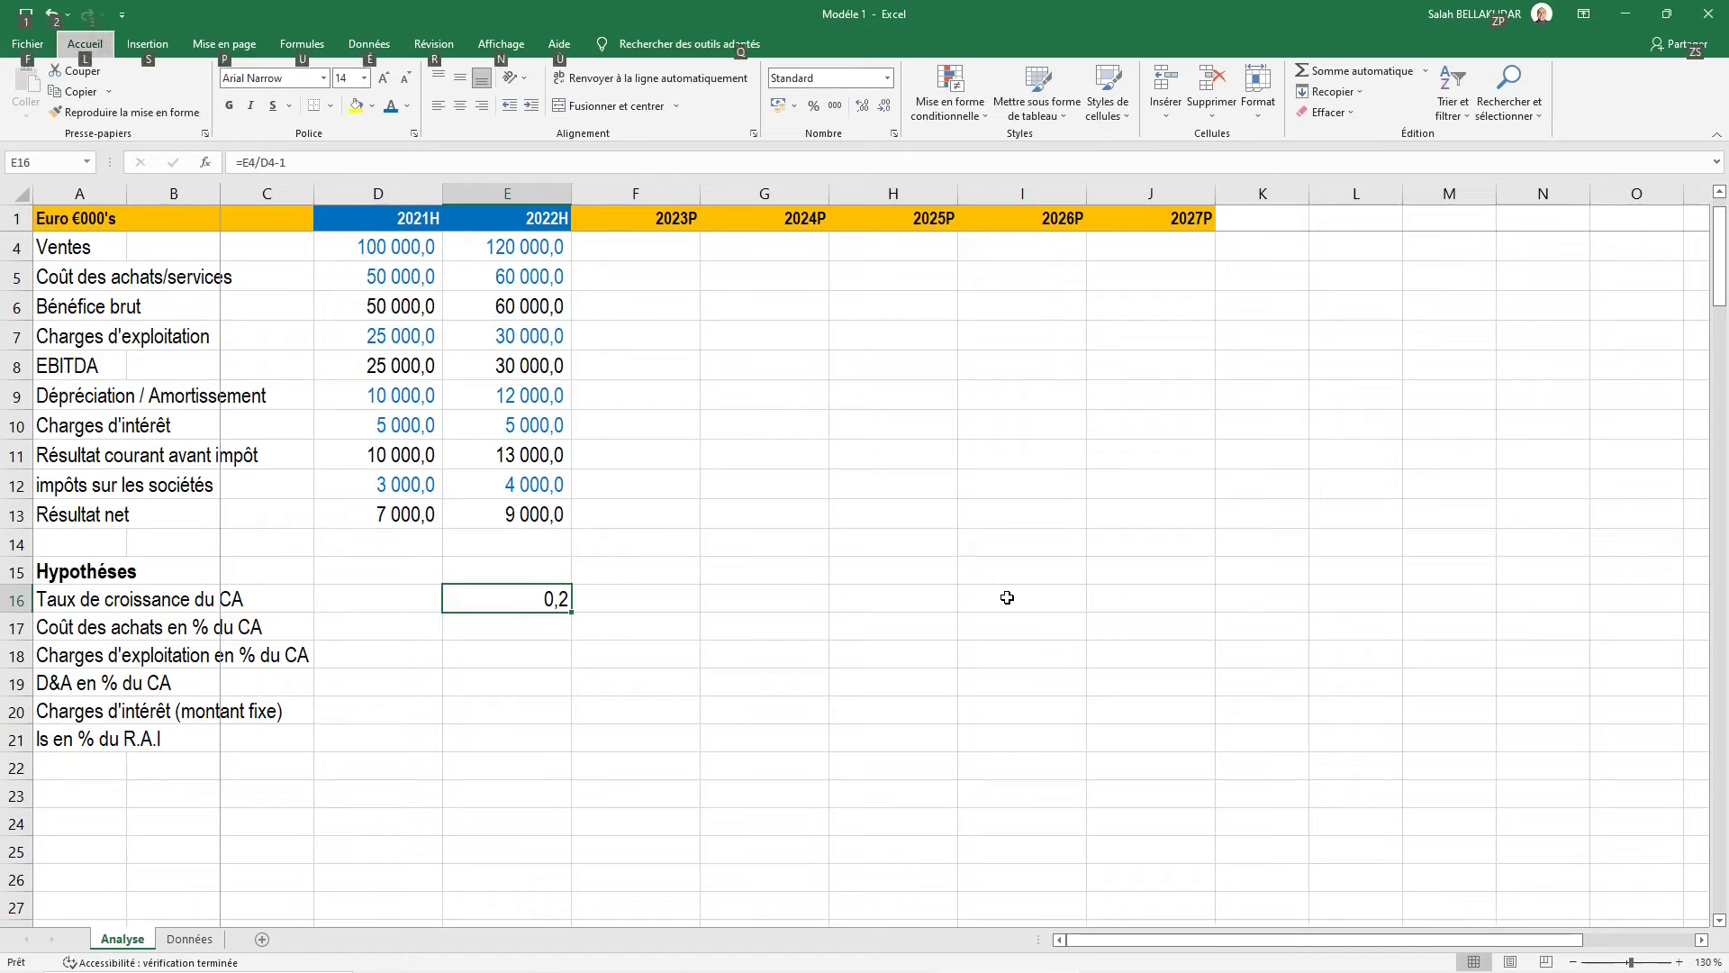
key("l")
key("s")
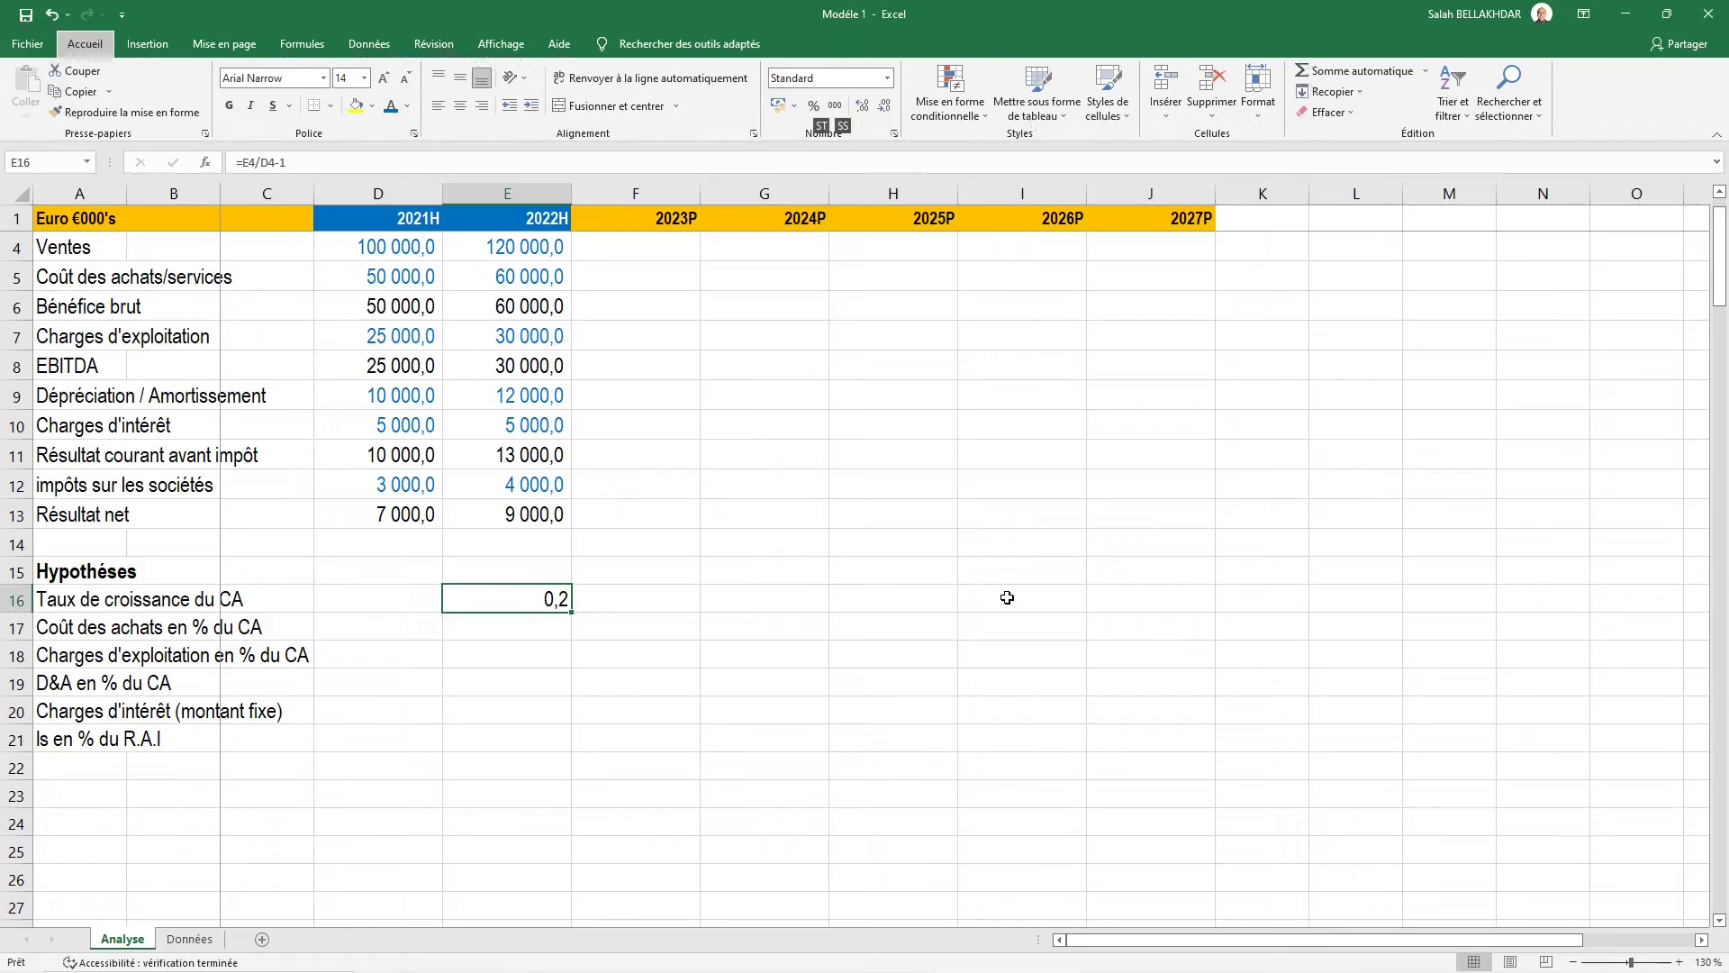
key("t")
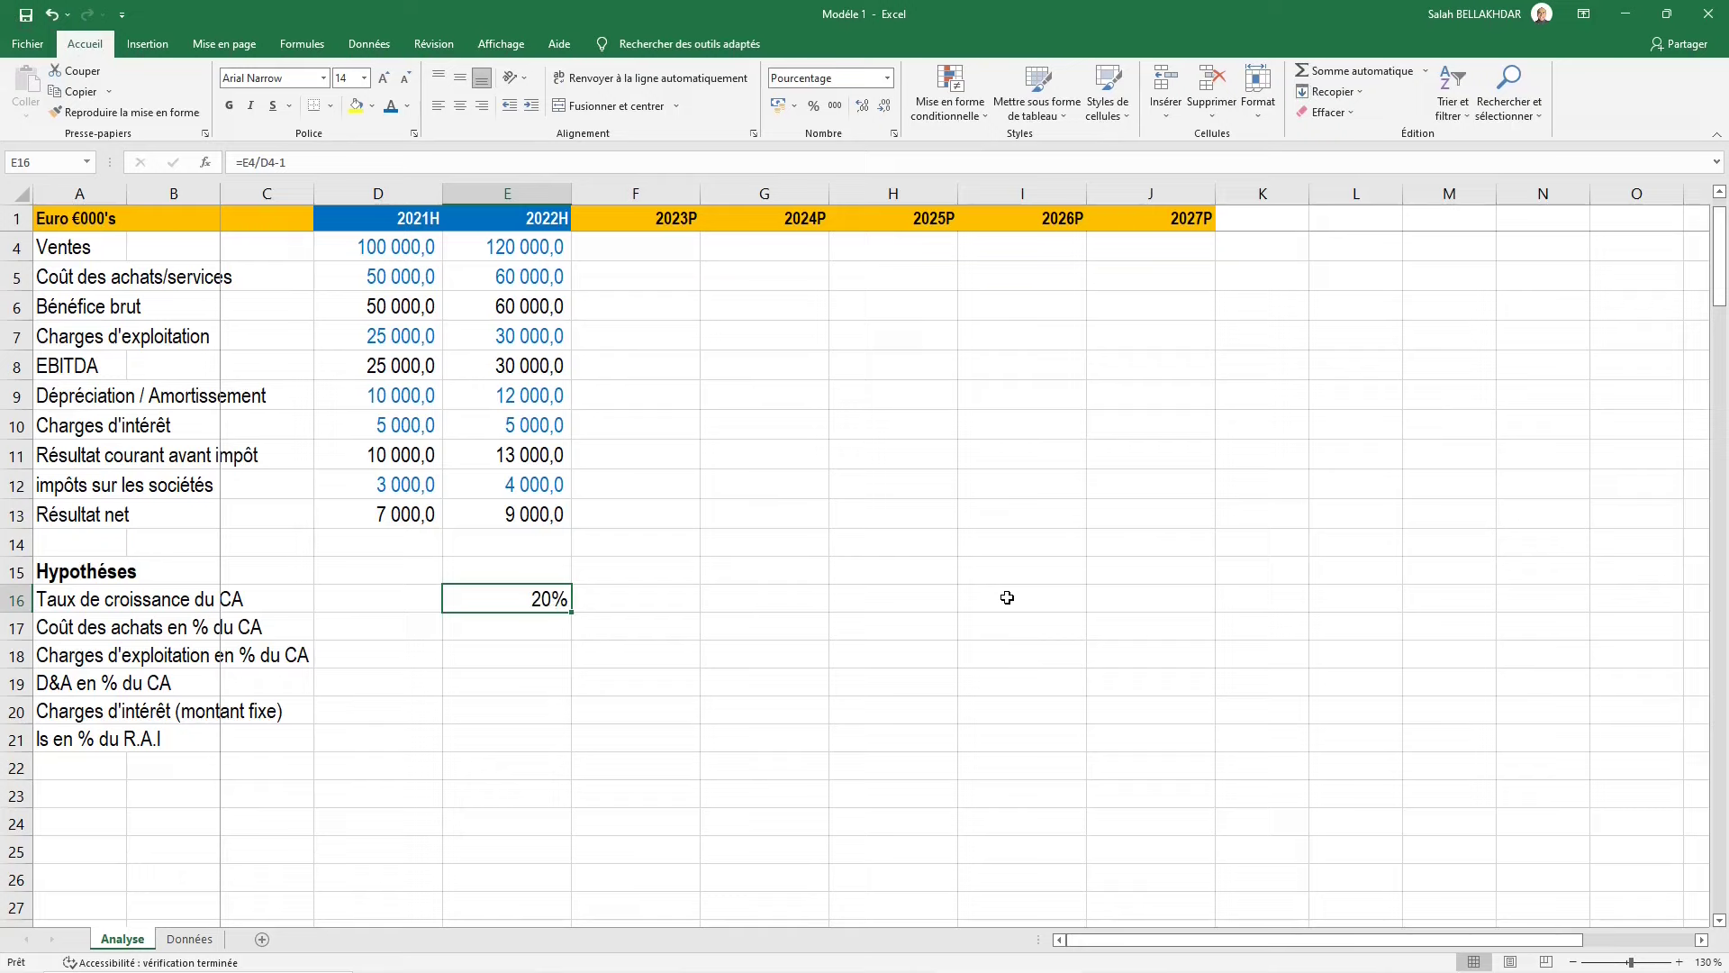
key("alt")
key("l")
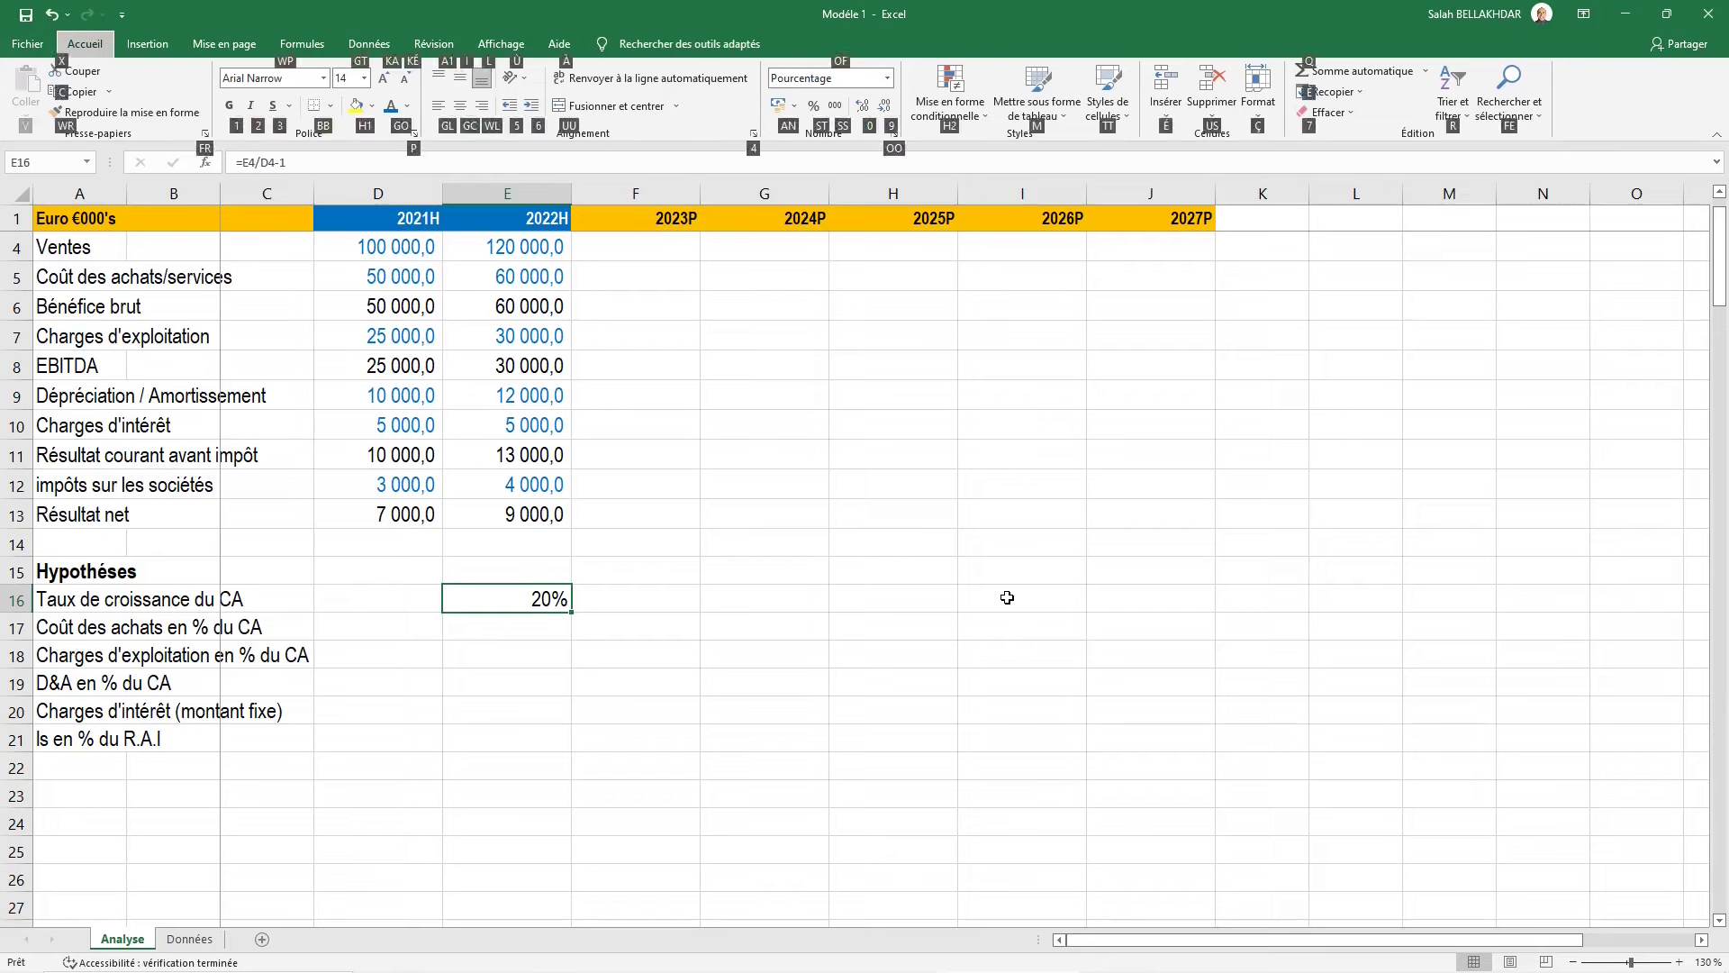
key("0")
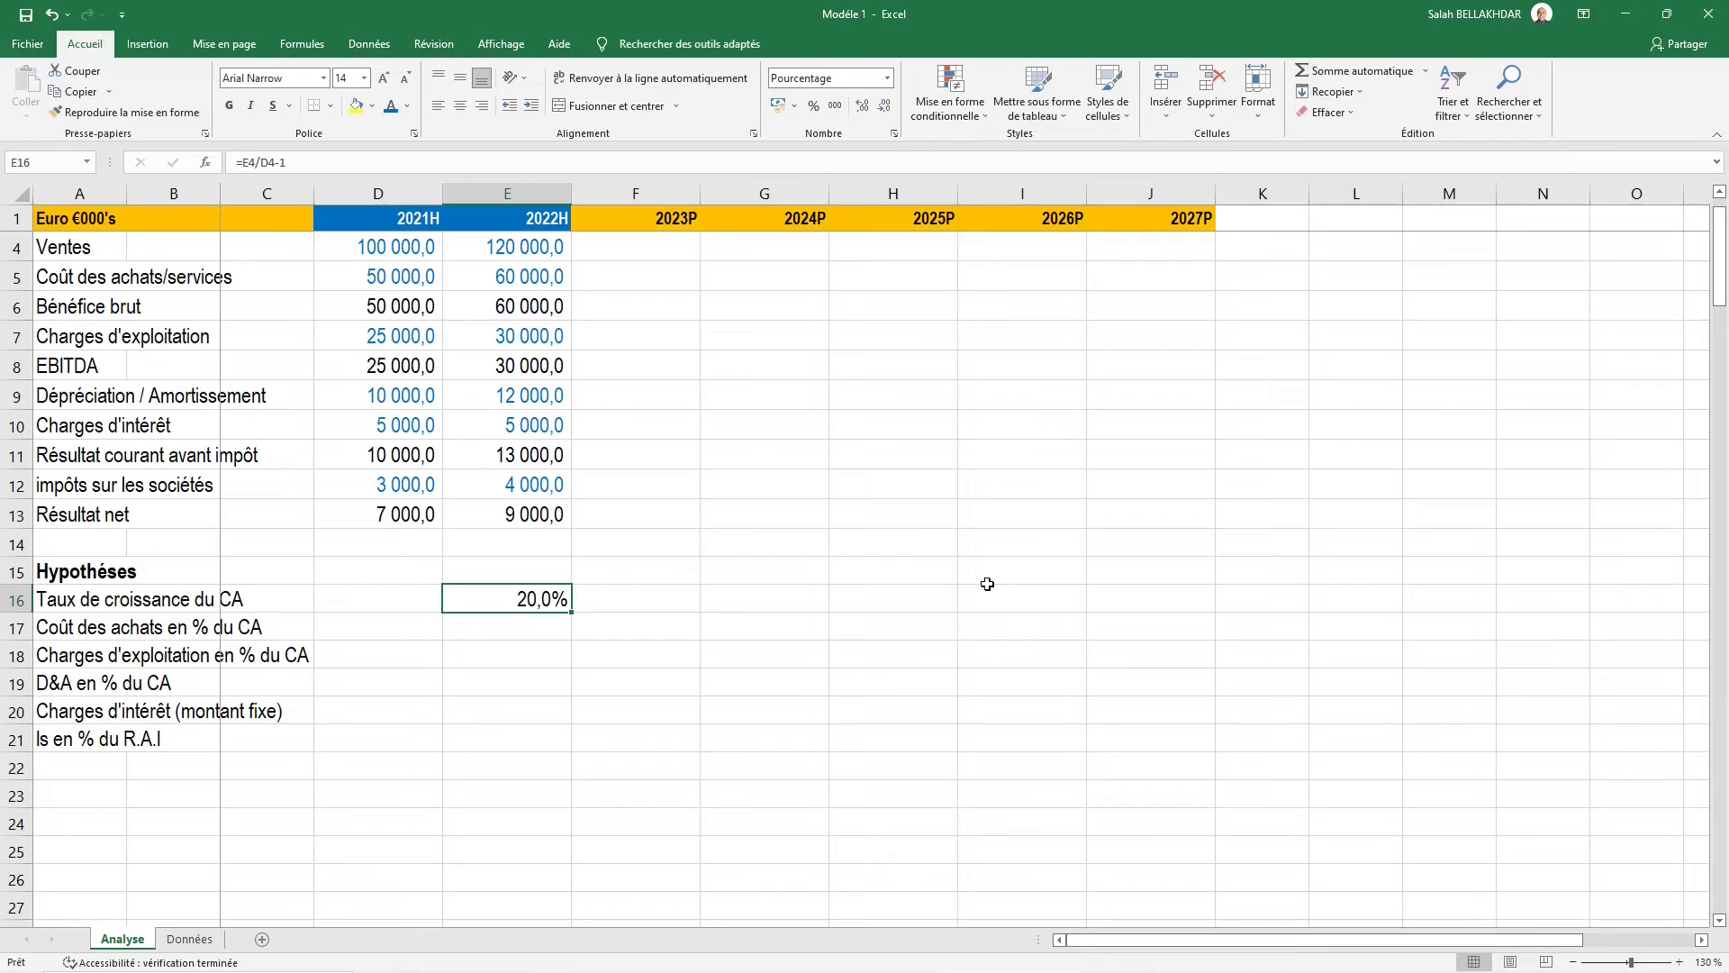
left_click(524, 251)
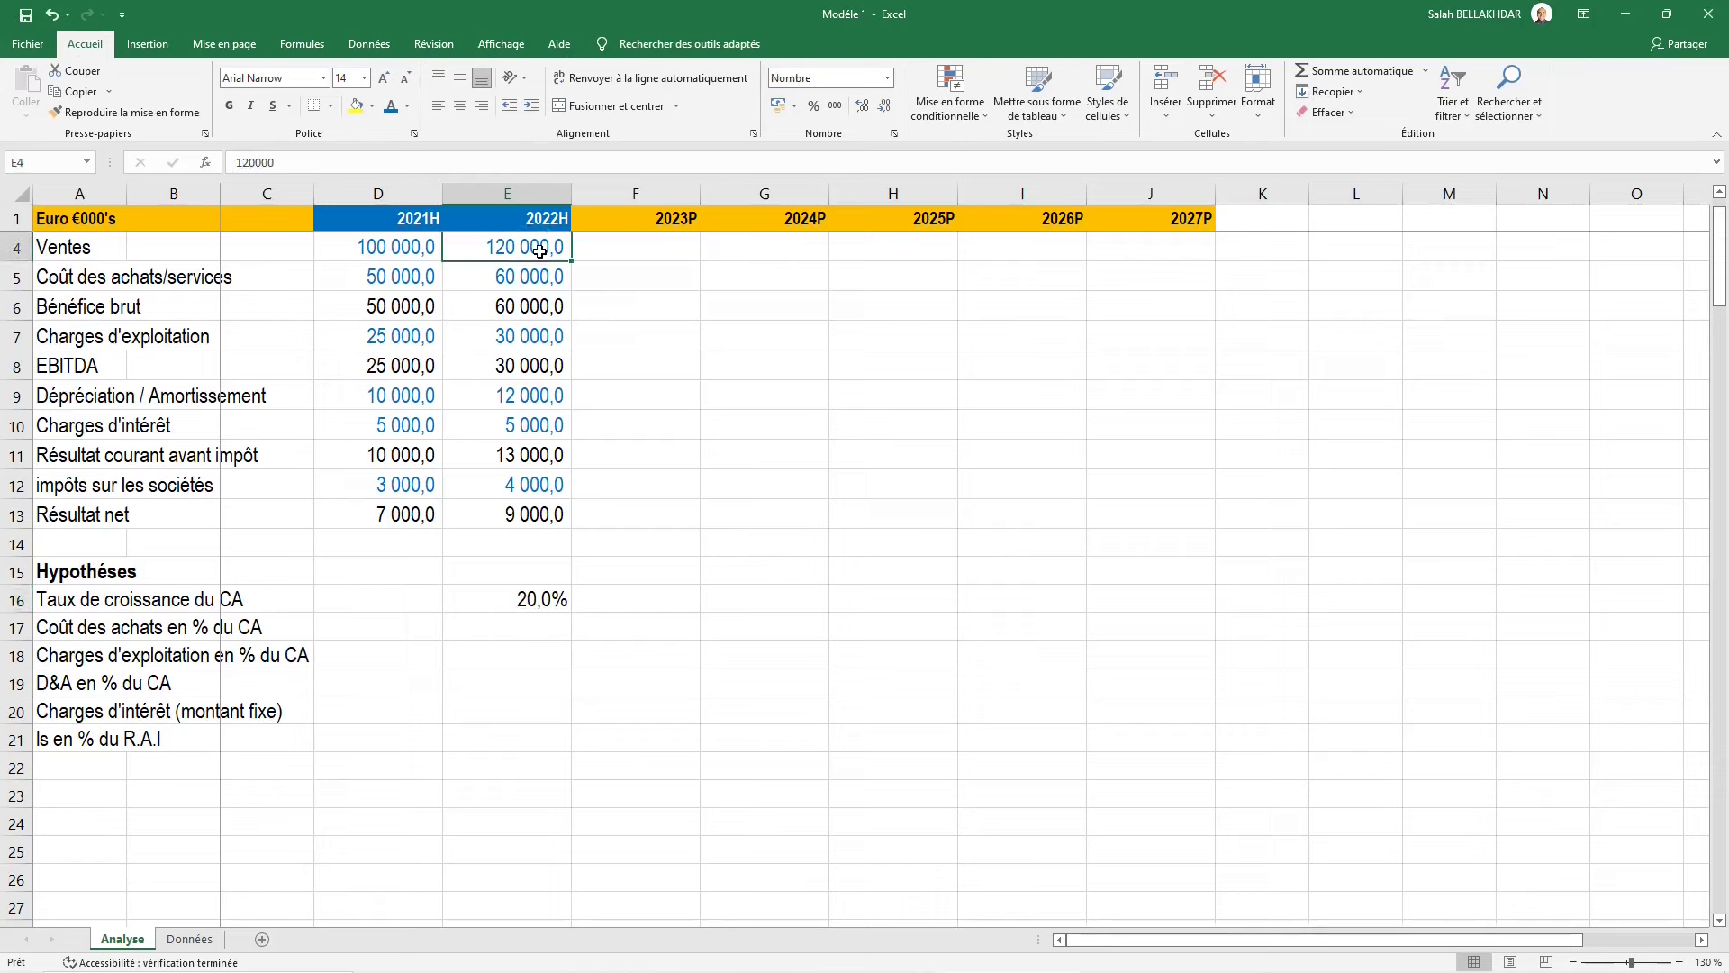
left_click(408, 252)
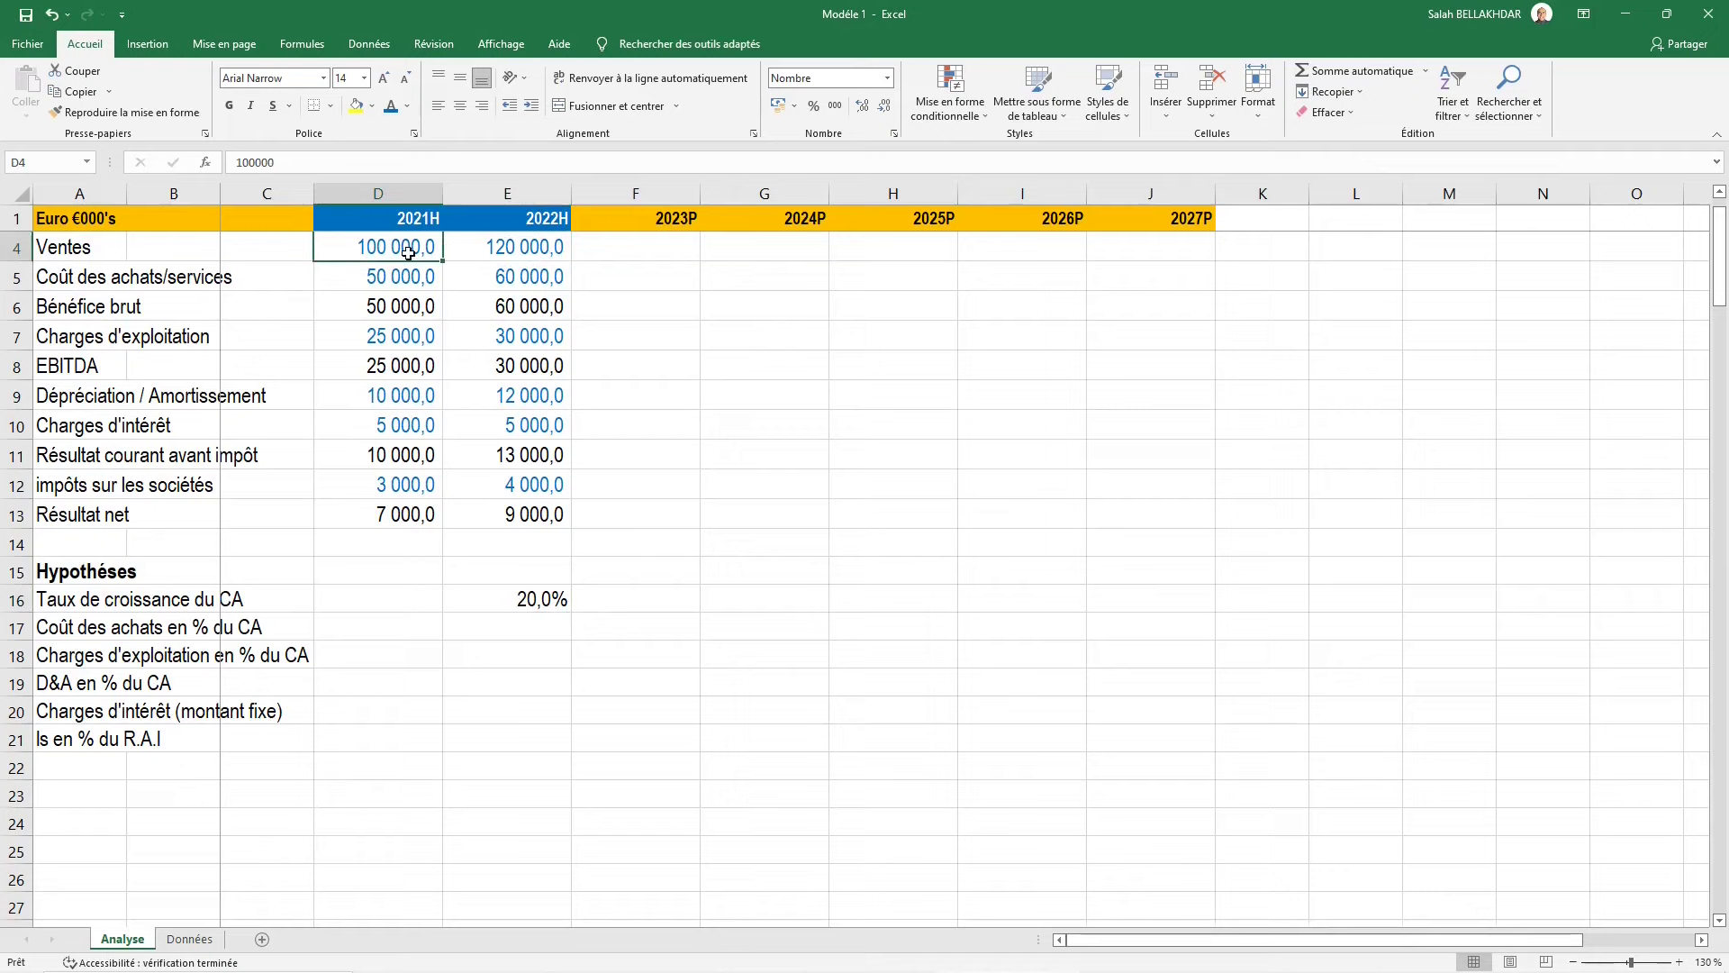
left_click(404, 582)
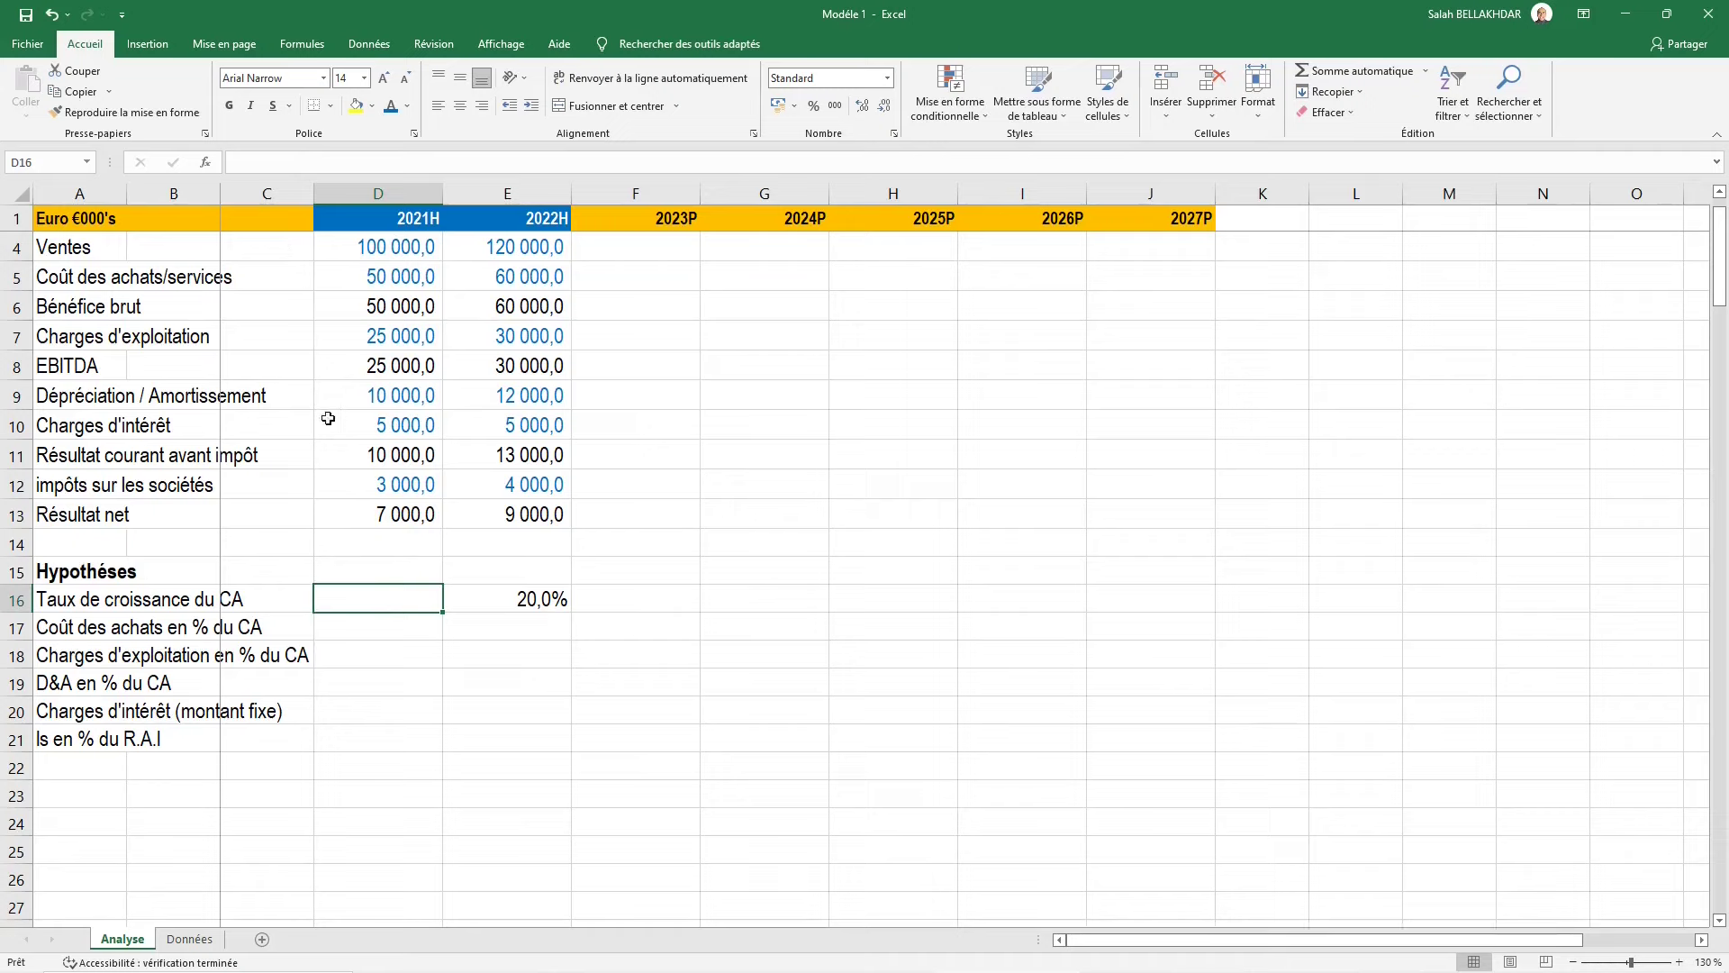
key("Right")
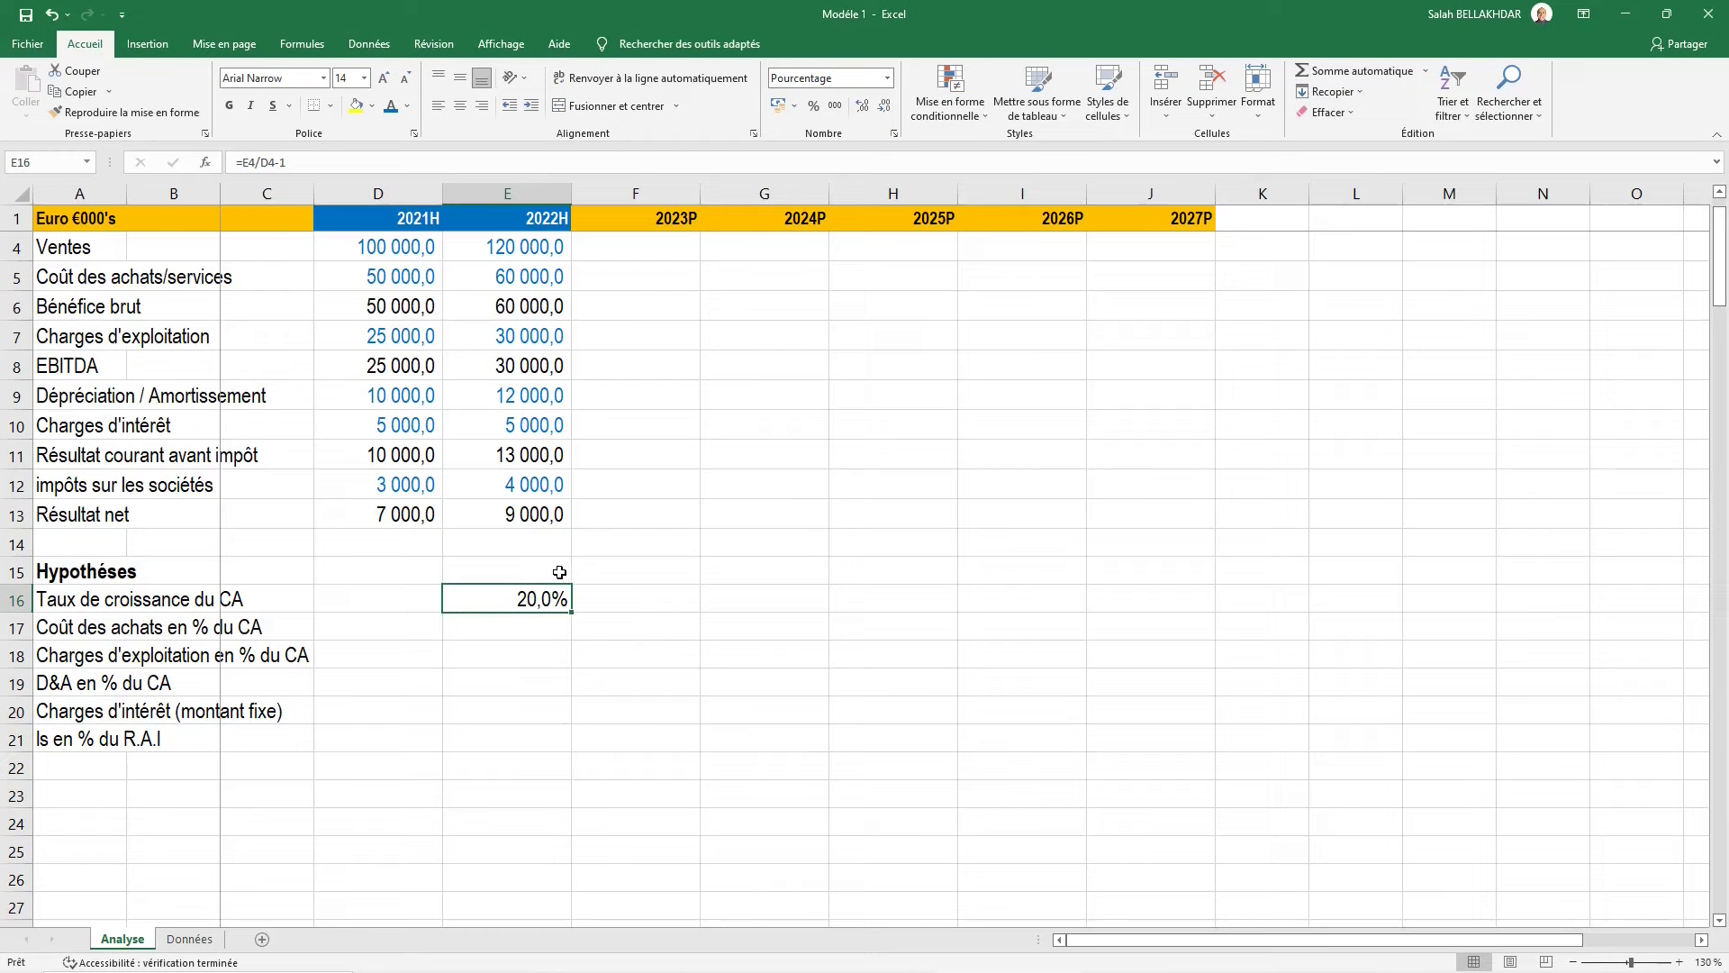
left_click_drag(621, 596, 1181, 596)
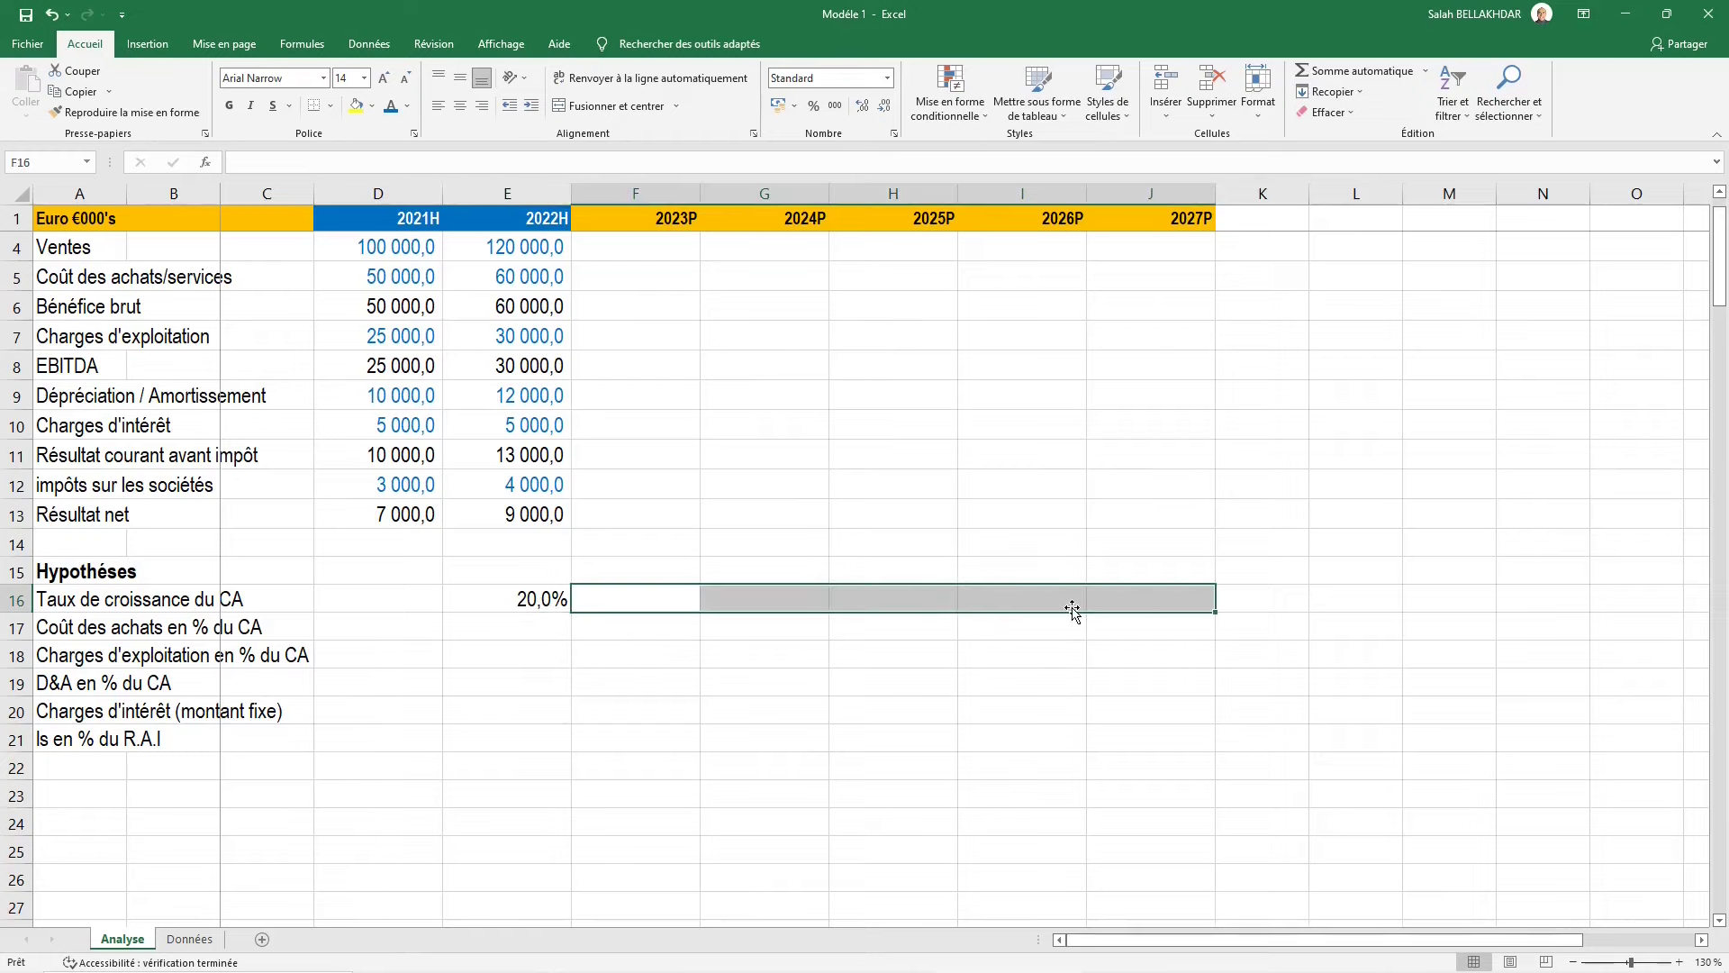
key("Left")
key("Left")
key("Down")
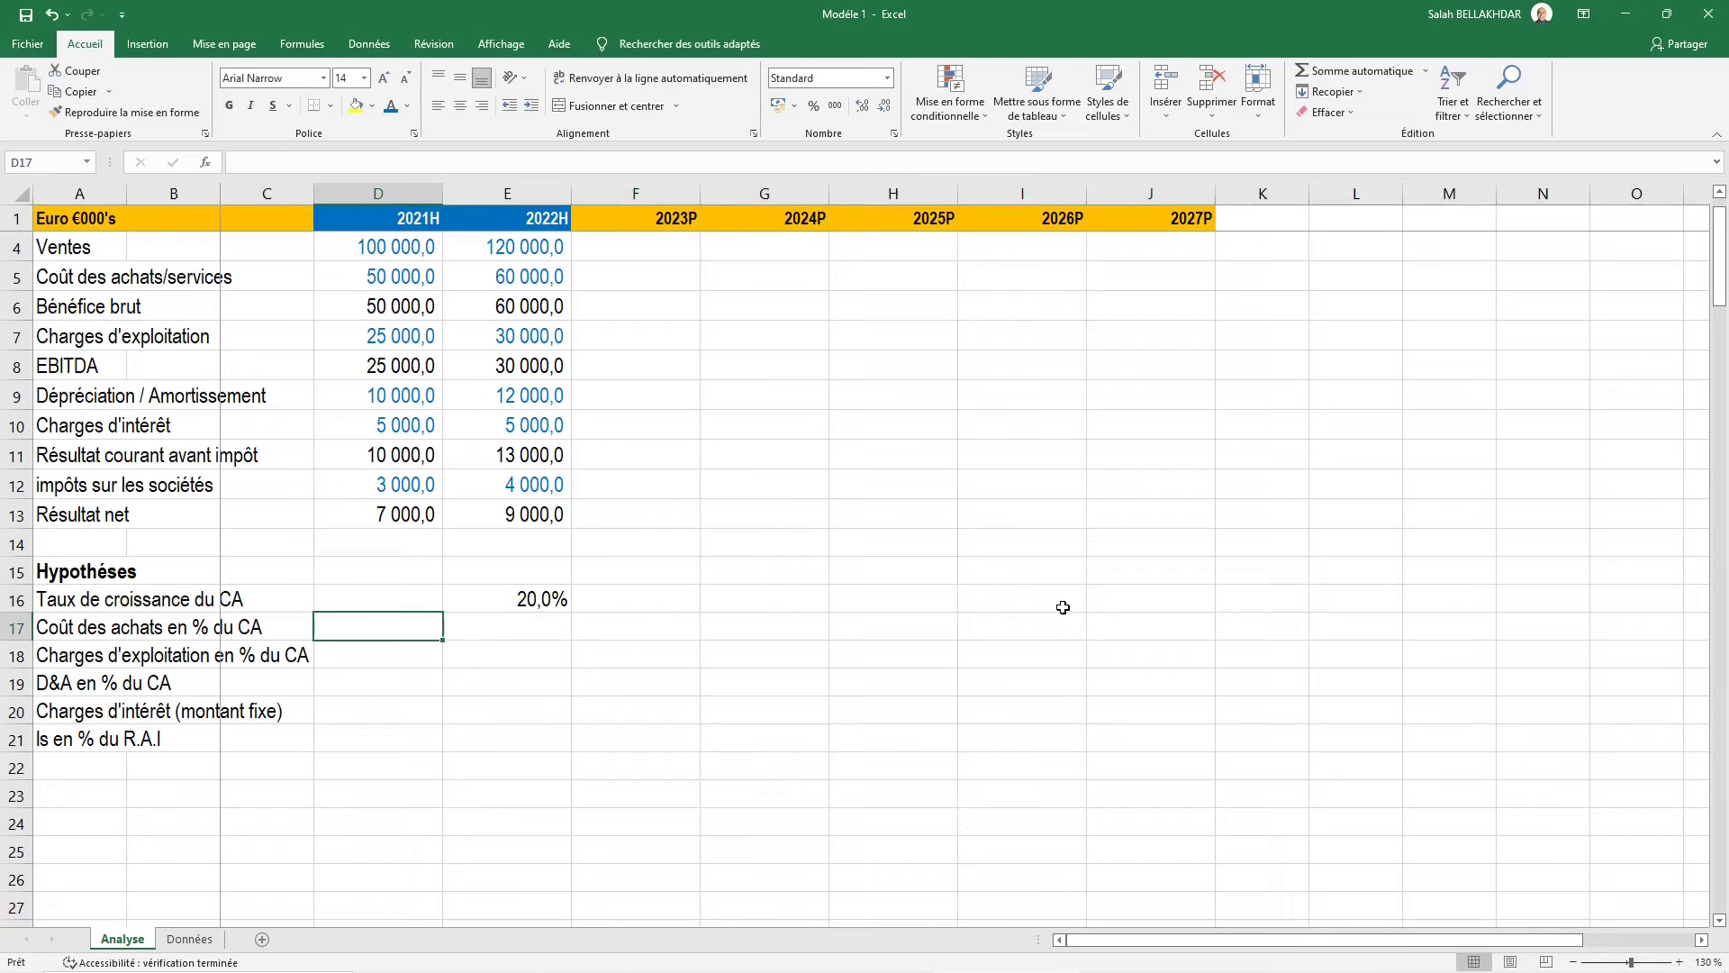
Enter the purchase-cost ratio formula =D5/D4 in D17
type("=")
key("Up")
key("Up")
key("Up")
key("Up")
key("Up")
key("Up")
key("Up")
key("Up")
key("Up")
key("Up")
key("Up")
key("Up")
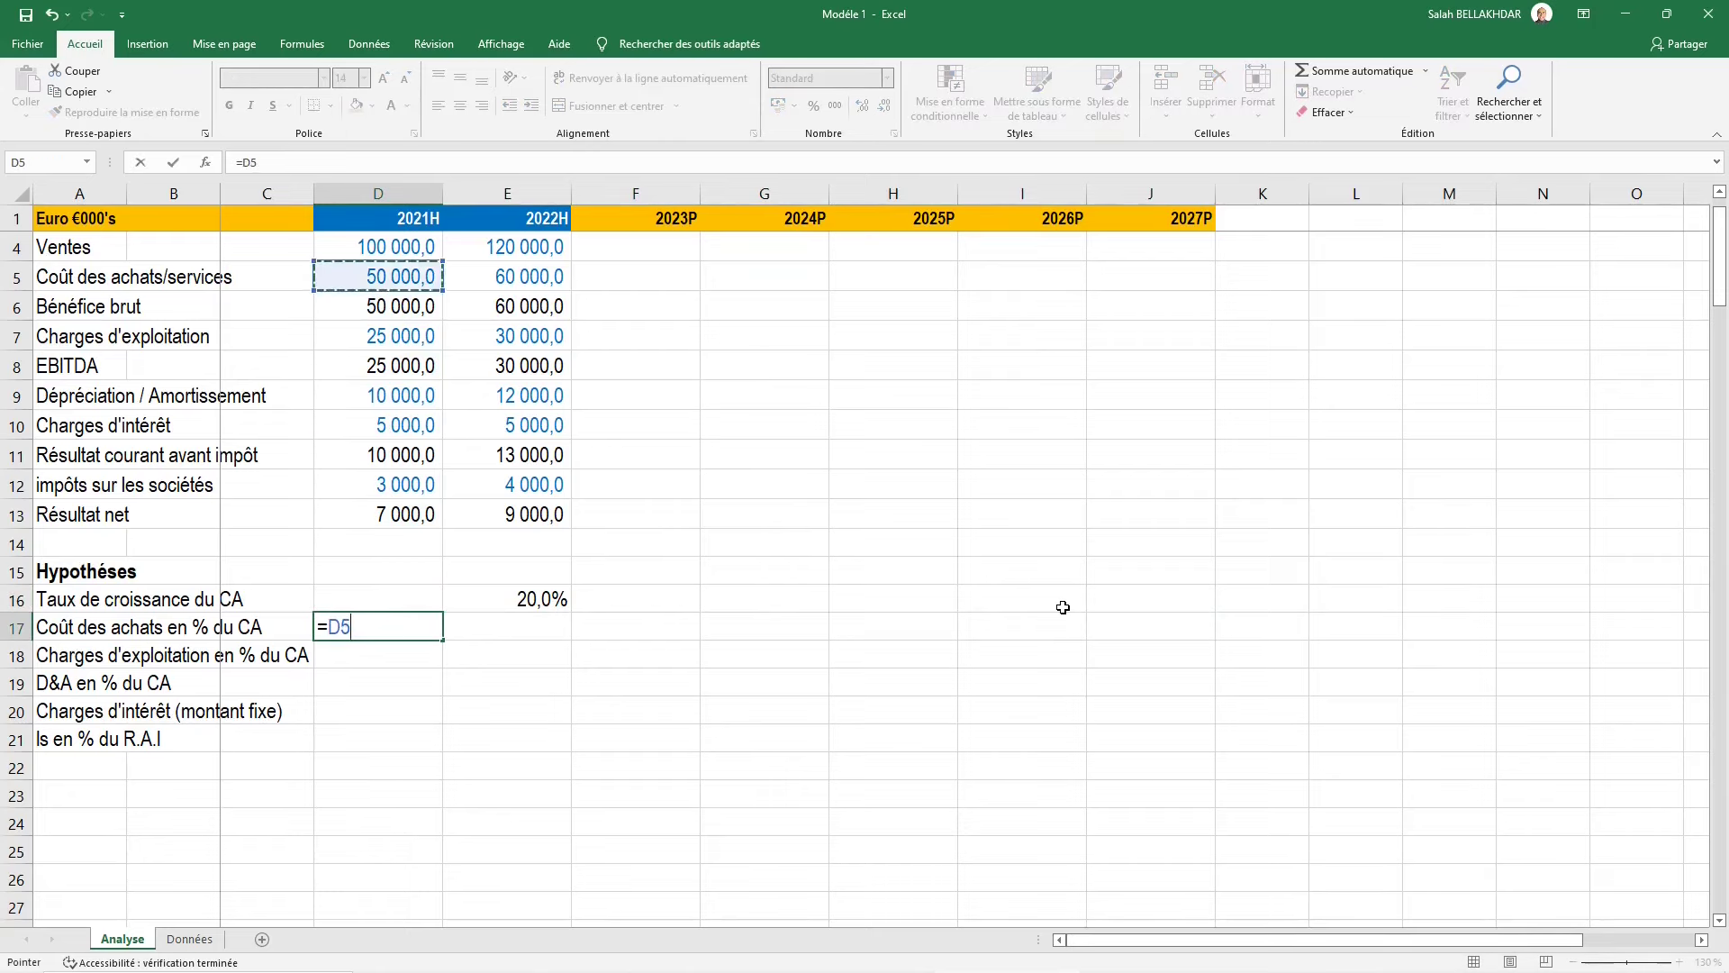
type("/")
key("Up")
key("Up")
key("Up")
key("Up")
key("Up")
key("Up")
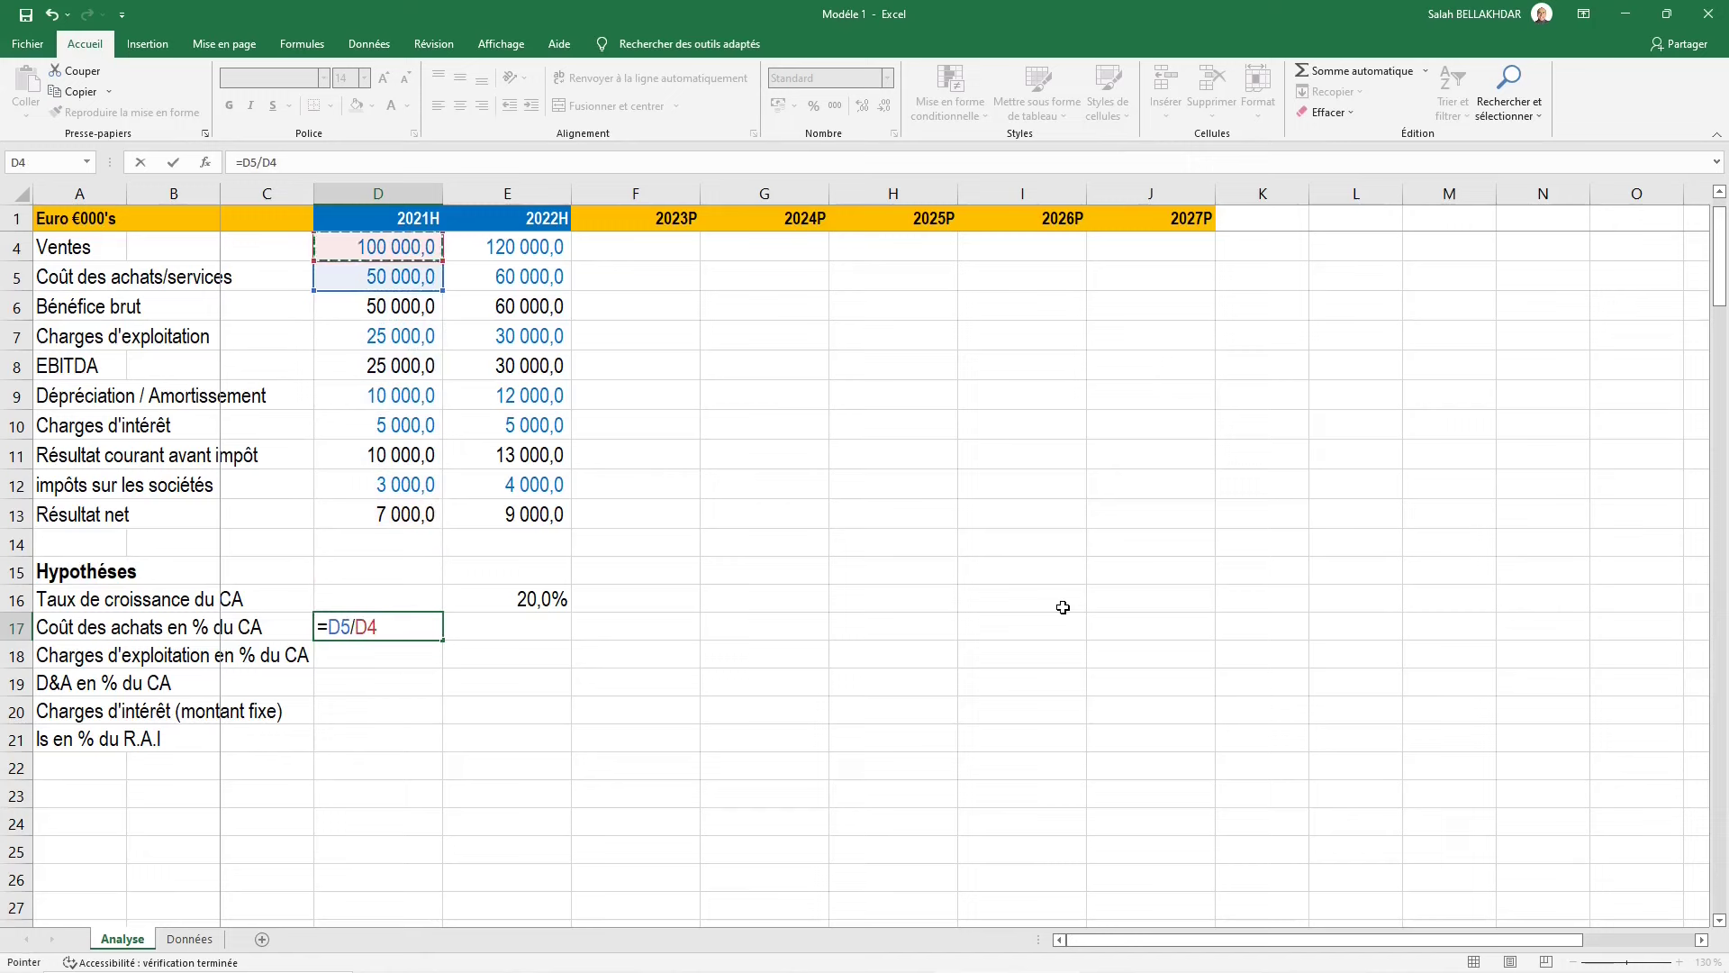
key("ctrl+Return")
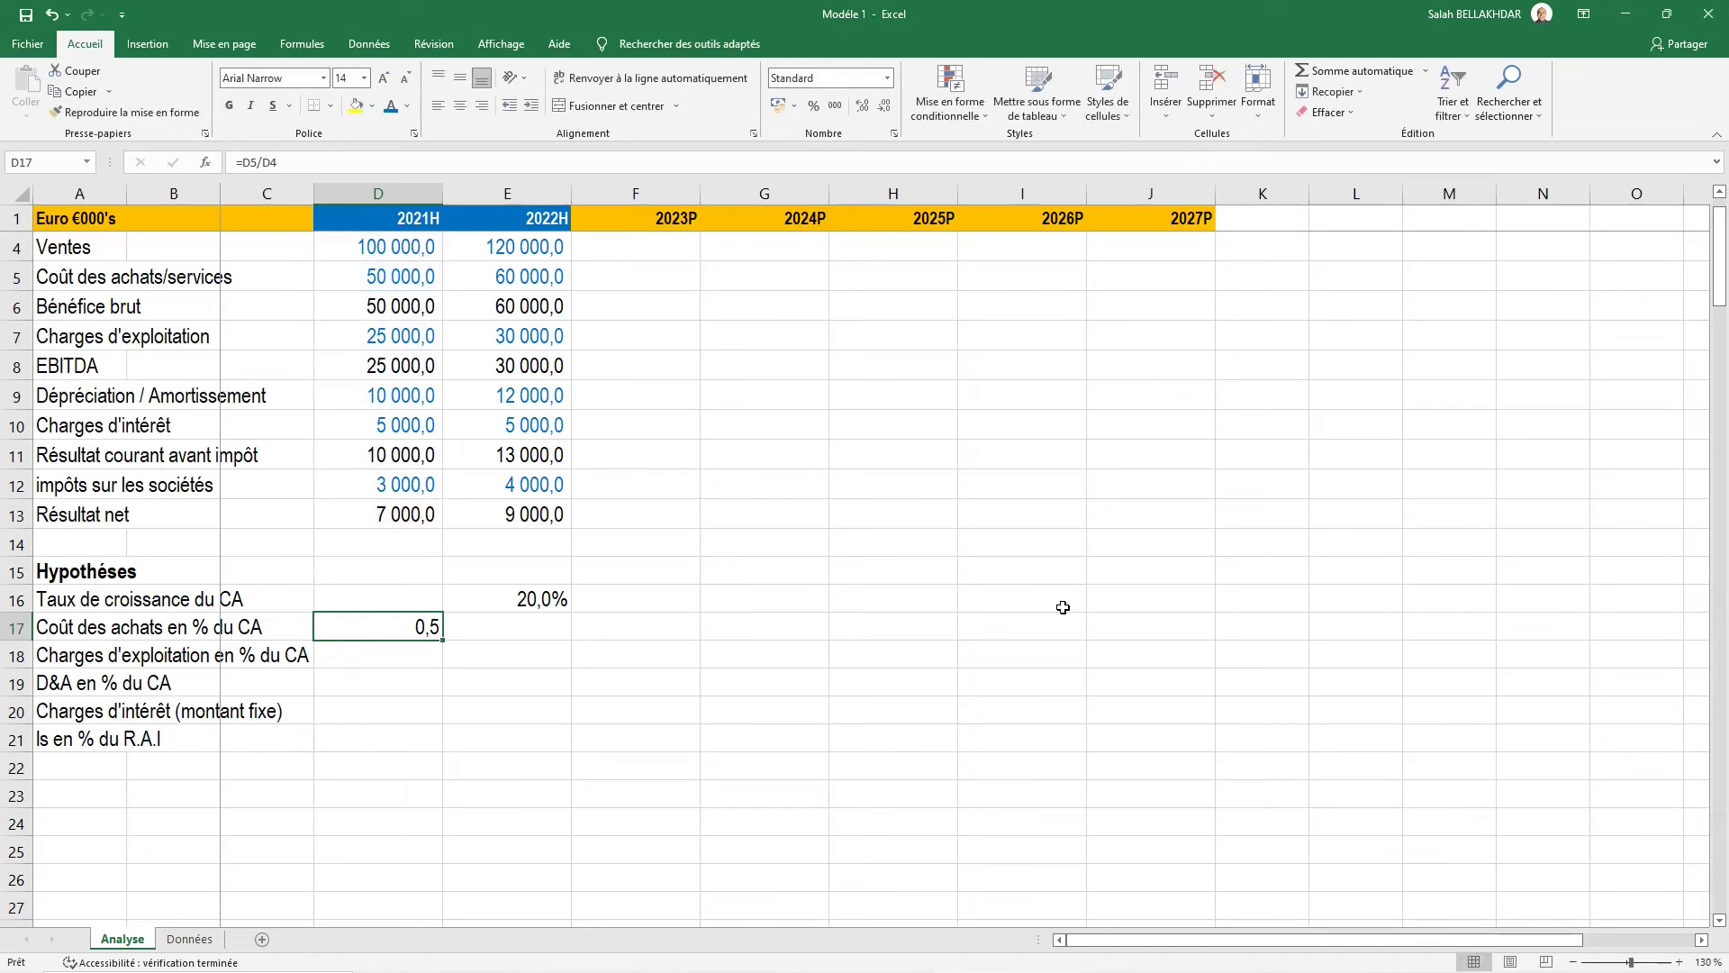
Format D17 as a one-decimal percentage (50,0%) and verify its source cells D5 and D4
key("alt")
key("h")
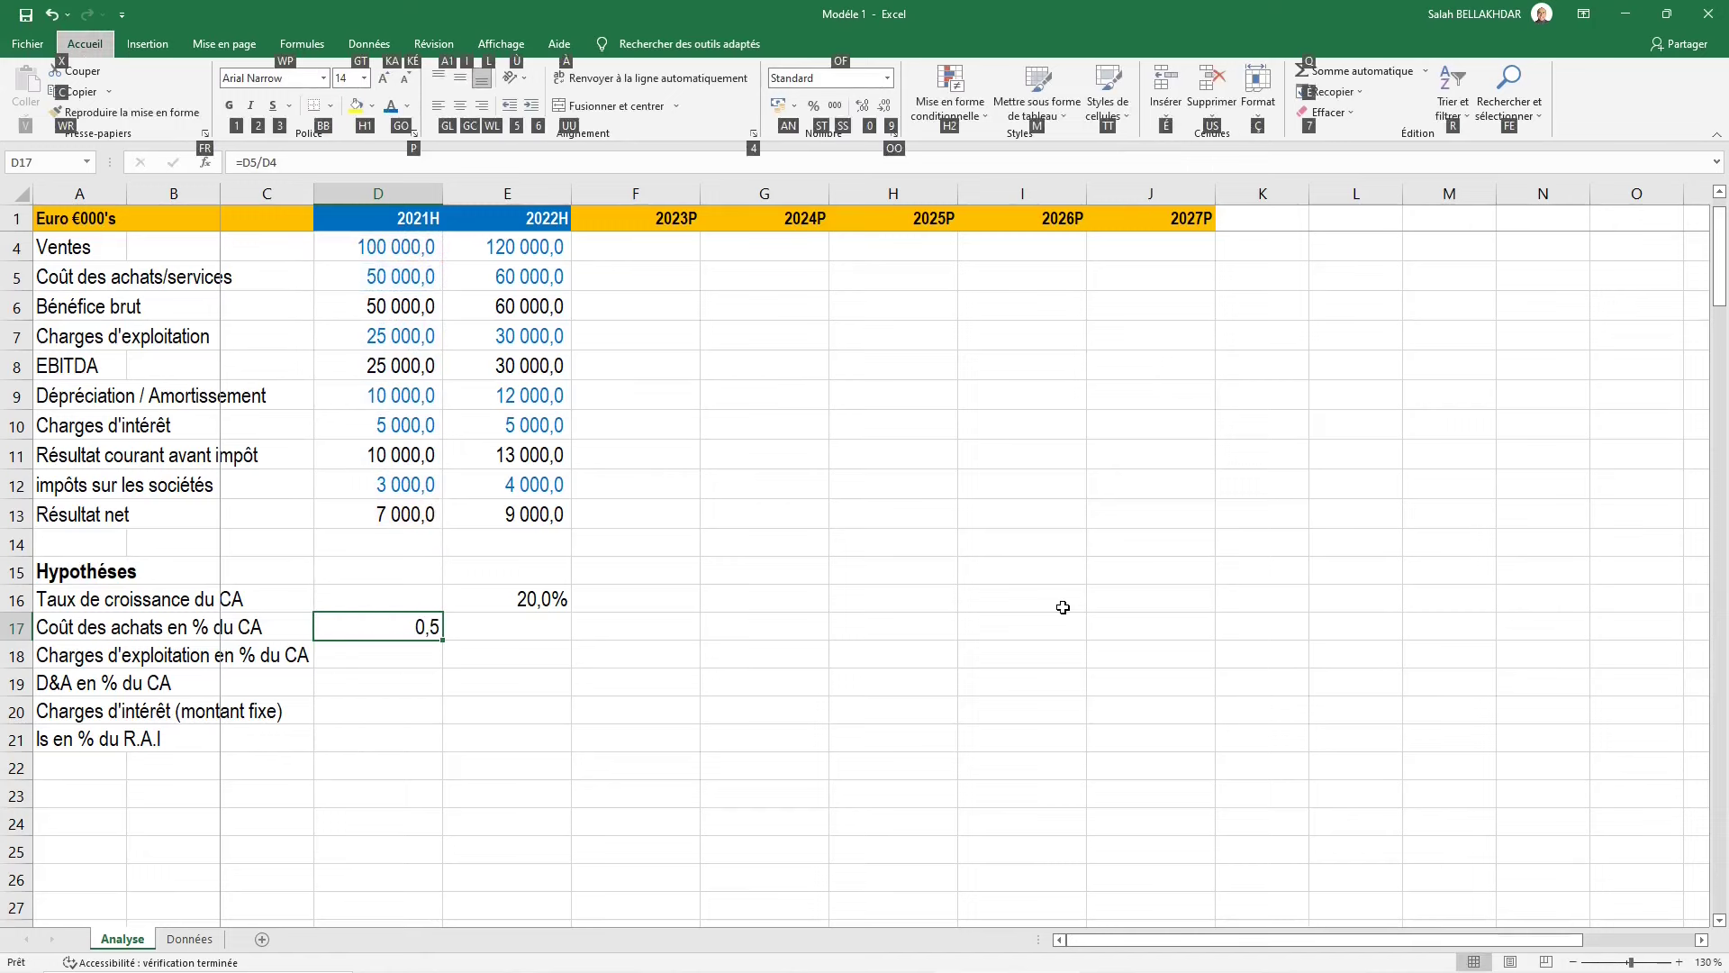
key("s")
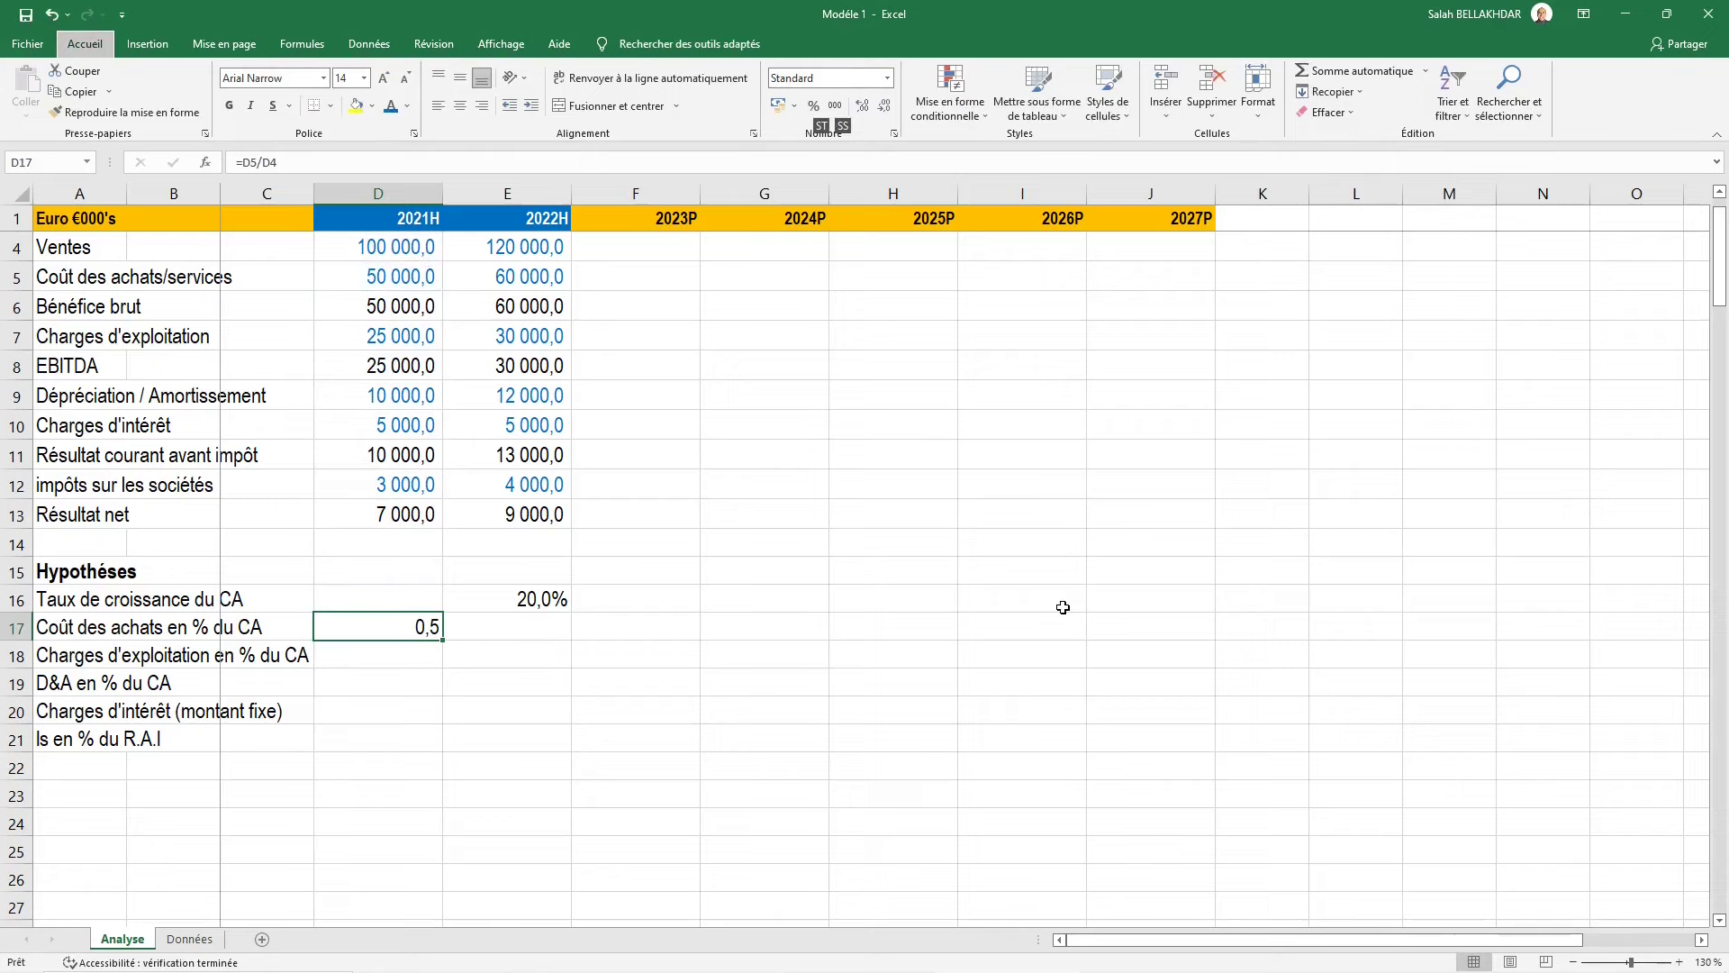
key("t")
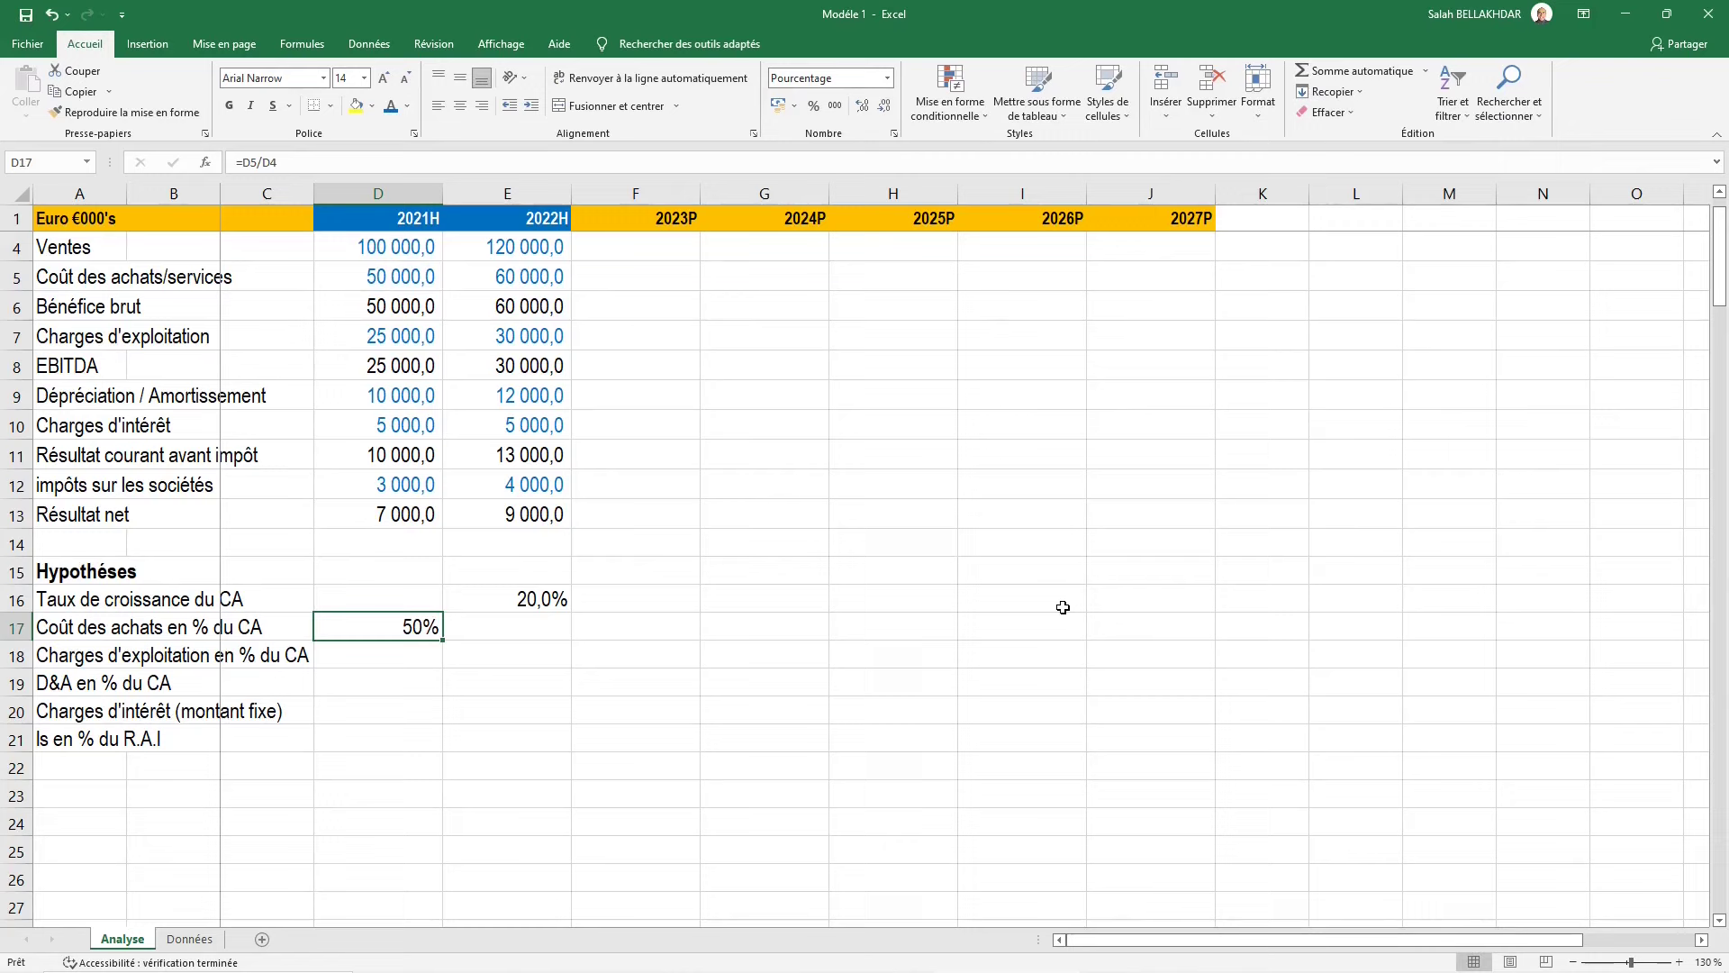
key("alt")
key("l")
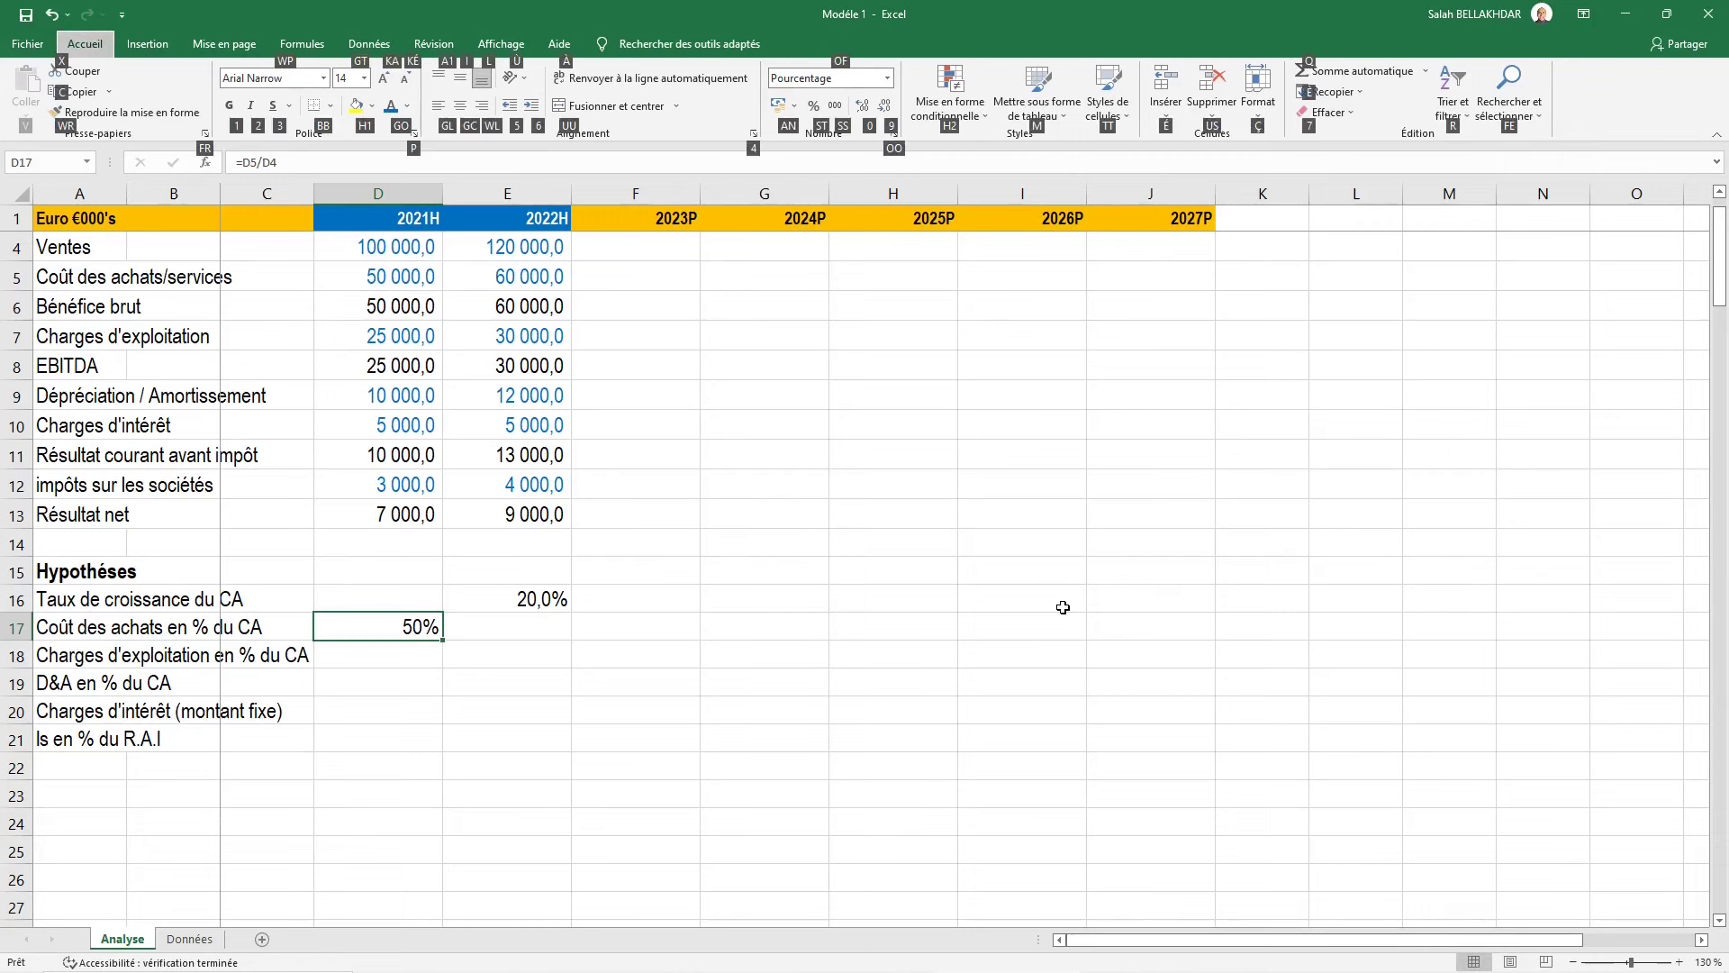
key("0")
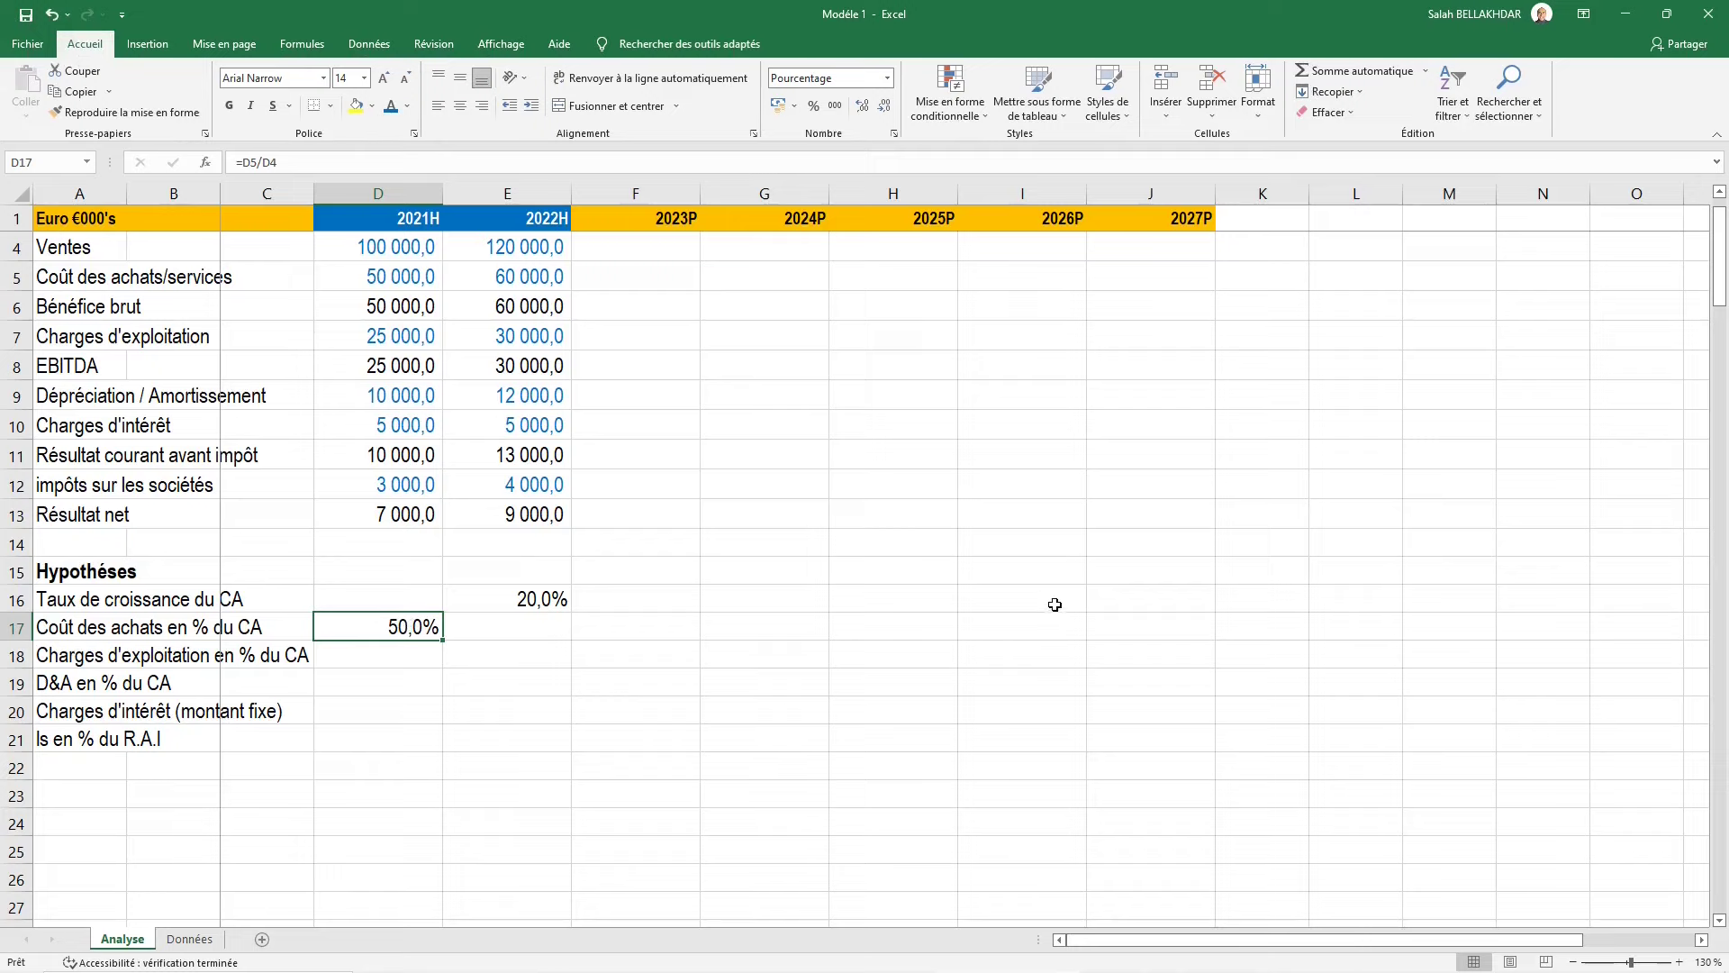
left_click(401, 281)
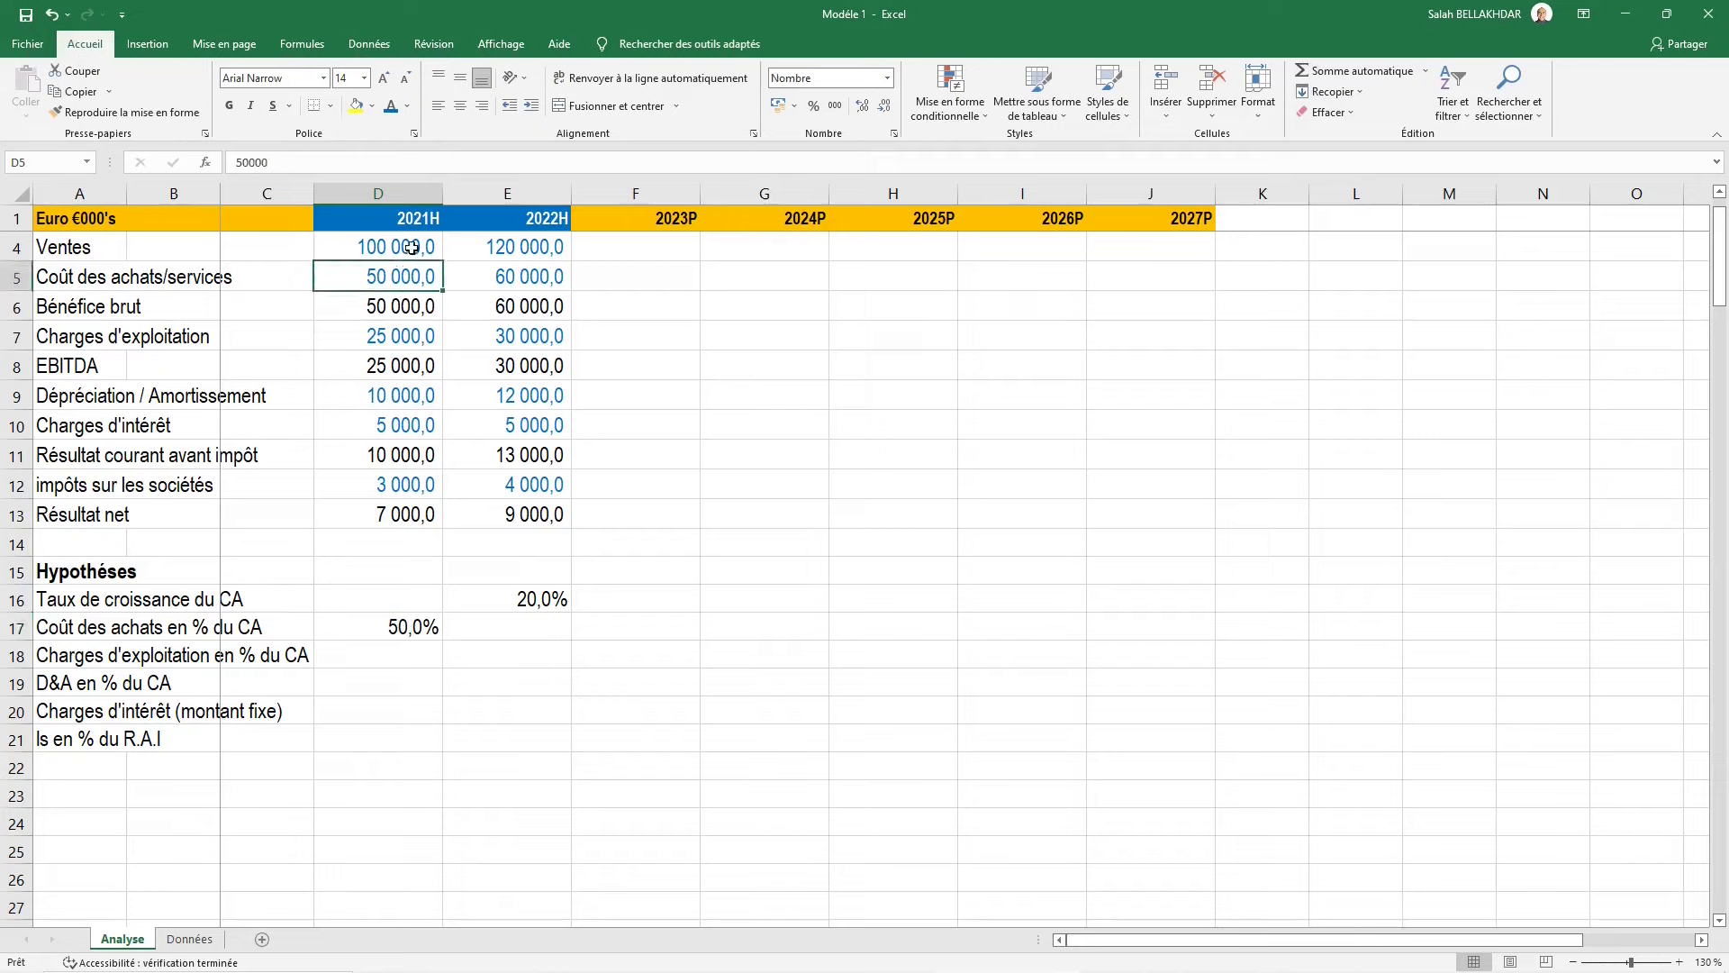
left_click(419, 247)
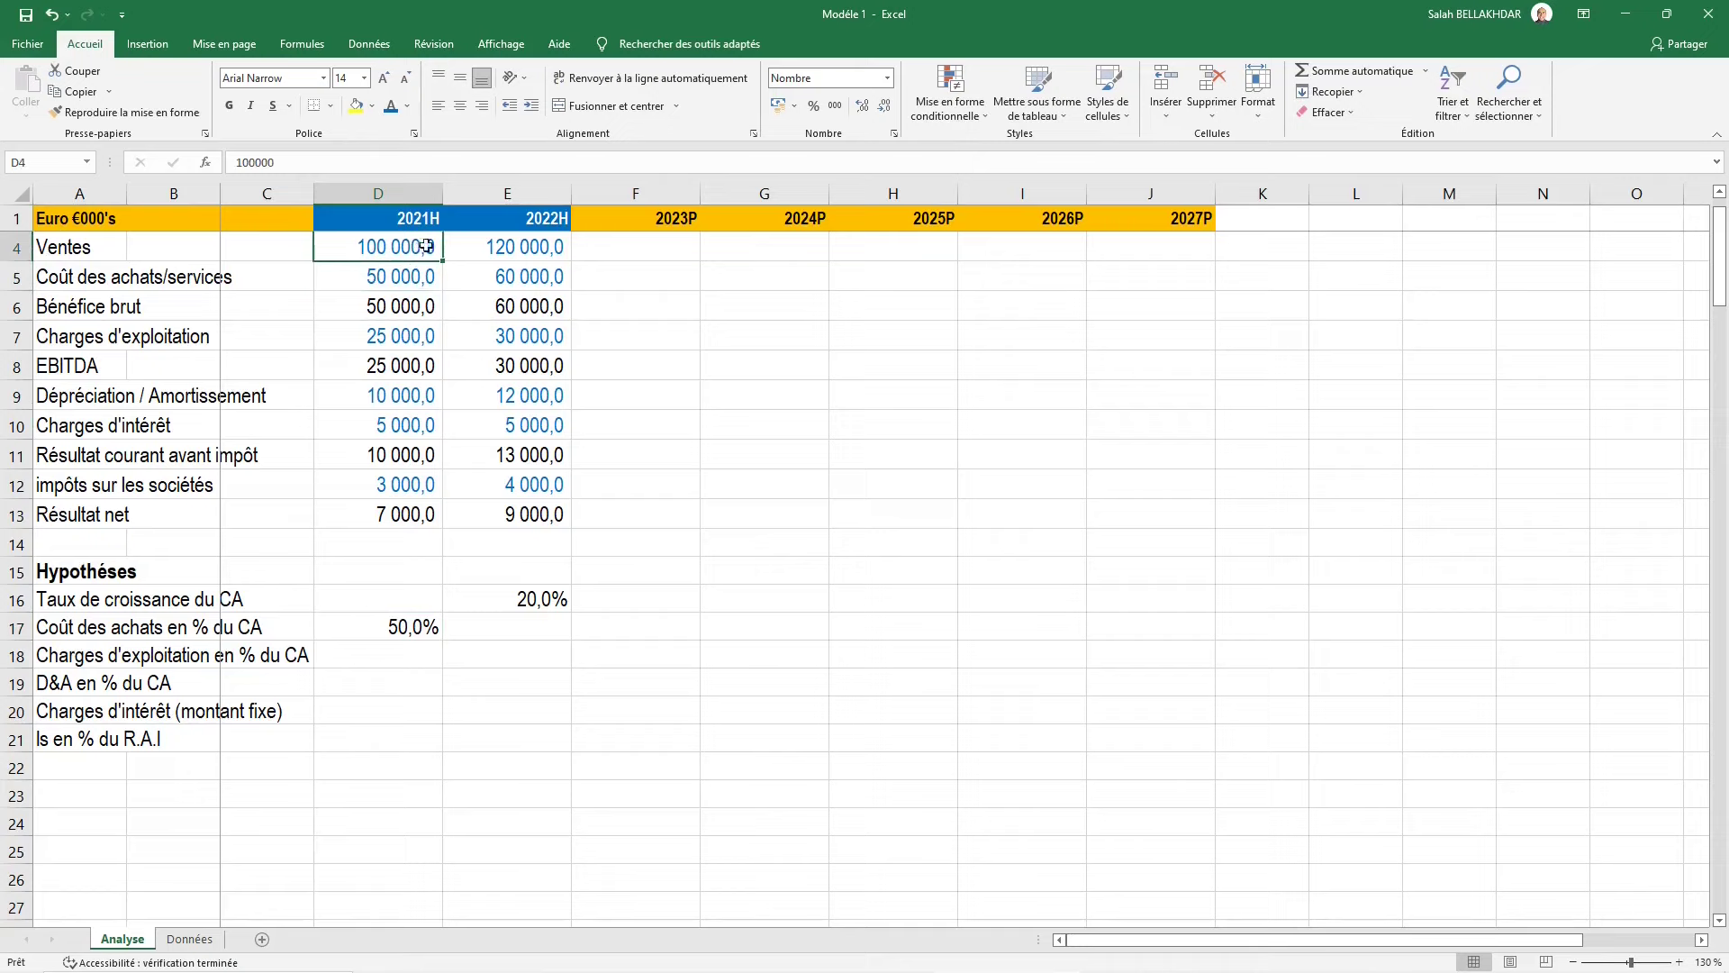
left_click(424, 655)
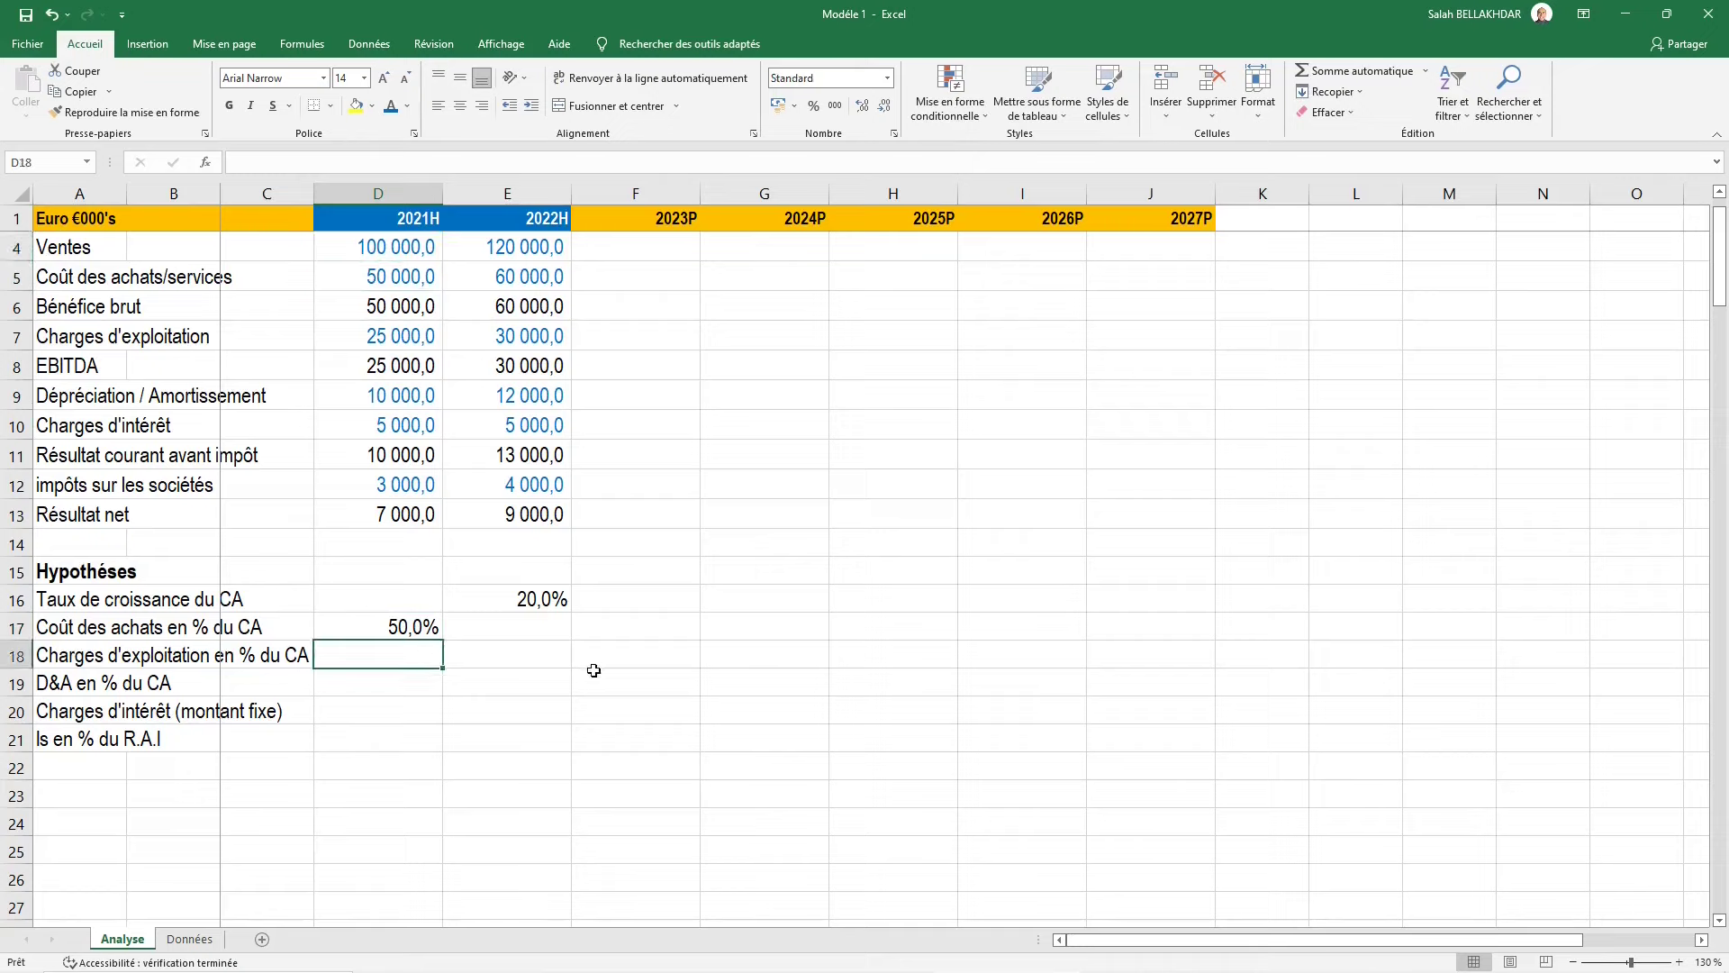
Enter the operating-charges ratio =D7/D4 in D18, formatted as 25,0%
type("=")
key("Up")
key("Up")
key("Up")
key("Up")
key("Up")
key("Up")
key("Up")
key("Down")
key("Down")
key("Down")
type("/")
key("Up")
key("Up")
key("Up")
key("Up")
key("Up")
key("Up")
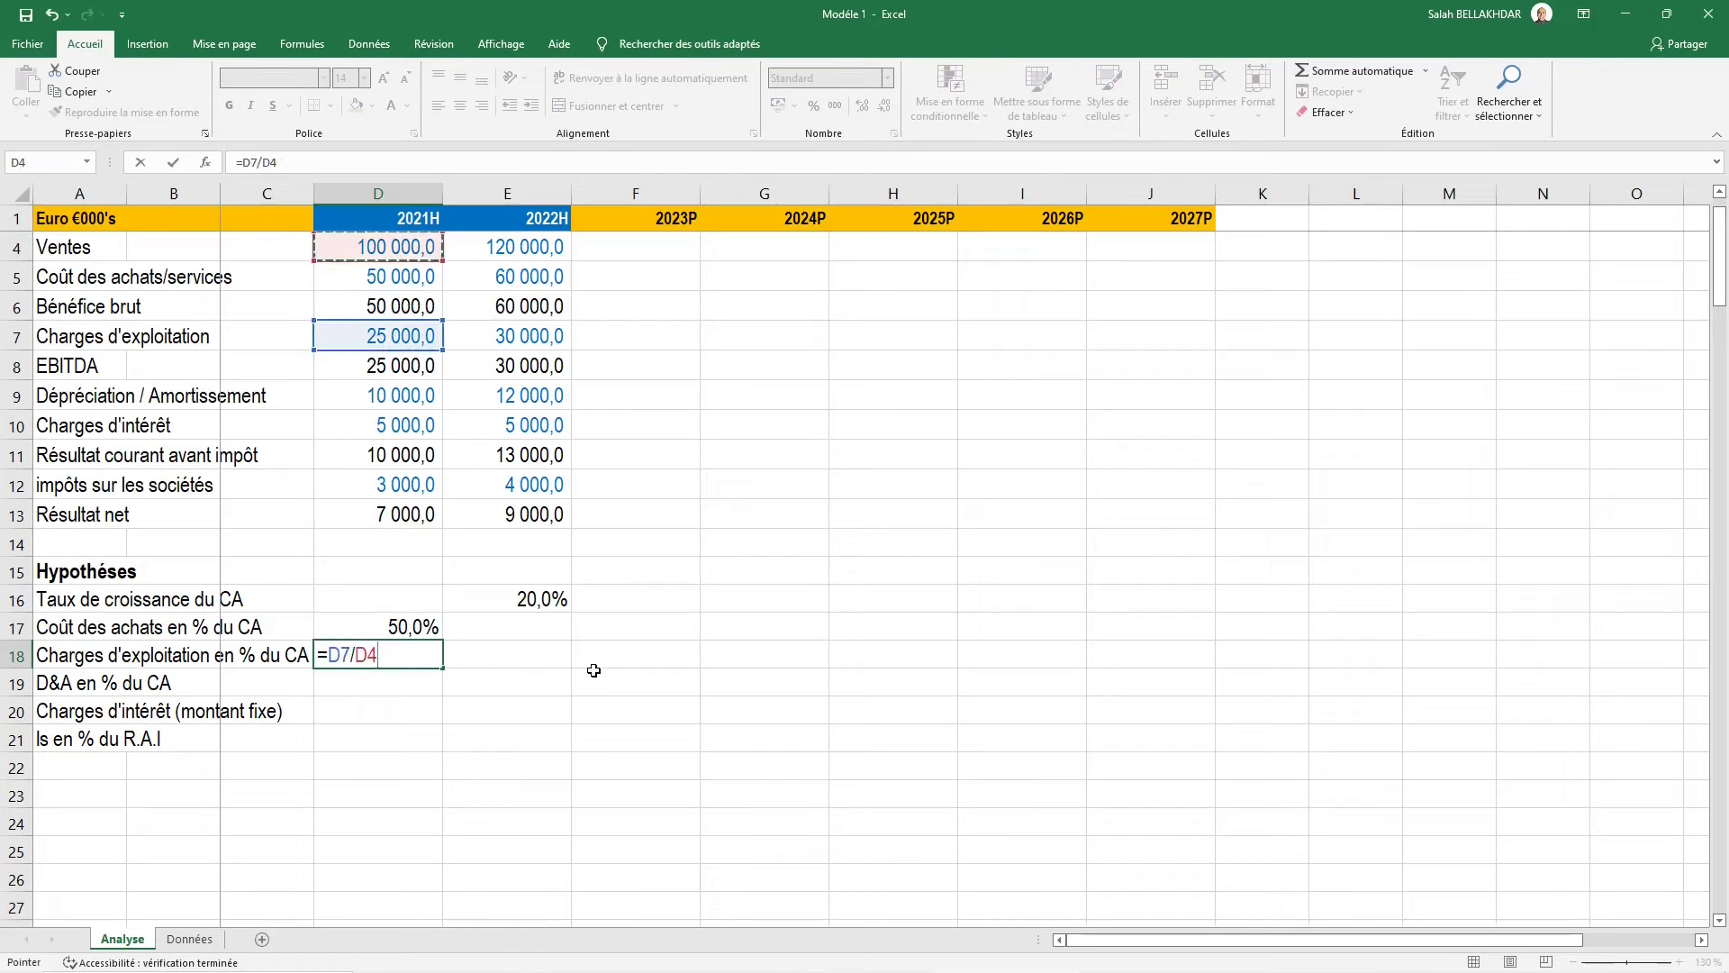
key("ctrl+Return")
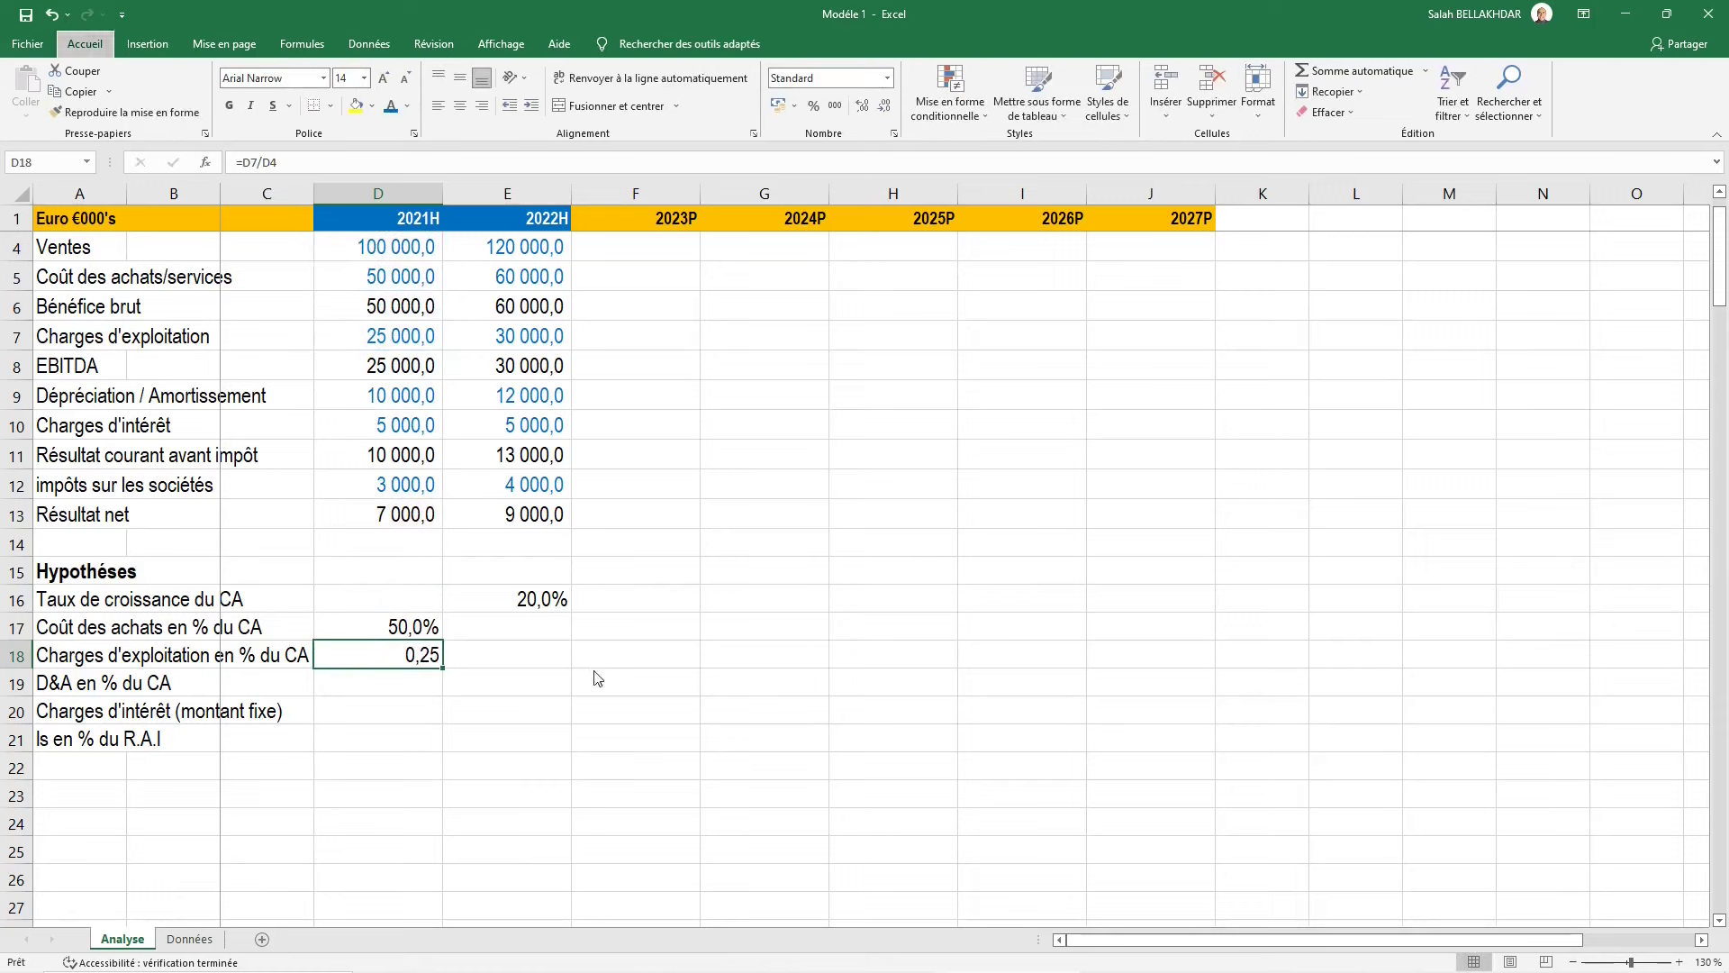
key("alt")
key("h")
key("s")
key("t")
key("alt")
key("h")
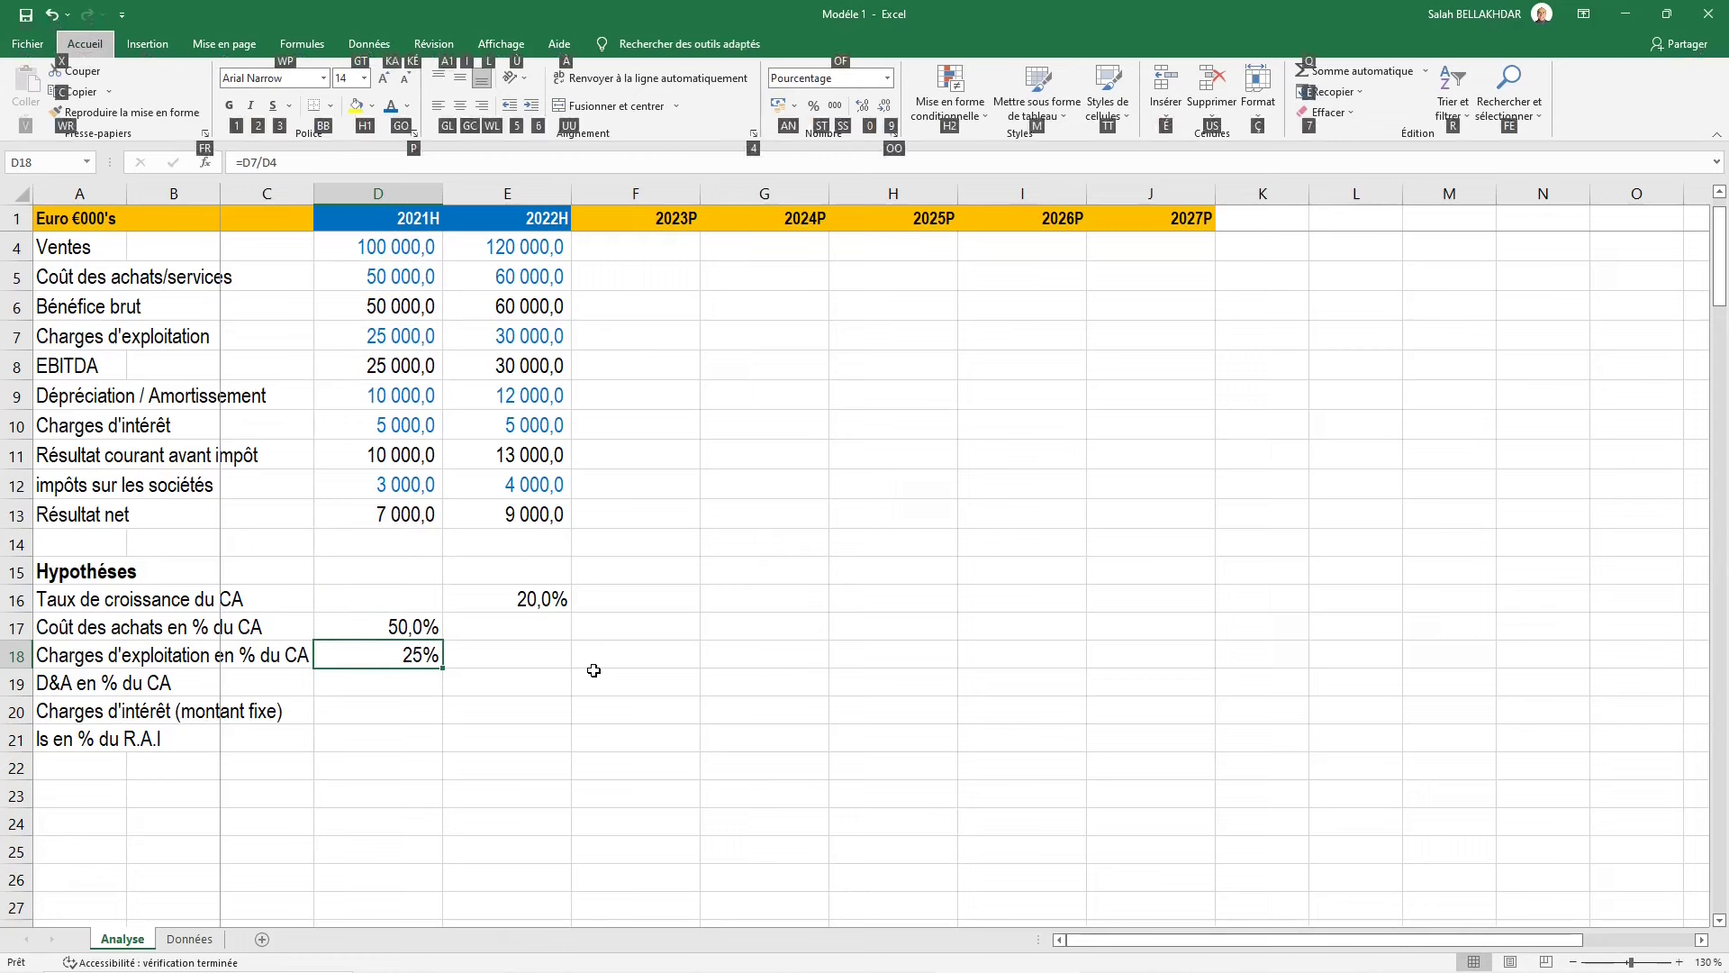
key("0")
Enter the D&A ratio =D9/D4 in D19, formatted as 10,0%
key("Up")
key("Down")
key("Down")
type("=")
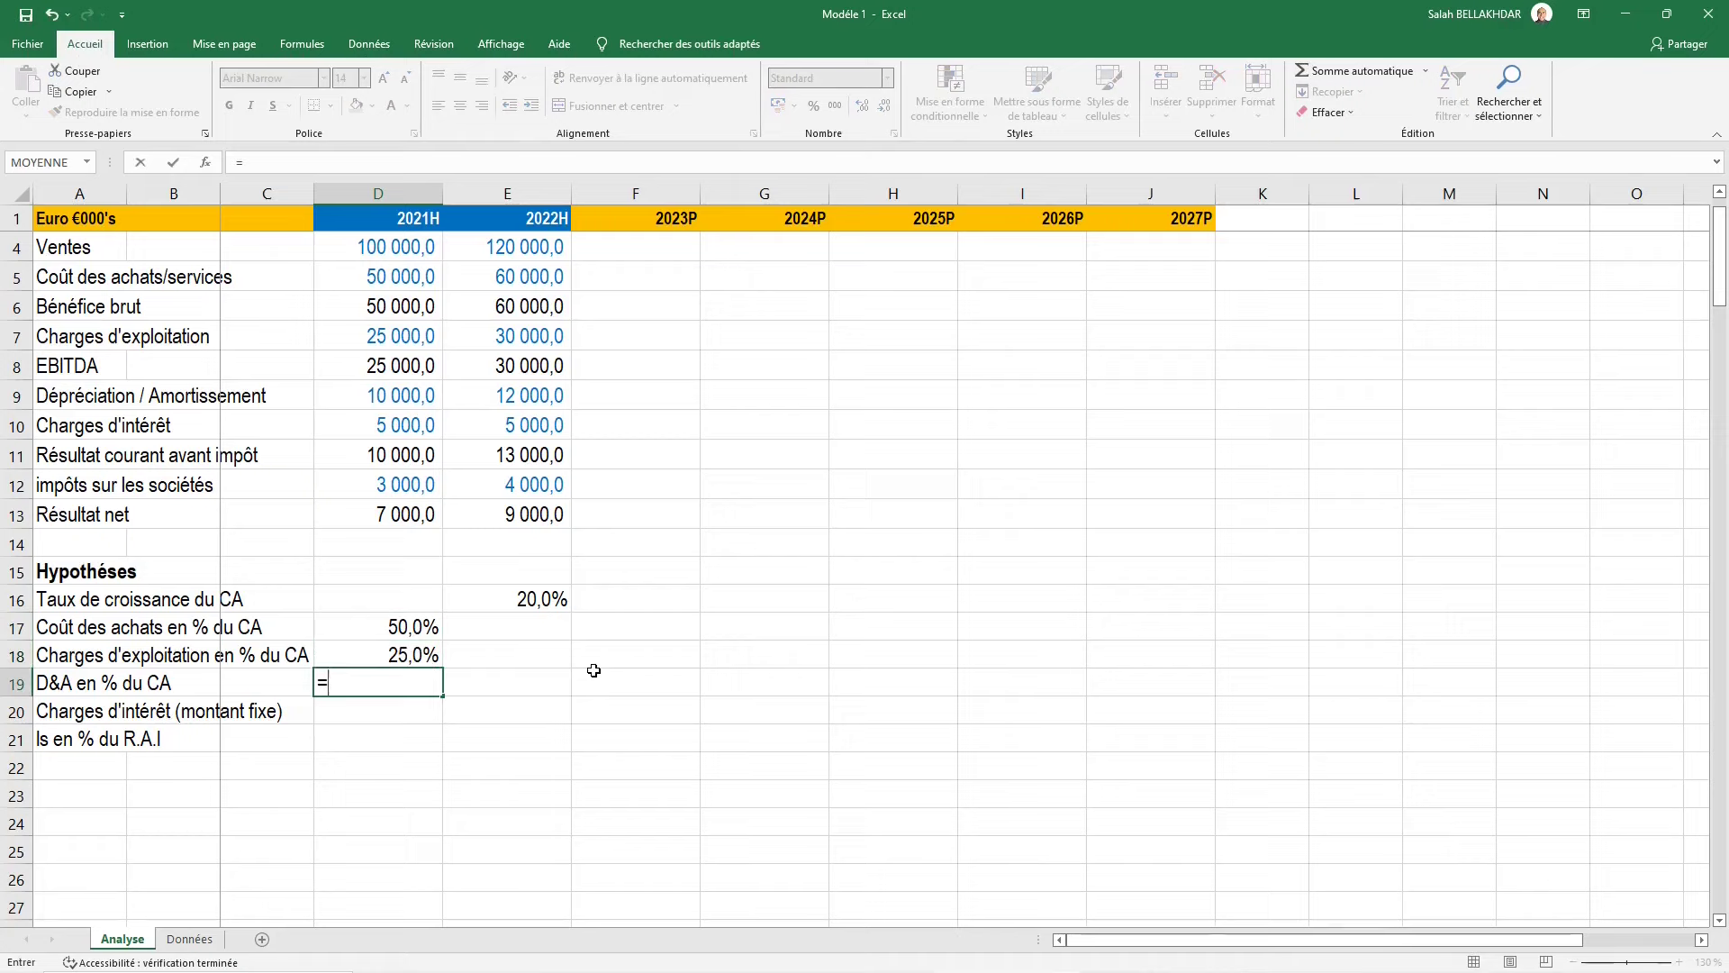
key("Up")
key("Up")
key("Up")
key("Up")
key("Up")
key("Up")
key("Up")
key("Up")
key("Up")
key("Up")
type("/")
key("Up")
key("Up")
key("ctrl+Up")
key("ctrl+Up")
key("ctrl+Return")
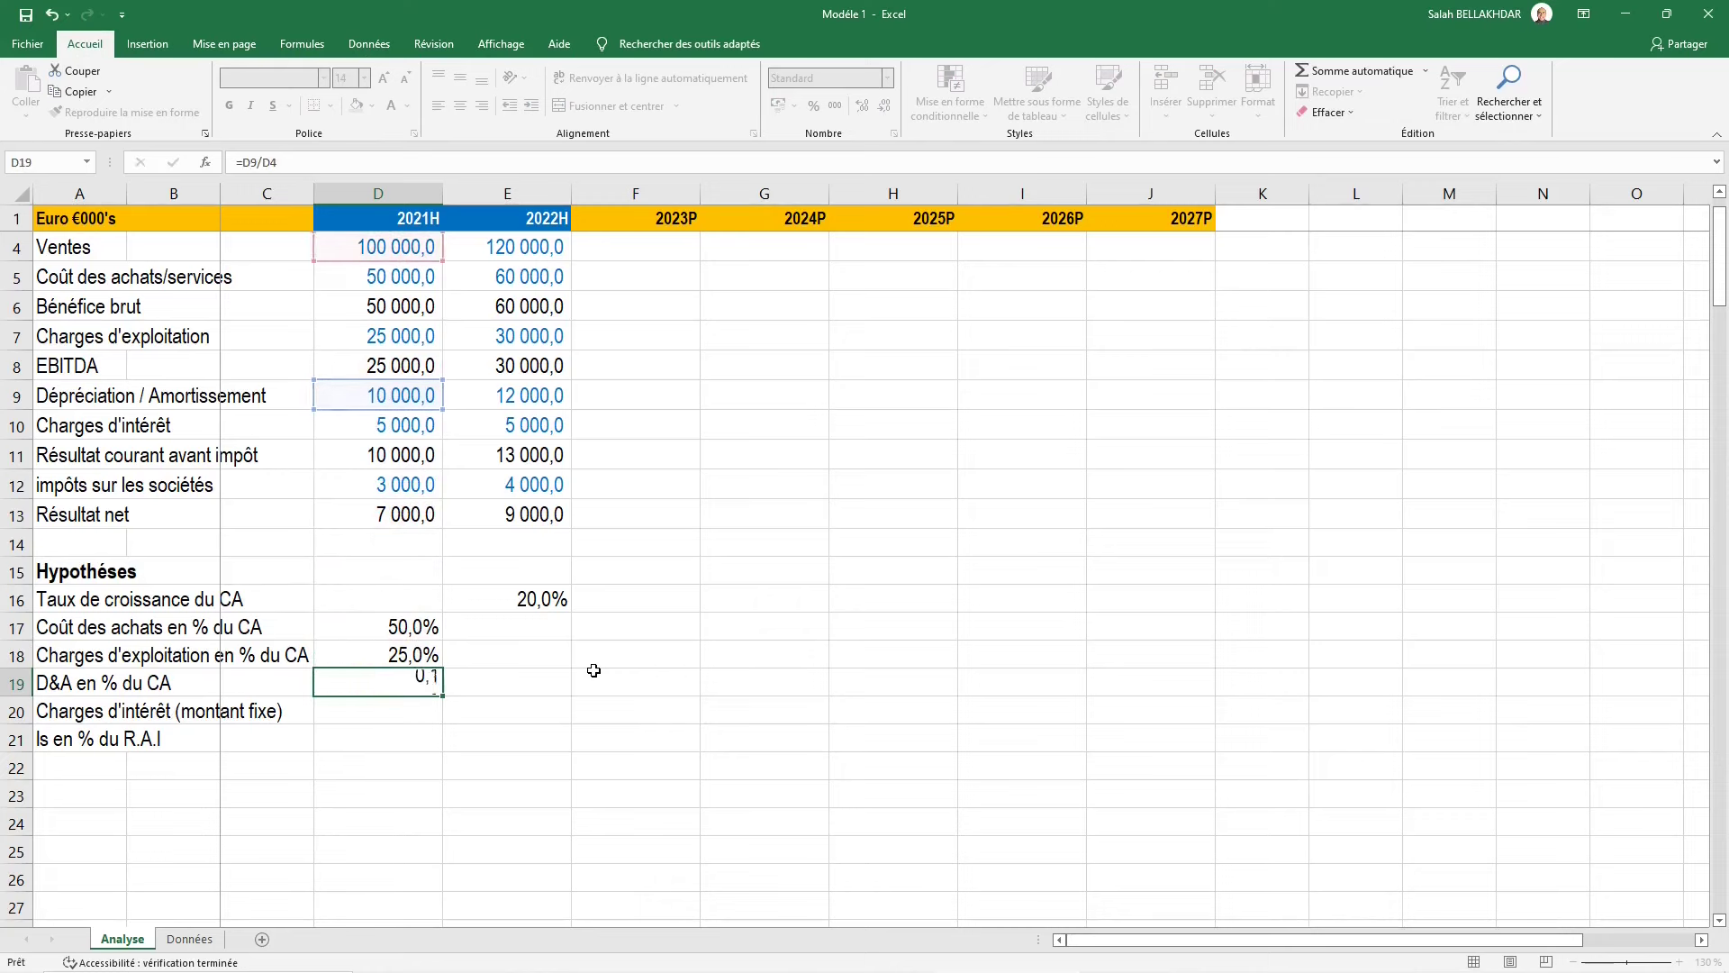
key("alt")
key("l")
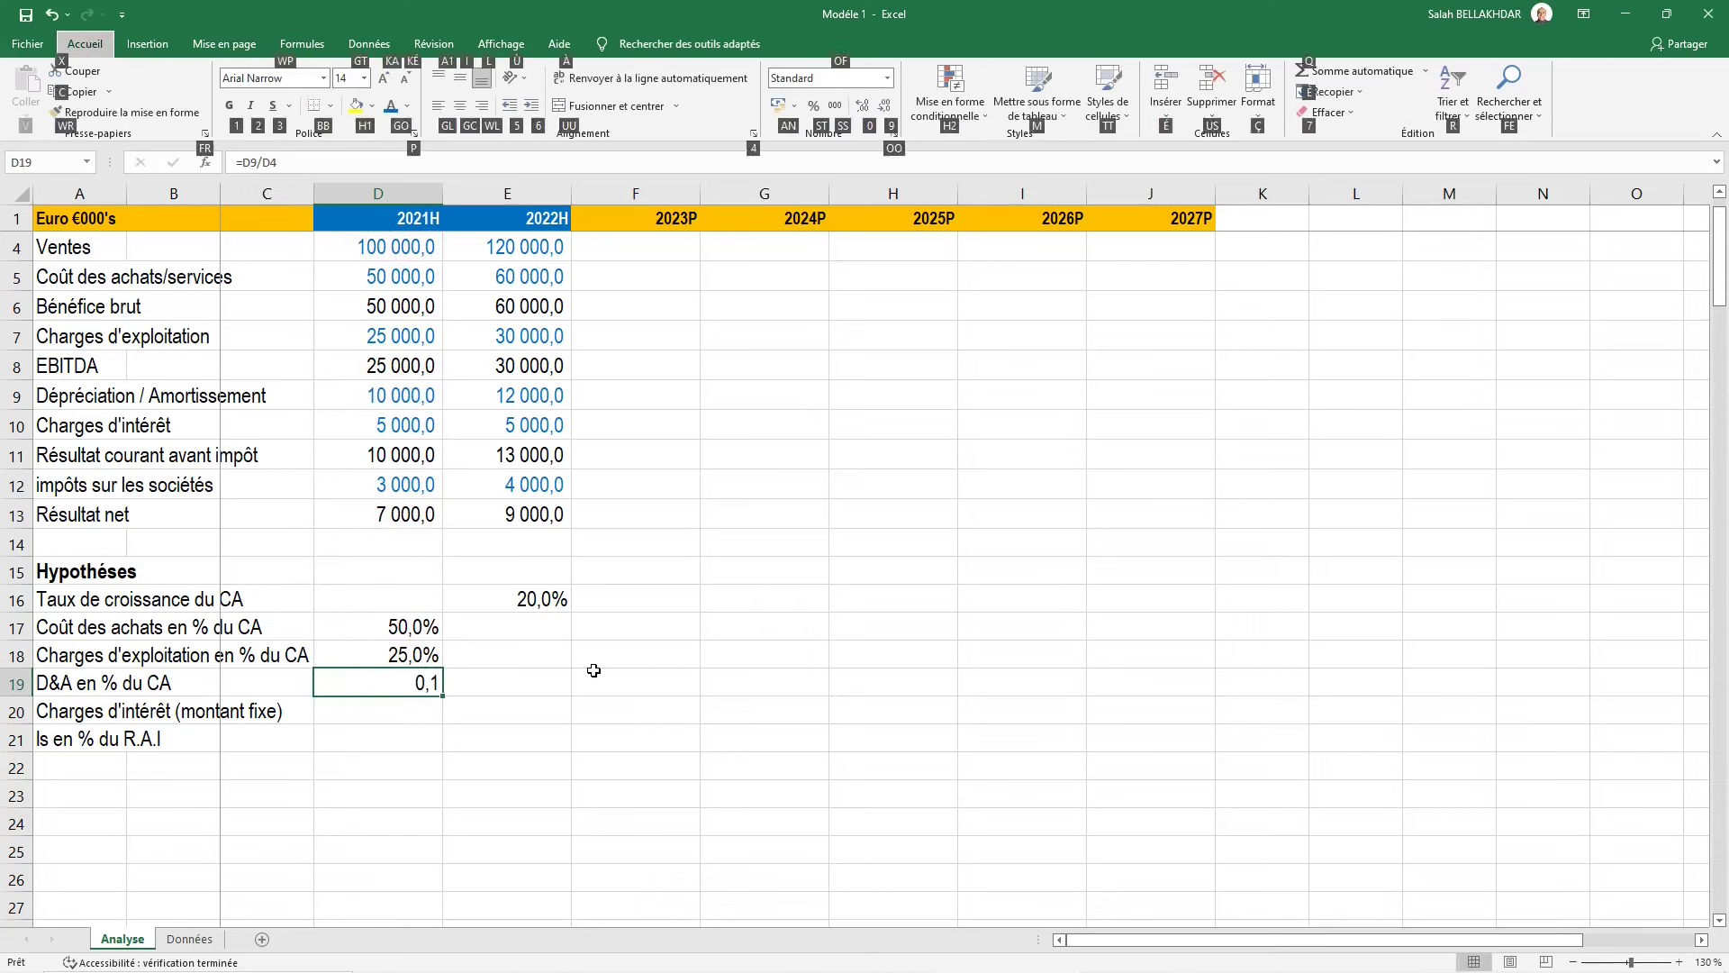
key("p")
key("alt")
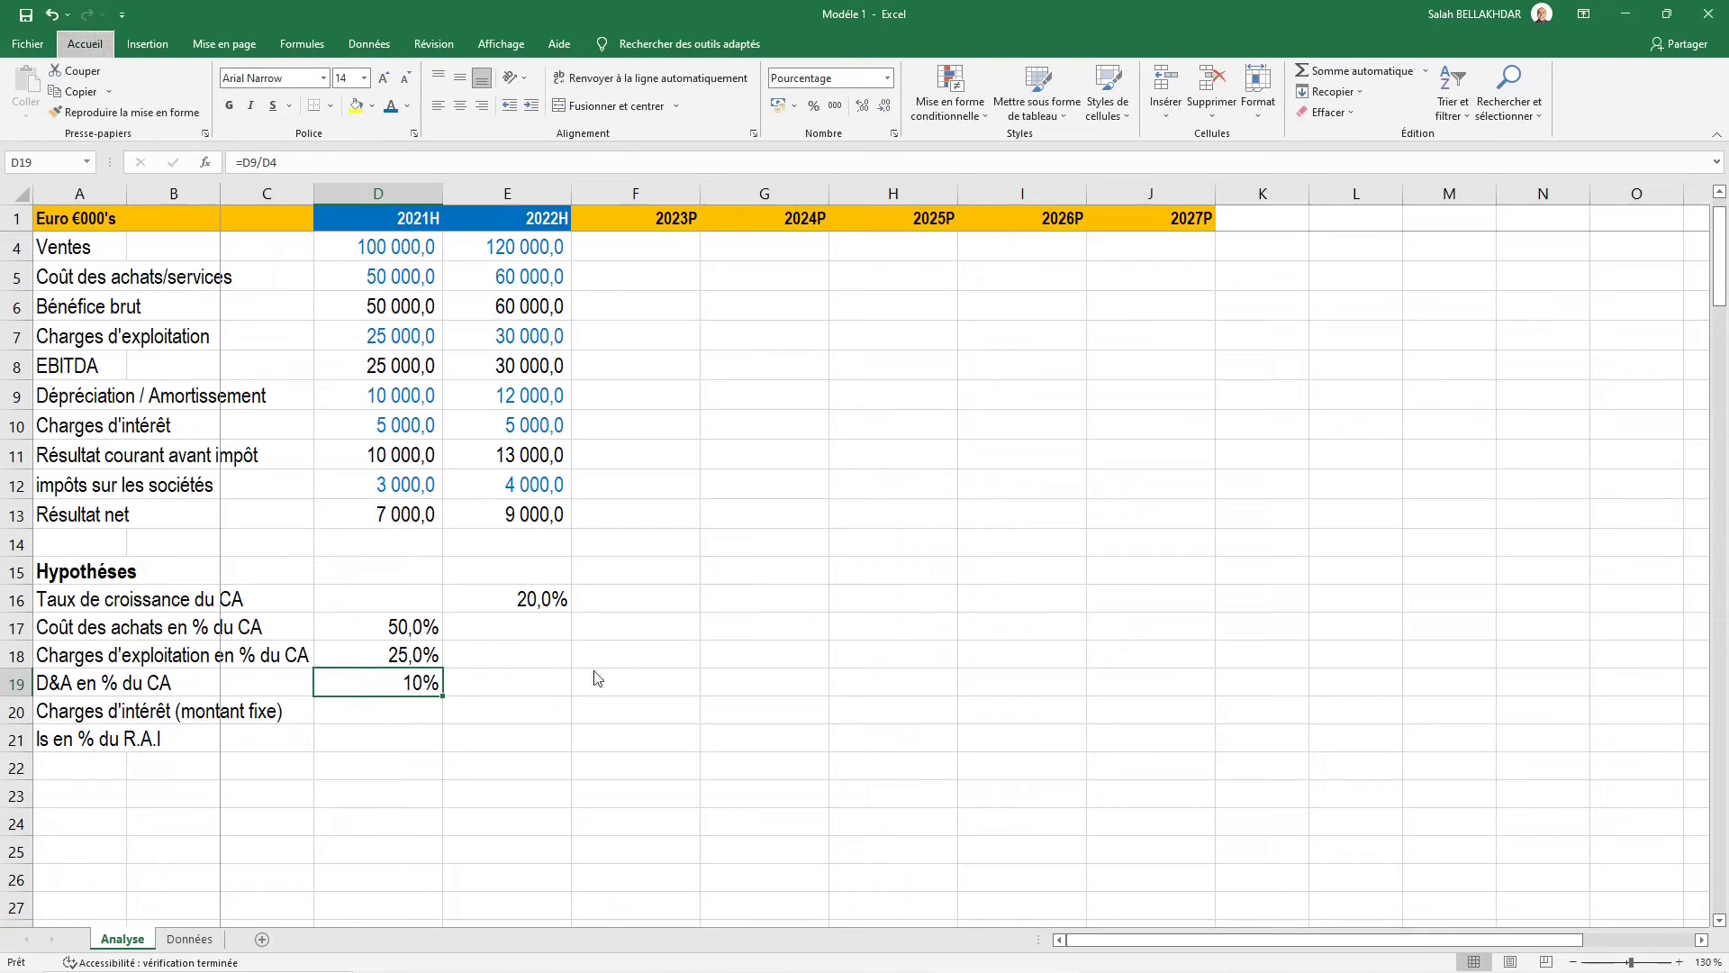
key("l")
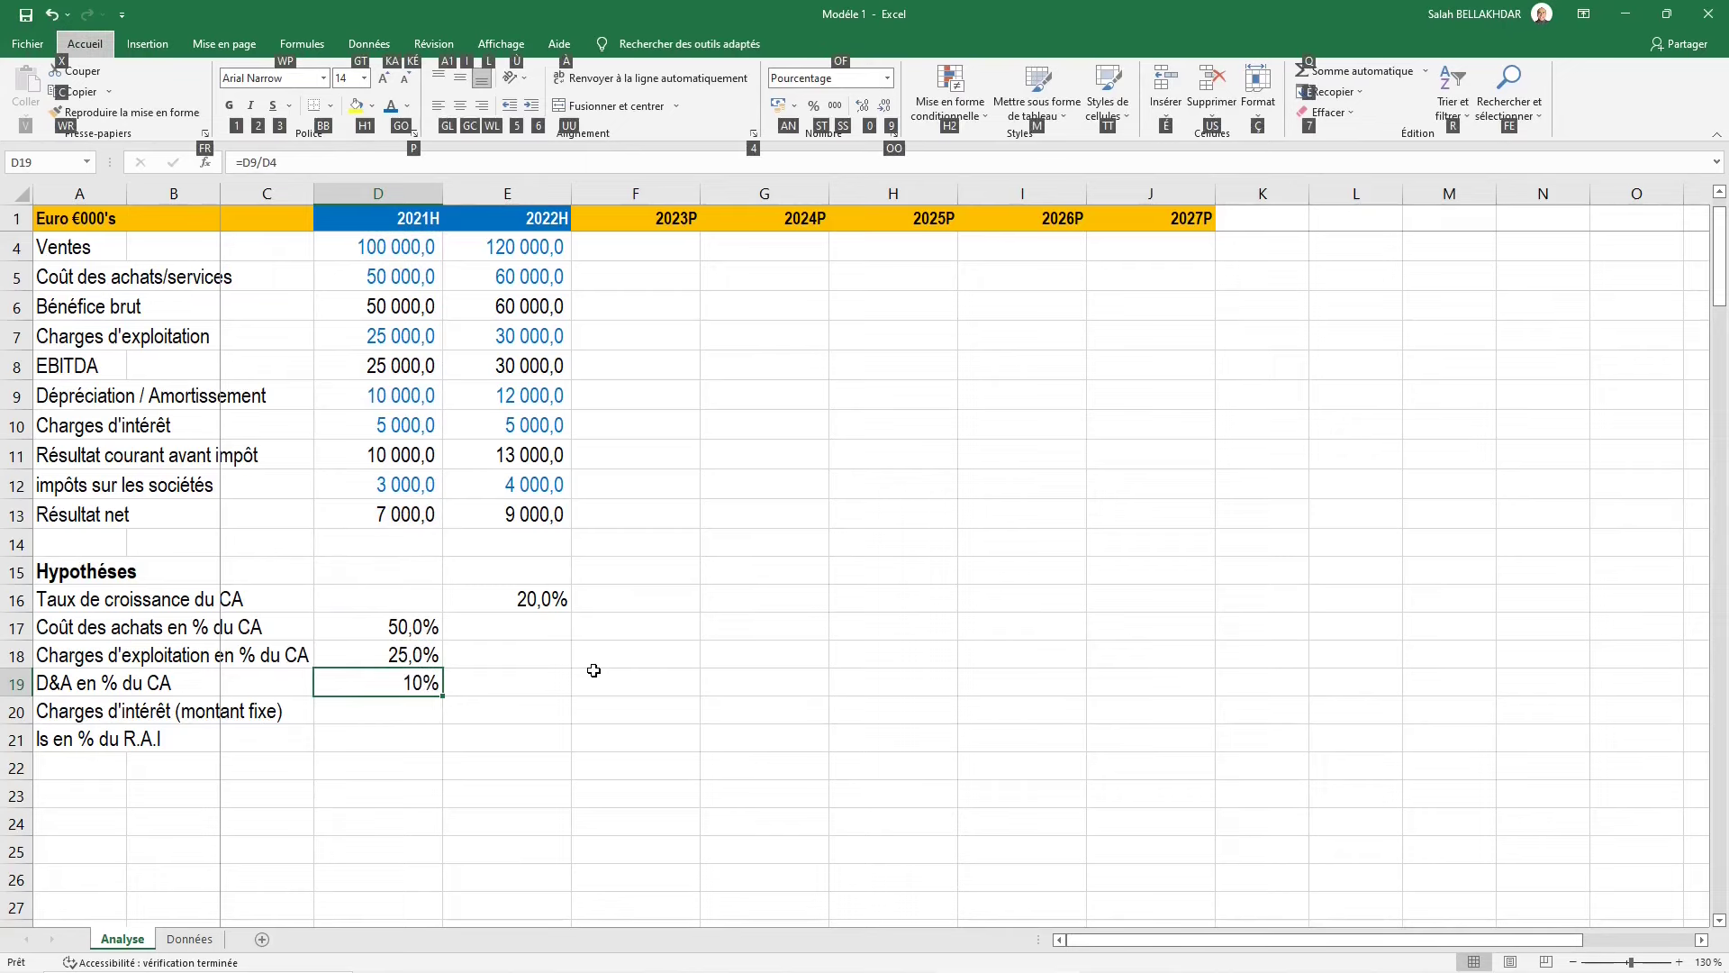
key("0")
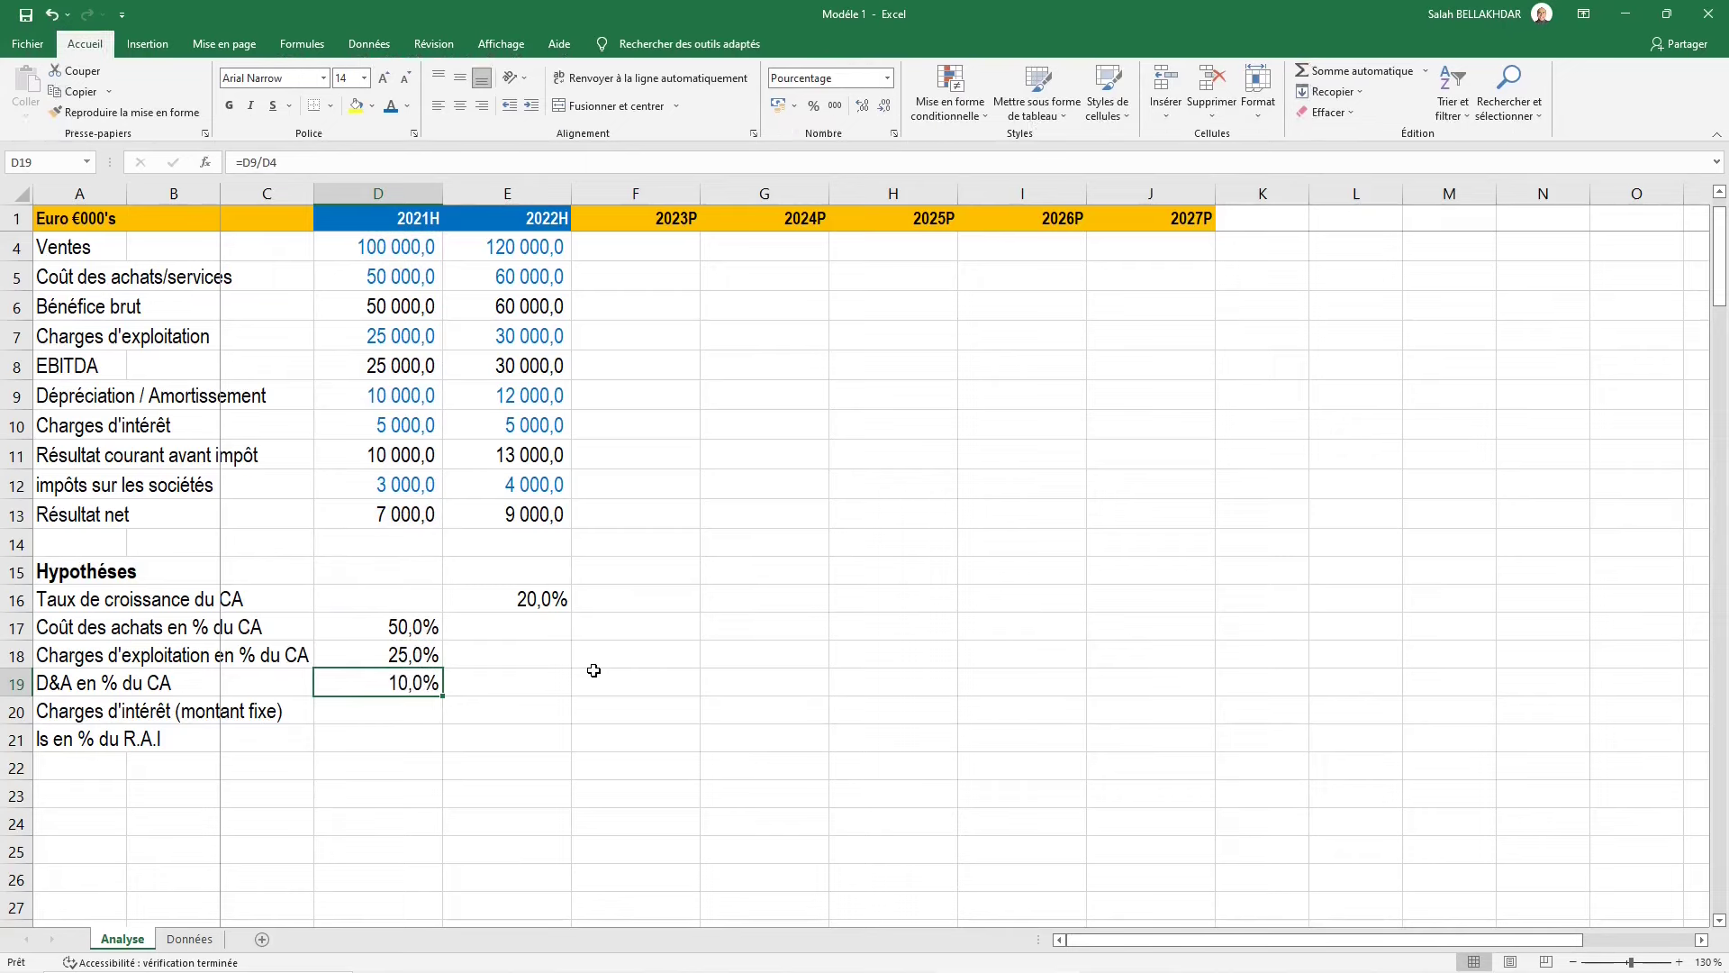
Link D20 to the interest charge with =D10 and enter the tax rate =D12/D11 in D21
key("Down")
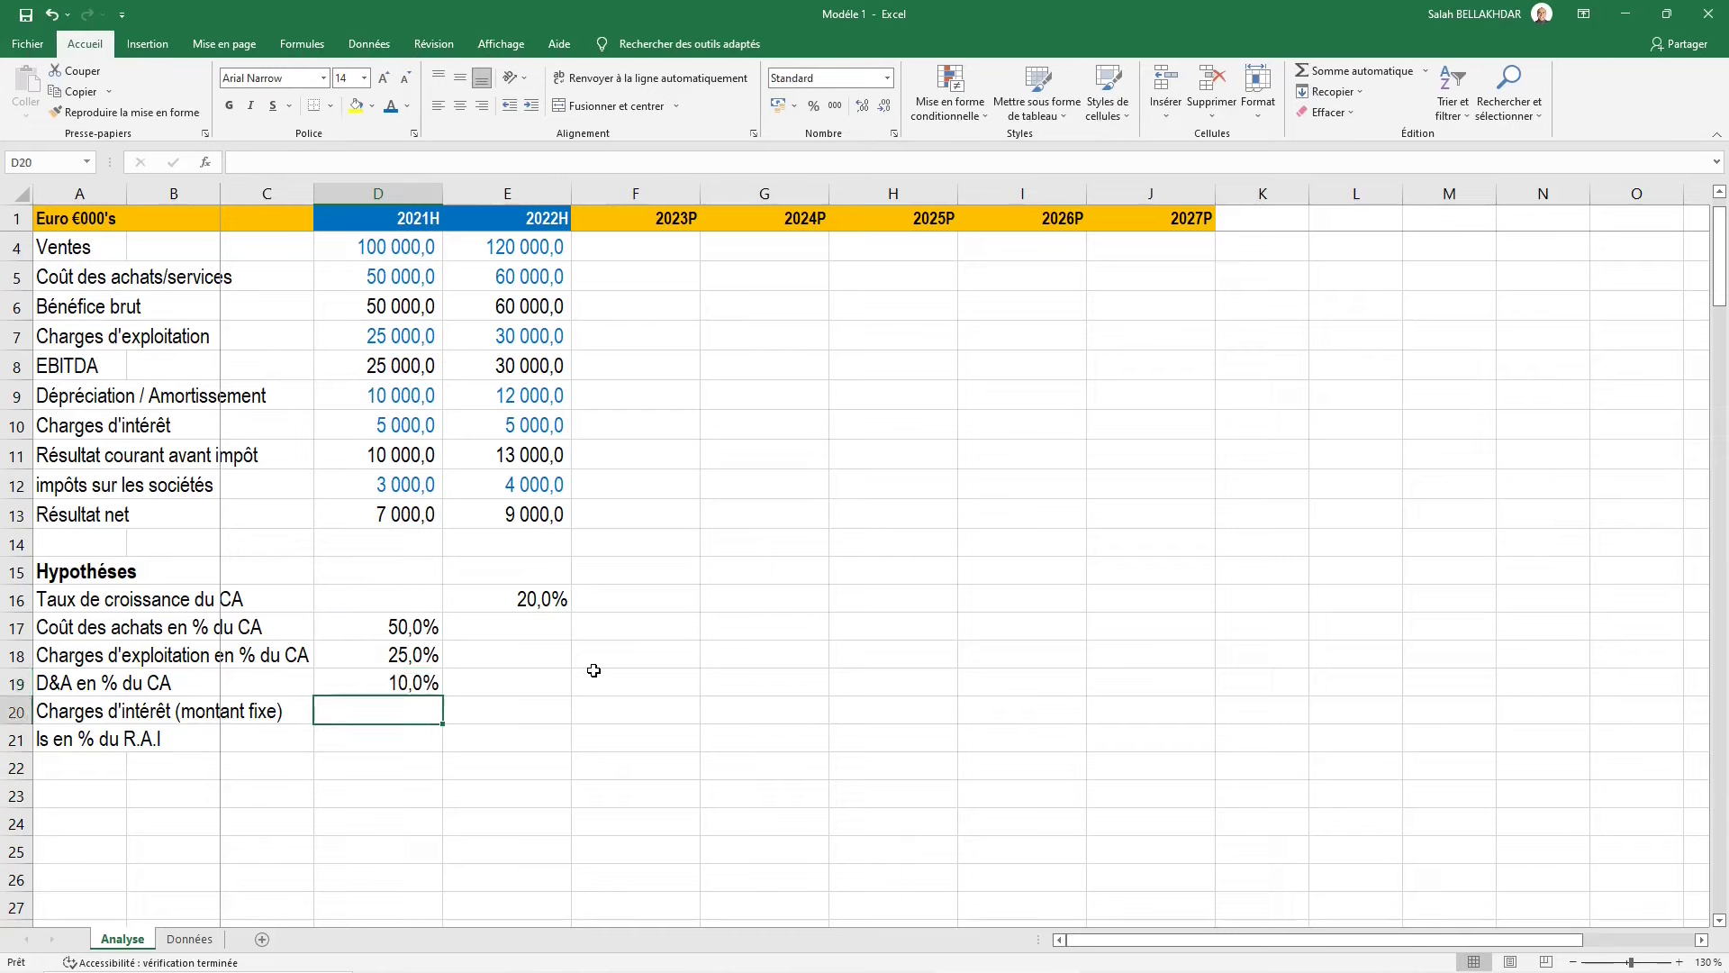
type("=")
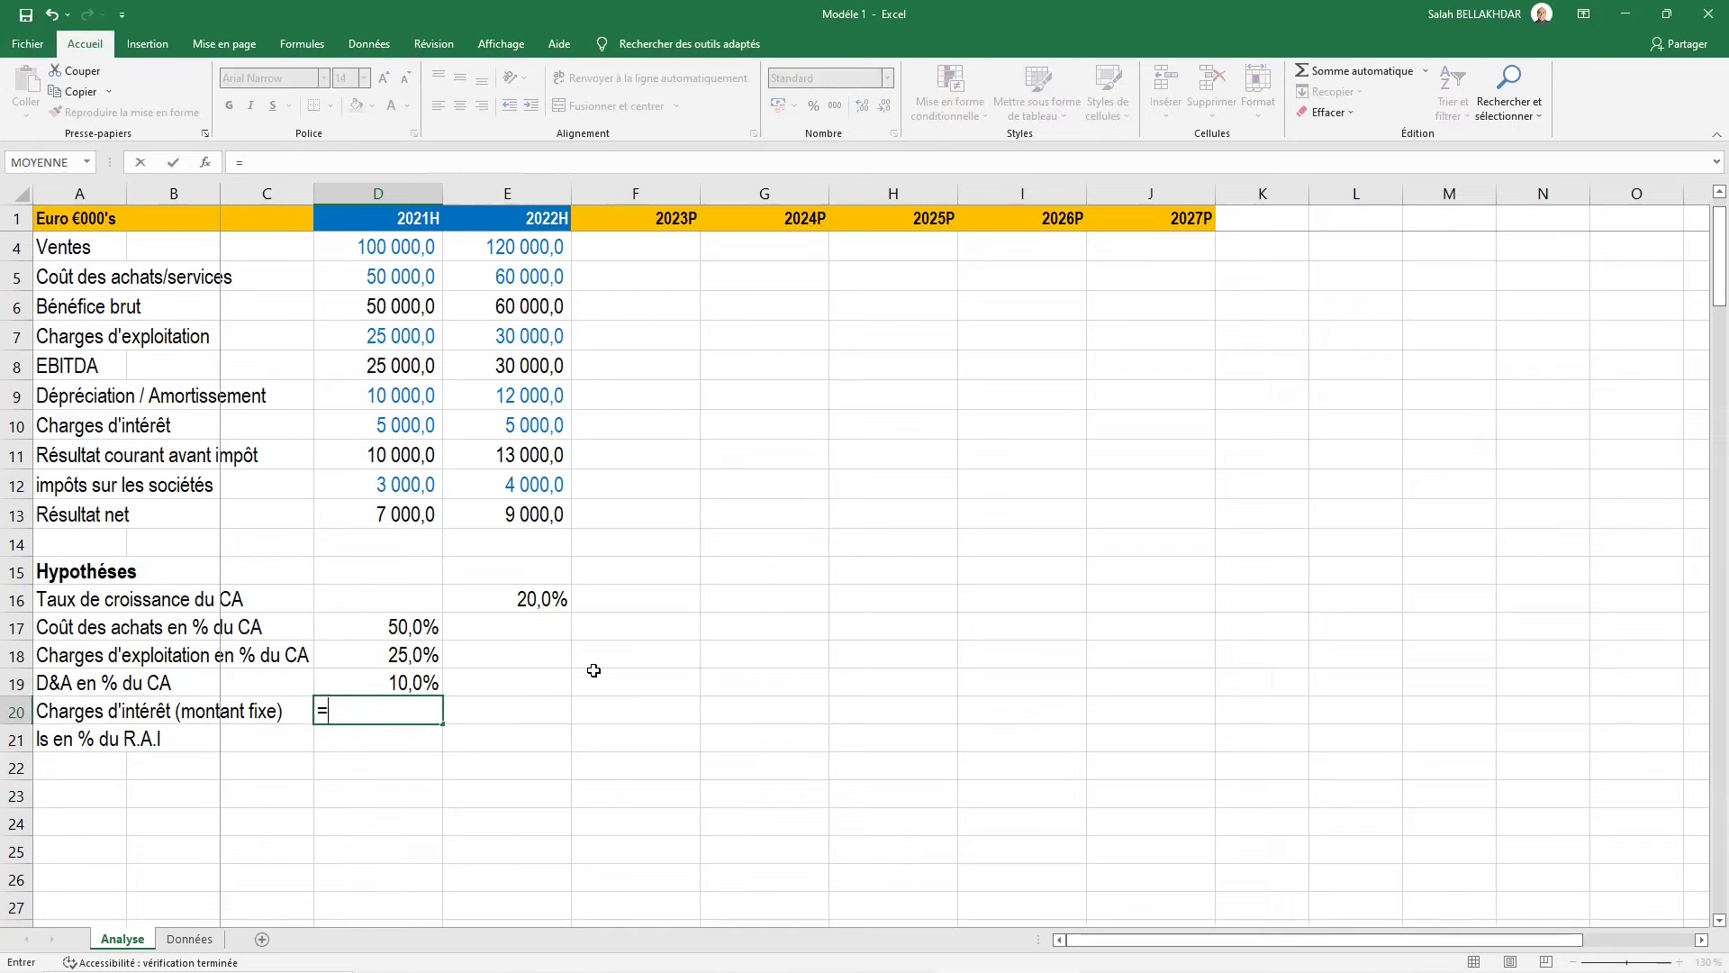
key("Up")
key("Up")
key("Up")
key("Up")
key("Up")
key("Up")
key("Up")
key("Up")
key("Up")
key("Up")
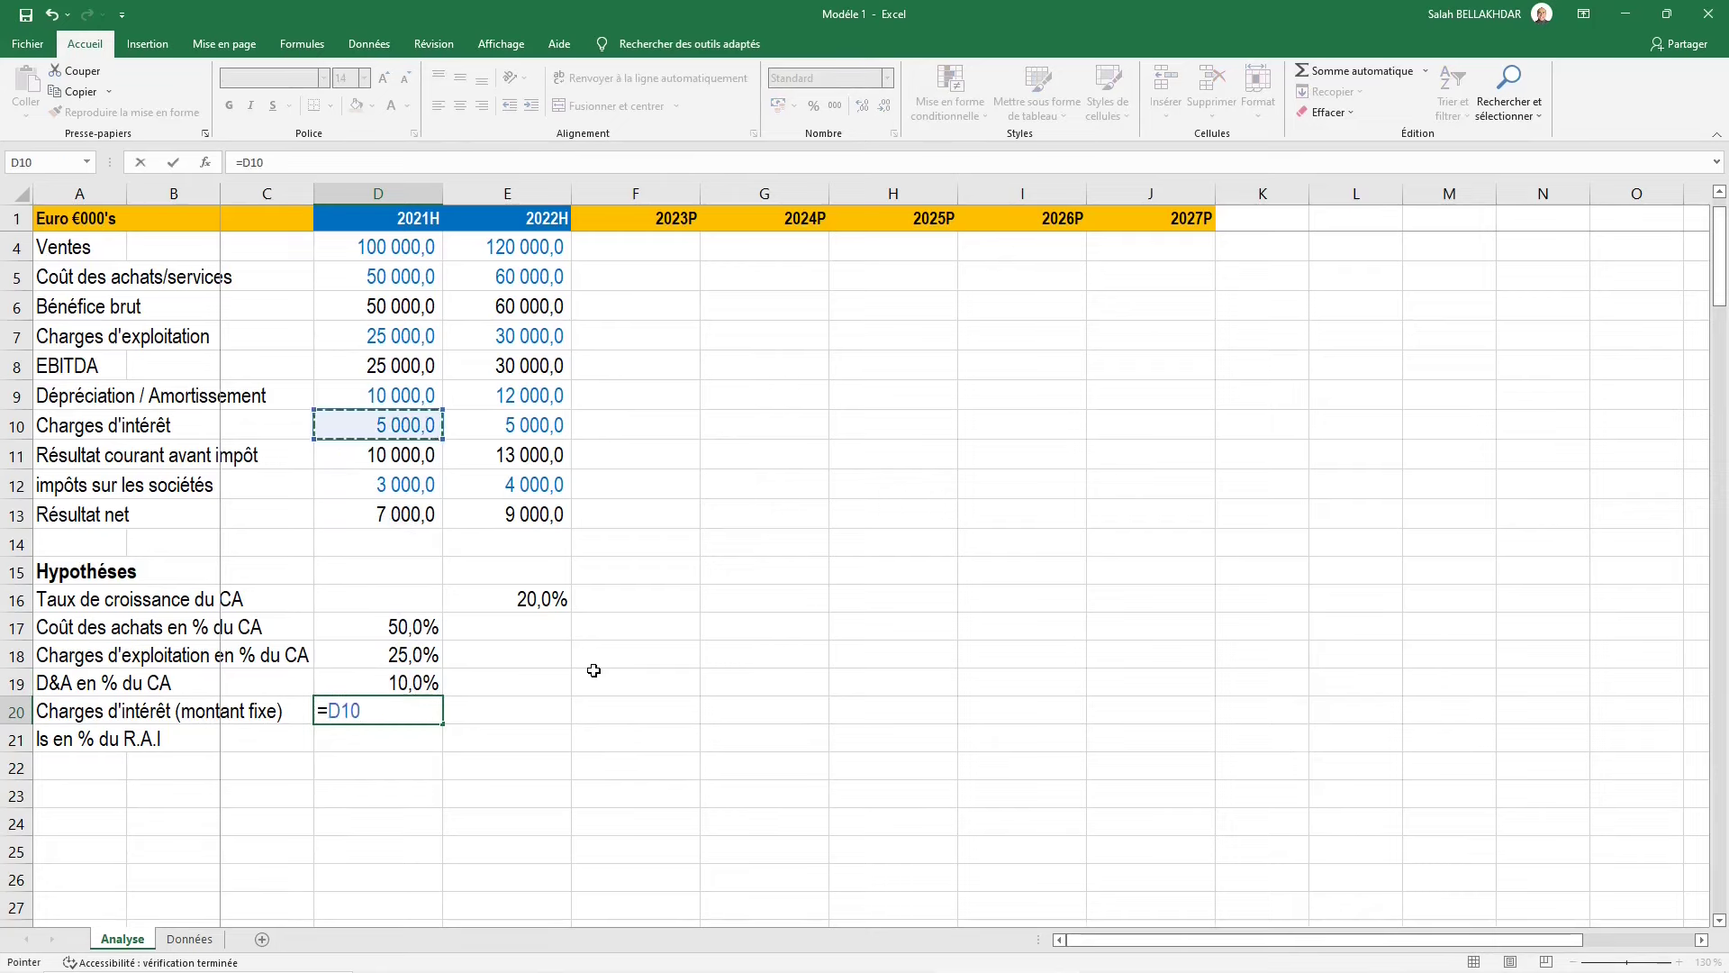
key("ctrl+Return")
key("Down")
type("=")
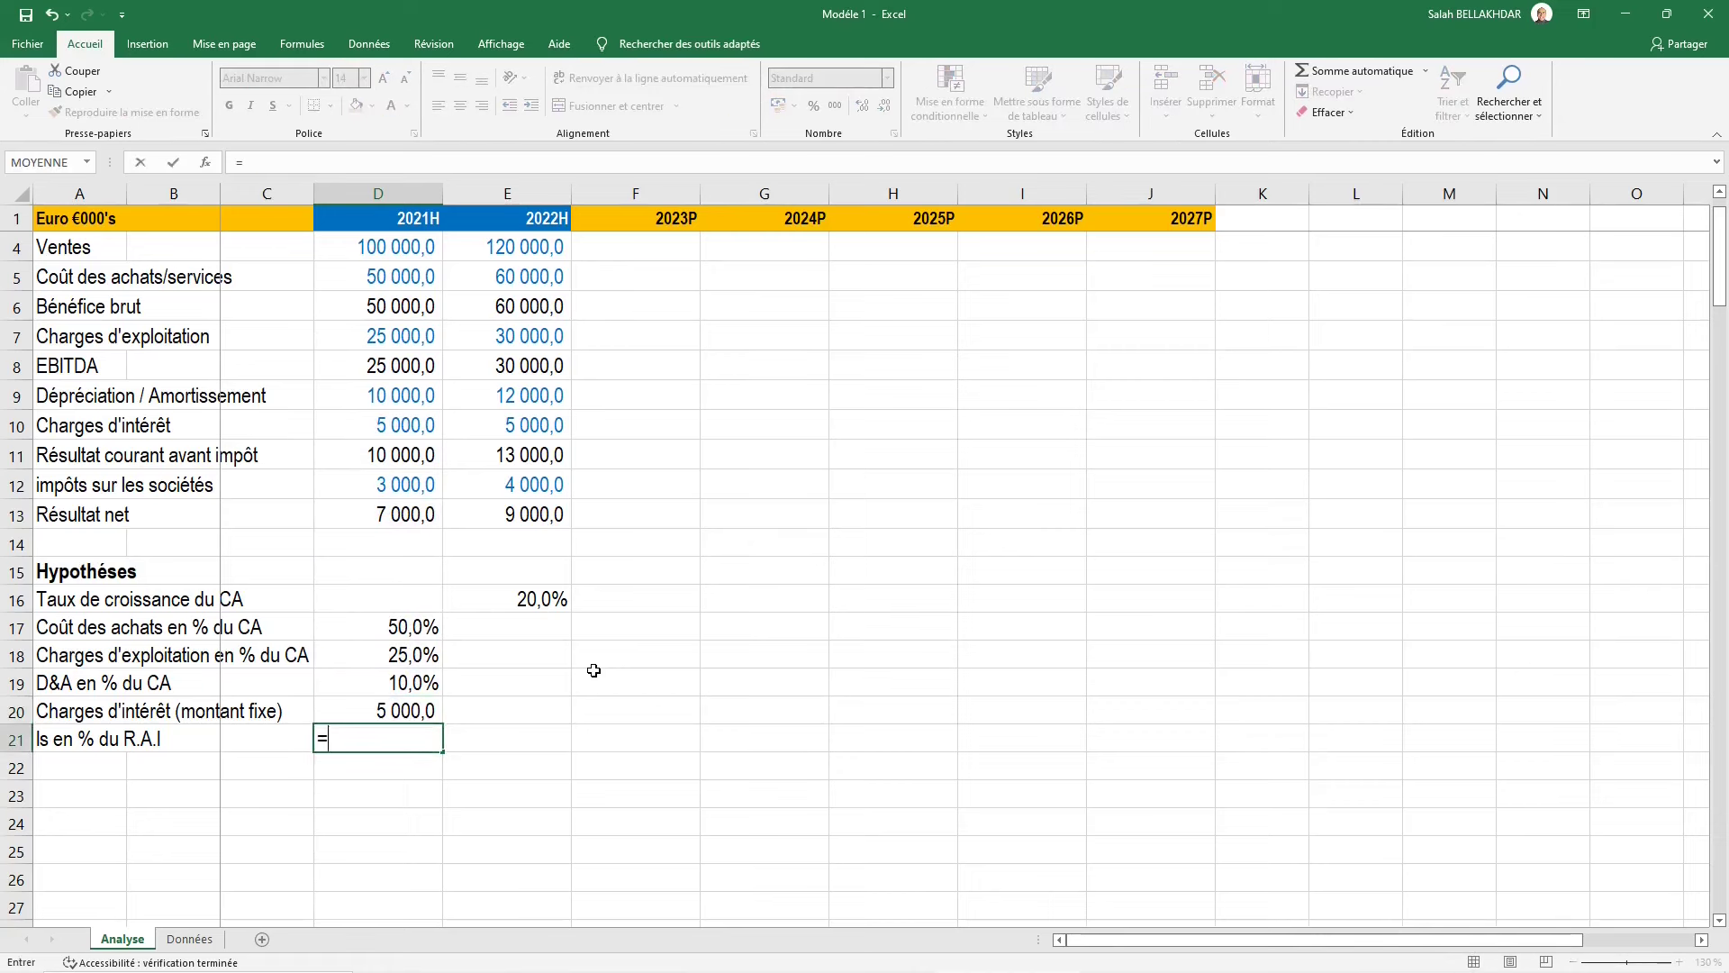
key("Up")
key("Up")
key("Up")
key("Up")
key("Up")
key("Up")
key("Up")
key("Up")
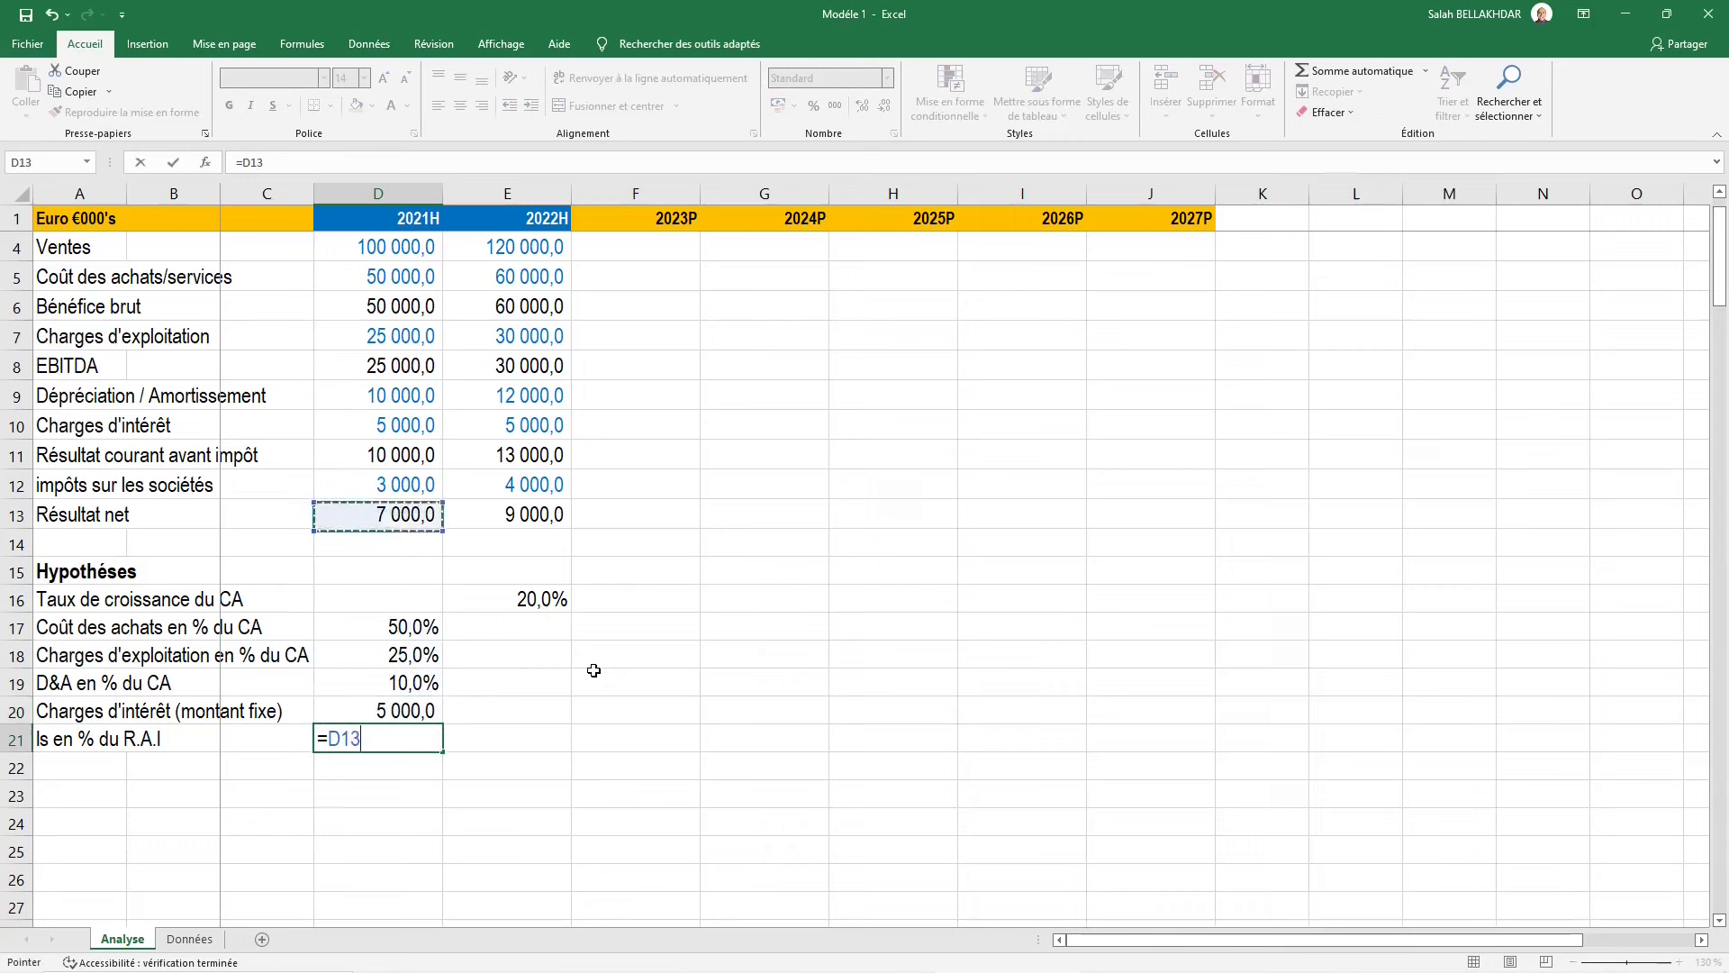
key("Up")
type("/")
key("Up")
key("Up")
key("Up")
key("Up")
key("Up")
key("Up")
key("Up")
key("Up")
key("Up")
key("Up")
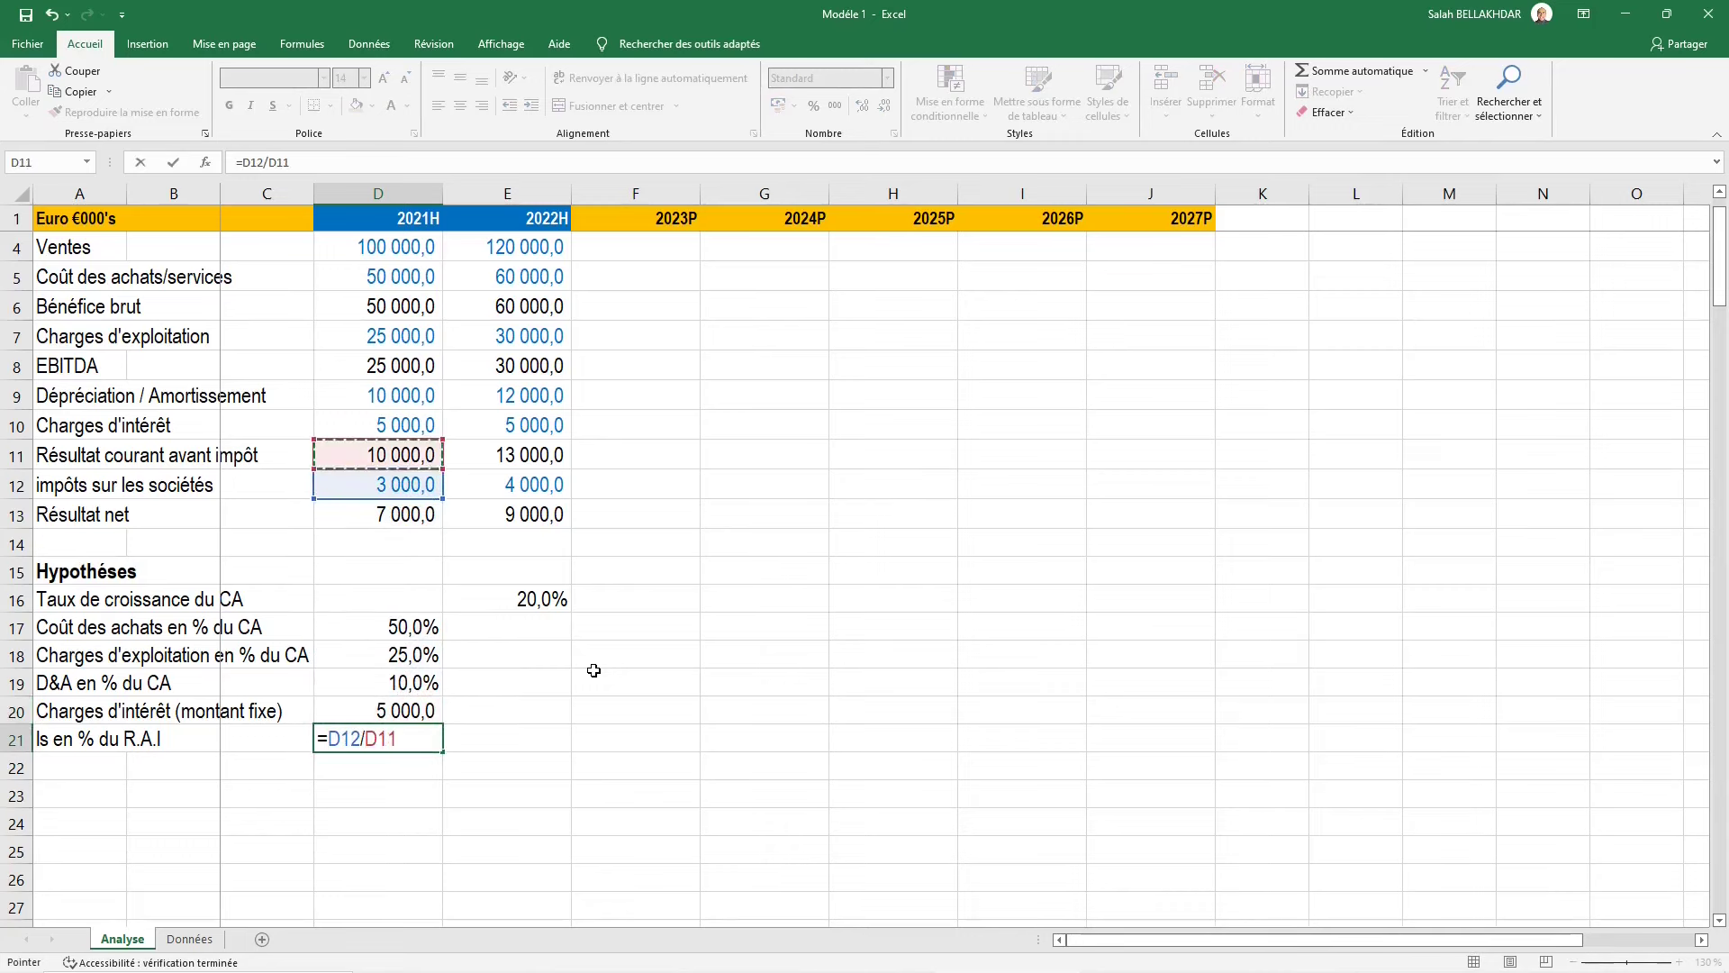
key("ctrl+Return")
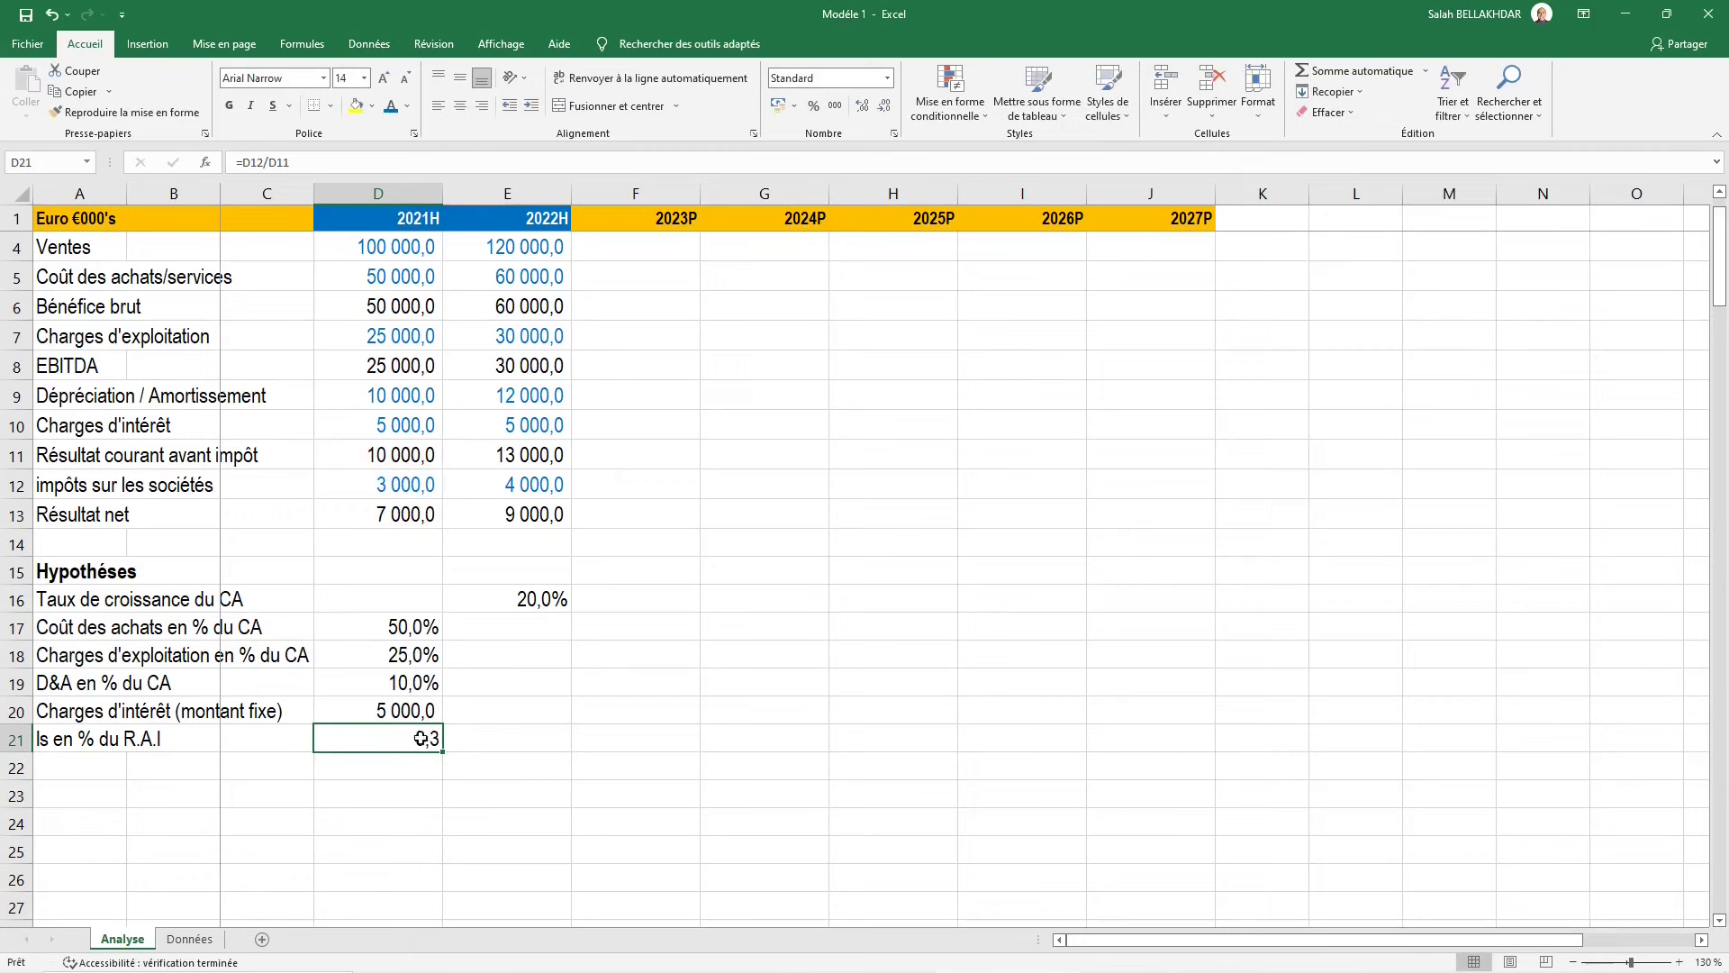
key("Up")
key("Up")
key("Up")
key("Up")
key("Down")
key("Up")
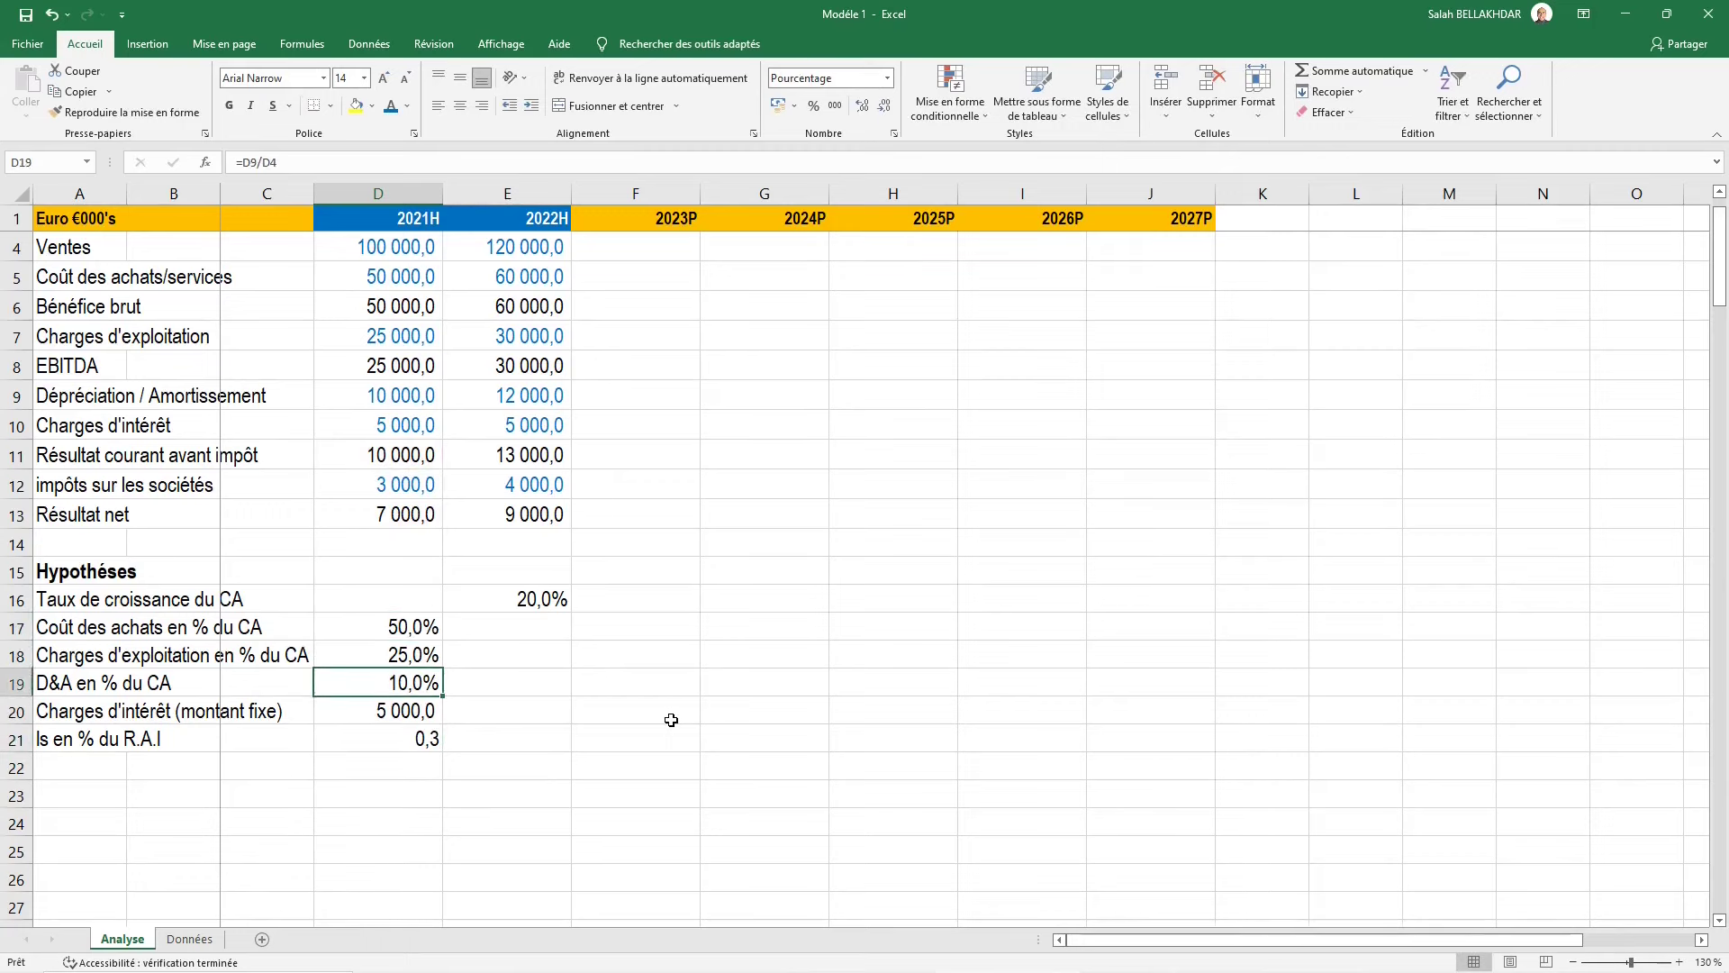
Paste D19's percentage format onto D21 so the tax rate shows 30,0%
key("ctrl+c")
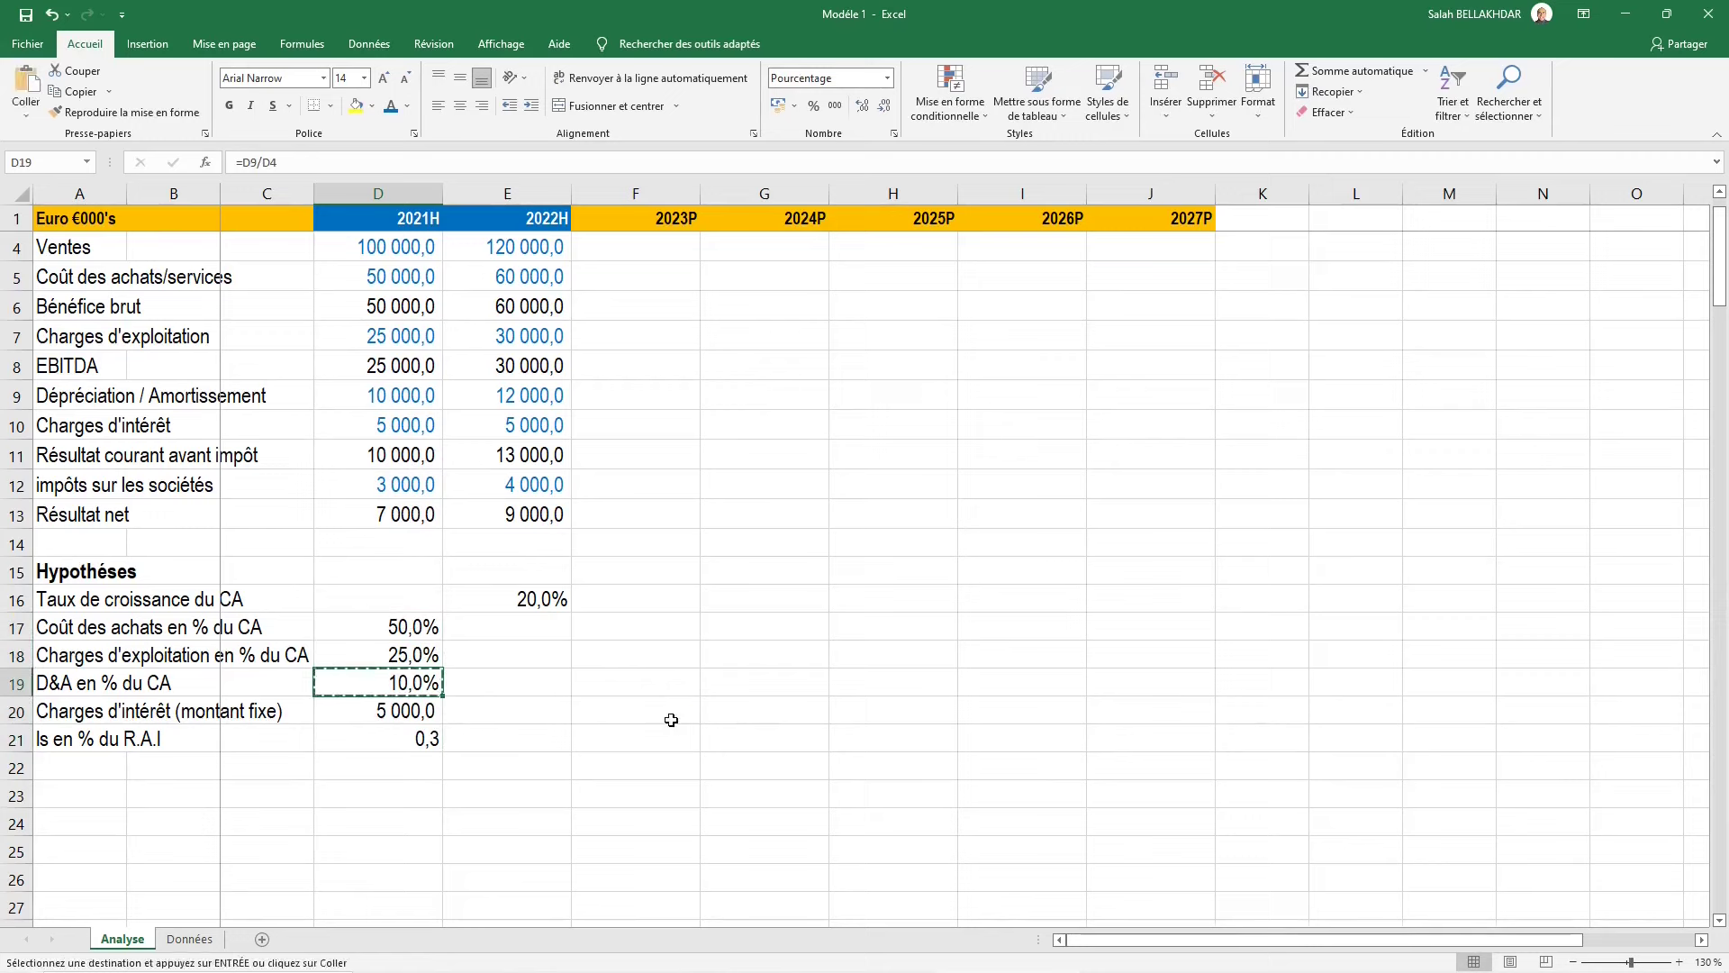
key("Down")
key("Down")
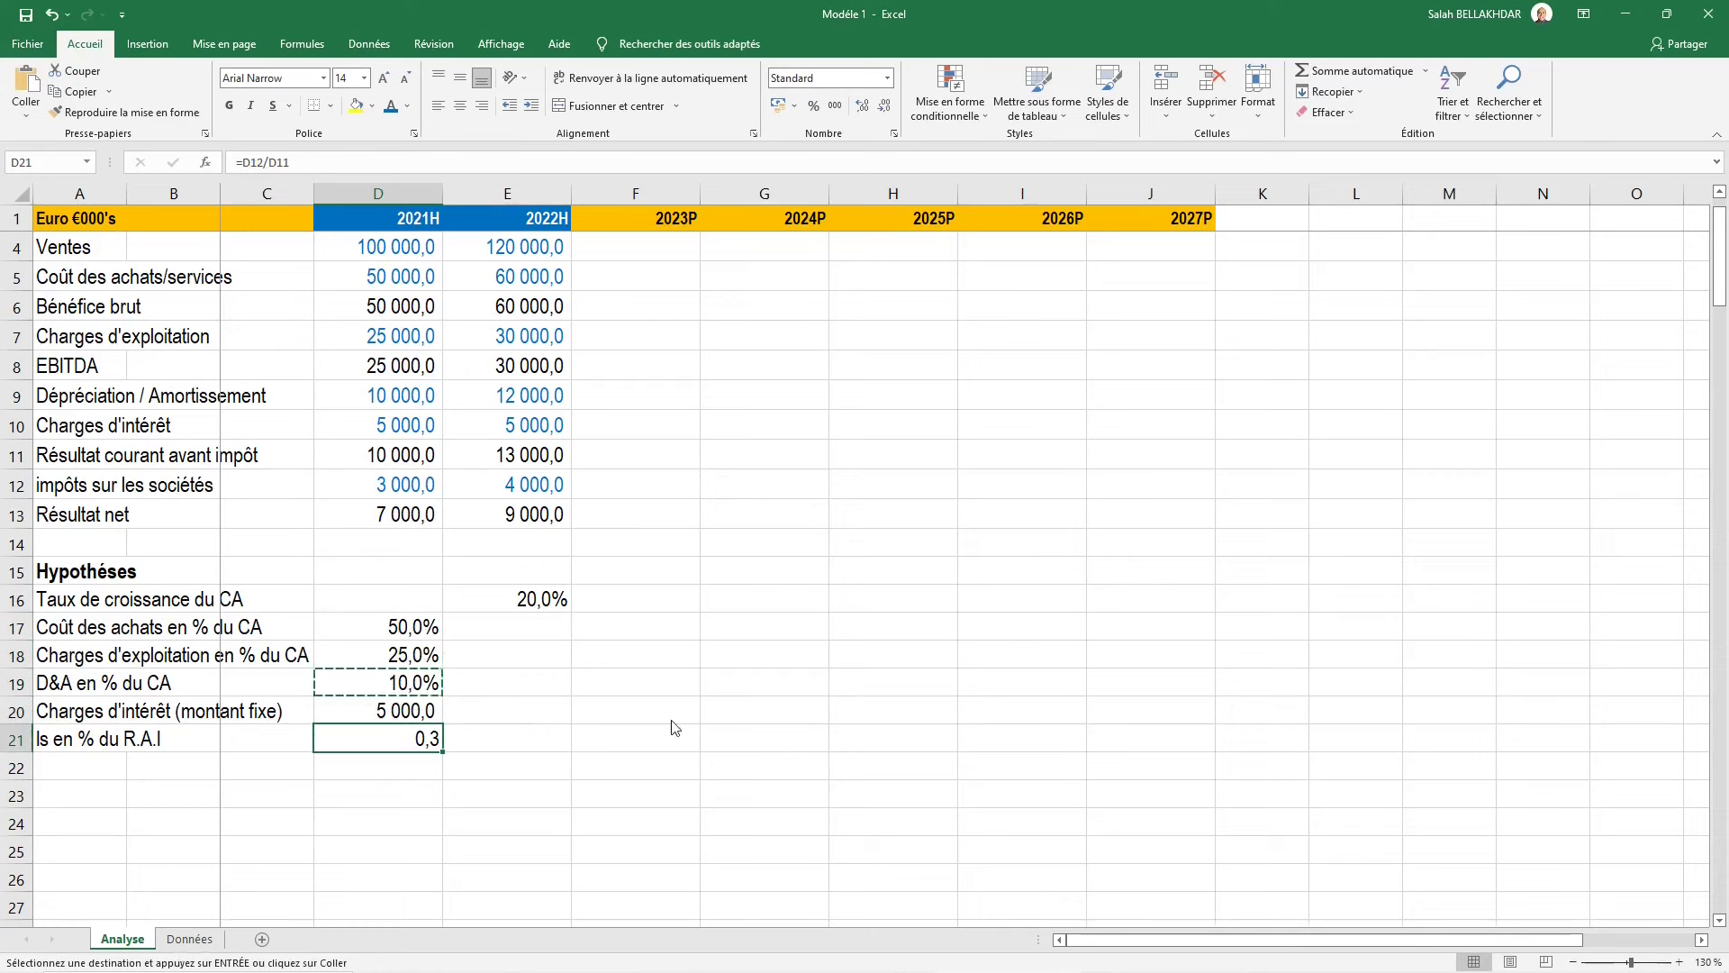
key("alt")
key("h")
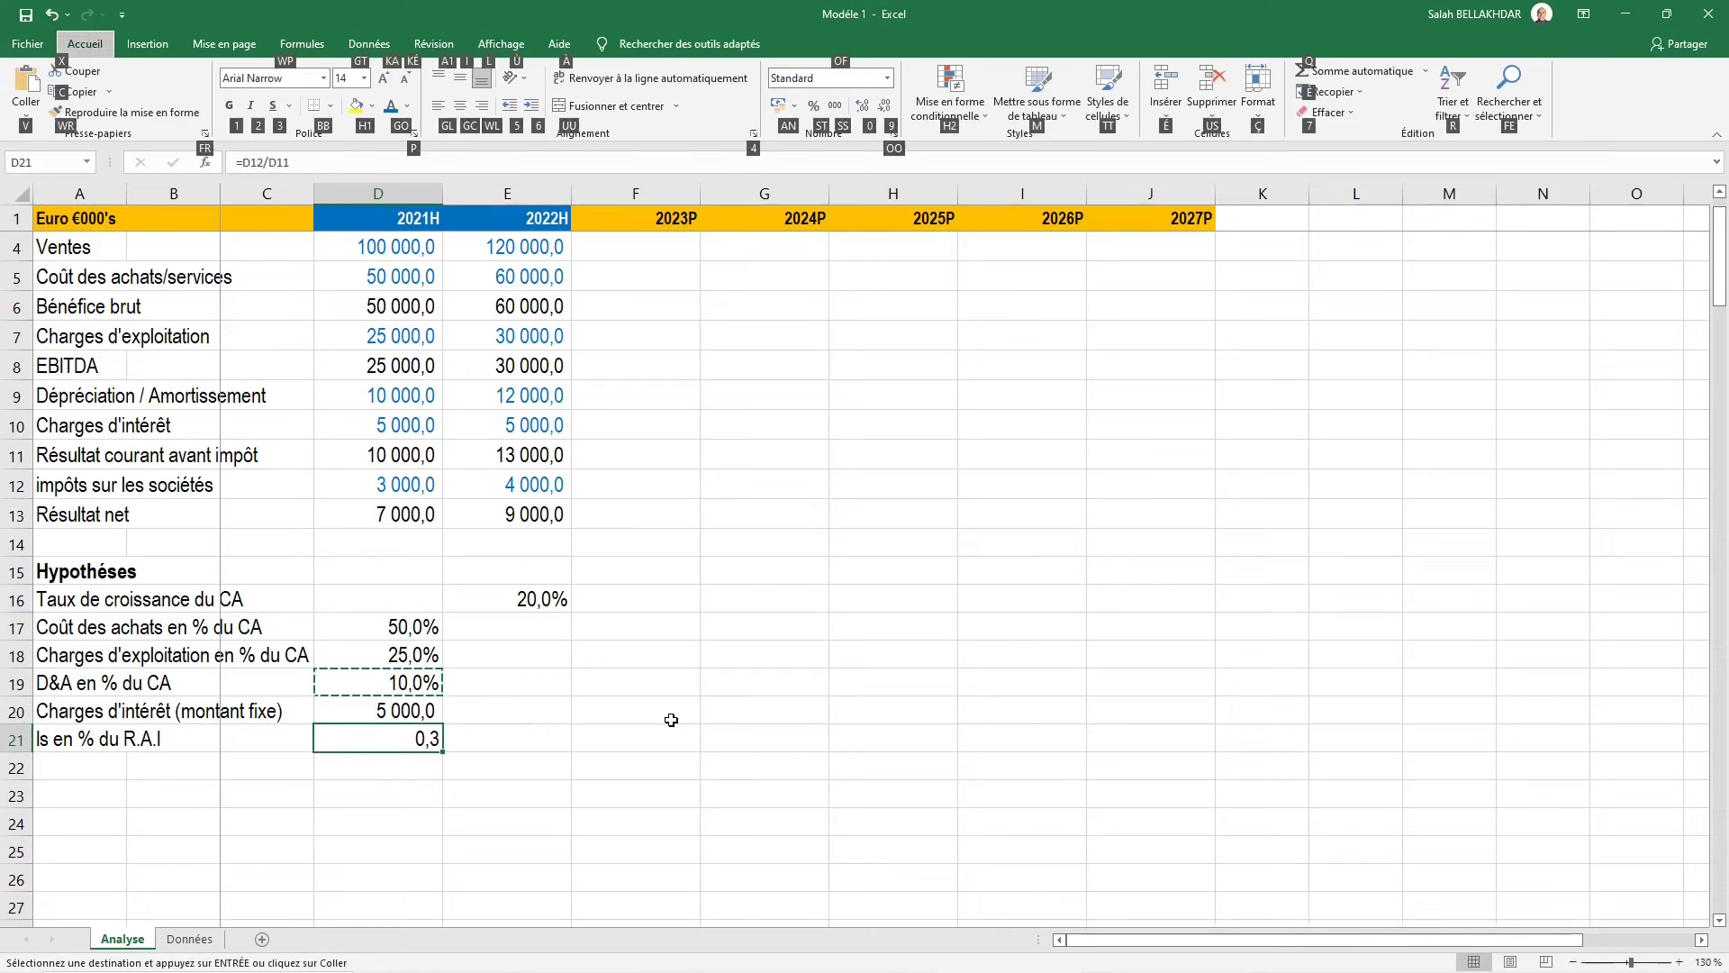
key("v")
key("g")
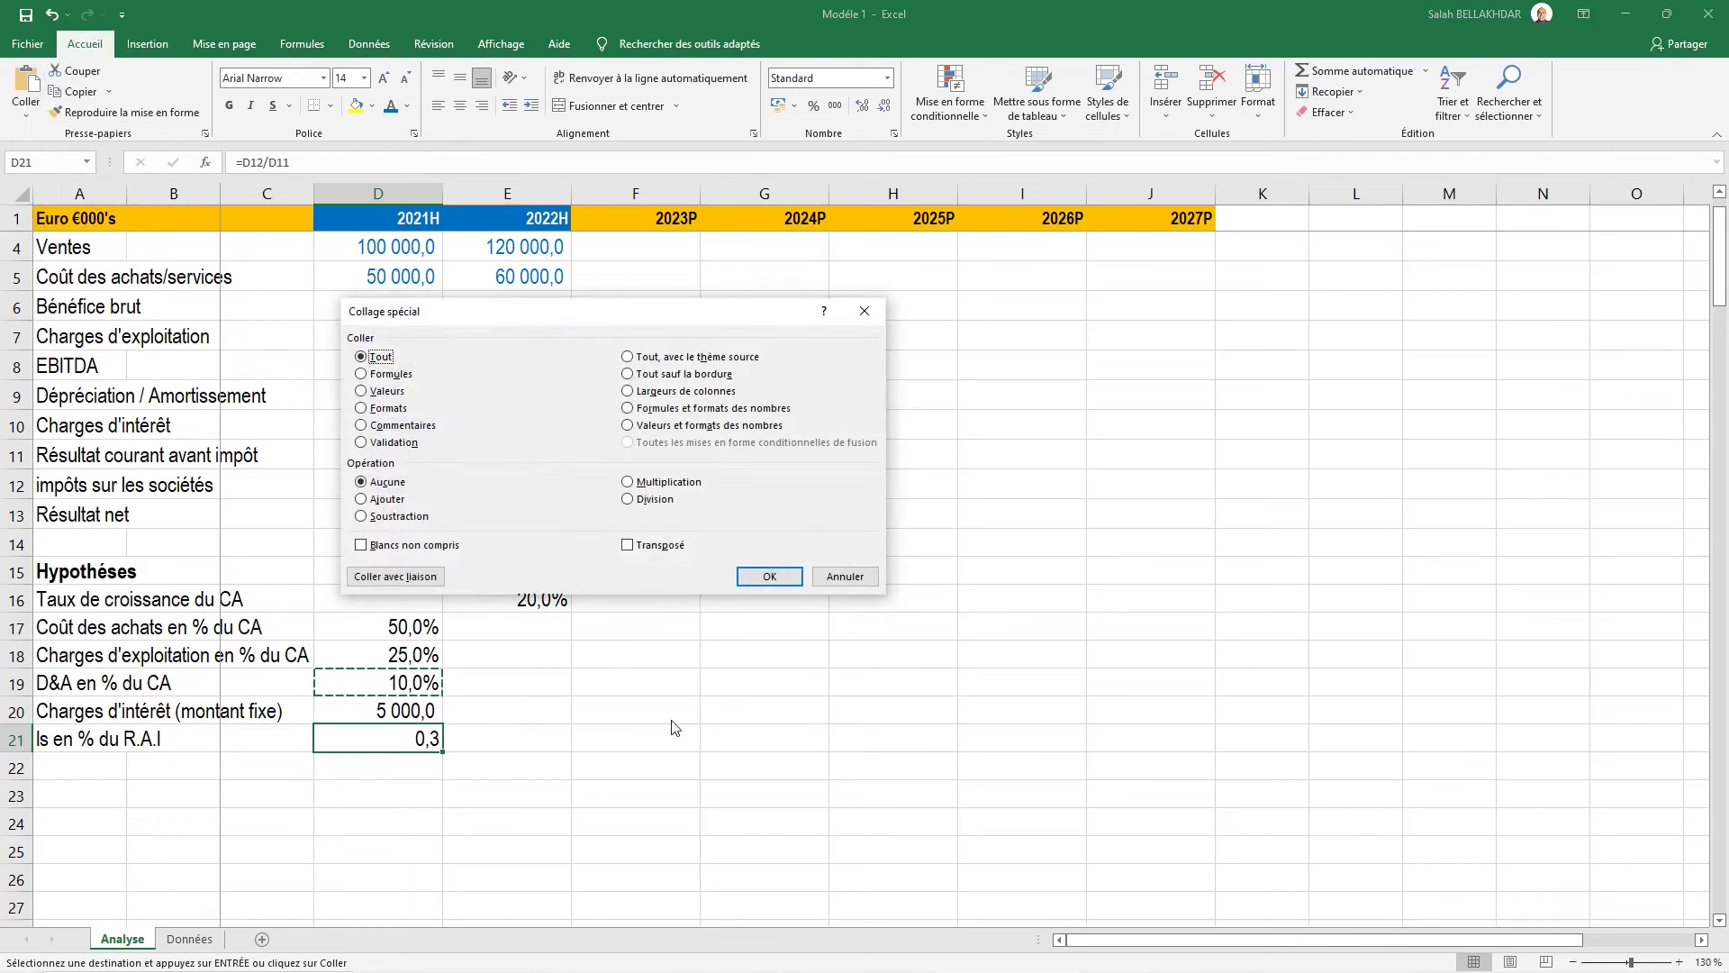
left_click(403, 413)
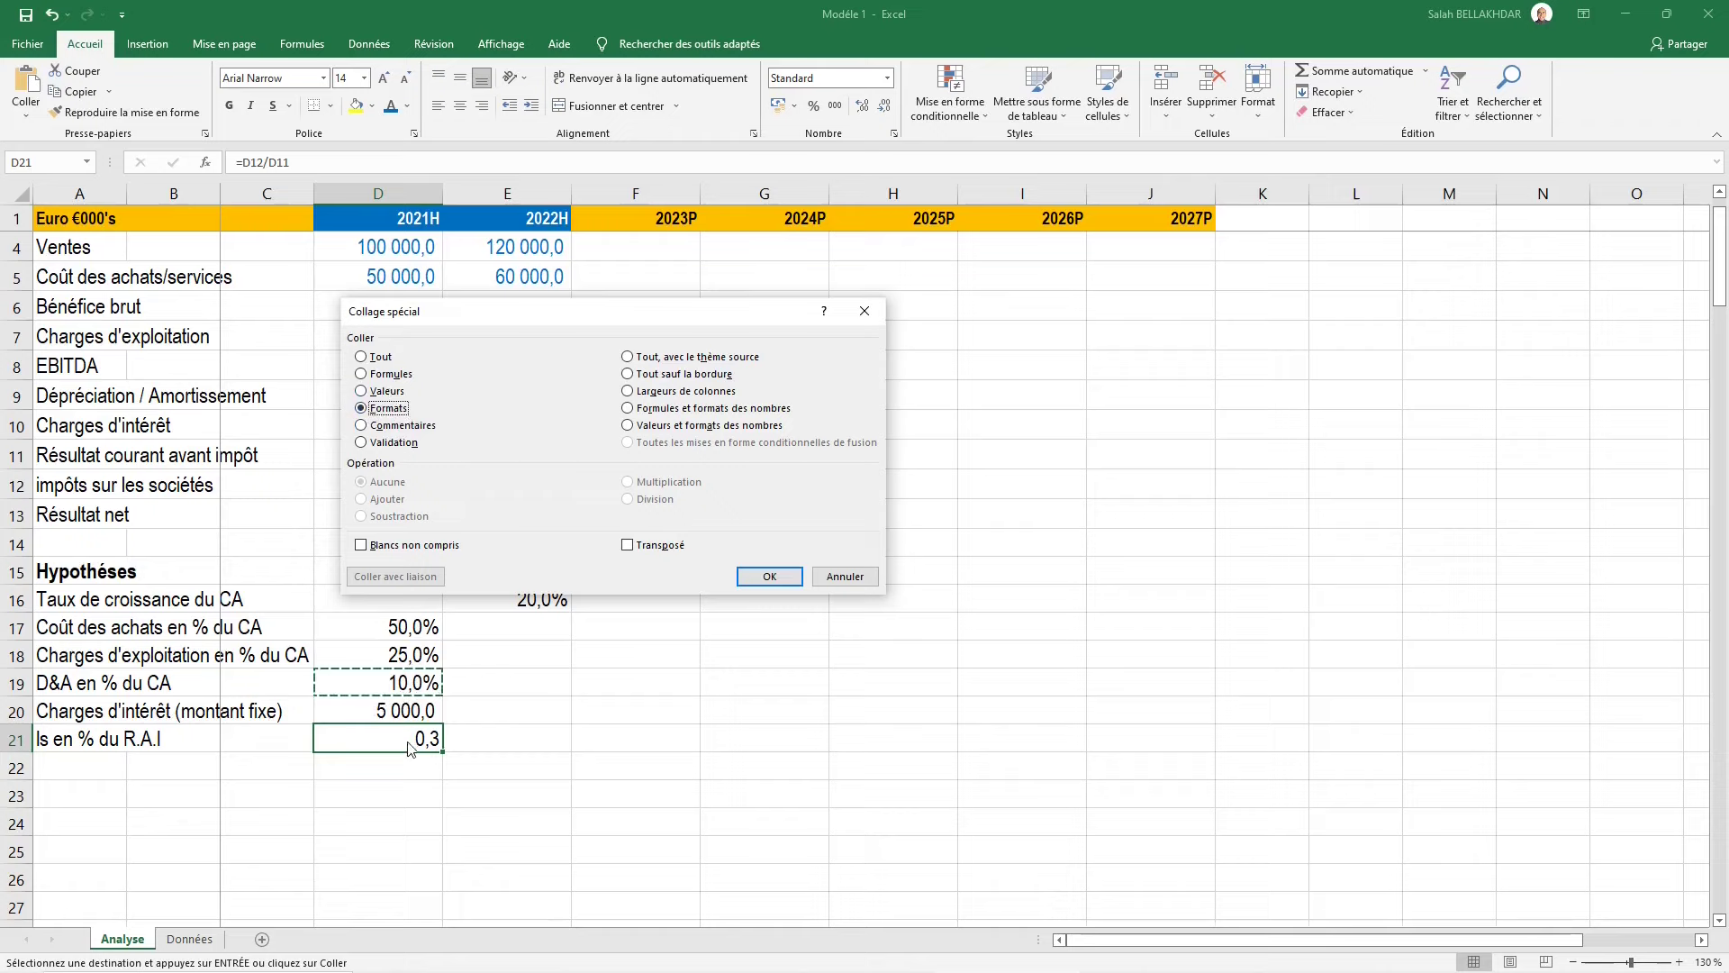
left_click(769, 577)
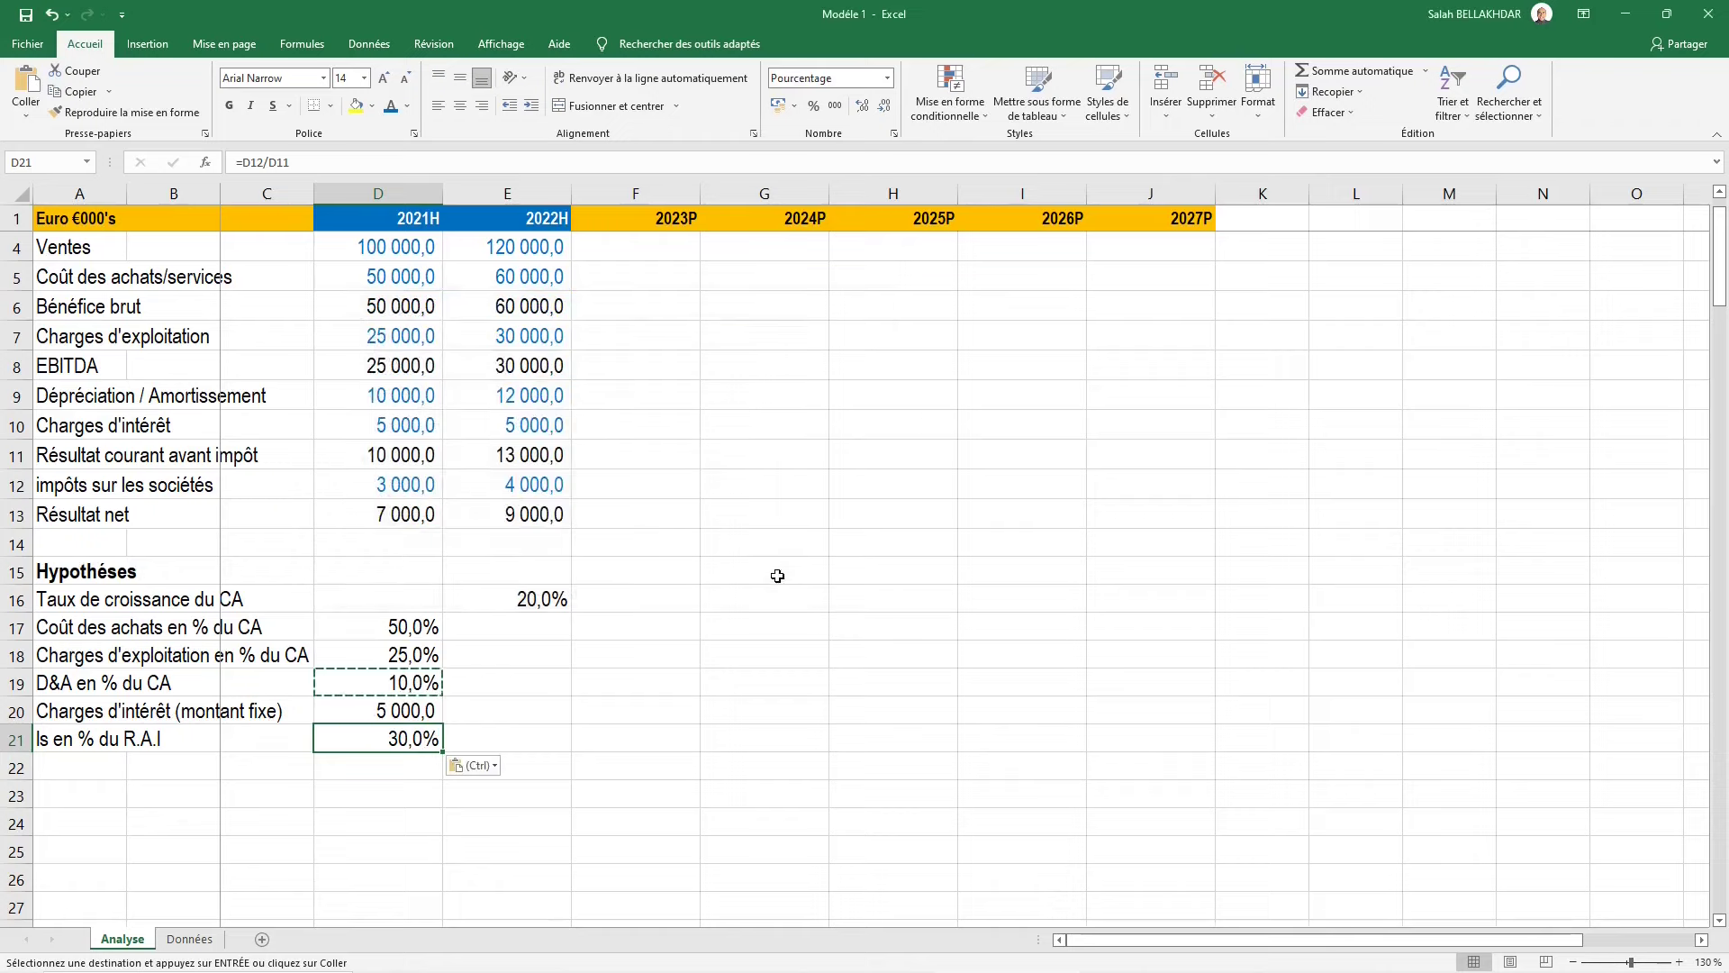
key("Escape")
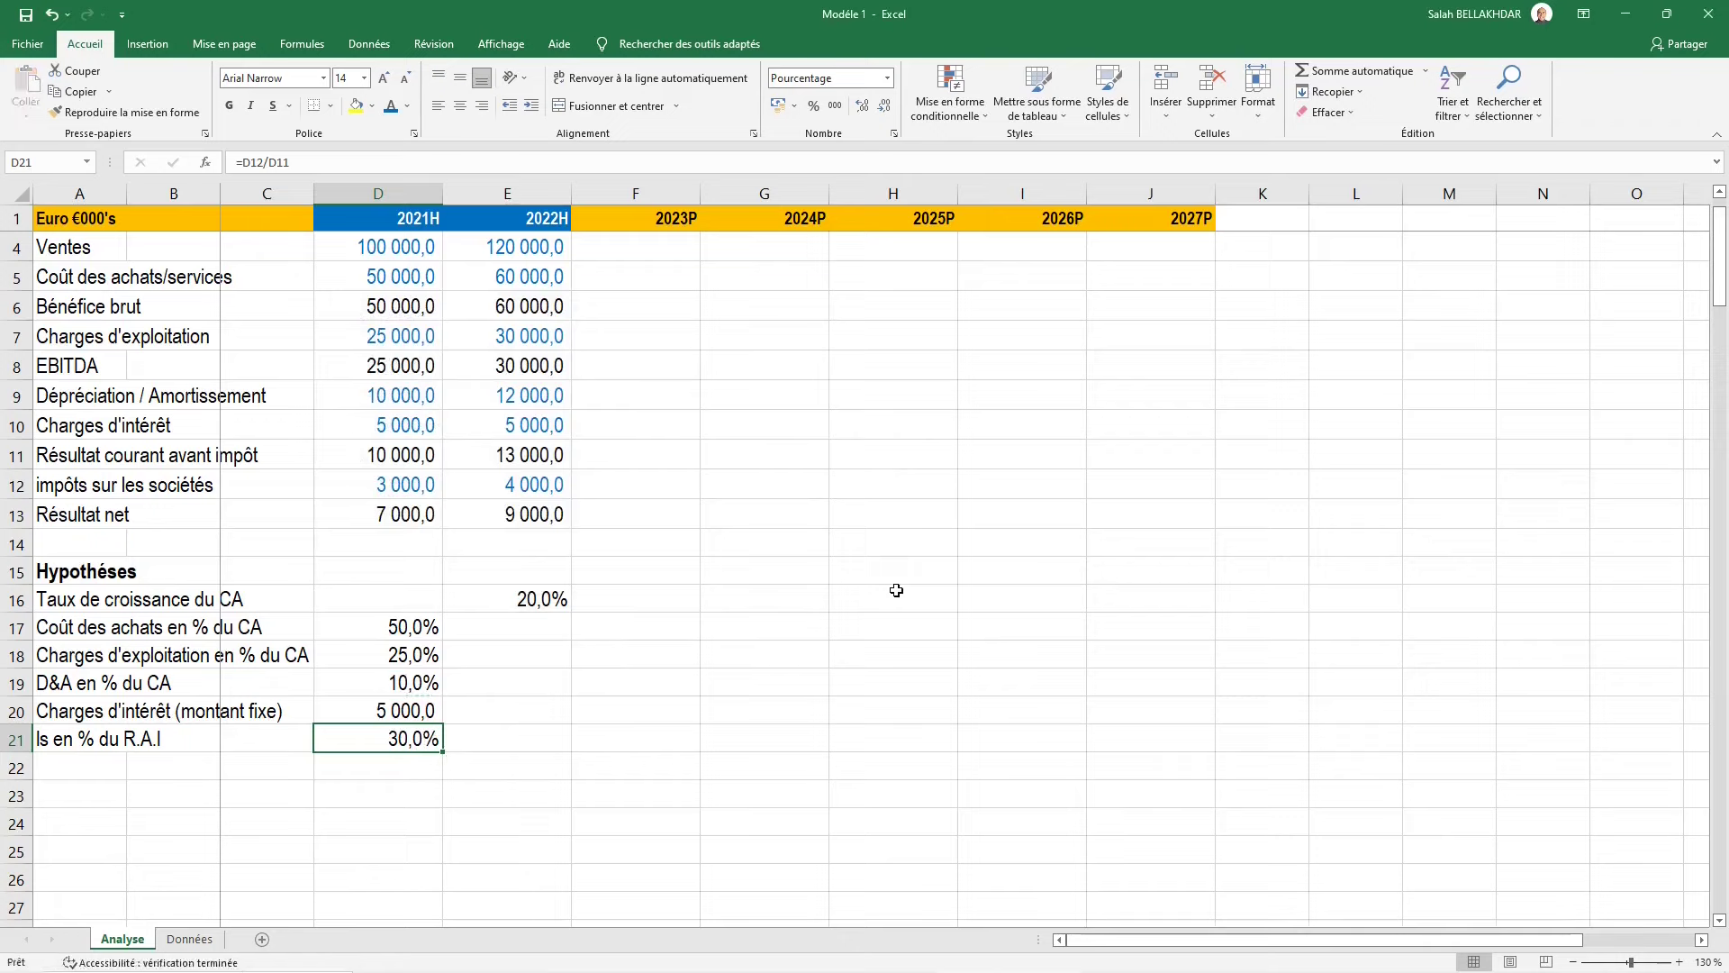
Fill the 2021H assumption formulas in D17:D21 right into E17:E21
key("shift+Up")
key("shift+Up")
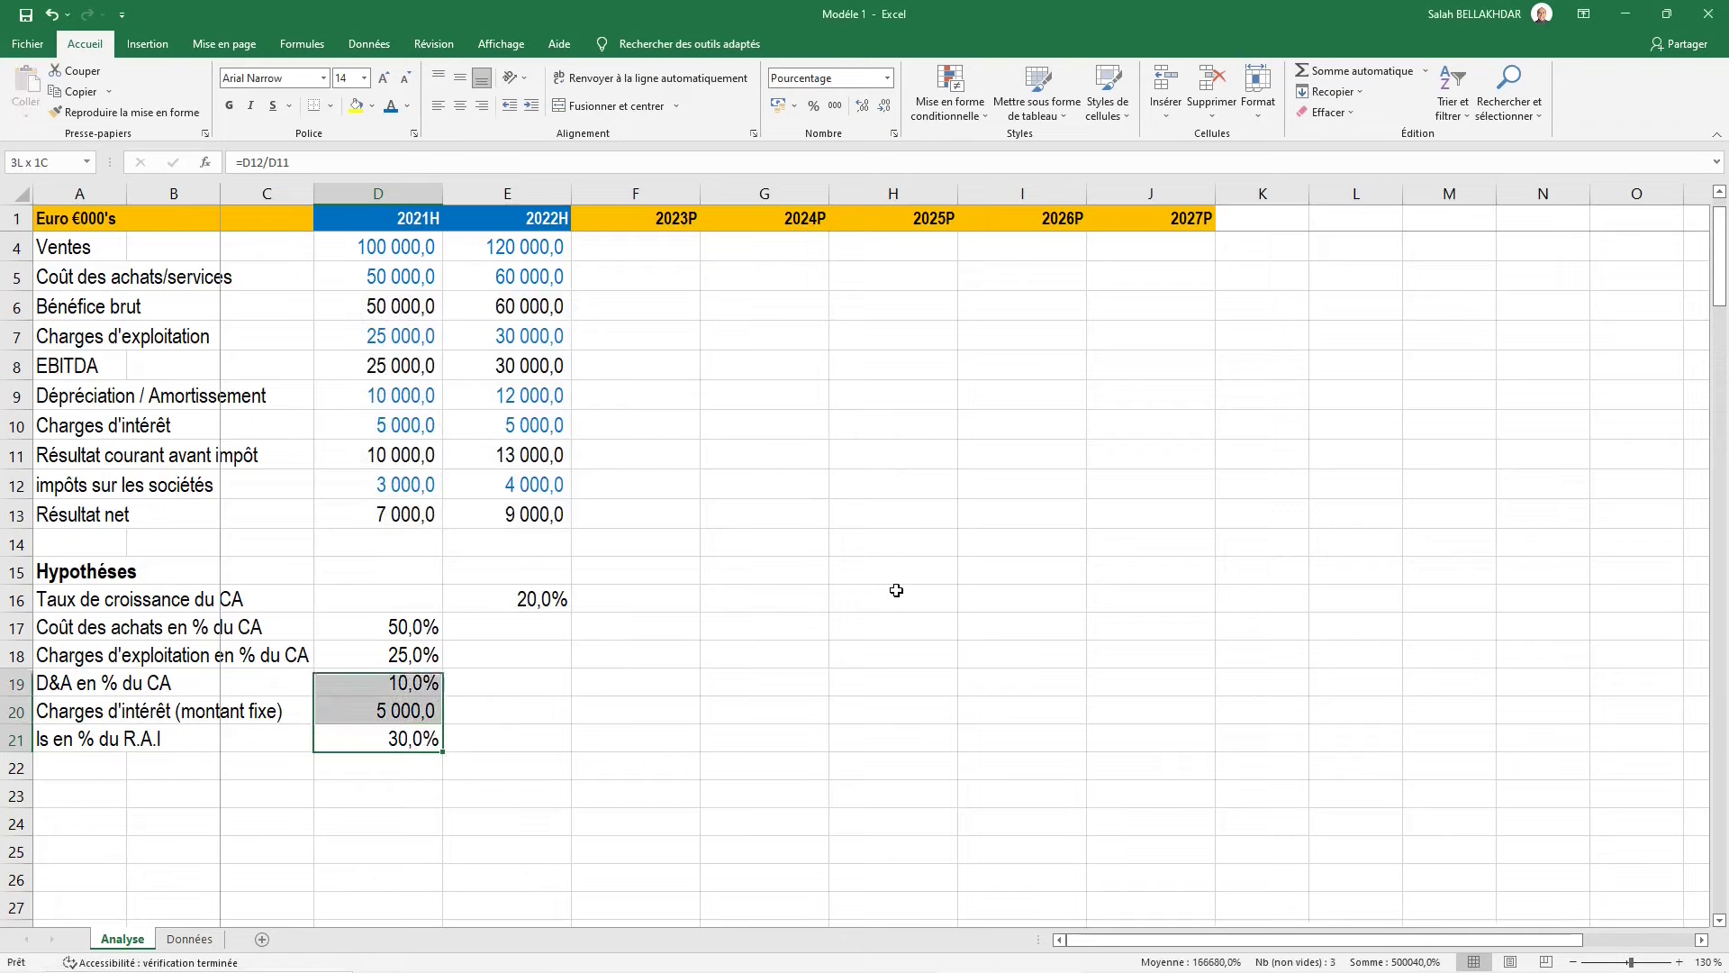
key("shift+Up")
key("shift+Up")
key("shift+Right")
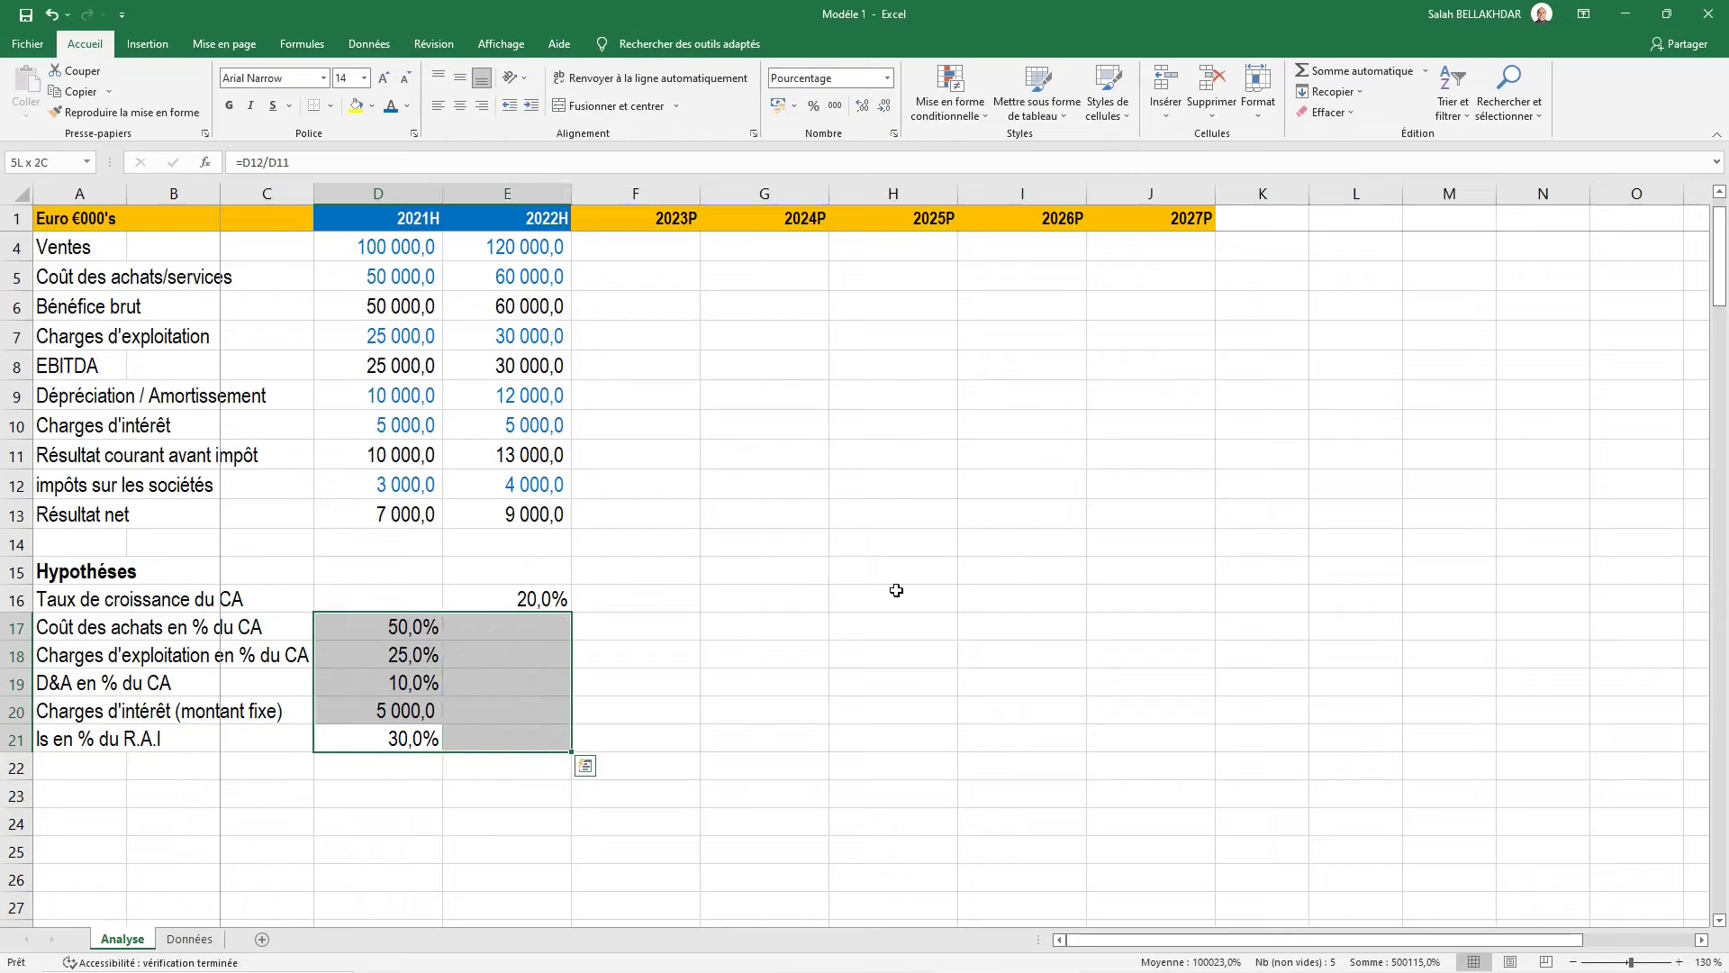
key("ctrl+r")
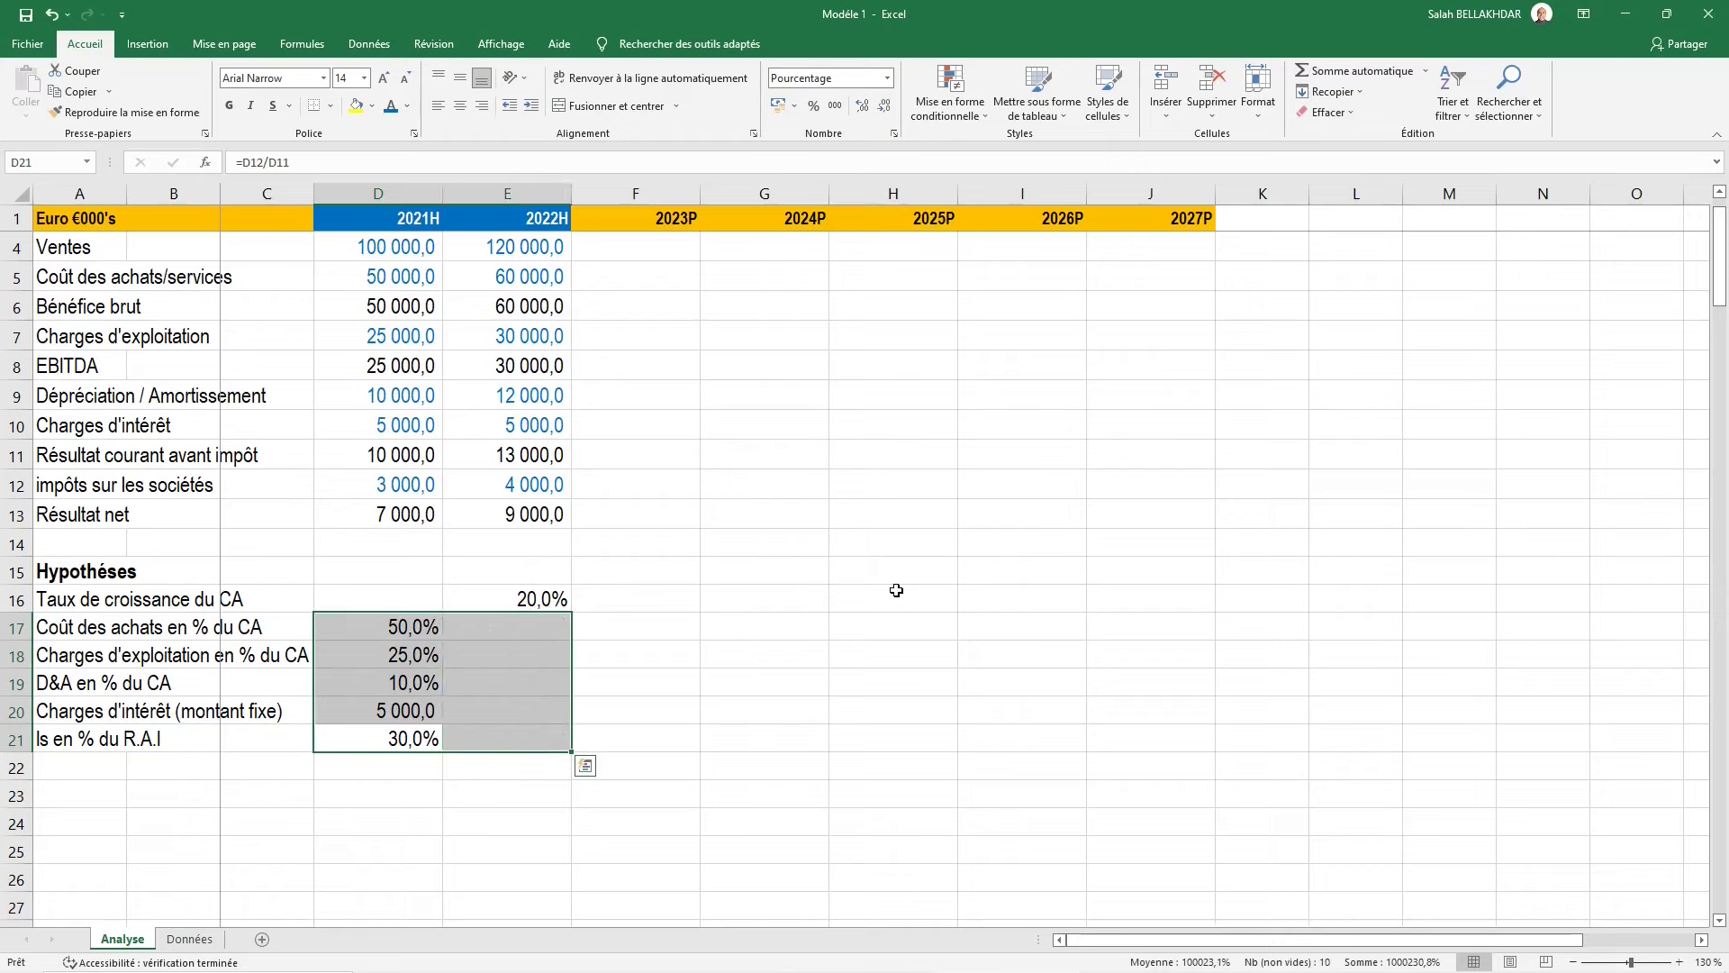
key("Right")
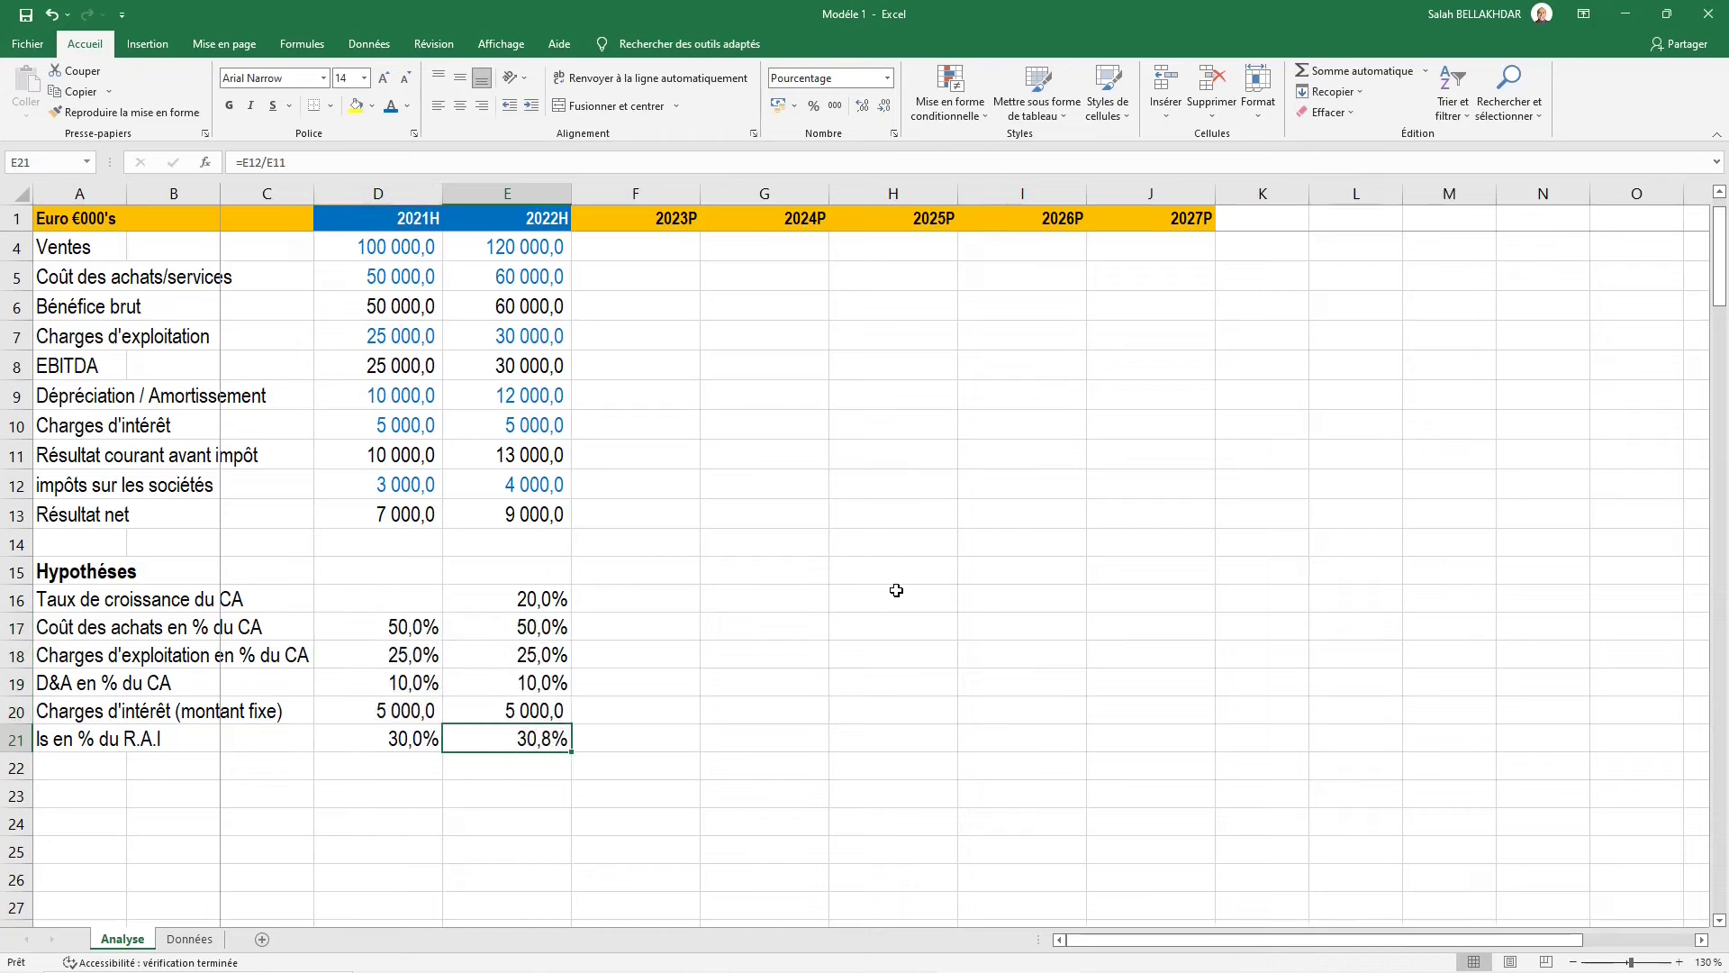
scroll(896, 590, "down", 1)
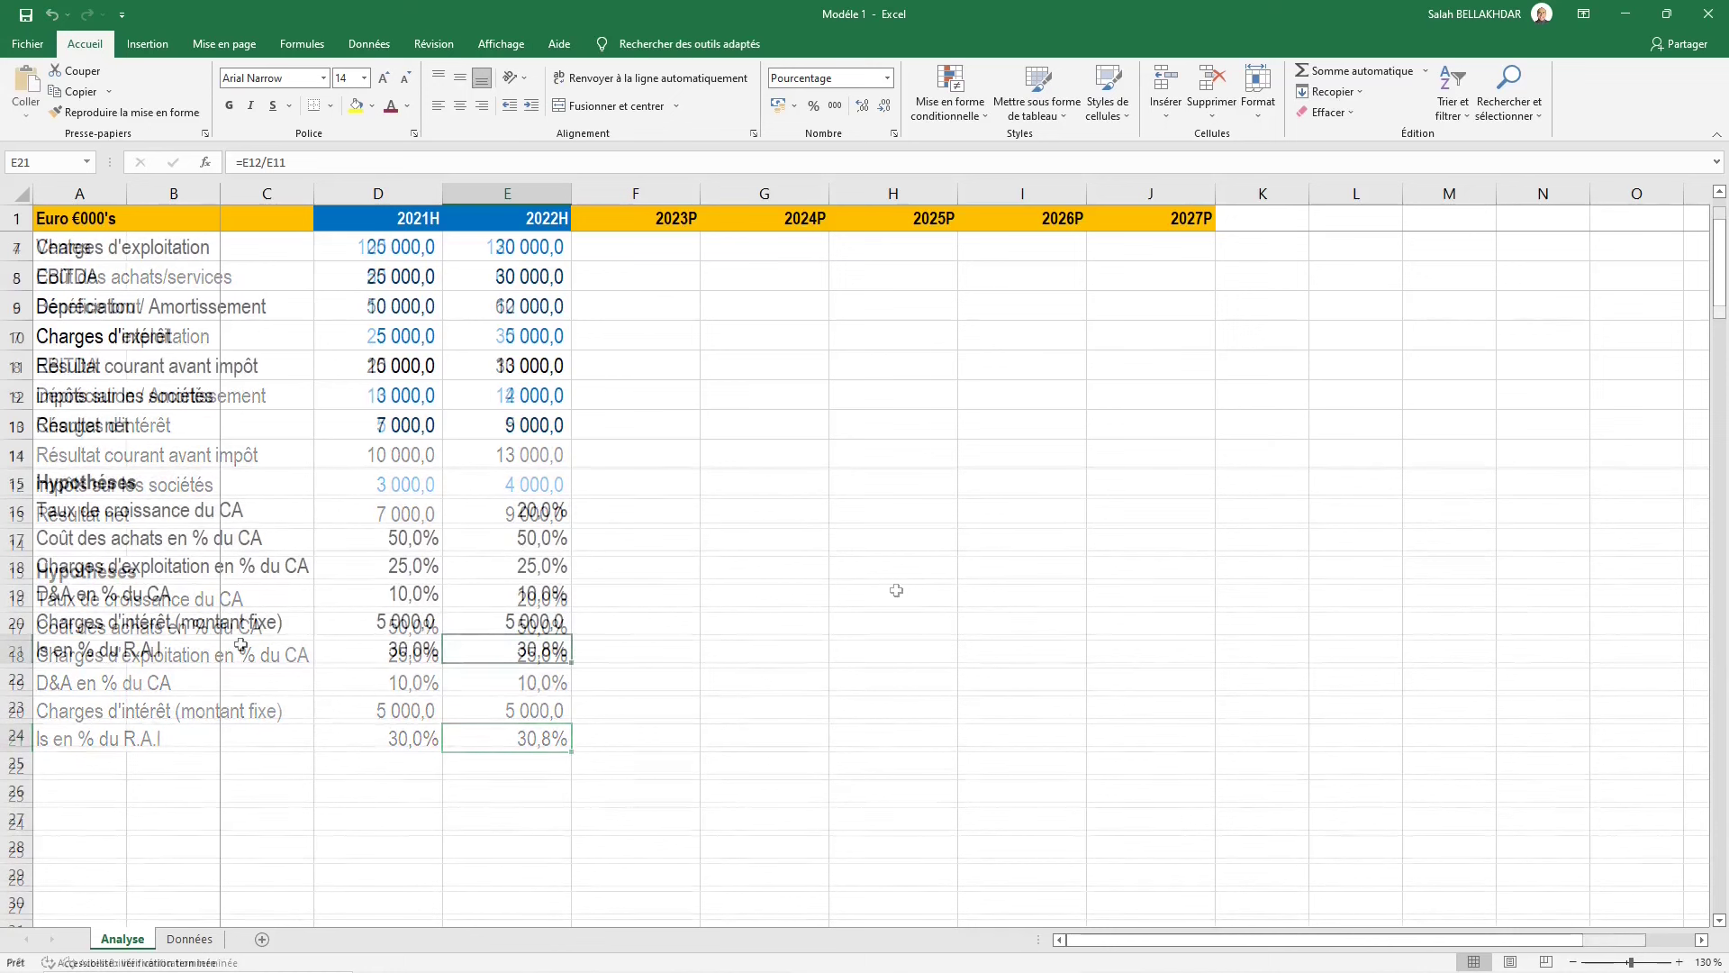
key("Down")
key("Left")
key("Left")
key("Left")
key("Left")
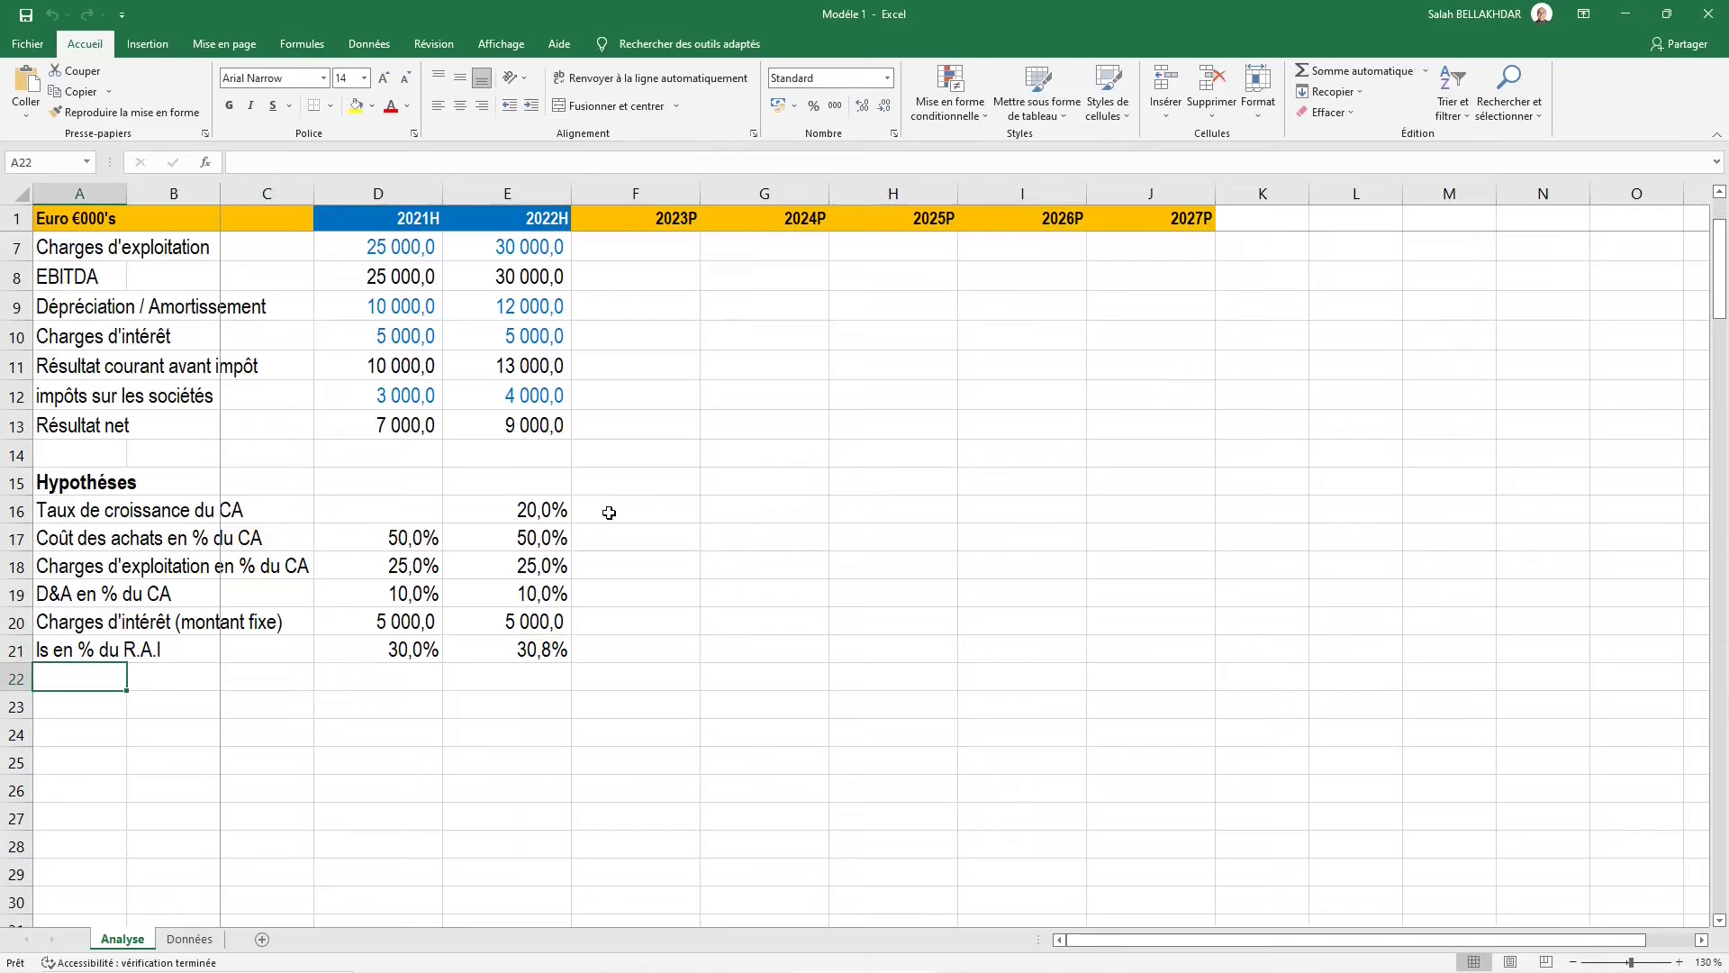
Enter the 2023P revenue growth rate 0,2 in F16 and purchases cost 0,5 in F17
key("Right")
key("Right")
key("Right")
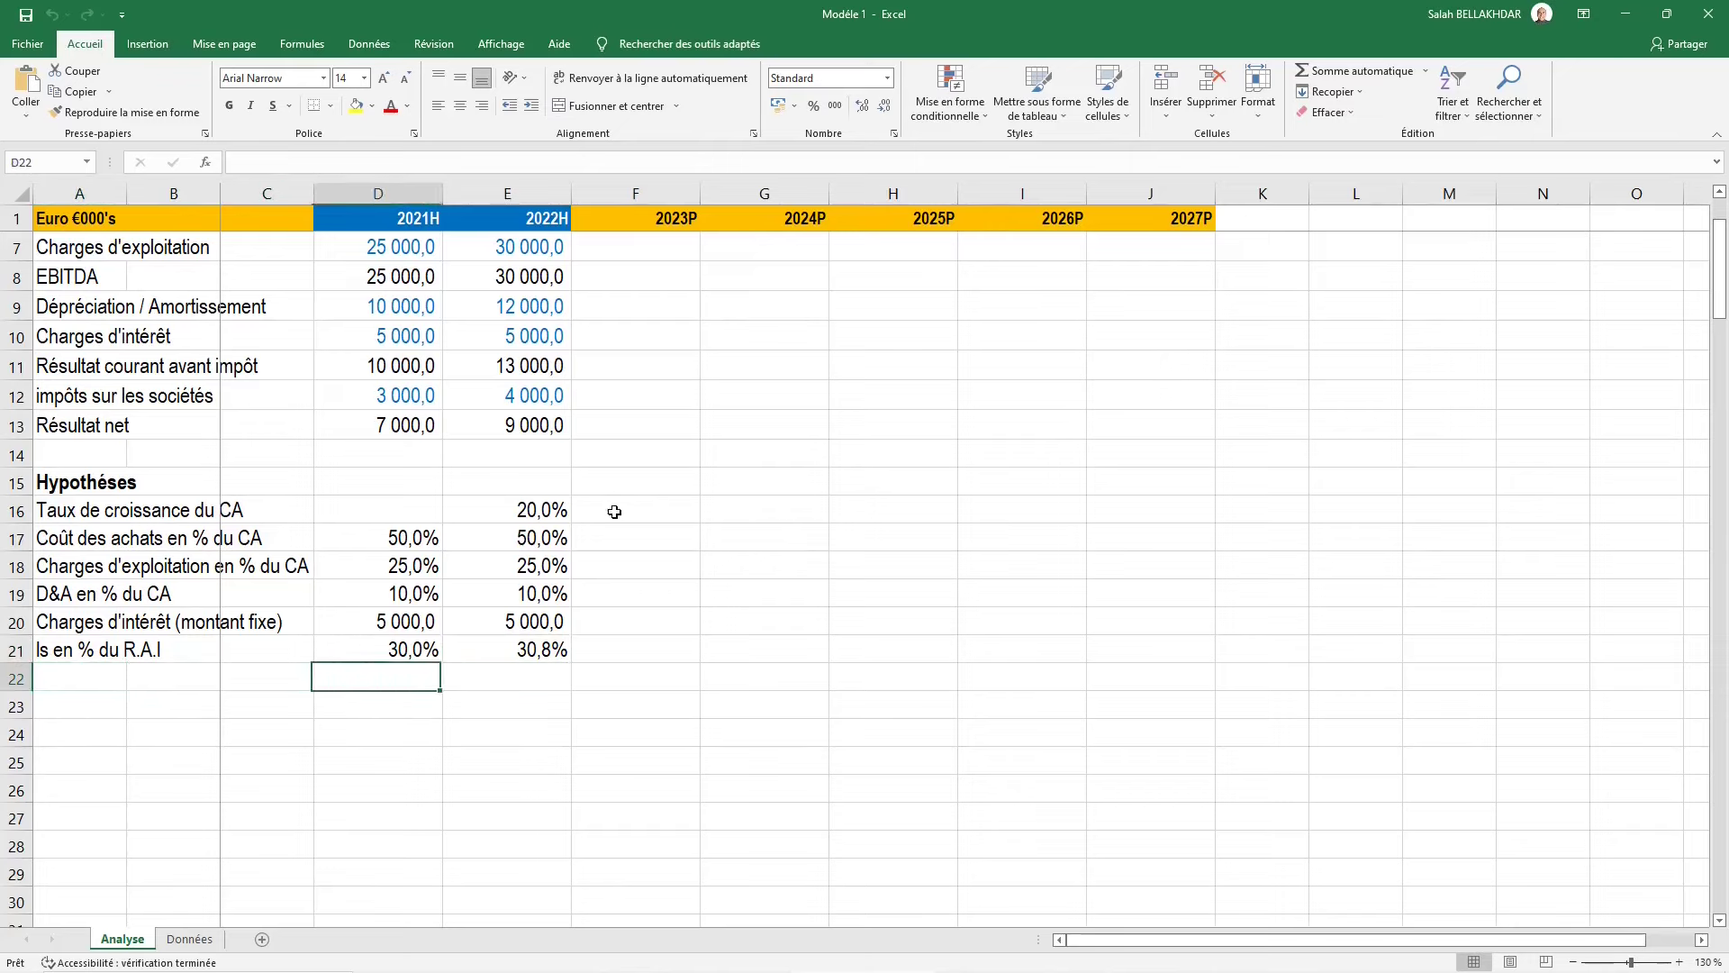
key("Right")
key("Right")
key("Up")
key("Up")
key("Up")
key("Up")
key("Up")
key("Up")
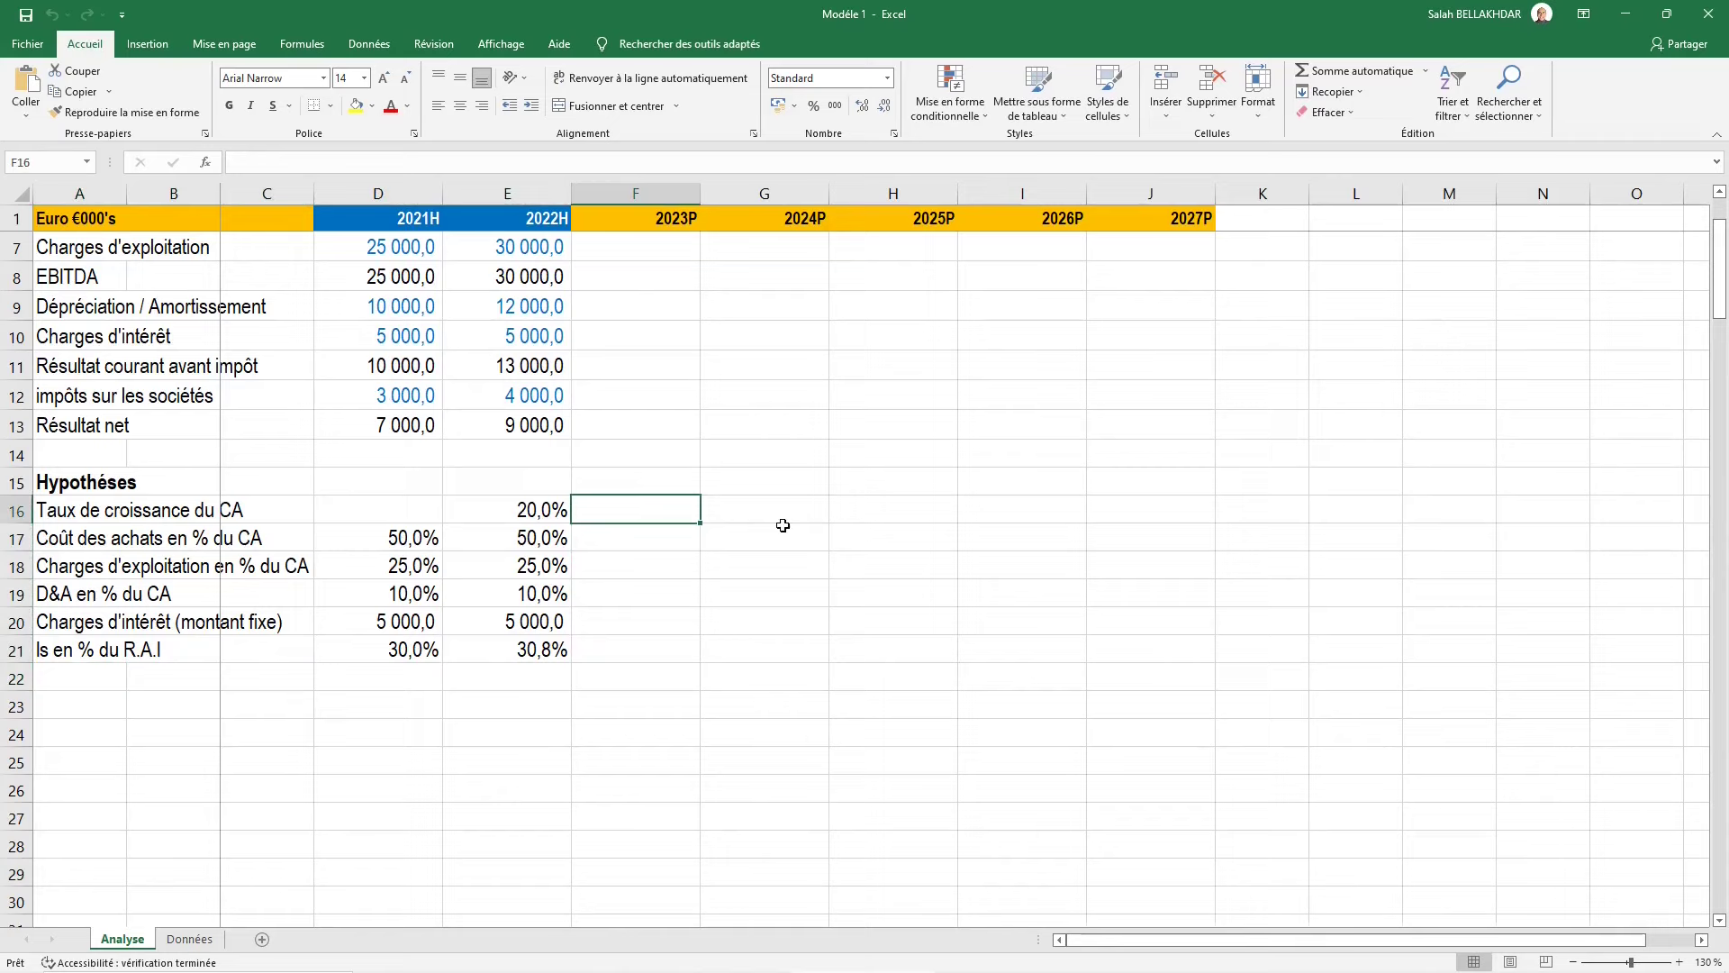
type("0,2")
key("ctrl+Return")
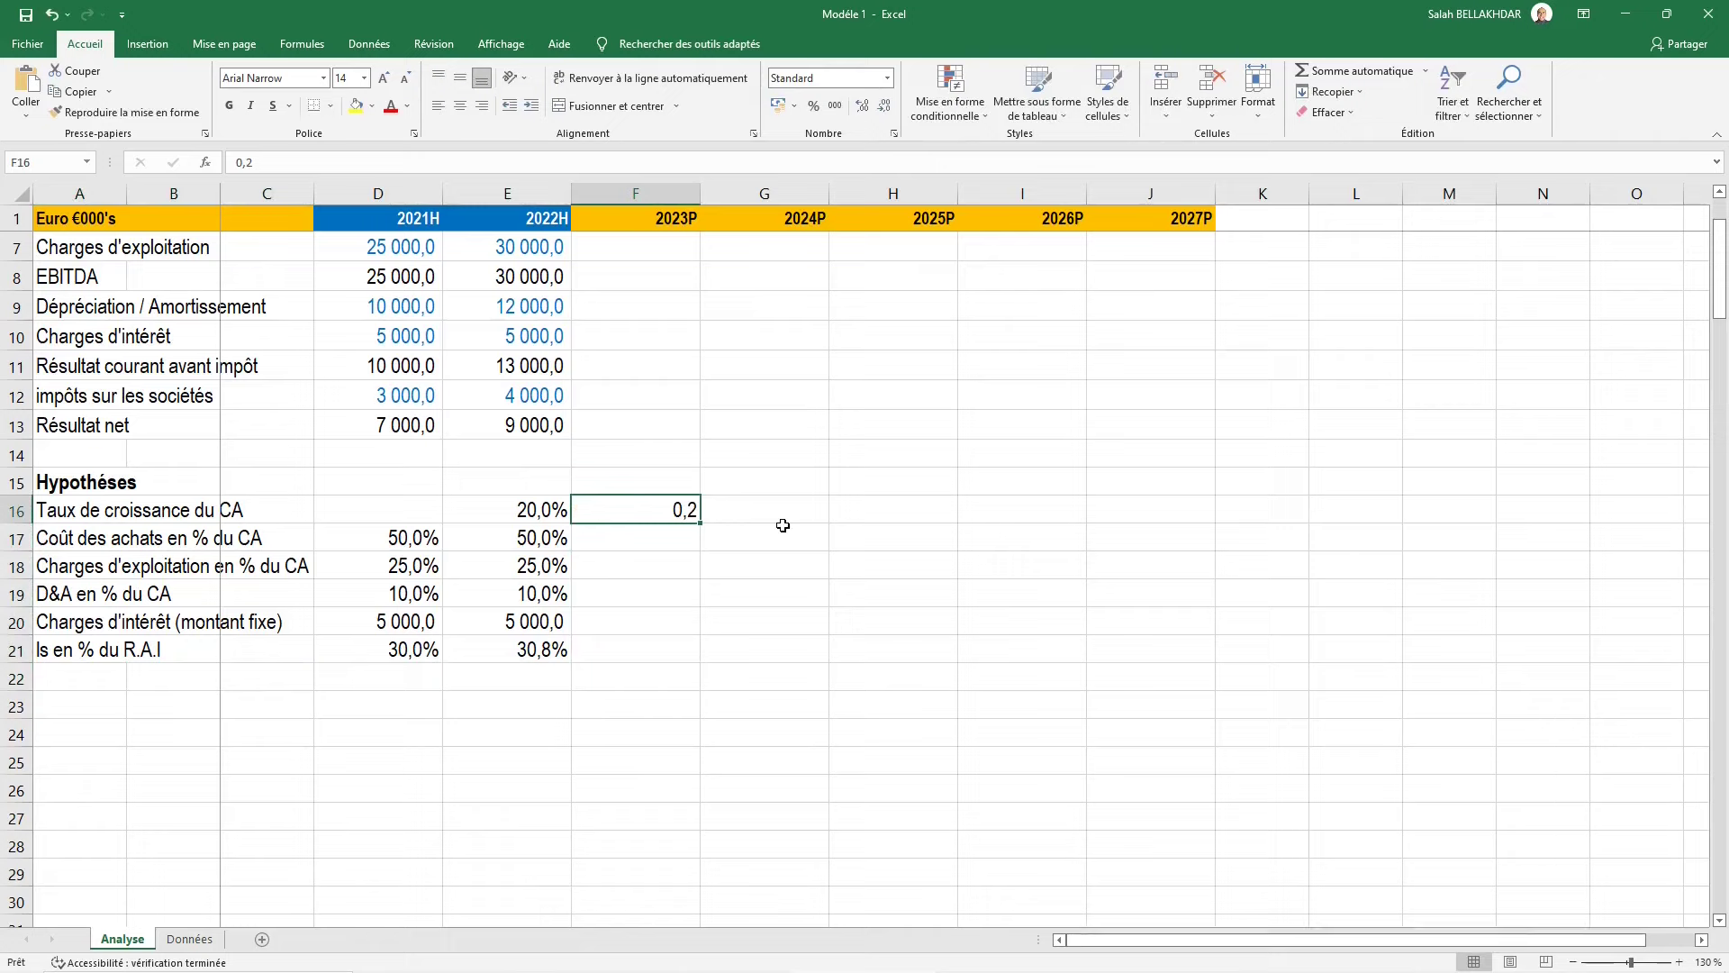
key("Down")
type("0")
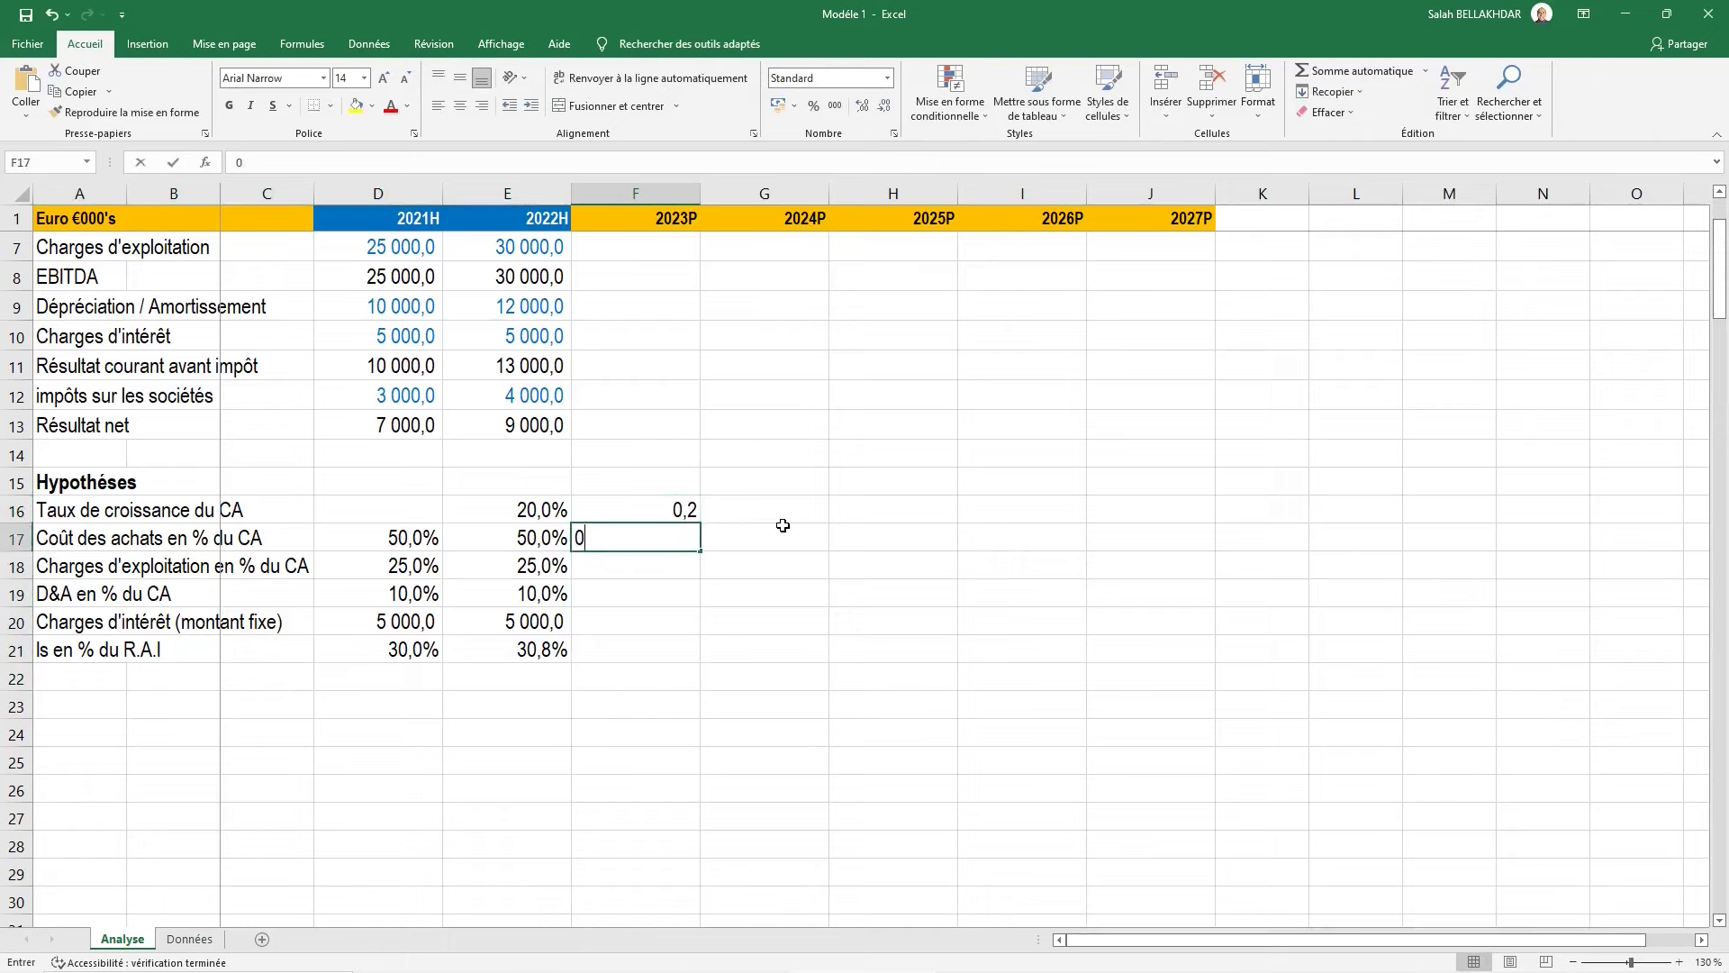
type(",50")
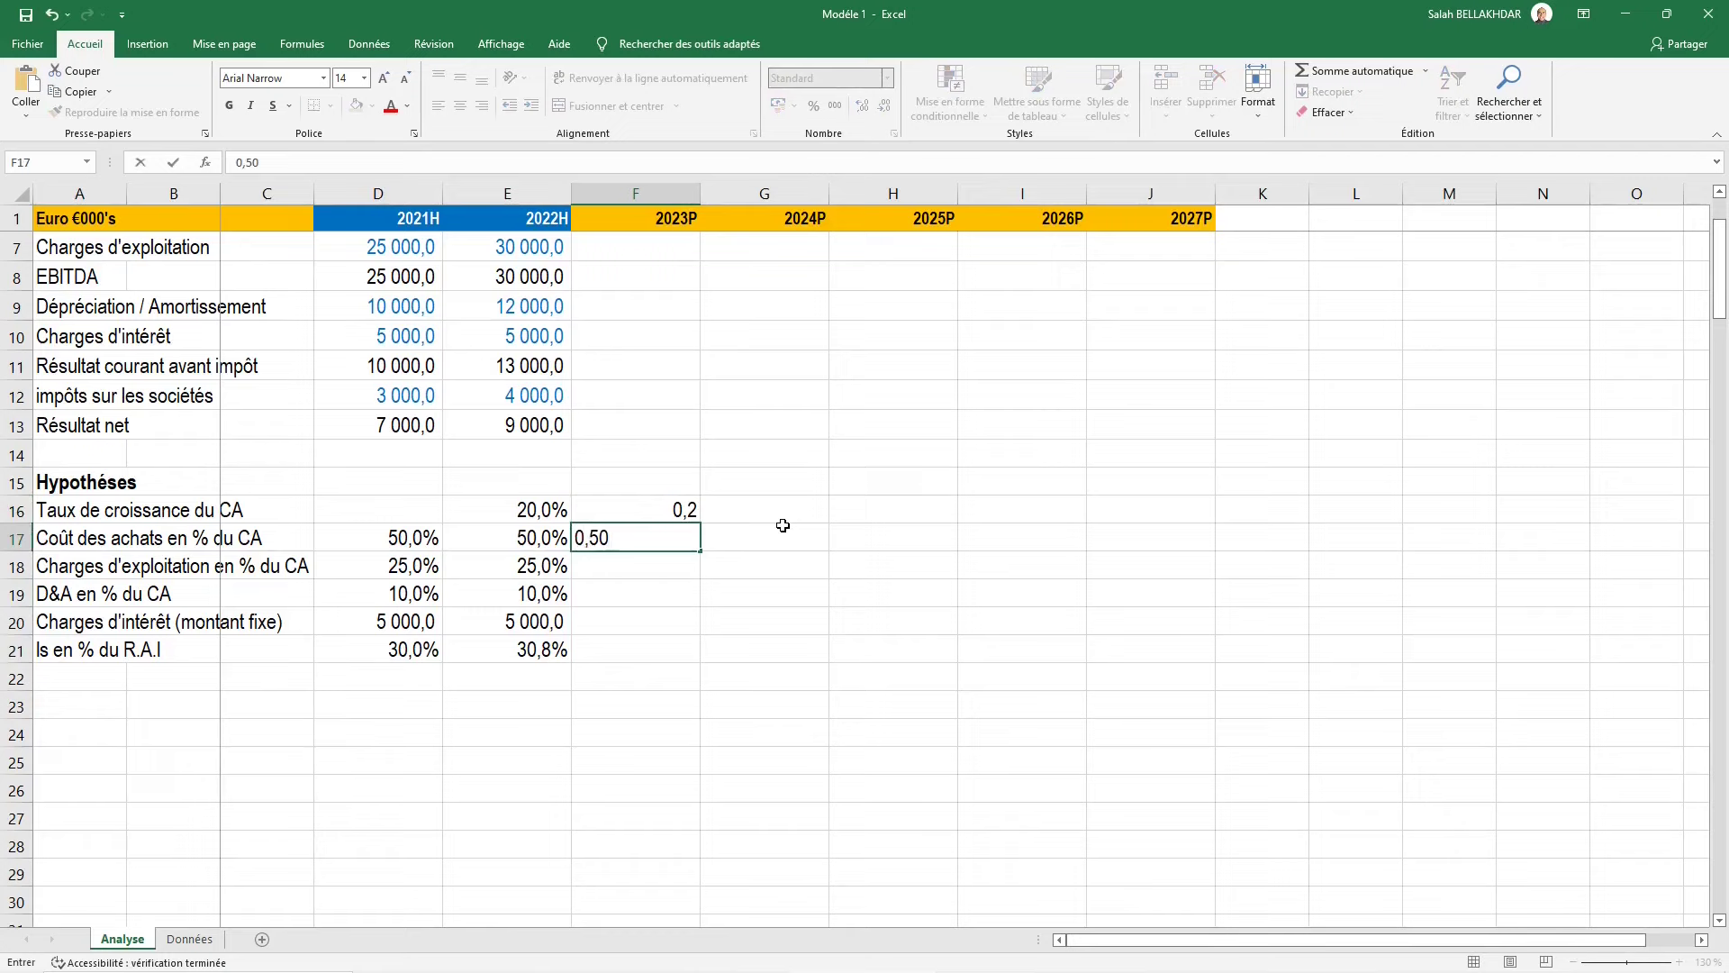
key("Return")
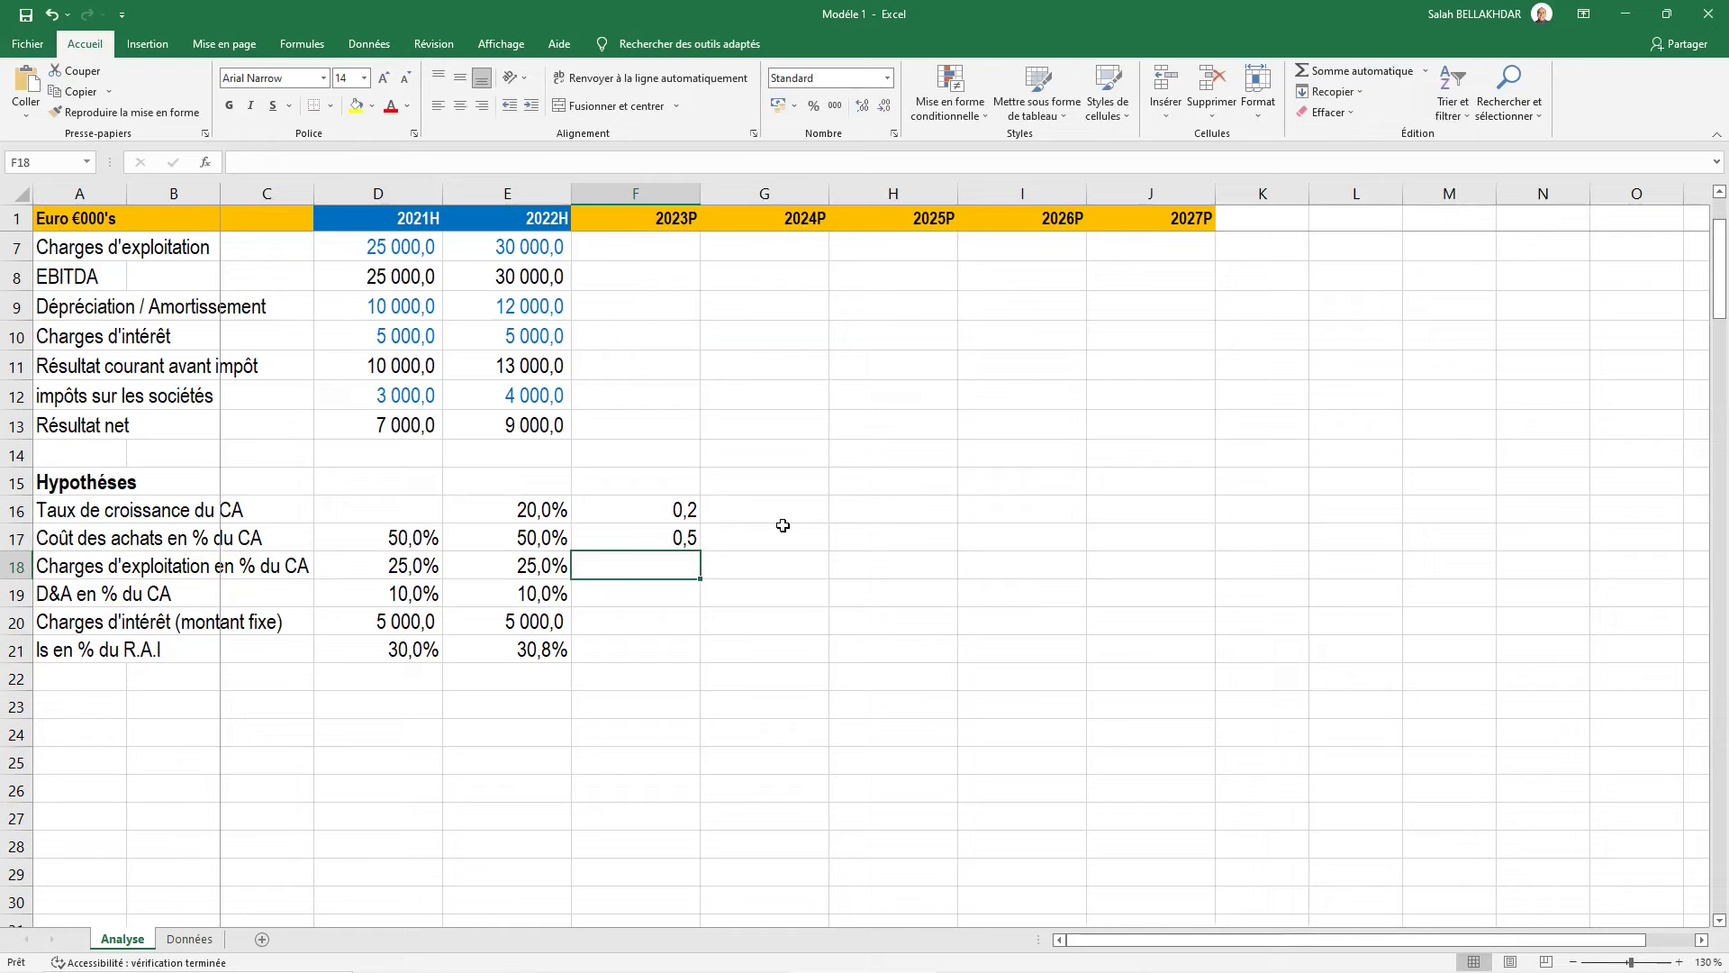
Enter 0,25, 0,1, 5000 interest charge and 0,3 tax rate down F18:F21
type("0,25")
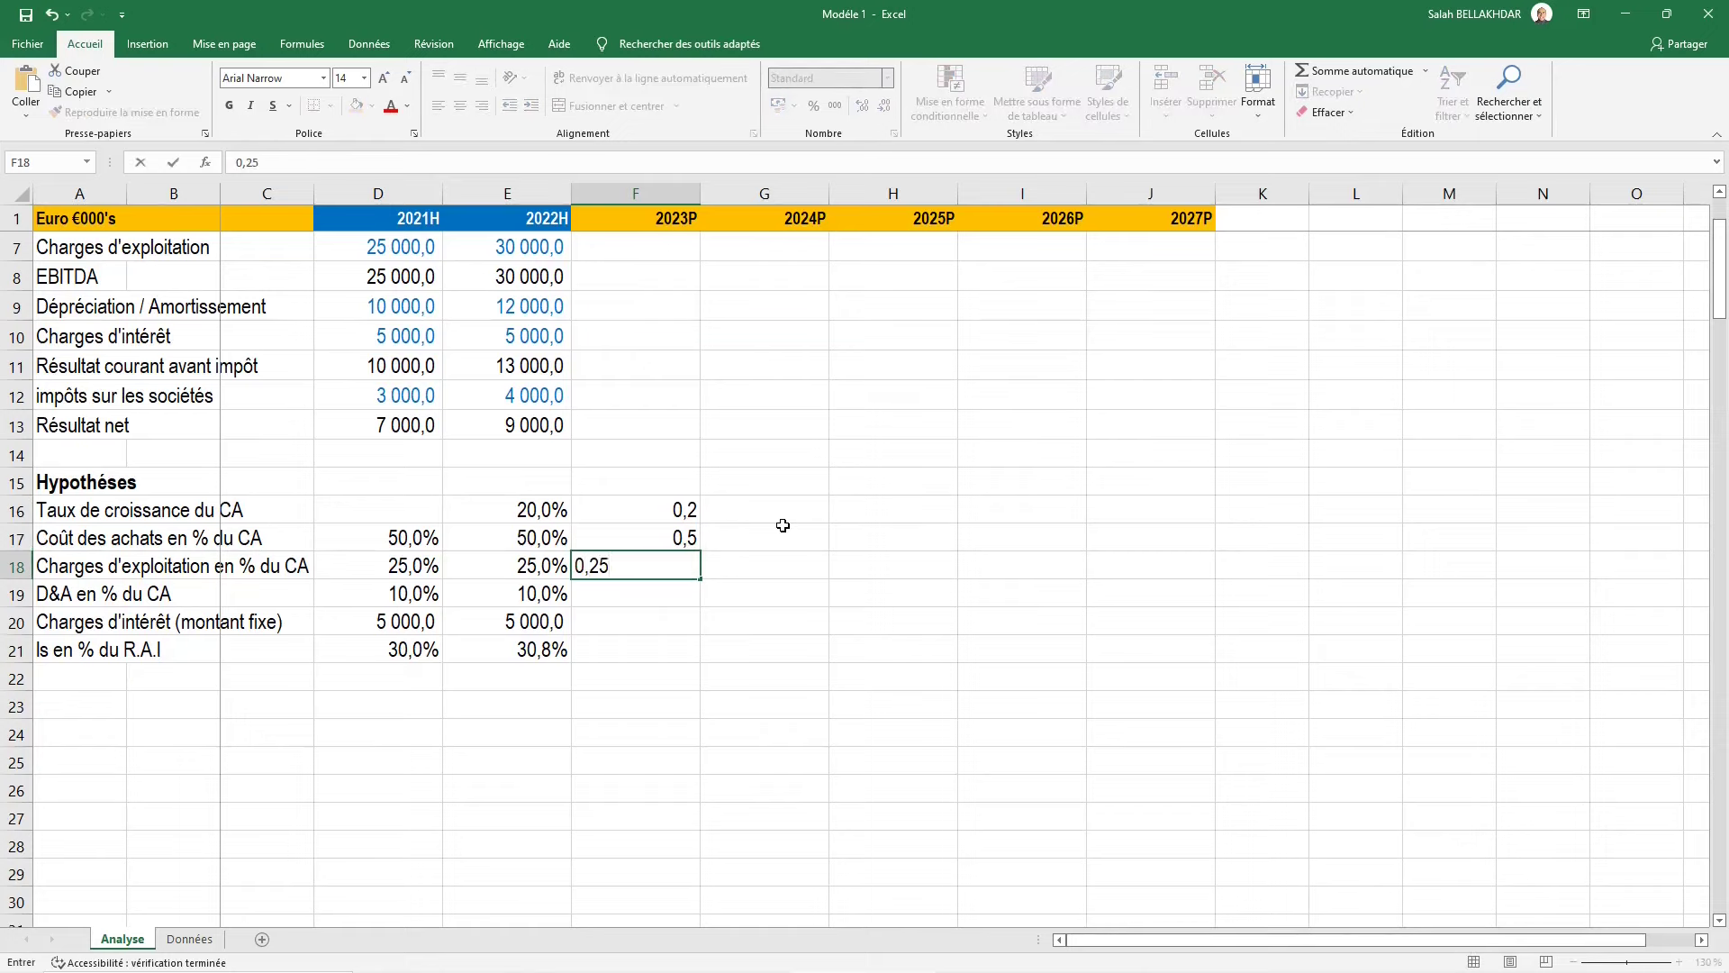
key("Return")
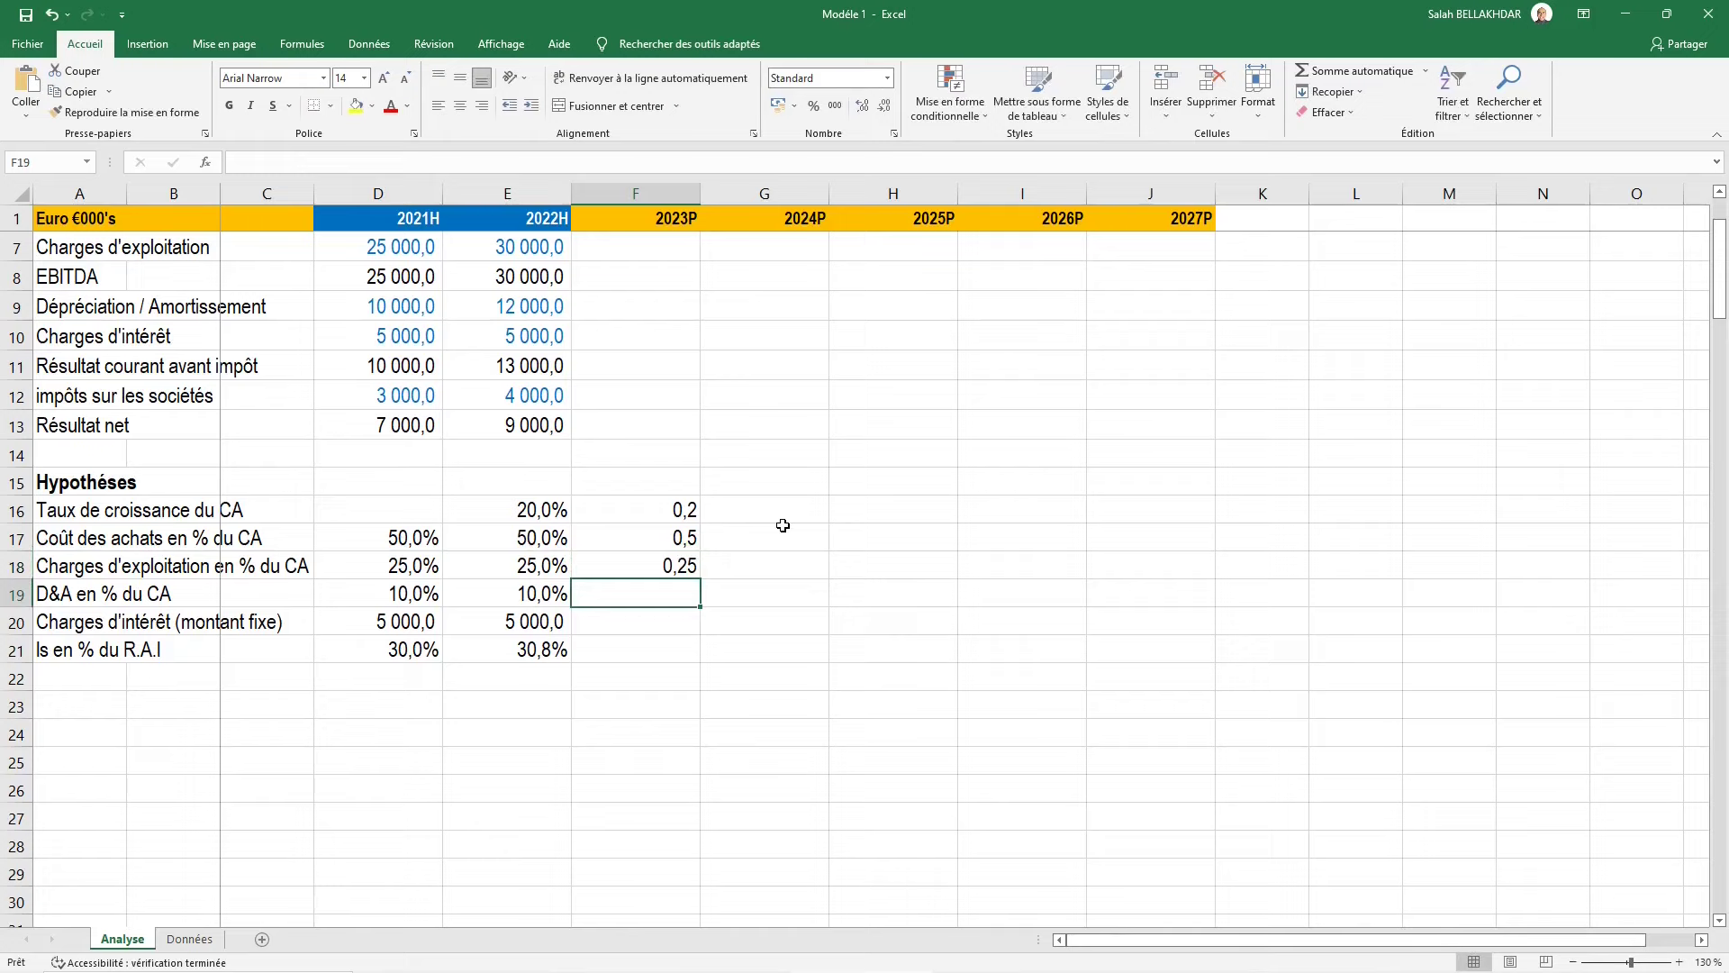
type("0,10")
key("Return")
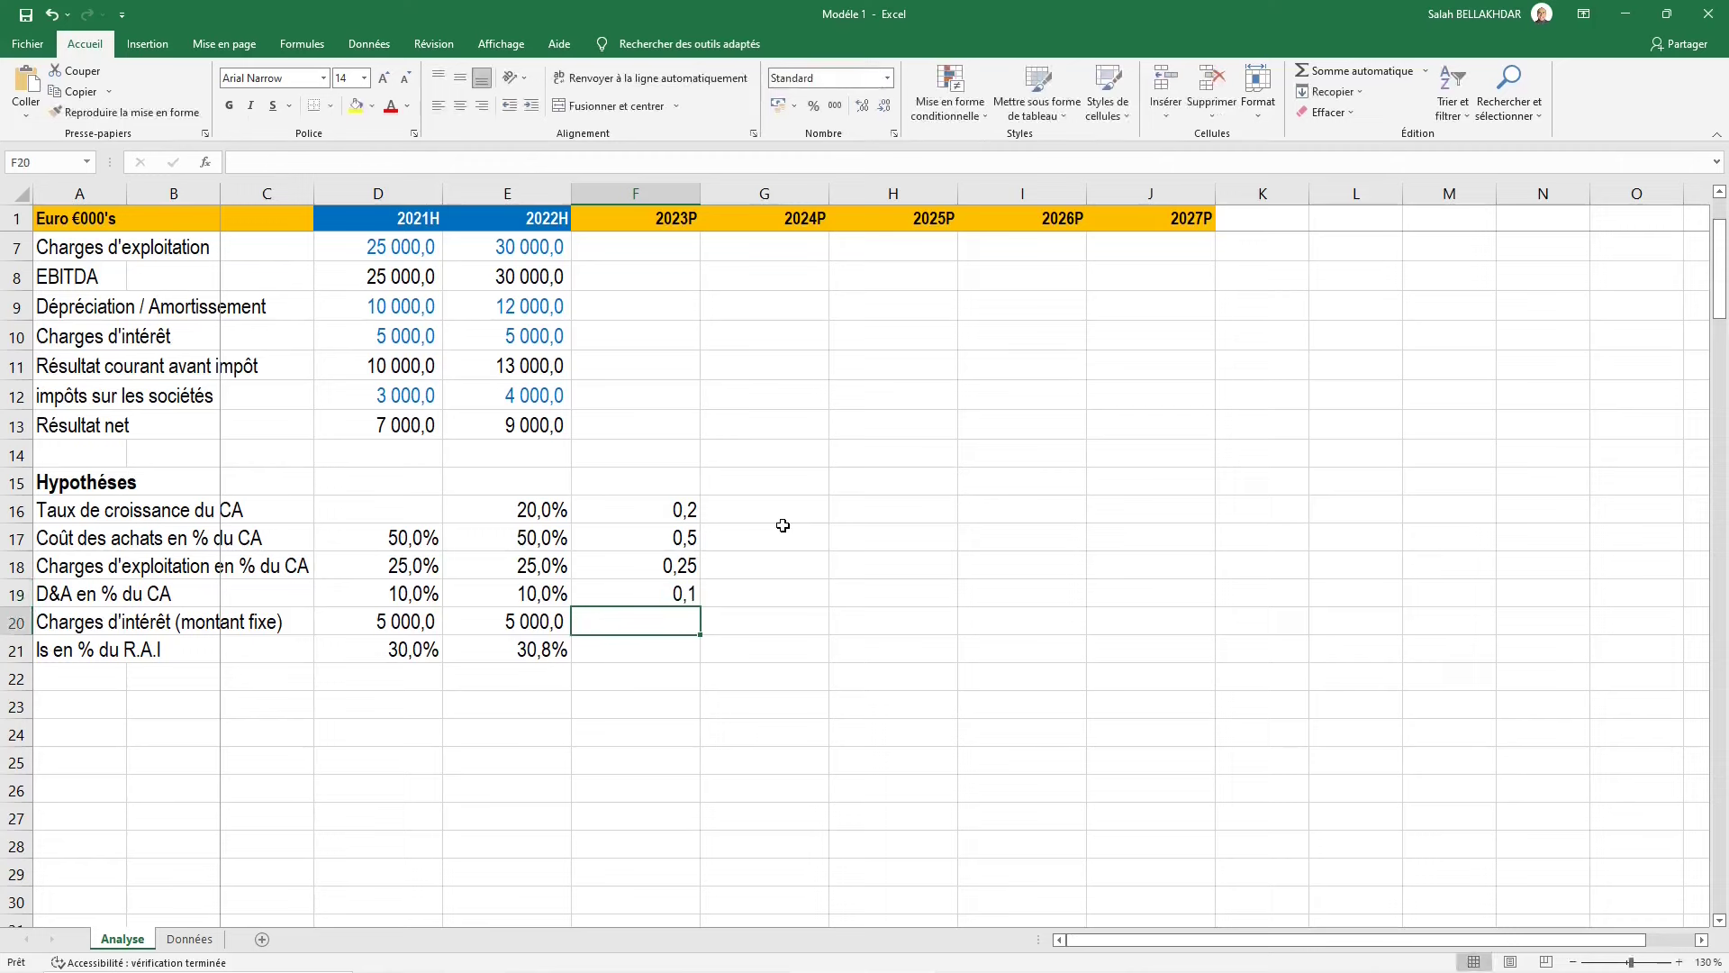
type("5")
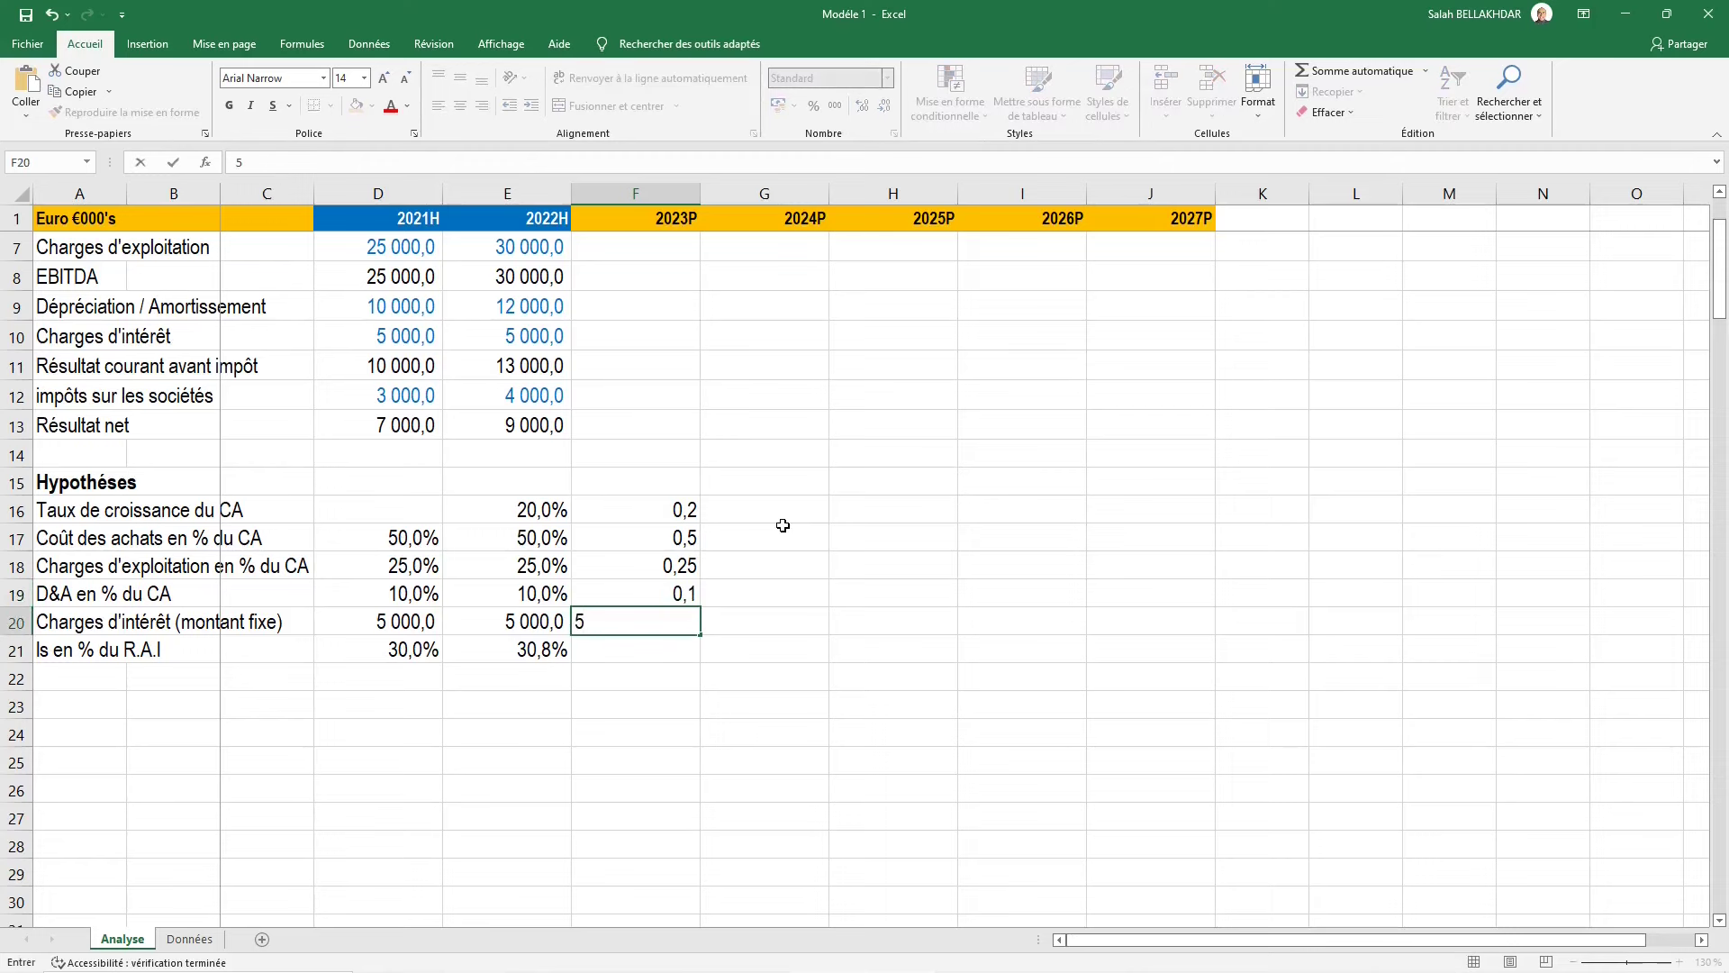
type("000")
key("Return")
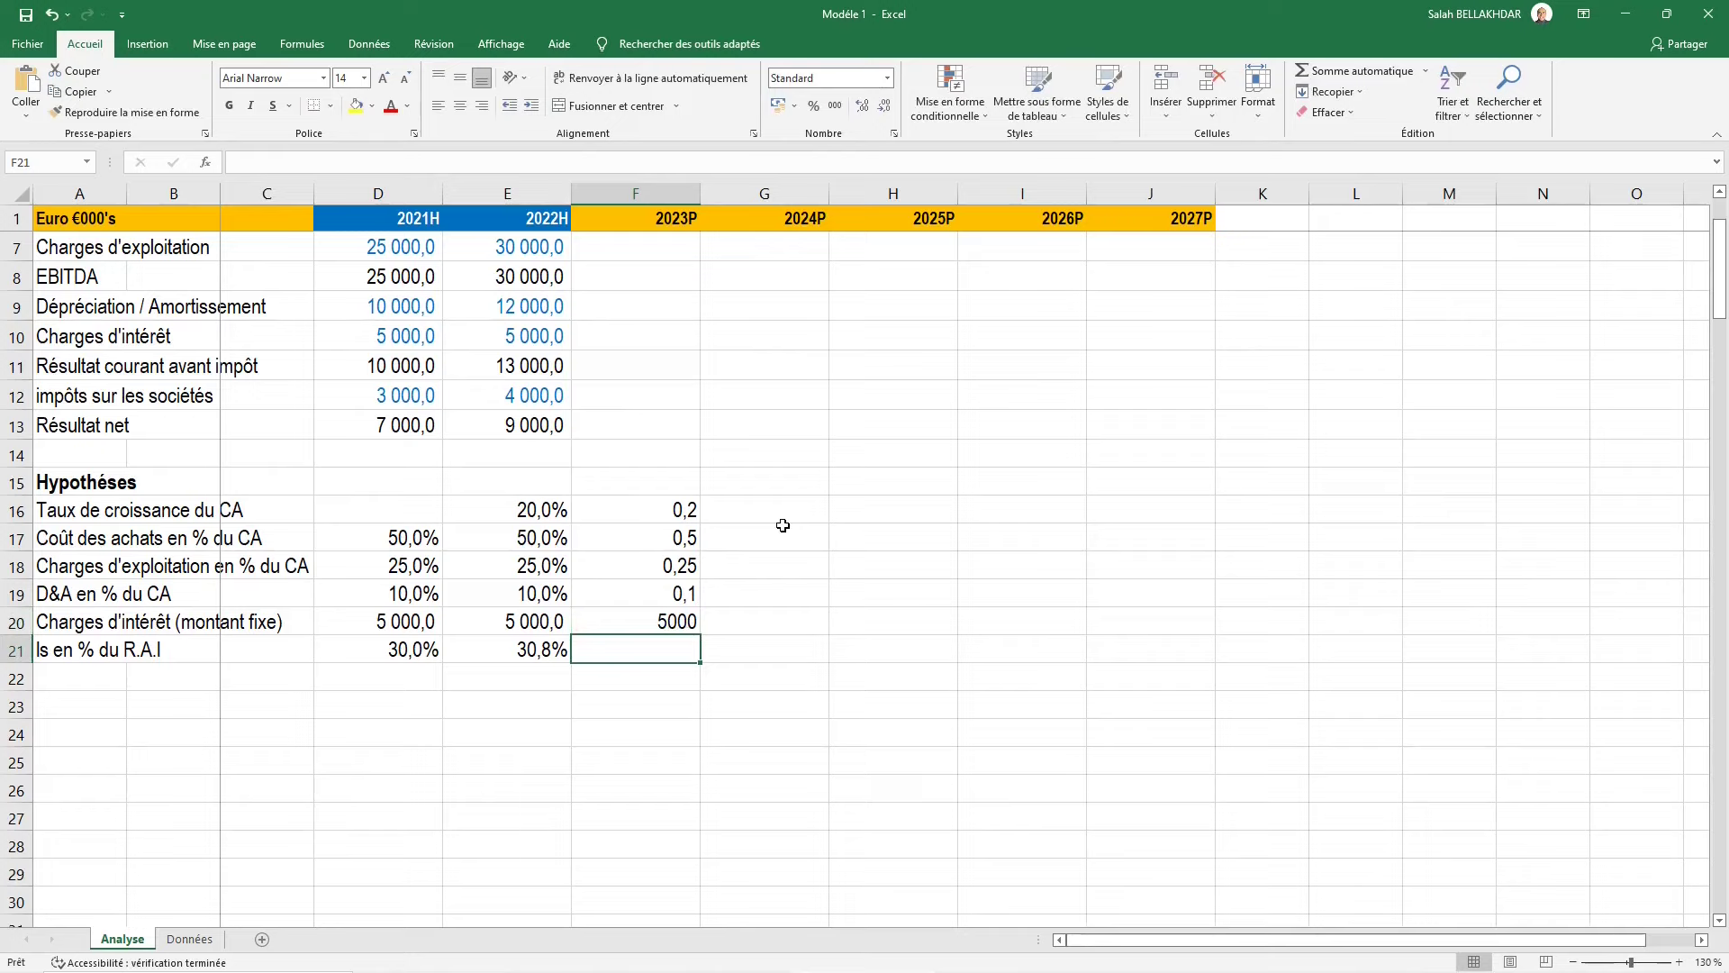
type("0,30")
key("ctrl+Return")
Copy the 2022H assumption cells E16:E21
key("shift+Up")
key("shift+Up")
key("shift+Up")
key("shift+Up")
key("shift+Up")
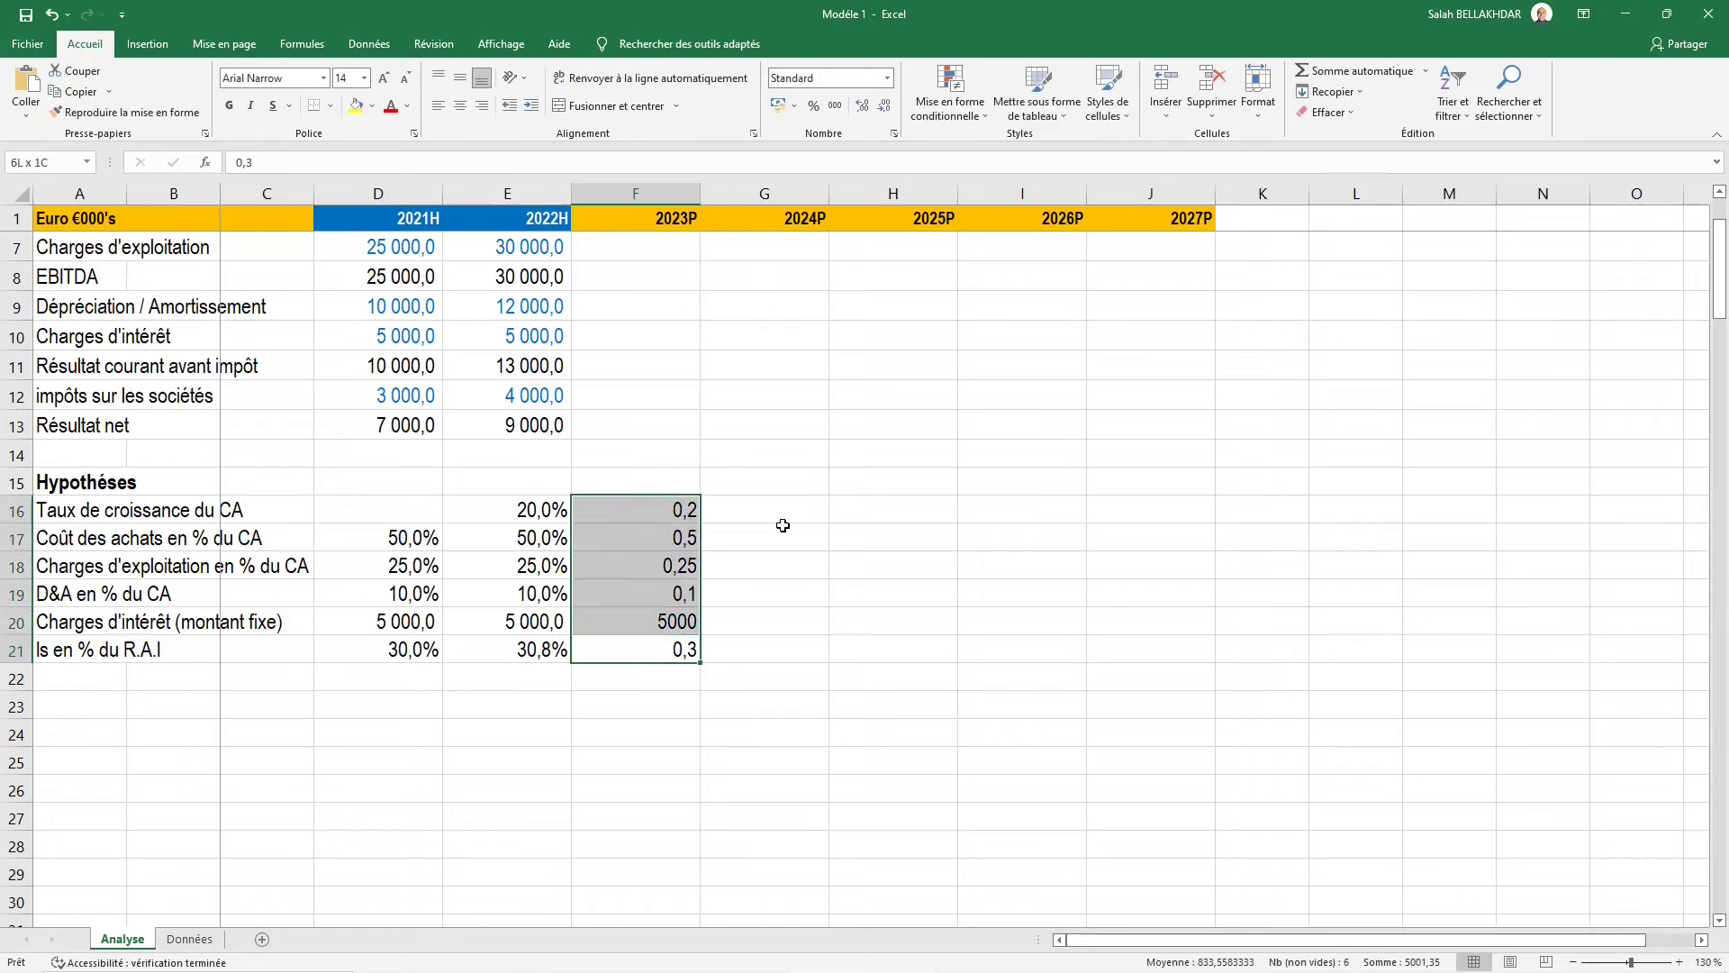
key("Left")
key("shift+Up")
key("shift+Up")
key("shift+Up")
key("shift+Up")
key("shift+Up")
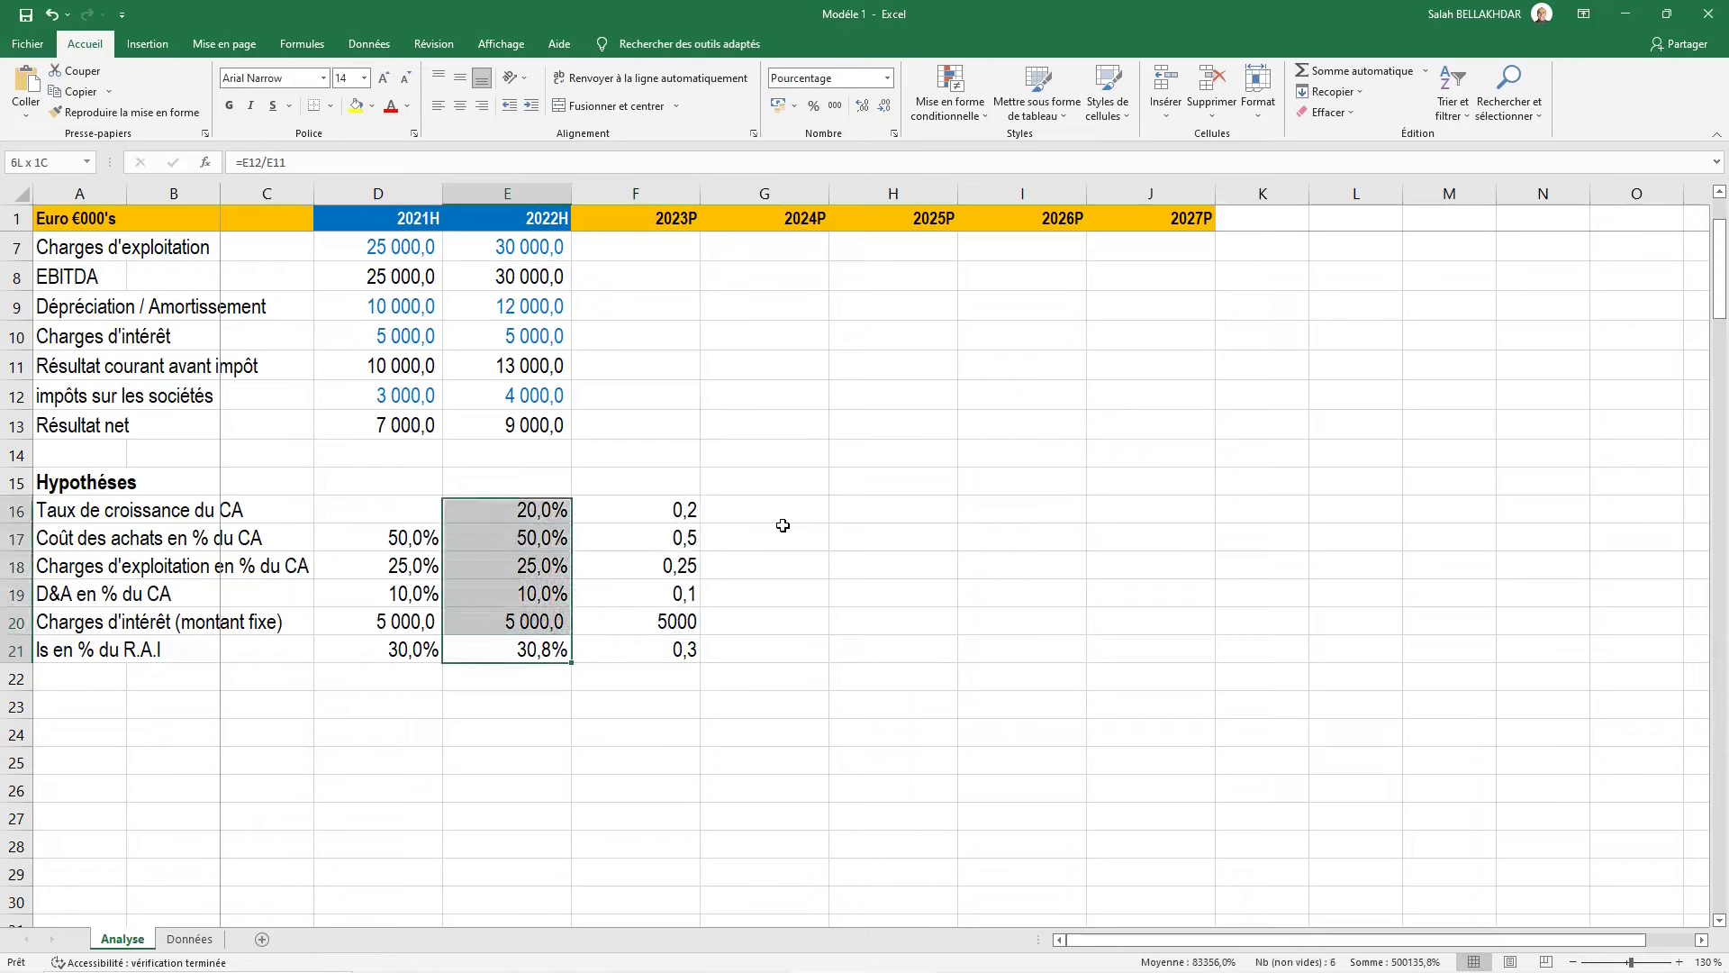
key("Right")
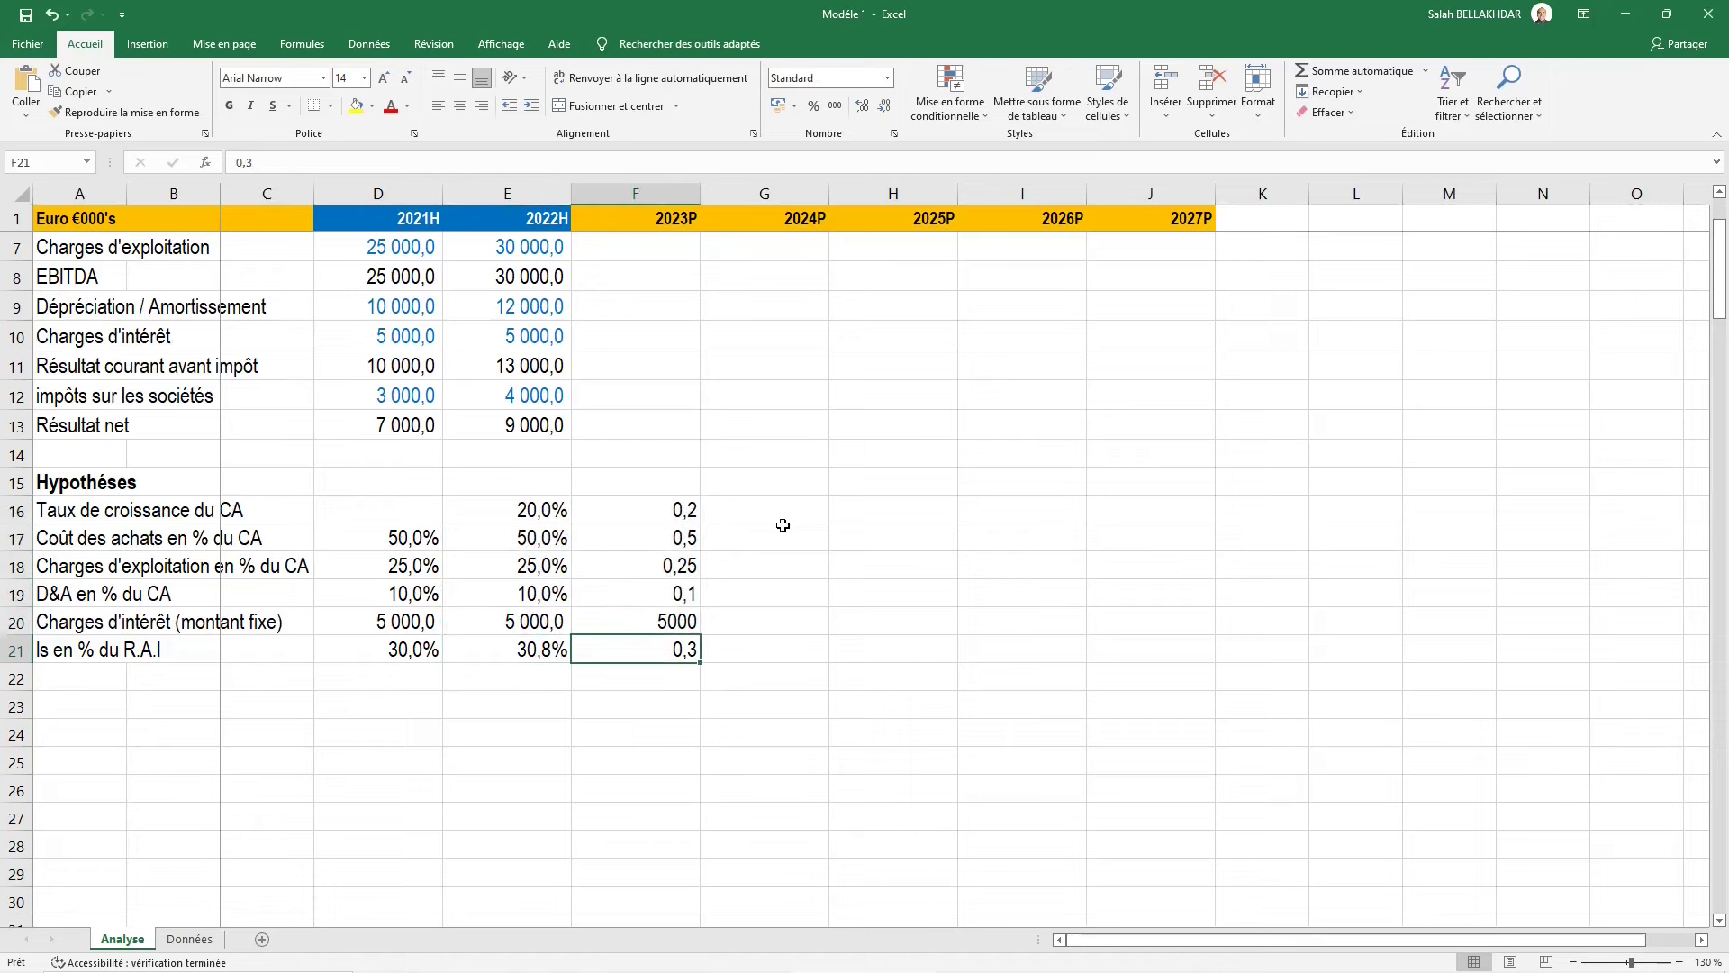
key("Left")
key("shift+Up")
Paste only formats onto F16:F21 so they show 20,0%, 50,0%, 25,0%, 10,0%, 5 000,0, 30,0%
key("shift+Up")
key("shift+Up")
key("shift+Up")
key("ctrl+c")
key("Right")
key("shift+Up")
key("shift+Up")
key("shift+Up")
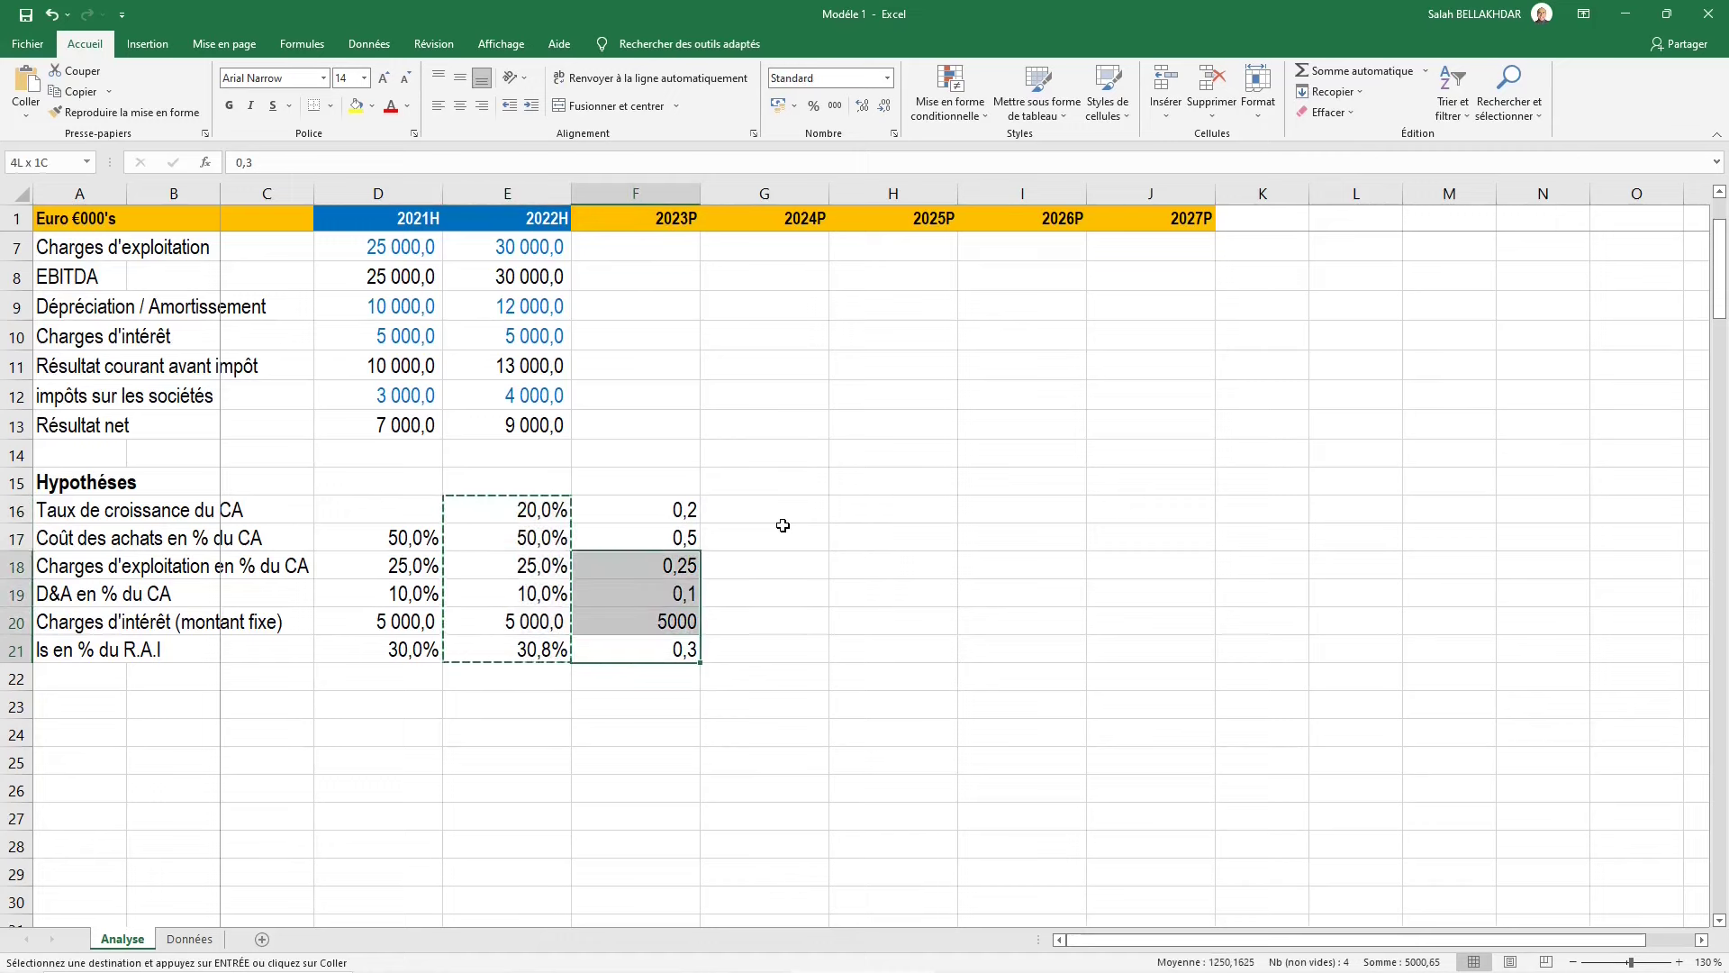
key("shift+Up")
key("shift+Up")
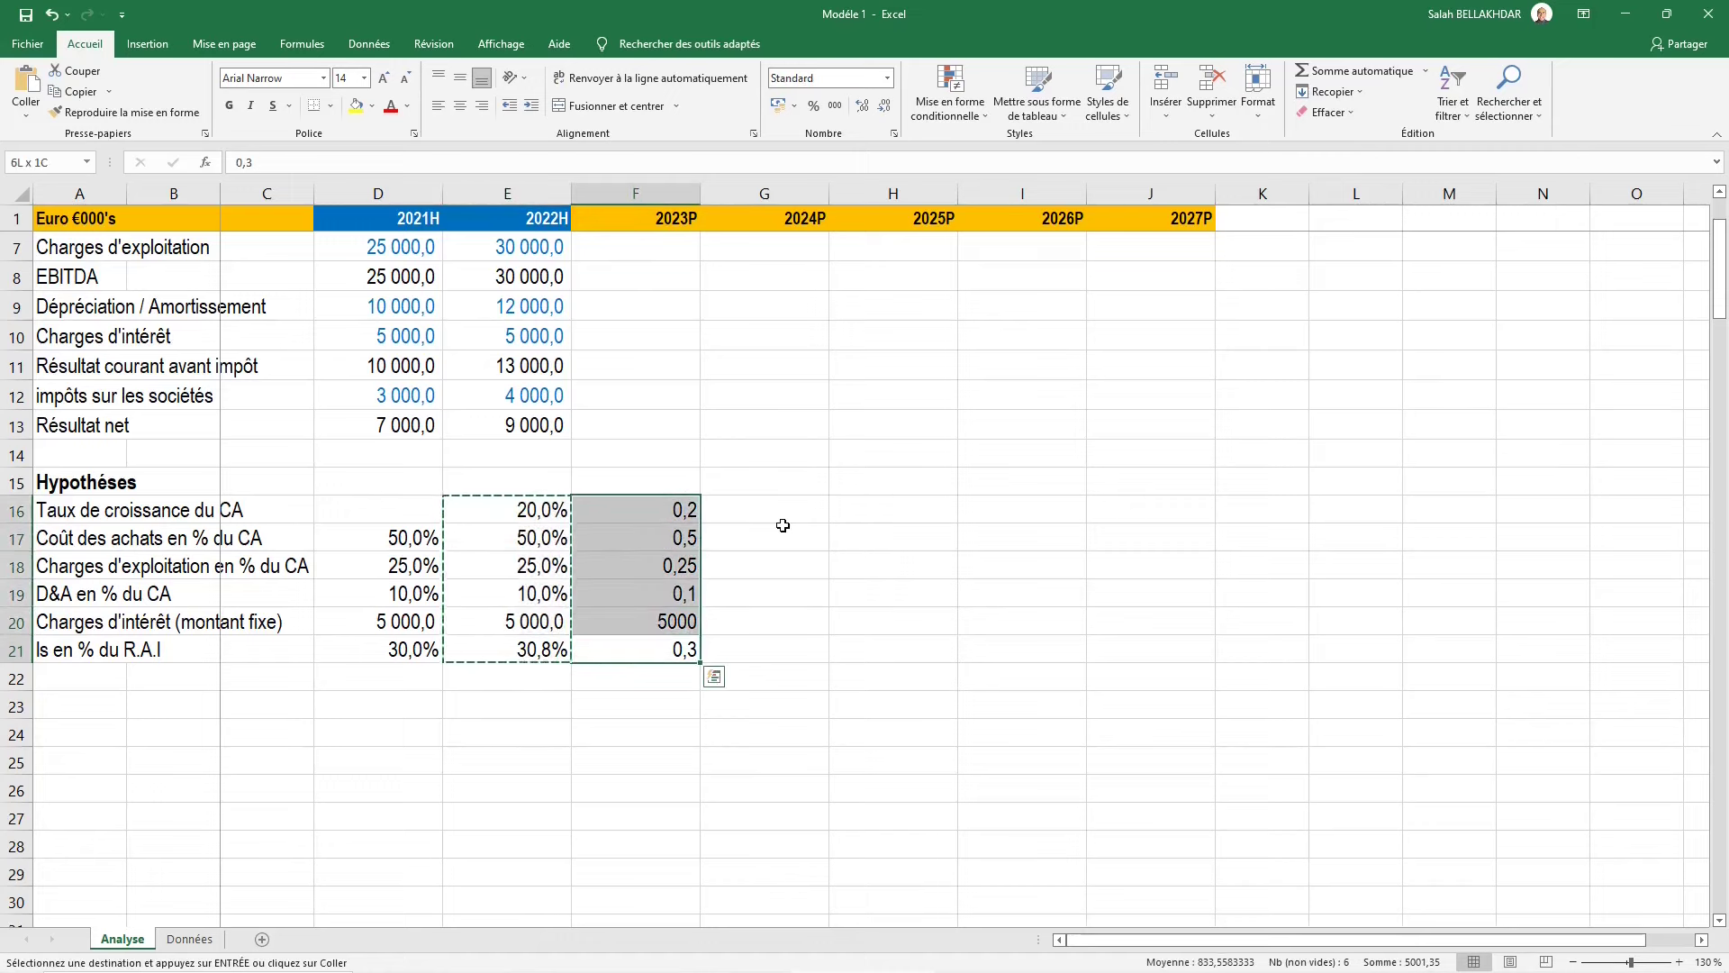
key("alt")
key("h")
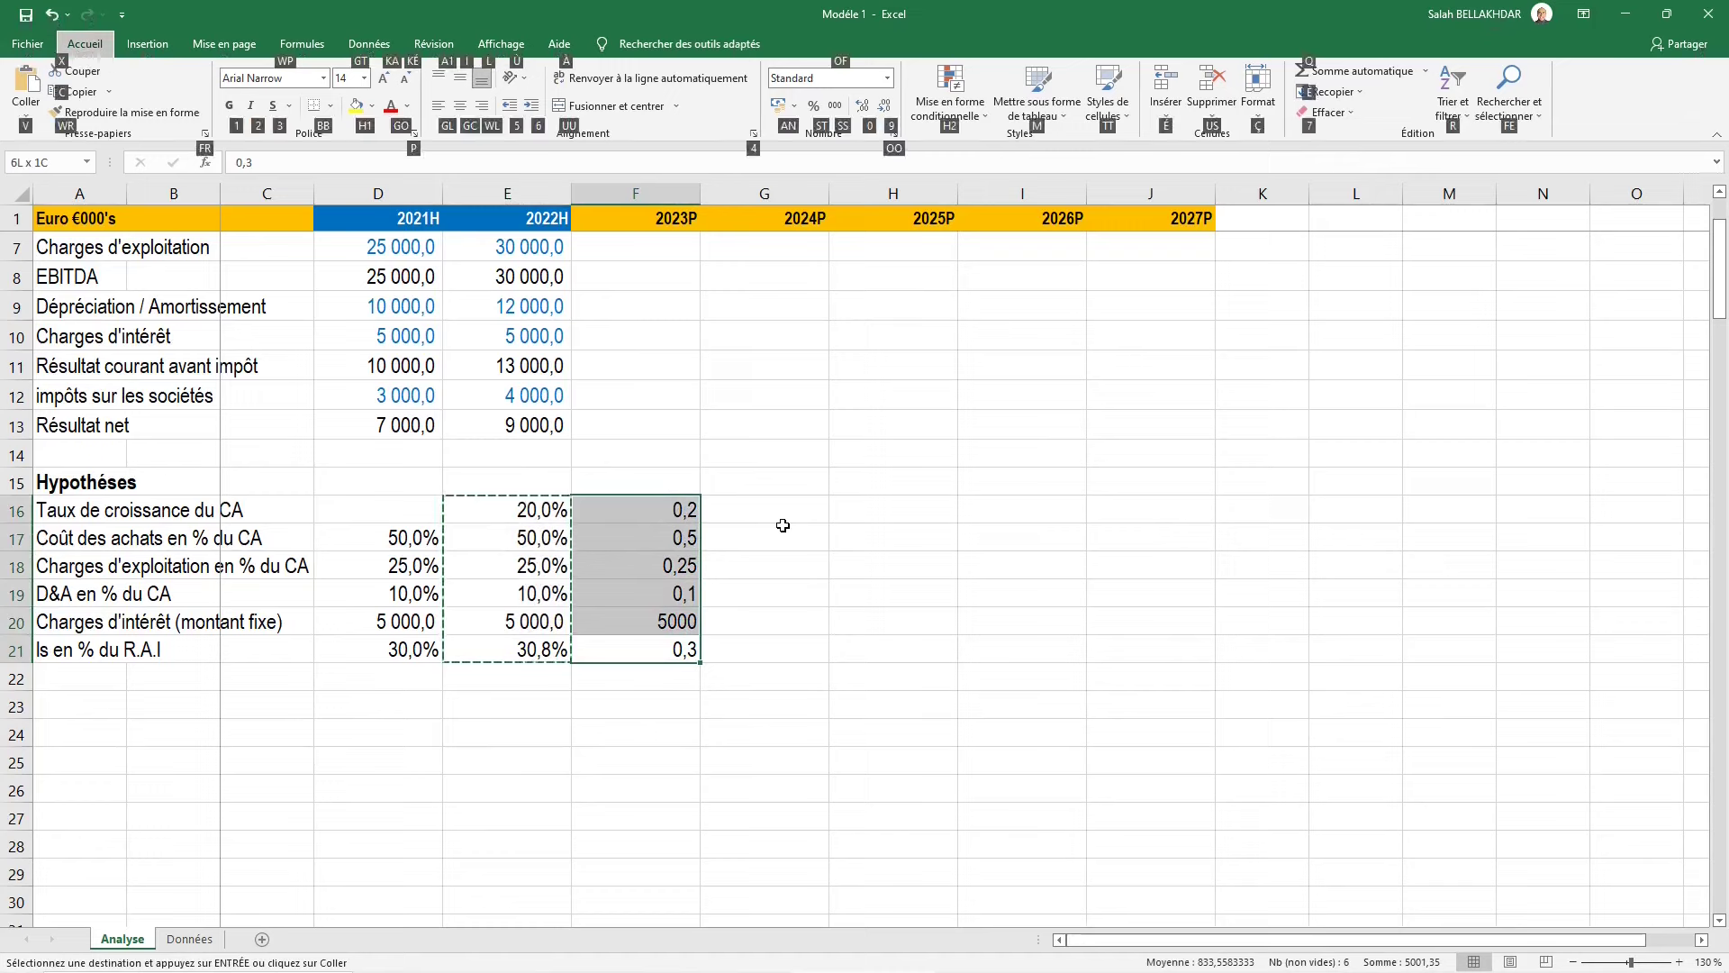
key("v")
key("s")
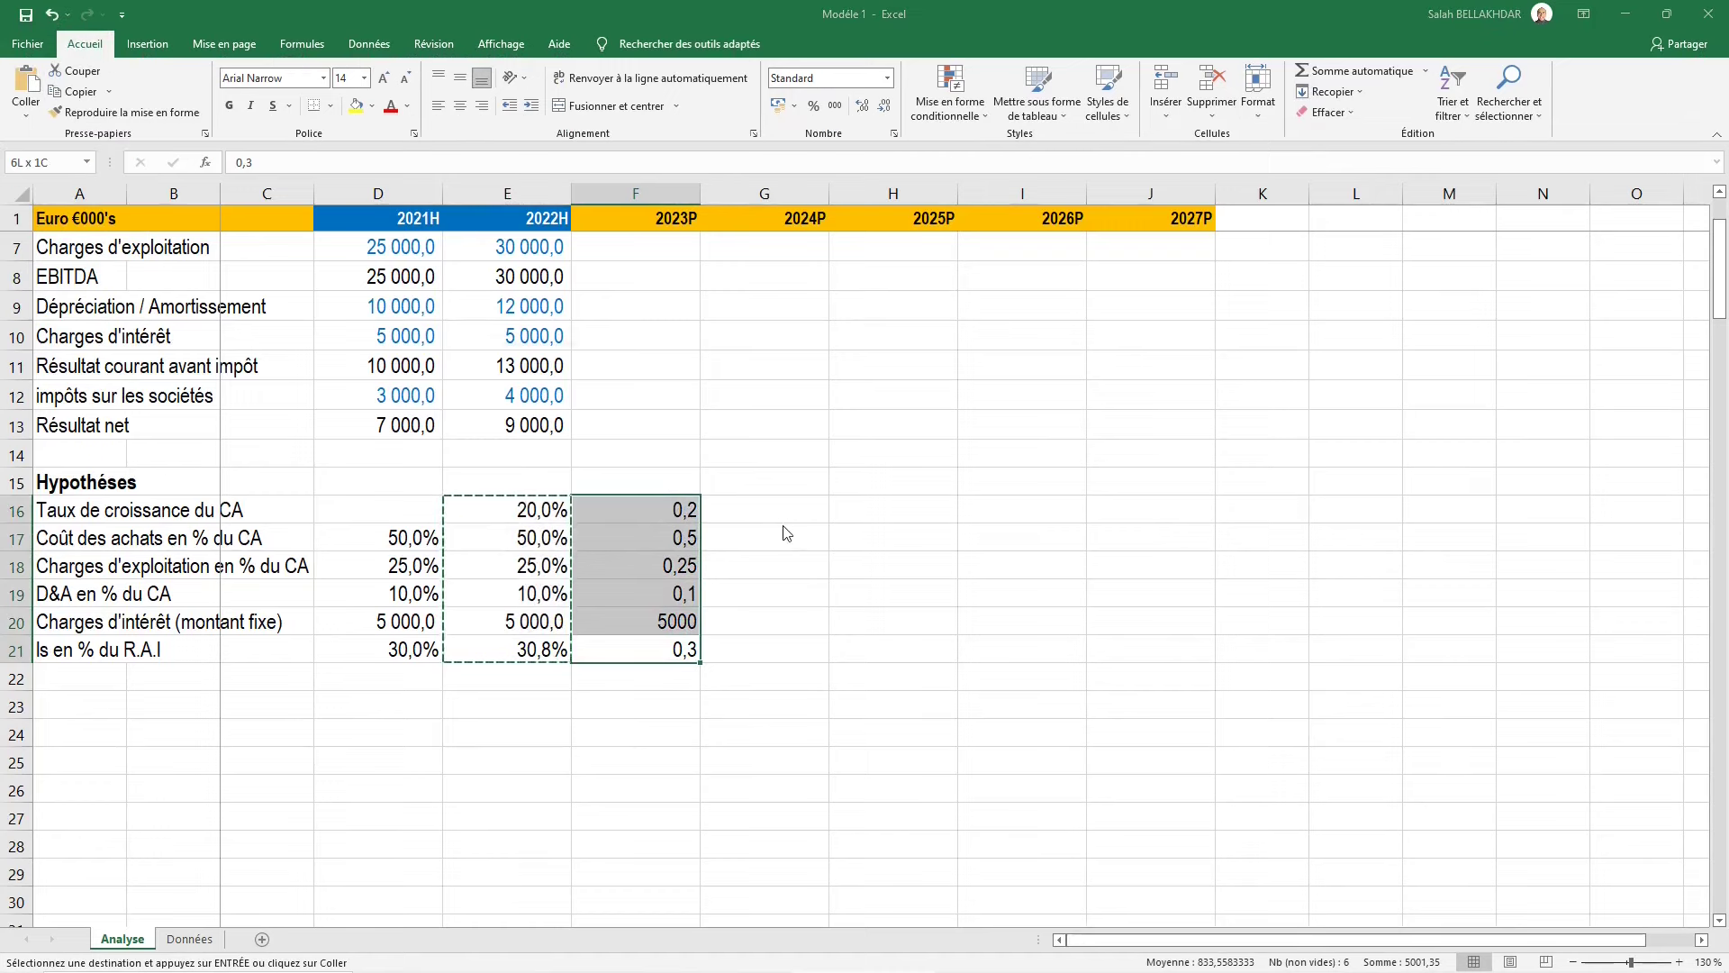
key("v")
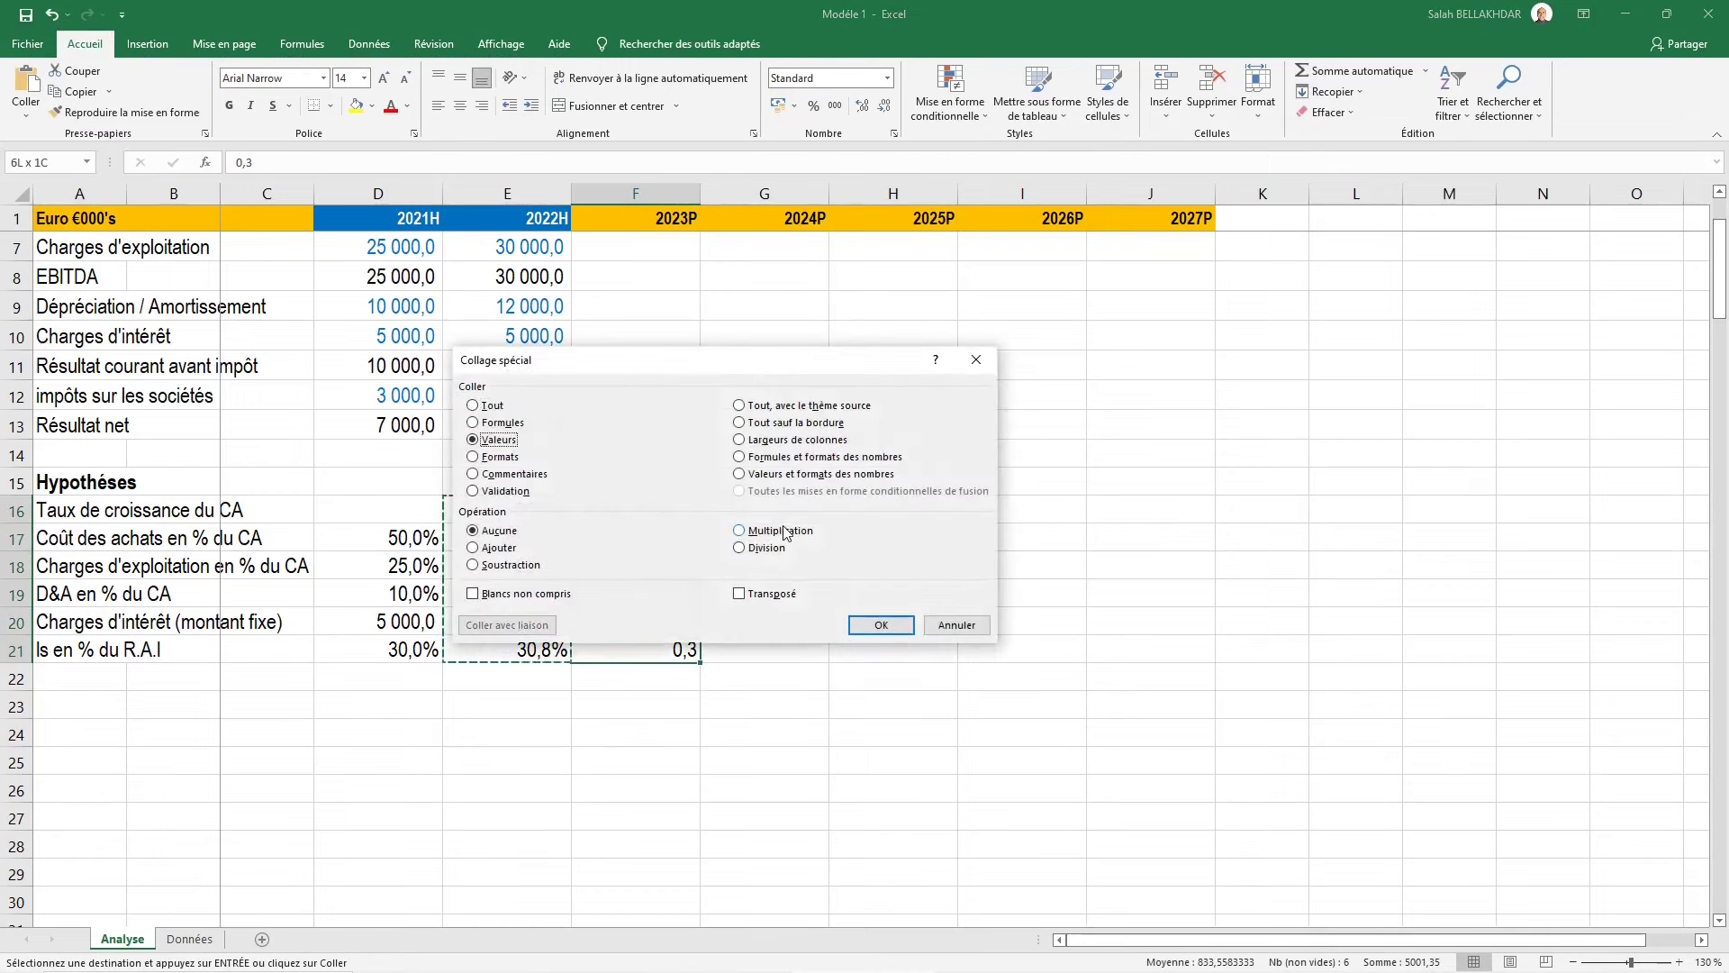
key("Down")
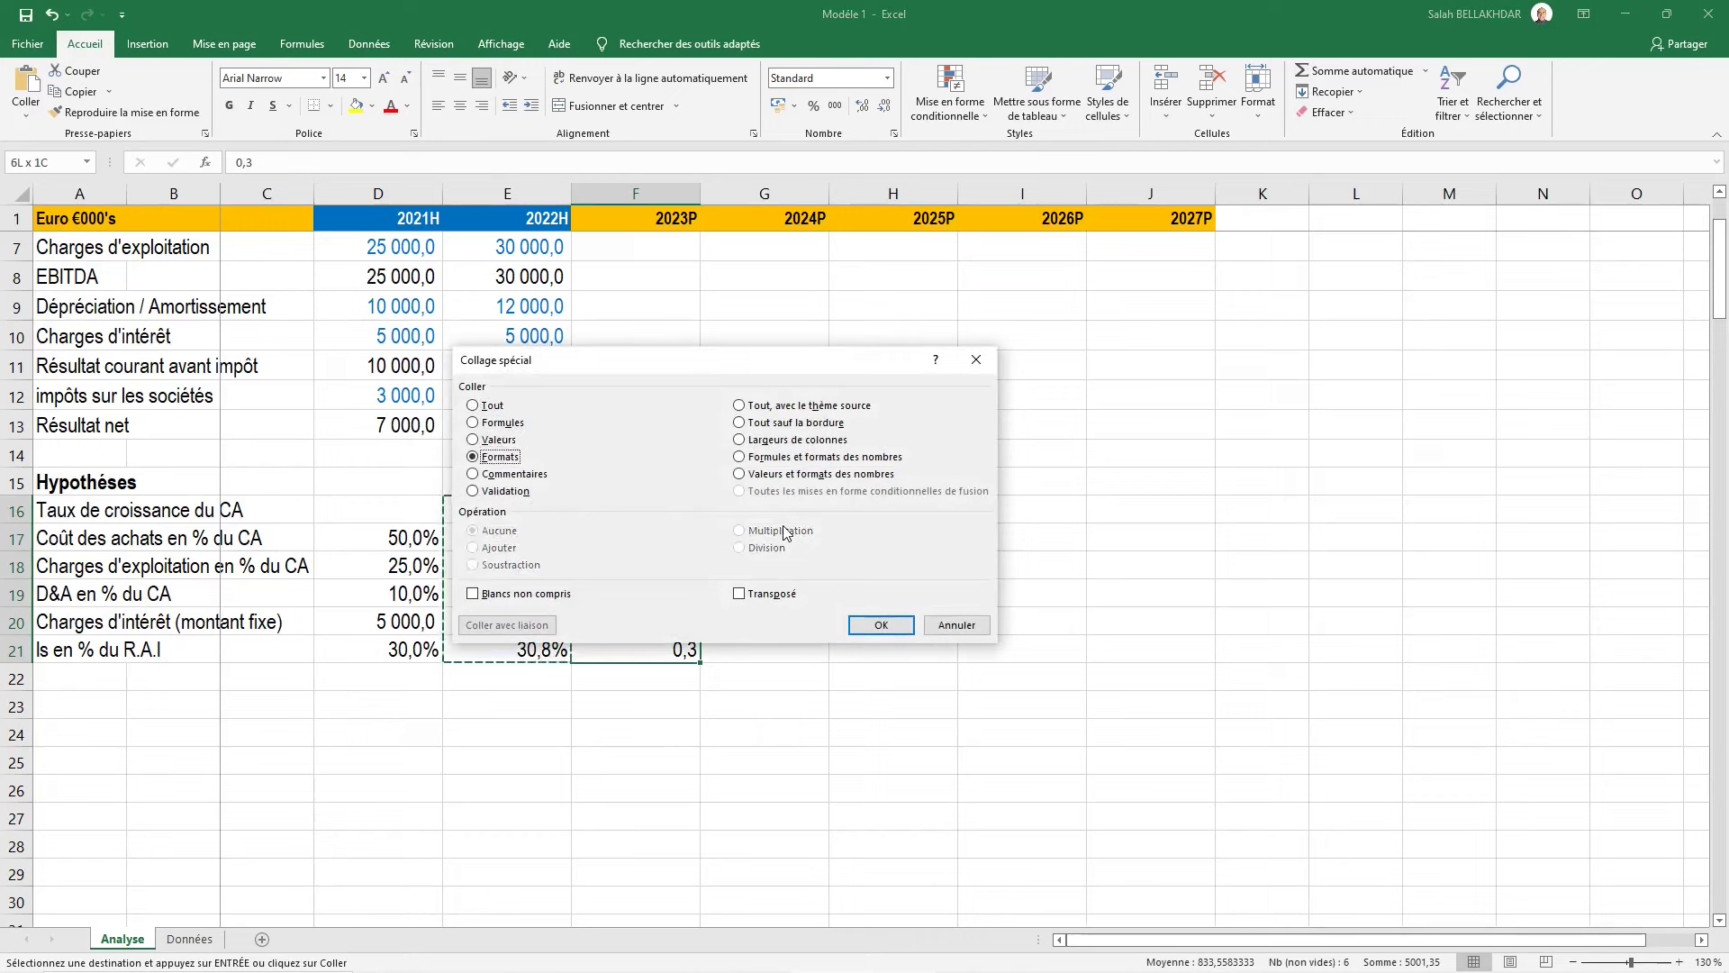
key("Return")
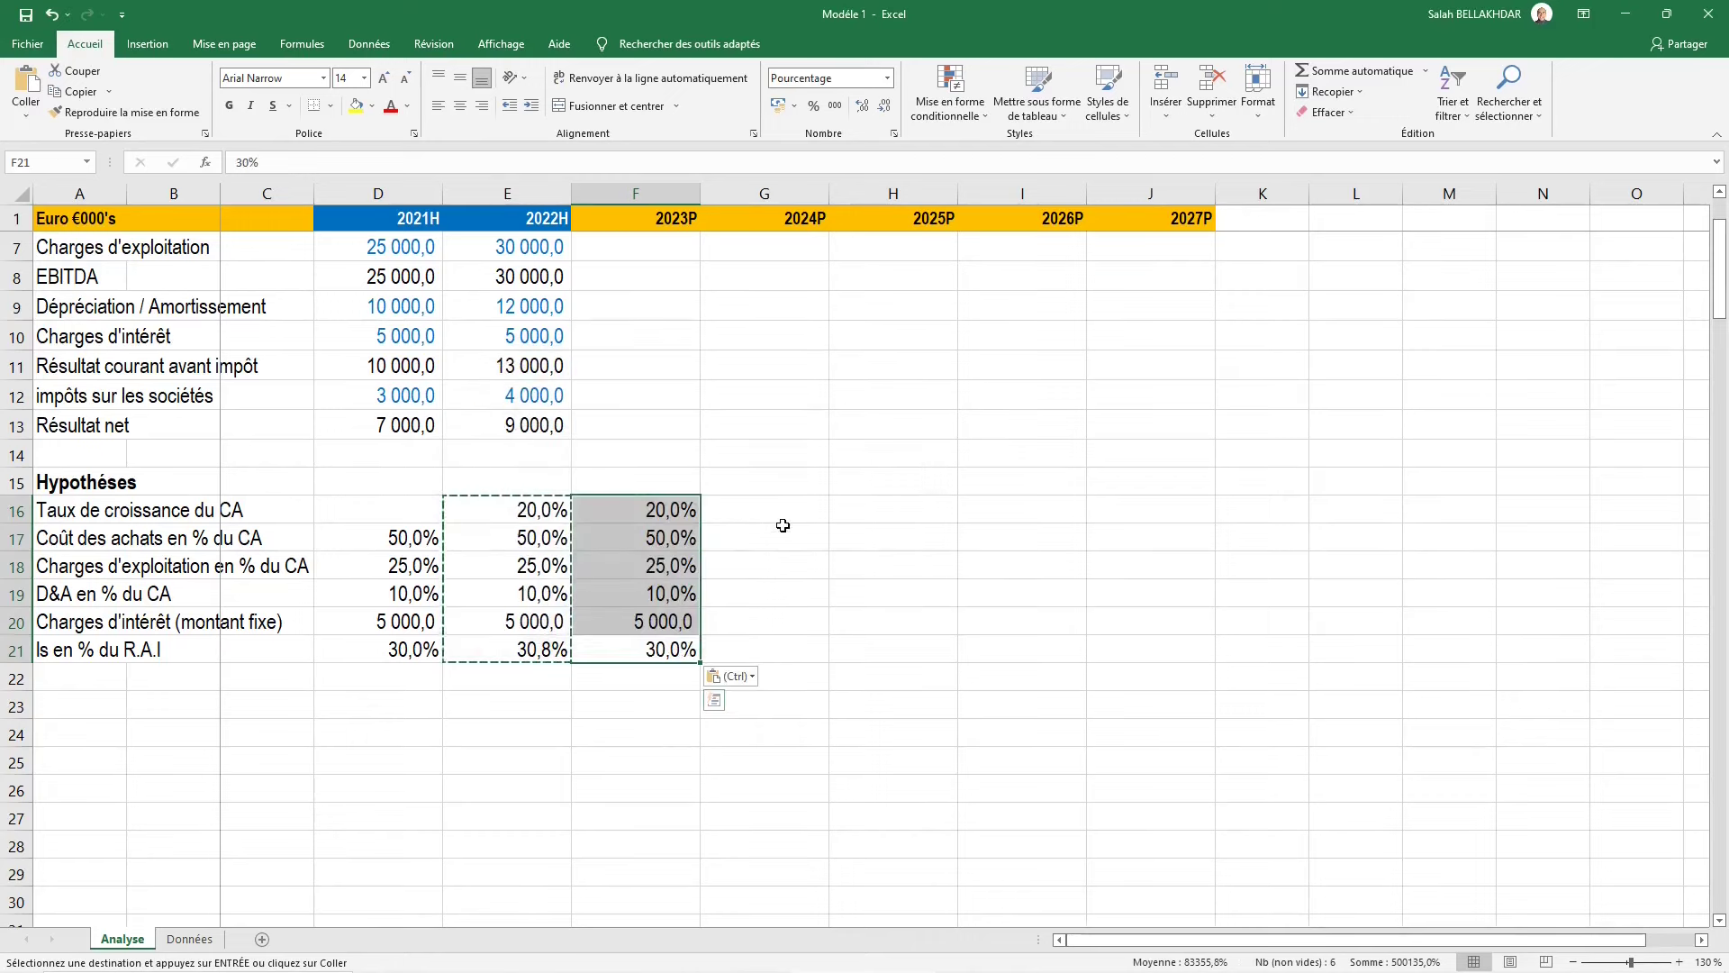
key("Escape")
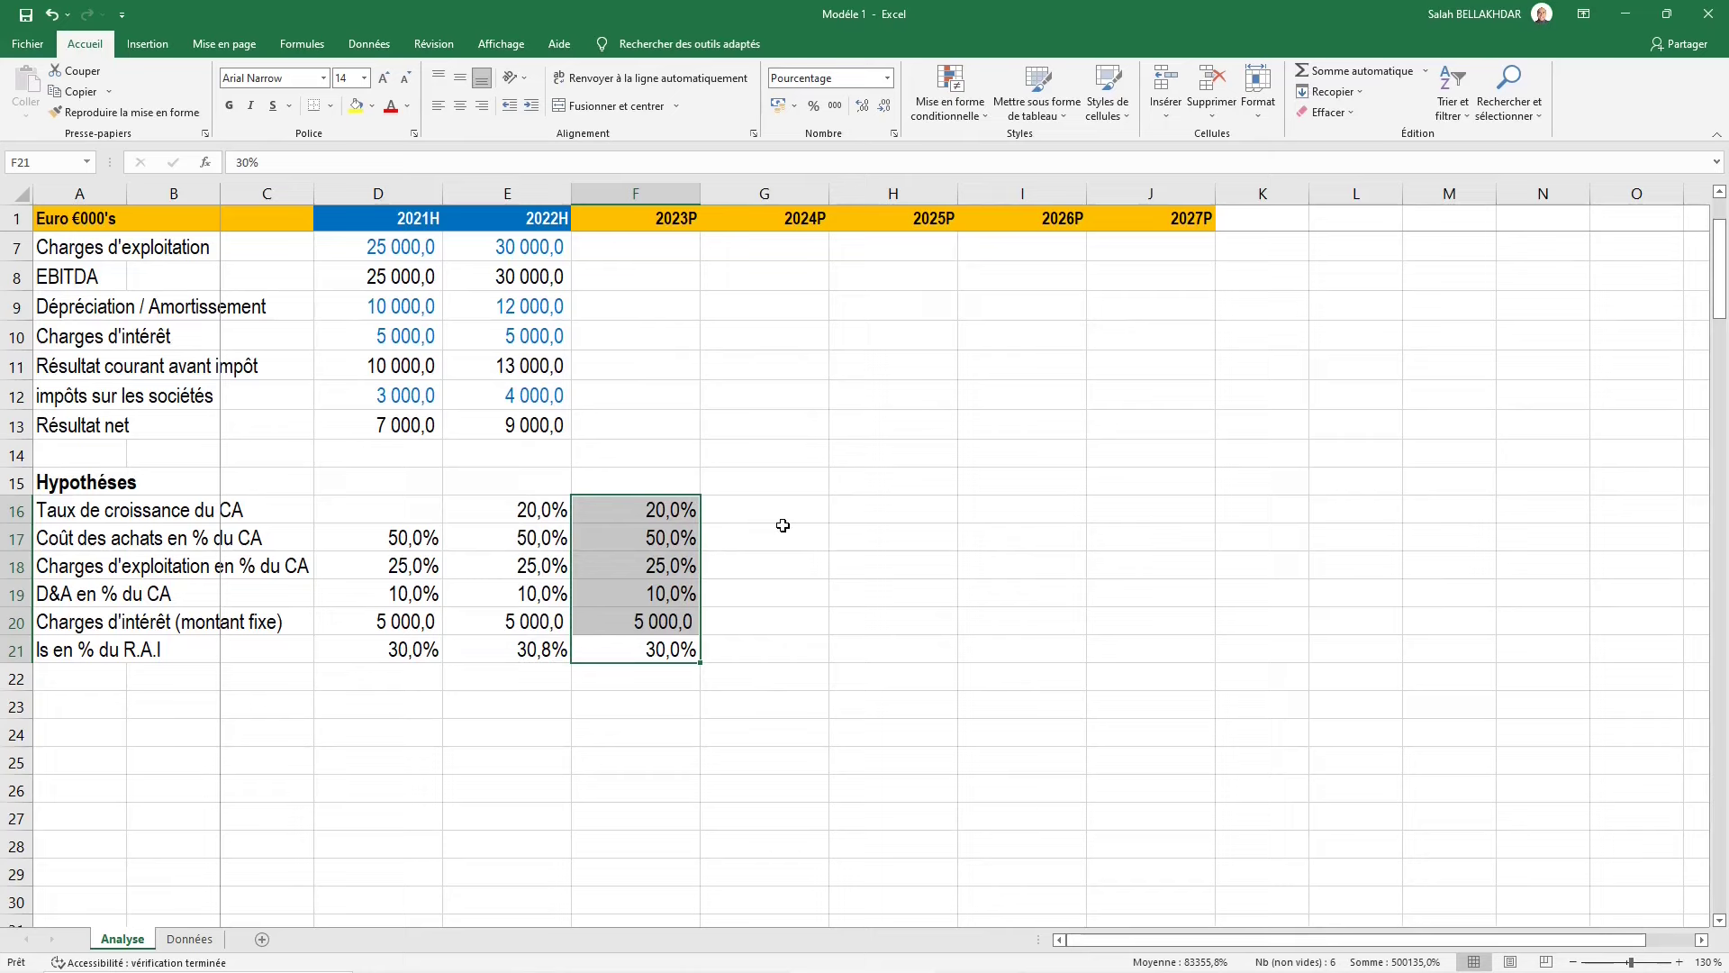
Give the 2023P assumptions F16:F21 a blue font colour
key("alt")
key("l")
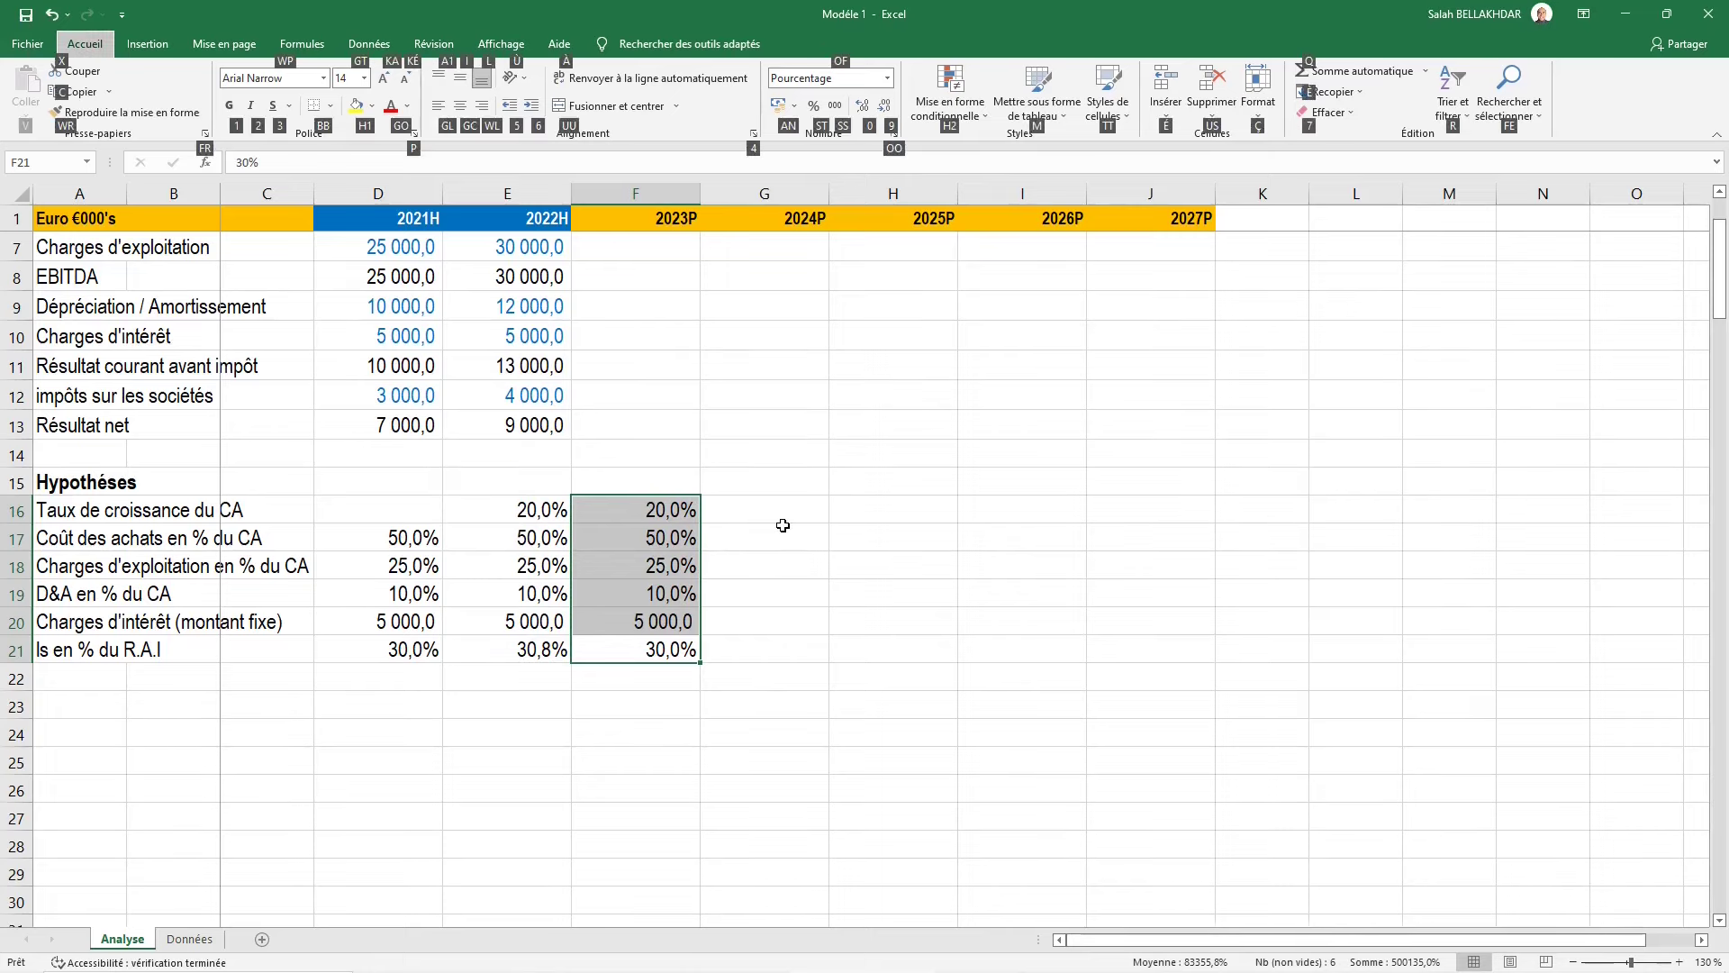
key("g")
key("o")
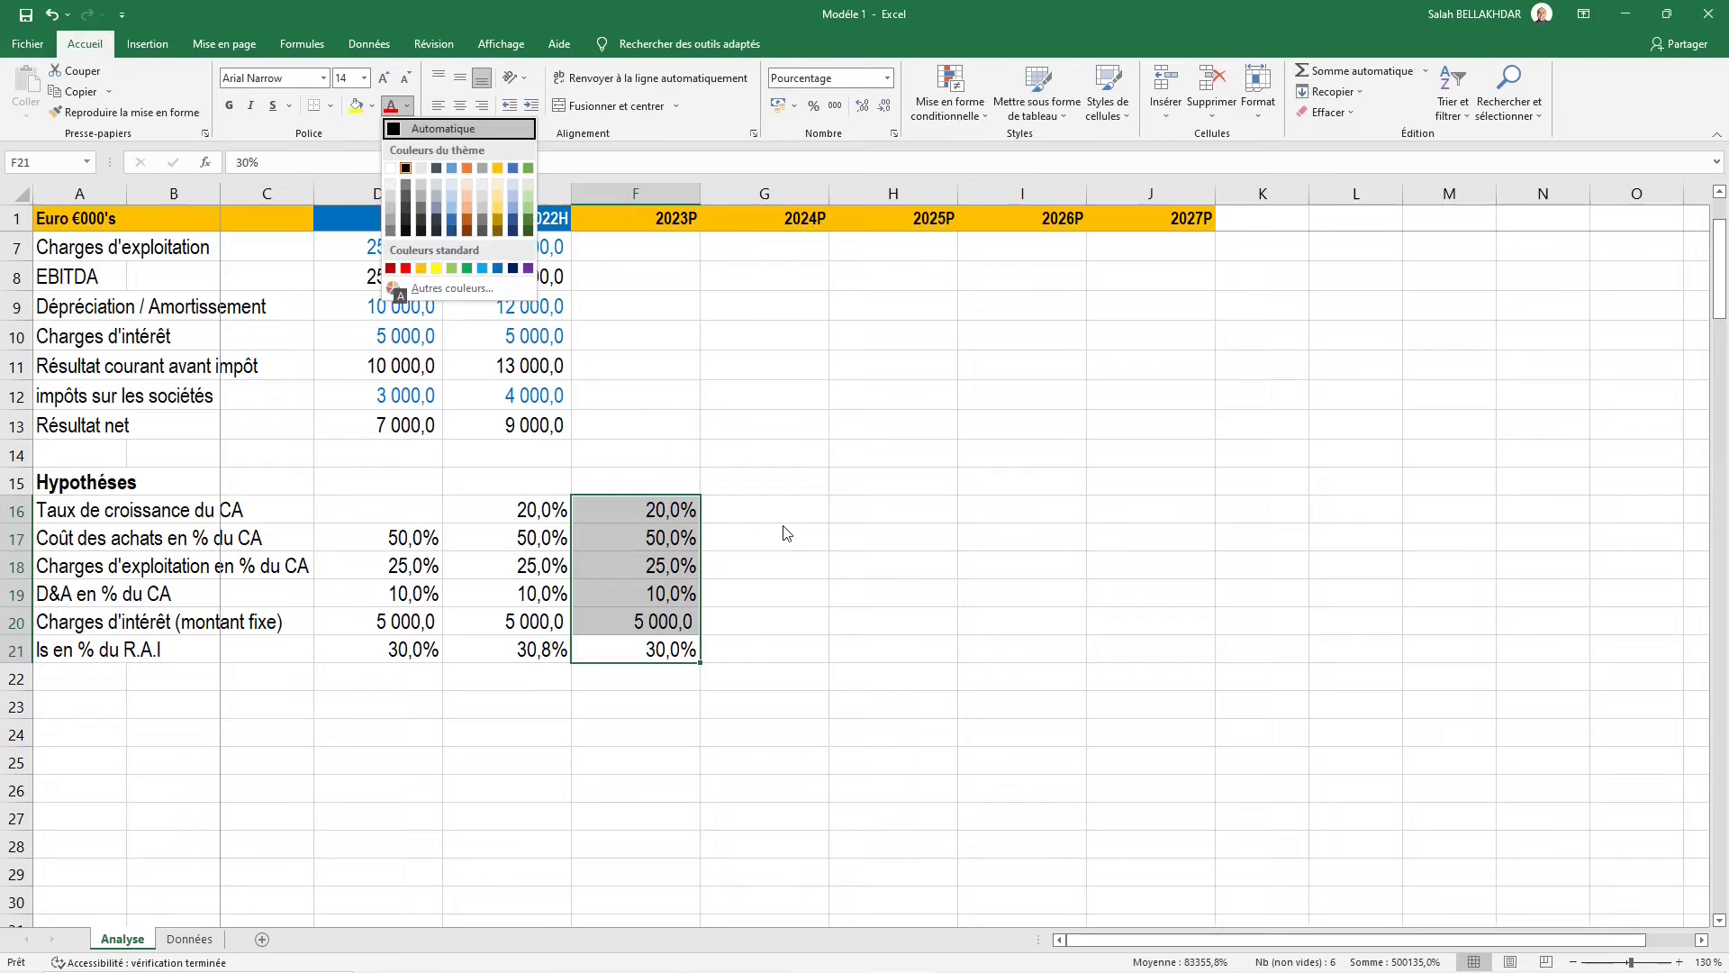
left_click(500, 268)
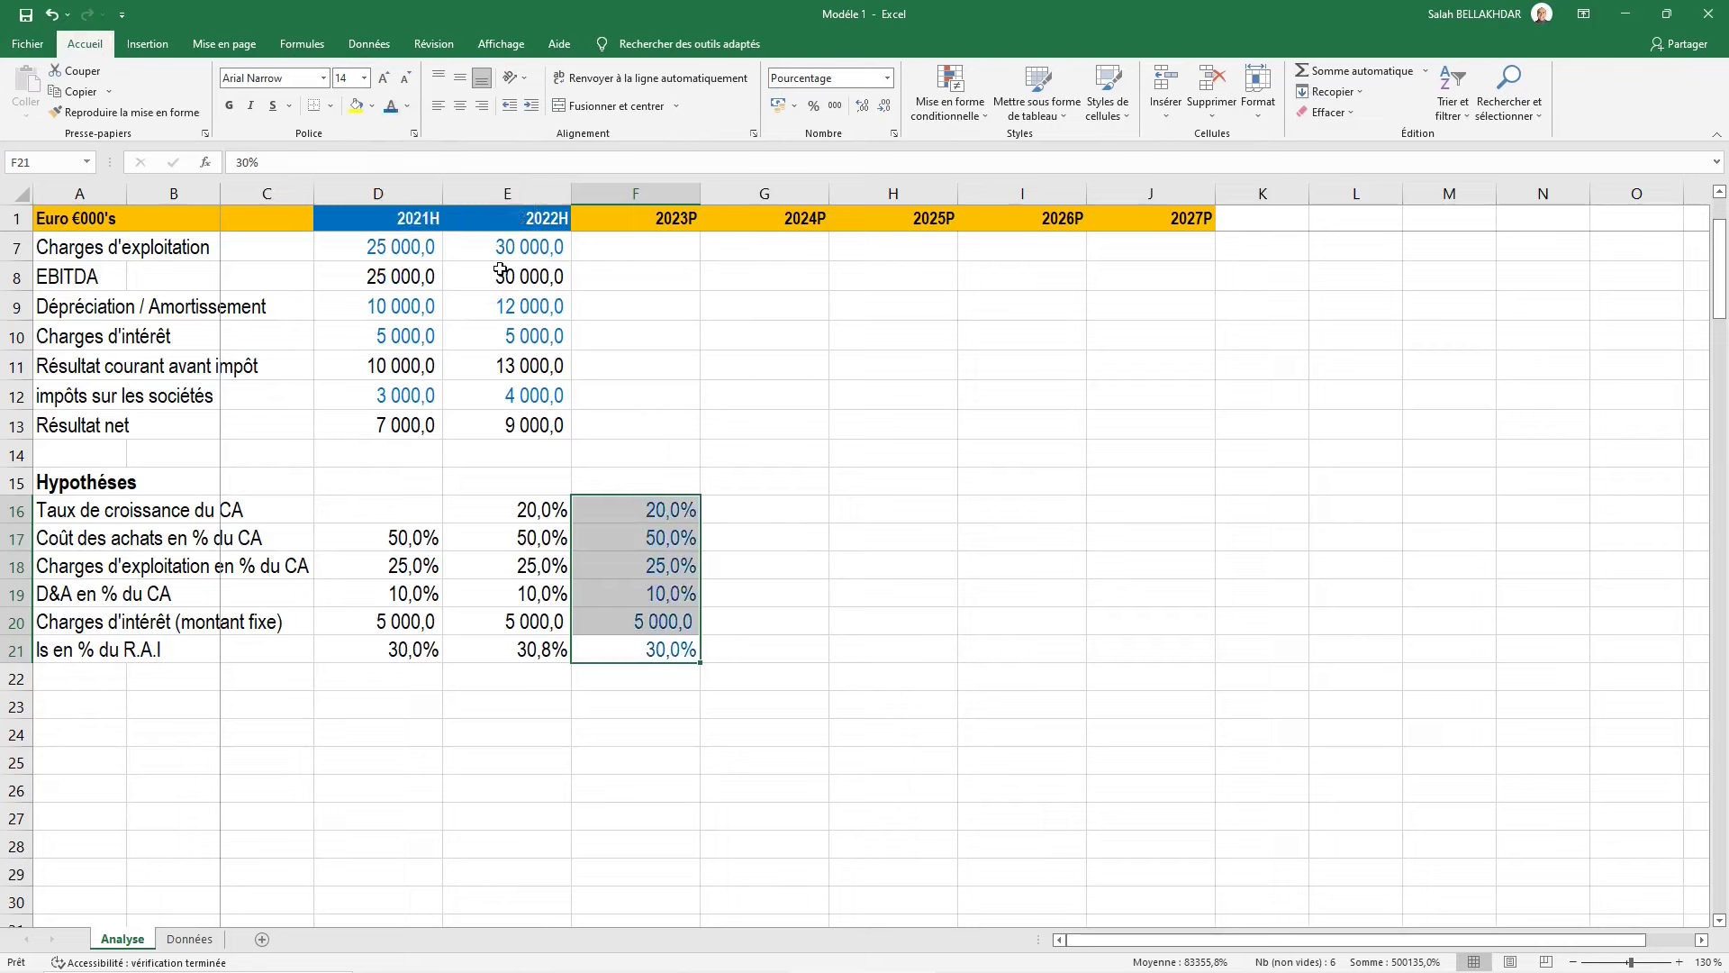
key("Right")
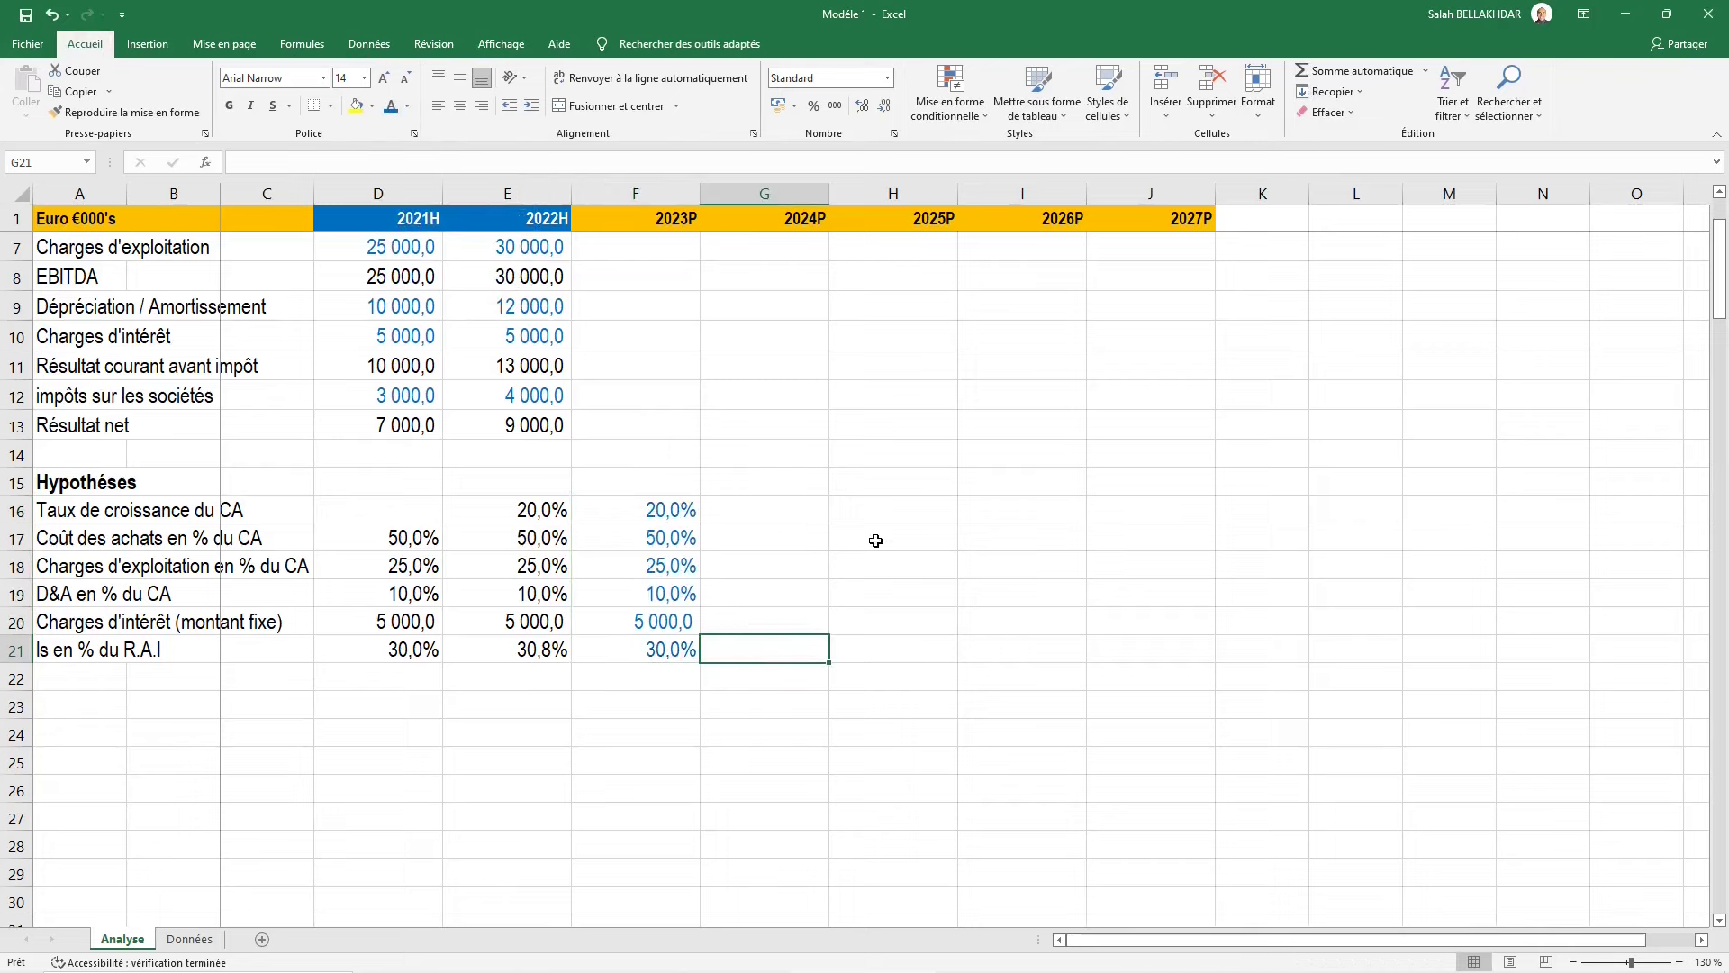
Fill the F16:F21 assumptions across G16:J21 so 2024P–2027P repeat the 2023P values
key("Left")
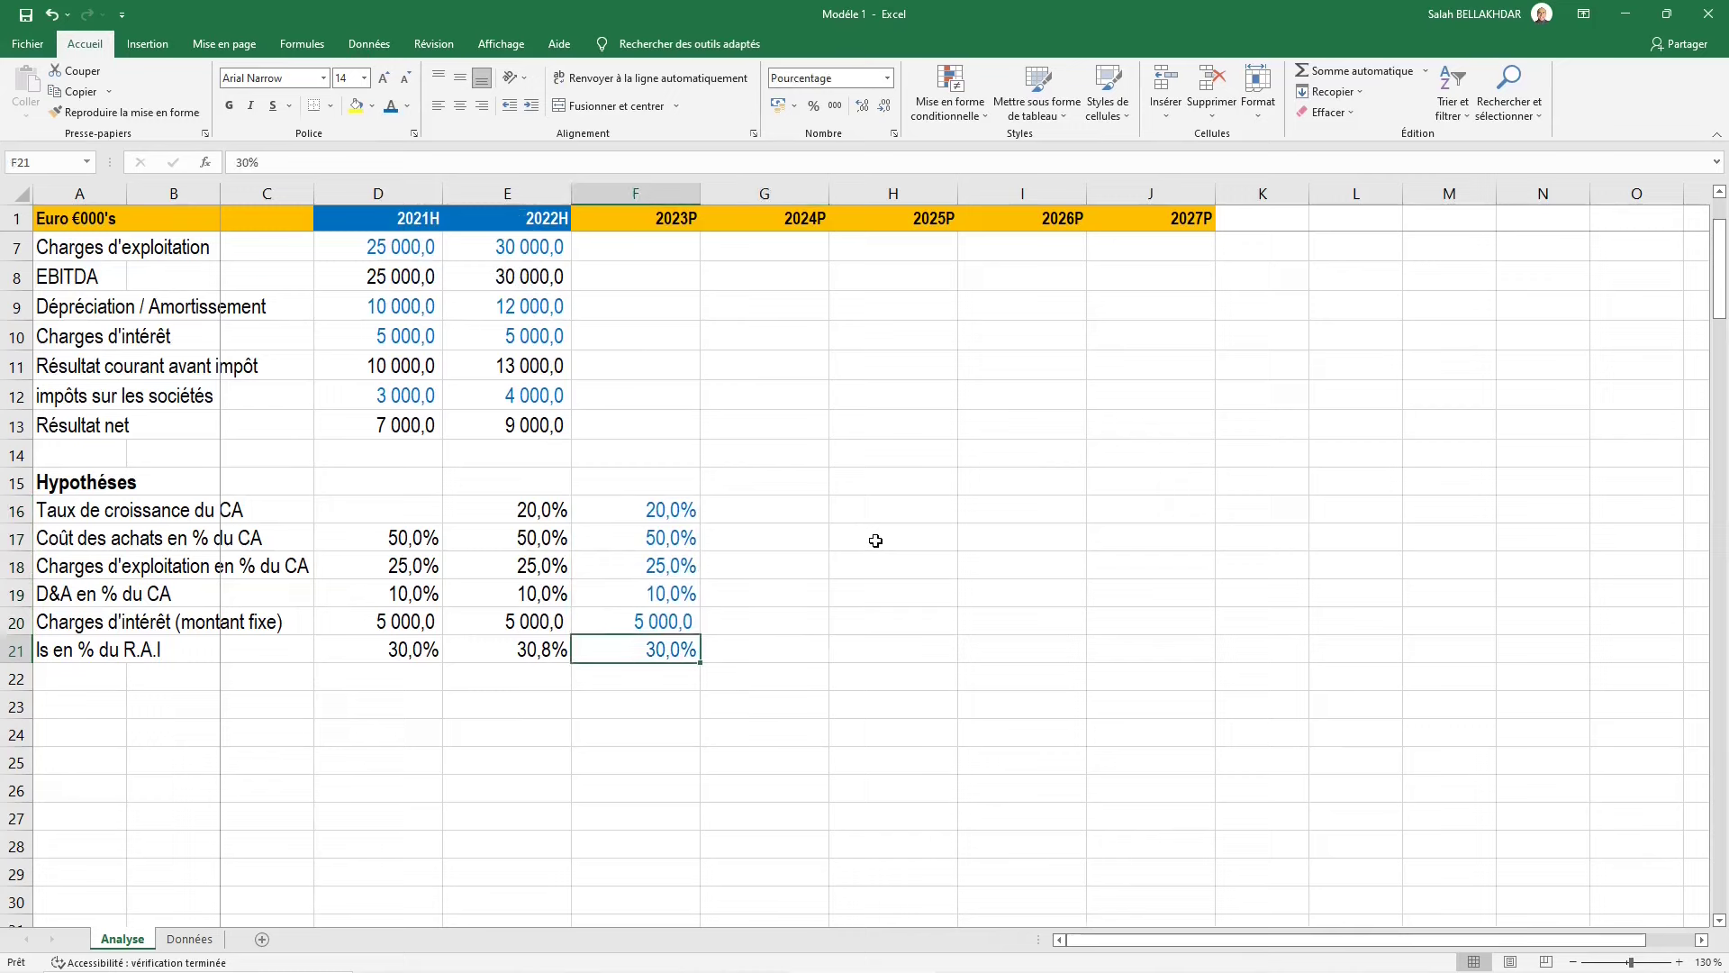
key("shift+Up")
key("shift+Up")
key("shift+Up")
key("shift+Up")
key("shift+Up")
key("shift+Right")
key("shift+Right")
key("shift+Right")
key("shift+Right")
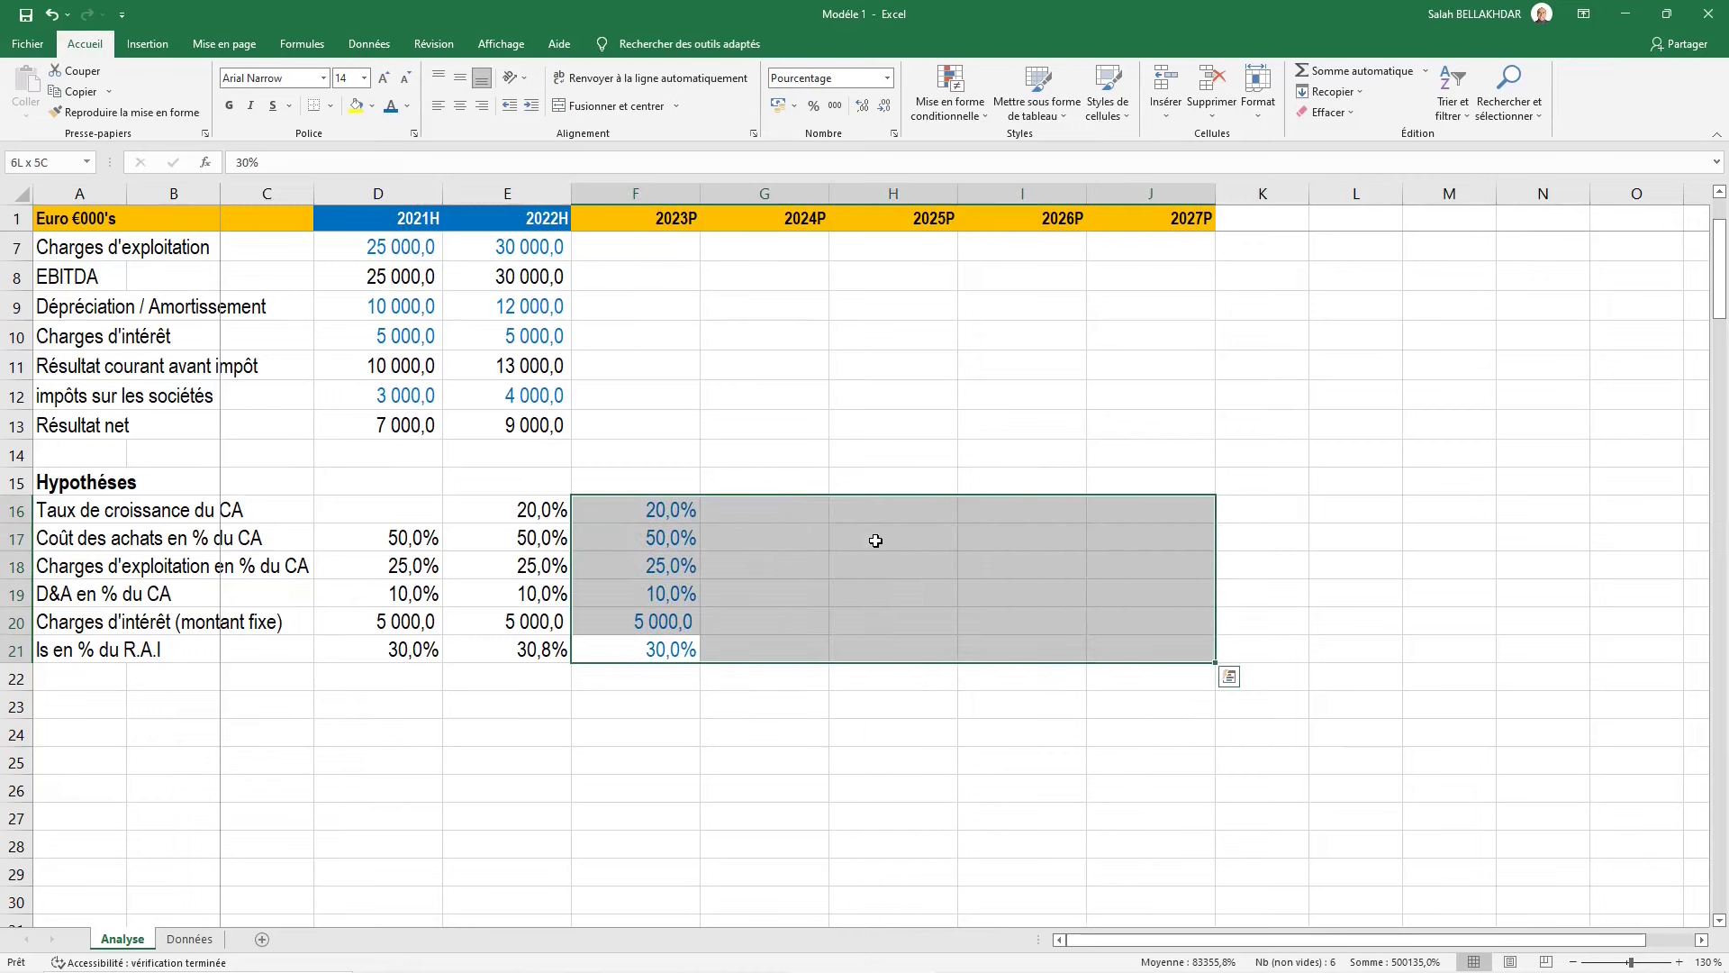
key("ctrl+d")
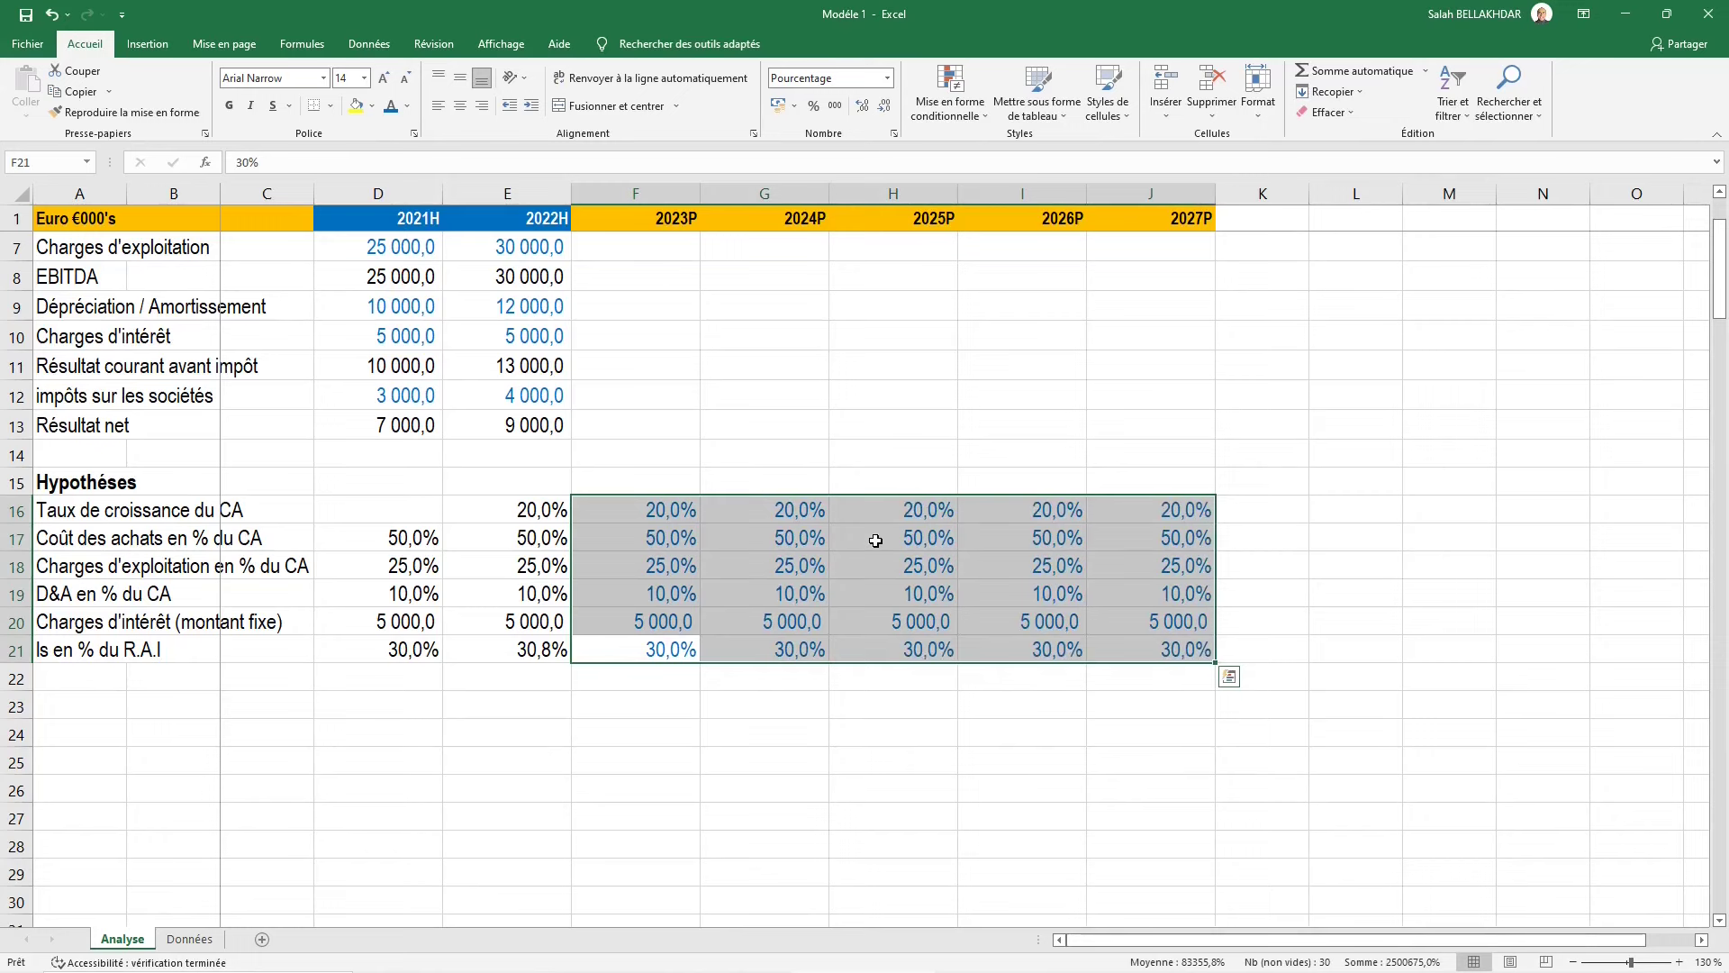
key("Down")
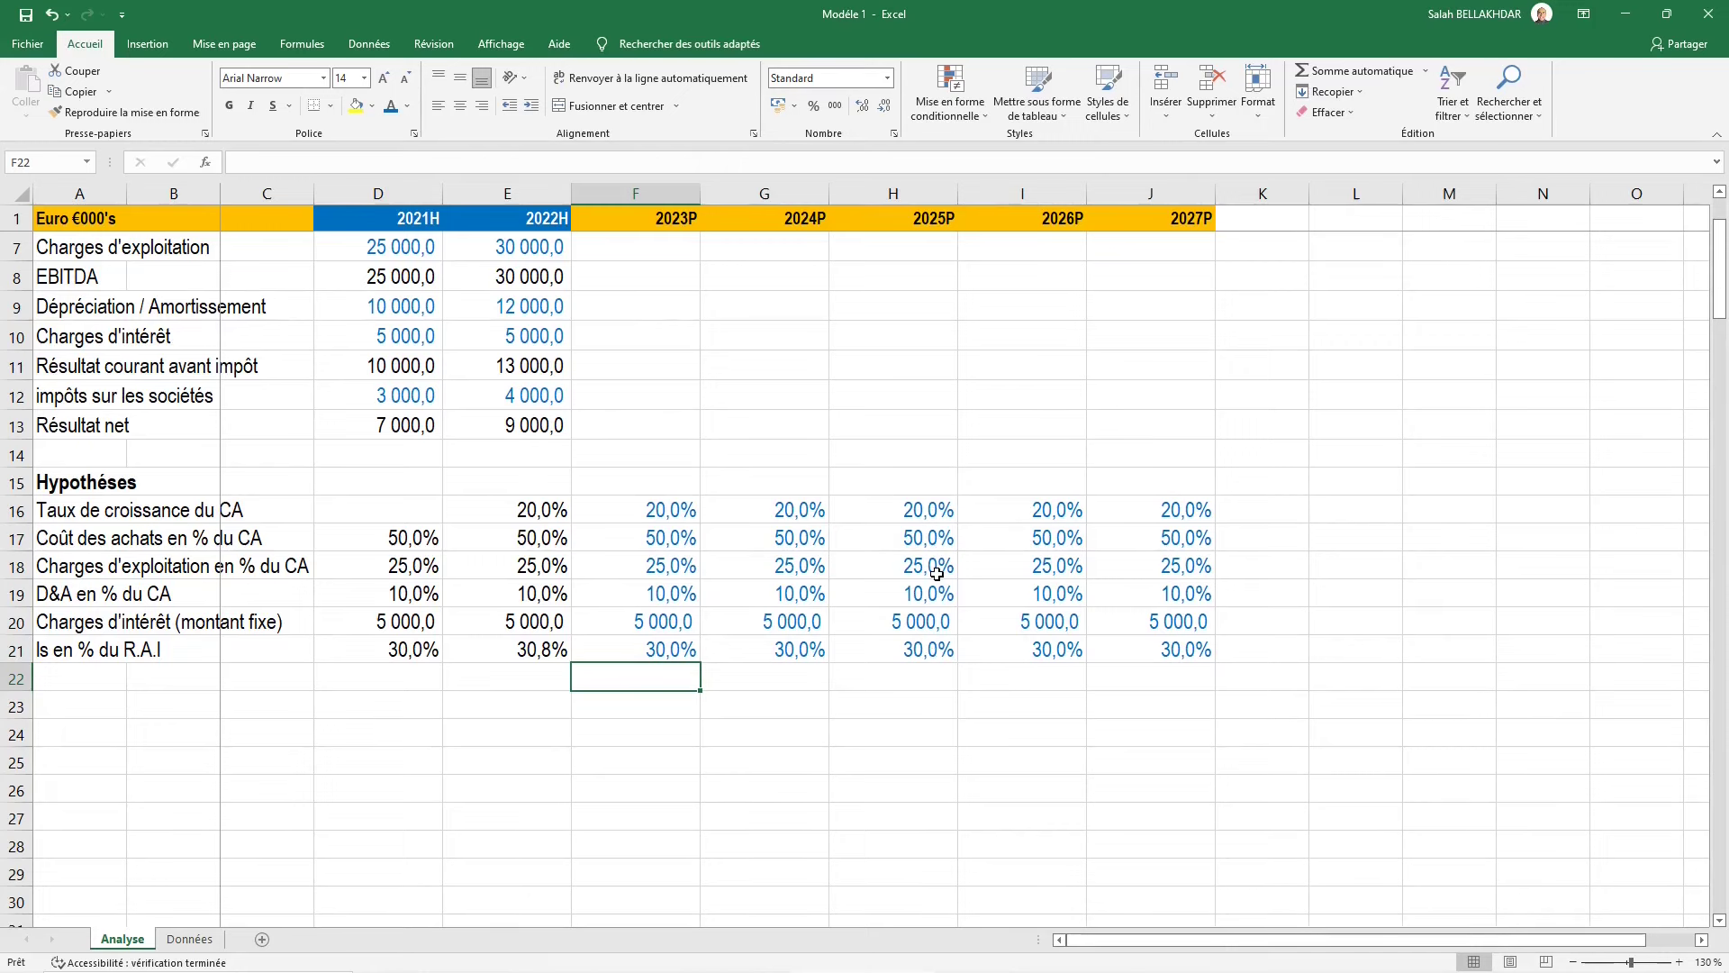
Enter =E4*(1+F16) in F4 to project 2023P Ventes at 144000
scroll(937, 574, "up", 2)
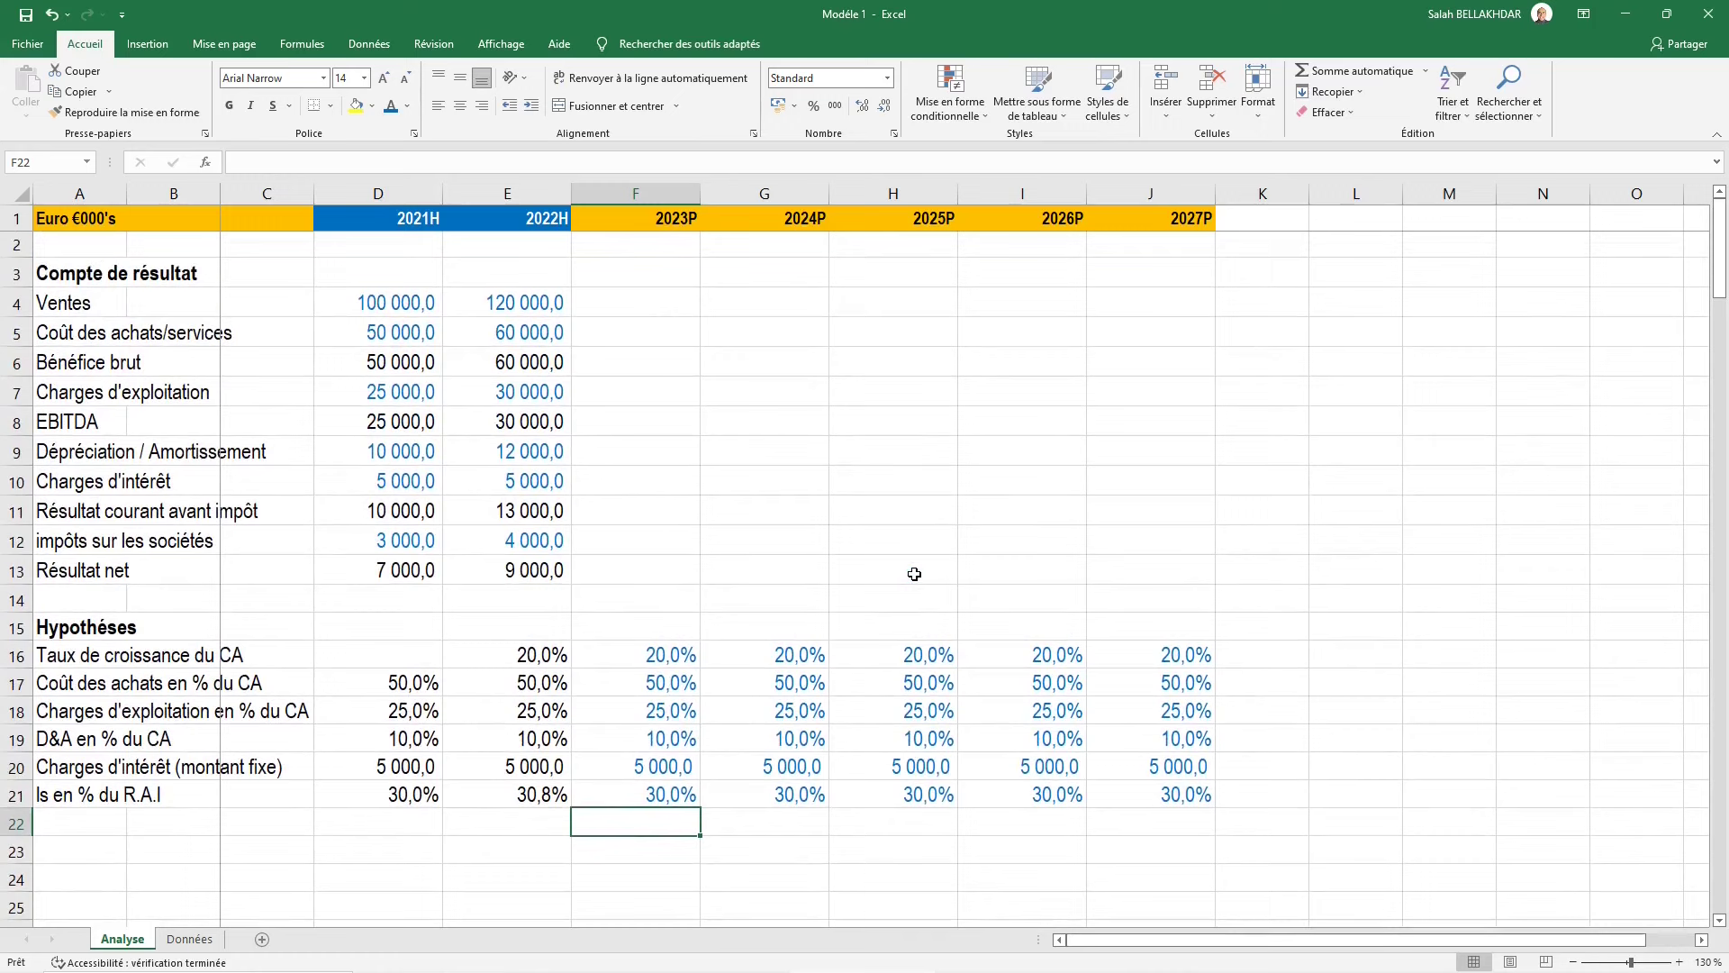
key("Up")
key("Up")
key("Up")
key("Up")
key("Up")
key("Up")
key("Up")
key("Up")
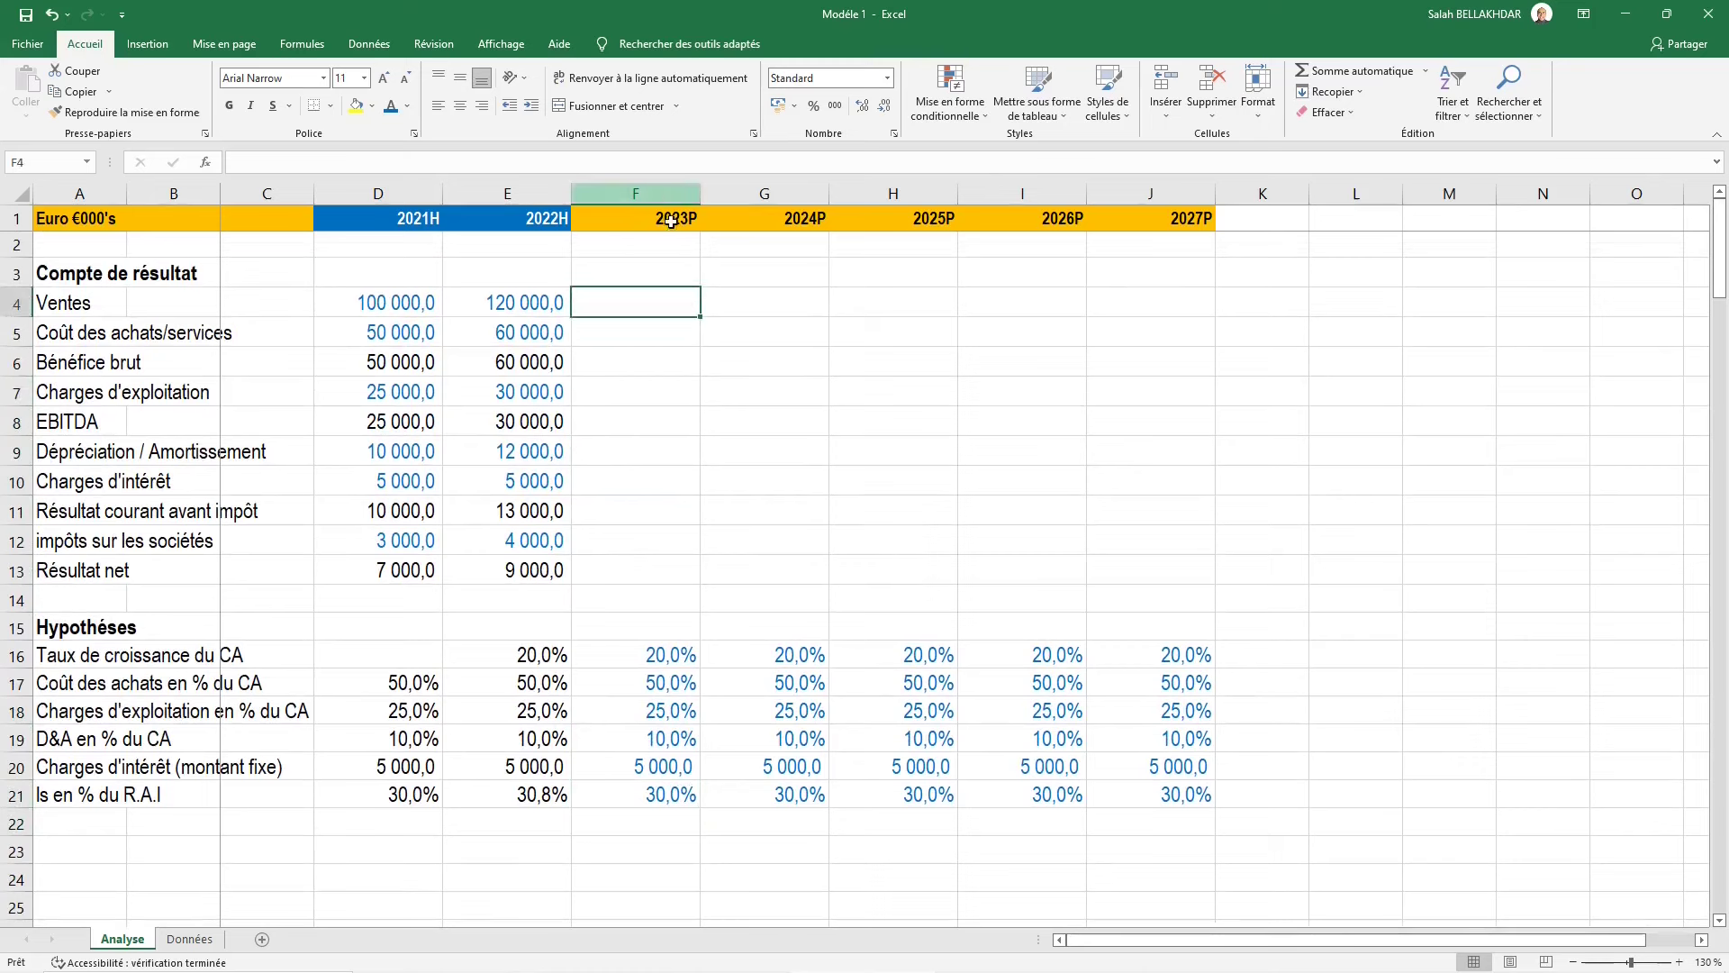
type("=")
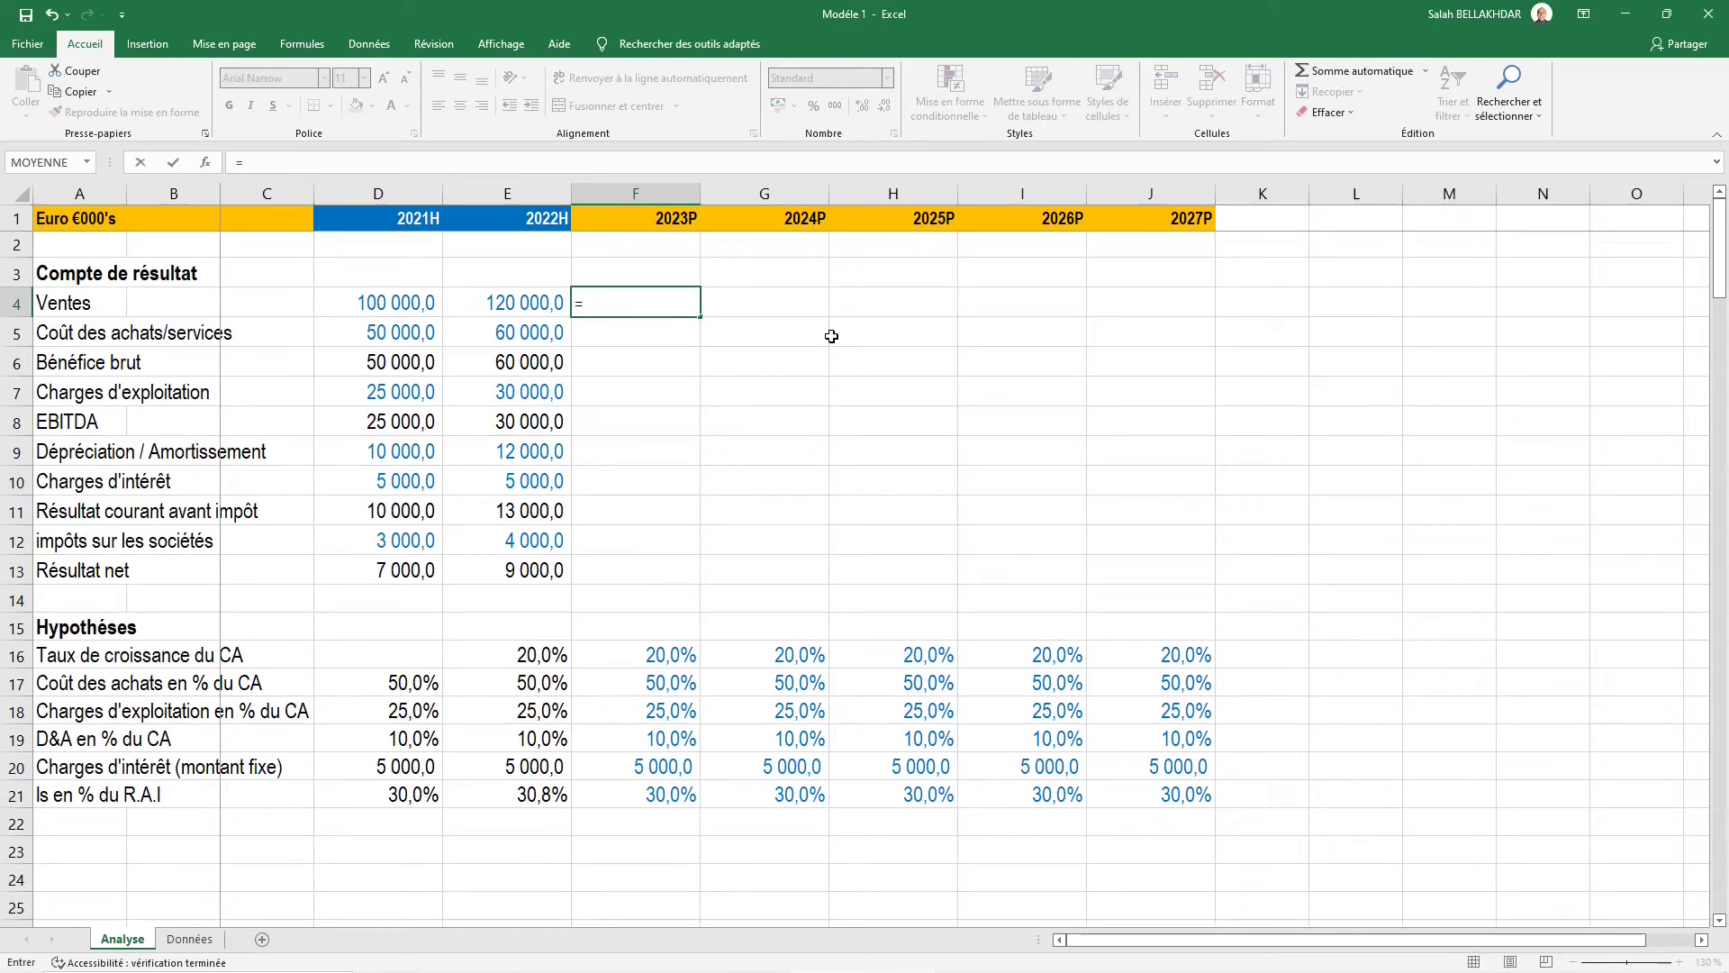
key("Left")
type("*(")
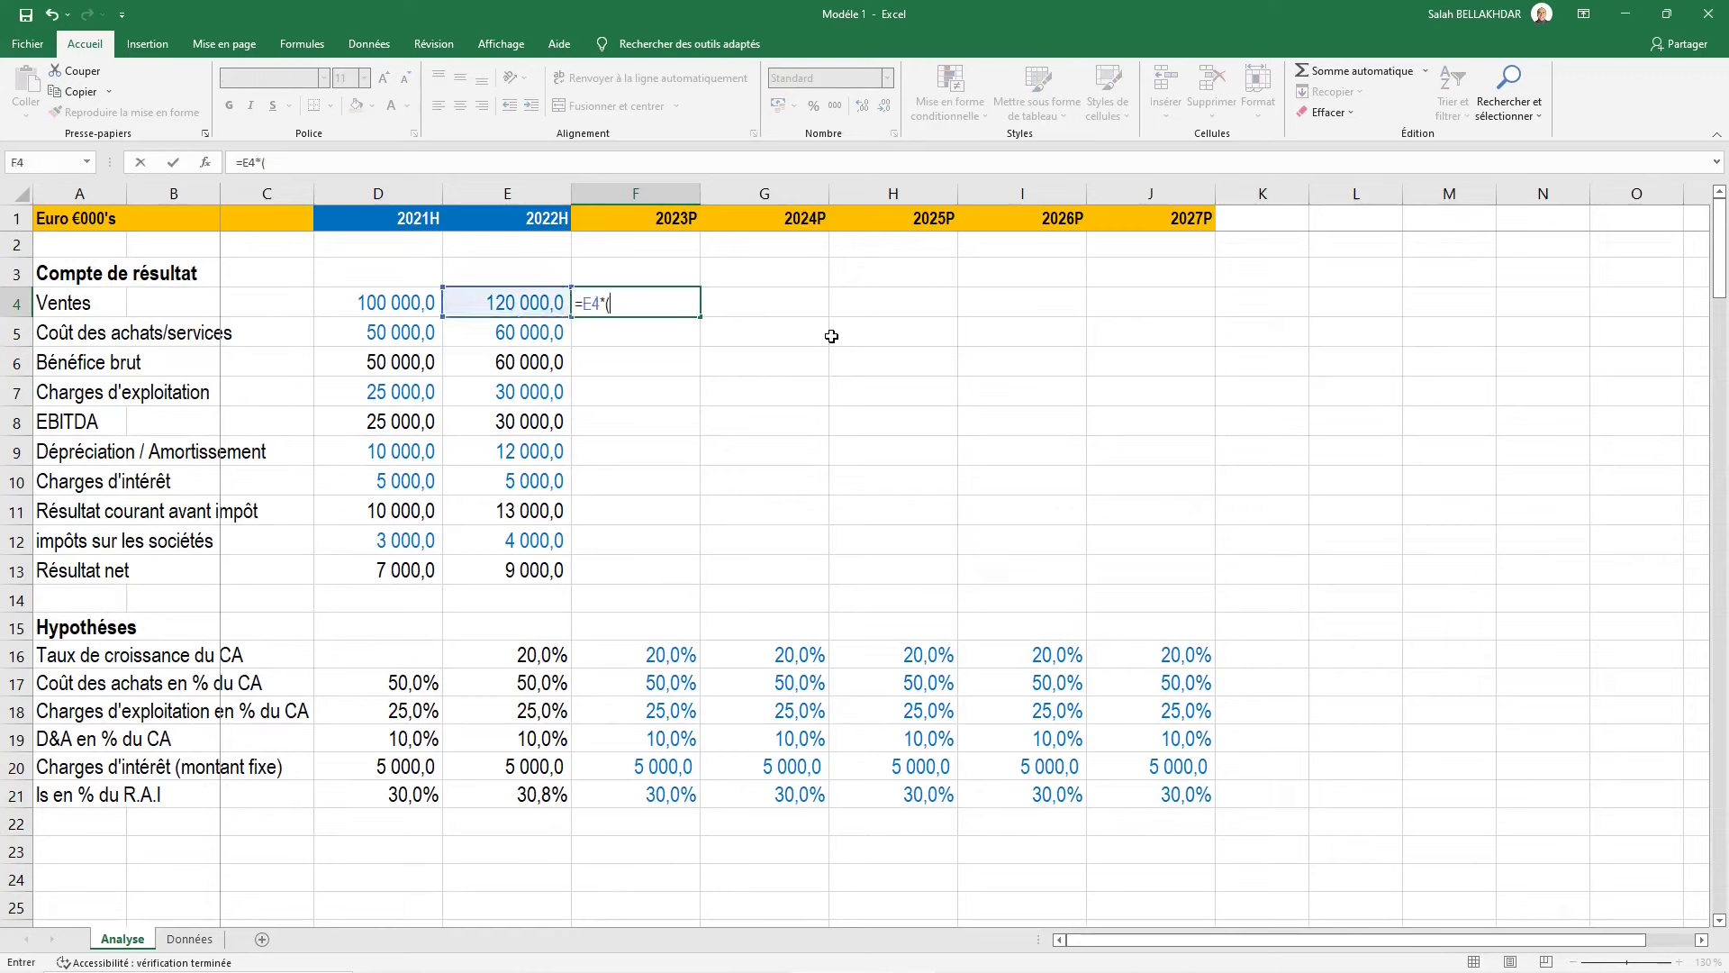
type("1+")
key("ctrl+Down")
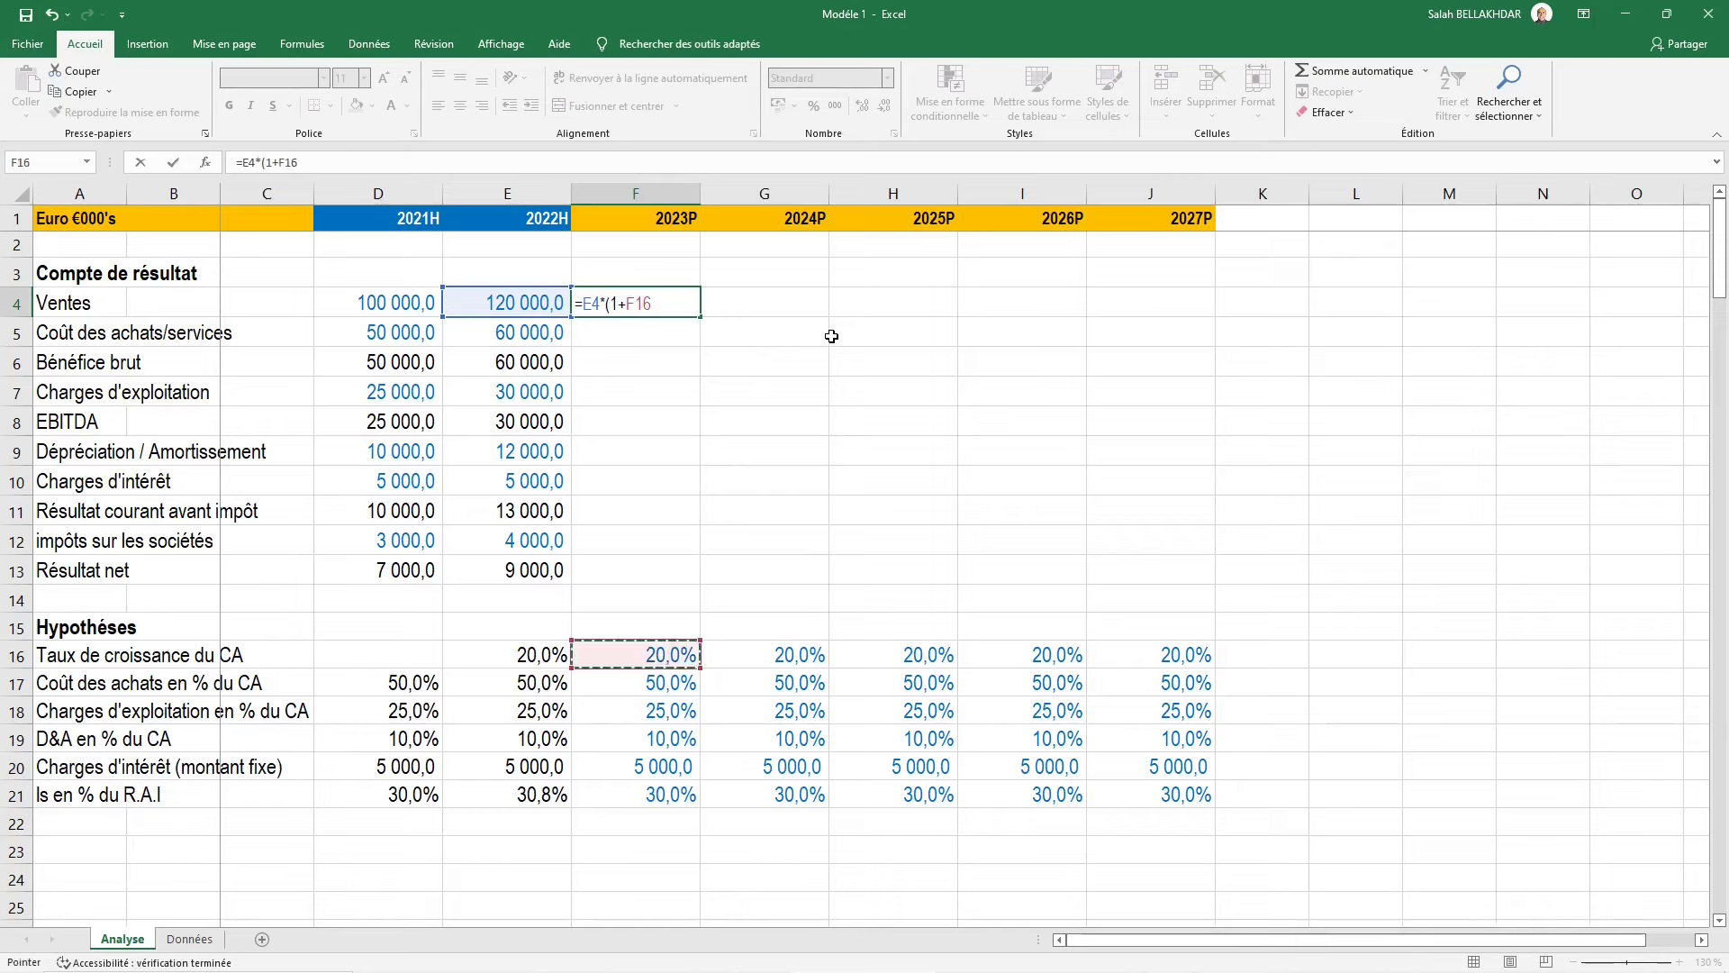
type(")")
key("ctrl+Return")
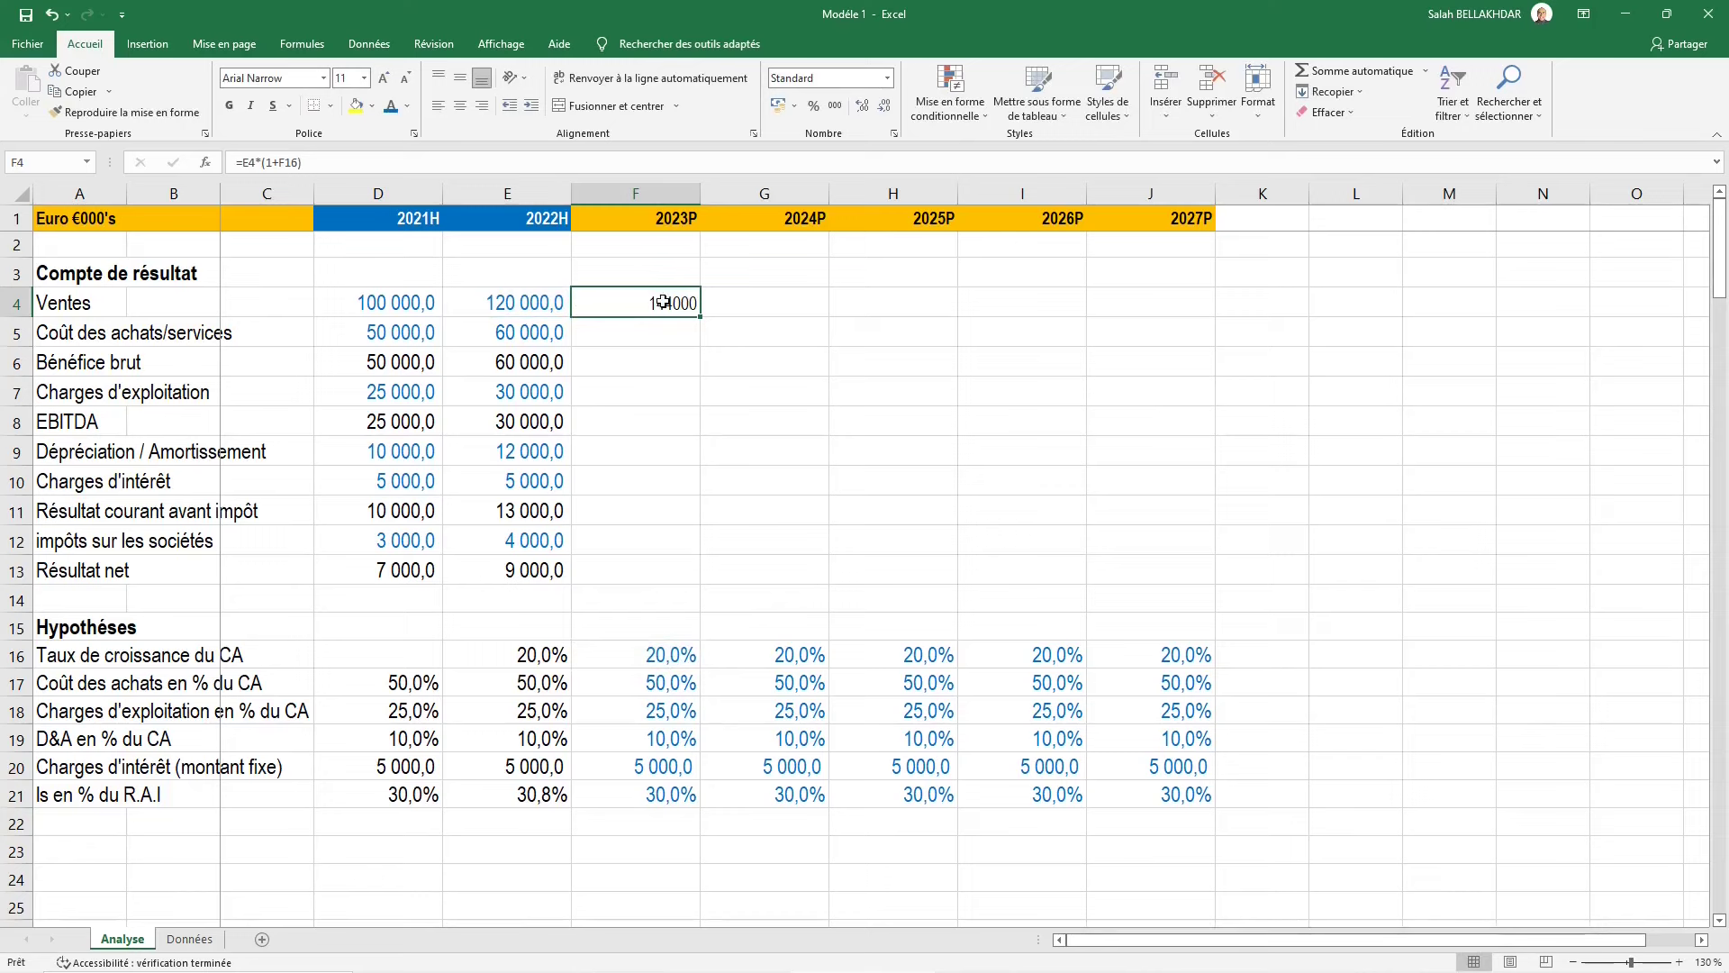
Copy the formatted 2022H gross profit cell E6
key("Left")
key("Down")
key("Down")
key("ctrl+c")
Paste E6's number format onto F4:J13 so 2023P Ventes displays 144 000,0
key("Right")
key("Up")
key("Up")
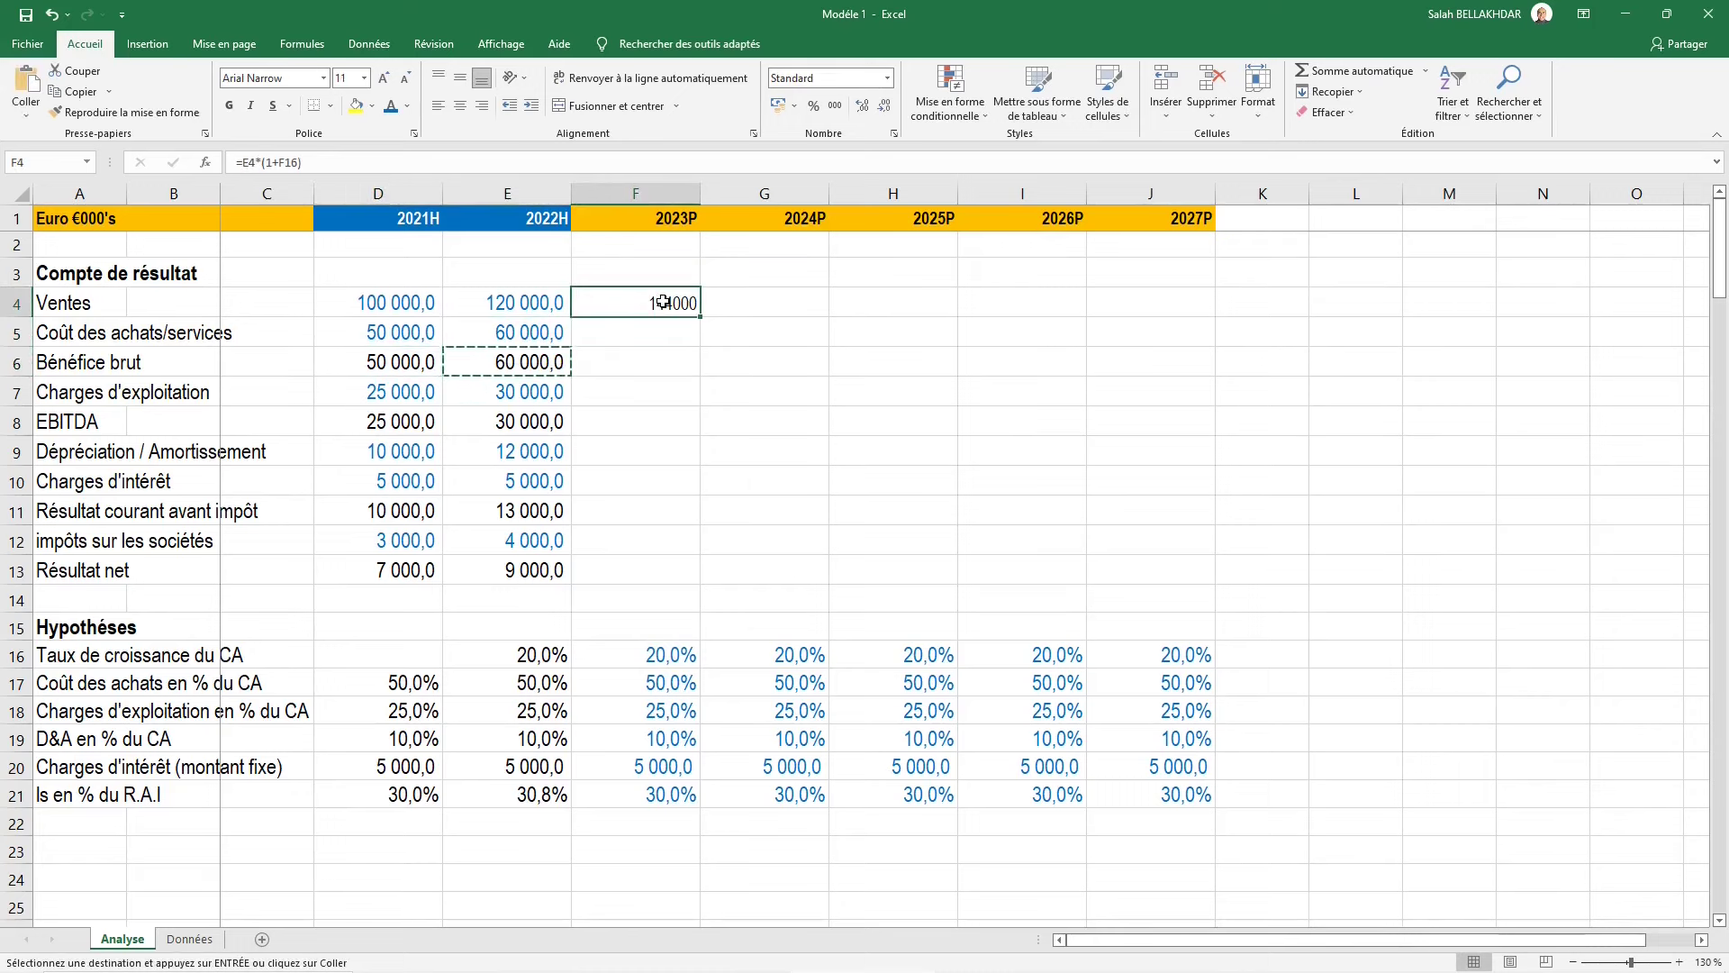
key("shift+Right")
key("shift+Right")
key("shift+Right")
key("shift+Right")
key("shift+Right")
key("shift+Down")
key("shift+Down")
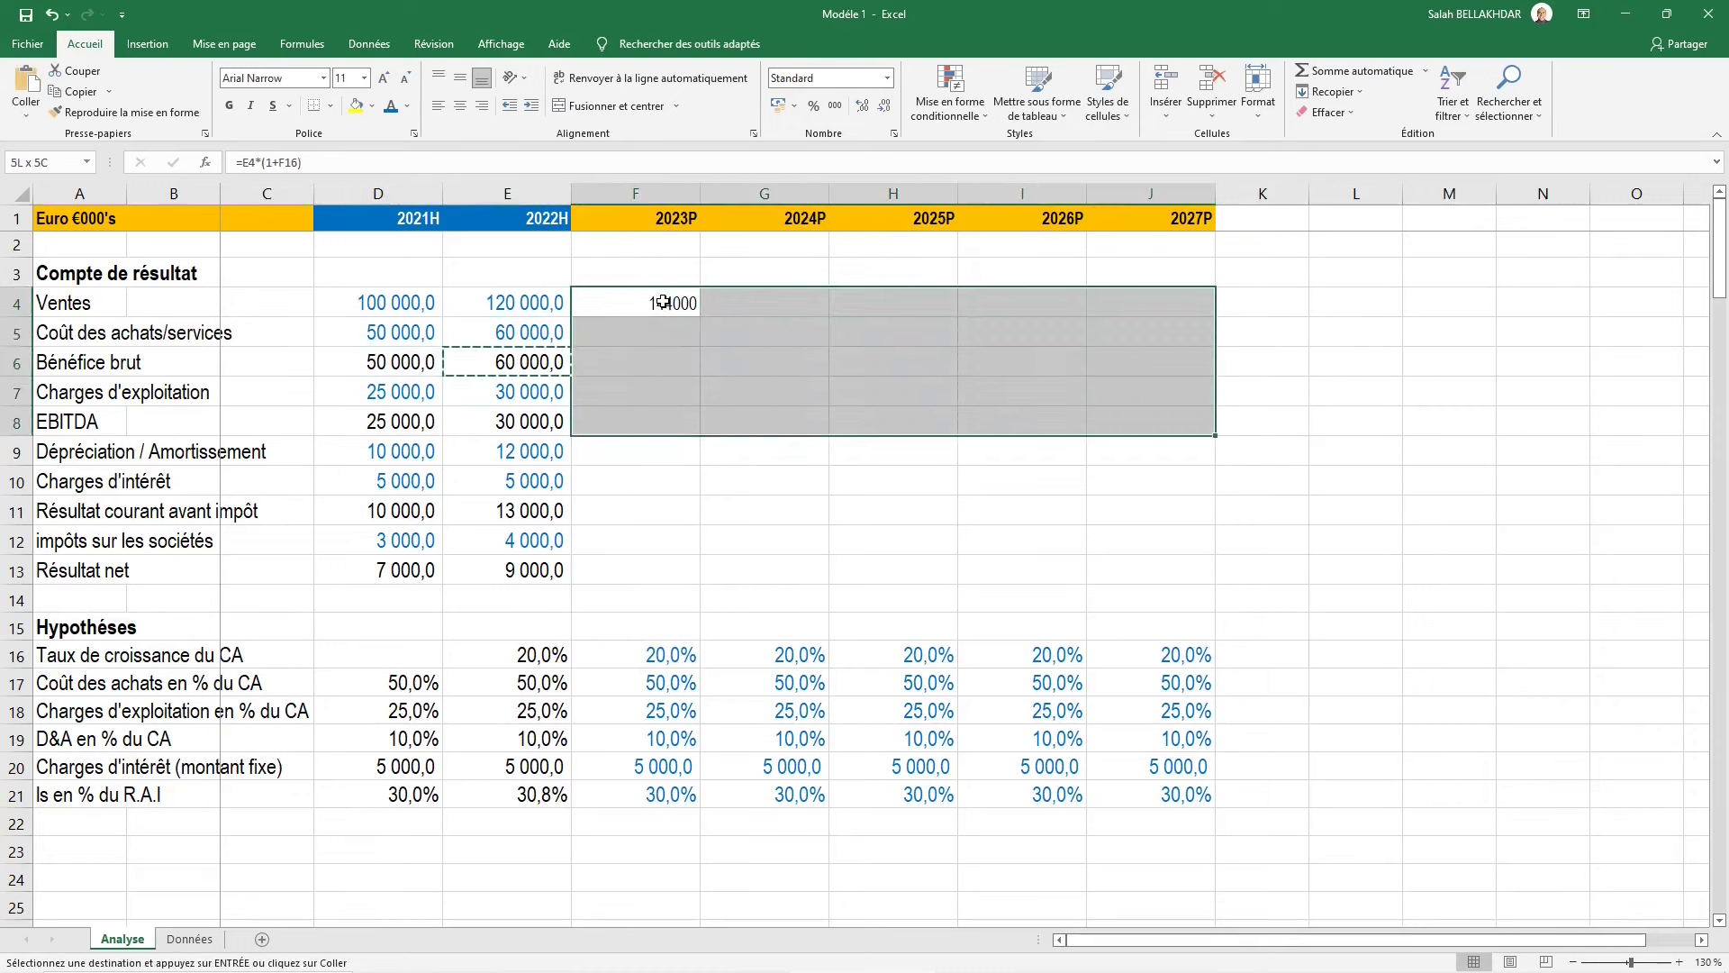
key("shift+Down")
key("shift+Down")
key("shift+Down")
key("shift+Down")
key("shift+Down")
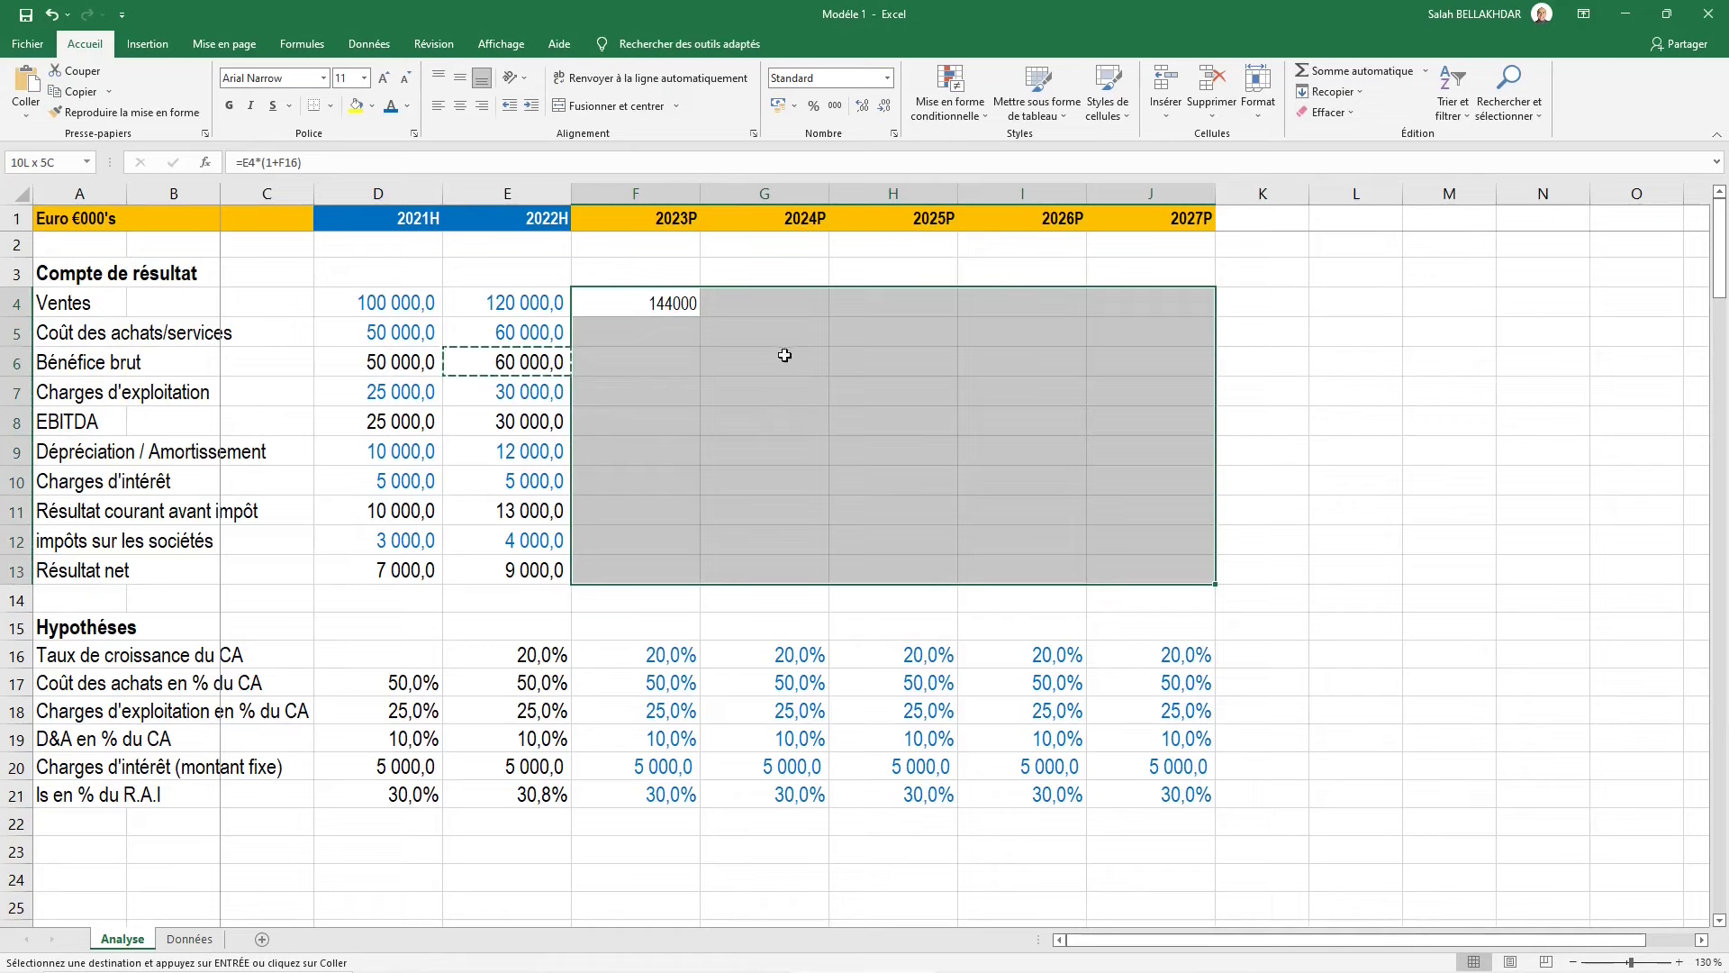
key("alt")
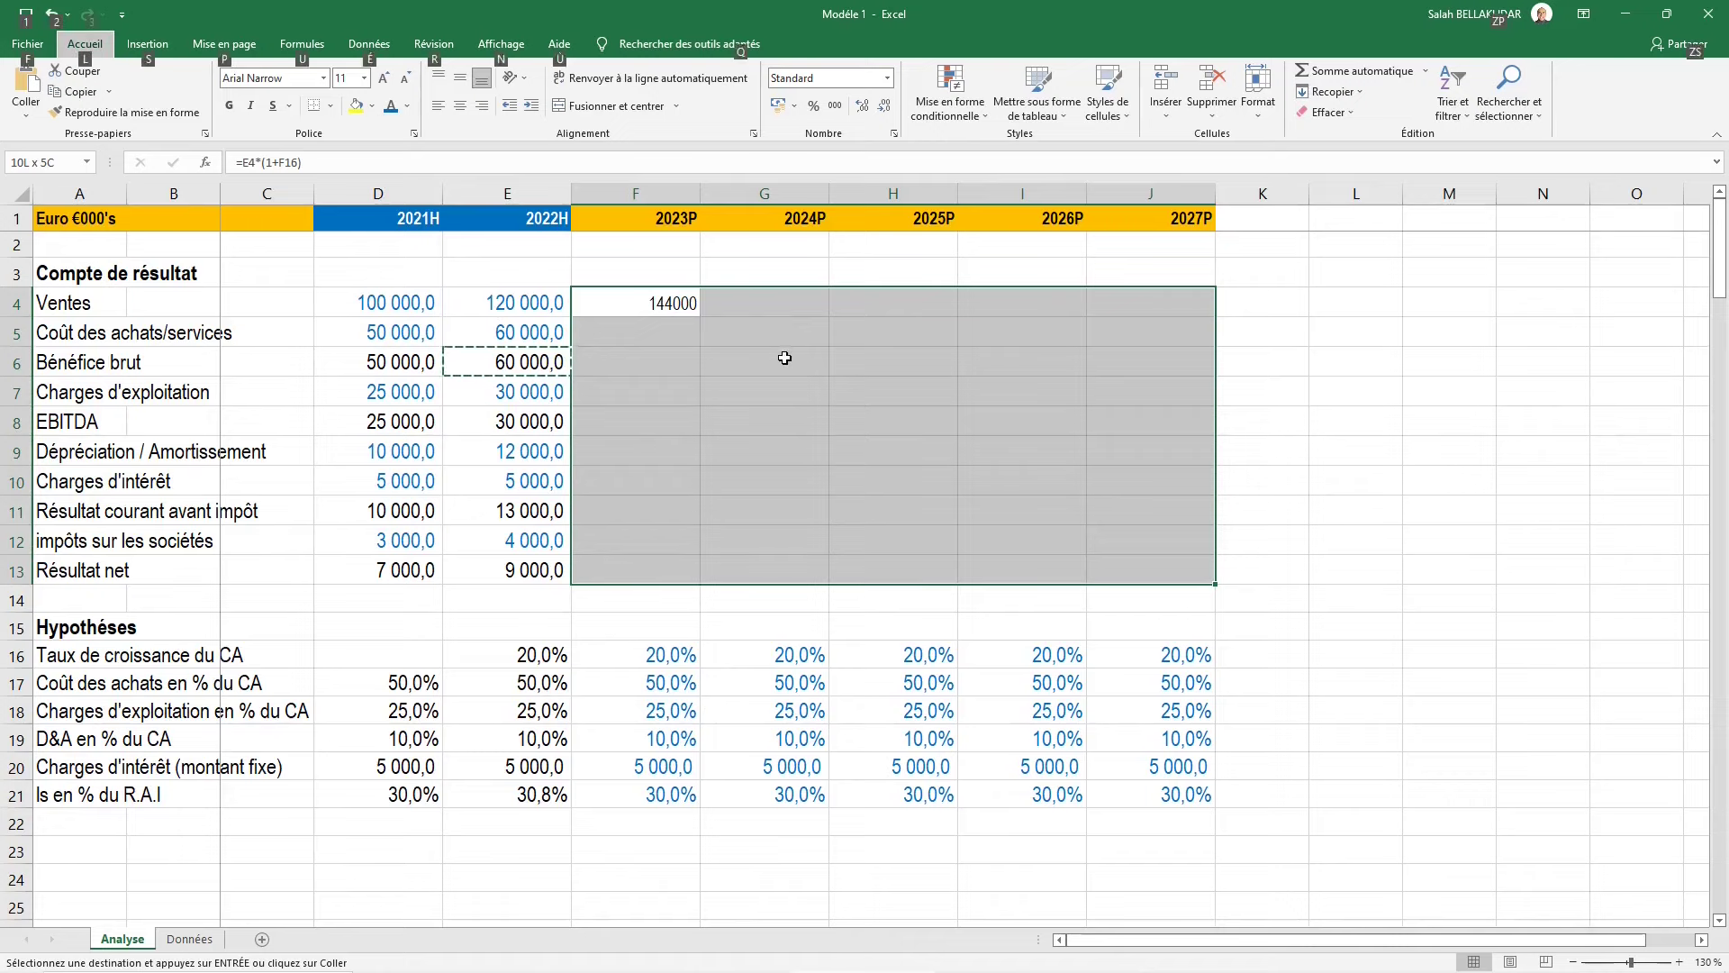
key("l")
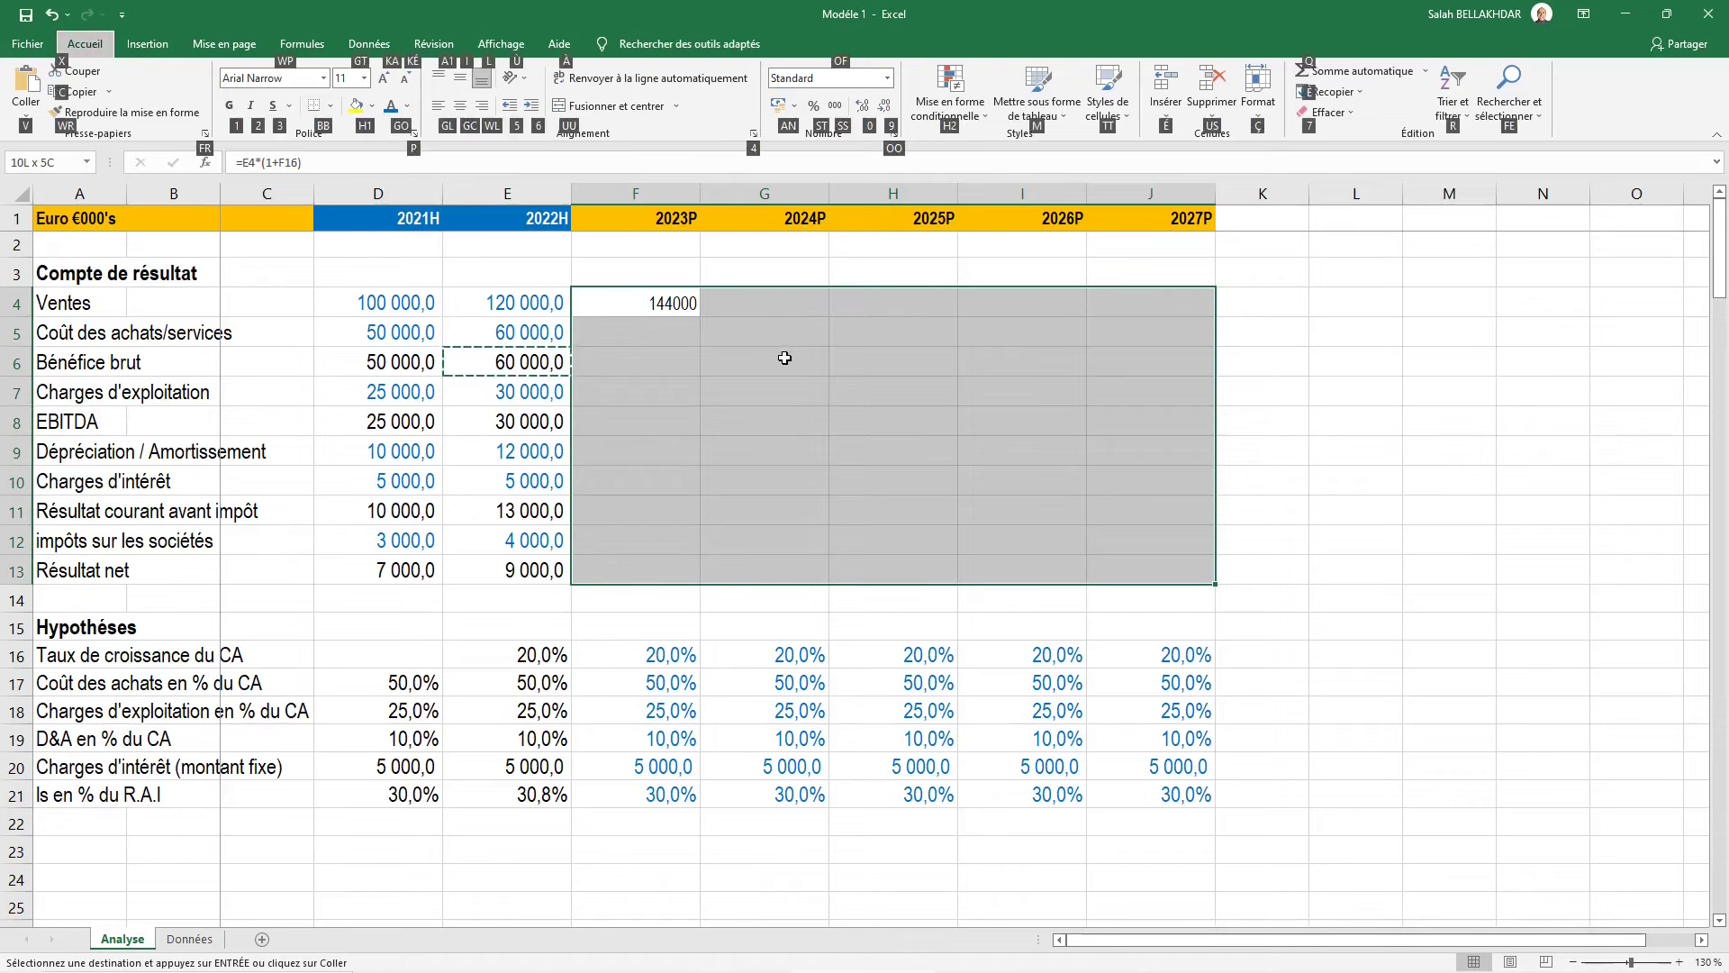
key("v")
key("s")
key("v")
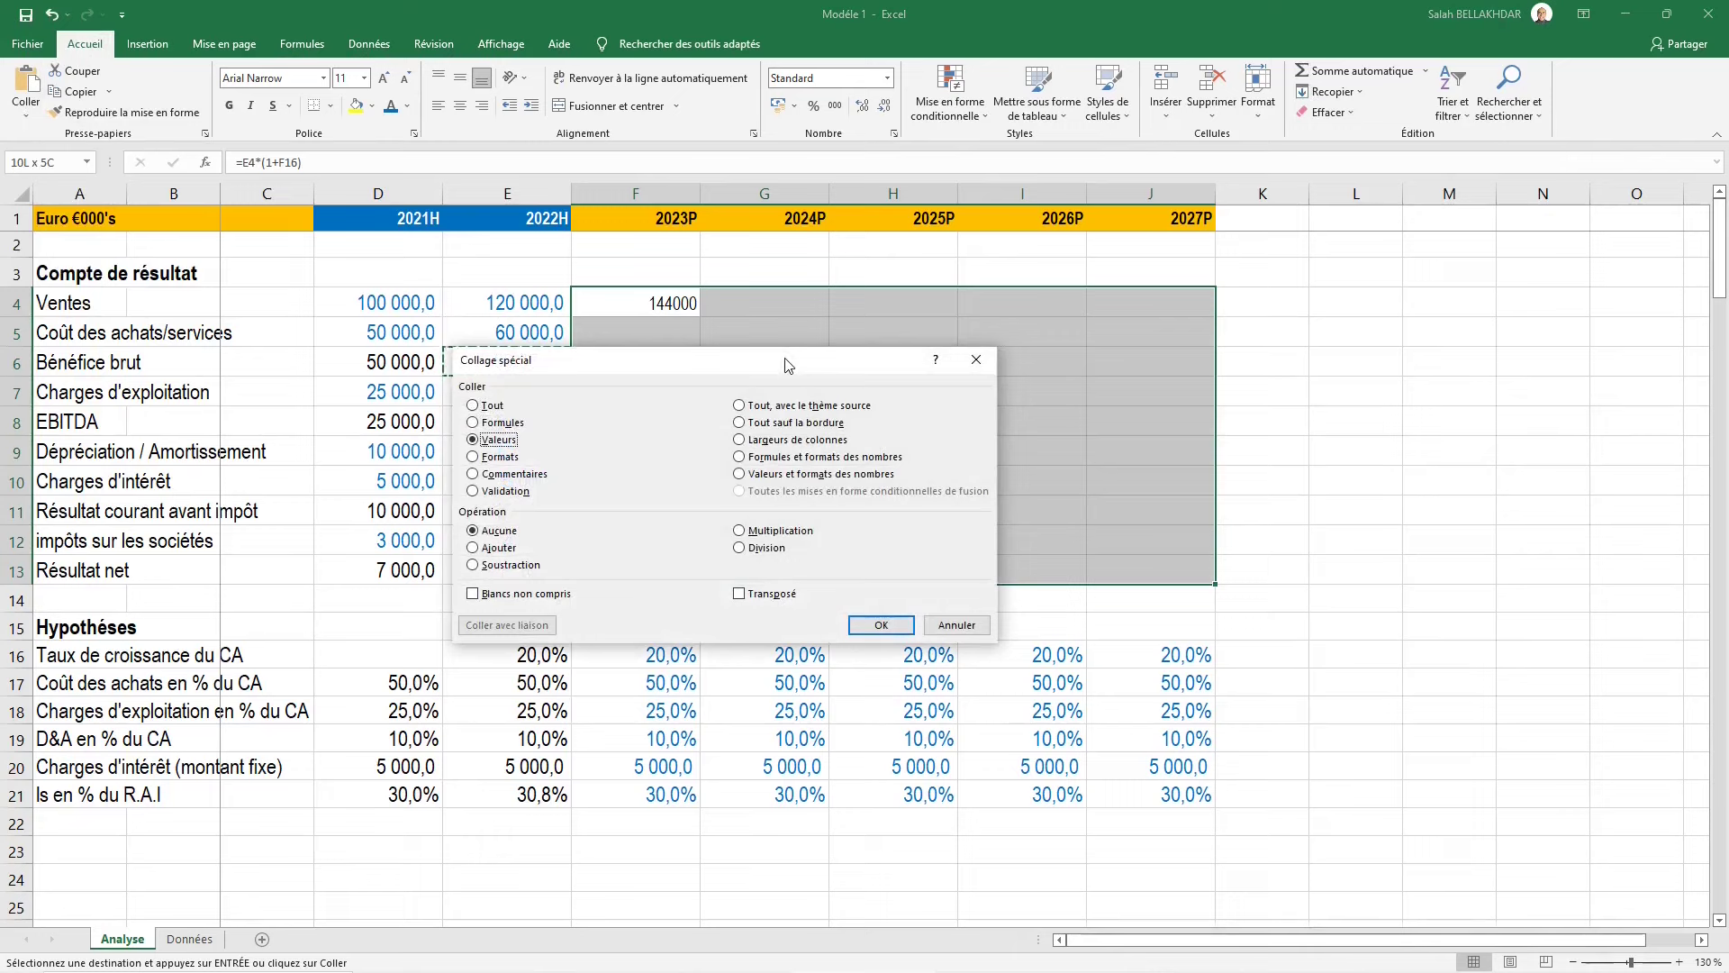
key("Return")
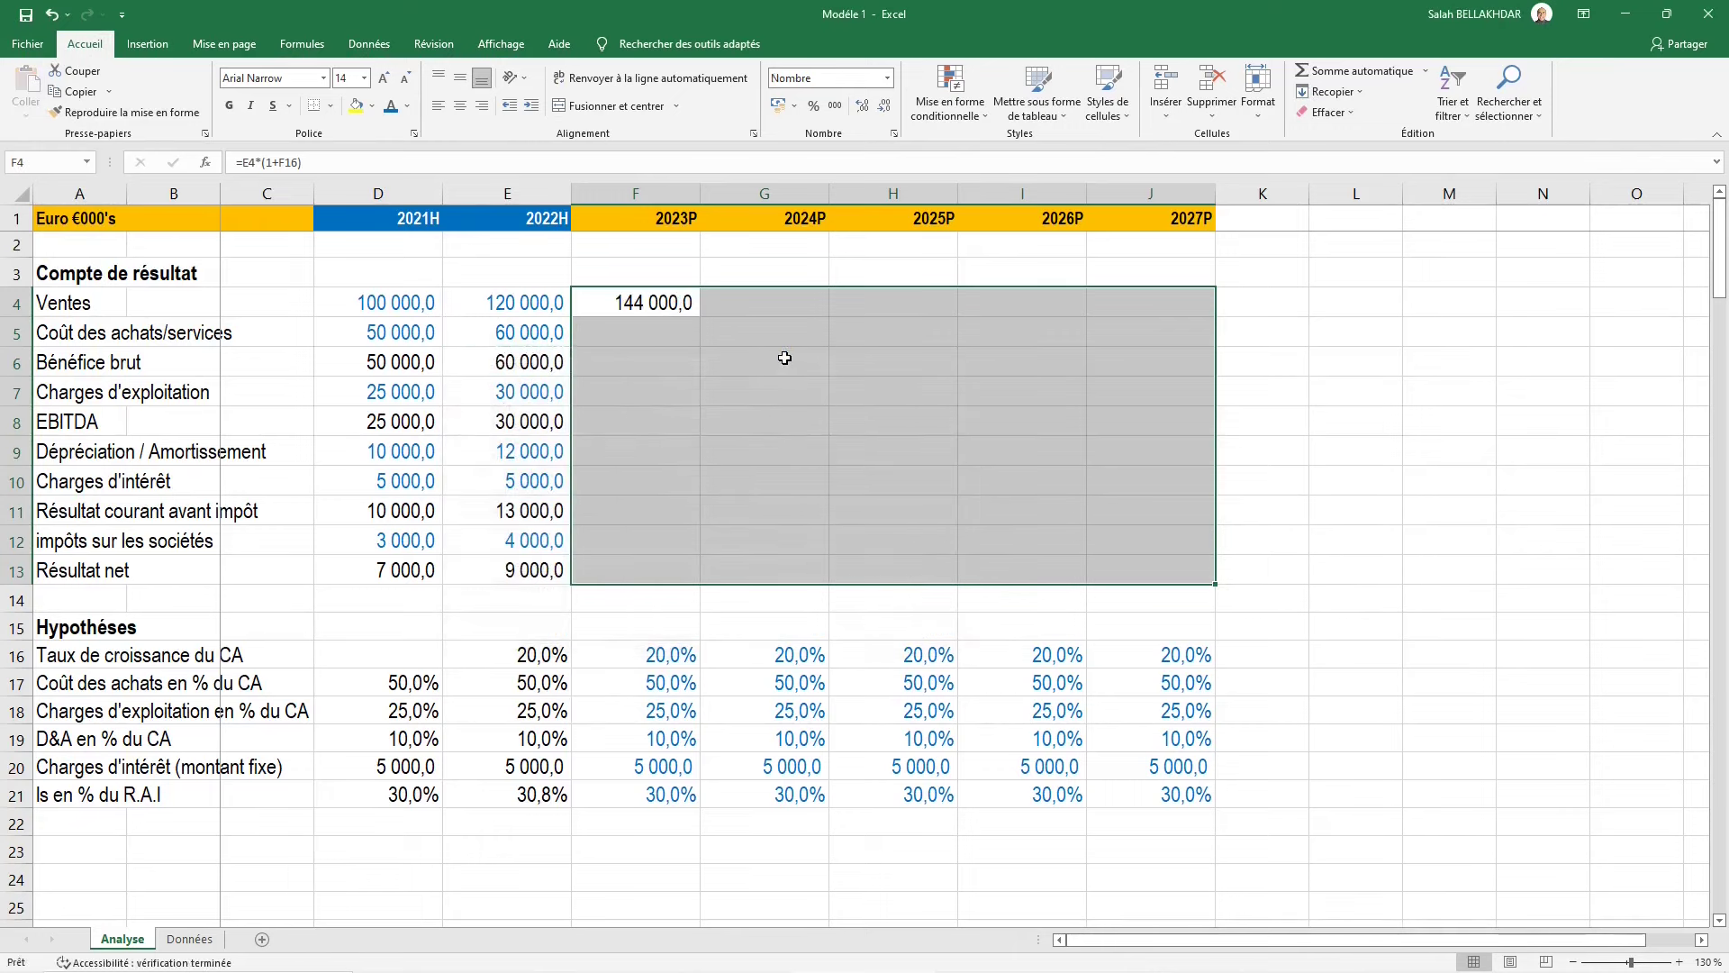
key("shift+BackSpace")
key("Down")
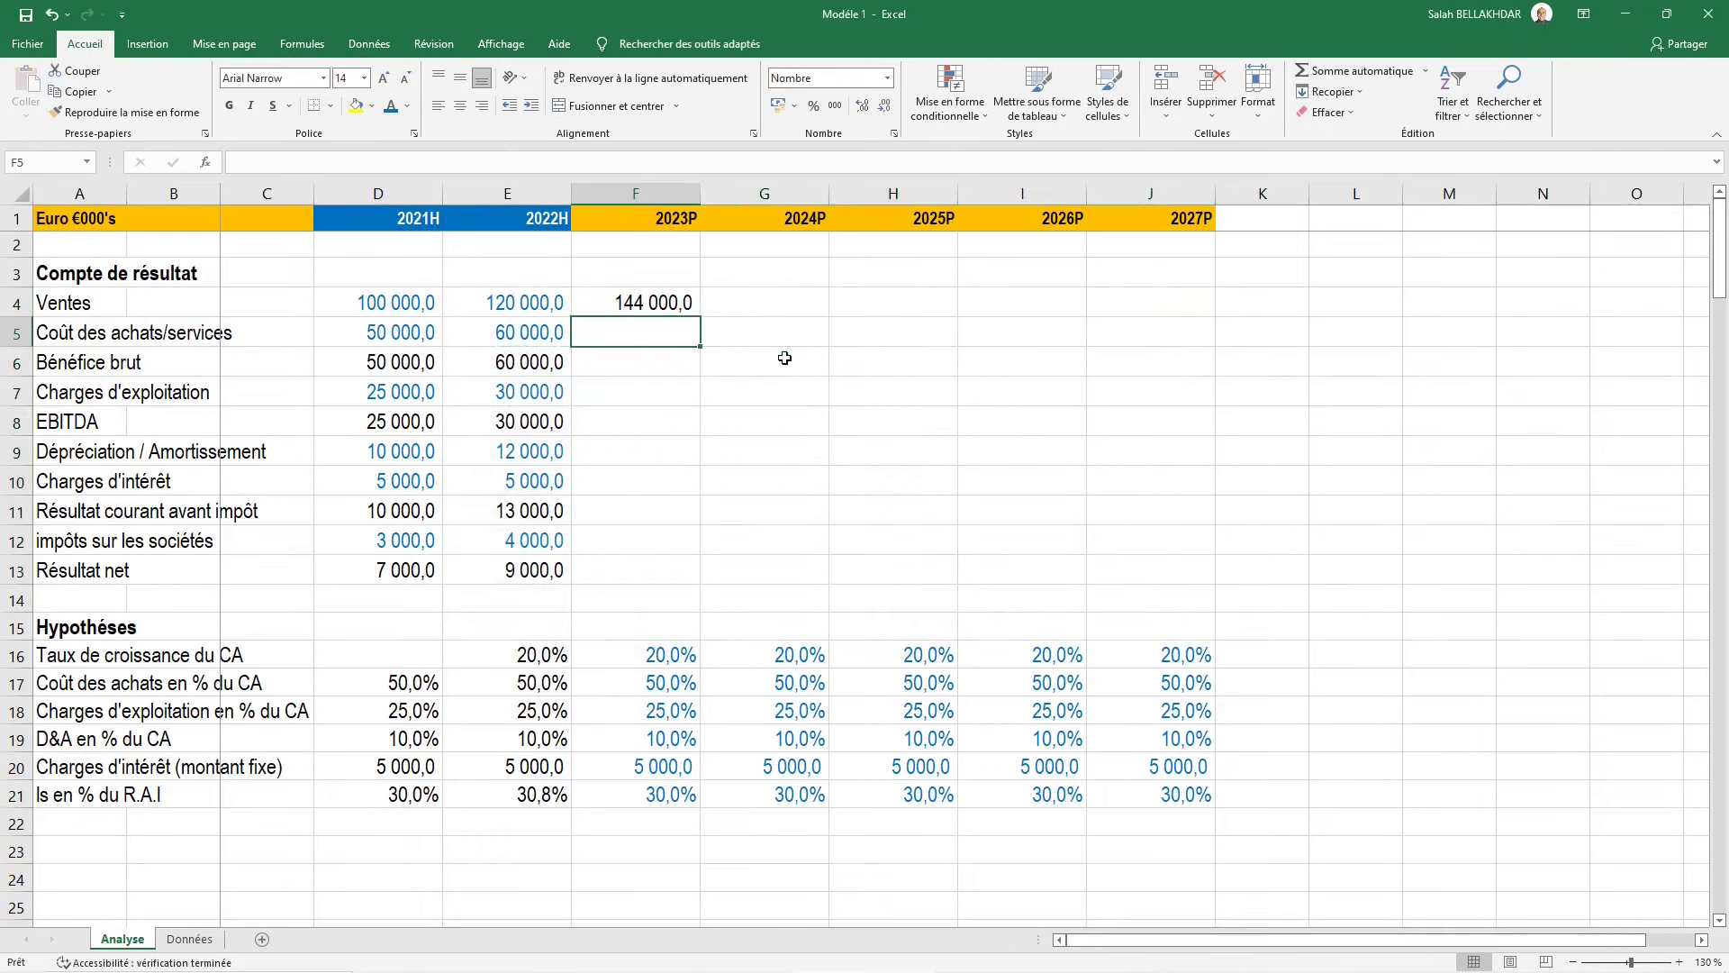
Enter 2023P cost of purchases as sales × purchase rate (72 000,0) and gross profit as sales minus purchases
type("=")
key("Up")
type("*")
key("Down")
key("Down")
key("Down")
key("Down")
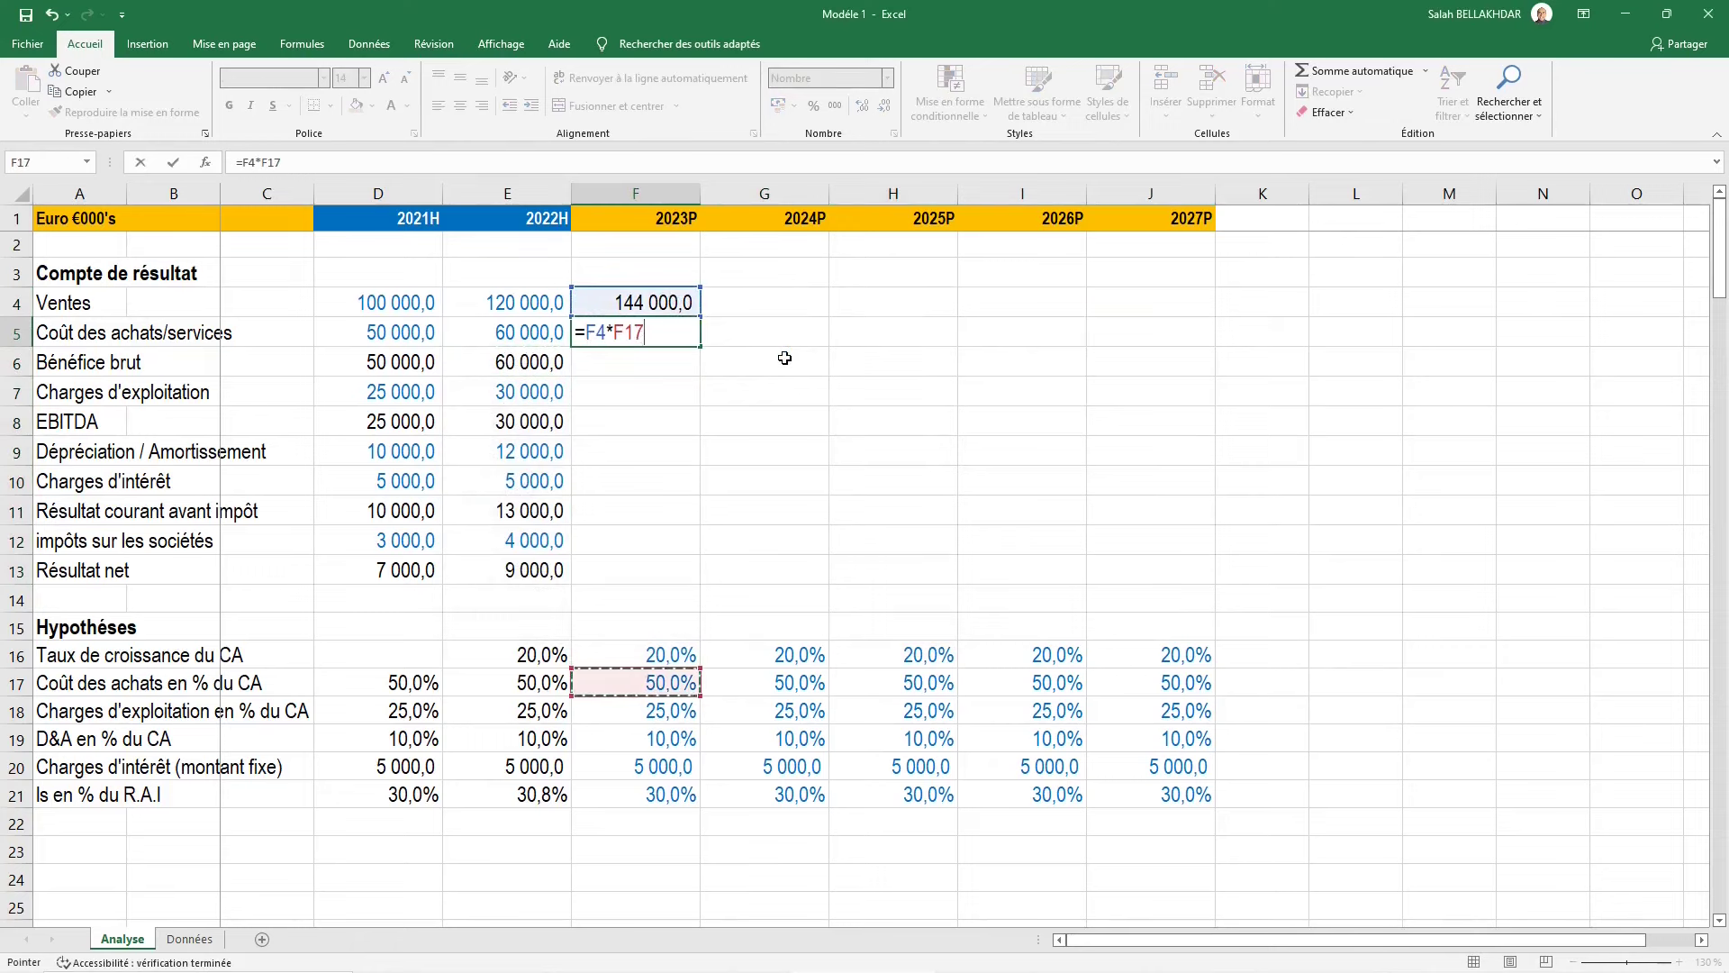
key("Return")
type("=")
key("Up")
key("Up")
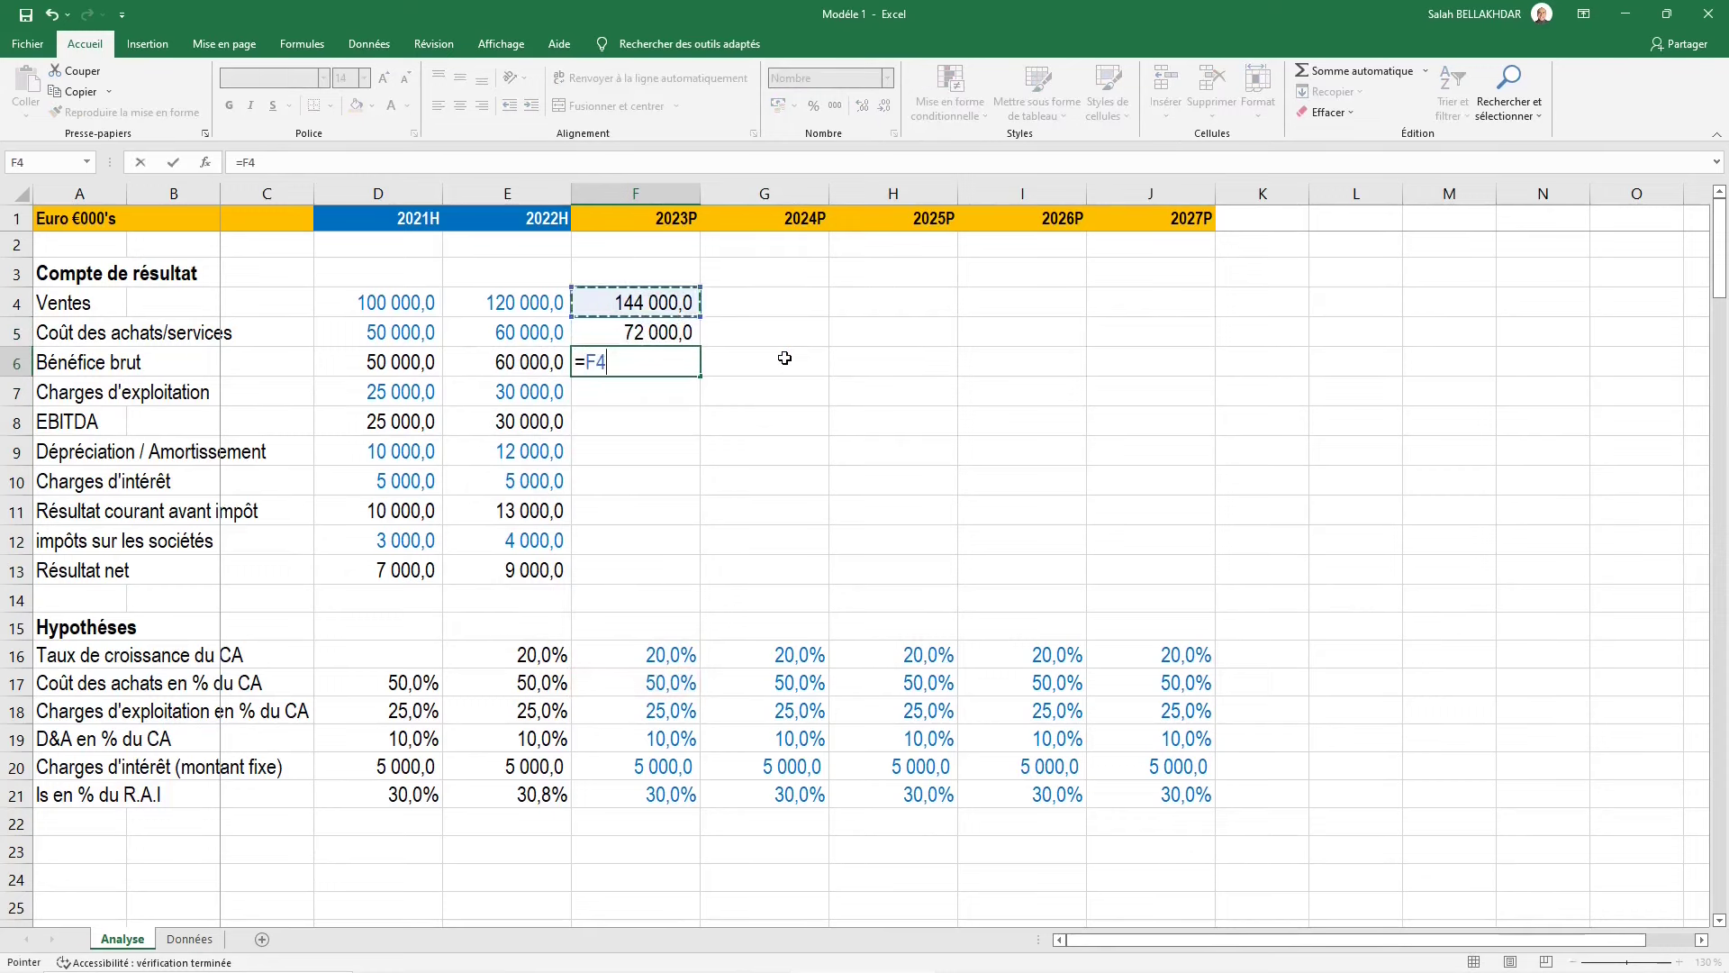
type("-")
key("Up")
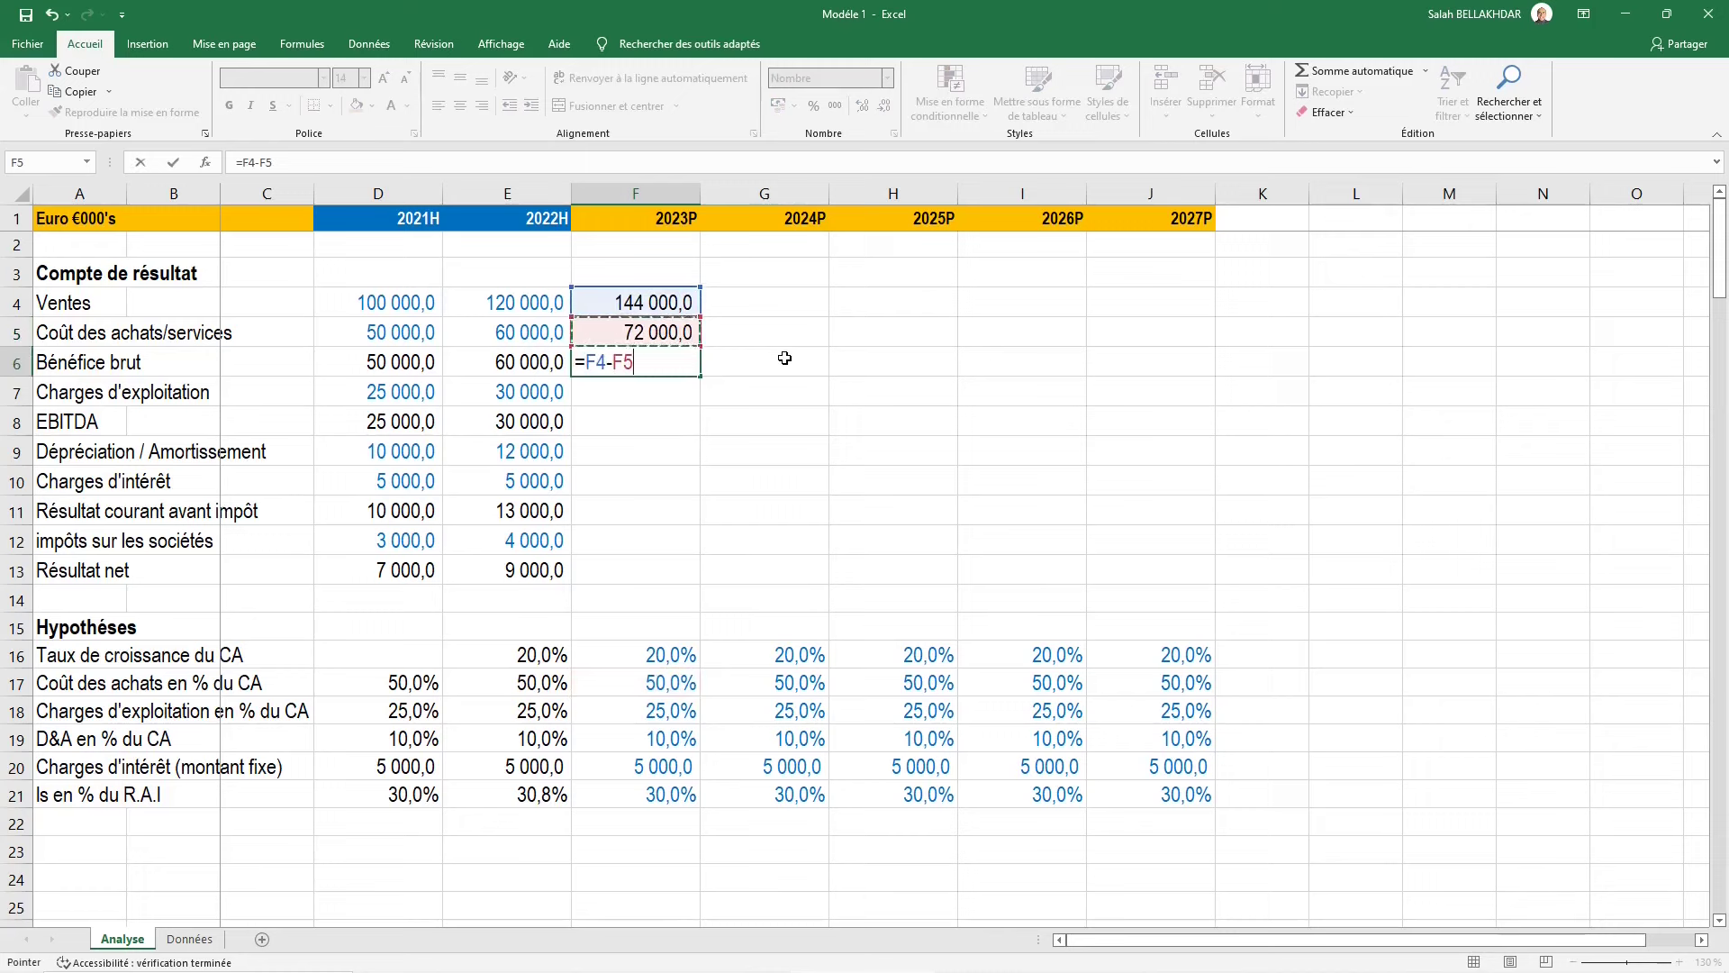
key("ctrl+Return")
key("Down")
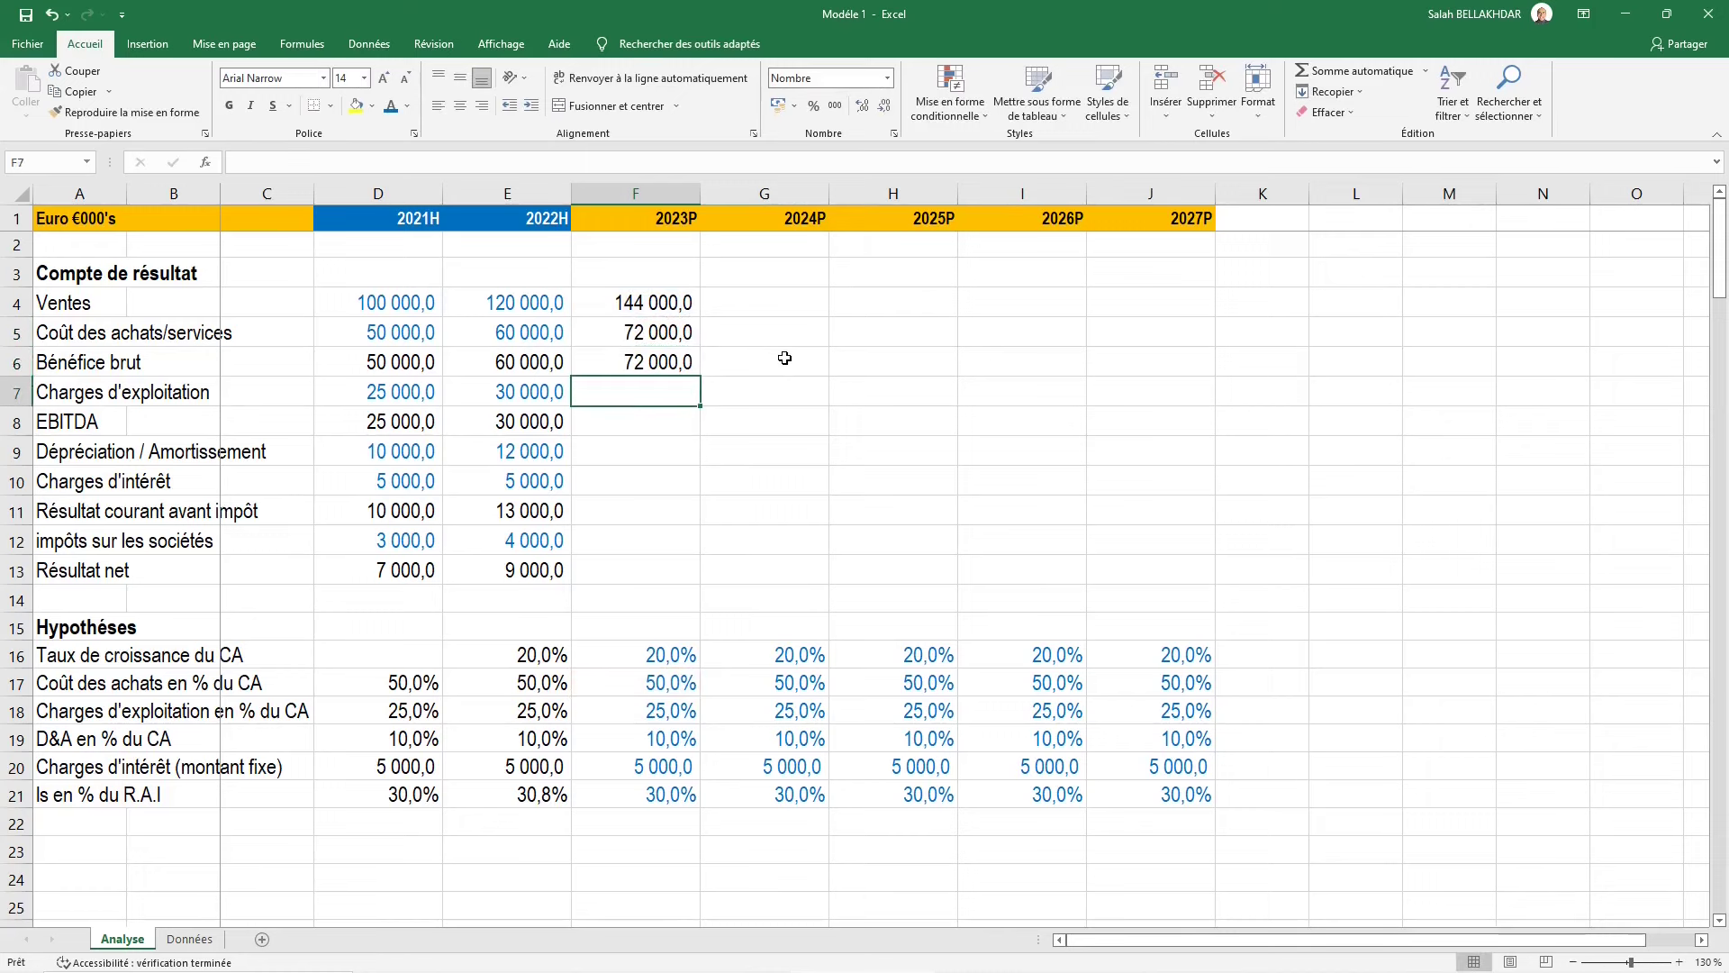
Enter 2023P operating expenses as sales × expense rate and EBITDA as gross profit minus expenses (36 000,0)
type("=")
key("Up")
key("Up")
key("Up")
type("*")
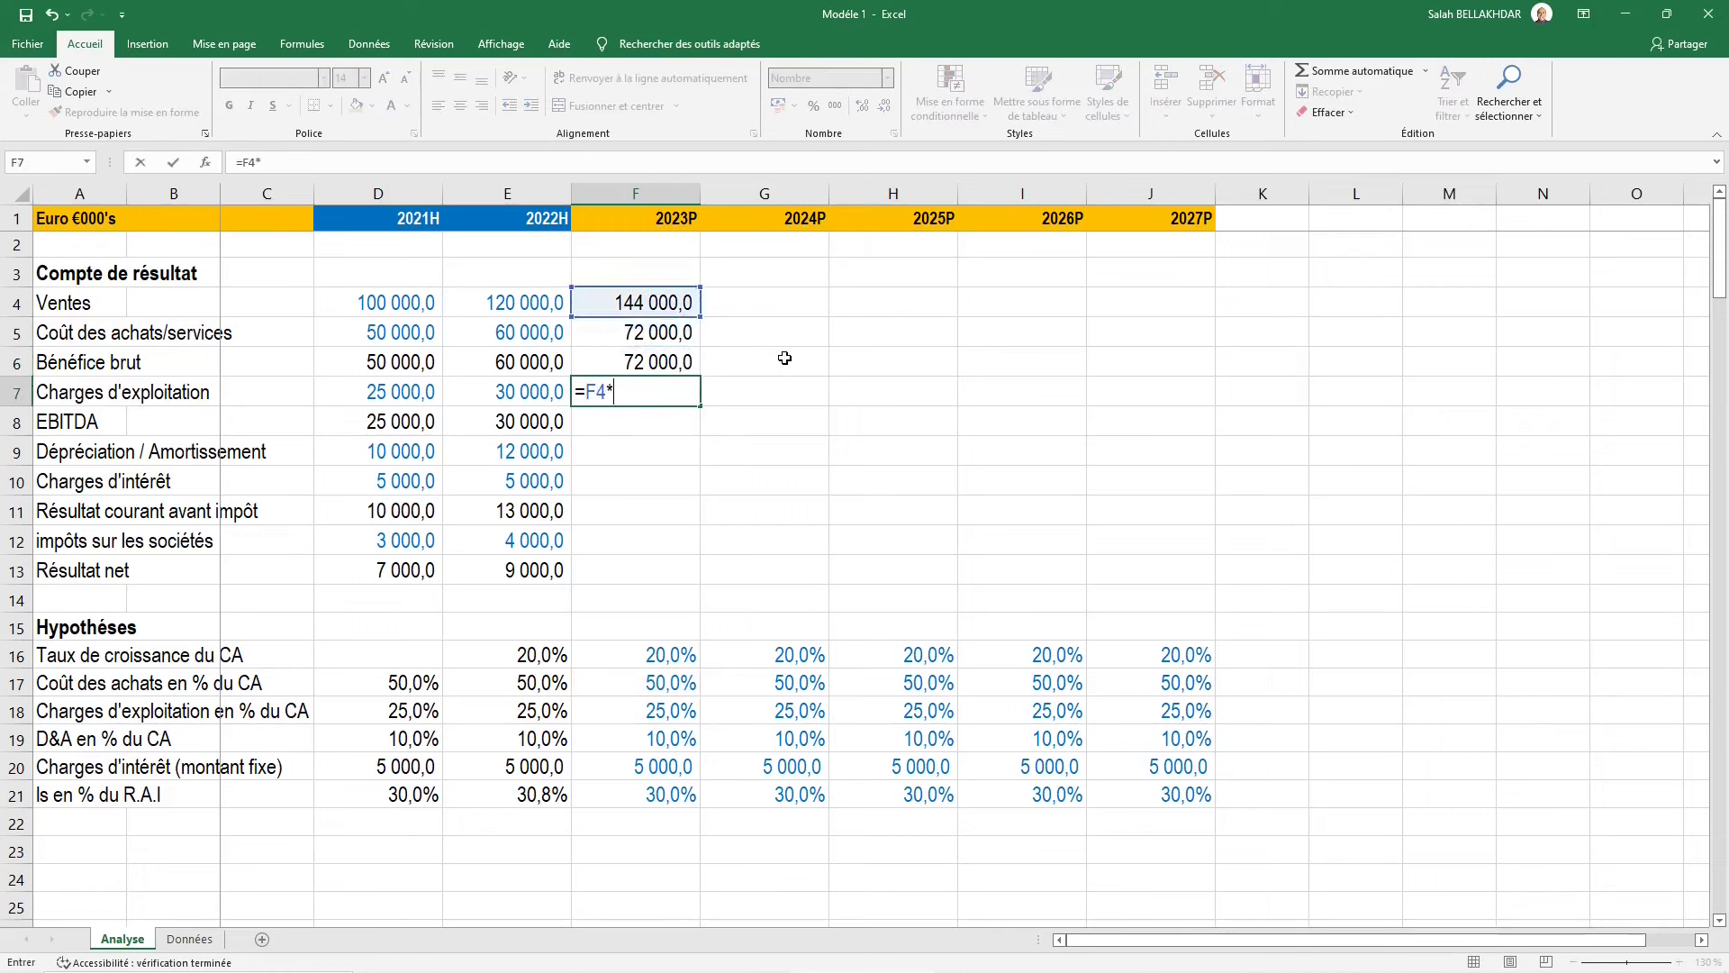
key("Down")
key("Down")
key("Down")
key("Down")
key("Down")
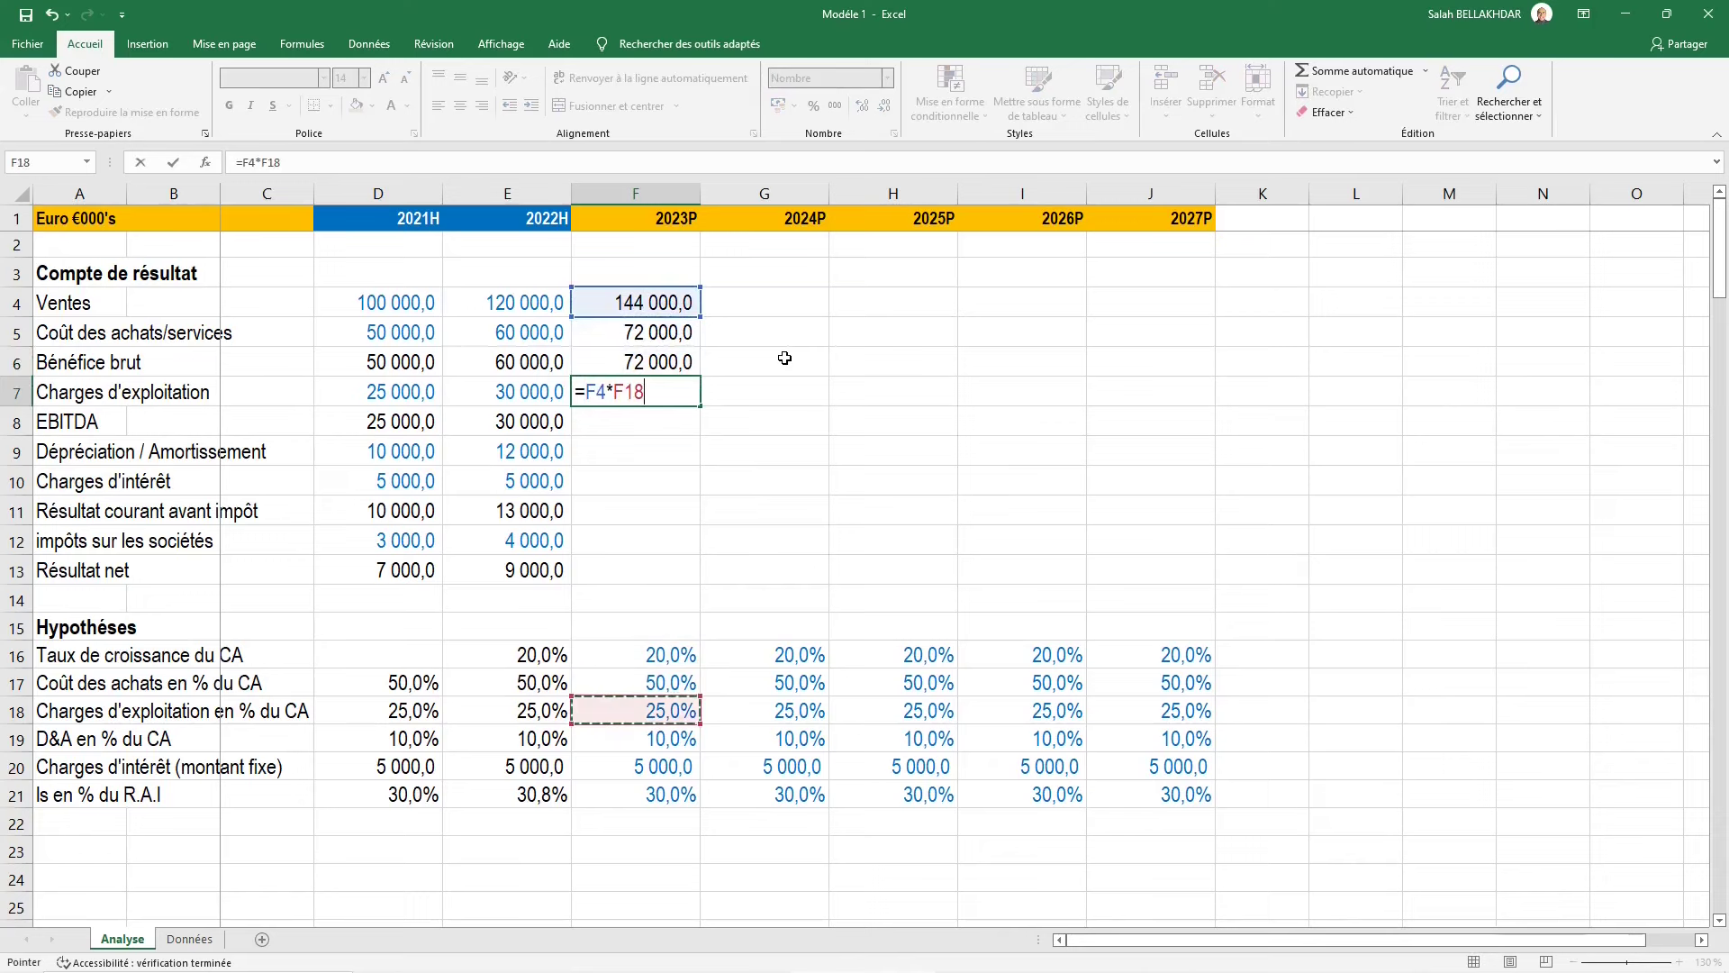
key("ctrl+Return")
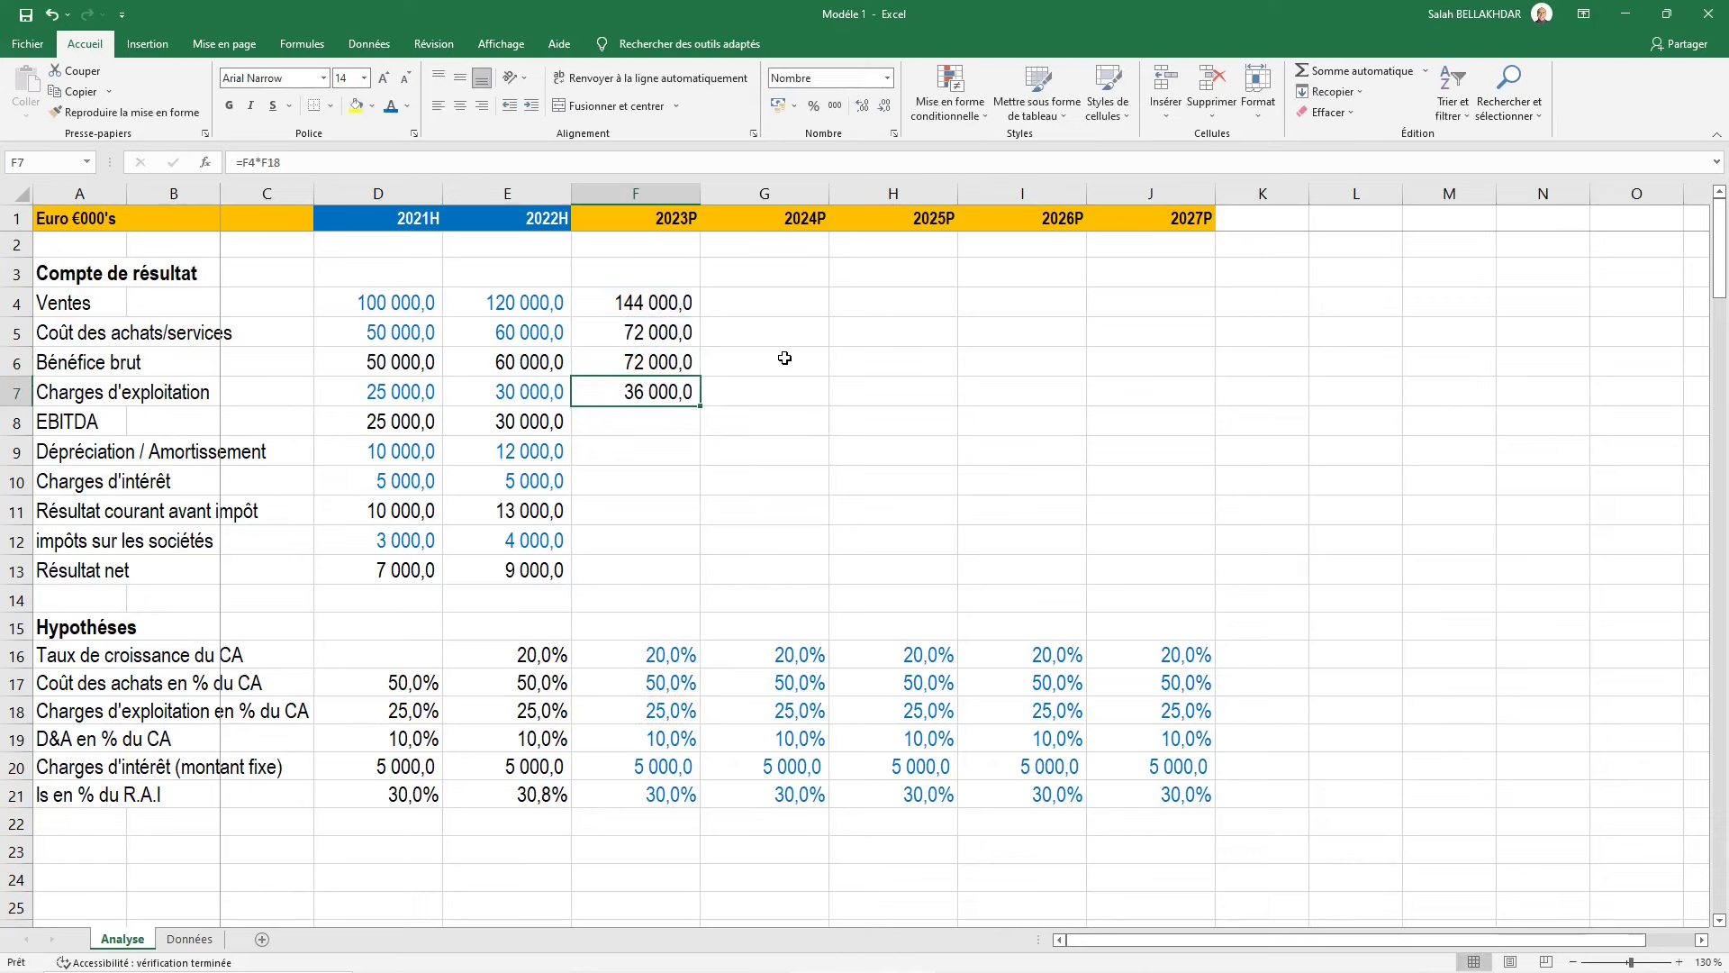
key("Down")
type("=")
key("Up")
key("Up")
type("-")
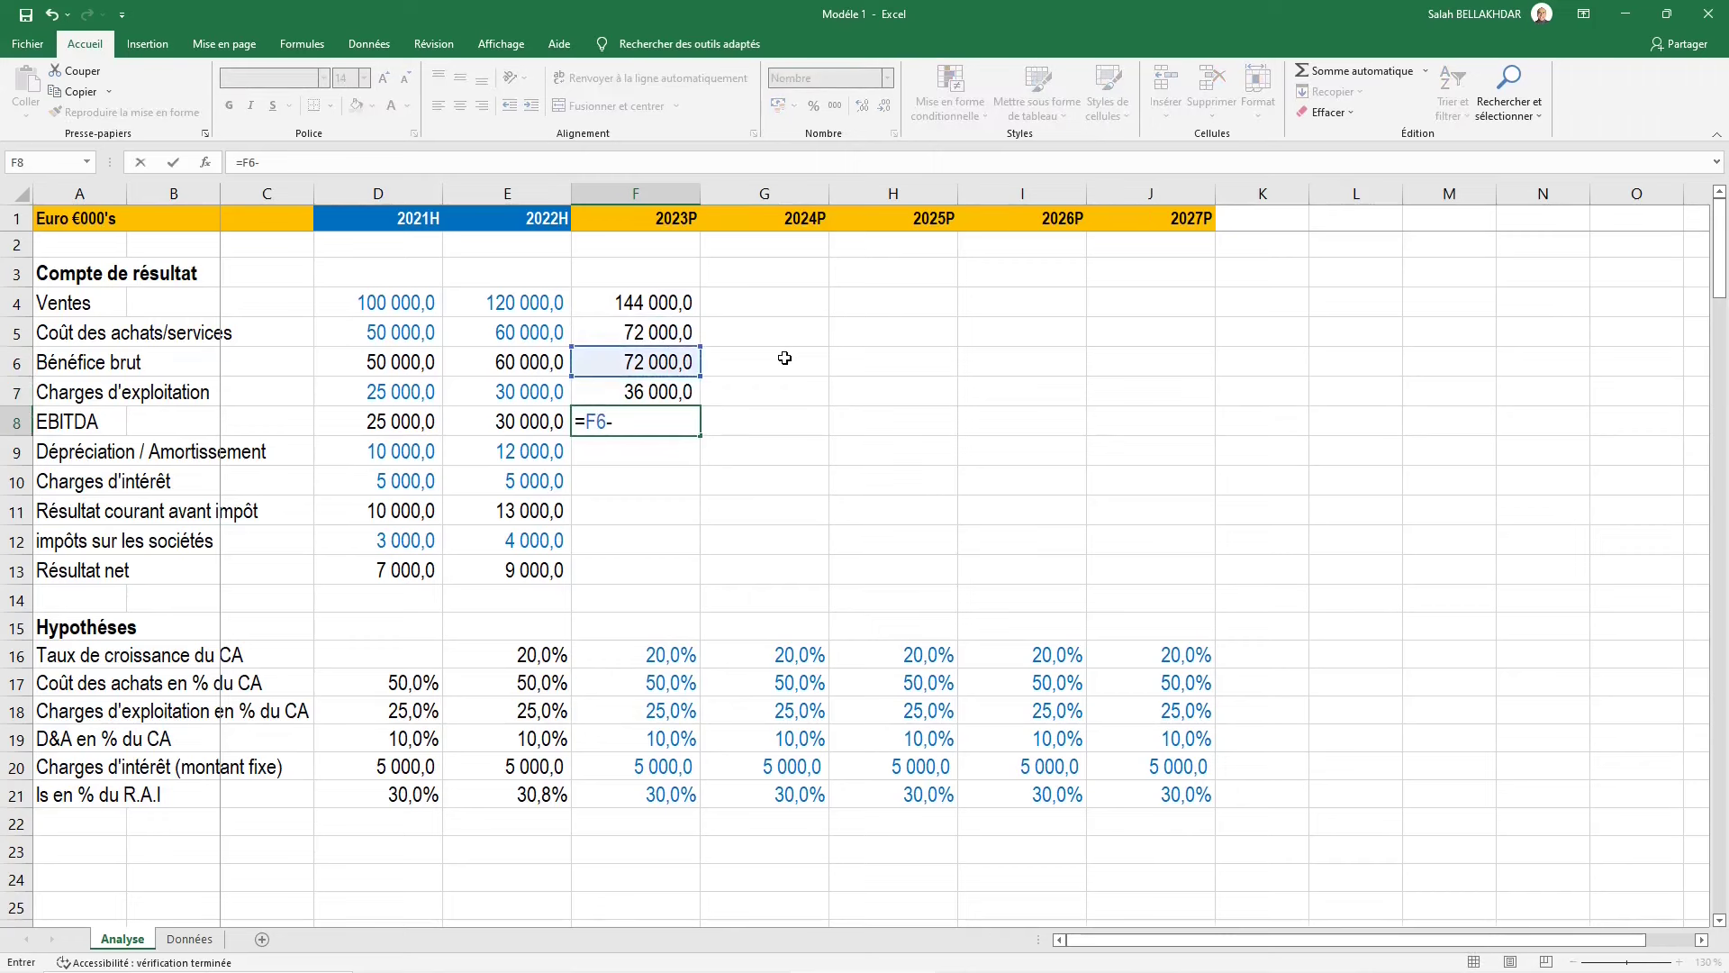
Enter 2023P depreciation from its D&A percentage and link interest charges F10 to F20 (5 000,0)
key("Up")
key("ctrl+Return")
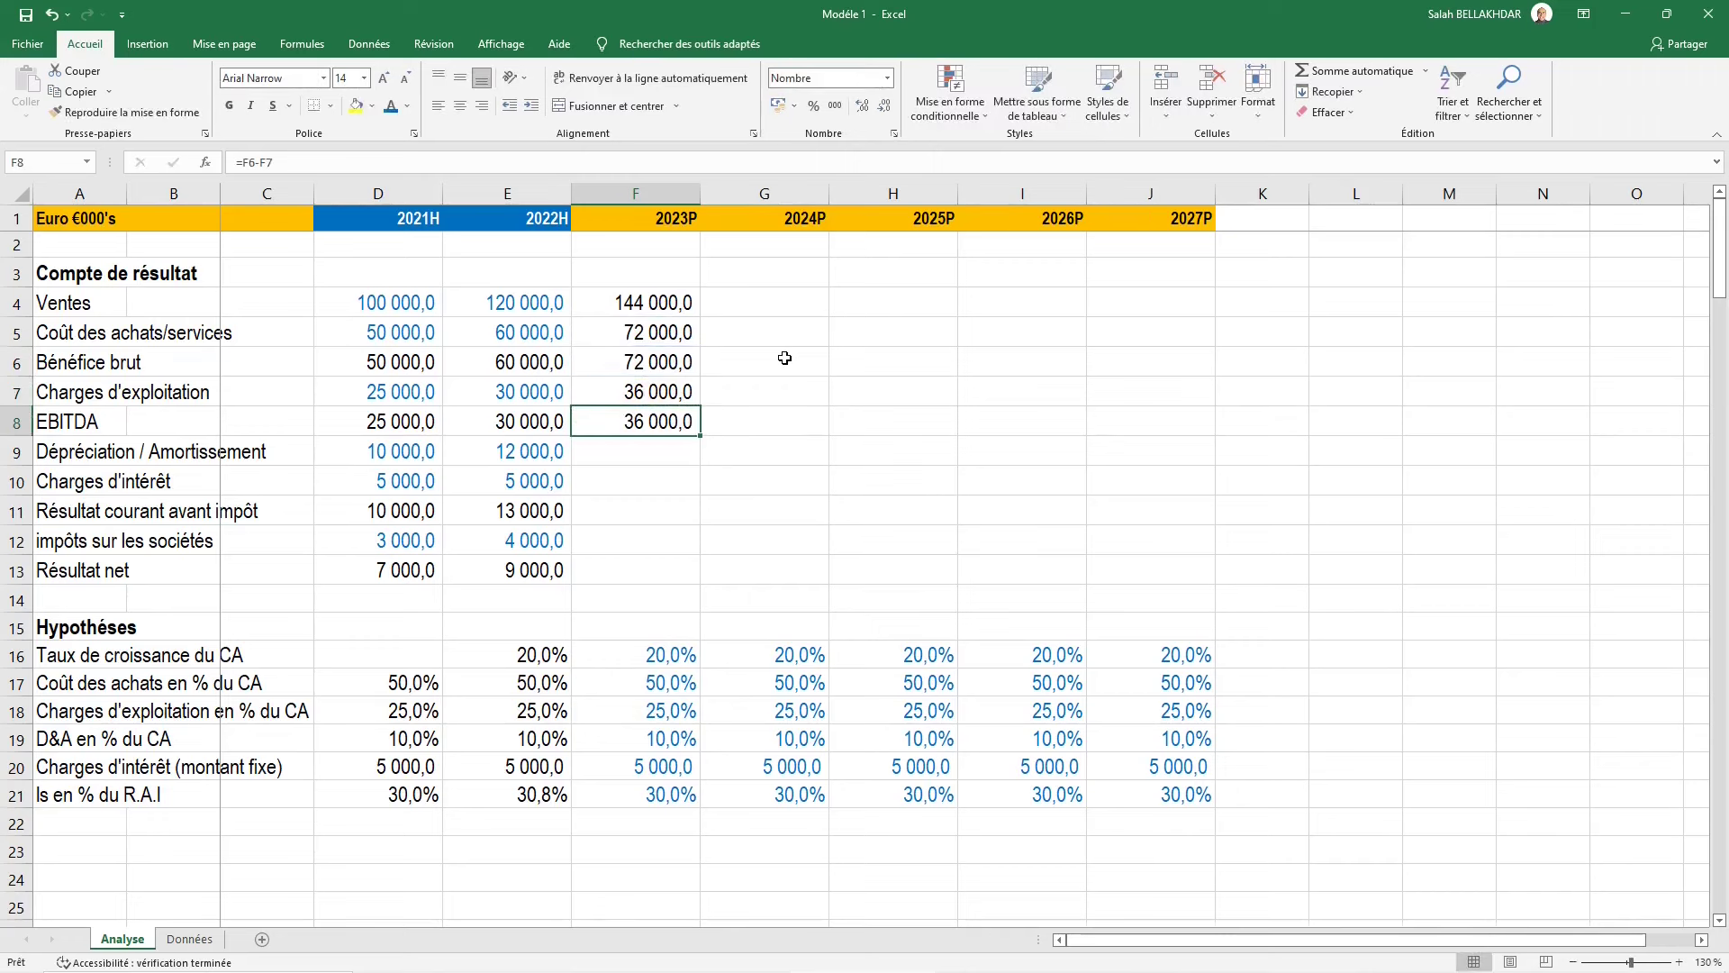
key("Down")
type("=")
key("Up")
key("Up")
key("Up")
key("Up")
type("*")
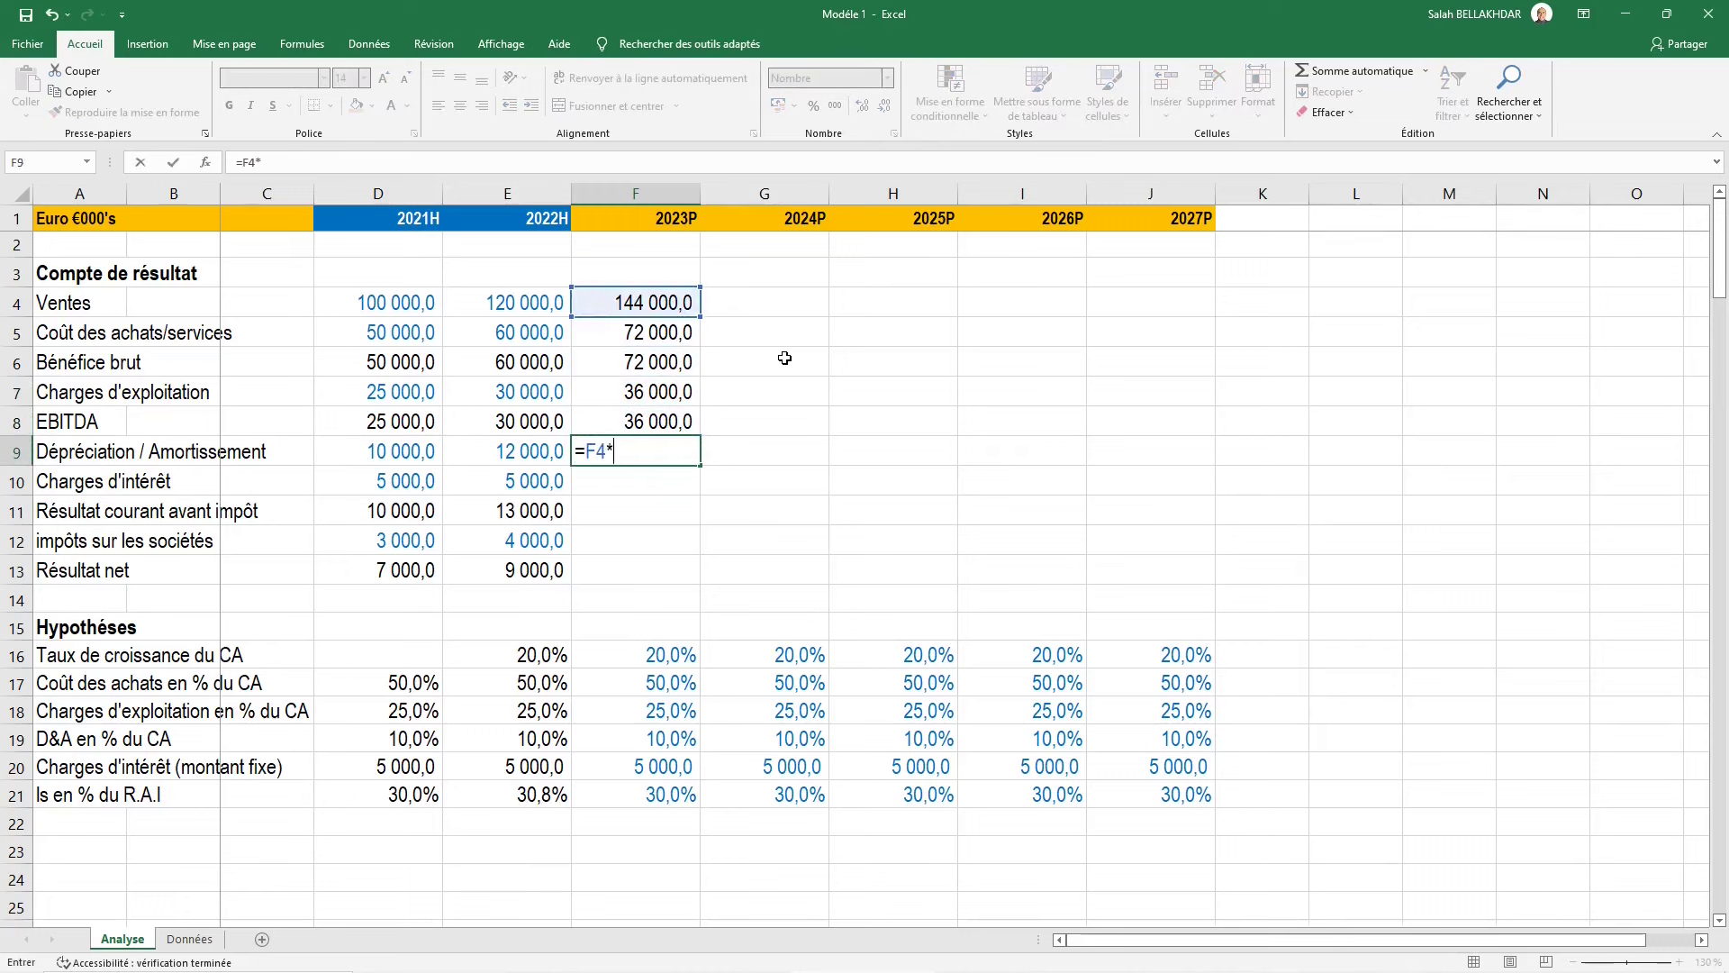
key("Down")
key("Down")
key("Down")
key("Down")
key("Down")
key("Down")
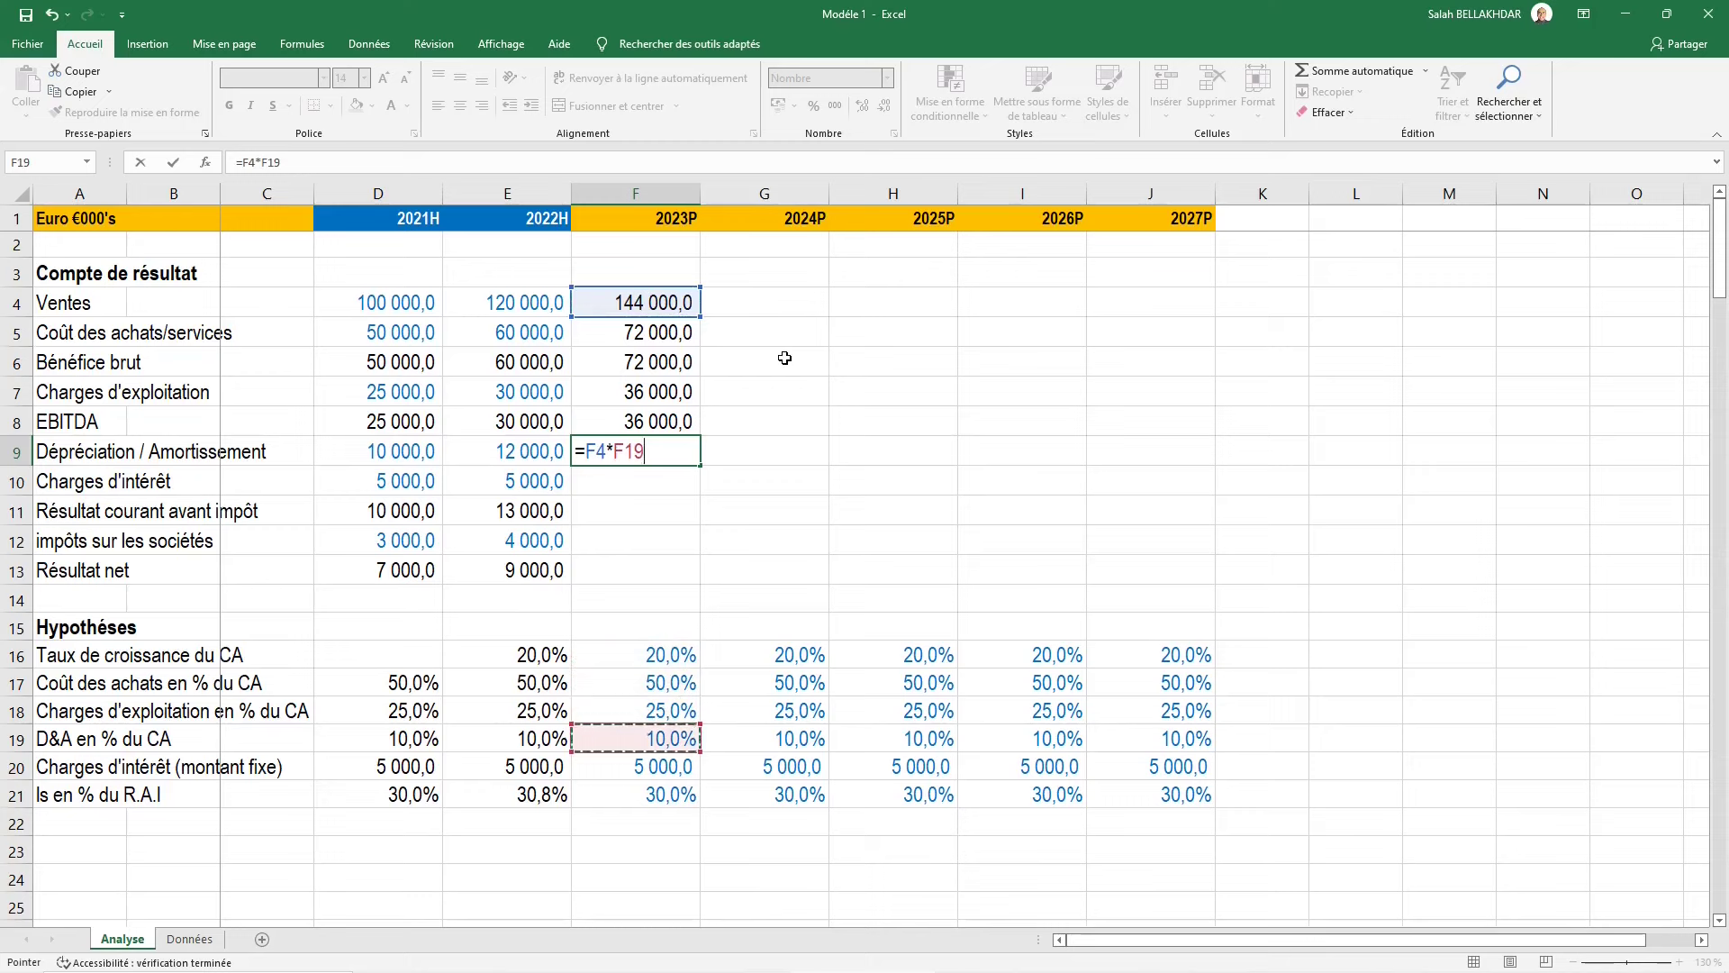
key("ctrl+Return")
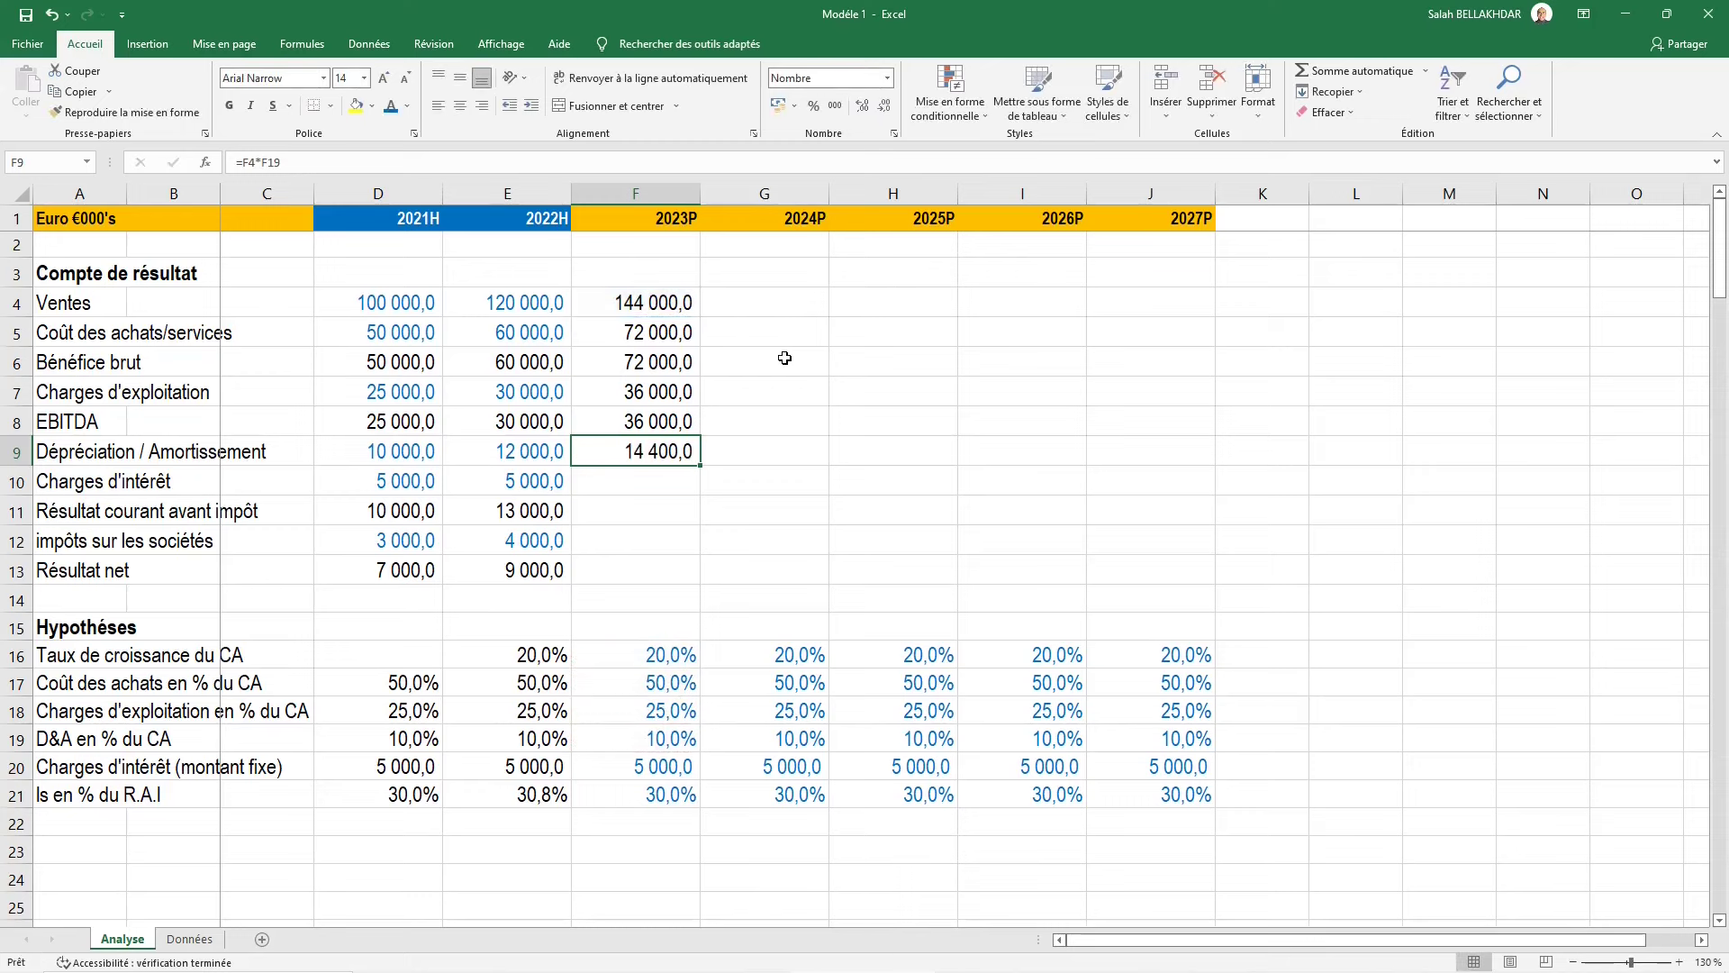
key("Down")
type("=")
key("Down")
key("Down")
key("Down")
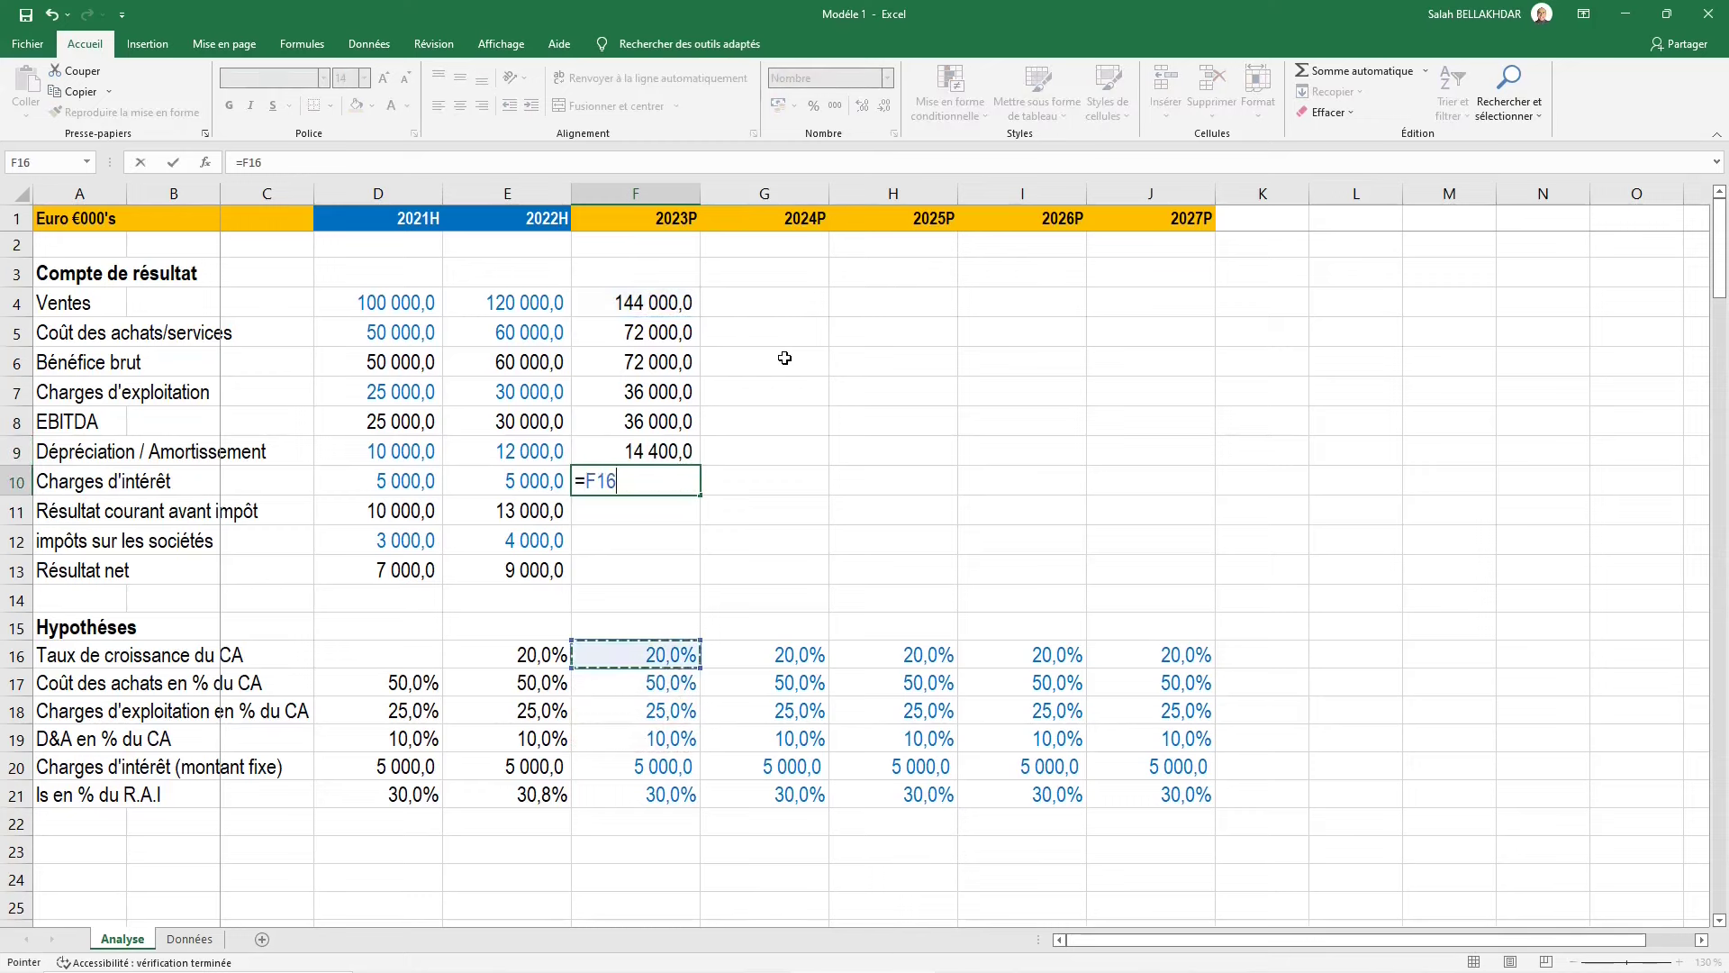
key("Down")
key("Down")
key("Down")
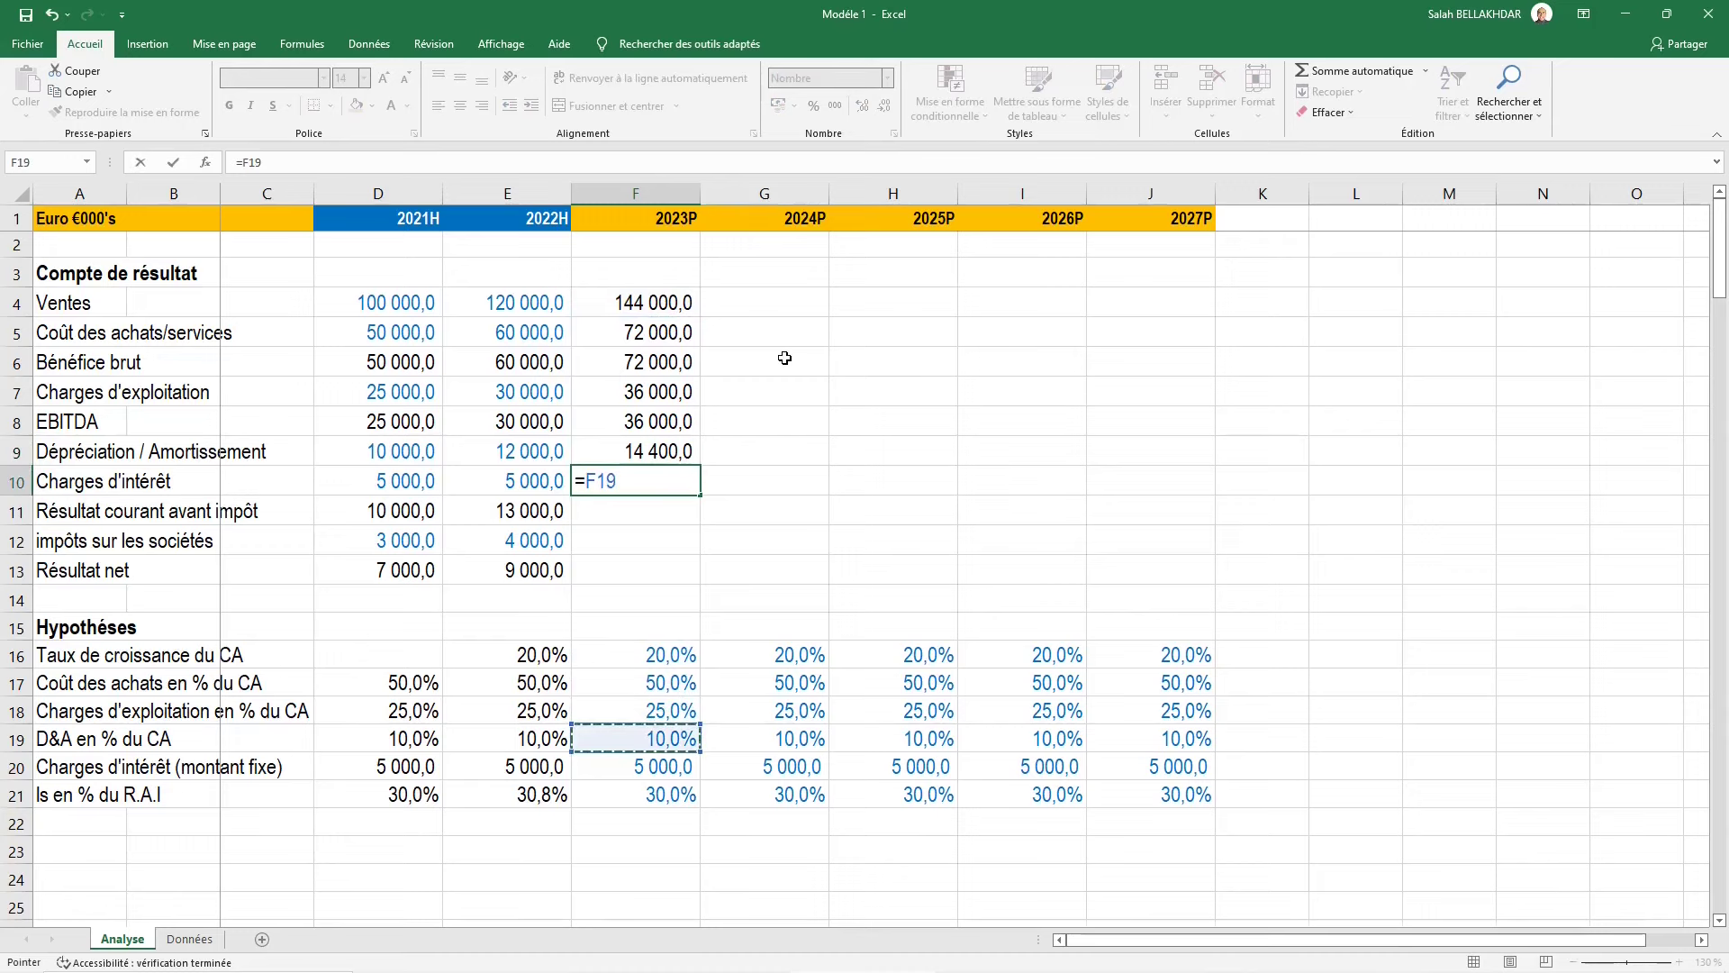
key("Down")
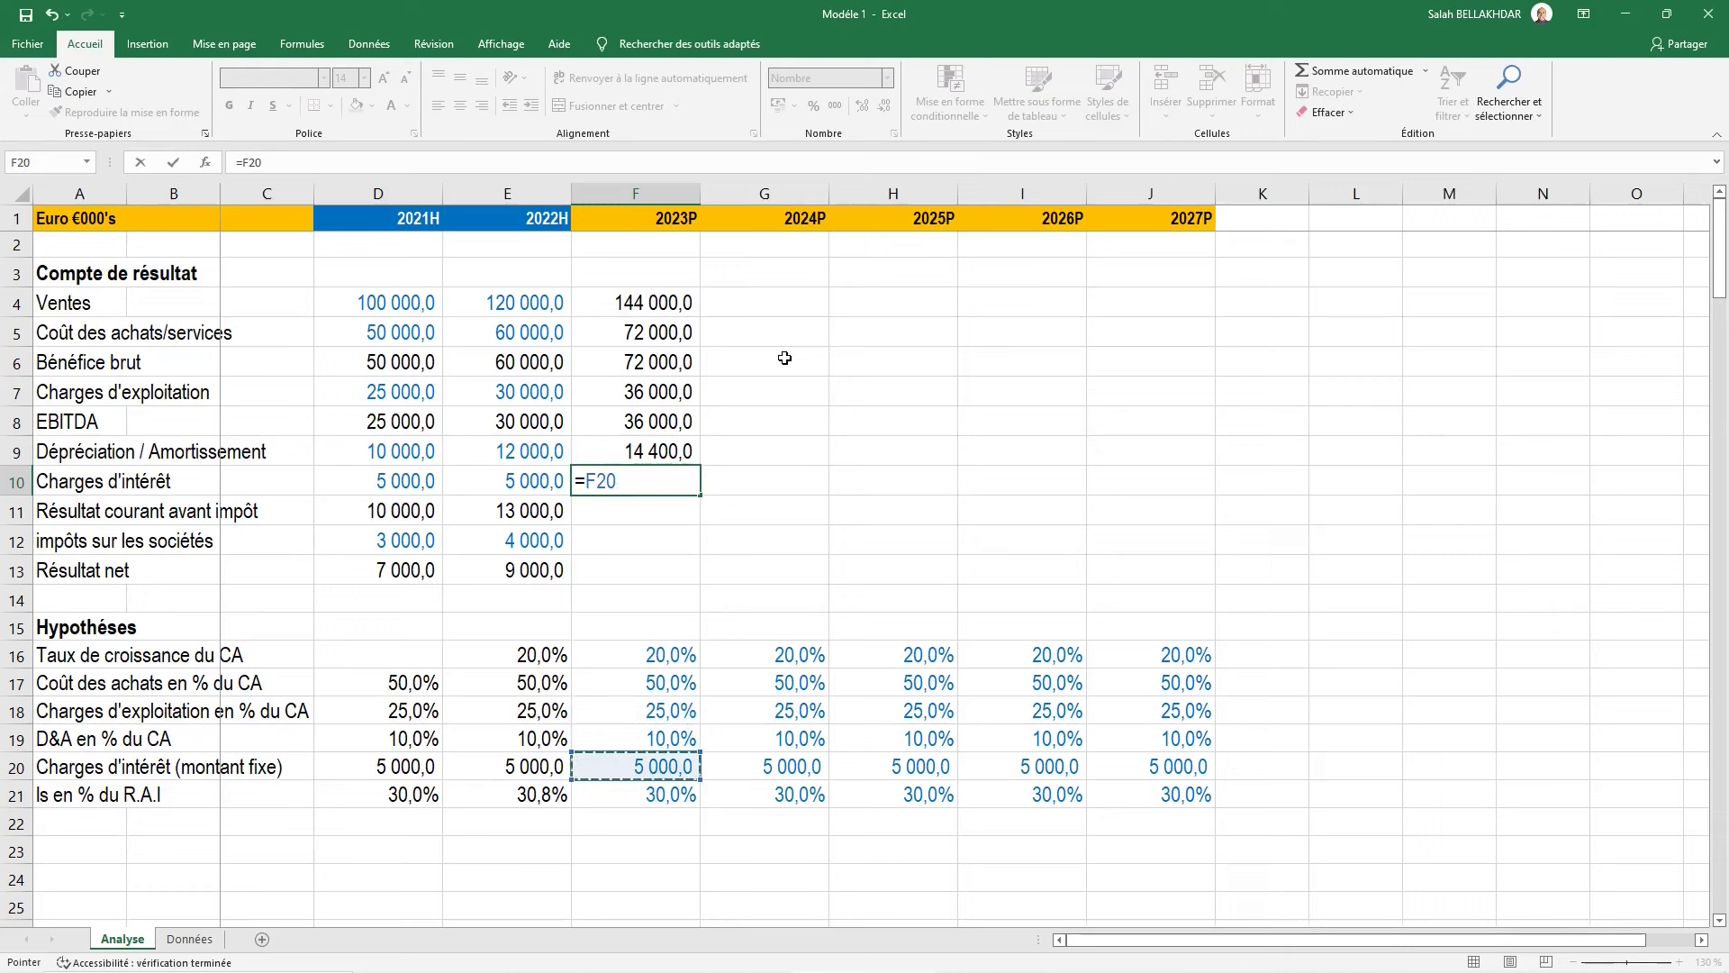
key("ctrl+Return")
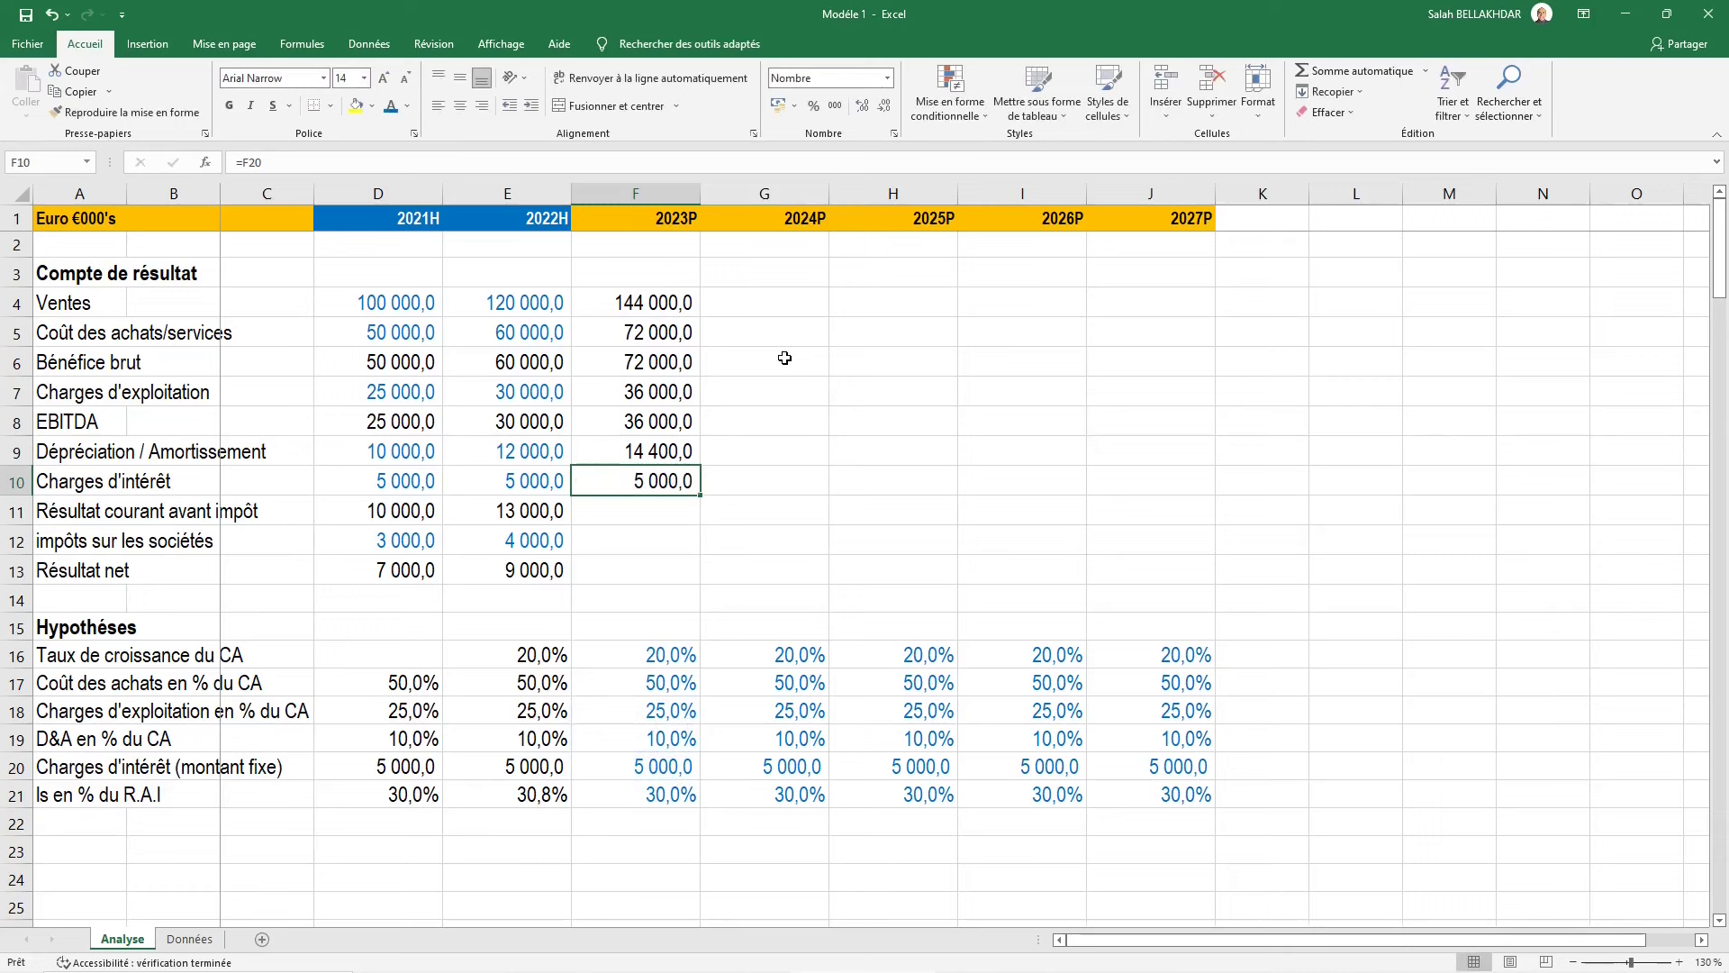
key("Down")
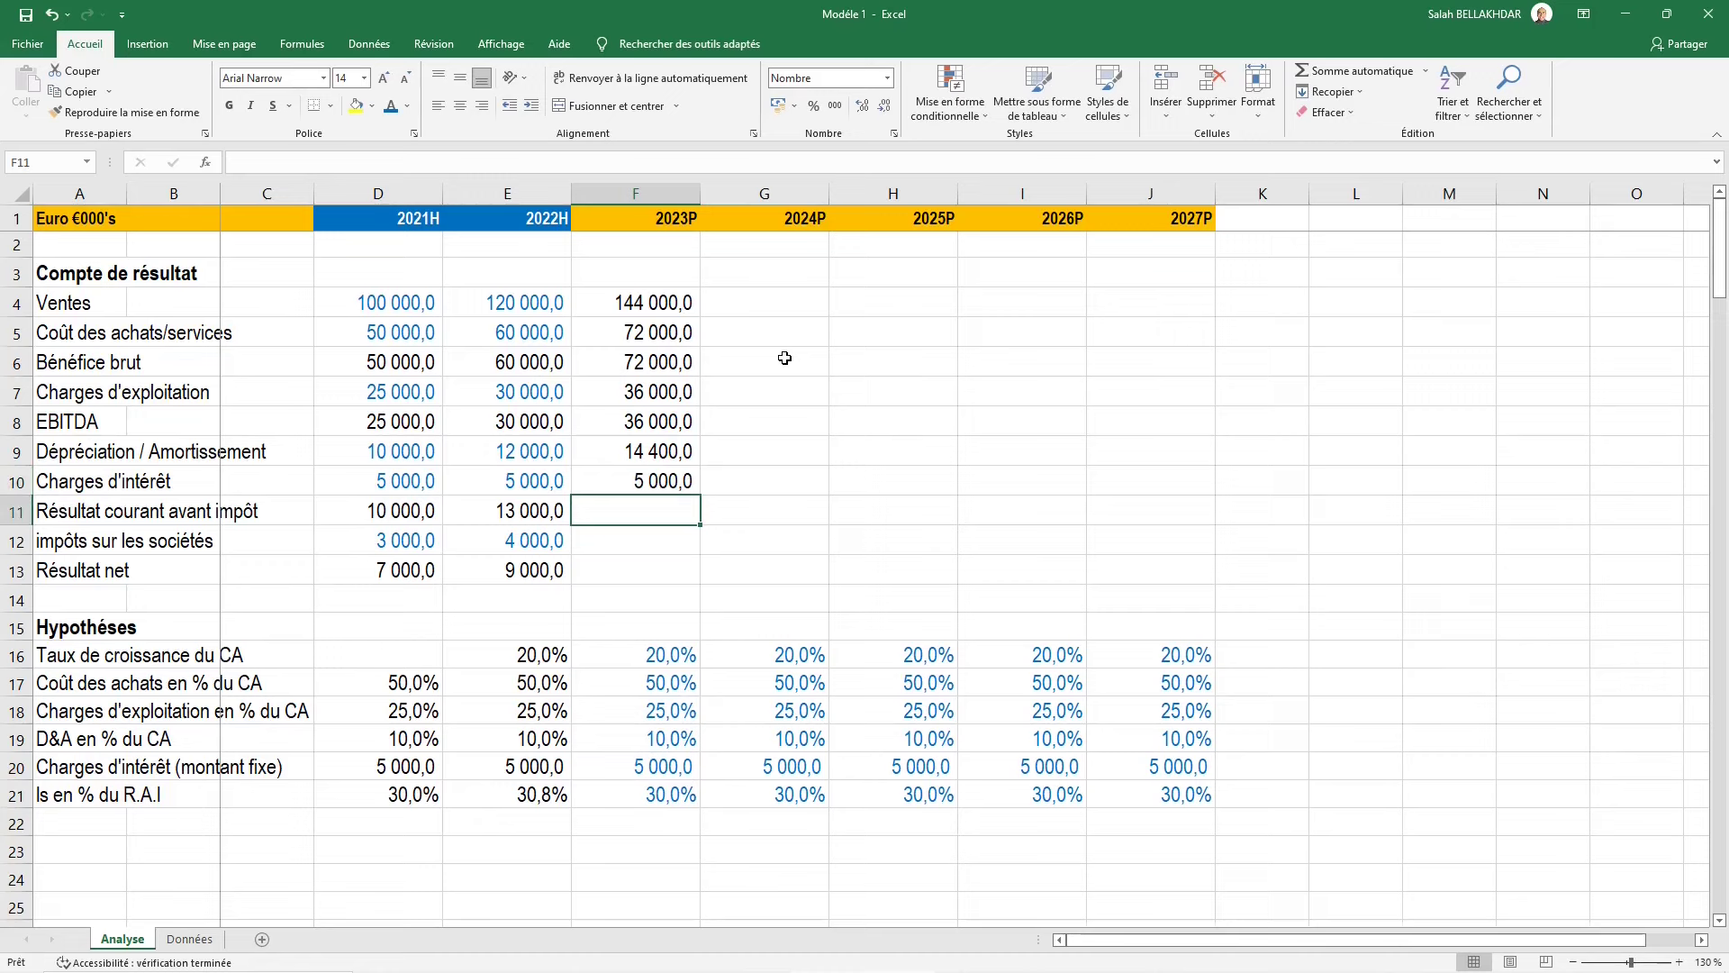
Copy the 2022H pre-tax profit formula from E11 into F11
key("Left")
key("shift+Right")
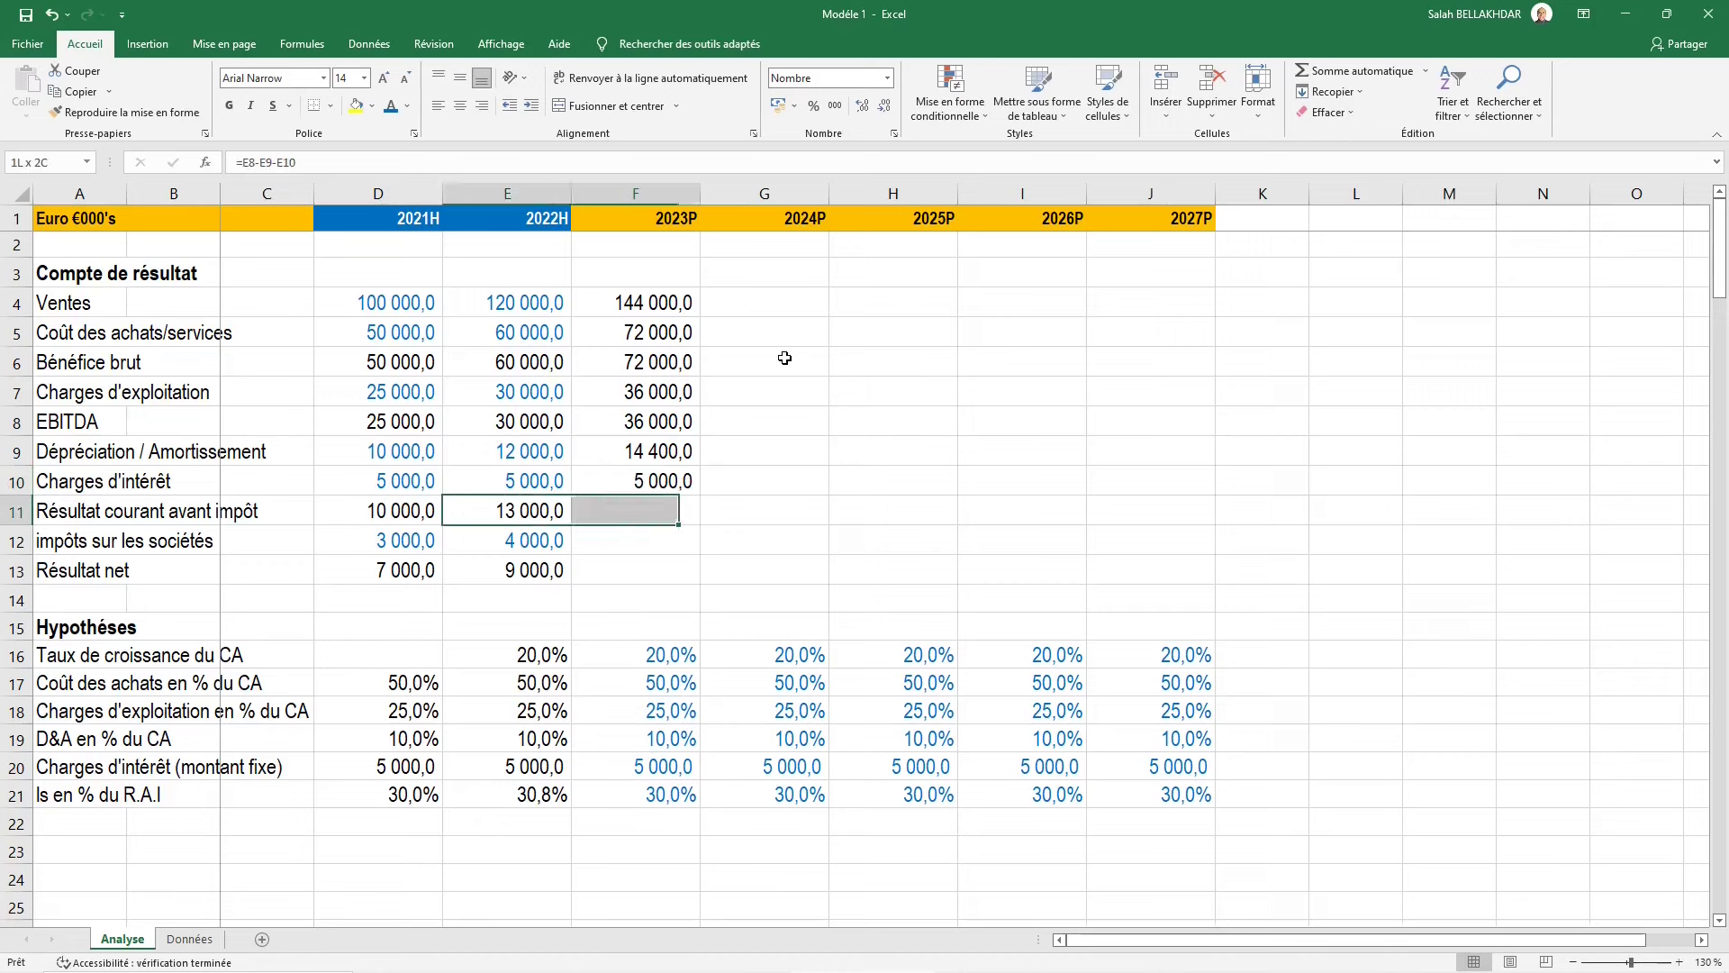
key("ctrl+r")
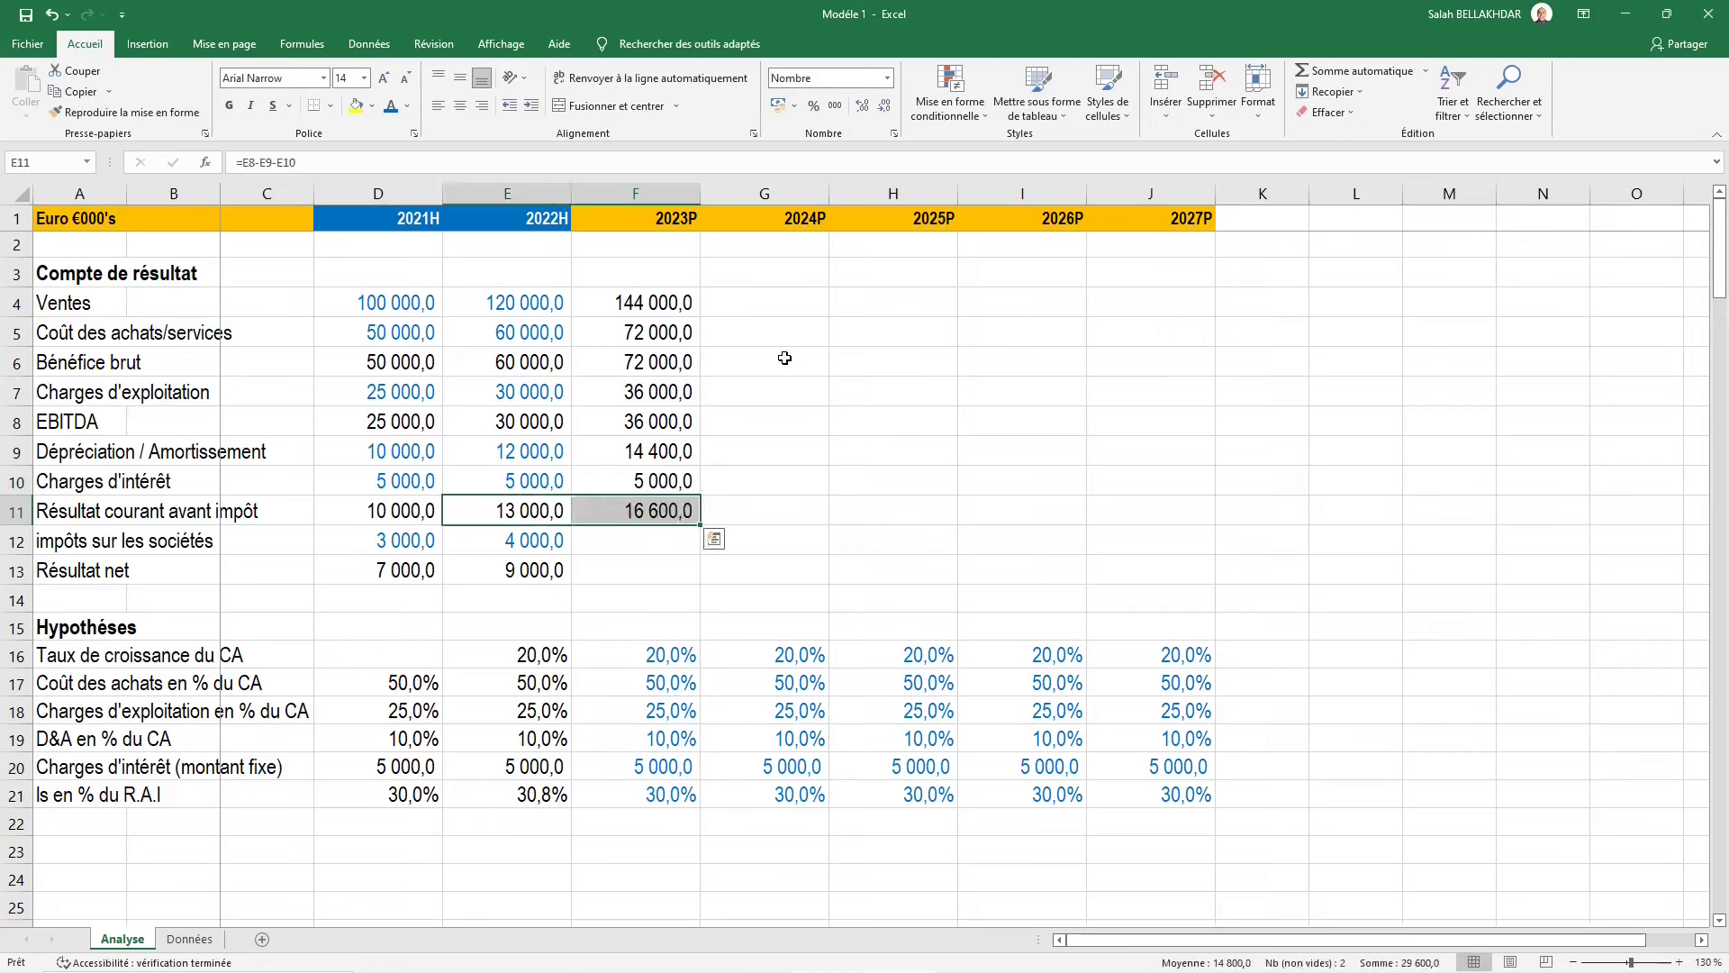
key("Right")
key("Down")
Enter 2023P tax as =F11*F21 and copy the net income formula from E13 into F13
type("=")
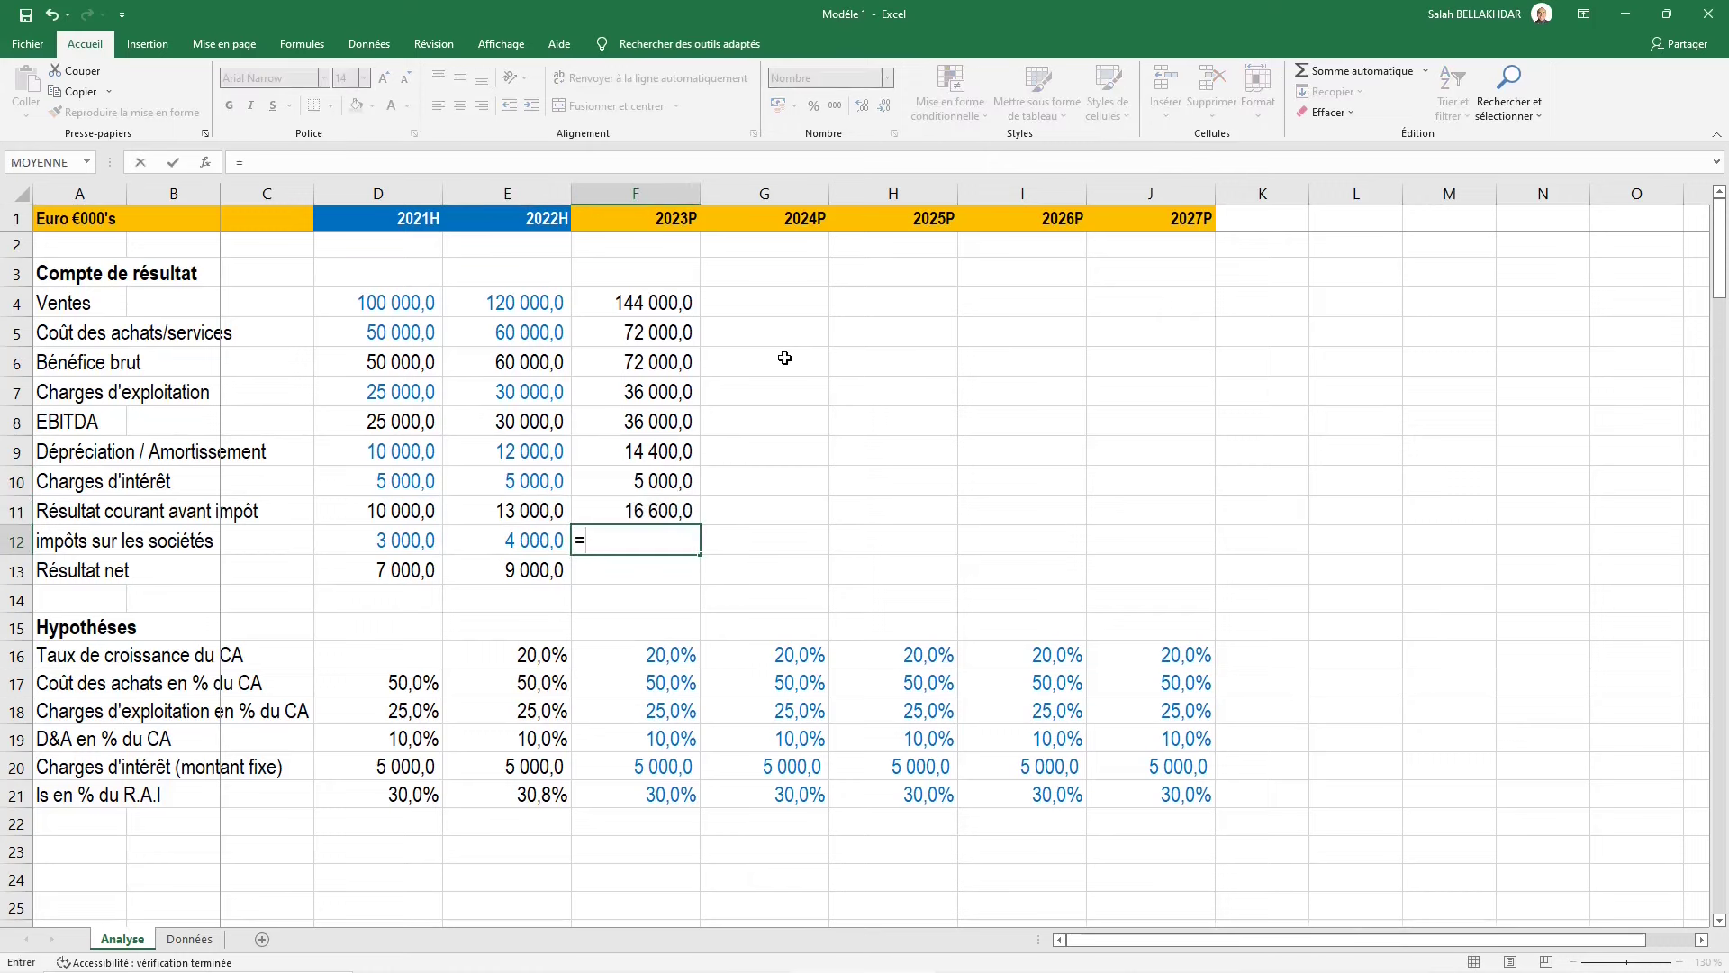
key("Up")
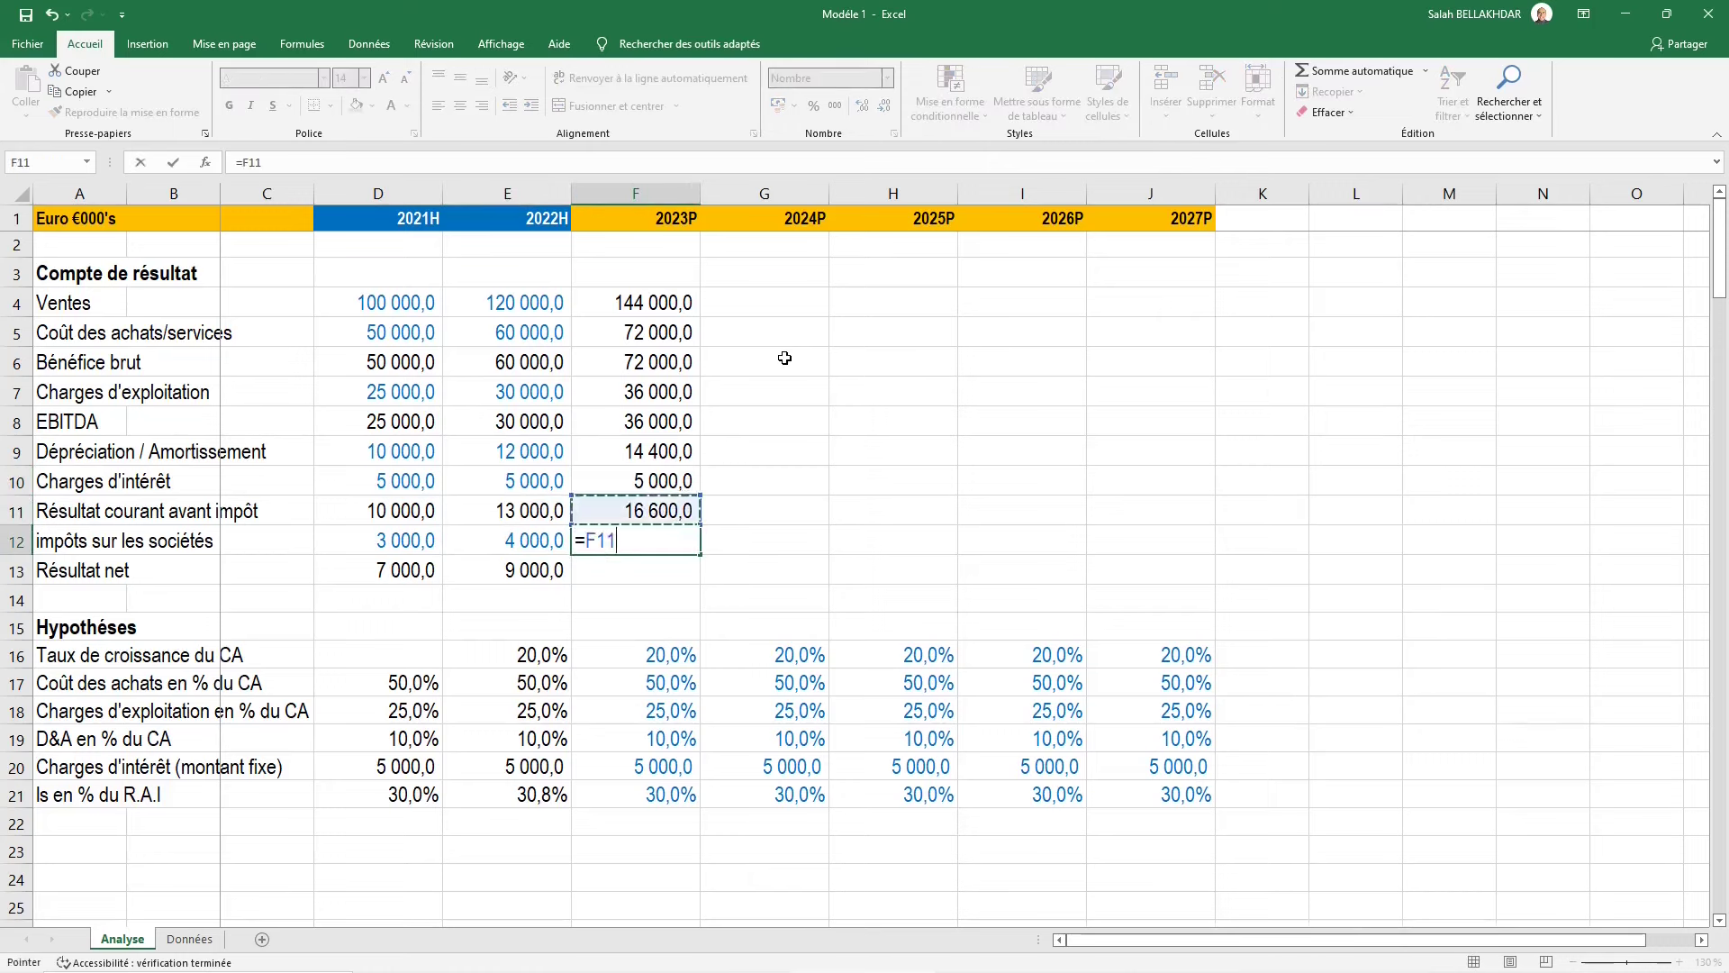
type("*")
key("Down")
key("Down")
key("Down")
key("Down")
key("Down")
key("Down")
key("Down")
key("Down")
key("Down")
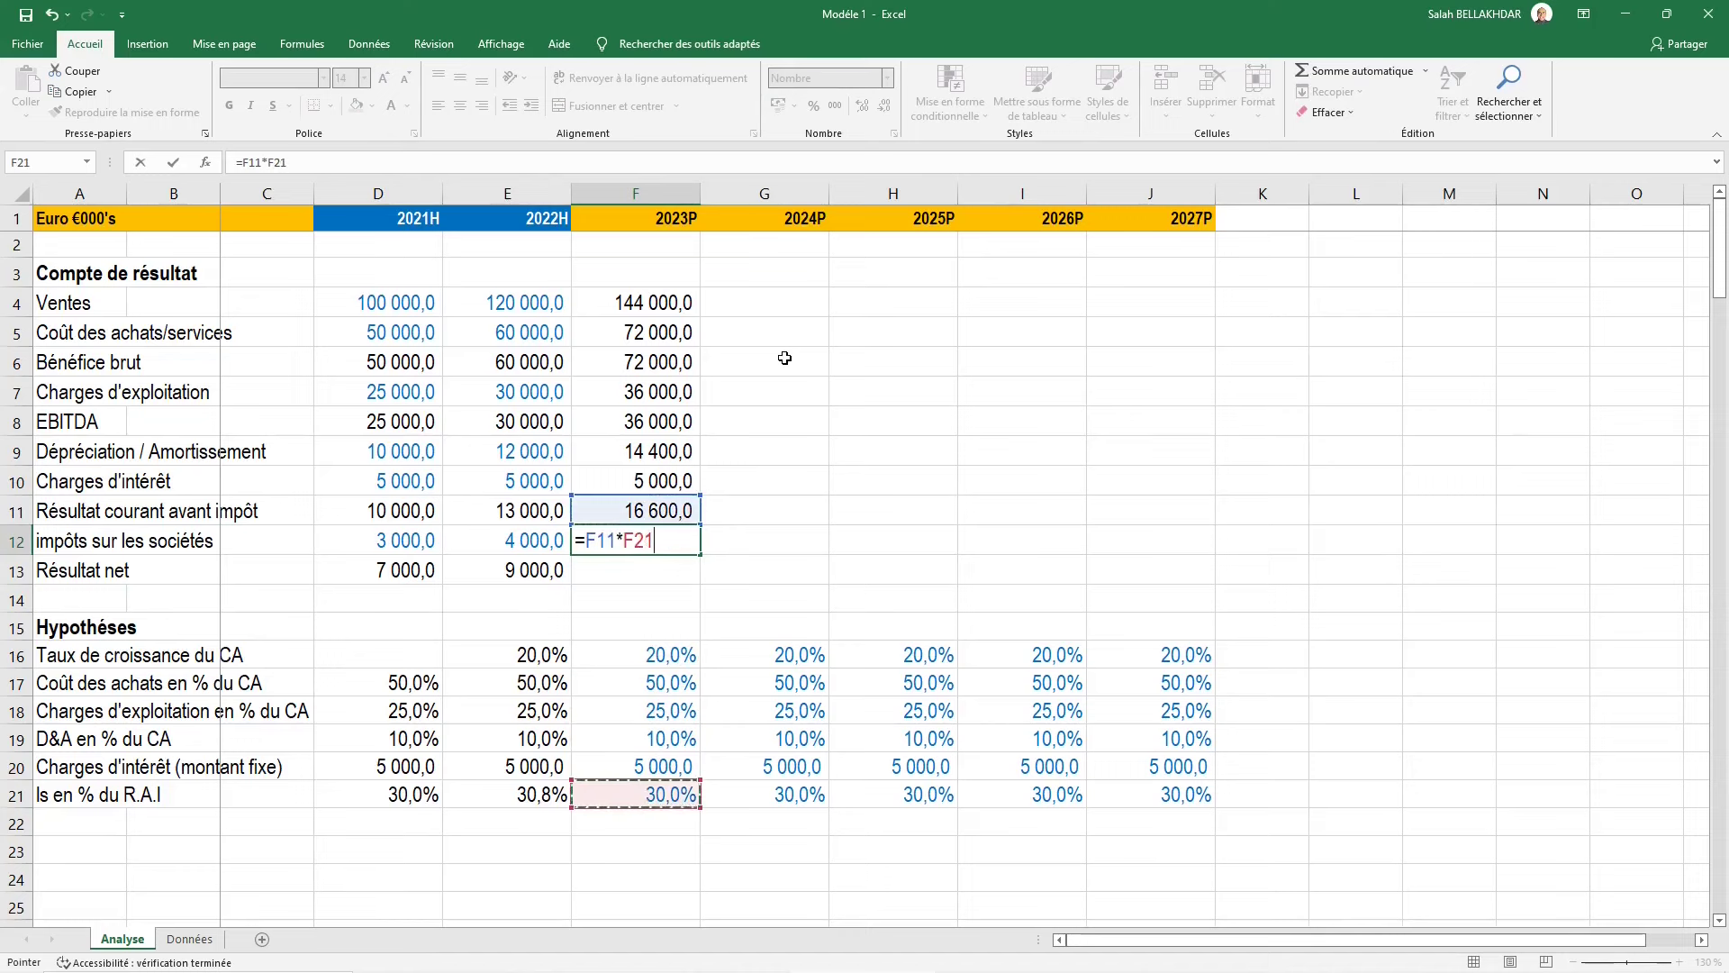
key("ctrl+Return")
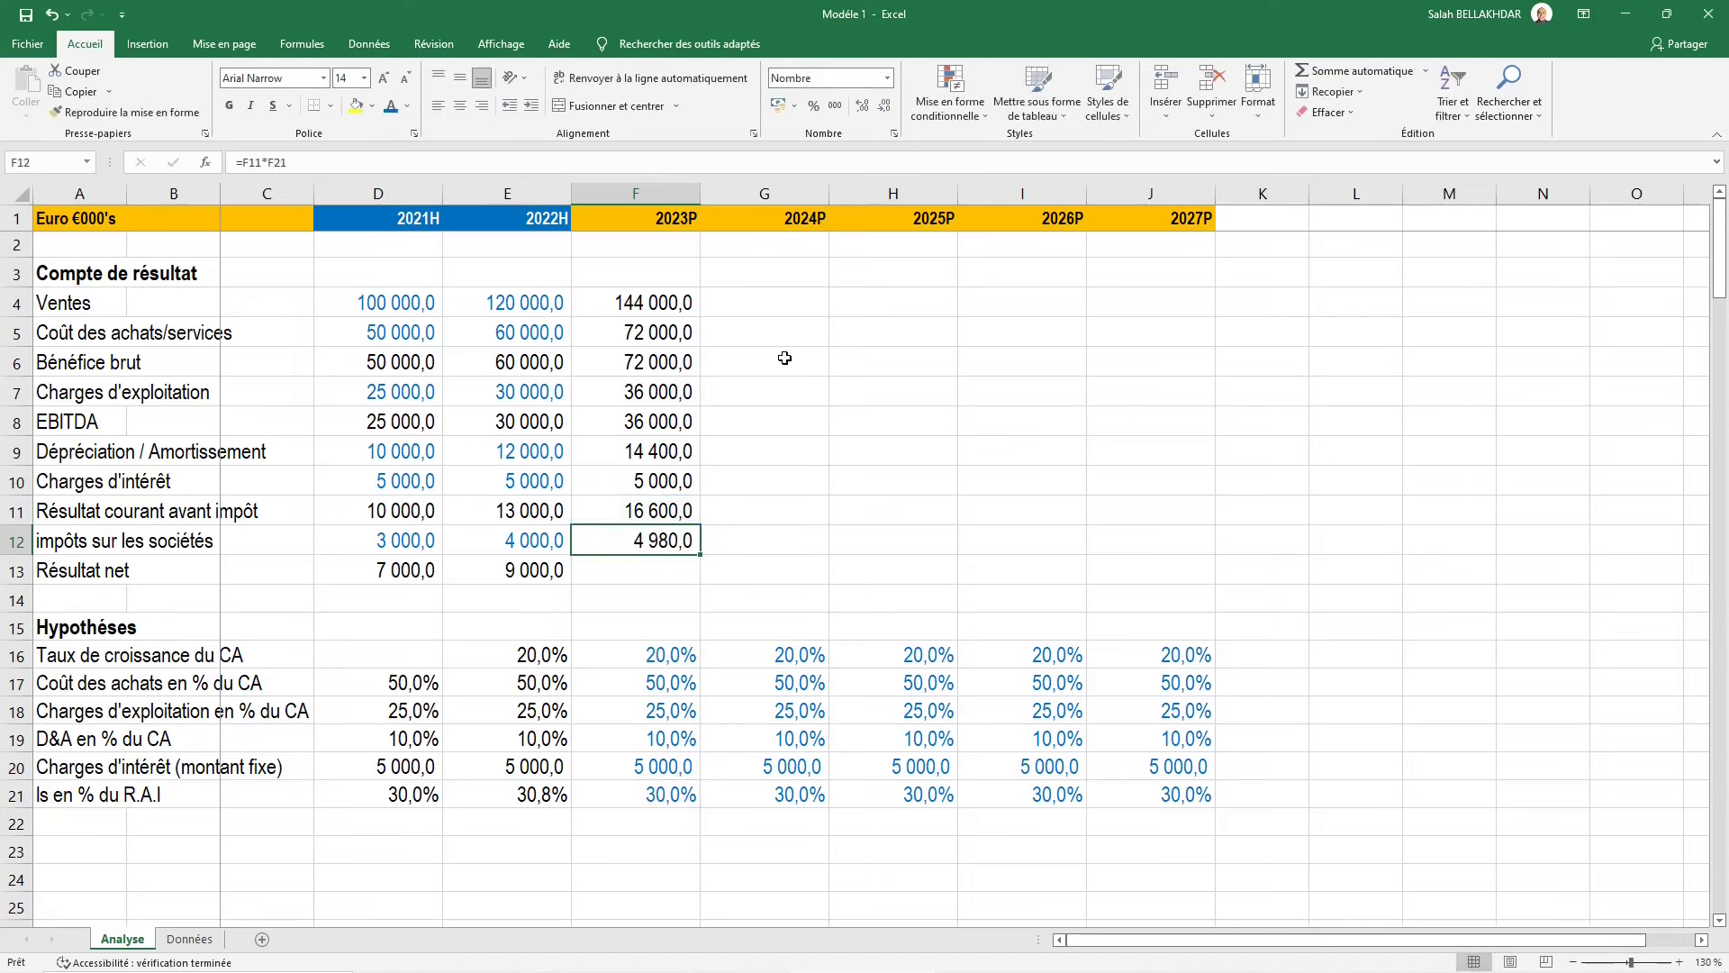
key("Down")
key("Left")
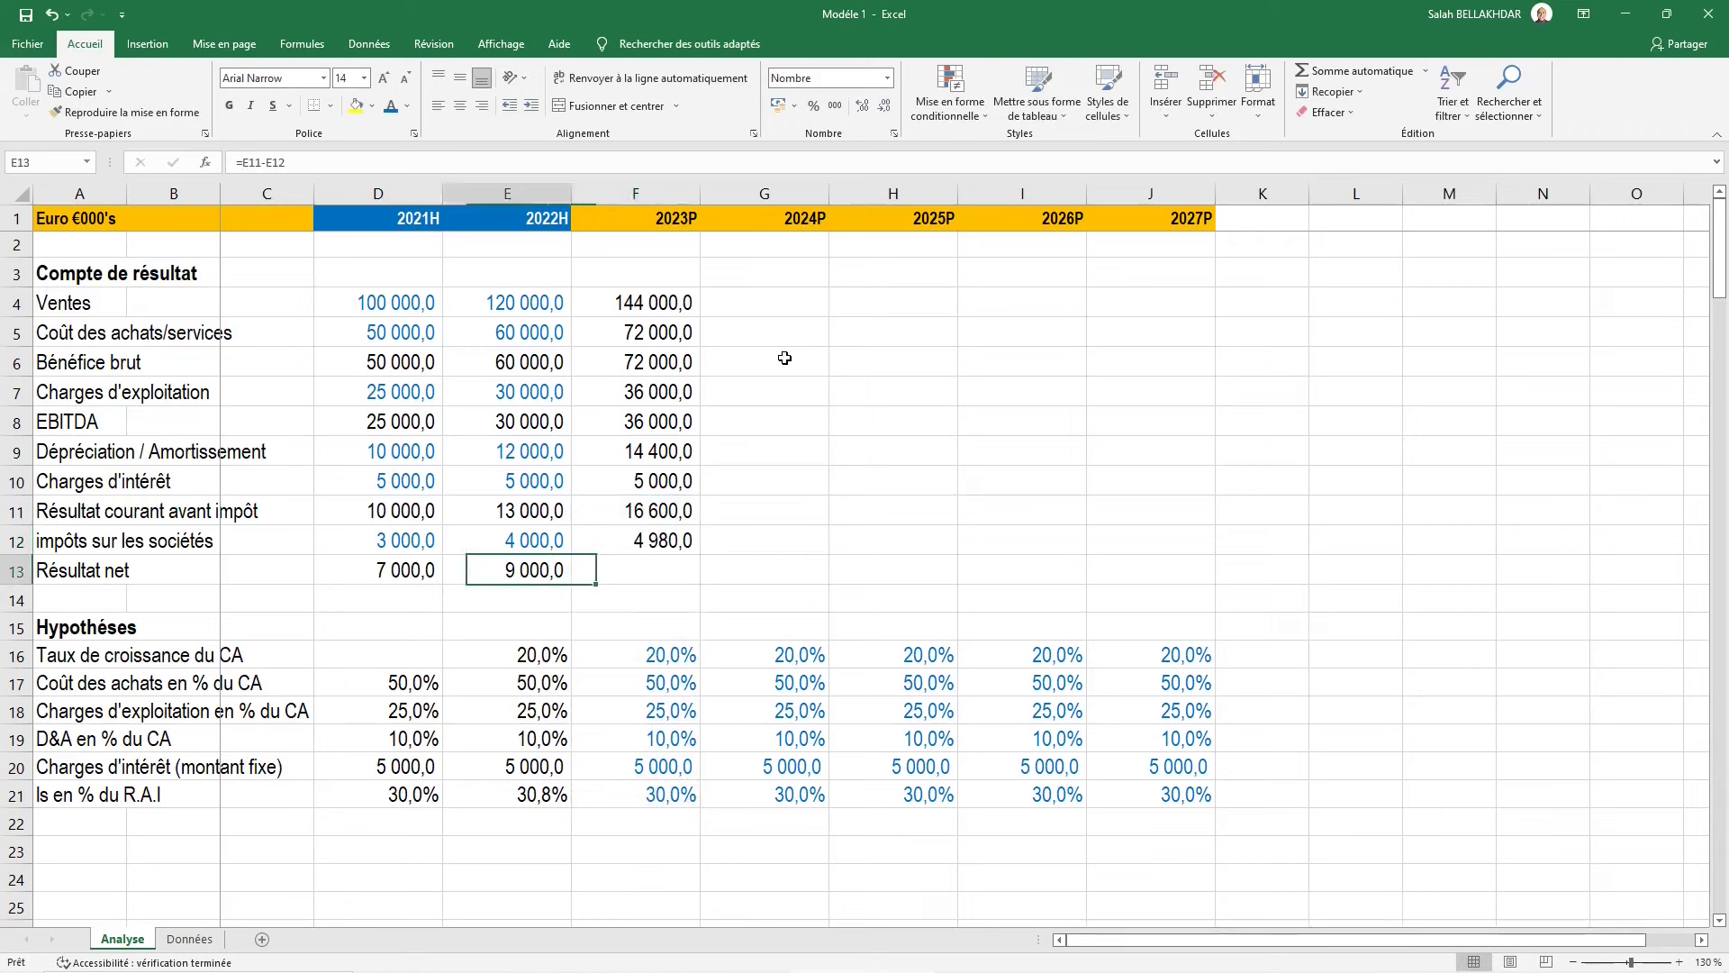
key("shift+Right")
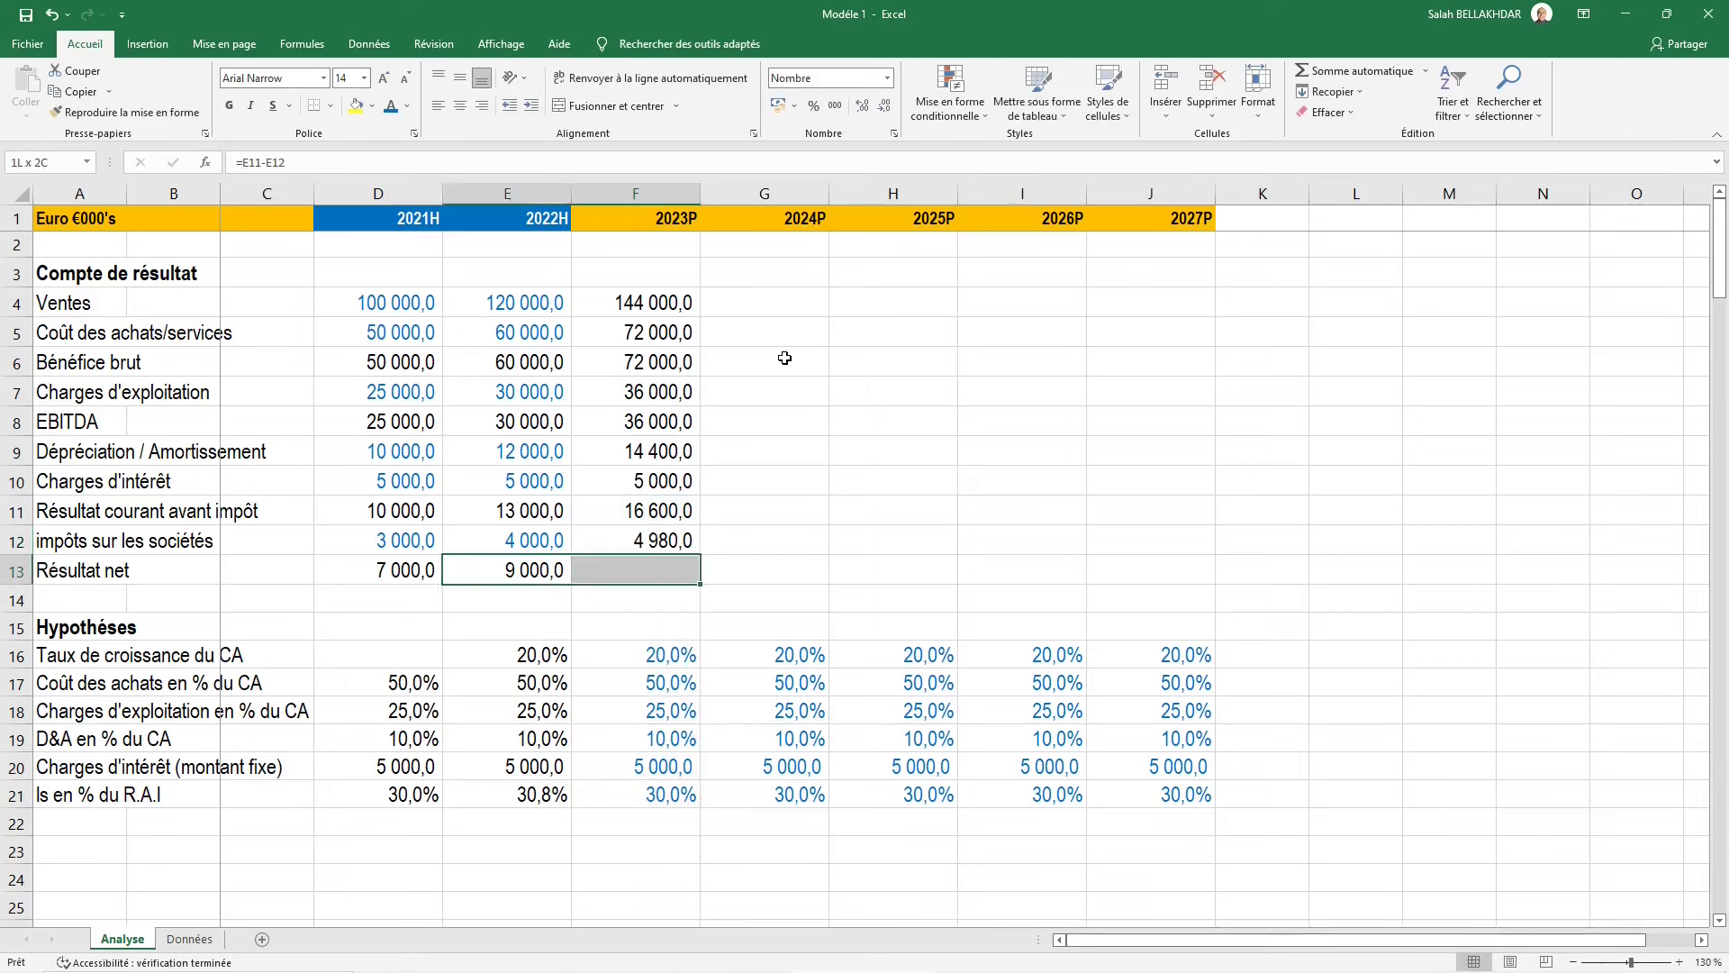
key("ctrl+r")
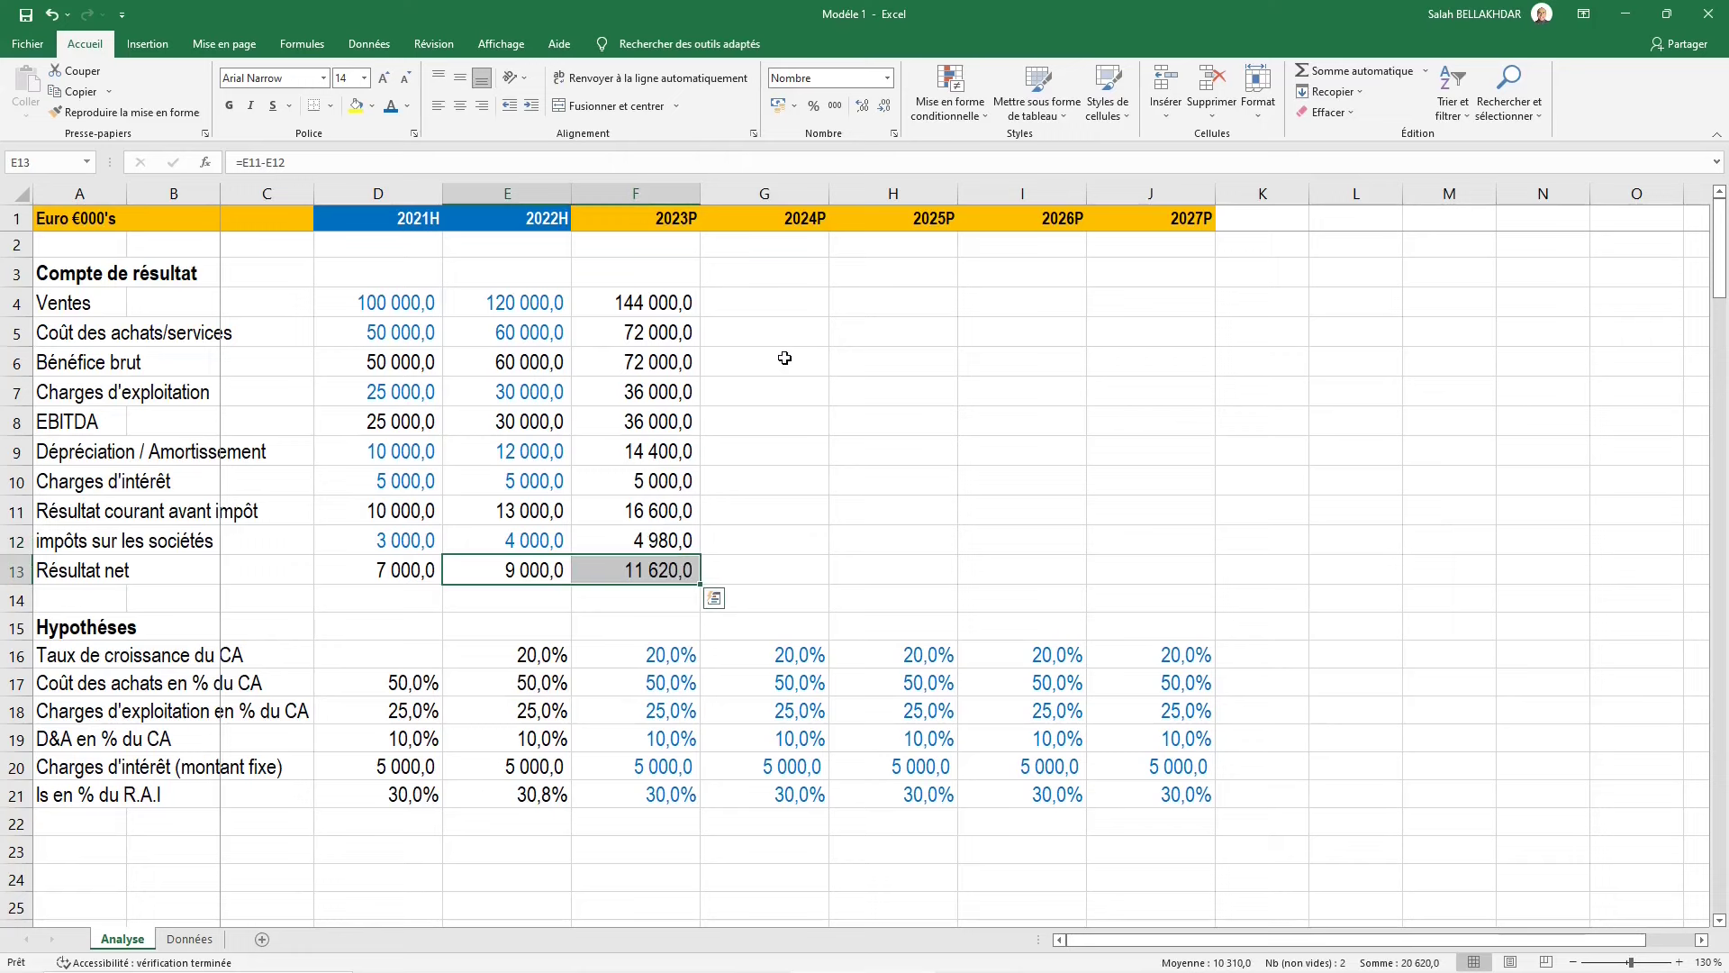
key("Right")
Fill the F4:F13 formulas through 2027P, with Résultat net rising from 11 620,0 to 27 852,8
key("shift+Up")
key("shift+Up")
key("shift+Up")
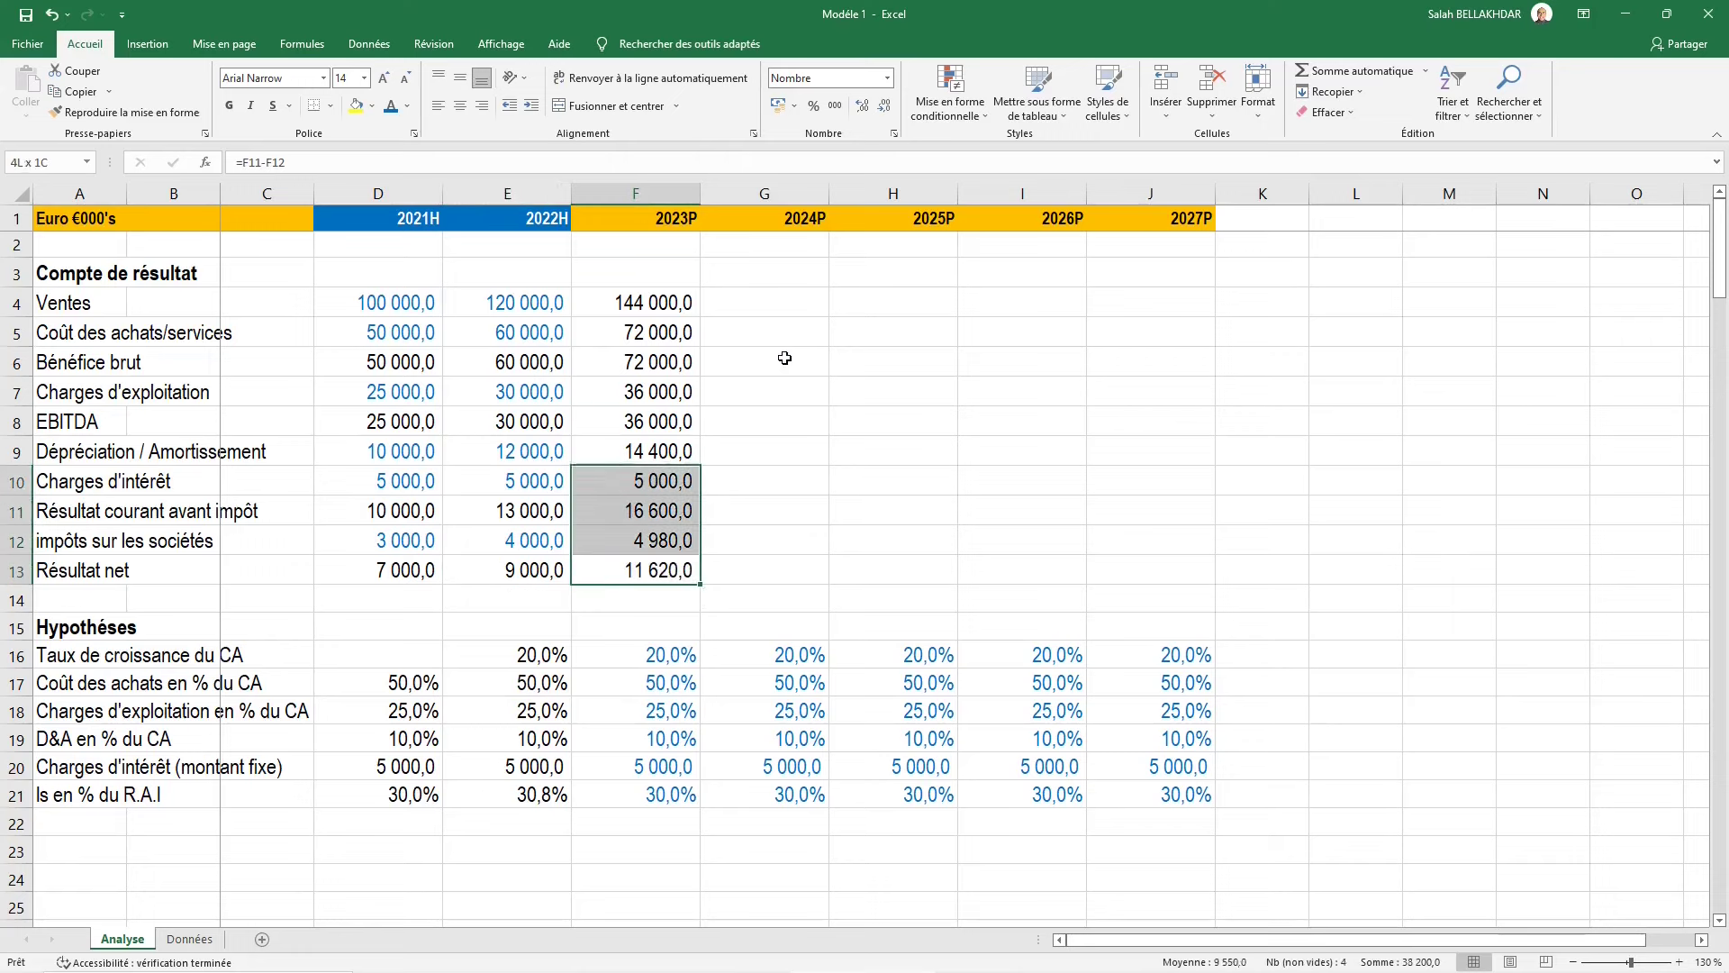
key("shift+Up")
key("shift+Up")
key("shift+Up")
key("shift+Up")
key("shift+Up")
key("shift+Up")
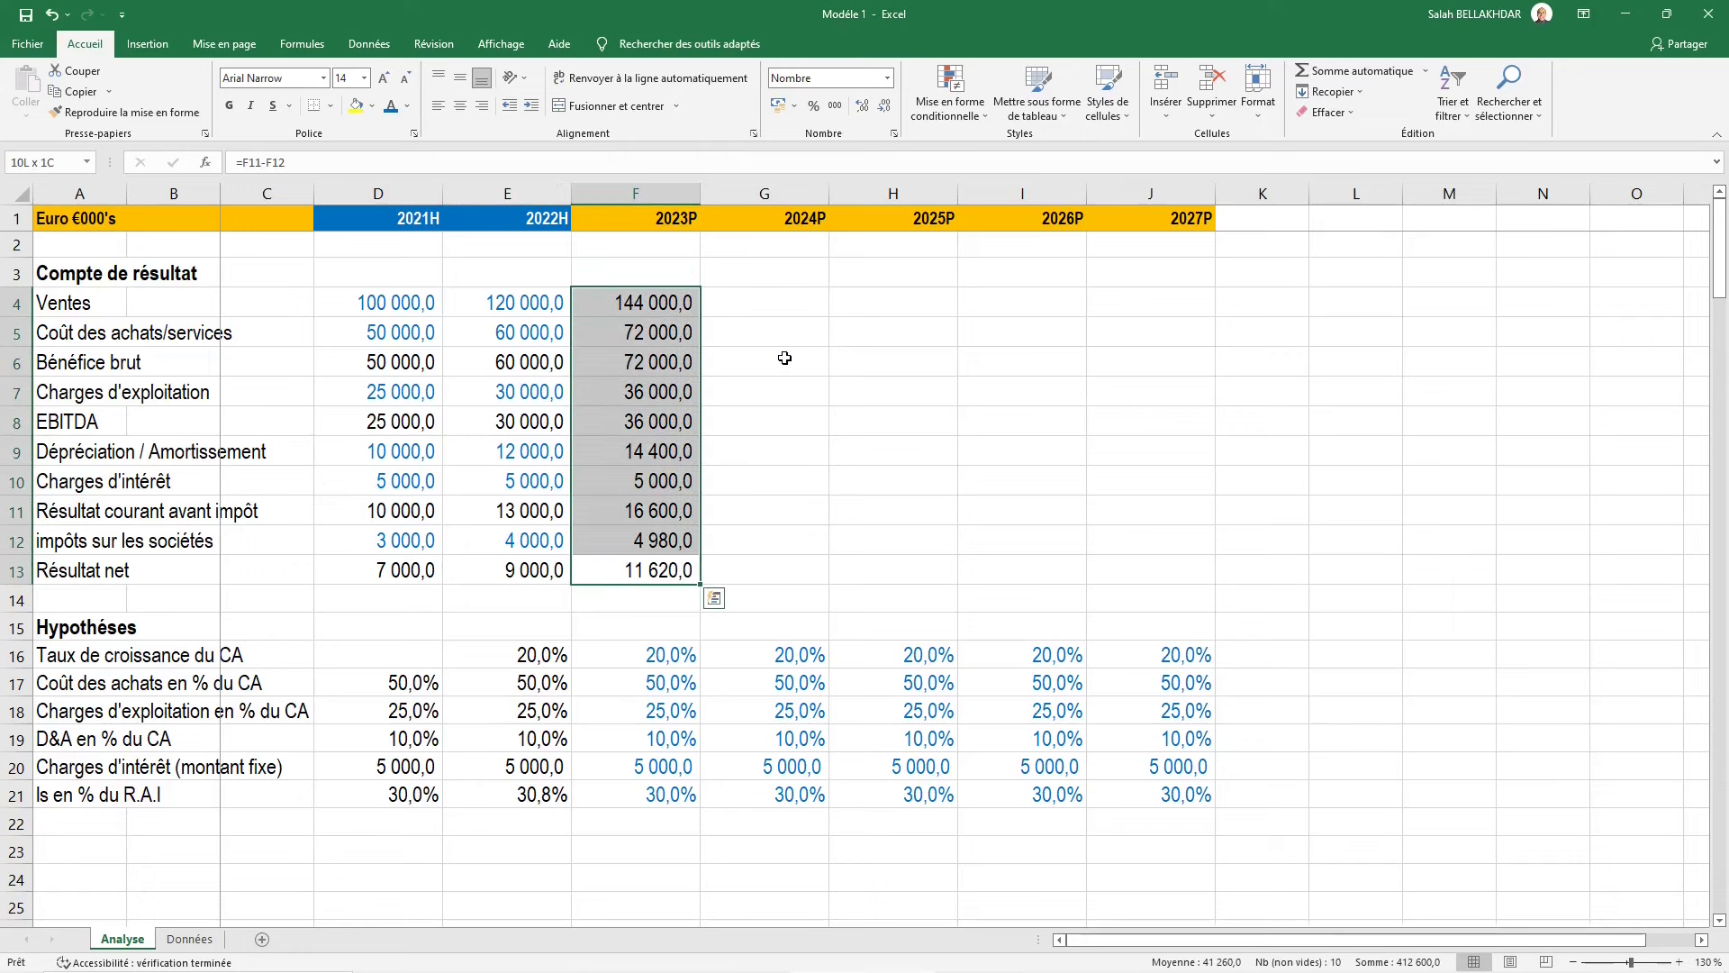
key("shift+Right")
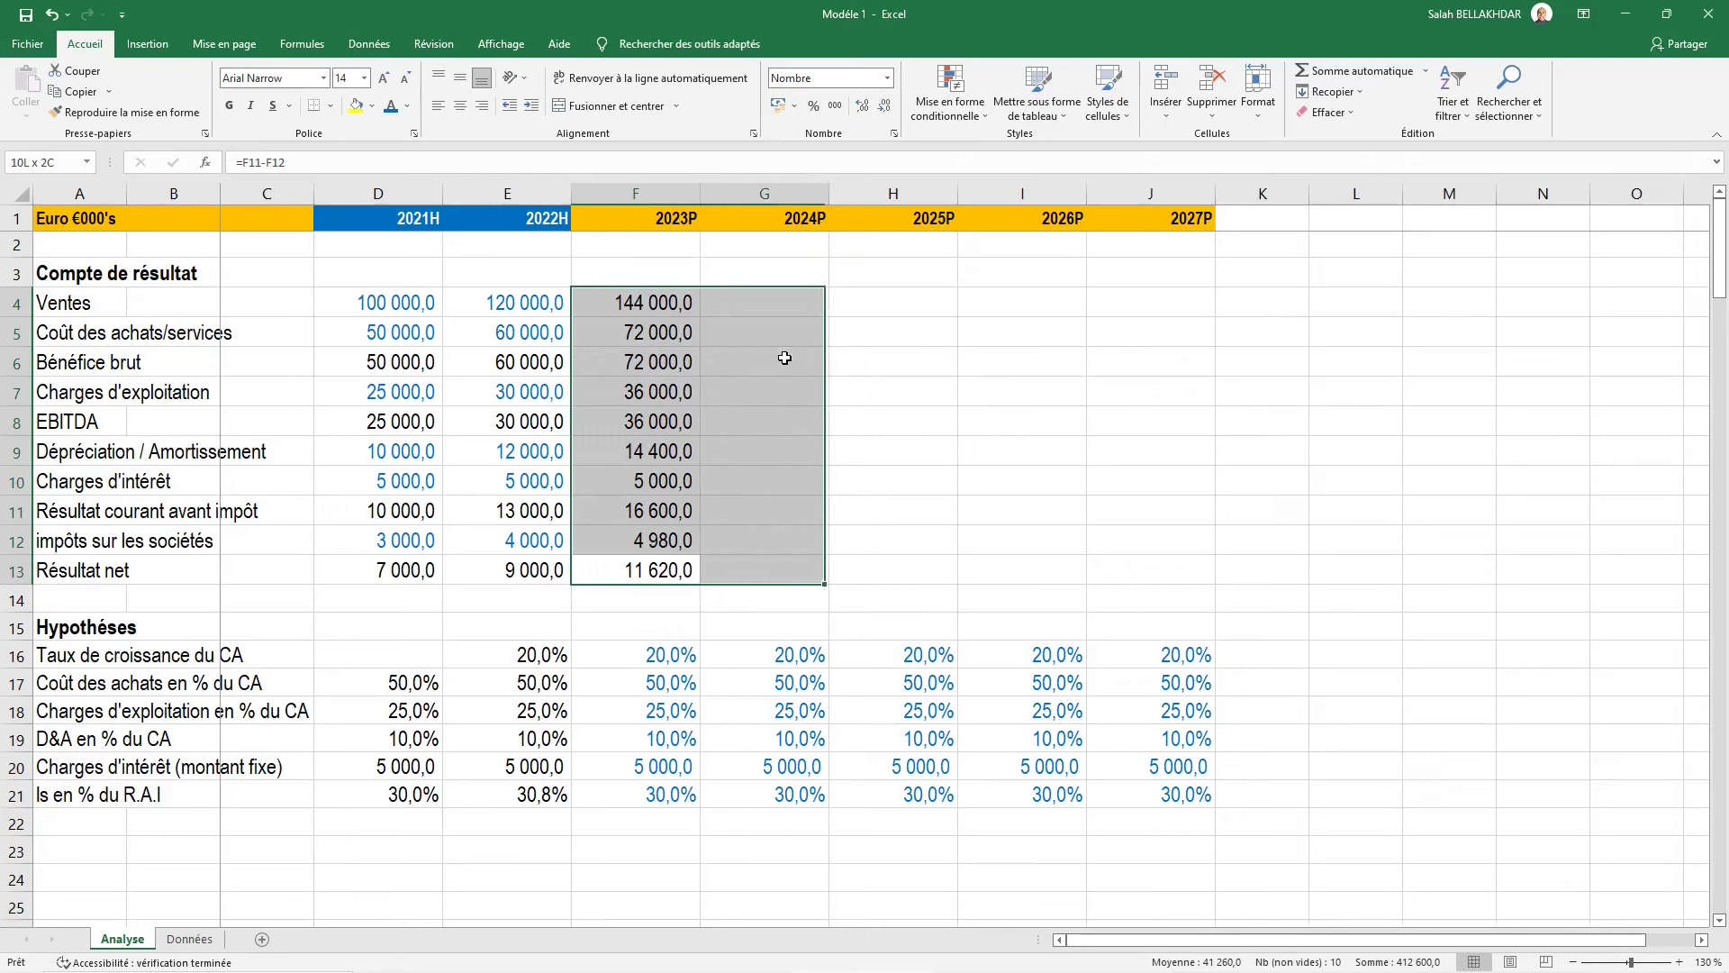
key("shift+Right")
key("shift+Right")
key("shift+Right")
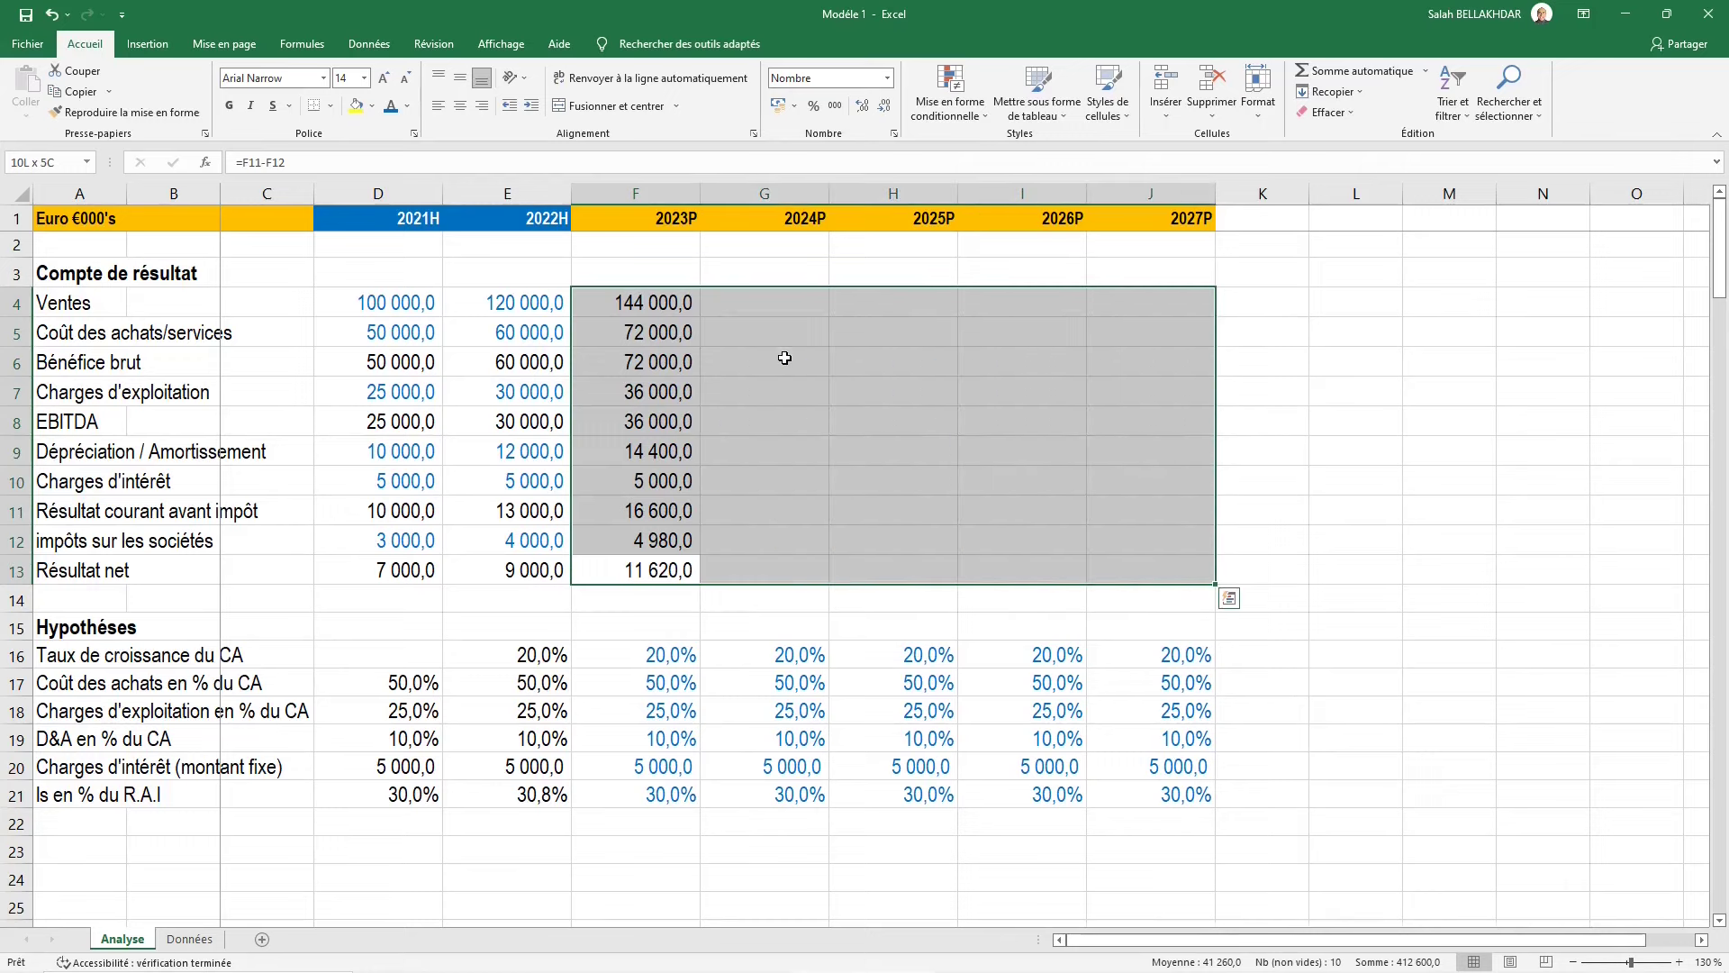
key("ctrl+d")
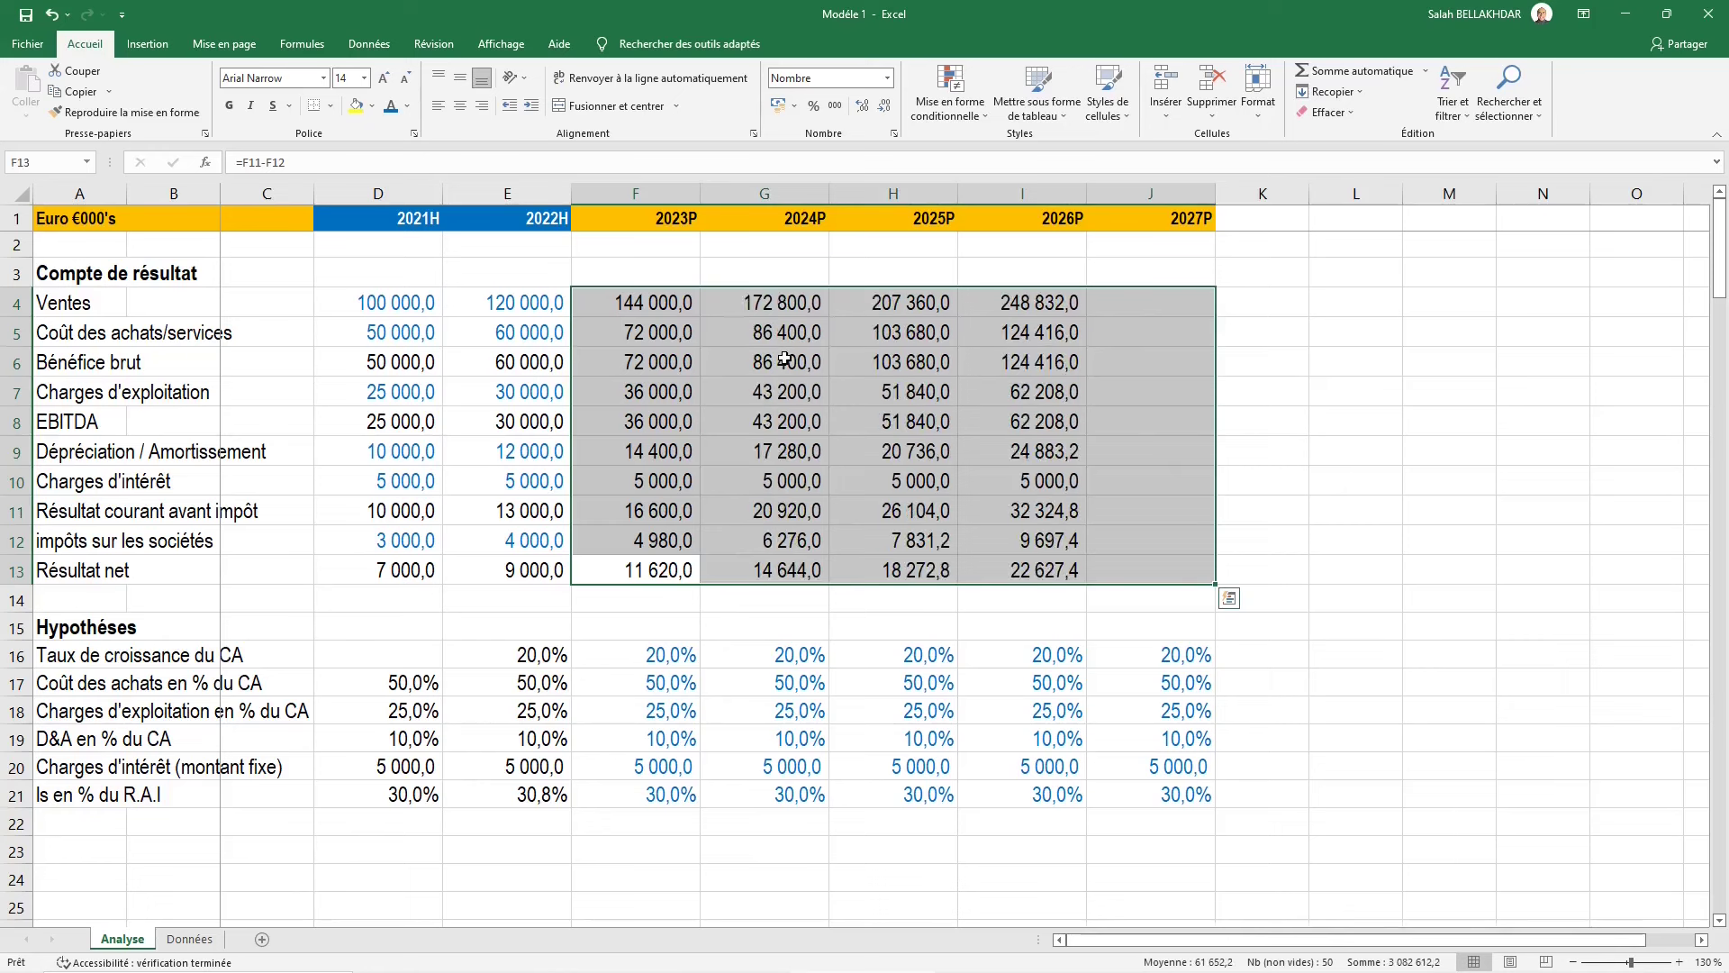
key("Down")
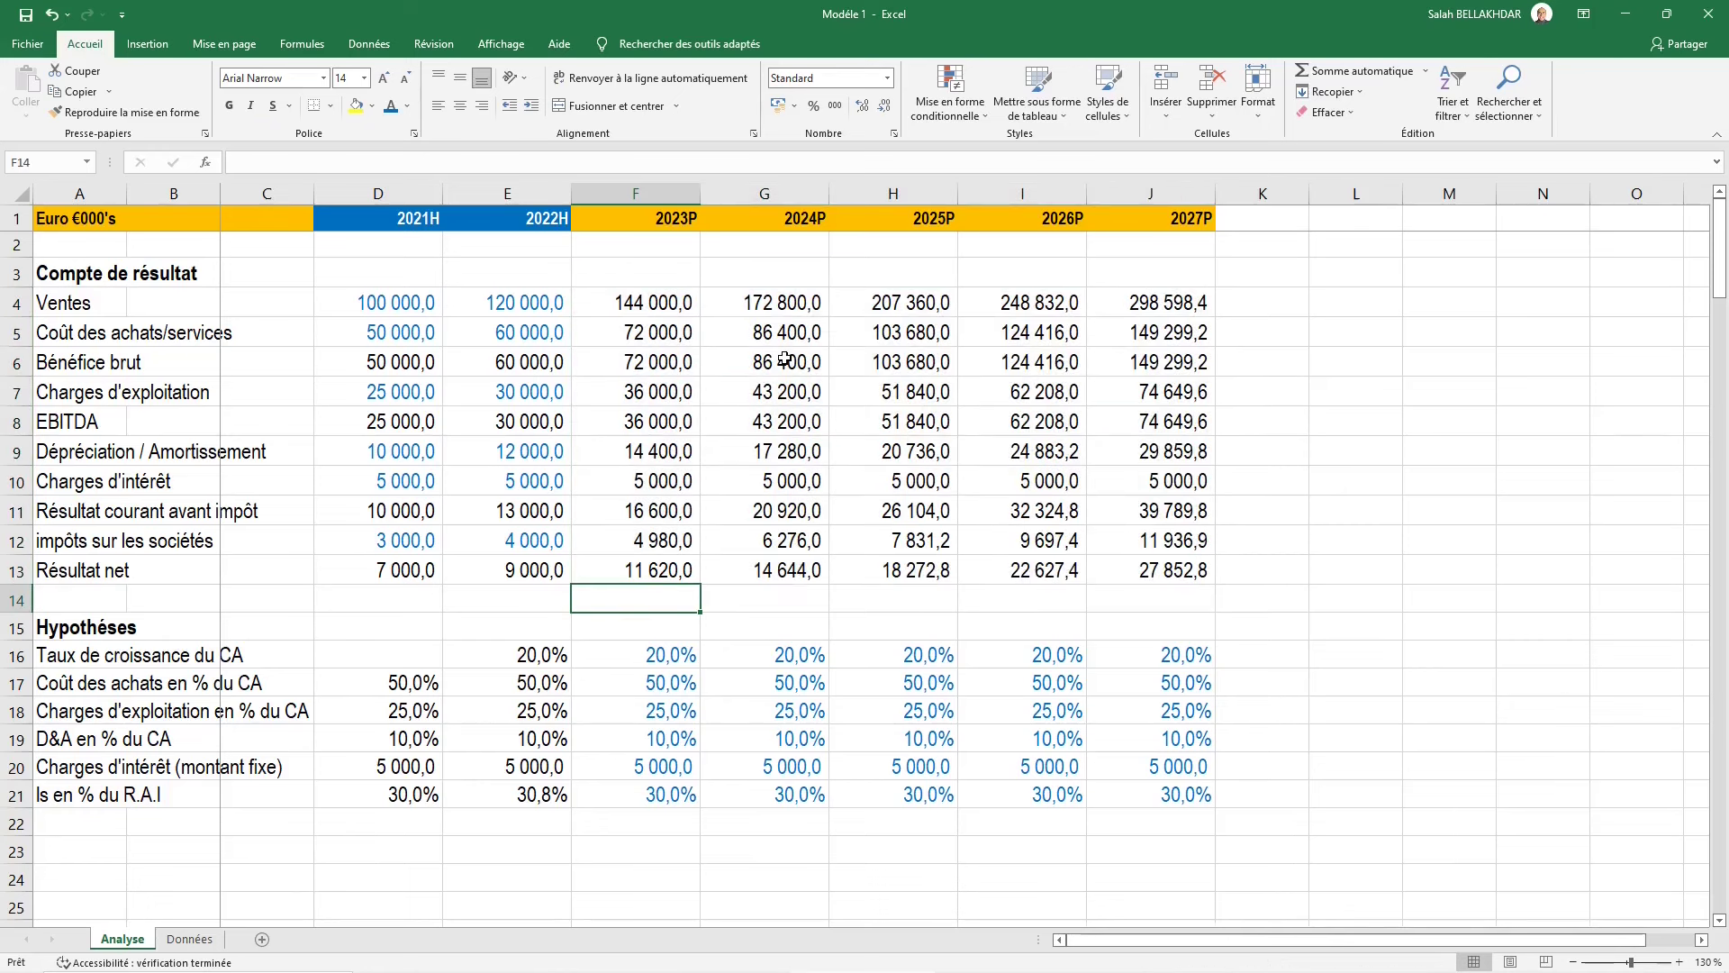
key("Up")
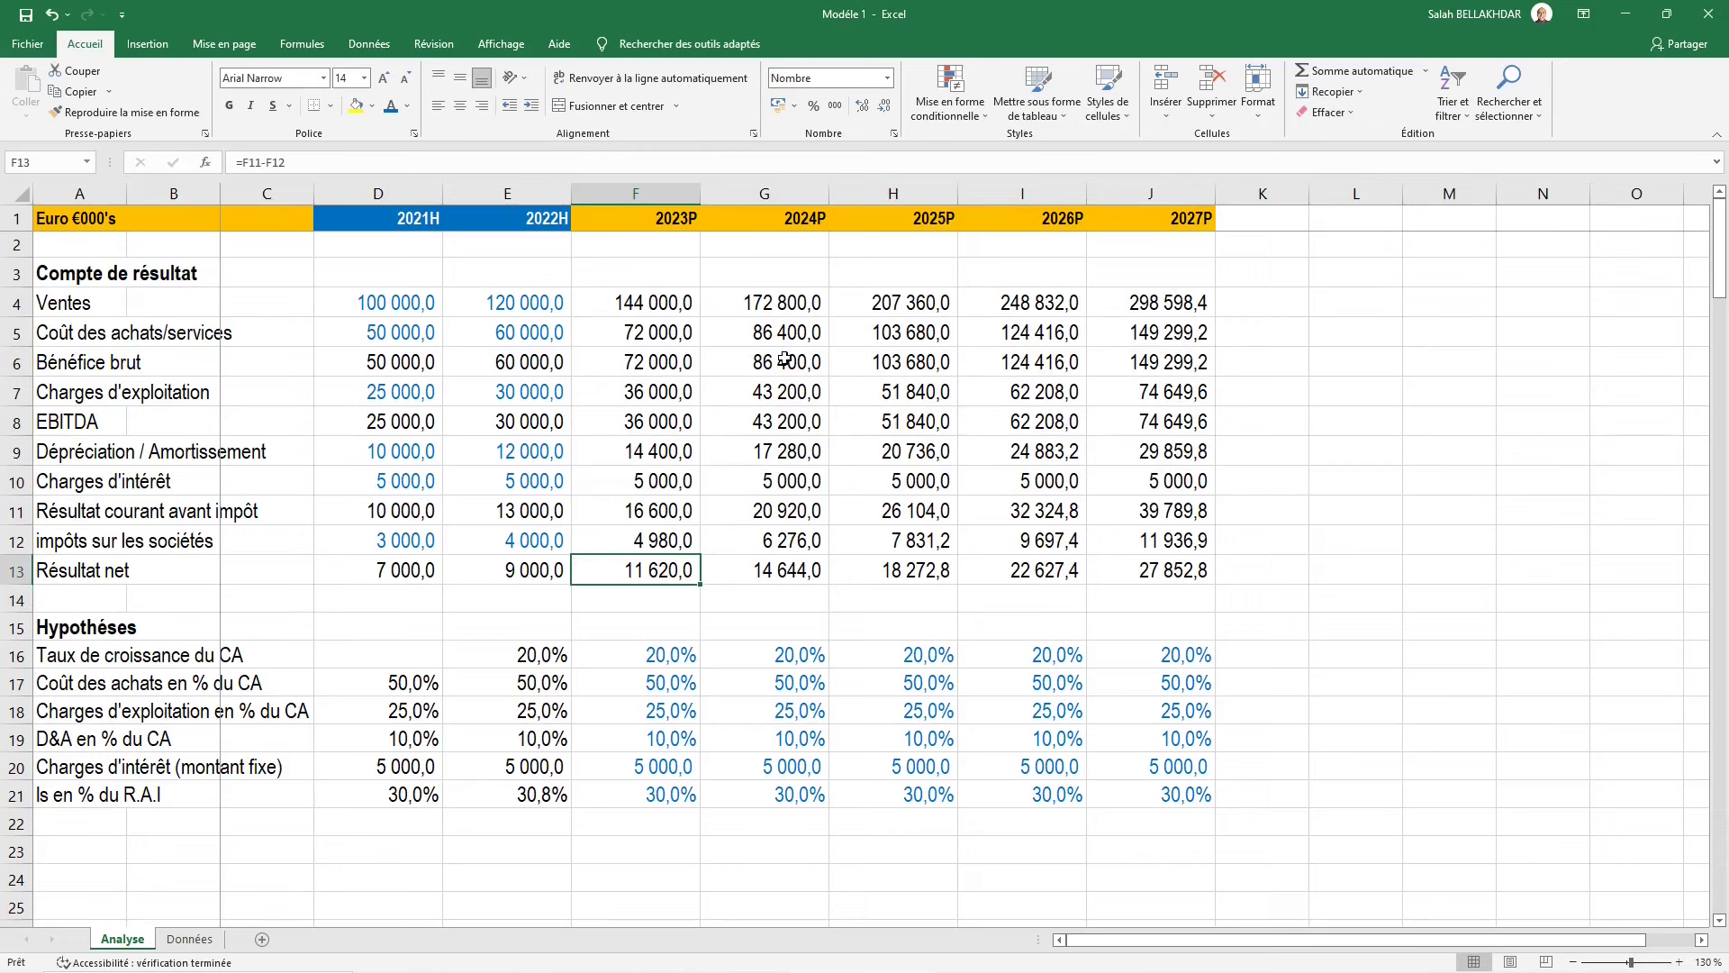
key("F2")
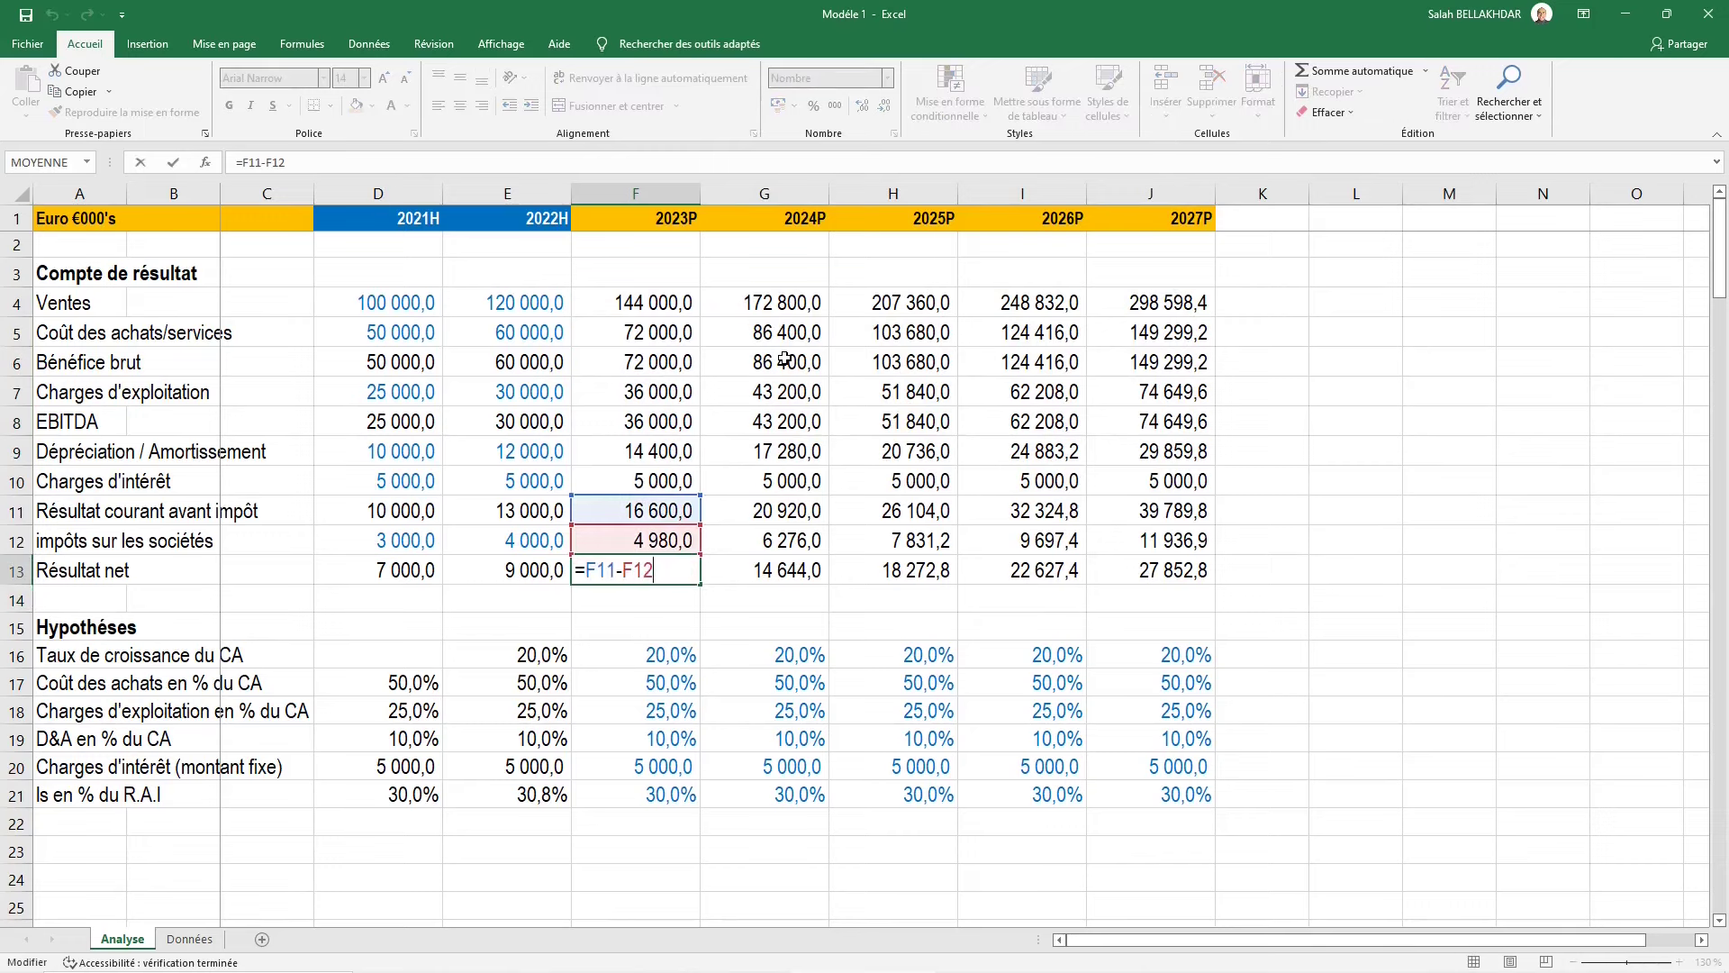
key("Escape")
key("Up")
key("Right")
key("Up")
key("Up")
key("Up")
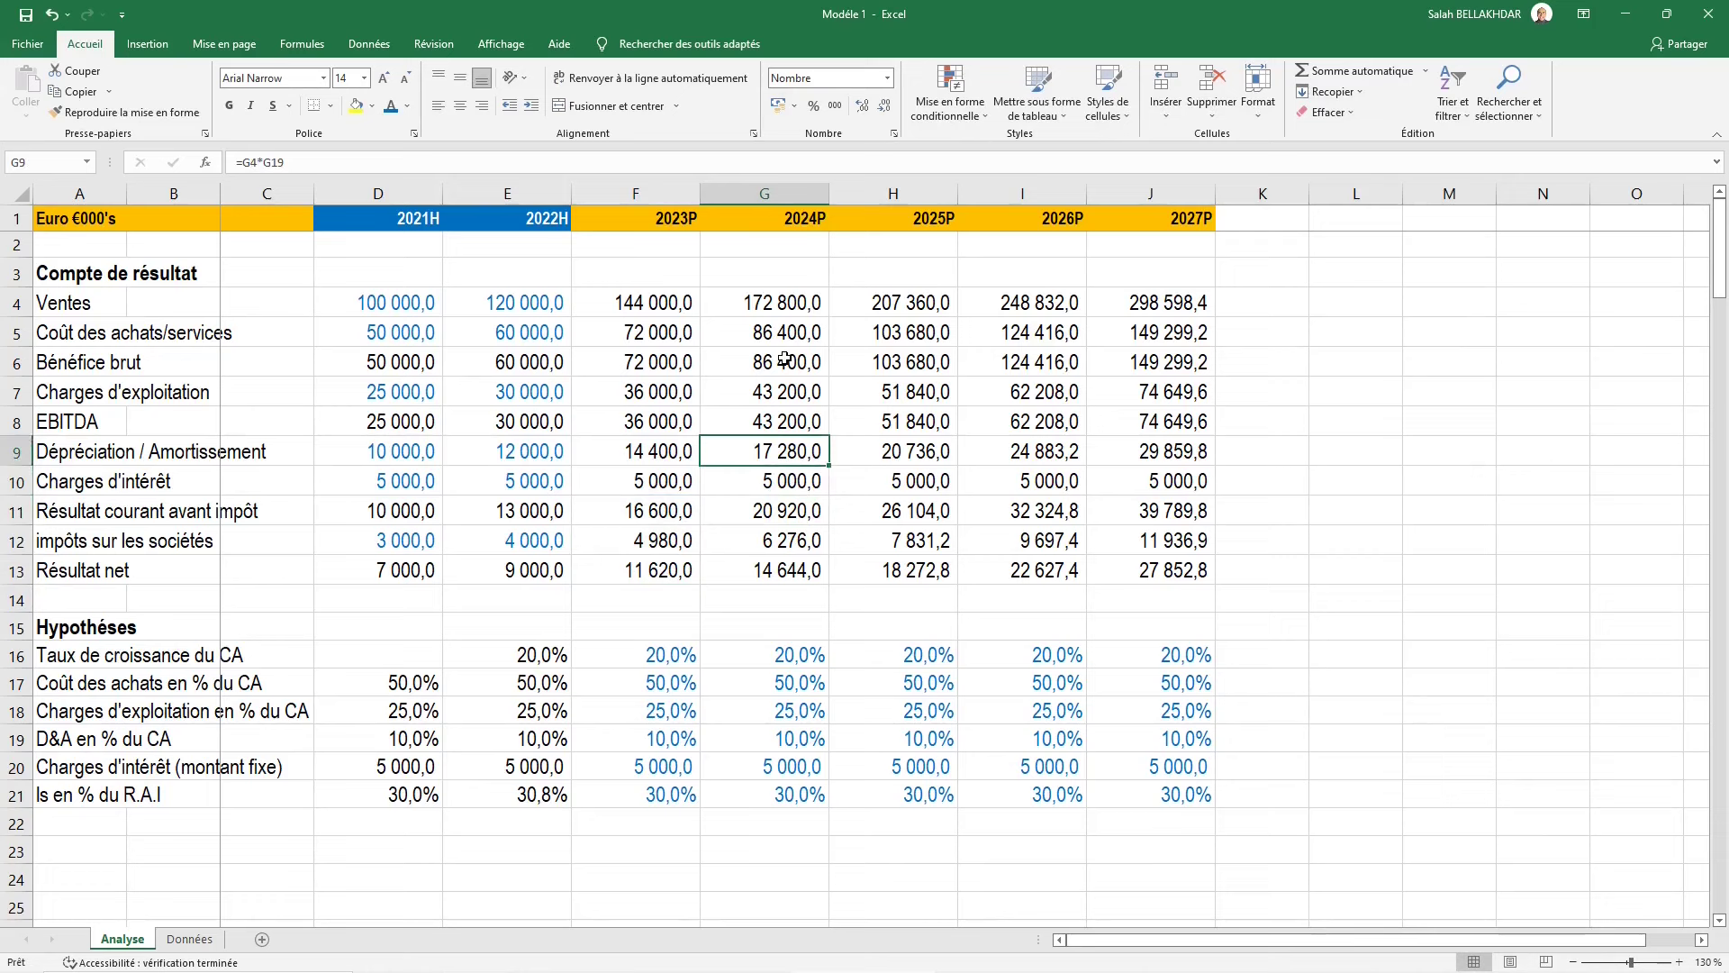
key("F2")
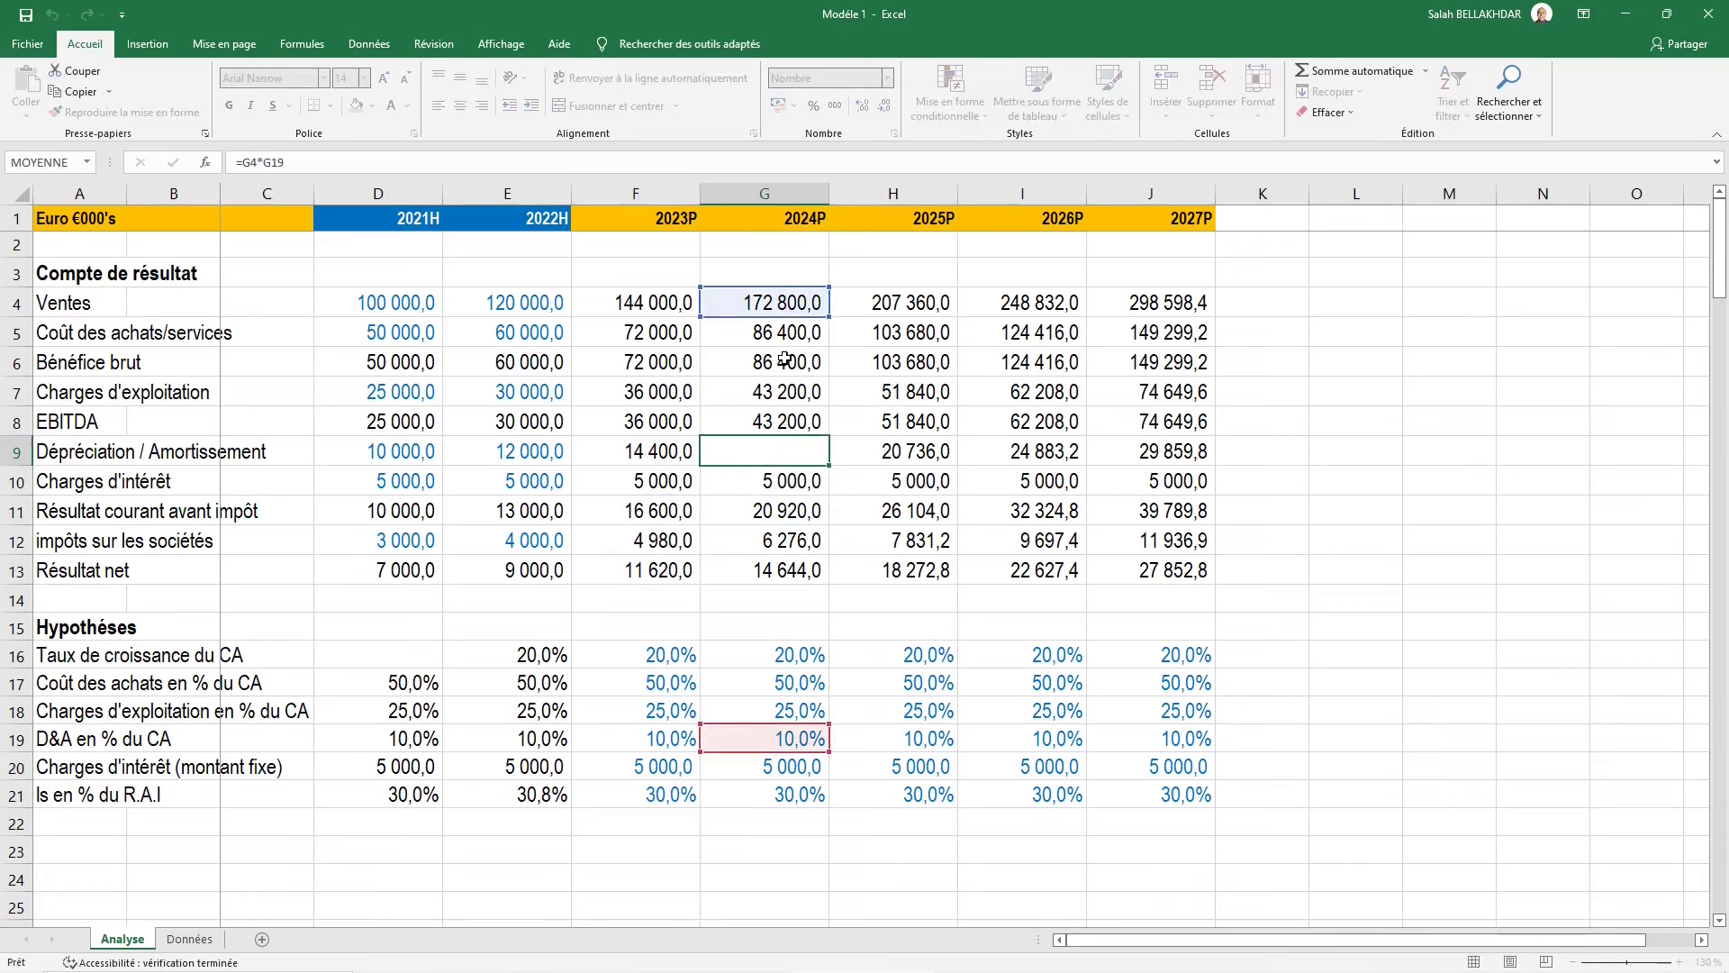
key("Escape")
key("Up")
key("Up")
key("Up")
key("Up")
key("Up")
key("Right")
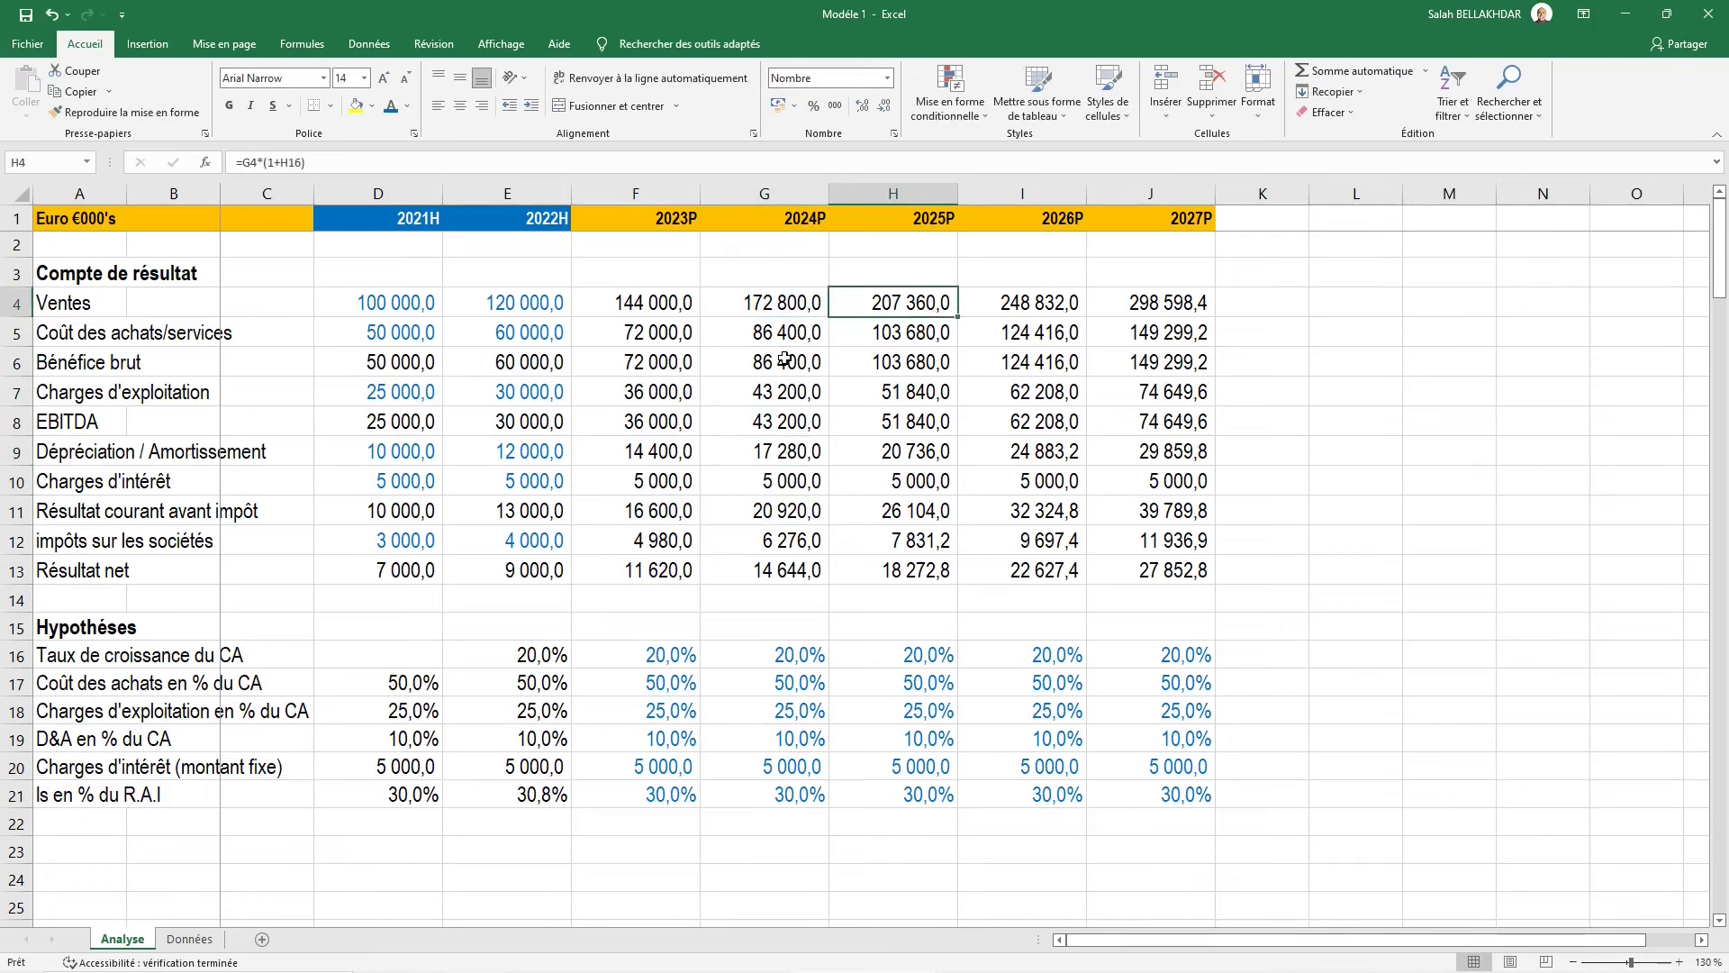
key("Right")
key("Right")
key("F2")
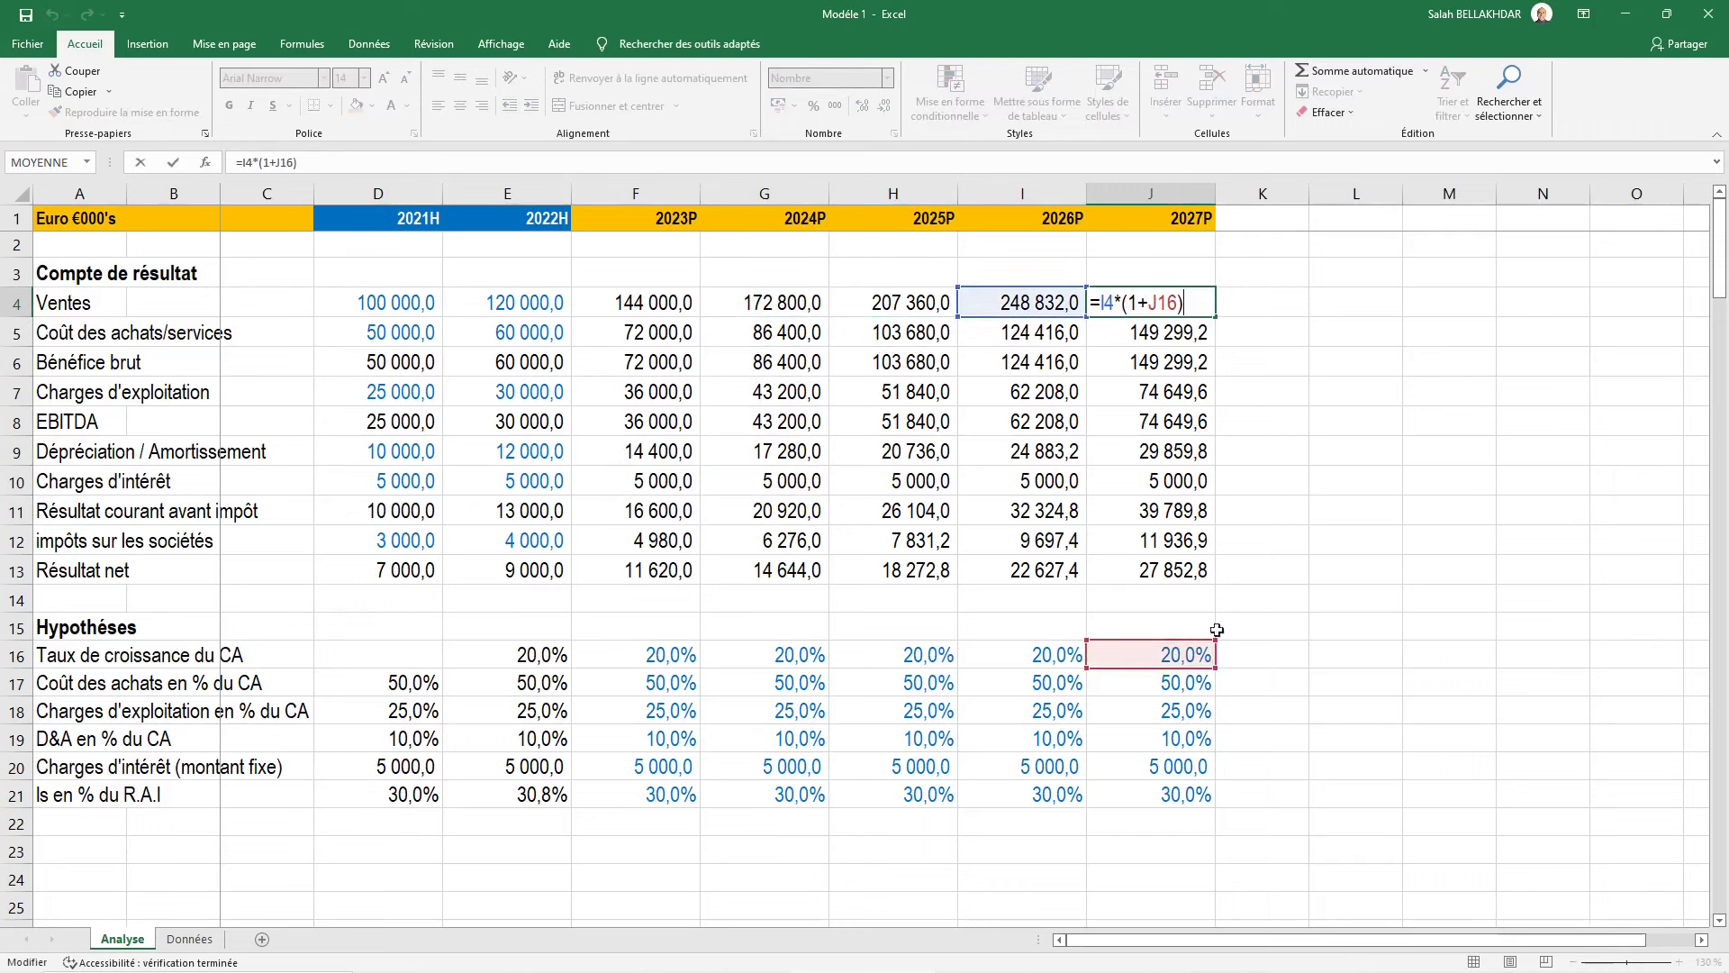
key("Escape")
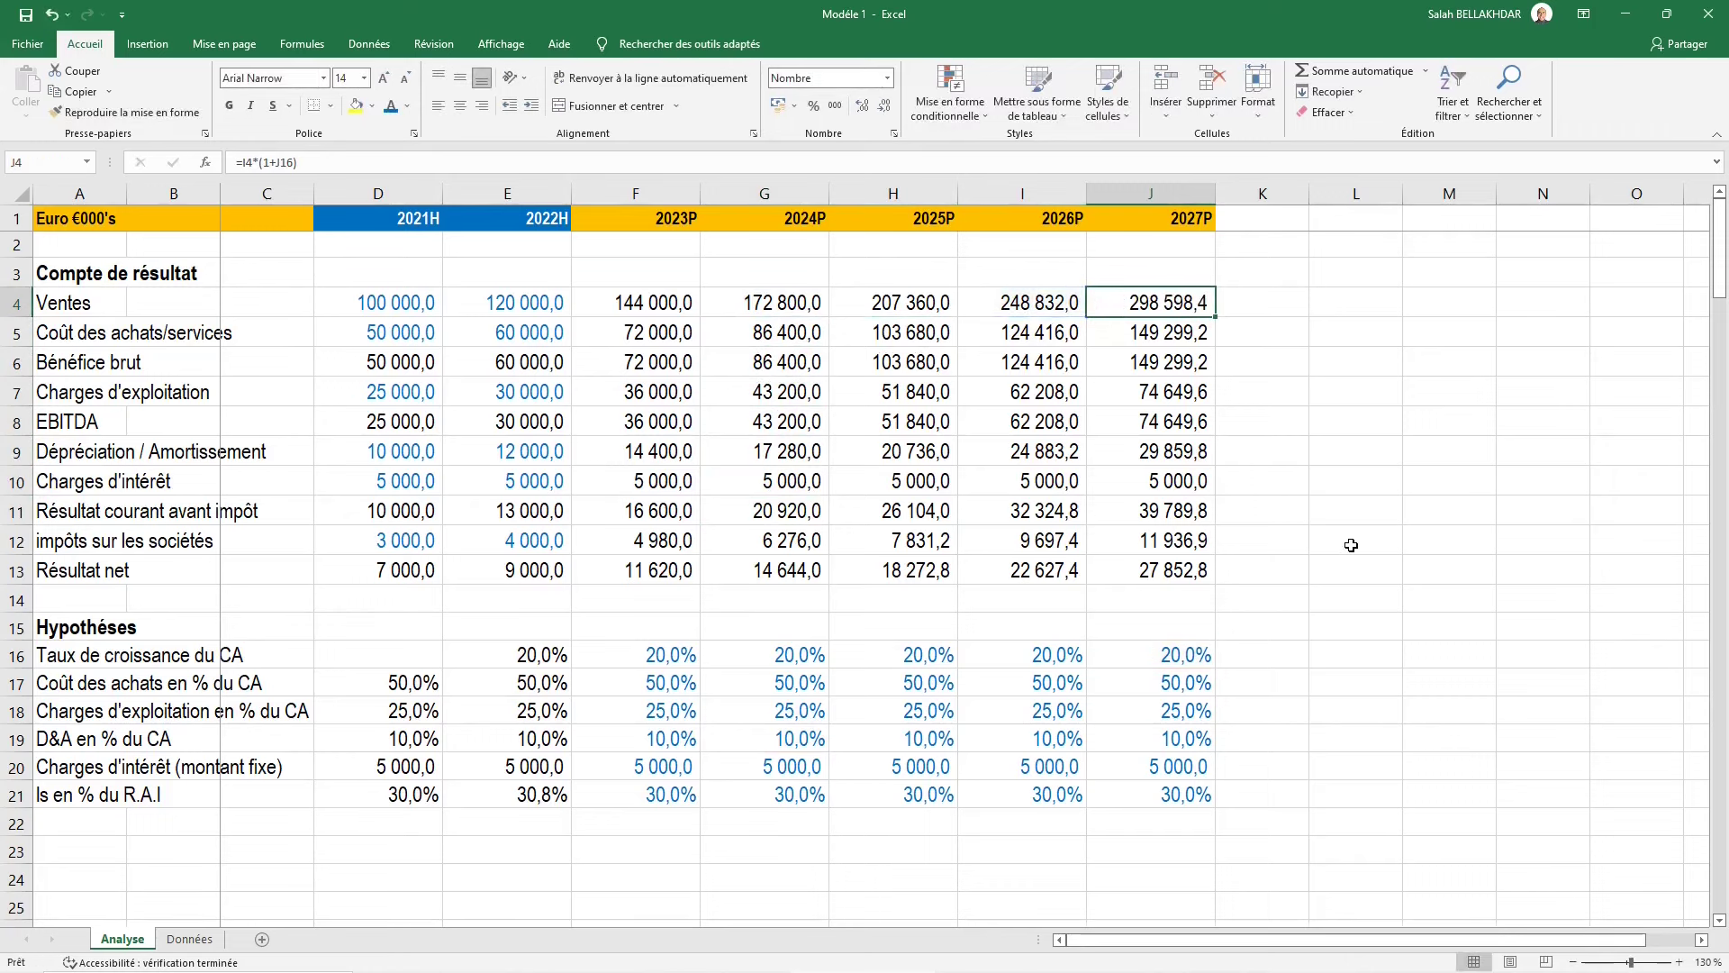
key("Left")
key("Down")
key("Down")
key("Down")
key("Down")
key("Down")
key("Right")
key("Down")
key("F2")
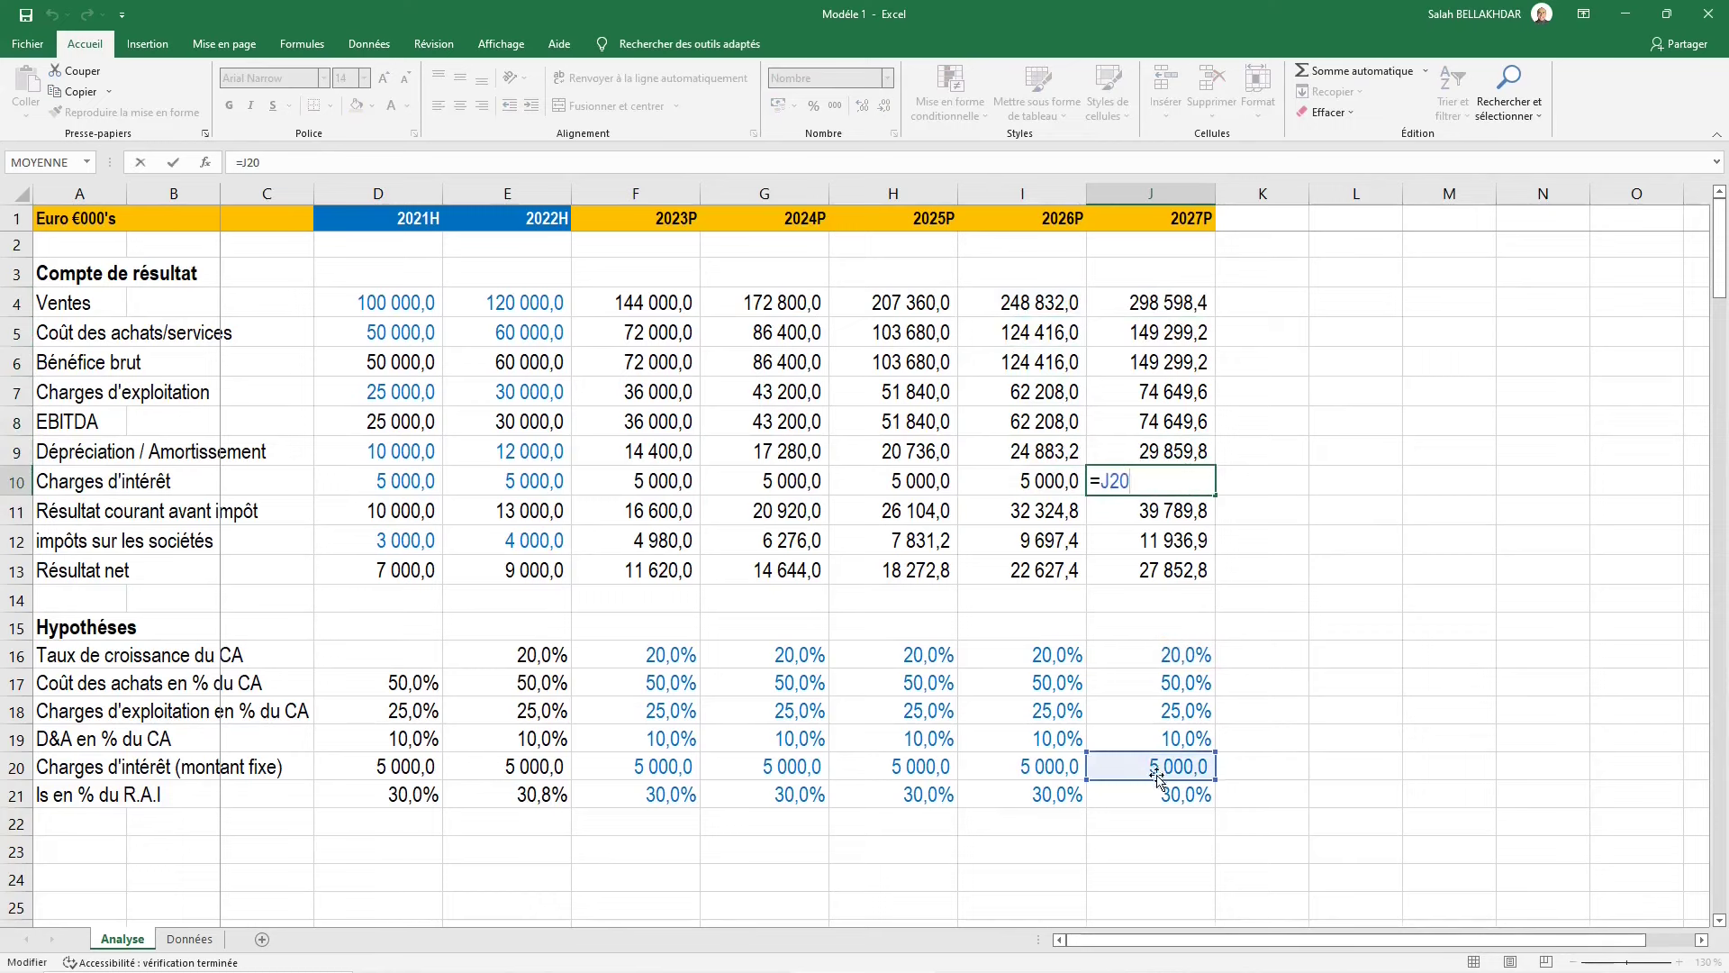
key("ctrl+Return")
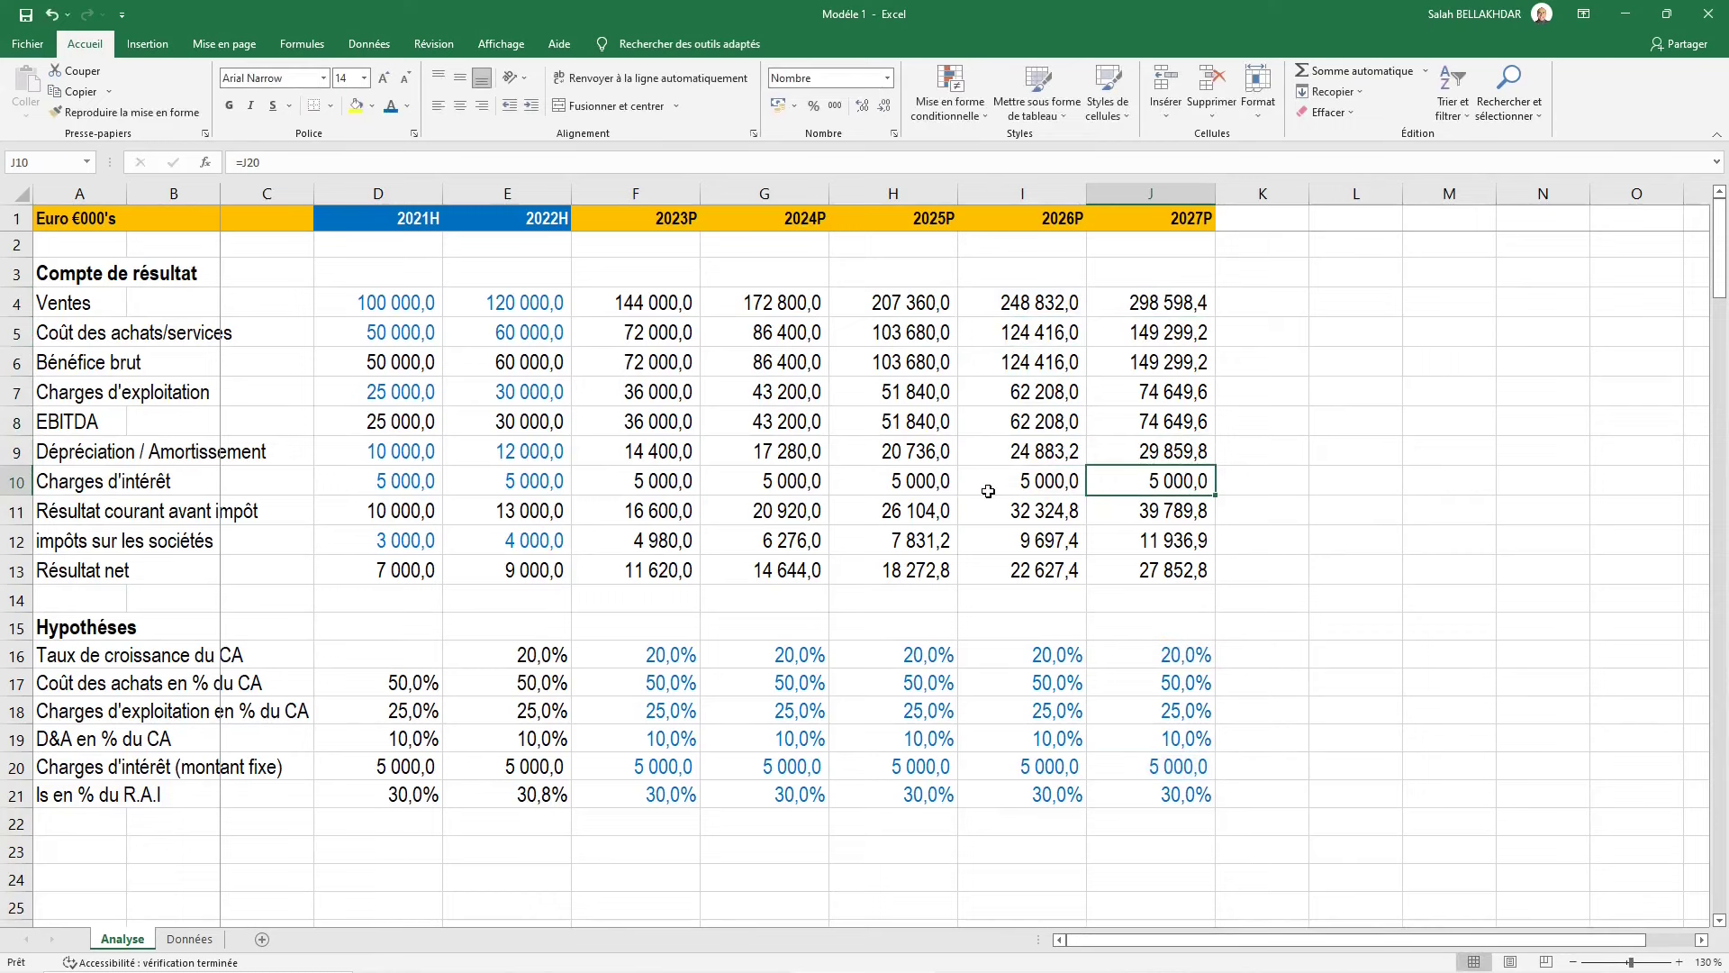
key("Left")
key("Left")
key("Left")
key("Left")
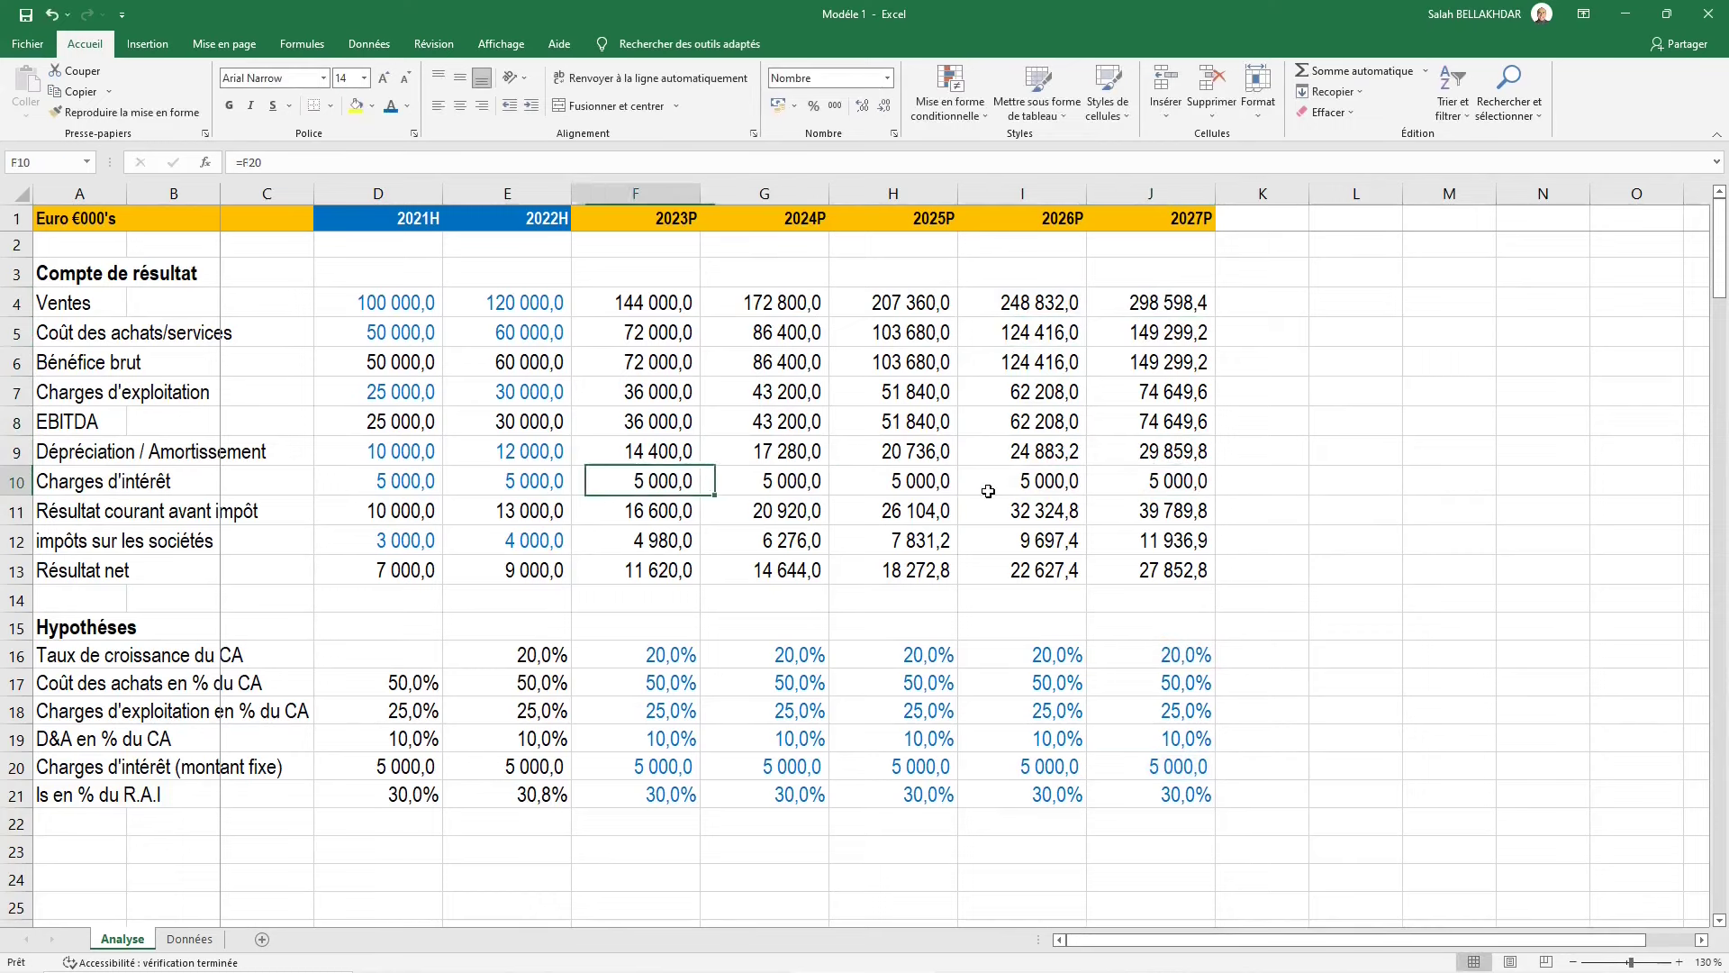
key("Left")
key("Left")
key("Left")
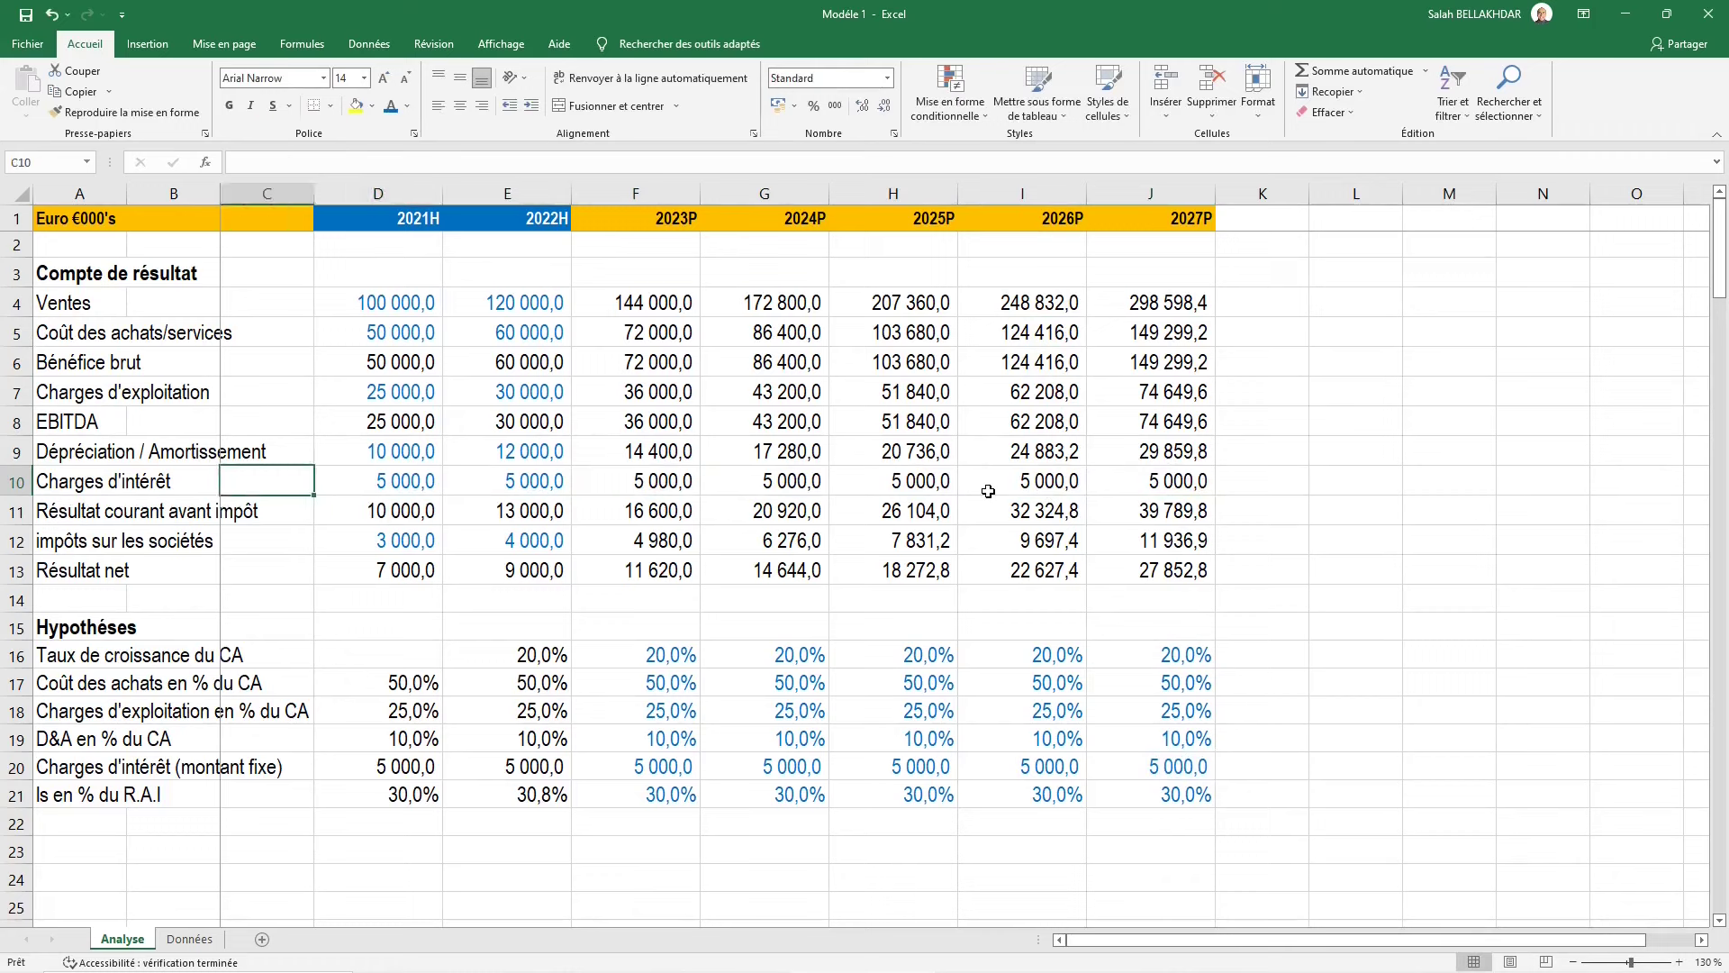
key("Left")
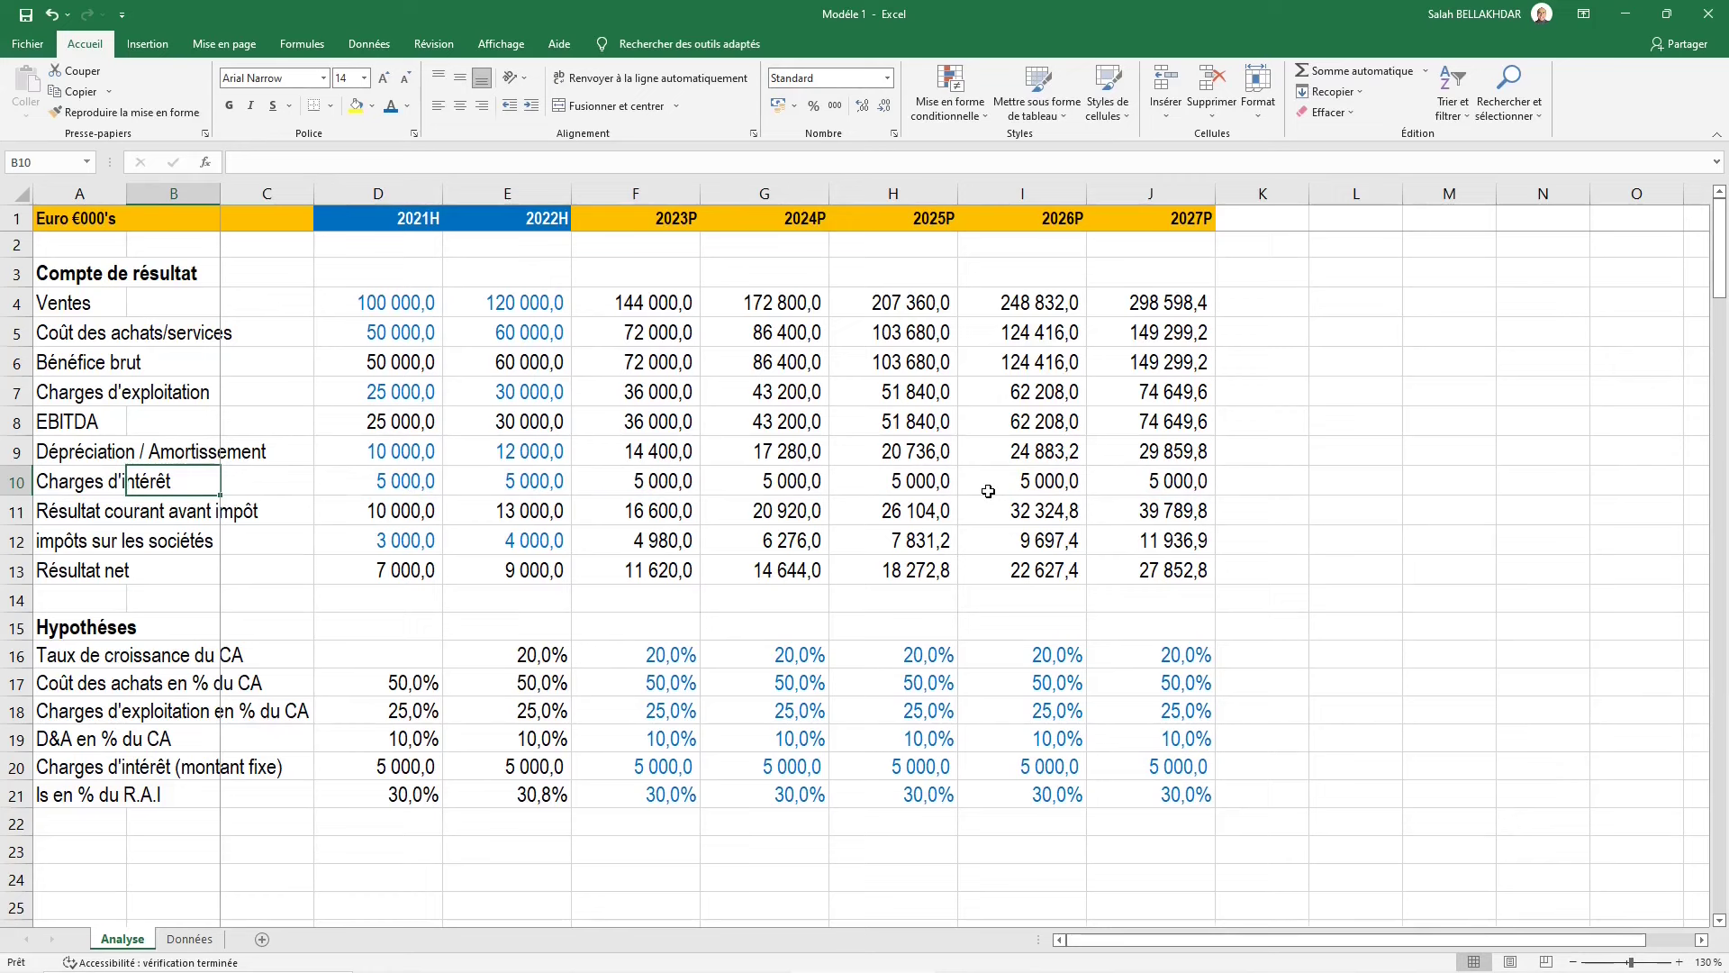
key("Left")
key("Up")
key("Up")
Make the Ventes row bold across the table
key("Up")
key("Up")
key("Up")
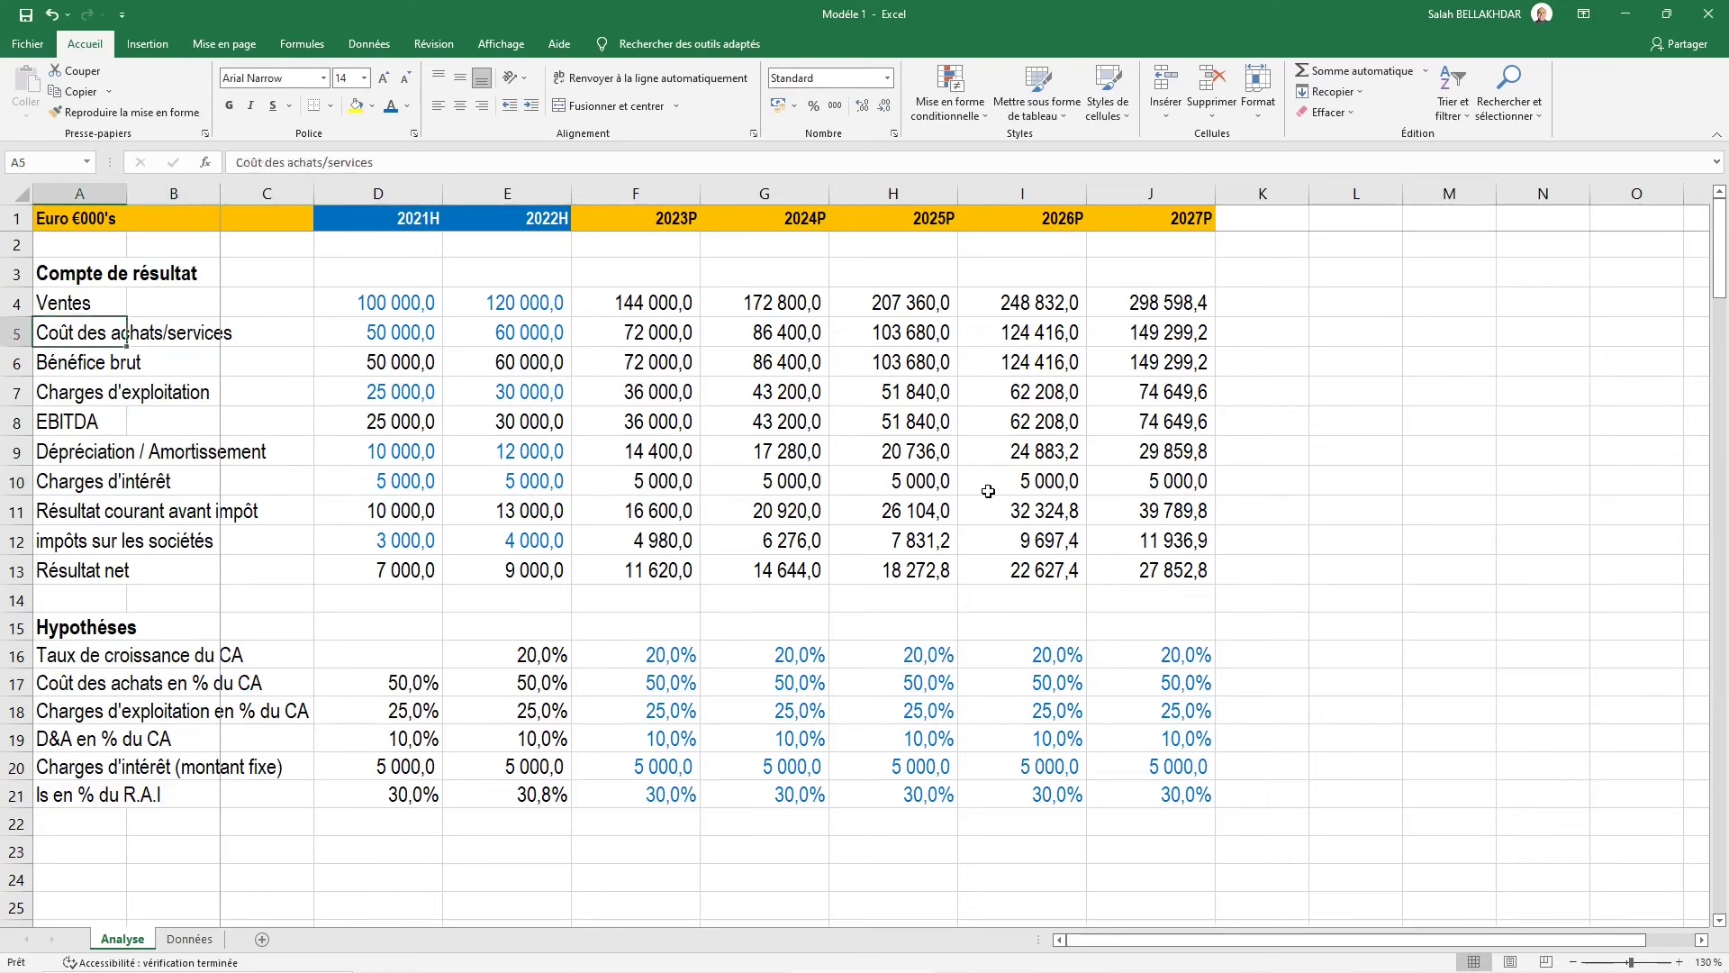
key("Up")
key("shift+Right")
key("shift+Right")
key("shift+Right")
key("shift+Right")
key("shift+Right")
key("shift+Right")
key("shift+Right")
key("shift+Right")
key("shift+Right")
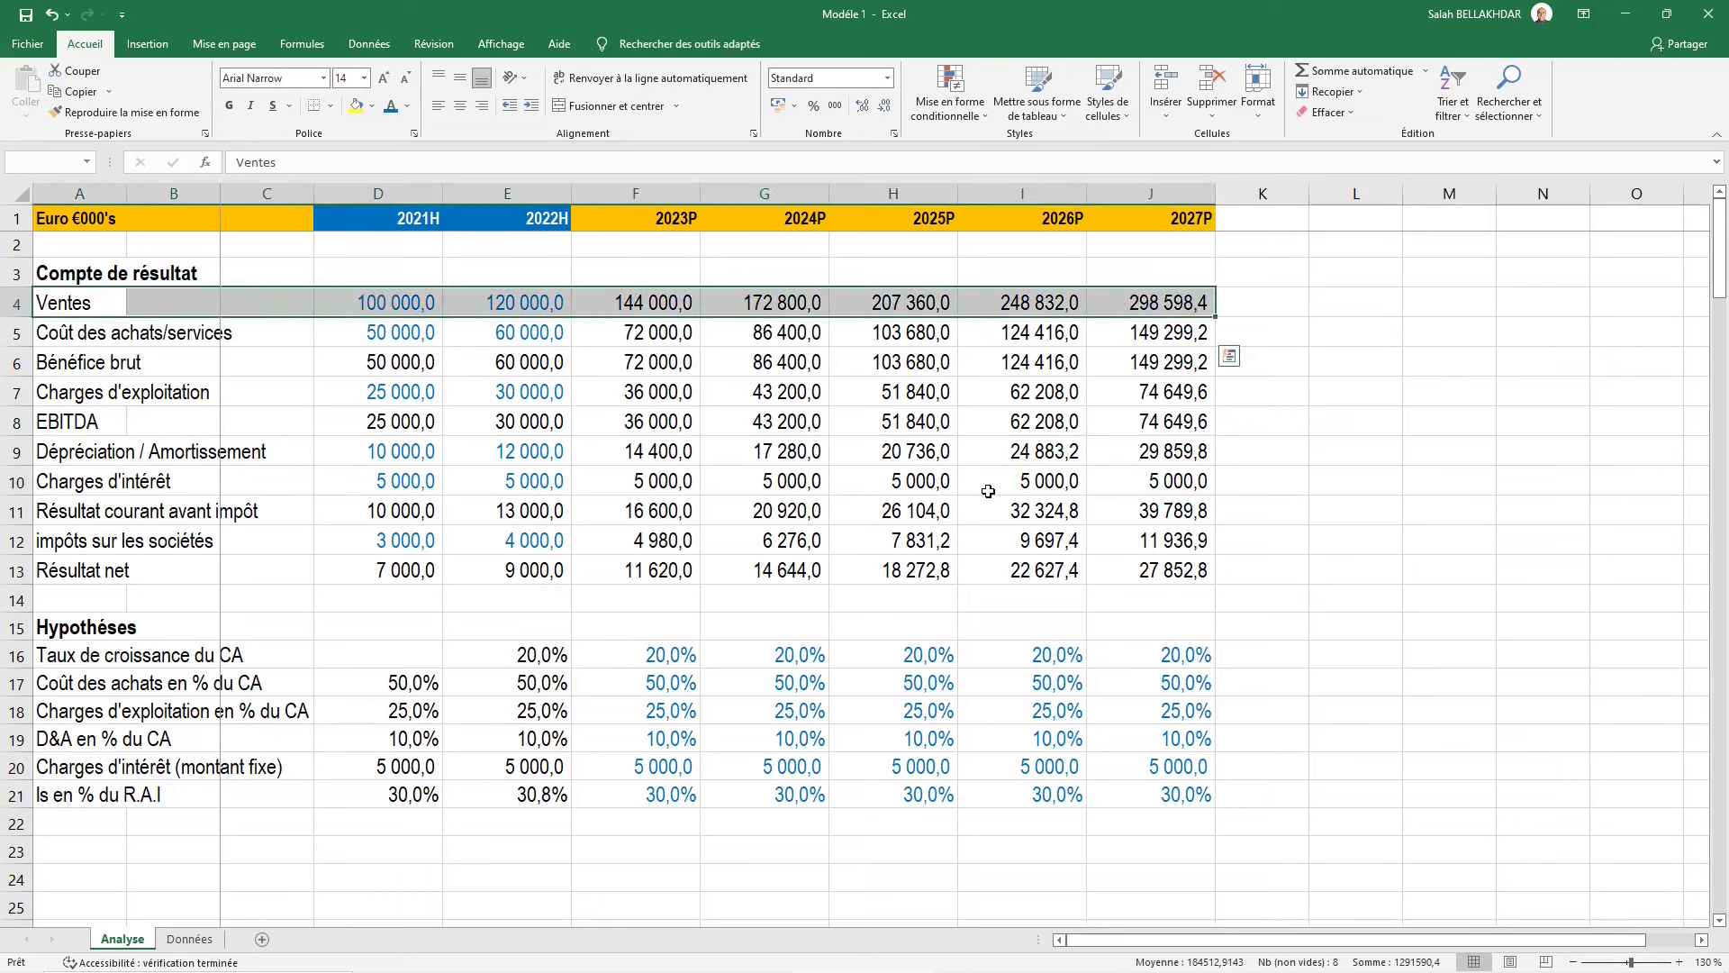
key("ctrl+g")
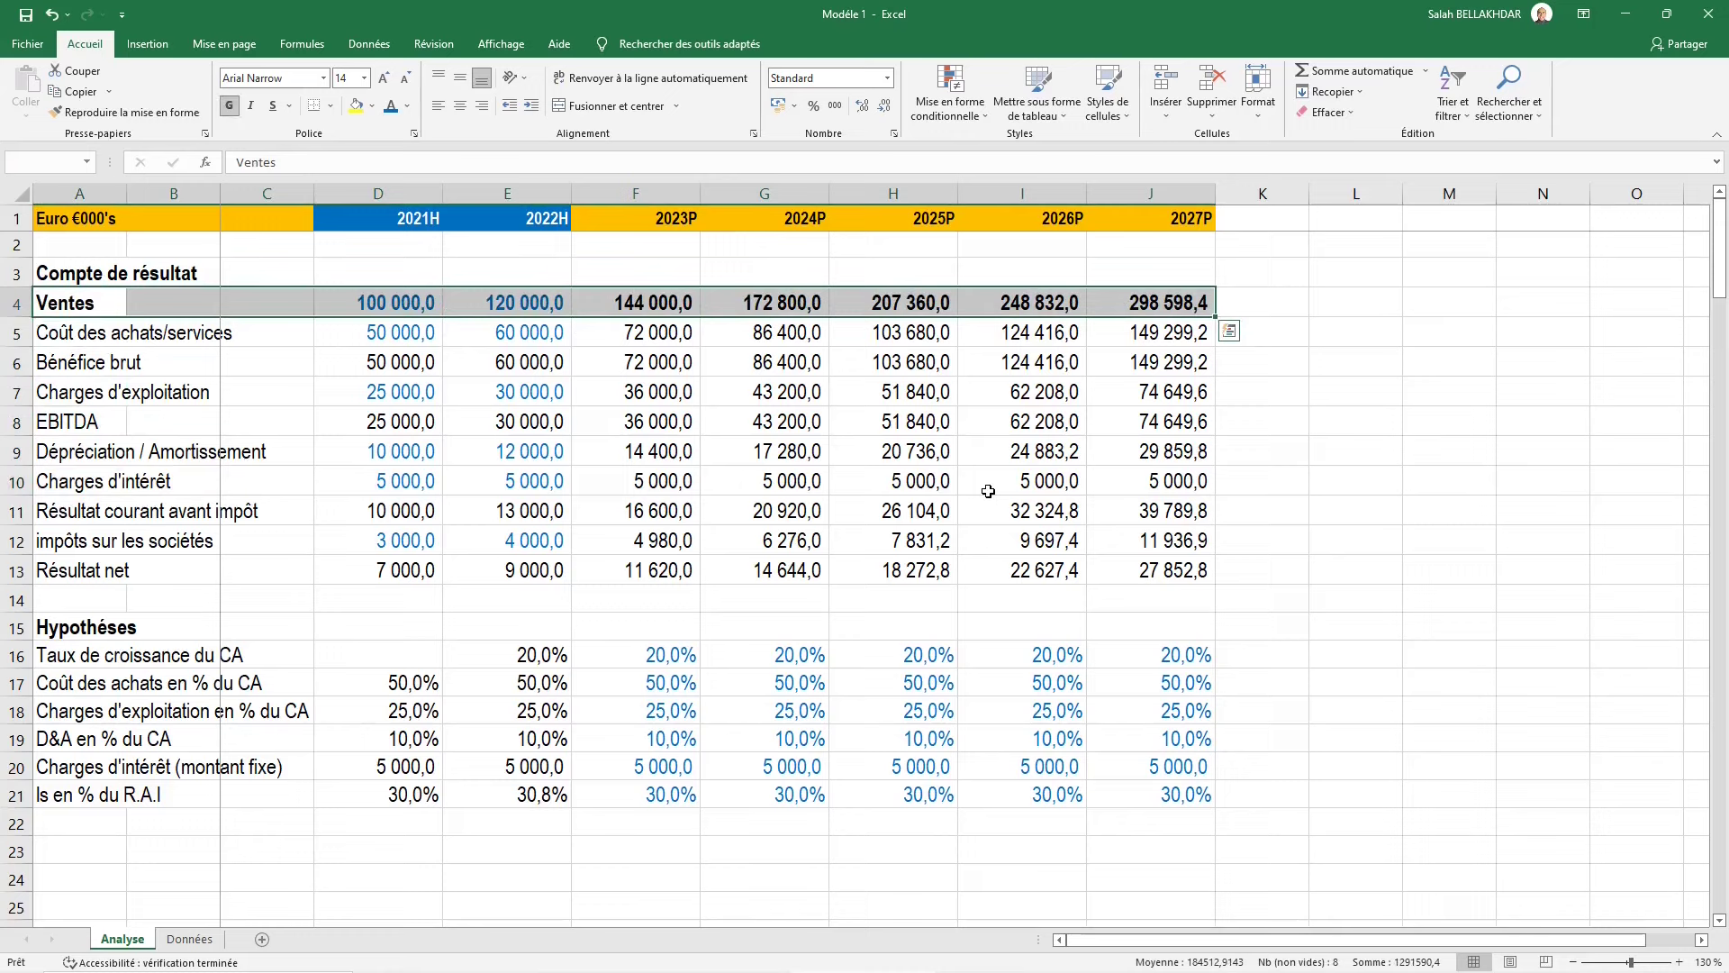
Add a top border above the Bénéfice brut row
key("Down")
key("Down")
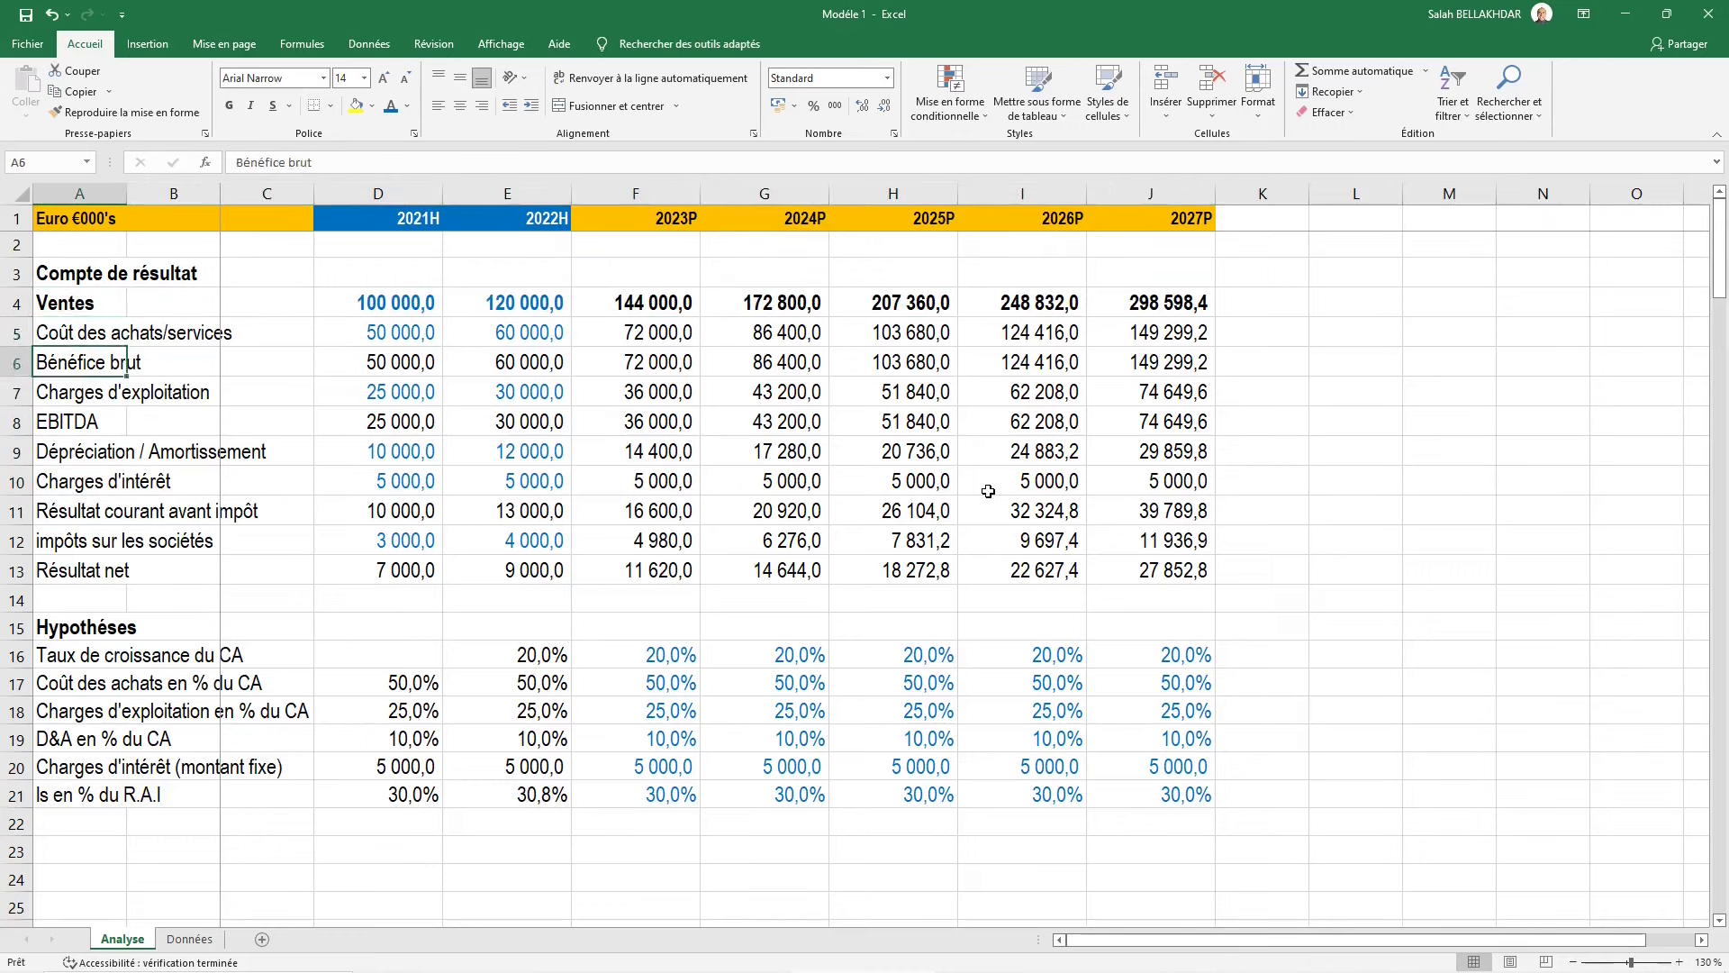
key("shift+Right")
key("shift+Right")
key("shift+Right")
key("shift+Right")
key("shift+Right")
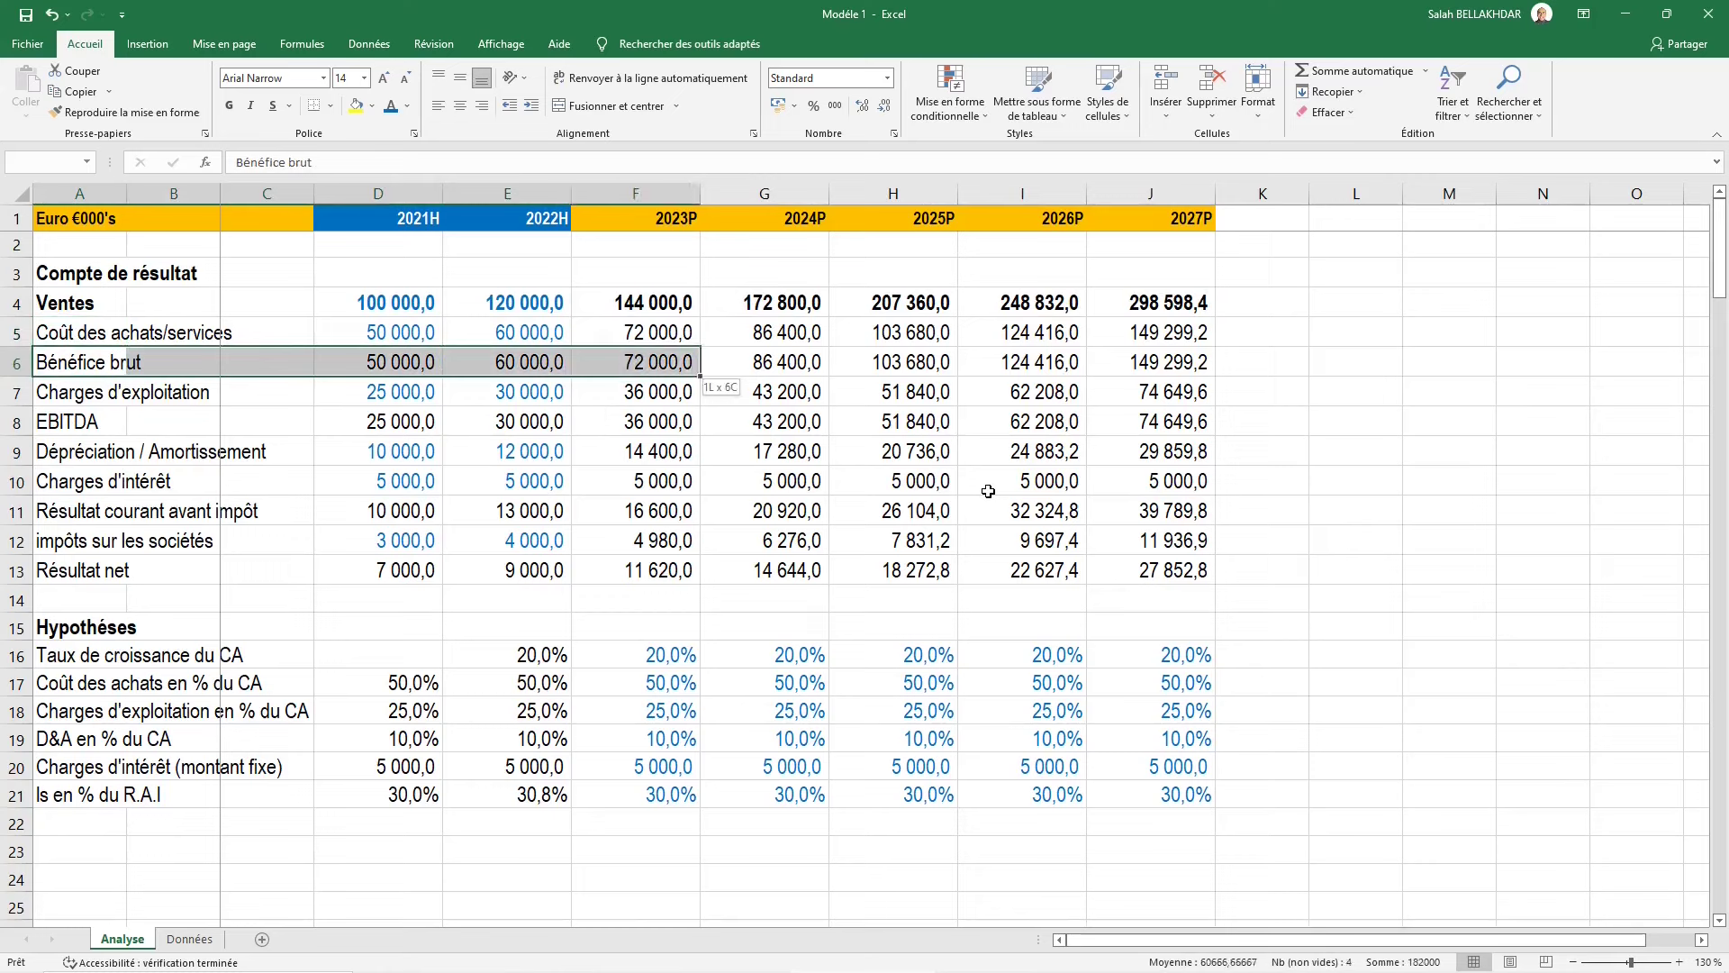
key("shift+Right")
key("shift+Right")
key("shift+Right")
key("shift+Right")
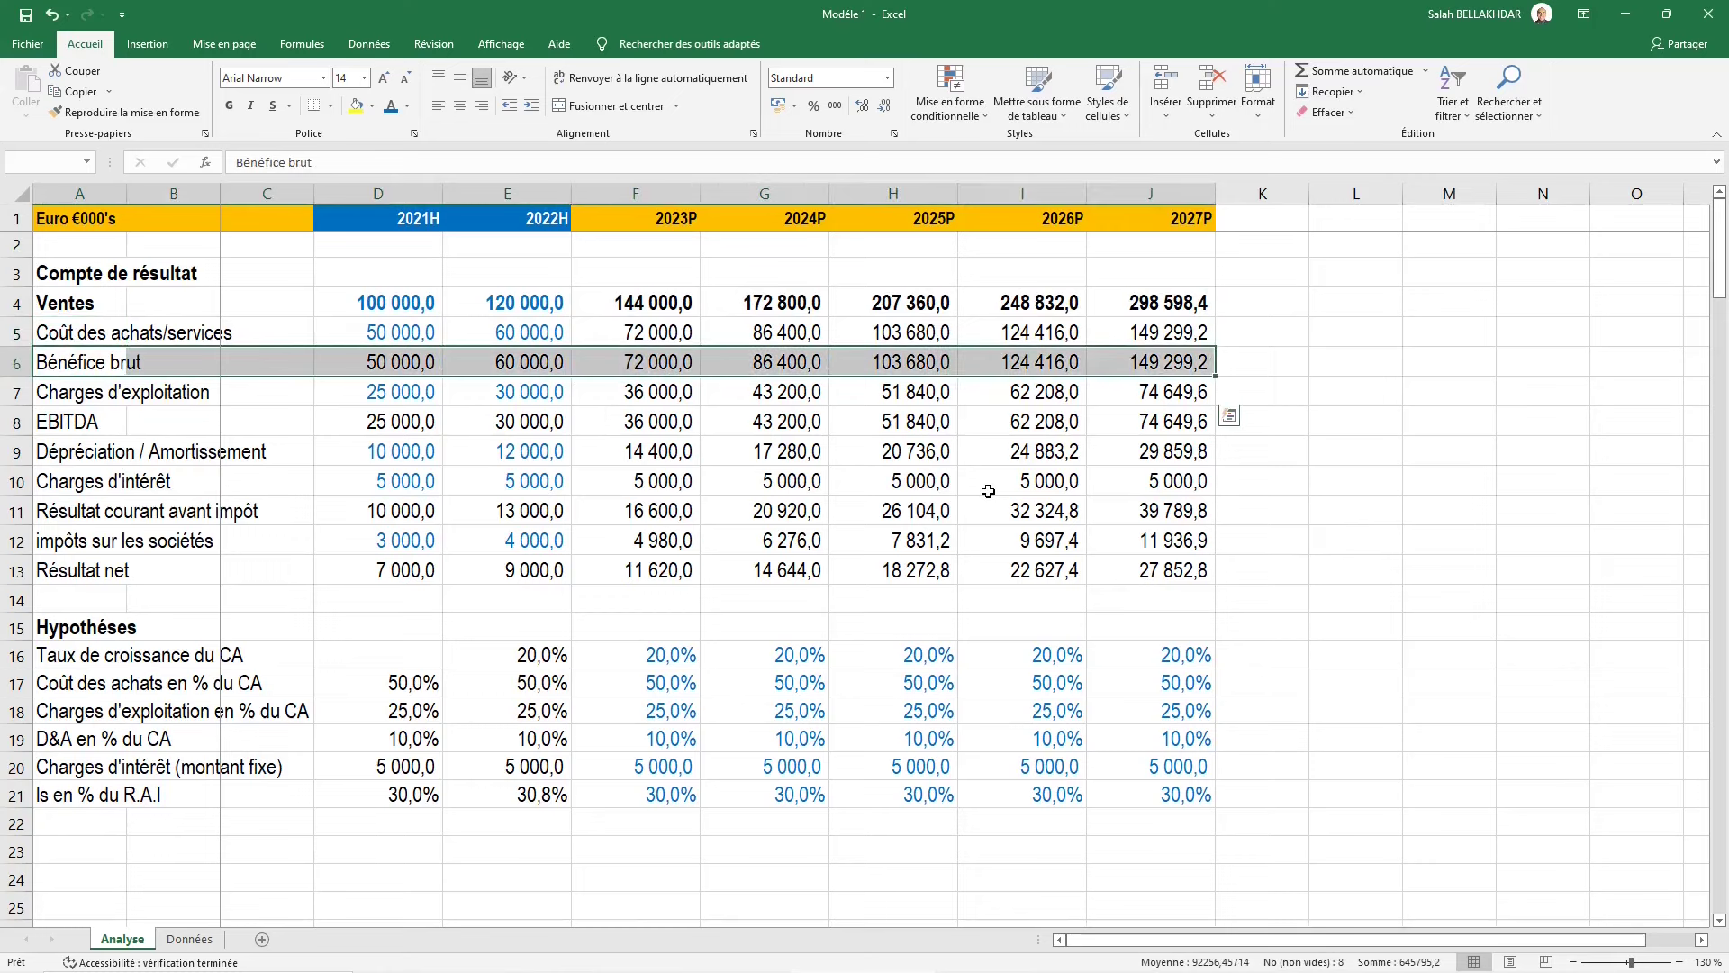
key("alt")
key("h")
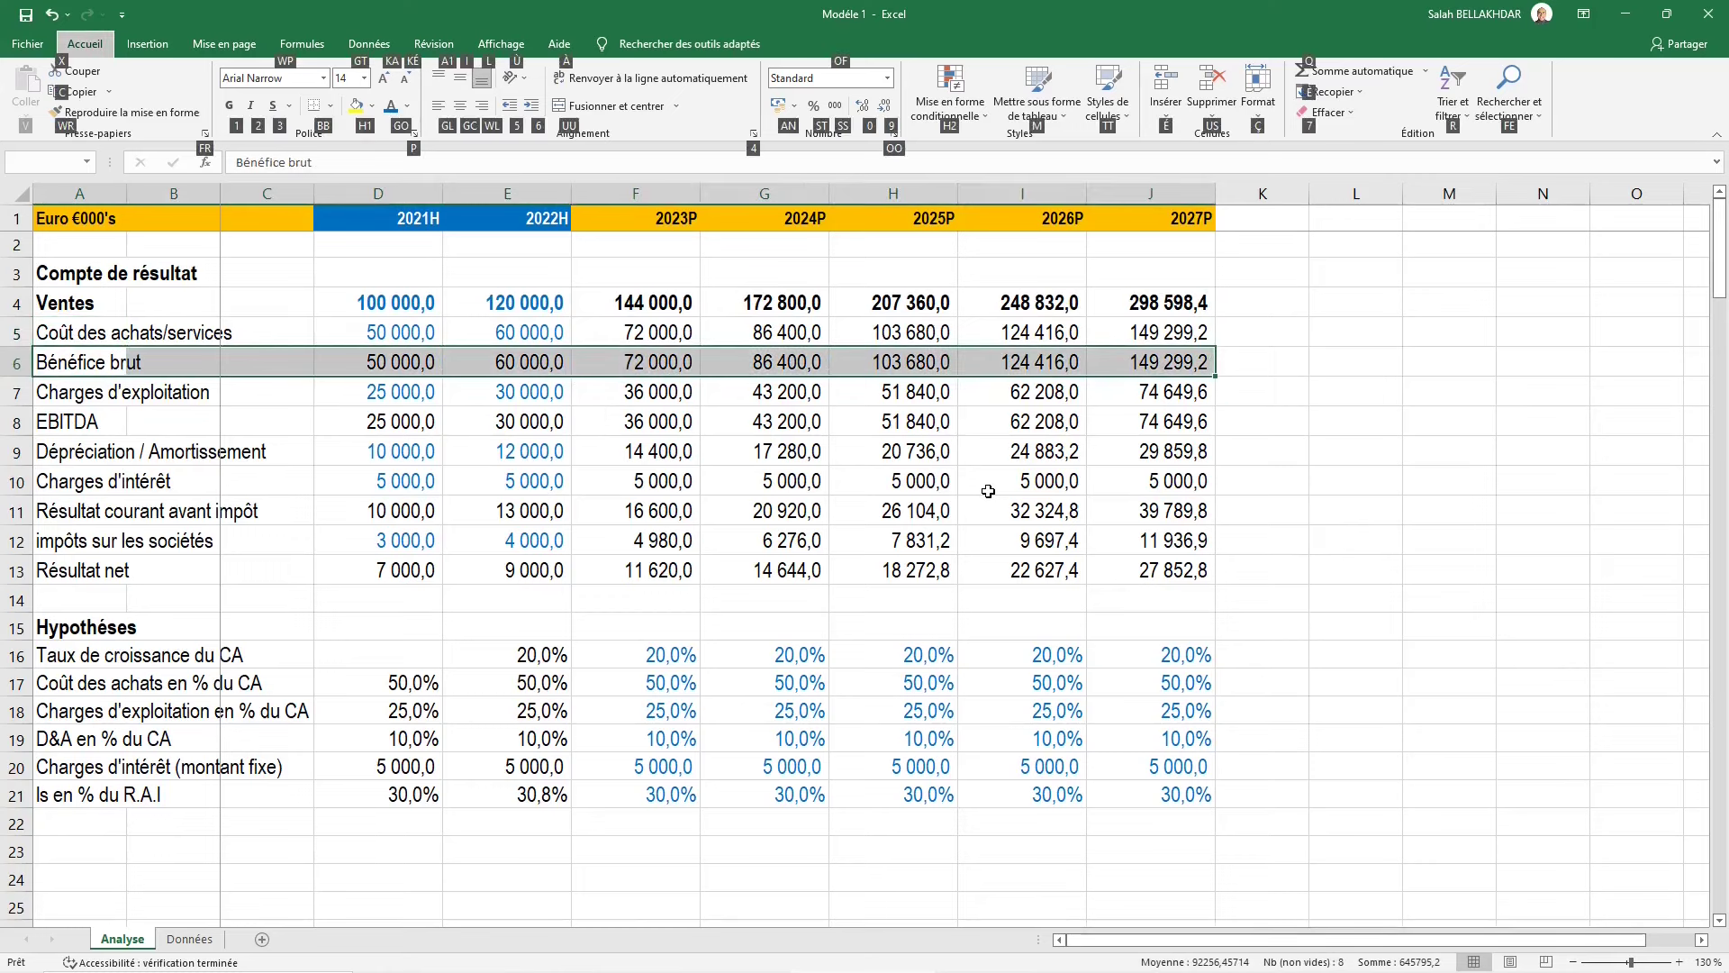
key("b")
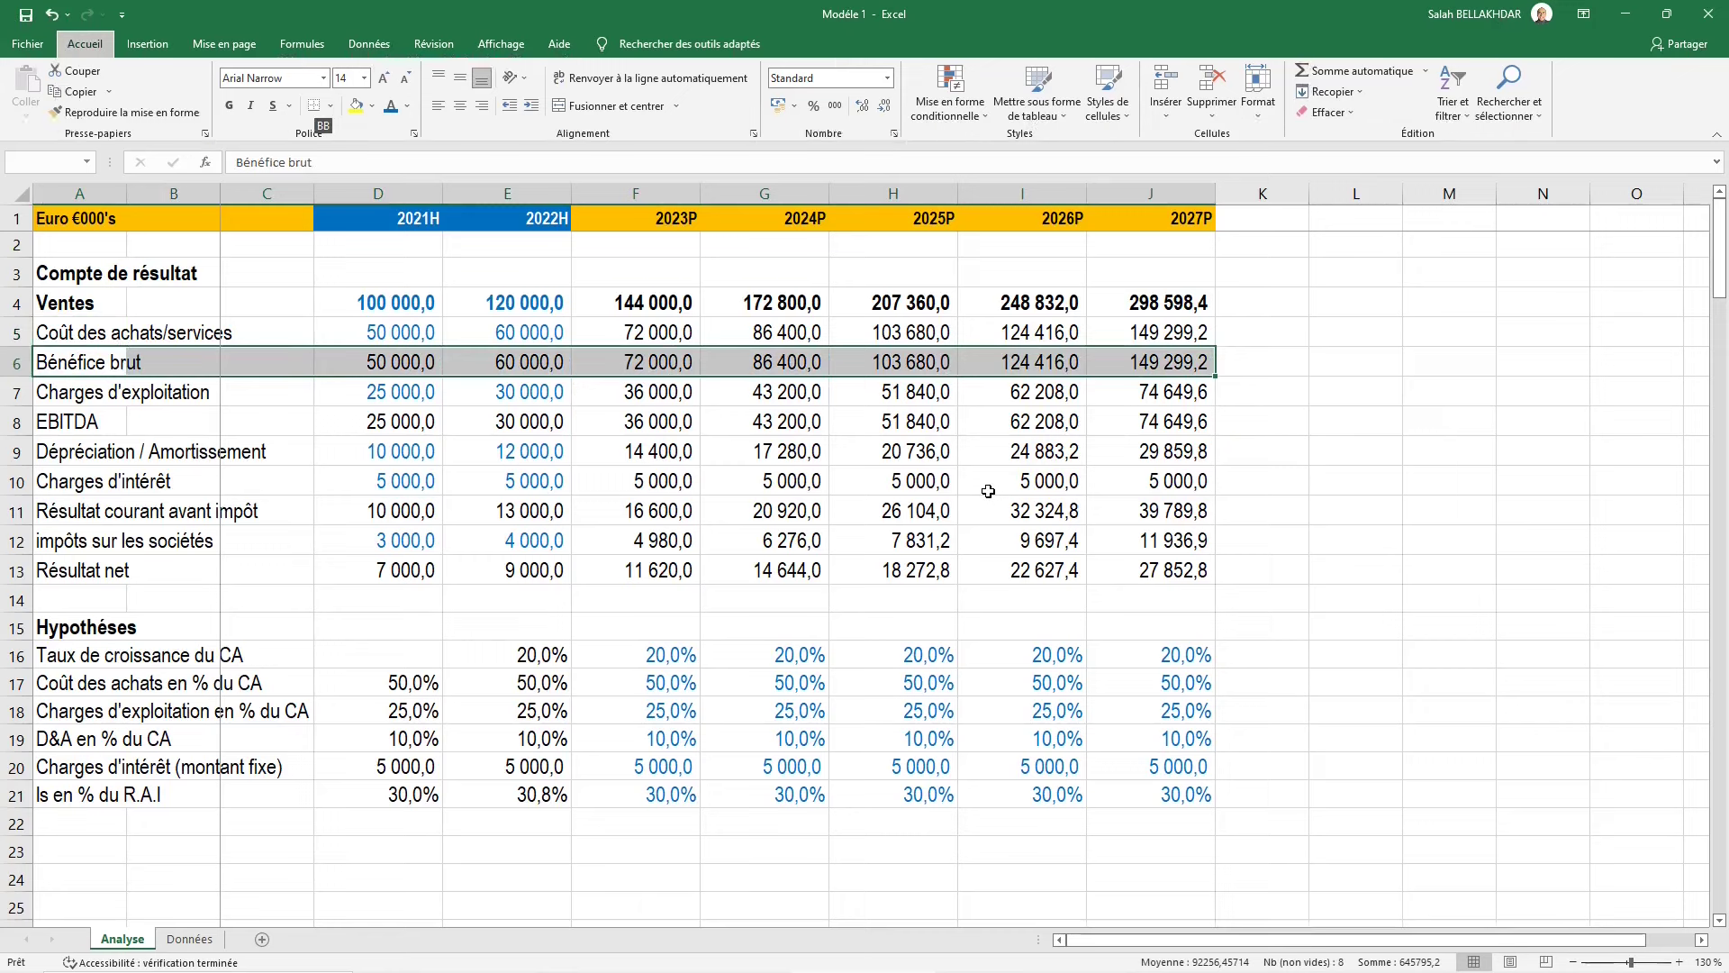
key("b")
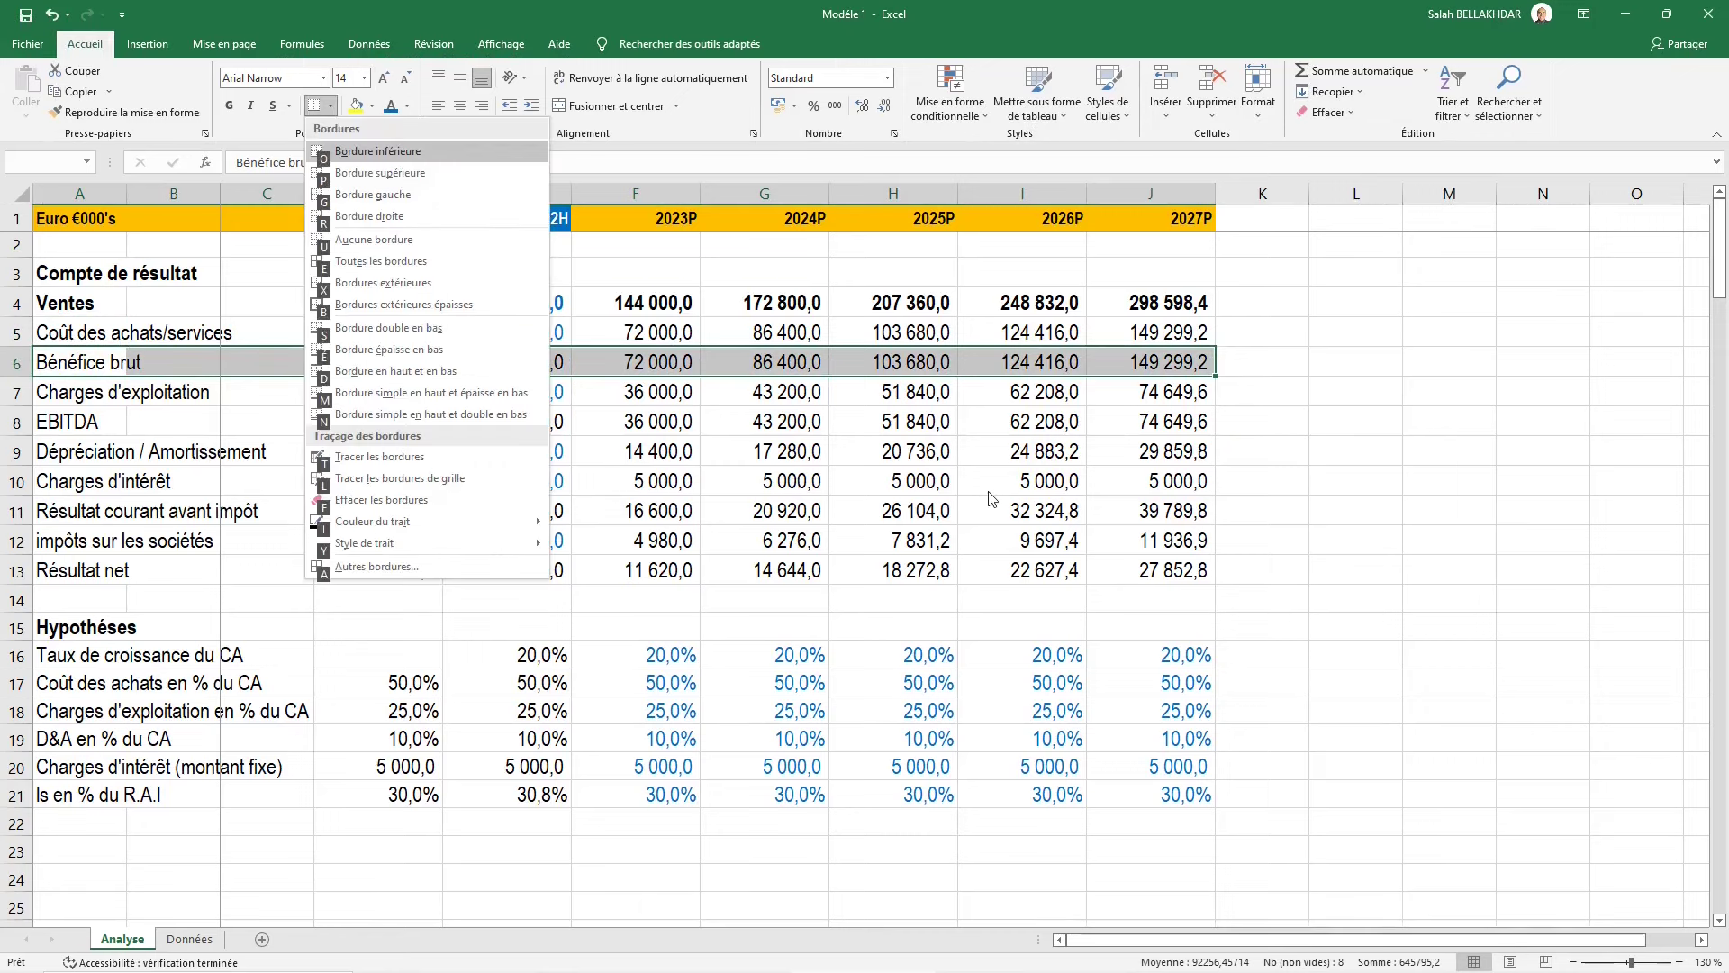
key("p")
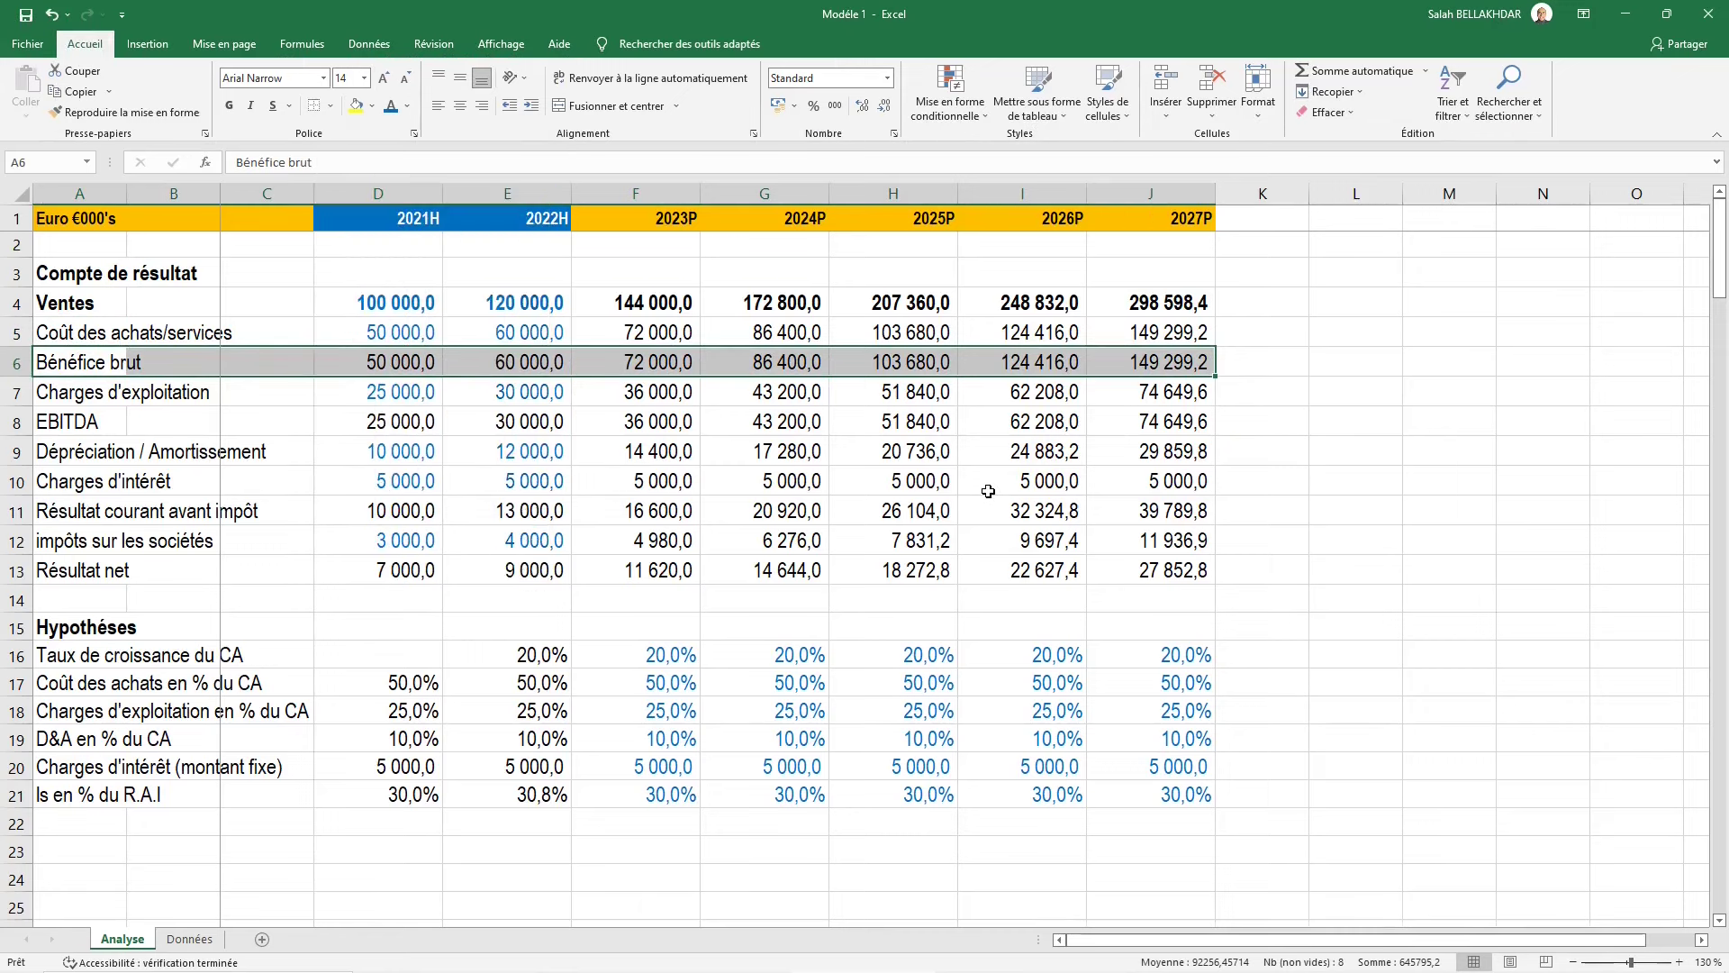
Select across the EBITDA, Résultat courant avant impôt and Résultat net rows
key("Down")
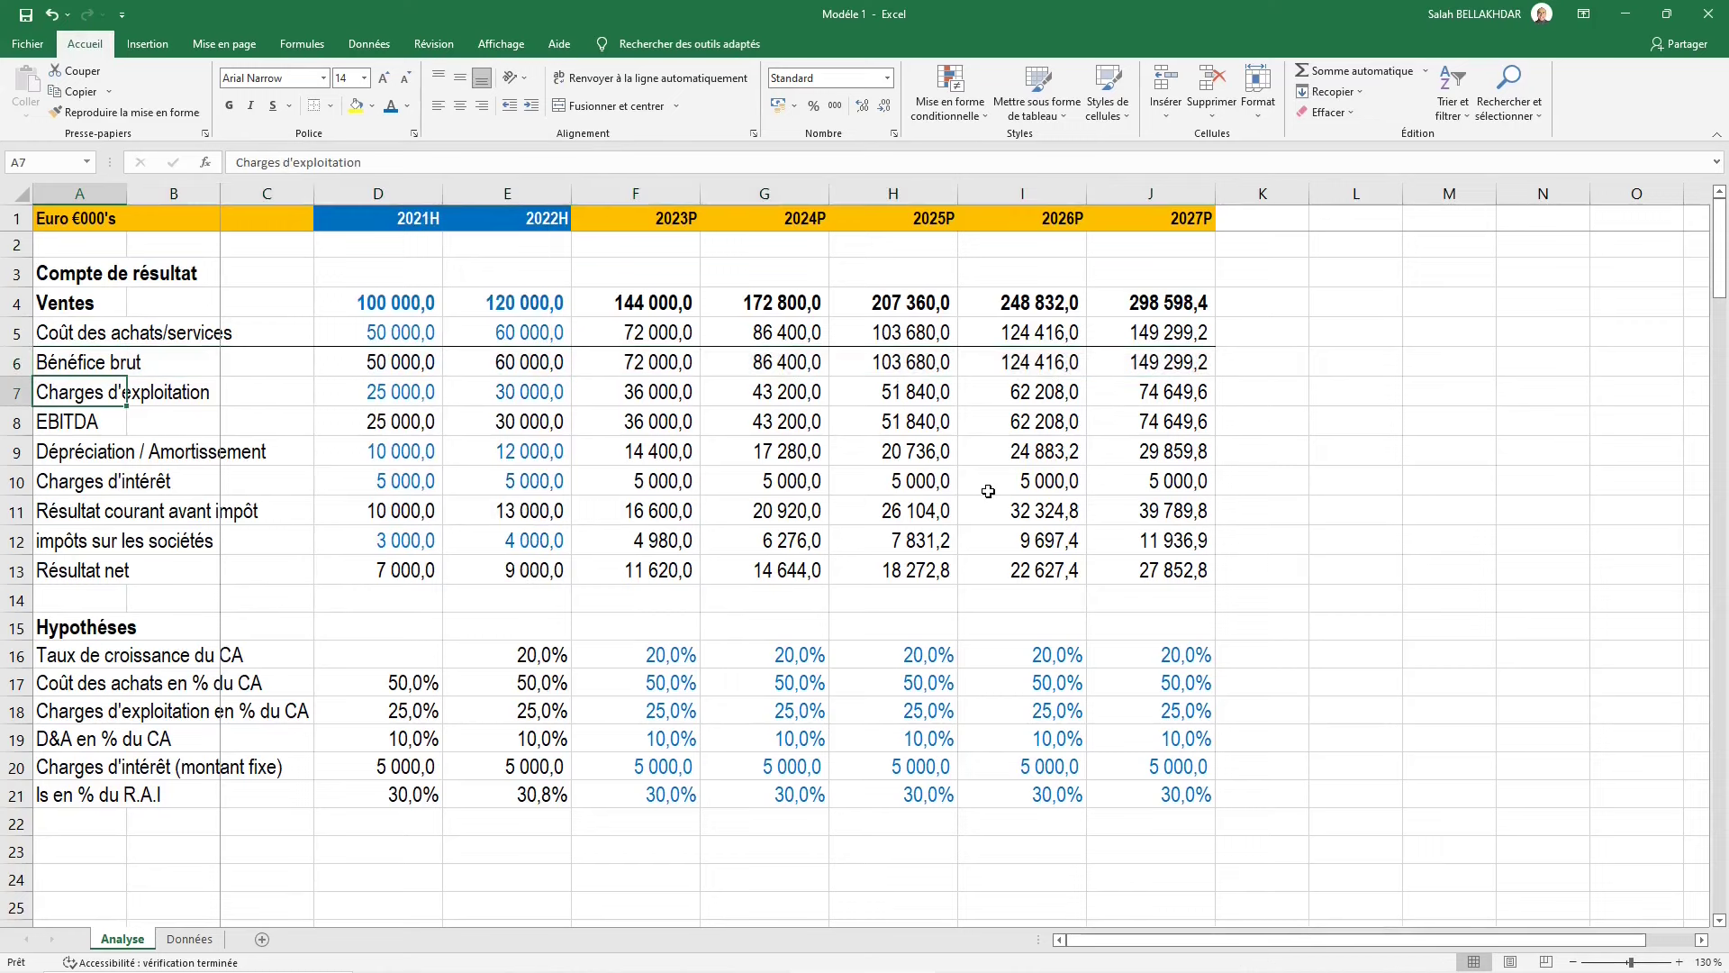
key("Down")
key("shift+Right")
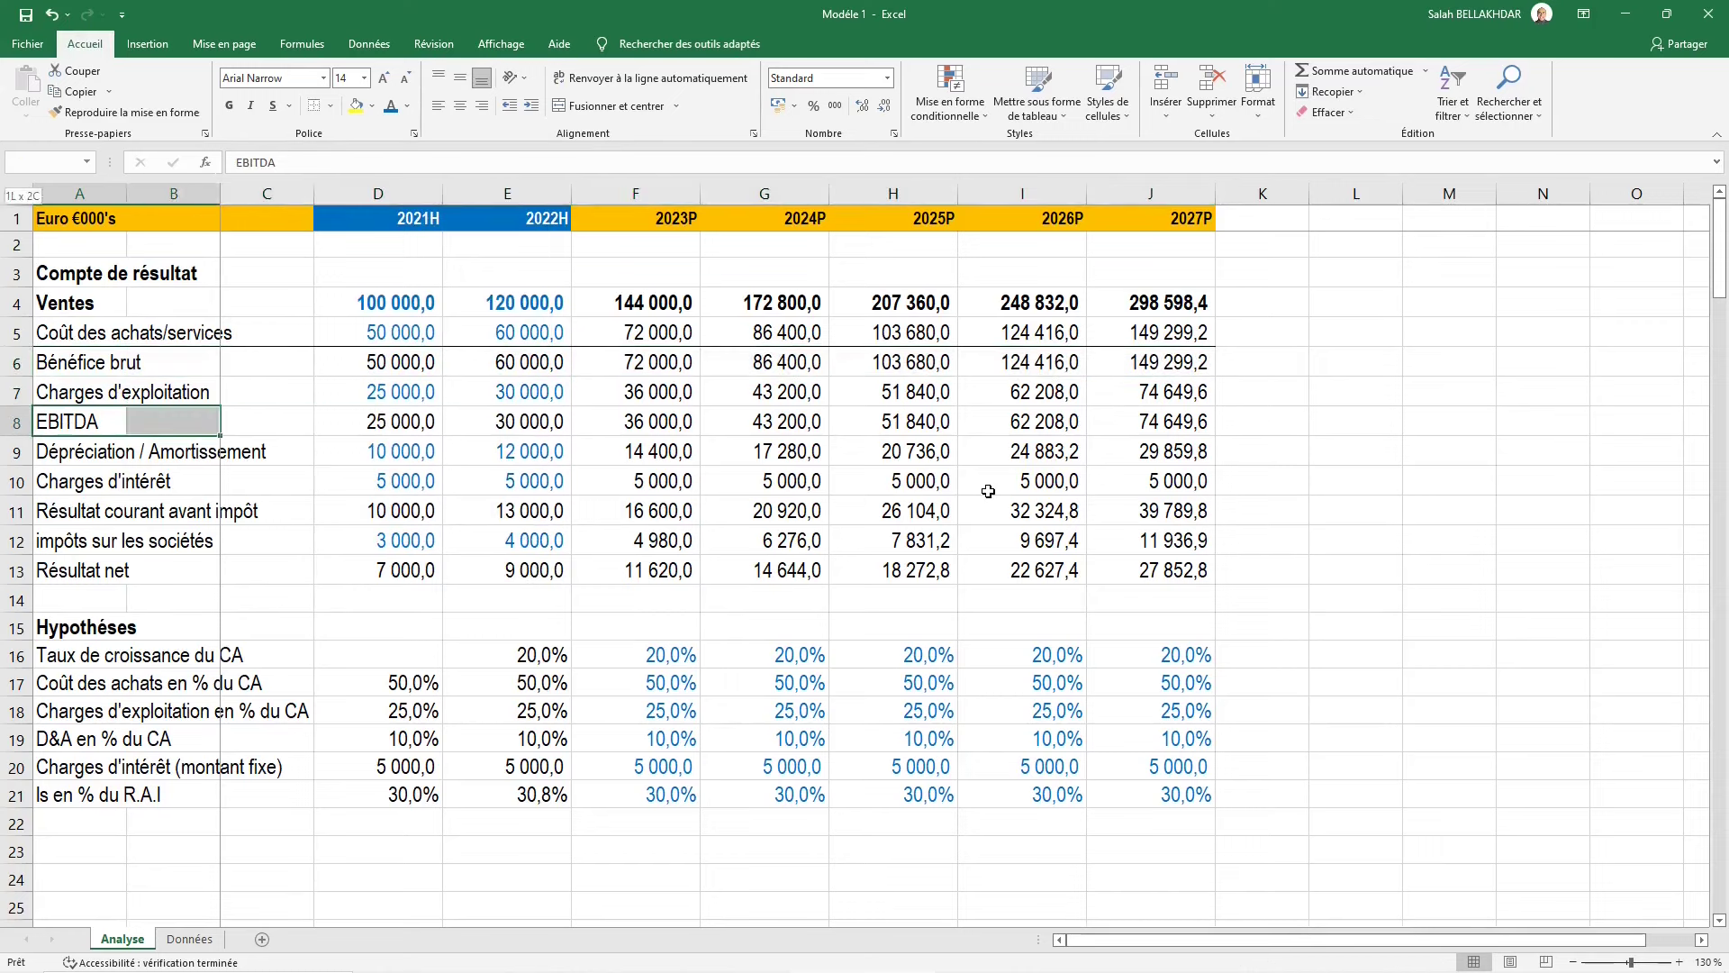
key("shift+Right")
key("shift+Right")
key("shift+Right")
key("shift+Right")
key("shift+Right")
key("shift+Right")
key("shift+Right")
key("shift+Right")
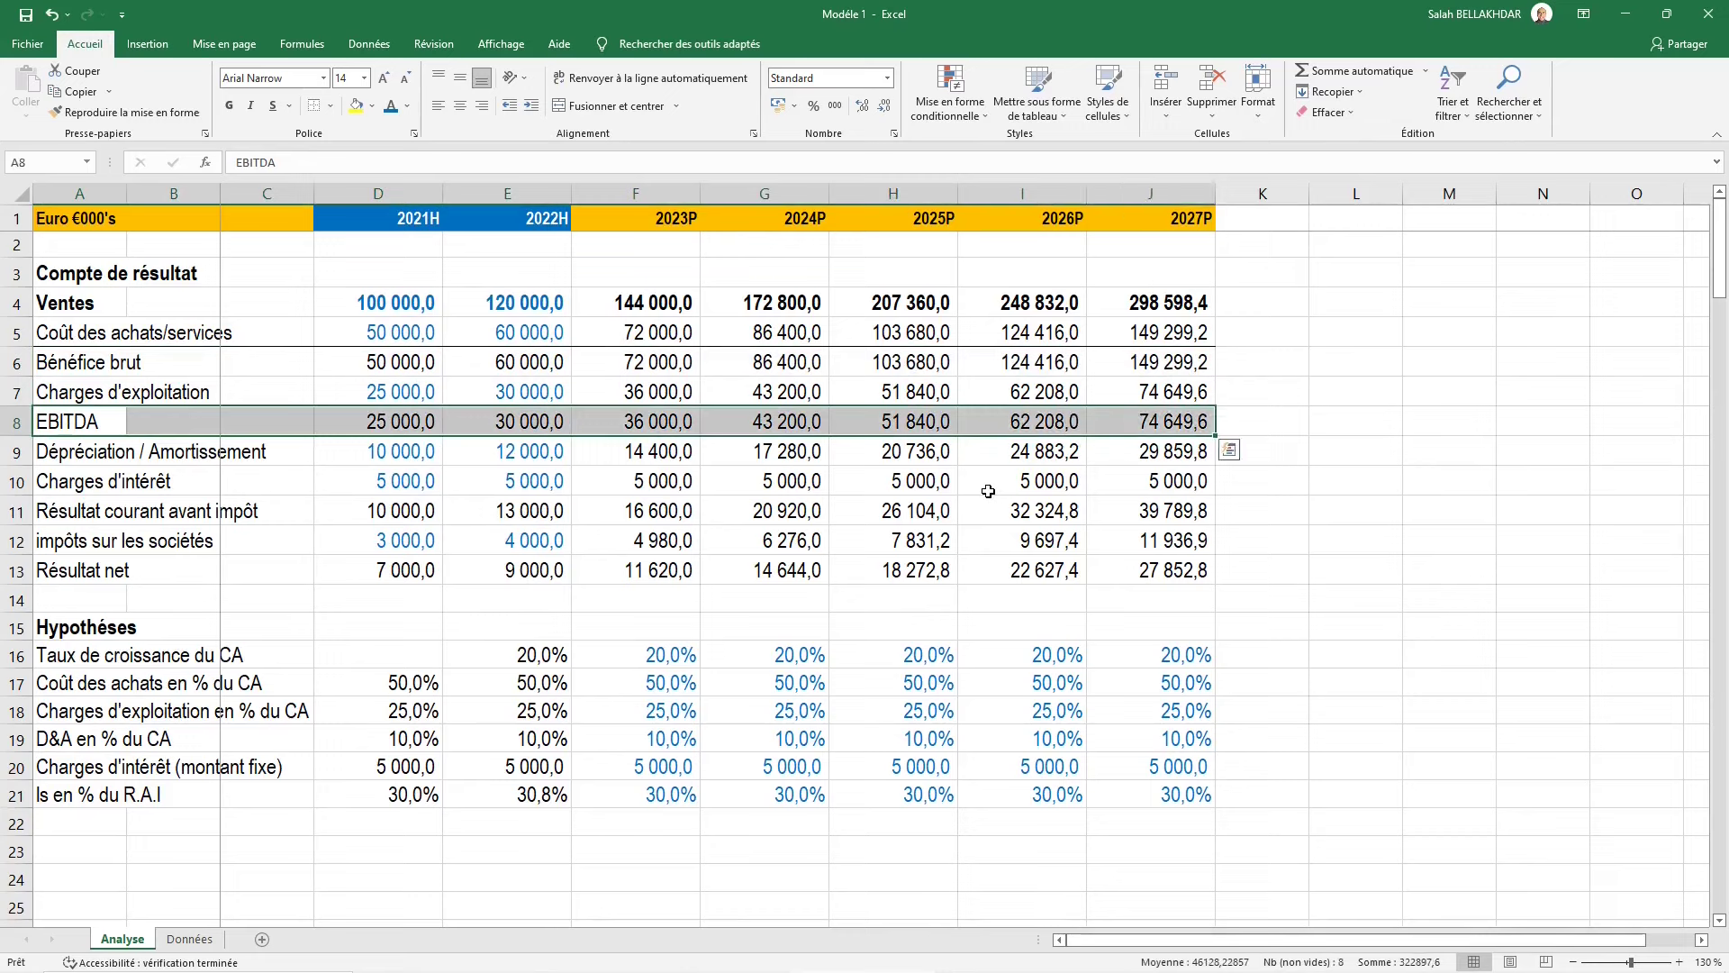
key("Down")
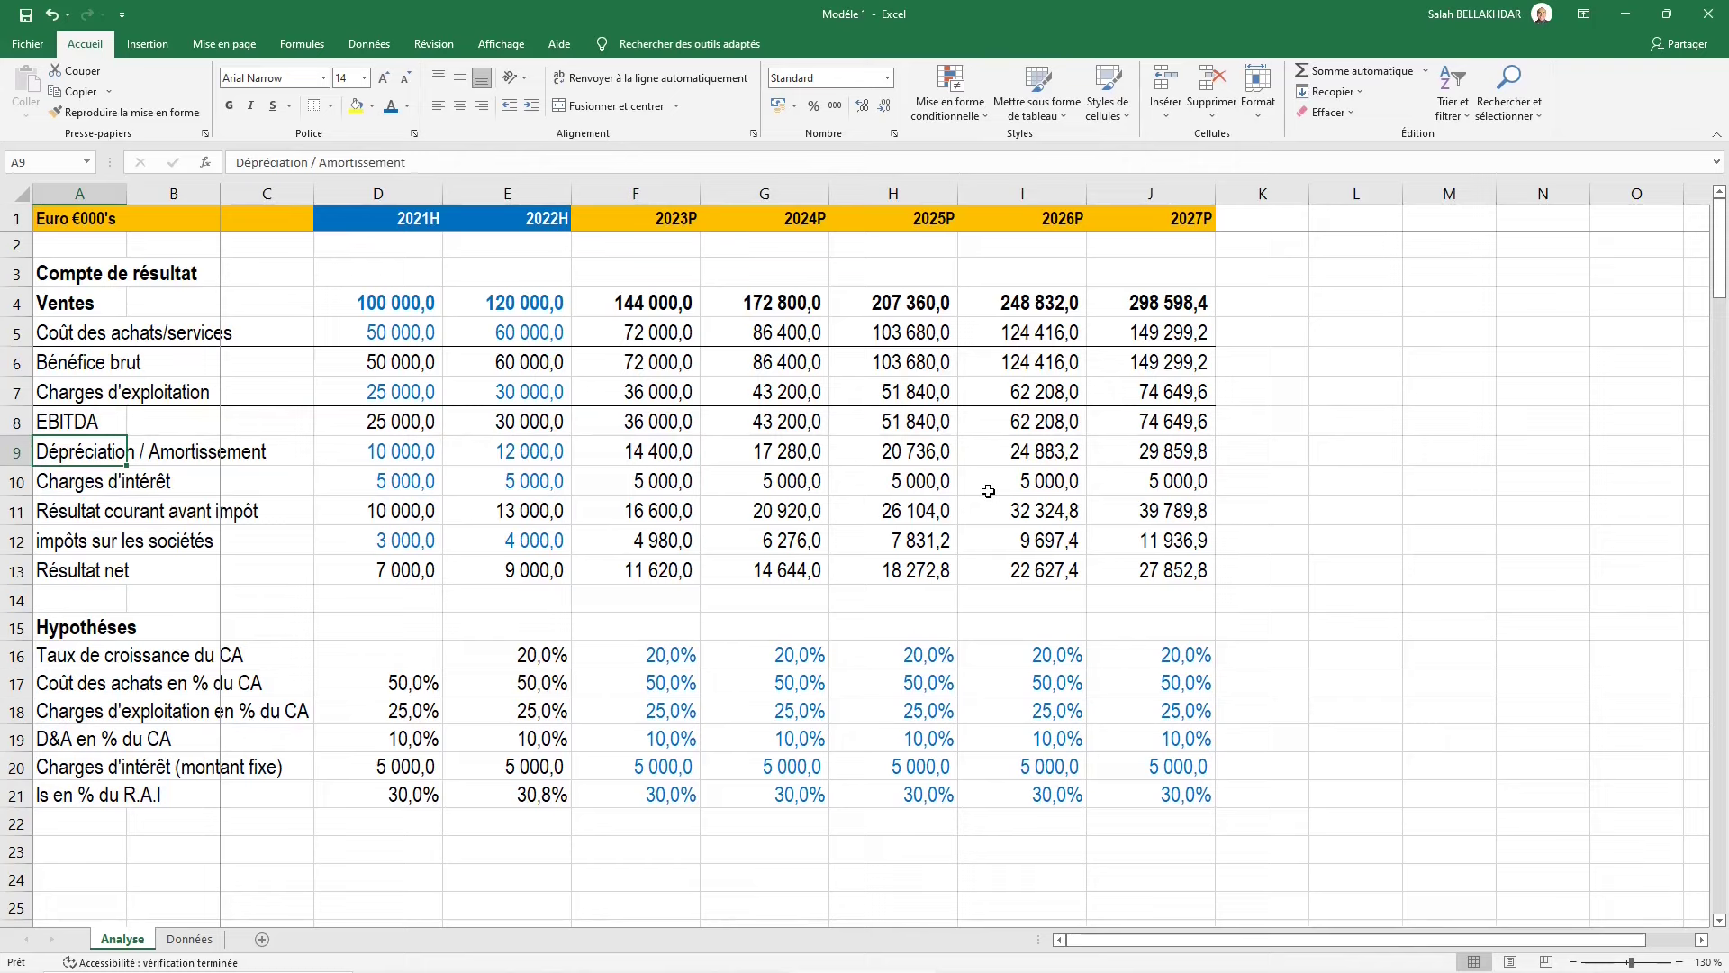
key("Down")
key("Down")
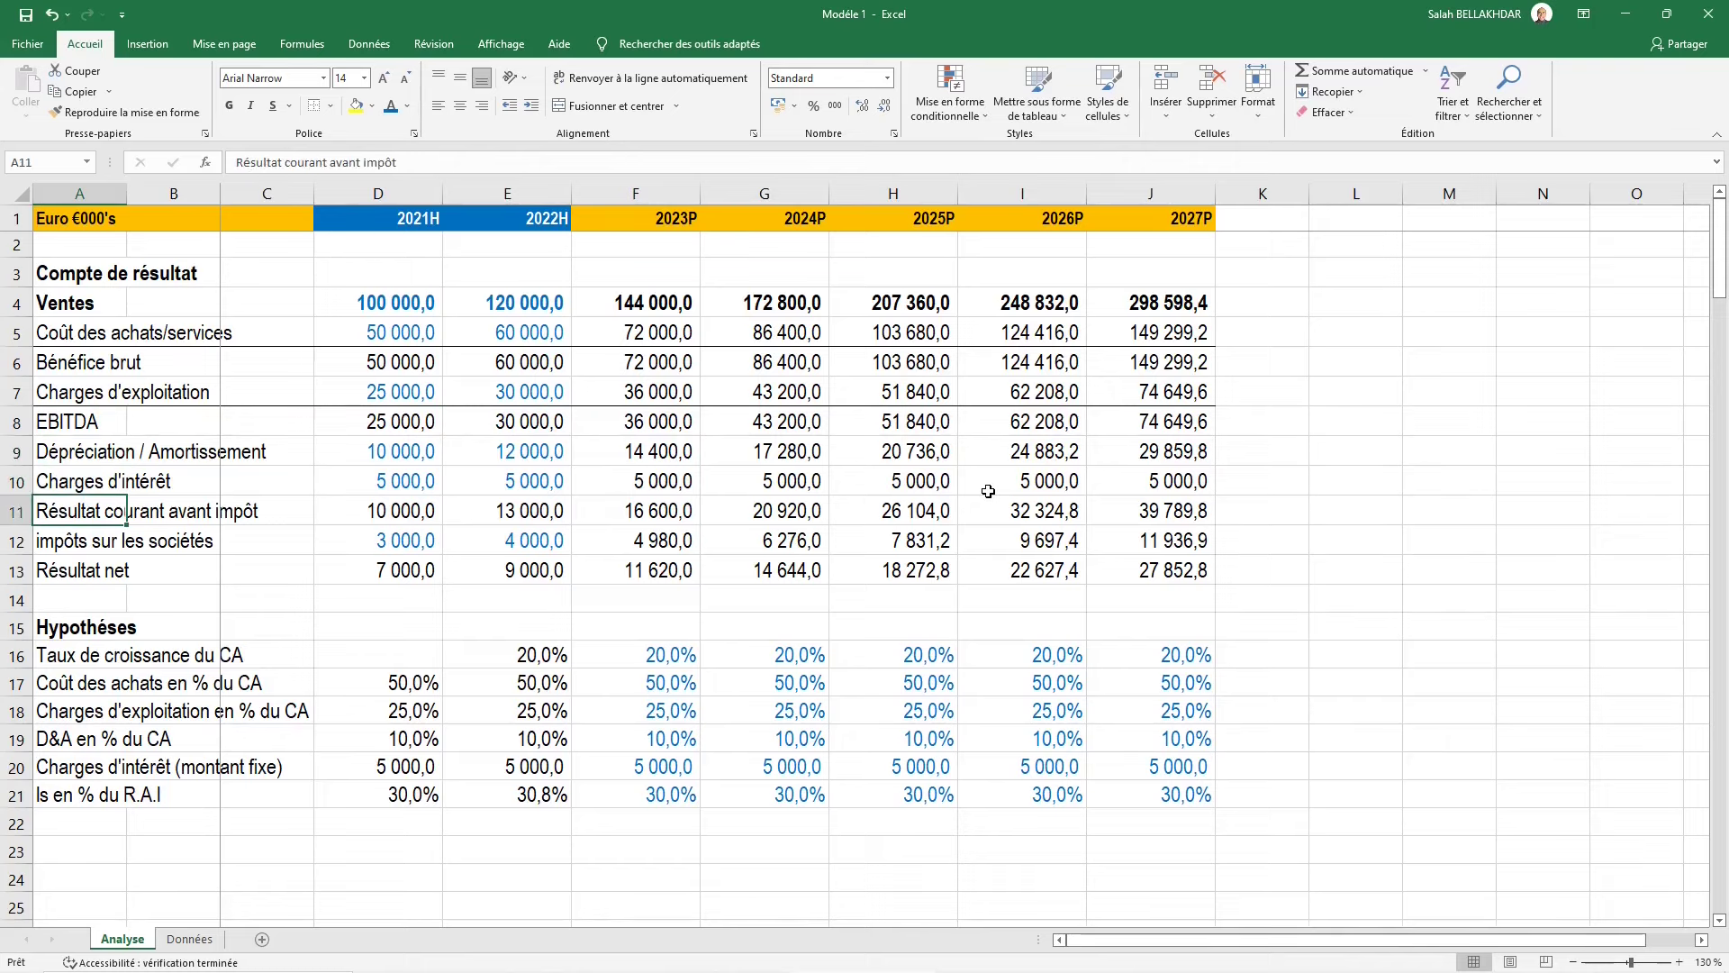
key("shift+Right")
key("shift+Right")
key("shift+Right")
key("shift+Right")
key("shift+Right")
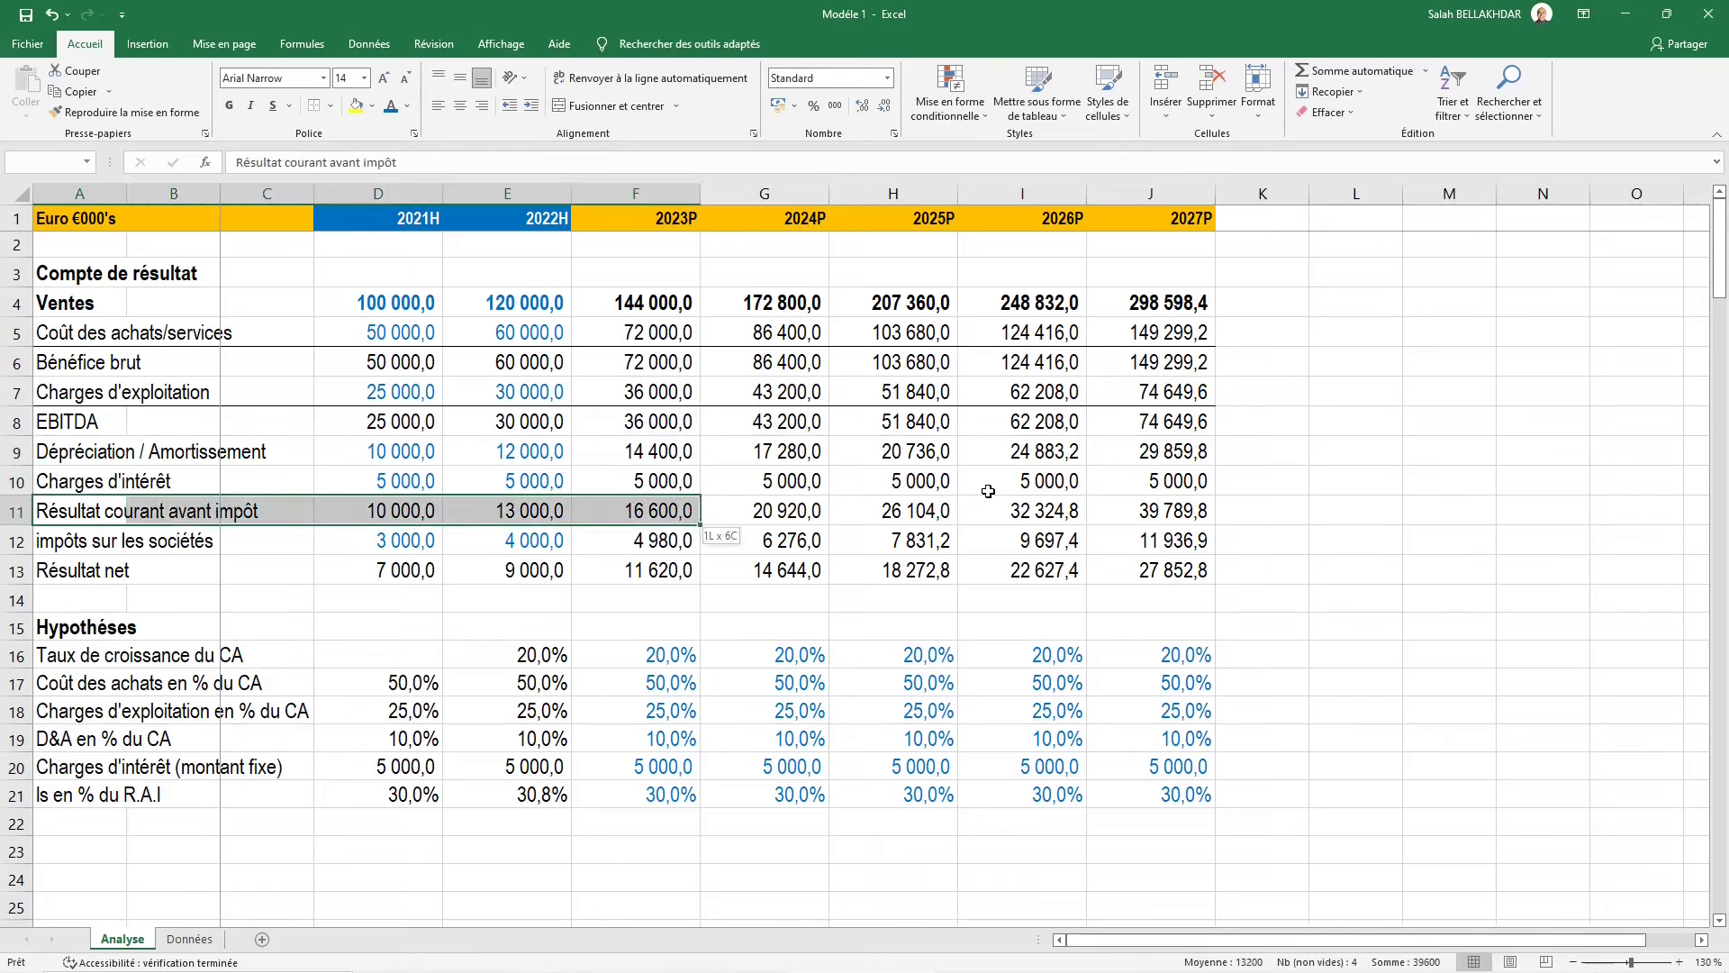
key("shift+Right")
key("shift+Right")
key("shift+Right")
key("shift+Right")
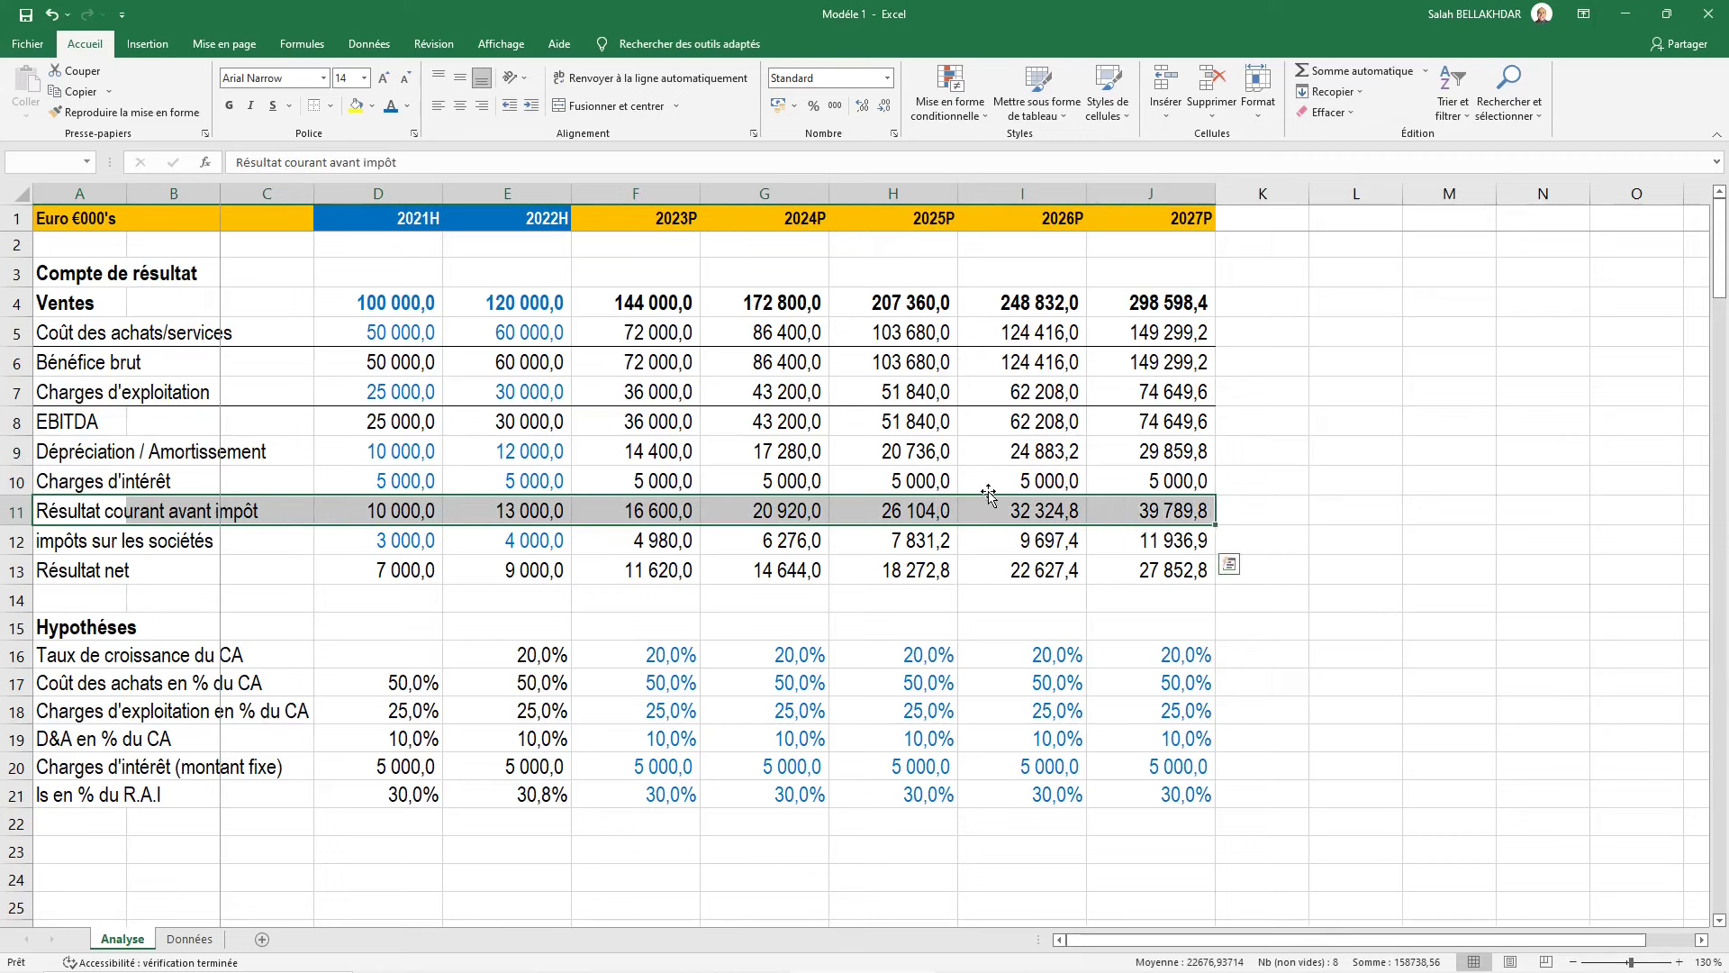
key("Down")
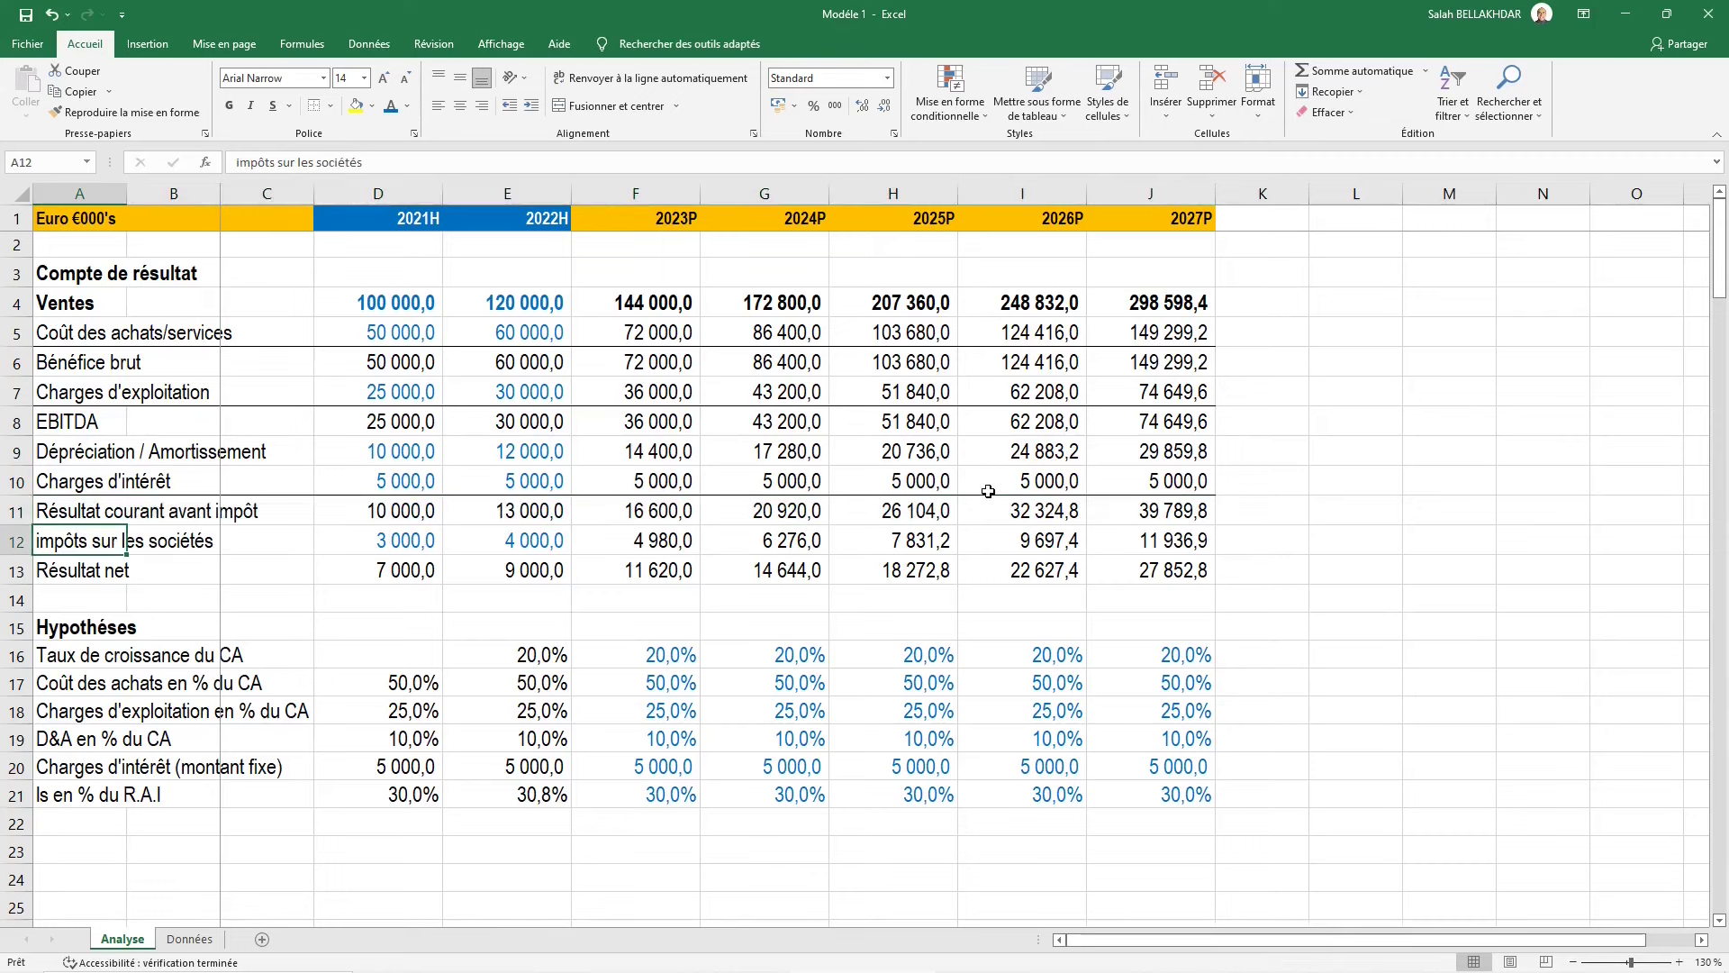
key("Down")
key("shift+Right")
key("shift+Right")
key("shift+Right")
Put a double bottom border under the Résultat net row
key("shift+Right")
key("shift+Right")
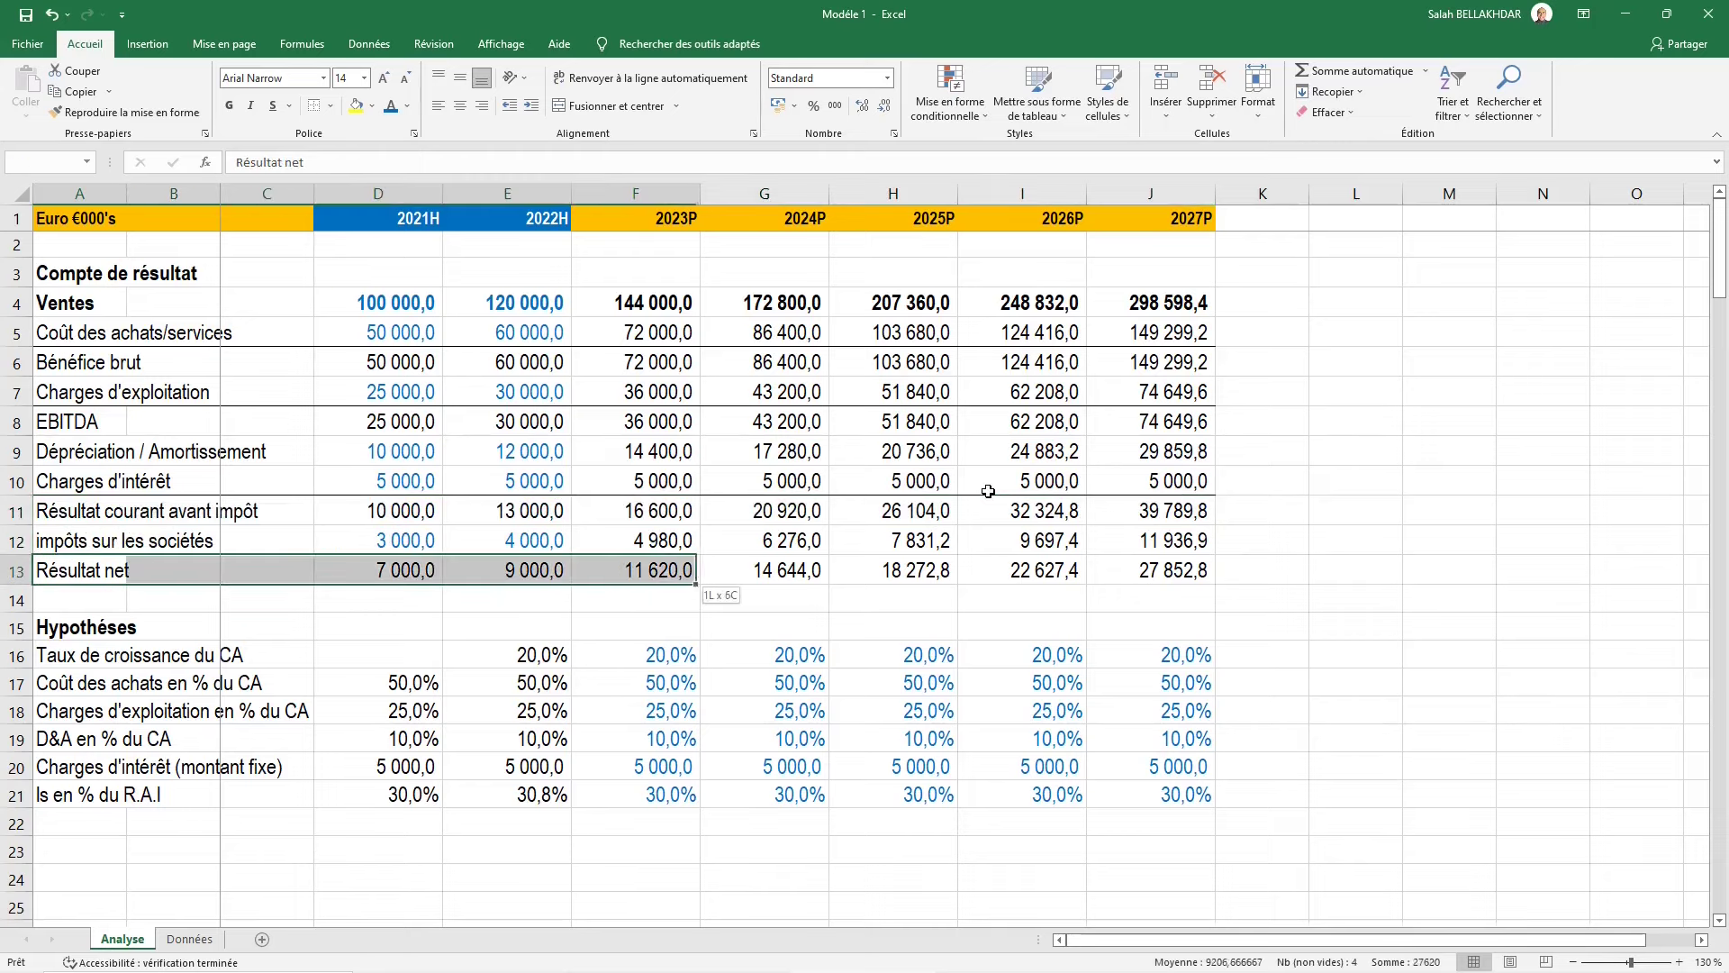
key("shift+Right")
key("shift+Right")
key("shift+Right")
key("shift+Right")
key("alt")
key("l")
key("b")
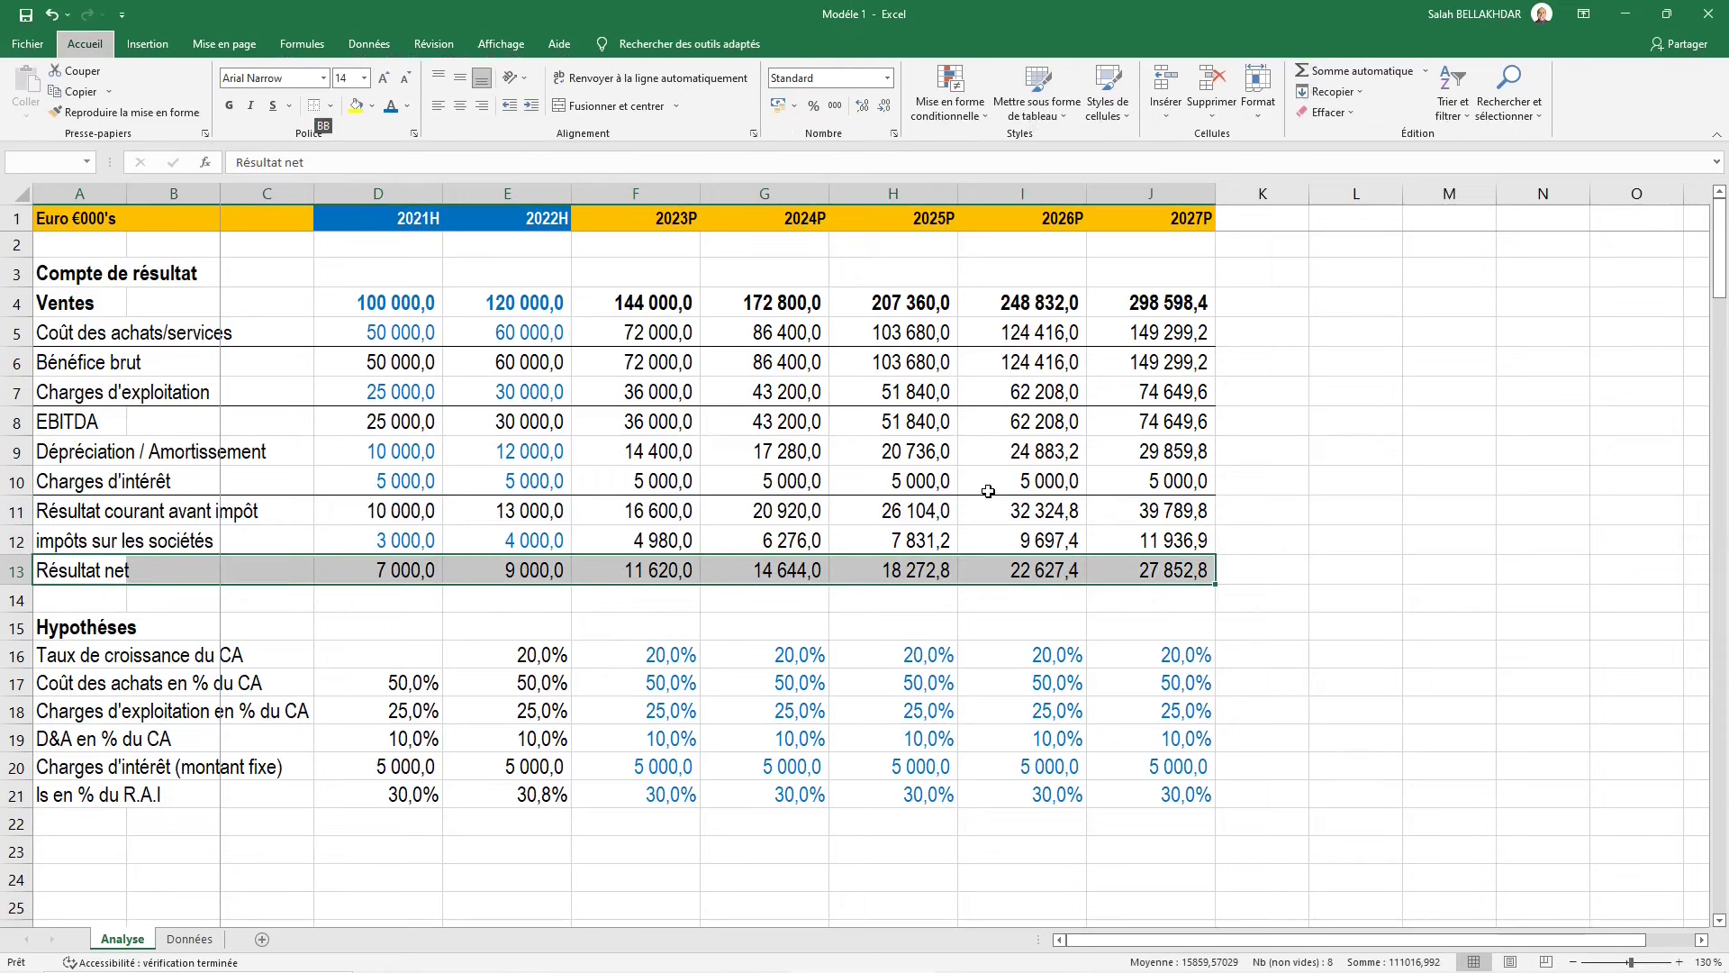
key("b")
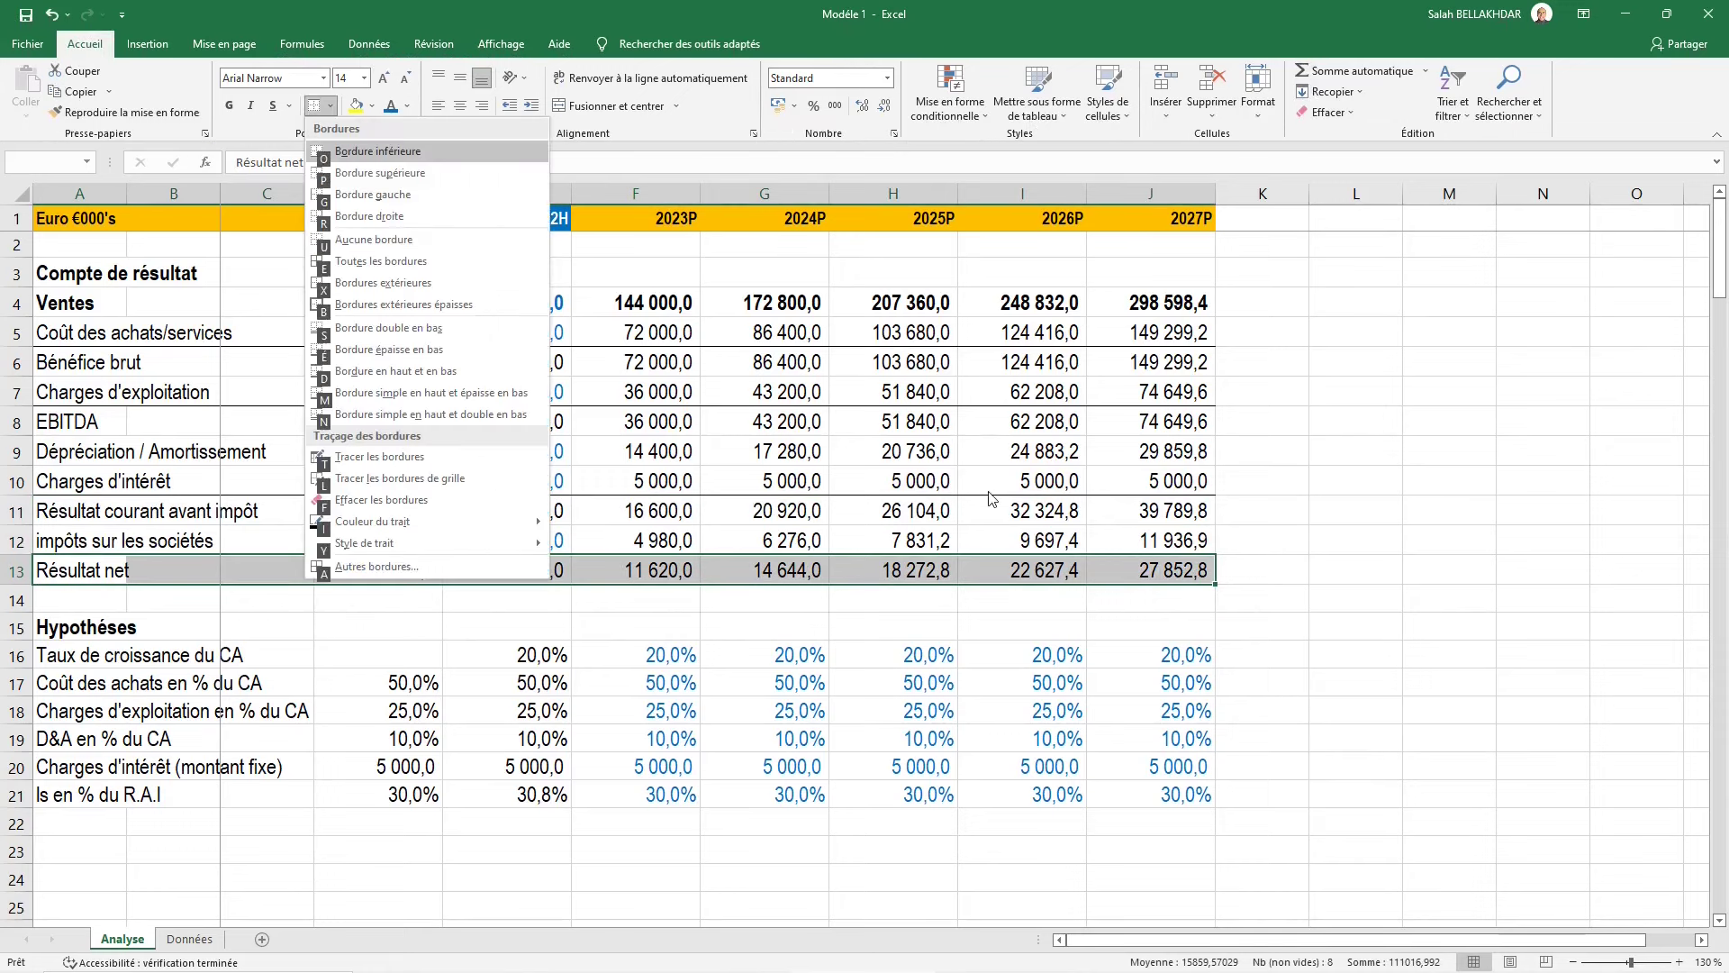
key("s")
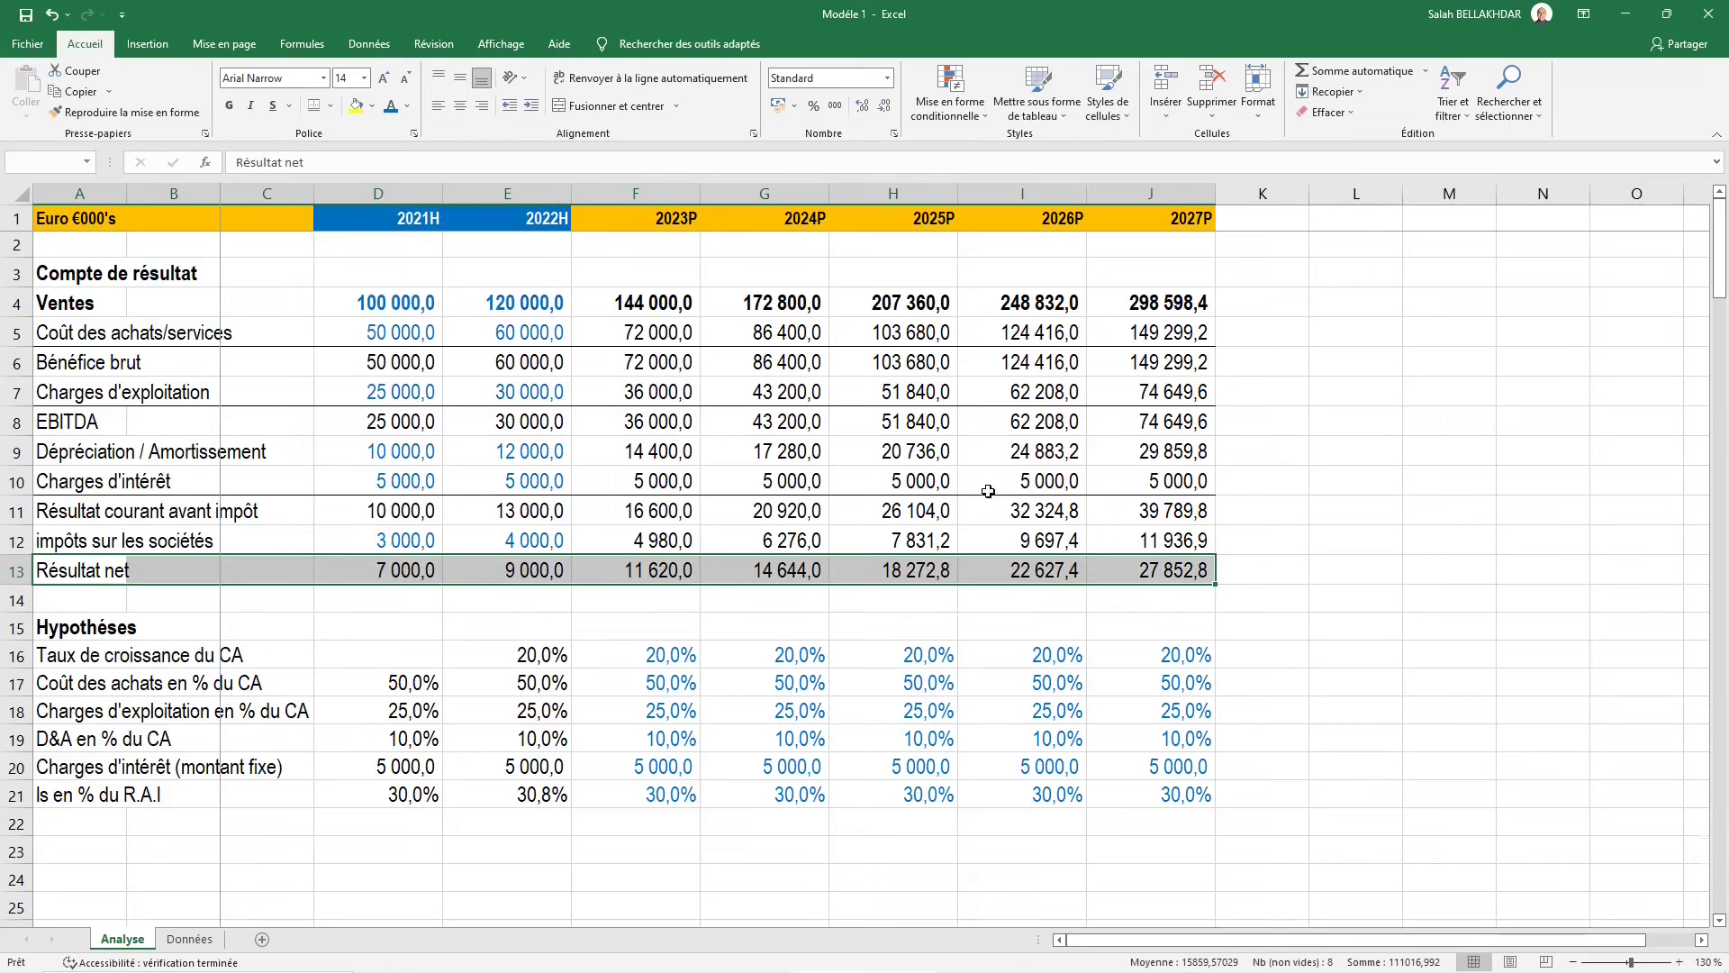
key("Down")
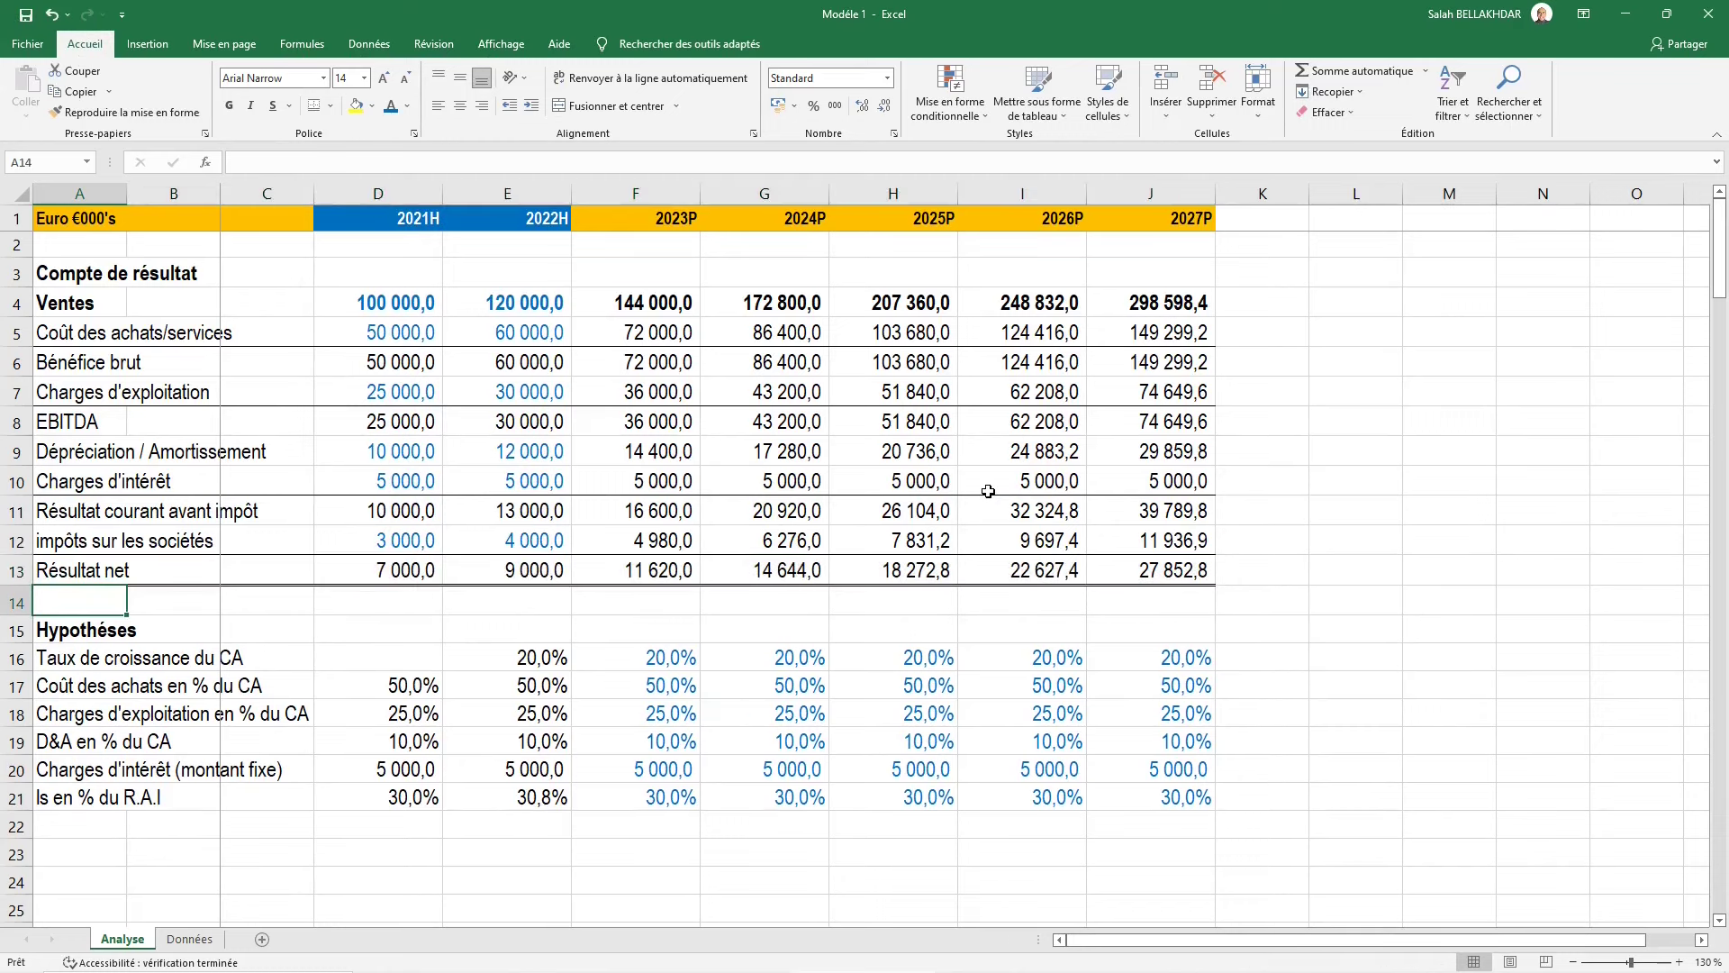
Make the Résultat net row bold across all years
key("Up")
key("shift+Right")
key("shift+Right")
key("shift+Right")
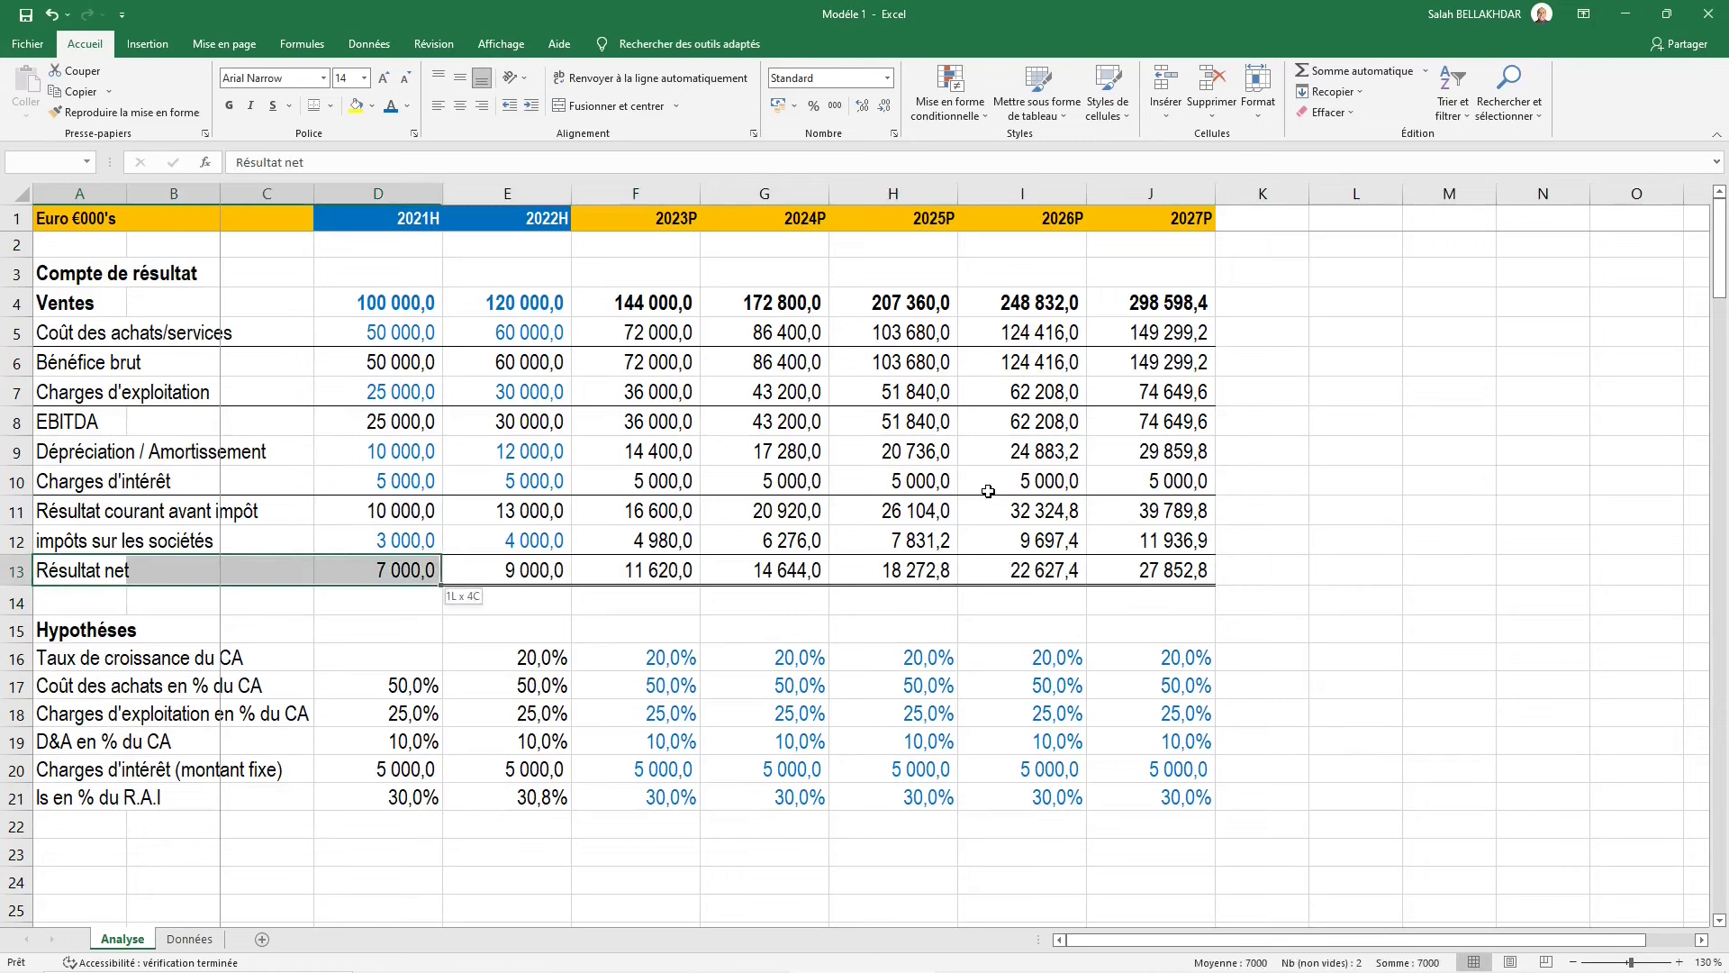
key("shift+Right")
key("shift+Right")
key("shift+Right")
key("shift+Right")
key("shift+Right")
key("shift+Right")
key("ctrl+g")
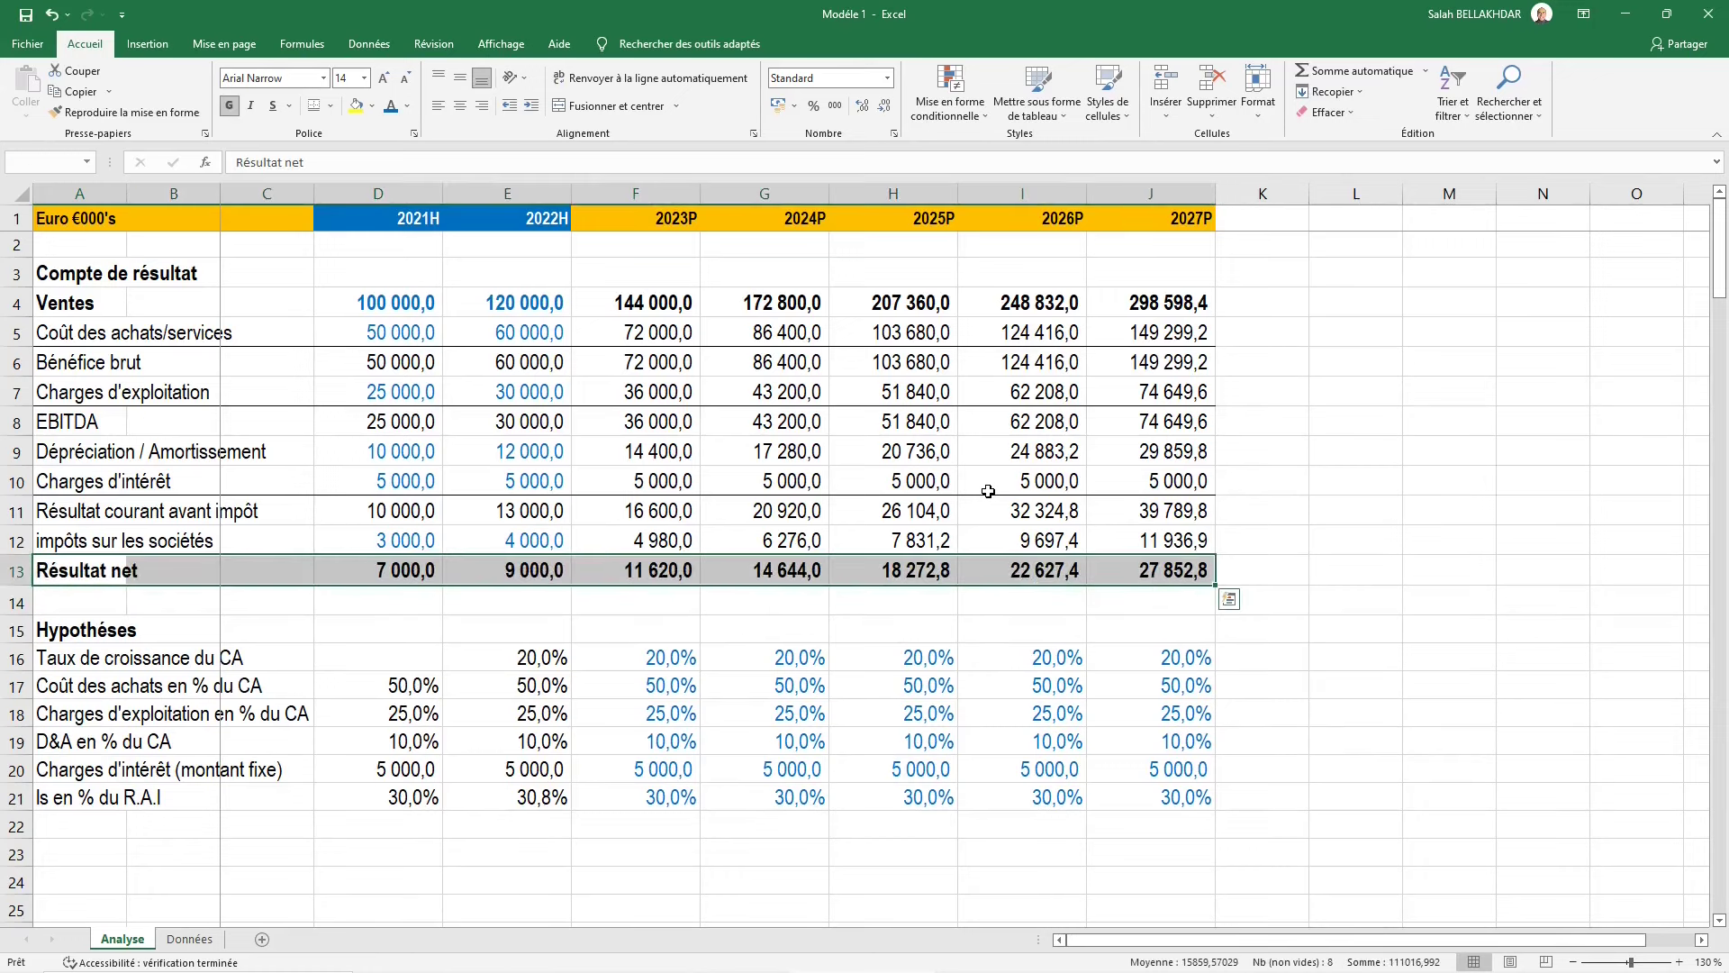
key("Down")
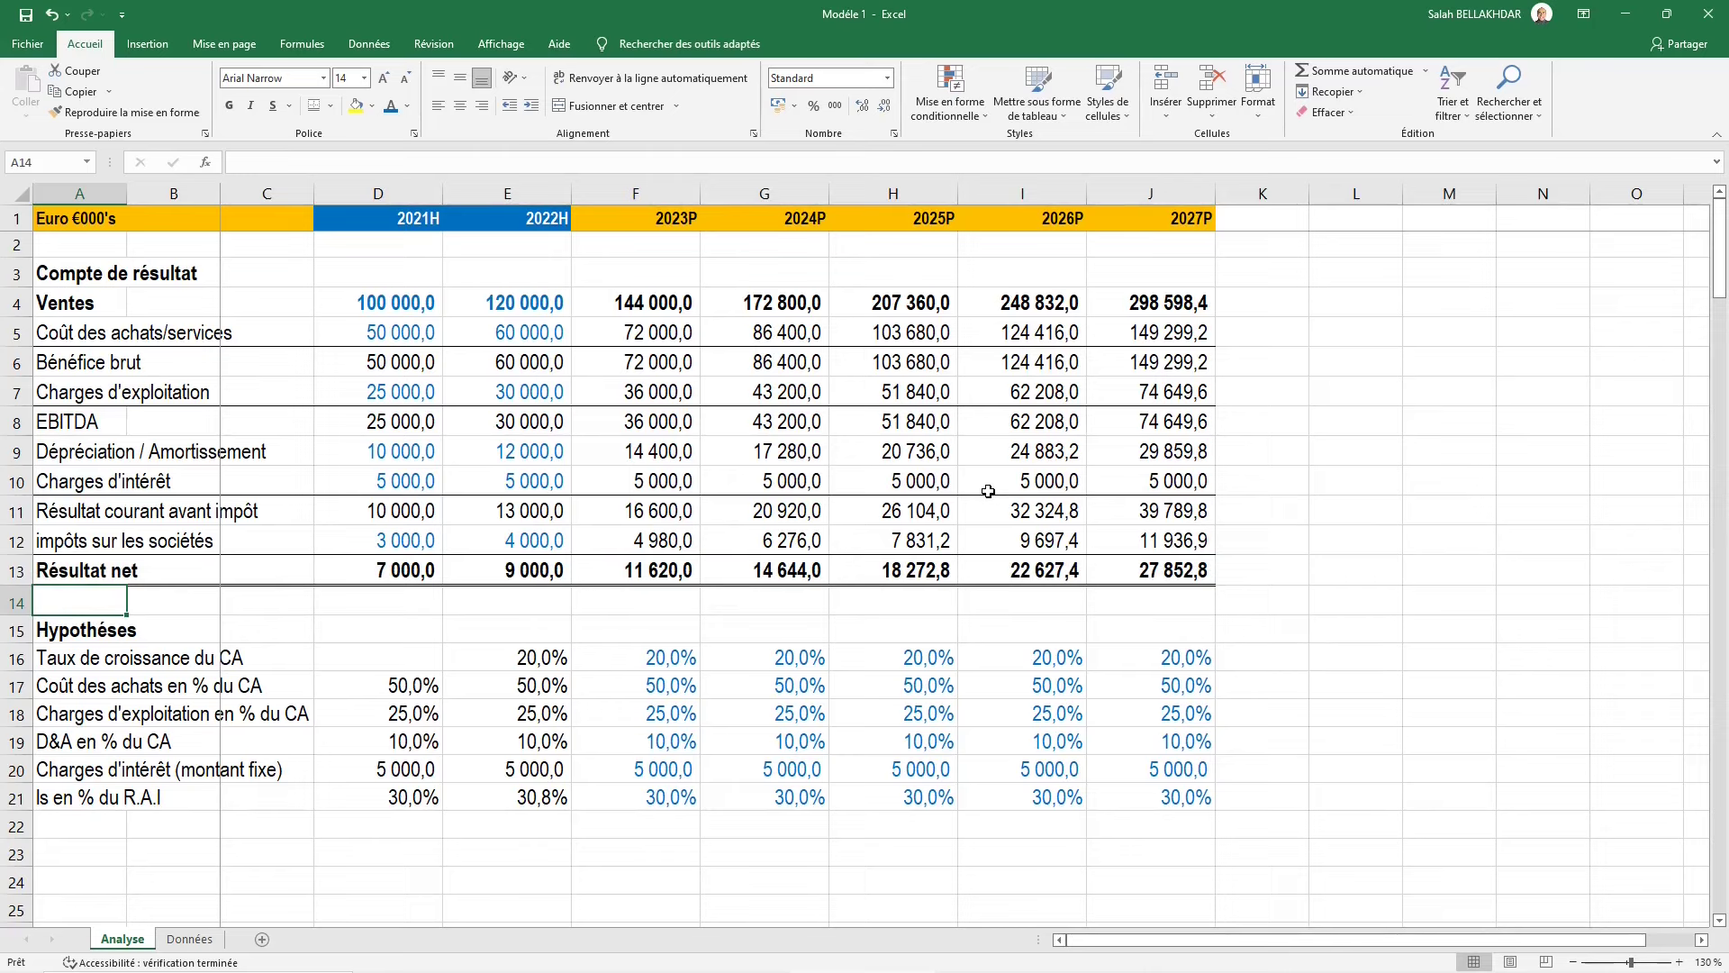
key("alt")
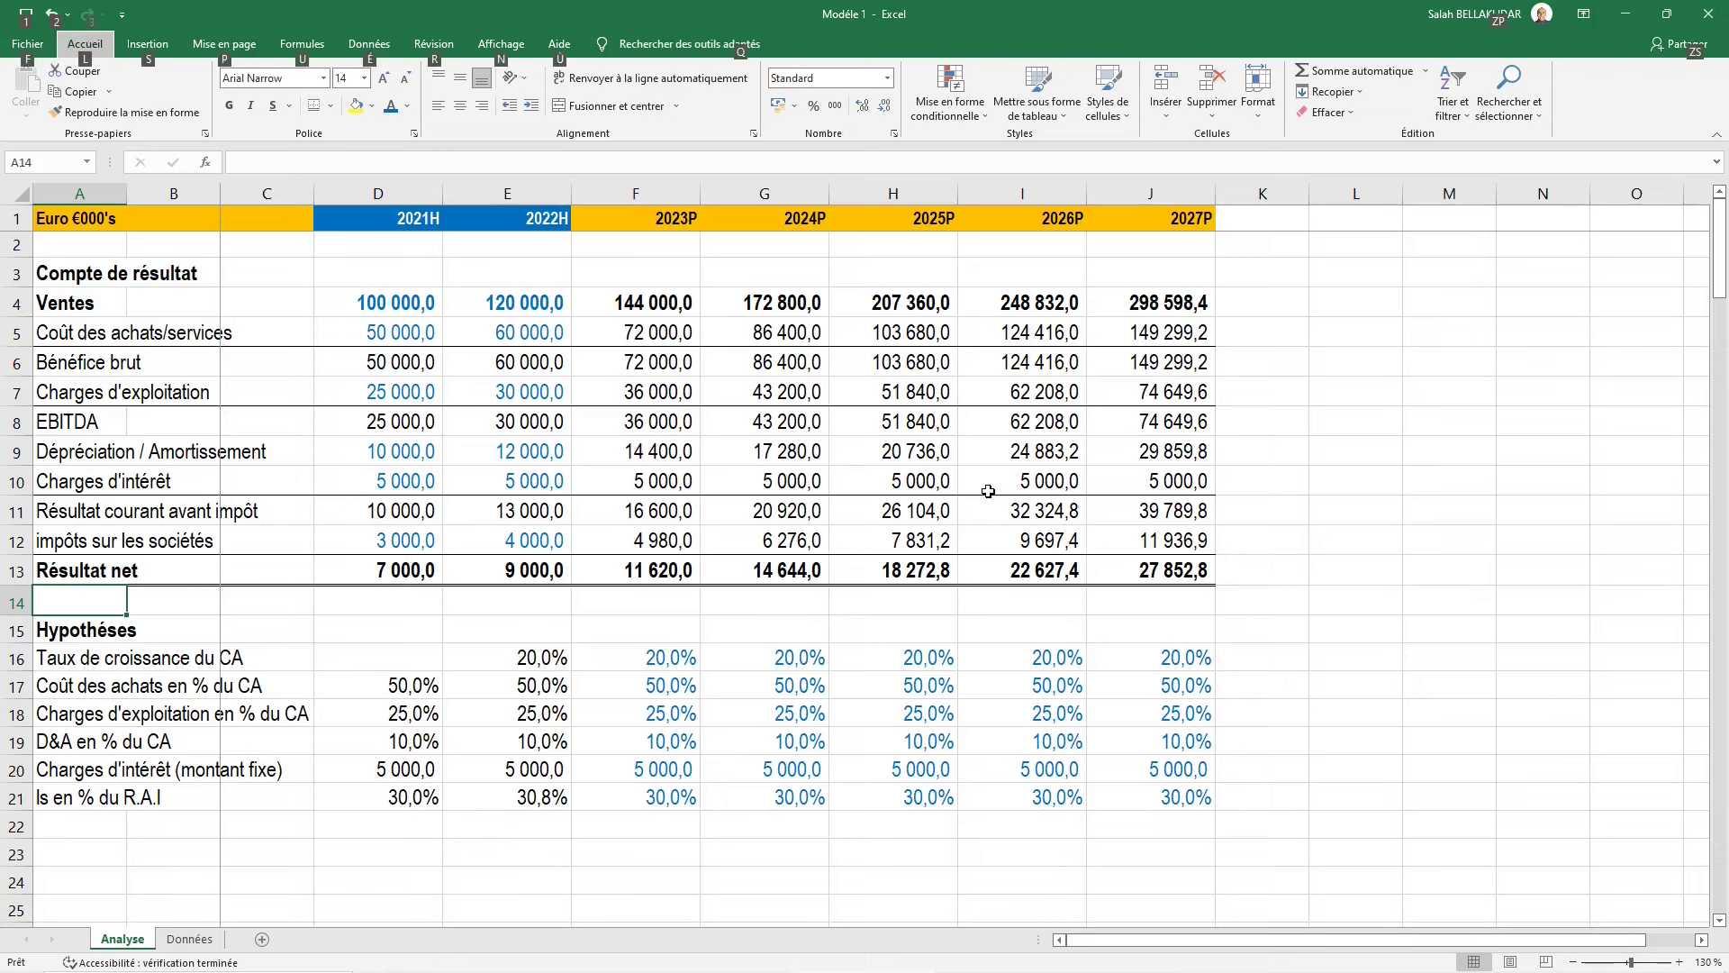
Turn off Gridlines (Quadrillage) on the Analyse sheet and go back to Home
key("n")
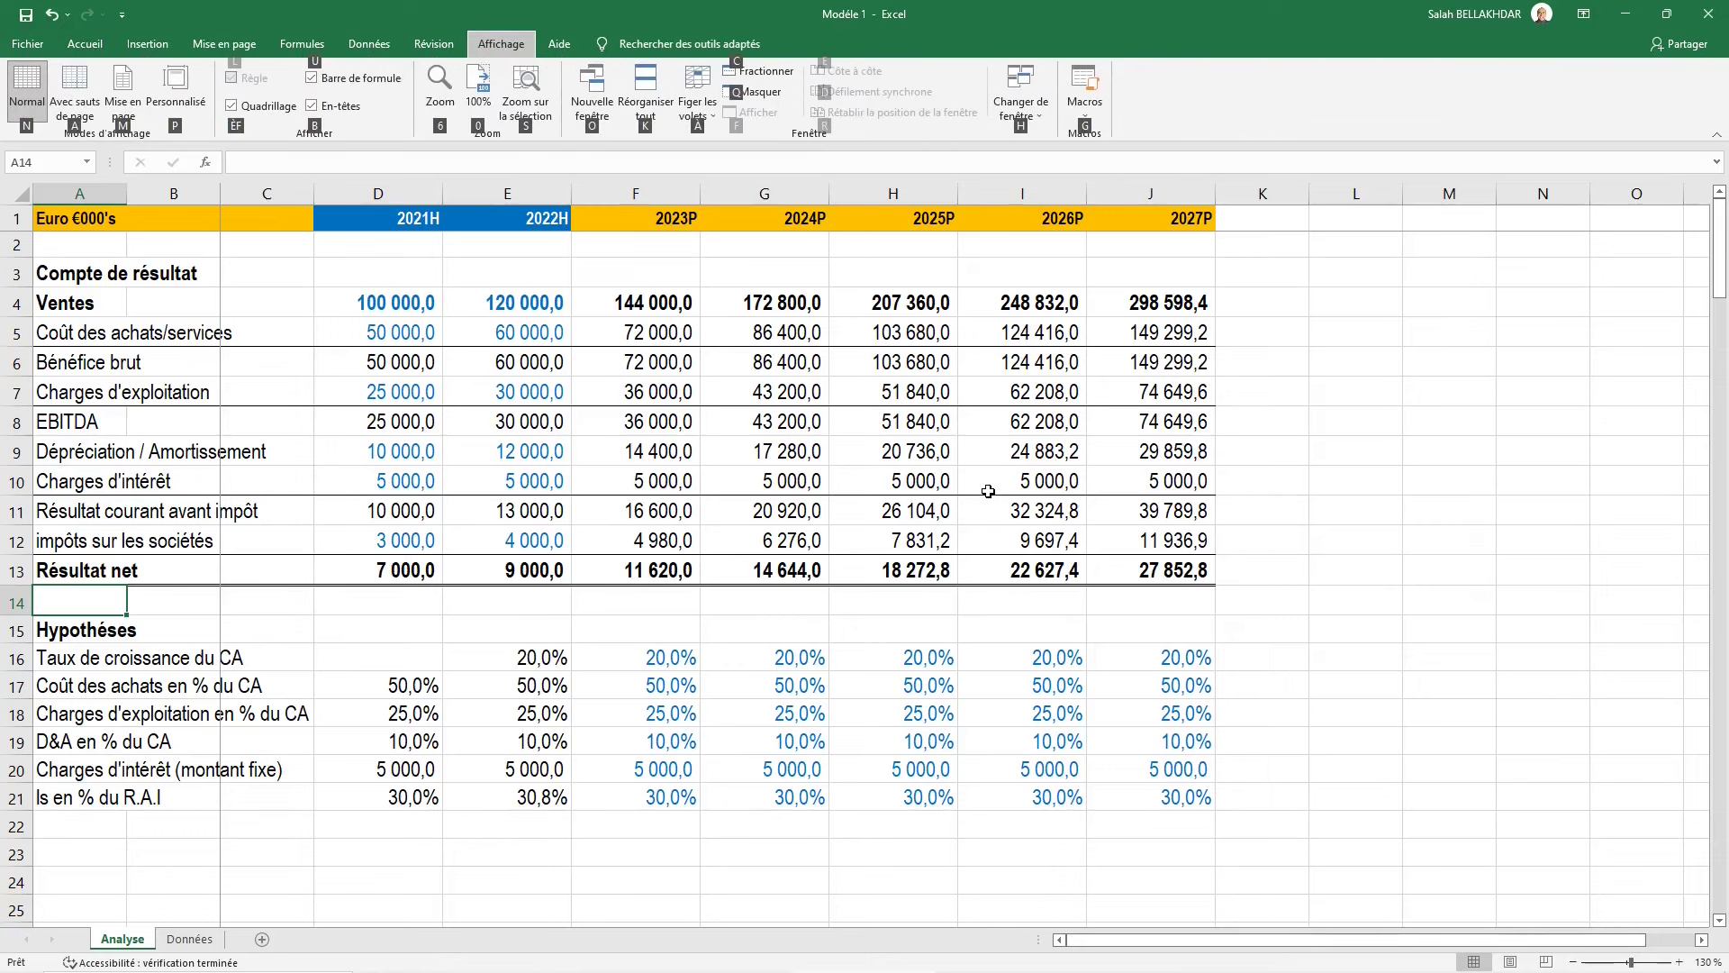
left_click(258, 109)
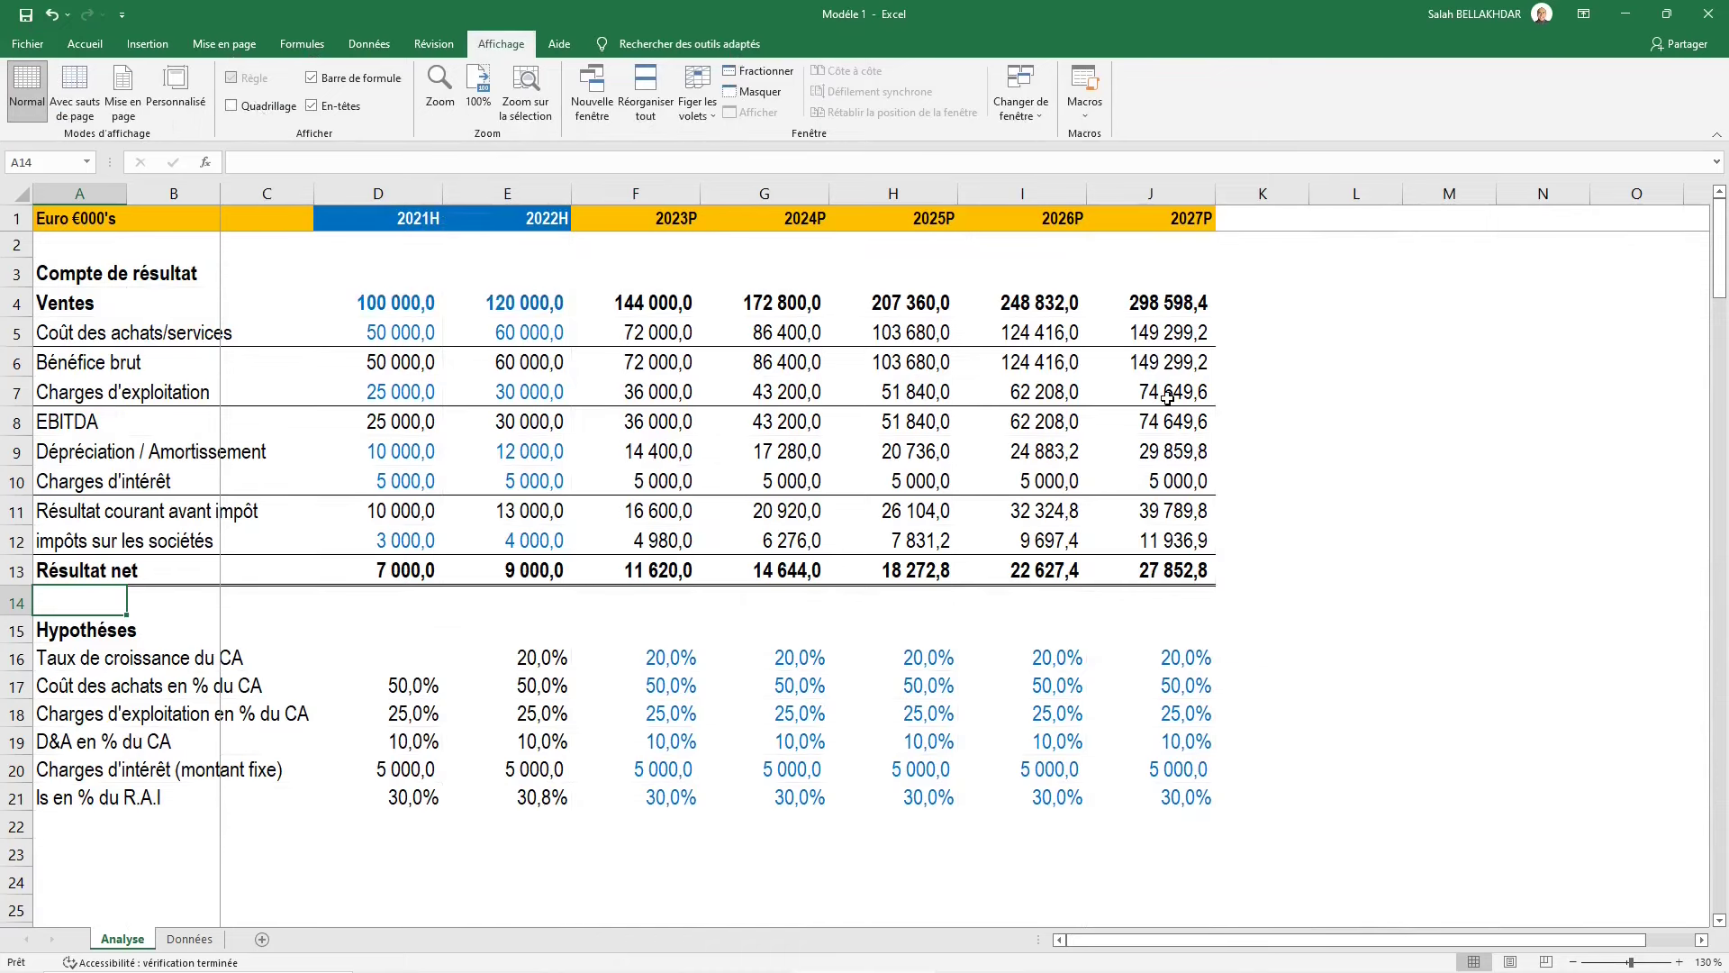
left_click(84, 43)
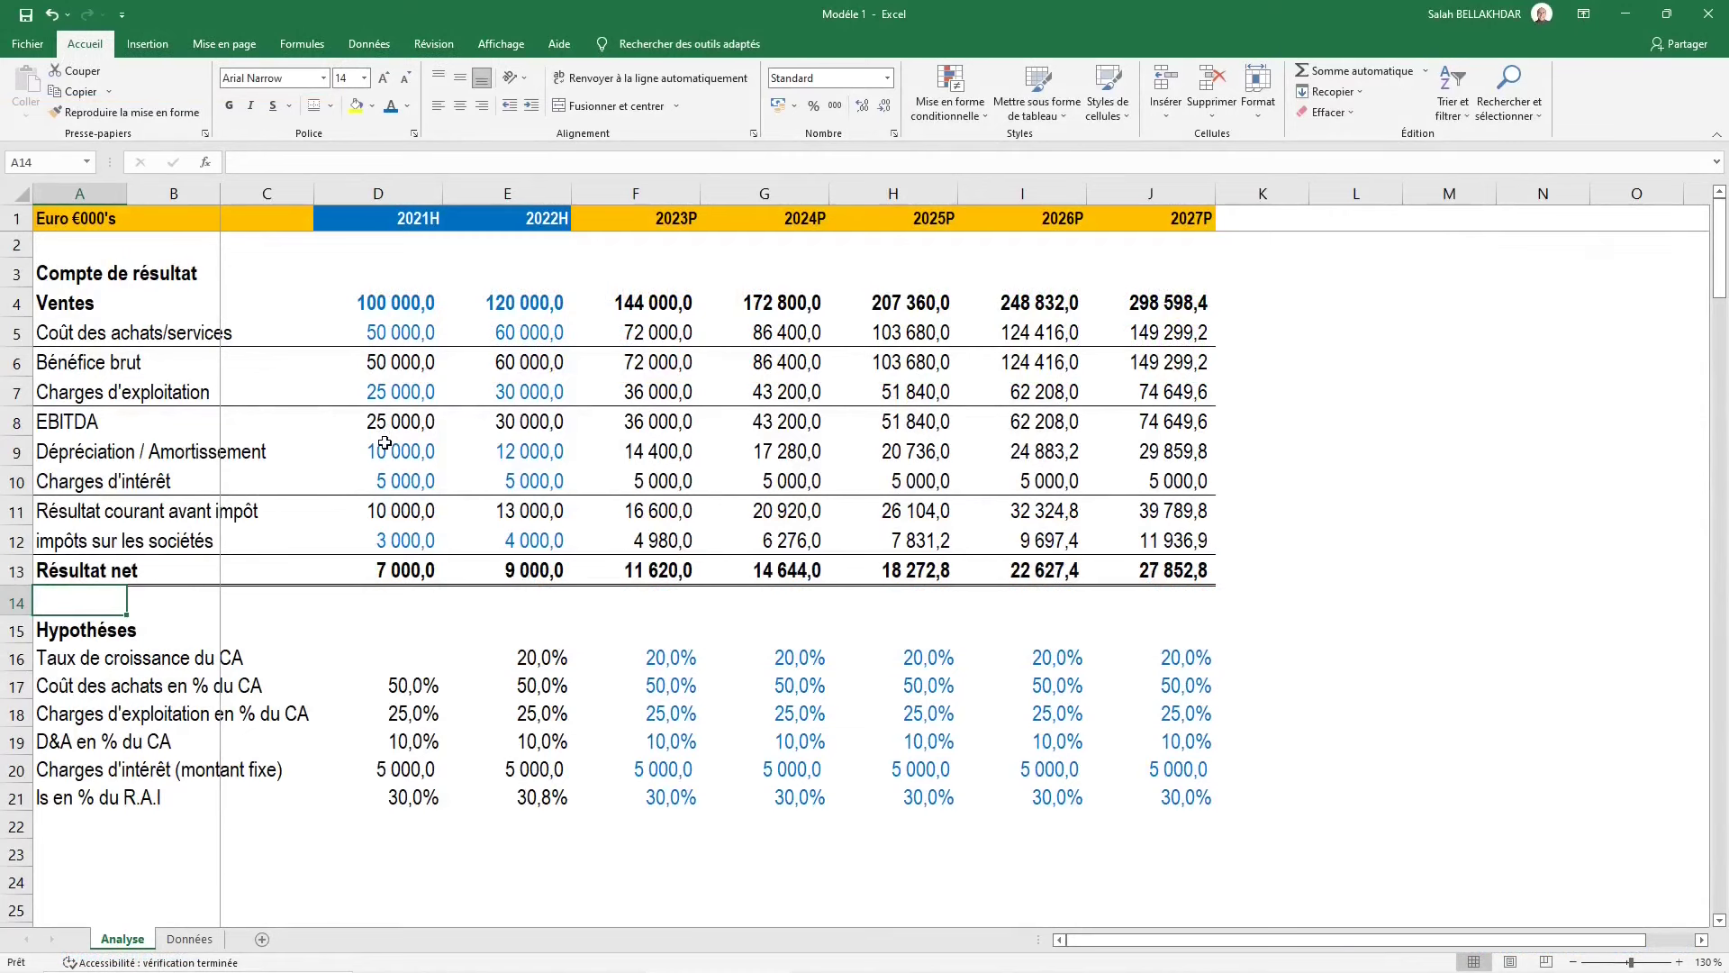
Rename the Analyse sheet to 'Analyse de base'
key("Down")
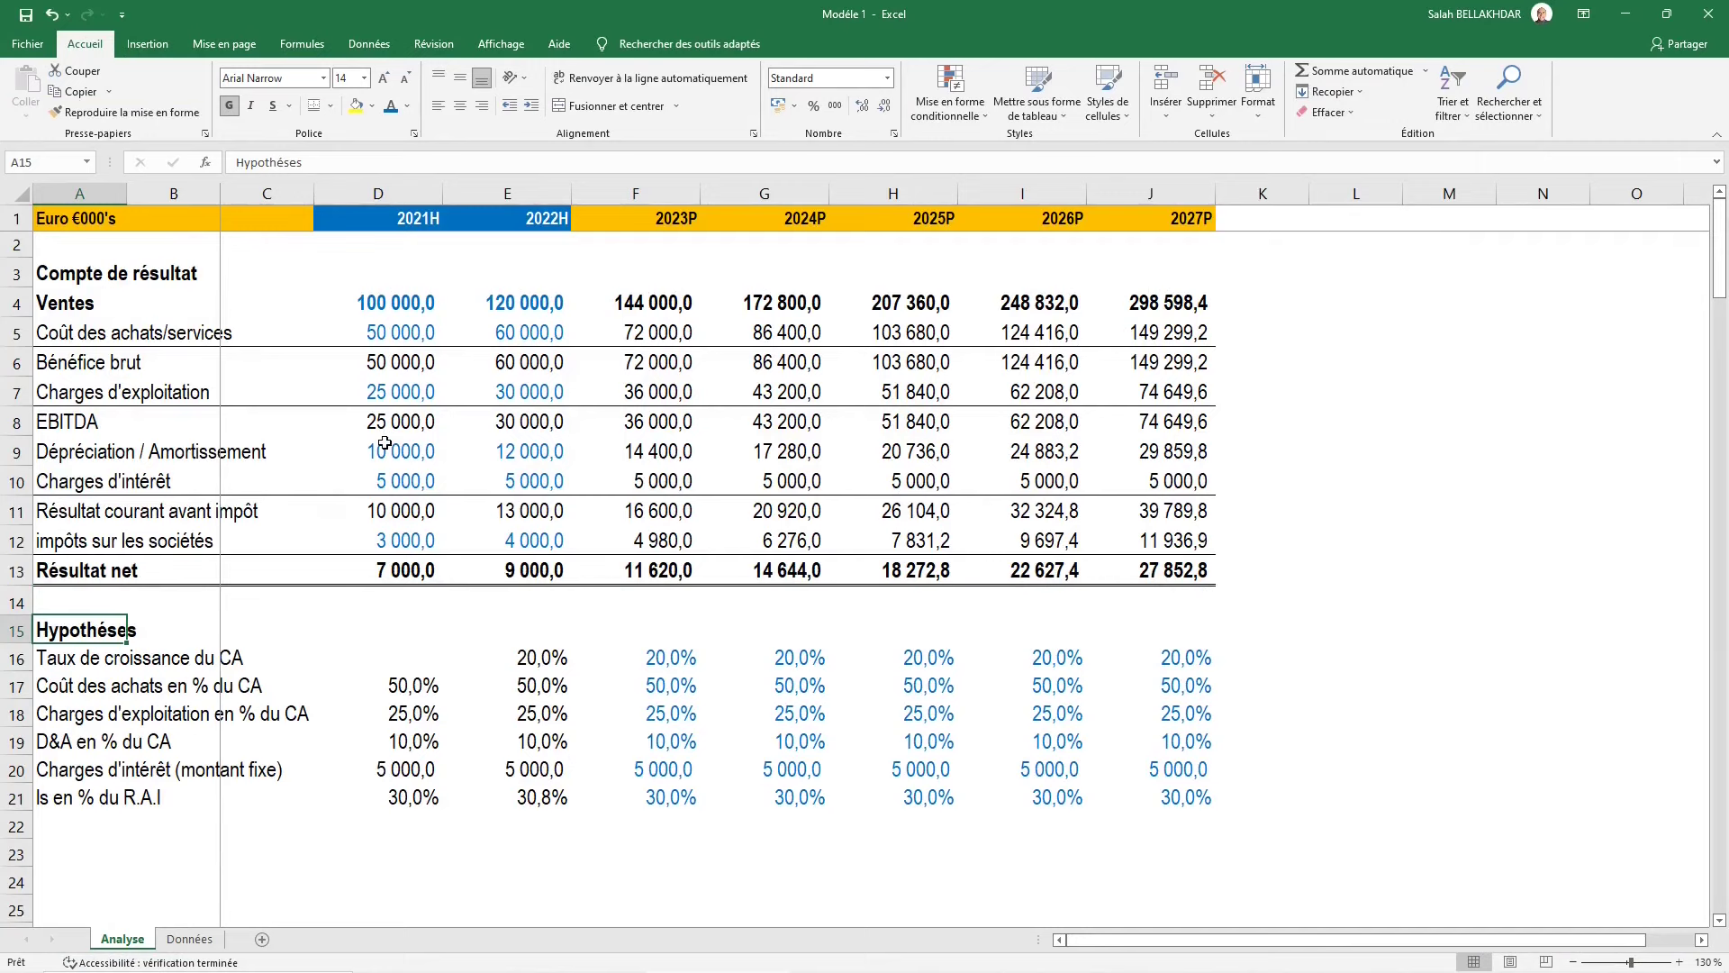
double_click(140, 941)
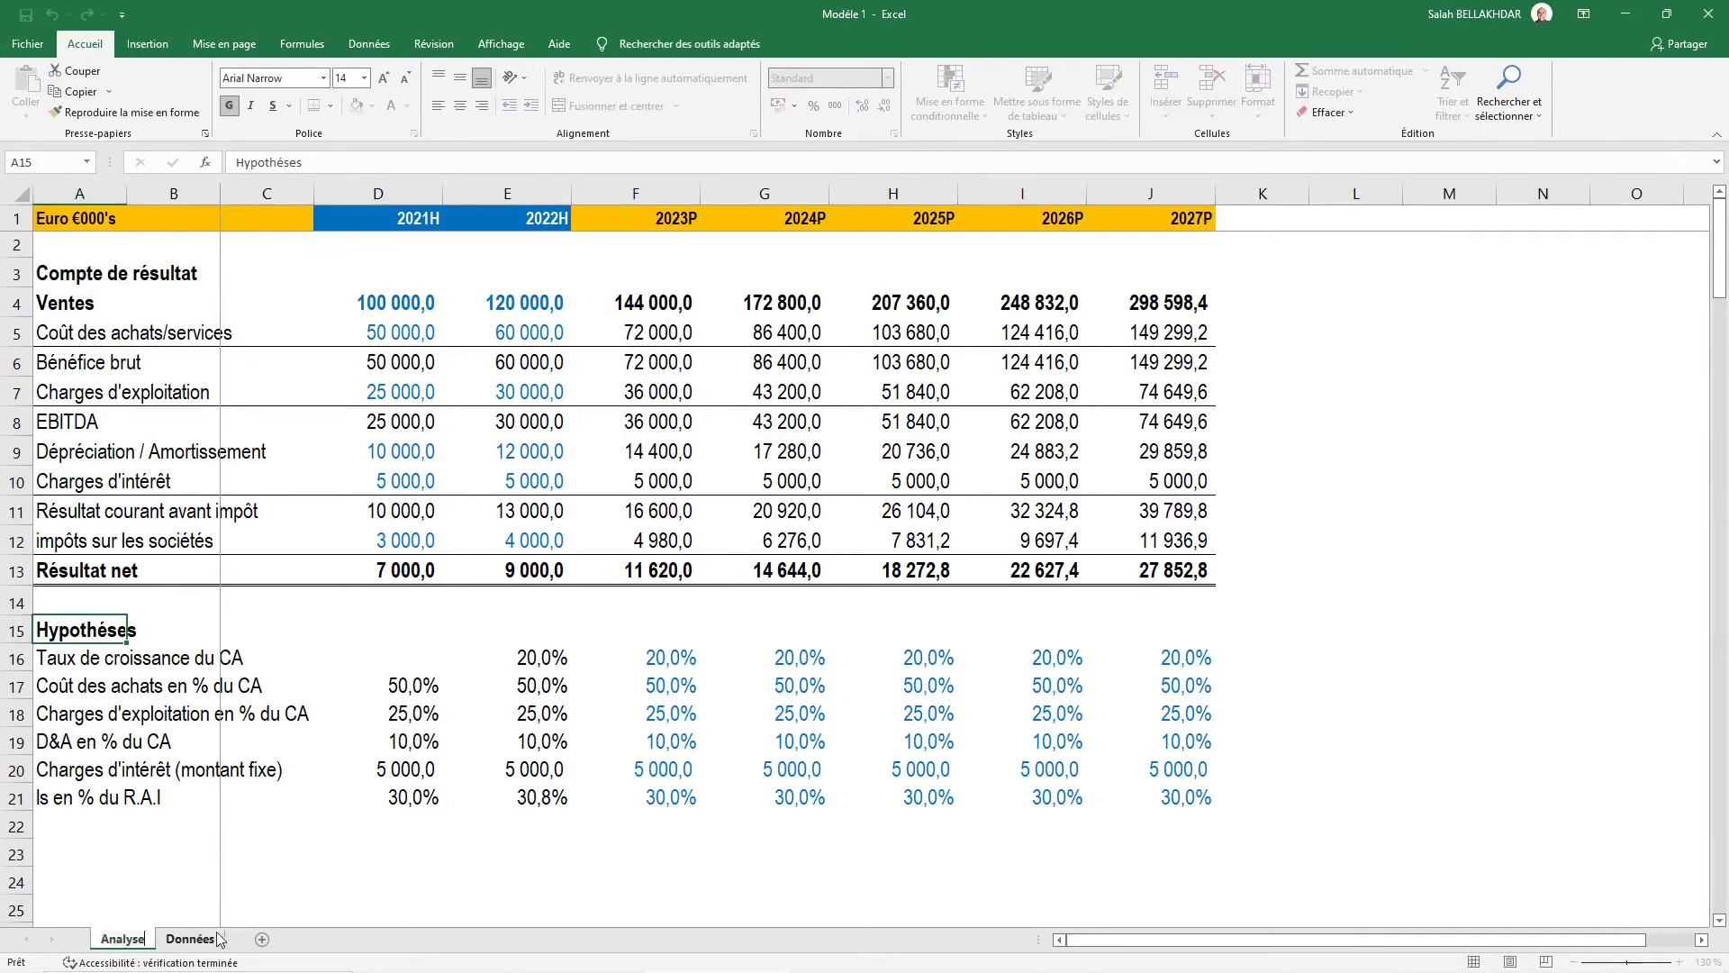
type(" de base")
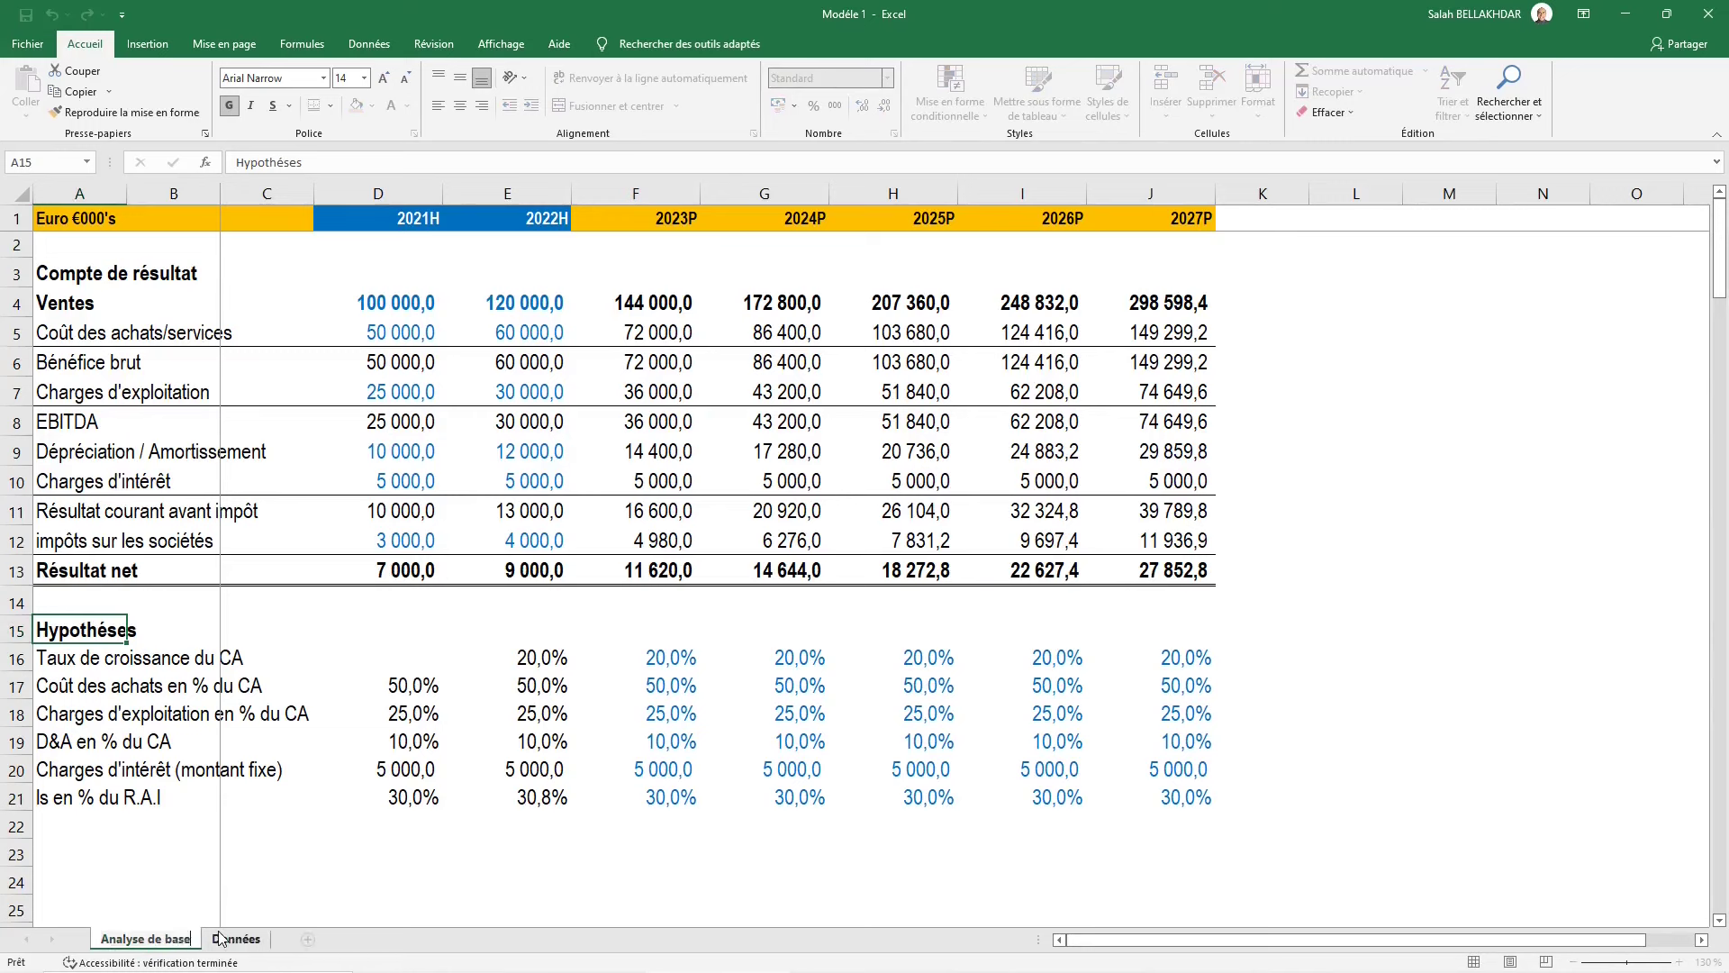
key("Return")
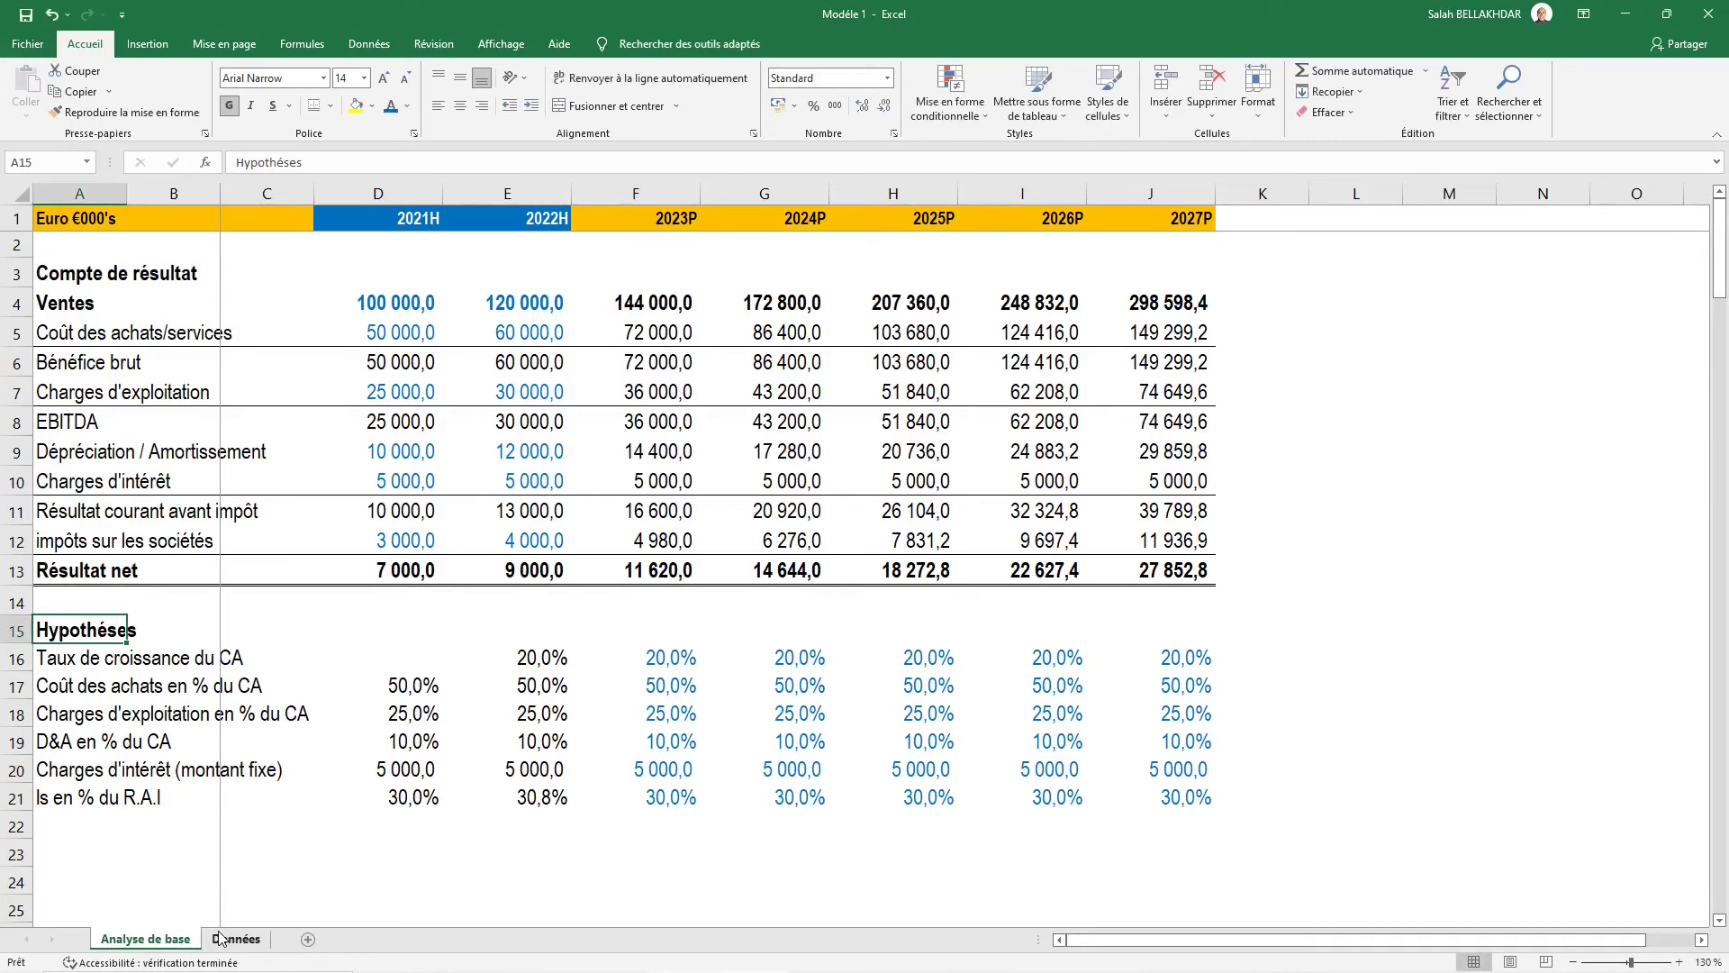
Create a copy of 'Analyse de base' placed before the Données sheet
right_click(176, 942)
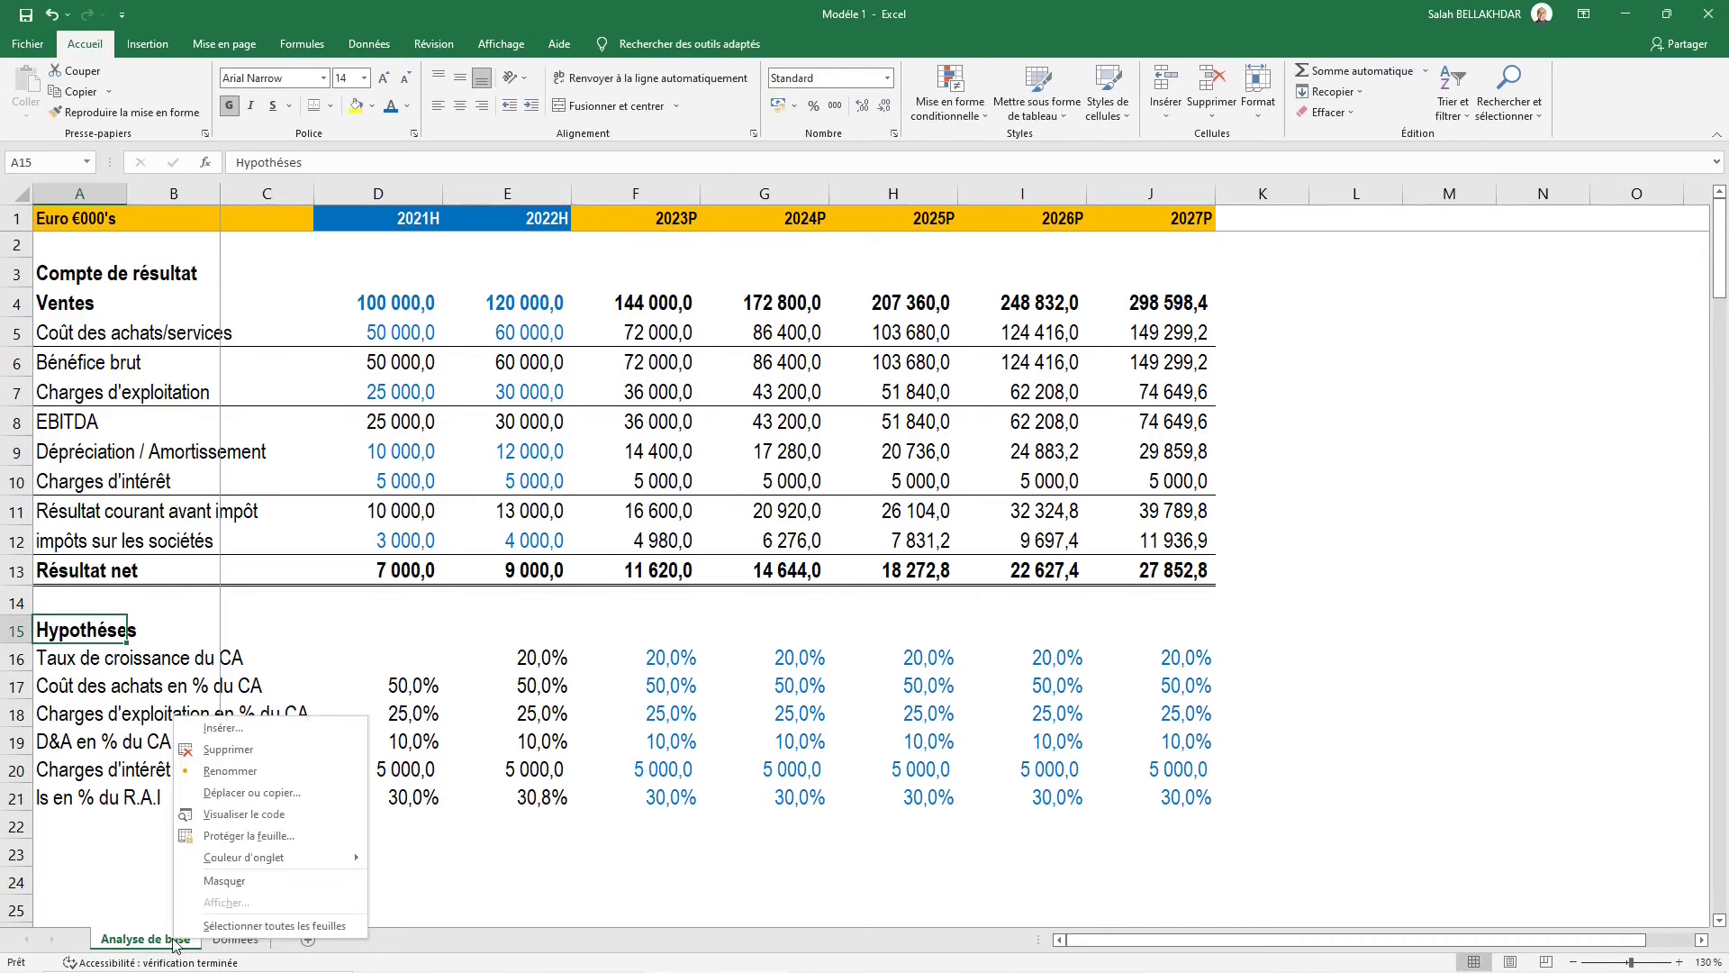
left_click(295, 794)
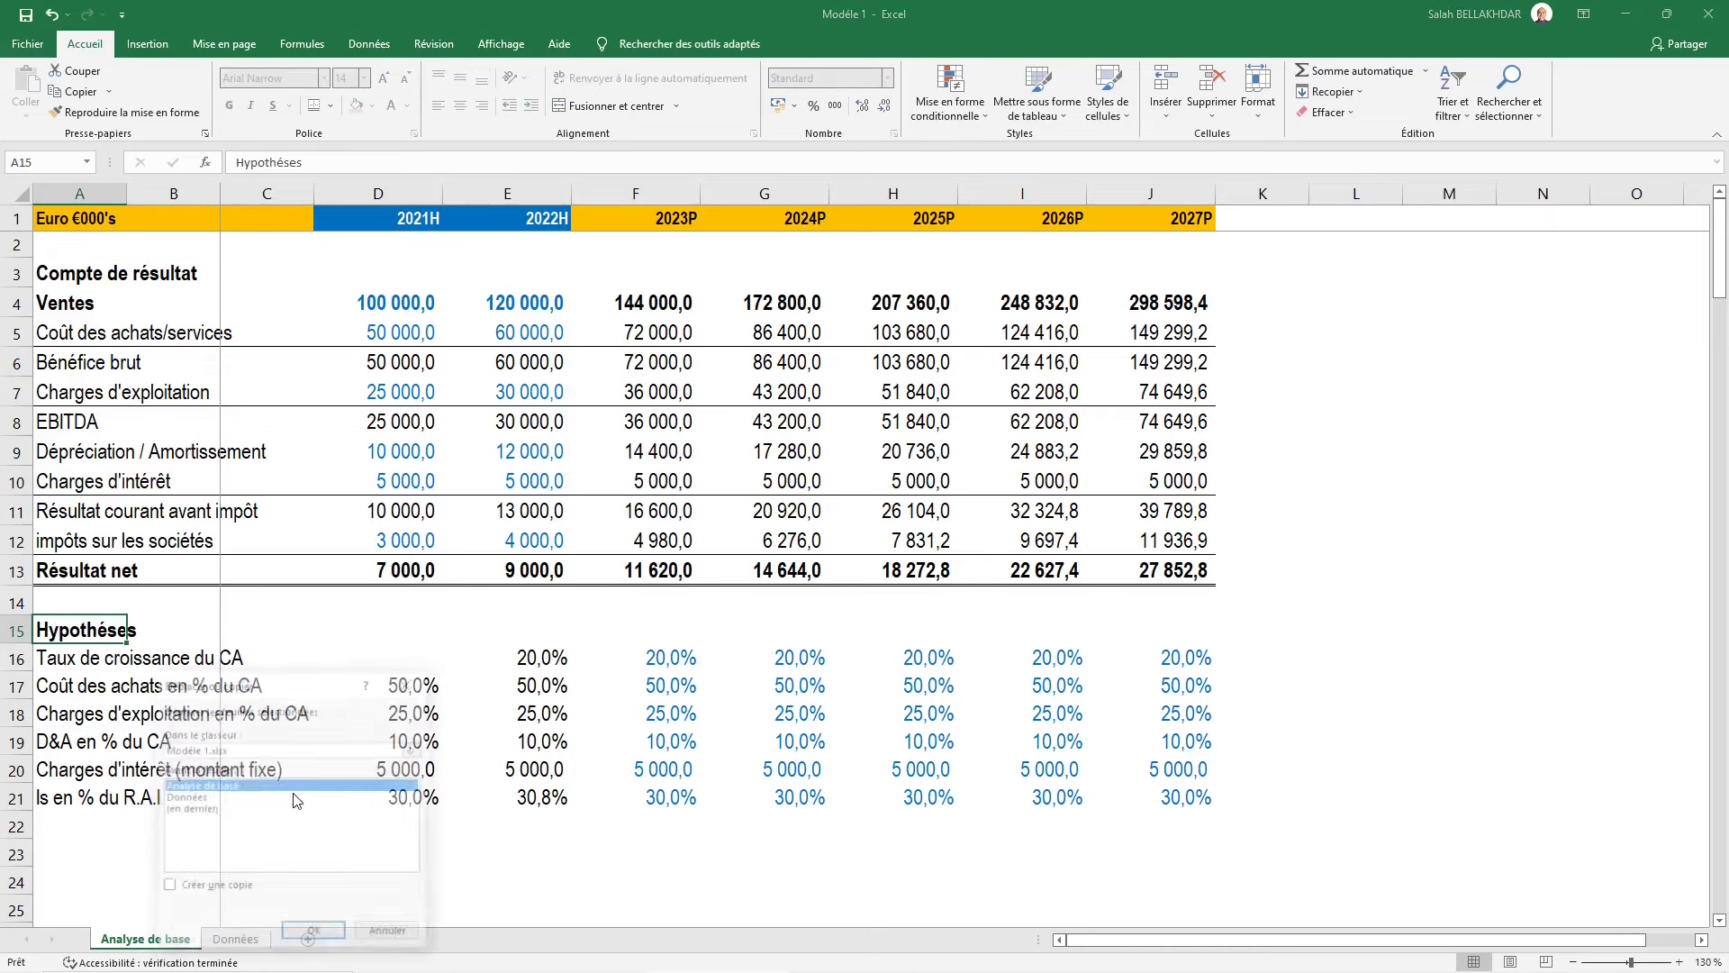
left_click(252, 888)
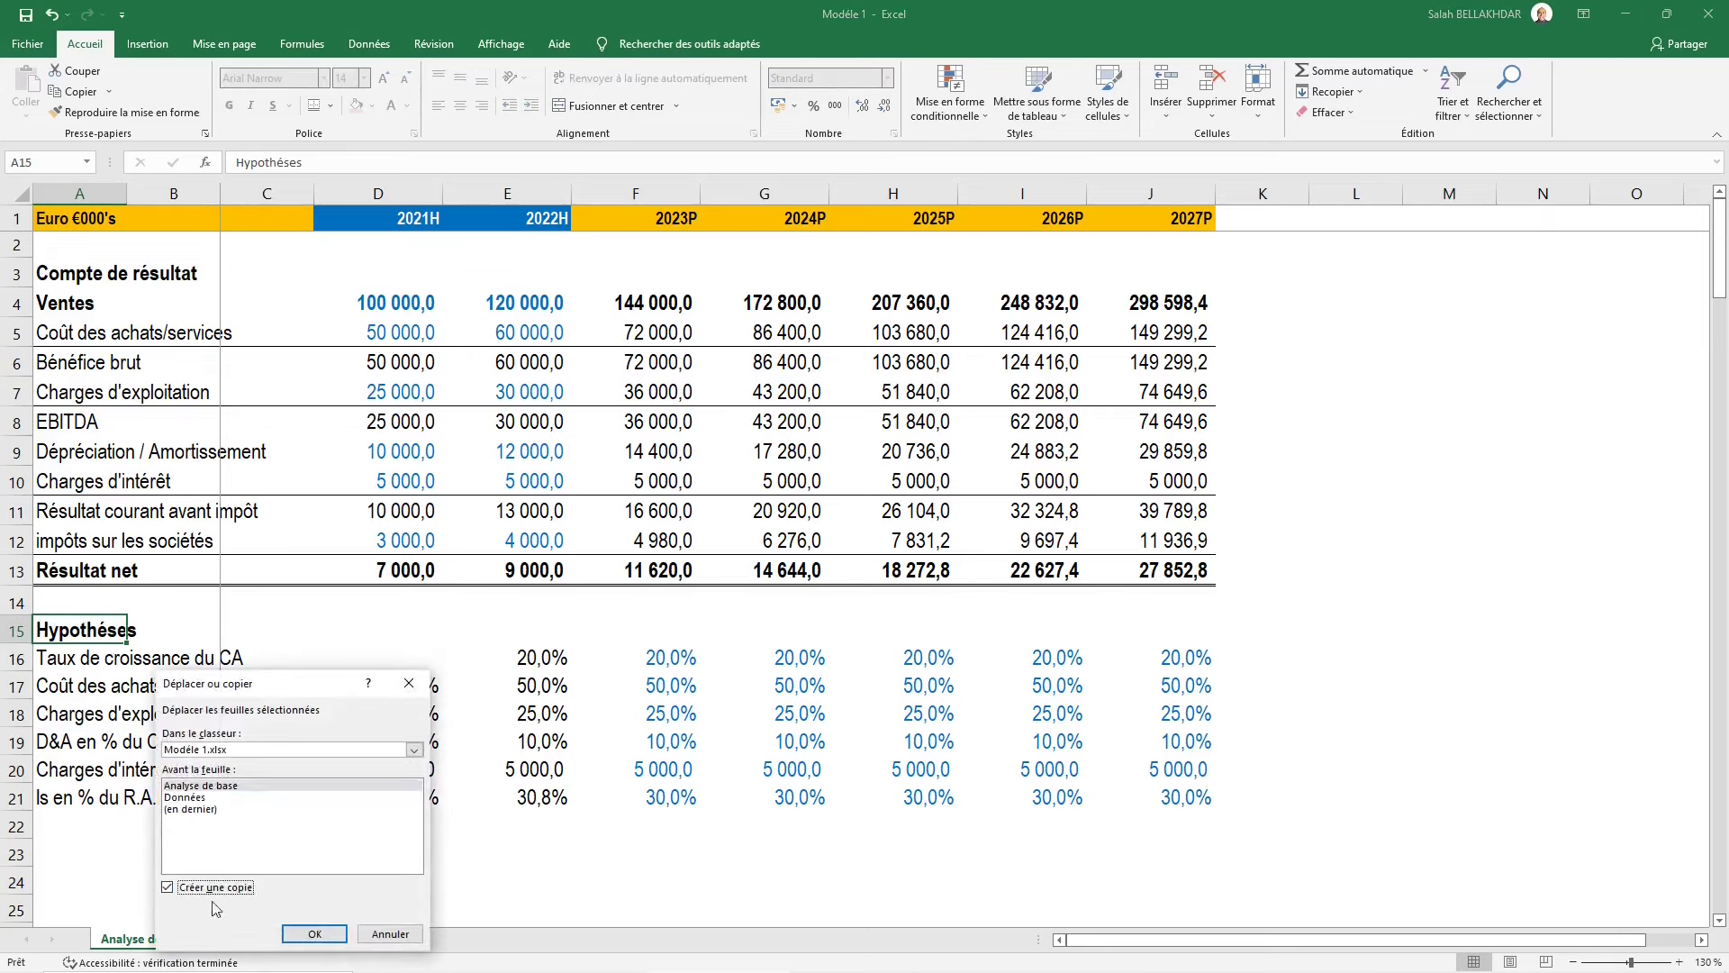
left_click(204, 799)
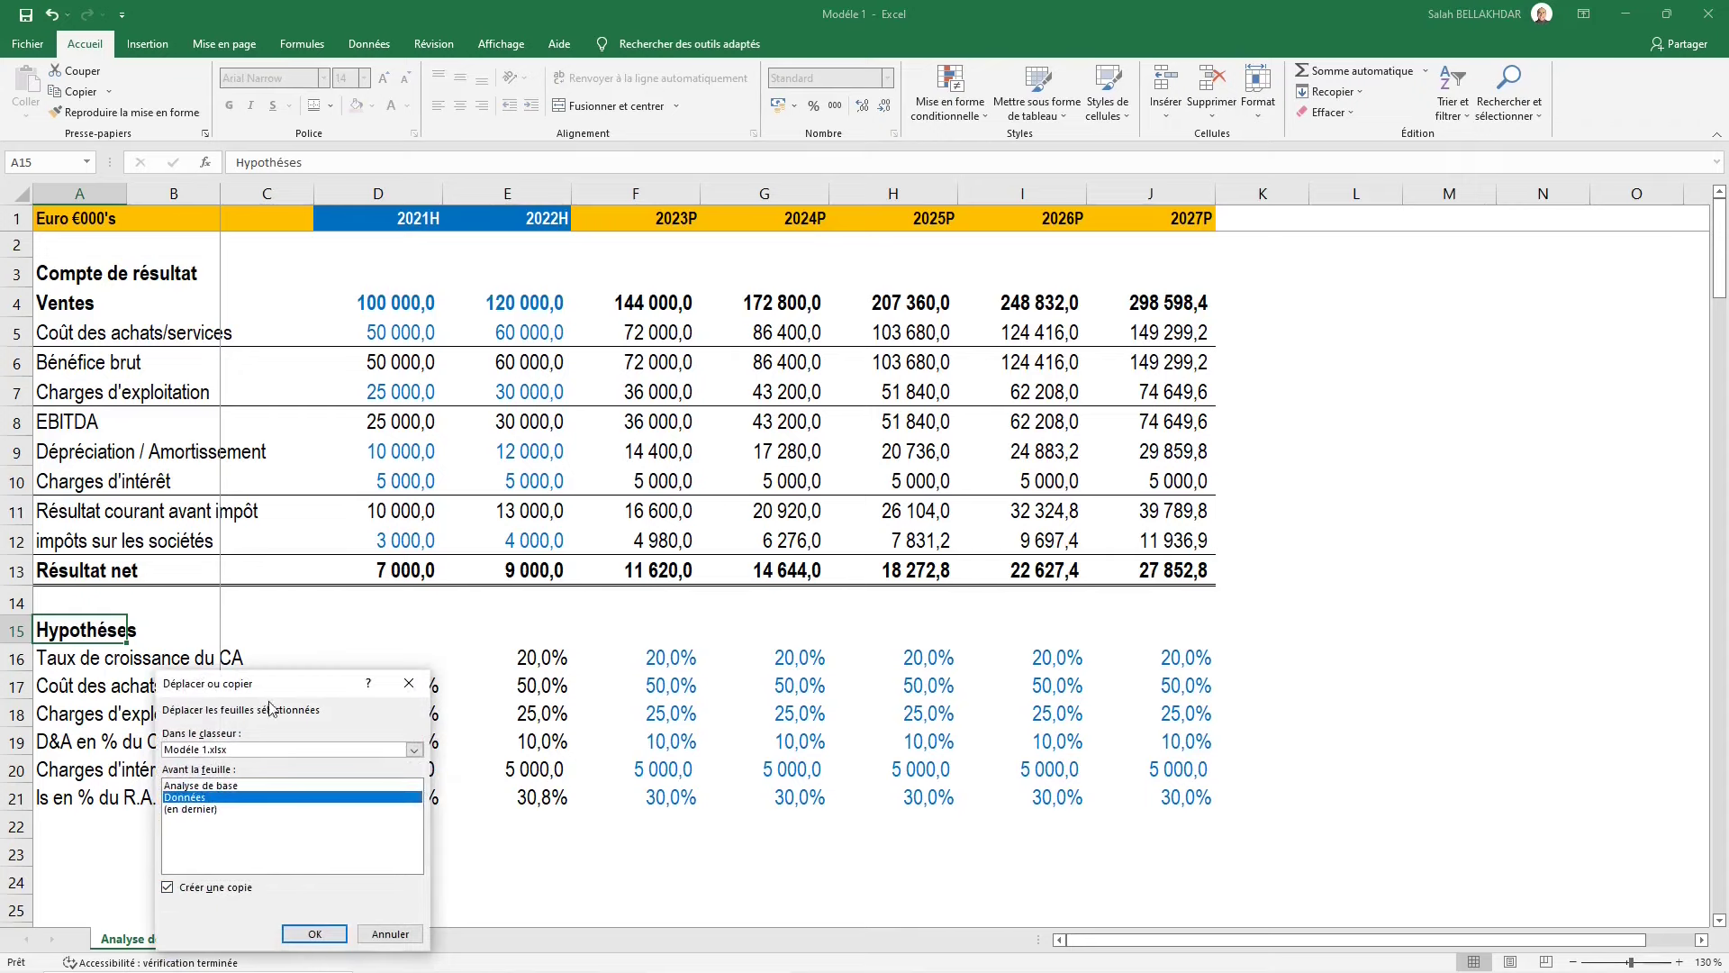
left_click_drag(279, 689, 257, 595)
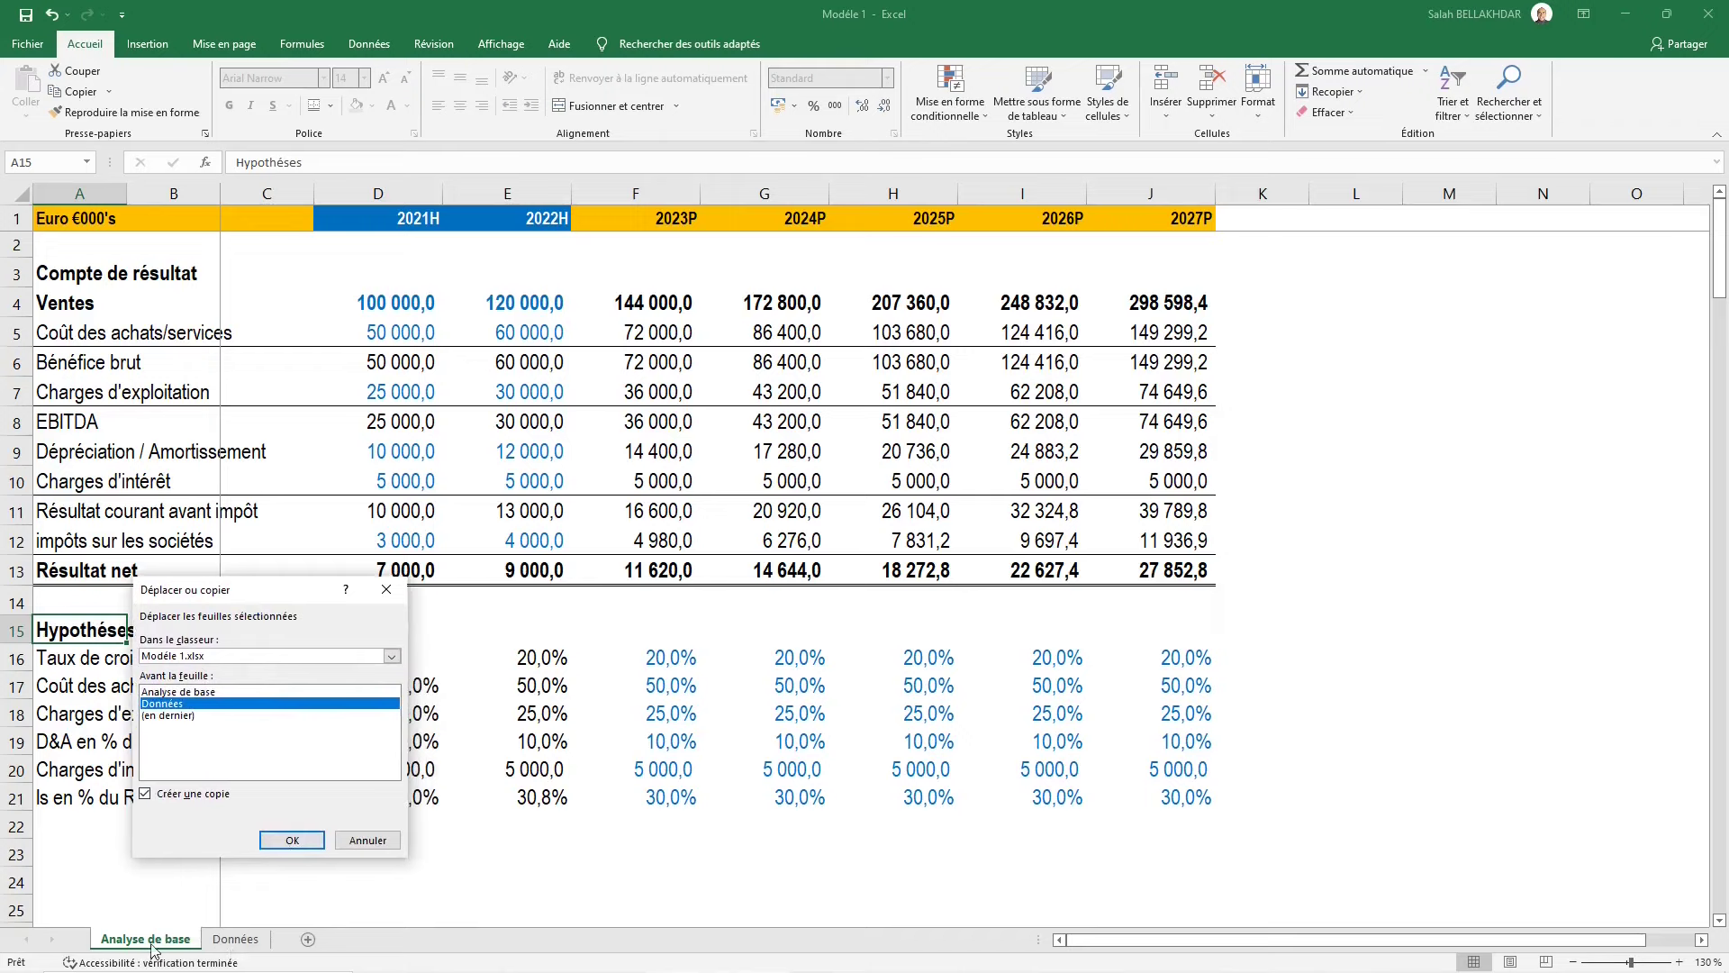
left_click(294, 841)
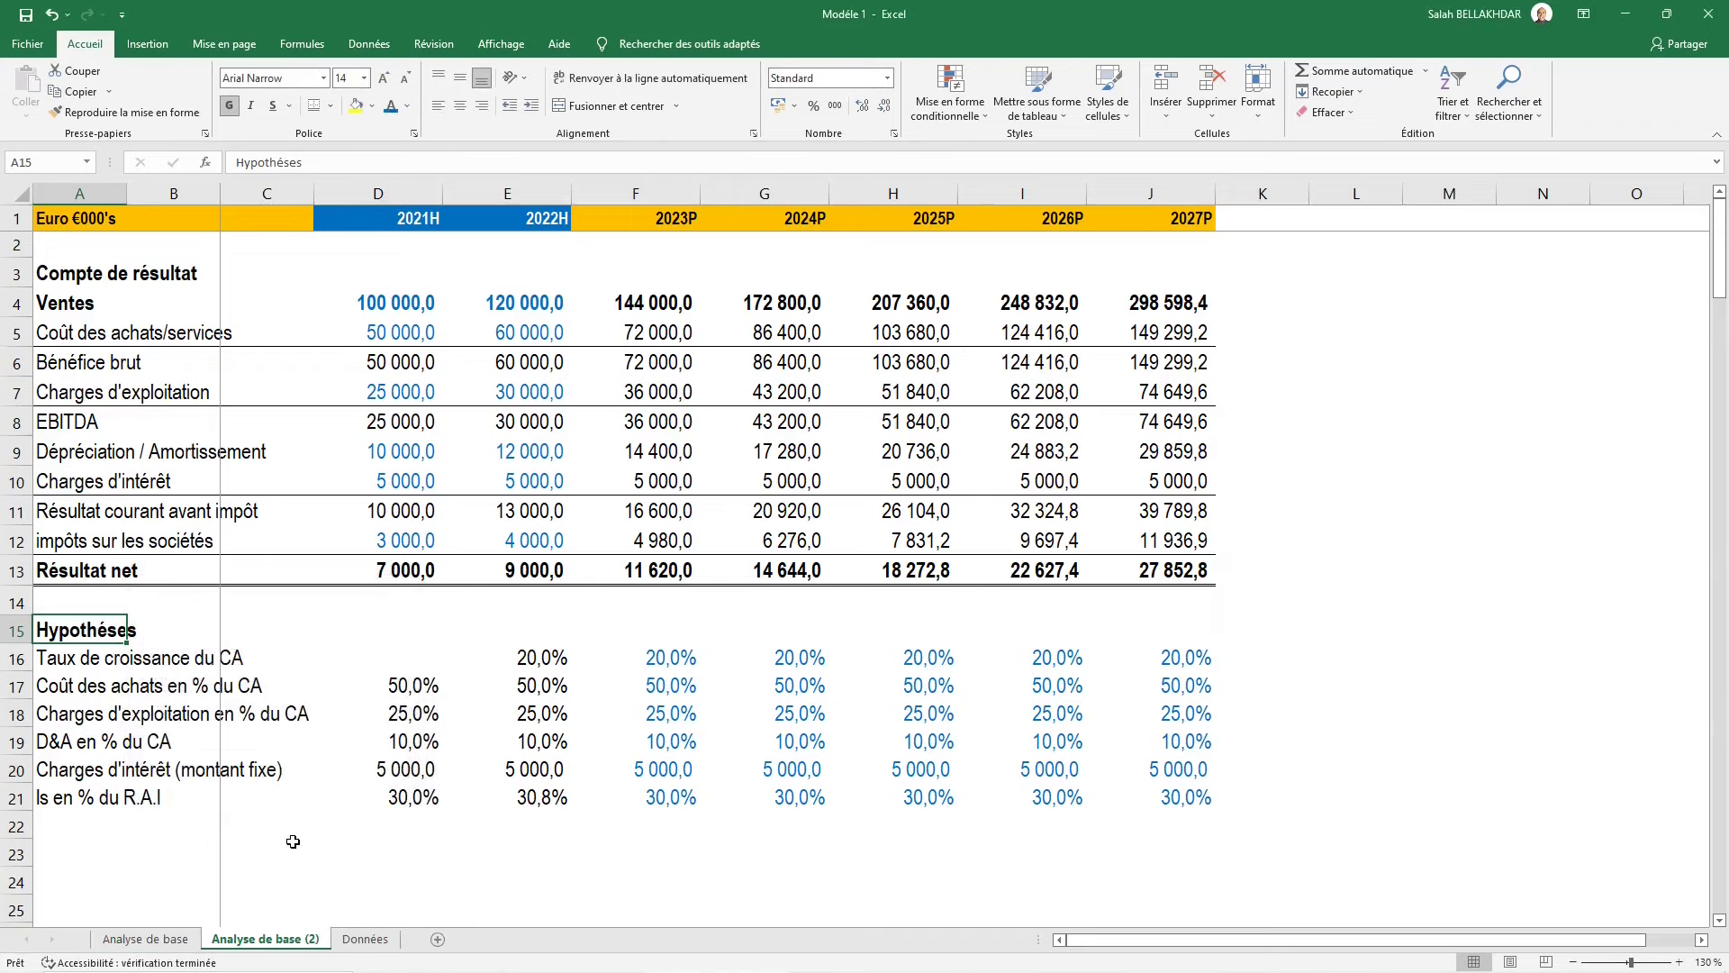
Rename the copied sheet 'Analyse de base (2)' to 'Analyse avancée'
double_click(280, 940)
left_click(290, 939)
key("BackSpace")
key("BackSpace")
key("BackSpace")
type("avancée")
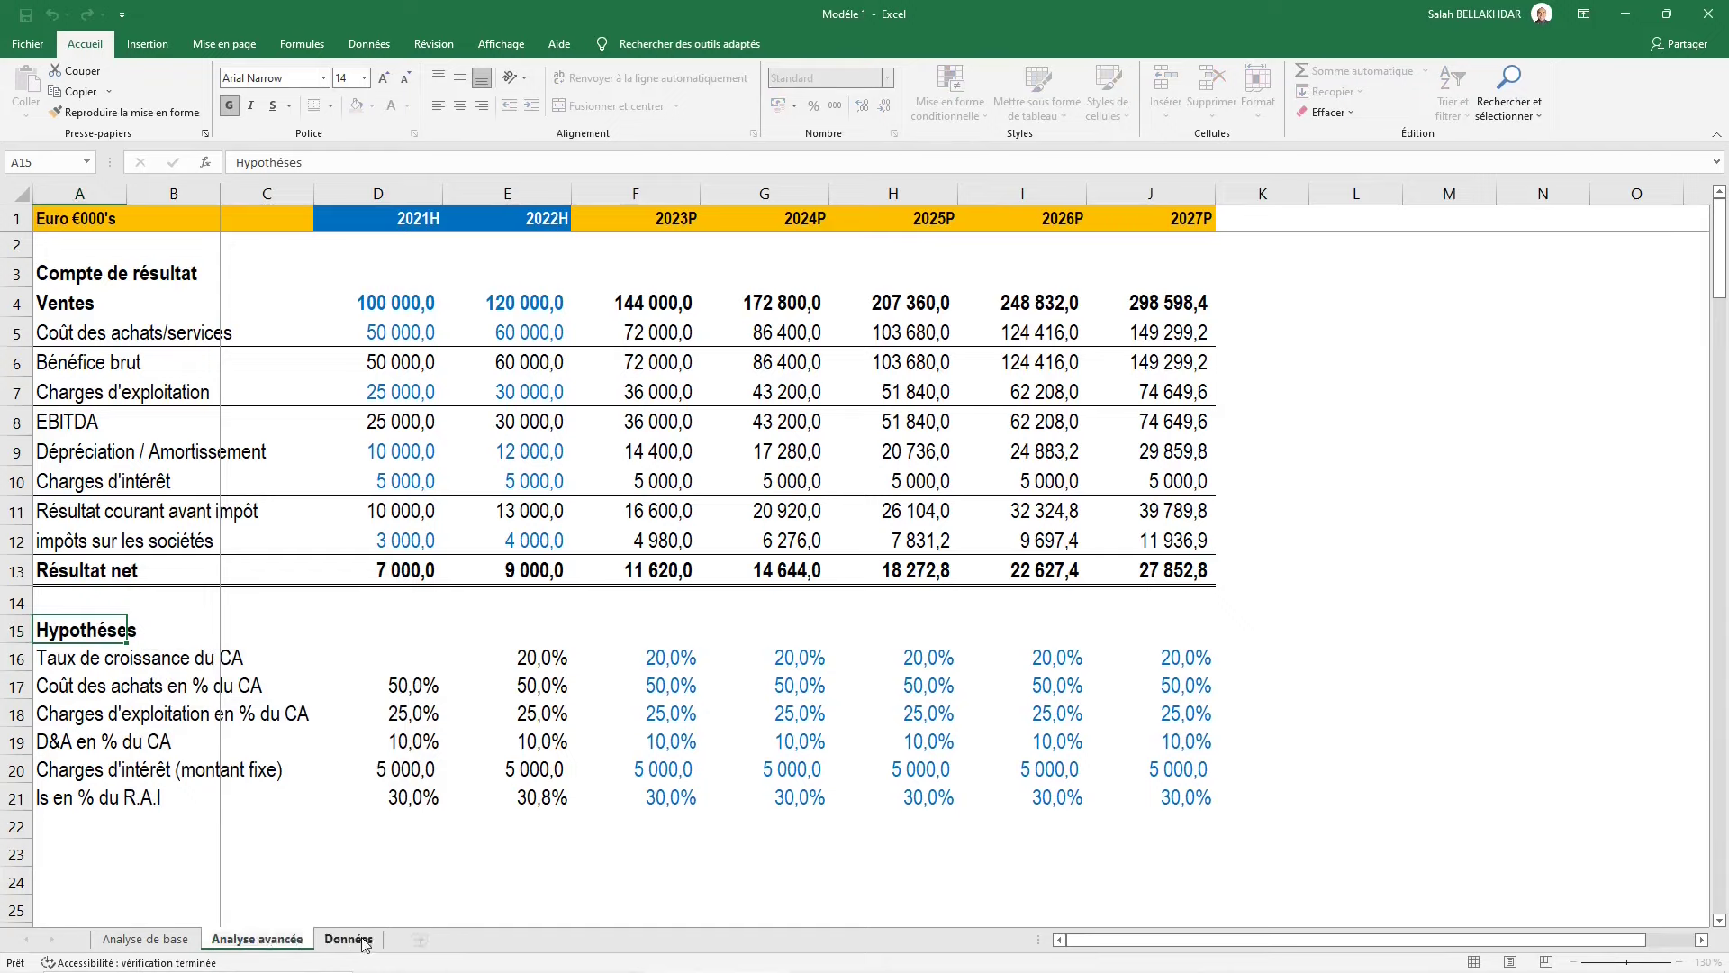
key("Return")
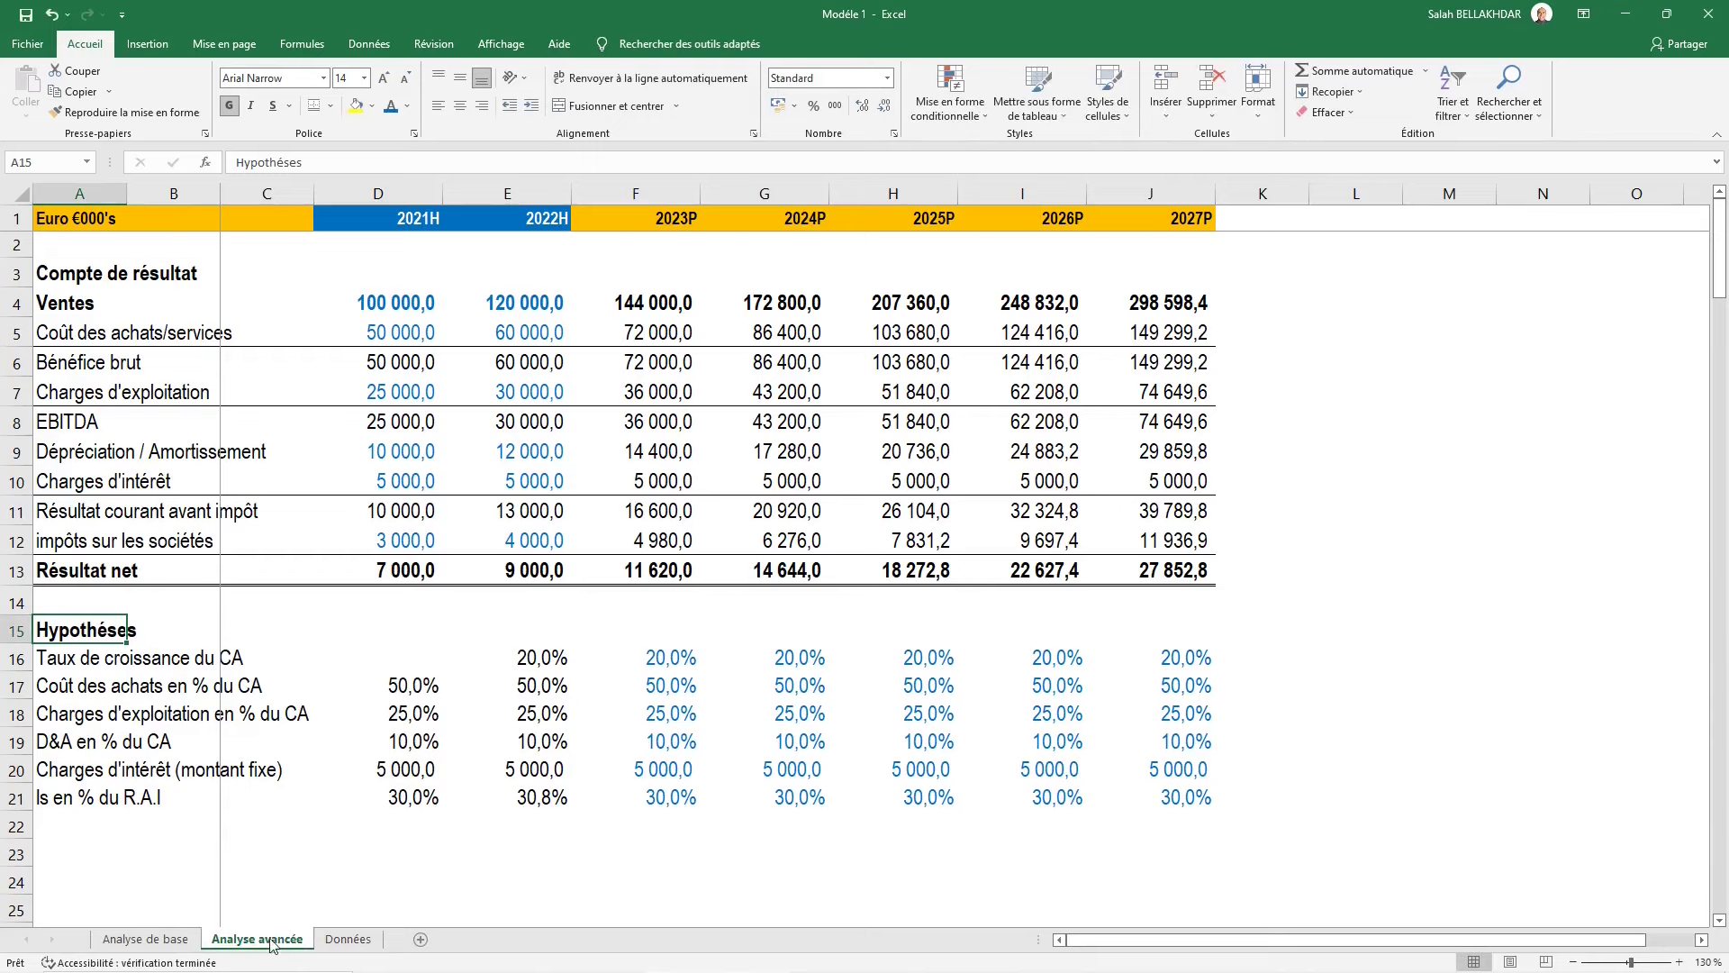
Colour the tabs: Analyse avancée green, Analyse de base orange, Données black
right_click(271, 941)
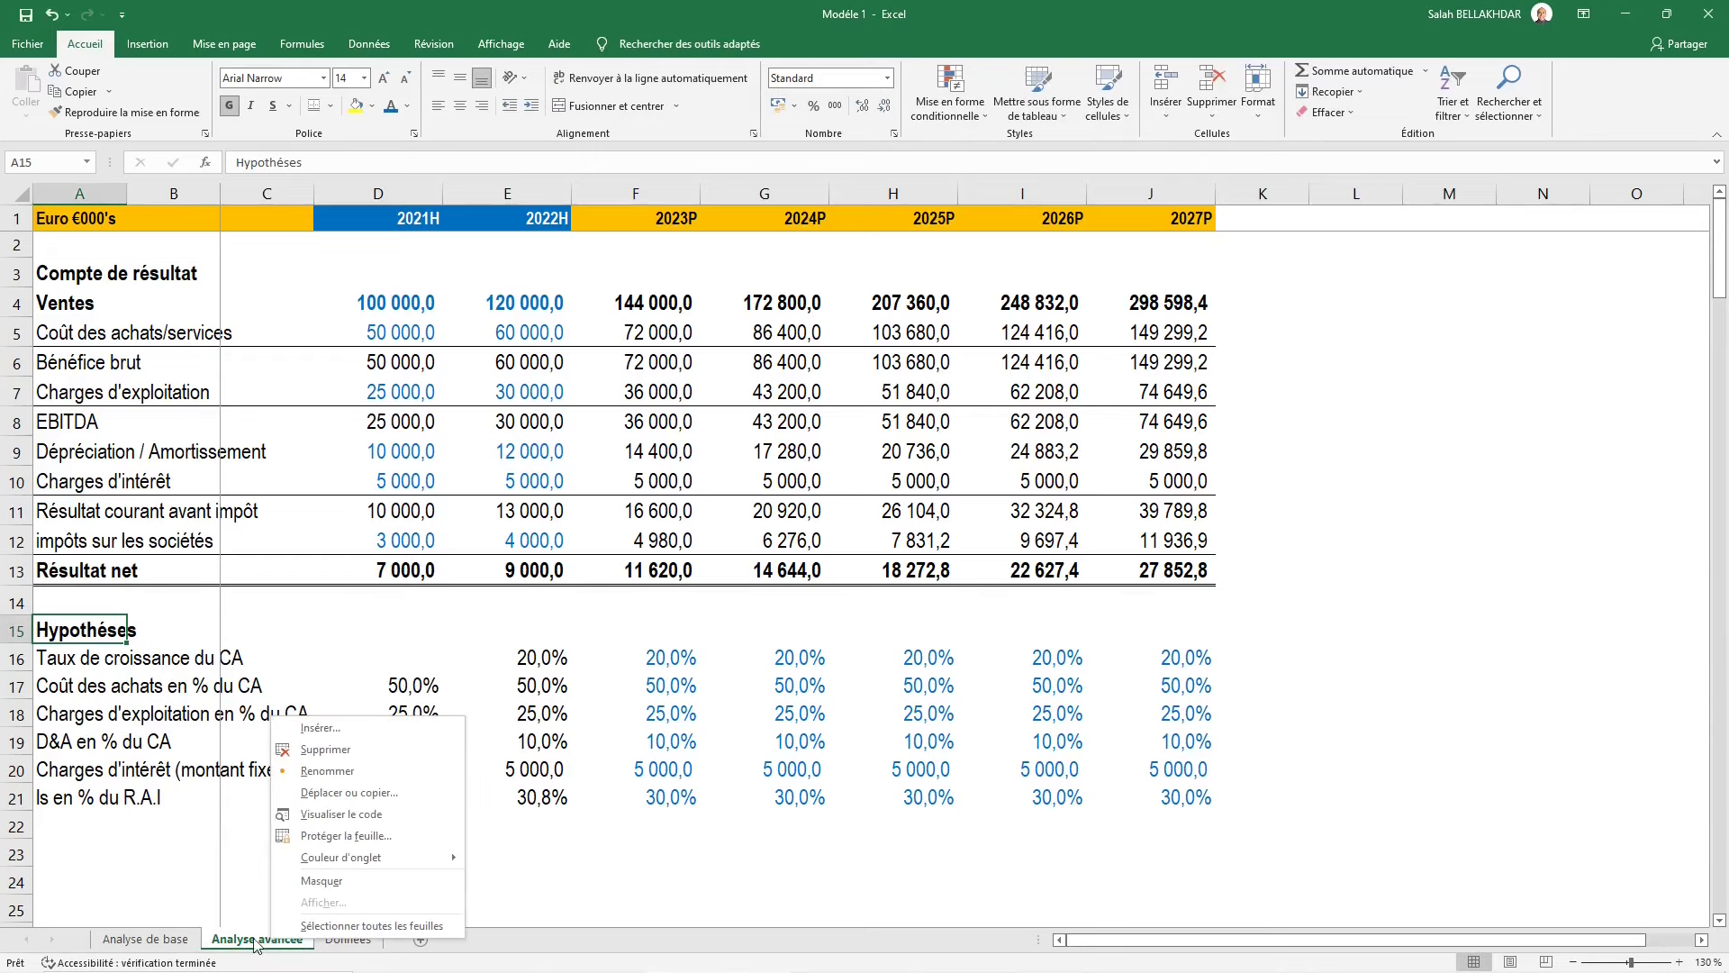
mouse_move(340, 856)
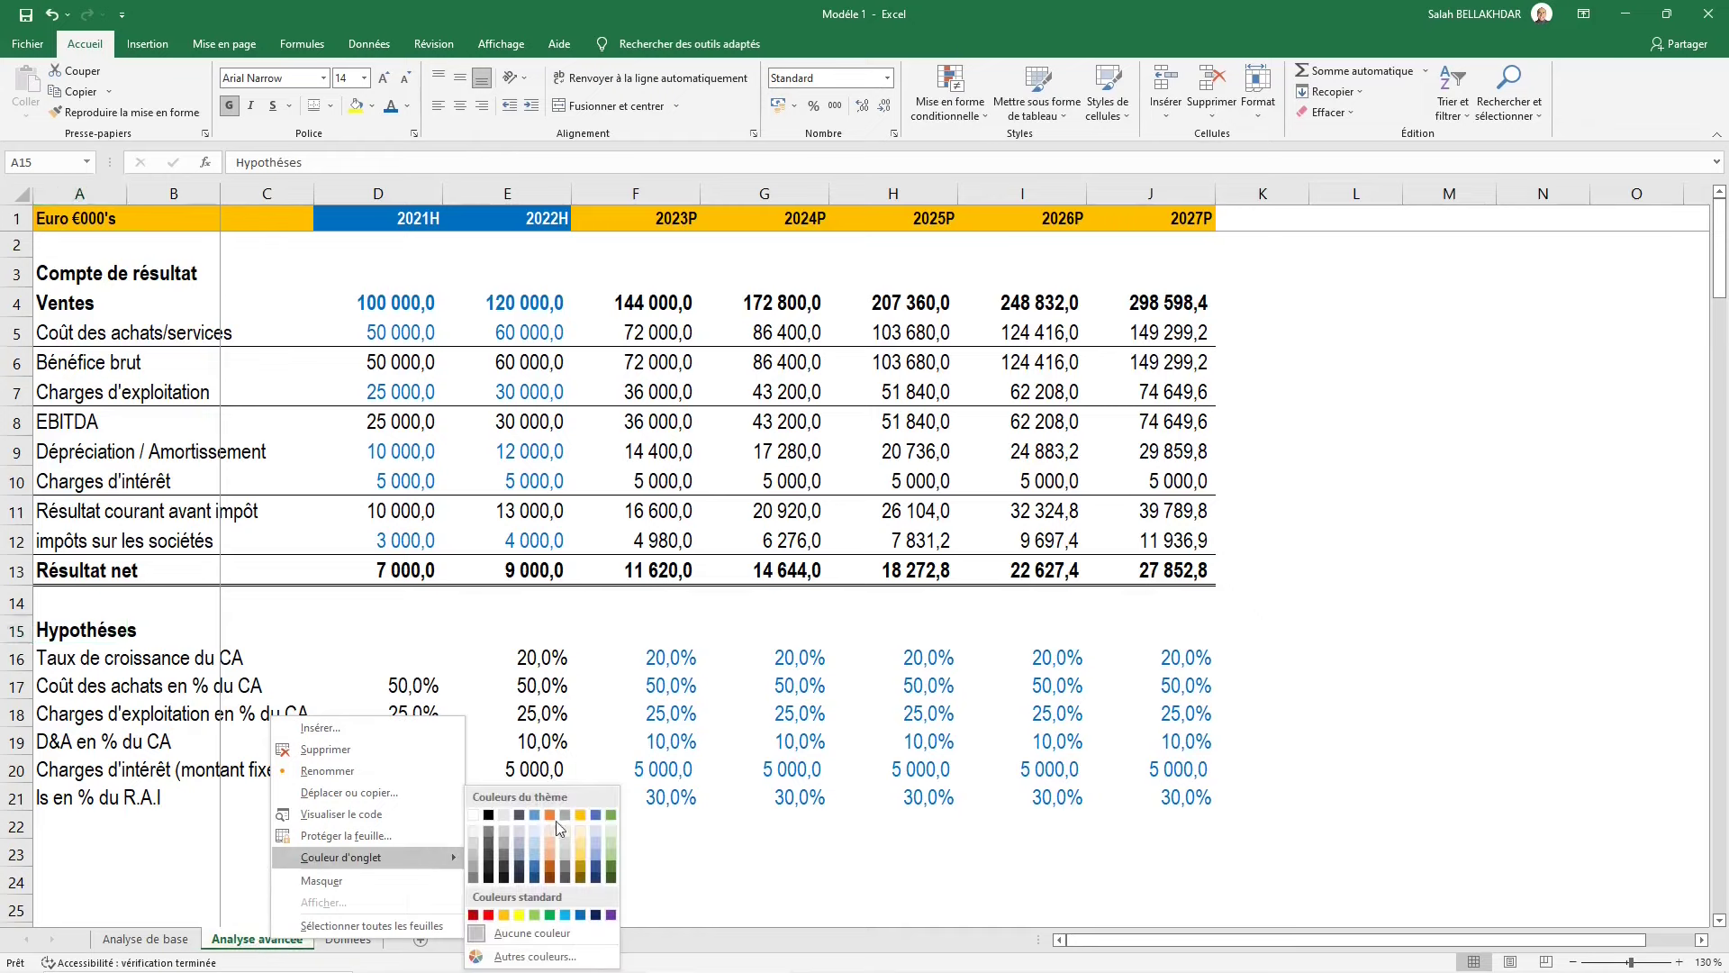
left_click(612, 813)
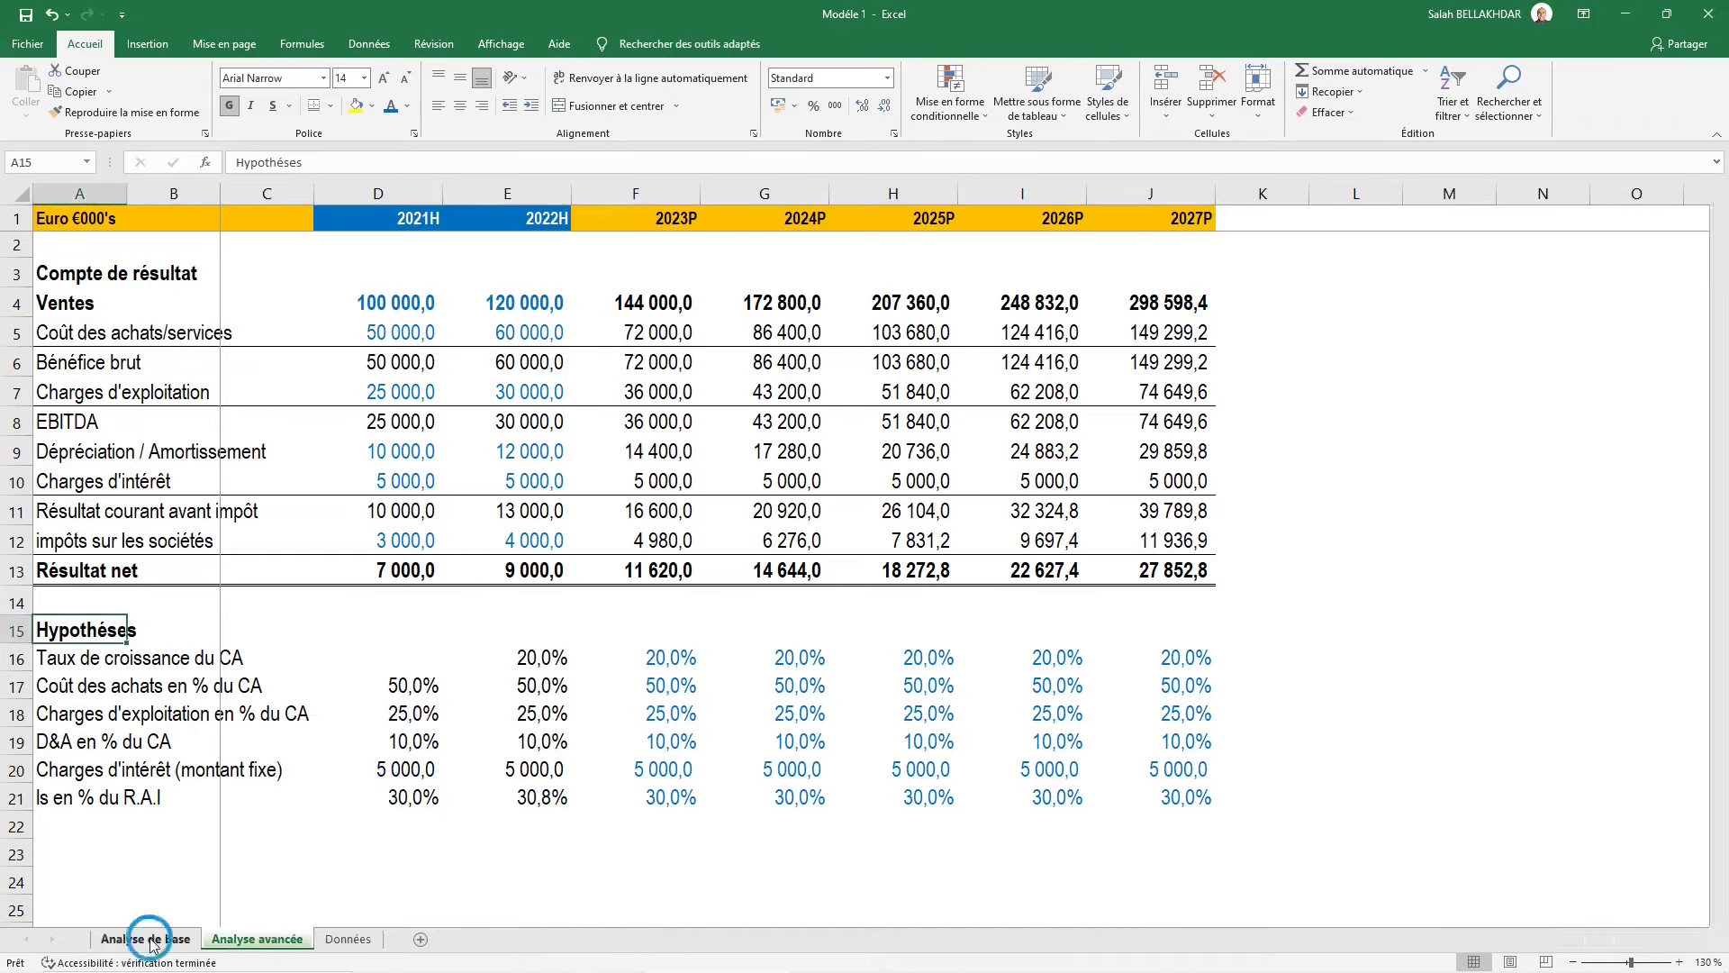
right_click(185, 942)
mouse_move(221, 856)
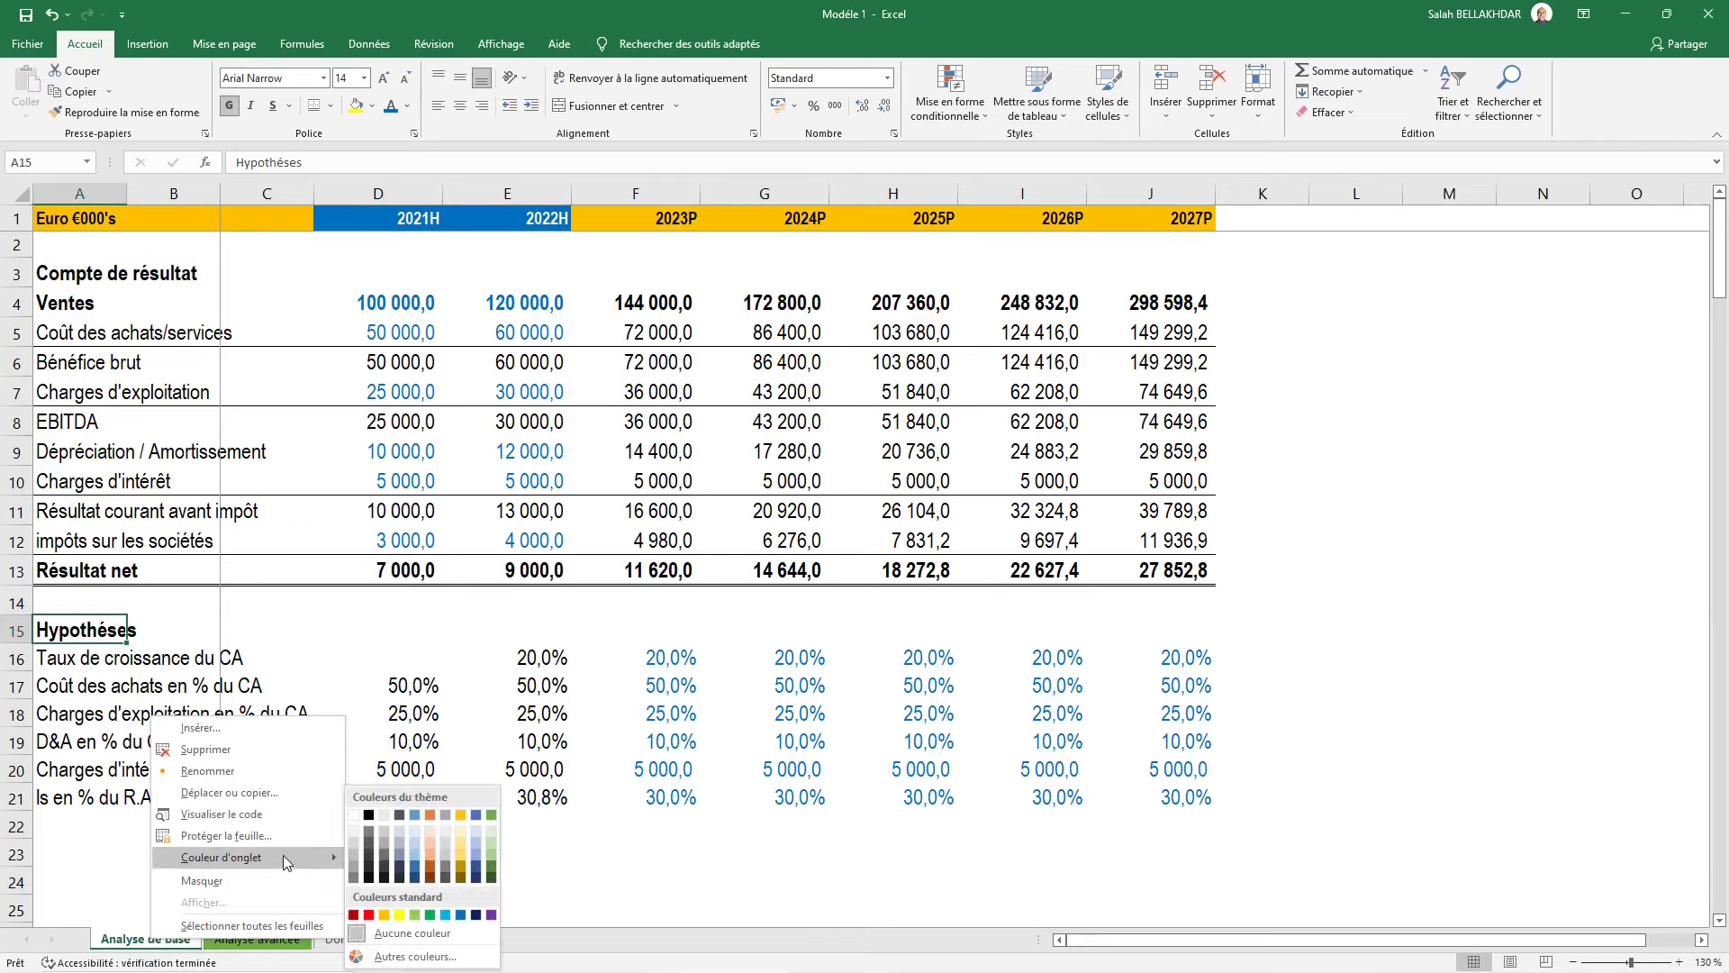
left_click(430, 815)
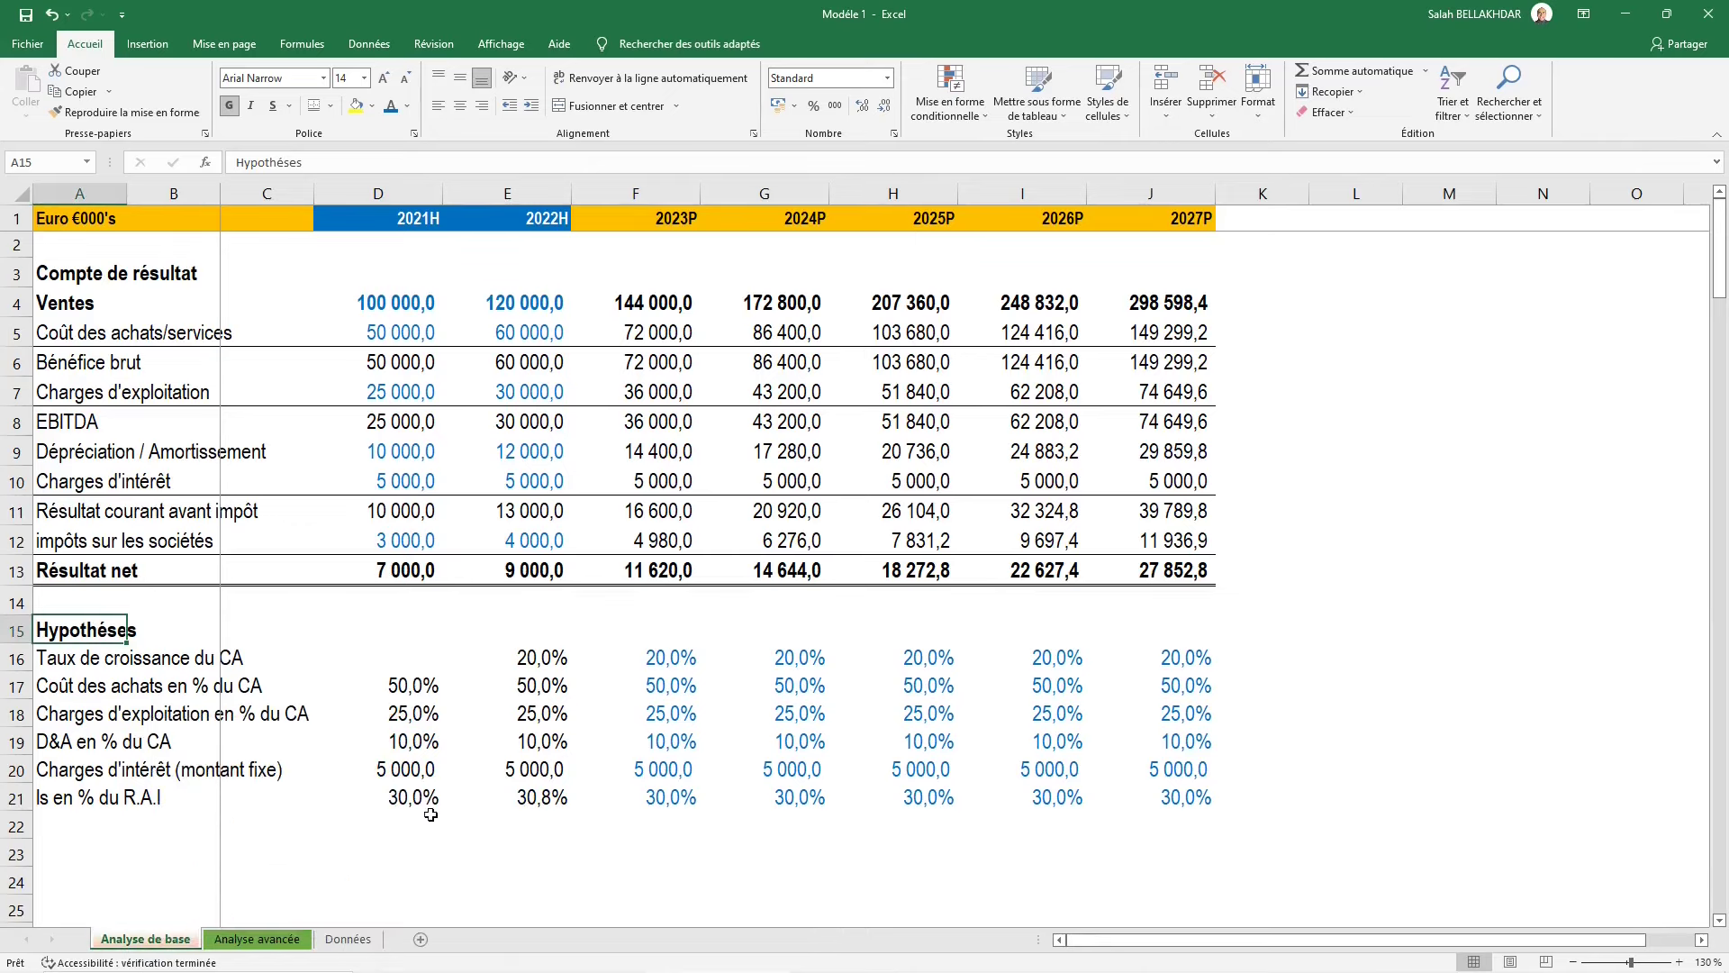
left_click(366, 941)
right_click(367, 941)
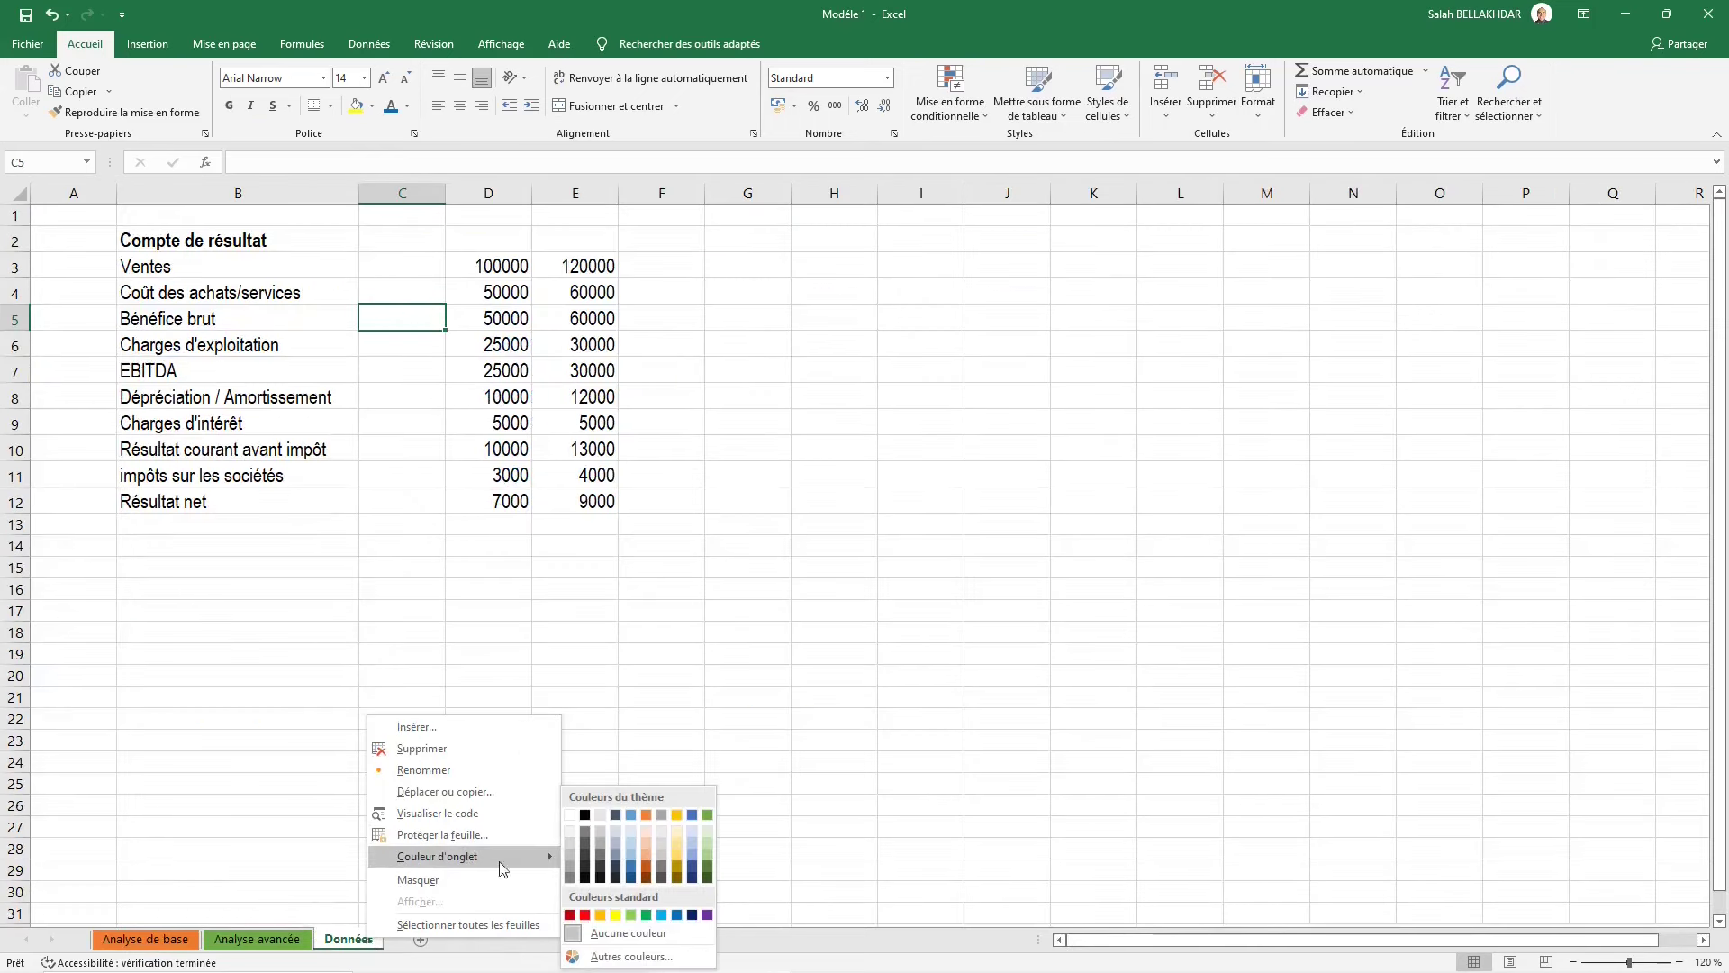
left_click(585, 851)
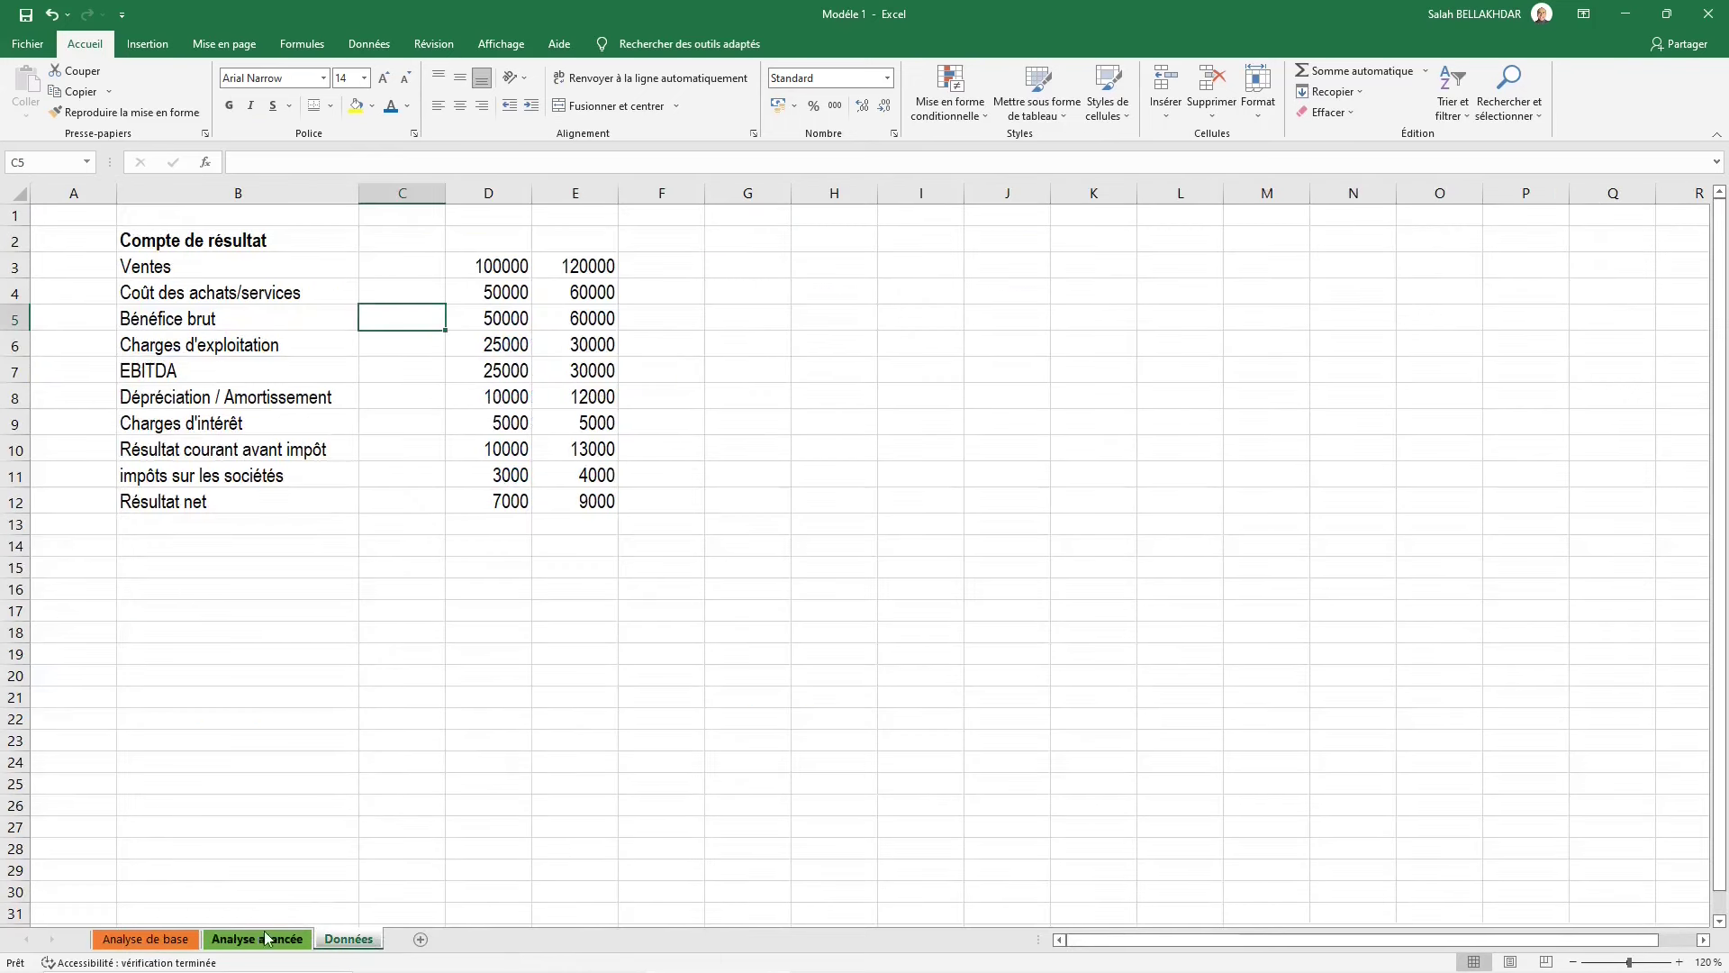
left_click(260, 939)
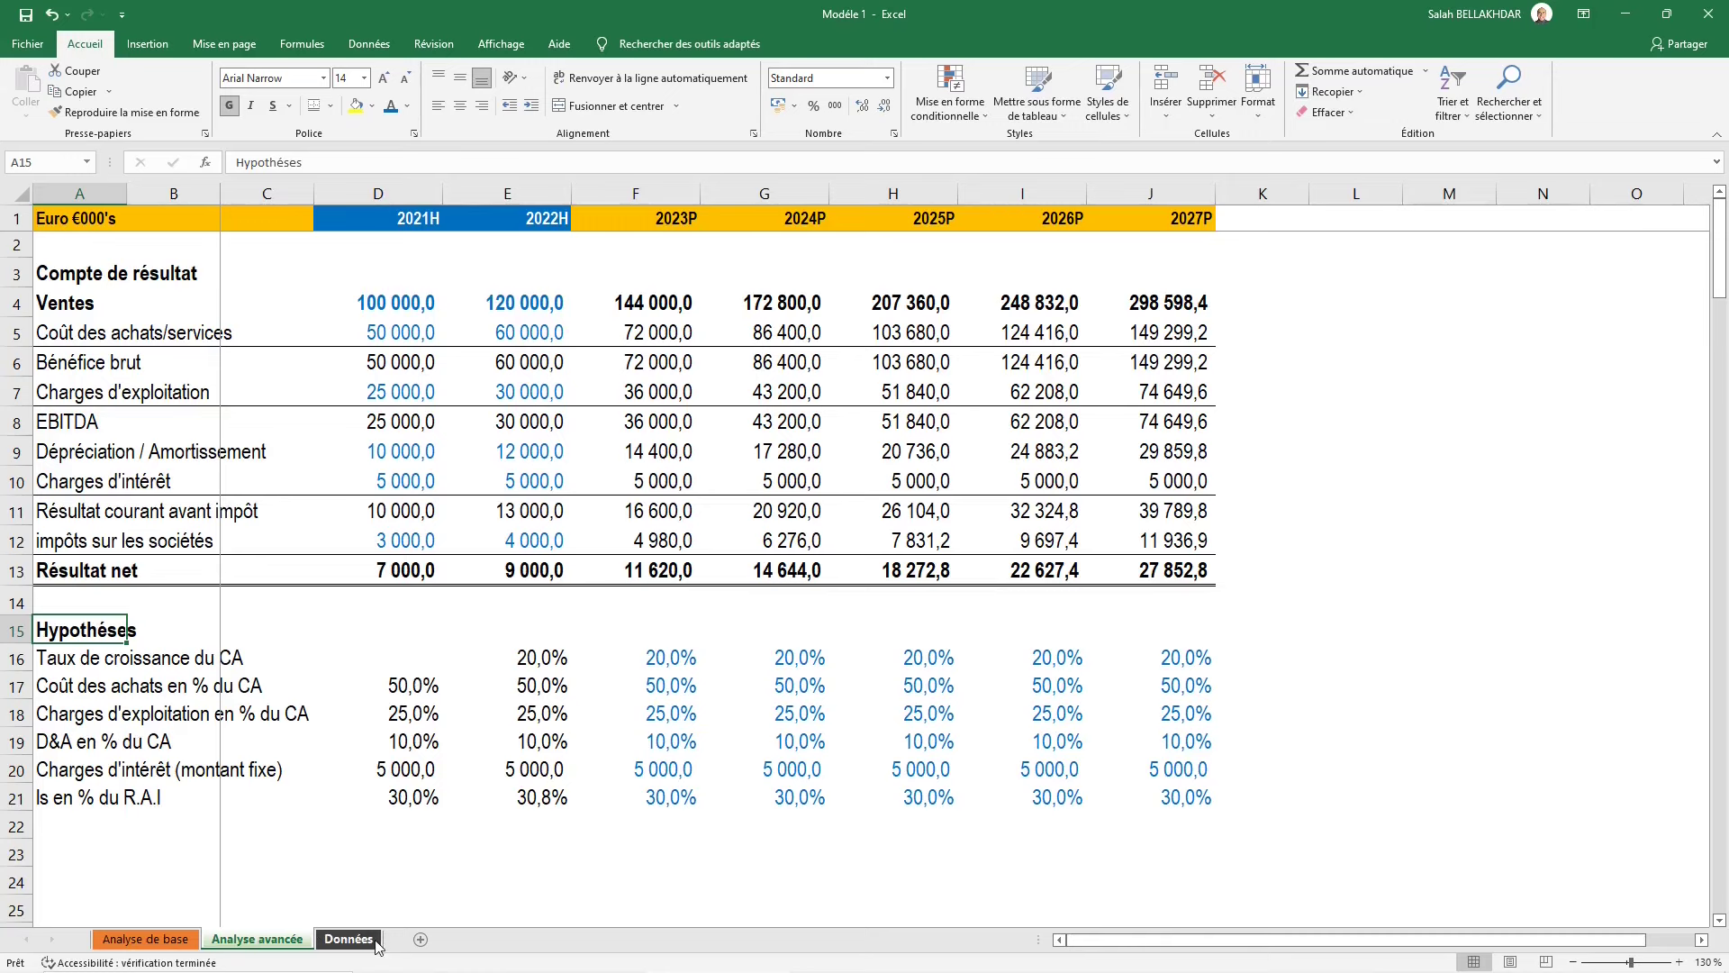
Select rows 4 to 13 (Ventes through Résultat net) and group them into an outline
scroll(260, 780, "down", 1)
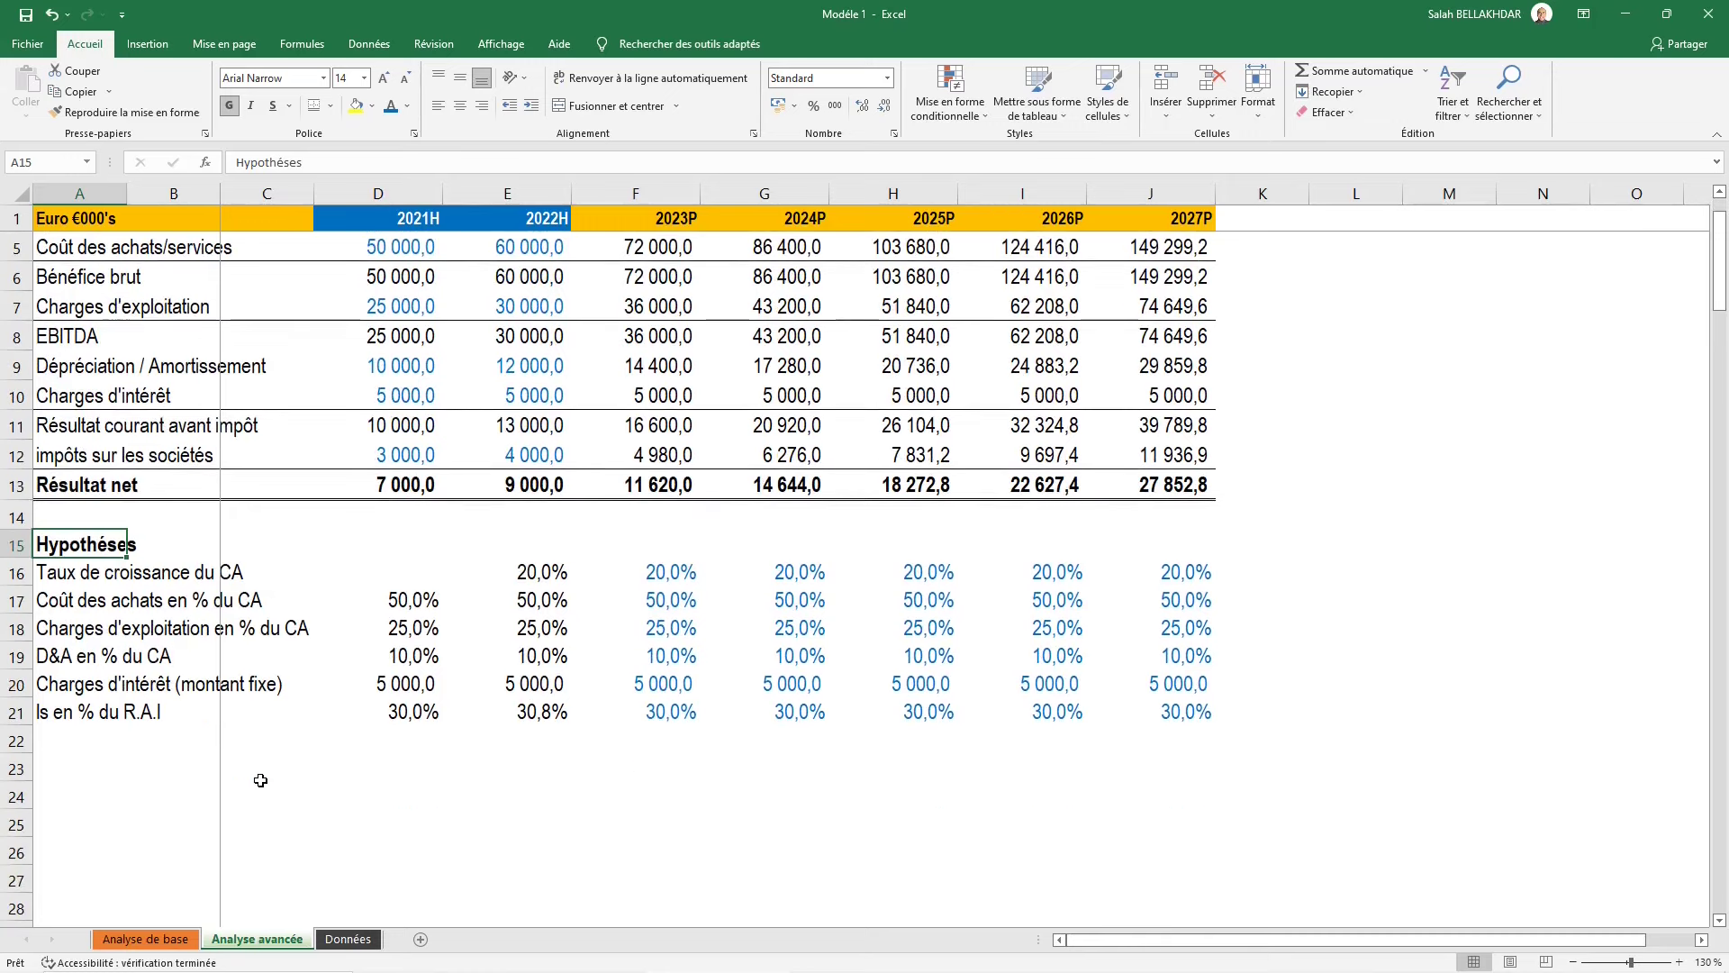
scroll(261, 780, "up", 1)
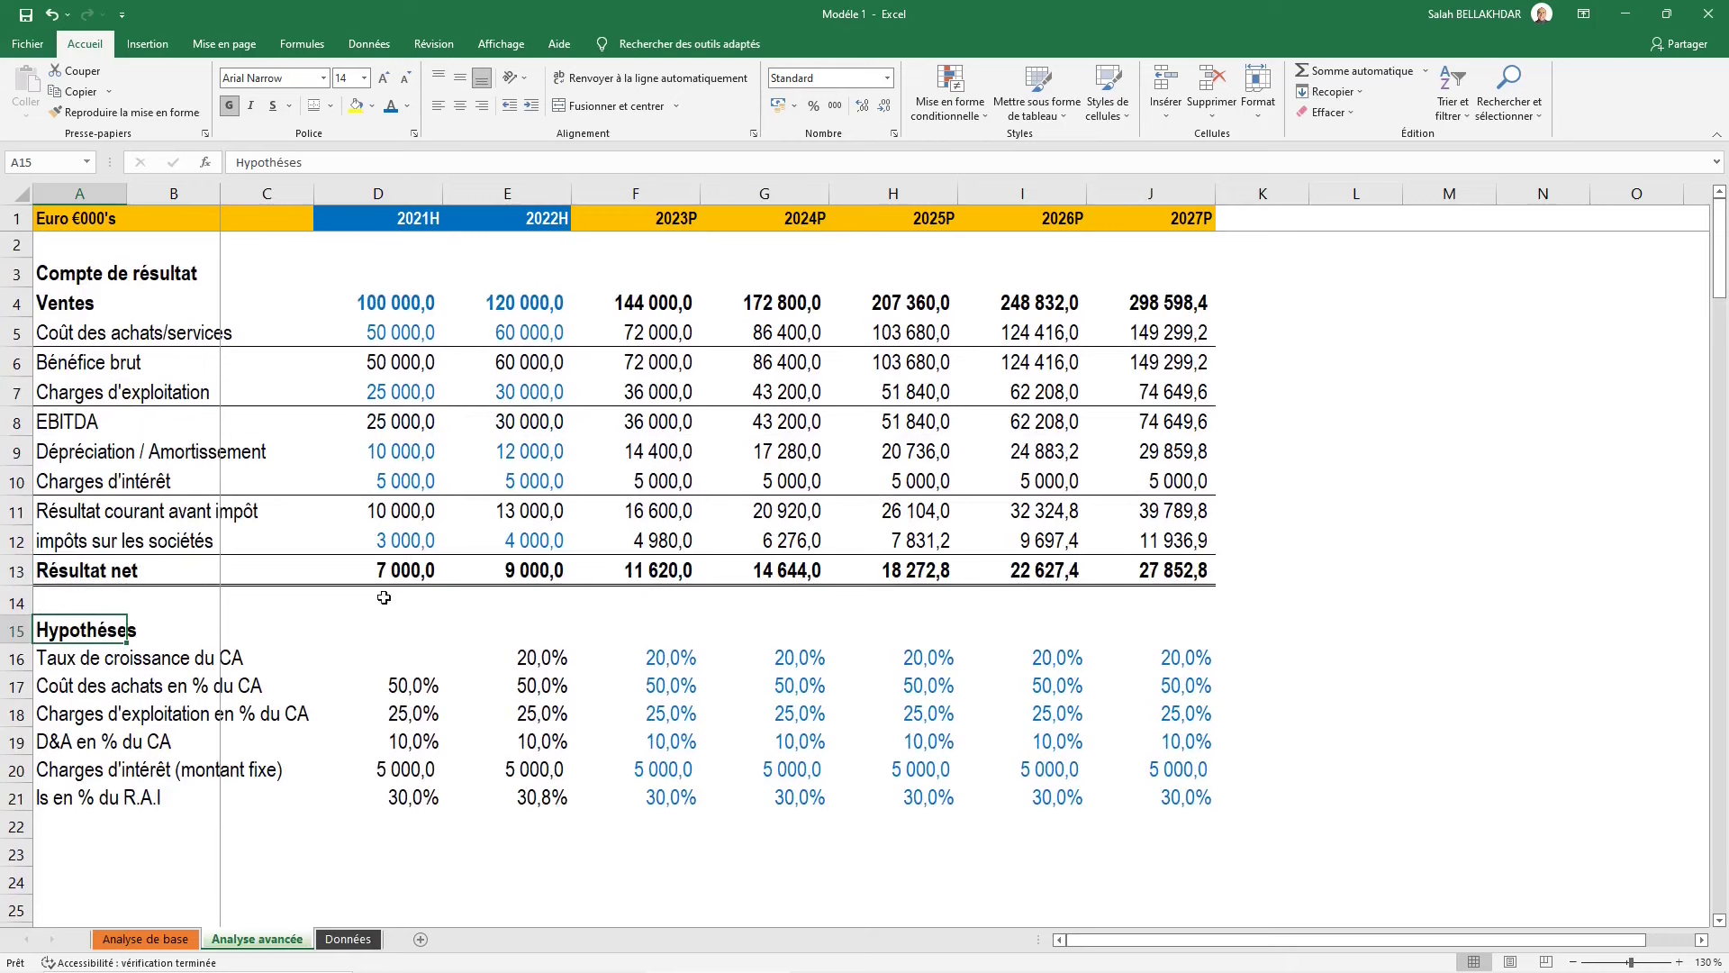
key("Up")
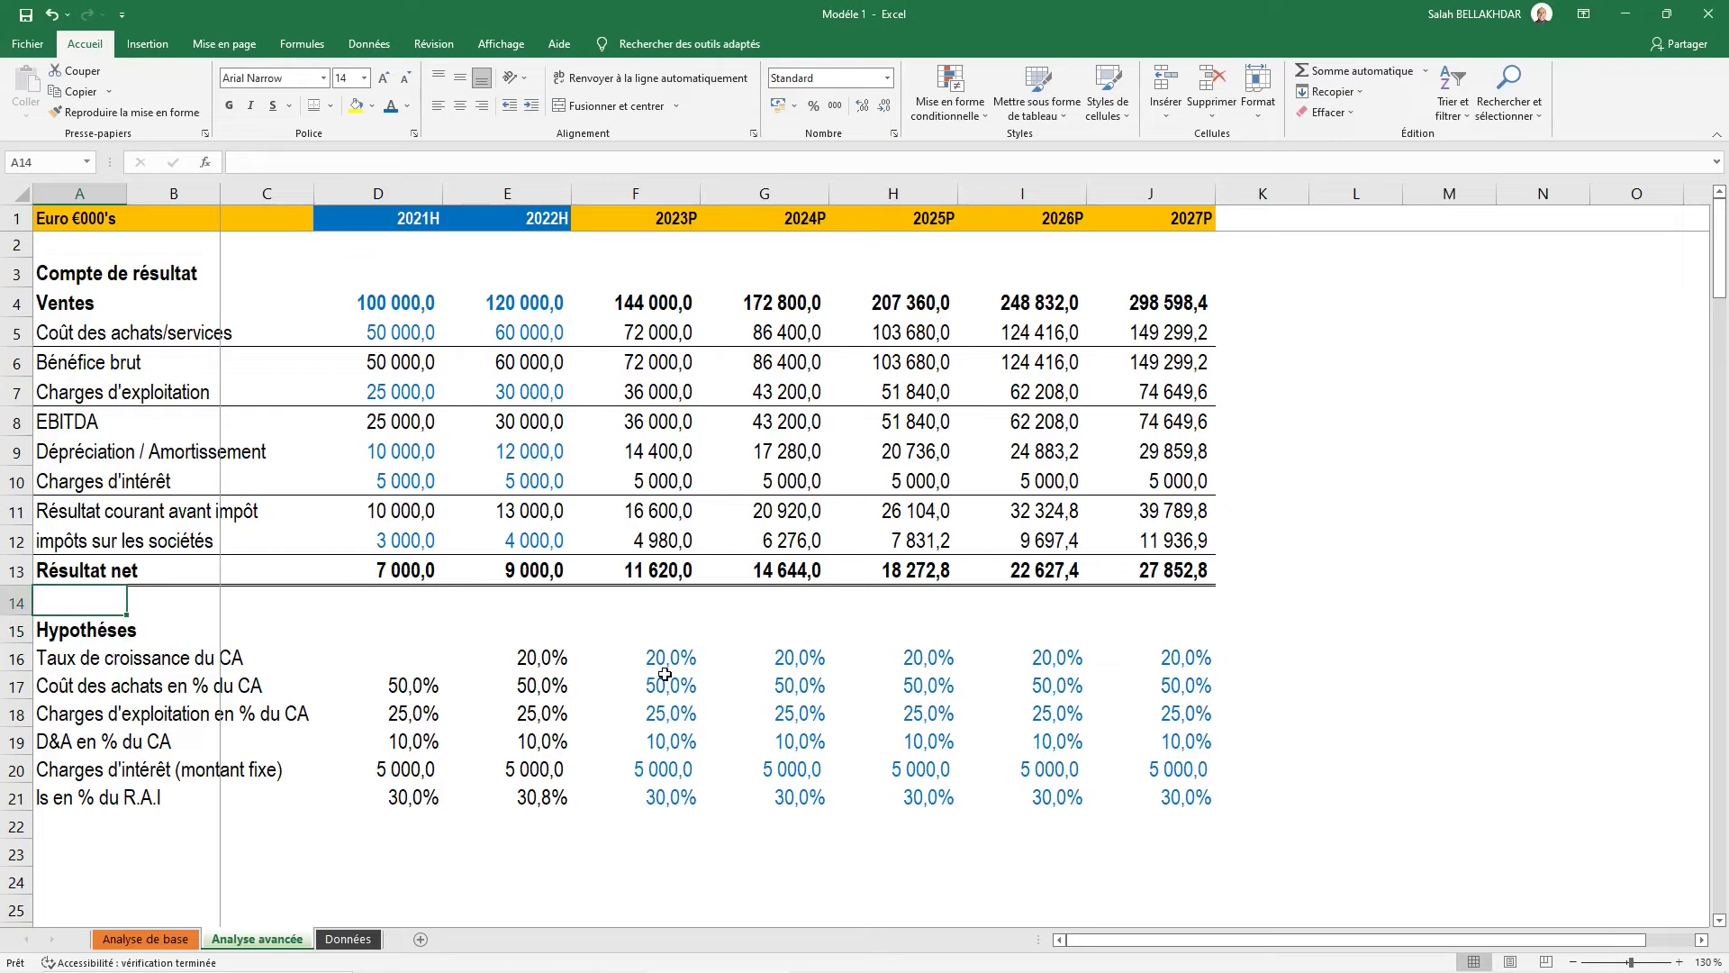
key("Up")
key("Up")
key("Up")
key("Up")
key("Up")
key("Up")
key("Up")
key("Up")
key("Up")
key("Up")
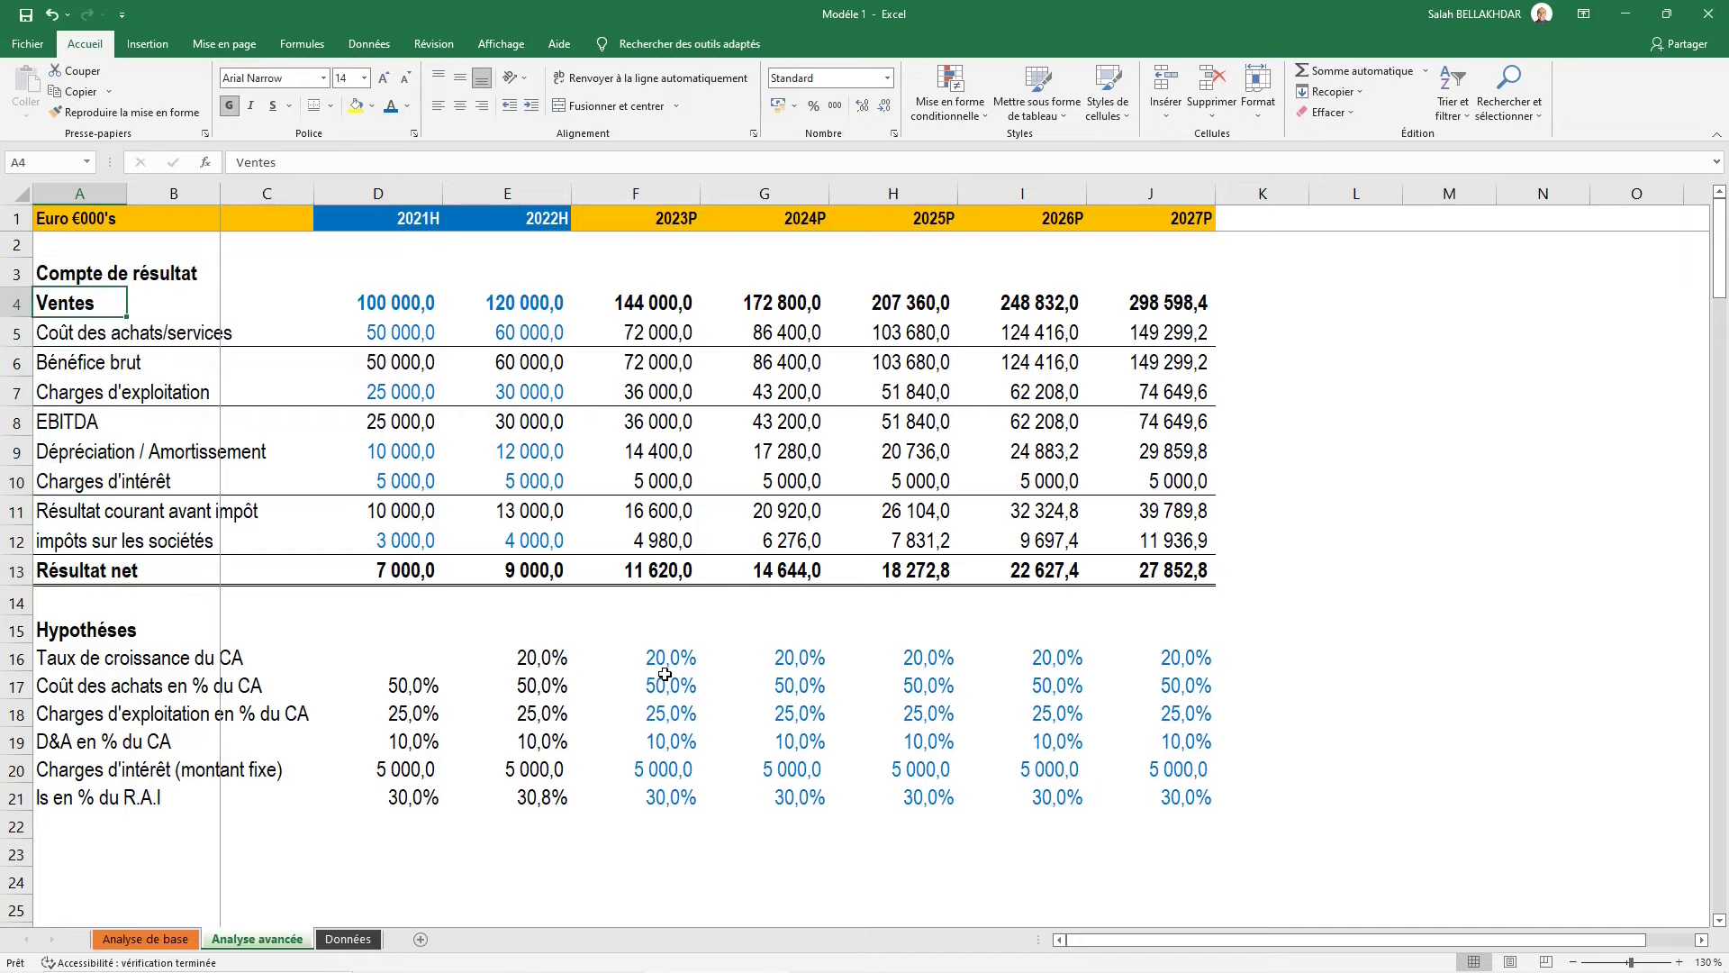
key("shift+Down")
key("shift+Down")
key("shift+Down")
key("shift+Down")
key("shift+Down")
key("shift+Down")
key("shift+Down")
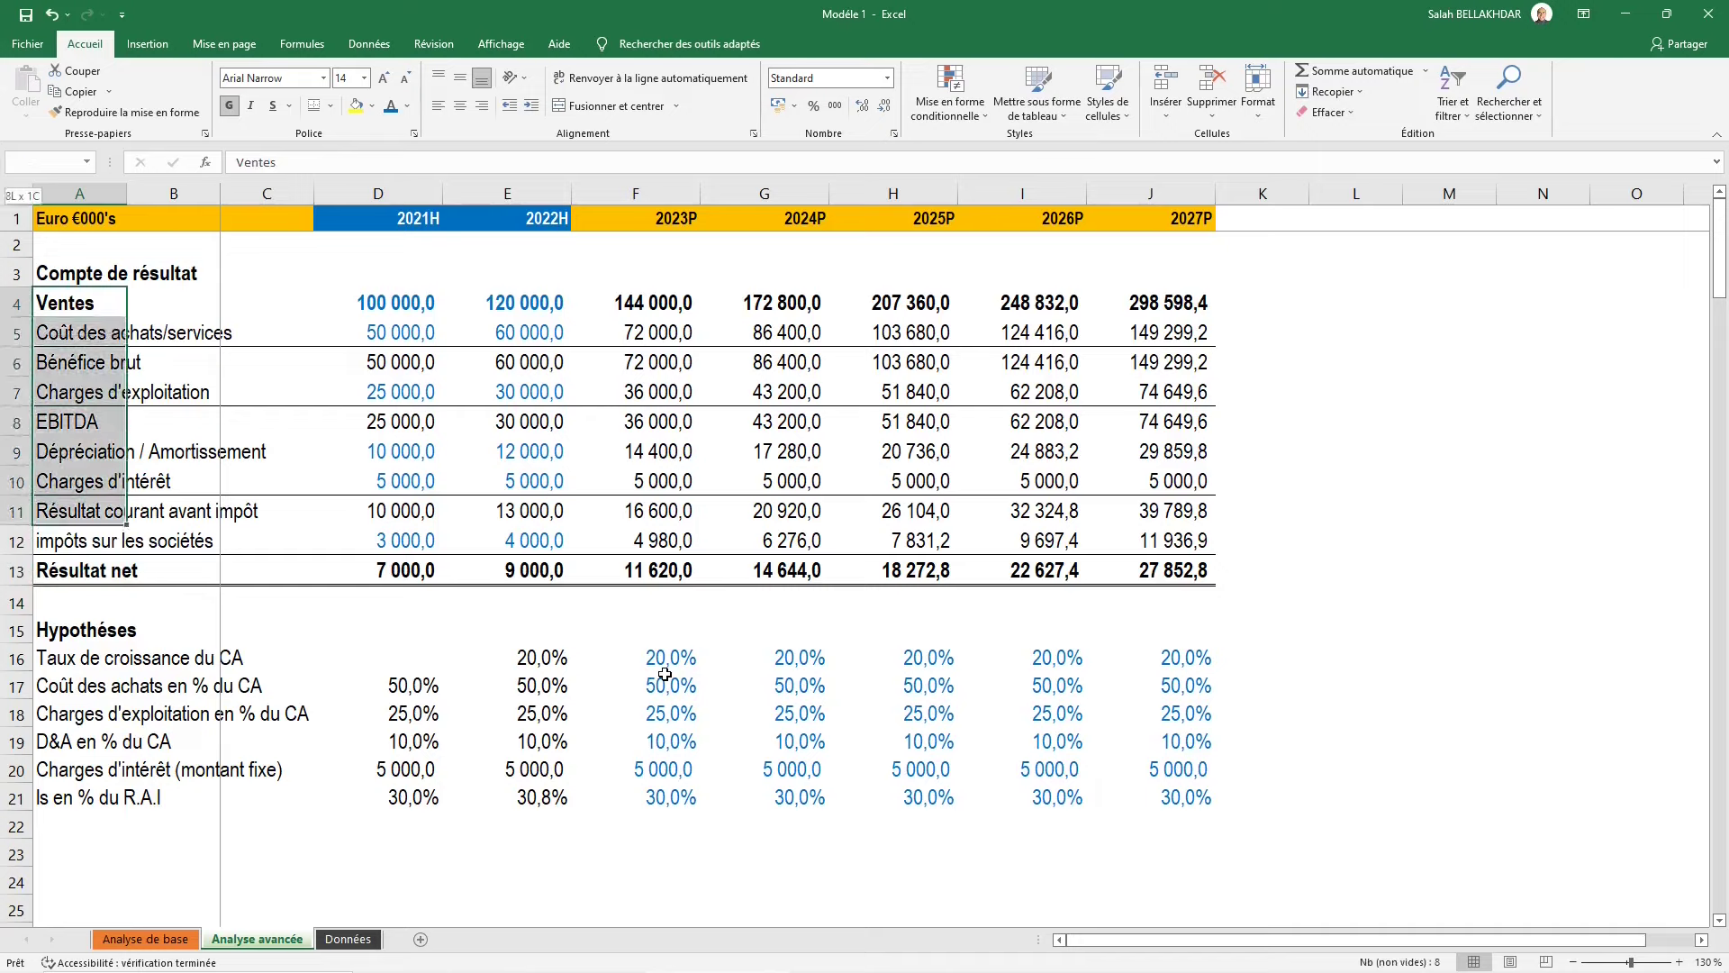
key("shift+Down")
key("shift+Down")
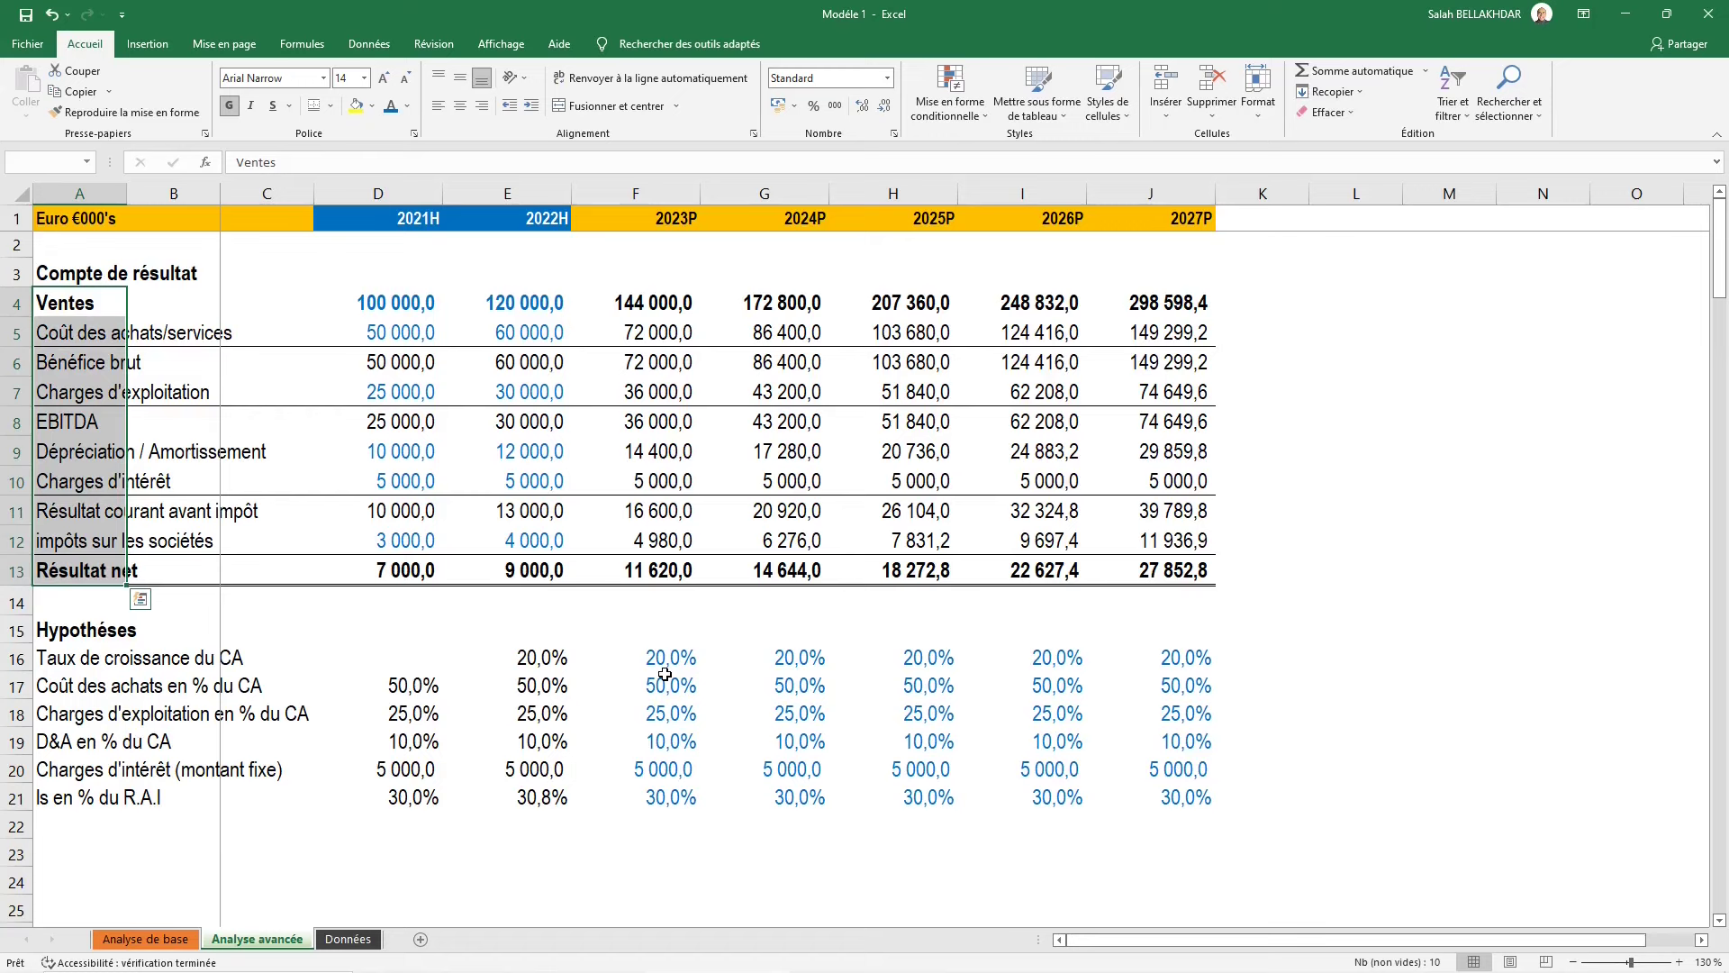
key("shift+space")
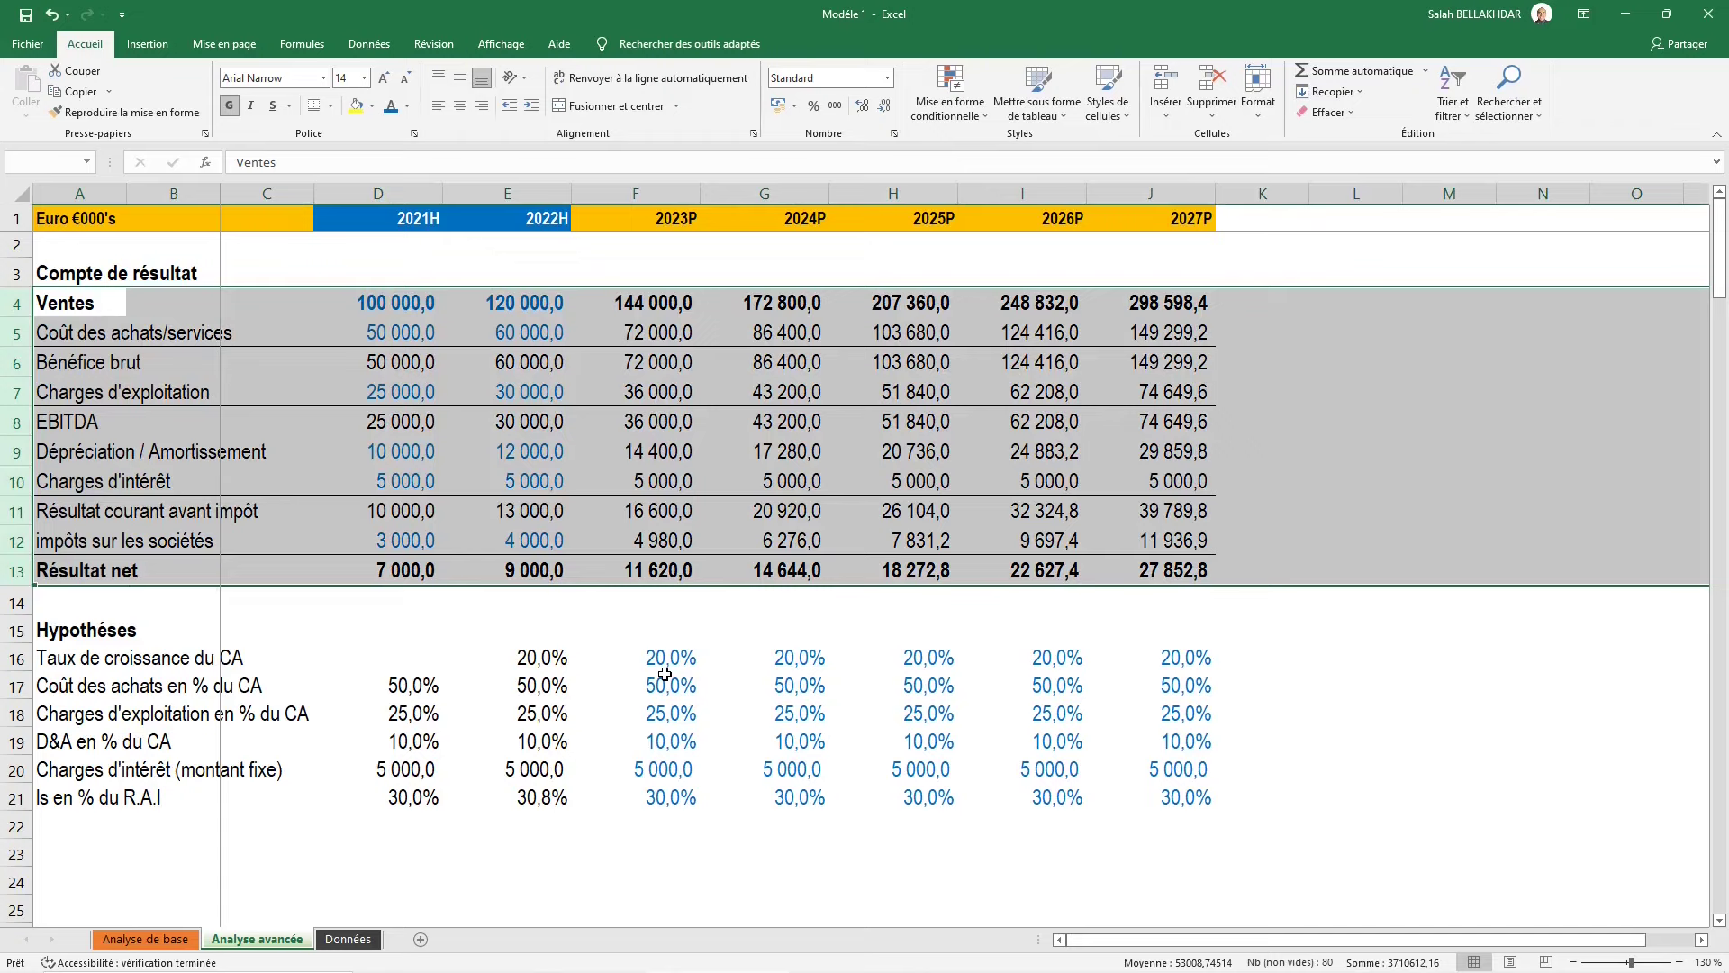
key("alt")
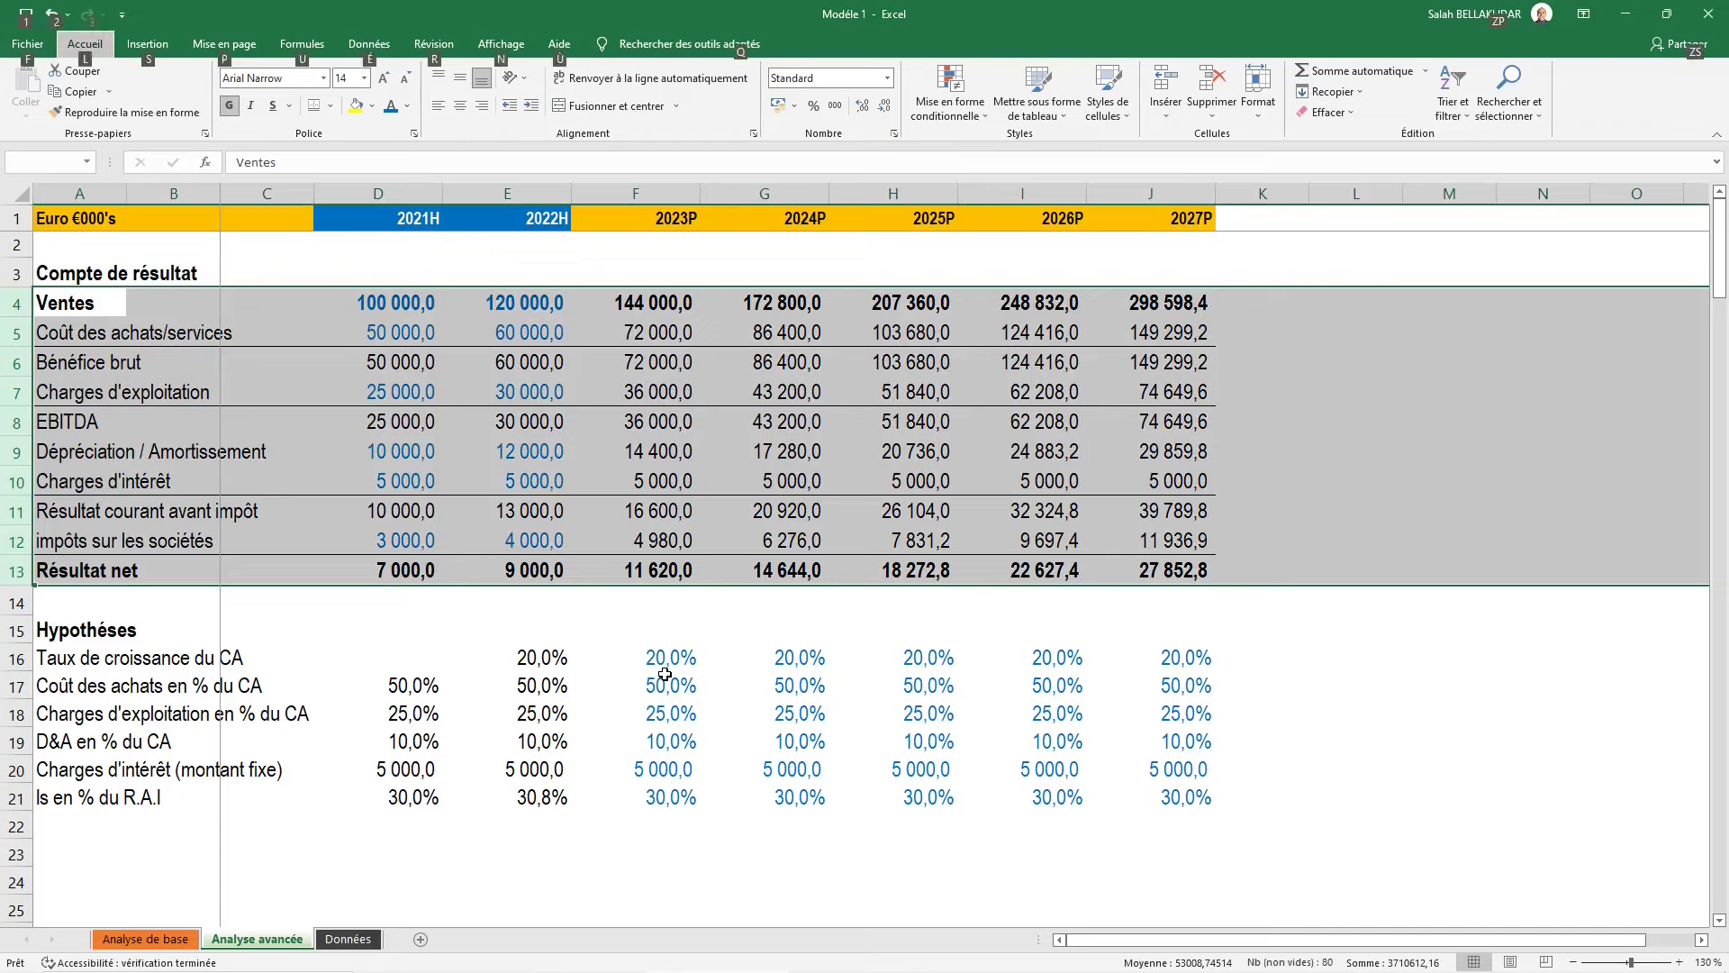
key("eacute")
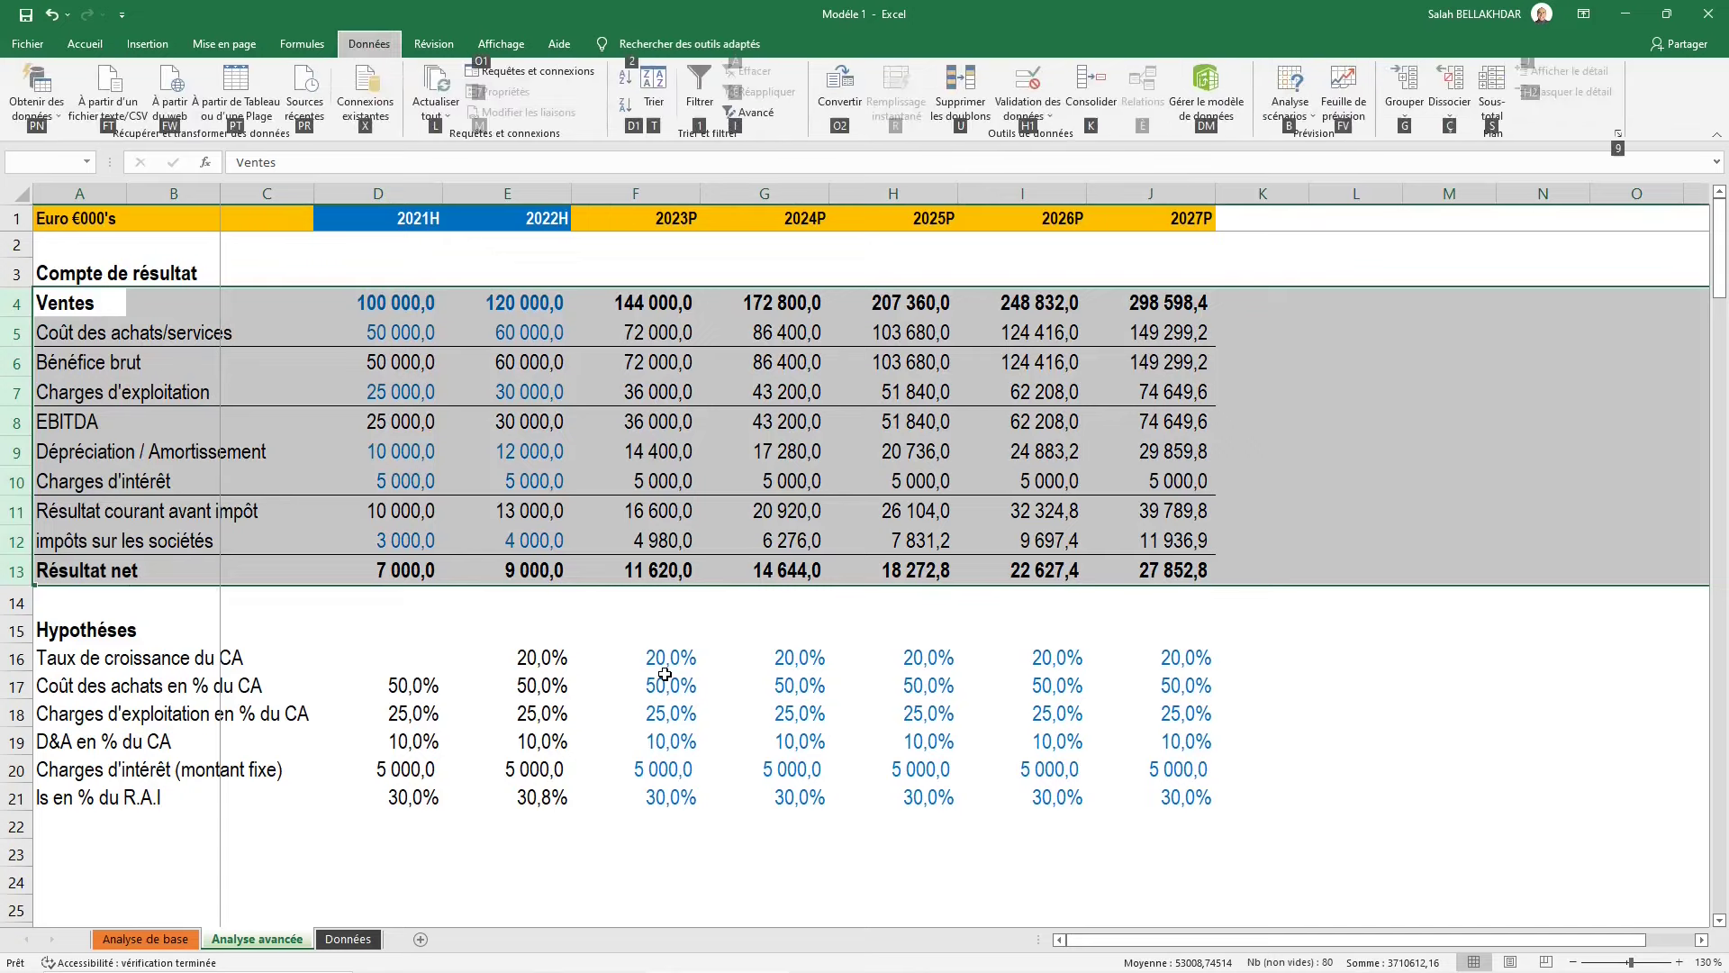
key("g")
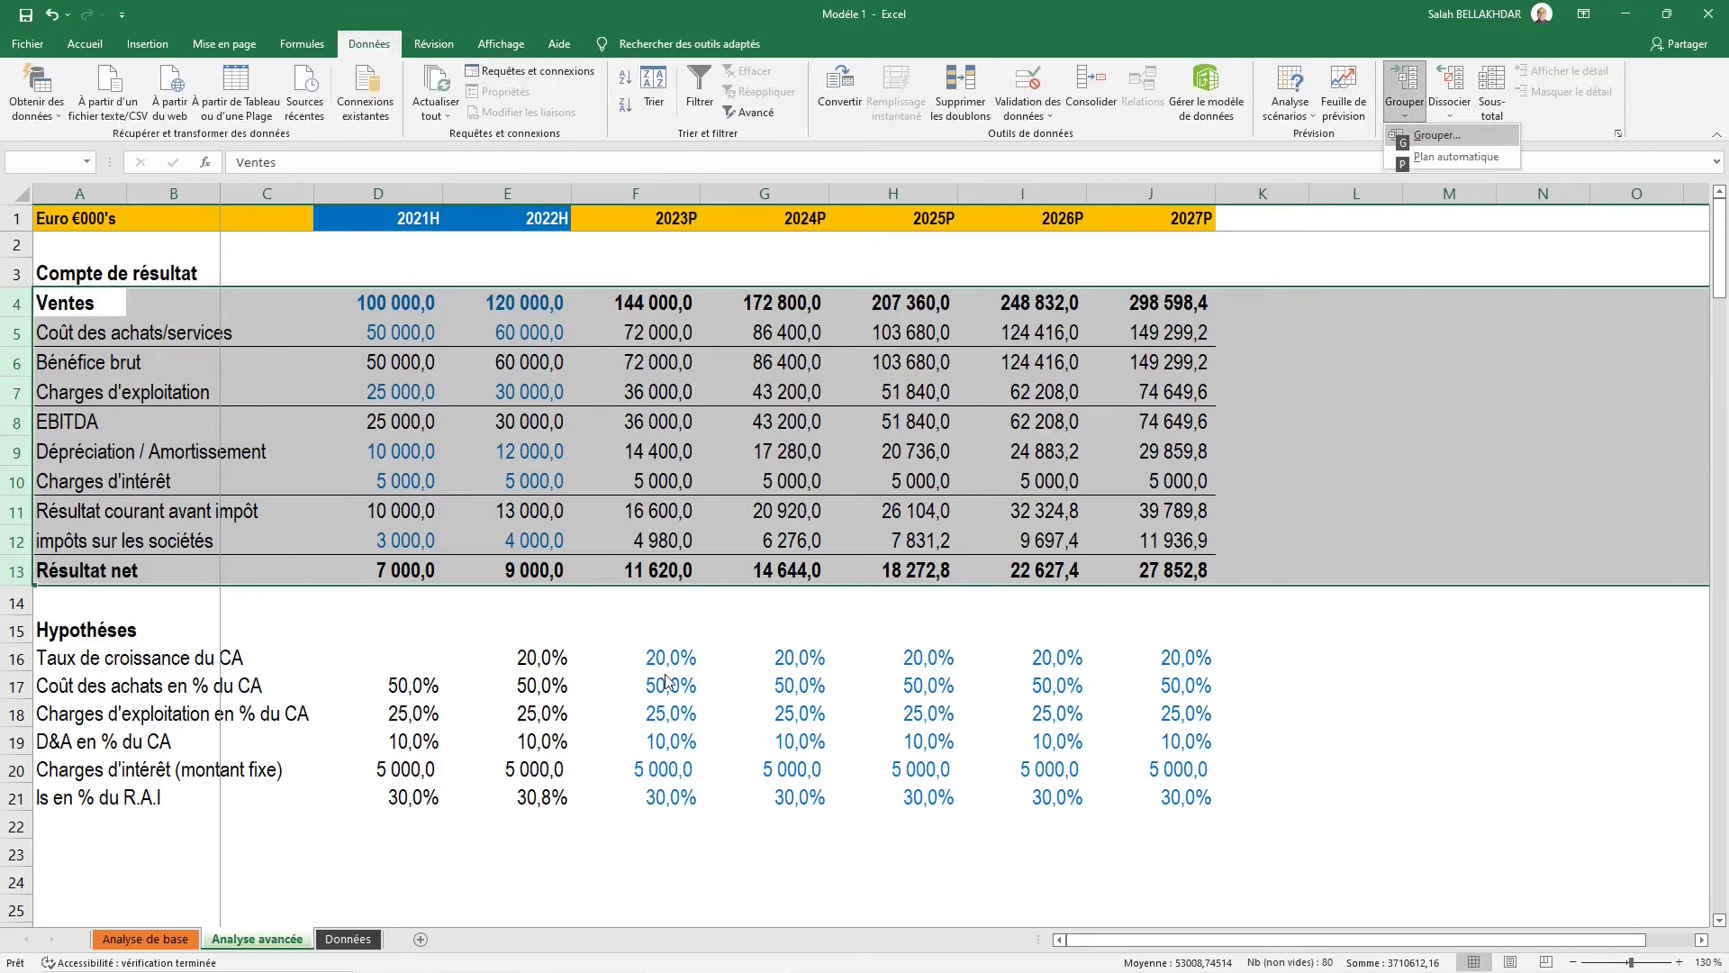
key("g")
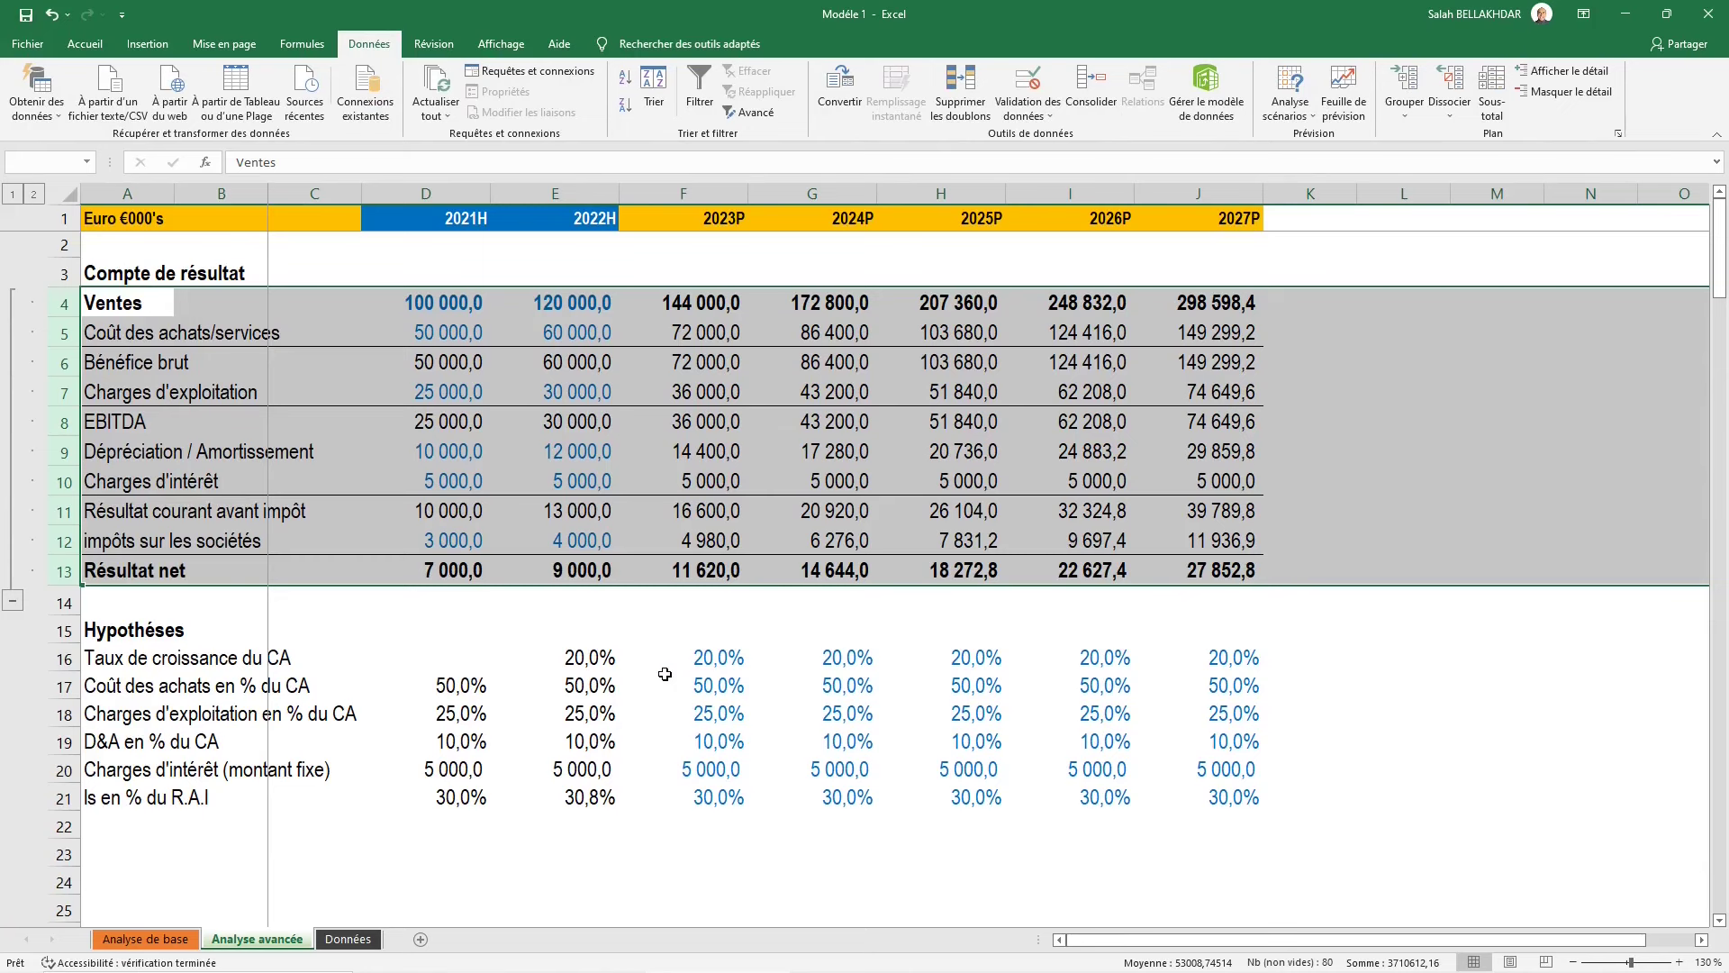
left_click(288, 510)
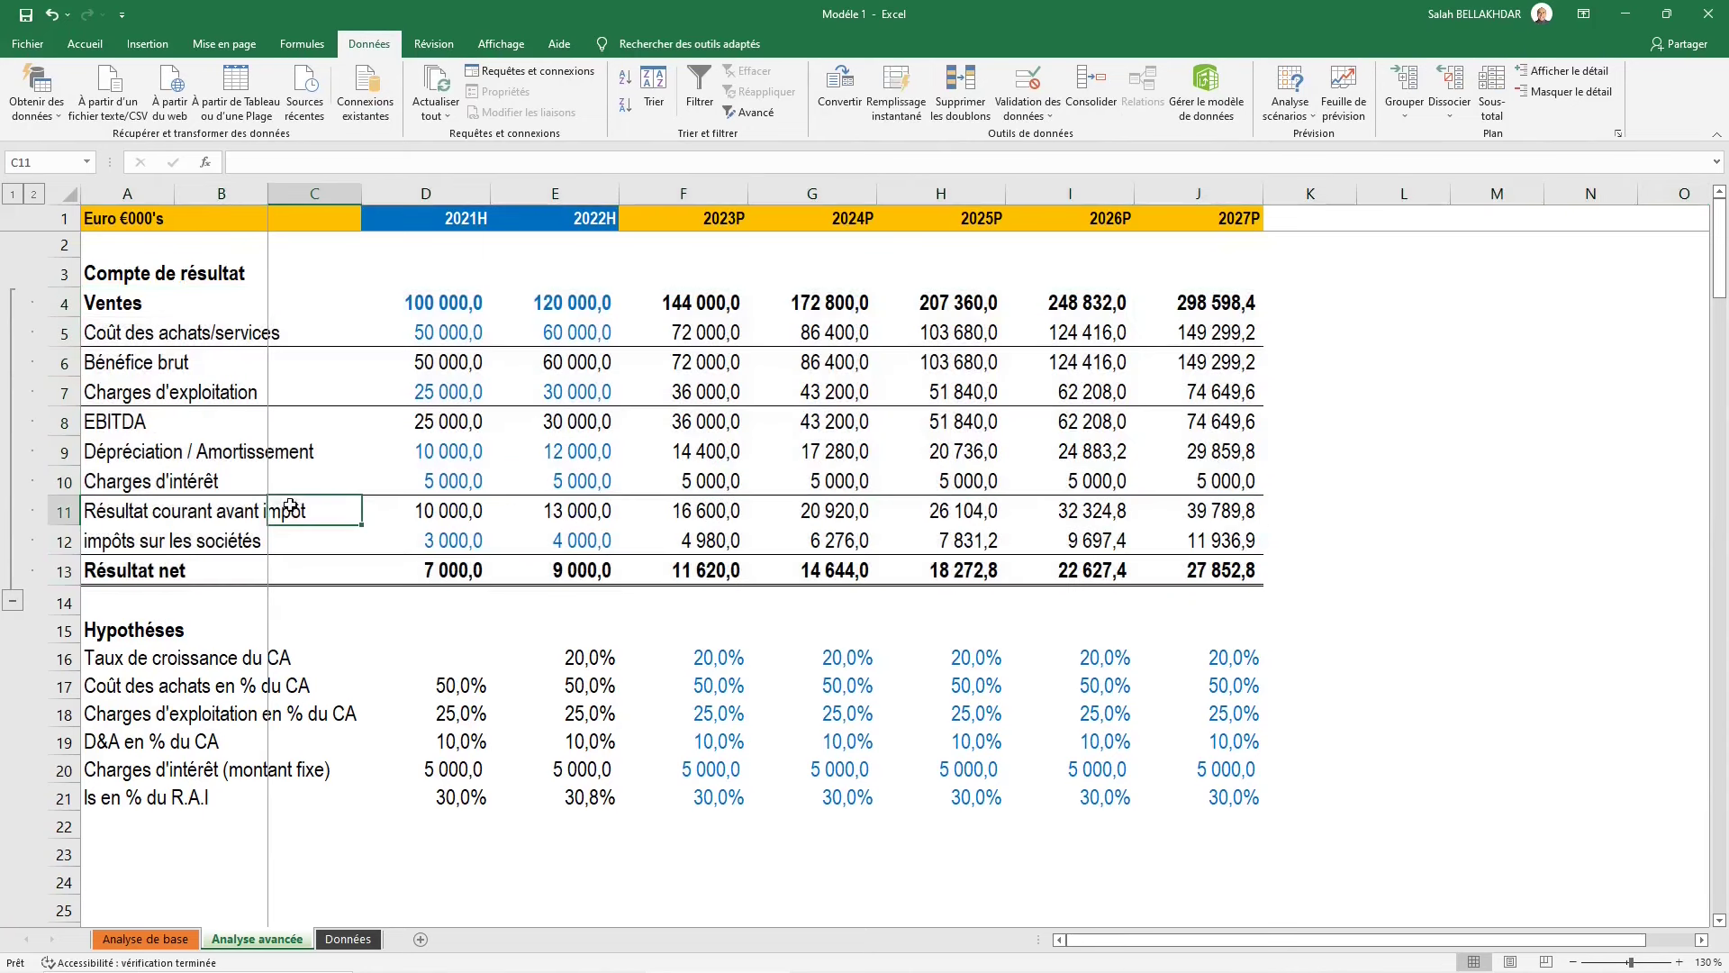
left_click(13, 599)
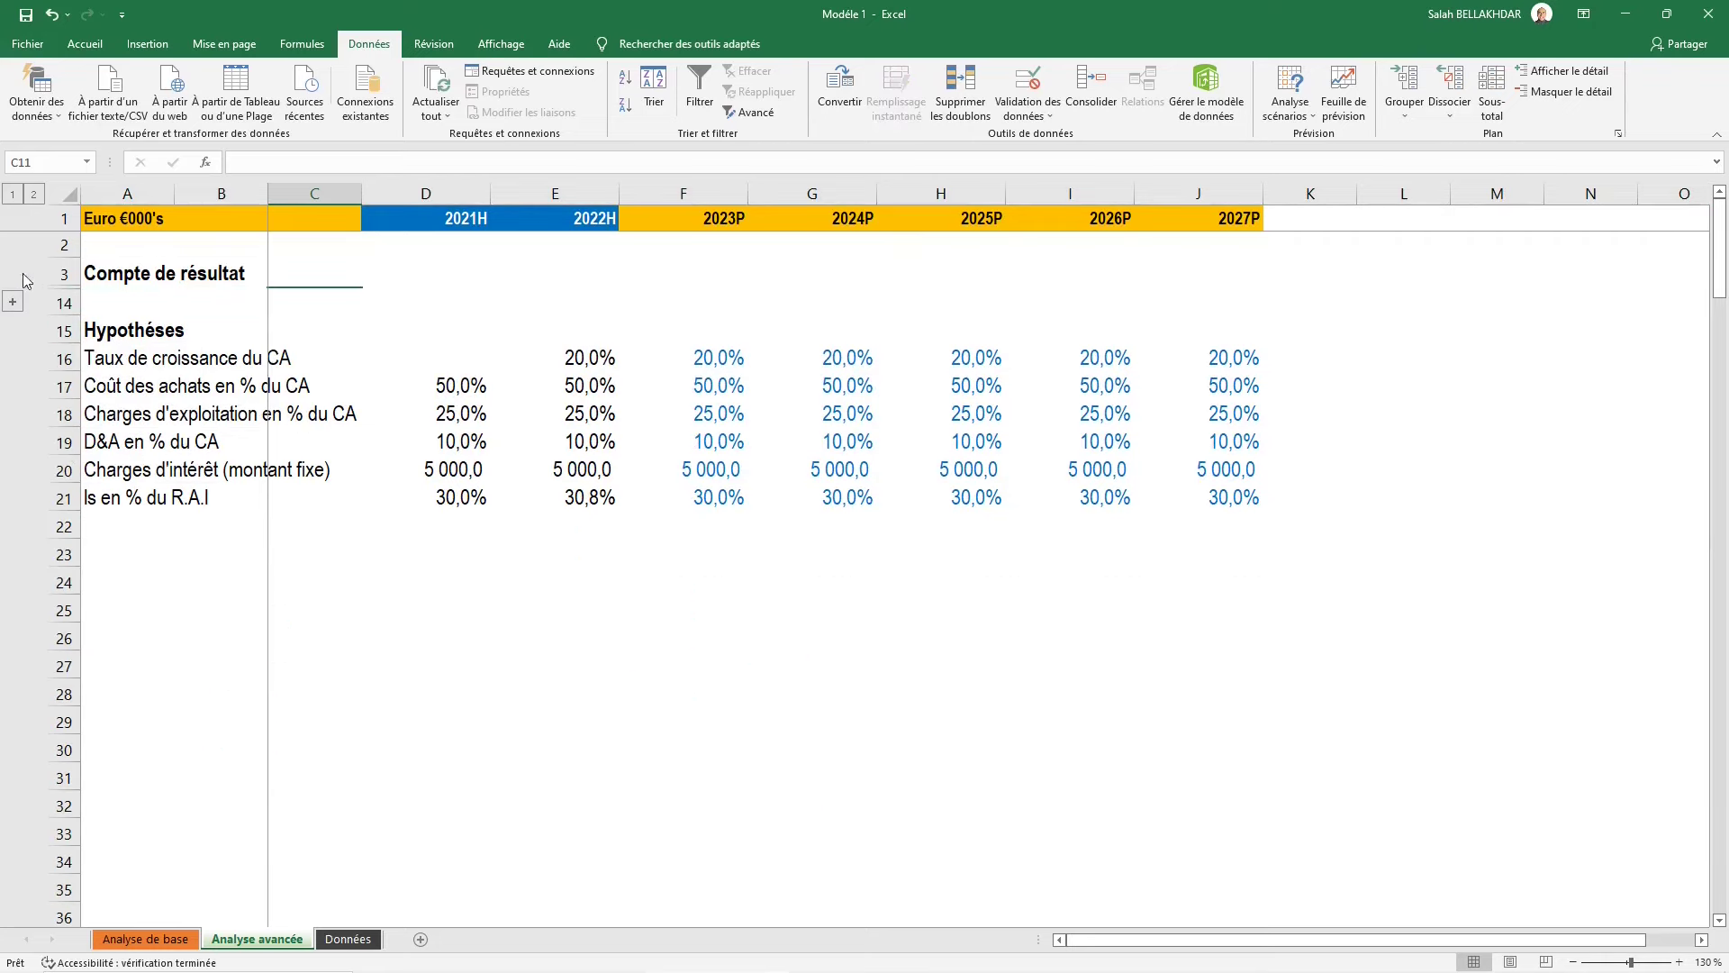
left_click(13, 303)
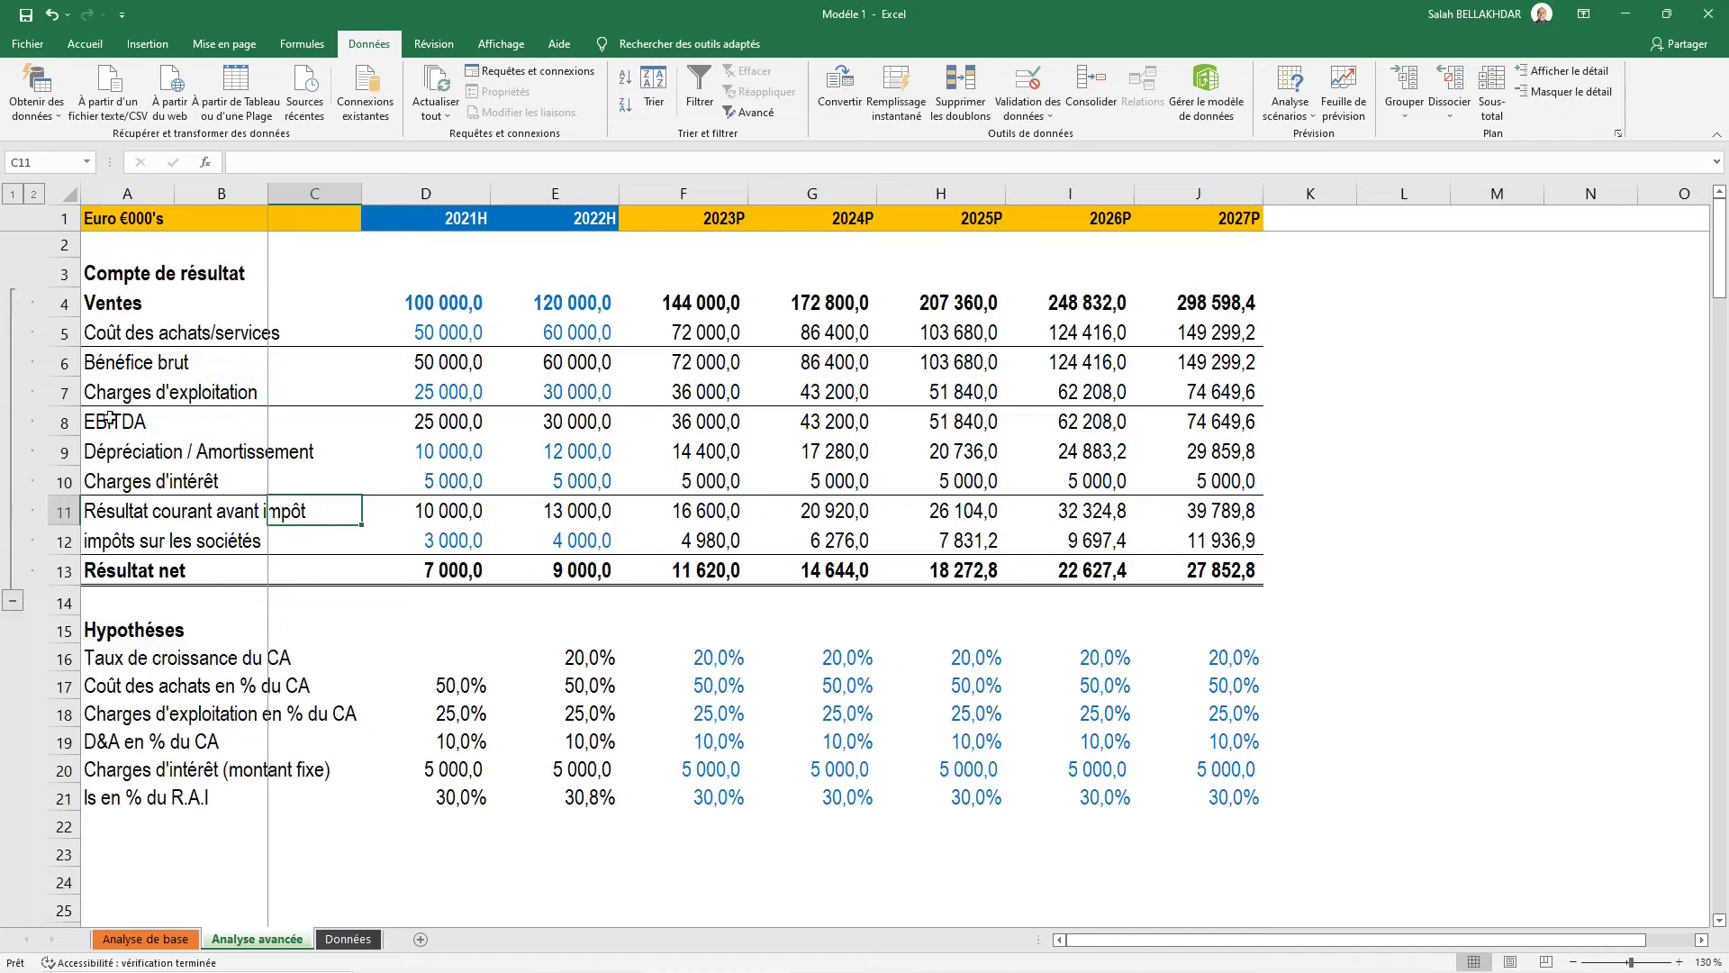
left_click(117, 274)
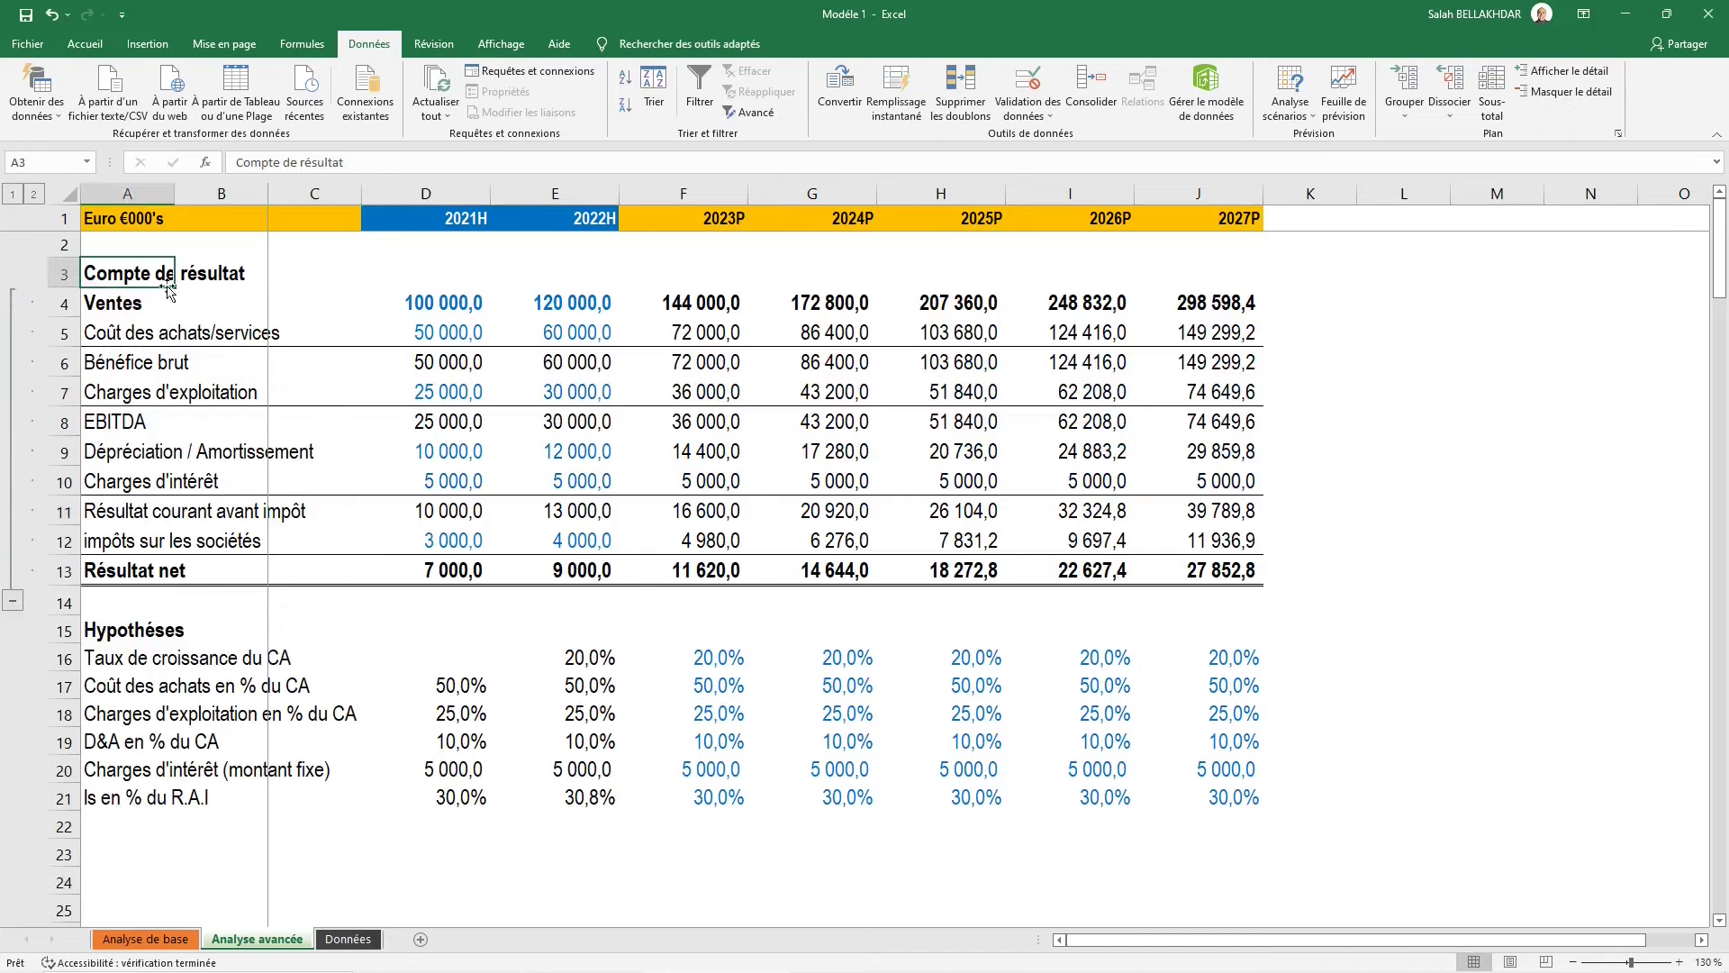
left_click(13, 603)
left_click(159, 308)
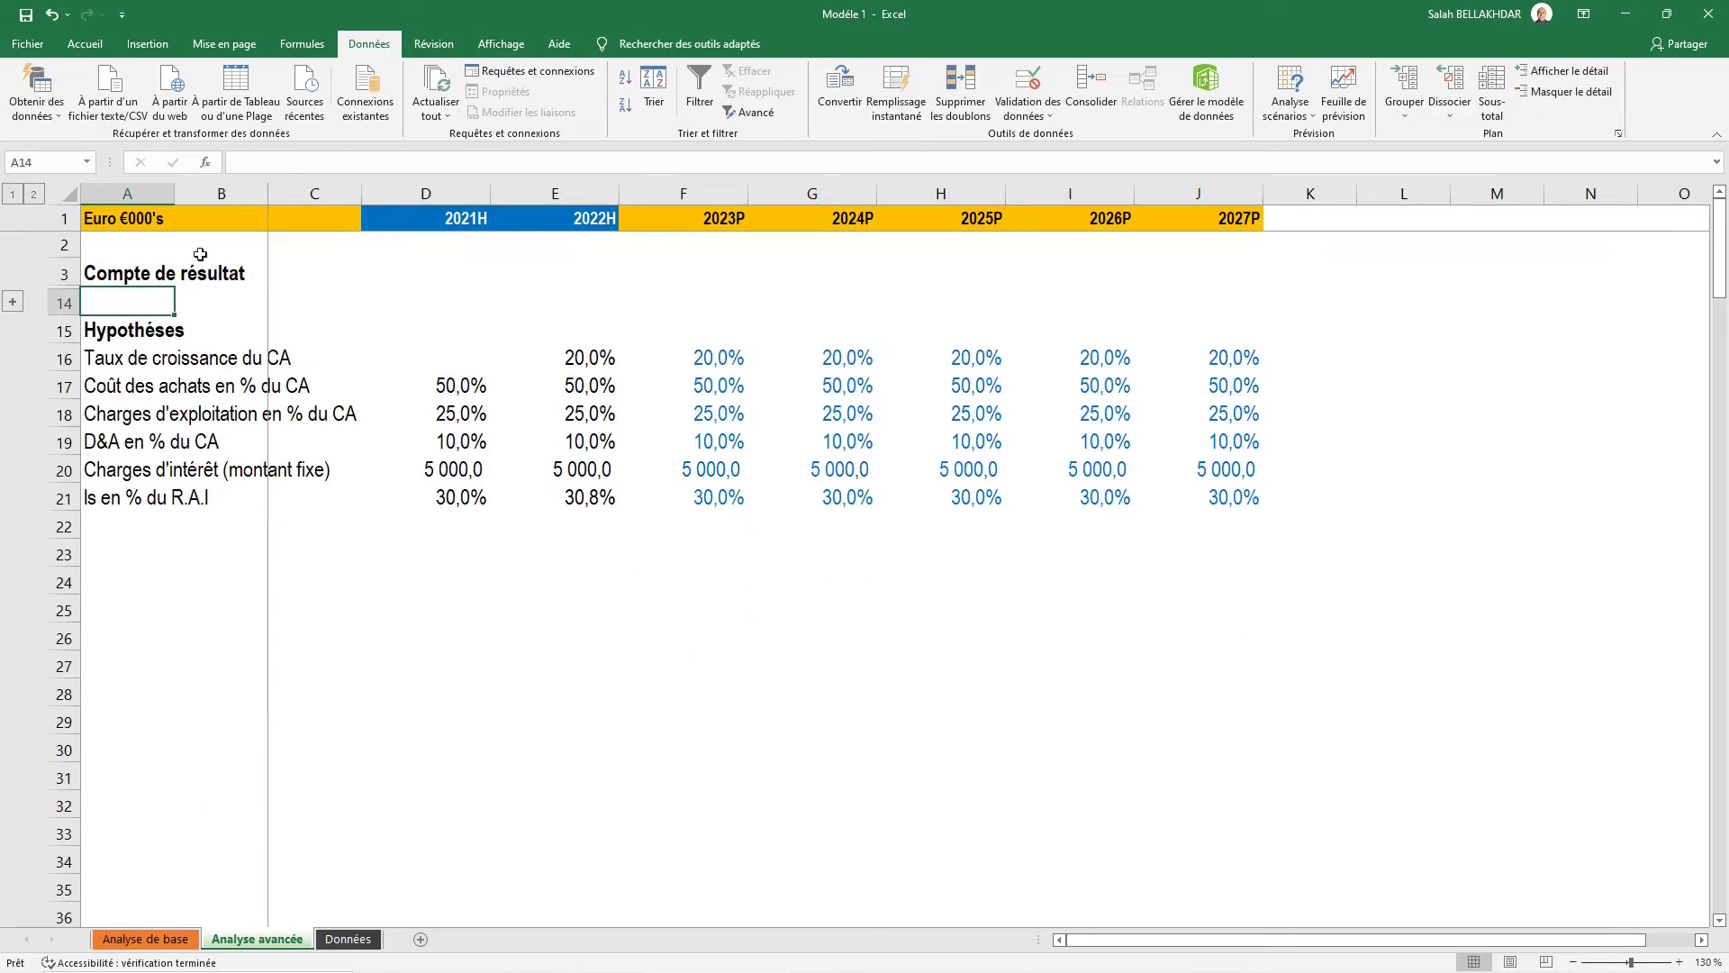
left_click(14, 303)
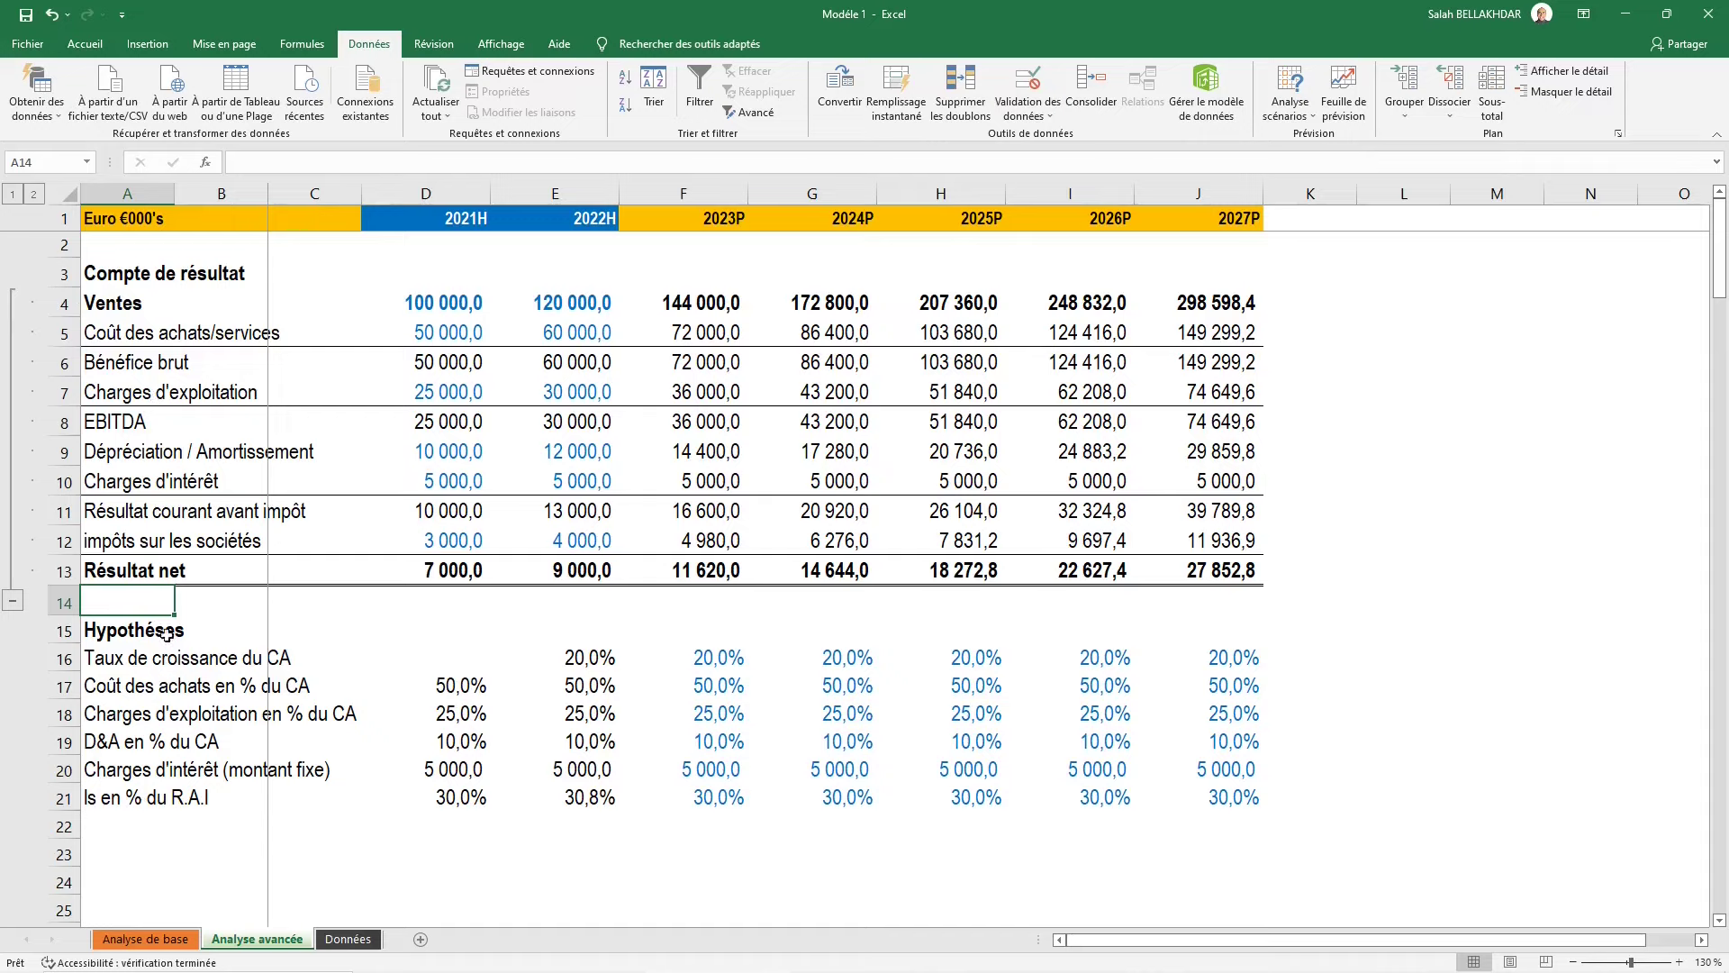
left_click(110, 334)
Fill the Compte de résultat header row A3:H3 with dark green
left_click_drag(126, 273, 1256, 274)
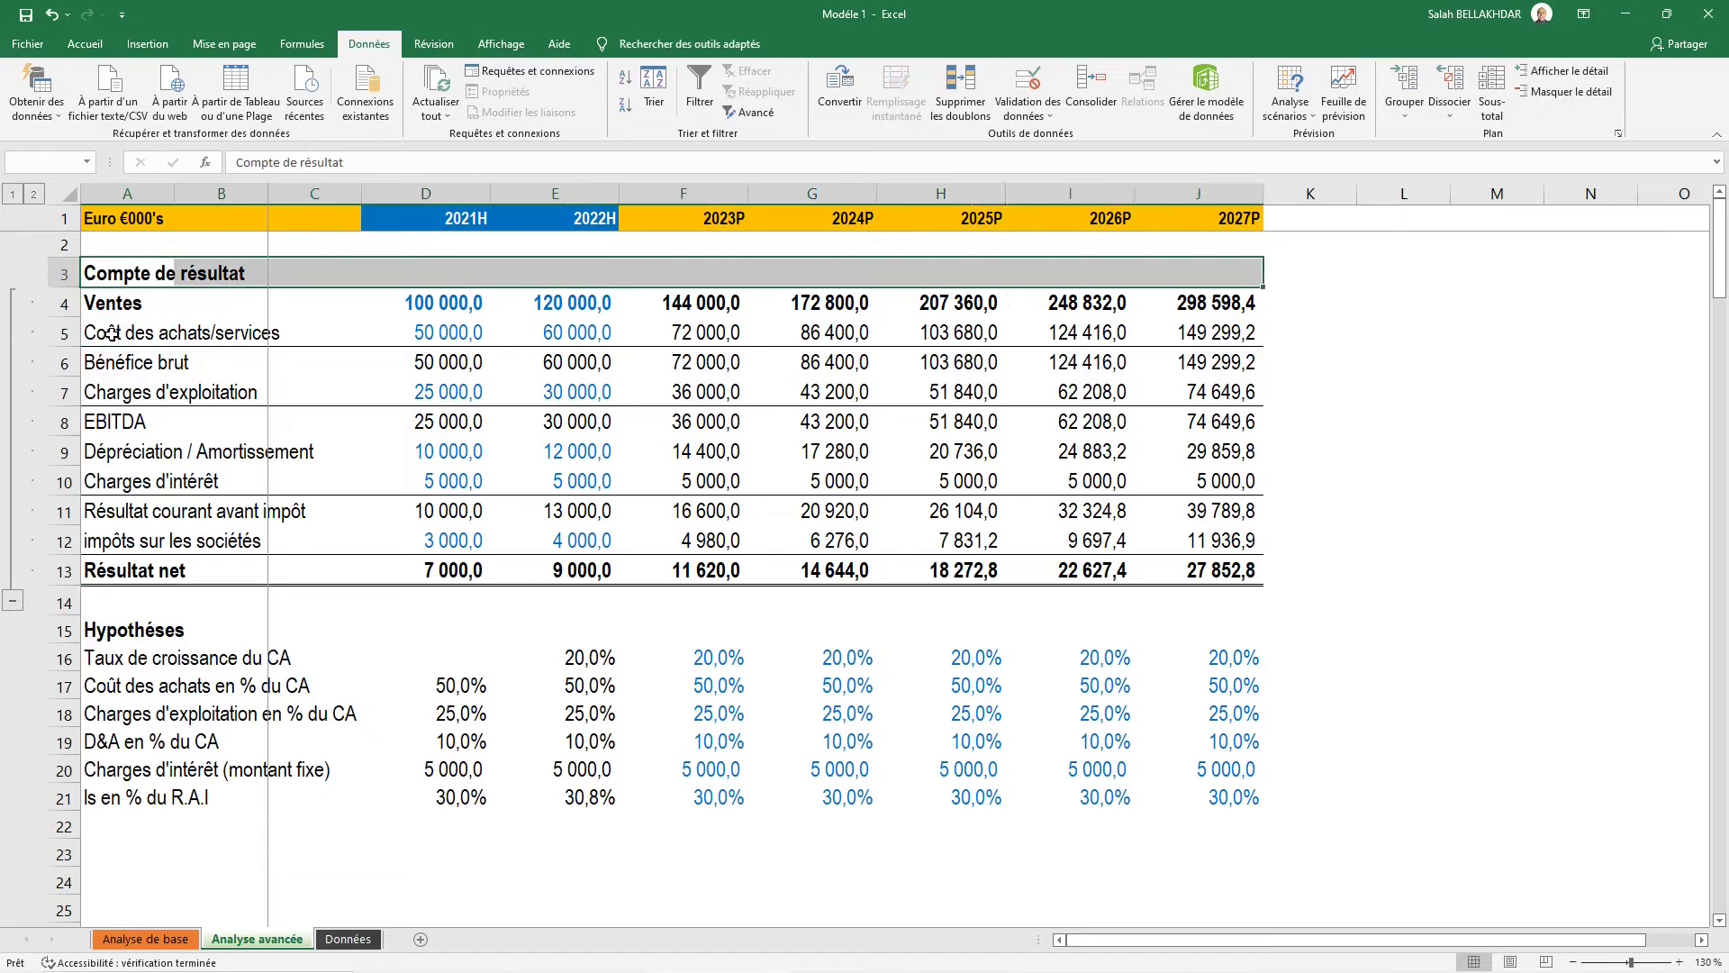
key("alt")
key("l")
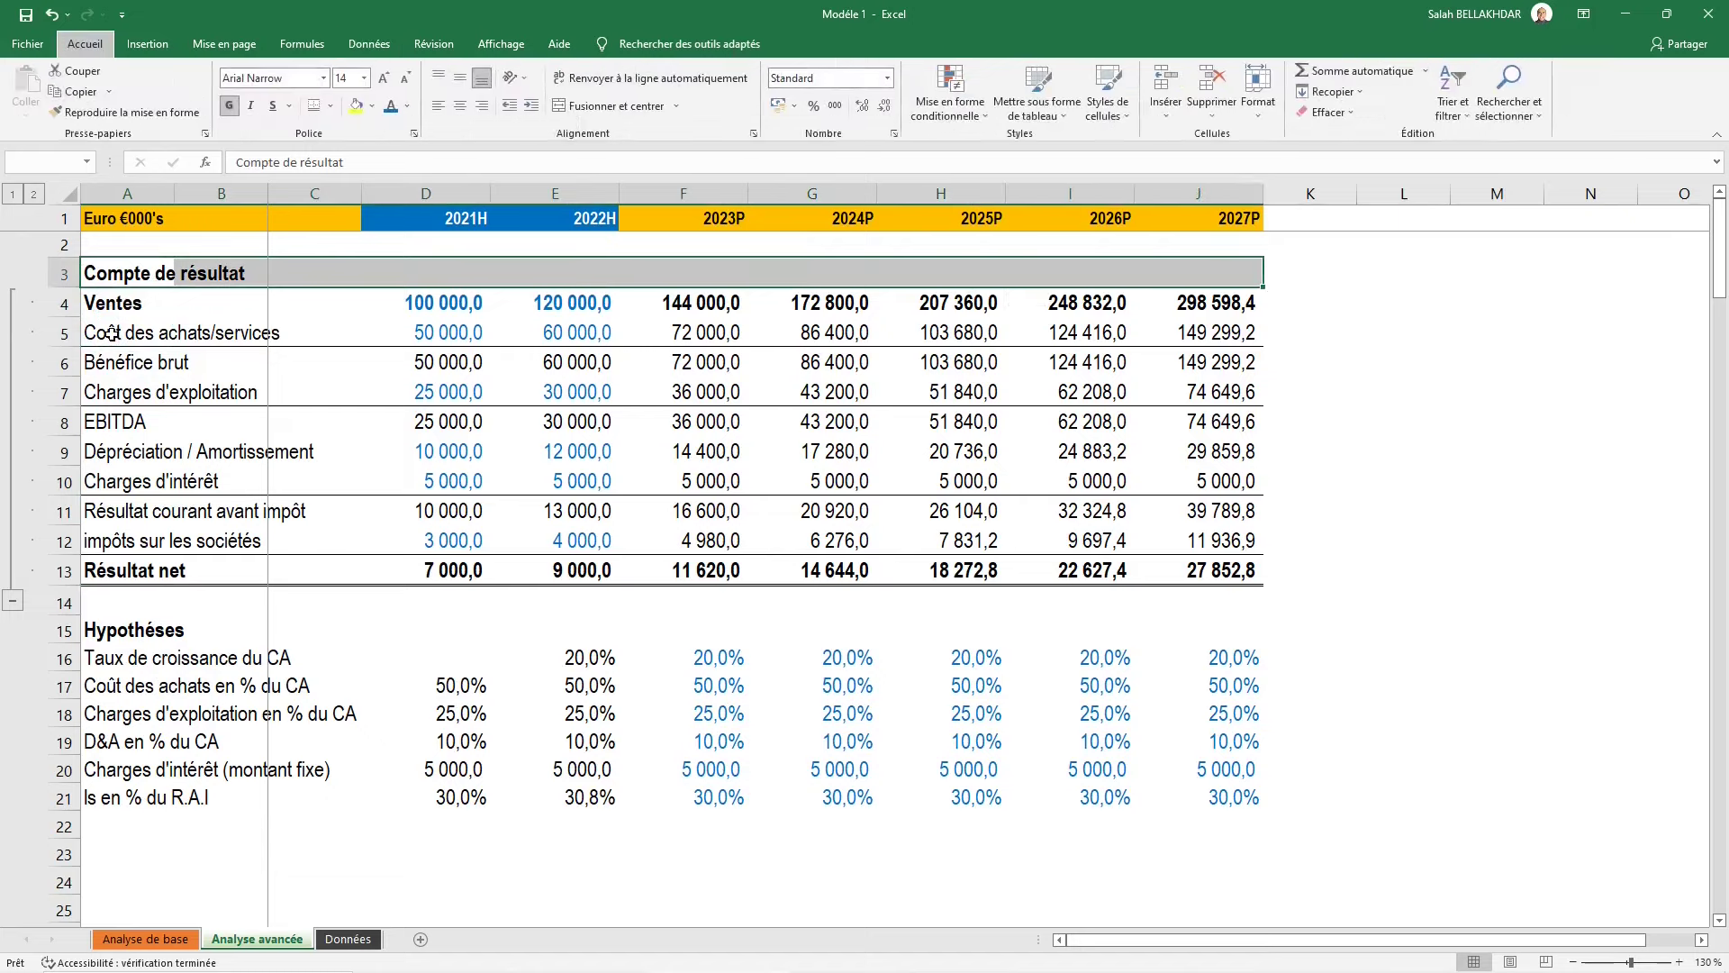
key("h")
key("1")
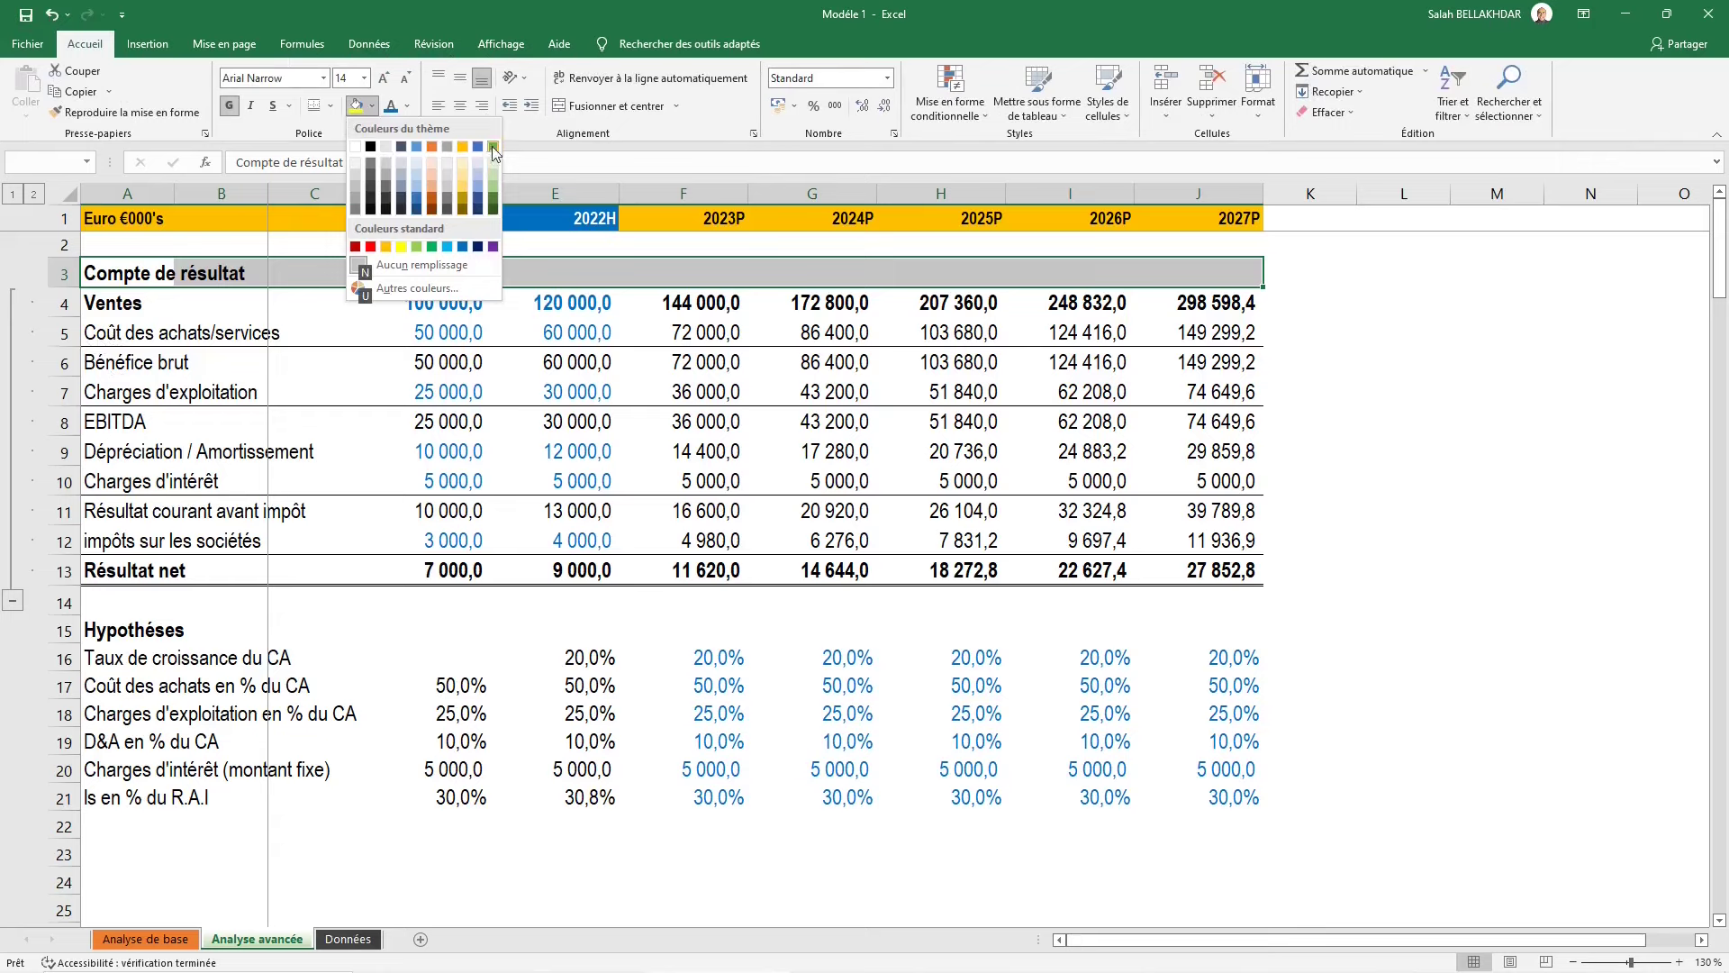
left_click(493, 148)
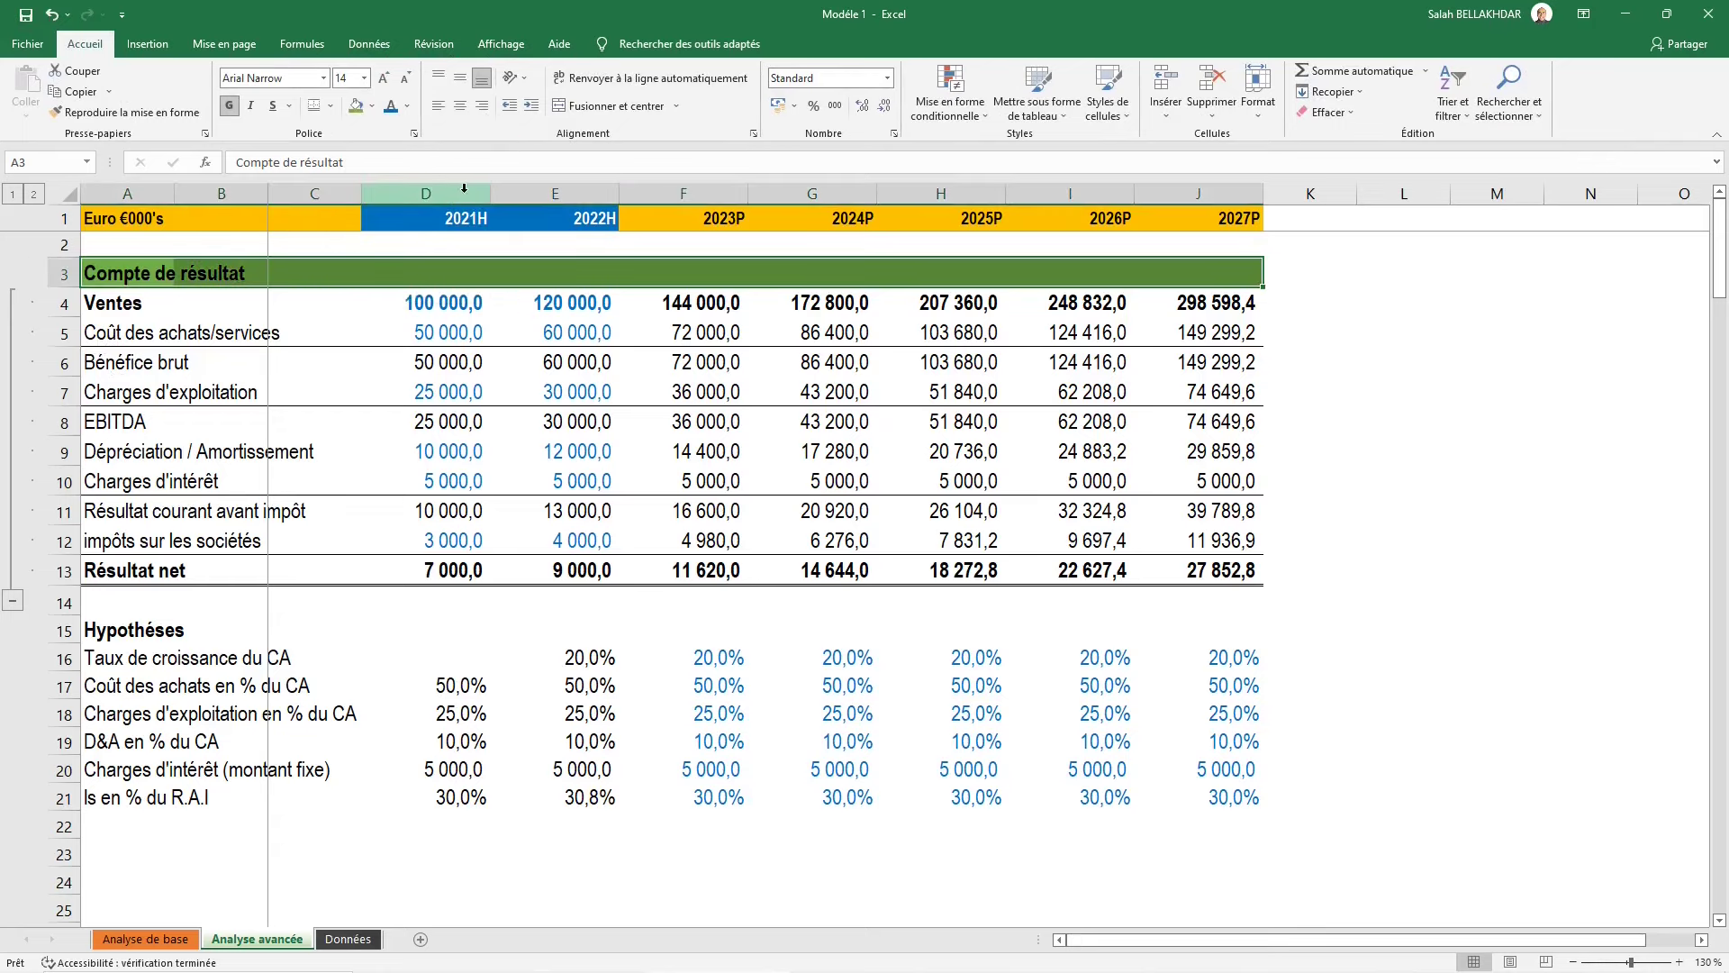
Set the header row's font colour to white
key("alt")
key("h")
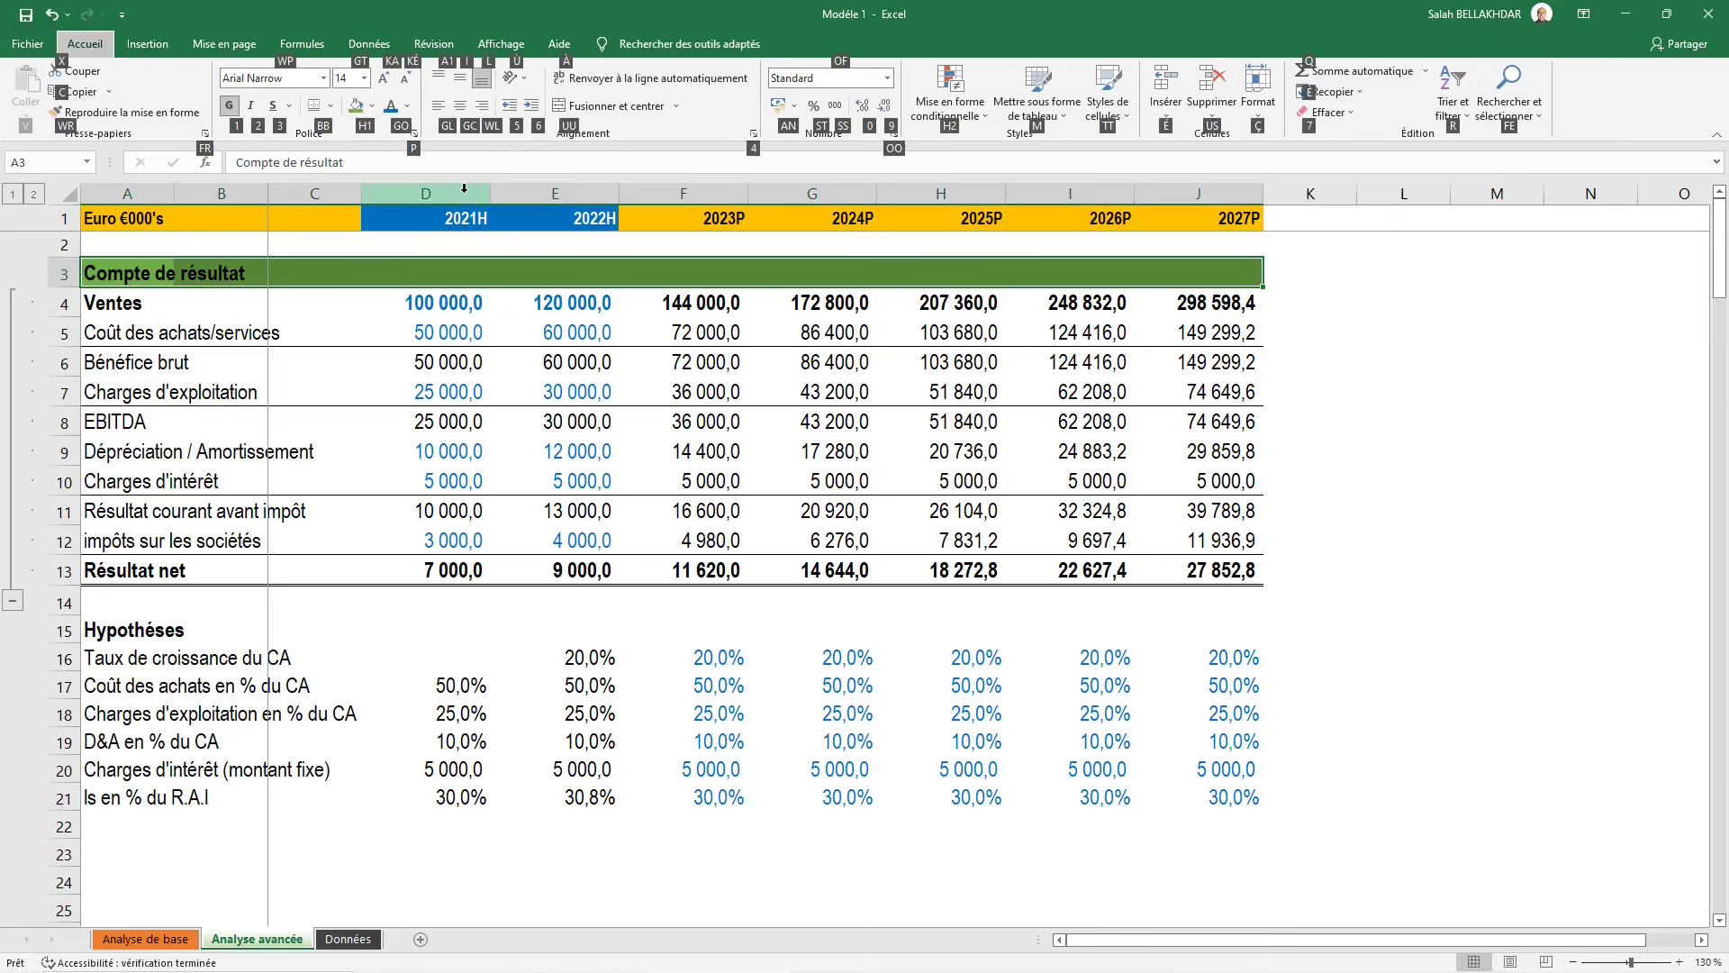
key("g")
key("o")
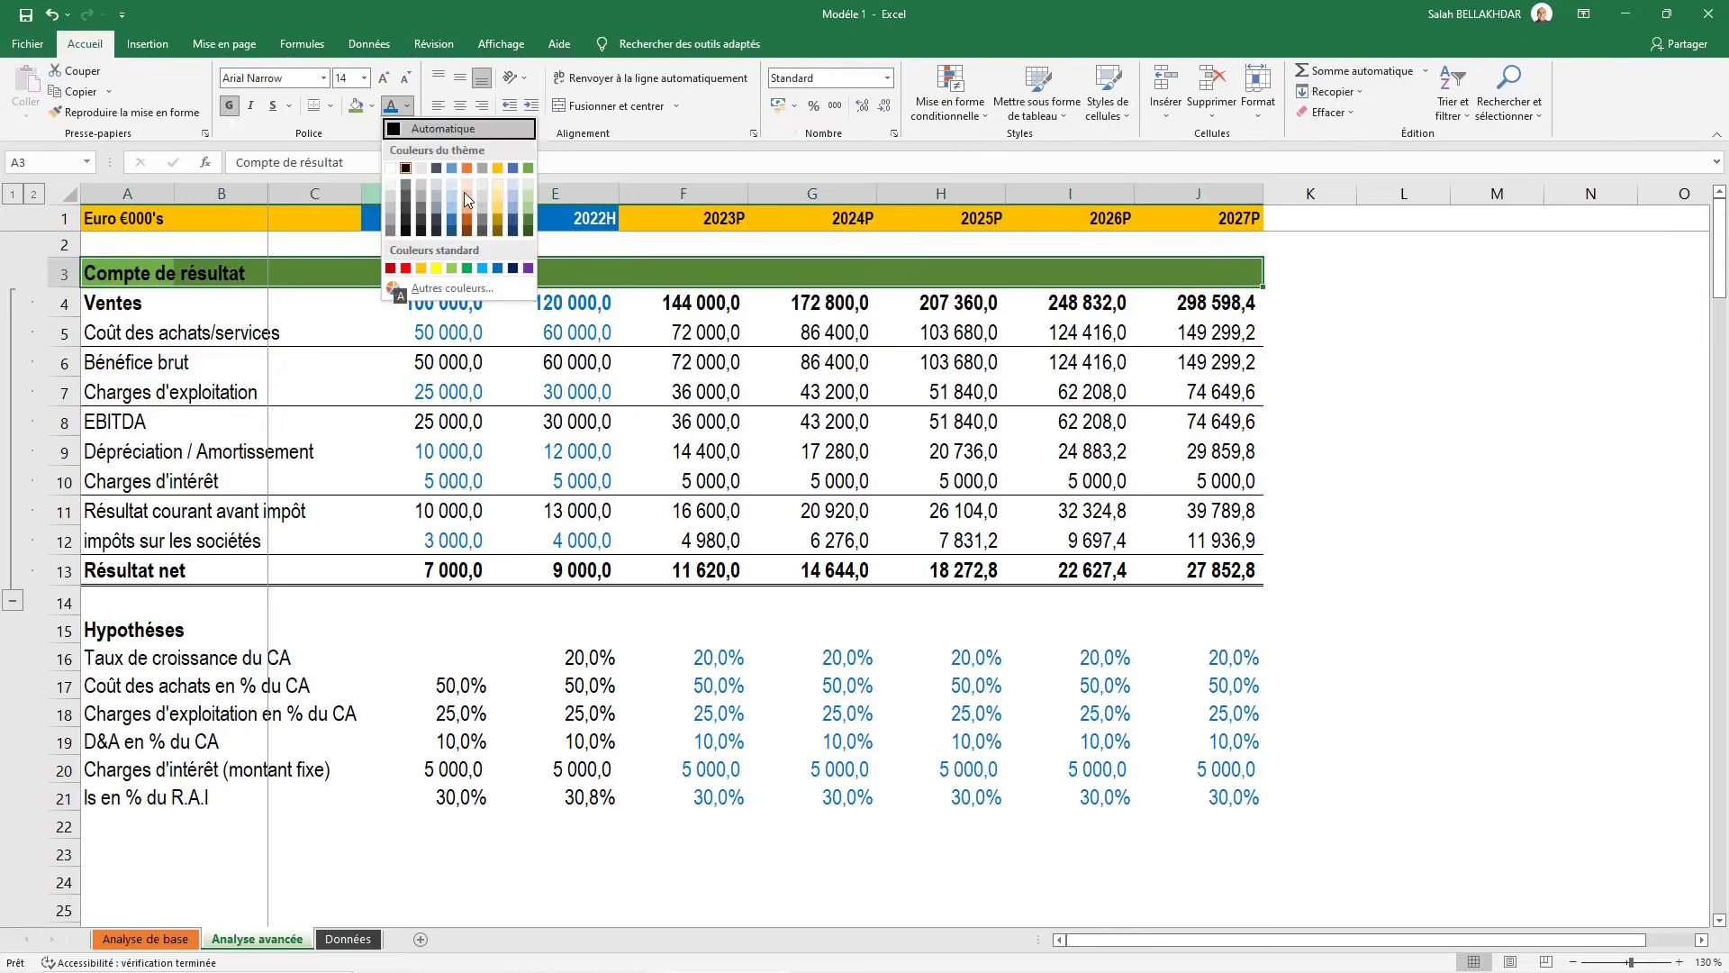
key("Up")
key("Up")
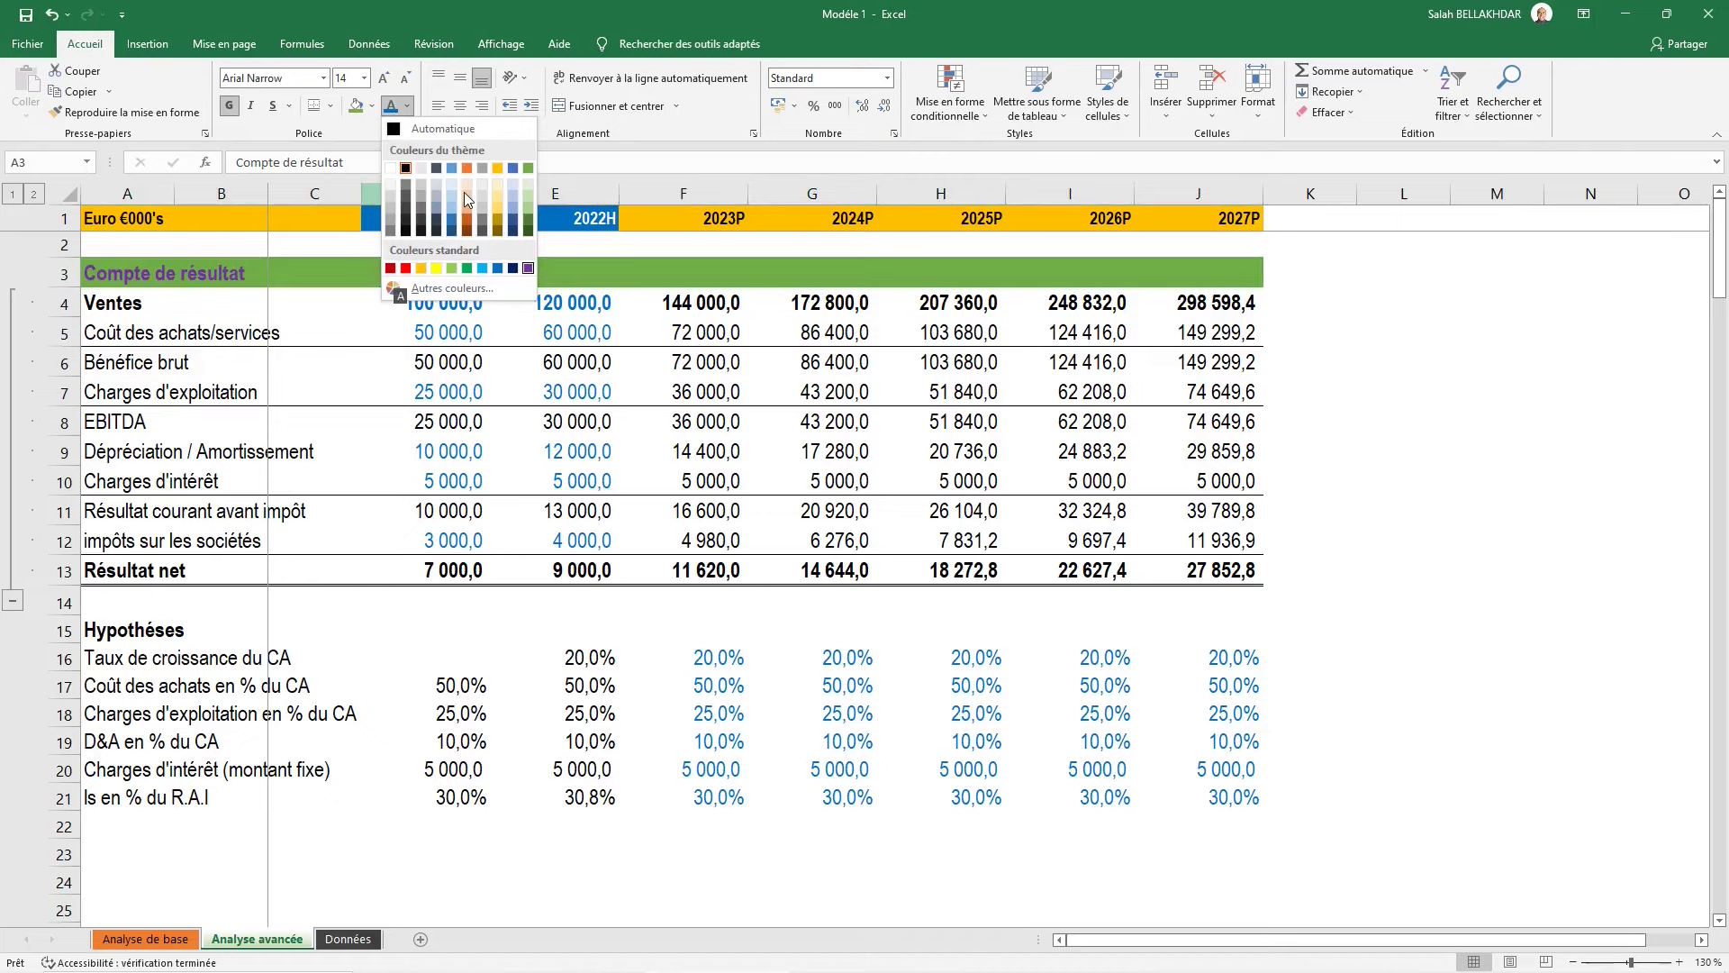
left_click(392, 167)
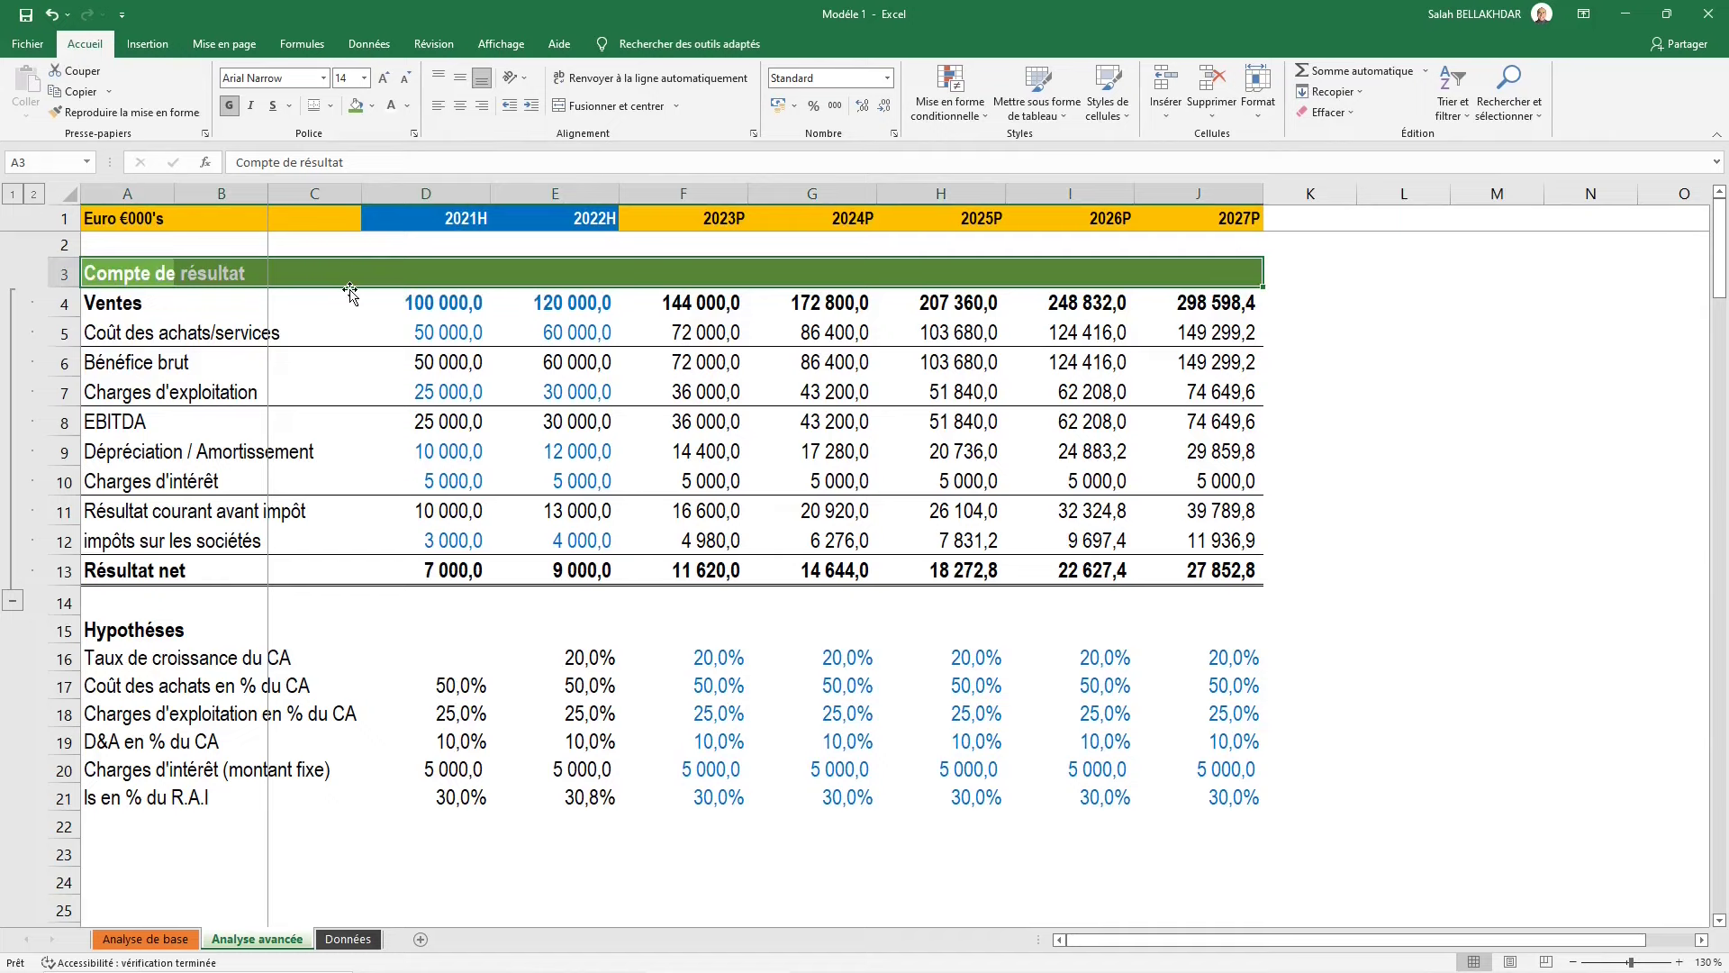
Paste only the formats of the Compte de résultat header onto the Hypothèses row
key("ctrl+c")
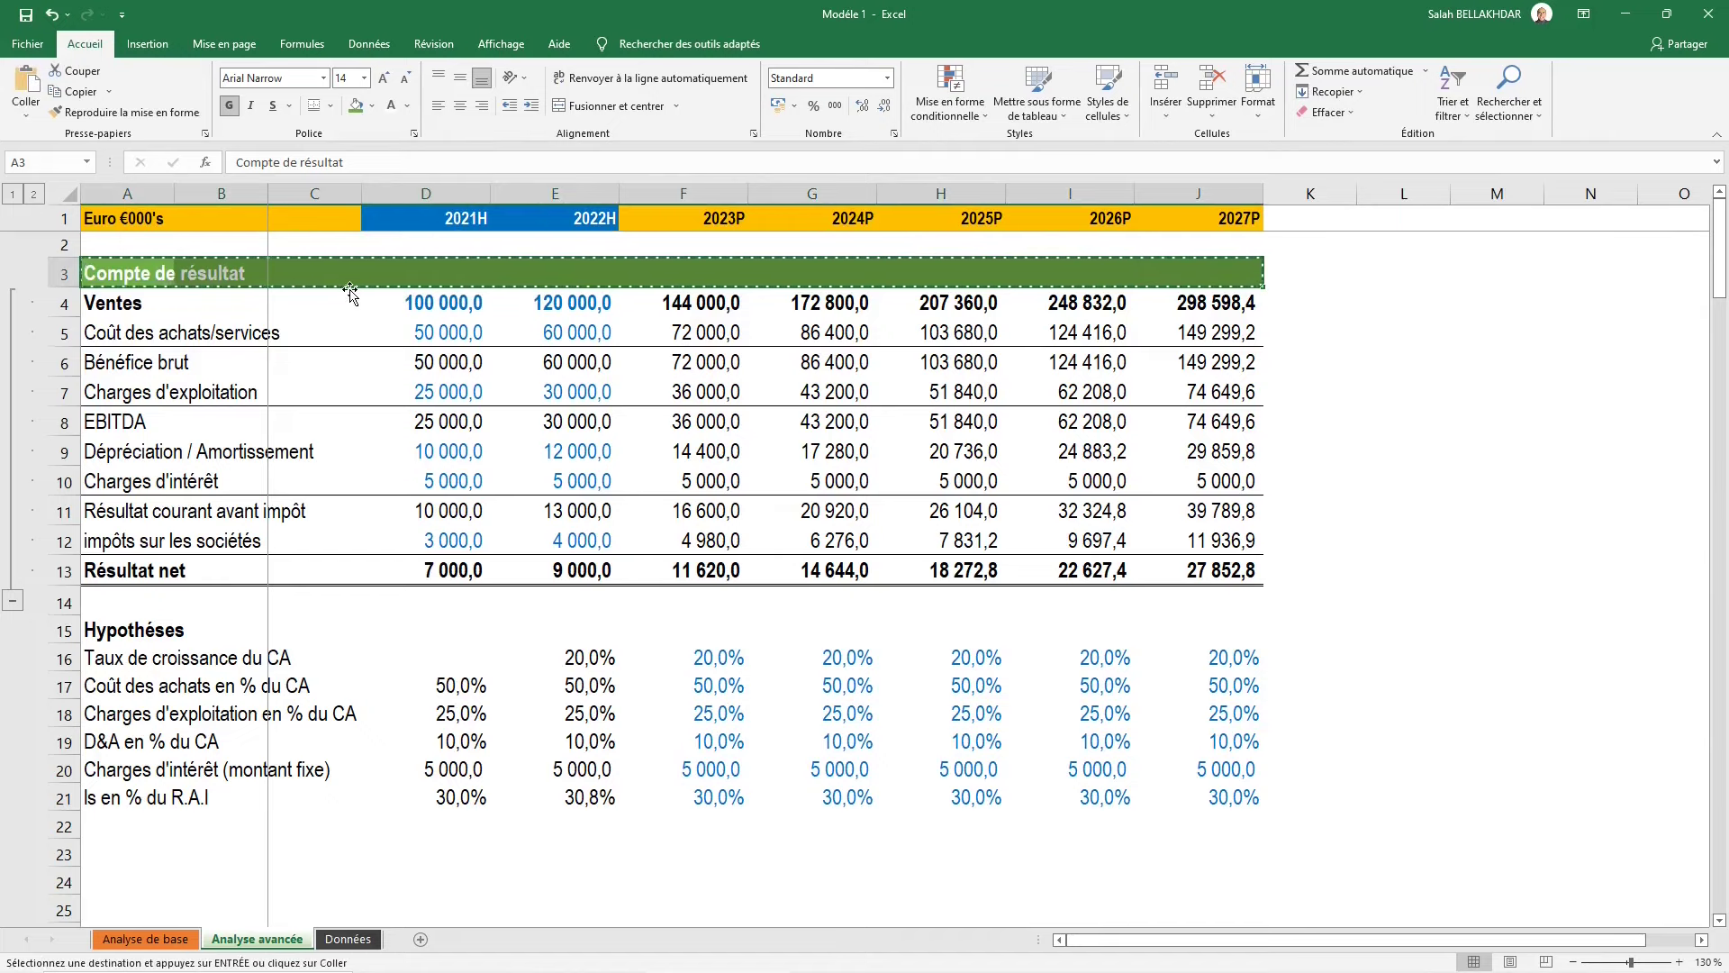
left_click(349, 289)
key("Down")
key("Down")
key("Down")
key("Down")
key("Down")
key("Down")
key("Down")
key("Down")
key("Down")
key("Down")
key("Down")
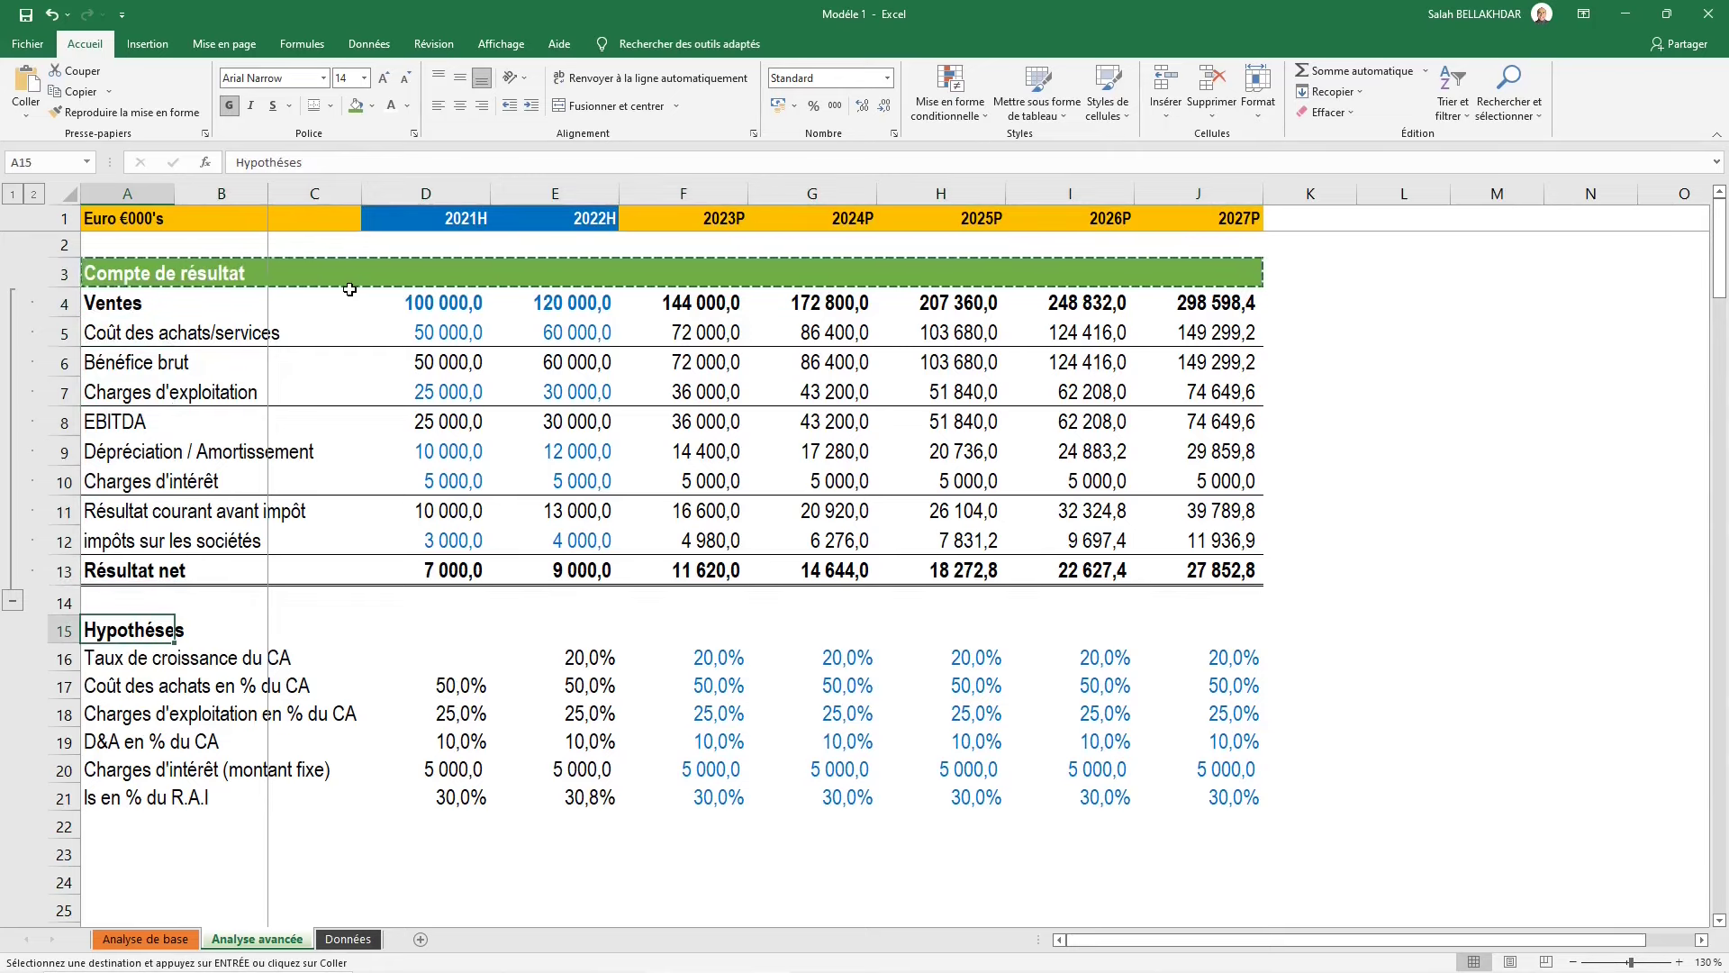
key("alt")
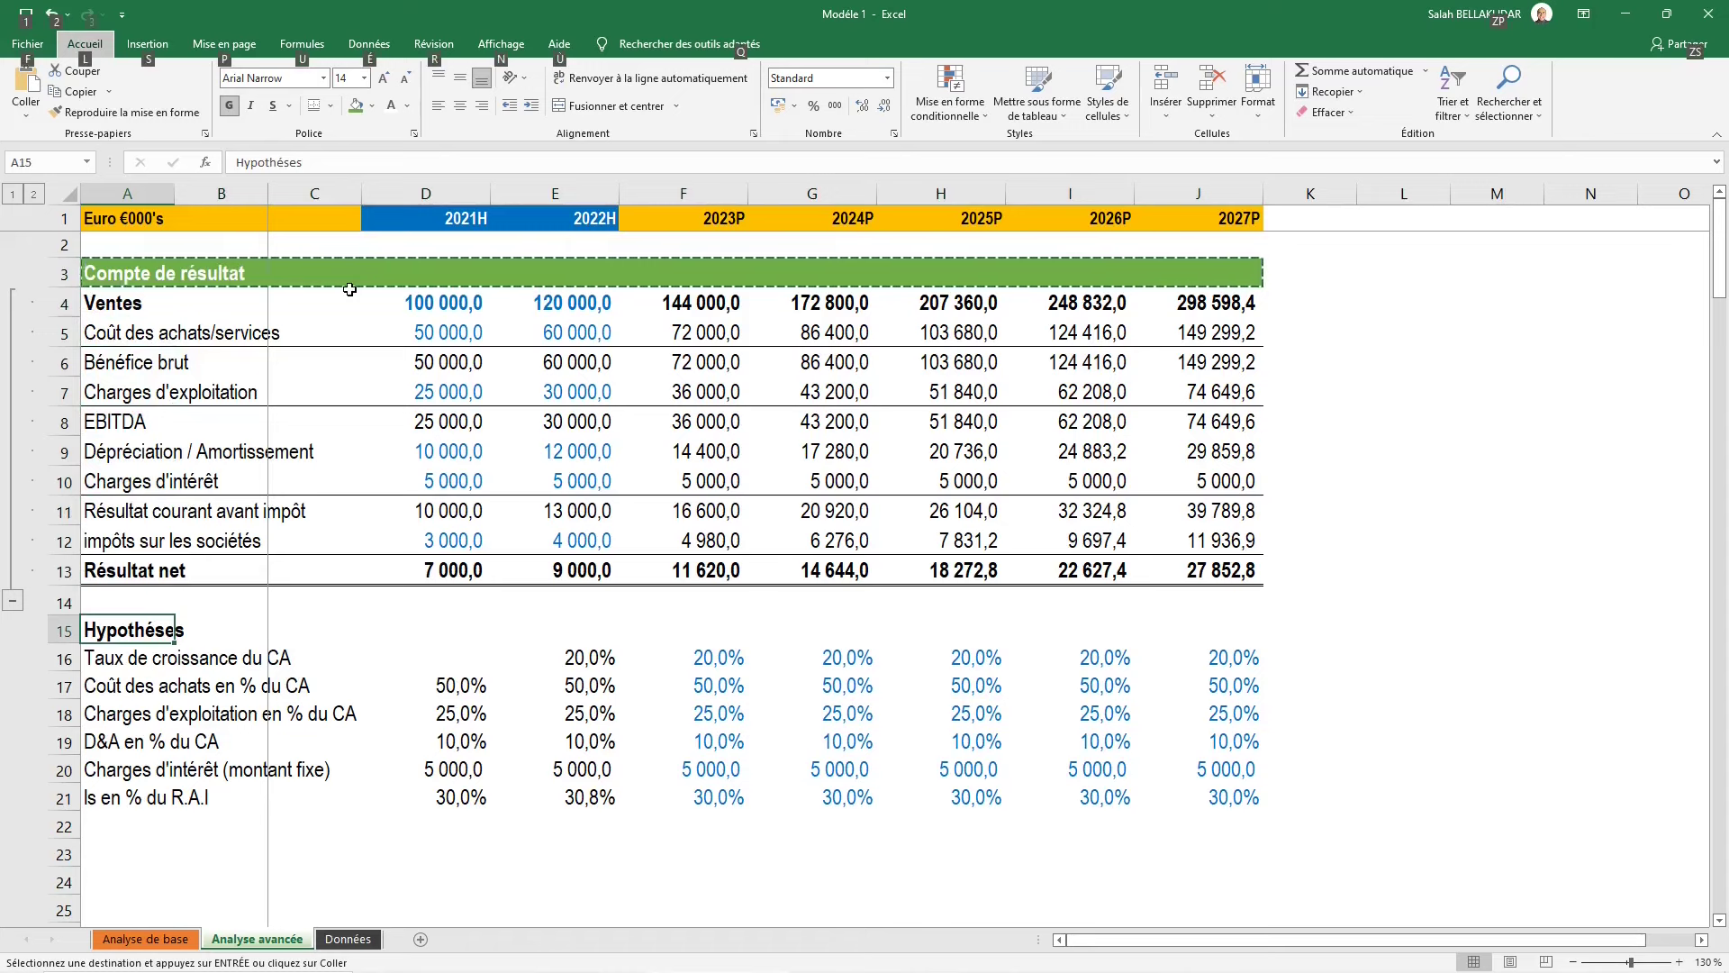
key("l")
key("v")
key("s")
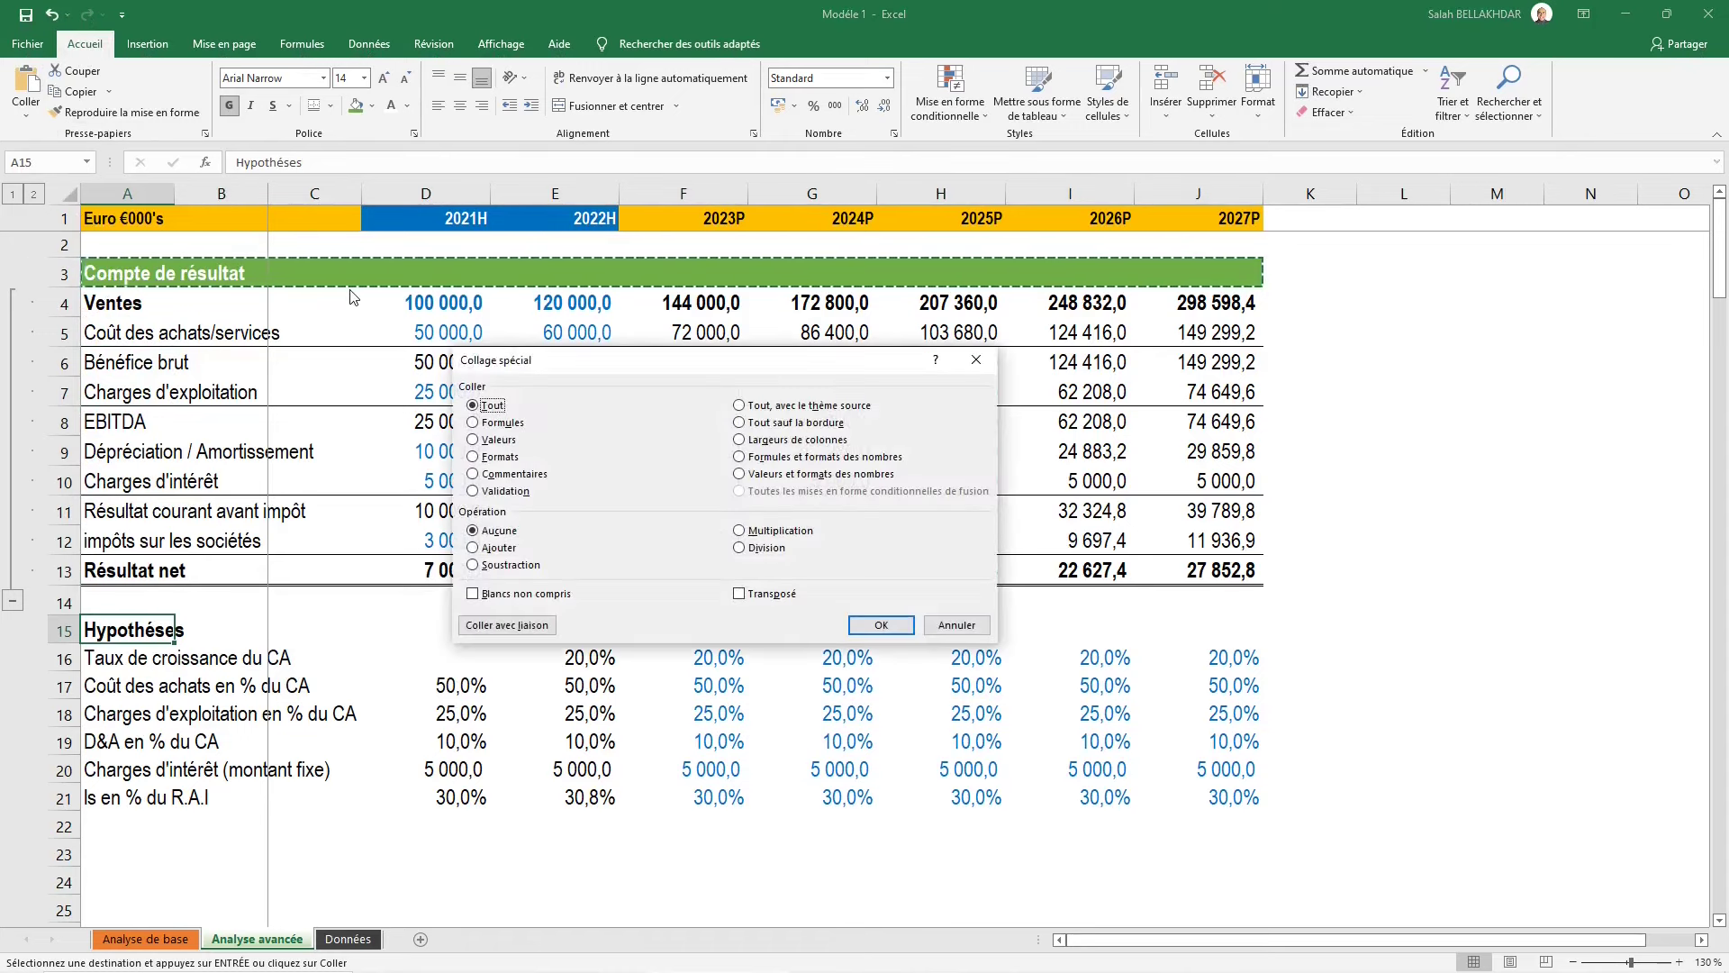
key("Down")
key("Down")
key("Down")
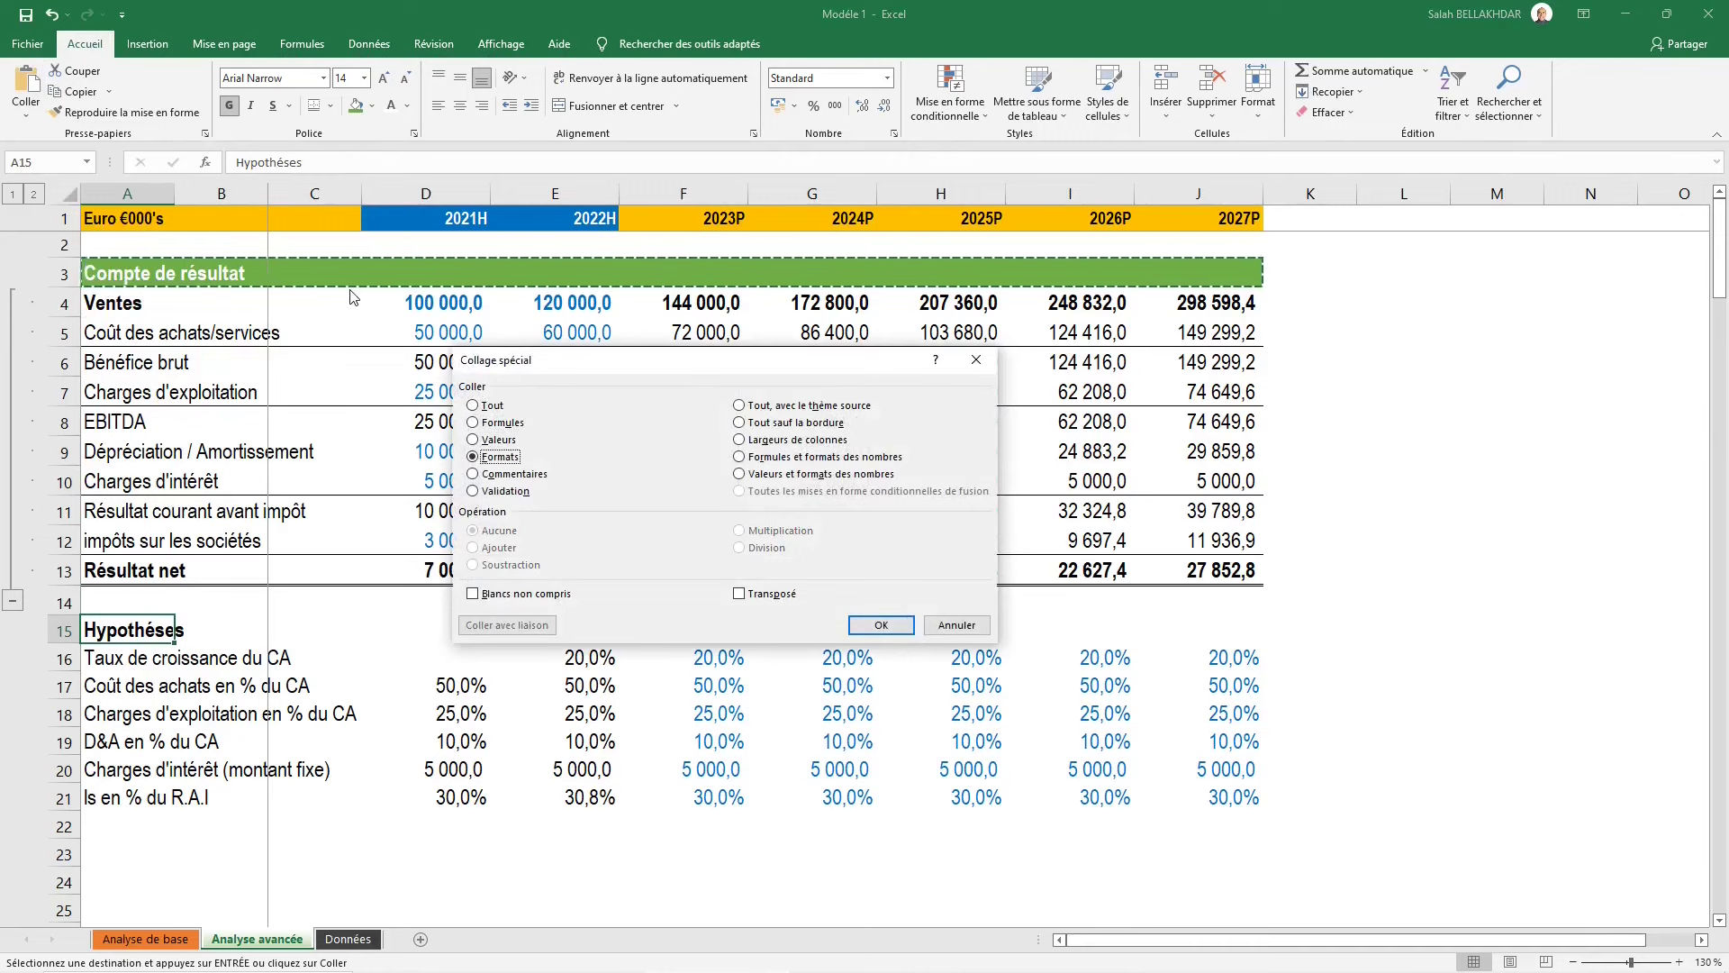
key("Return")
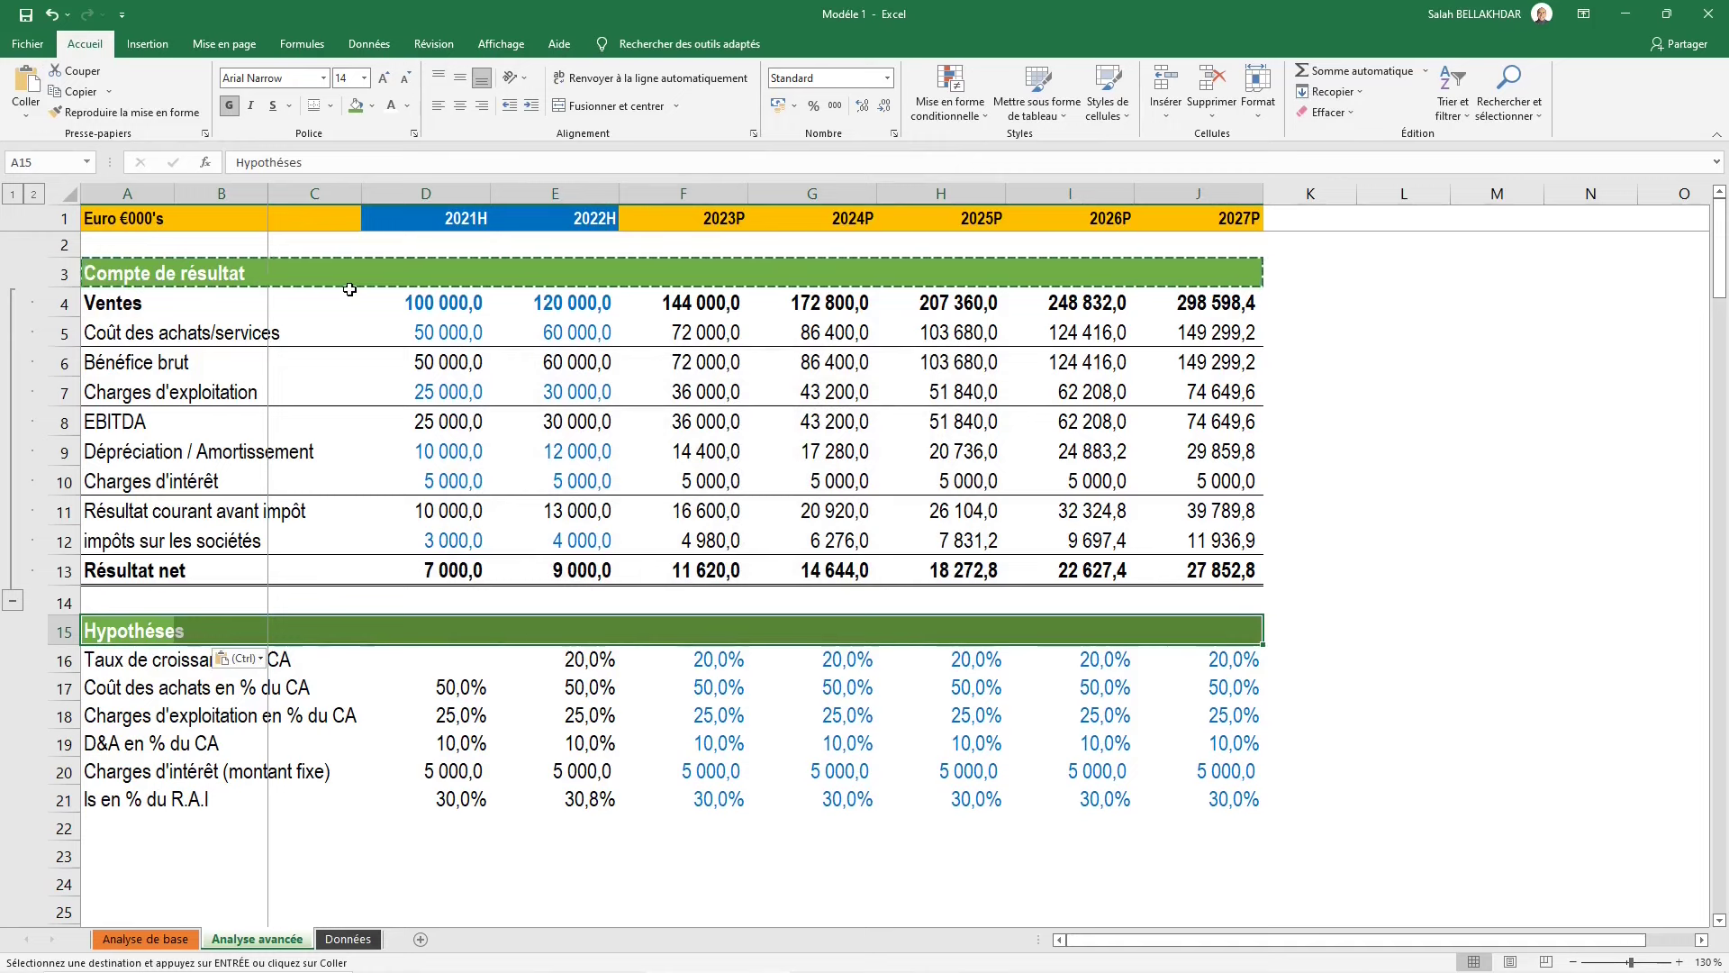
key("Down")
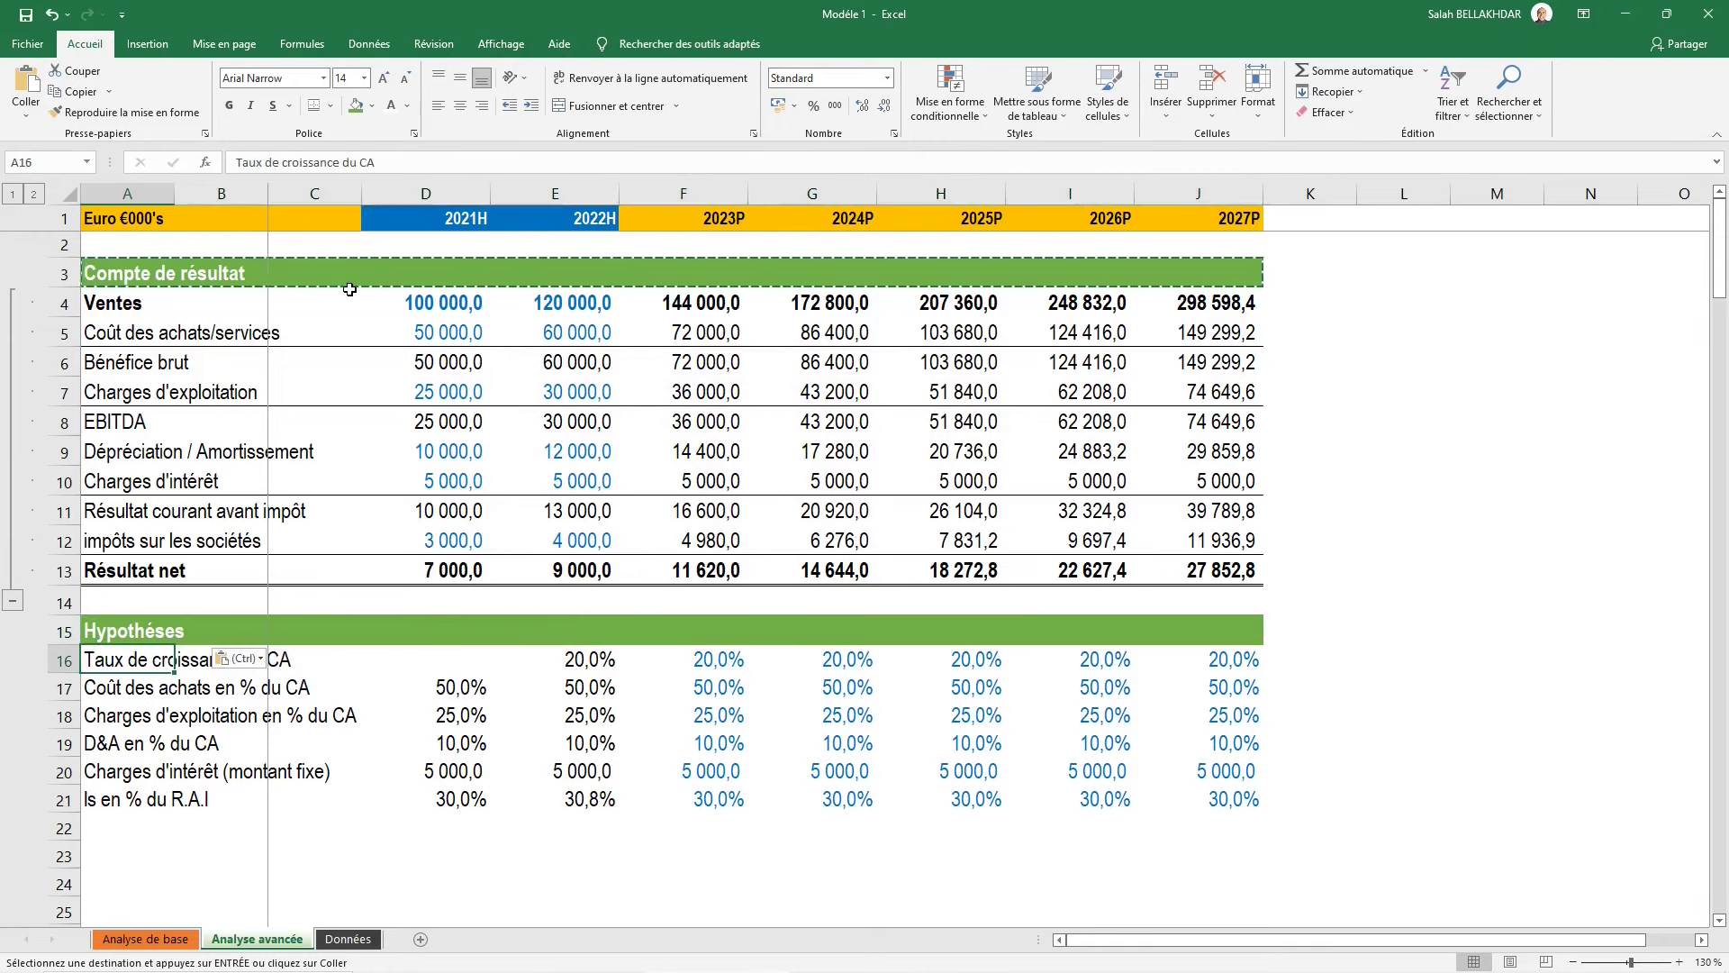
Group the Hypothèses assumption rows 16–21 into a second outline
key("shift+Down")
key("shift+Down")
key("shift+Down")
key("shift+Down")
key("shift+Down")
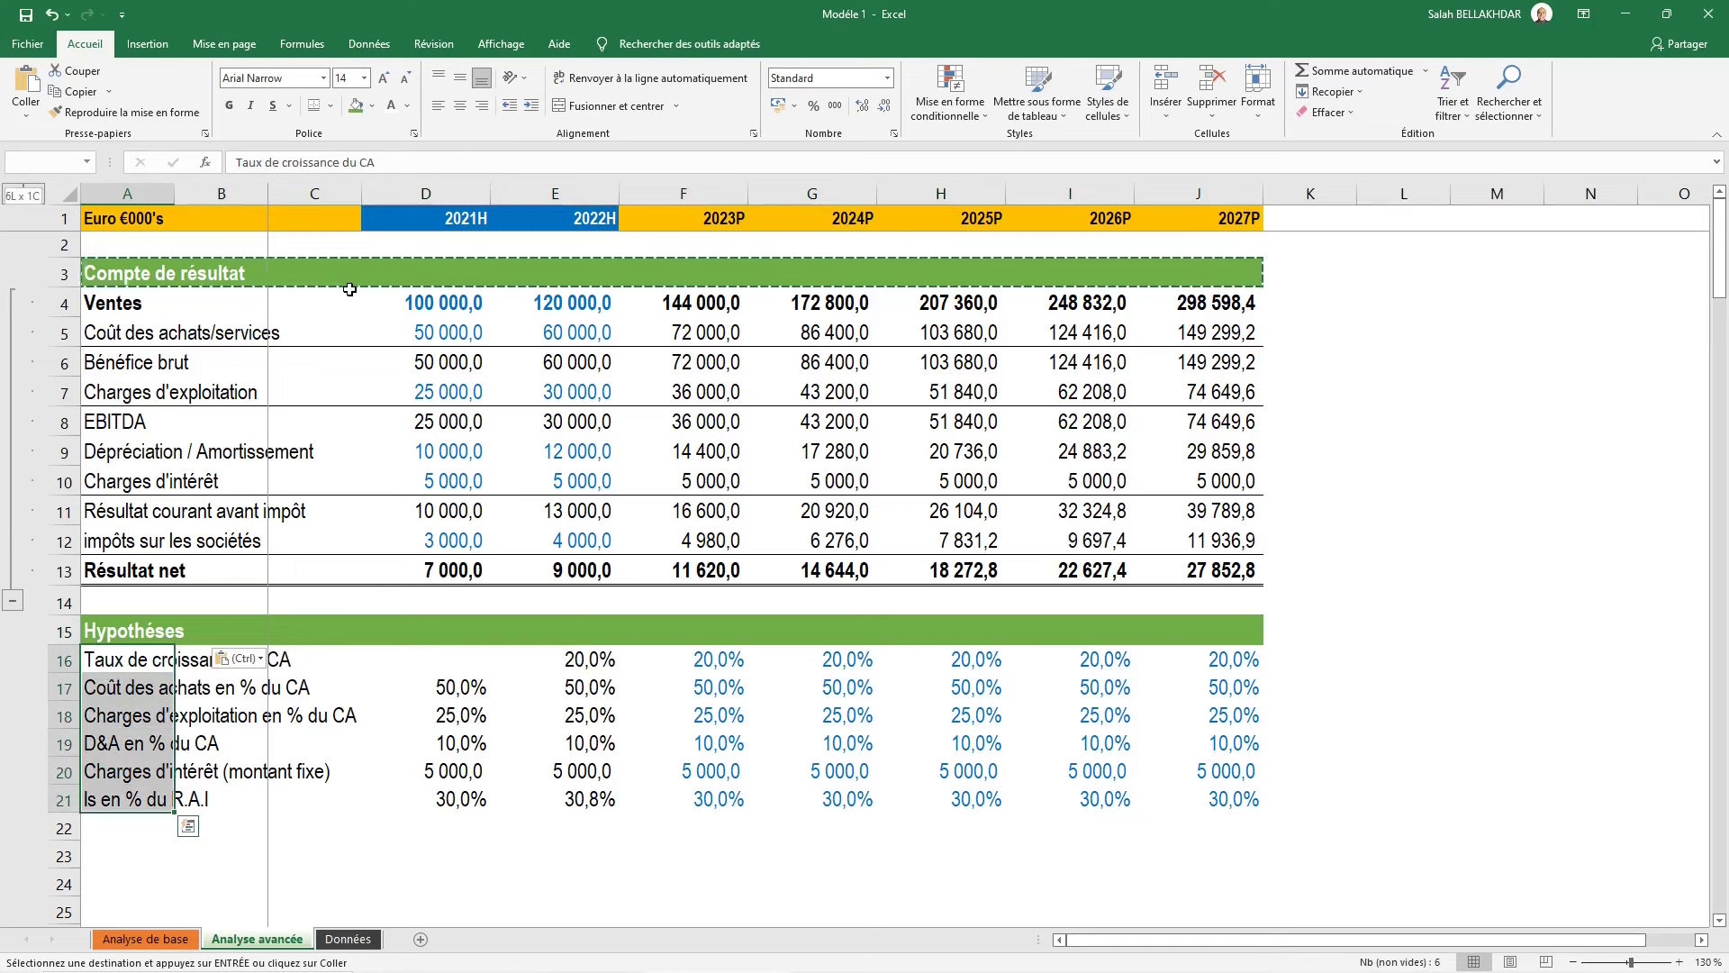
key("shift+space")
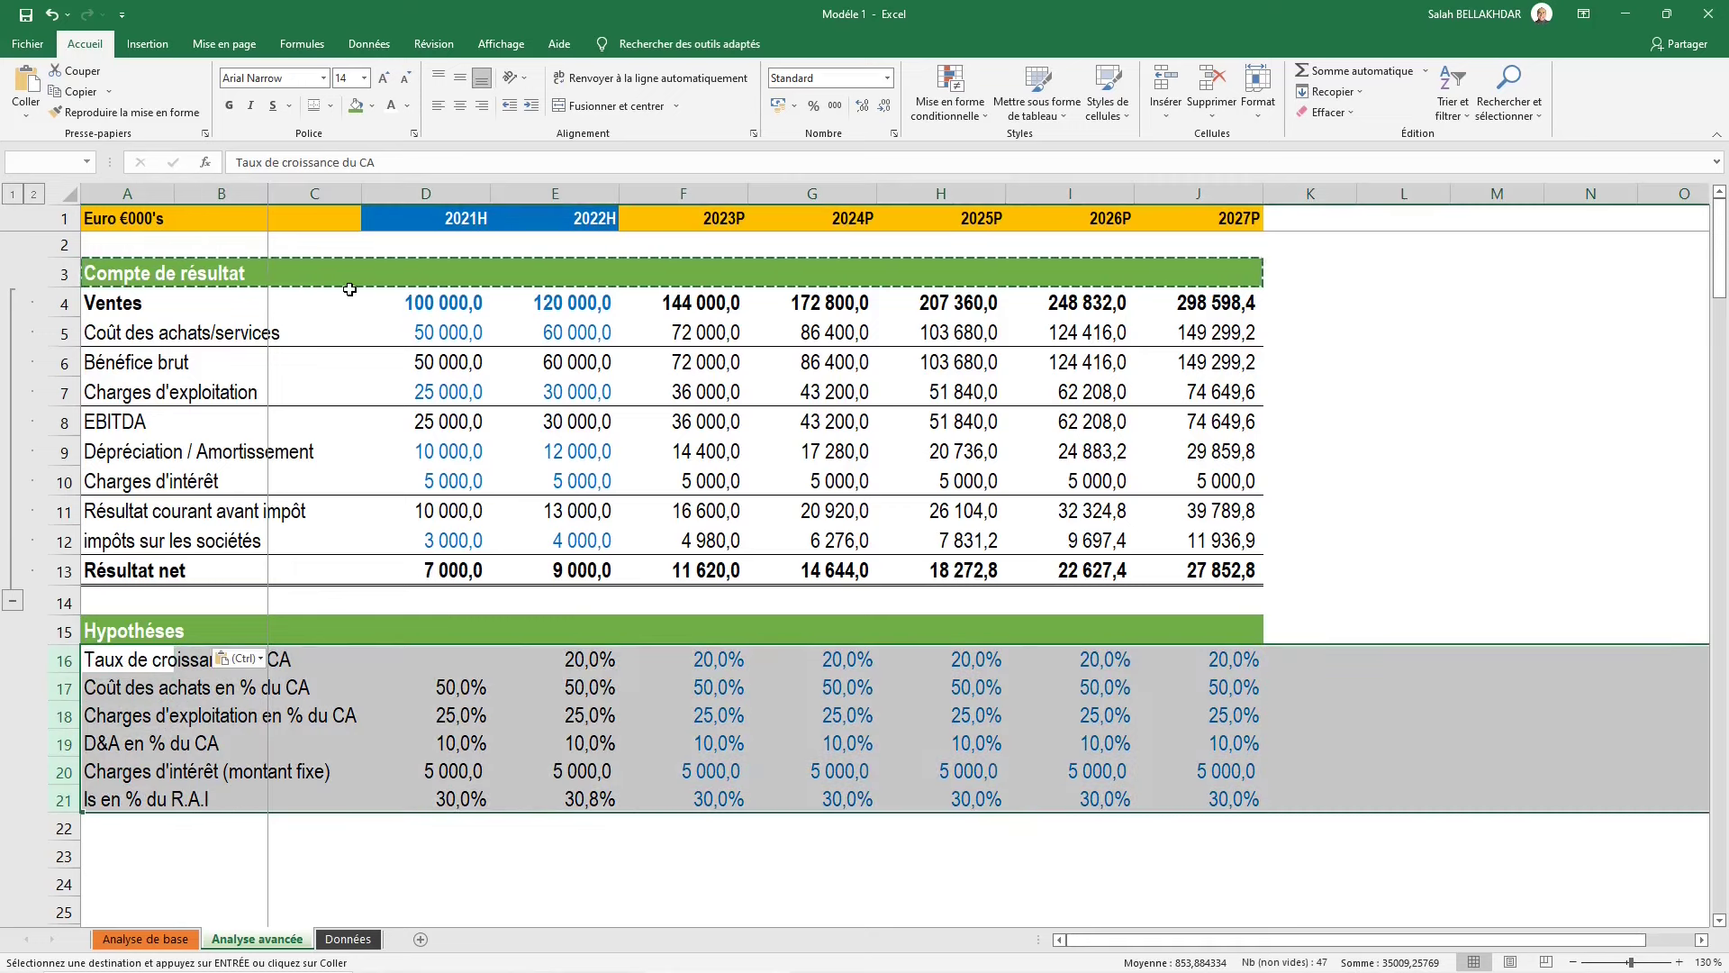
key("alt")
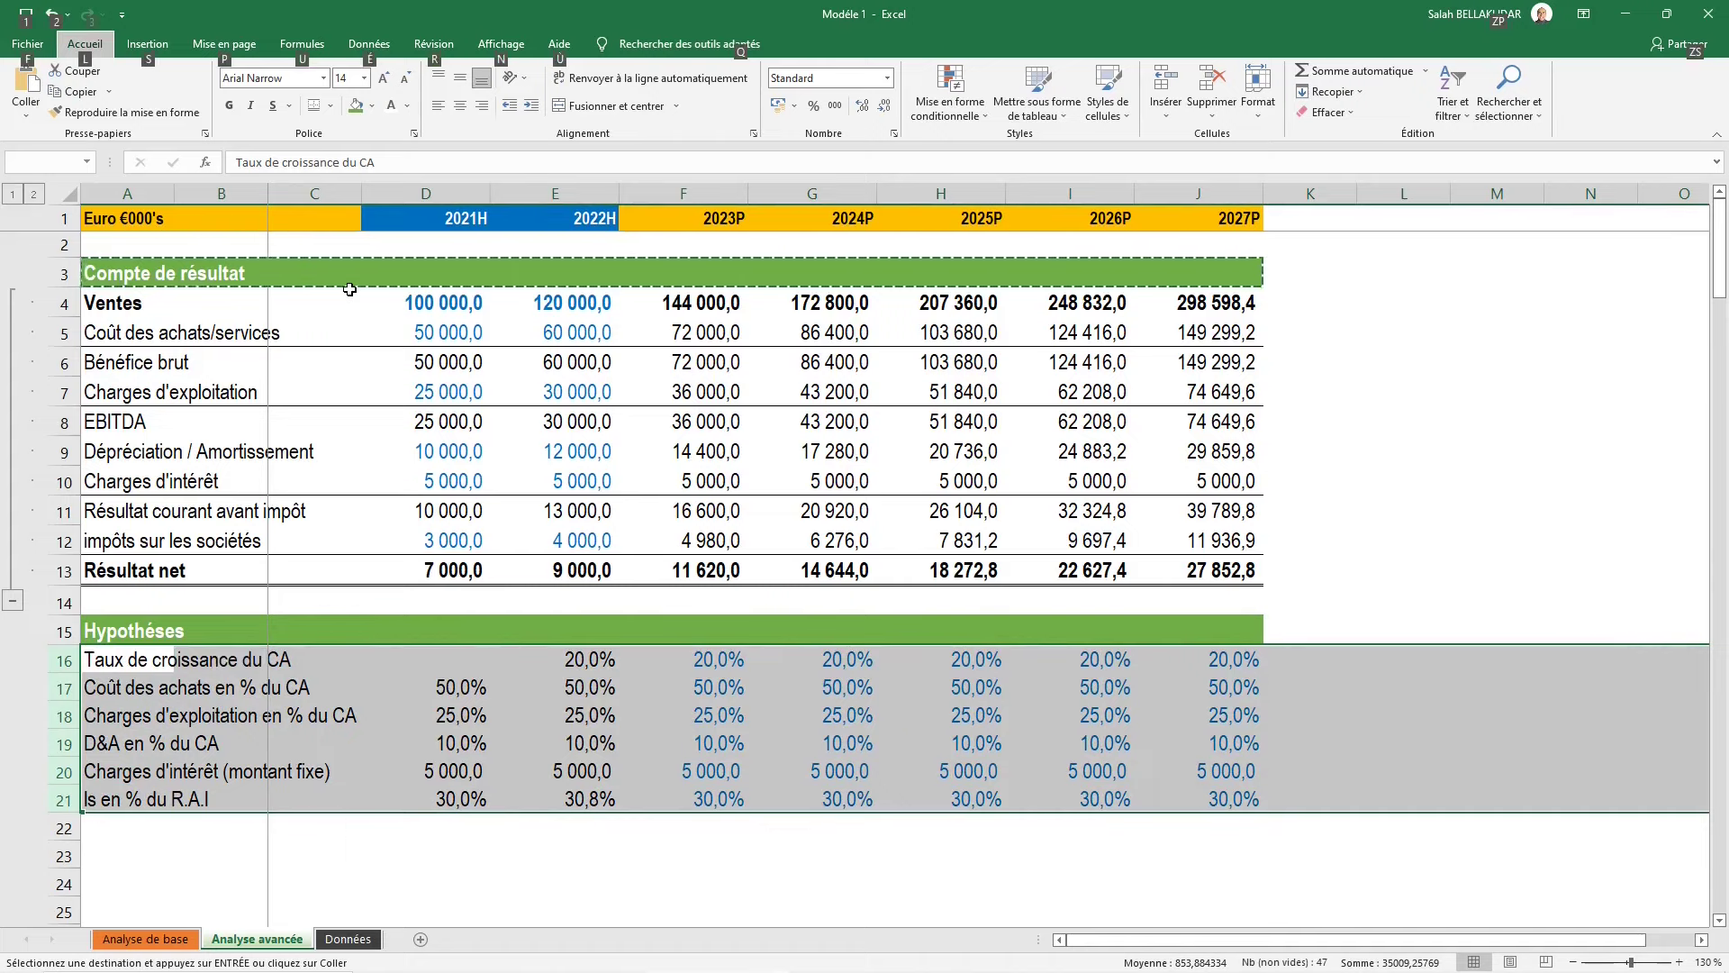
key("eacute")
key("g")
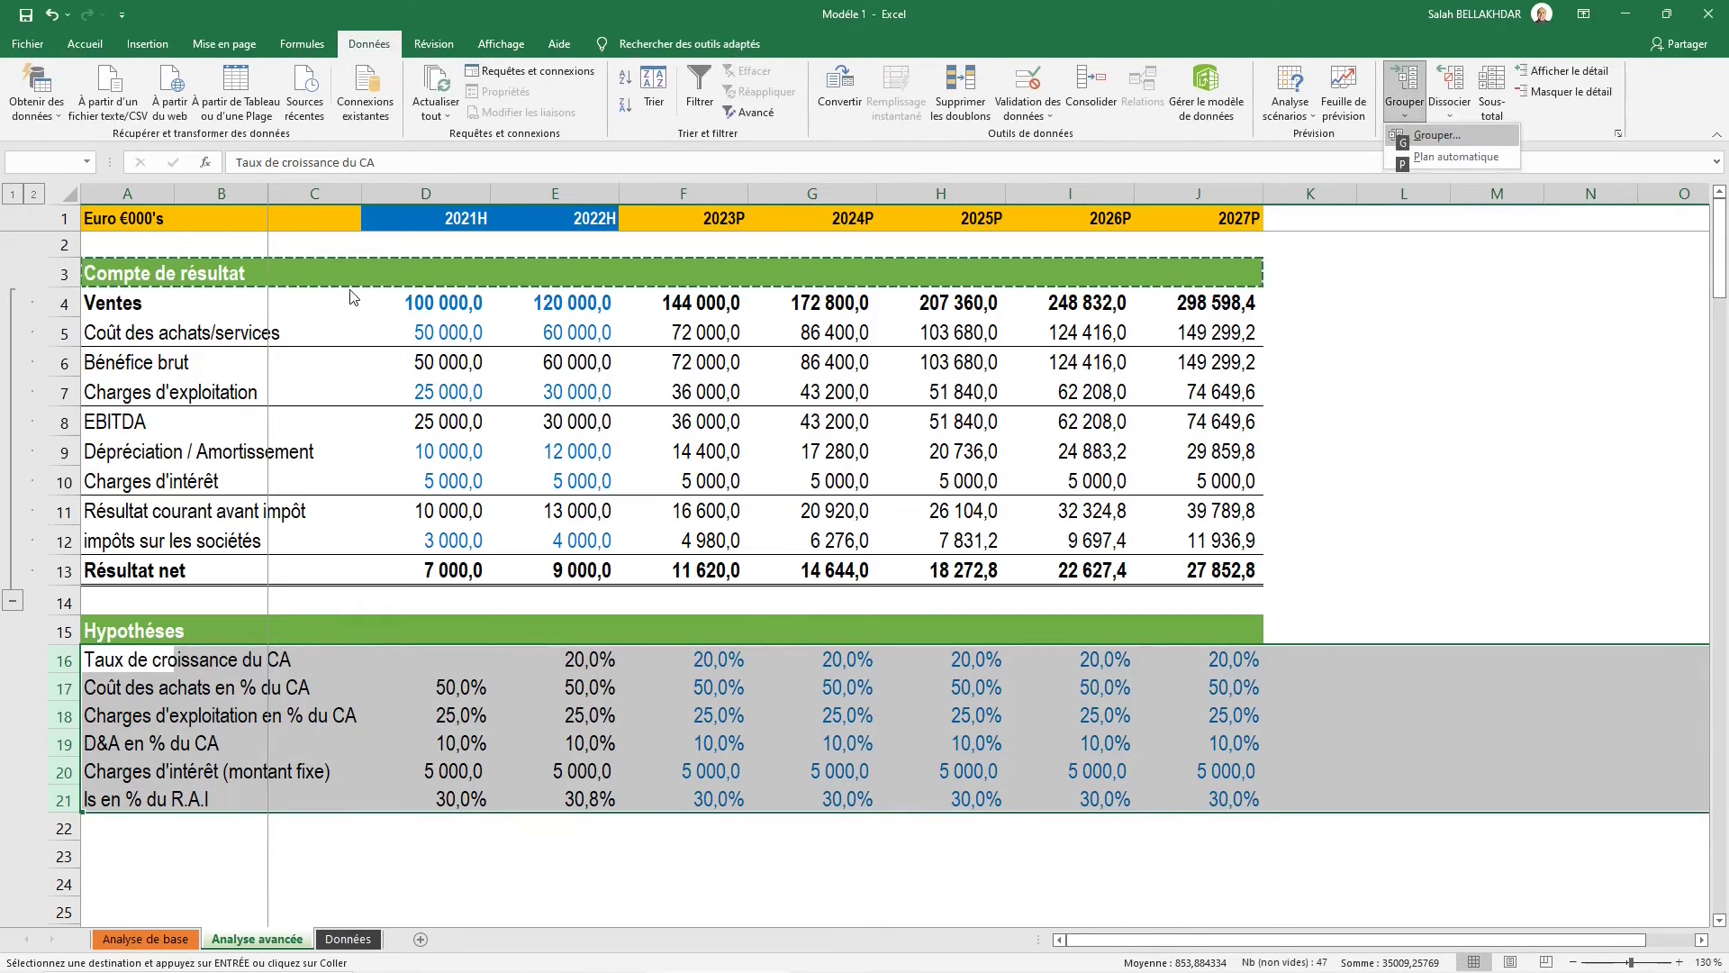
key("g")
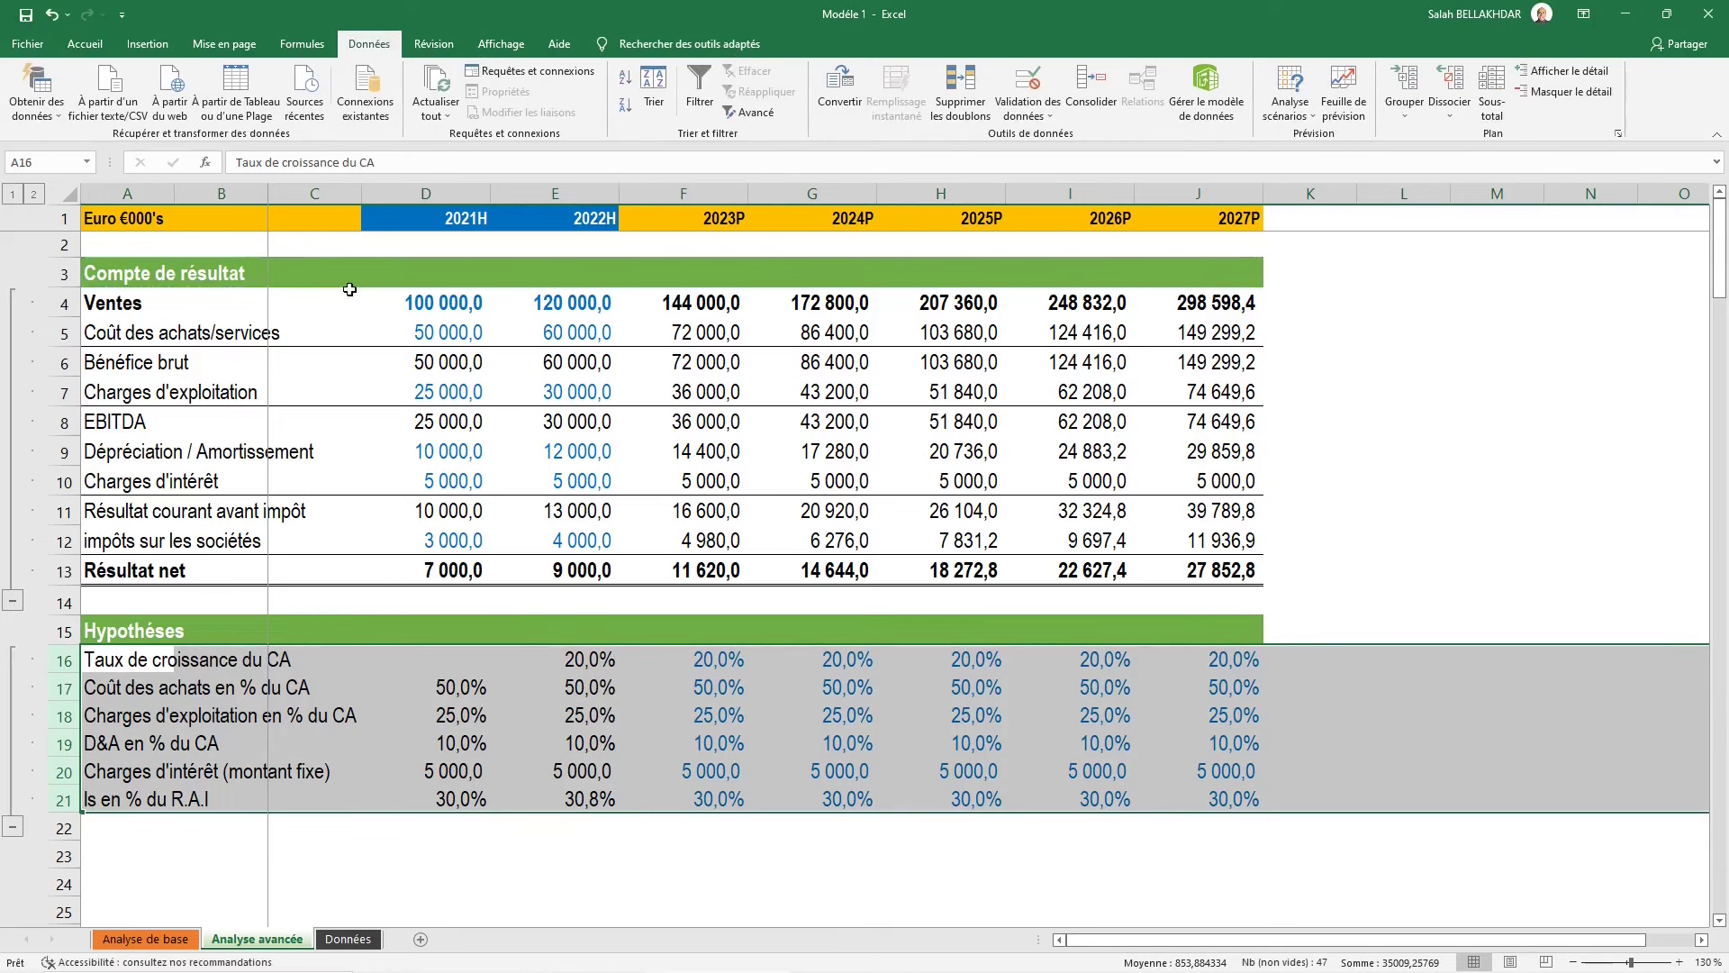
Collapse the outline to its headers, then expand both row groups again
left_click(303, 450)
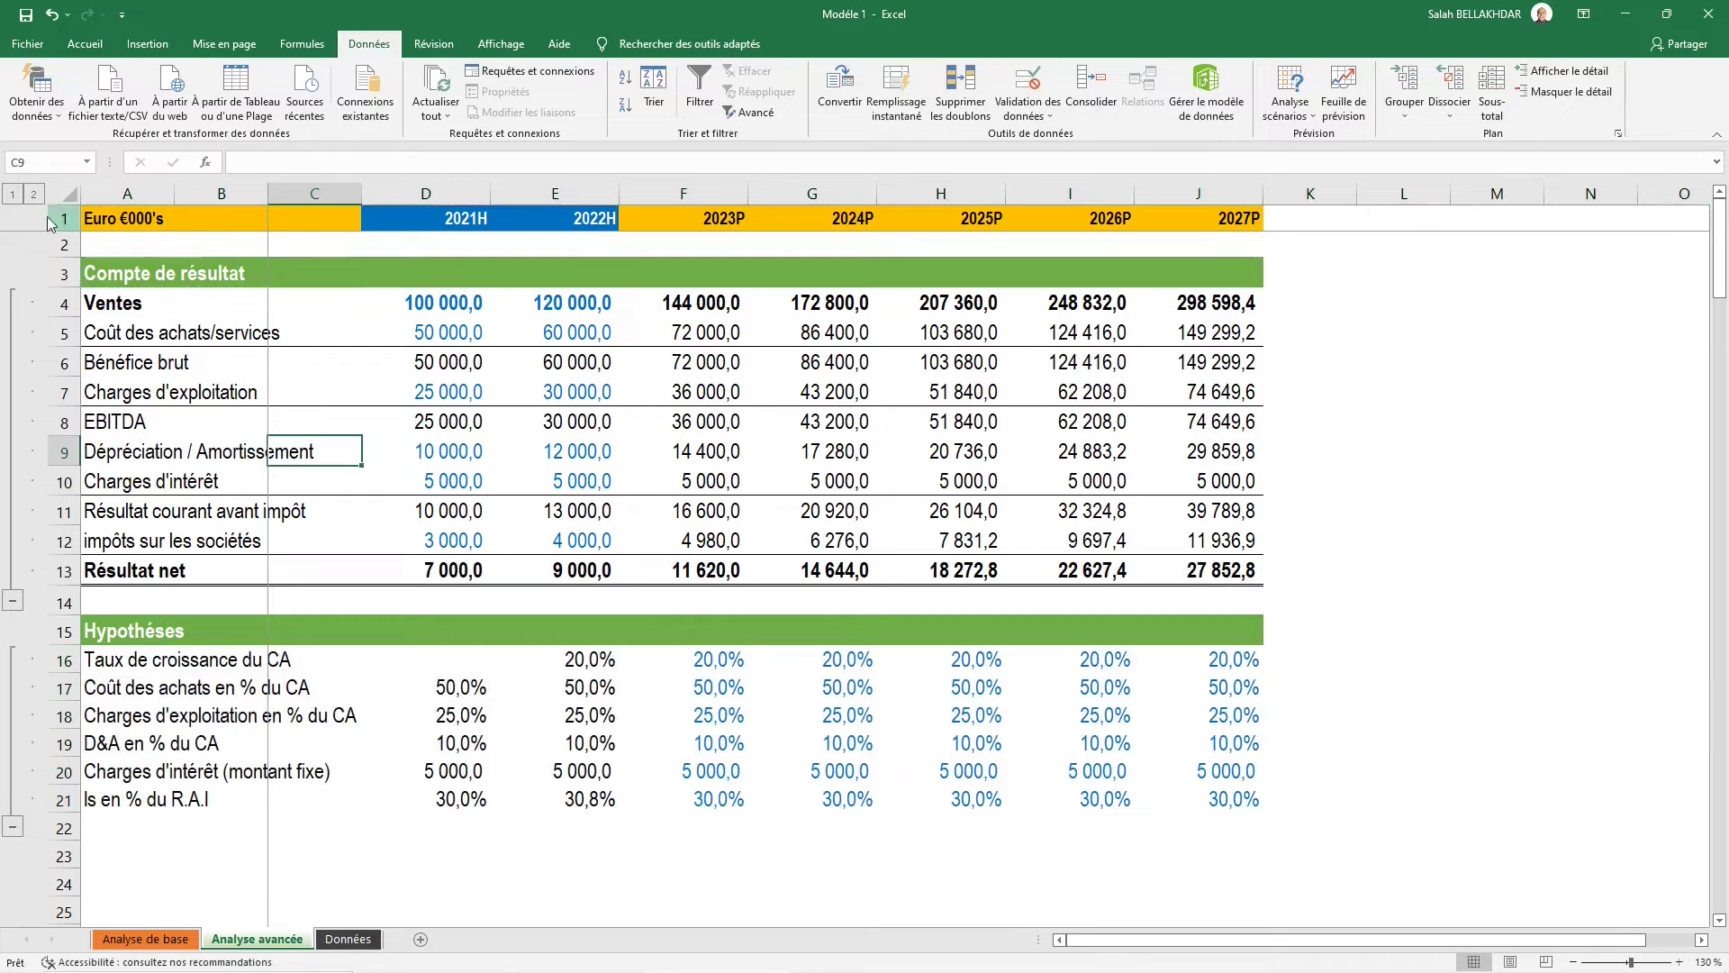
left_click(16, 192)
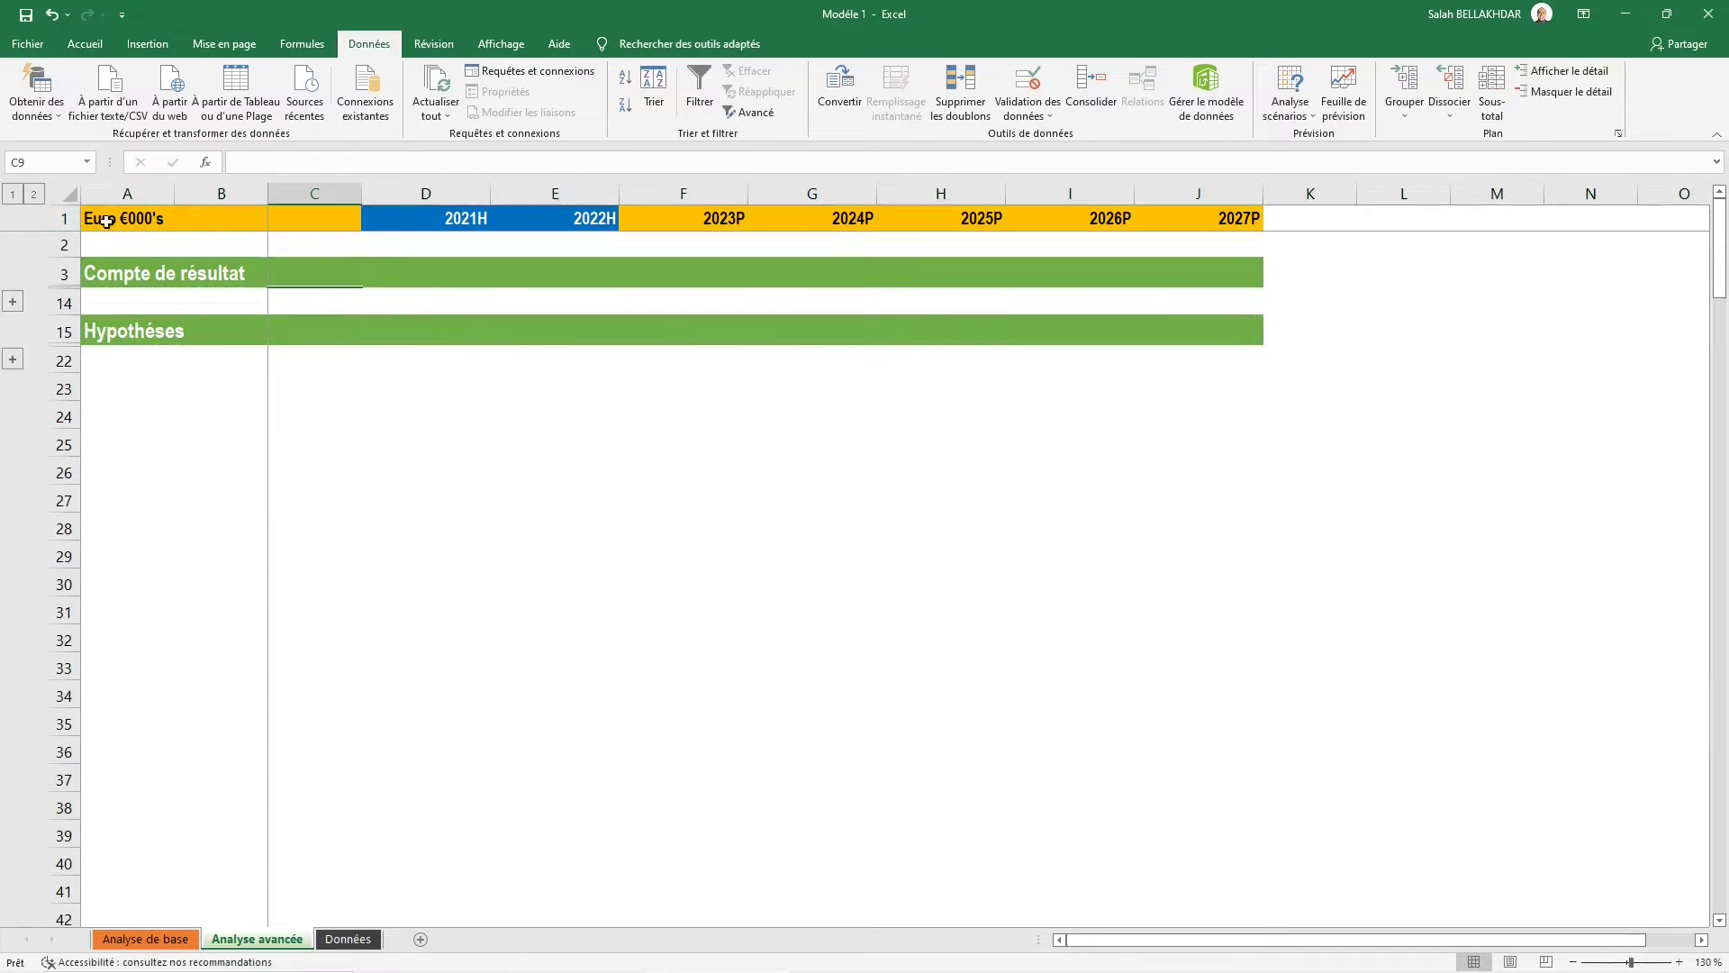
left_click(36, 194)
scroll(223, 435, "down", 1)
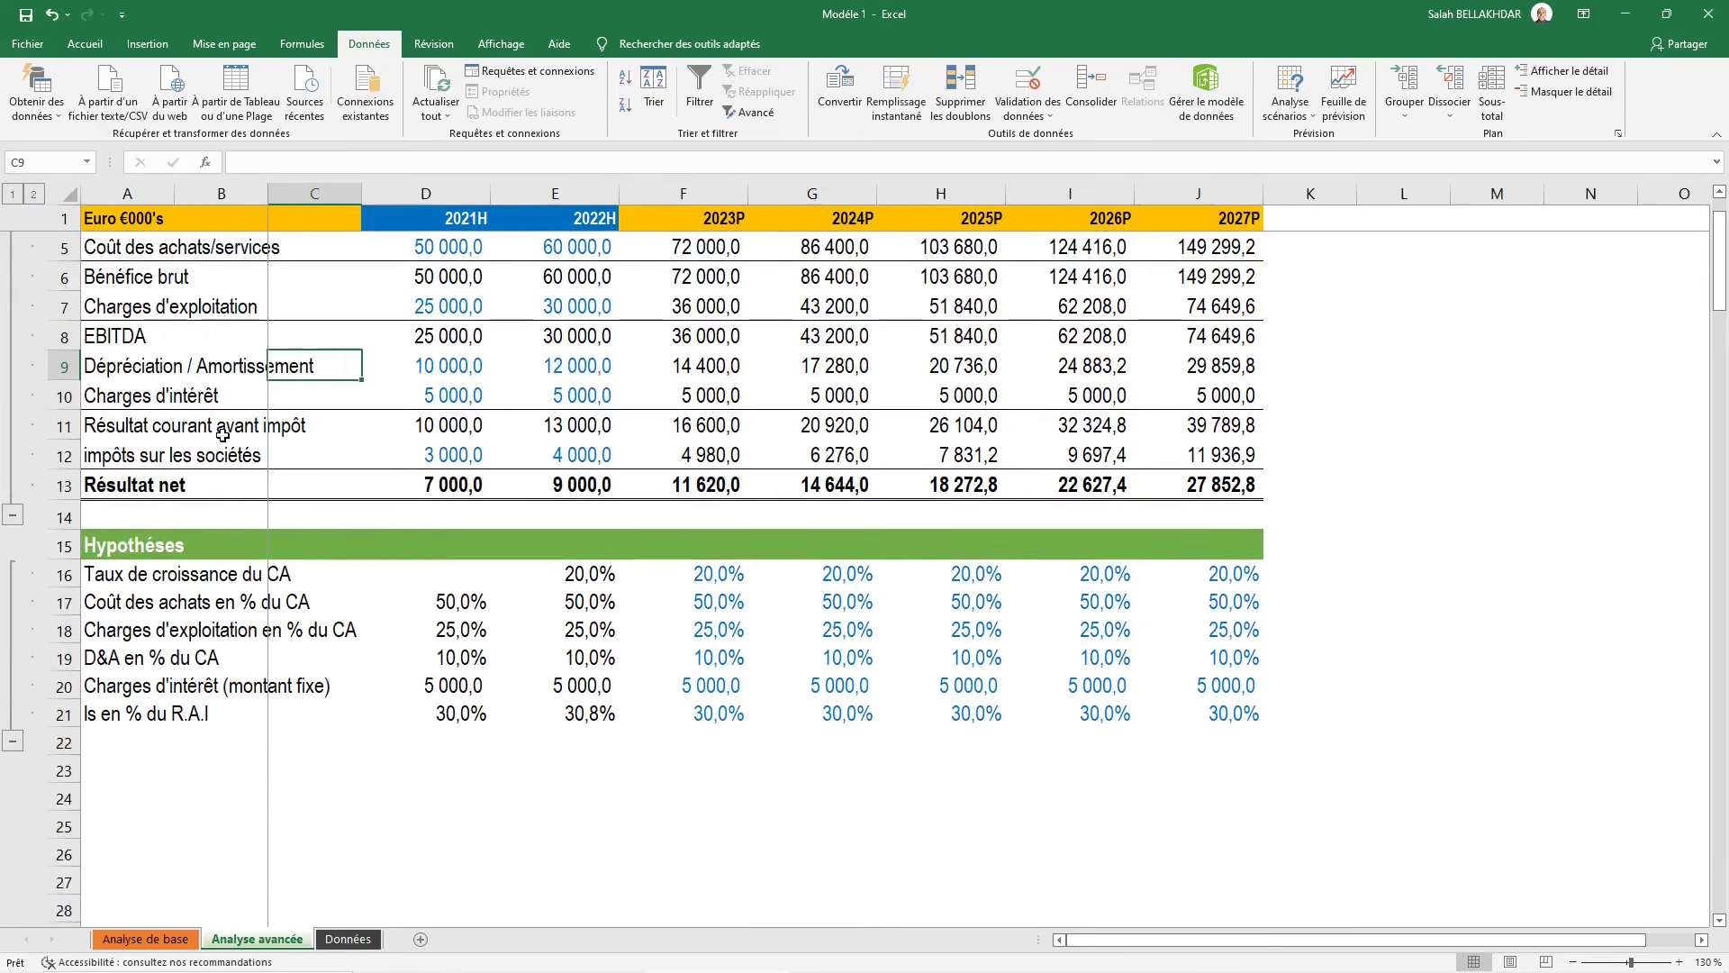
left_click(14, 517)
left_click(18, 501)
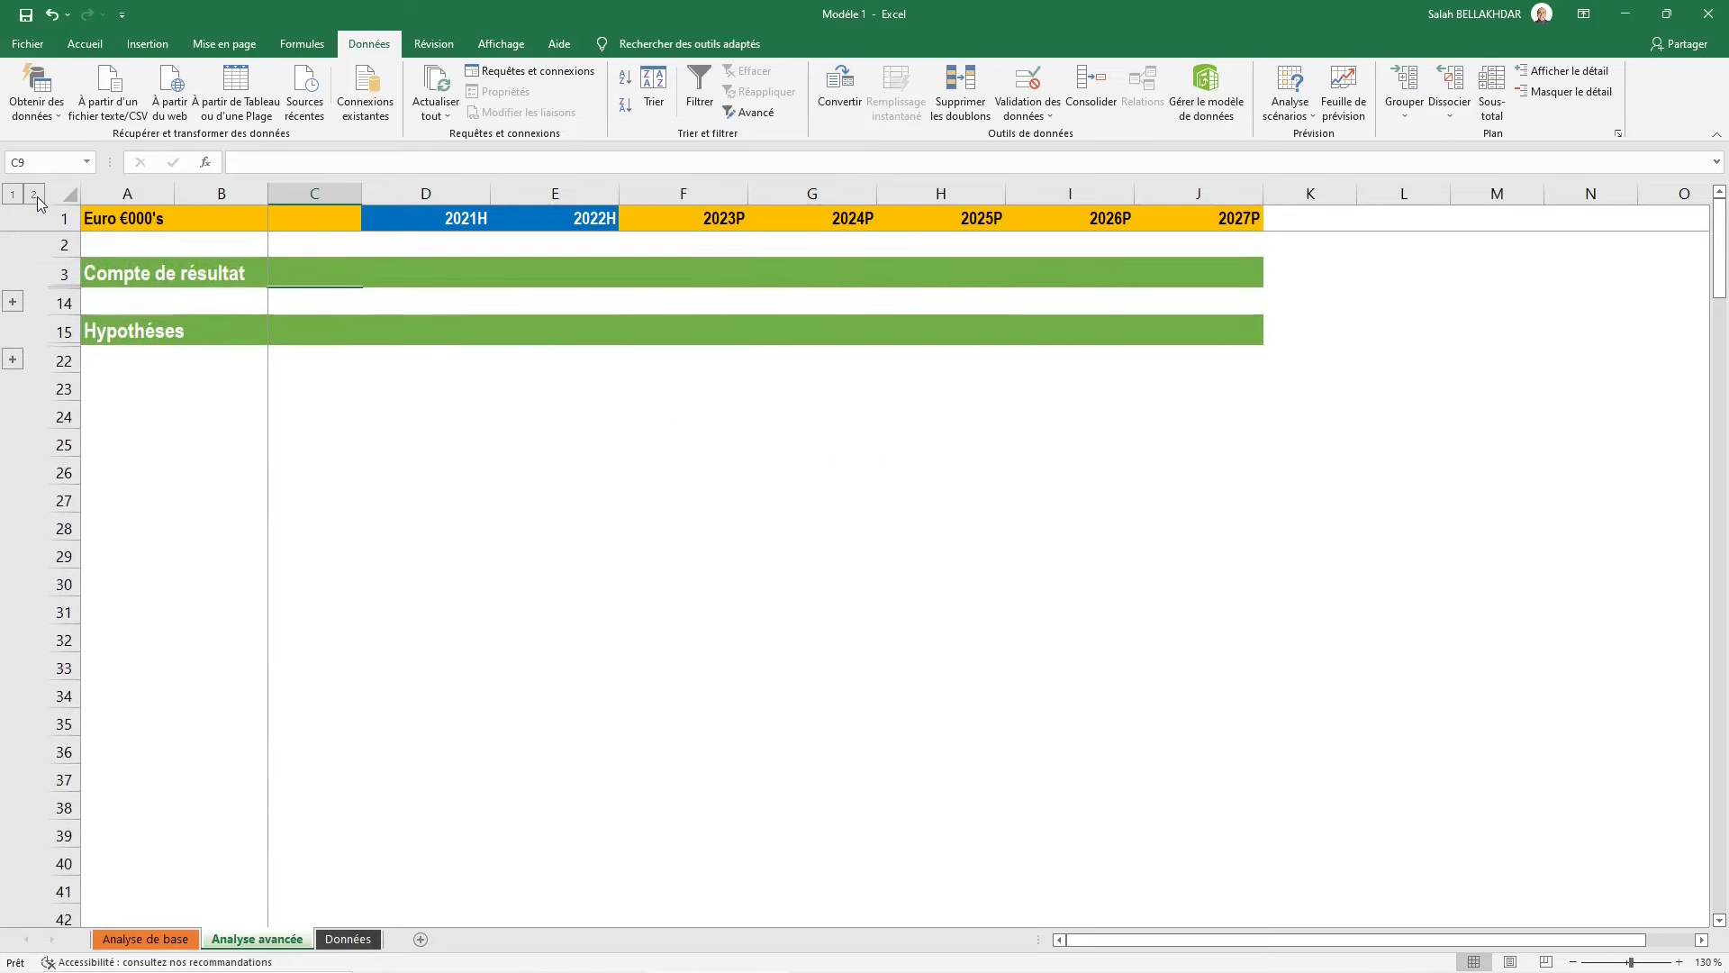
left_click(33, 194)
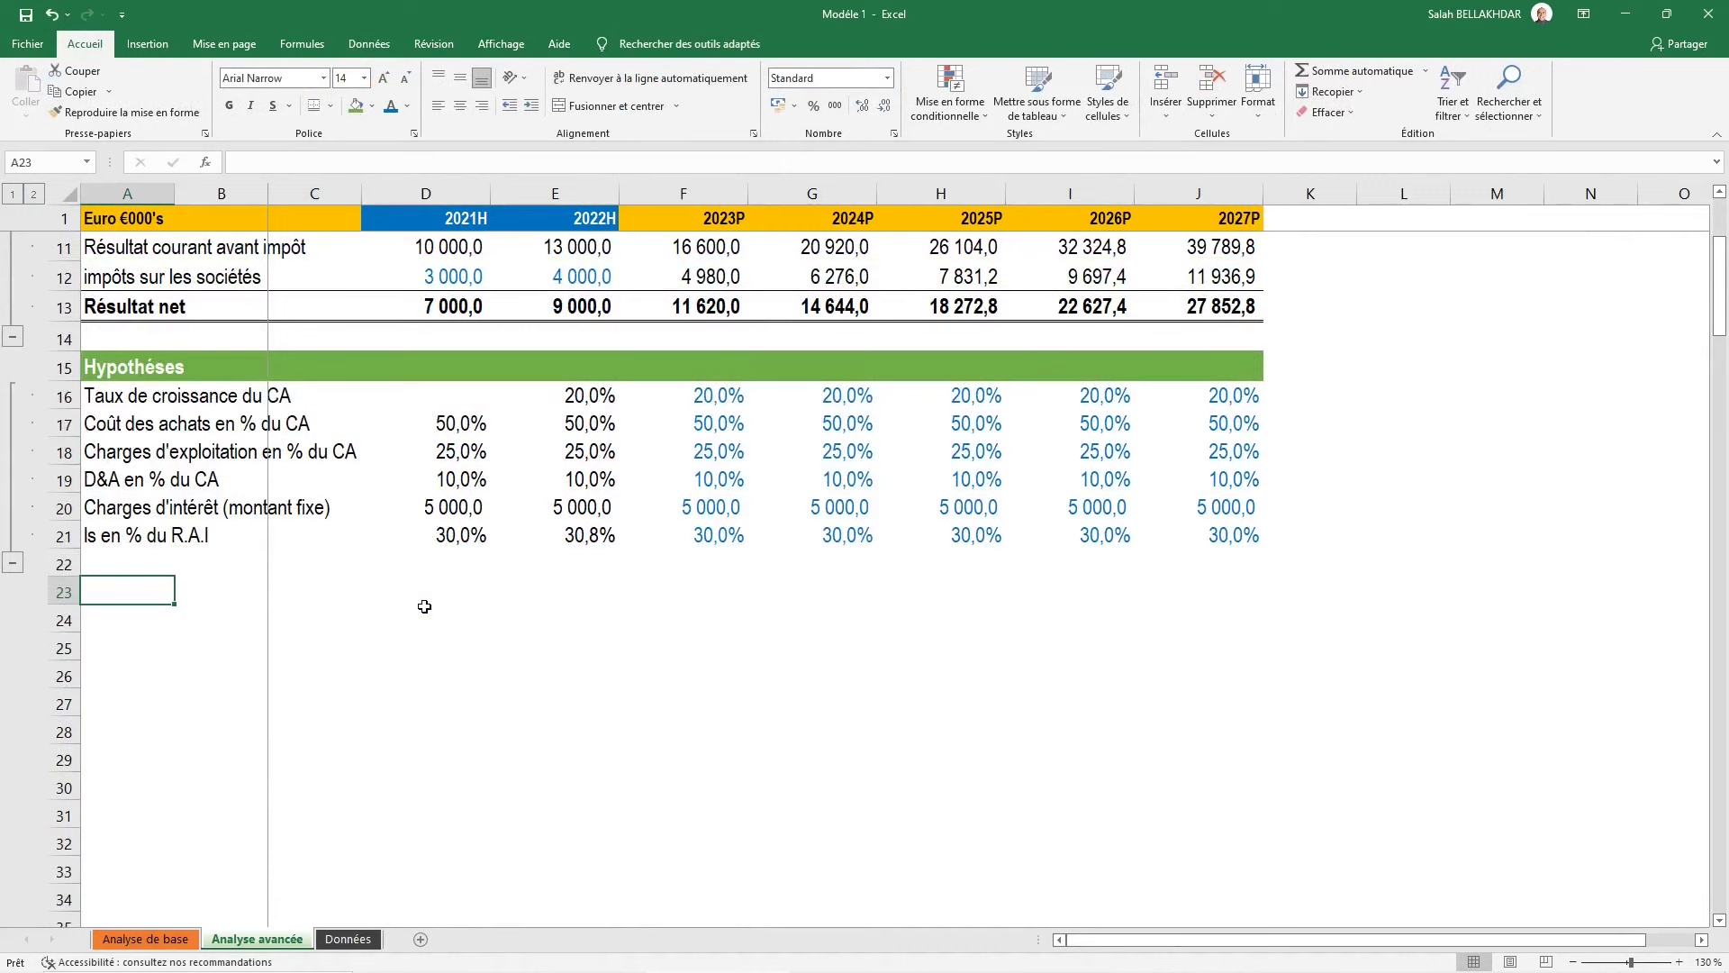
Enter 'Analyse' in A23 and 'Analyse des postes' in A24
type("Analyse")
key("Return")
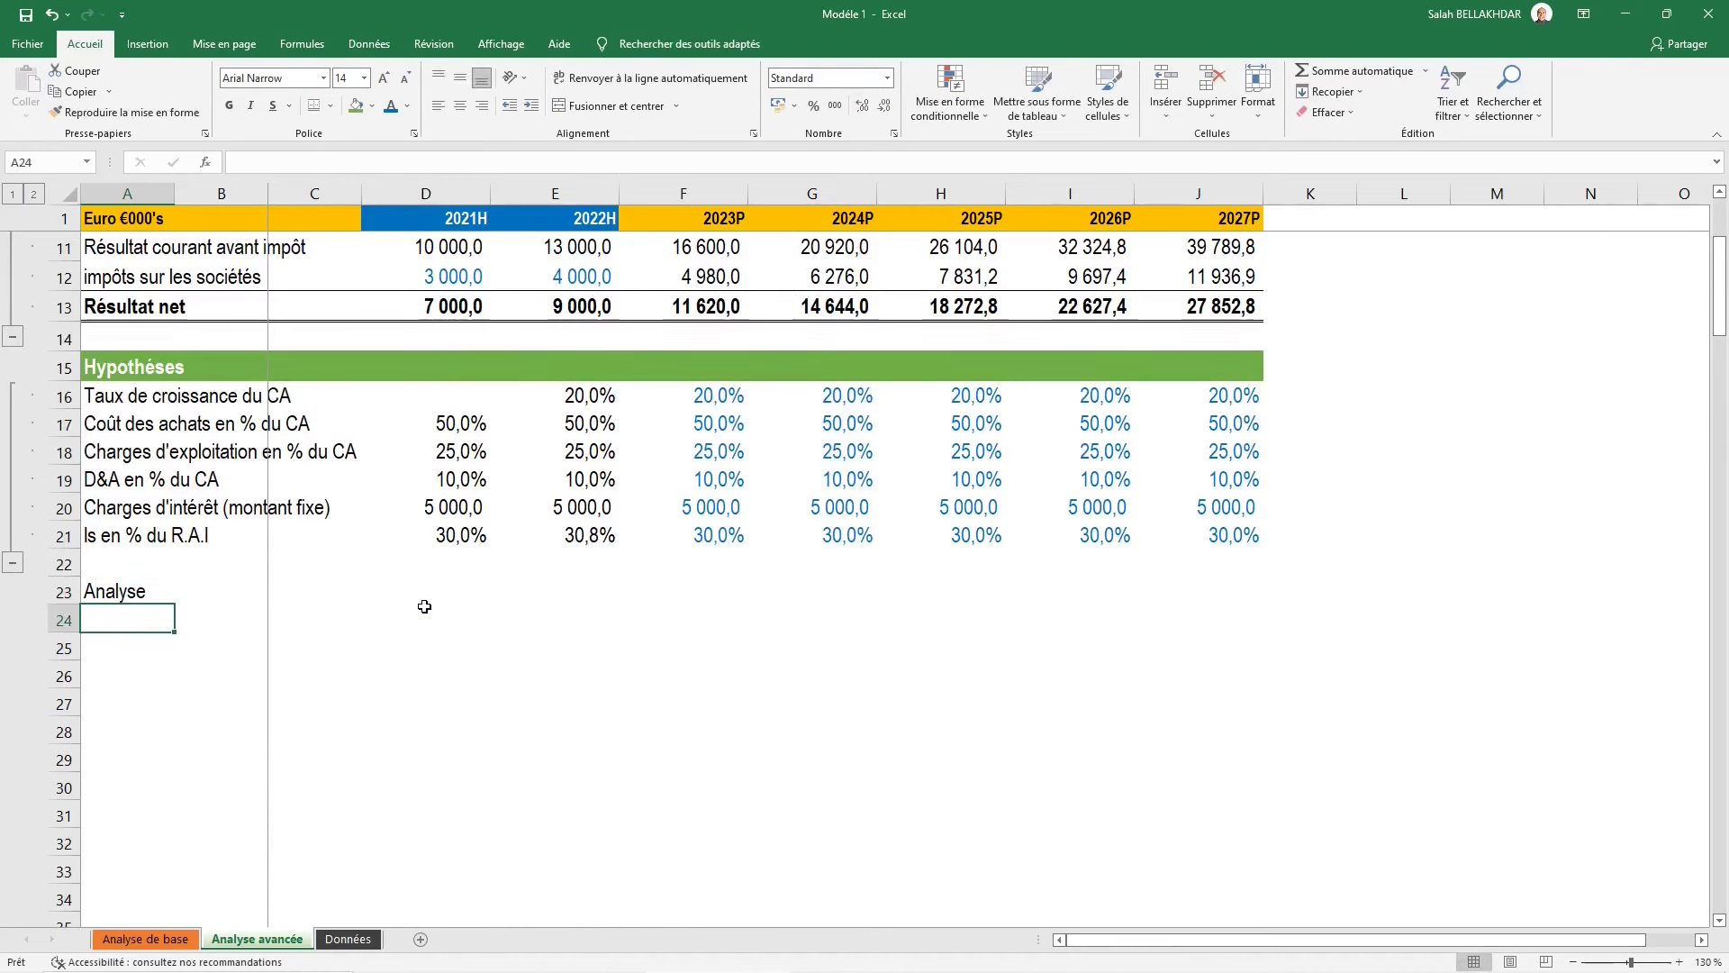
type("A")
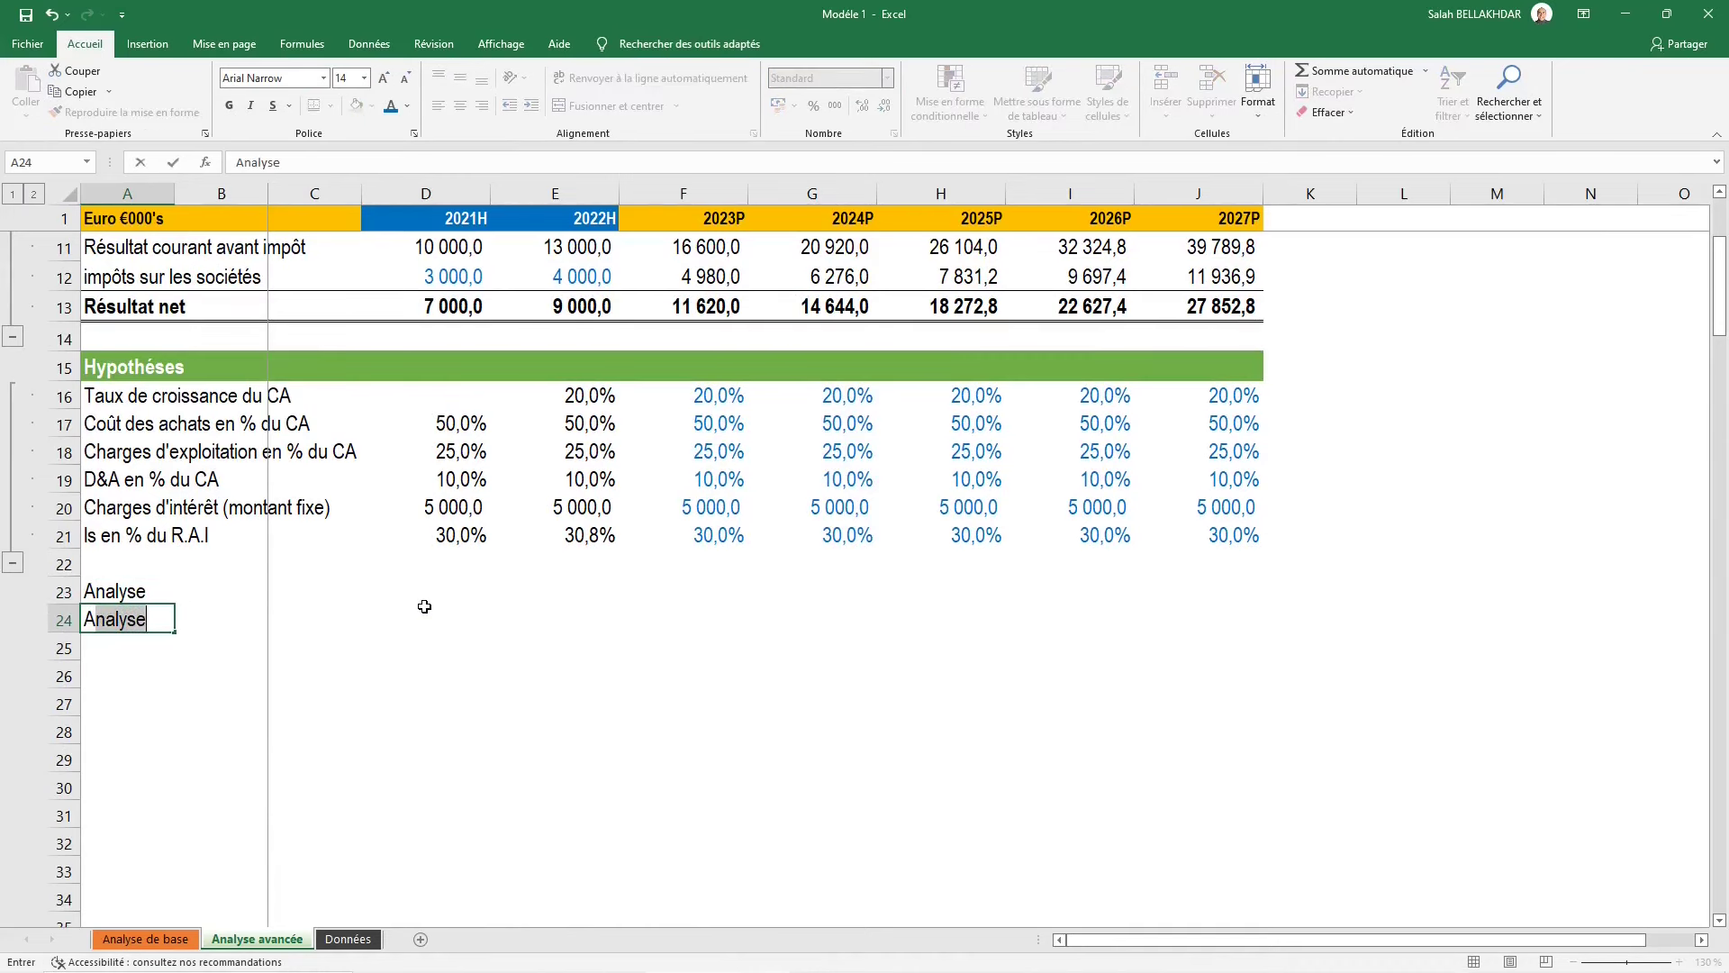
type("nalyse des postes")
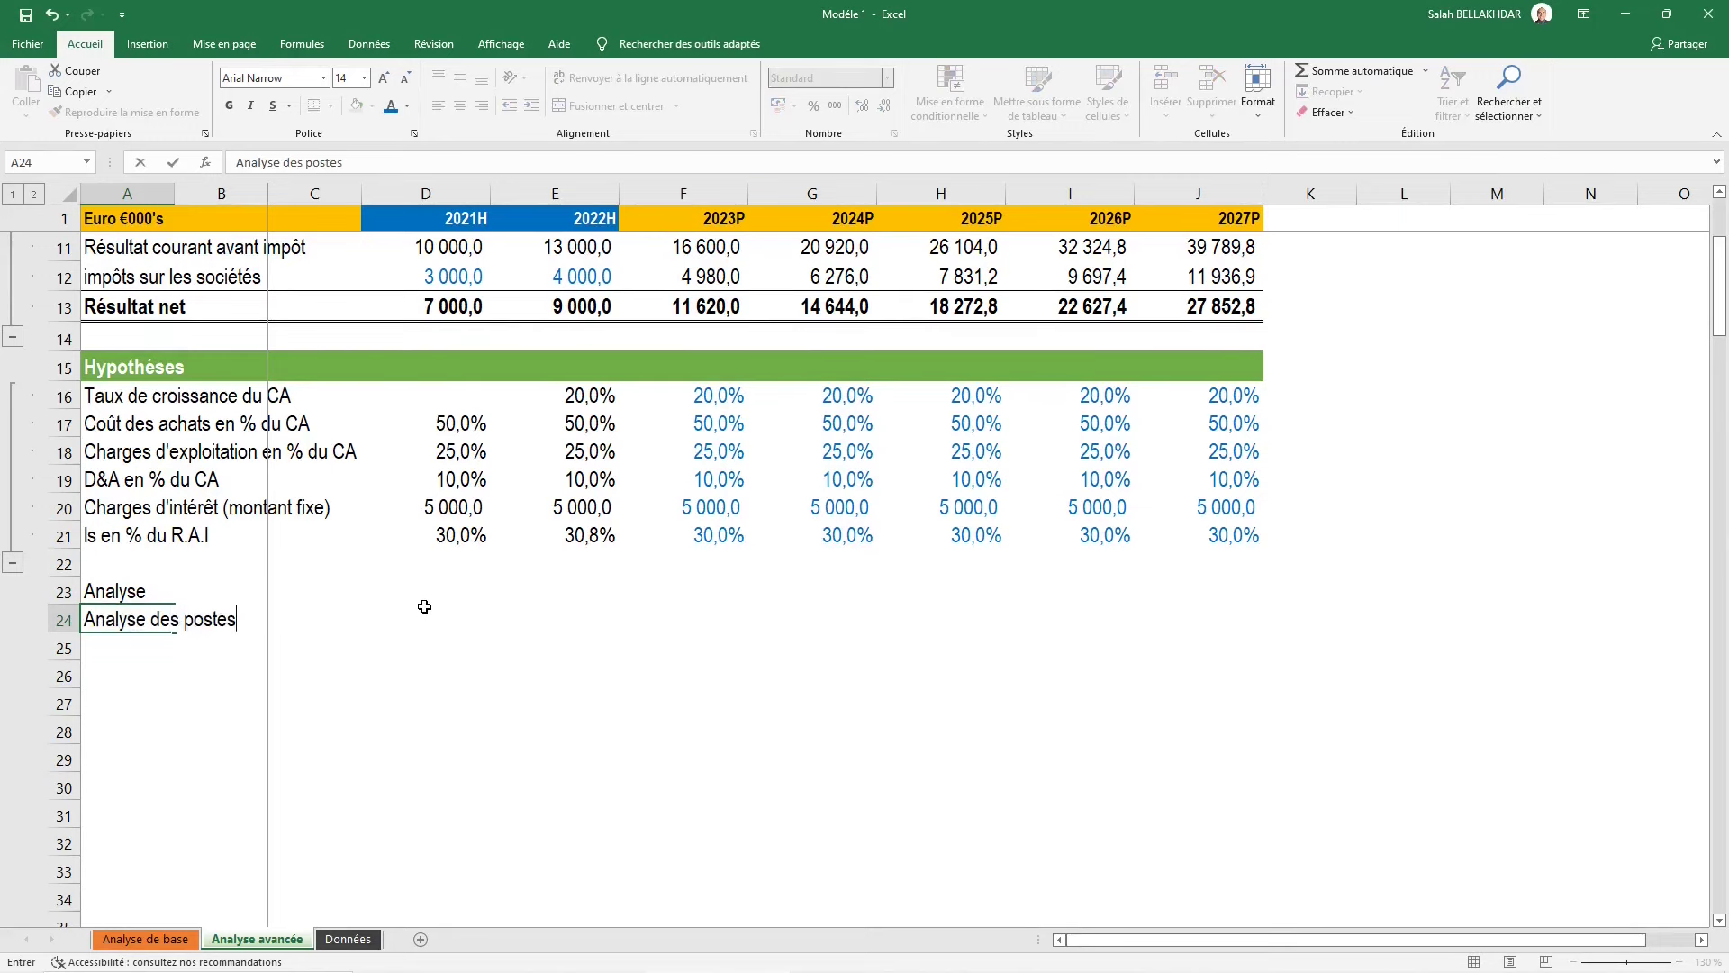
key("Return")
Copy the income statement line labels in A4:A13
key("Up")
key("Up")
key("Up")
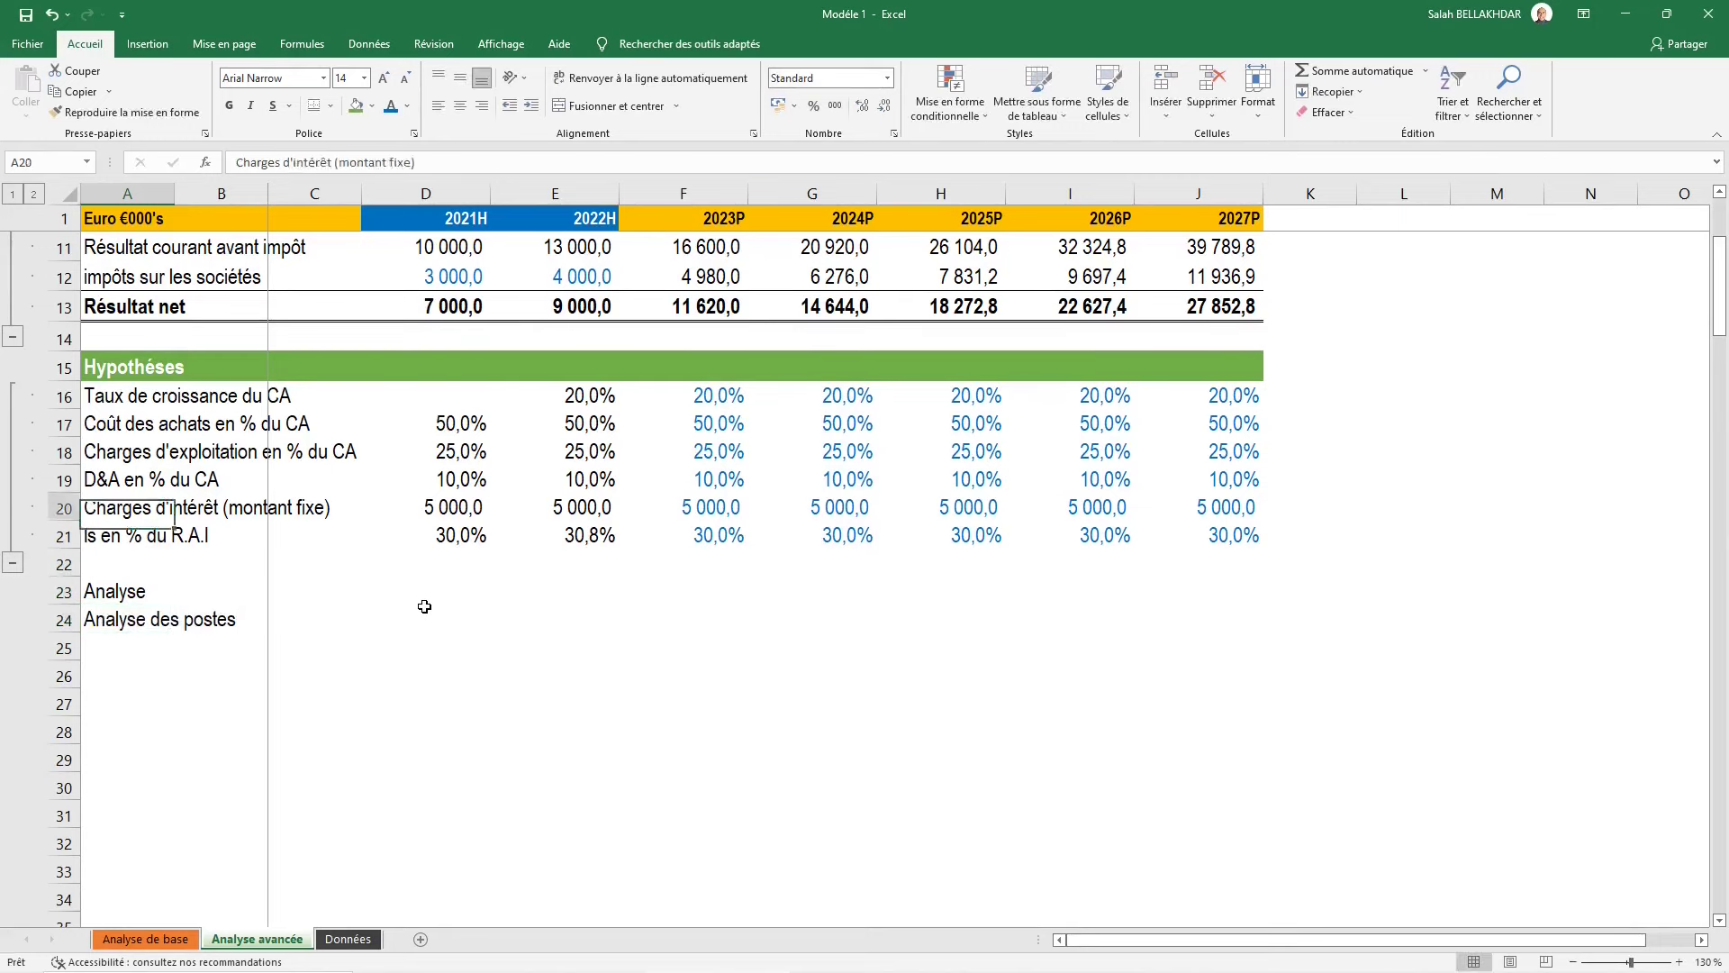
key("Up")
key("Up")
key("Up")
scroll(424, 606, "up", 3)
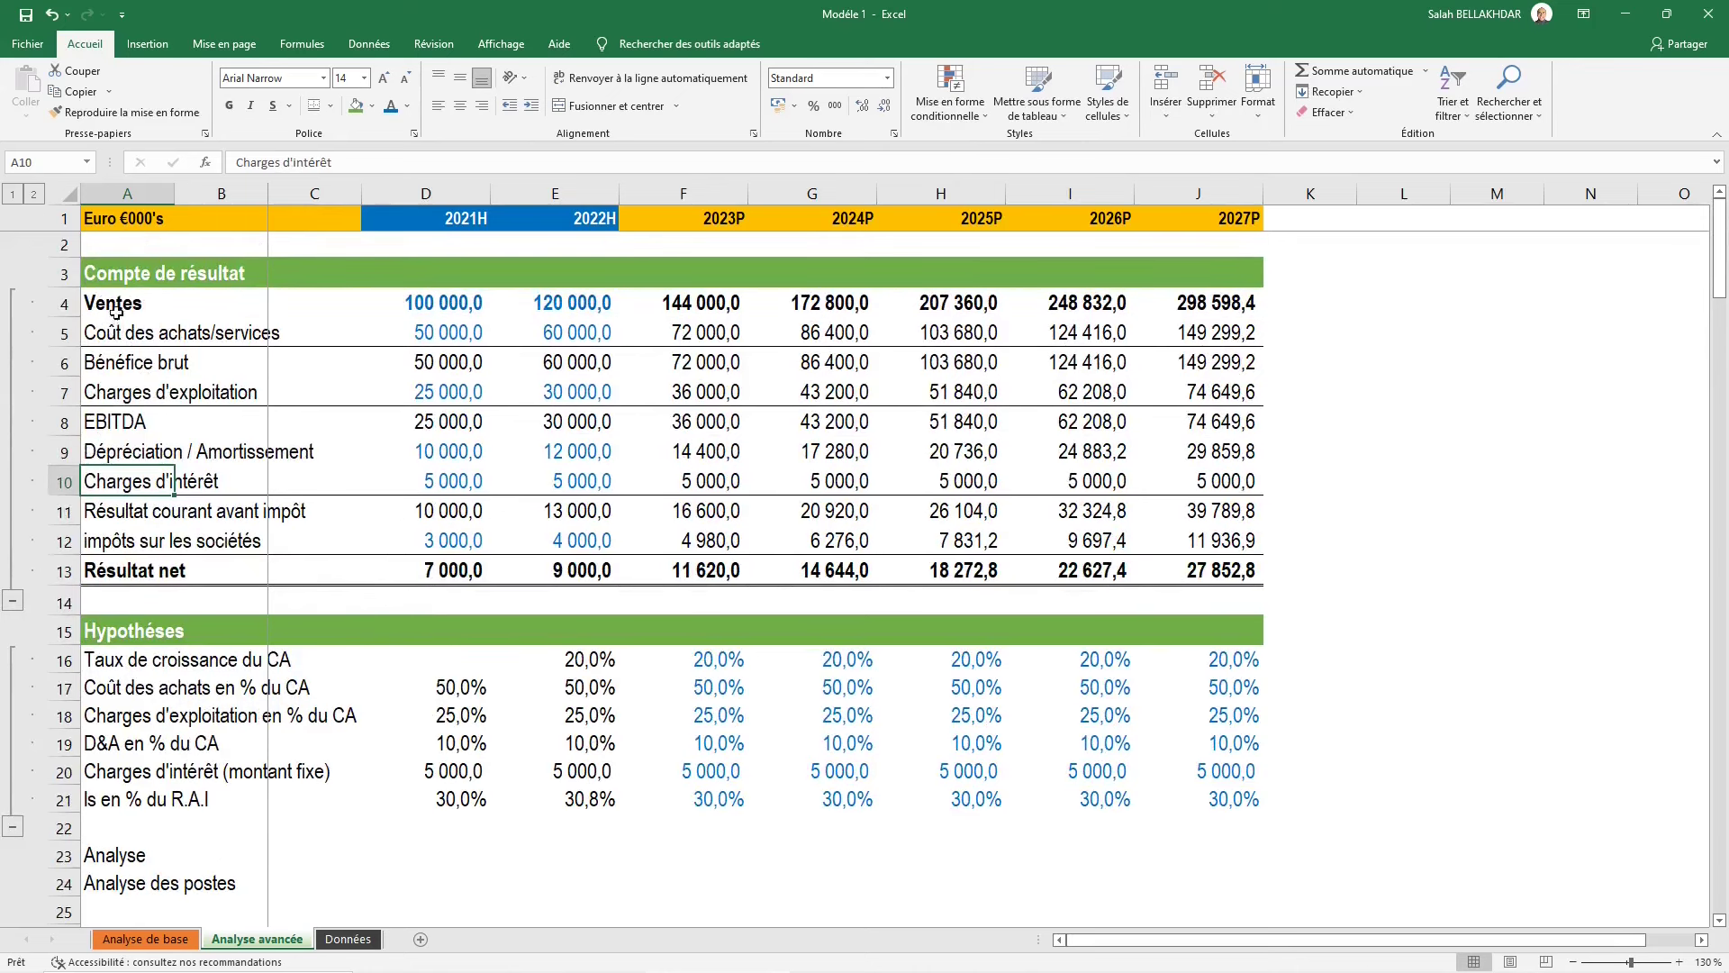
left_click_drag(115, 312, 131, 569)
key("ctrl+c")
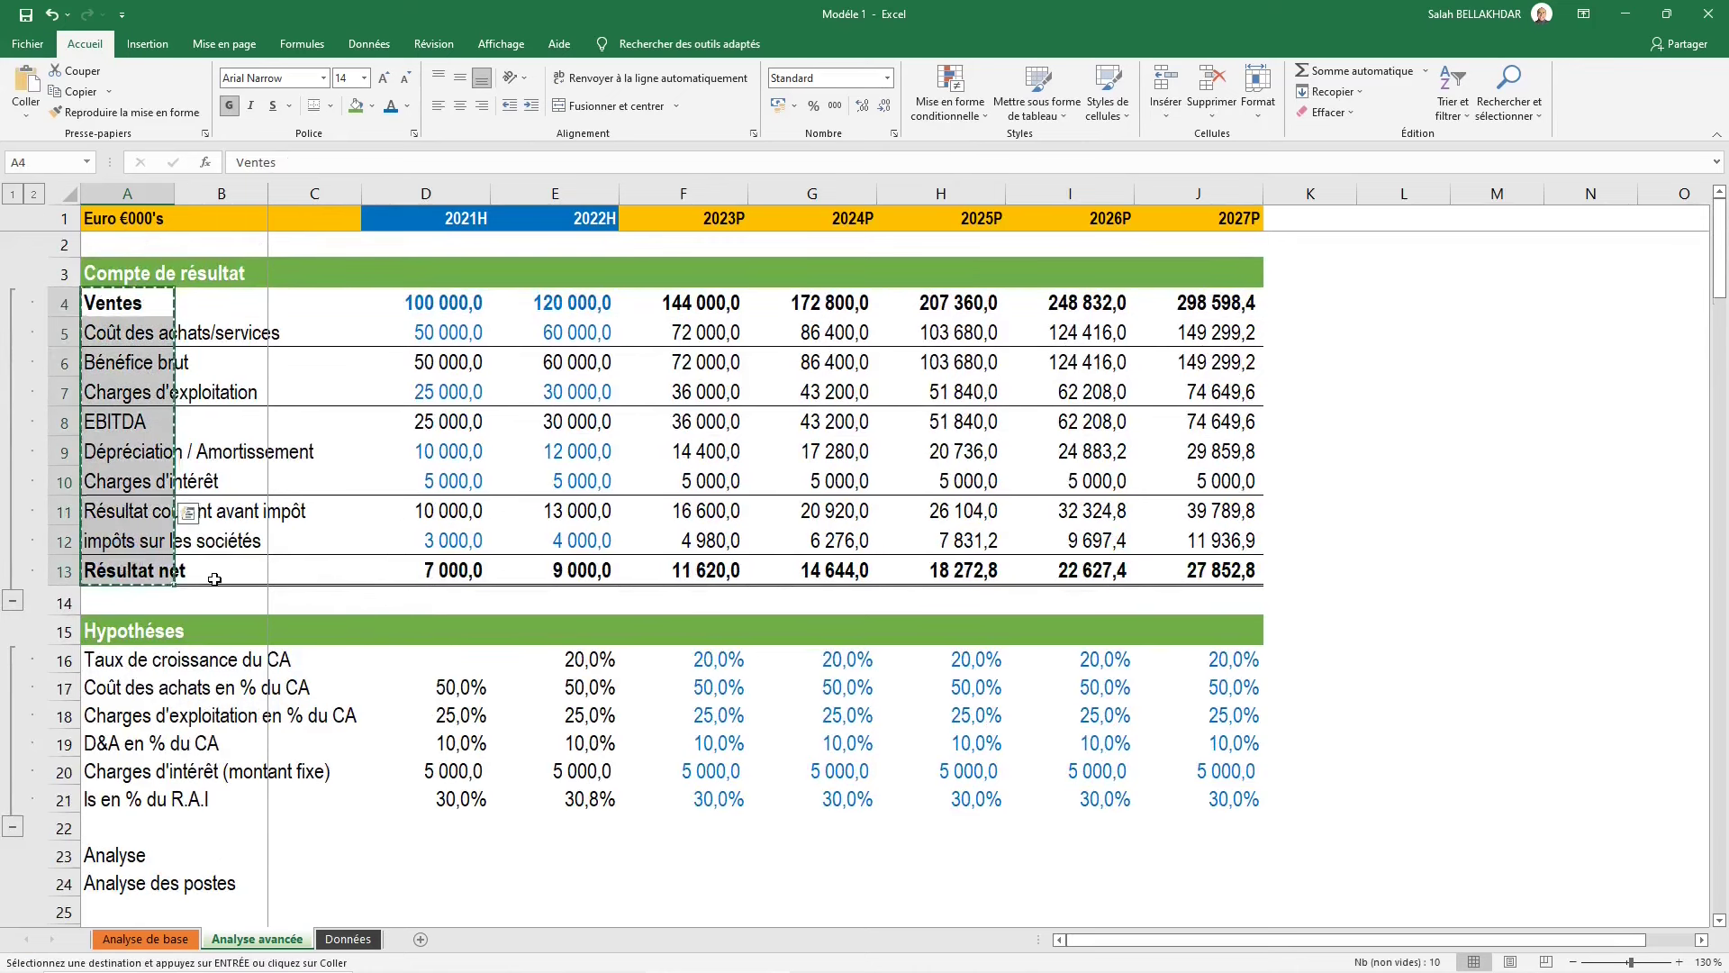
Paste the labels as values only into A25:A34
scroll(214, 579, "down", 2)
left_click(126, 735)
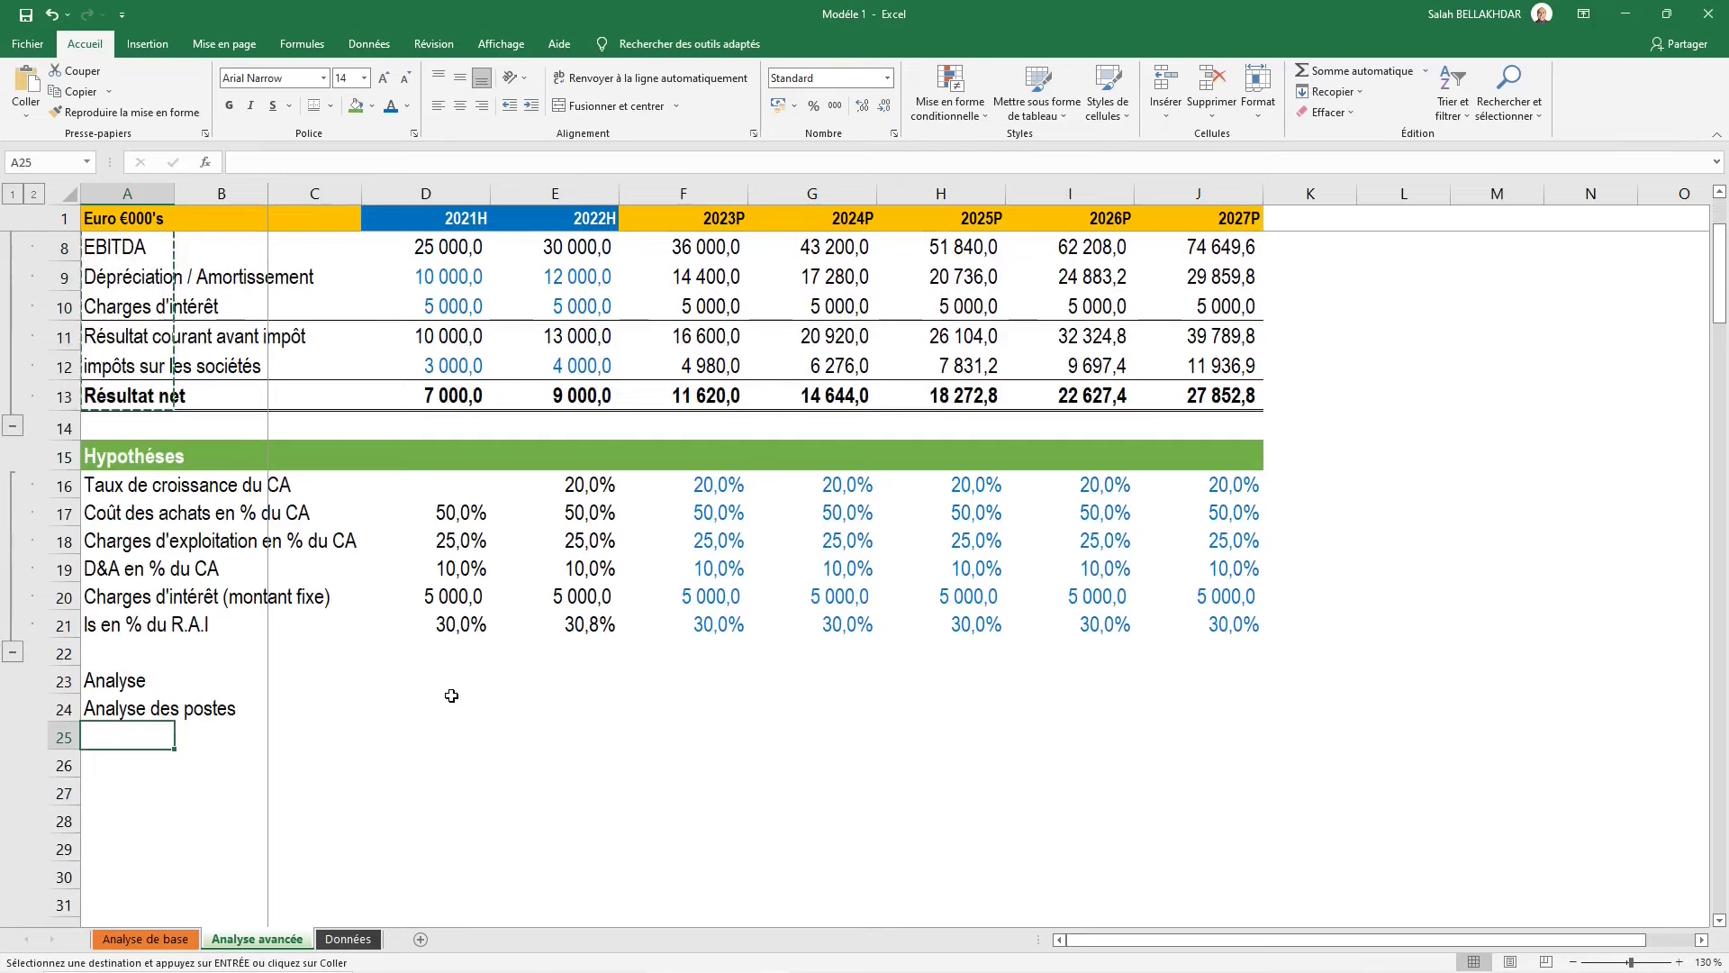
key("alt")
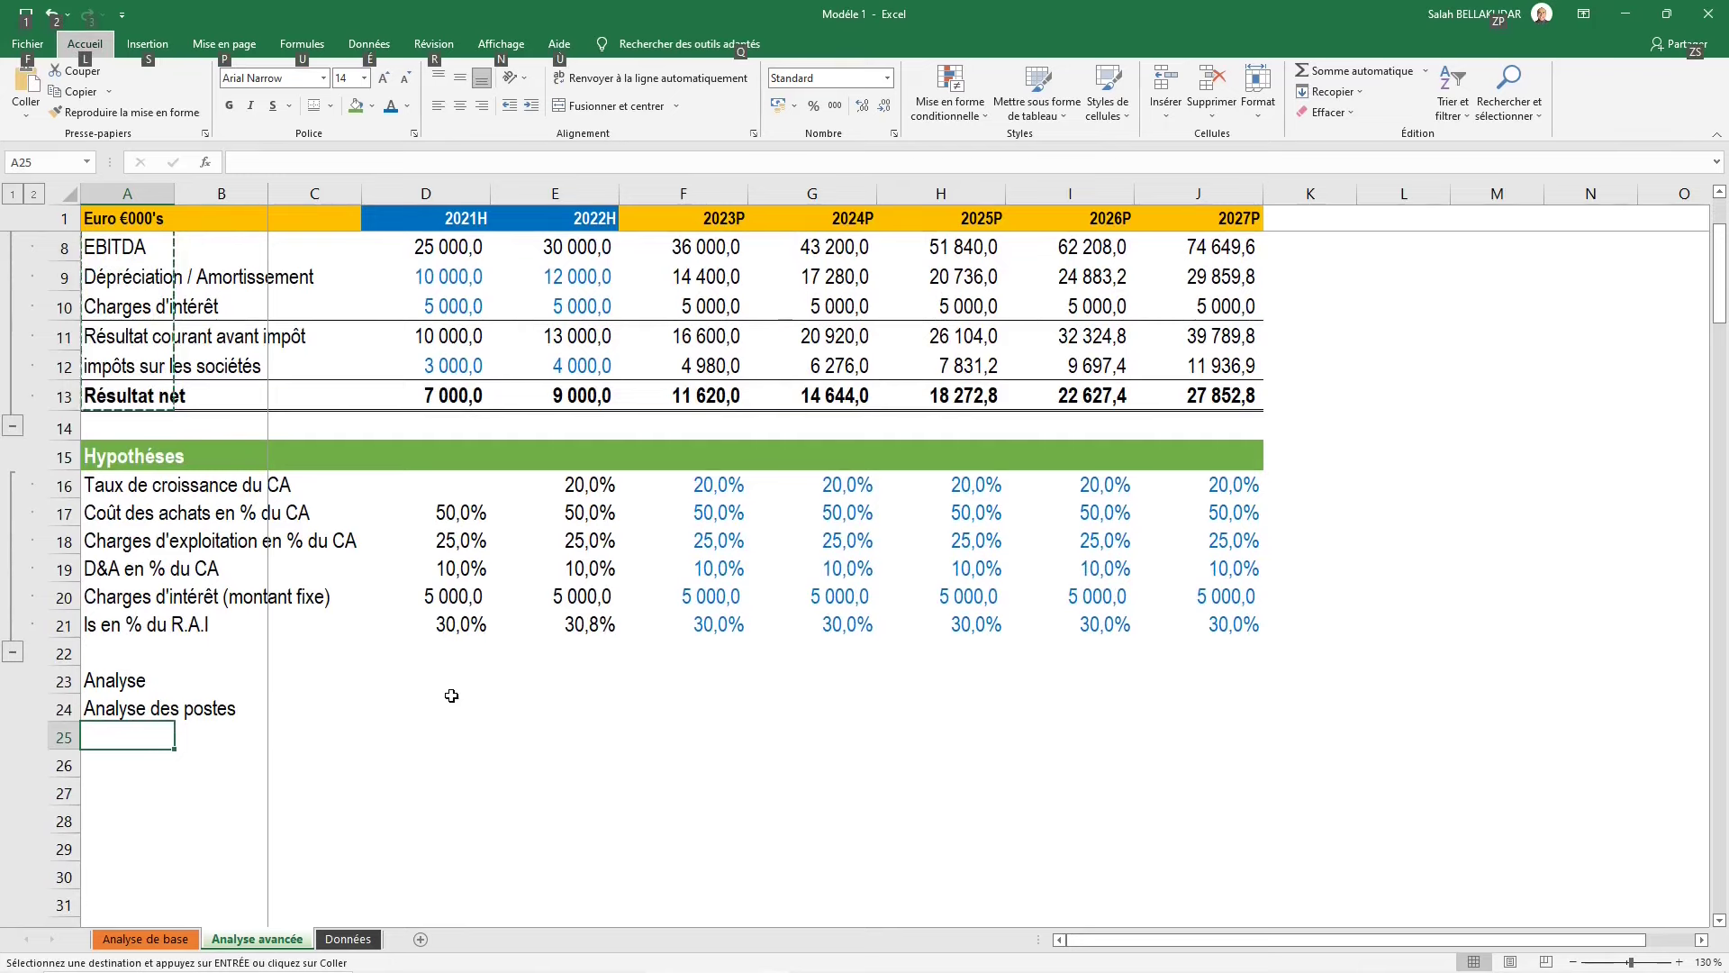
key("l")
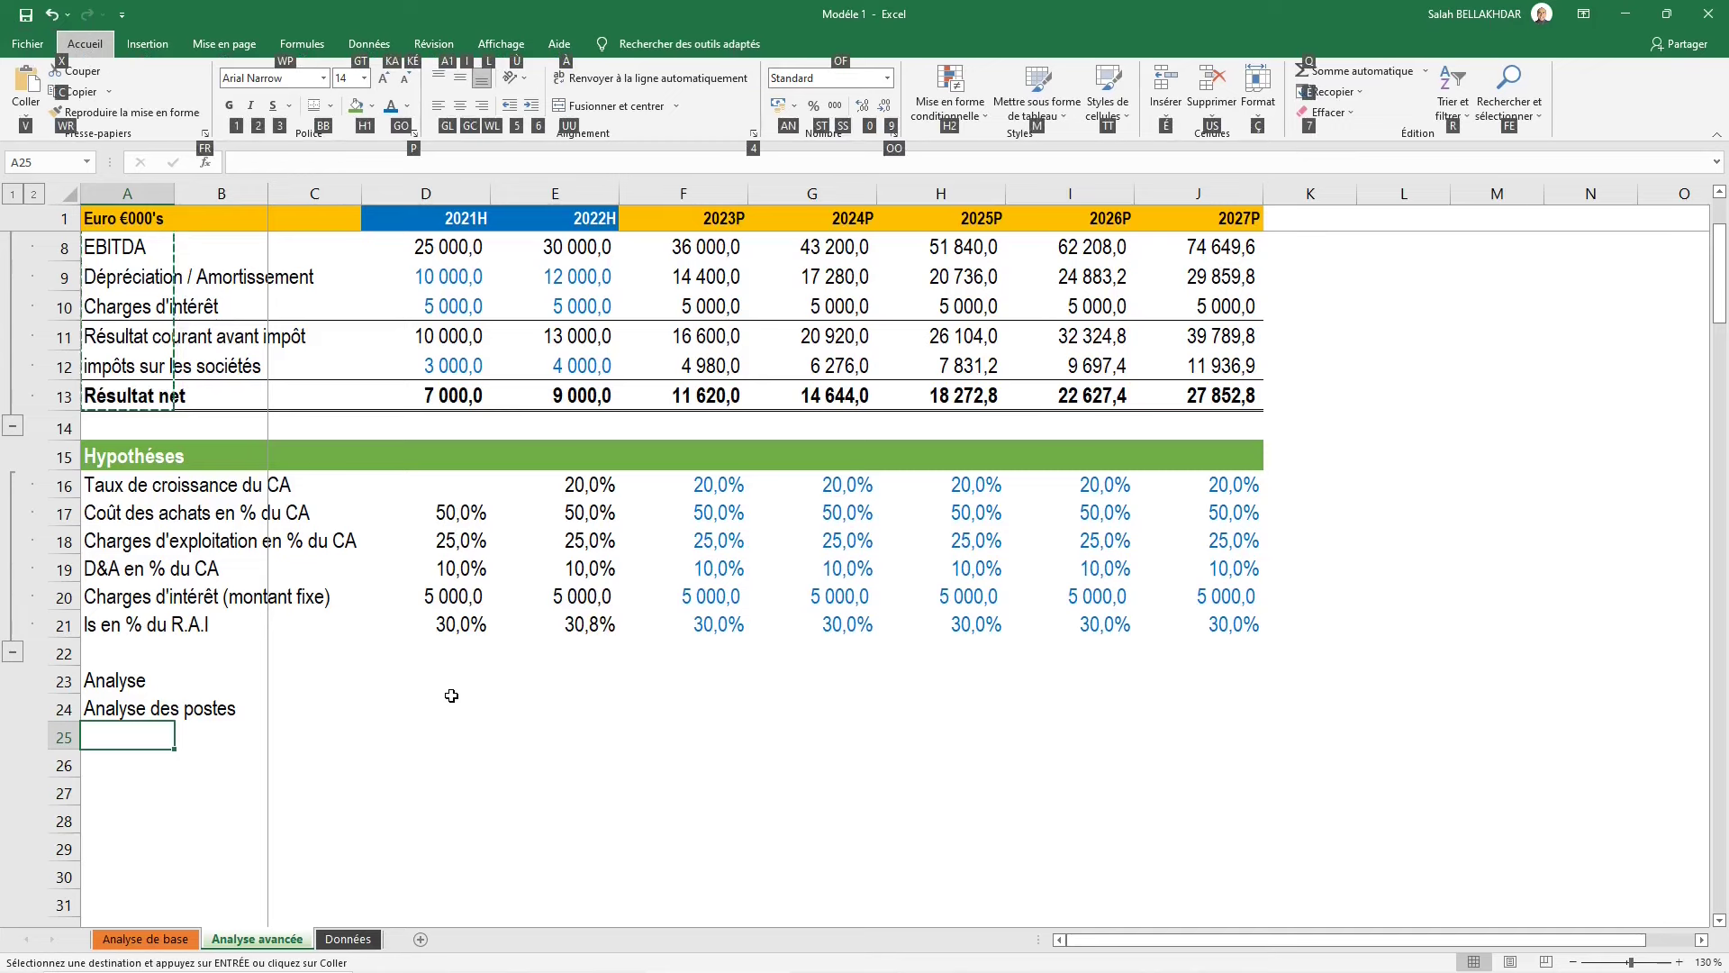
key("v")
key("s")
key("v")
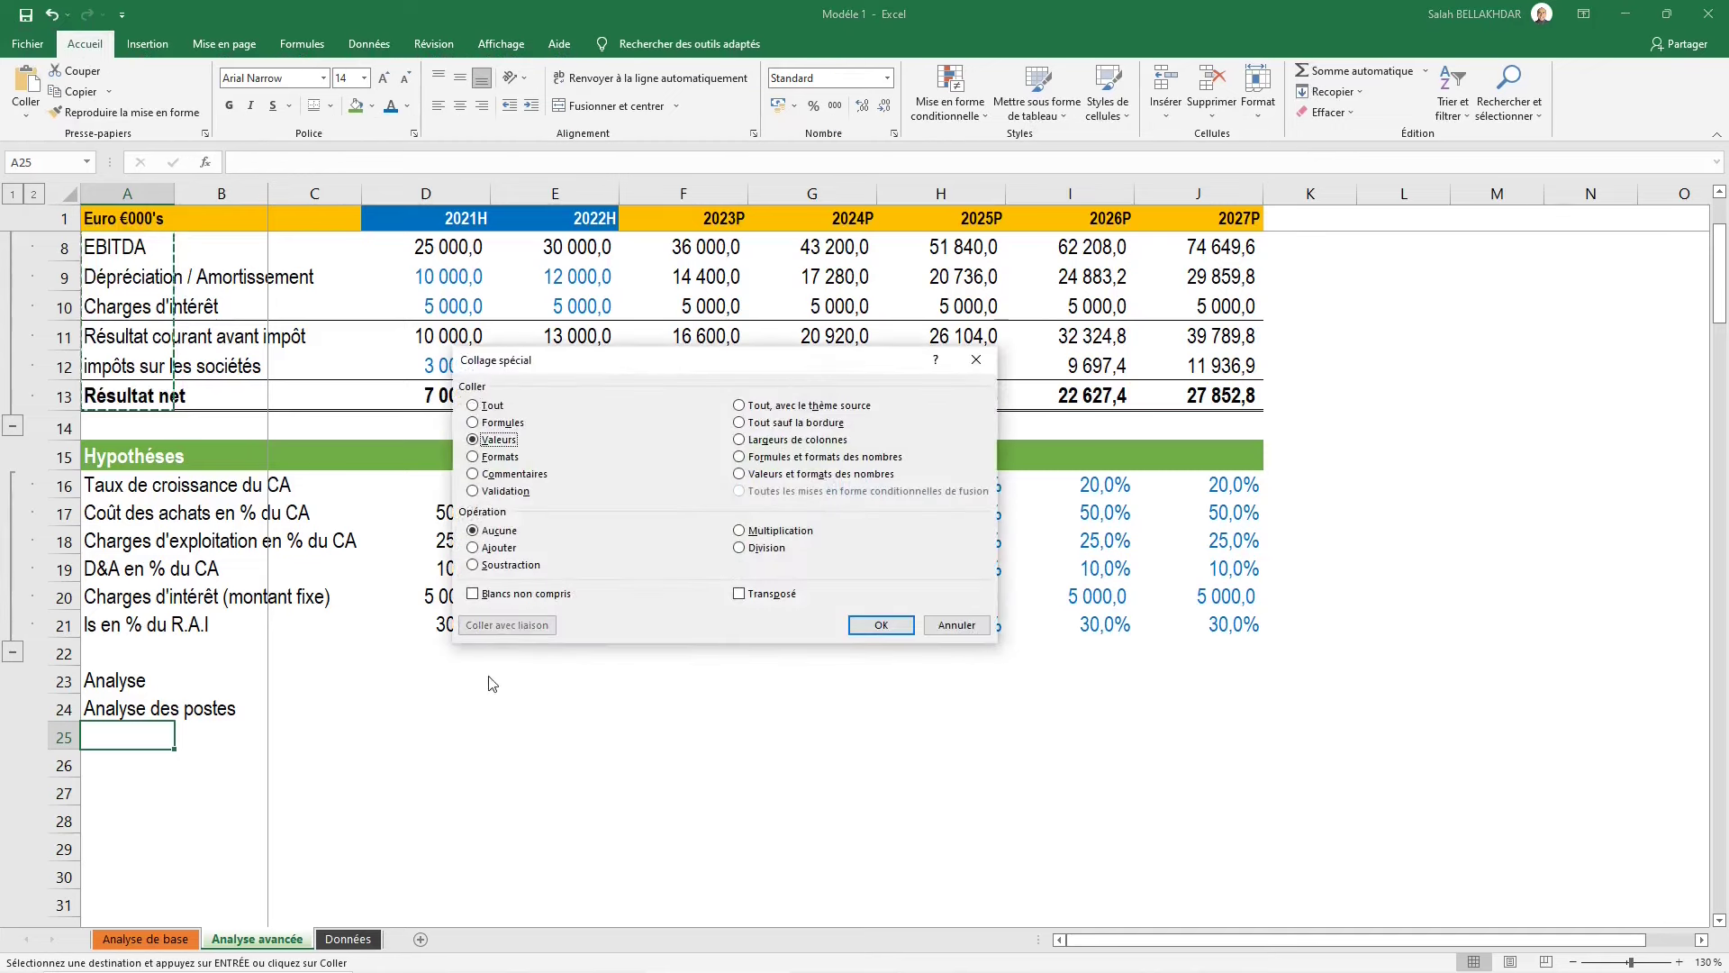
left_click_drag(530, 360, 677, 439)
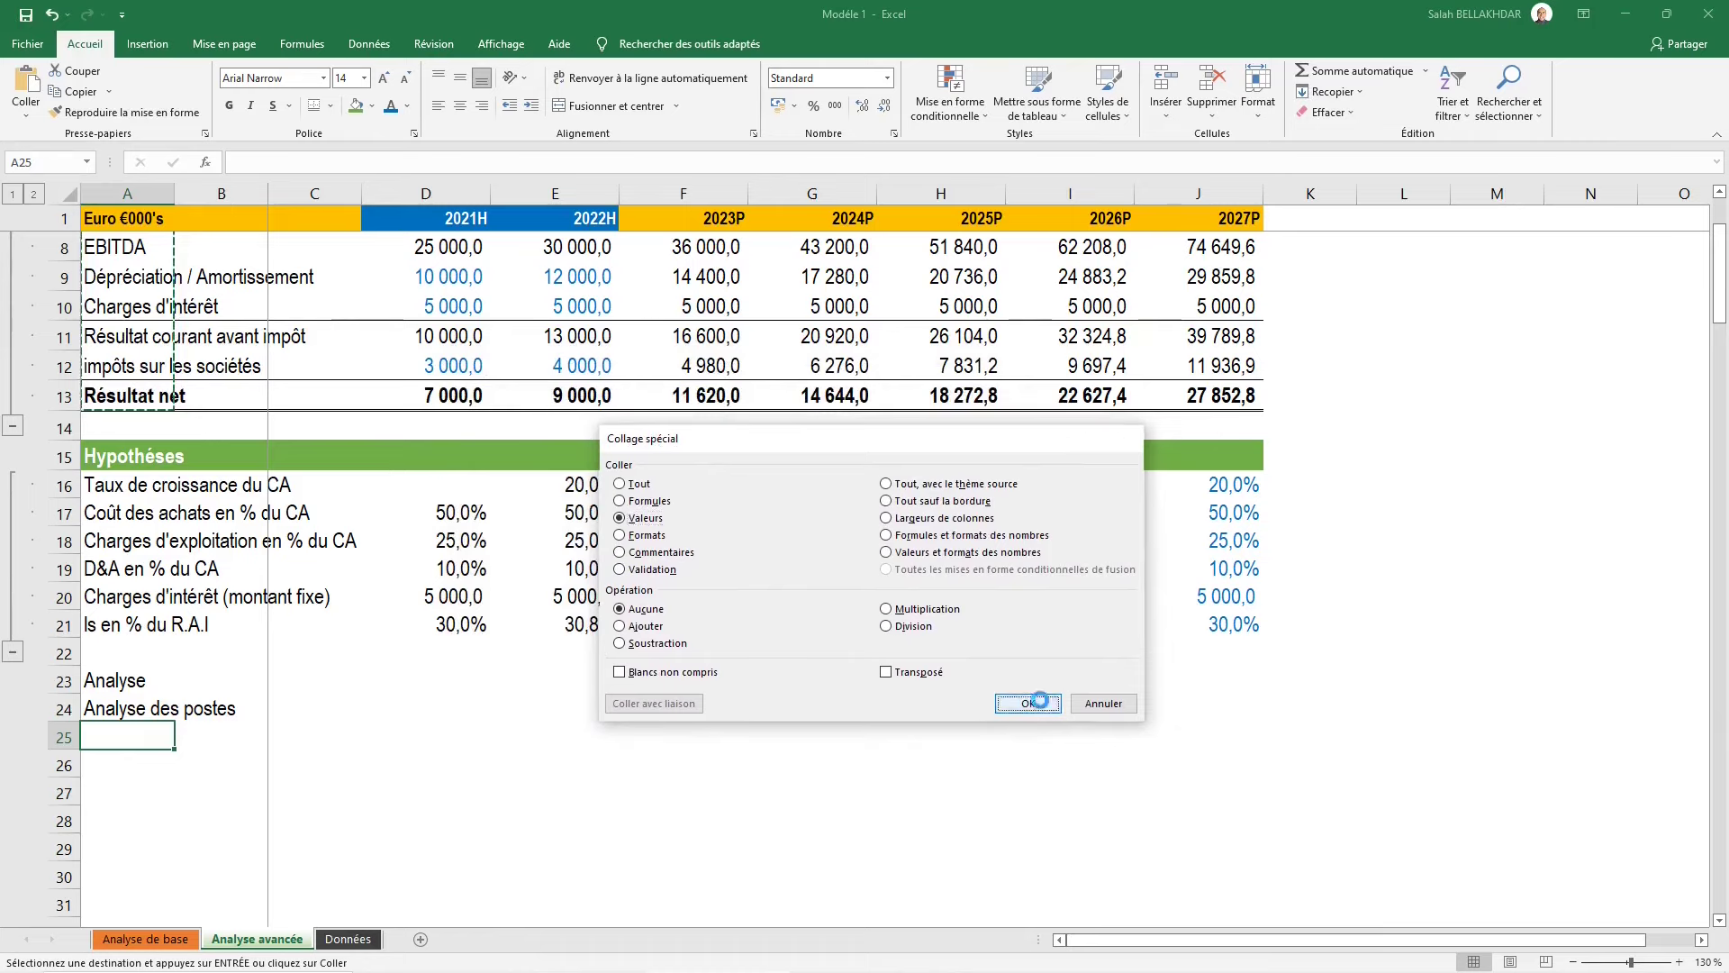
left_click(1025, 704)
scroll(414, 721, "down", 1)
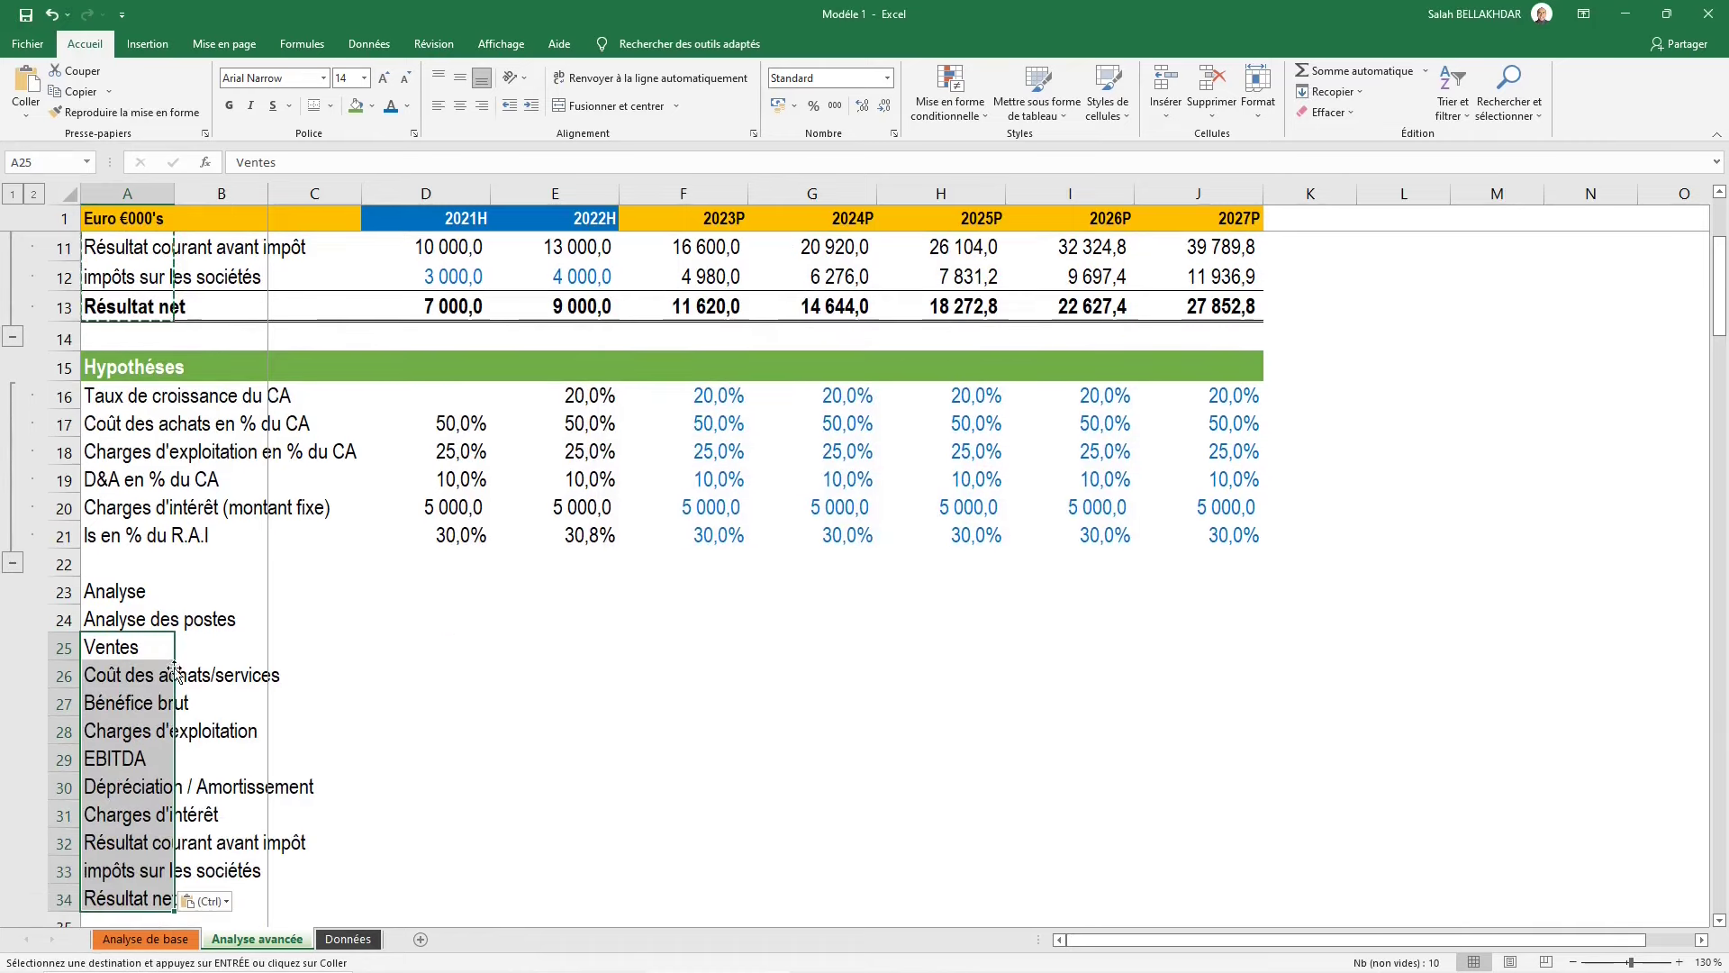
left_click(242, 641)
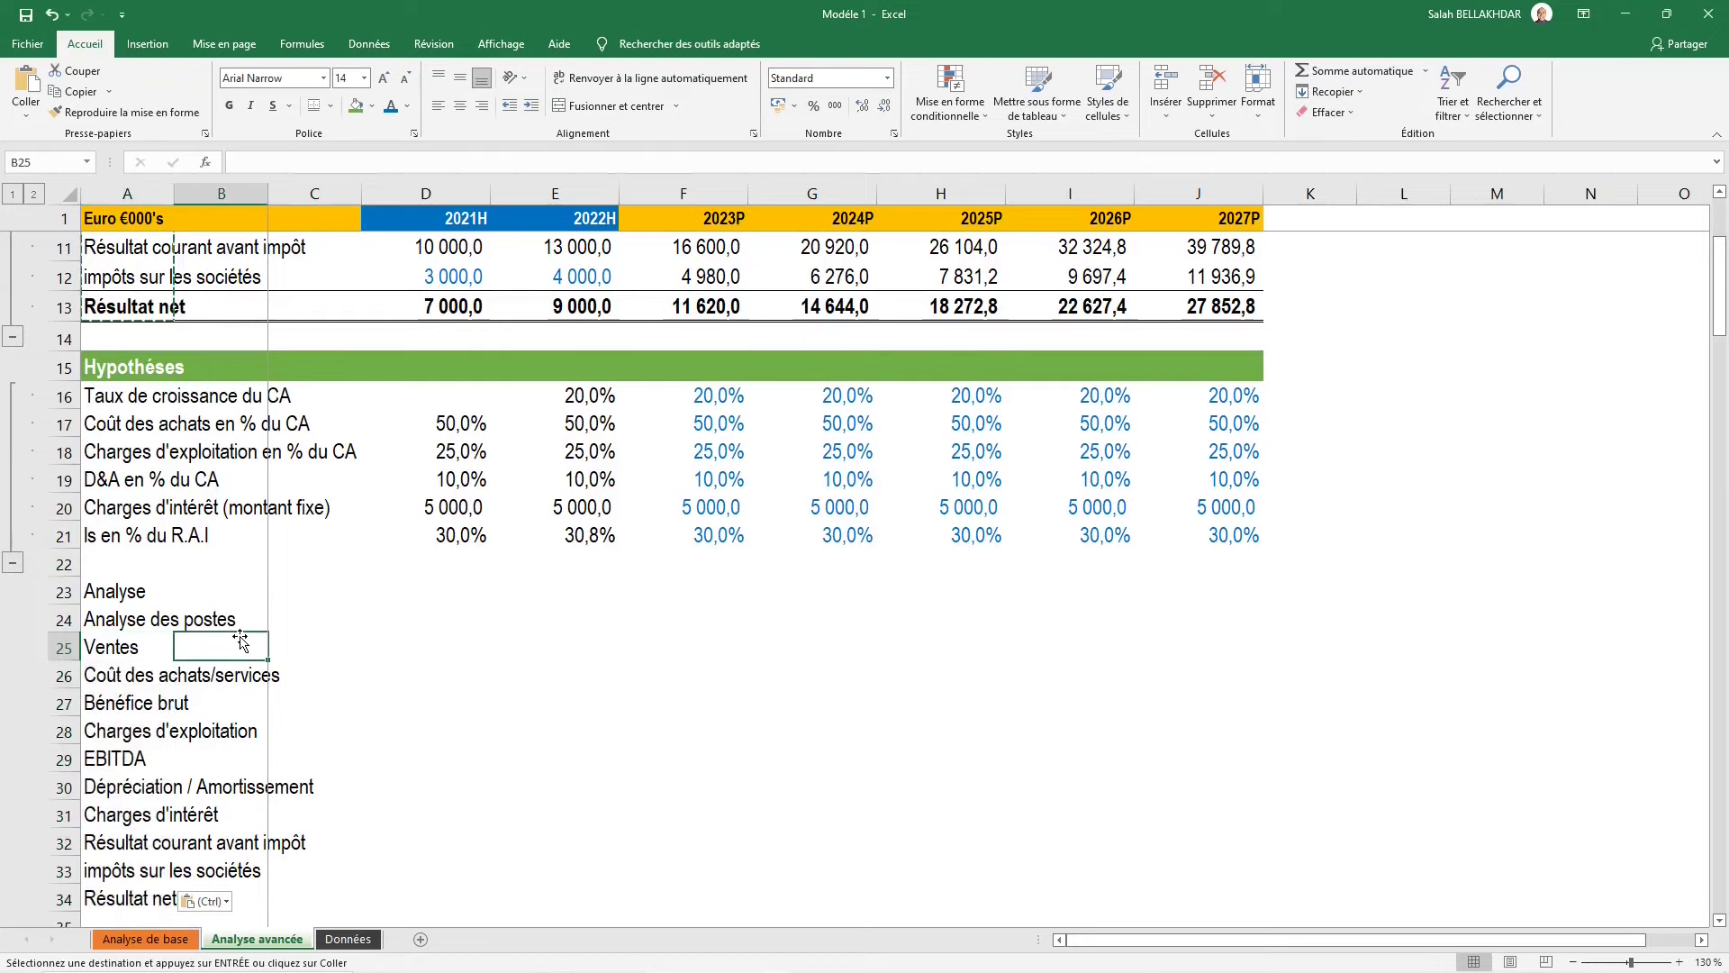
Copy the green Hypothèses header row
key("Left")
key("Up")
key("Up")
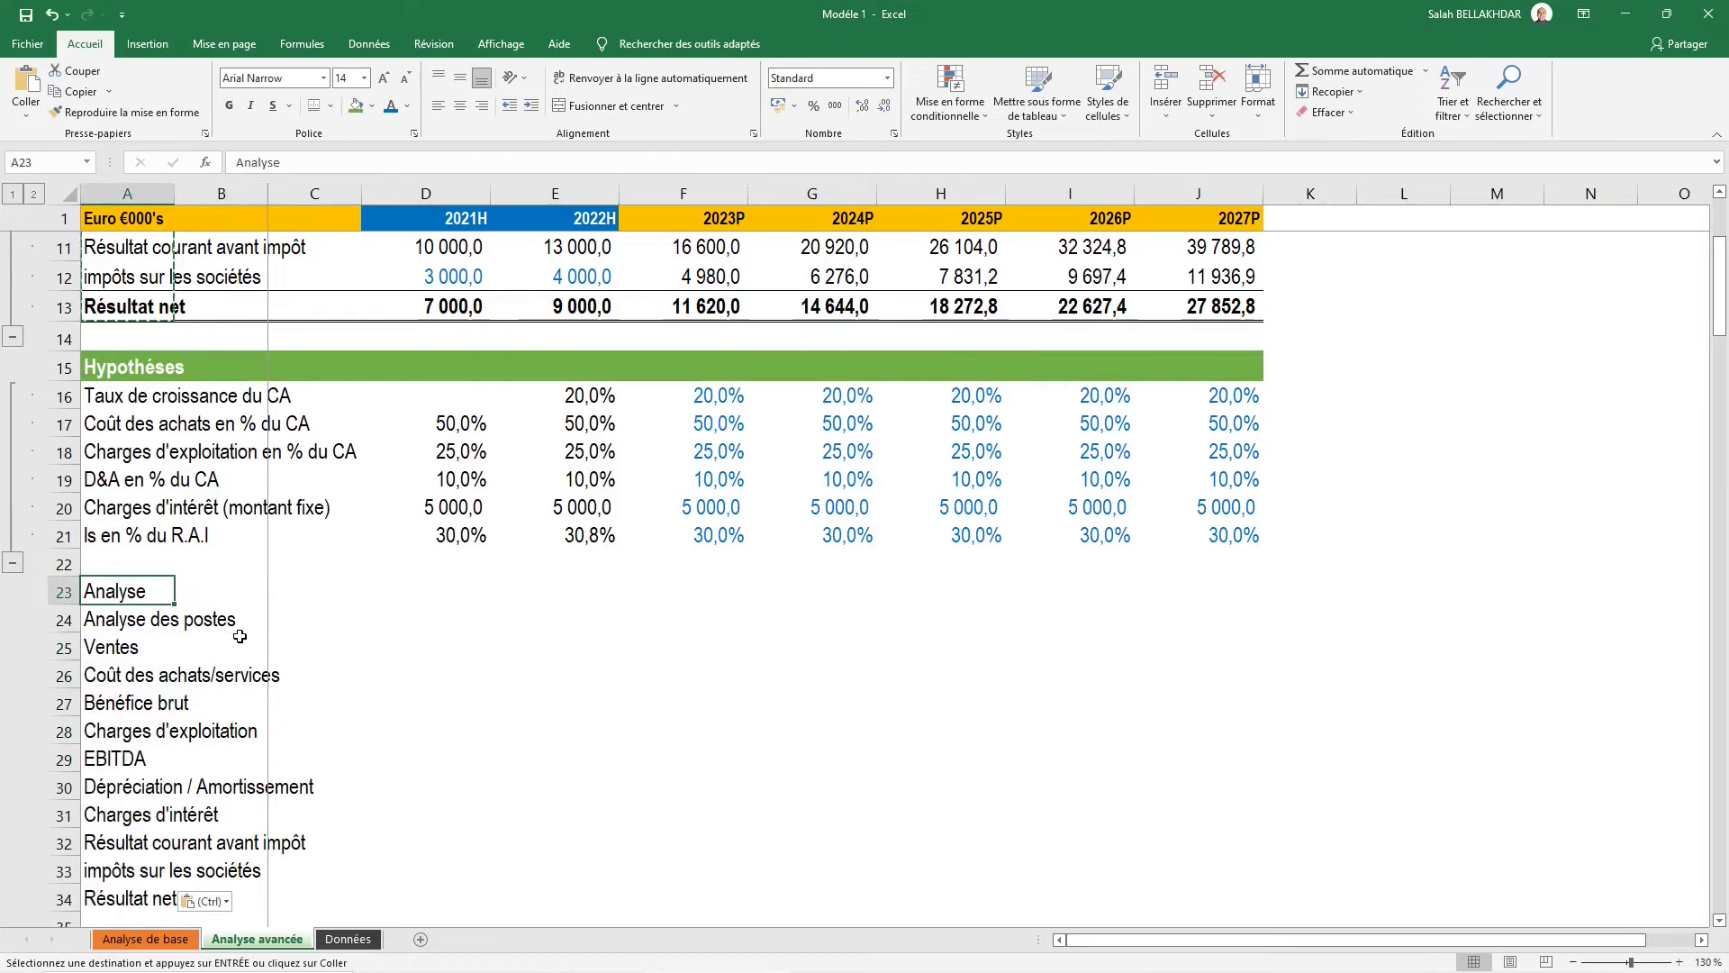
key("Up")
key("Up")
key("Up")
key("Up")
key("Up")
key("Up")
key("Up")
key("Up")
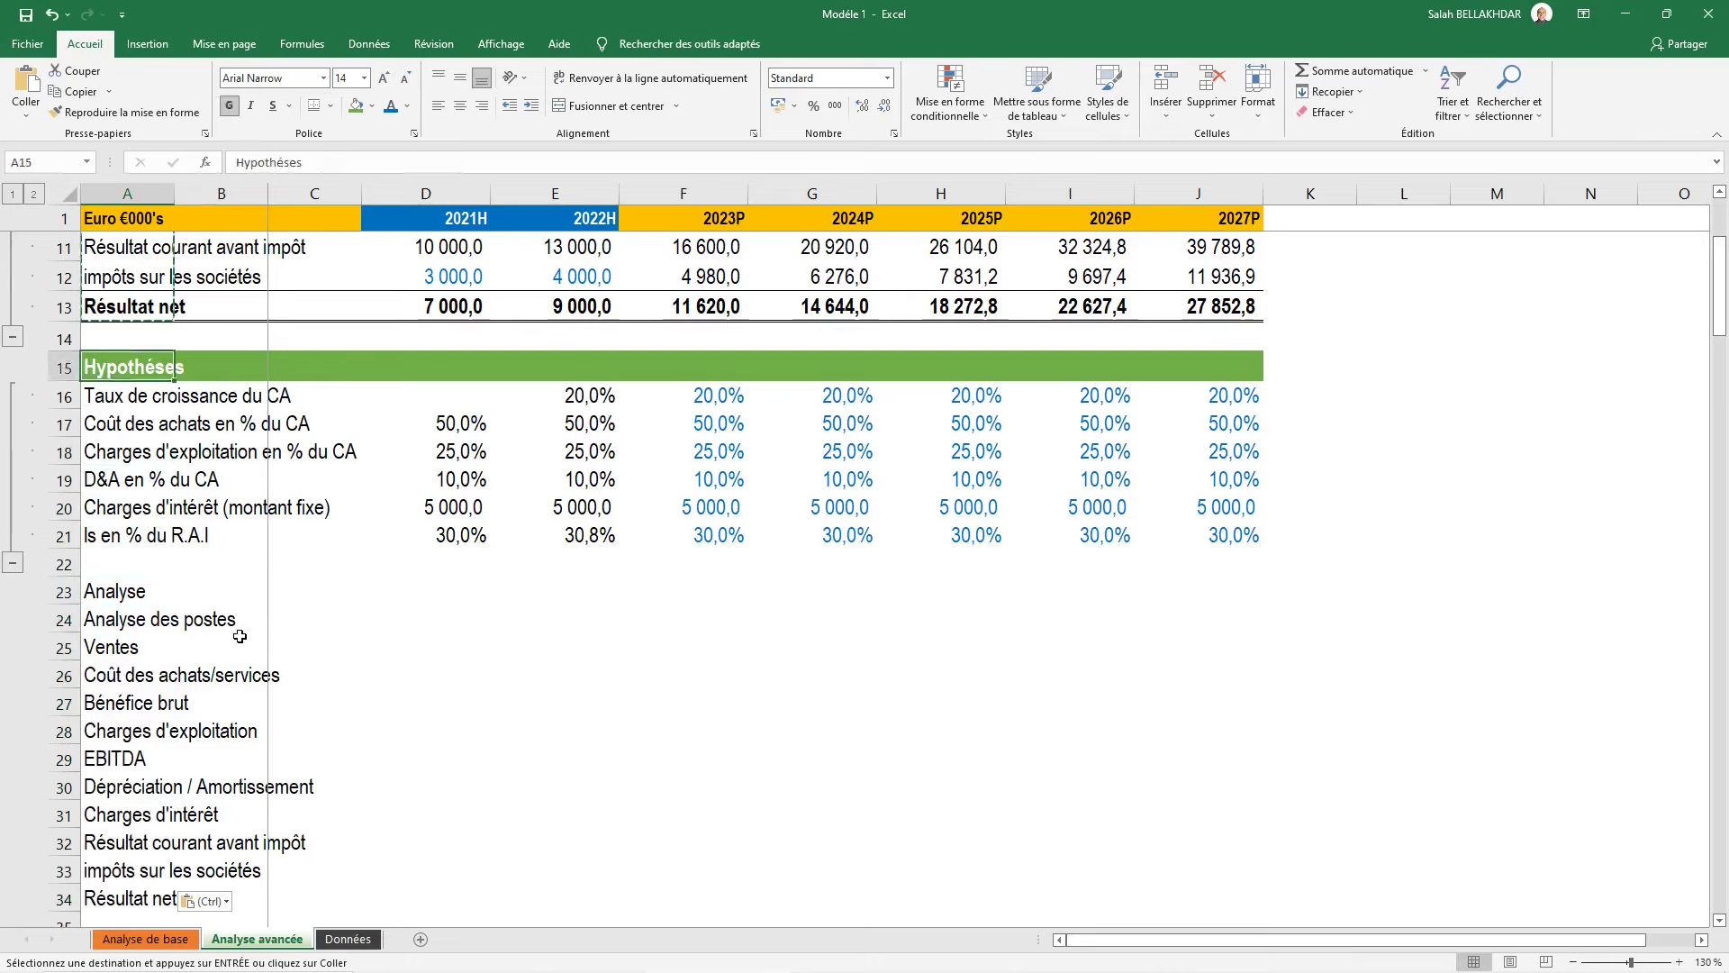
key("shift+Right")
key("shift+Right")
key("shift+Right")
Paste only its formats onto the Analyse row 23 across the table width
key("shift+Right")
key("shift+Right")
key("shift+Right")
key("shift+Right")
key("shift+Right")
key("shift+Right")
key("shift+Left")
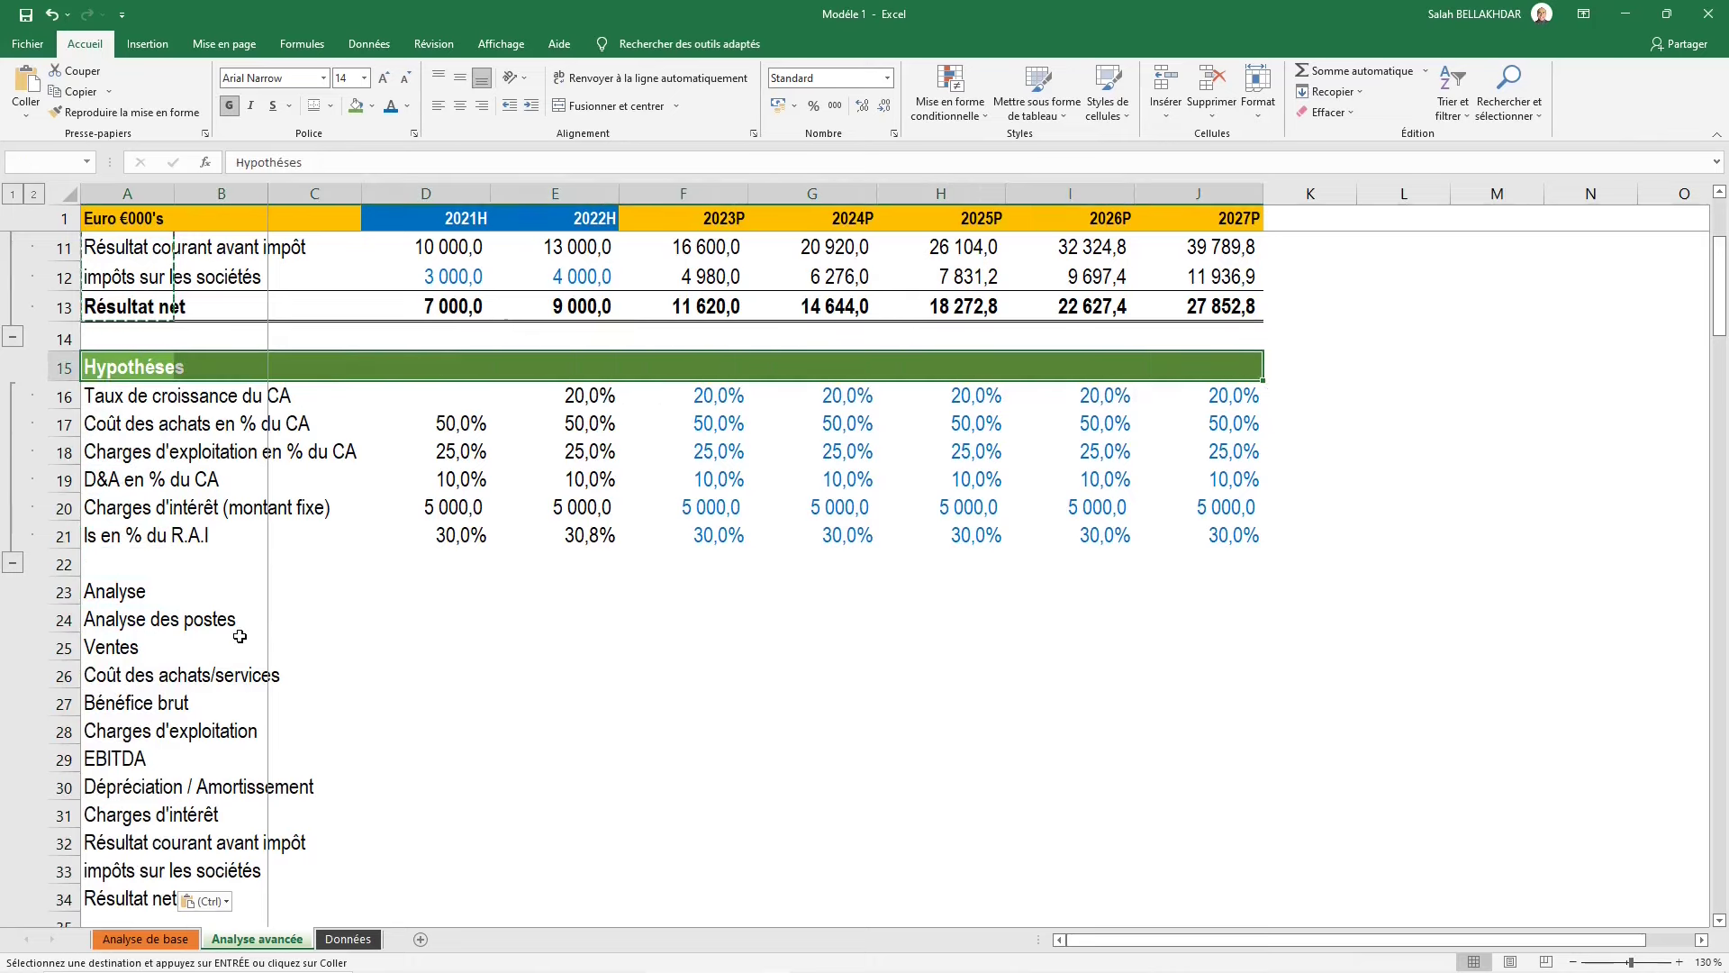
key("ctrl+c")
key("Down")
key("Down")
key("Down")
key("Down")
key("Down")
key("Down")
key("Down")
key("Down")
key("shift+Right")
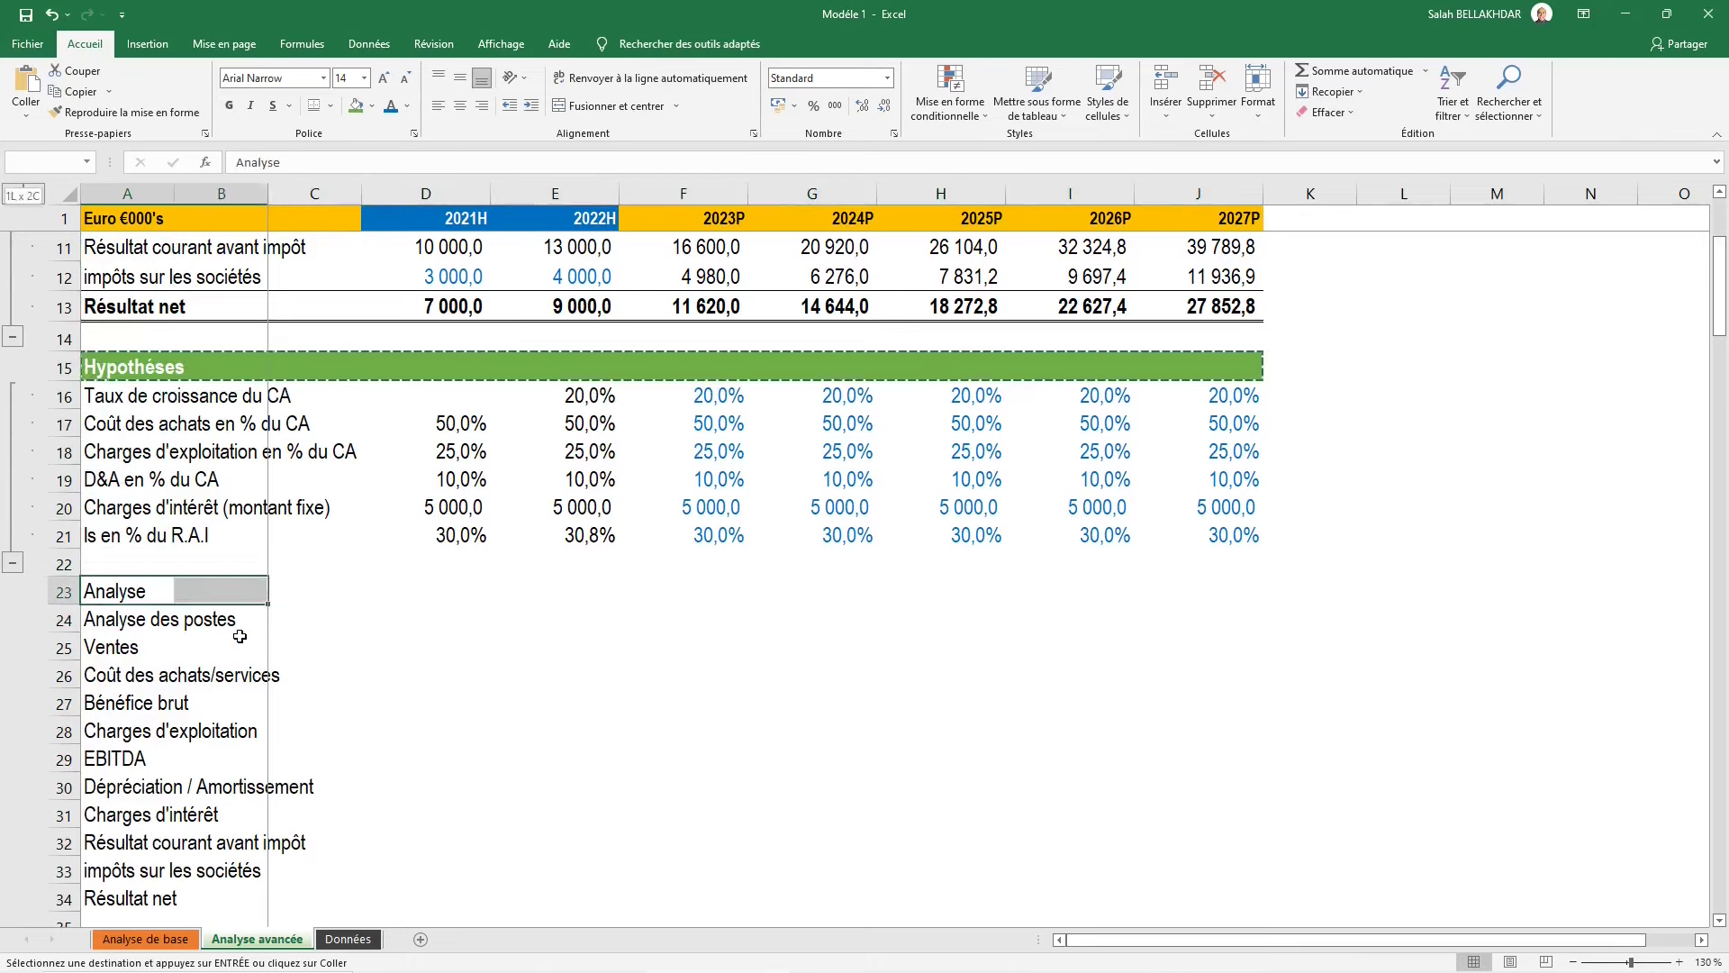
key("shift+Right")
key("shift+Right")
key("shift+Right")
key("shift+Right")
key("shift+Right")
key("shift+Right")
key("shift+Right")
key("shift+Right")
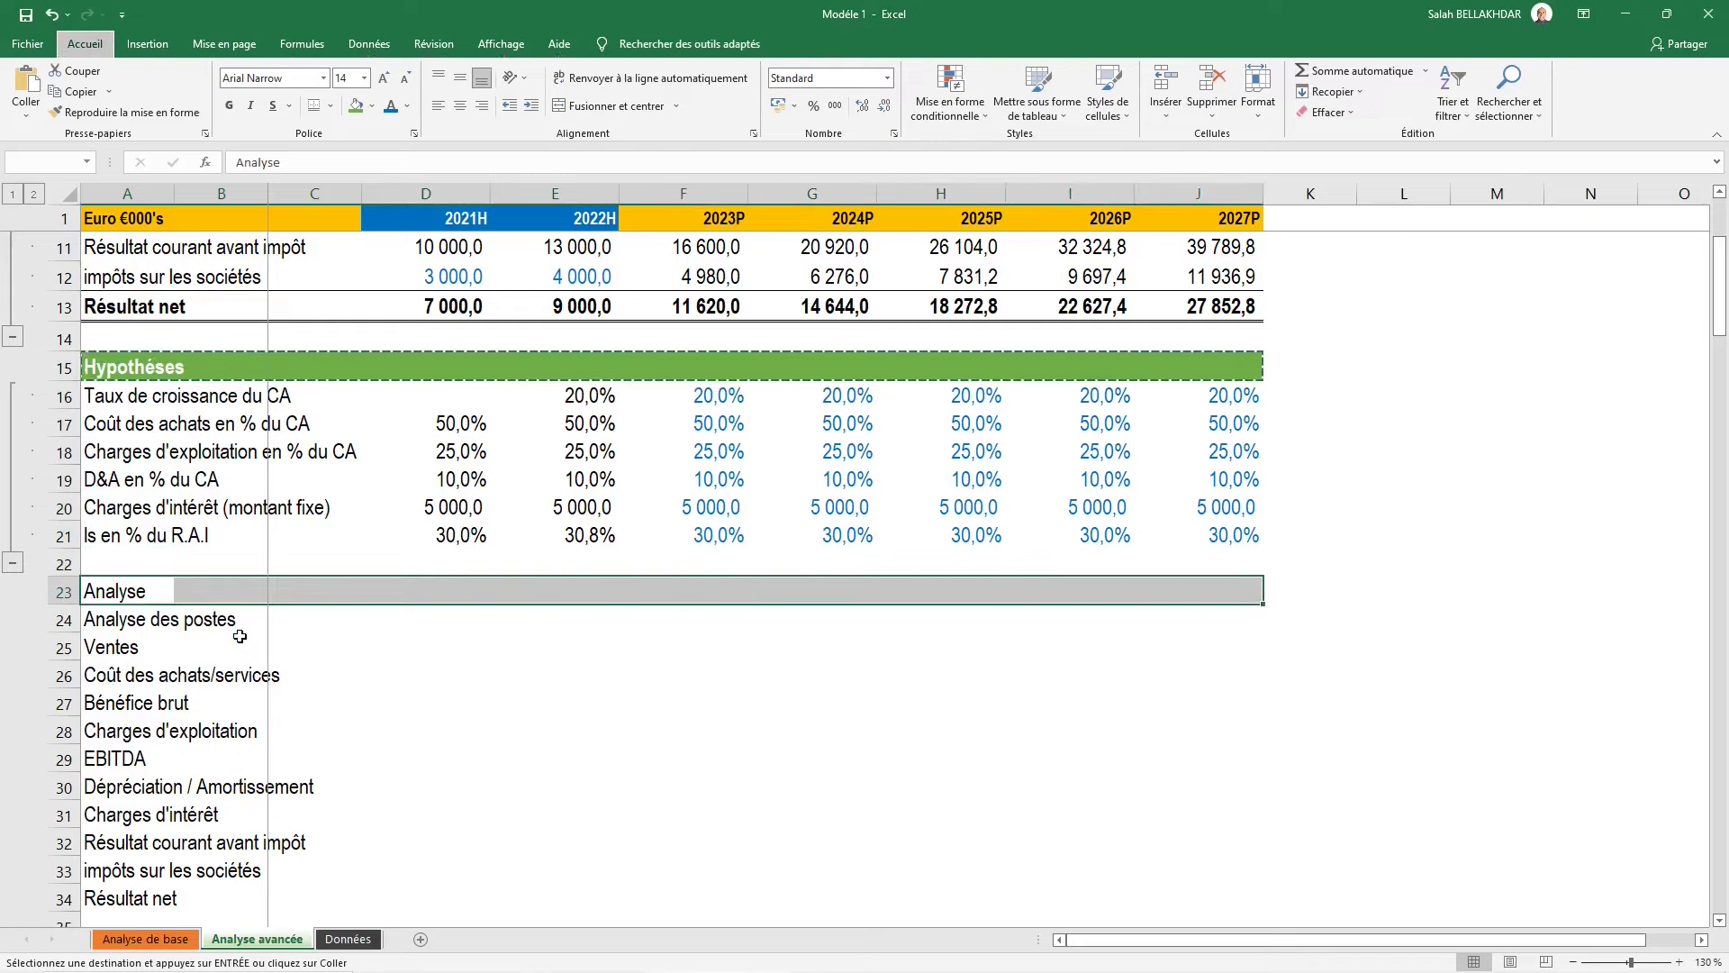
key("alt")
key("v")
key("s")
key("t")
key("Return")
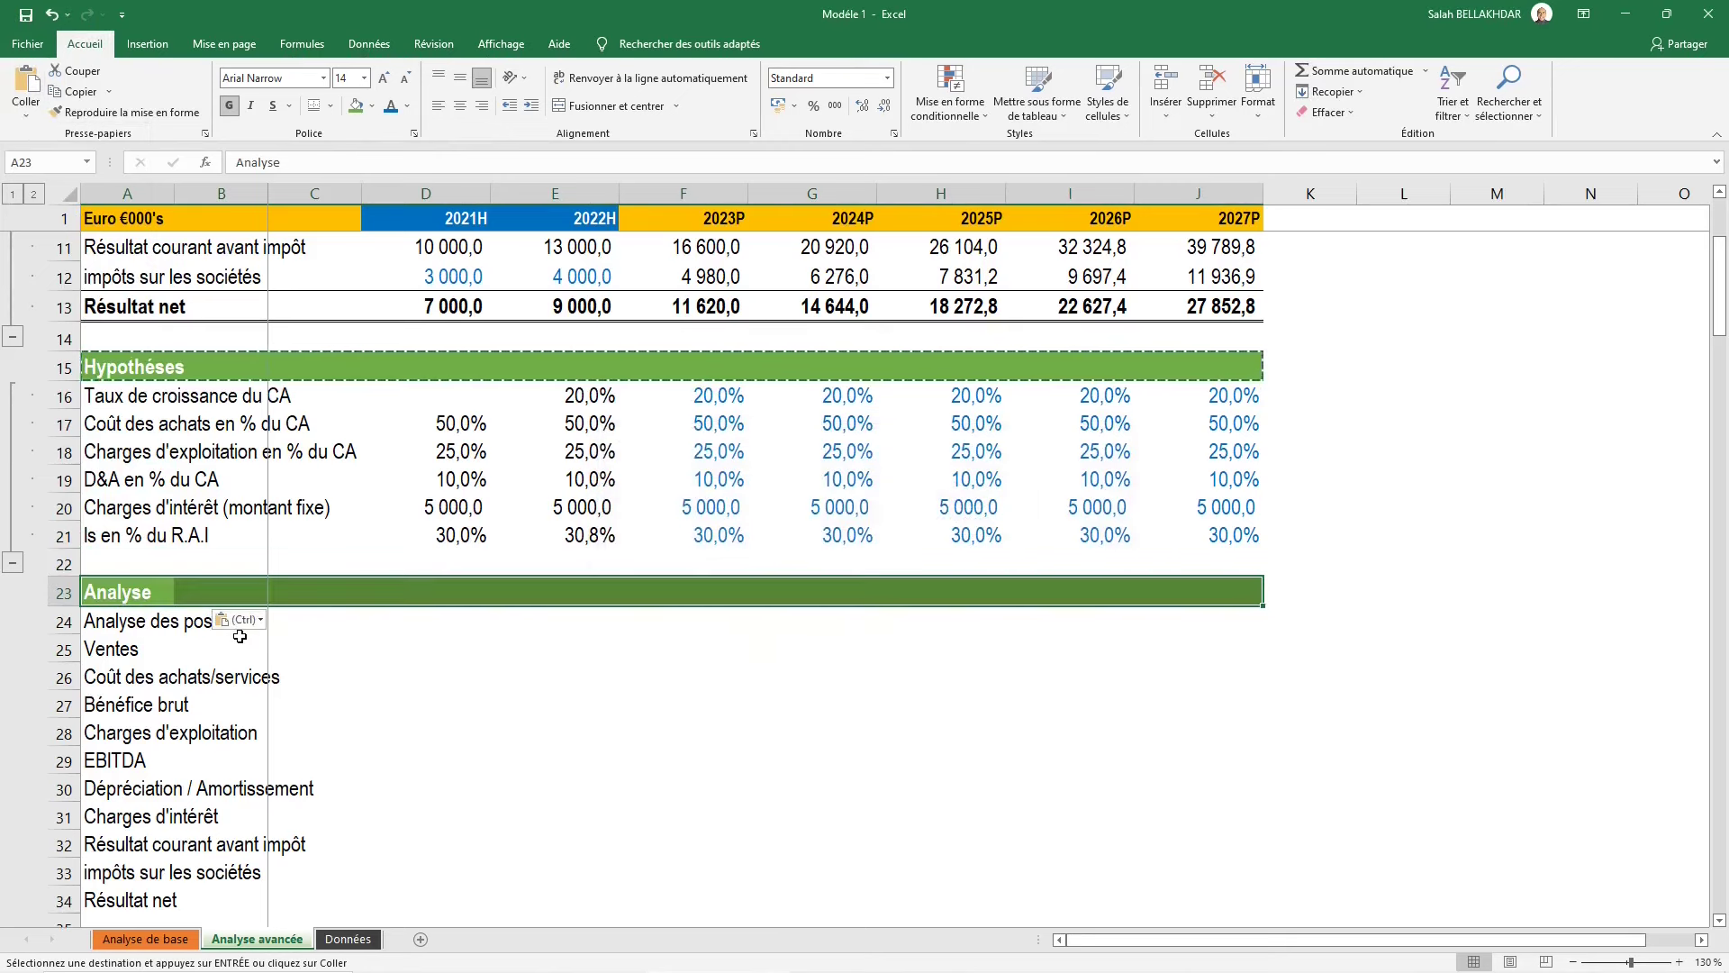
key("Escape")
key("Down")
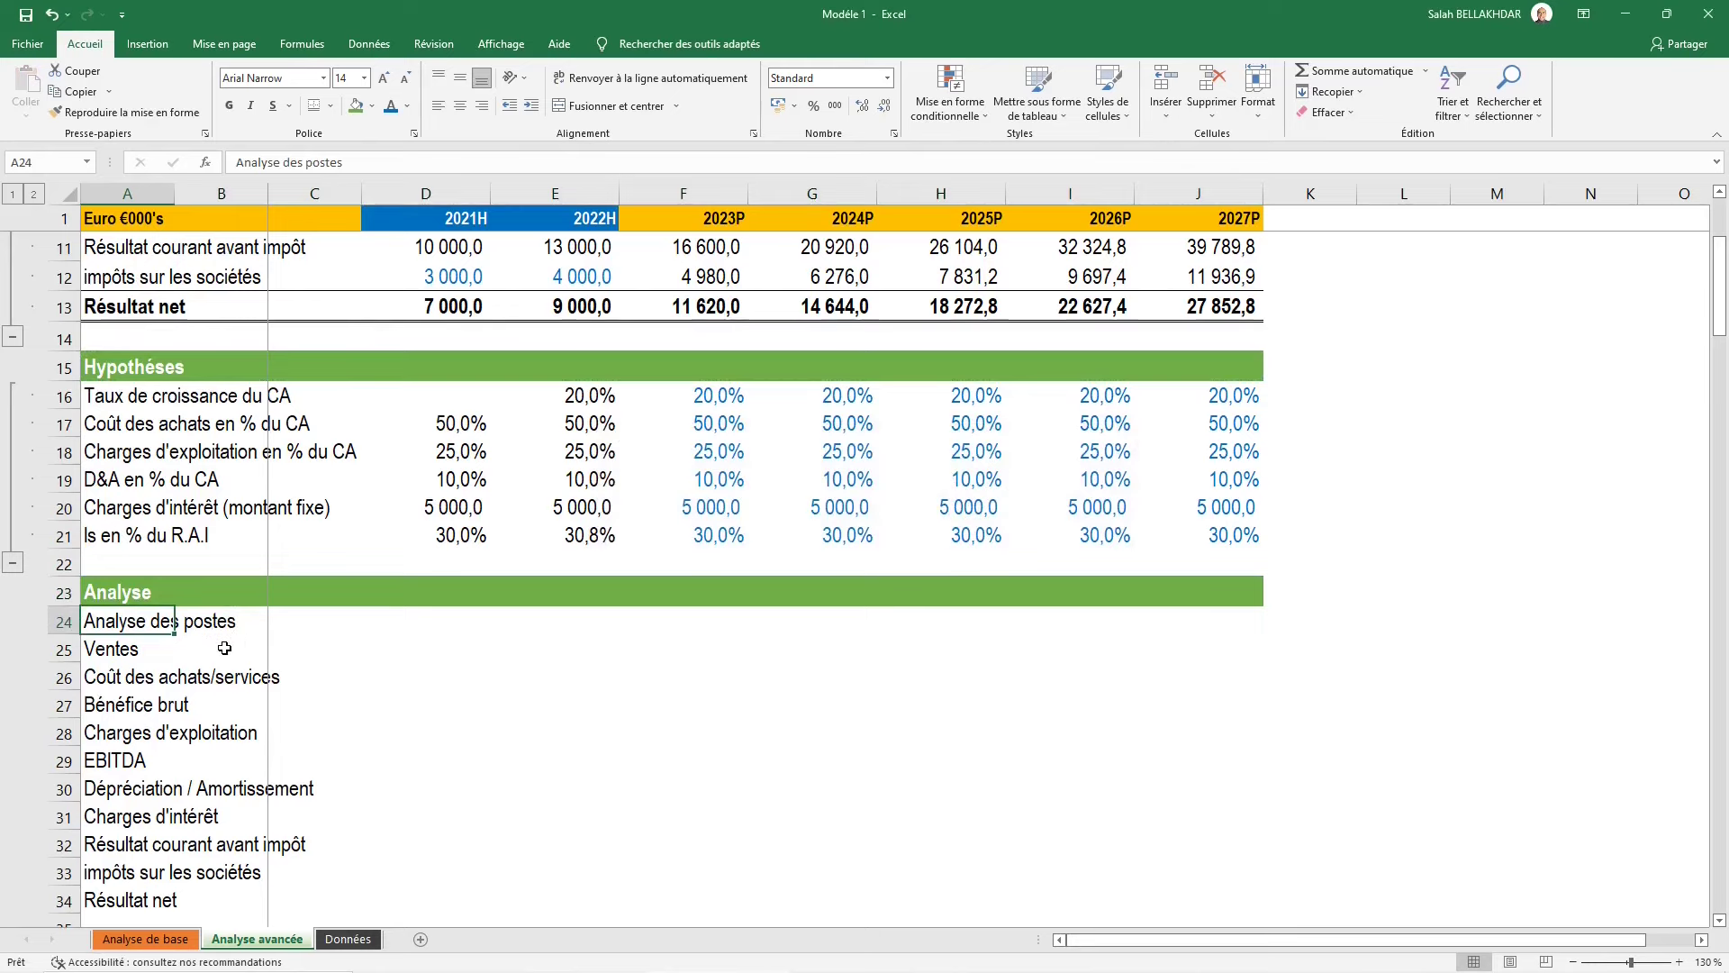
scroll(227, 645, "down", 1)
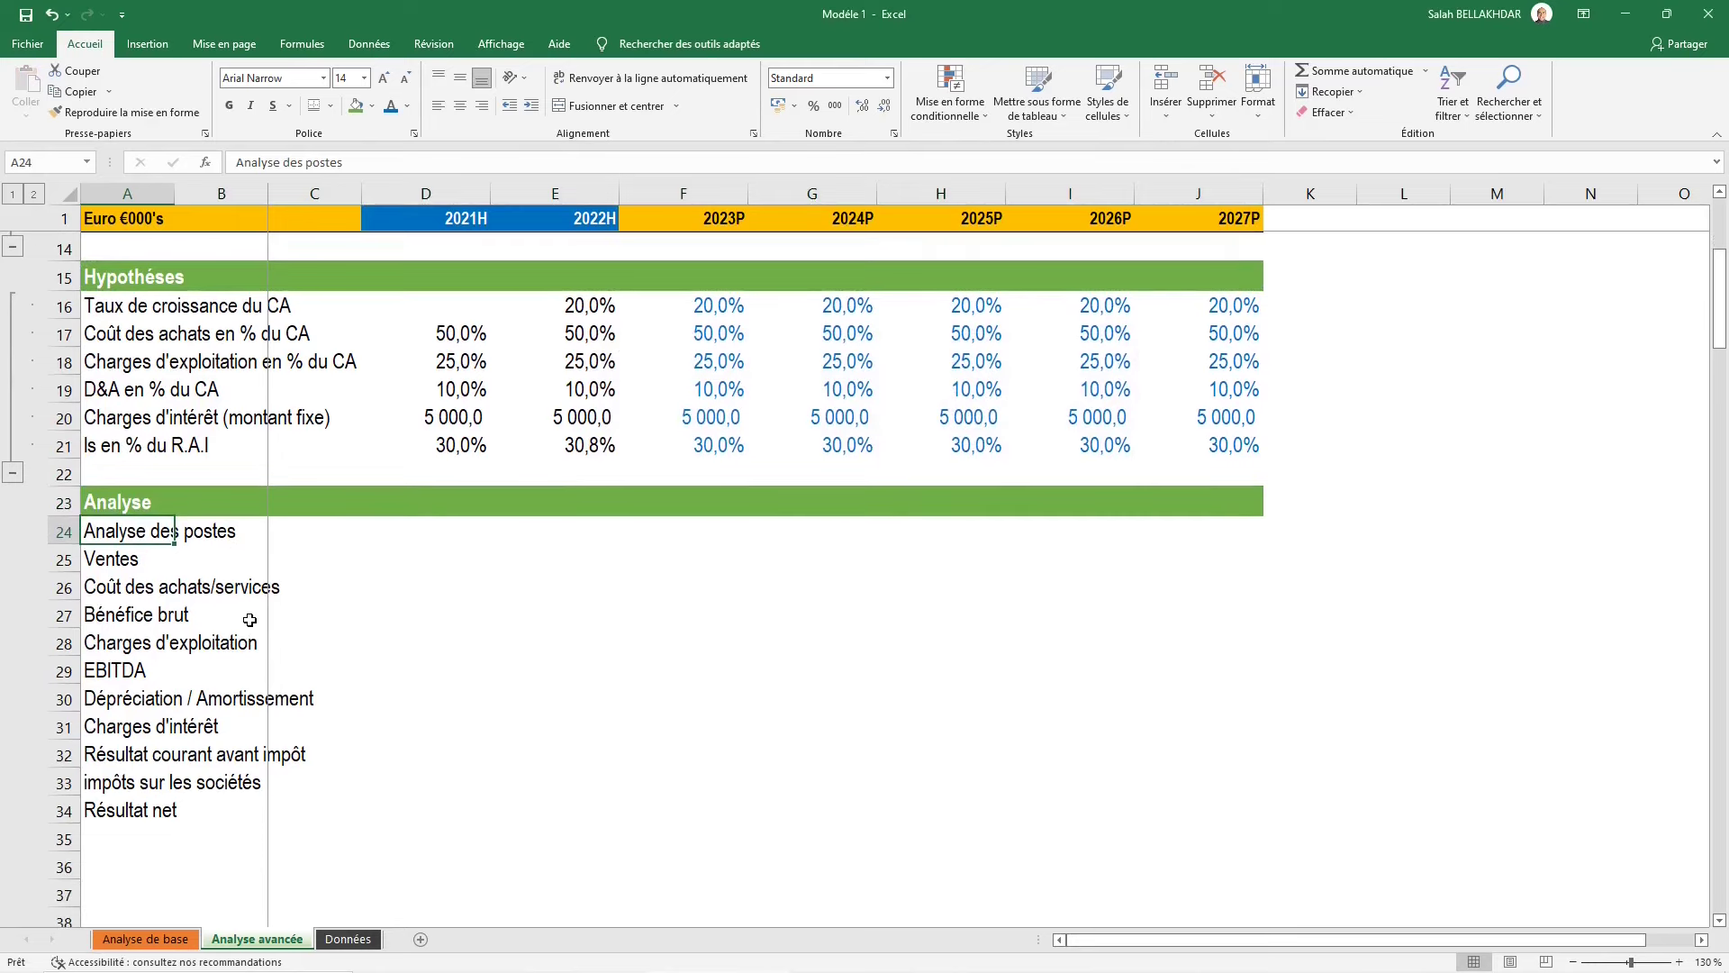
Review the 2021H income-statement figures from Ventes in D4 to Résultat net in D13
scroll(249, 620, "up", 1)
scroll(250, 619, "up", 3)
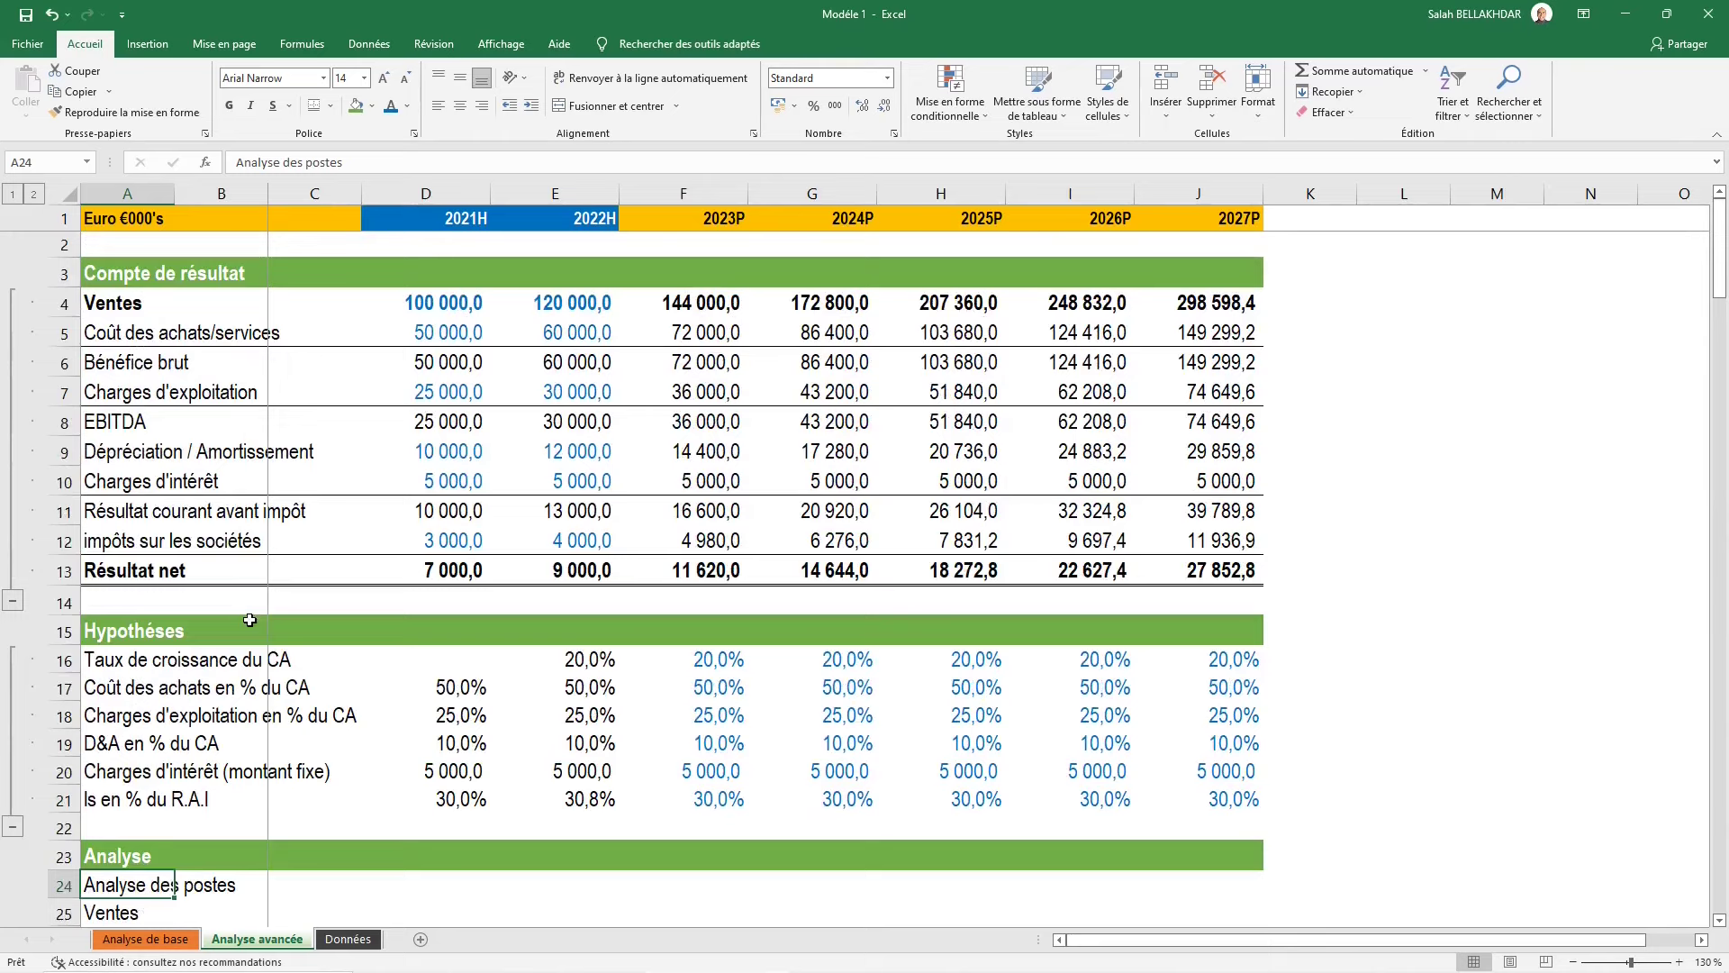
left_click(437, 393)
left_click(439, 422)
left_click(442, 481)
left_click(479, 302)
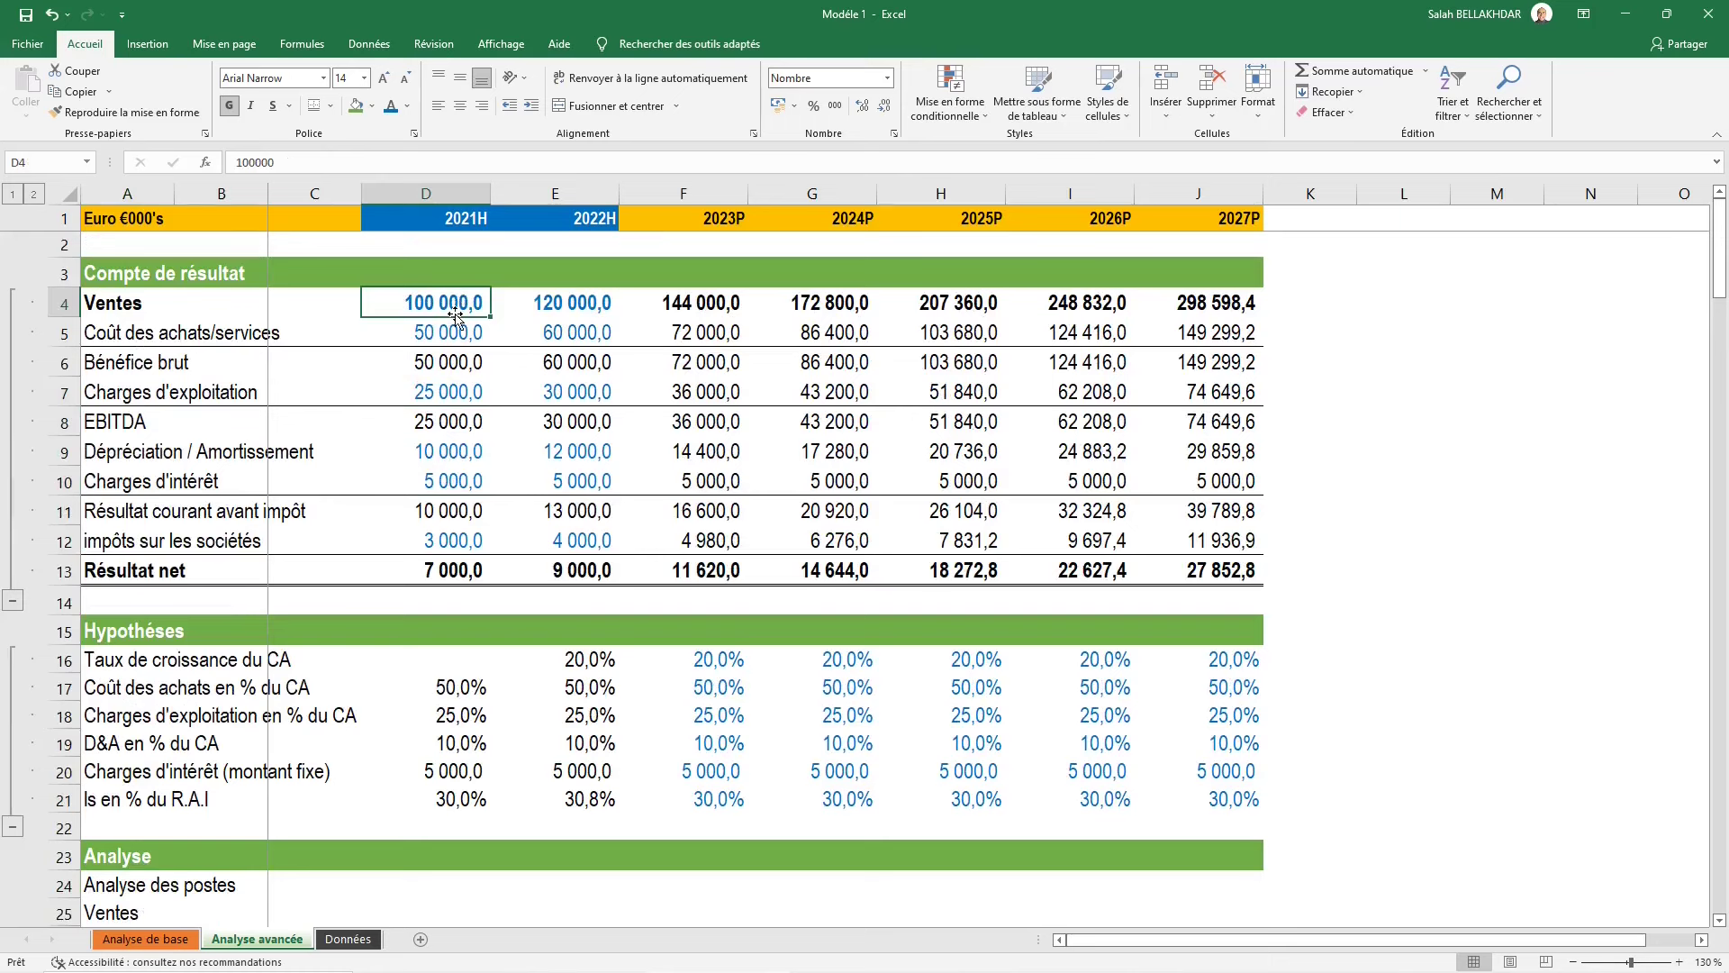
left_click(455, 567)
left_click(440, 360)
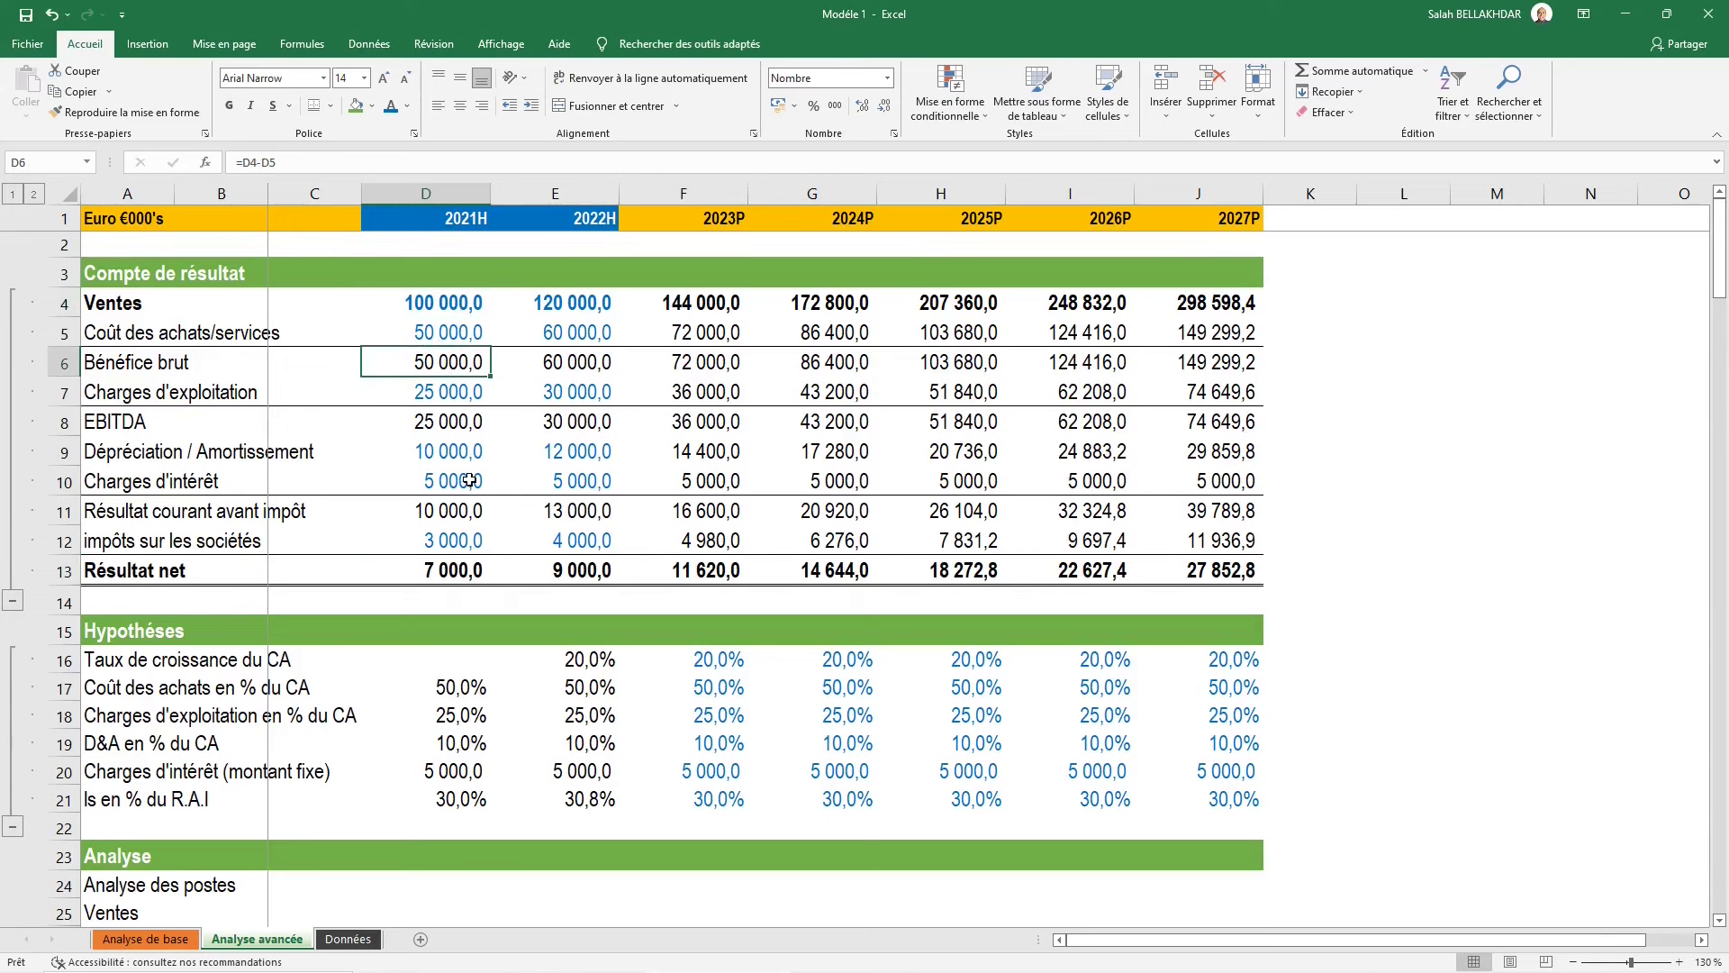
scroll(469, 480, "down", 2)
scroll(464, 540, "down", 1)
Start the Ventes ratio =D4/D4 in D25, trying absolute locking on the divisor
left_click(459, 621)
key("Down")
type("=")
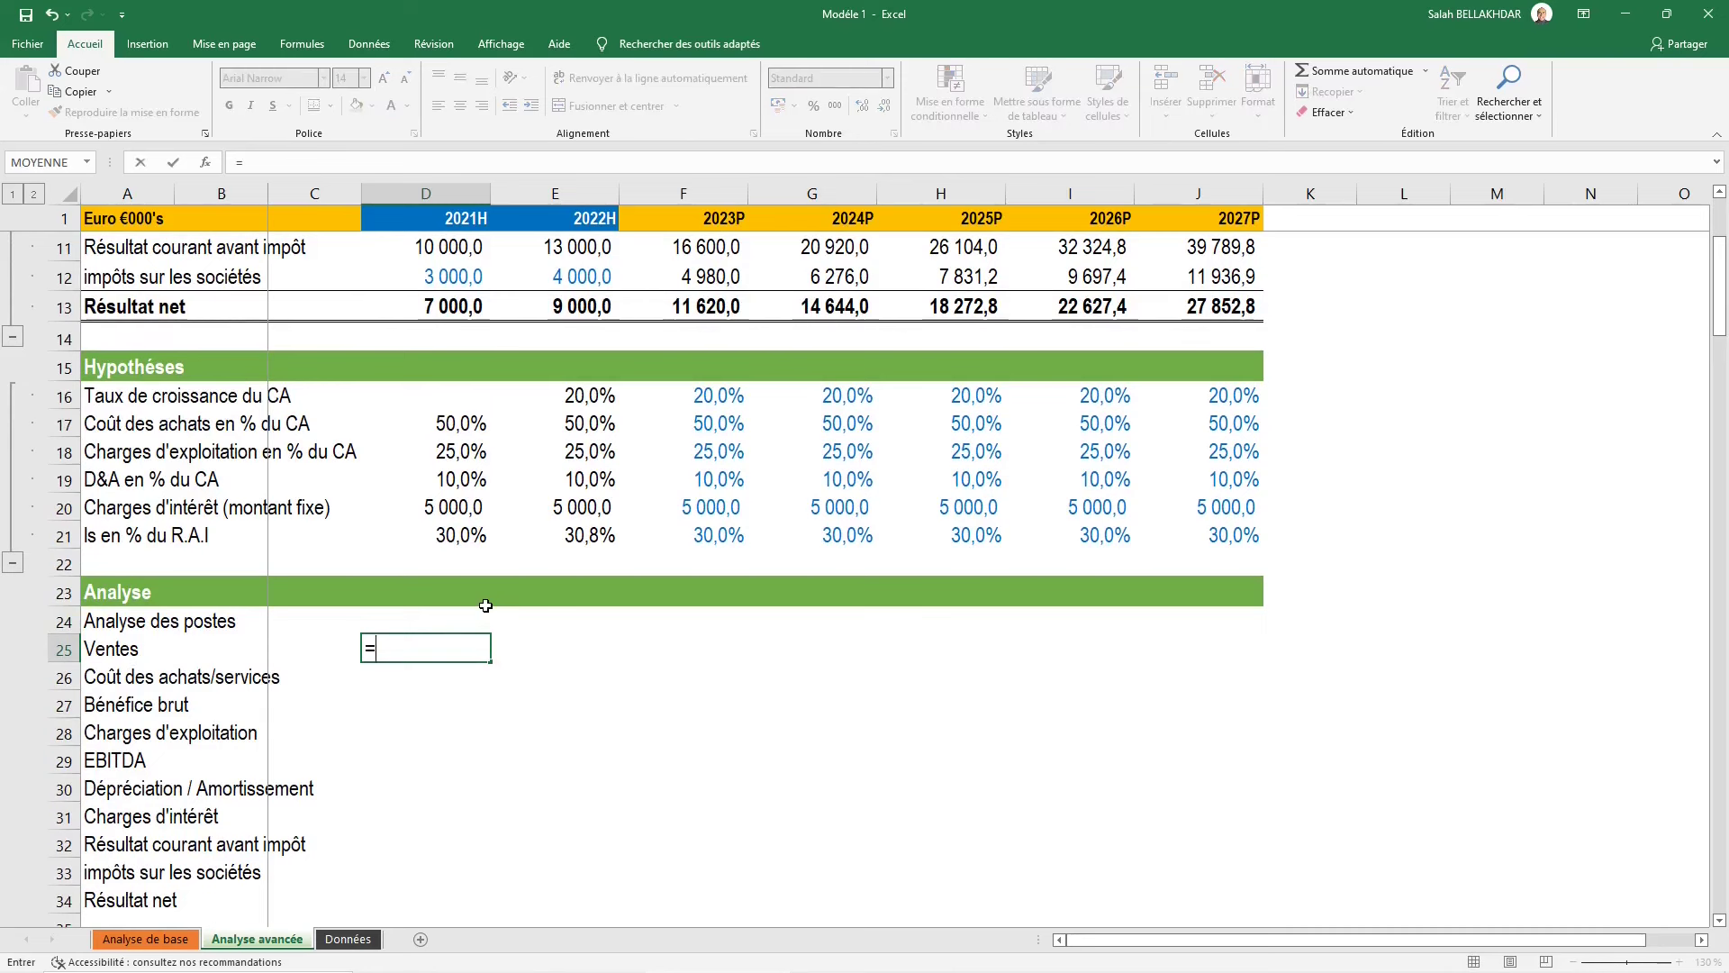
scroll(481, 574, "up", 1)
scroll(469, 450, "up", 2)
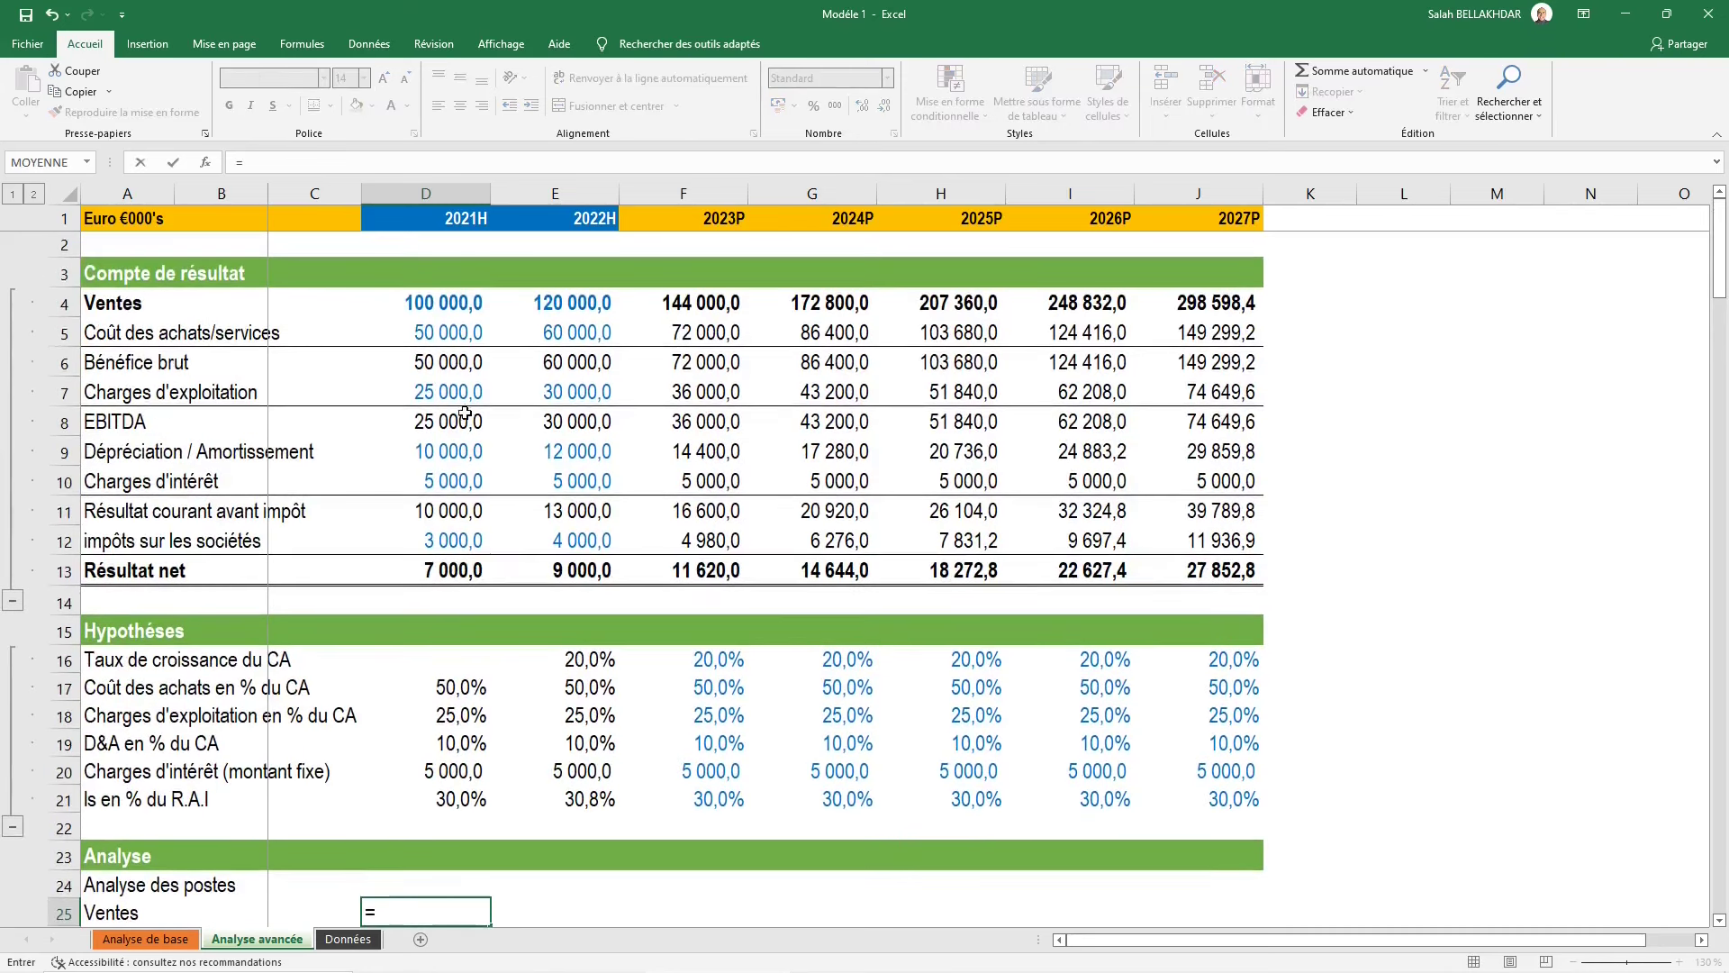
left_click(453, 310)
type("/")
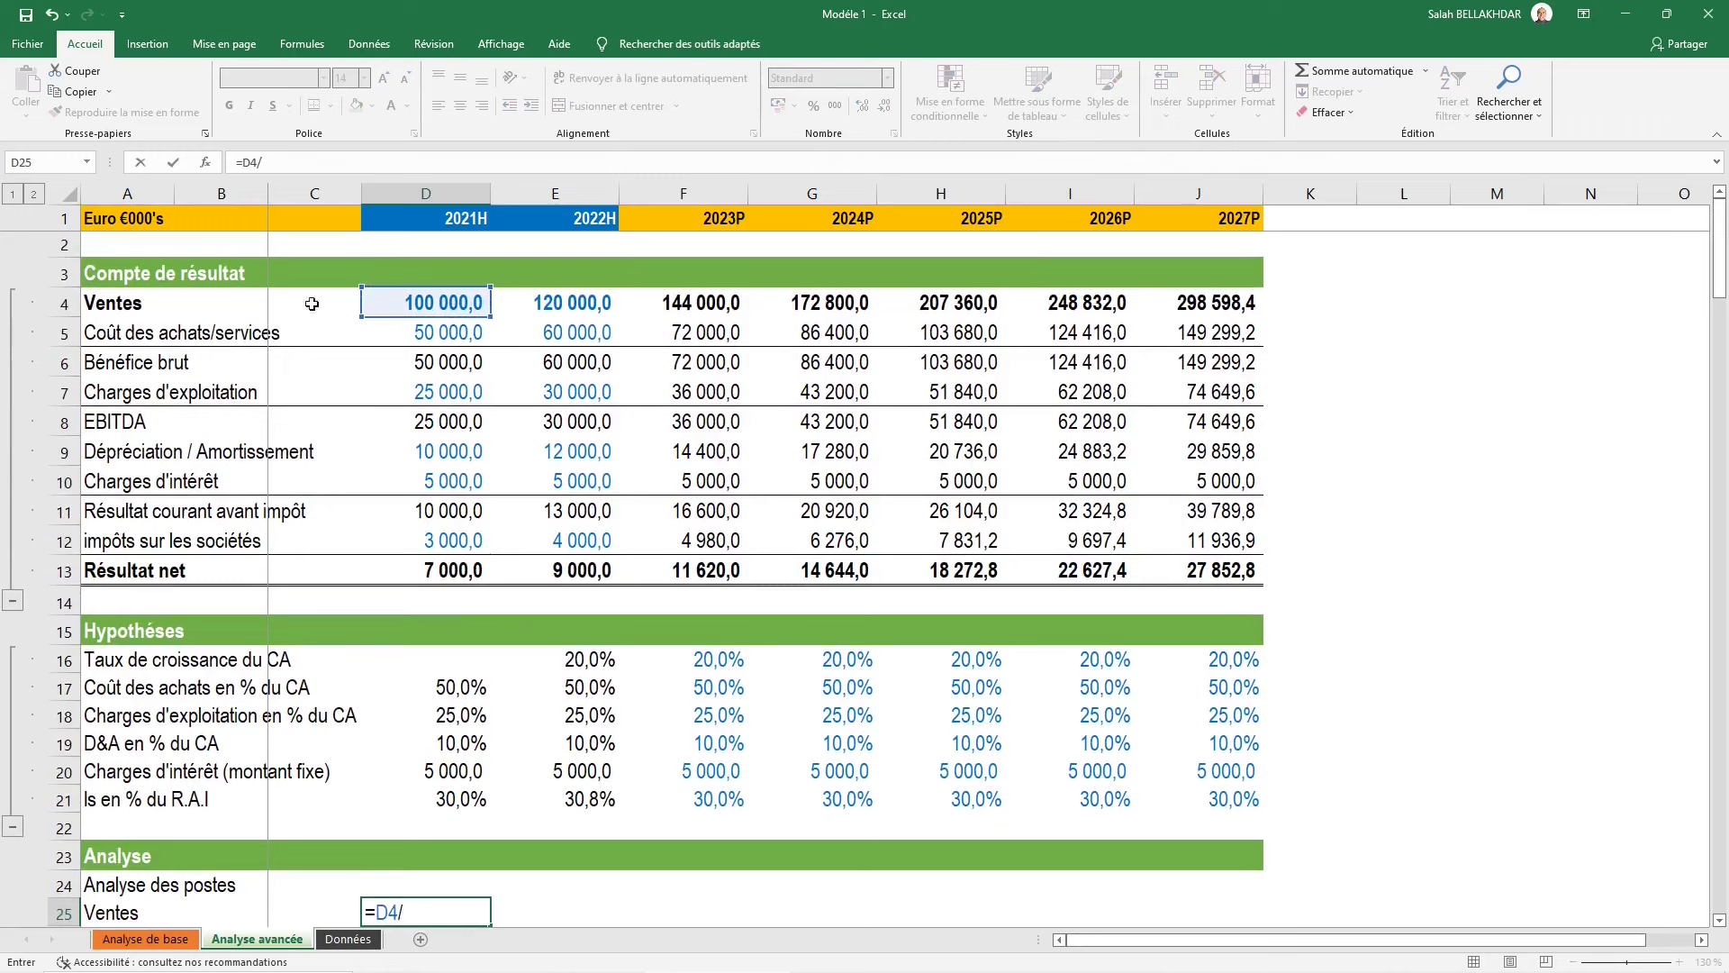
left_click(442, 306)
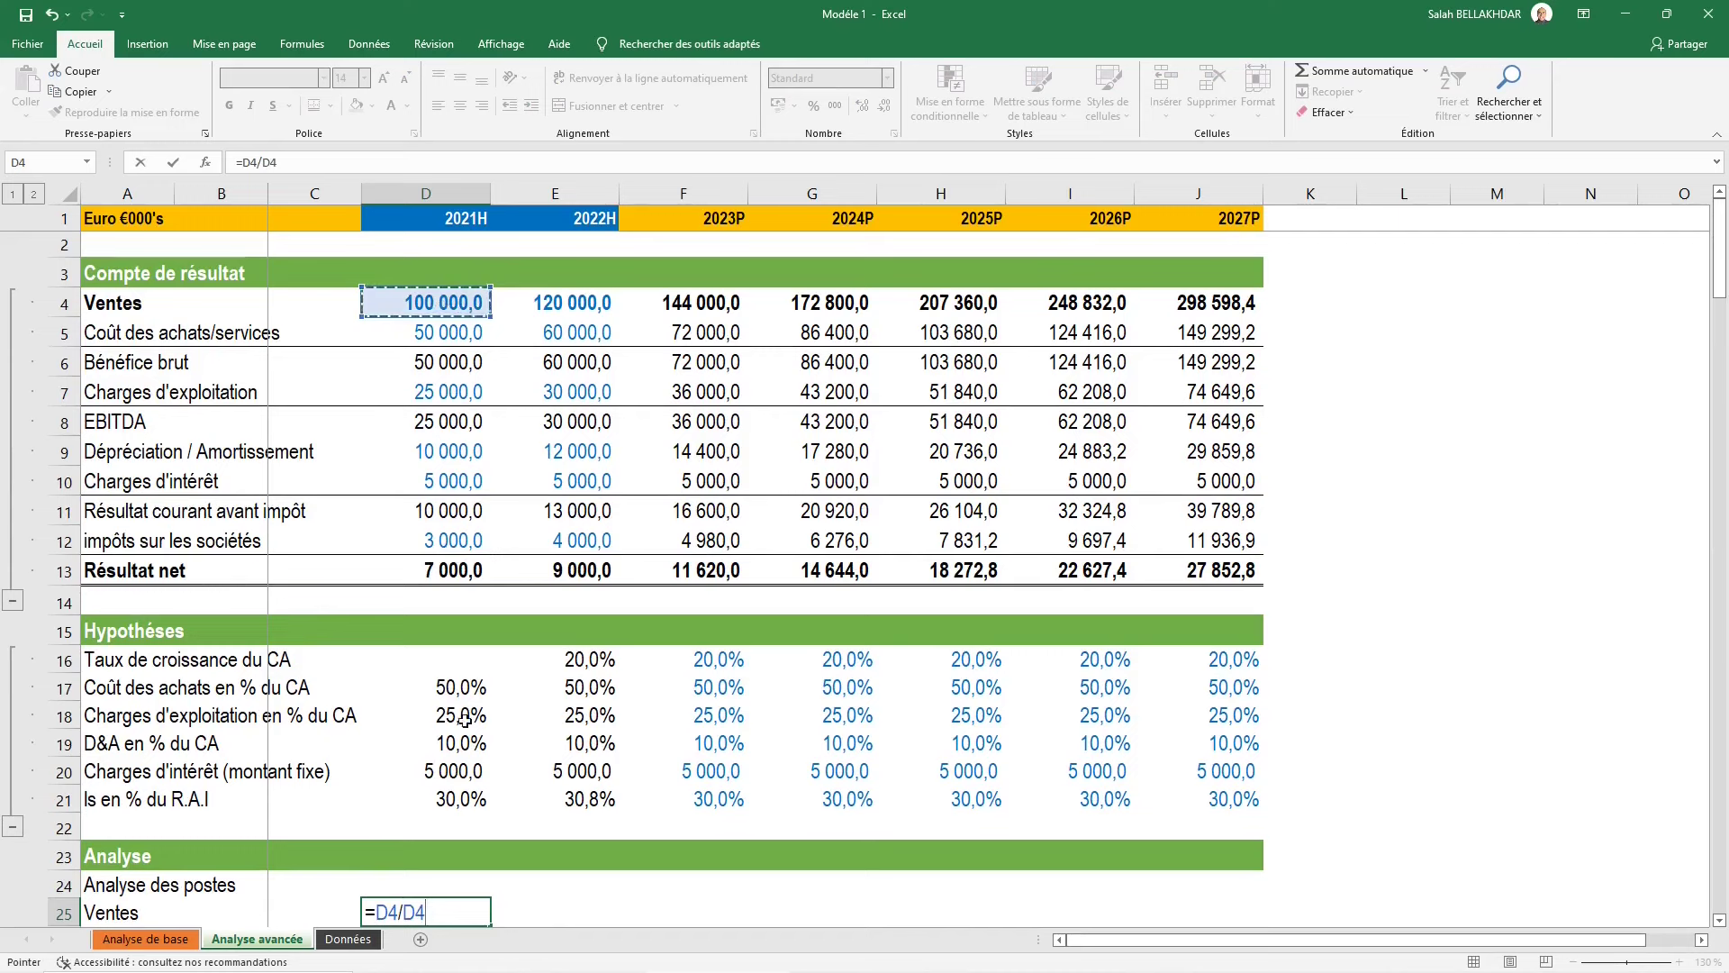
scroll(464, 721, "down", 1)
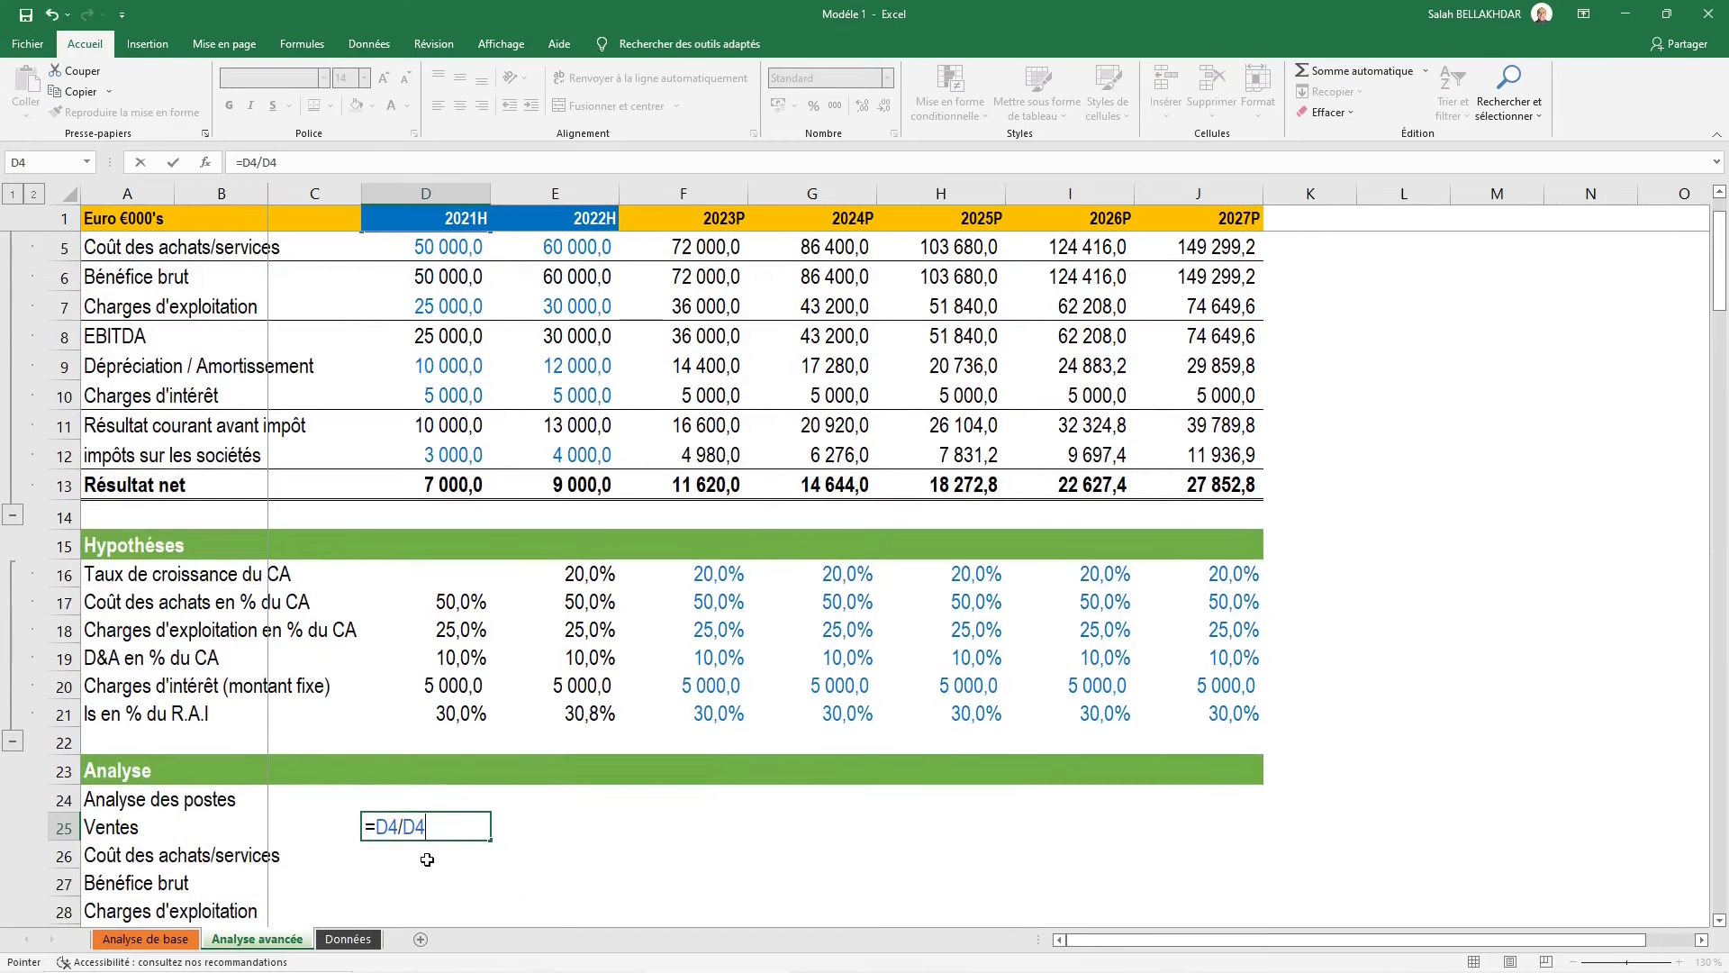
key("F4")
scroll(732, 697, "up", 1)
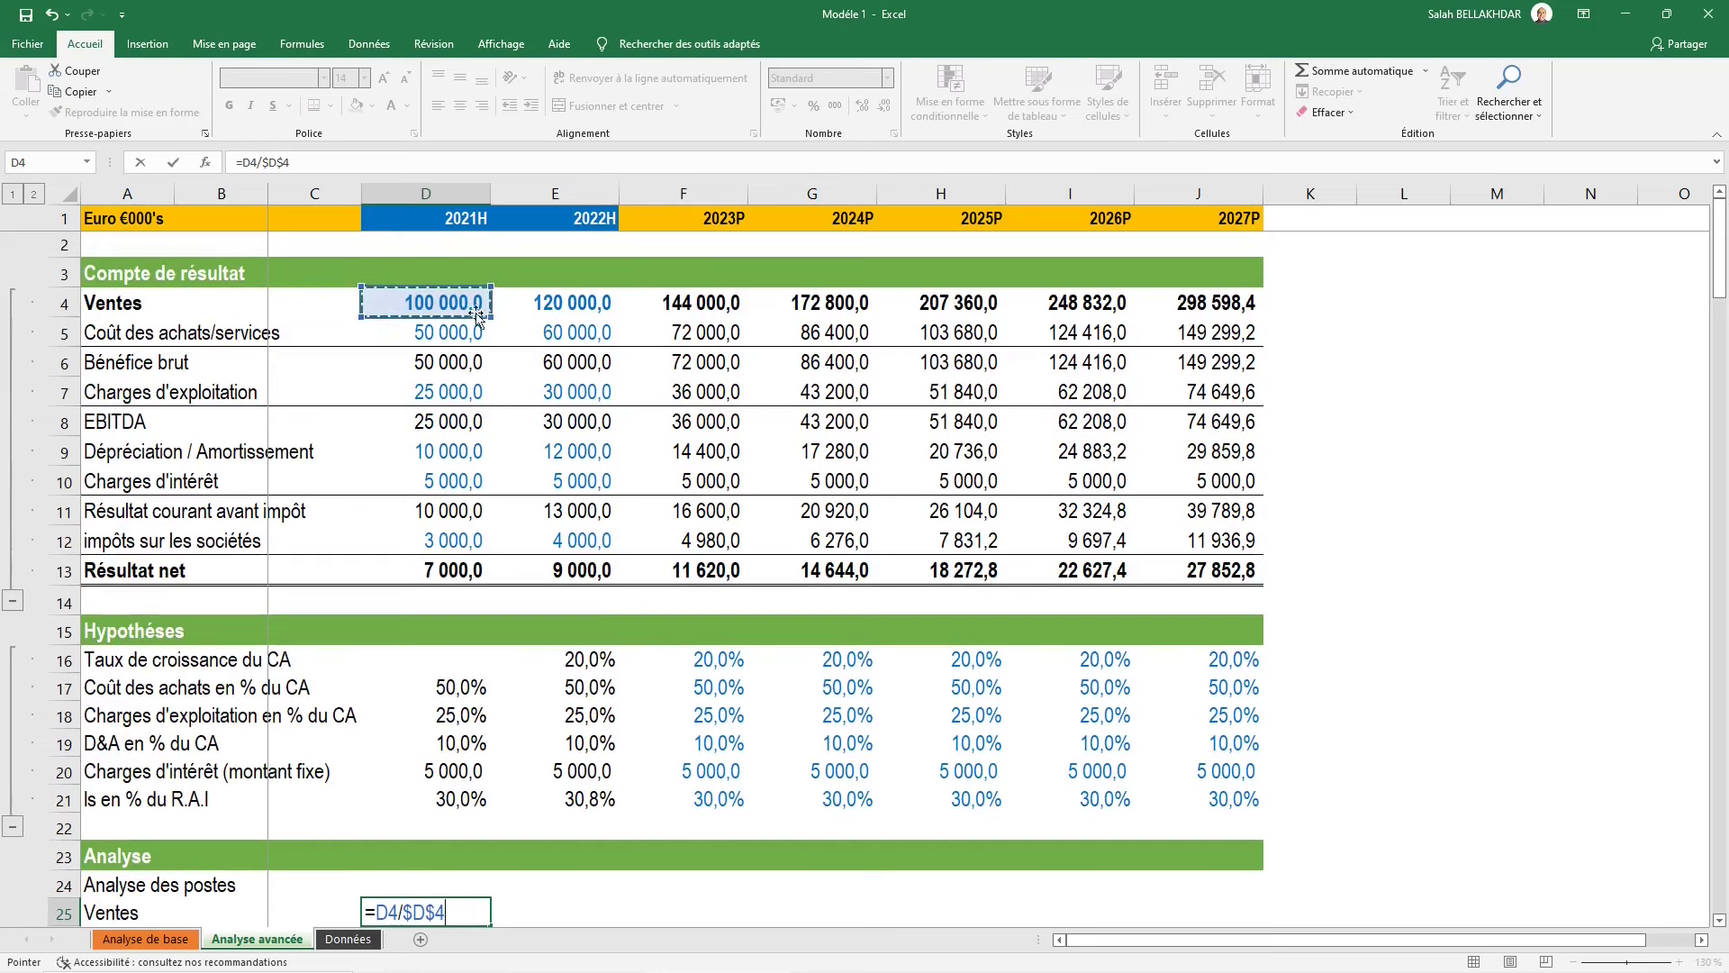
scroll(478, 666, "down", 1)
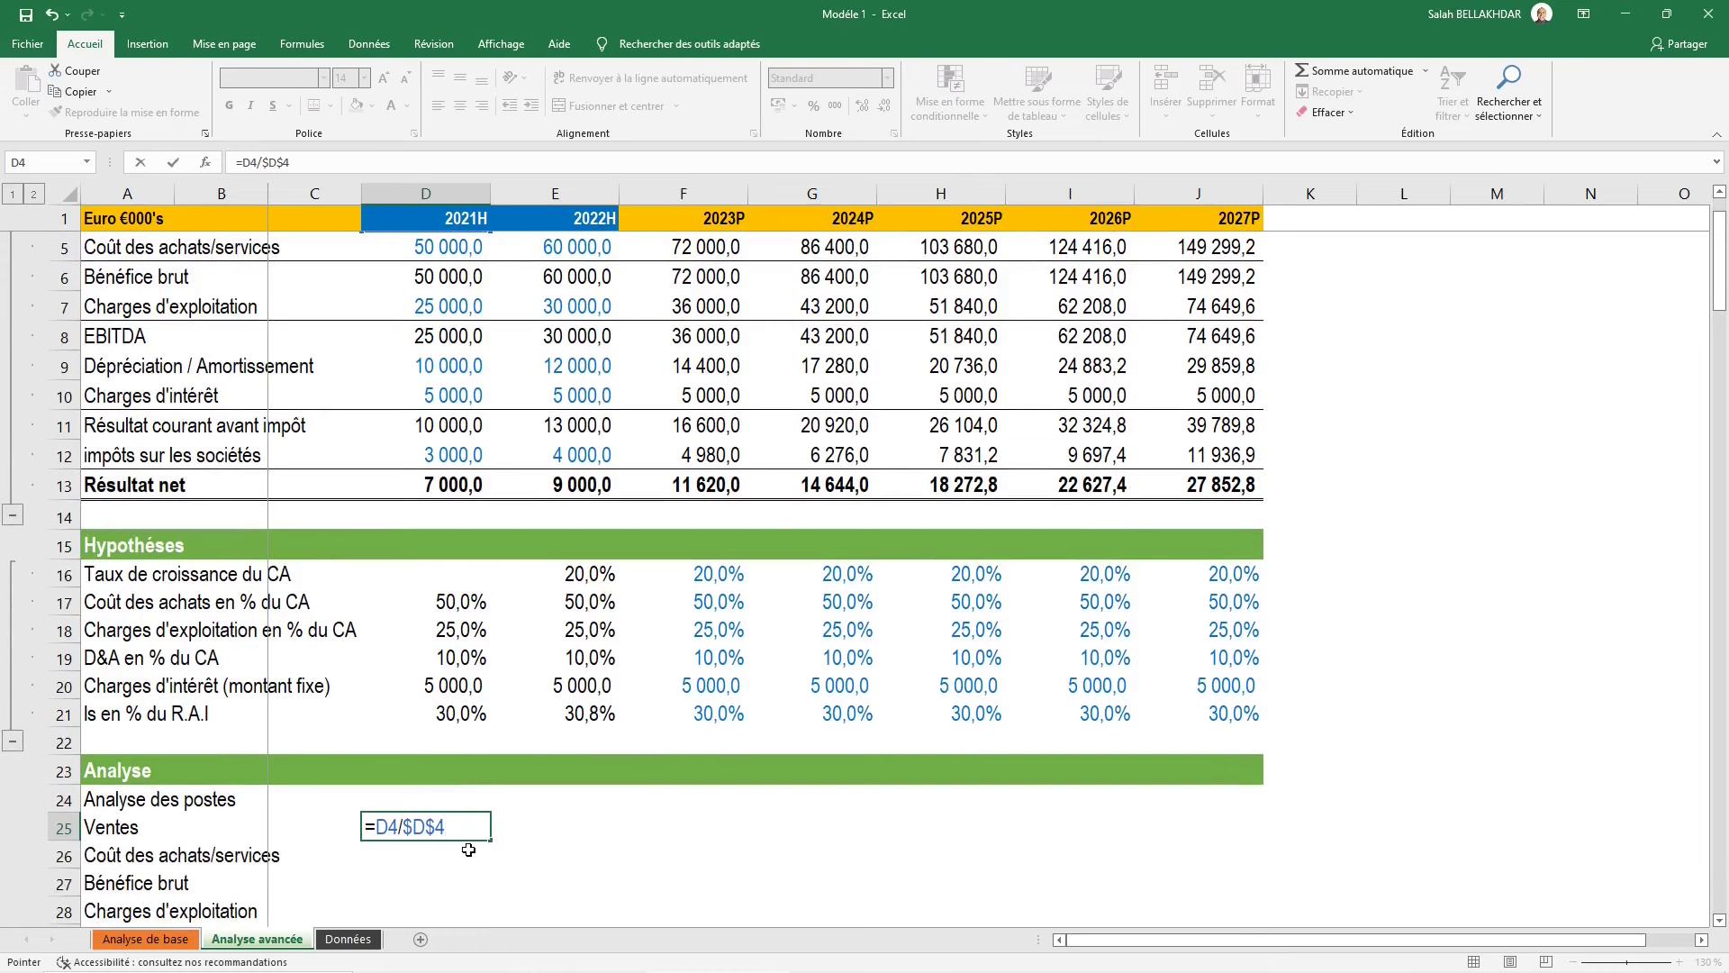
key("F4")
Undo an accidental divisor range, reselect D4 as the divisor locked to D$4, and commit D25
scroll(97, 284, "up", 1)
scroll(97, 285, "up", 1)
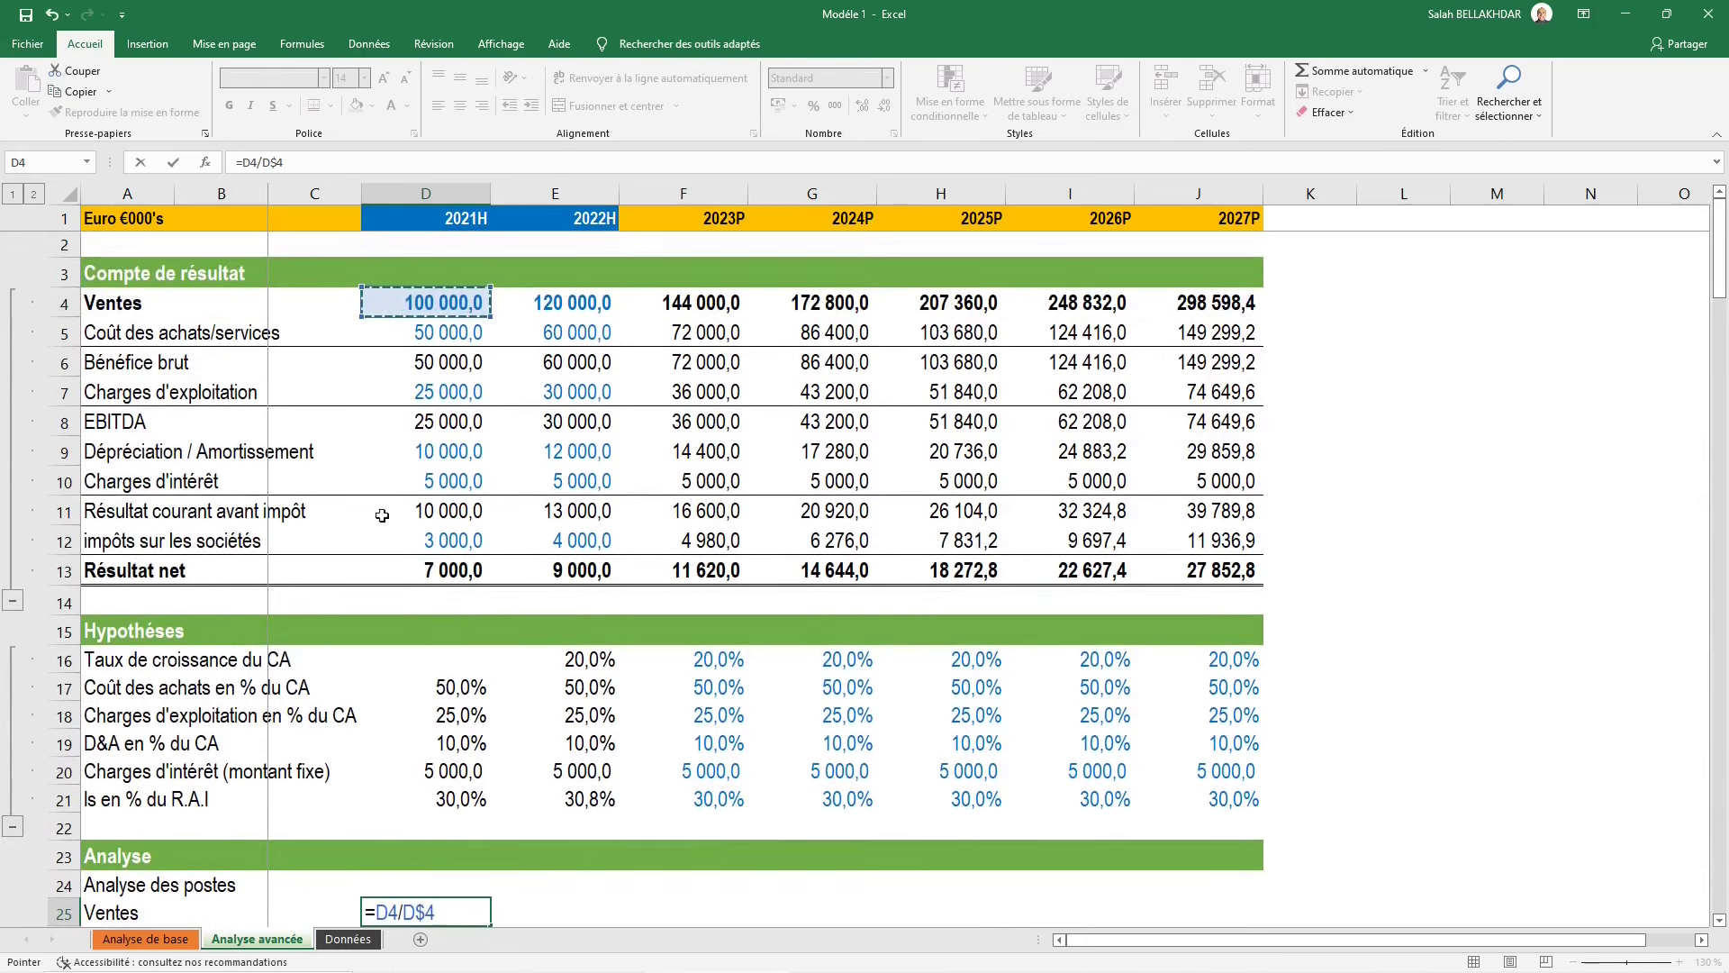
scroll(489, 821, "down", 1)
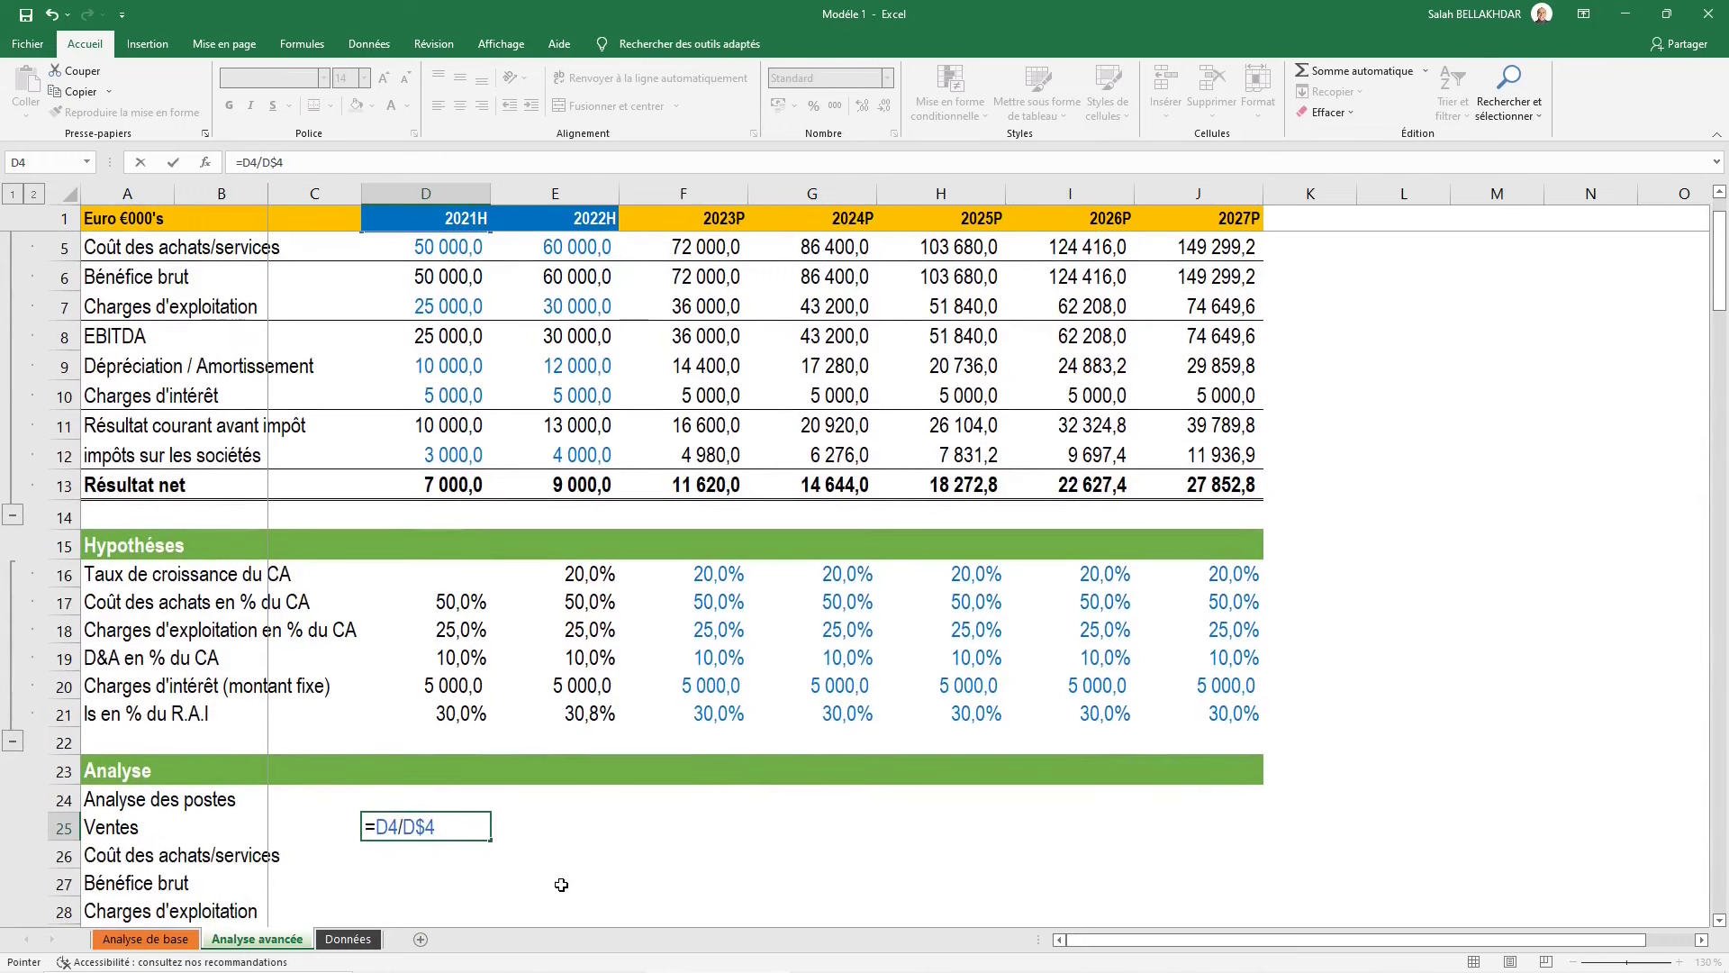
key("F4")
scroll(445, 477, "up", 1)
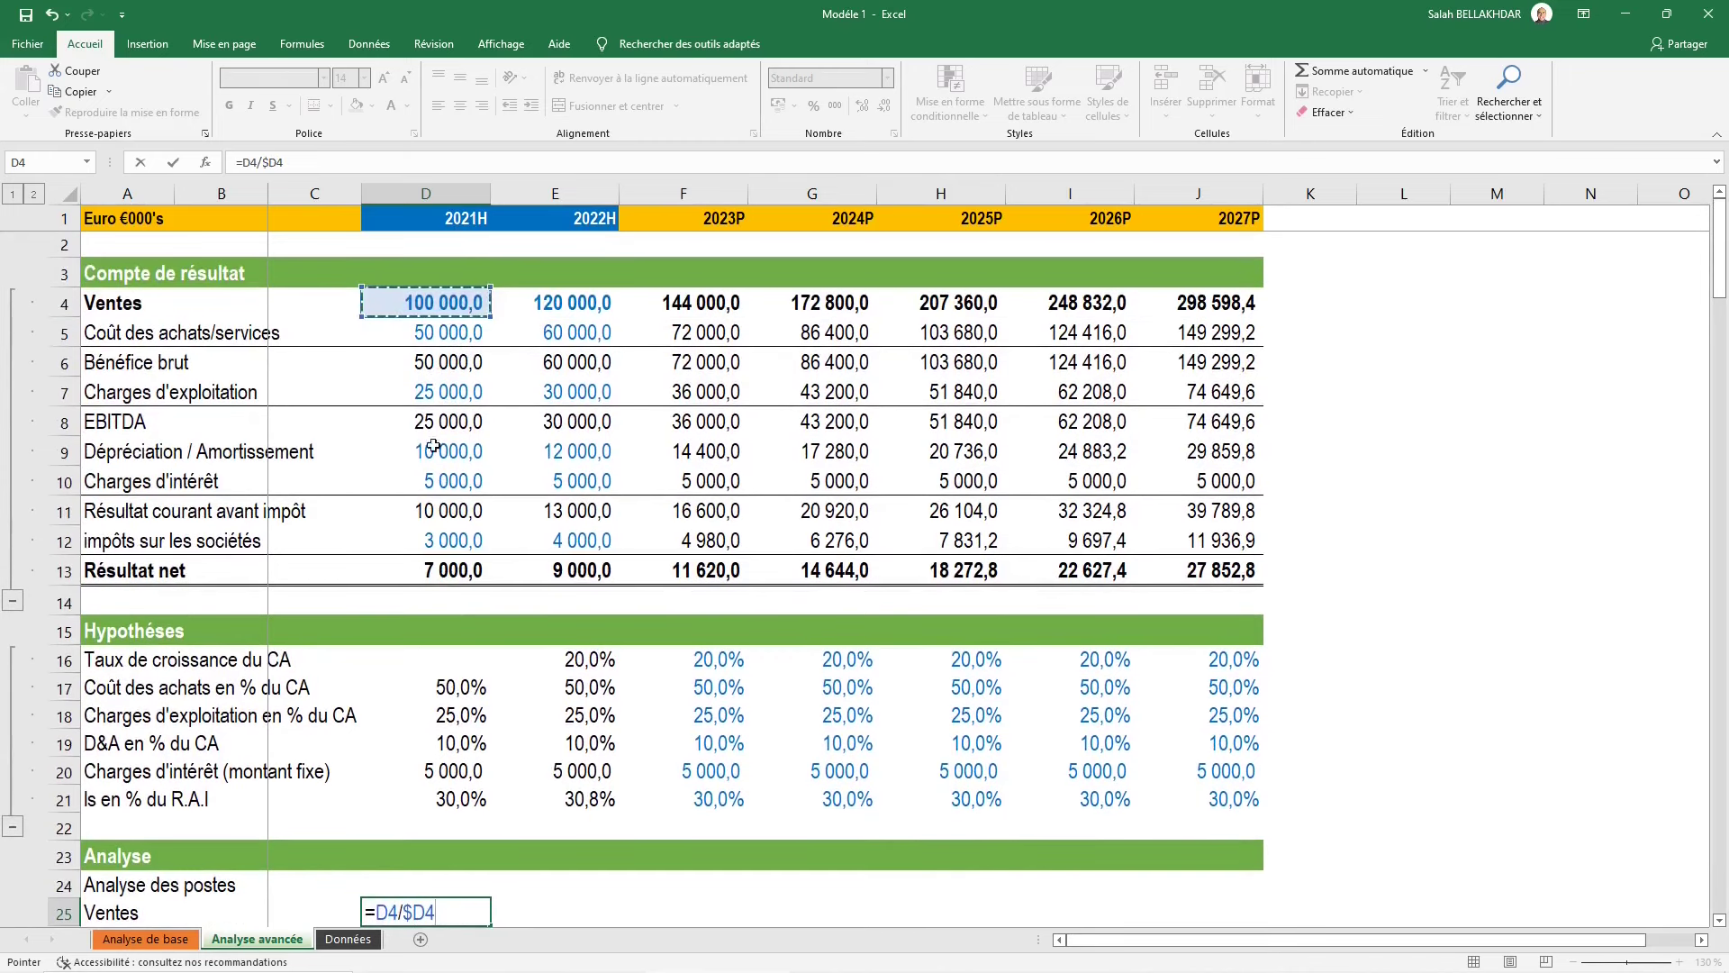
left_click_drag(439, 510, 440, 543)
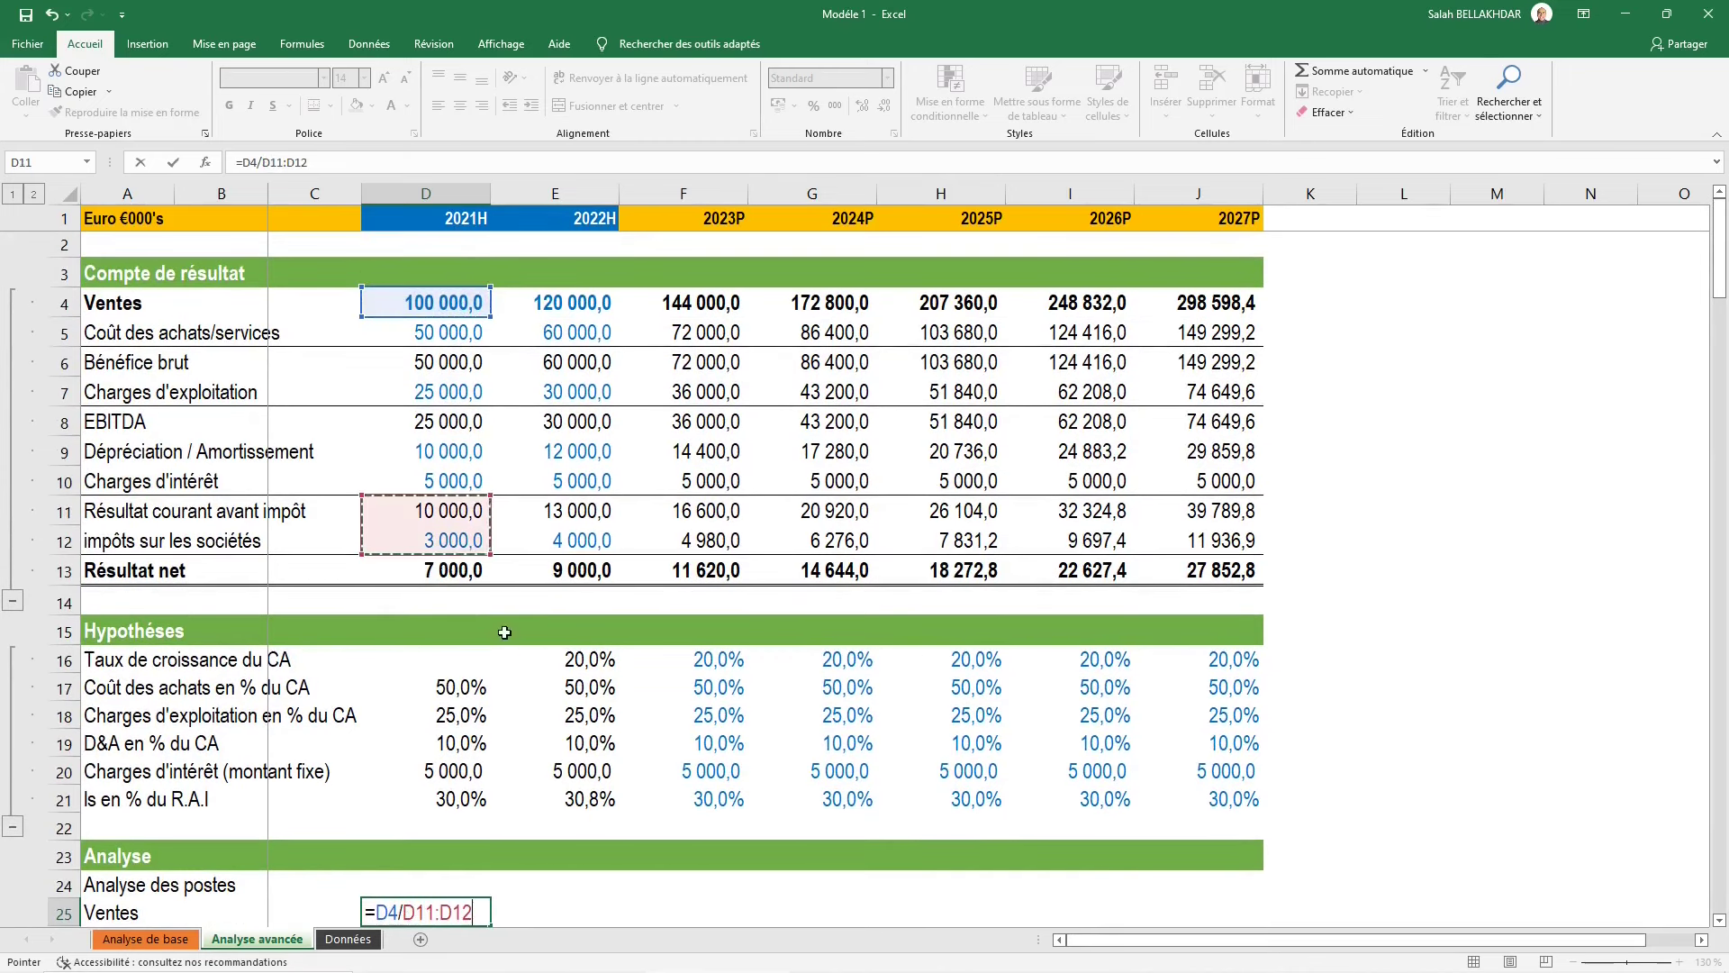
left_click(53, 15)
key("ctrl+z")
left_click(451, 306)
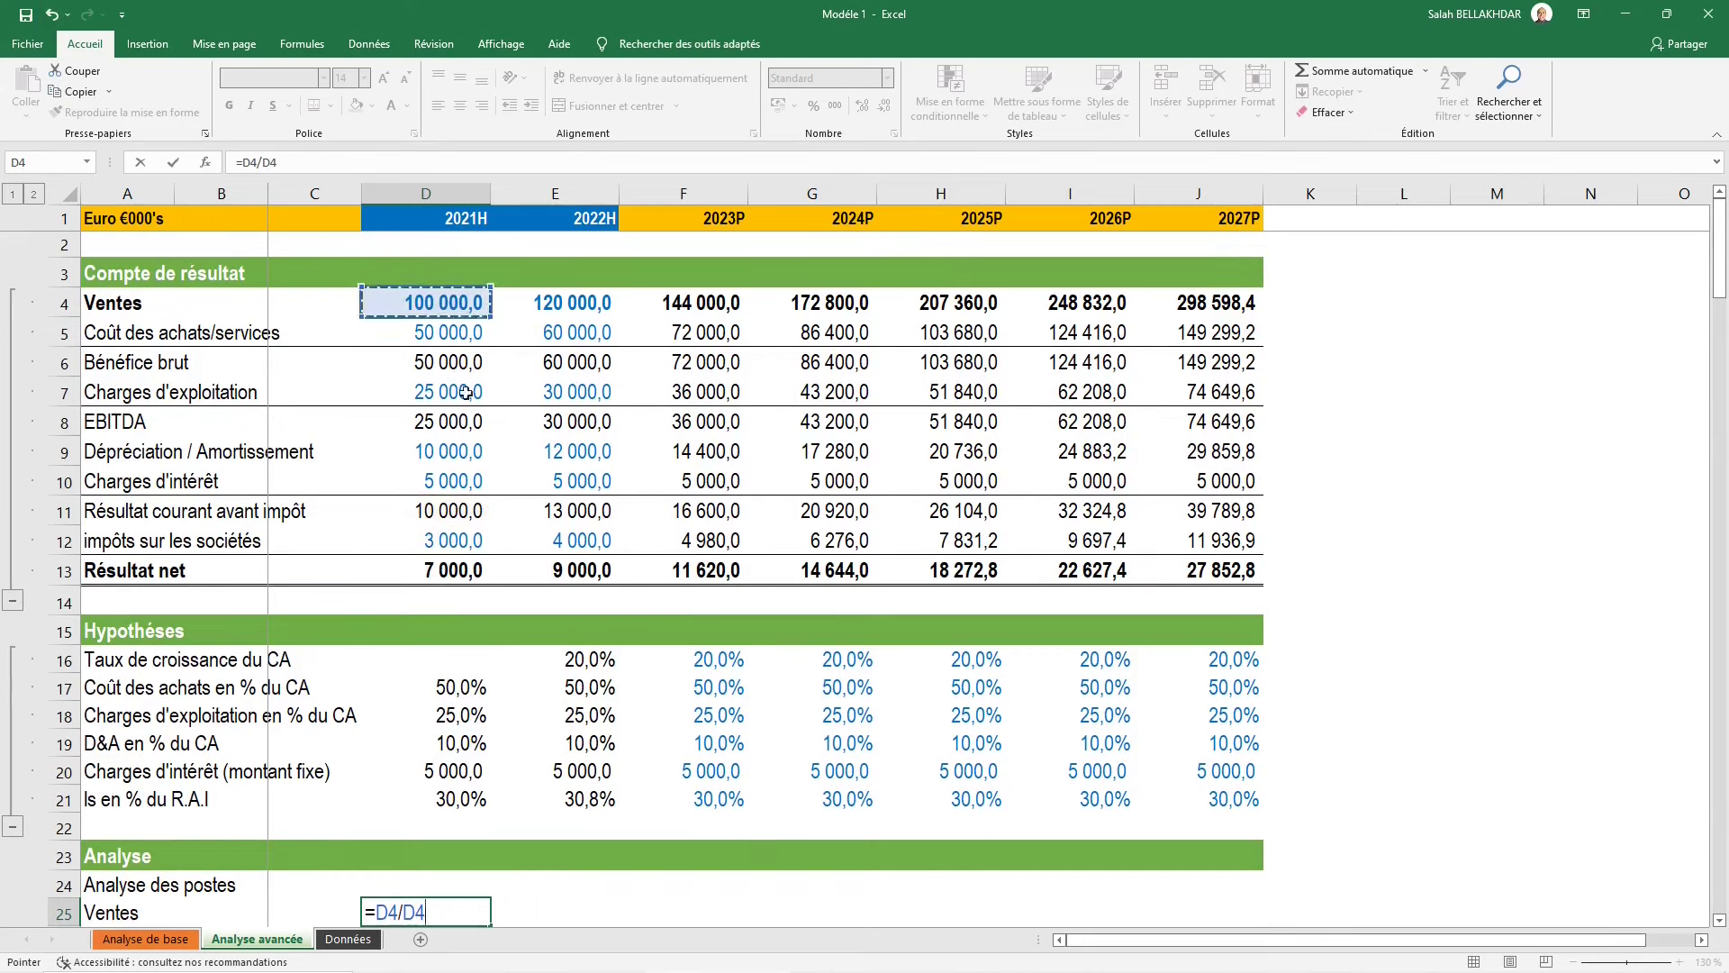
key("F4")
key("F4")
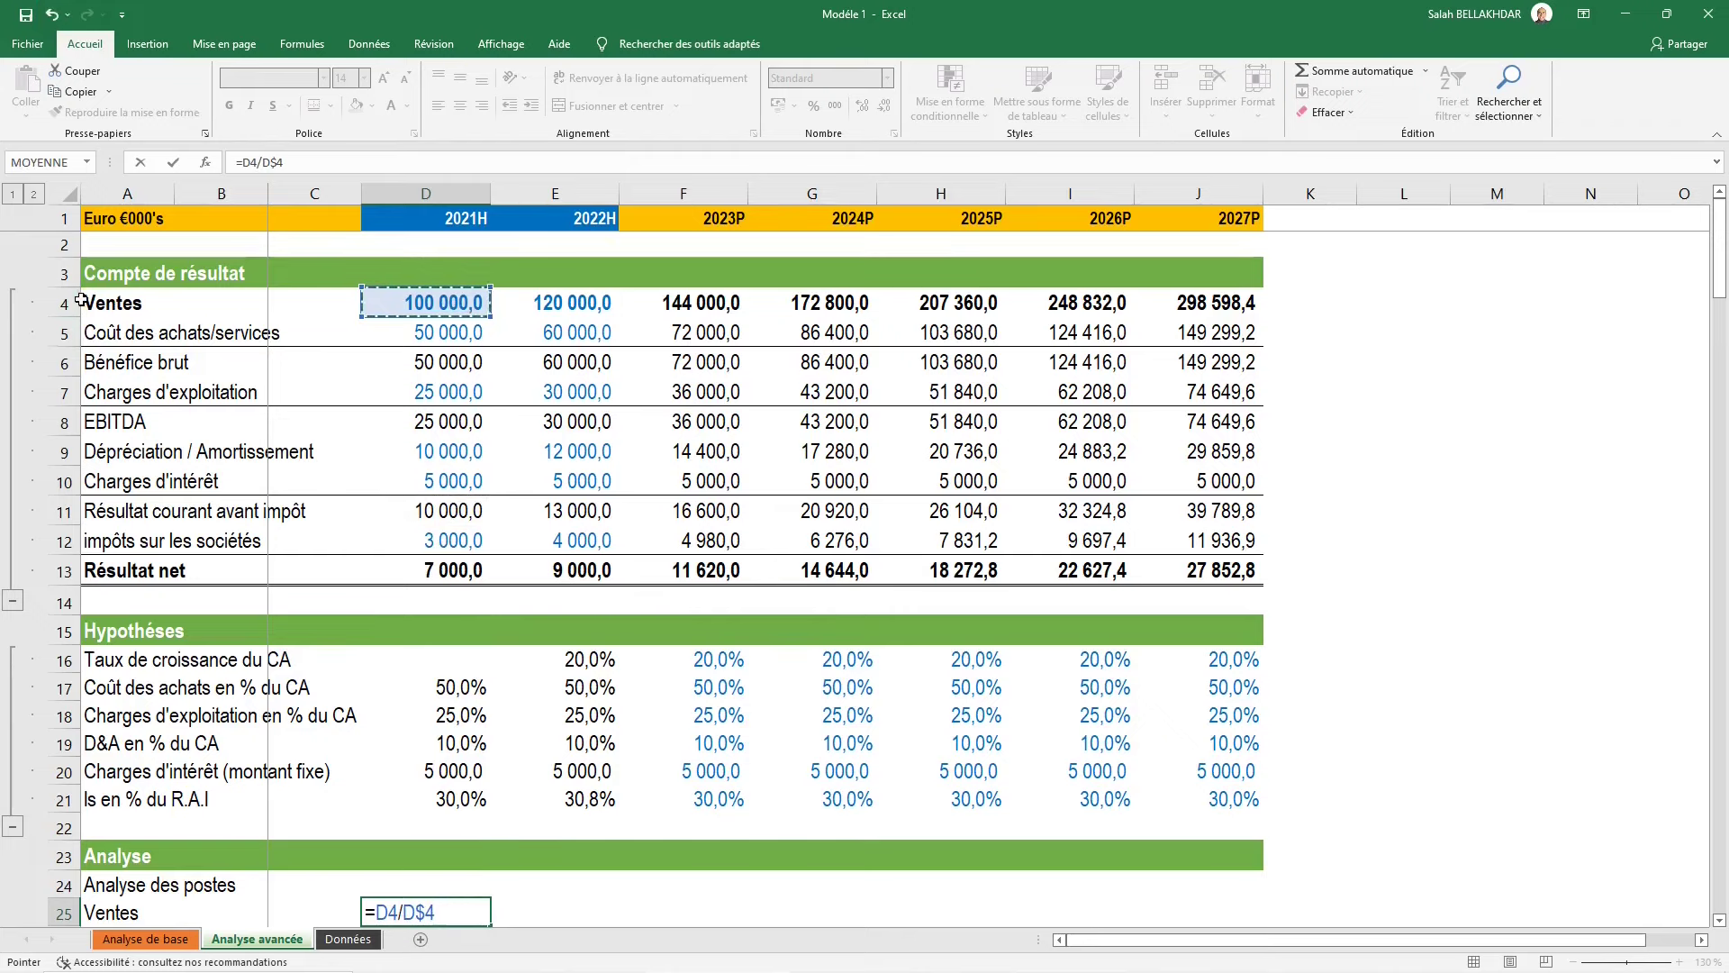
key("ctrl+Return")
scroll(730, 591, "down", 1)
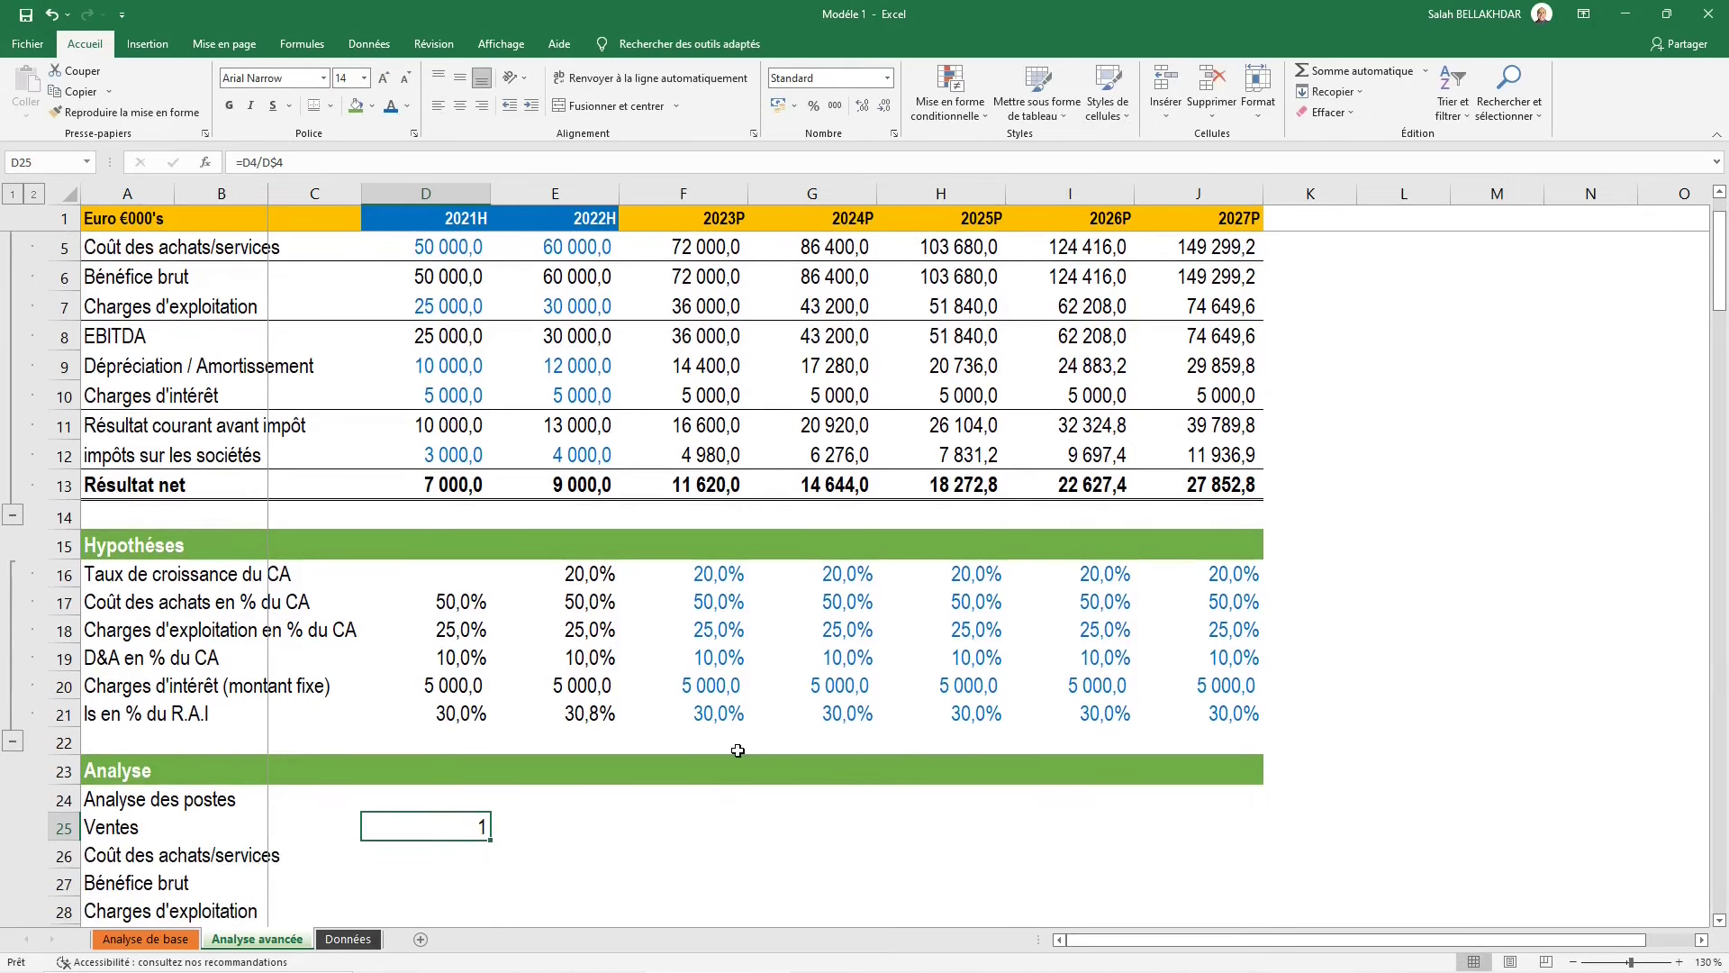
Format D25 as a percentage and fill the ratio across to J25 and down to row 34
key("alt")
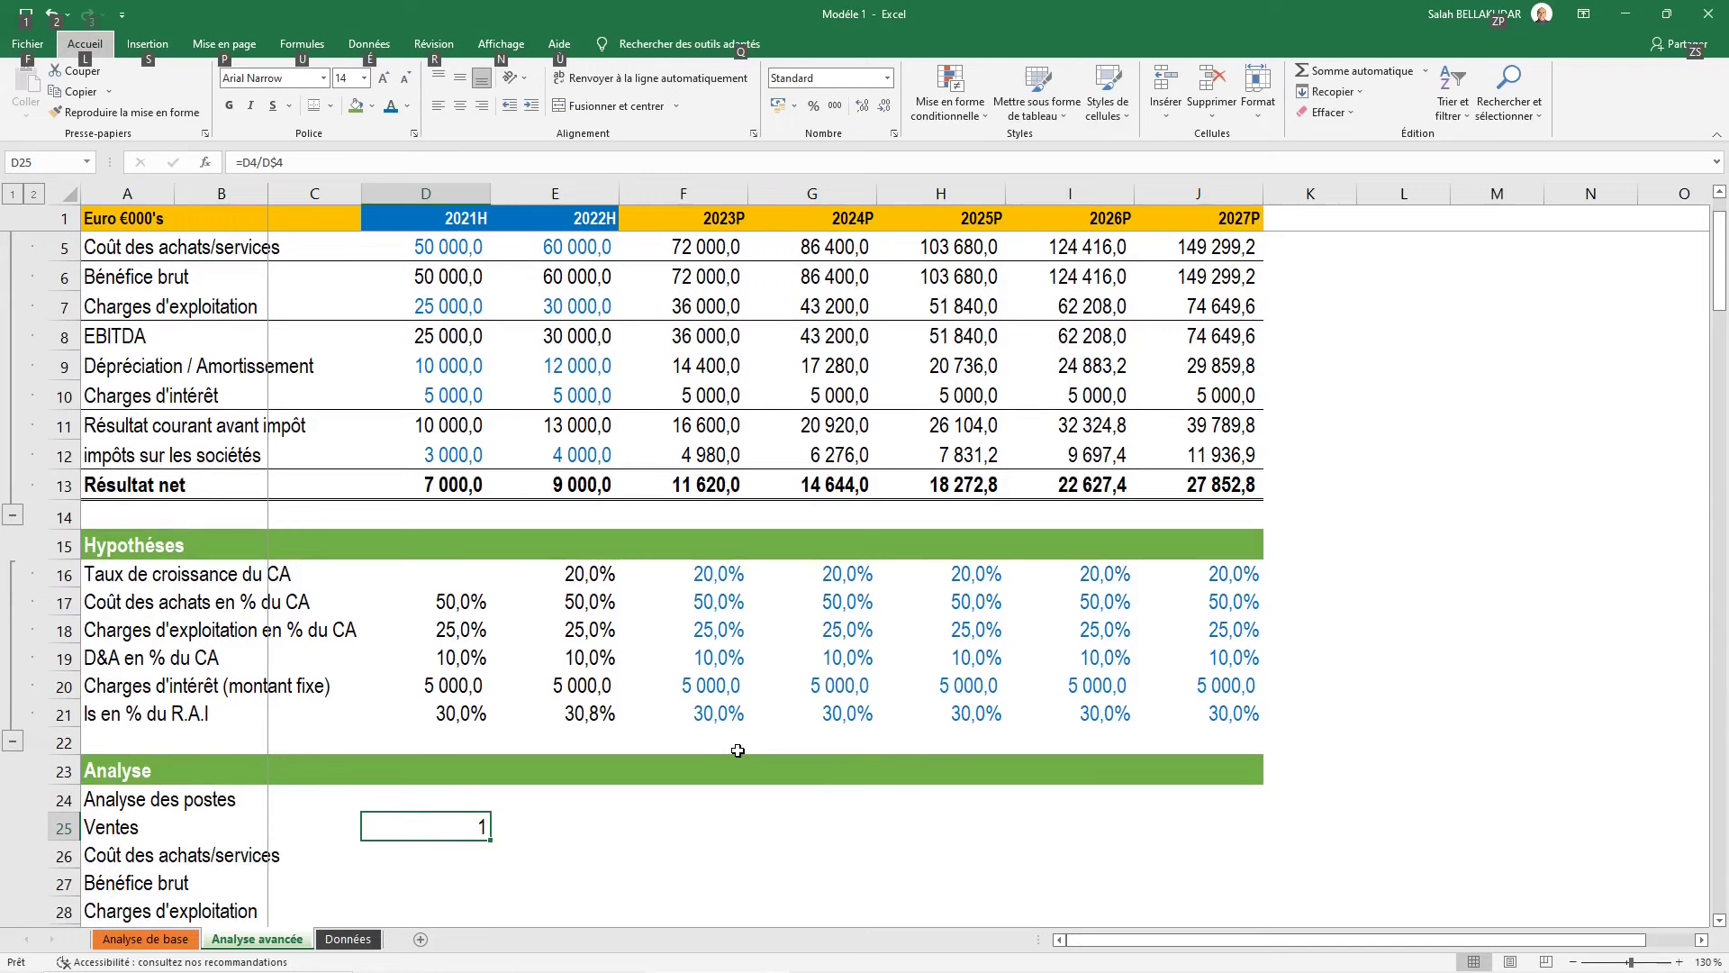
key("l")
key("s")
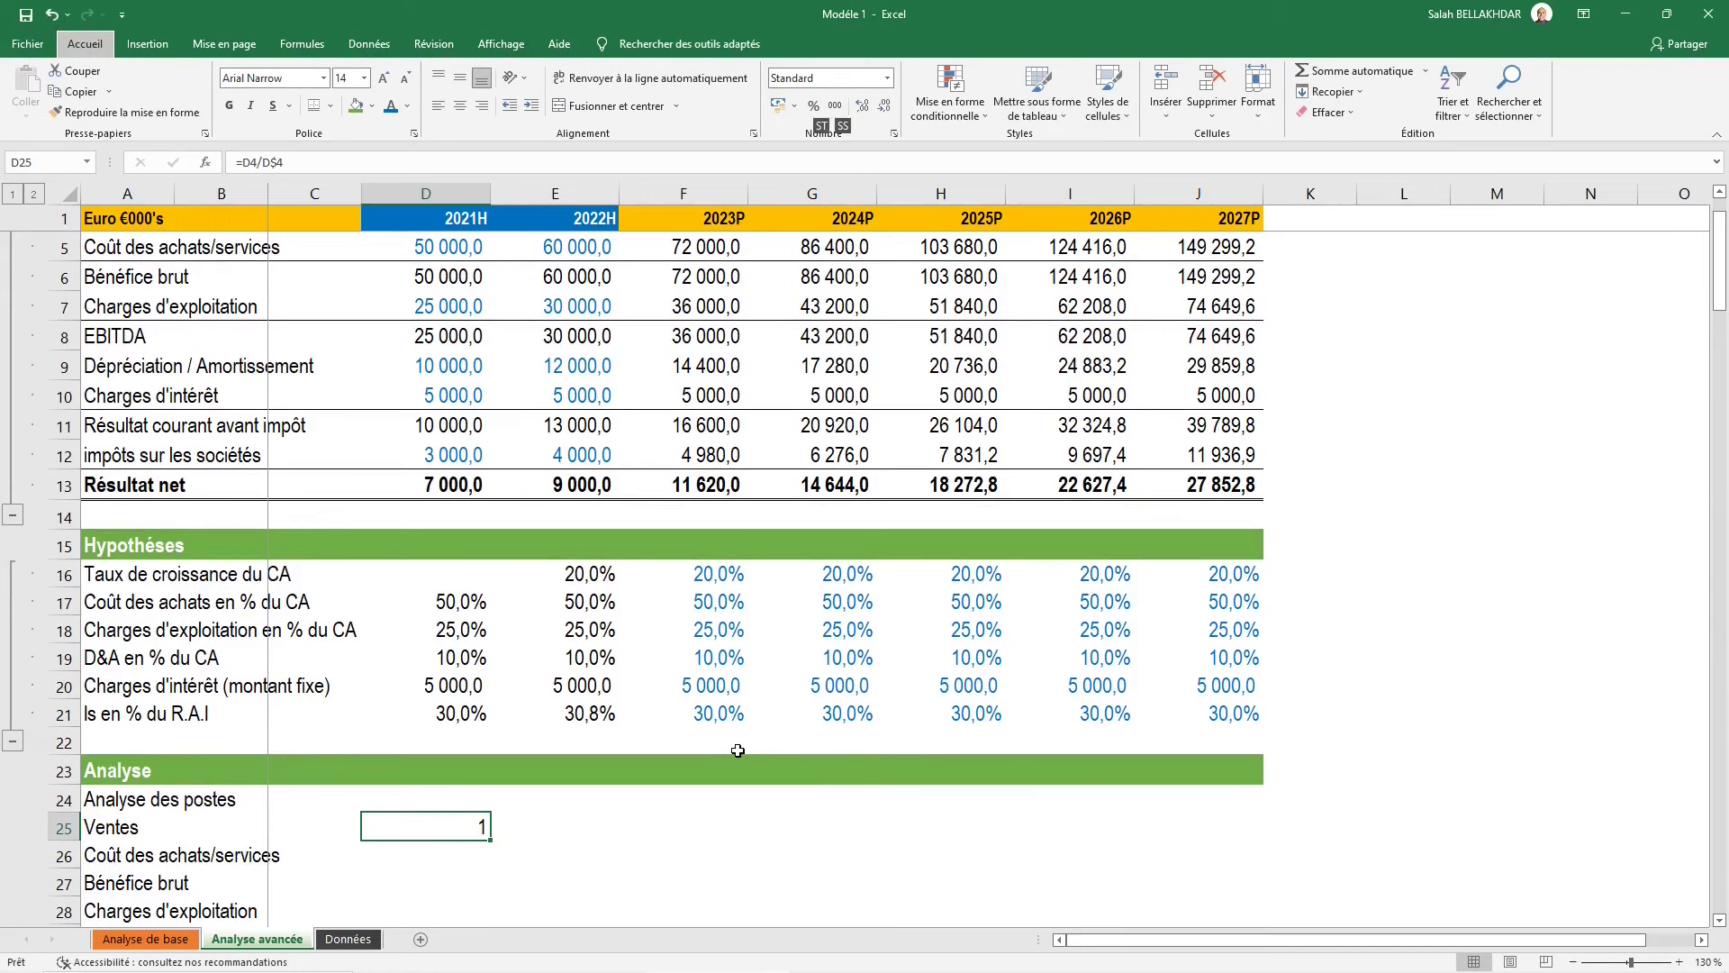
key("t")
key("shift+Right")
key("shift+Right")
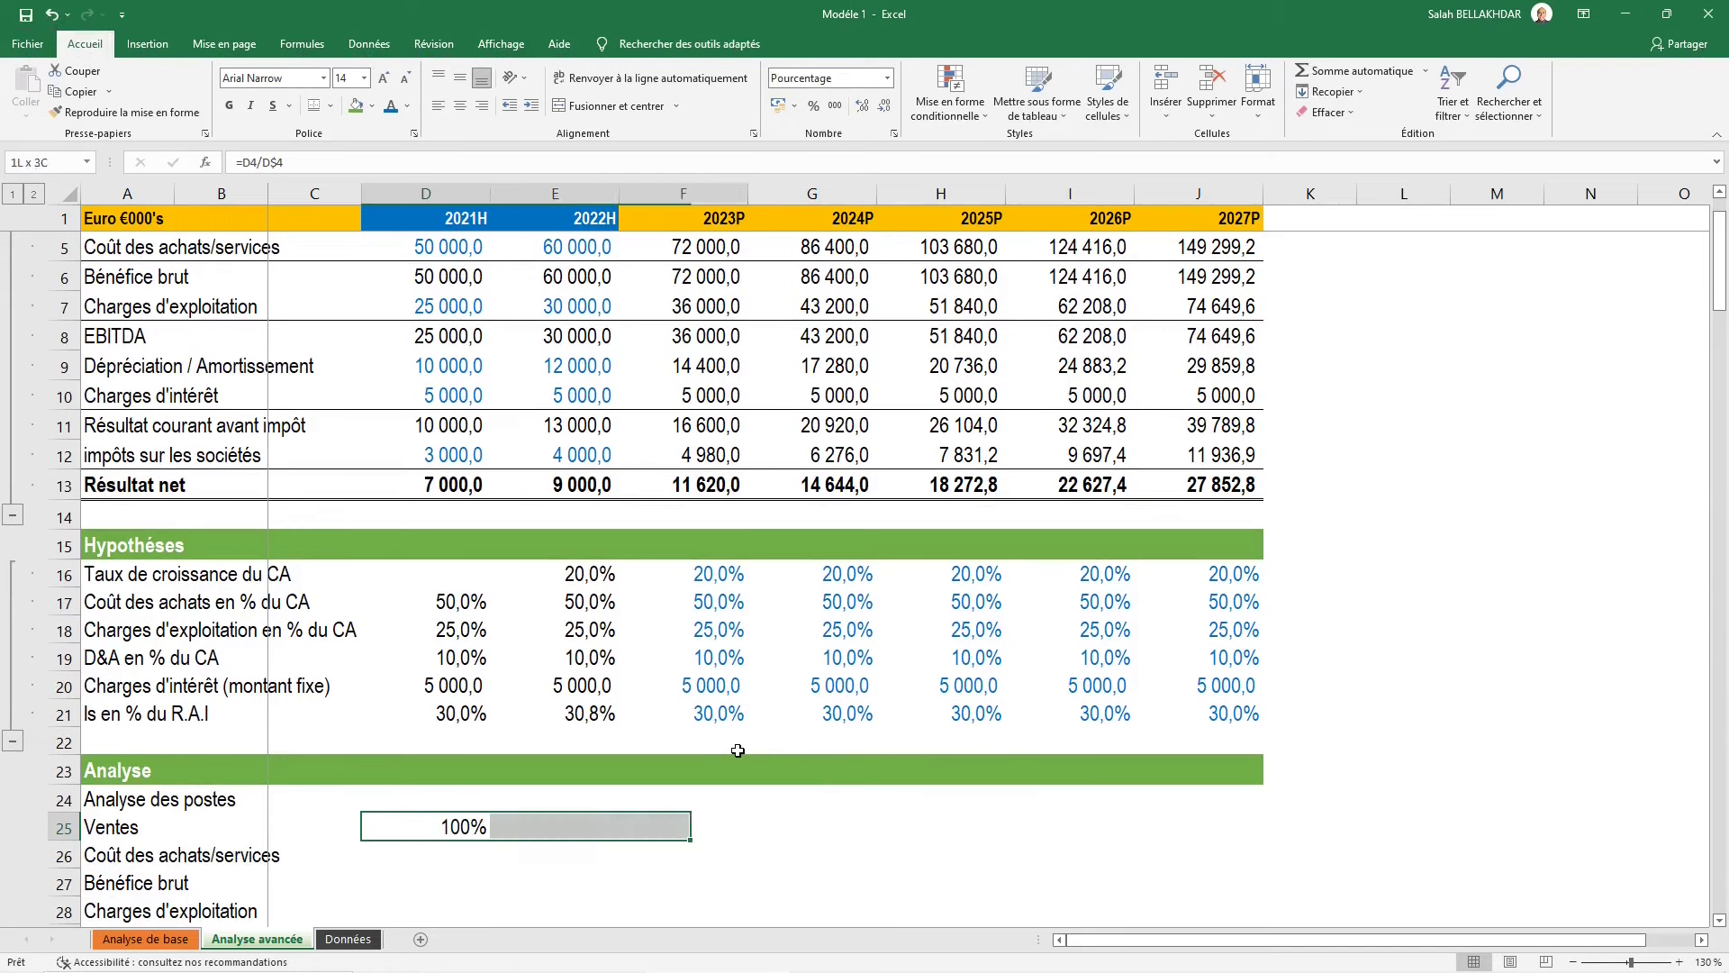
key("shift+Right")
key("shift+Right")
key("shift+Right")
key("shift+Right")
key("ctrl+d")
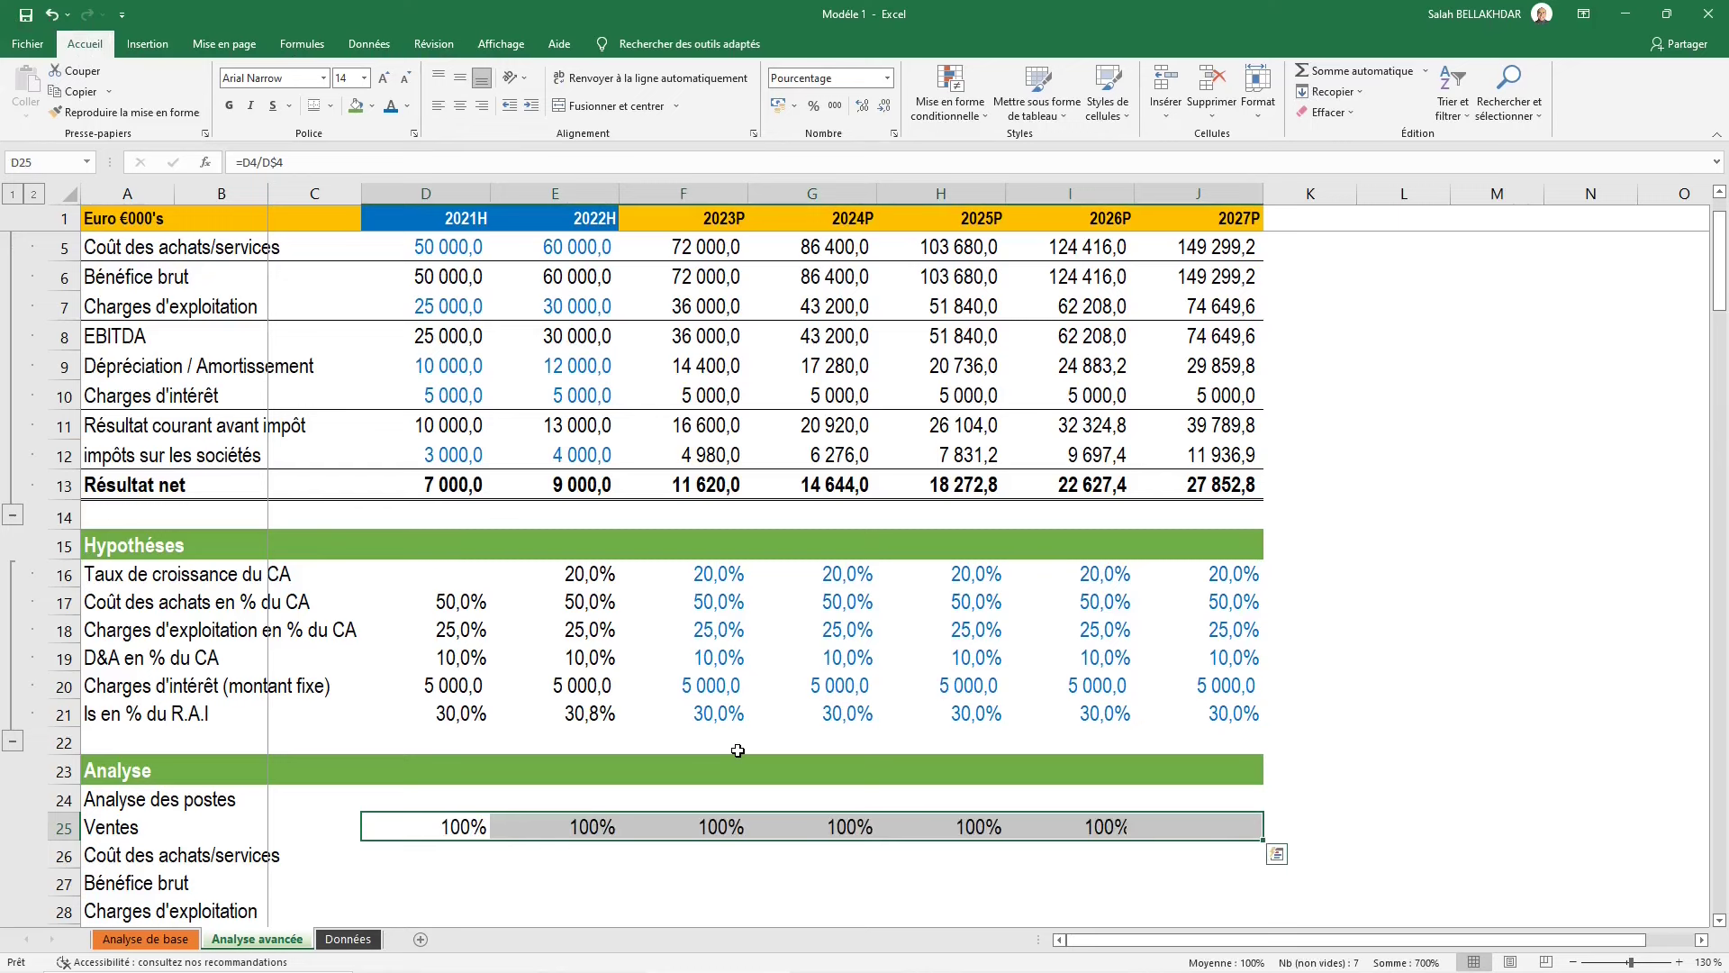
key("shift+Down")
key("shift+Down")
key("shift+Down")
key("shift+Down")
key("shift+Down")
key("shift+Down")
key("shift+Down")
key("shift+Down")
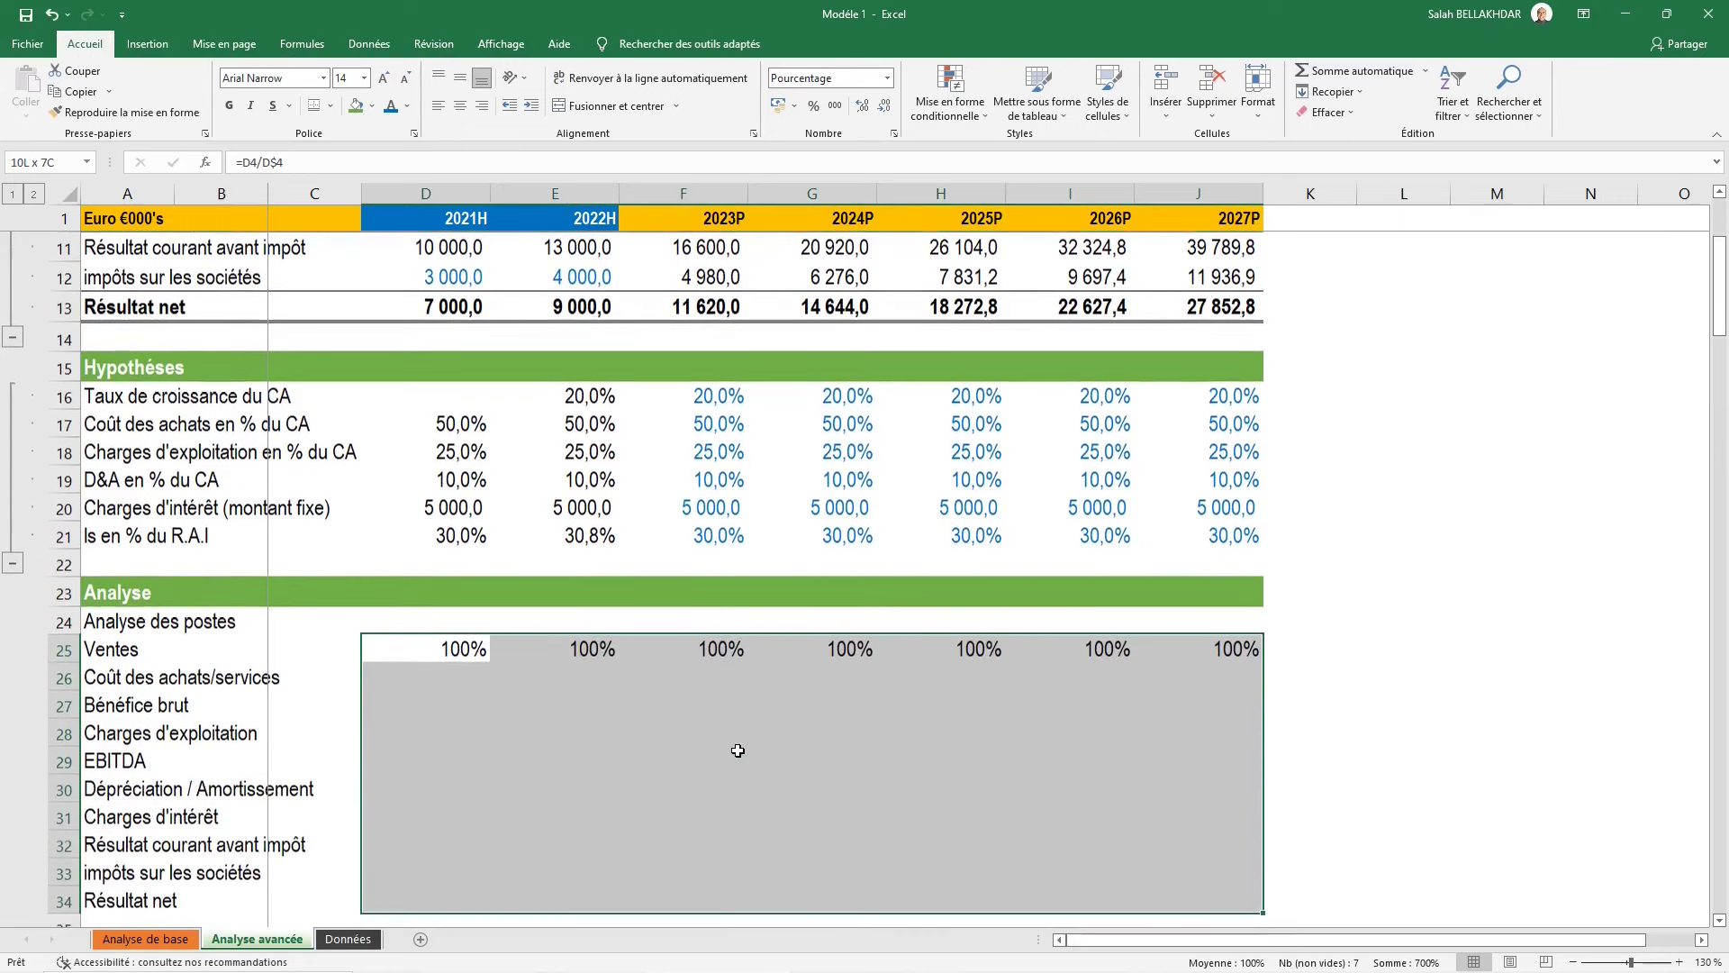
key("shift+Down")
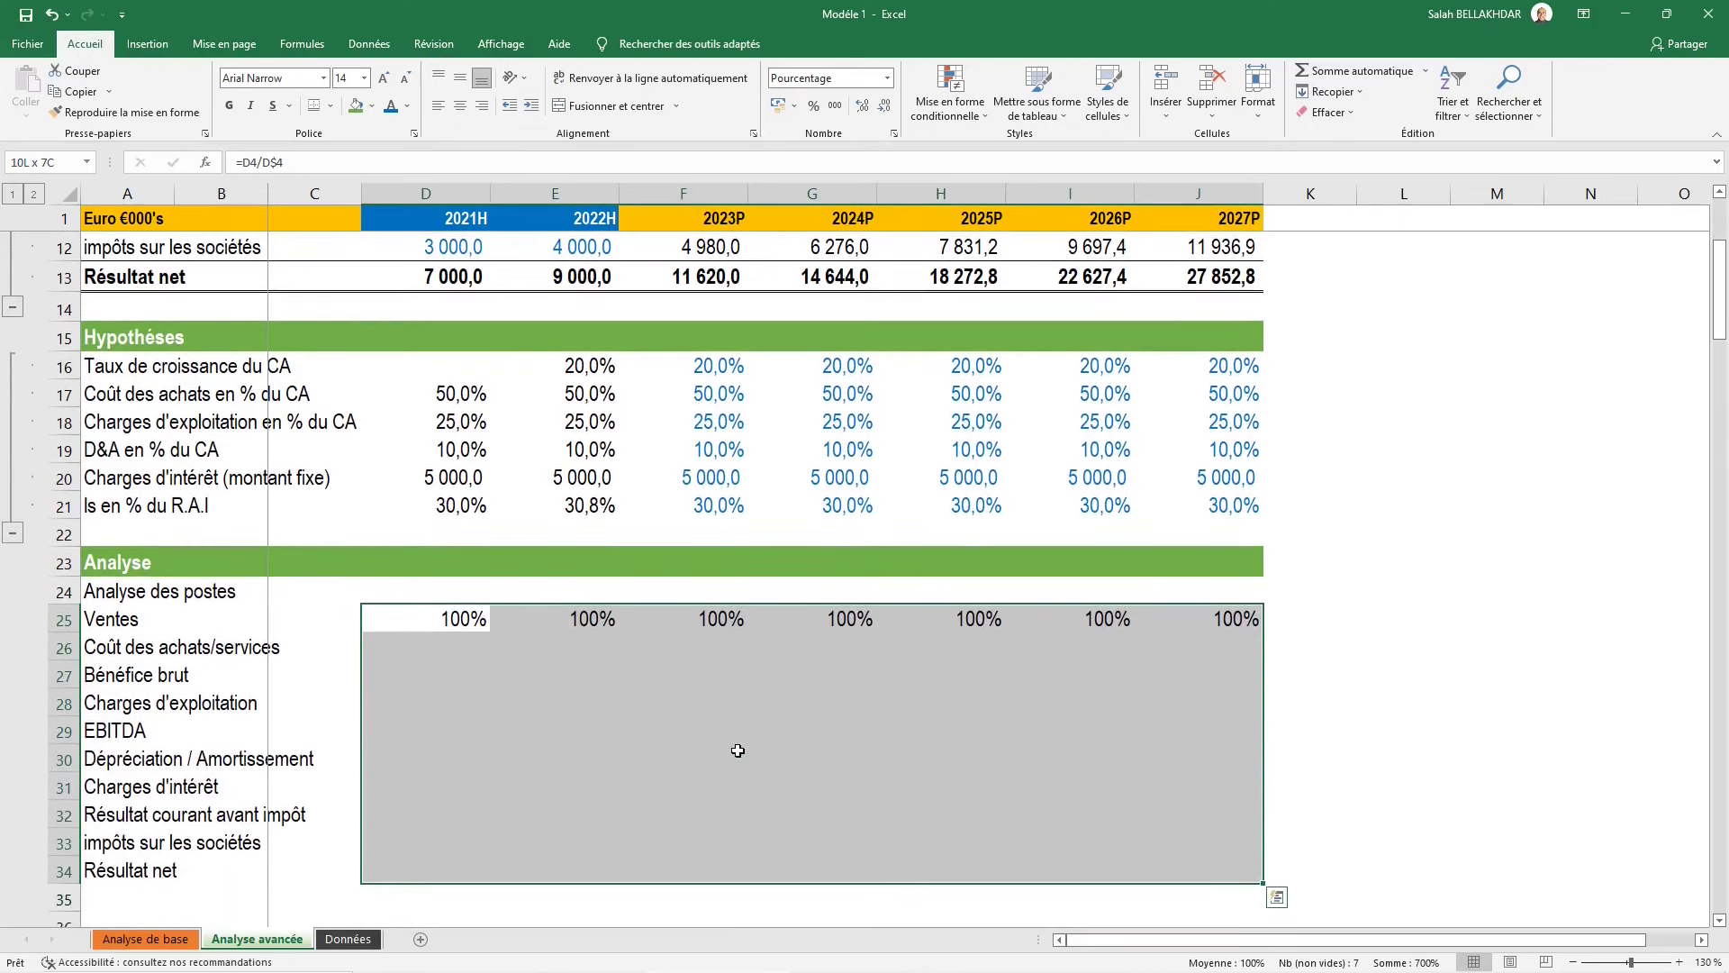
key("ctrl+d")
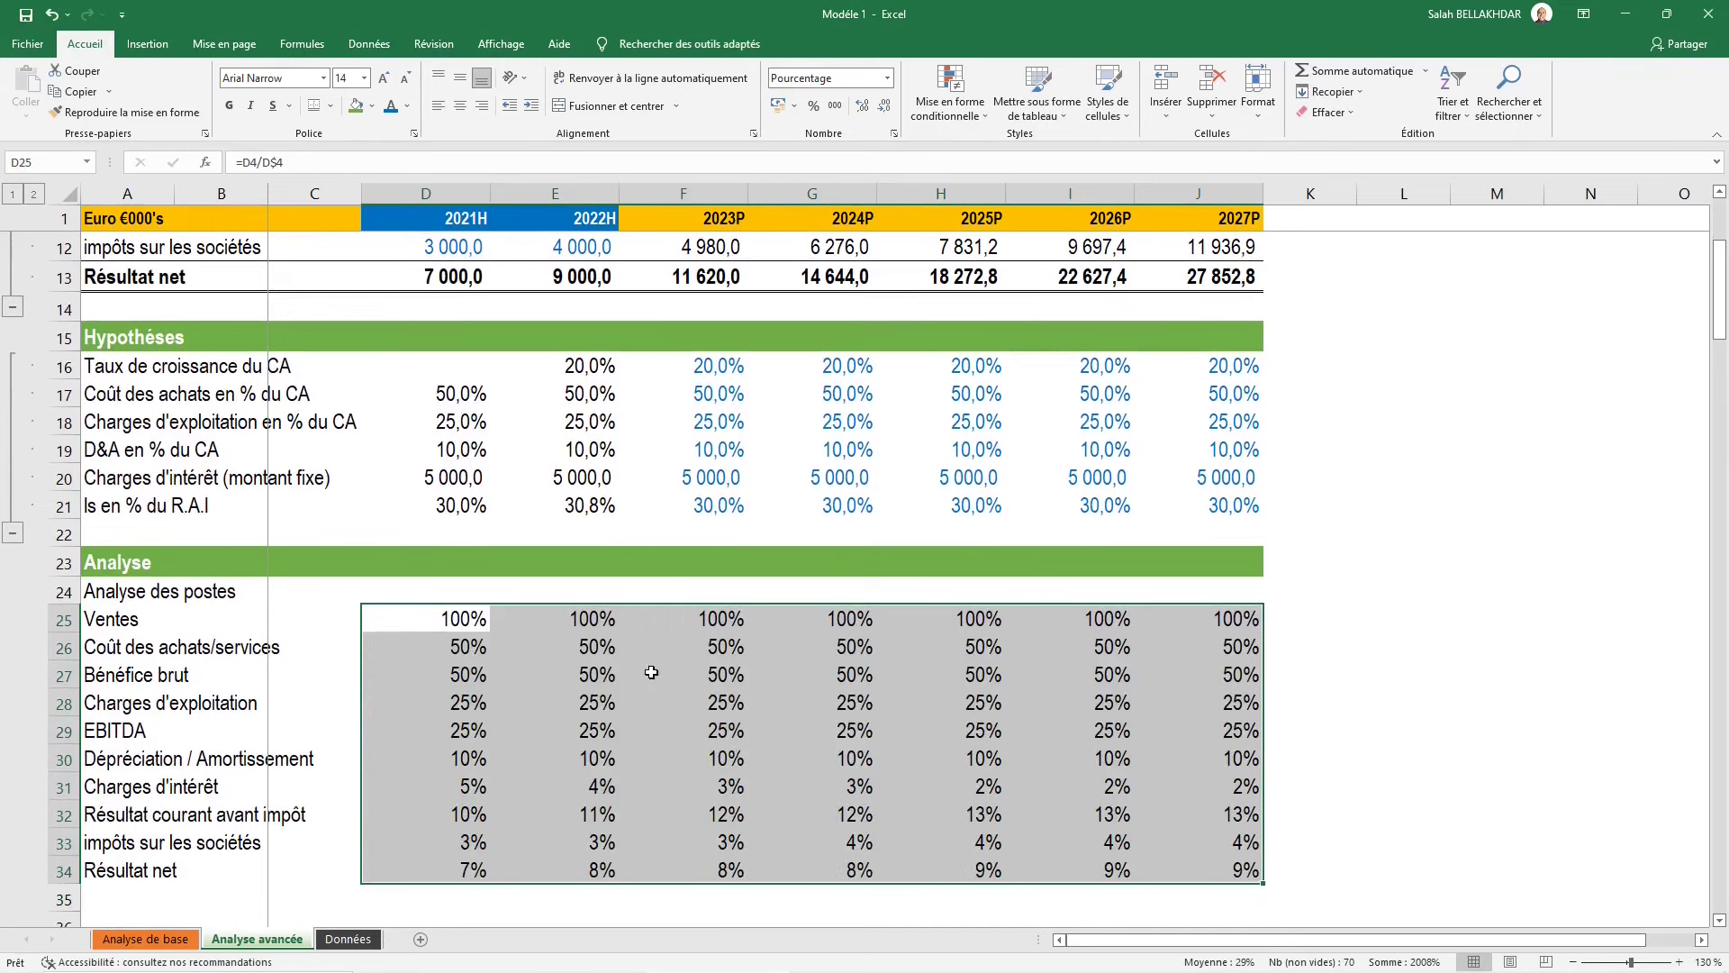
Inspect the copied ratio formulas in G27 and H29 without changing them
left_click(711, 674)
double_click(869, 677)
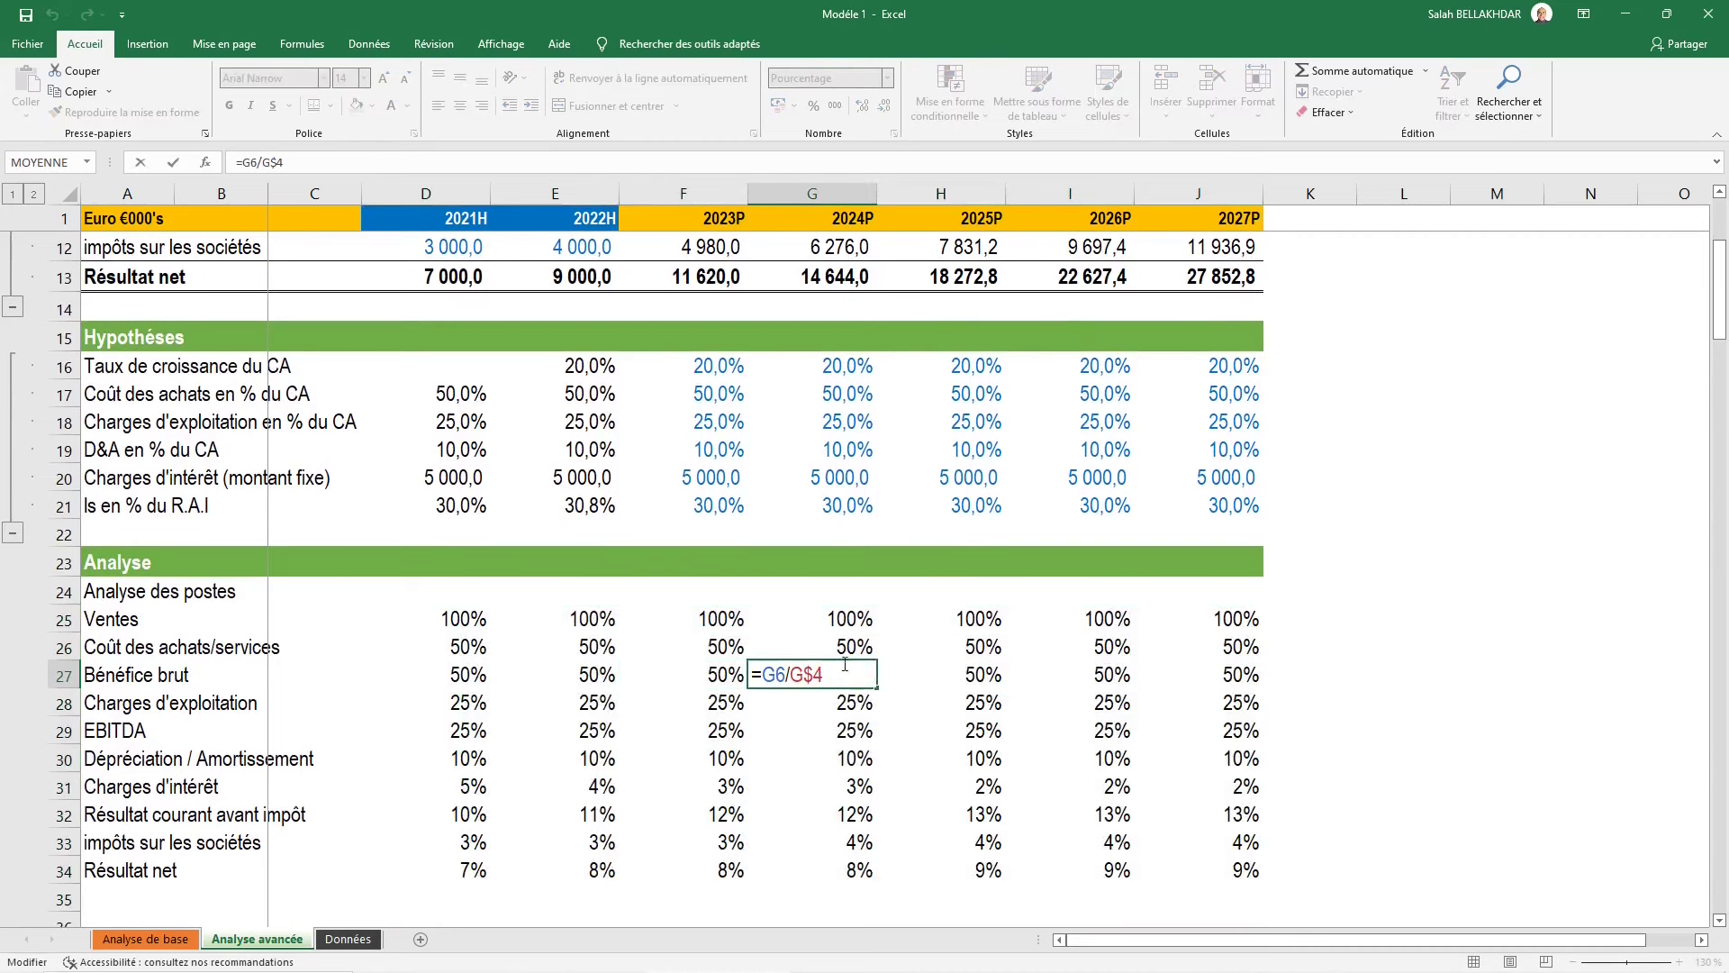
scroll(824, 644, "up", 1)
scroll(679, 504, "up", 3)
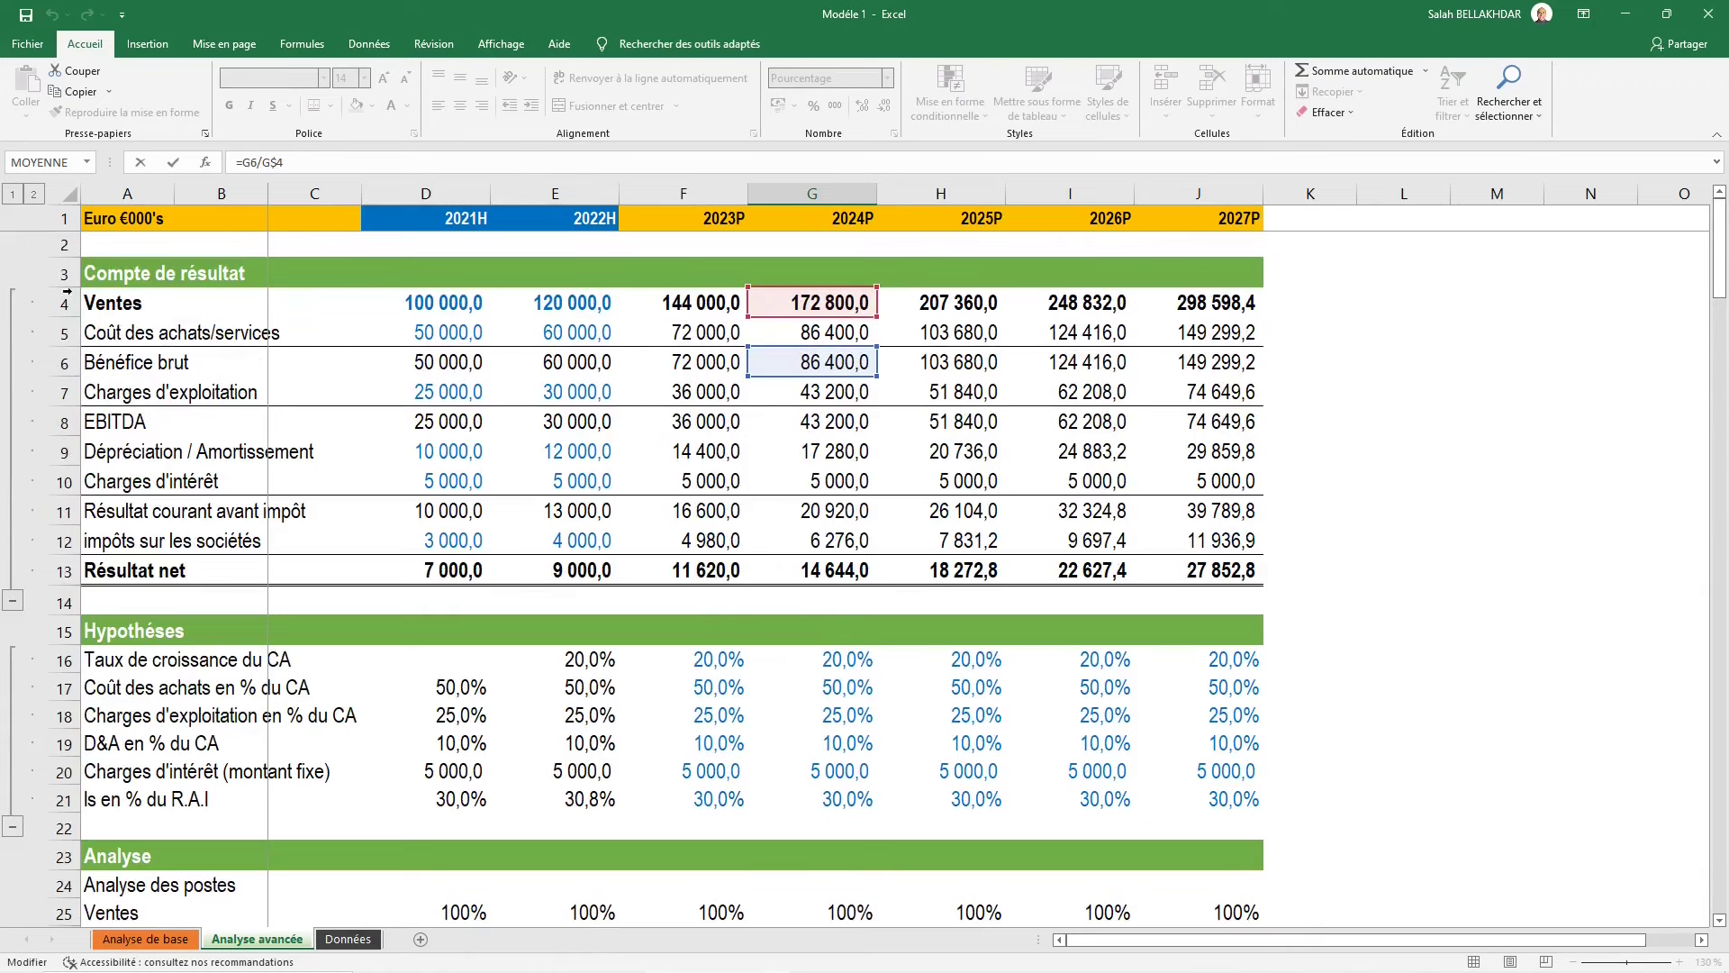
scroll(900, 684, "down", 3)
double_click(977, 761)
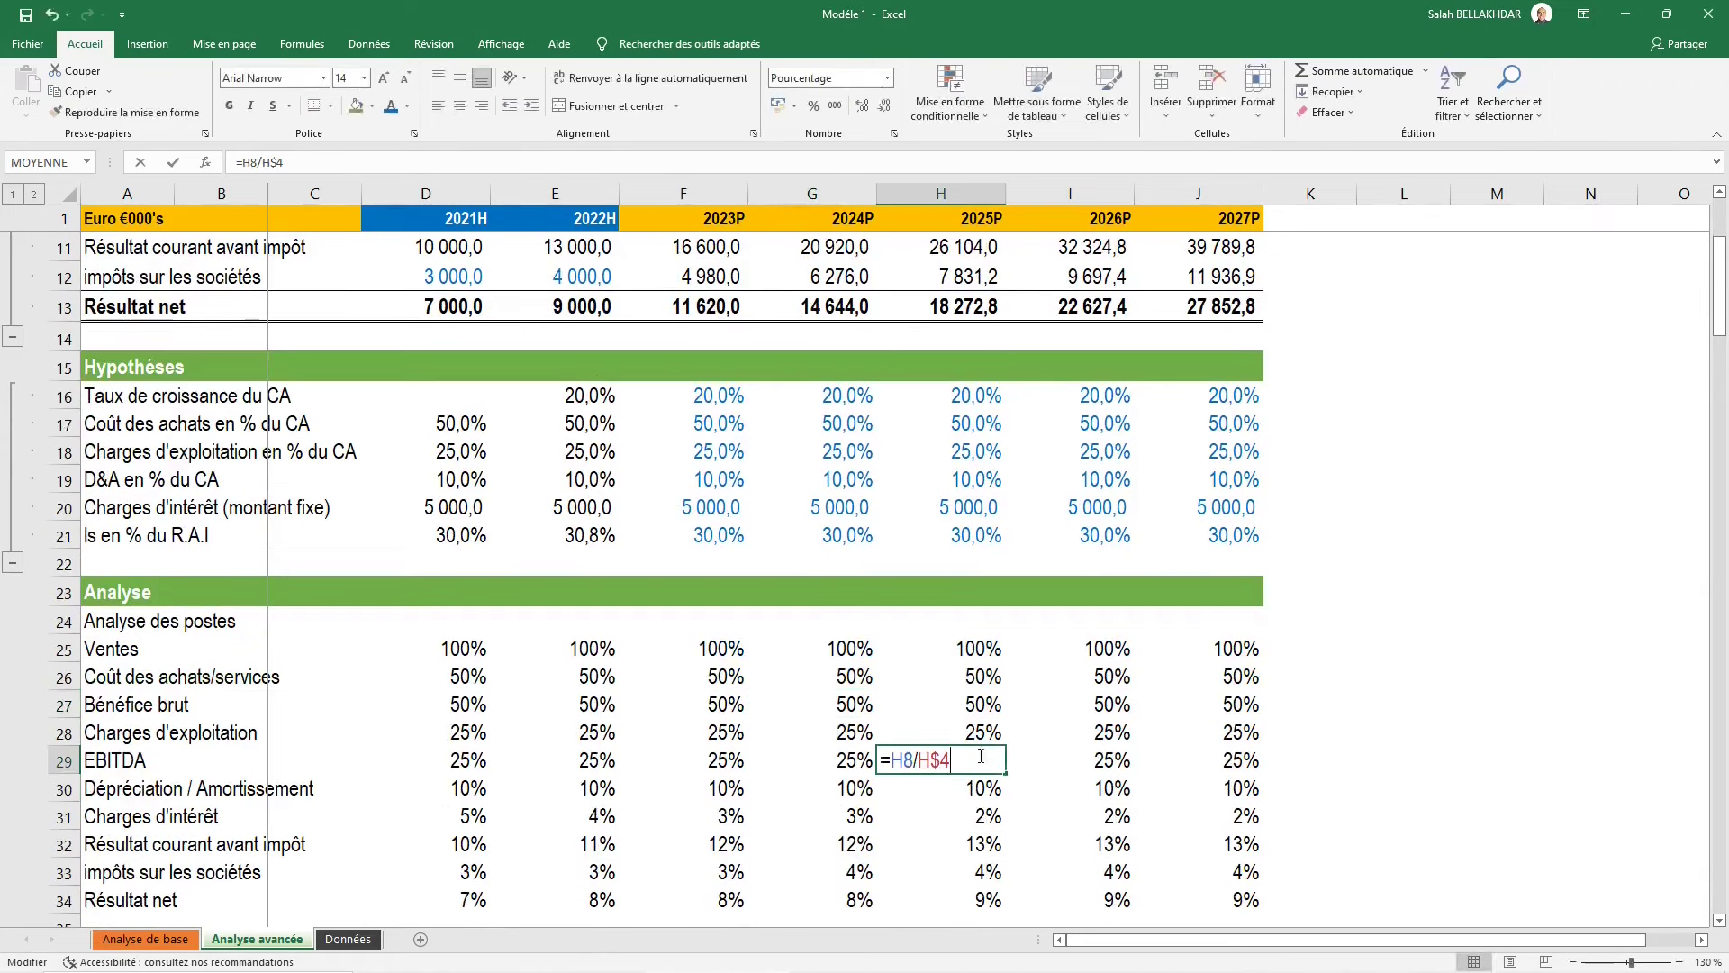
scroll(901, 630, "up", 3)
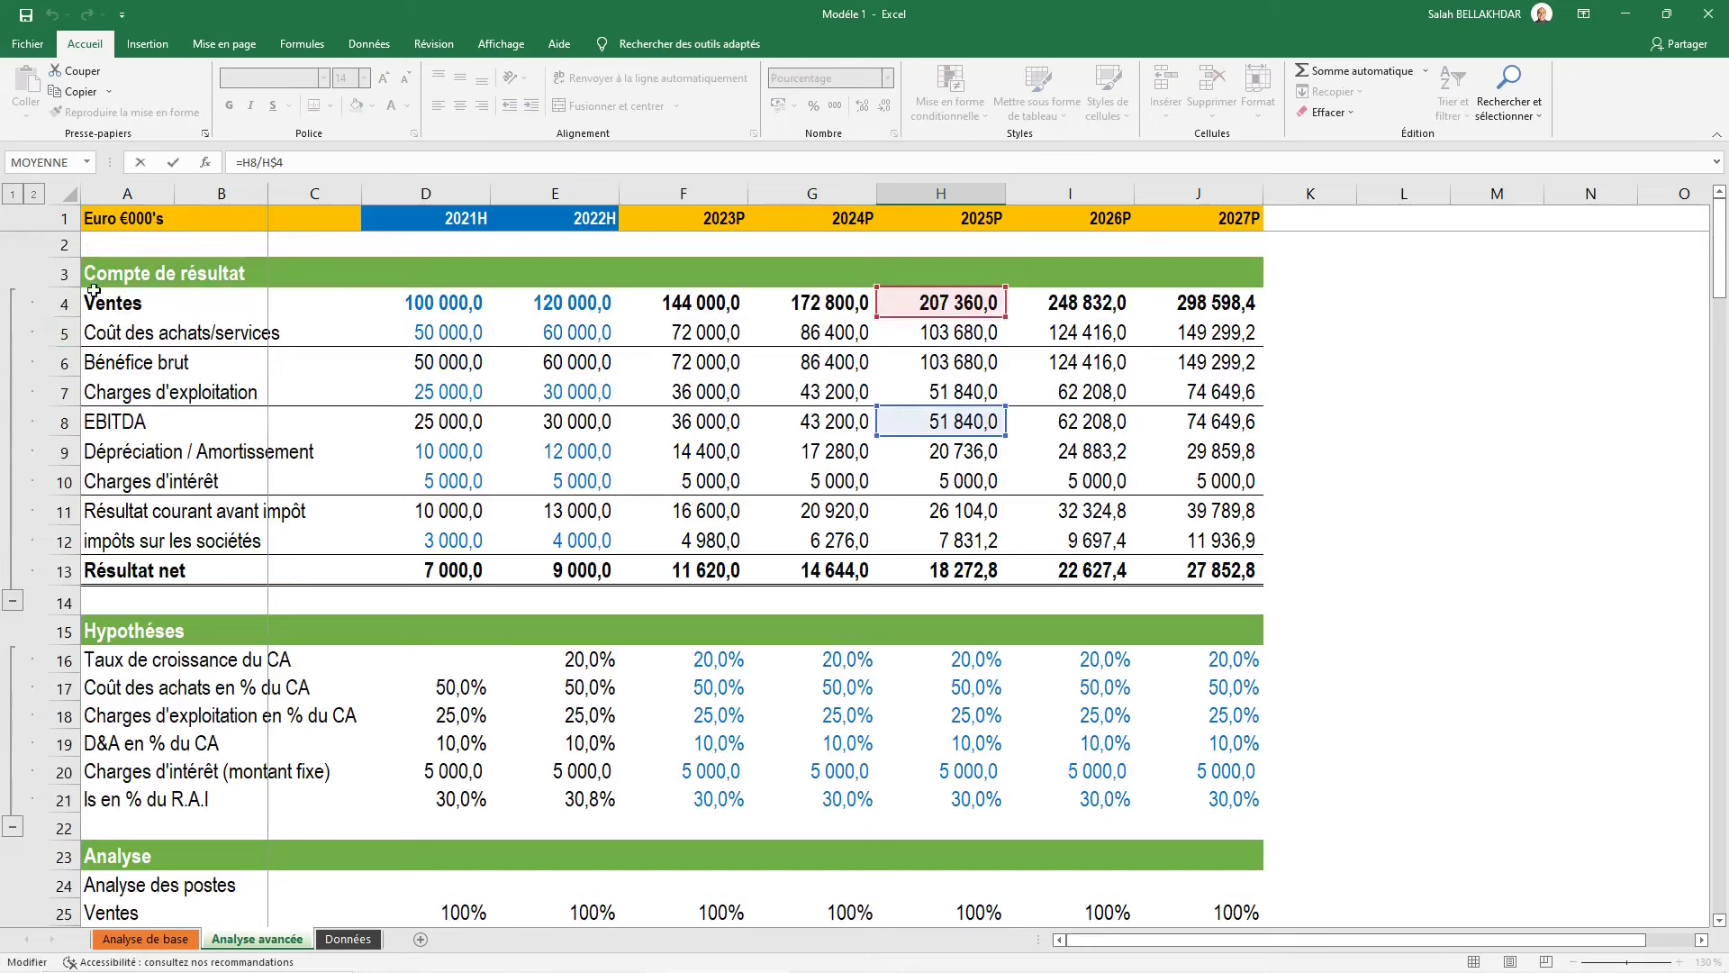
scroll(810, 621, "down", 3)
key("Escape")
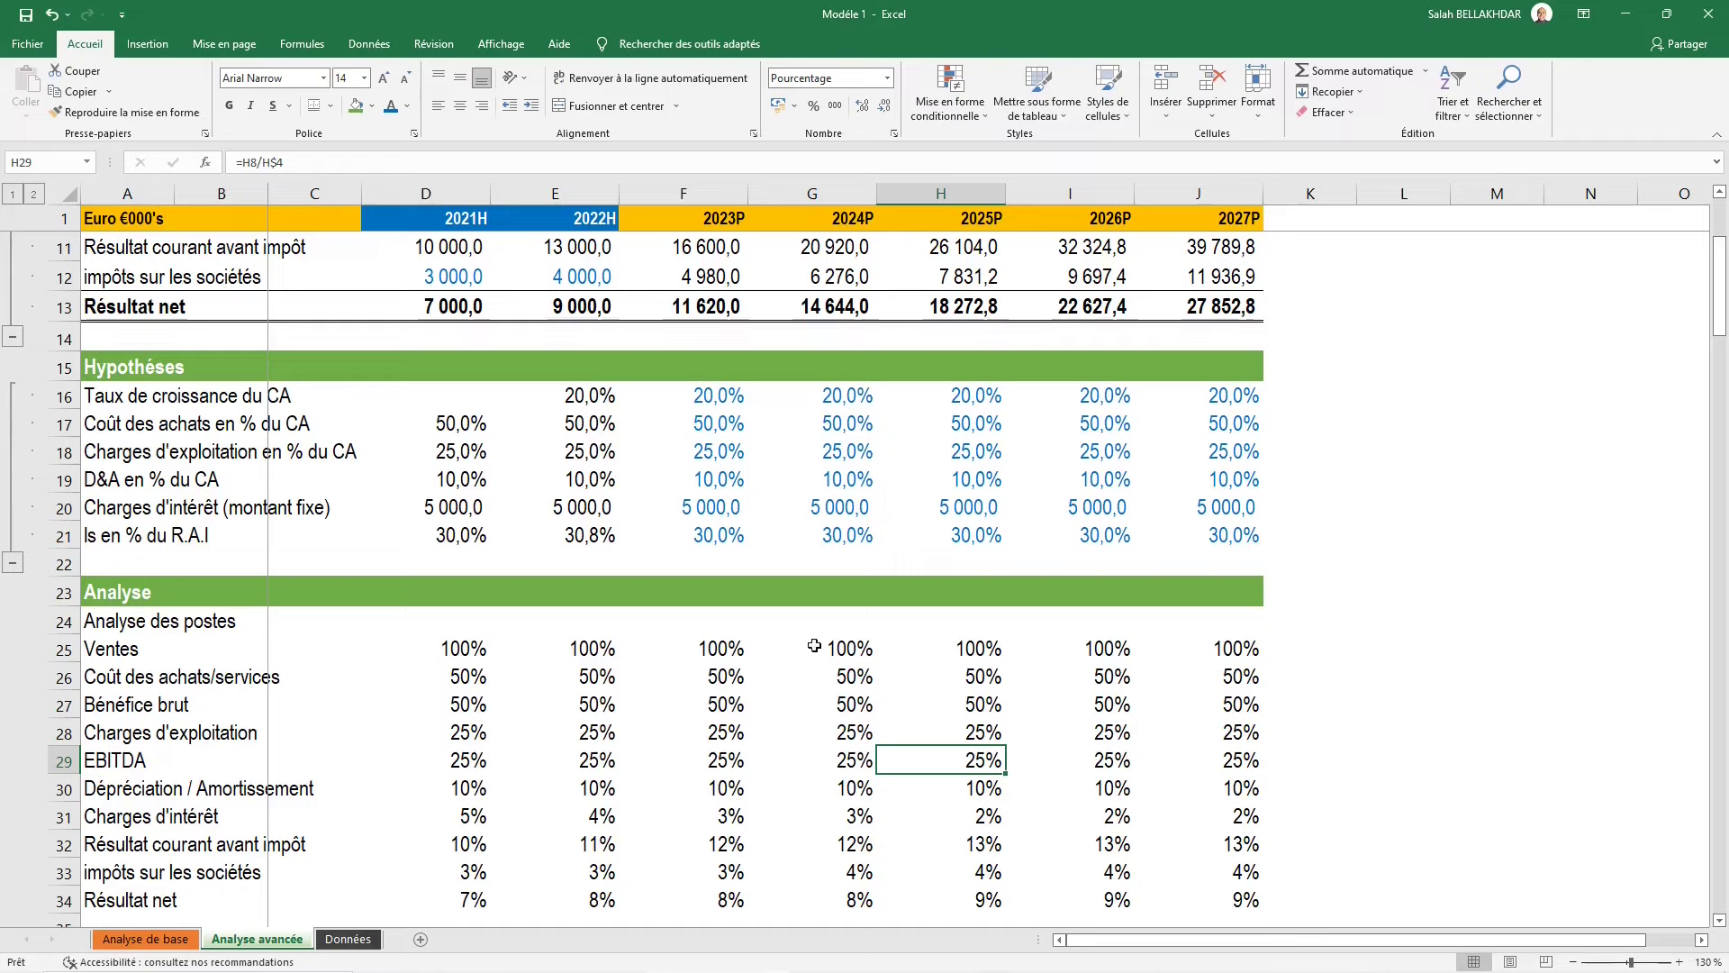
key("Up")
key("Up")
key("Up")
key("Up")
key("Up")
key("Up")
key("Up")
key("Up")
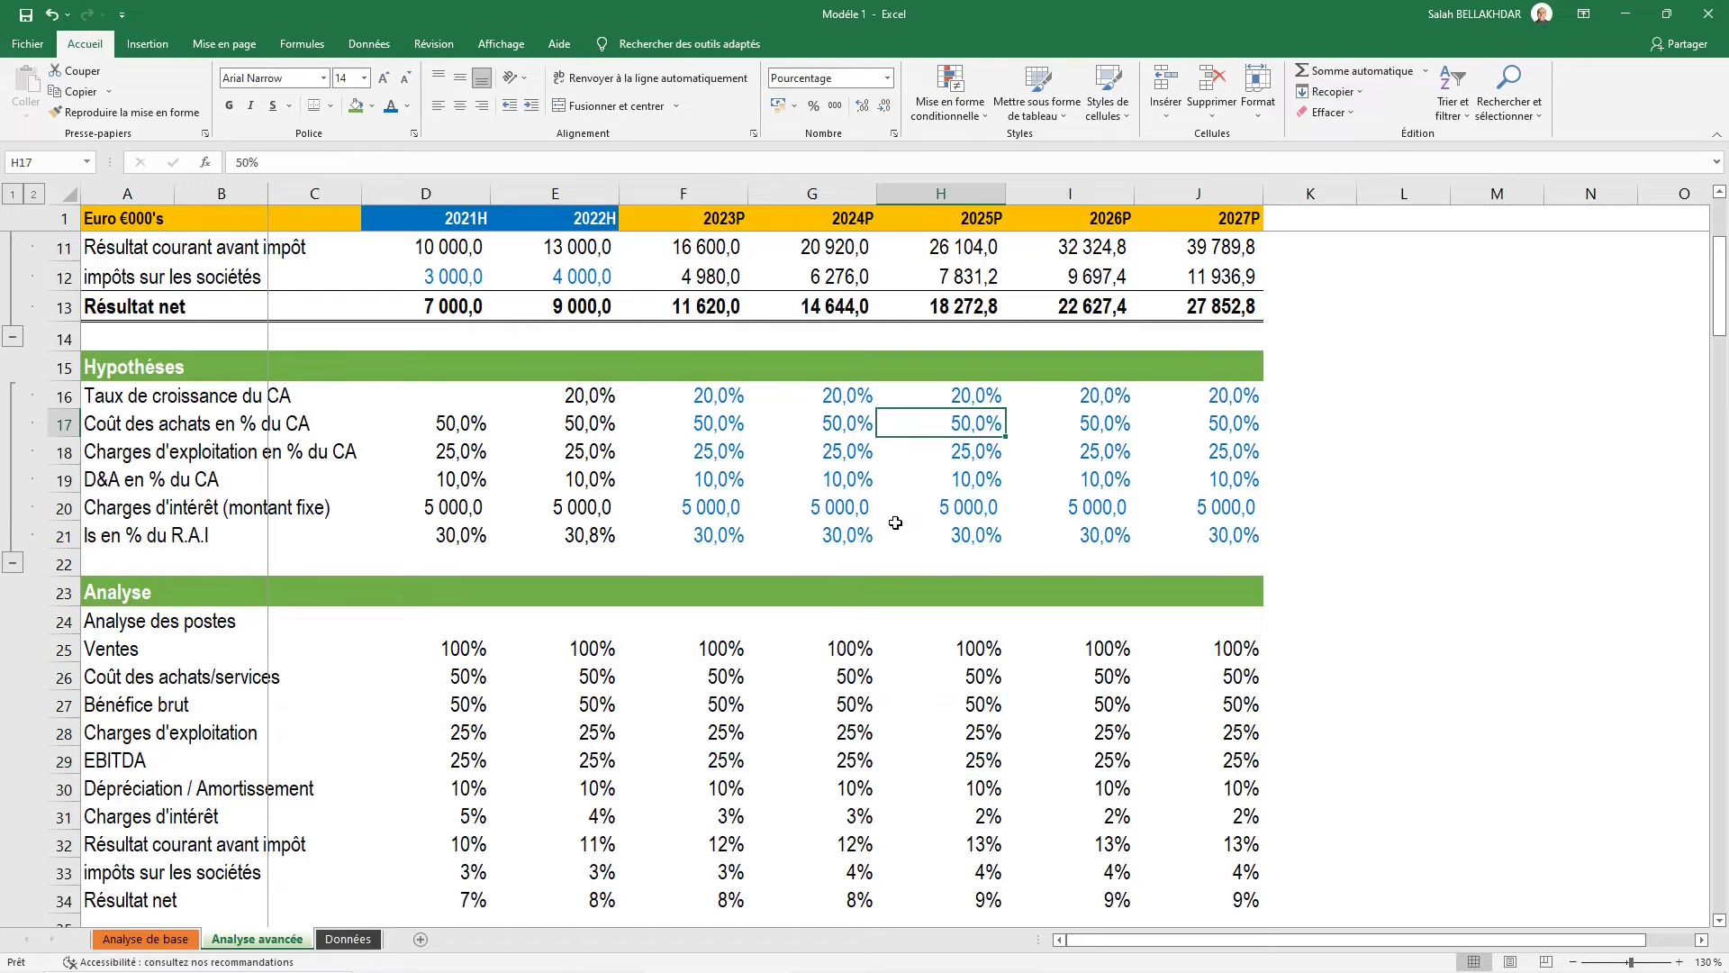
scroll(1503, 573, "down", 1)
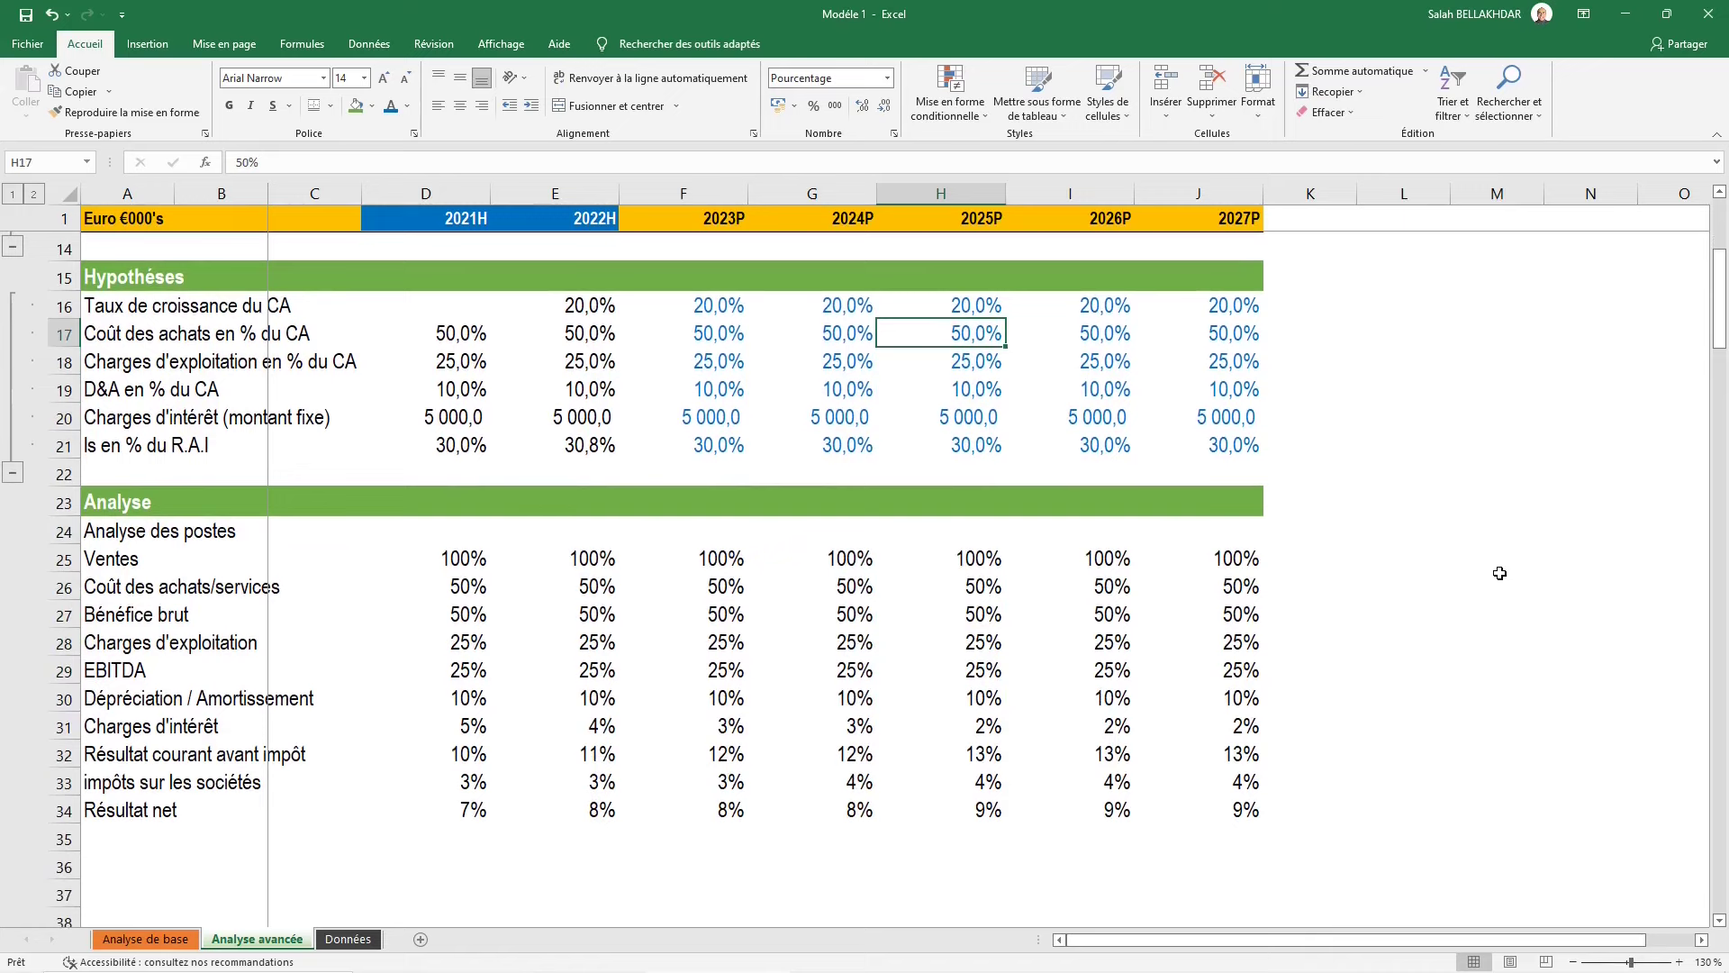
type("40")
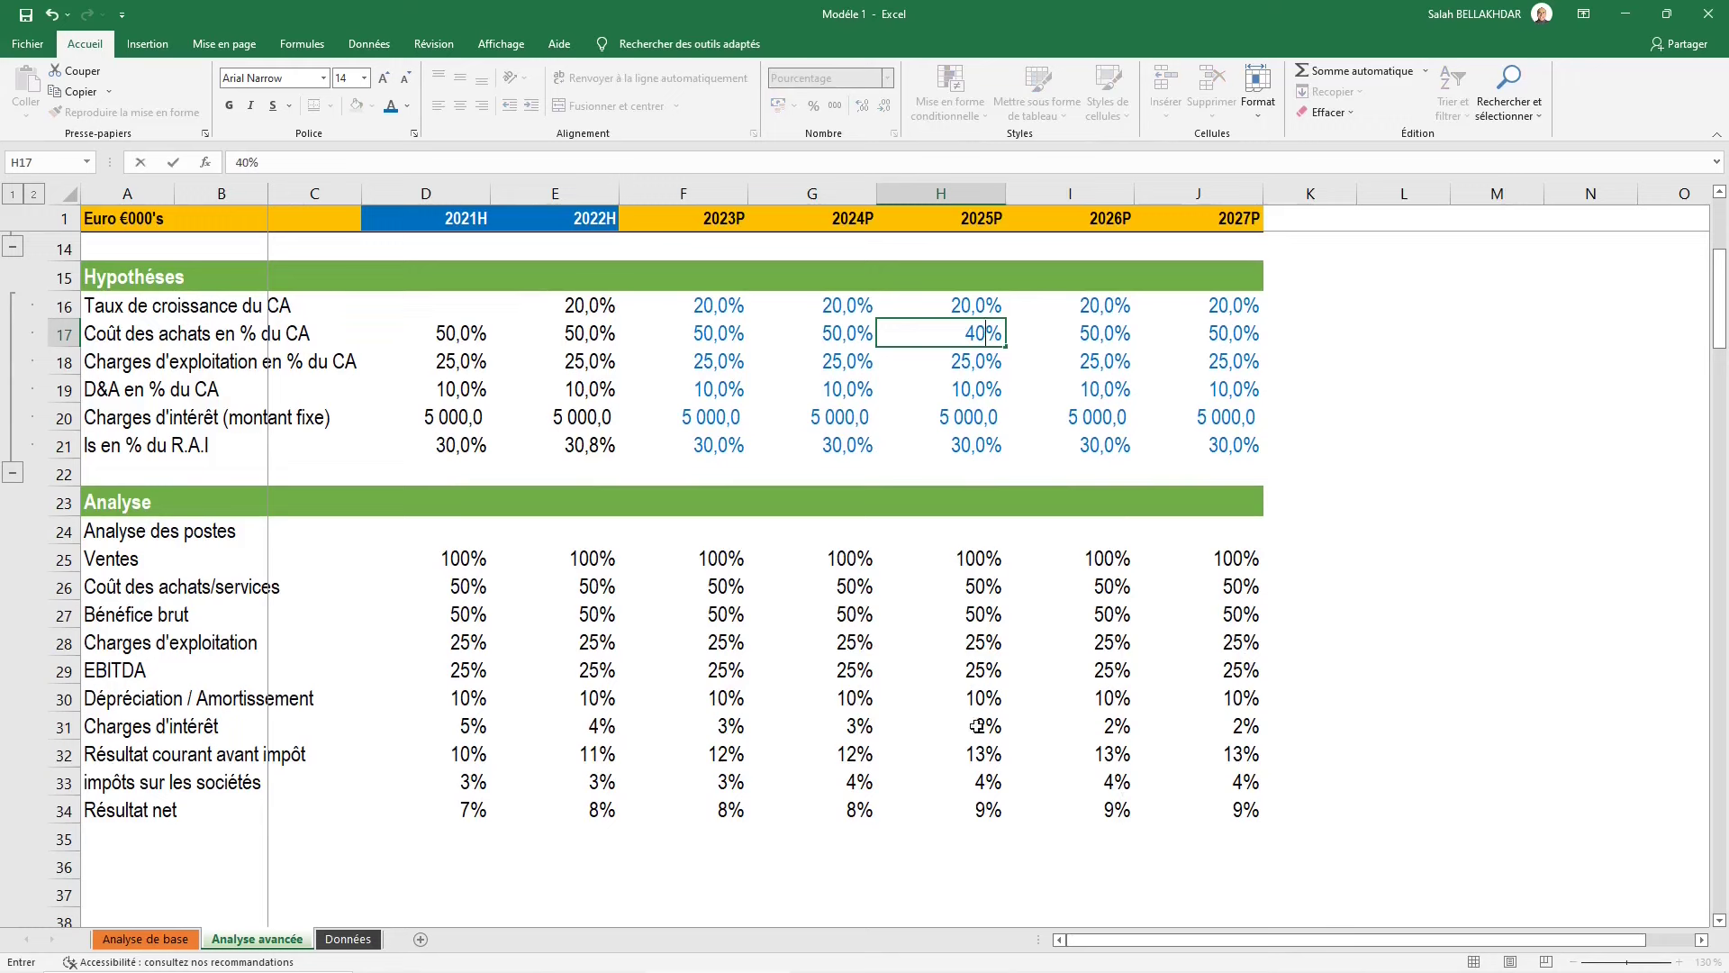
key("ctrl+Return")
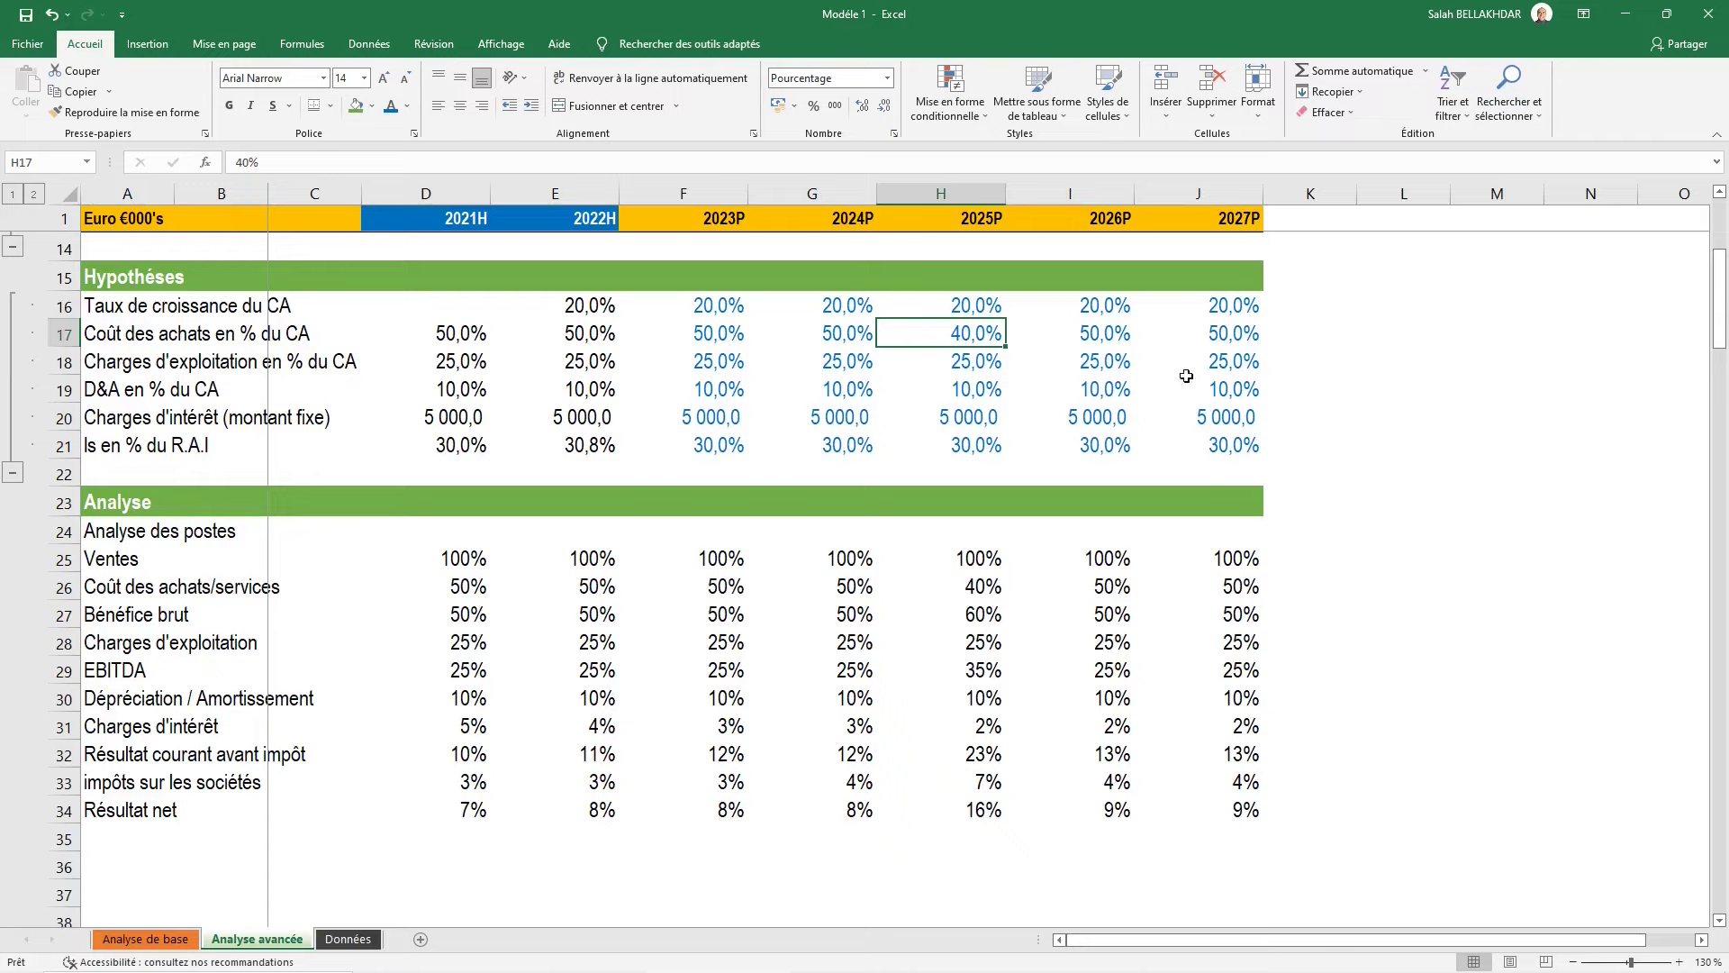
type("50")
key("ctrl+Return")
key("Down")
key("Down")
key("Down")
key("Down")
key("Down")
key("Down")
key("Down")
key("Left")
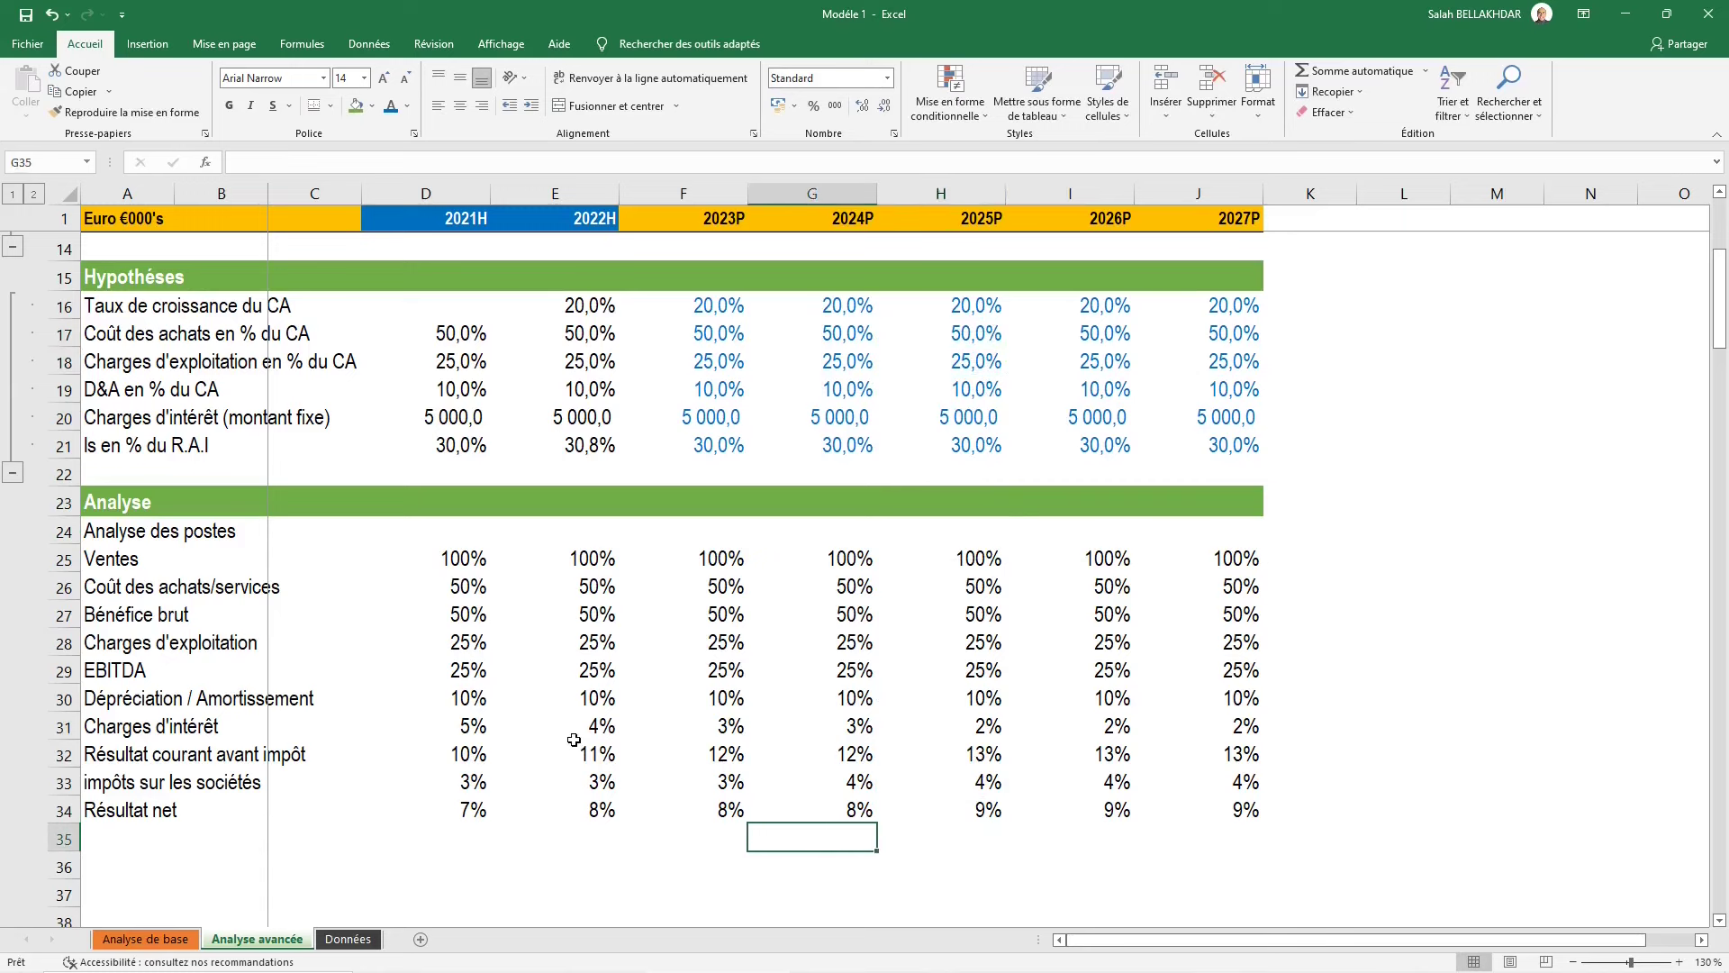
key("Home")
key("Down")
Add the 'Analyse de sensibilité' heading in A36 and copy the Analyse row labels below it
scroll(778, 734, "down", 2)
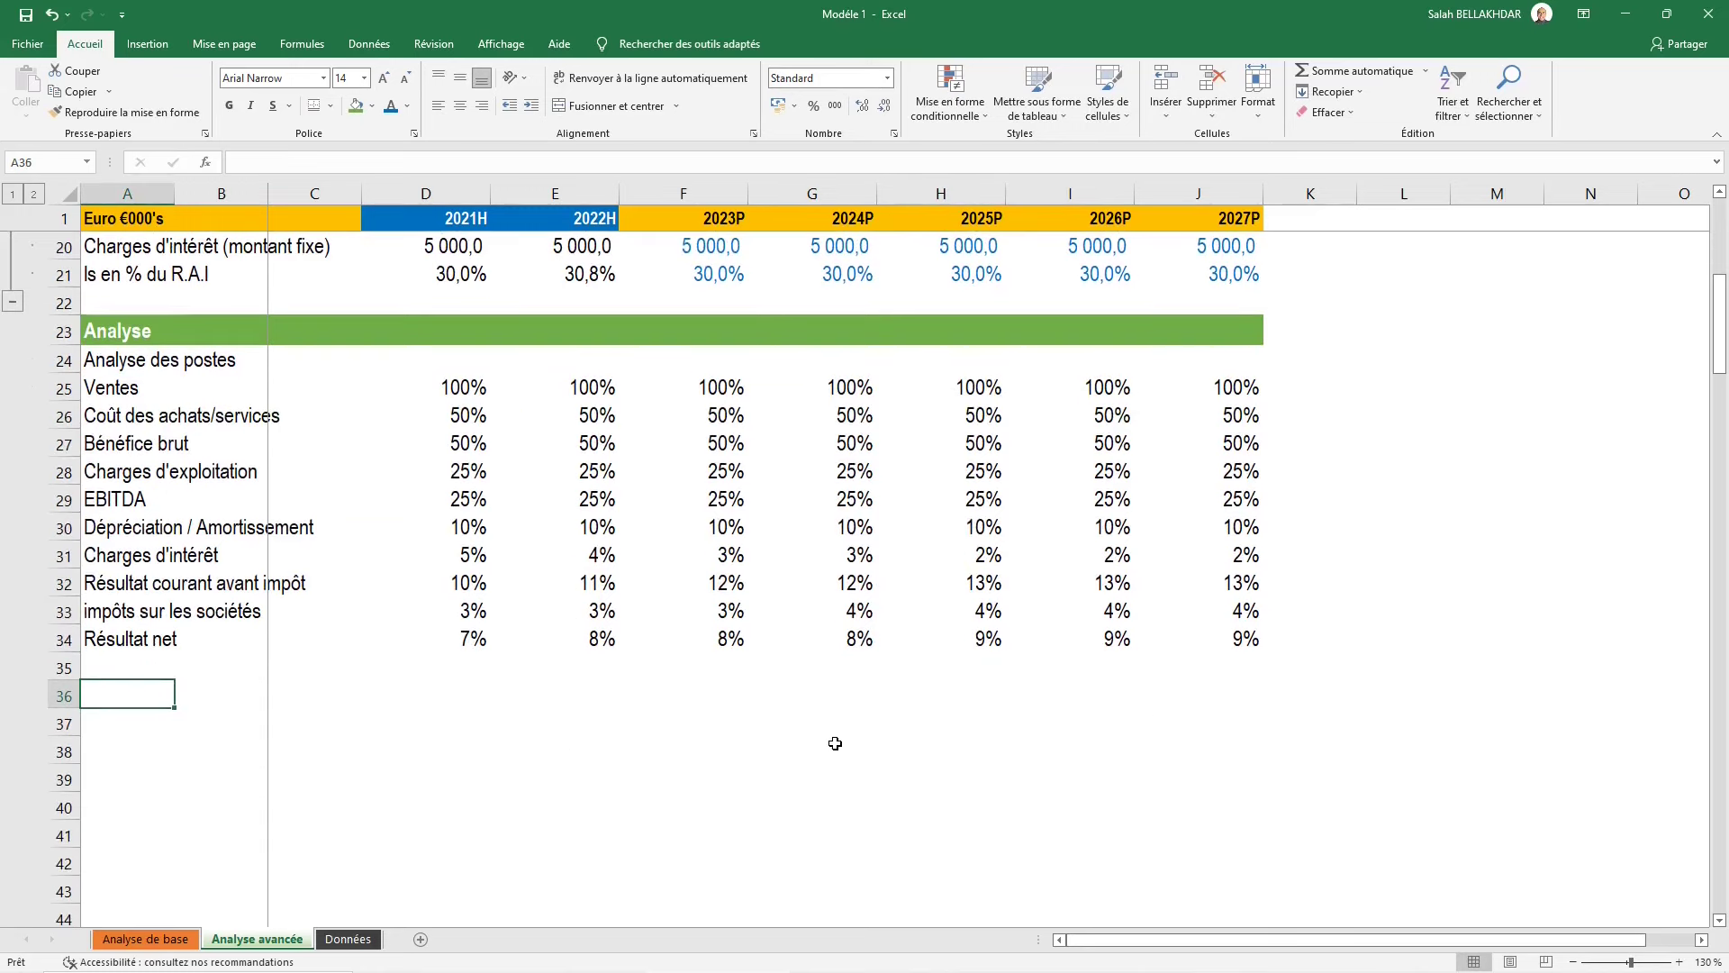
type("Ana")
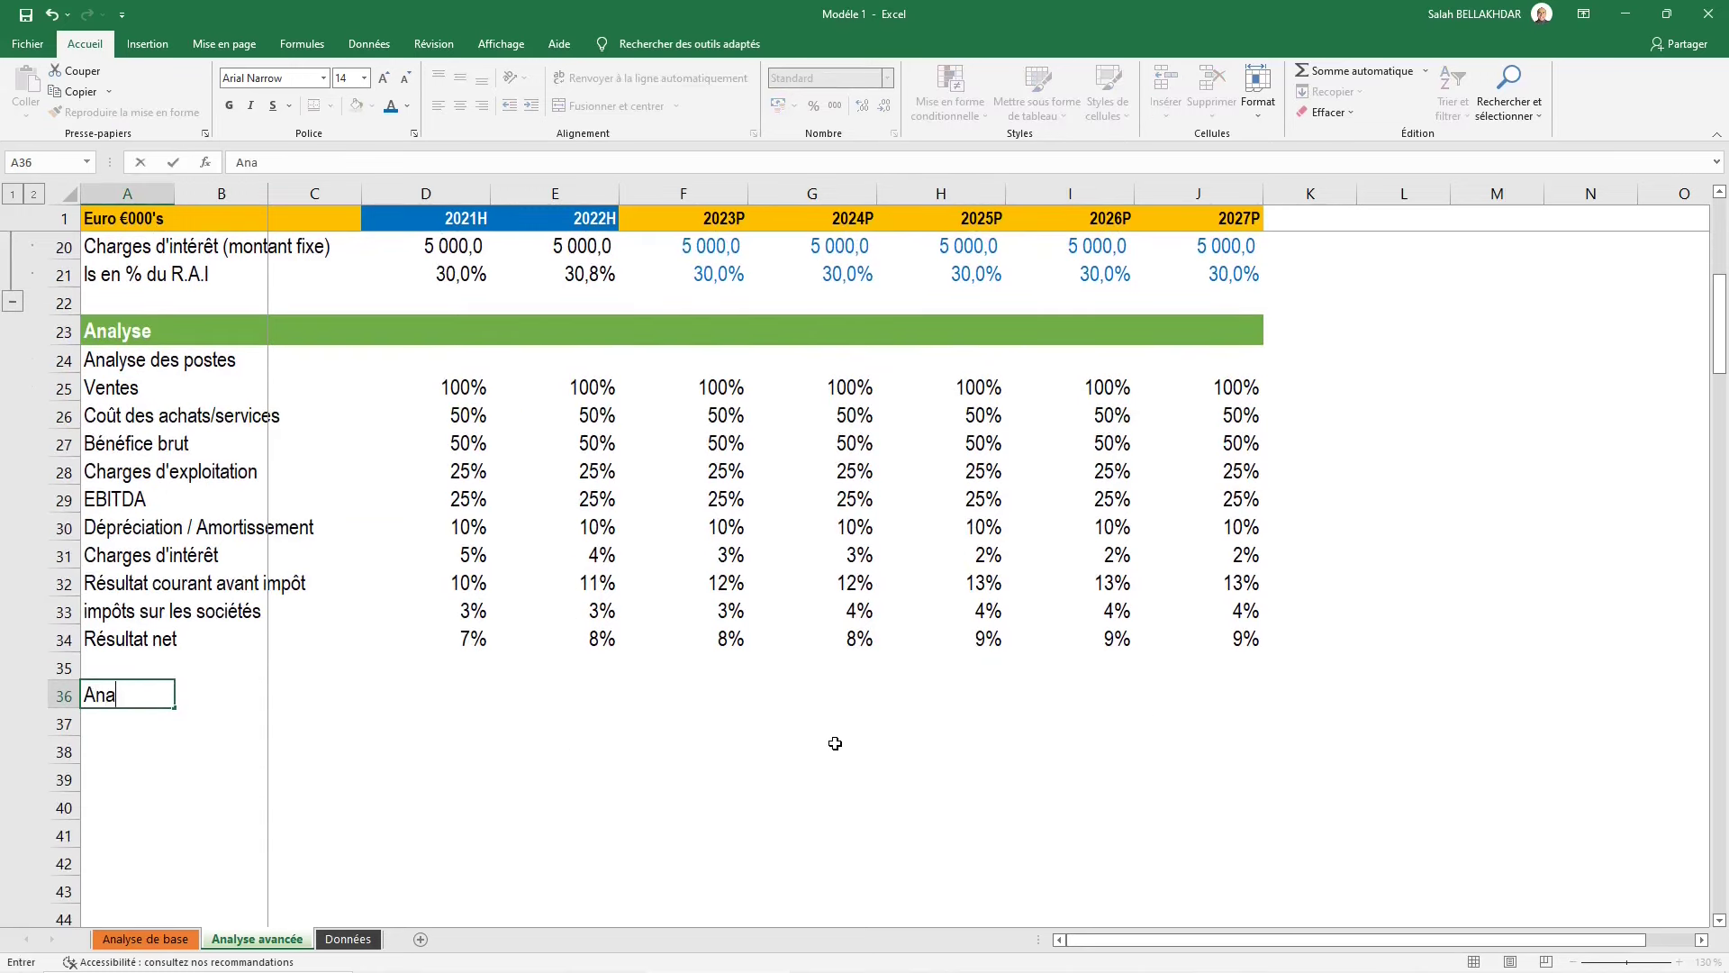
type("lyse de ")
type("sensibilité")
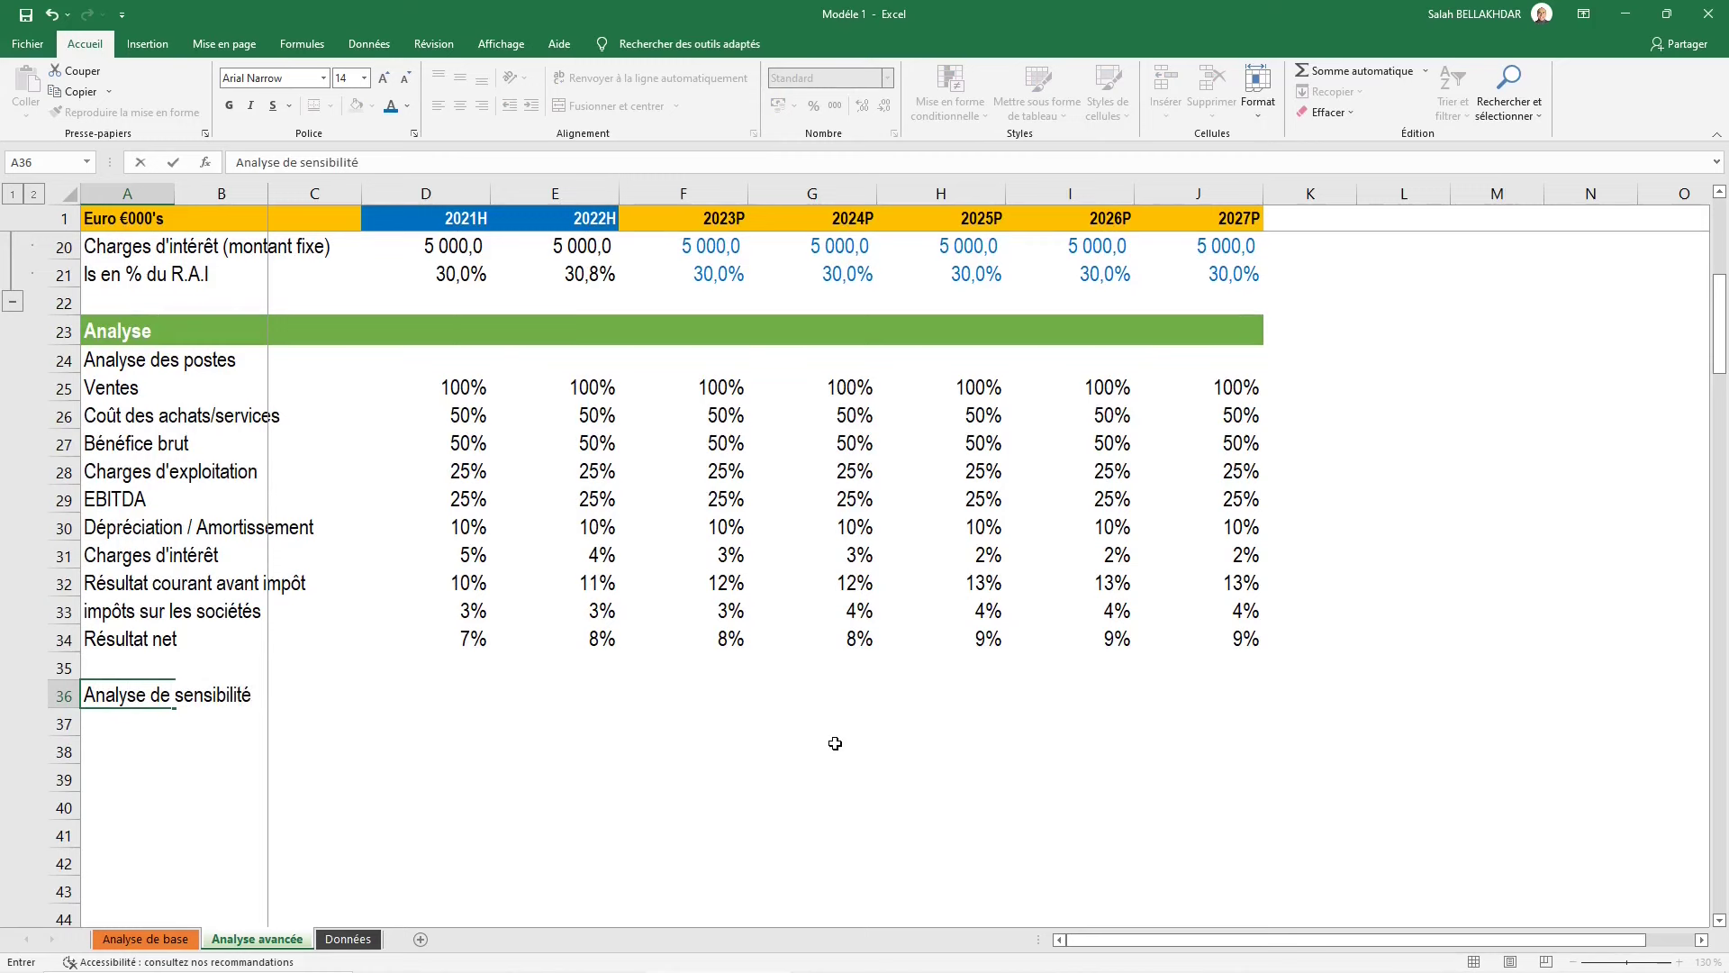
key("Tab")
key("Left")
key("Up")
key("Up")
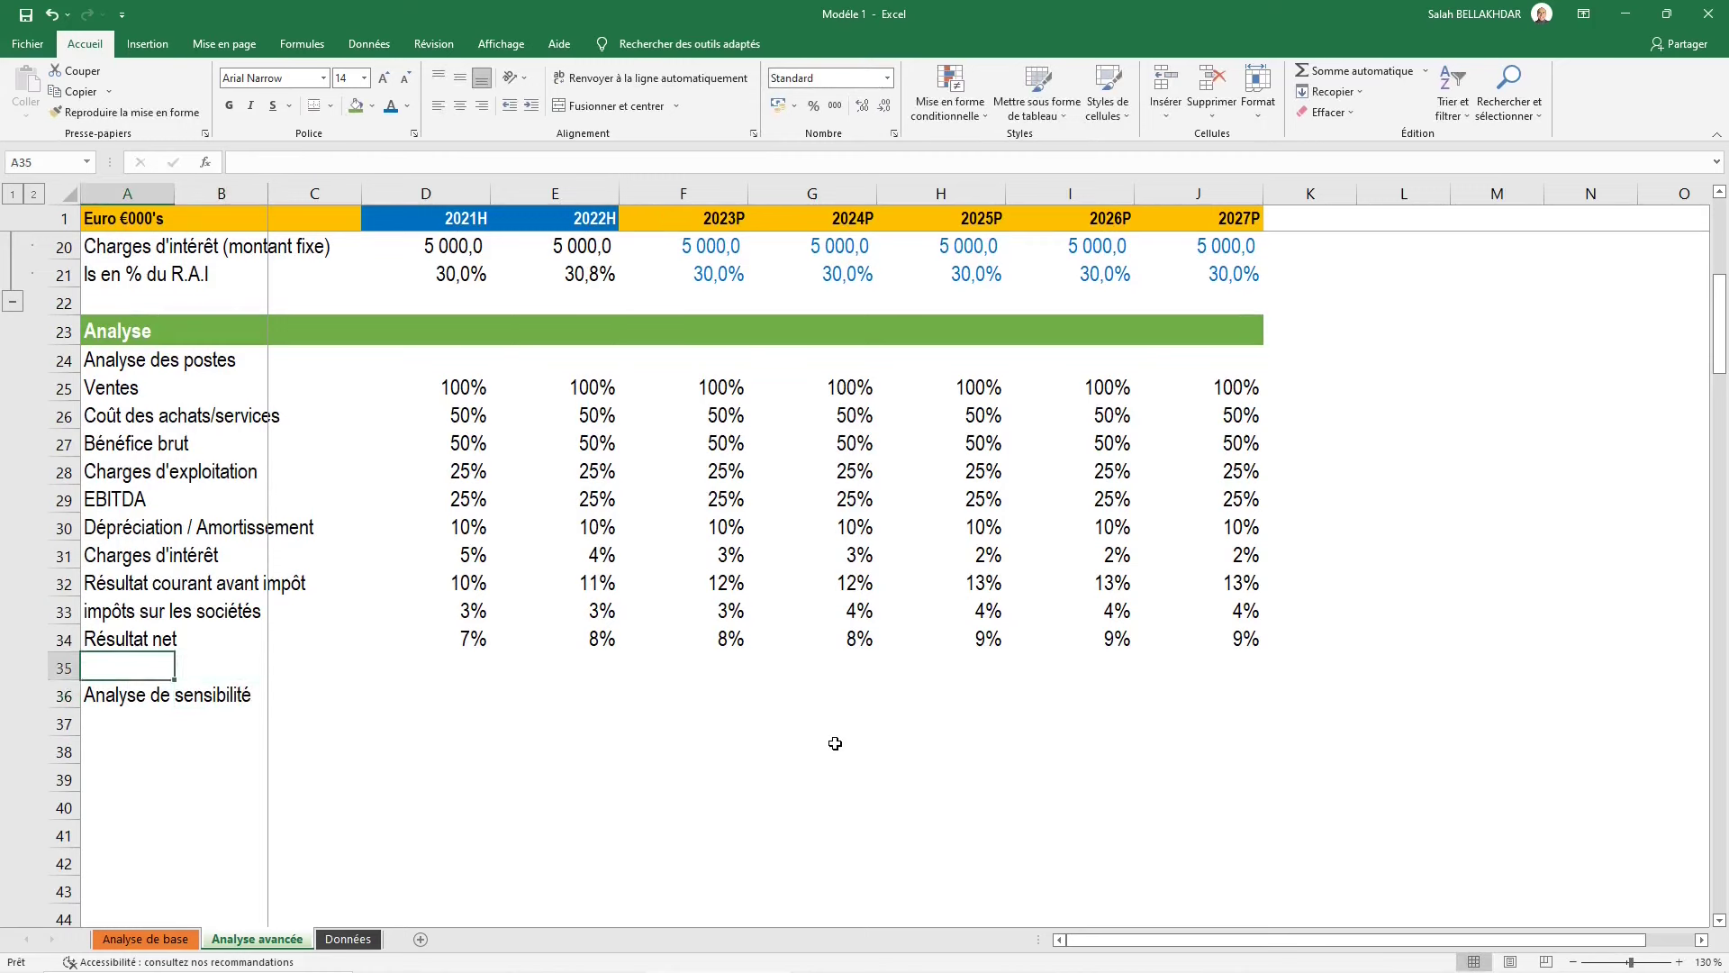
key("shift+Up")
key("shift+Up")
key("shift+Up")
key("shift+Up")
key("shift+Up")
key("shift+Up")
key("shift+Up")
key("shift+Up")
key("shift+Up")
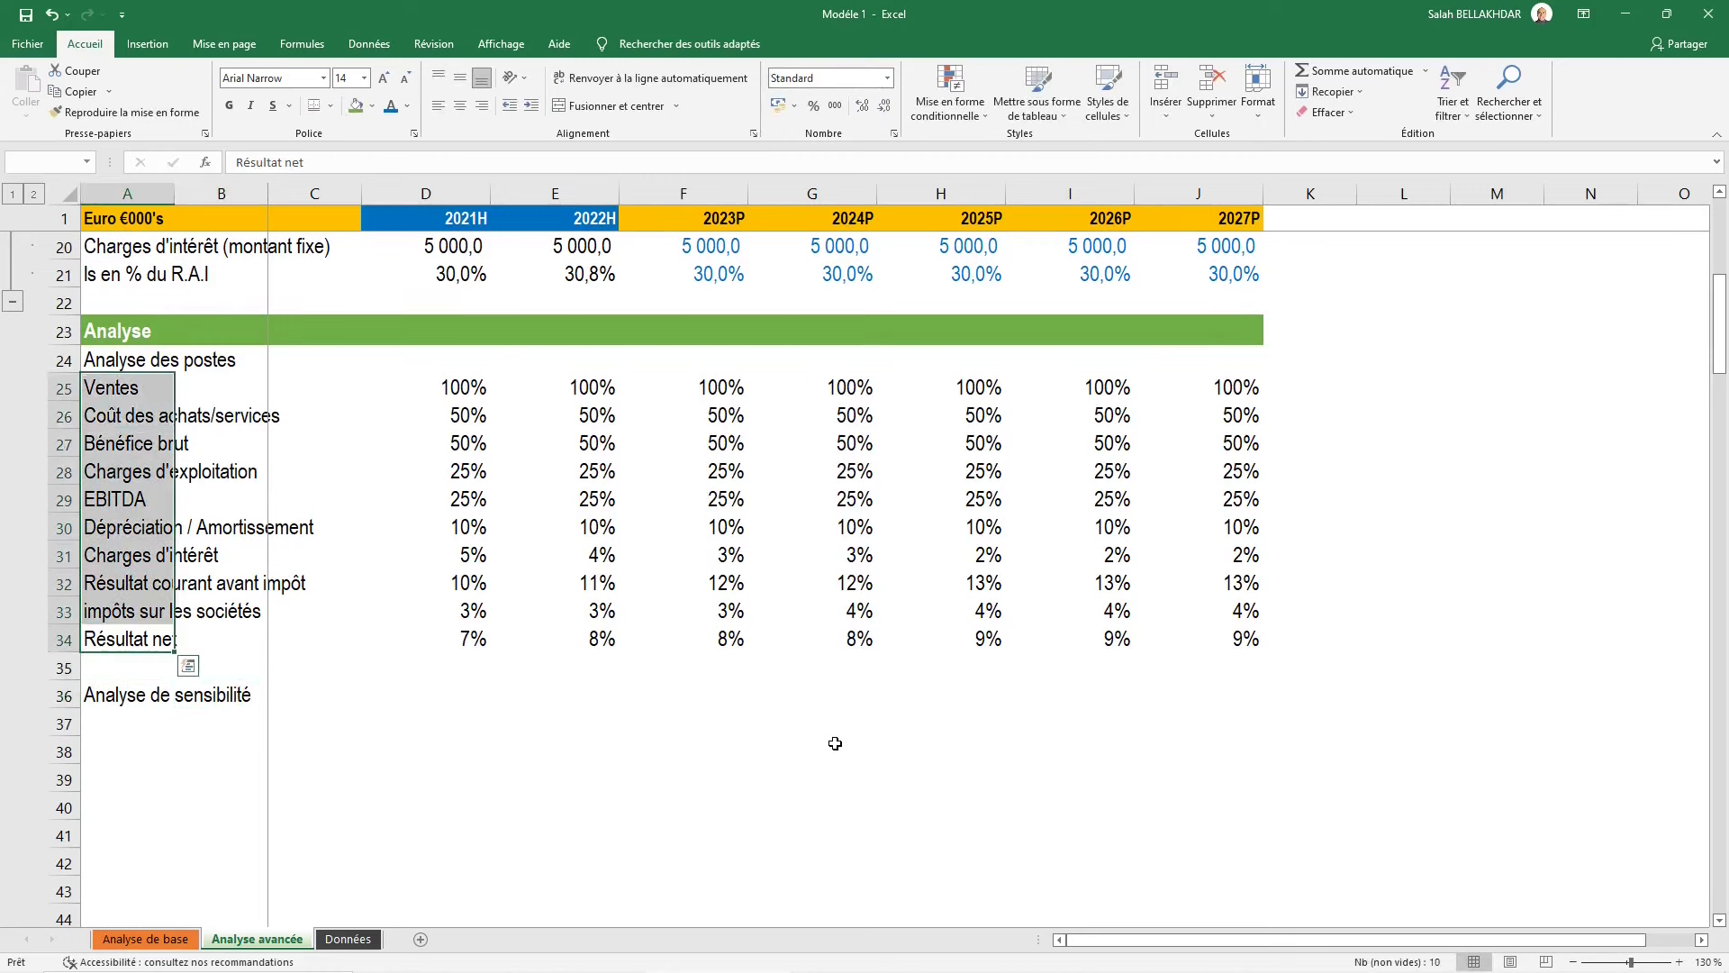
key("ctrl+c")
key("Down")
key("Down")
key("Down")
key("ctrl+v")
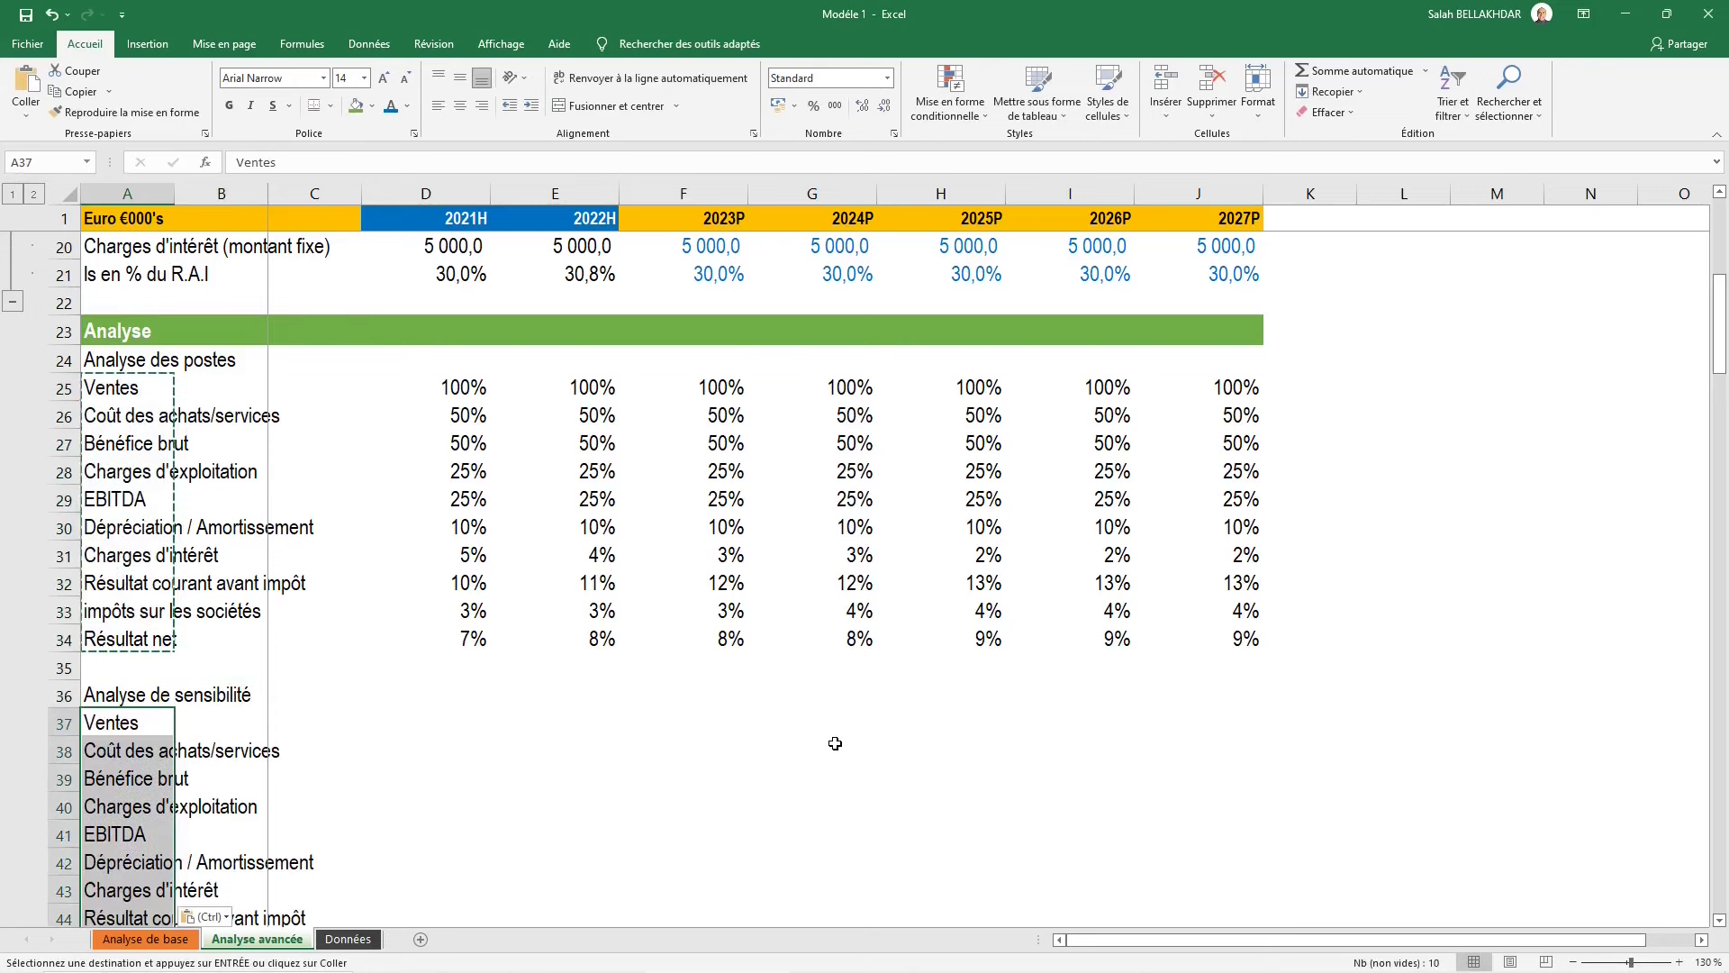
key("Up")
key("Escape")
key("Right")
key("Right")
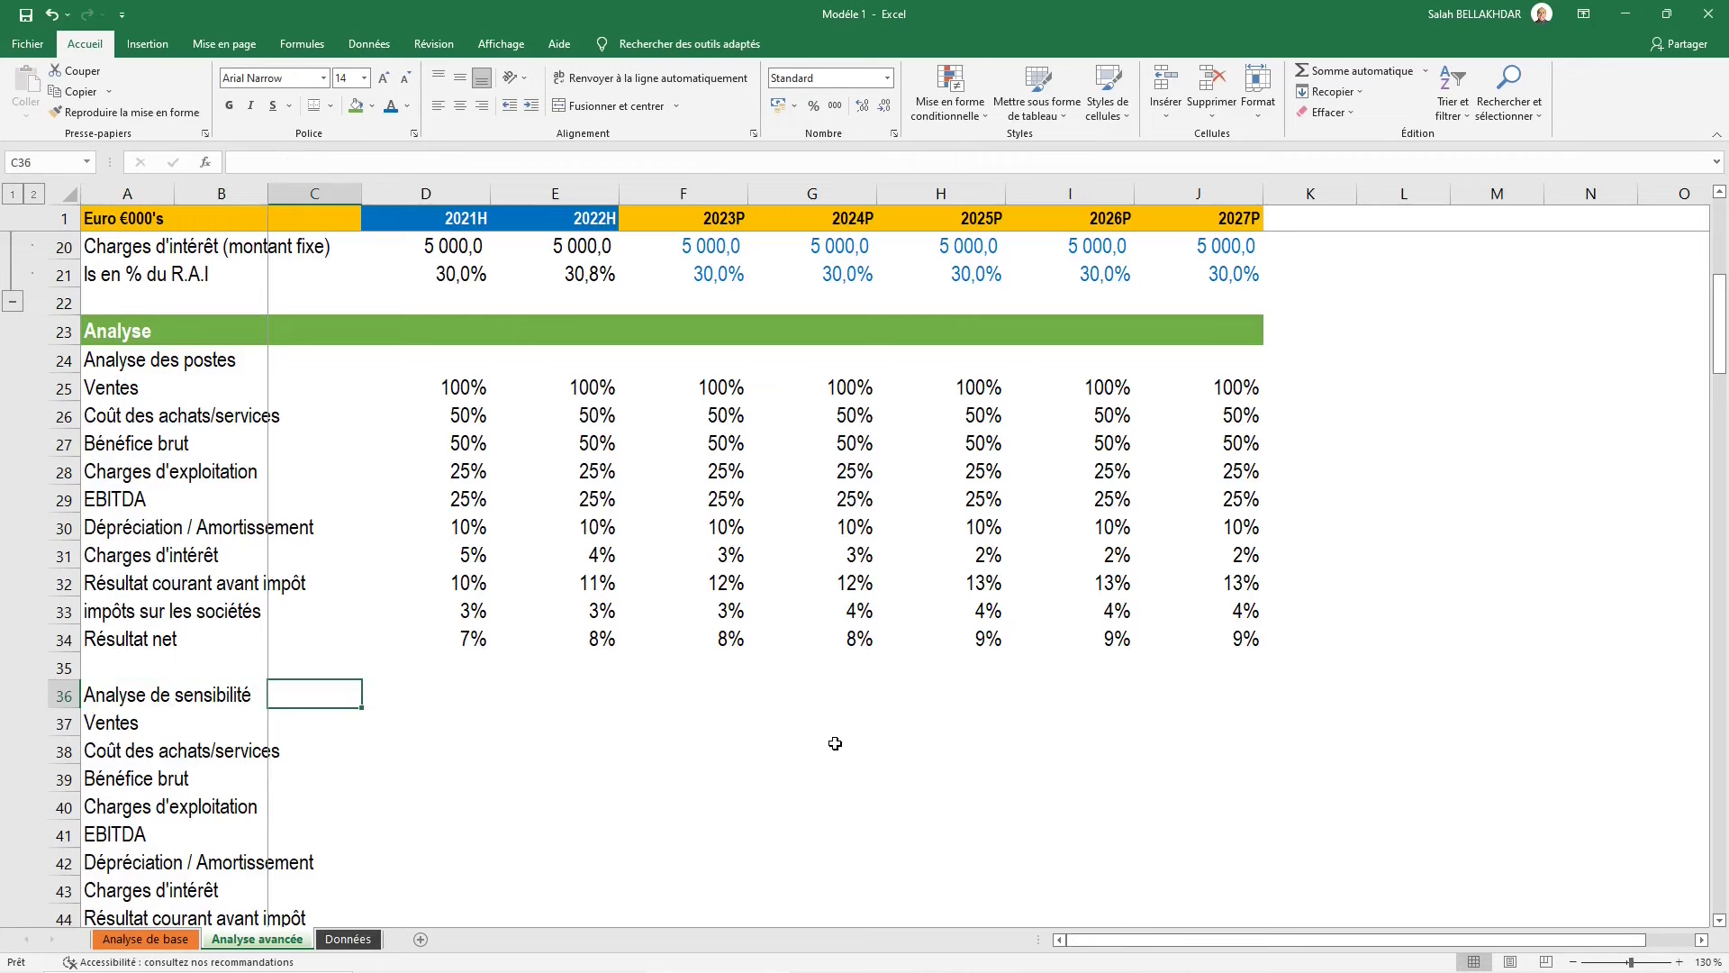
Enter a blue 10% sensitivity input in C36 and widen column B
type("10")
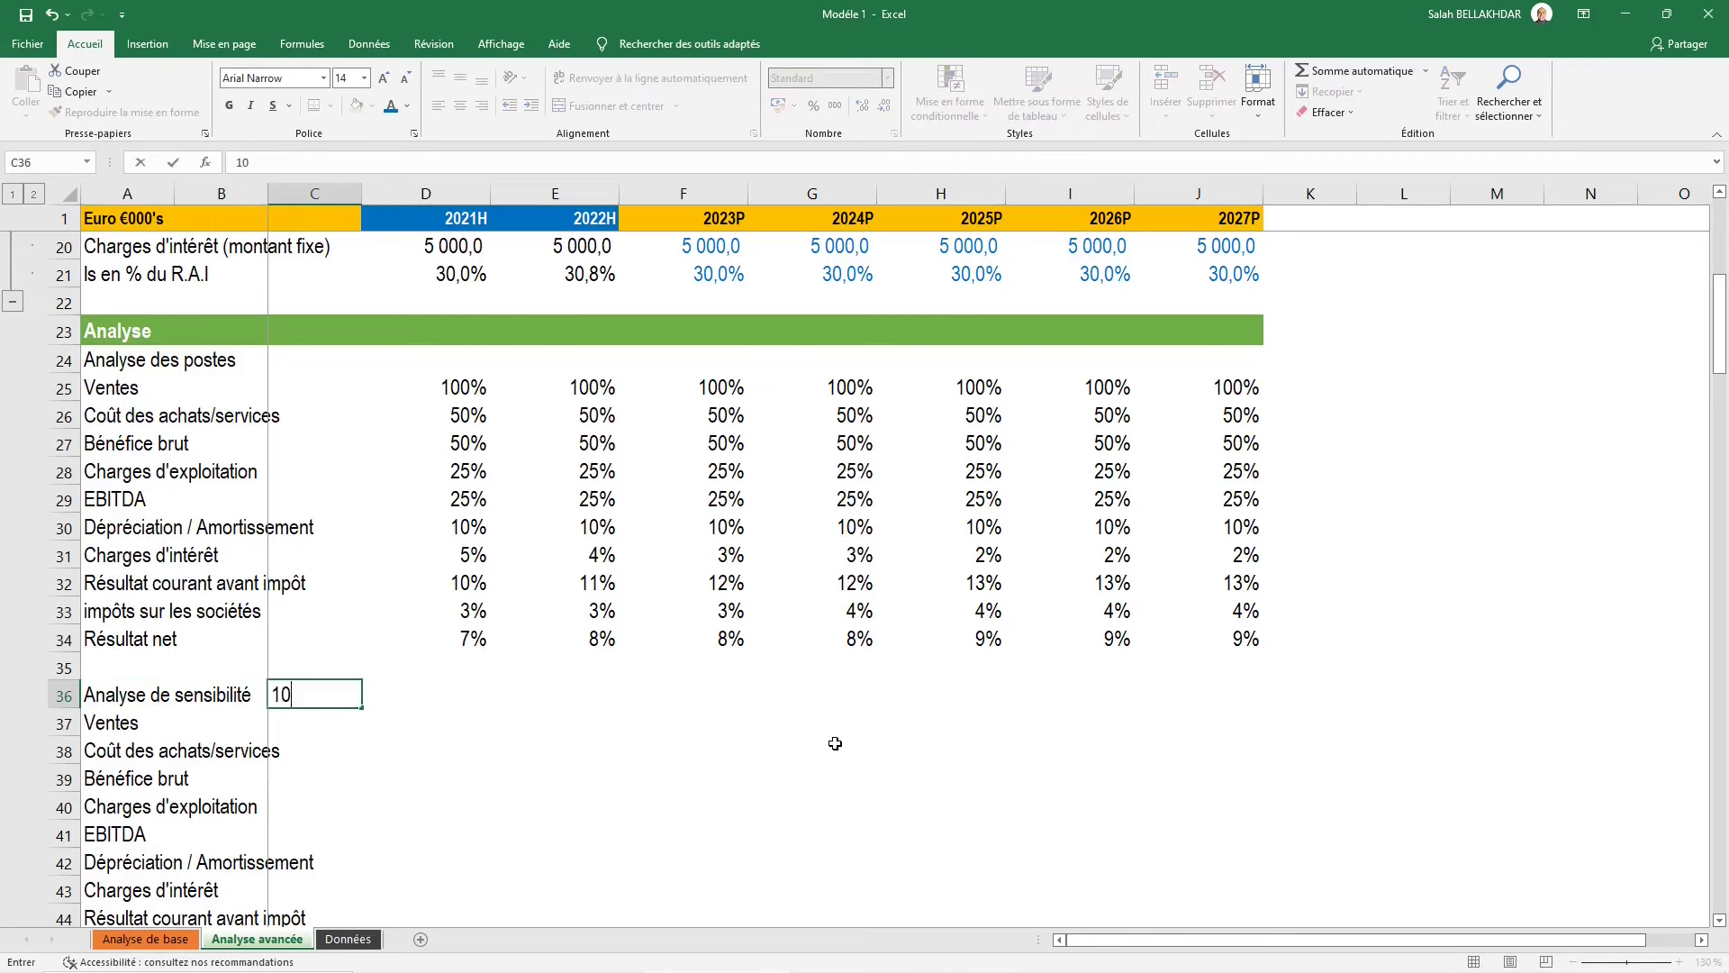
type("%")
key("ctrl+Return")
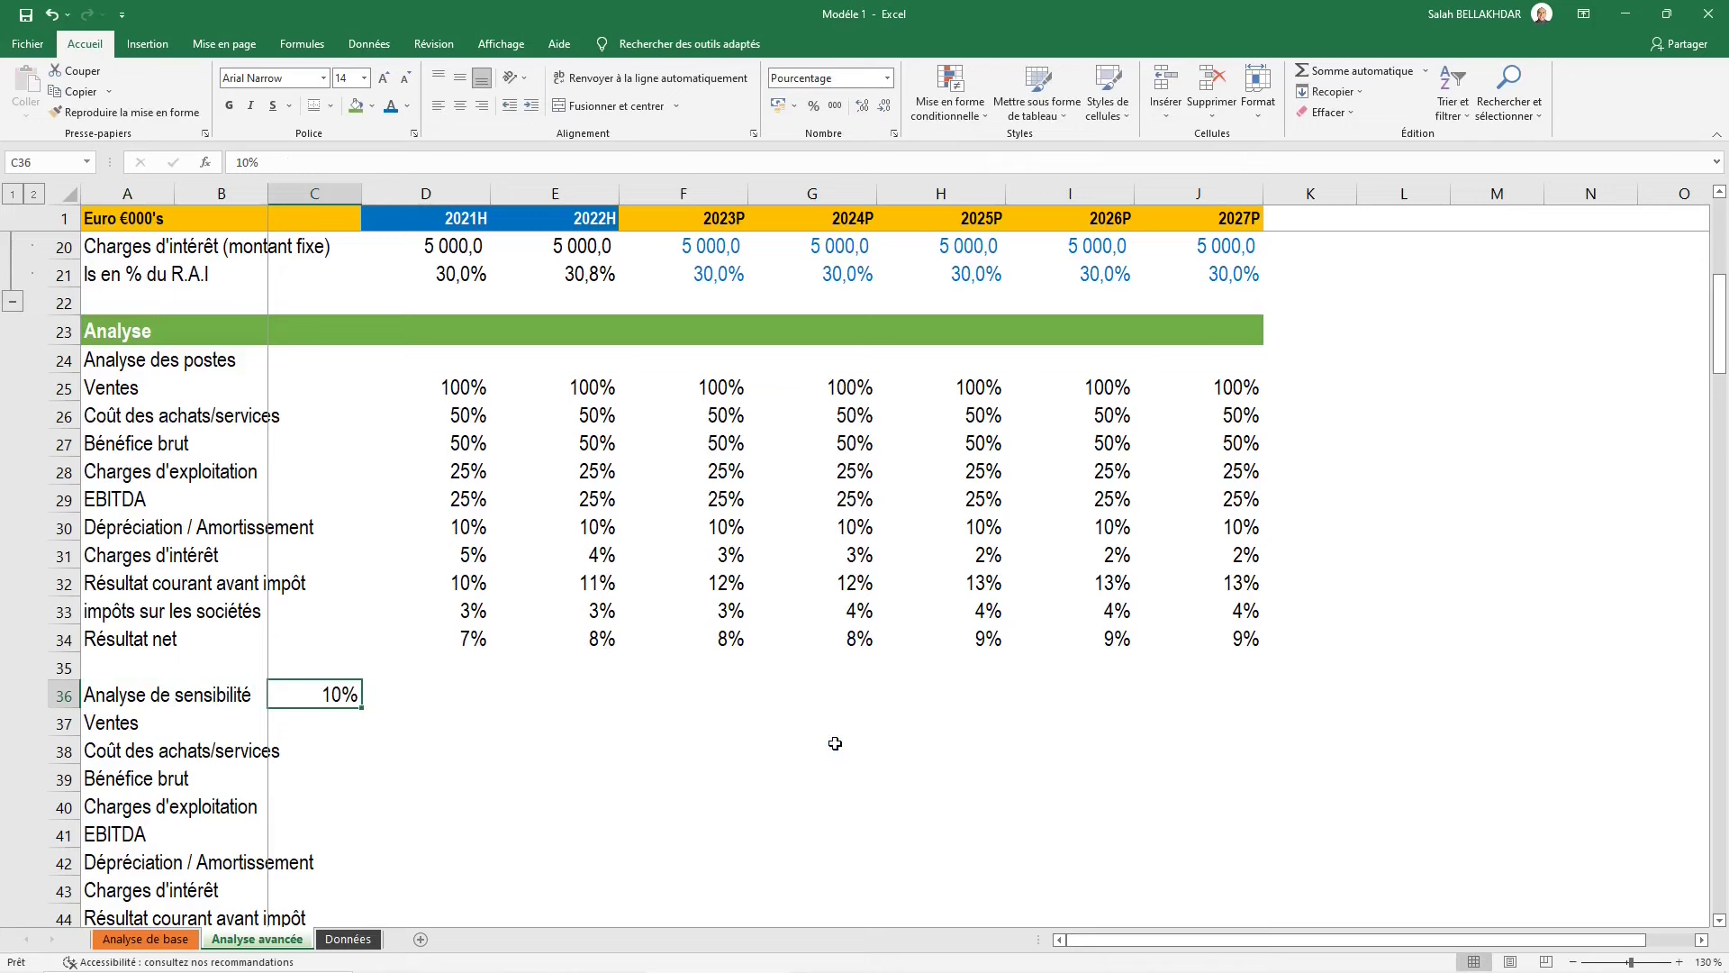
key("alt")
key("l")
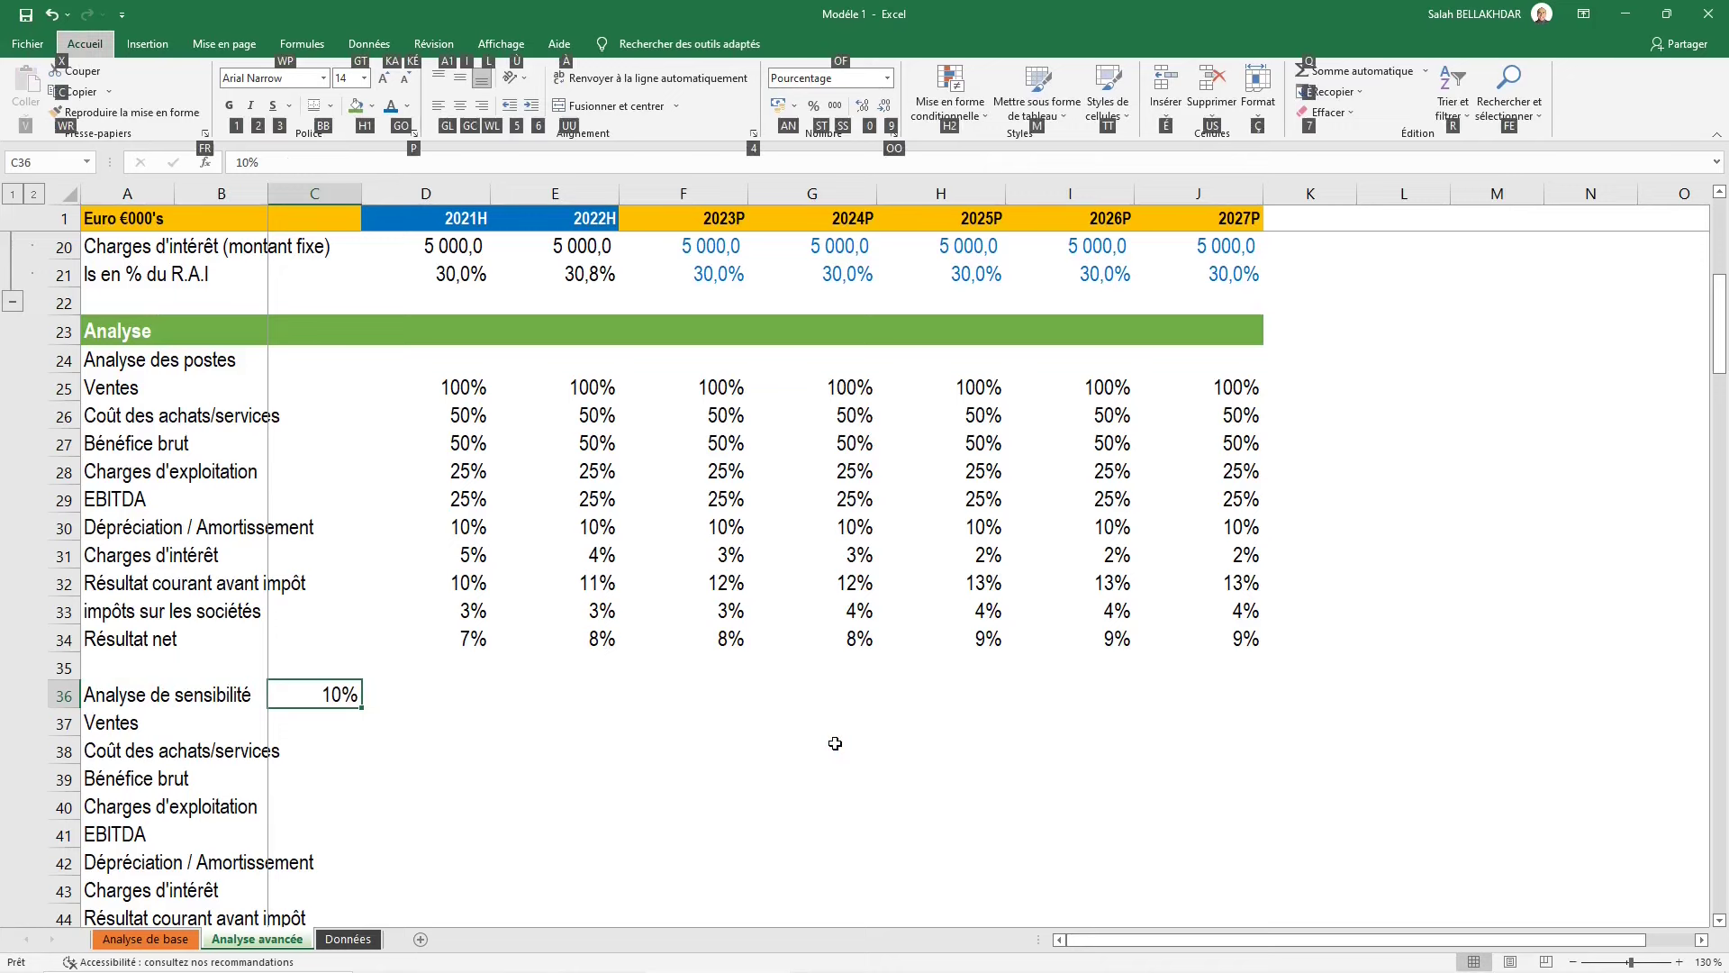
key("g")
key("o")
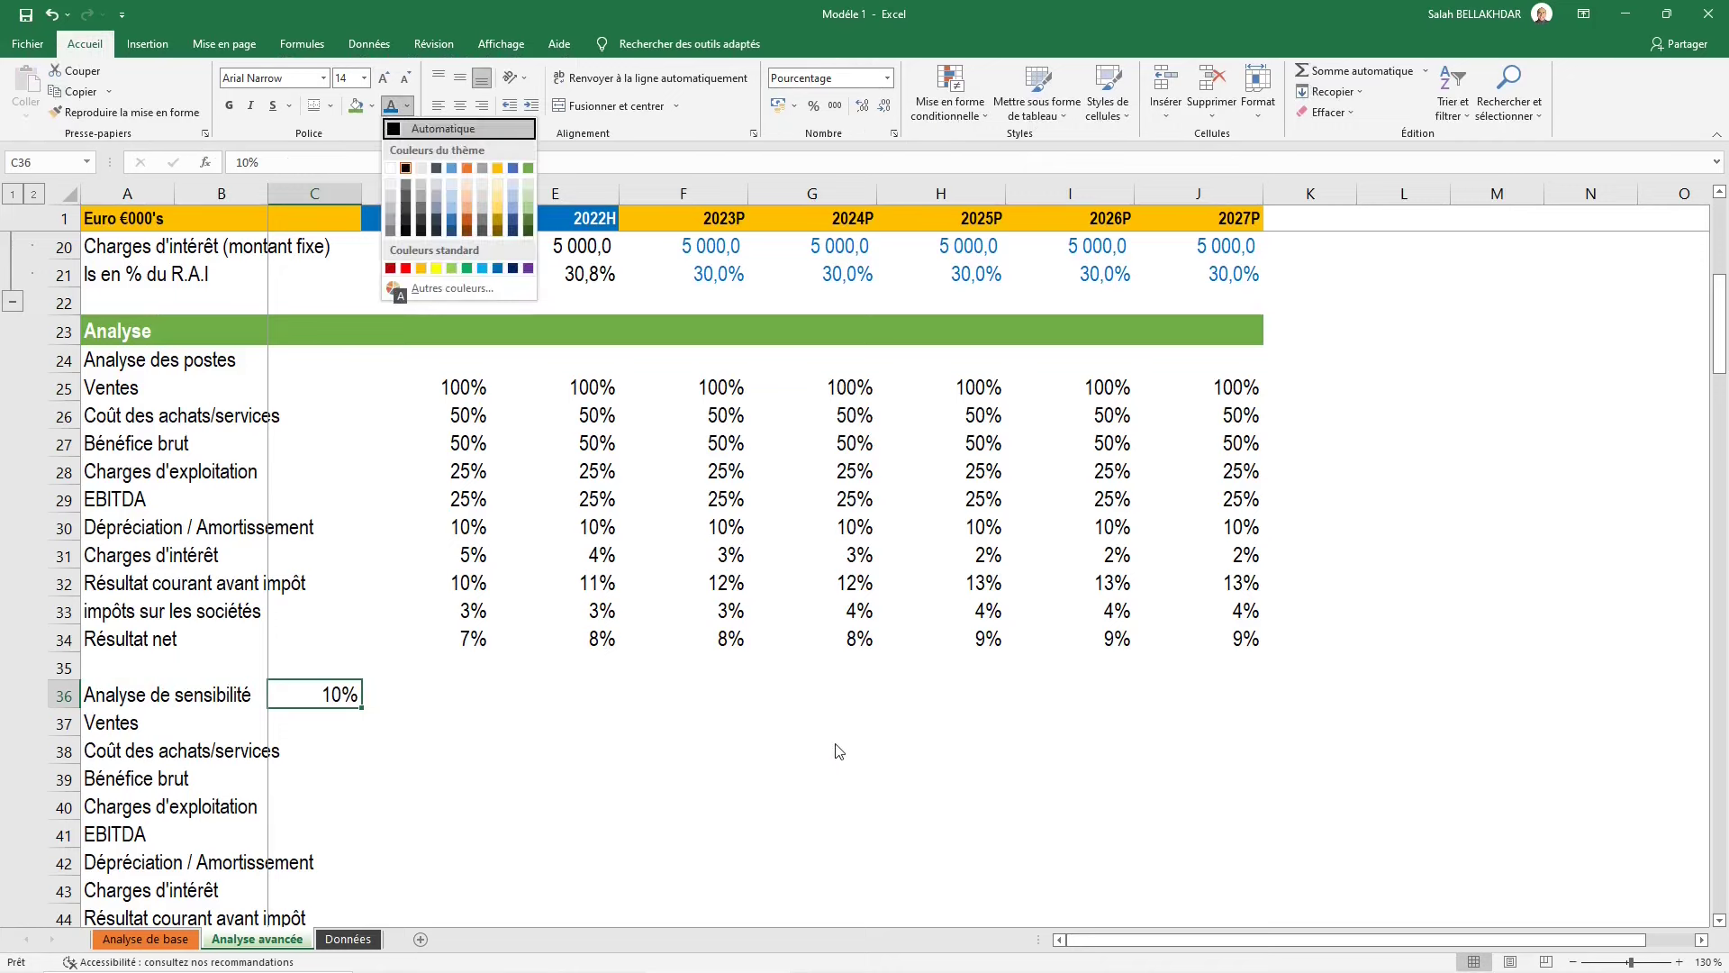
left_click(498, 268)
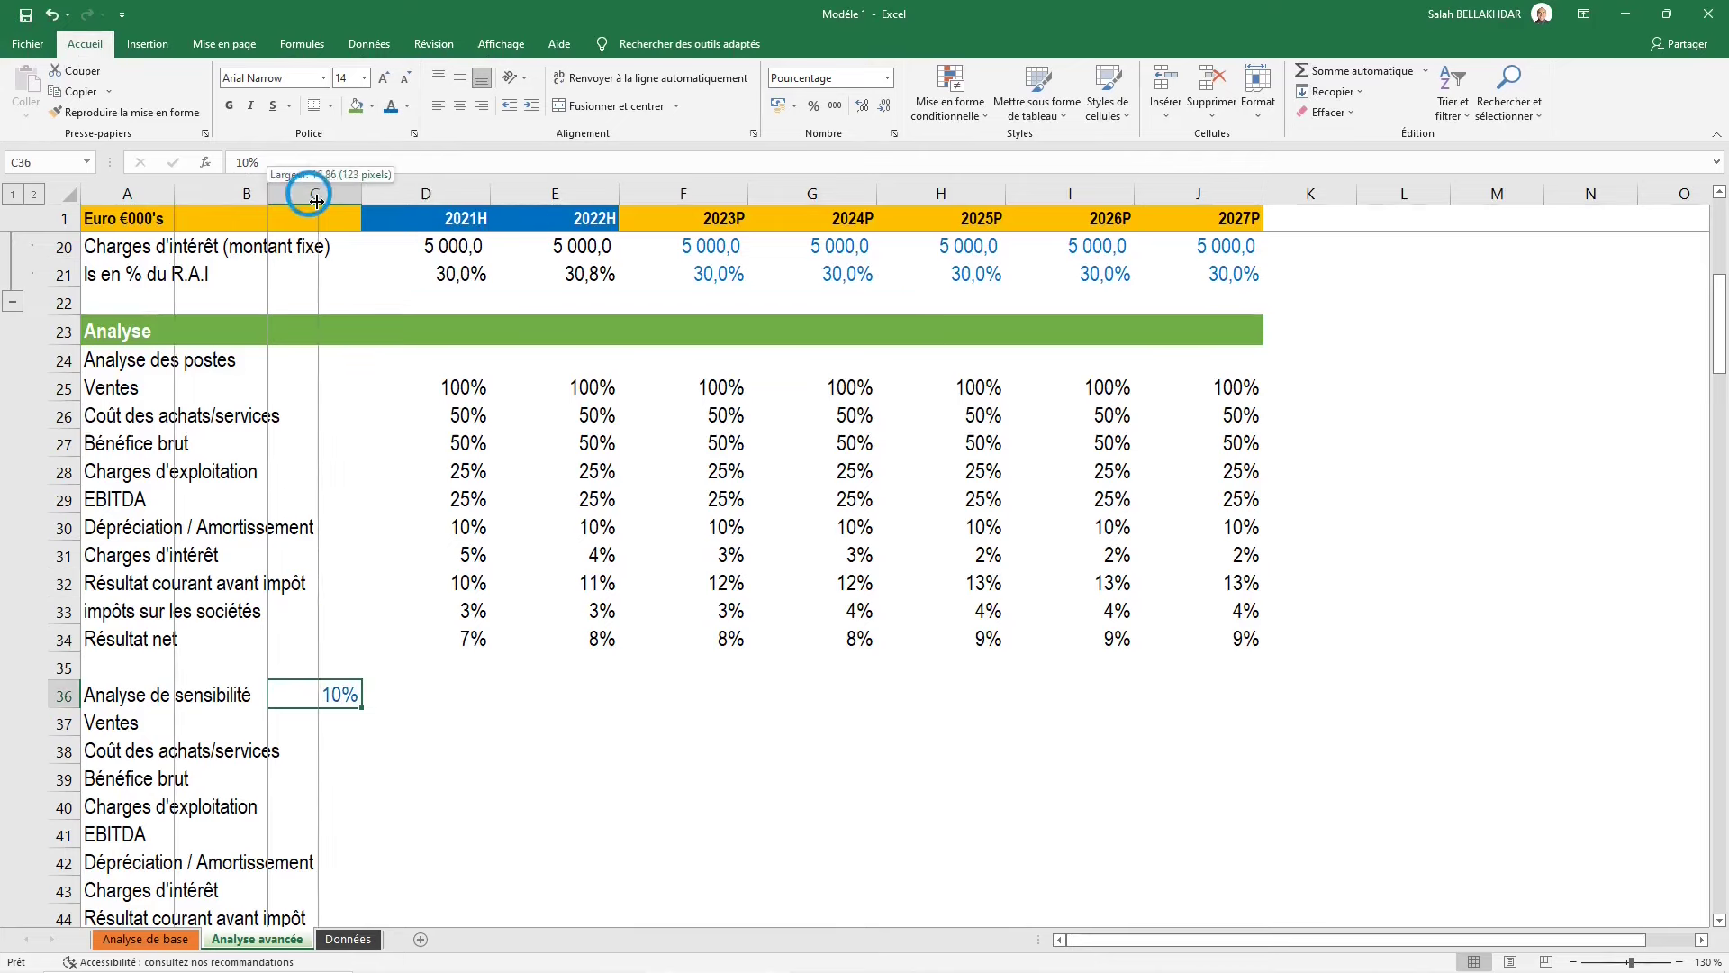
left_click_drag(279, 195, 322, 195)
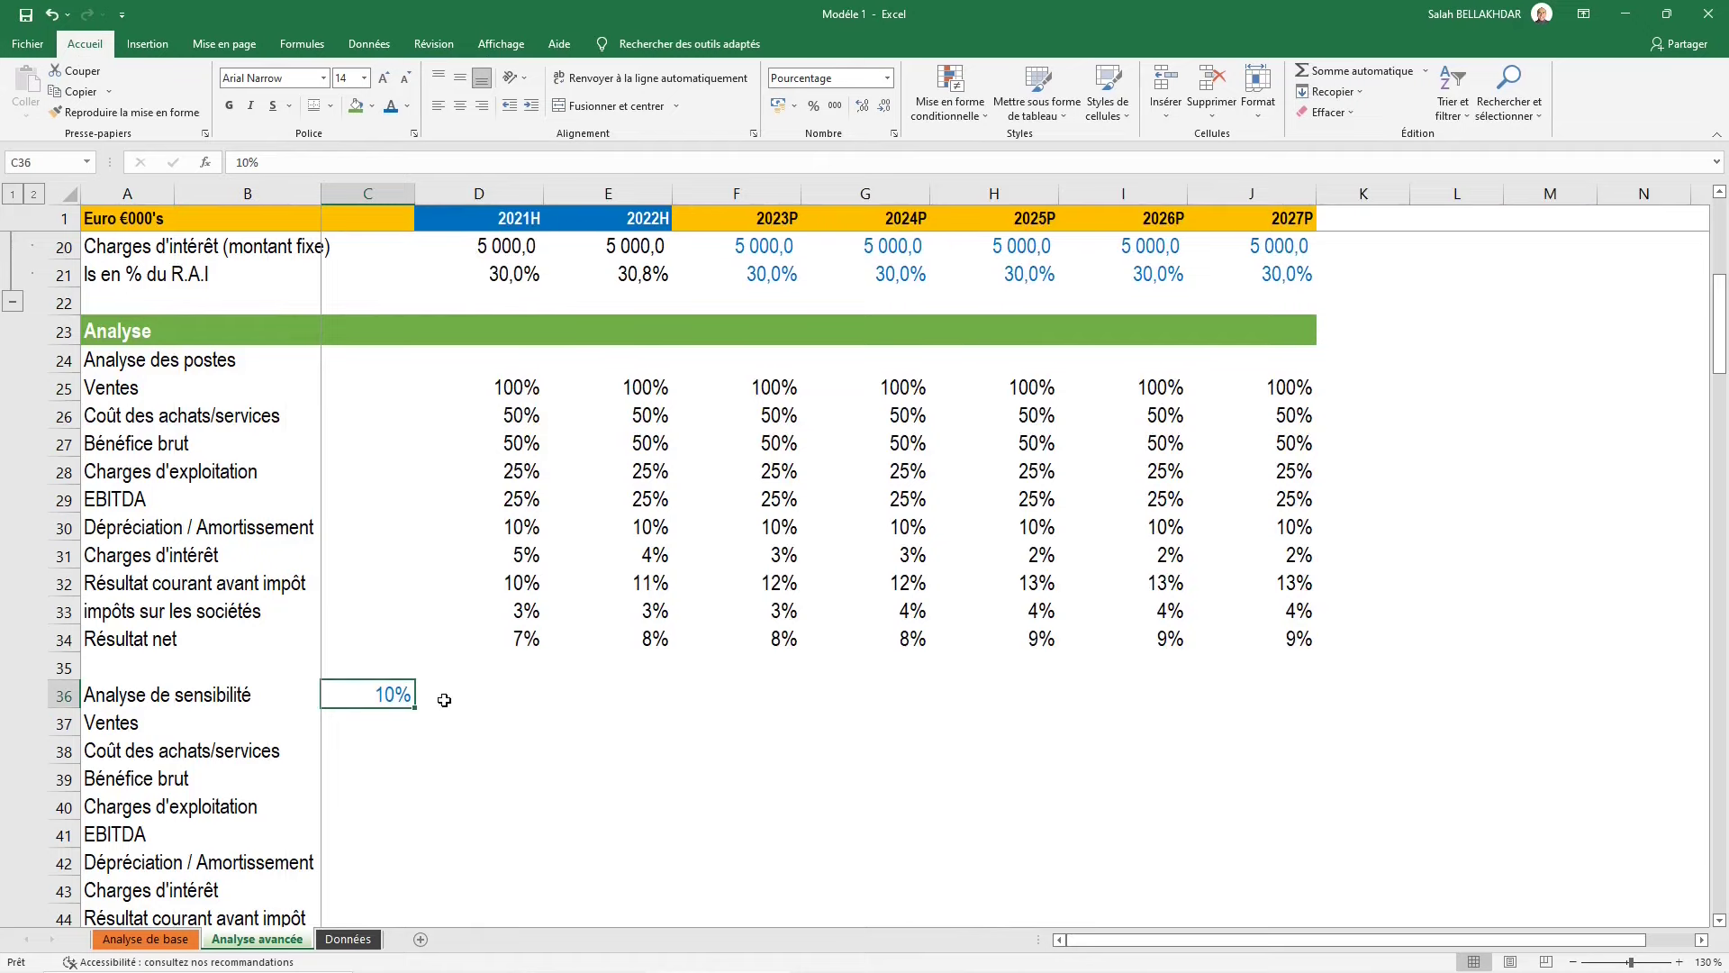
scroll(444, 700, "up", 2)
scroll(577, 684, "up", 4)
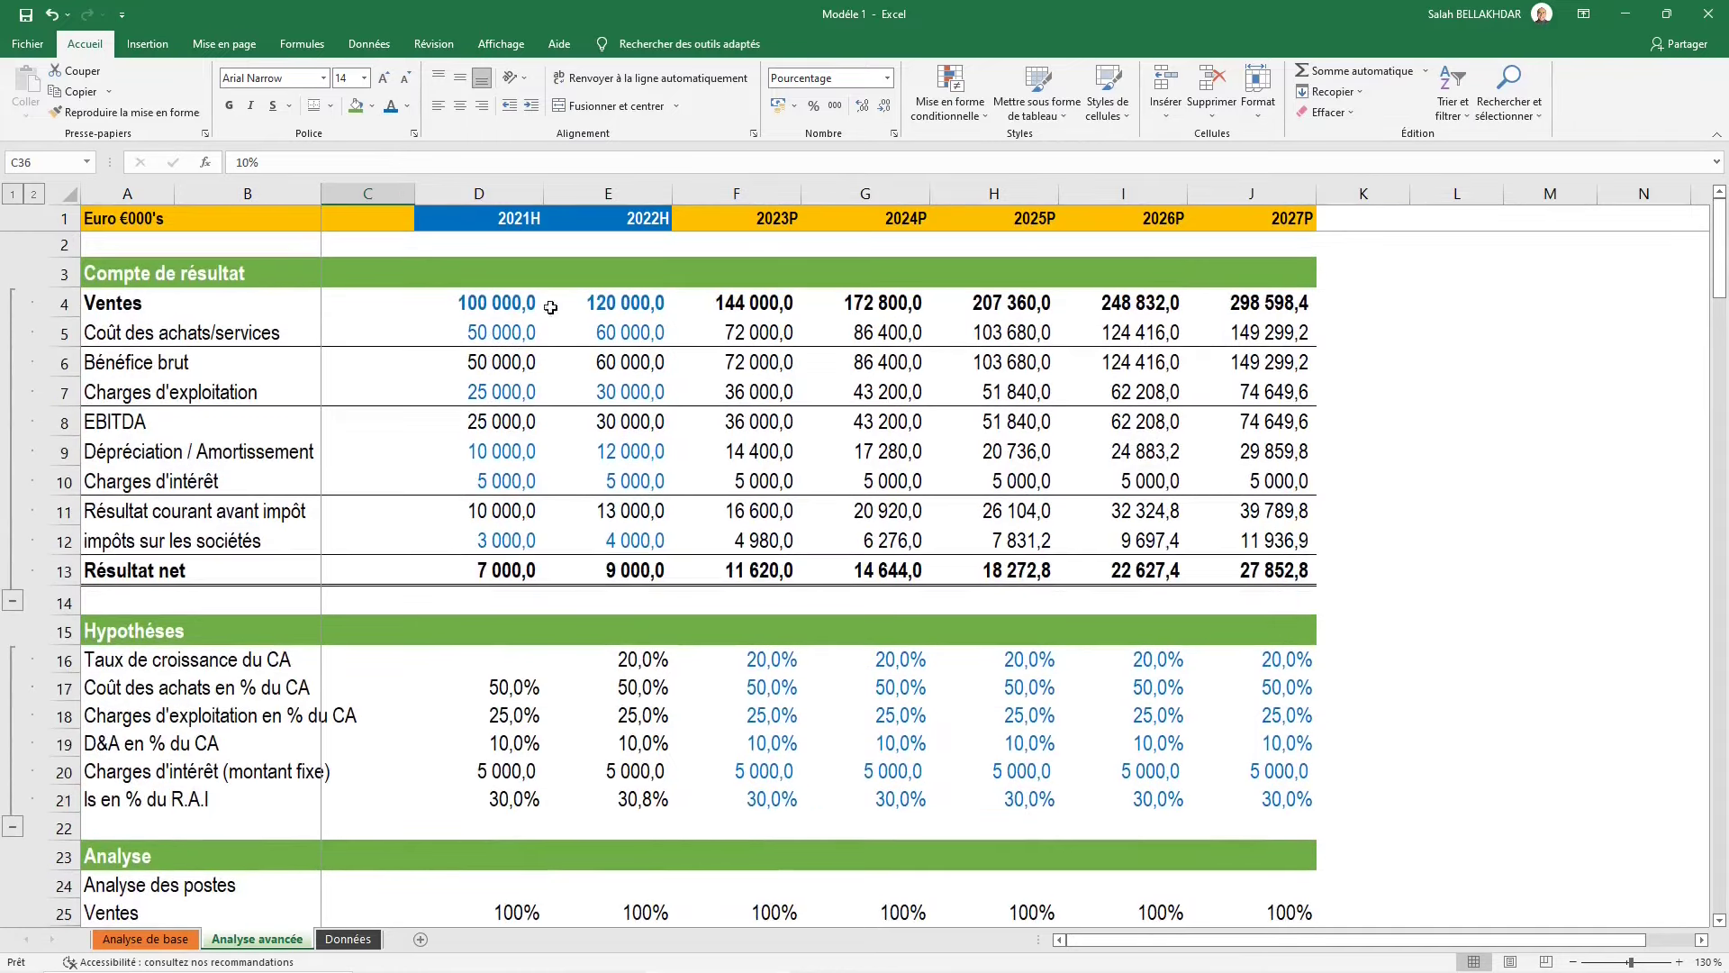
scroll(554, 502, "down", 5)
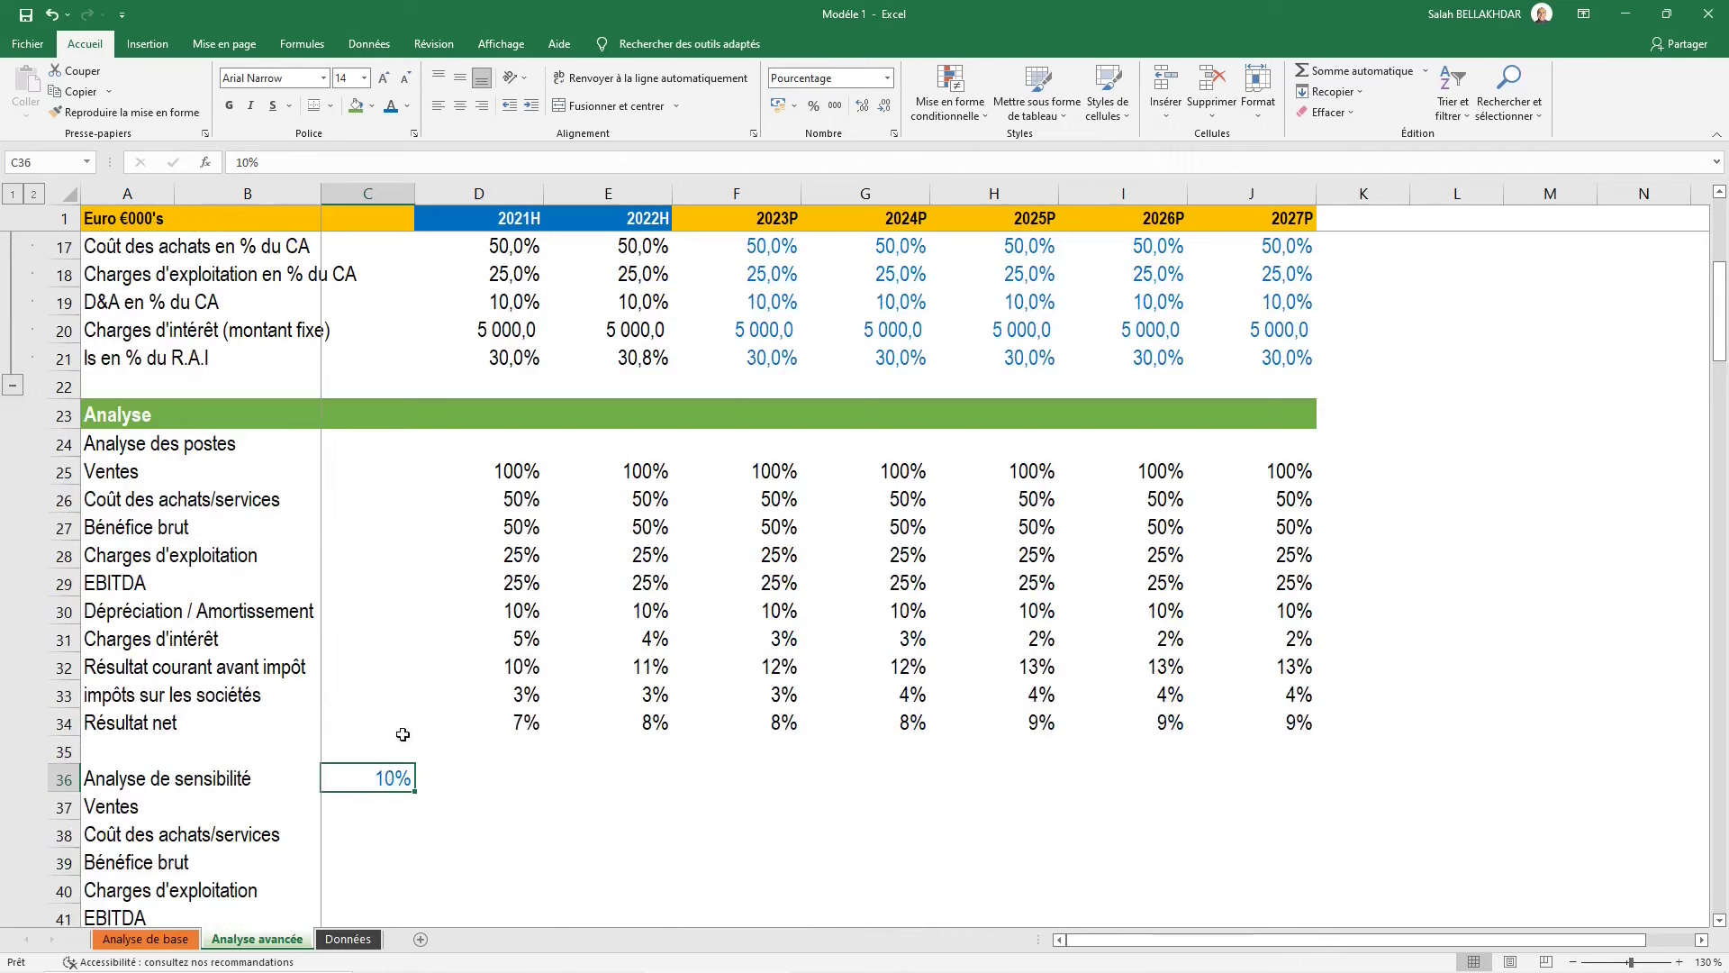
Begin the D37 formula by multiplying the 2021H Ventes value in D4
key("Right")
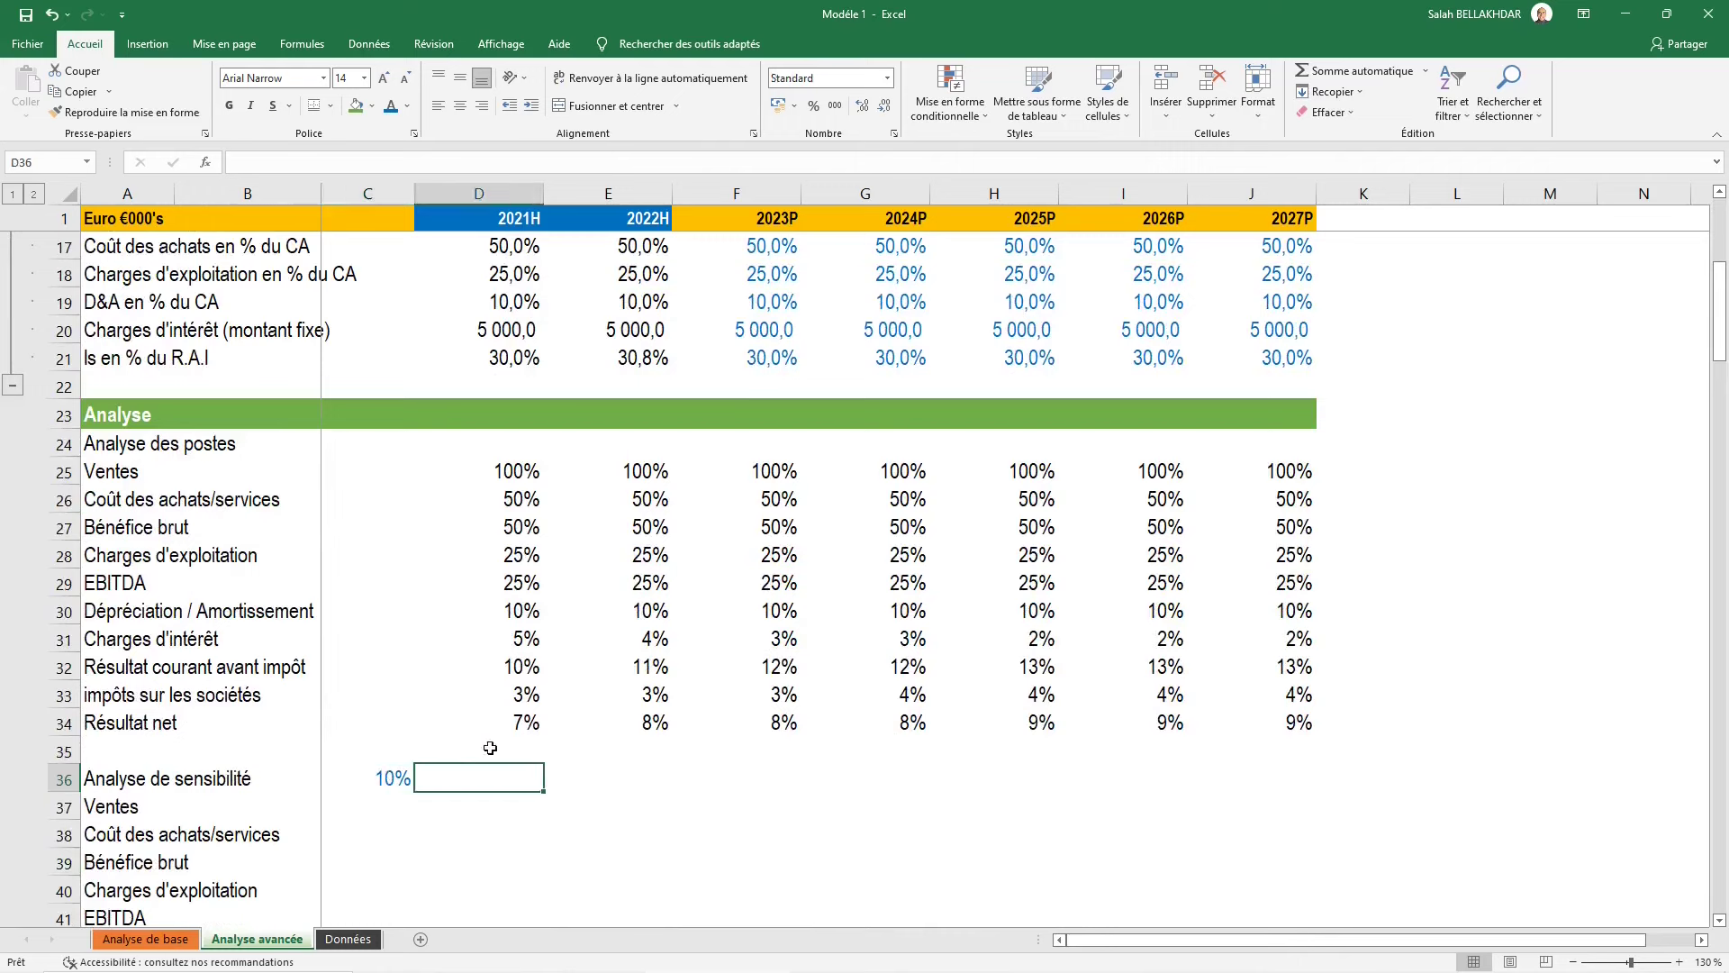
type("=")
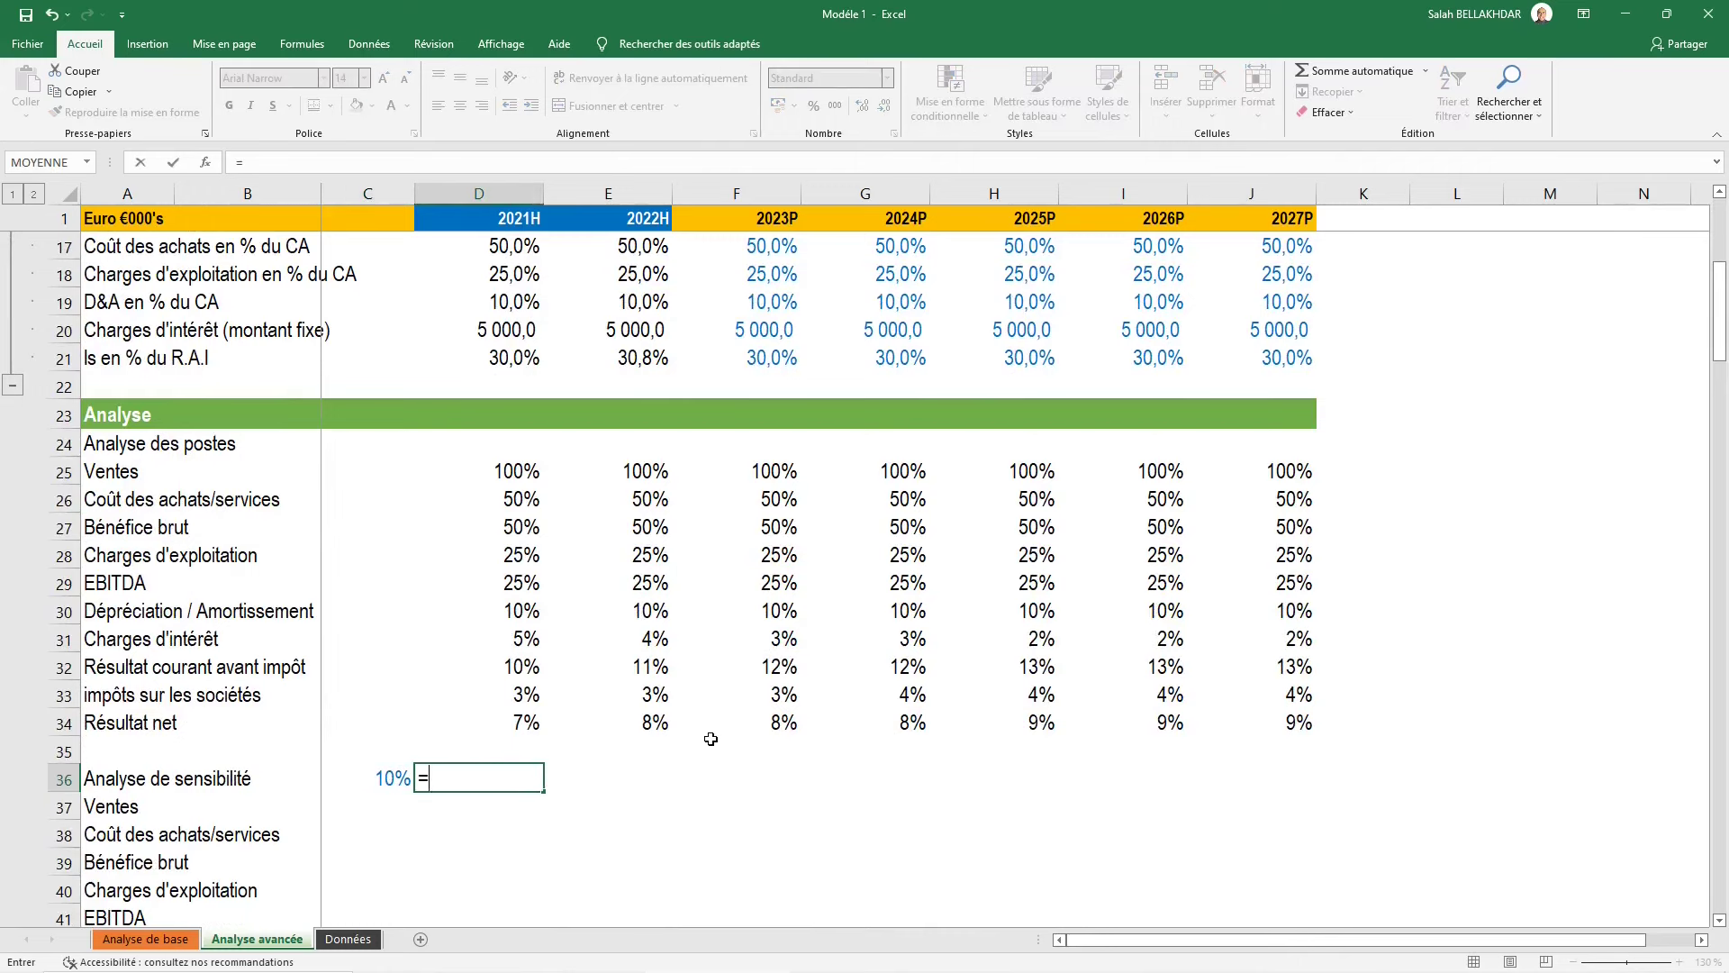
key("Escape")
left_click(498, 799)
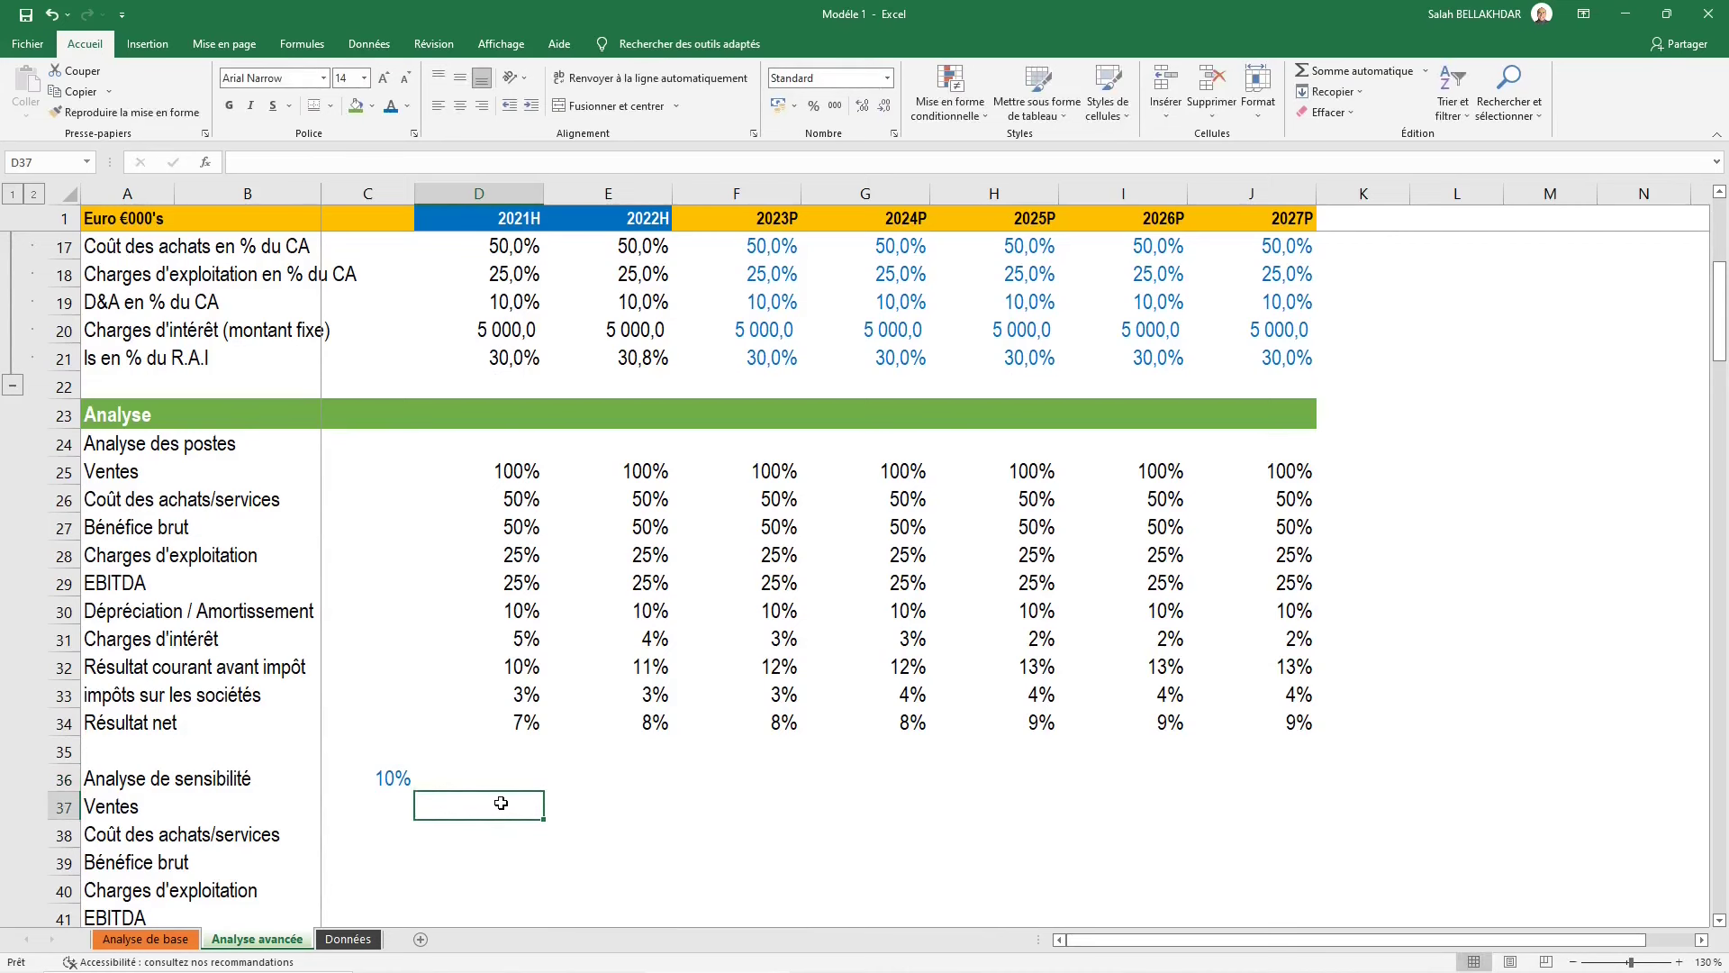
type("=")
scroll(571, 631, "up", 5)
left_click(490, 308)
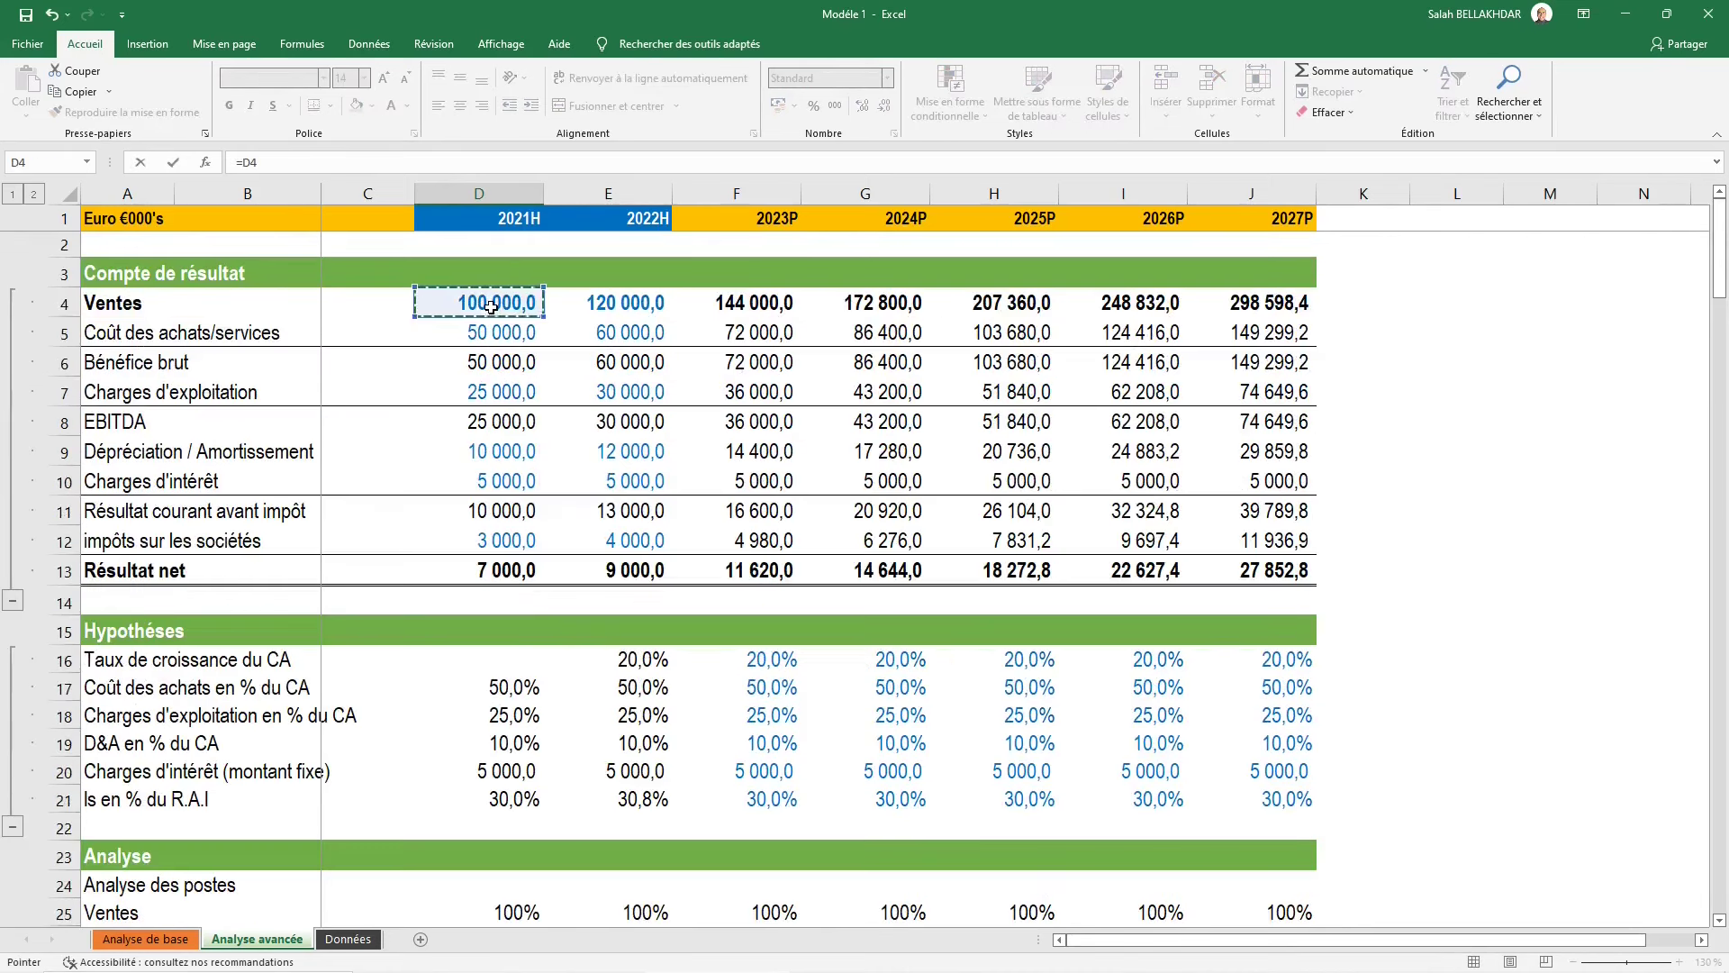
type("*")
Complete it as =D4*(1+$C$36) with the 10% input locked absolute
scroll(448, 351, "down", 3)
scroll(416, 385, "down", 2)
scroll(501, 656, "down", 1)
left_click(385, 695)
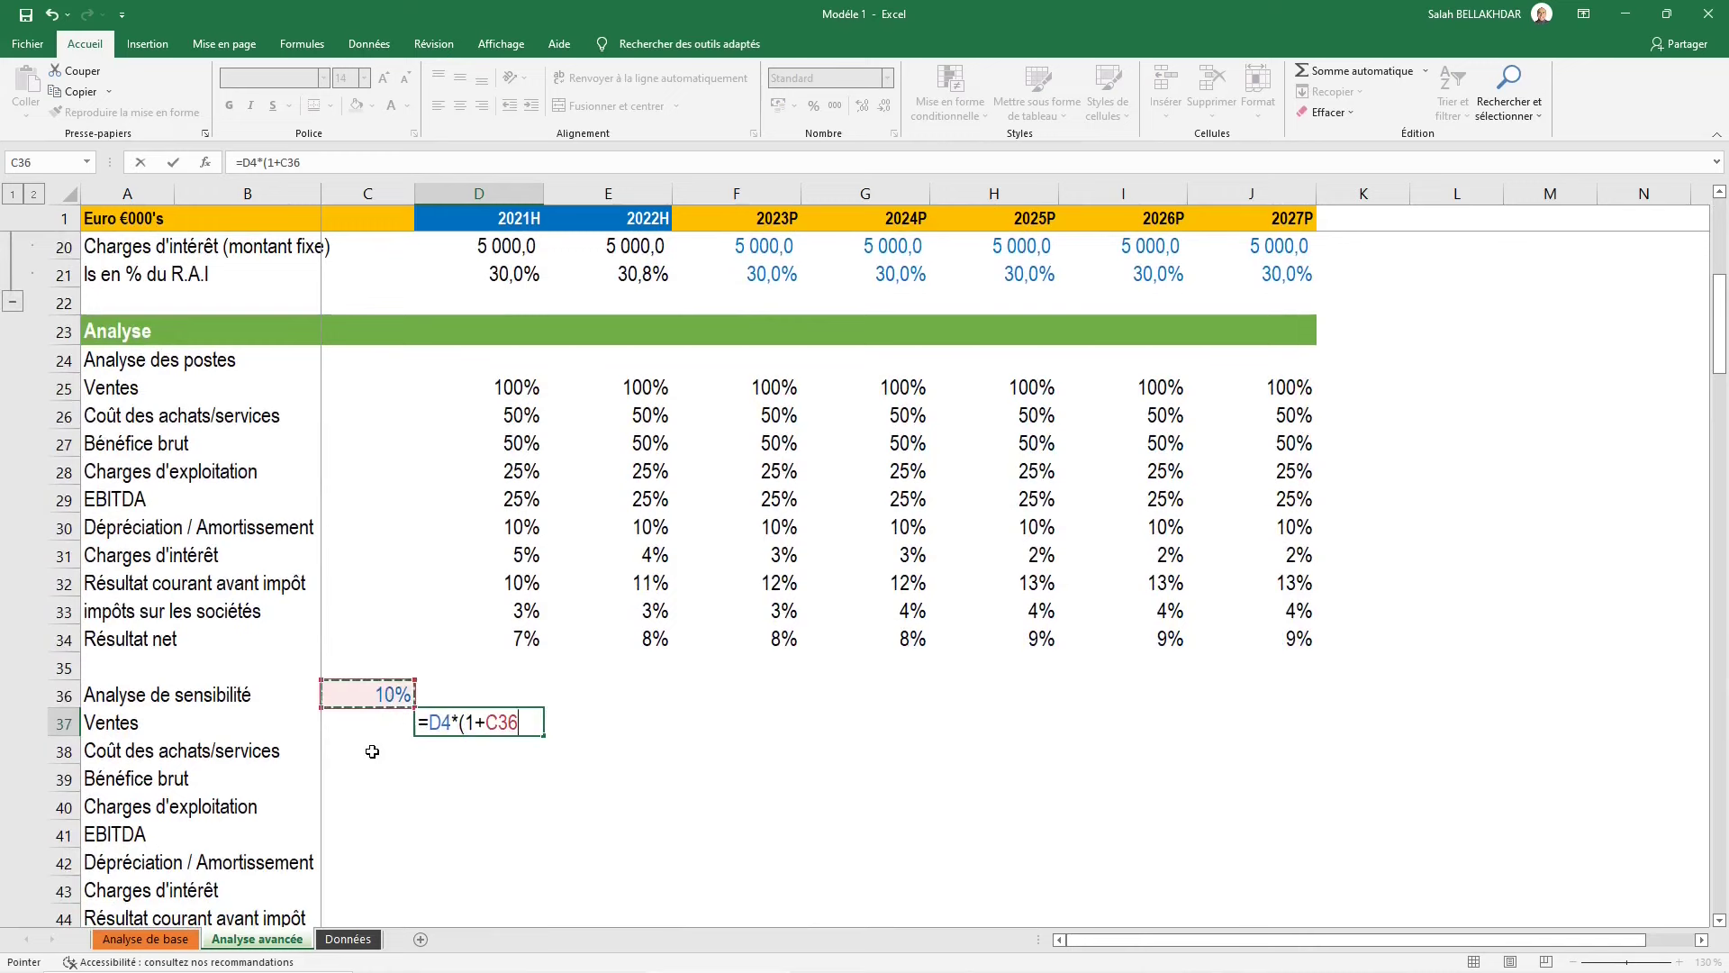
key("F4")
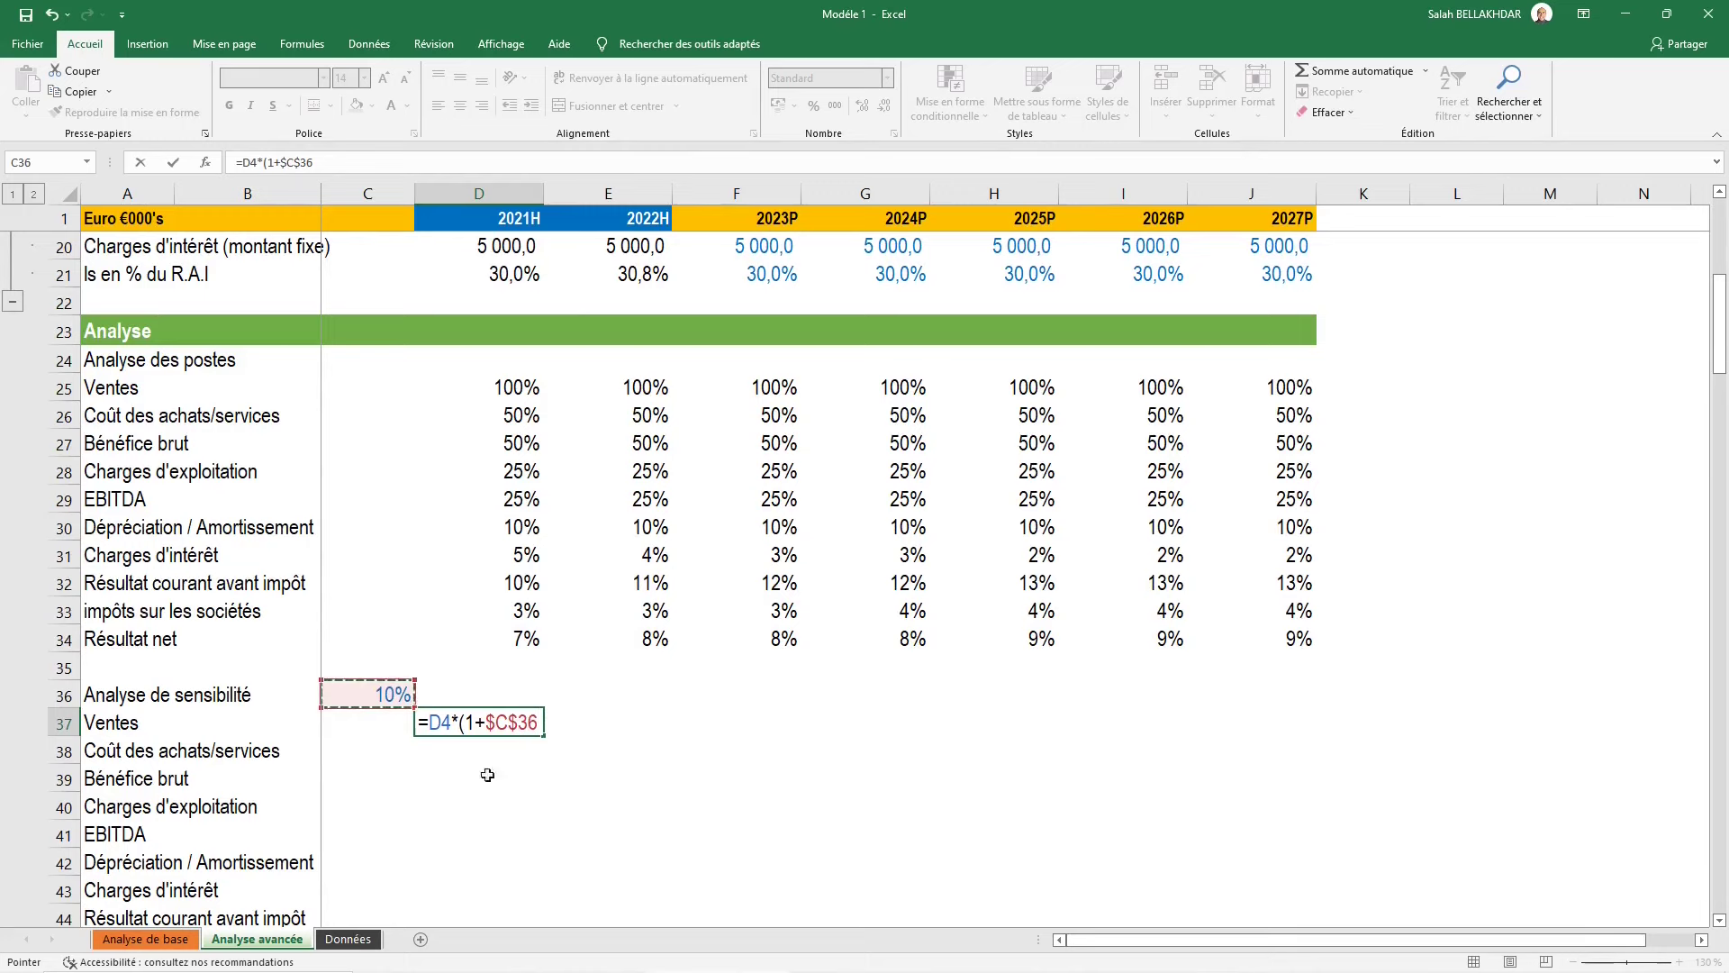
type(")")
scroll(747, 851, "down", 1)
scroll(746, 851, "down", 1)
Commit the D37 formula and fill it across to 2027P and down through Résultat net
key("ctrl+Return")
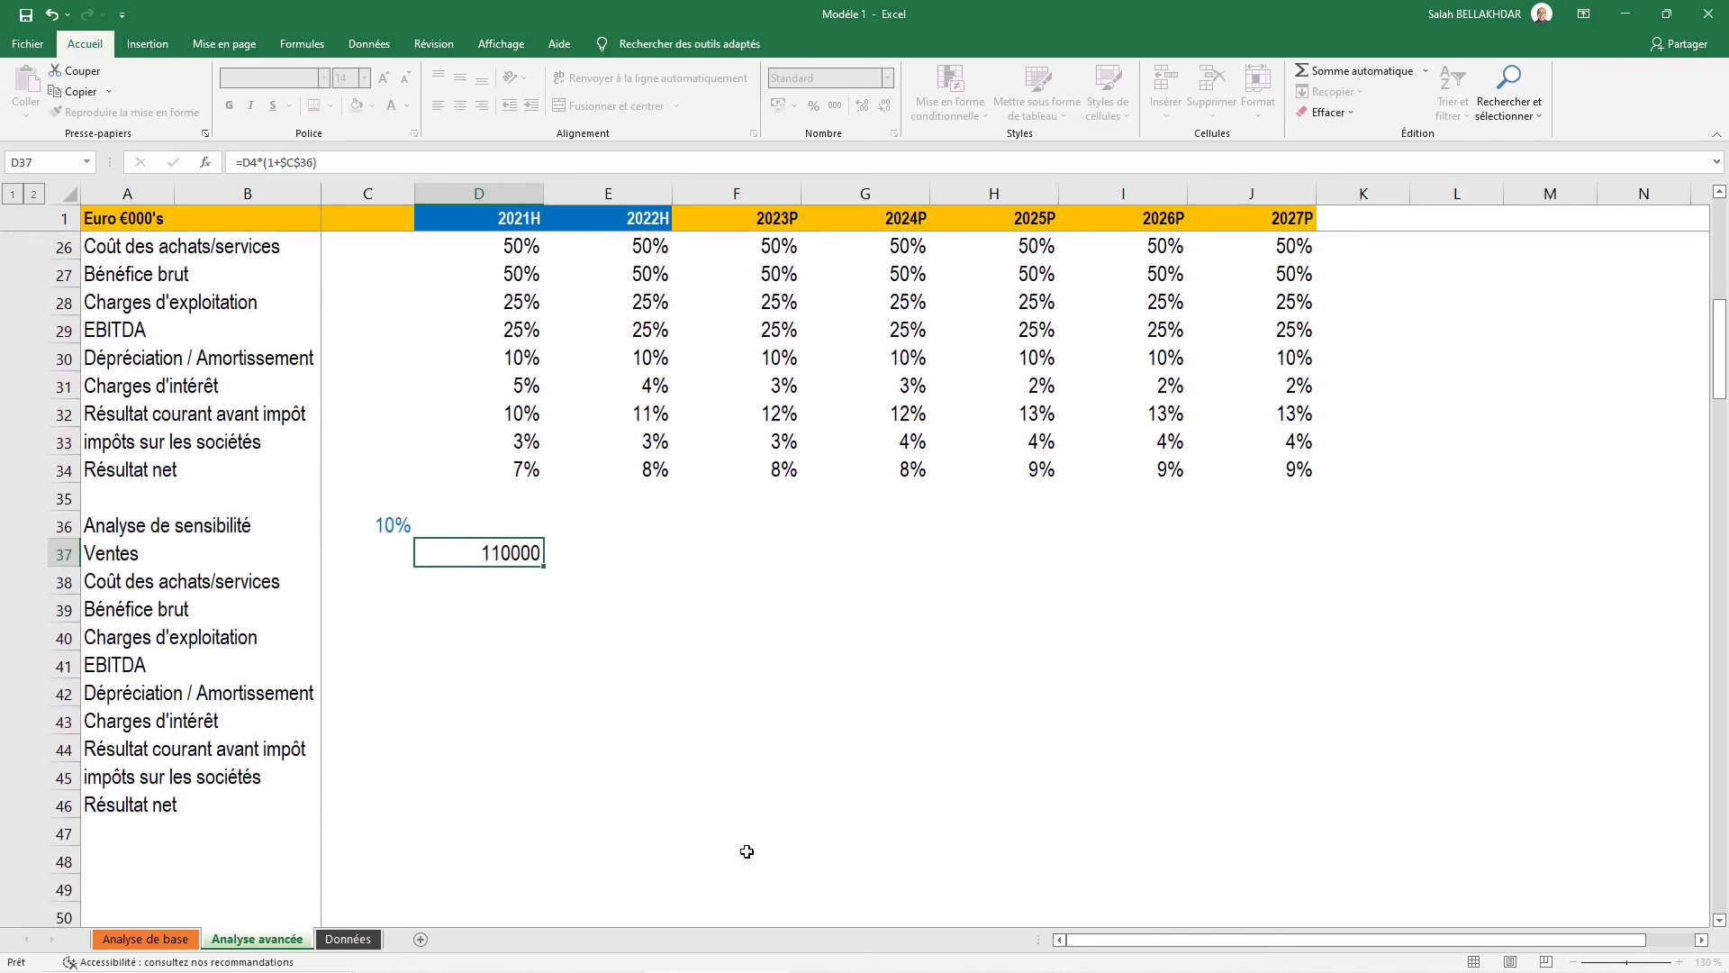
key("shift+Right")
key("shift+Right")
key("shift+Right")
key("shift+Right")
key("shift+Right")
key("shift+Right")
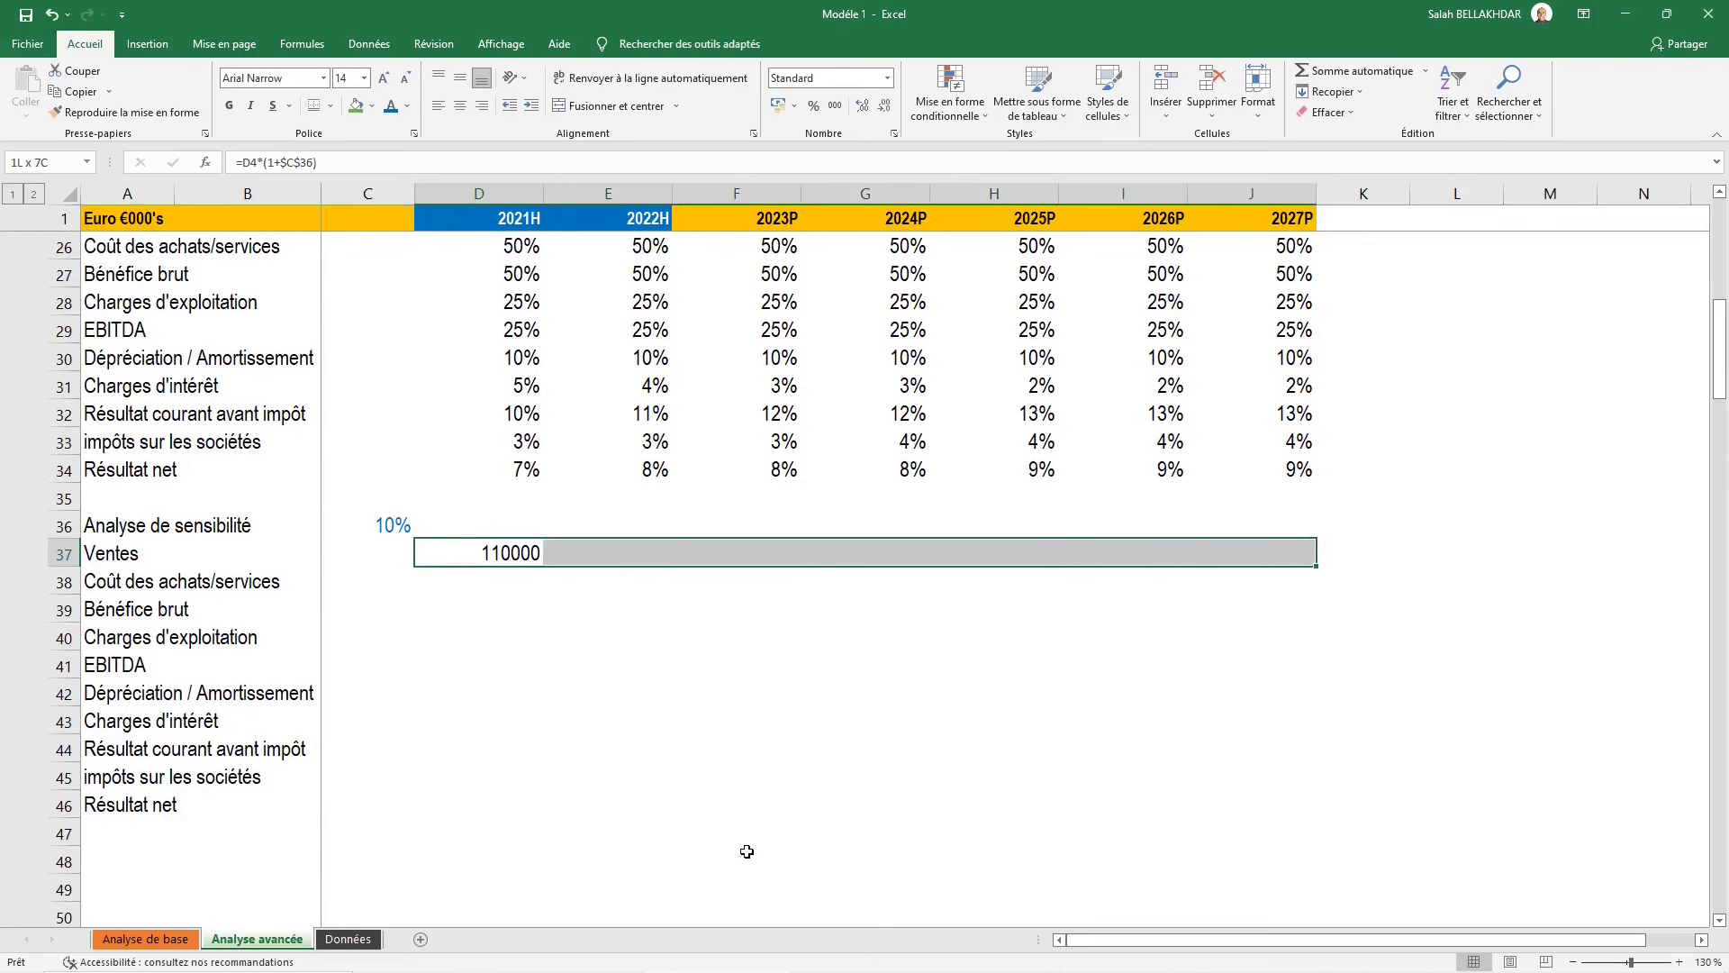
key("ctrl+d")
key("shift+Down")
key("shift+Down")
key("shift+Down")
key("shift+Down")
key("shift+Down")
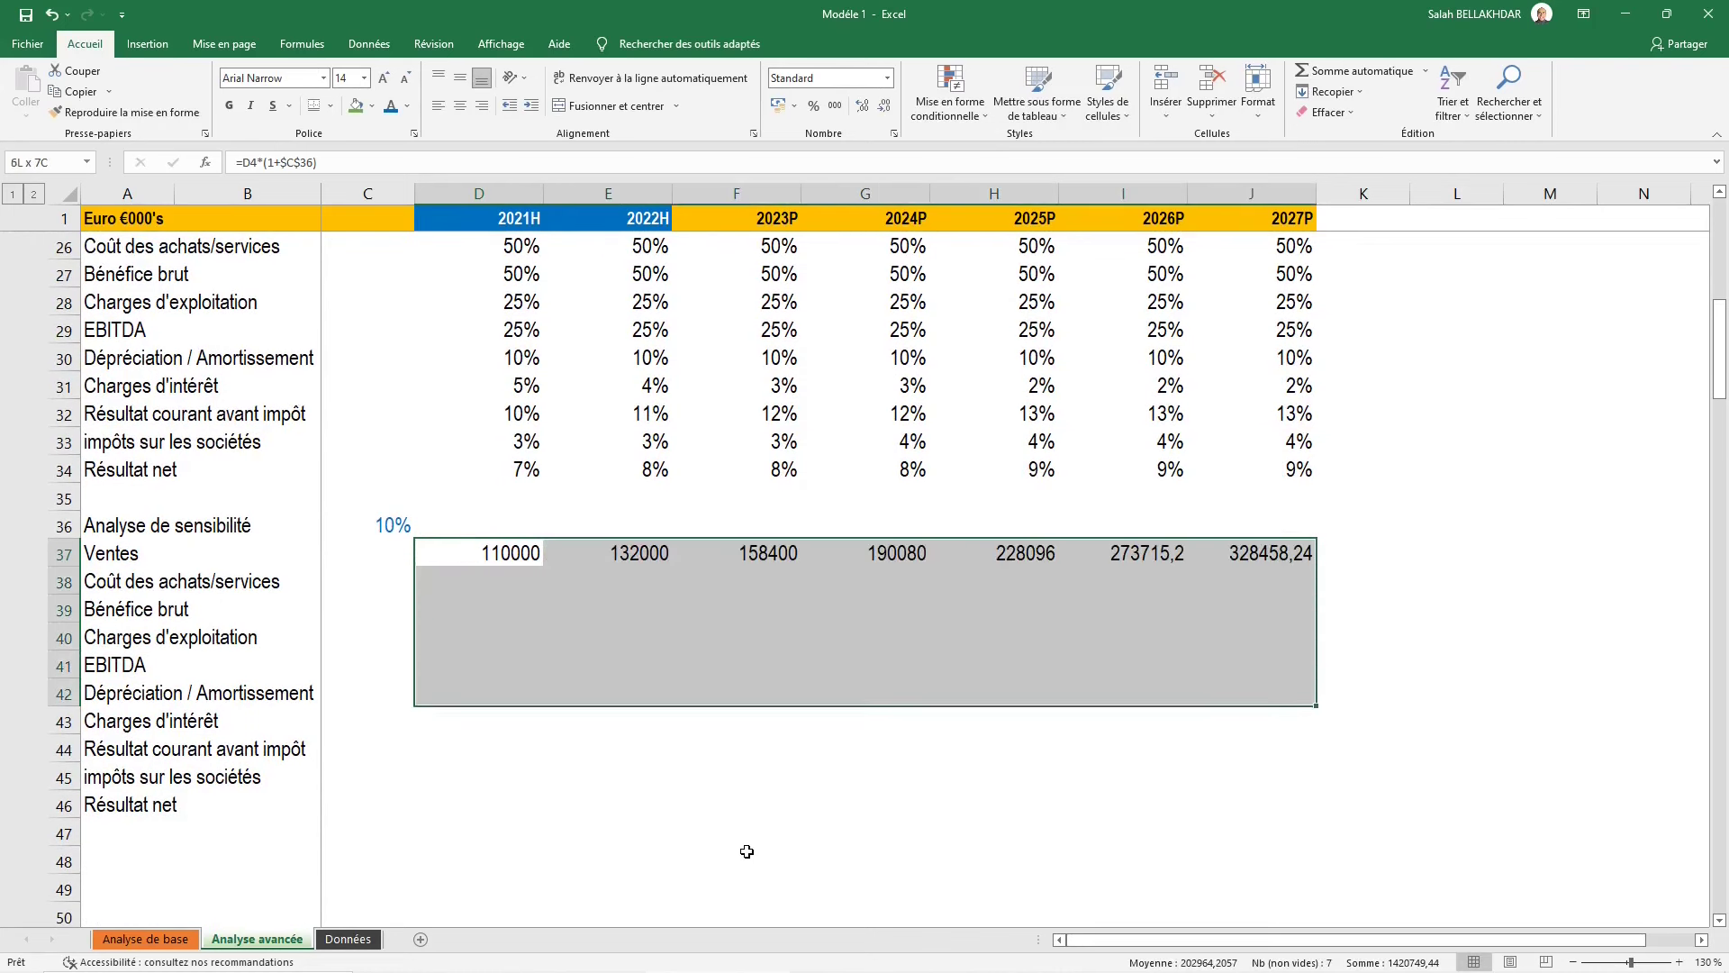
key("shift+Down")
key("shift+Down")
key("shift+Down")
key("shift+Down")
key("ctrl+d")
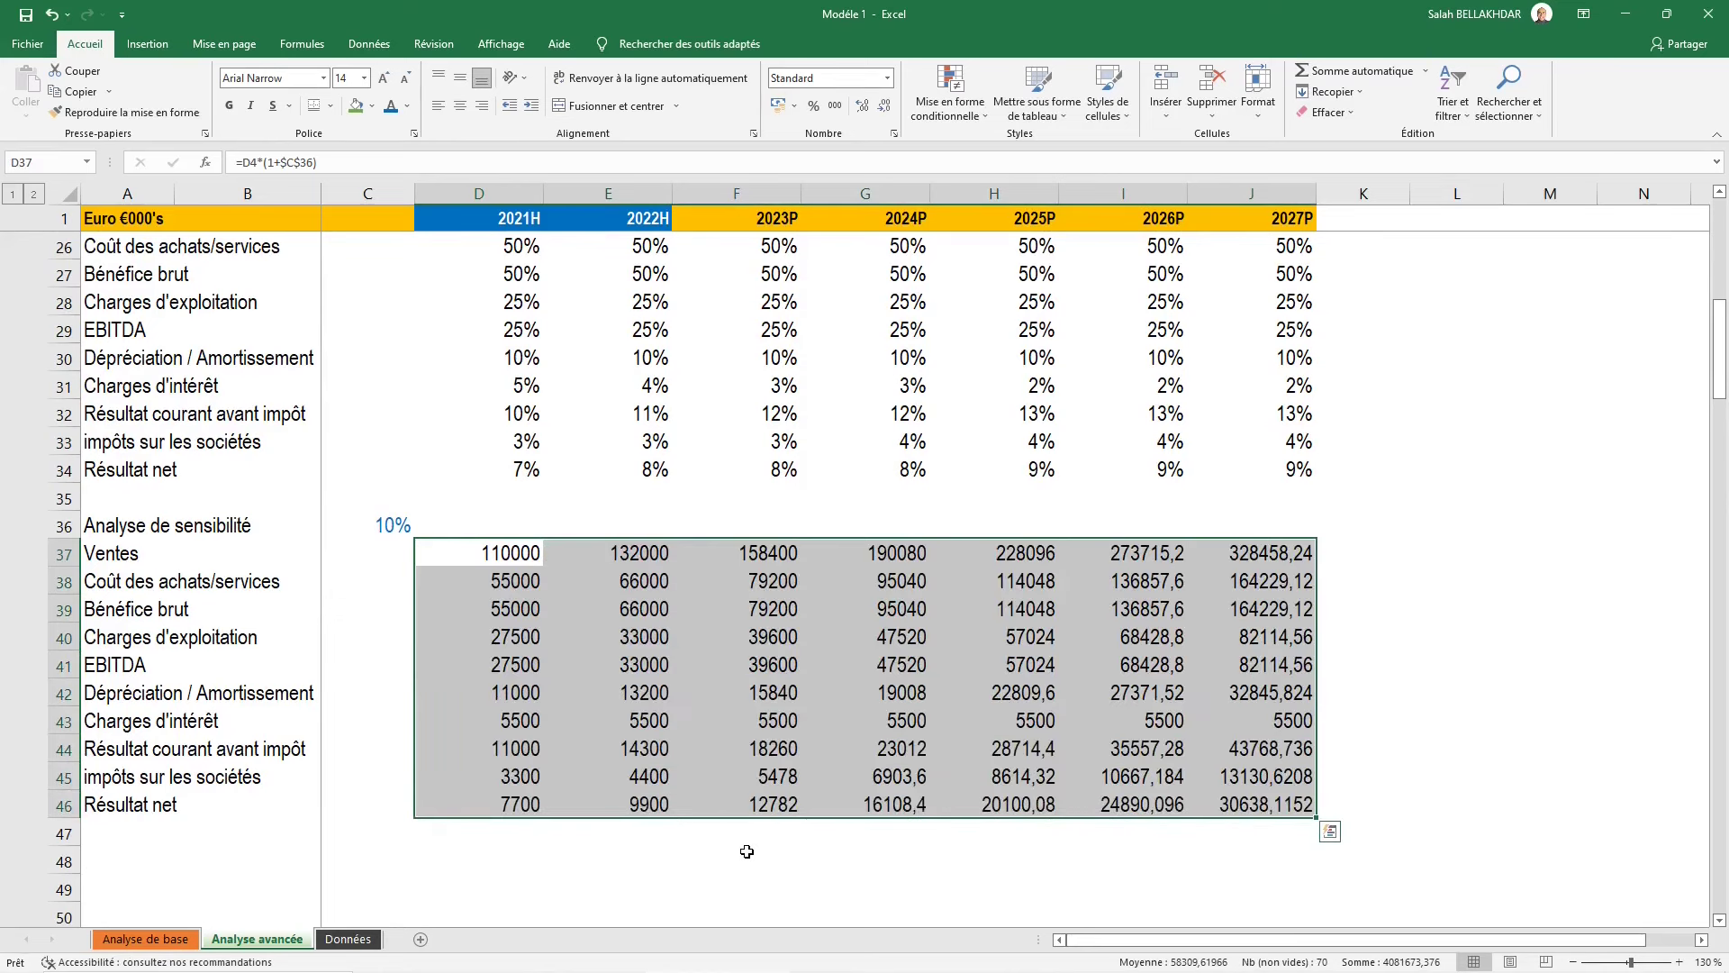
Copy E20's one-decimal number format onto the sensitivity results D37:J46
scroll(632, 671, "up", 2)
scroll(632, 671, "up", 3)
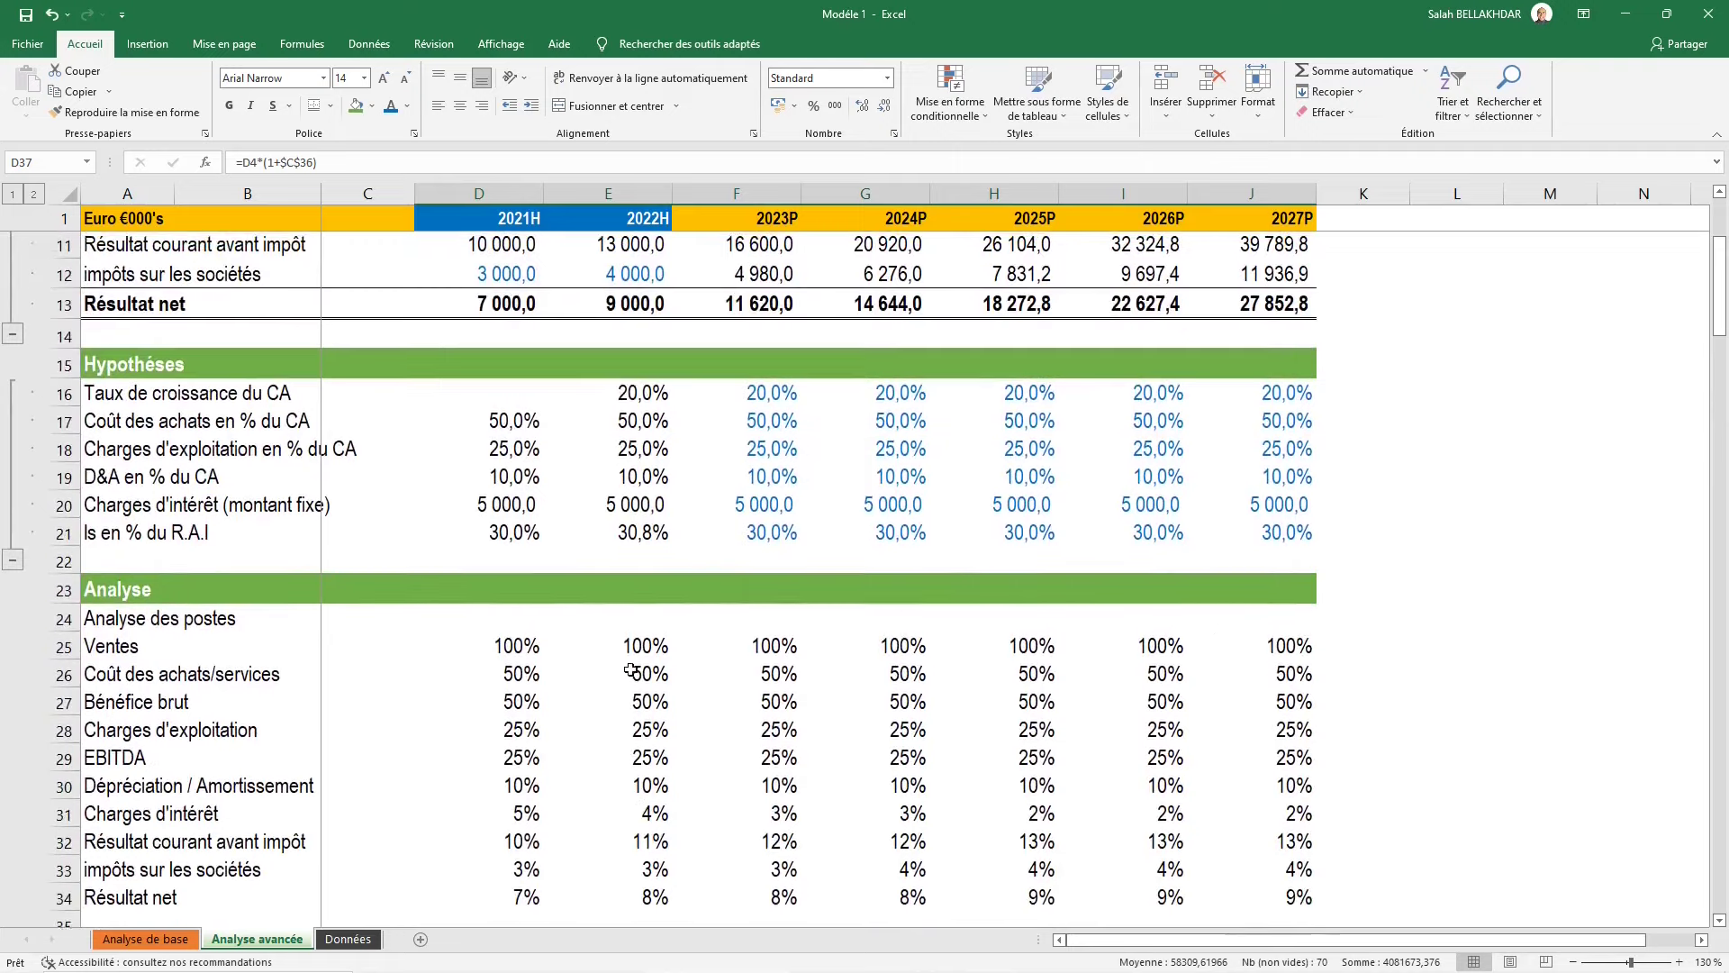
left_click(637, 505)
key("ctrl+c")
scroll(563, 505, "down", 1)
scroll(566, 540, "down", 2)
scroll(566, 585, "down", 2)
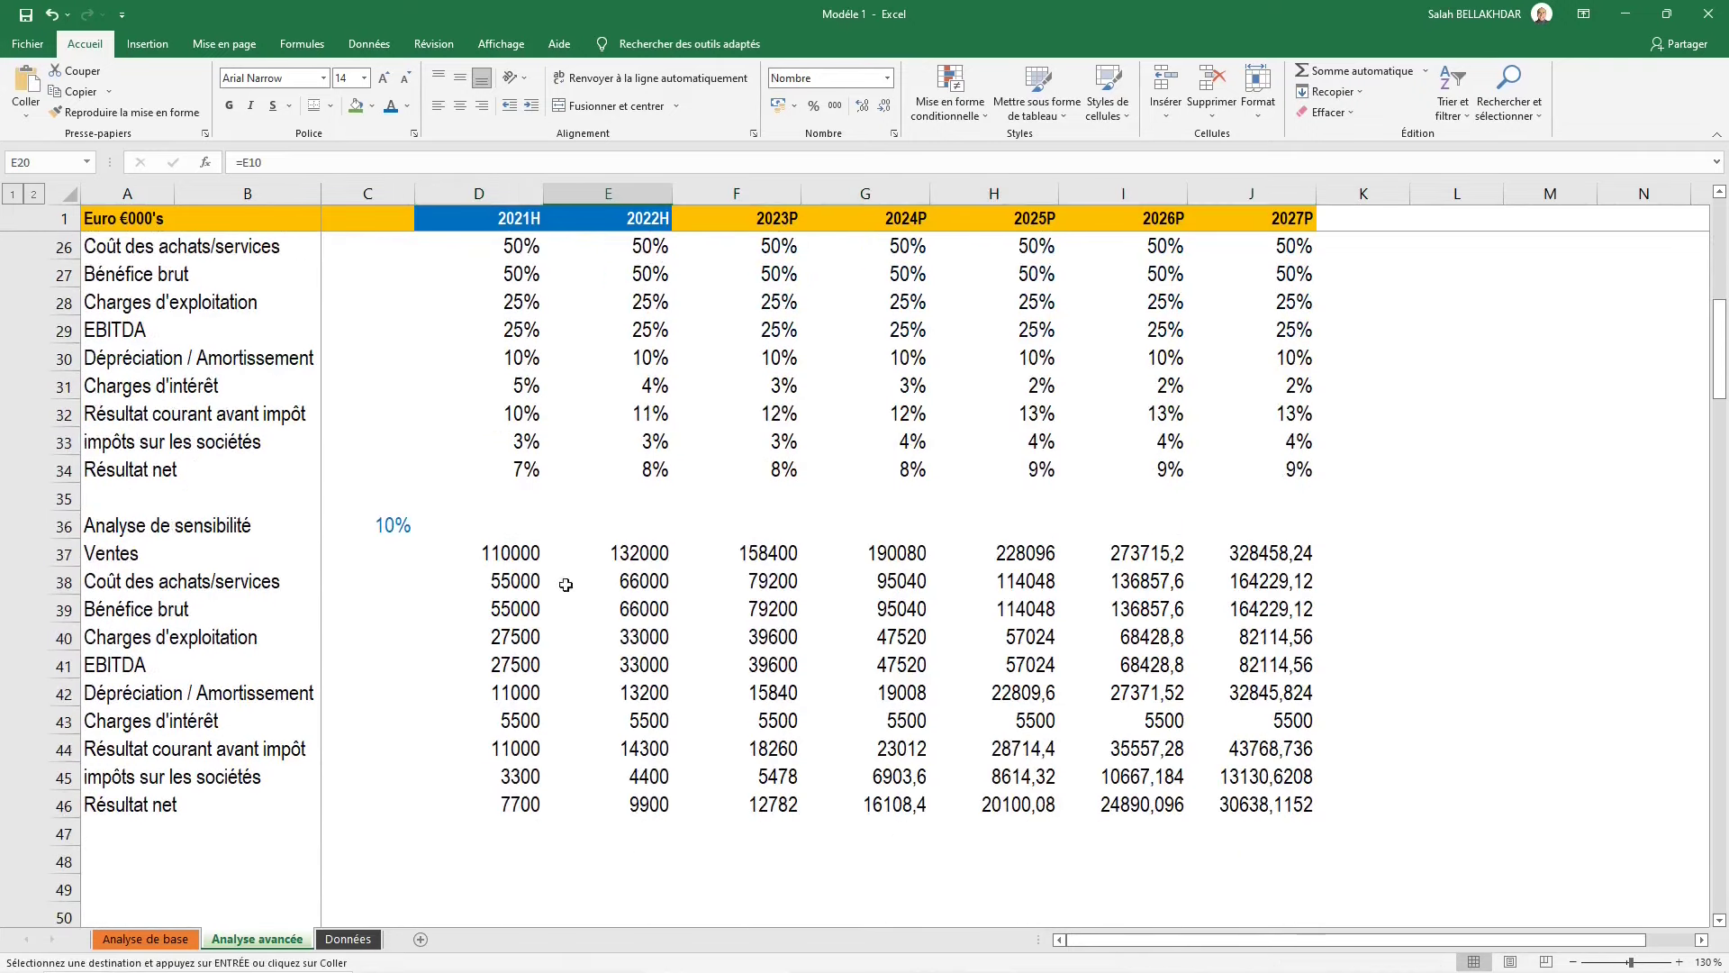
left_click_drag(524, 556, 1290, 793)
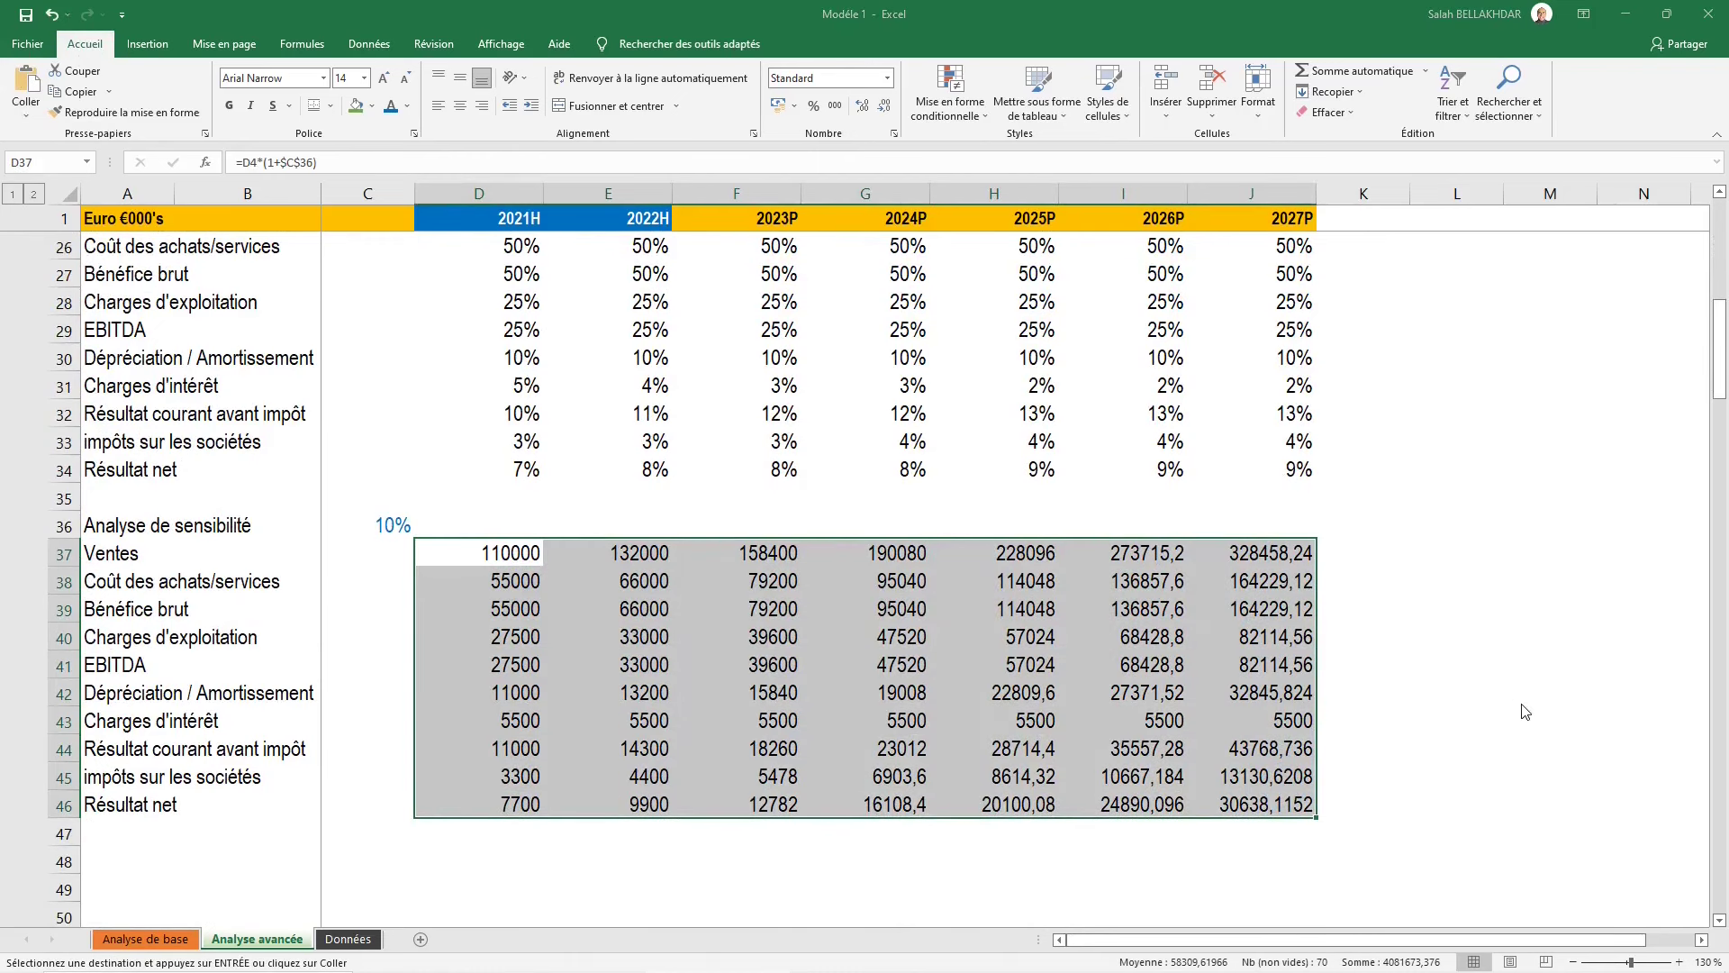
key("ctrl+alt+v")
key("t")
key("Return")
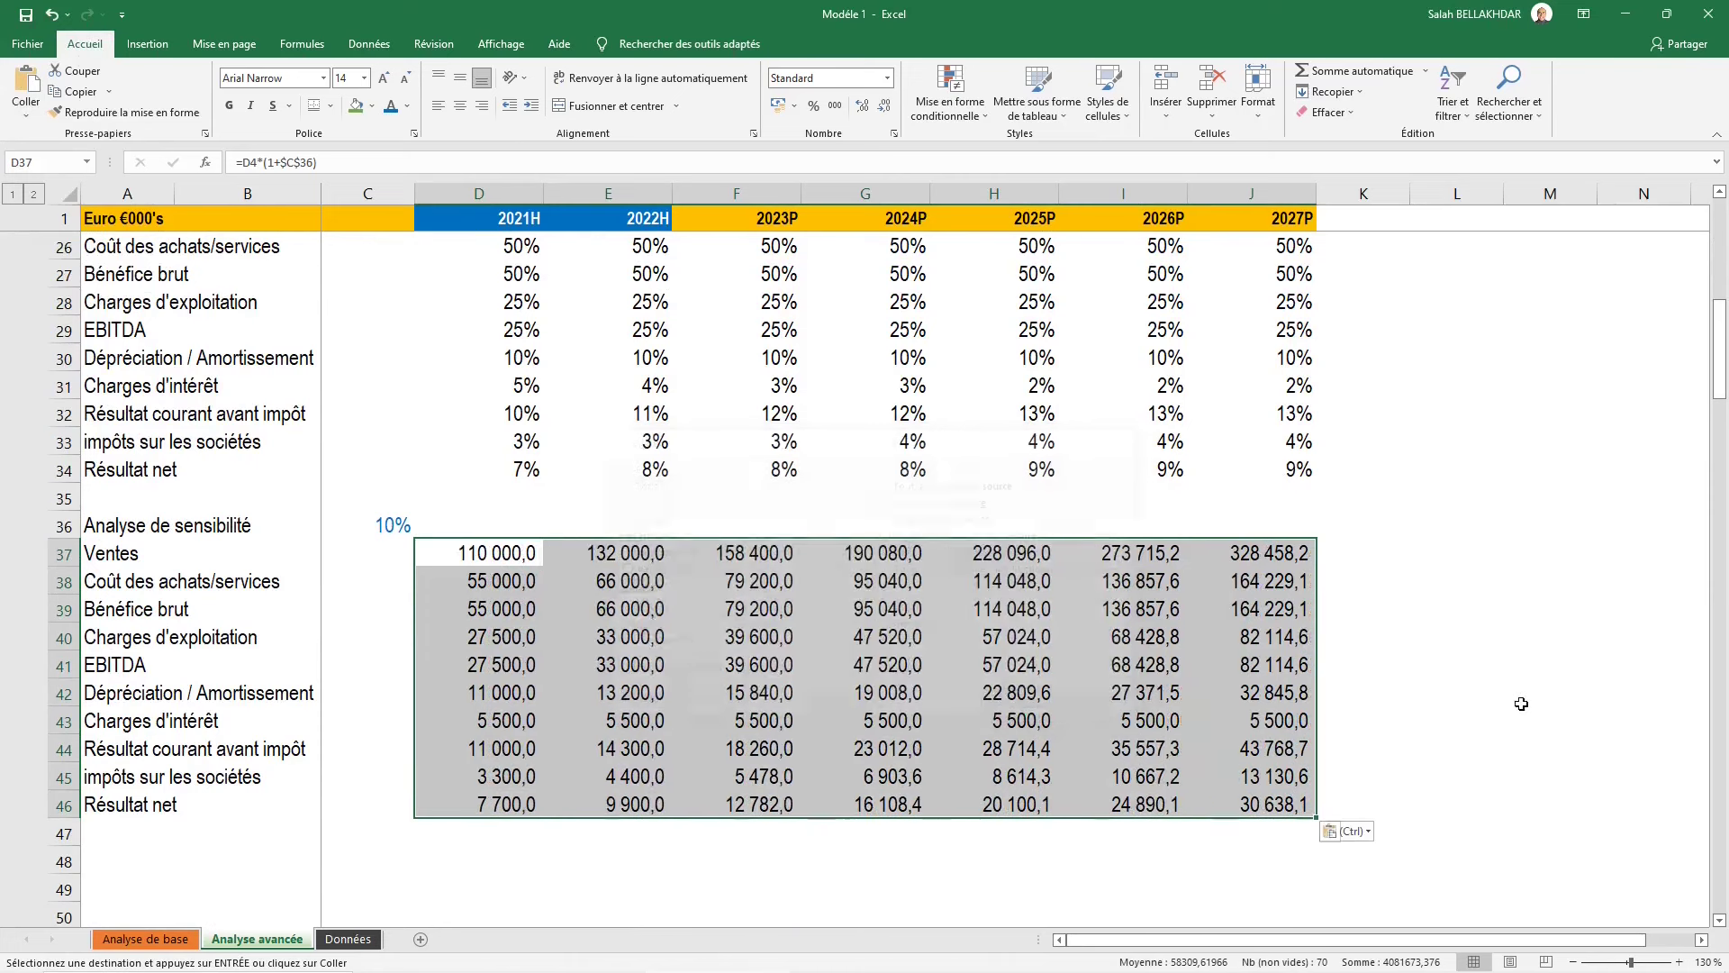
key("Escape")
key("Up")
Test sensitivity rates of 5%, 7%, 9% and -30% in C36, then reset it to 0%
key("Left")
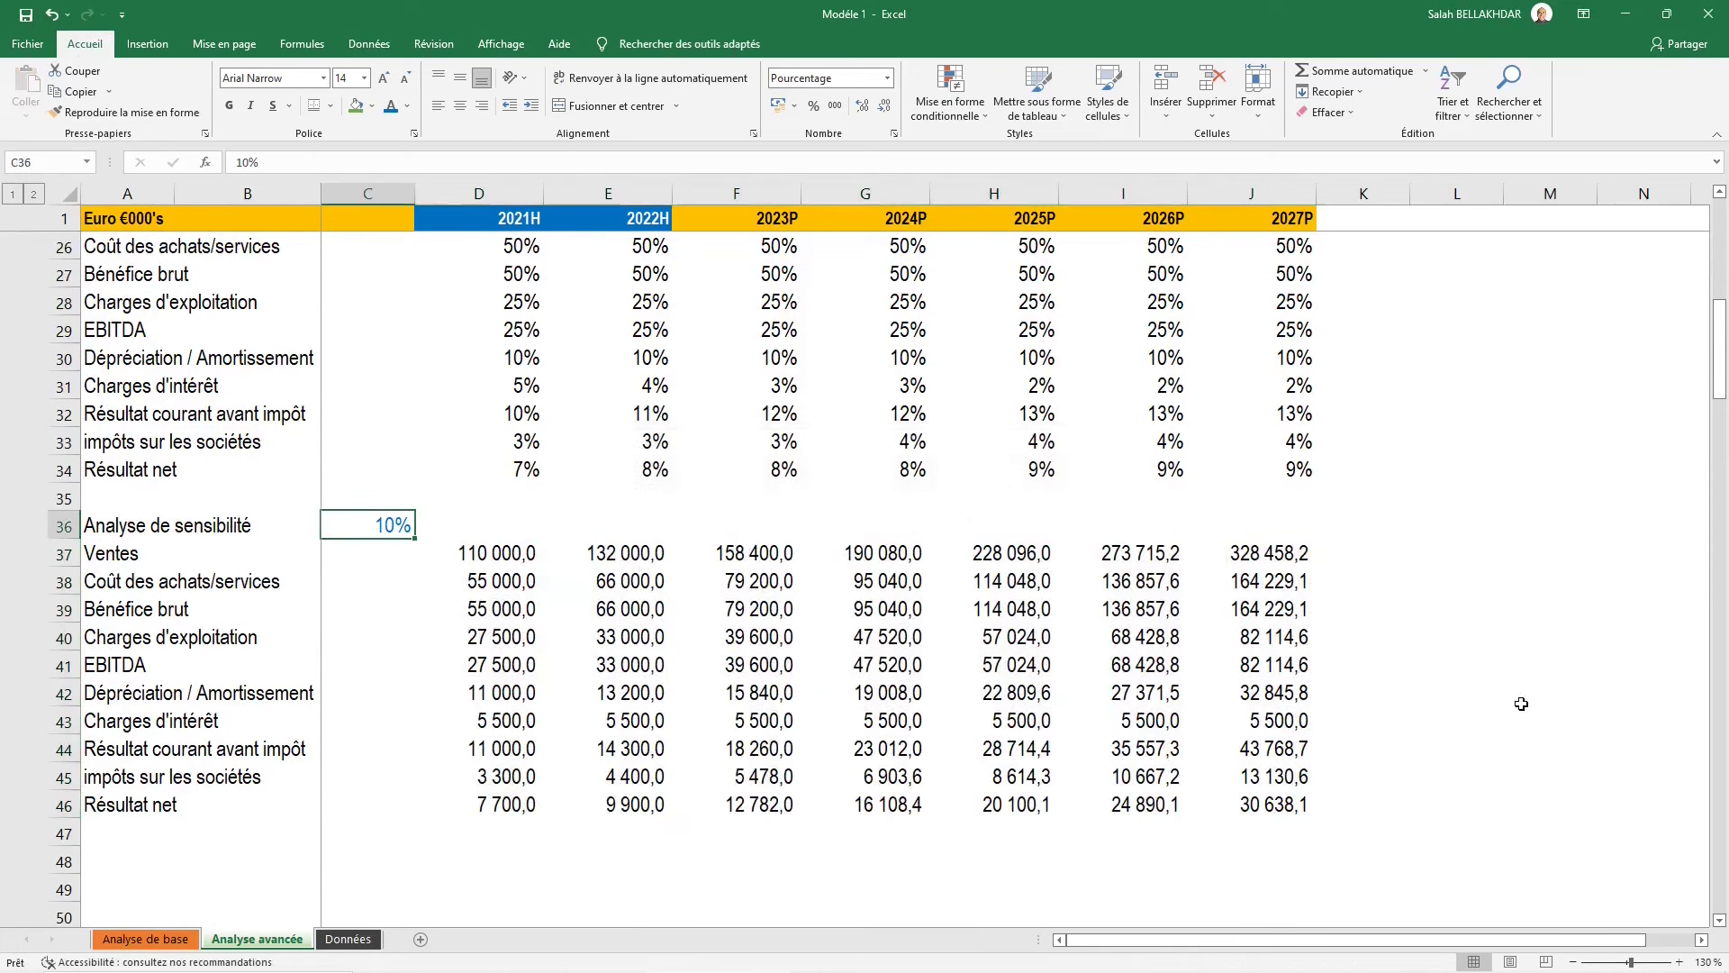
type("5")
key("ctrl+Return")
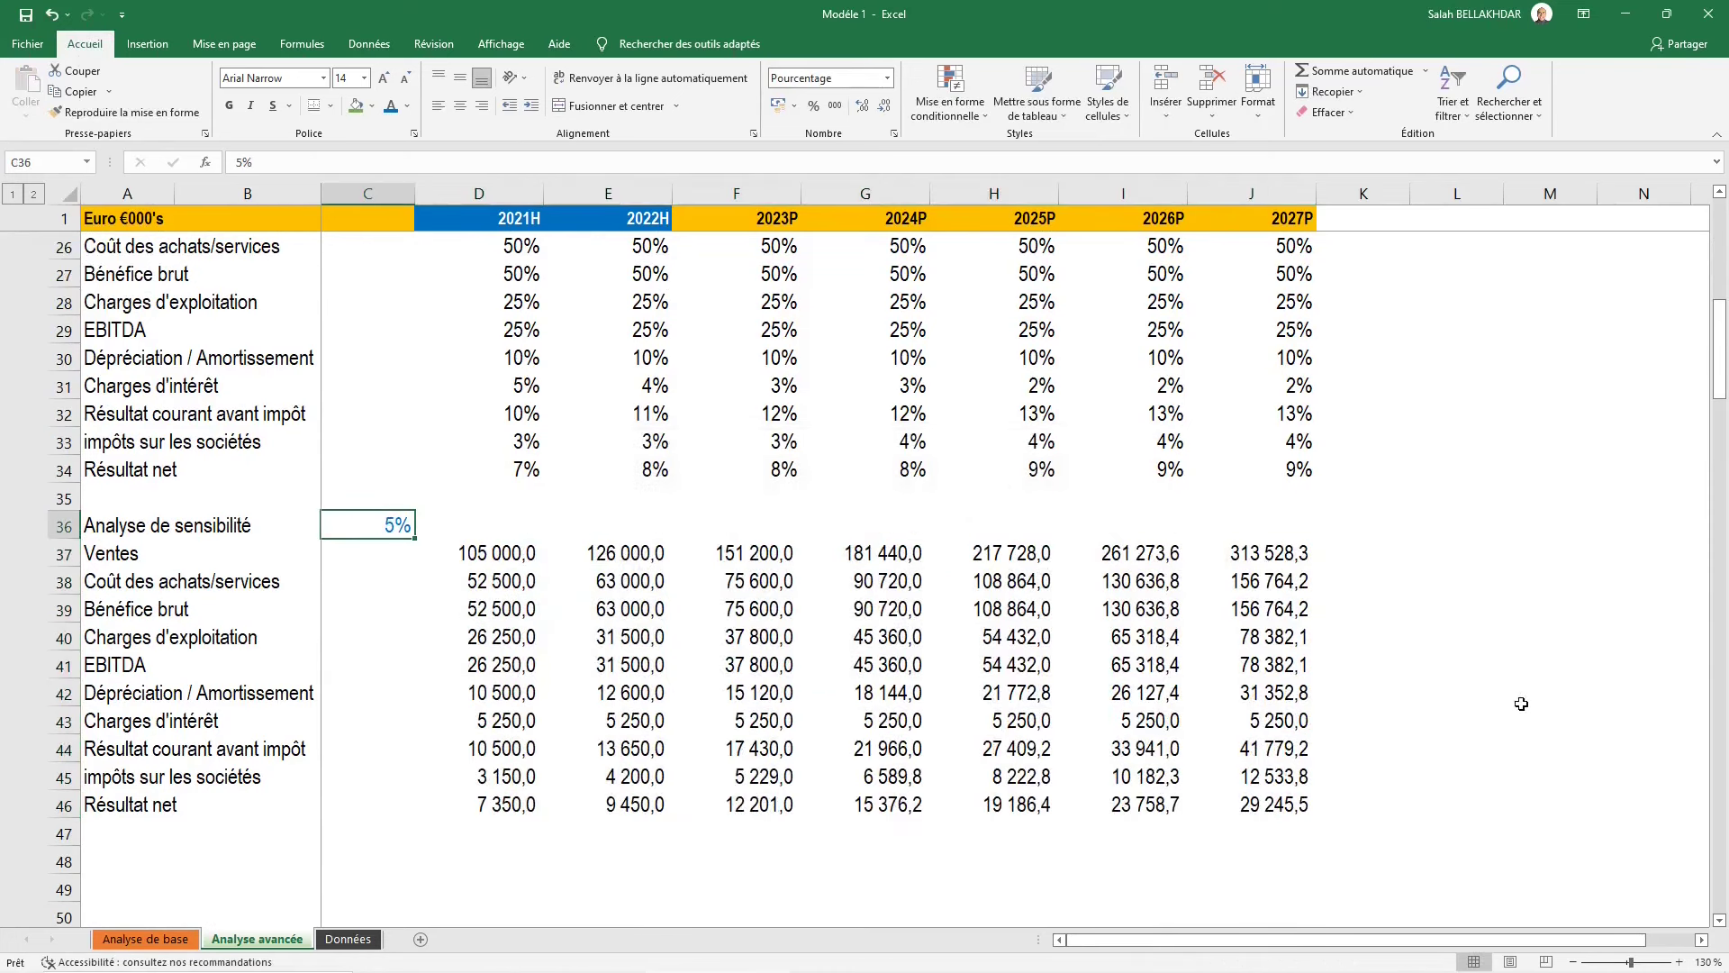
type("7")
key("ctrl+Return")
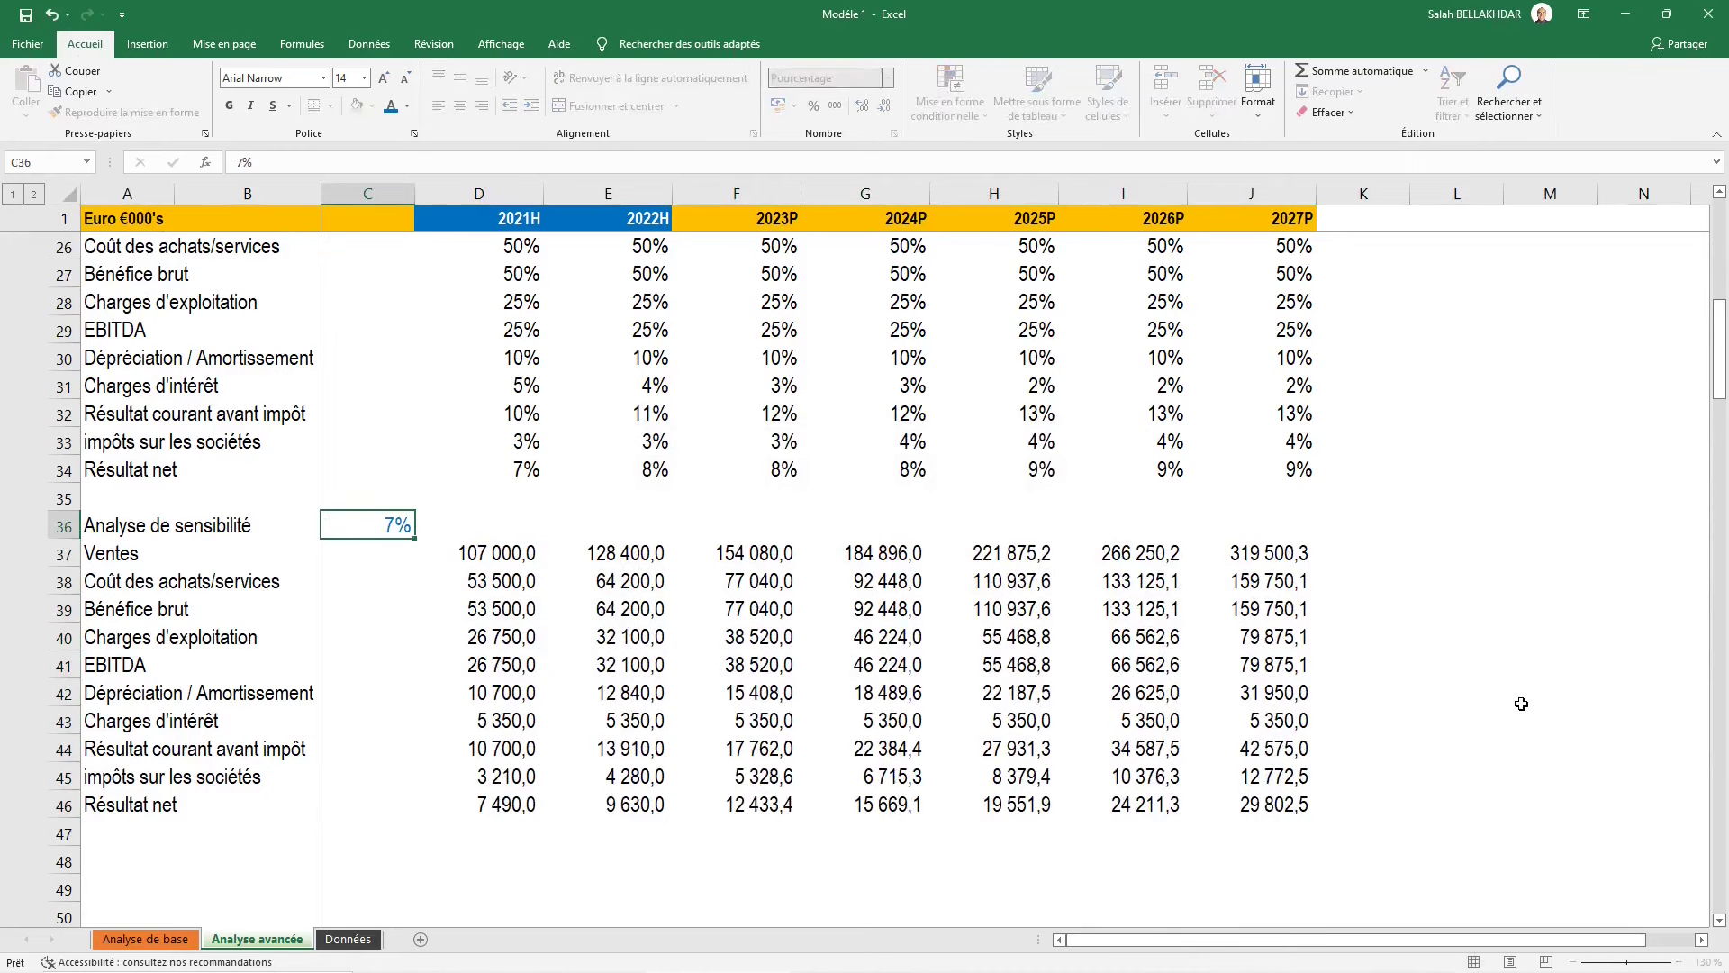
type("9")
key("ctrl+Return")
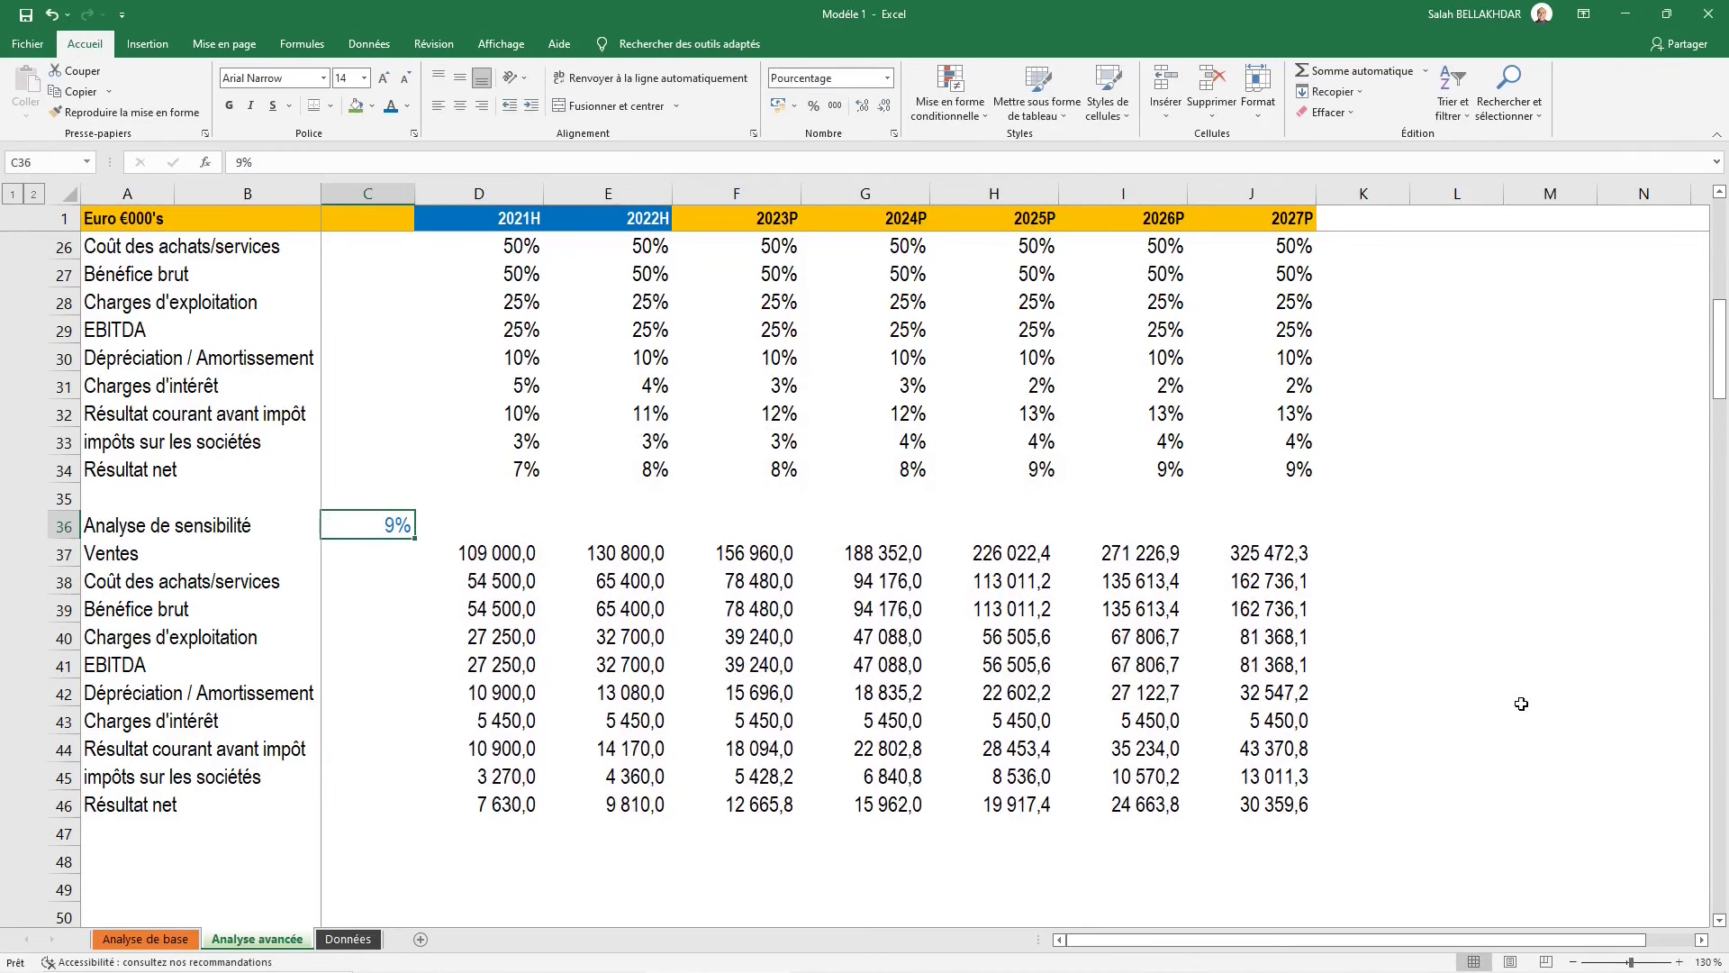
type("-30")
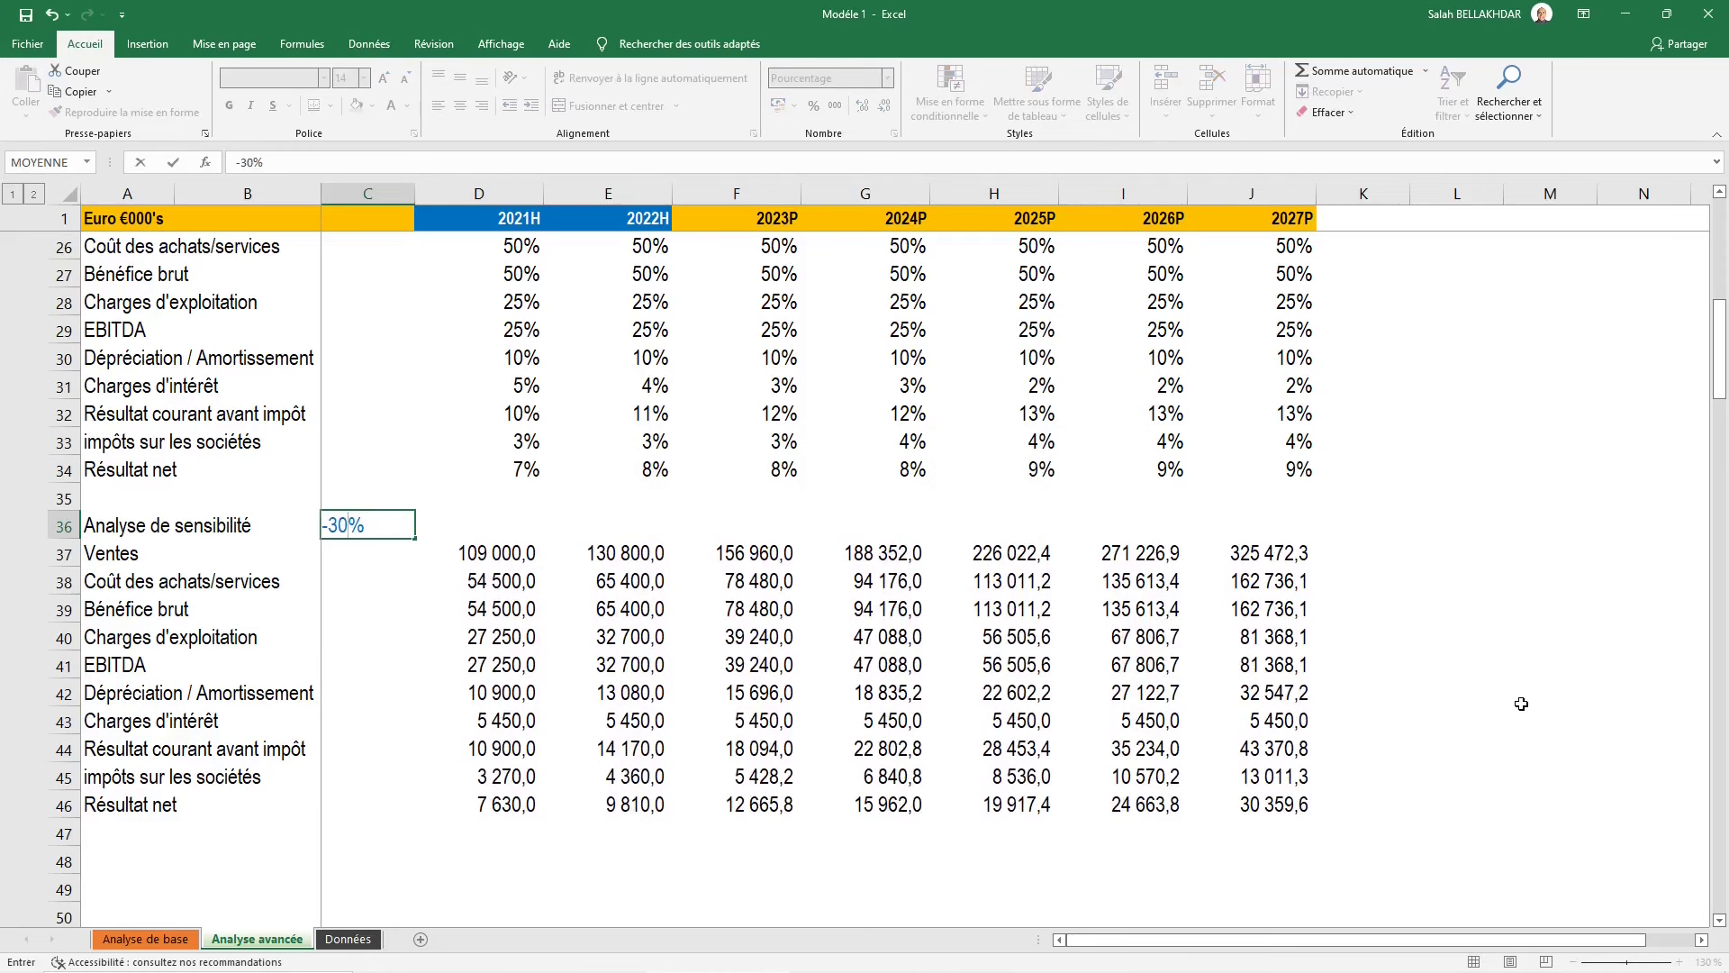
key("ctrl+Return")
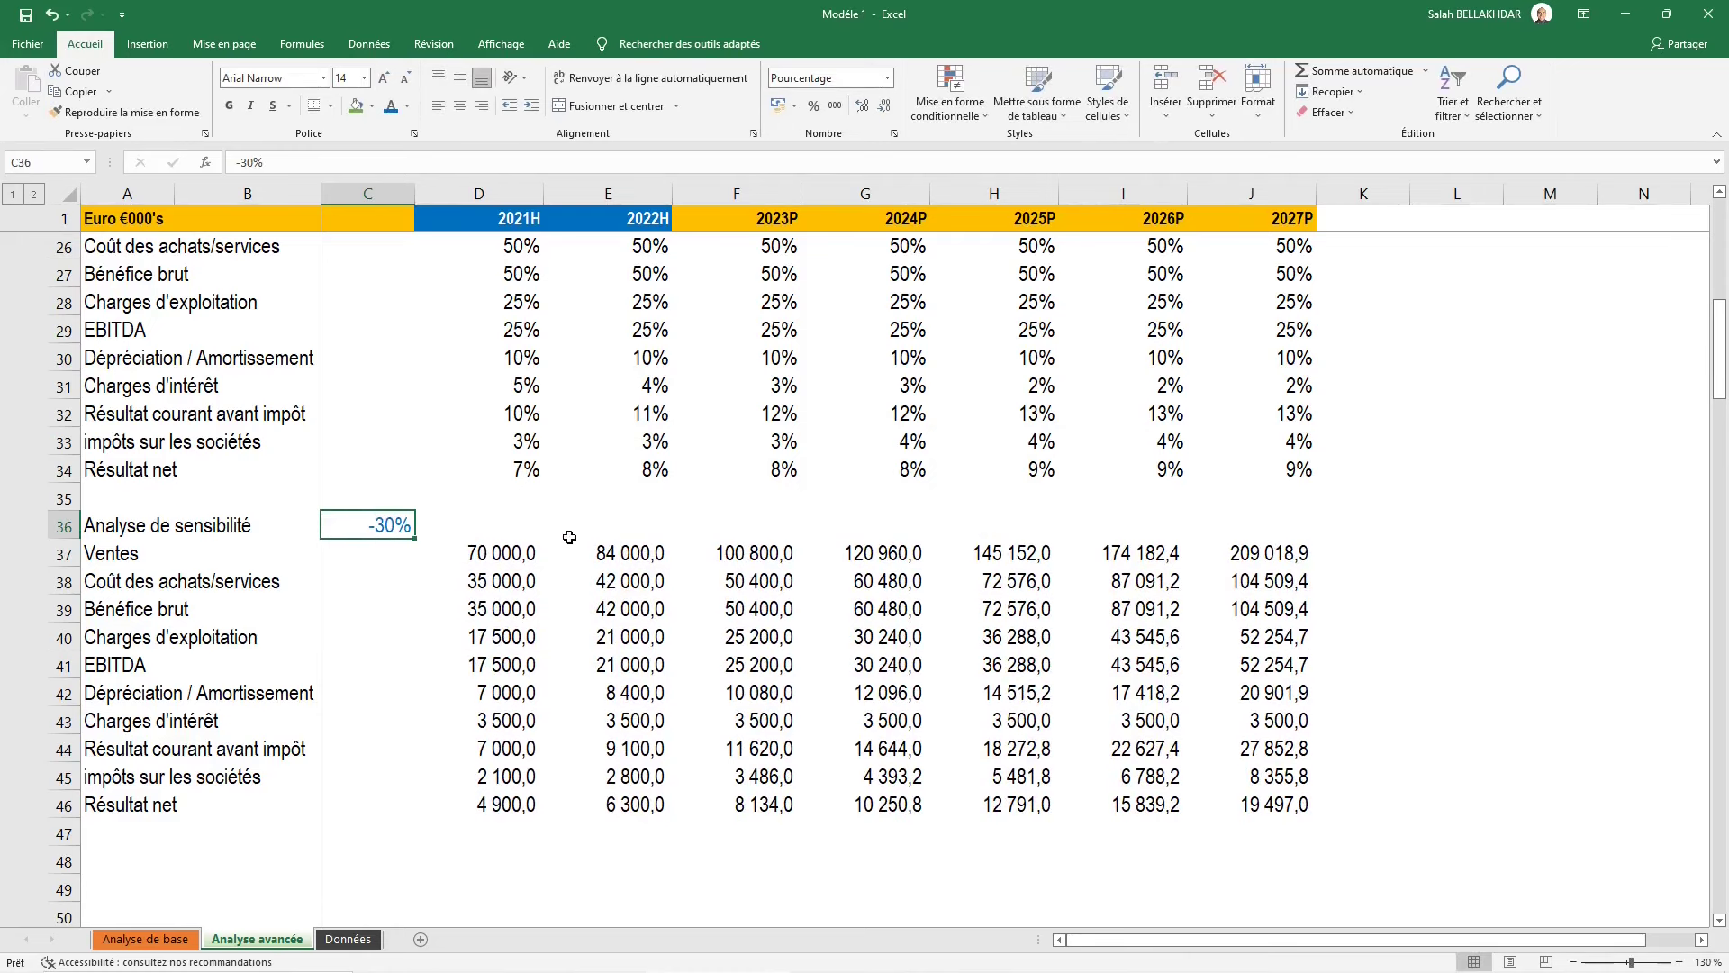
key("ctrl+z")
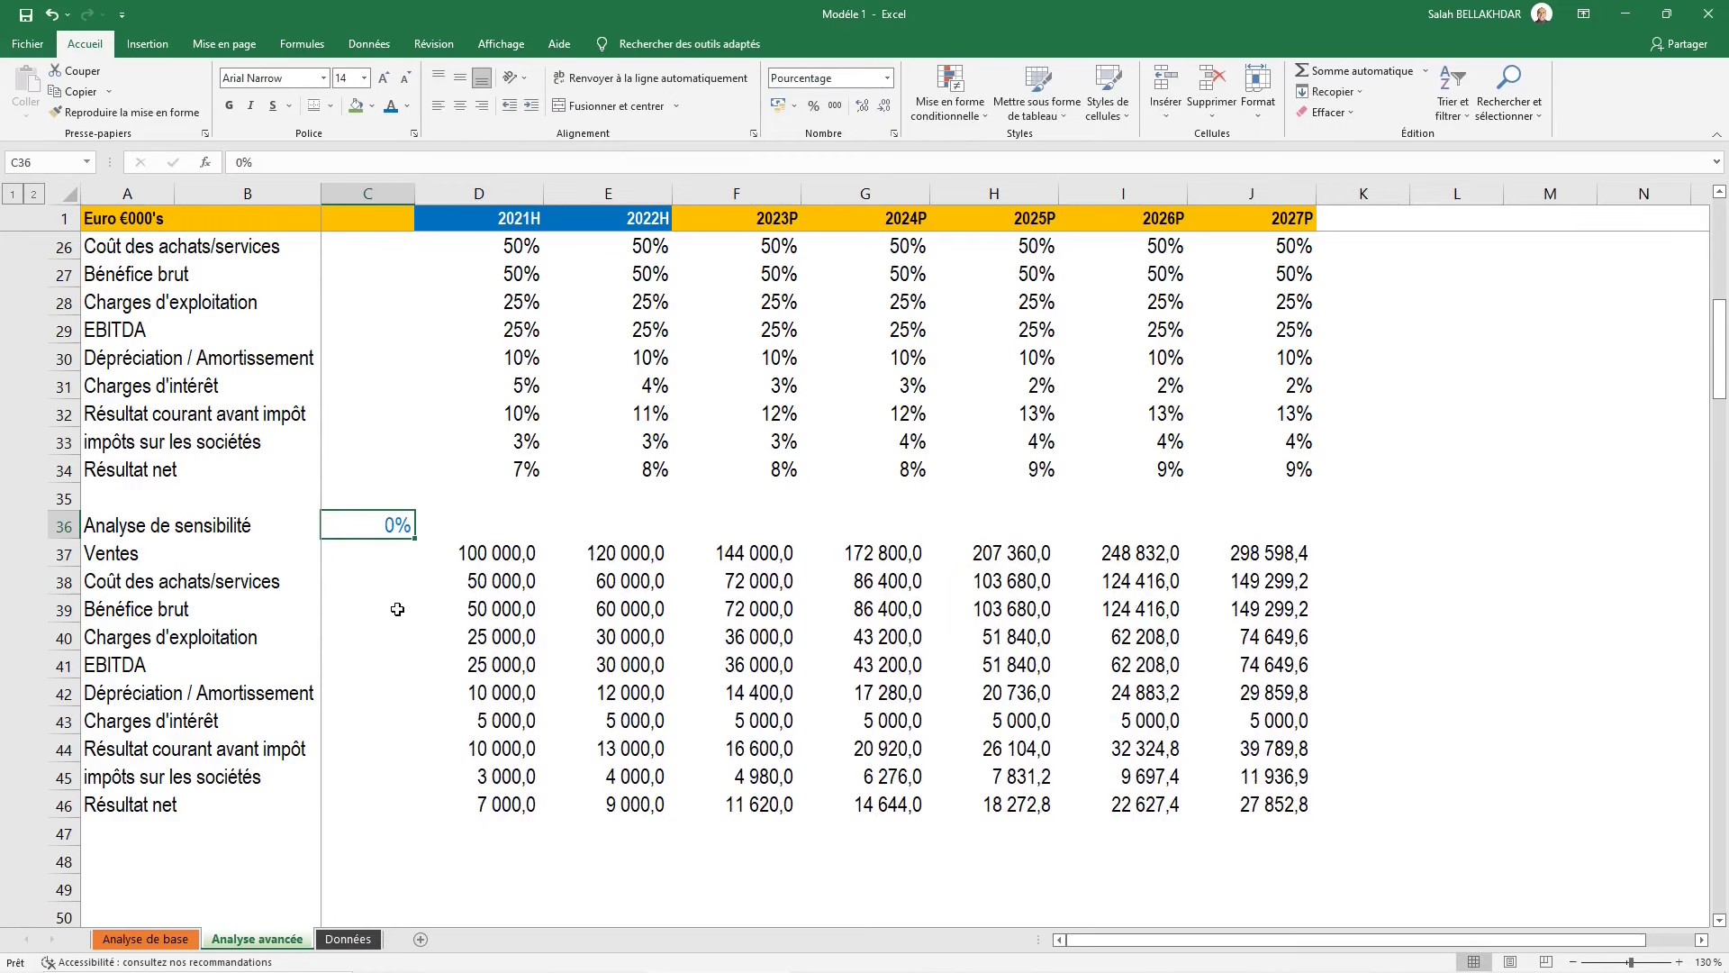
scroll(396, 609, "up", 1)
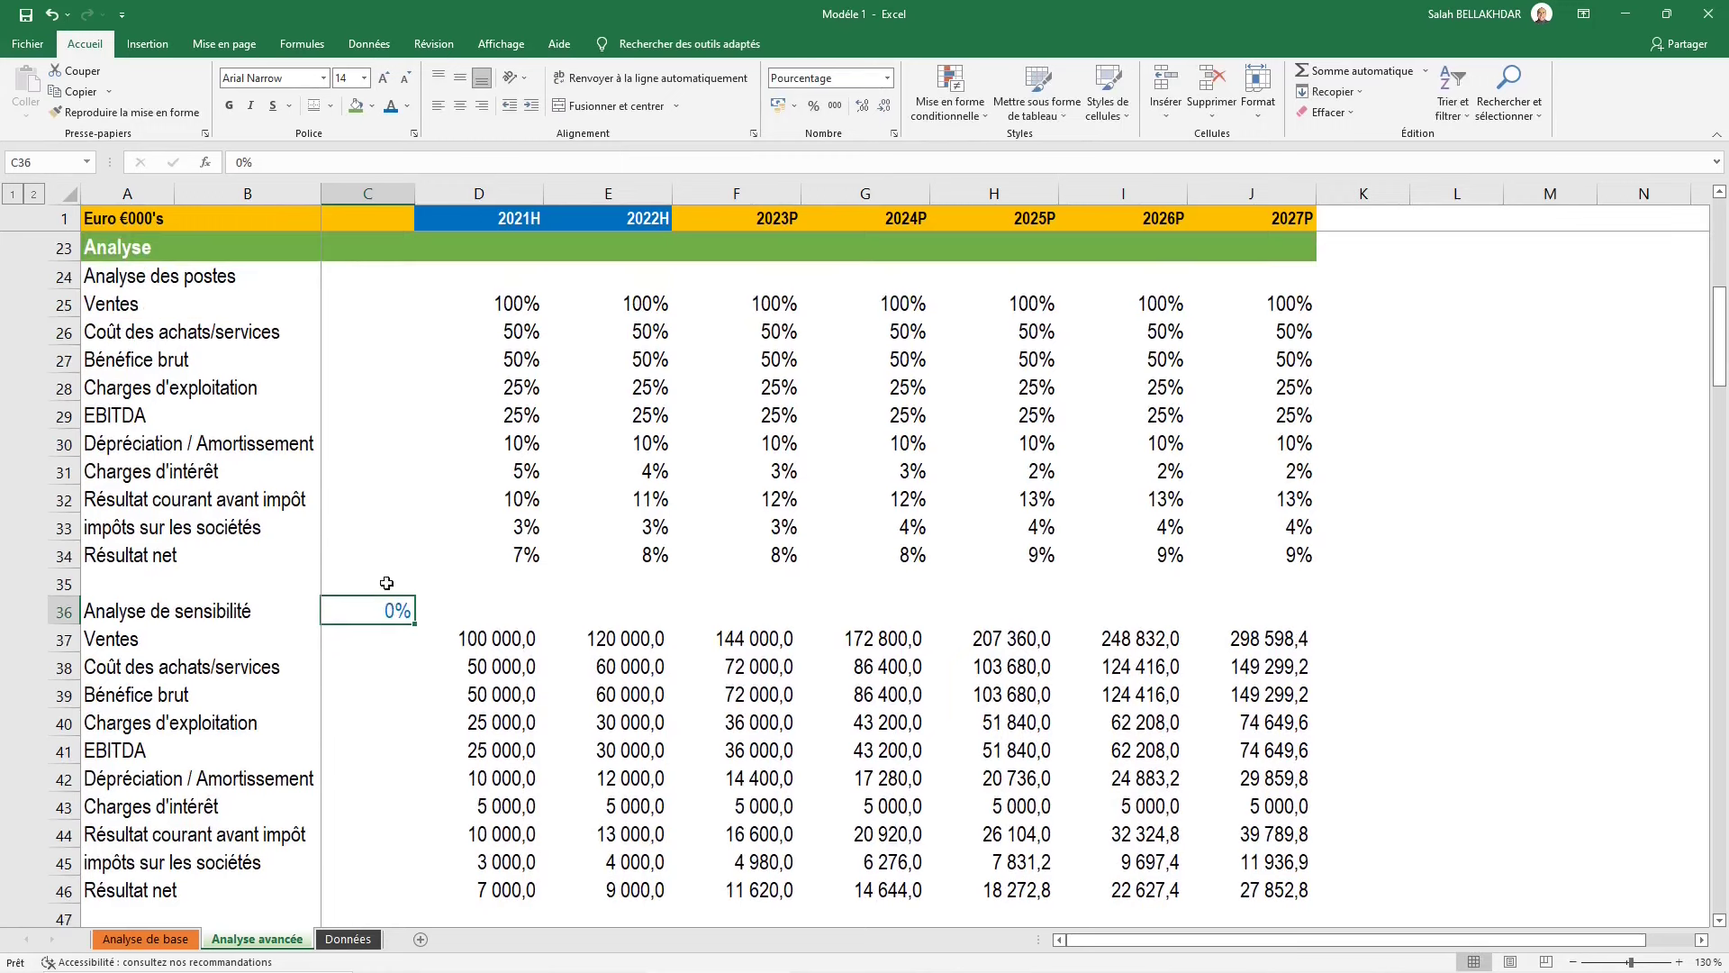
Make the Analyse de sensibilité and Analyse des postes headings bold
left_click(137, 607)
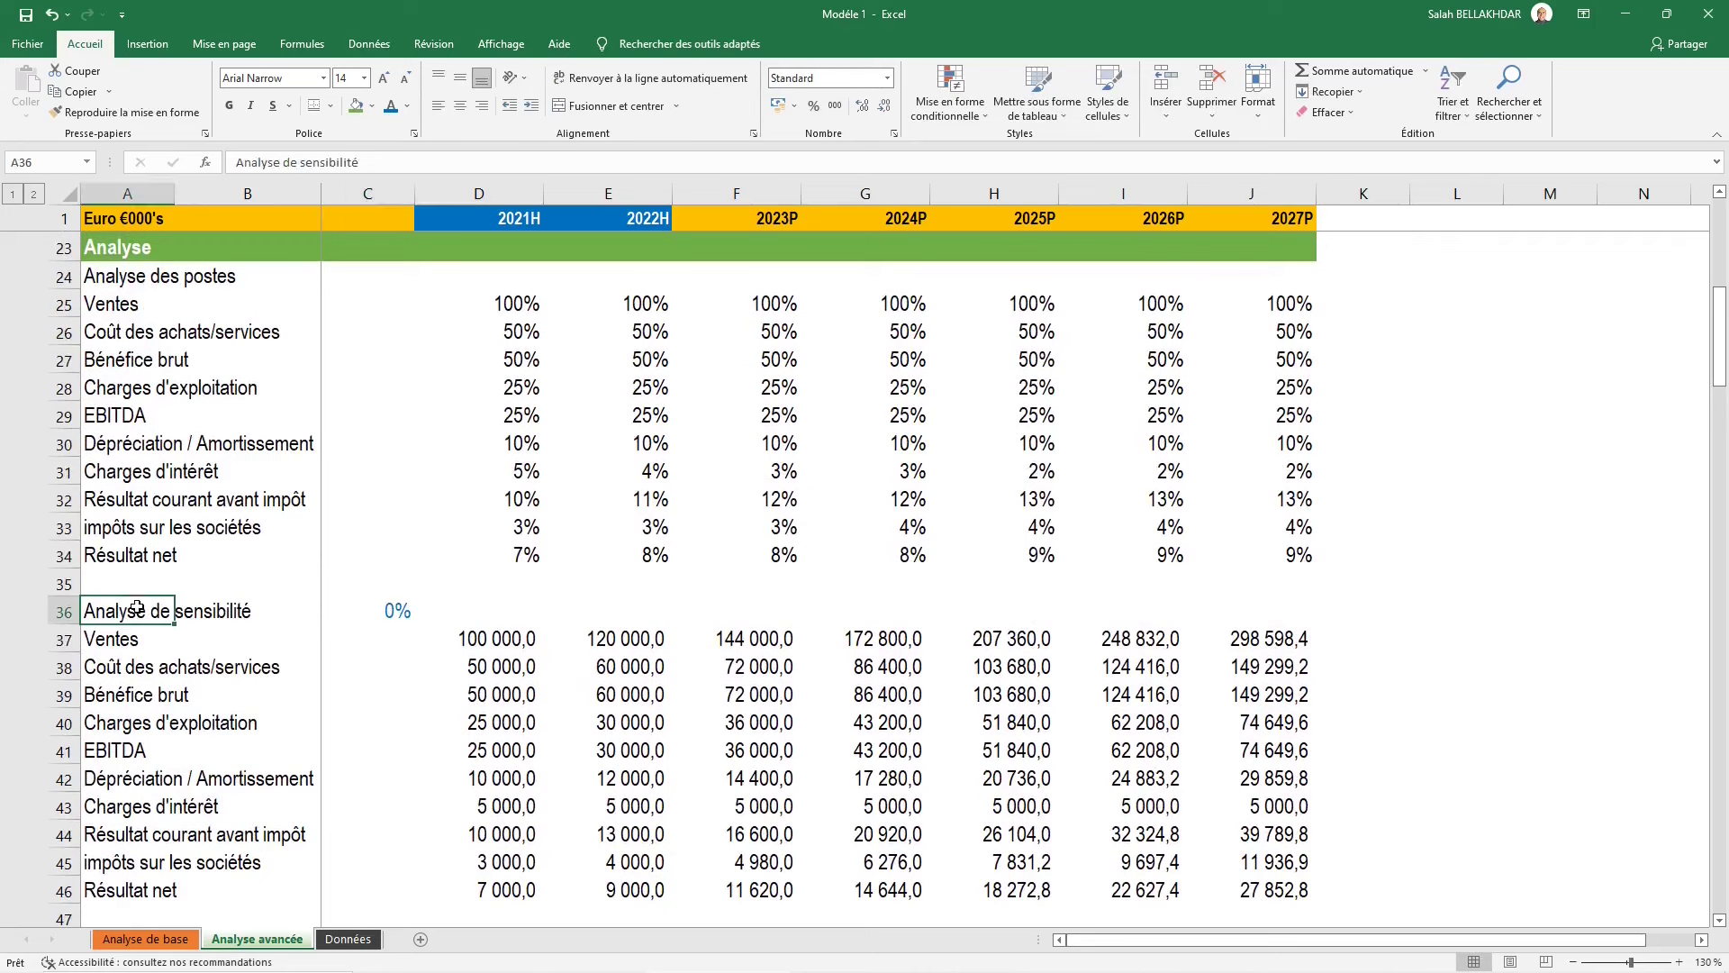
left_click(228, 106)
left_click(127, 273)
left_click(229, 106)
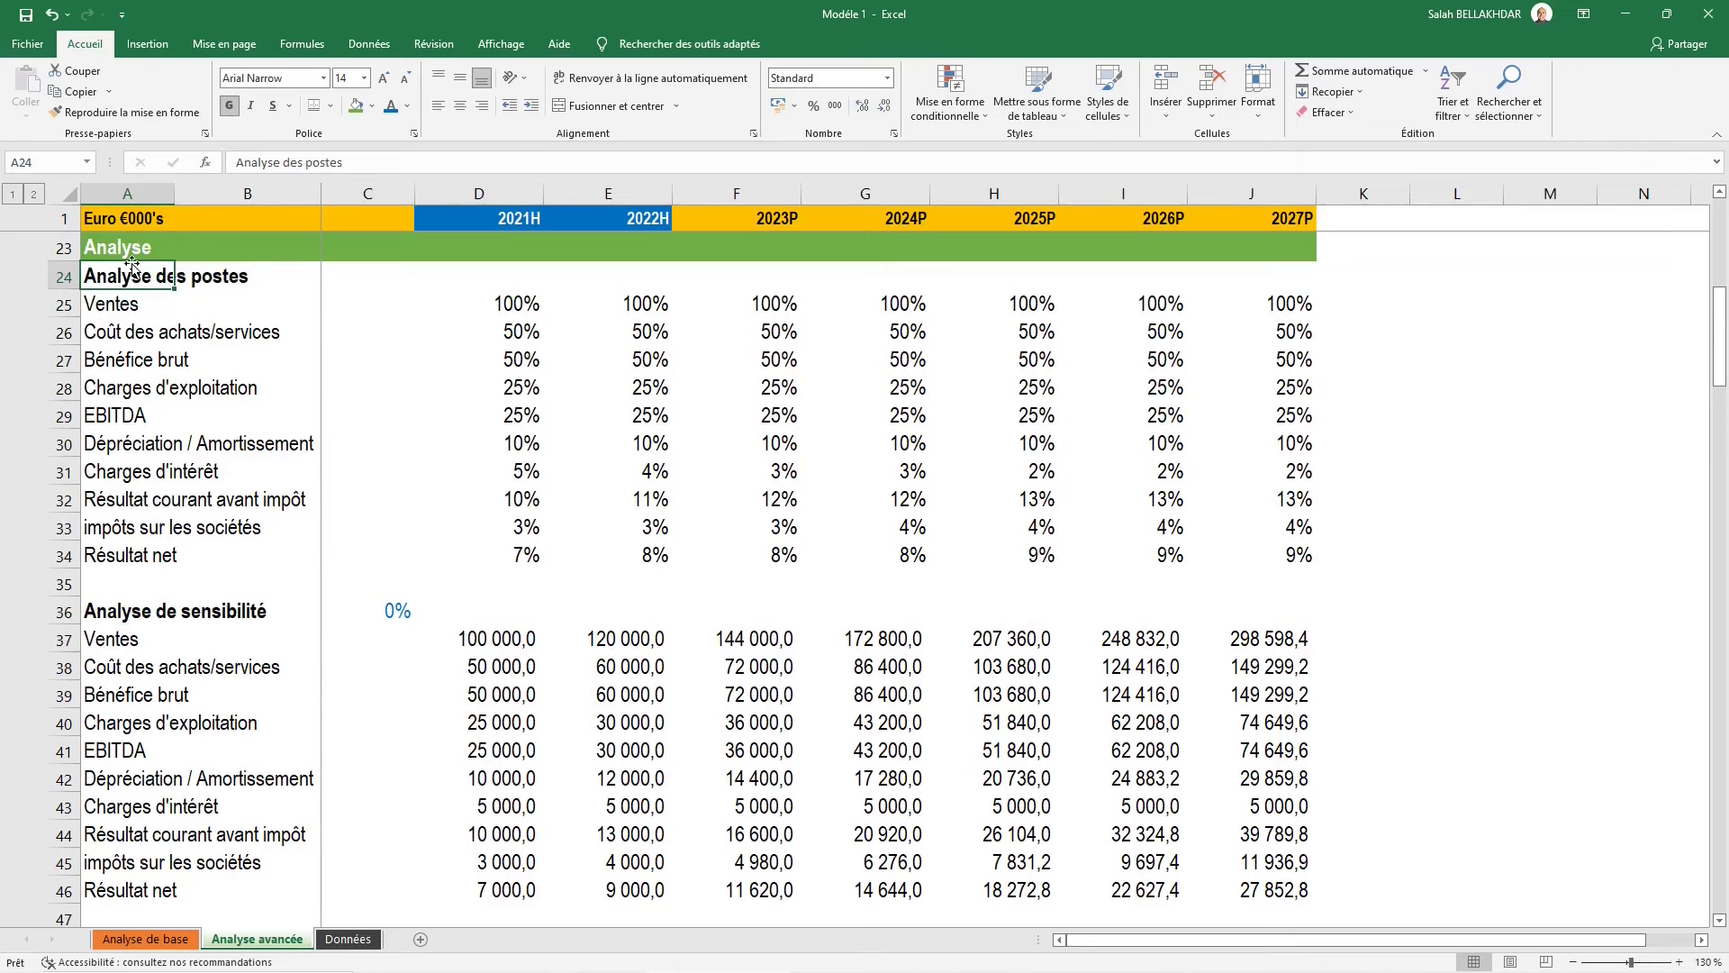
Group rows 24–46 into an outline with Data > Group
key("shift+Down")
key("shift+Down")
key("shift+Down")
key("shift+Down")
key("shift+Down")
key("shift+Down")
key("shift+Down")
key("shift+Down")
key("shift+Down")
key("shift+Up")
key("shift+space")
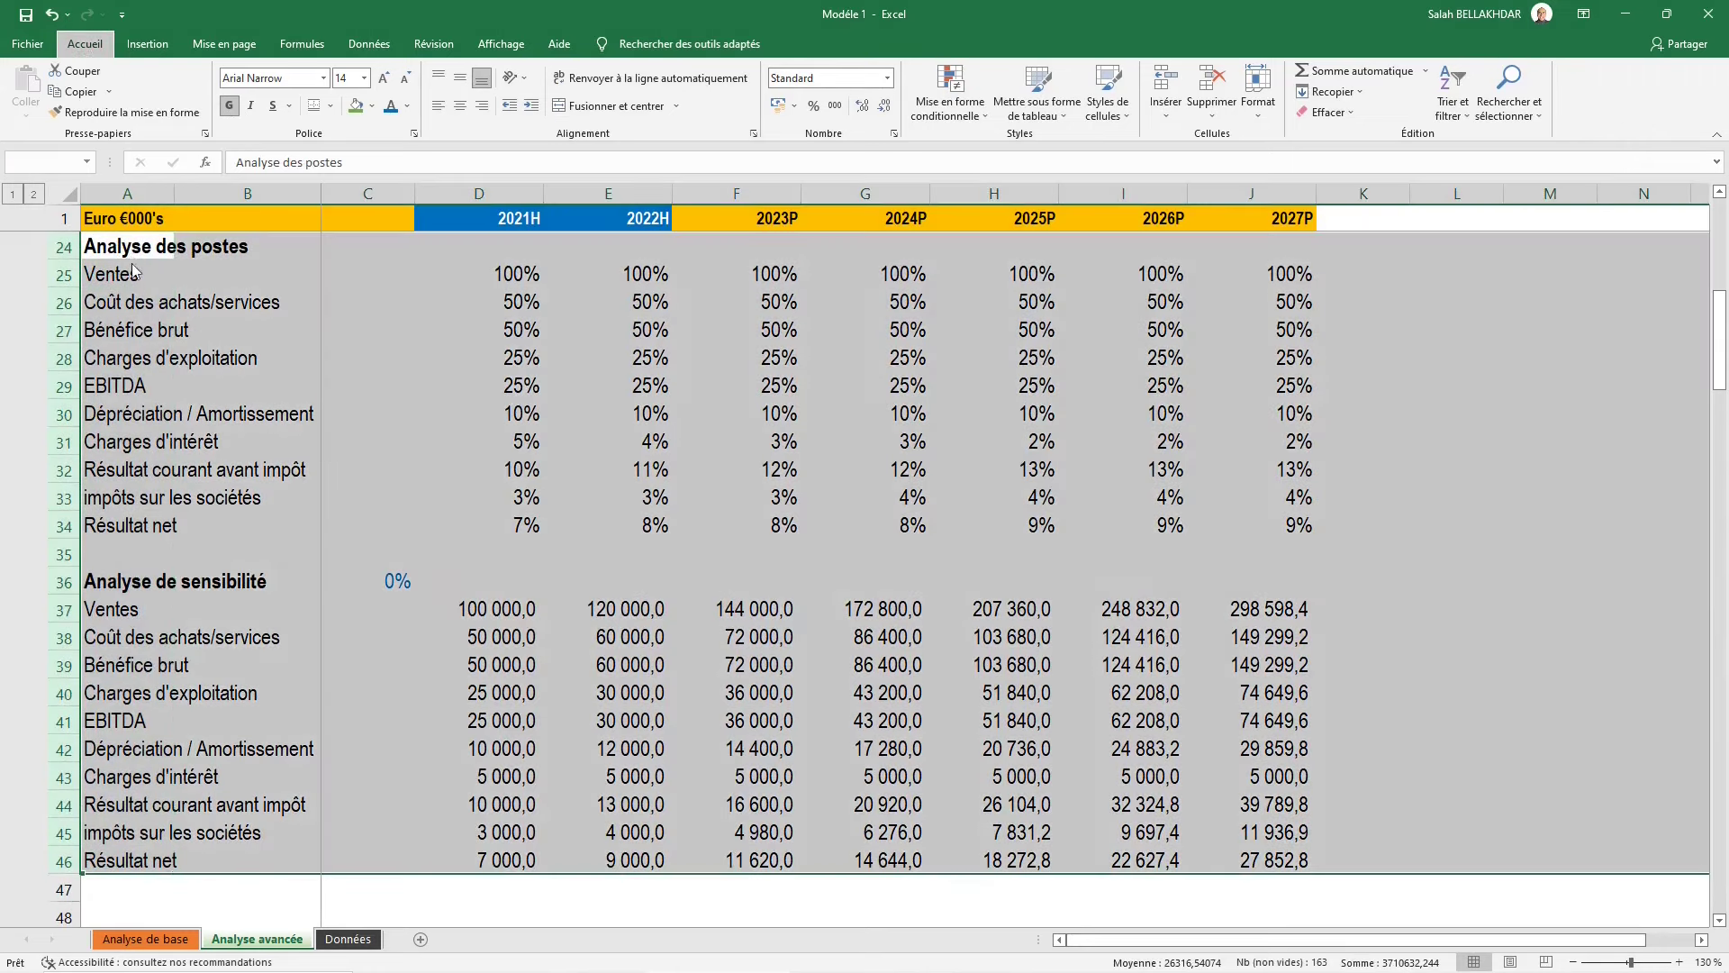
key("alt")
key("eacute")
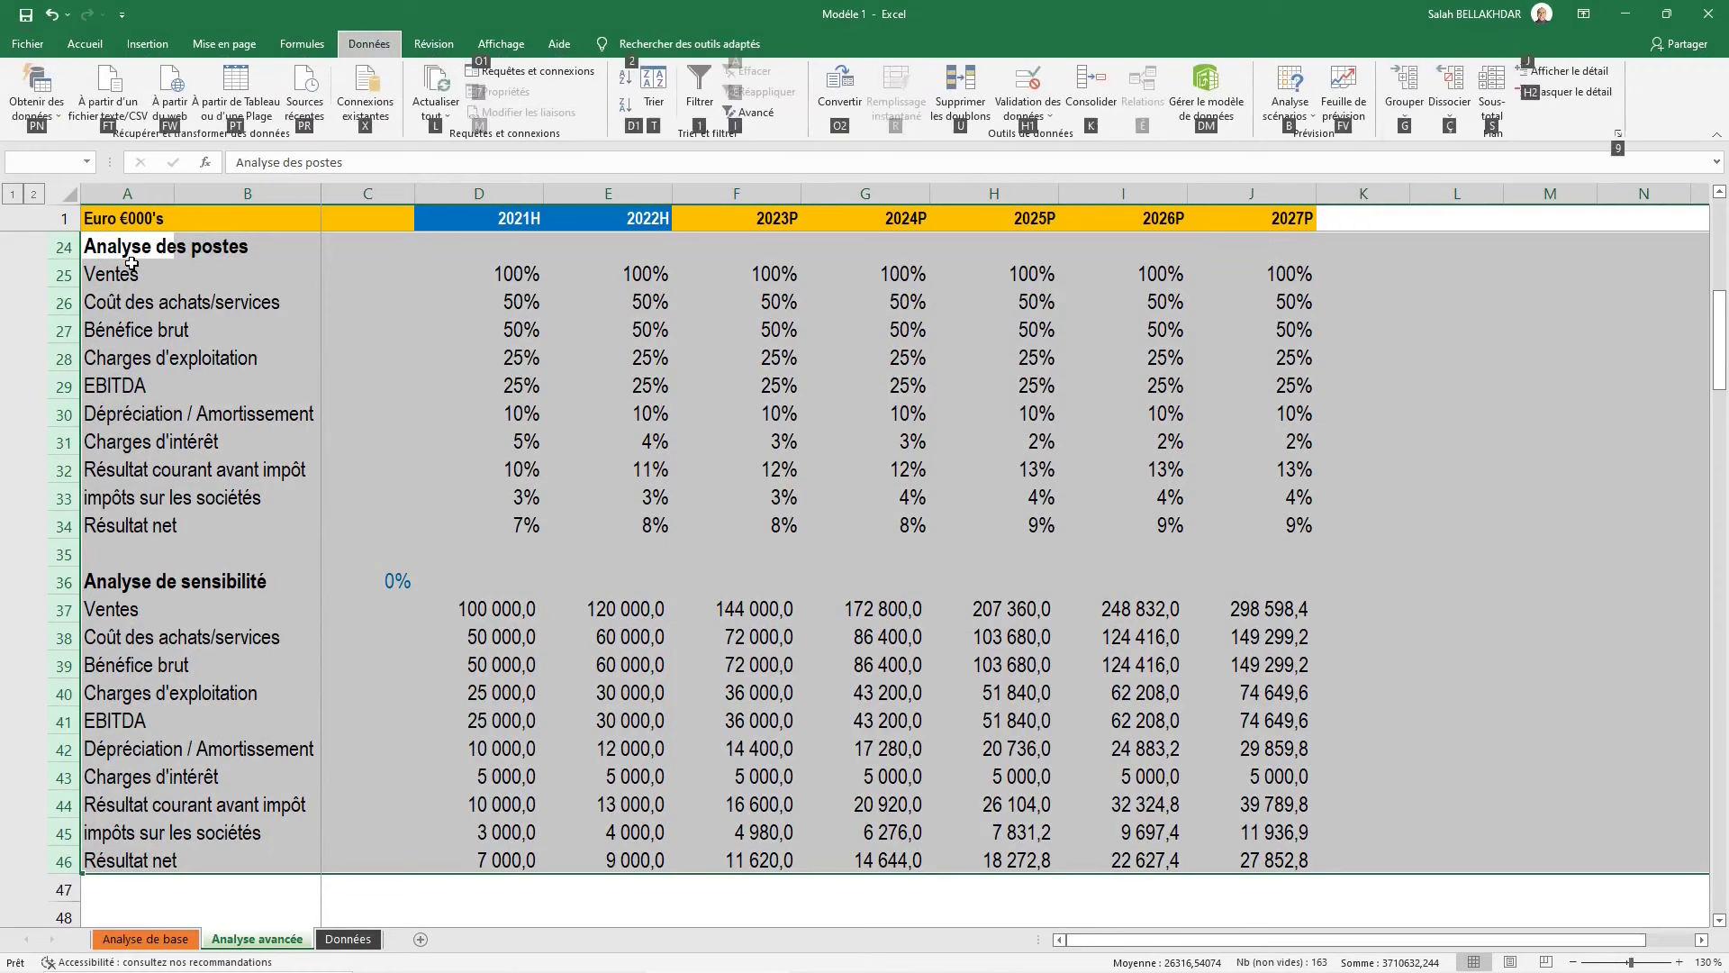
key("g")
key("g")
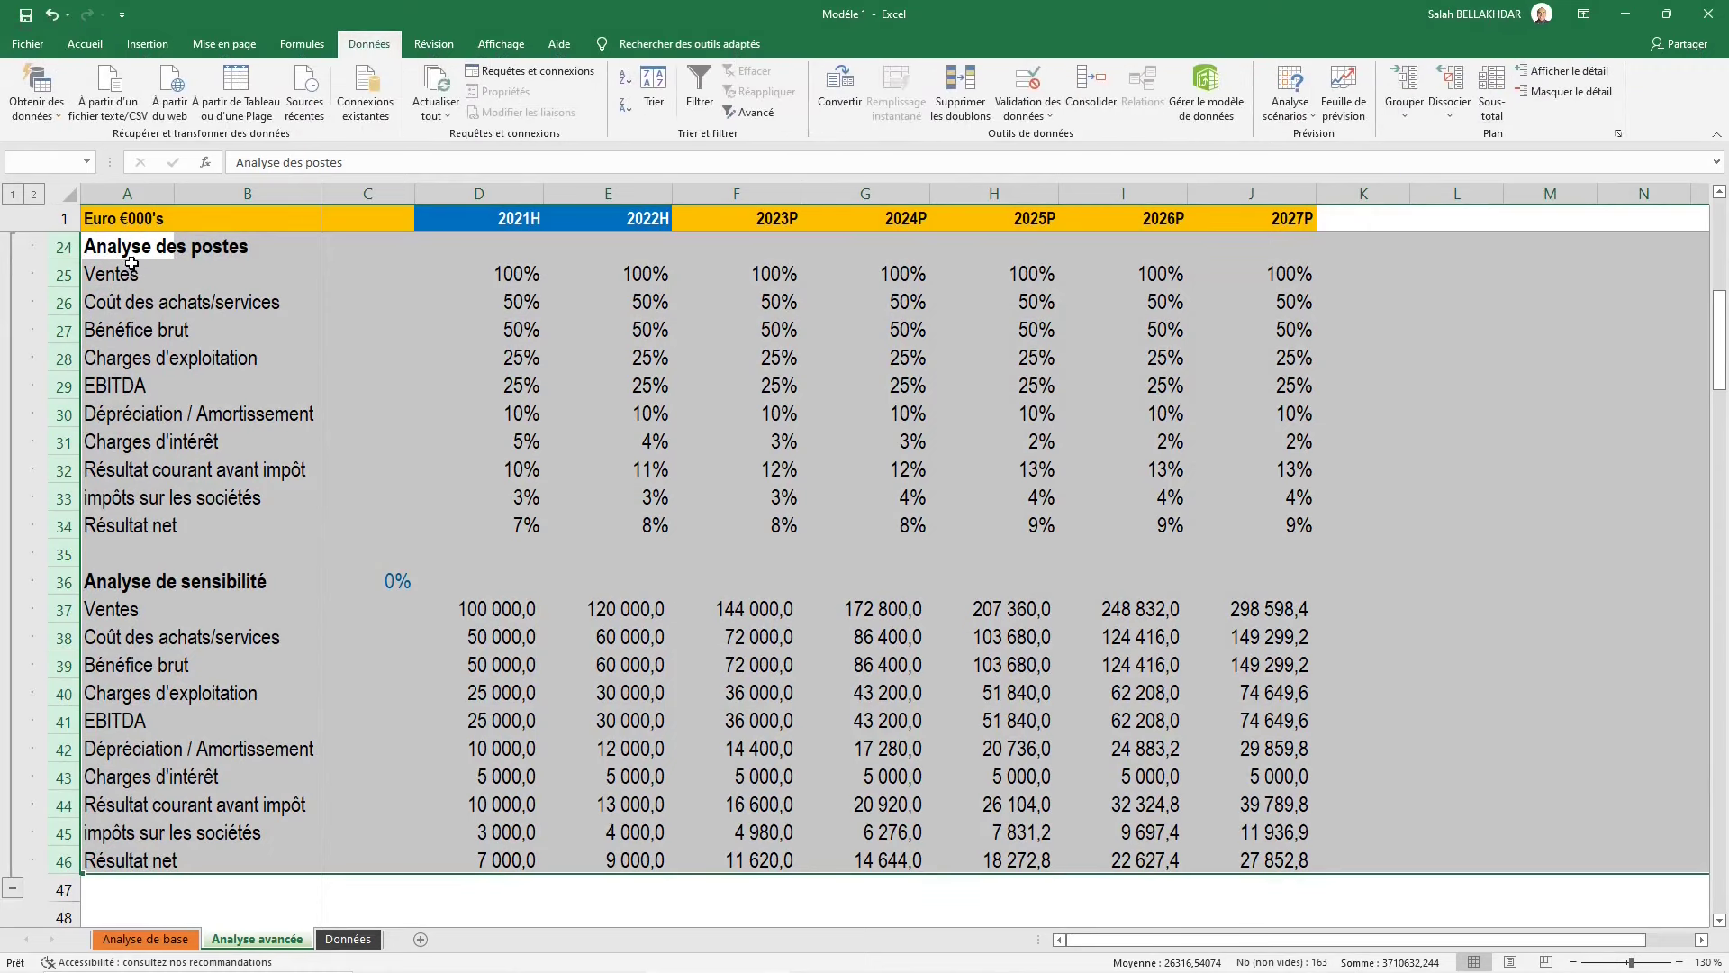
left_click(227, 388)
Test the outline levels by collapsing and re-expanding the Analyse and Compte de résultat sections
scroll(228, 432, "down", 1)
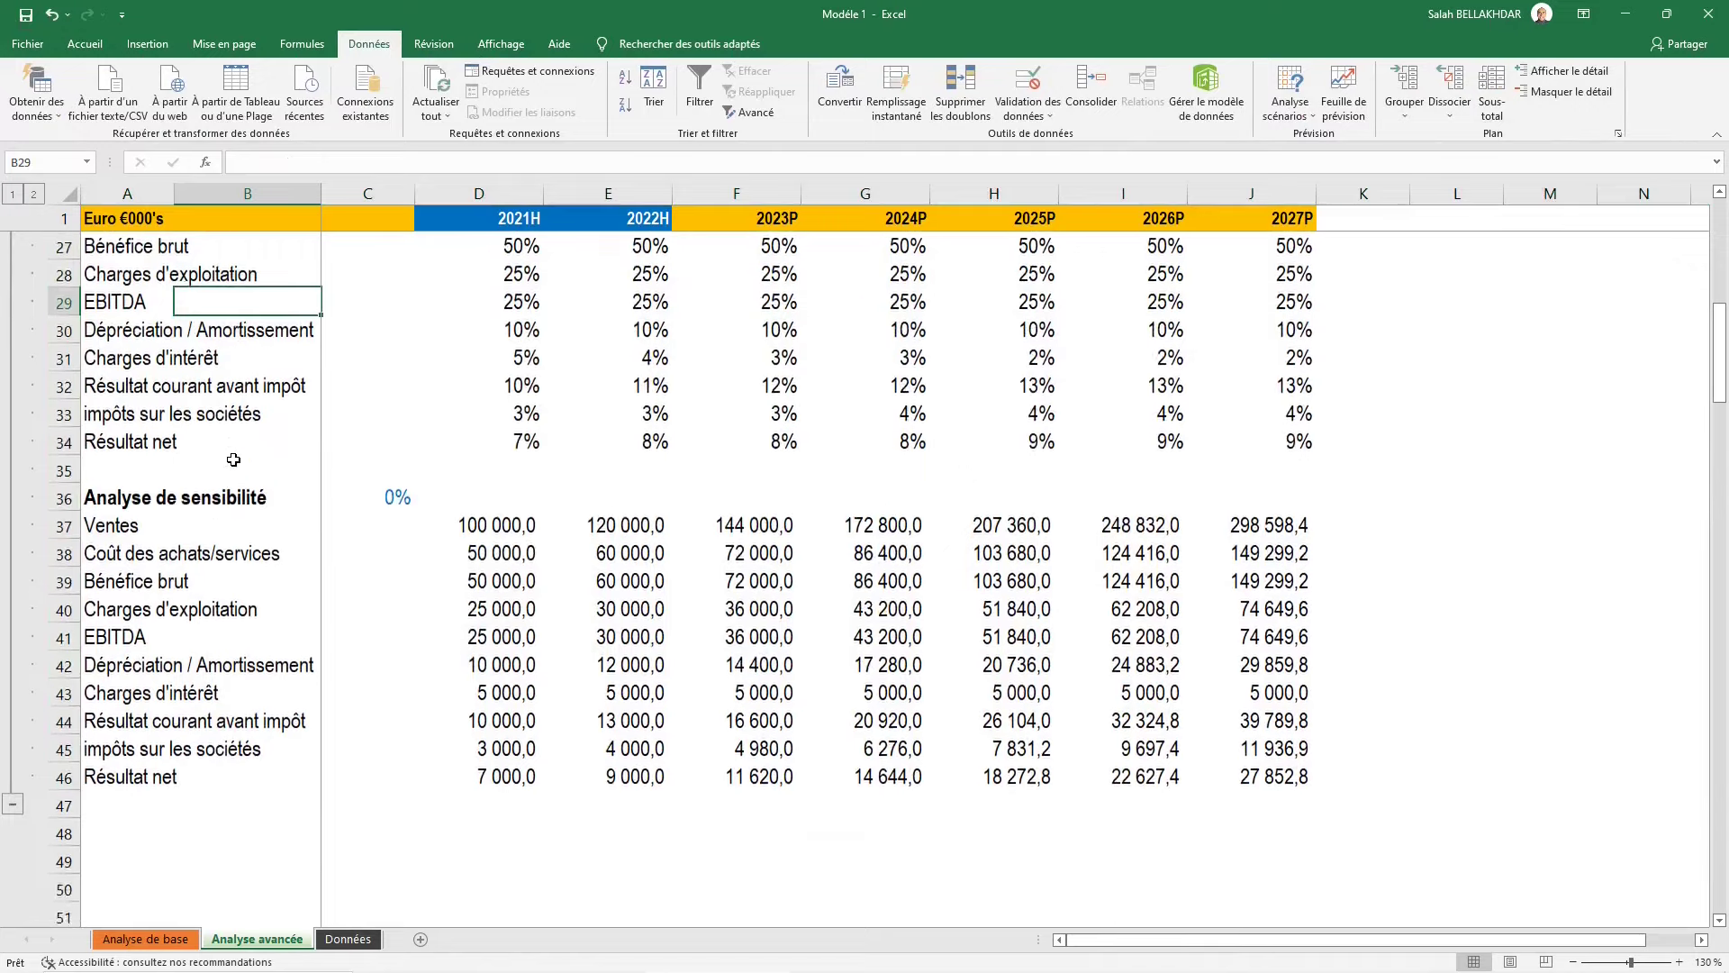
scroll(233, 460, "up", 3)
scroll(233, 460, "up", 5)
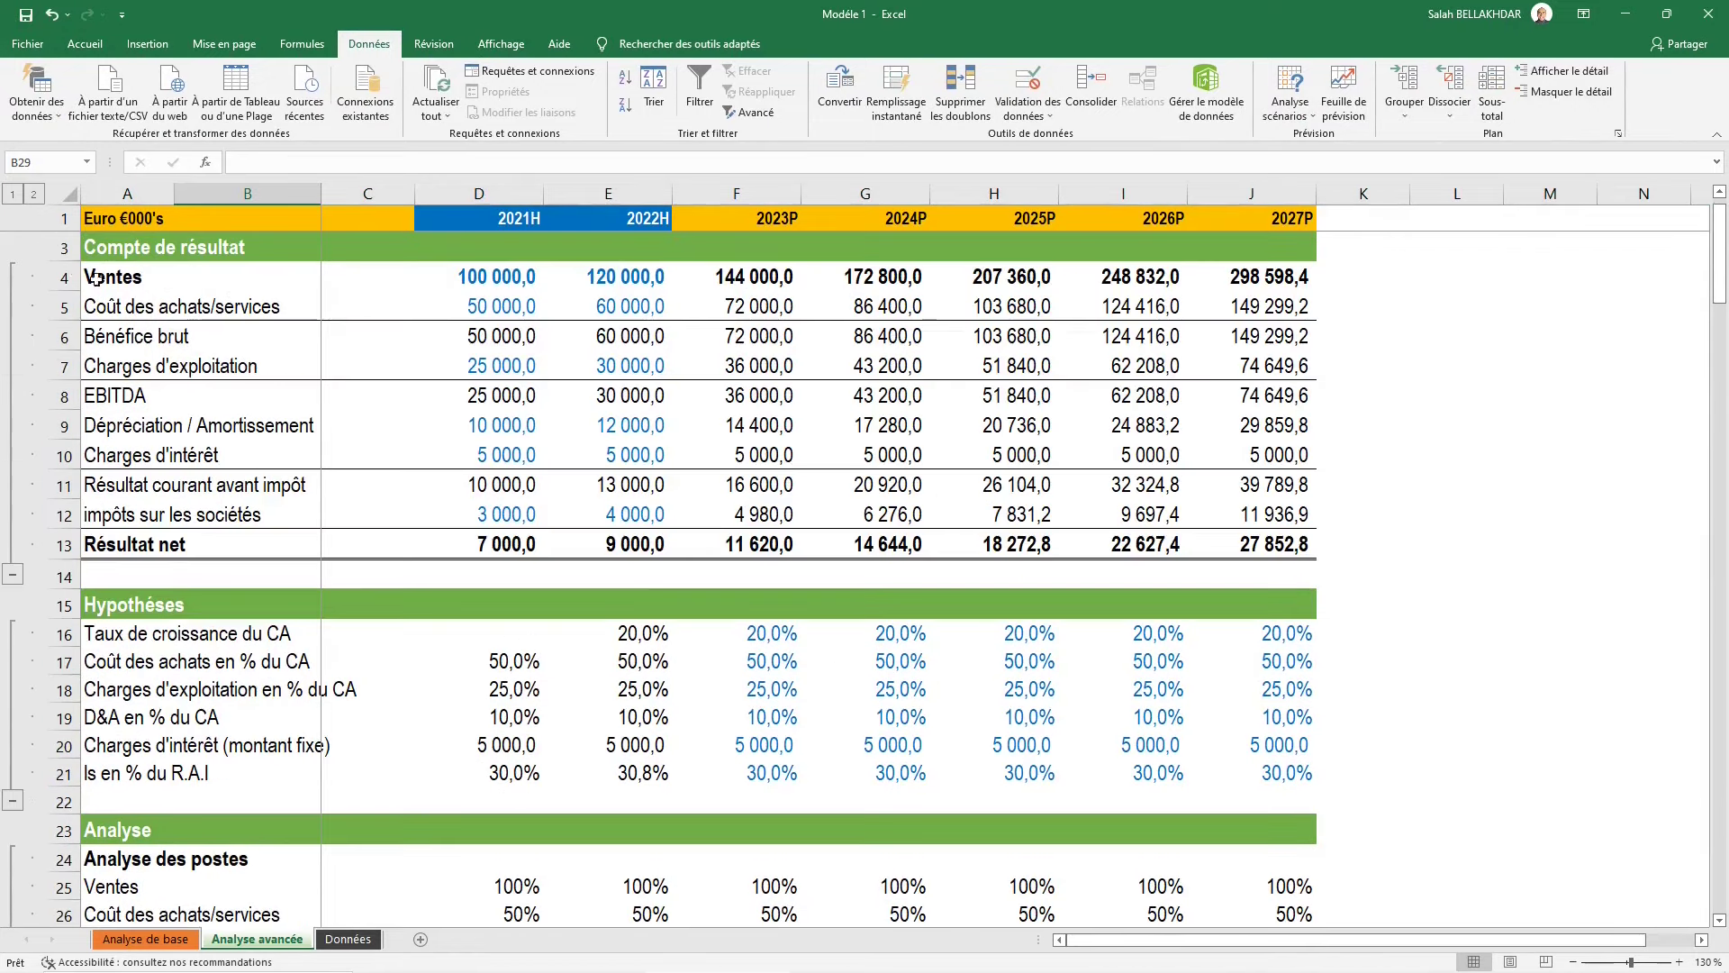
left_click(13, 193)
left_click(247, 446)
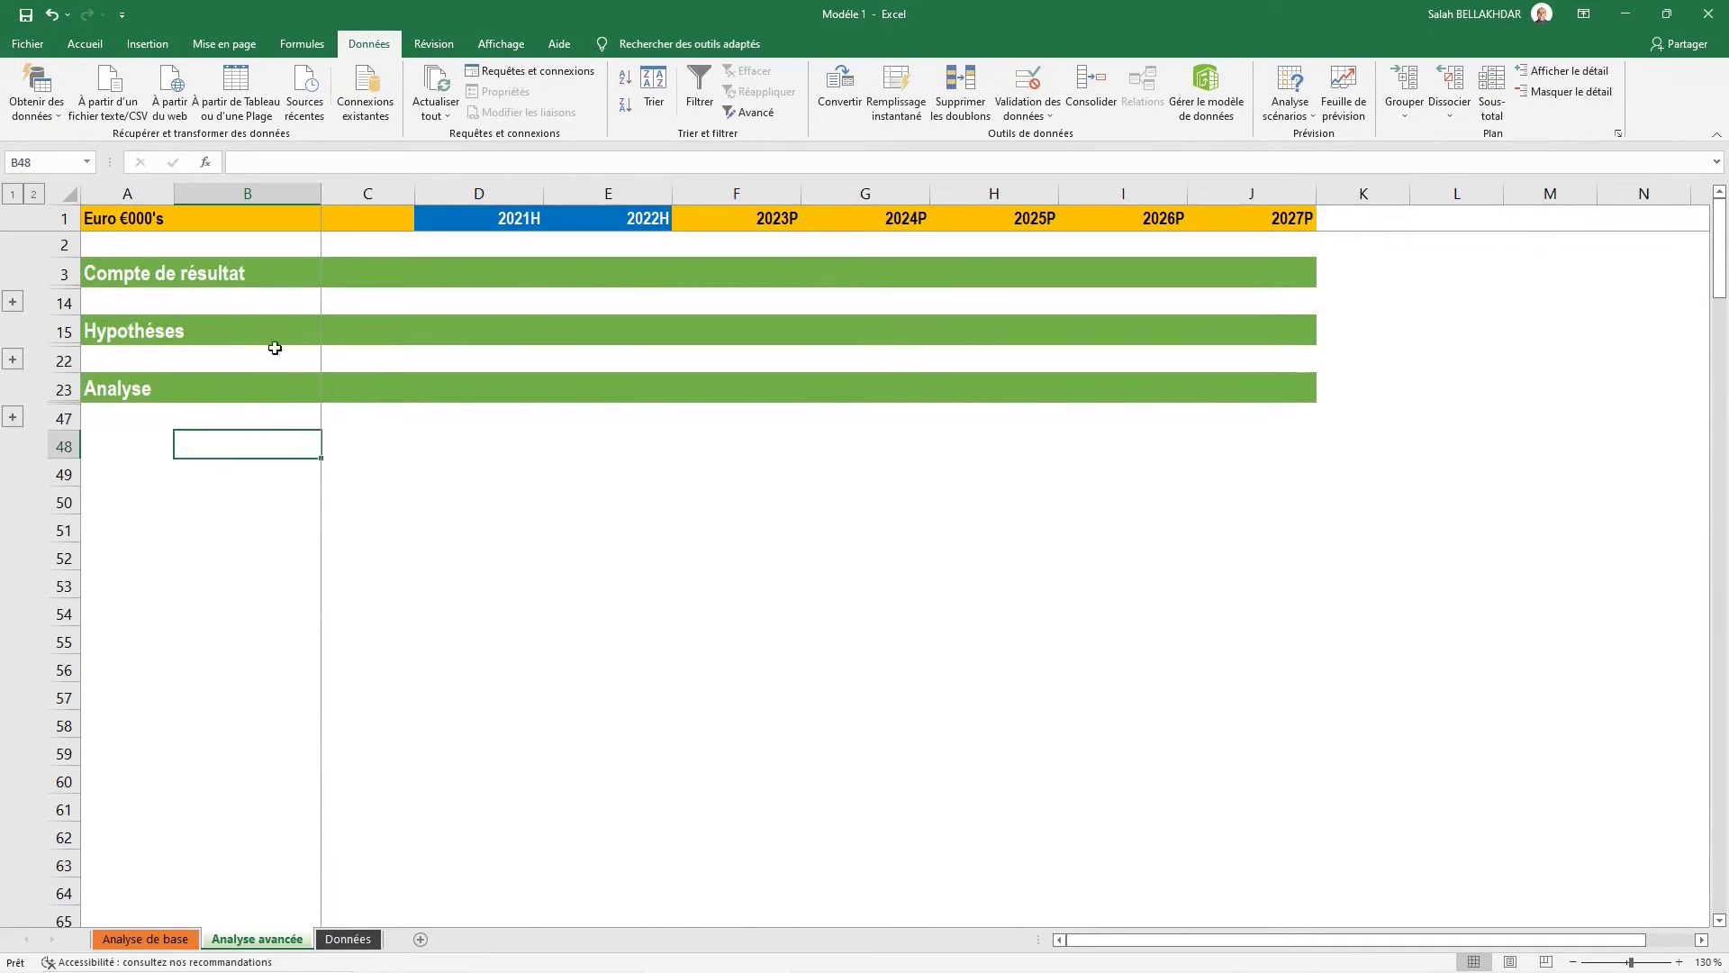
left_click(13, 416)
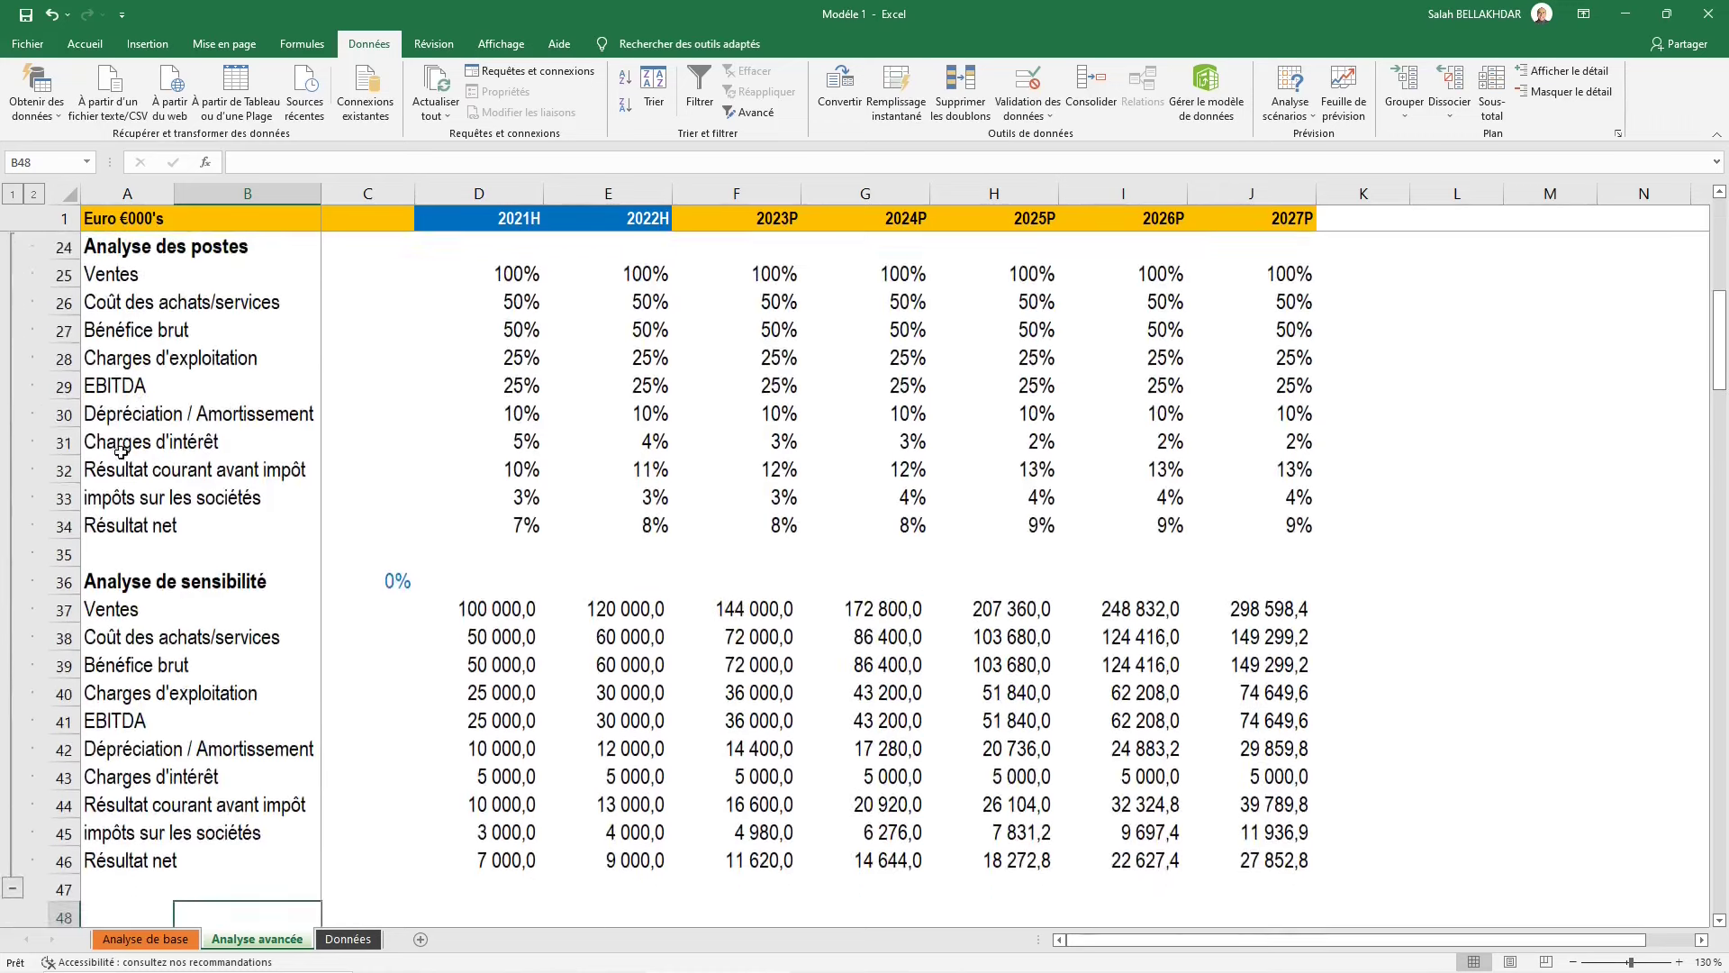
left_click(13, 302)
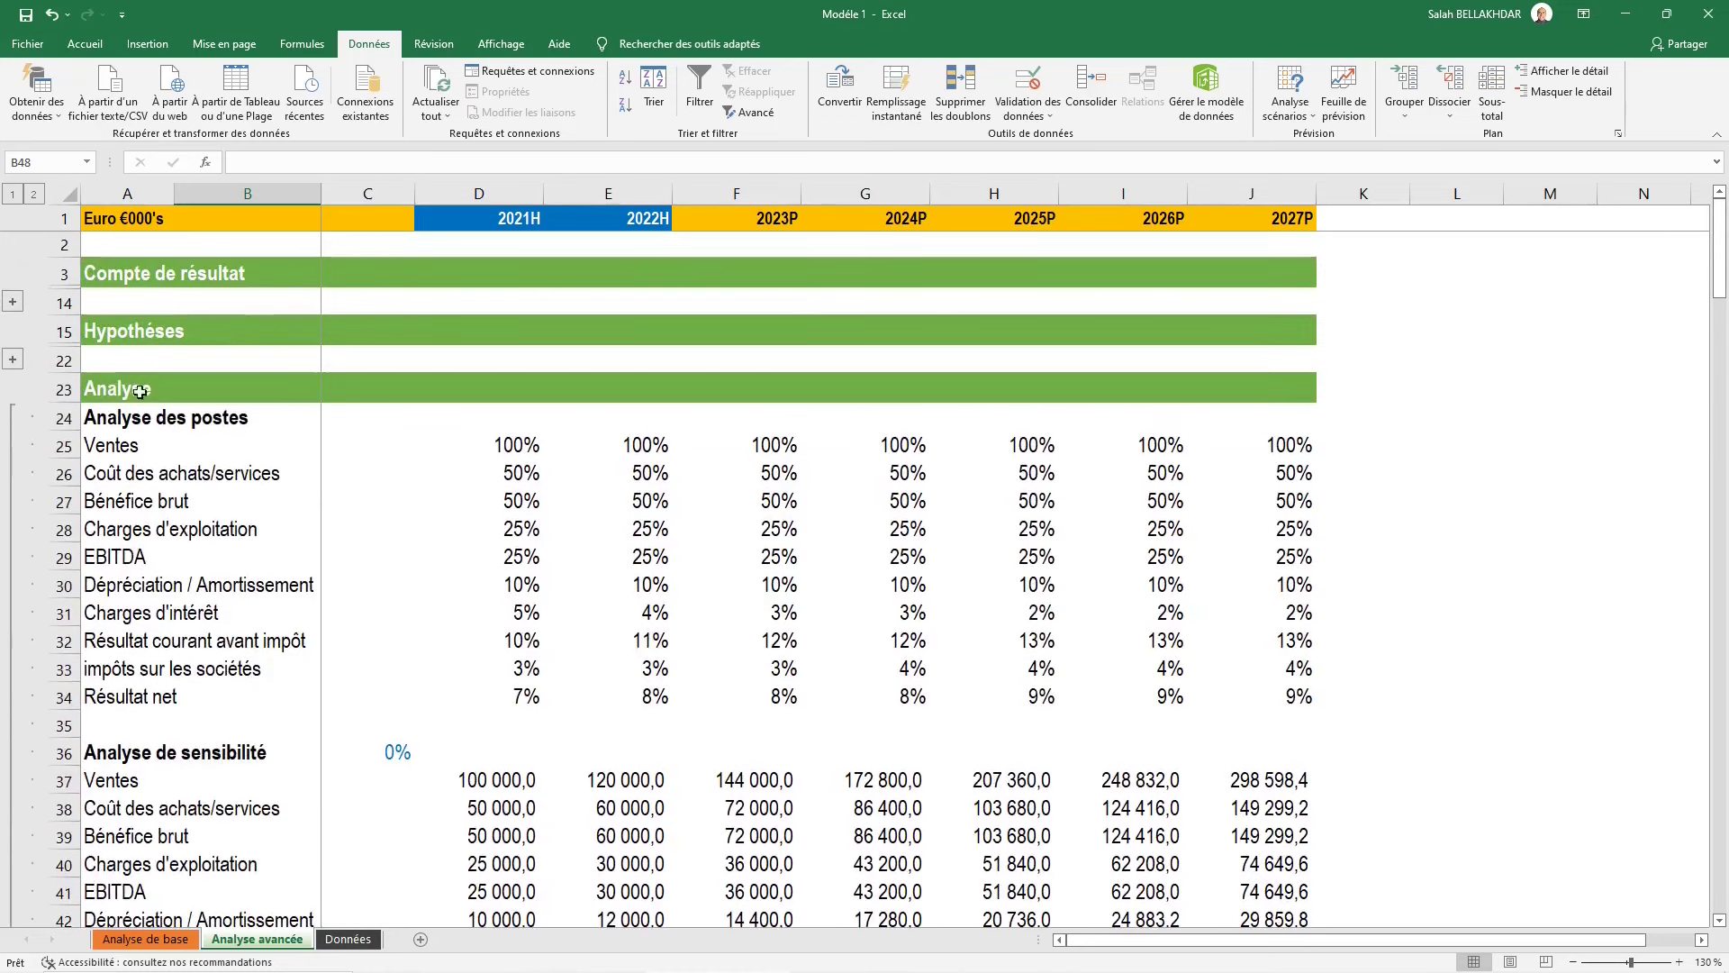
double_click(619, 460)
key("Escape")
Expand the Hypothèses section and select the sensitivity rate cell C36
left_click(12, 660)
scroll(594, 540, "down", 3)
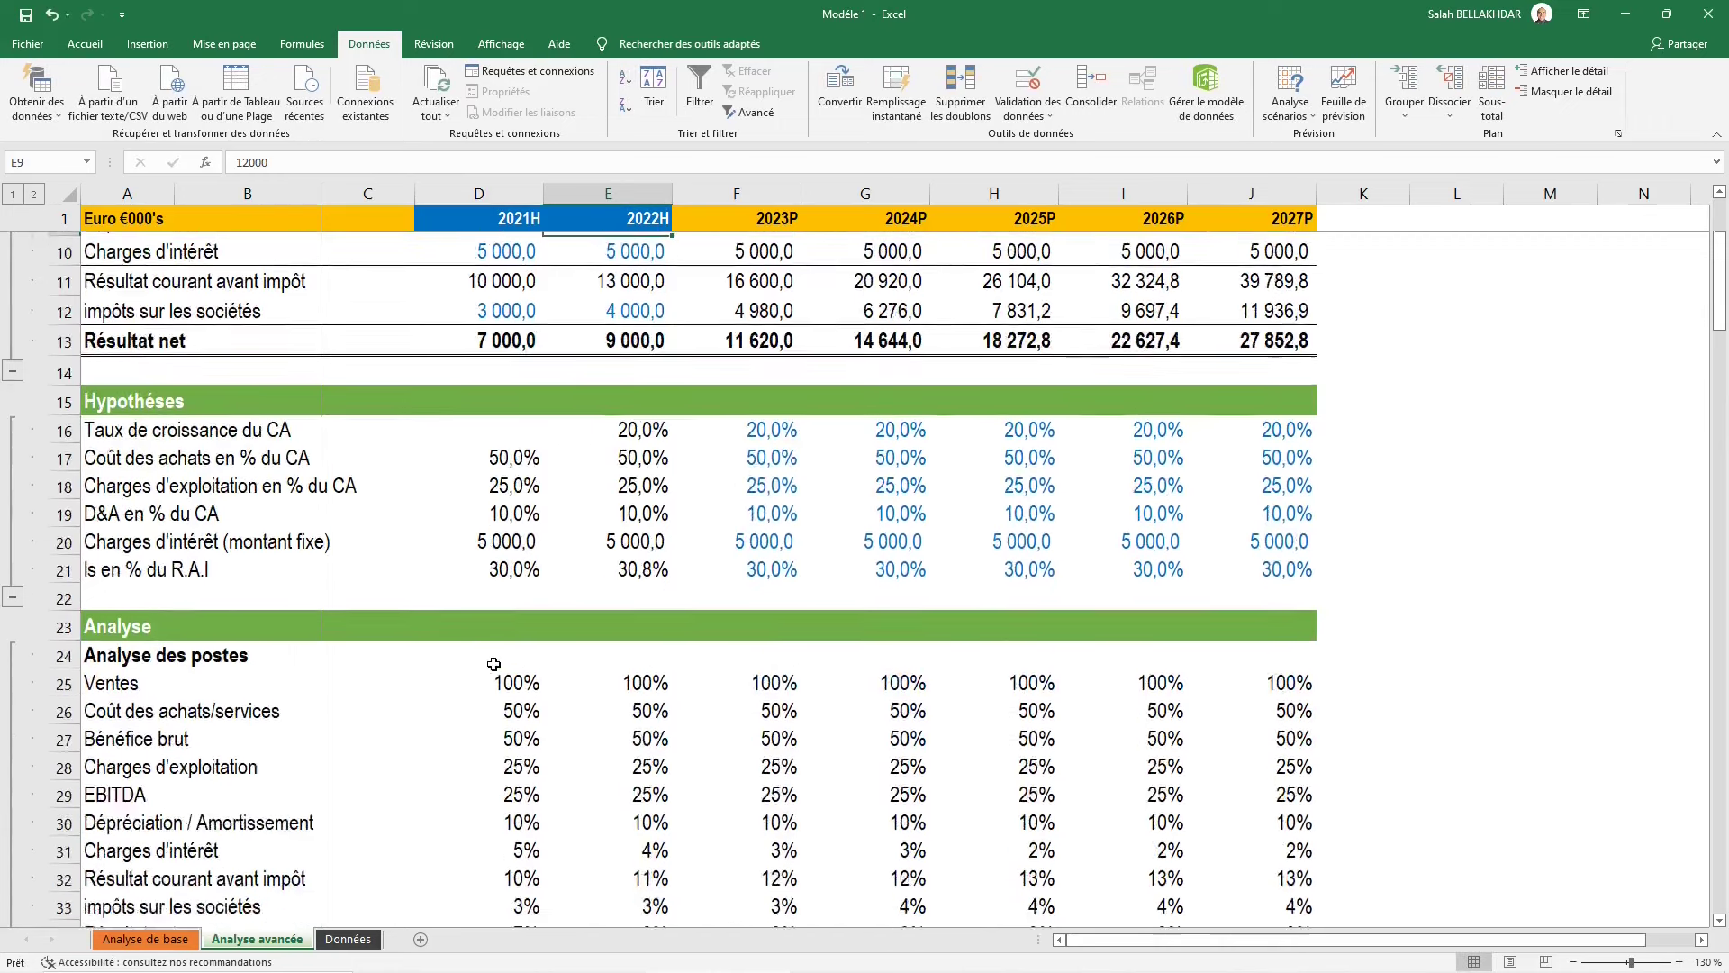
scroll(576, 630, "down", 3)
scroll(560, 663, "down", 1)
scroll(560, 664, "down", 1)
left_click(386, 522)
Set C36 back to 10%, then group the Analyse de base and Analyse avancée sheets
type("10")
key("ctrl+Return")
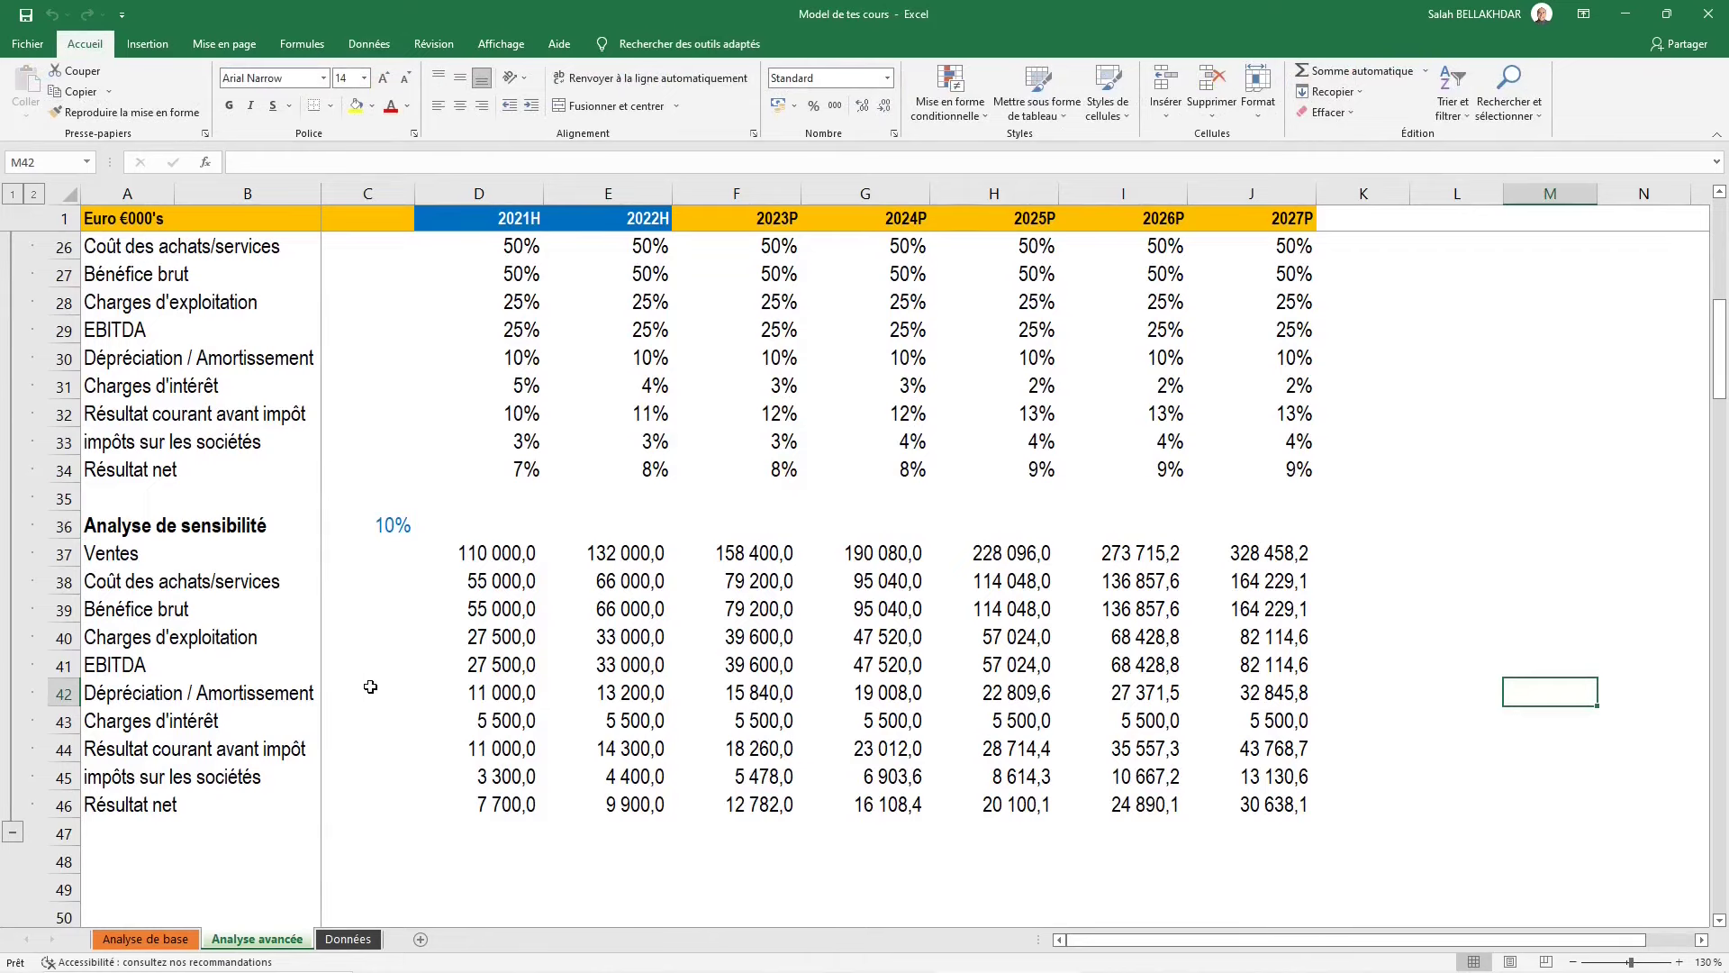
scroll(370, 687, "down", 1)
scroll(370, 687, "down", 1)
scroll(370, 687, "up", 1)
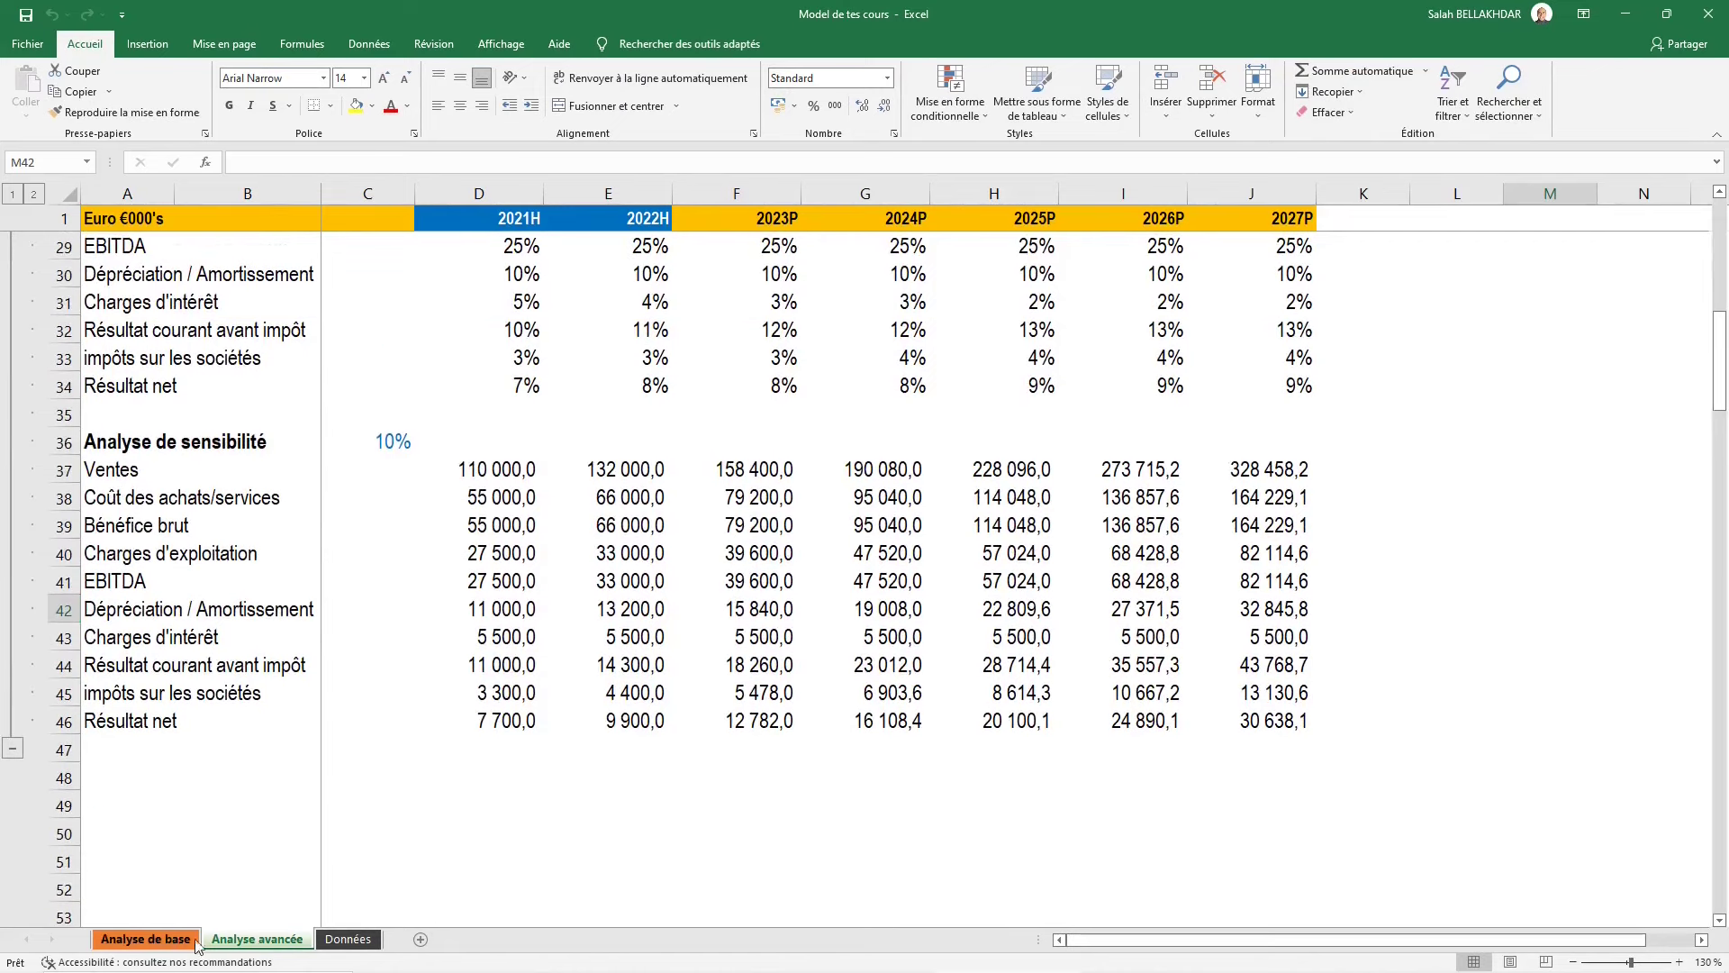
key("ctrl+Page_Up")
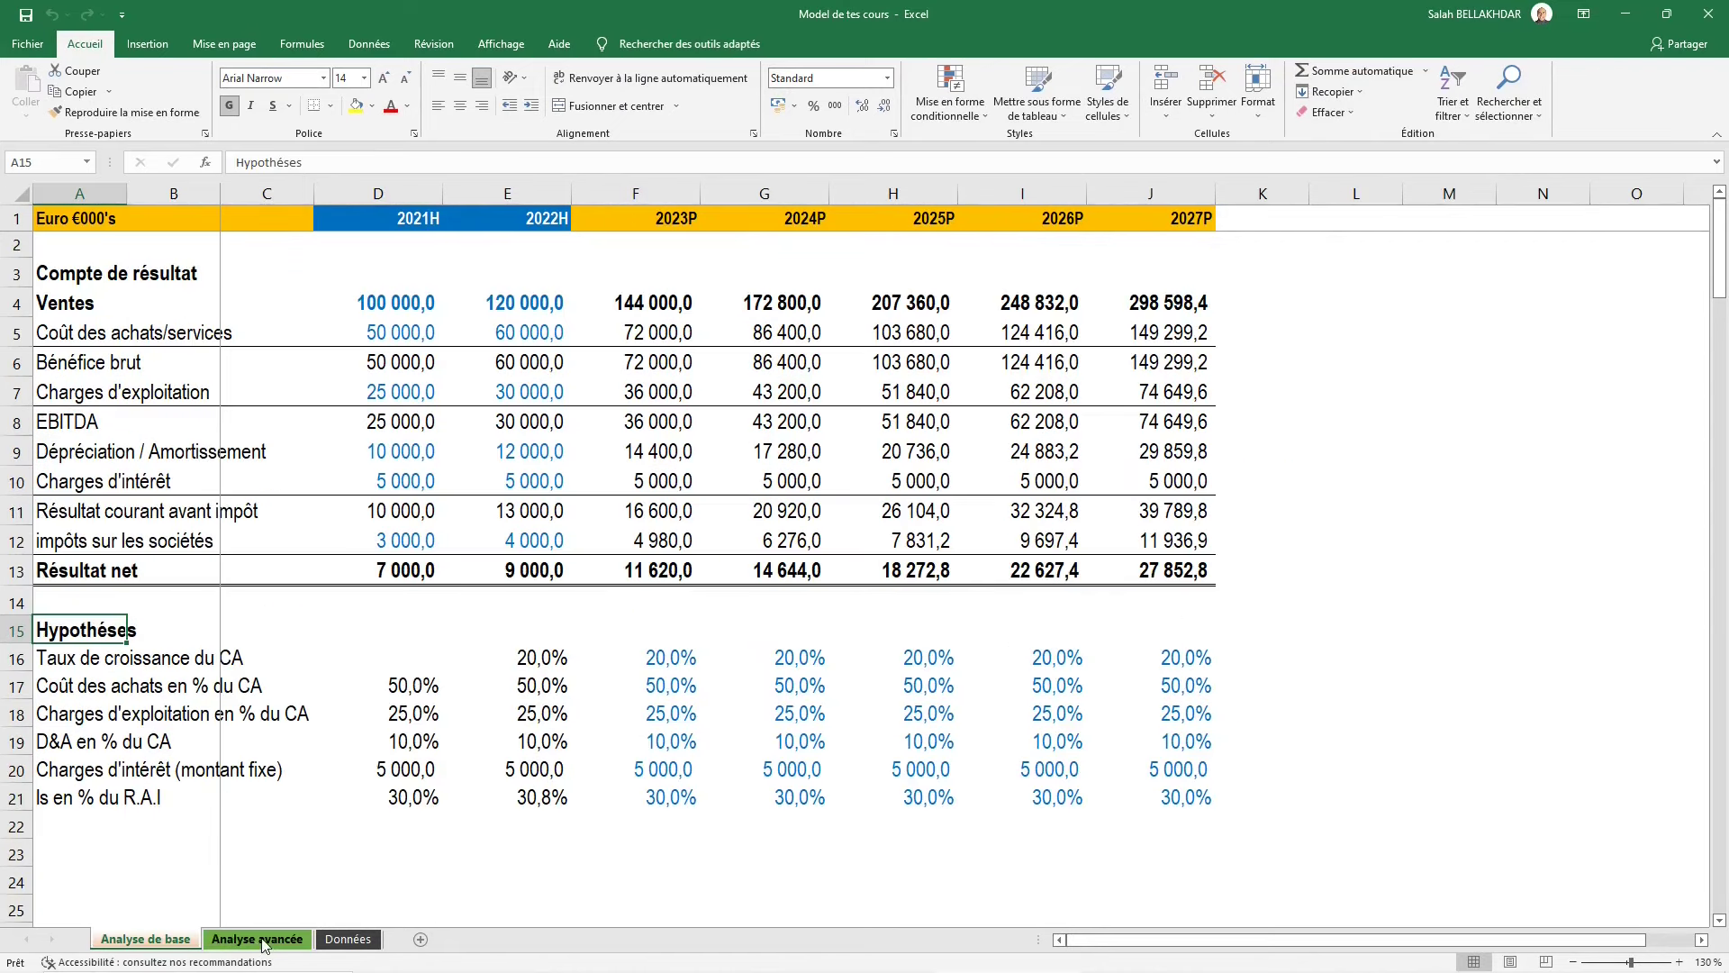
left_click(278, 941, "ctrl")
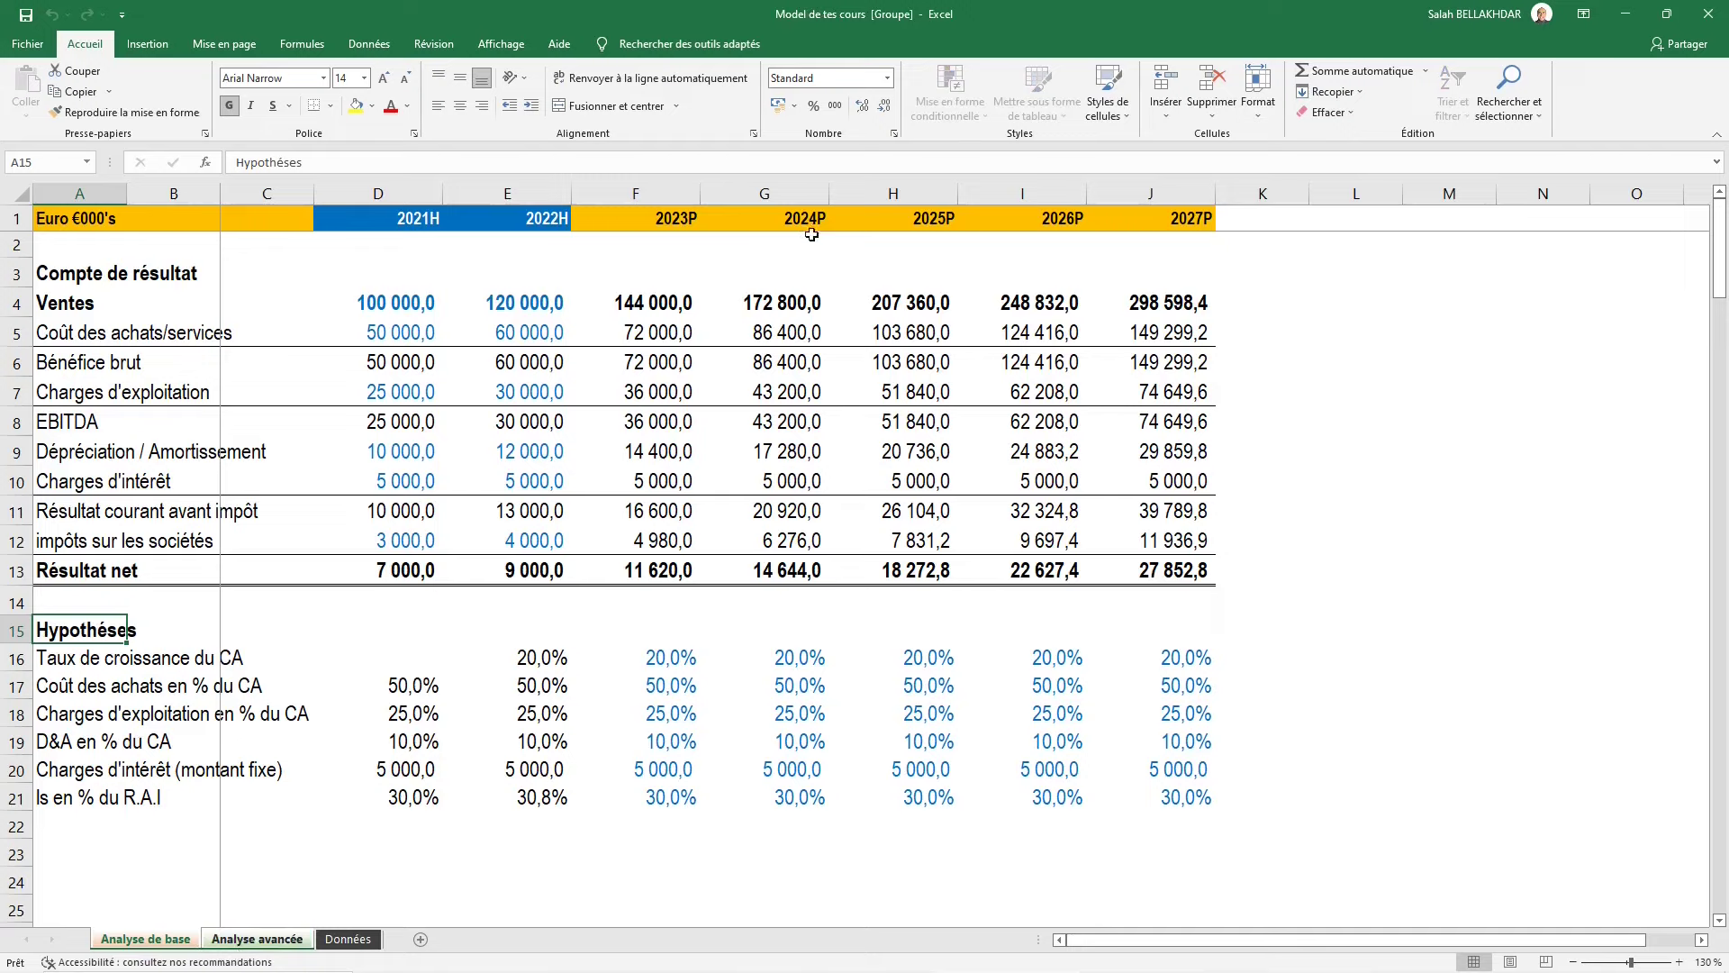
Test the sheet group by changing G1 to 2050, checking Analyse avancée, then undoing it
left_click(177, 940)
left_click(255, 939)
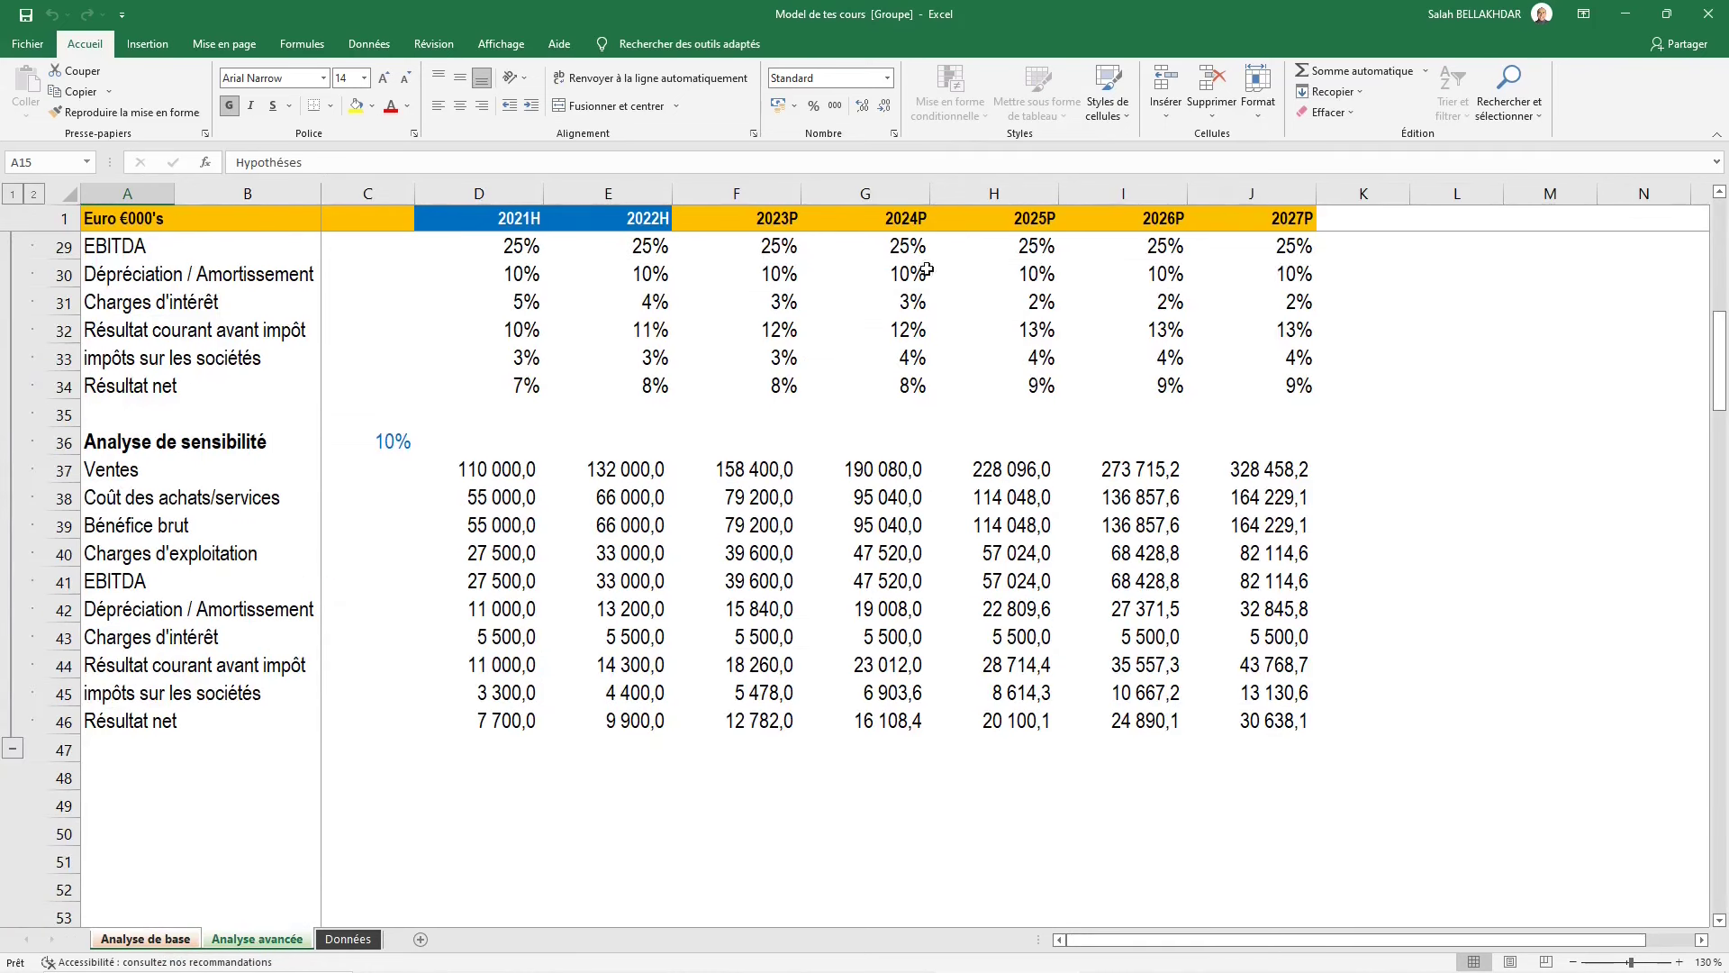
left_click(184, 942)
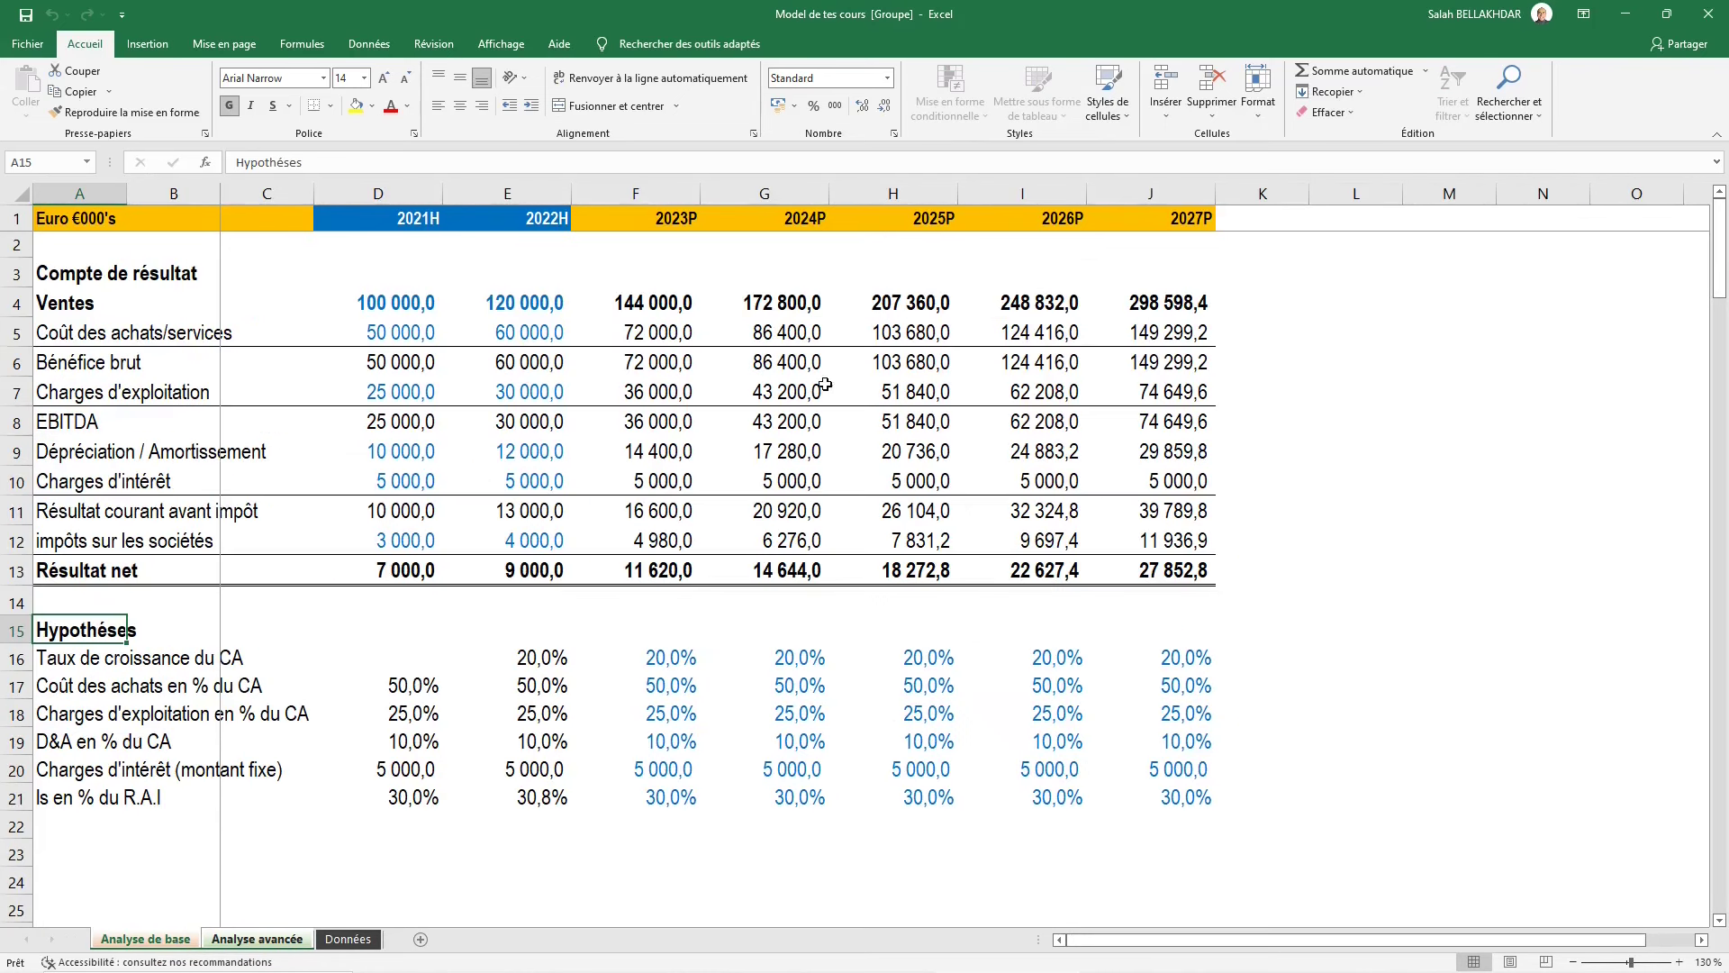
left_click(816, 218)
type("2050")
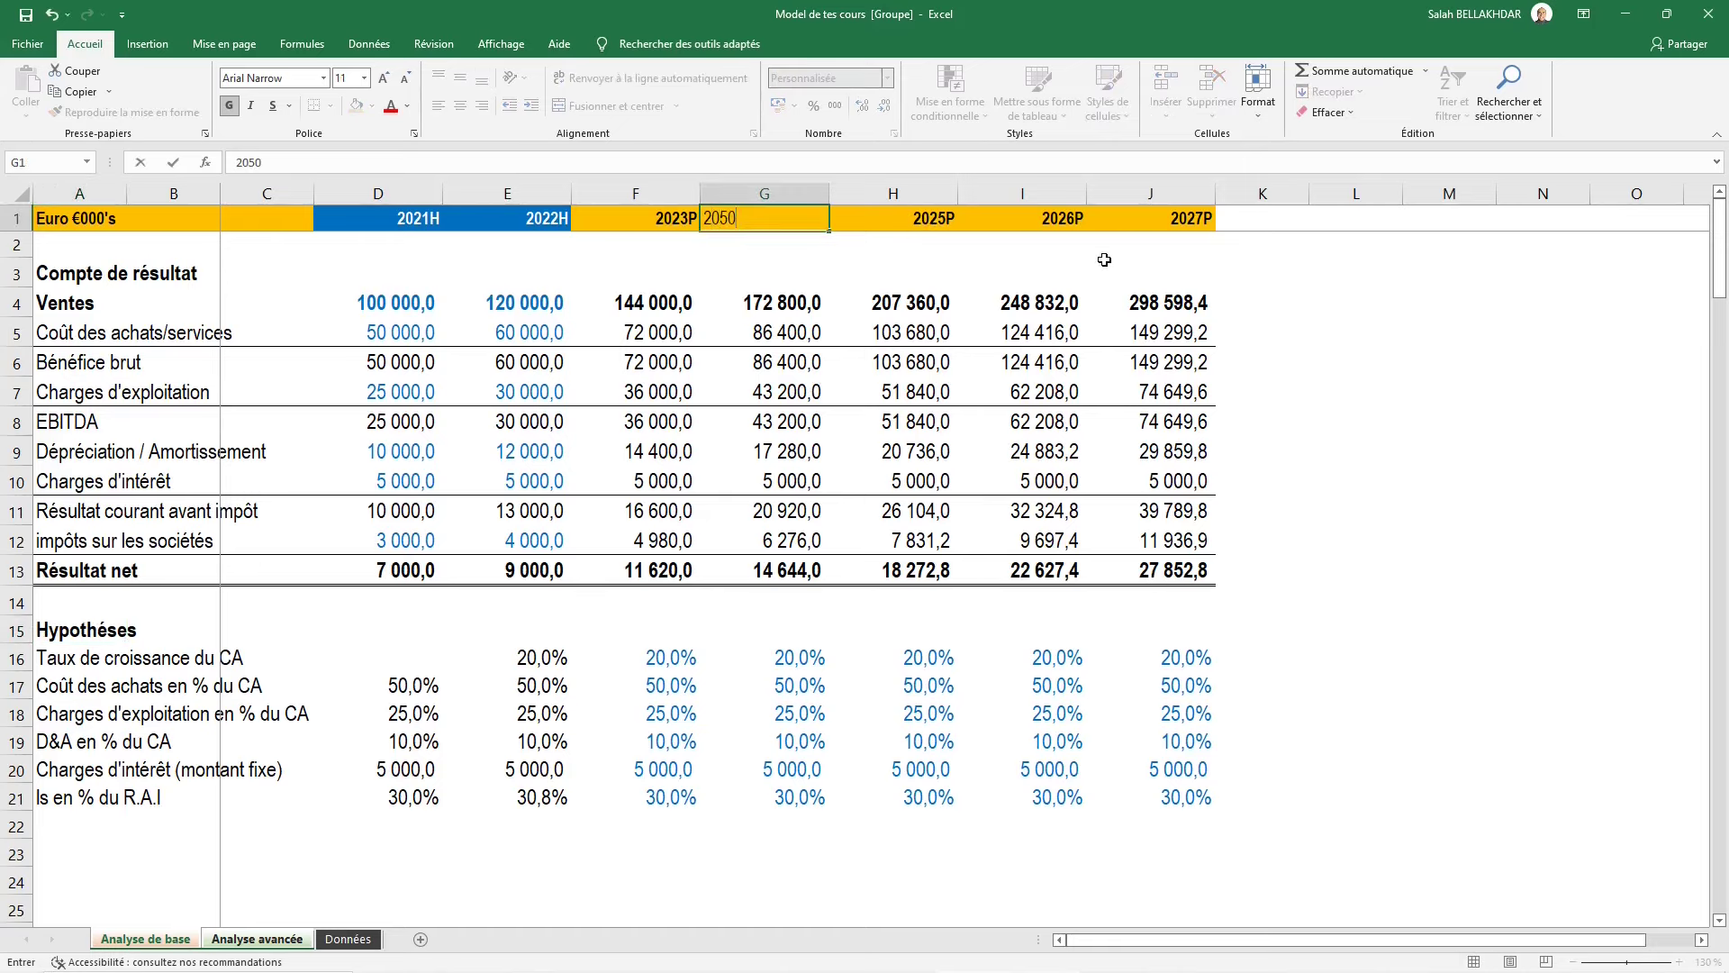
key("ctrl+Return")
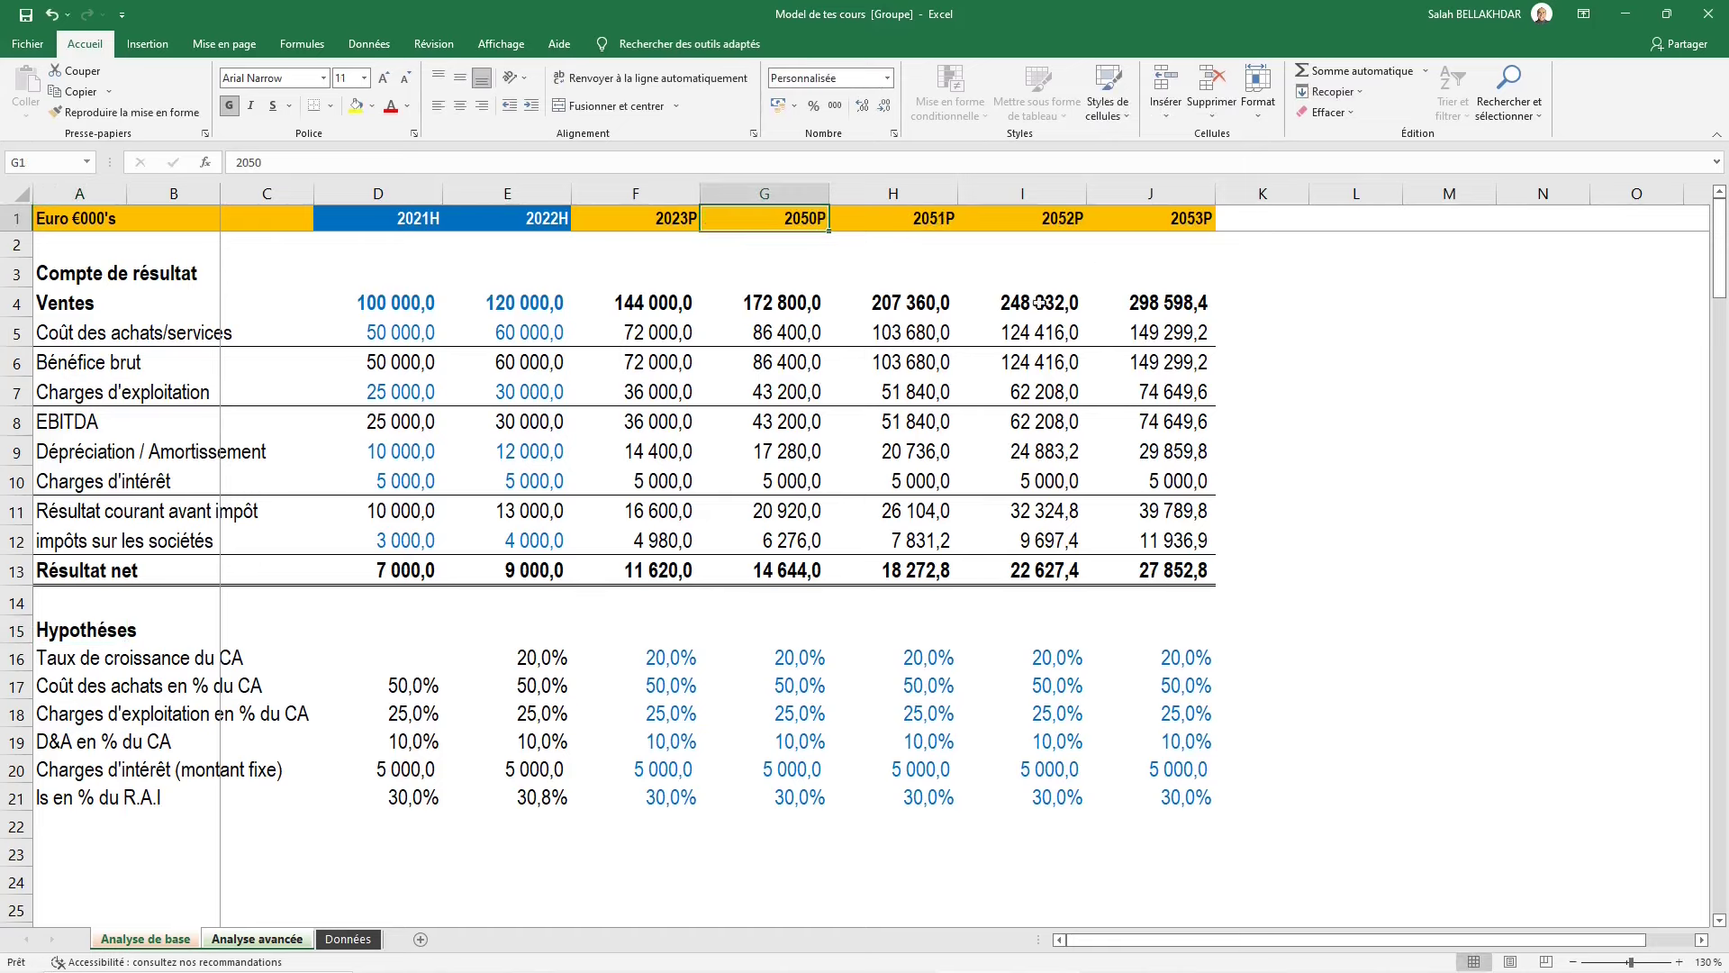
left_click(295, 938)
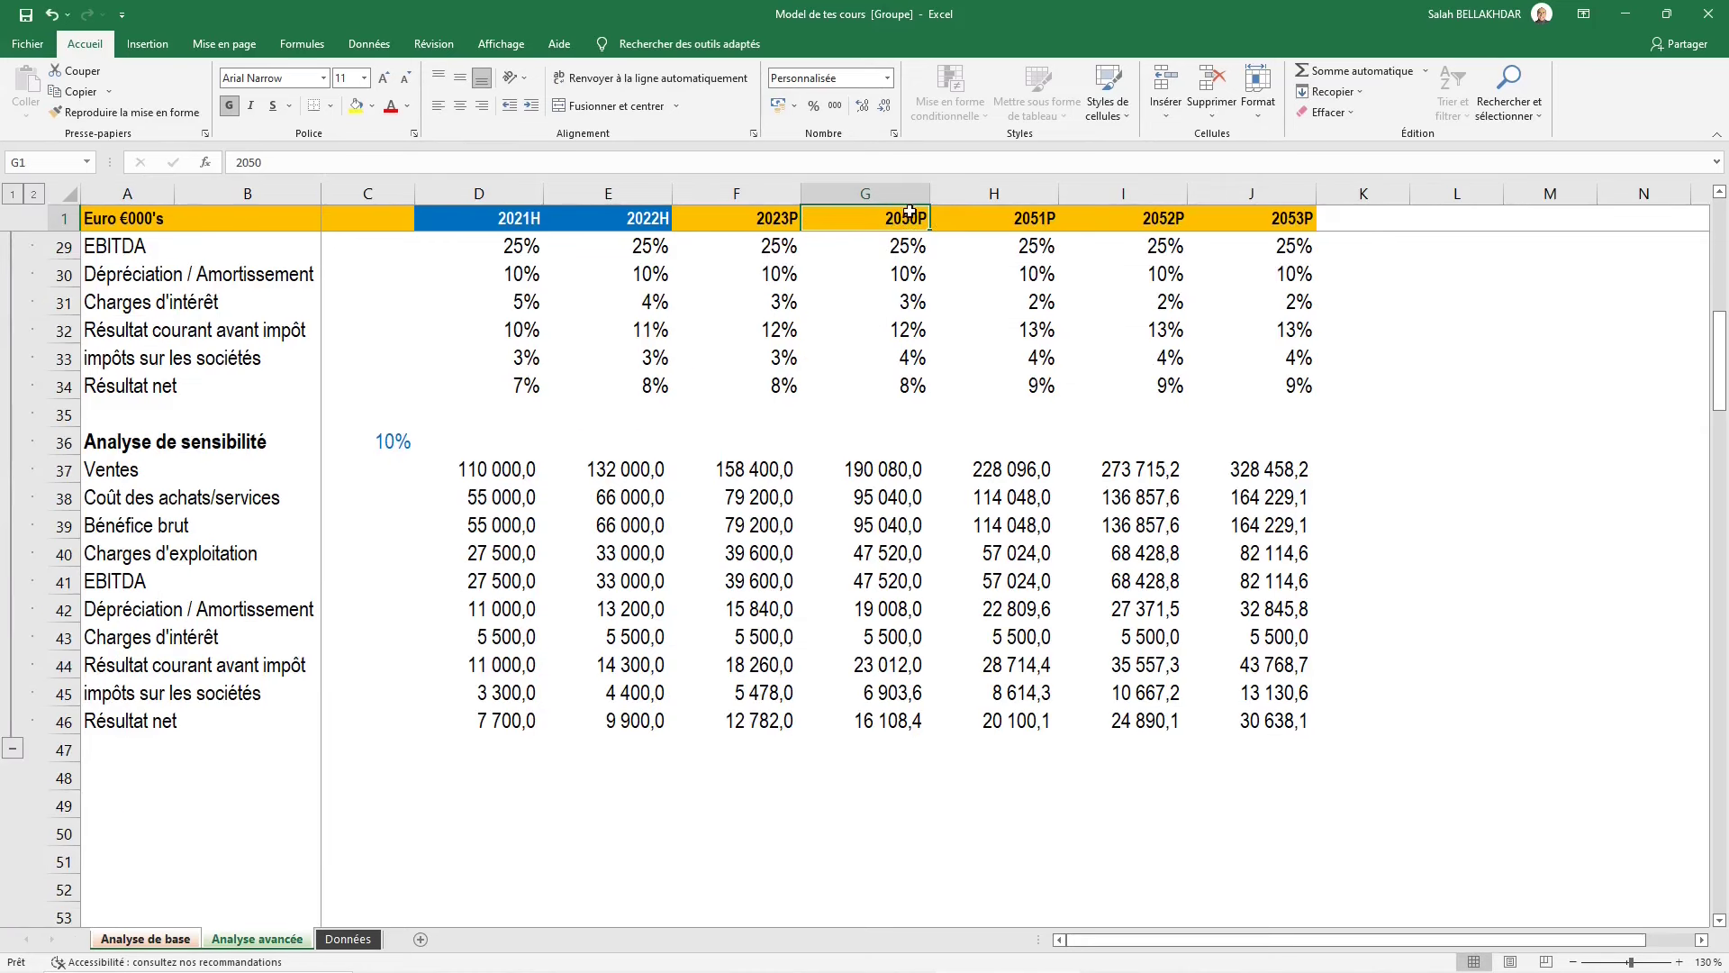
left_click(196, 937)
key("ctrl+z")
key("ctrl+z")
key("ctrl+z")
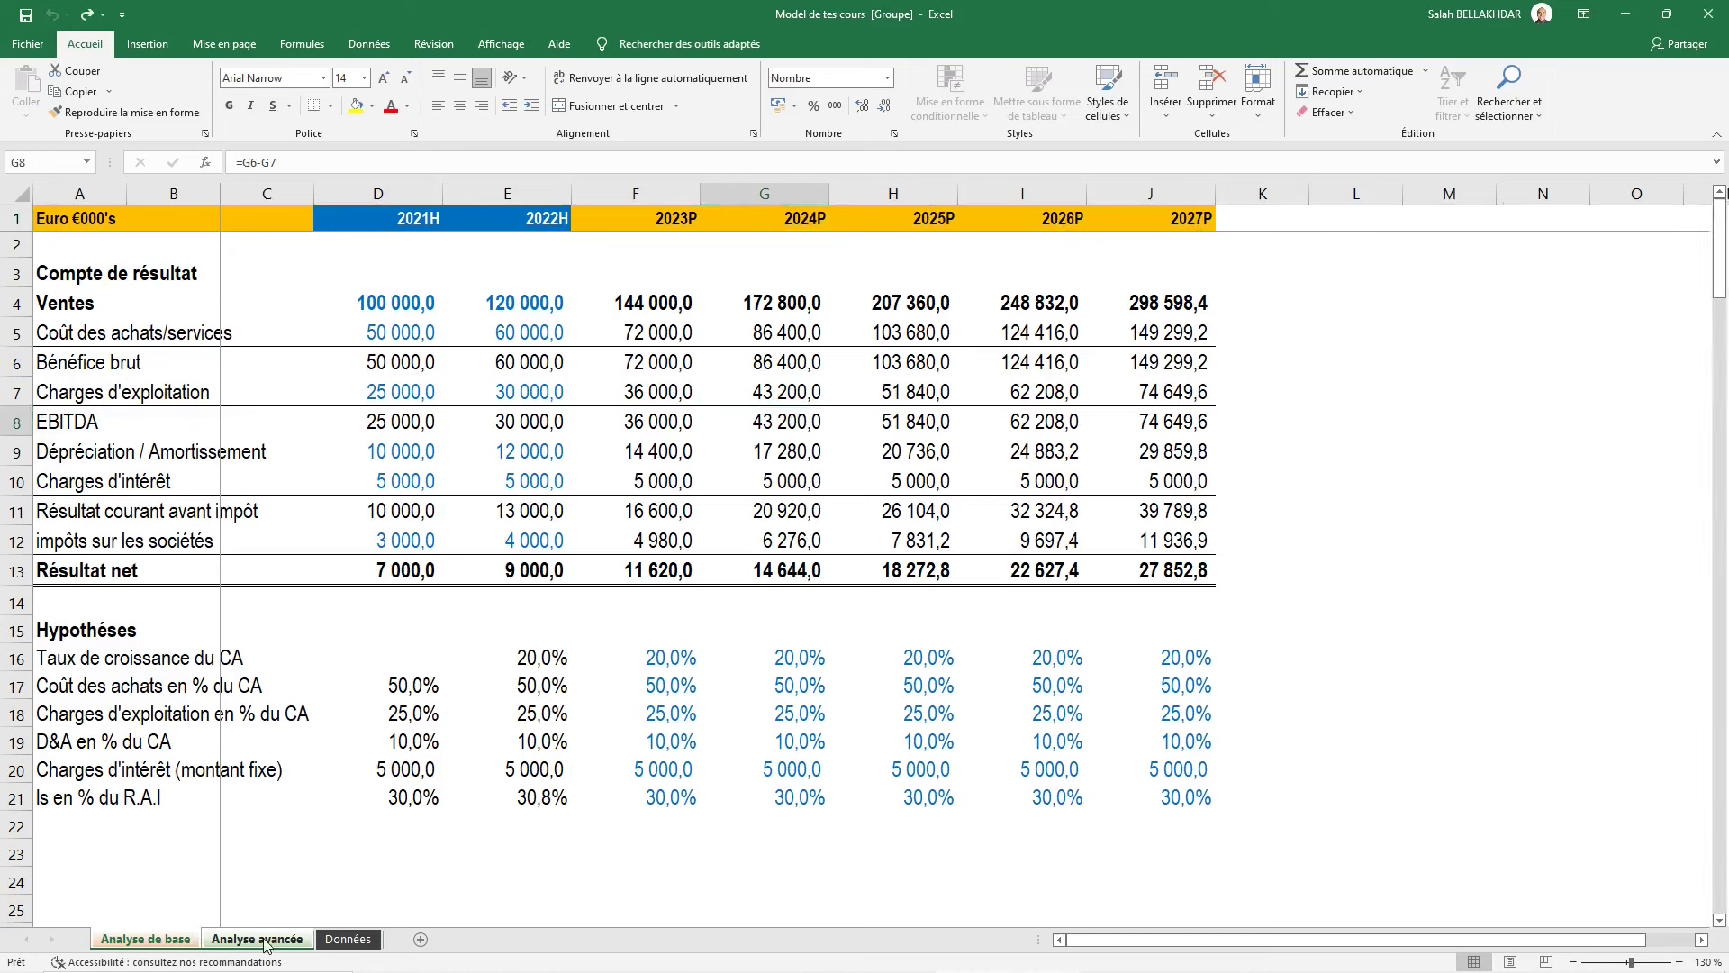
On Analyse avancée, move to an empty cell below the sensitivity table
left_click(262, 941)
scroll(325, 708, "down", 1)
left_click(327, 711)
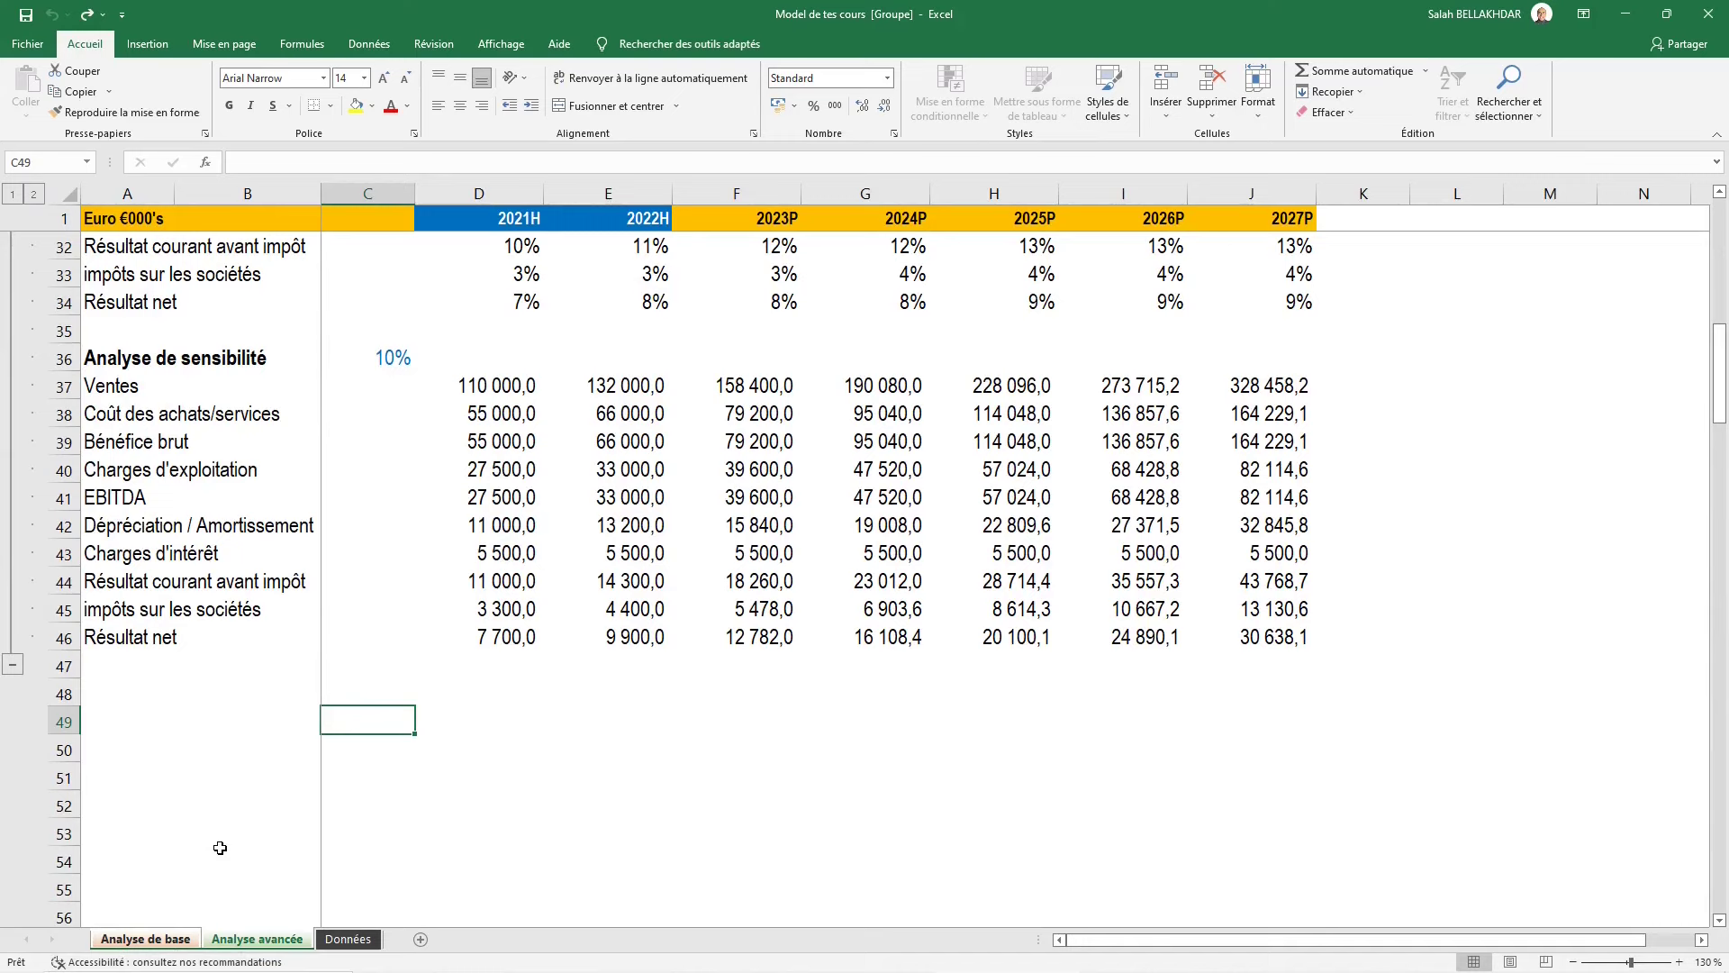
key("Up")
key("Home")
key("Up")
Enter the label 'Résultat net' in cell A48
key("Down")
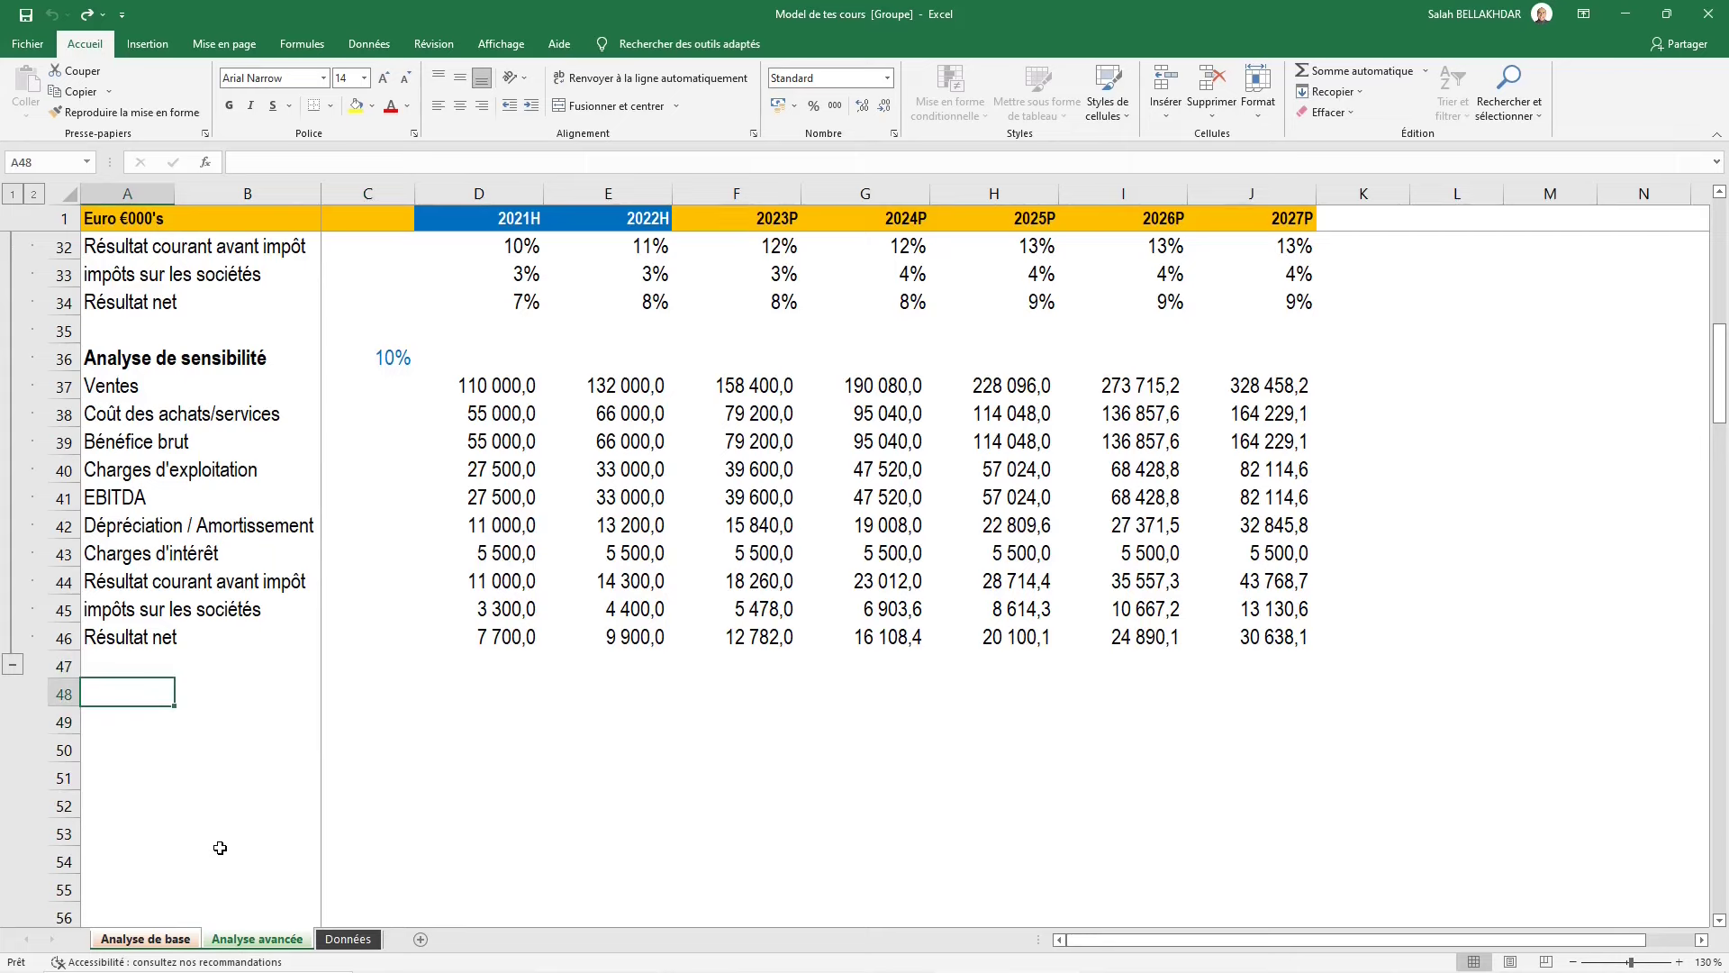
type("Résult")
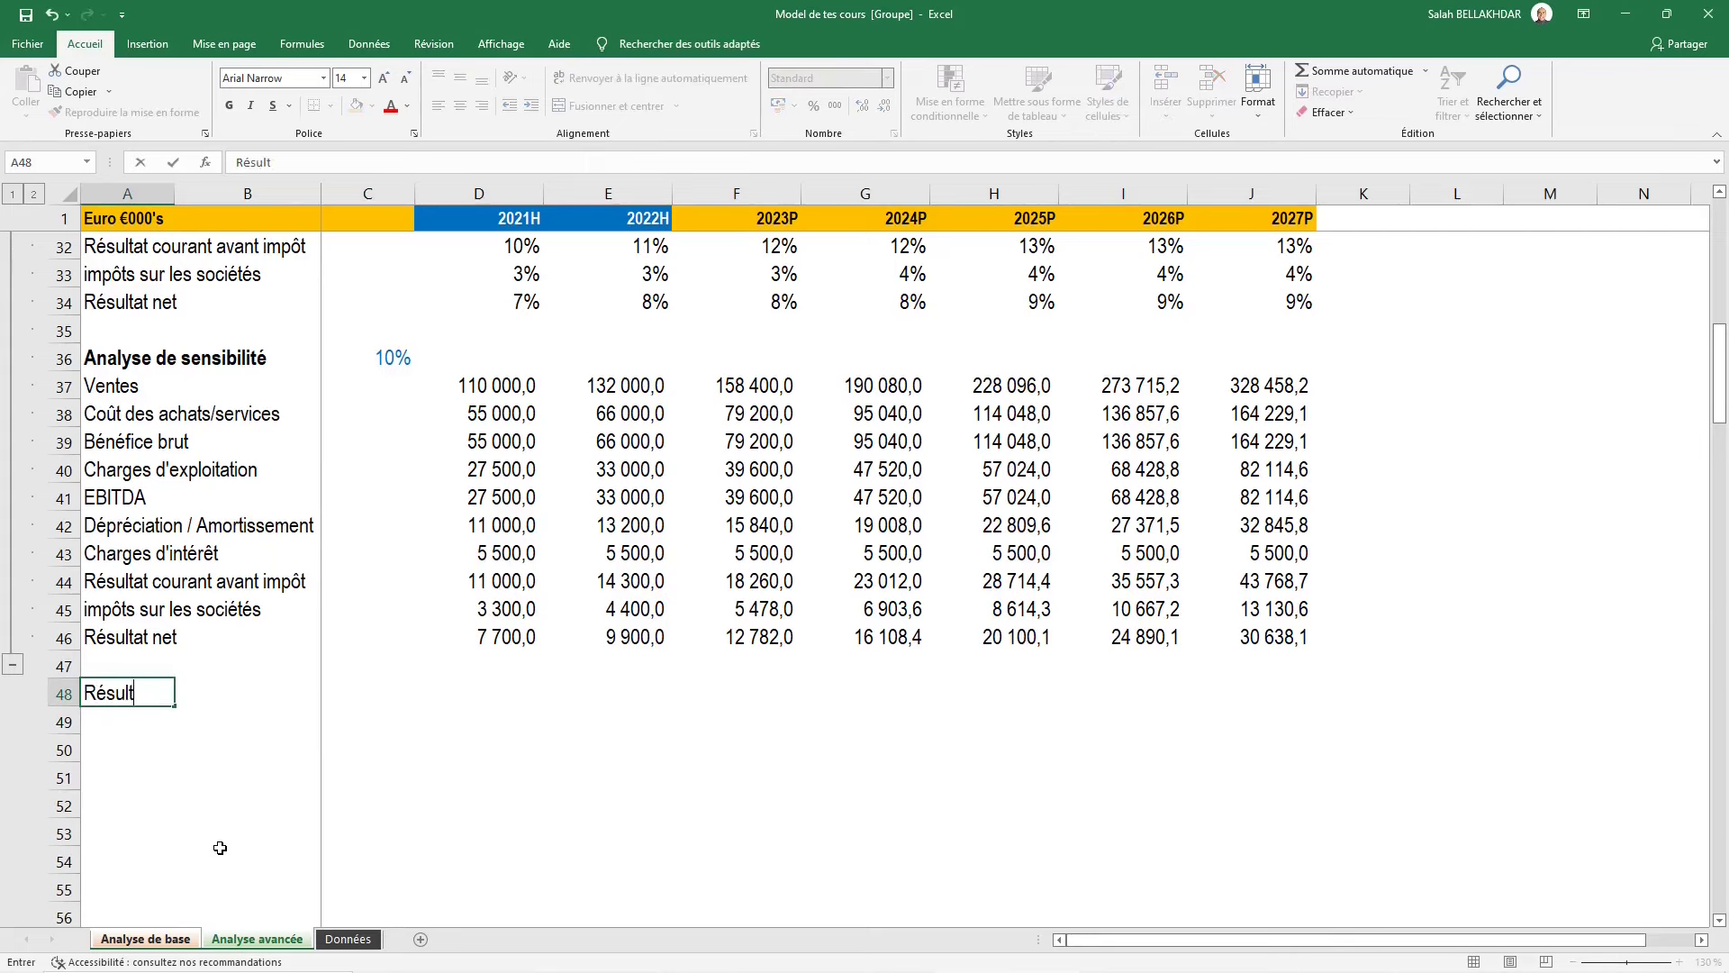
type("at net")
key("Tab")
key("Tab")
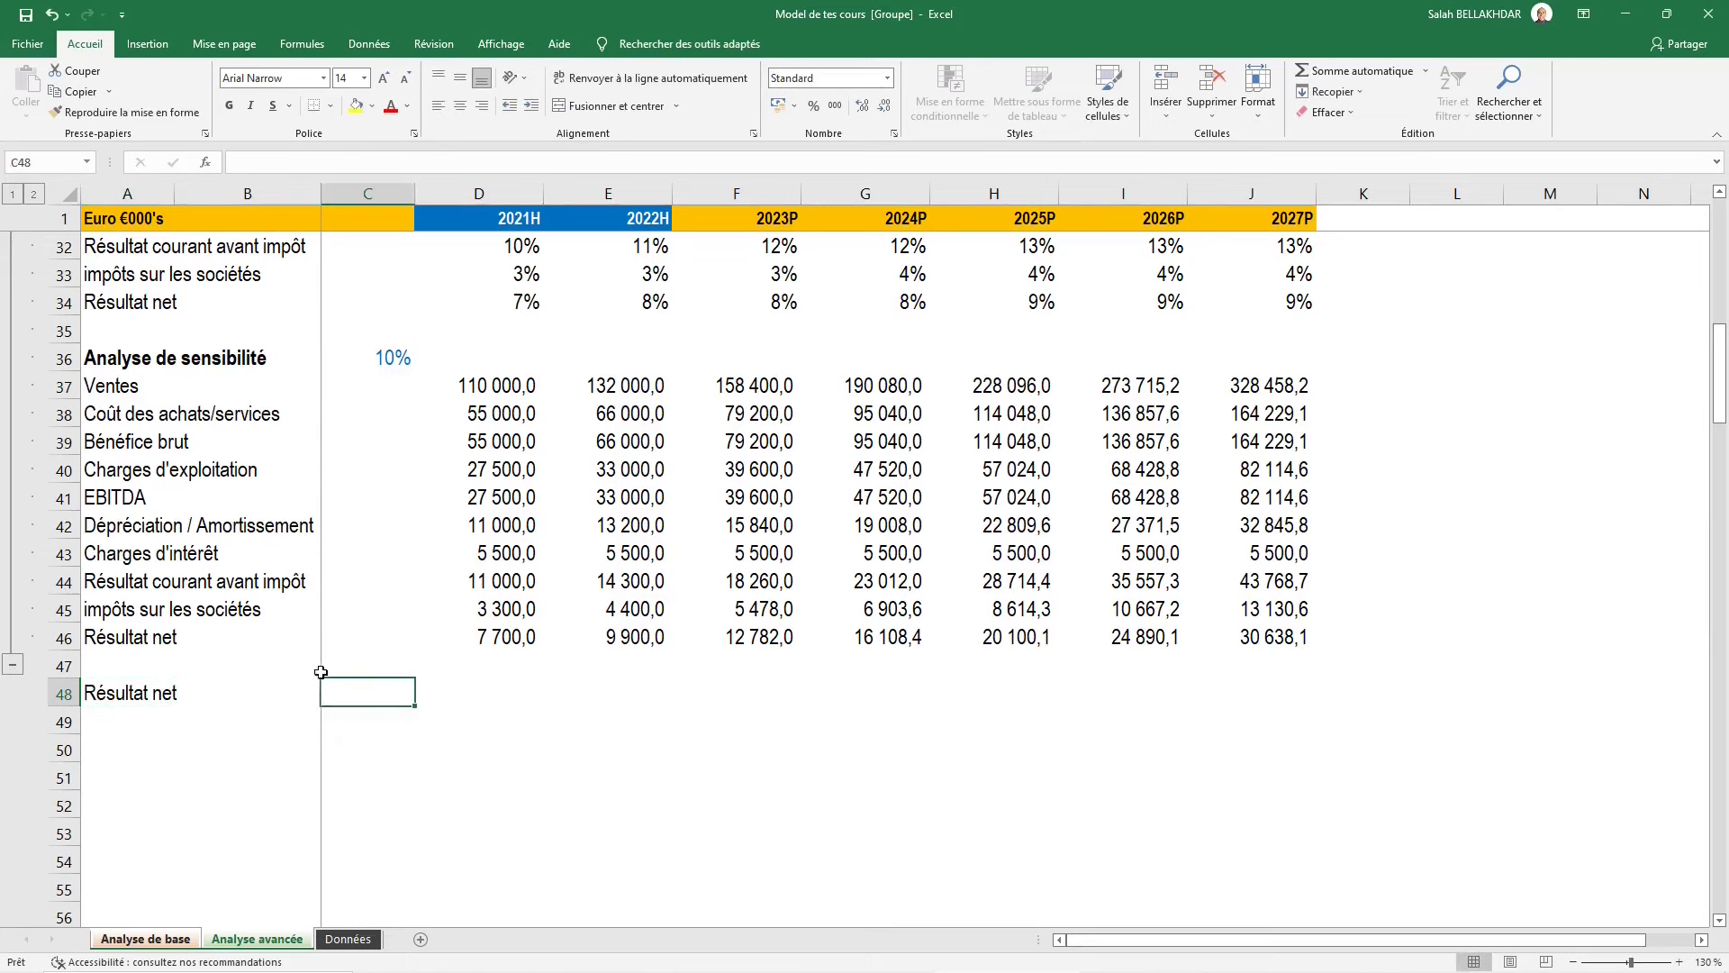
key("Tab")
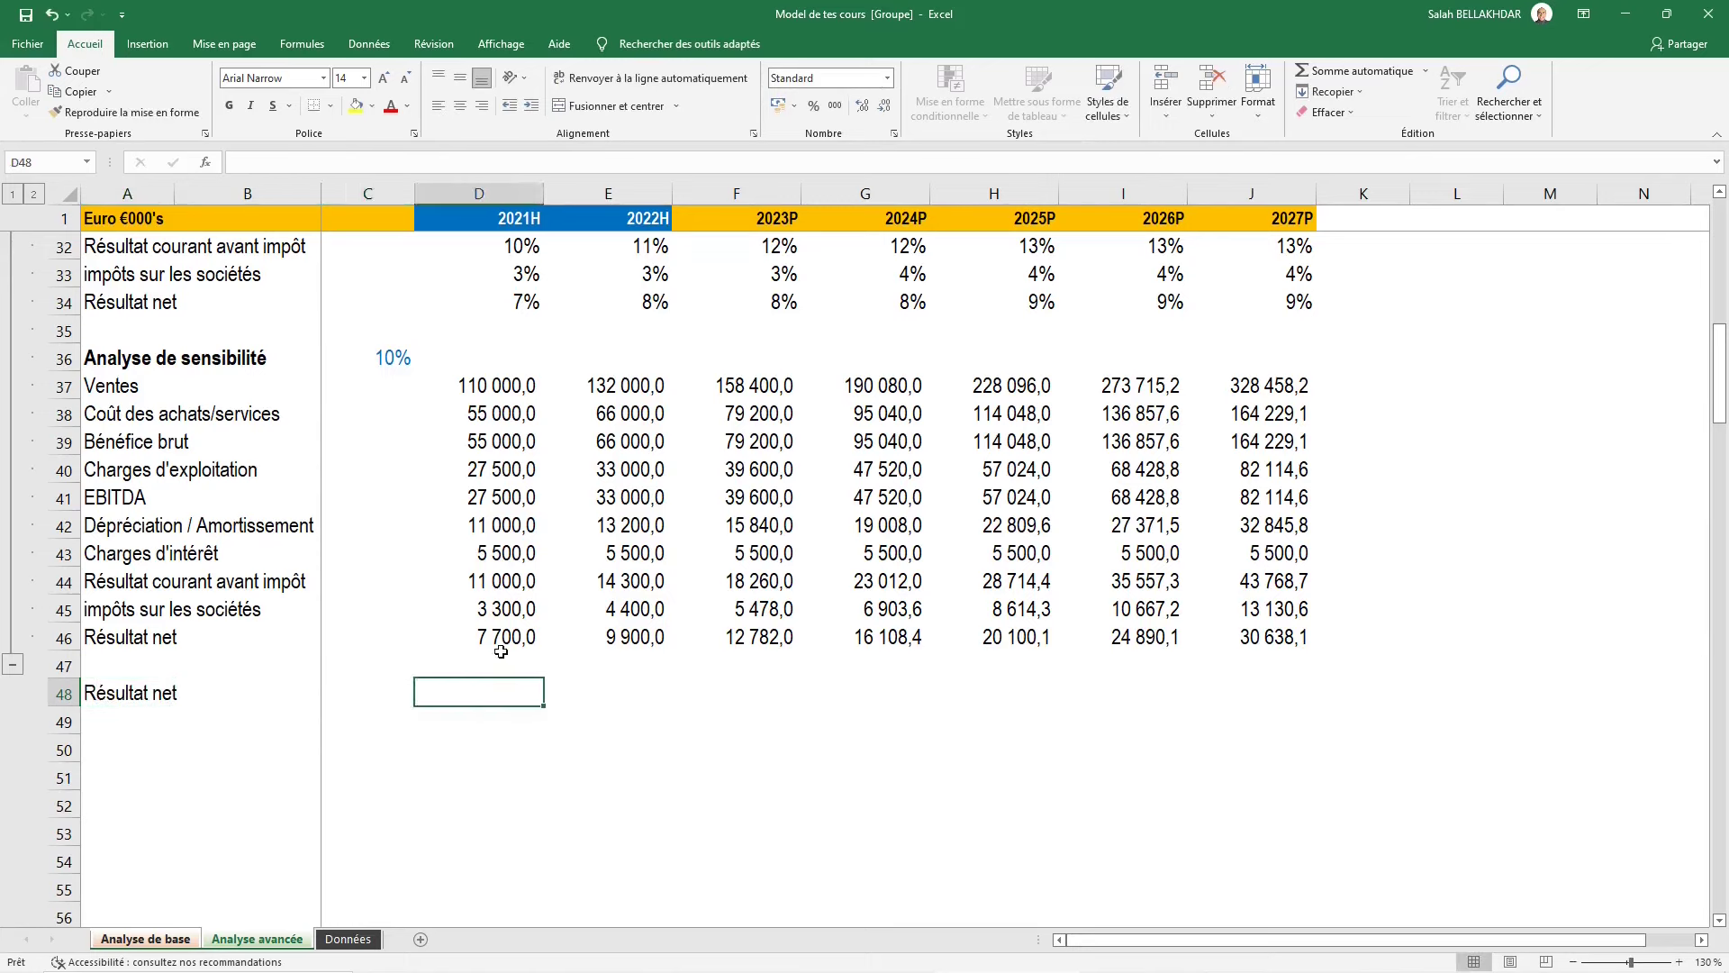
Begin a =D11-D12 formula in D48 from pre-tax result minus tax
type("=")
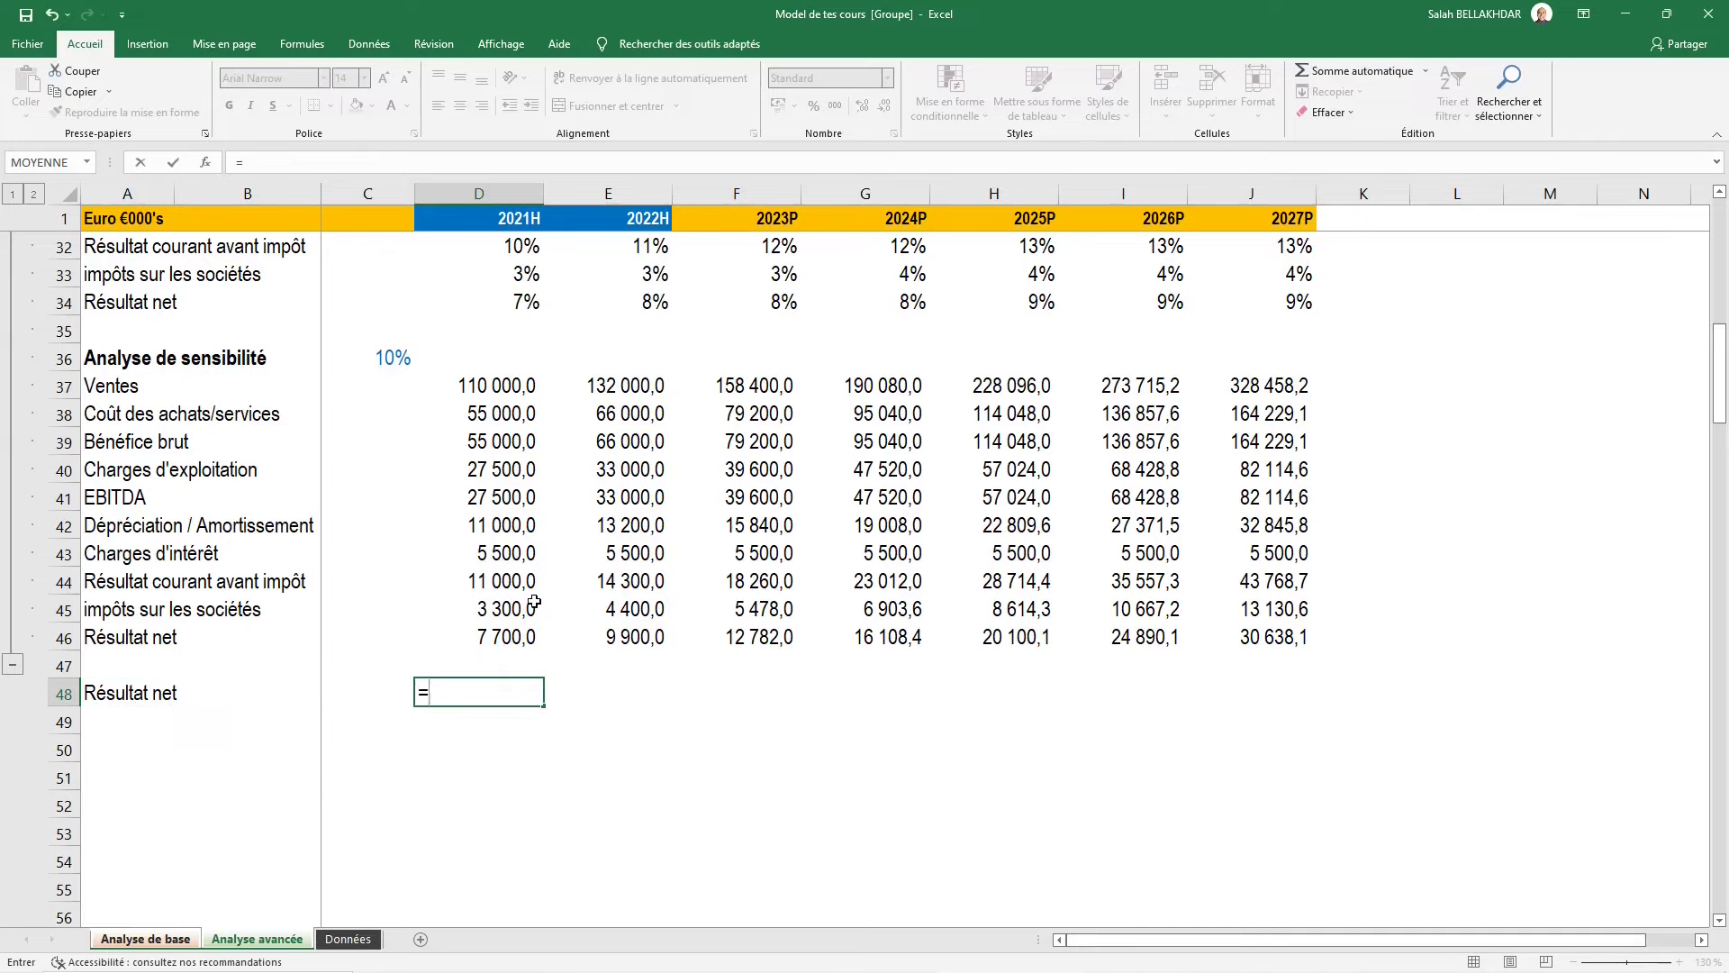
scroll(505, 631, "up", 6)
scroll(518, 585, "up", 1)
scroll(524, 556, "up", 4)
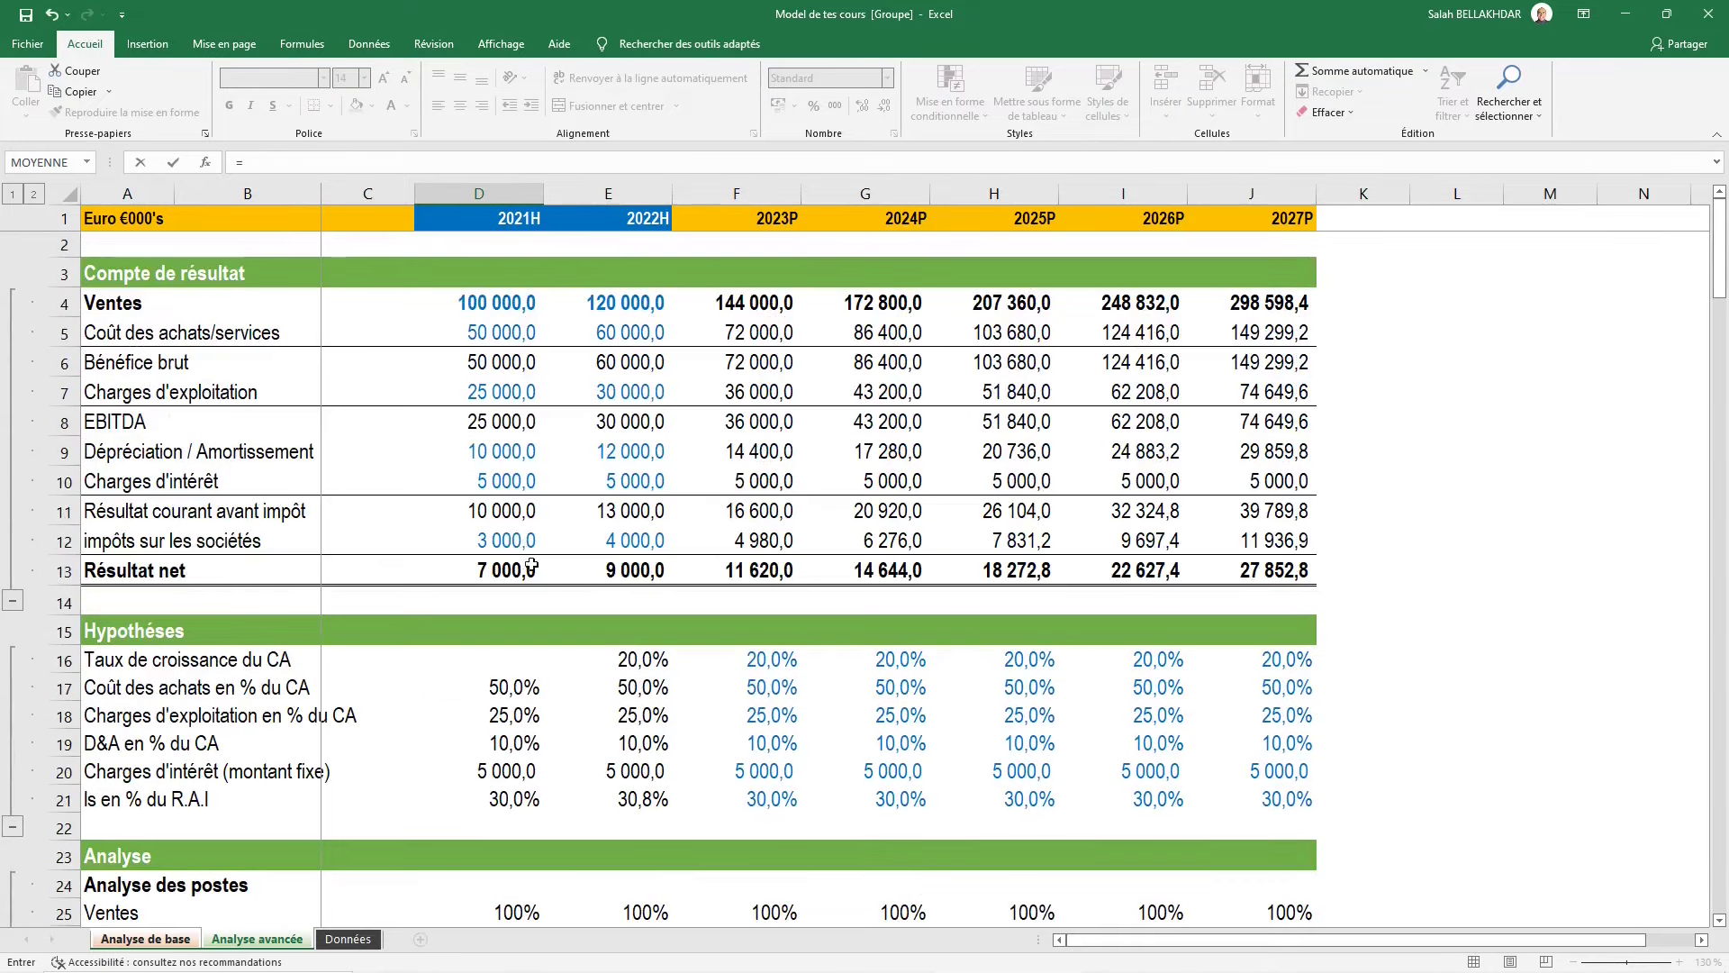
left_click(512, 511)
type("-")
left_click(509, 540)
Abandon the unfinished D48 formula, leaving D48 empty
scroll(513, 679, "down", 3)
scroll(513, 679, "down", 4)
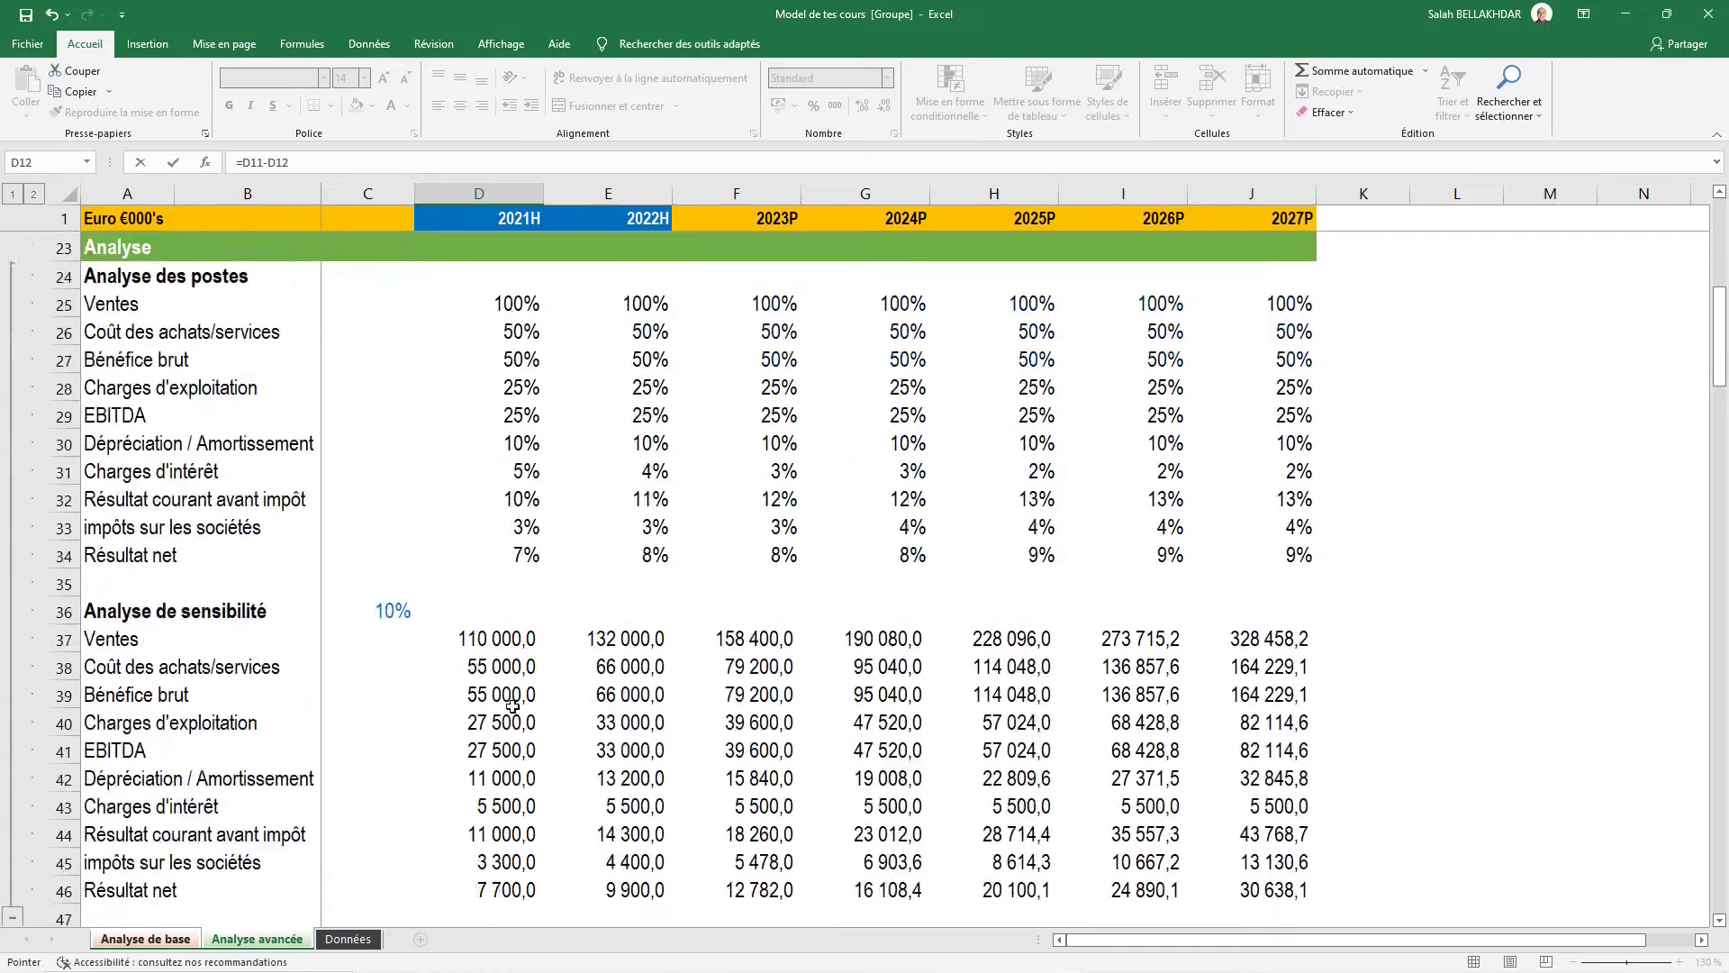
scroll(513, 679, "down", 3)
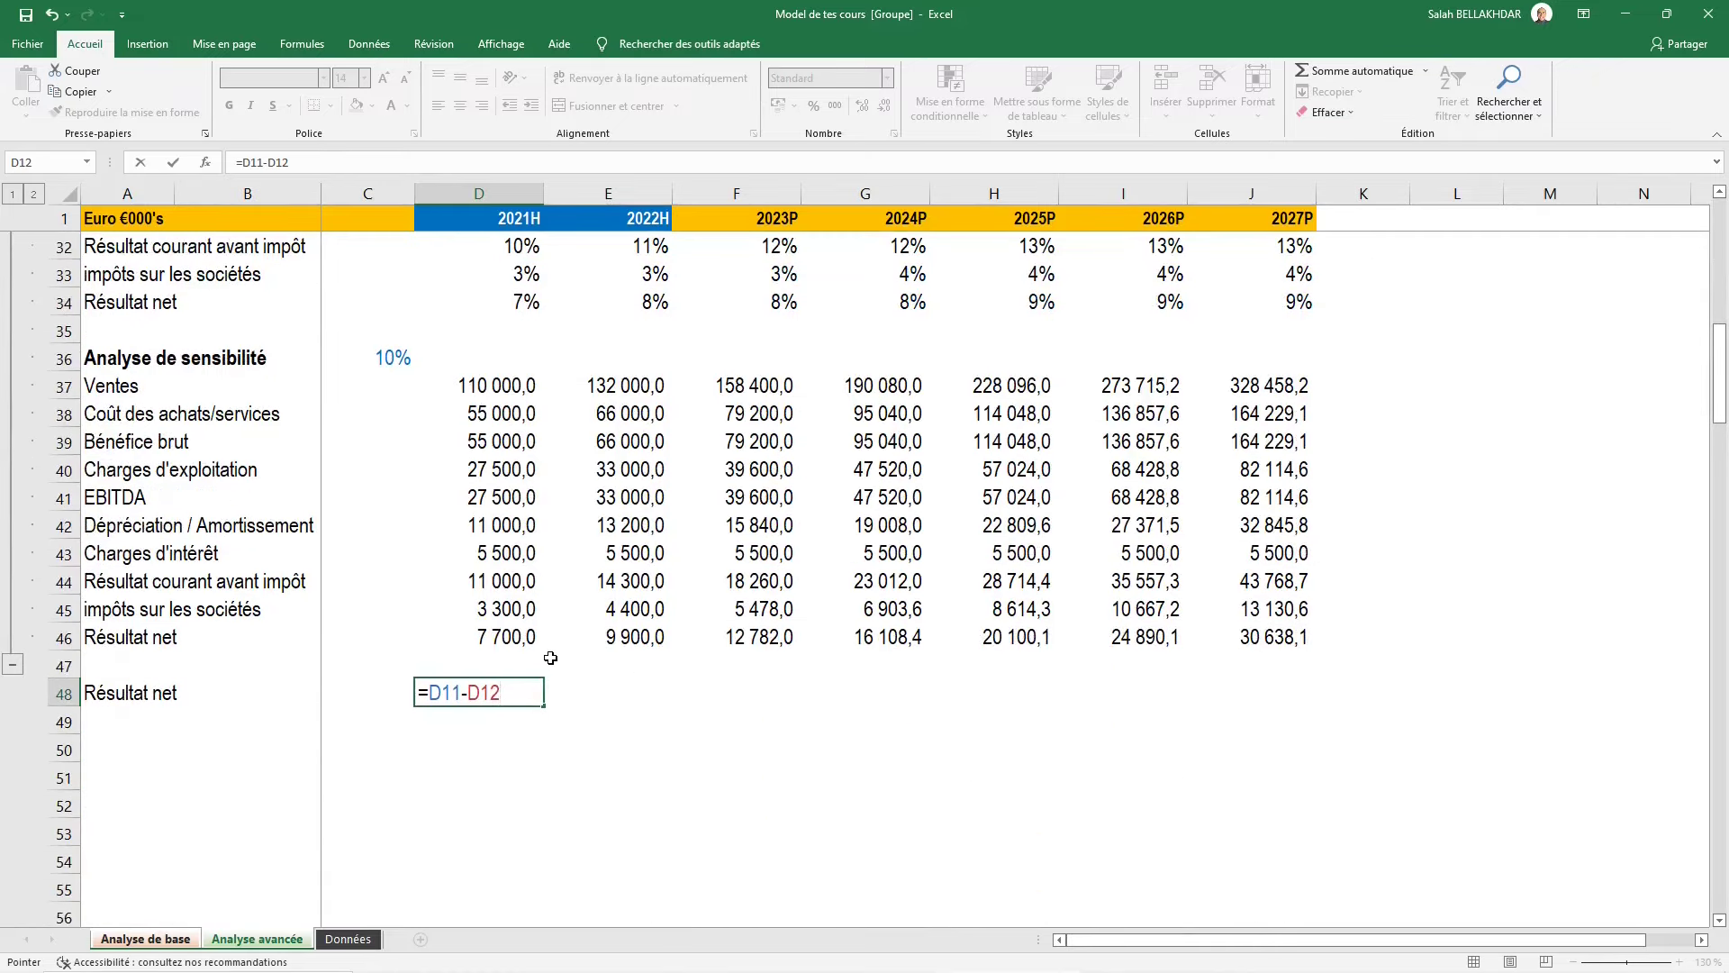
scroll(550, 657, "up", 8)
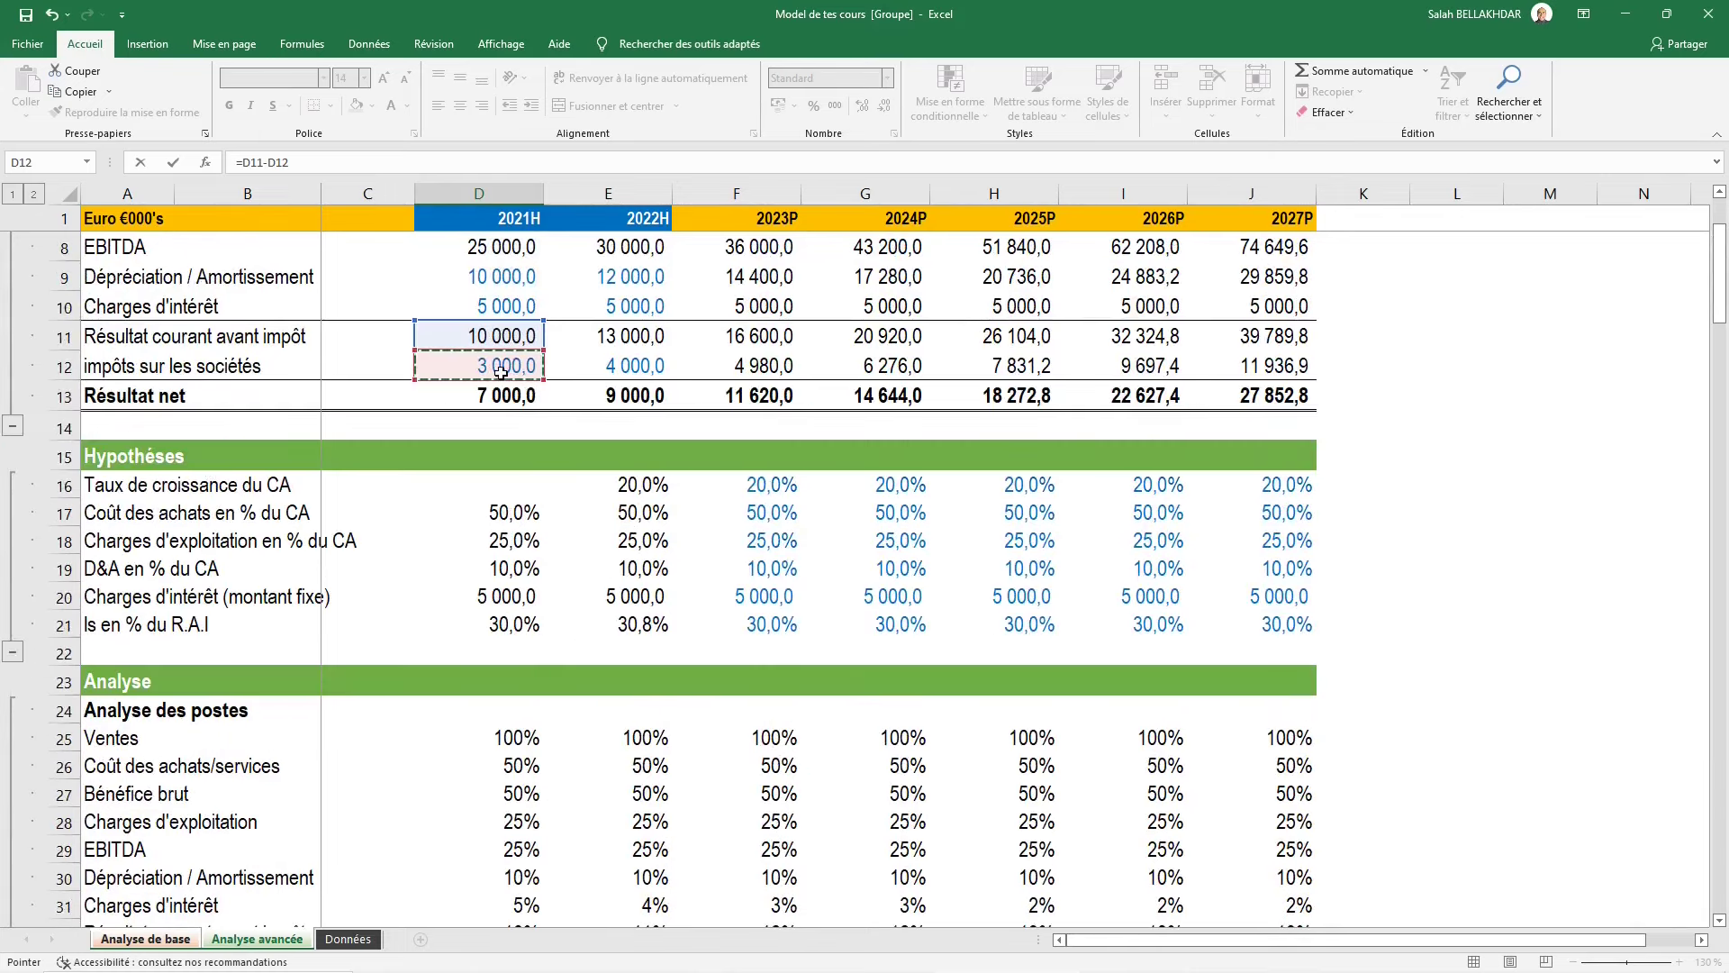
scroll(577, 669, "down", 6)
scroll(577, 669, "down", 2)
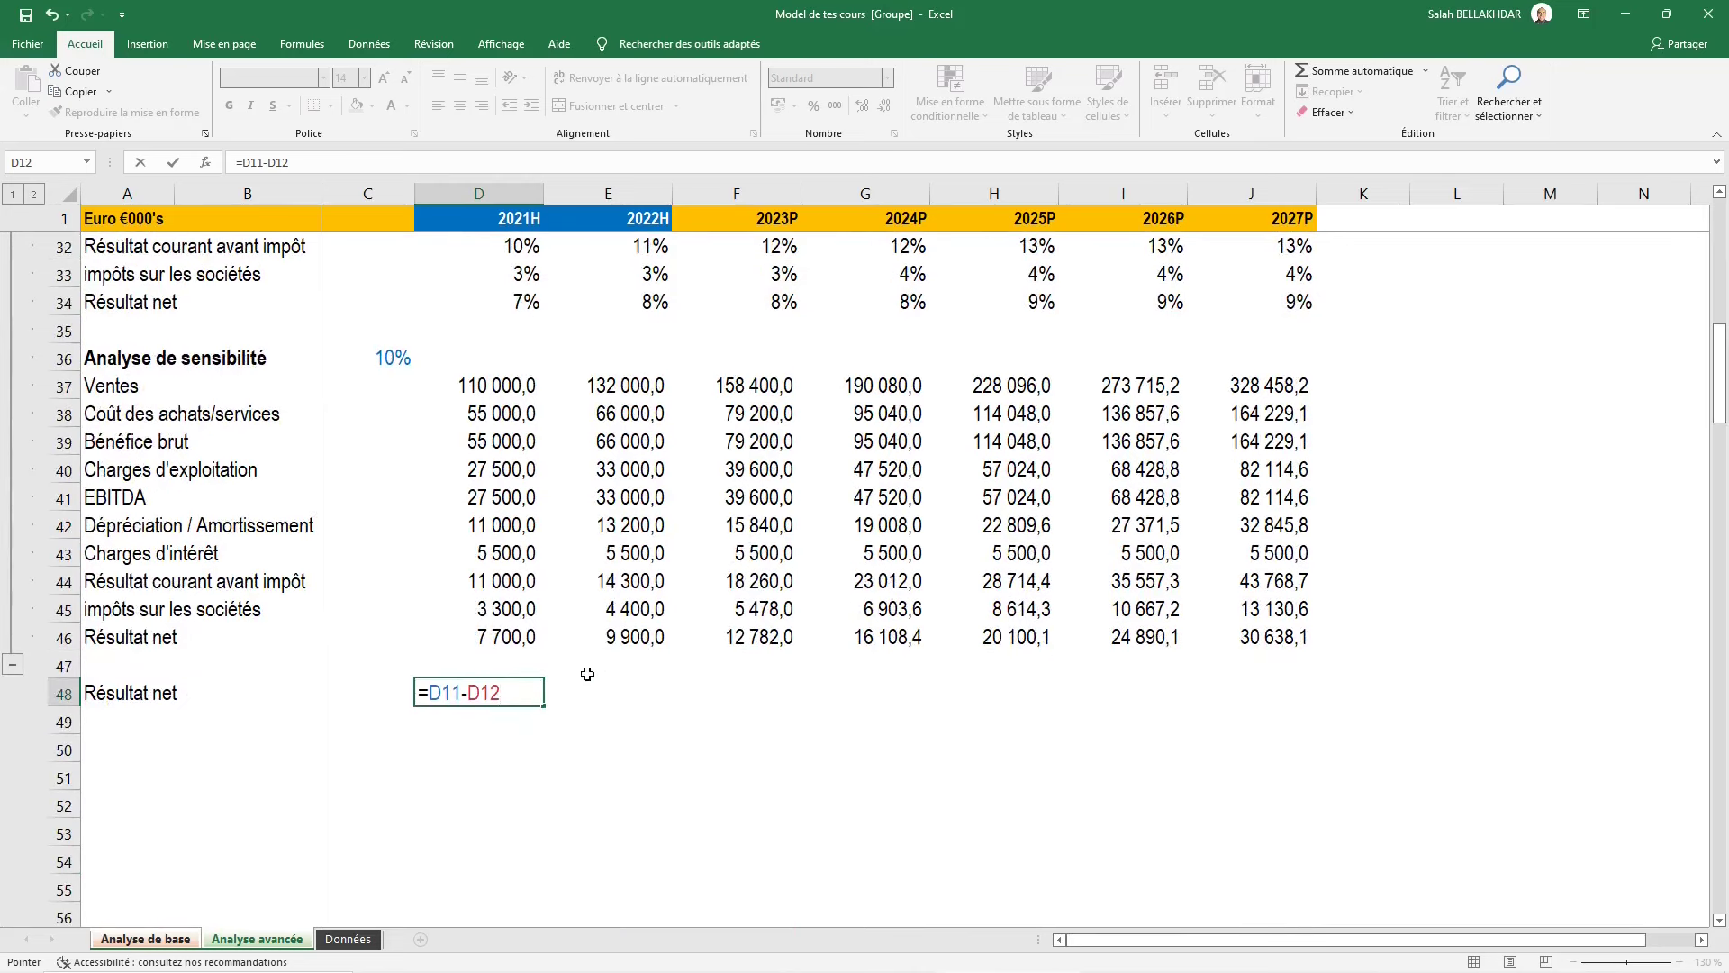
key("Escape")
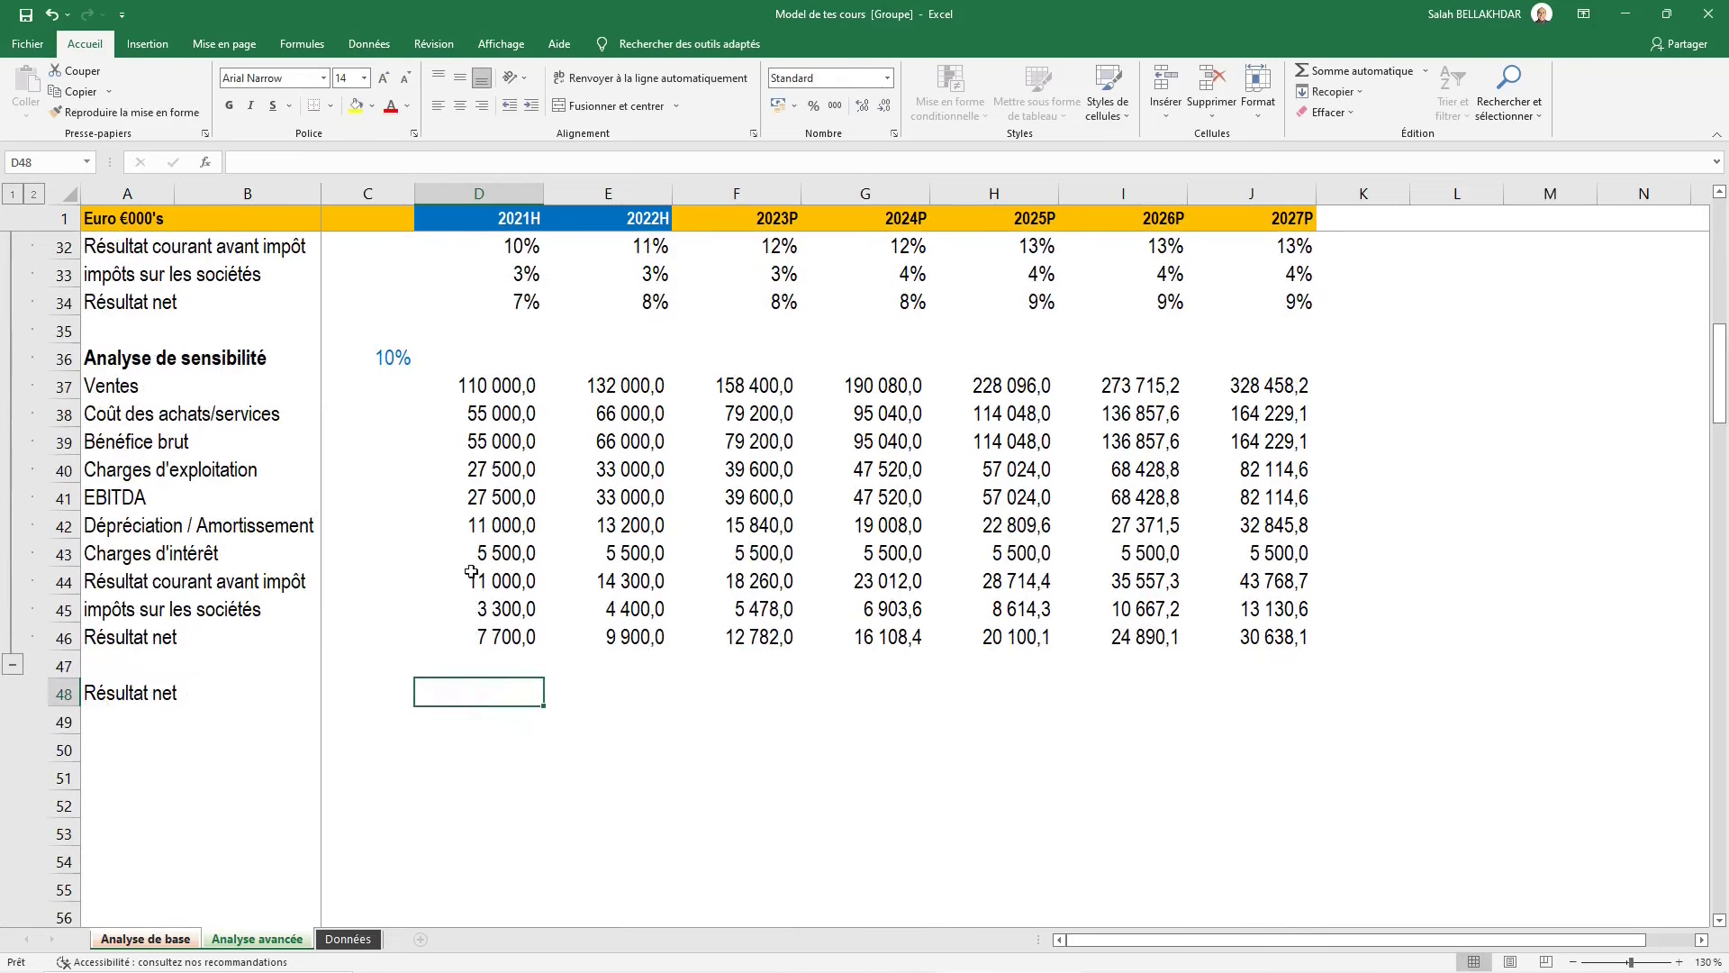
scroll(471, 572, "up", 1)
scroll(471, 572, "up", 7)
scroll(405, 567, "up", 2)
Select the whole row 11, Résultat courant avant impôt
left_click(315, 568)
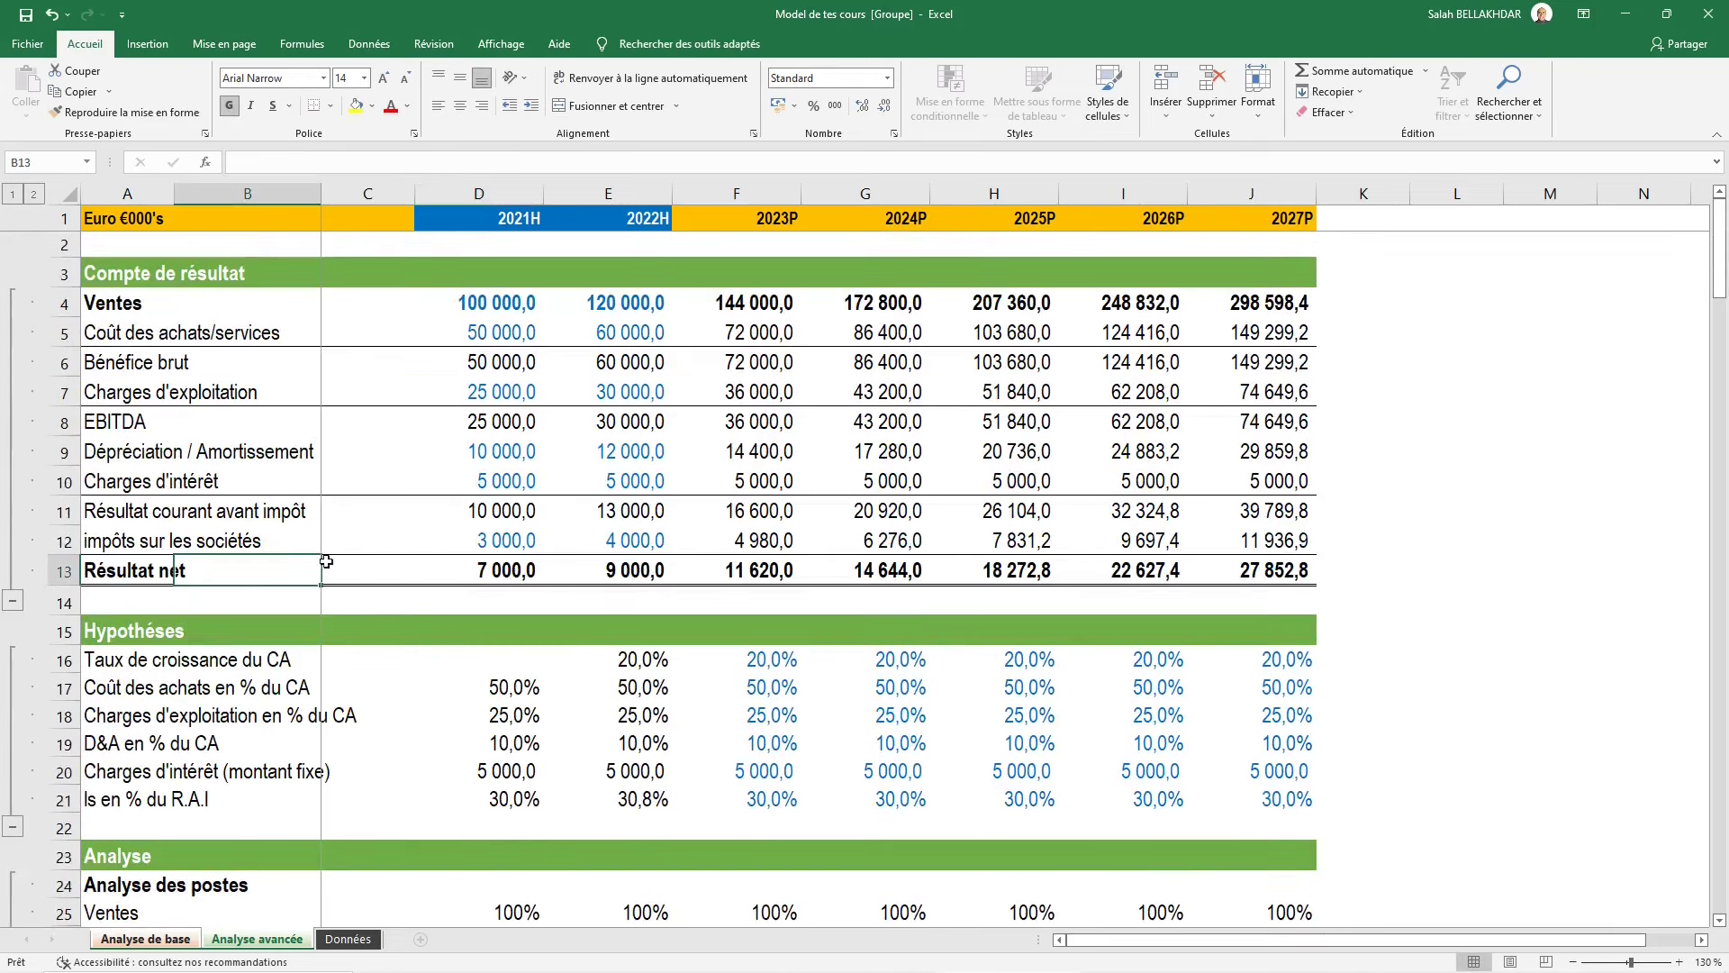
key("Left")
key("Up")
key("Up")
key("Up")
key("Down")
key("shift+space")
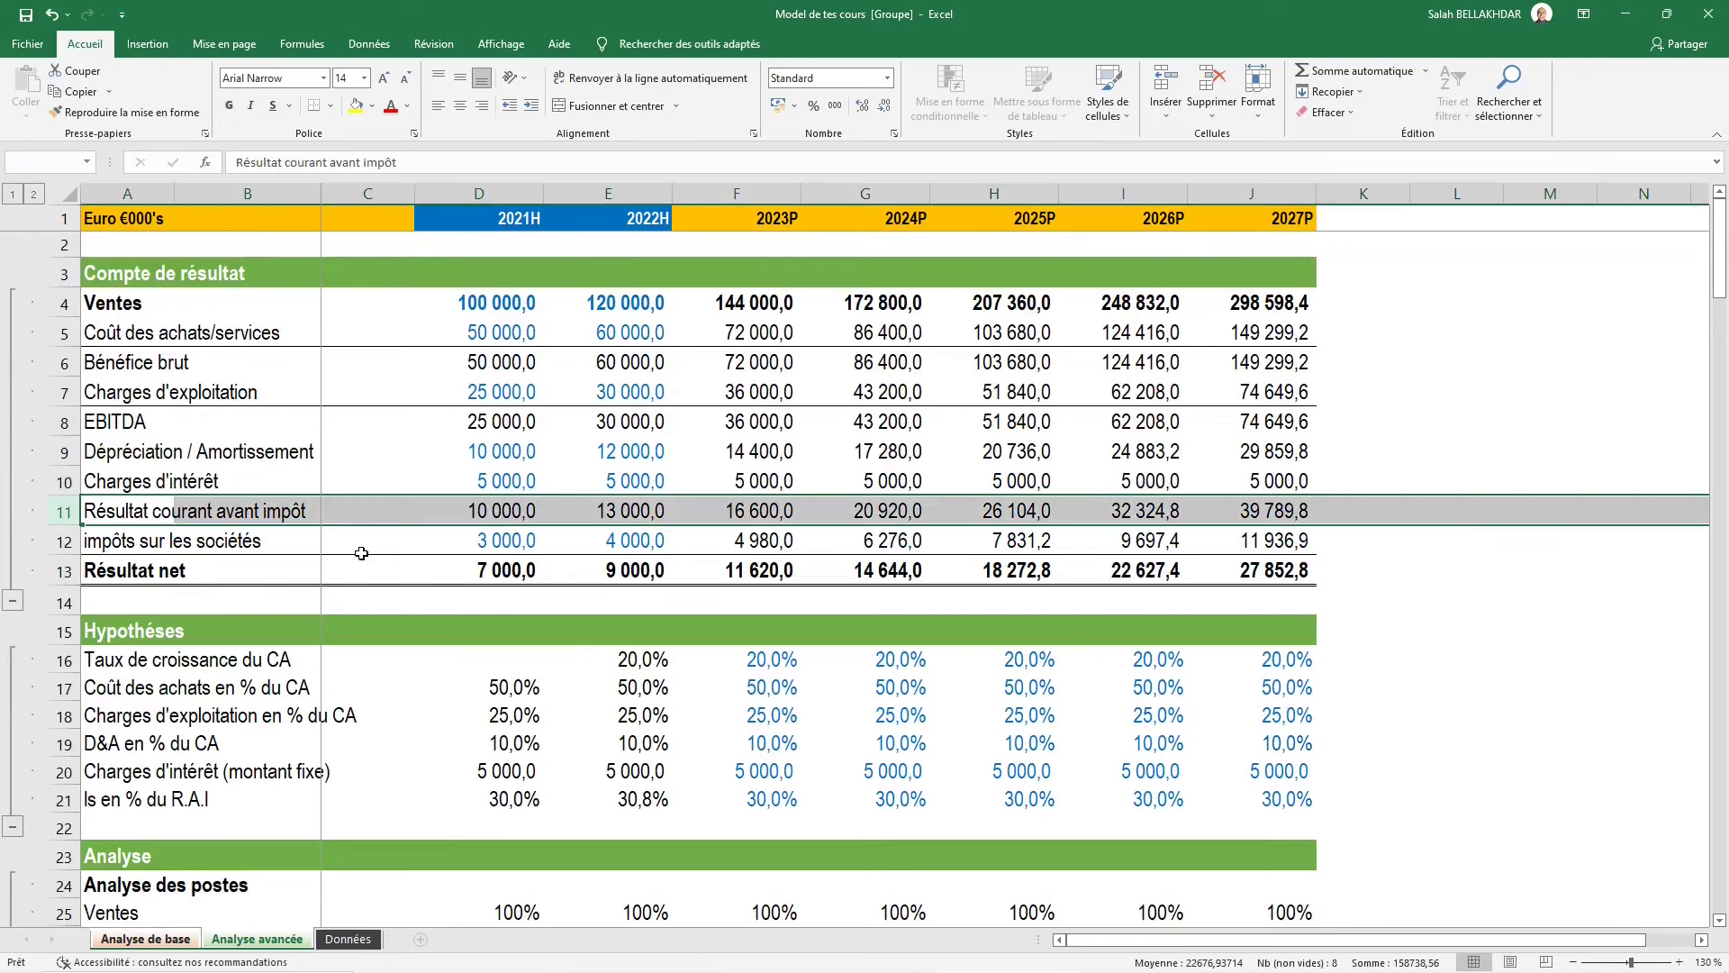
Define the workbook name R.A.I for row 11 in the Name Manager
key("alt")
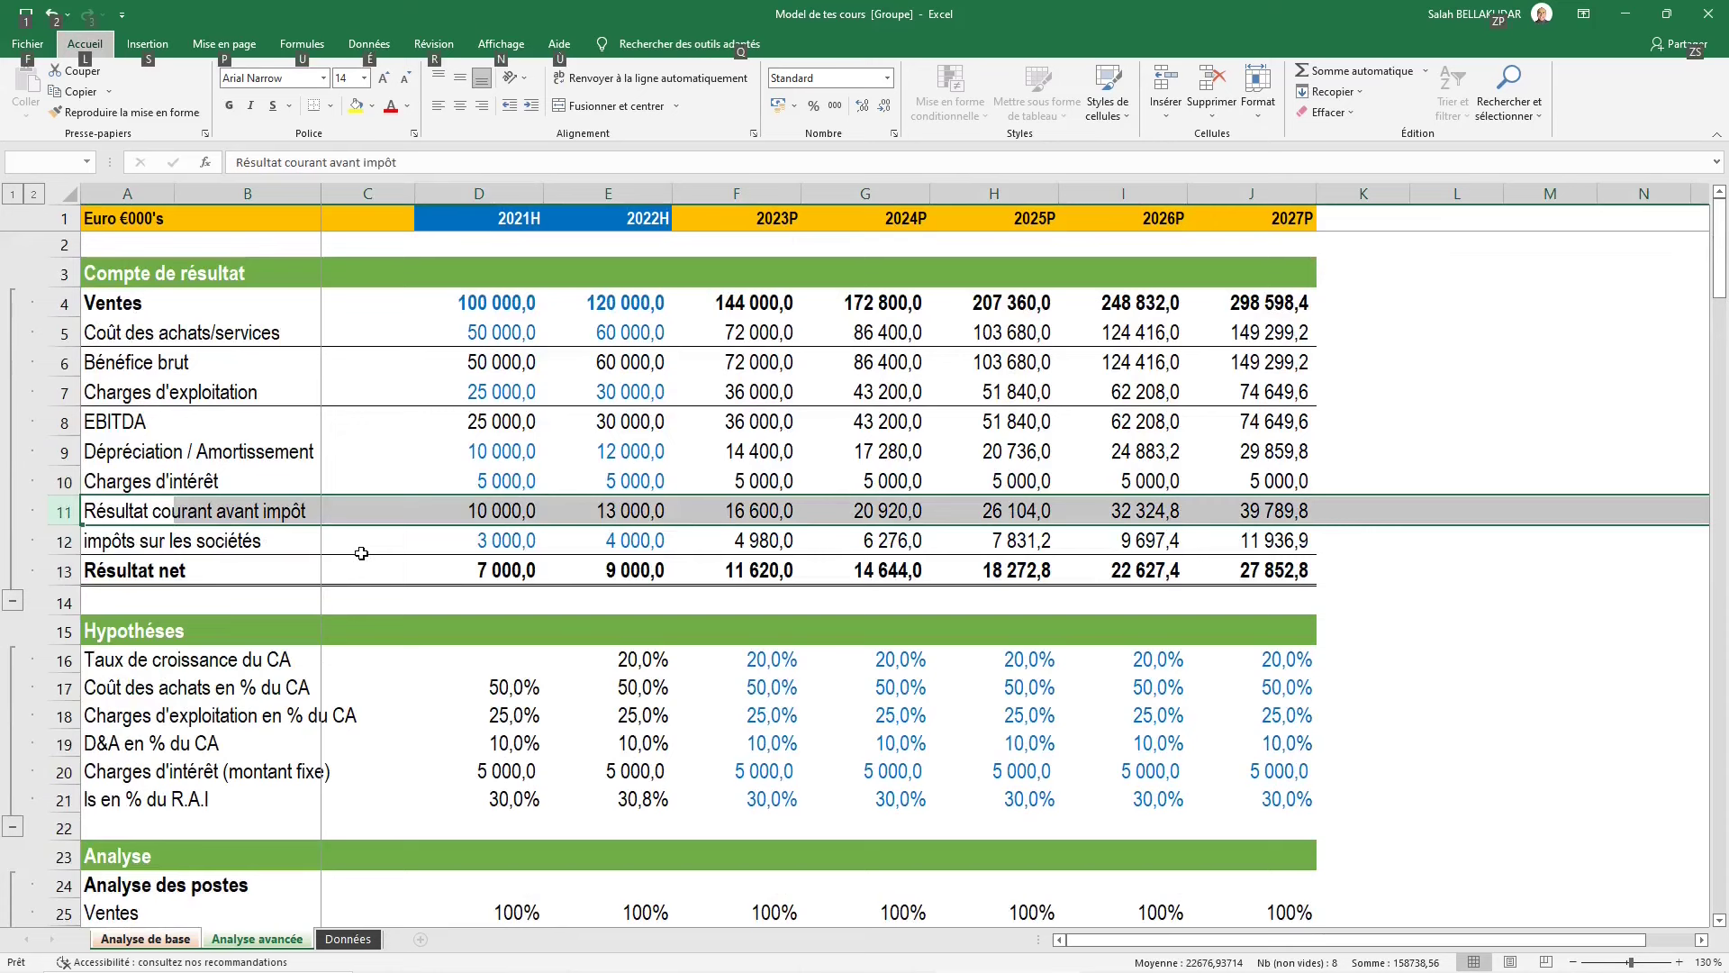
key("u")
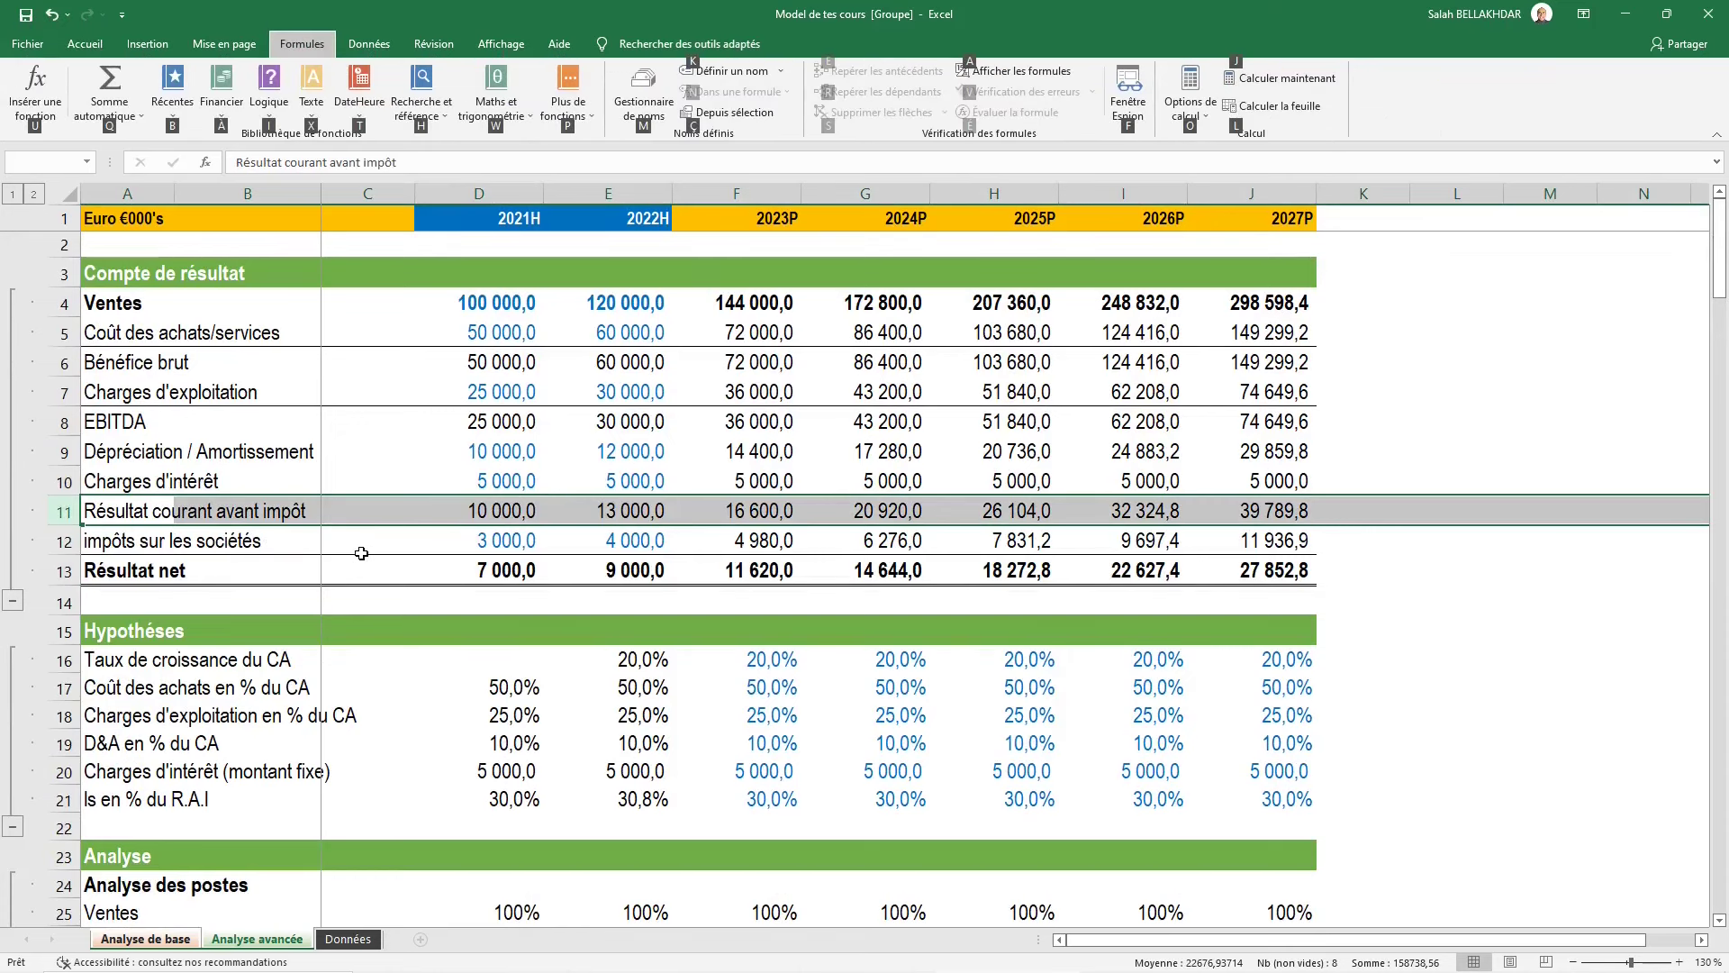
key("m")
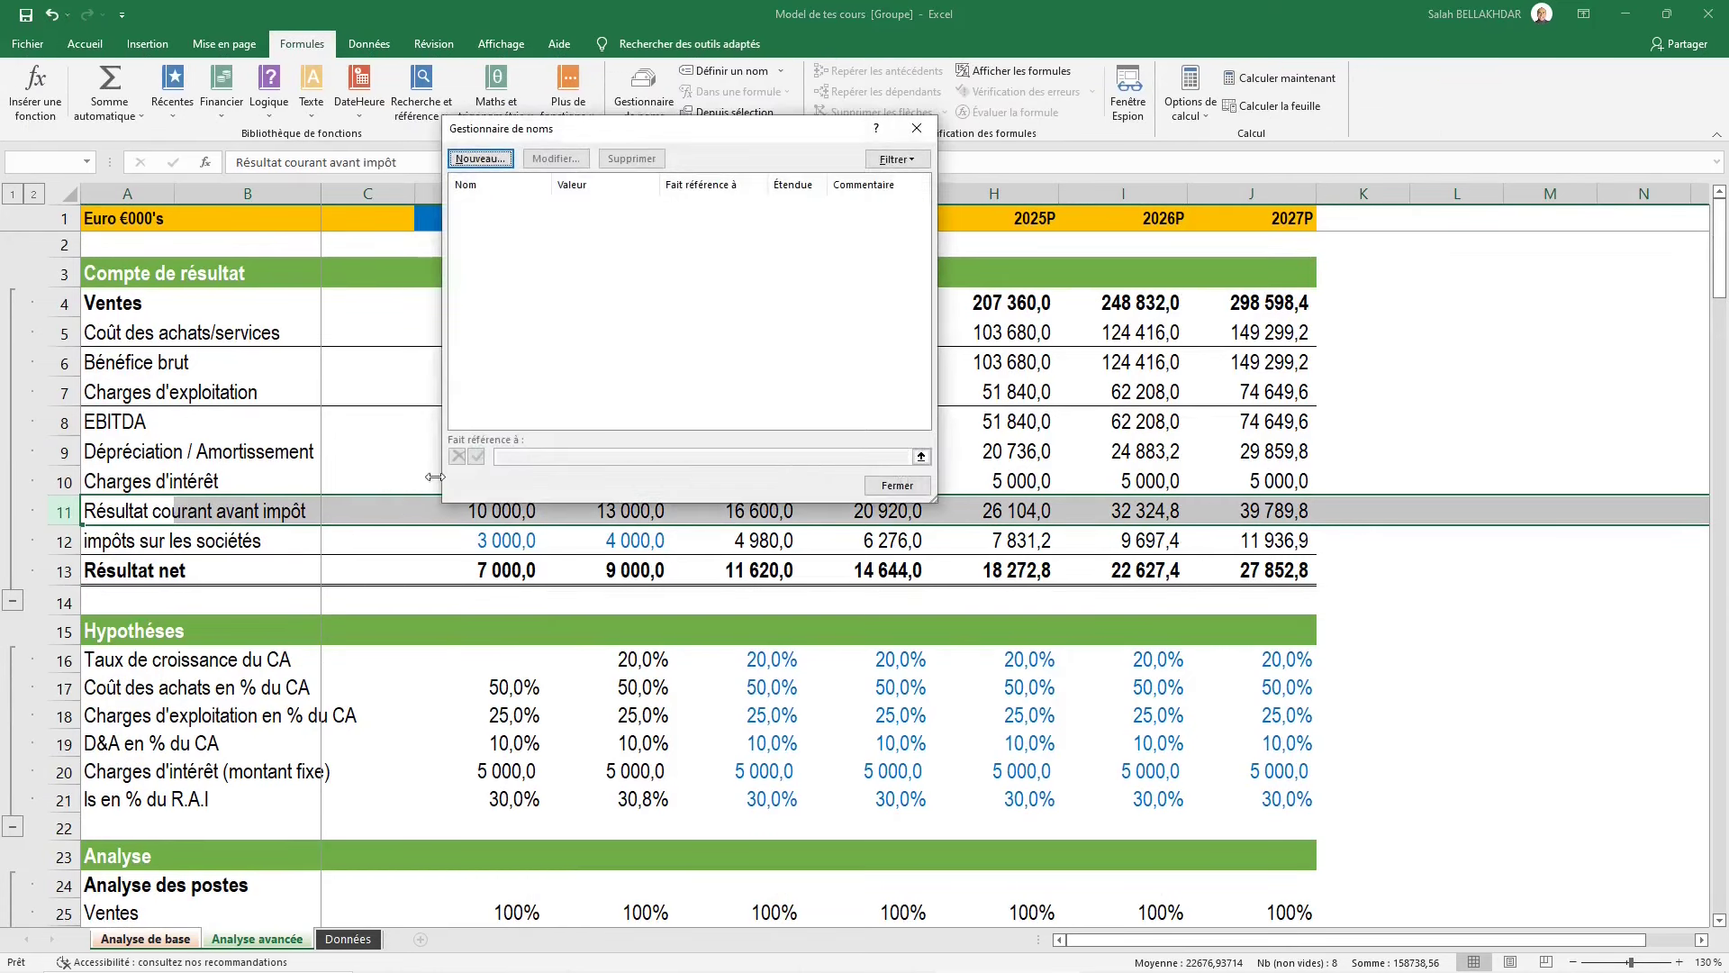
left_click(480, 159)
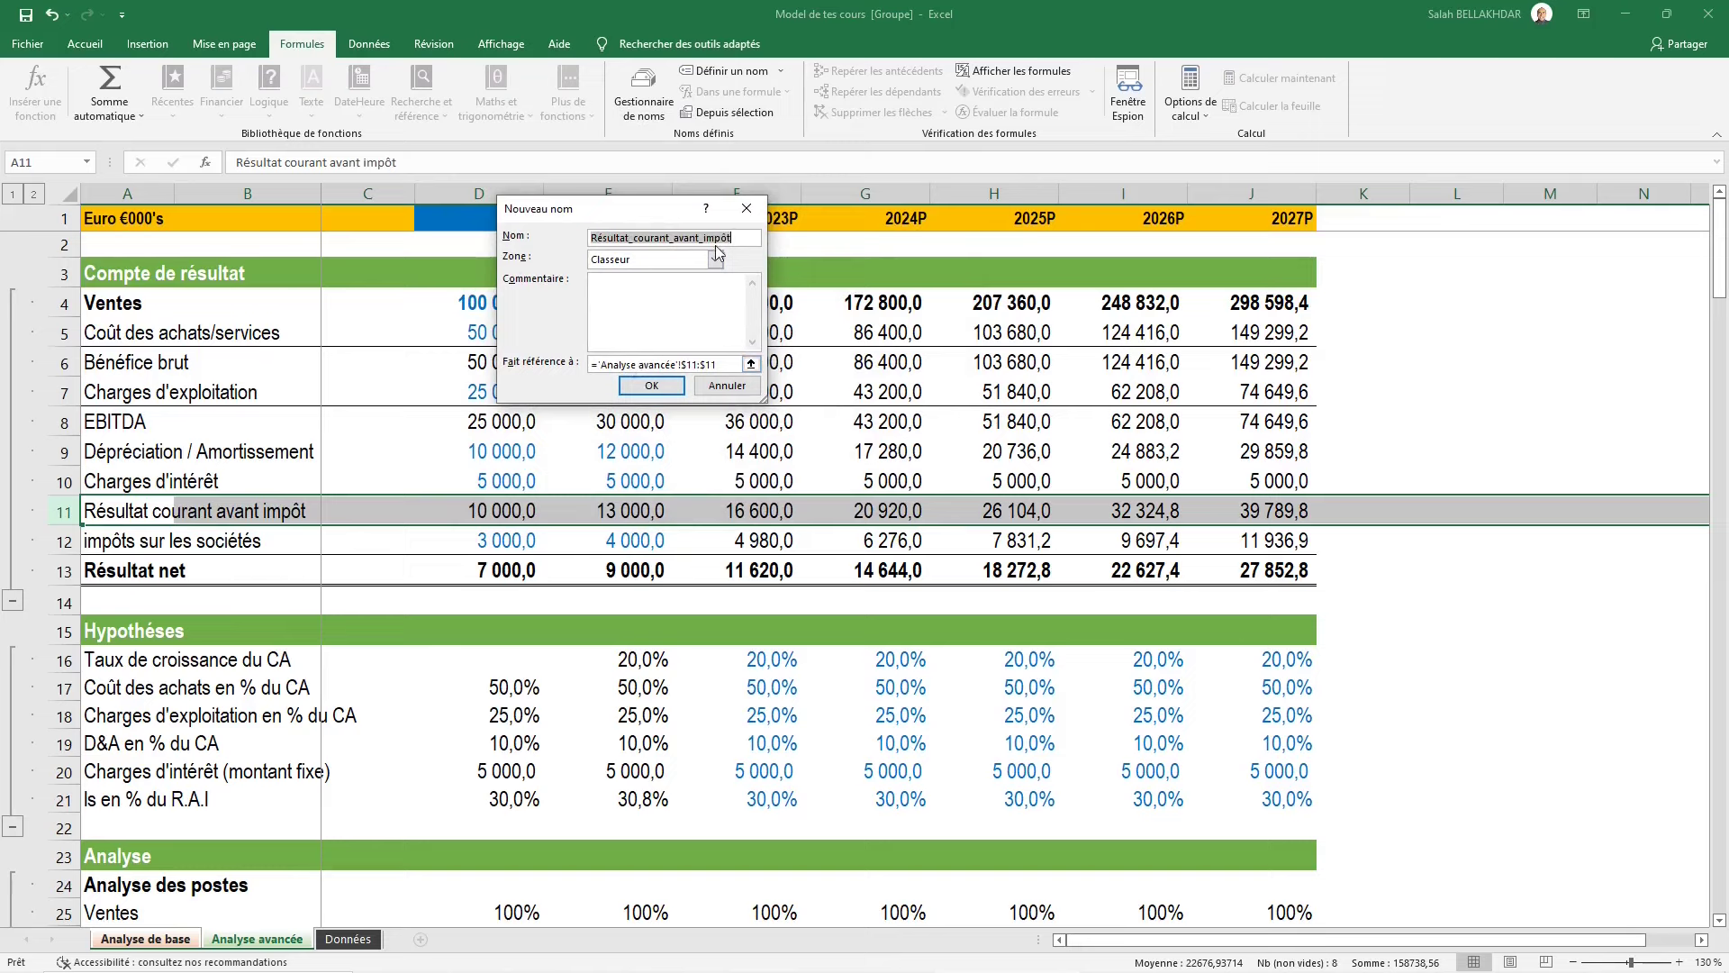
type("R.A.I")
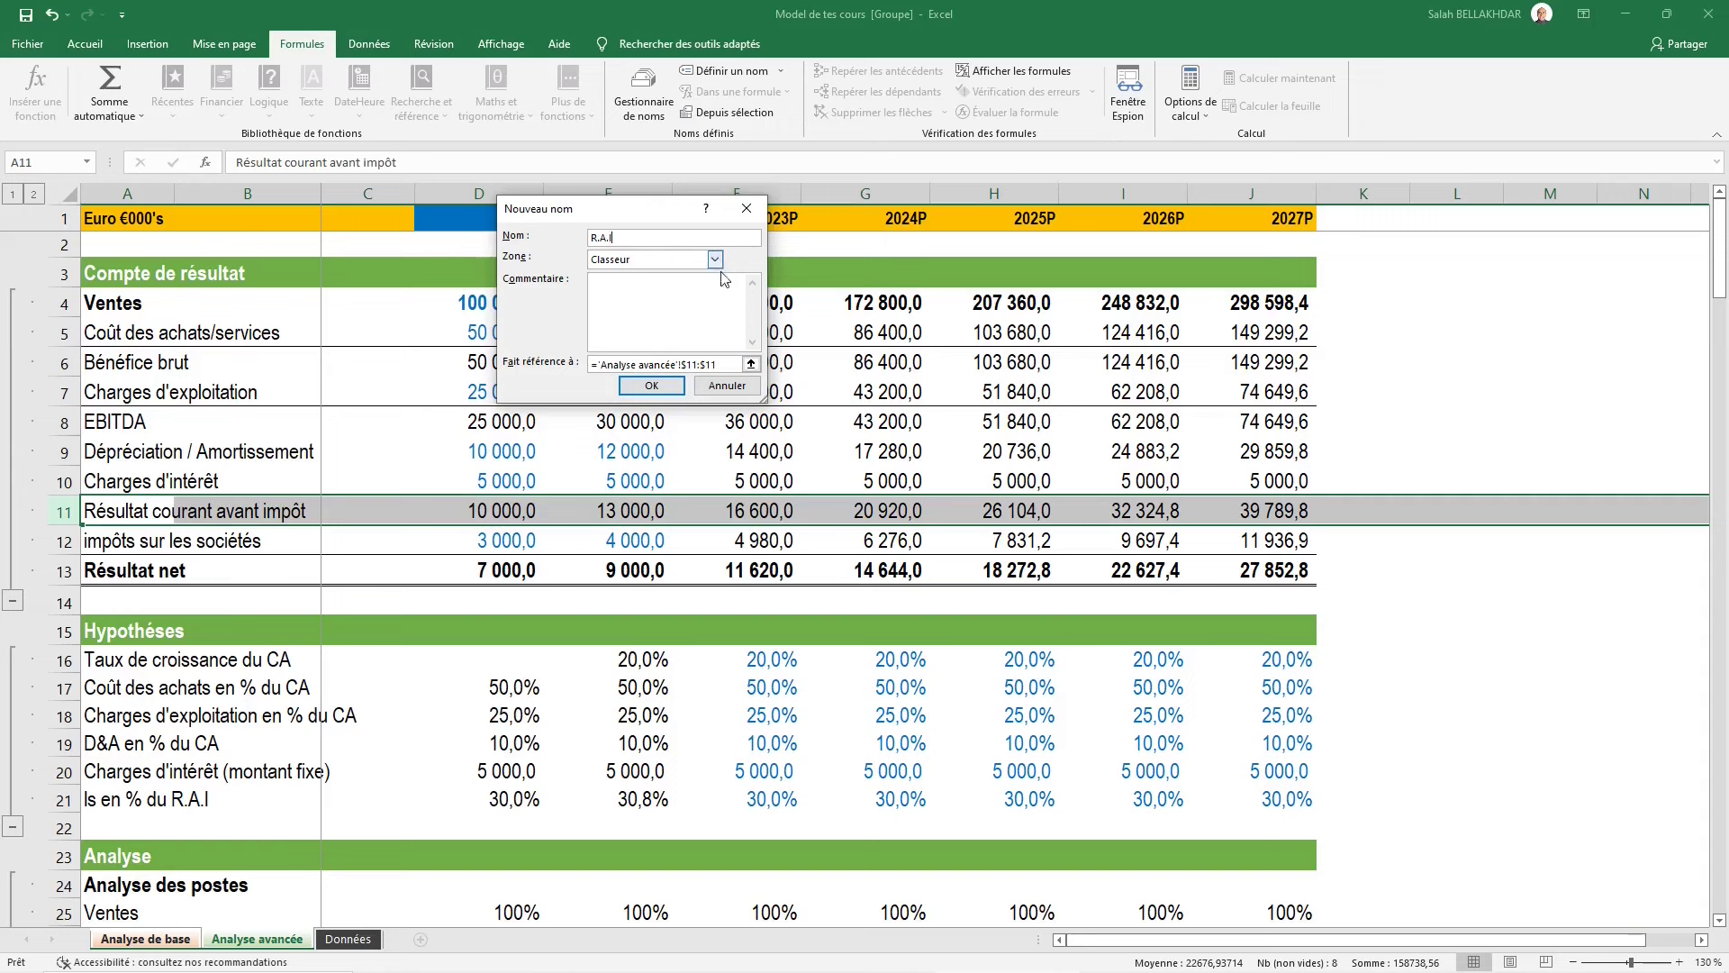
left_click(651, 385)
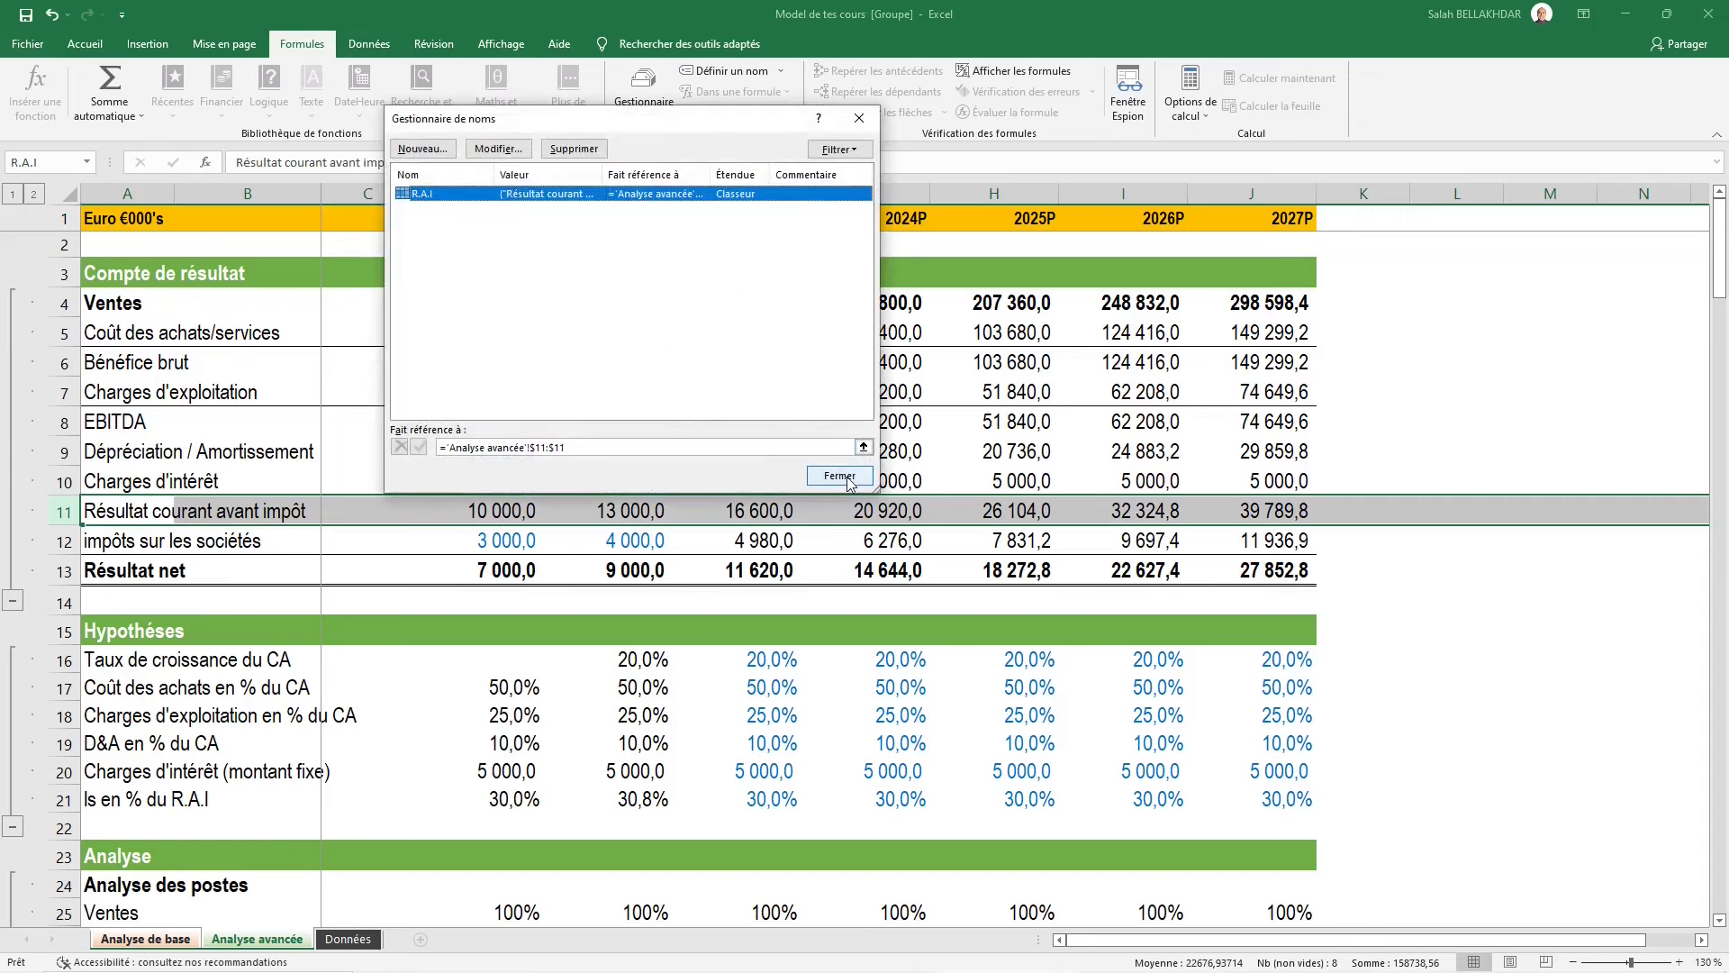
left_click(848, 477)
key("Down")
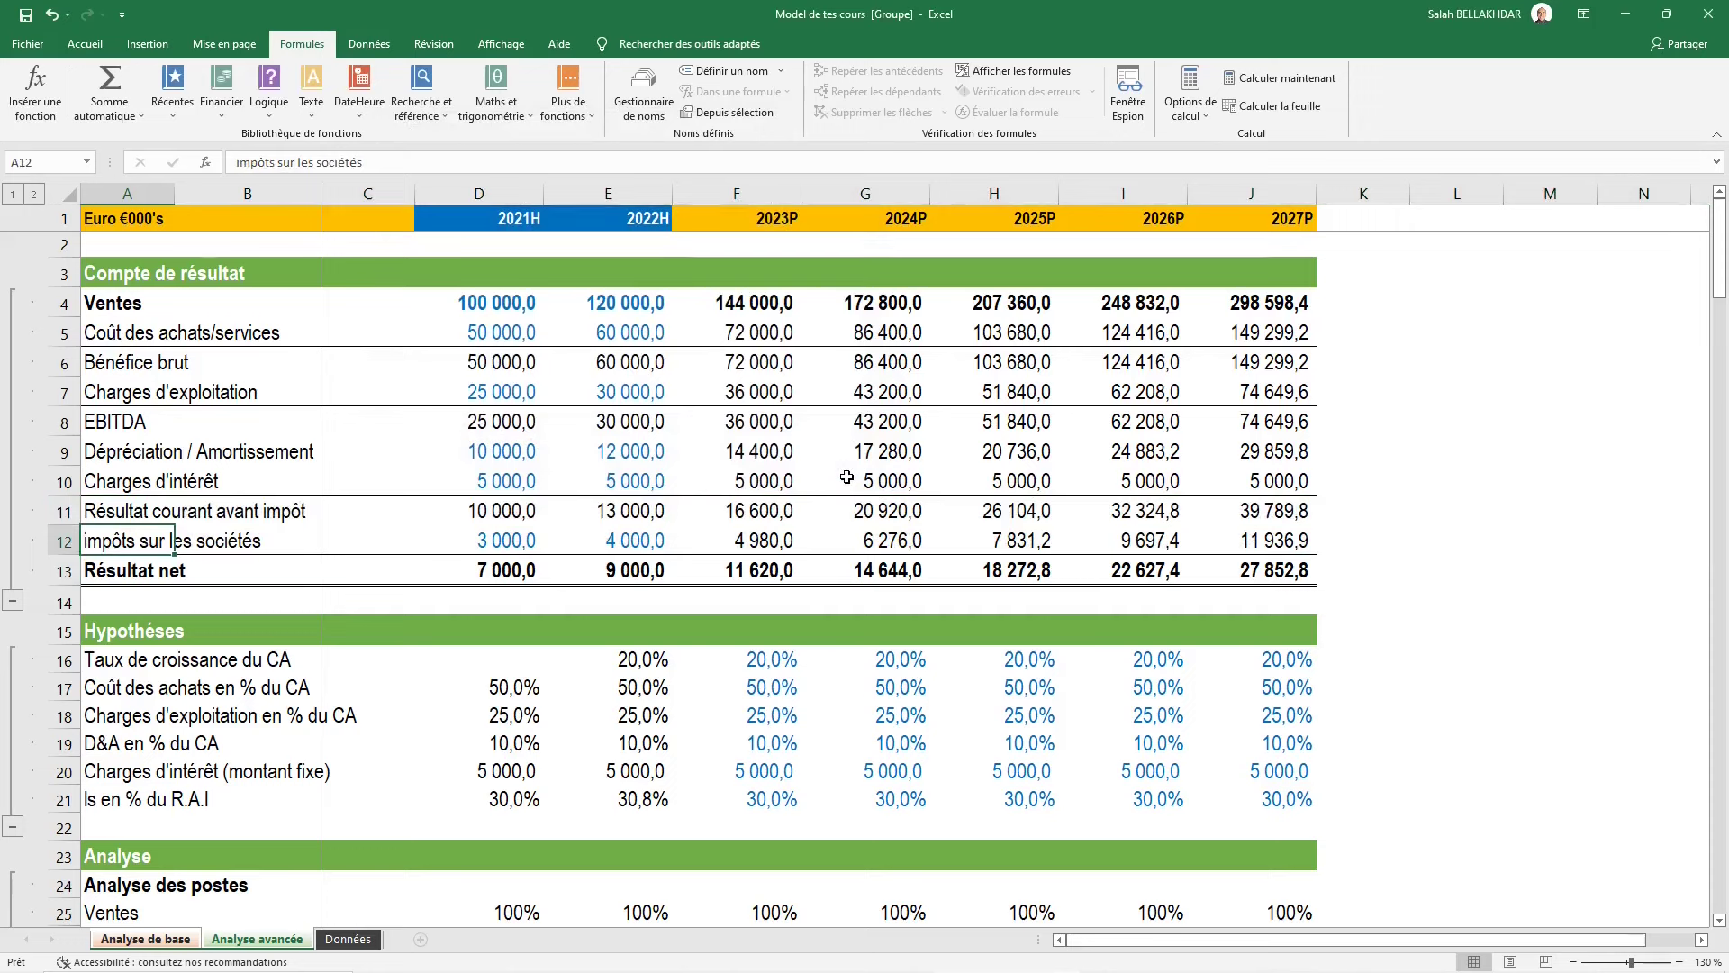
Define row 12, impôts sur les sociétés, as the name IS in the Name Manager
key("shift+space")
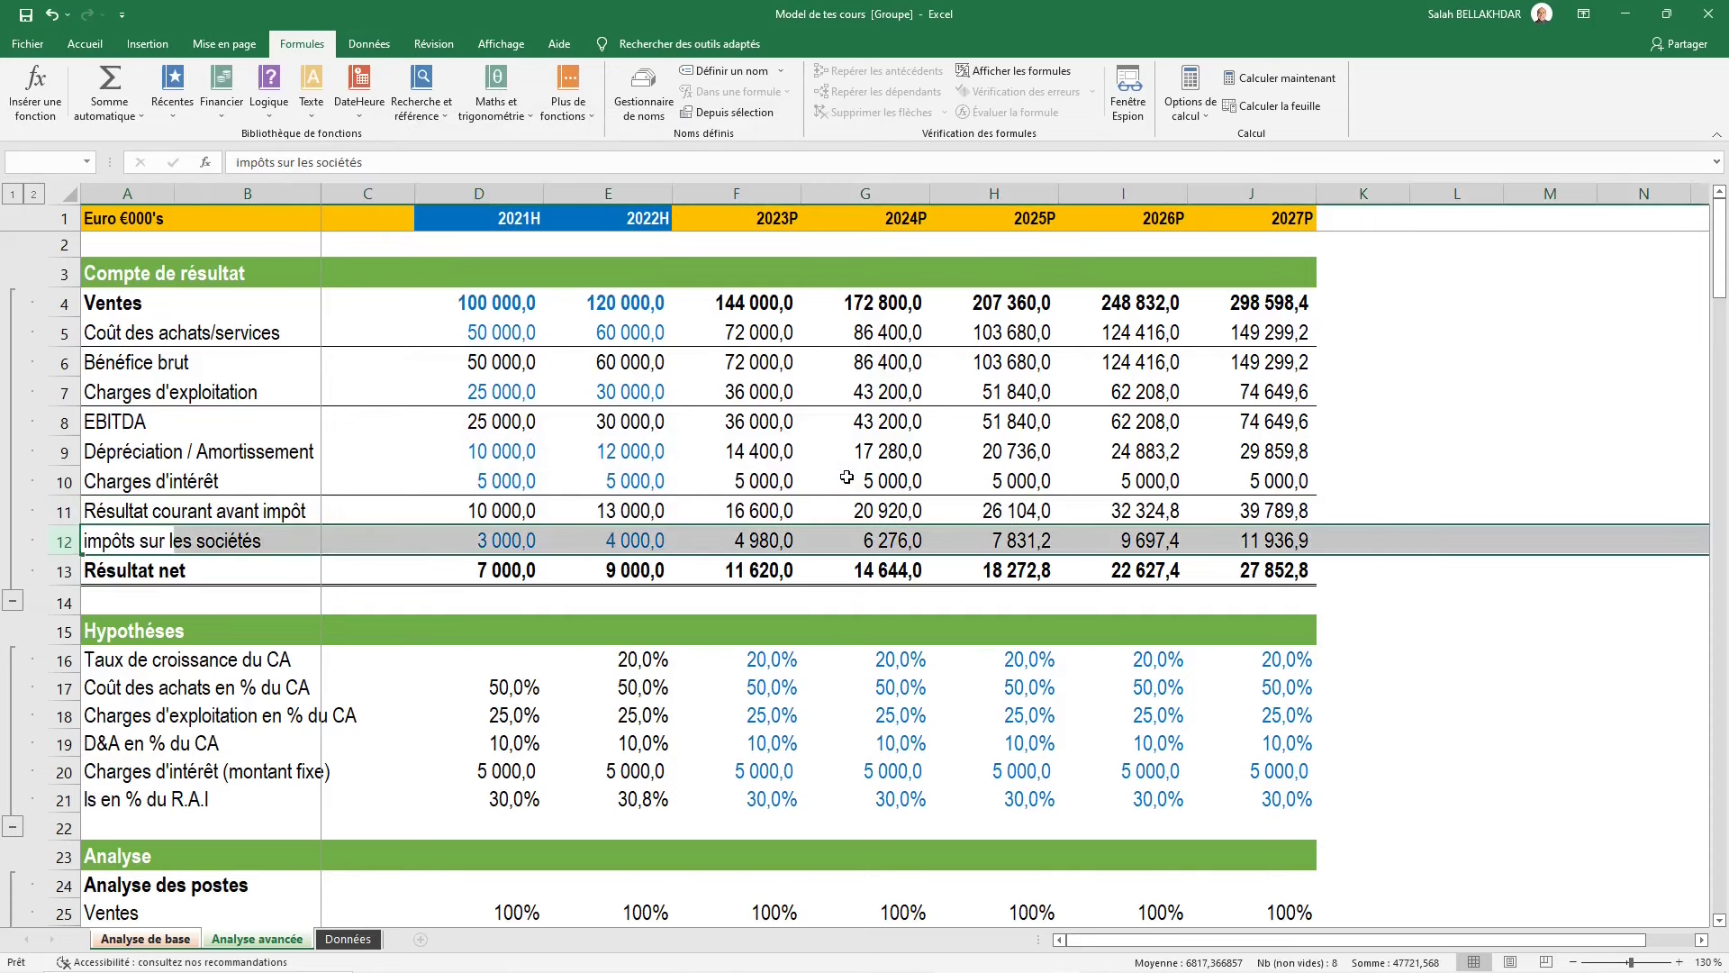
key("alt")
key("u")
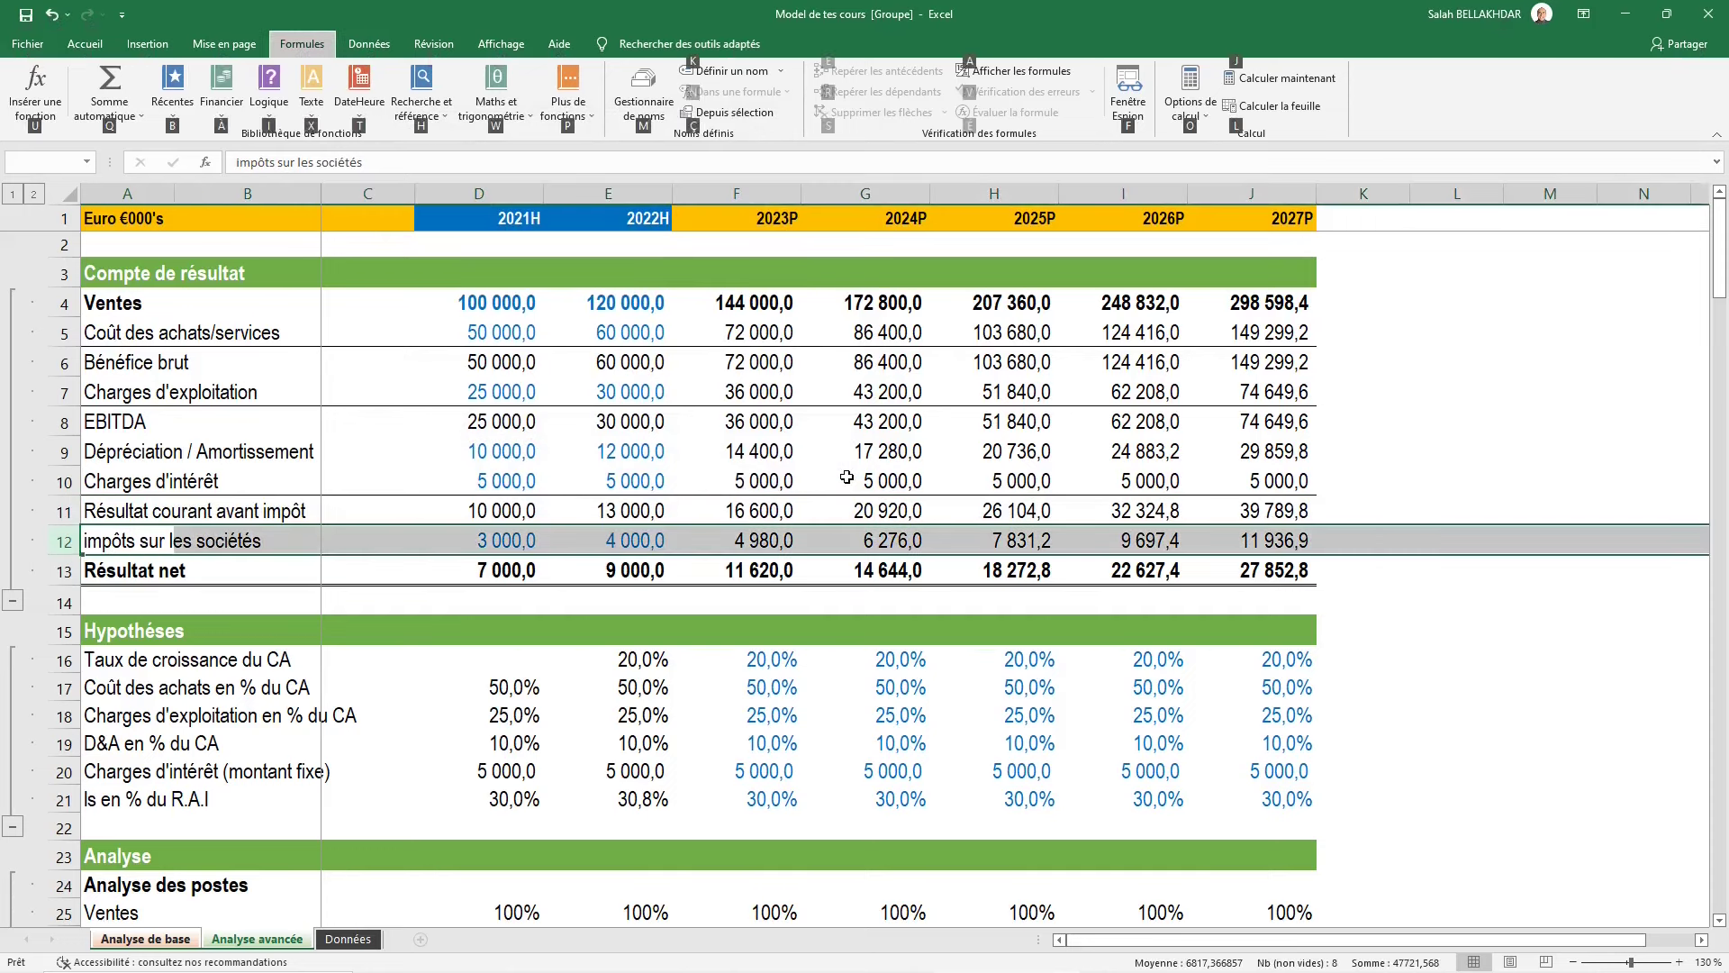
key("m")
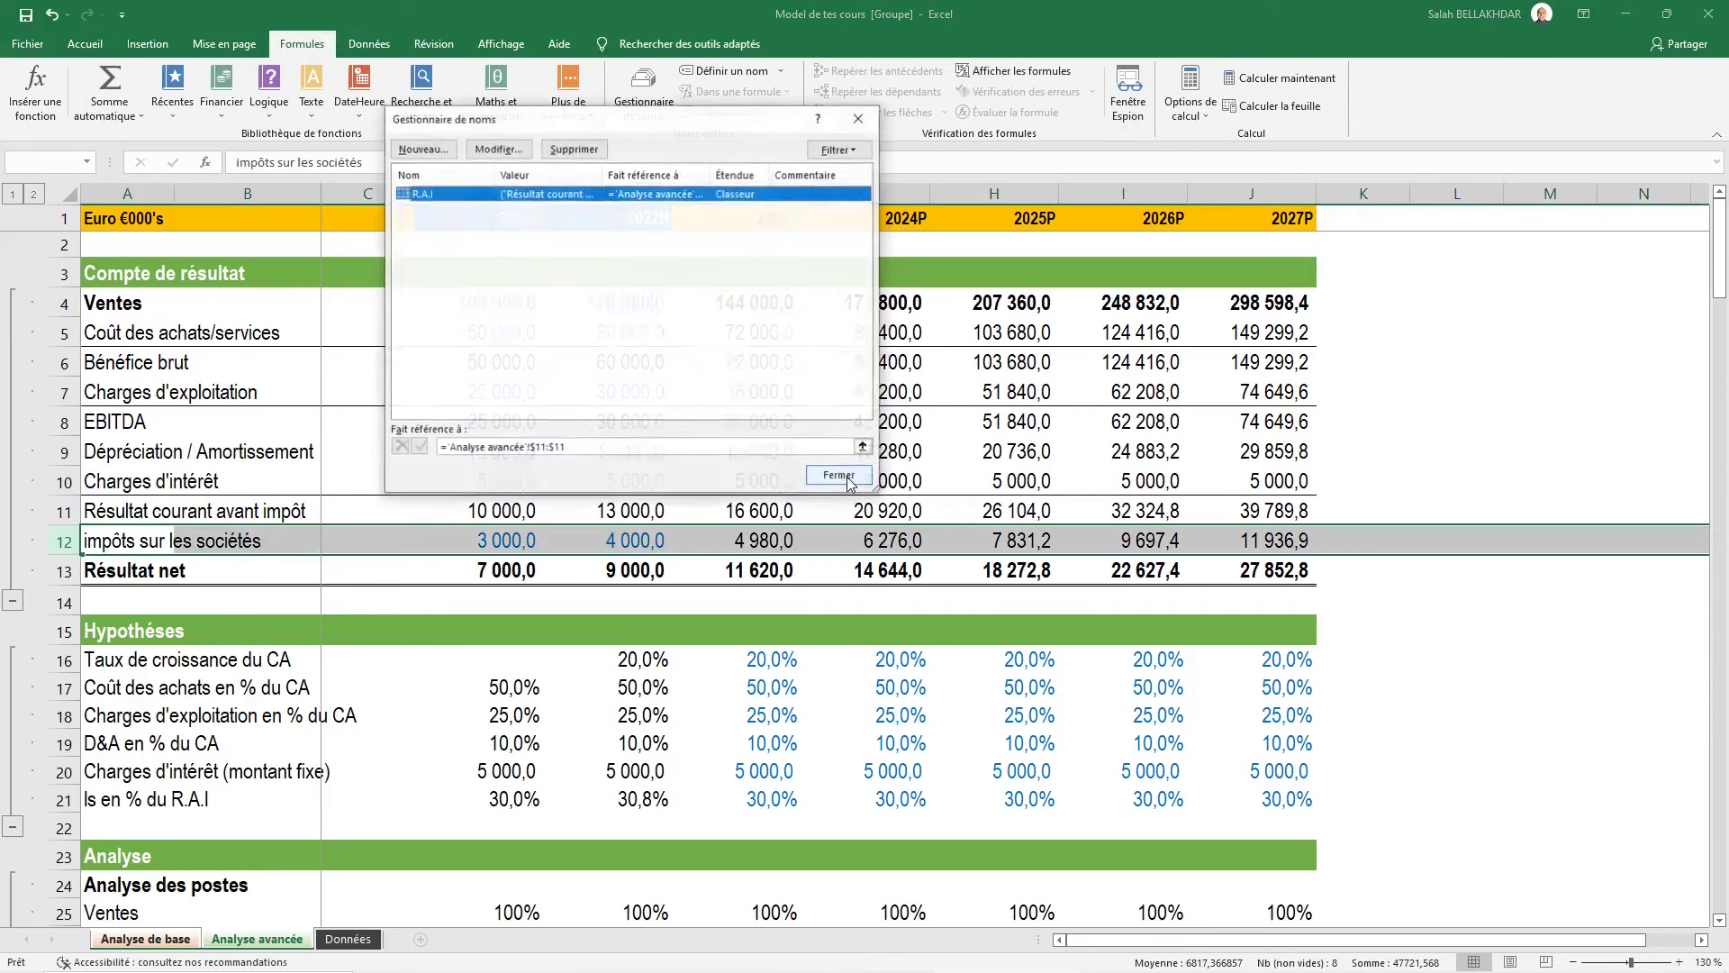
left_click(423, 148)
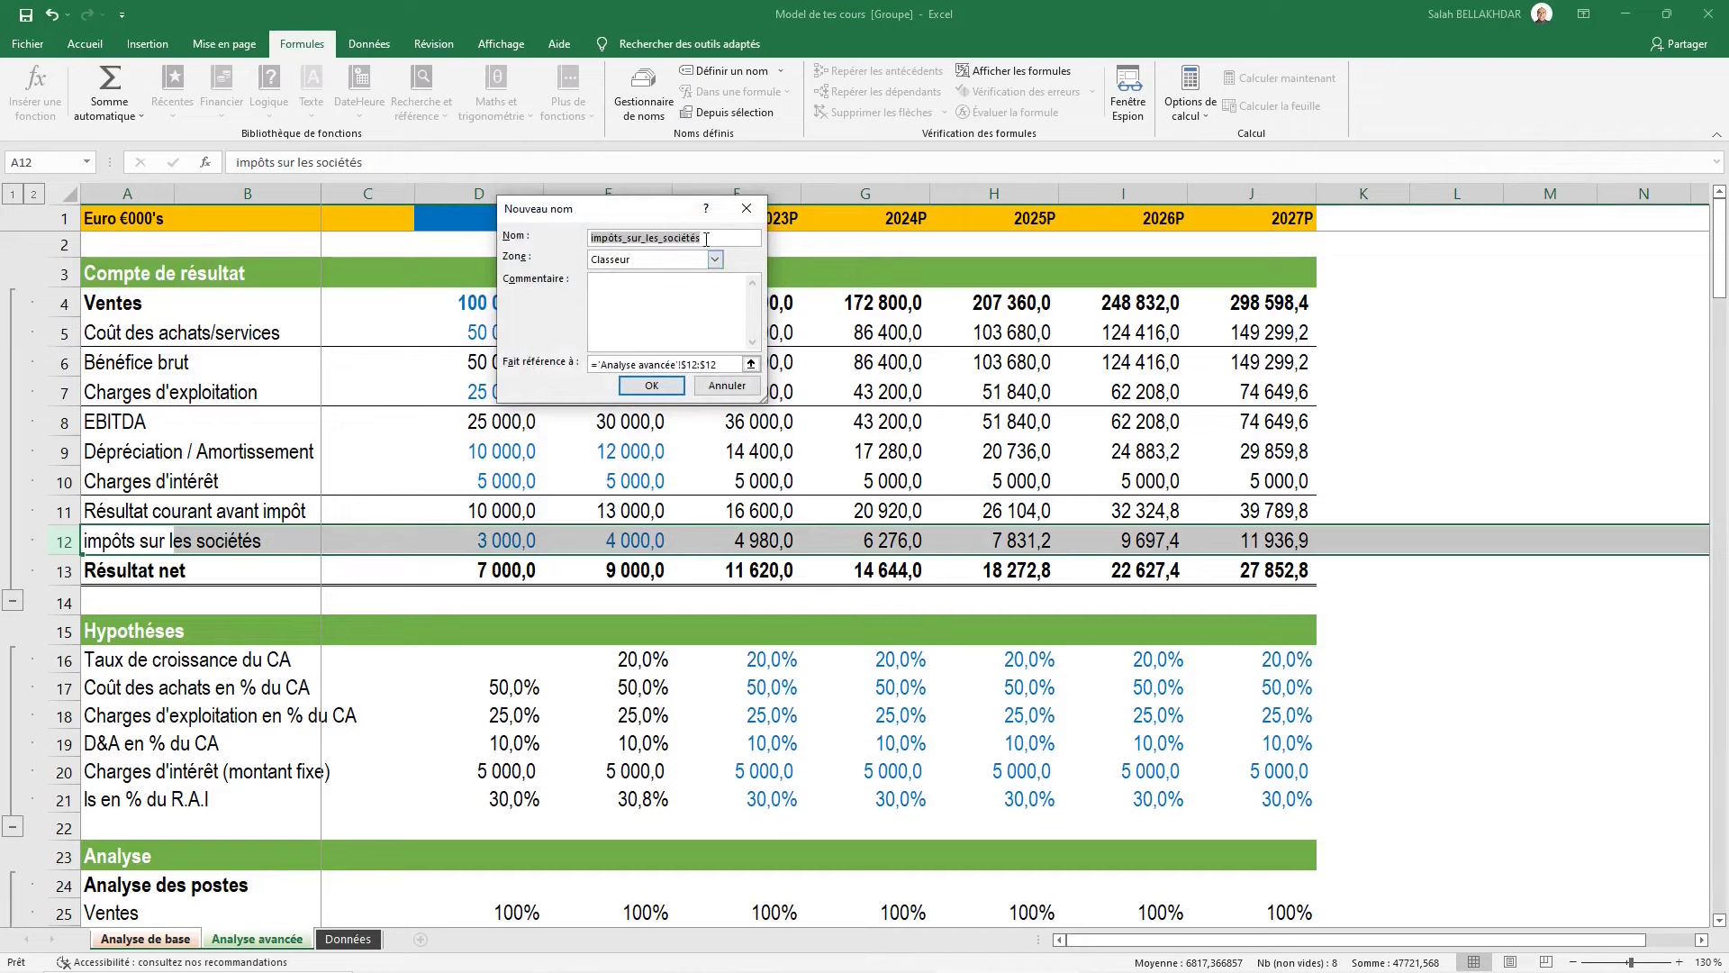
type("IS")
left_click(651, 385)
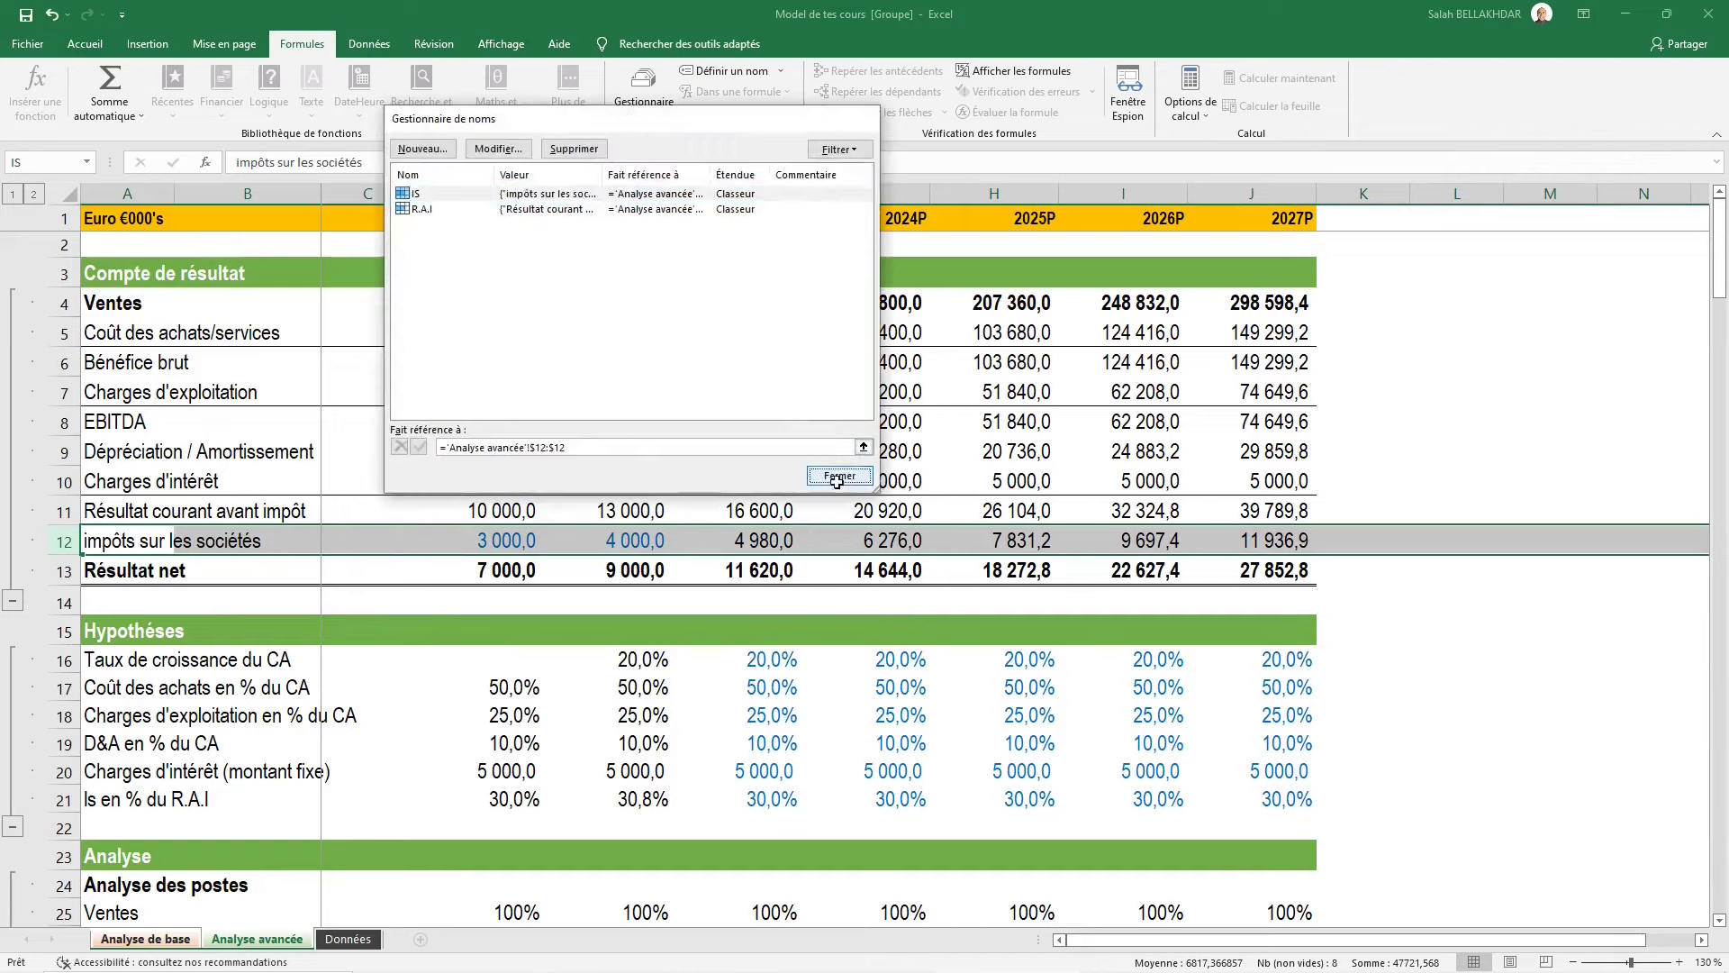
left_click(837, 480)
scroll(598, 478, "down", 1)
scroll(590, 483, "down", 4)
scroll(583, 606, "down", 2)
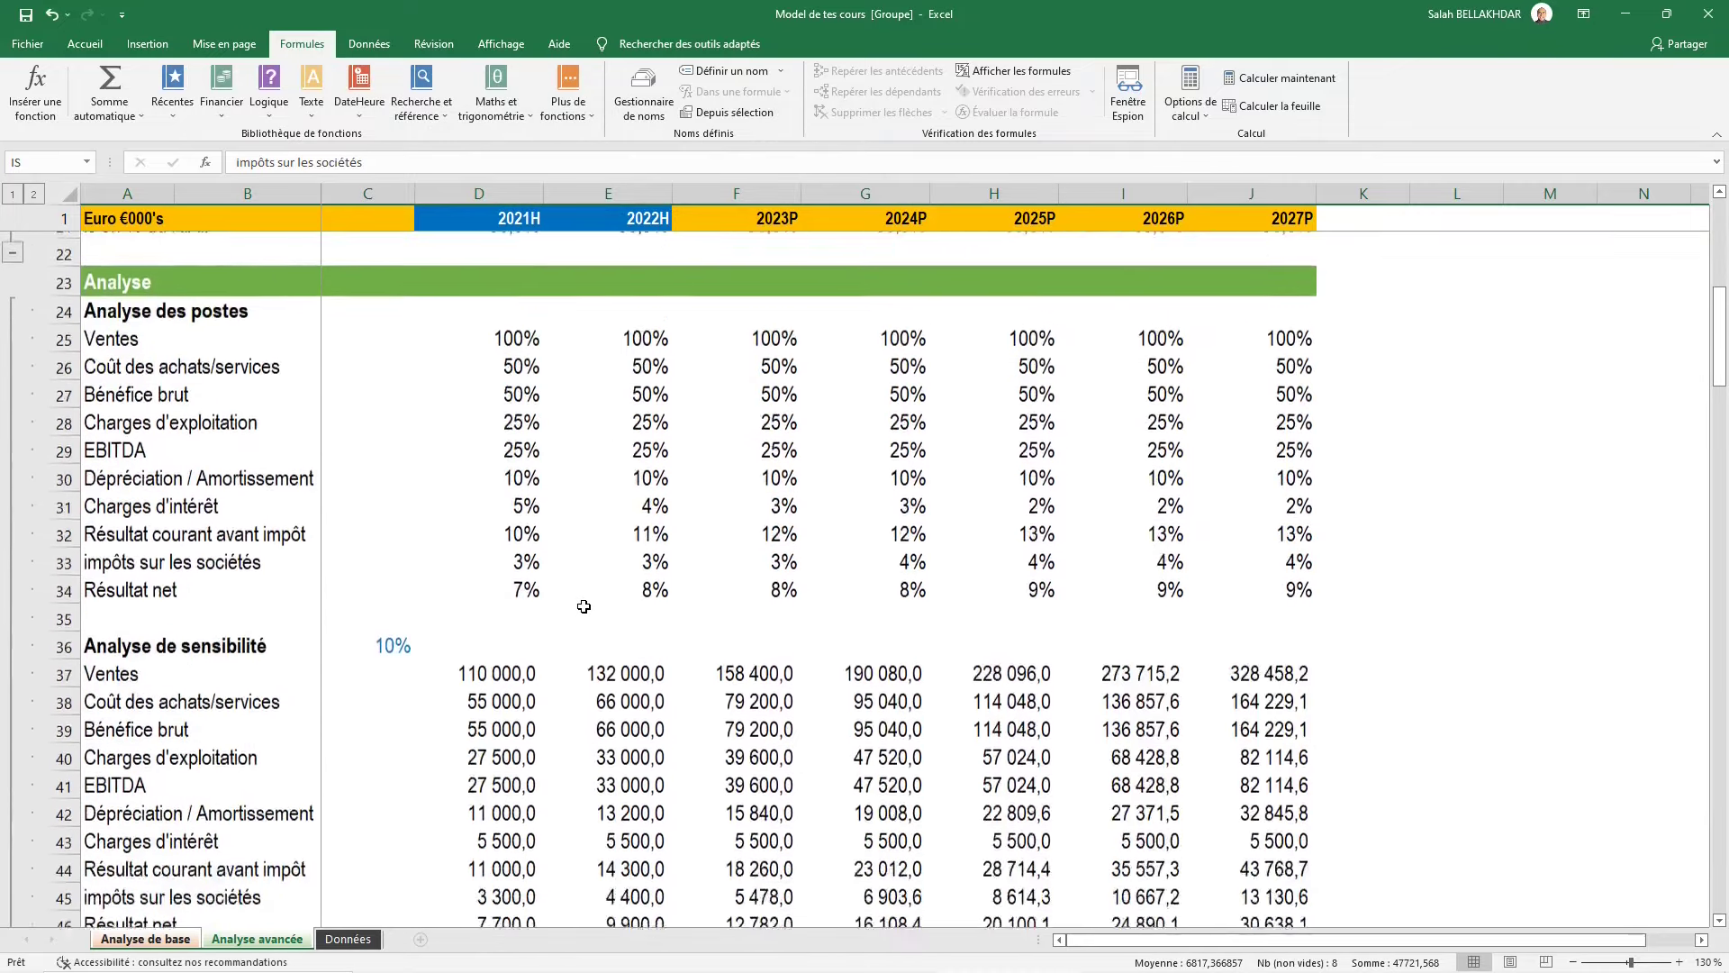
scroll(577, 613, "down", 4)
Enter =R.A.I-IS in D48 and fill it right across D48:J48
left_click(526, 609)
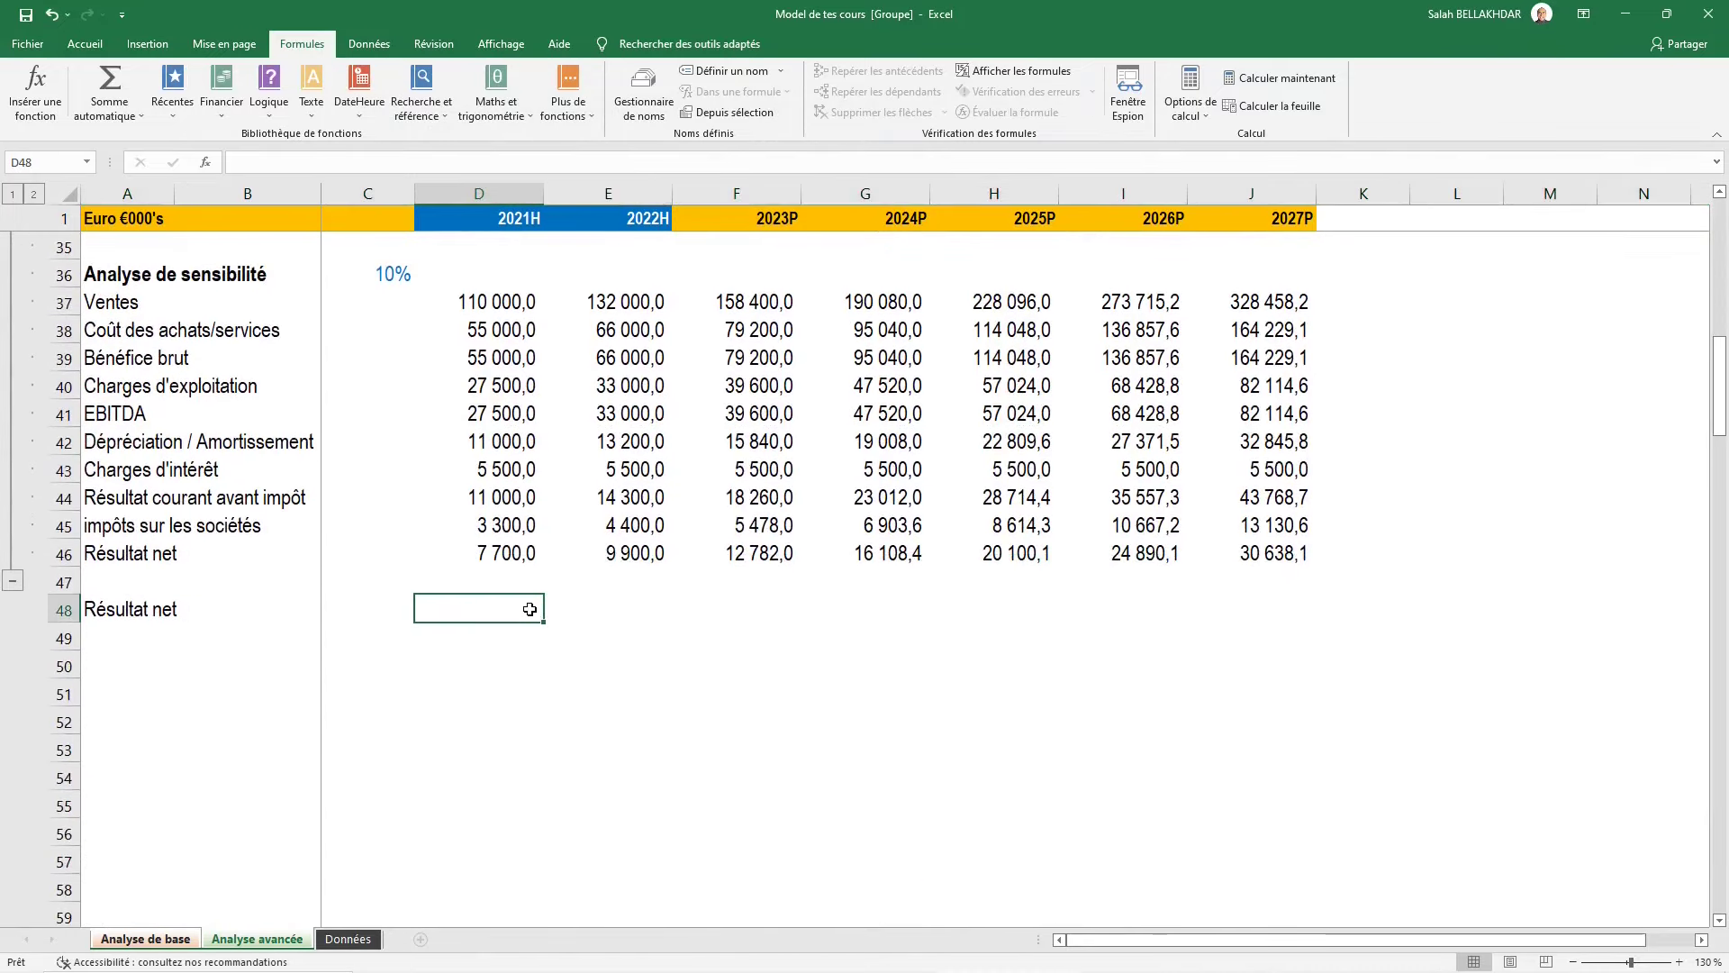
type("=")
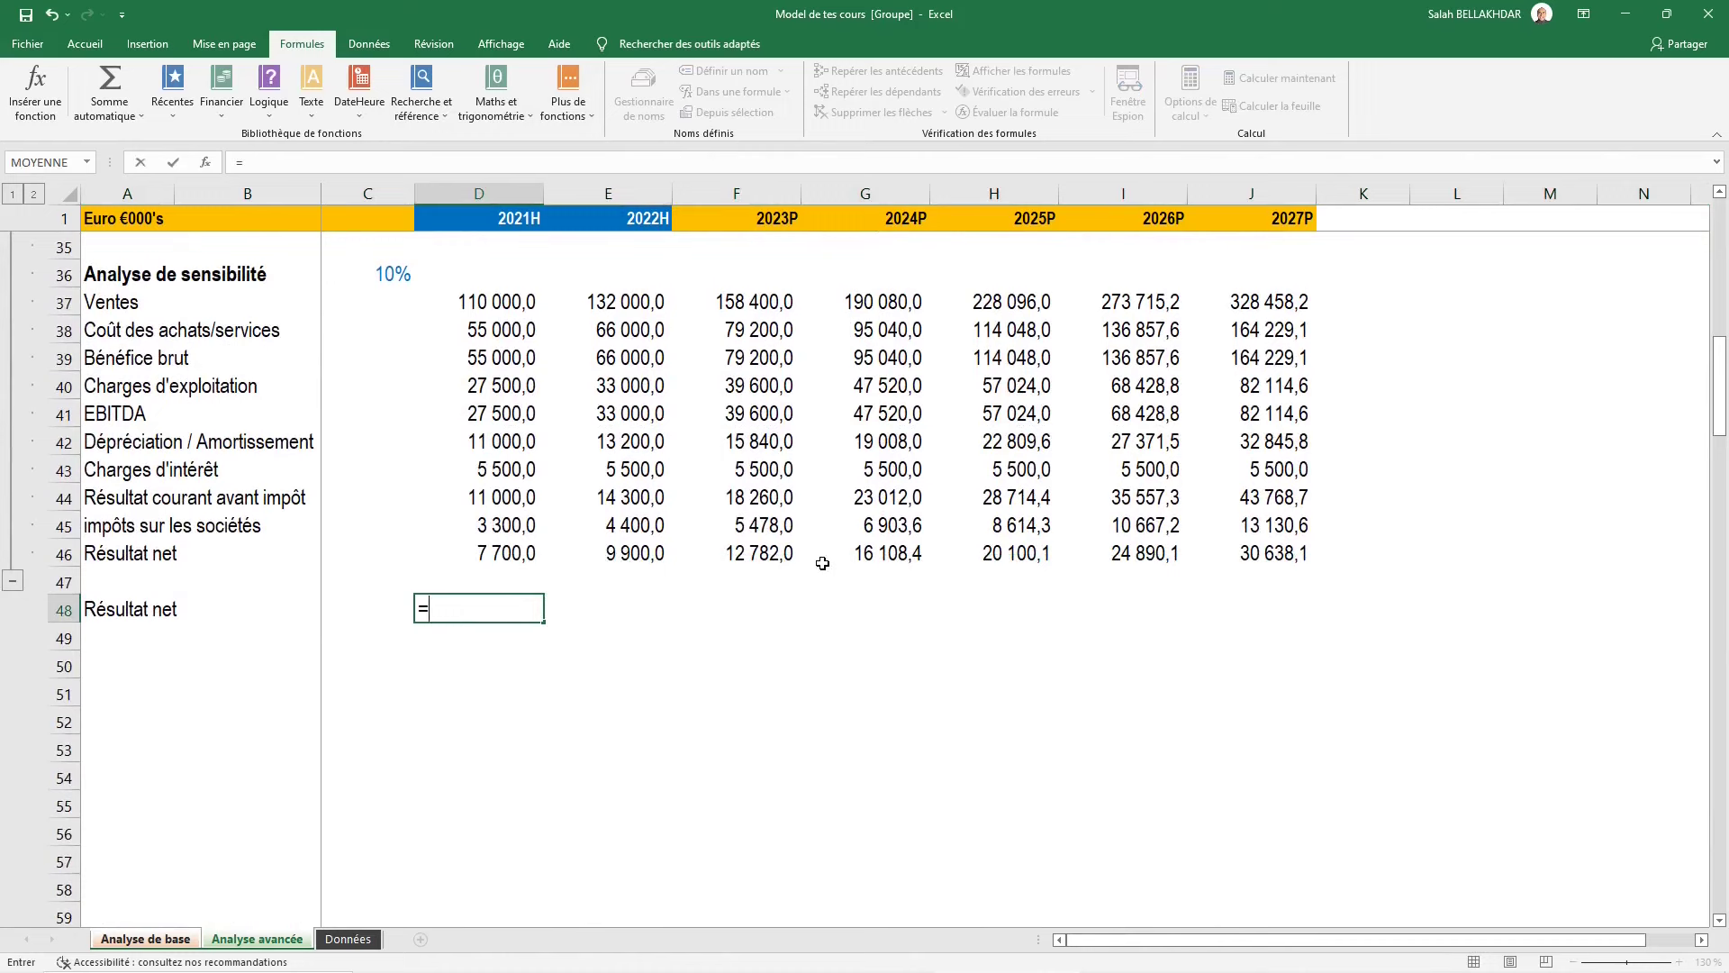
type("R.A")
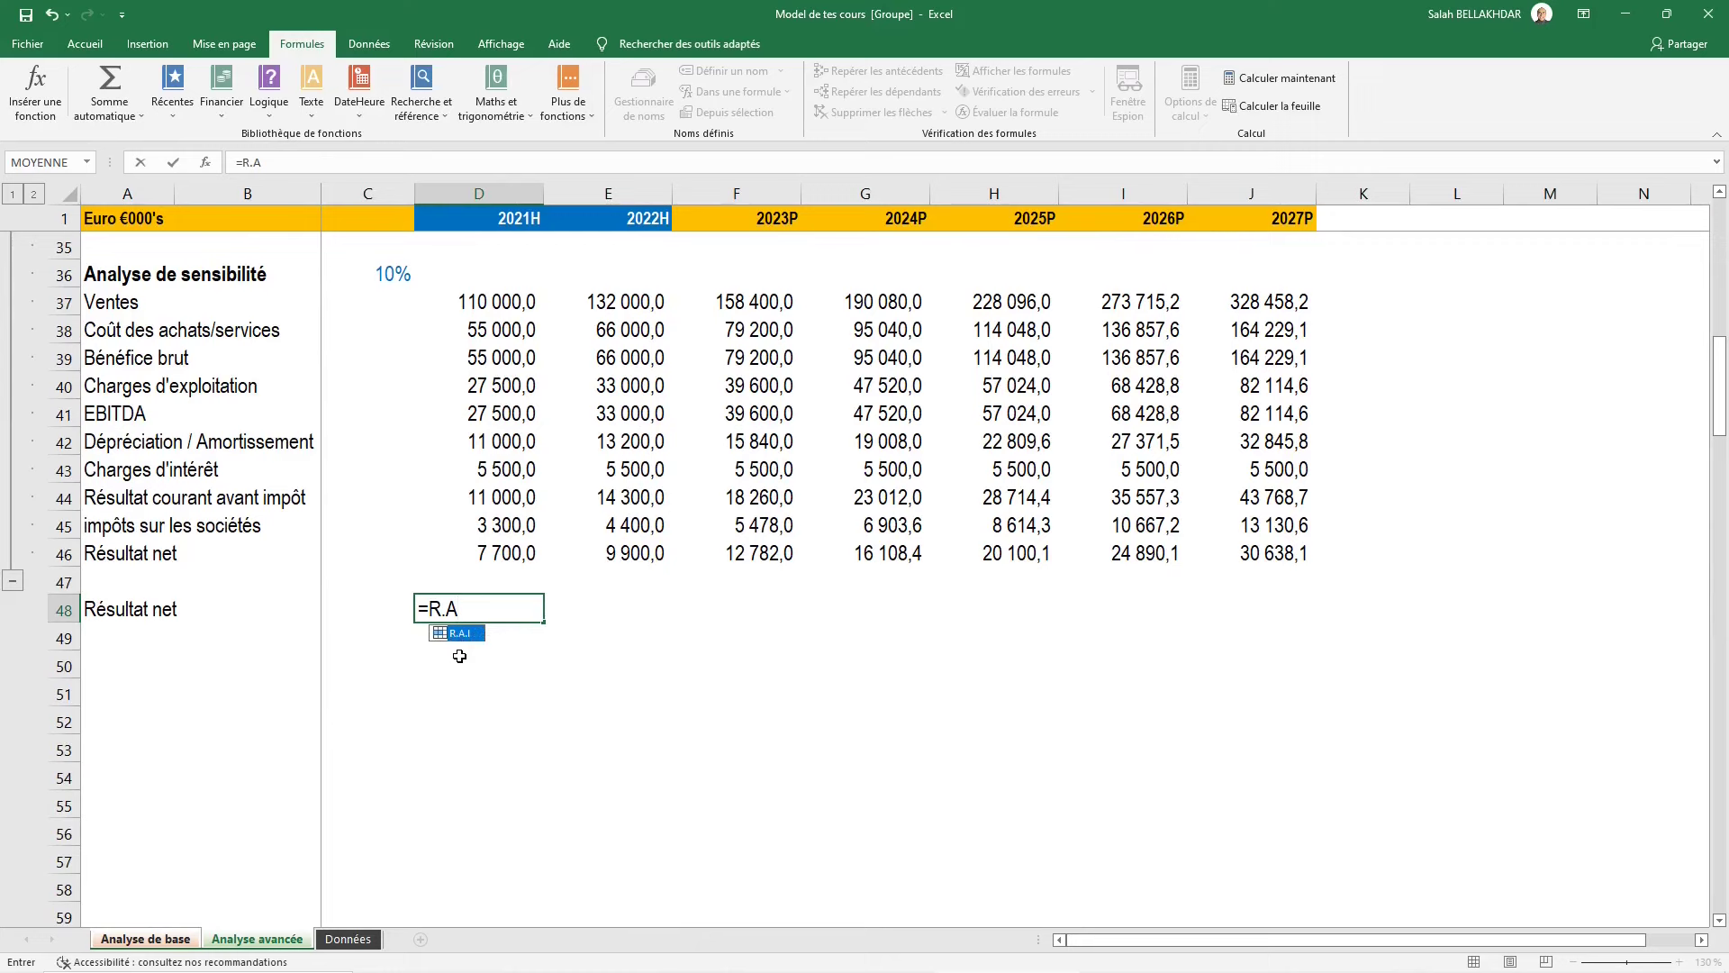
key("Tab")
type("is")
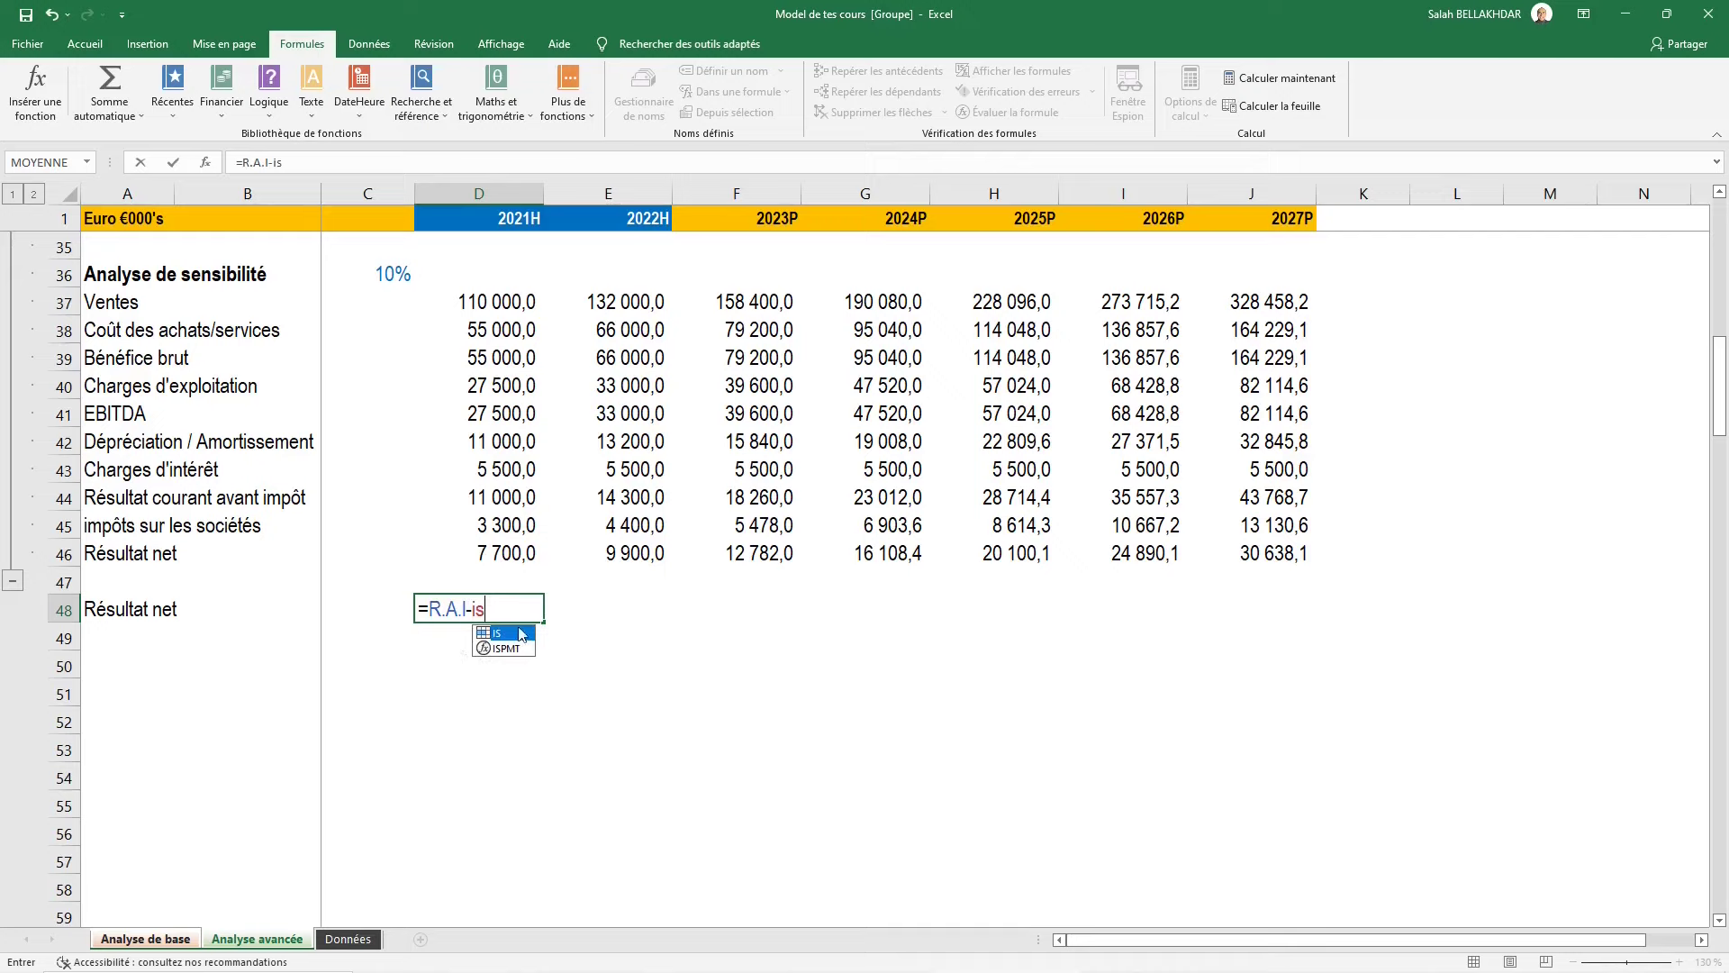
key("Tab")
key("ctrl+Return")
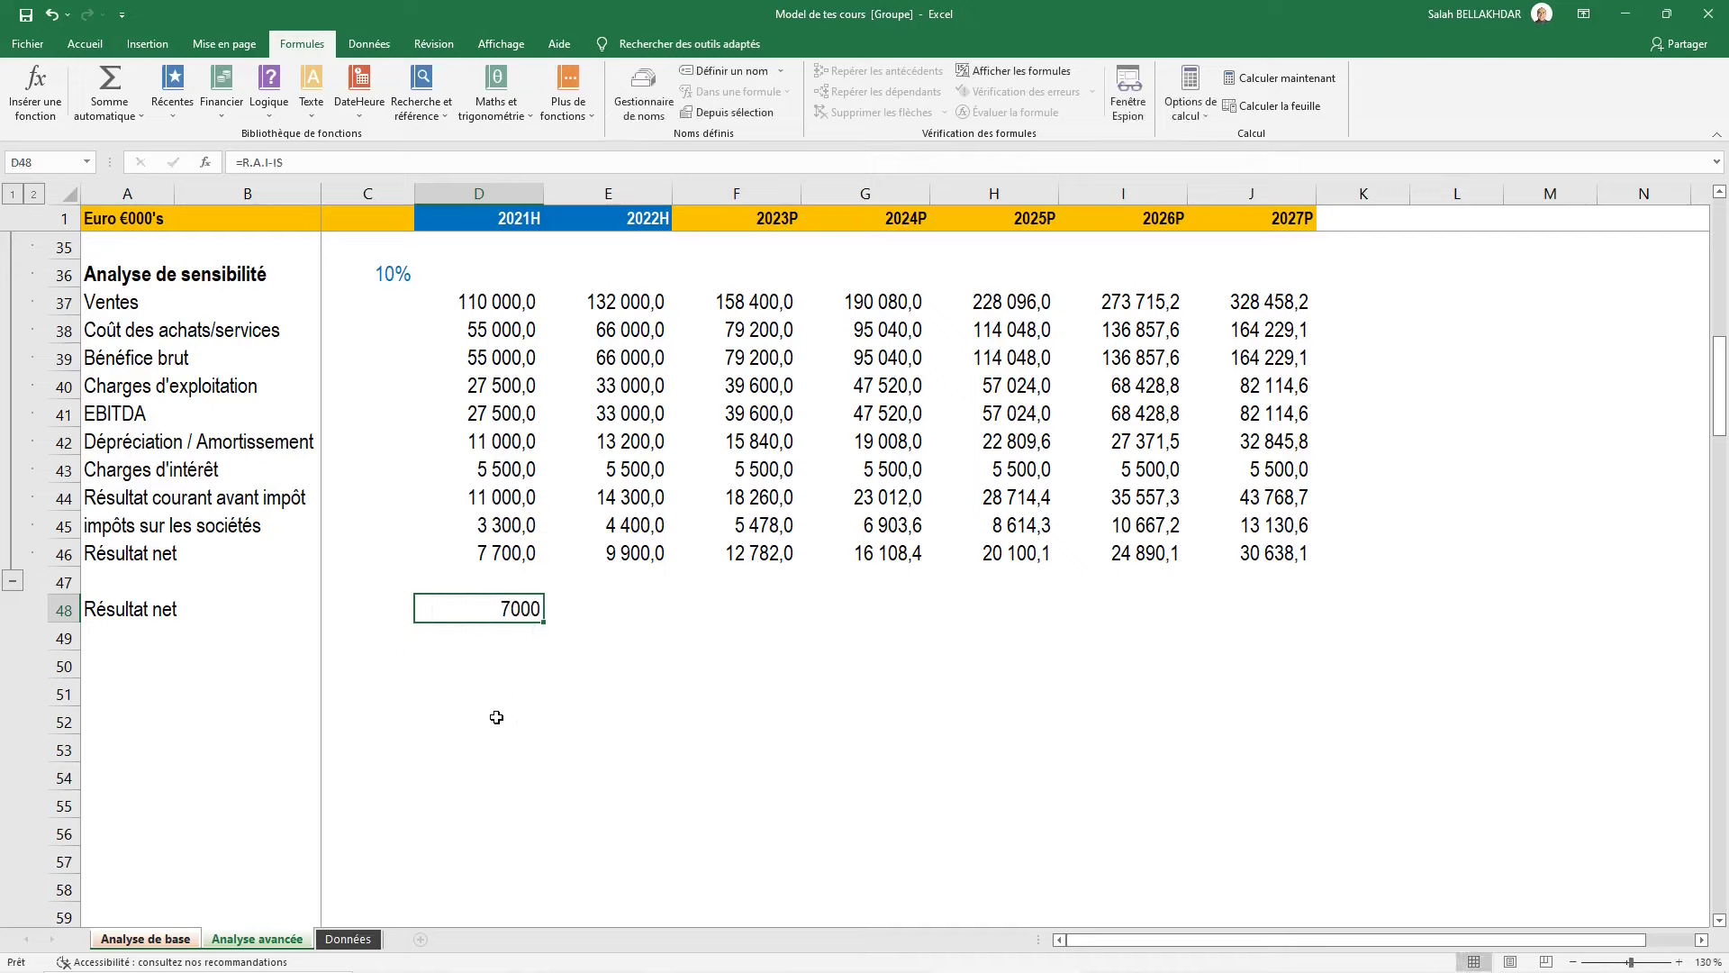
key("shift+Right")
key("shift+Right")
key("shift+Right")
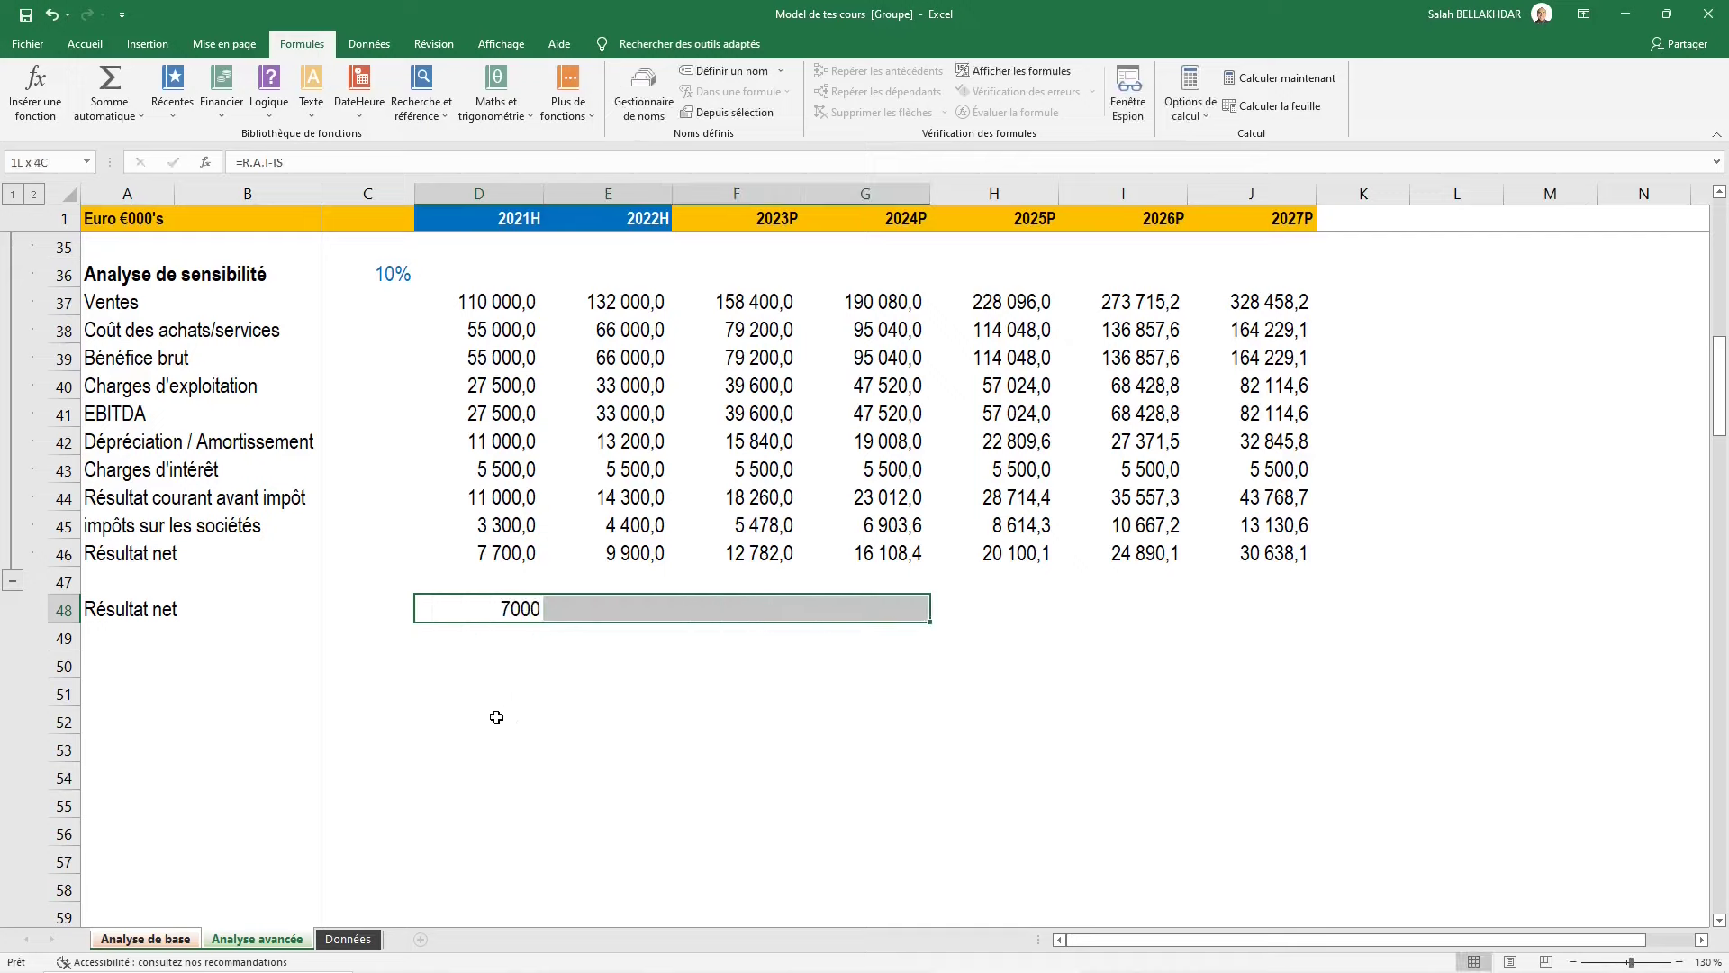
key("shift+Right")
key("shift+Right")
key("shift+Right")
key("ctrl+d")
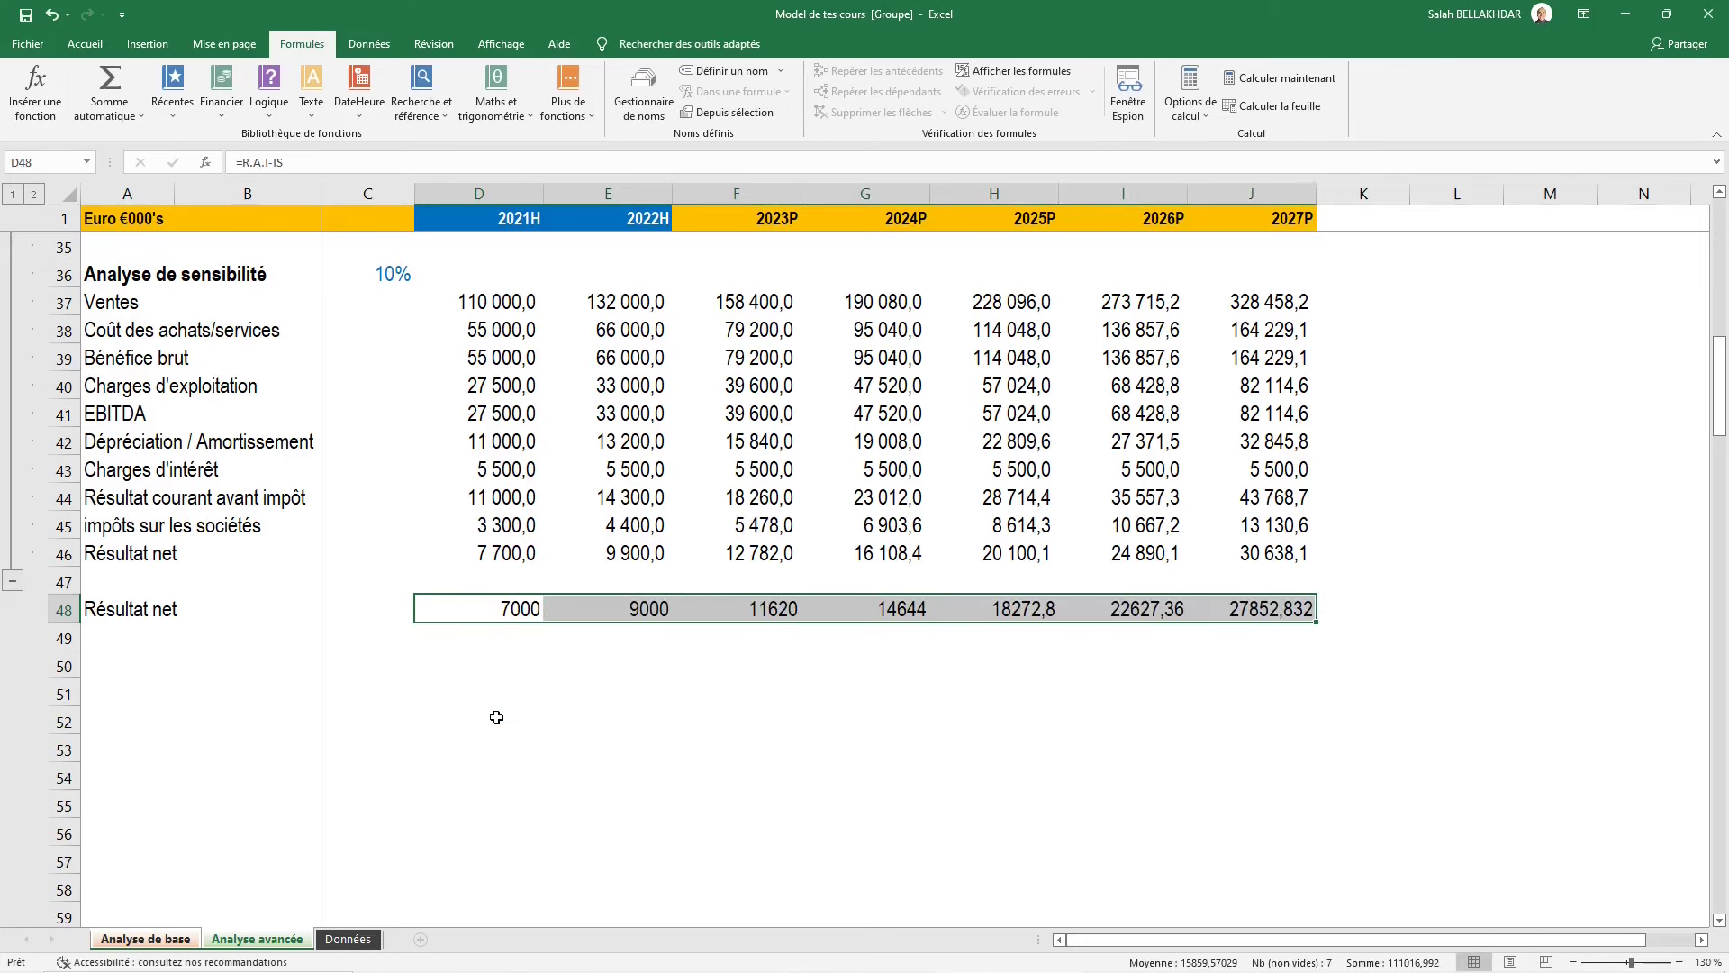
Paste row 46's one-decimal number format onto D48:J48 with Paste Special > Formats
key("Up")
key("Up")
key("ctrl+c")
key("Down")
key("Down")
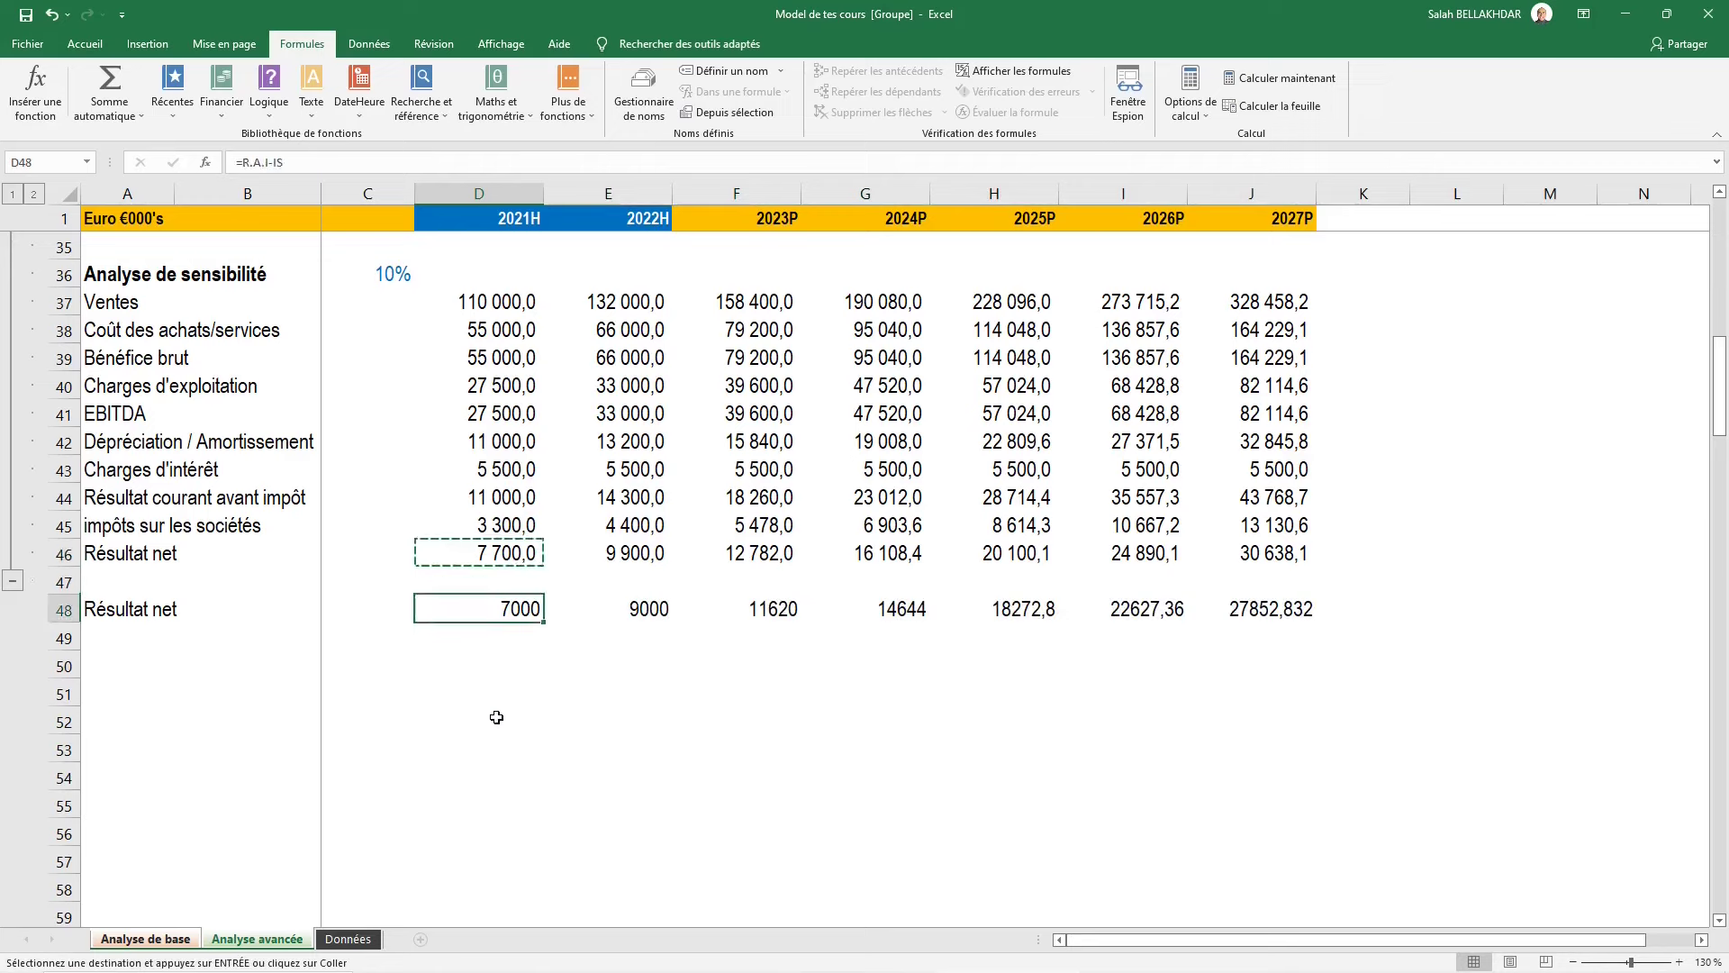
key("shift+Right")
key("shift+Right")
key("shift+Right")
key("shift+Right")
key("shift+Right")
key("shift+Right")
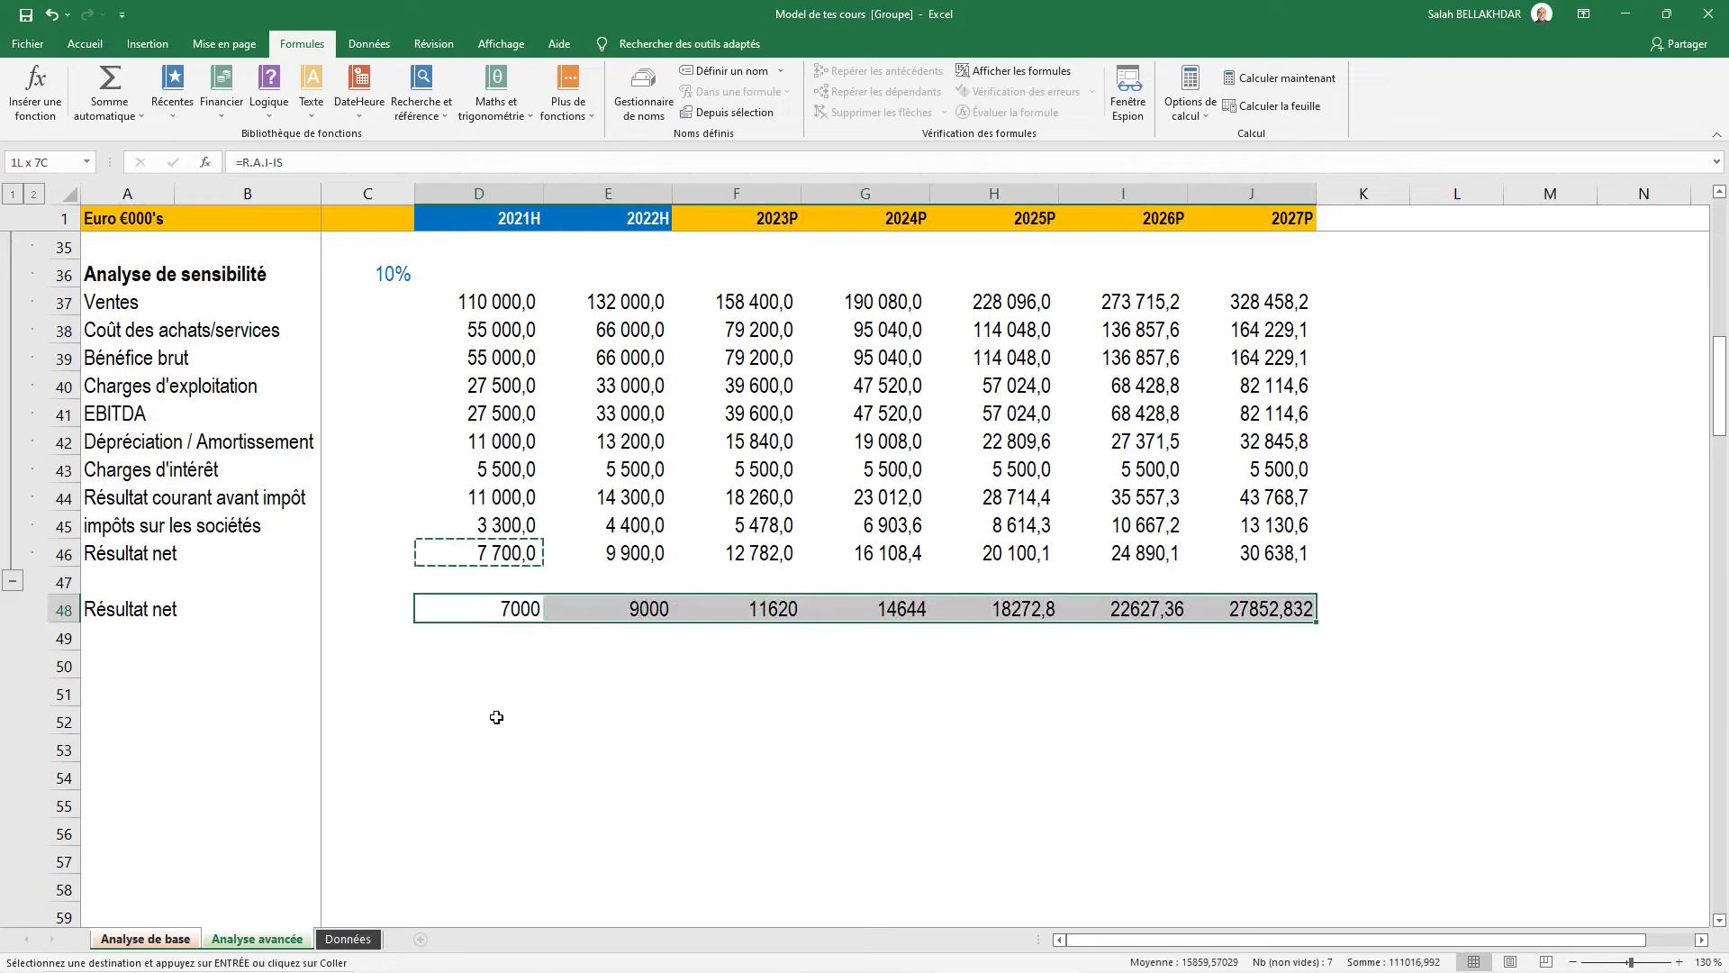
key("alt")
key("h")
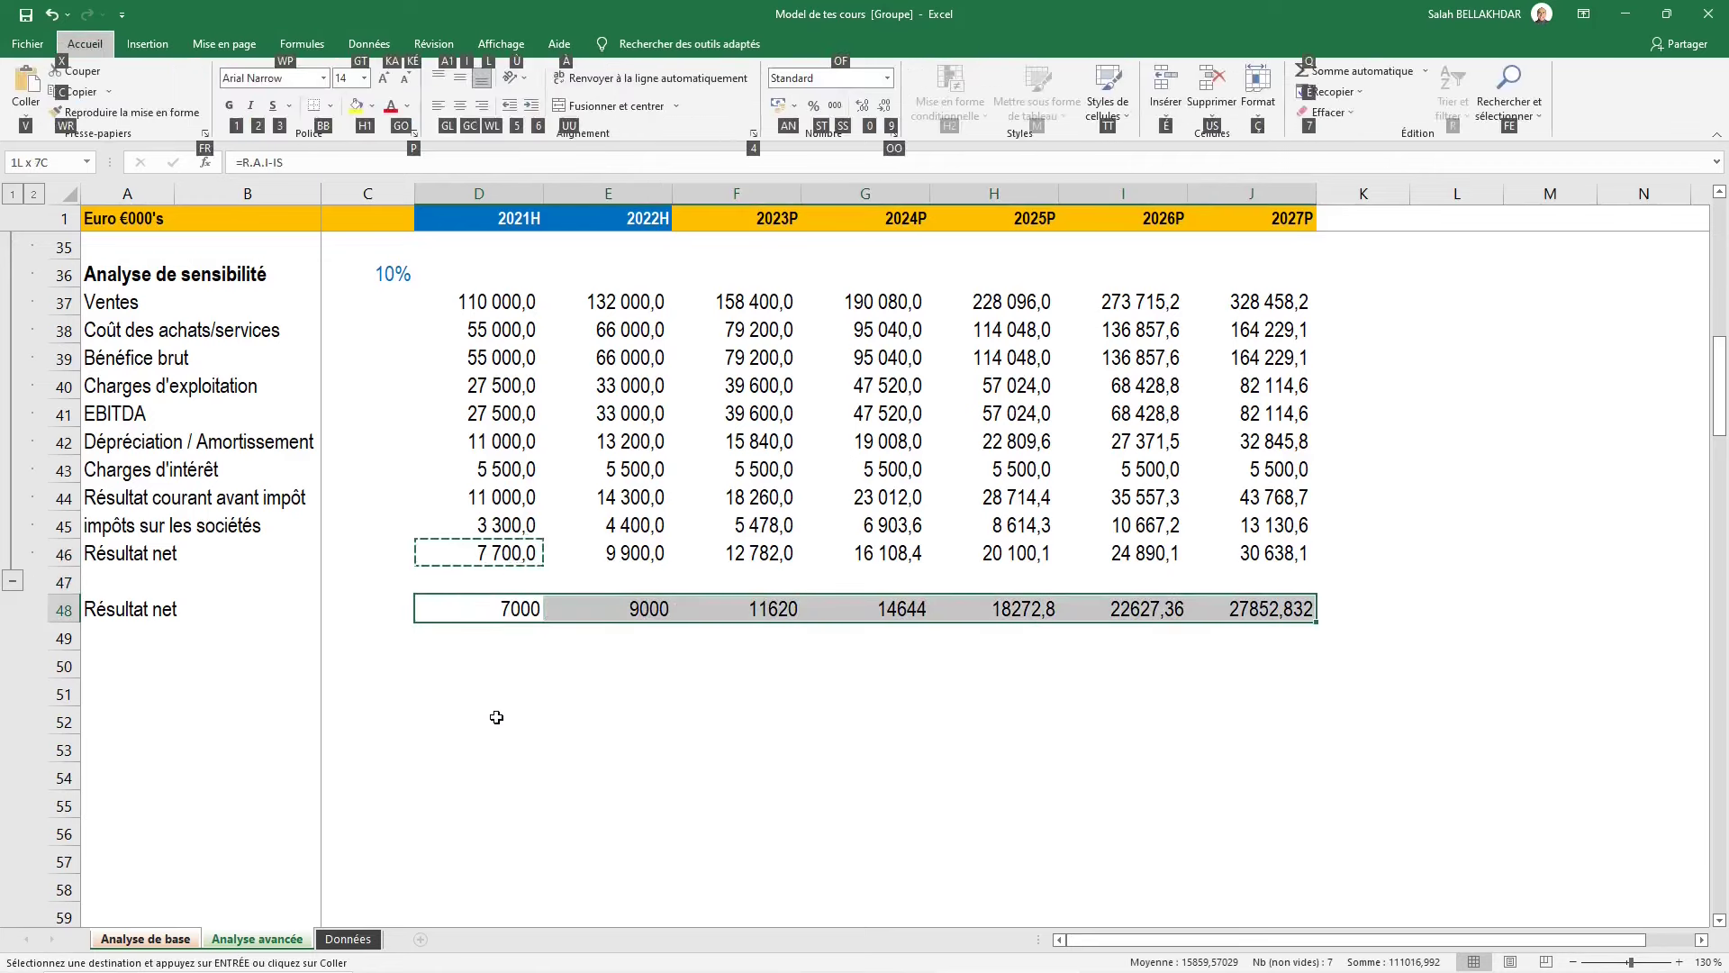
key("v")
key("s")
key("Down")
key("Down")
key("Down")
key("Return")
key("Escape")
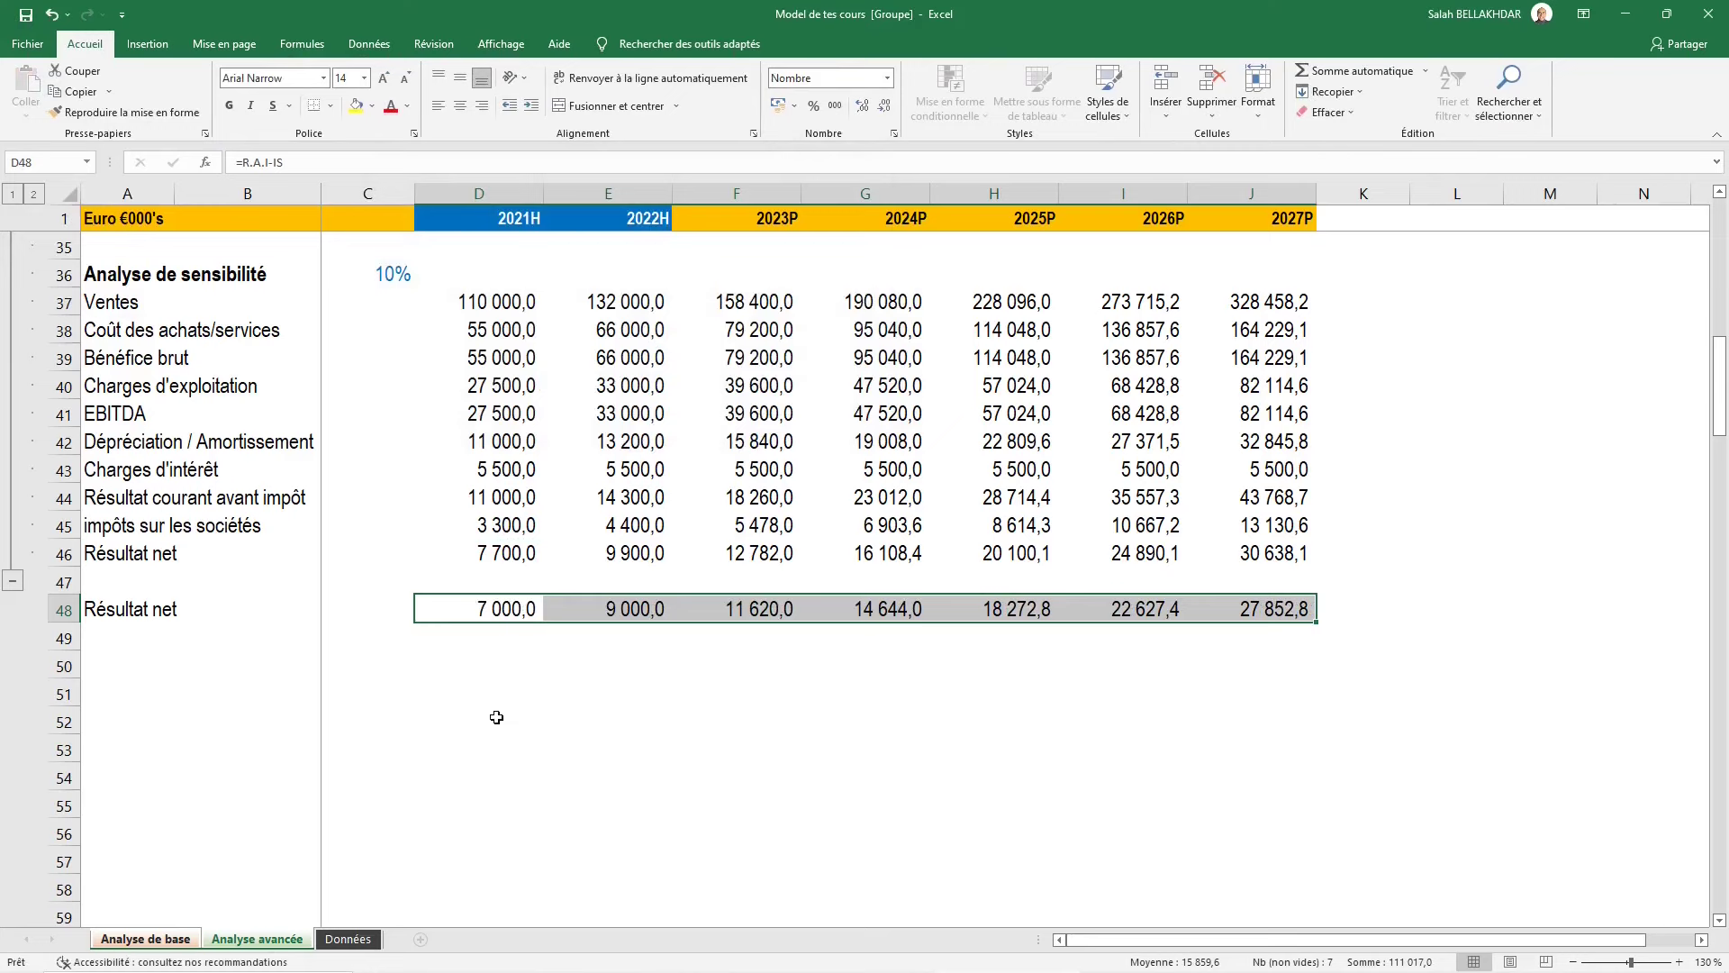
key("shift+Left")
key("shift+Left")
key("shift+Left")
key("shift+Left")
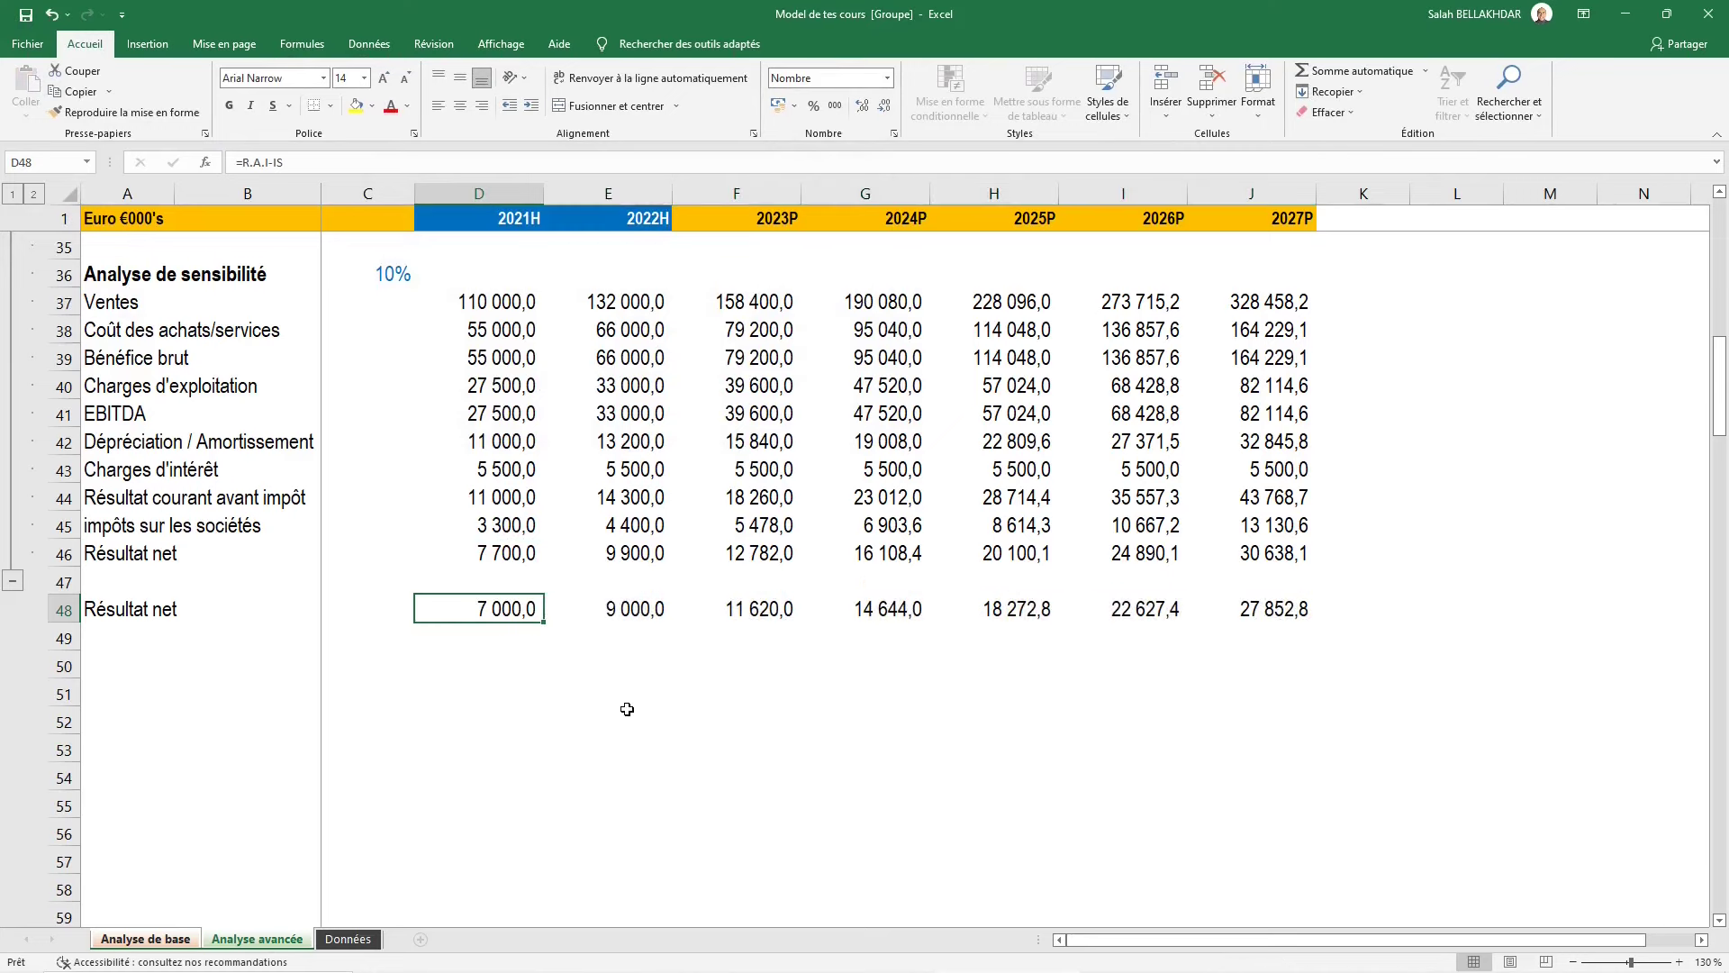
key("F2")
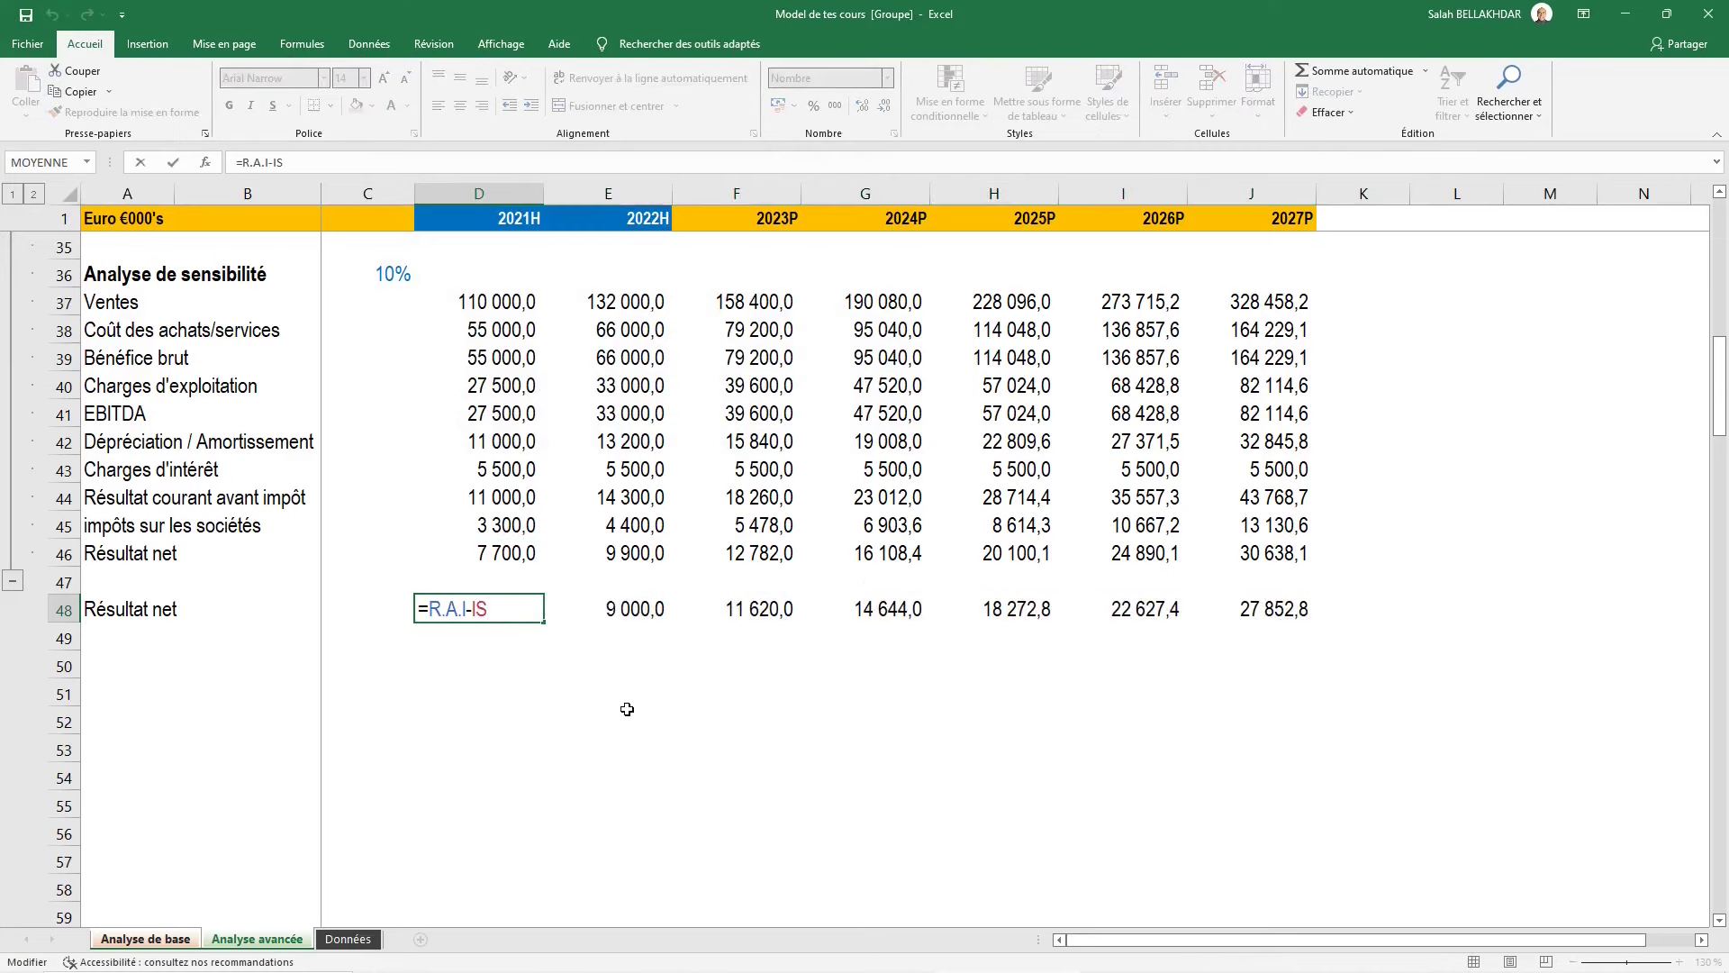
scroll(574, 683, "up", 1)
scroll(572, 613, "up", 6)
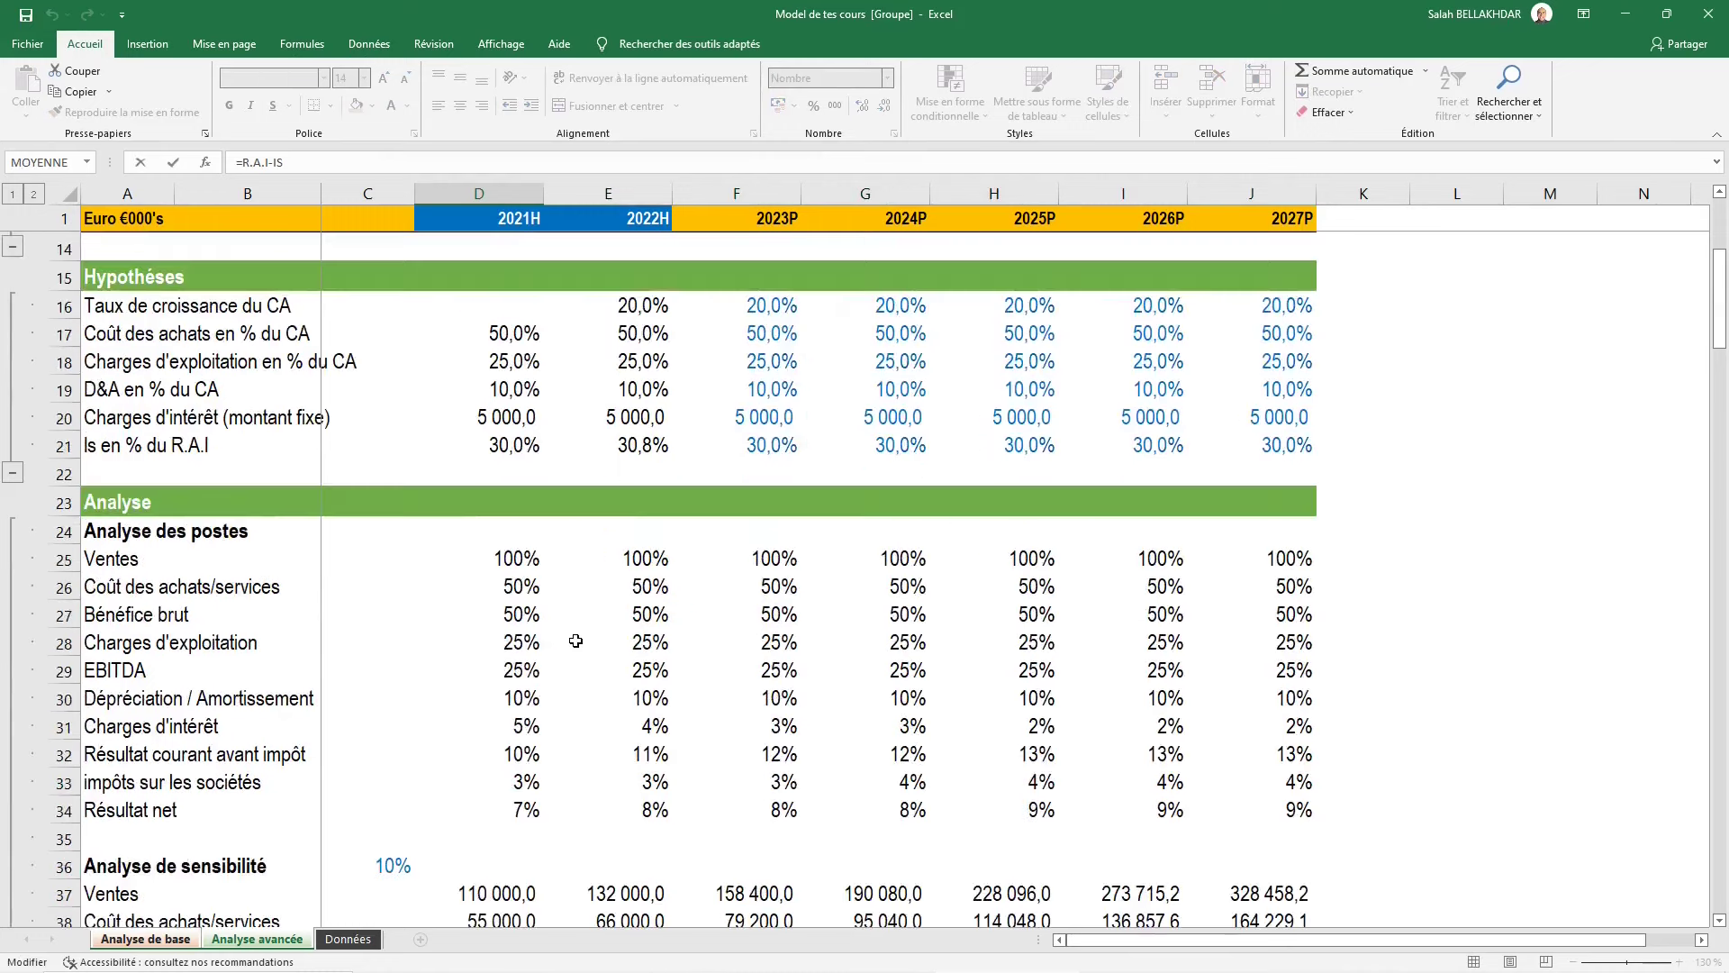
scroll(576, 522, "up", 3)
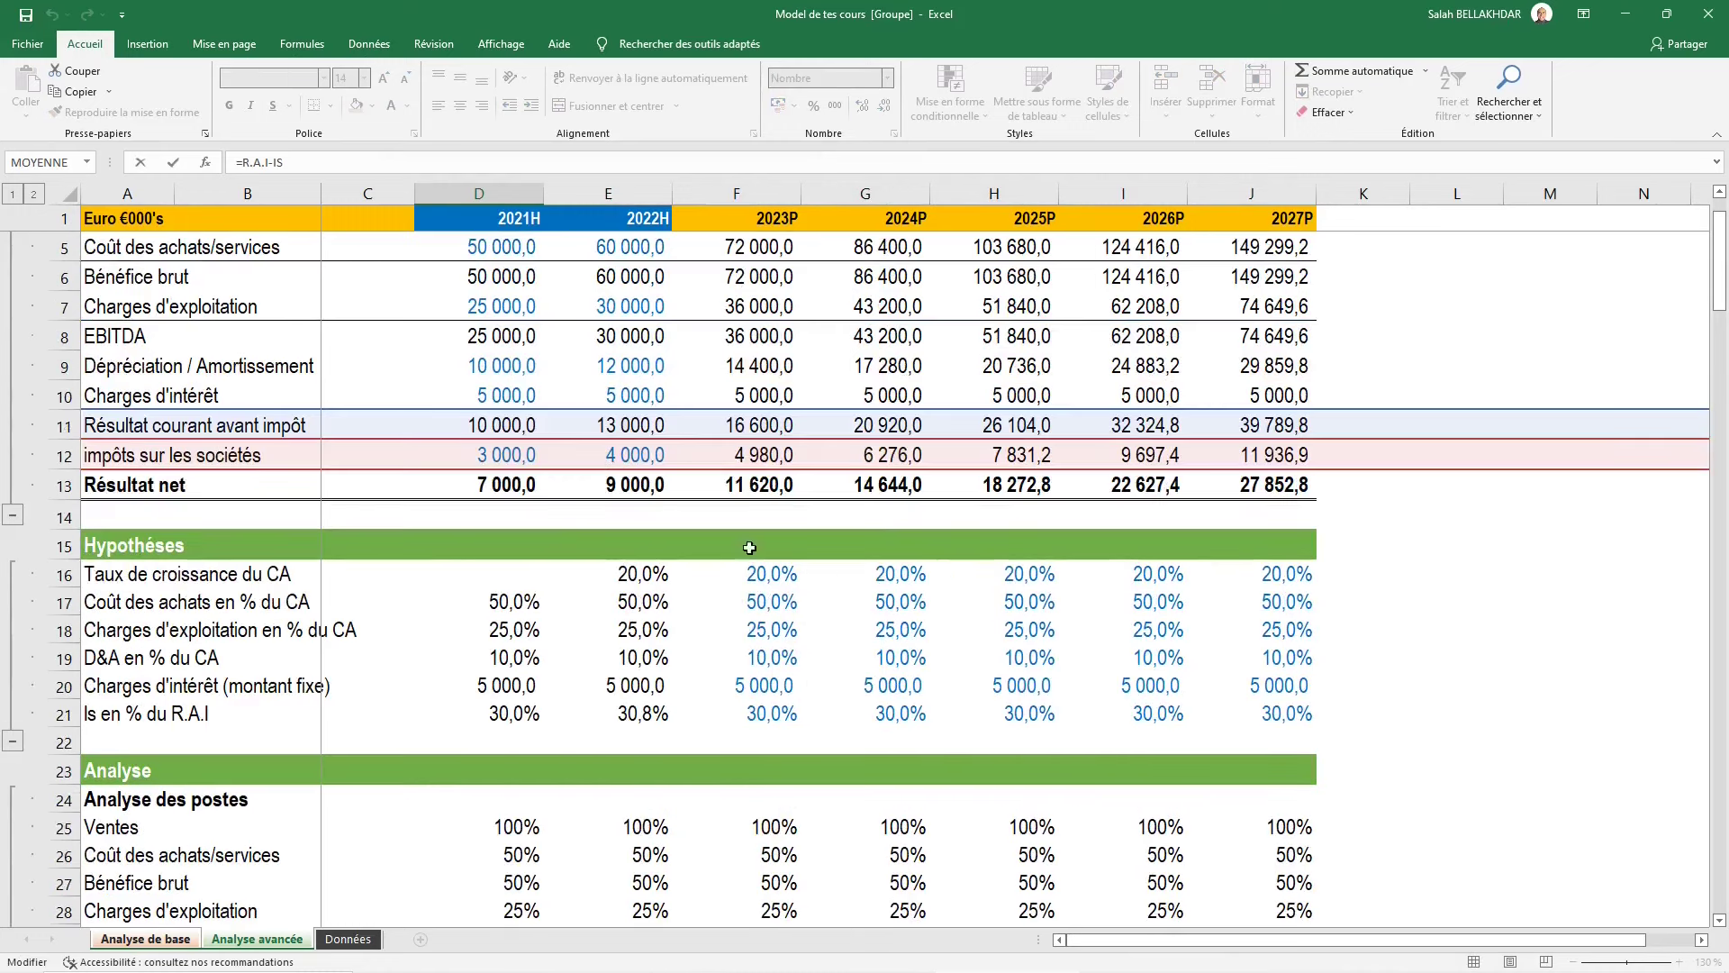
scroll(845, 637, "down", 6)
scroll(845, 637, "down", 2)
key("Escape")
double_click(856, 814)
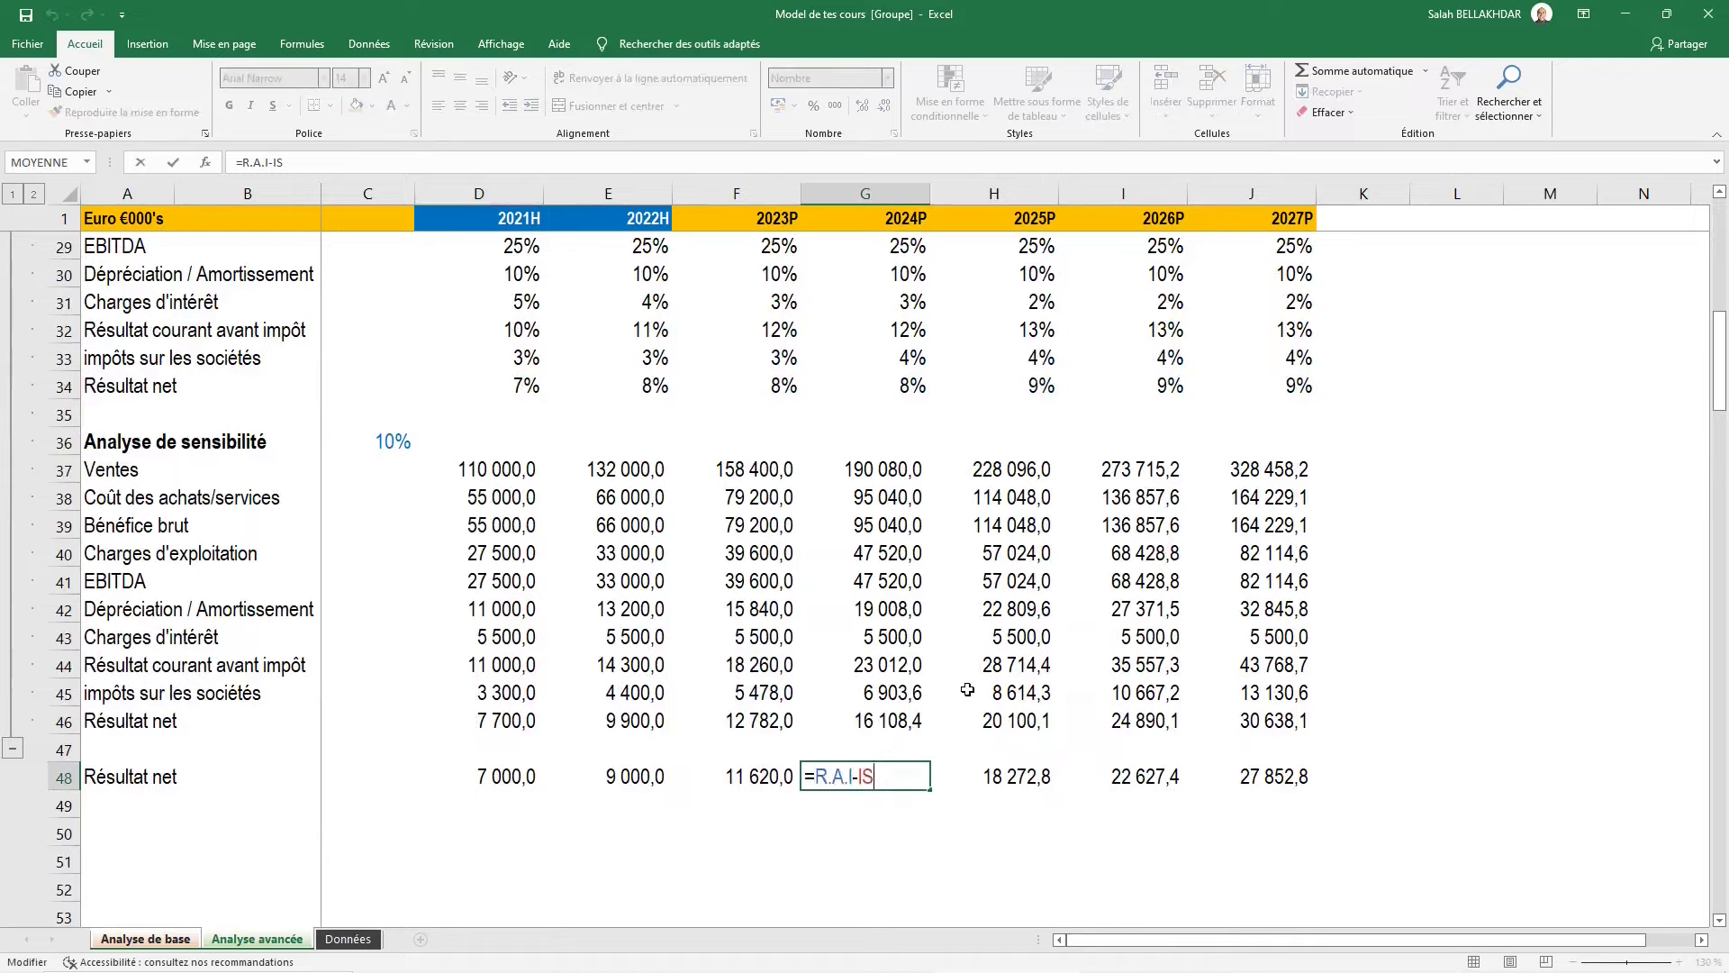
scroll(971, 617, "up", 6)
scroll(971, 616, "up", 1)
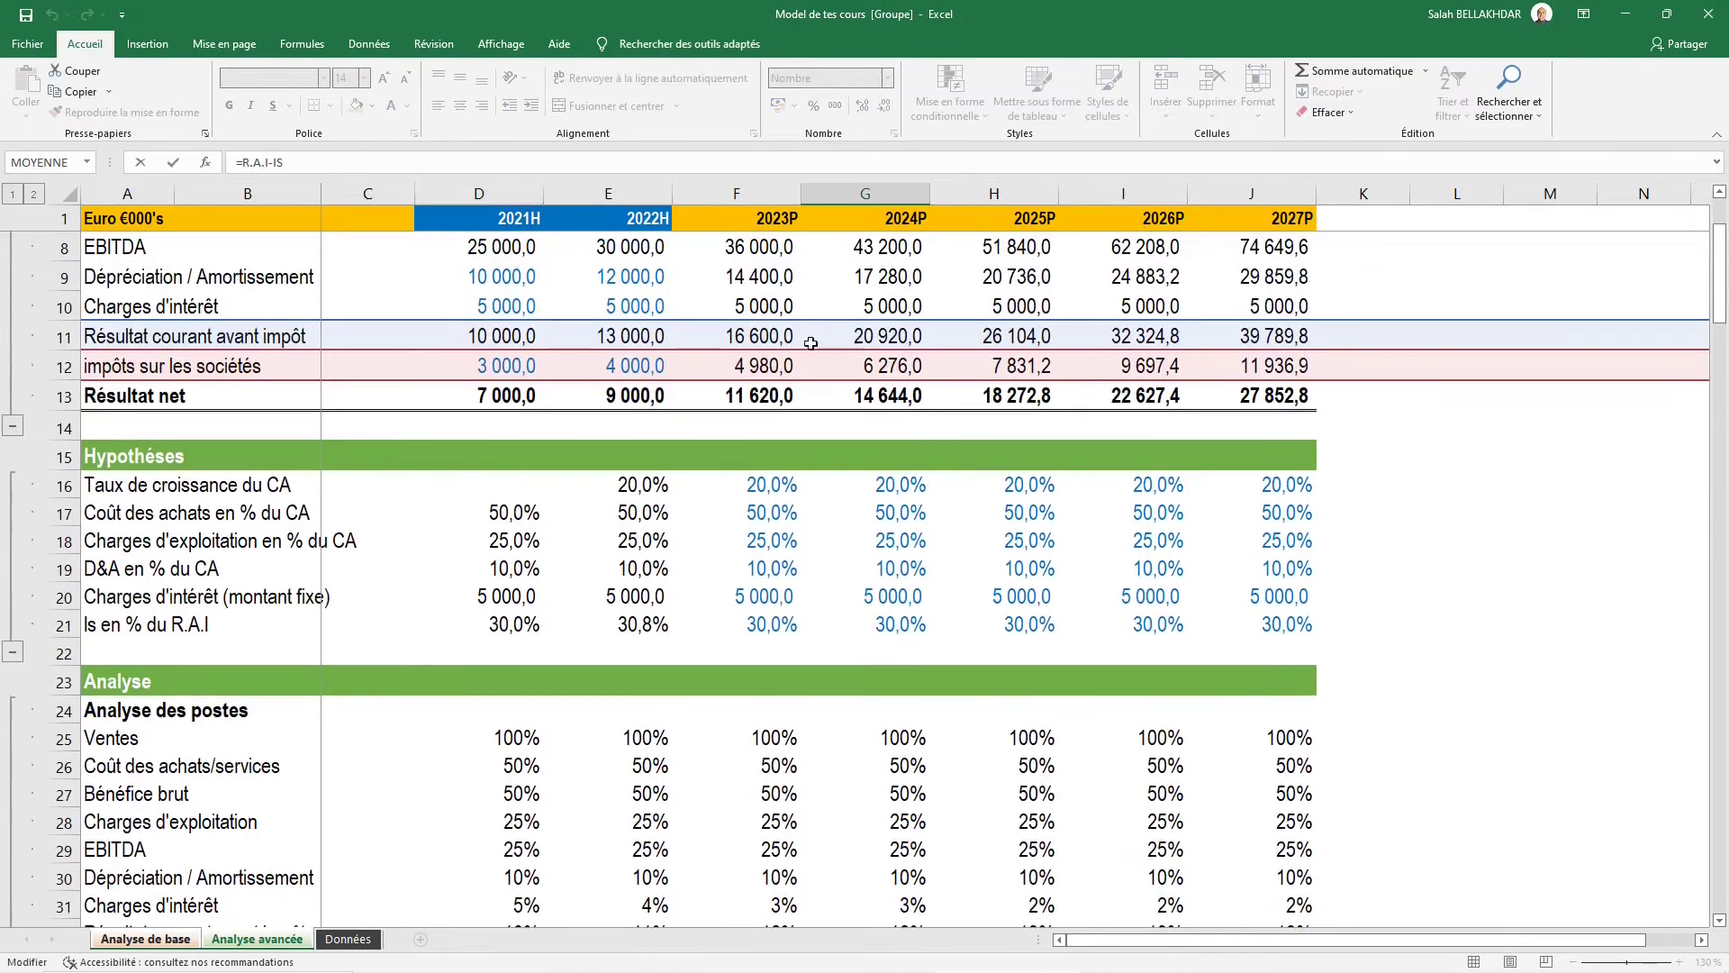
scroll(959, 520, "down", 5)
key("Escape")
scroll(964, 558, "down", 2)
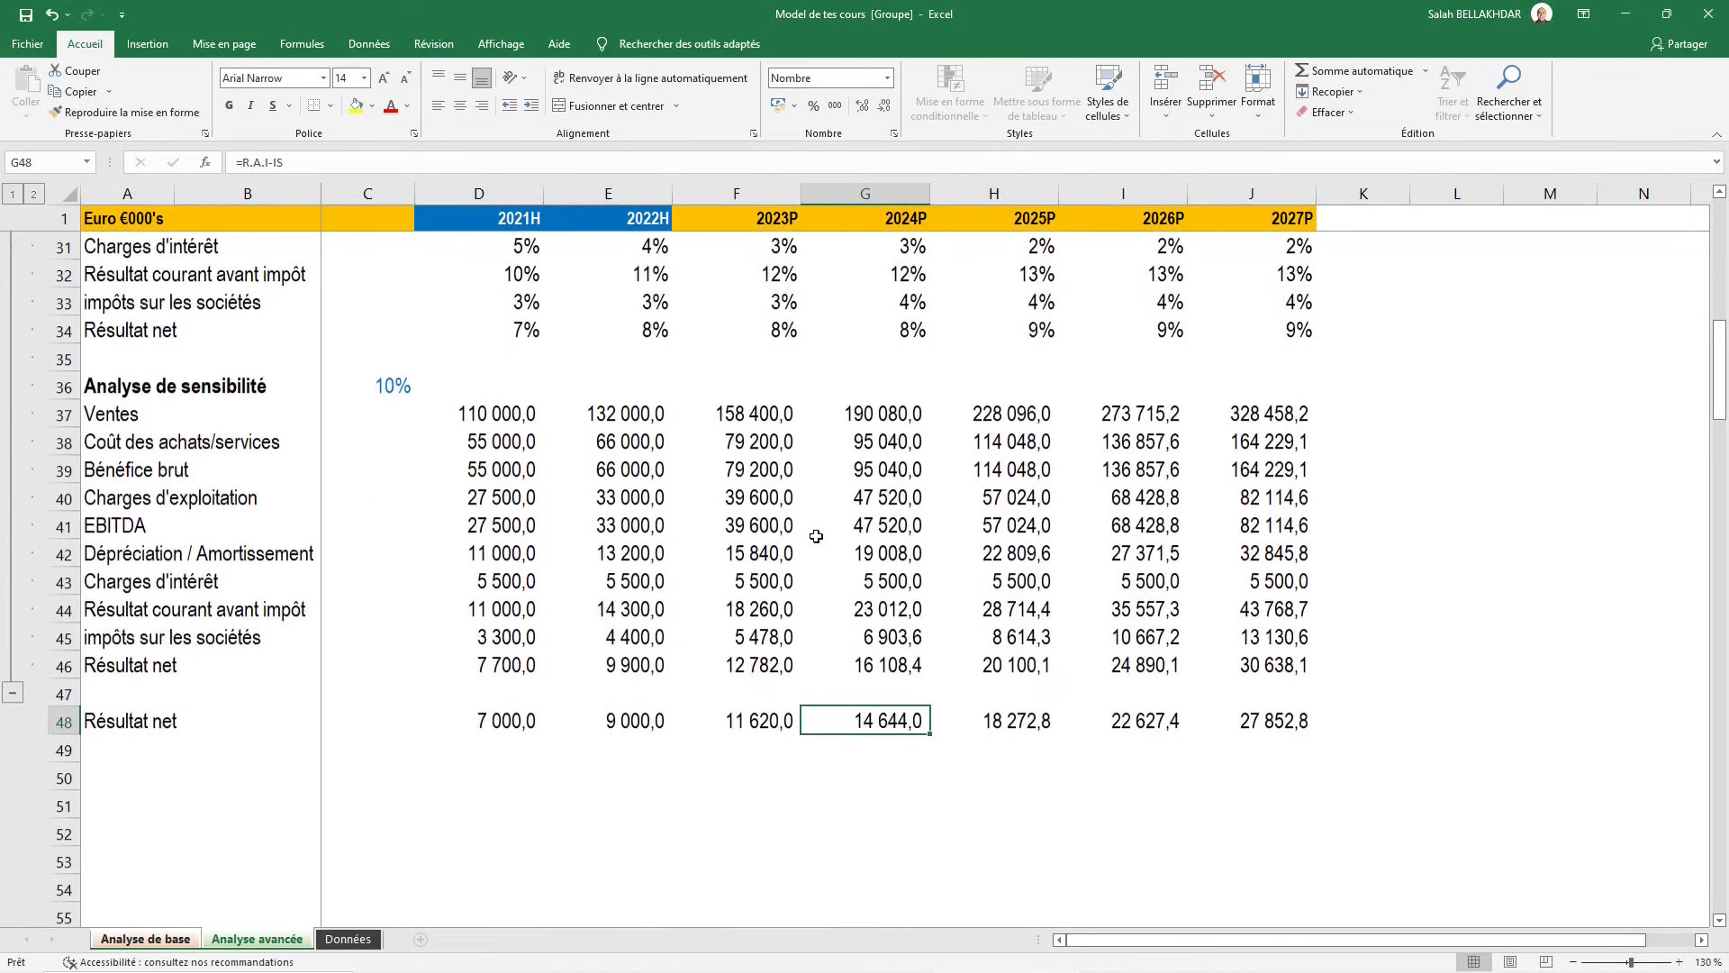
key("Left")
key("Left")
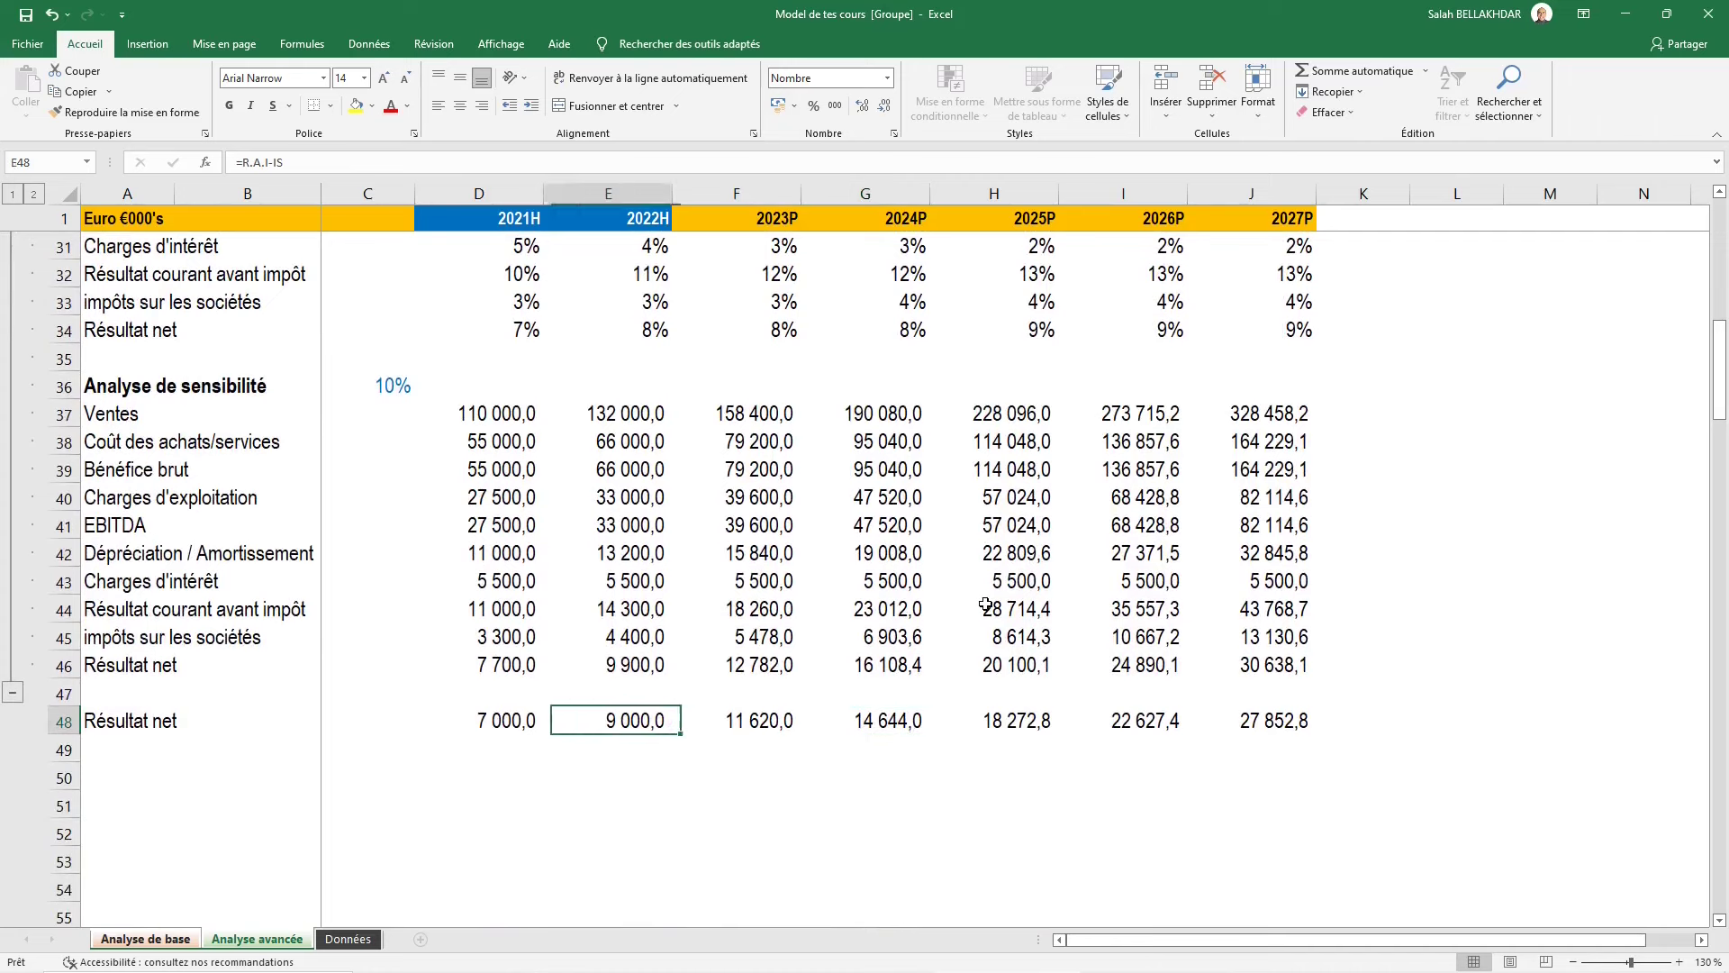
key("Left")
key("Left")
key("Left")
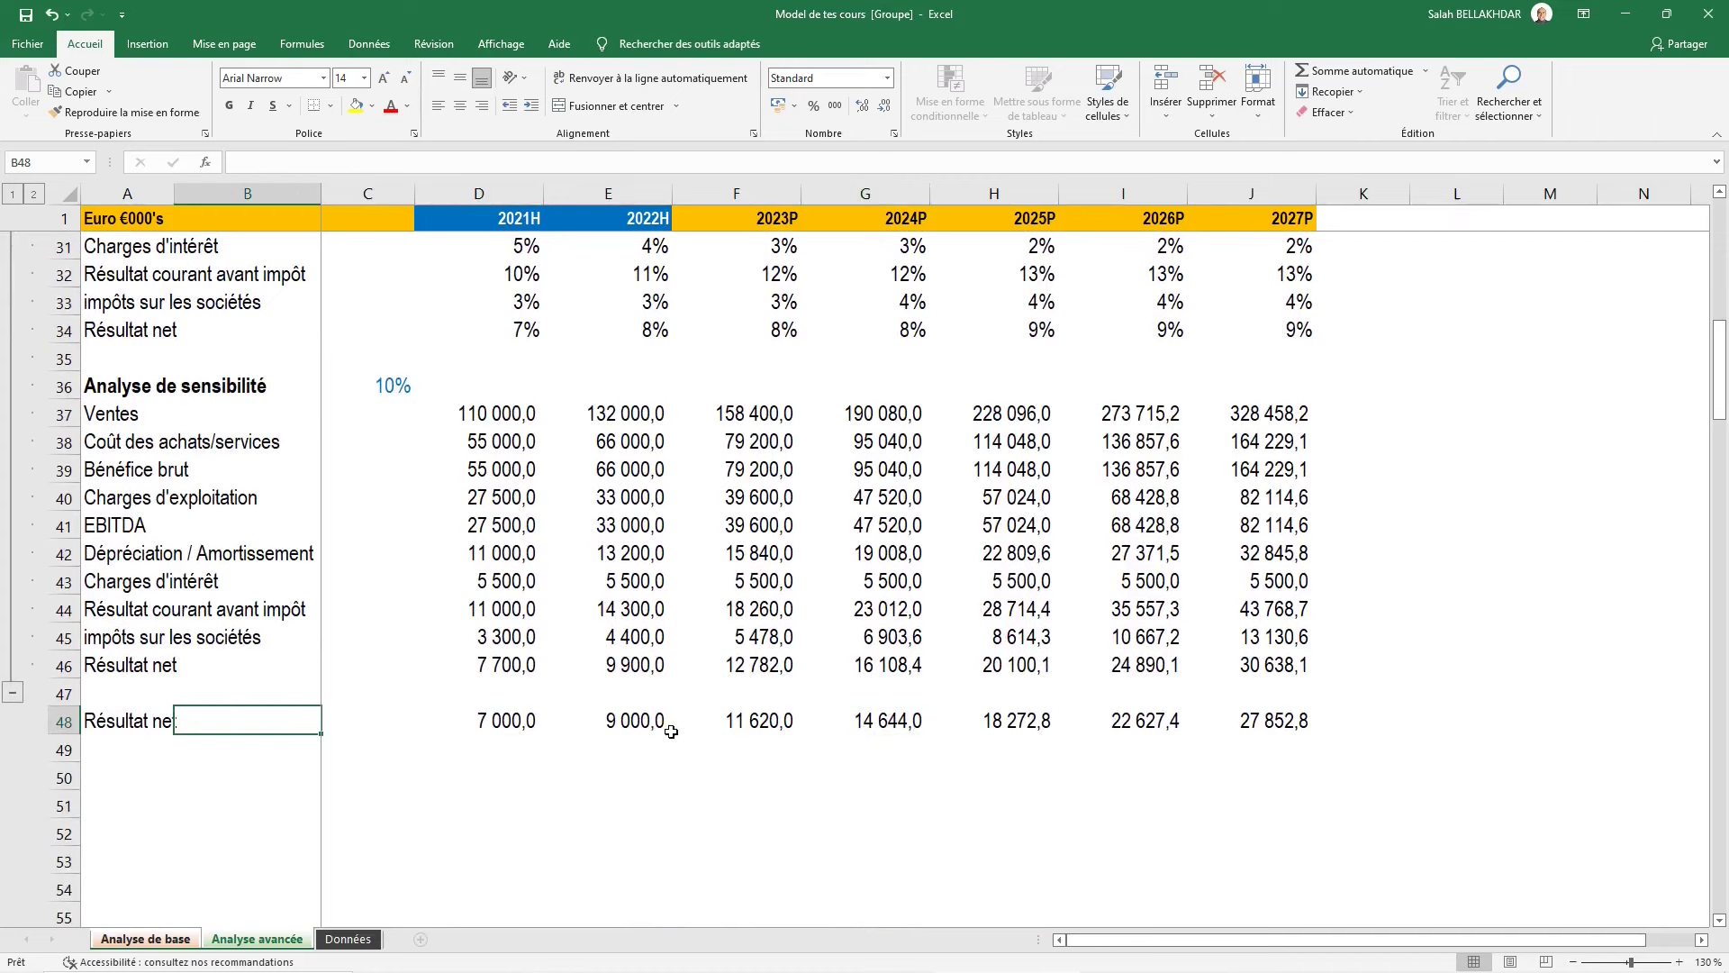
scroll(673, 720, "up", 1)
scroll(673, 720, "up", 4)
scroll(673, 718, "up", 1)
scroll(768, 436, "up", 2)
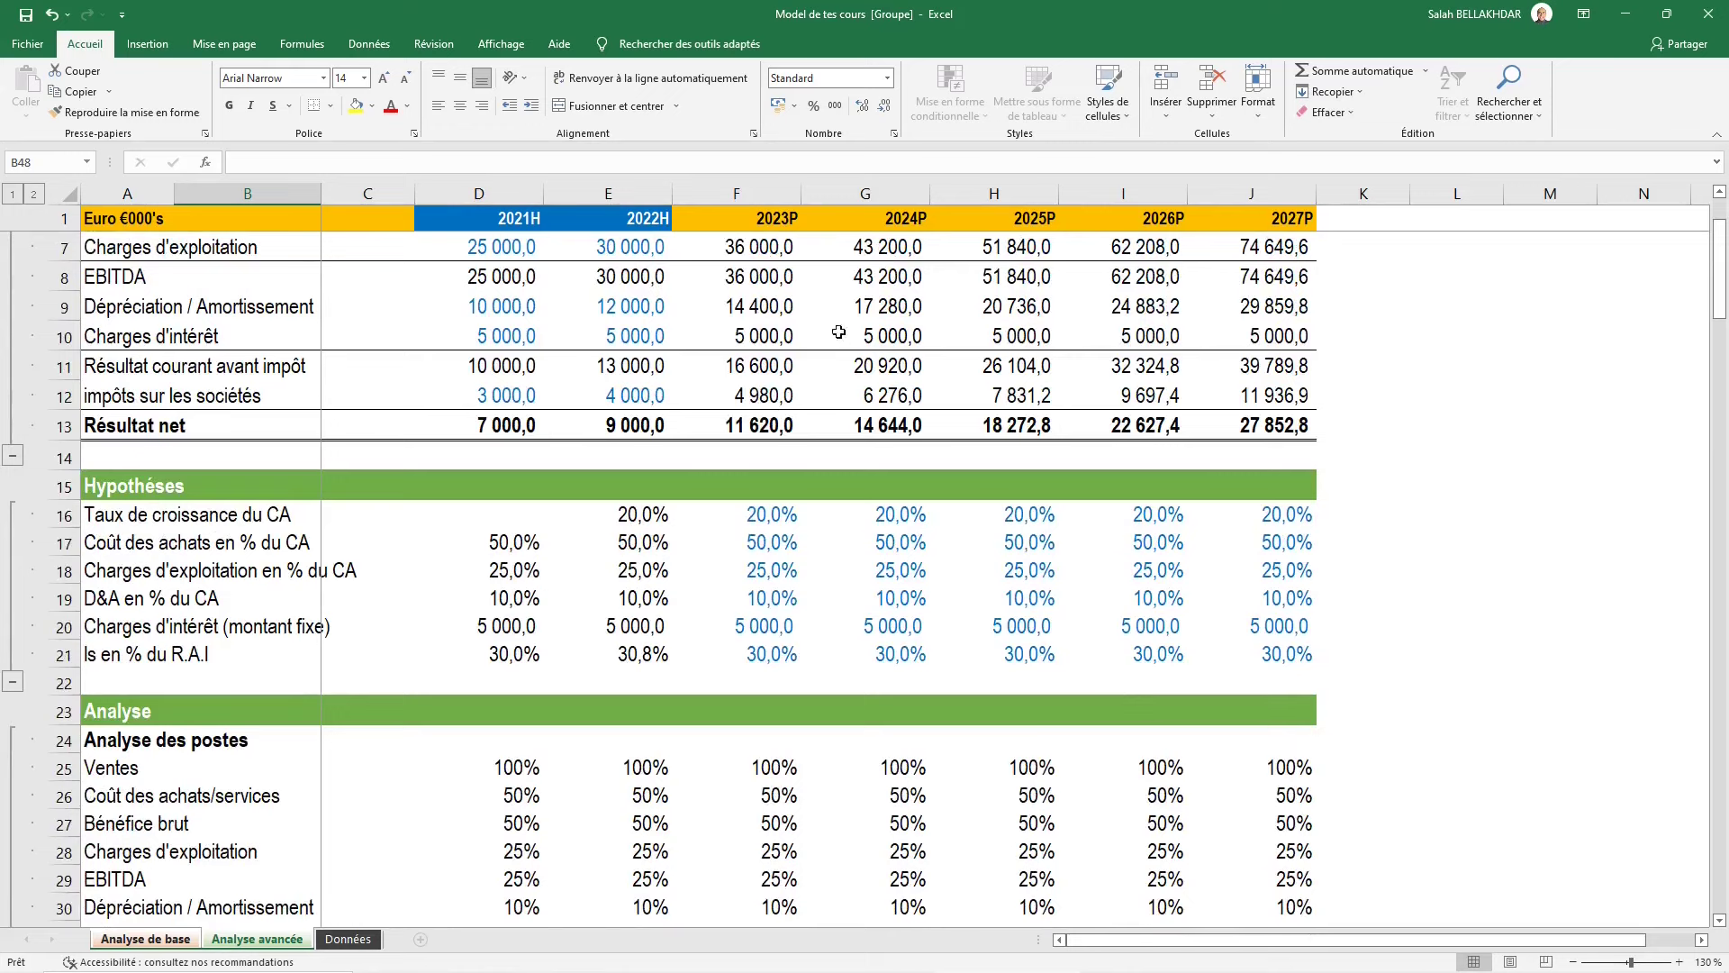
scroll(749, 614, "down", 3)
scroll(730, 620, "down", 4)
scroll(730, 620, "down", 1)
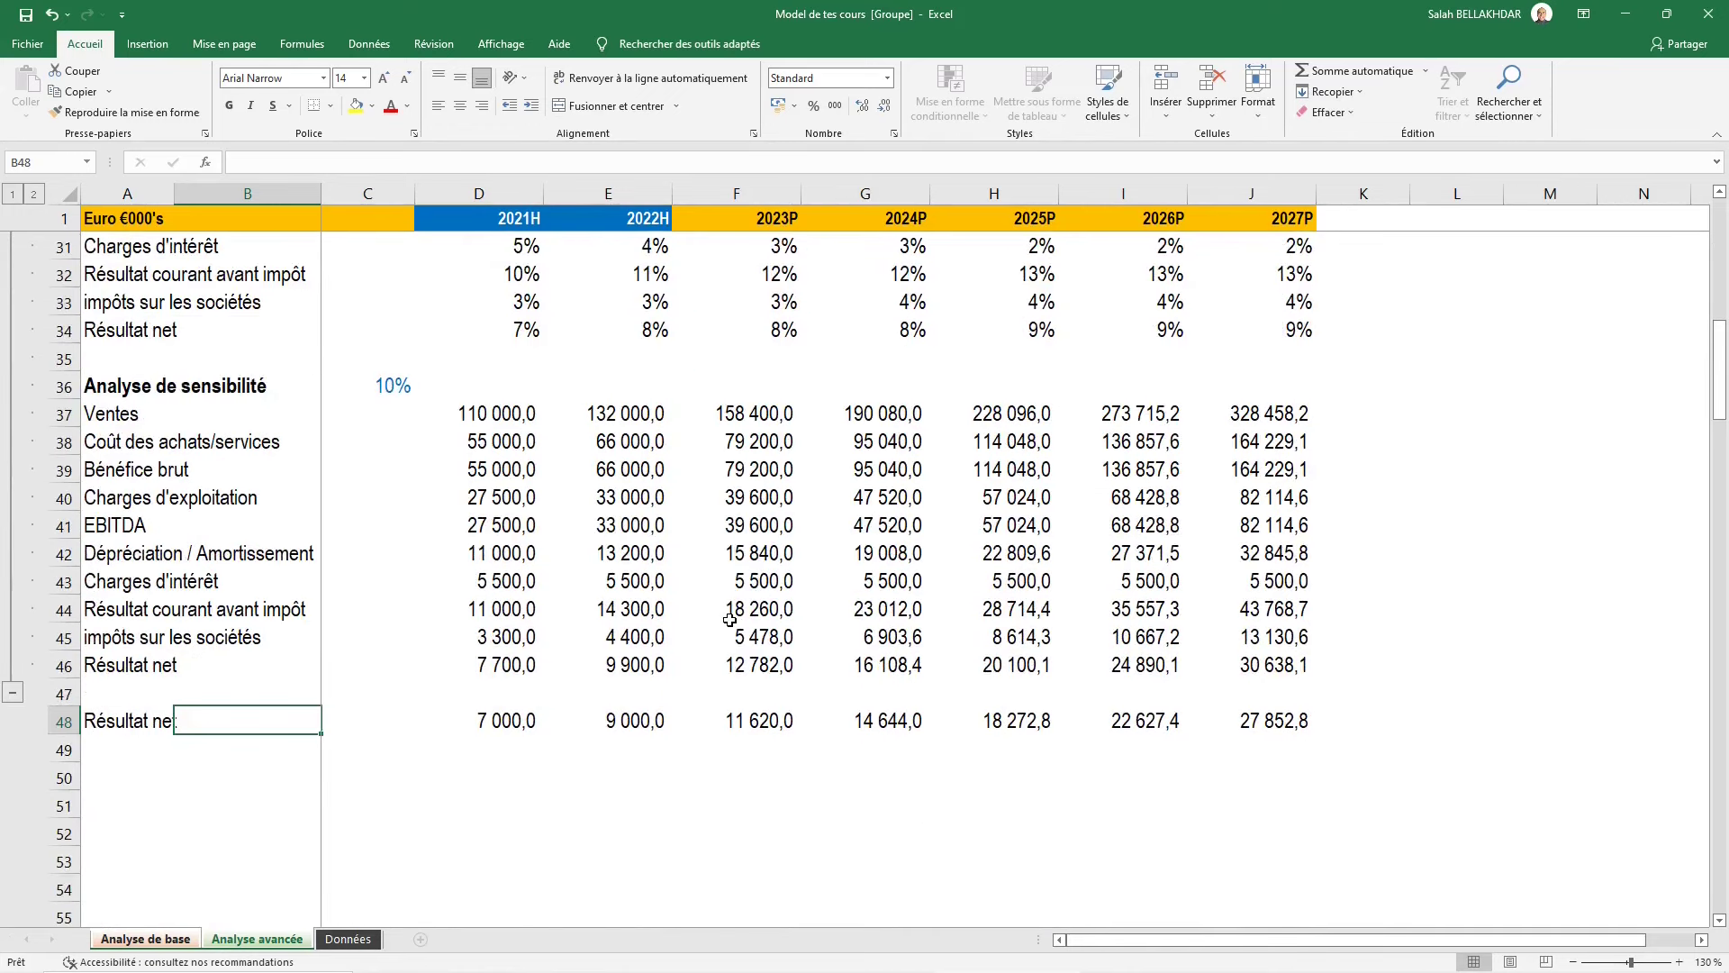
key("Down")
key("Left")
key("Down")
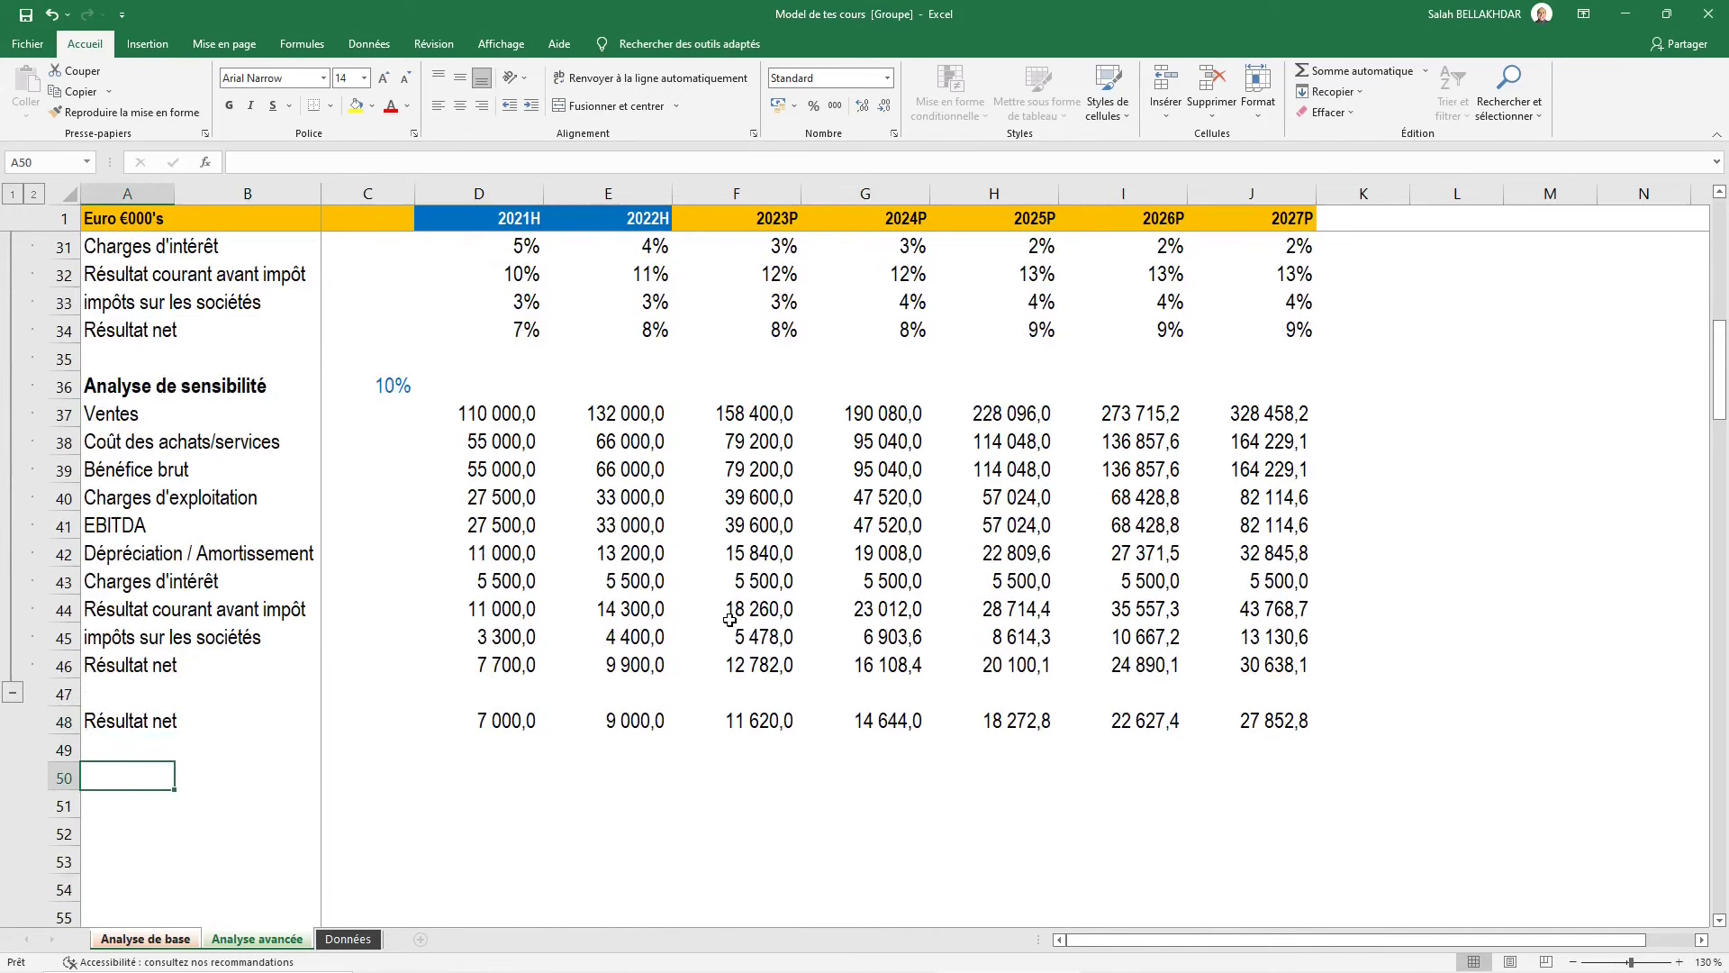
Label A50 'Sensibilité EBITDA', then start and discard an EBITDA*(1+$C$36) formula
type("Sensibilité EBITDA")
key("Tab")
key("Tab")
key("Tab")
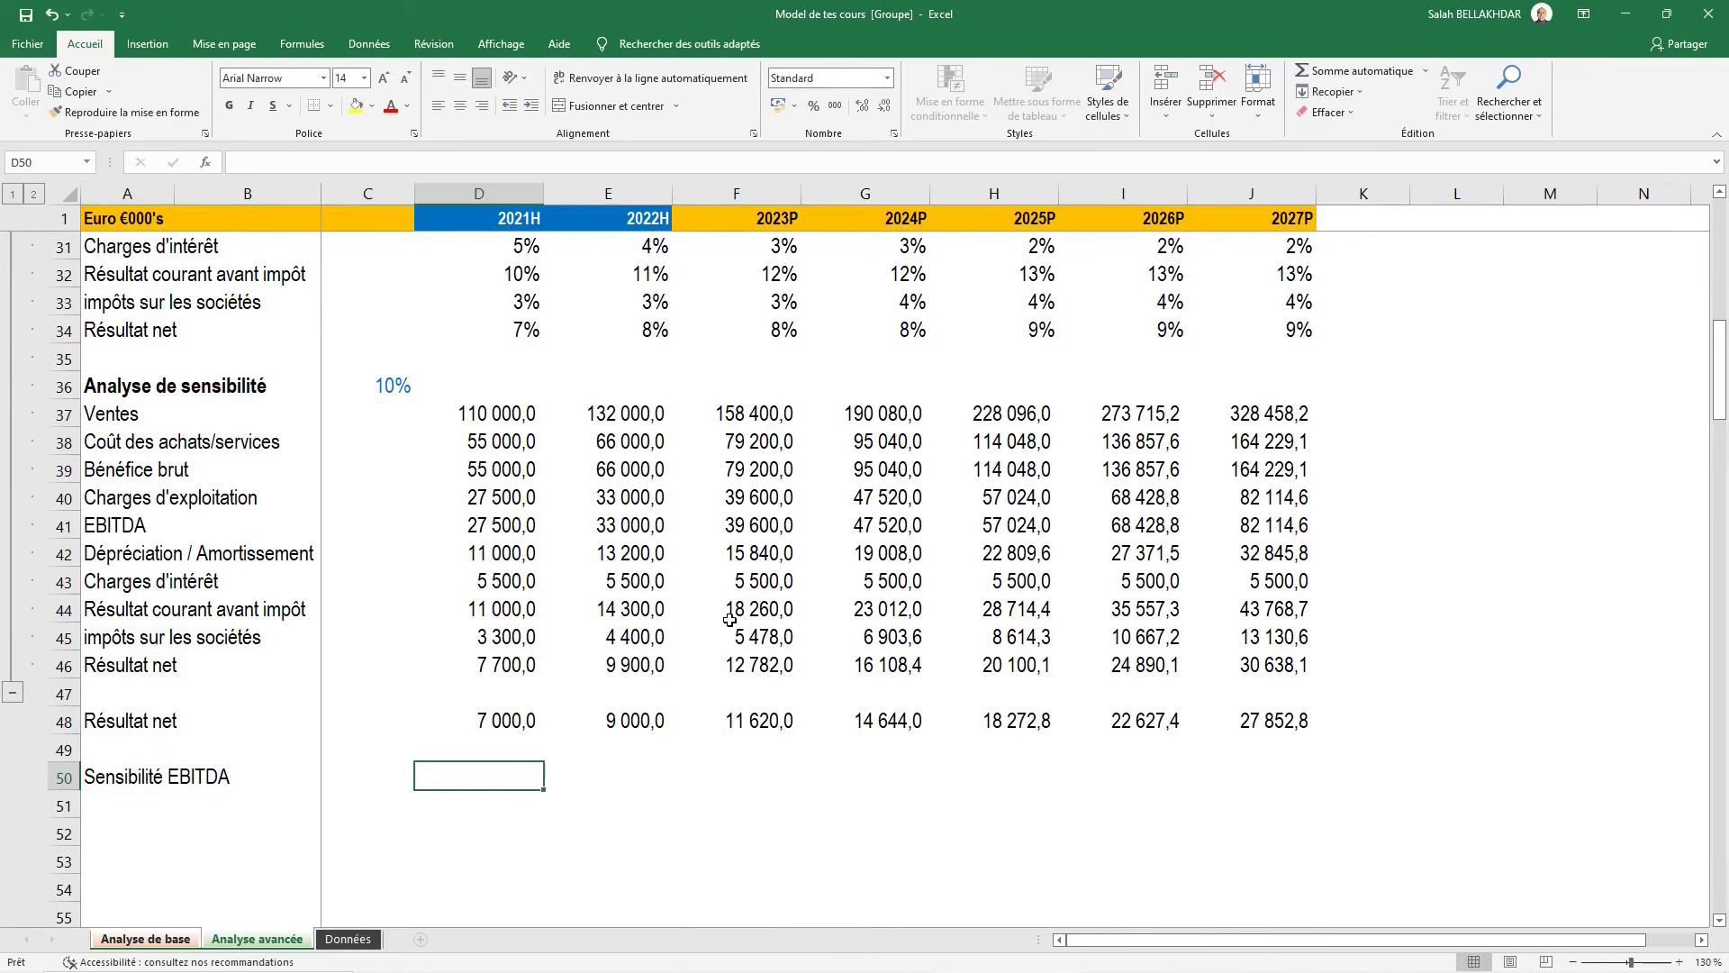
type("=")
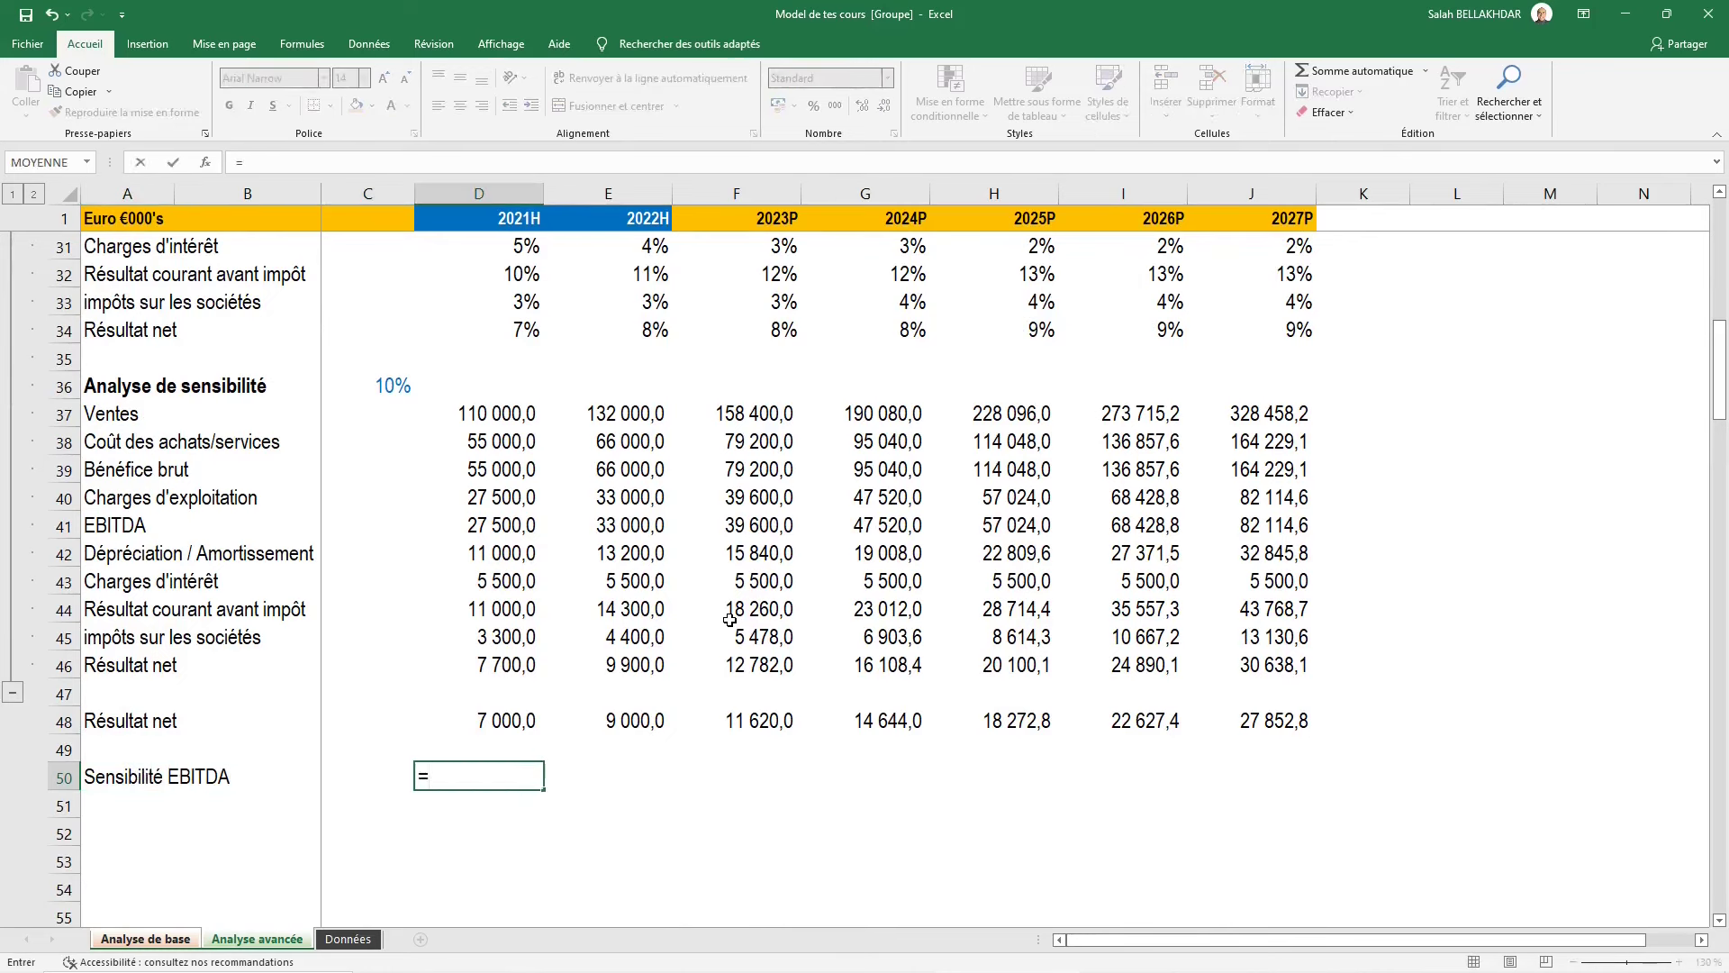
key("Up")
key("Up")
key("Up")
key("Up")
key("Up")
key("Up")
key("Up")
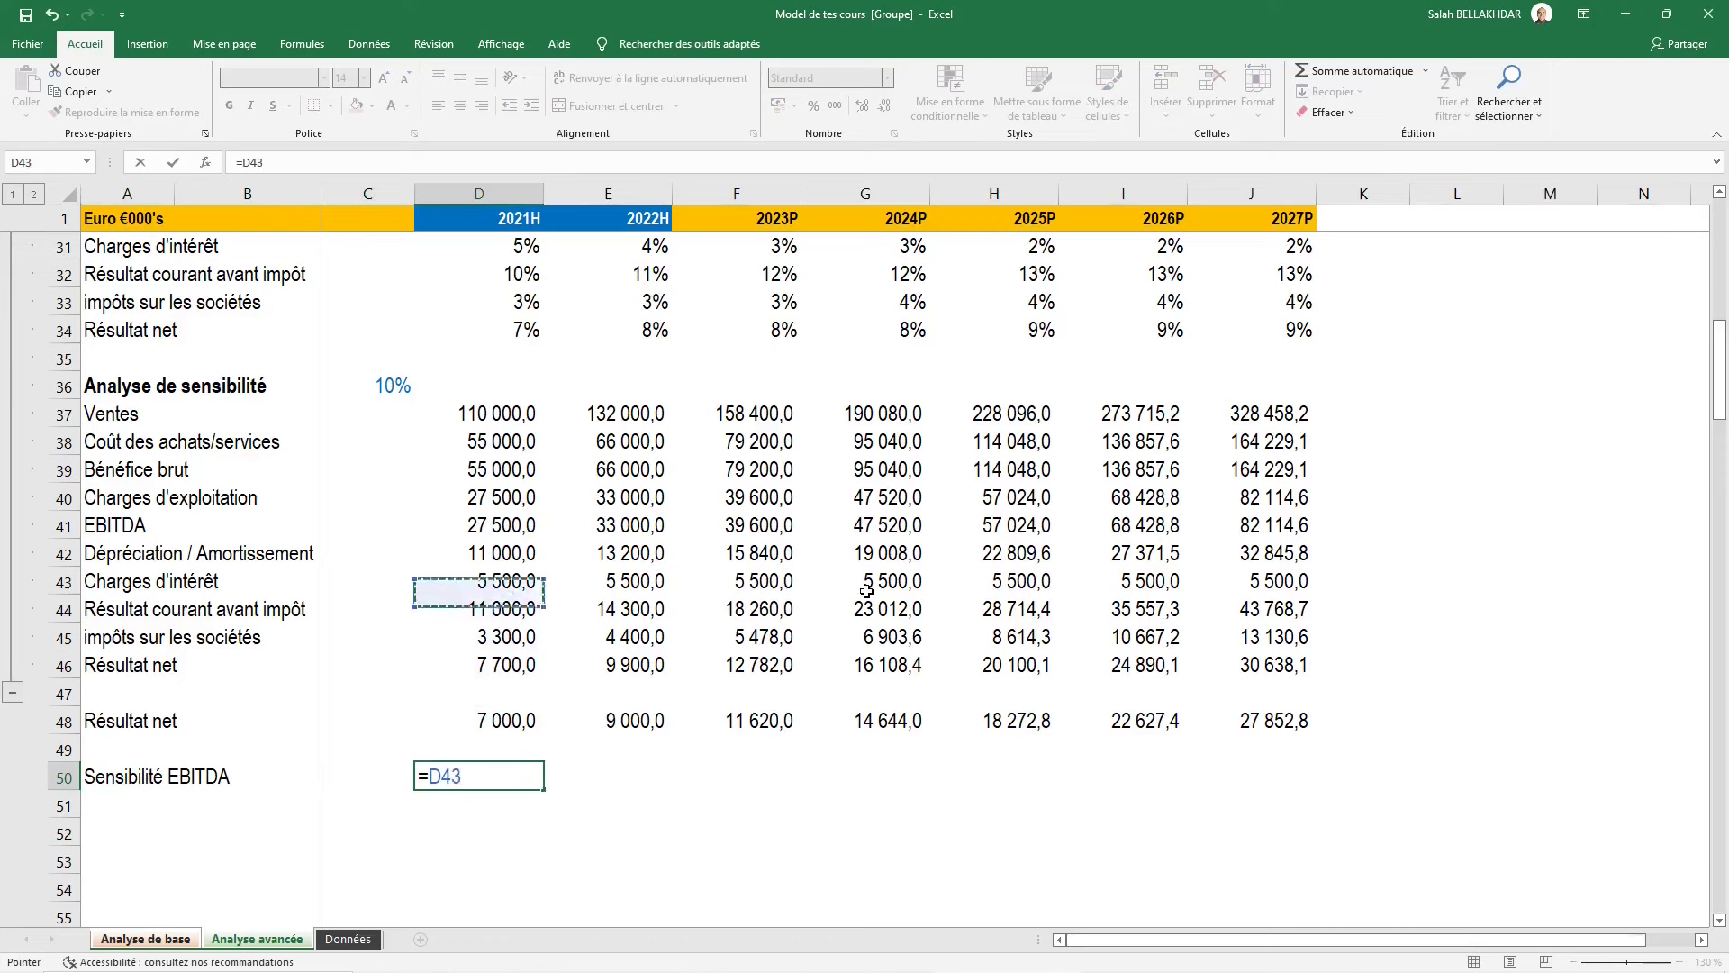
key("Up")
key("Up")
type("*(1+")
key("Up")
key("Left")
key("Up")
key("Up")
key("Up")
key("Up")
key("Up")
key("Up")
key("Up")
key("Up")
key("Up")
key("Up")
key("Up")
key("Up")
key("Up")
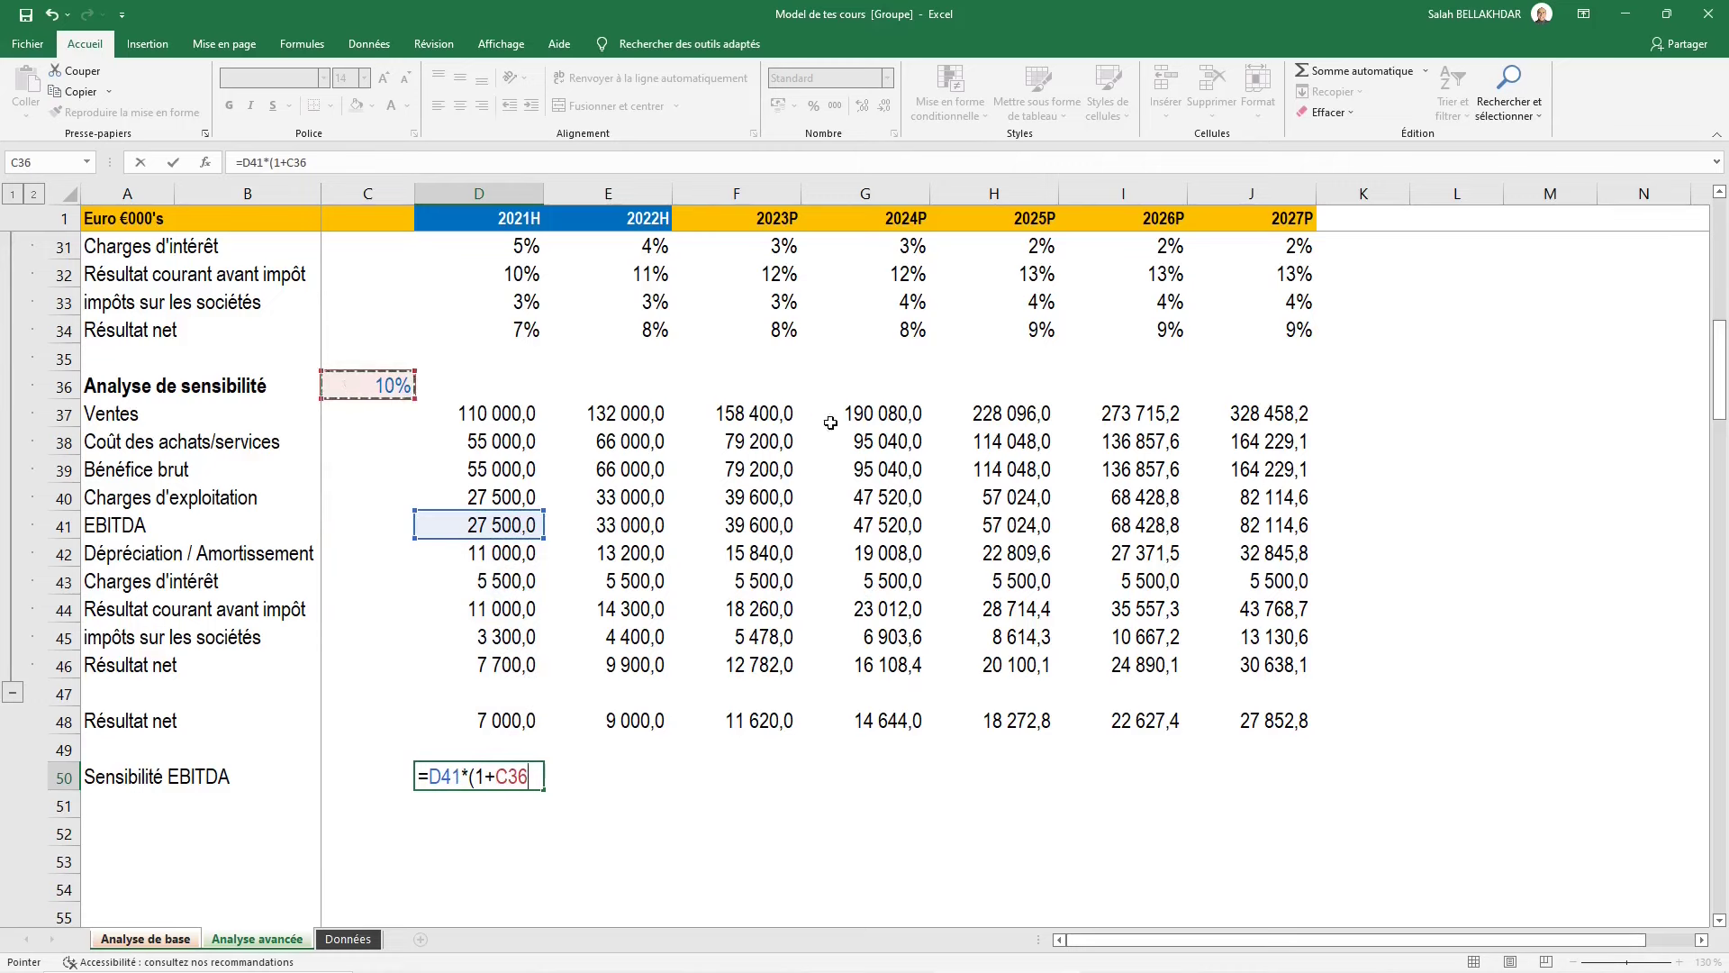
key("F4")
key("Escape")
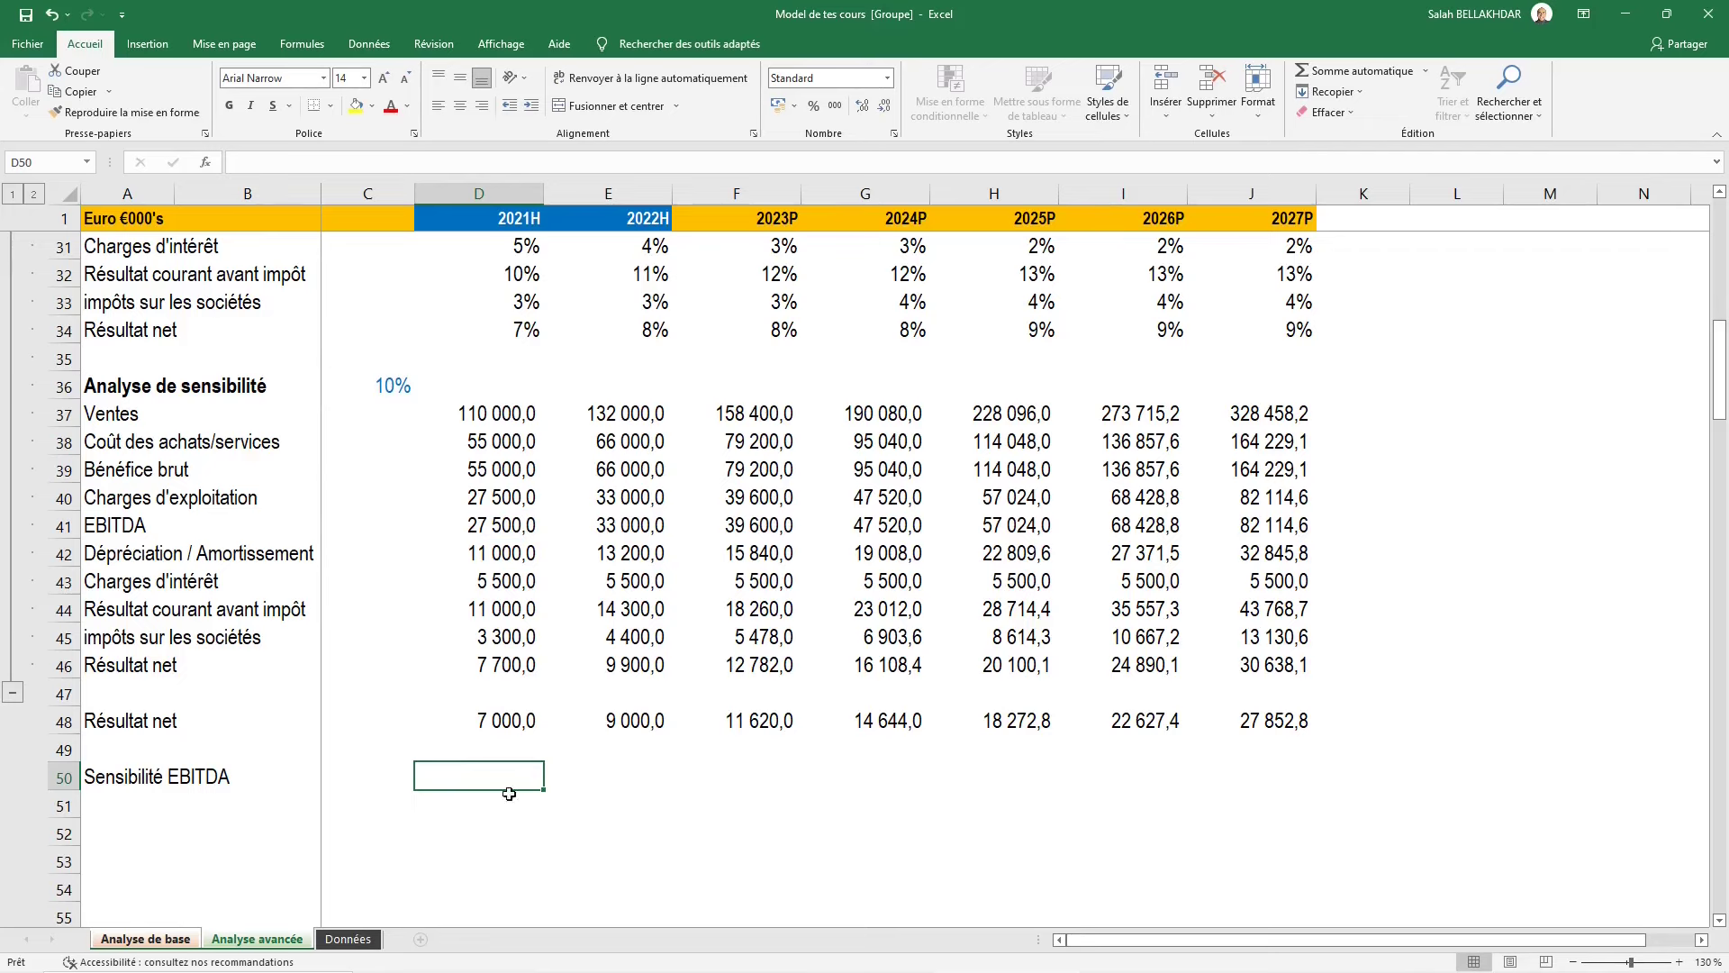
Name cell C36 'sensibilité' through the Name Box
left_click(388, 389)
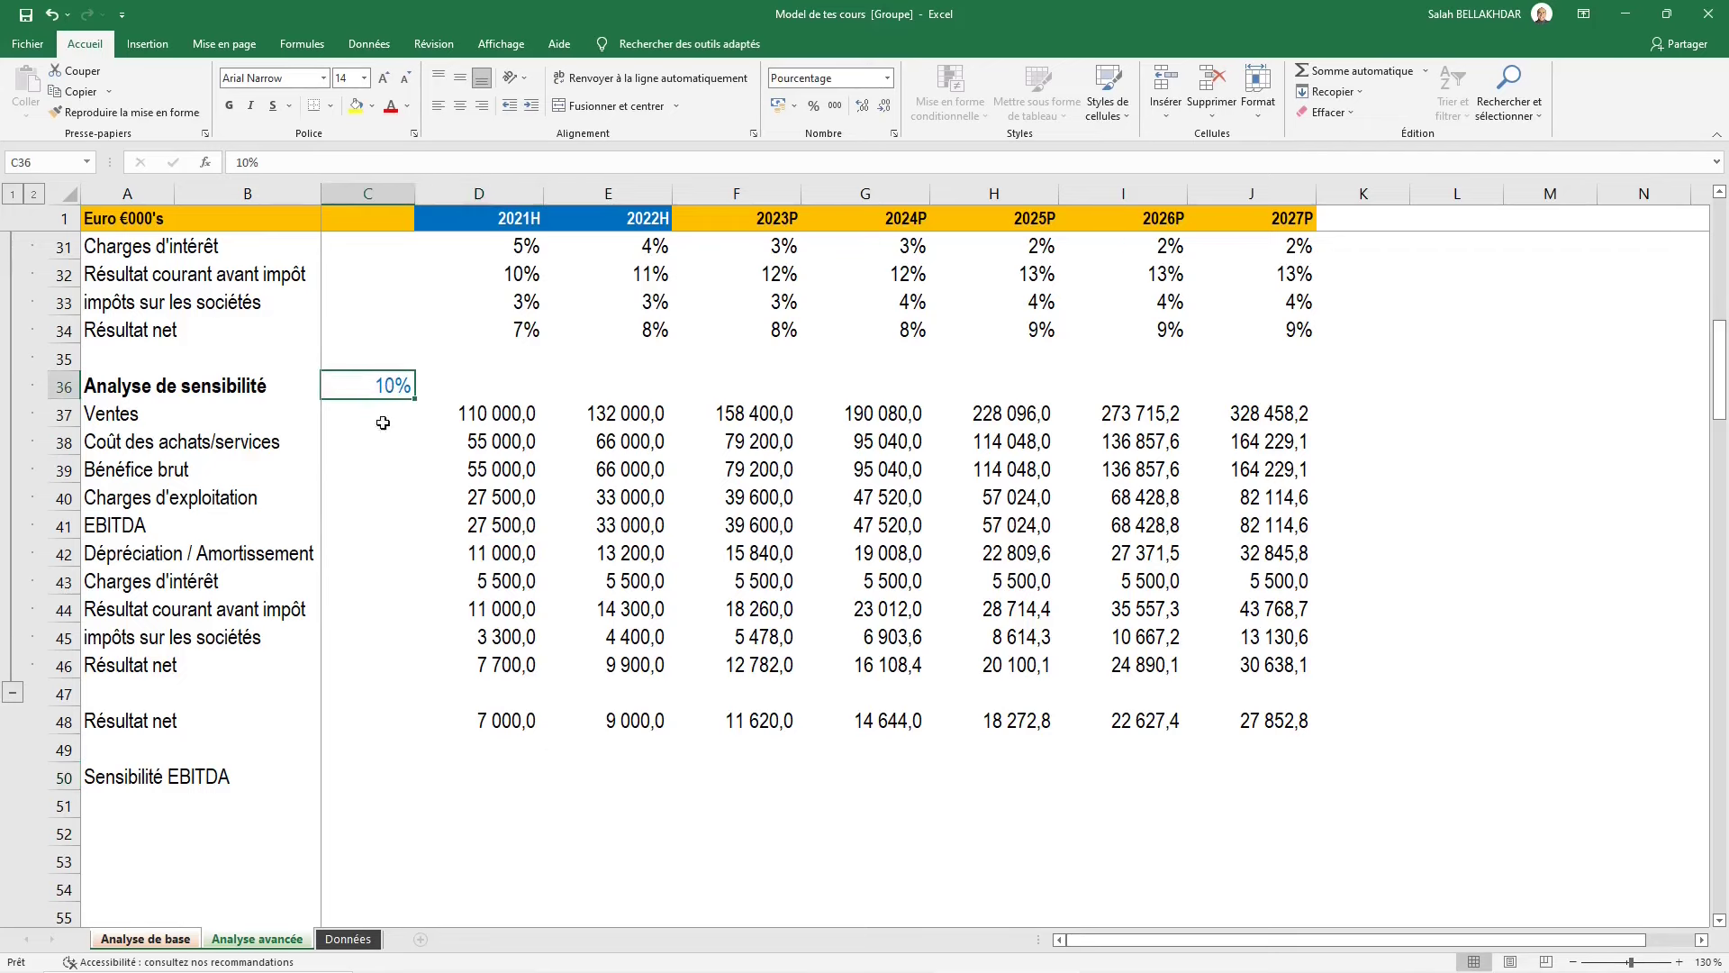
left_click(54, 163)
type("sensibilité")
key("Return")
key("Right")
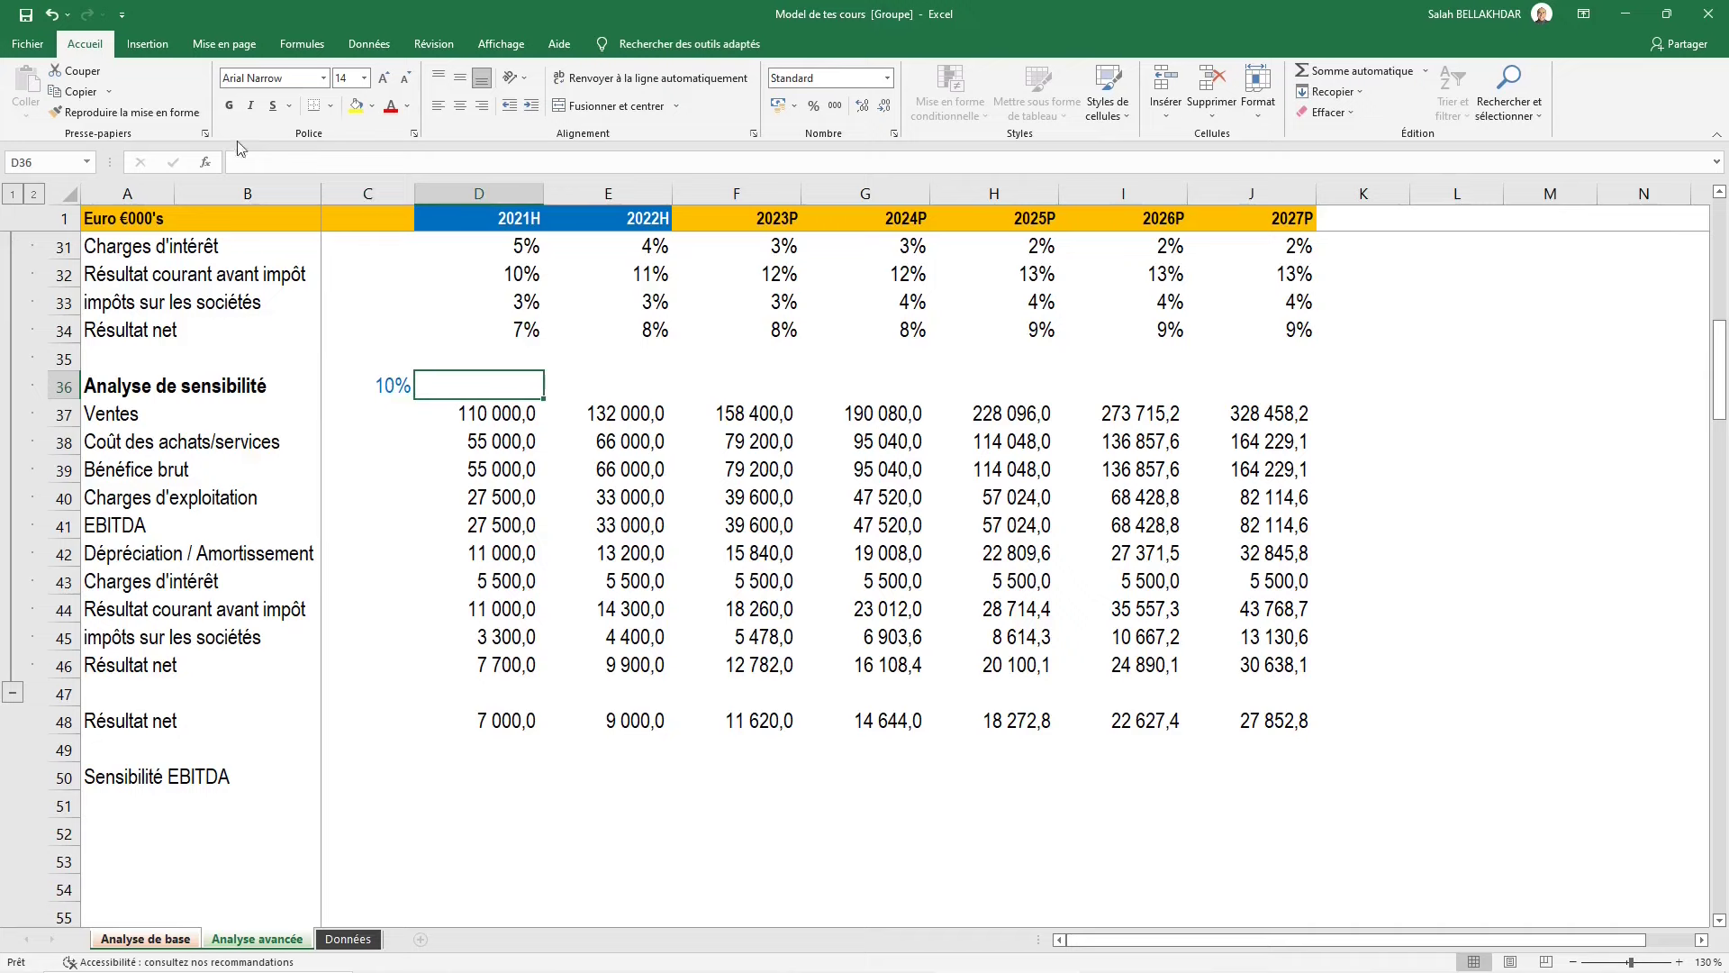
Confirm C36 carries the sensibilité name, then select D50 for the 2021H value
left_click(23, 163)
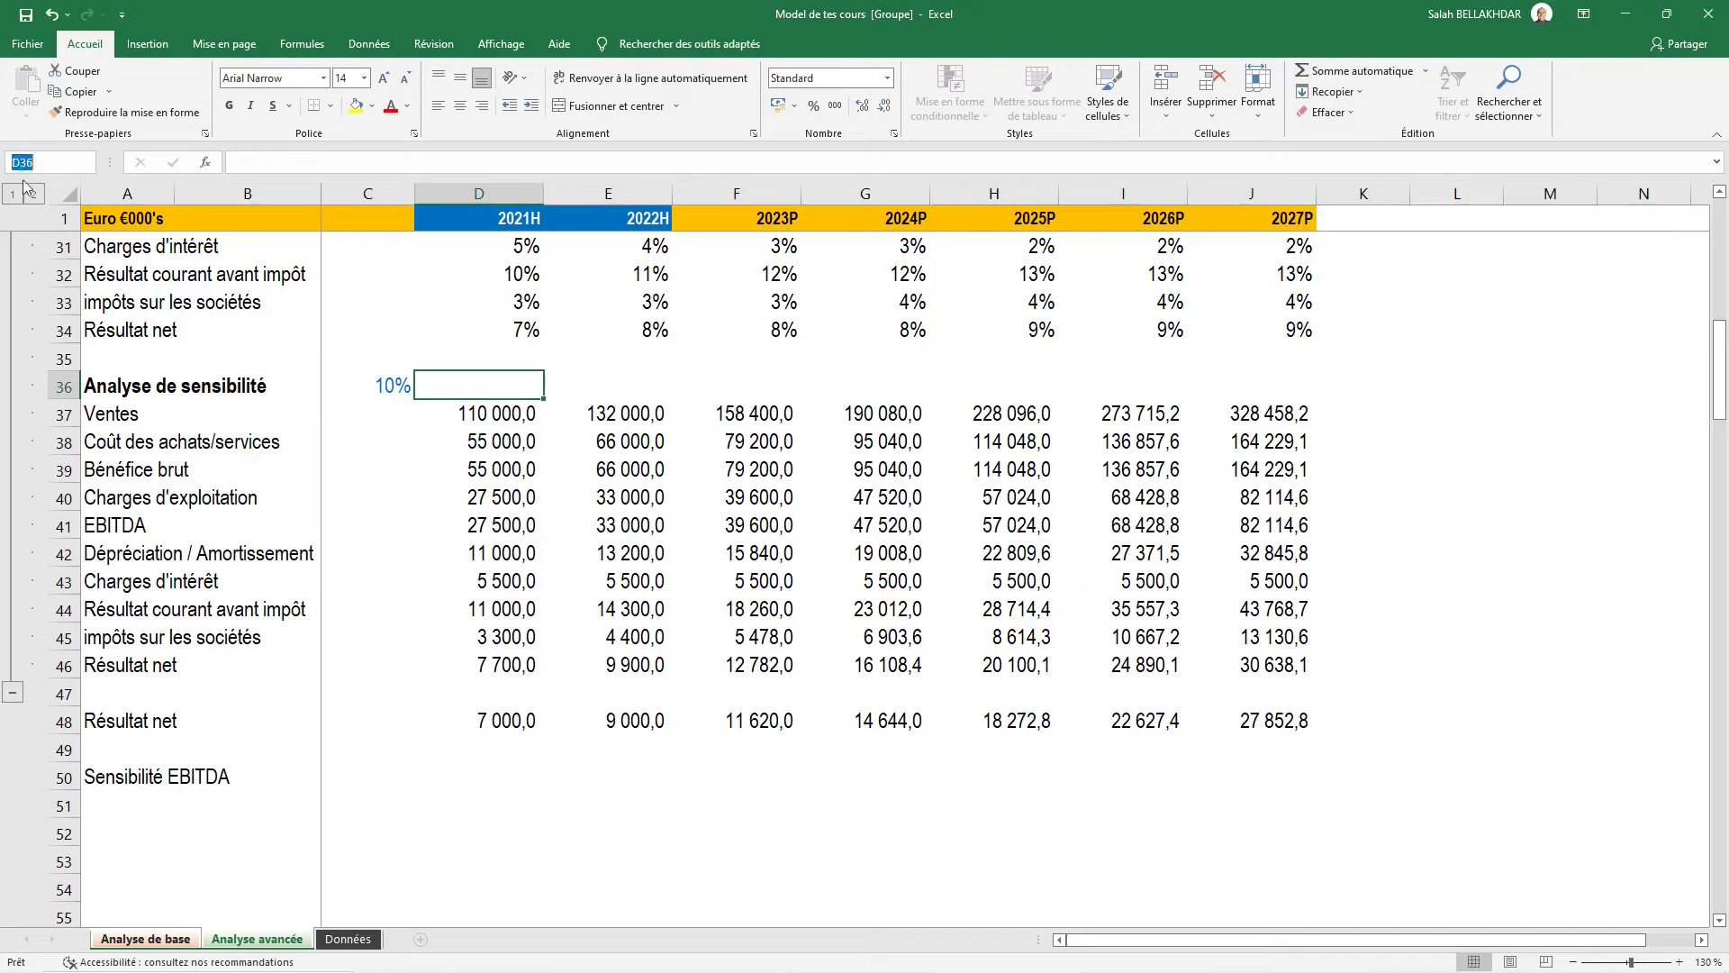
left_click(309, 386)
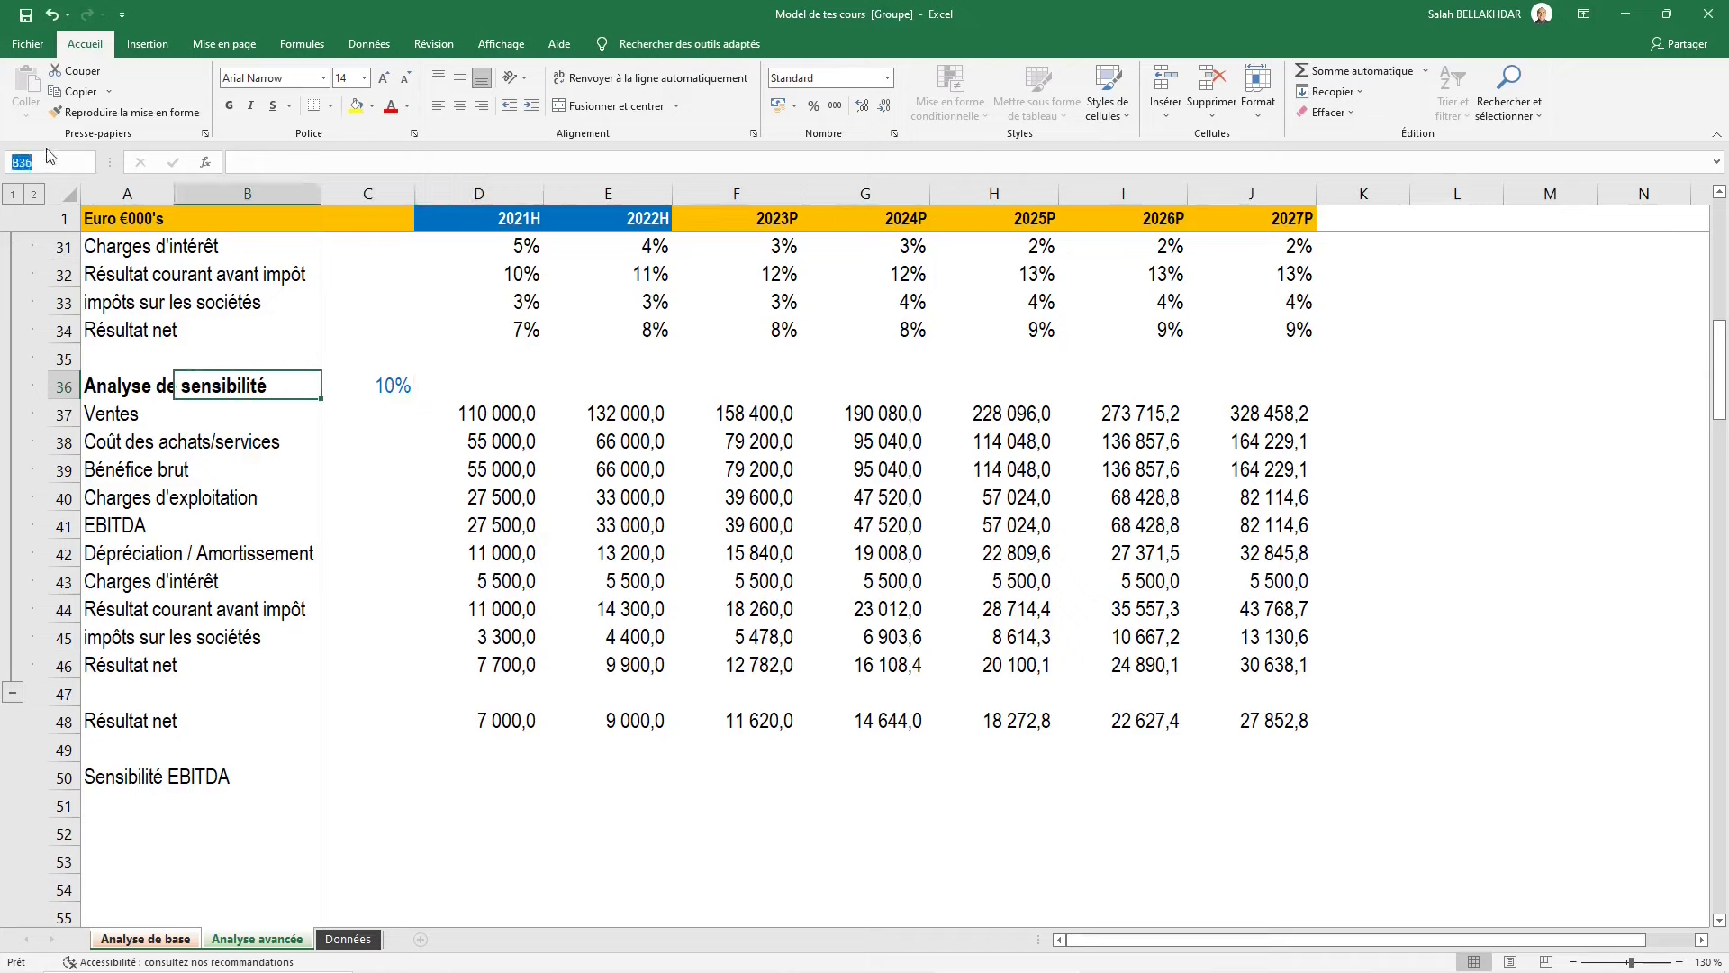
left_click(388, 393)
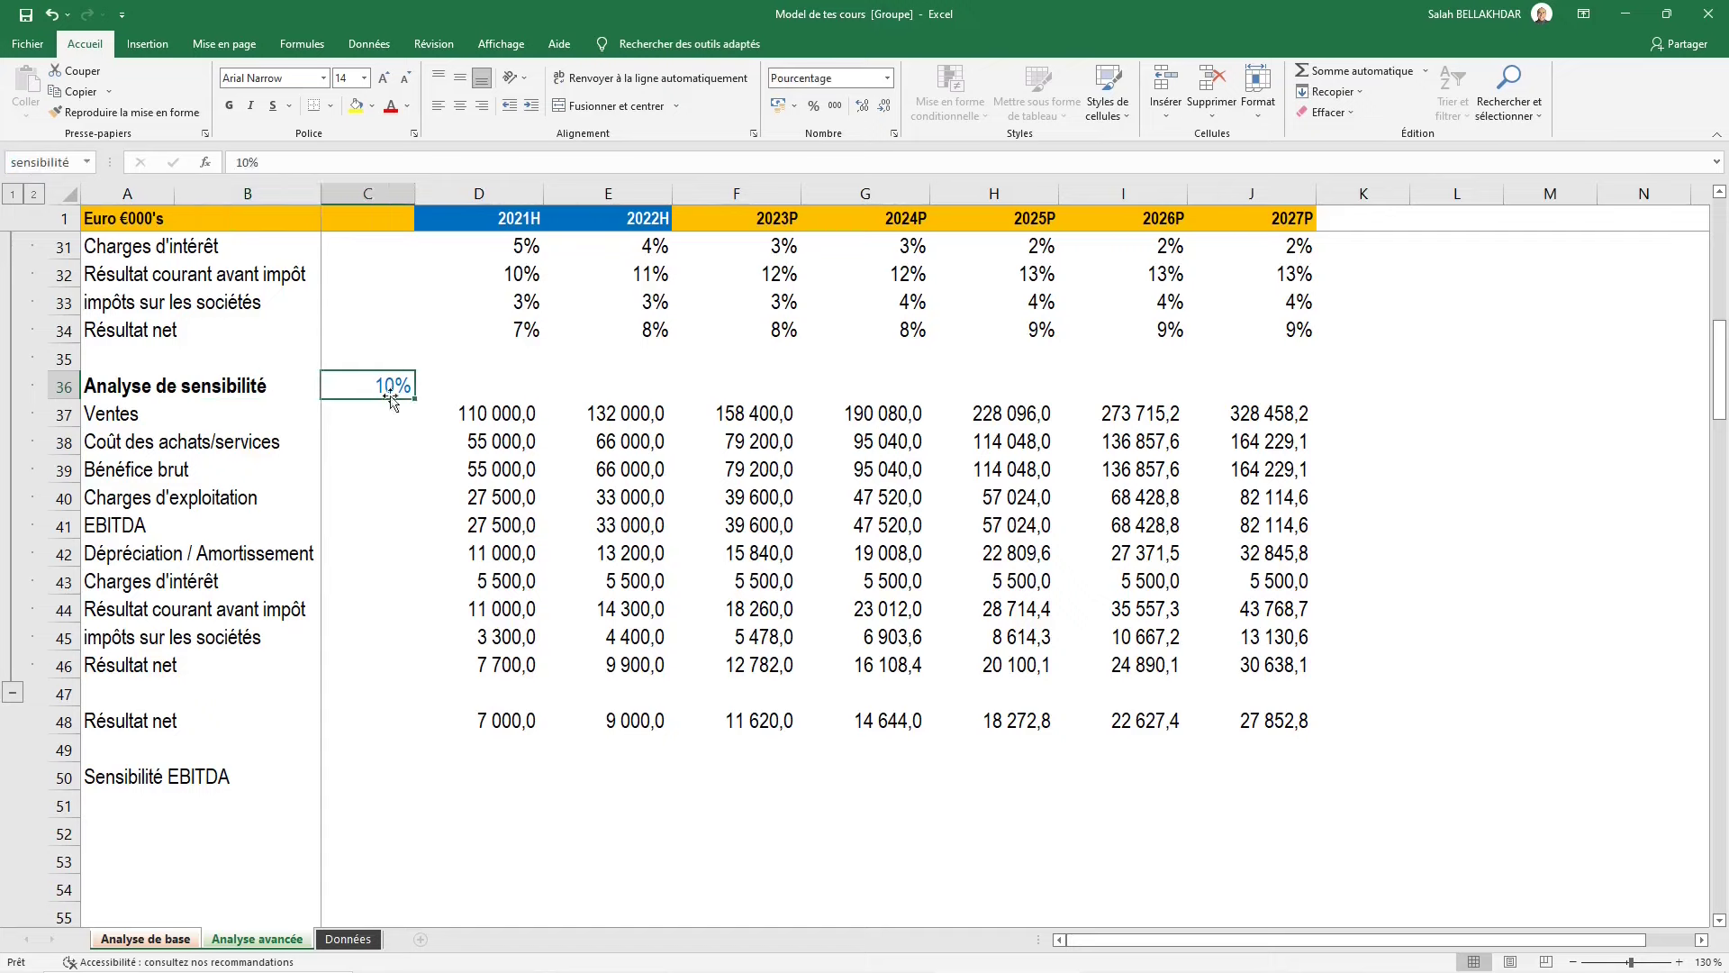
left_click(40, 162)
key("Return")
left_click(520, 807)
left_click(513, 777)
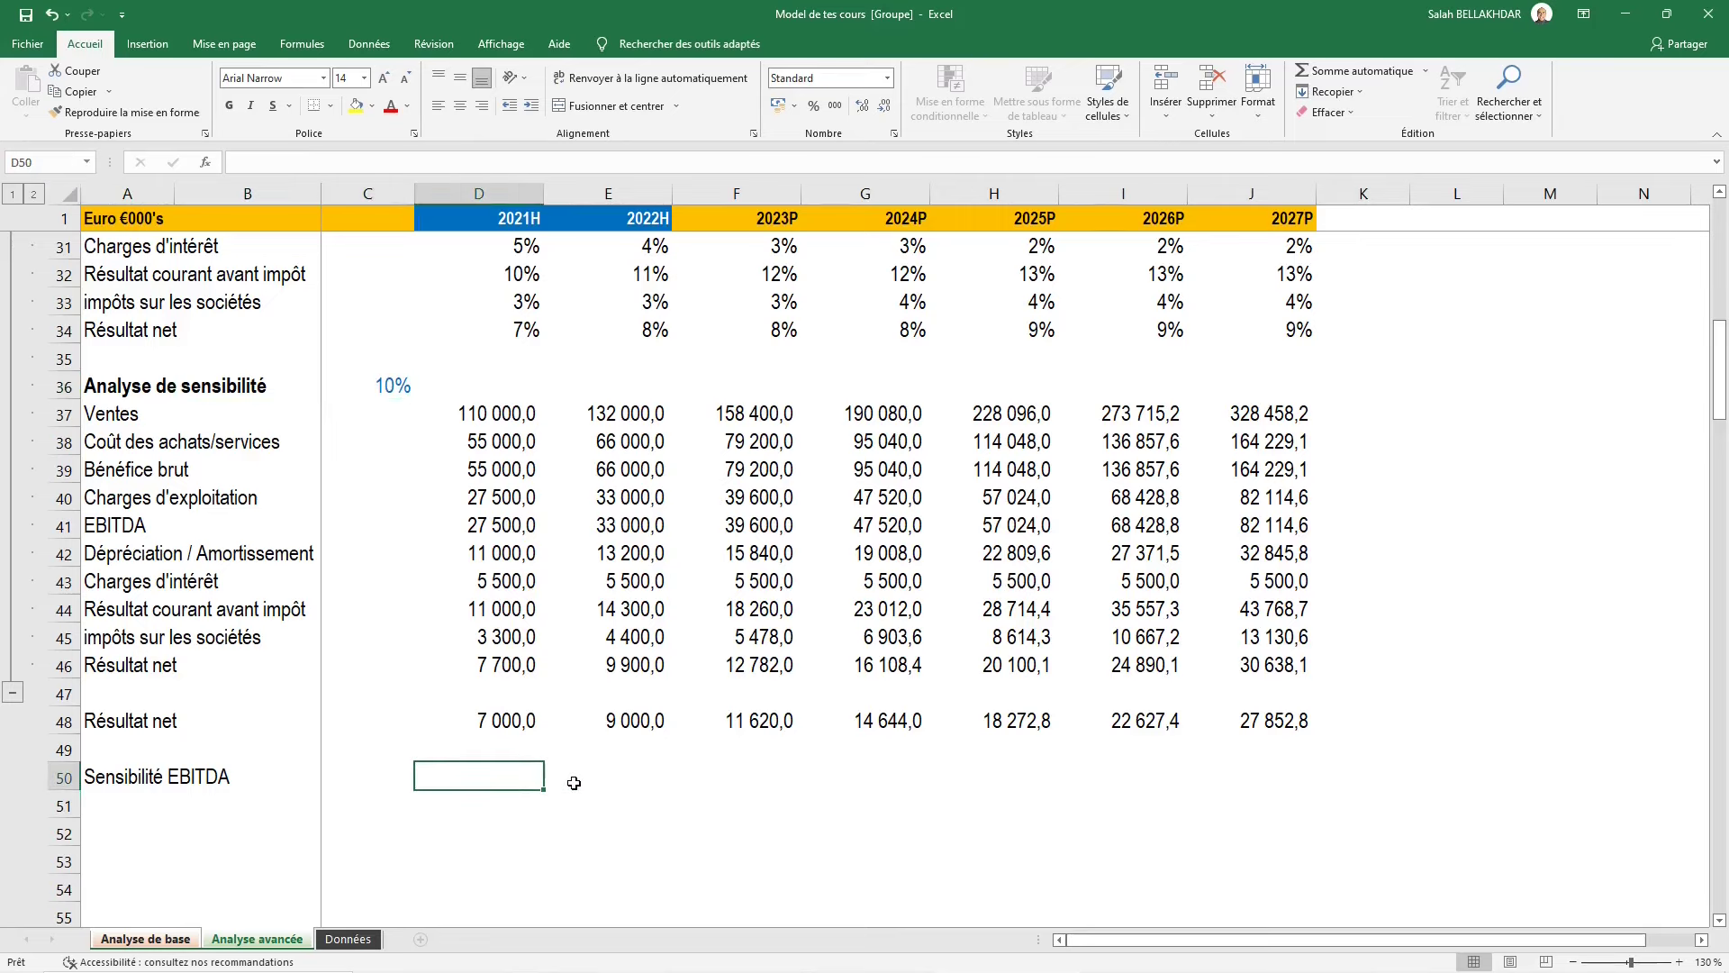
Enter =D41*(1+sensibilité) in D50 and fill it across row 50 through 2027P
type("=")
key("Up")
key("Up")
key("Up")
key("Up")
key("Up")
key("Up")
key("Up")
key("Up")
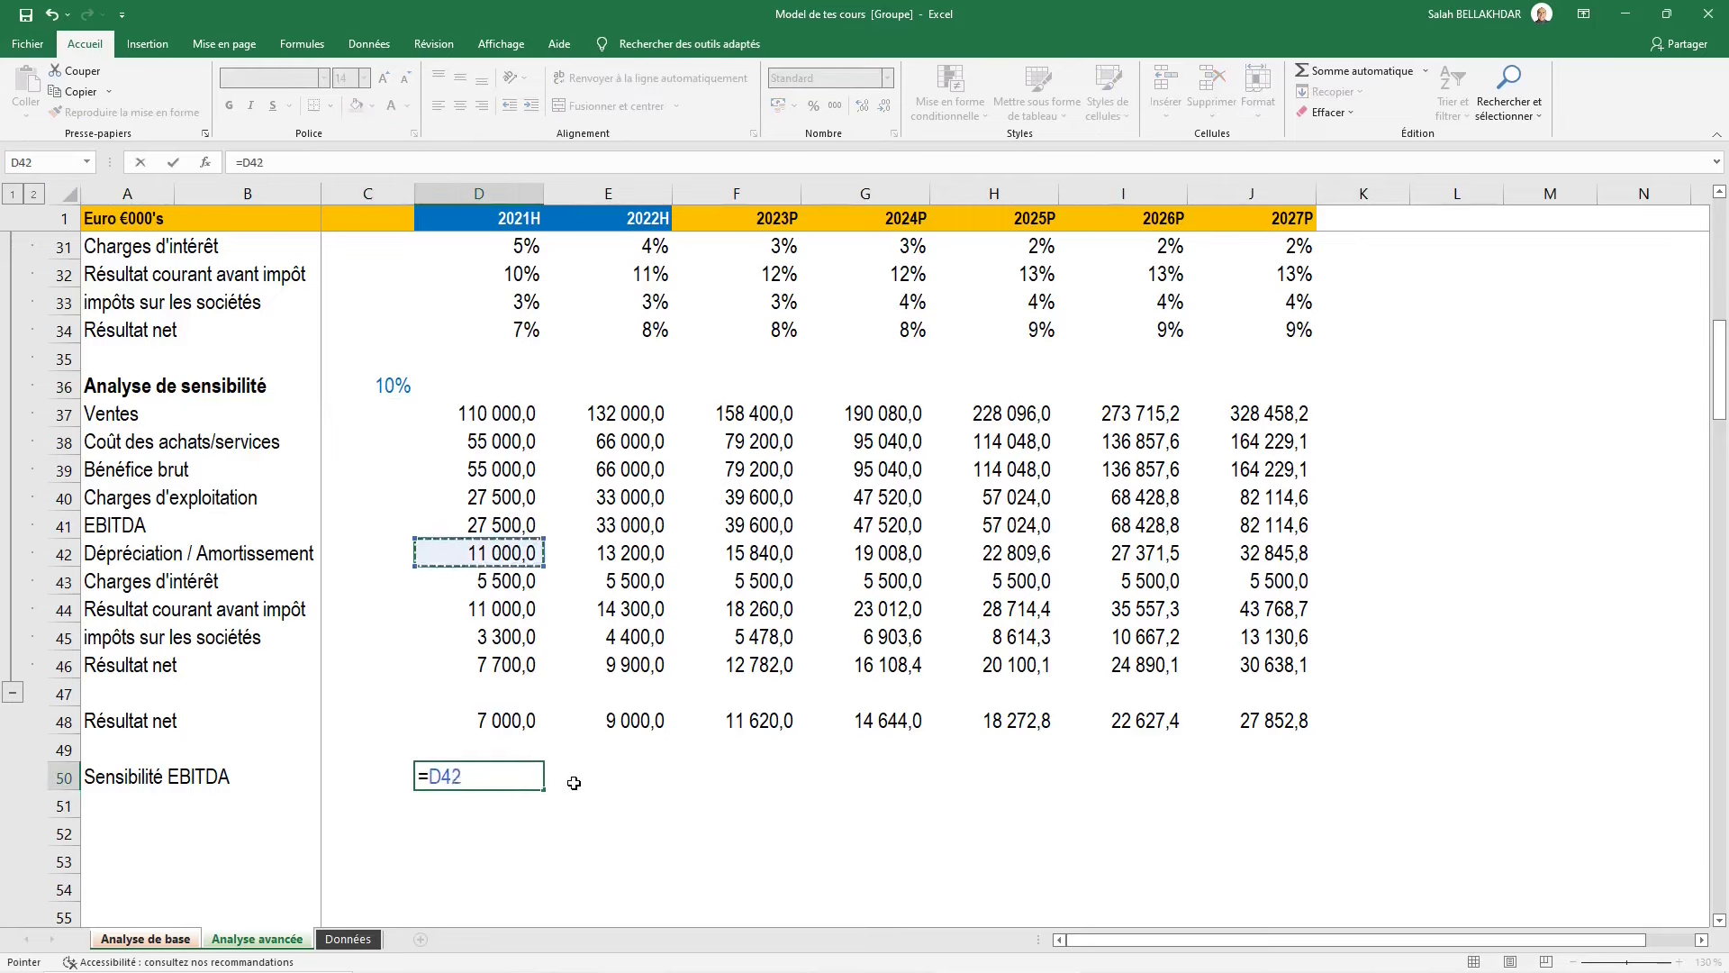
key("Up")
type("*(1+")
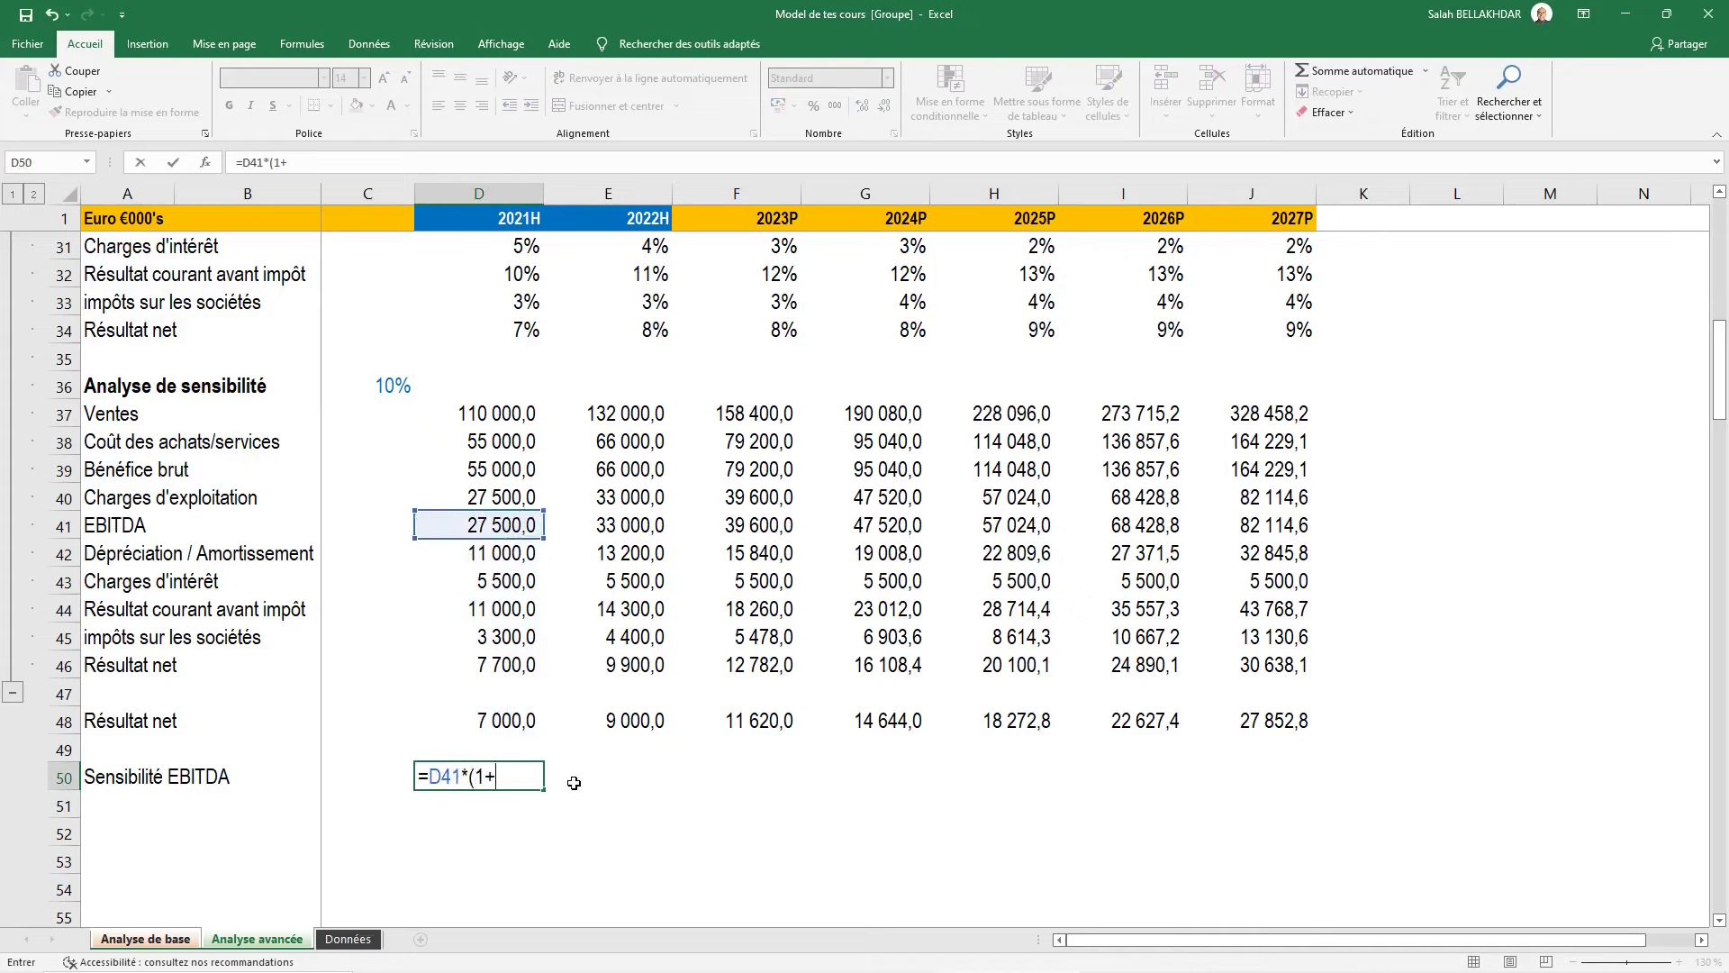
type("sensi")
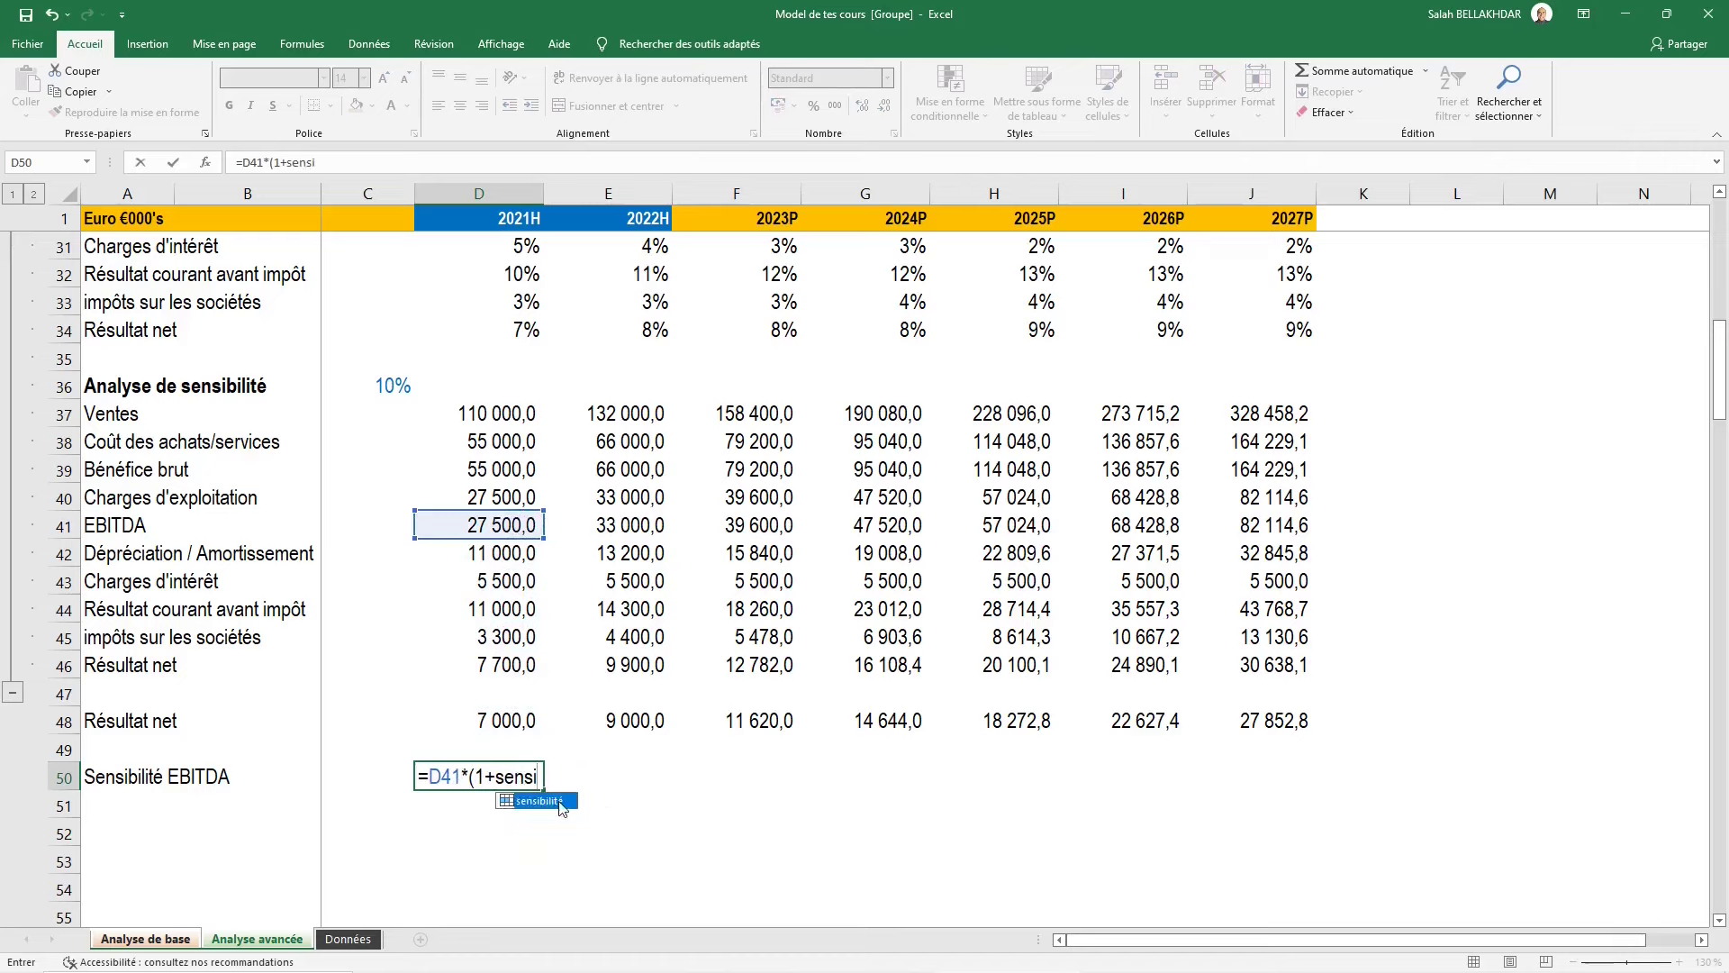
key("Tab")
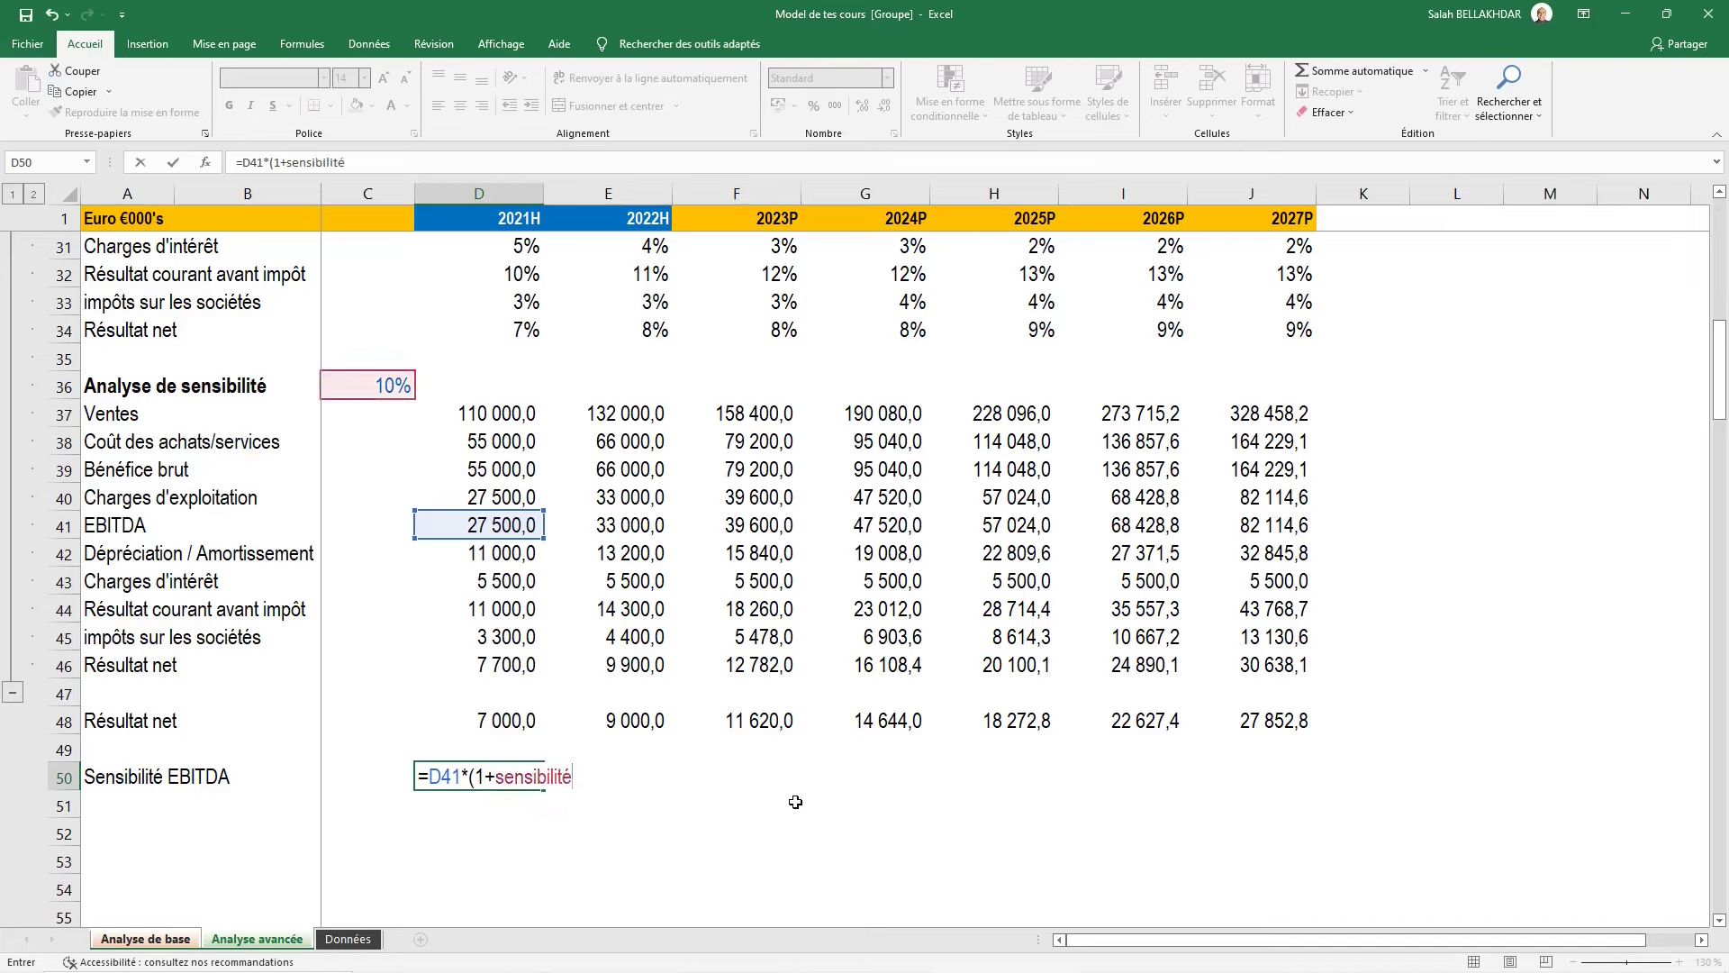
type(")")
key("ctrl+Return")
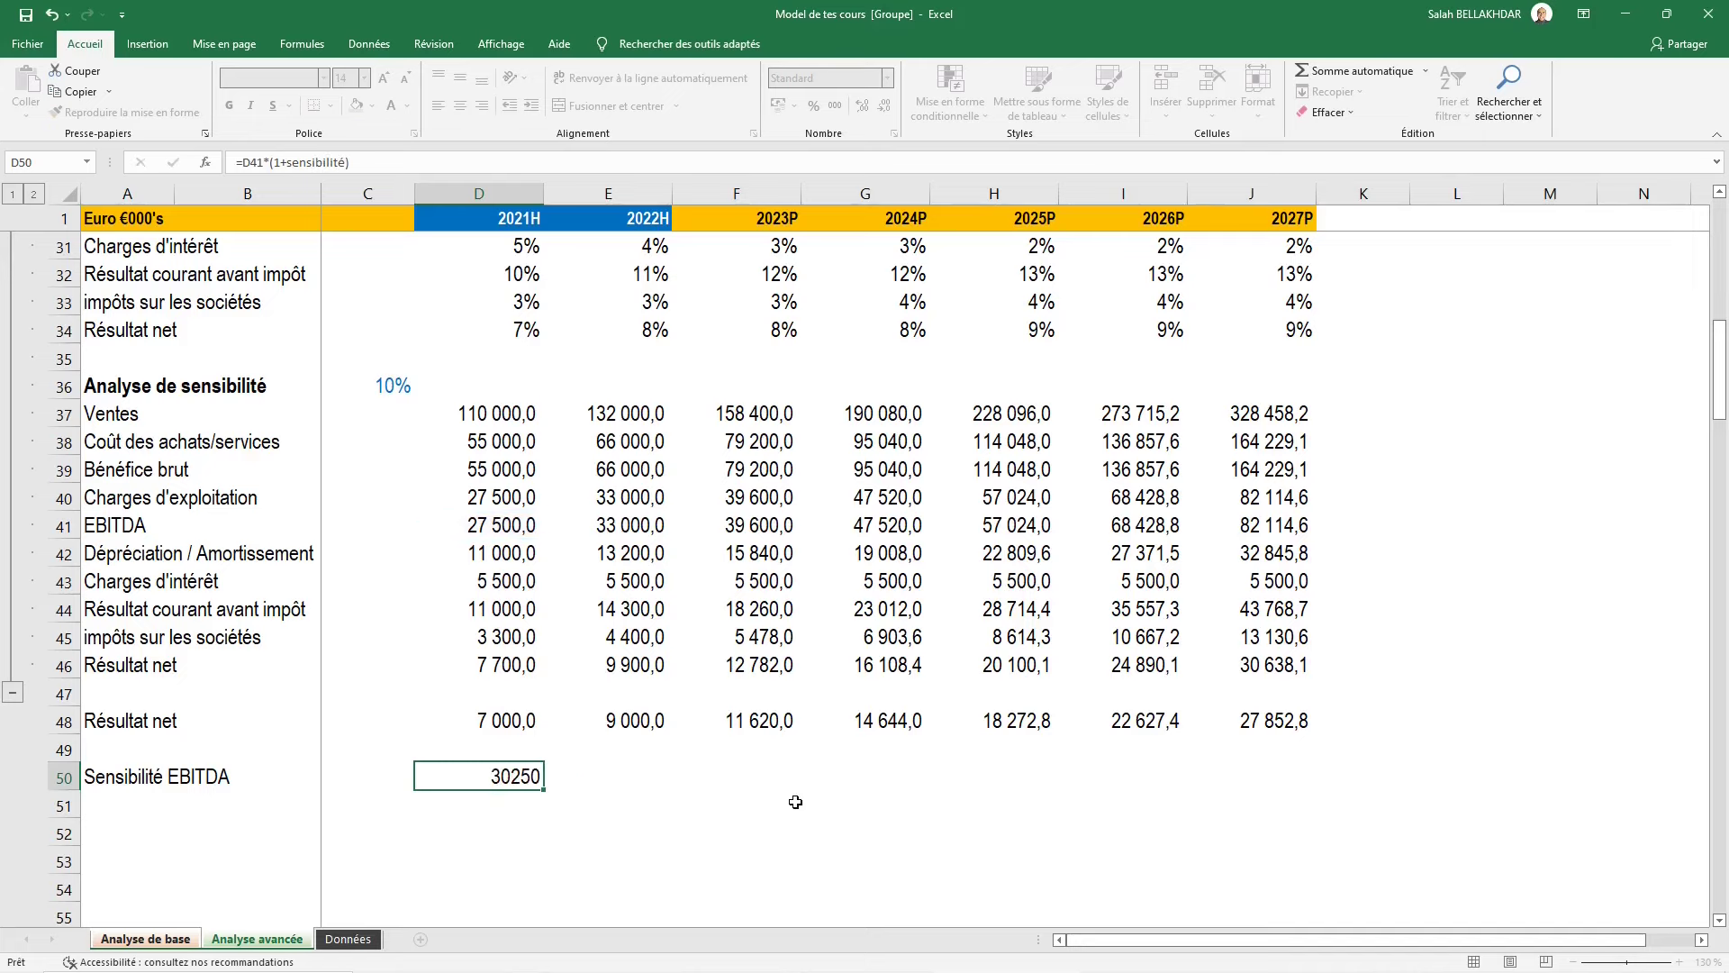
key("shift+Right")
key("shift+Right")
key("shift+Right")
key("shift+Right")
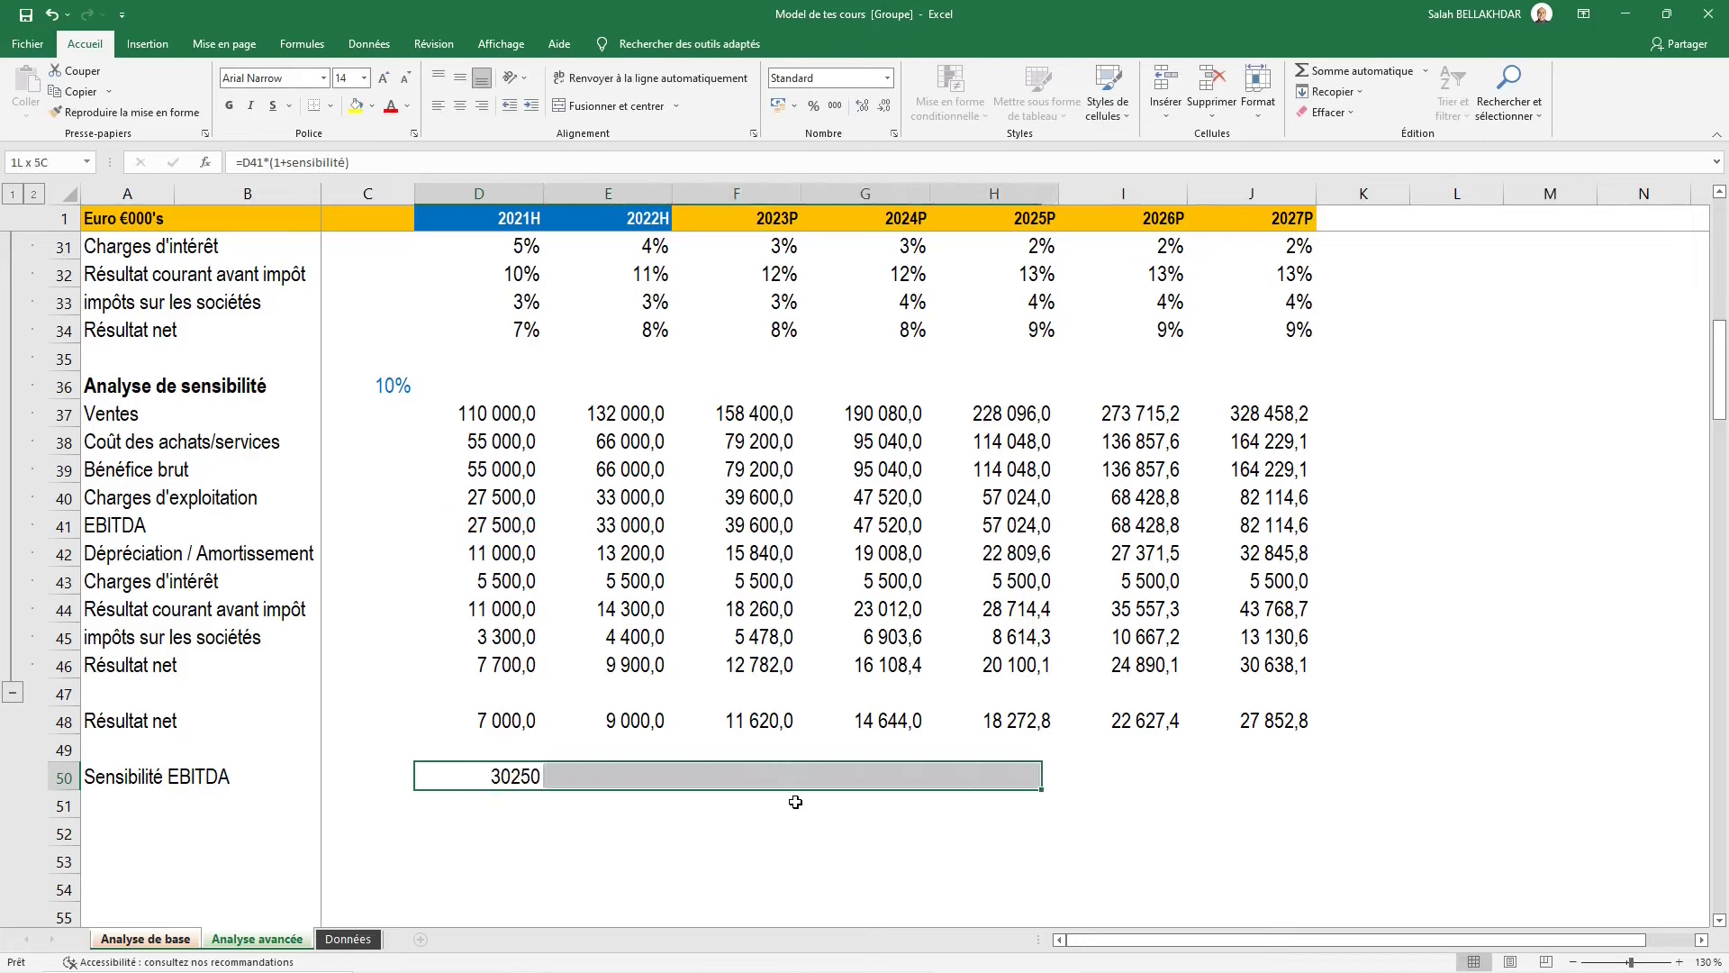
key("shift+Right")
key("shift+Right")
key("ctrl+d")
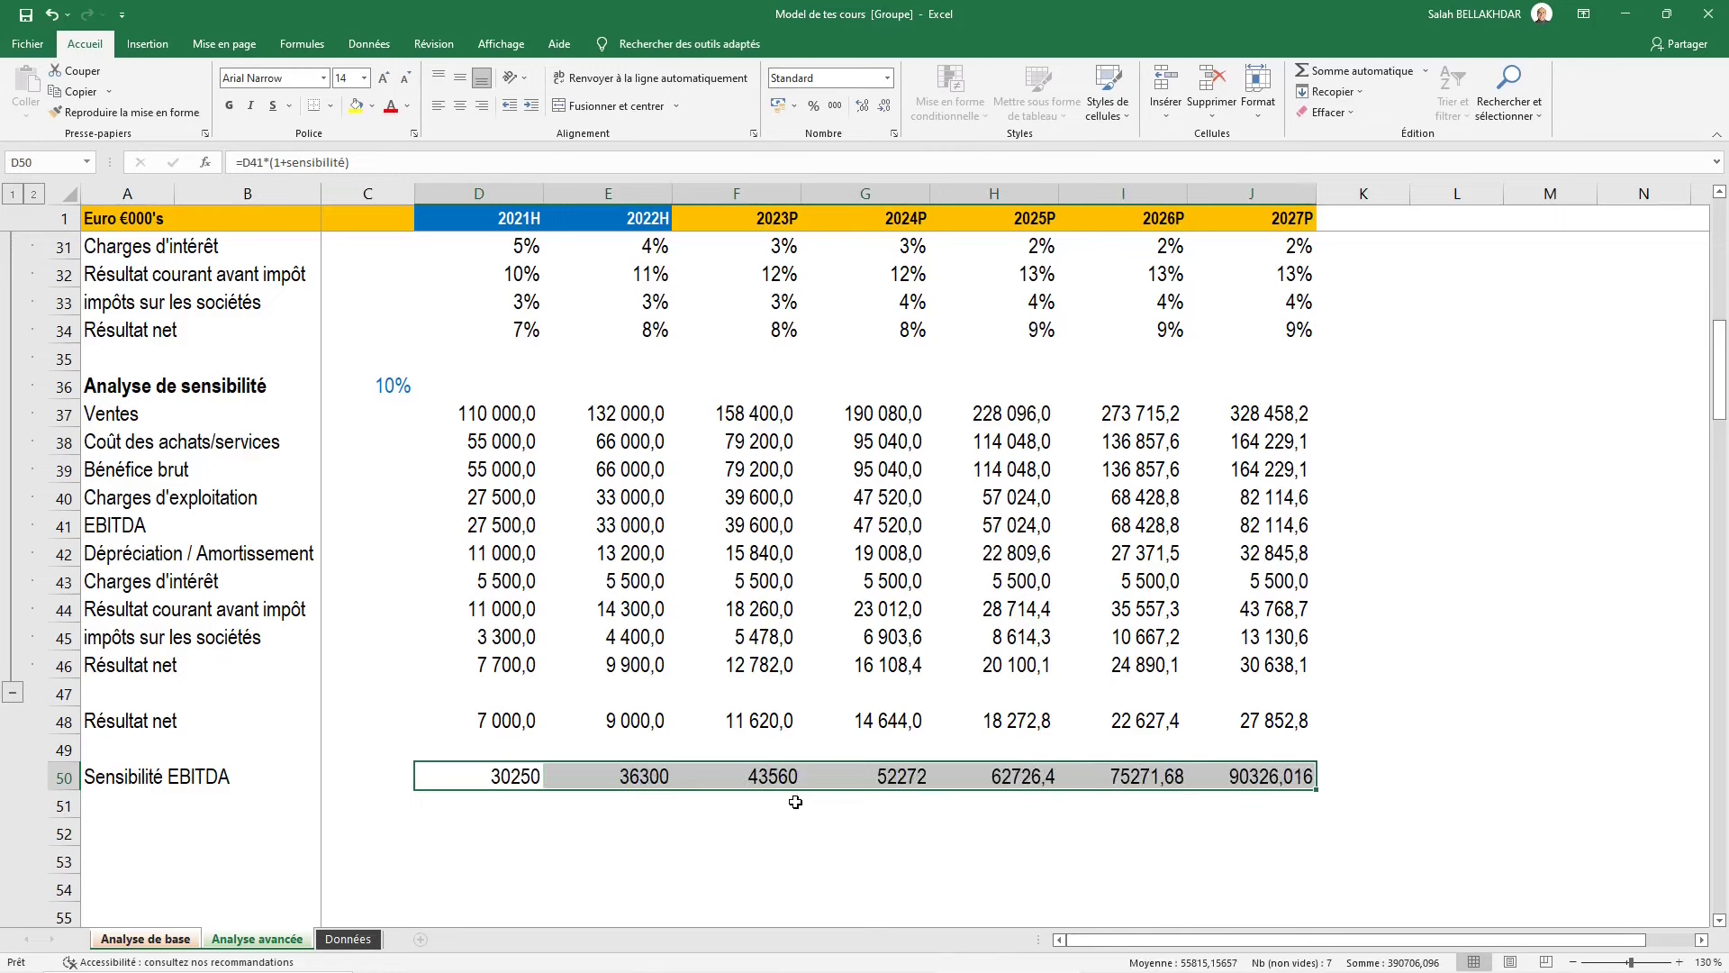
Paste the Résultat net formatting from E48 onto D50:J50, showing 30 250,0 to 90 326,0
key("Up")
key("Up")
key("Right")
key("Right")
key("Left")
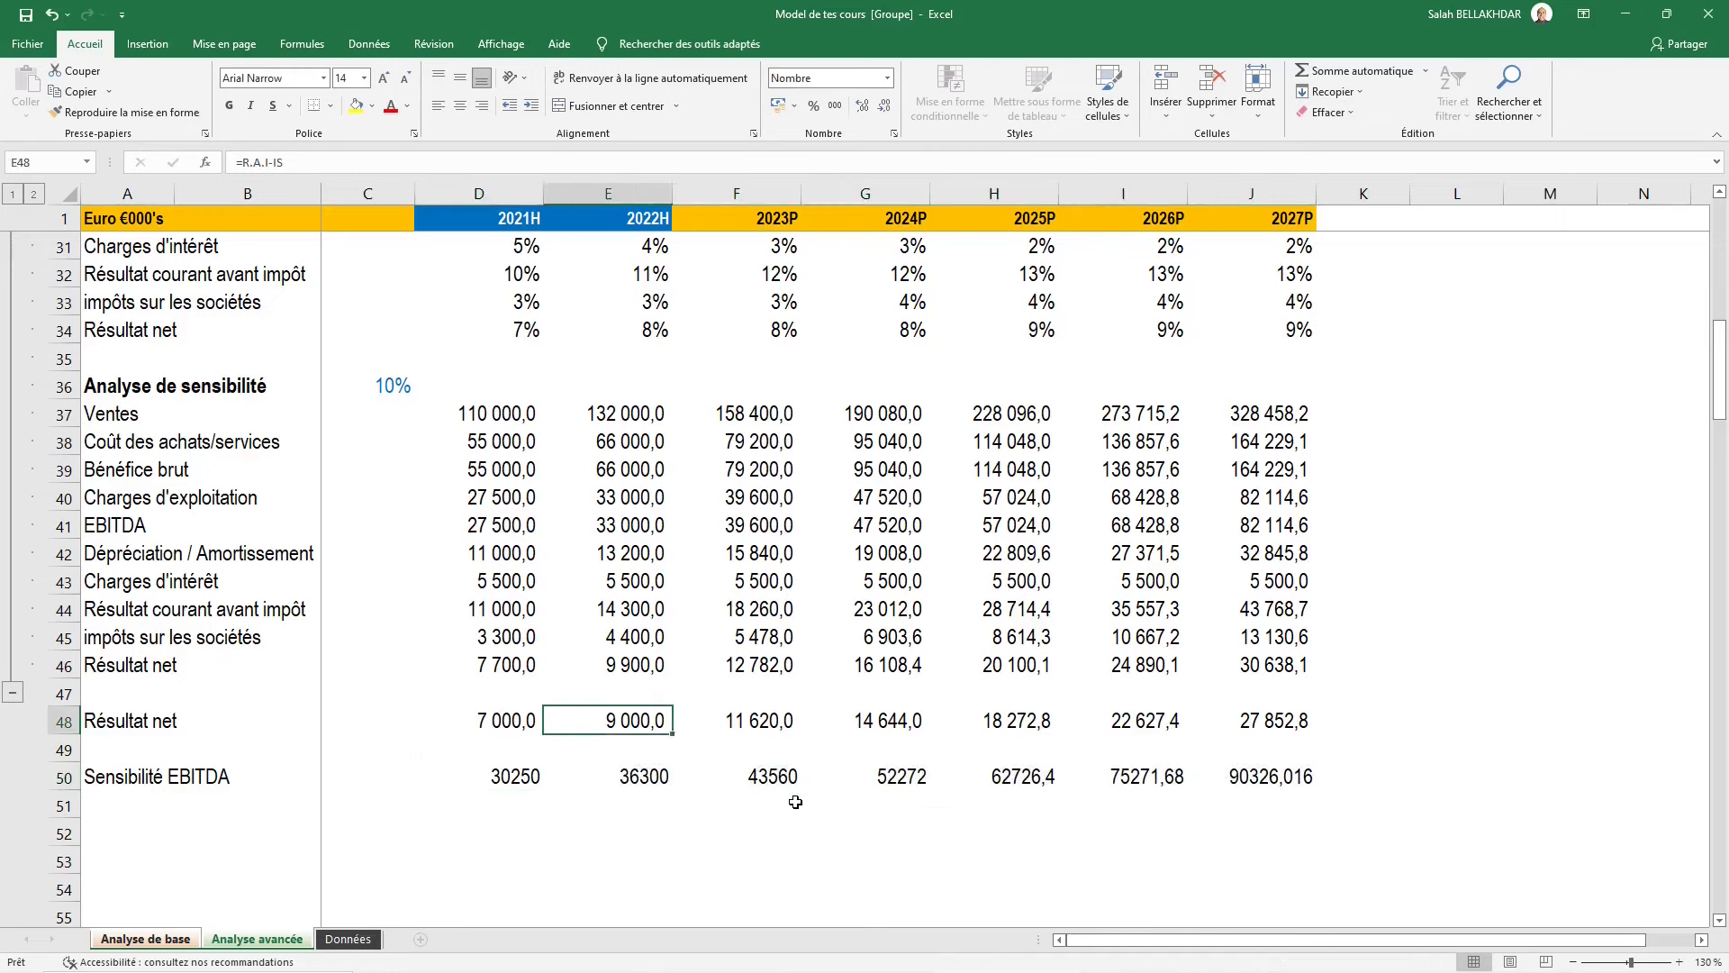
key("ctrl+c")
key("Down")
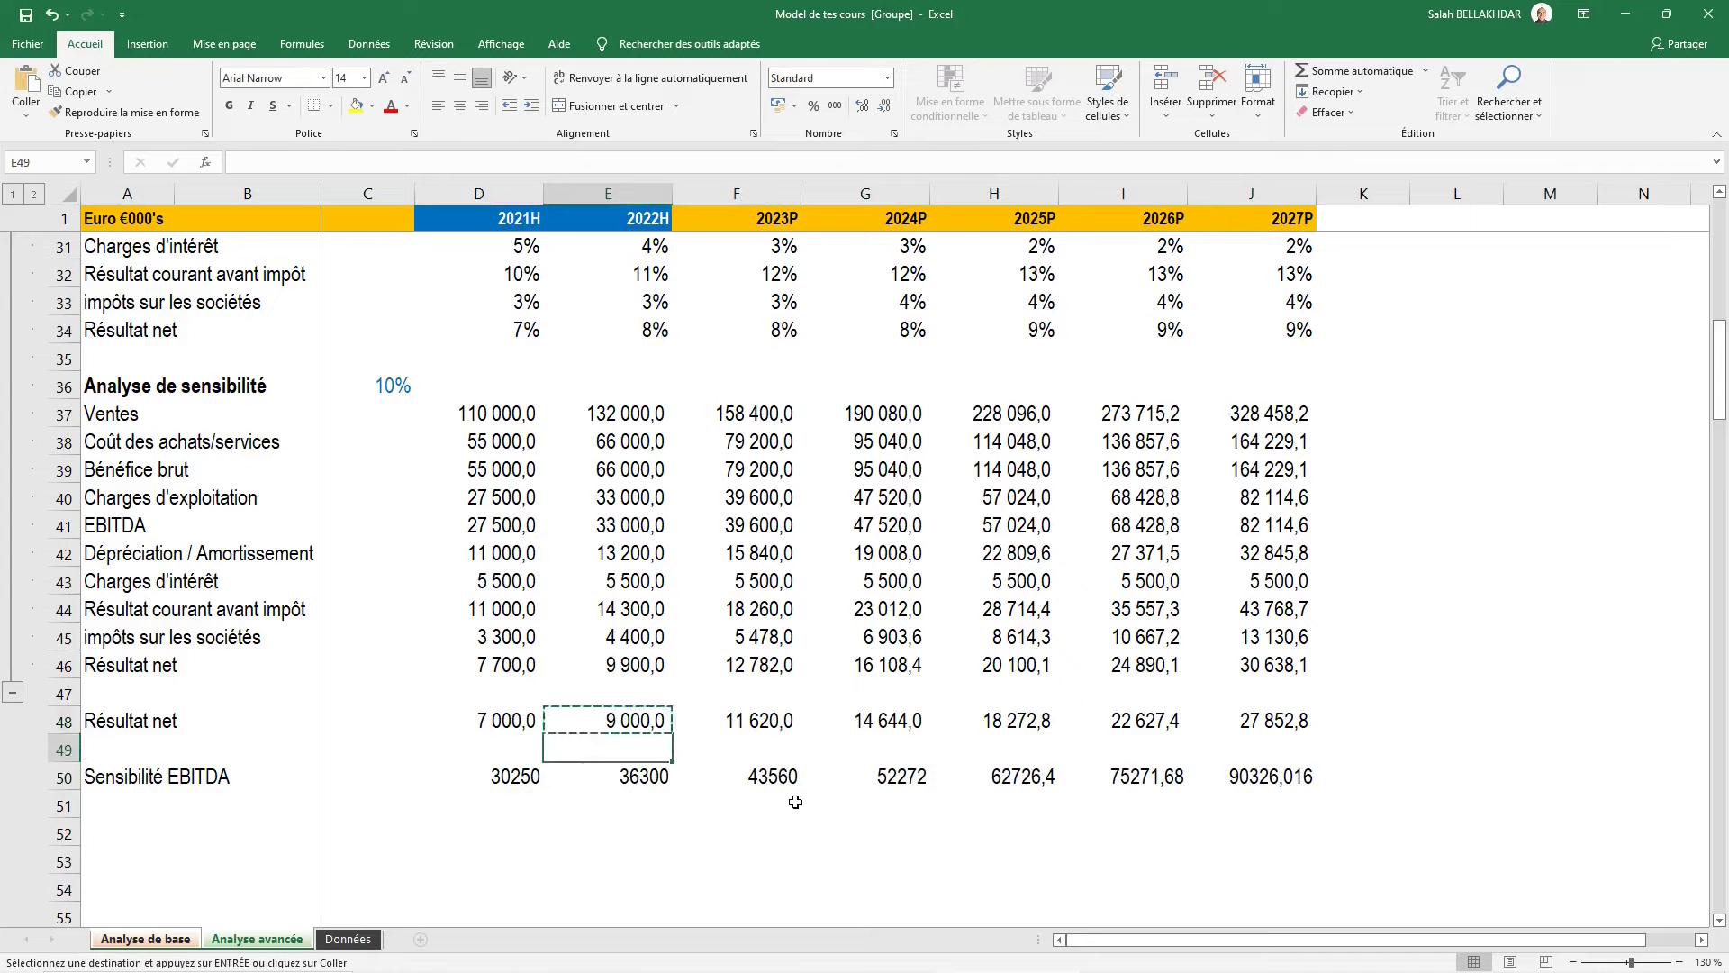
key("Down")
key("Left")
key("shift+Right")
key("shift+Right")
key("shift+Right")
key("shift+Right")
key("shift+Right")
key("shift+Right")
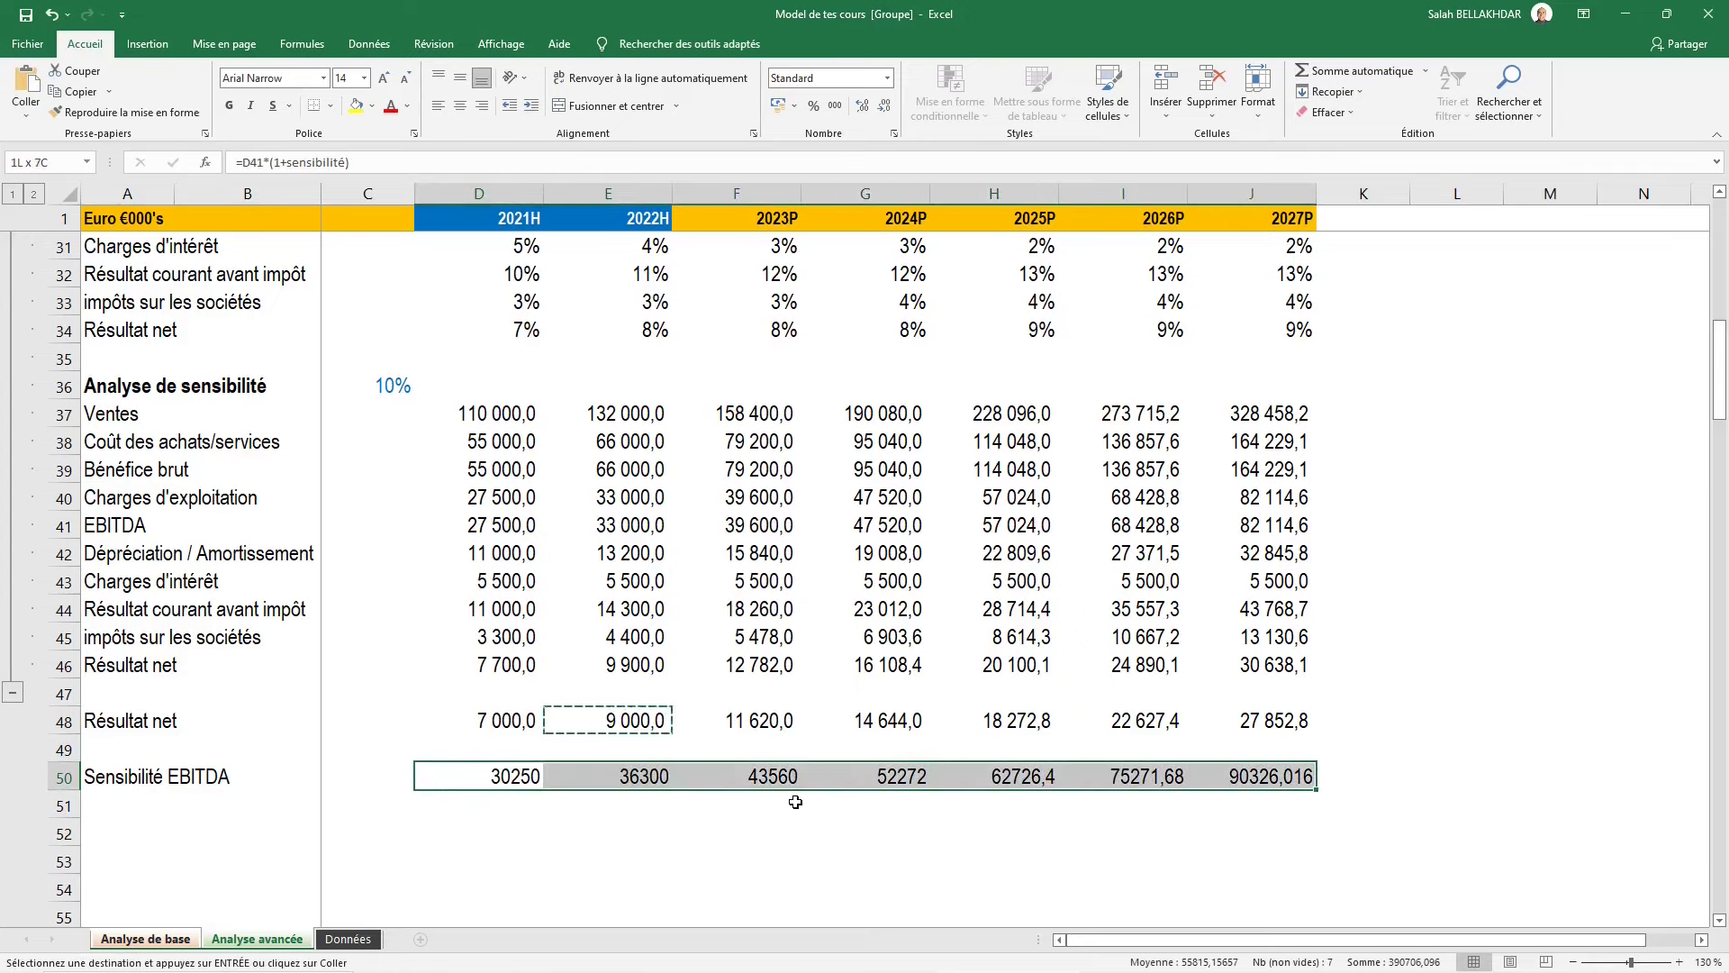
key("alt")
key("h")
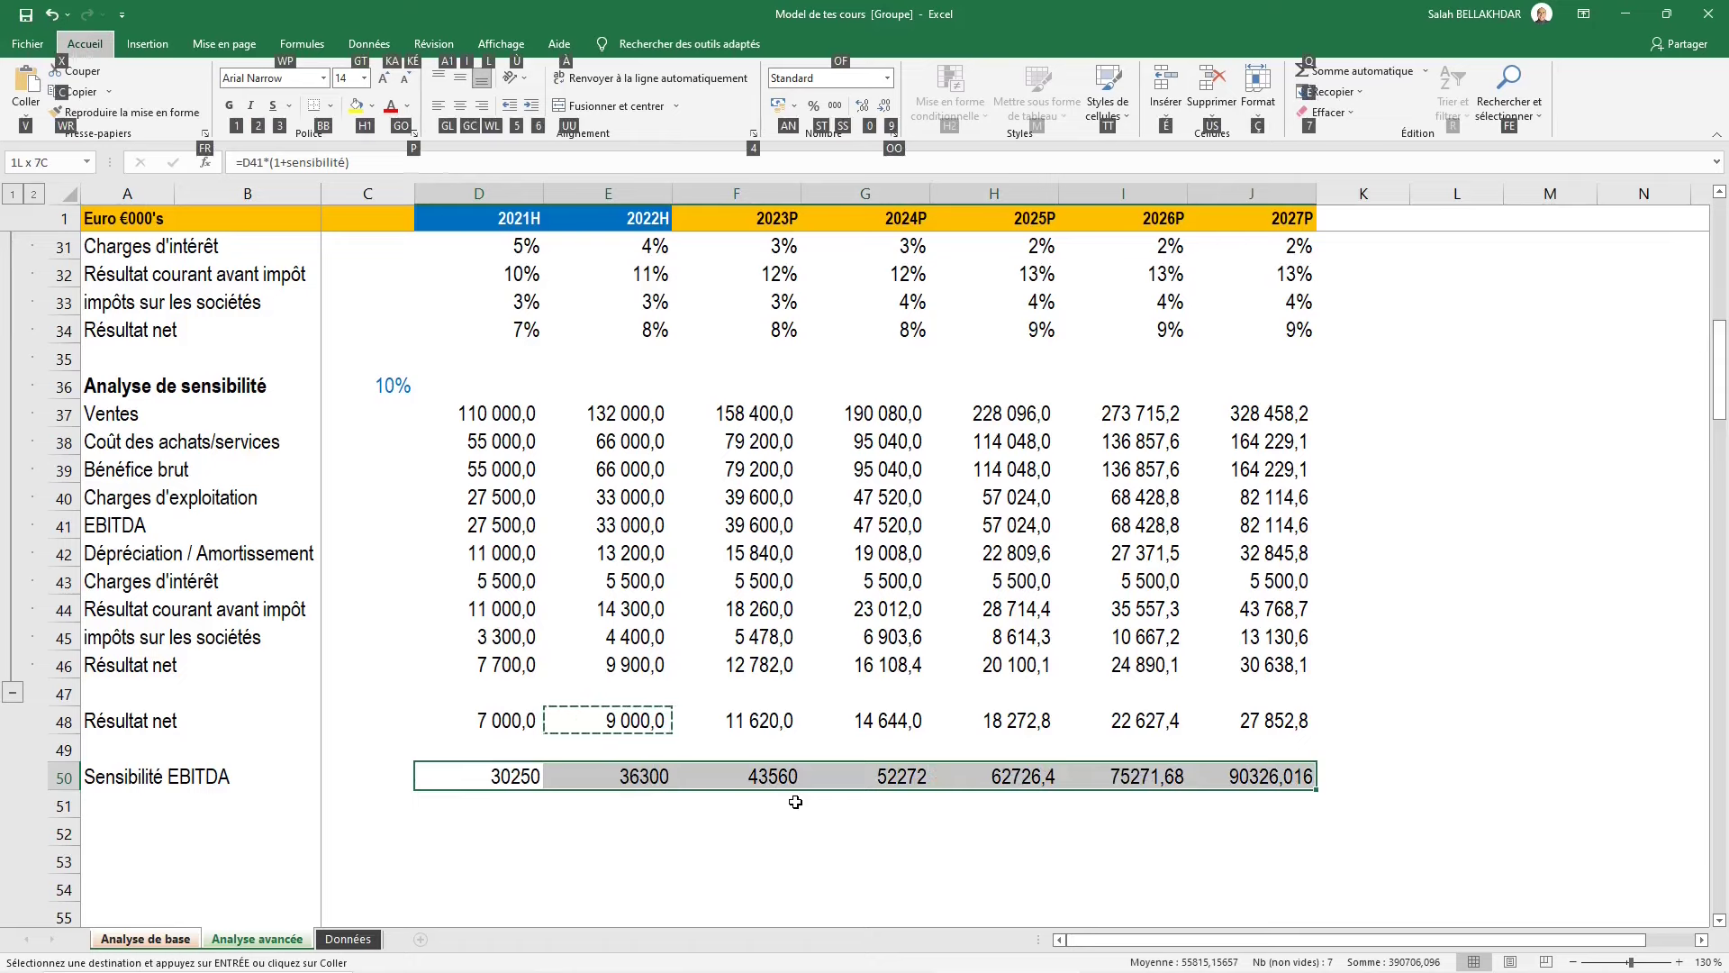
key("v")
key("s")
key("v")
key("f")
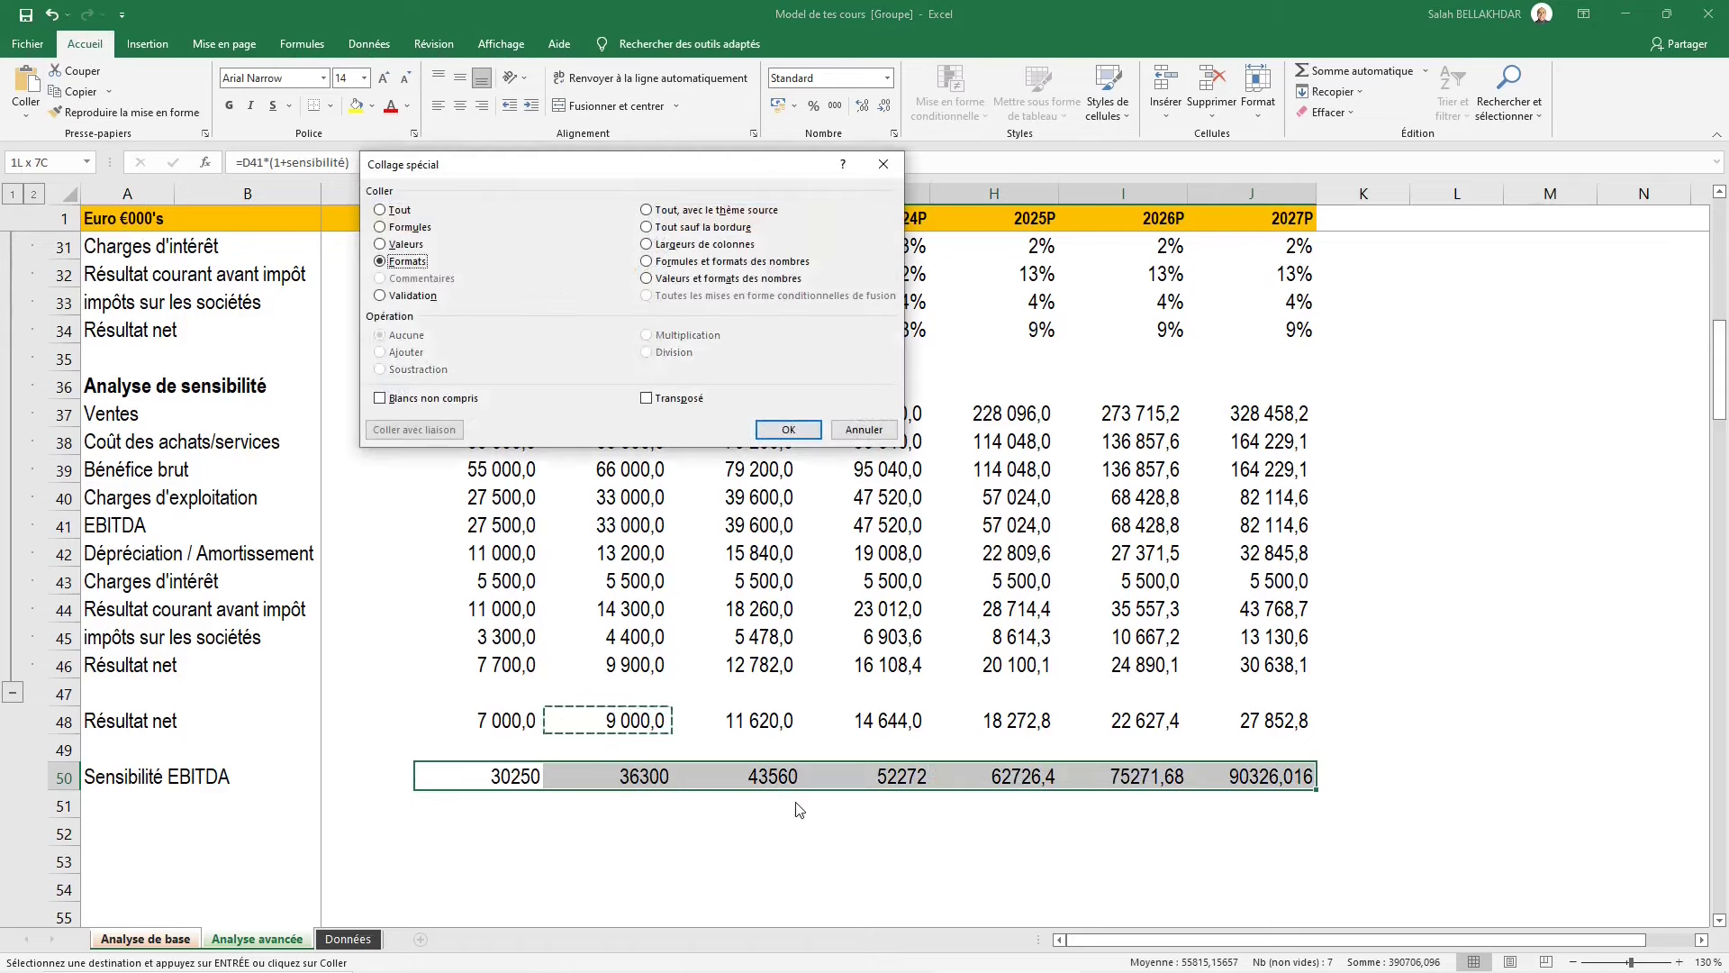
key("Return")
left_click(646, 776)
key("F2")
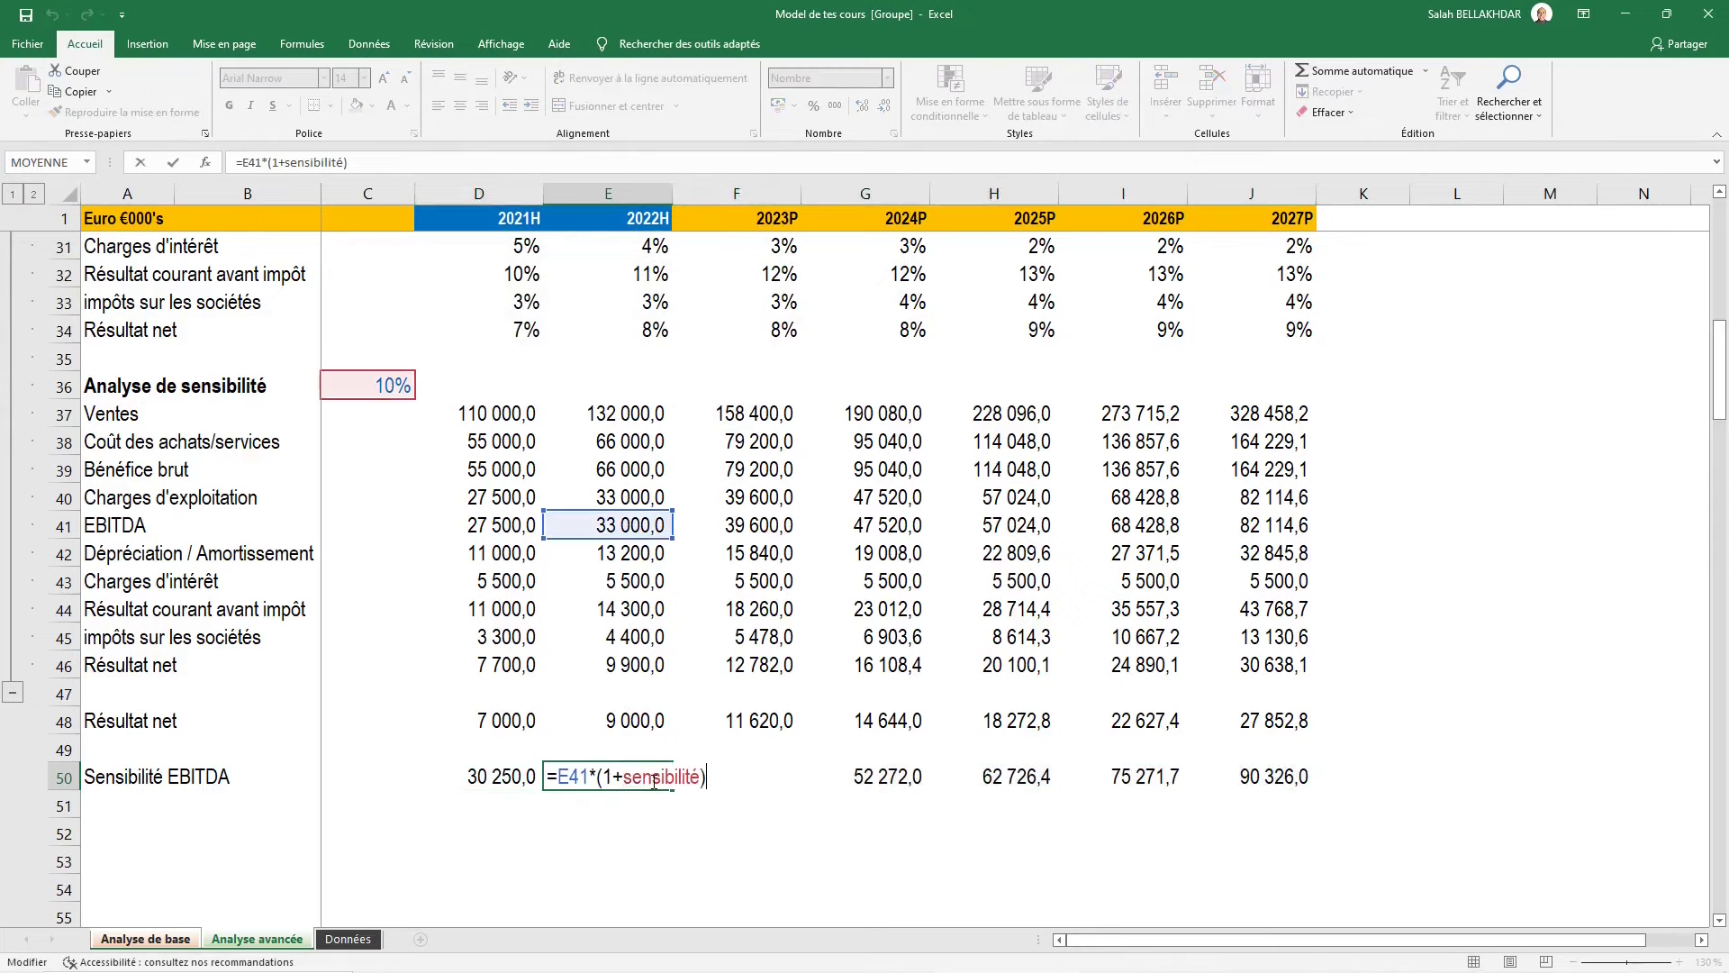
key("Escape")
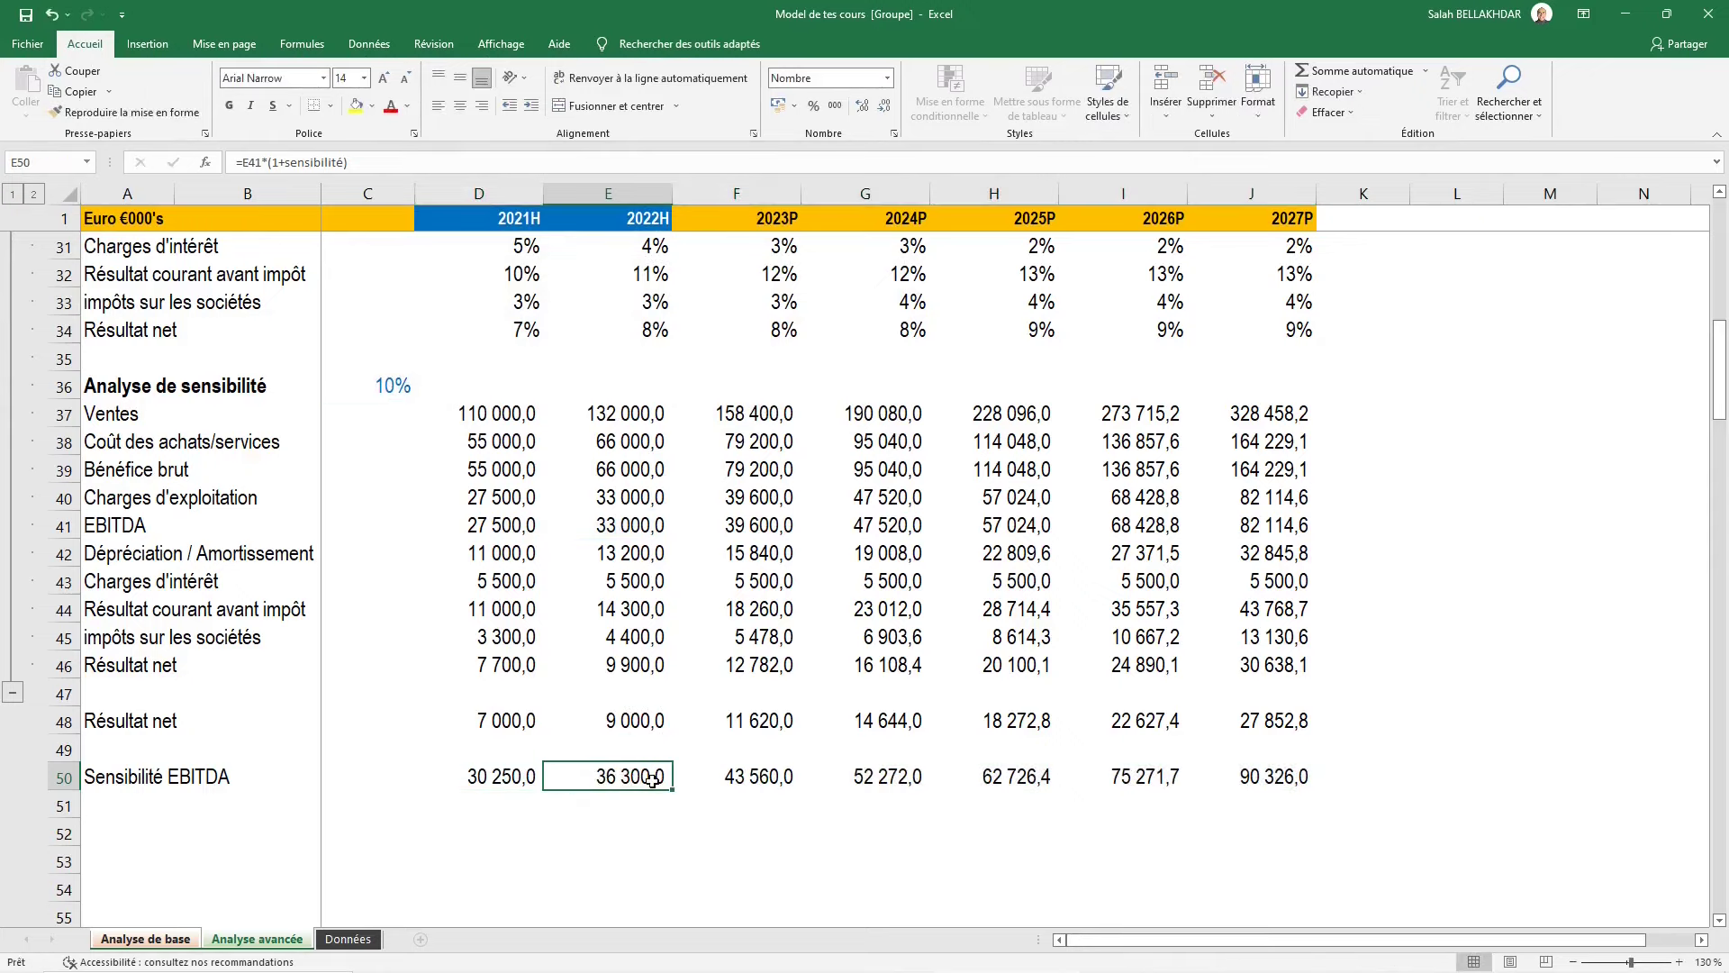
key("Right")
key("Right")
key("Tab")
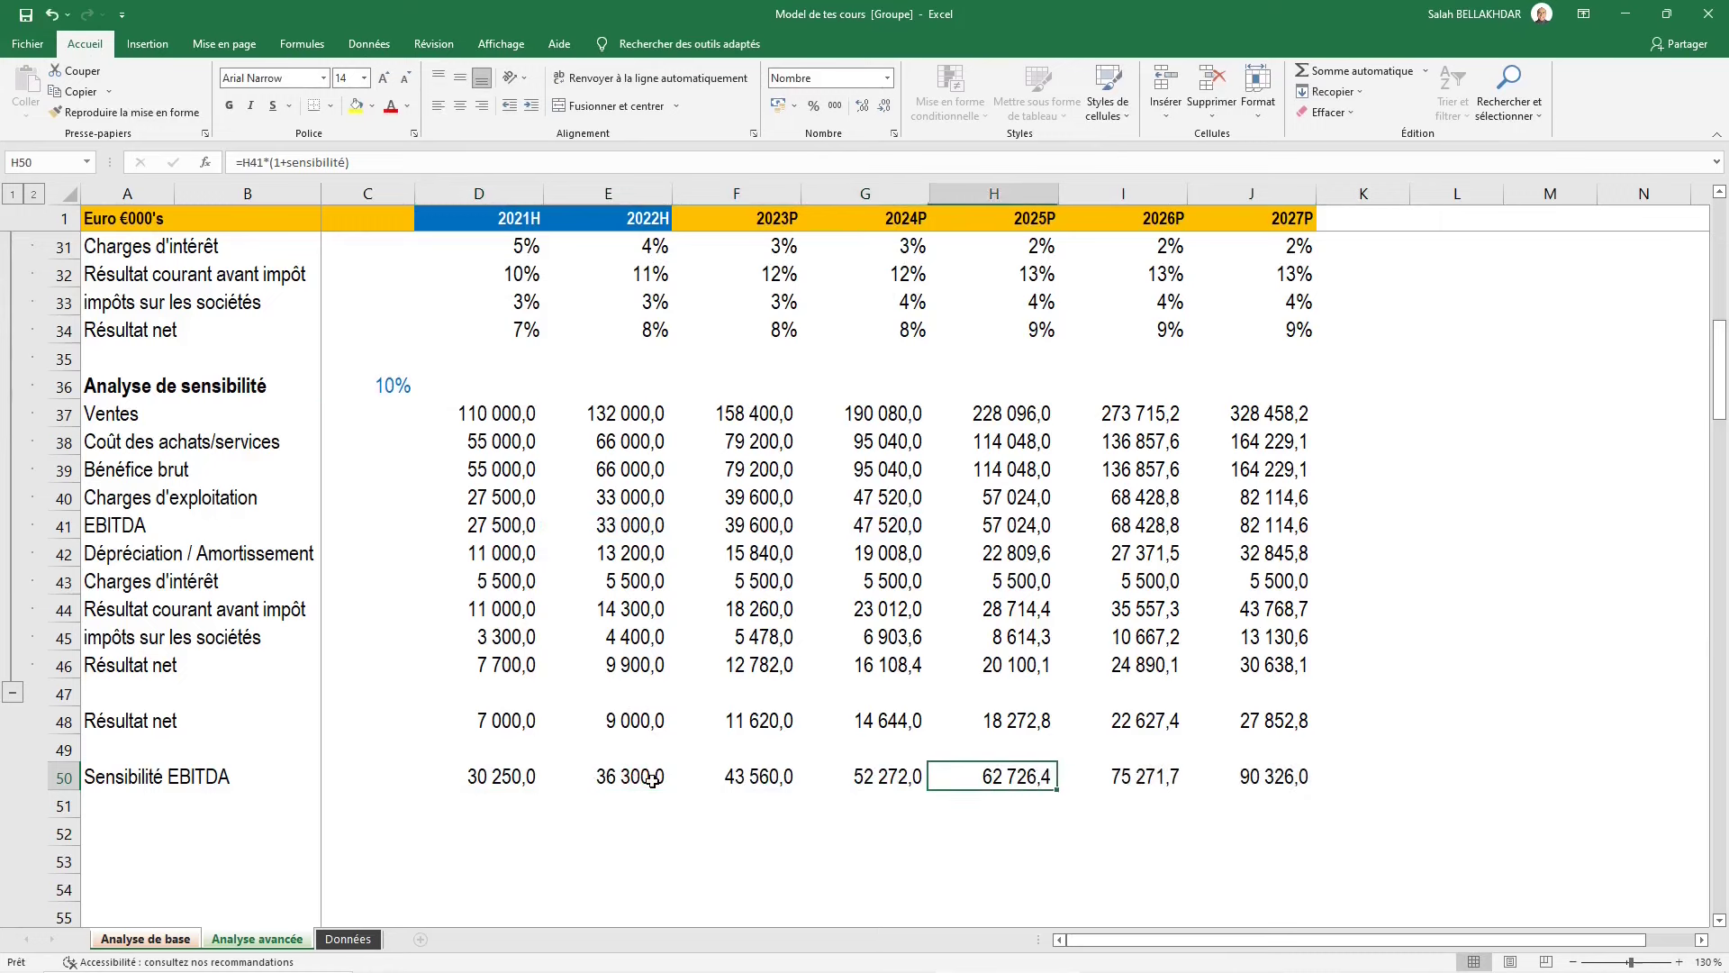
key("Tab")
key("F2")
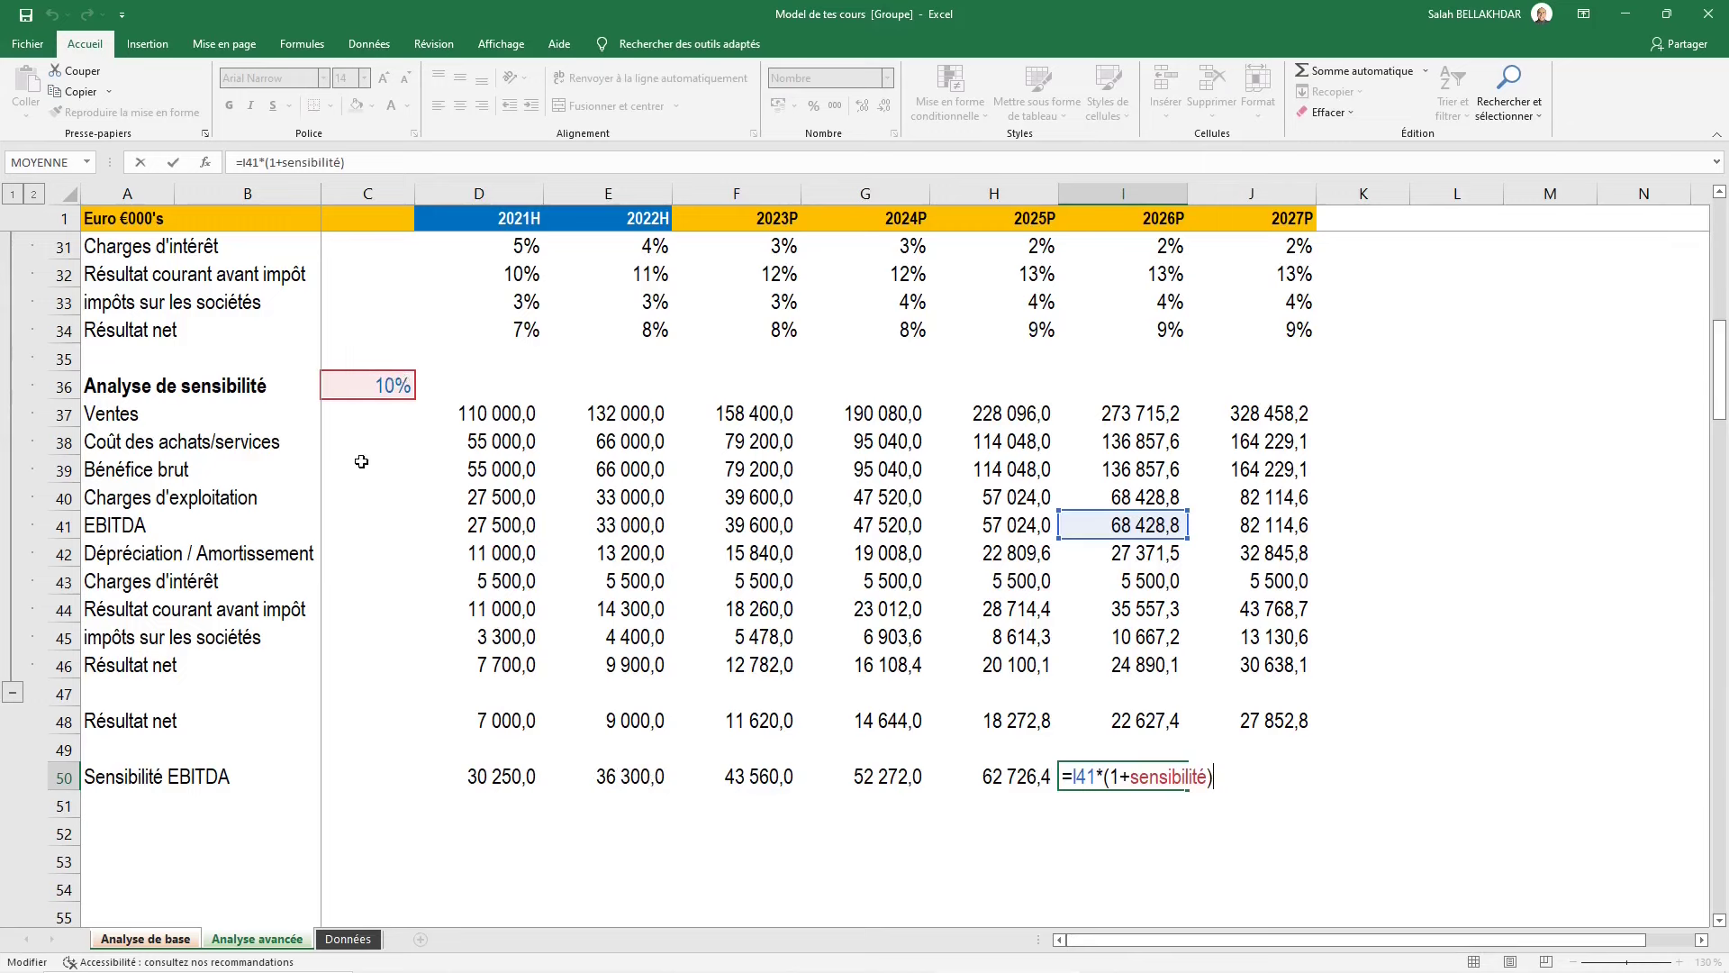
left_click(395, 387)
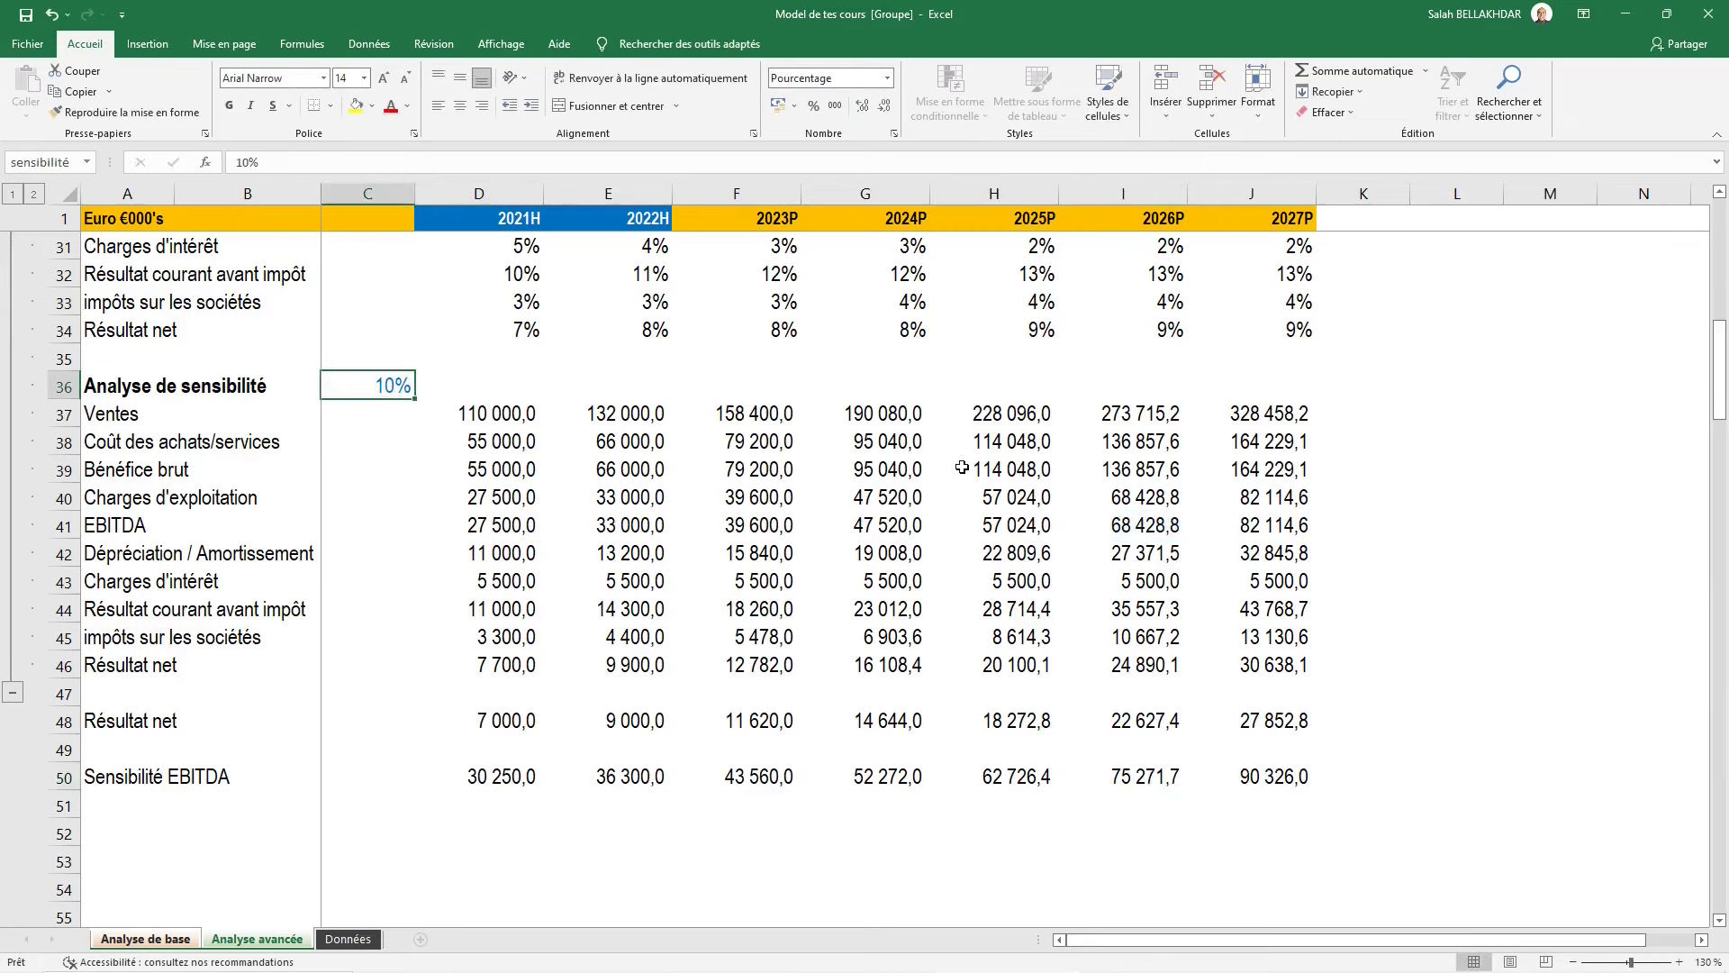
type("5")
key("ctrl+Return")
type("20")
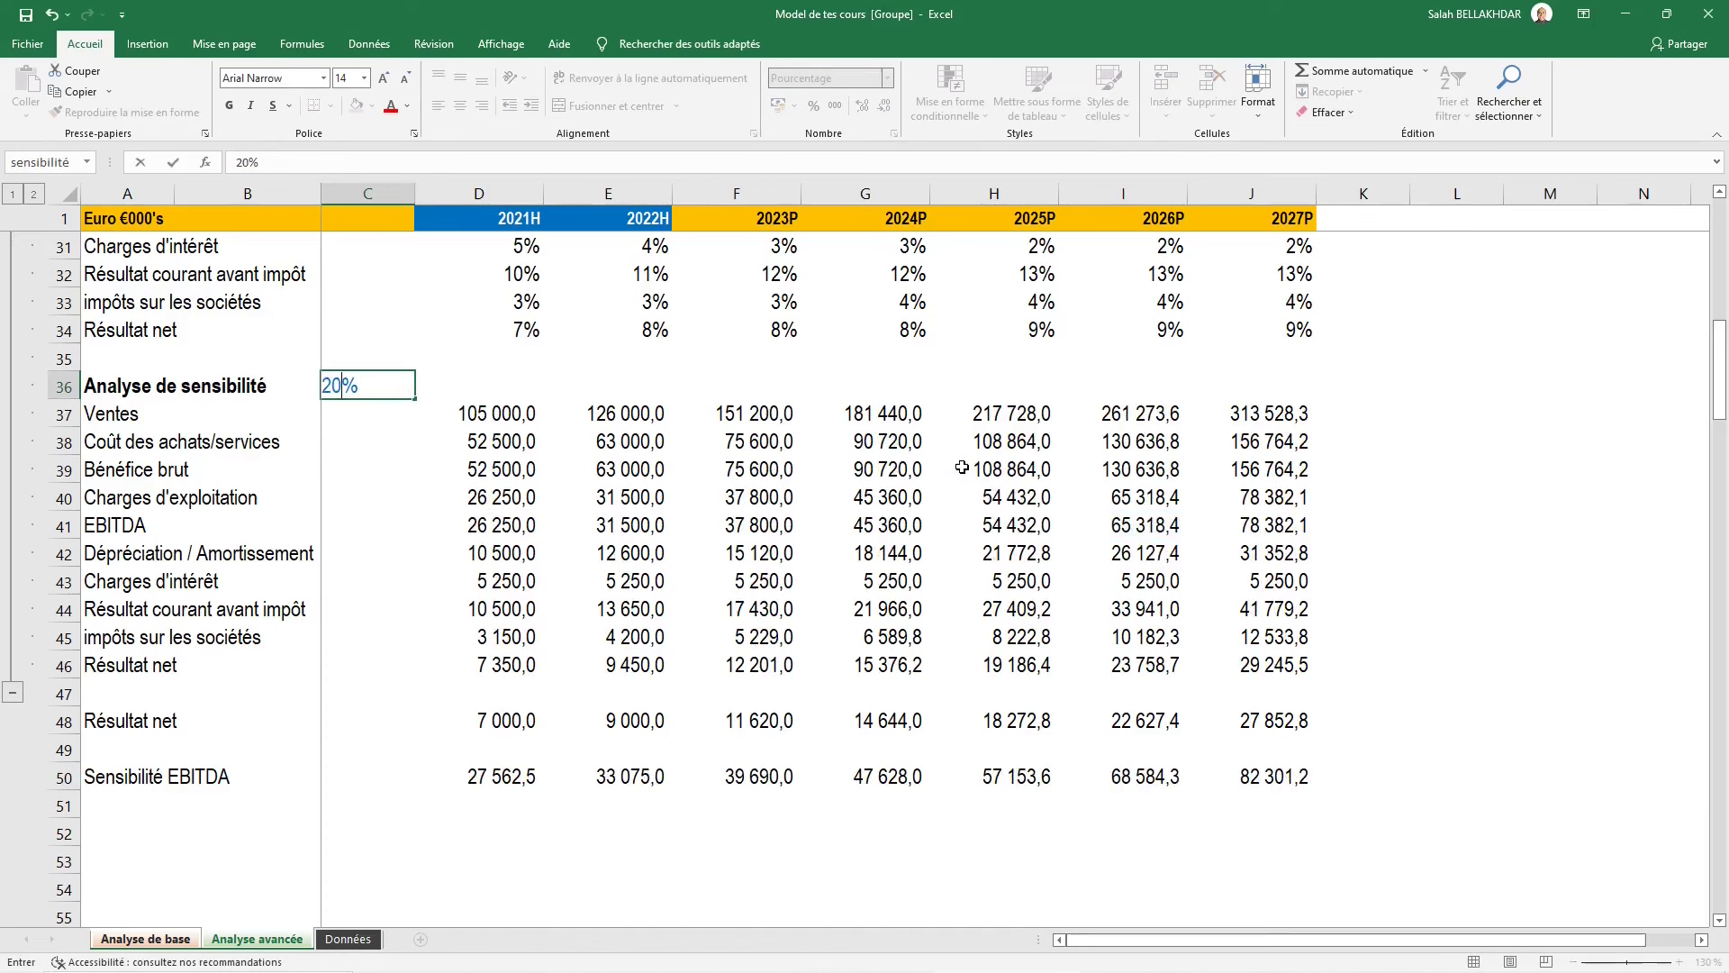
key("ctrl+Return")
type("10")
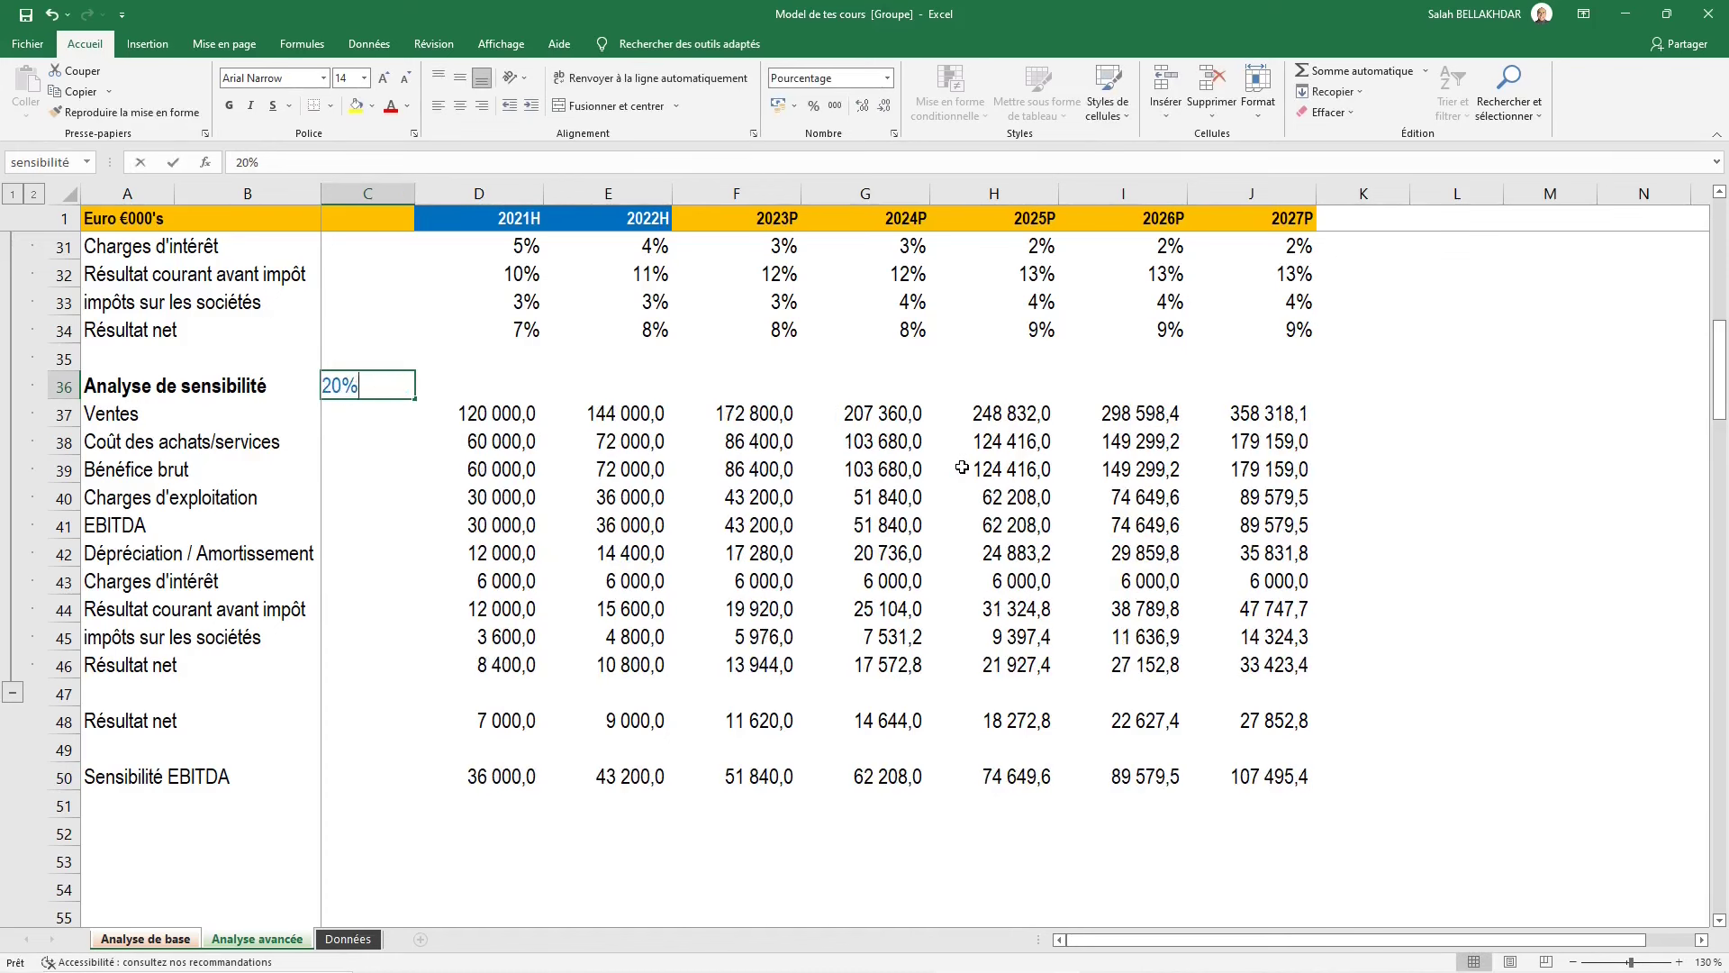
key("ctrl+Return")
type("10")
key("ctrl+Return")
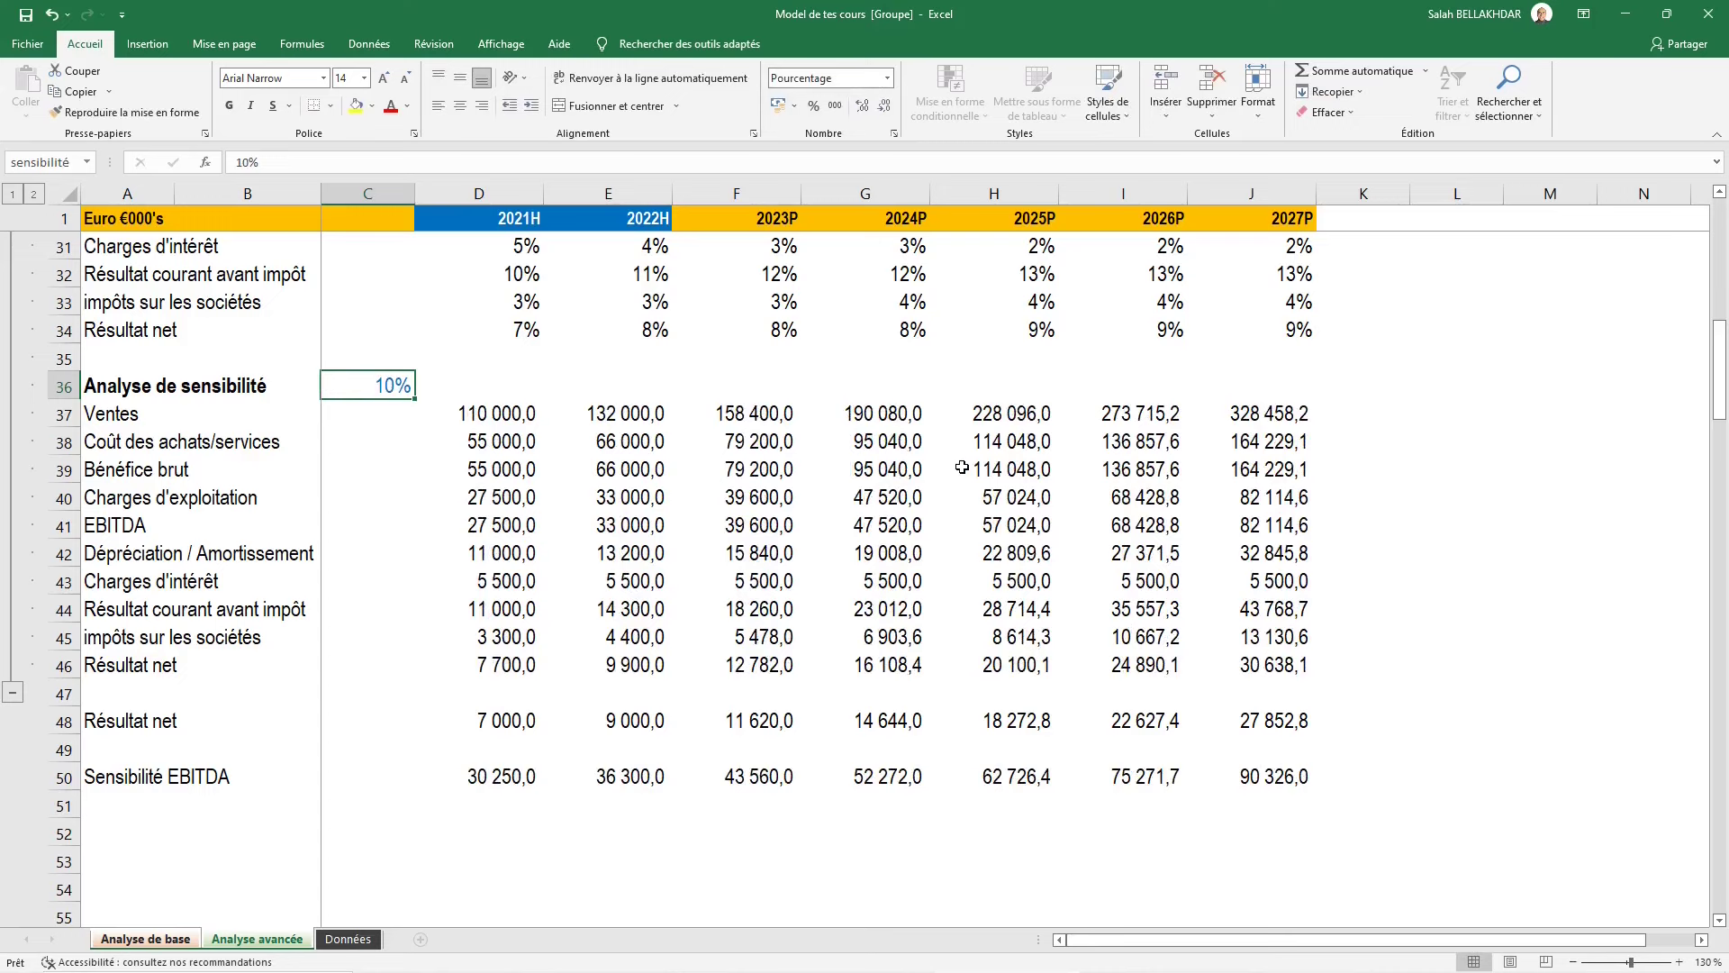
key("Down")
key("Down")
key("Down")
key("Down")
key("Down")
key("Down")
key("Down")
key("Down")
key("Down")
key("Right")
key("Right")
key("Left")
key("Down")
key("Down")
key("F2")
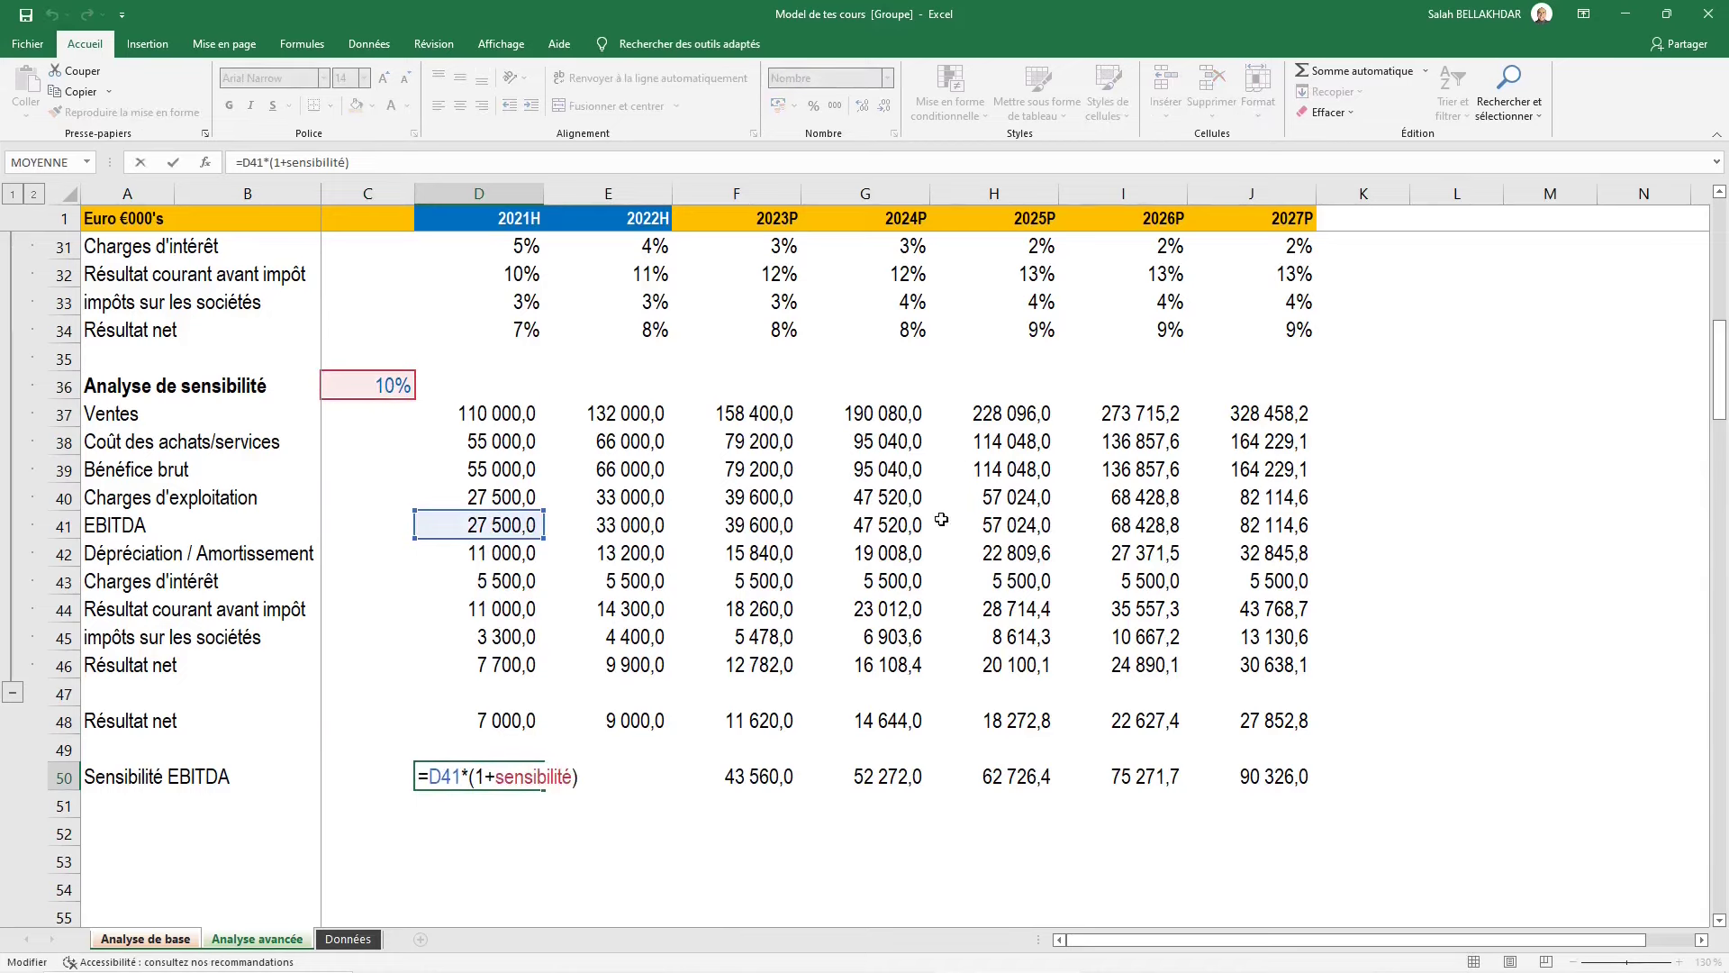
key("Escape")
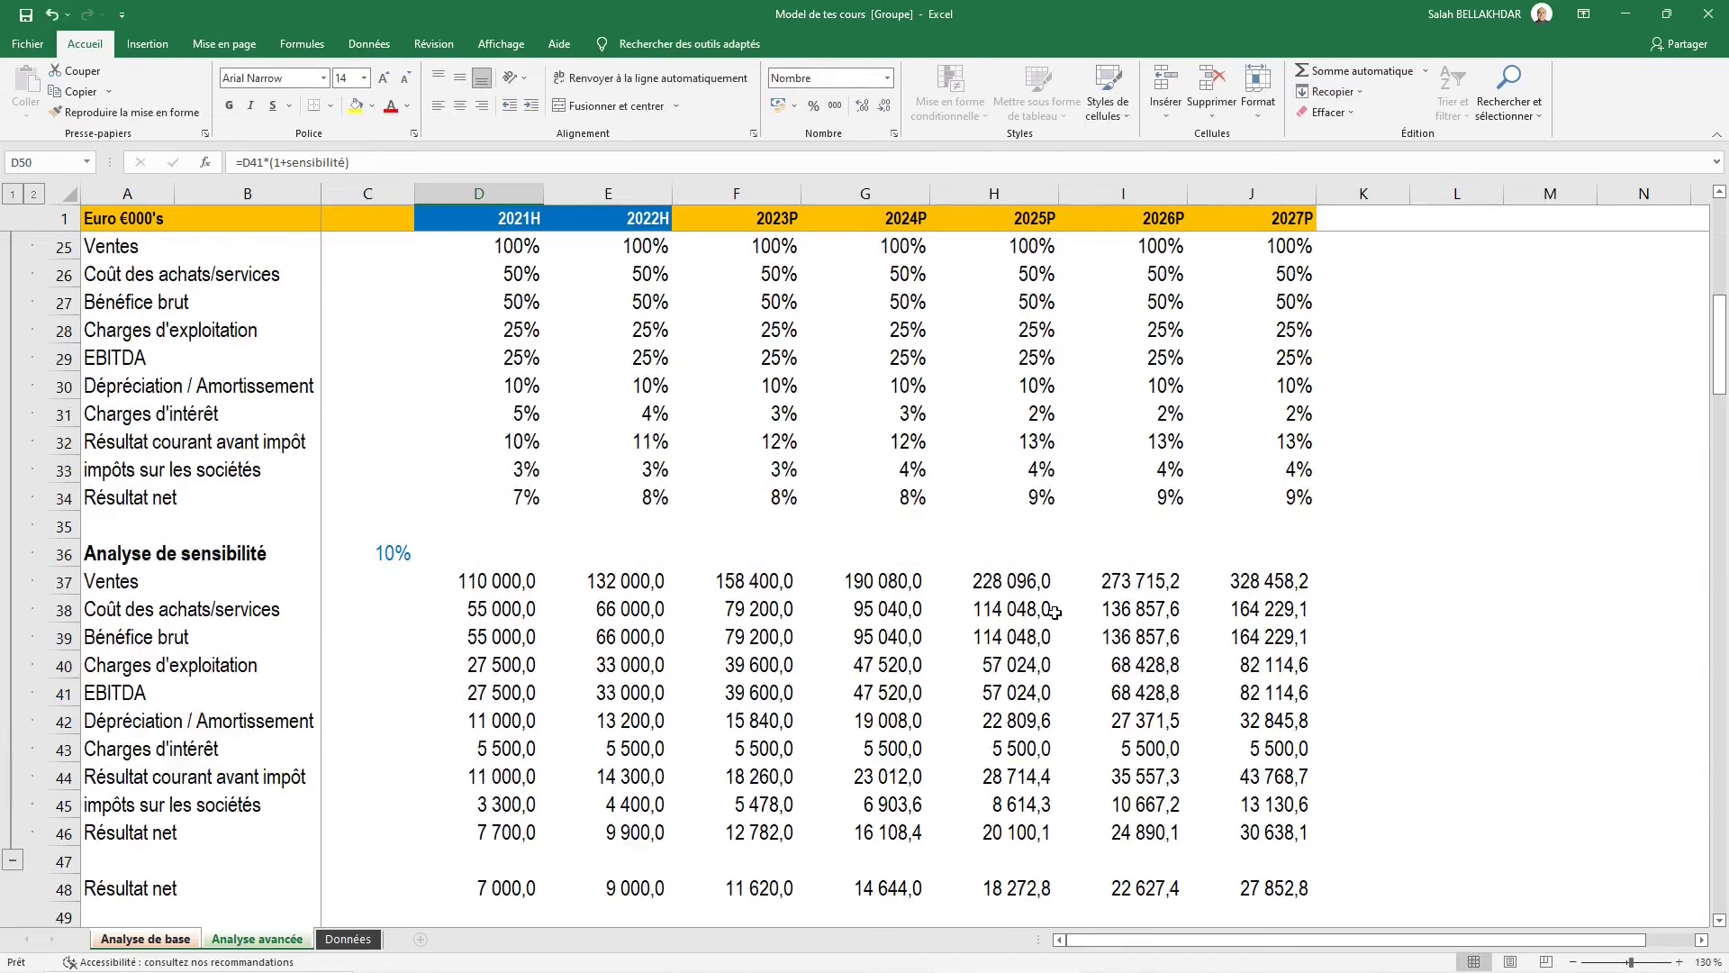
double_click(757, 774)
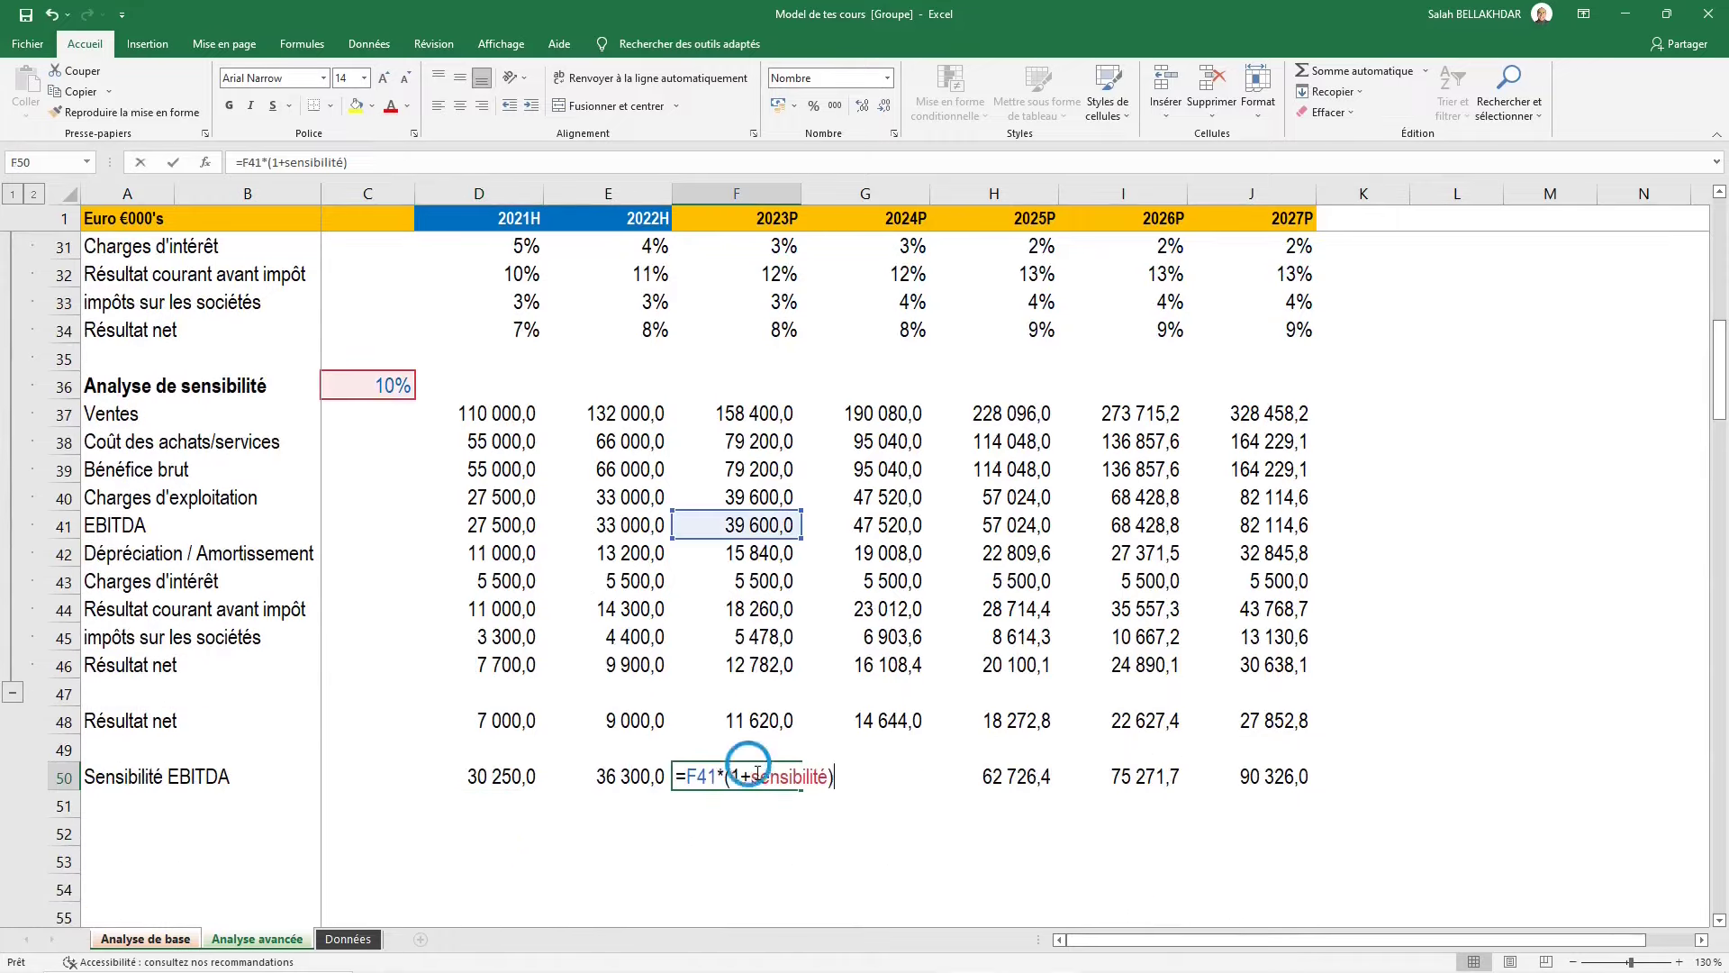
scroll(805, 767, "down", 2)
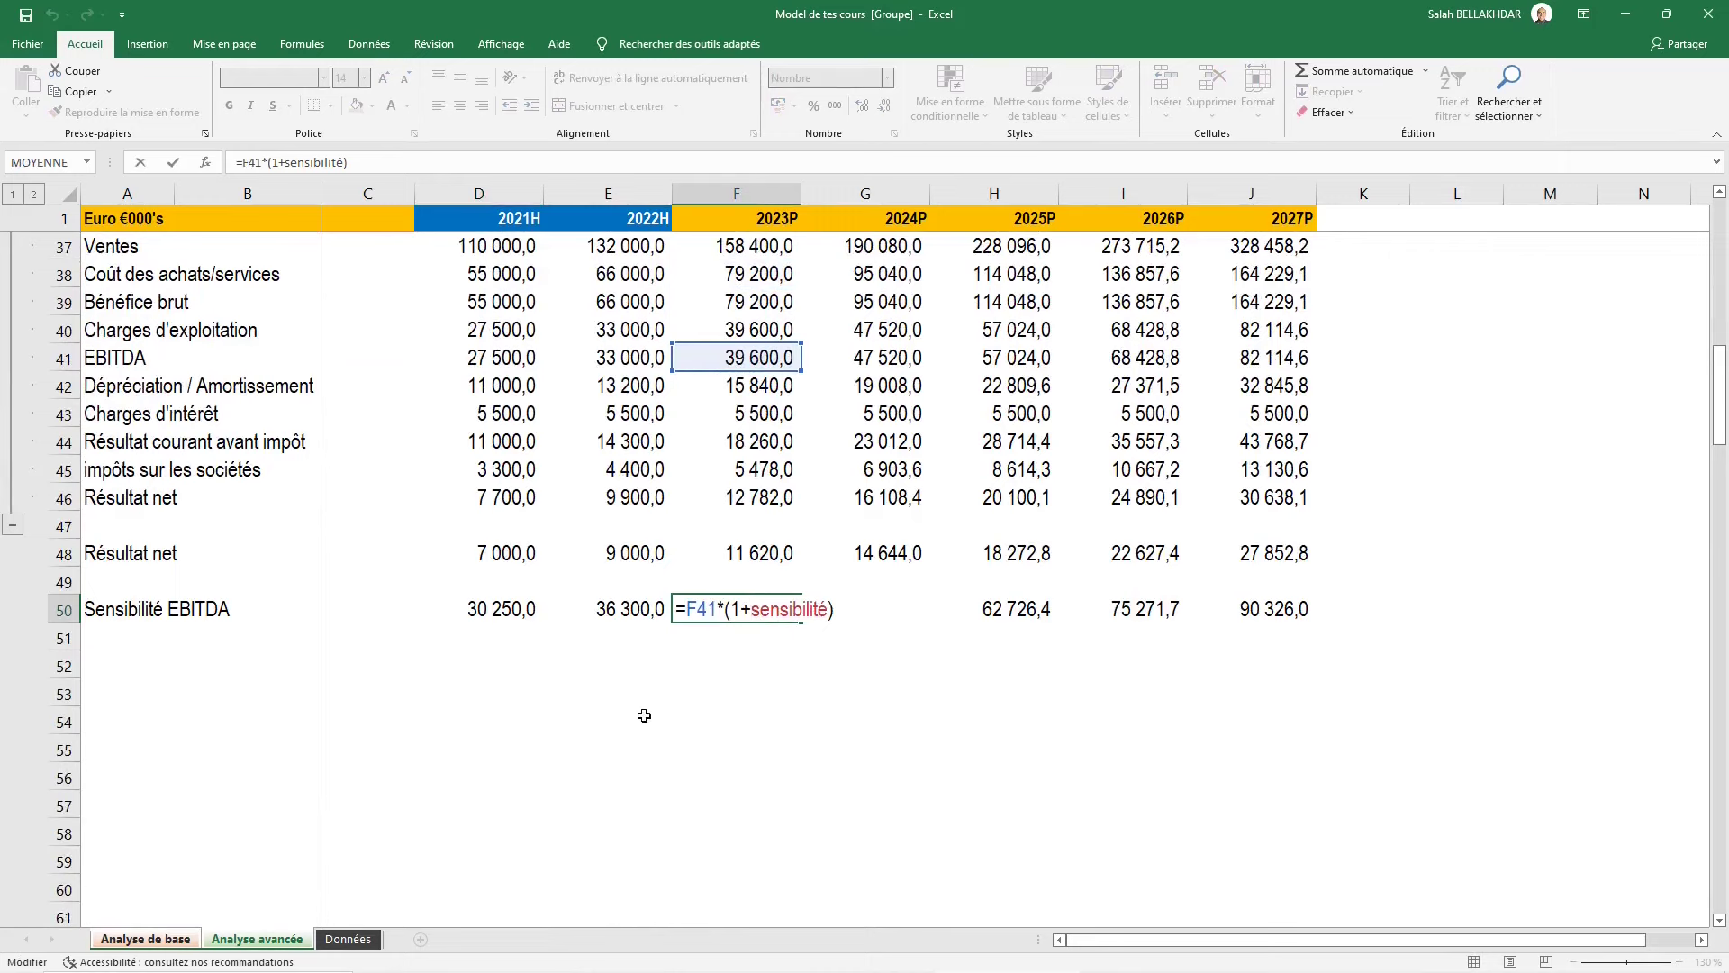
scroll(636, 741, "up", 1)
scroll(551, 570, "up", 1)
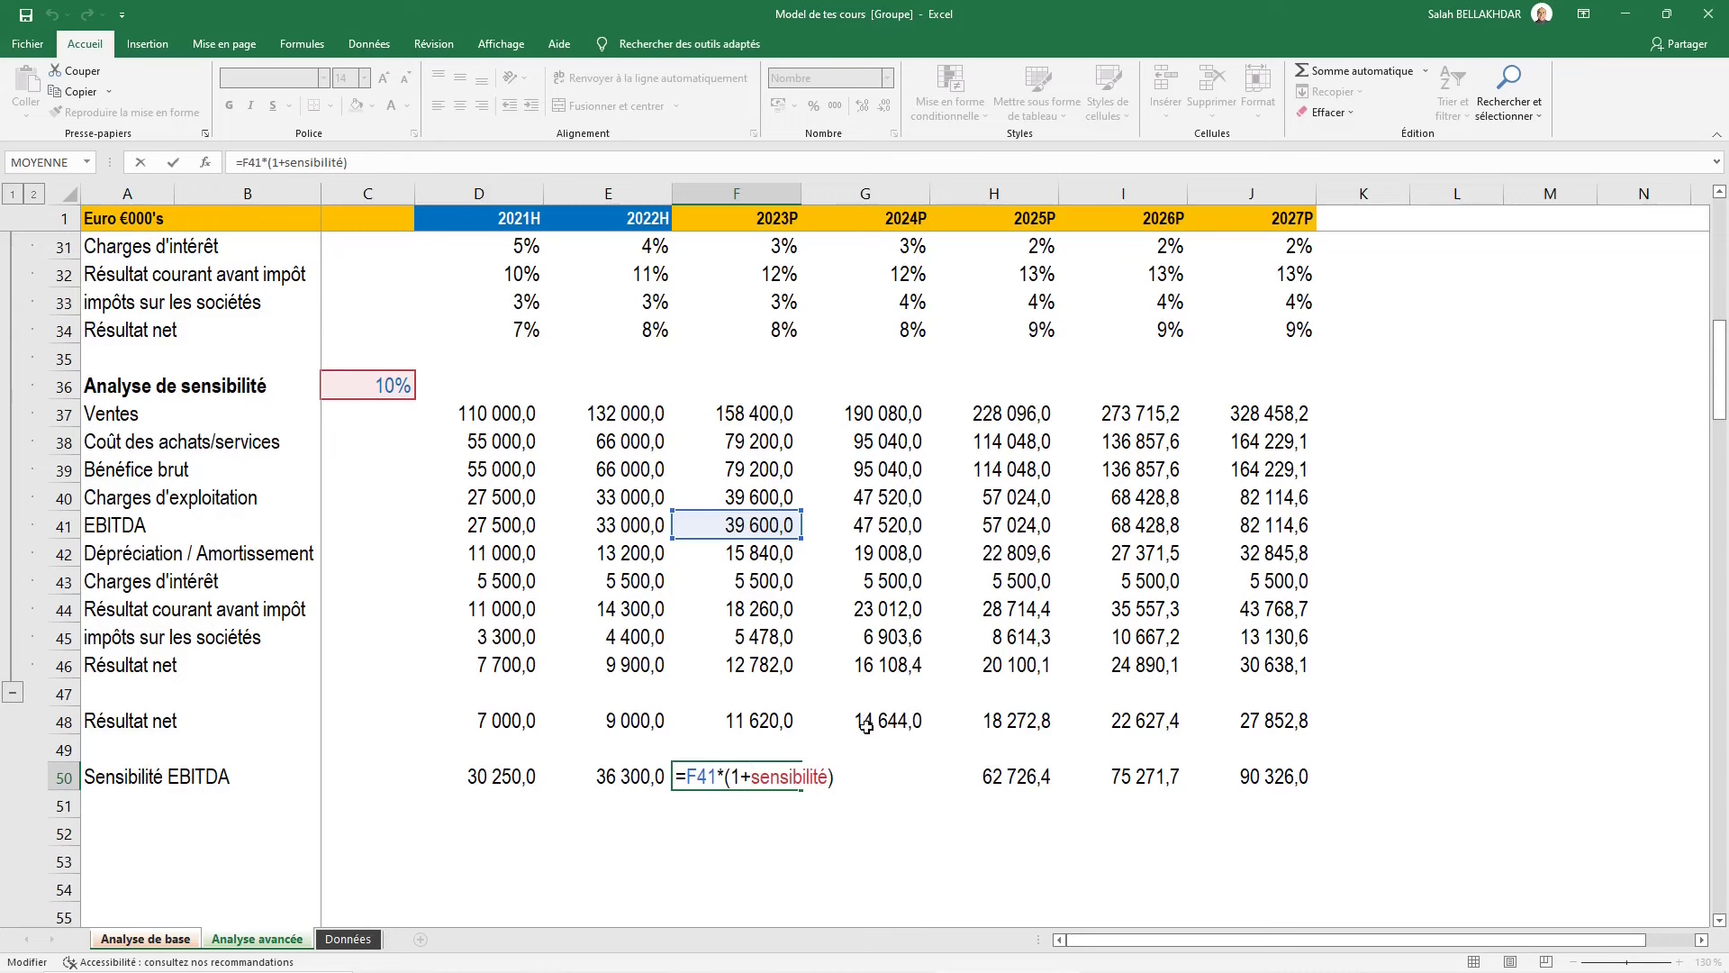
Commit =F41*(1+sensibilité) in F50 and review the F41 and F50 formulas unchanged
key("Return")
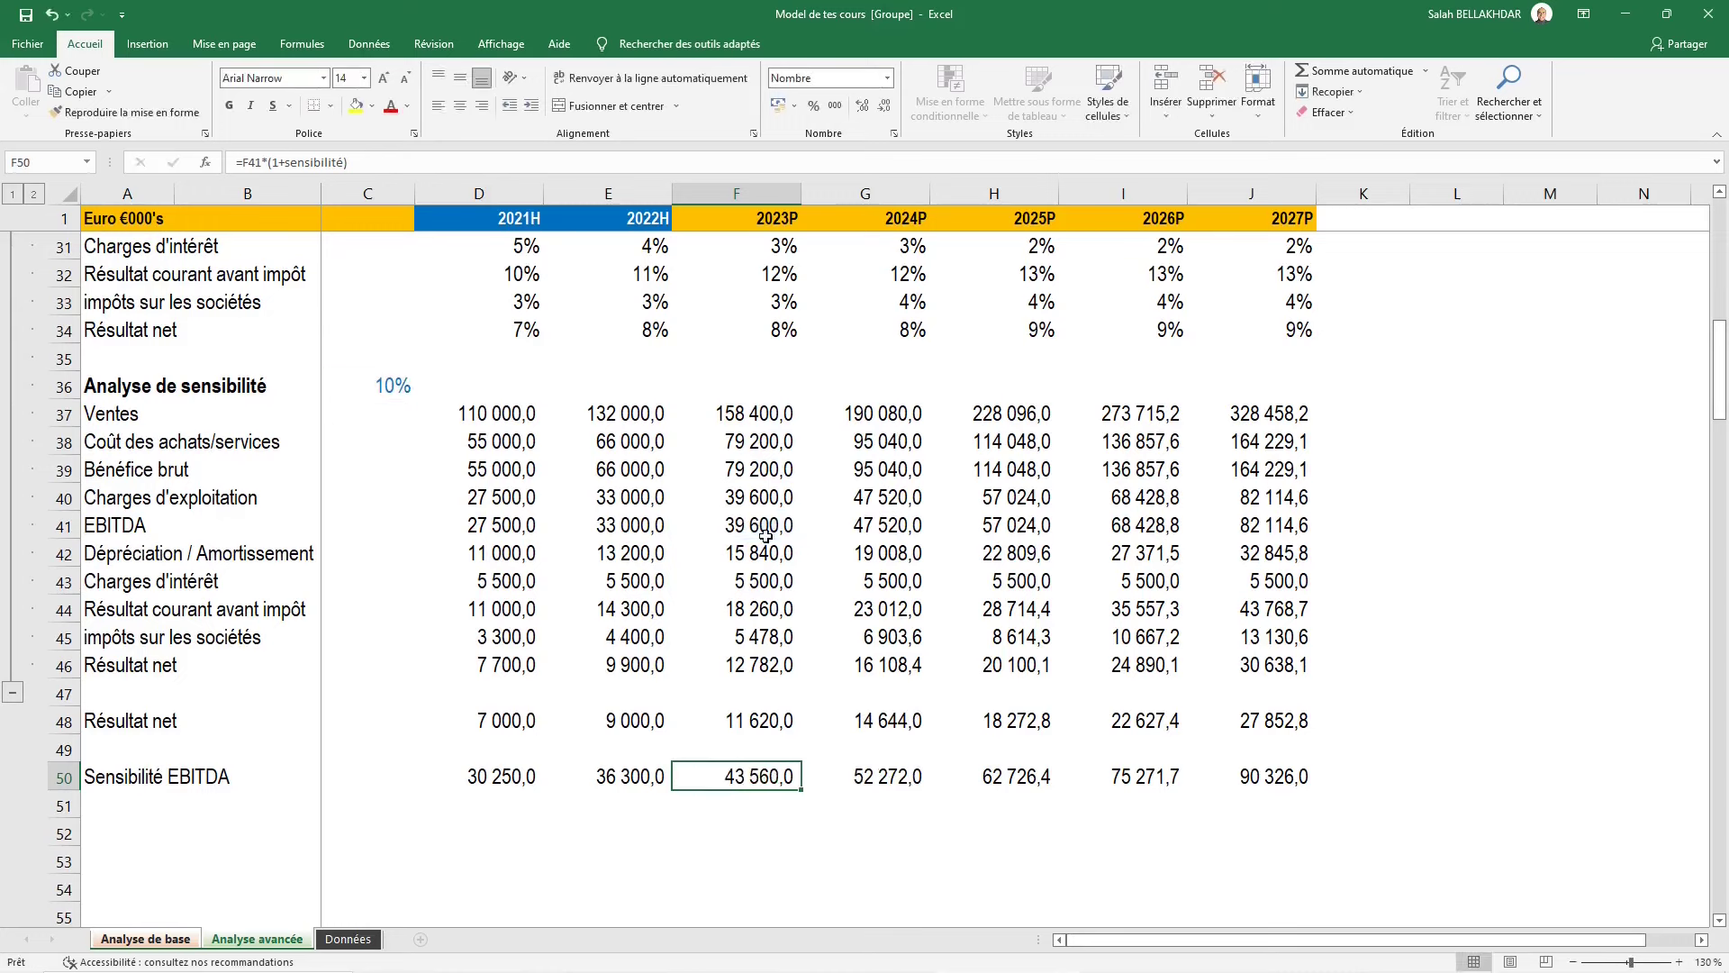
double_click(766, 530)
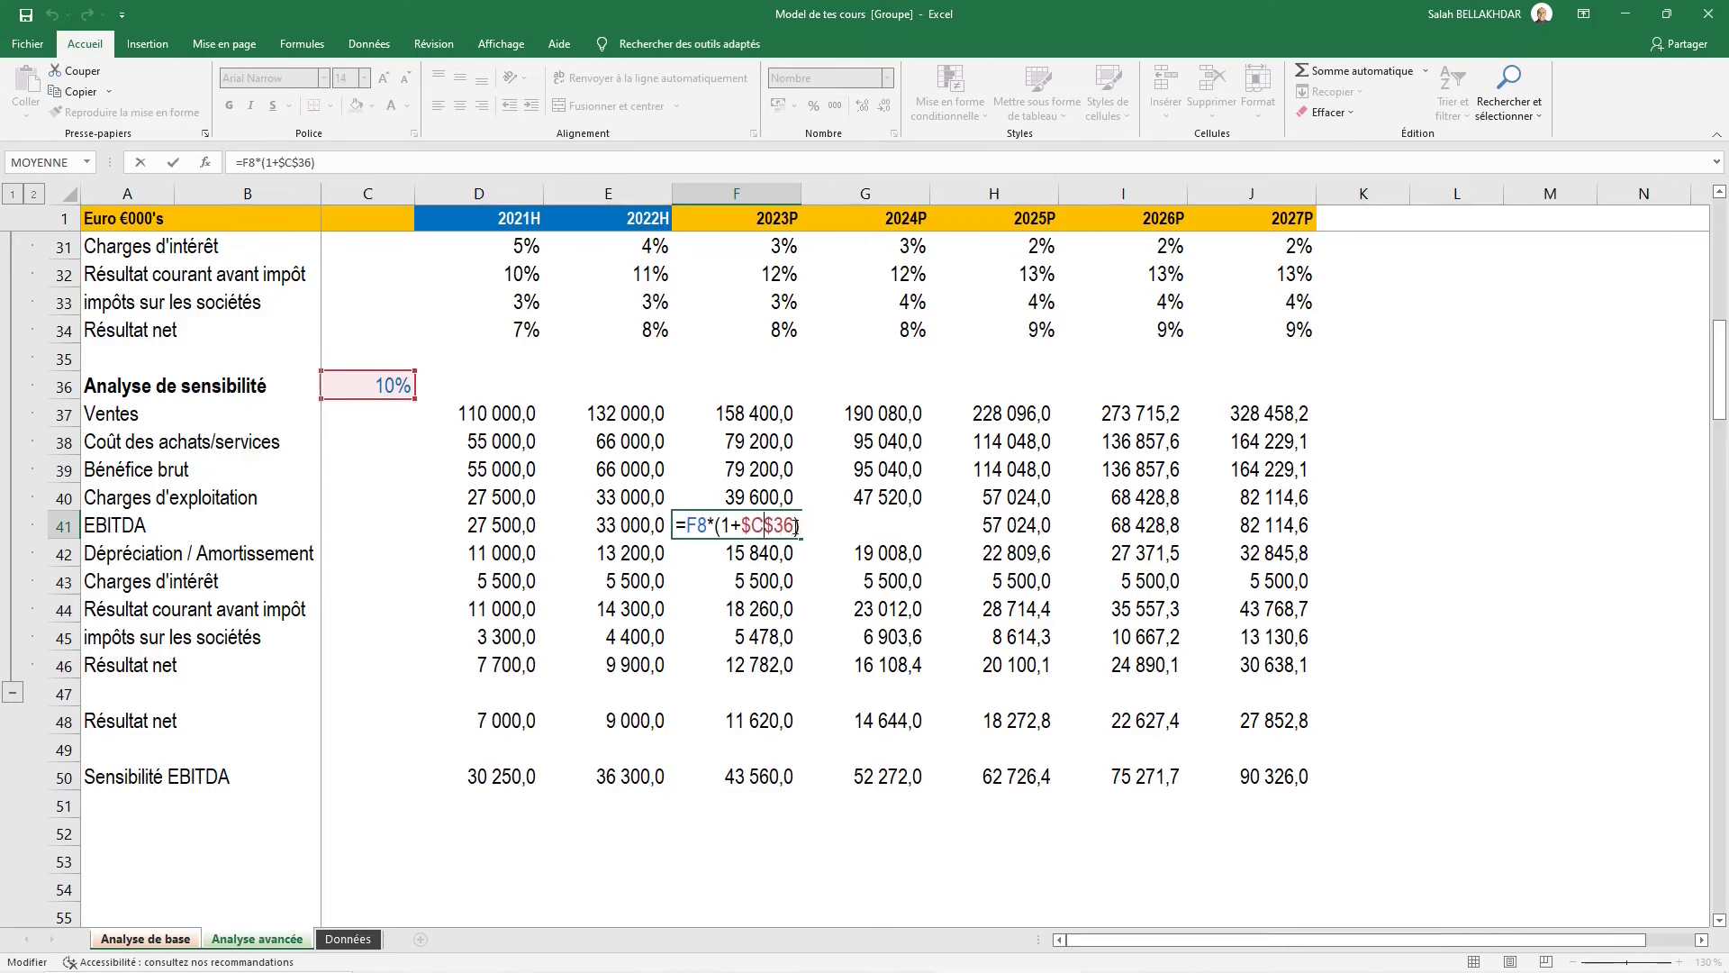
key("Escape")
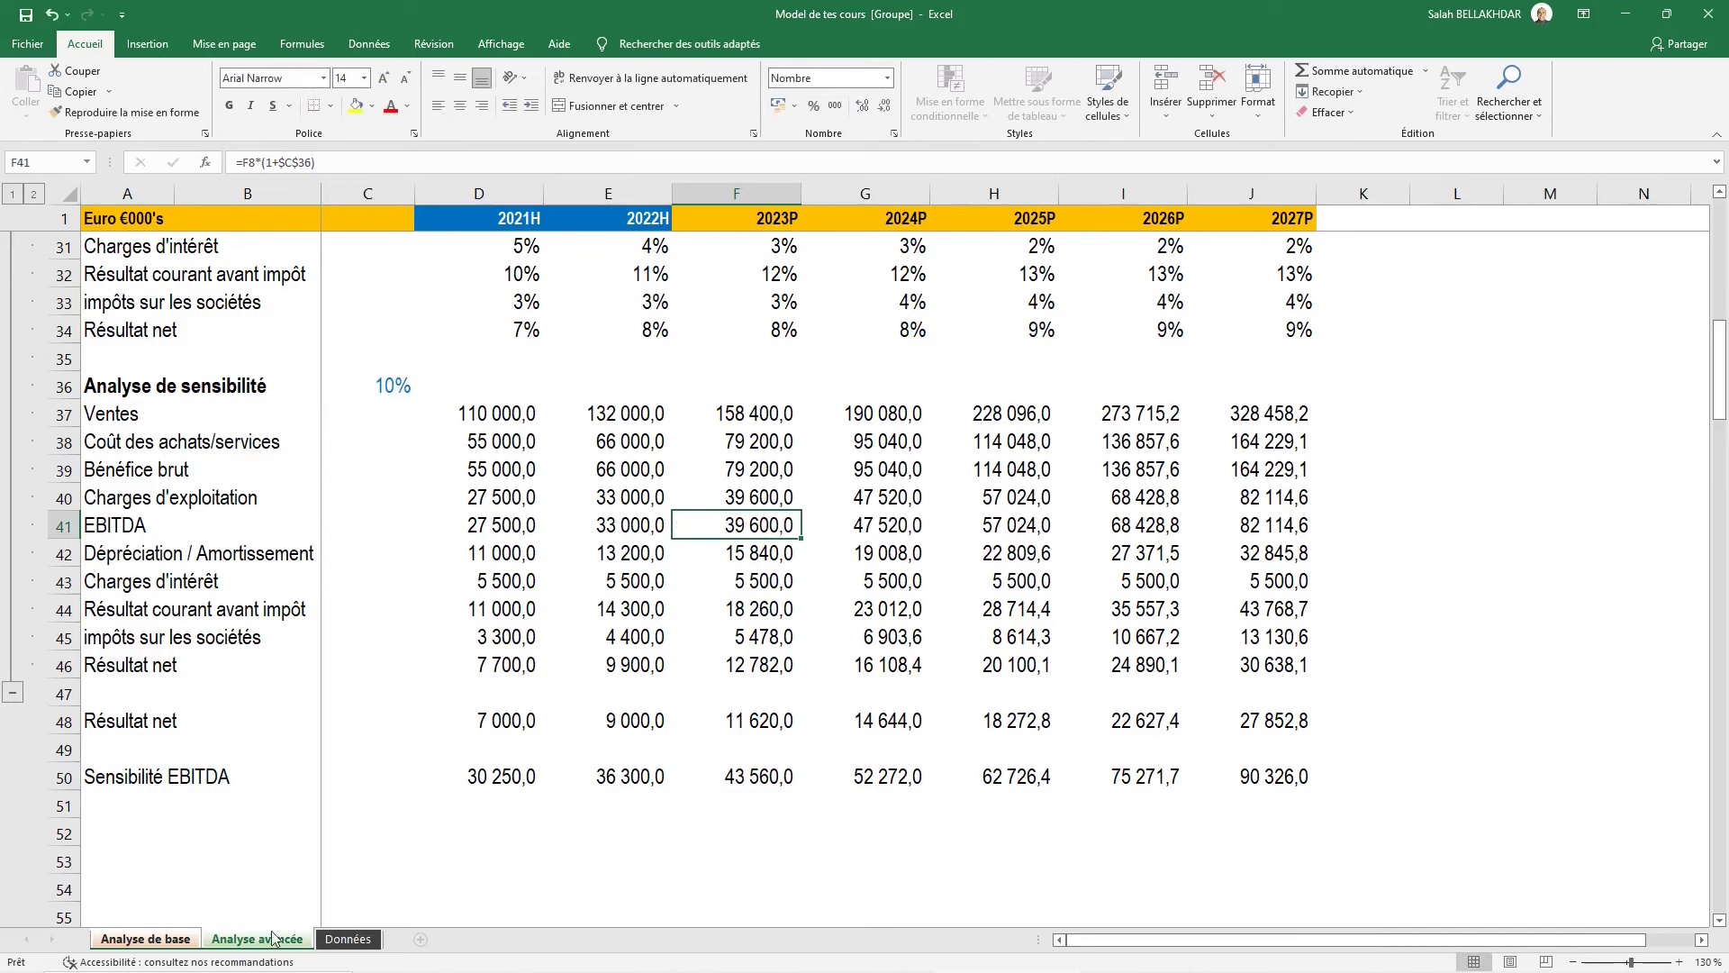
double_click(761, 776)
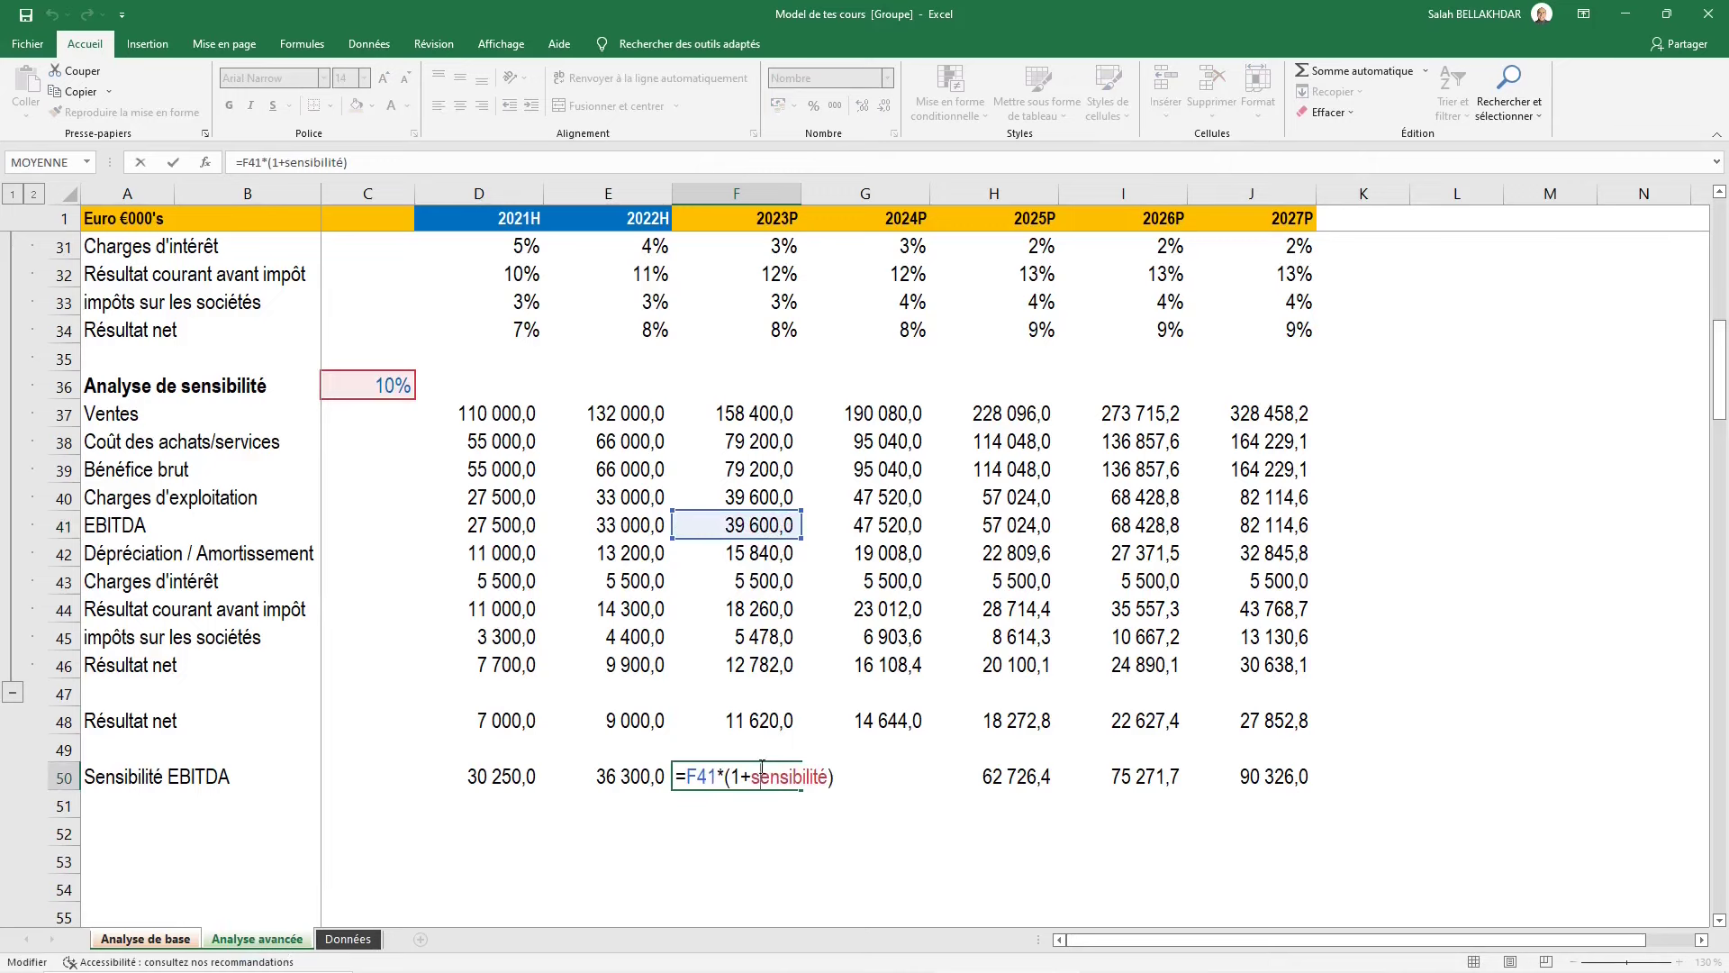
key("Escape")
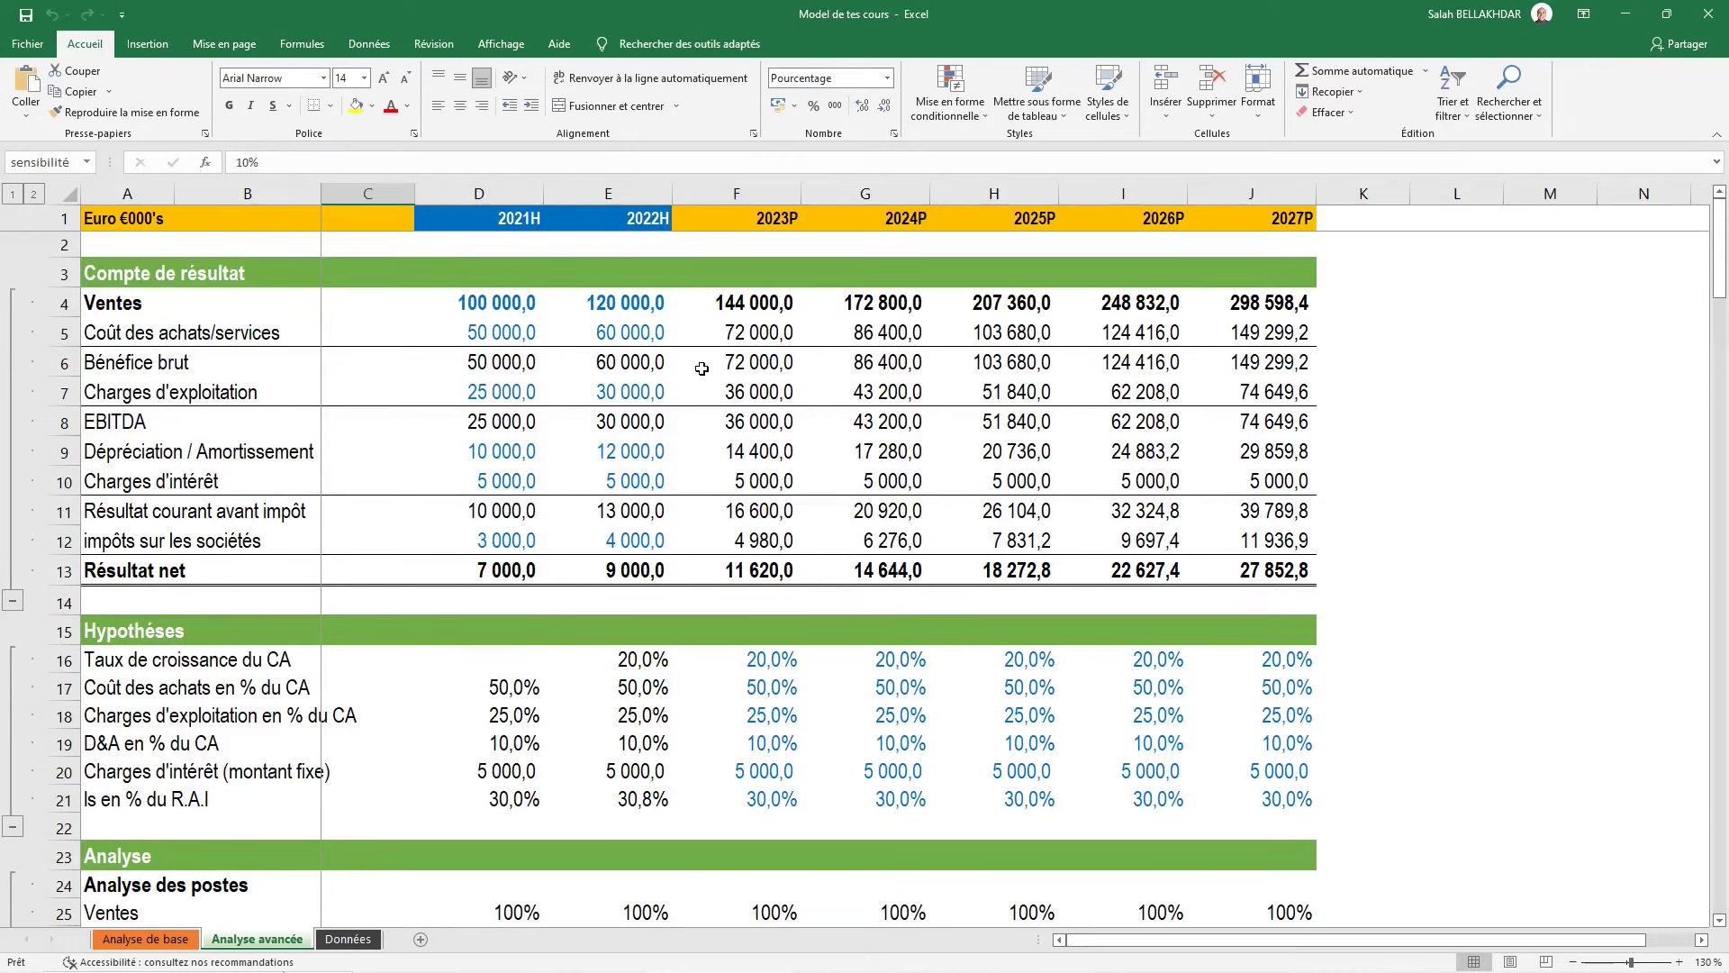
Review the 2026P and 2027P sales growth formulas in I4 and J4, then bring up the Formules commands
scroll(702, 368, "down", 1)
scroll(702, 368, "up", 1)
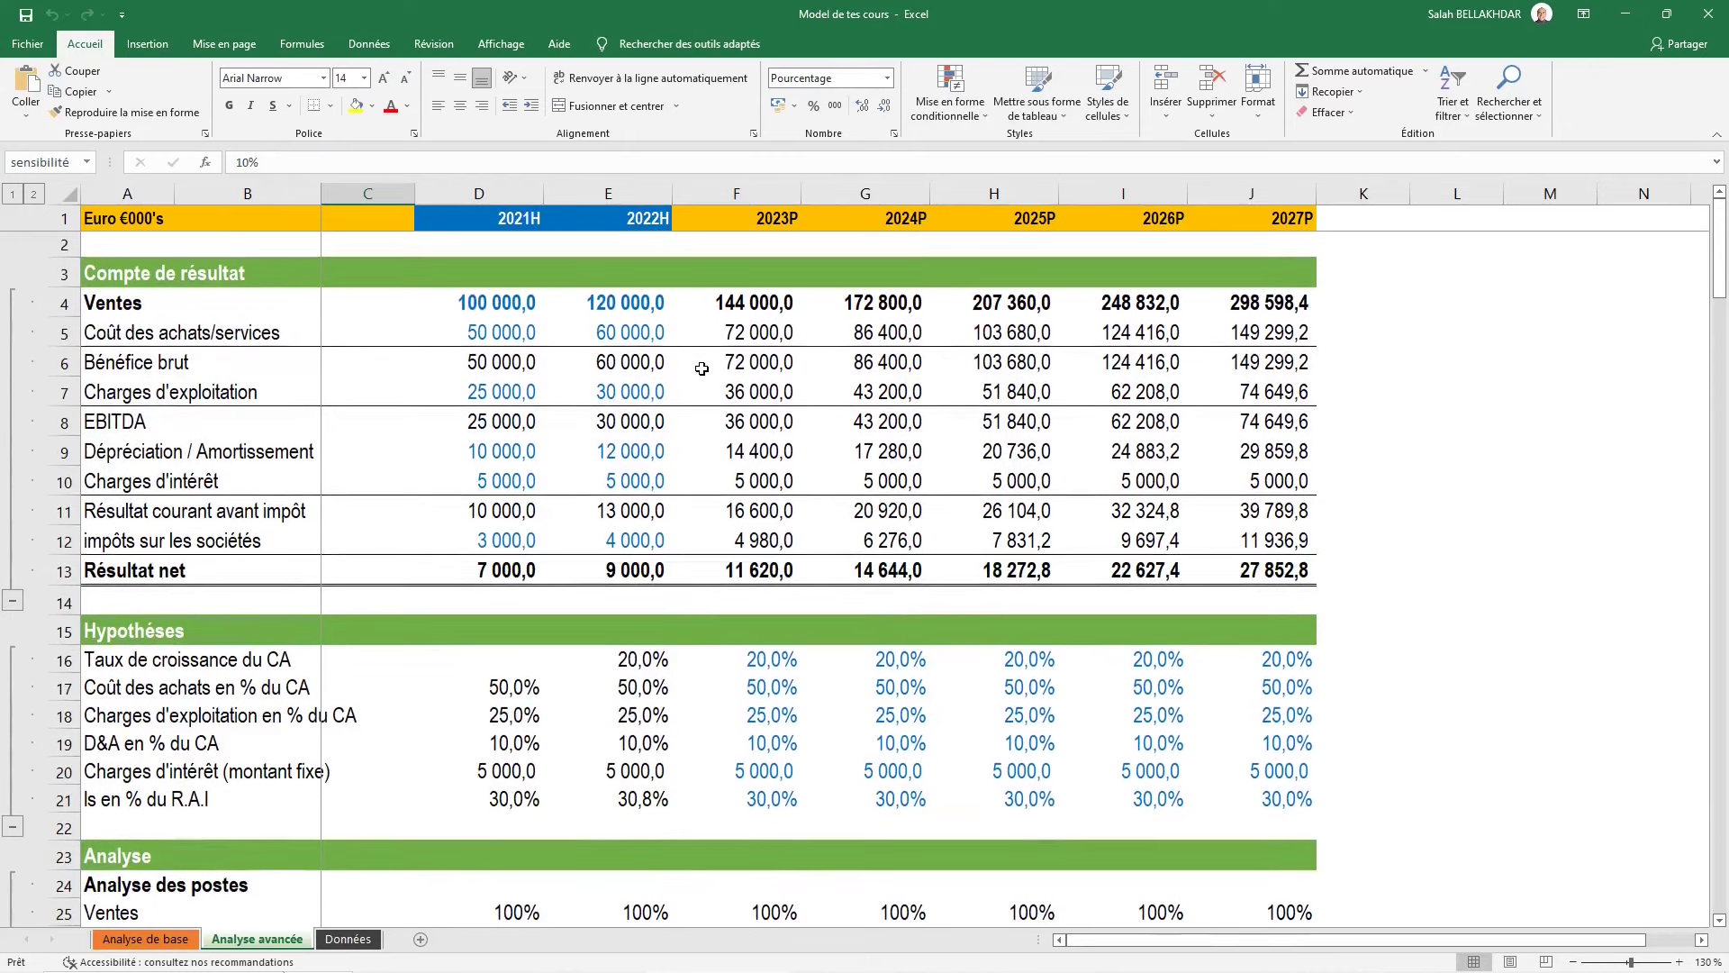
left_click(1105, 314)
left_click(1283, 304)
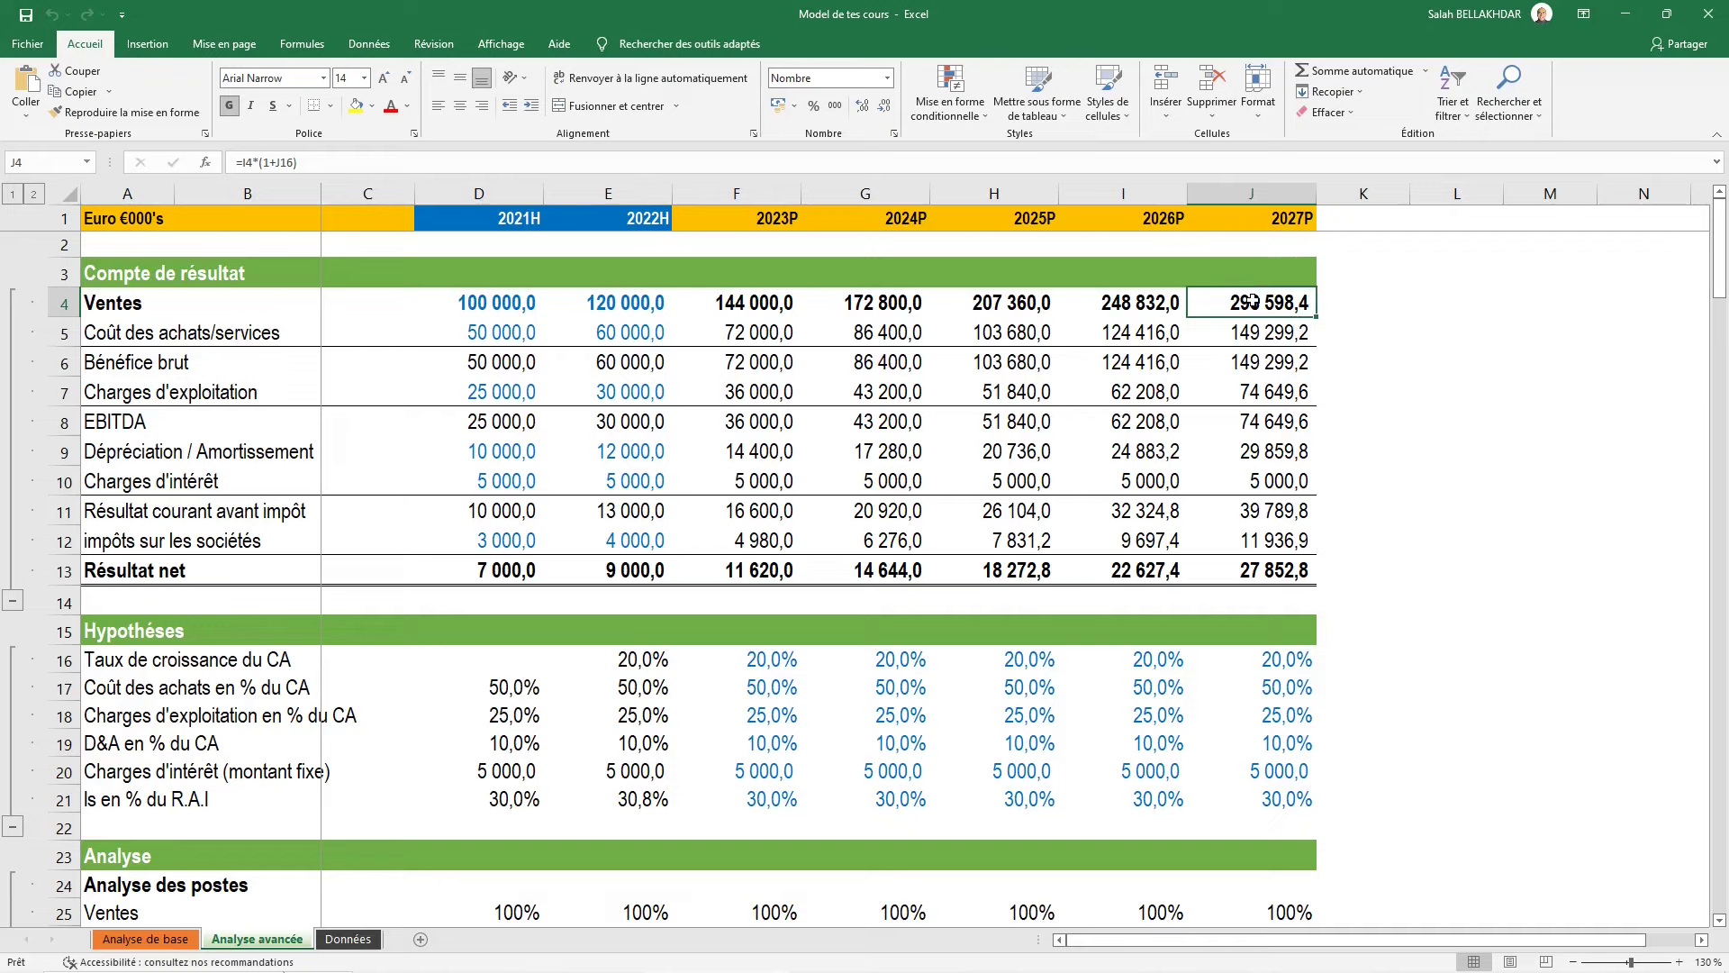
key("Left")
key("Left")
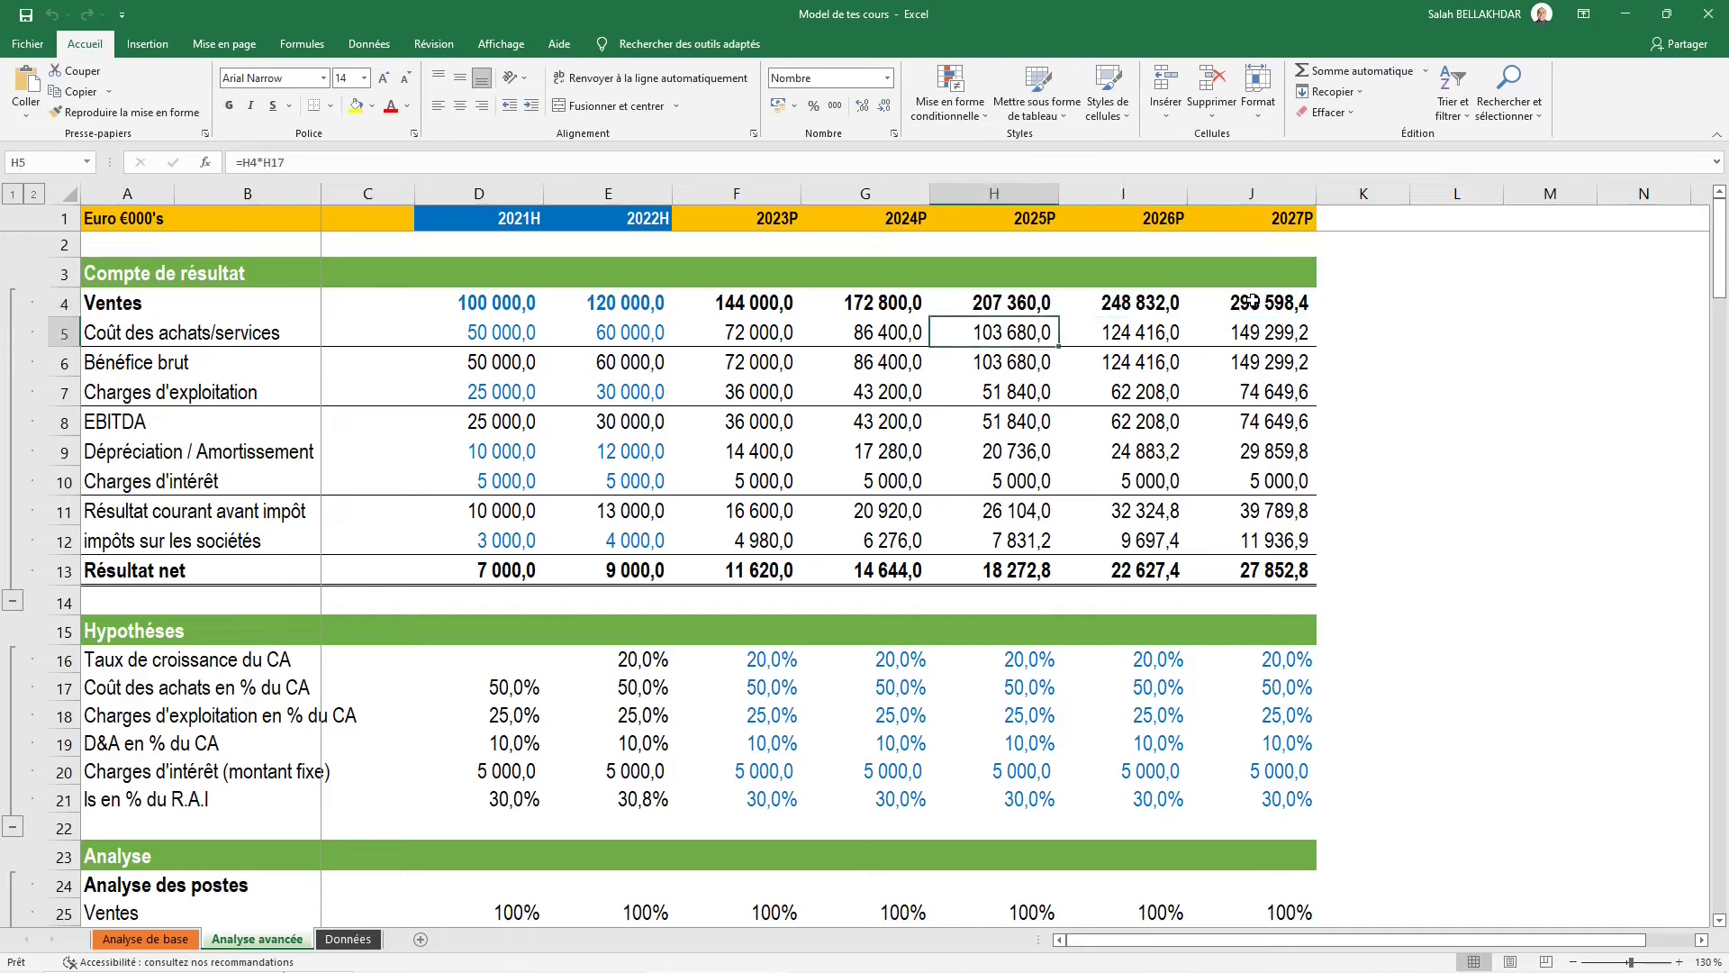
key("Left")
key("Left")
key("Left")
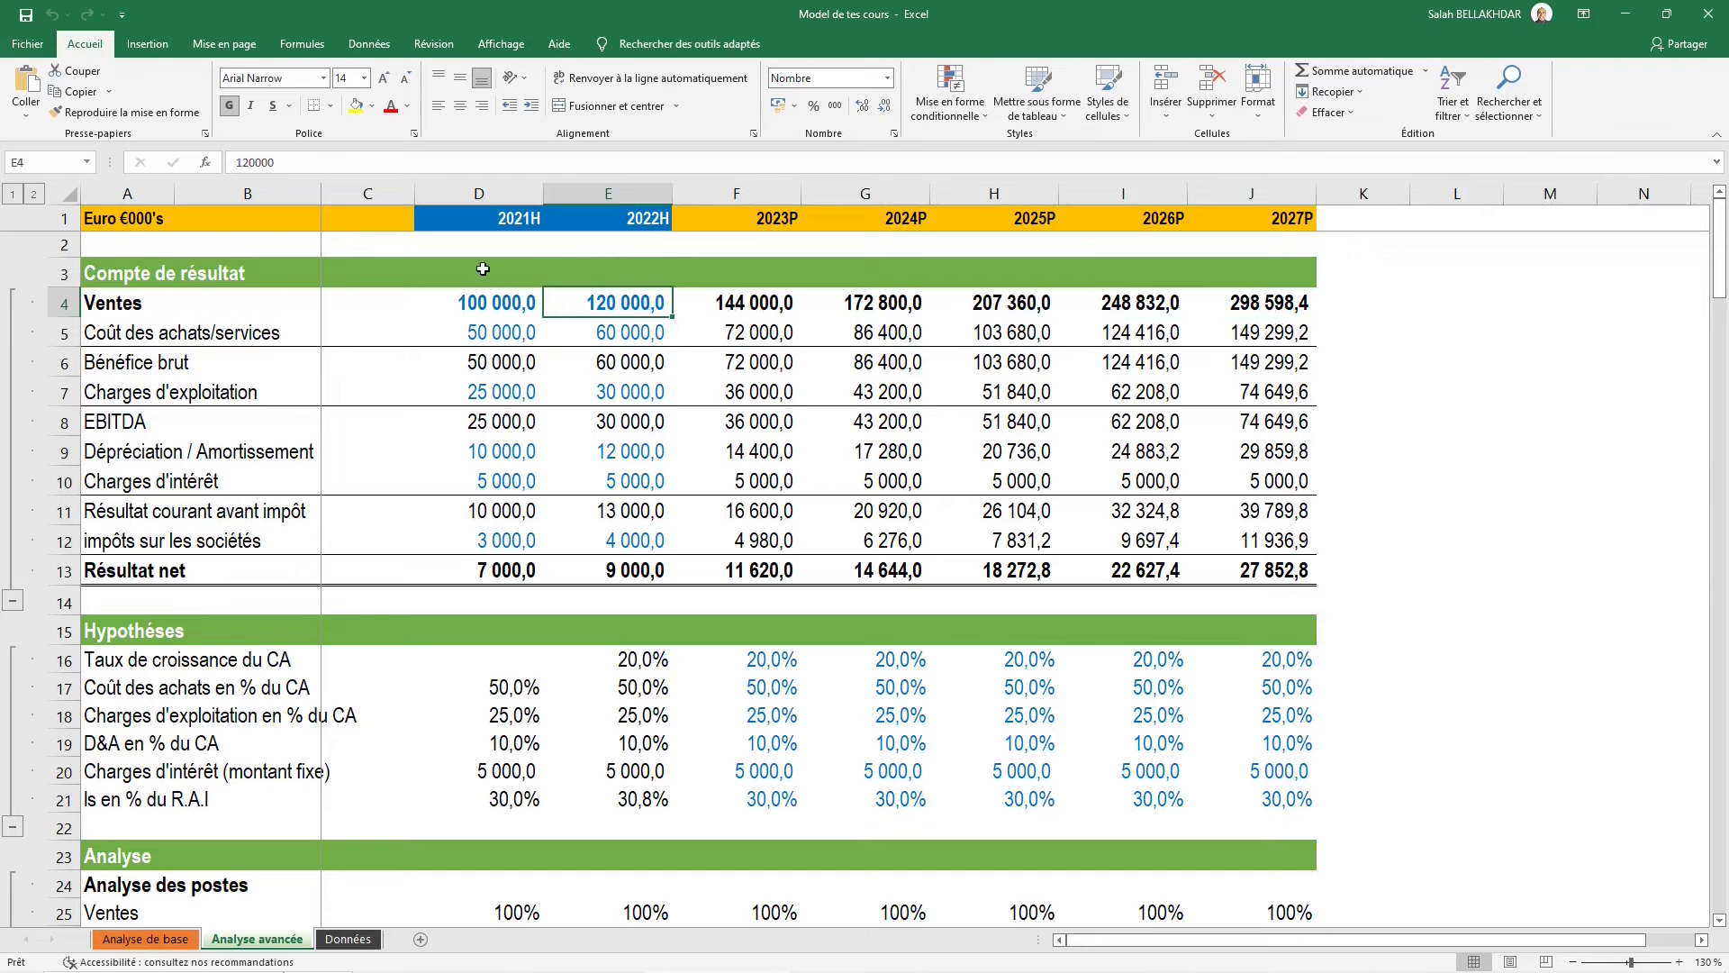
key("alt")
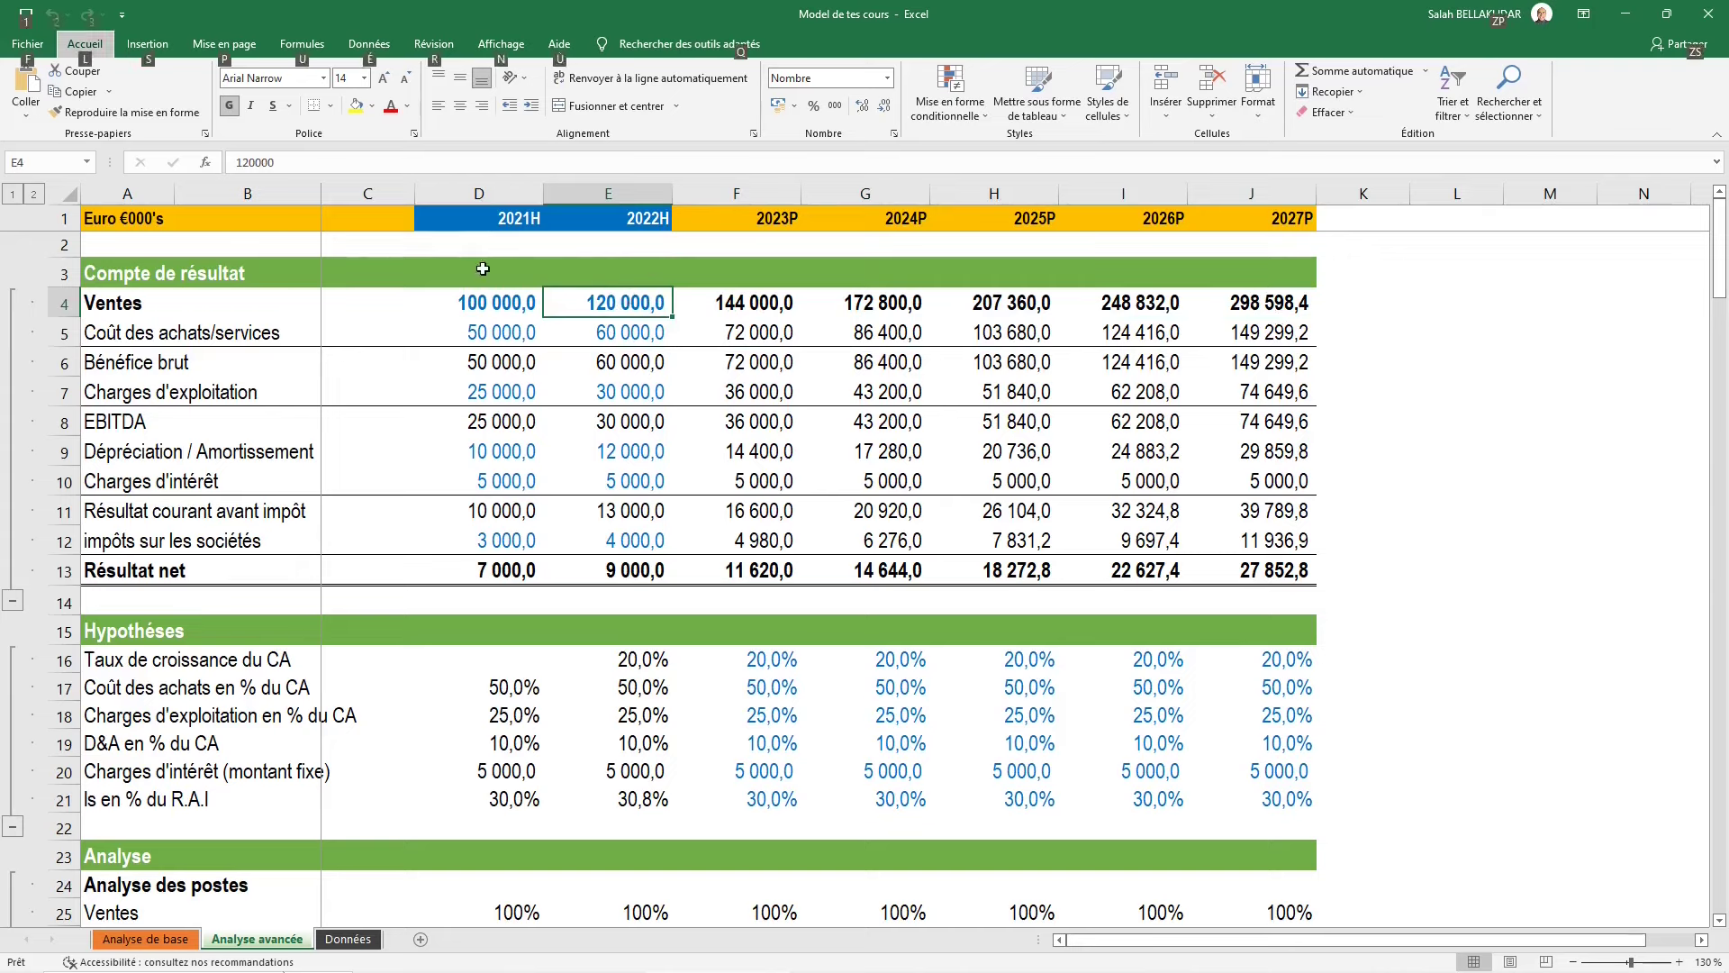
key("u")
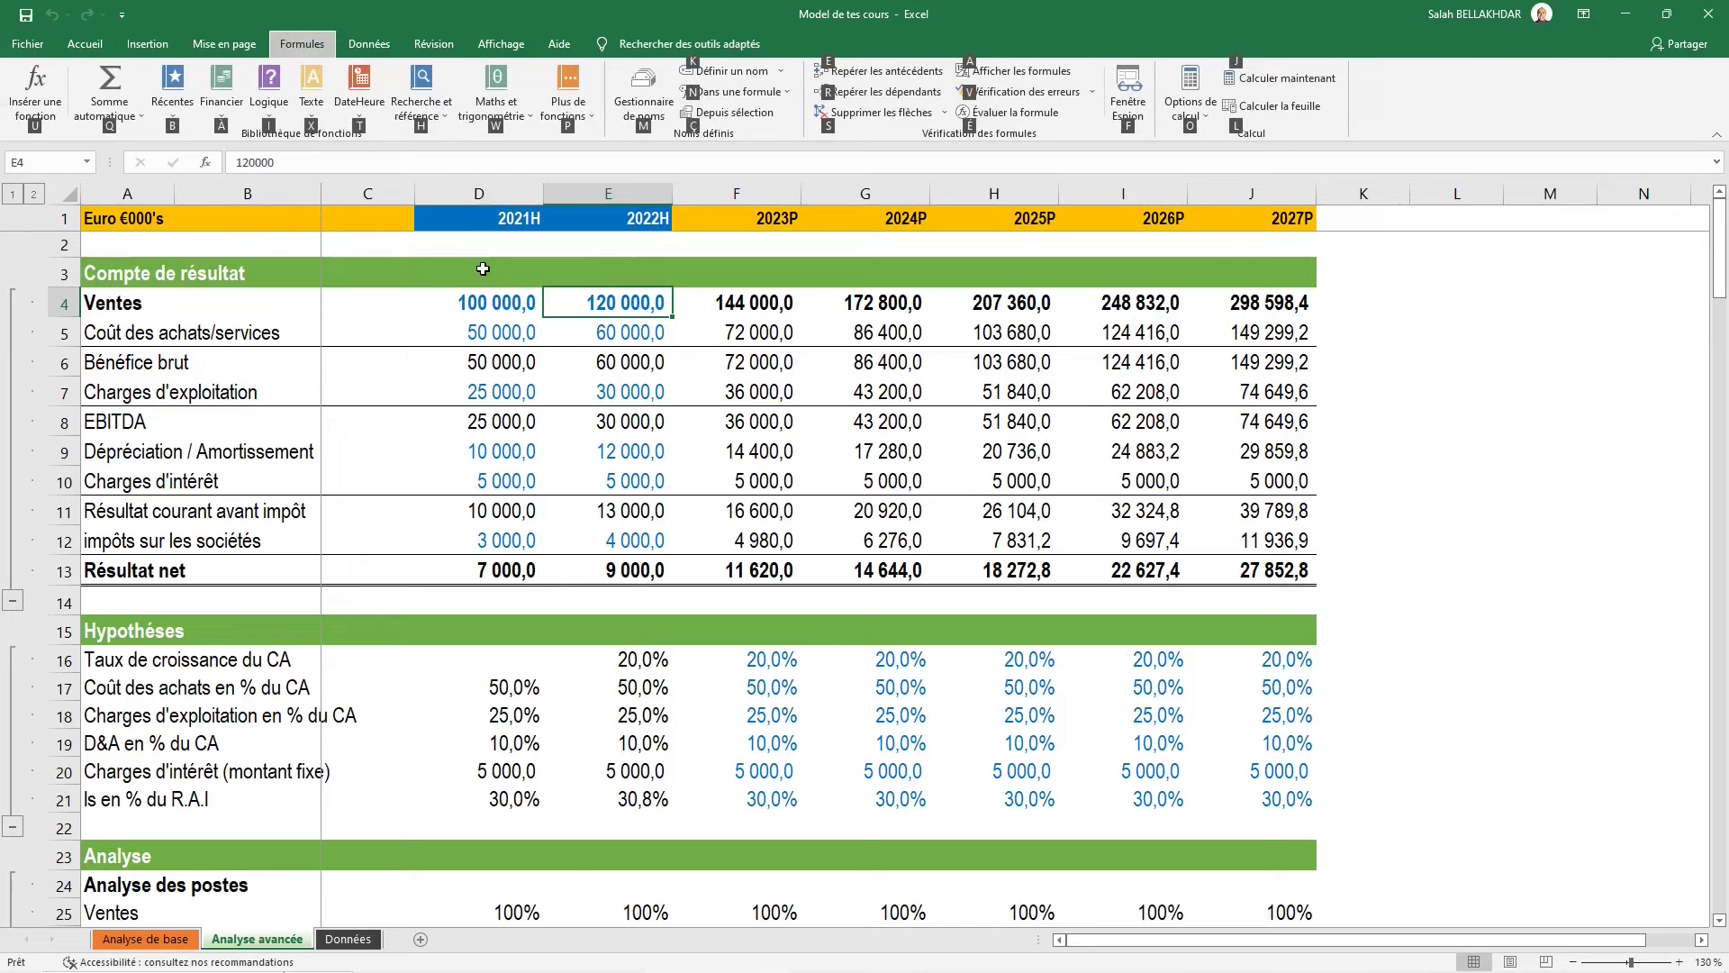
key("r")
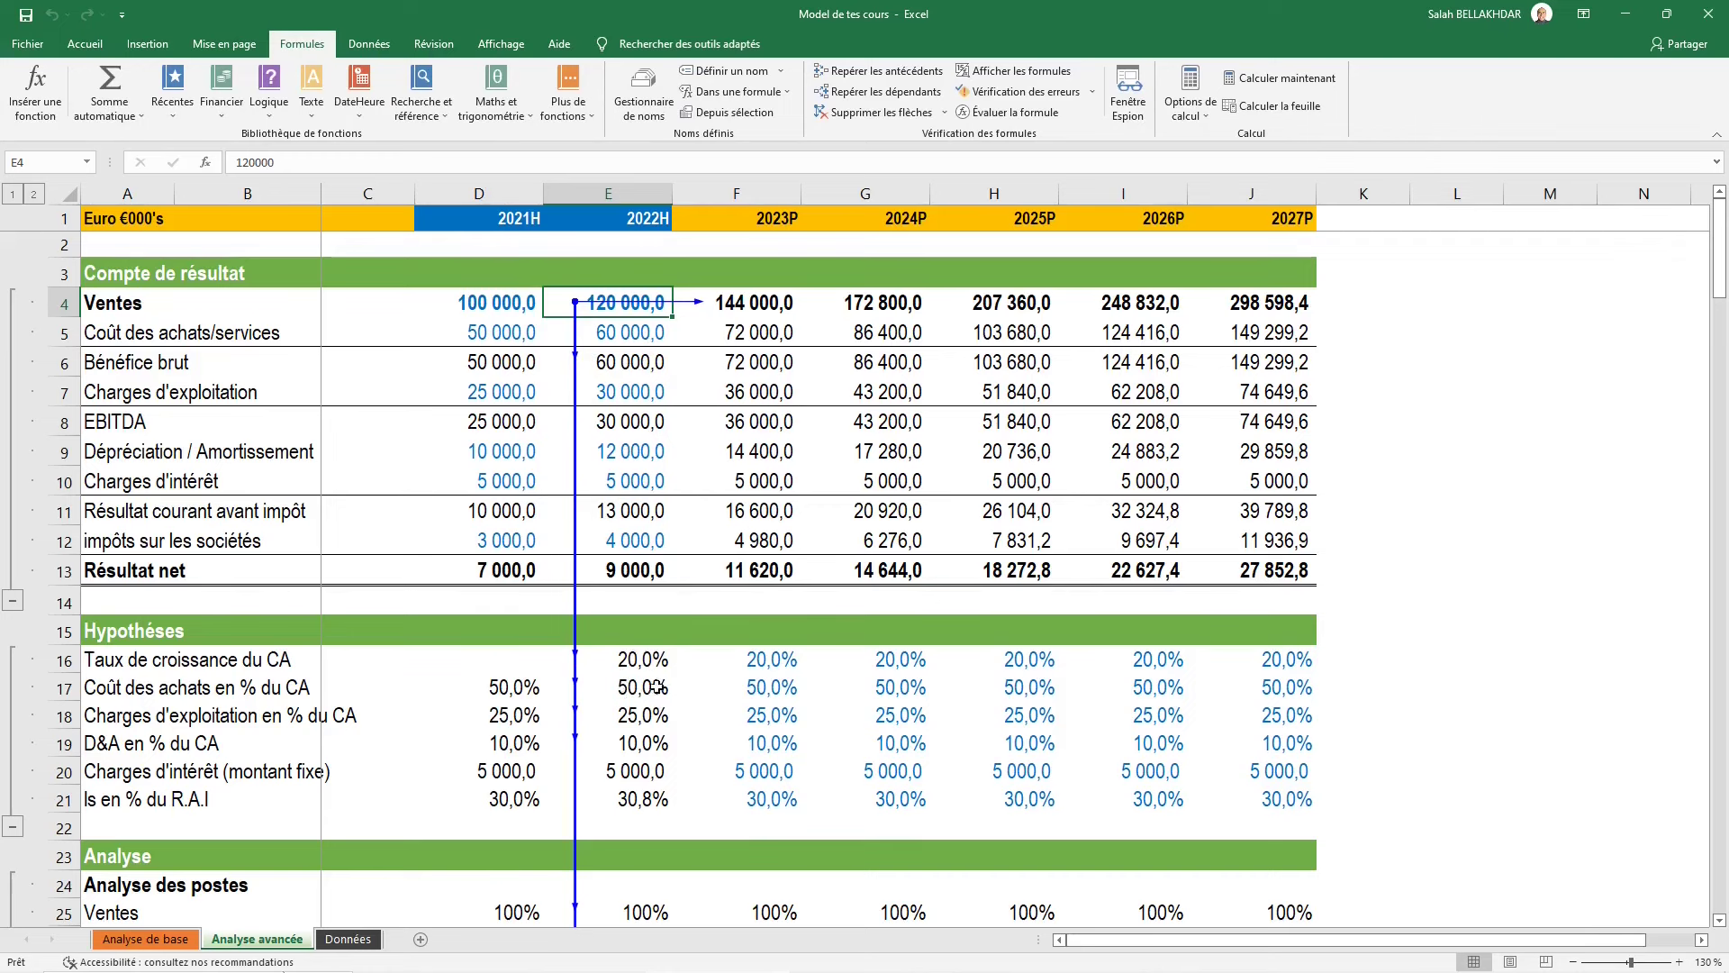
scroll(641, 682, "down", 4)
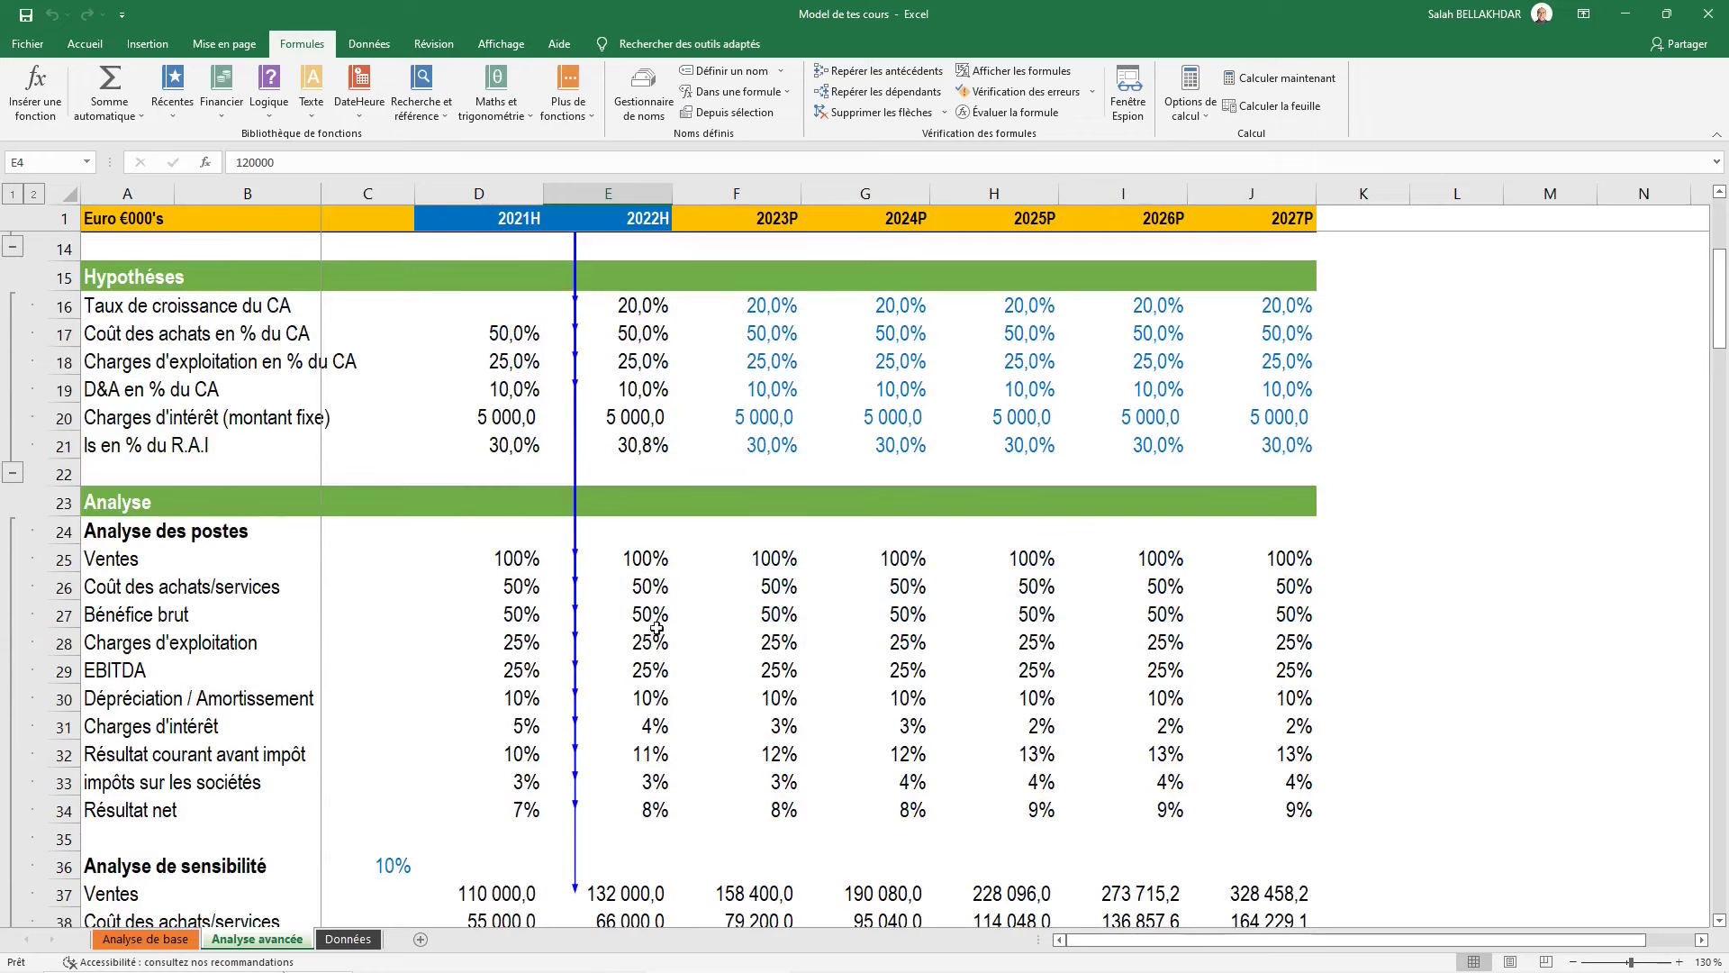
scroll(644, 590, "up", 3)
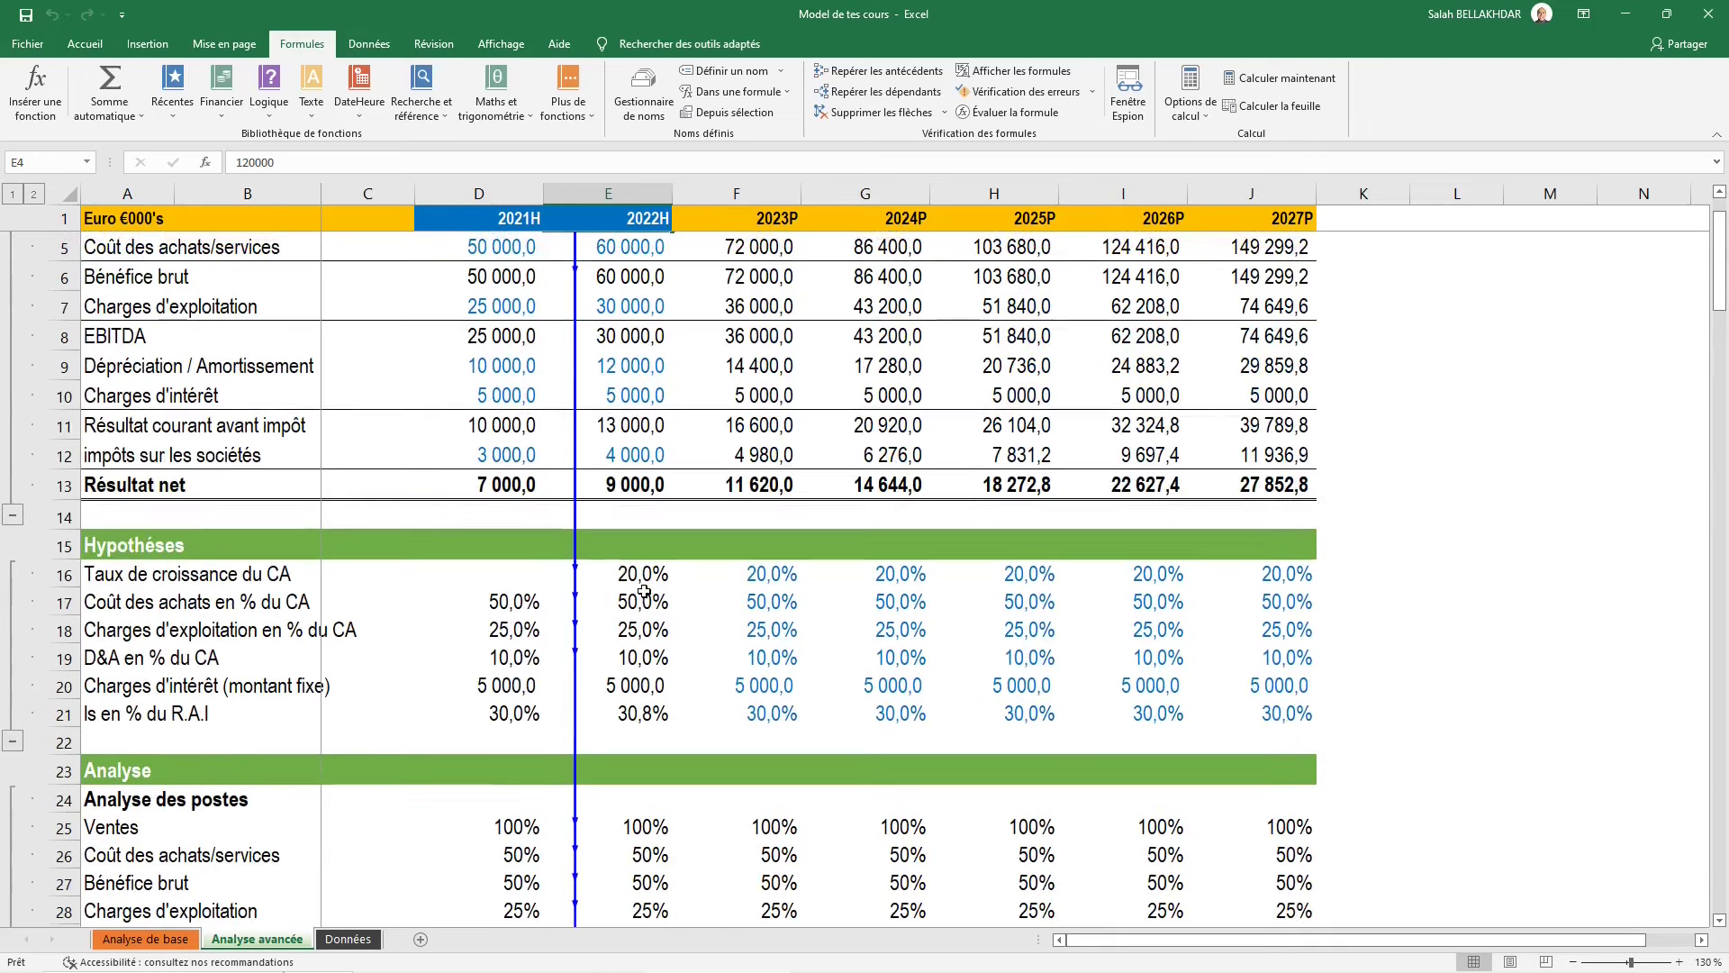
scroll(627, 586, "up", 1)
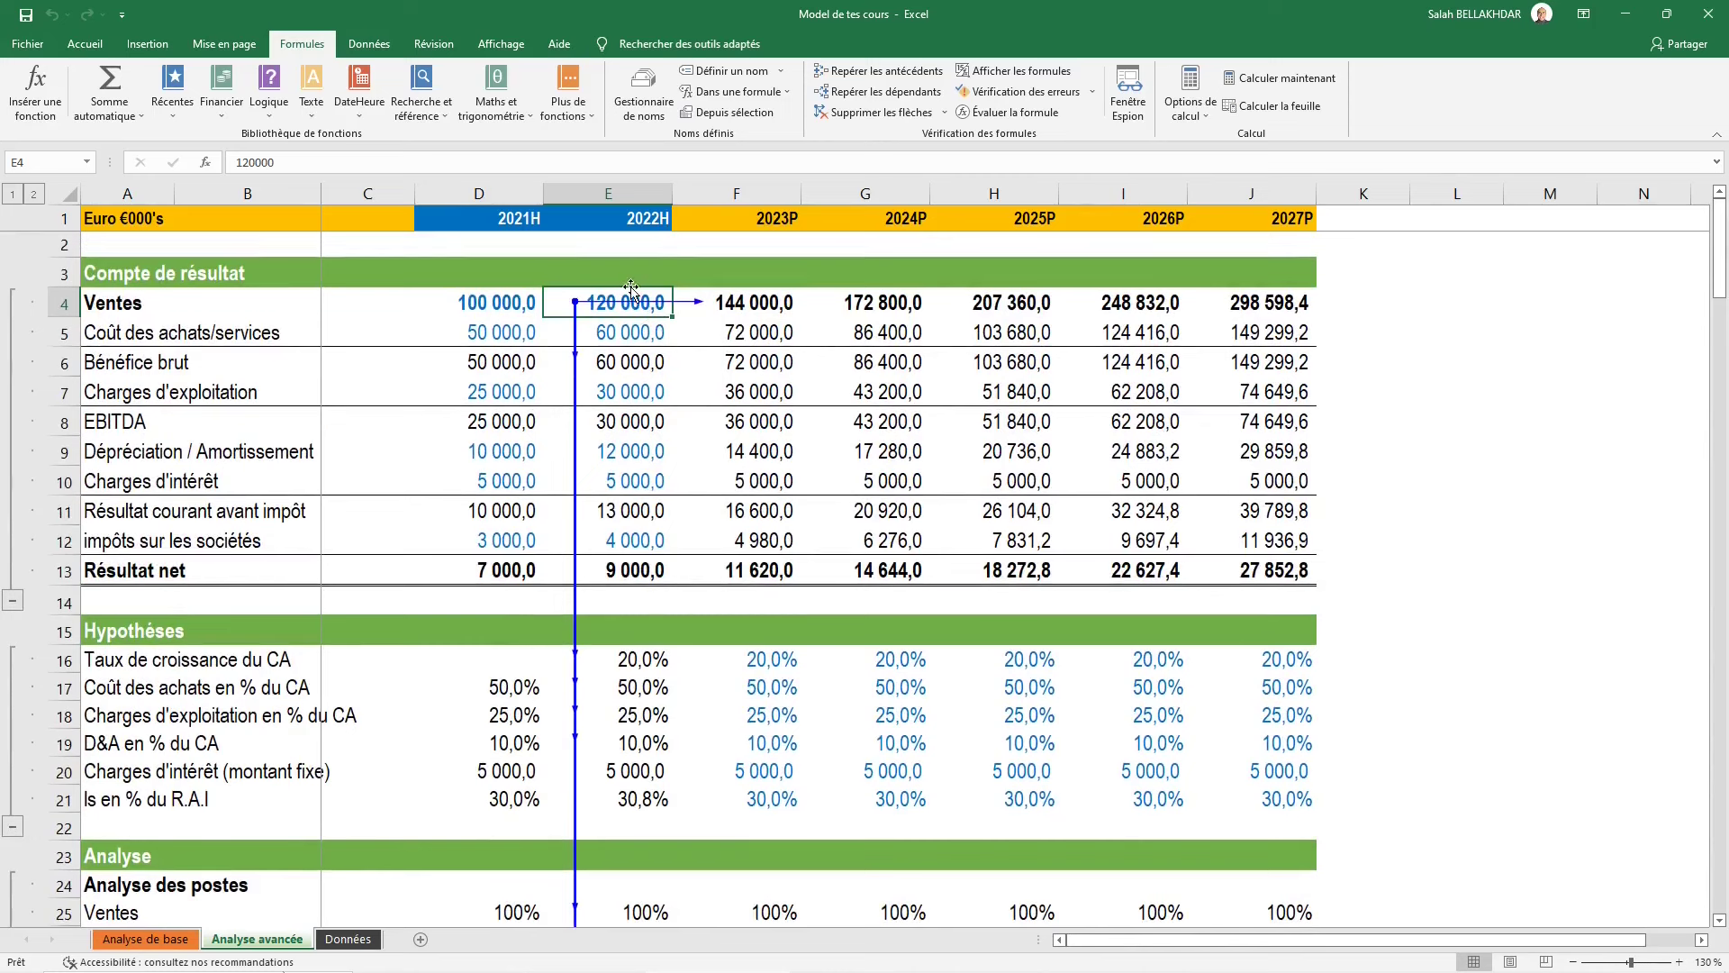
double_click(772, 303)
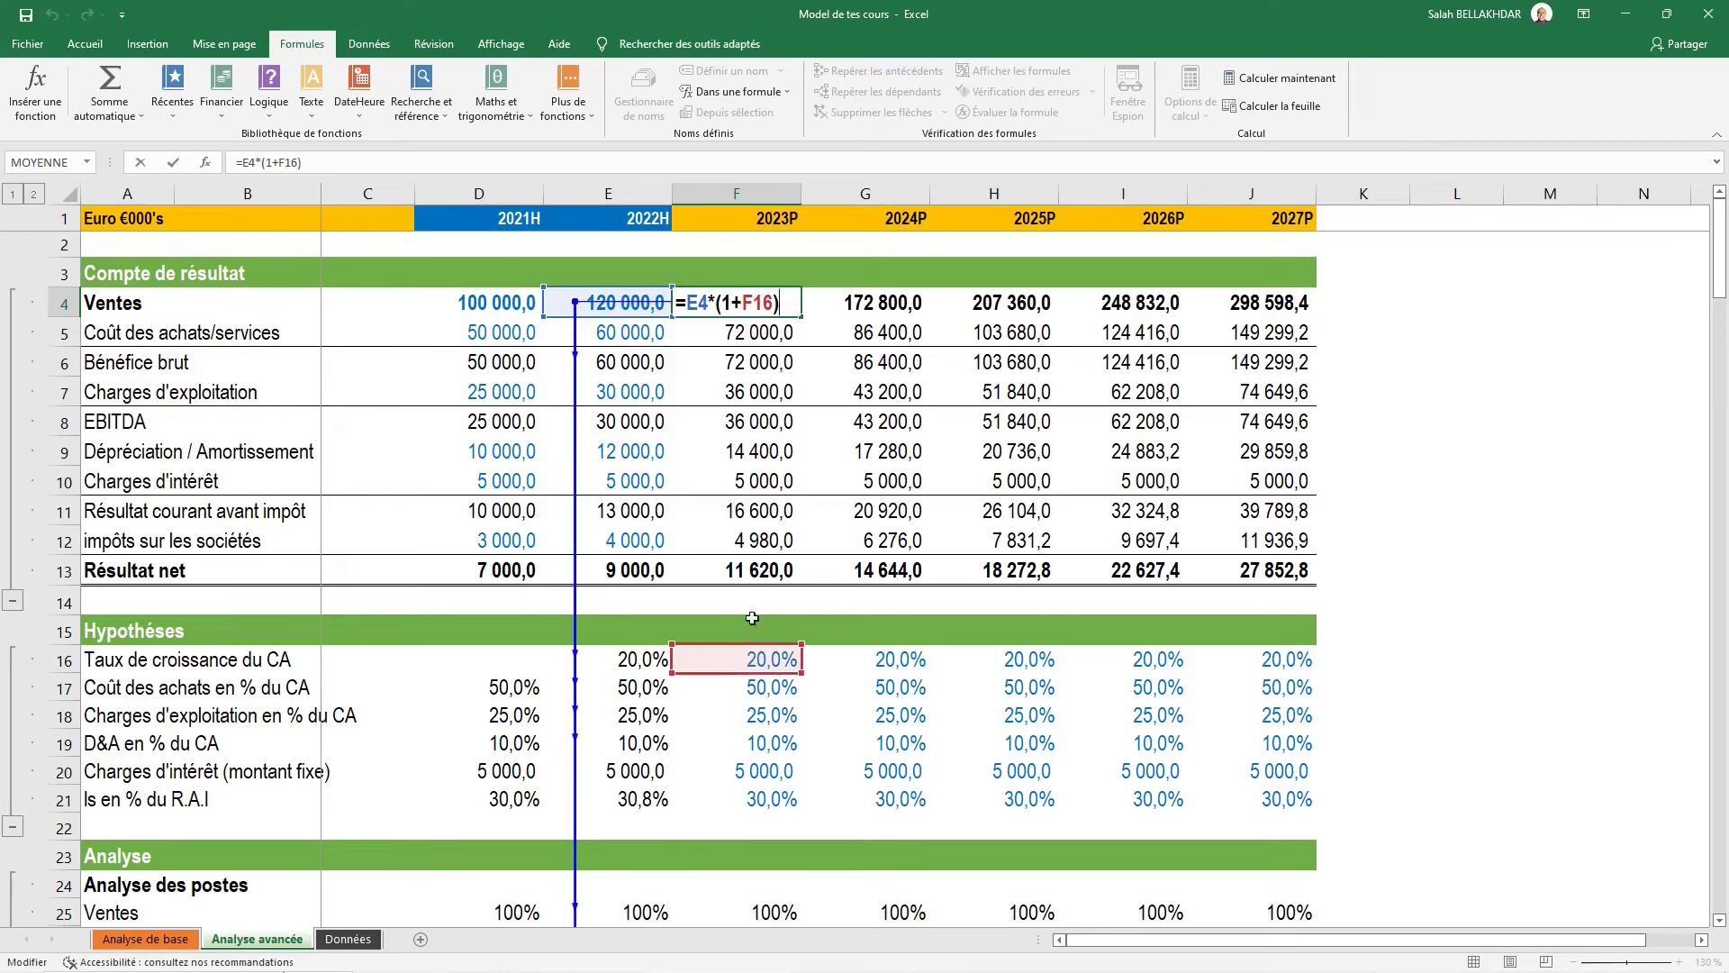
key("Escape")
left_click(878, 113)
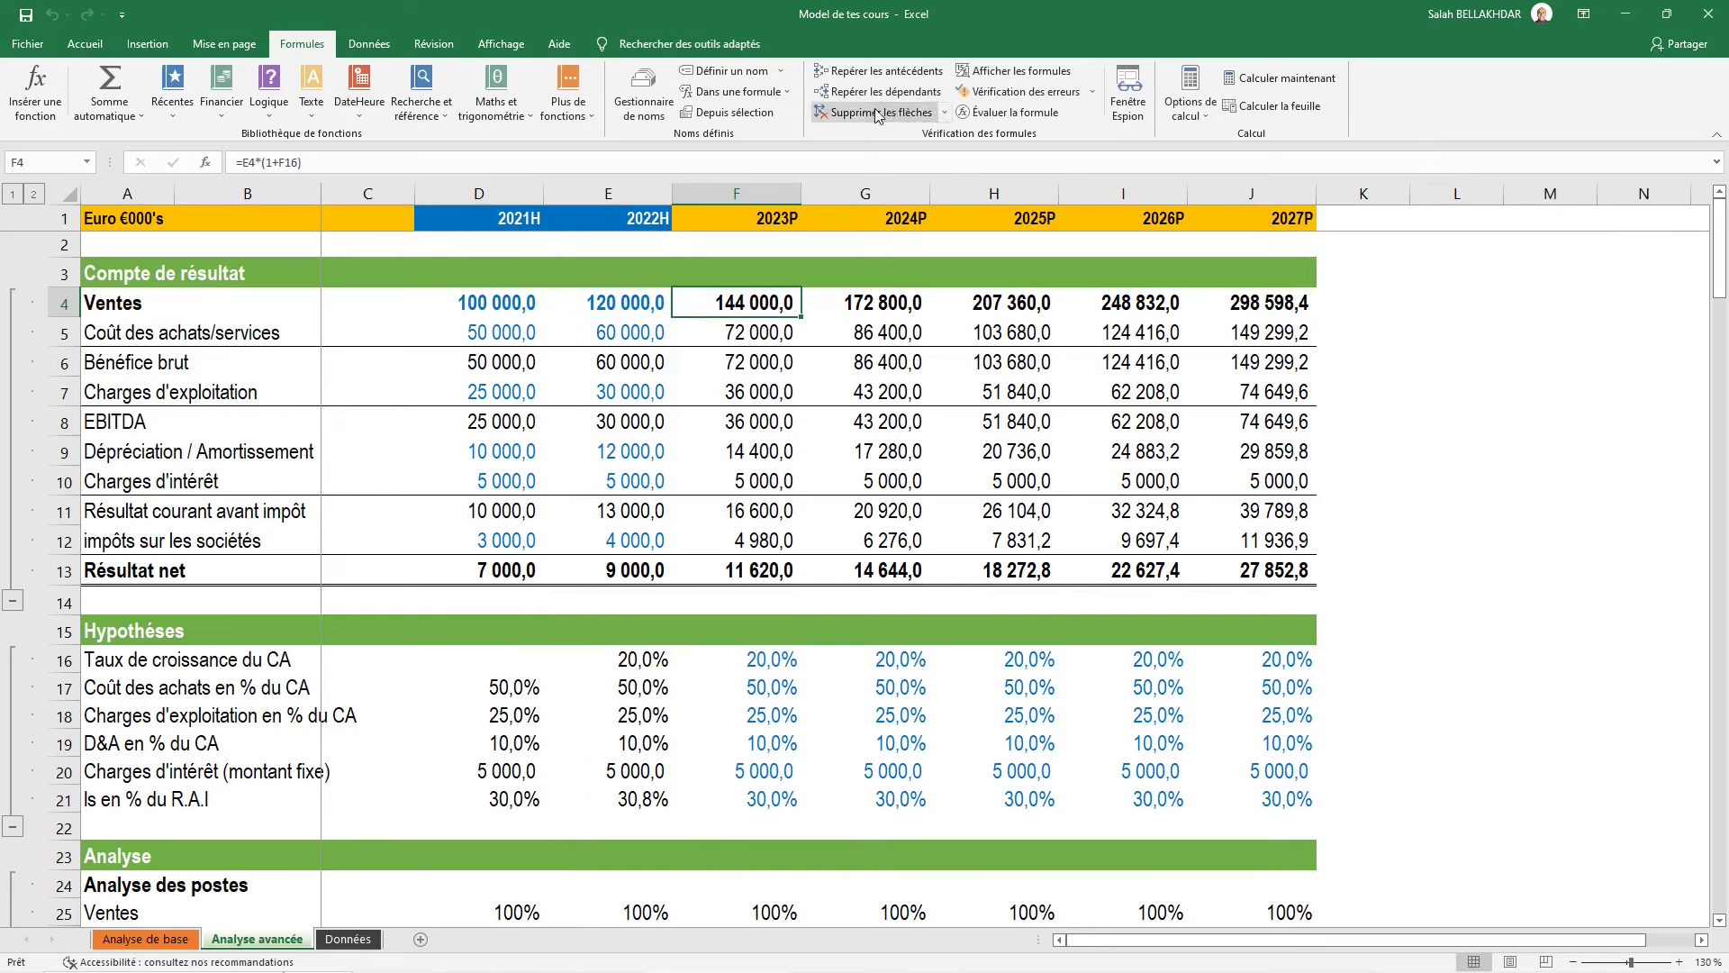
key("Down")
key("Down")
key("Down")
key("Down")
key("Down")
key("Right")
key("Right")
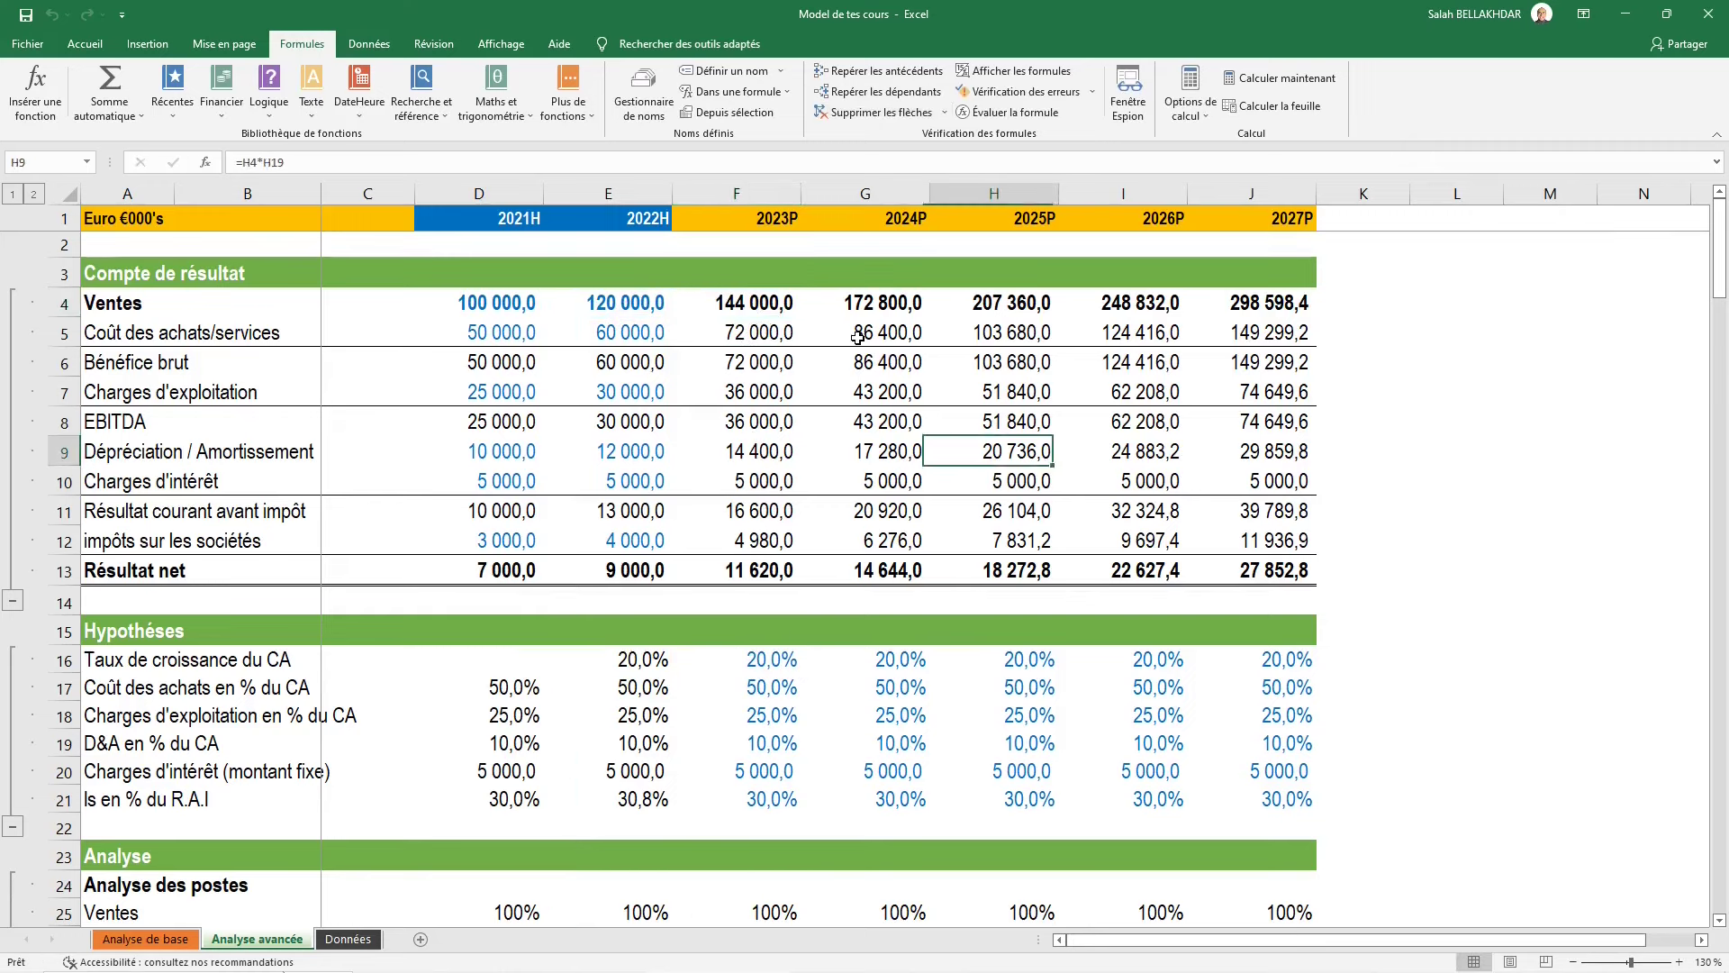
key("Right")
key("Right")
key("Down")
key("Down")
key("Down")
key("Down")
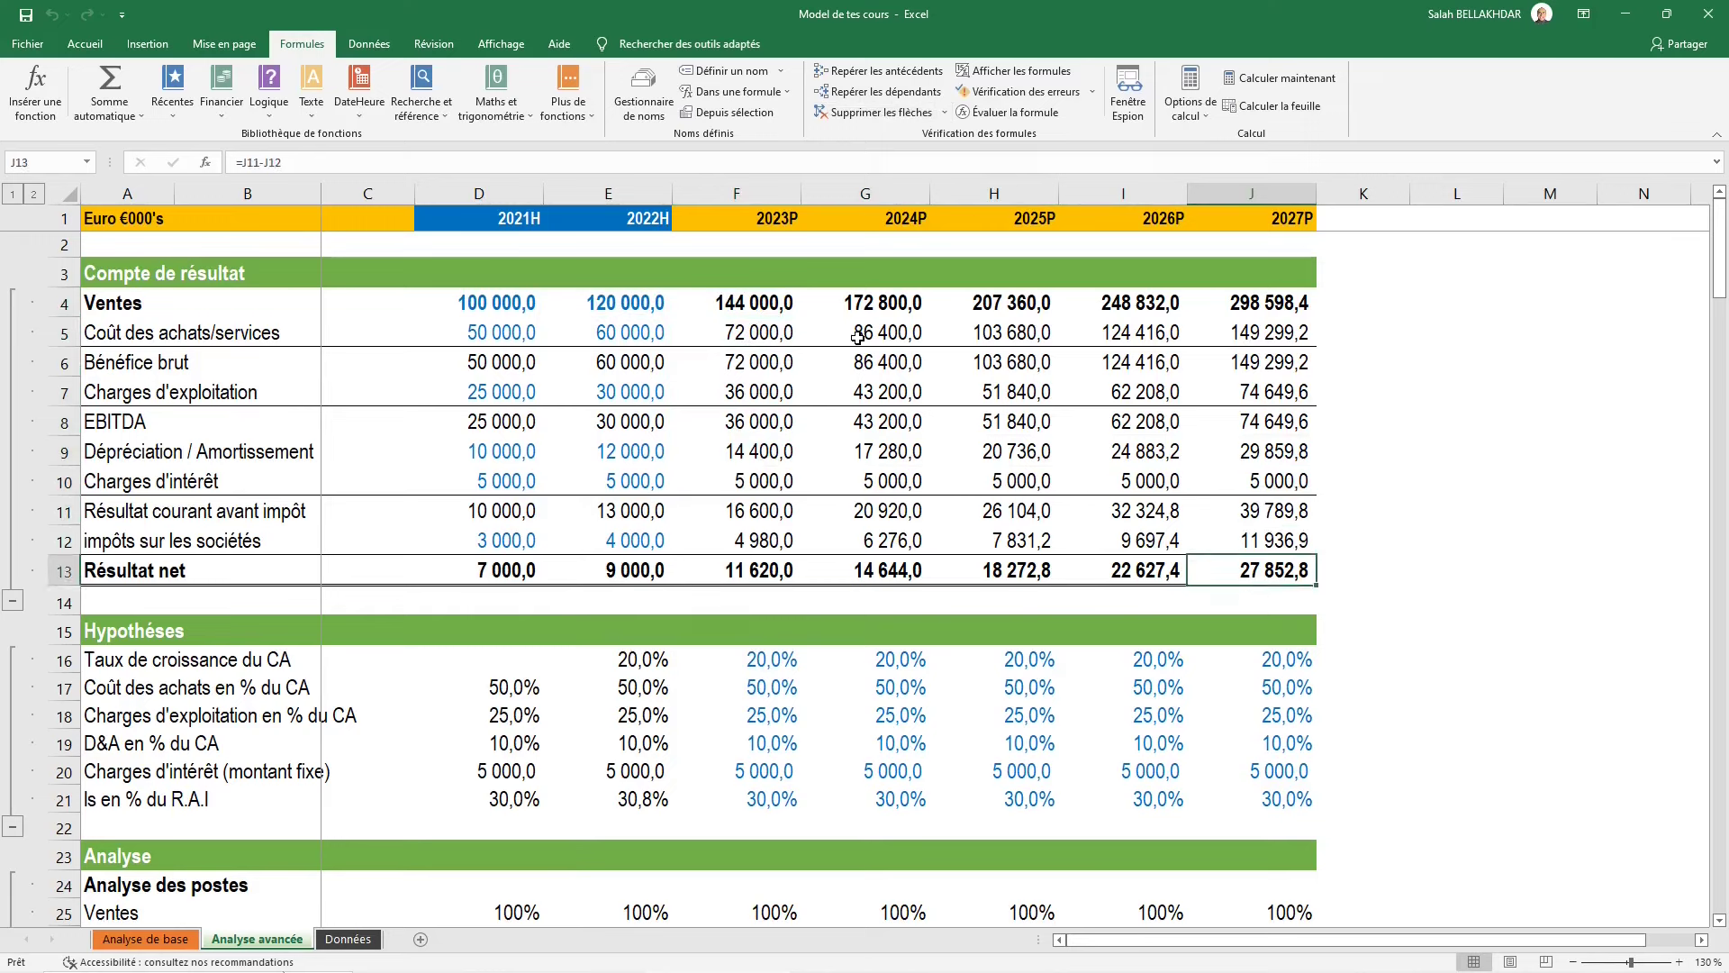
key("alt+m")
key("u")
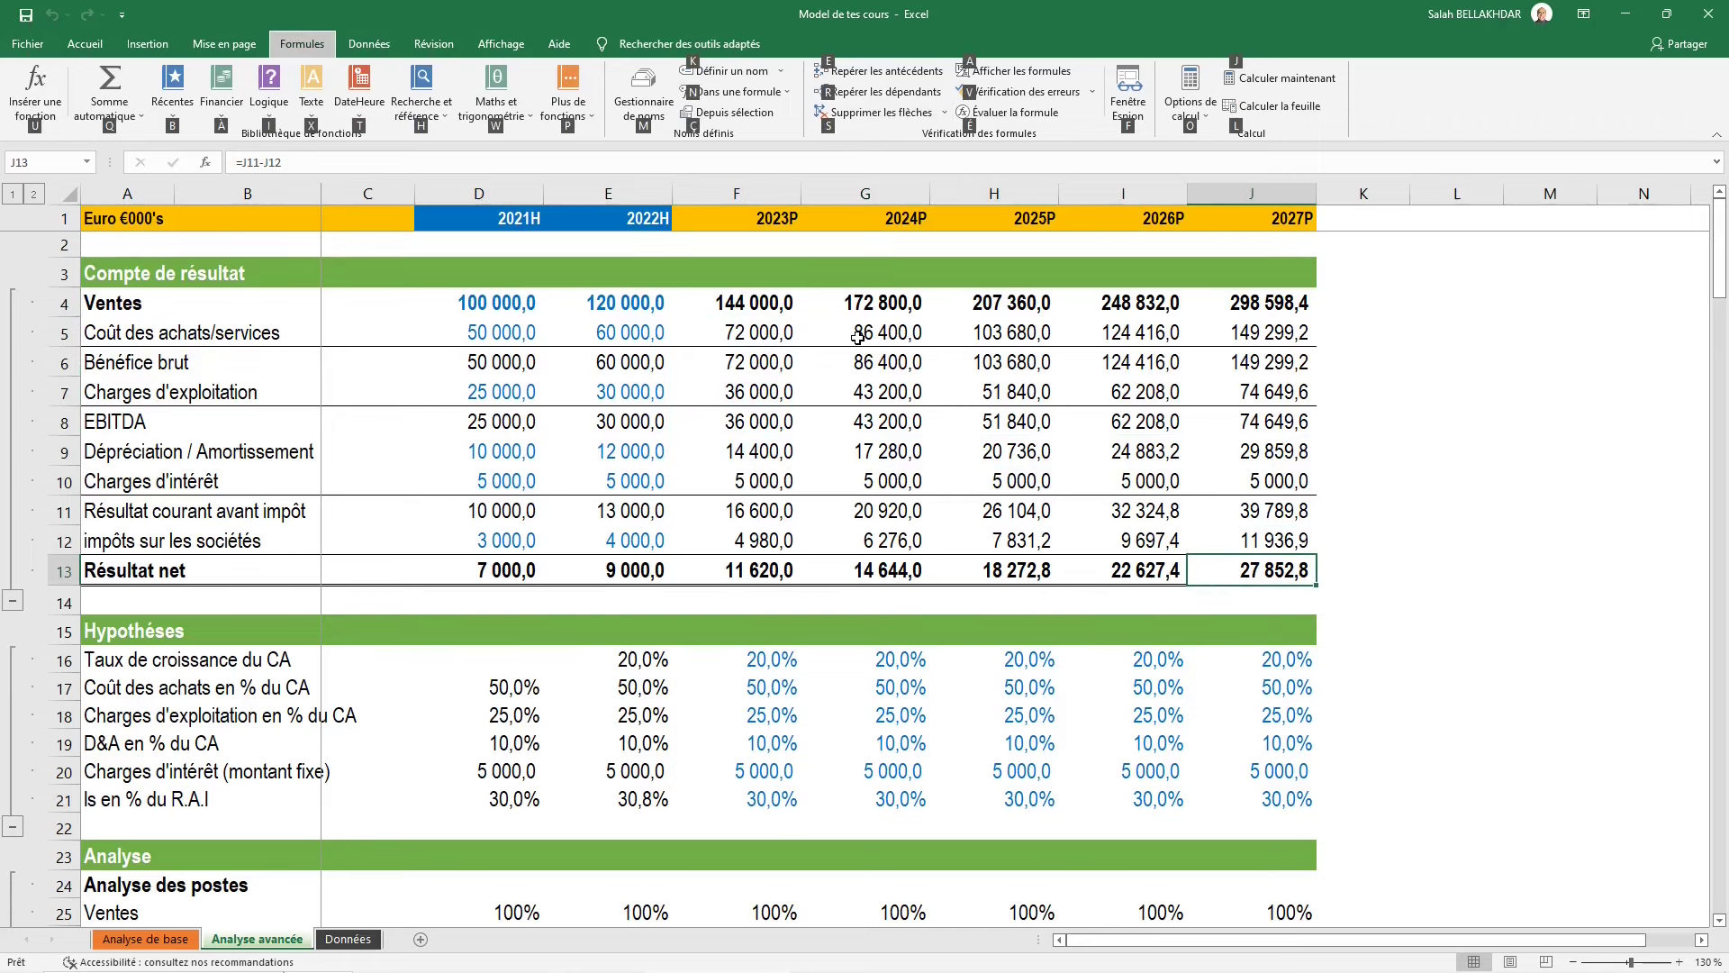
key("e")
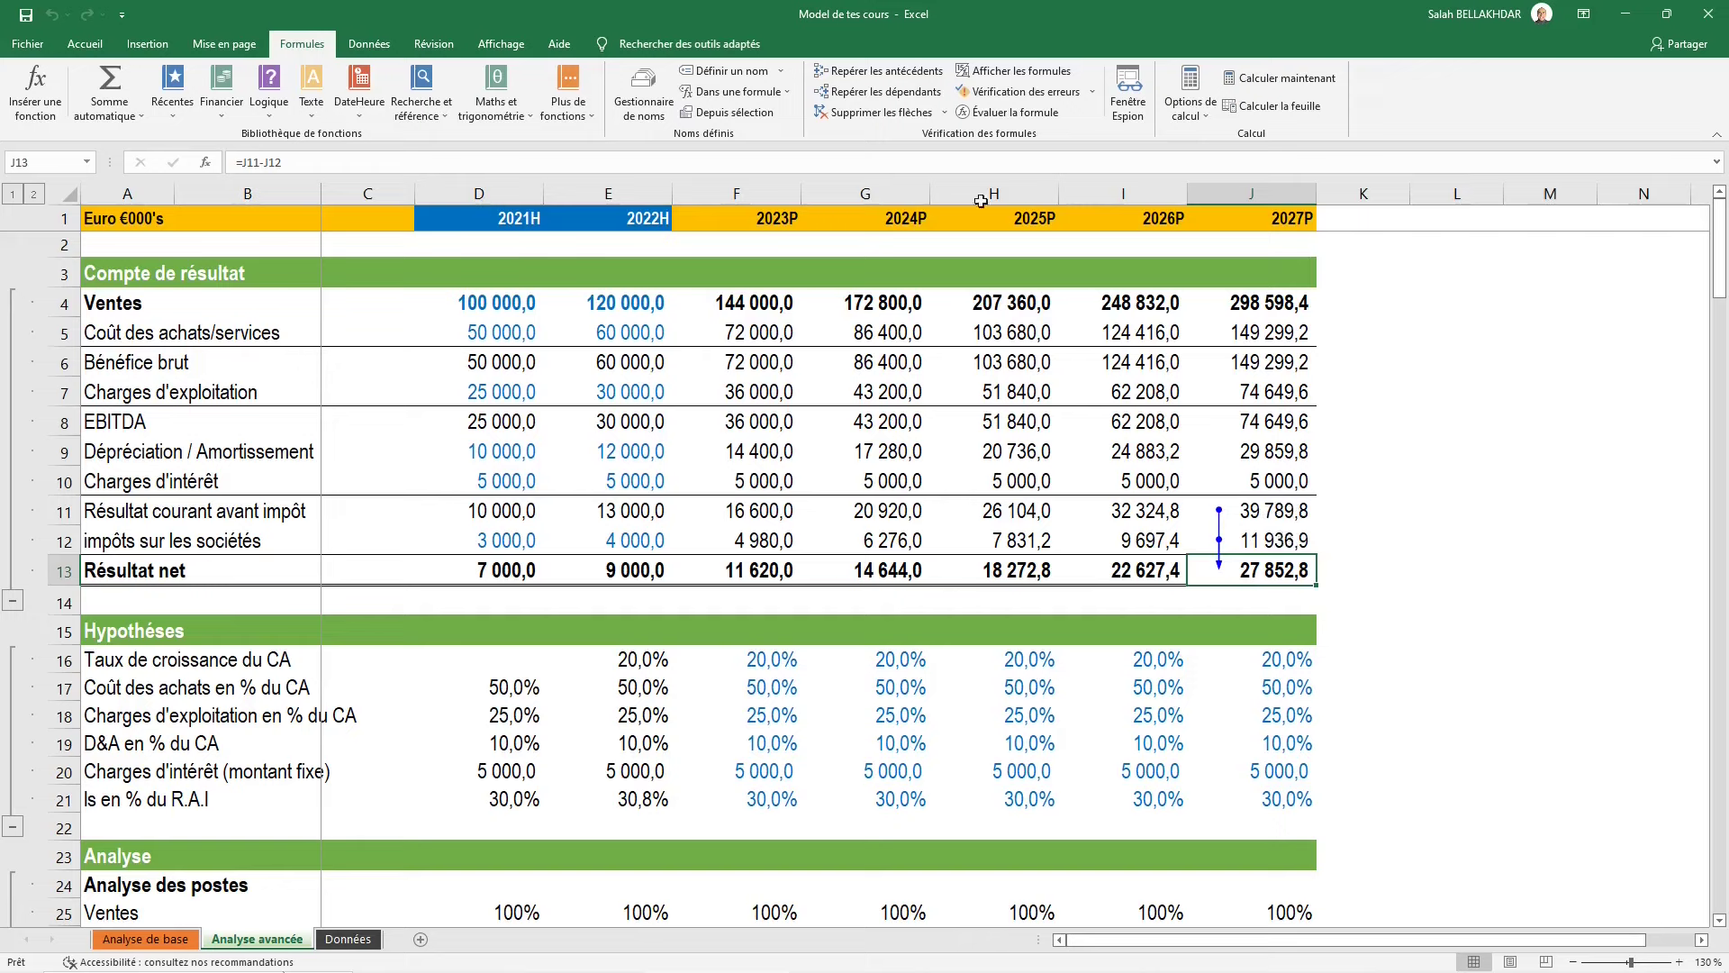
left_click(912, 74)
left_click(912, 76)
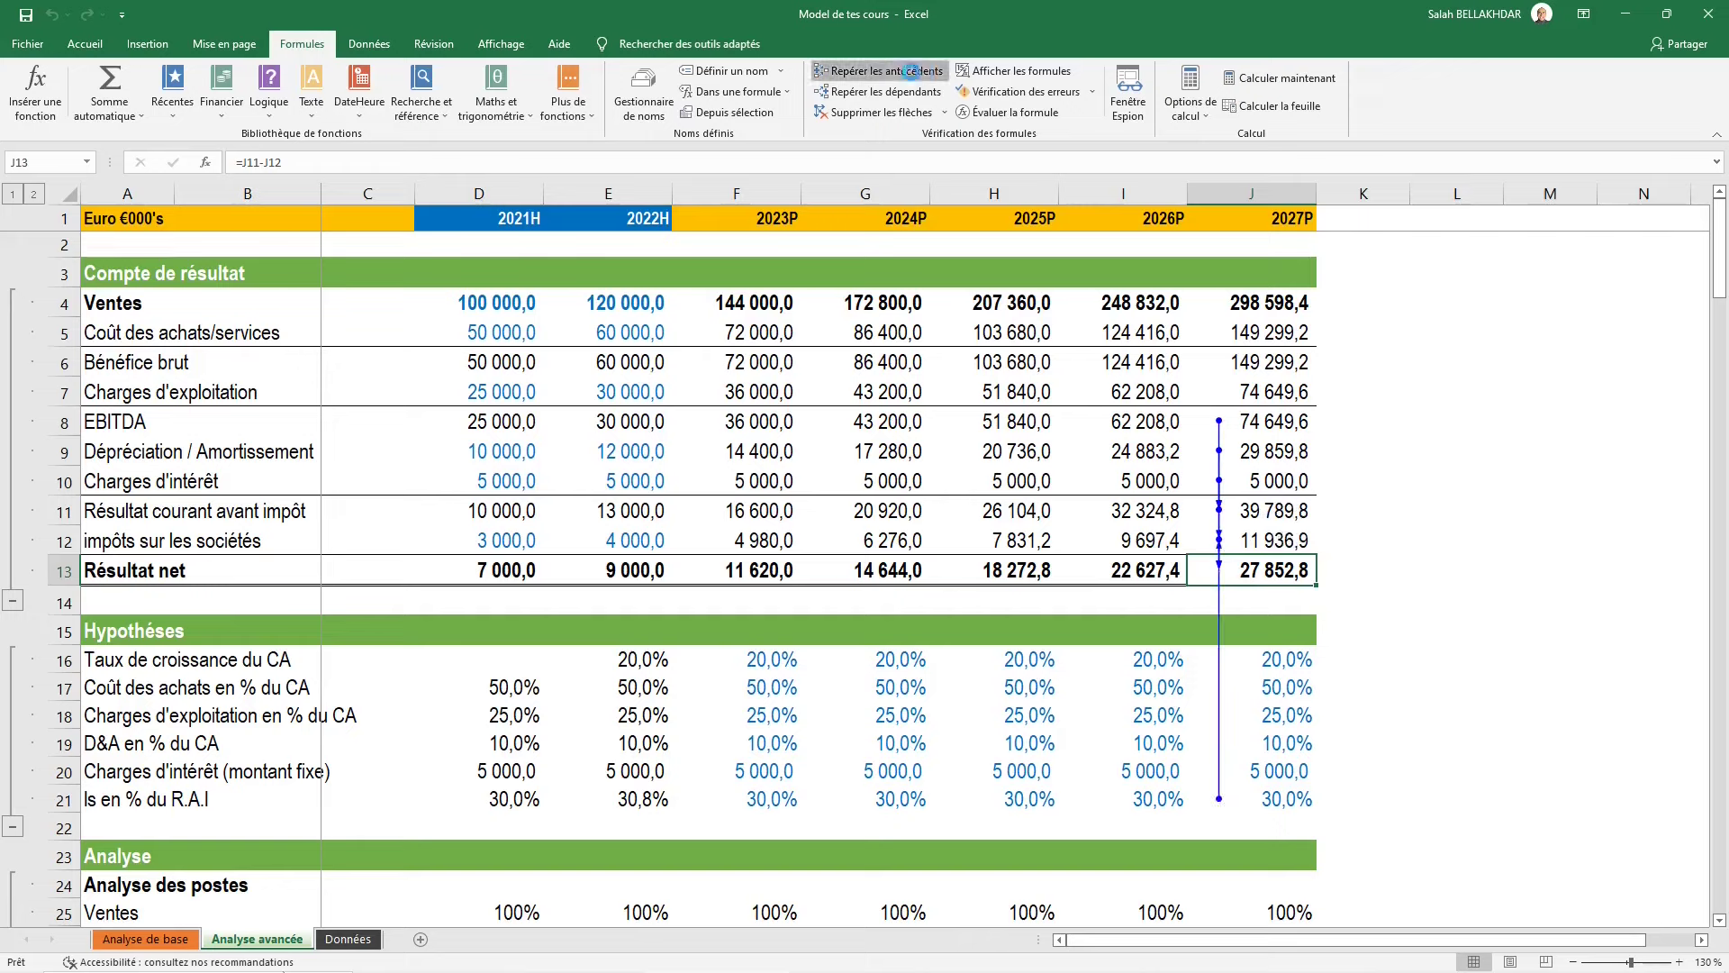
left_click(914, 78)
left_click(914, 78)
left_click(914, 78)
left_click(914, 77)
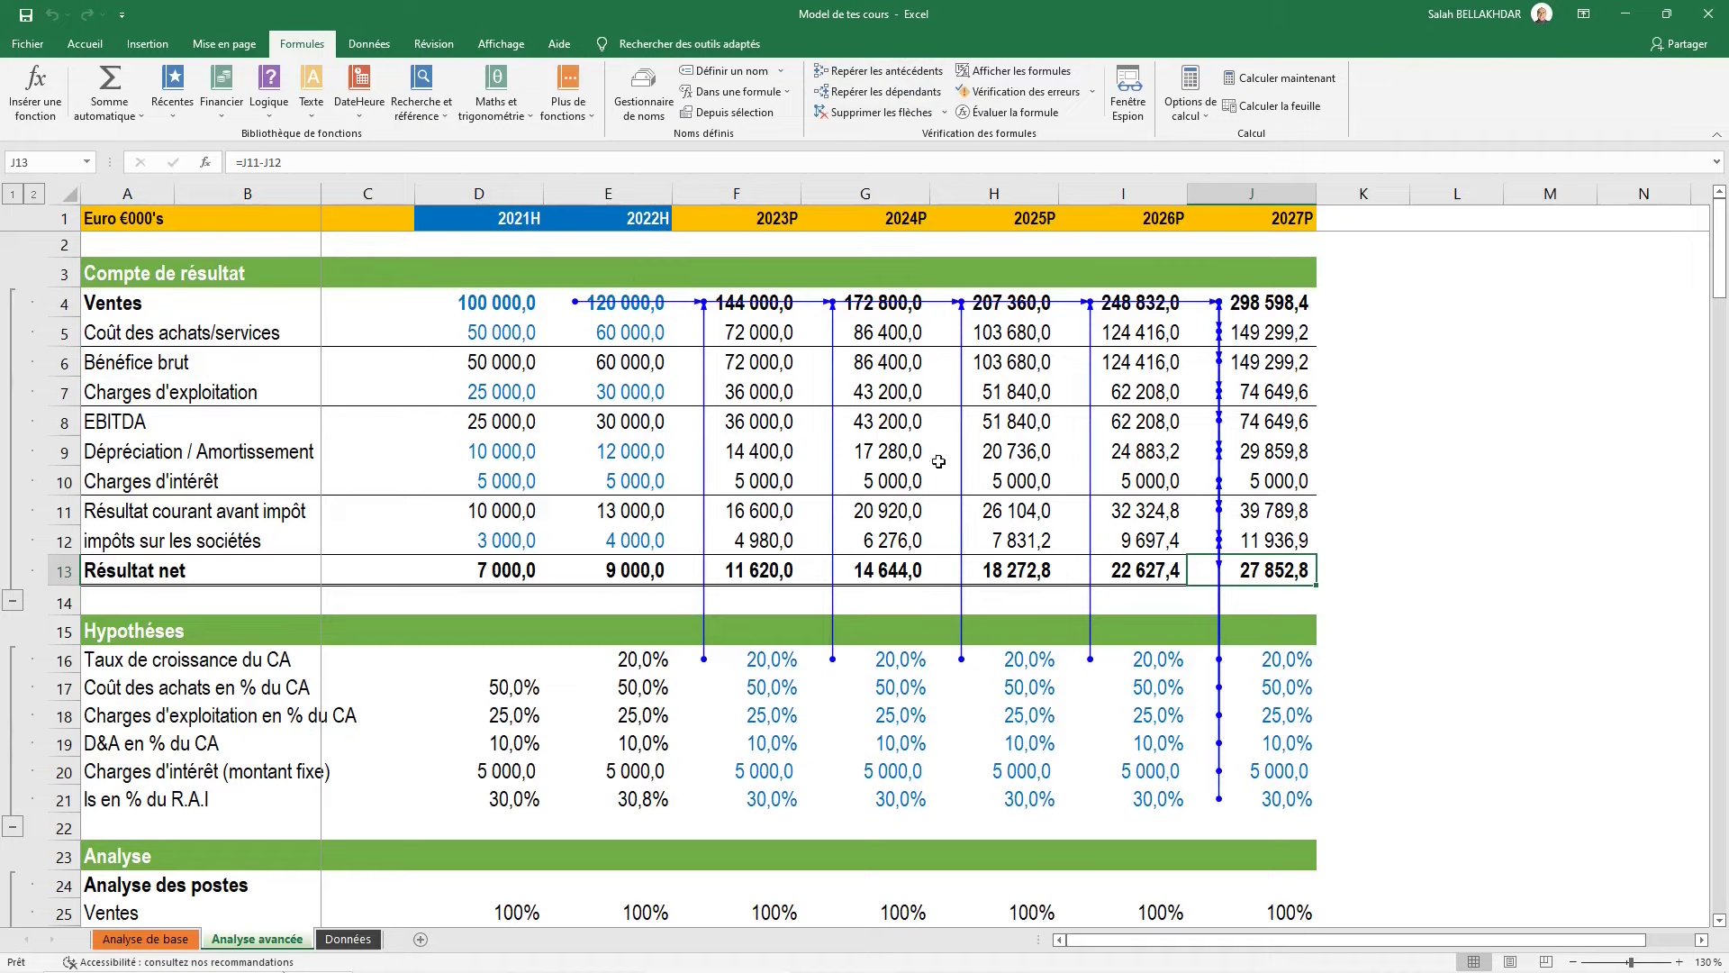
scroll(942, 493, "down", 1)
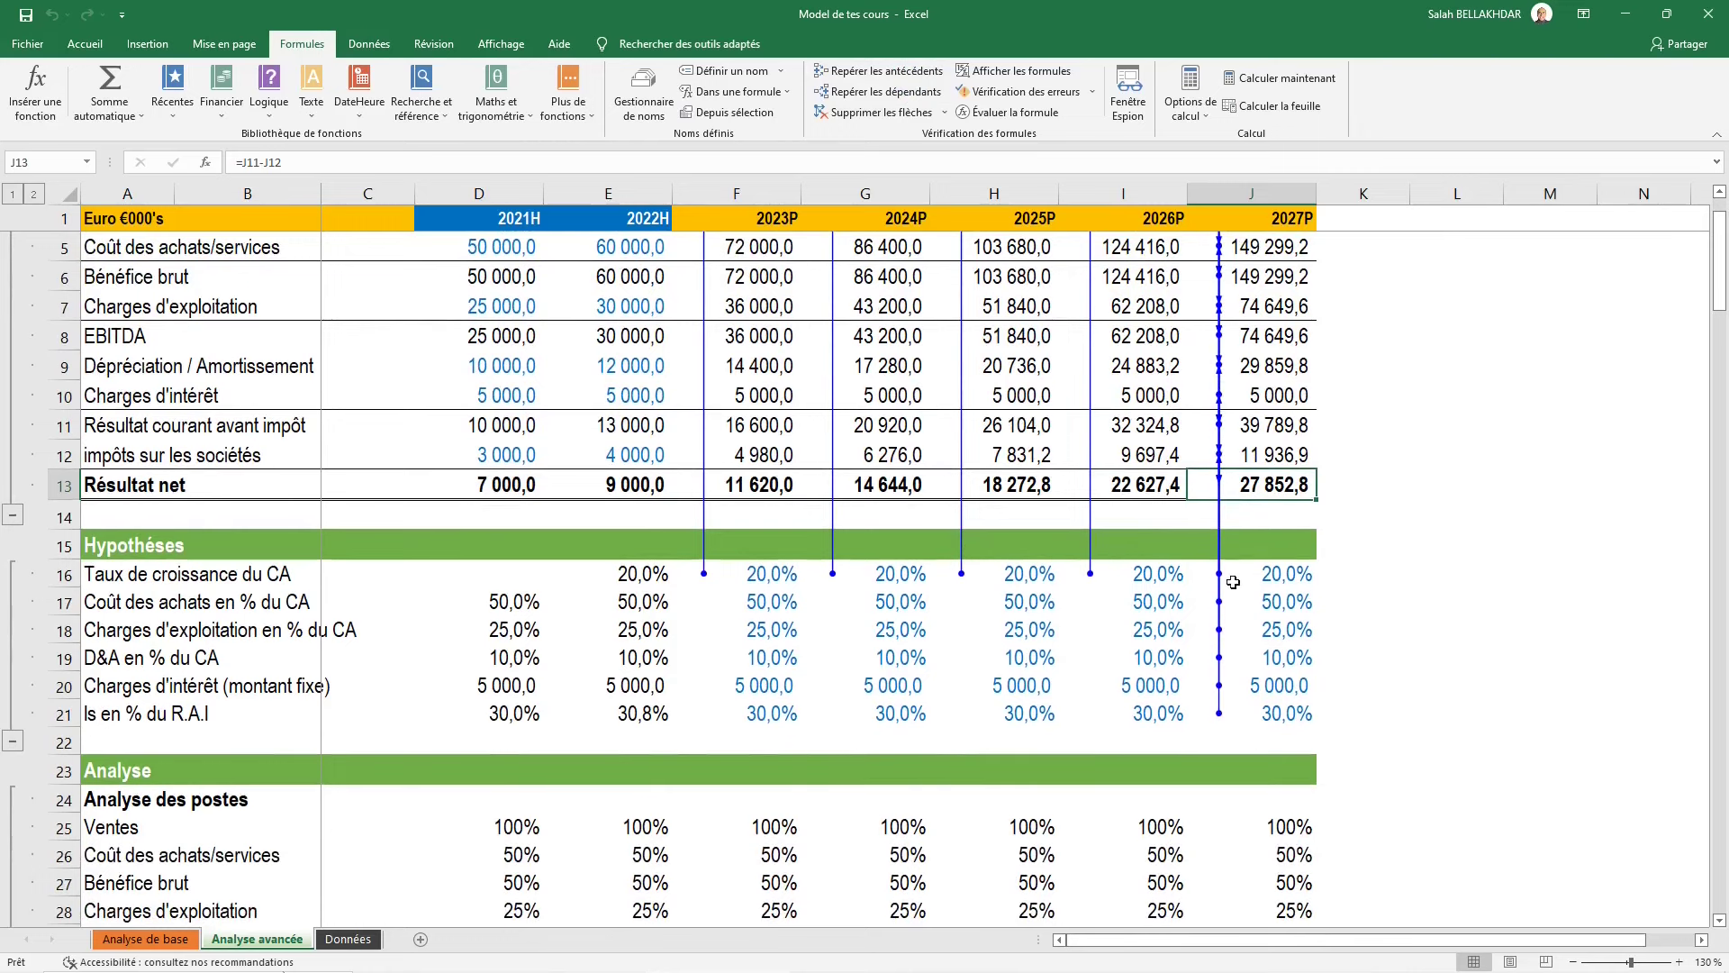
scroll(1209, 554, "up", 1)
left_click(851, 111)
scroll(568, 529, "down", 1)
scroll(567, 413, "down", 3)
scroll(567, 537, "down", 1)
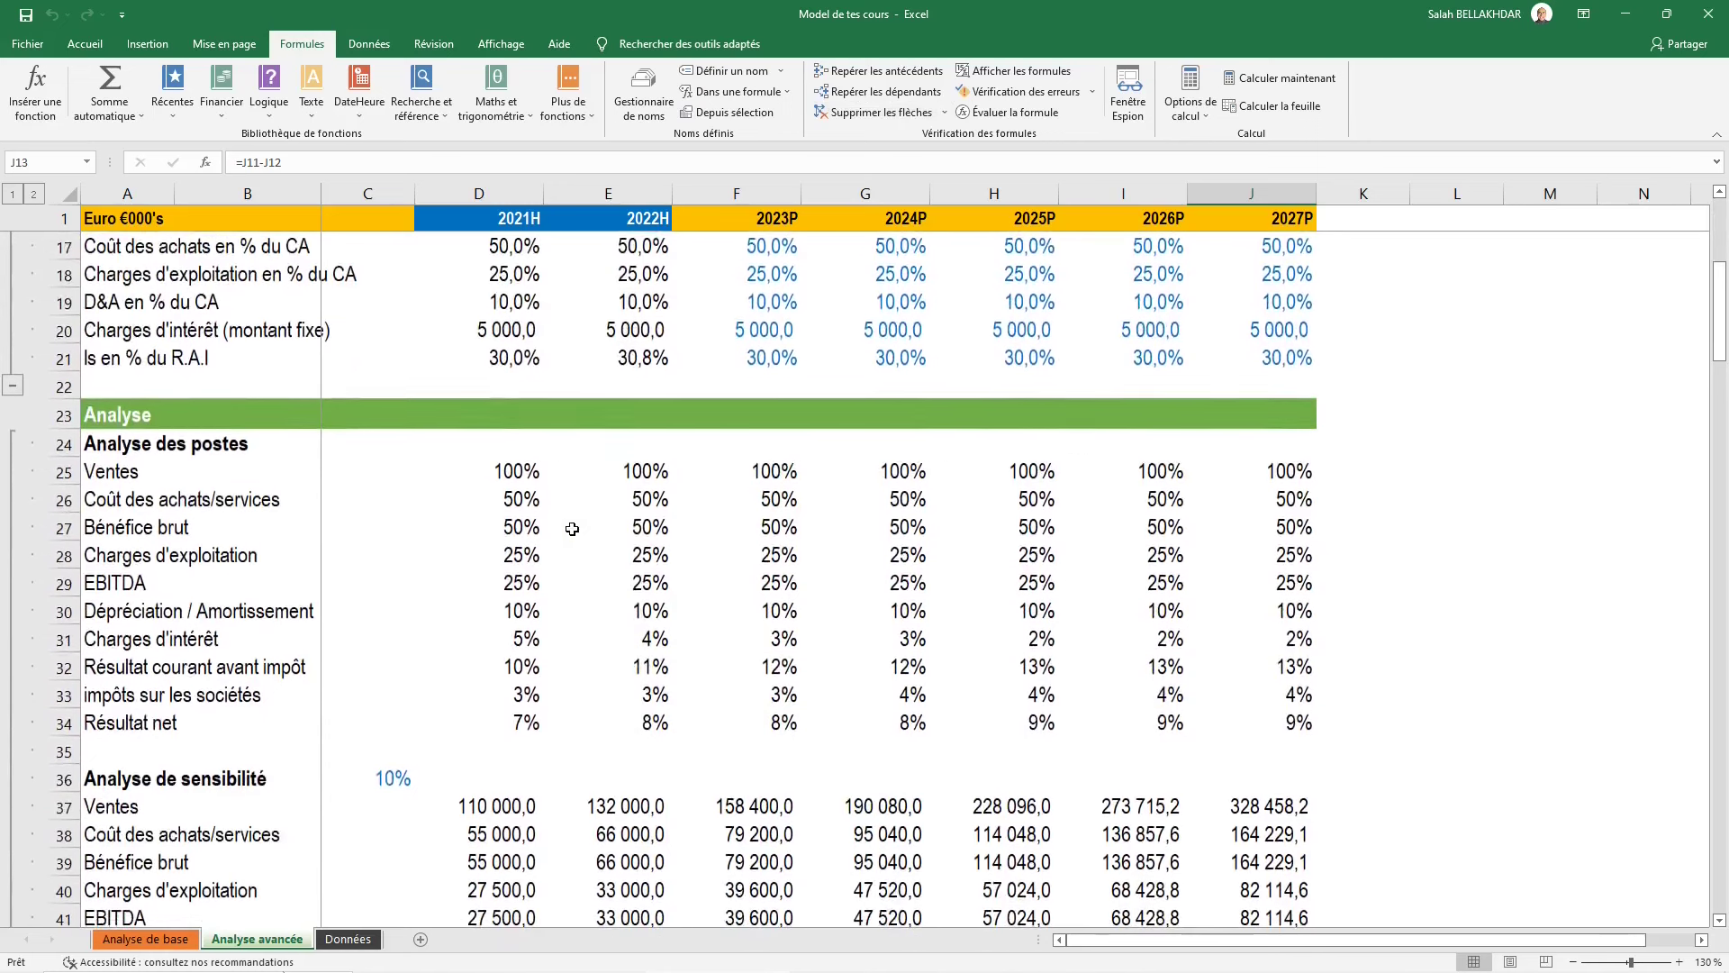
scroll(417, 660, "down", 1)
left_click(417, 660)
left_click(392, 693)
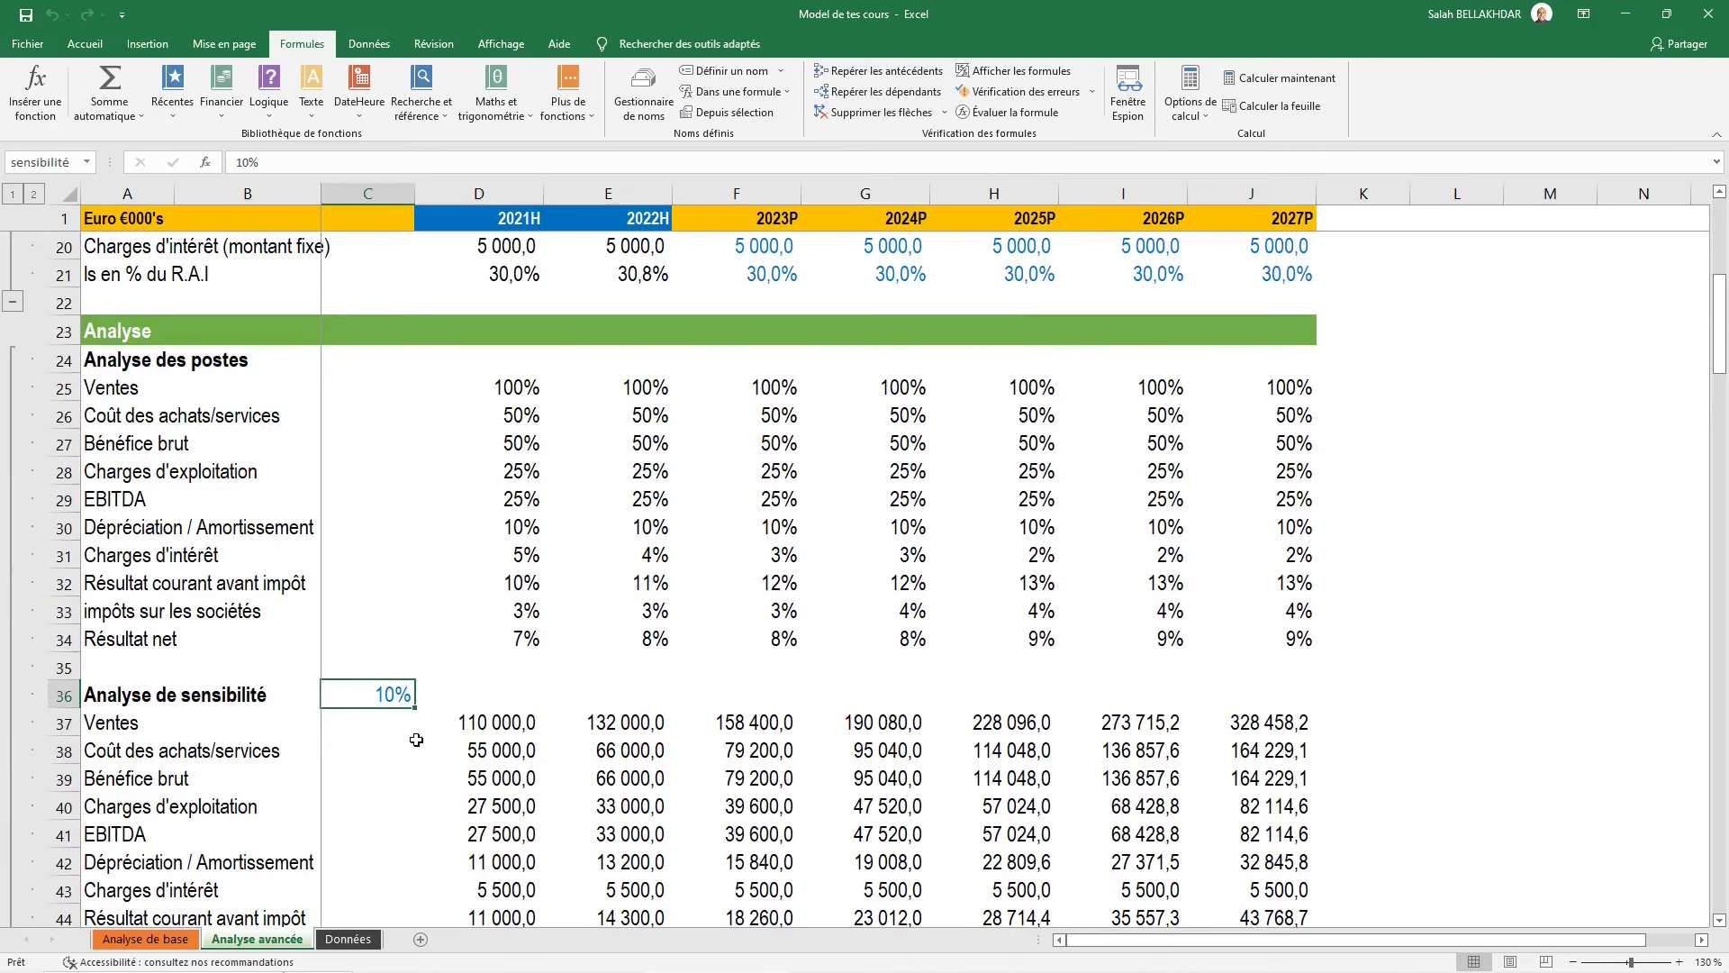
Trace the cells that depend on sensibilité and check the cell's name in the Name Box
scroll(418, 752, "down", 2)
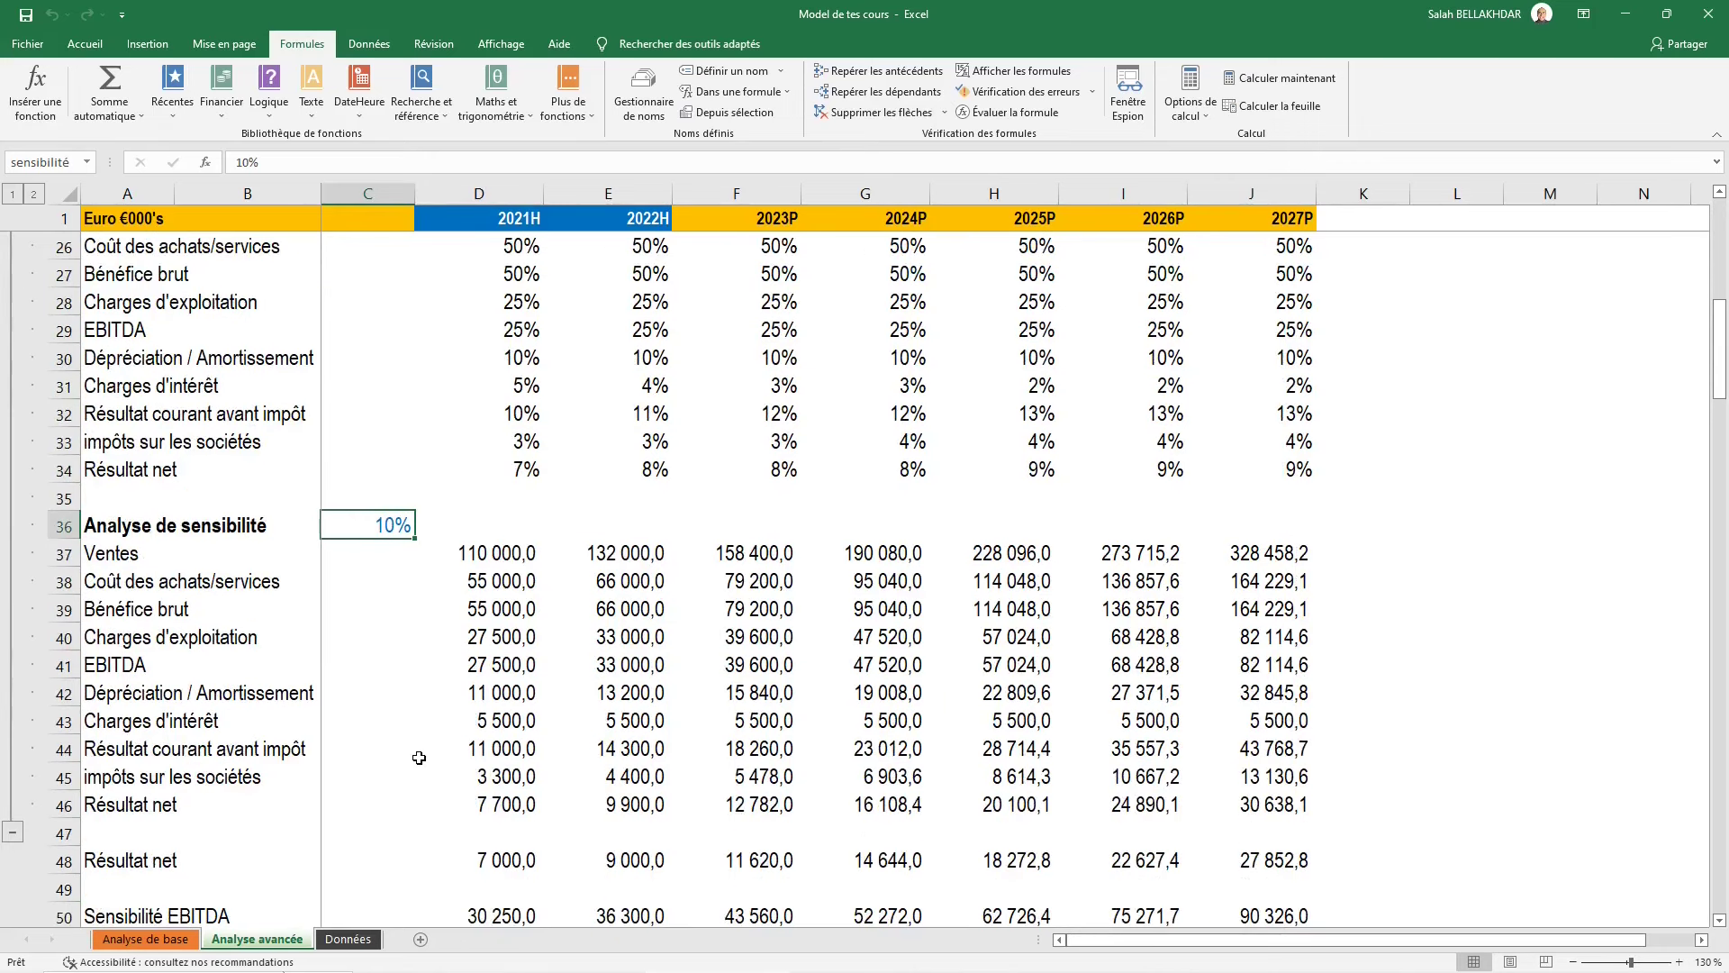
key("alt")
key("u")
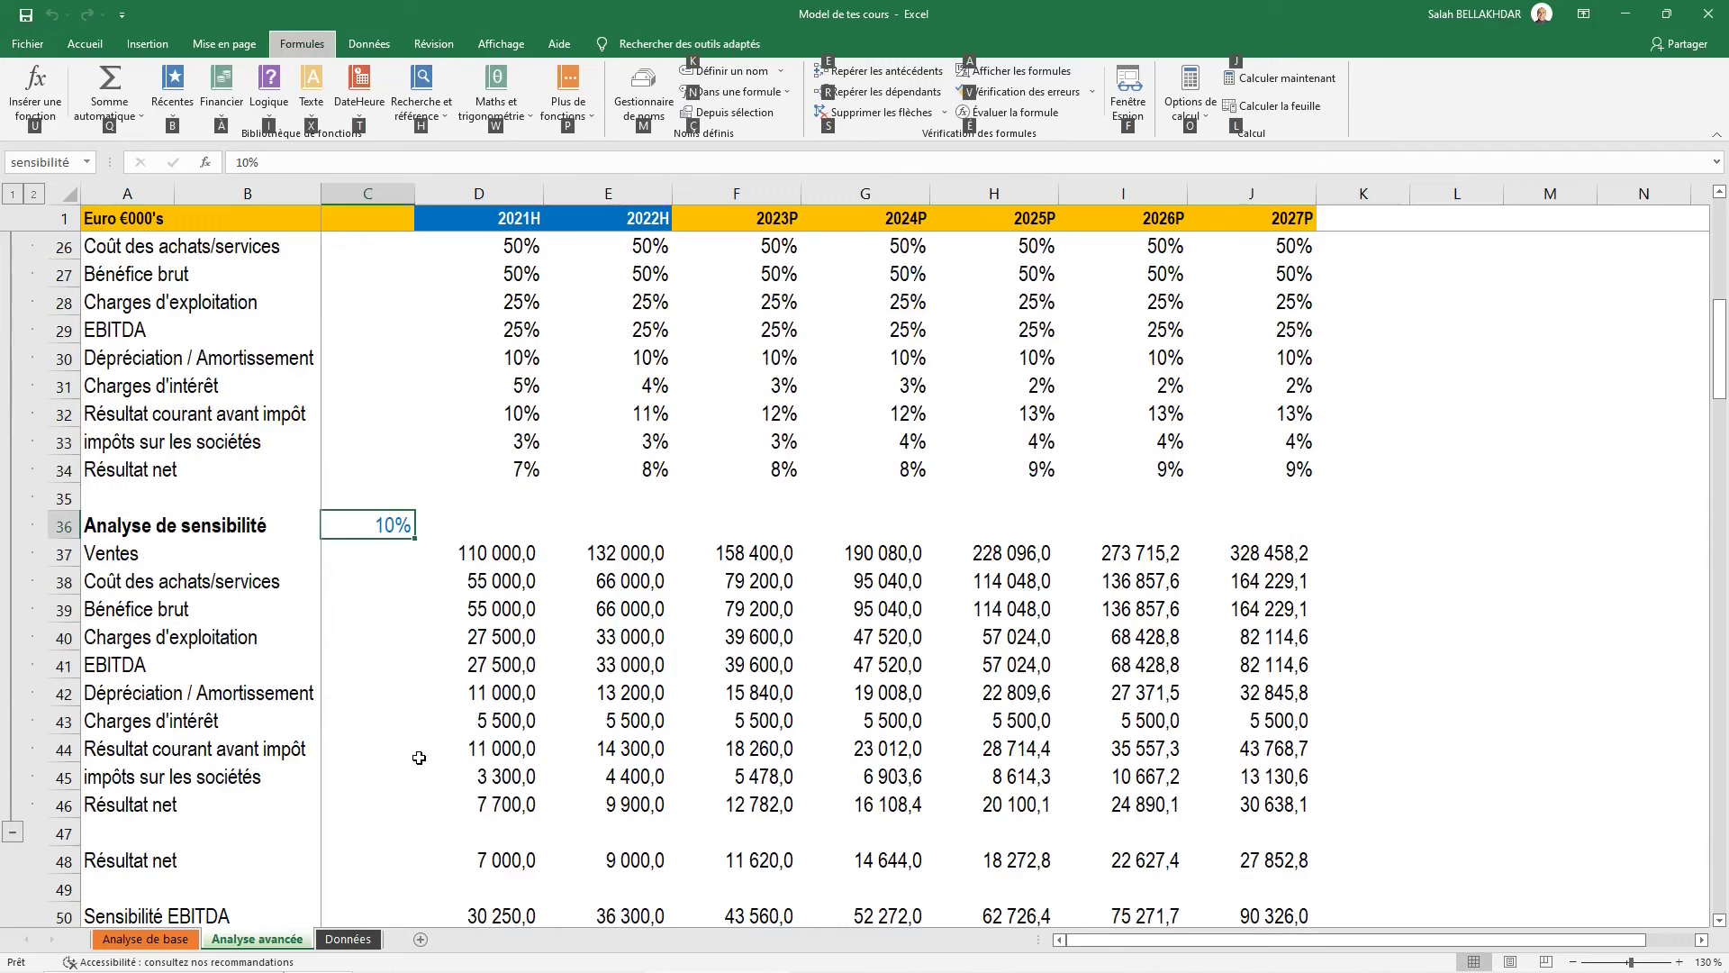
key("r")
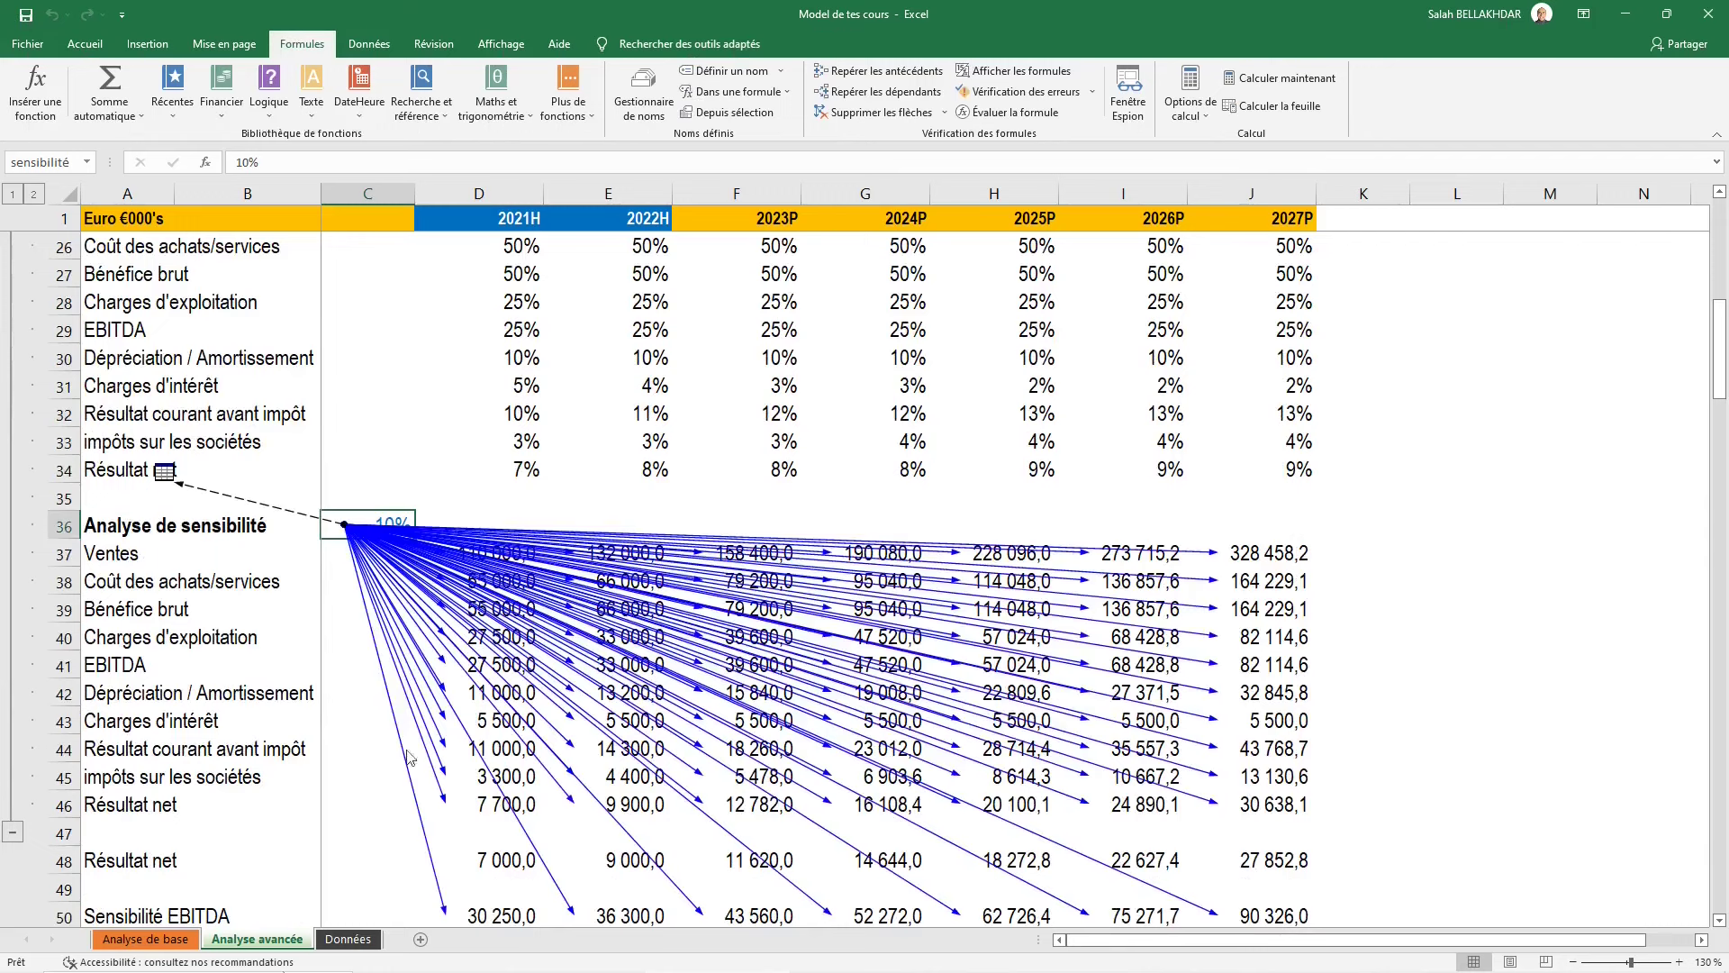
scroll(356, 700, "down", 2)
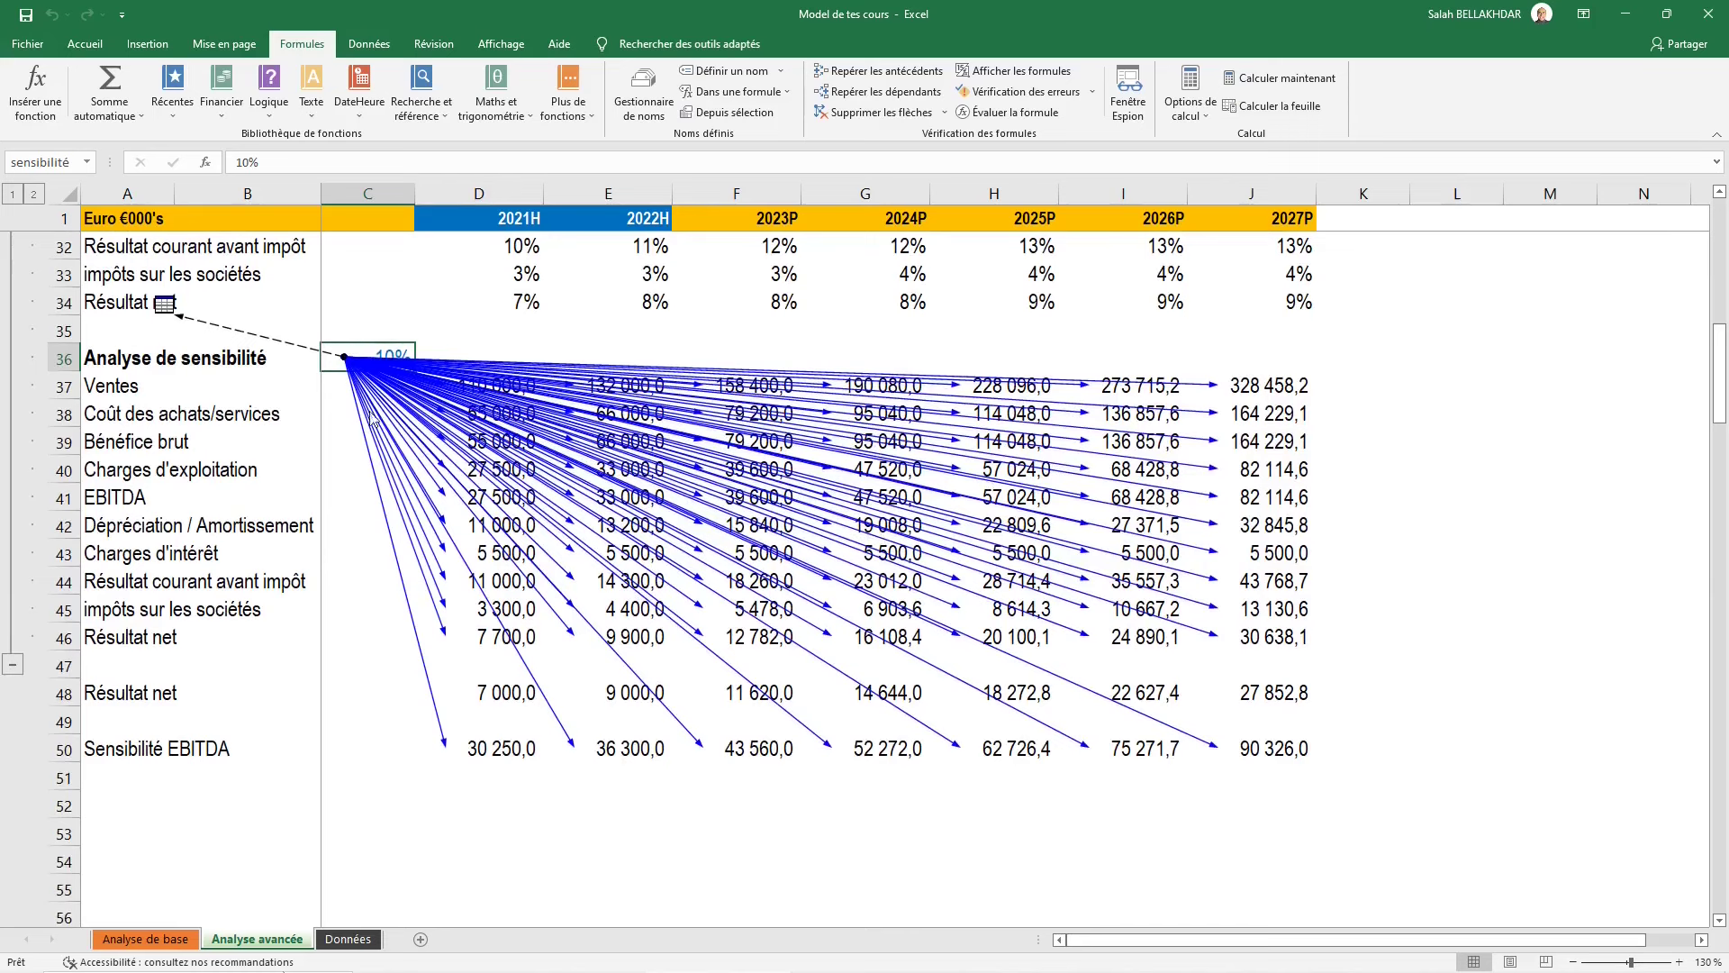
scroll(410, 452, "up", 1)
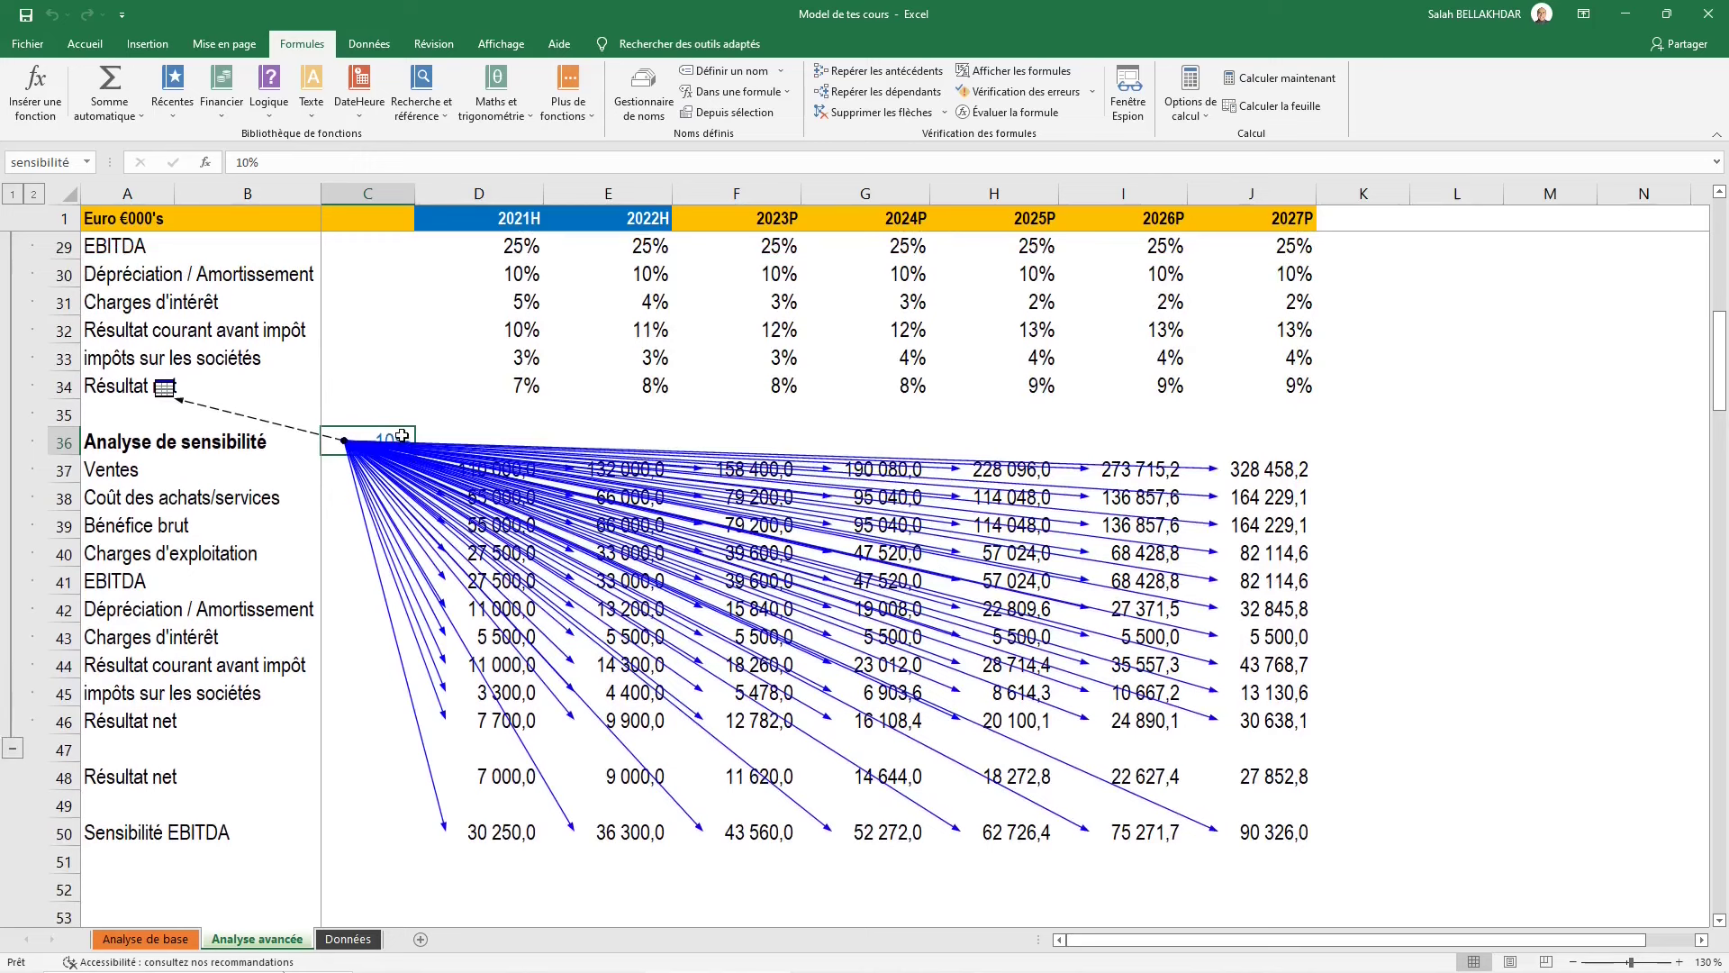
left_click(75, 165)
key("Return")
Remove the dependency arrows and switch to the Analyse de base sheet
left_click(835, 123)
scroll(405, 505, "up", 2)
scroll(405, 504, "up", 3)
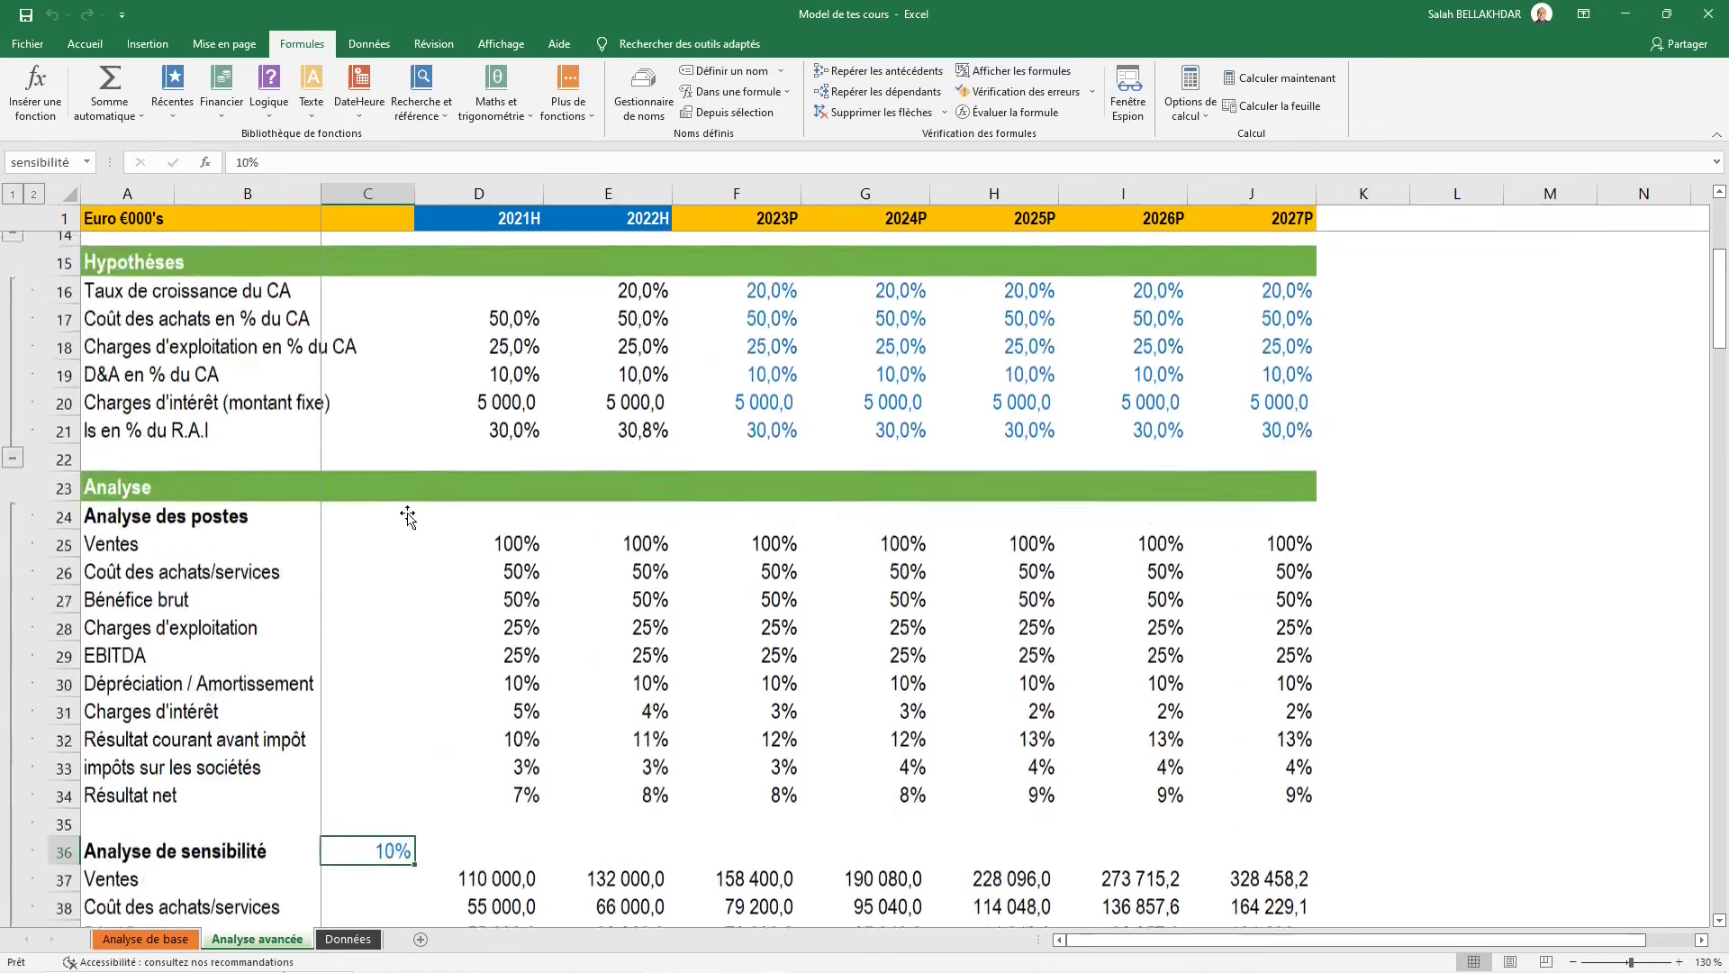
scroll(405, 504, "up", 4)
left_click(187, 937)
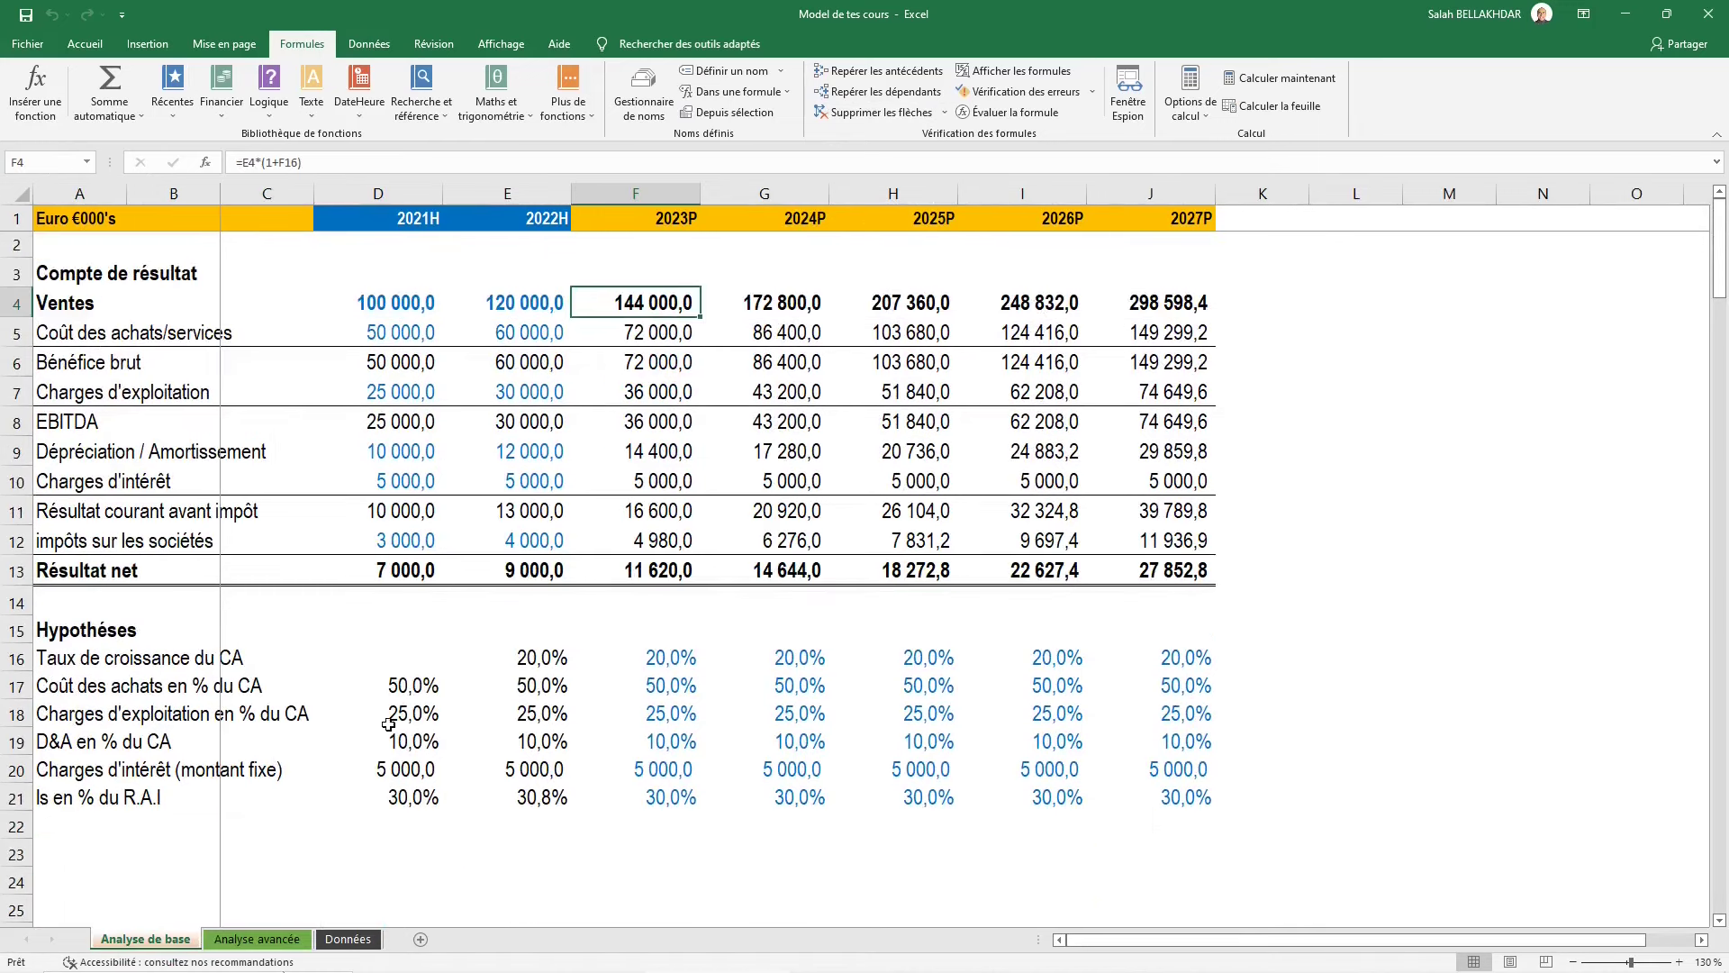
Return to Analyse avancée and scroll back up to the Compte de résultat section
left_click(241, 936)
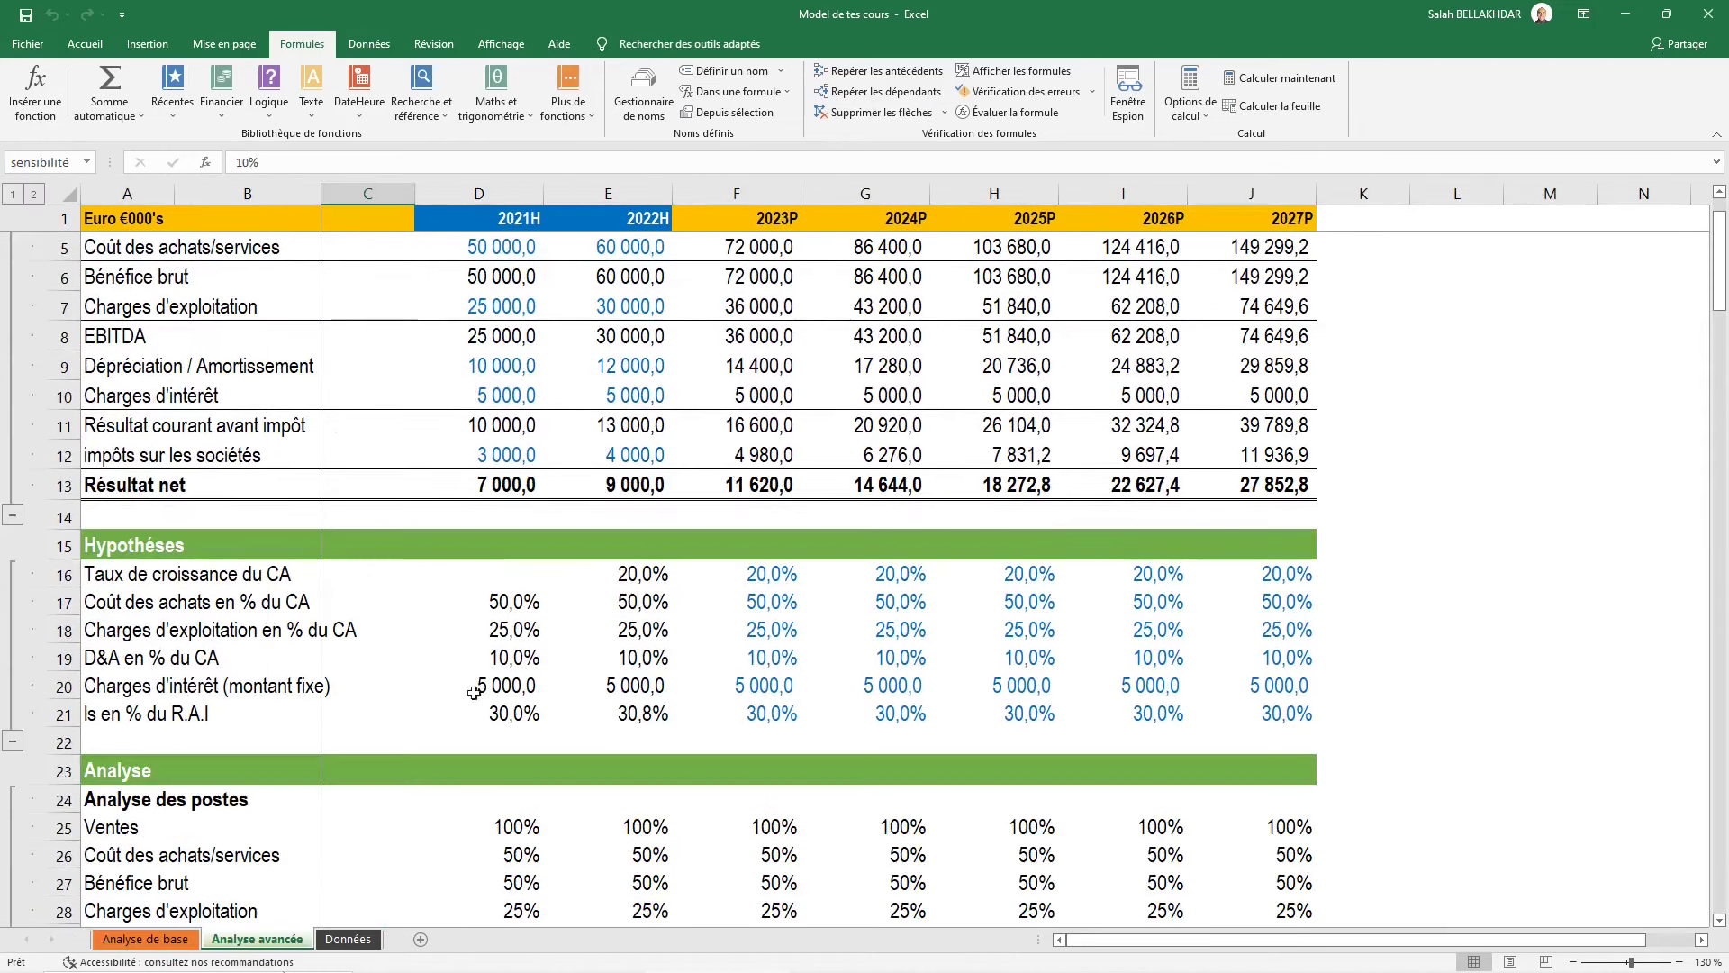
scroll(477, 670, "down", 2)
scroll(480, 659, "up", 3)
left_click(1495, 334)
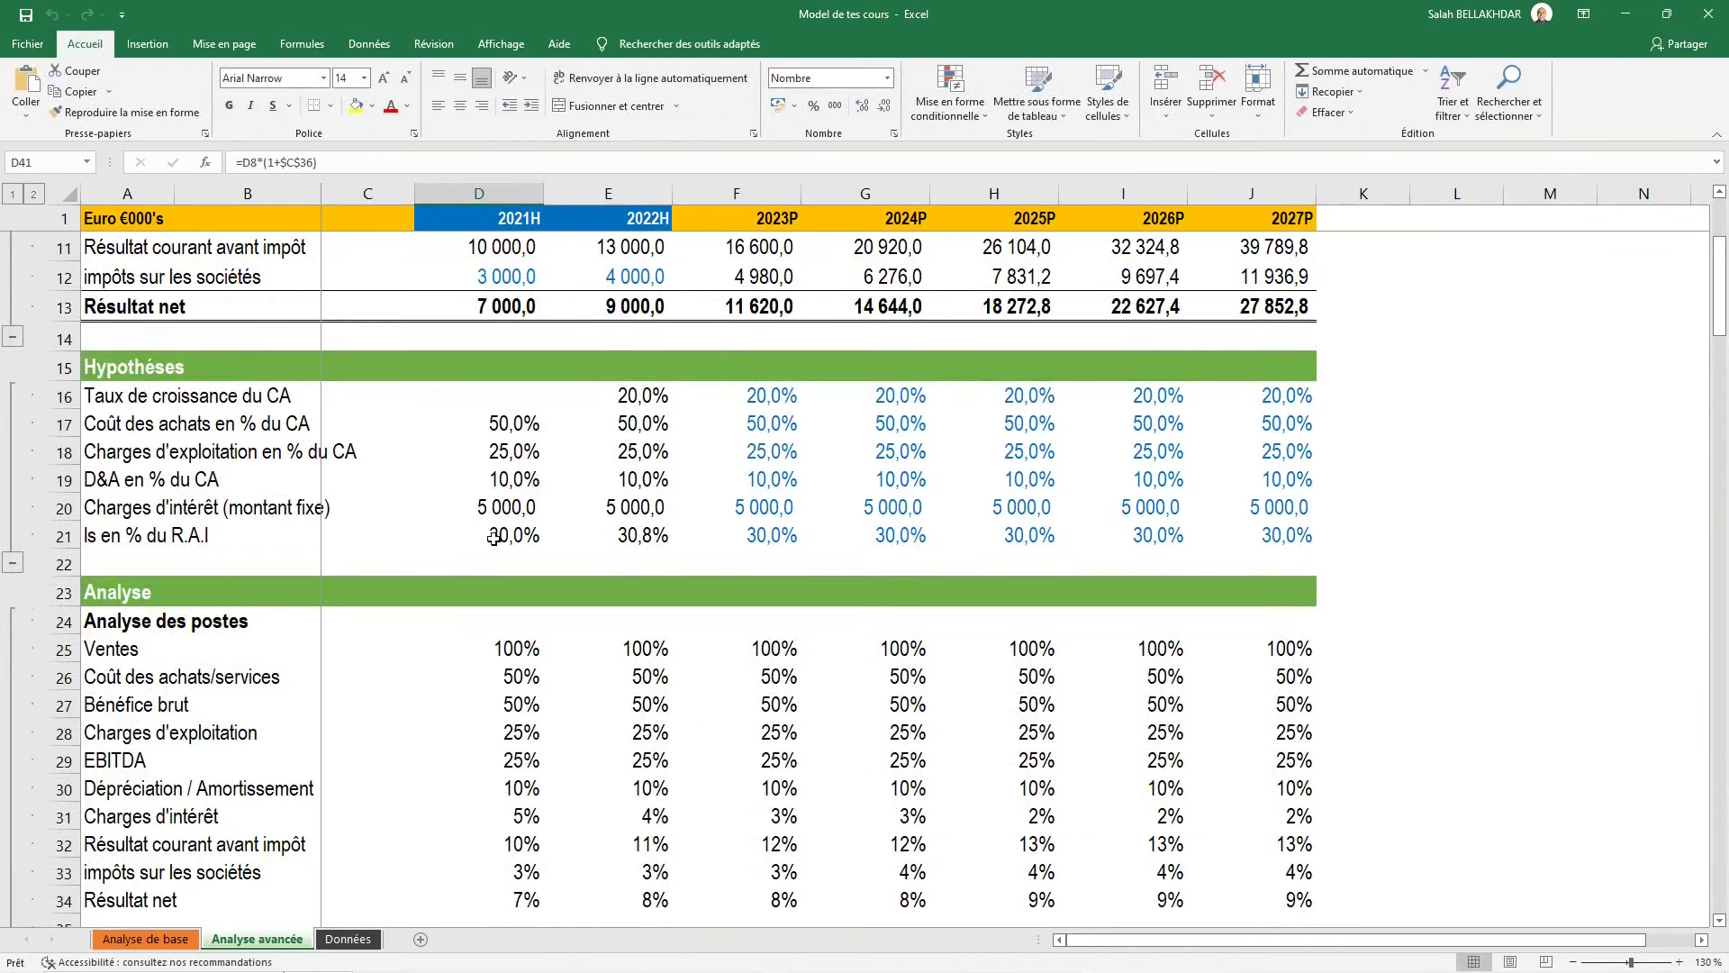
scroll(494, 539, "up", 3)
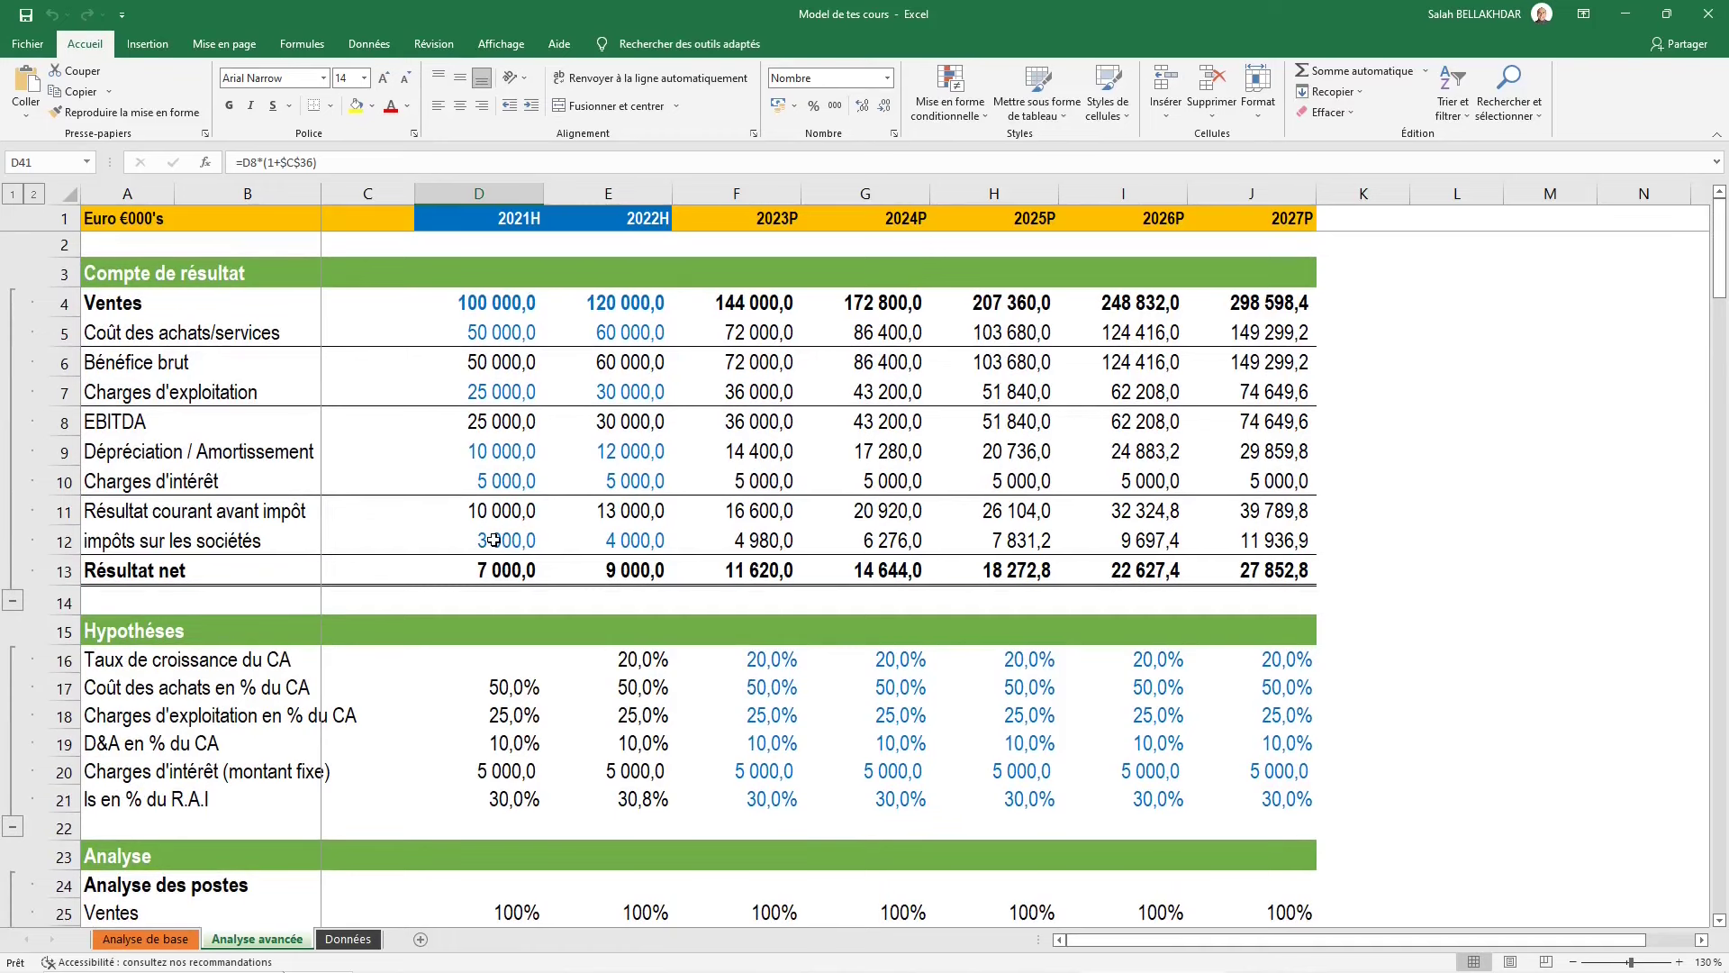
Select the historical and forecast sales and purchase-cost cells in the Compte de résultat
scroll(540, 499, "down", 1)
scroll(540, 499, "up", 1)
left_click(517, 336)
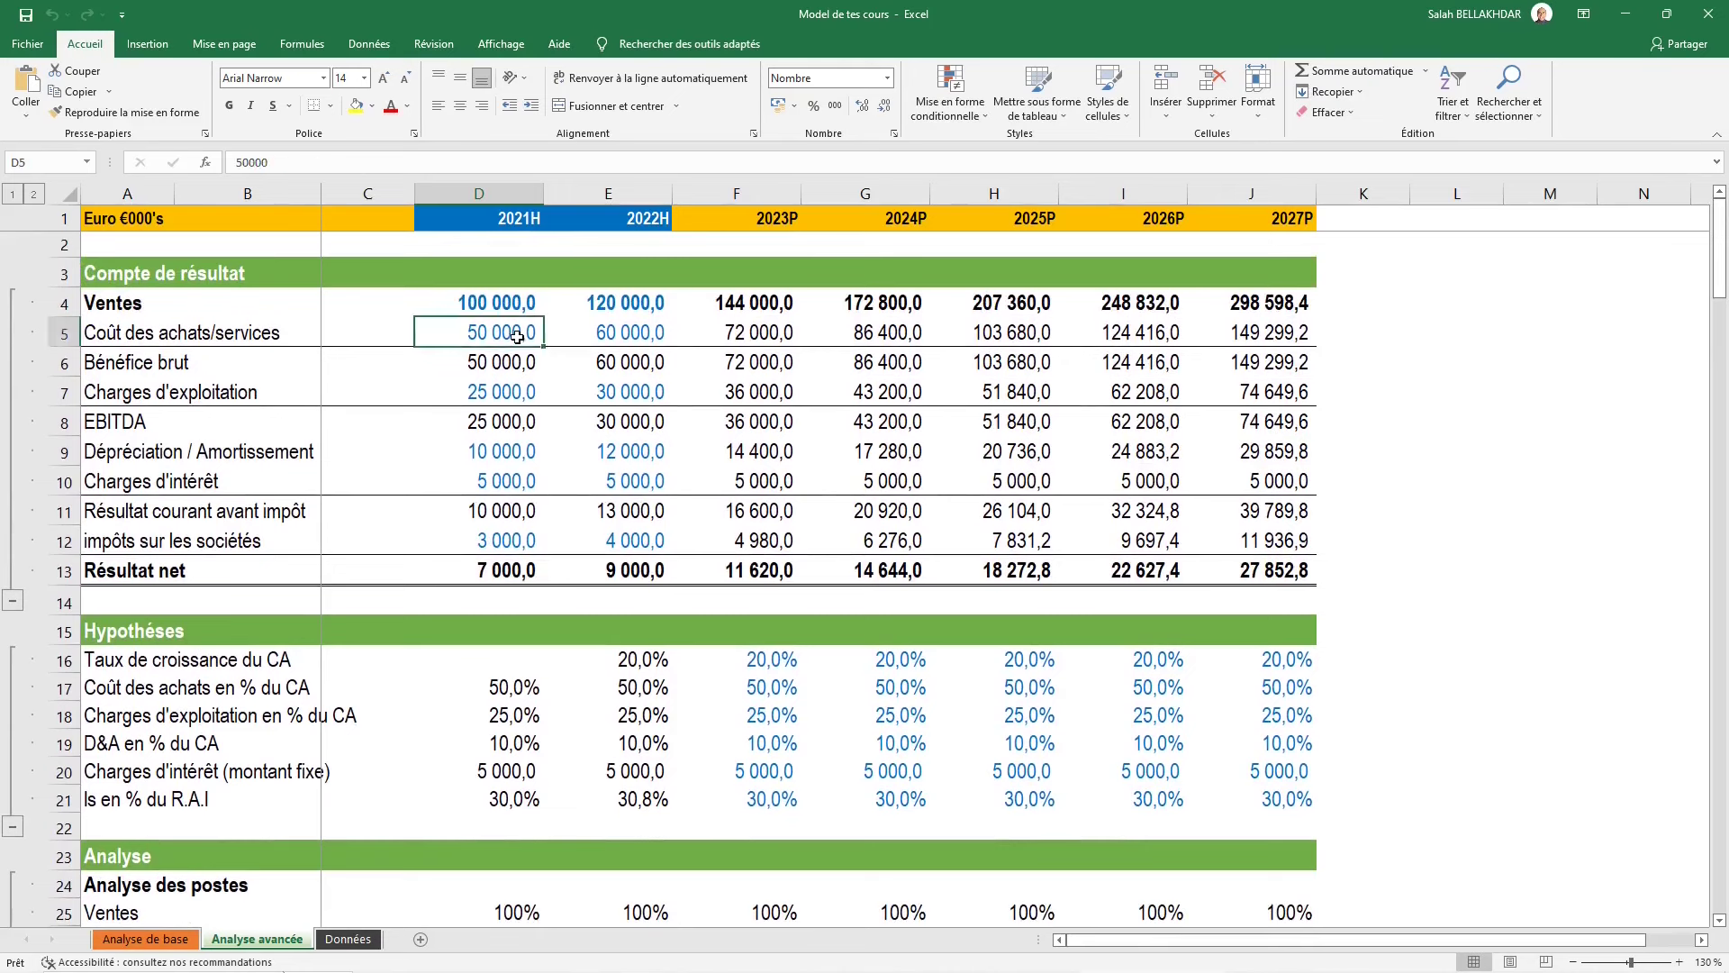
key("Up")
key("Right")
key("Right")
key("shift+Right")
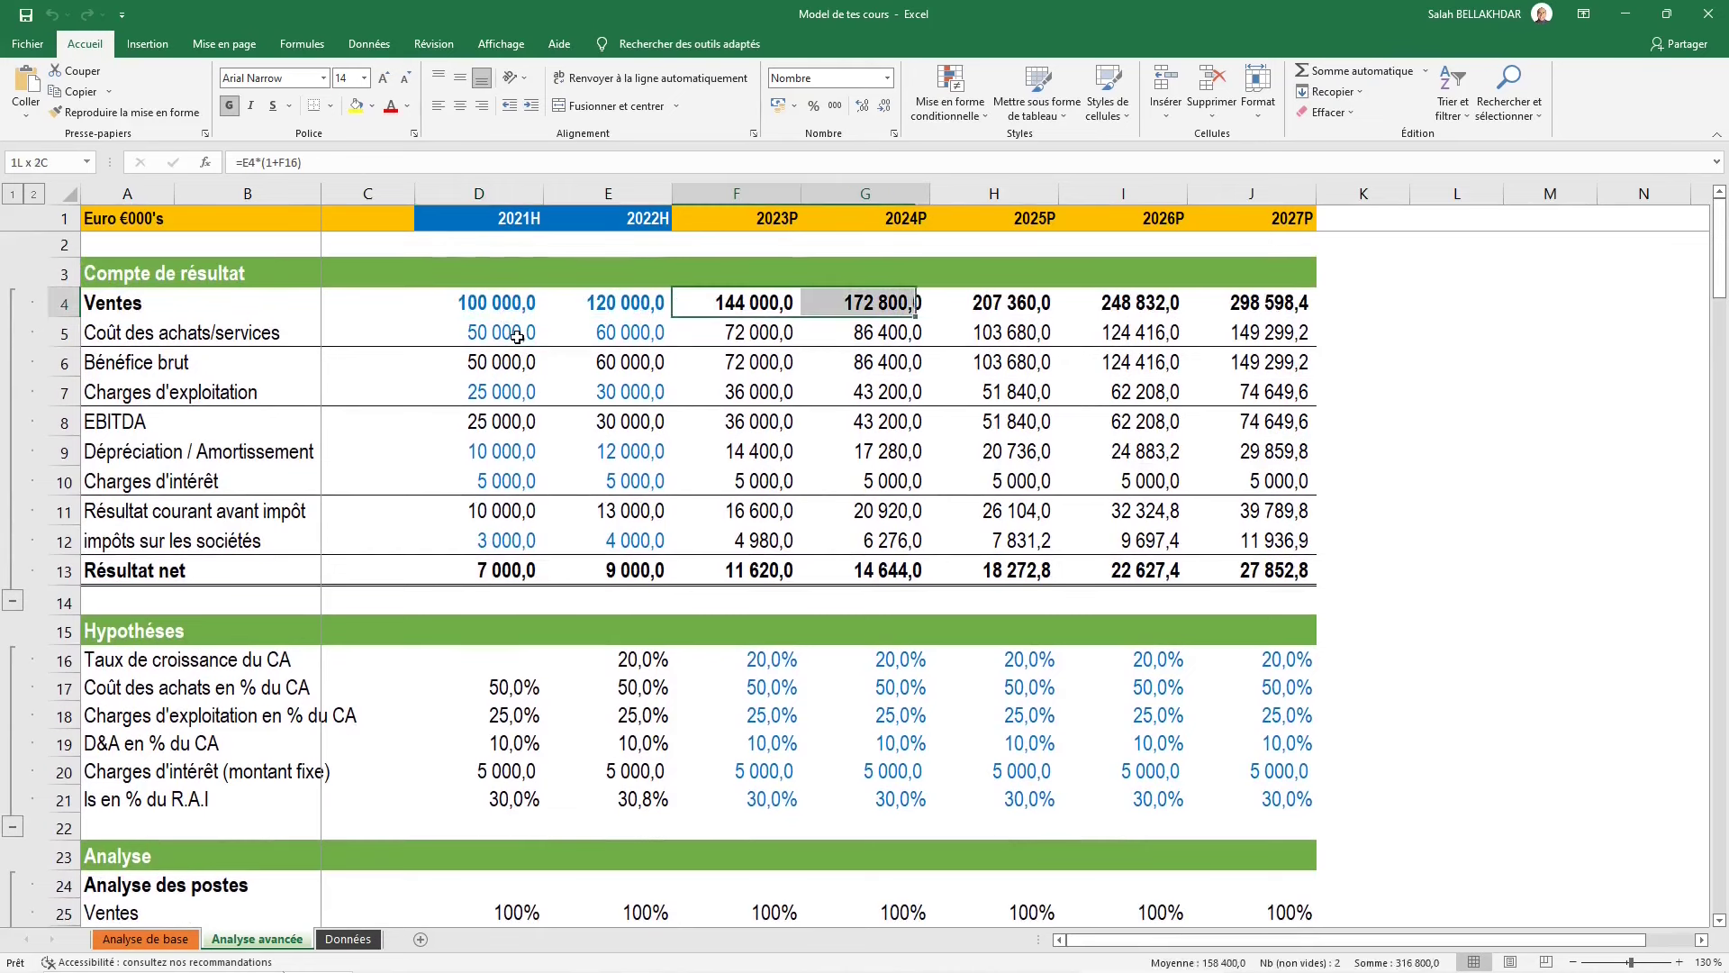
key("shift+Right")
key("shift+Right")
key("Left")
key("shift+Left")
key("shift+Down")
key("shift+Right")
key("shift+Left")
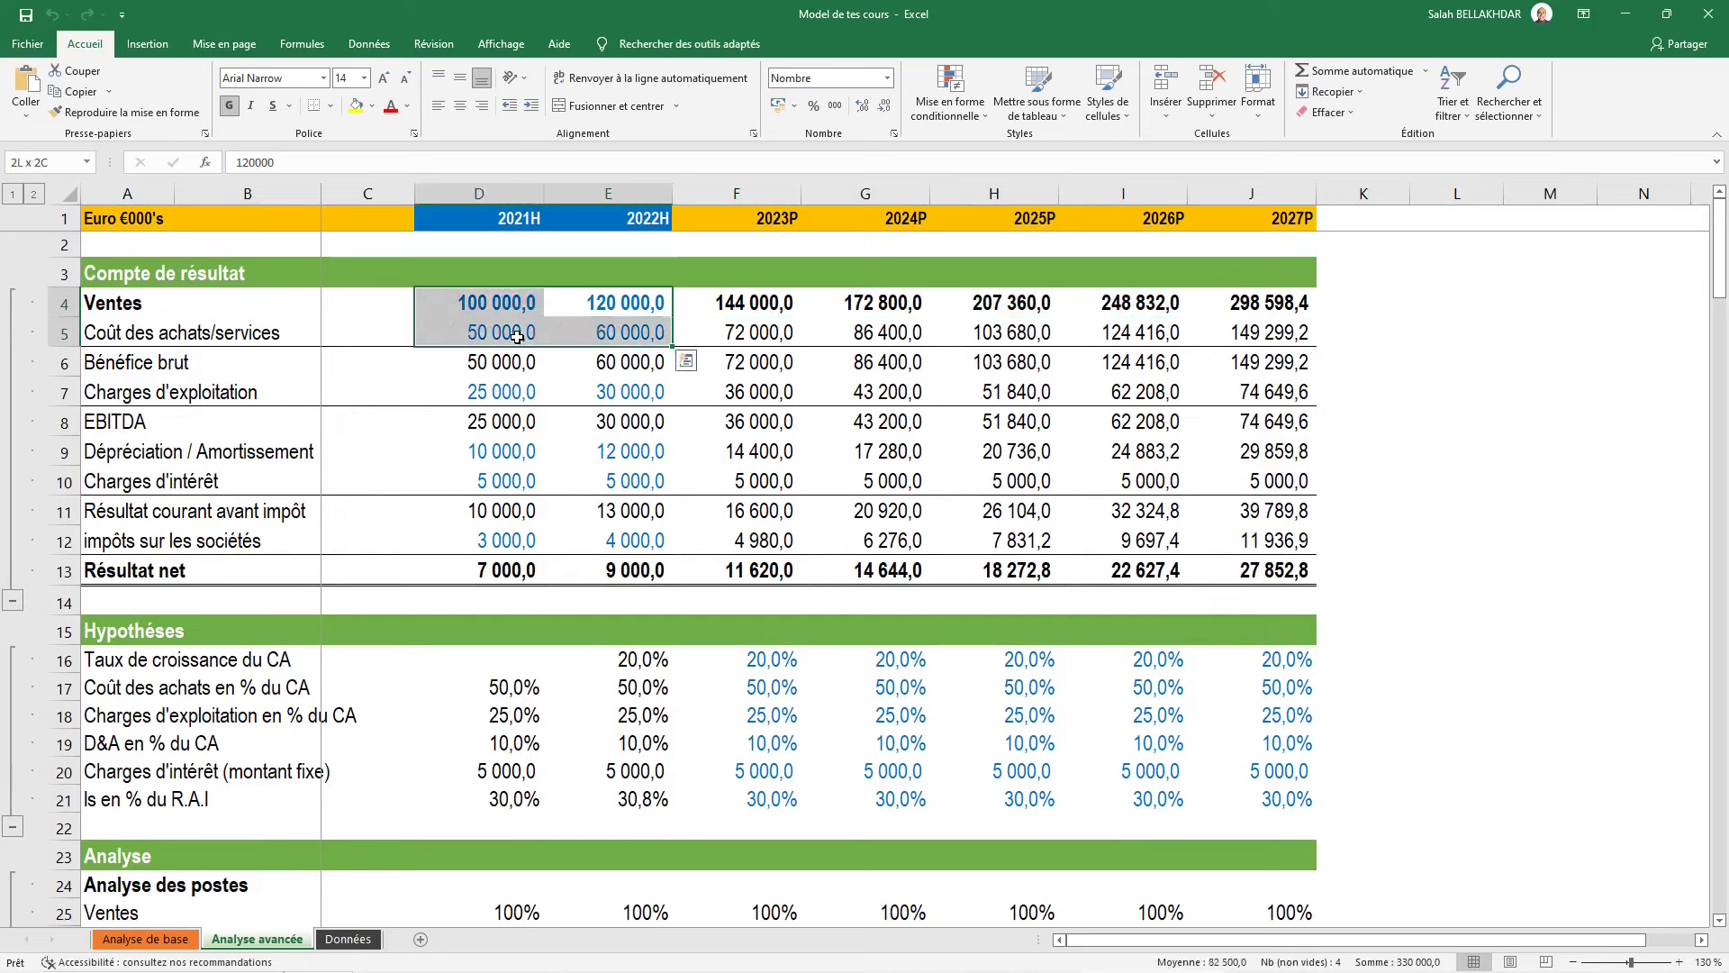
key("Right")
Inspect the G6, H8, G11, E10 and F13 formulas, leaving each unchanged
key("Right")
key("Down")
key("Down")
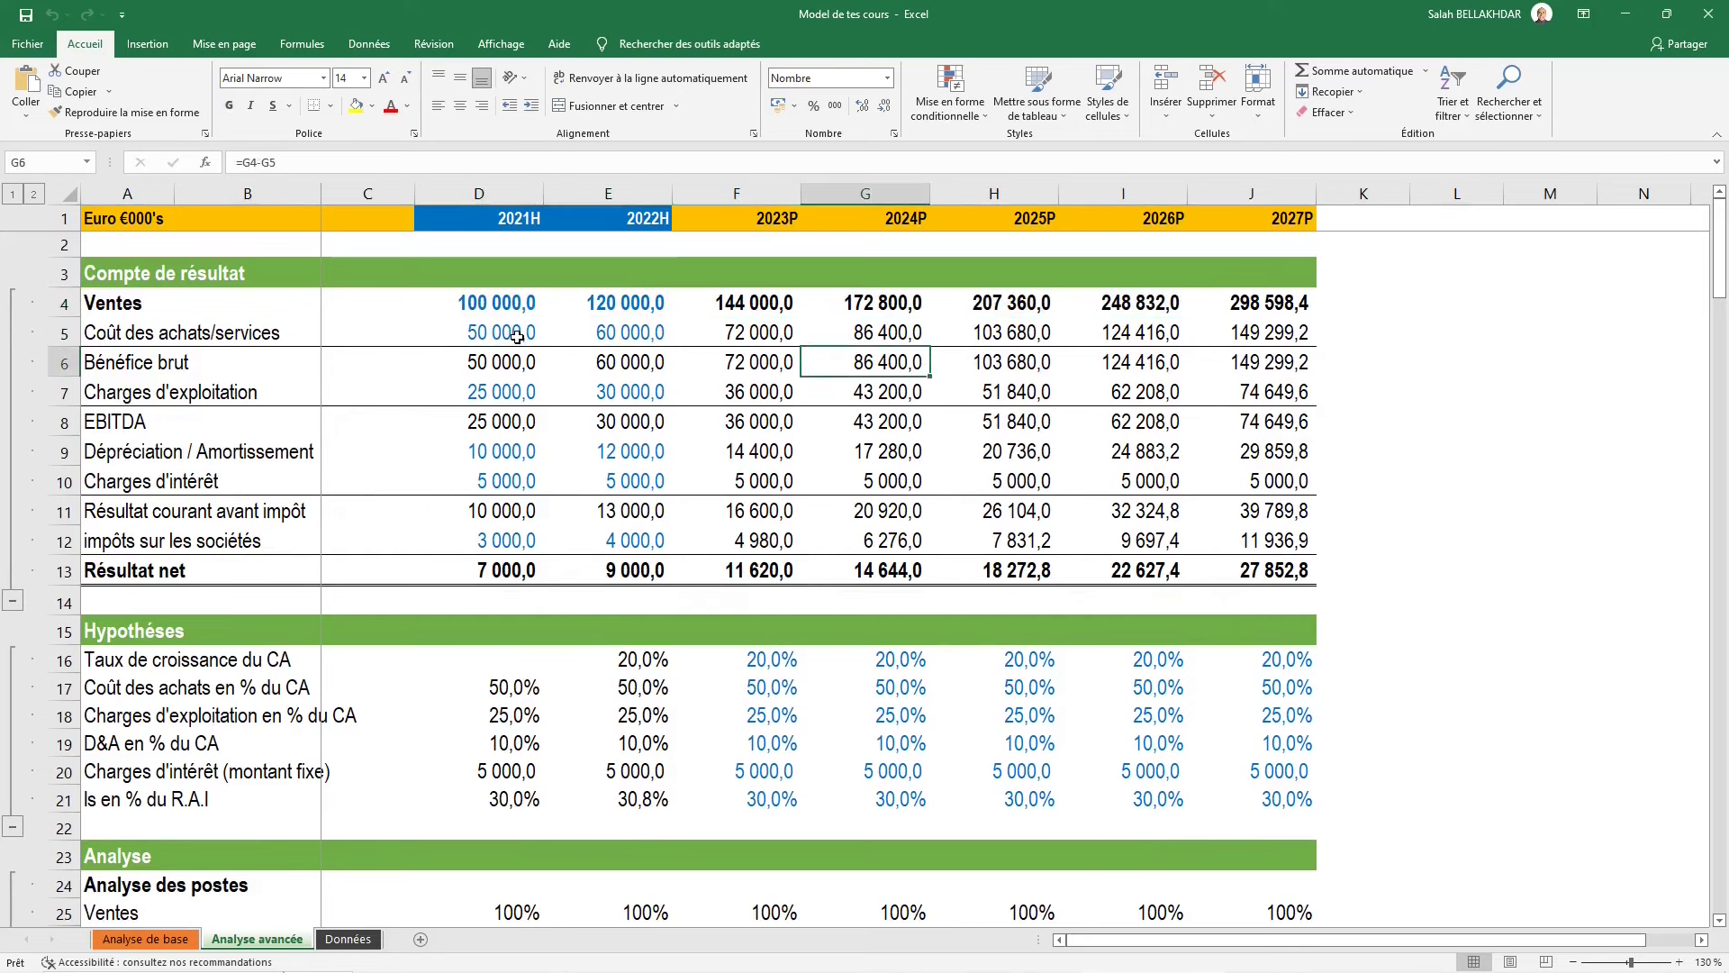
key("F2")
key("Escape")
key("Right")
key("Down")
key("Down")
key("F2")
key("Escape")
key("Escape")
key("Left")
key("Down")
key("Down")
key("Down")
key("F2")
key("Escape")
key("Left")
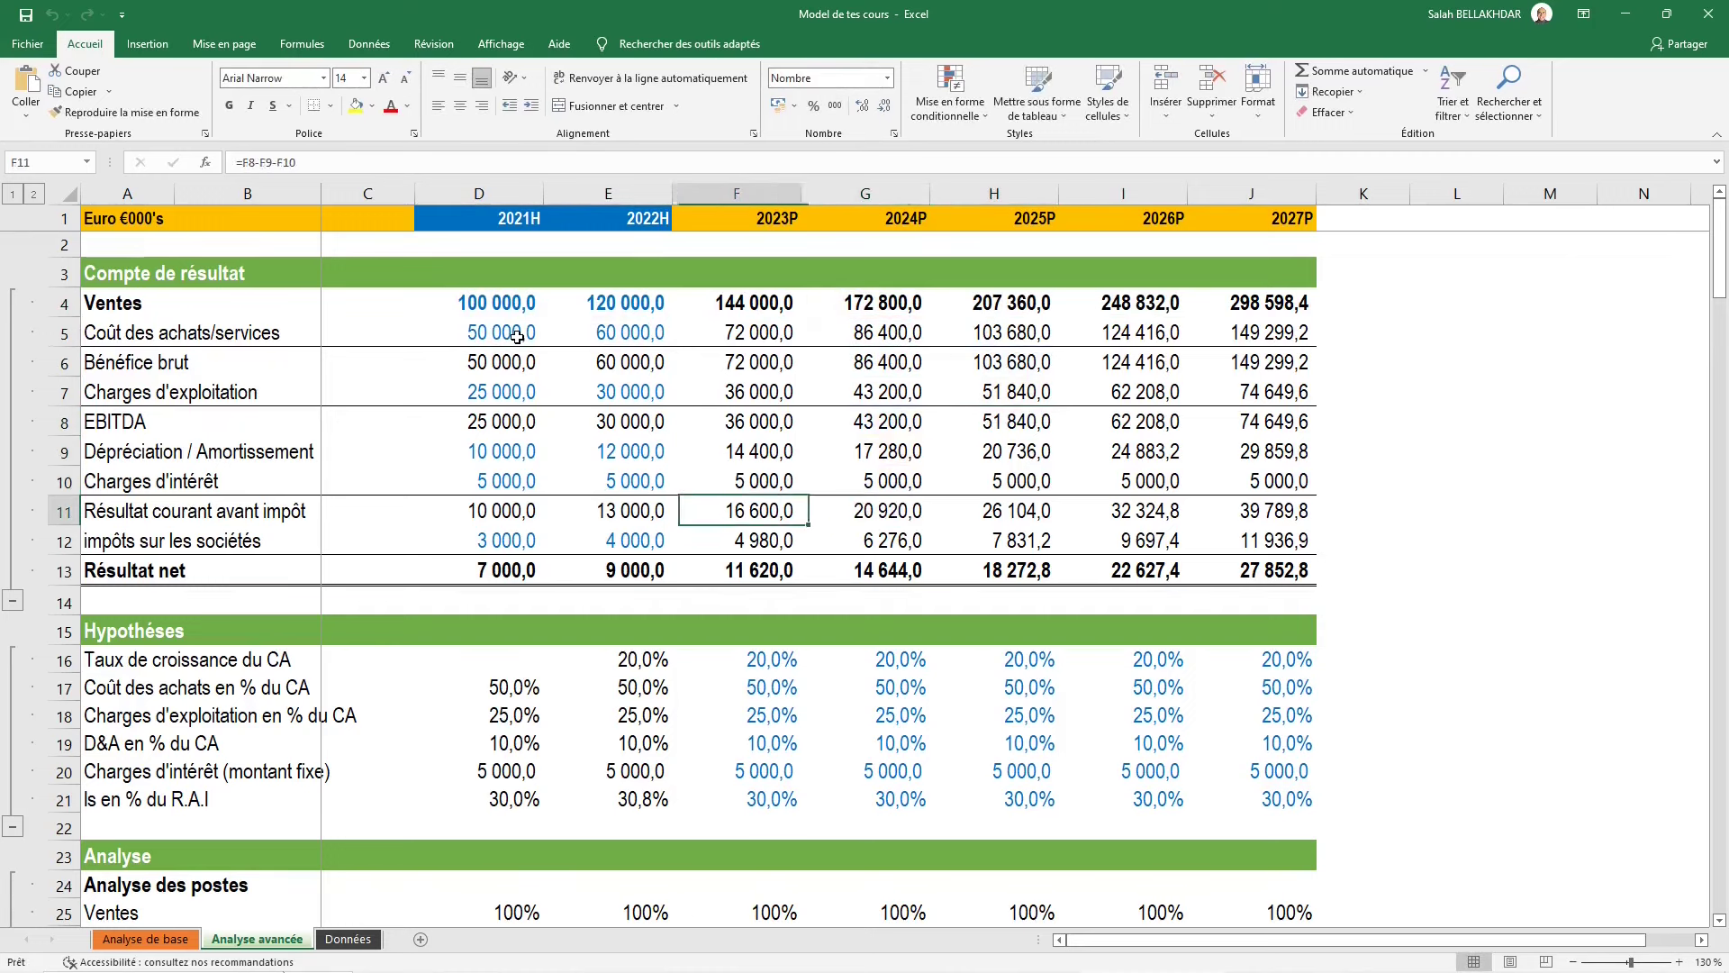
key("Left")
key("Up")
key("F2")
key("Escape")
key("Right")
key("Down")
key("Down")
key("Down")
key("F2")
key("Escape")
key("Up")
key("Up")
scroll(693, 562, "down", 1)
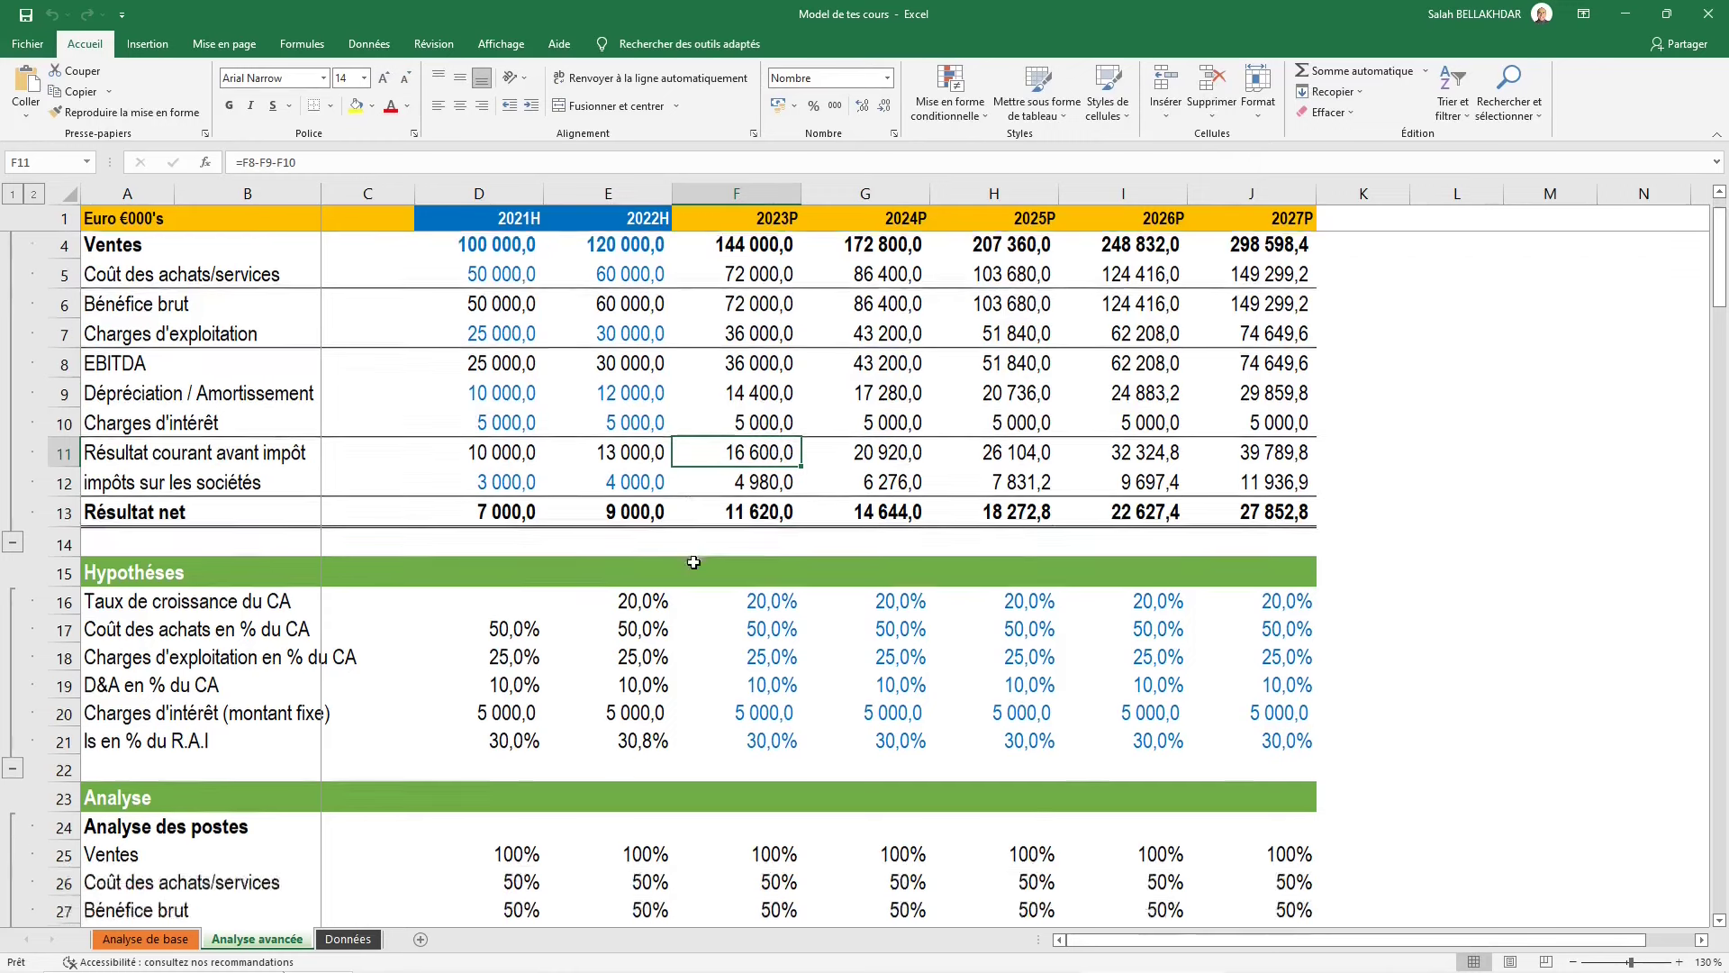
scroll(693, 561, "down", 4)
scroll(835, 430, "up", 5)
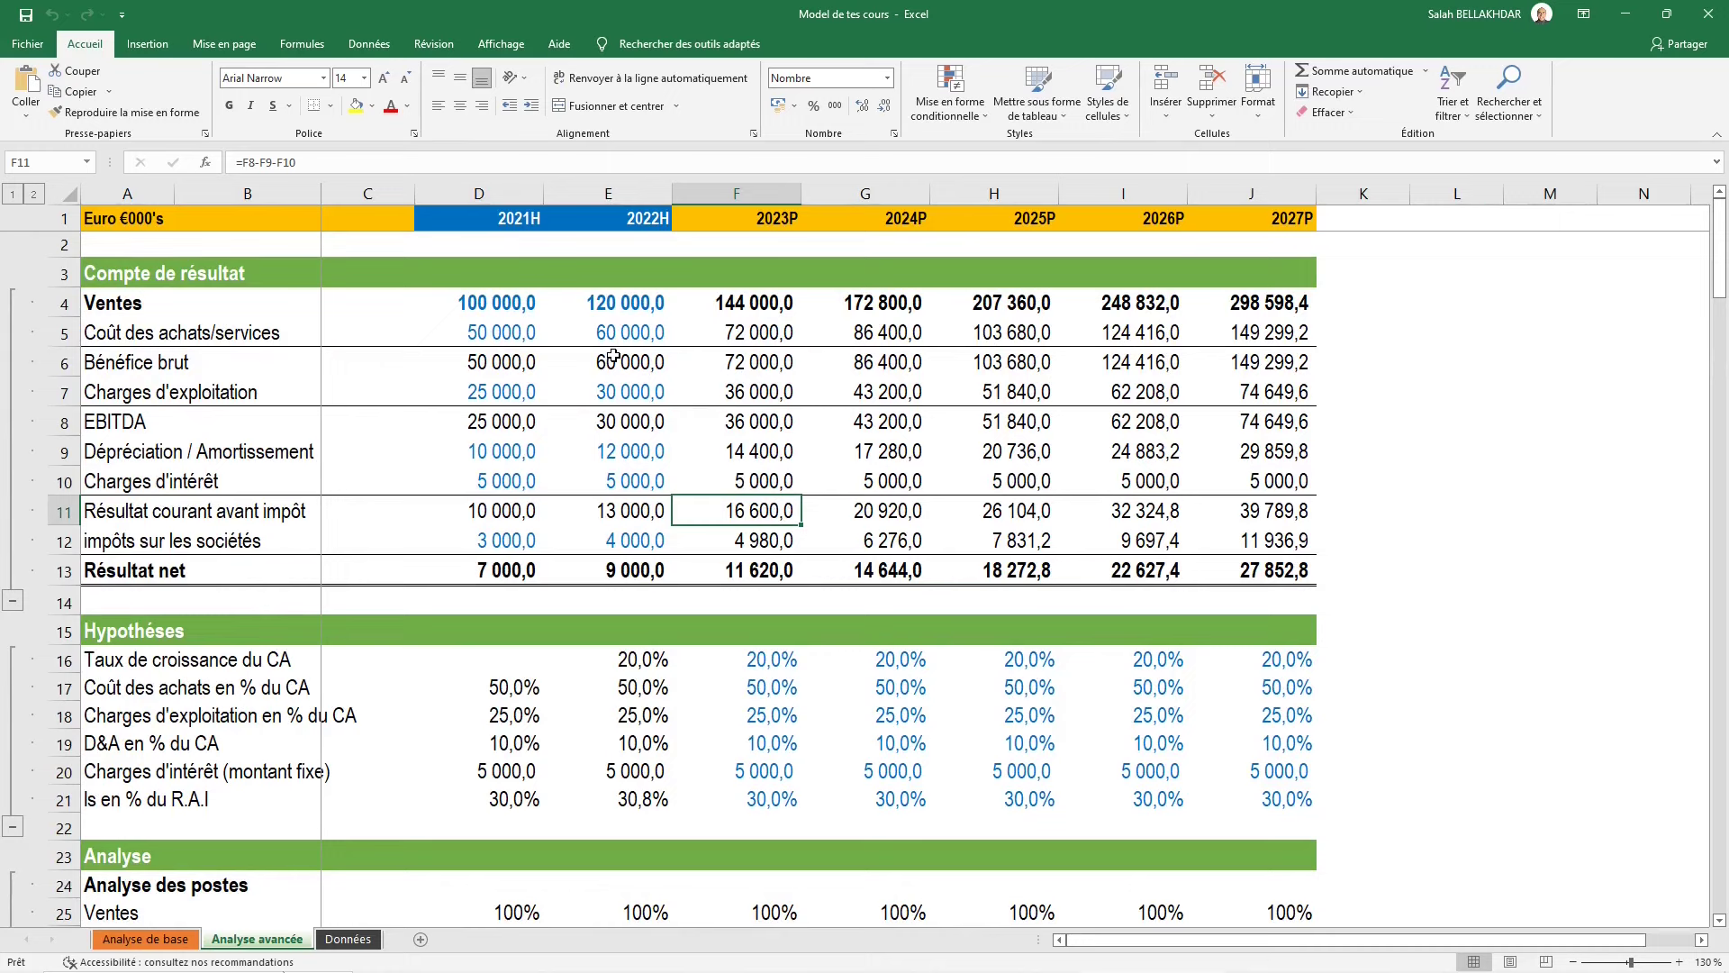
key("alt")
Open the special-cells selection from Rechercher et sélectionner, then cancel it
key("l")
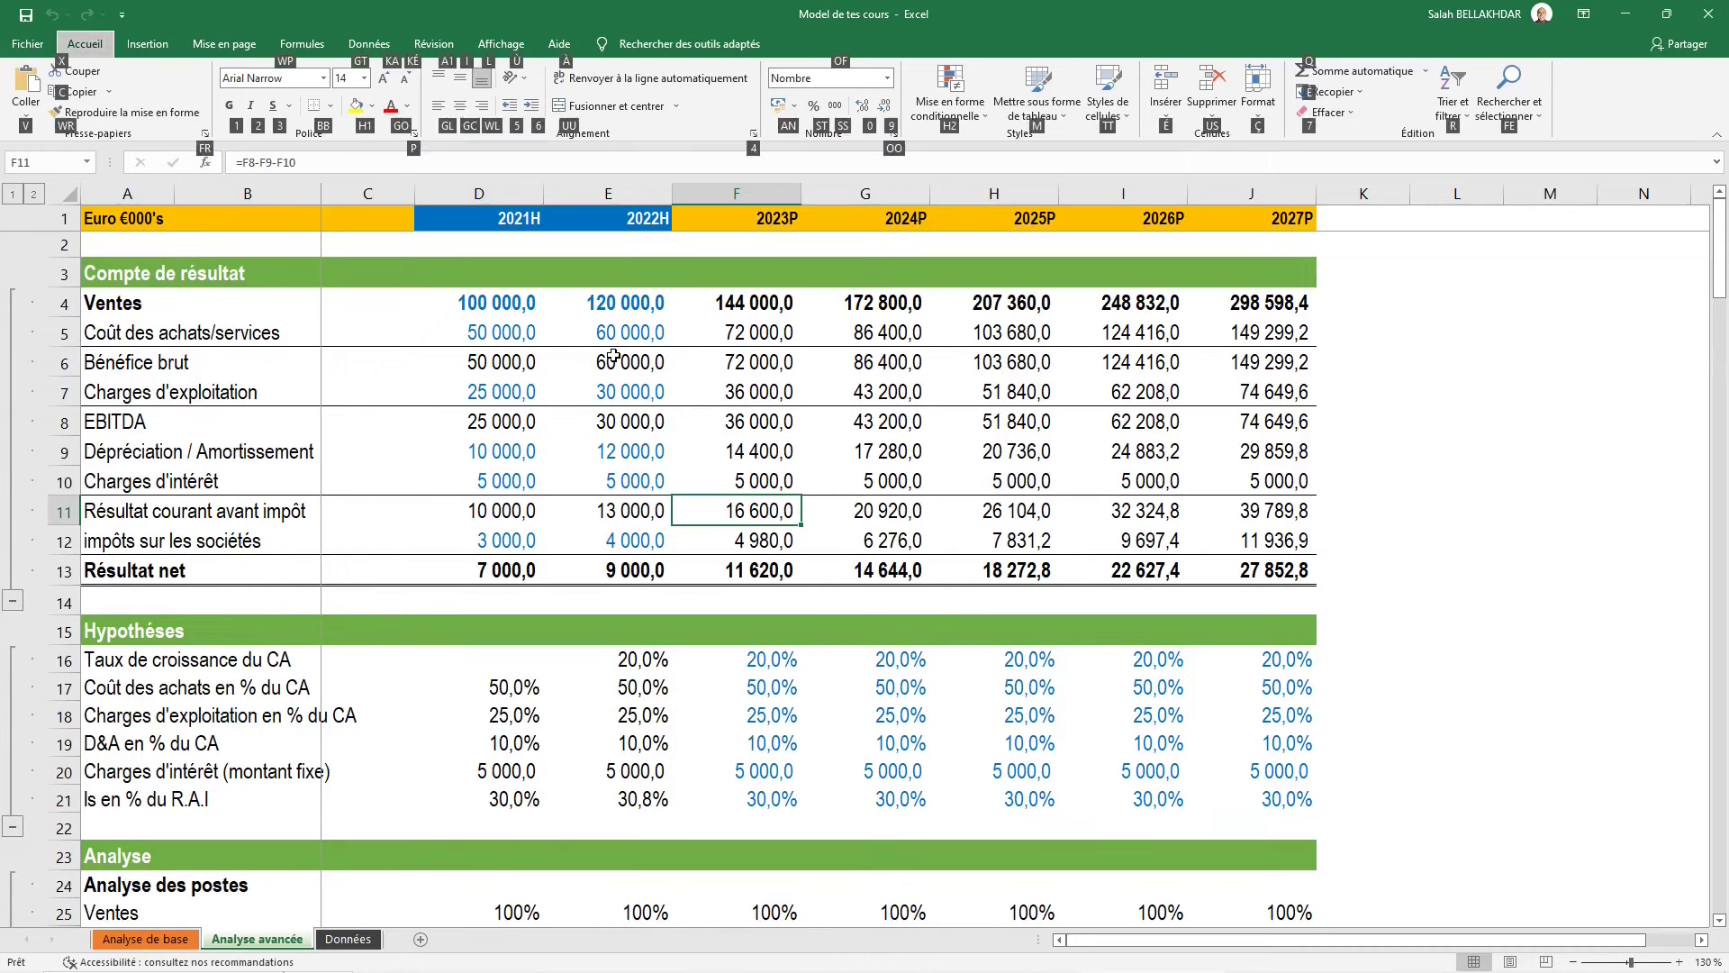
key("f")
key("e")
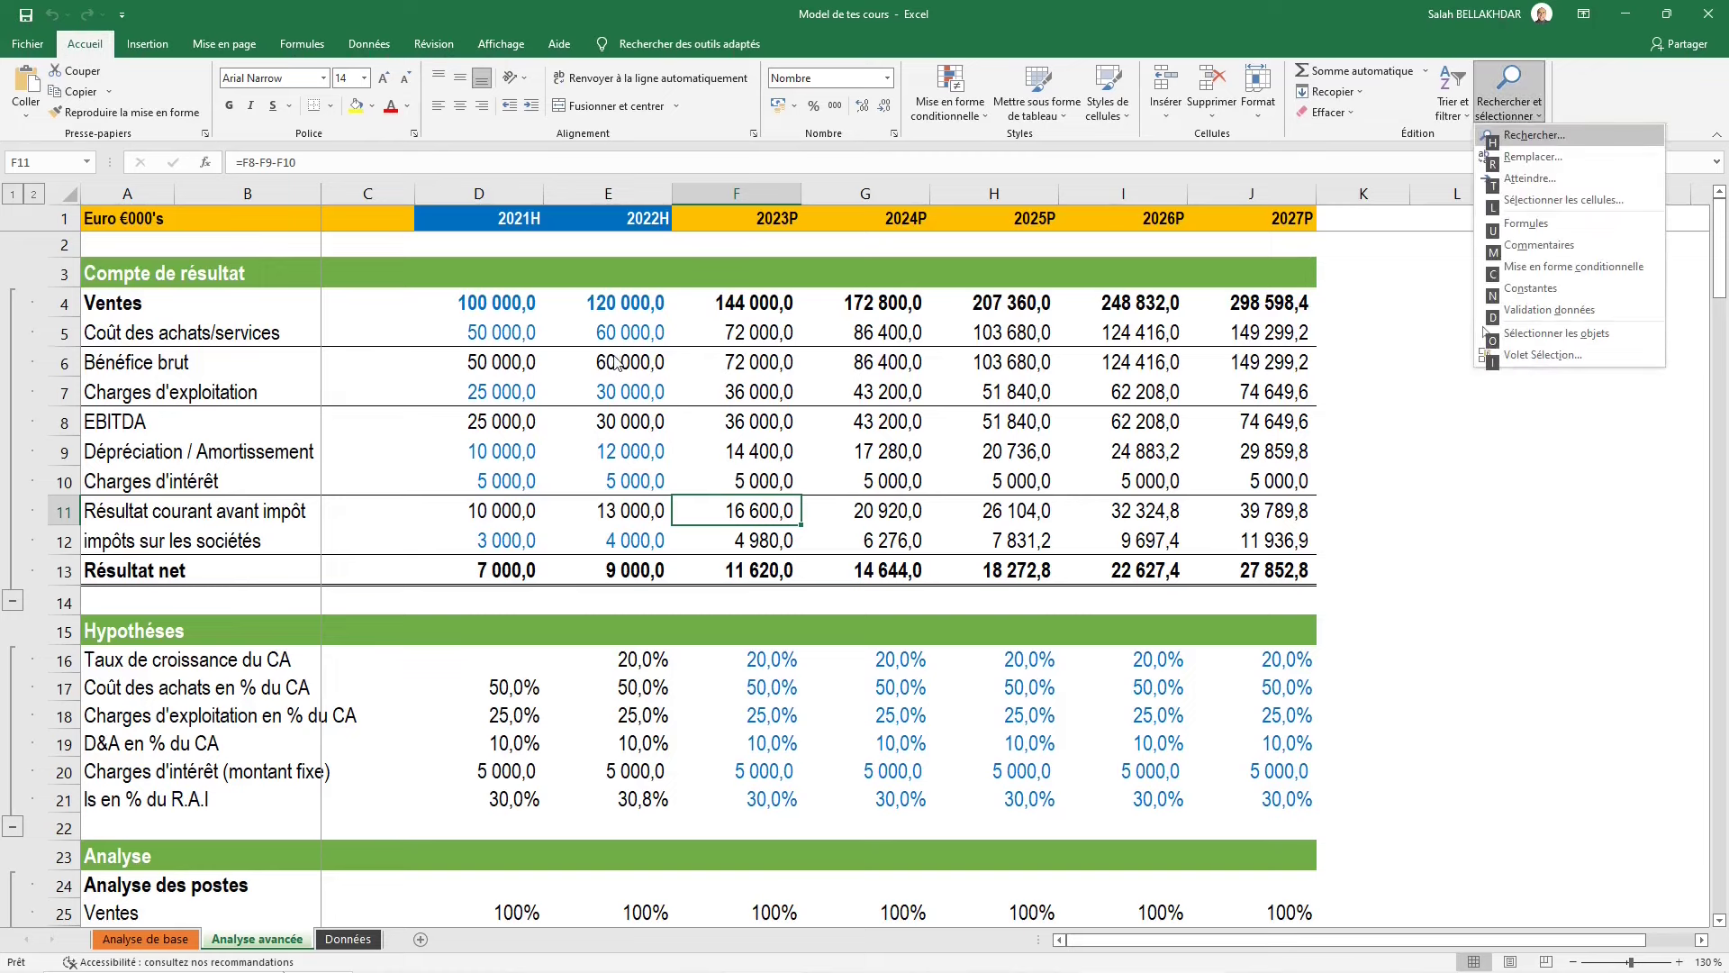
key("l")
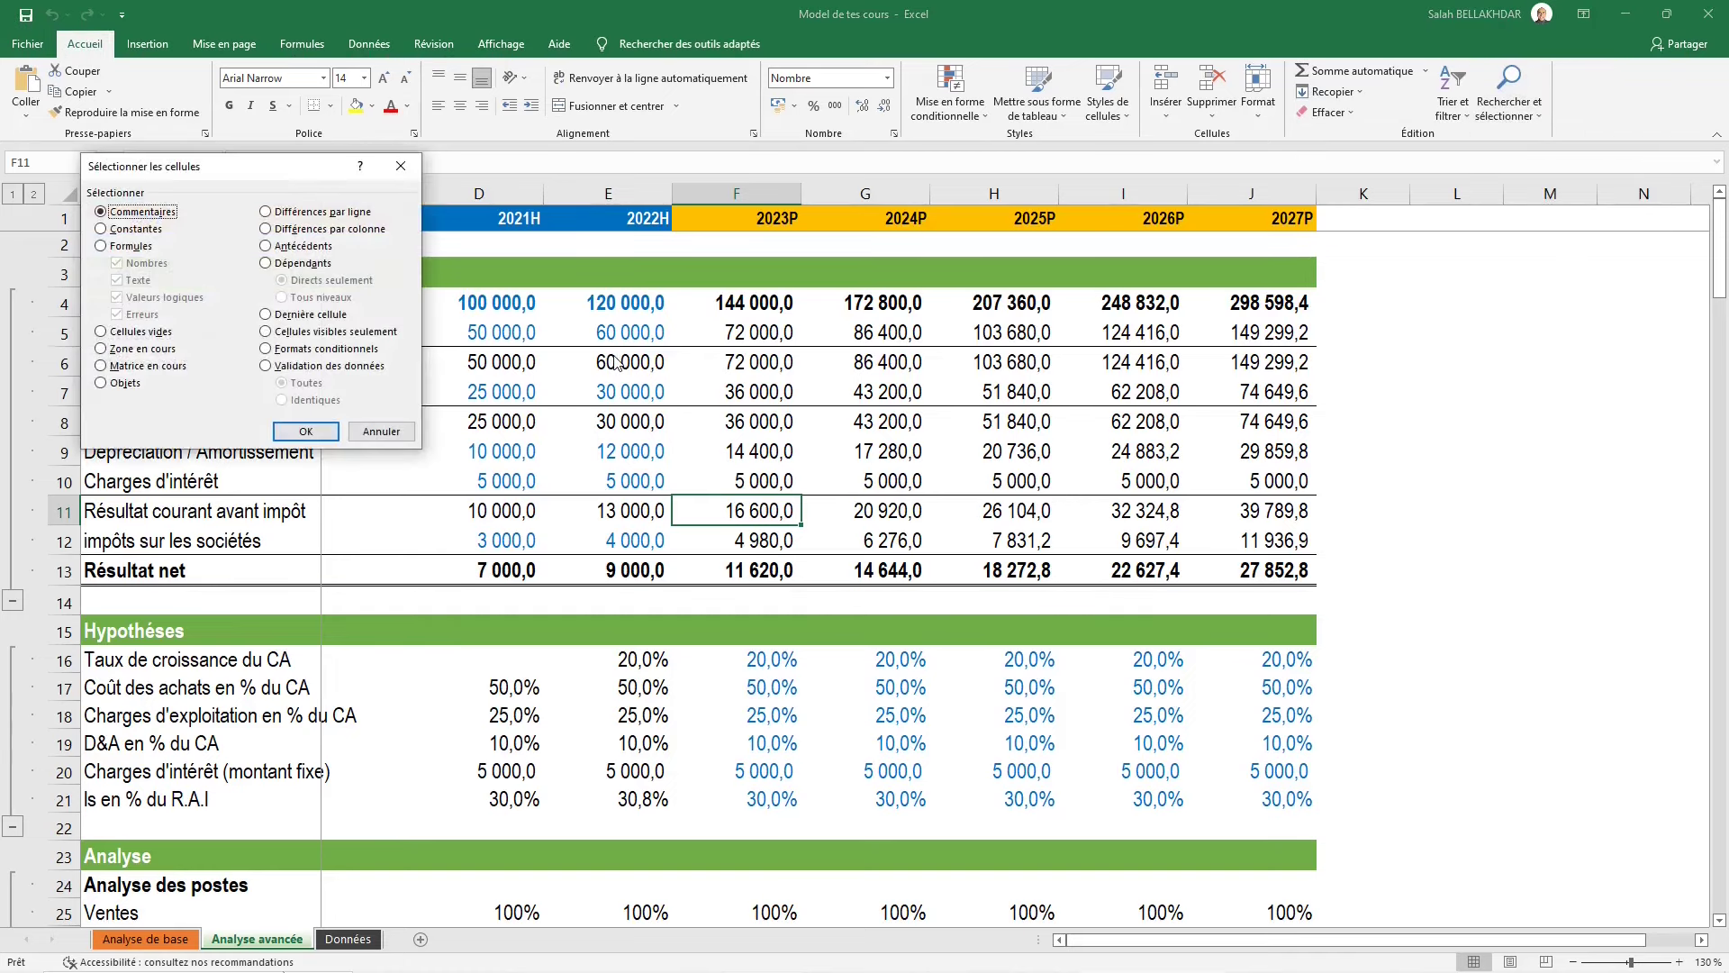
left_click_drag(244, 169, 340, 221)
left_click(488, 480)
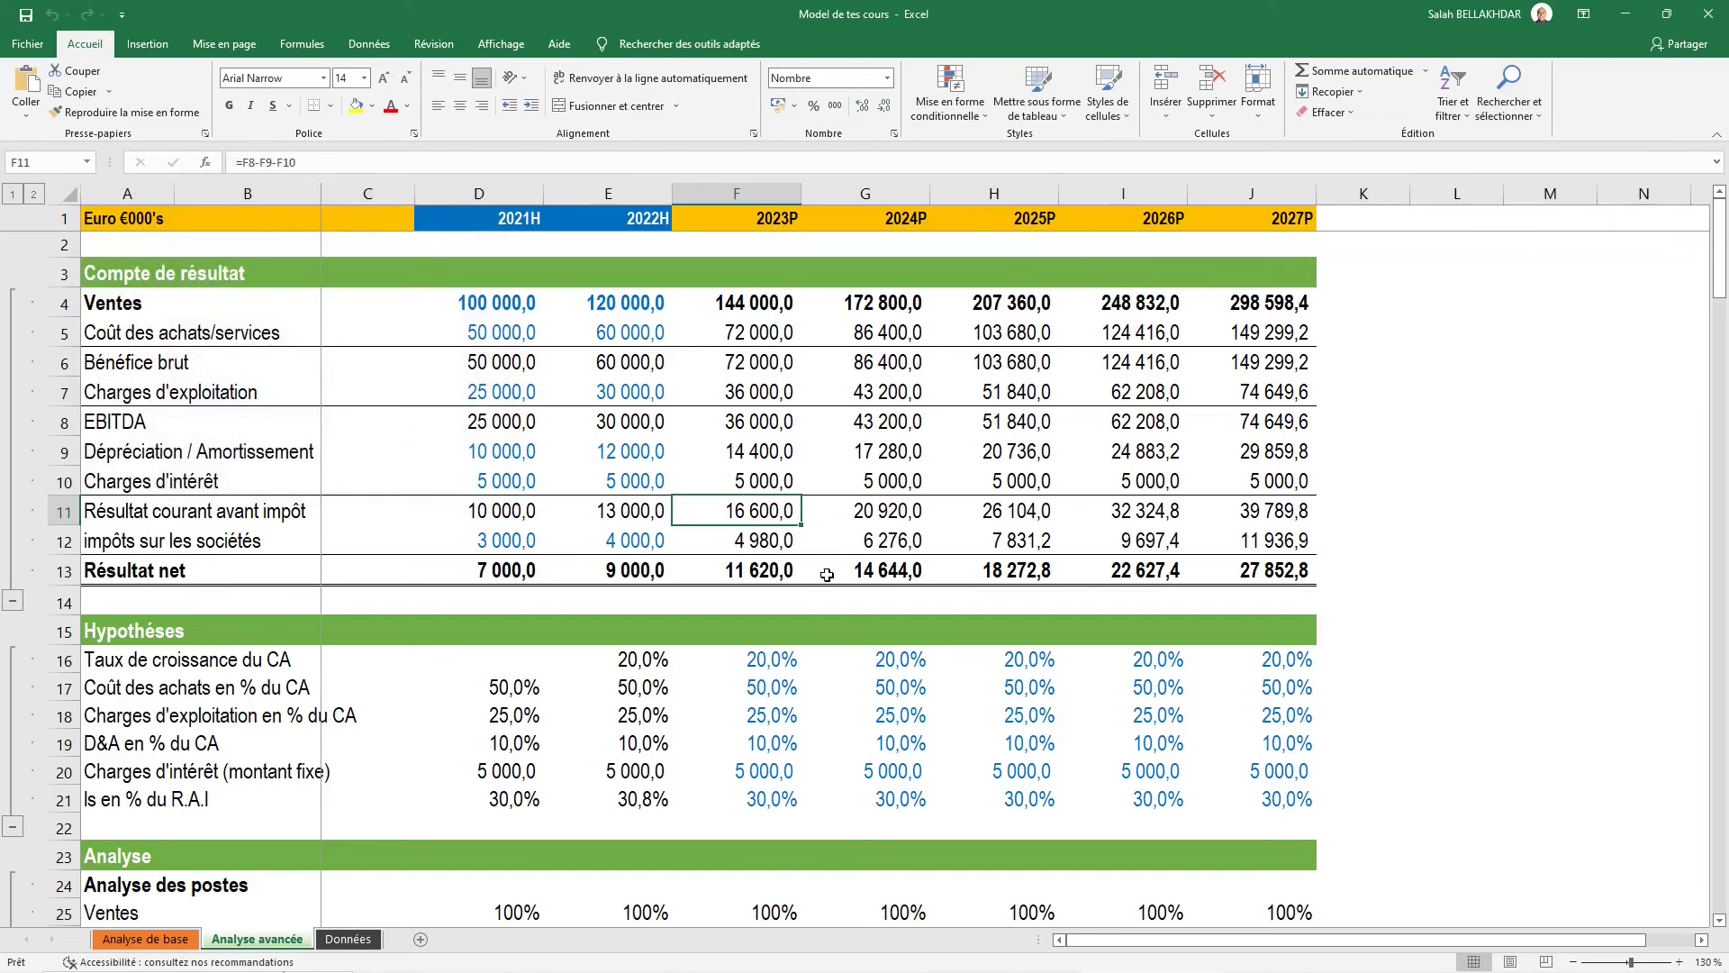
Select every numeric constant on the sheet through Atteindre > Cellules, excluding text
key("F5")
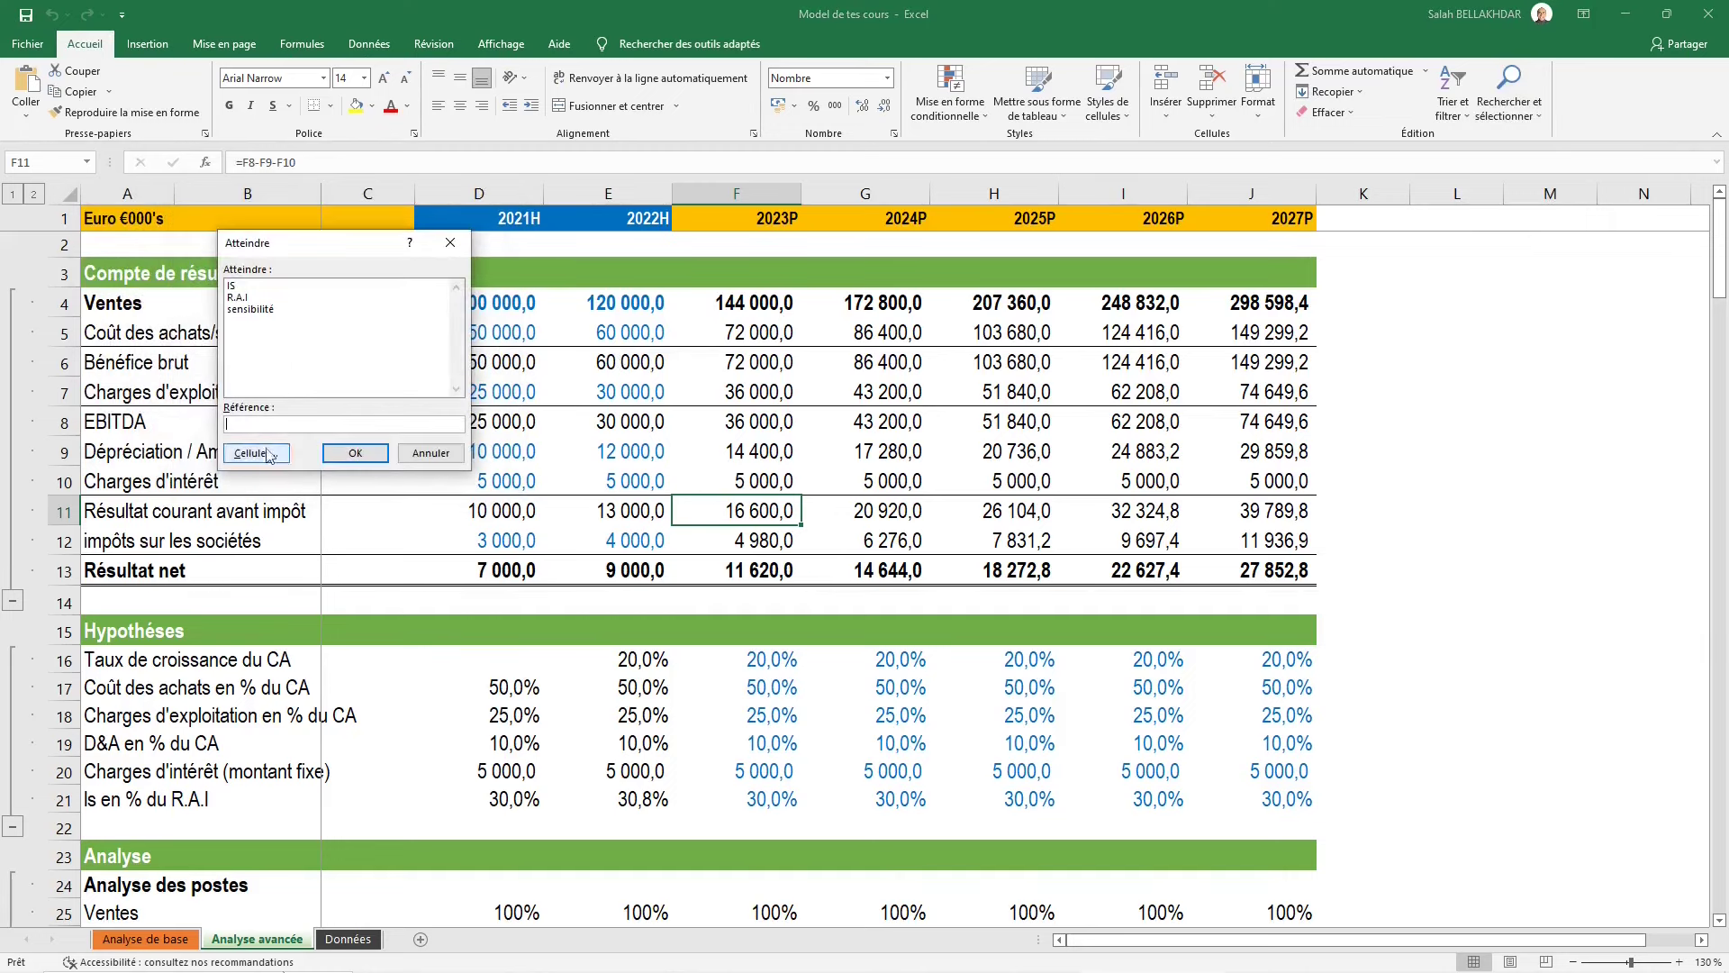
left_click(255, 454)
mouse_move(393, 221)
left_mouse_down()
mouse_move(1425, 272)
mouse_move(1536, 257)
left_mouse_up()
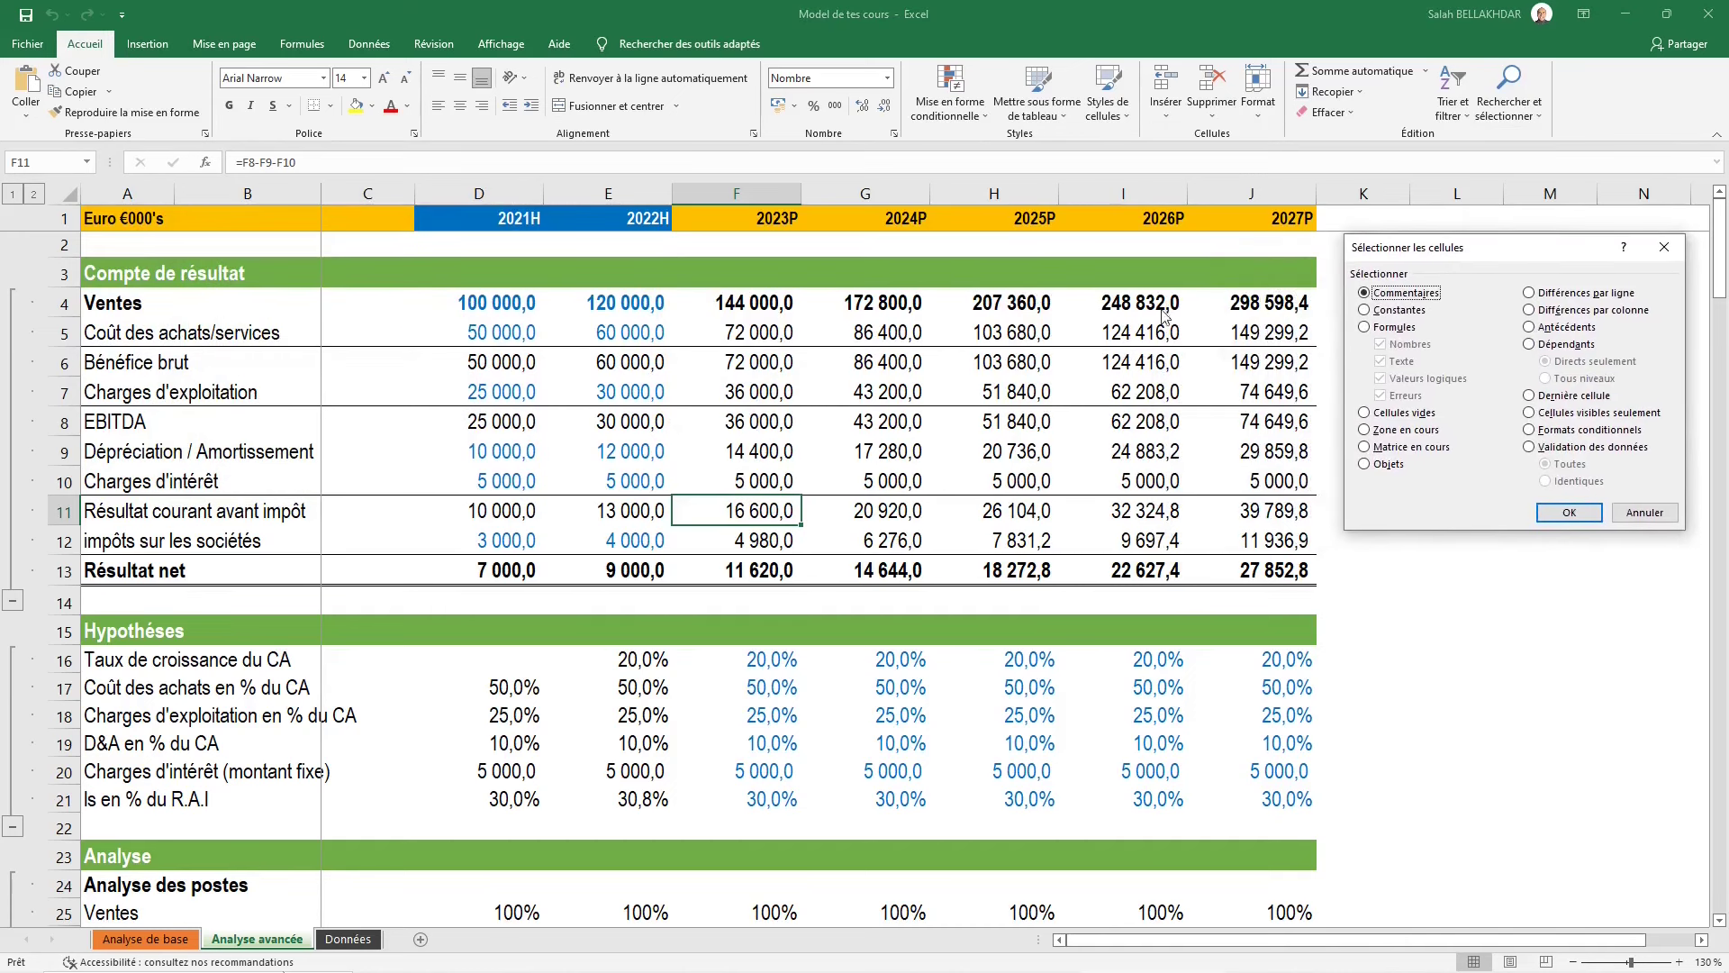
left_click(1401, 311)
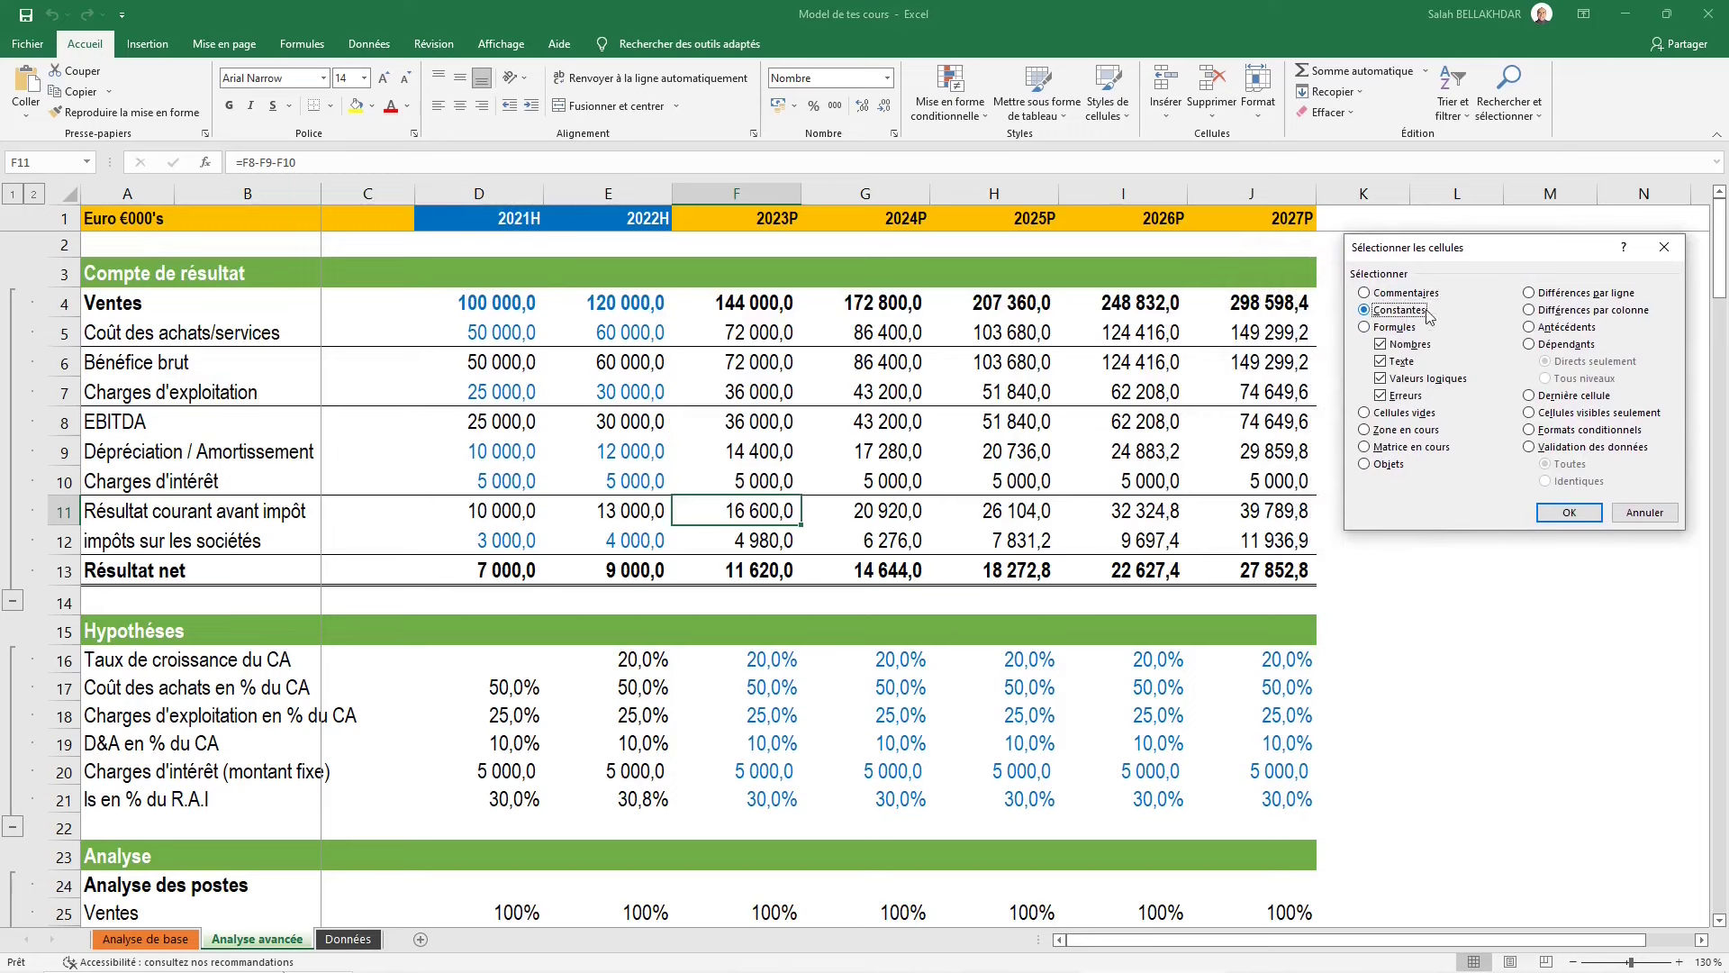
left_click(1417, 369)
left_click(1568, 511)
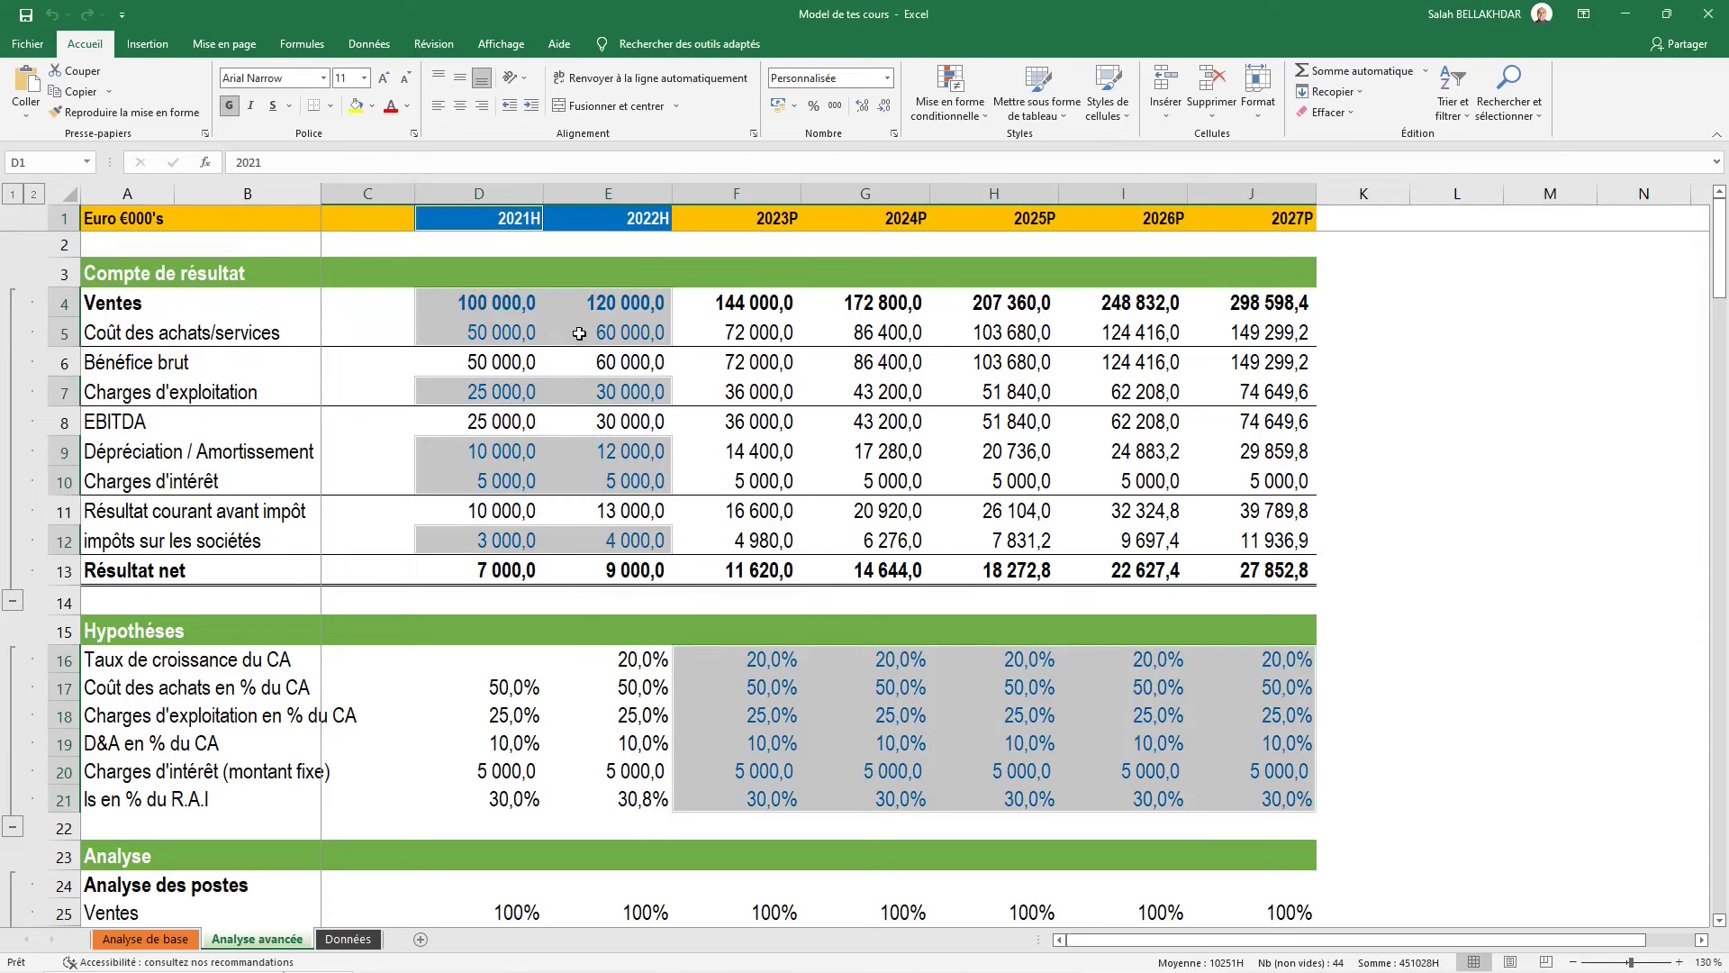
scroll(748, 576, "down", 1)
scroll(838, 606, "down", 1)
scroll(838, 606, "down", 2)
scroll(837, 606, "down", 1)
scroll(837, 606, "up", 1)
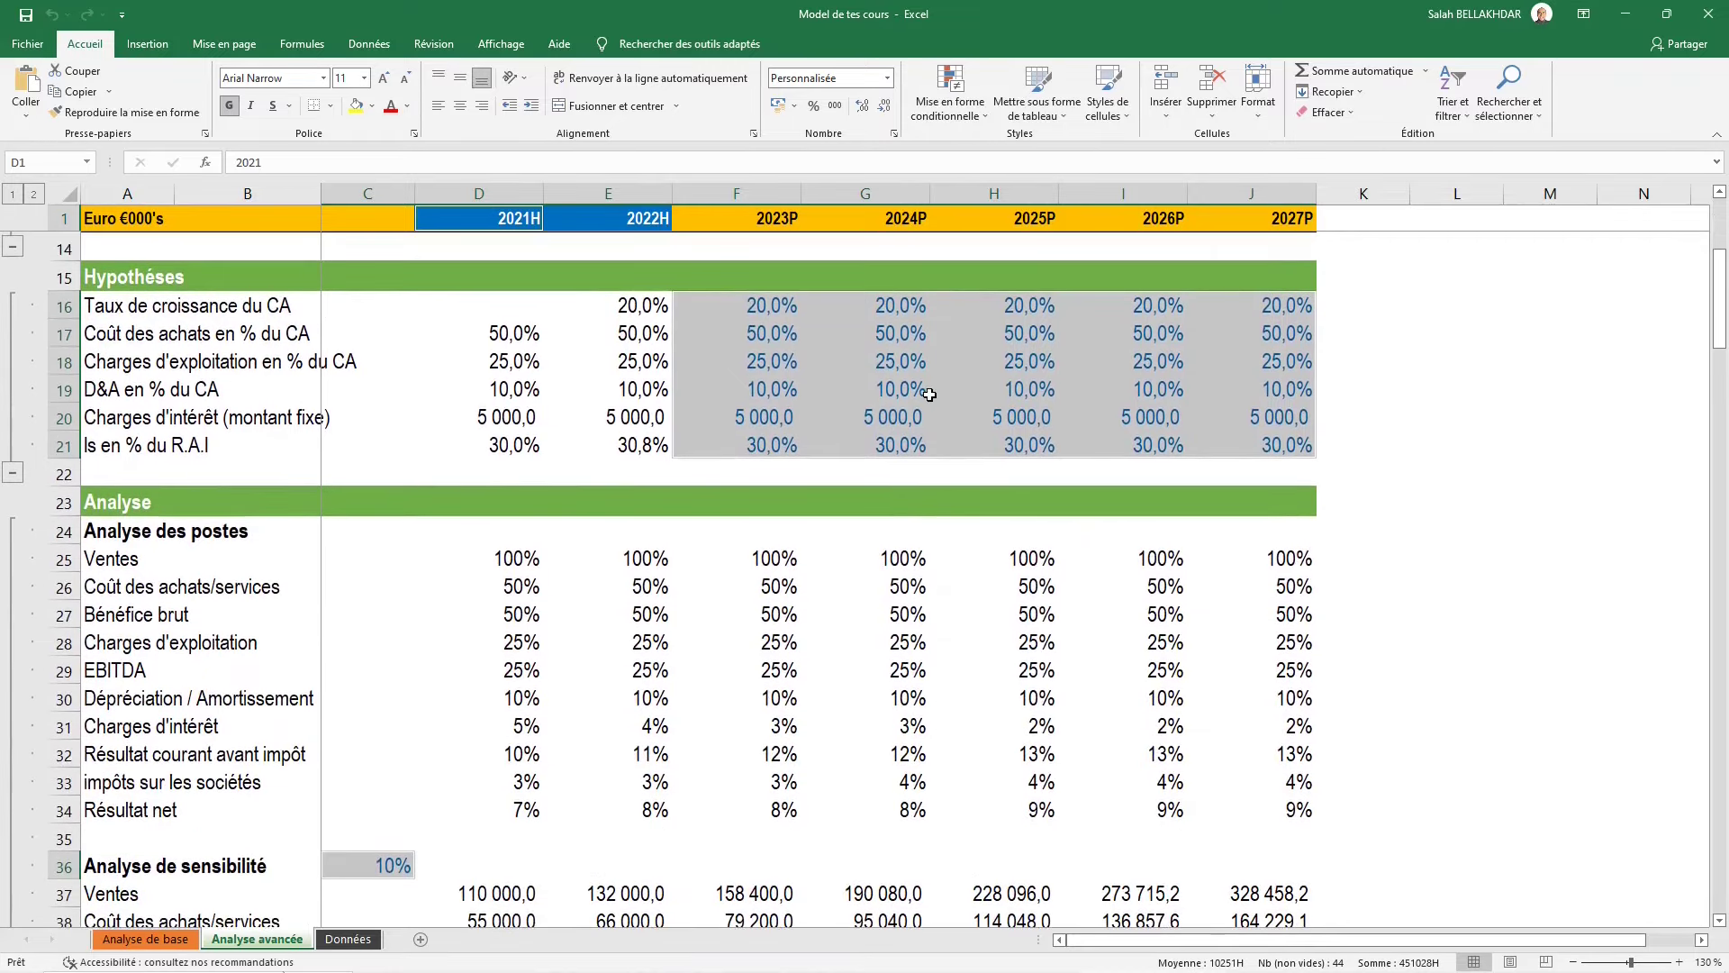
scroll(959, 463, "down", 1)
scroll(378, 768, "down", 1)
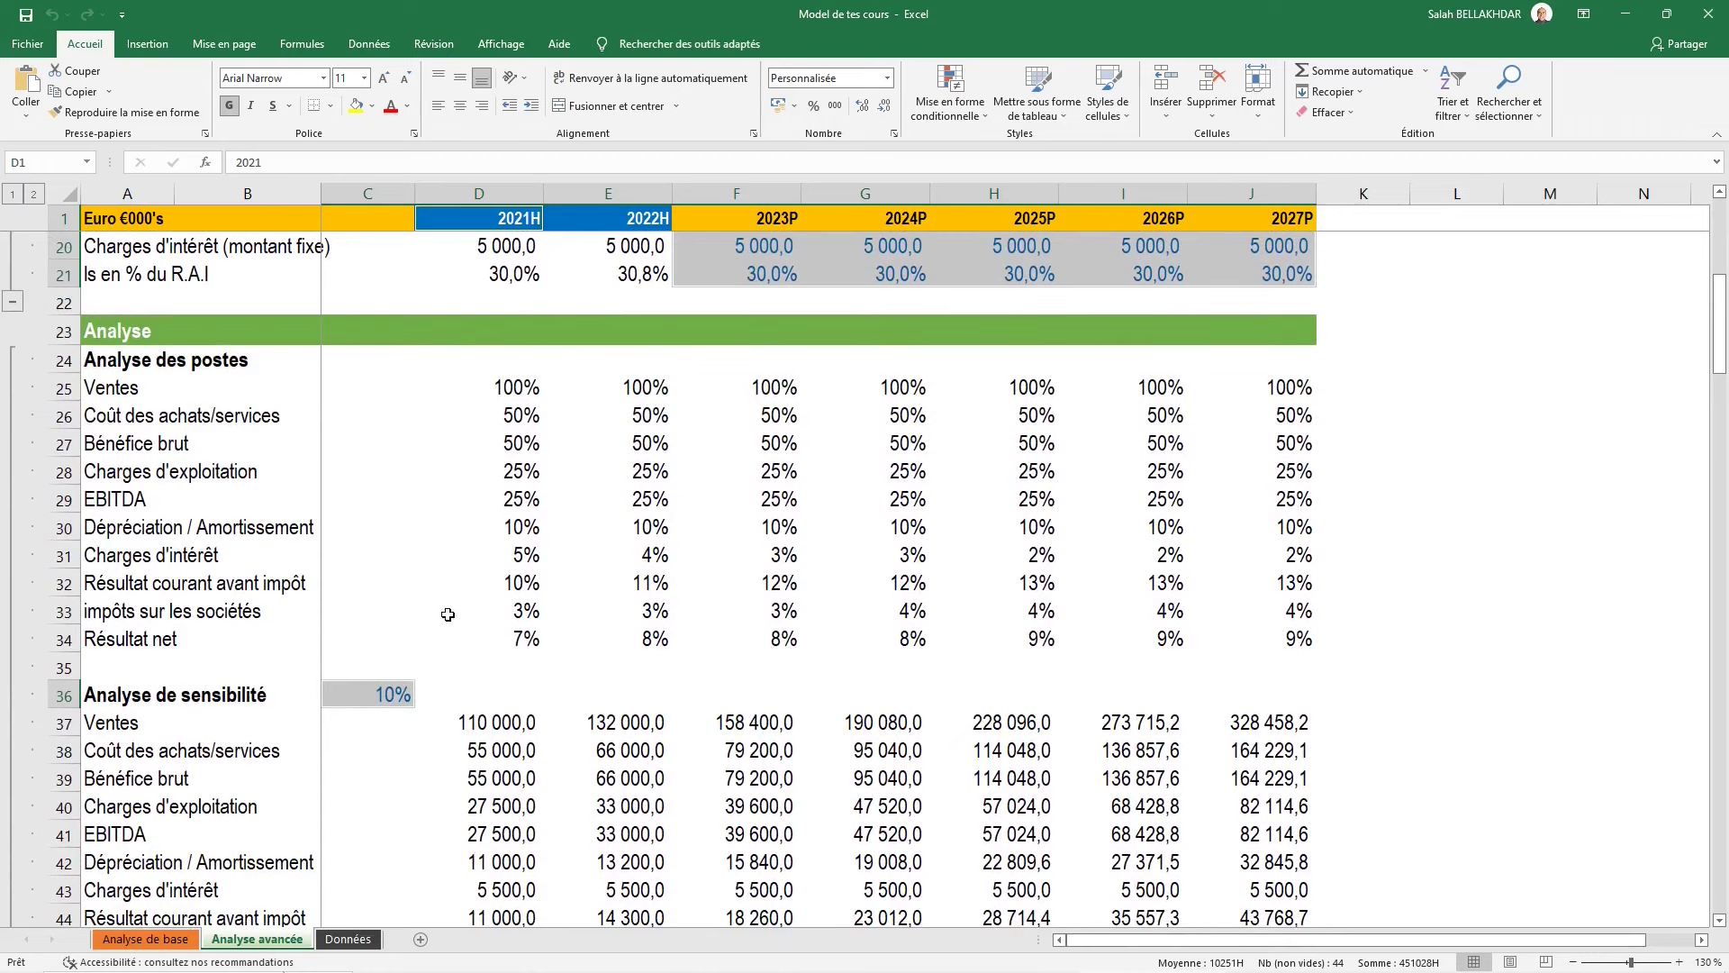
scroll(448, 614, "up", 1)
scroll(361, 563, "up", 4)
scroll(360, 563, "up", 1)
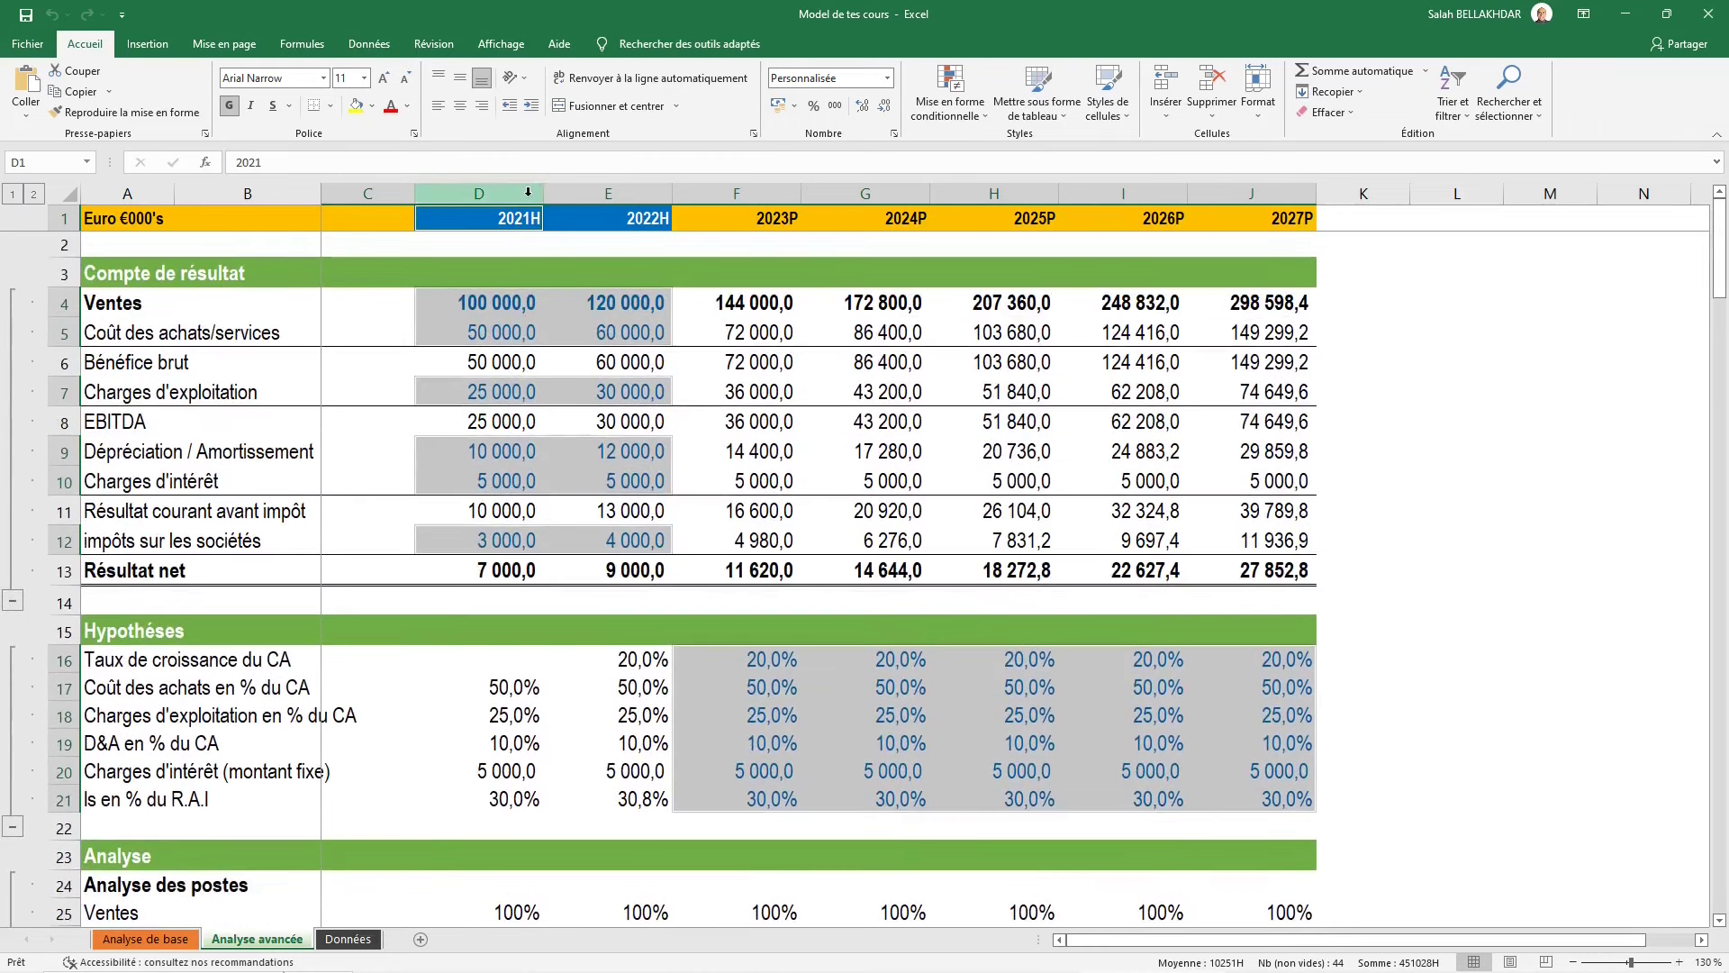
Check the row 1 year-header formulas chaining from 2021 via =D1+1, then reopen Atteindre
left_click(478, 225)
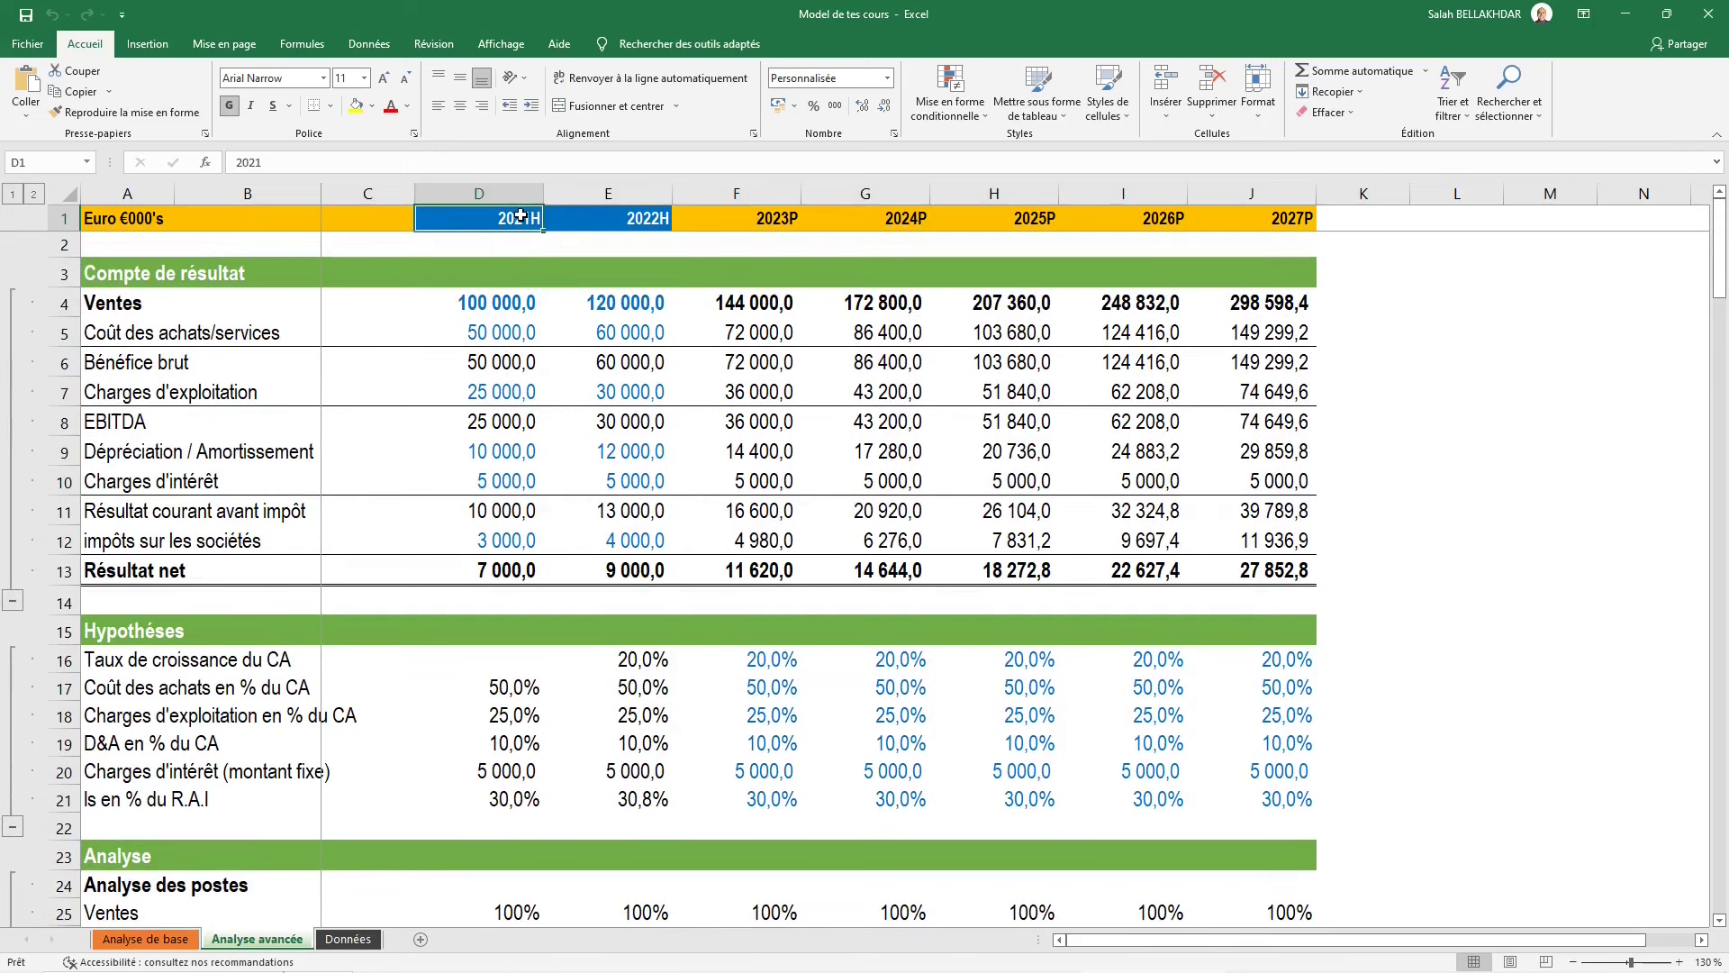
key("Tab")
key("F2")
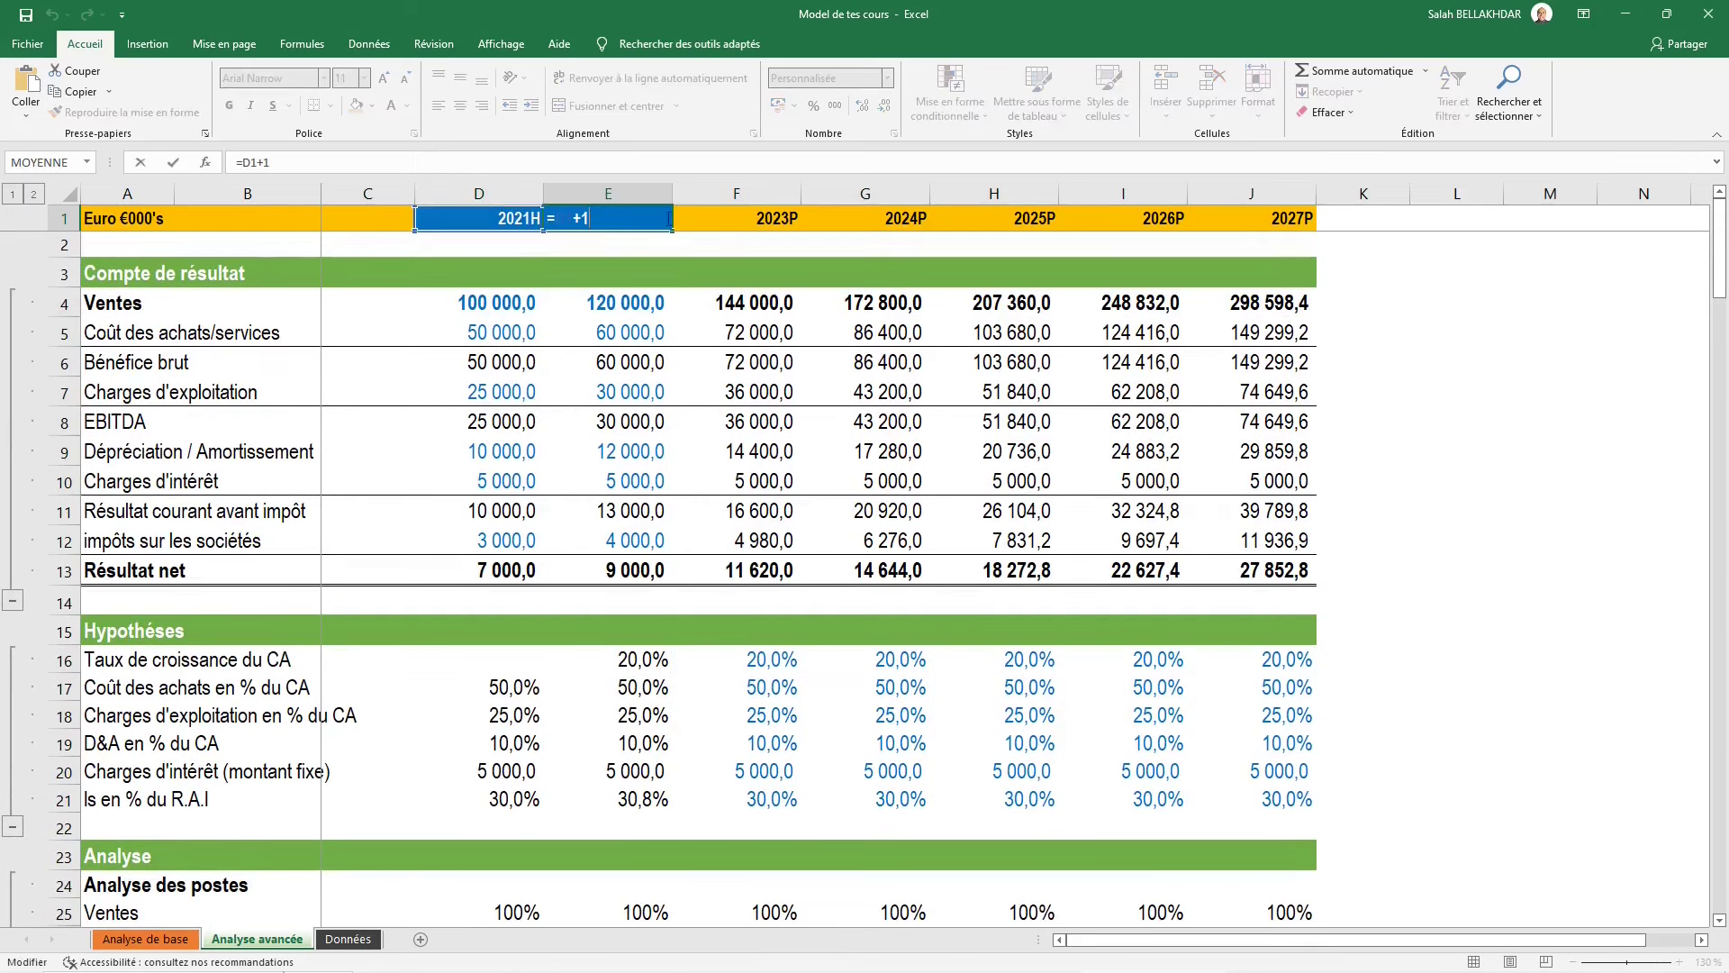
key("Escape")
double_click(737, 218)
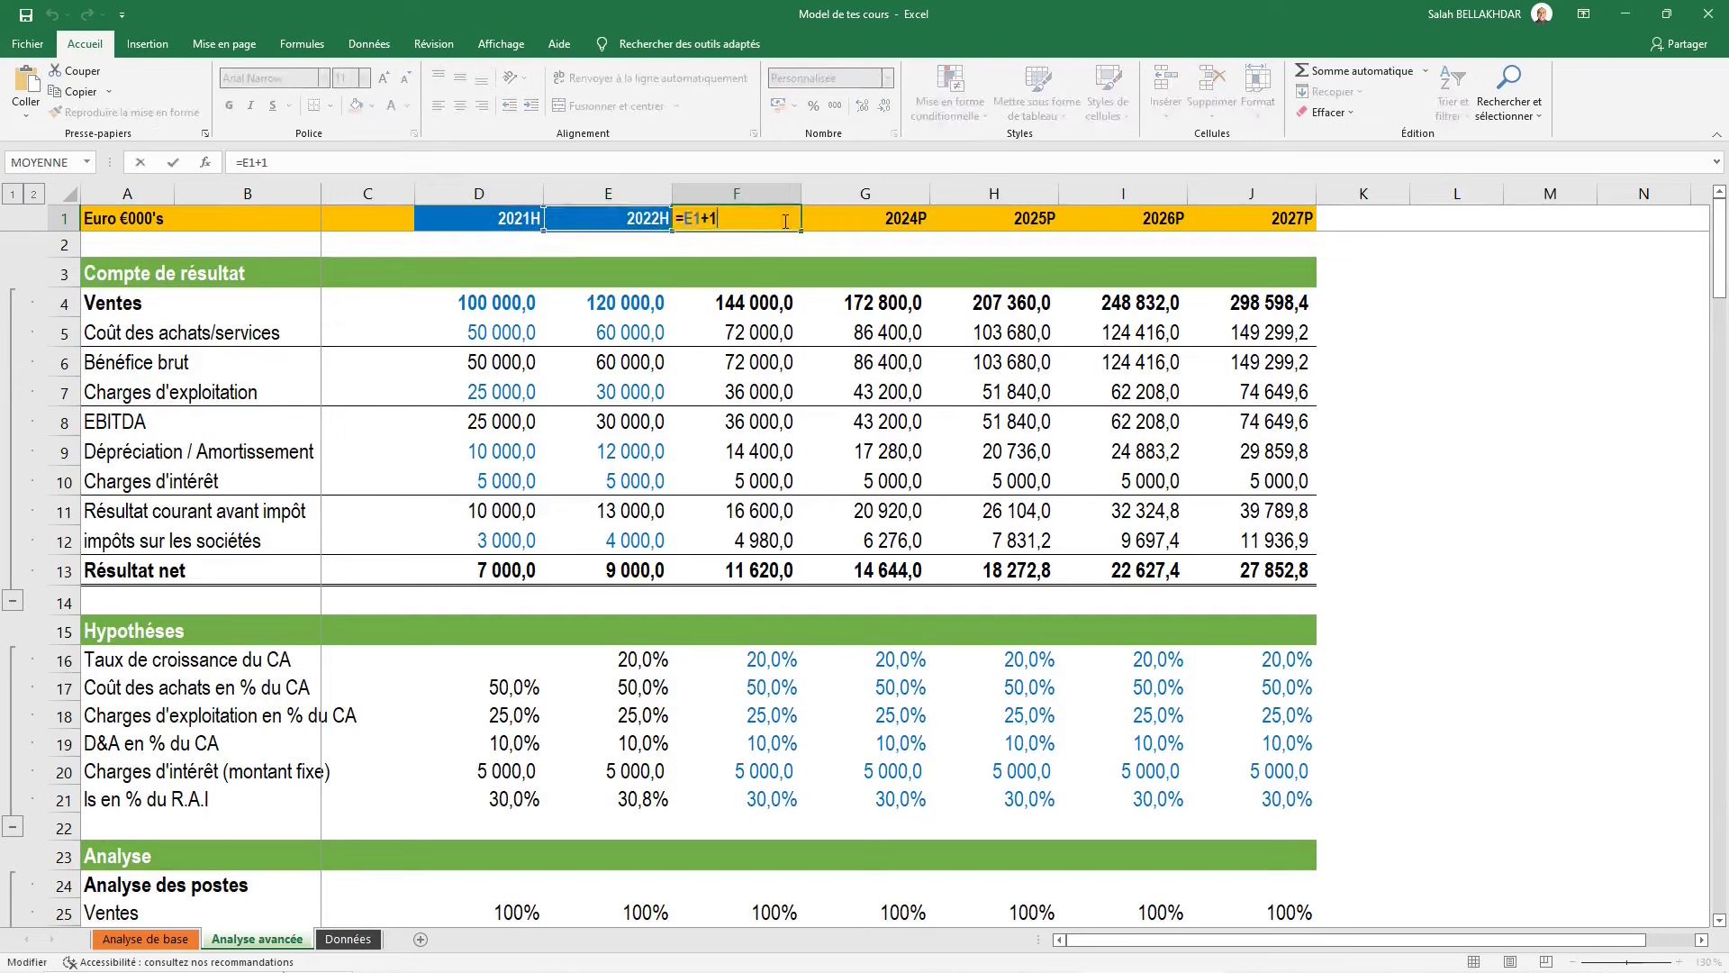
double_click(890, 216)
key("Escape")
left_click_drag(479, 218, 607, 218)
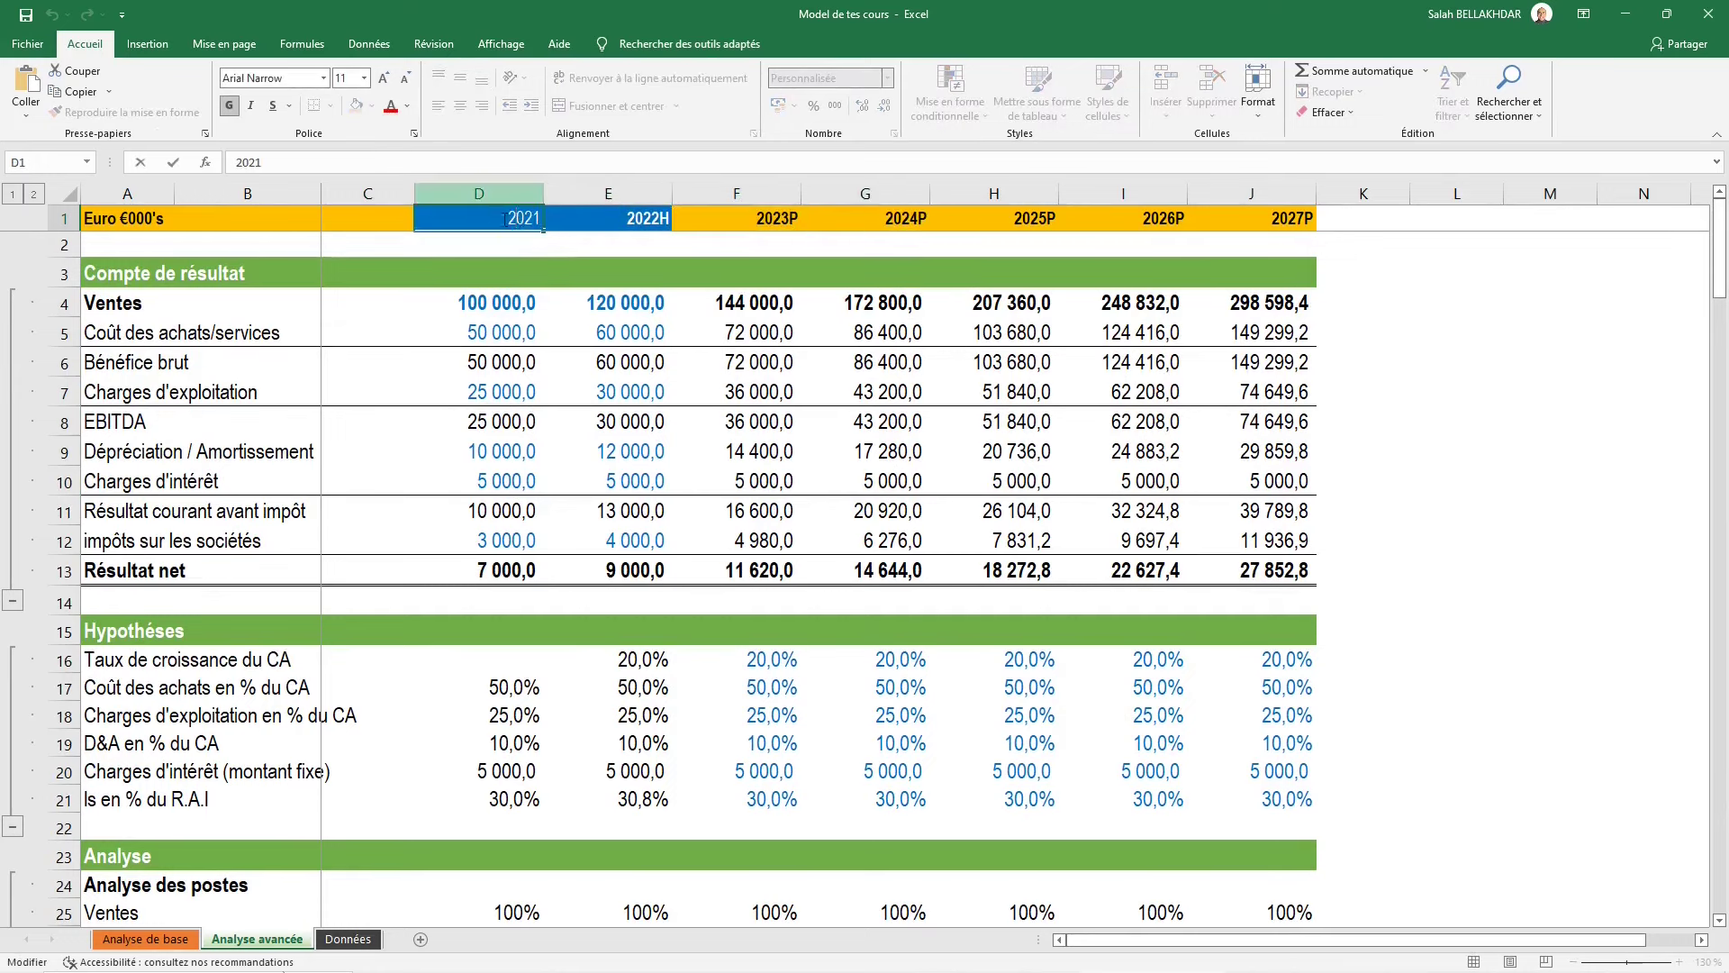
double_click(1028, 221)
key("Escape")
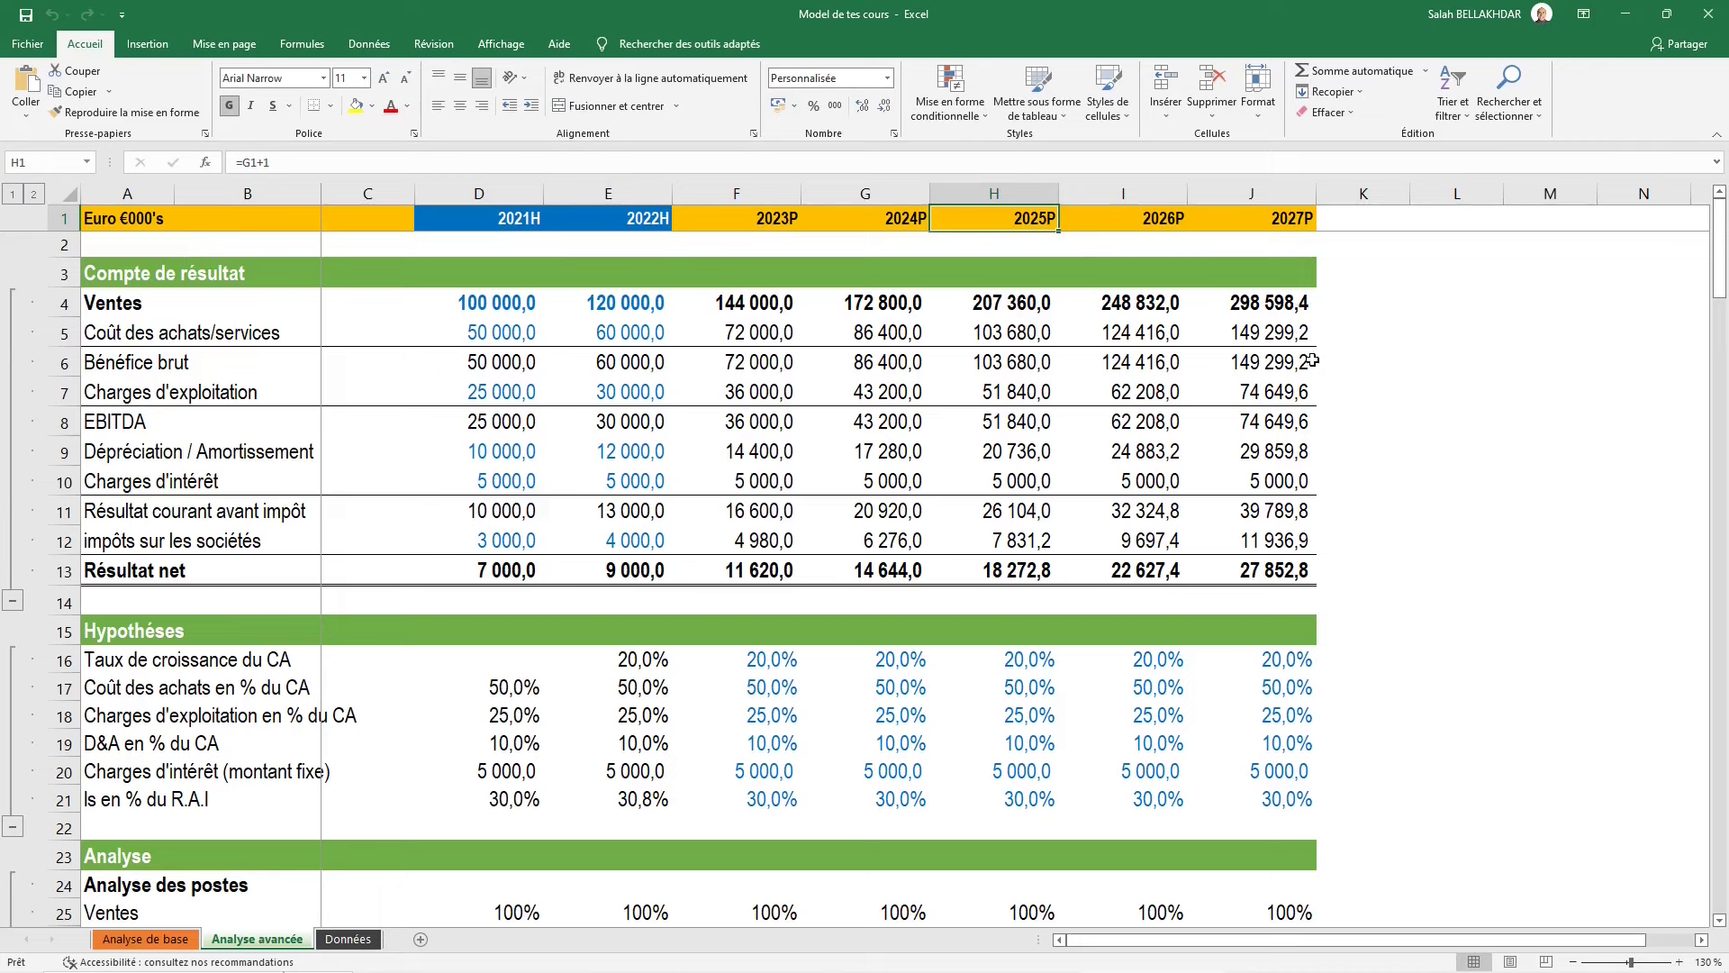
key("F5")
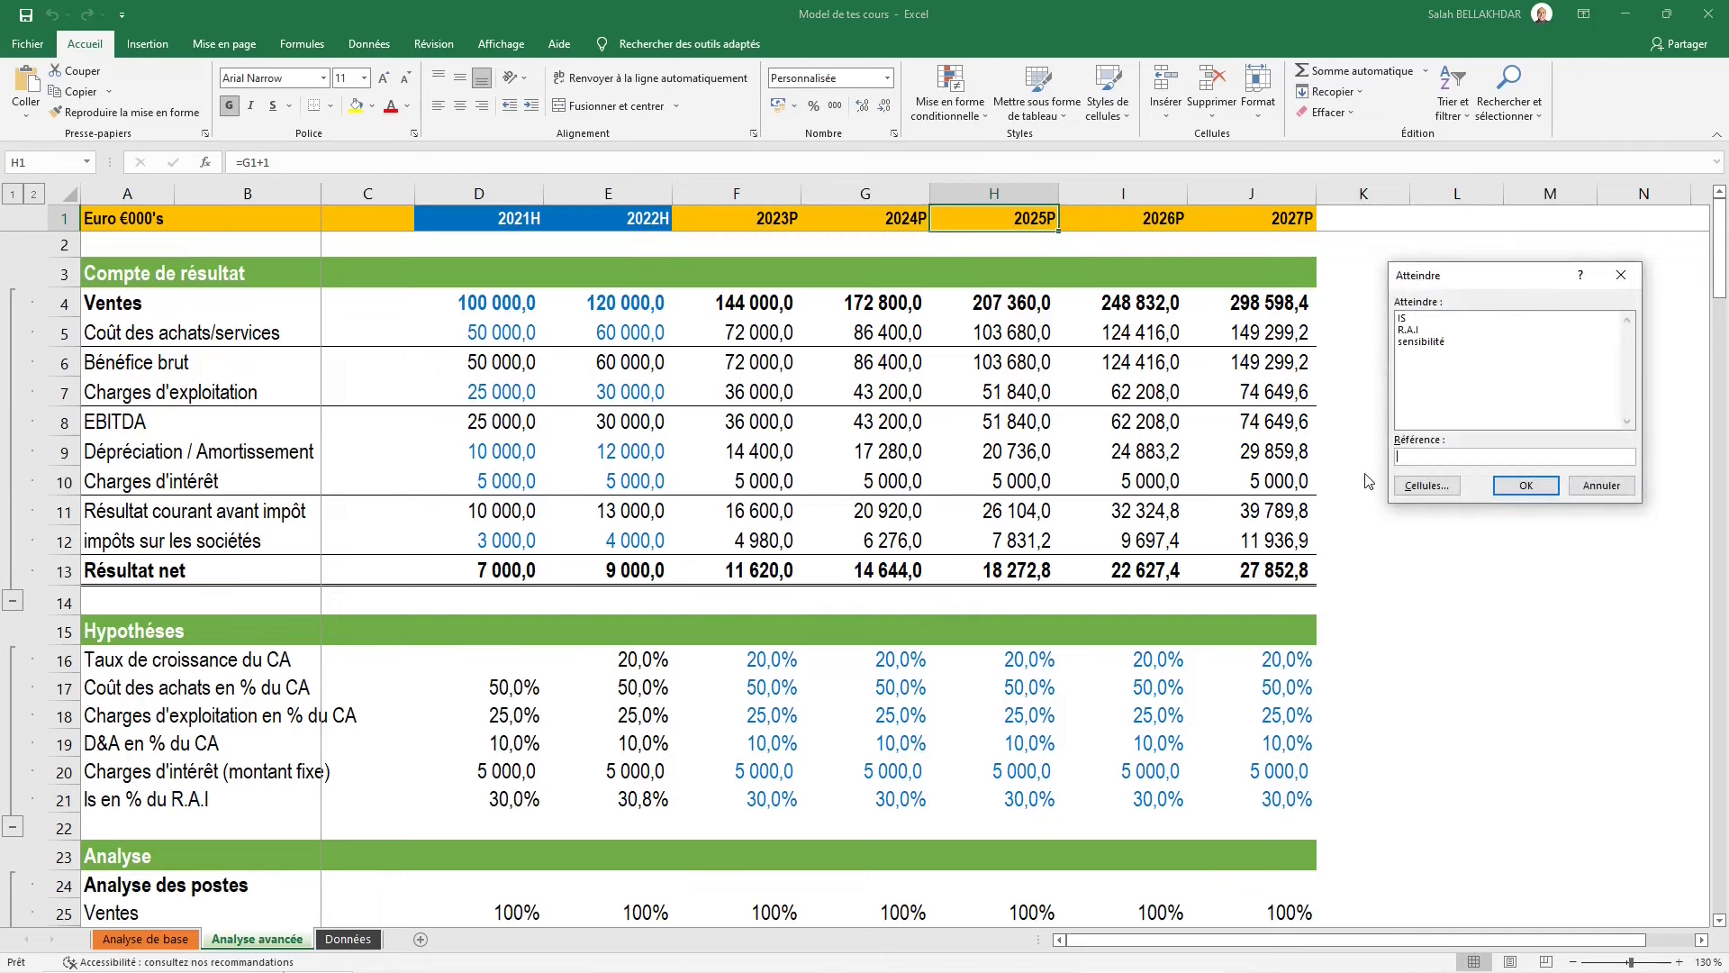
Select every formula cell via Cellules > Formules and inspect the I11 formula
left_click(1395, 486)
left_click(1397, 327)
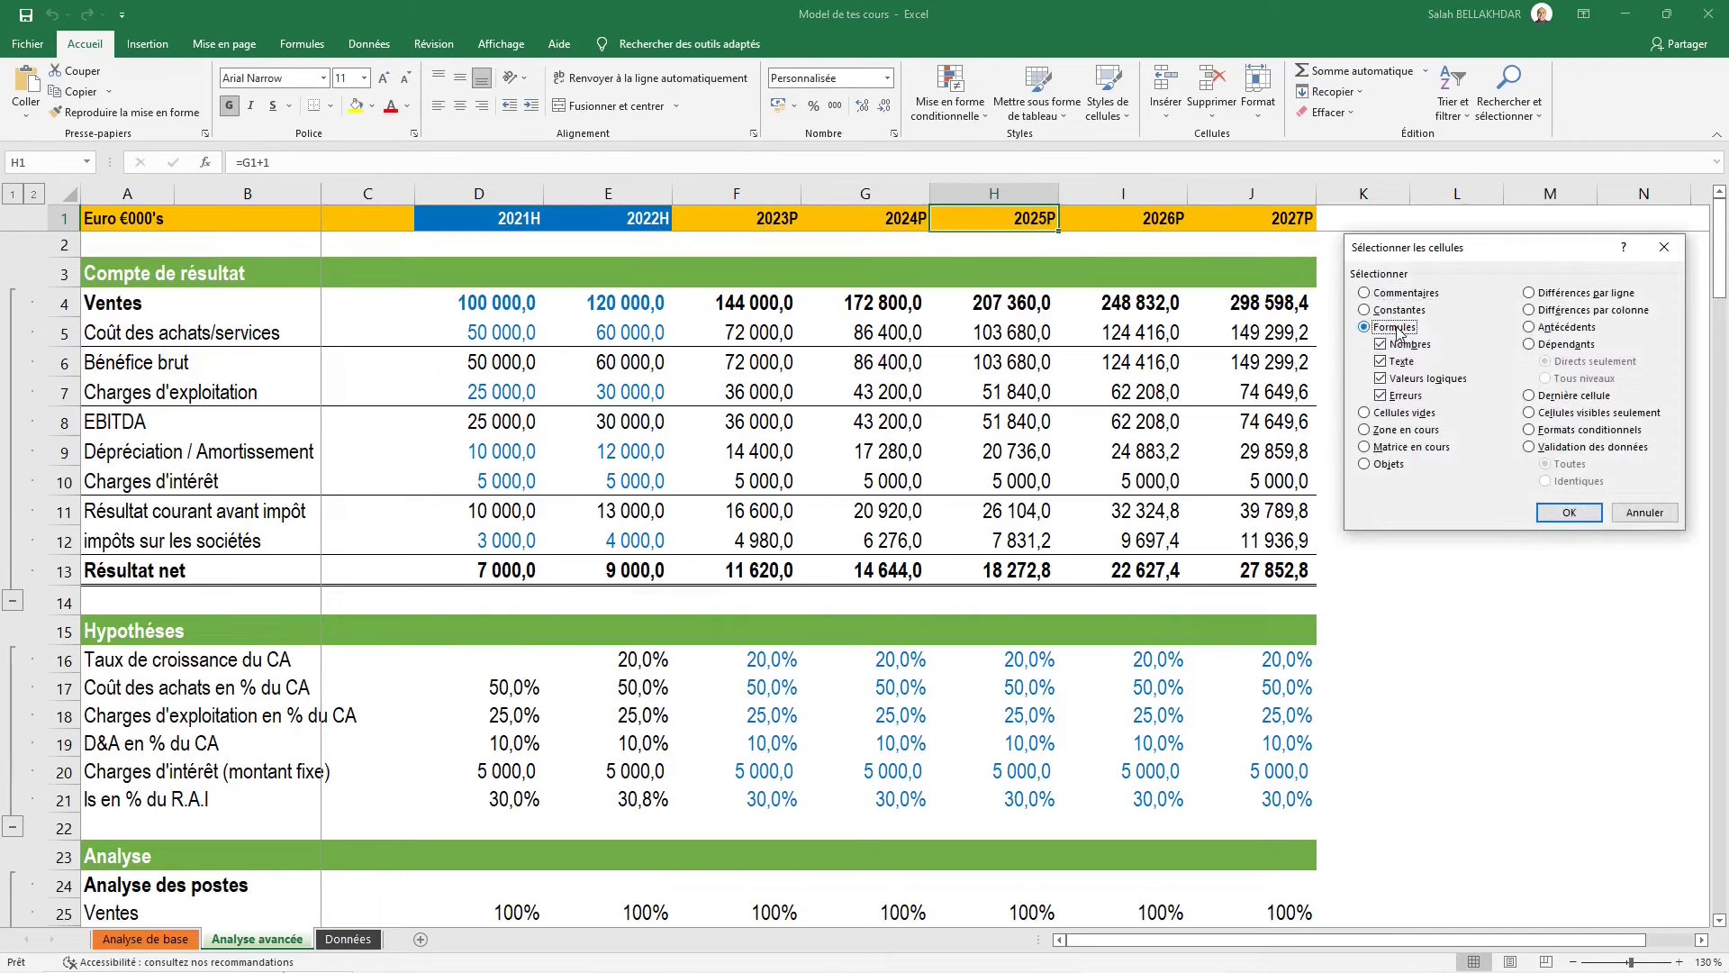
left_click(1570, 512)
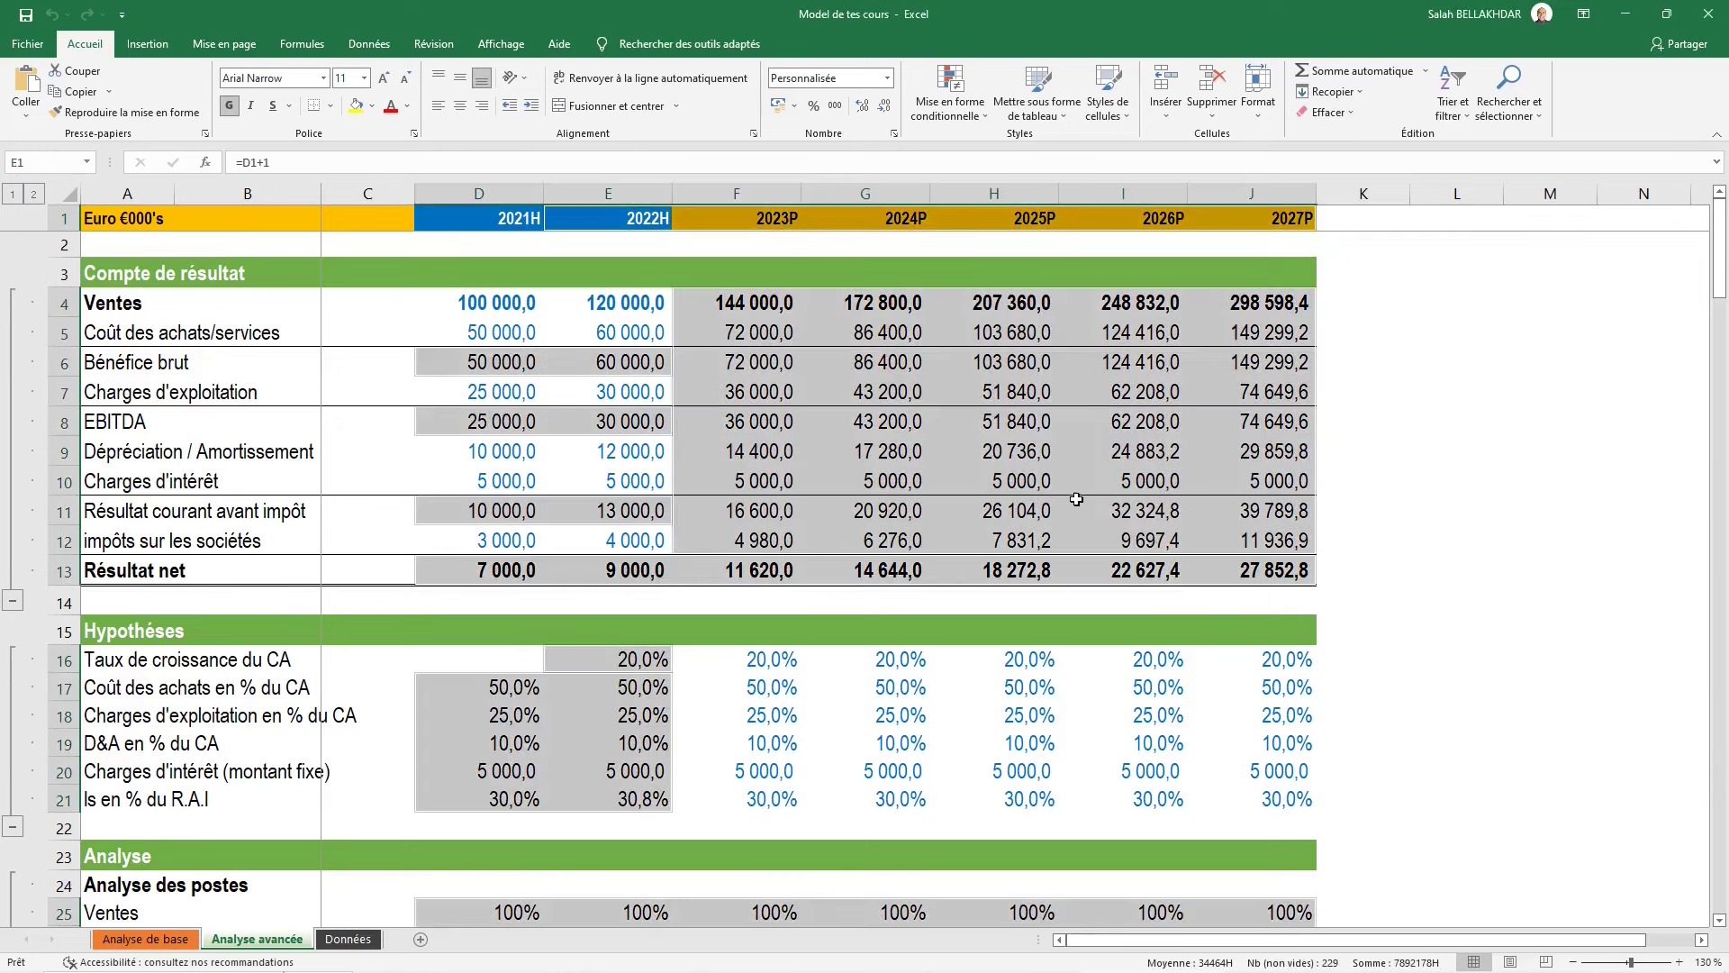
scroll(1076, 500, "down", 1)
scroll(1076, 501, "down", 4)
scroll(1076, 501, "down", 2)
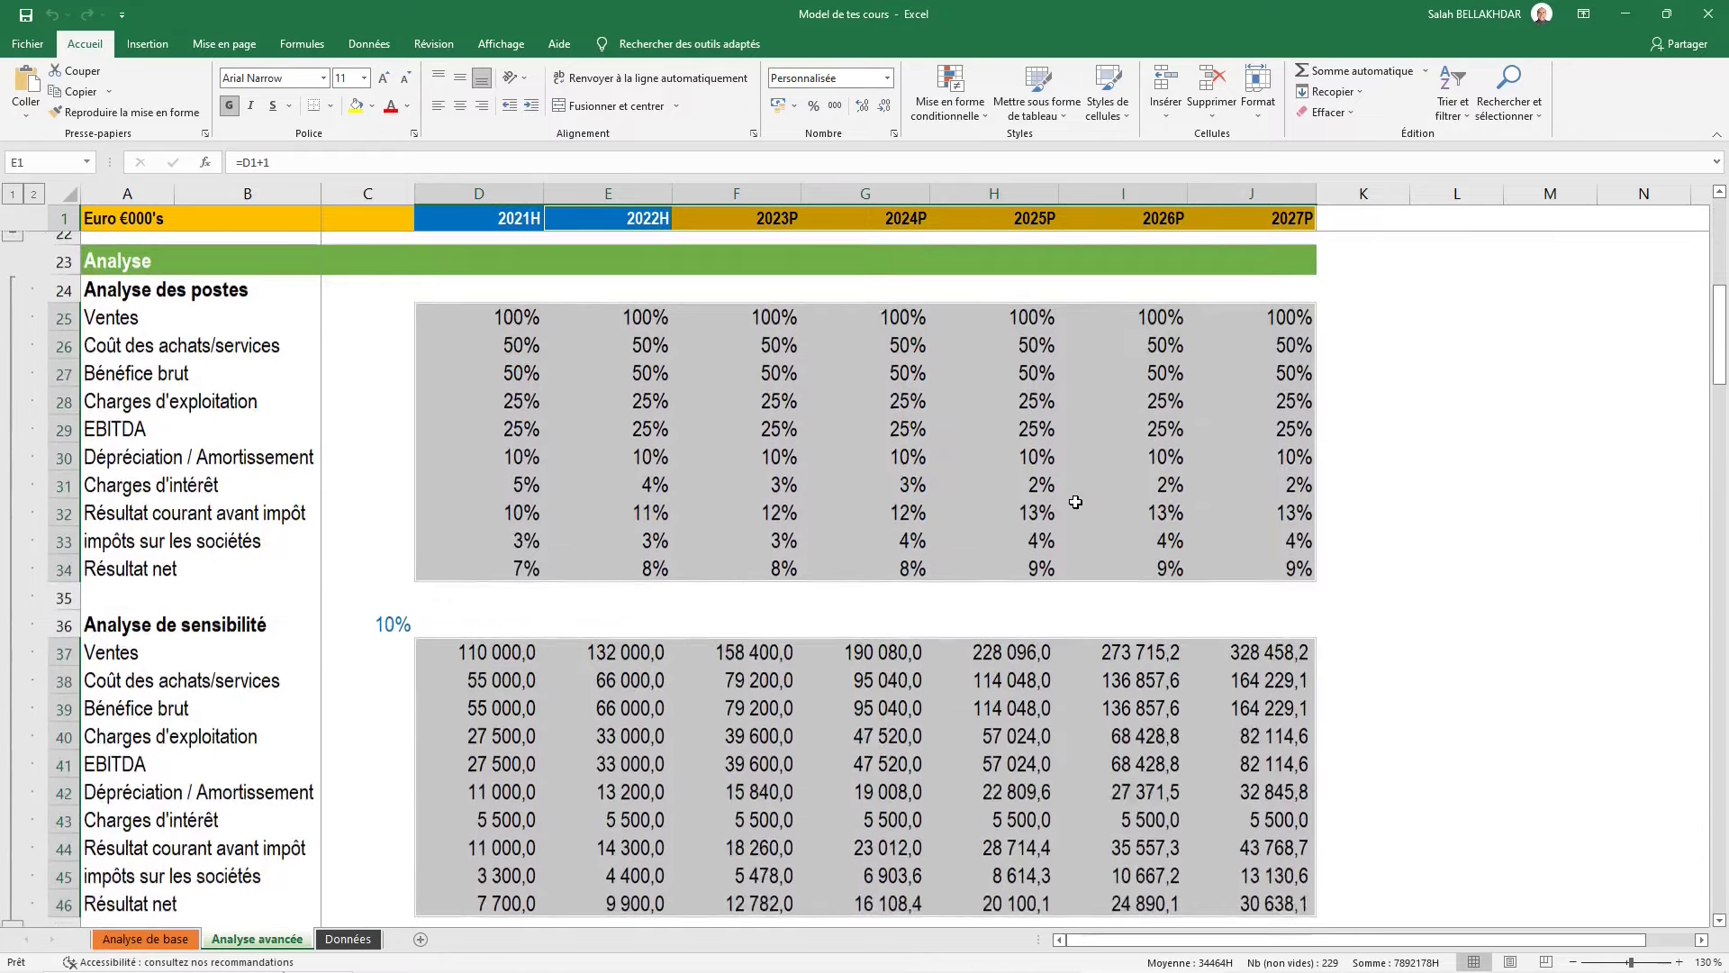
scroll(1076, 501, "down", 2)
scroll(1076, 501, "up", 1)
scroll(1076, 501, "up", 3)
scroll(1076, 500, "up", 5)
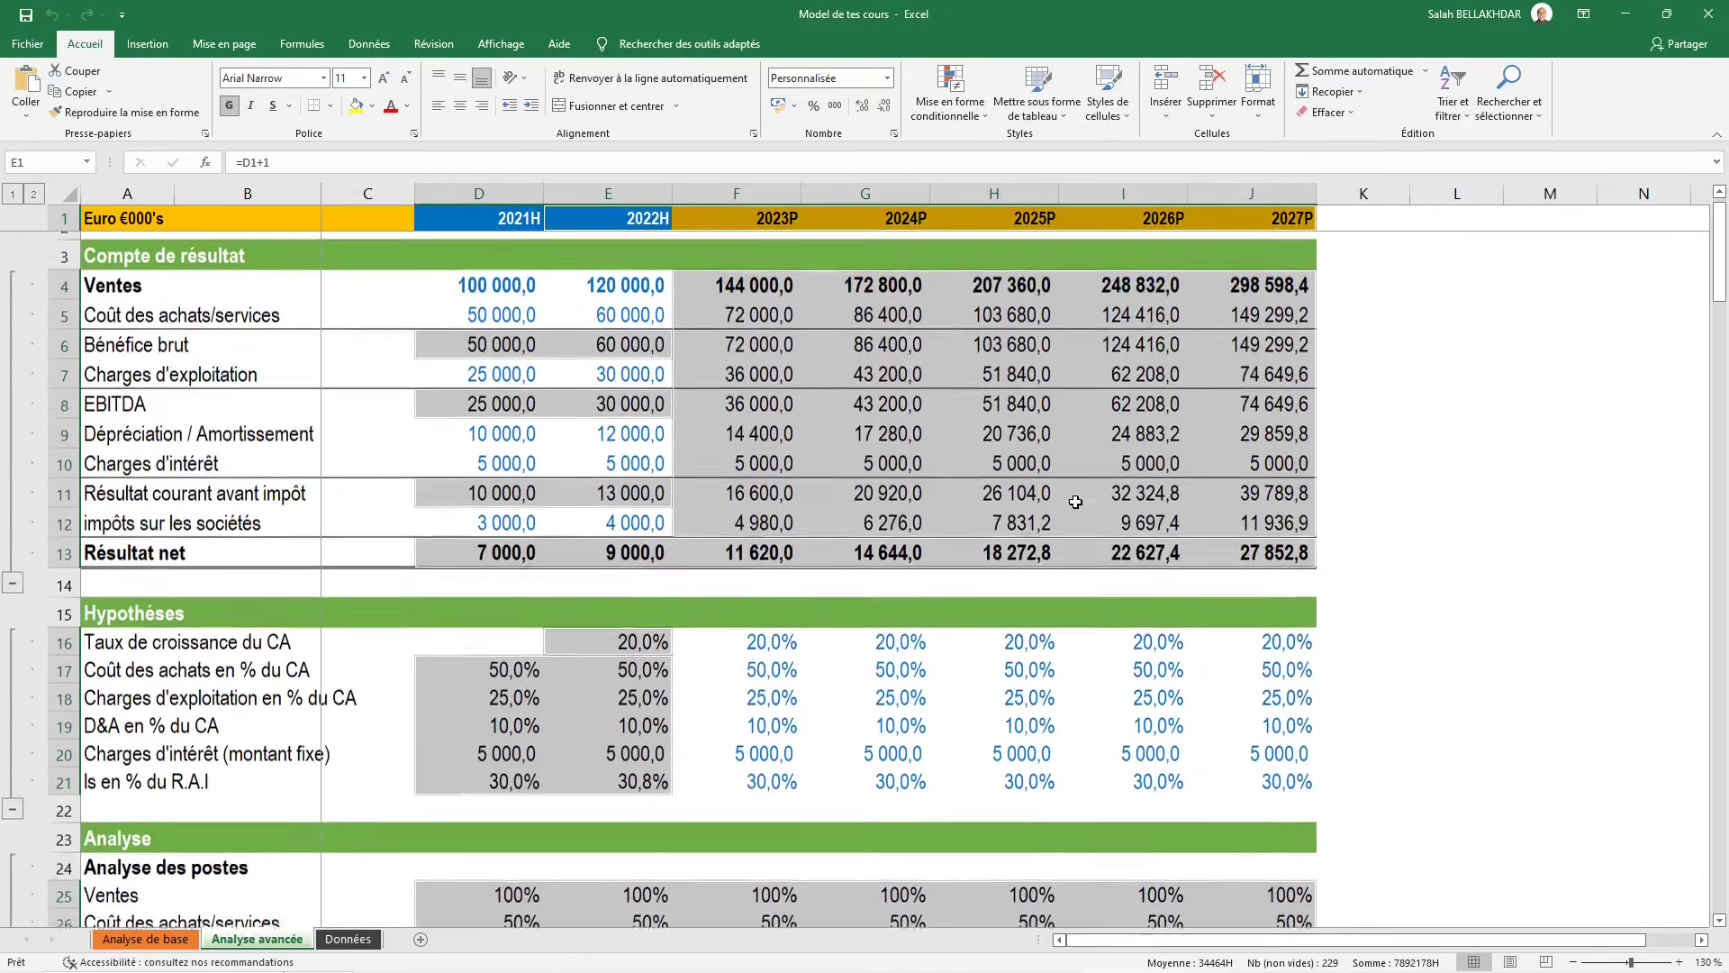
left_click(1143, 501)
scroll(1143, 500, "down", 2)
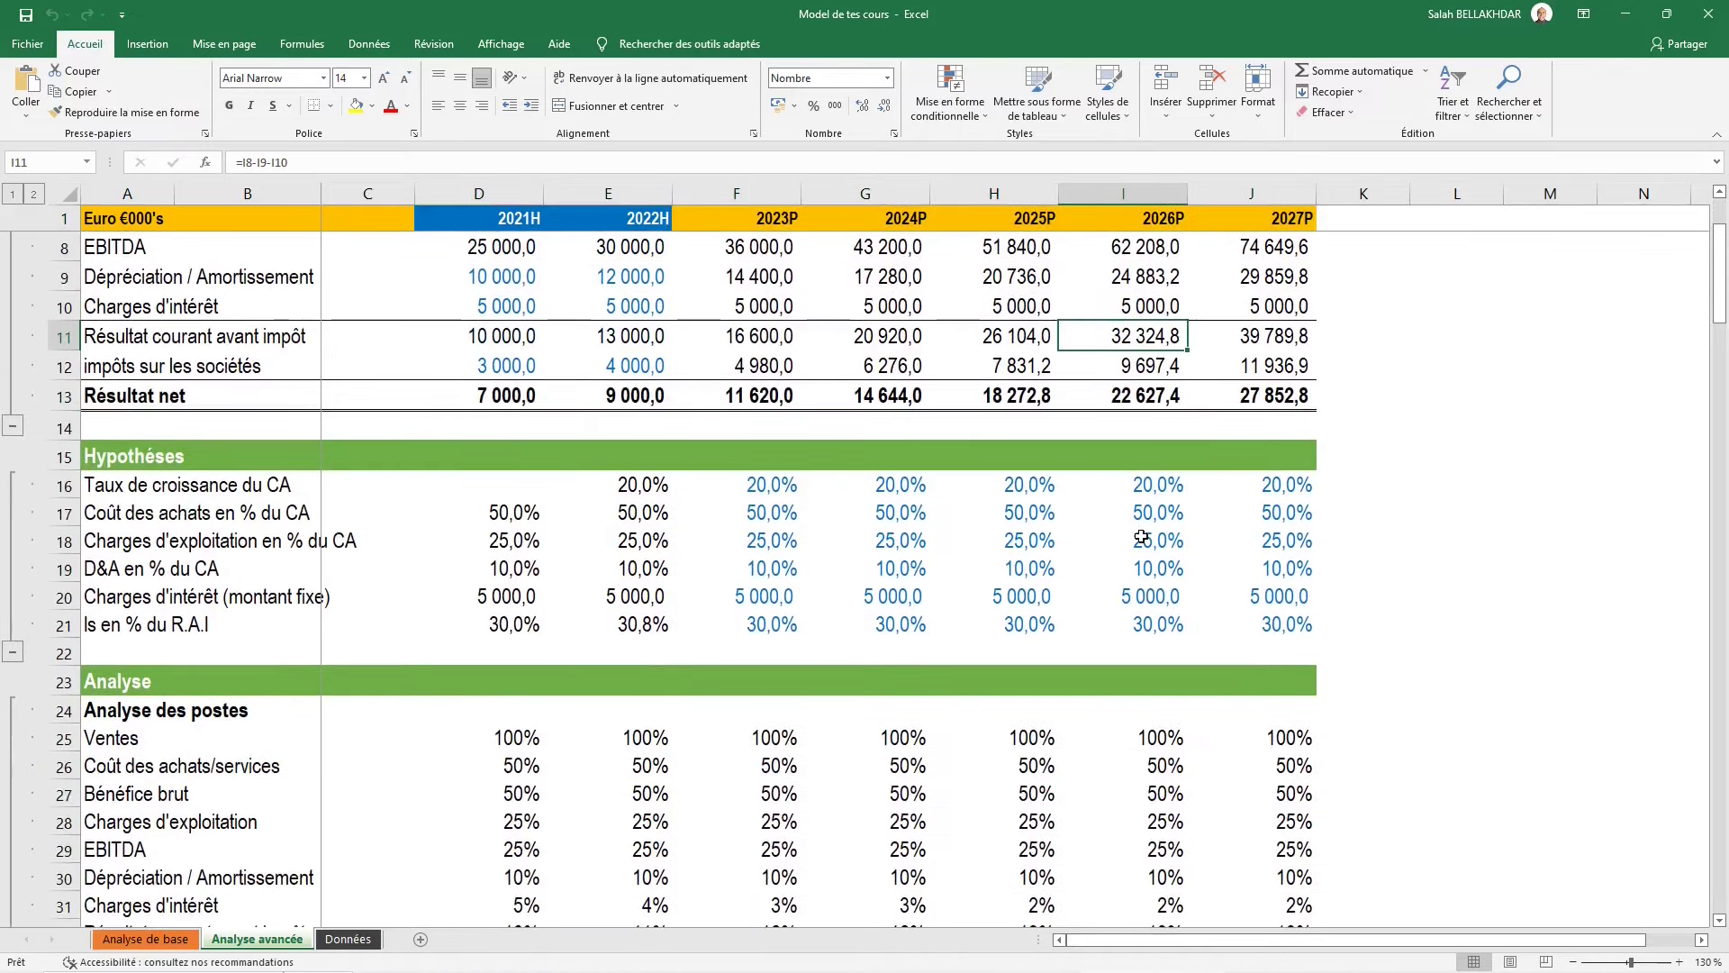
scroll(1141, 536, "down", 1)
scroll(1142, 537, "down", 1)
Select the Analyse des postes percentage block D25:J34
left_click(663, 565)
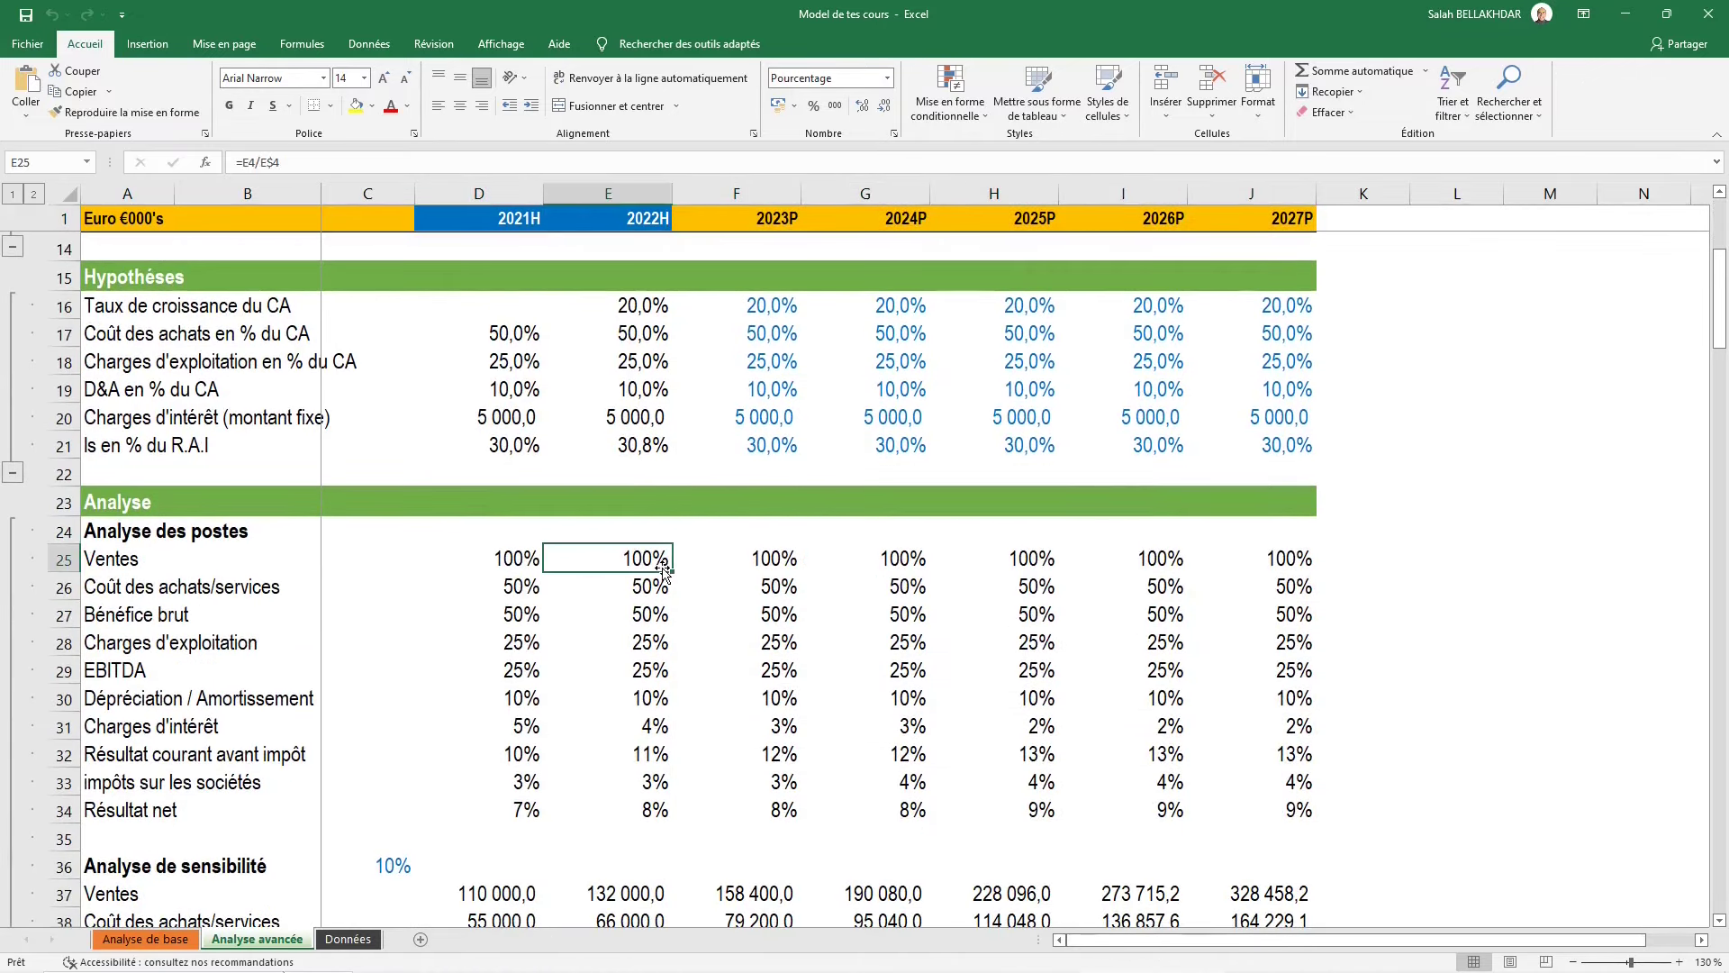
key("Left")
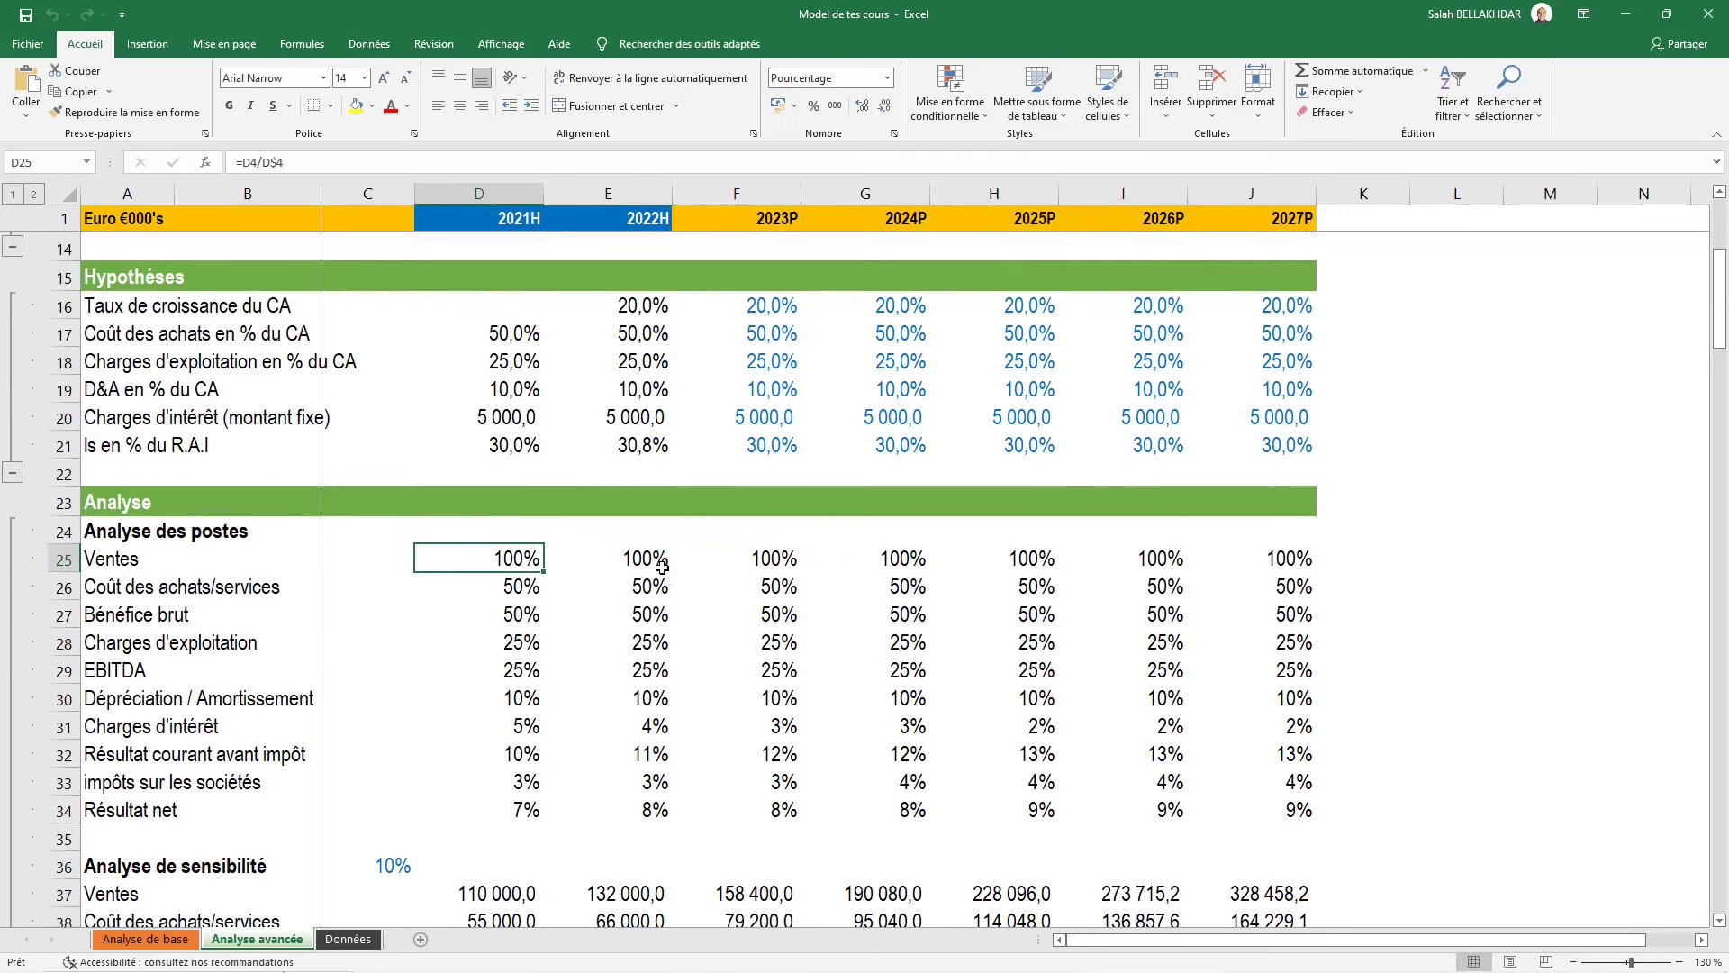
key("shift+Right")
key("shift+Right")
key("shift+Right")
key("shift+Right")
key("shift+Right")
key("shift+Right")
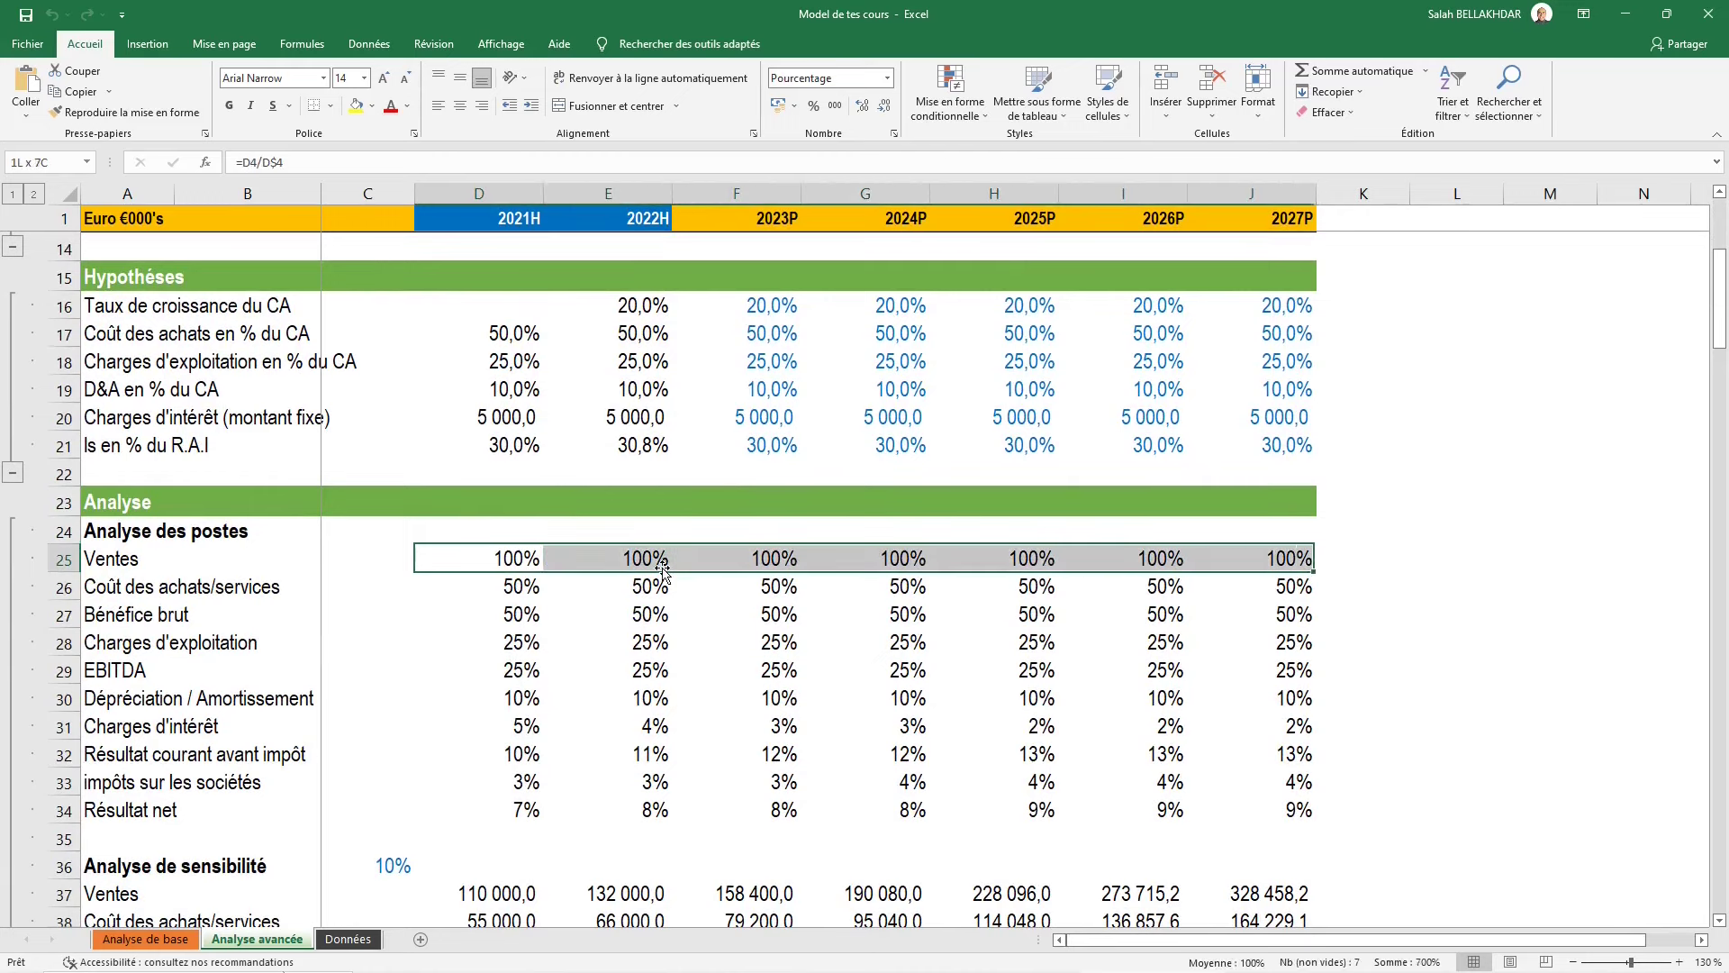
key("shift+Down")
key("shift+Down")
key("shift+Down")
key("shift+Down")
key("shift+Down")
key("shift+Down")
key("shift+Down")
key("shift+Down")
key("shift+Down")
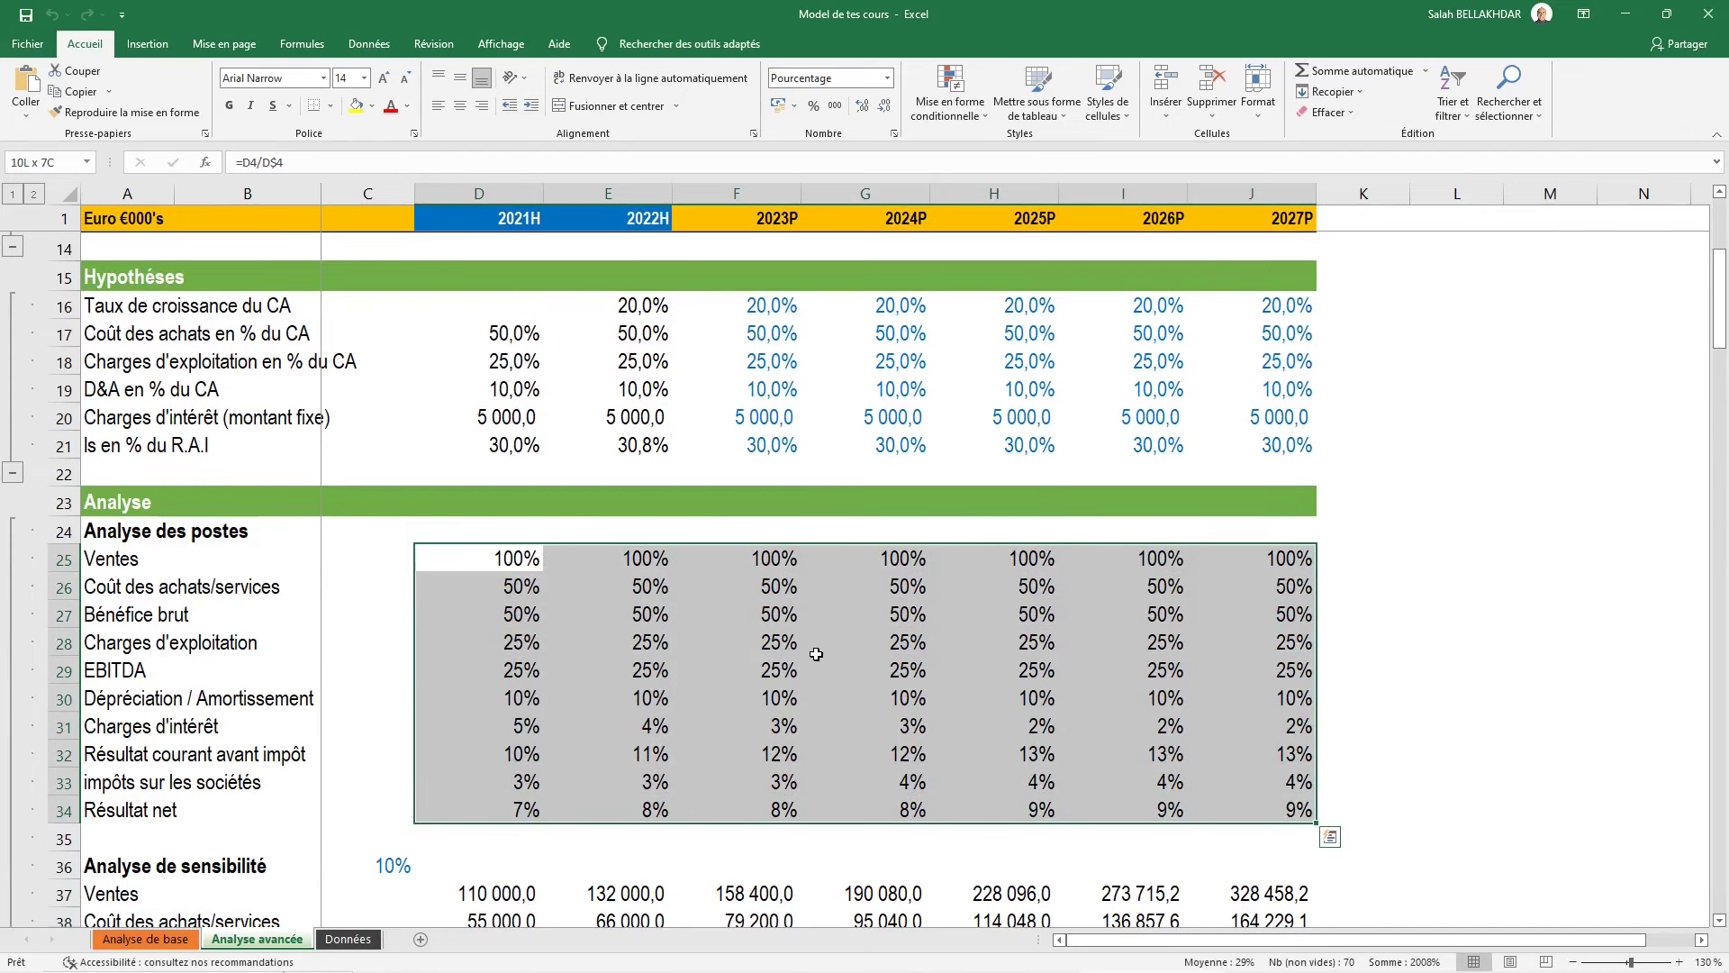
left_click(781, 645)
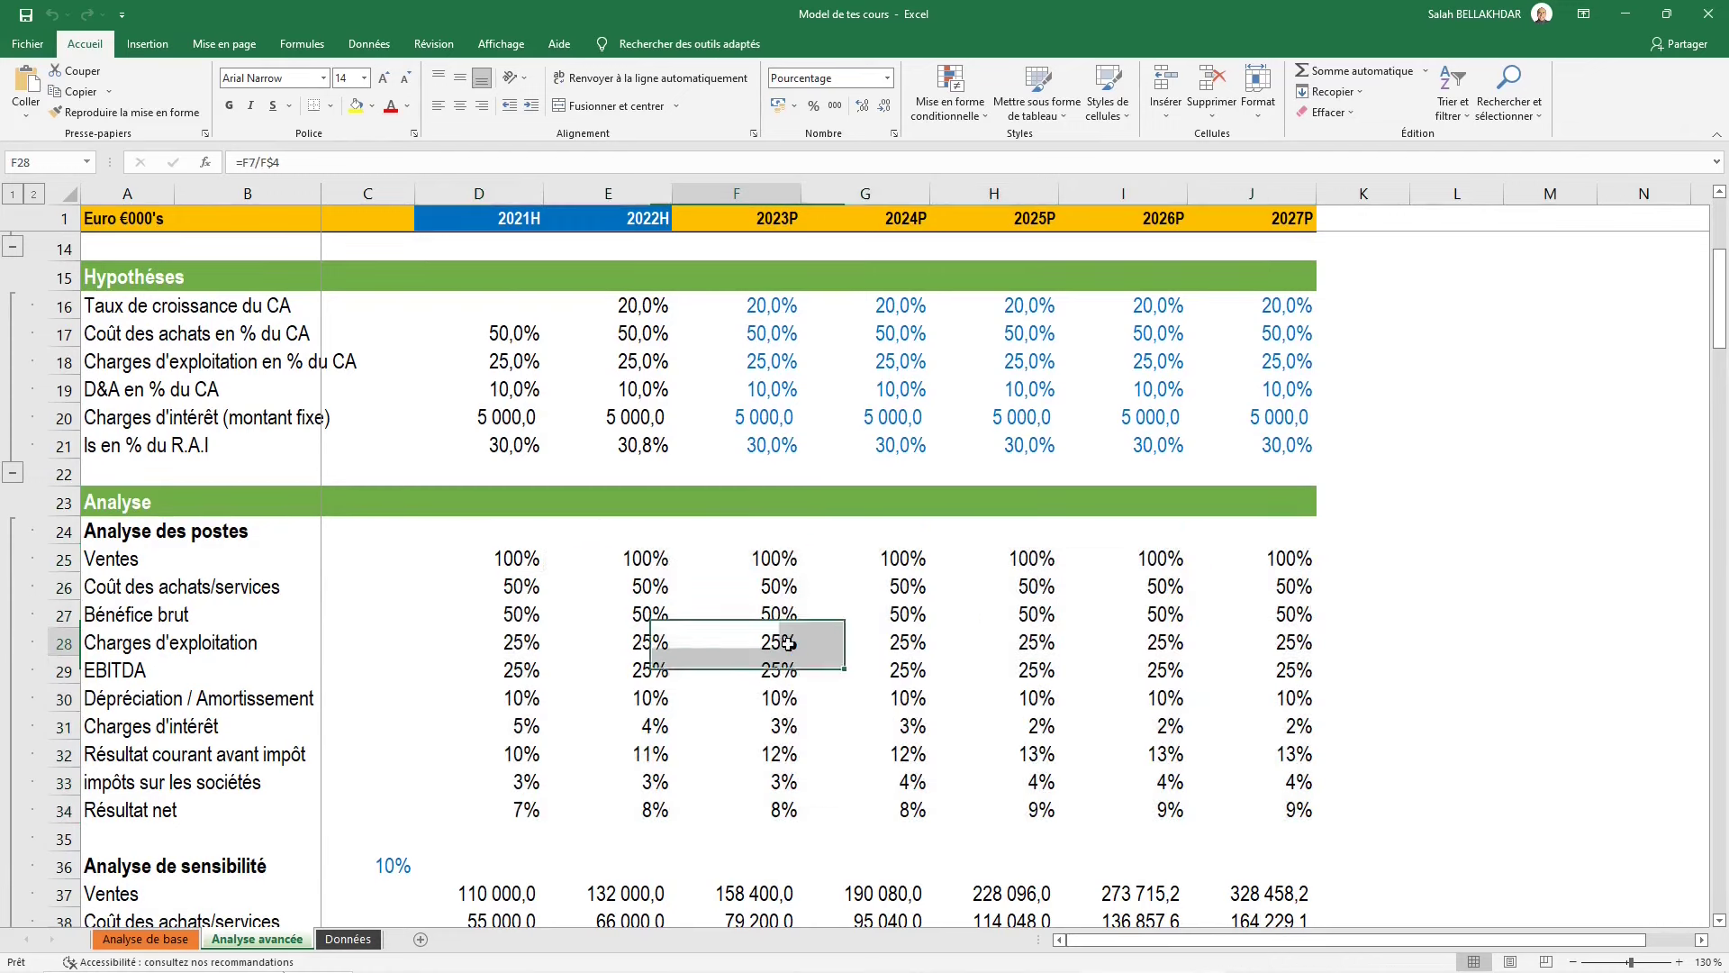
left_click(647, 806)
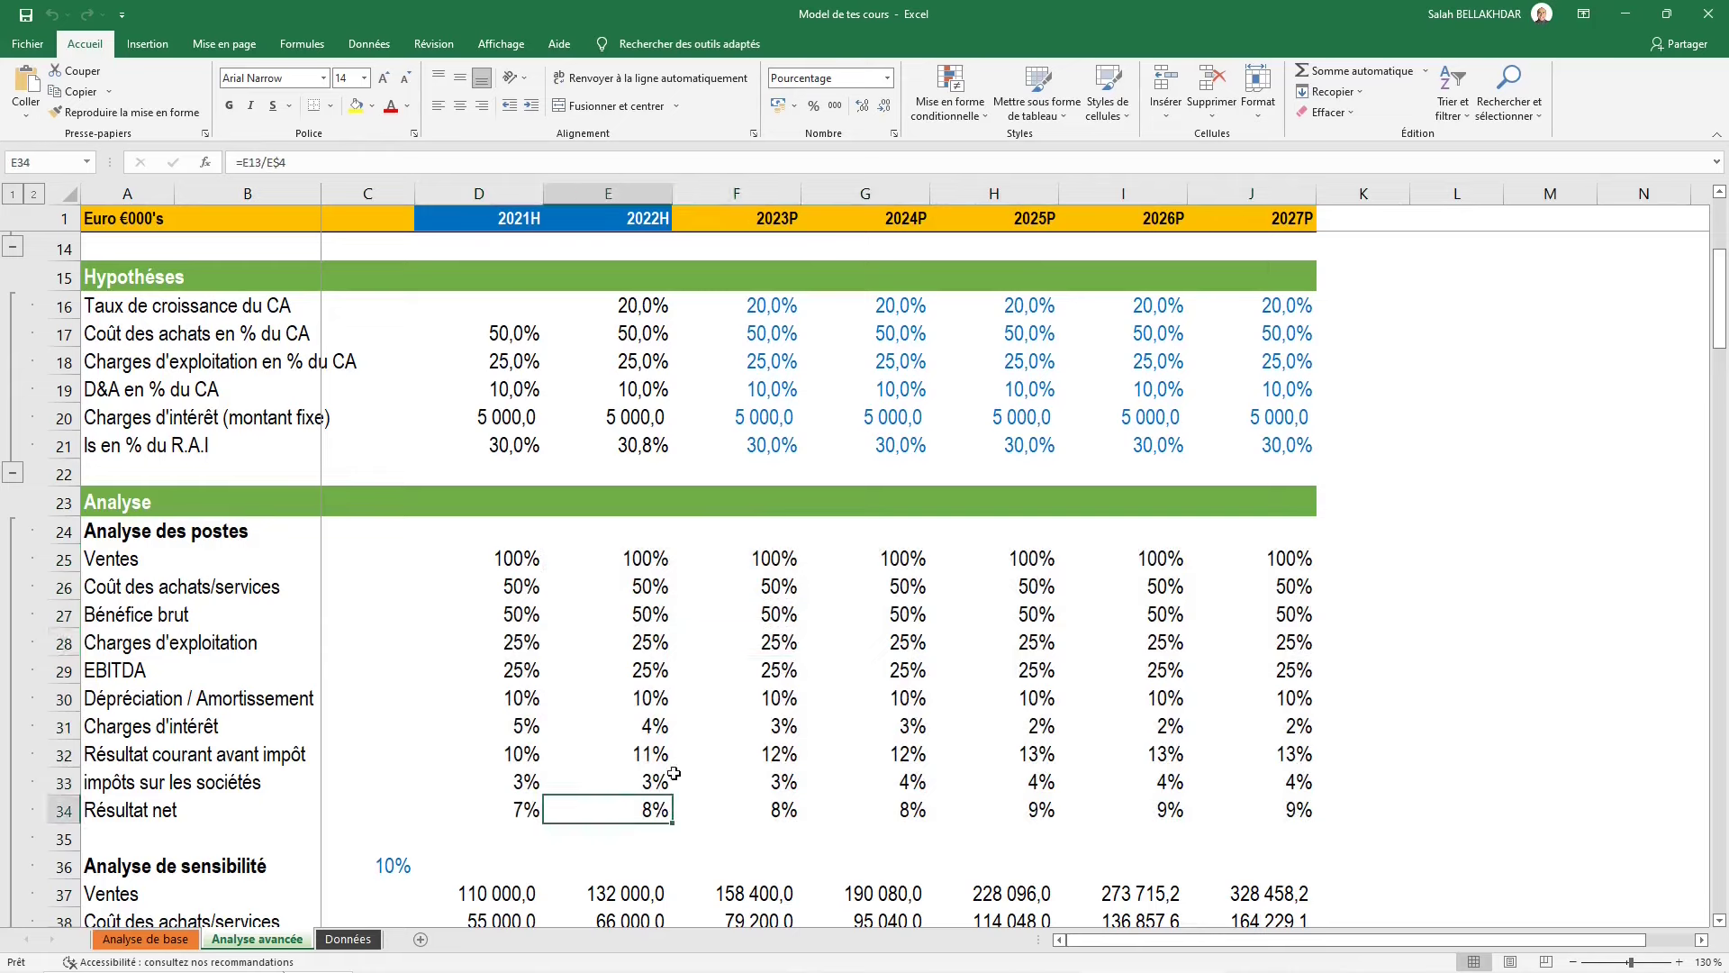
key("Left")
key("shift+Up")
key("shift+Up")
key("shift+Up")
key("shift+Up")
key("shift+Up")
key("shift+Up")
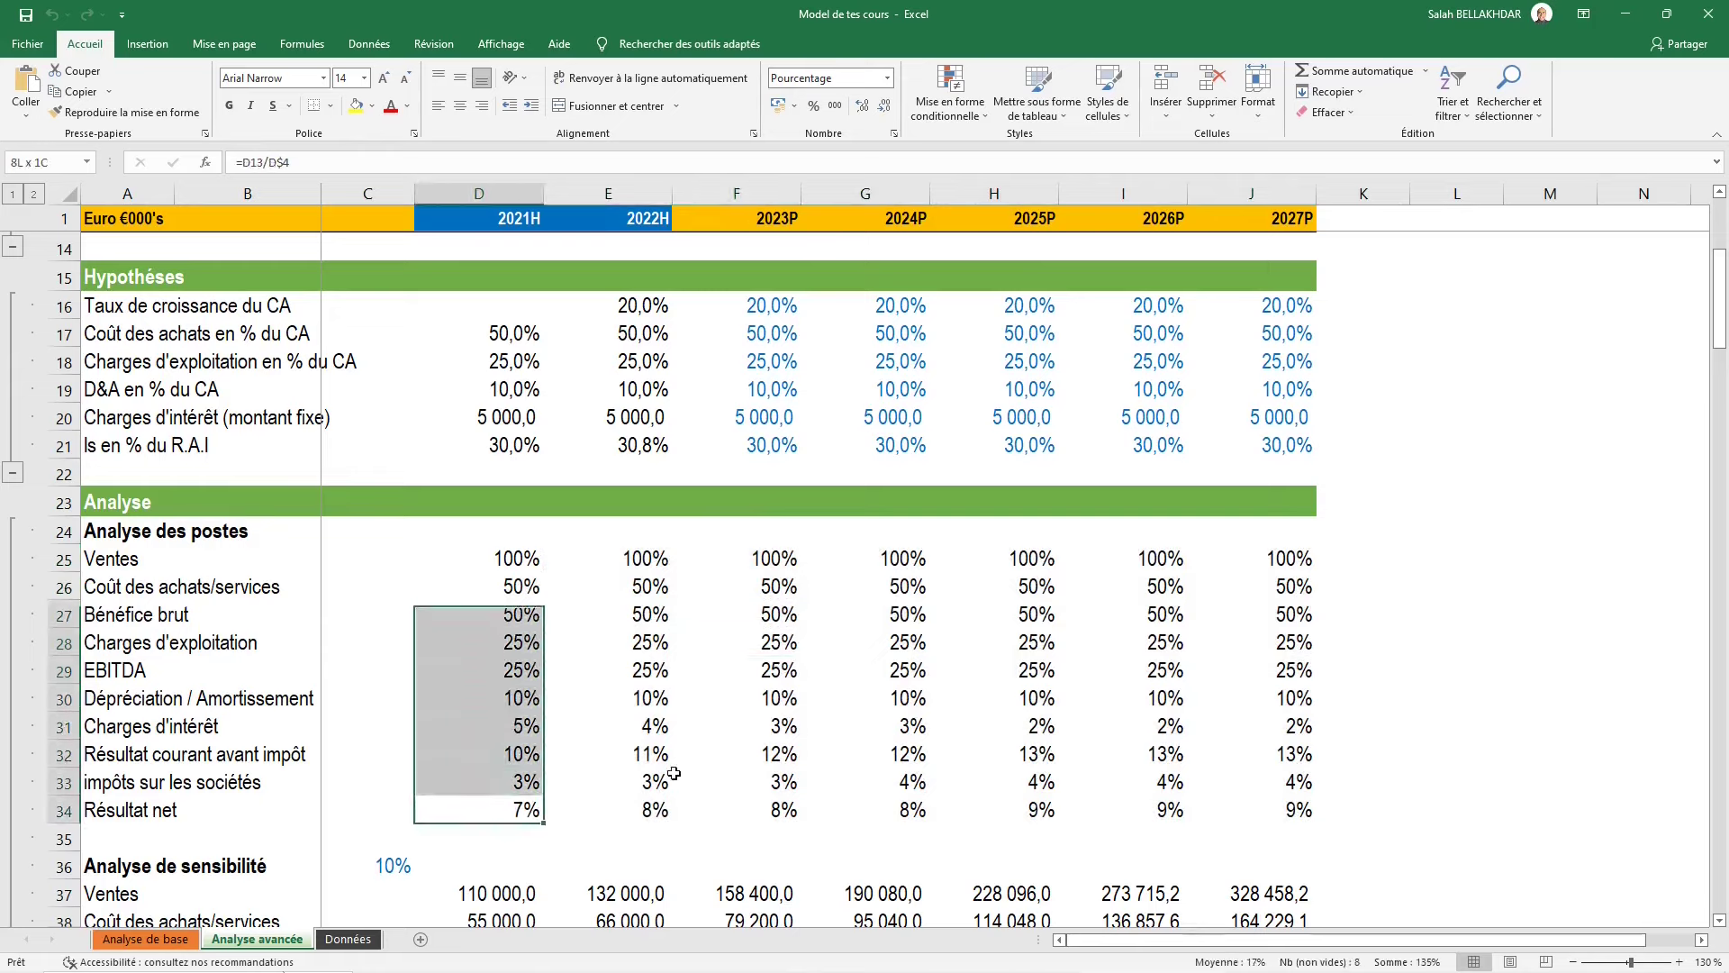
key("shift+Up")
key("shift+Up")
key("shift+Right")
key("shift+Right")
key("shift+Right")
key("shift+Right")
key("shift+Right")
key("shift+Right")
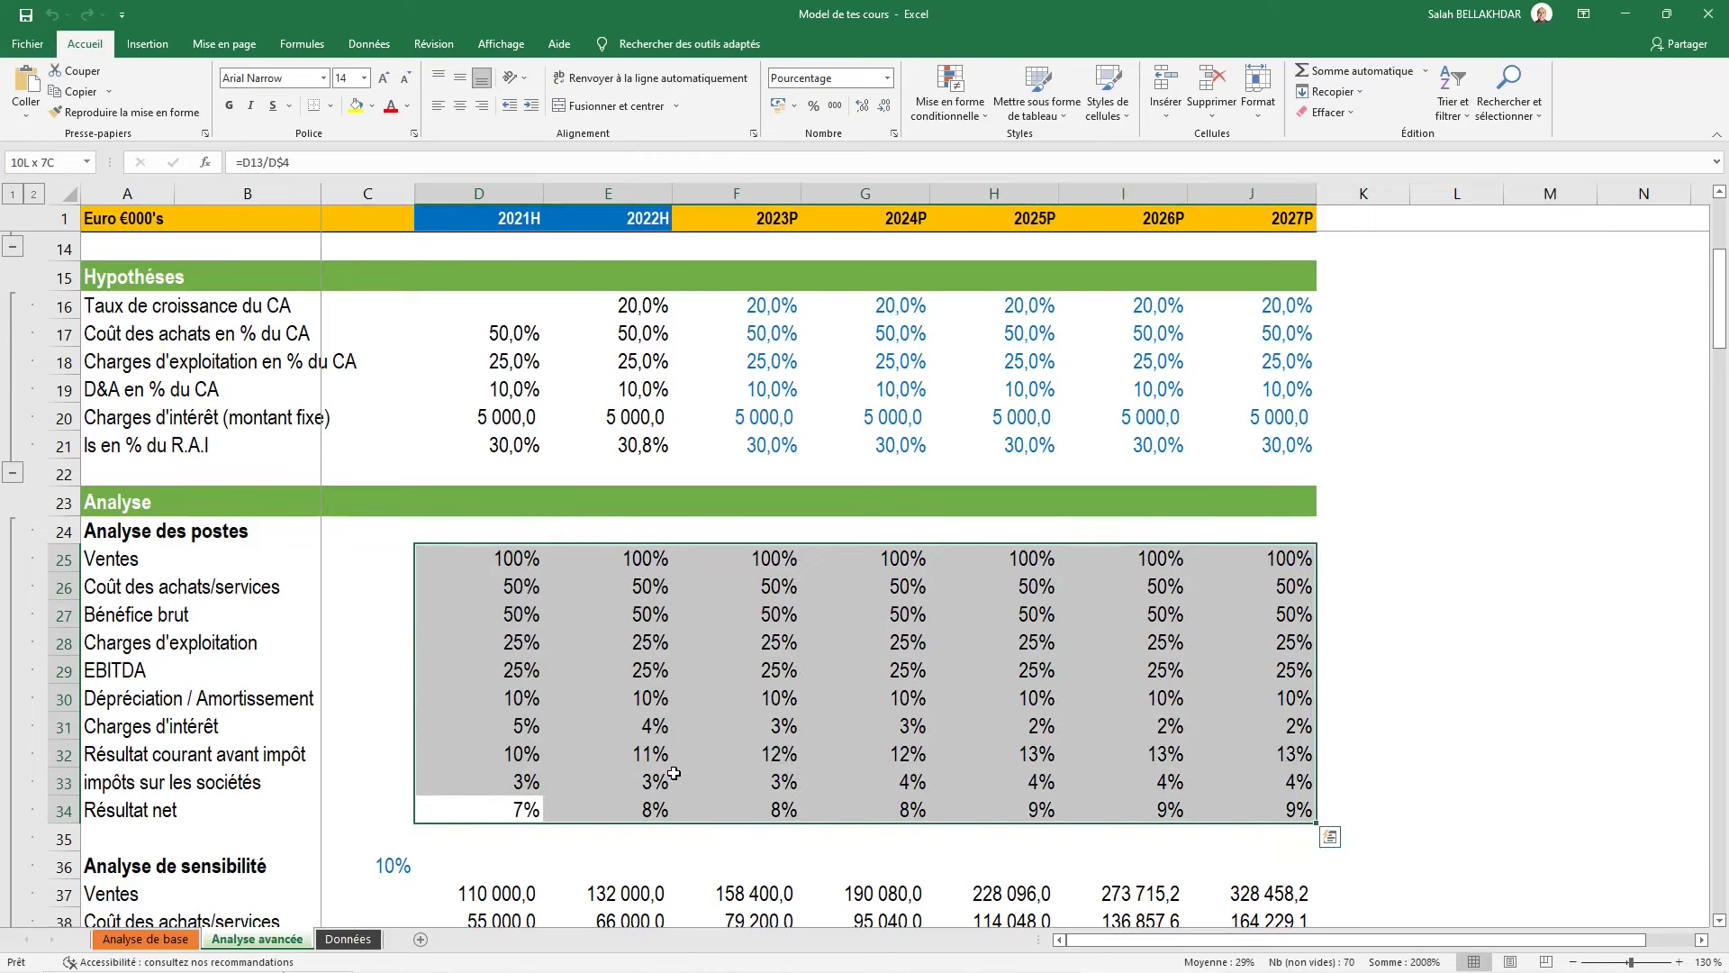
key("alt")
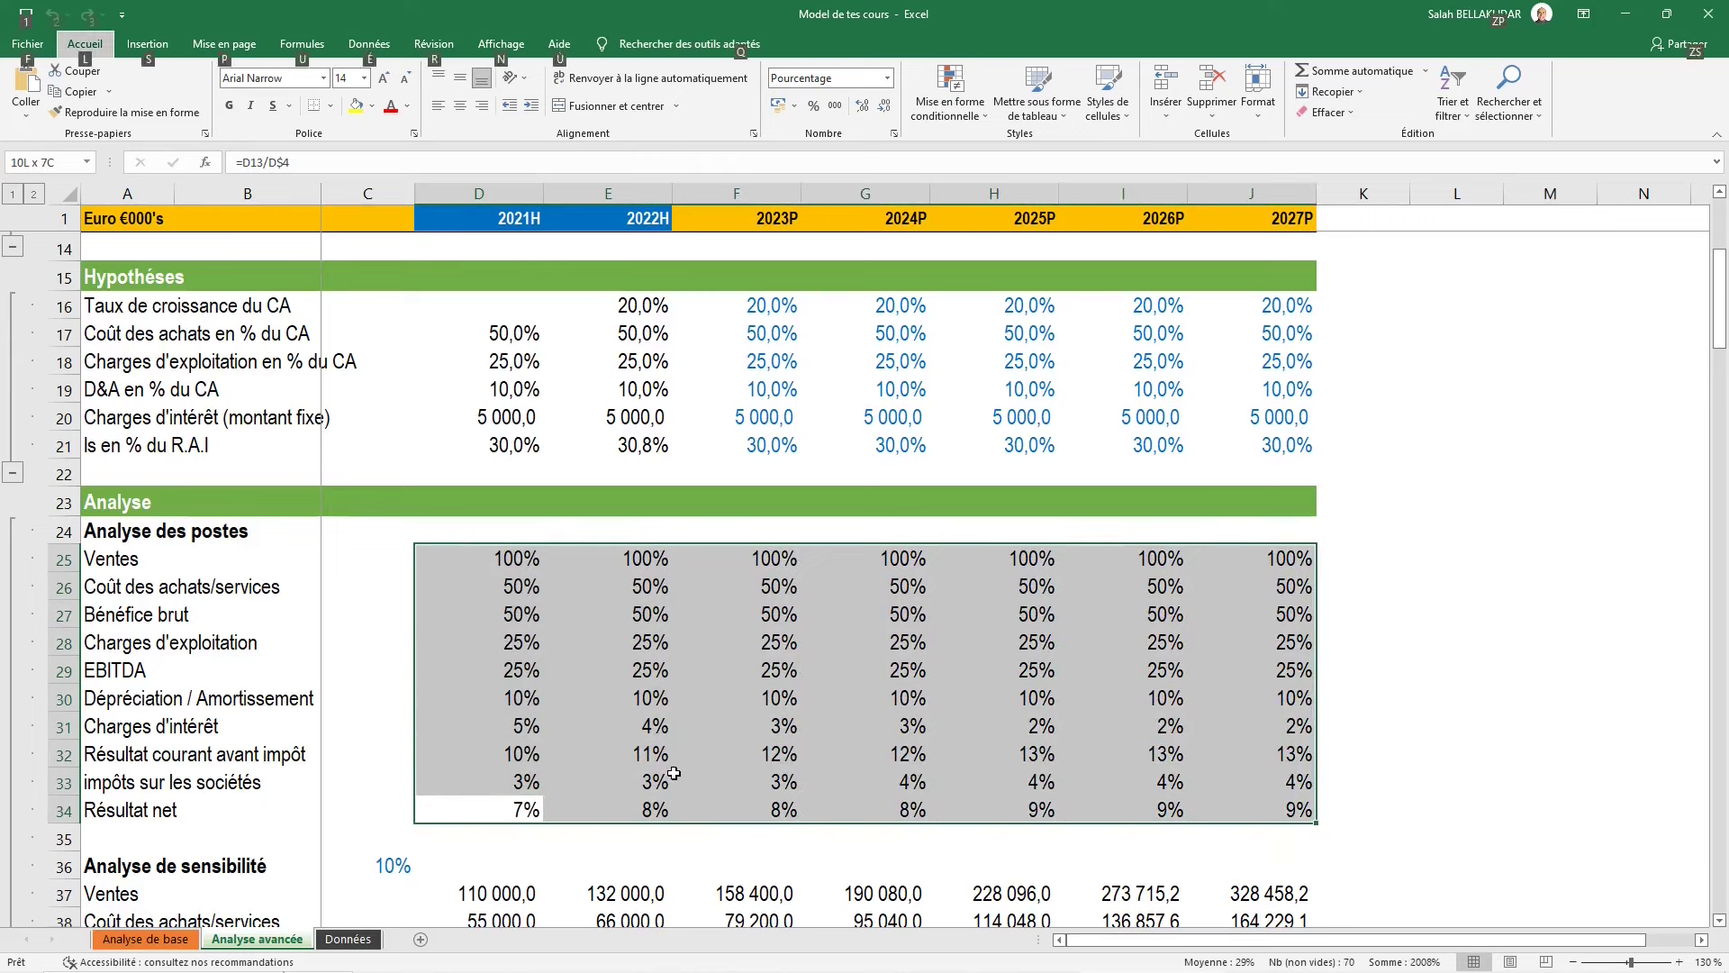
Add an Inférieur à 8% rule giving light red fill with dark red text
key("l")
key("h")
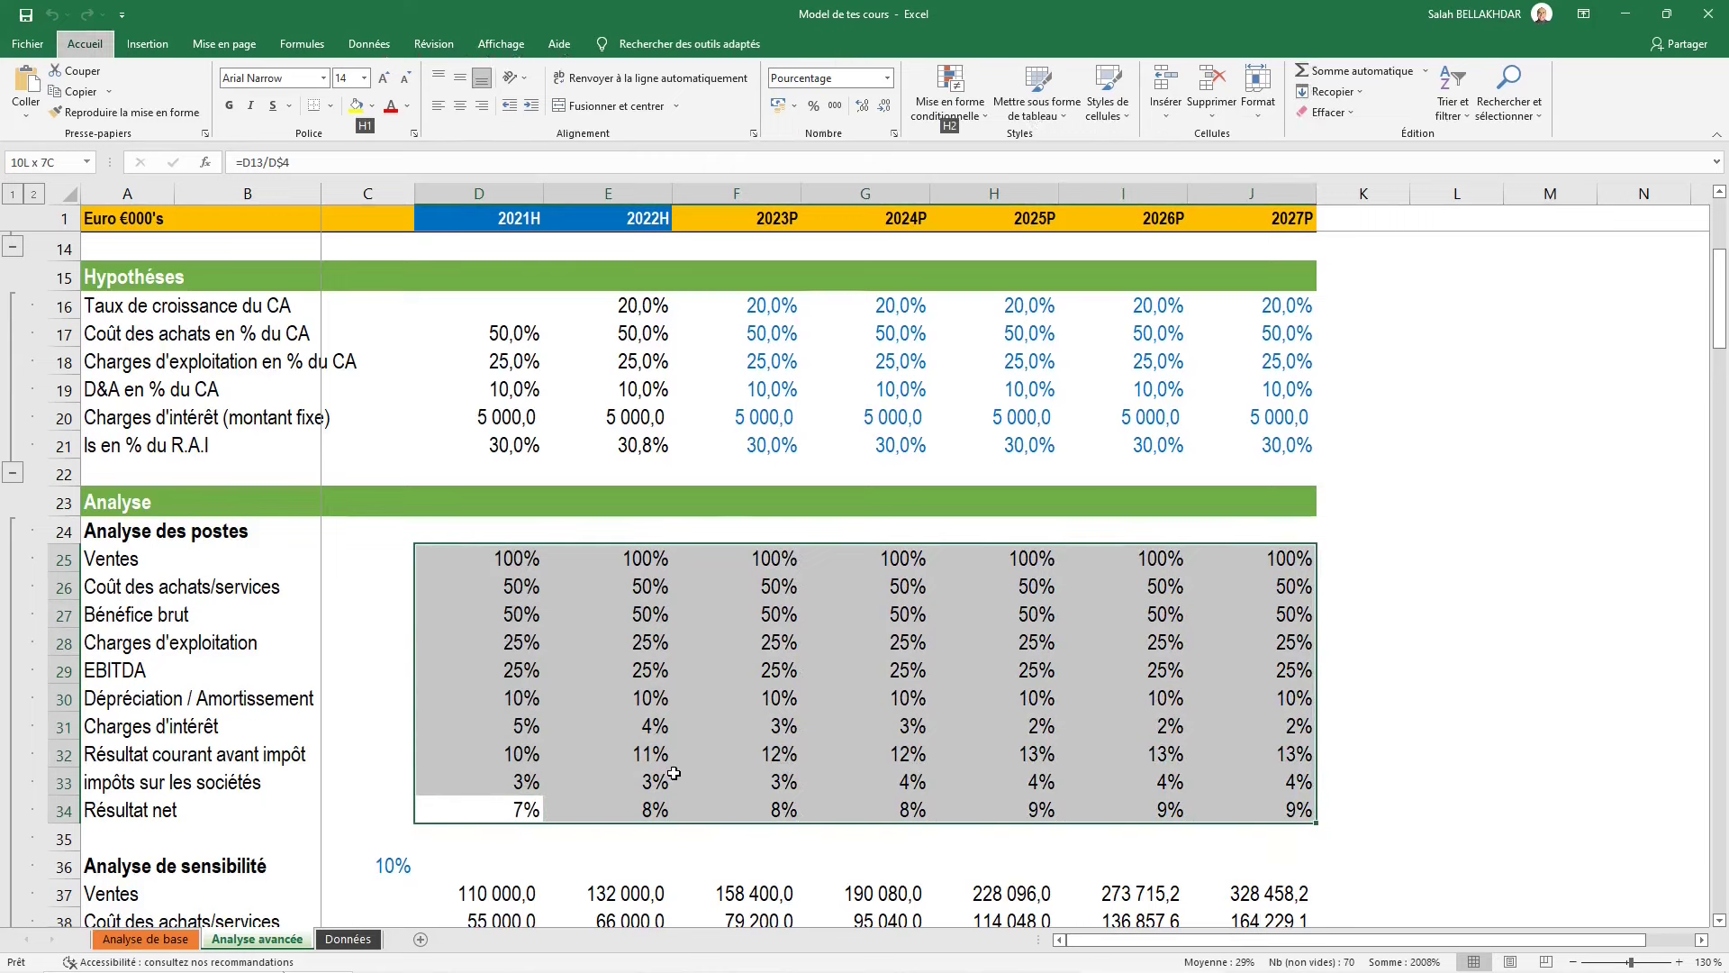
key("2")
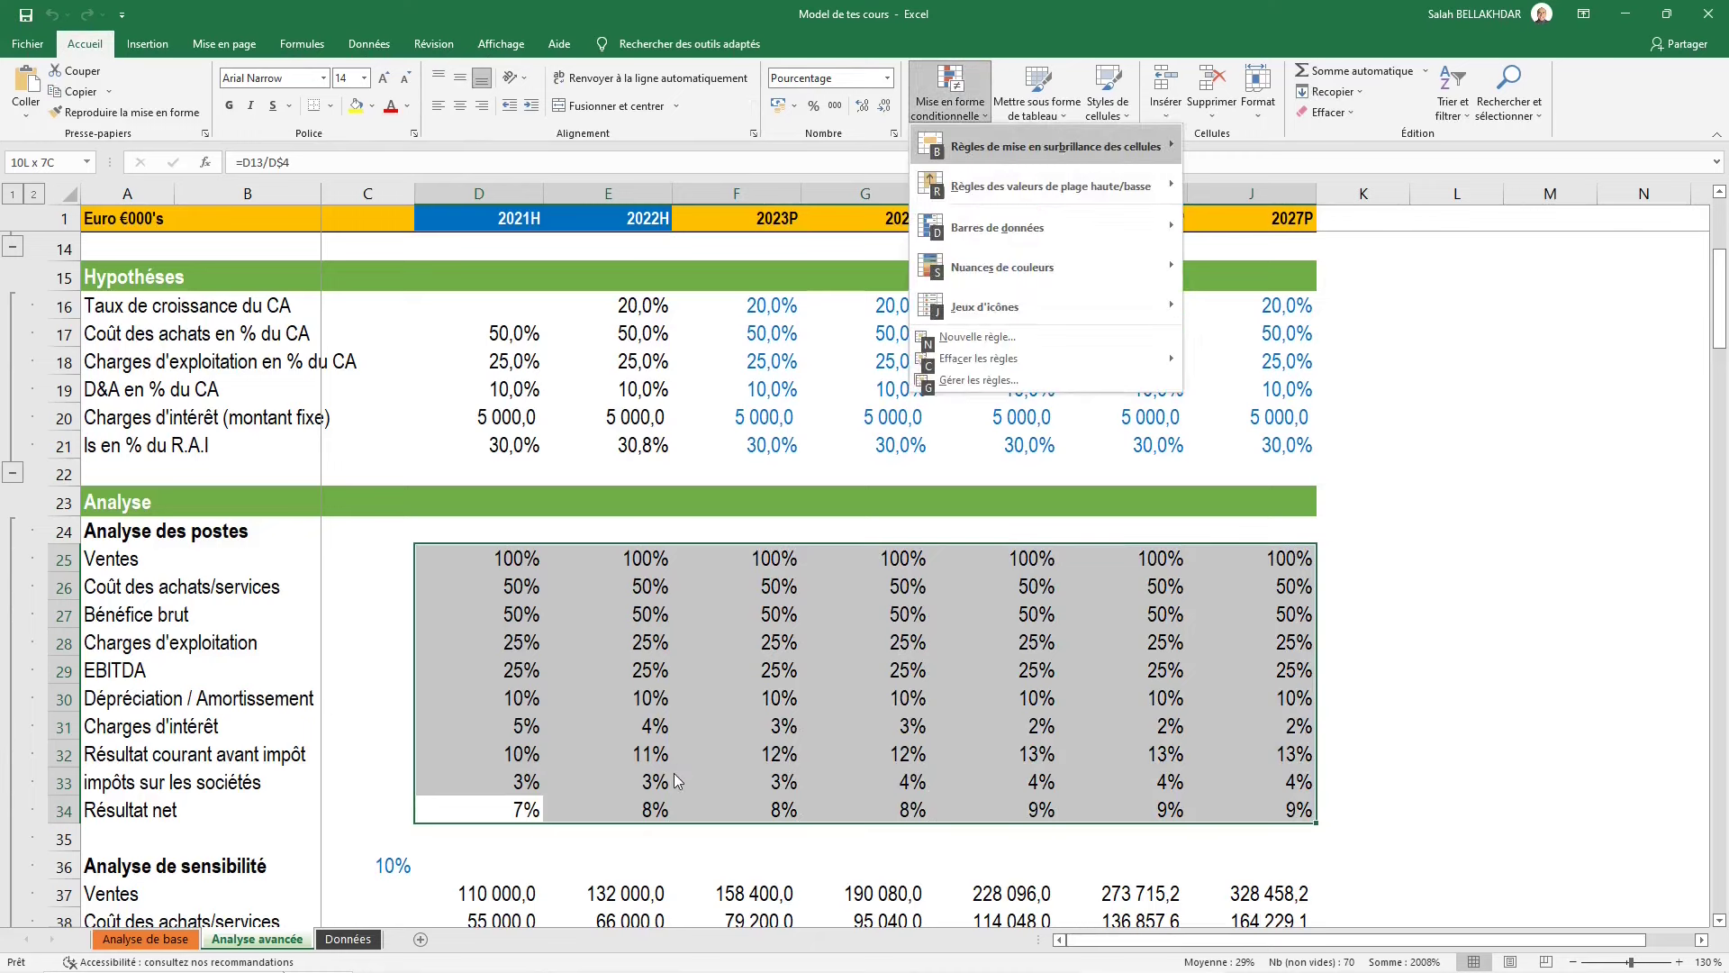
key("b")
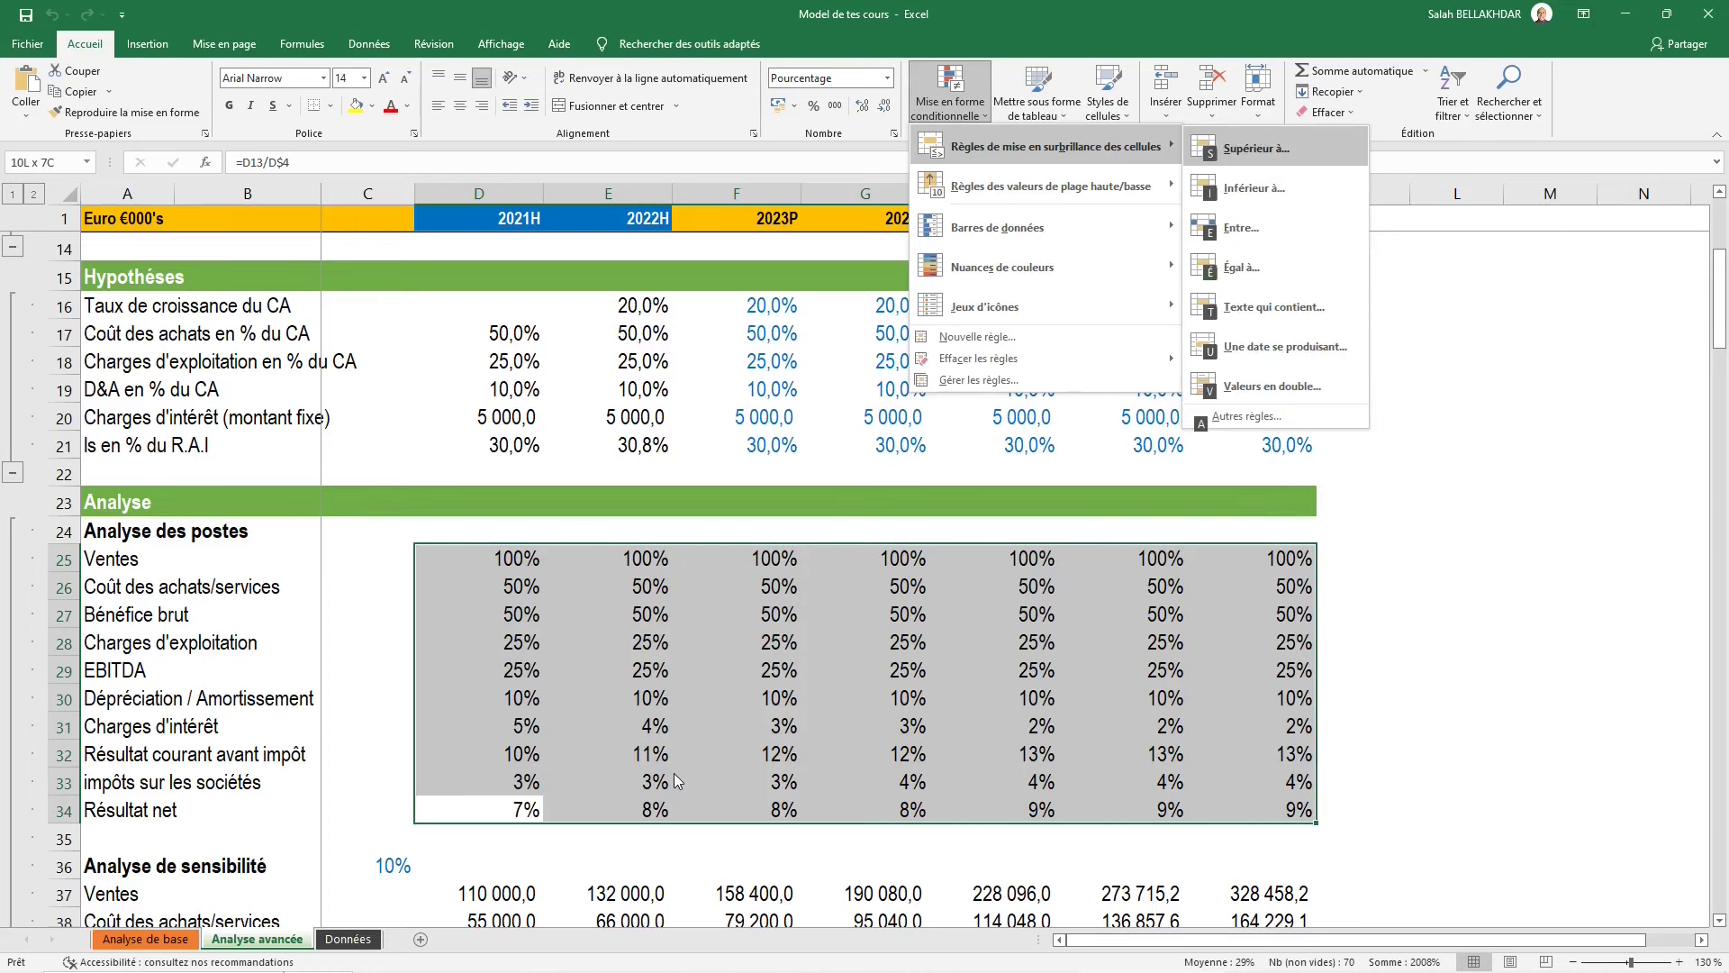
key("i")
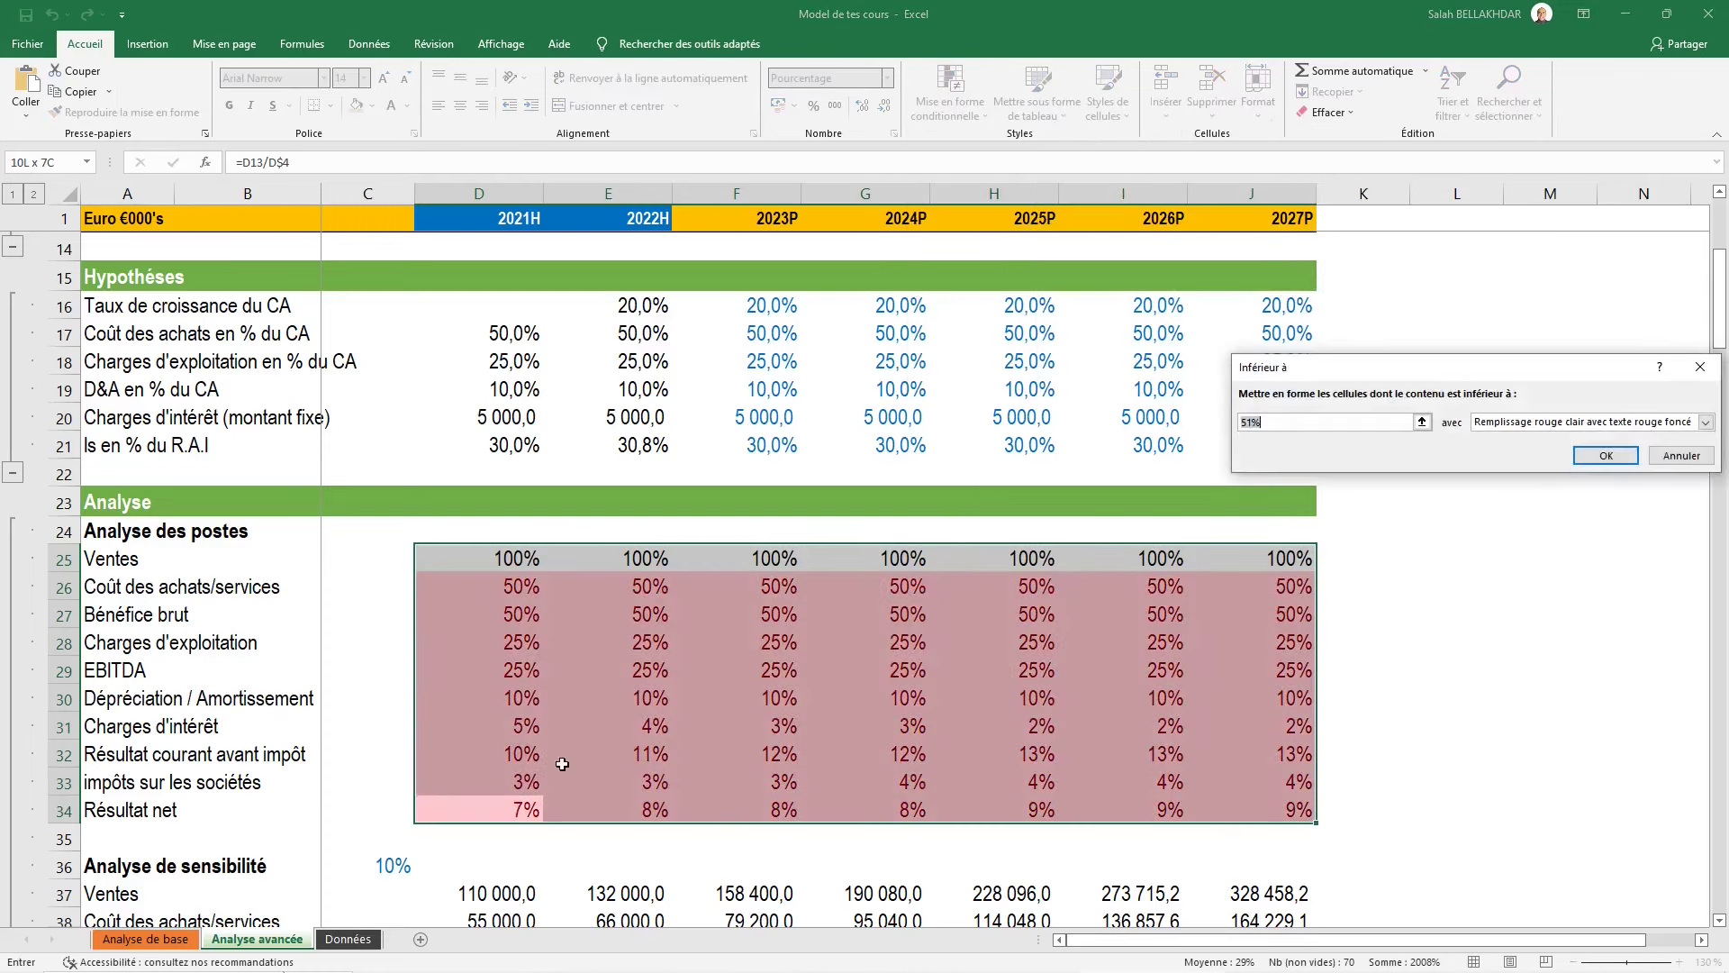
left_click_drag(1342, 356, 1031, 352)
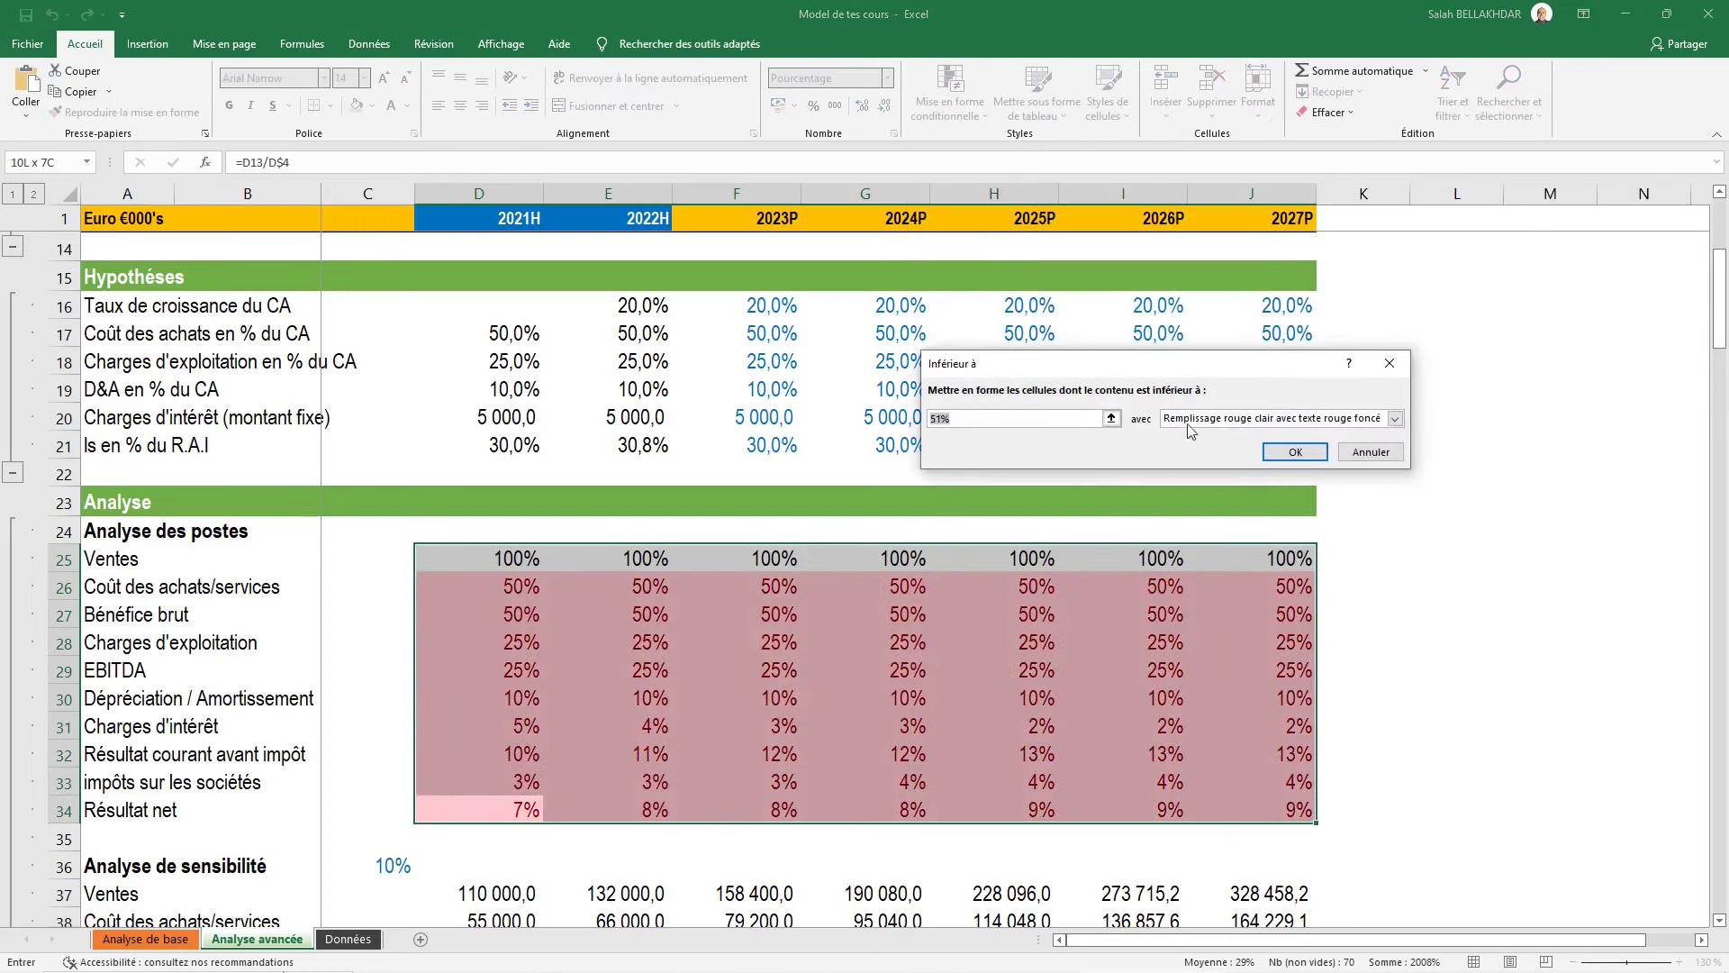
left_click(1394, 417)
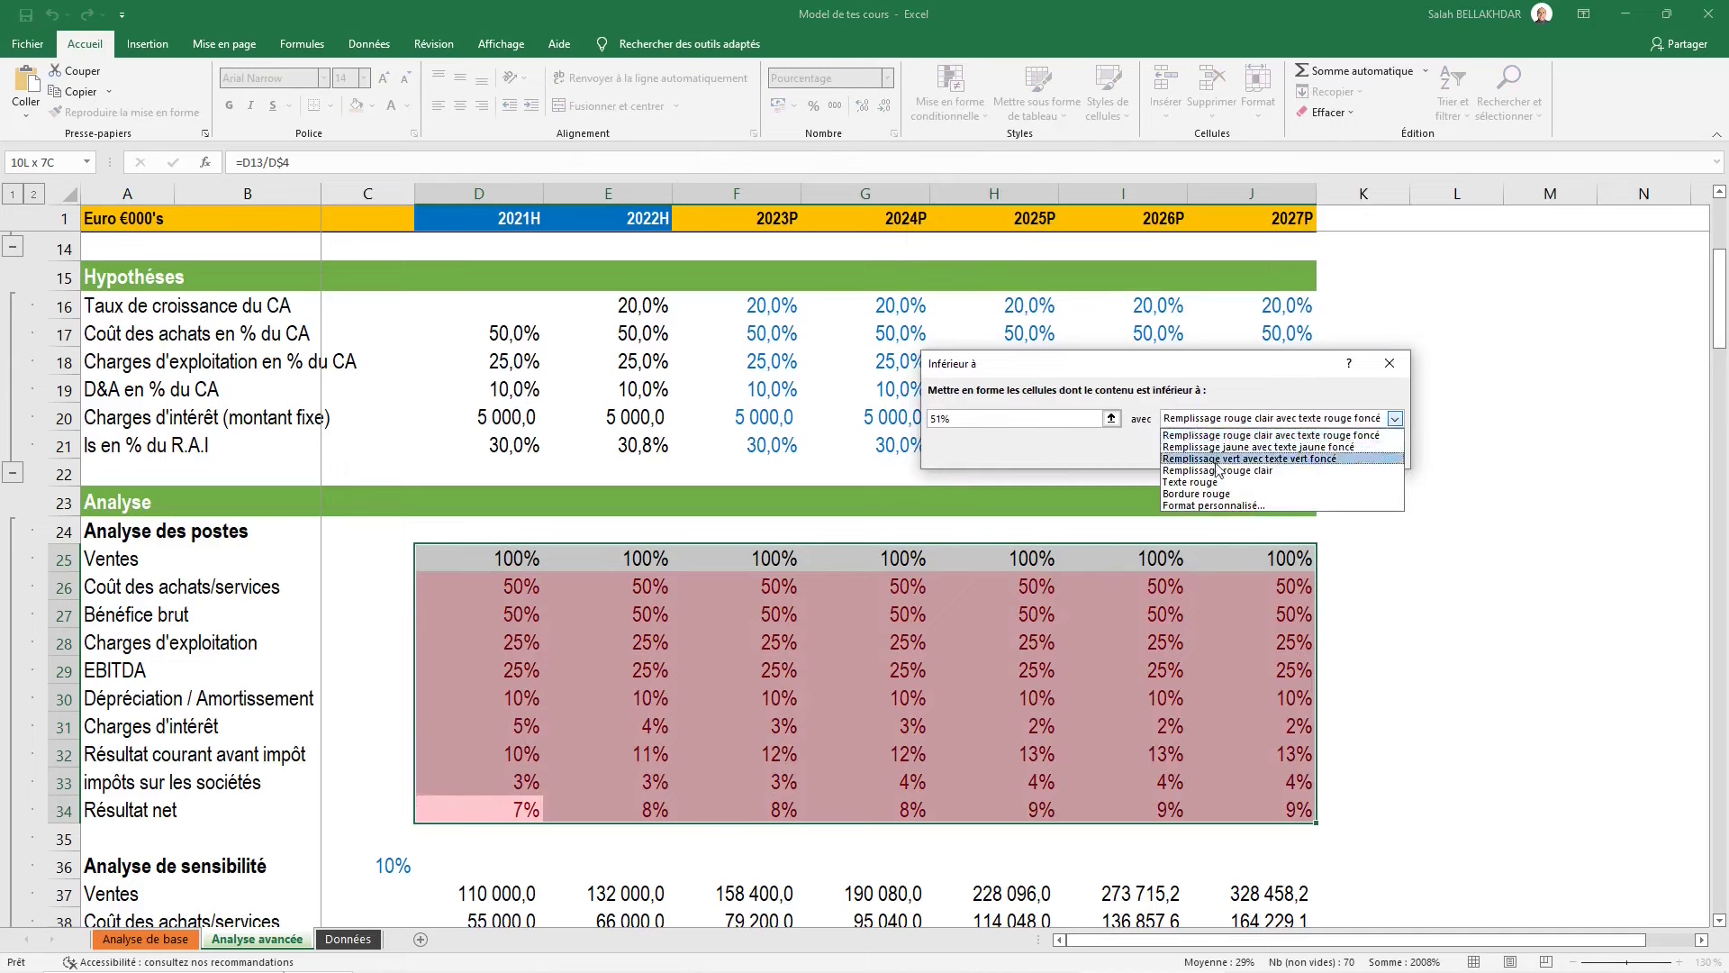
left_click(1270, 435)
key("shift+Tab")
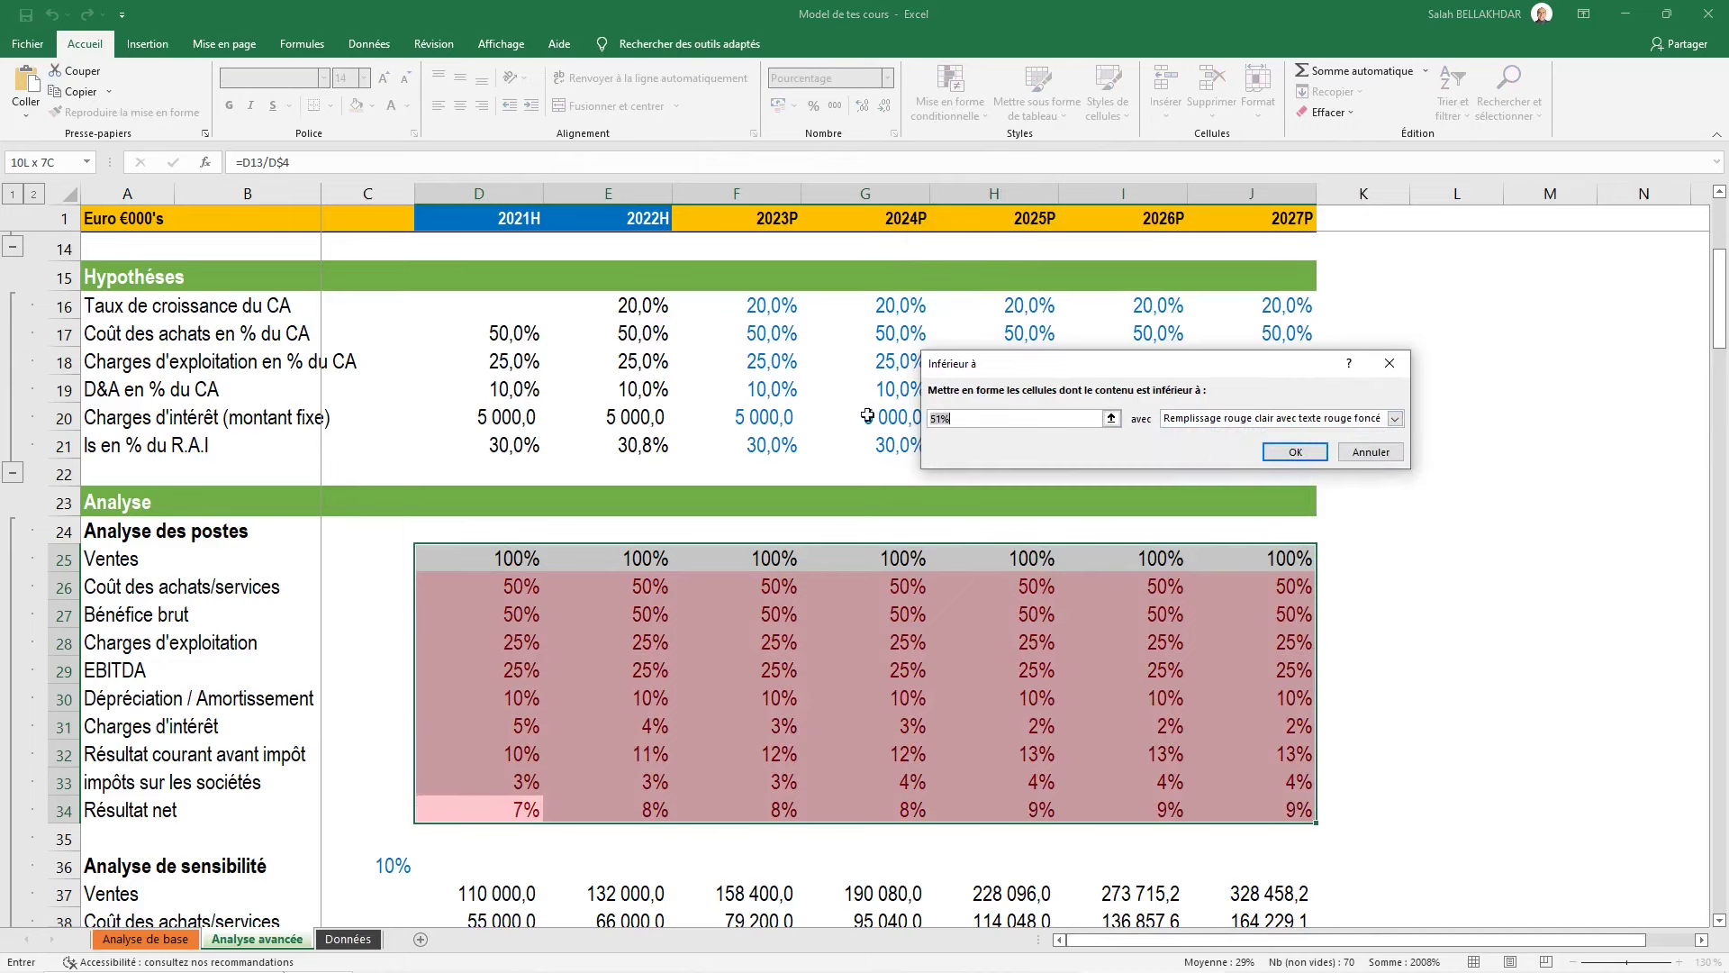
type("8%")
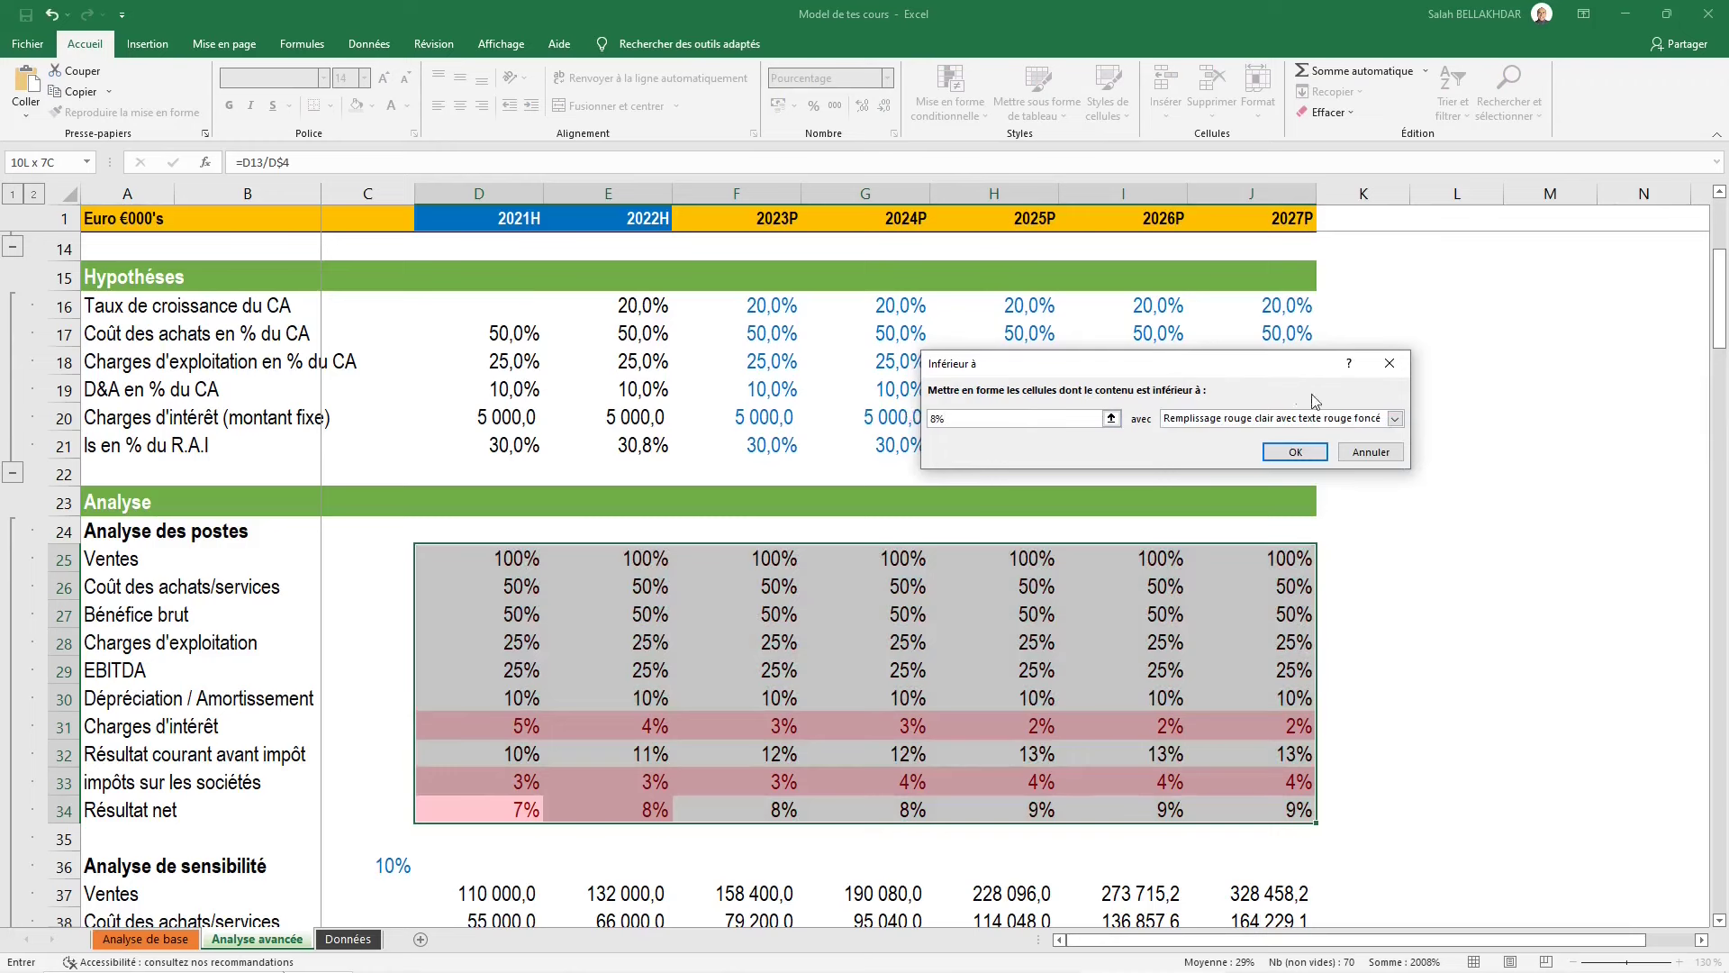
left_click(1294, 451)
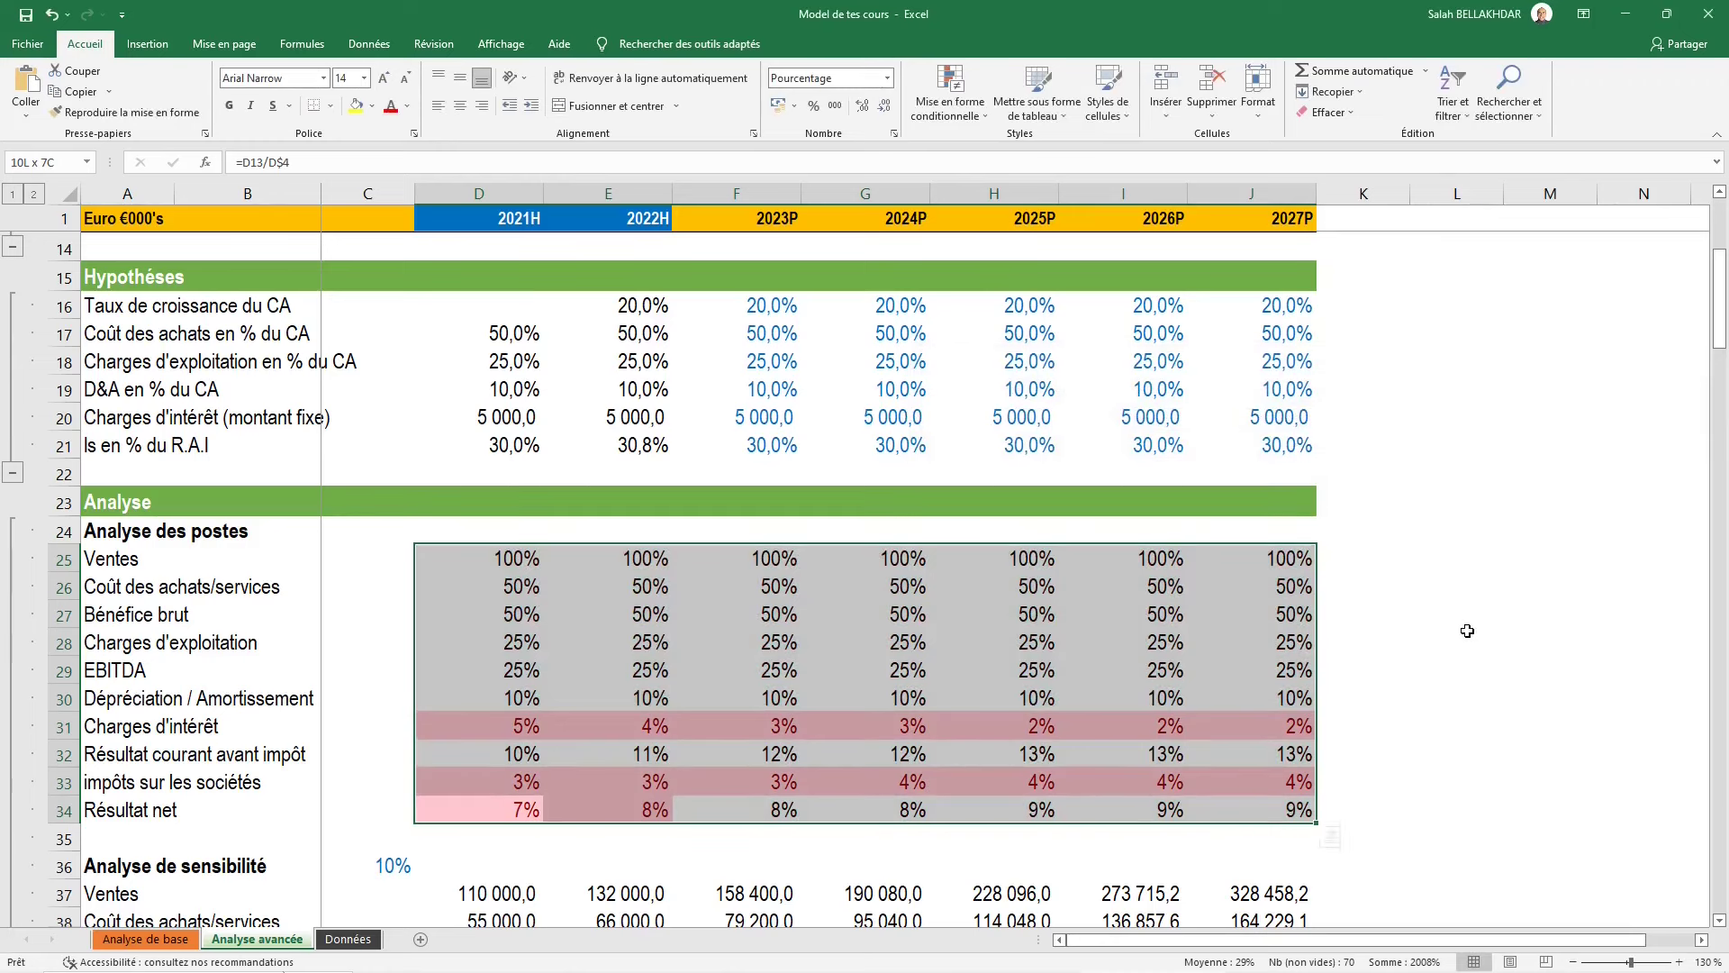
scroll(1467, 630, "down", 1)
left_click(1467, 630)
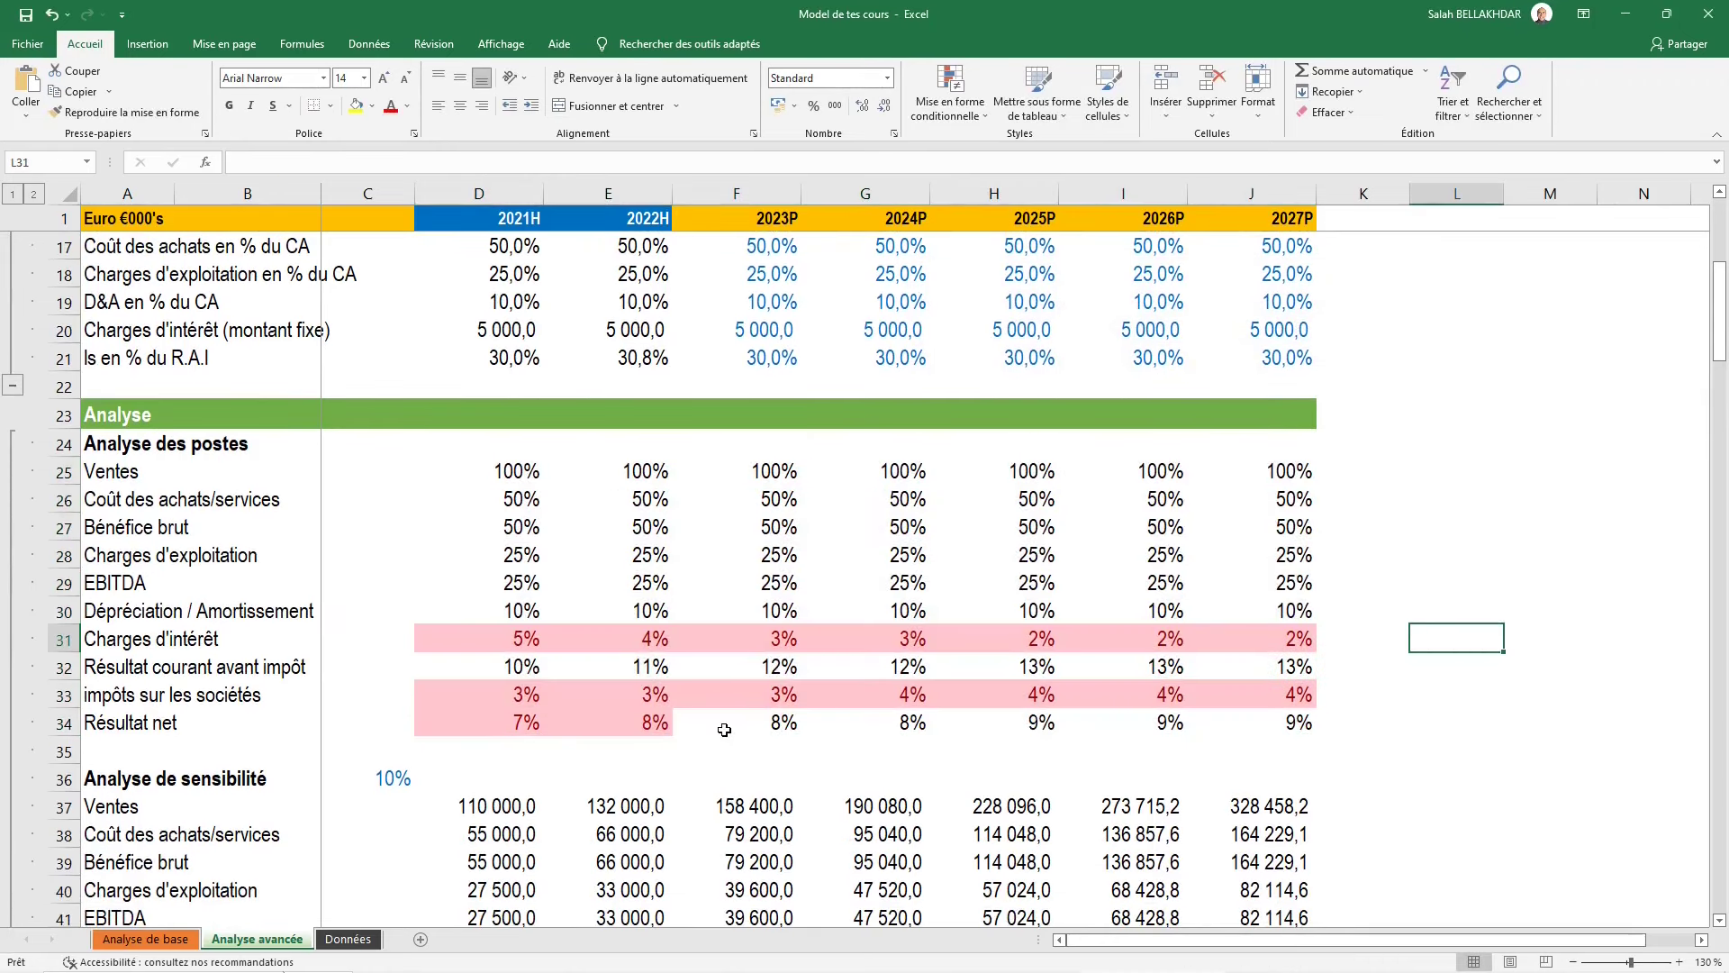
Try tax rates of 50% for 2023P and 55% for 2024P and 2025P in row 21
scroll(724, 730, "down", 1)
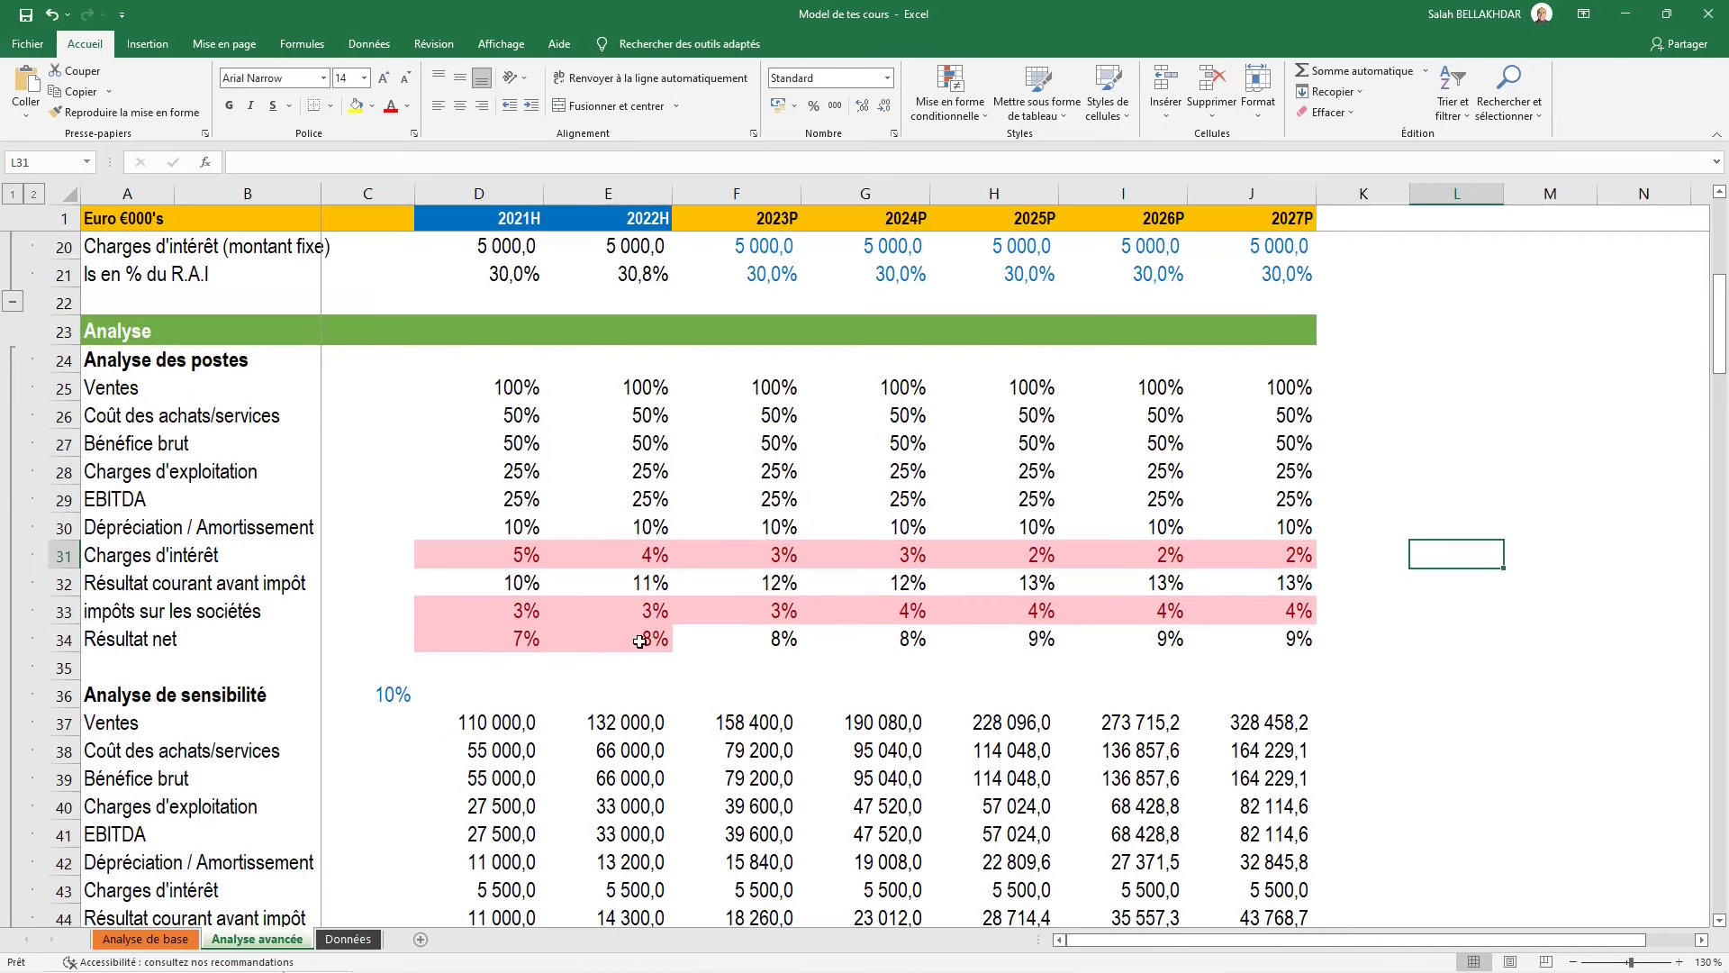
scroll(639, 641, "up", 1)
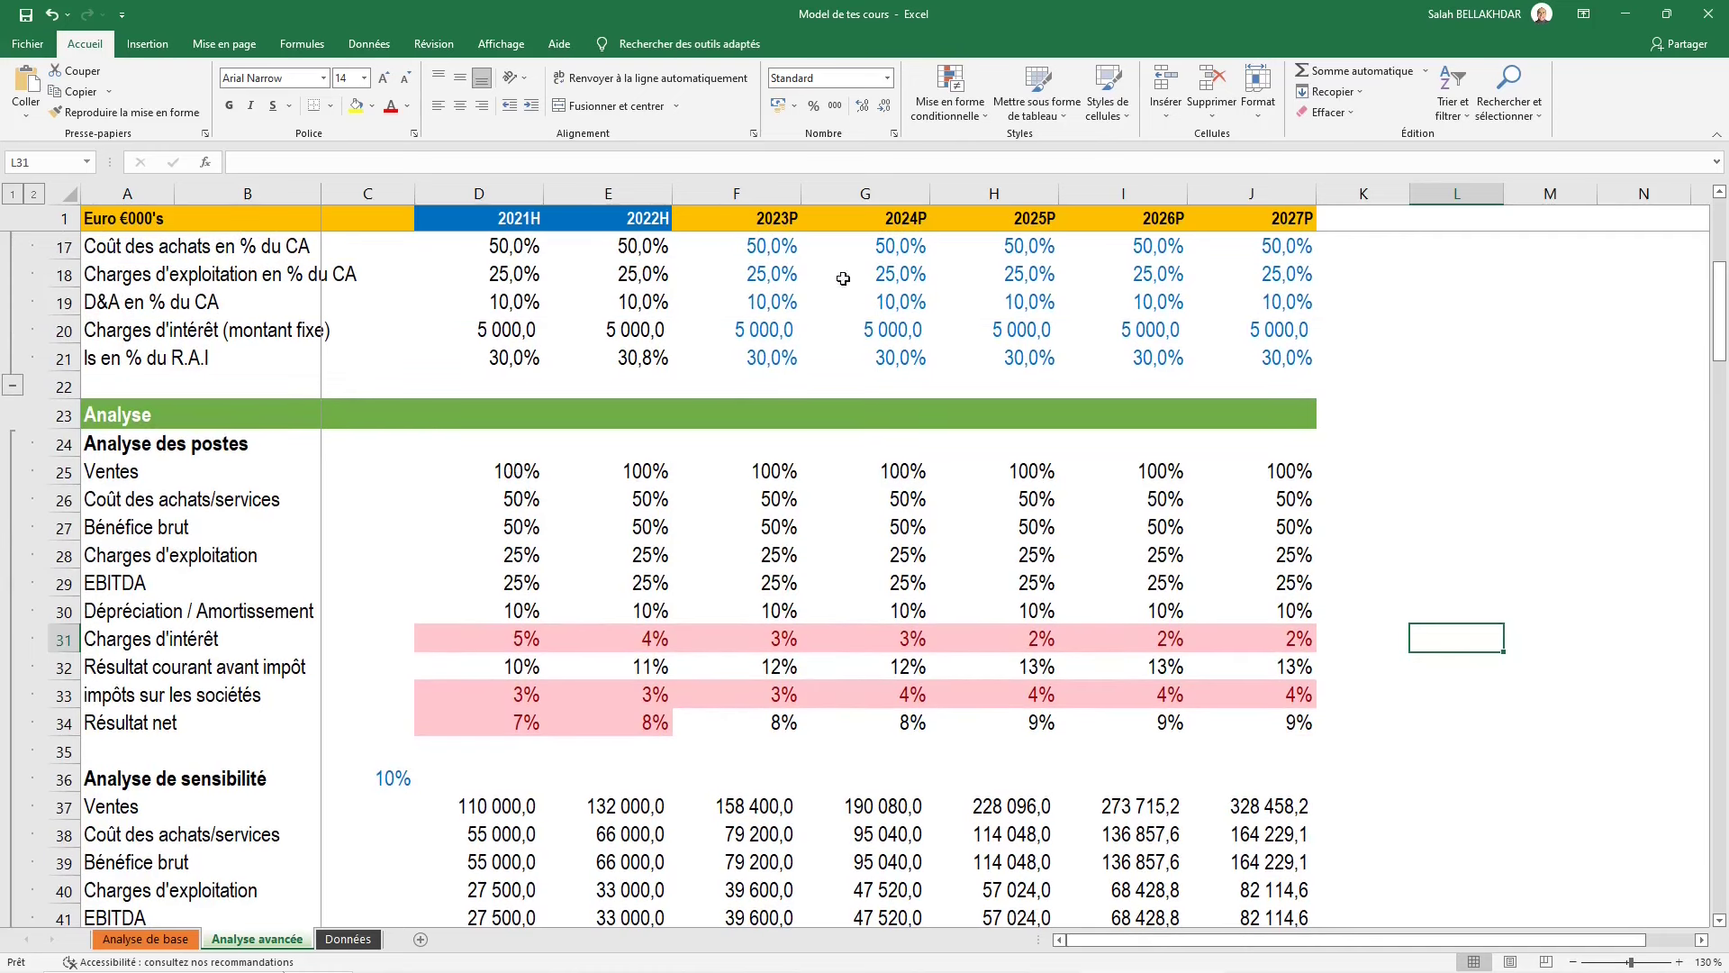
left_click(774, 357)
type("50")
left_click(838, 358)
left_click(1045, 358)
type("55")
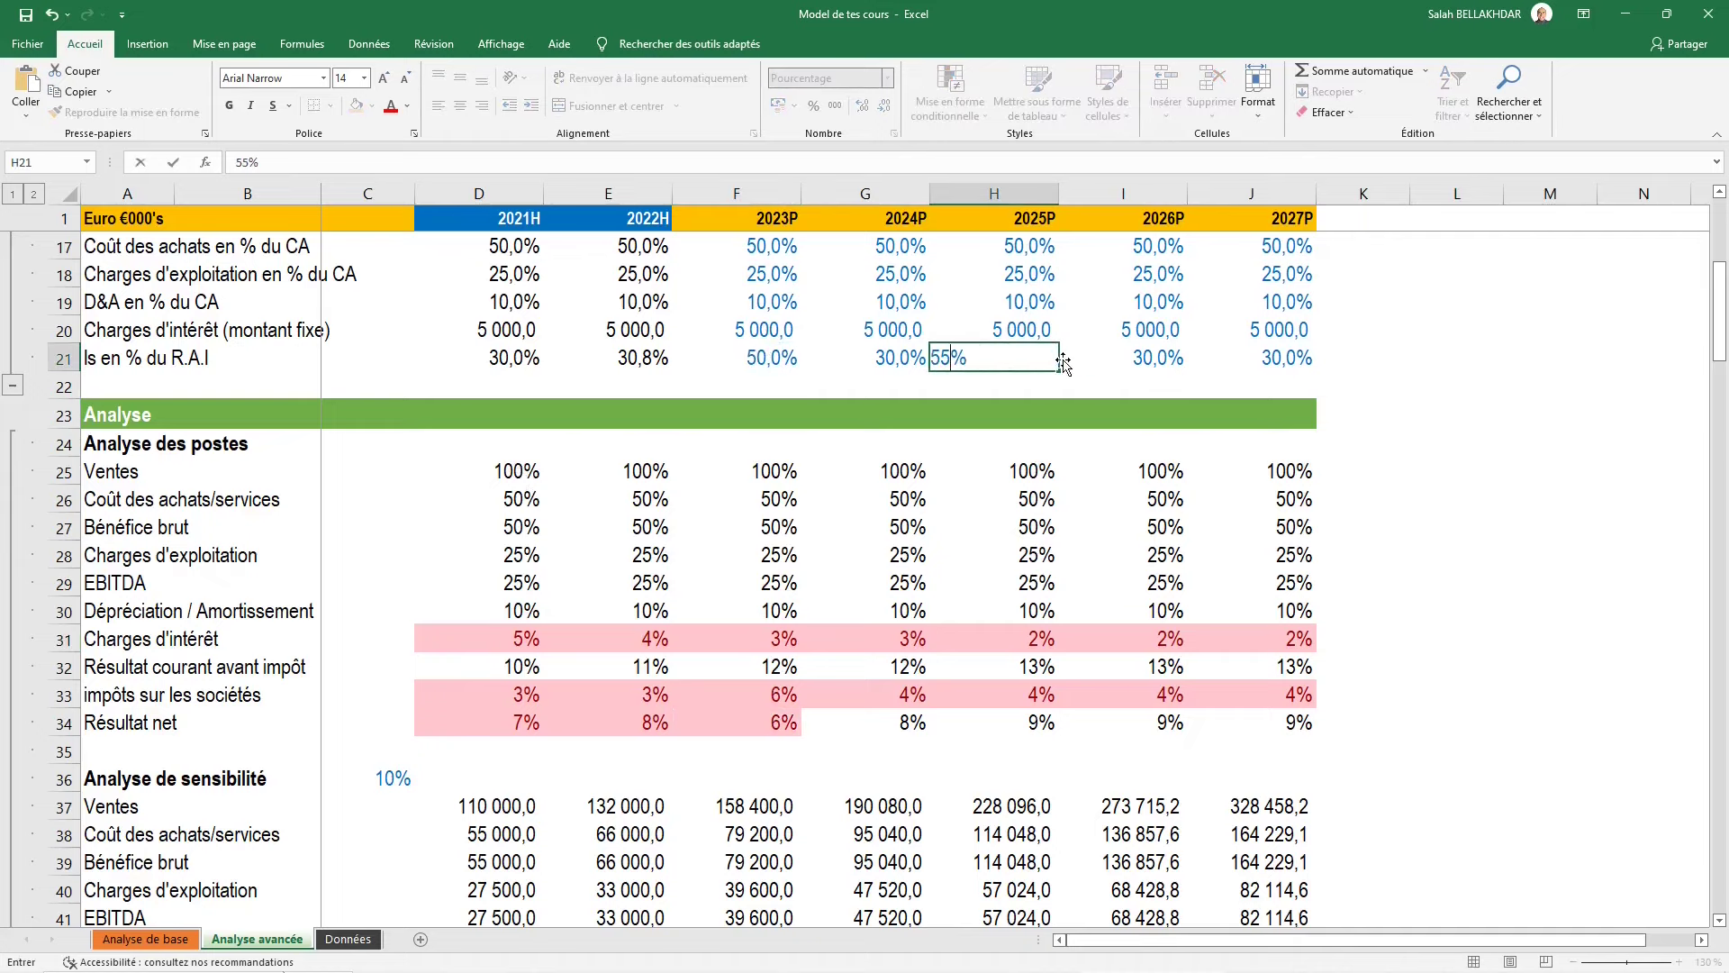
key("ctrl+Return")
left_click(900, 361)
type("55")
key("ctrl+Return")
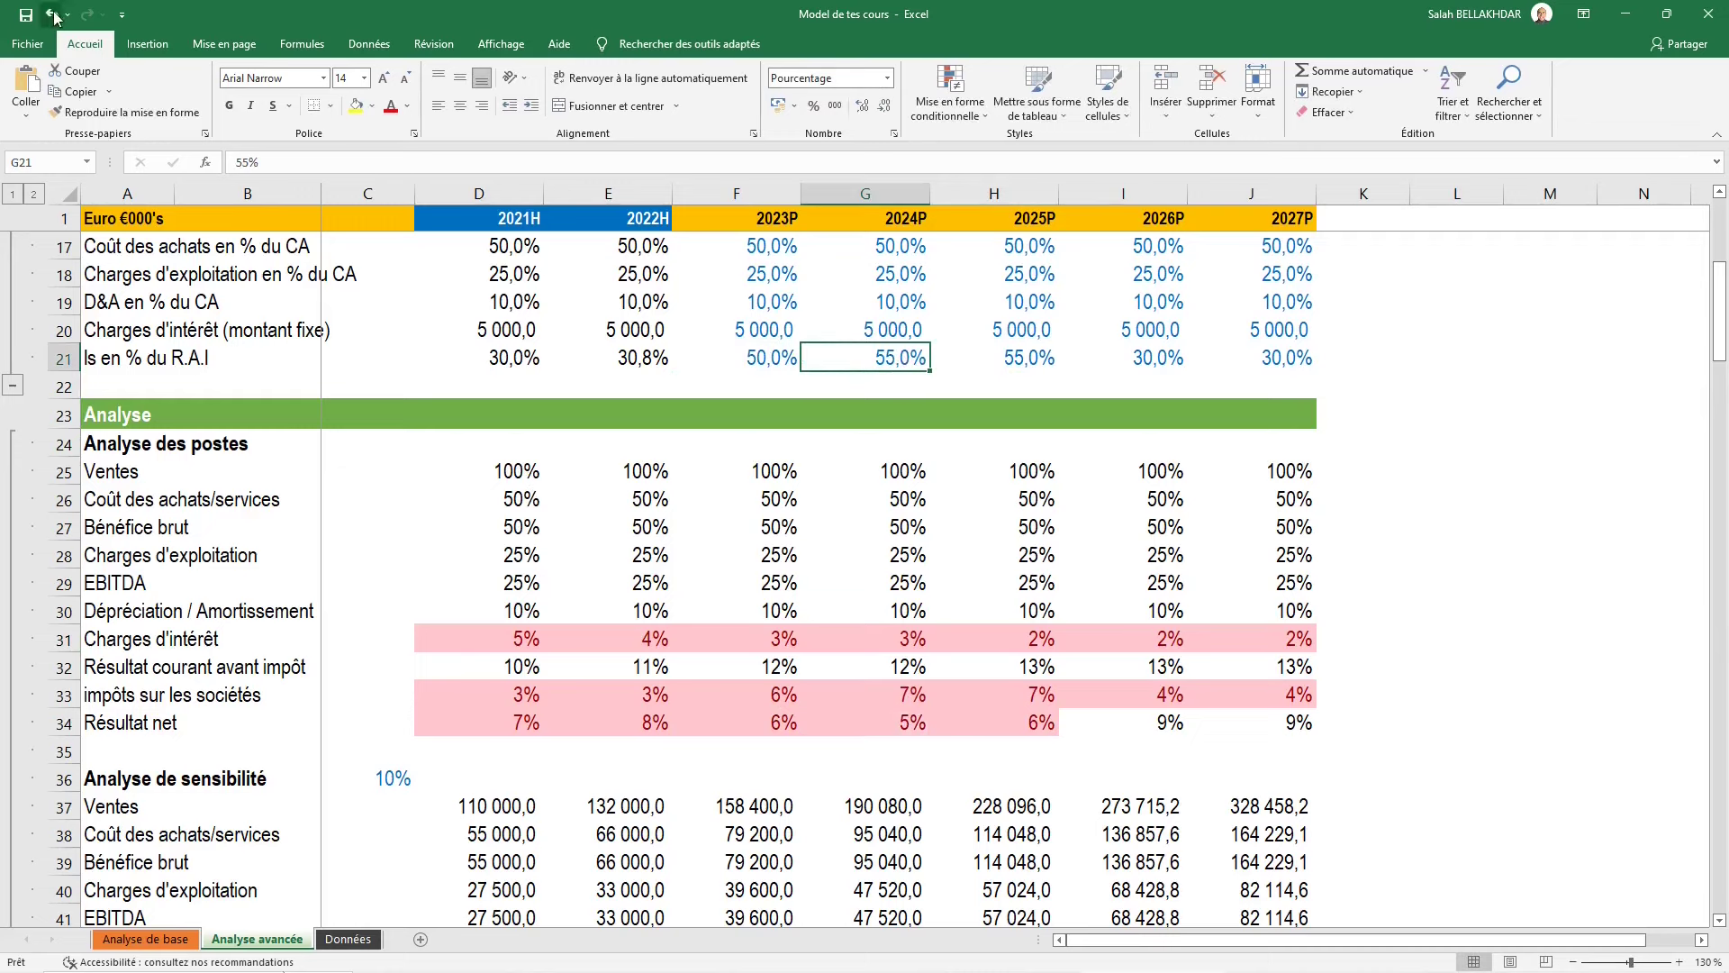
Undo the row 21 tax-rate edits so every forecast year returns to 30,0%
left_click(53, 14)
left_click(52, 15)
left_click(52, 14)
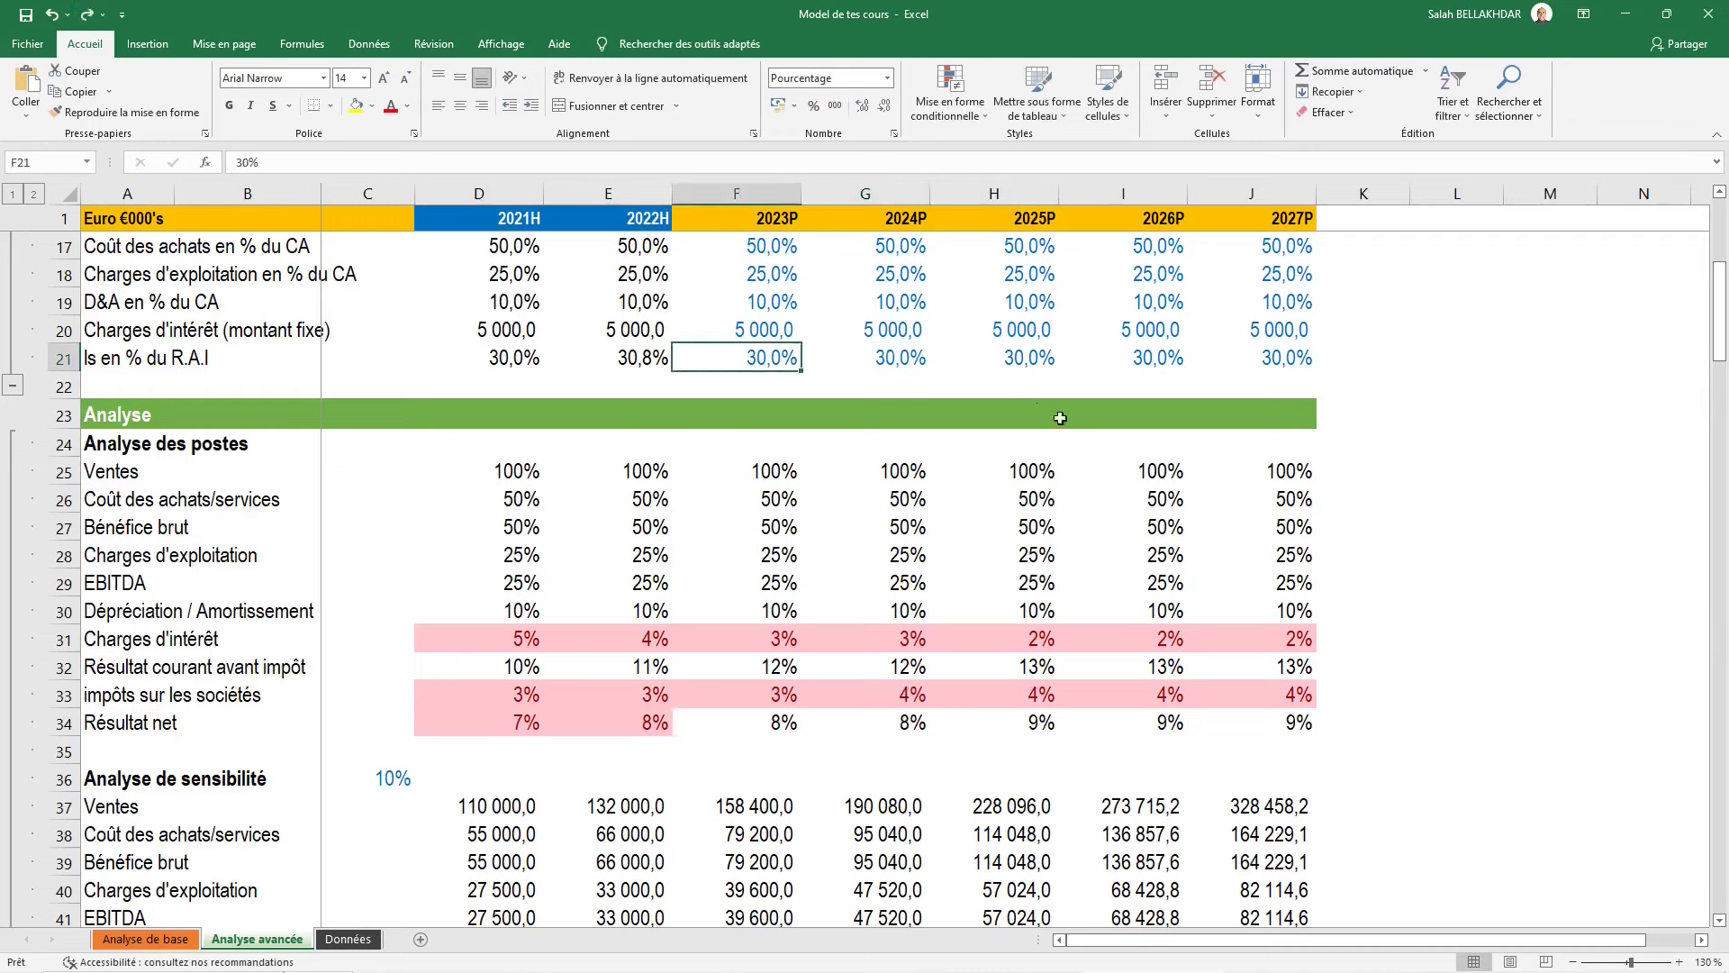
scroll(532, 496, "down", 1)
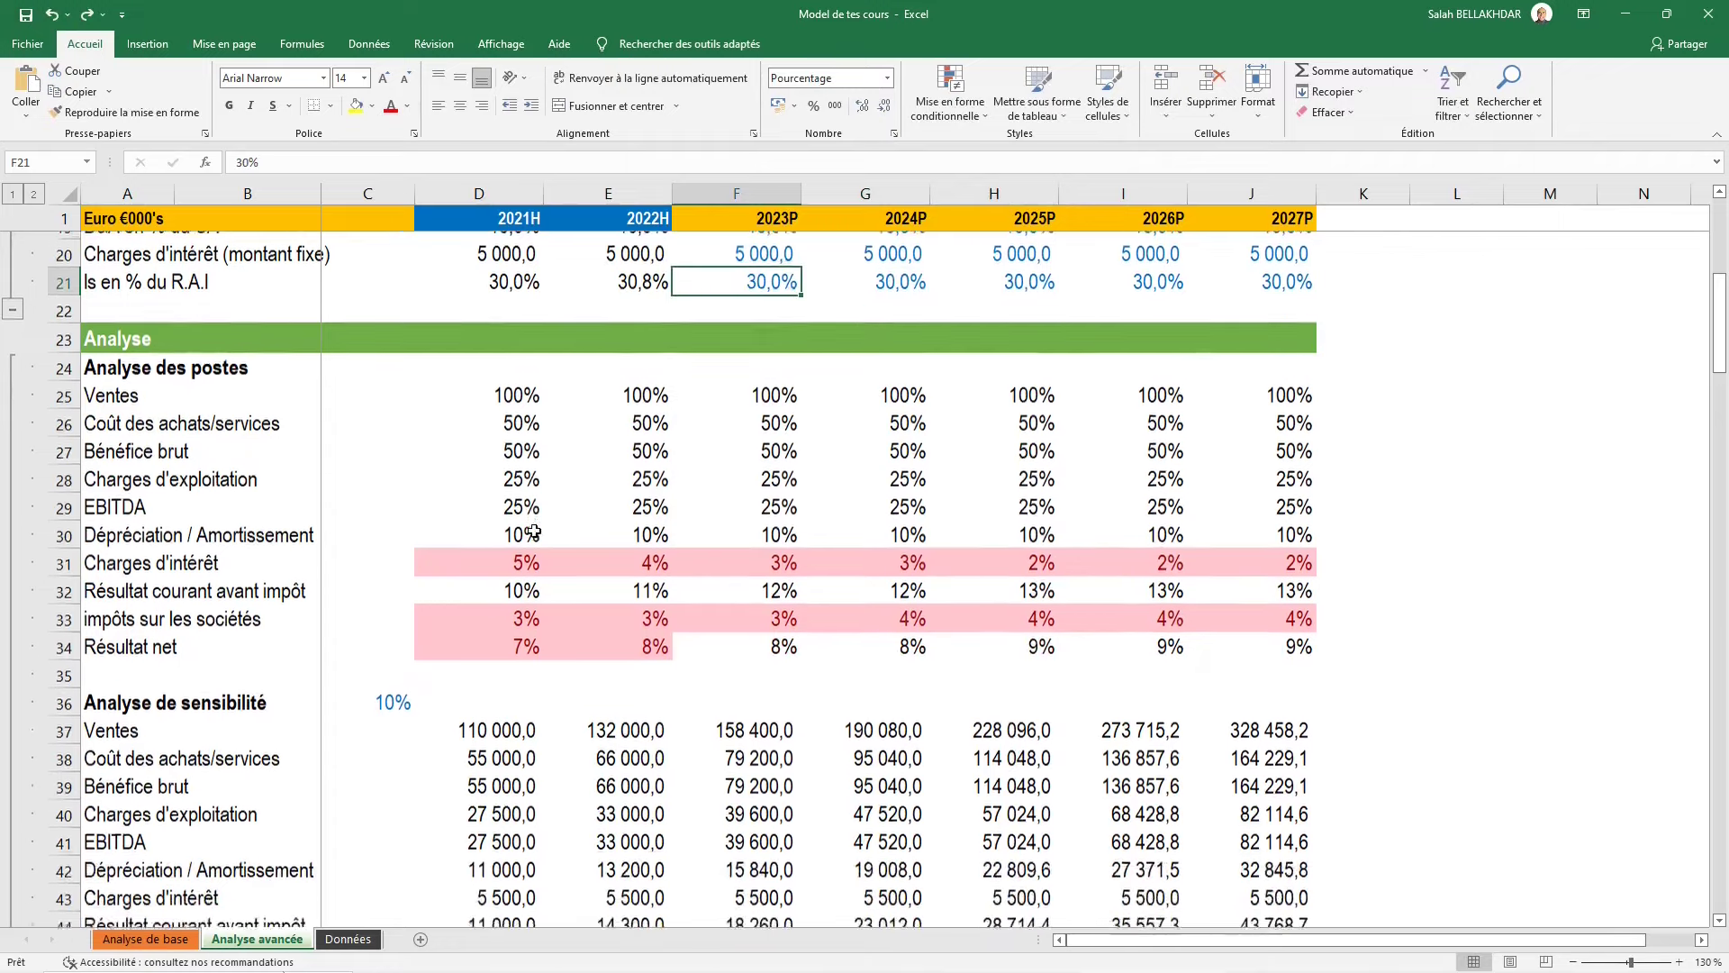
scroll(532, 496, "down", 4)
Select D48:J48 and start a Greater Than highlight rule with threshold 15000
left_click_drag(518, 693, 1279, 693)
key("alt")
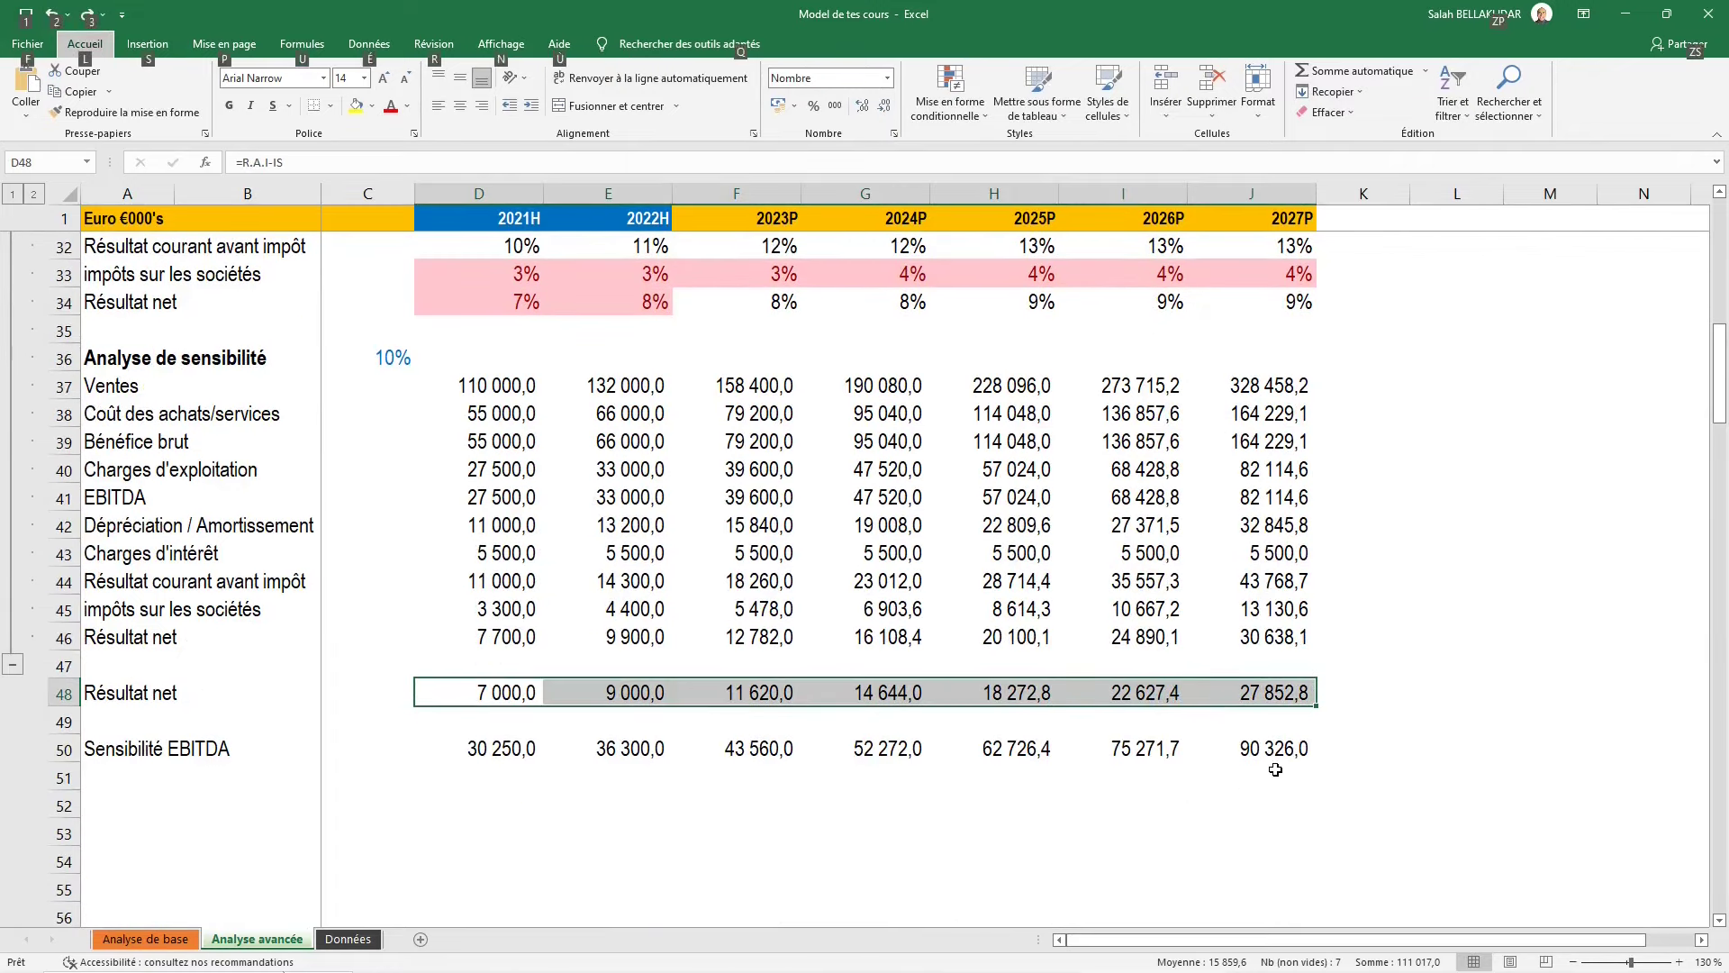
key("h")
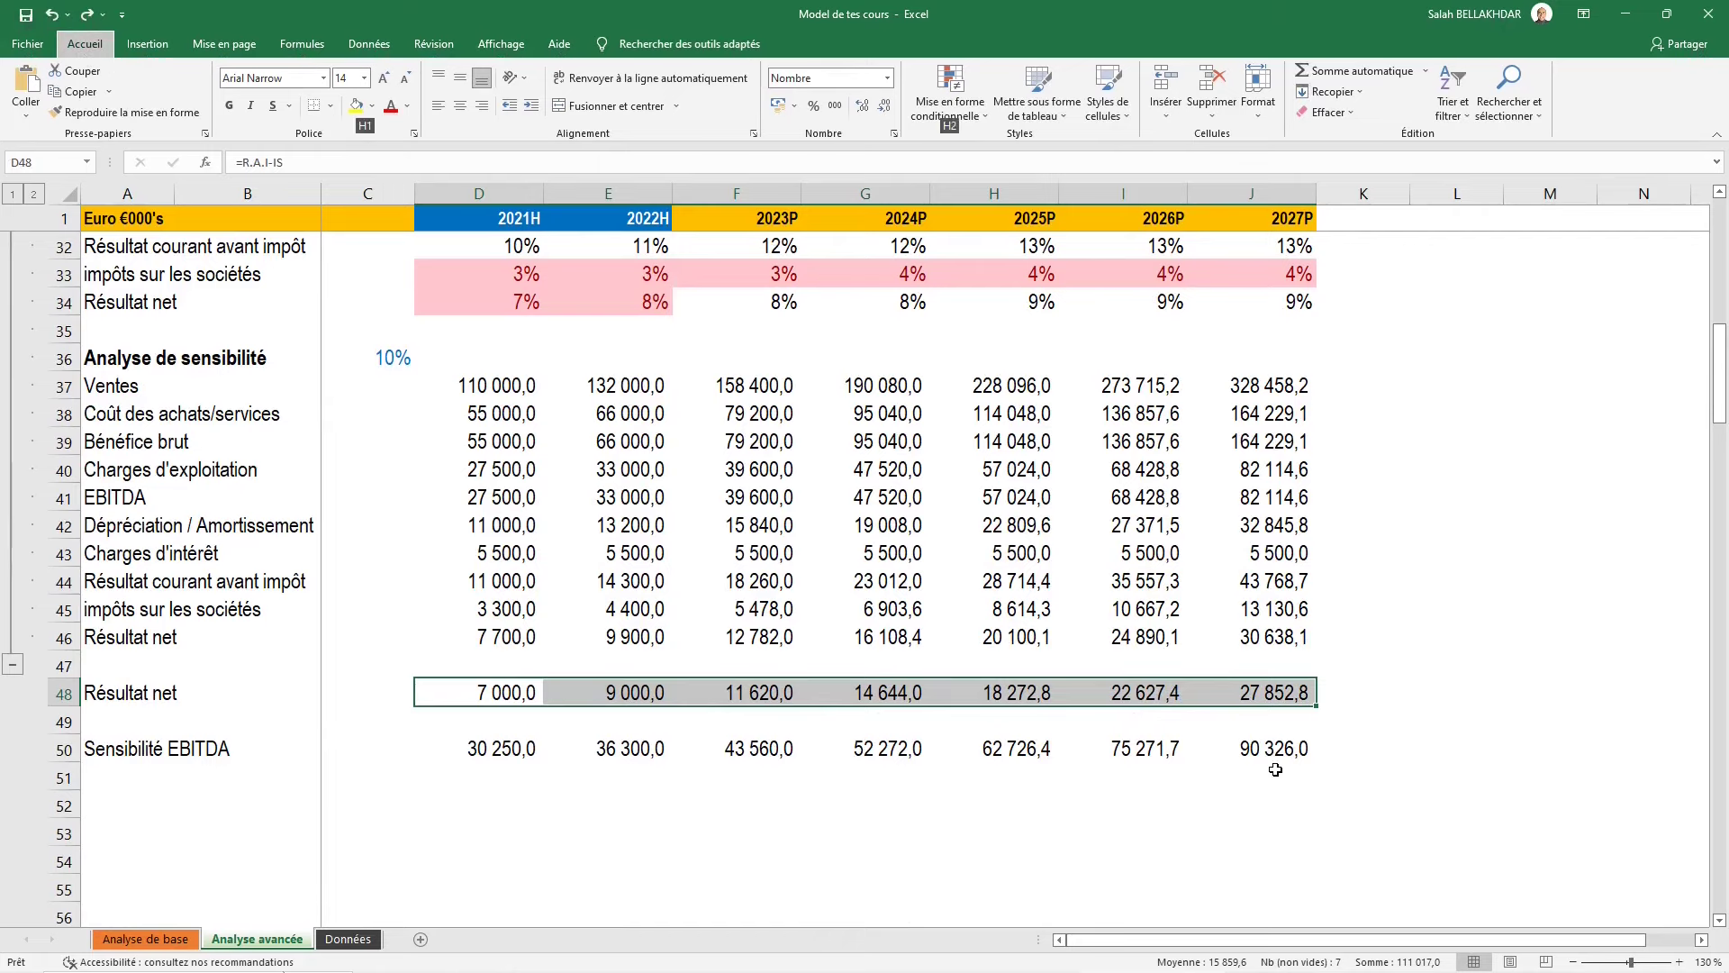
key("2")
key("b")
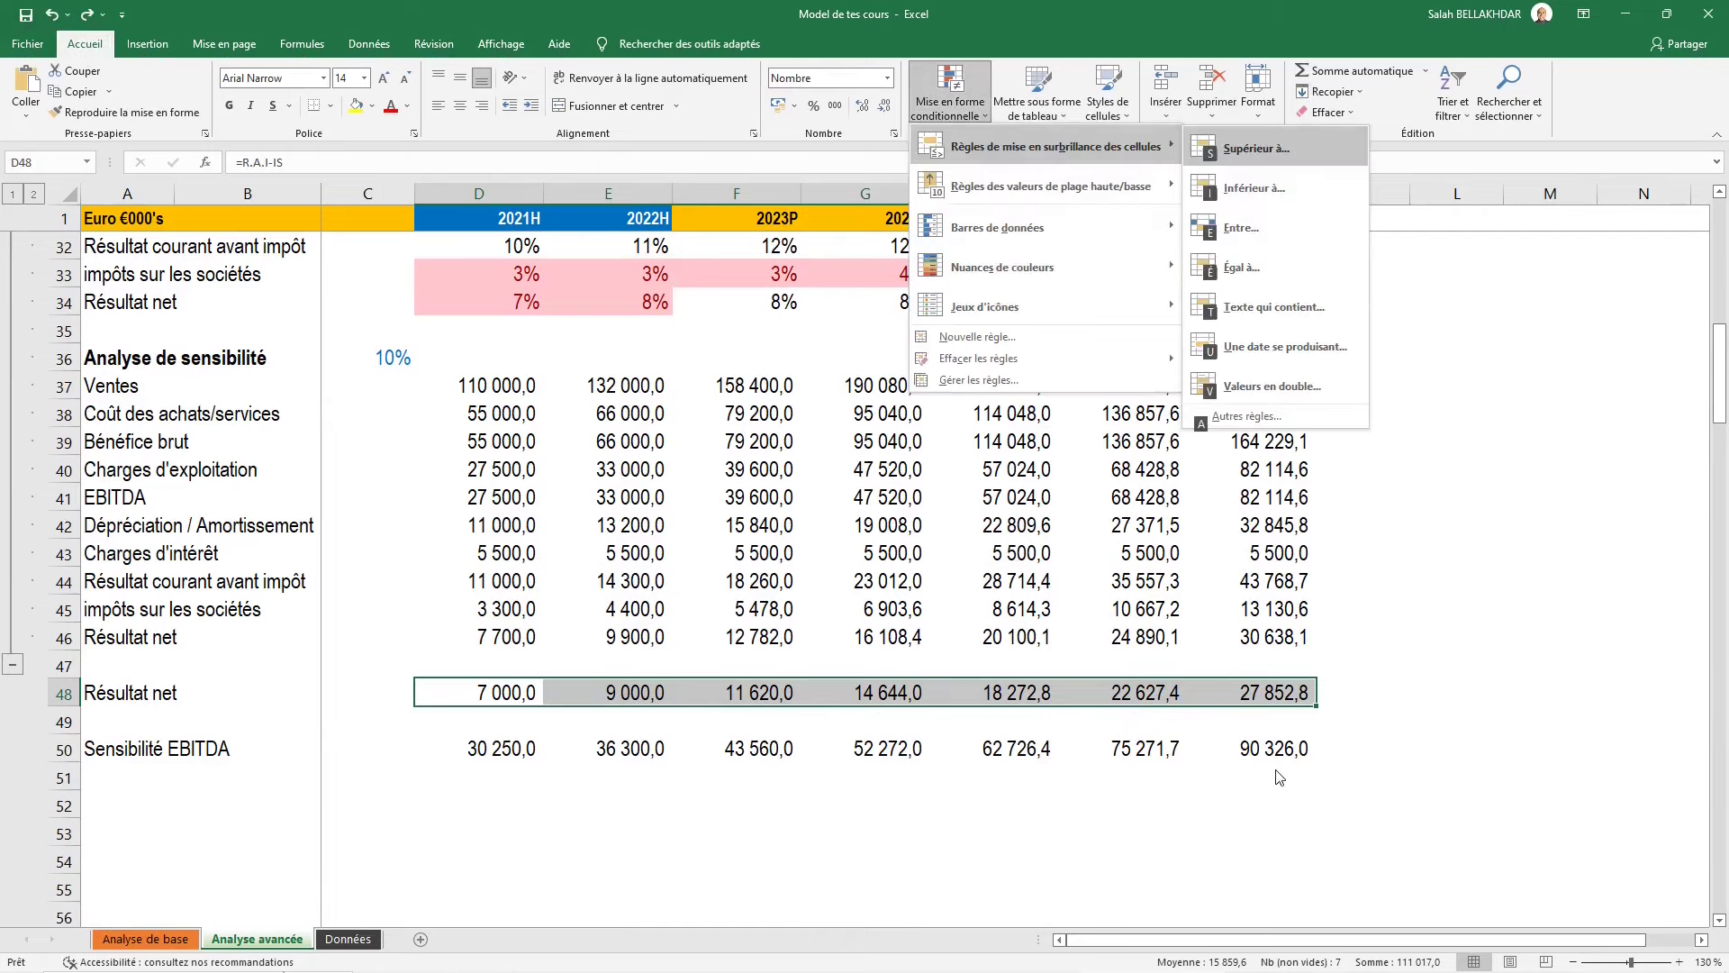
key("s")
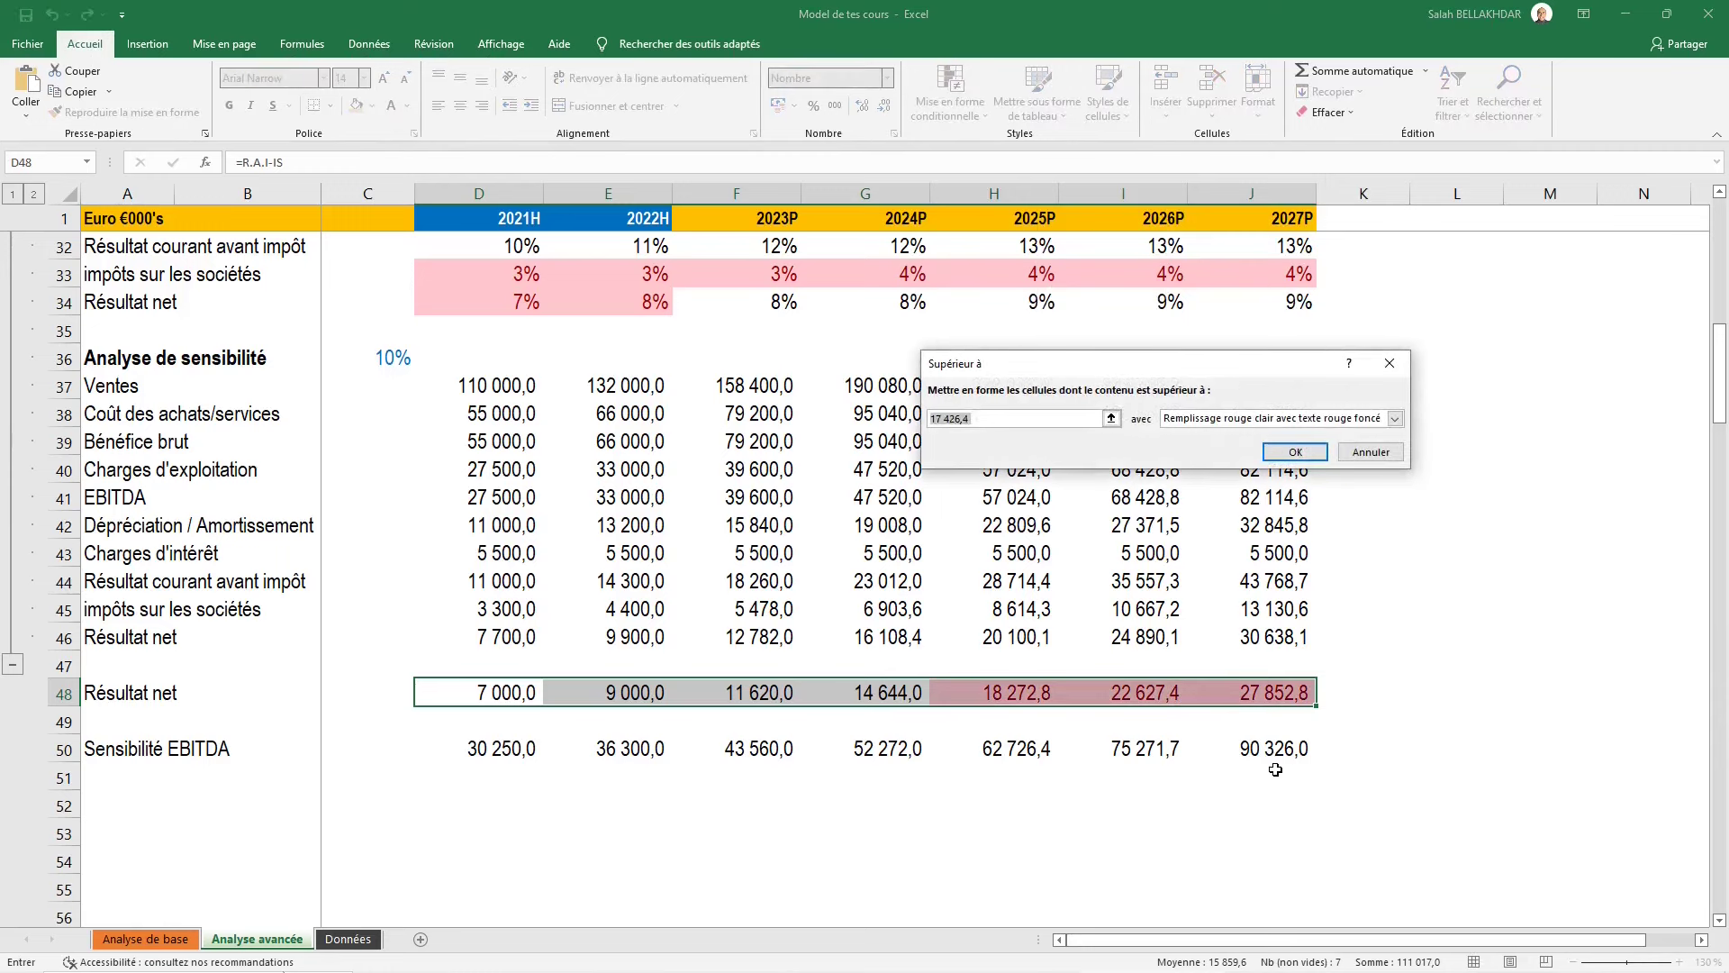
type("150")
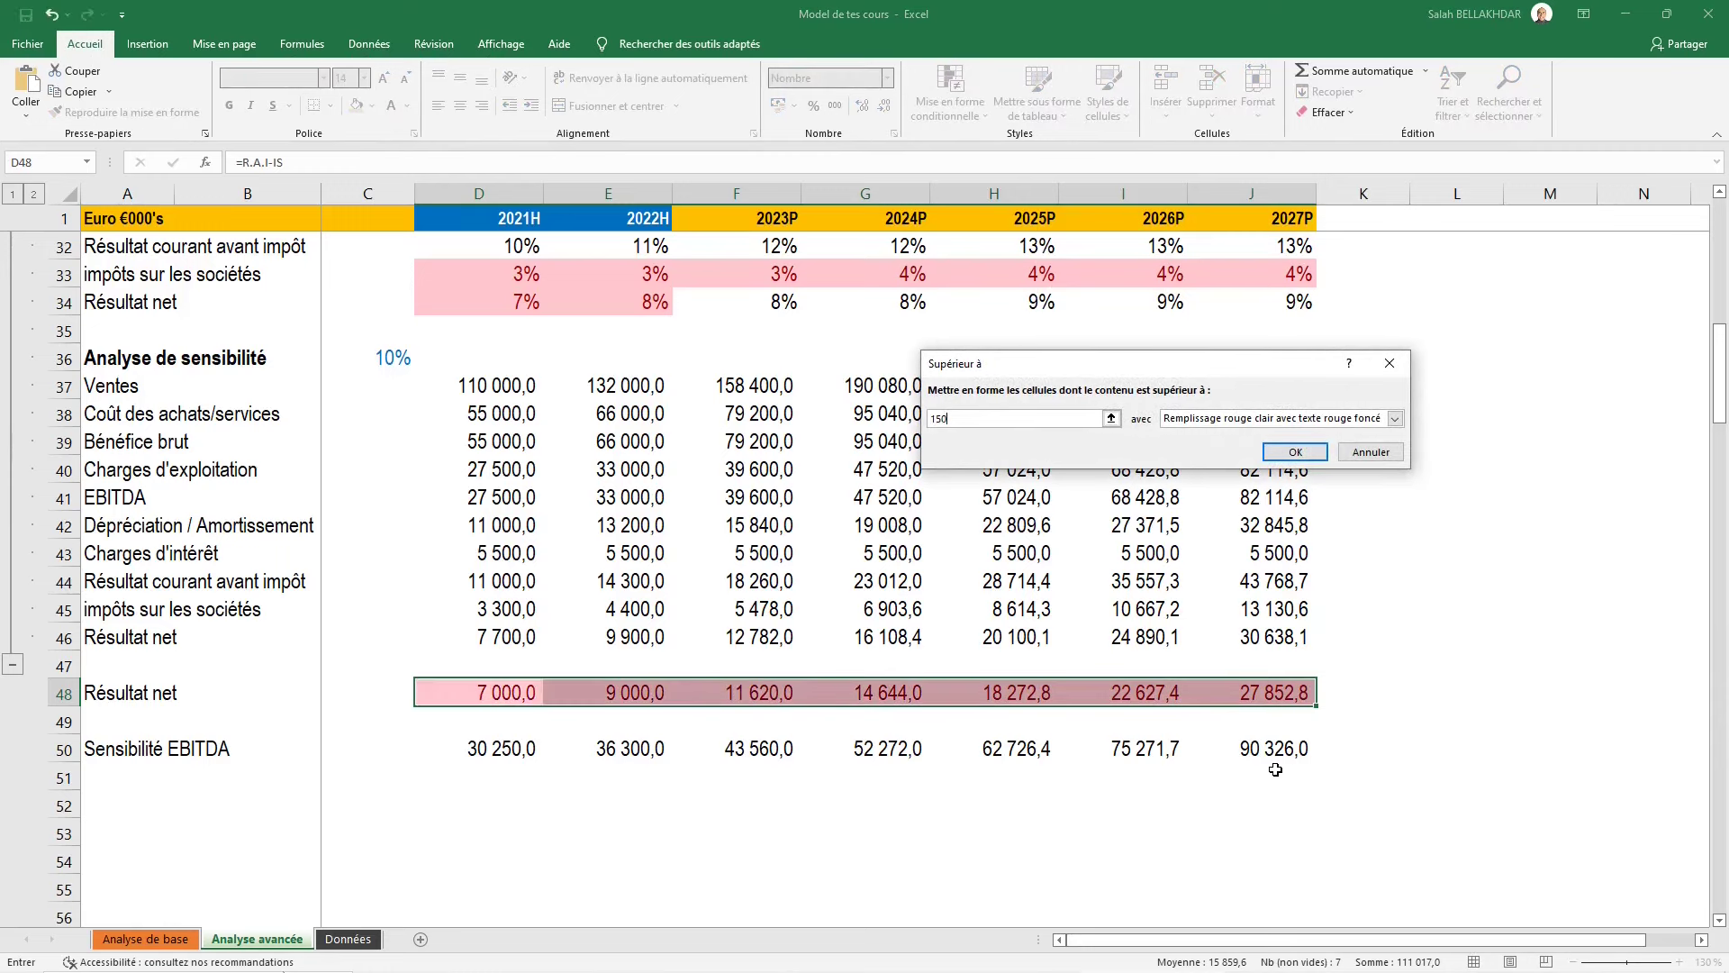
type("0")
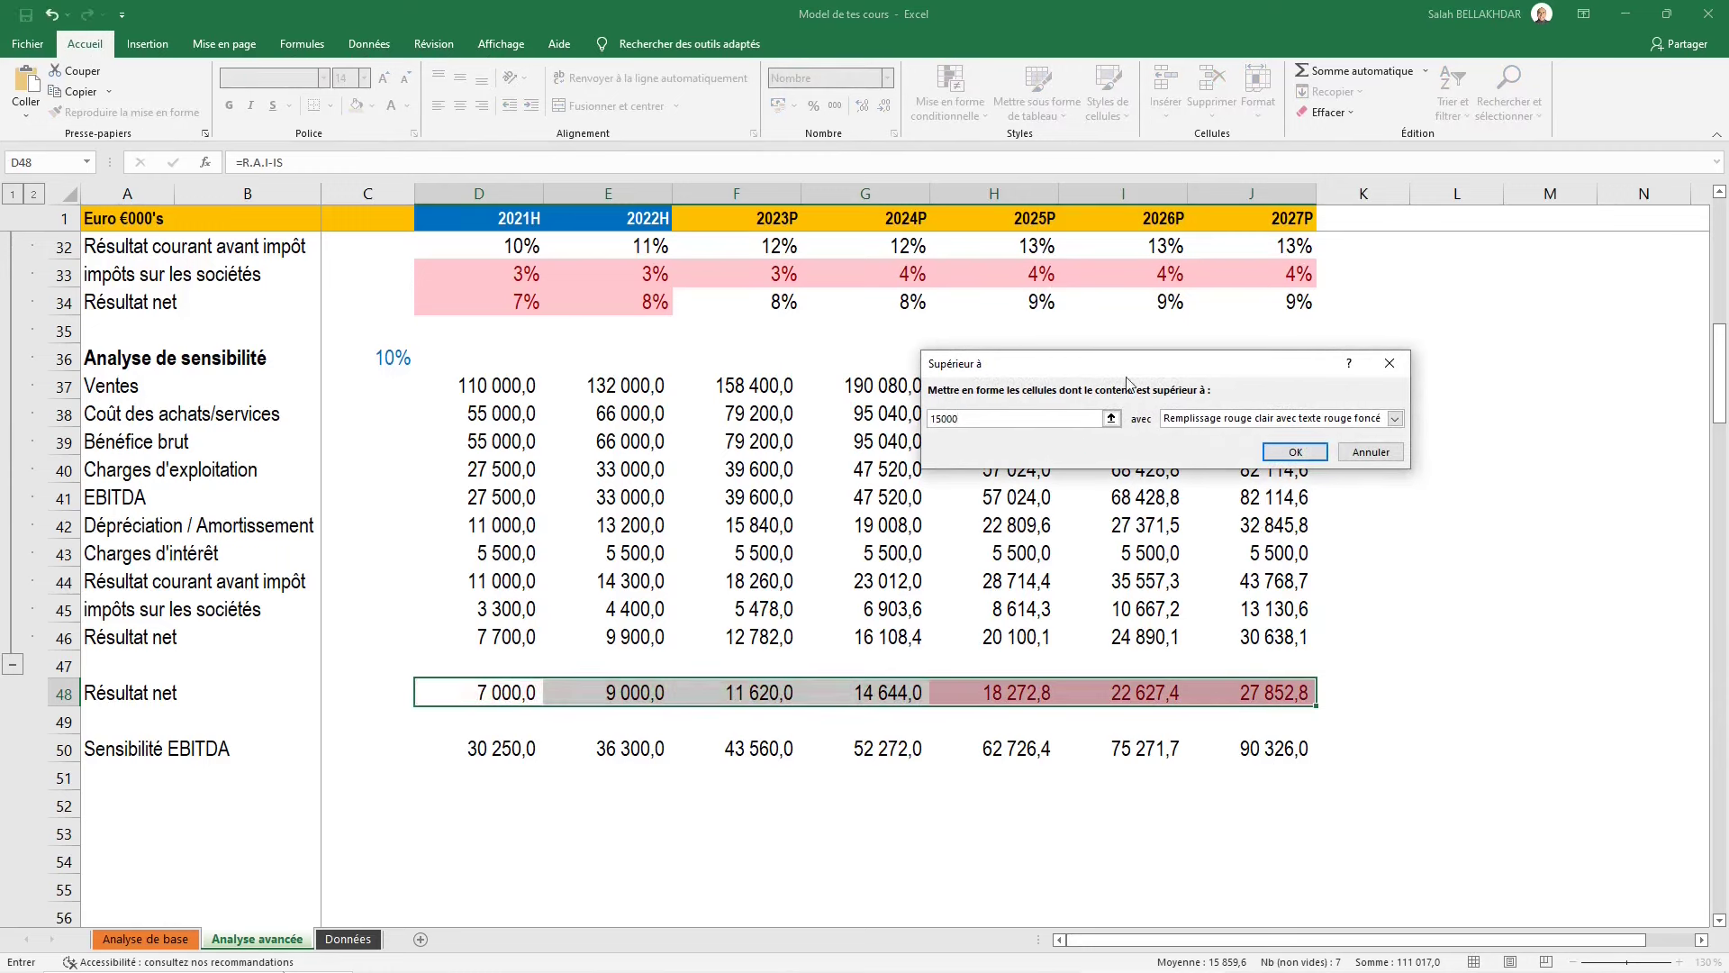
left_click_drag(1112, 364, 884, 341)
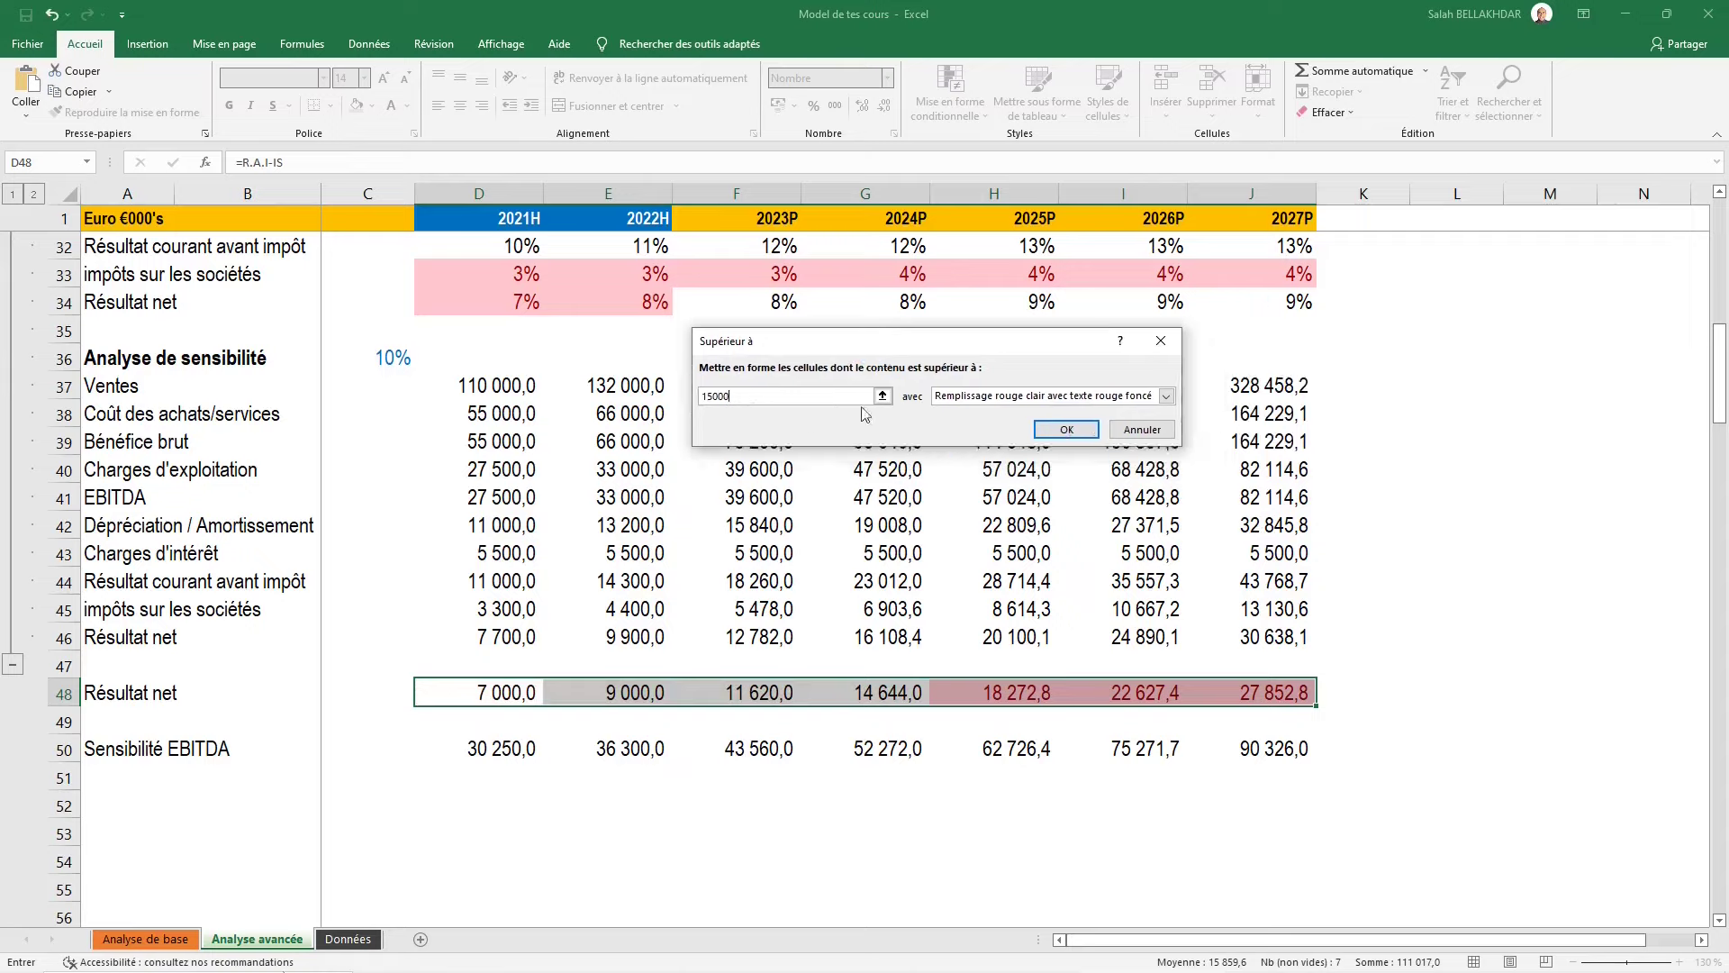
Give the rule a custom dark green bold font with no border and apply it
left_click(1078, 397)
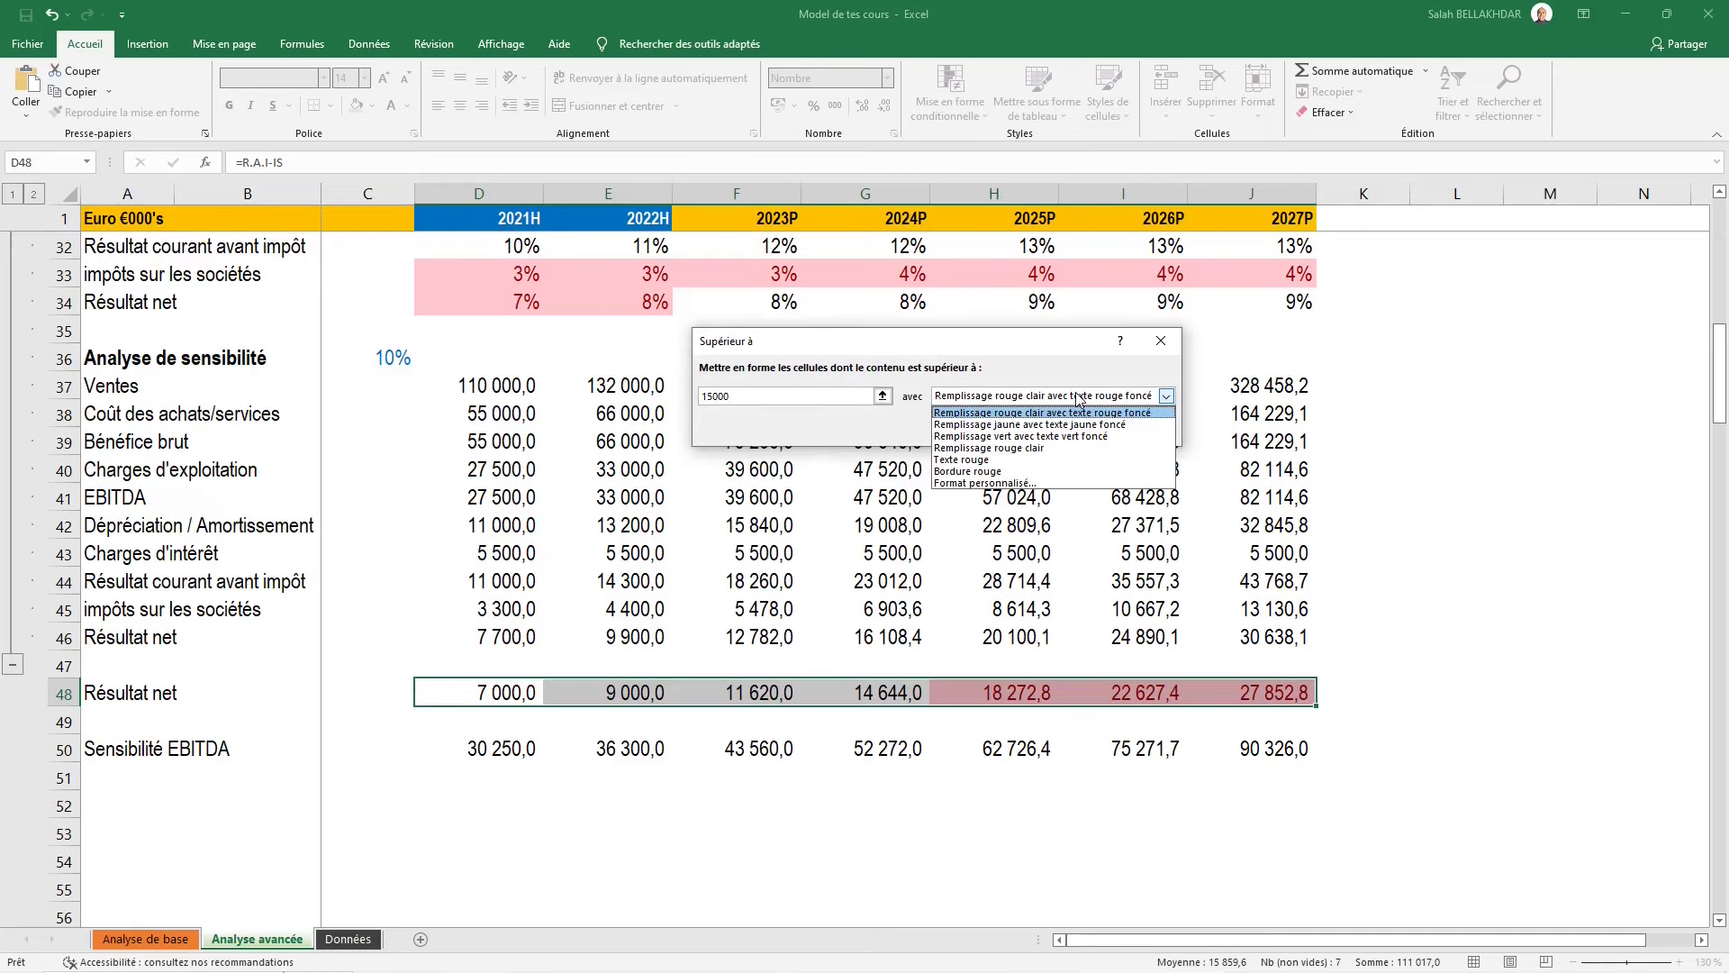
left_click(1006, 483)
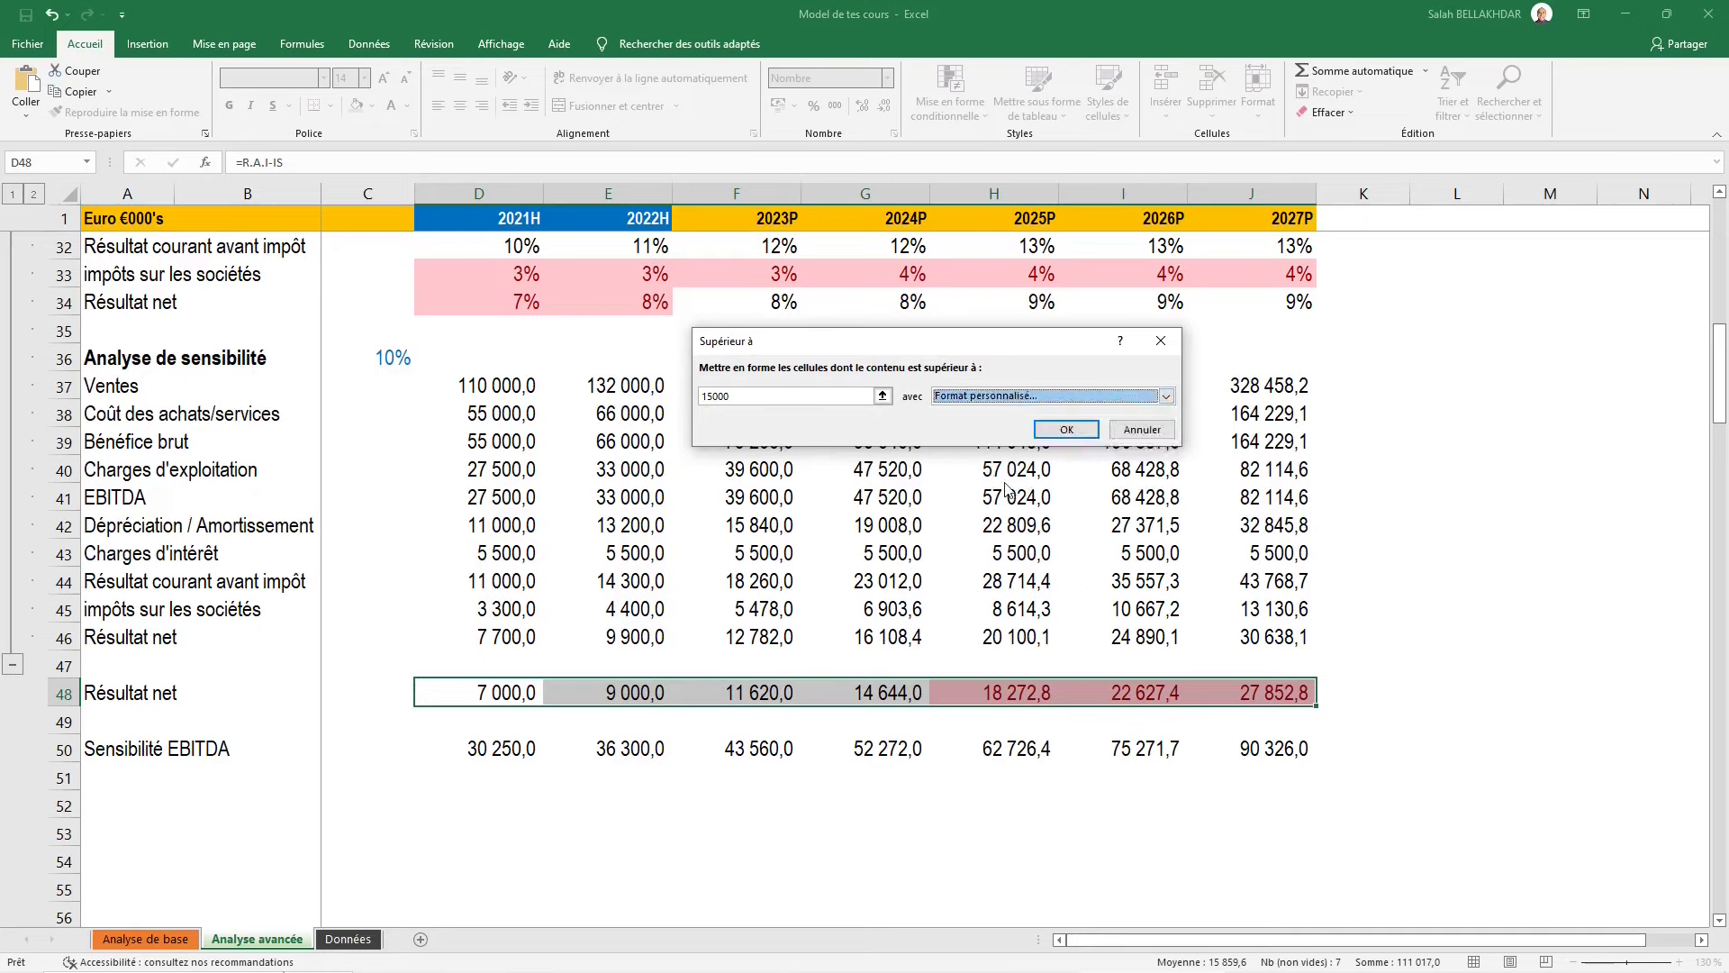
left_click(1239, 340)
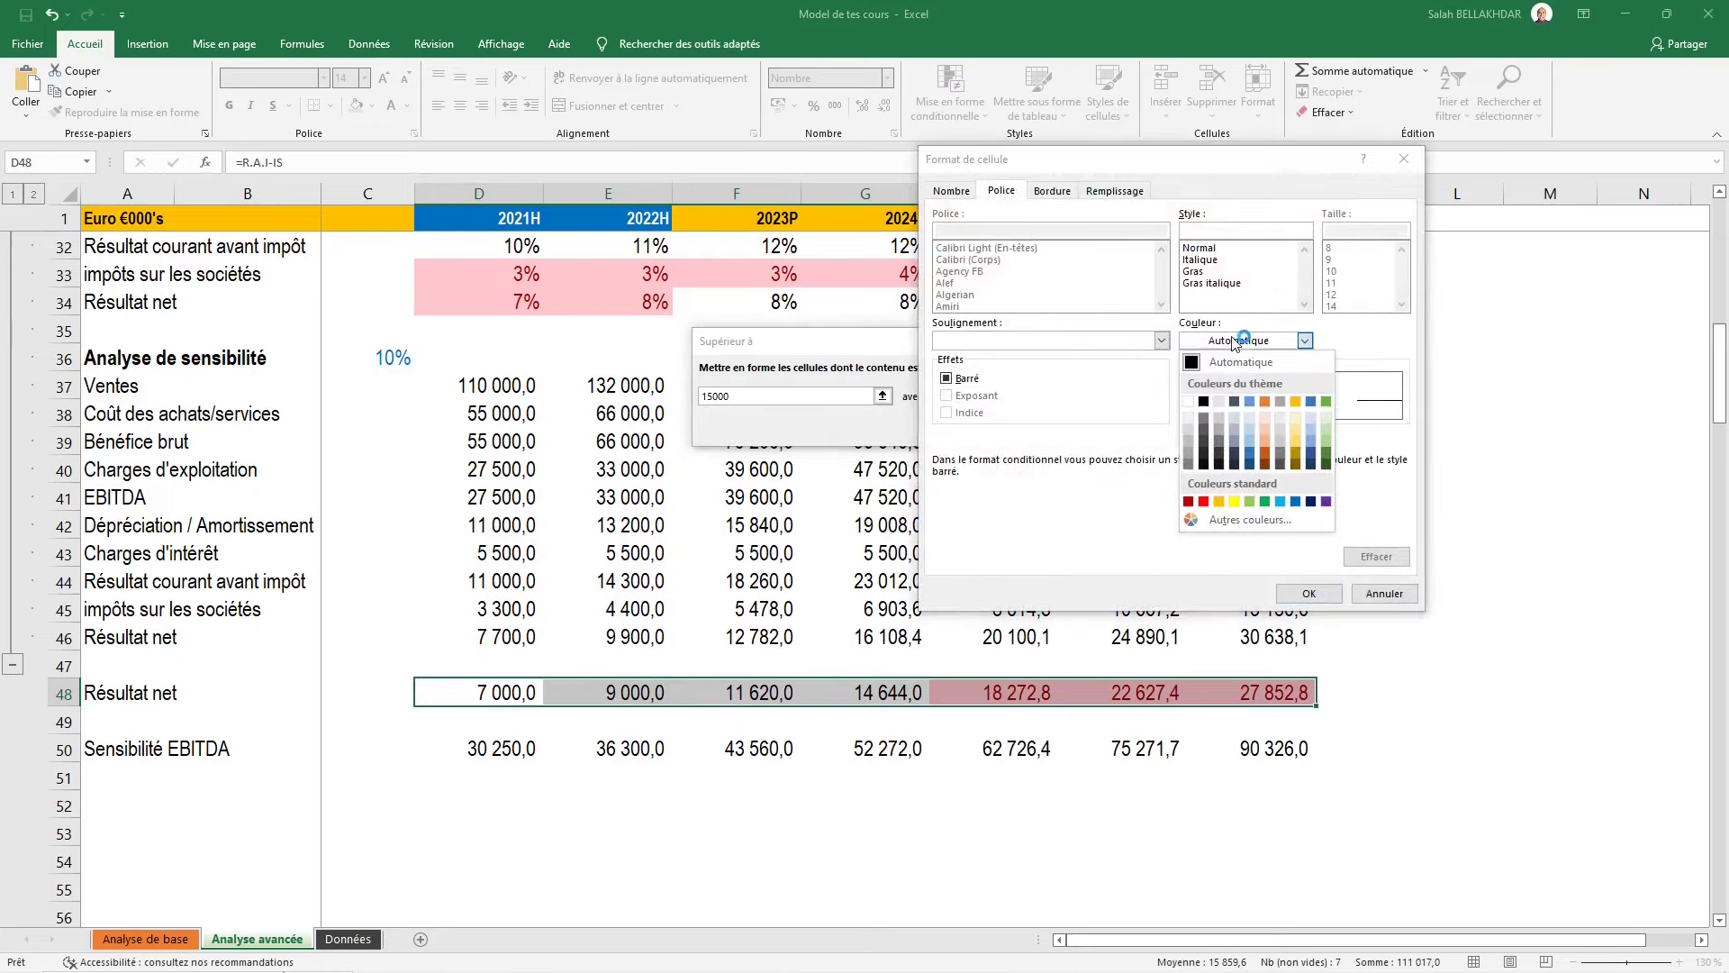
left_click(1325, 450)
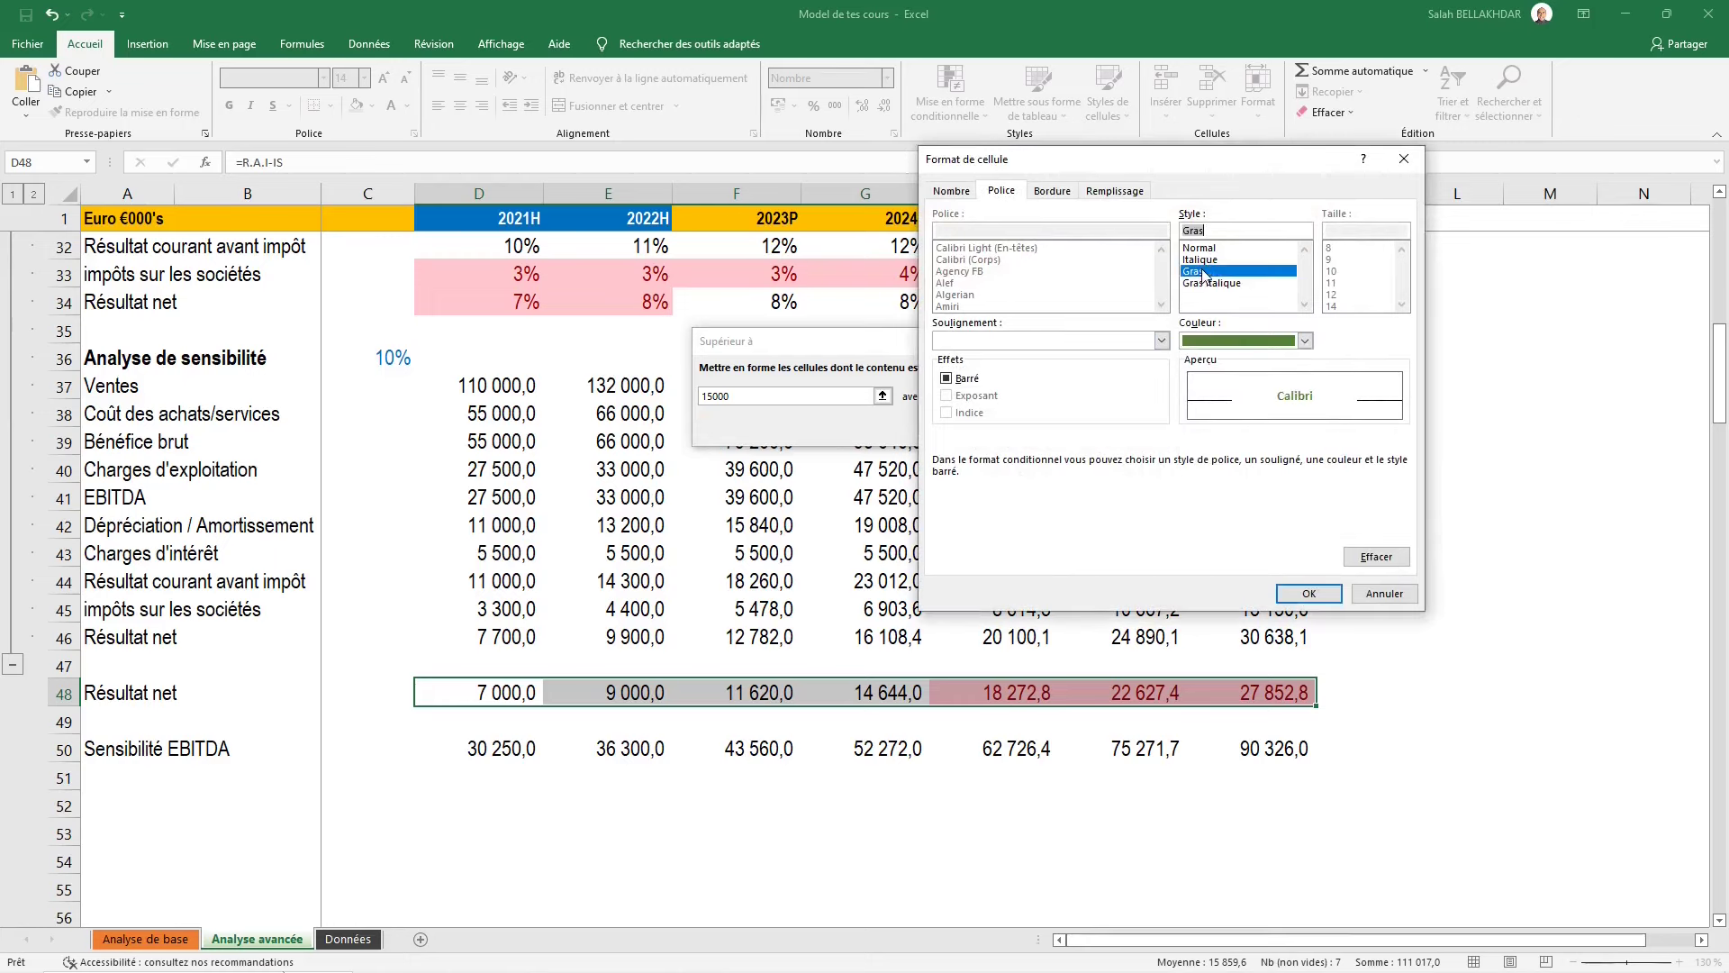
left_click(1052, 190)
left_click(1152, 261)
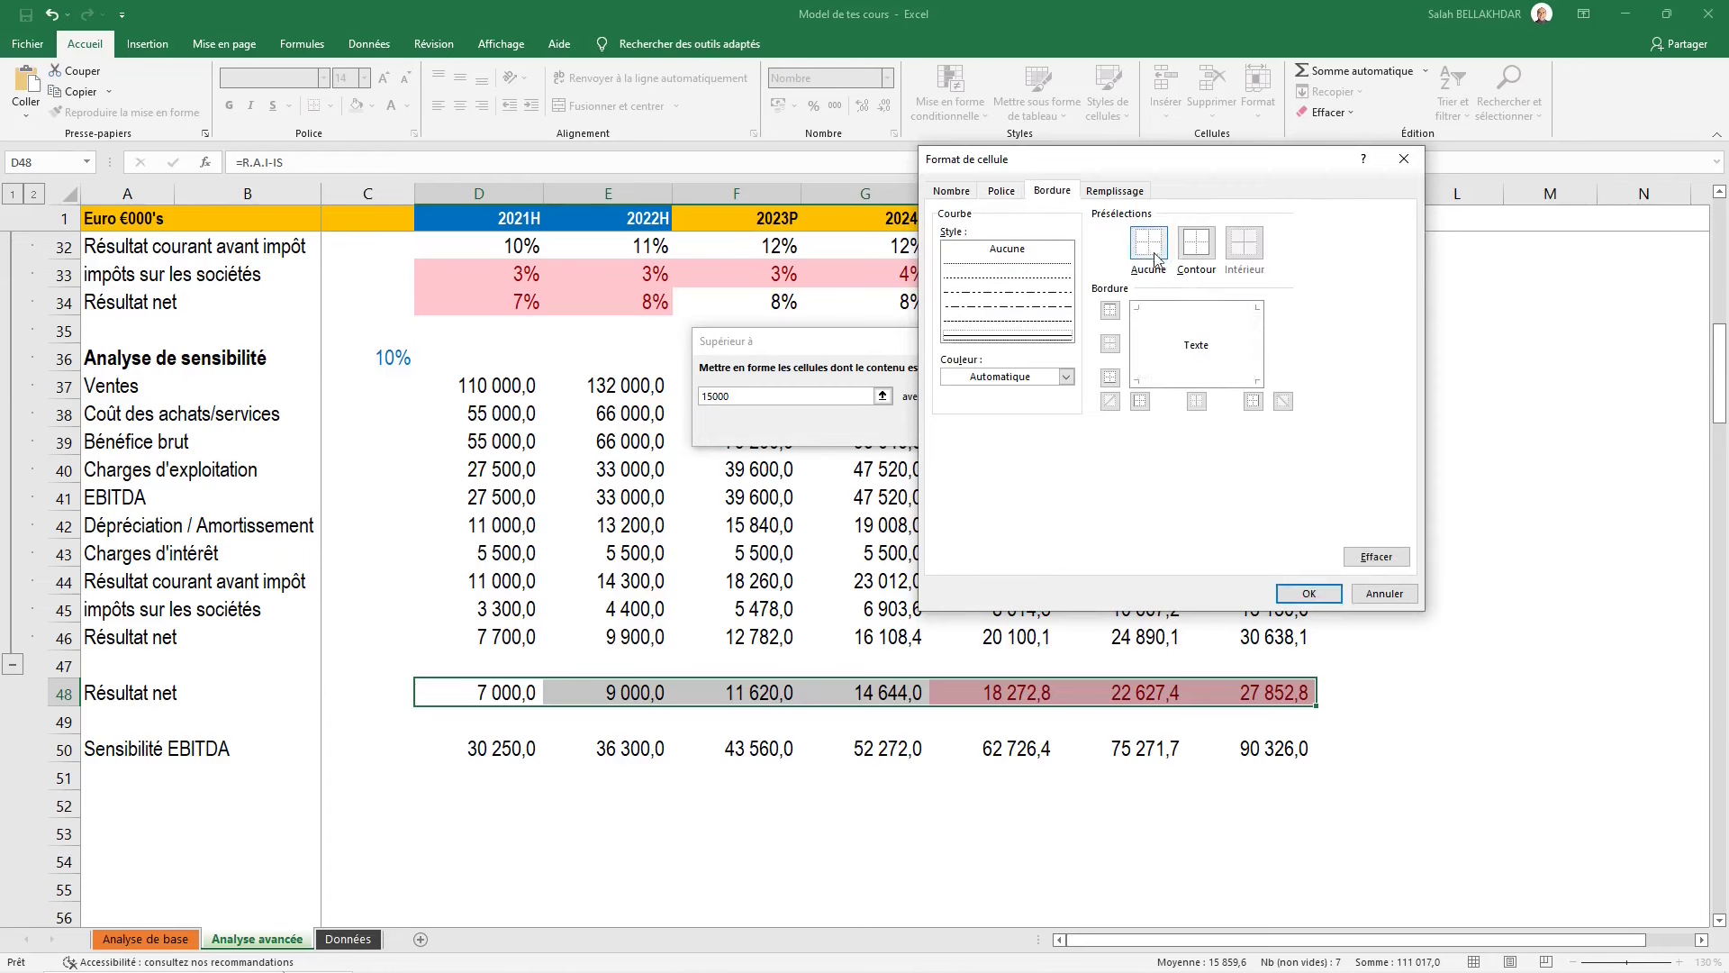
left_click(1315, 596)
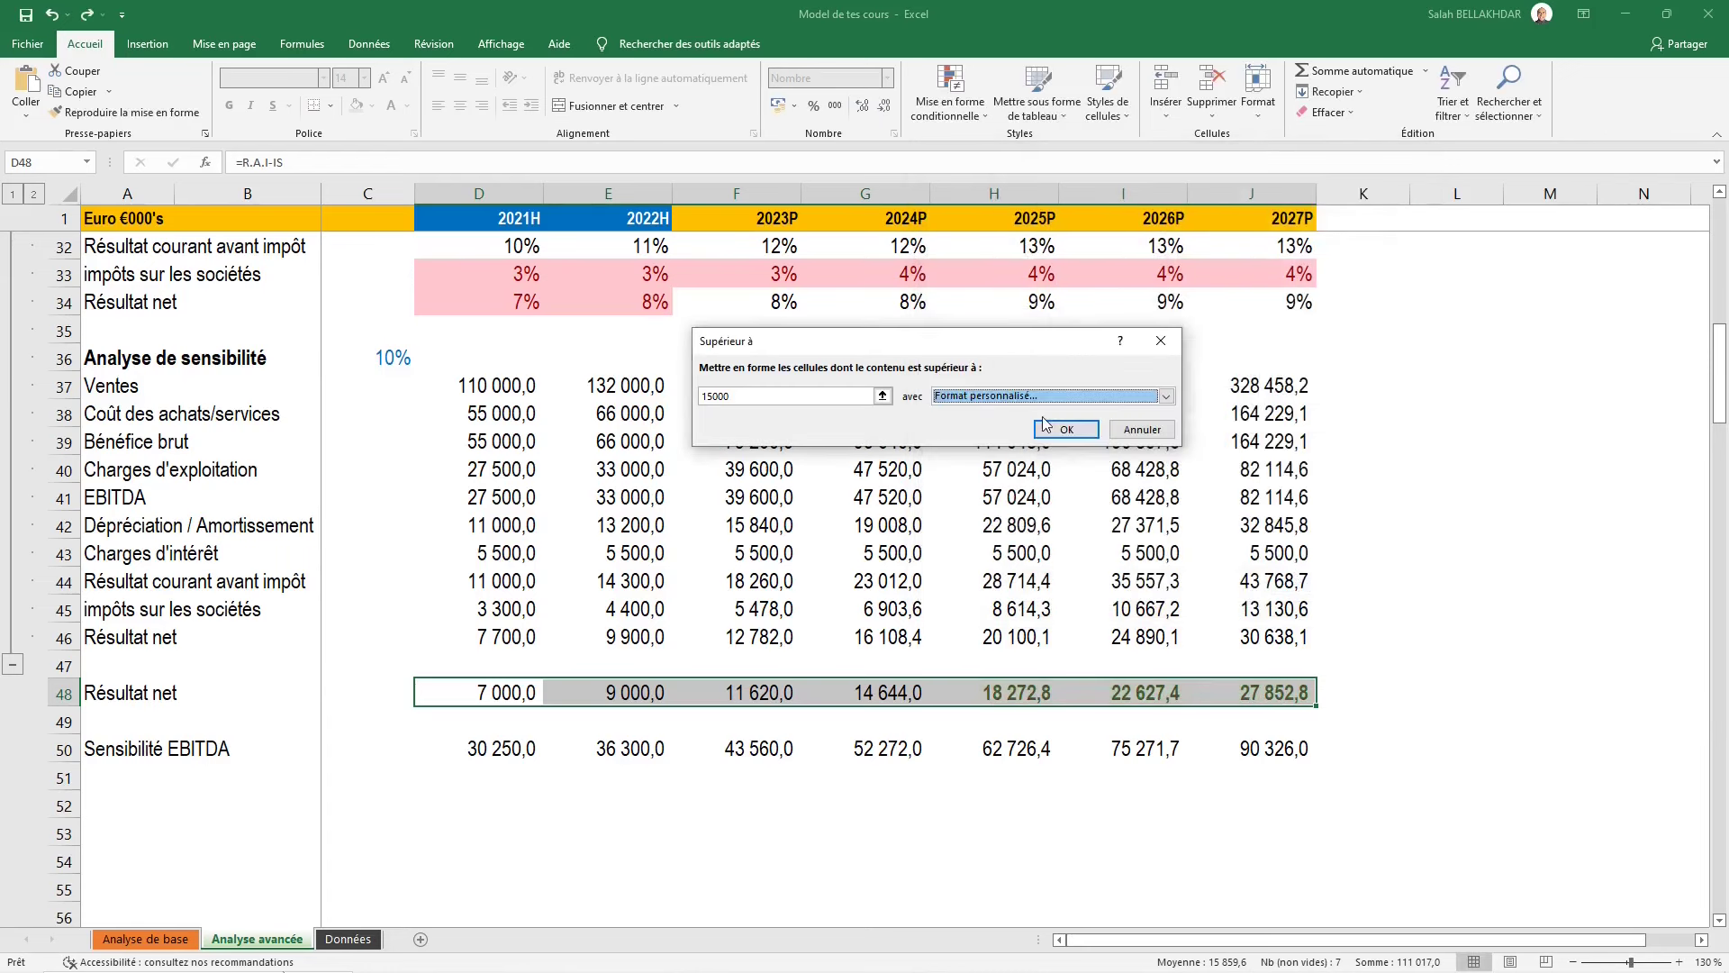
left_click(1049, 428)
left_click(937, 576)
Select D48:J48 and start a Less Than highlight rule with threshold 15000
scroll(954, 596, "down", 1)
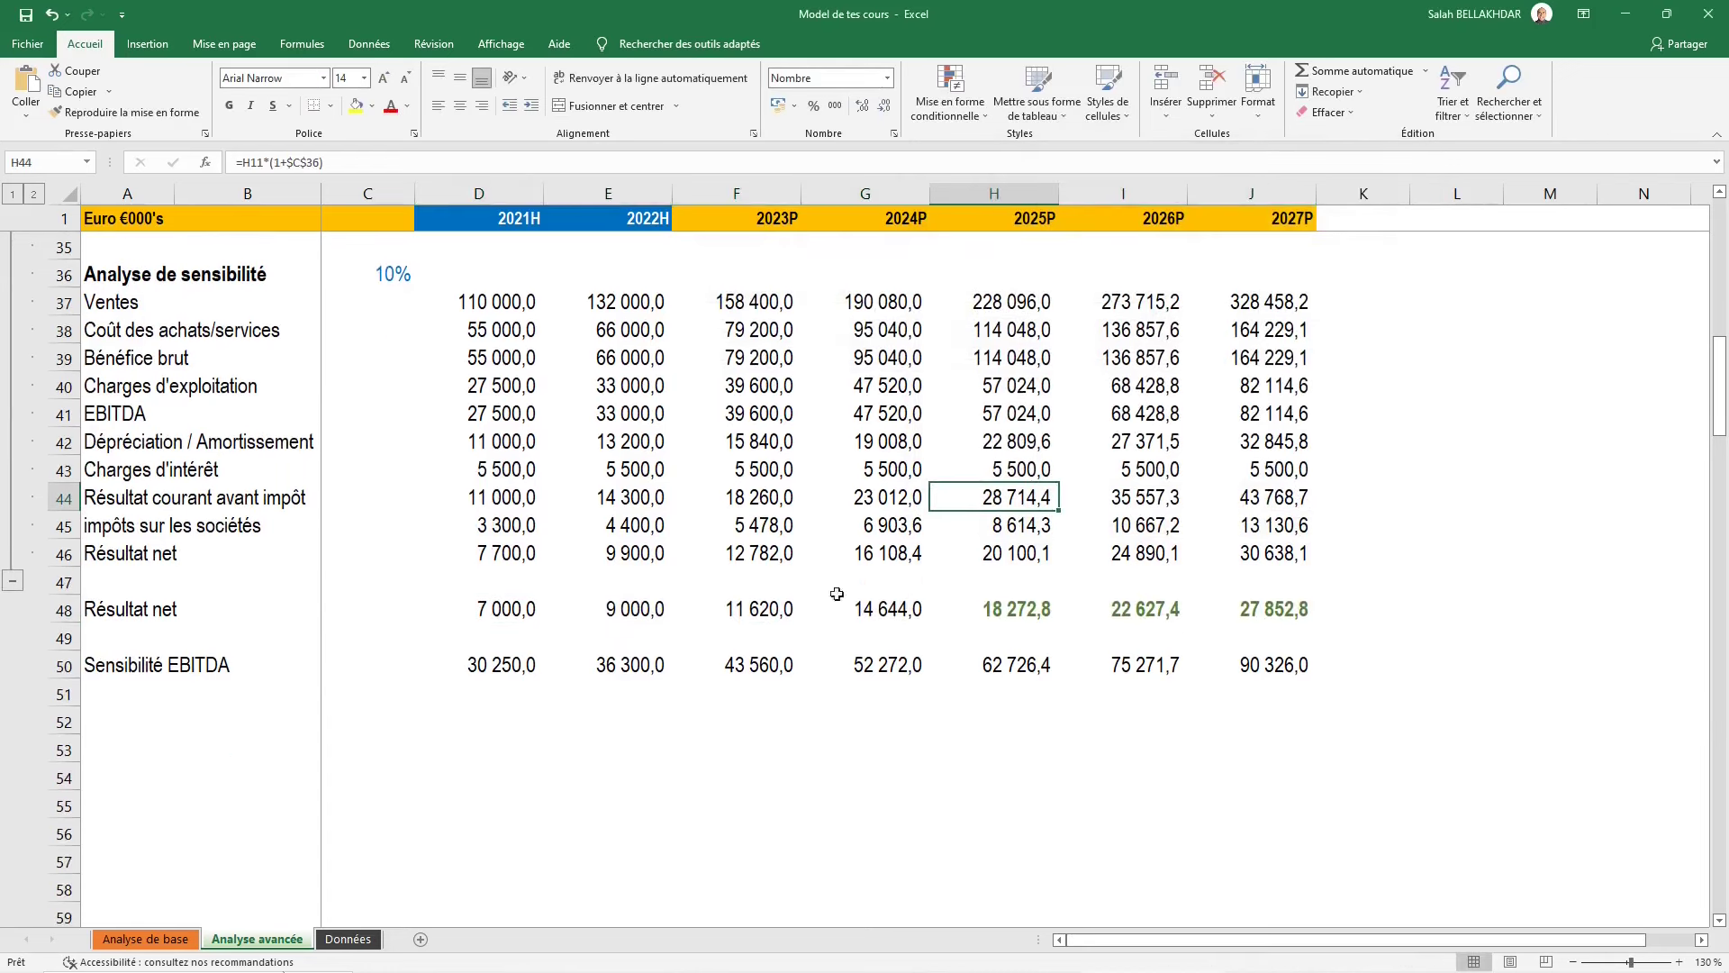
left_click_drag(538, 609, 1243, 608)
key("alt")
key("h")
key("h")
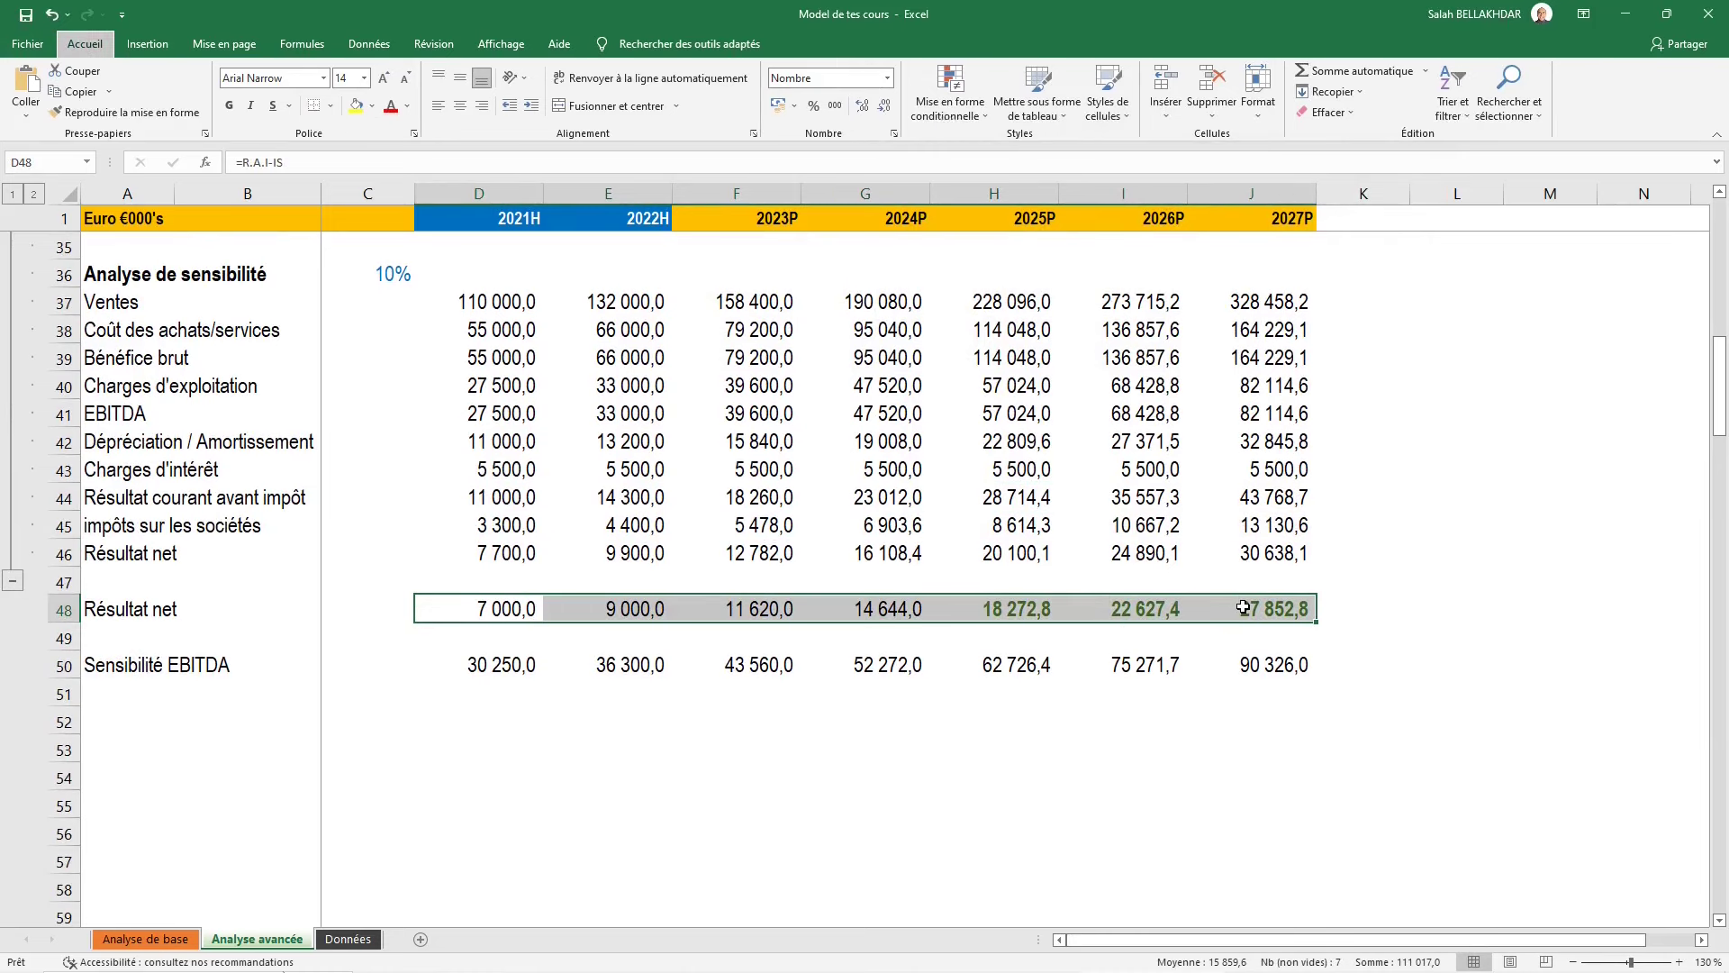
key("2")
key("h")
key("i")
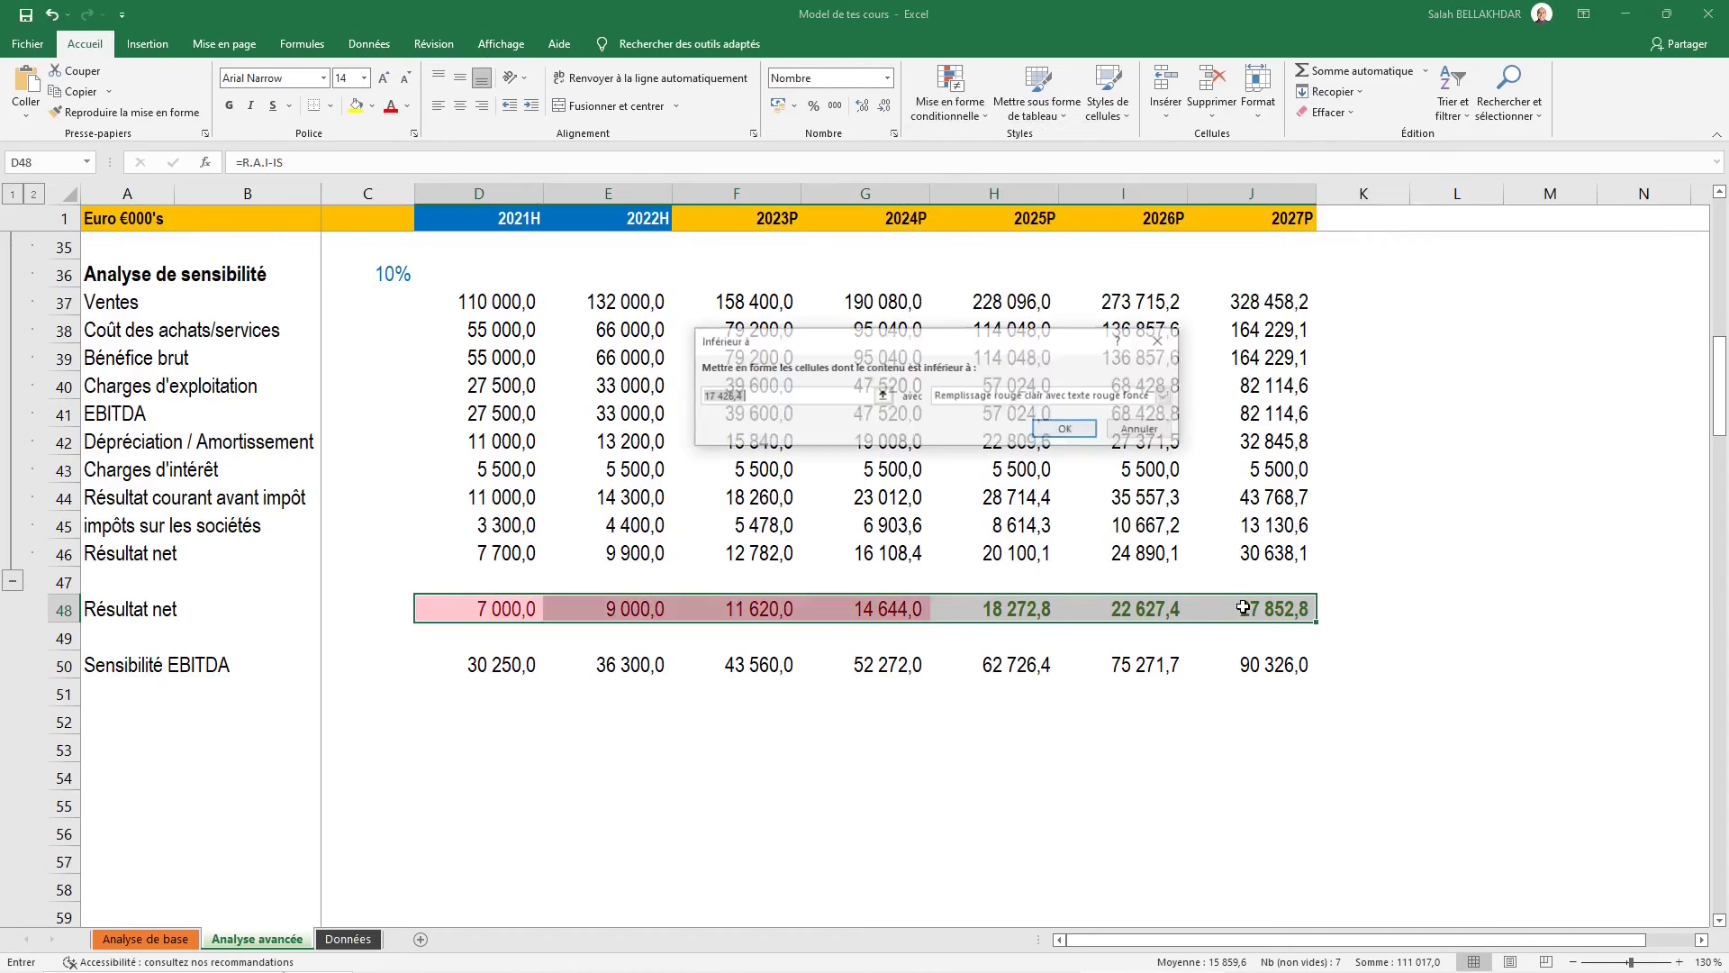
type("1")
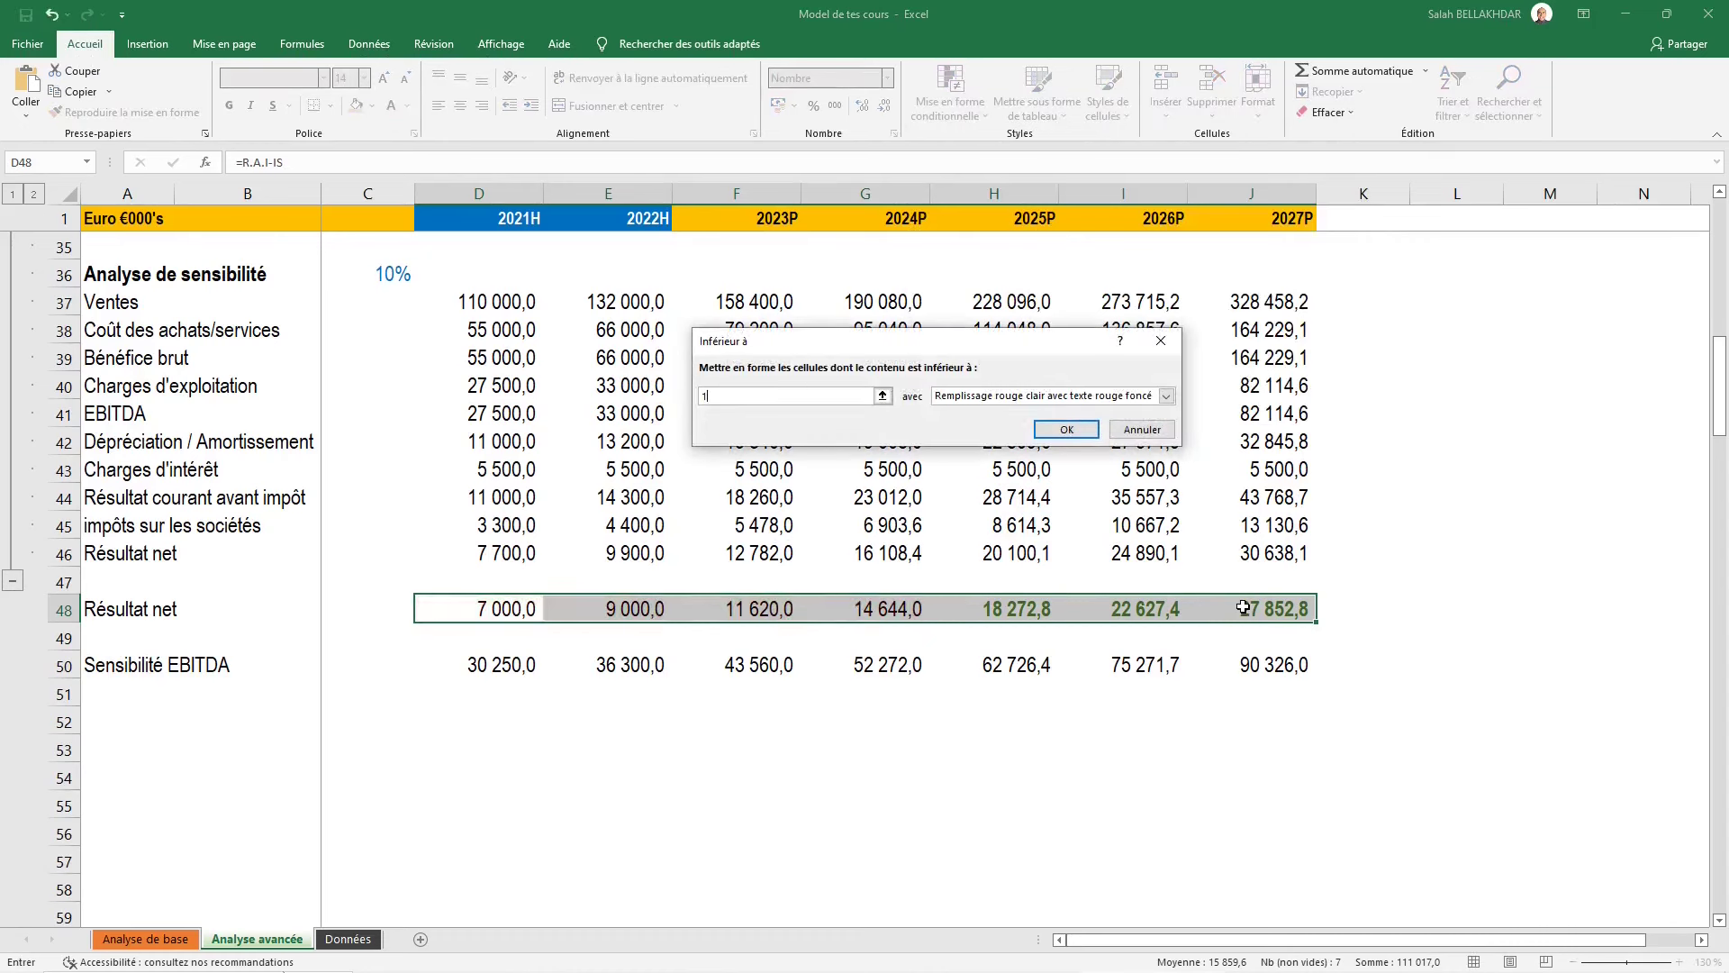
type("5000")
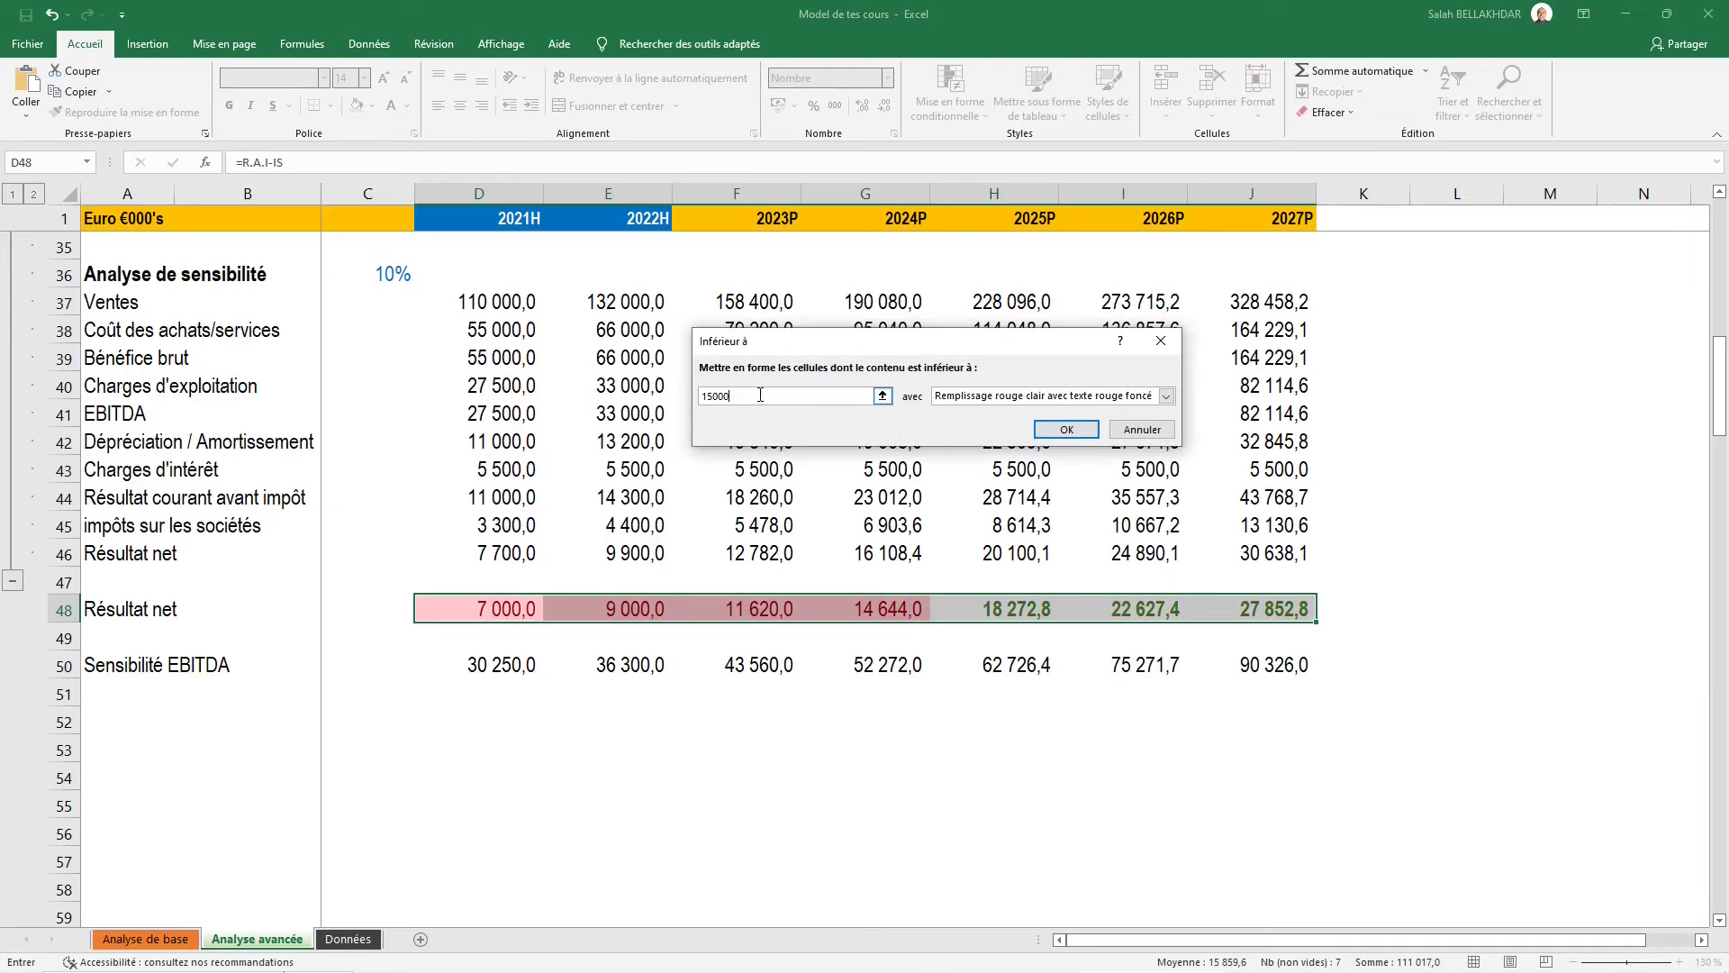
Give the rule a custom red bold font with no border and apply it
left_click(1166, 396)
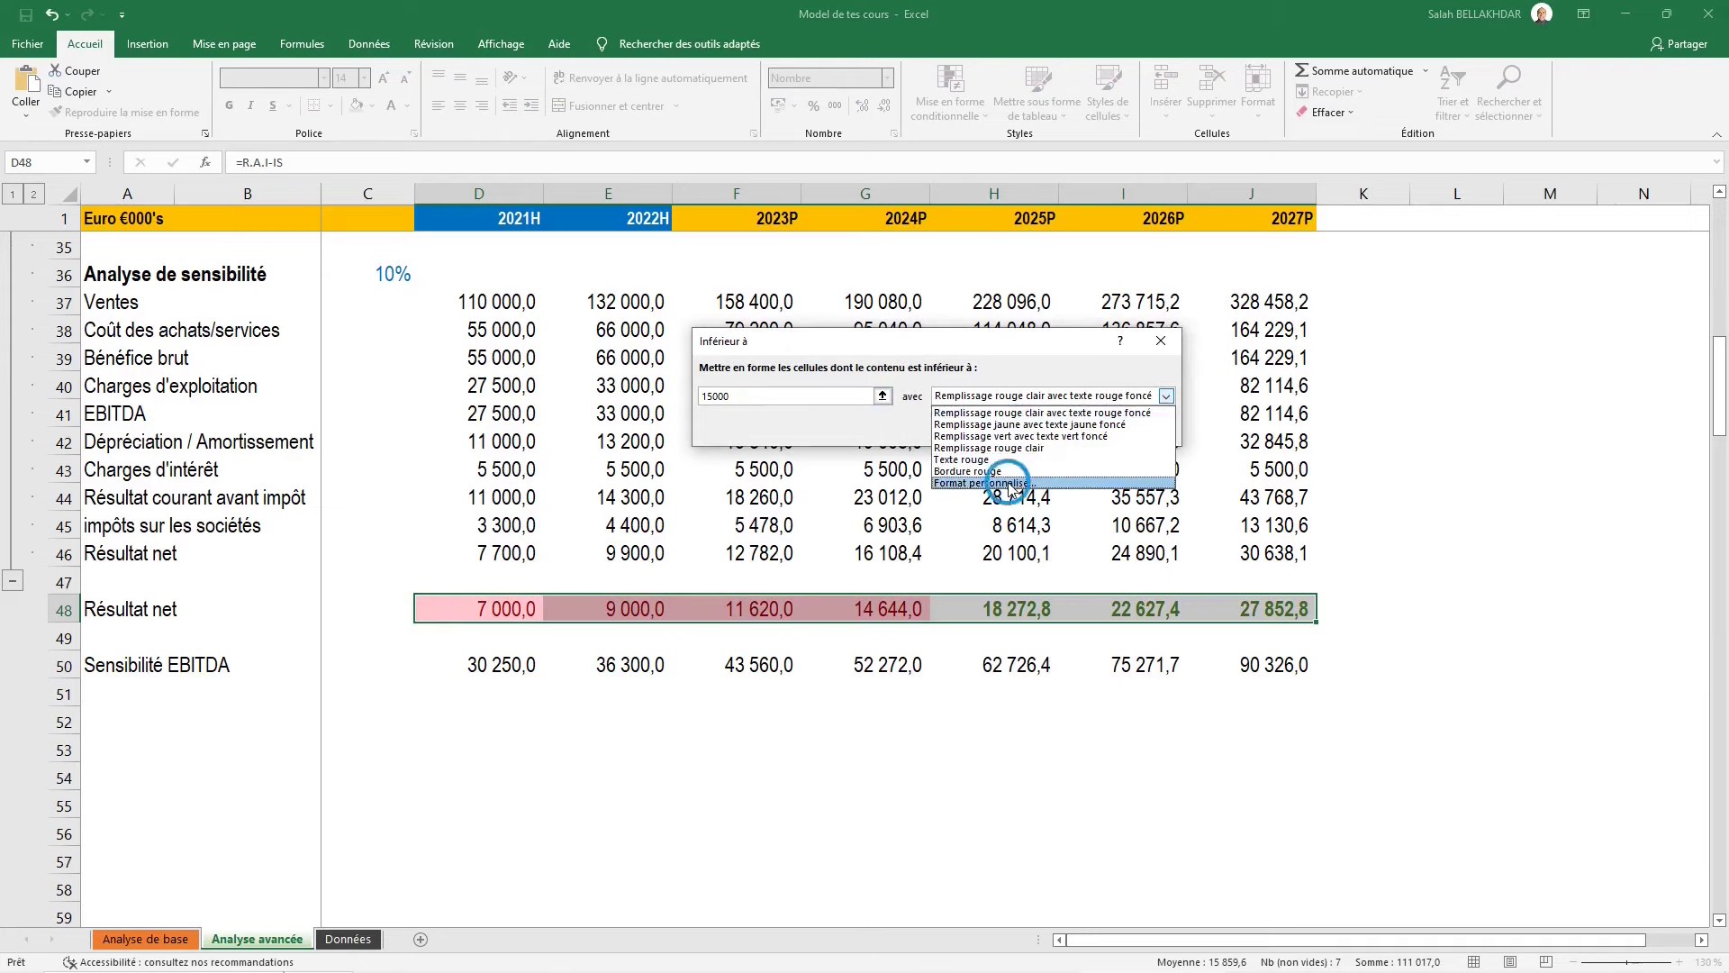
left_click(1008, 491)
left_click(772, 168)
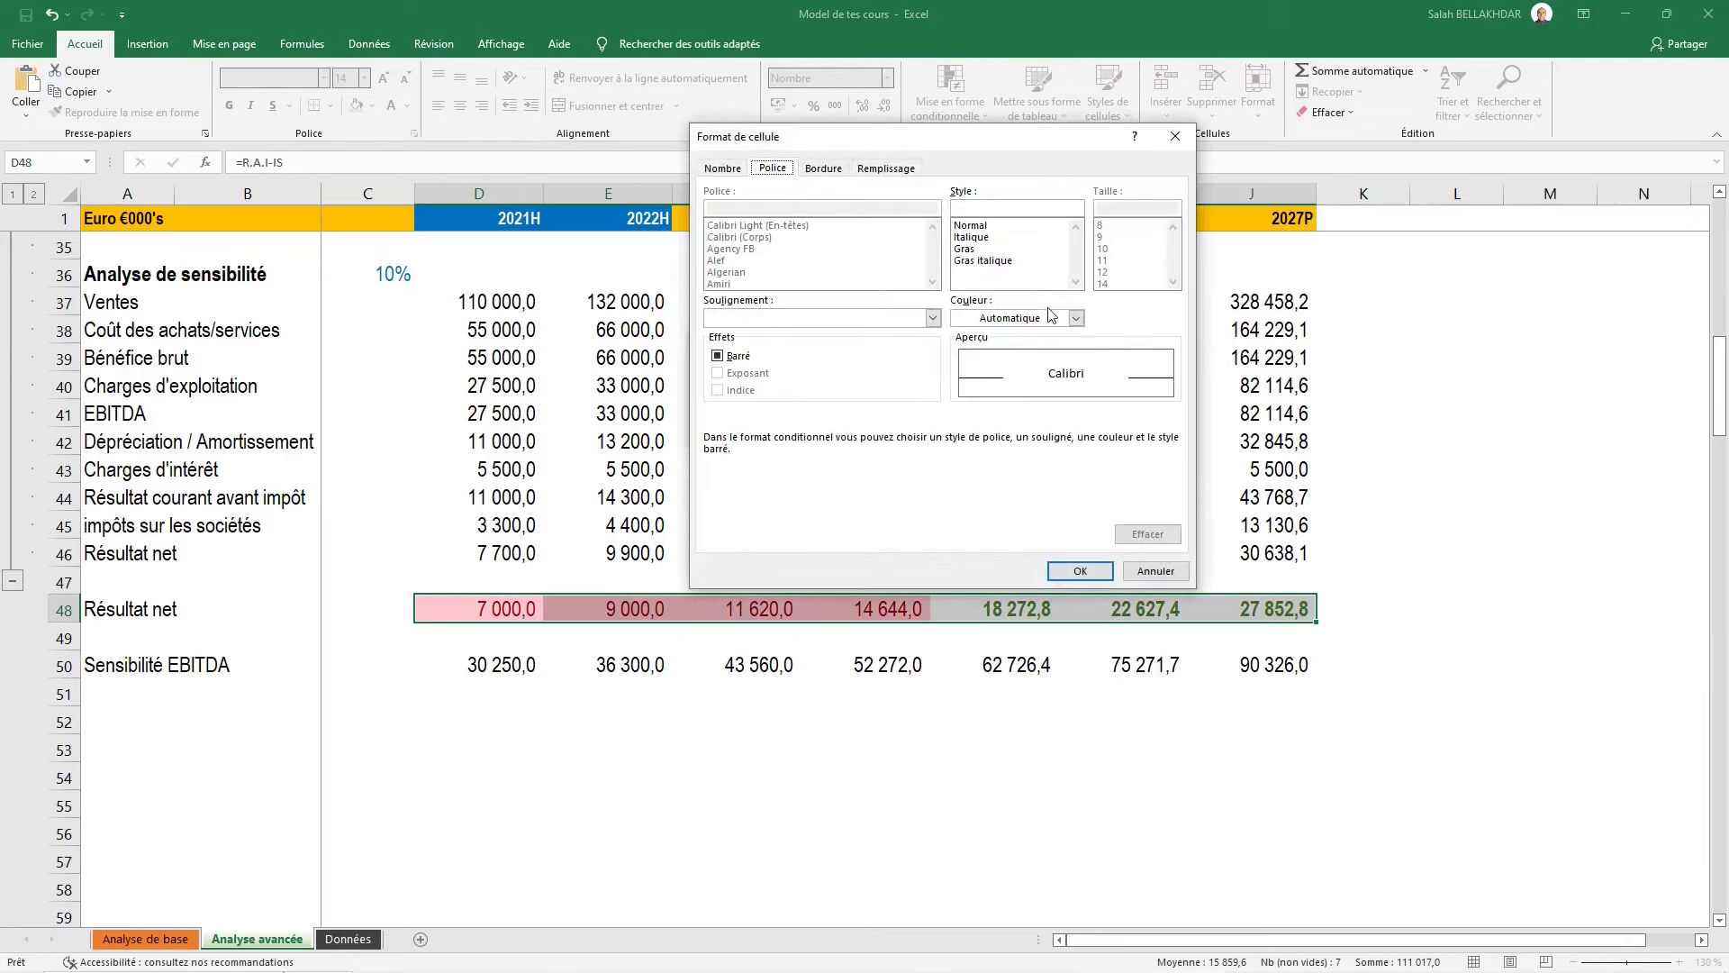
left_click(1054, 319)
left_click(974, 478)
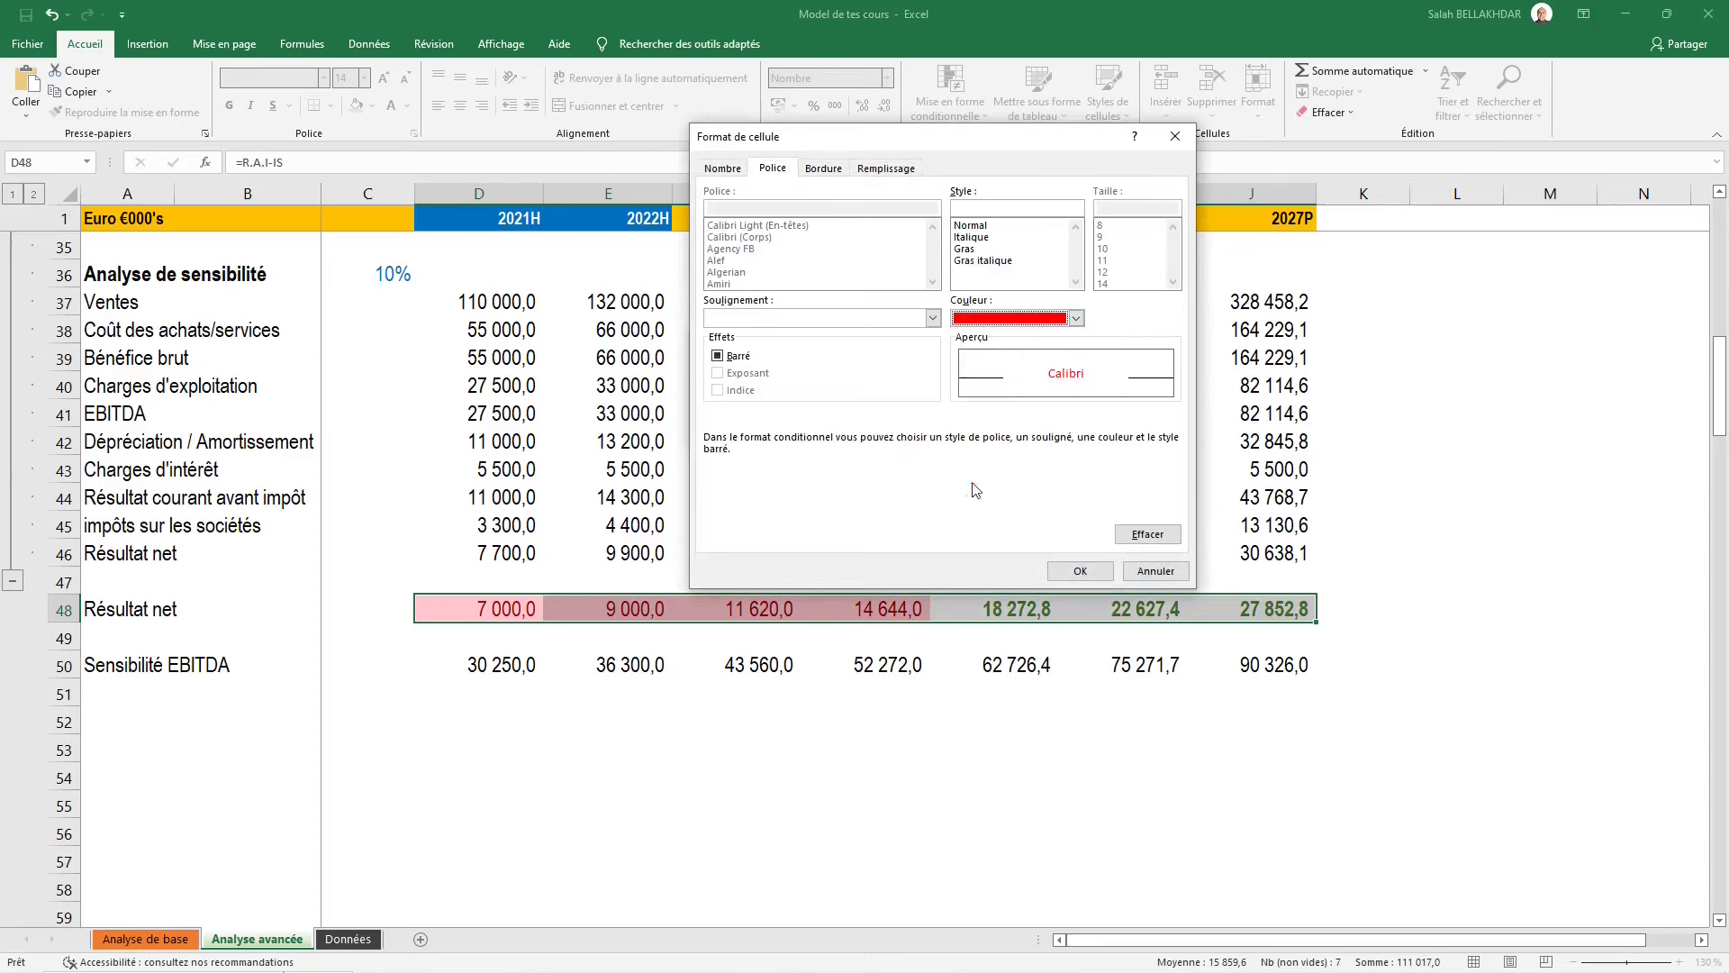
left_click(969, 248)
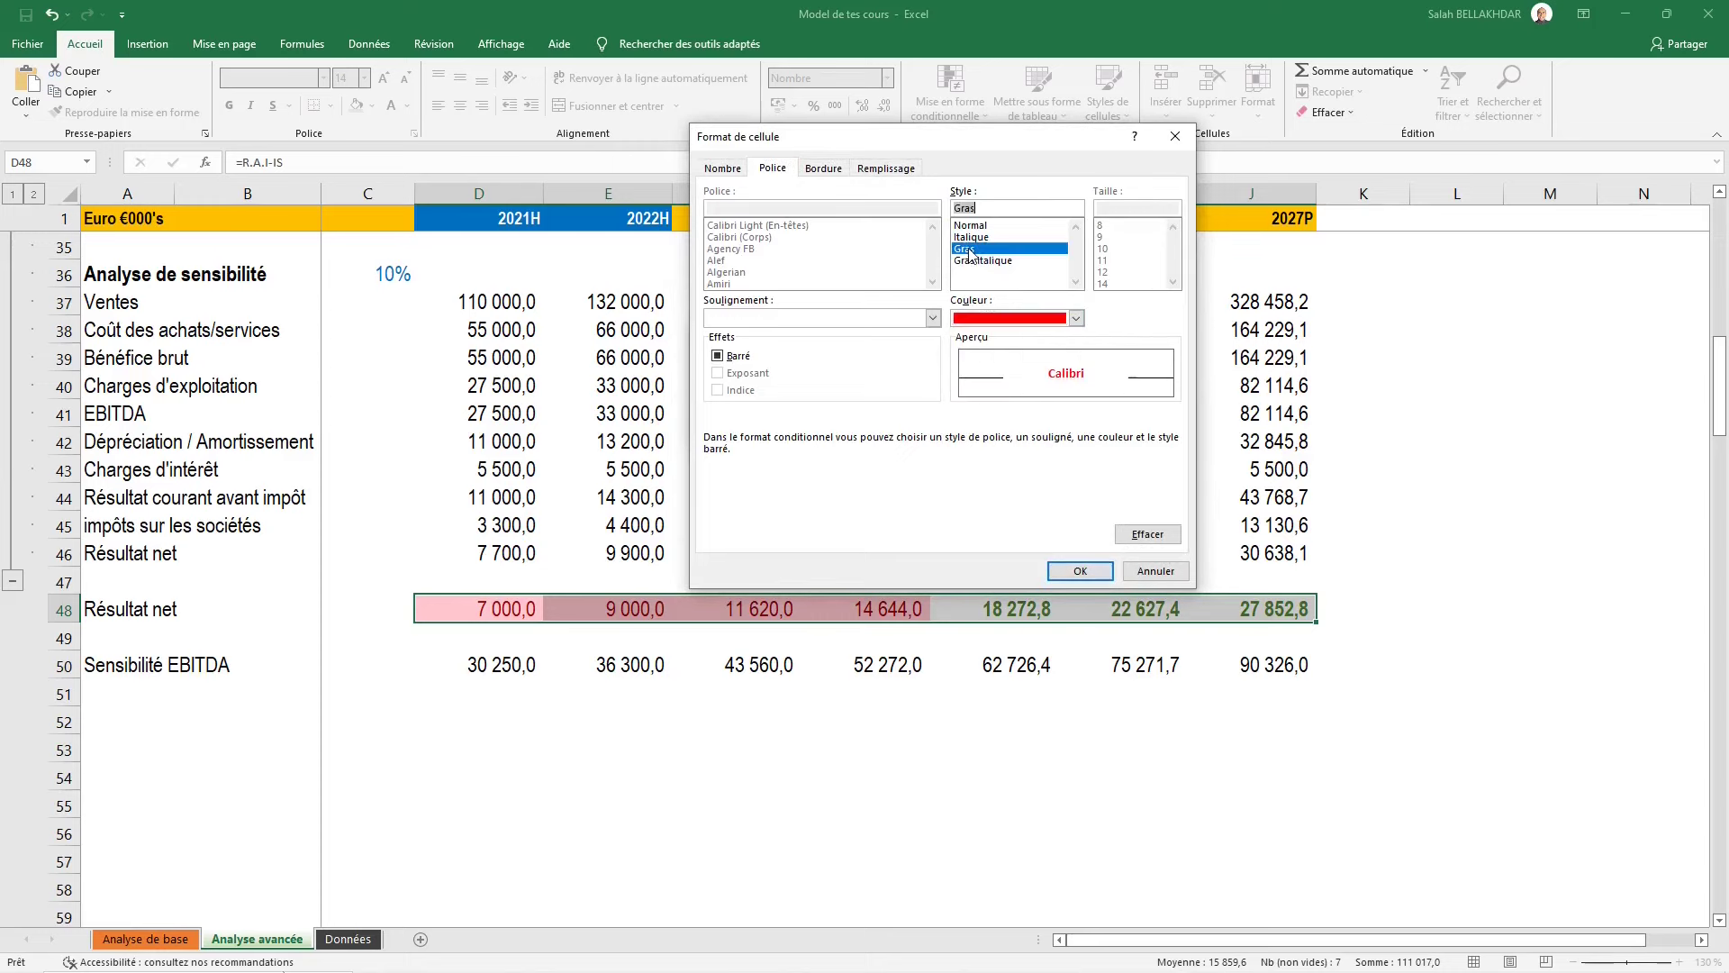
left_click(823, 169)
left_click(919, 219)
left_click(1080, 571)
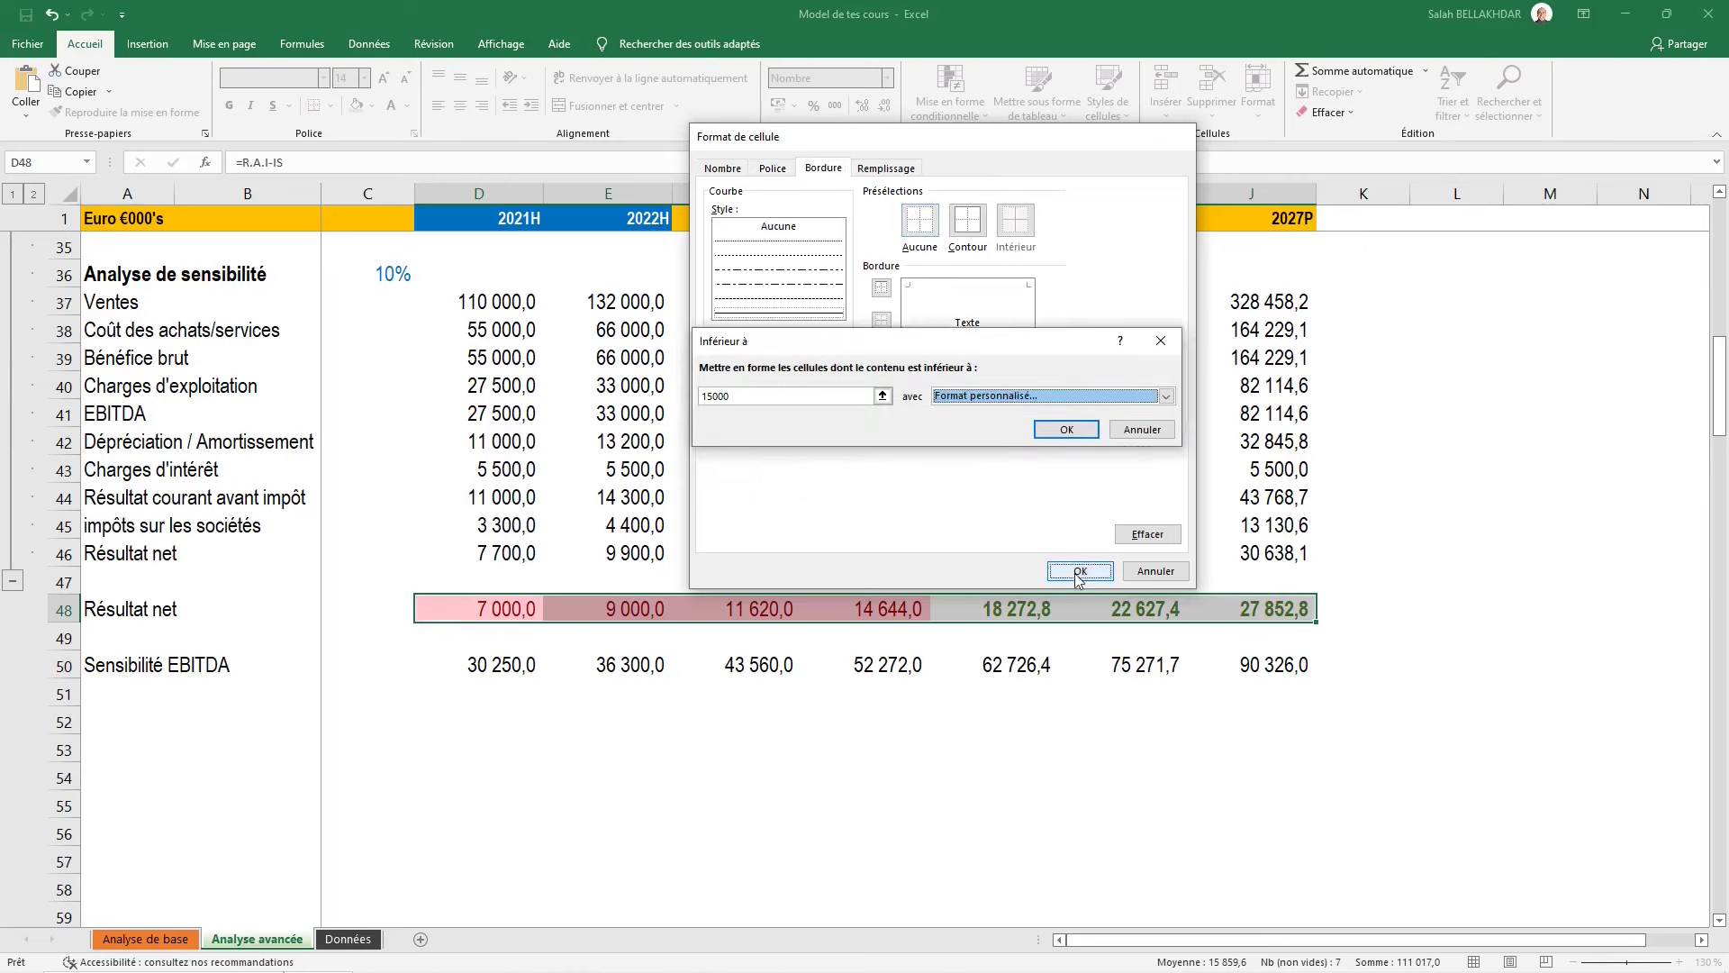
left_click(1077, 437)
left_click(855, 472)
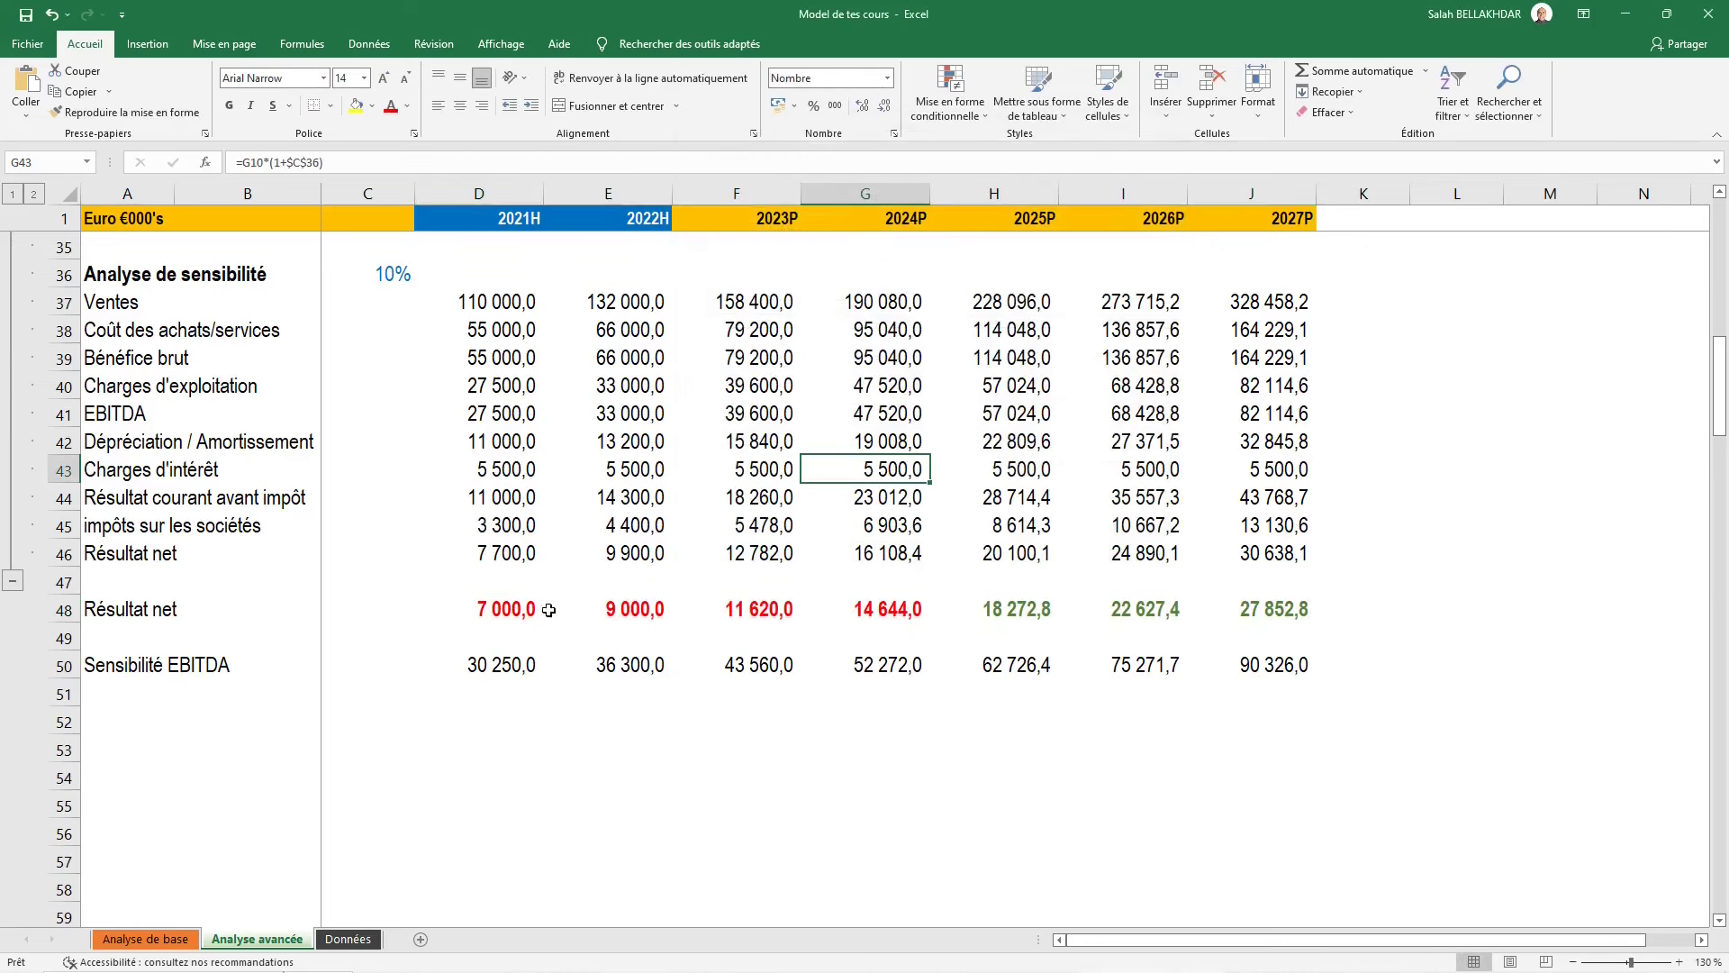
left_click_drag(1013, 610, 1279, 611)
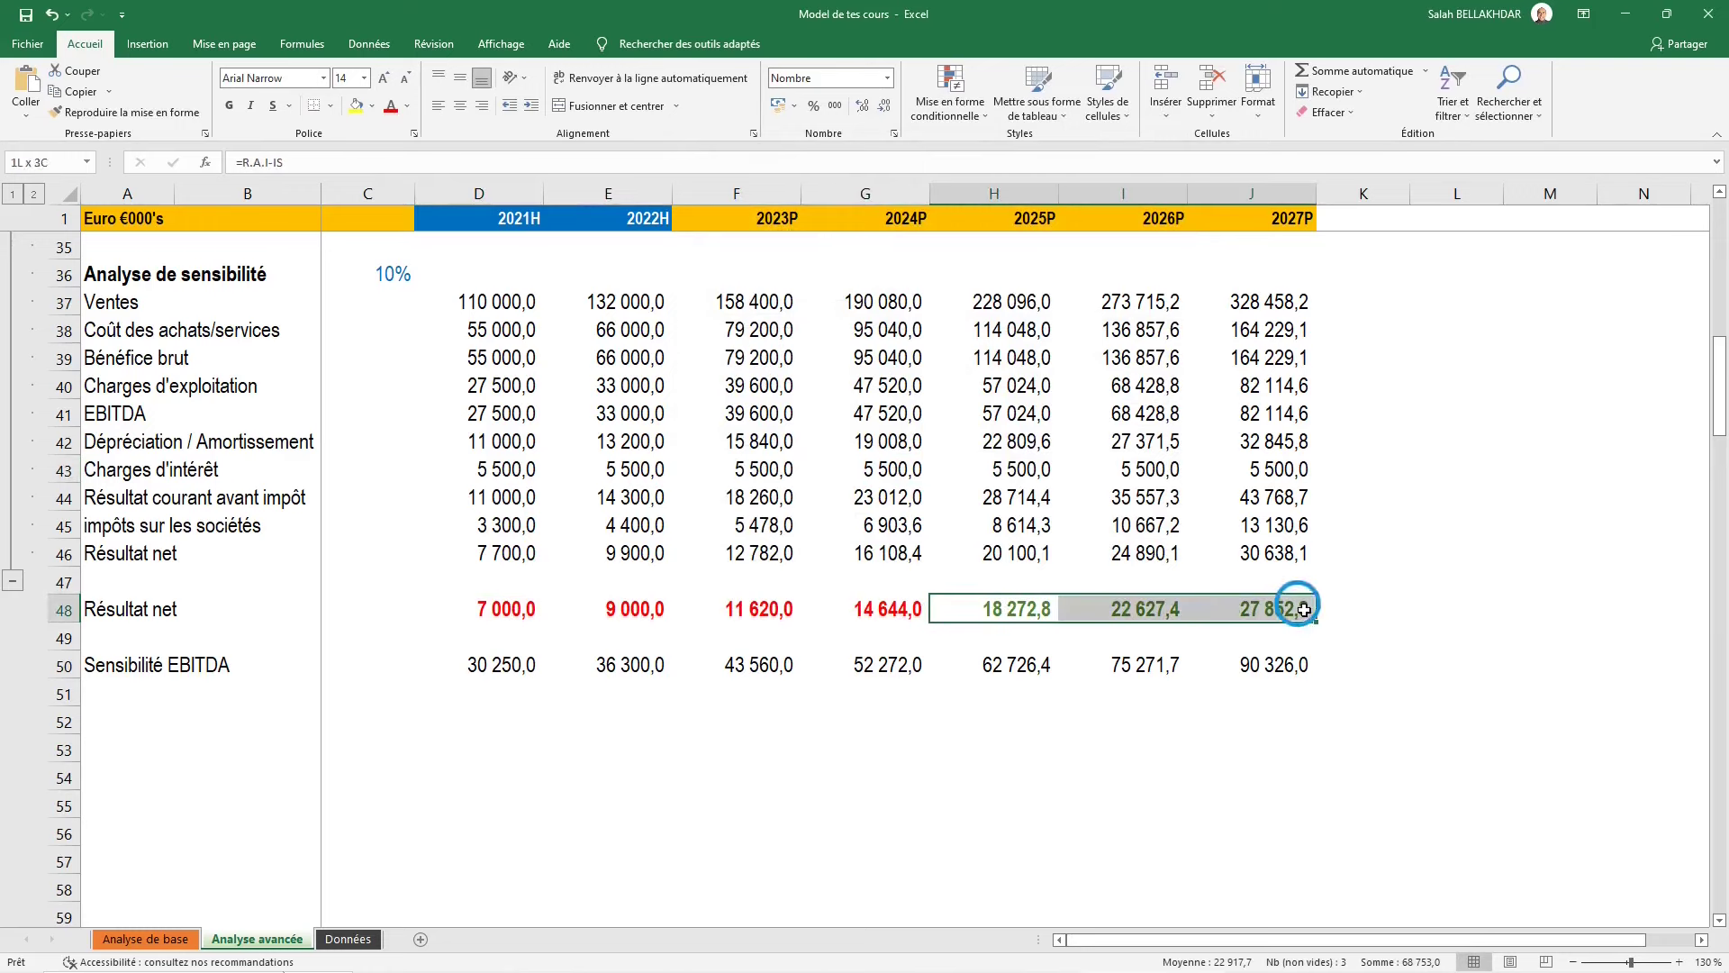
left_click_drag(878, 611, 504, 609)
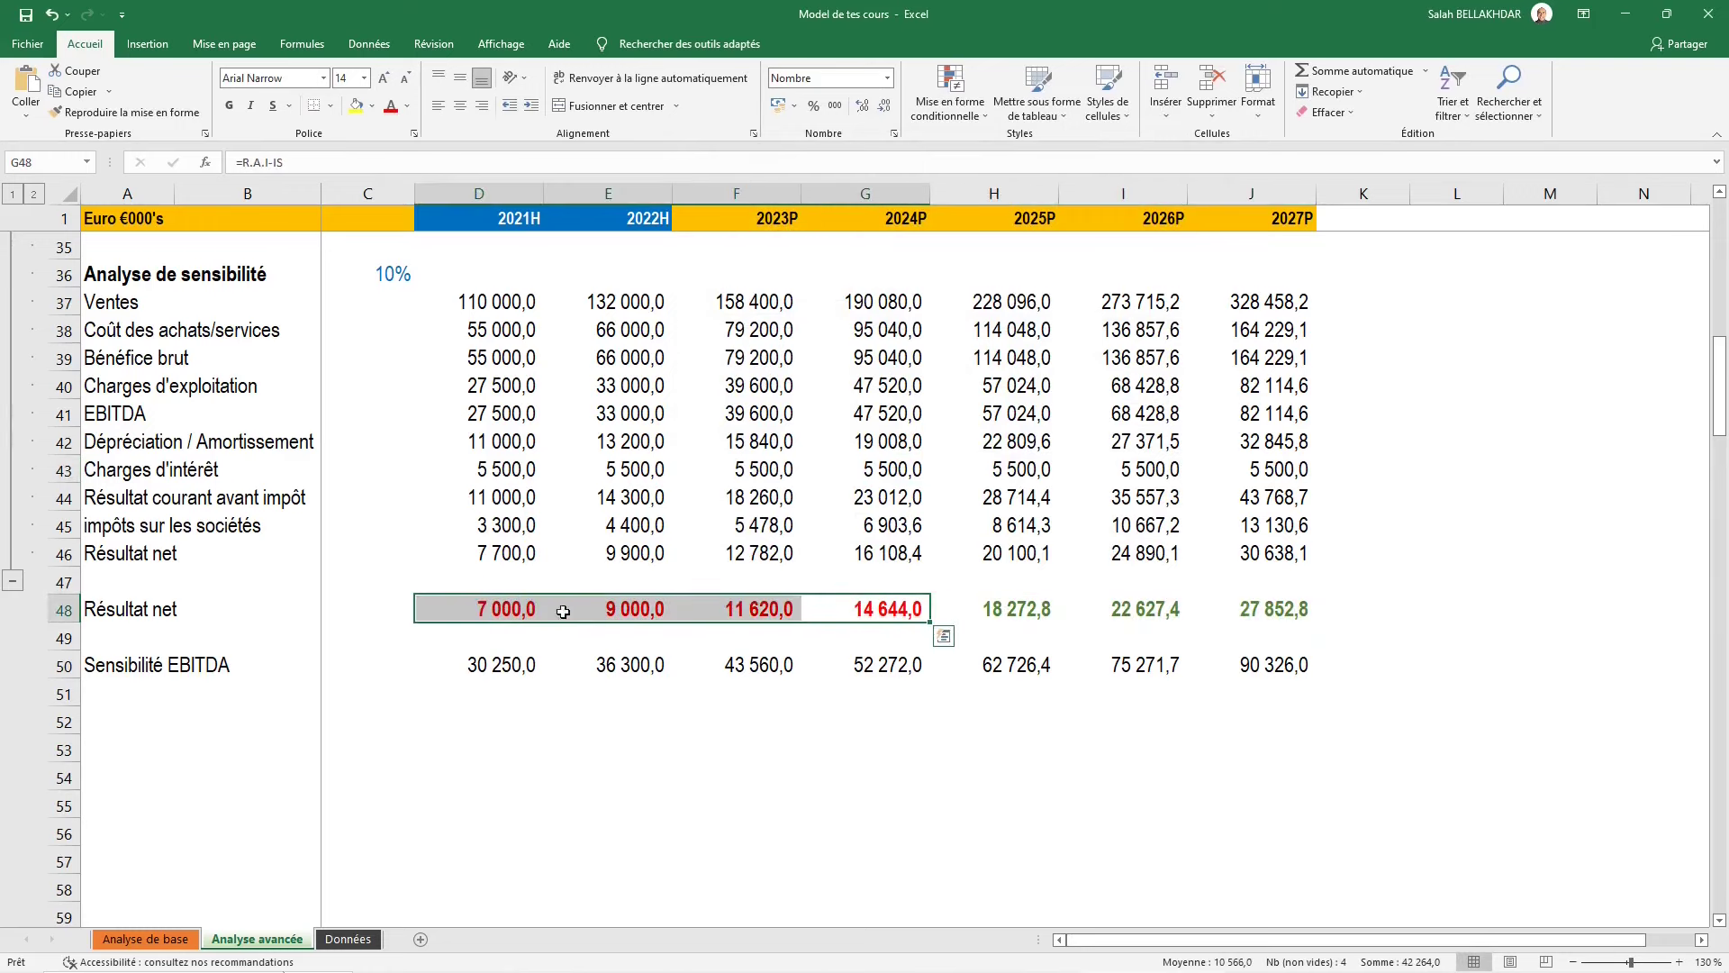
left_click(765, 610)
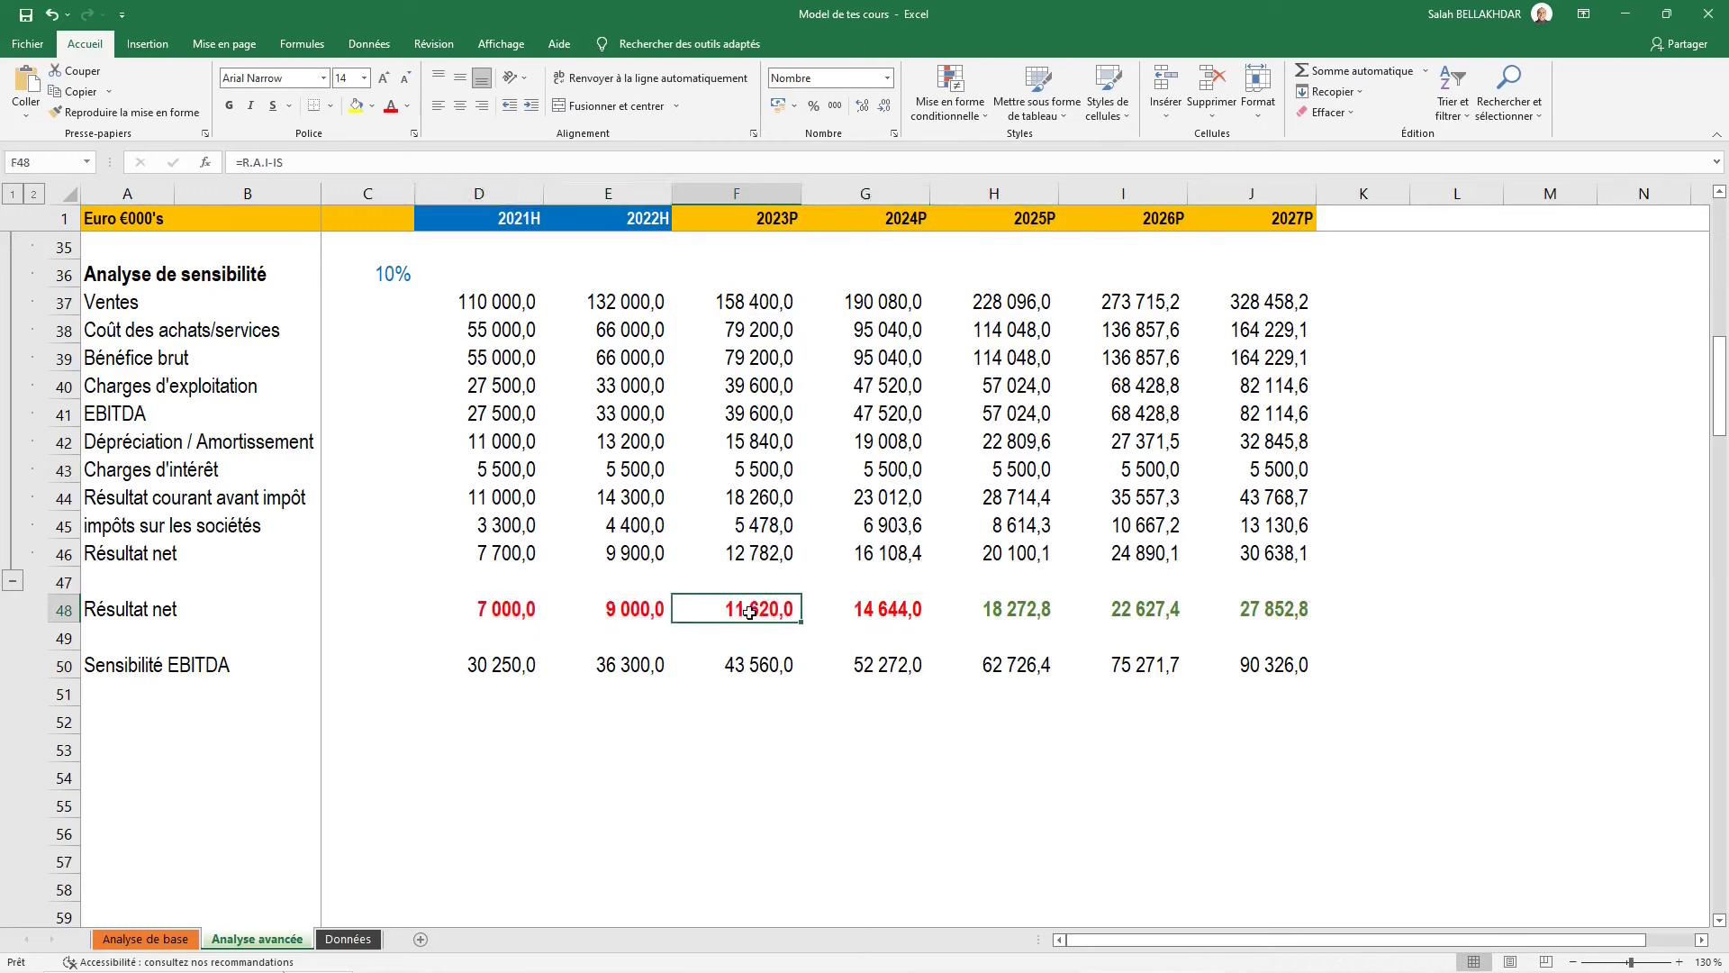
key("Right")
key("Right")
key("ctrl+space")
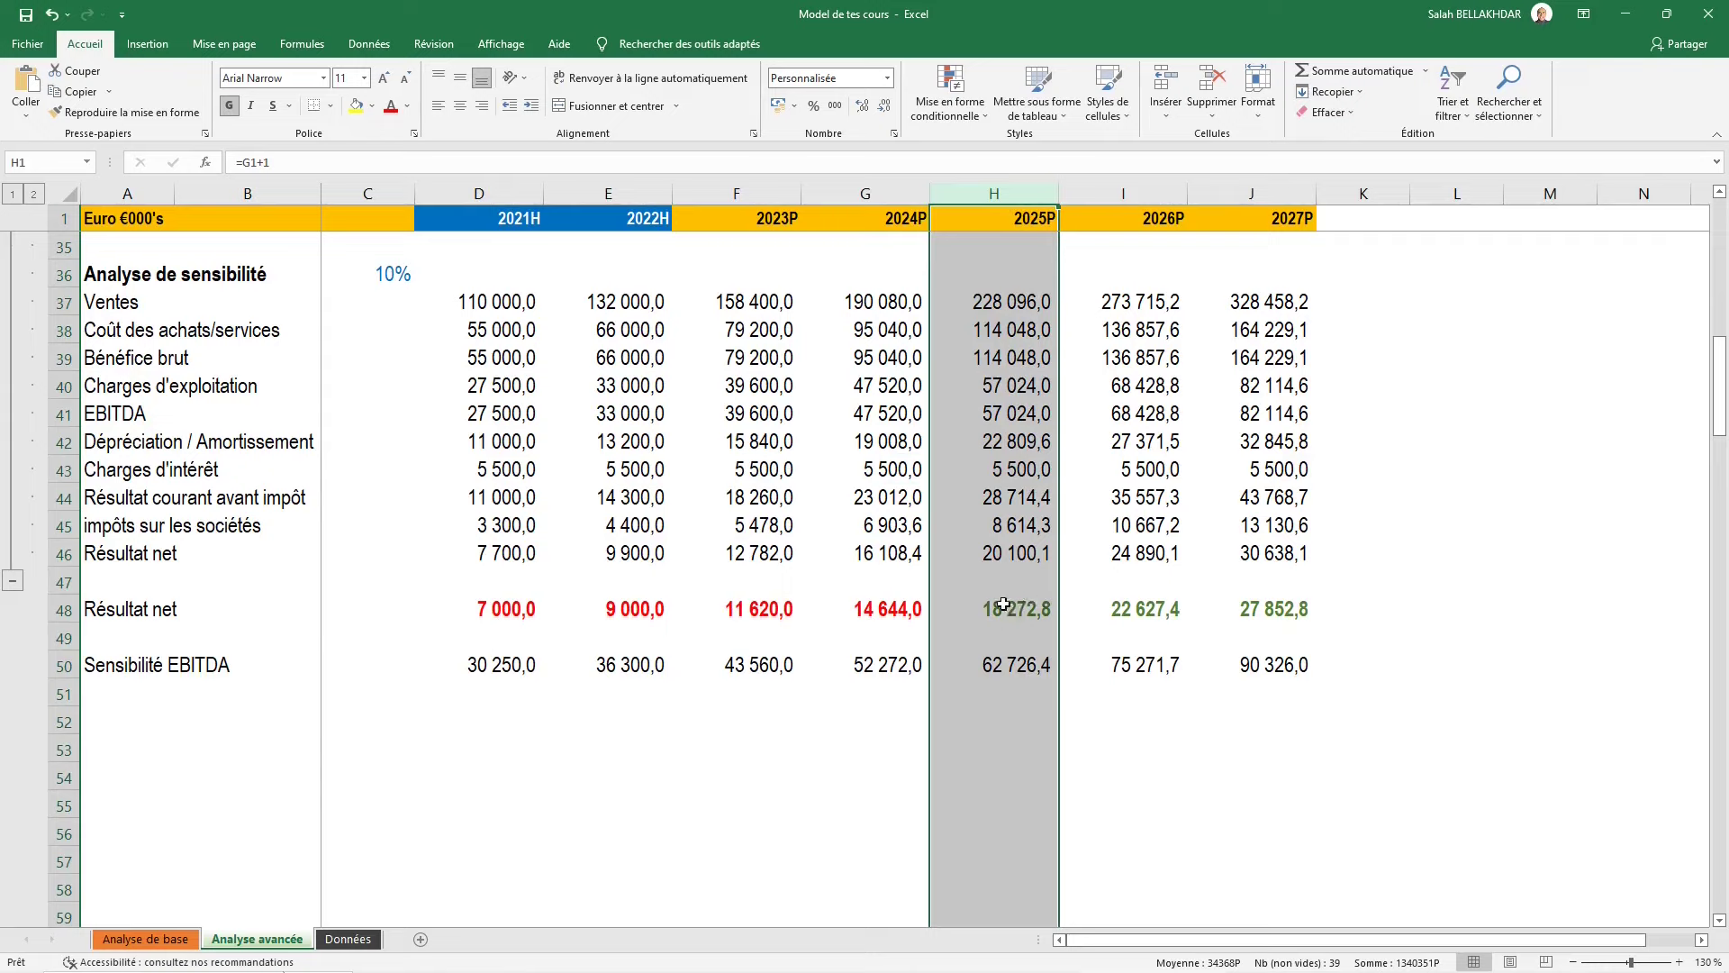
left_click(1044, 607)
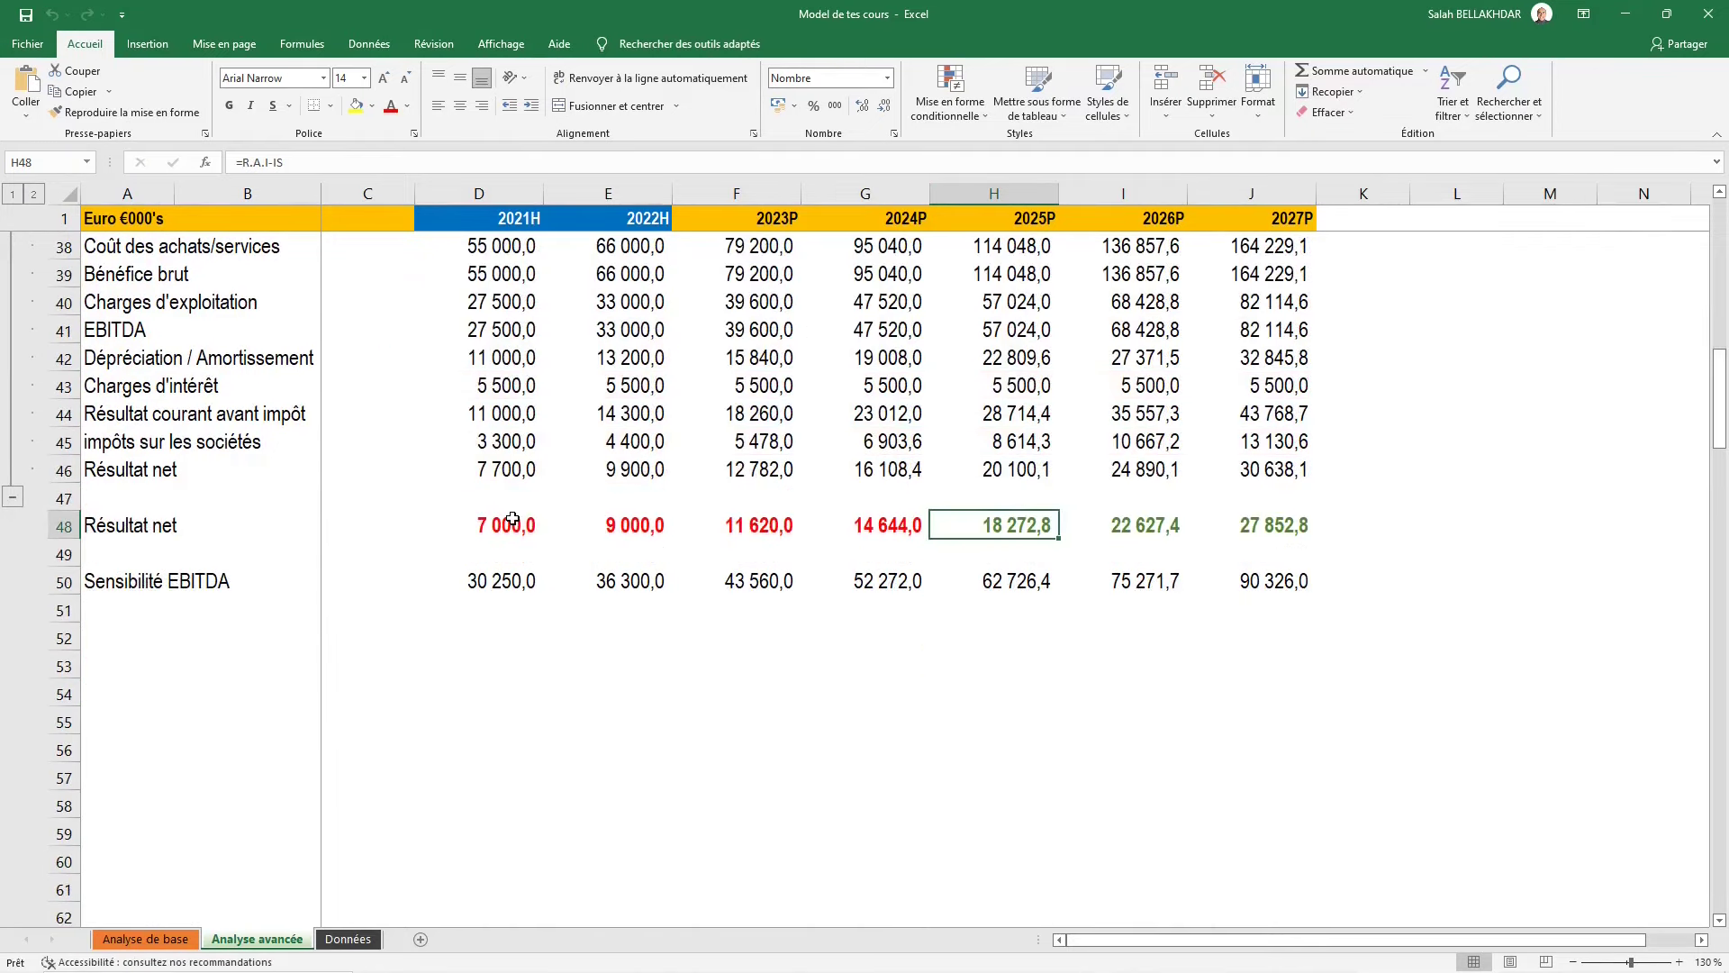
key("Left")
key("Left")
key("Left")
key("Left")
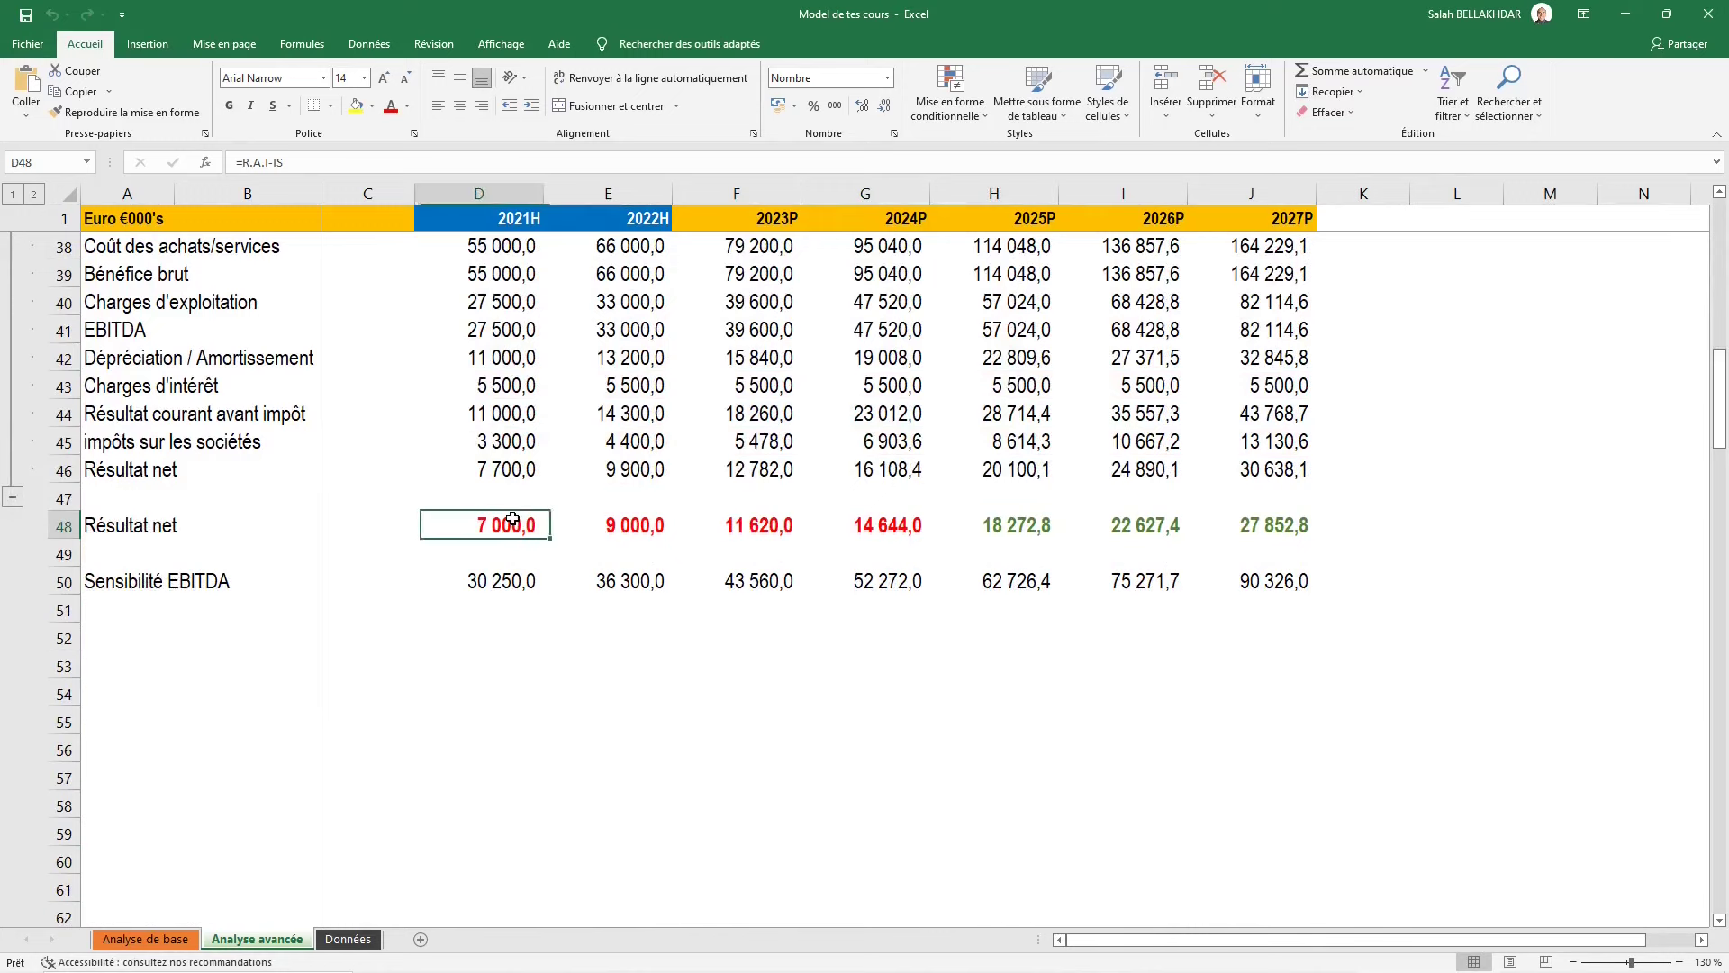
key("Left")
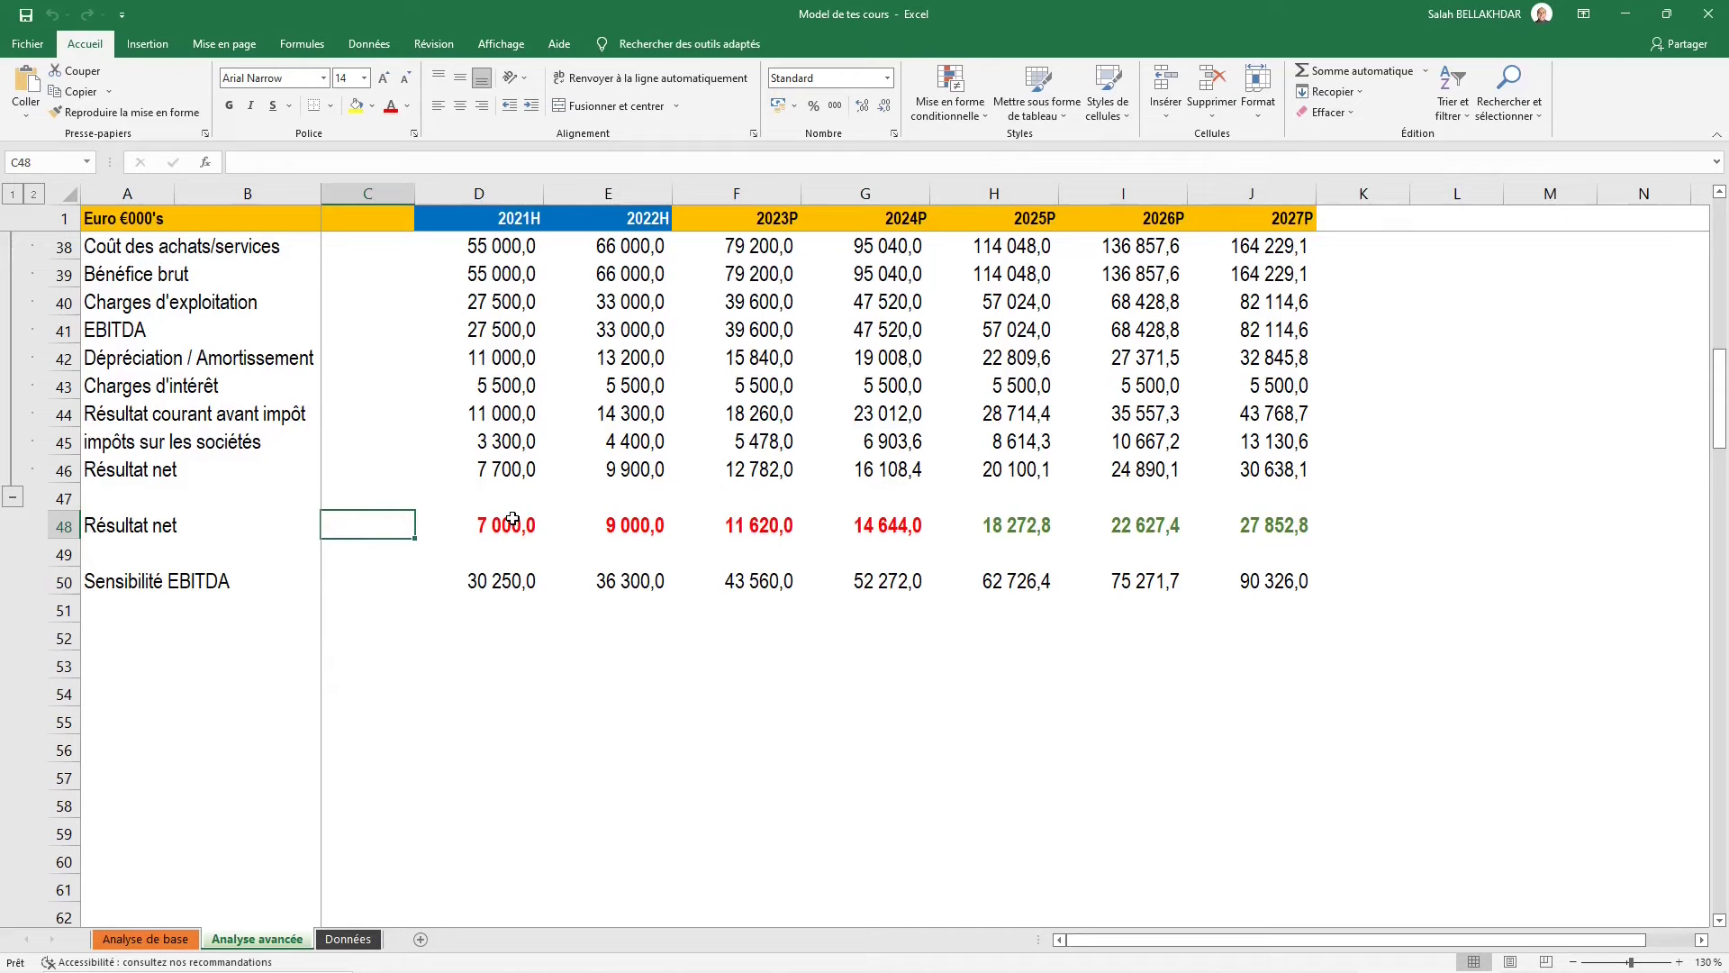
key("Left")
key("Left")
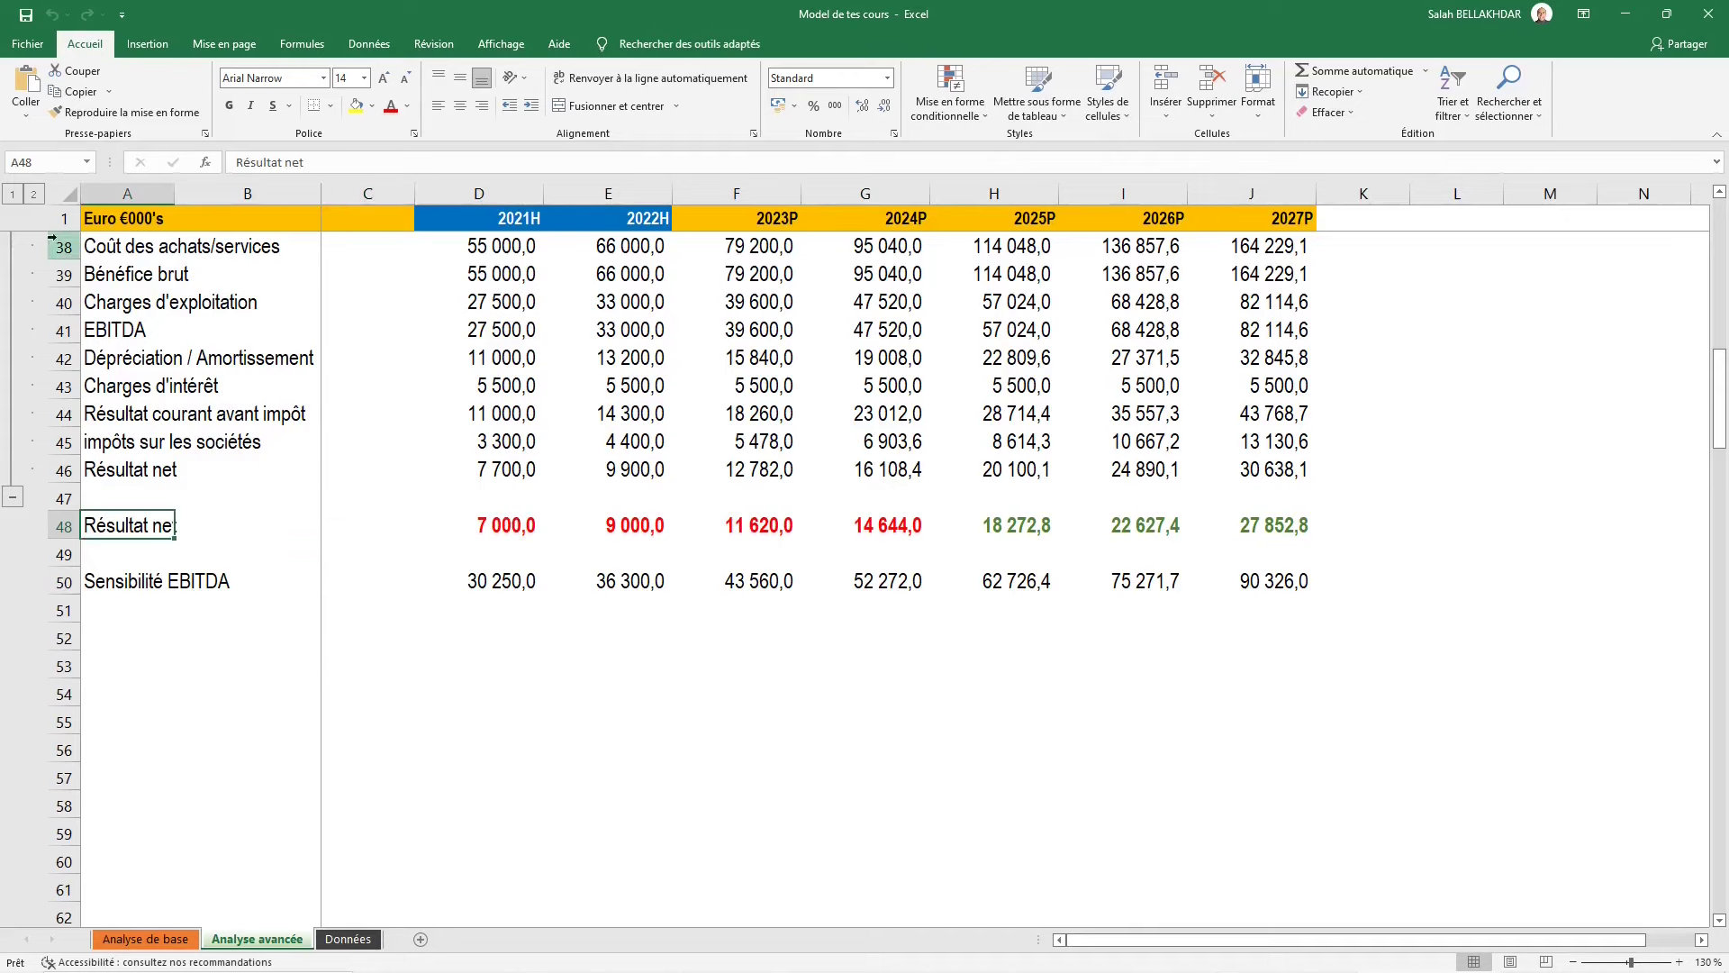
Collapse the outline to level 1 and select rows 47–50
left_click(12, 194)
scroll(177, 397, "up", 3)
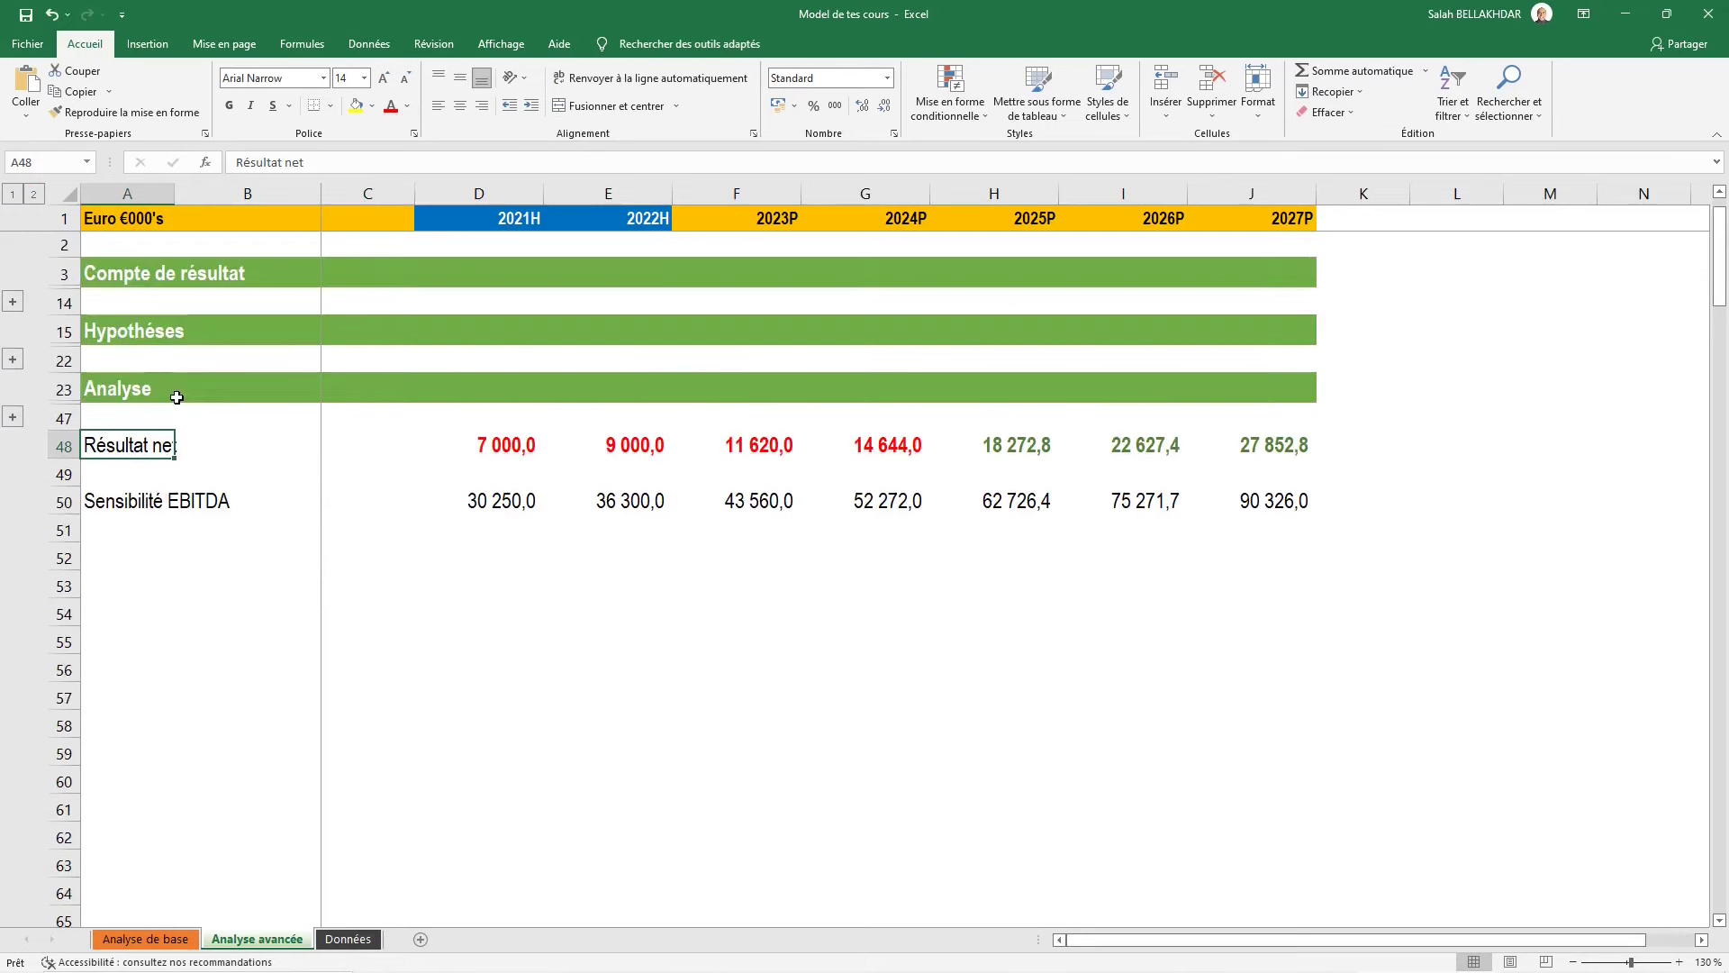
key("Up")
key("shift+Down")
key("shift+Down")
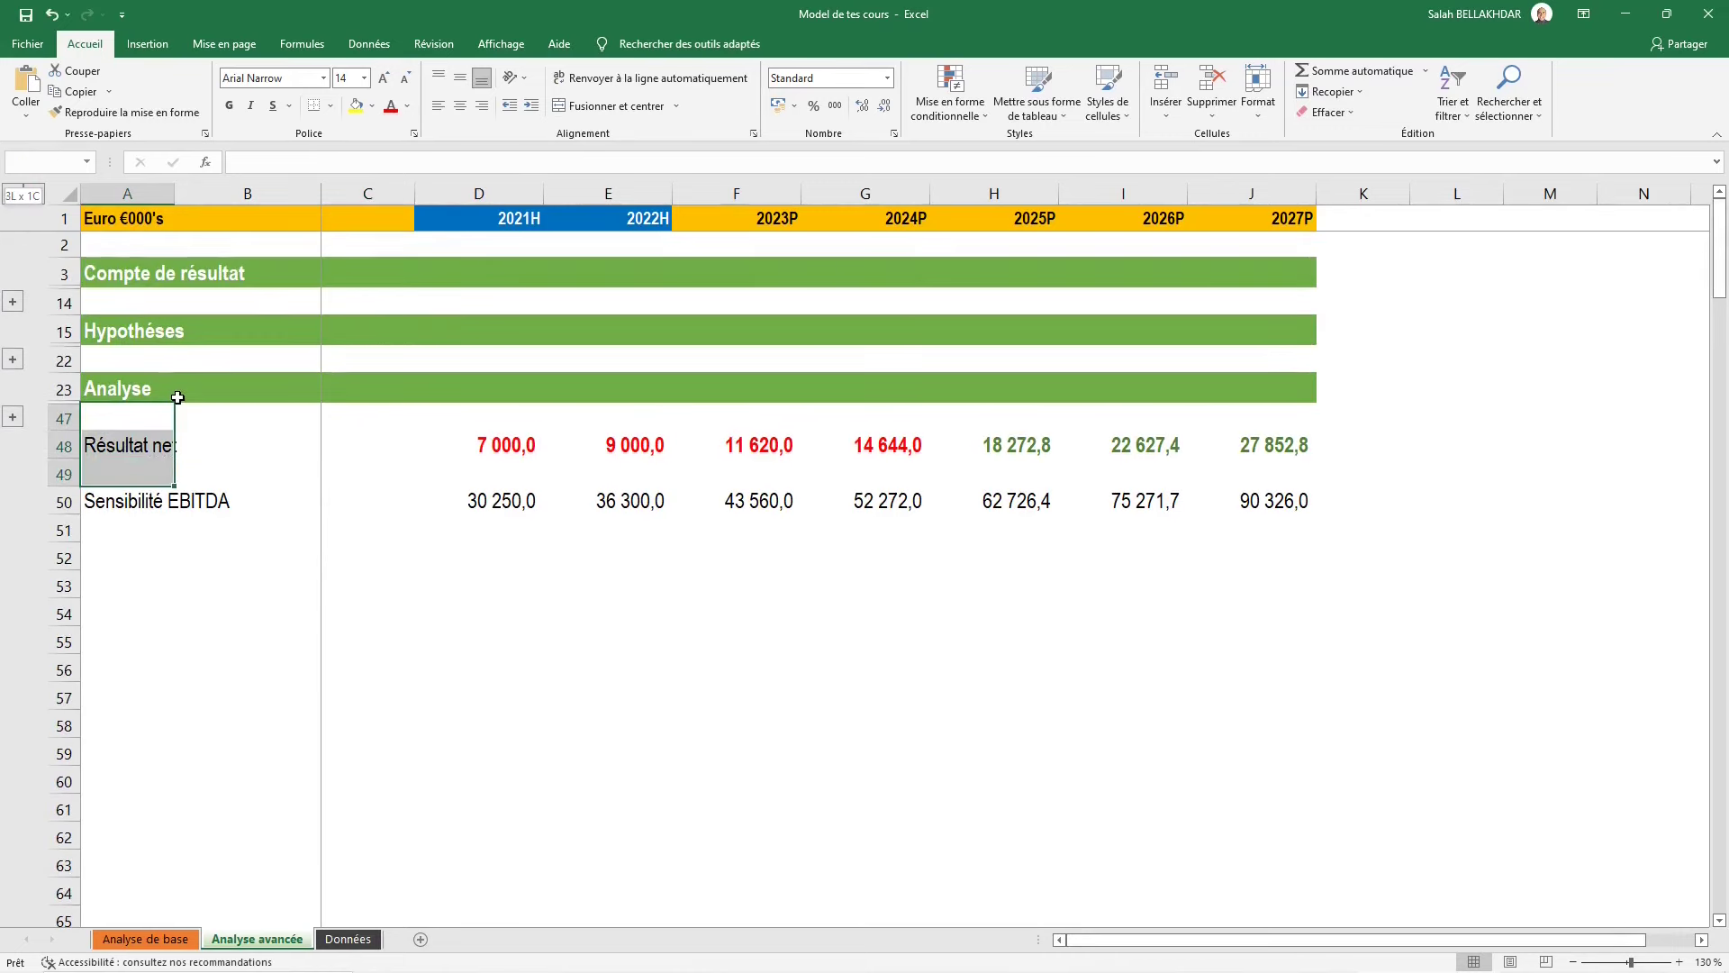
key("shift+Down")
key("shift+space")
Group rows 47–50 via Données > Grouper, collapse the new group and return to A3
key("alt")
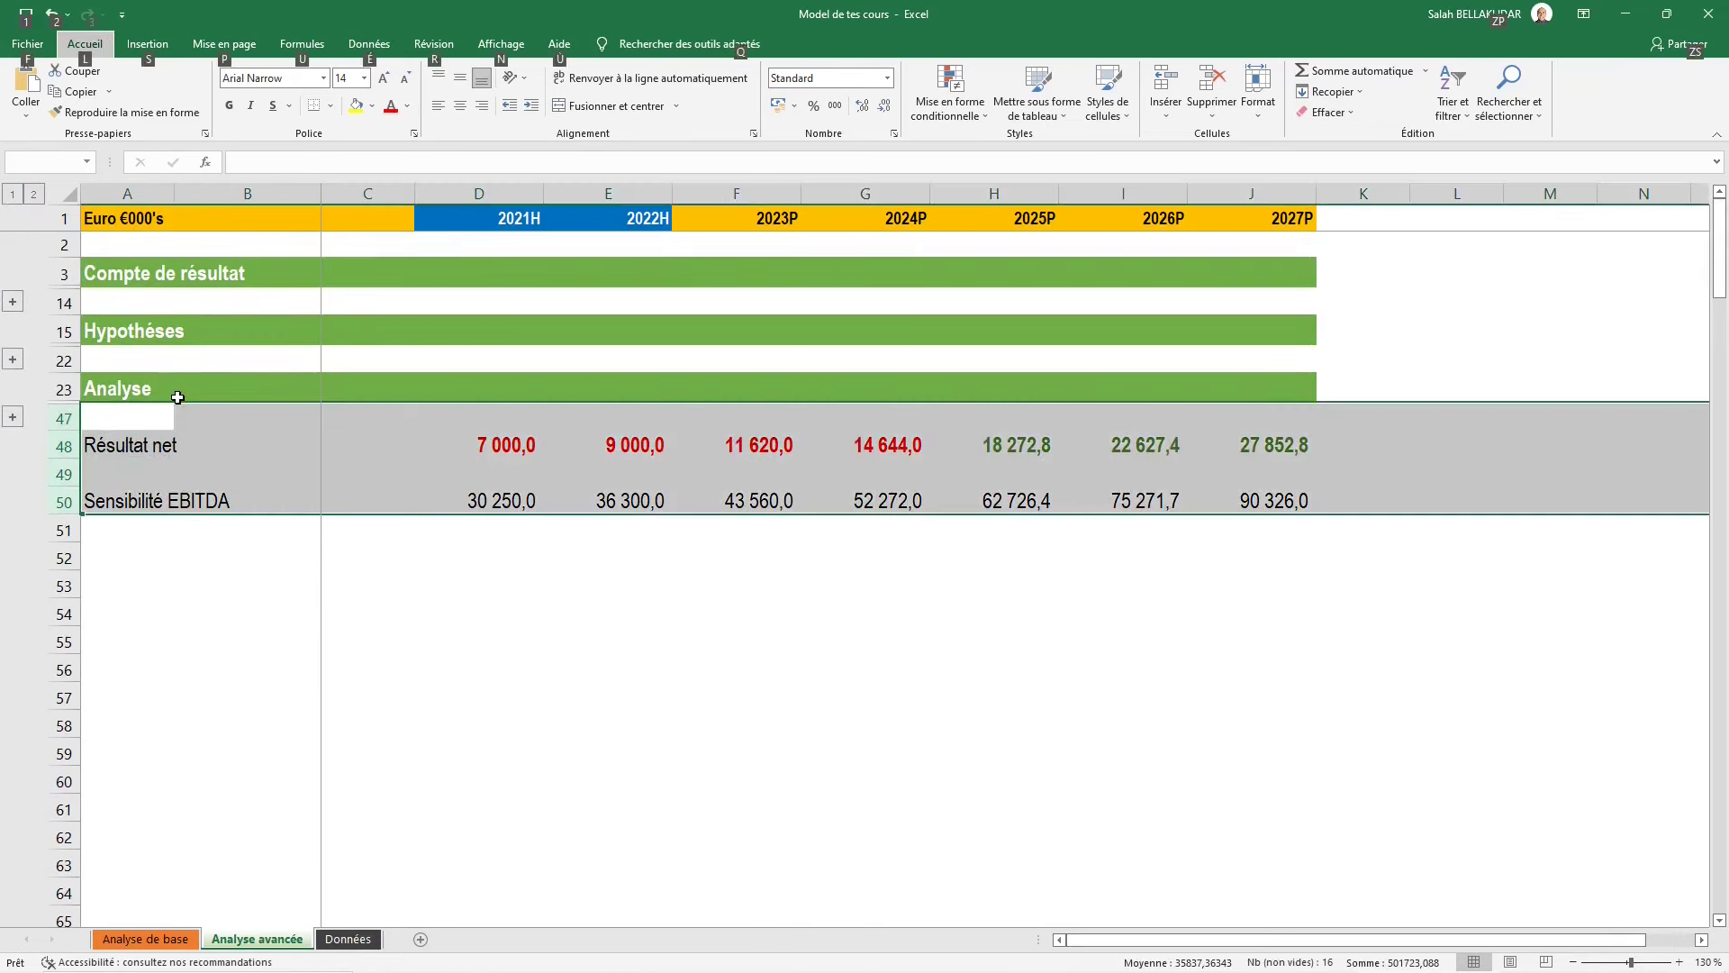
key("eacute")
key("g")
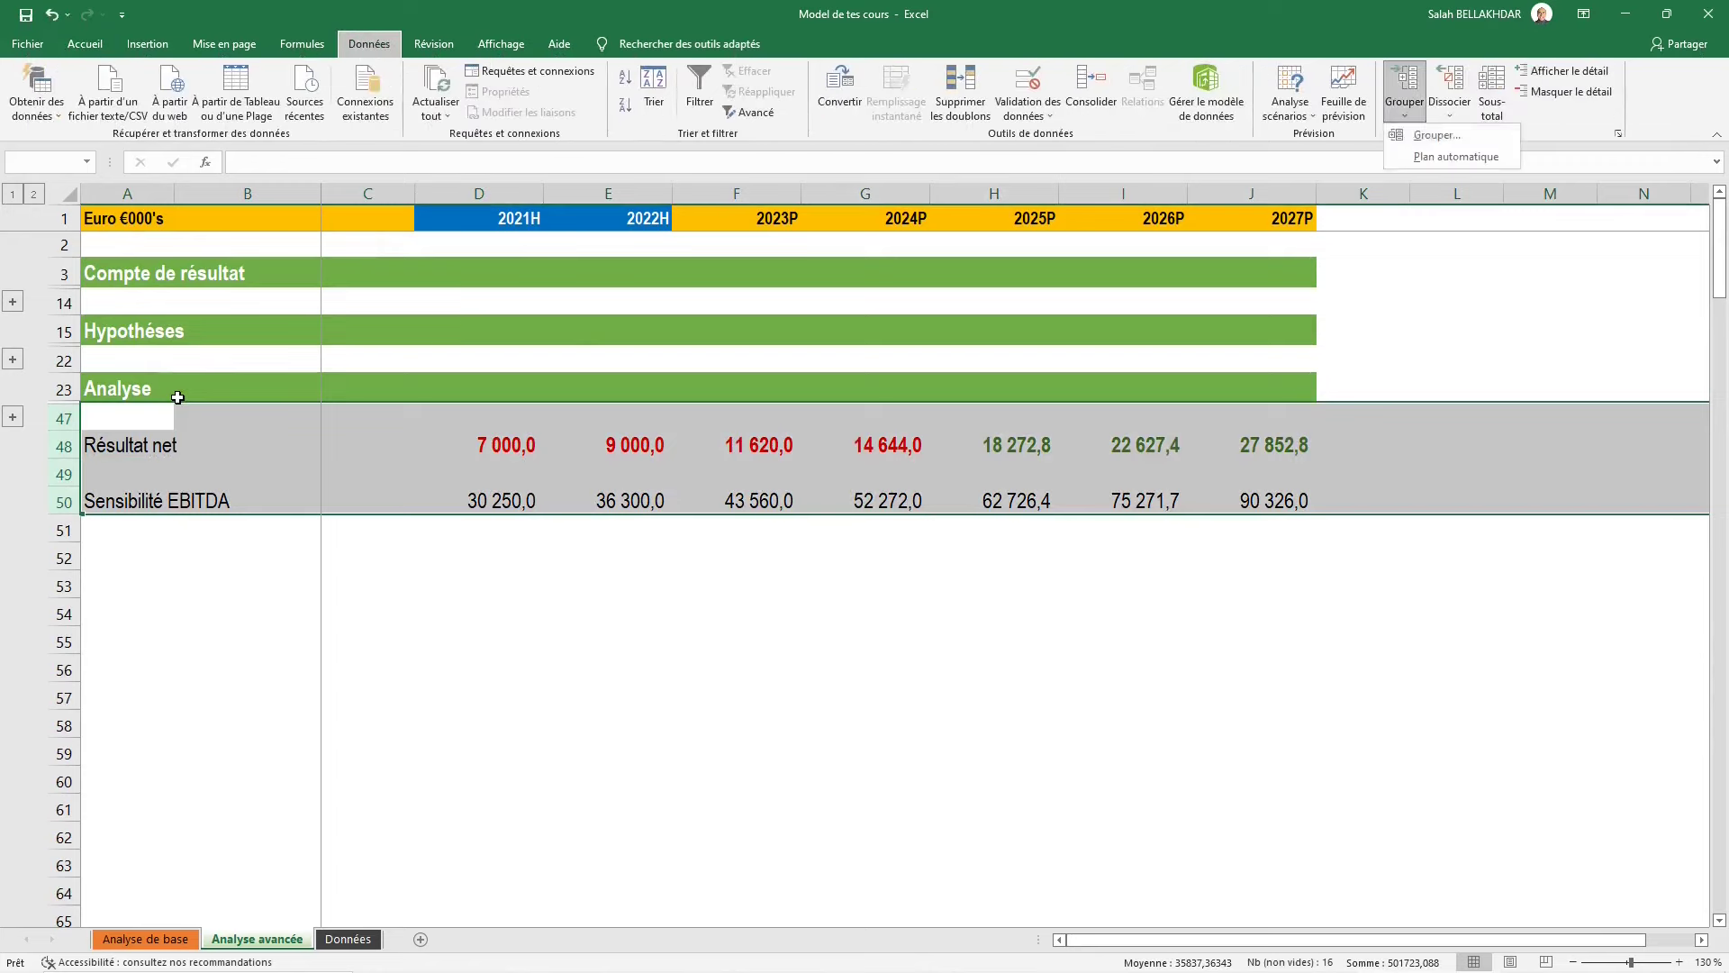
key("g")
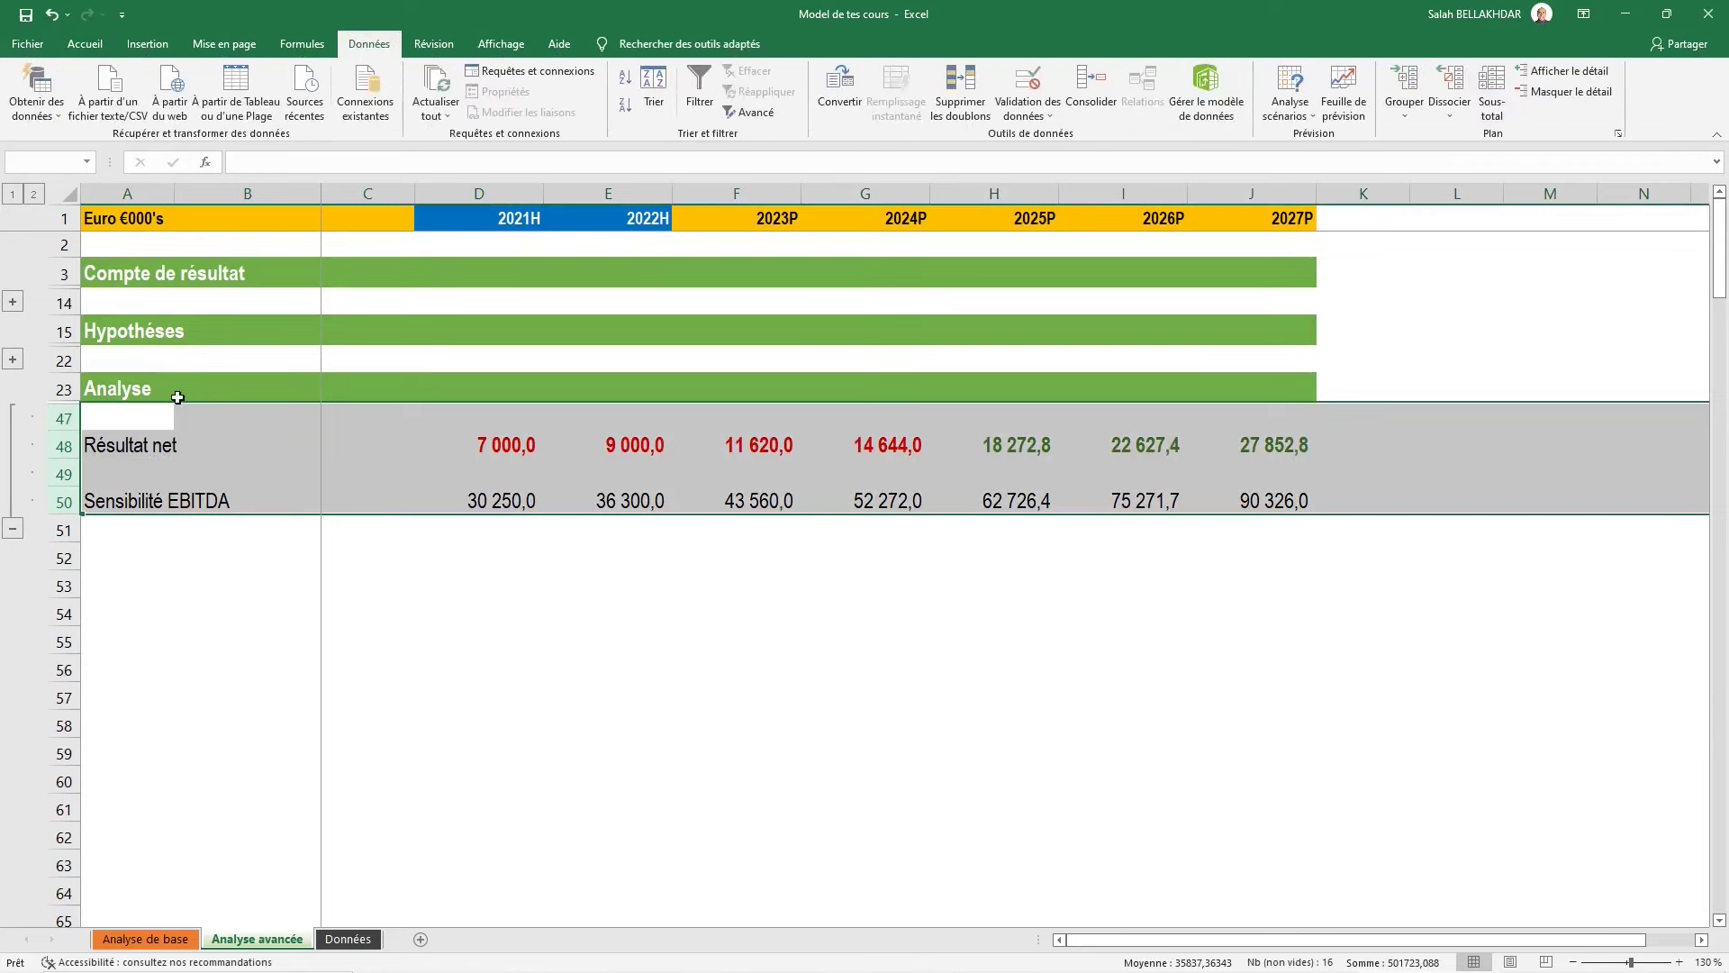
left_click(13, 532)
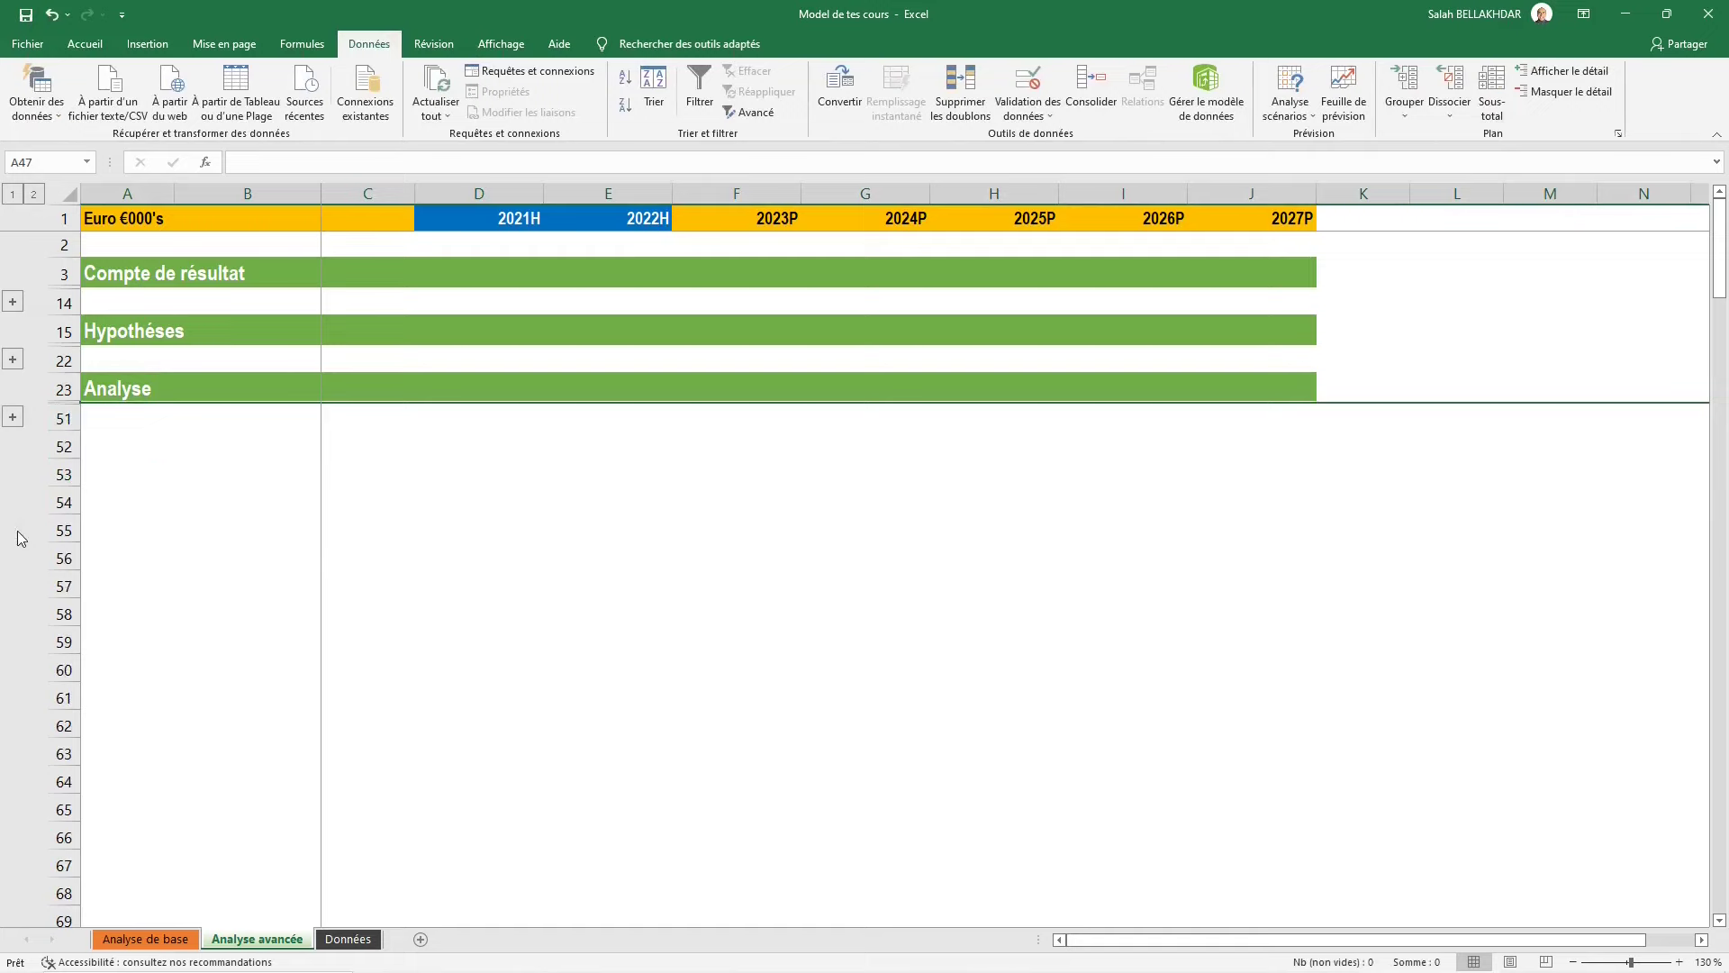
left_click(161, 442)
key("Up")
key("Up")
key("Up")
key("Up")
key("Up")
key("Up")
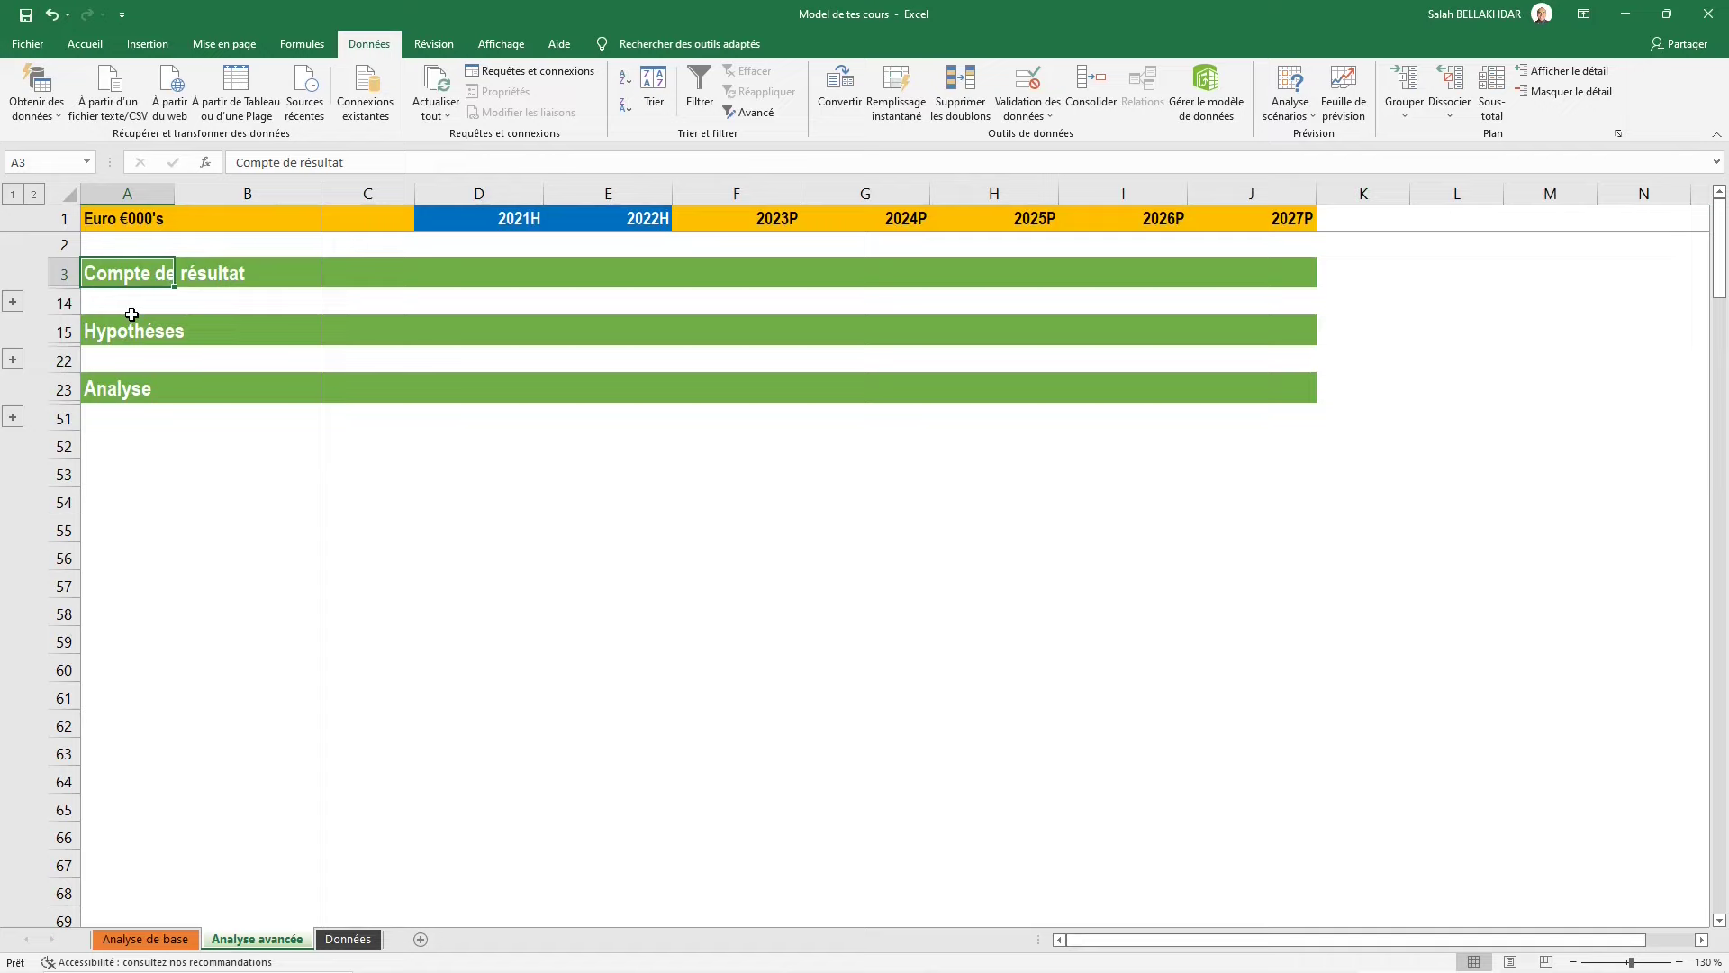
Turn the A3 heading into the formula ="Compte de résultat "&A1
key("F2")
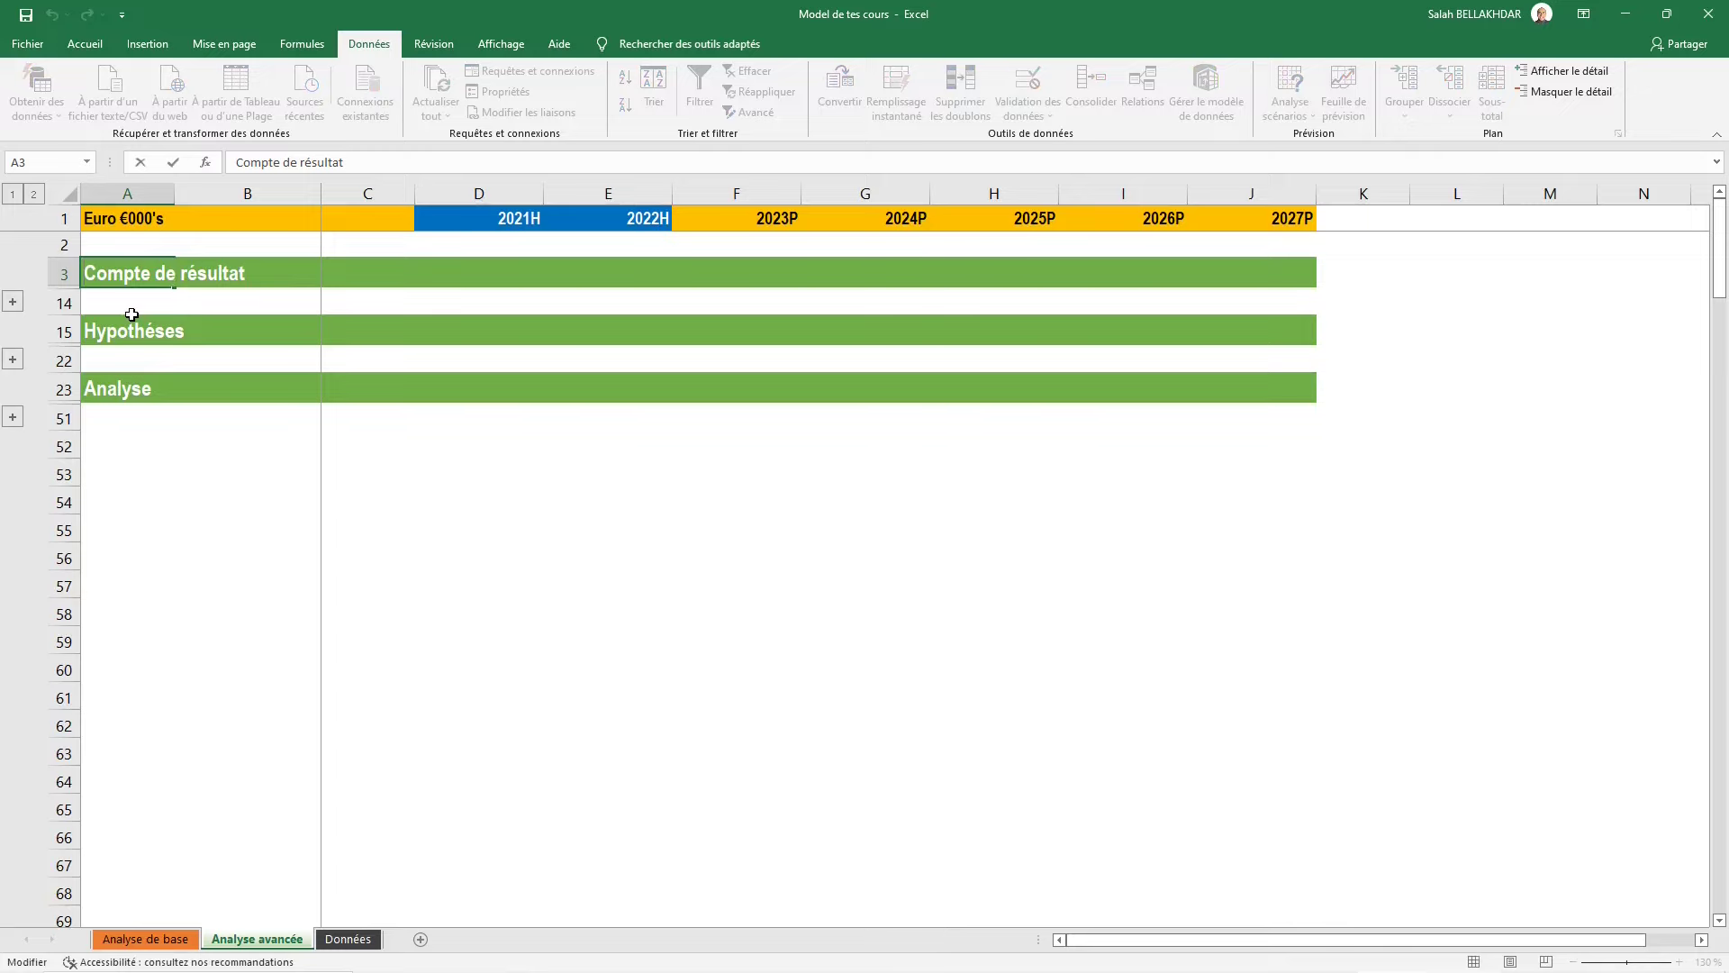
type("=")
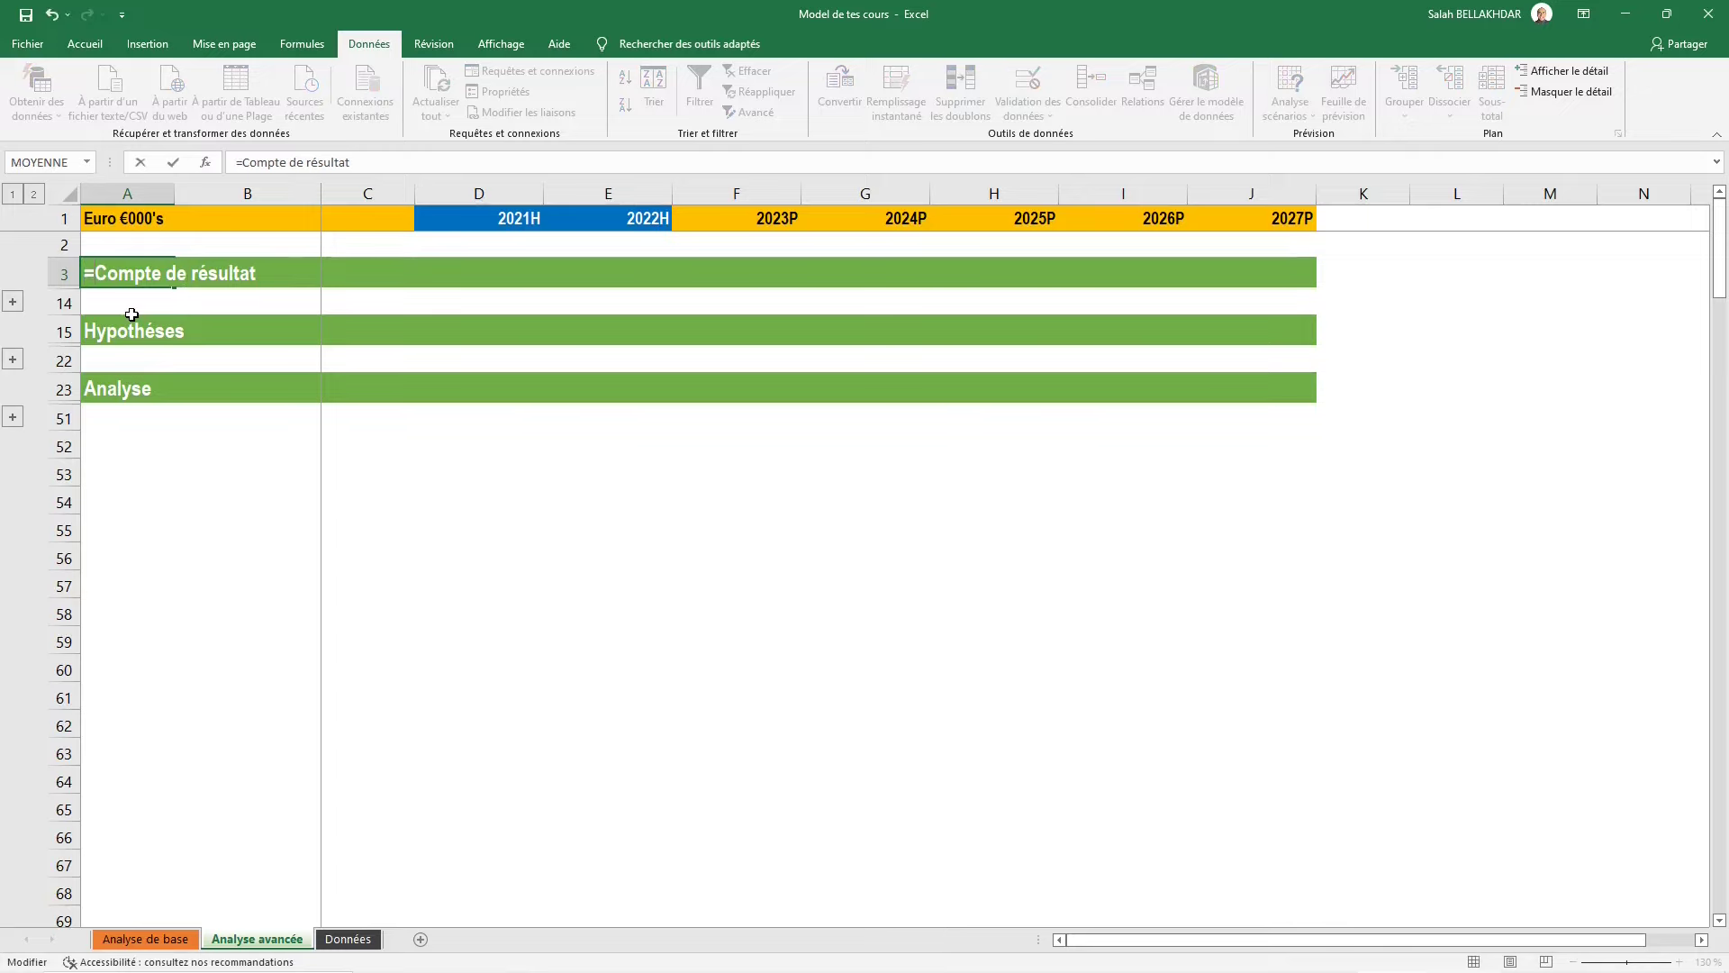
type("\"")
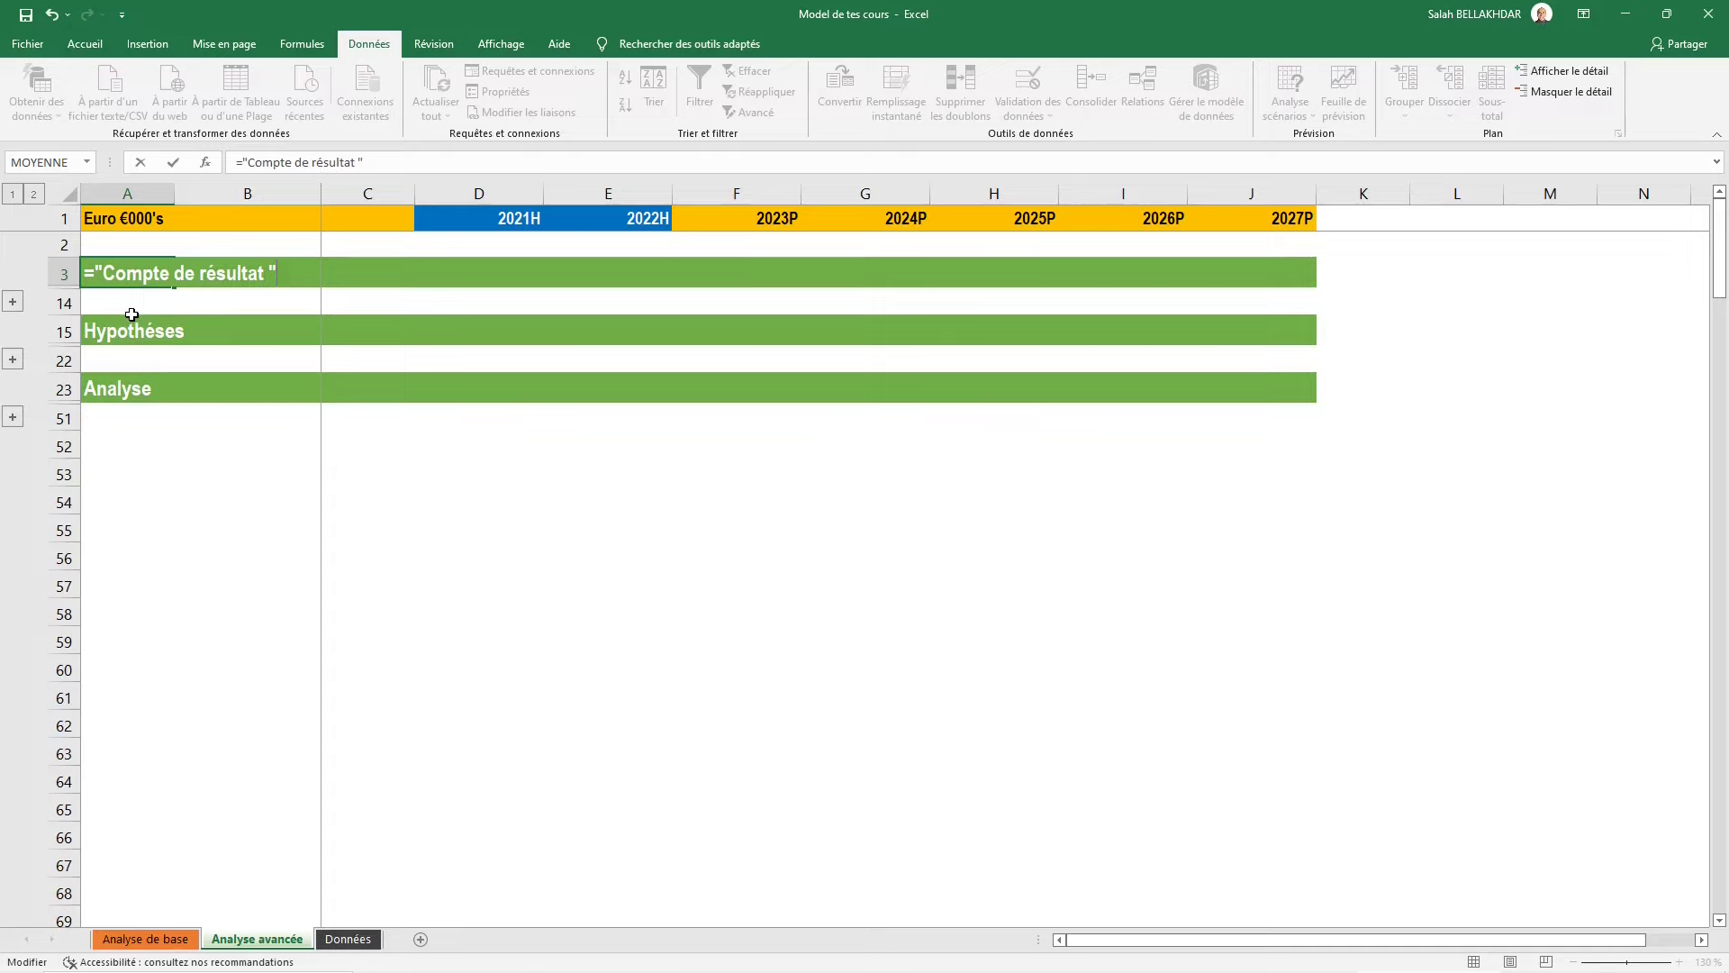
type("&")
left_click(129, 218)
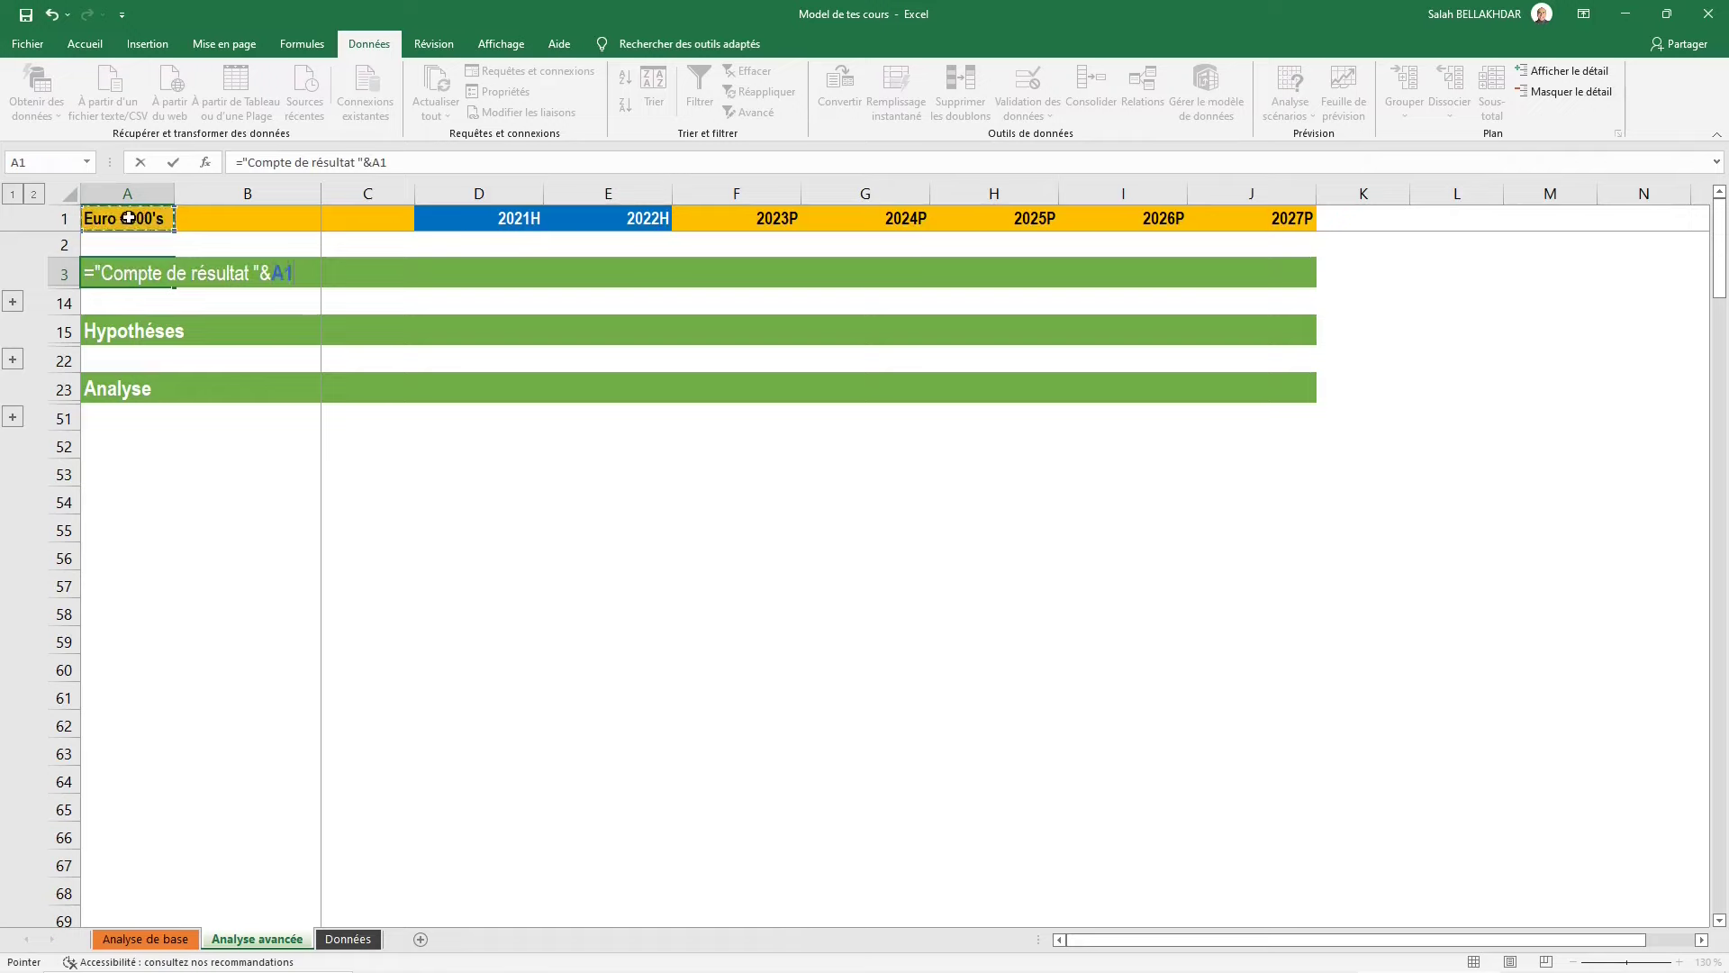
key("ctrl+Return")
Test the heading by changing the A1 currency to USD, then undo back to Euro
left_click(122, 221)
double_click(122, 221)
double_click(122, 220)
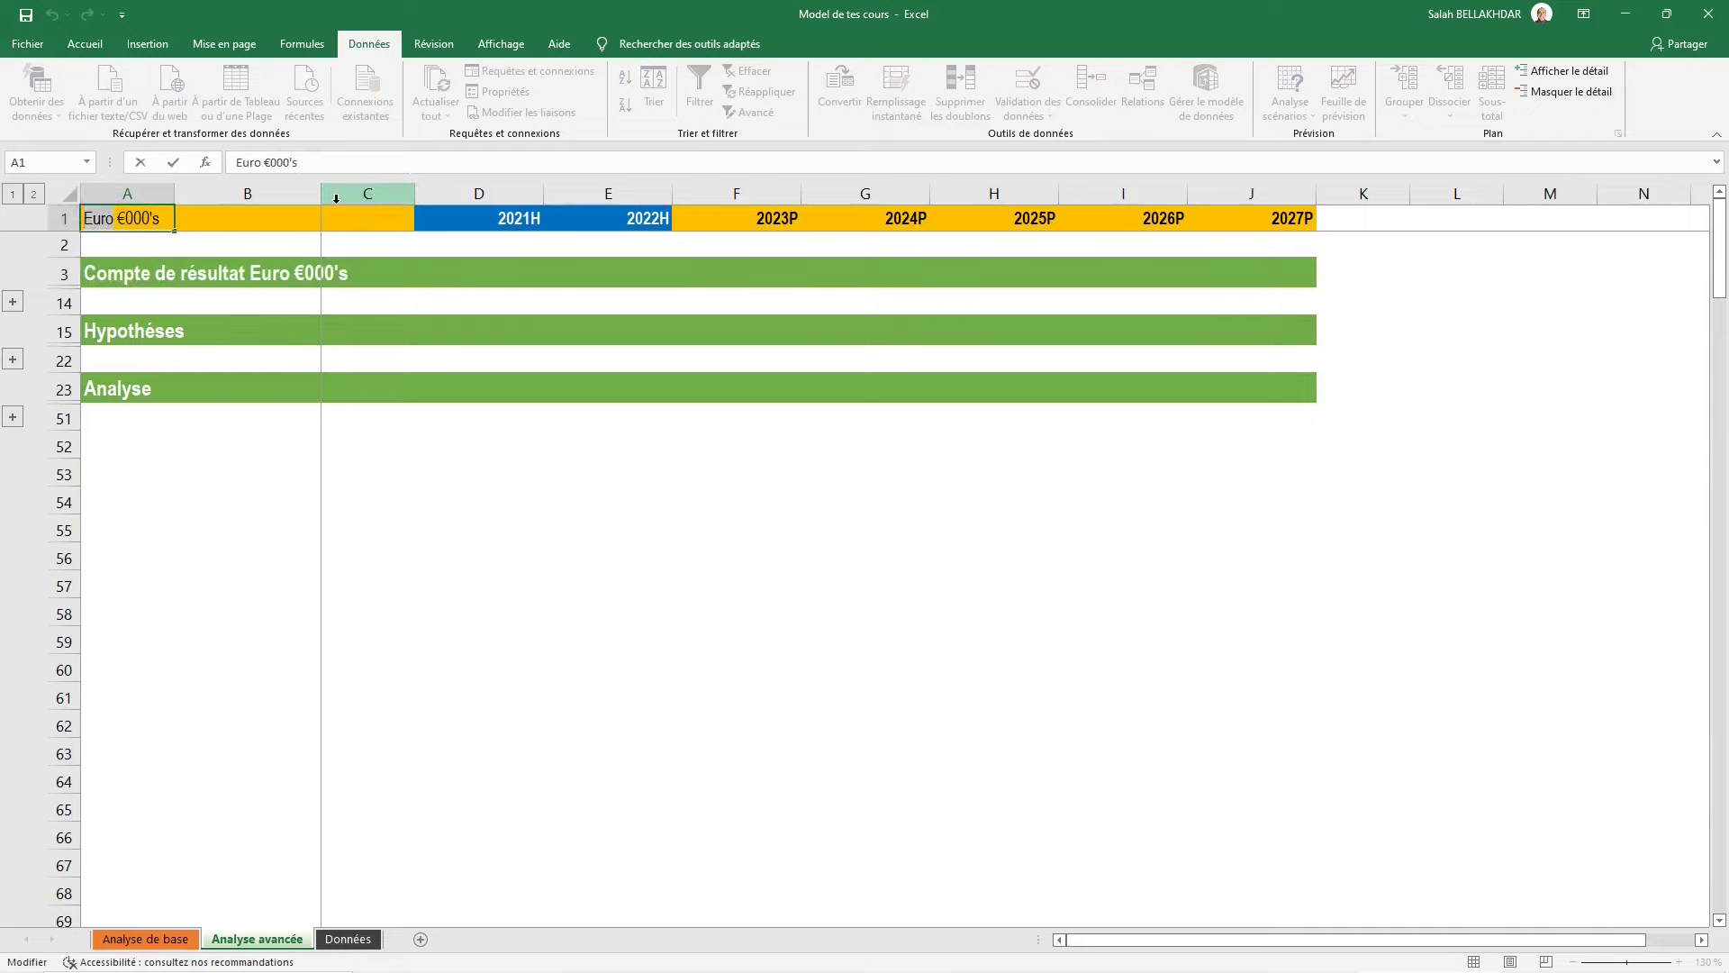
type("USD")
key("ctrl+Return")
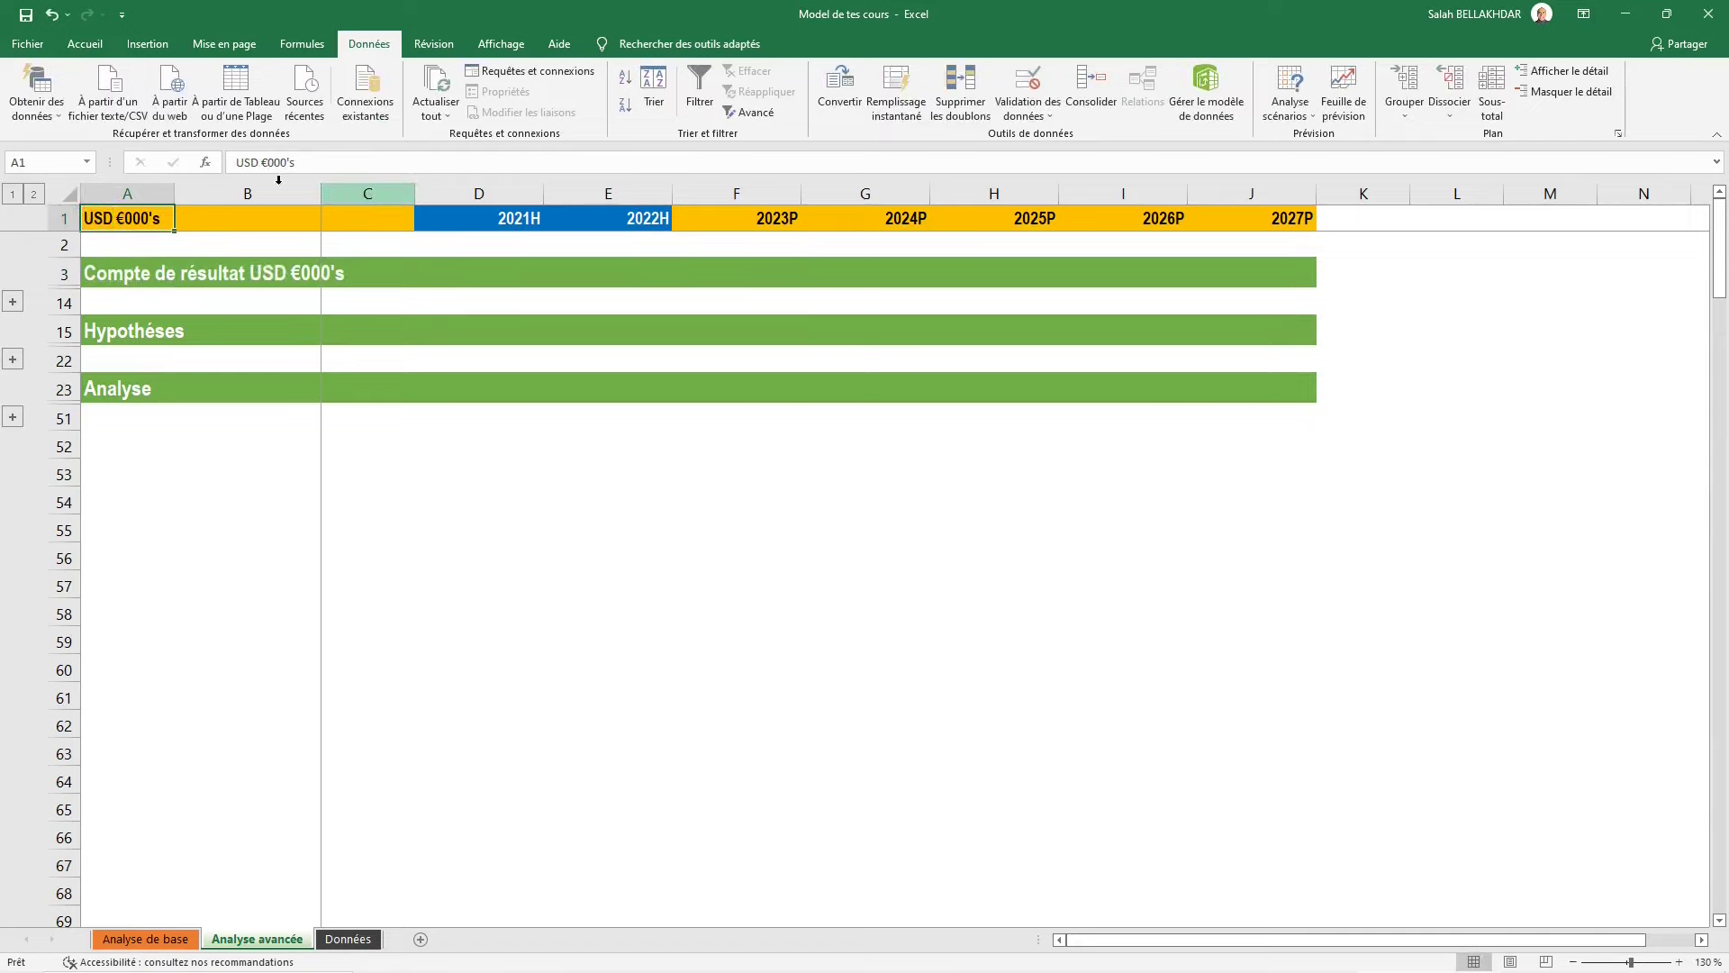
left_click(52, 15)
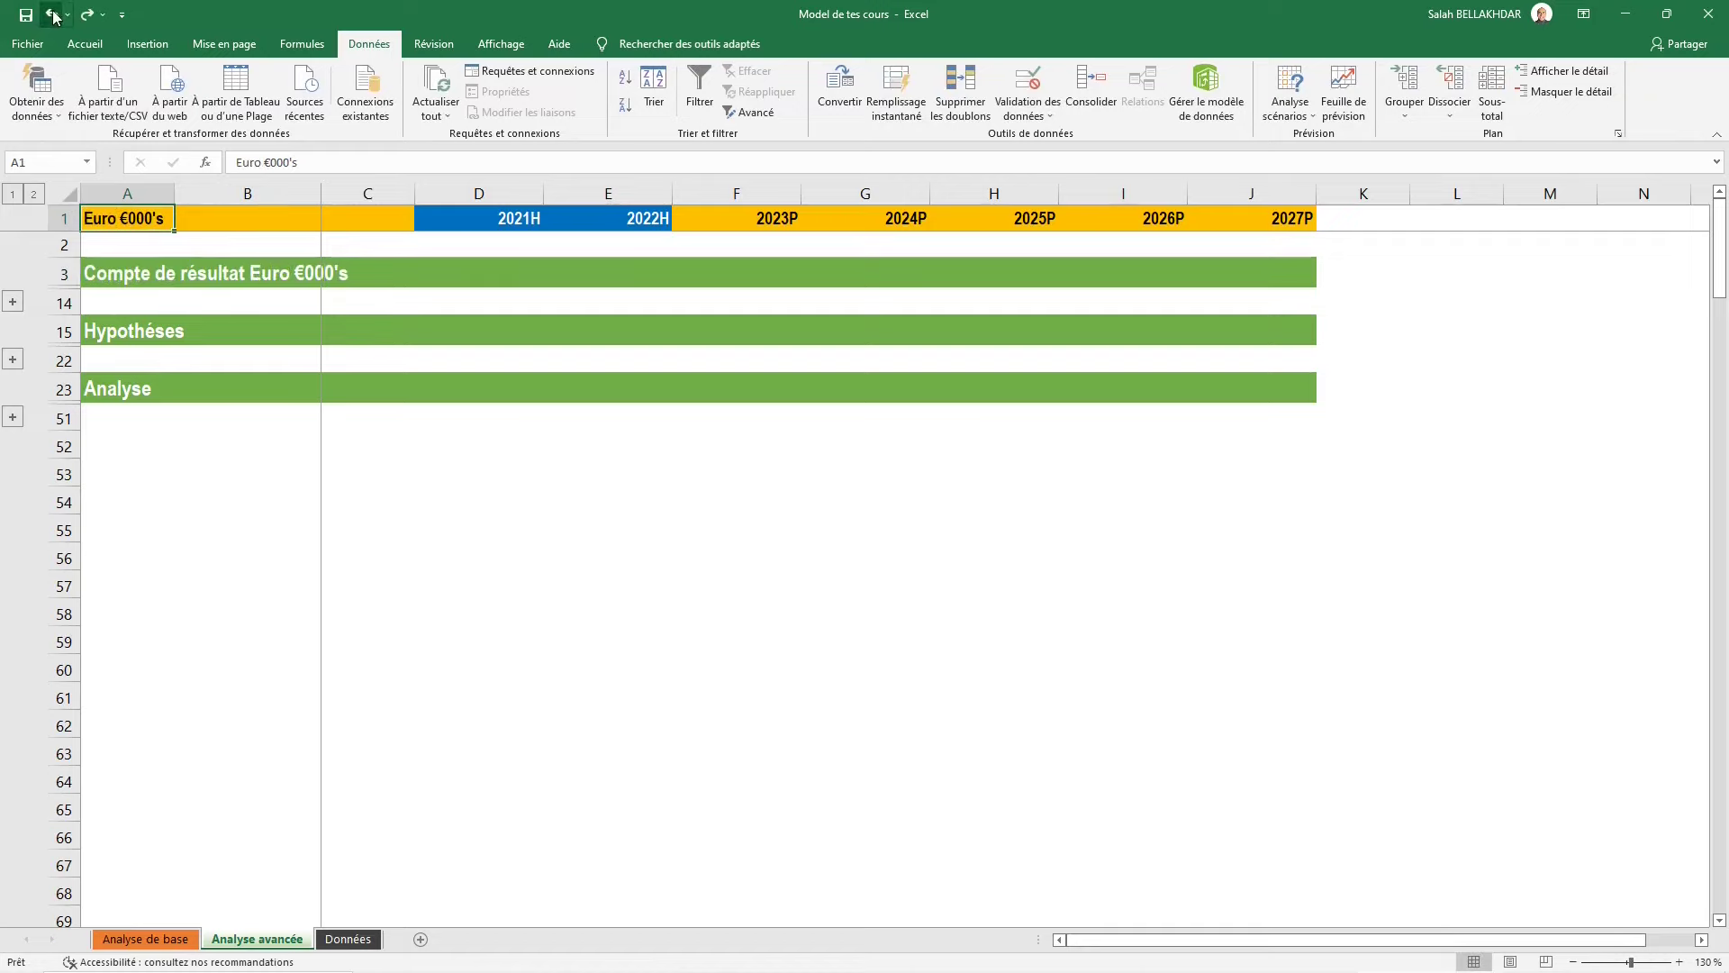
Try removing the space before the closing quote in the A3 formula, then undo it
double_click(126, 274)
left_click_drag(106, 270, 255, 267)
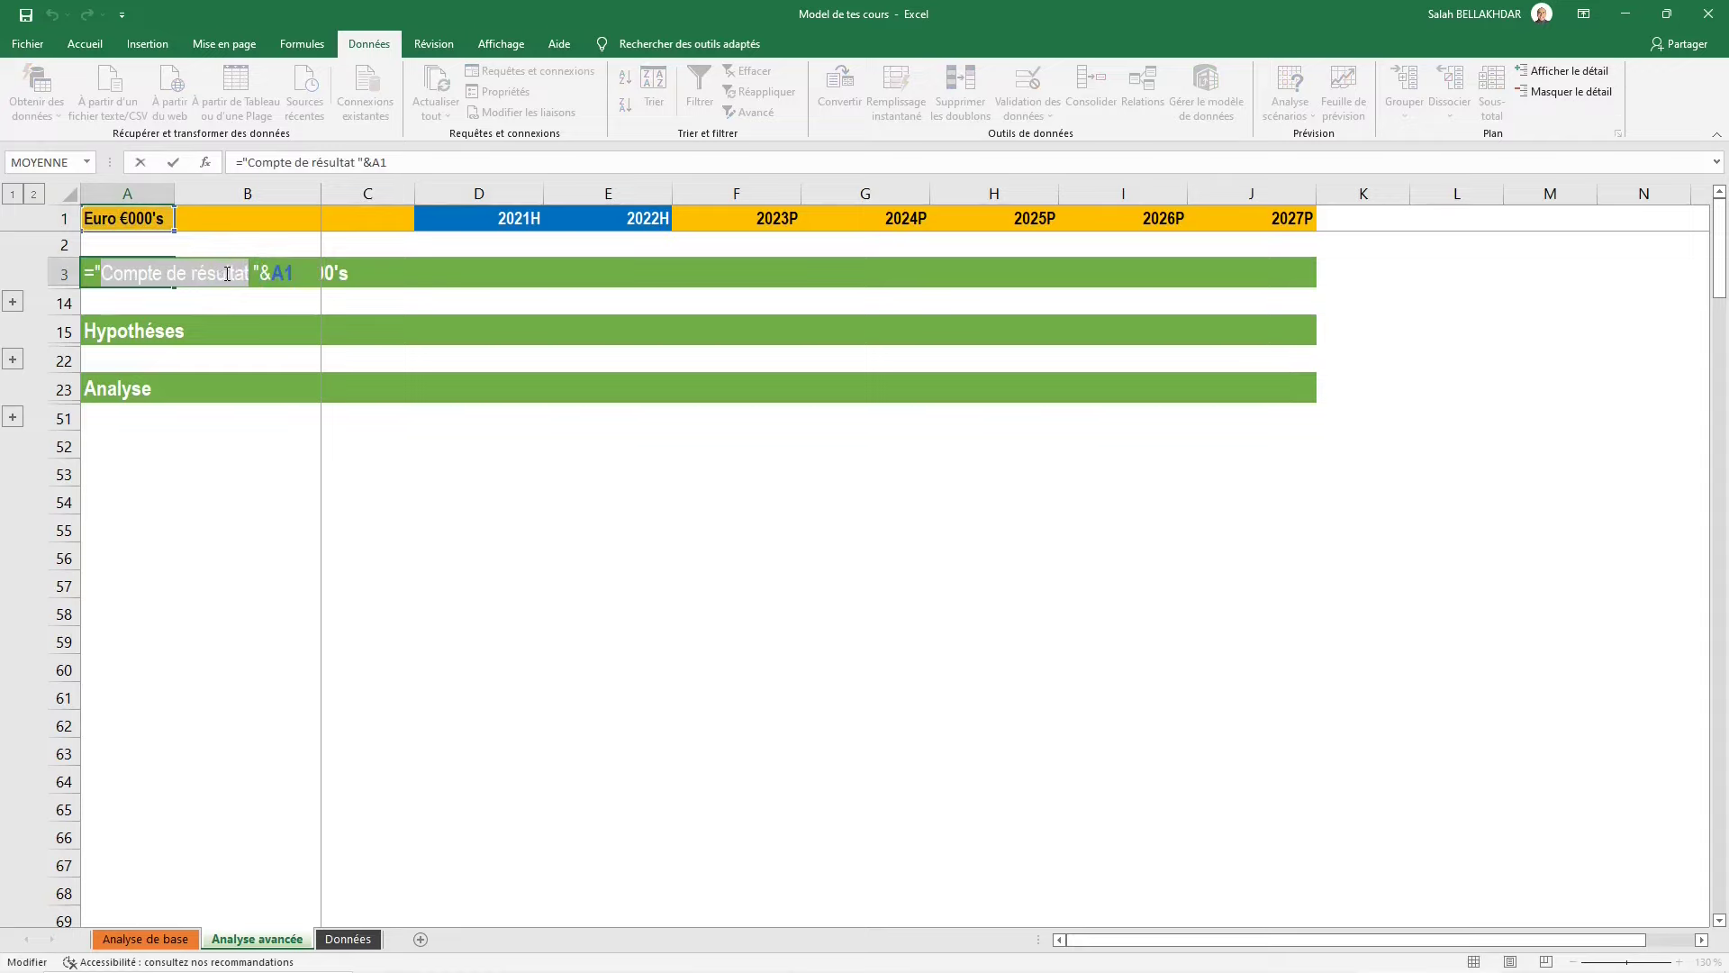
left_click_drag(264, 274, 356, 274)
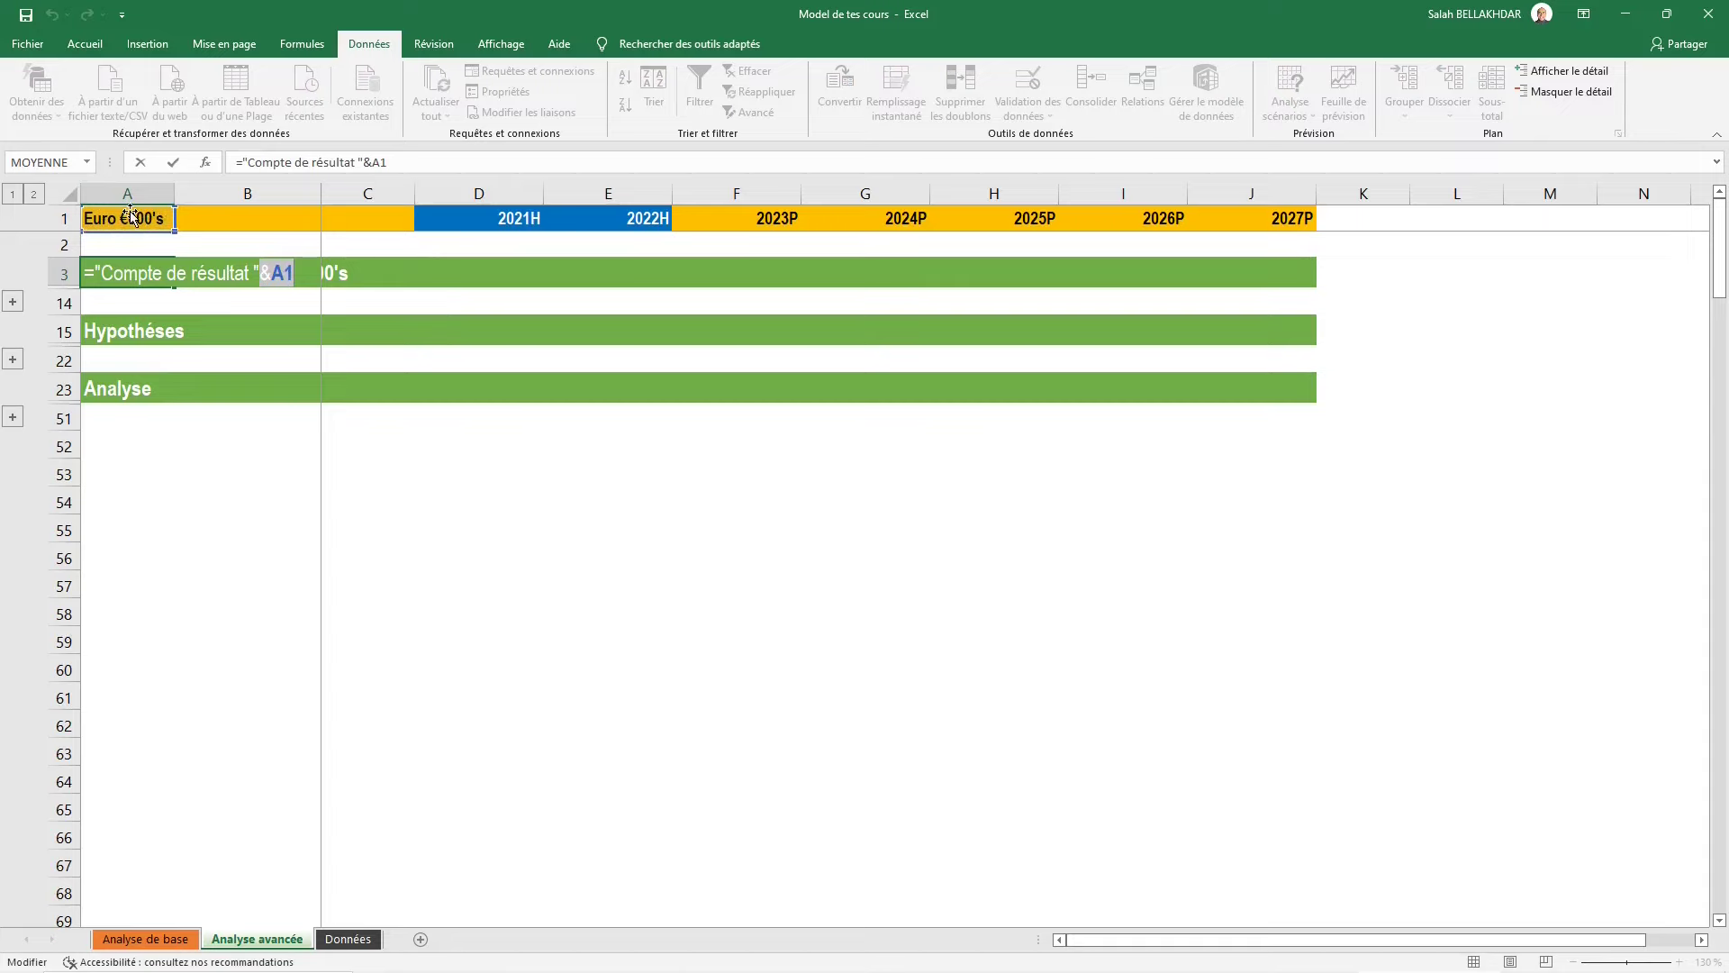
left_click(259, 273)
key("BackSpace")
key("ctrl+Return")
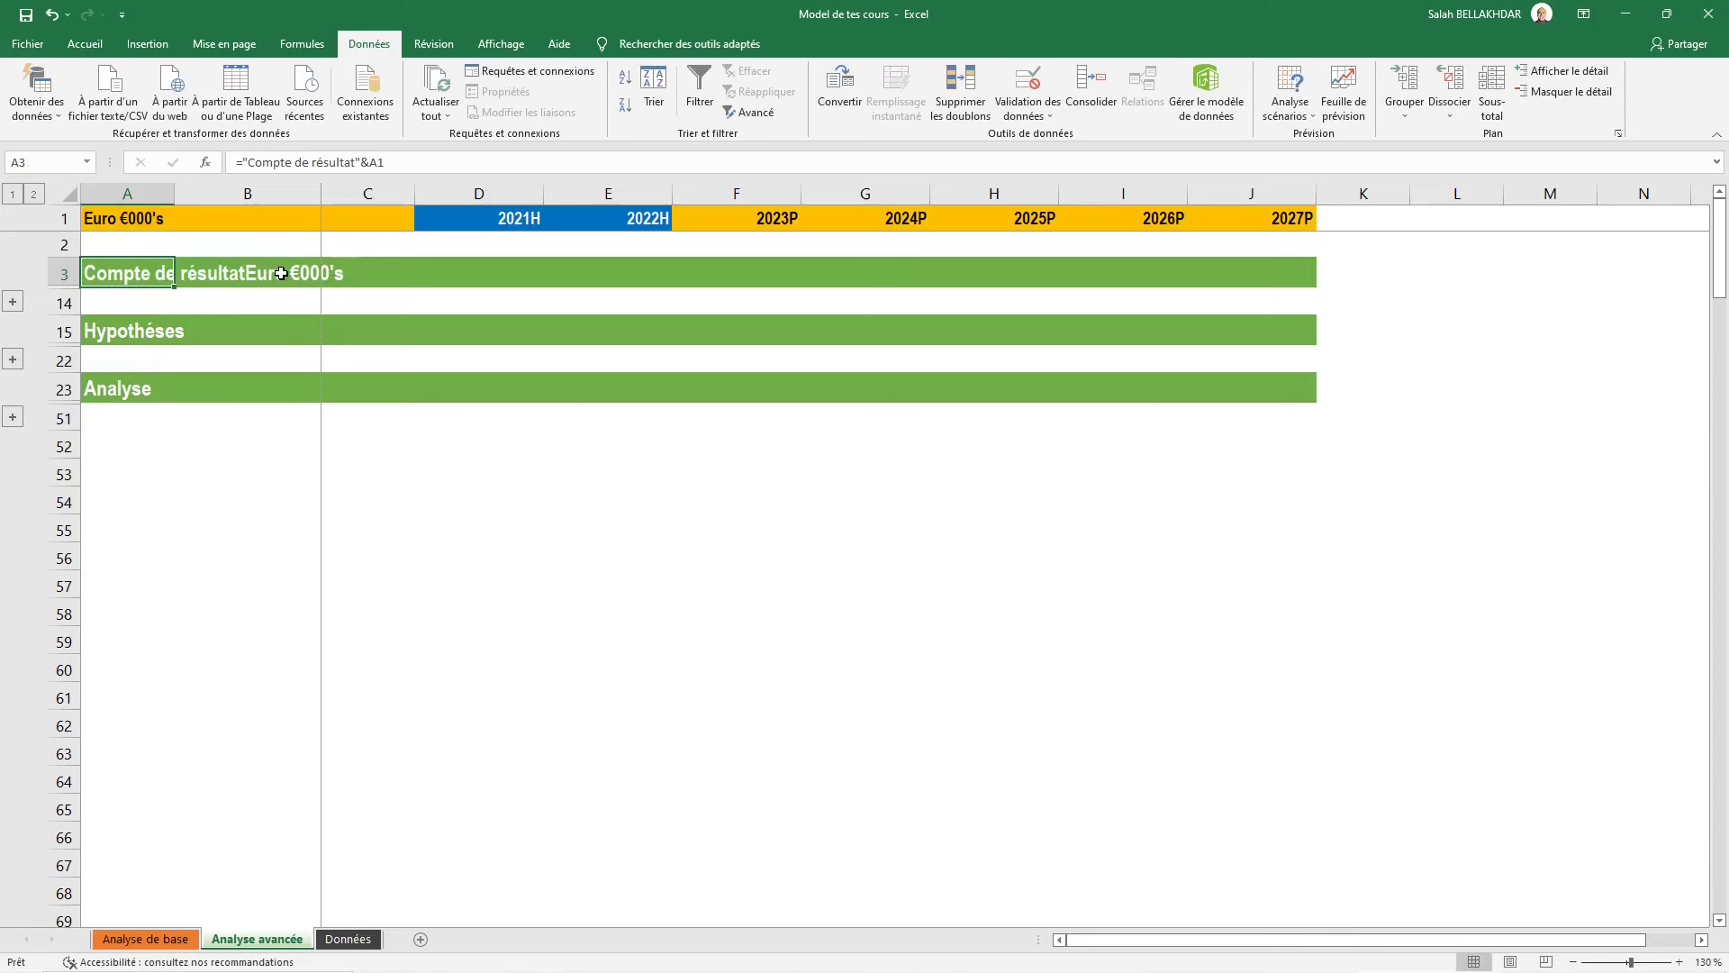
left_click(51, 15)
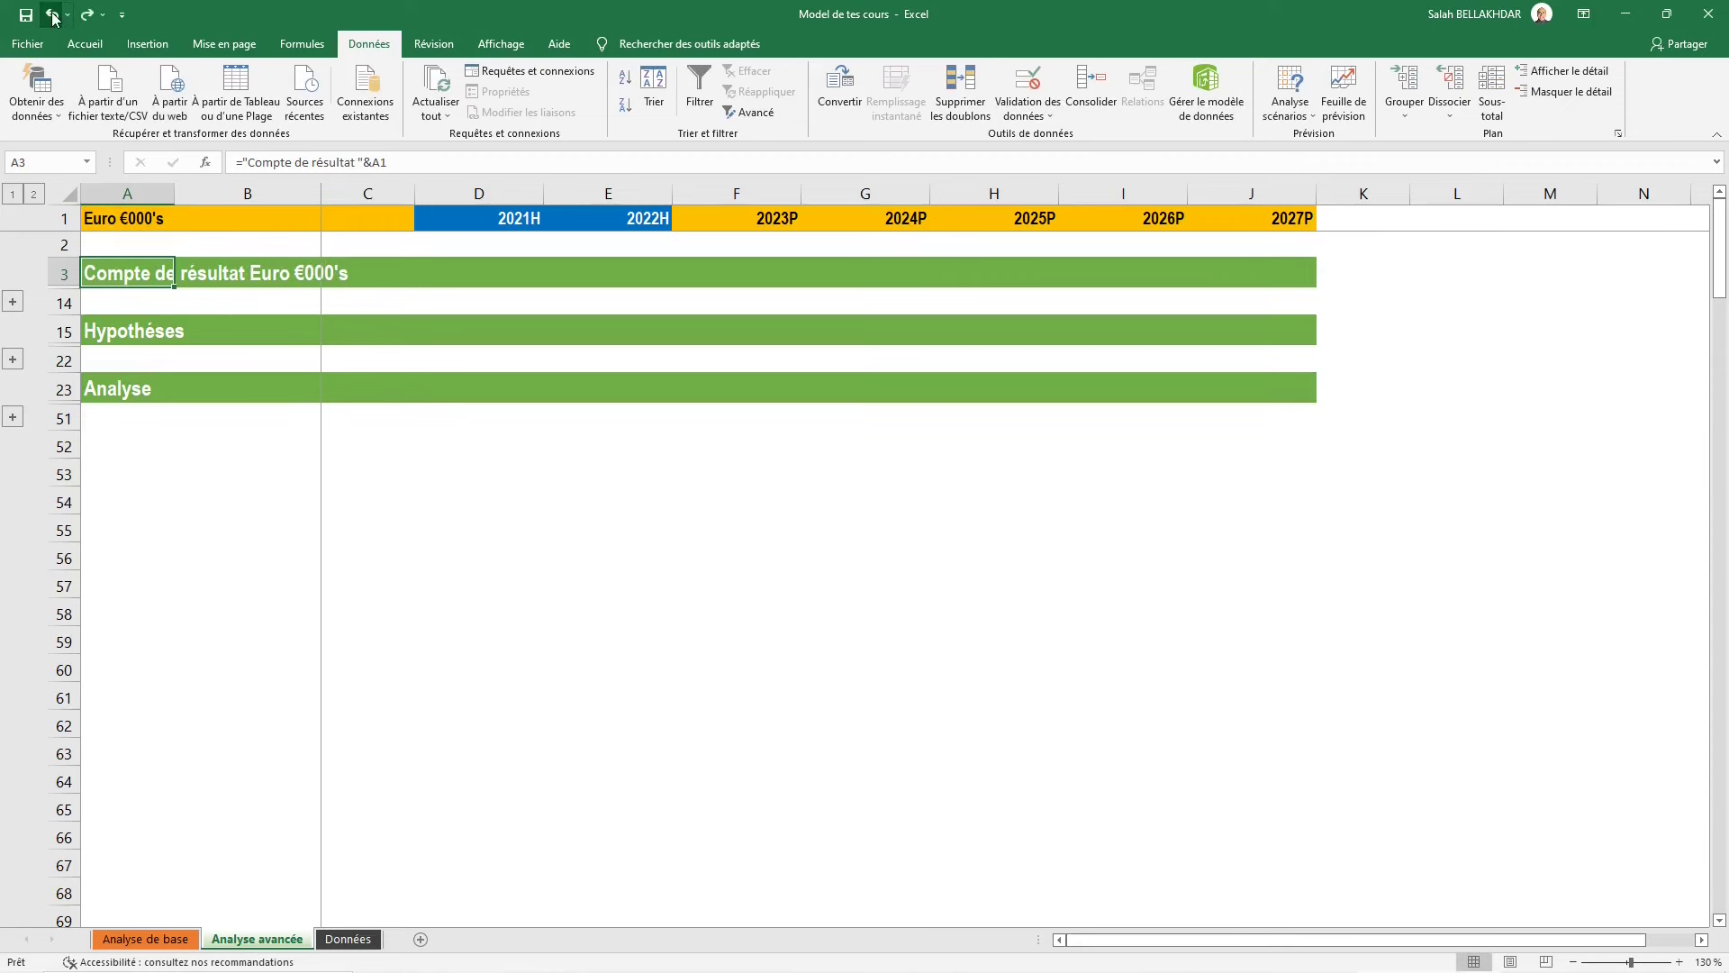
Expand the outline to show all rows again
left_click(39, 193)
scroll(232, 571, "down", 7)
scroll(232, 571, "down", 6)
Label A52 with =A41&" de "&D1 so it reads 'EBITDA de 2021'
left_click(122, 561)
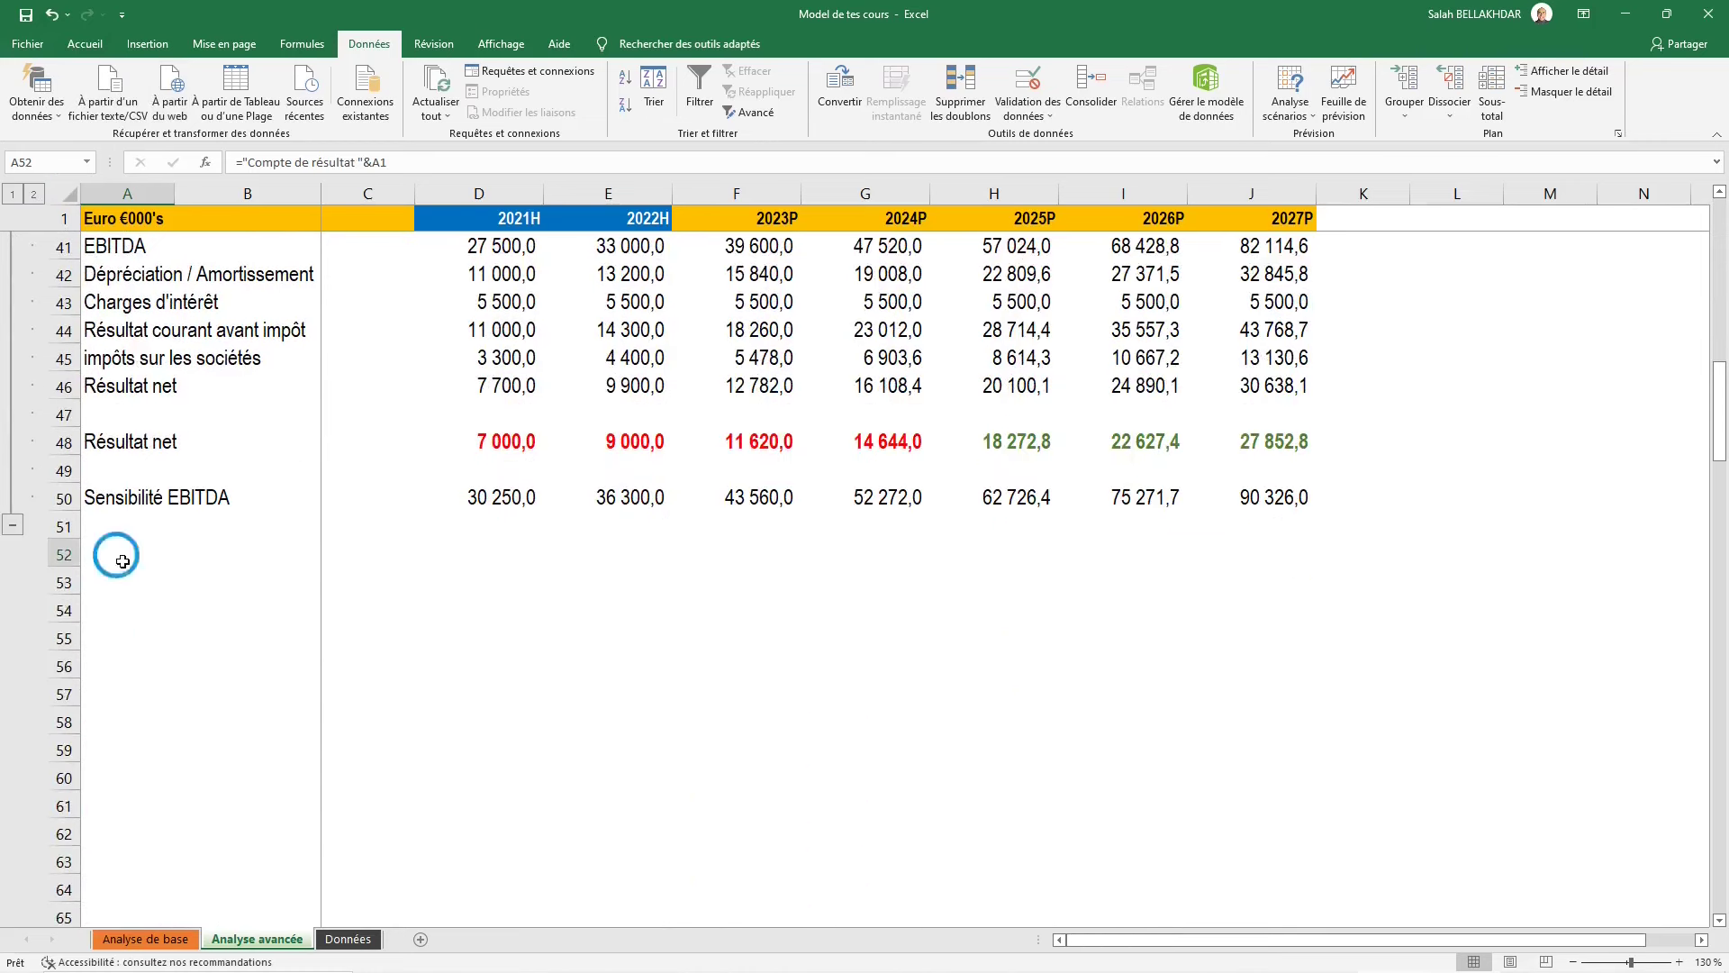
type("=")
key("Up")
key("Up")
key("Up")
key("Up")
key("Up")
key("Up")
key("Up")
key("Up")
key("Up")
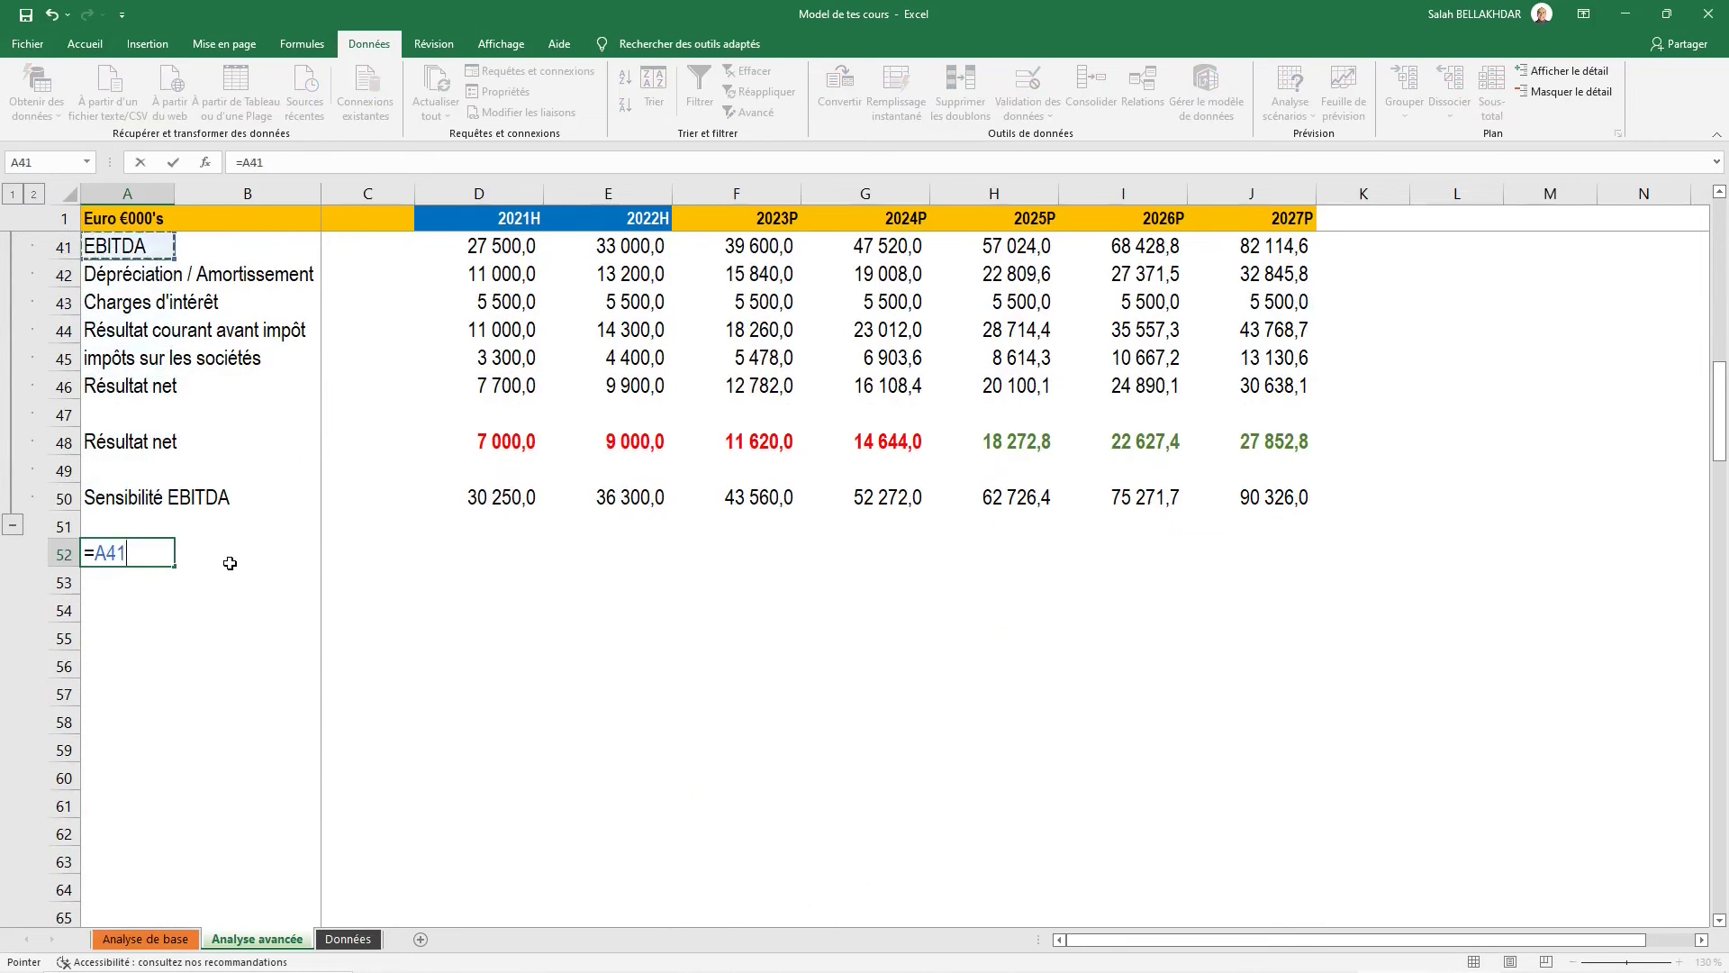
type("&")
type("de")
type(" \"")
type("&")
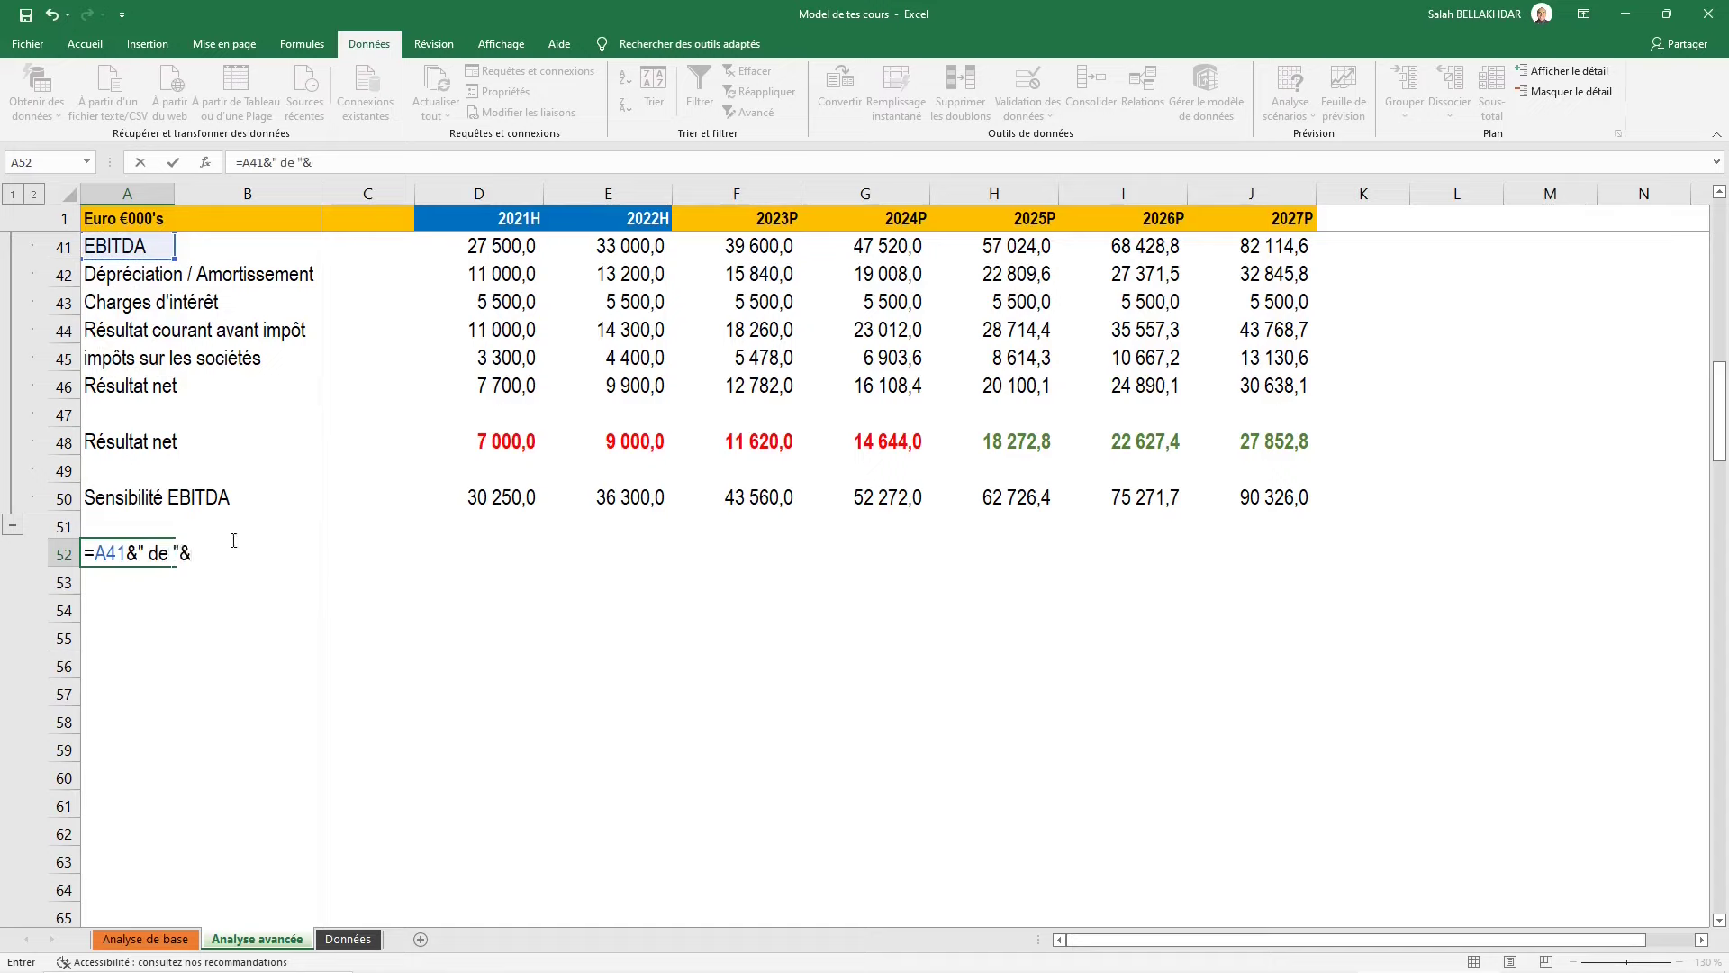
left_click(541, 219)
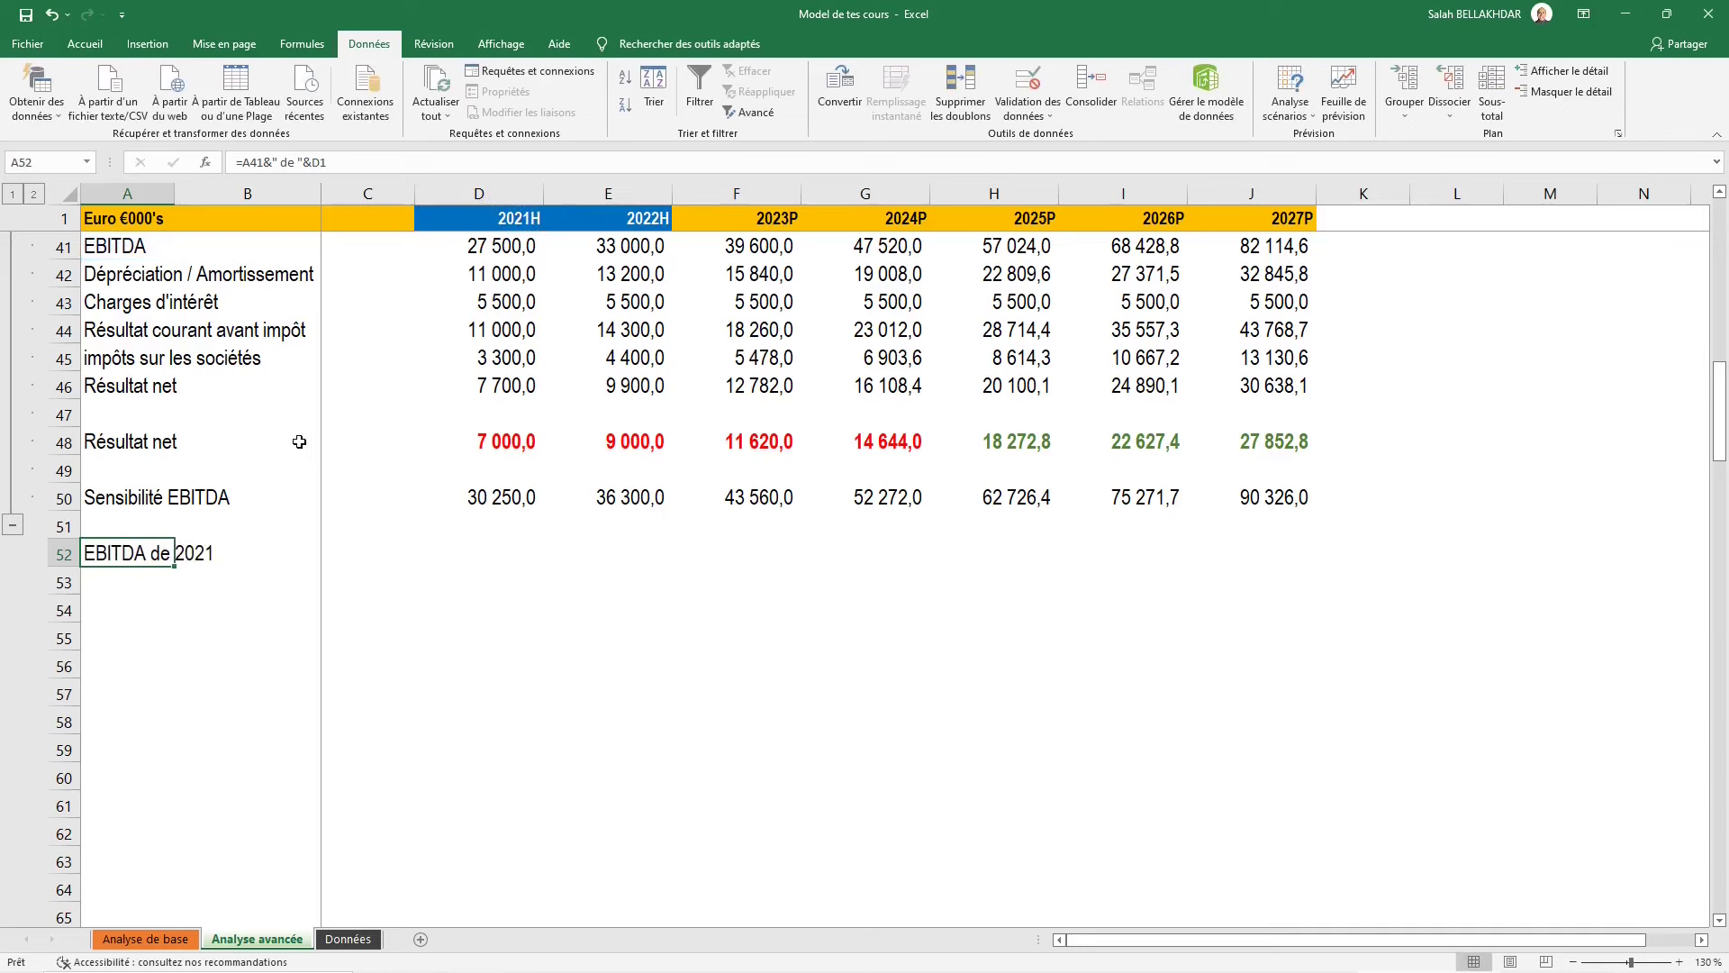
double_click(160, 552)
scroll(331, 563, "up", 1)
scroll(332, 563, "up", 1)
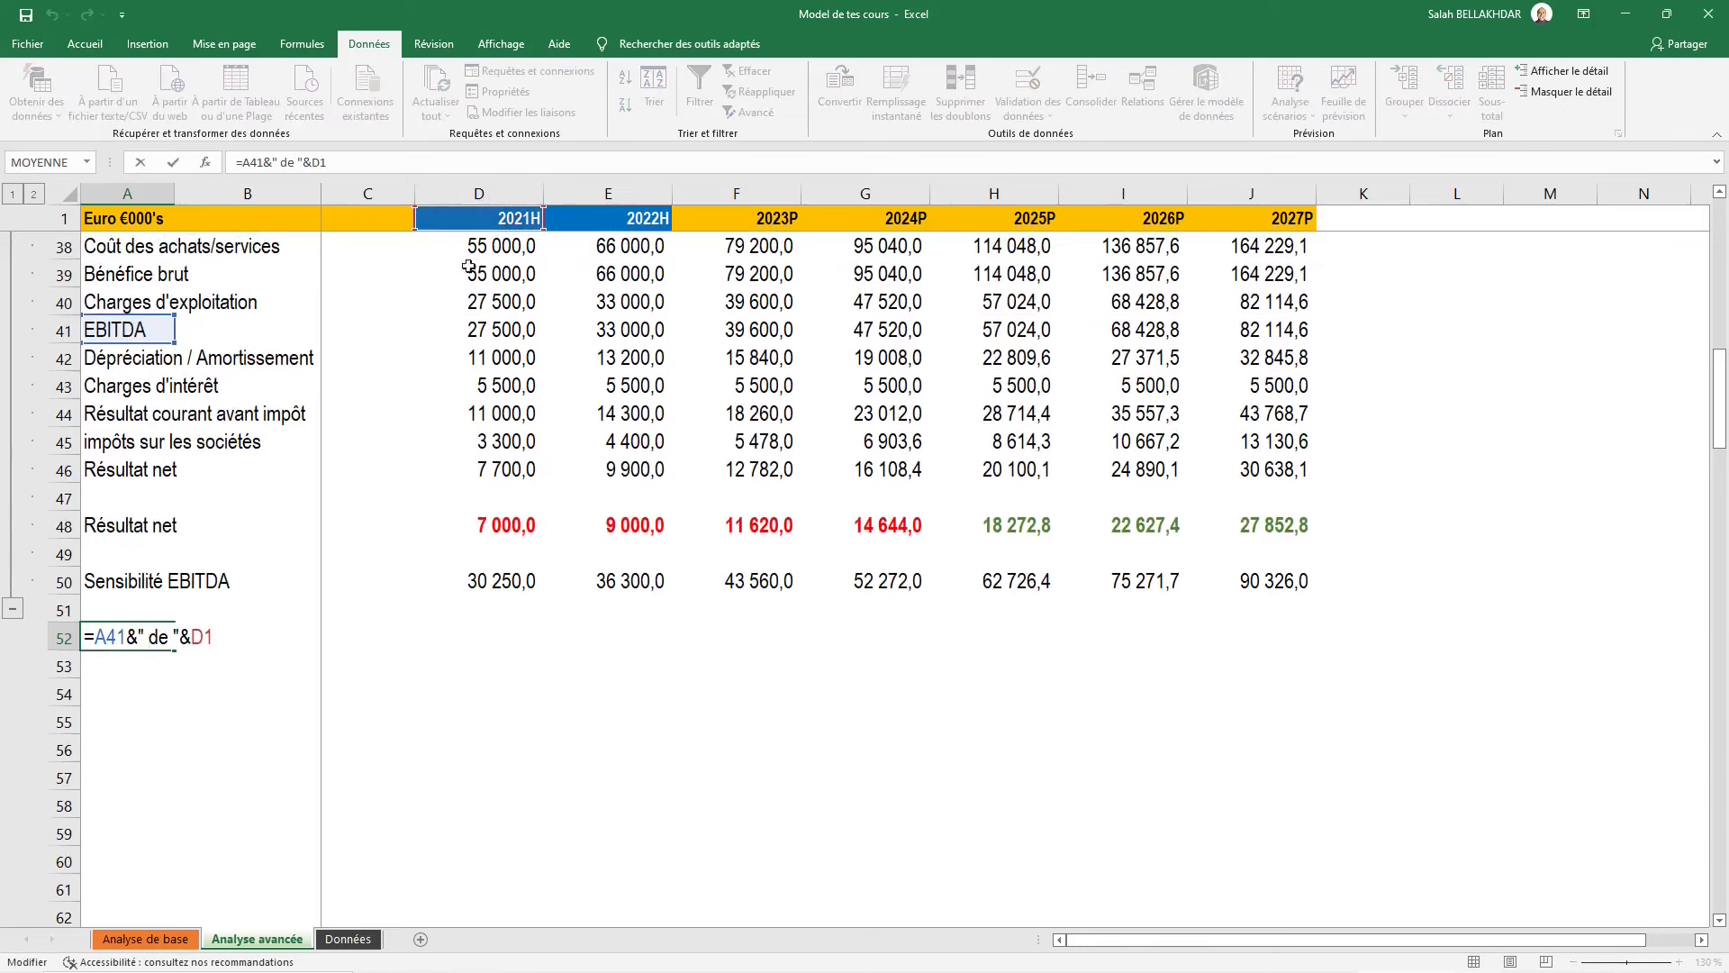
key("ctrl+Return")
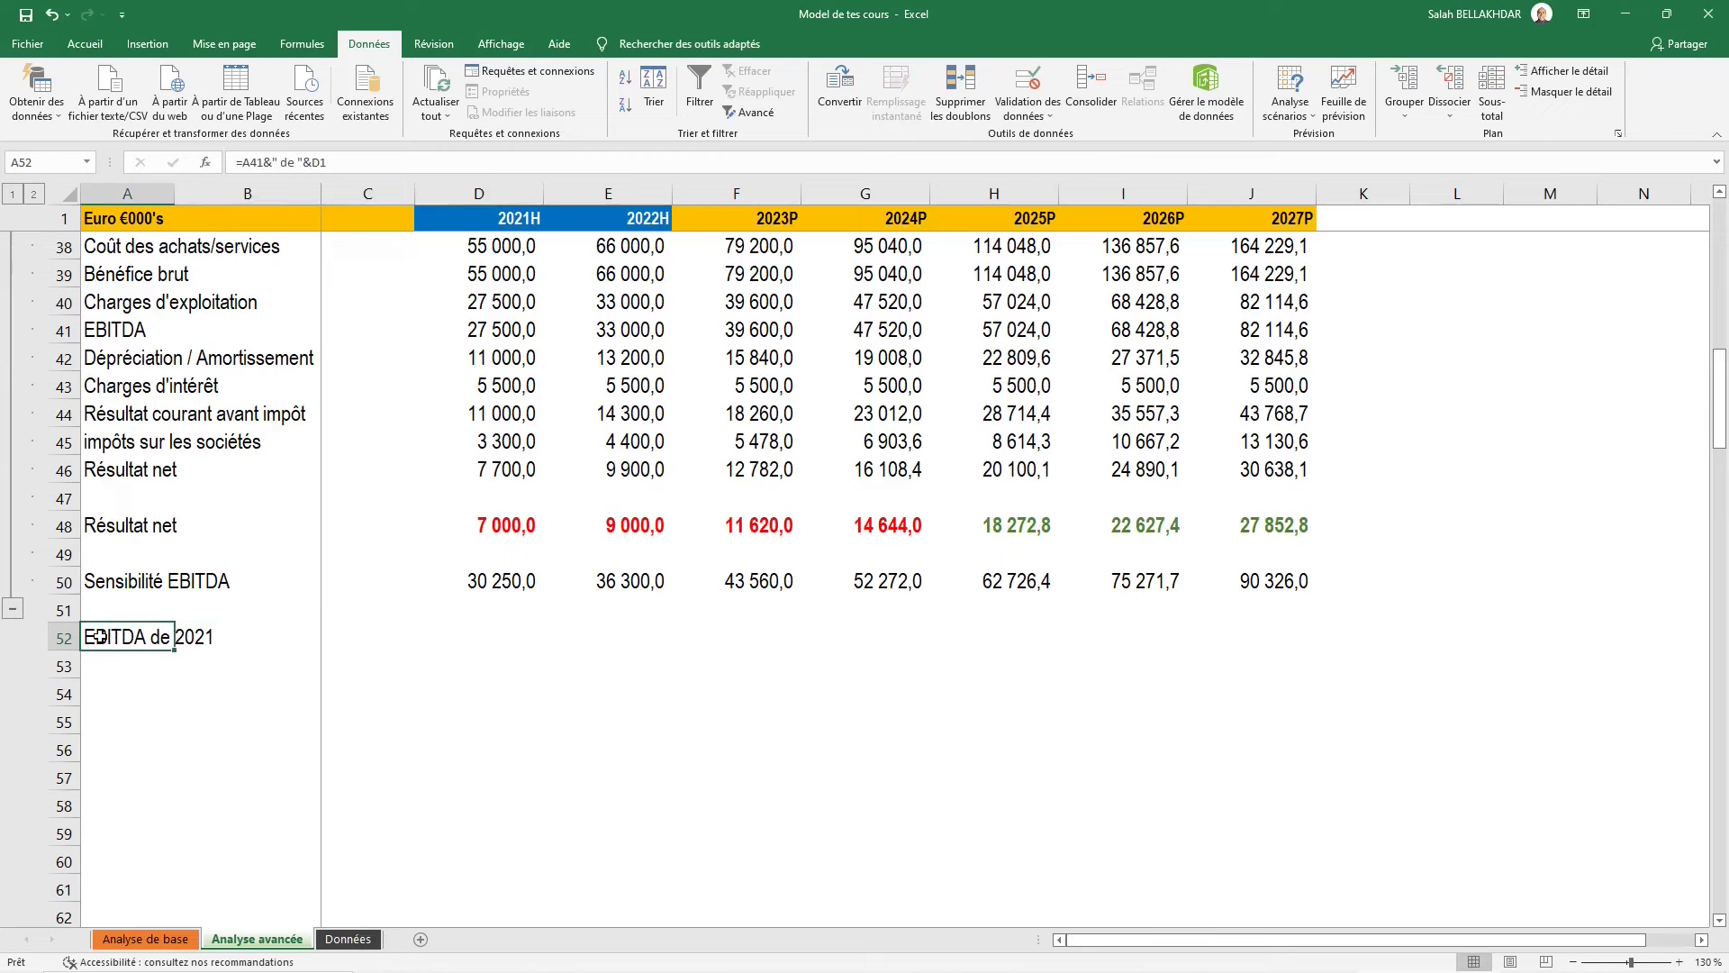
Group rows 51–52 into an outline group
key("shift+Up")
key("shift+space")
key("alt")
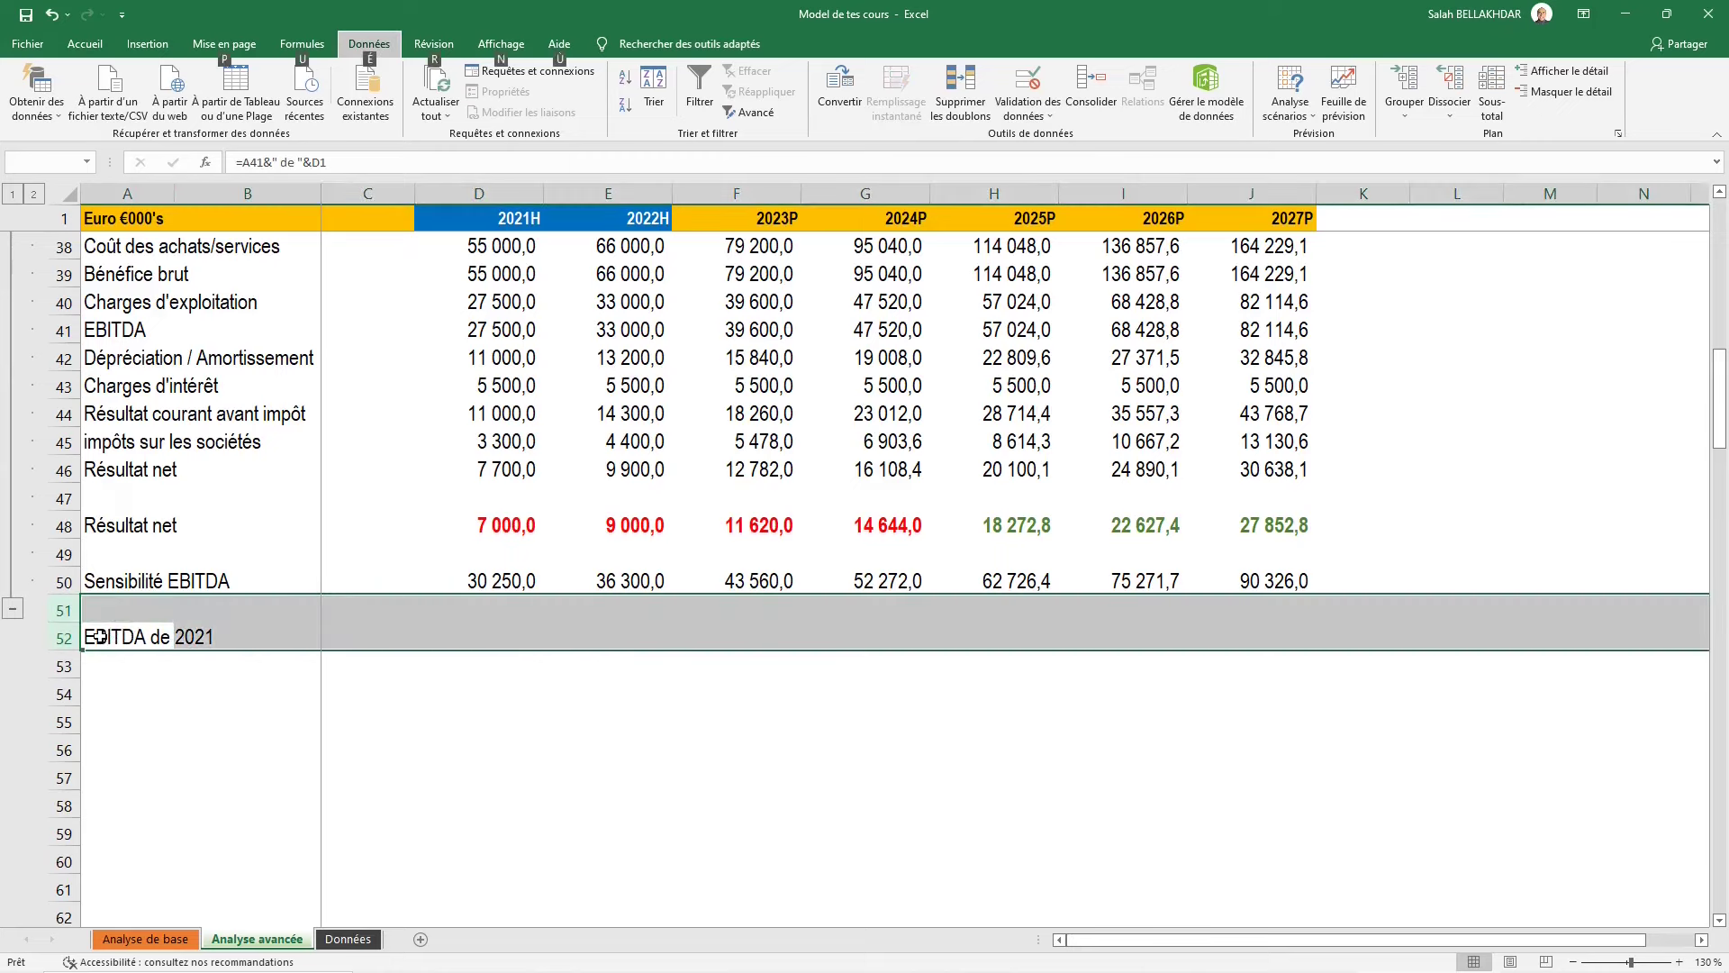
key("eacute")
key("g")
key("g")
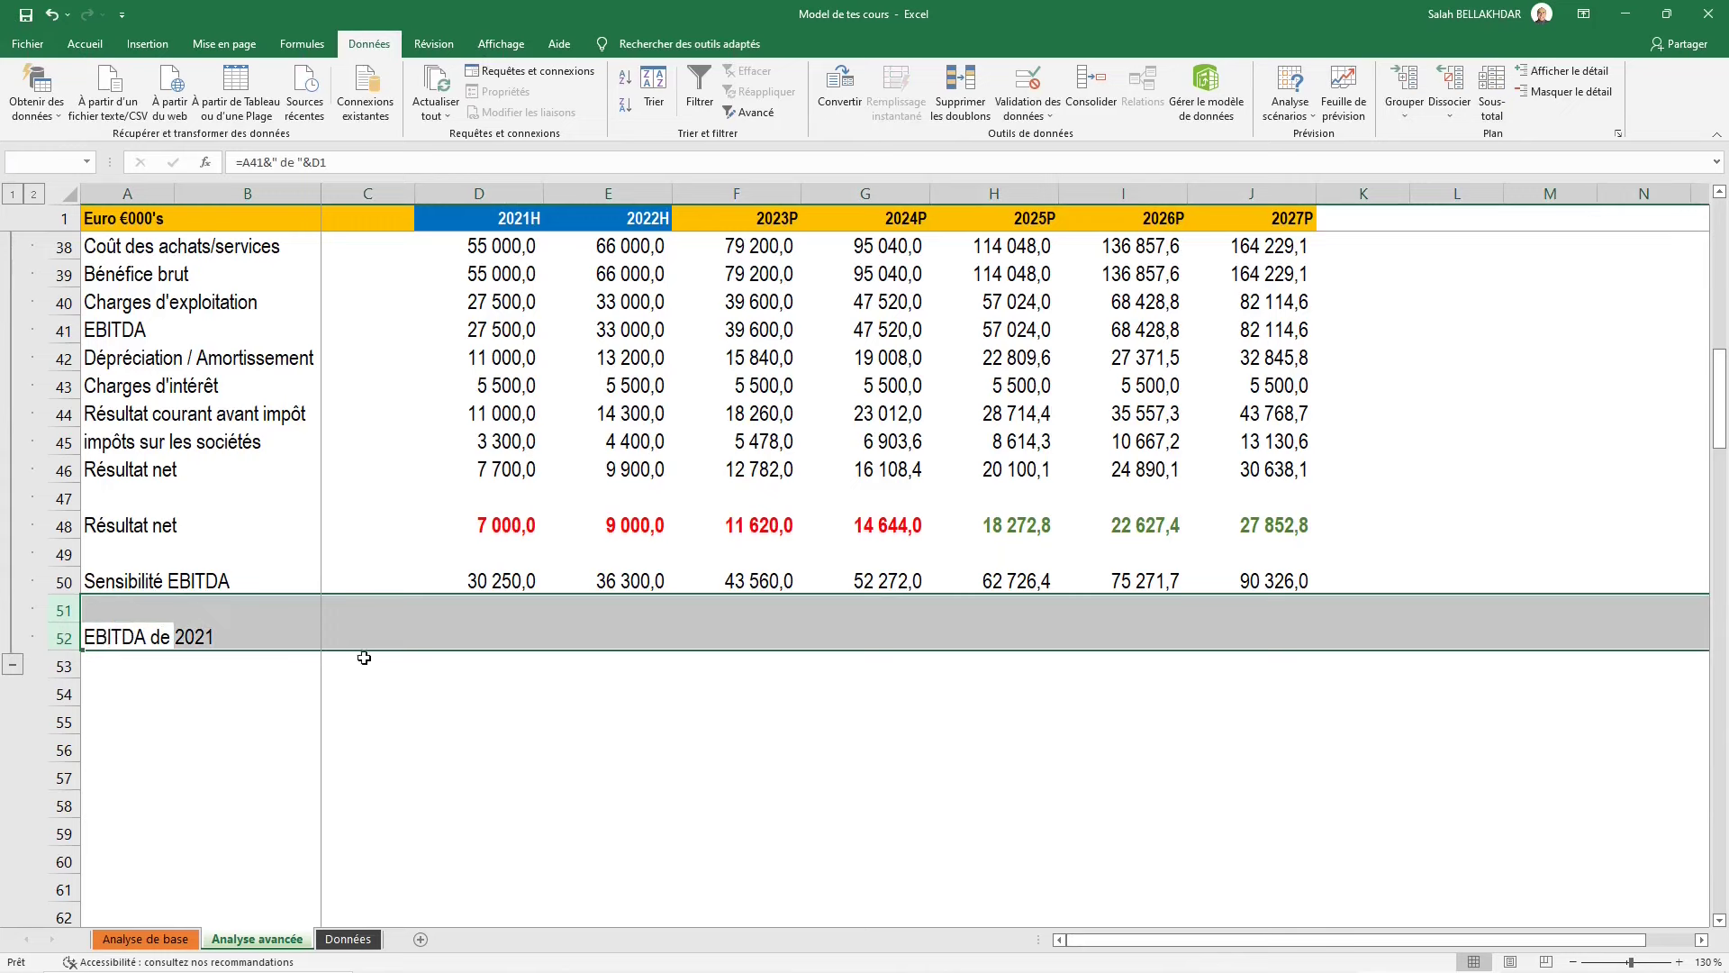
Enter =D41 in D52 to show 27 500,0, then collapse the outline to section headers
left_click(368, 640)
key("Right")
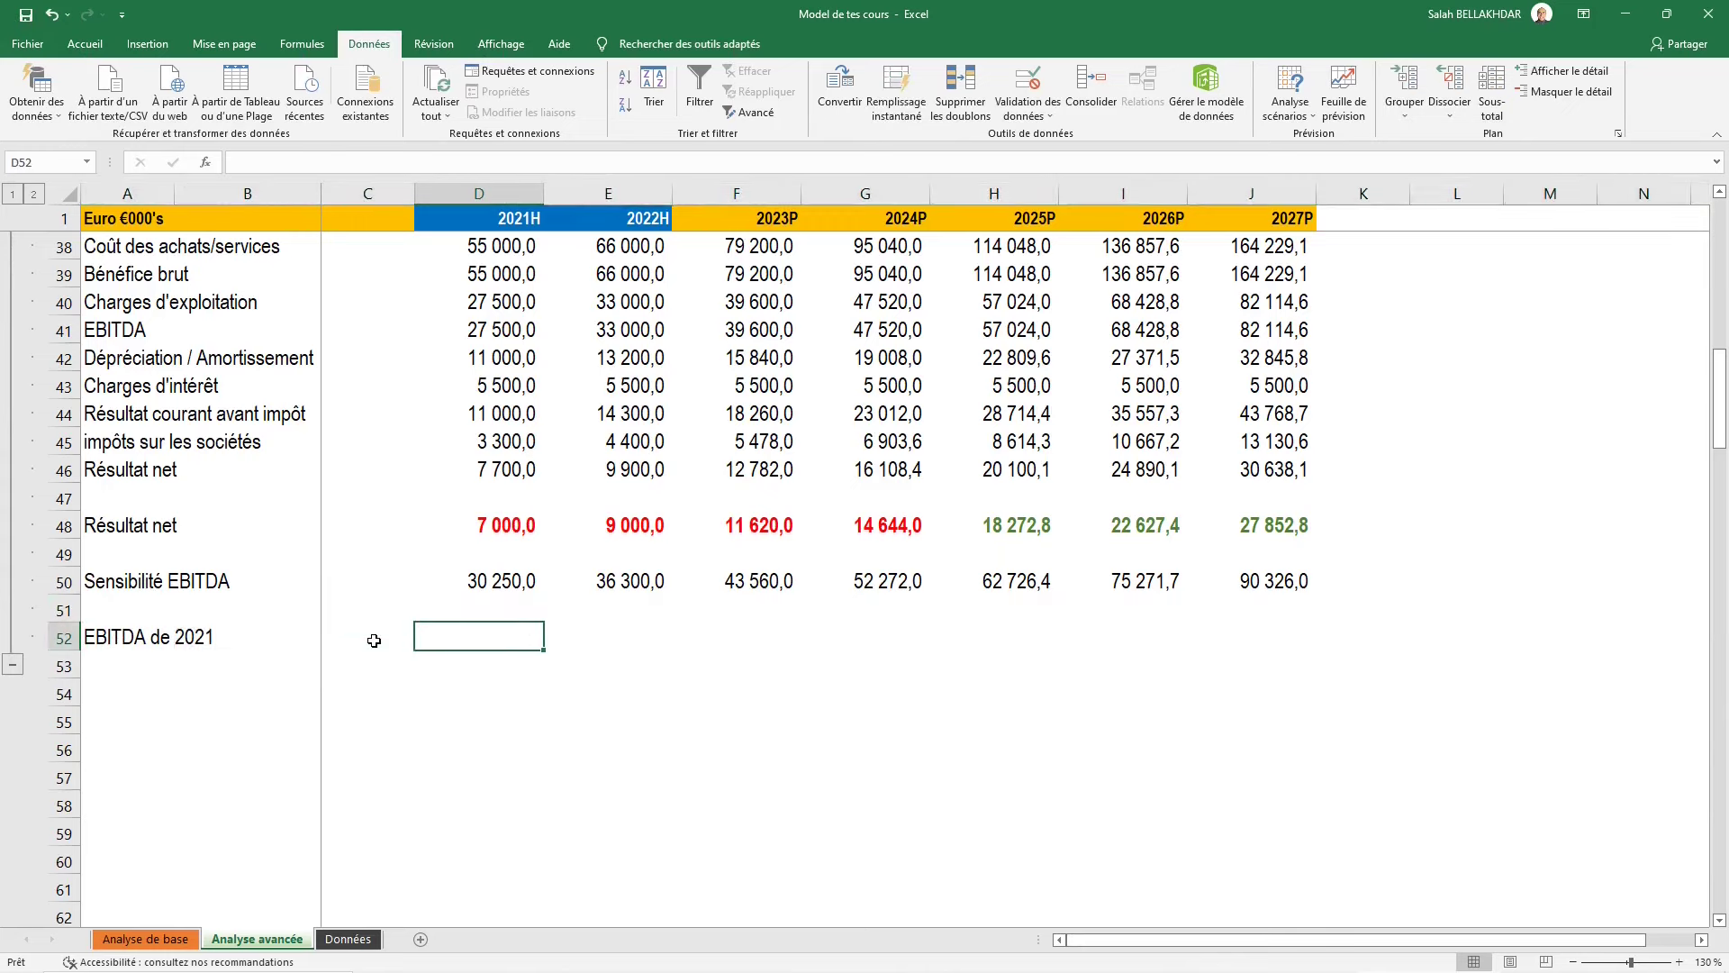
type("=")
key("Up")
key("Up")
key("Up")
key("Up")
key("Up")
key("Up")
key("Up")
key("Up")
key("Up")
key("Up")
key("ctrl+Return")
key("Down")
key("Up")
key("Up")
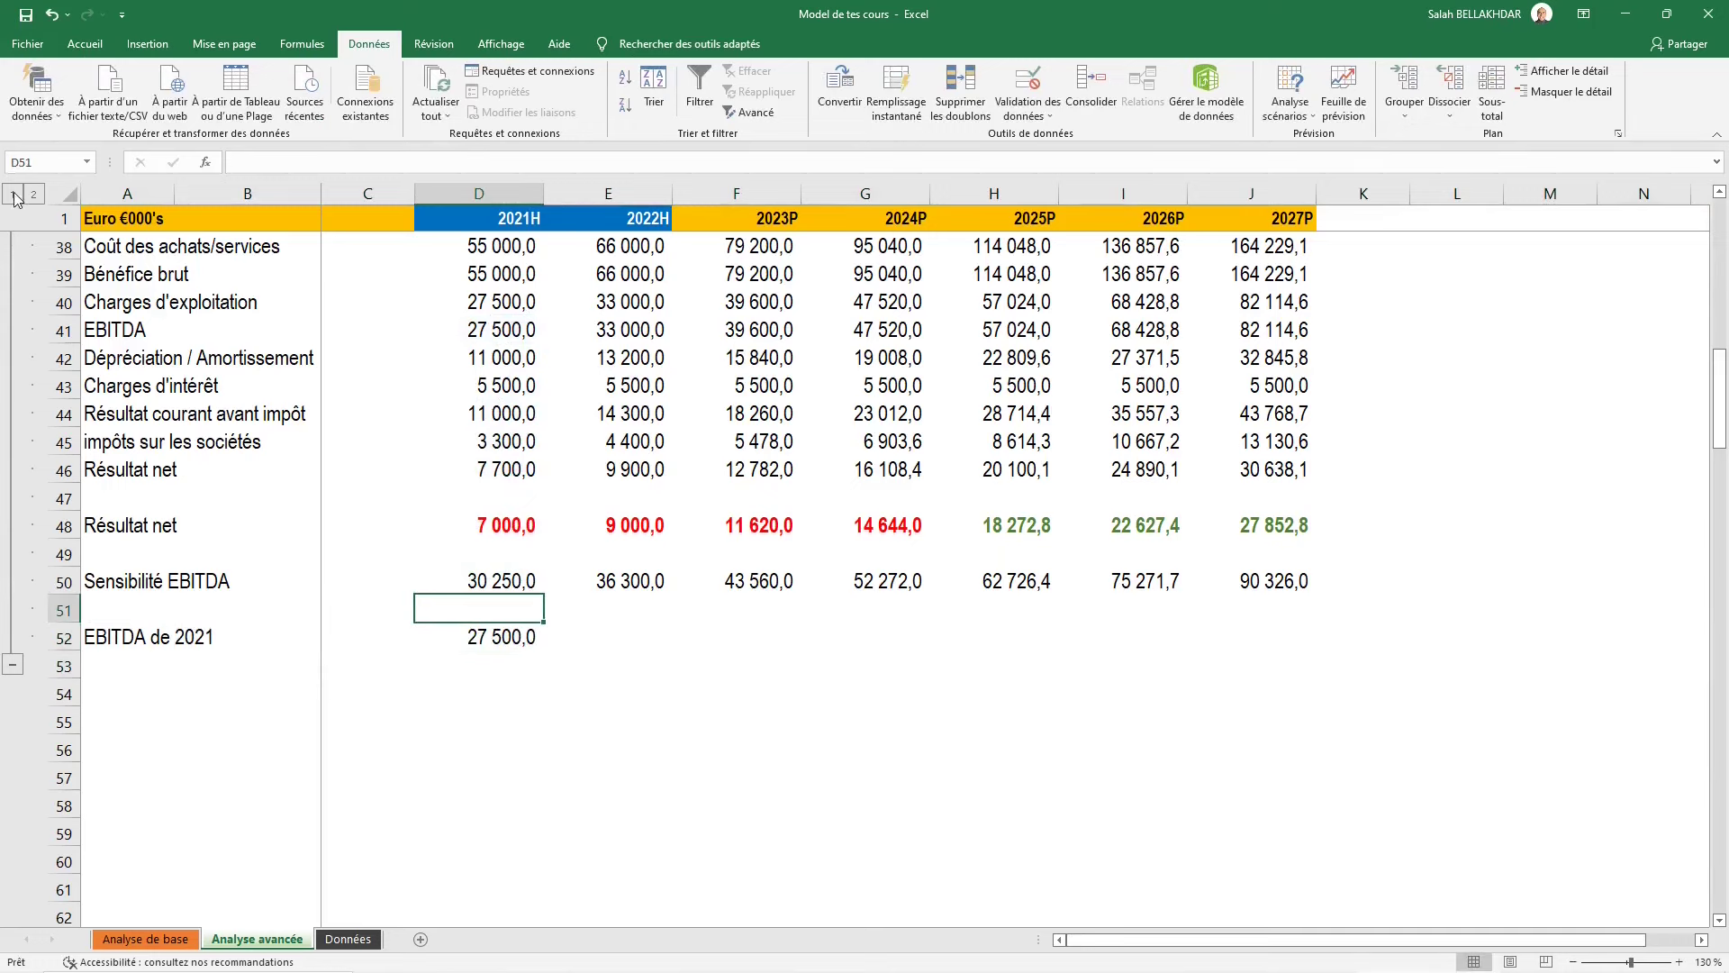
left_click(13, 195)
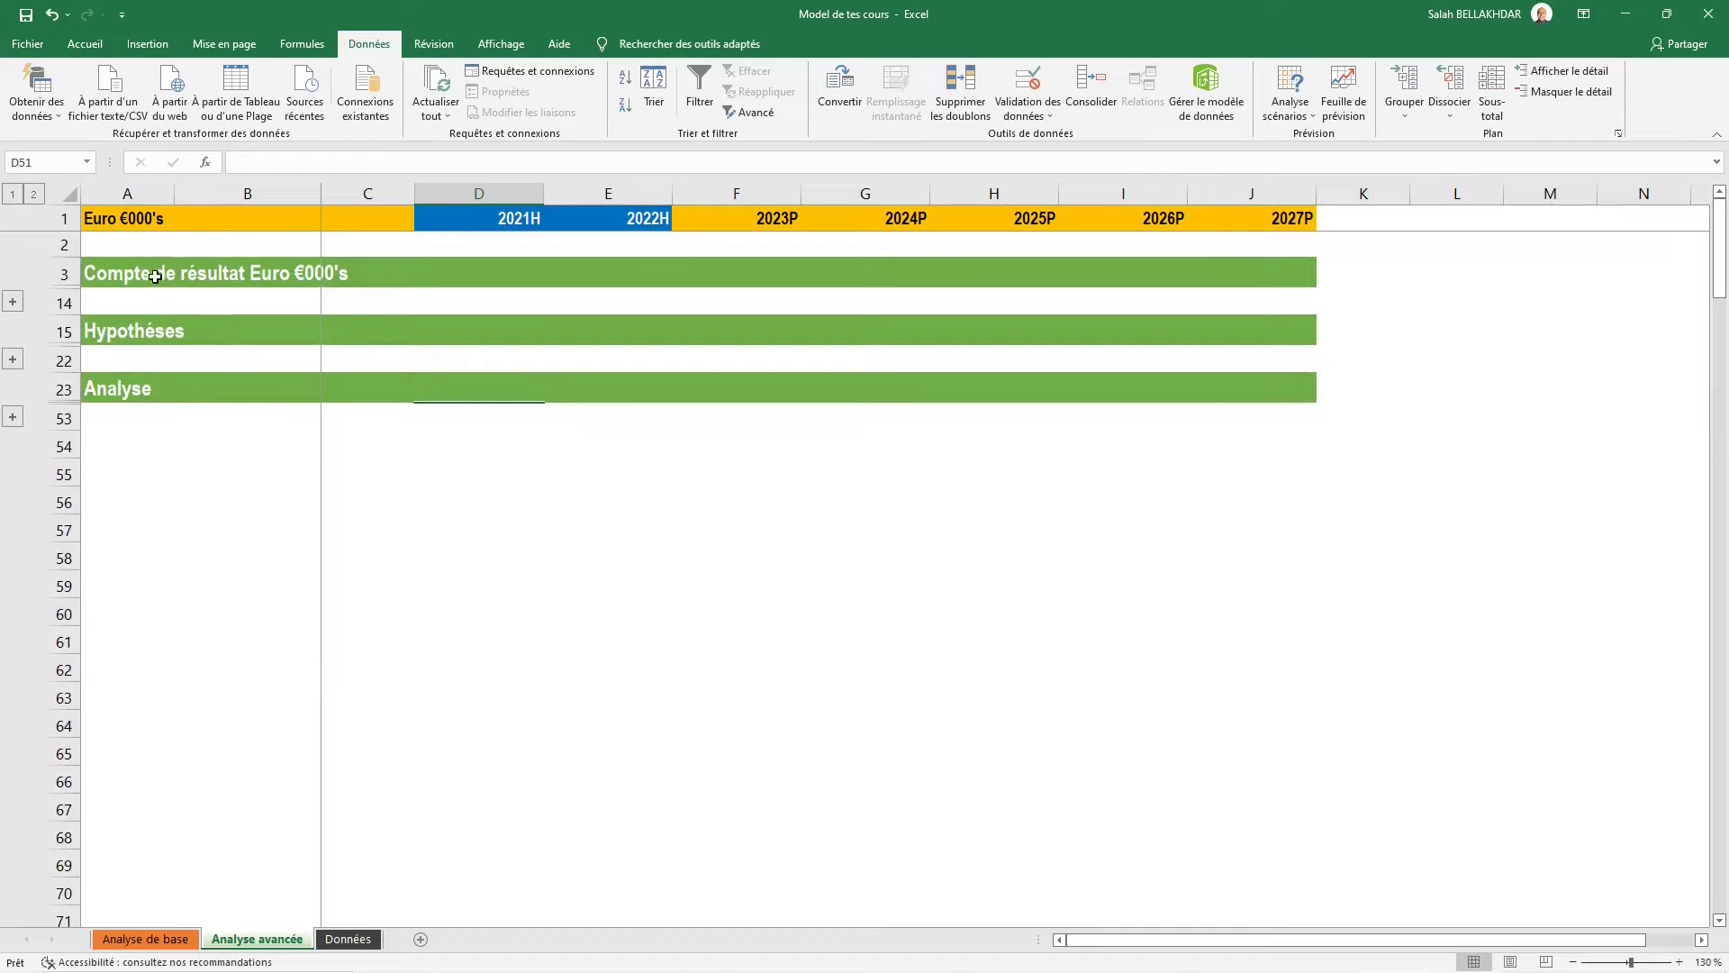
Select the Compte de résultat heading in A3
left_click(167, 272)
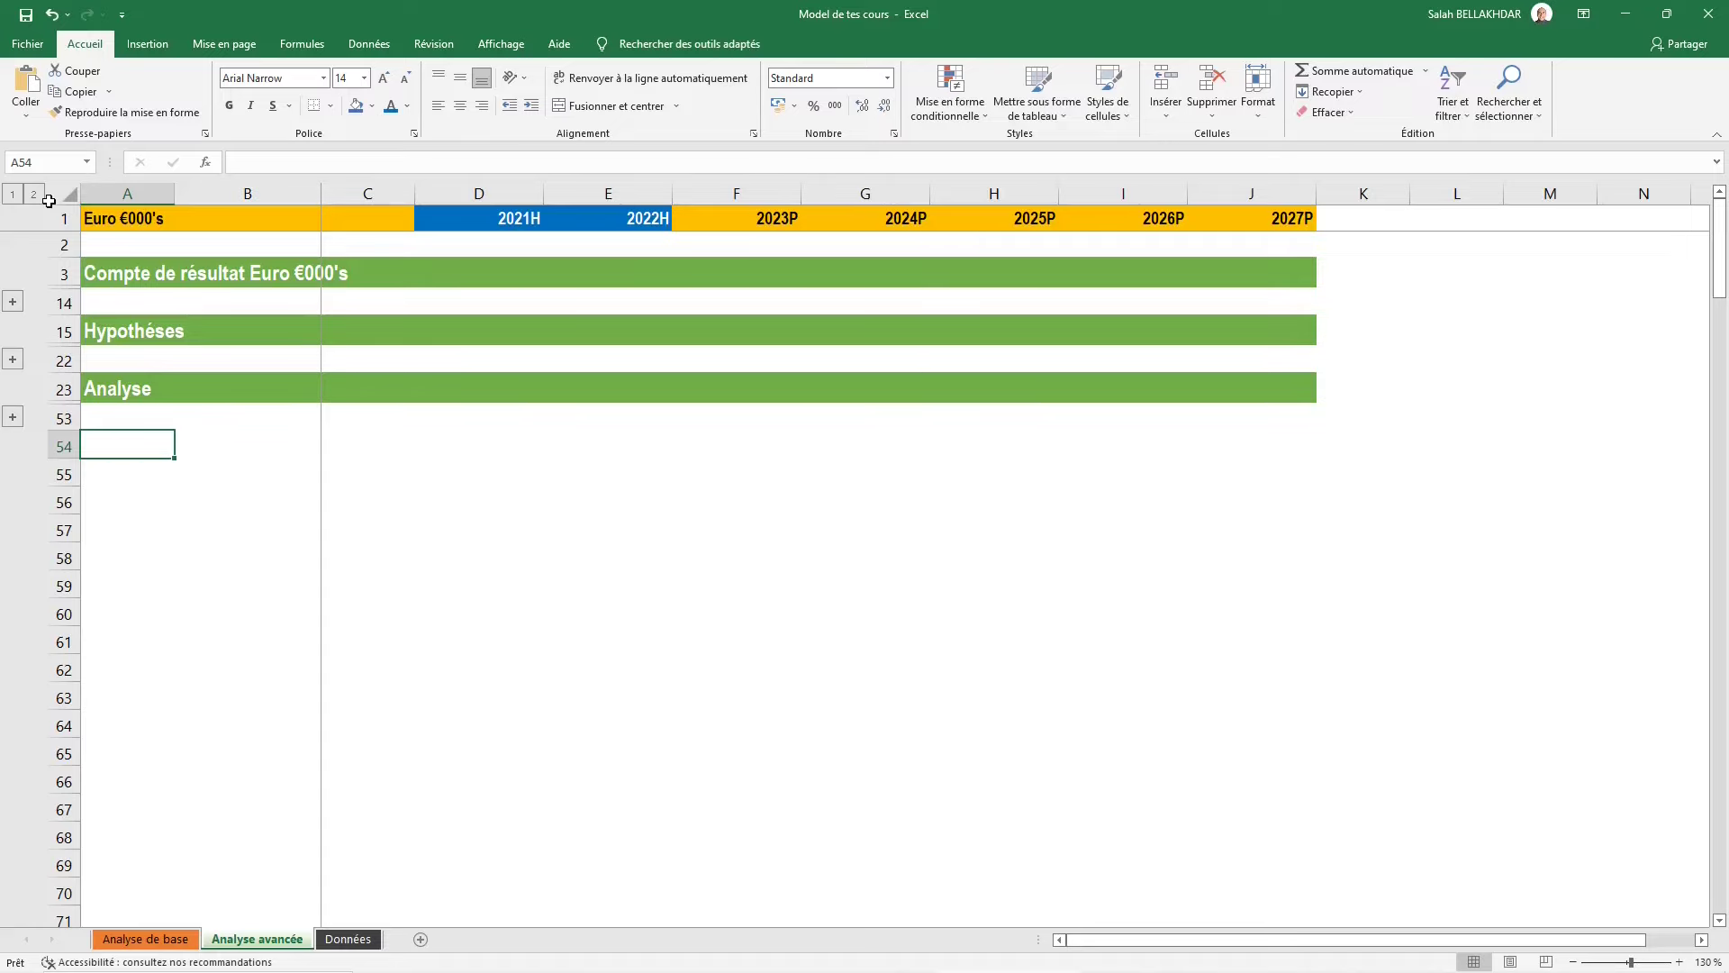
Expand all sections and enter the labels Dates, Données mensuelles and Données annuelles in A54:A56
left_click(34, 194)
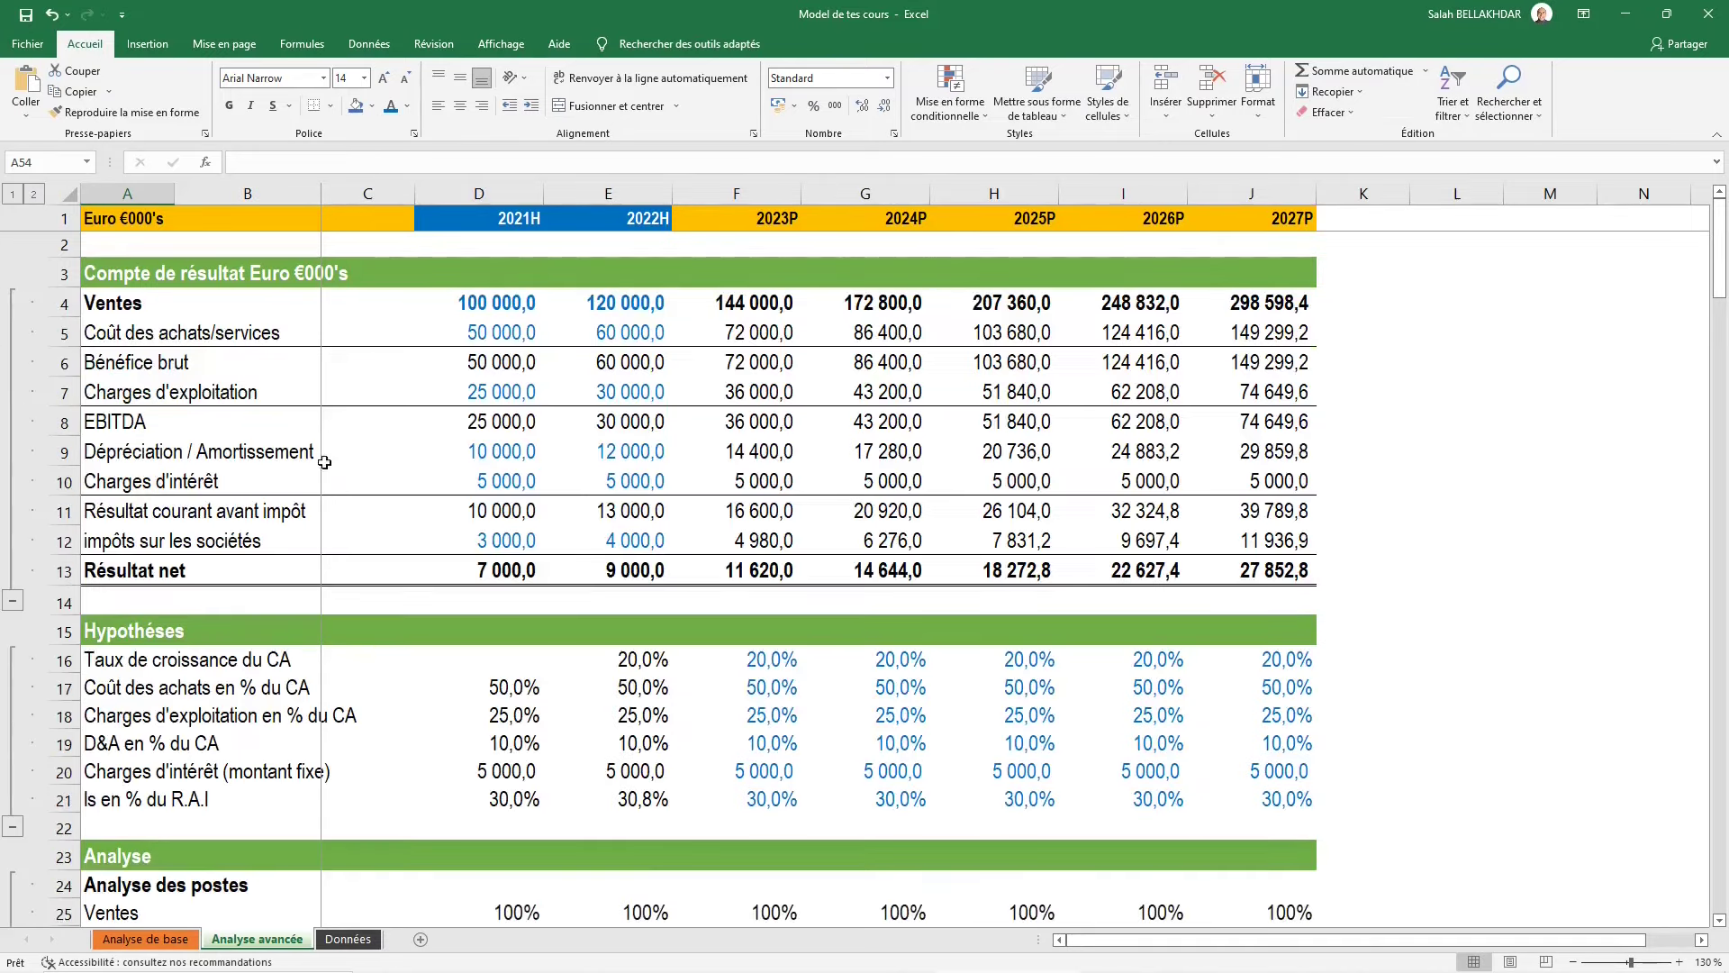
scroll(344, 485, "down", 2)
scroll(344, 484, "down", 3)
scroll(344, 484, "down", 3)
scroll(344, 484, "down", 6)
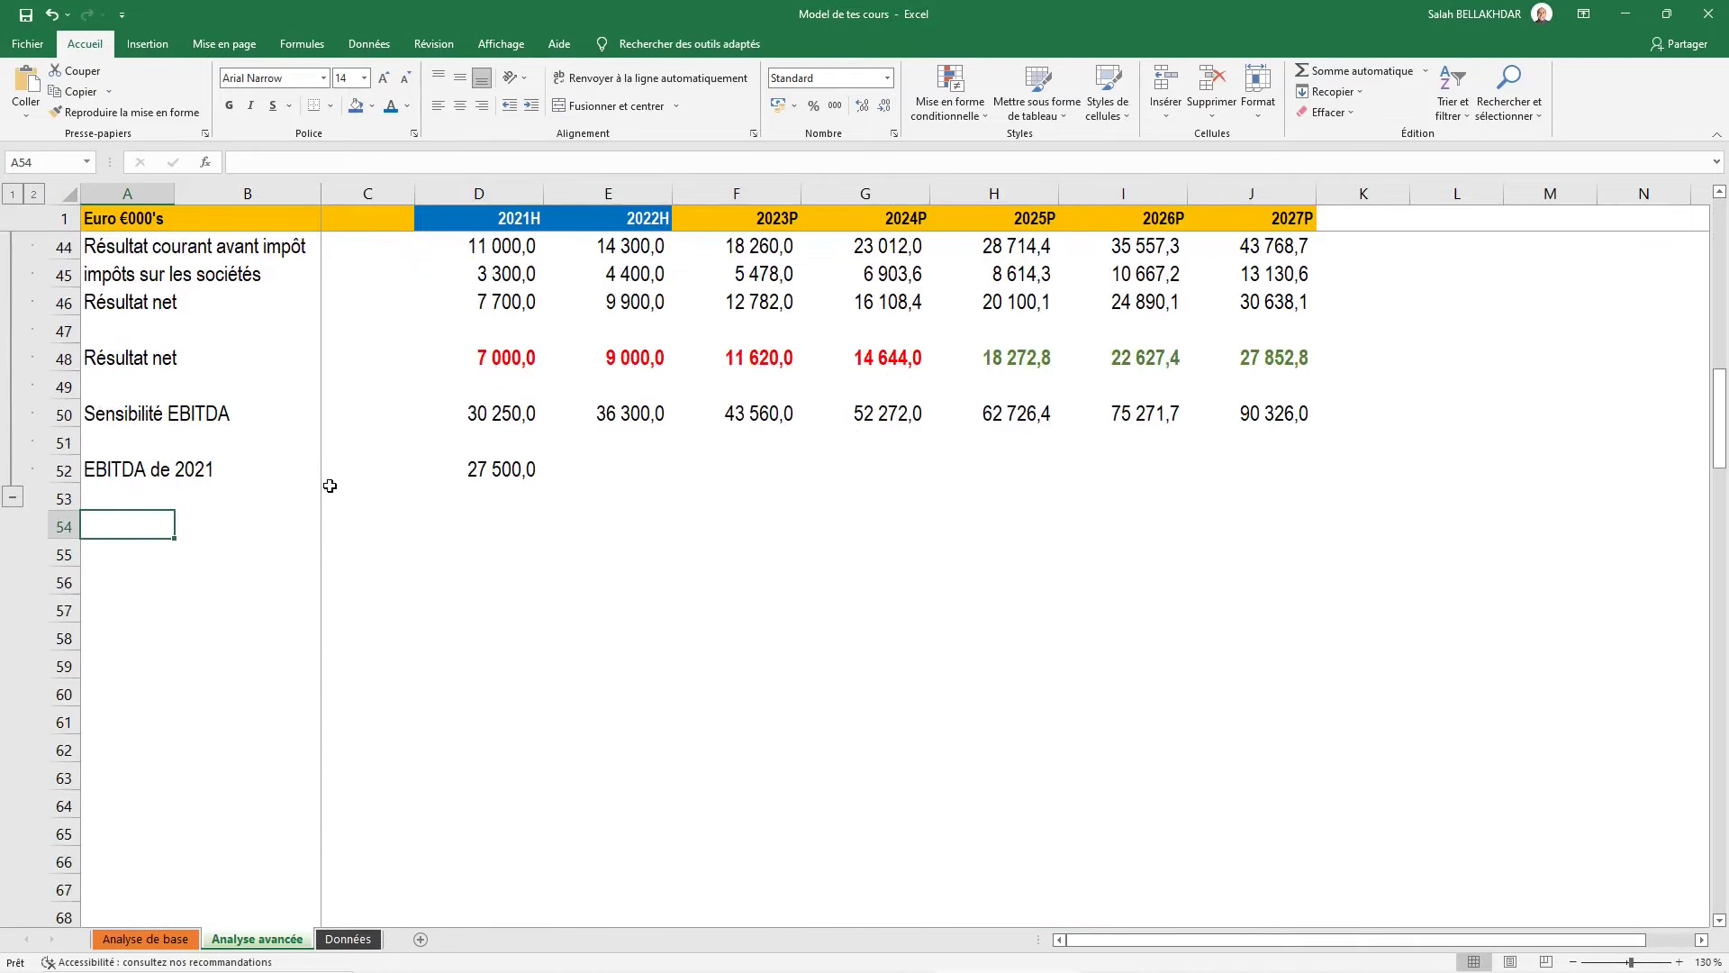
type("Dates")
key("ctrl+Return")
key("Down")
type("Données mensuelles")
key("ctrl+Return")
key("Down")
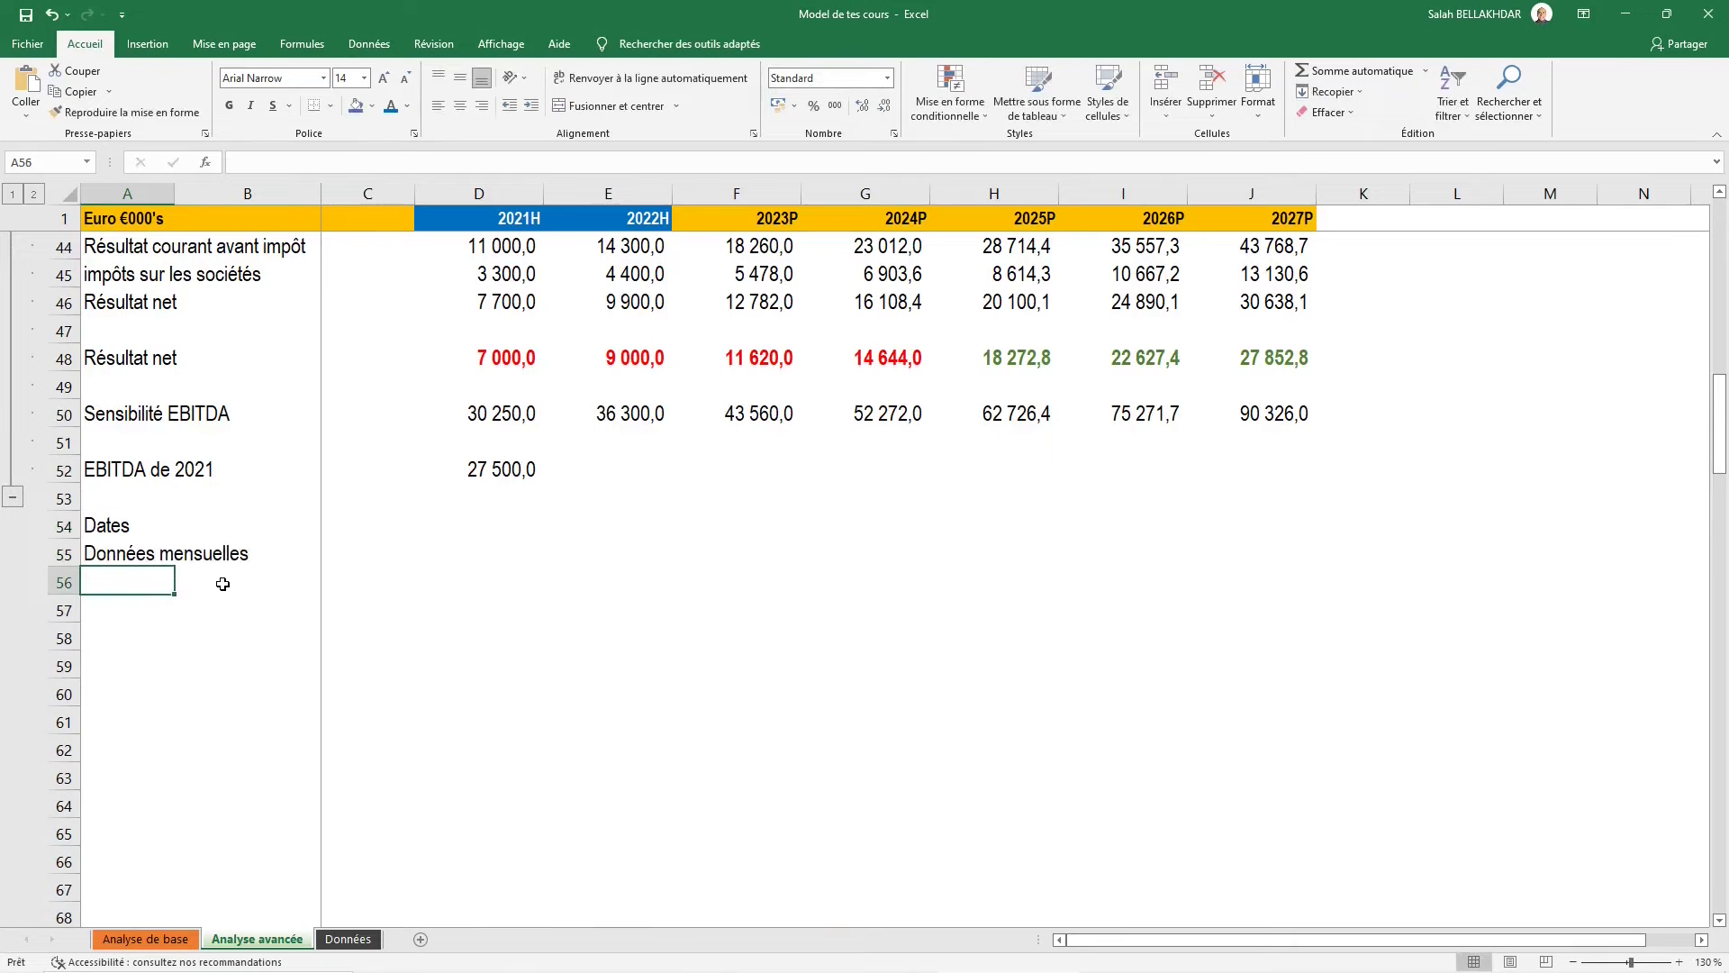
type("Données annuelles")
left_click(222, 584)
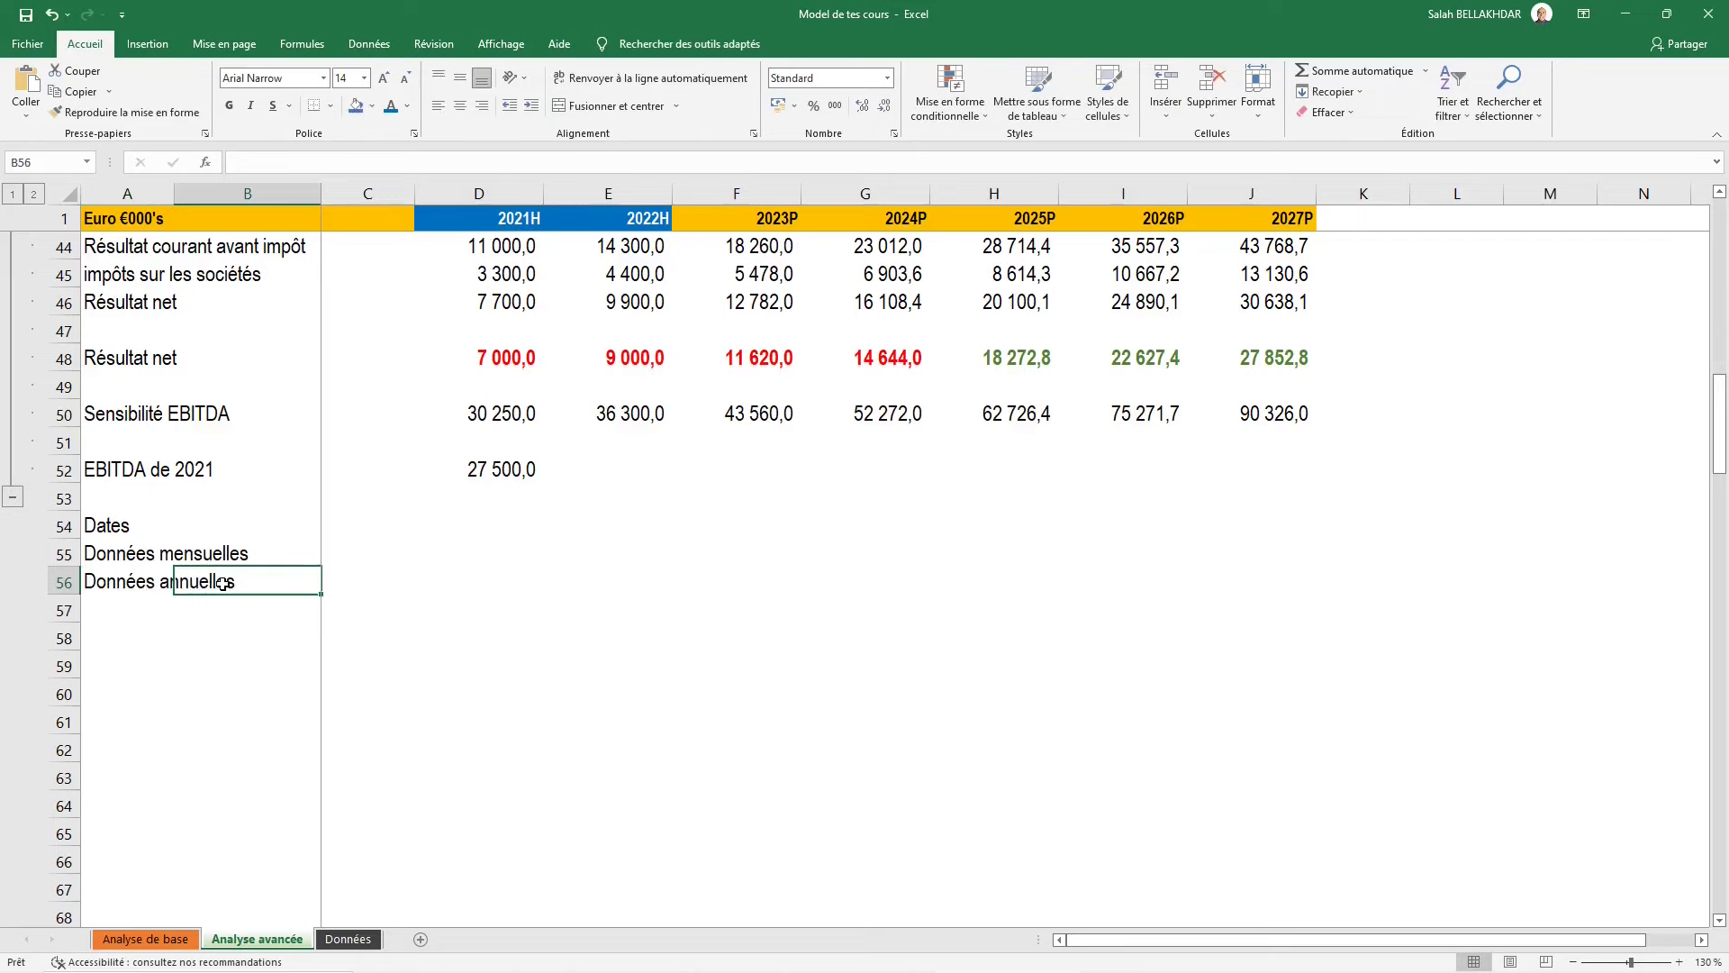
Enter =AUJOURDHUI() in D55 to show today's date, 09/07/2022
key("Right")
key("Up")
key("Right")
type("=")
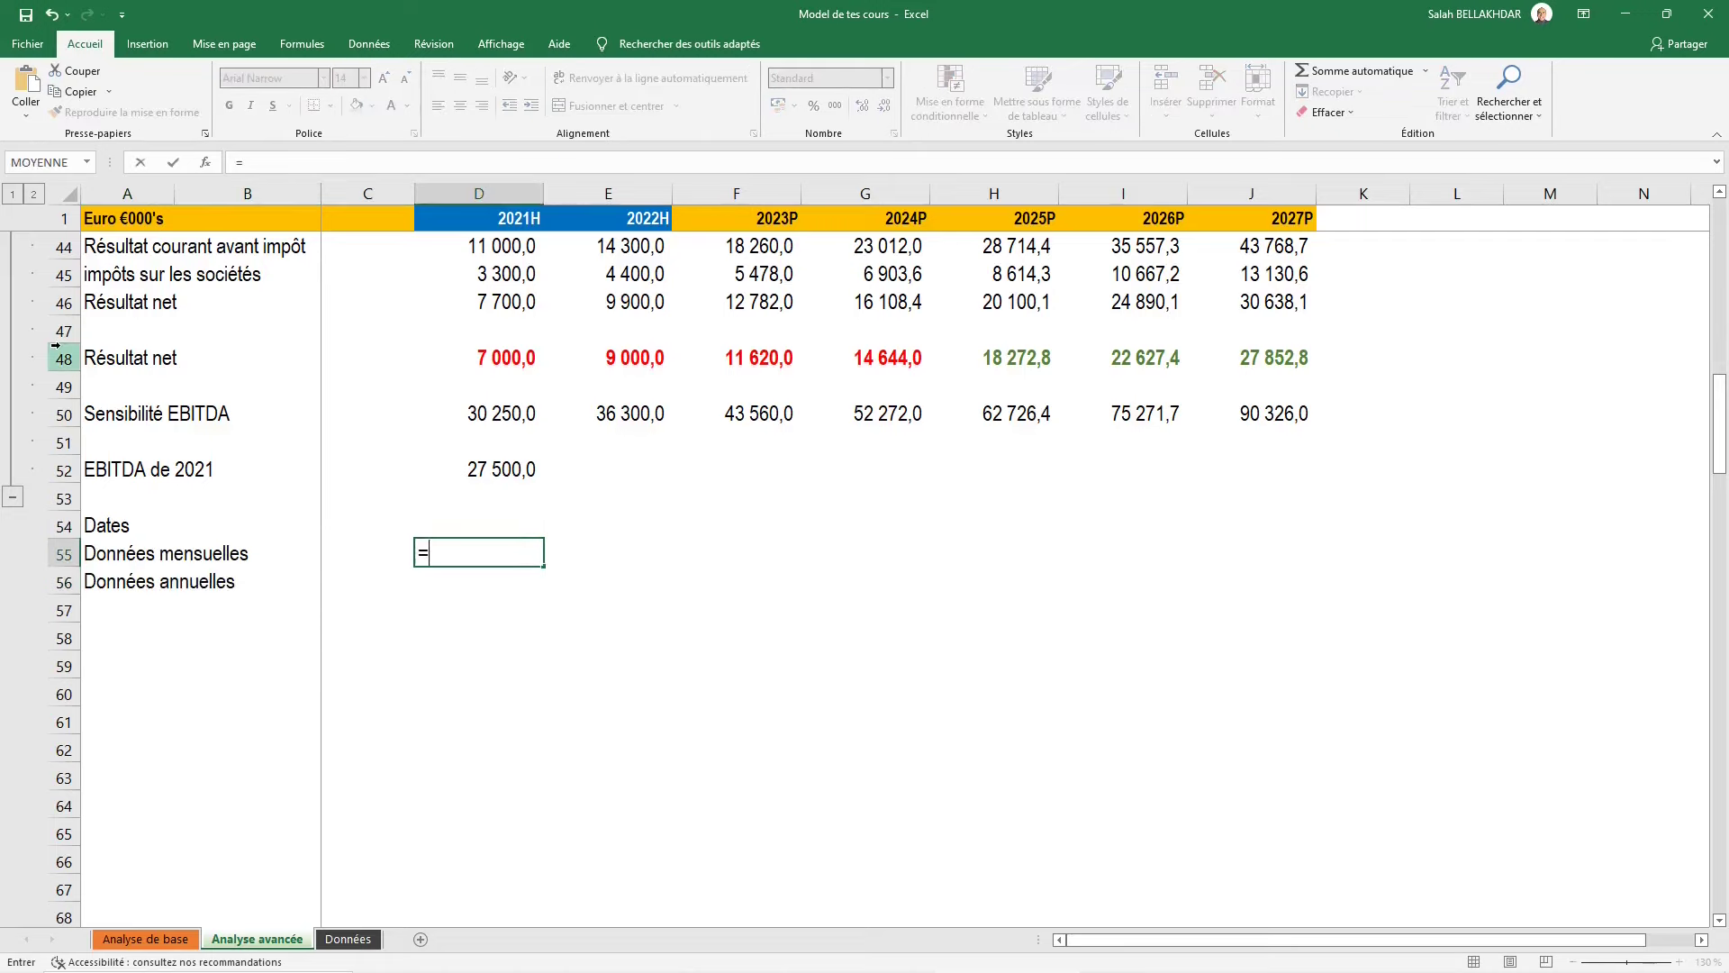
type("aujo")
key("Tab")
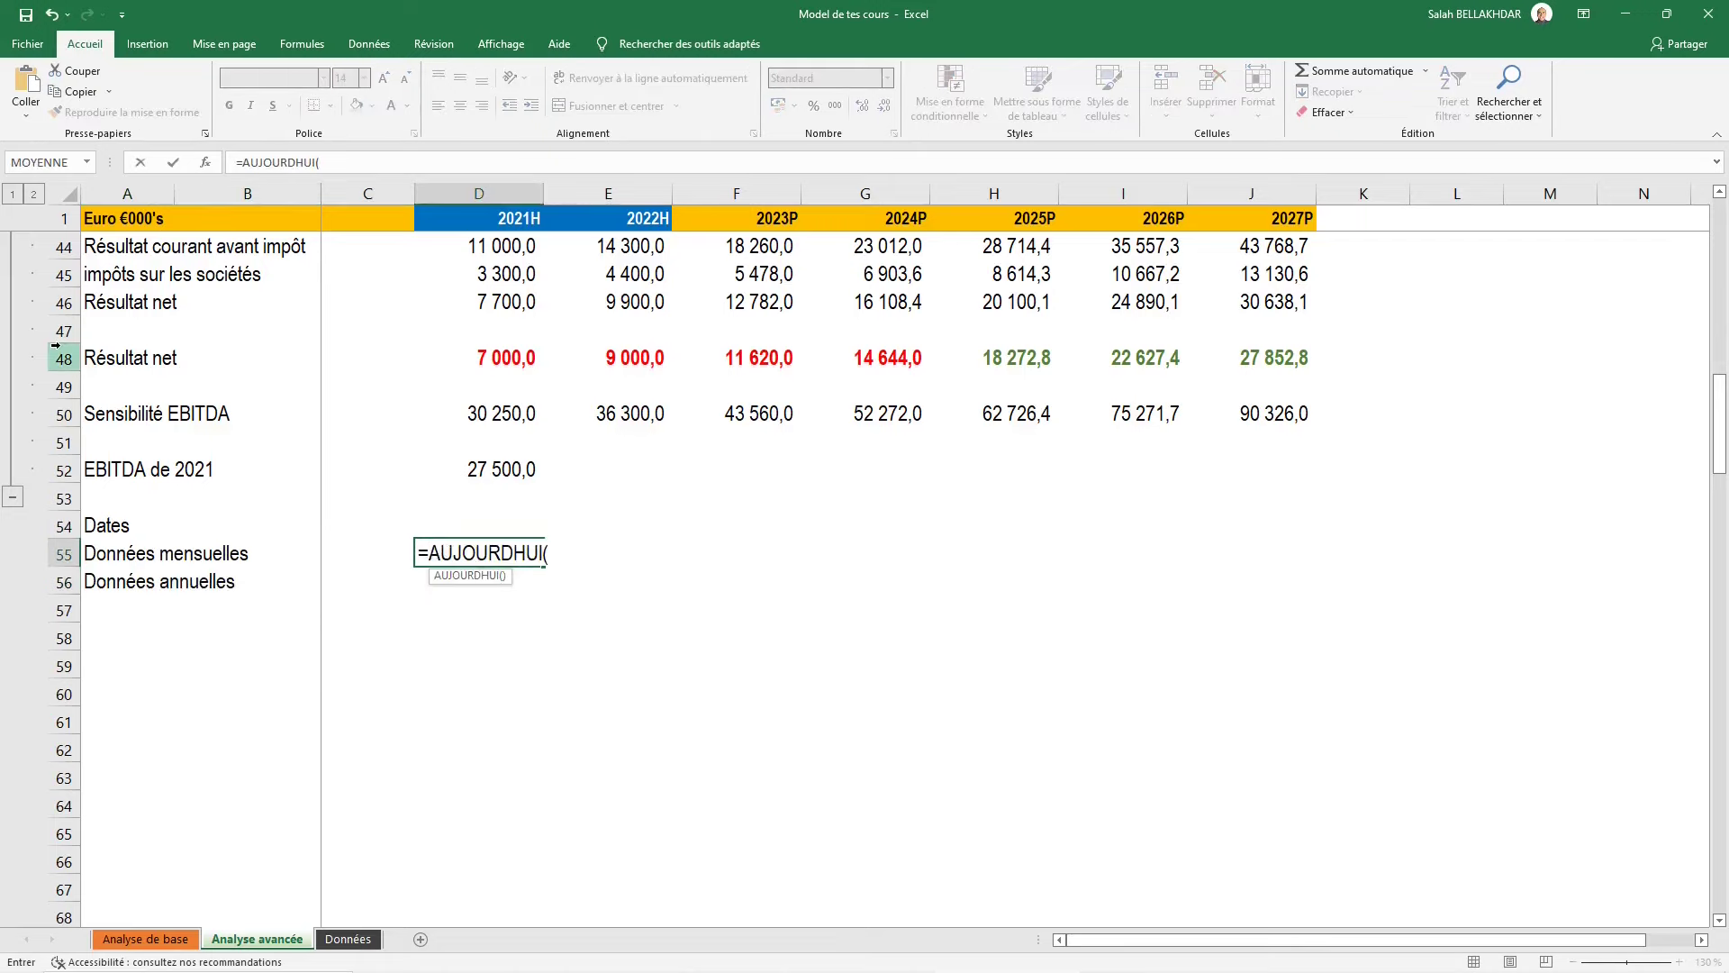
type(")")
key("ctrl+Return")
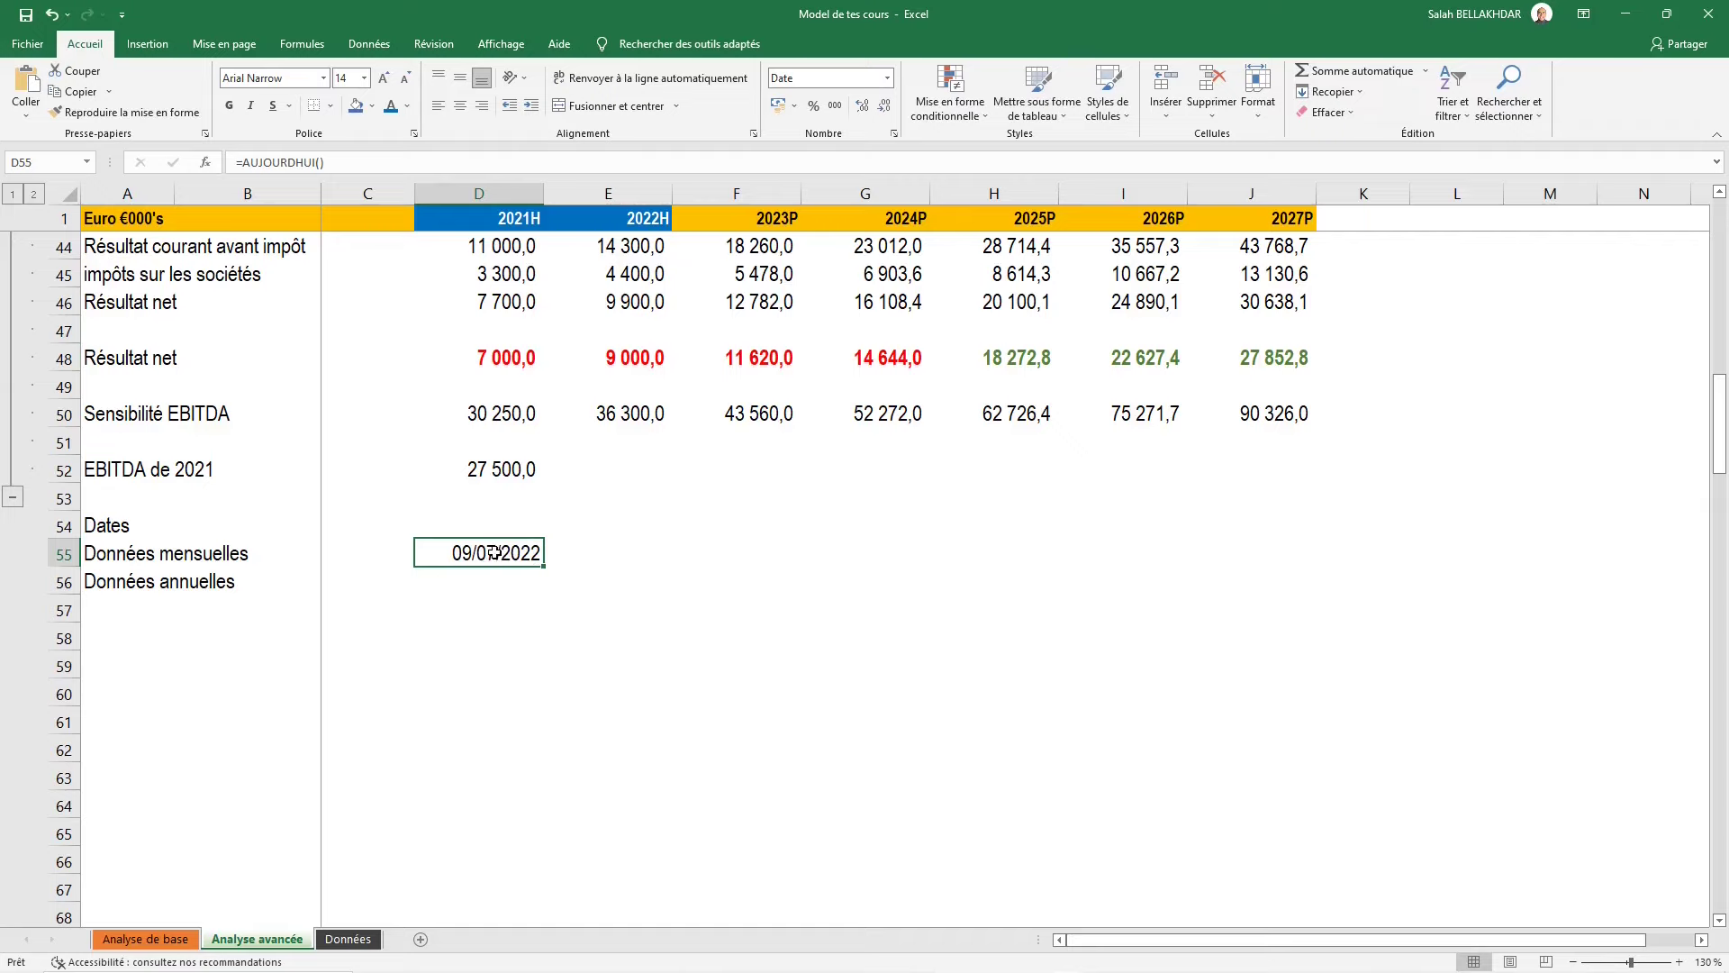
Paste today's date from D55 into C54 as a fixed value only
key("ctrl+c")
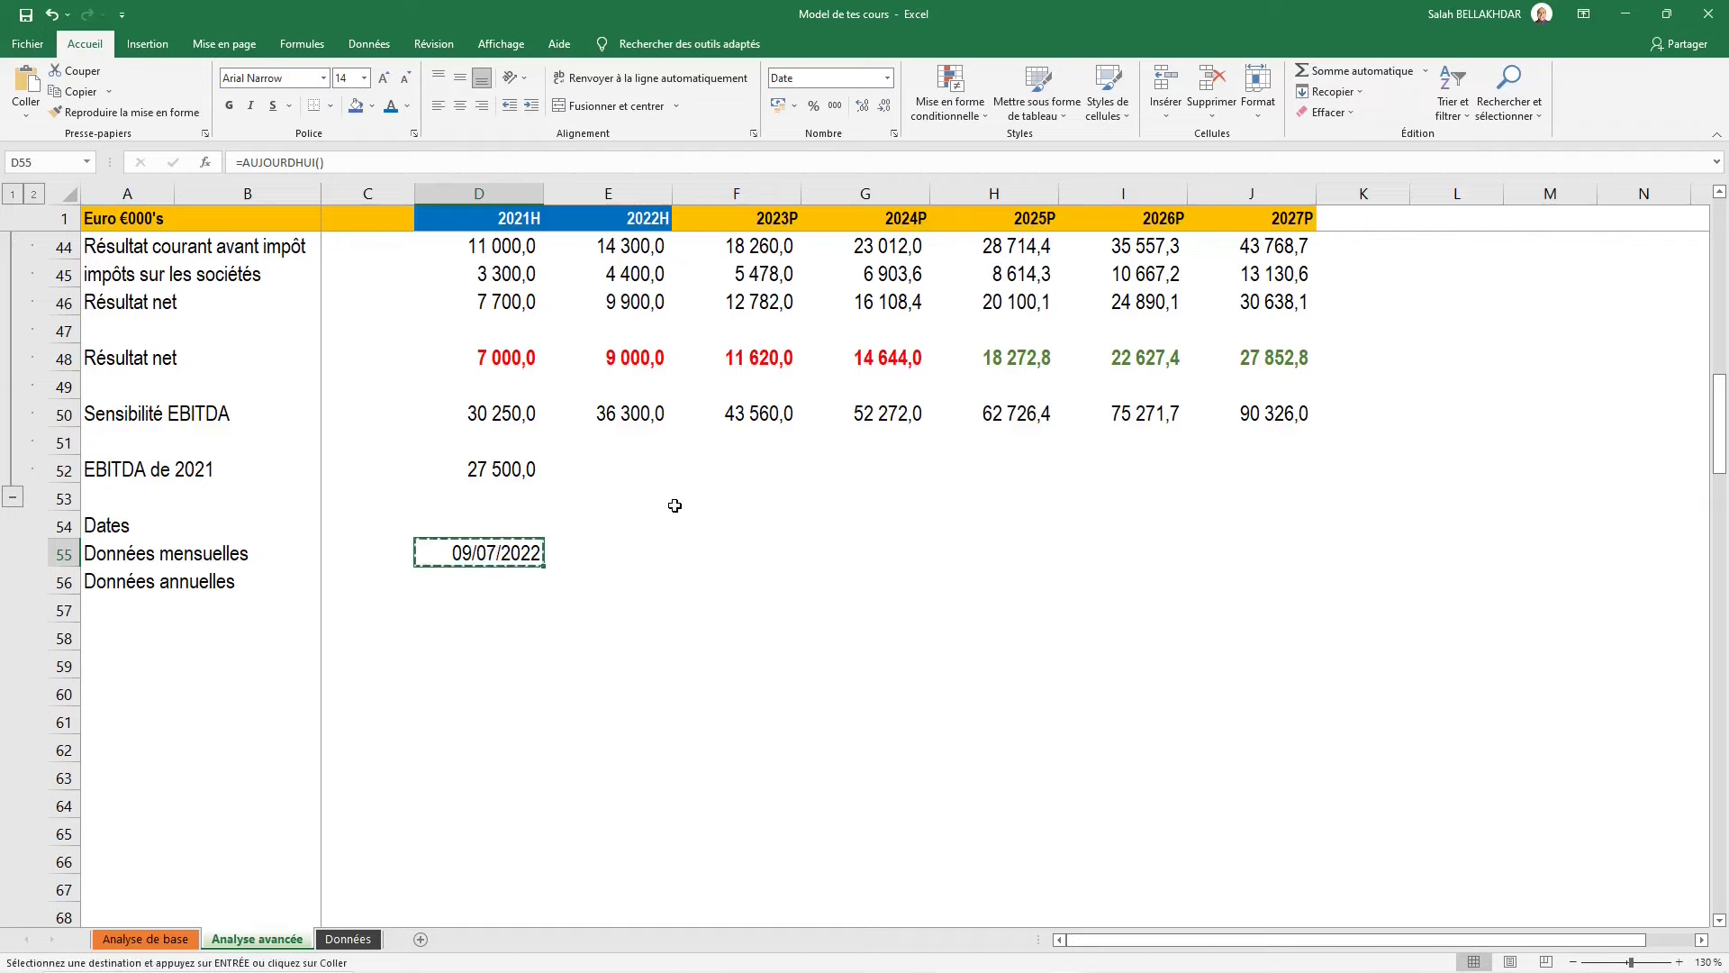
key("Left")
key("Up")
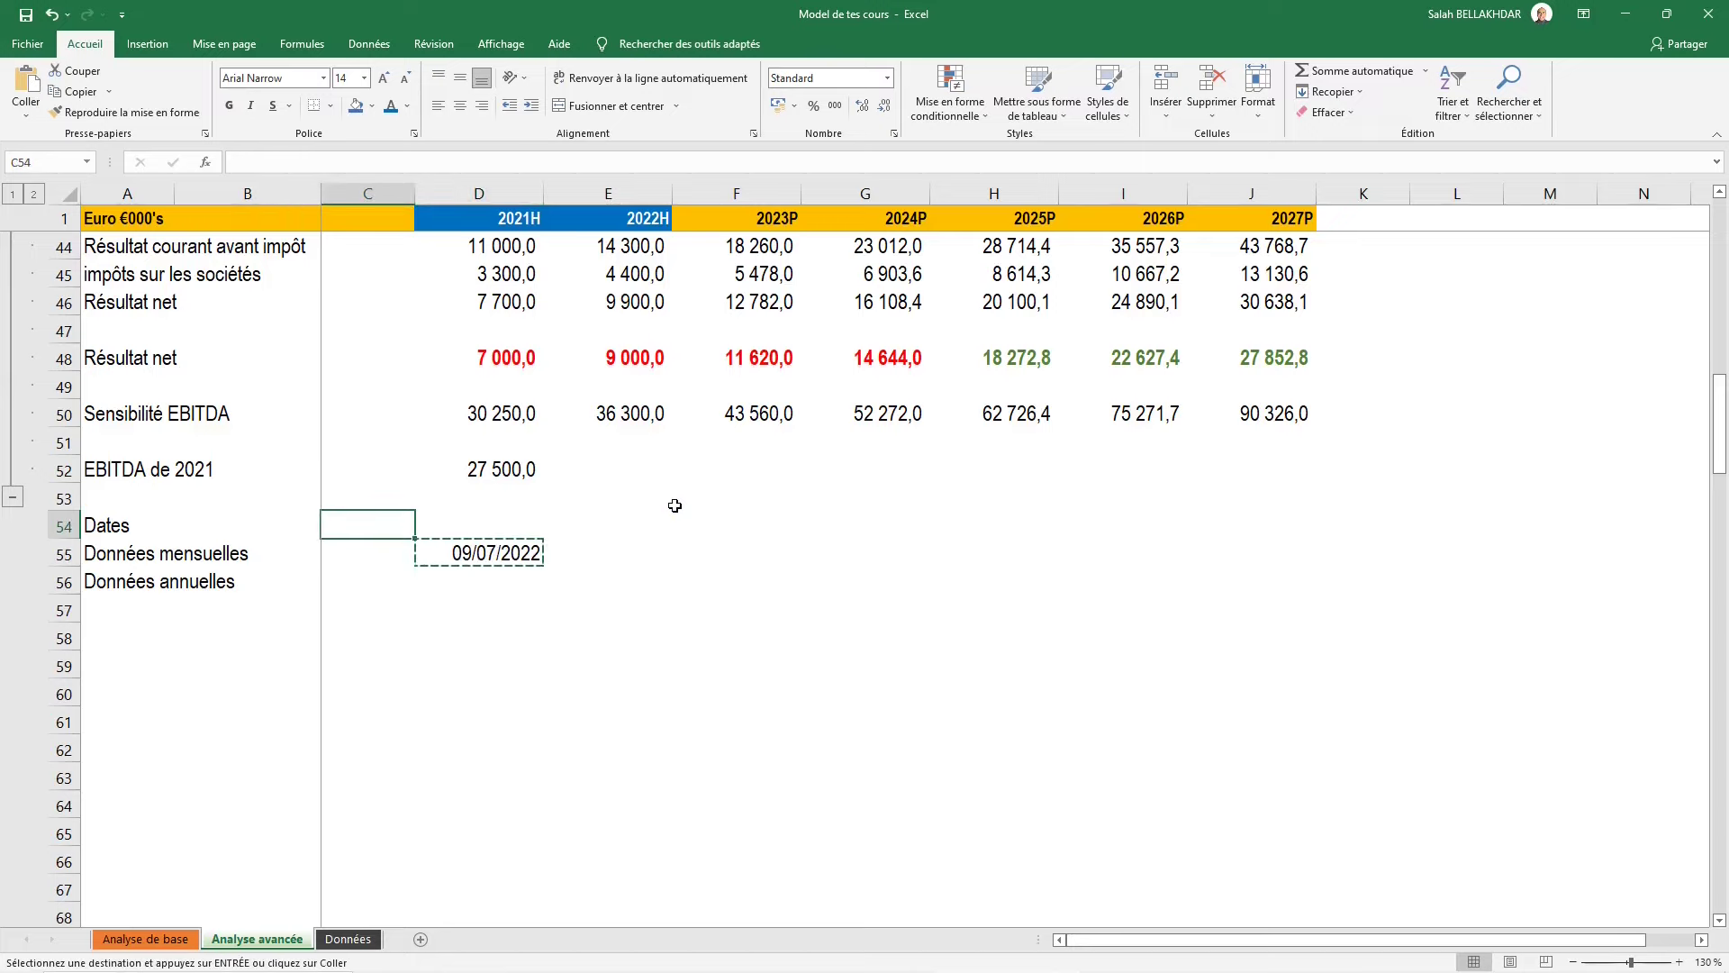
key("h")
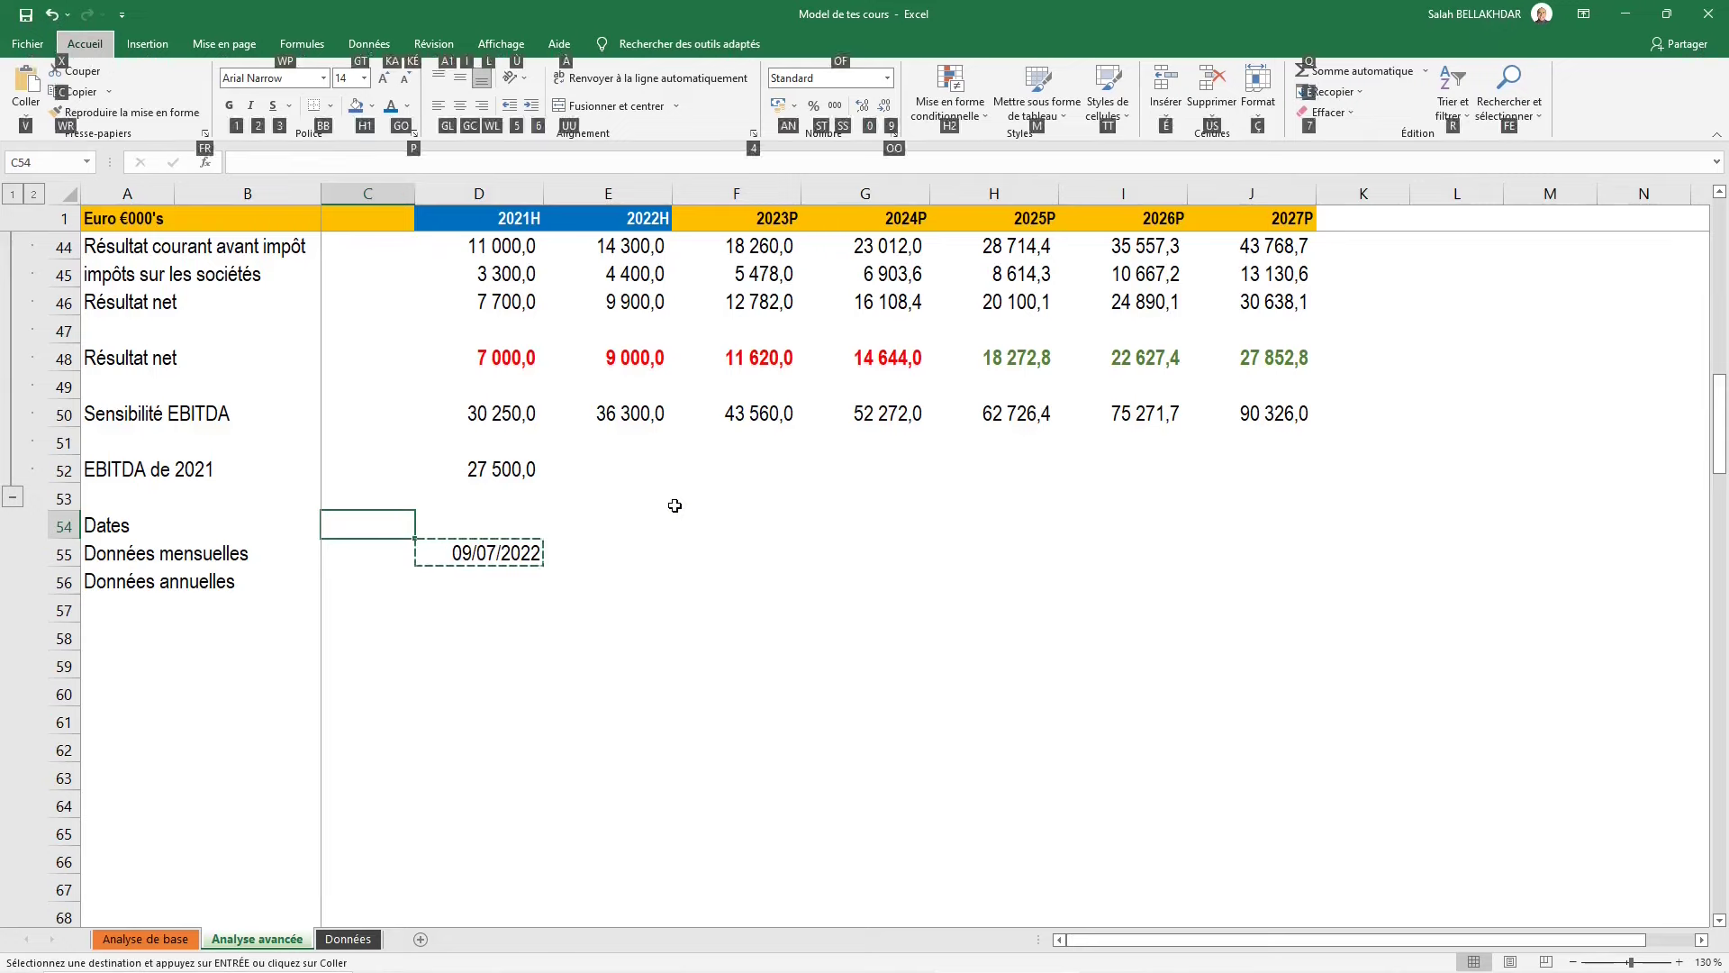
key("v")
key("s")
key("Down")
key("Down")
key("Return")
key("Escape")
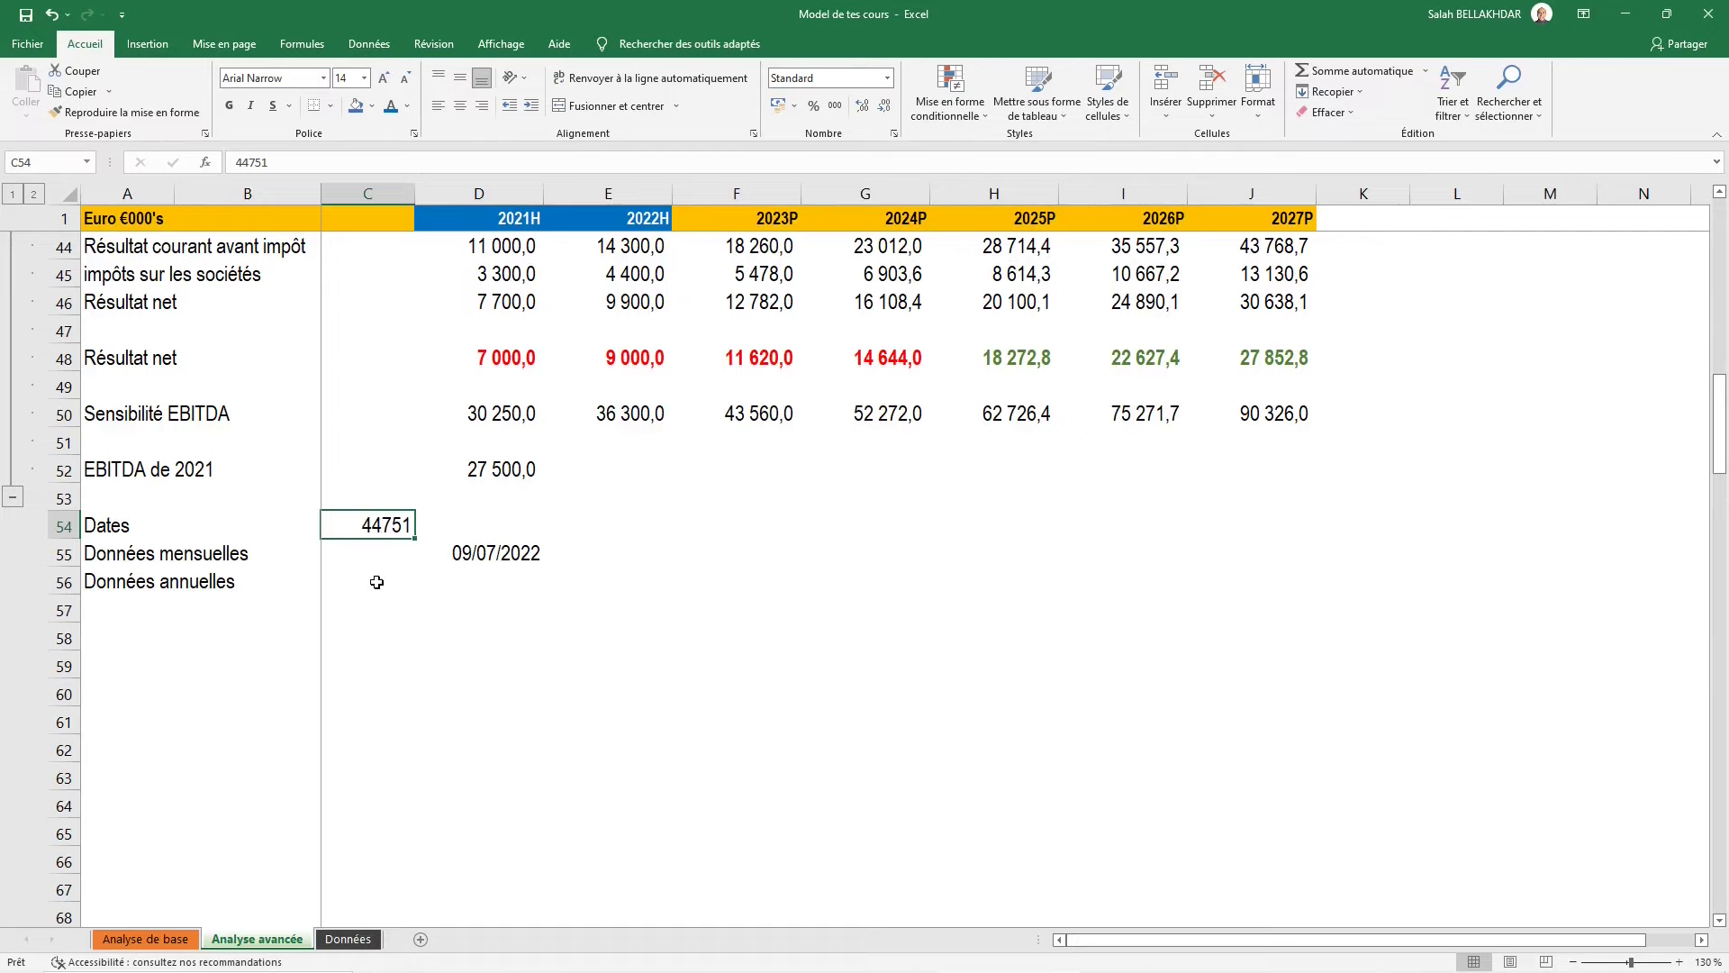
Format C54 with the Date format so it reads 09/07/2022
key("ctrl+1")
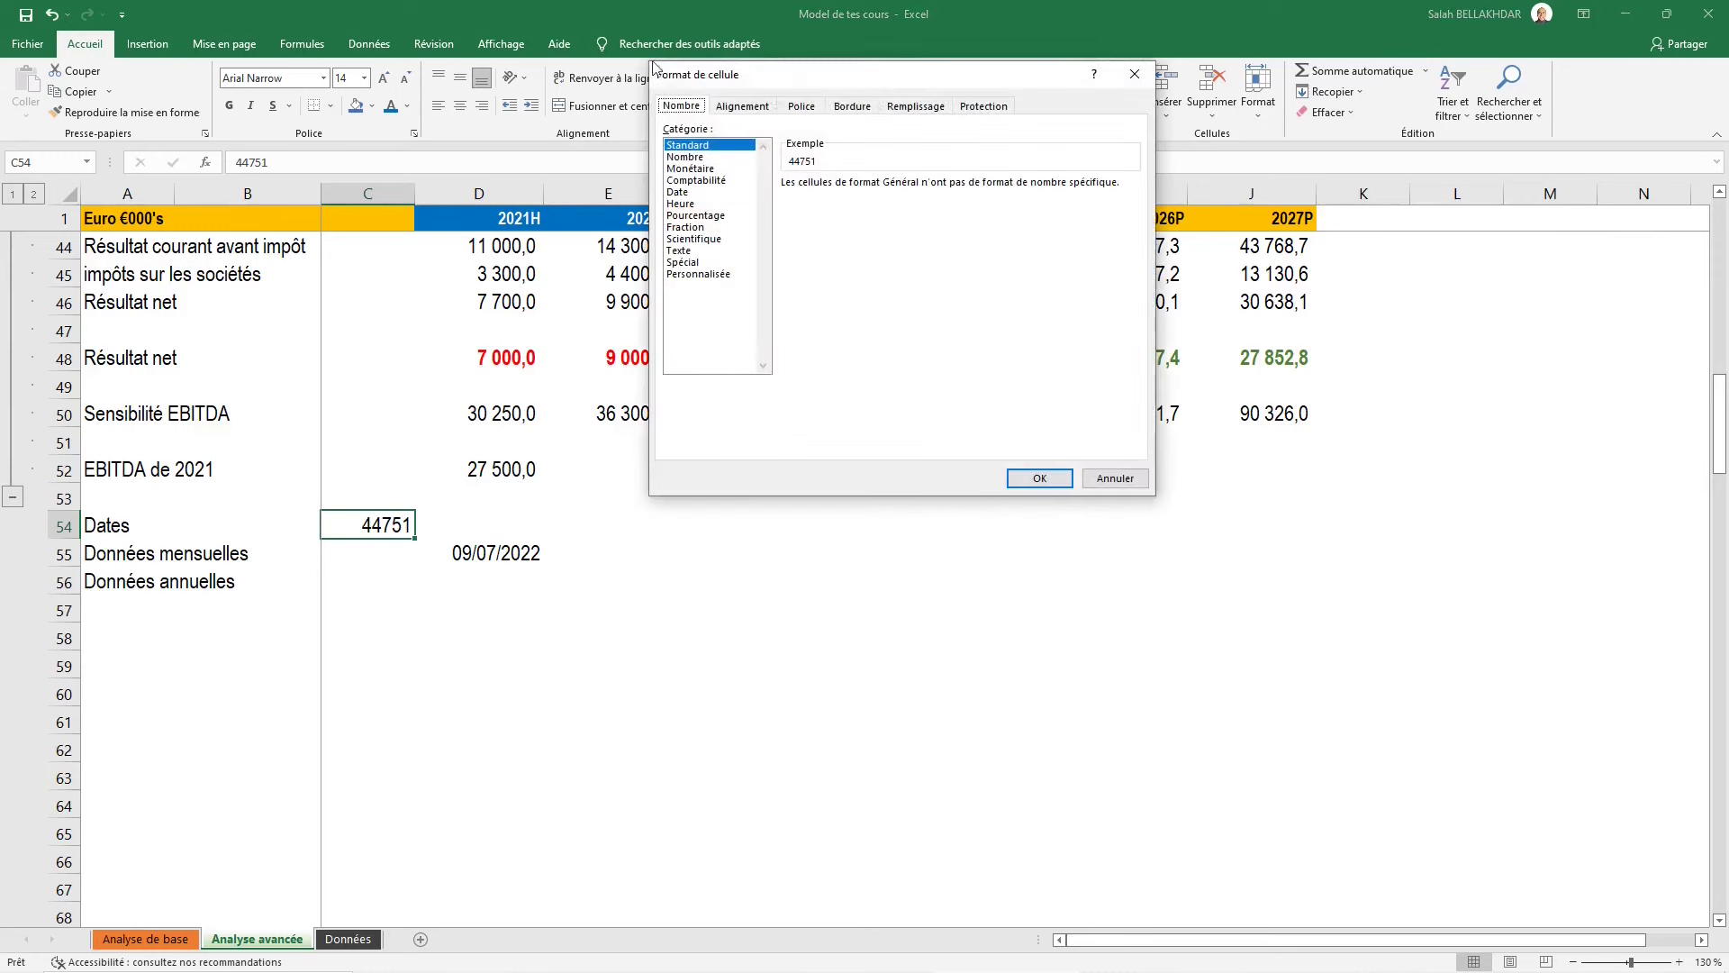
left_click(683, 193)
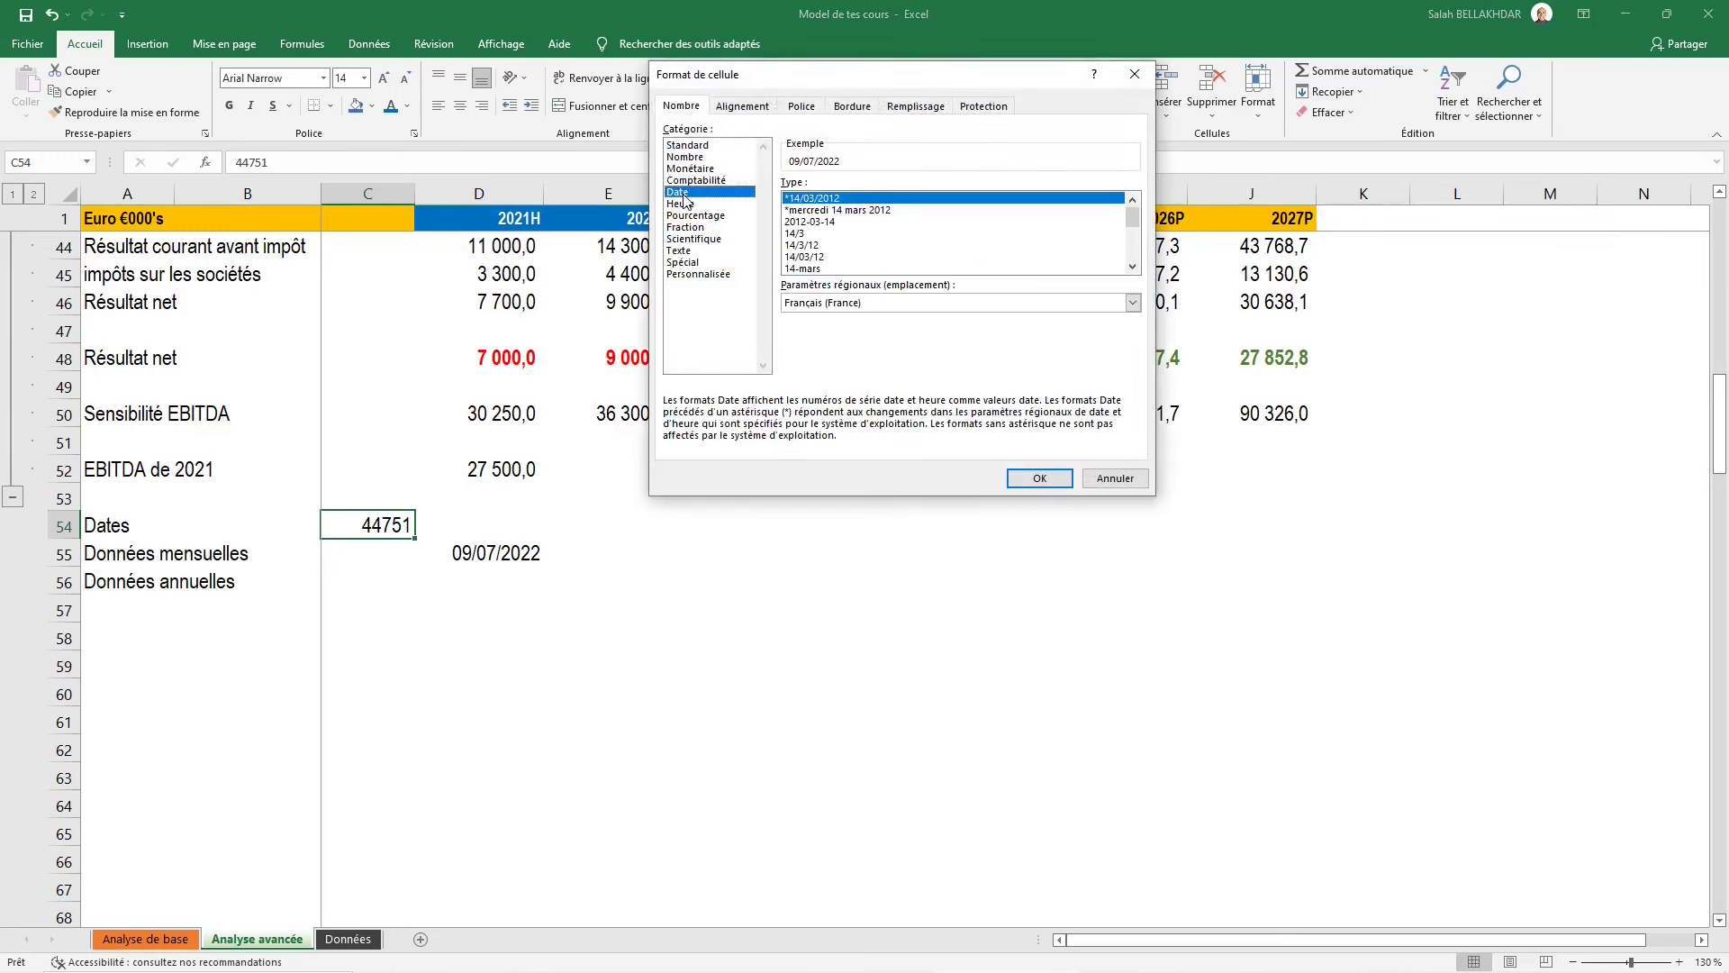
left_click(826, 213)
left_click(816, 257)
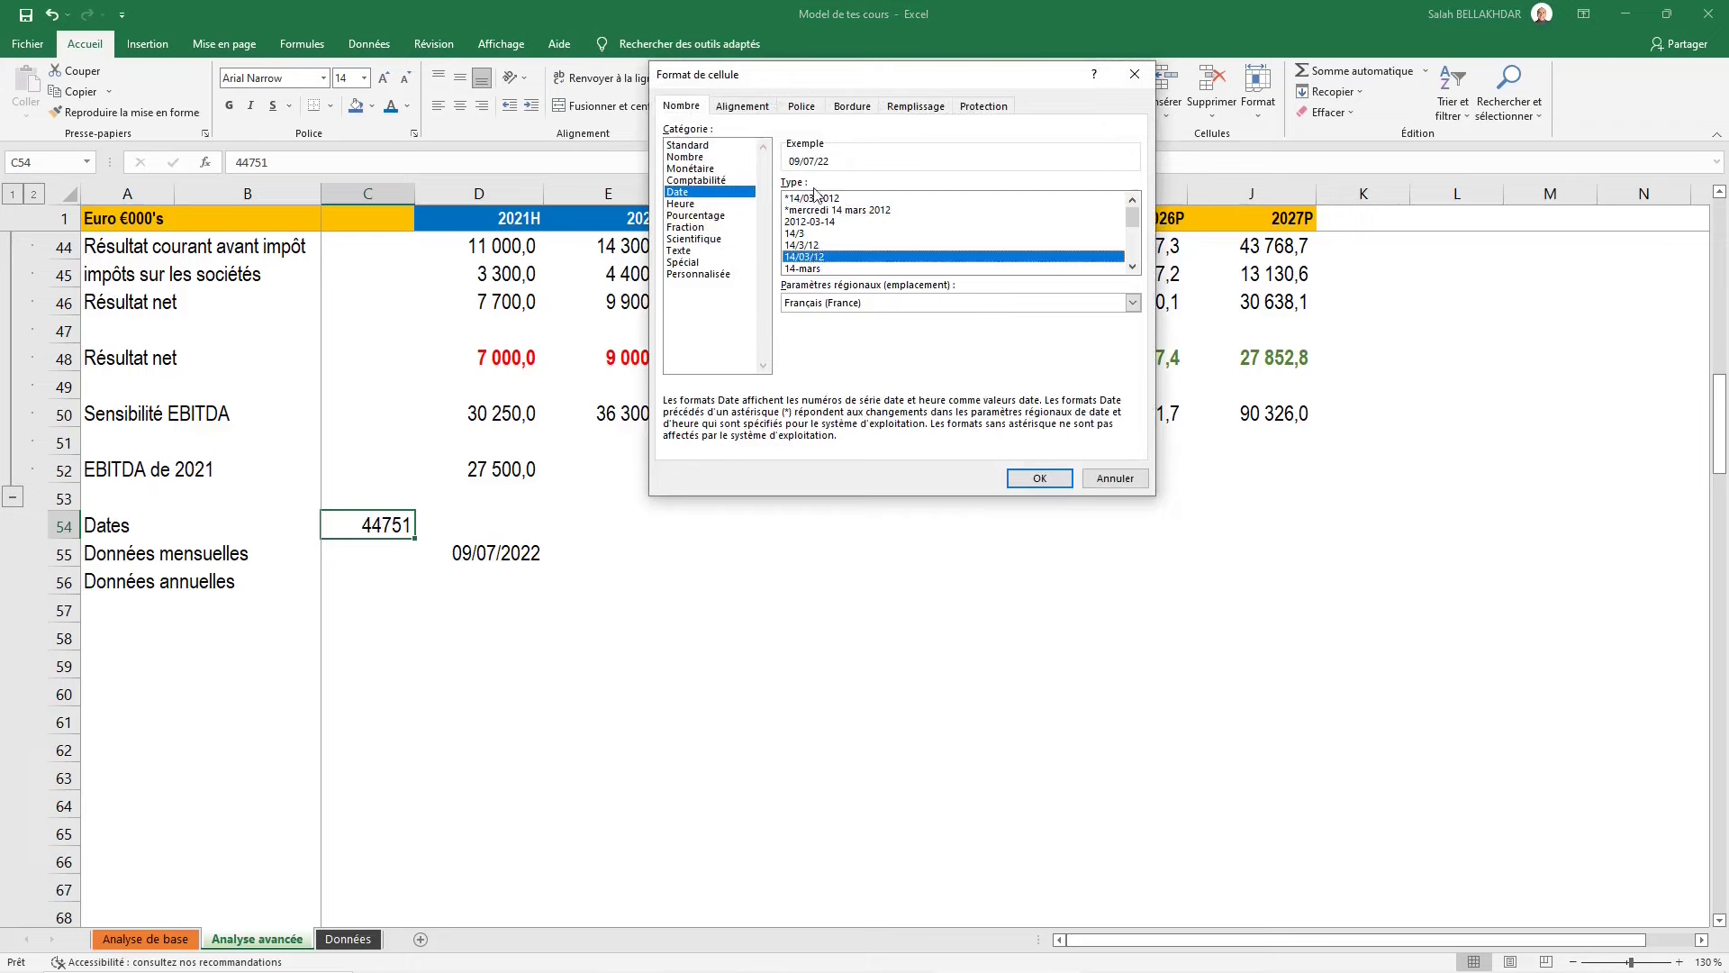
left_click(818, 198)
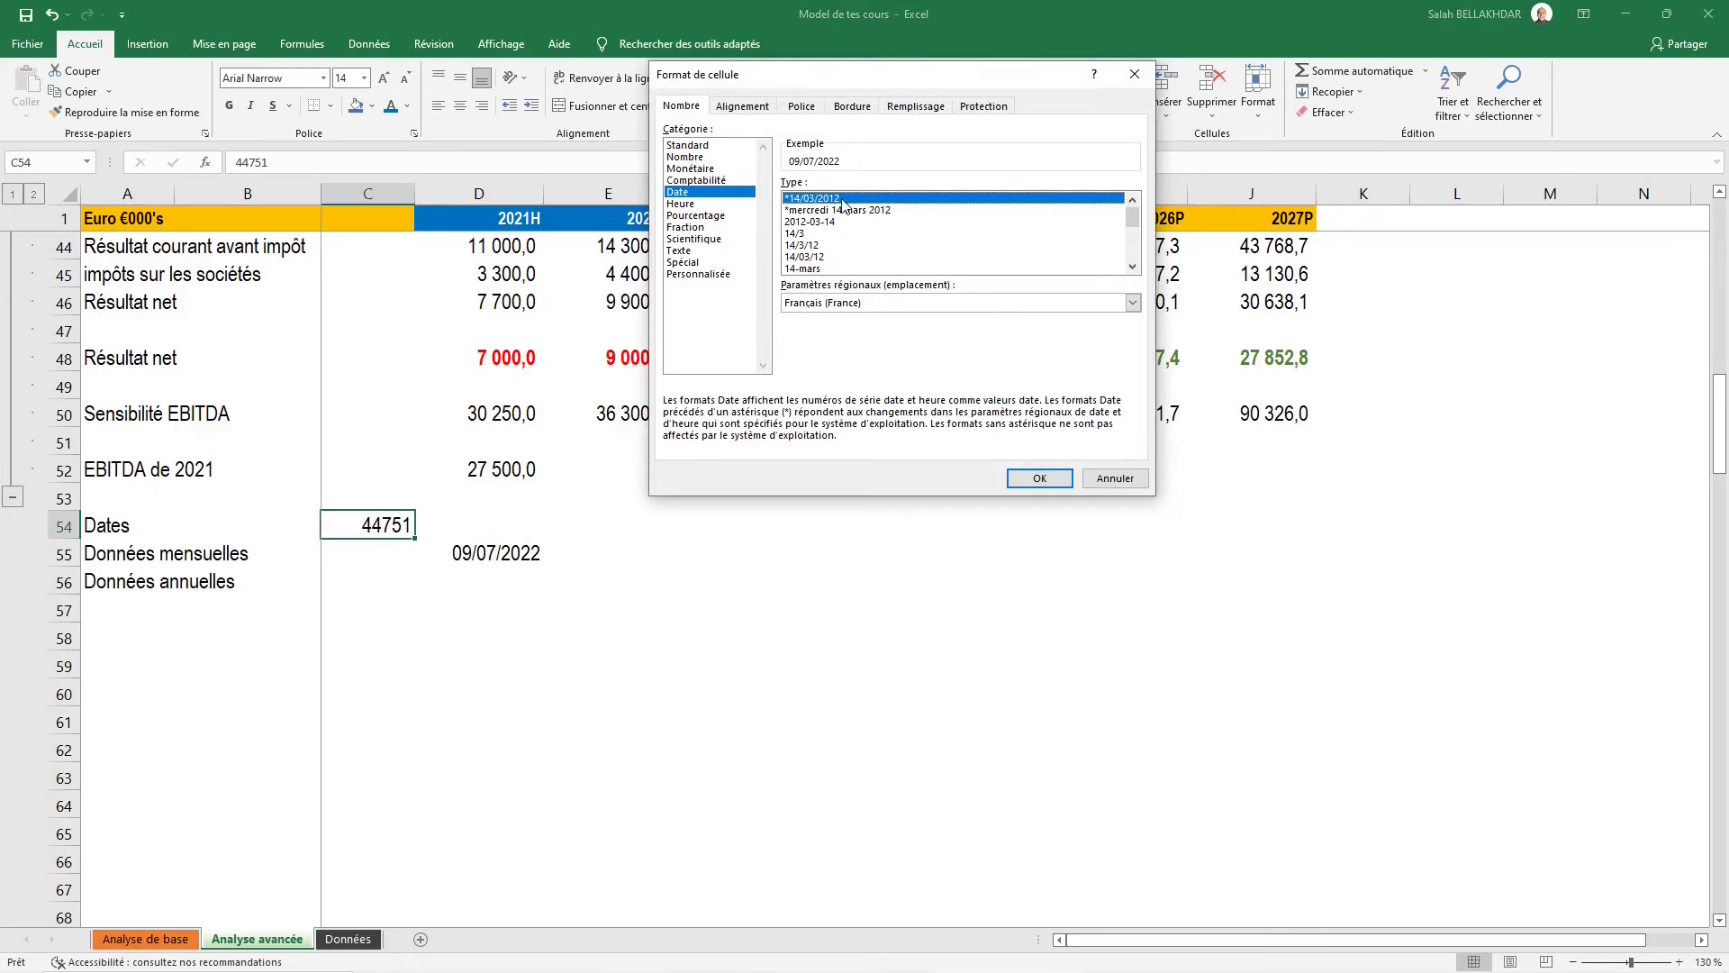
left_click(1039, 478)
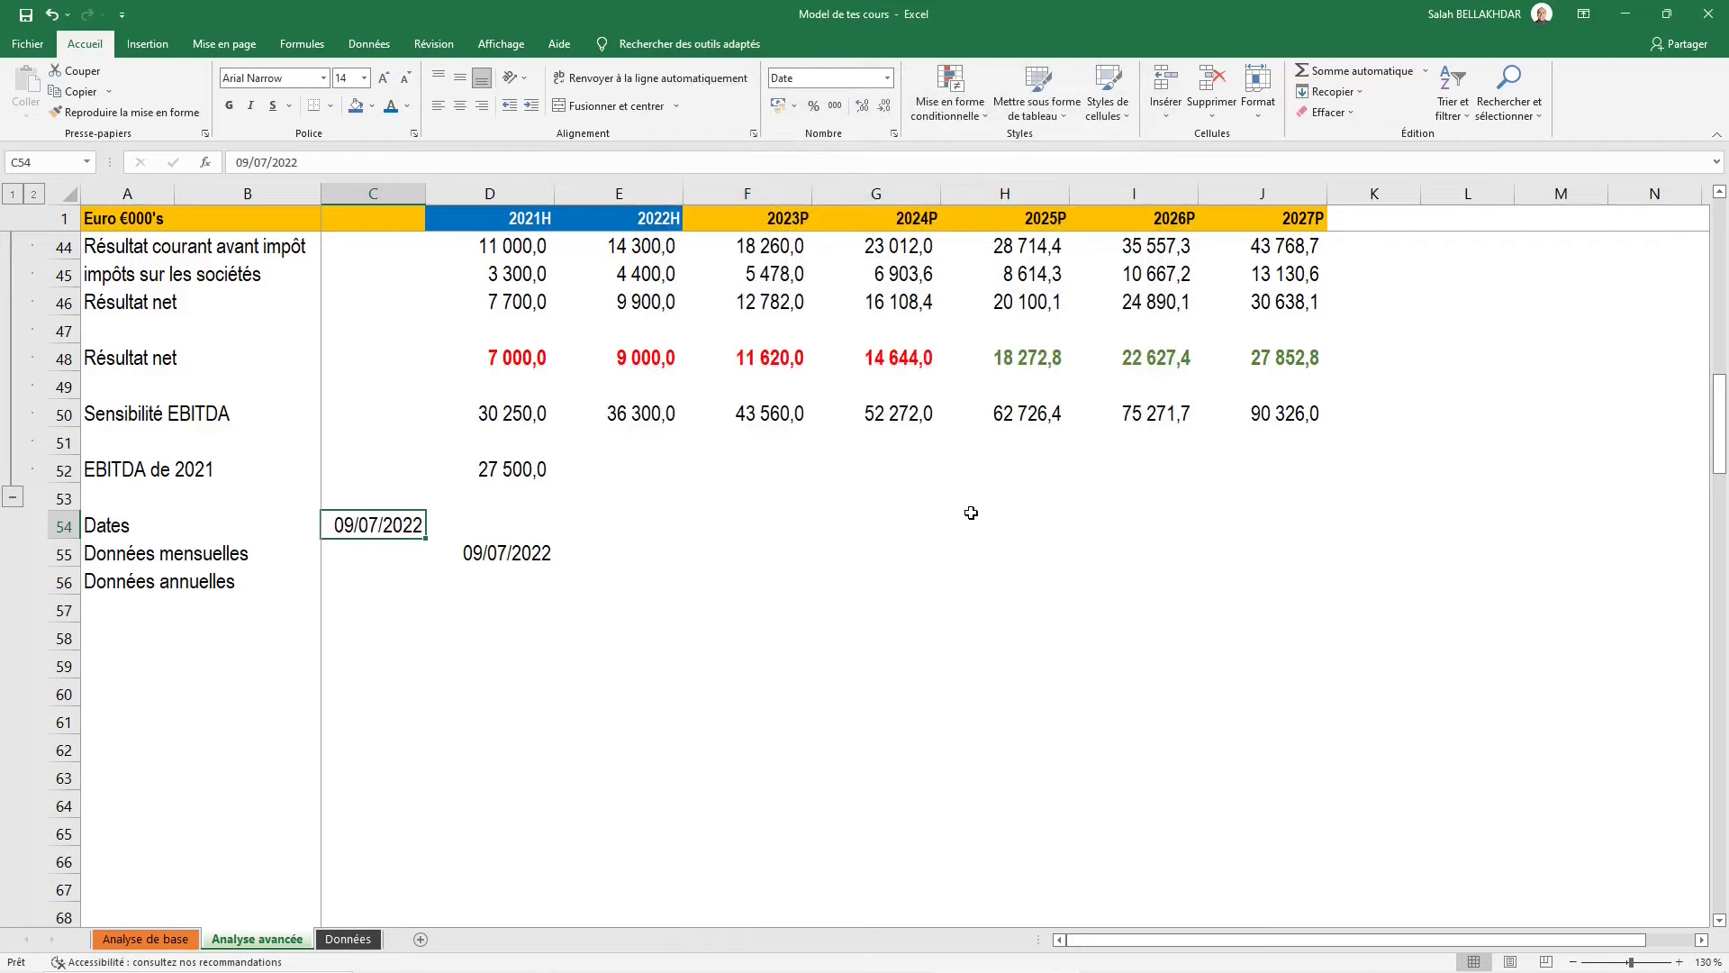
Colour the fixed date in C54 blue
key("alt")
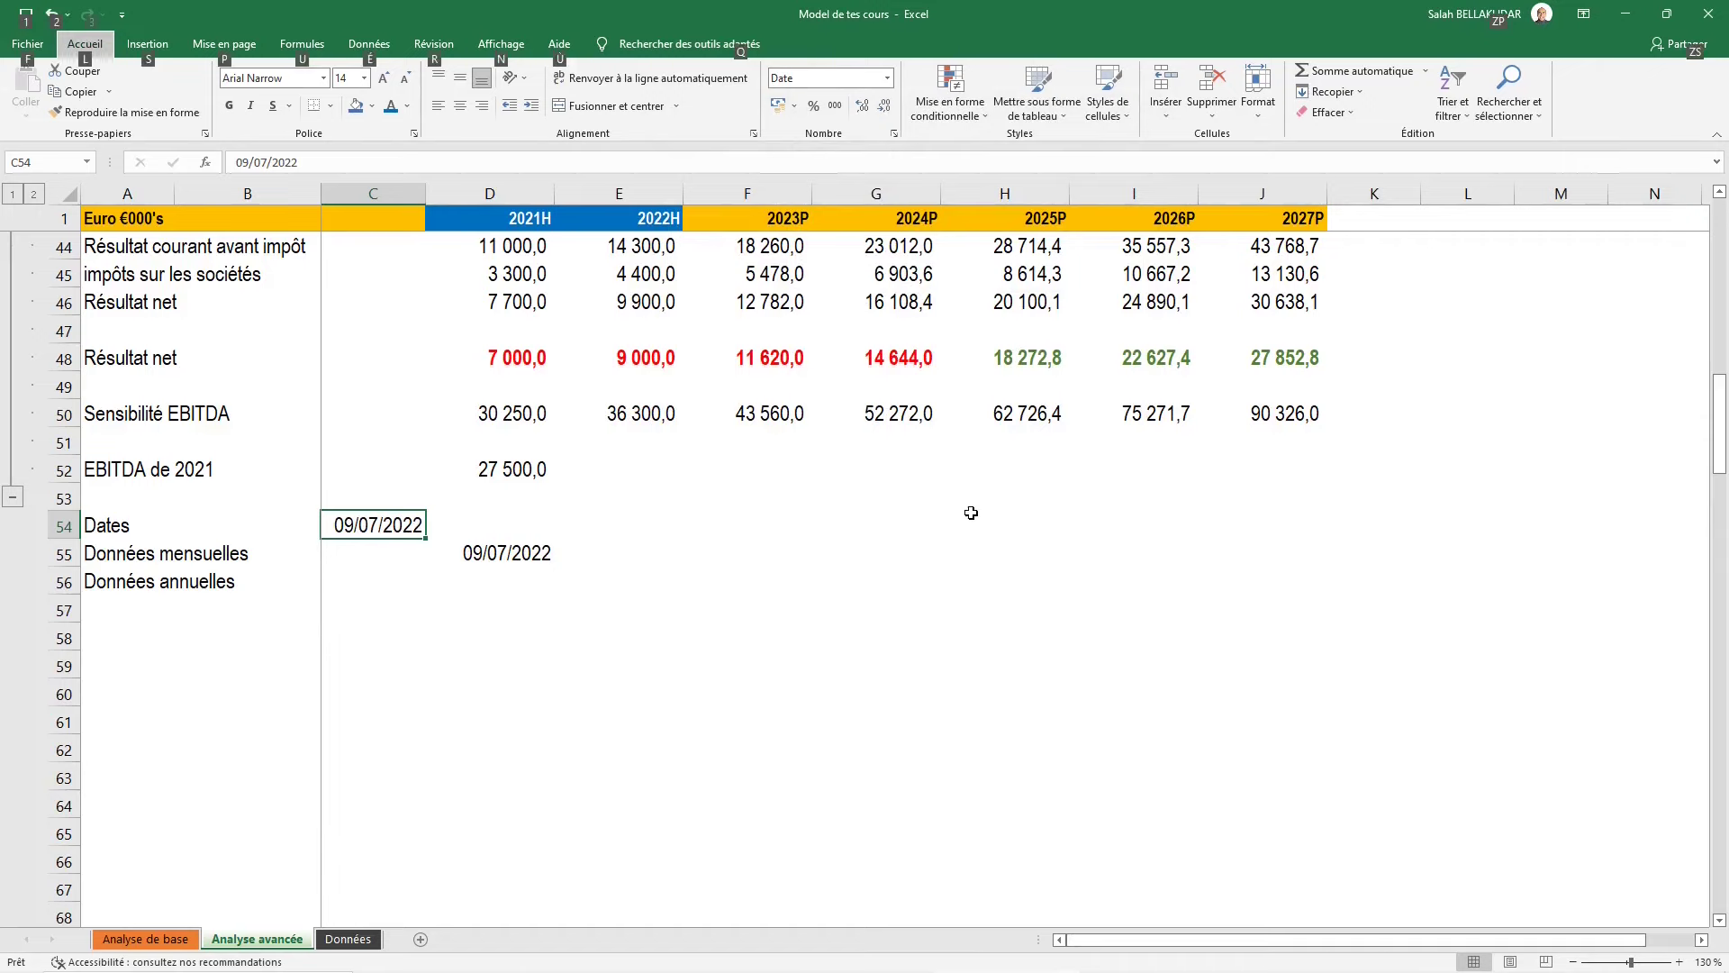
key("h")
key("g")
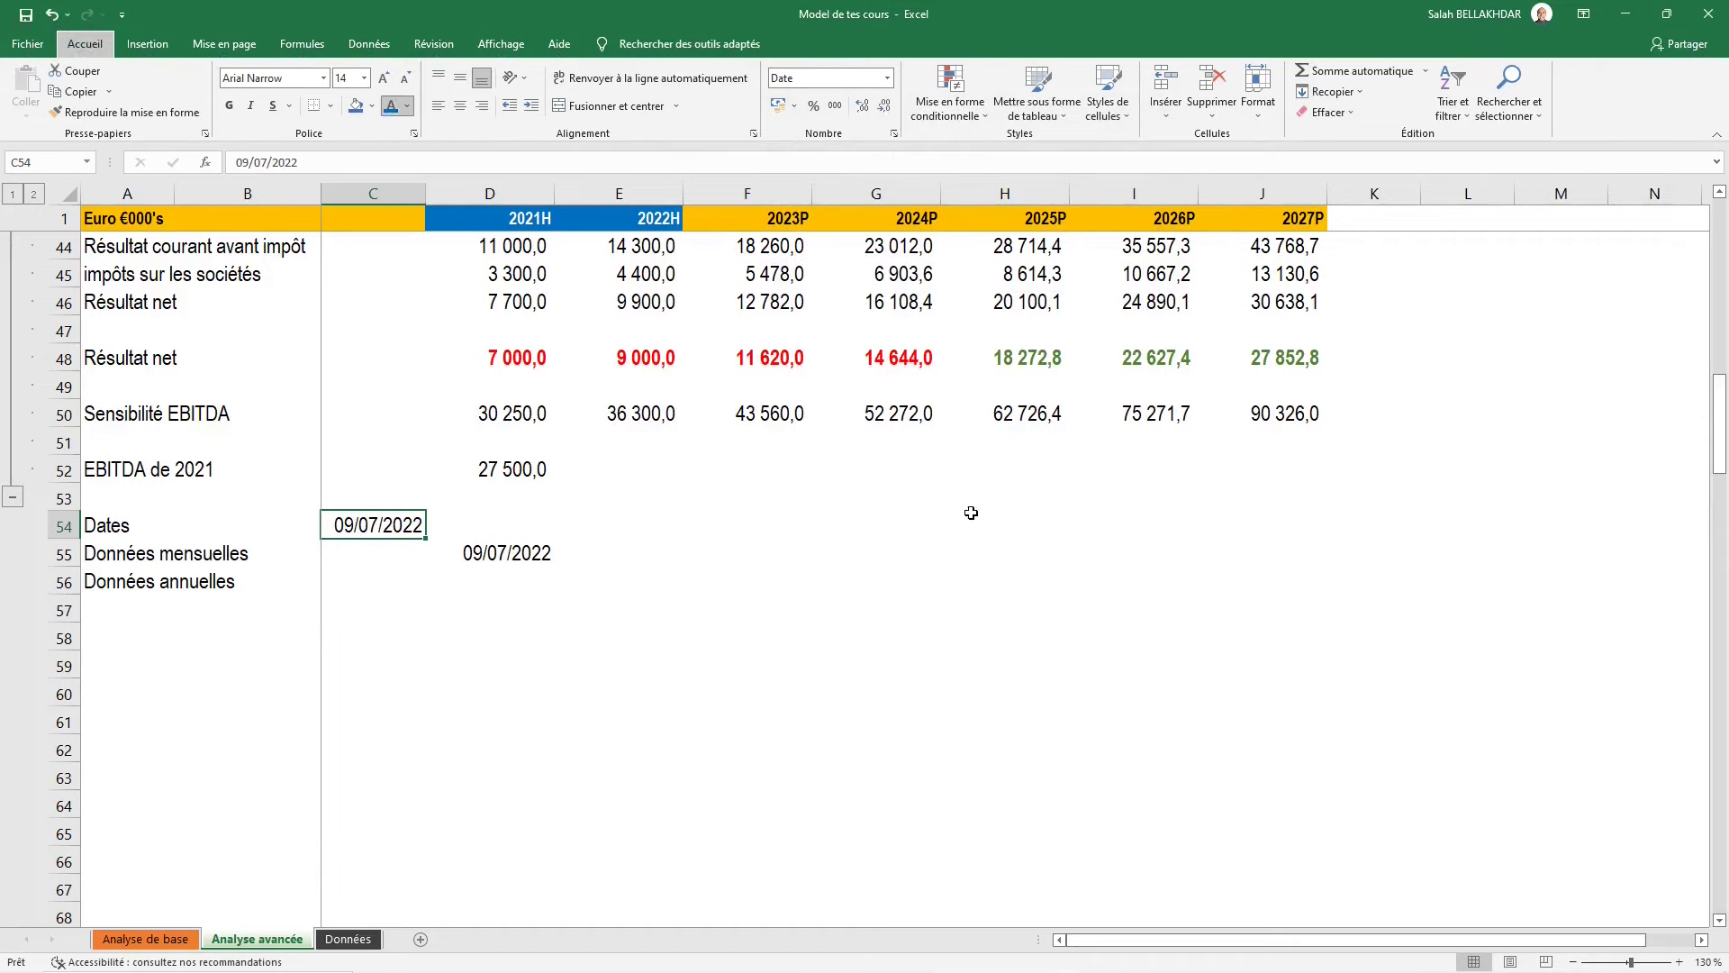
key("o")
left_click(498, 268)
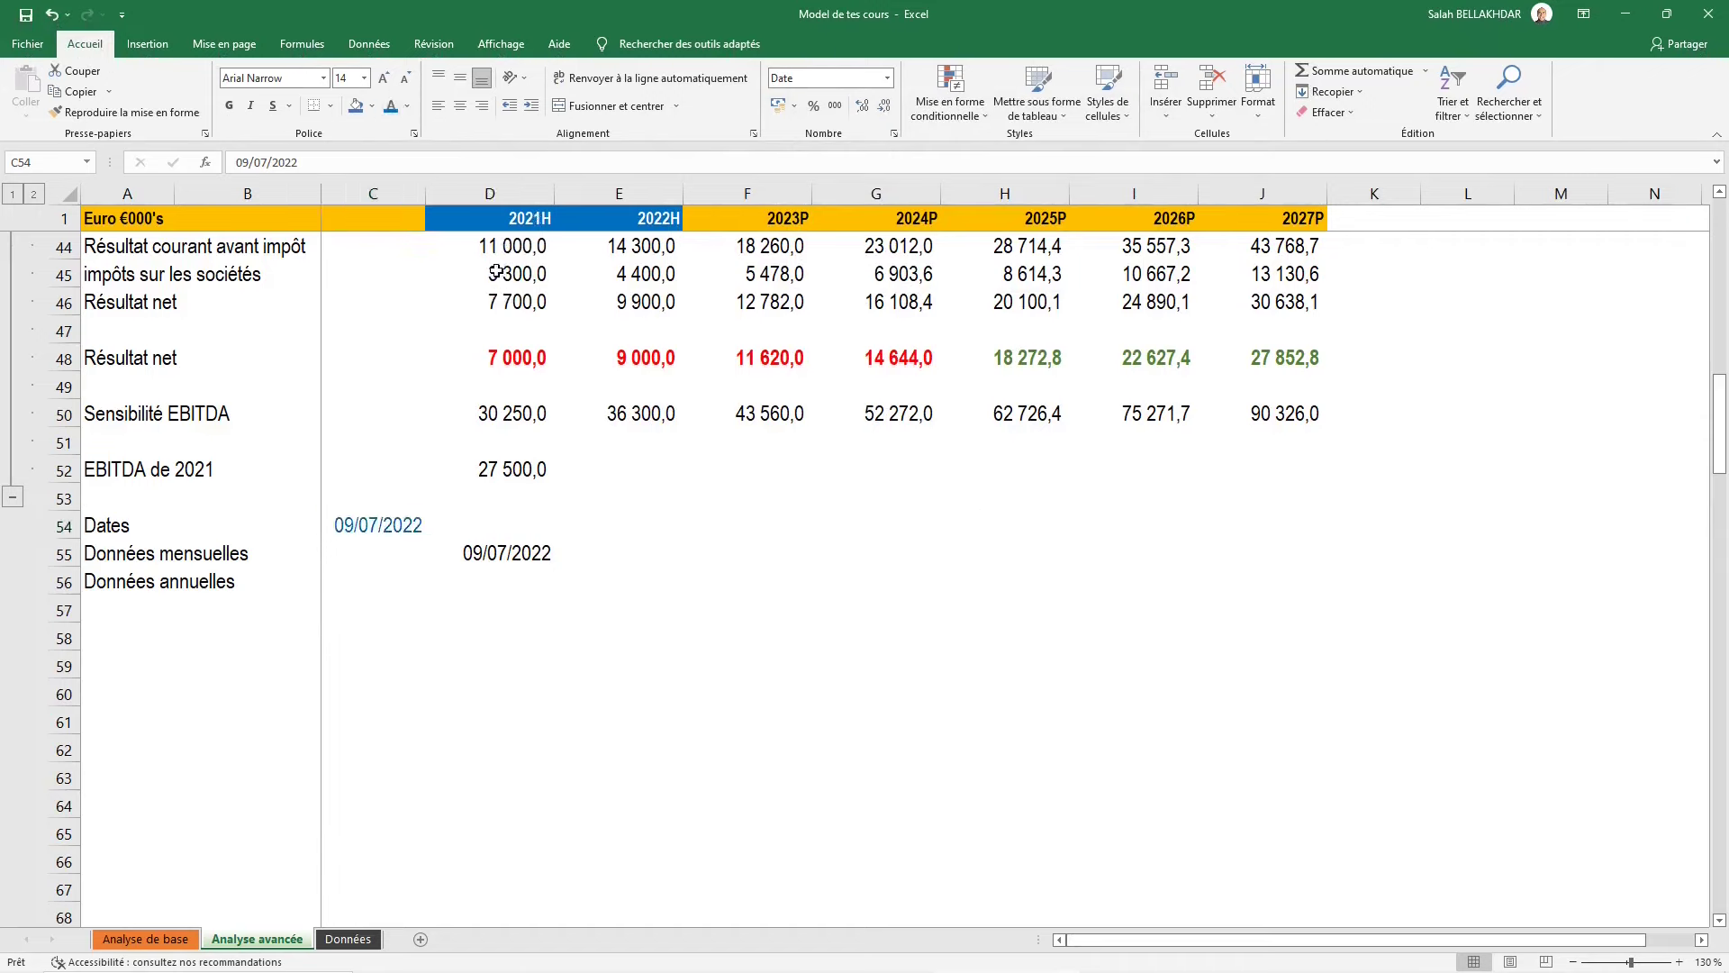
key("Down")
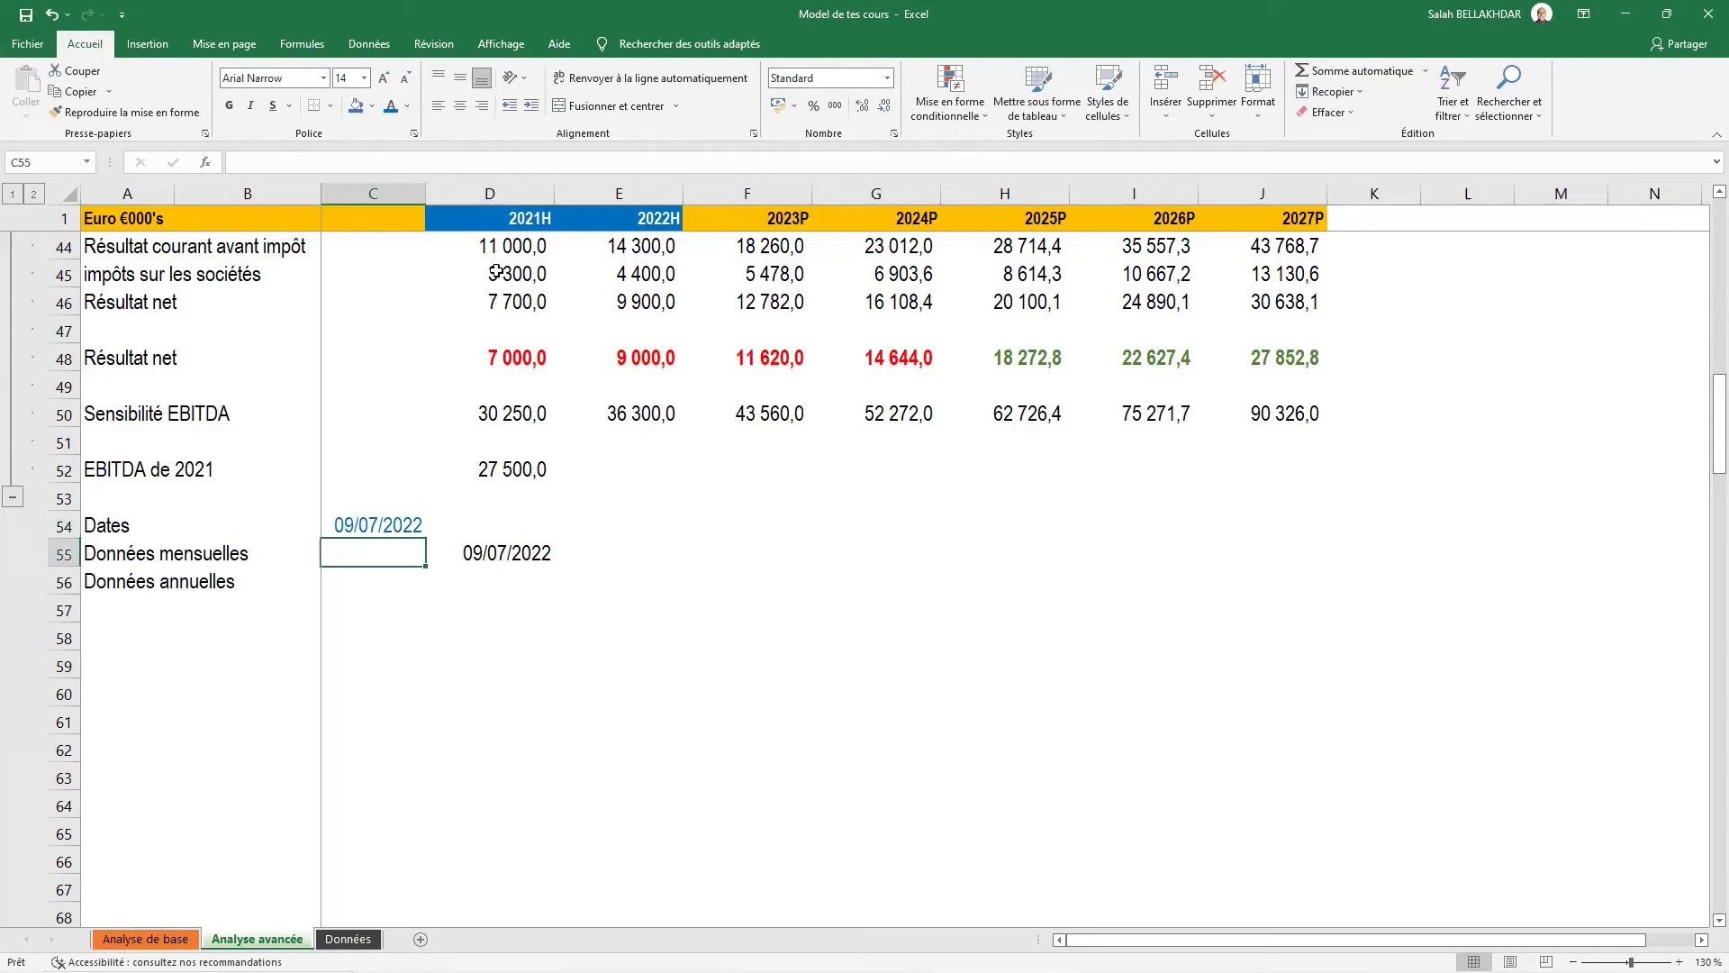
key("Up")
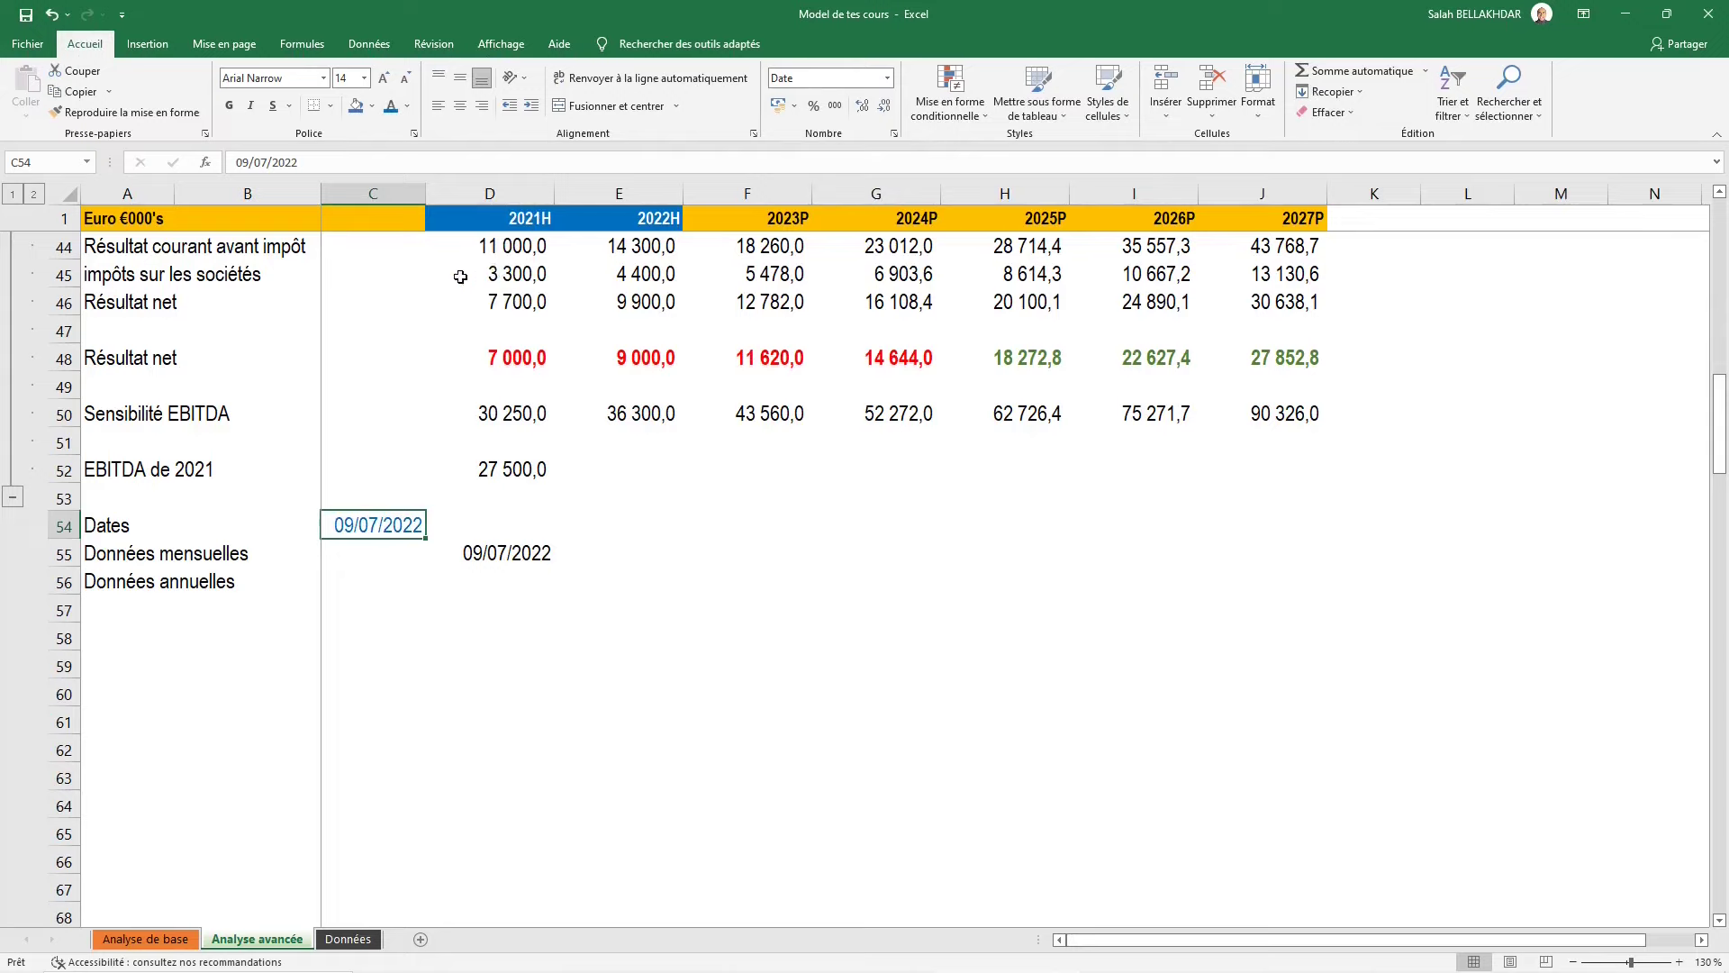
Replace D55 with =FIN.MOIS(C54;0) to show the month-end 31/07/2022
key("Down")
key("Right")
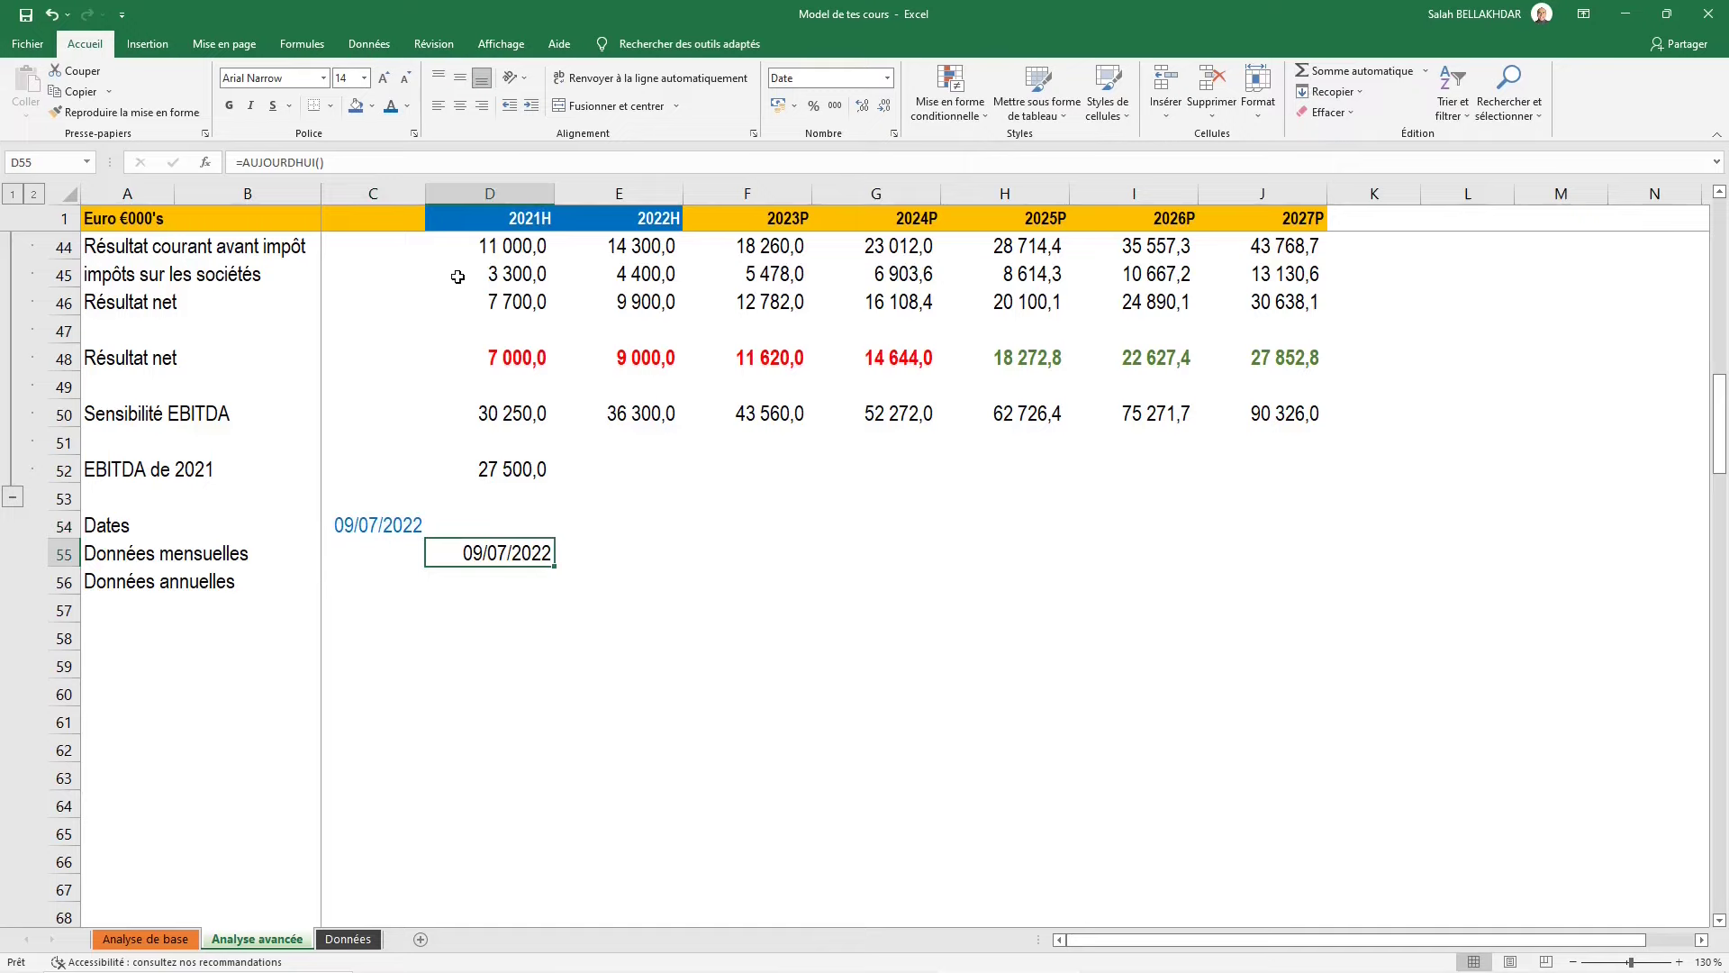
key("Delete")
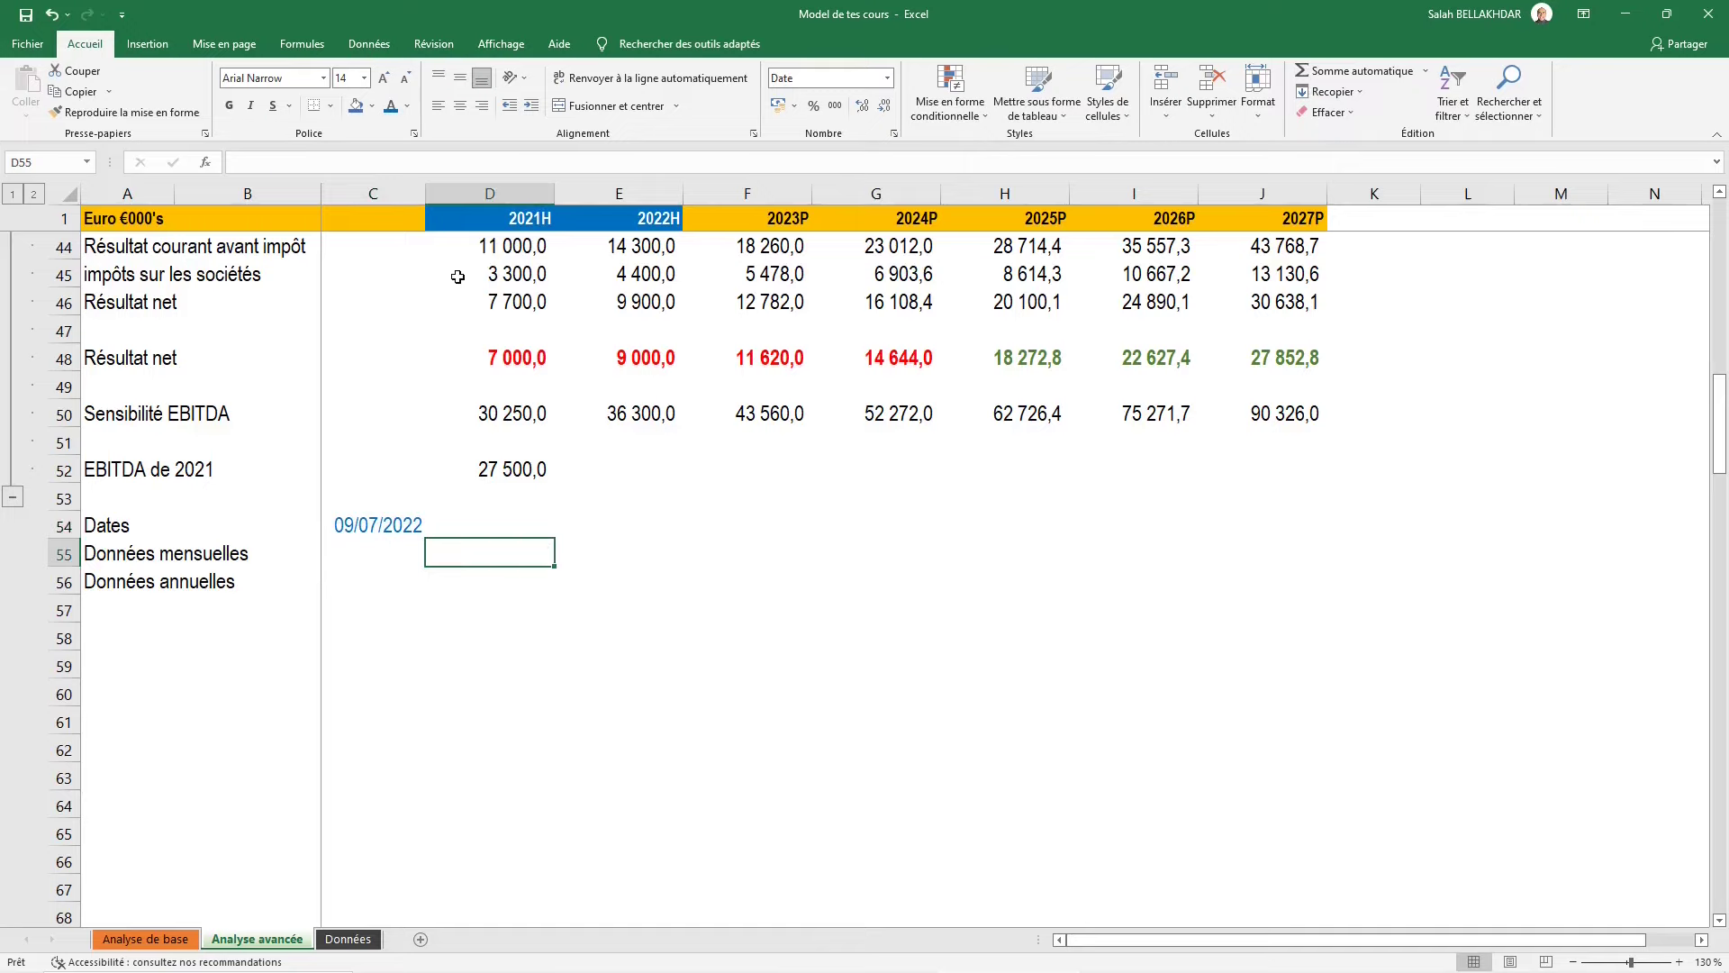
type("=fin")
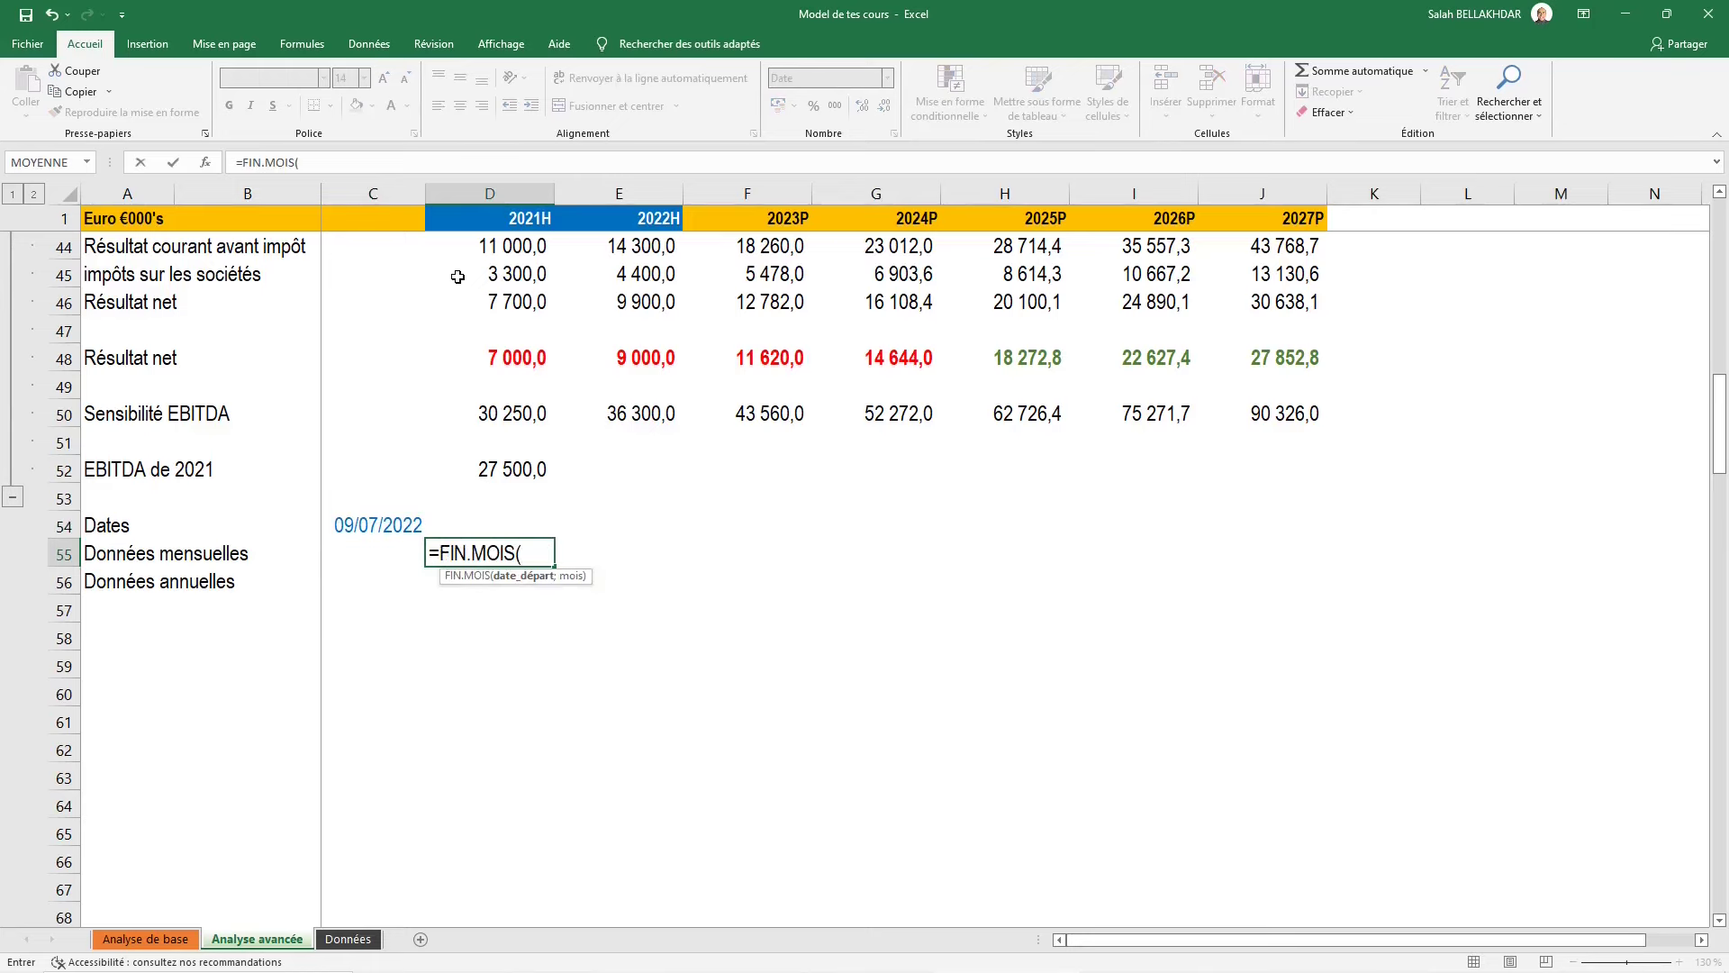
key("Down")
key("Left")
key("Up")
key("Up")
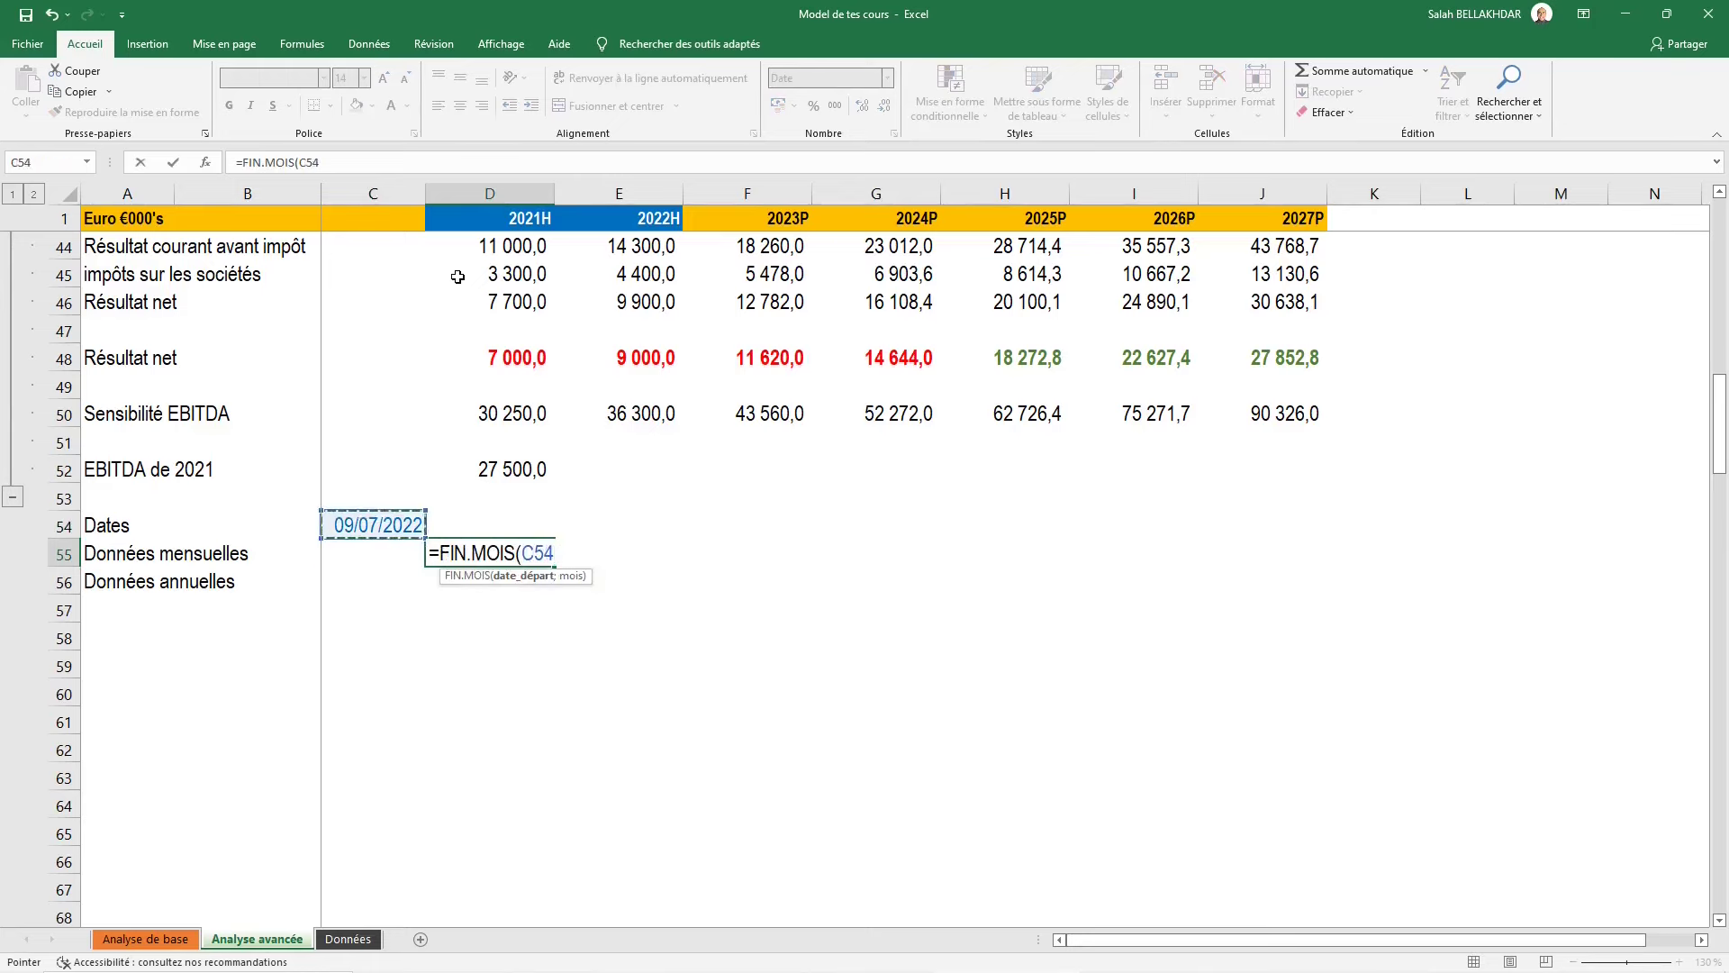
type(";")
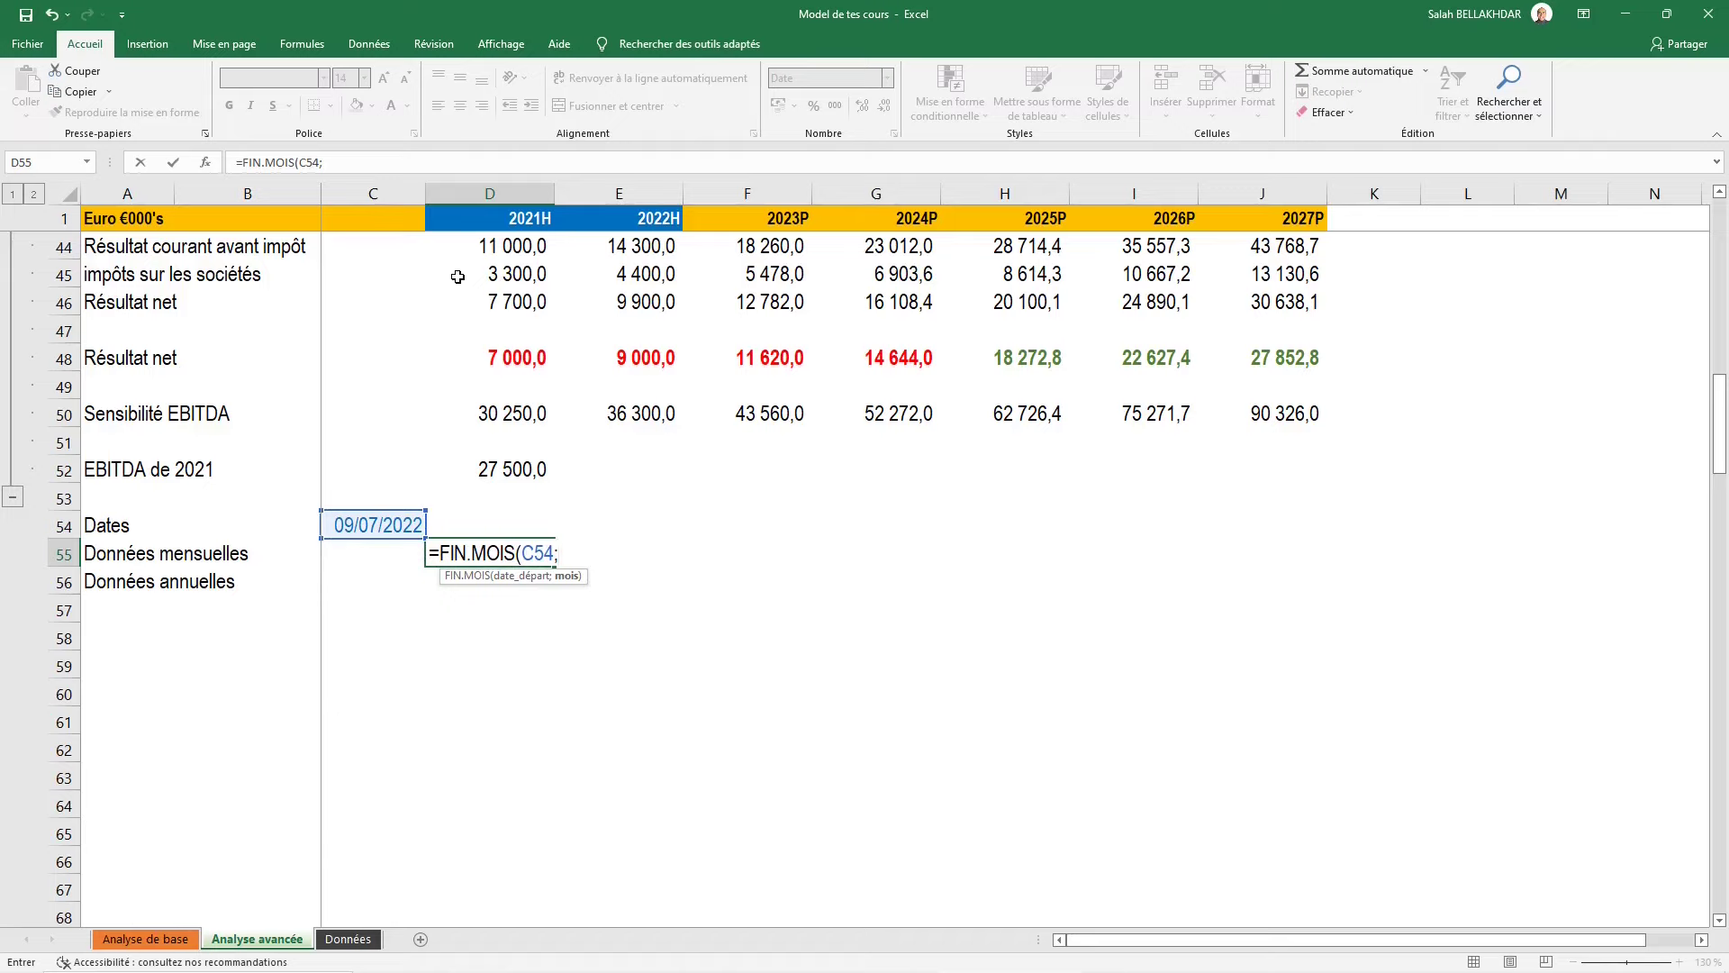
type("0")
type(")")
key("ctrl+Return")
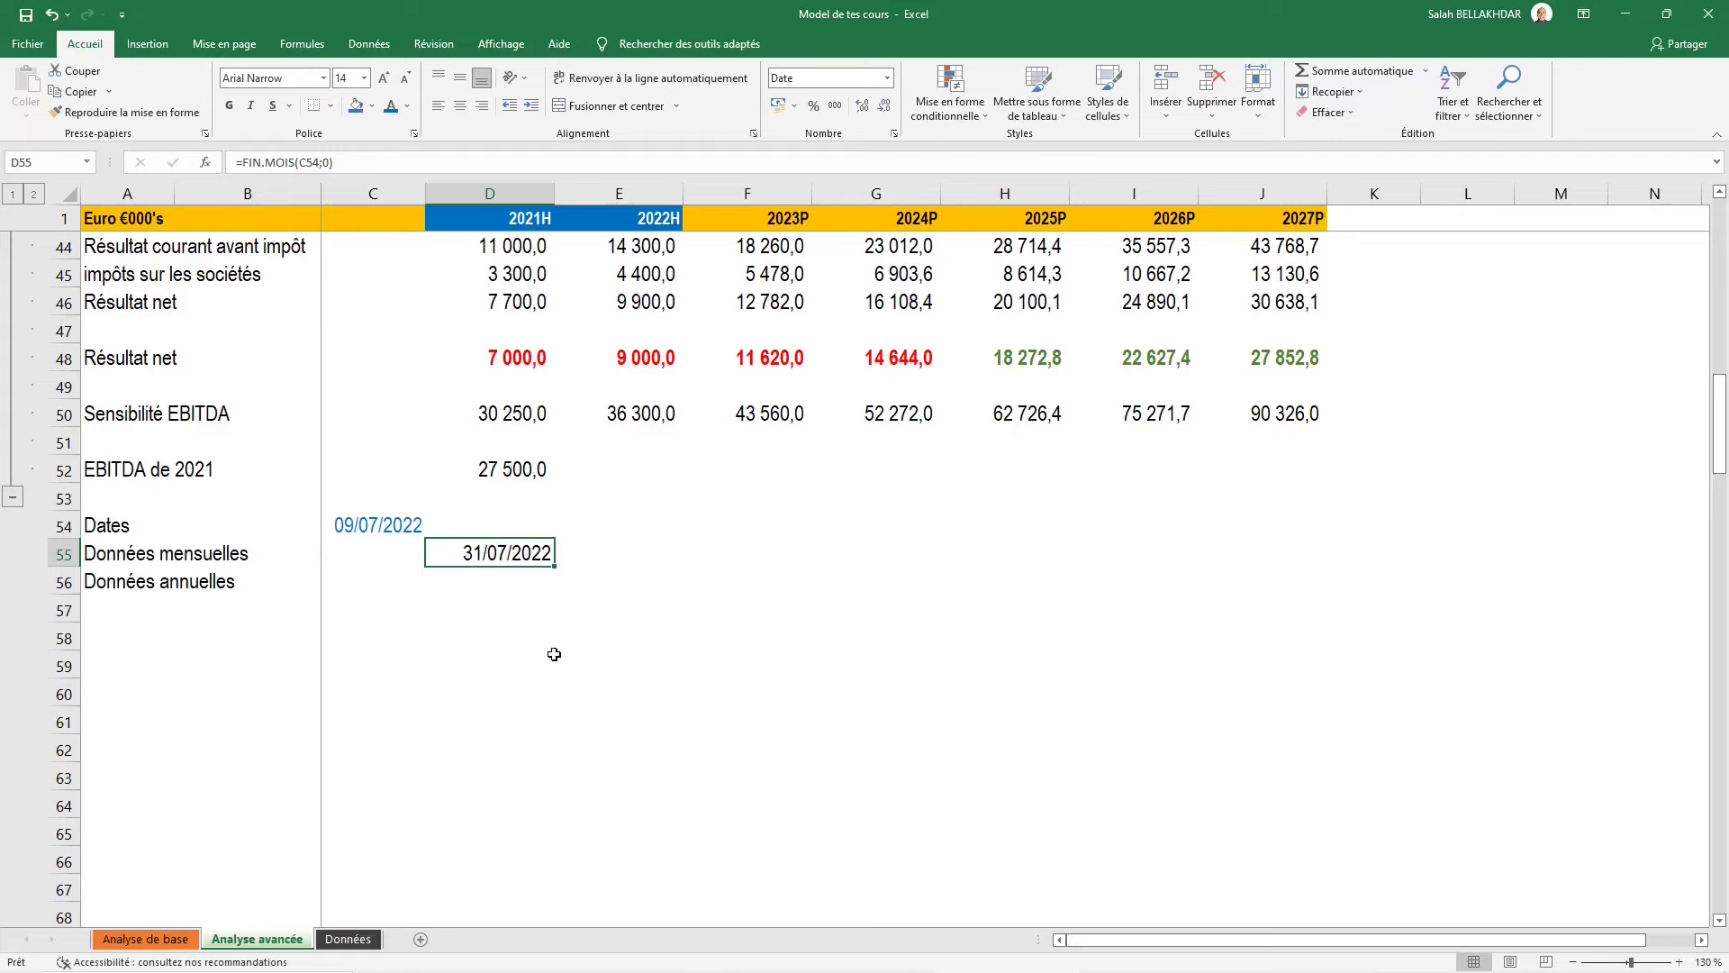
key("F2")
Enter =FIN.MOIS(C54;1) in E55 for the next month-end
key("ctrl+Return")
key("Right")
type("=")
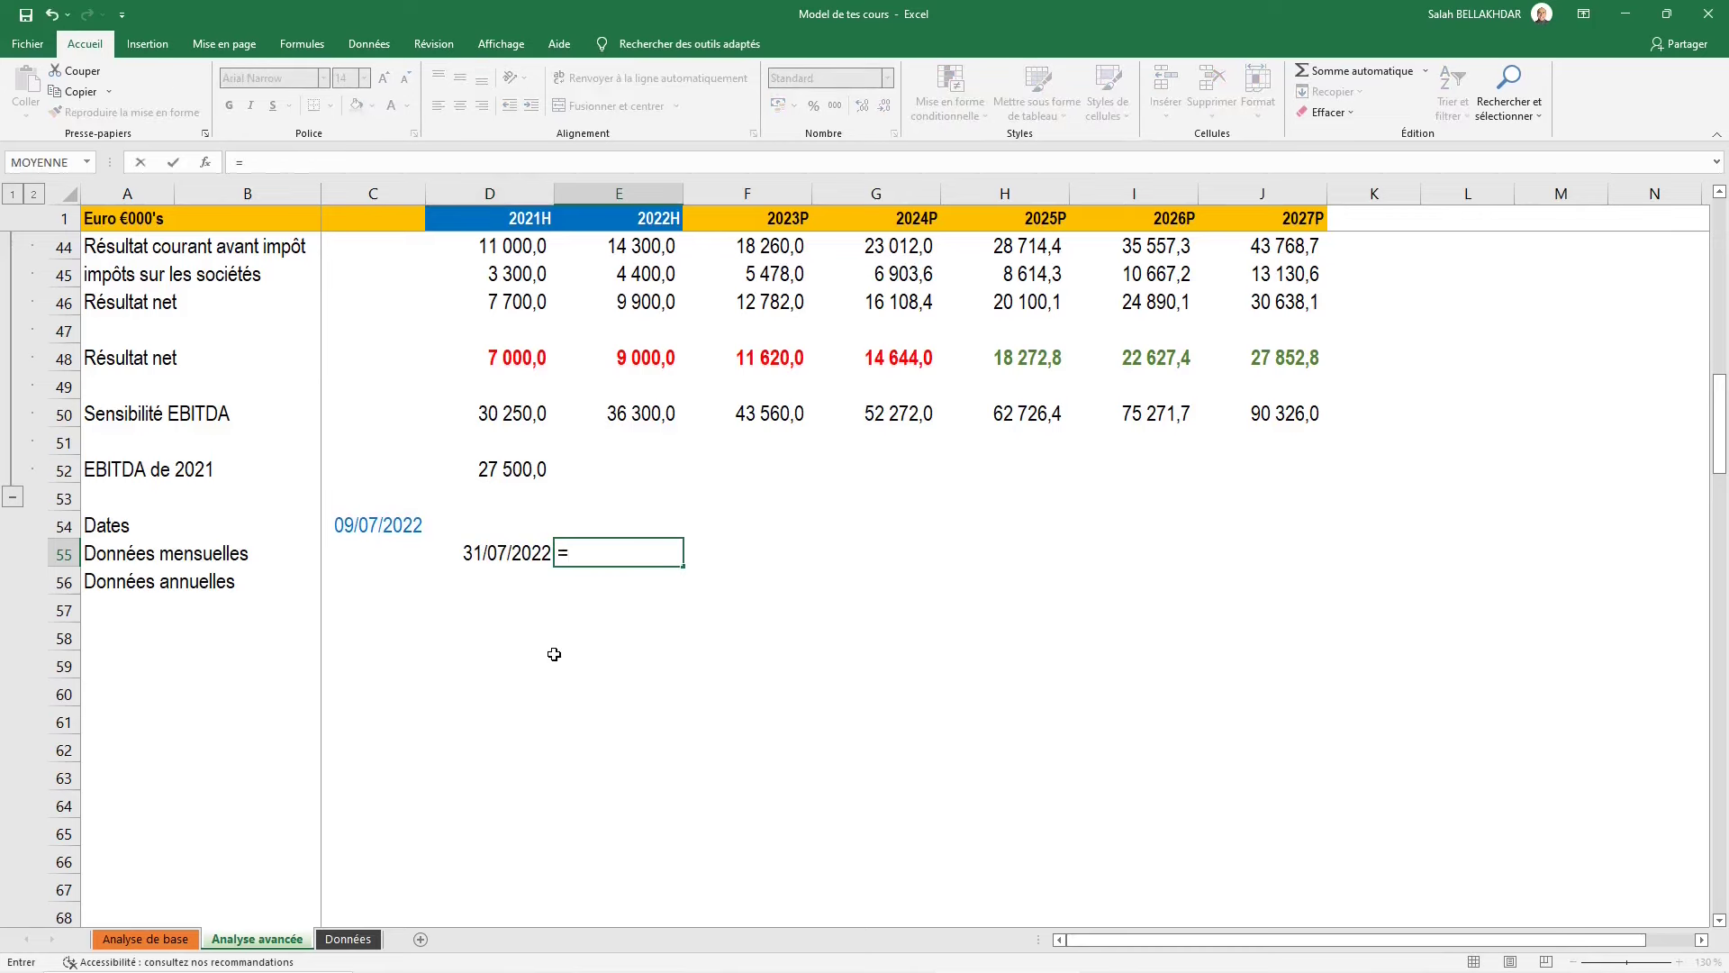
type("fin")
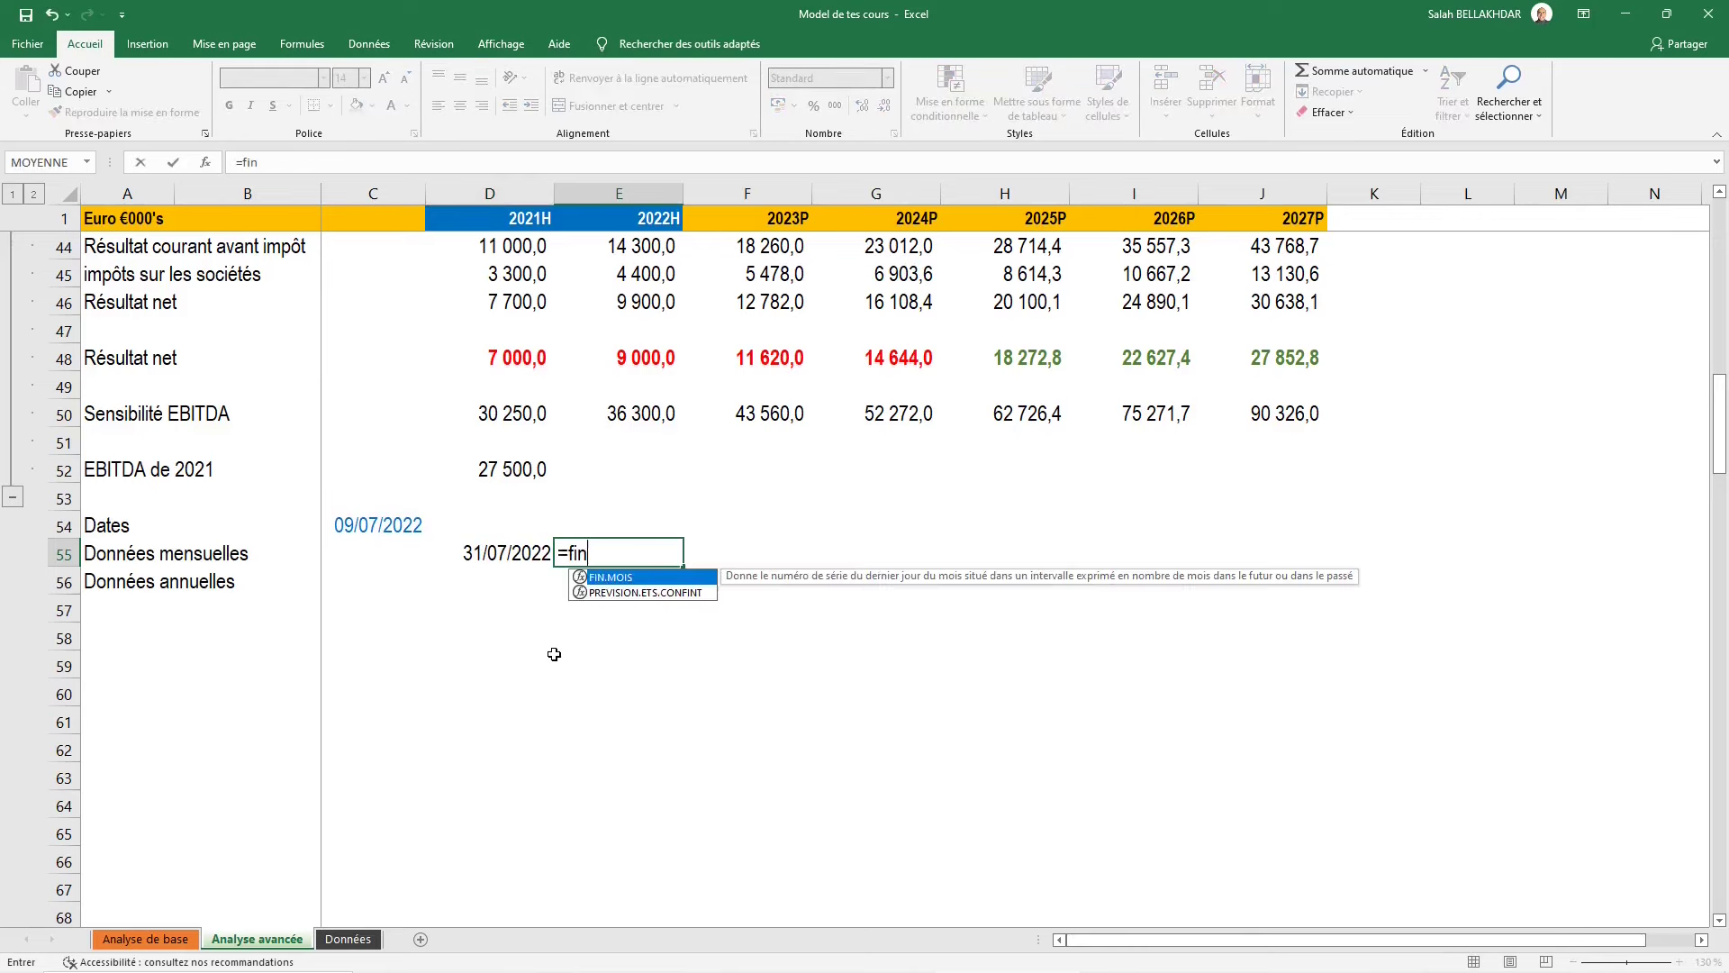
key("Tab")
key("Left")
key("Left")
key("Up")
type(";")
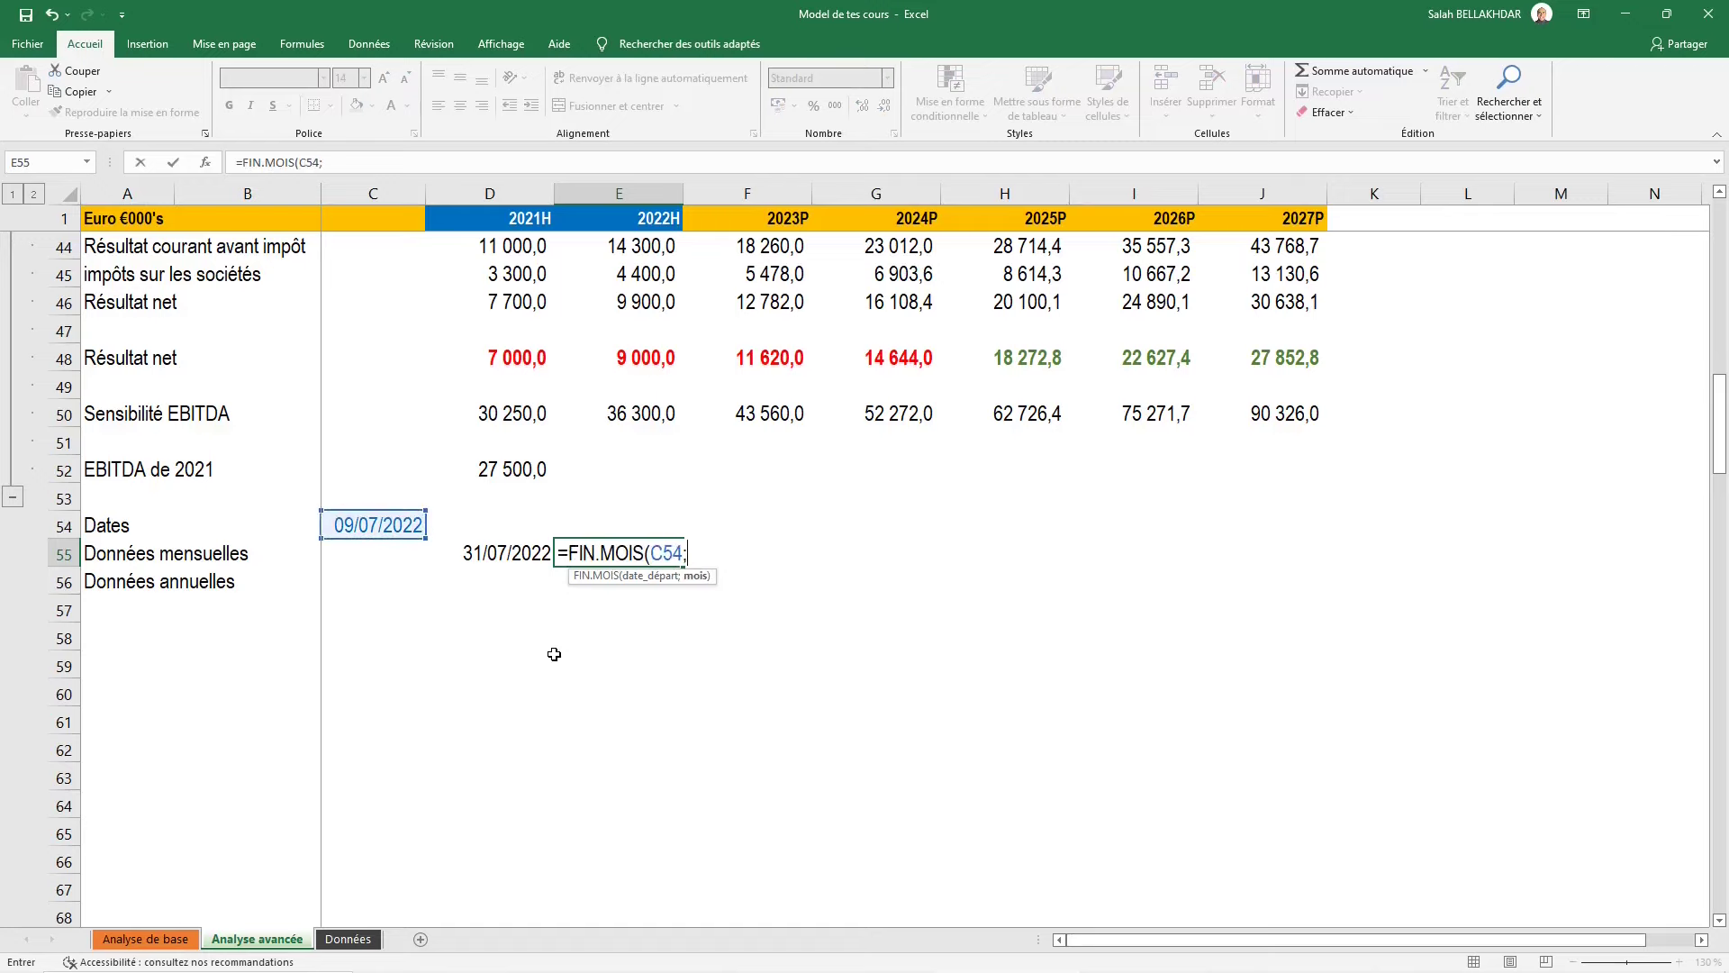
type("1)")
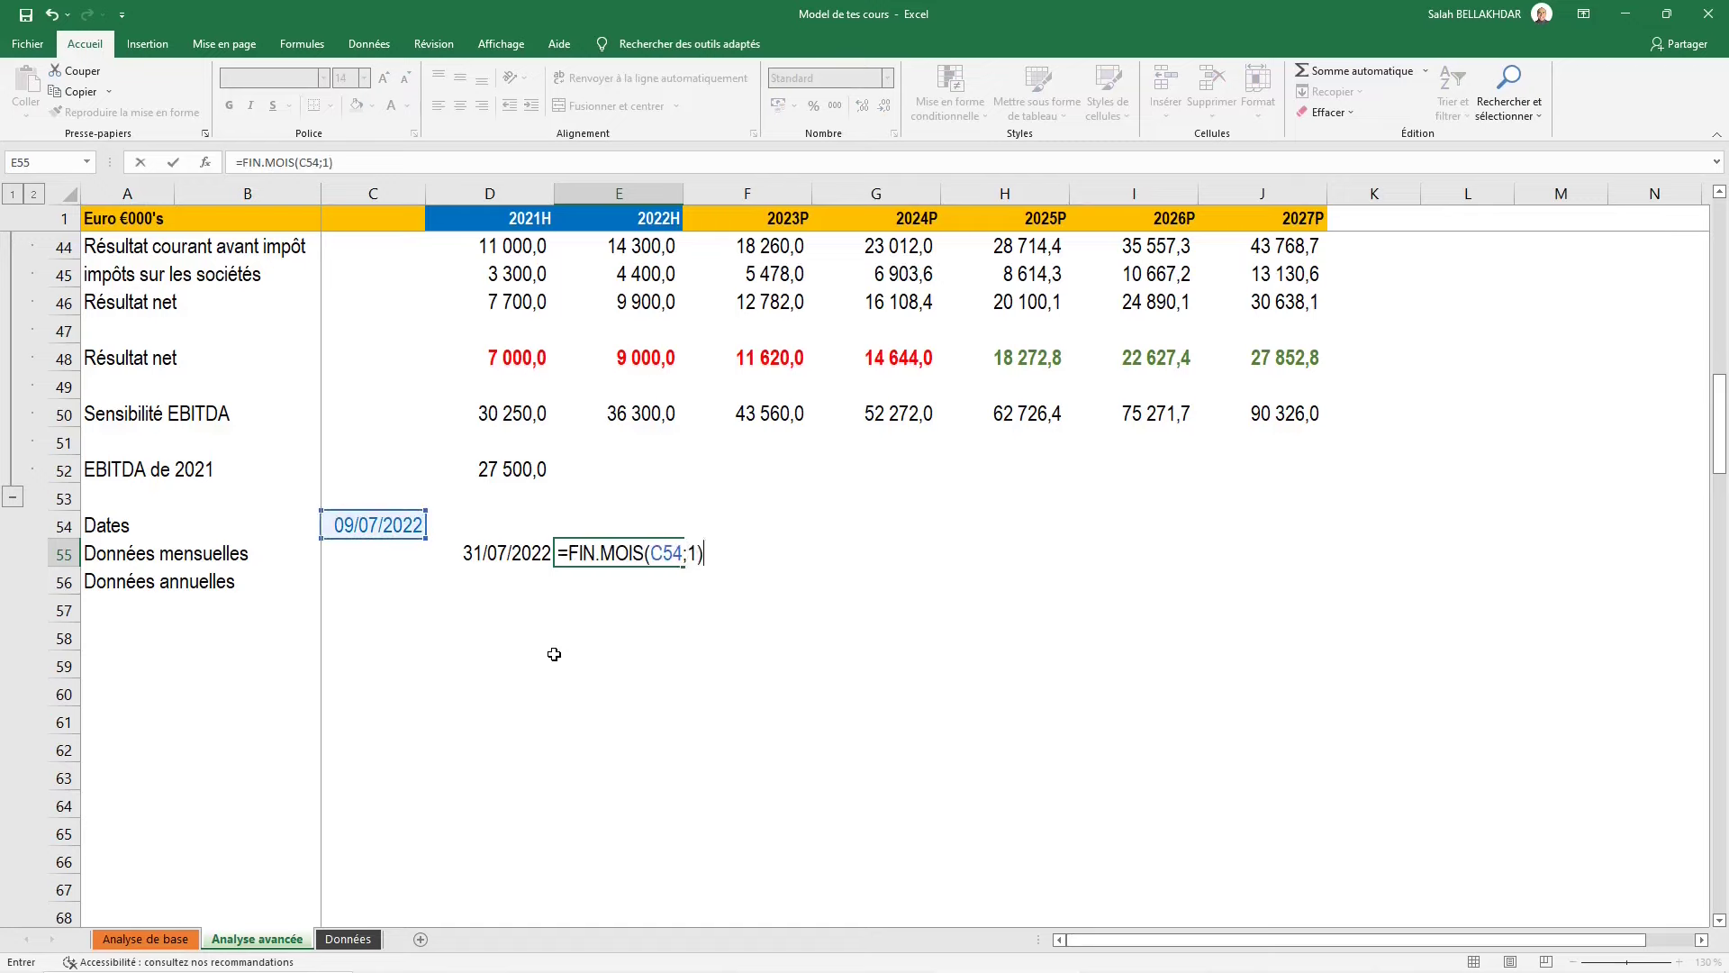
key("ctrl+Return")
Paste D55's date format onto E55:J55 with Paste Special > Formats
key("Left")
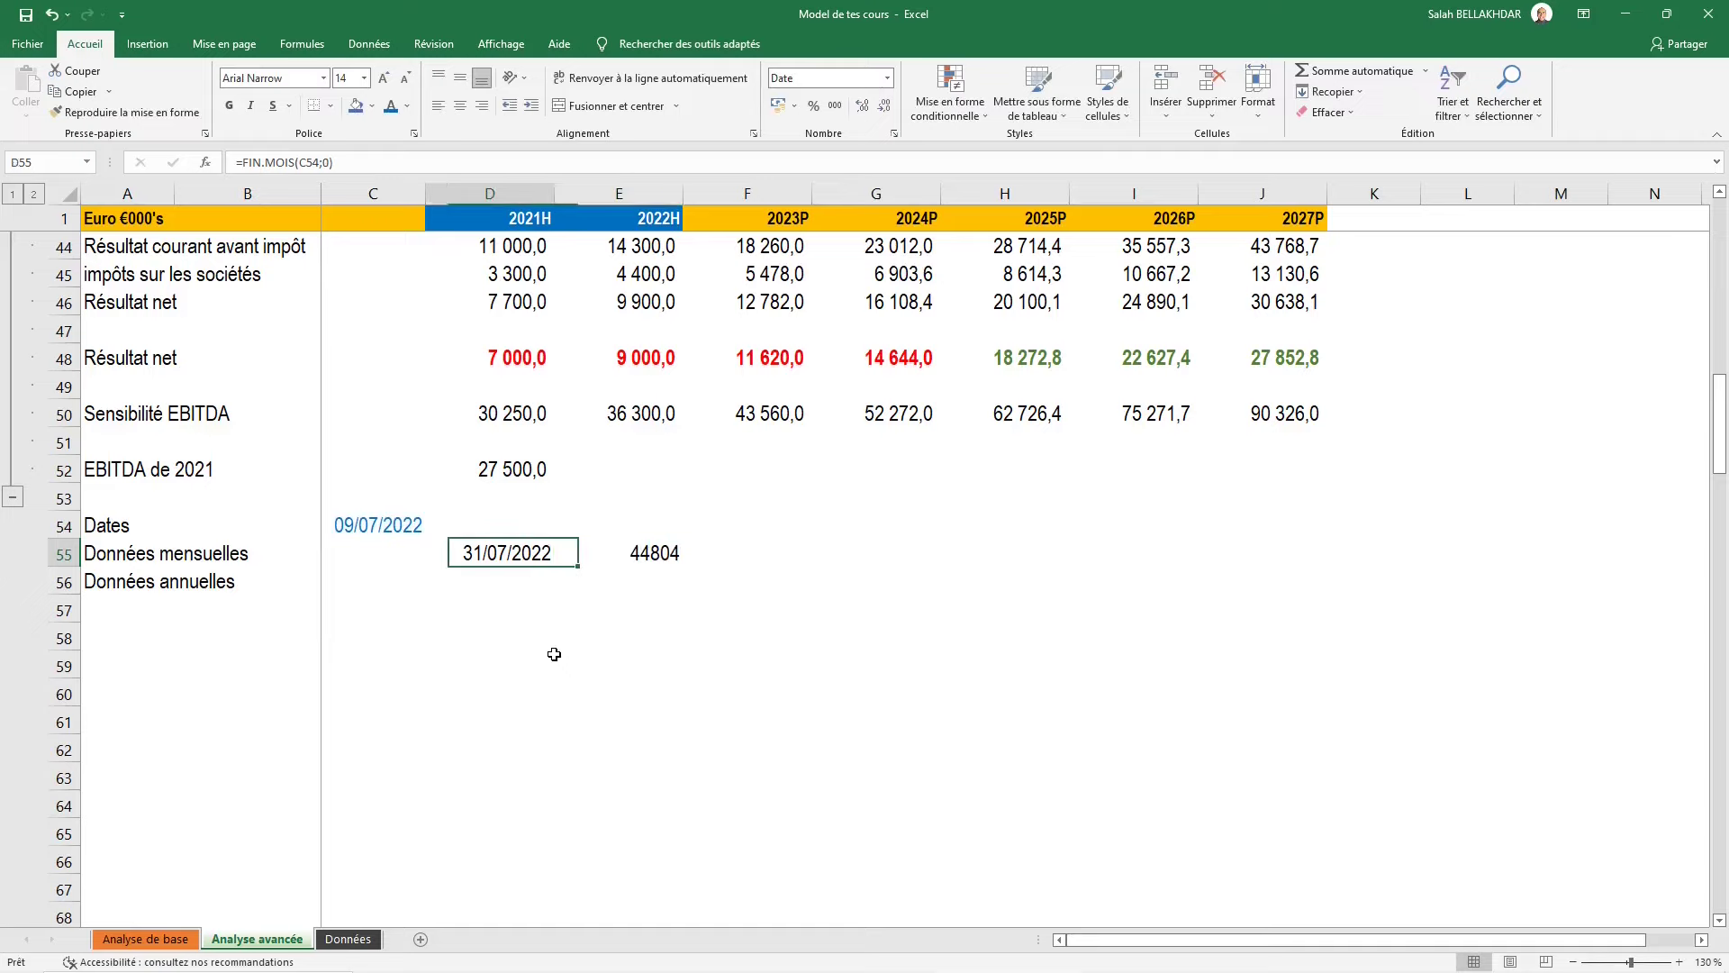
key("ctrl+c")
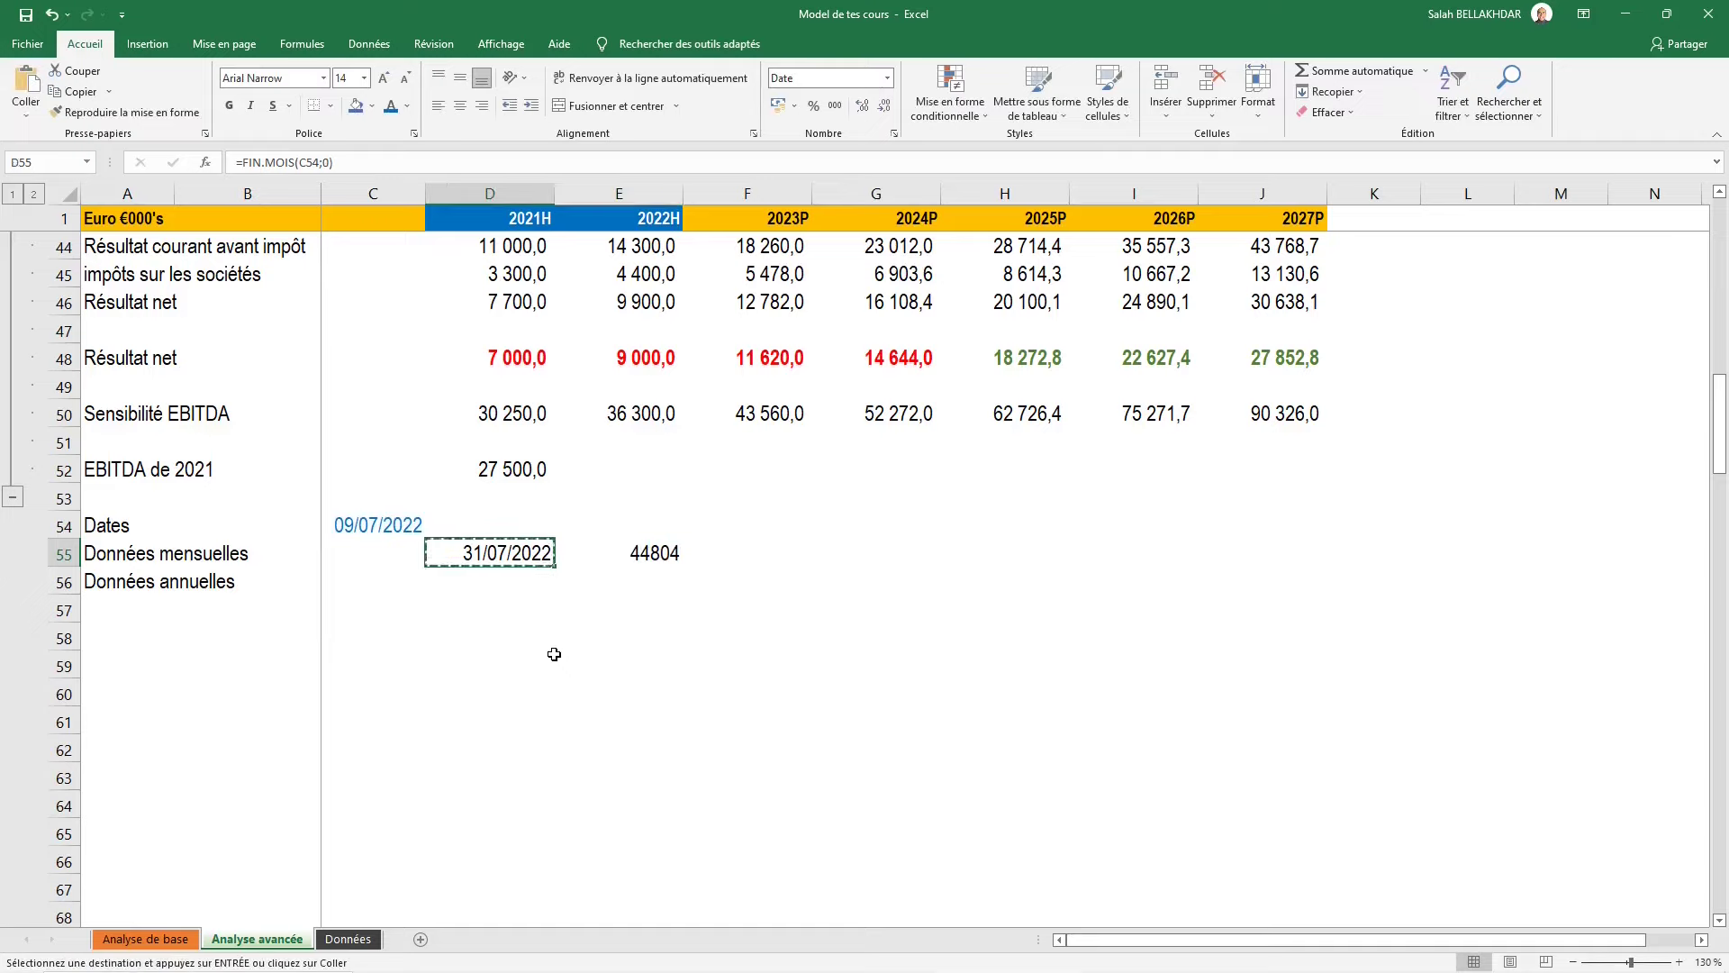
key("Right")
key("shift+Right")
key("shift+Right")
key("shift+Right")
key("shift+Right")
key("shift+Right")
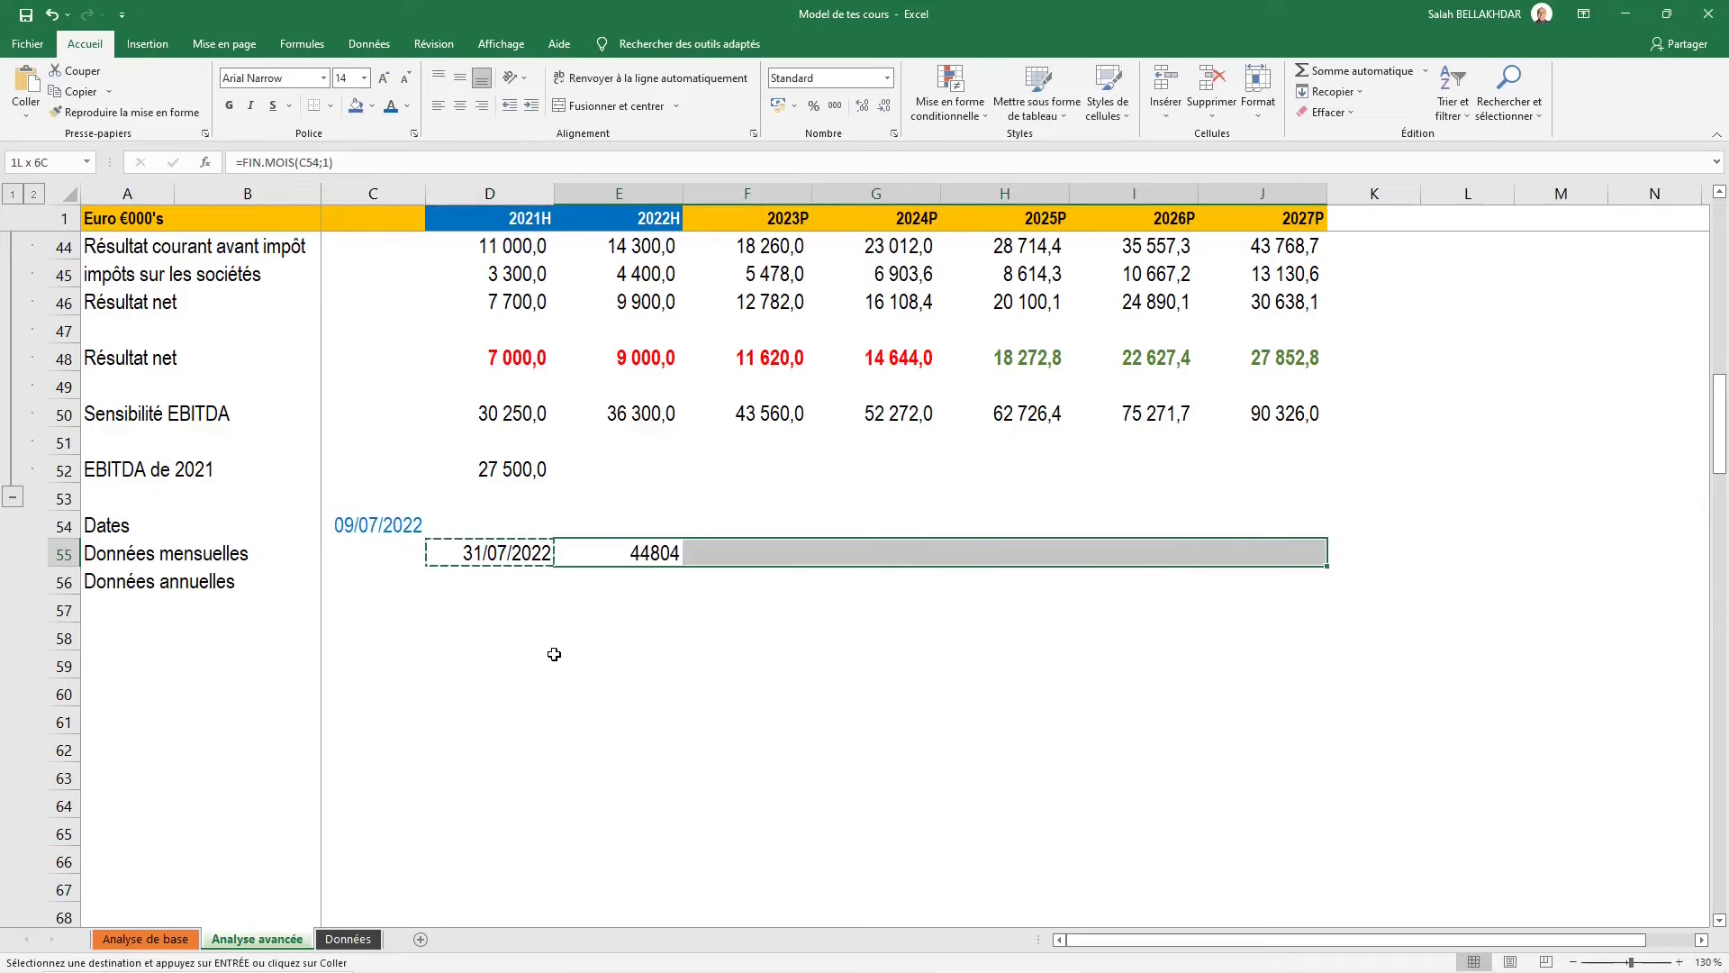
key("alt")
key("h")
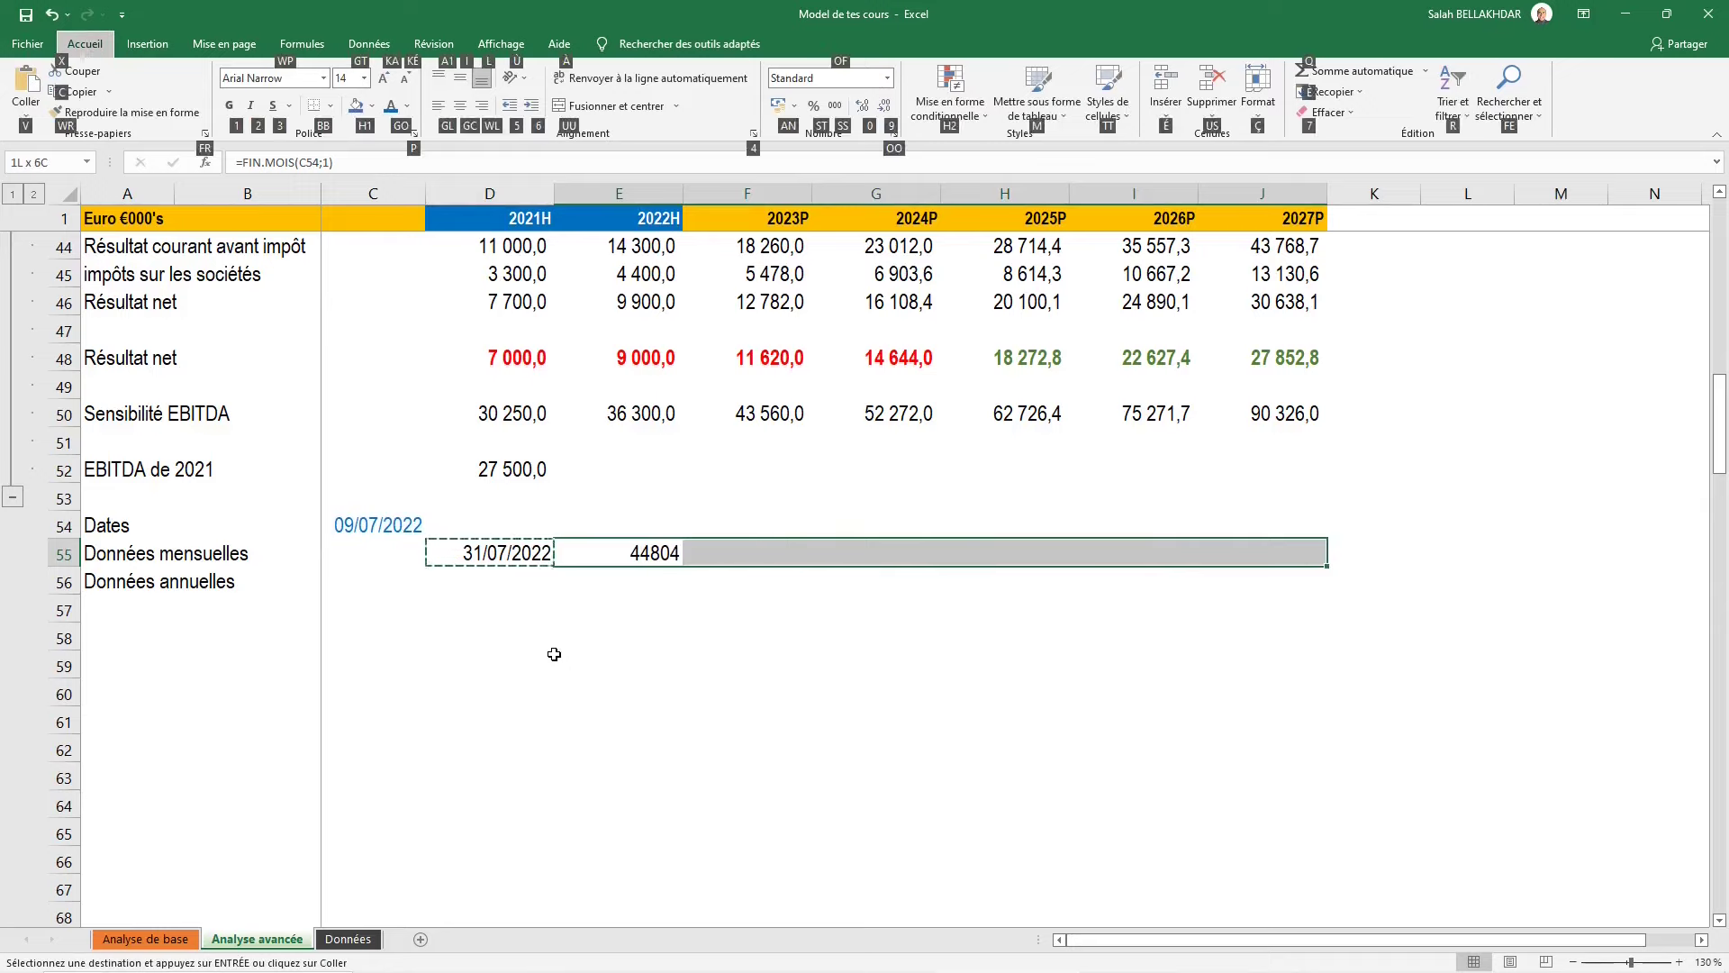
key("v")
key("g")
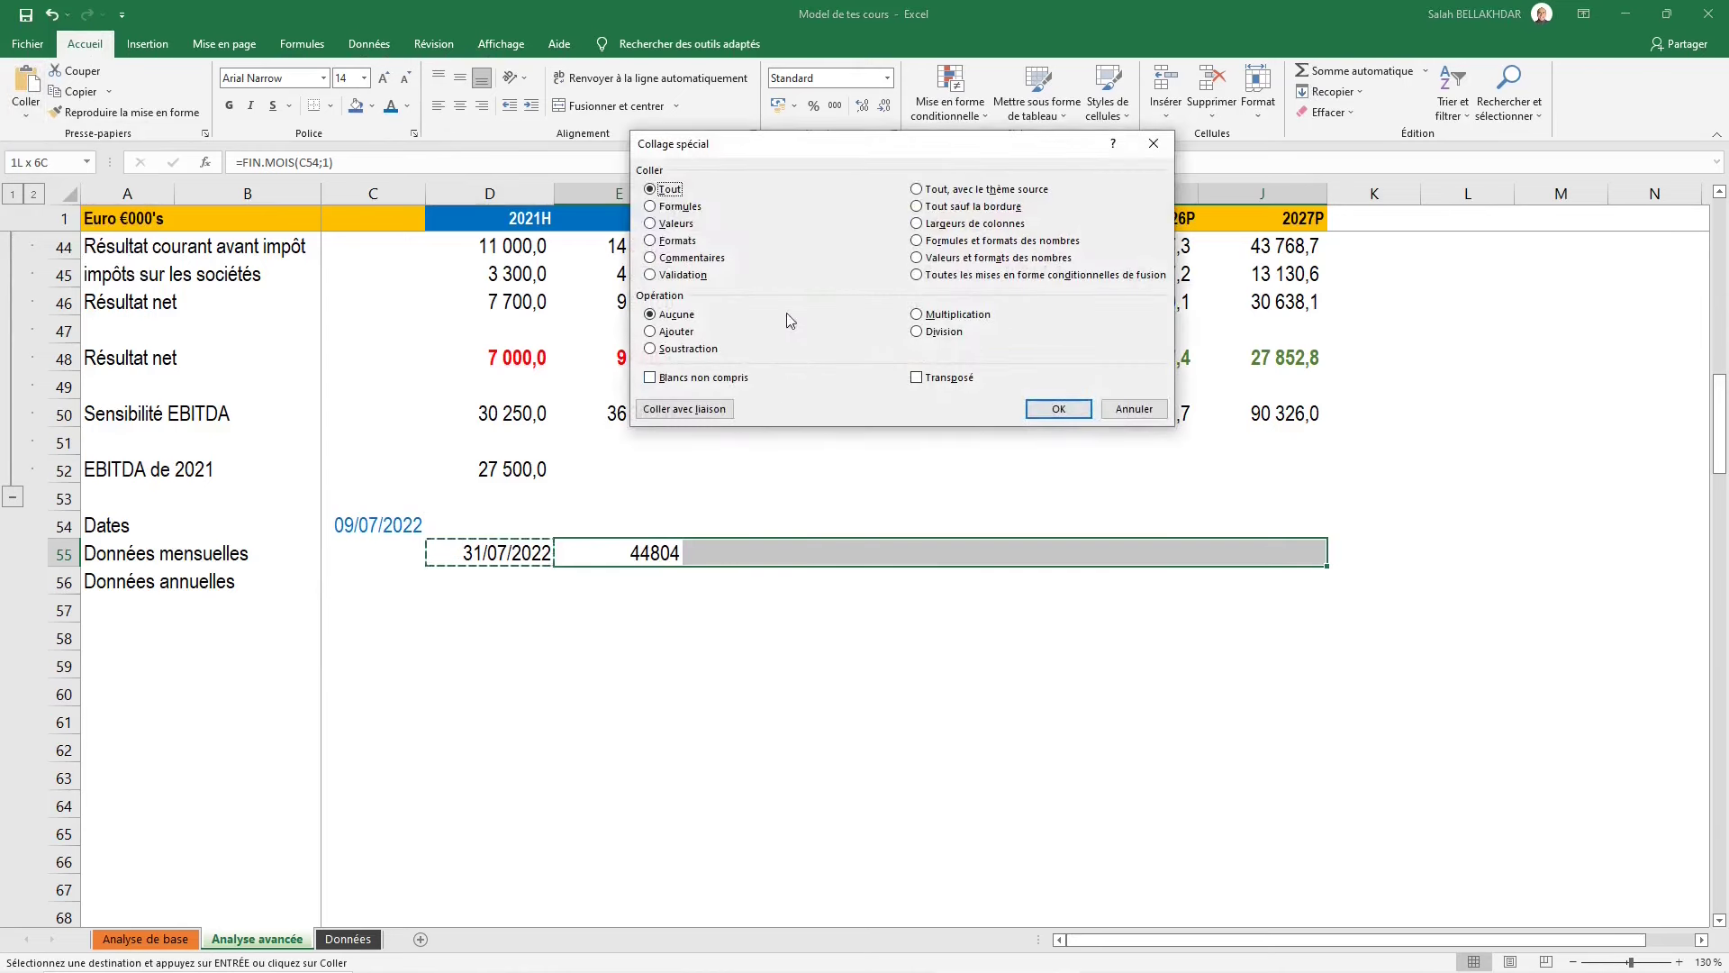
left_click(677, 242)
left_click(1058, 408)
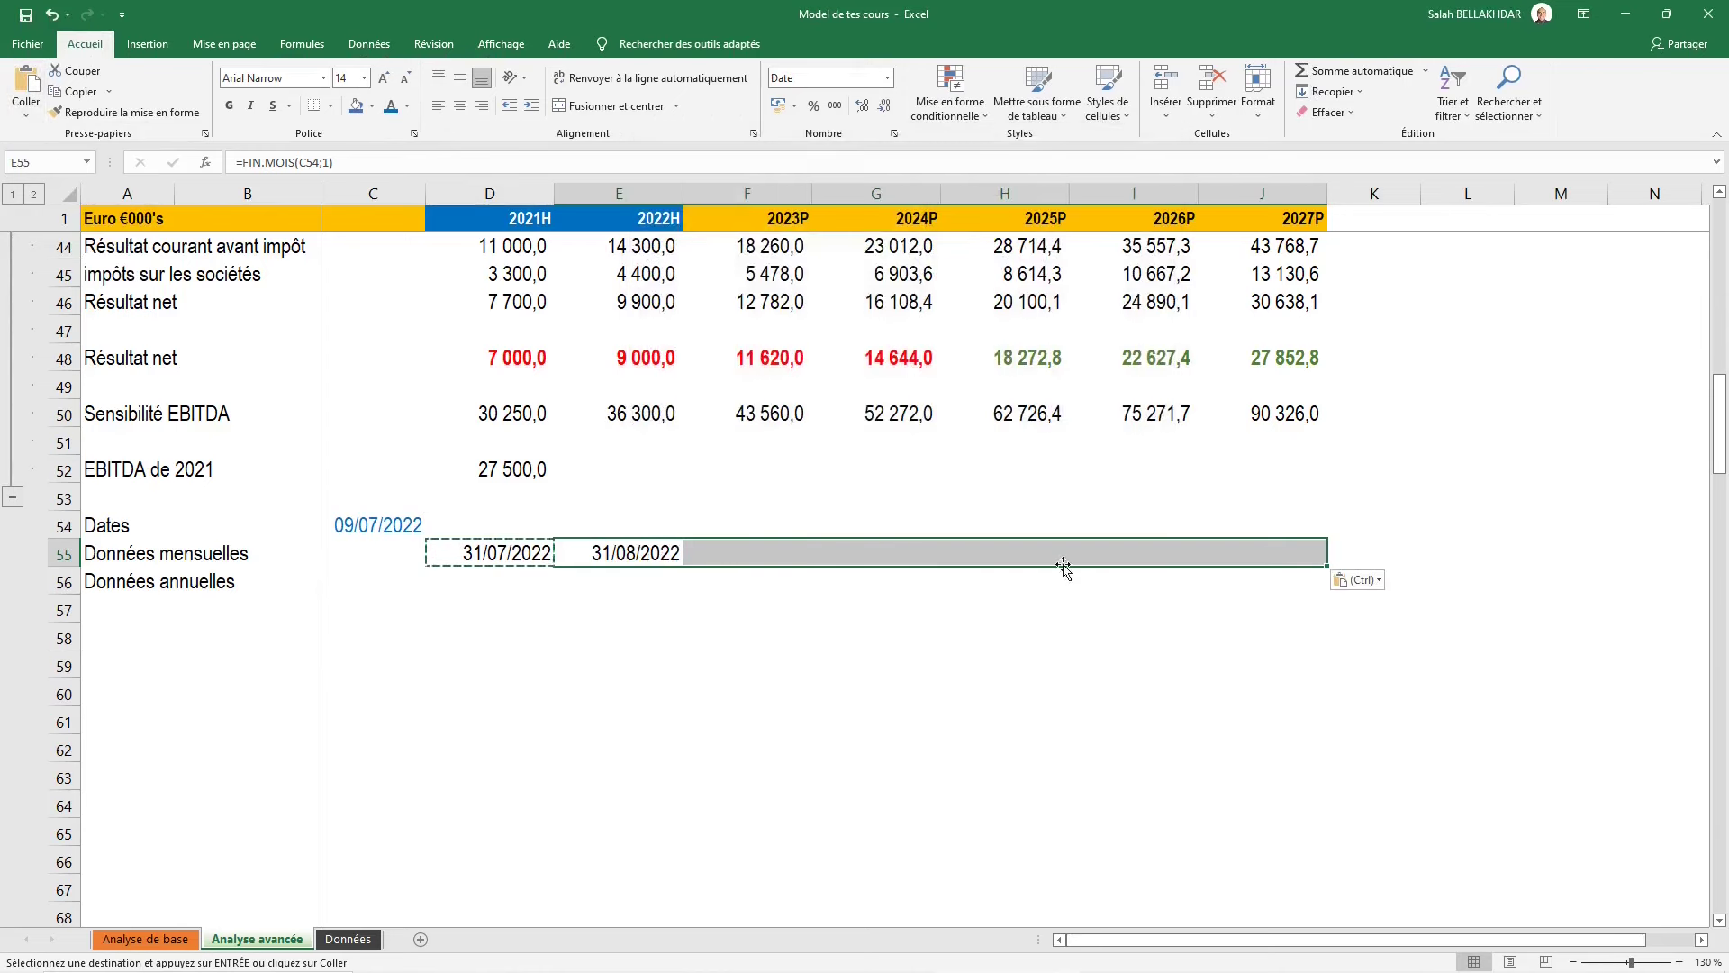
key("Escape")
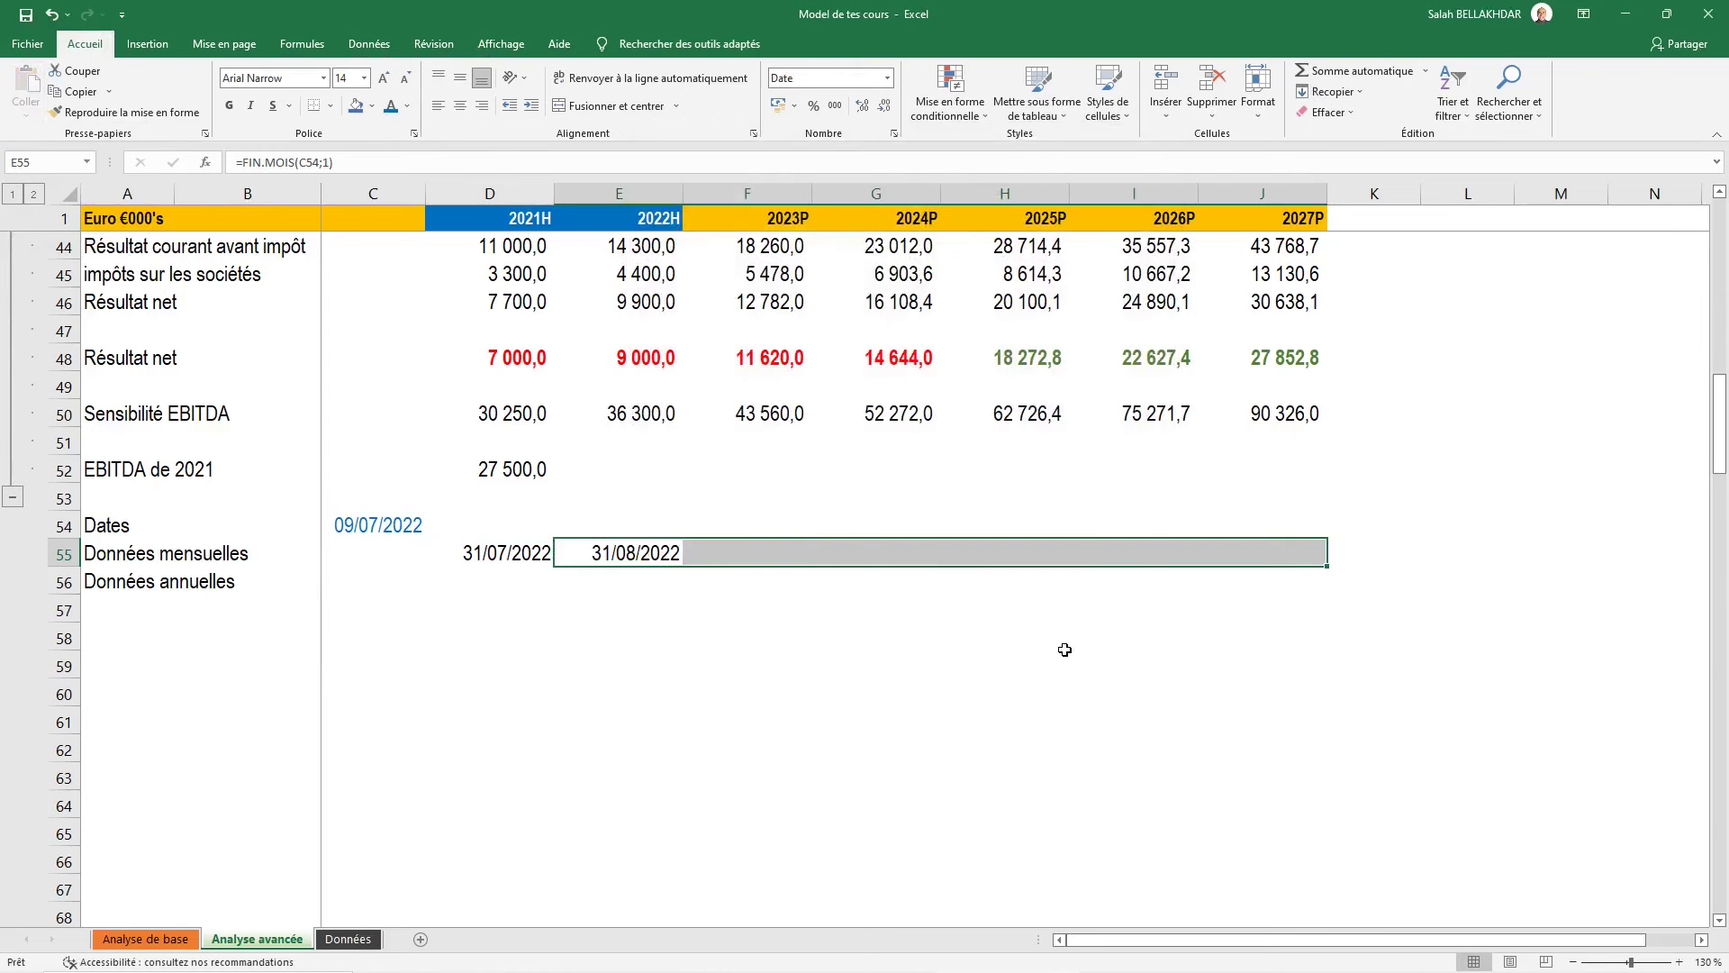
Compare the month-end formulas in D55 and E55
key("Left")
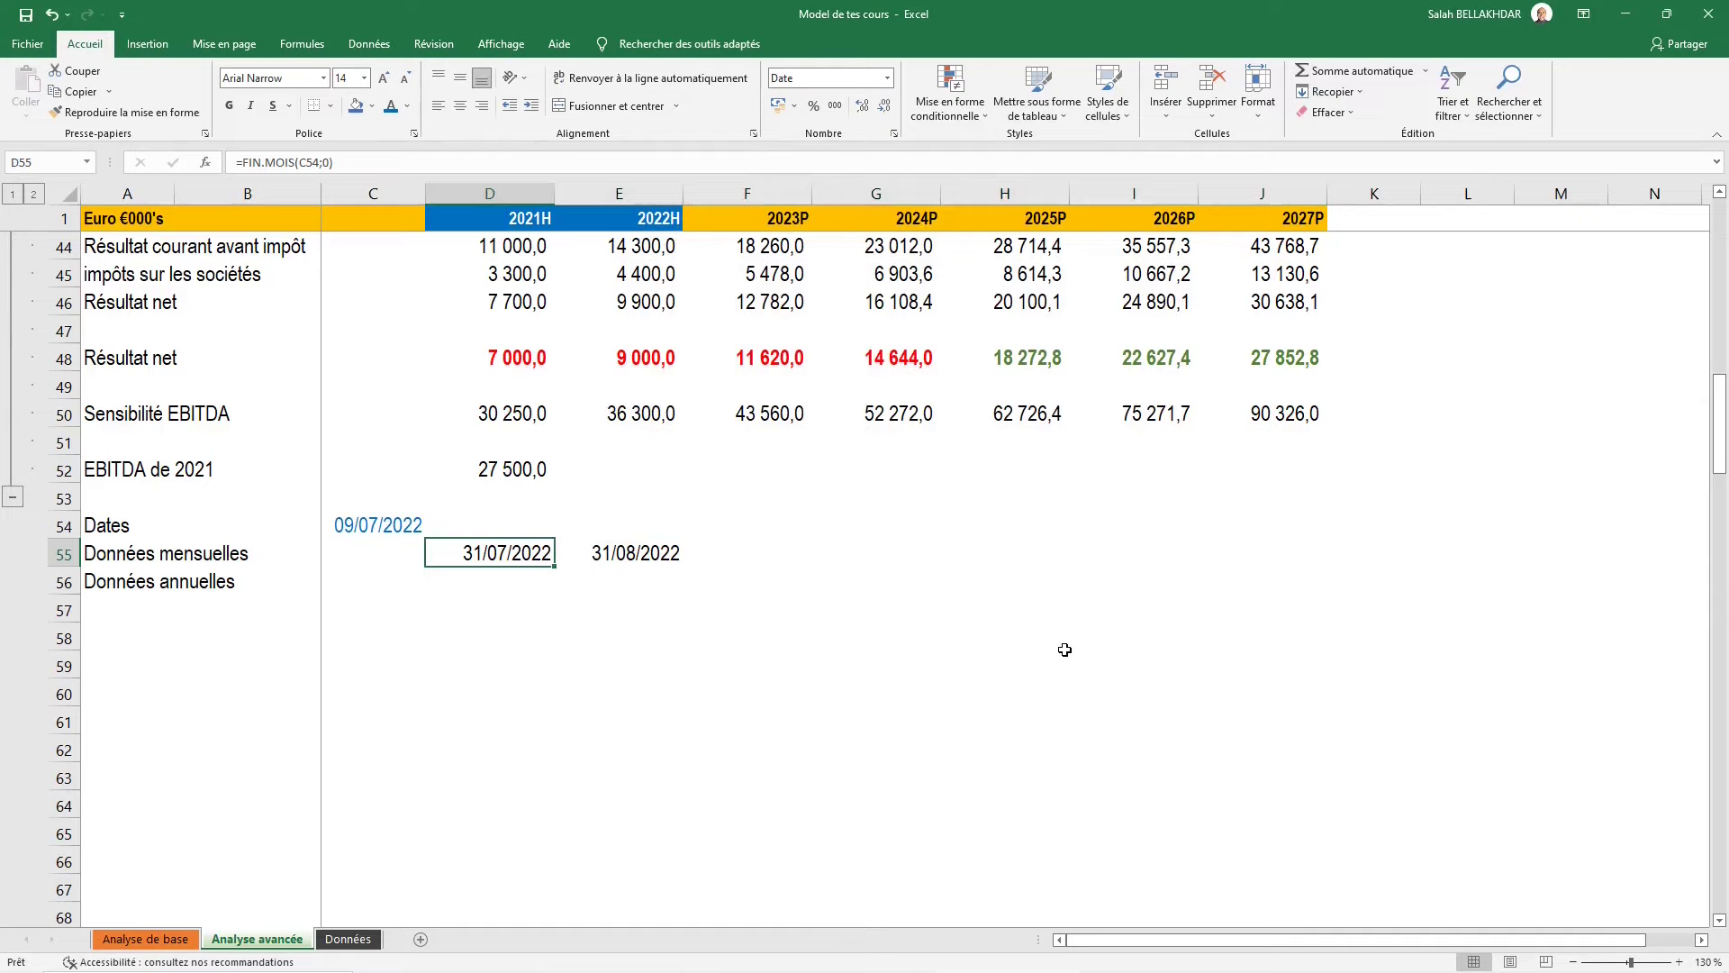
key("Right")
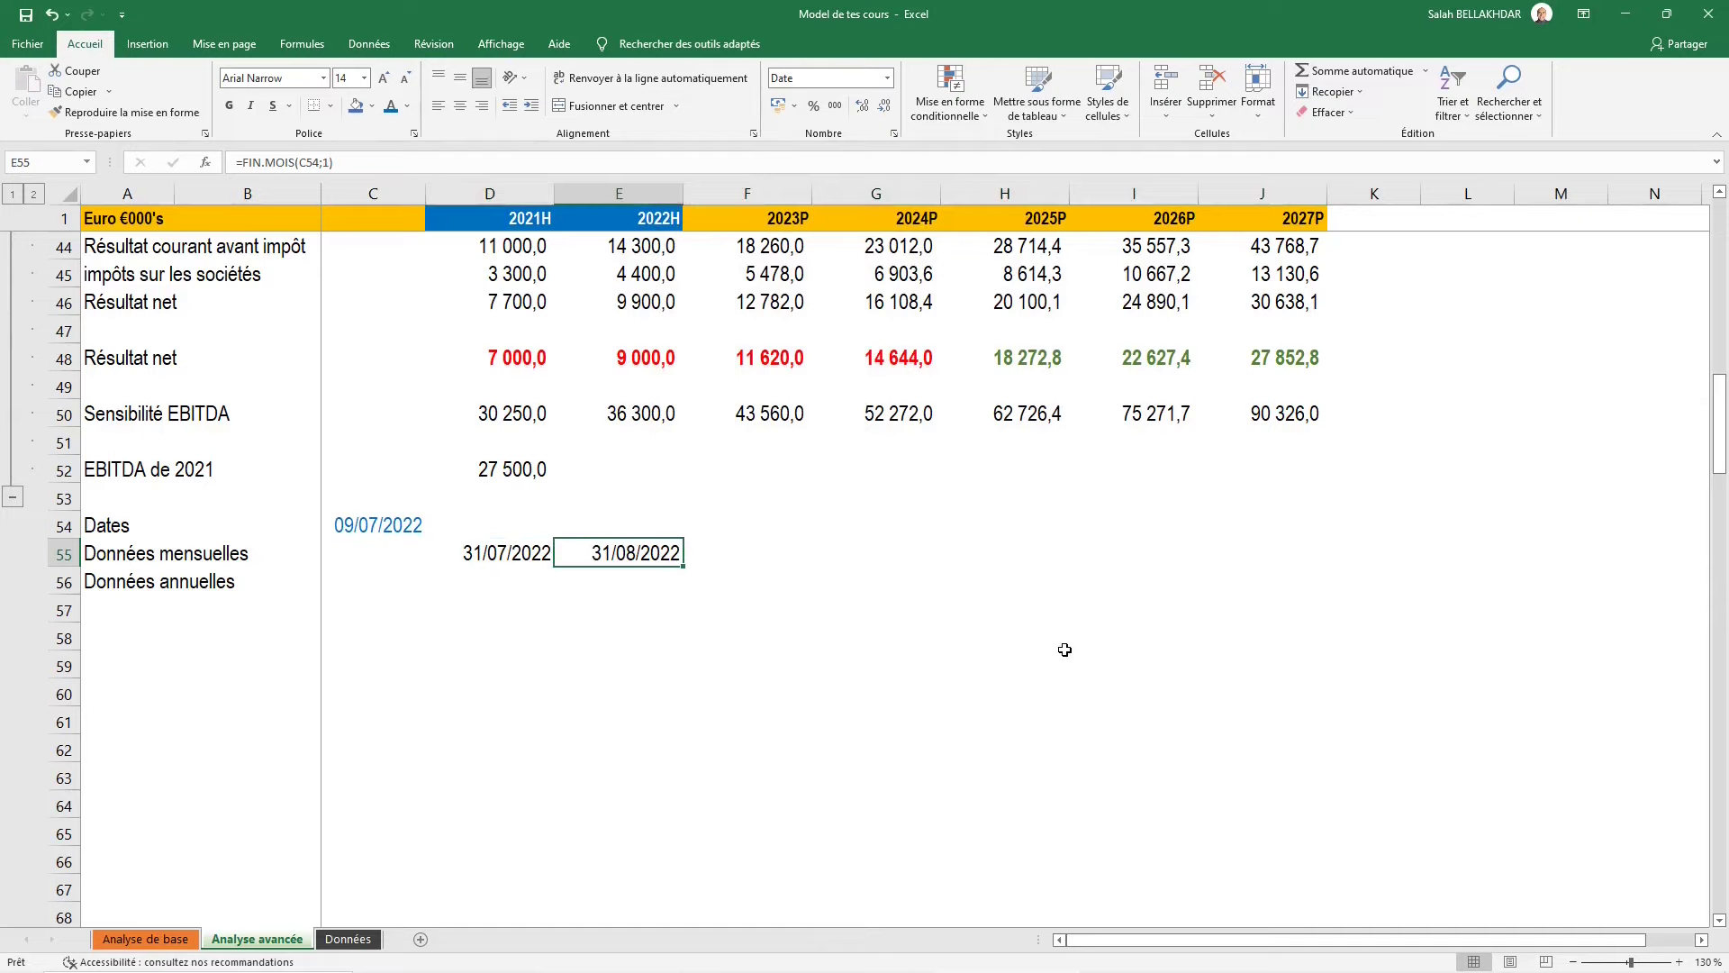
key("F2")
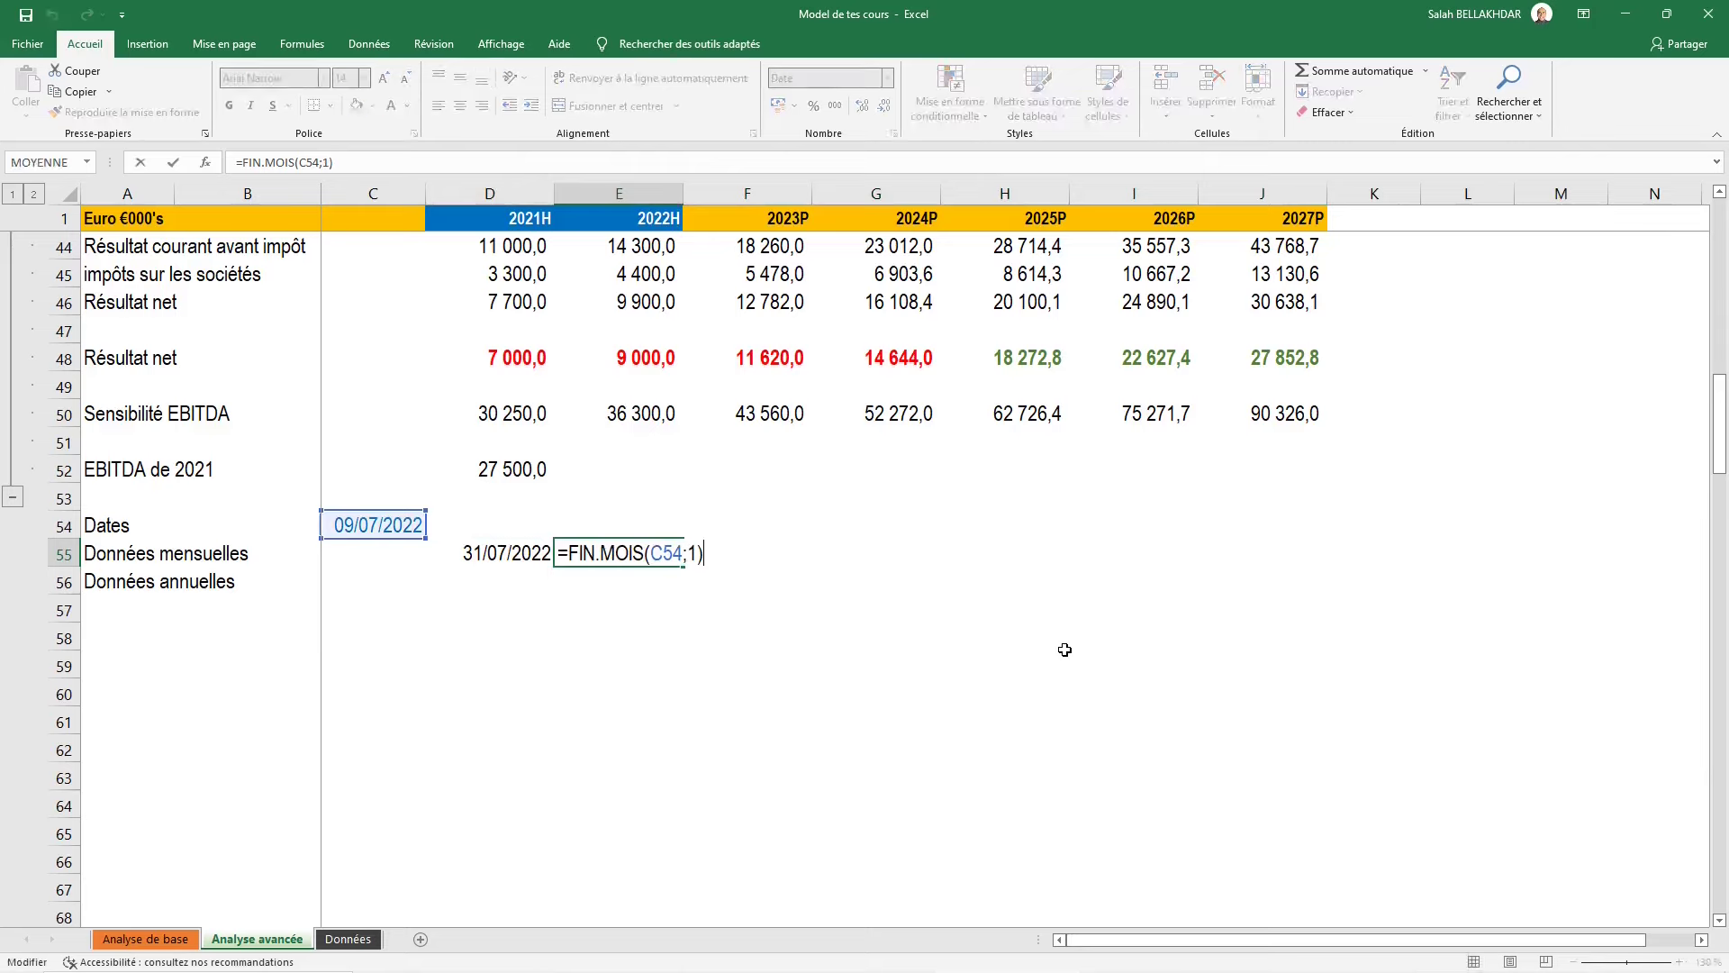
key("Escape")
key("Left")
key("F2")
key("Escape")
key("Right")
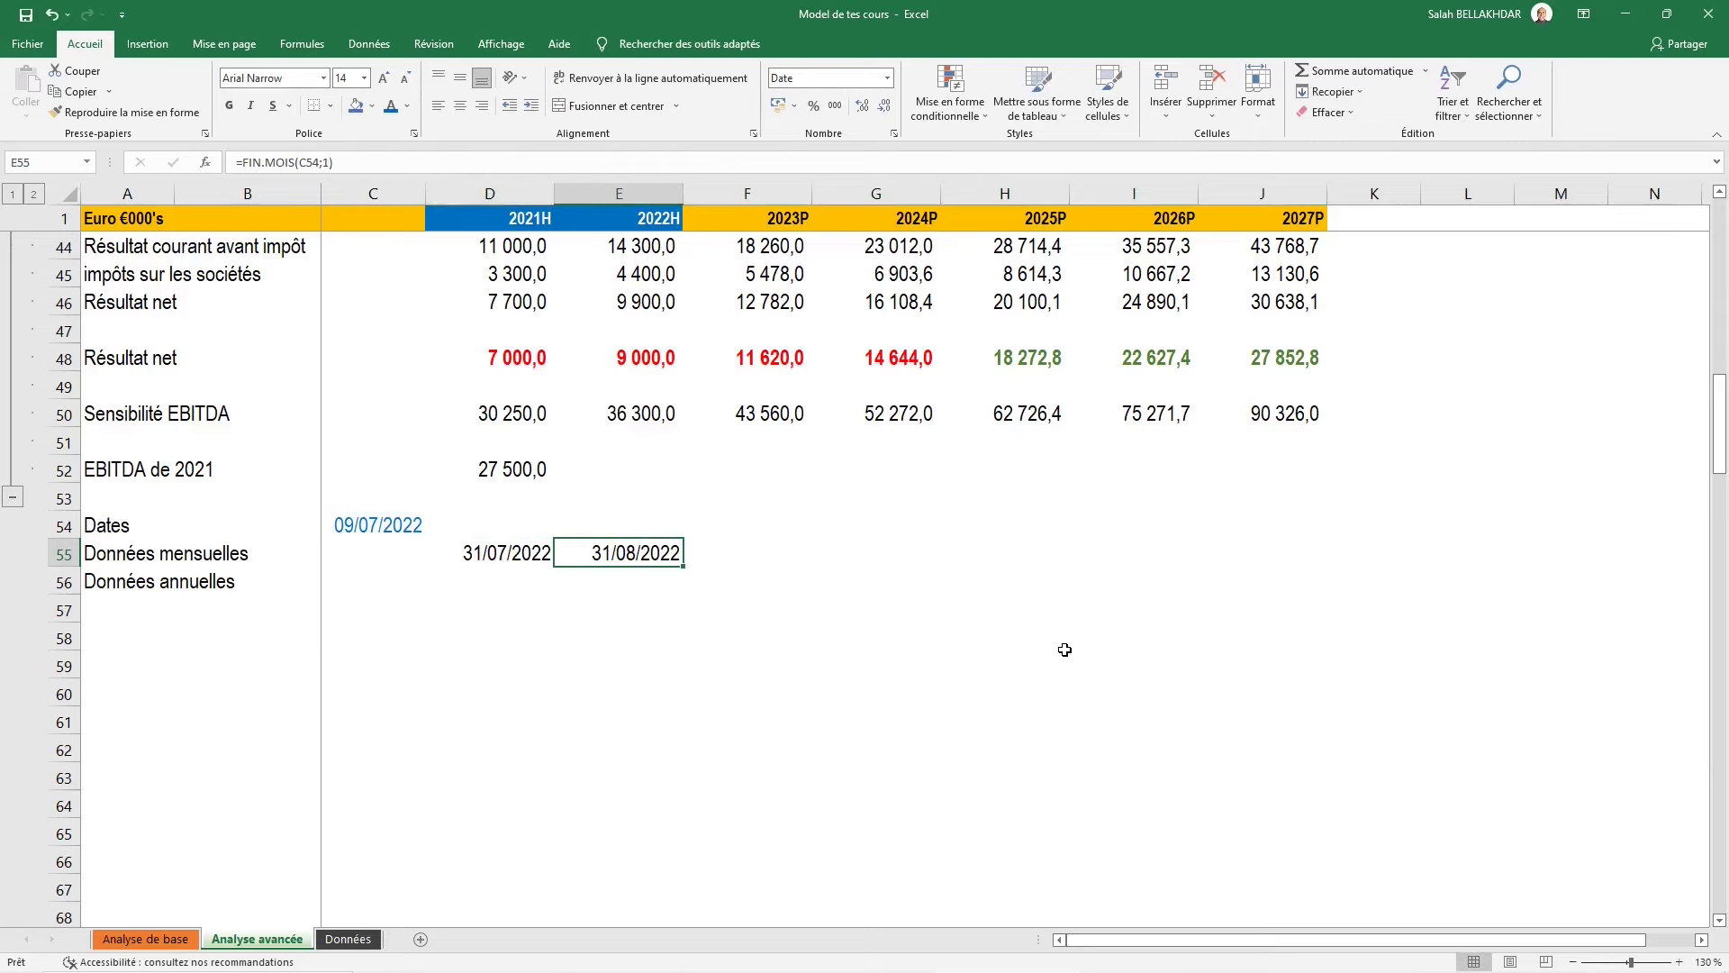
key("F2")
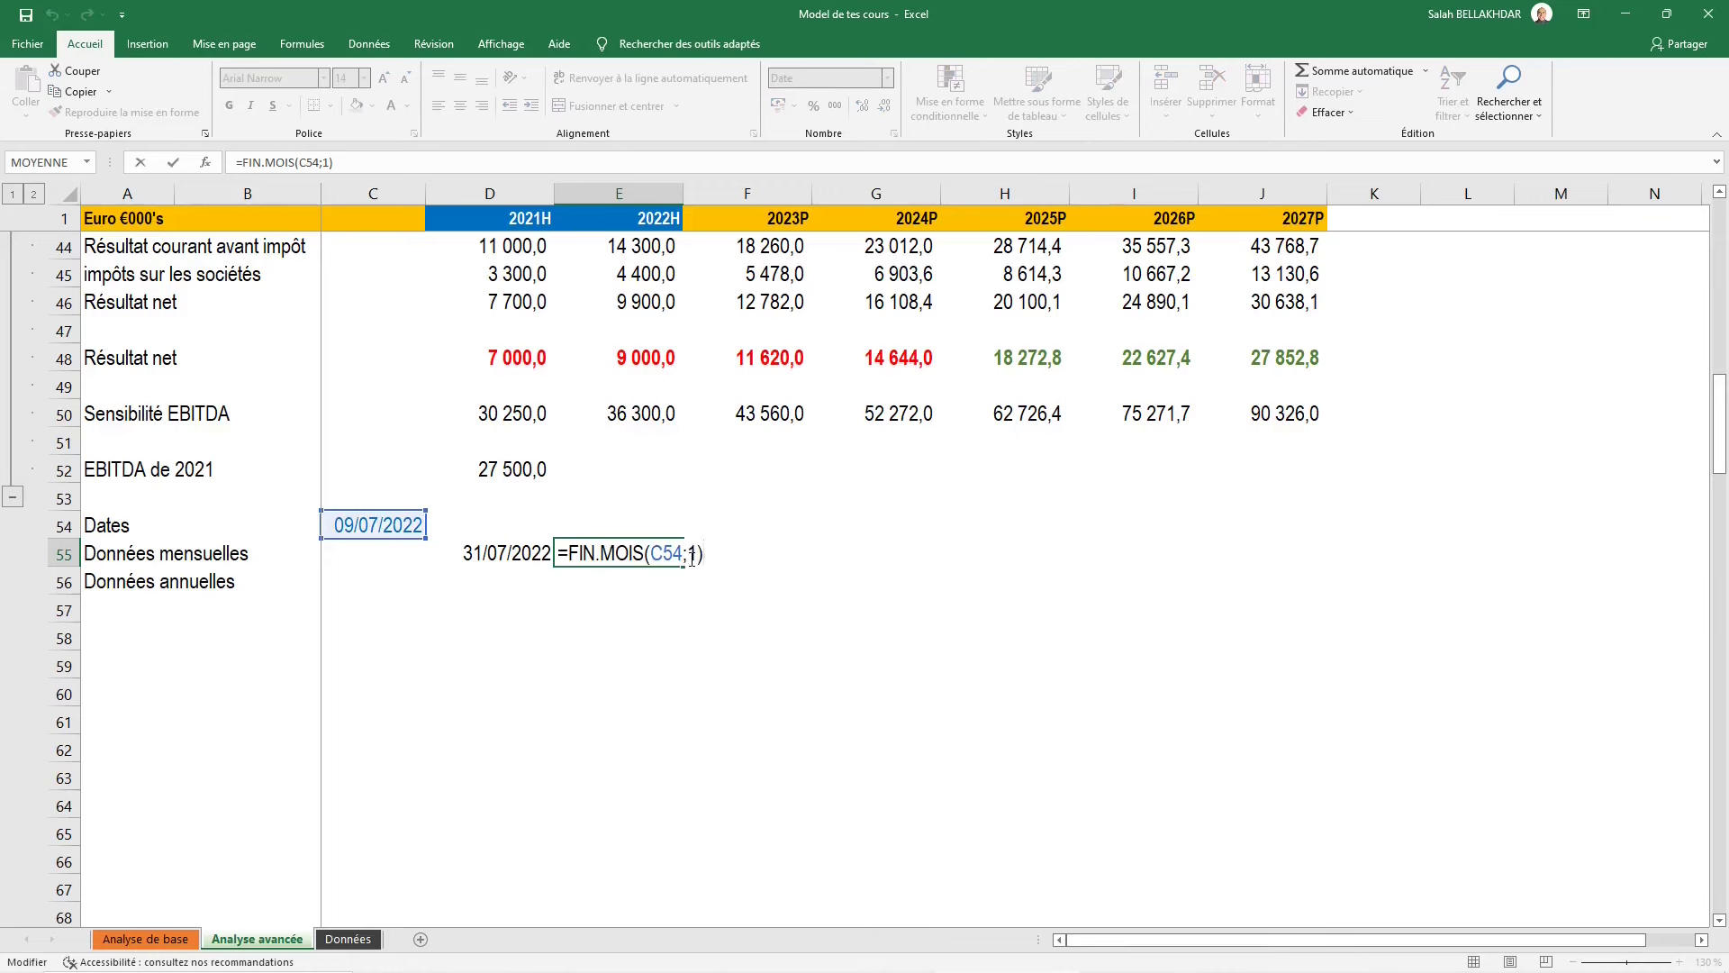
key("Escape")
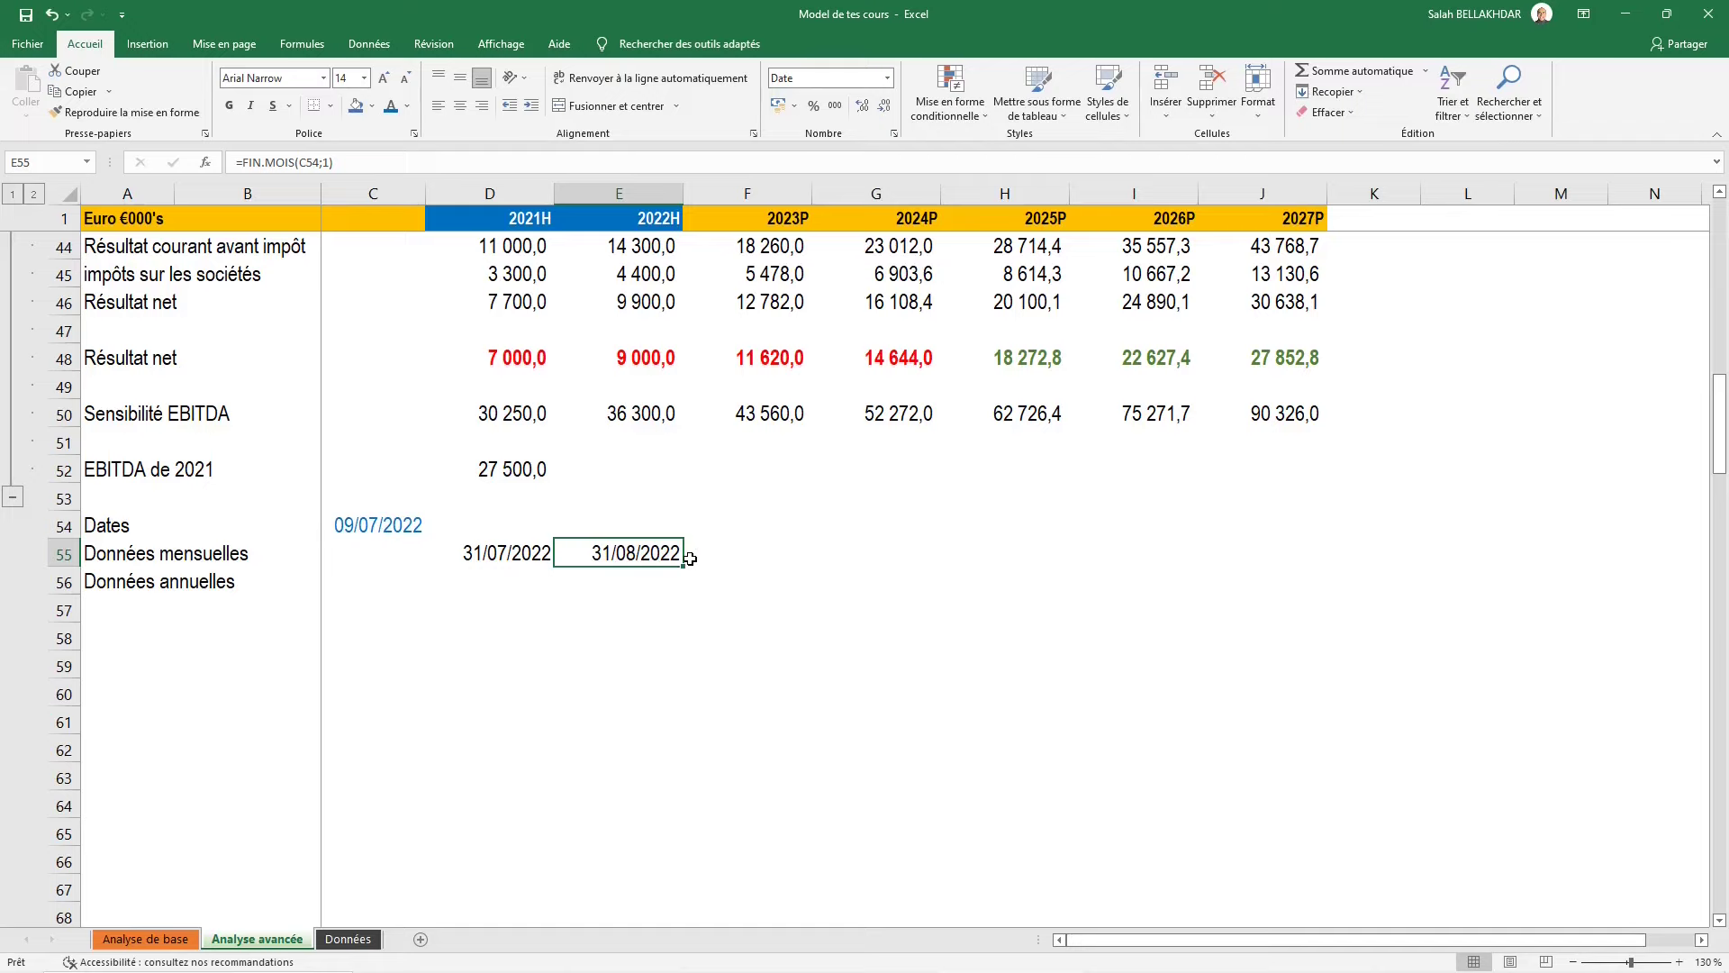
key("Right")
key("Left")
key("Left")
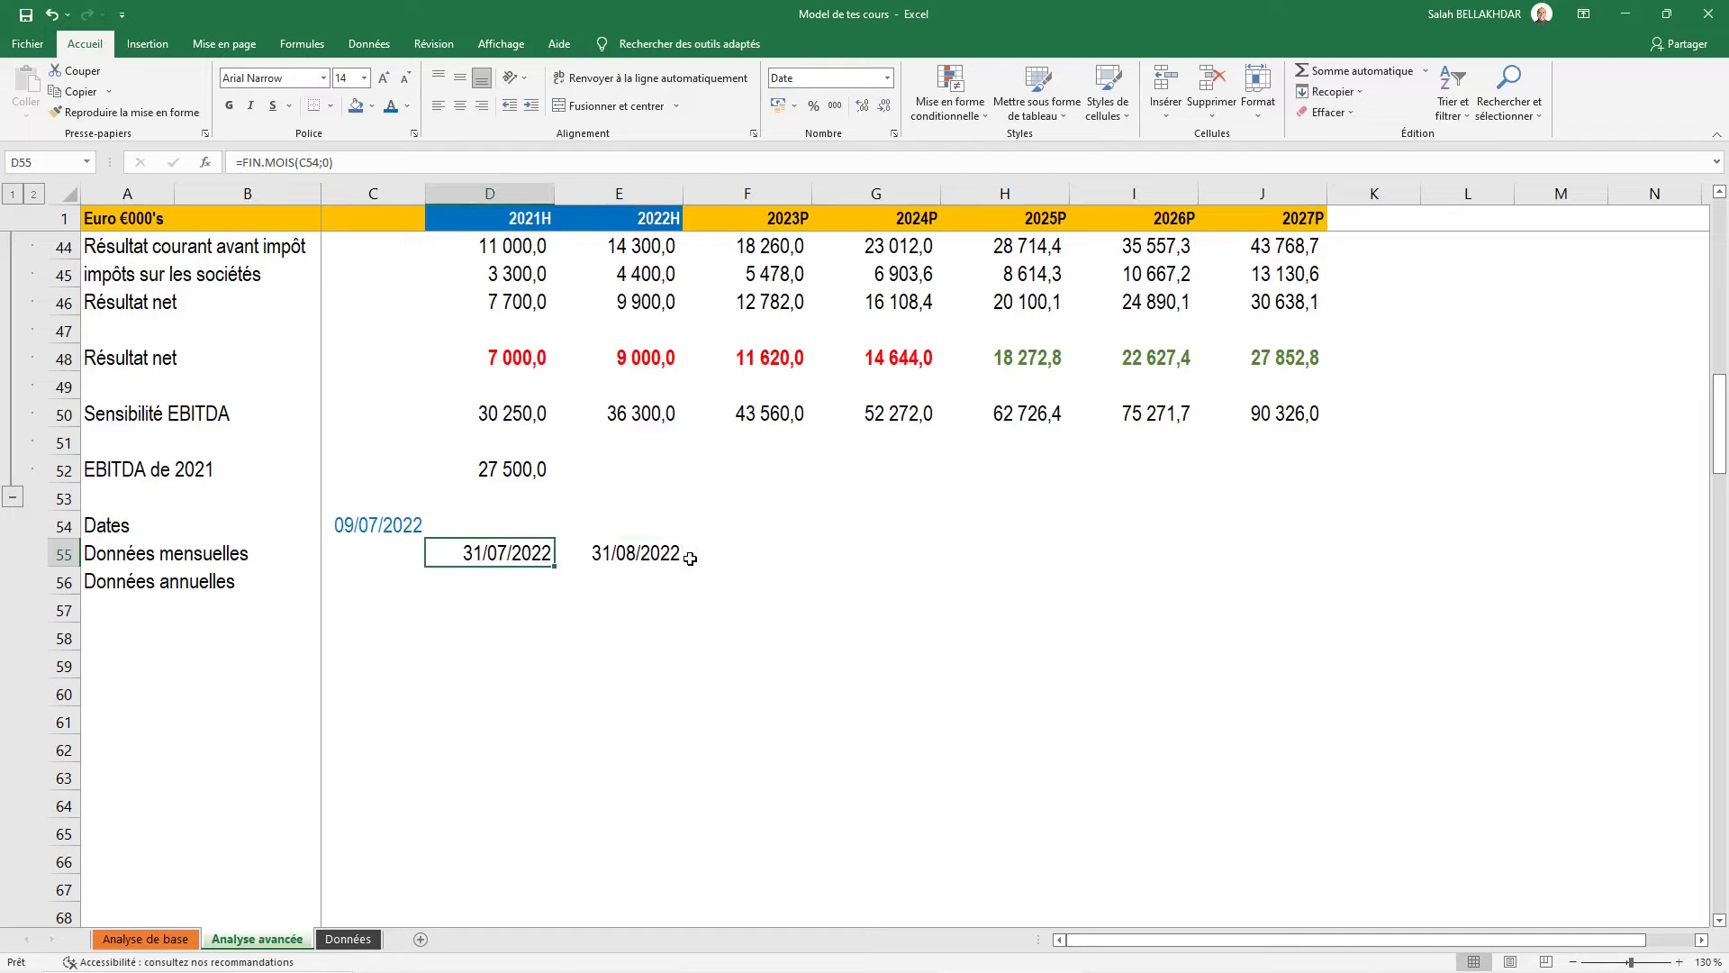
Put 1 in D54 and fill =D54+1 across E54:J54 to count months 1 to 7
key("Up")
type("1")
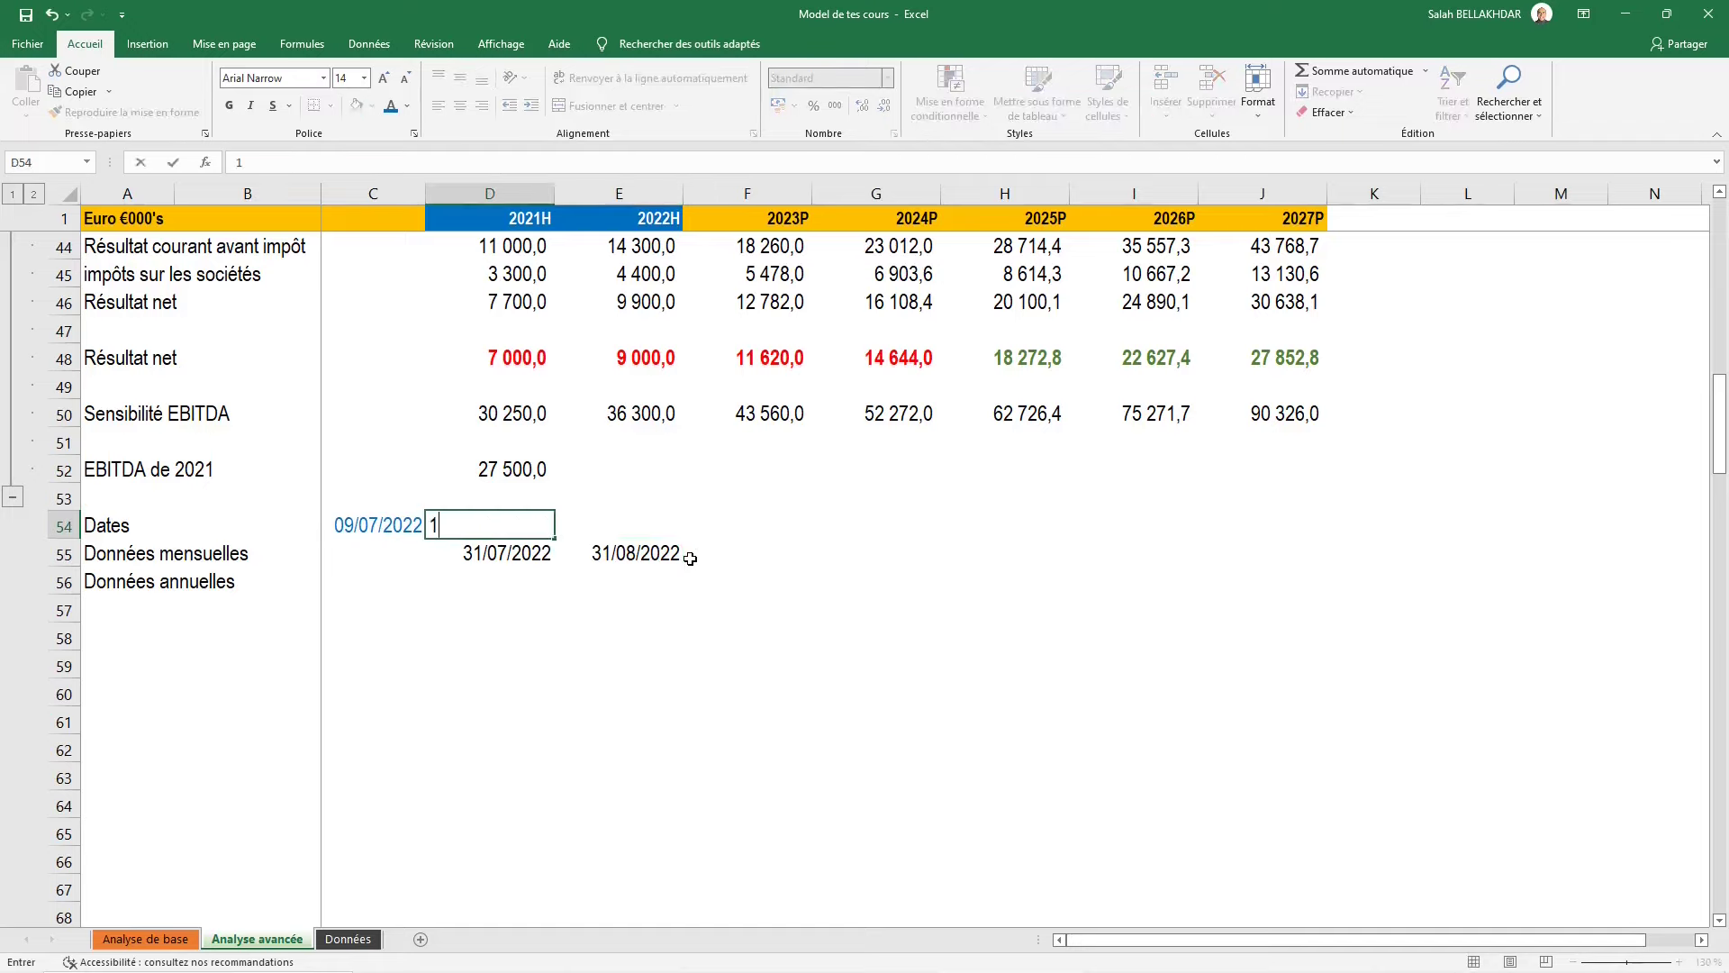
key("Tab")
type("=")
key("Left")
type("+1")
key("ctrl+Return")
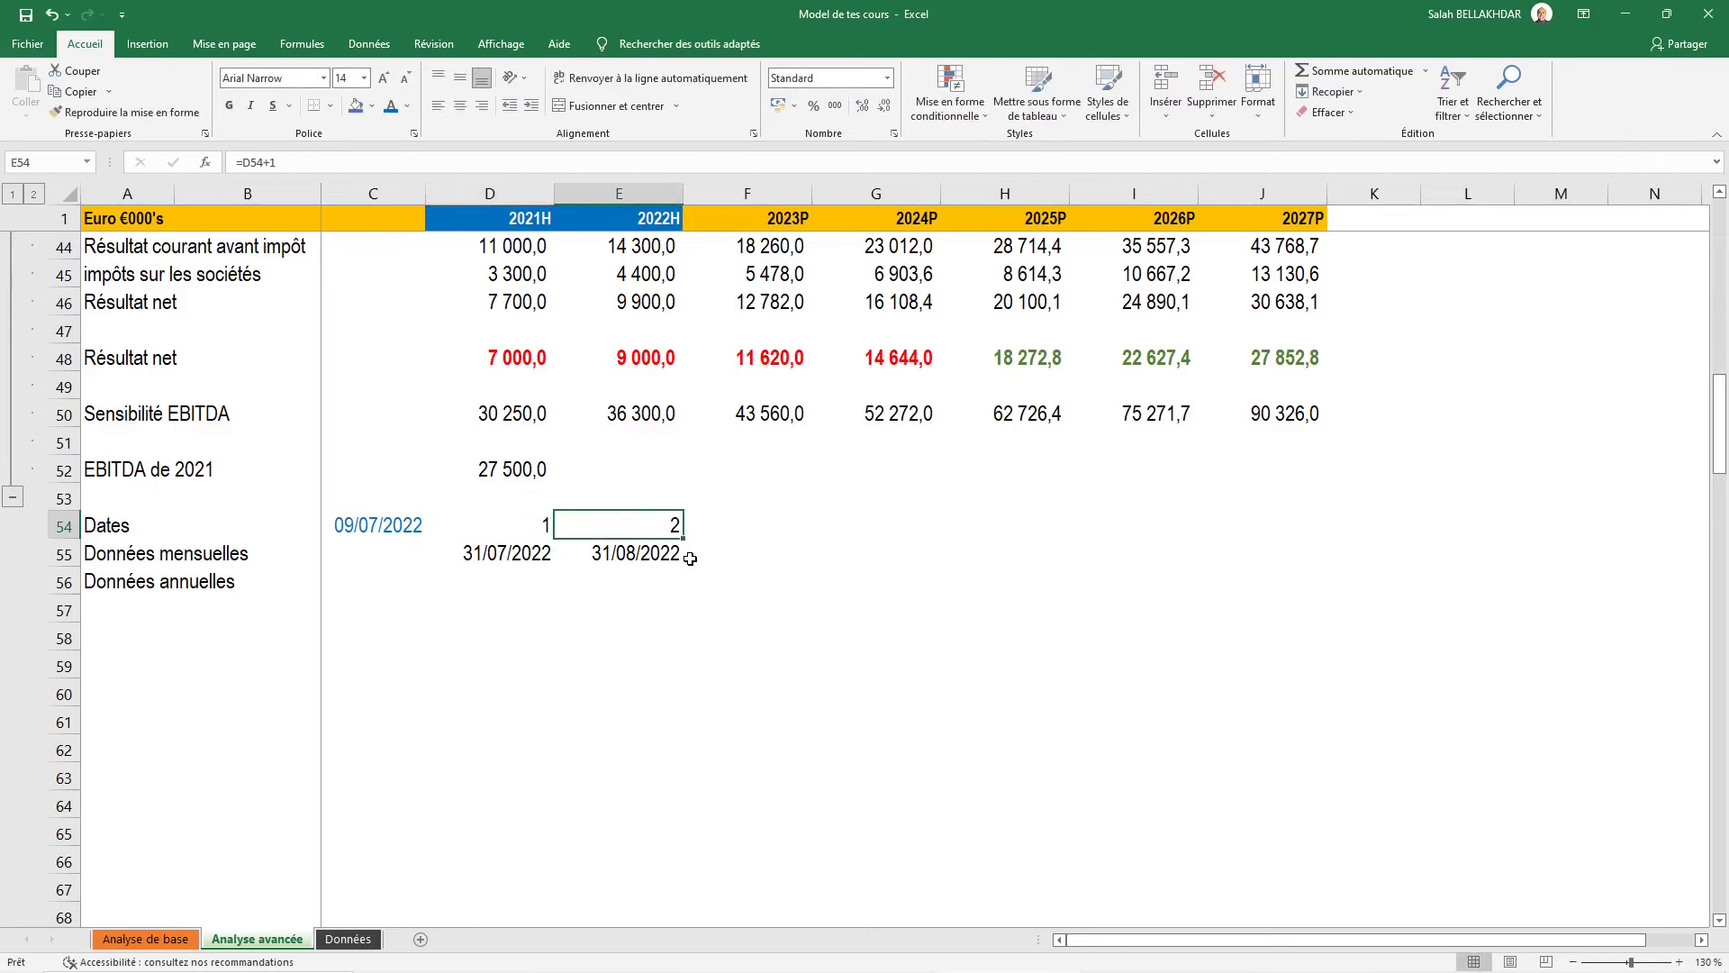
key("shift+Right")
key("shift+Right")
key("shift+Right")
key("shift+Right")
key("shift+Right")
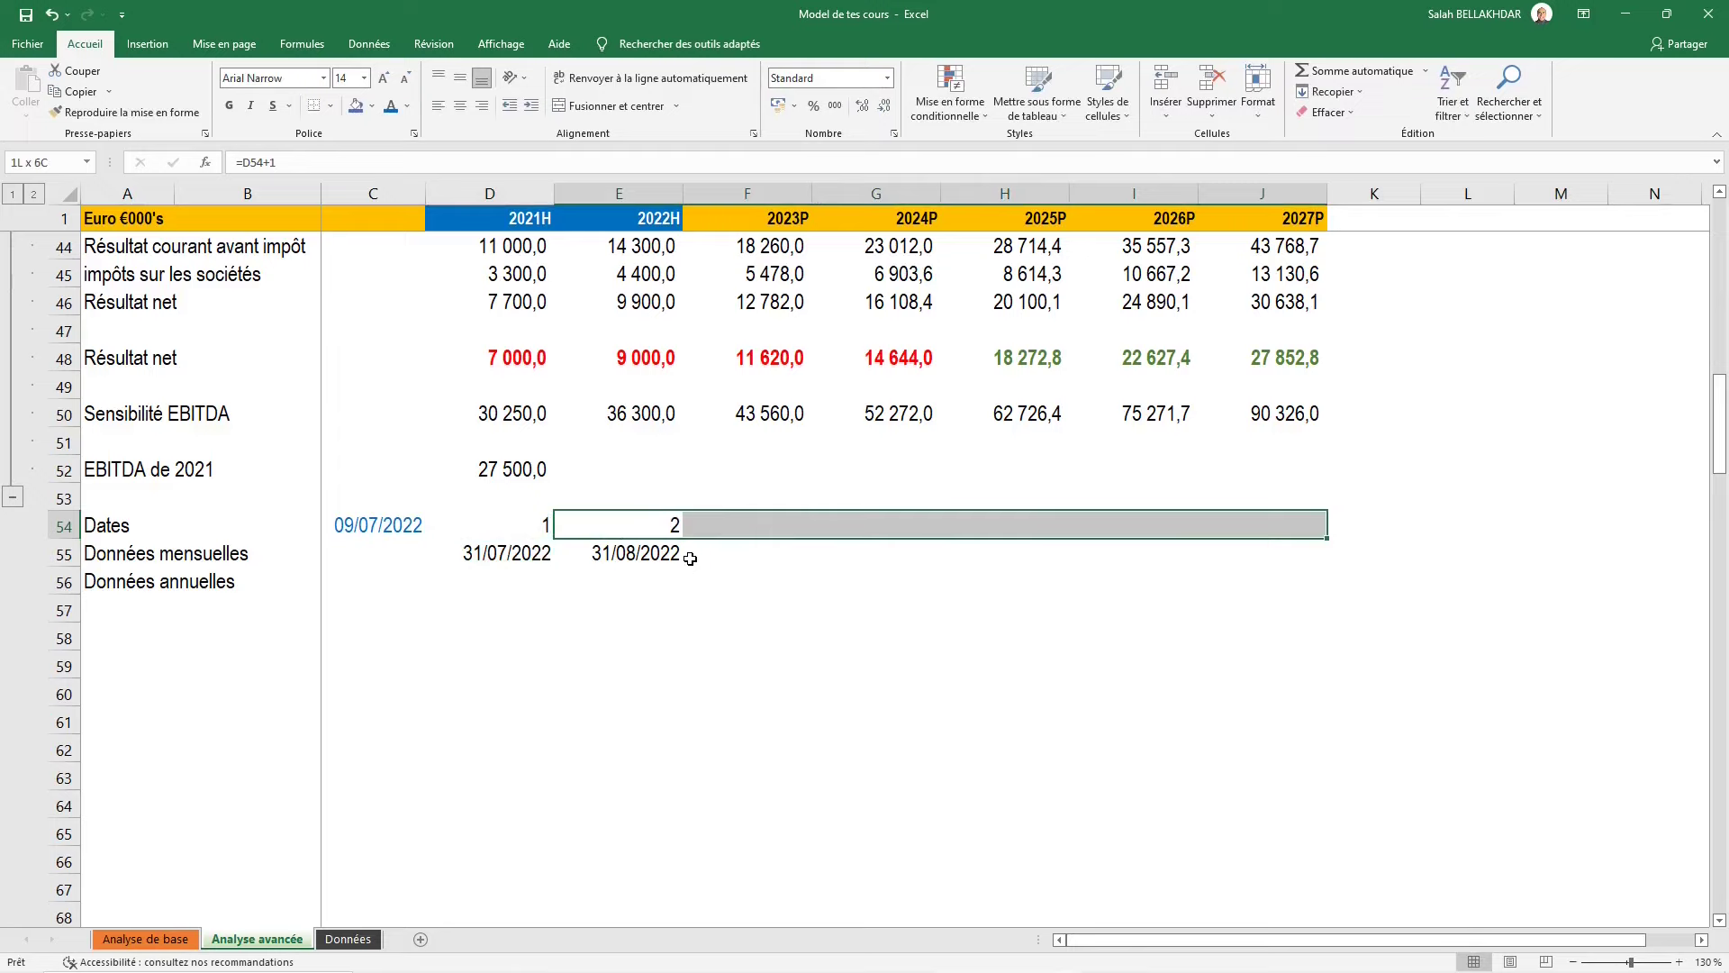
key("ctrl+r")
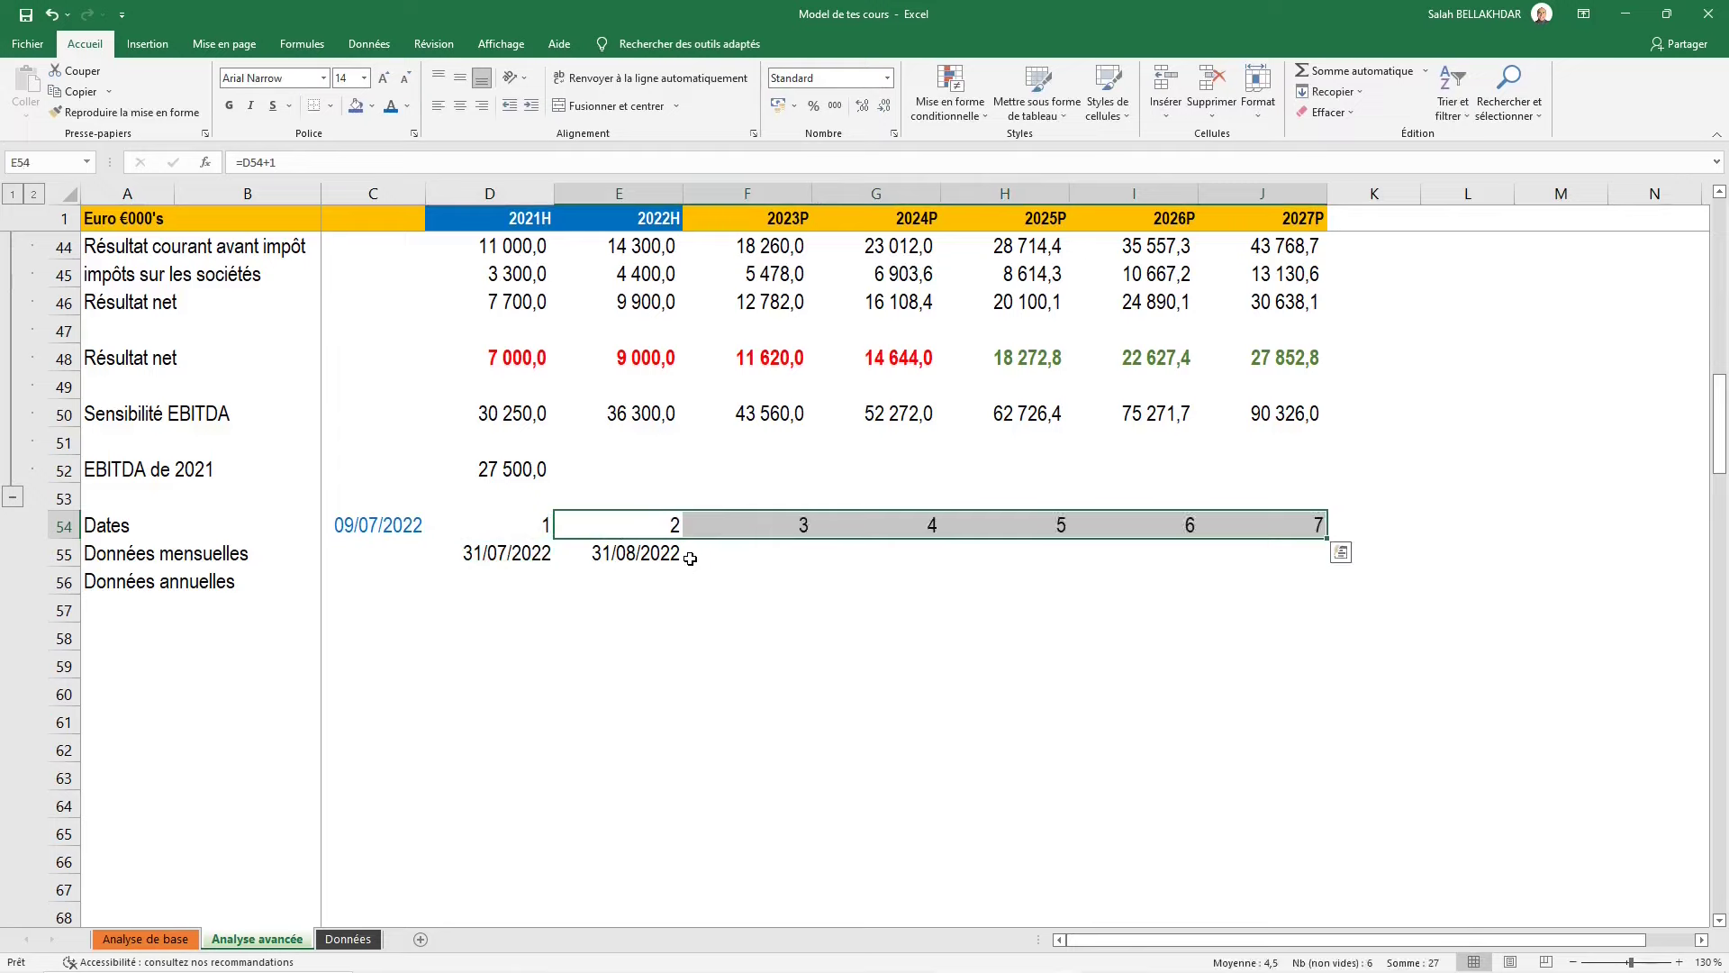
key("shift+Left")
key("shift+Left")
key("shift+Left")
key("Down")
key("Left")
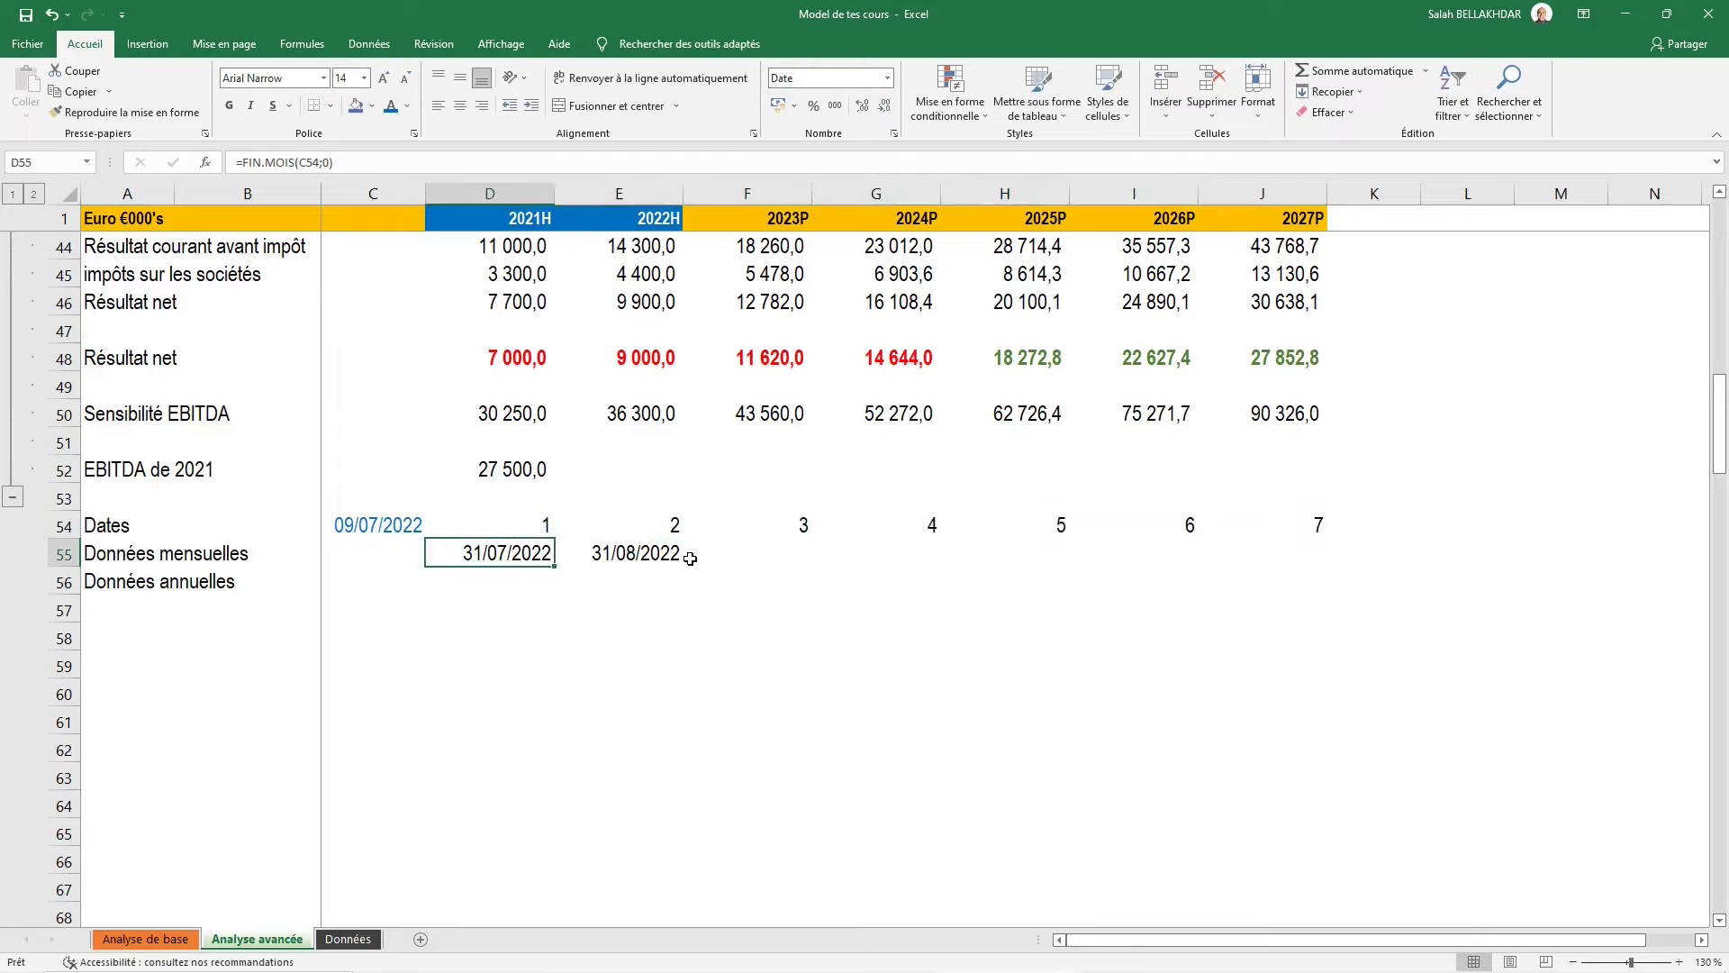
key("F2")
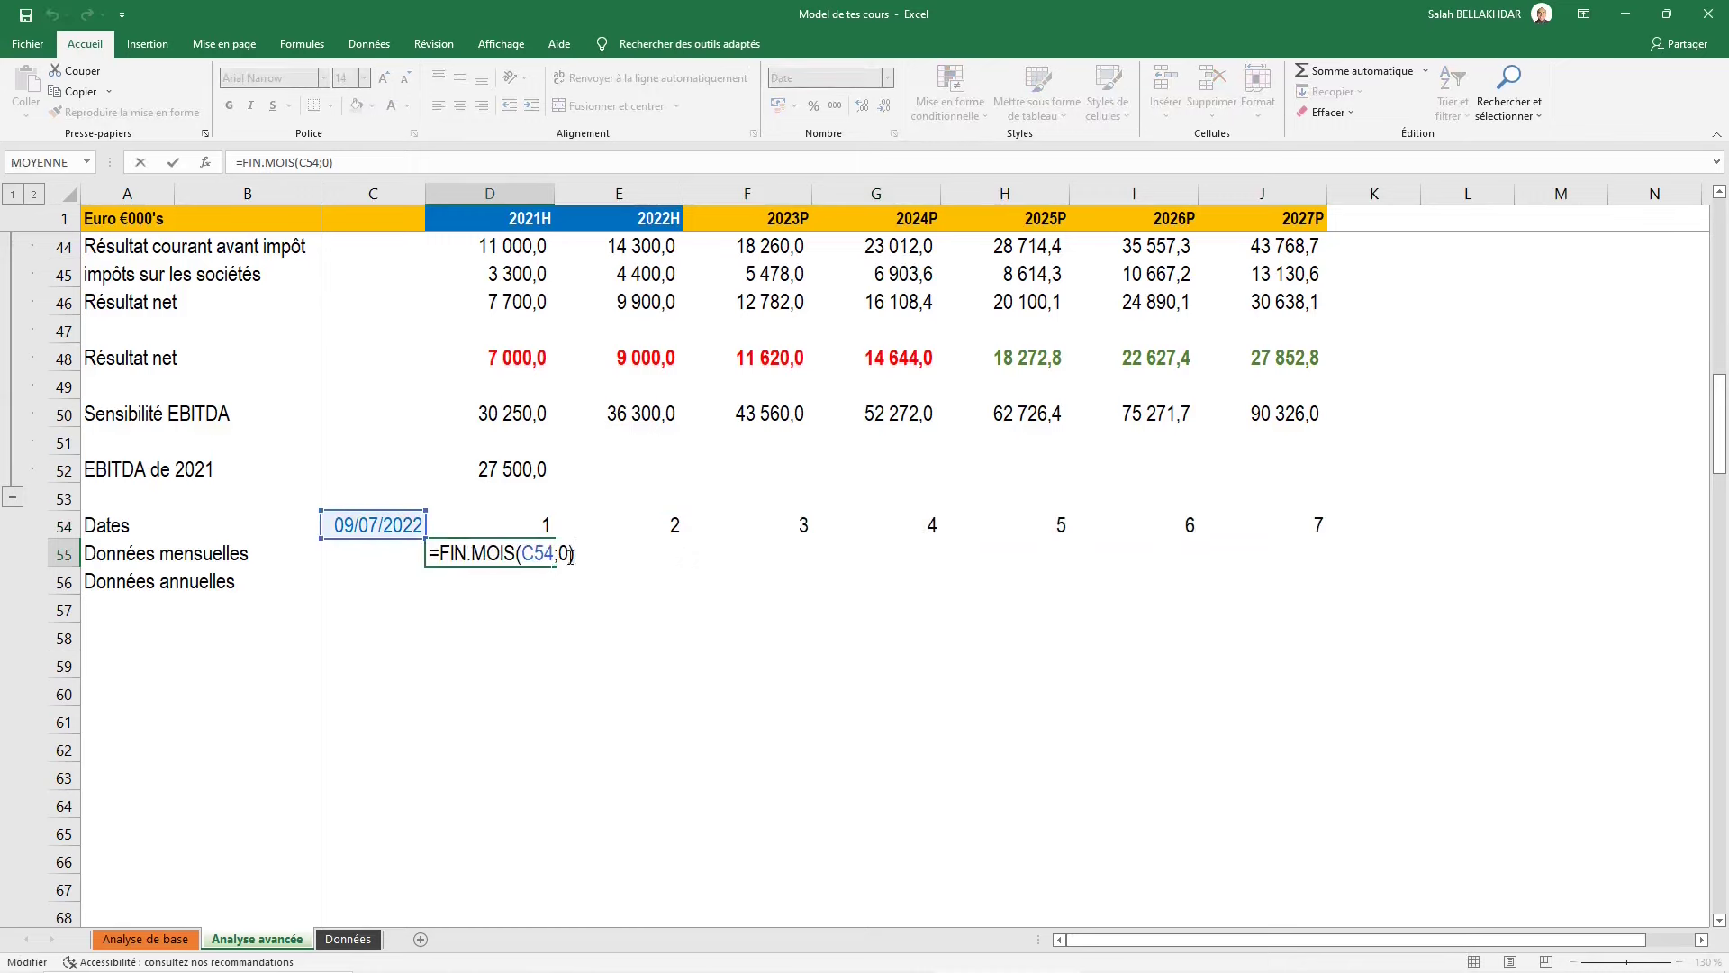
Change D55 to =FIN.MOIS($C$54;D54), offsetting by the D54 counter
key("Left")
key("BackSpace")
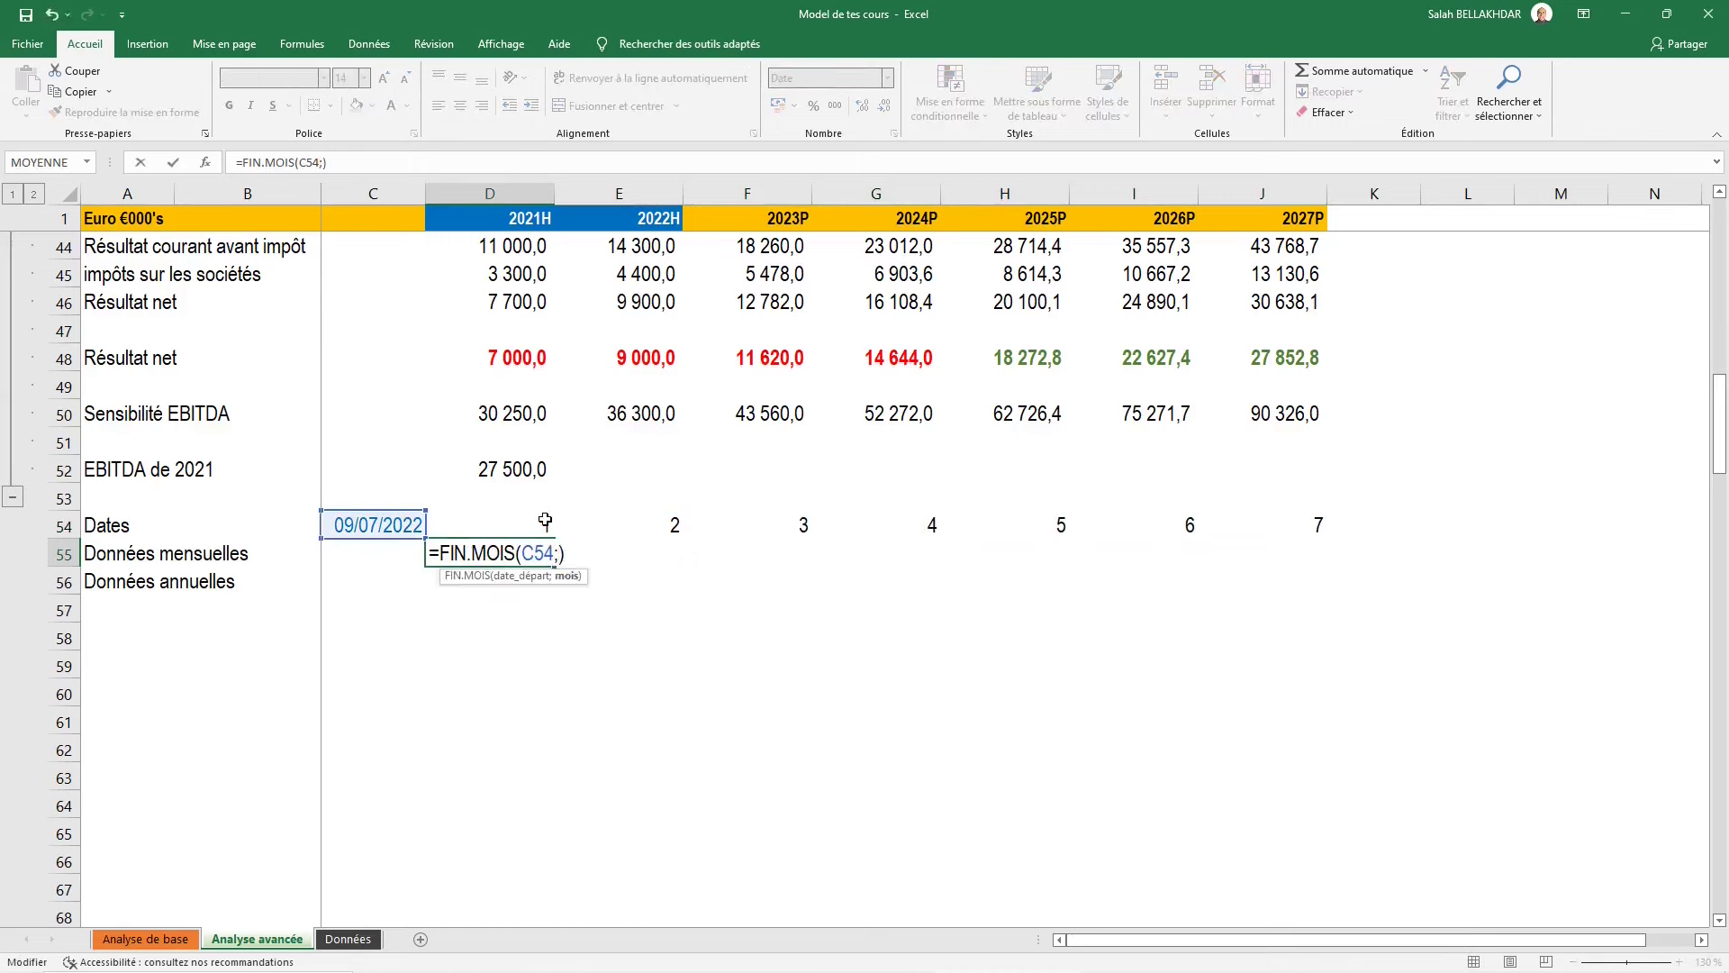
left_click(540, 523)
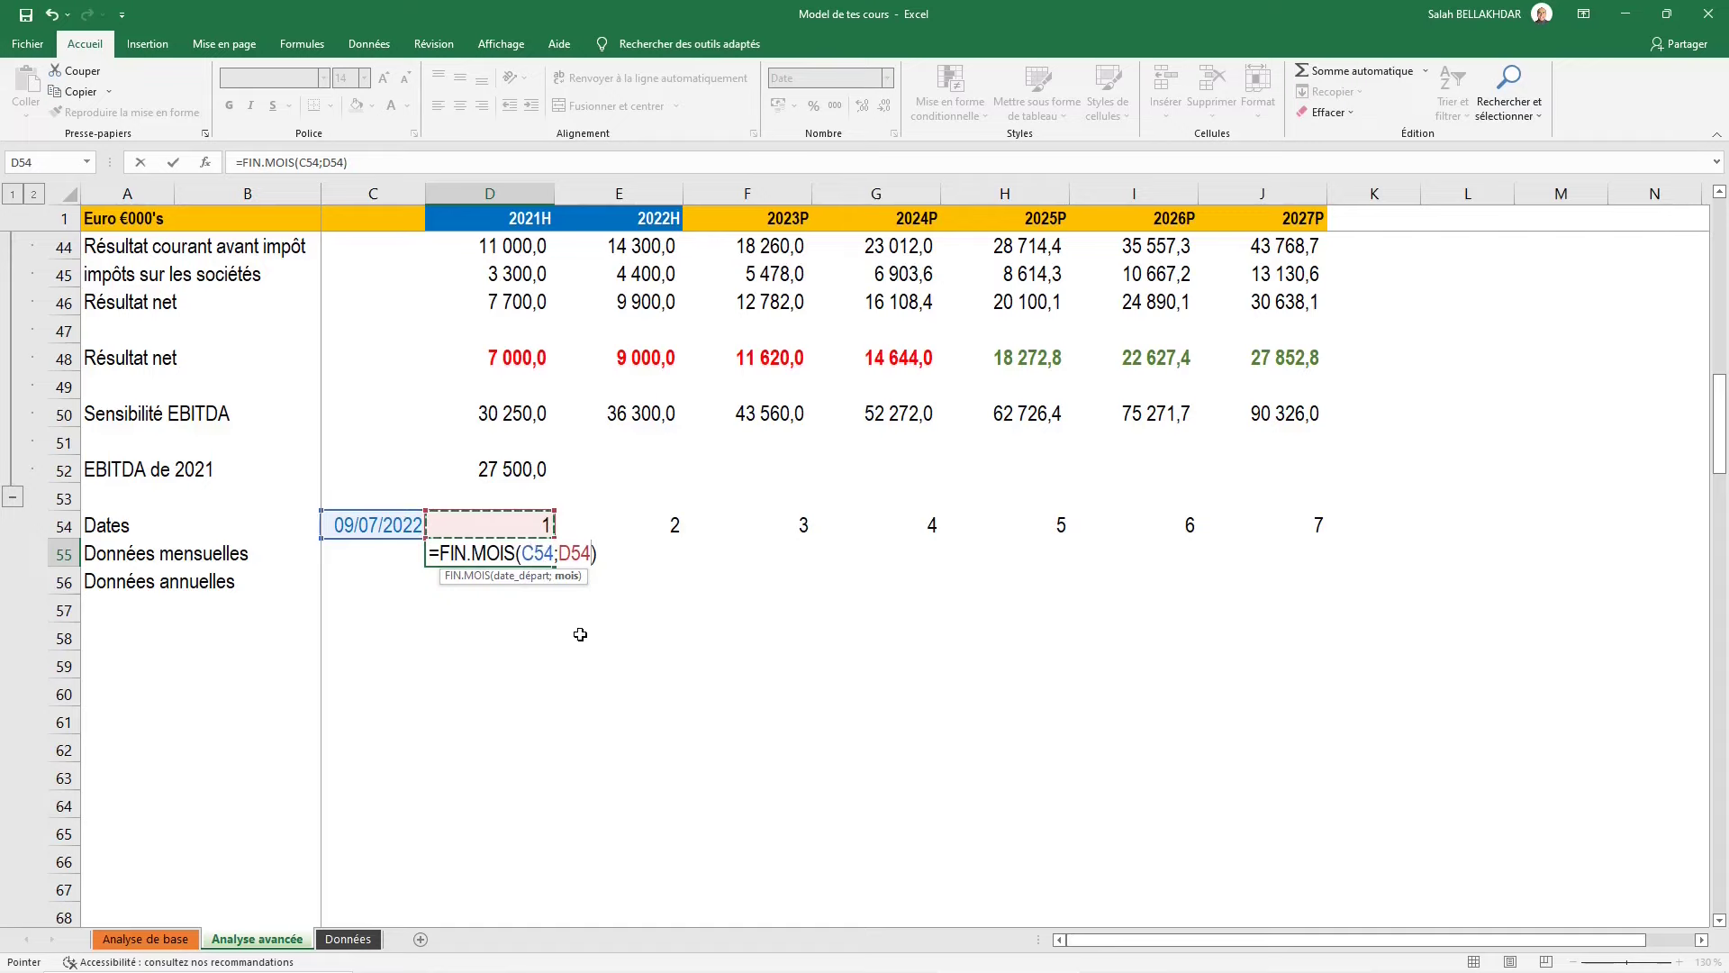
key("F4")
key("ctrl+z")
double_click(538, 553)
key("F4")
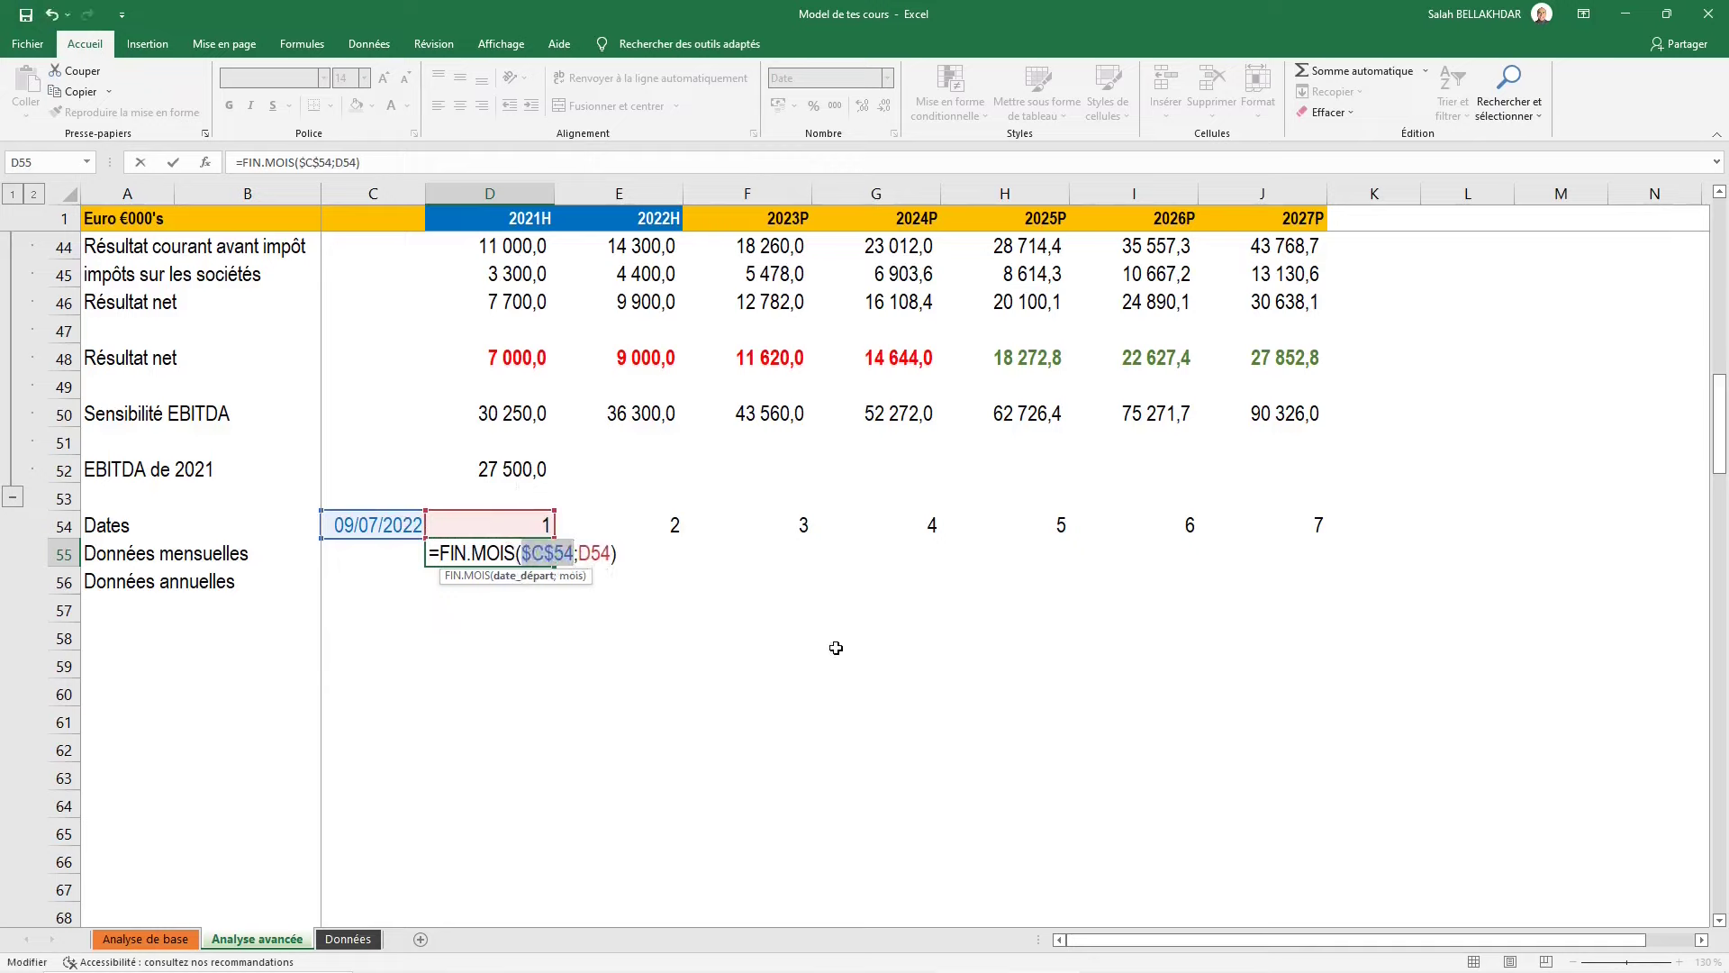
key("ctrl+Return")
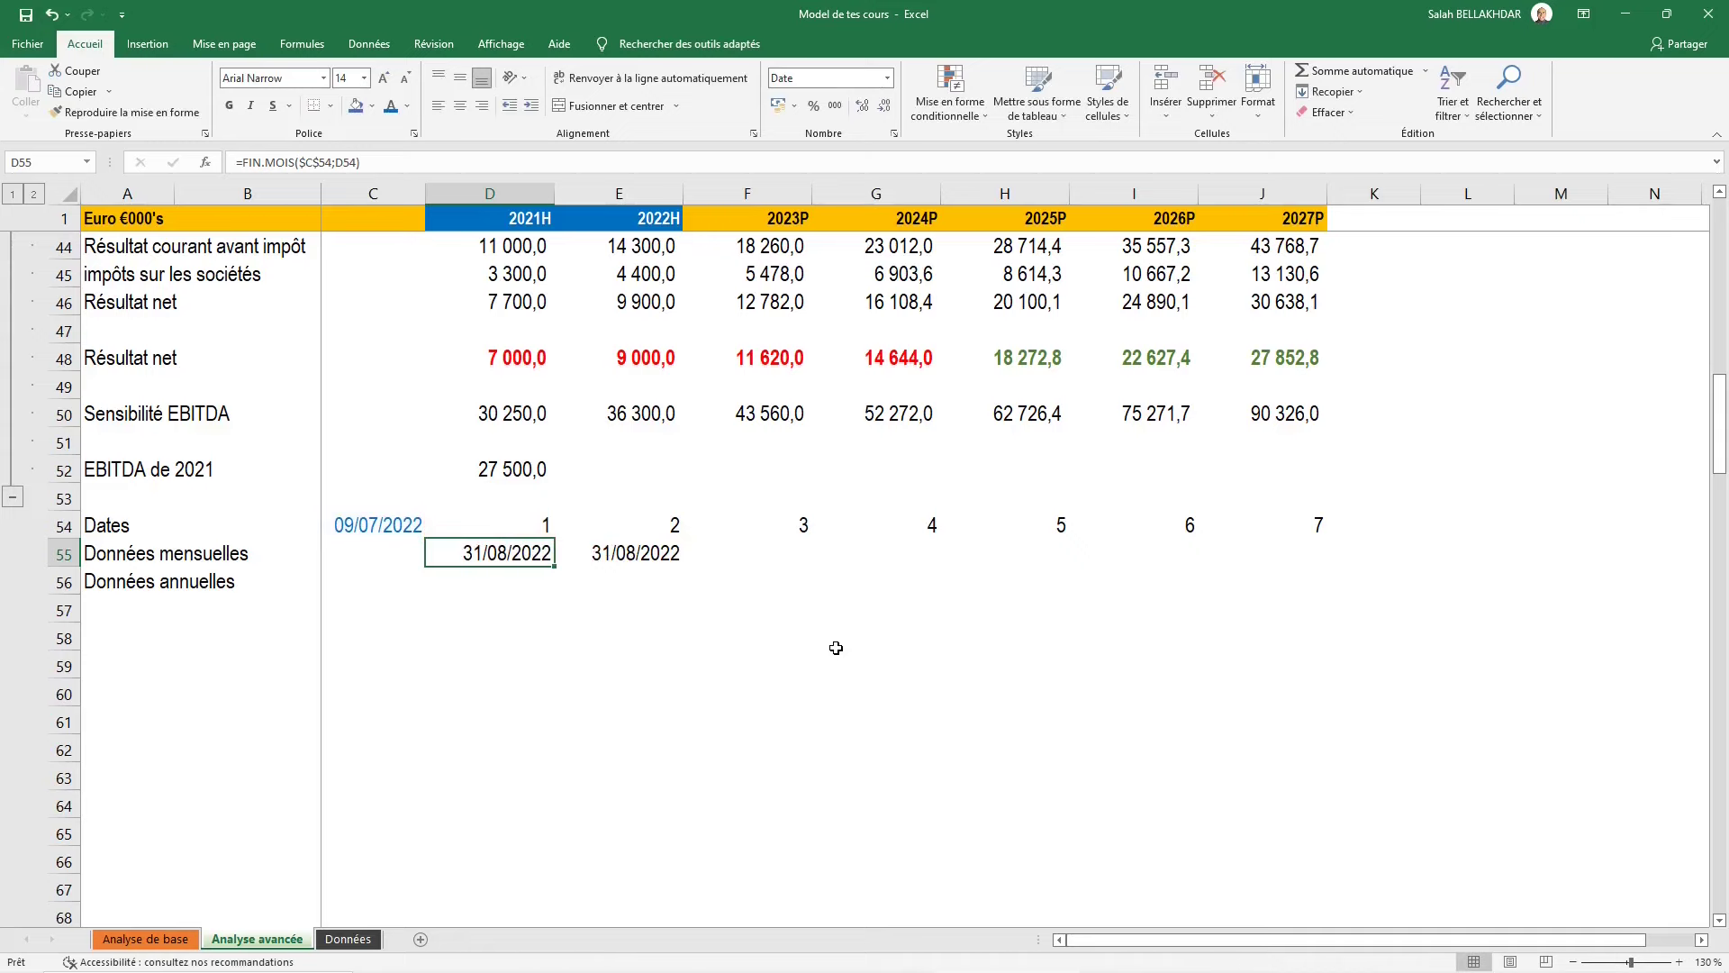
Fill the month-end formula across D55:J55 and check the dates through 28/02/2023
key("shift+Right")
key("shift+Right")
key("shift+Right")
key("shift+Right")
key("shift+Right")
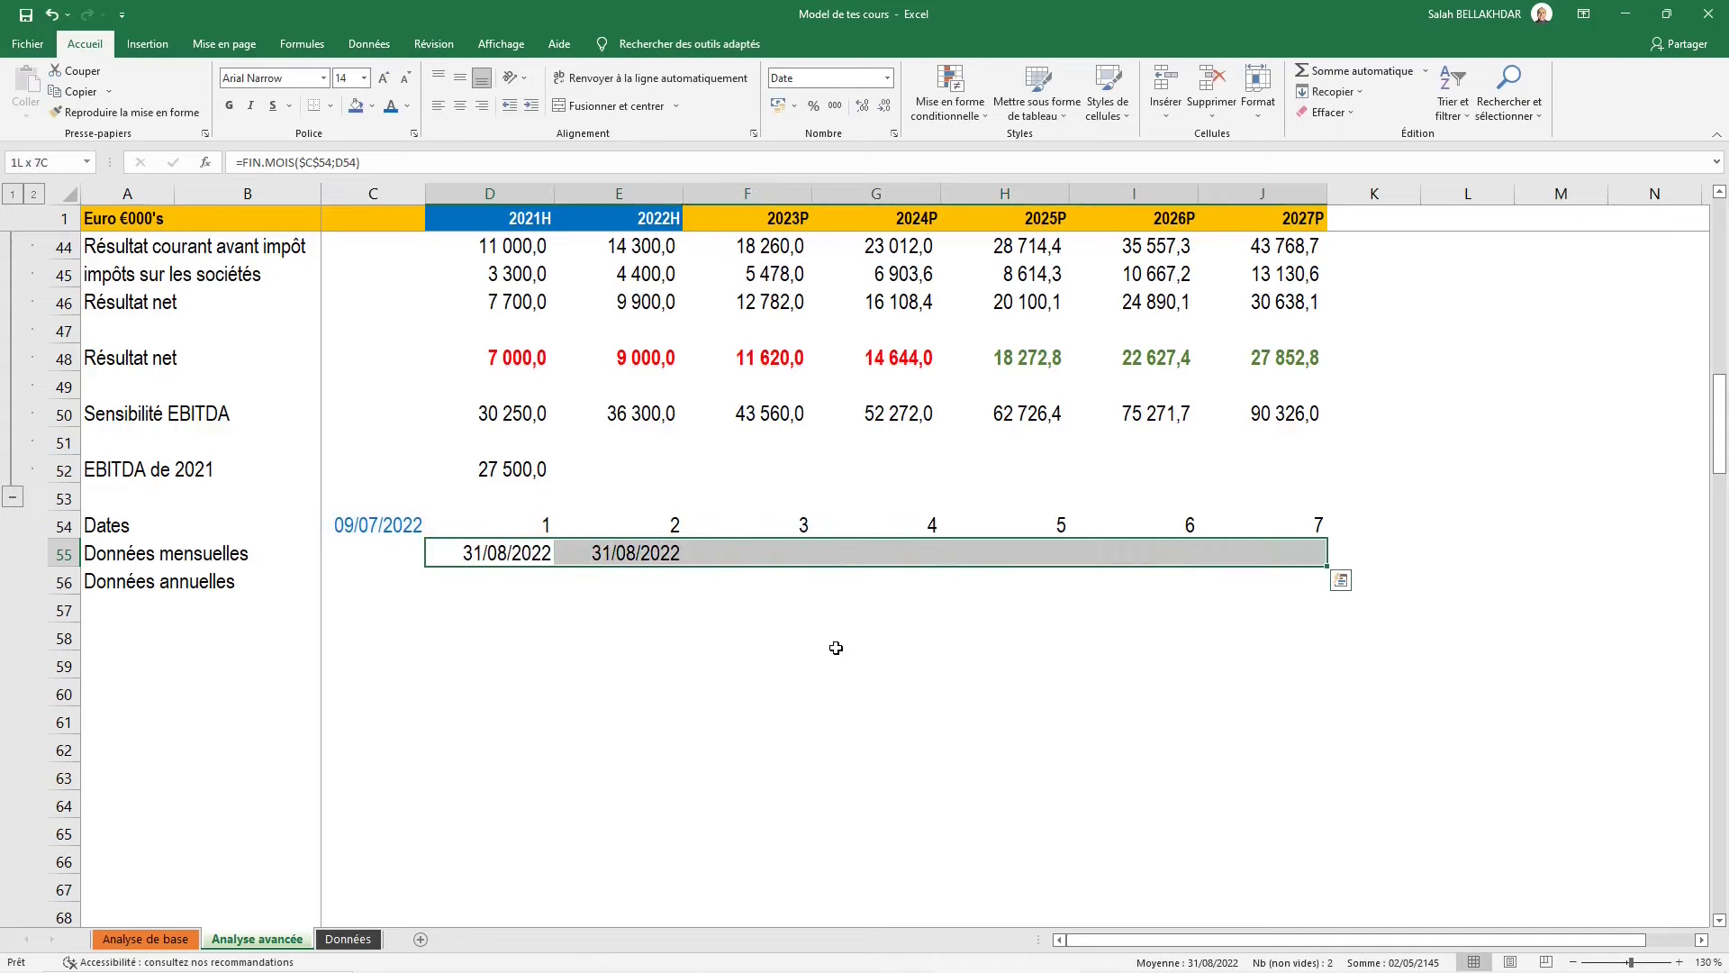
key("ctrl+d")
key("Left")
key("Right")
key("Right")
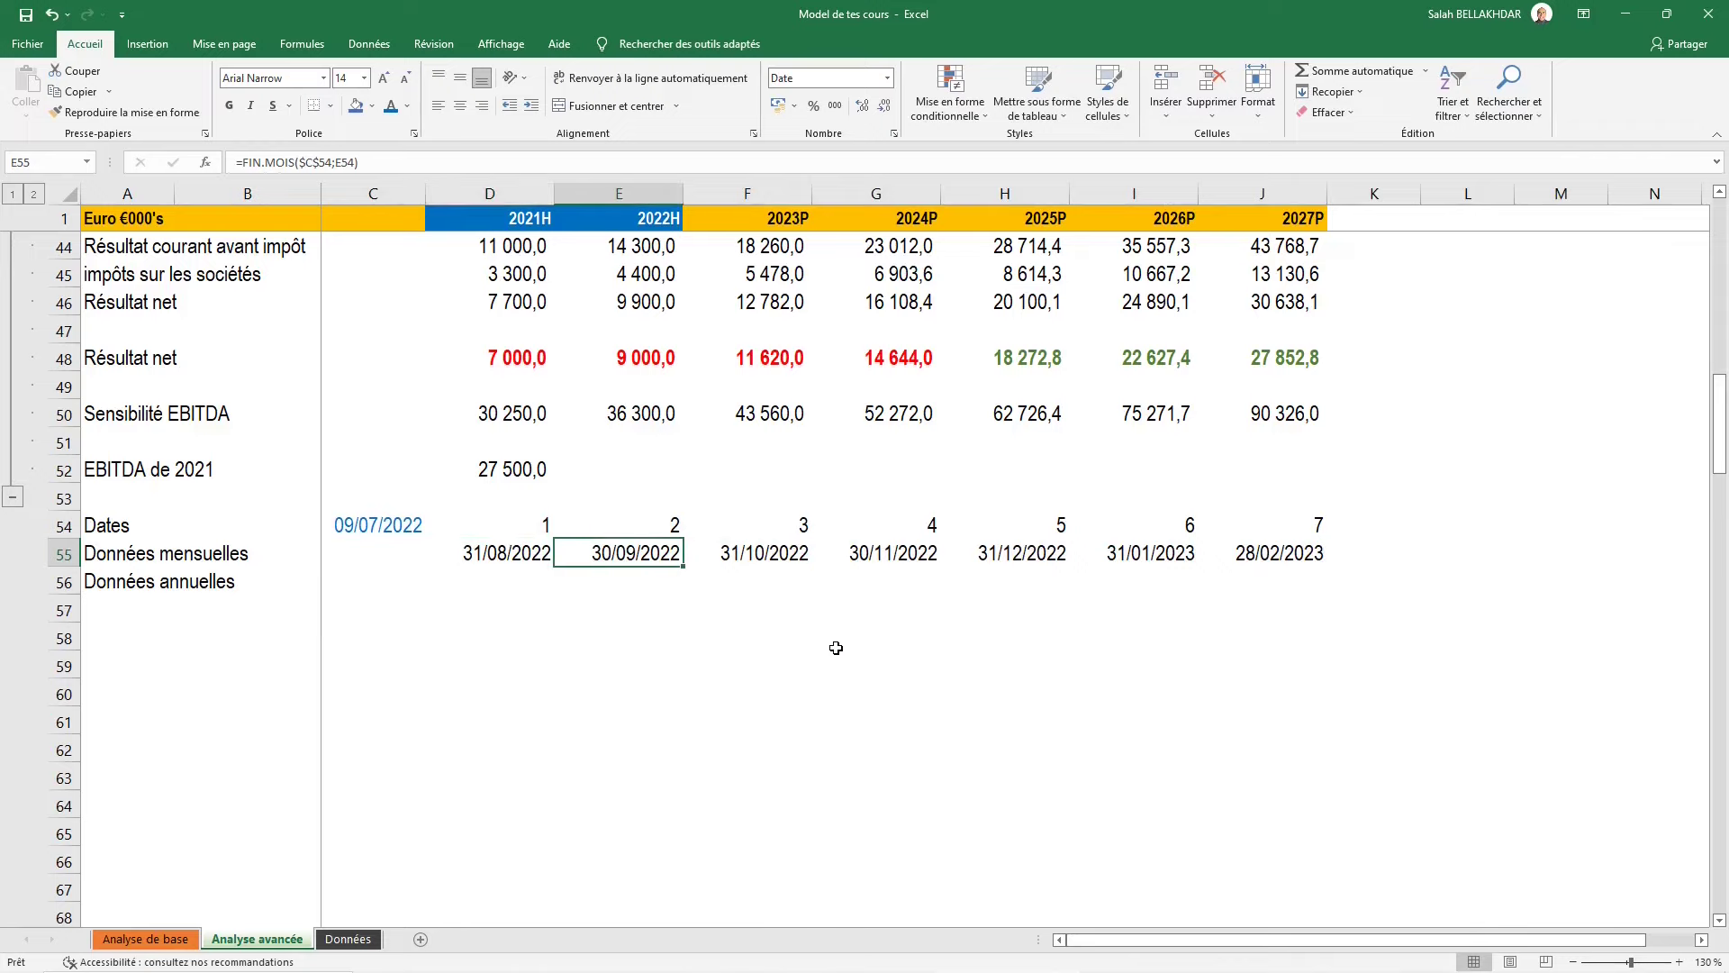
key("Right")
key("Right")
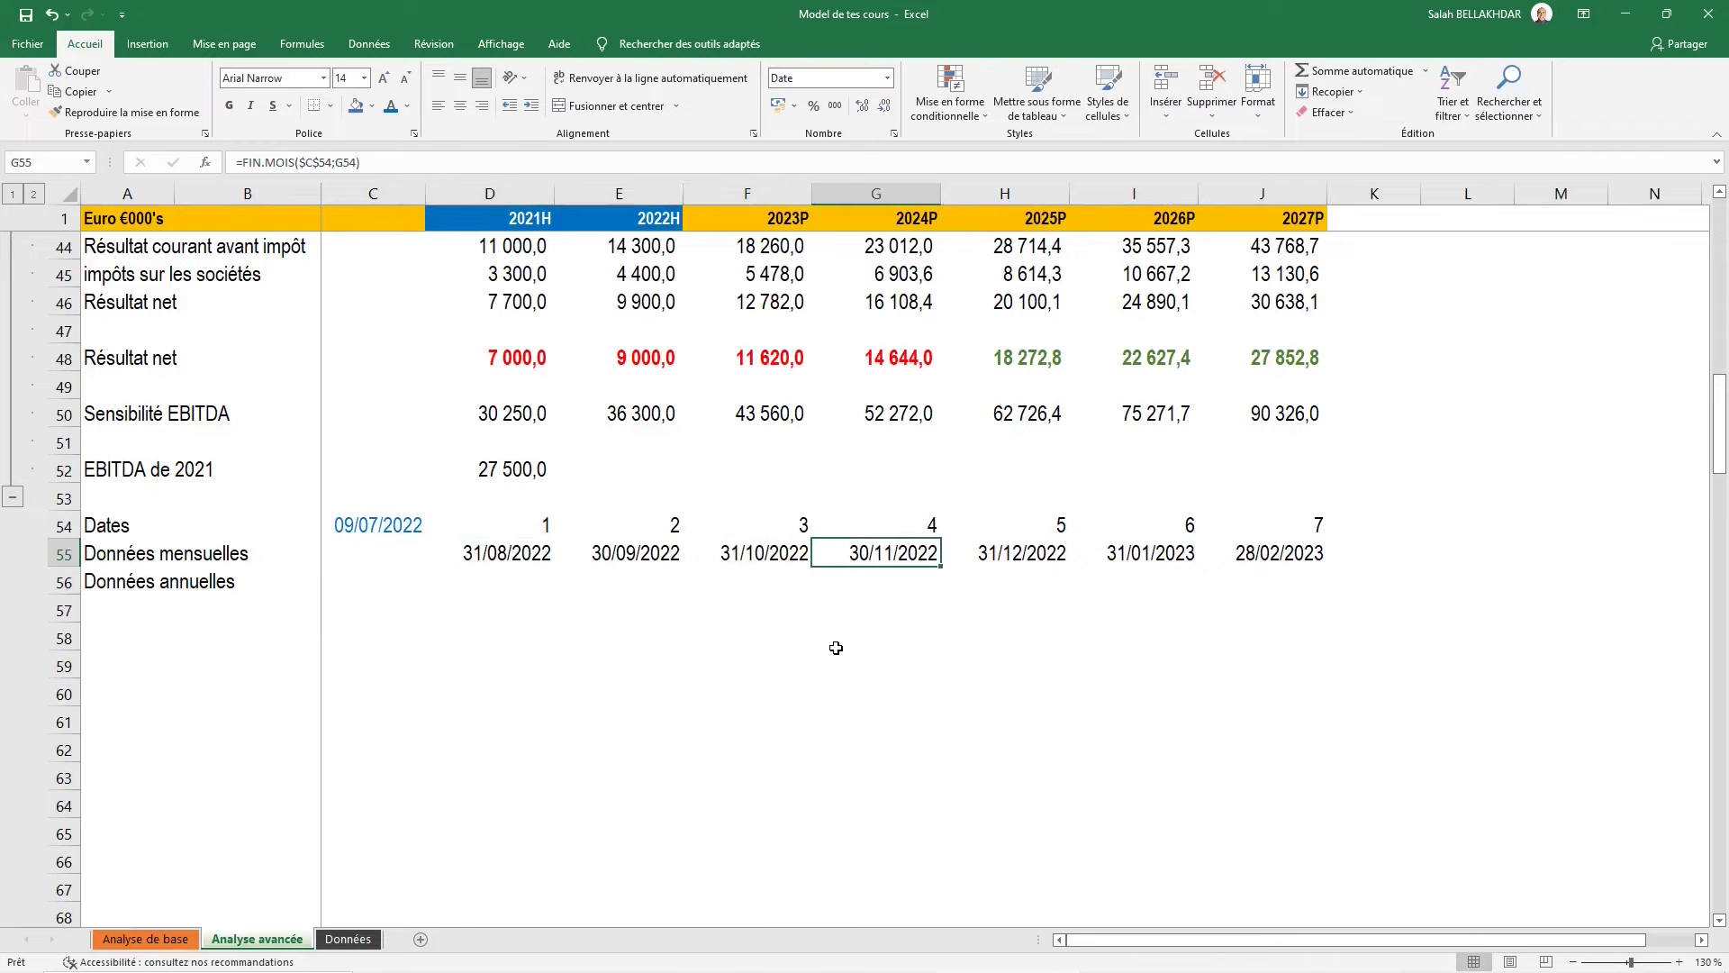
key("Right")
key("Right")
key("Right")
key("Left")
key("Left")
key("Left")
key("Left")
key("Left")
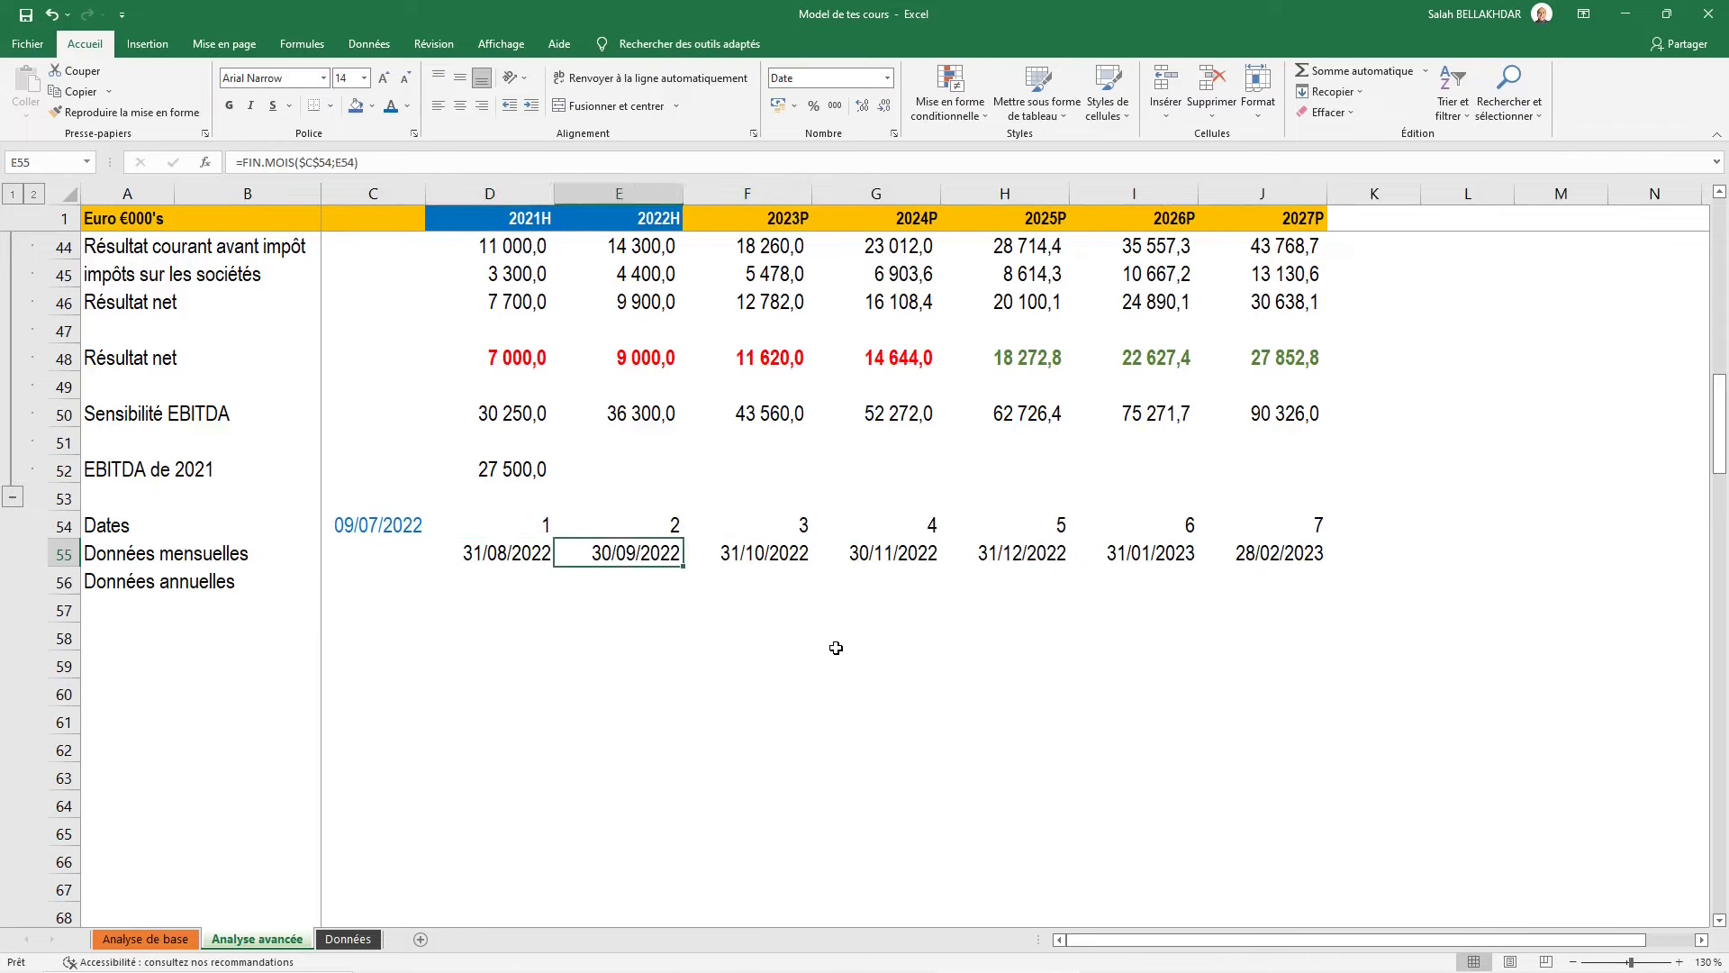
key("Left")
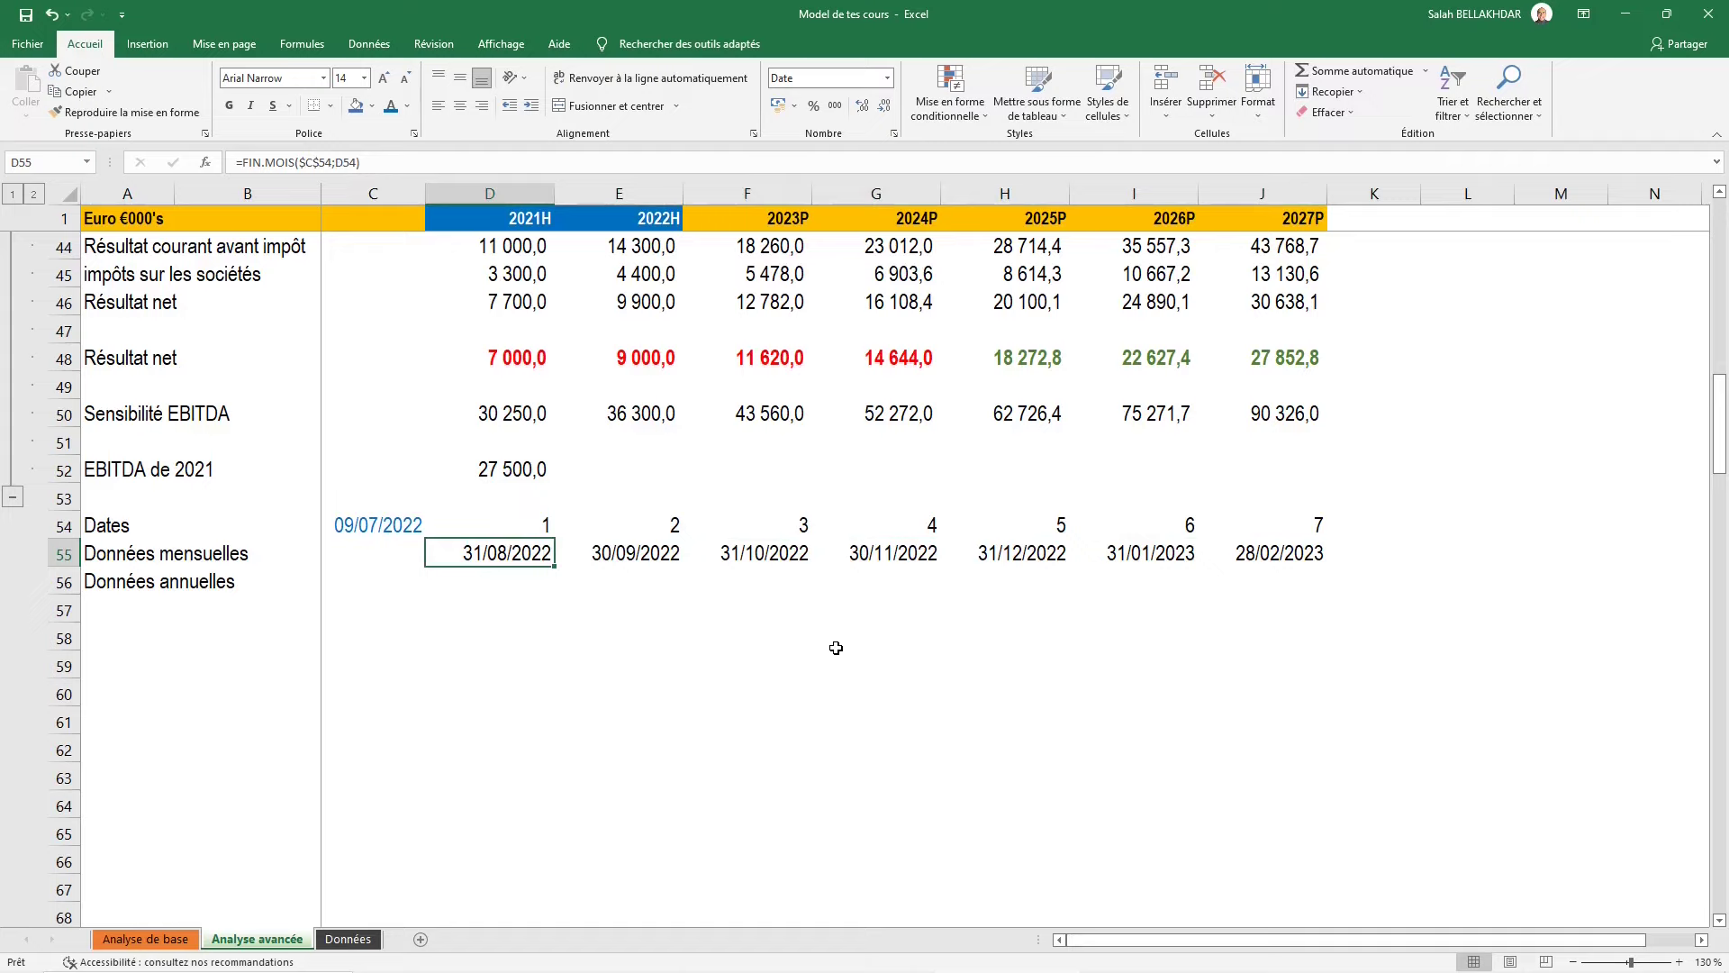
key("Down")
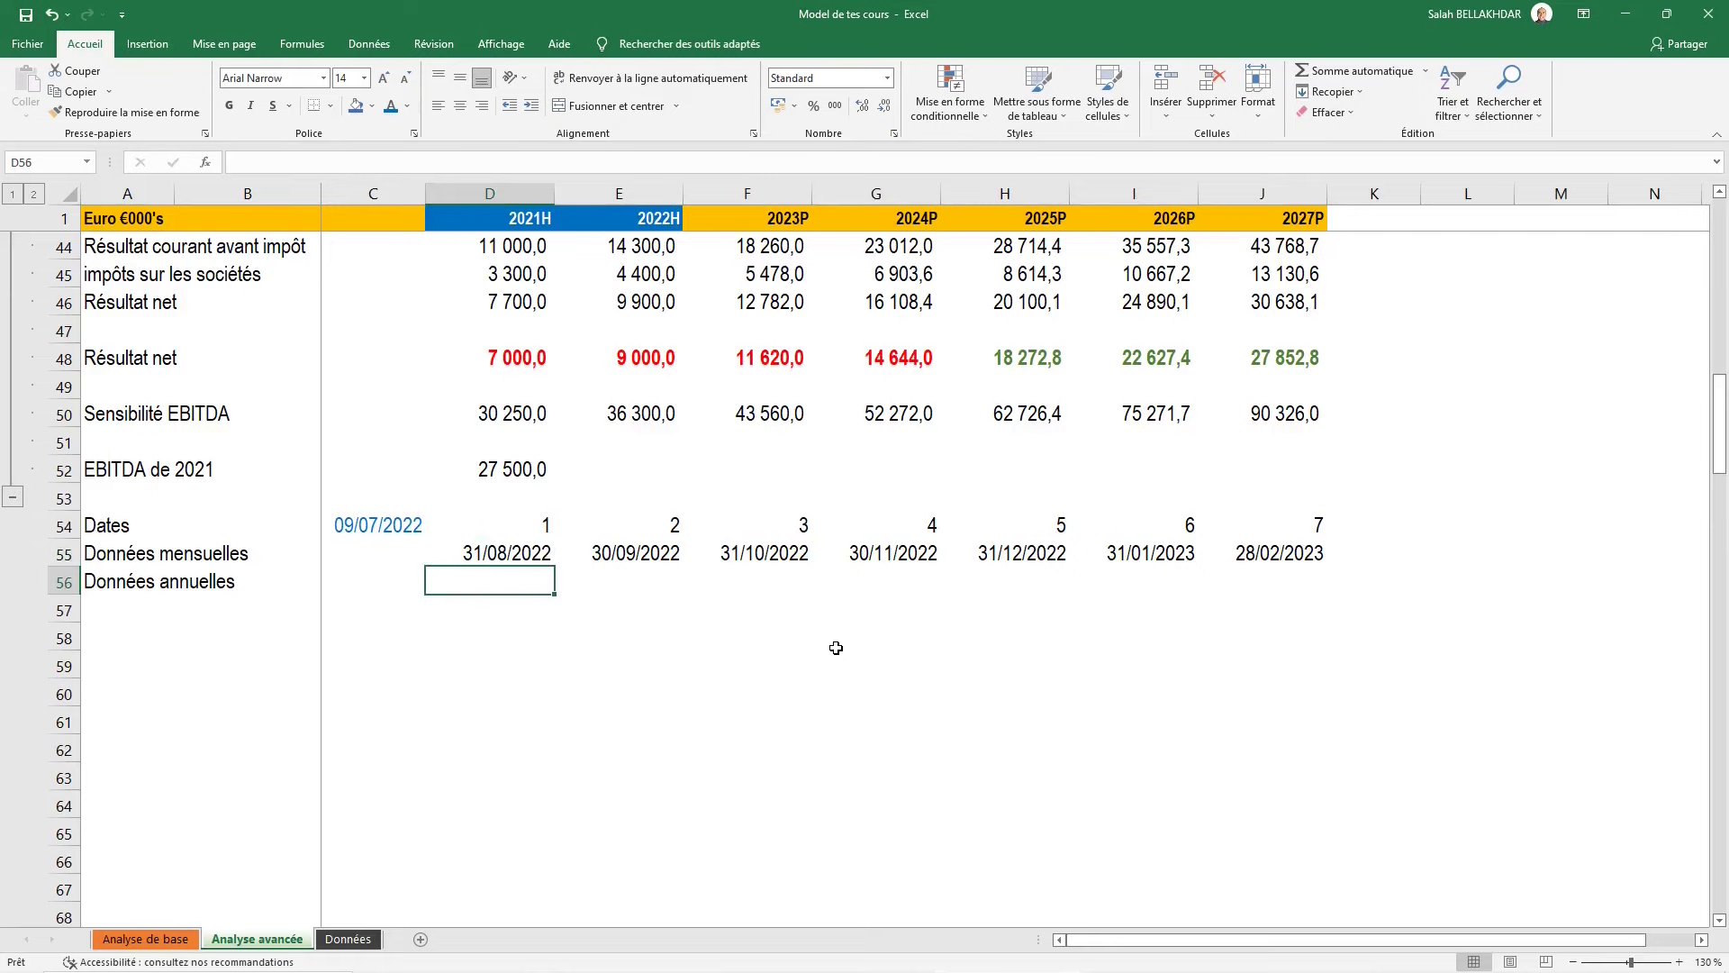
Enter =DATE(ANNEE($C$54)+D54;12;31) in D56 for the first year-end date
type("=")
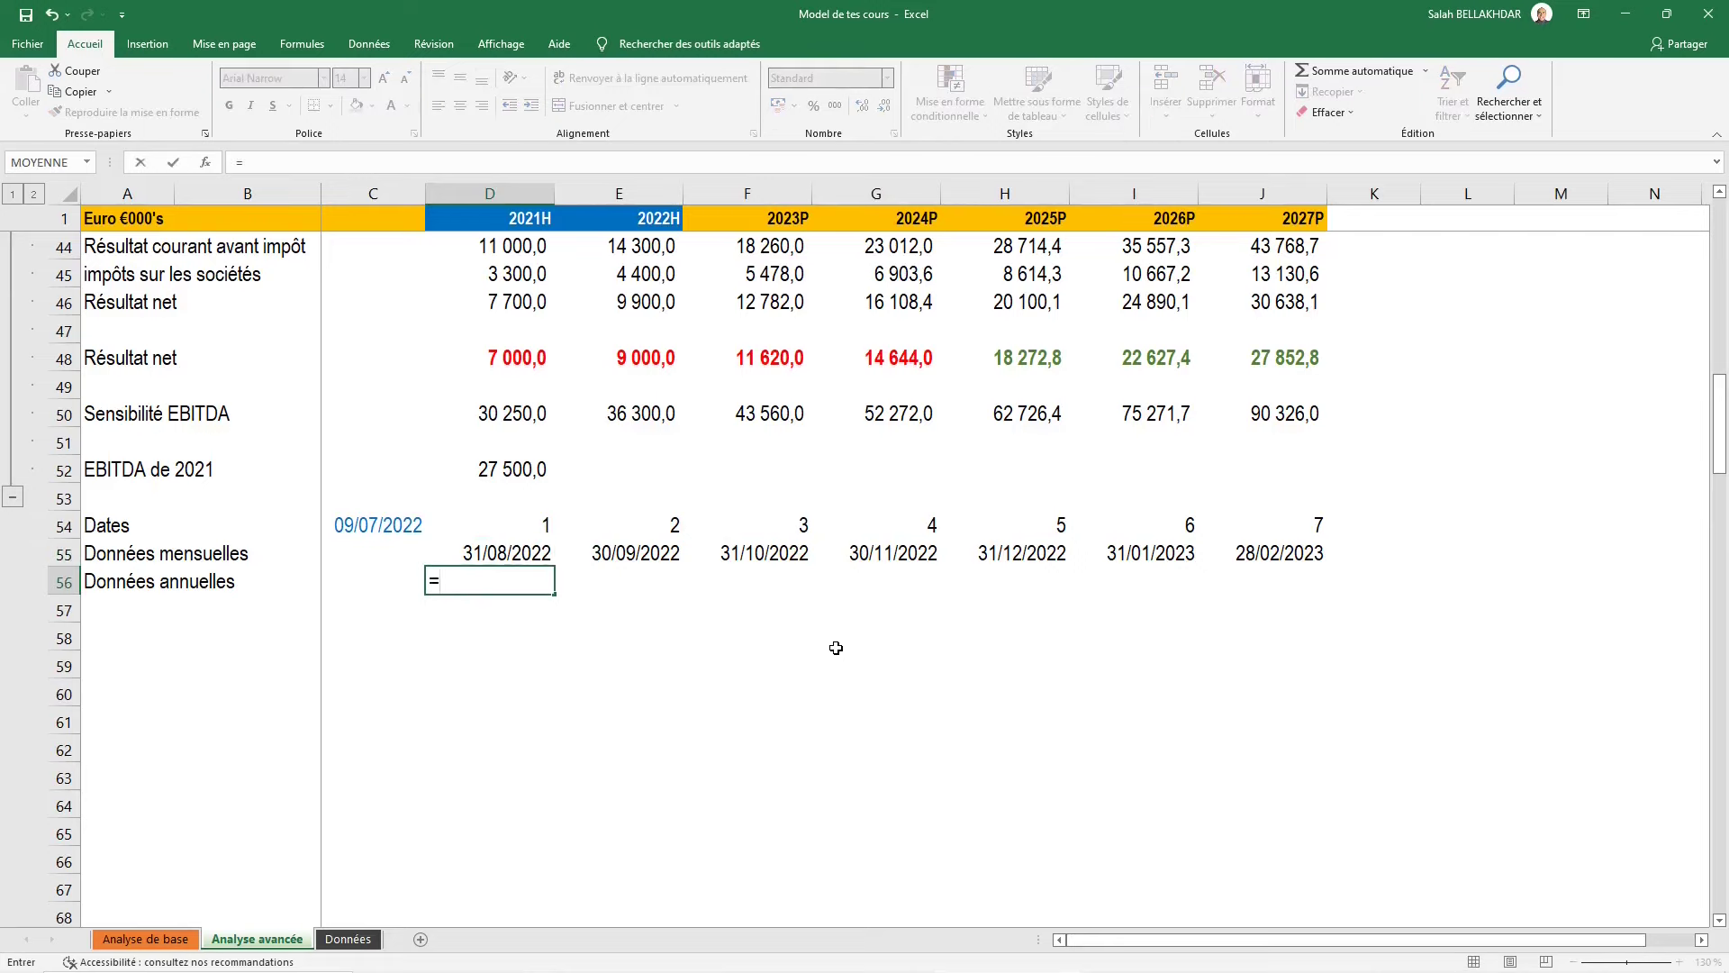
type("date")
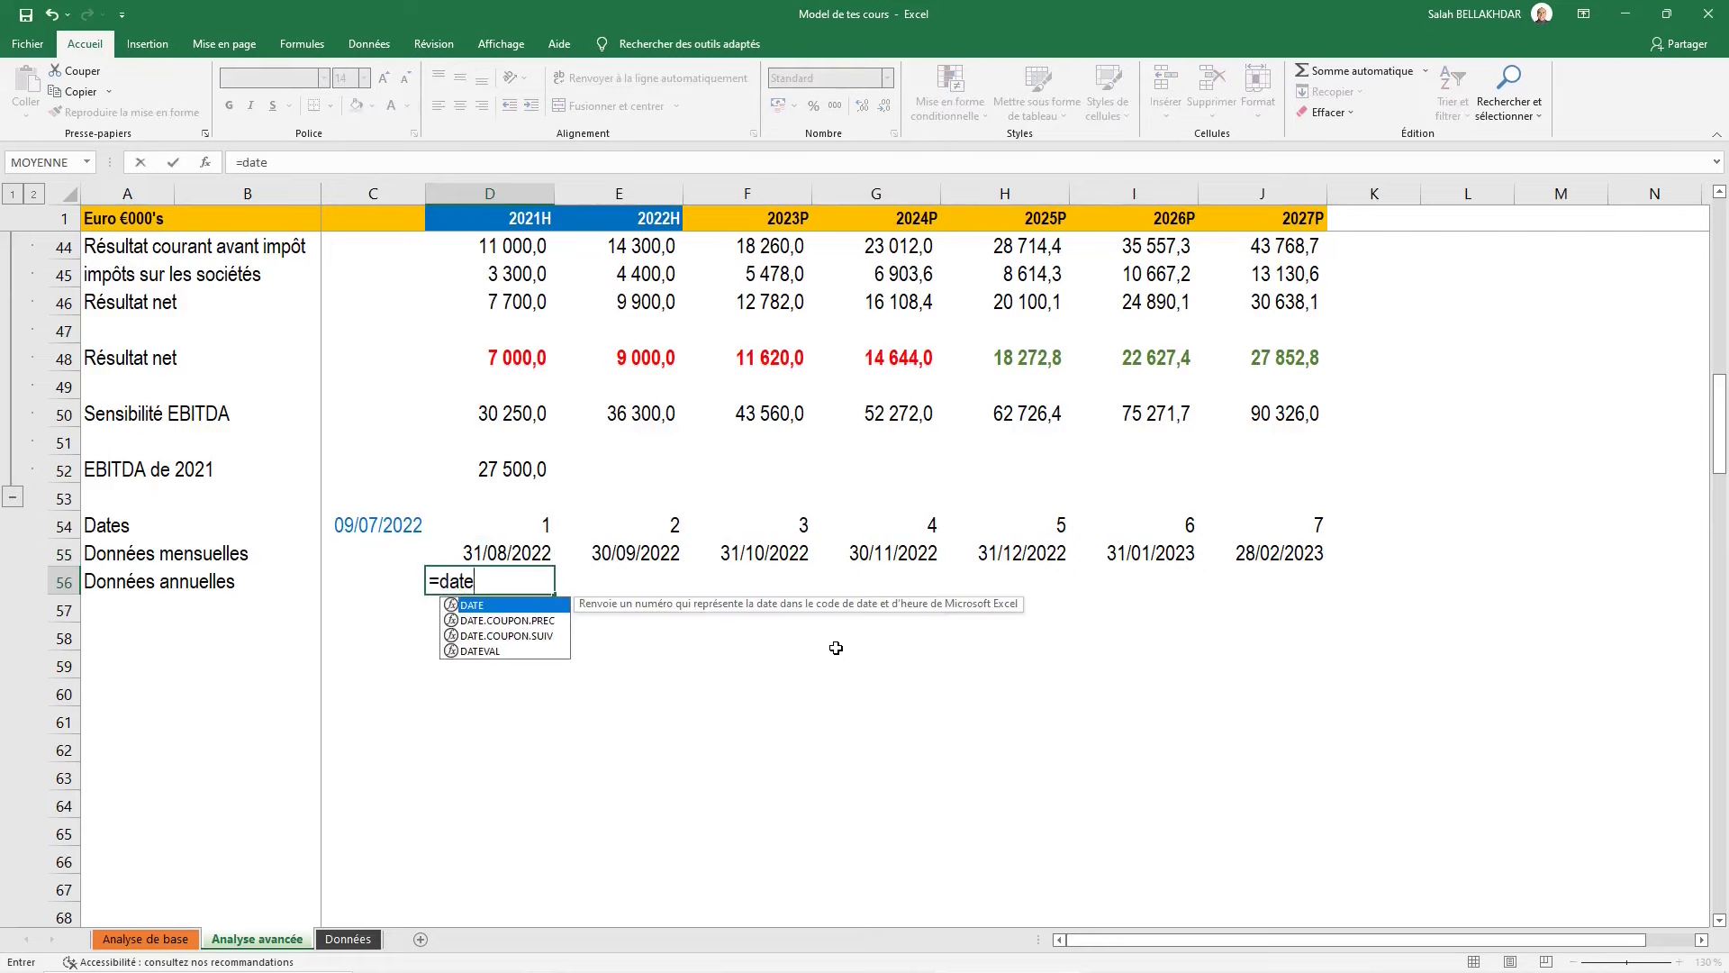
key("Tab")
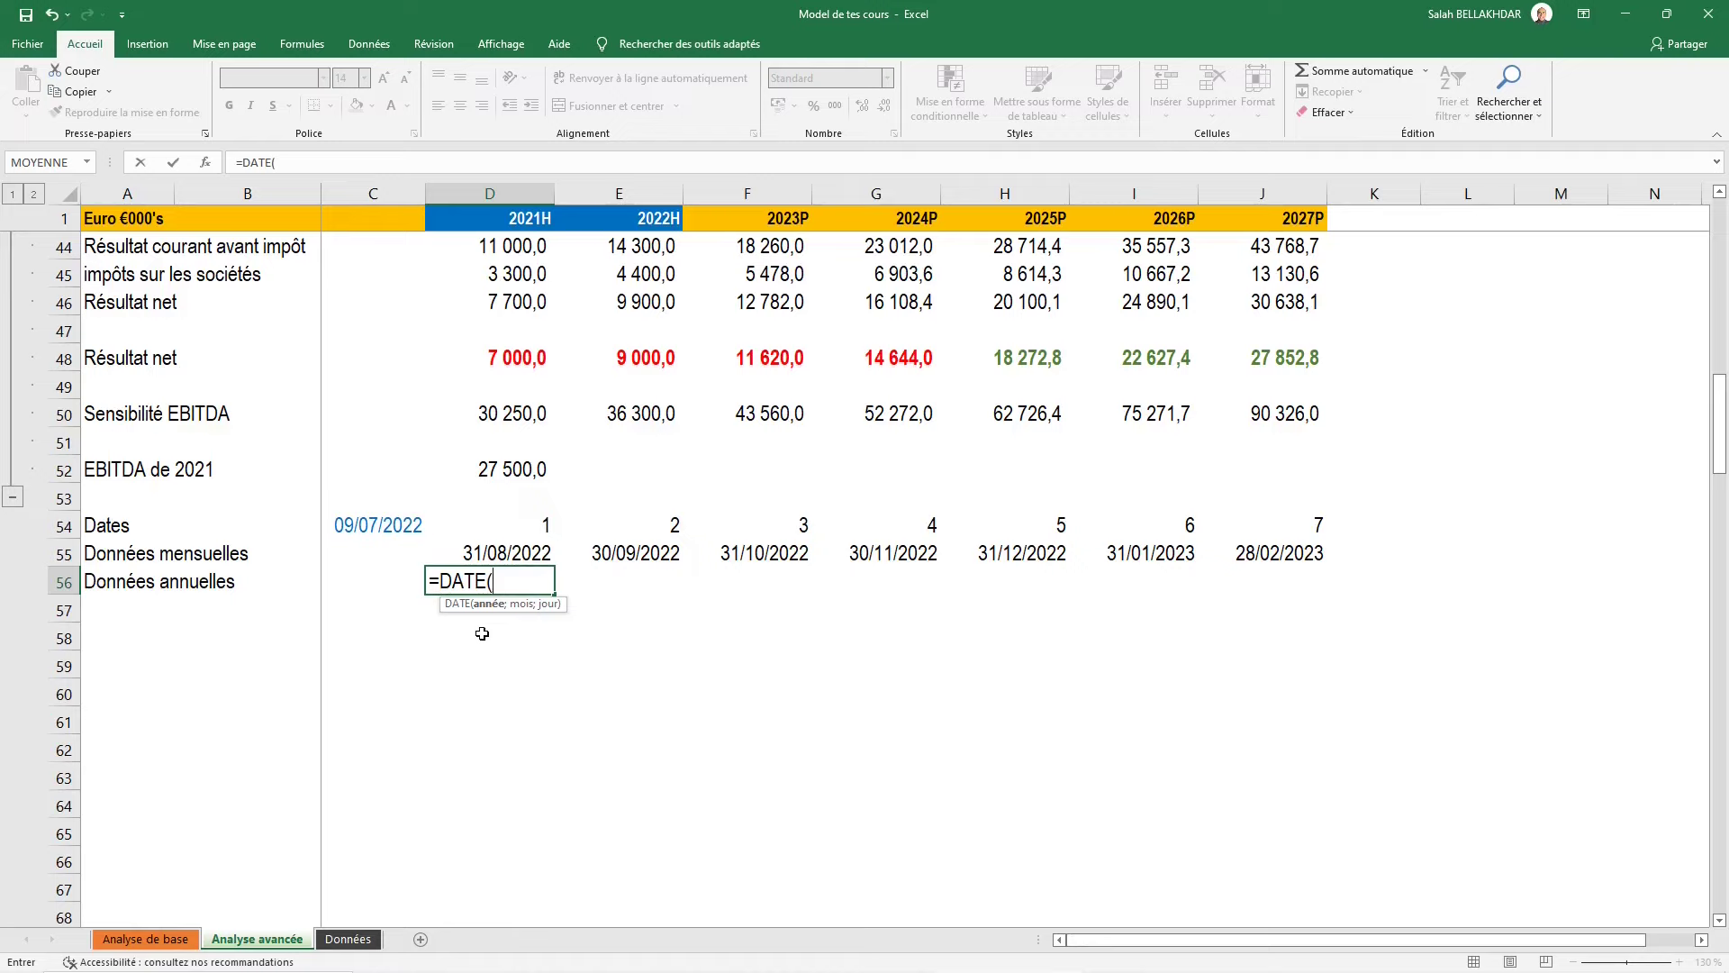
type("ann")
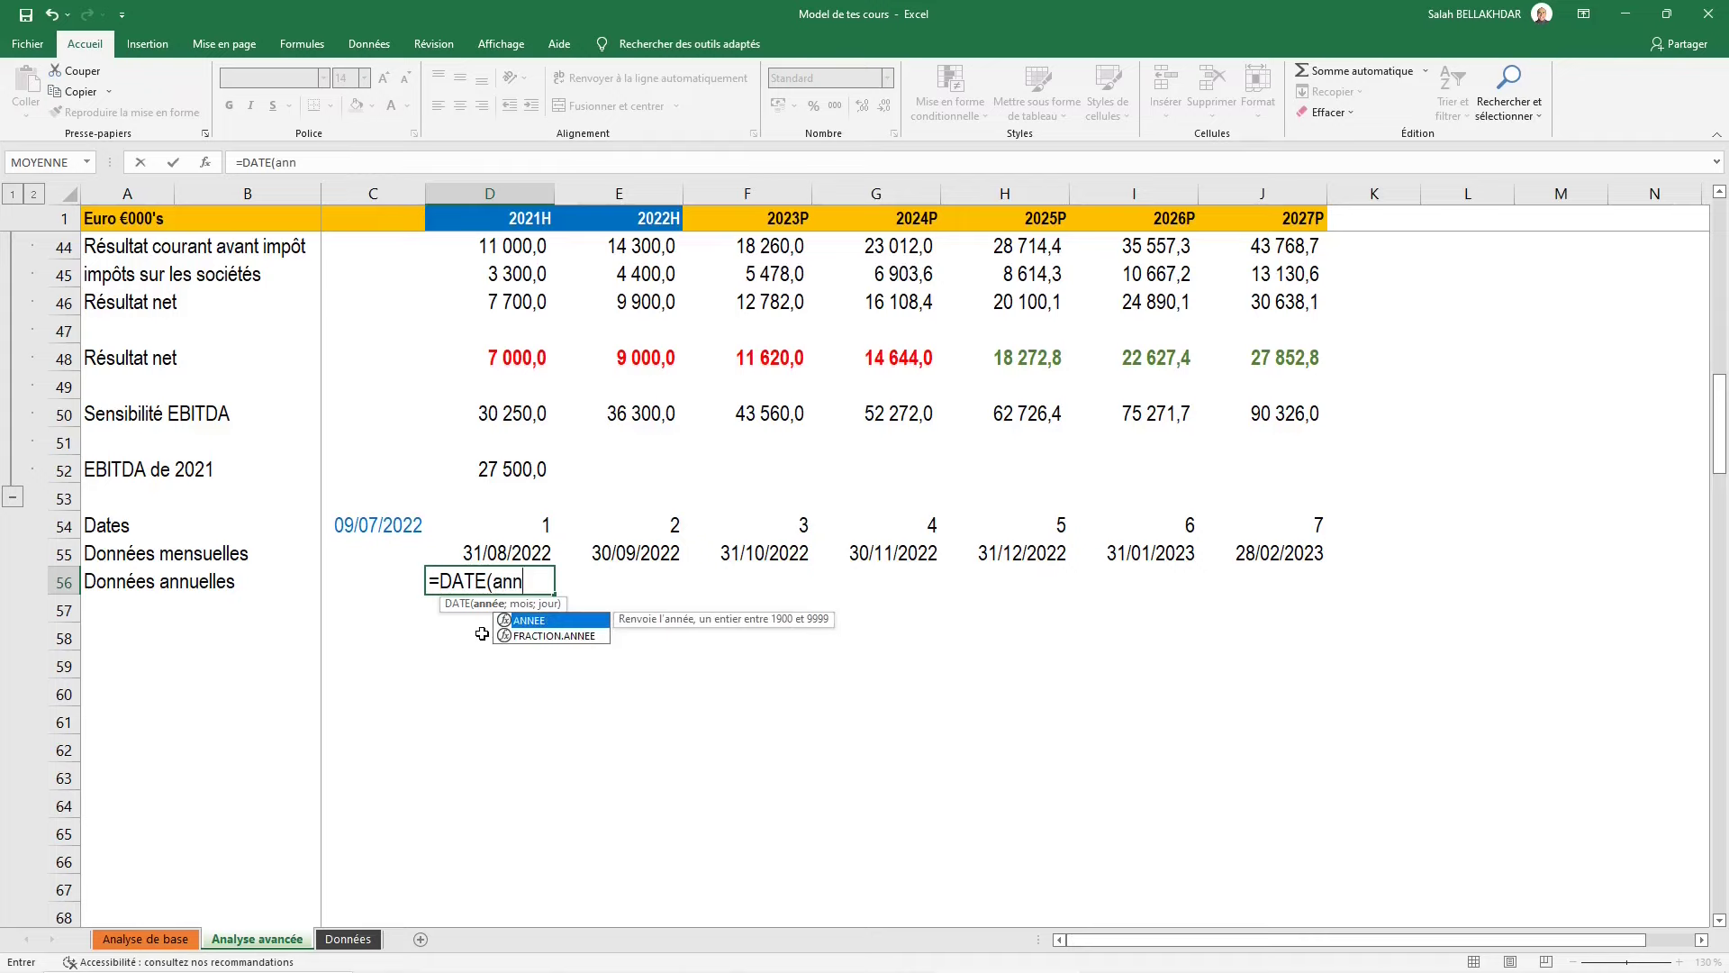
key("Tab")
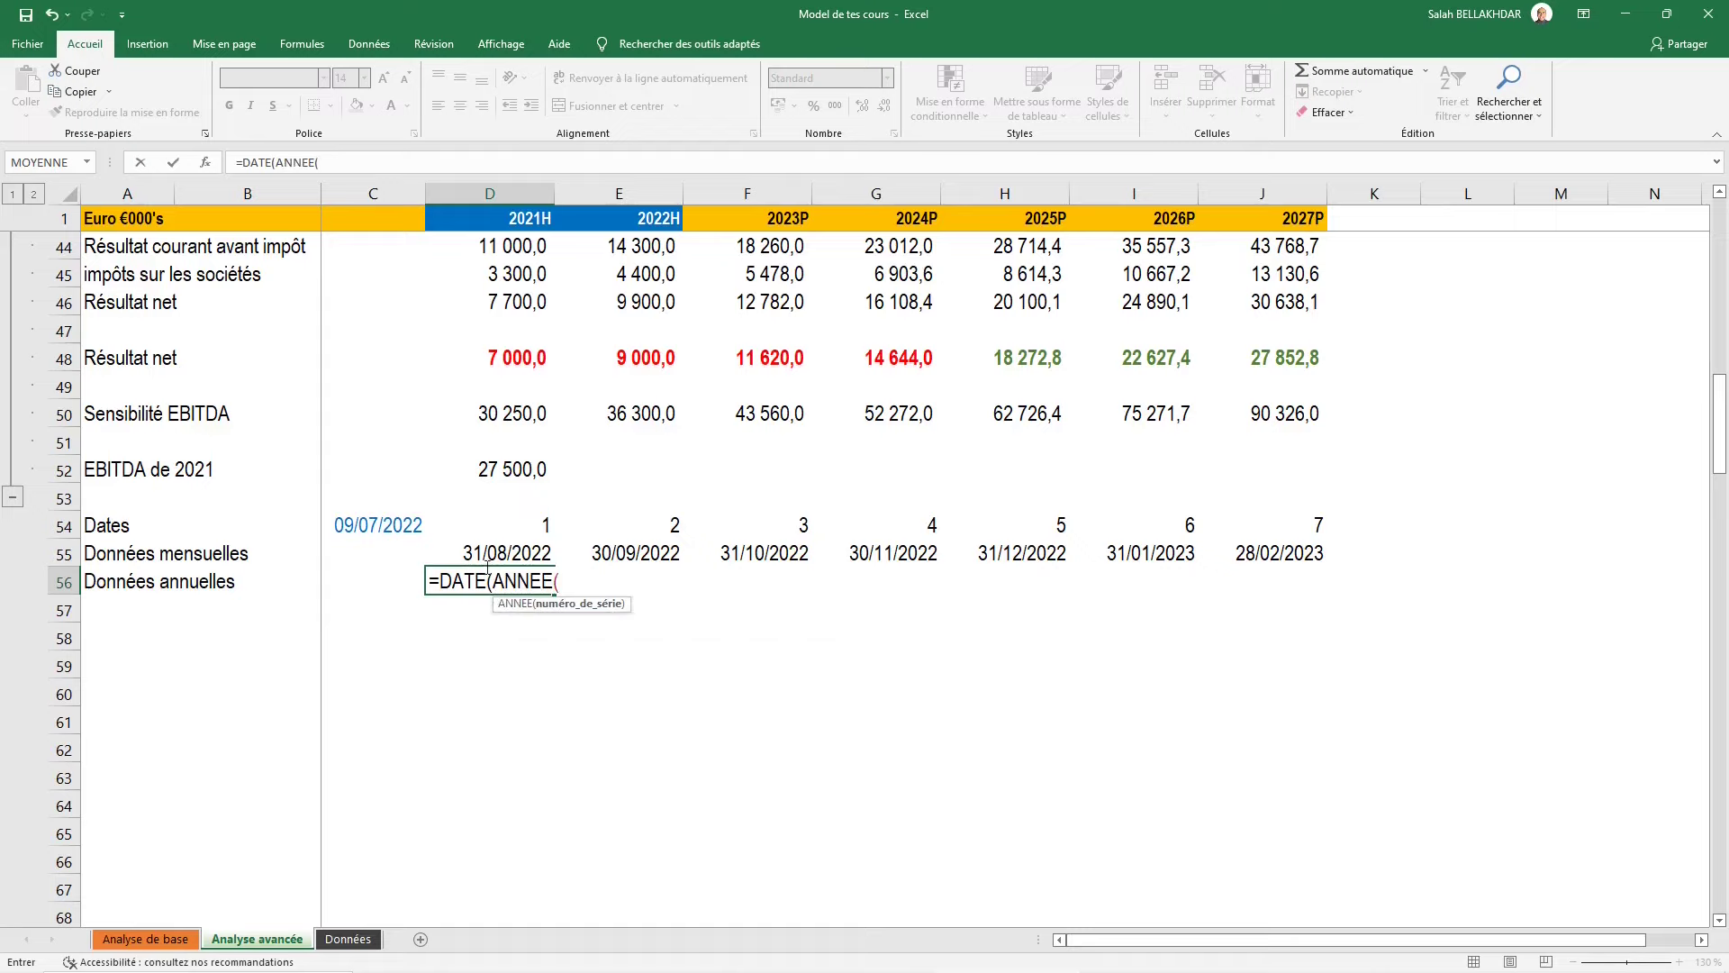
left_click(386, 525)
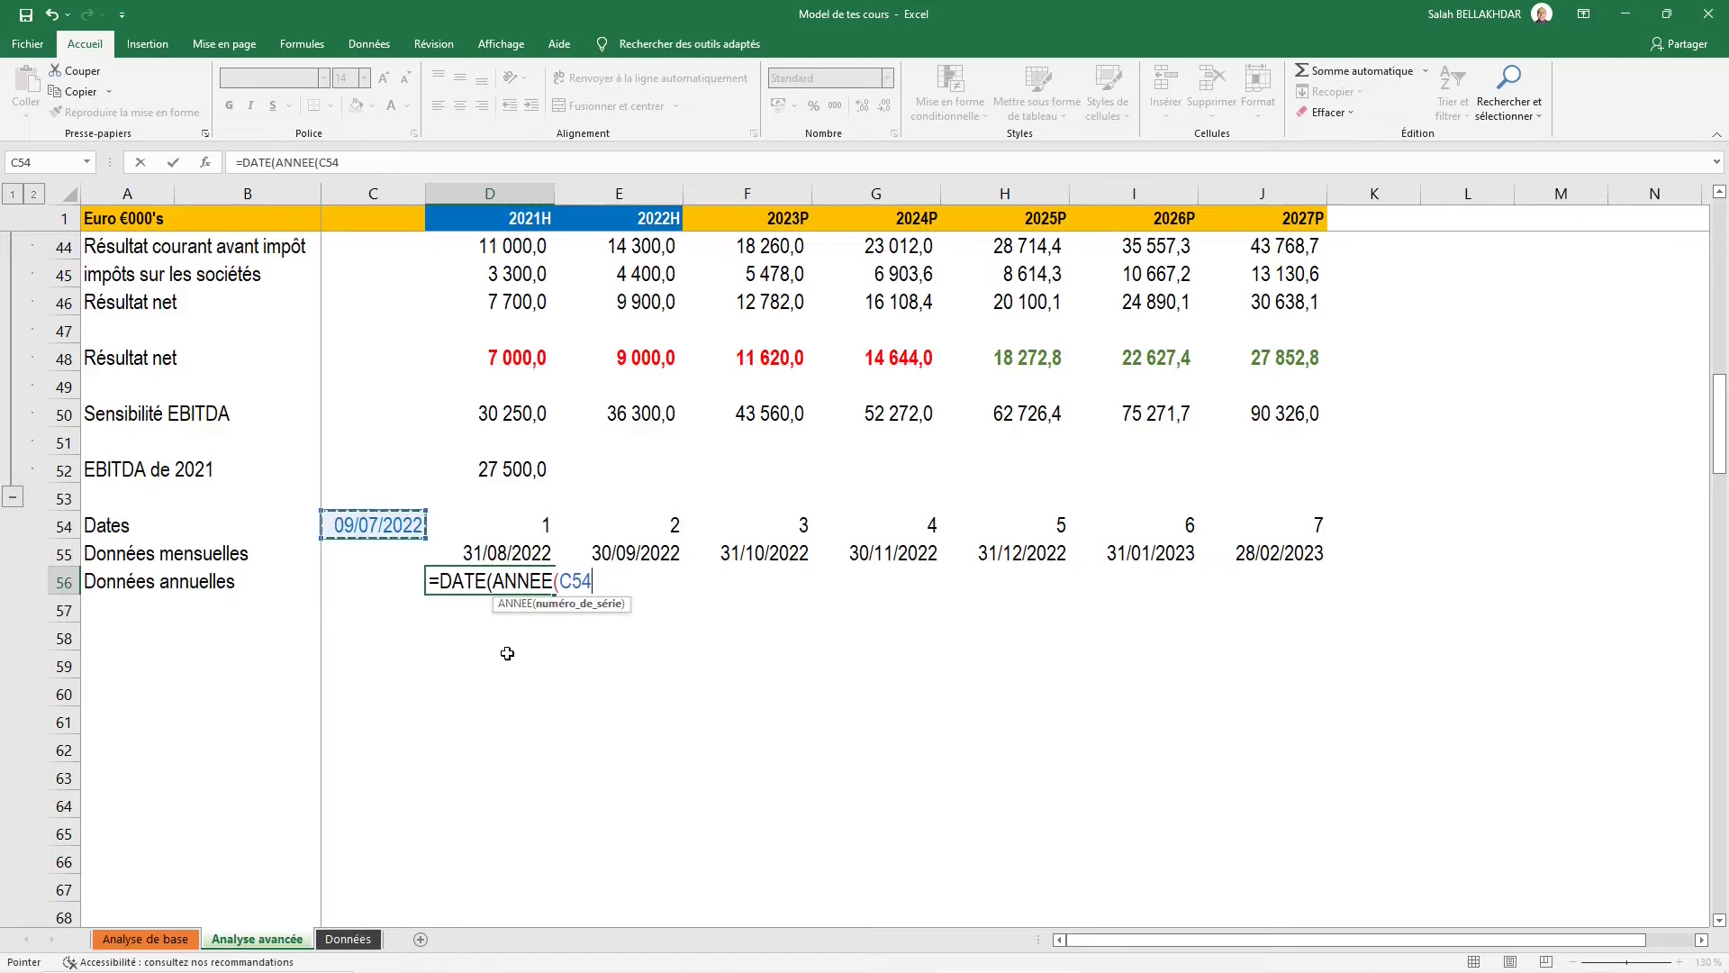
key("F4")
type(")")
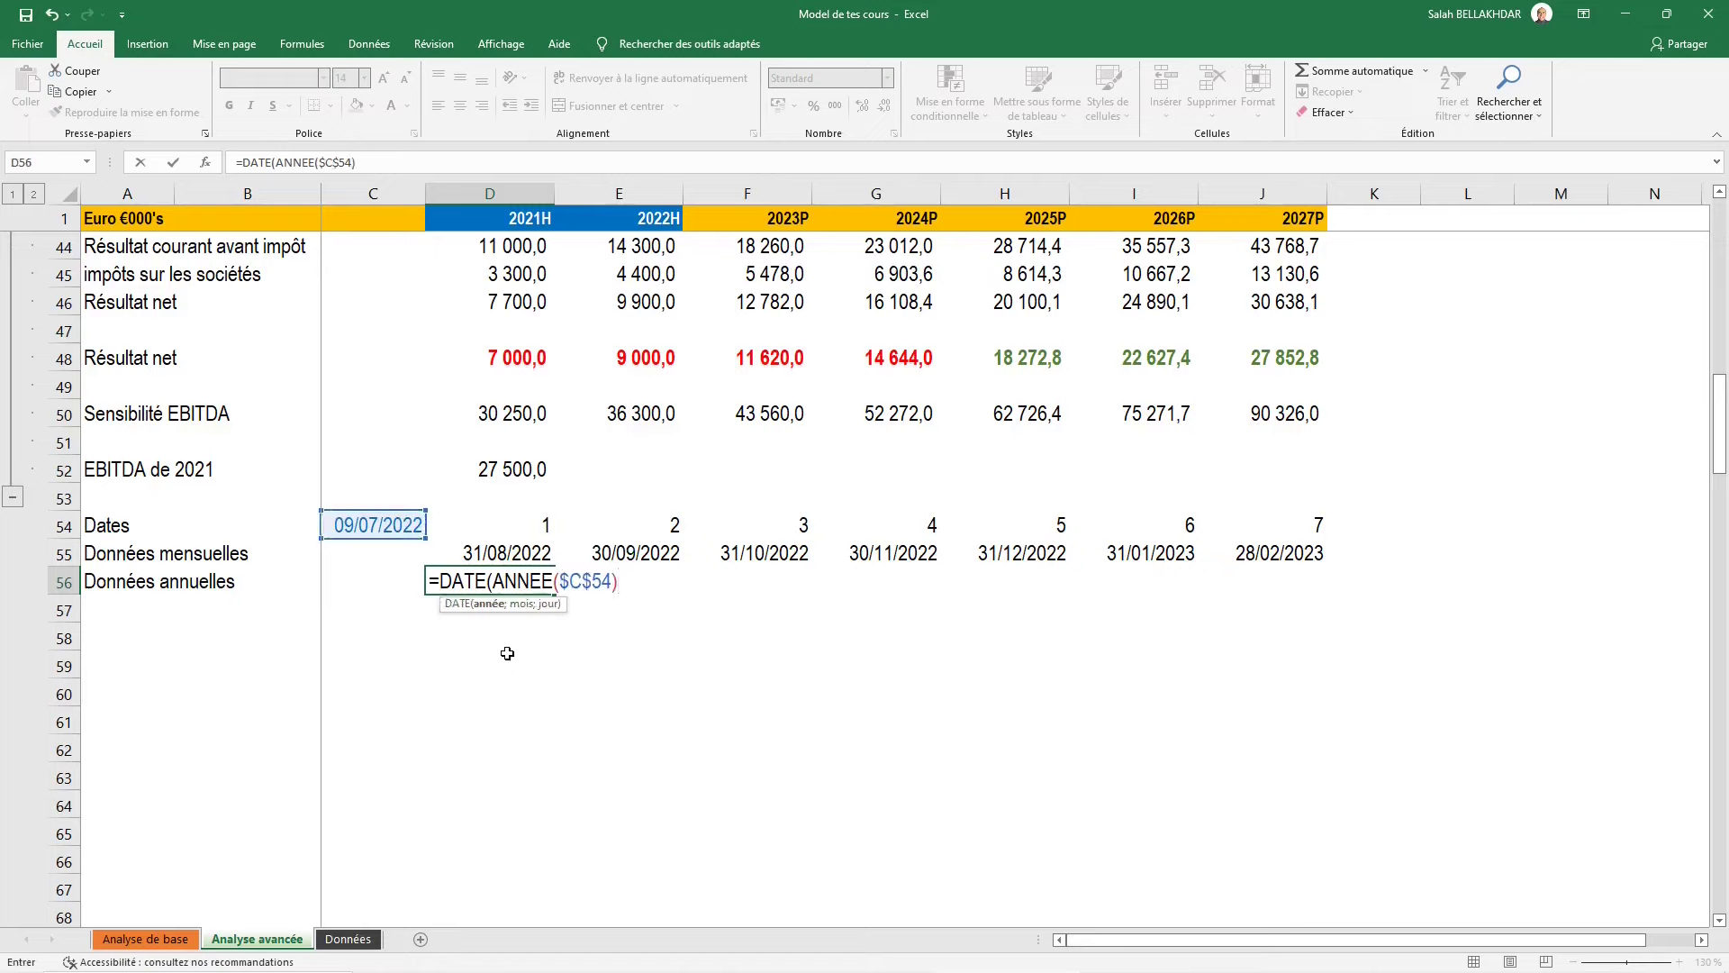
type("+")
left_click(536, 524)
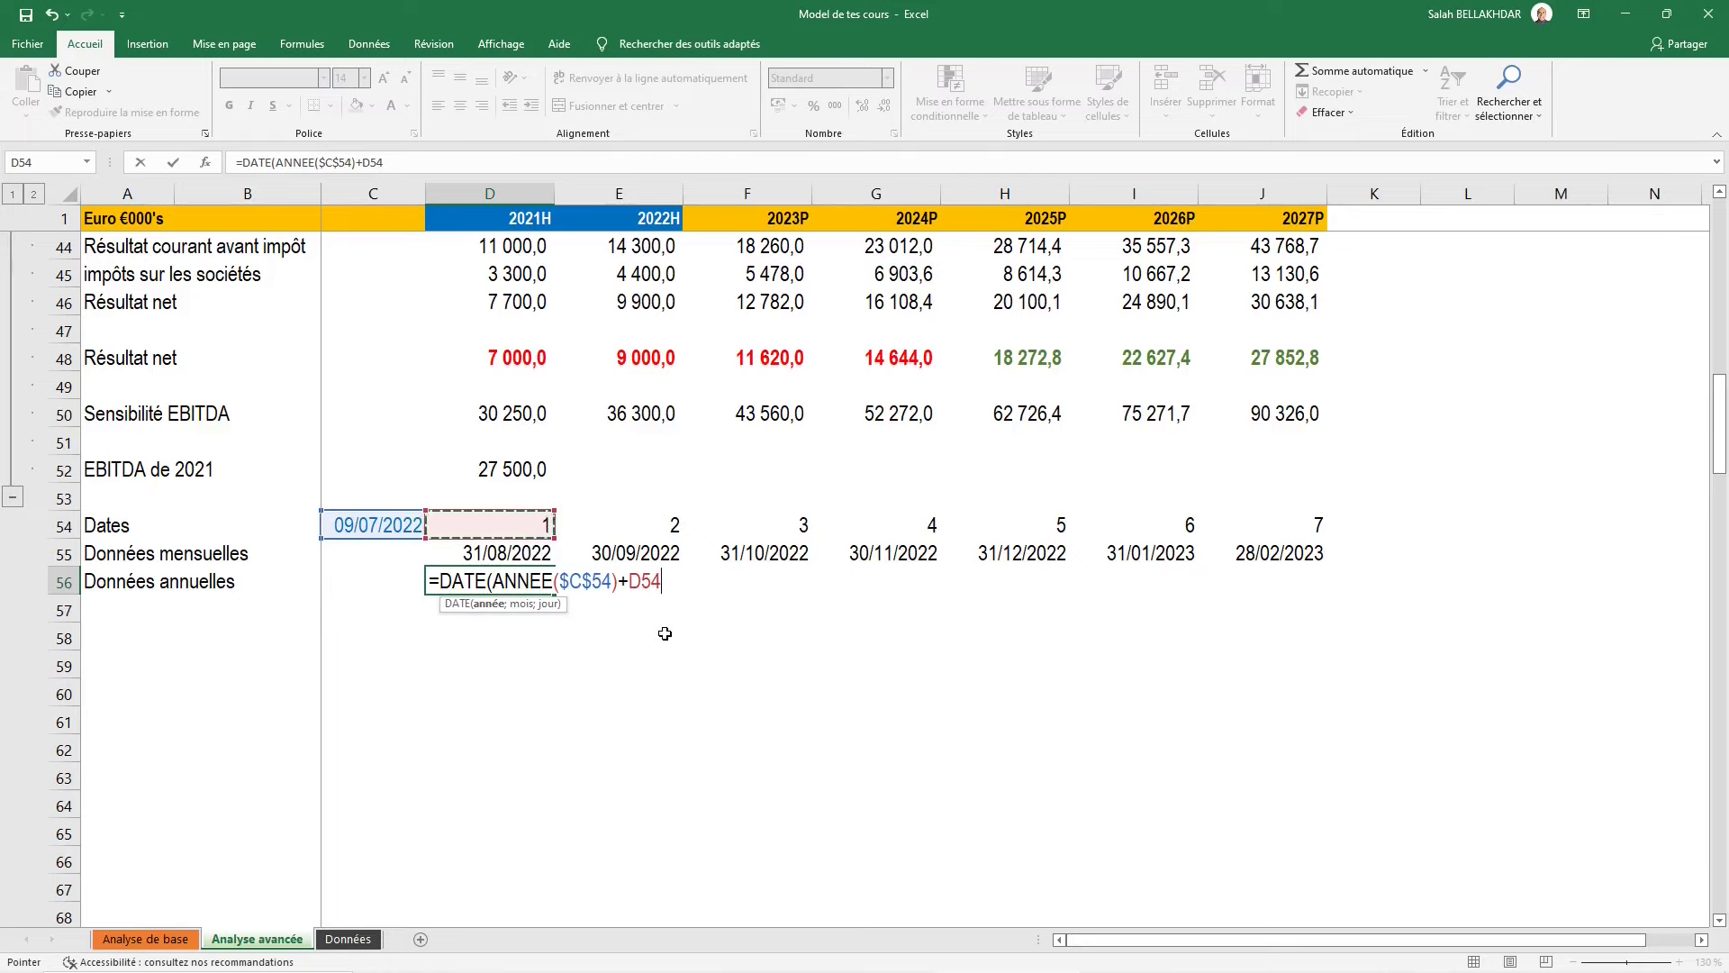
type(";12")
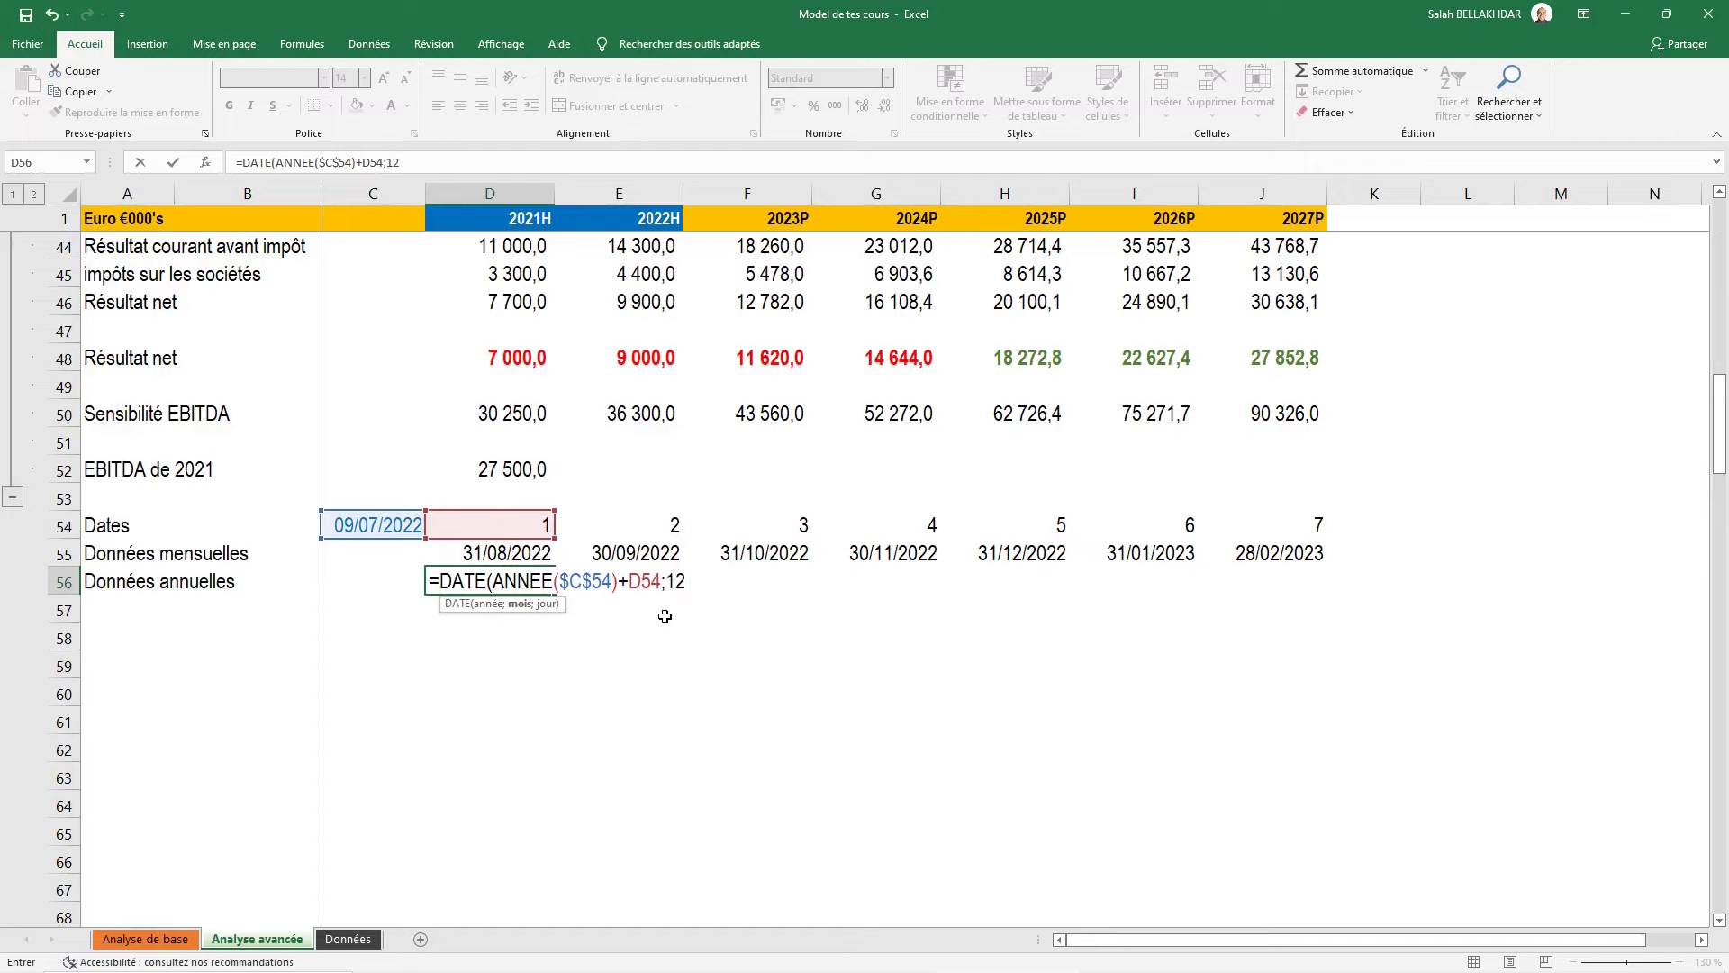
type(";31")
type(")")
key("ctrl+Return")
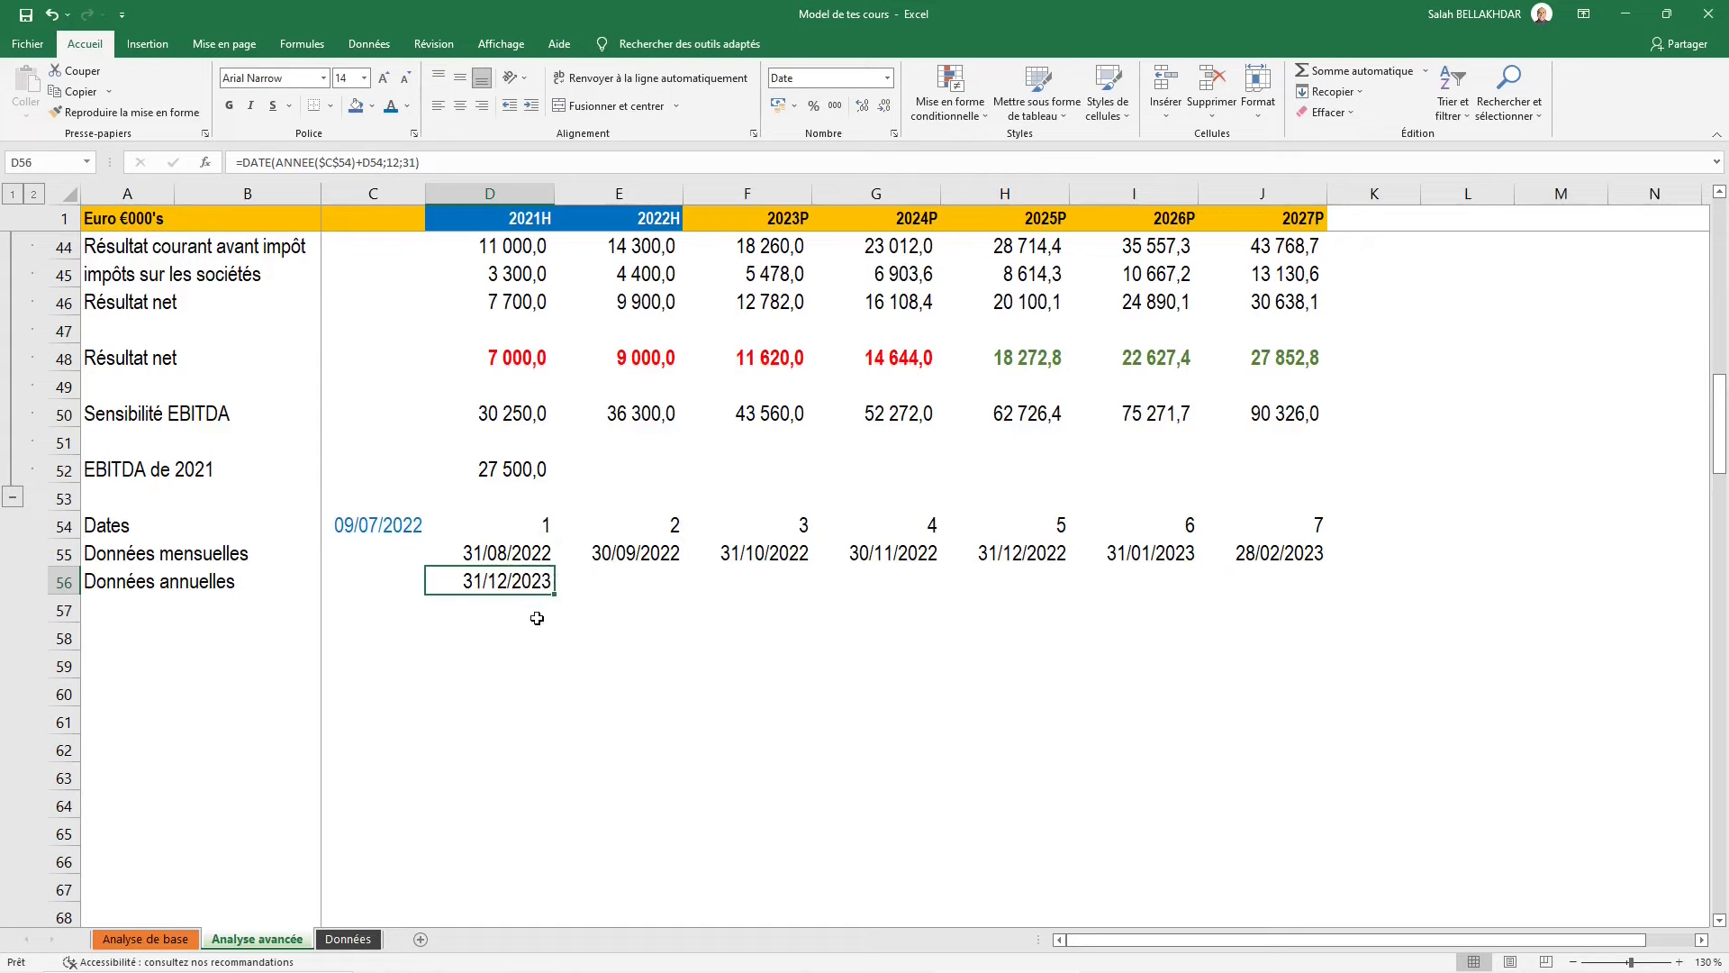
Fill the year-end formula across D56:J56, giving 31/12/2023 to 31/12/2029
key("shift+Right")
key("shift+Right")
key("shift+Right")
key("shift+Right")
key("shift+Right")
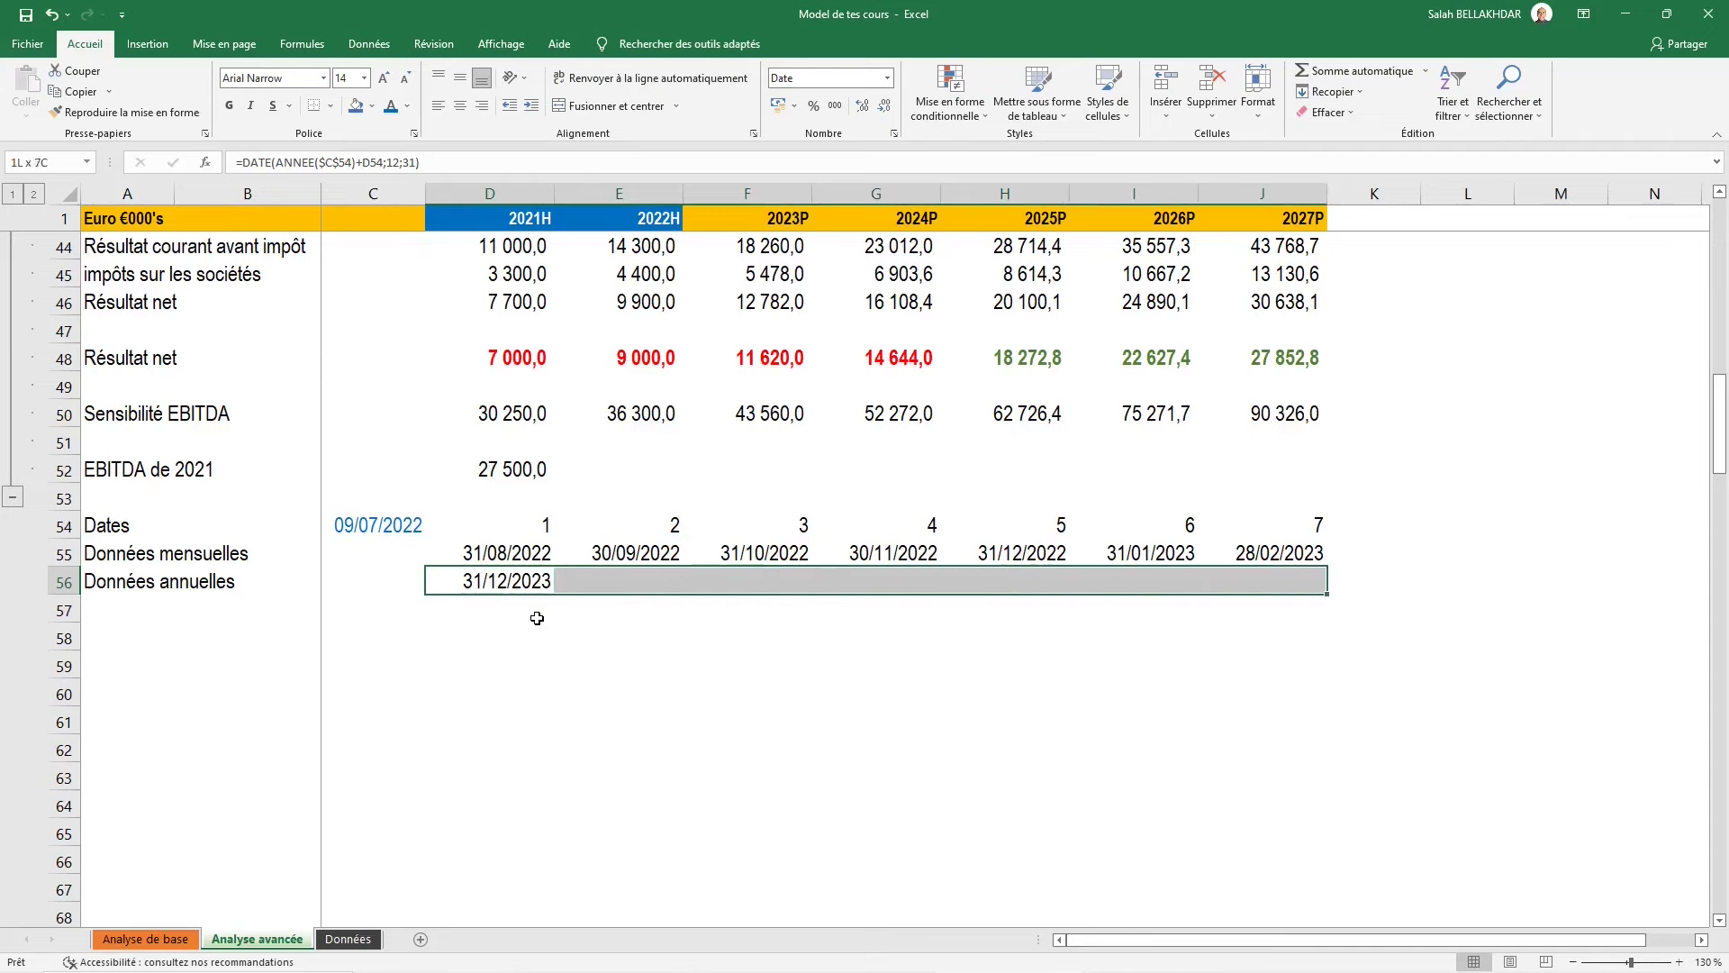
key("ctrl+r")
key("Right")
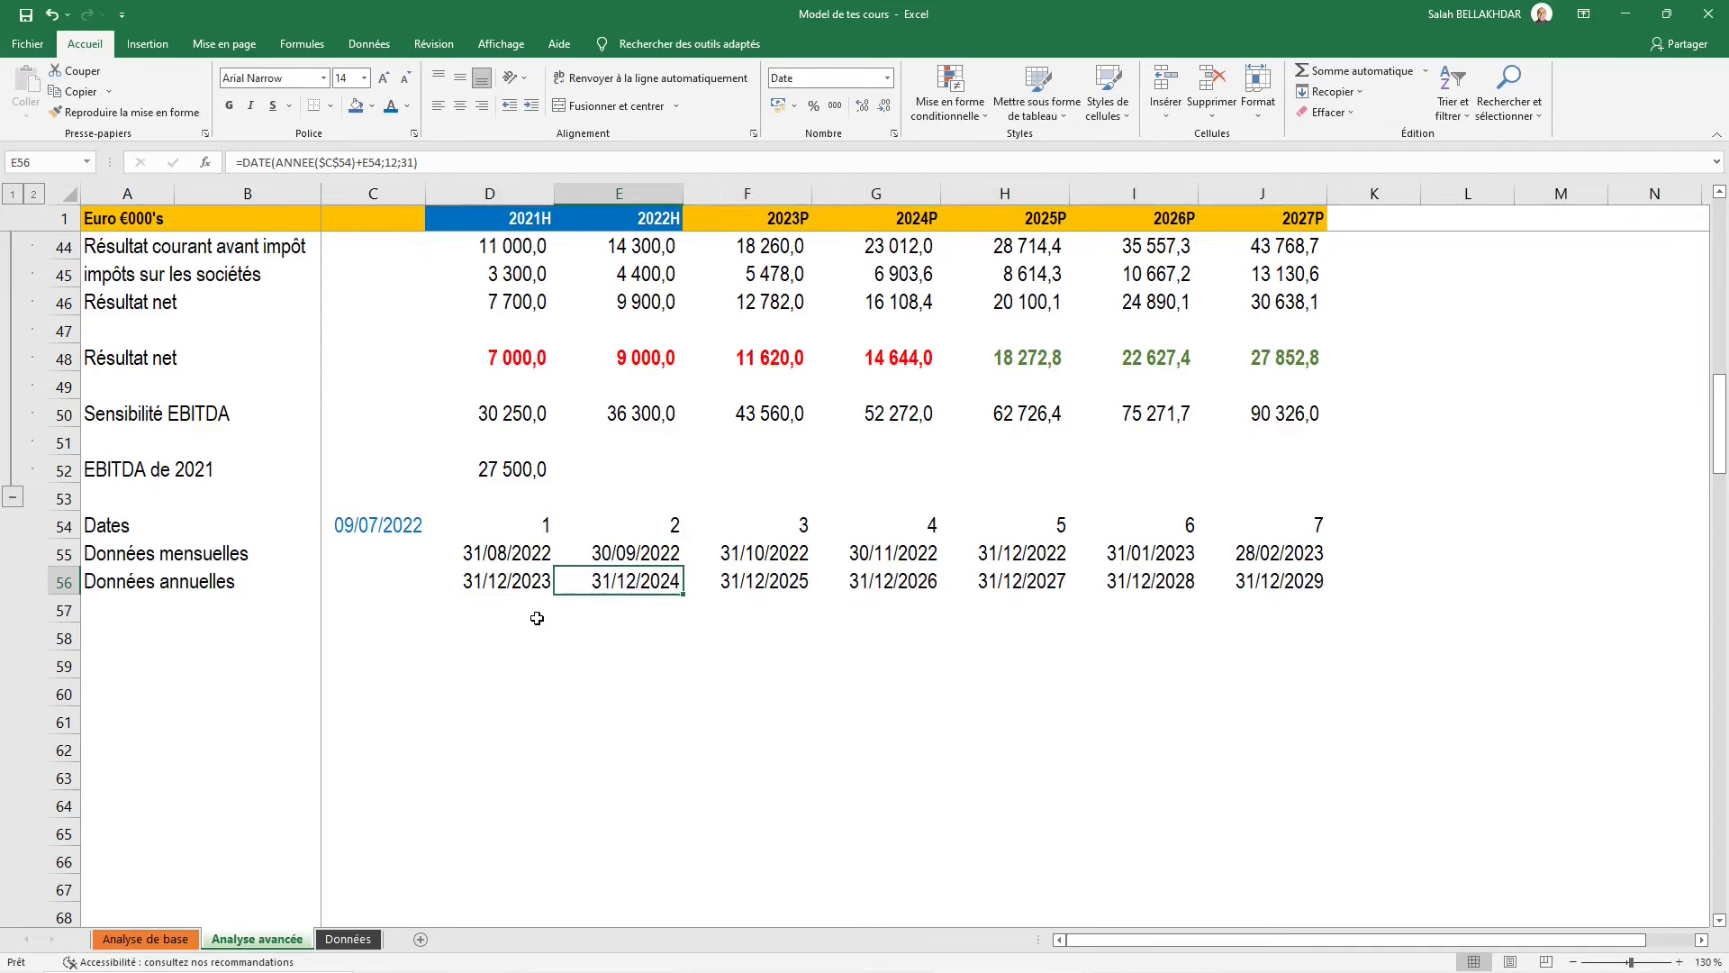
key("Right")
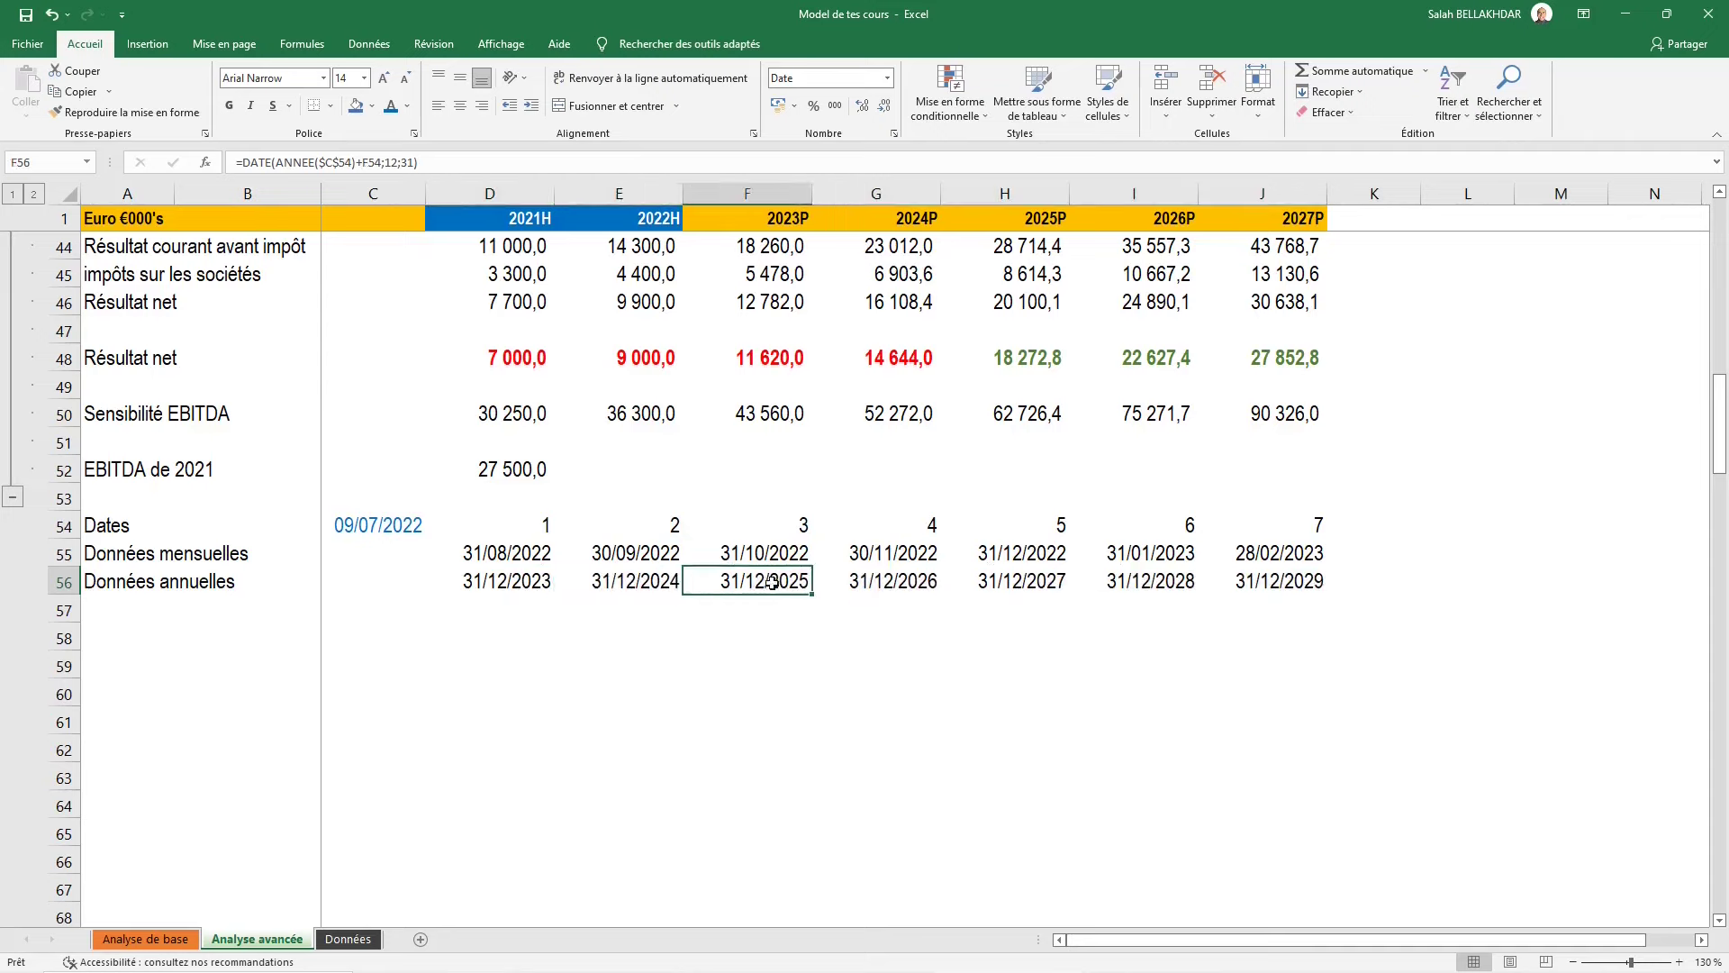
key("Right")
key("Right")
key("Right")
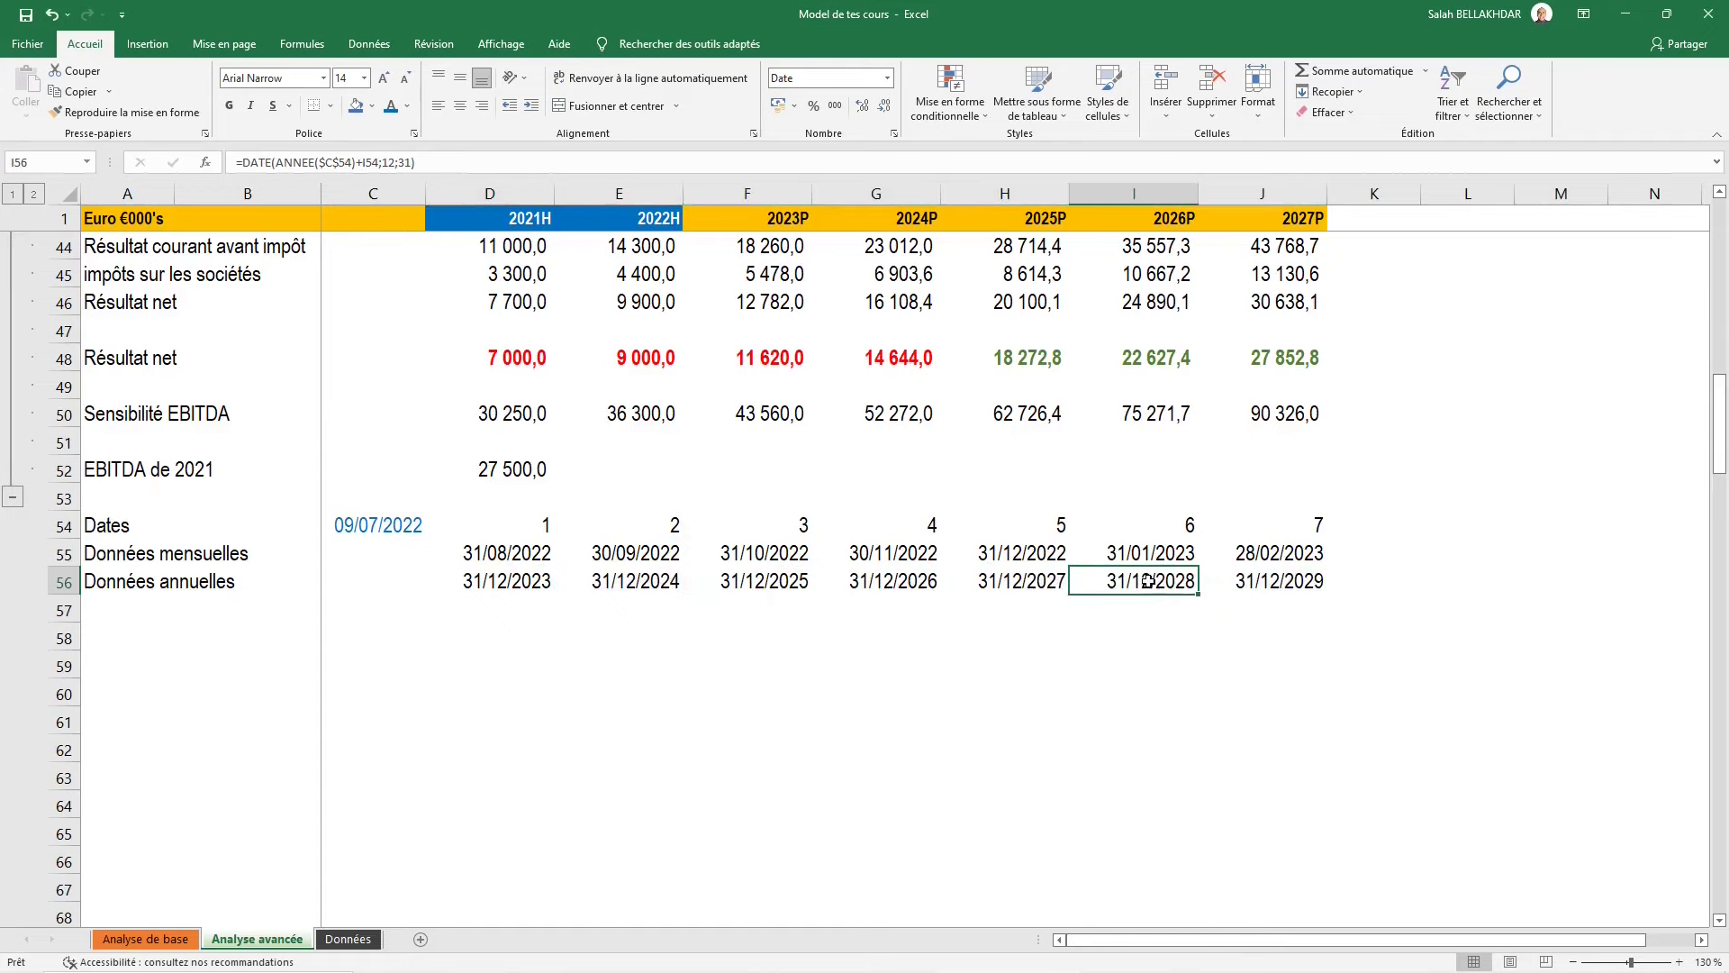
Set the first counter in D54 to 0 so dates start at 31/07/2022
left_click(538, 531)
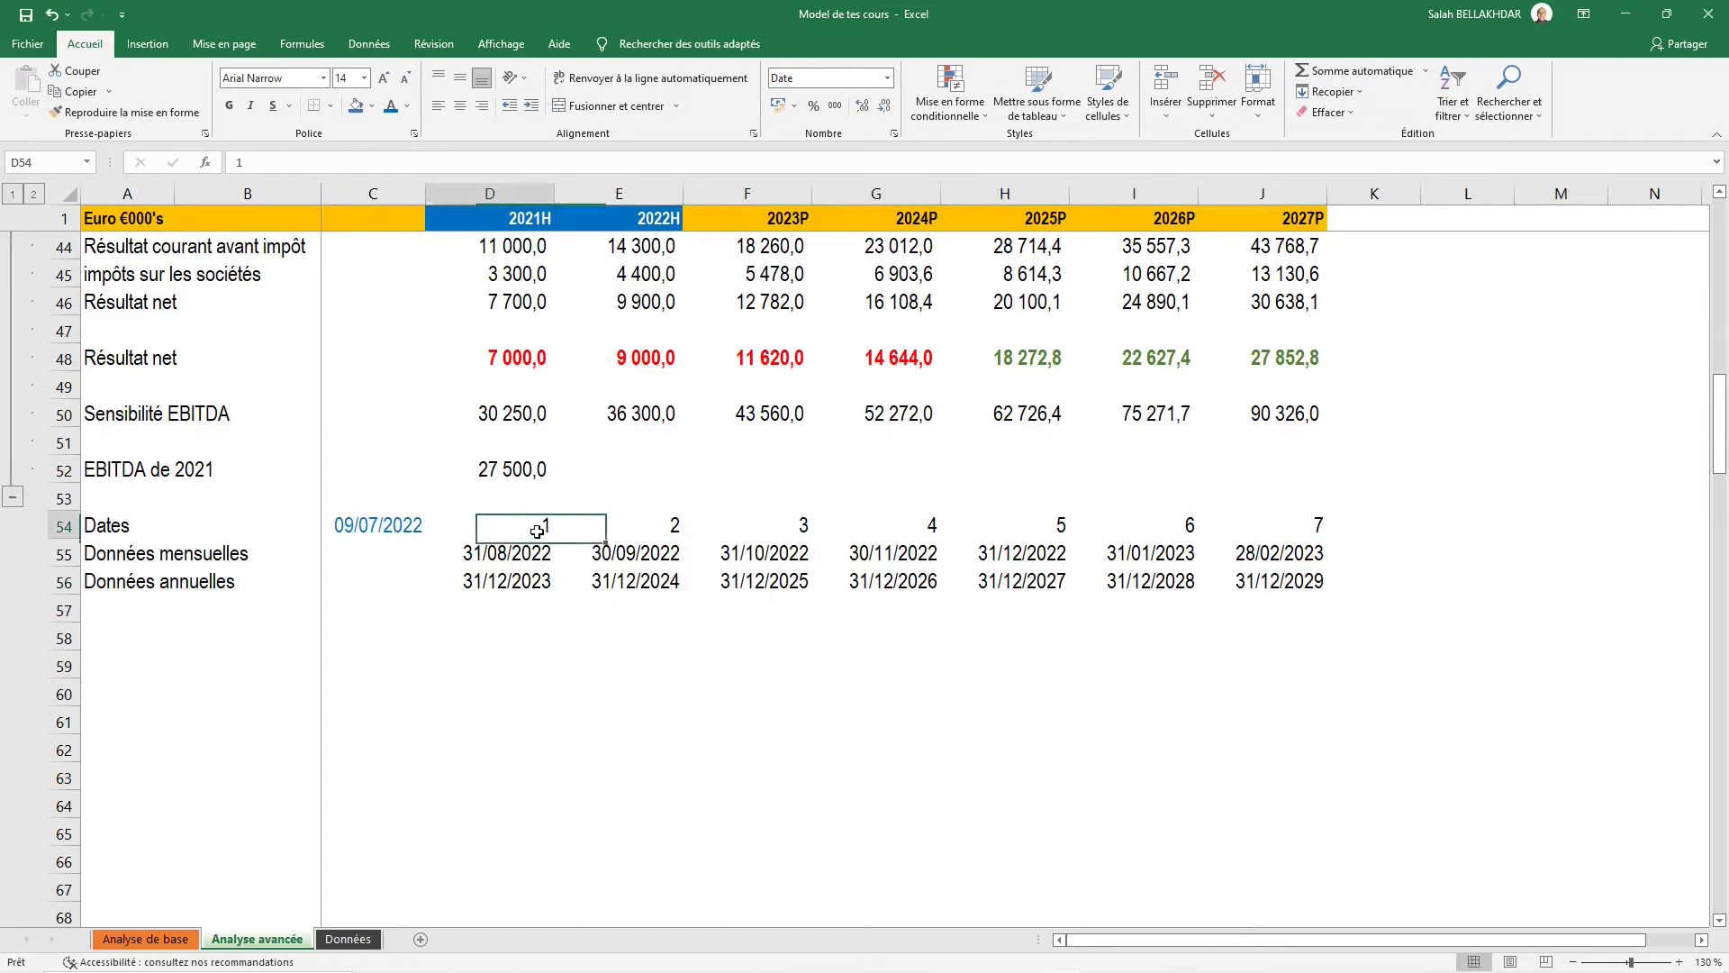
type("0")
key("ctrl+Return")
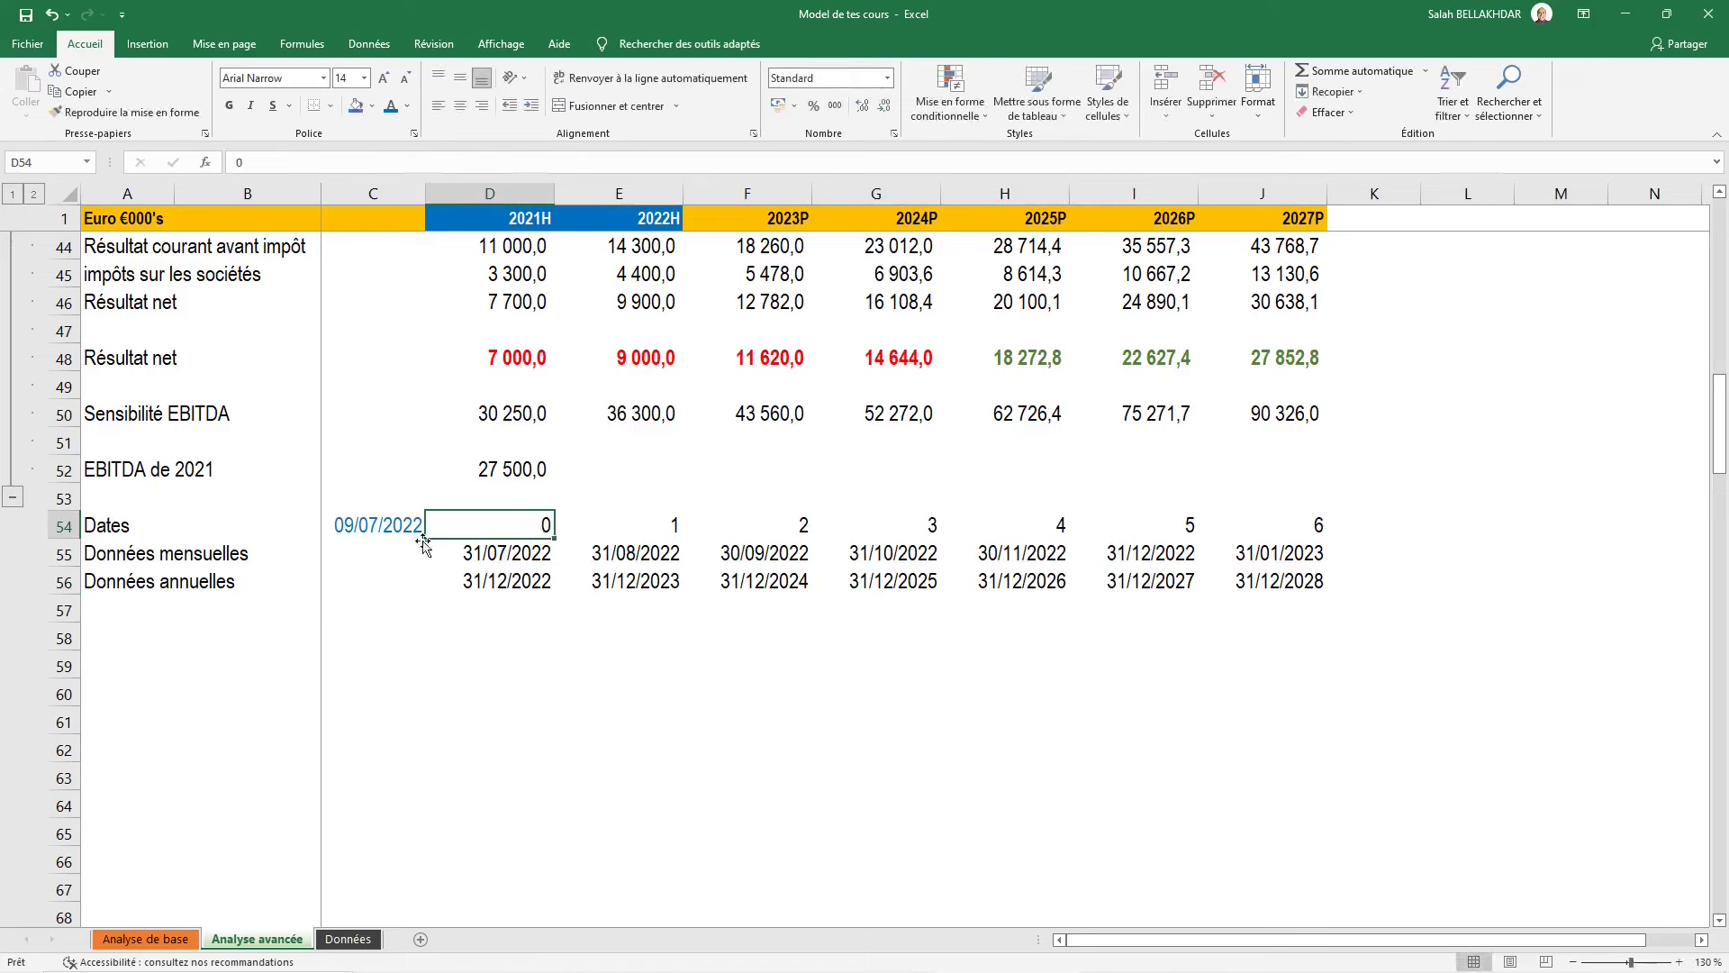
key("Down")
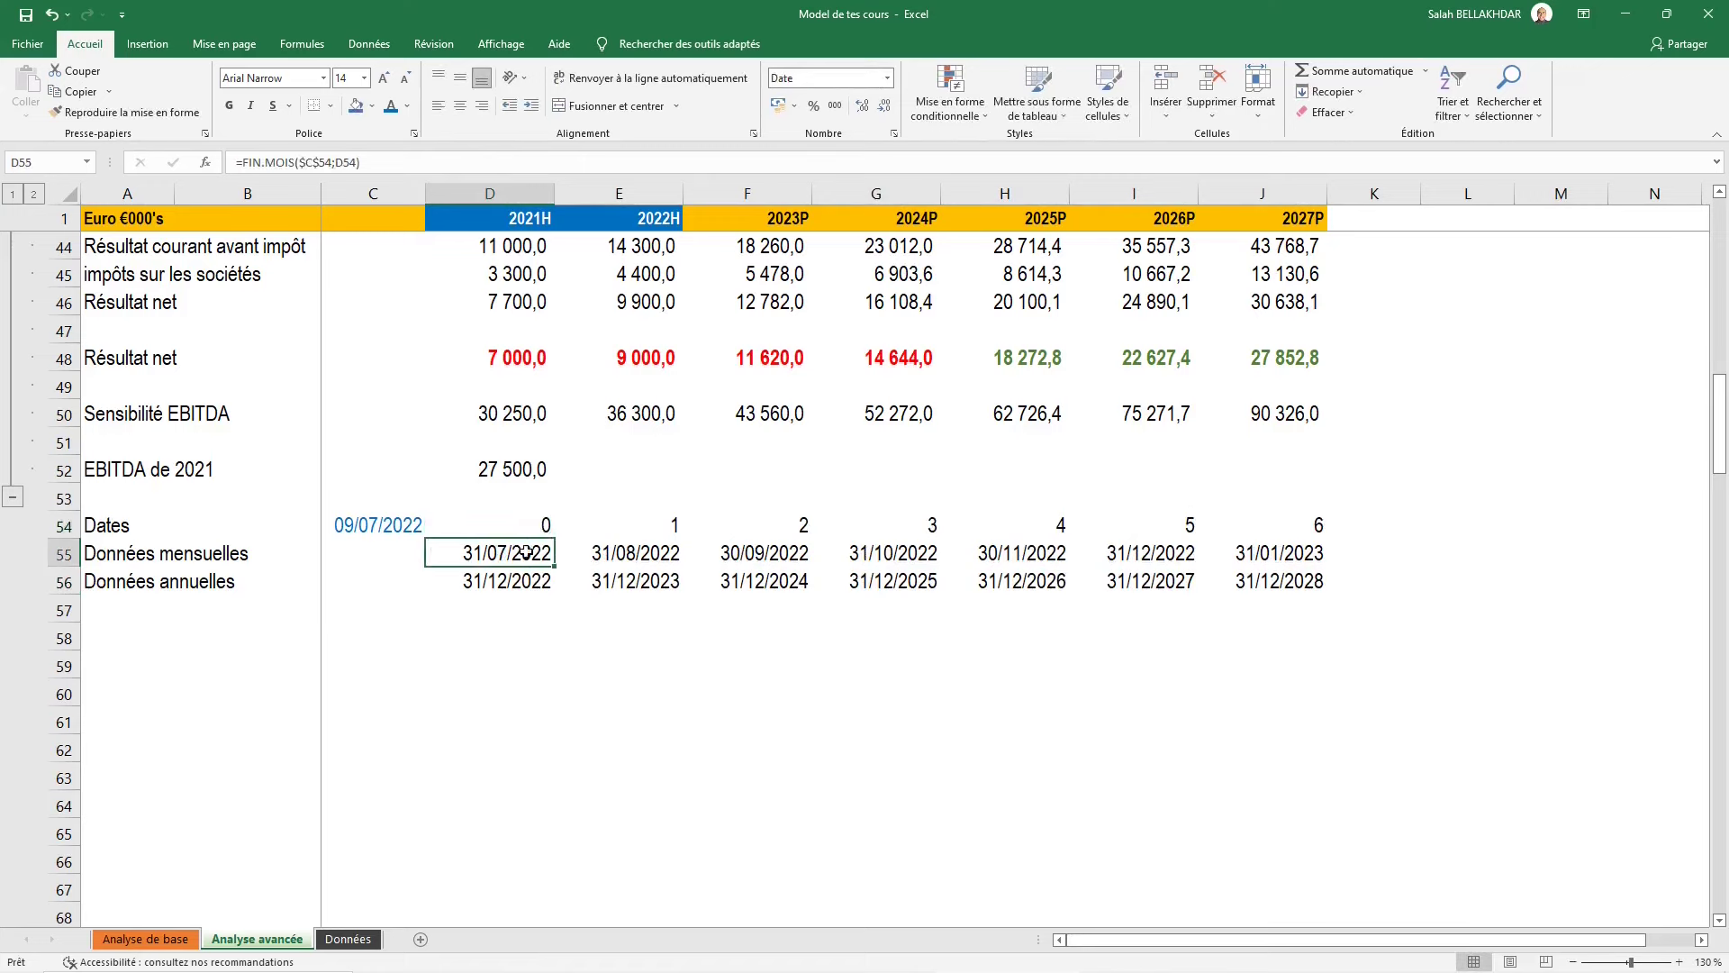
key("Down")
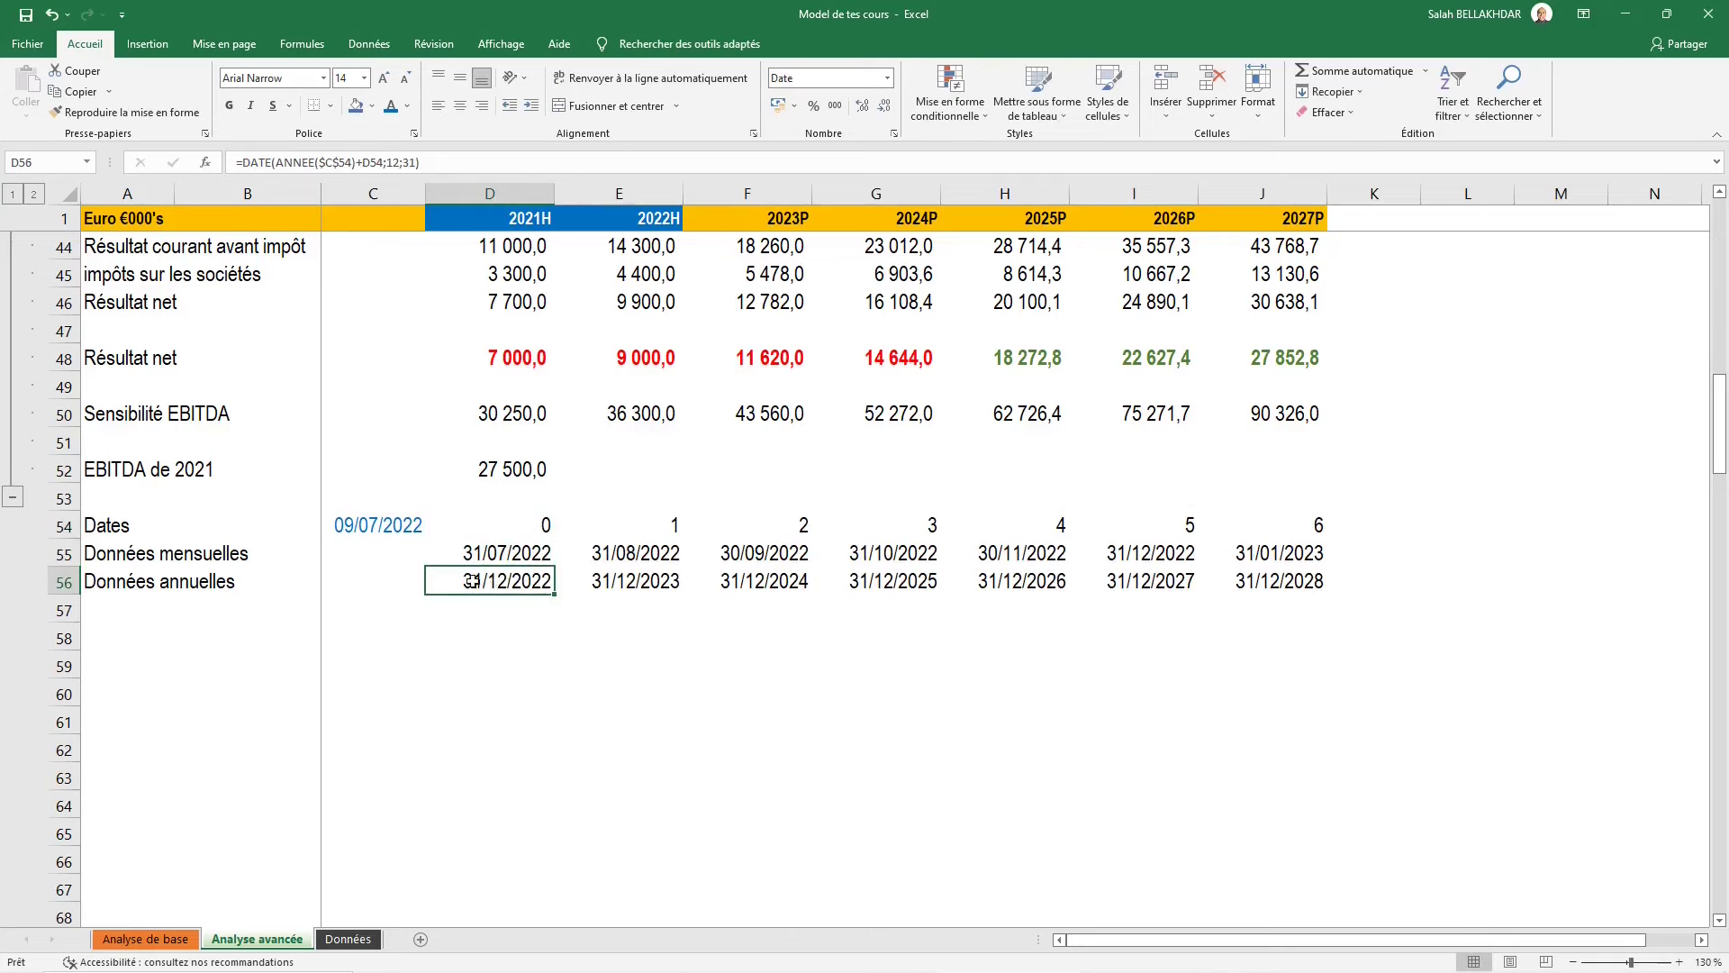
Try 2024 as C54's start year, then undo back to 09/07/2022 and move to A57
left_click(410, 526)
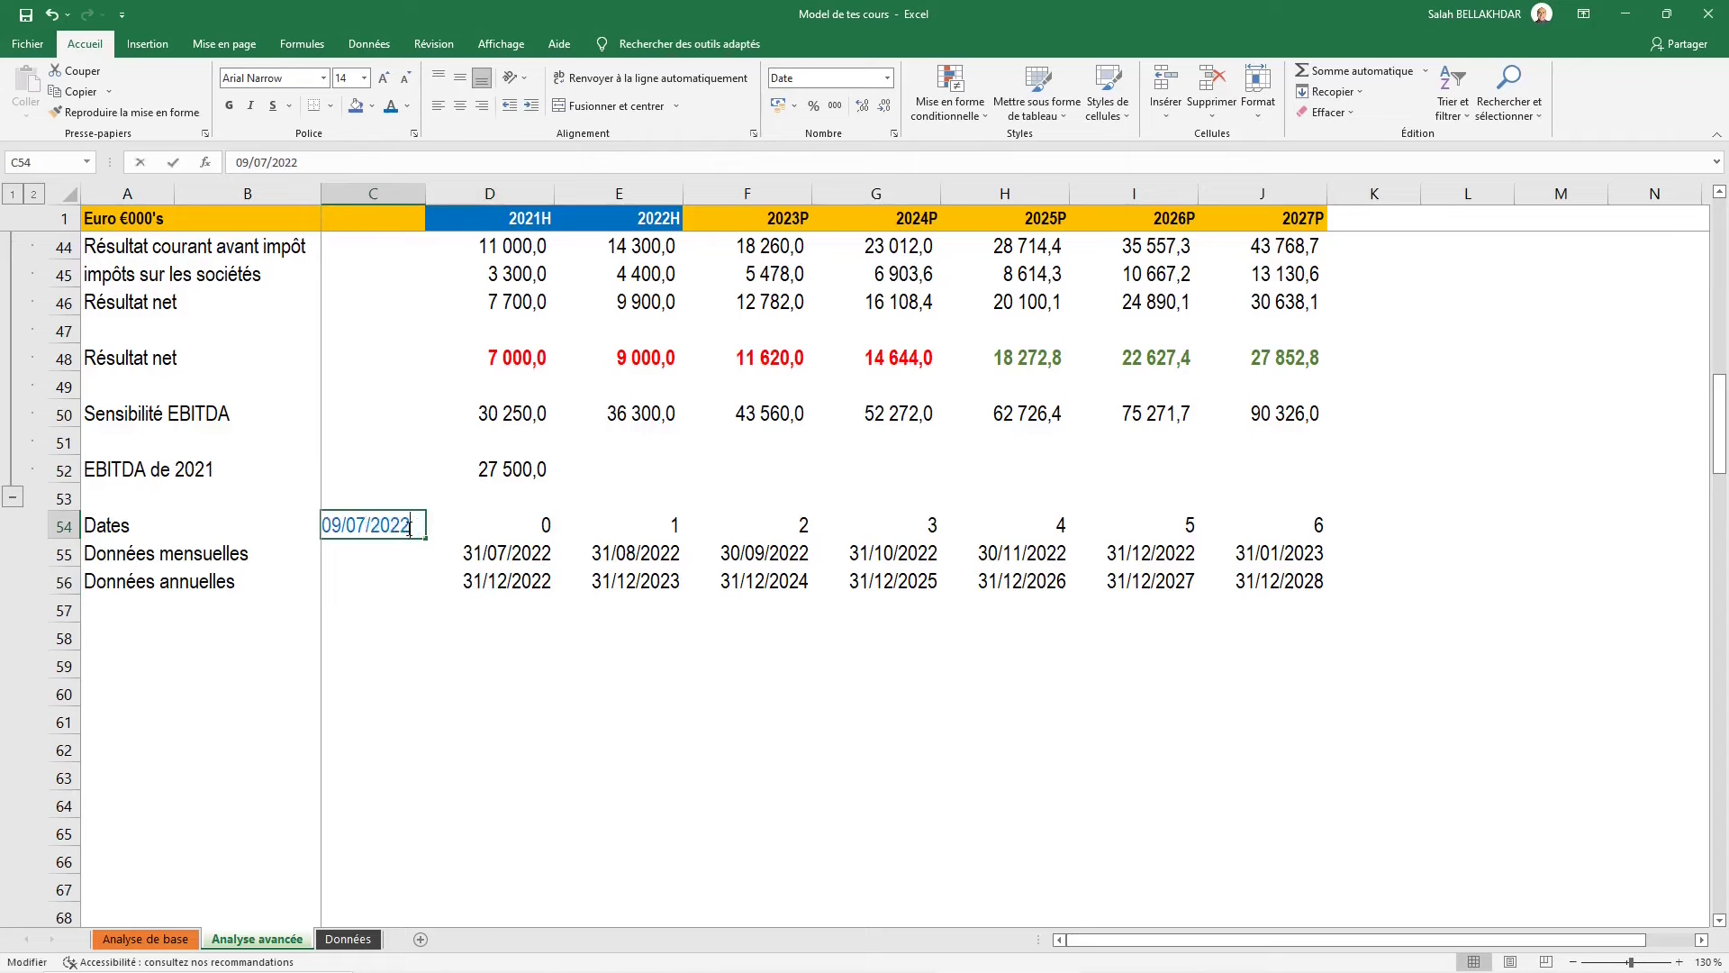
double_click(420, 527)
key("BackSpace")
key("BackSpace")
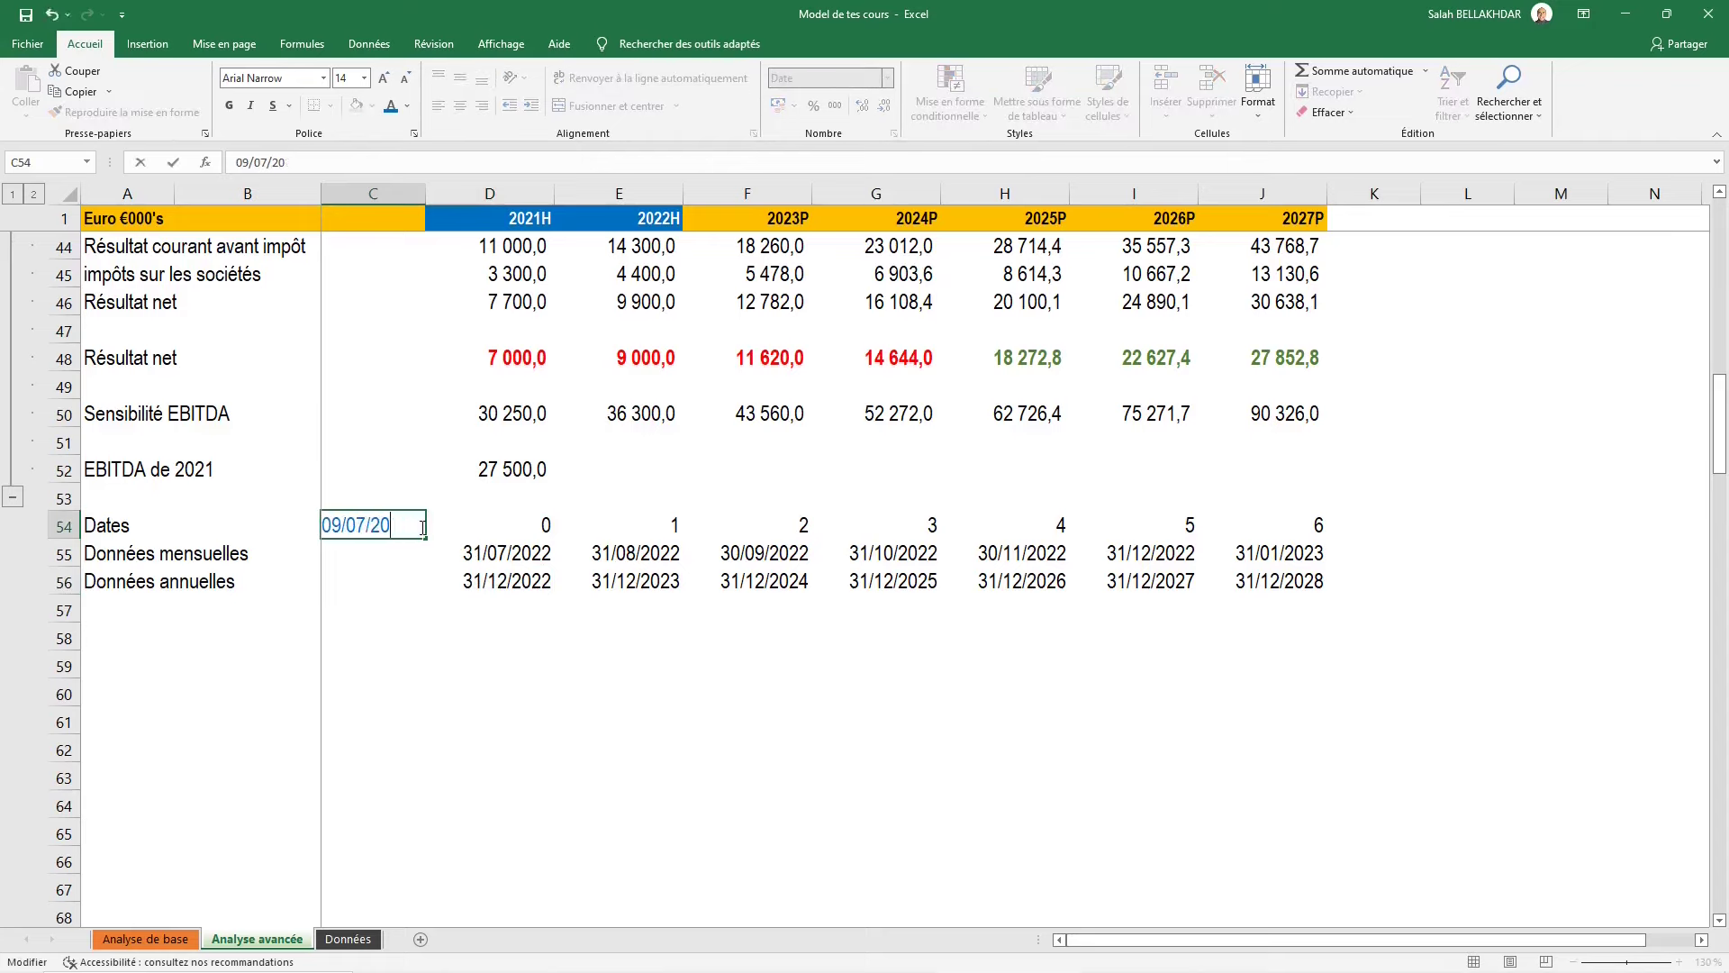
type("24")
key("Return")
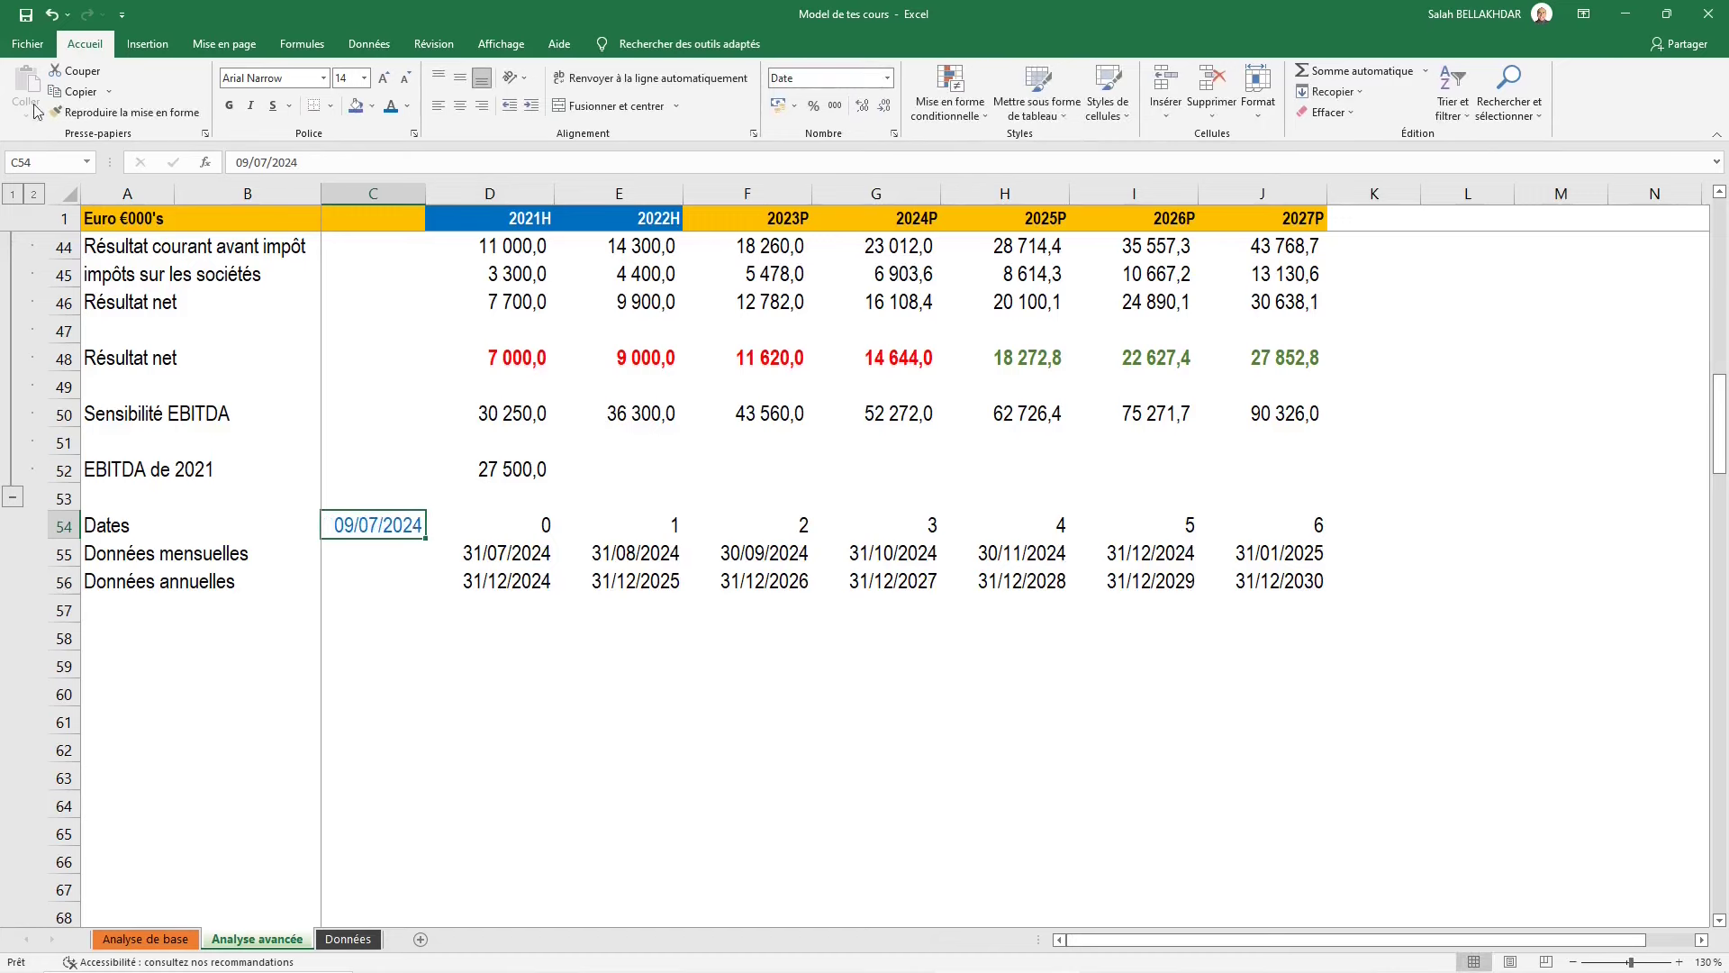
left_click(51, 14)
left_click(87, 16)
left_click(51, 15)
key("Return")
key("Tab")
key("Return")
key("Return")
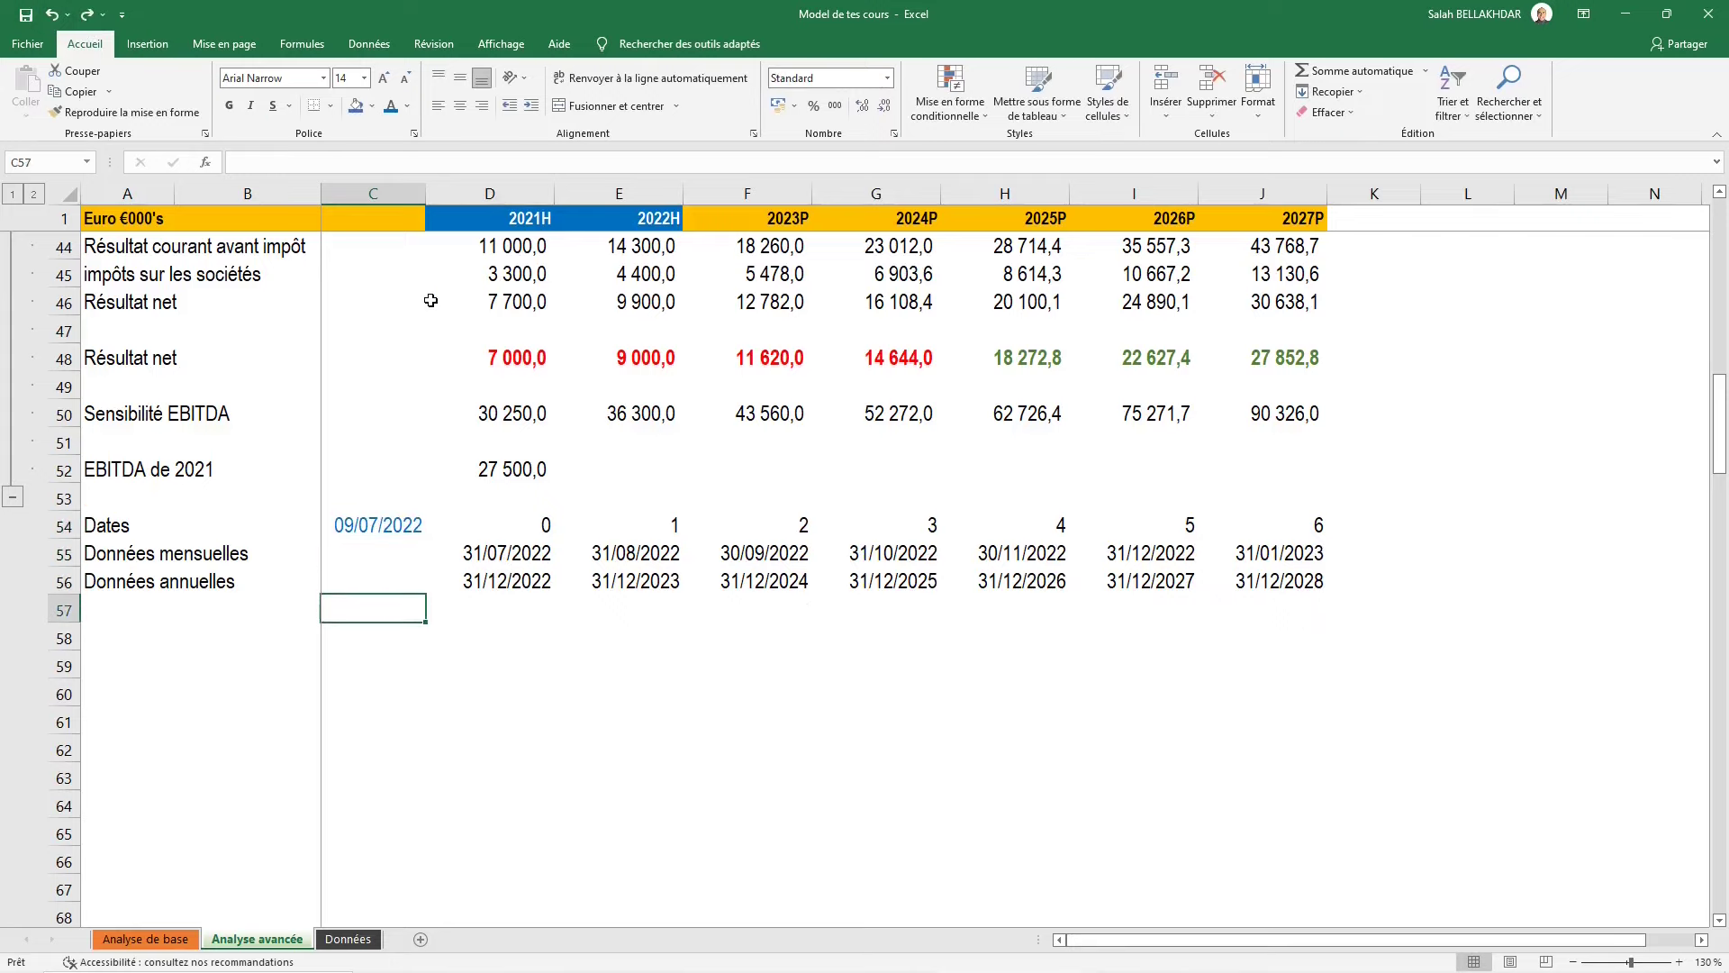
key("Left")
key("Left")
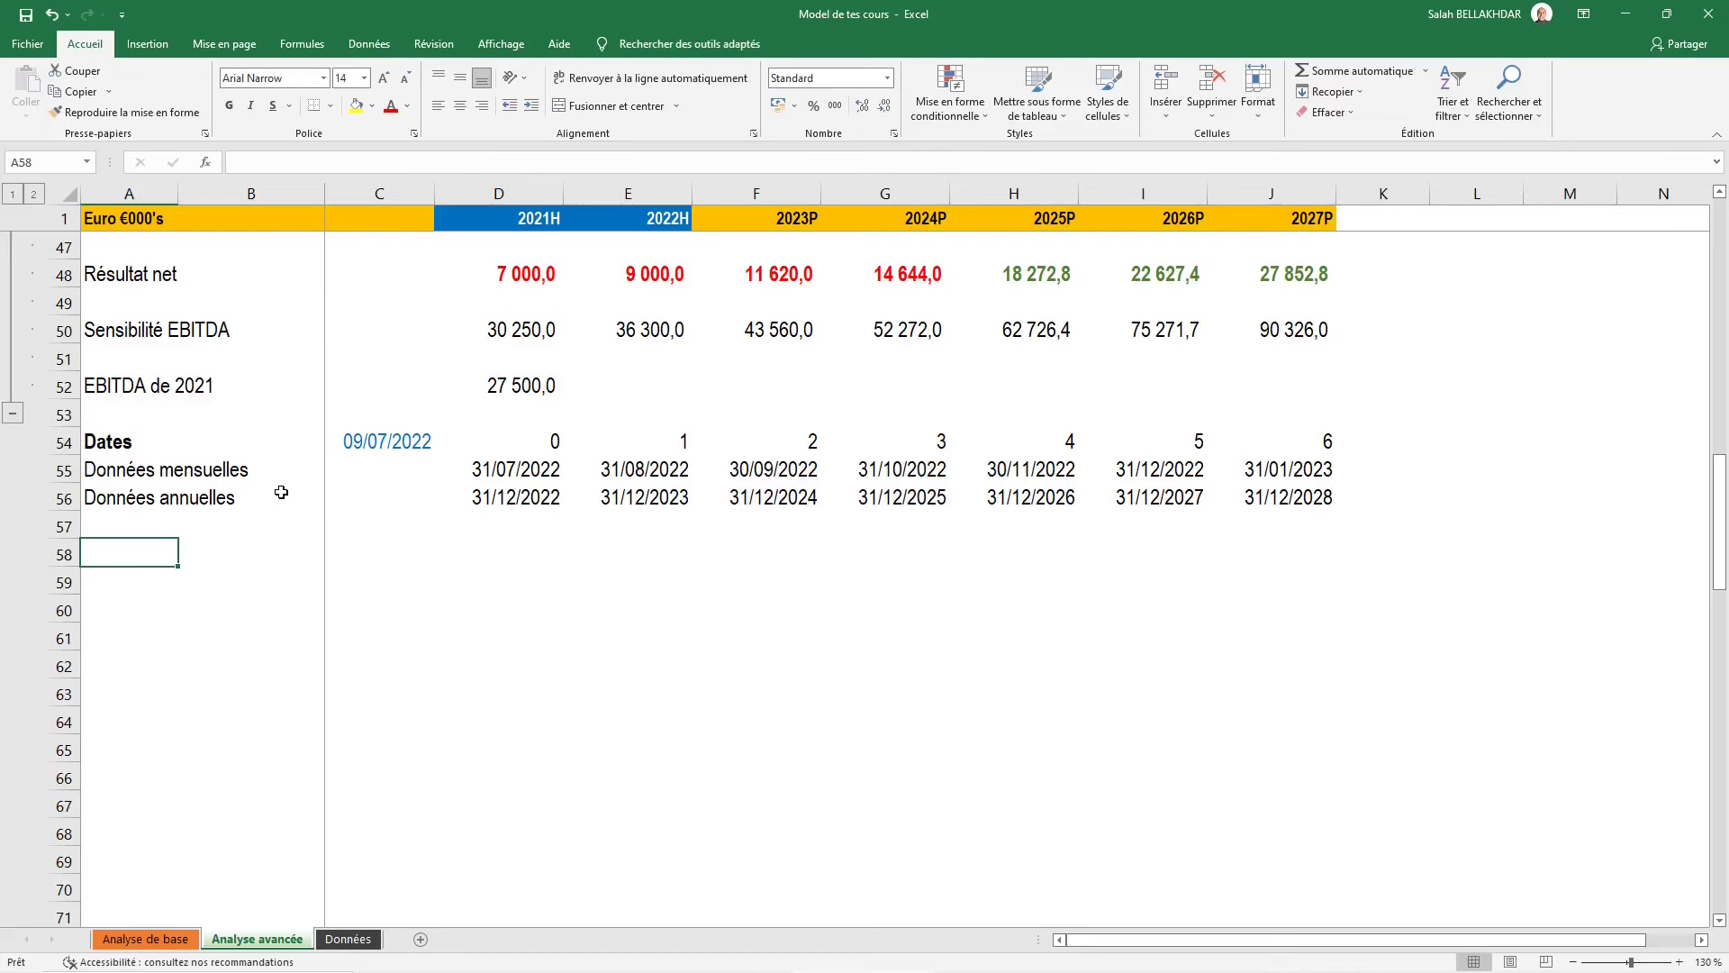
Label row 58 'Période tampon' in A58
type("Période tampon")
key("ctrl+Return")
key("Right")
key("Right")
key("Right")
Enter =FRACTION.ANNEE($C$54;D56) in D58, giving the year fraction 0,477777778
type("=frac")
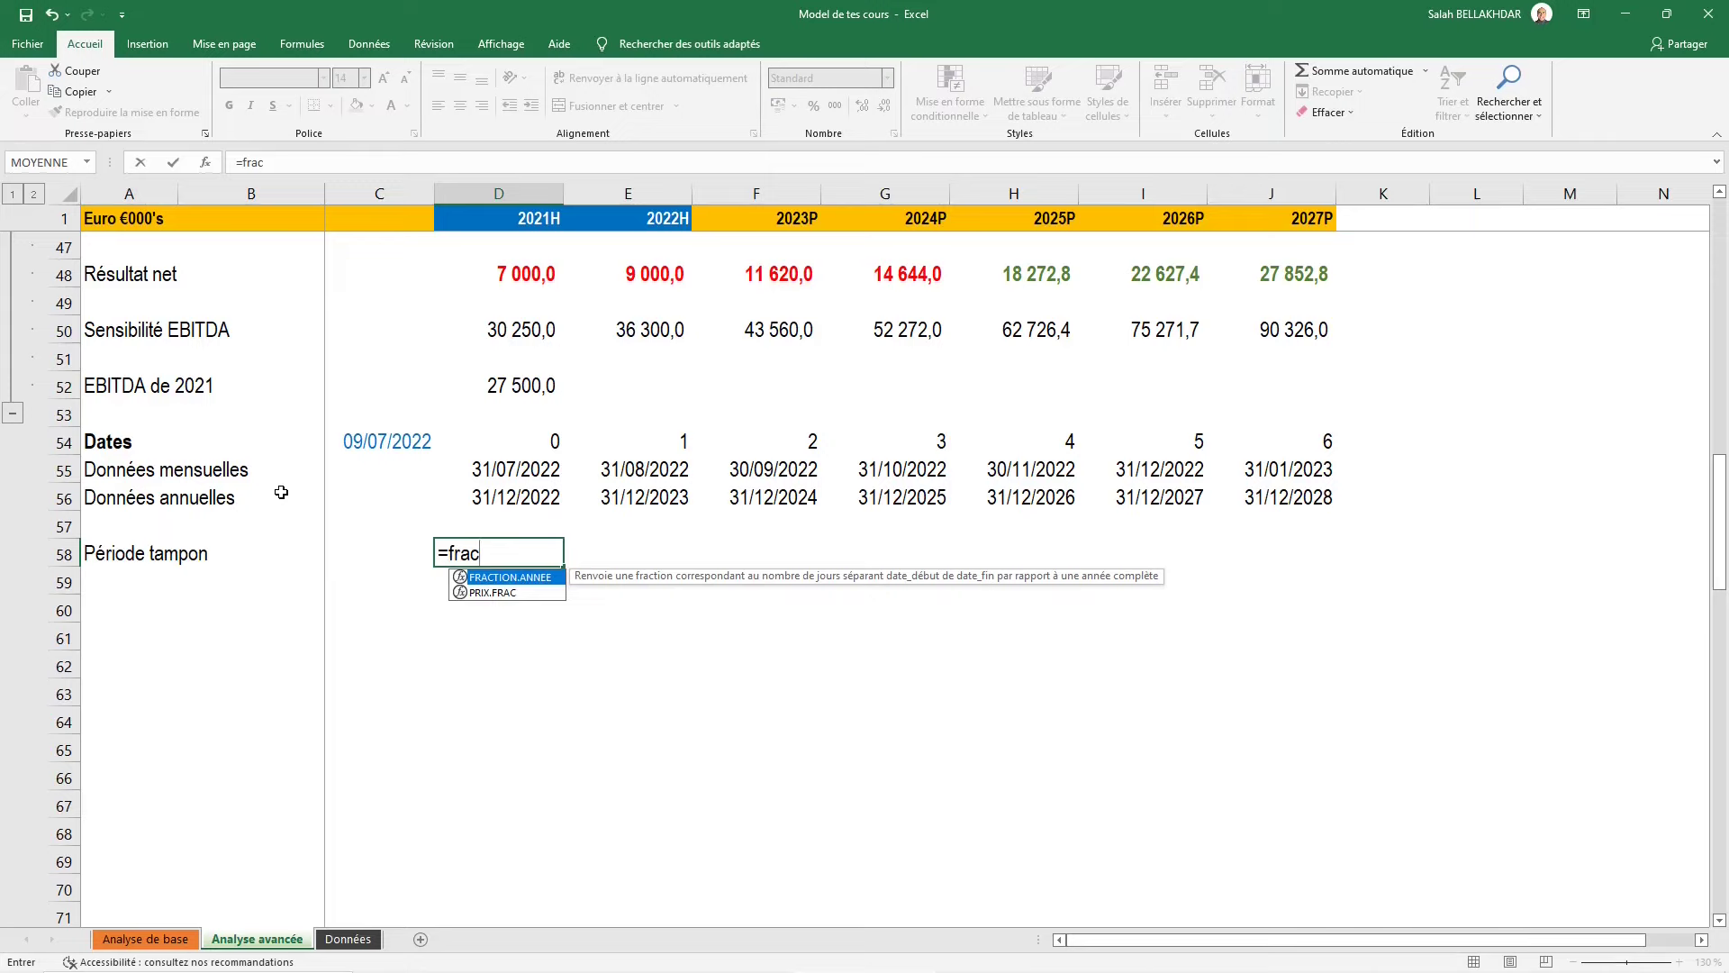
key("Tab")
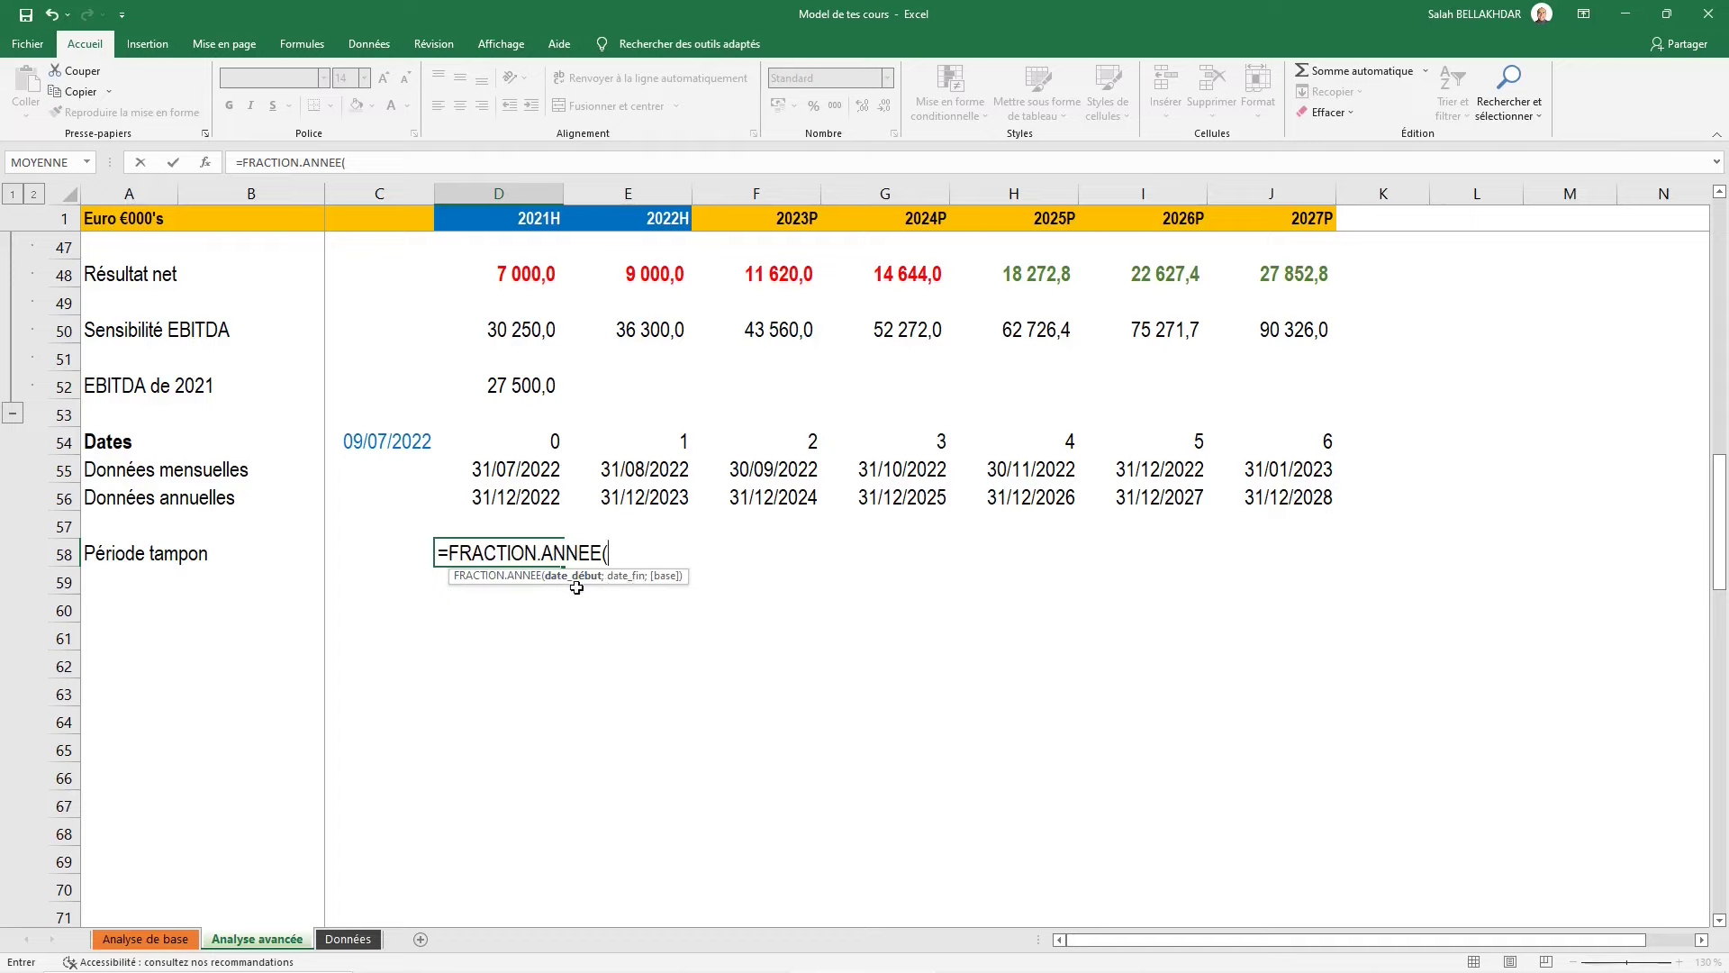
key("Down")
key("Left")
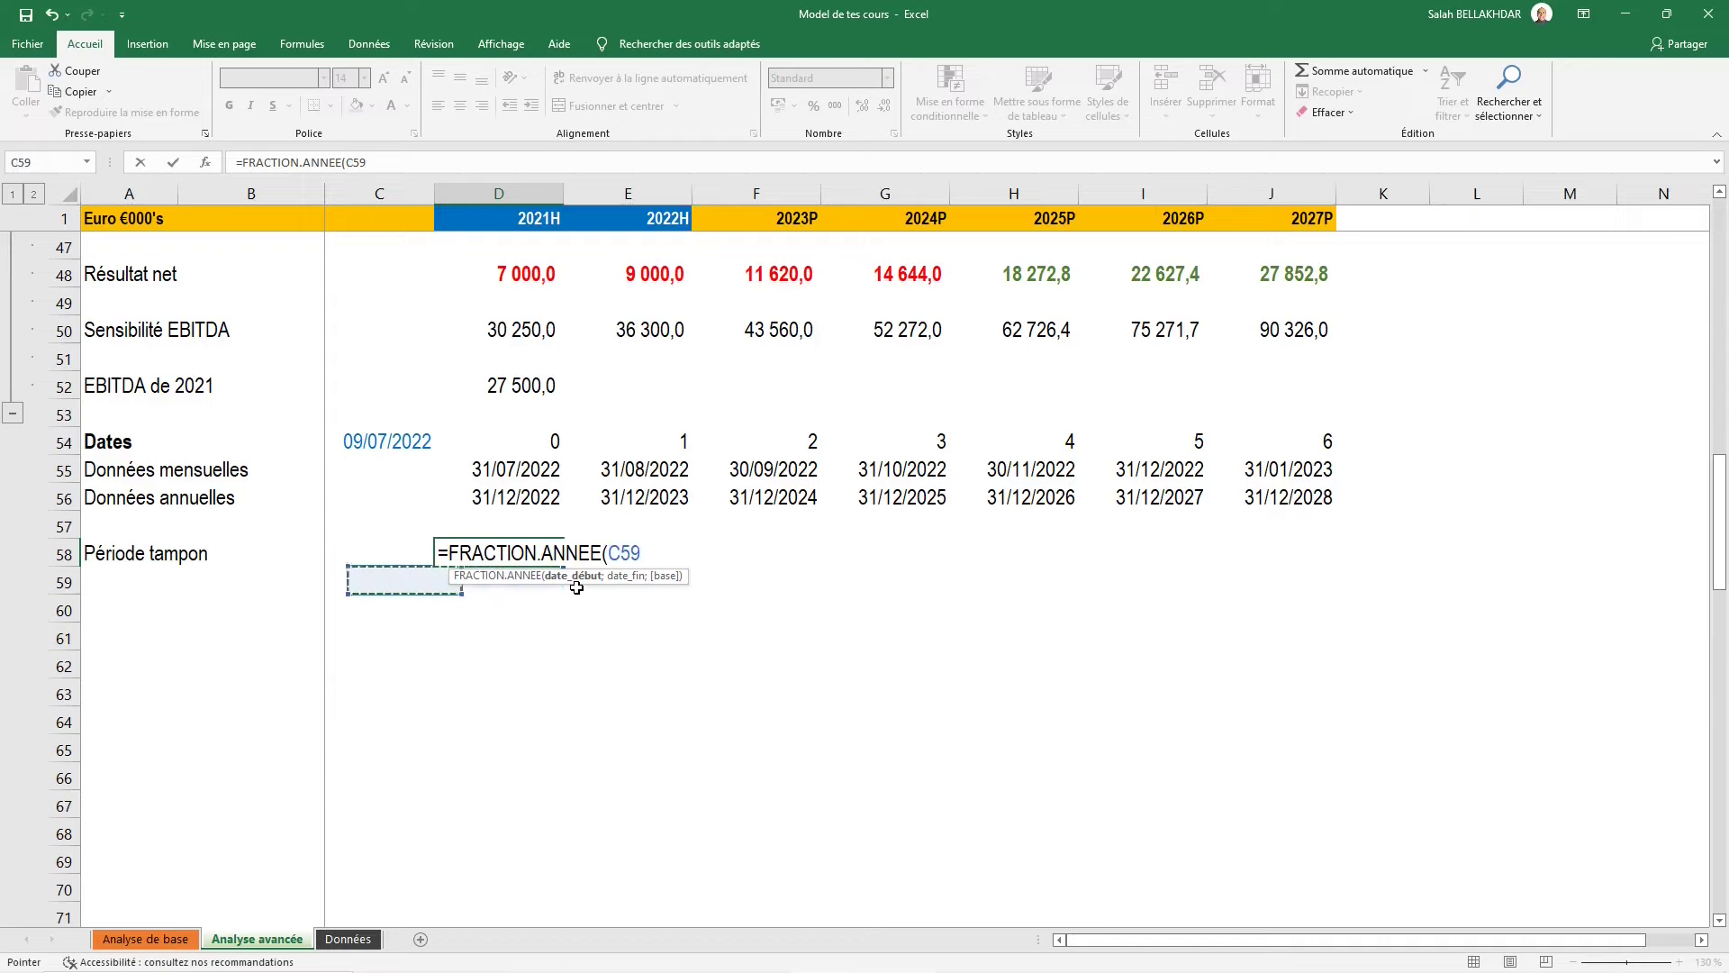
key("Up")
key("Up")
key("Up")
key("Up")
key("Up")
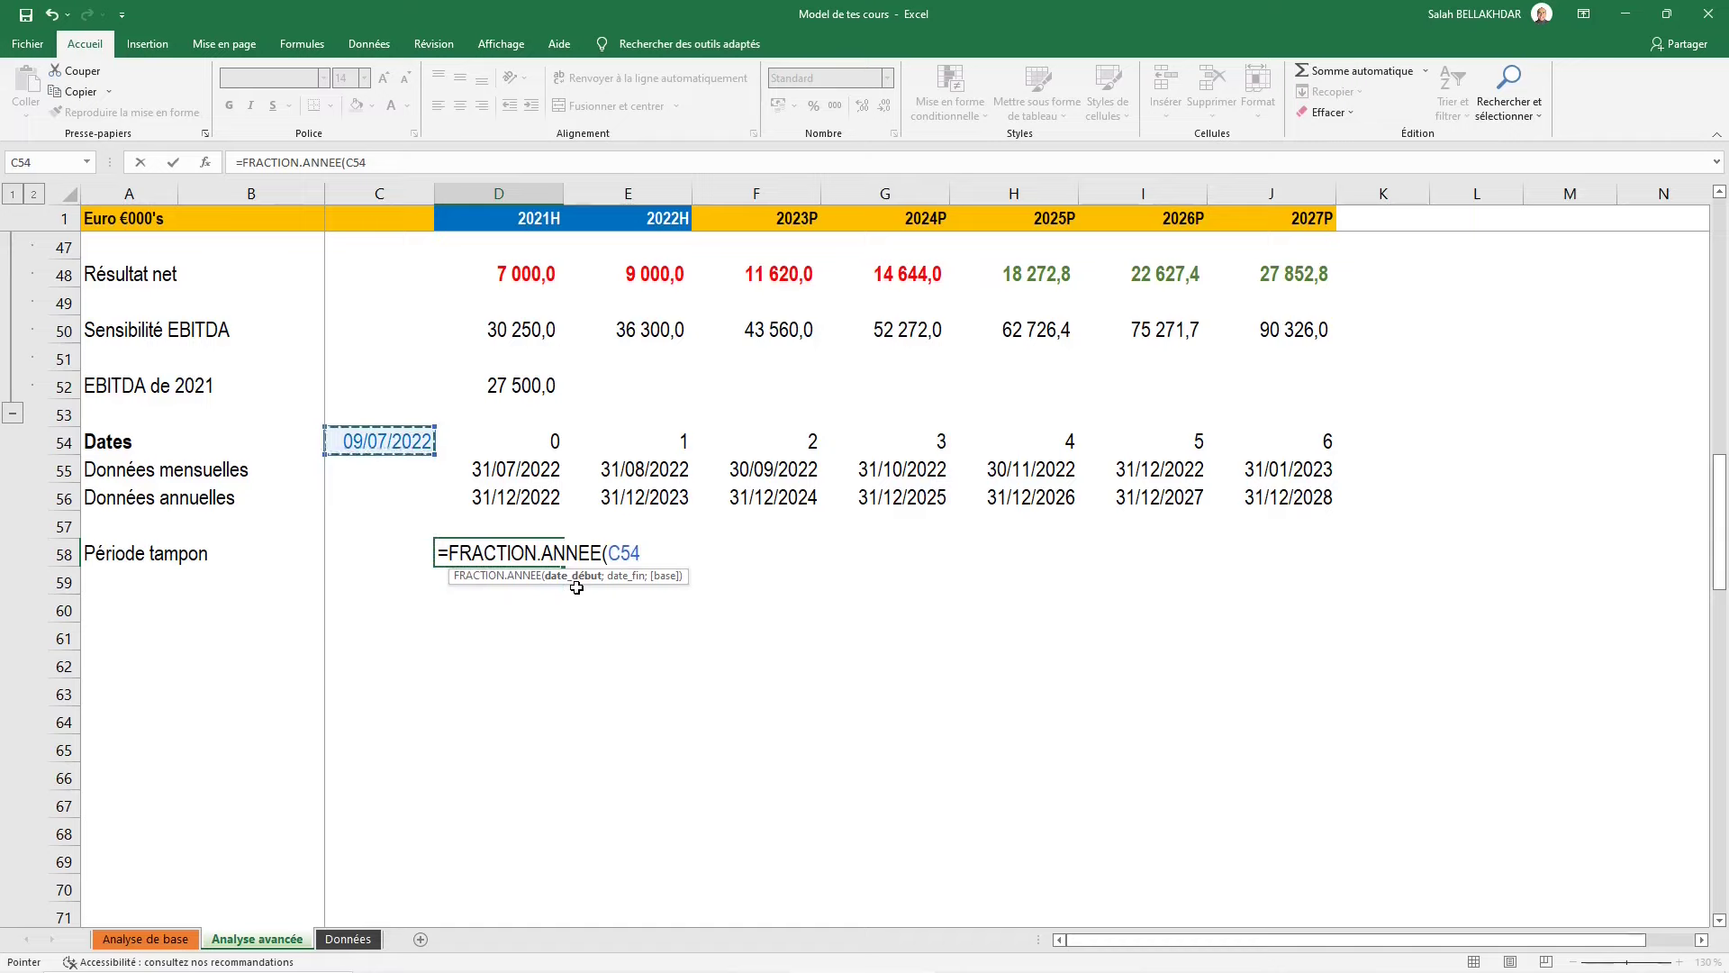
key("F4")
type("$C$54;")
key("Down")
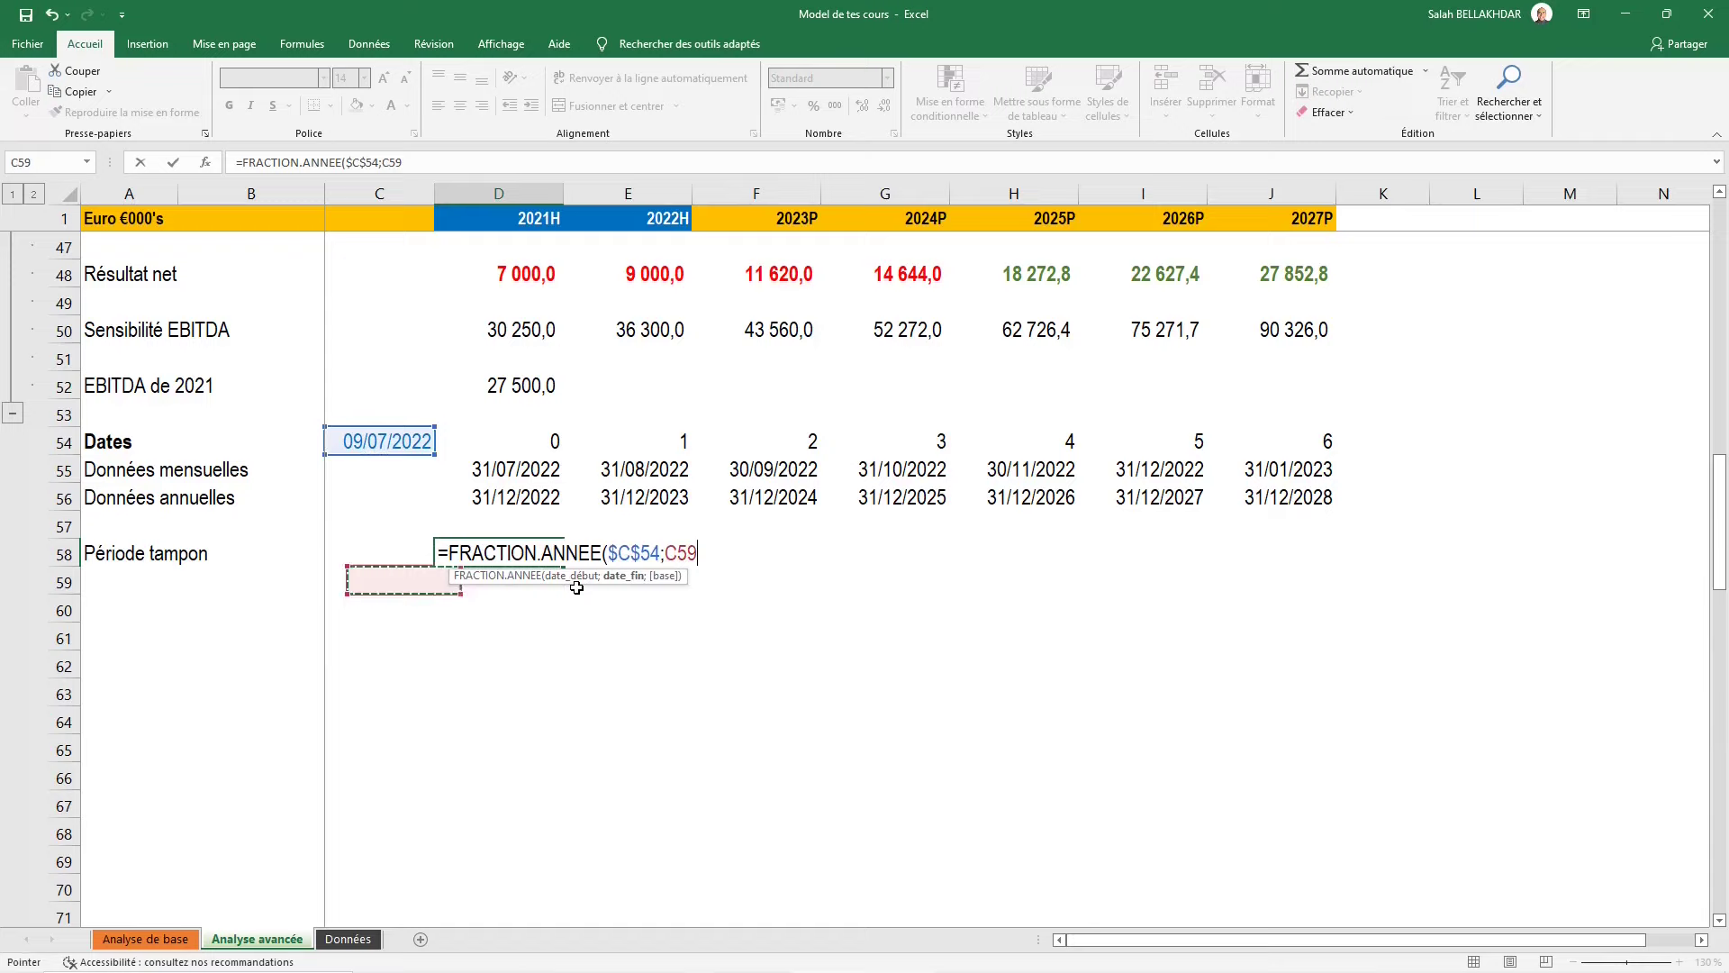
key("Up")
key("Up")
key("Up")
key("Right")
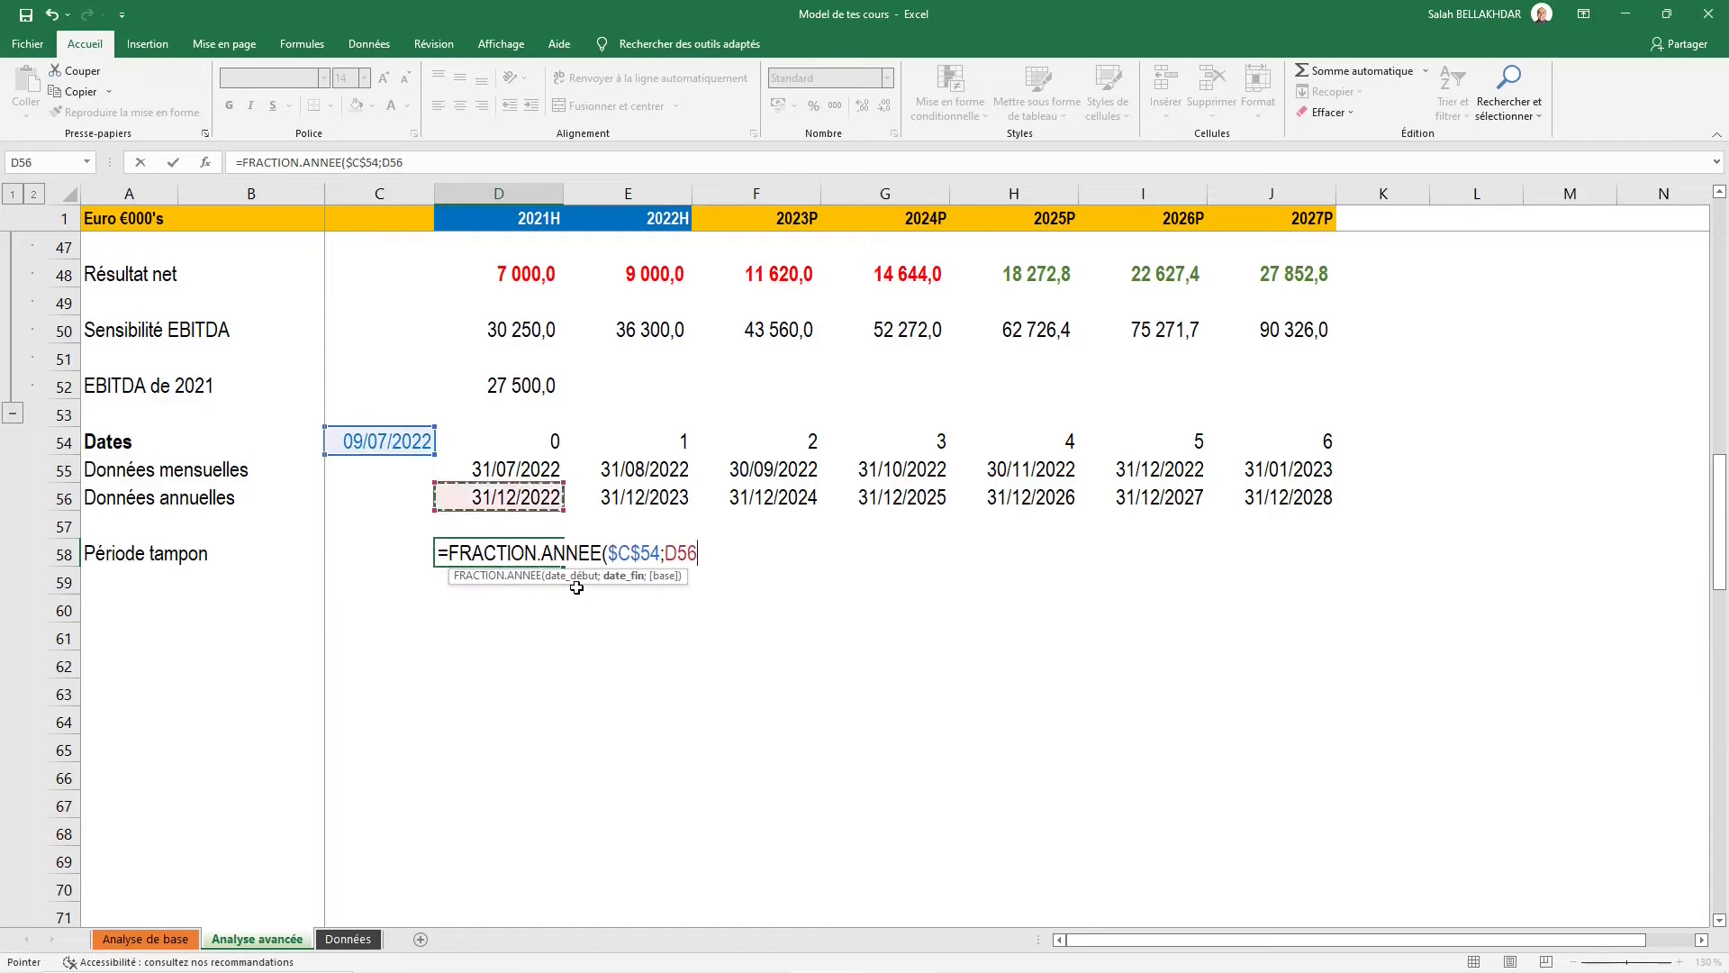
key("ctrl+Return")
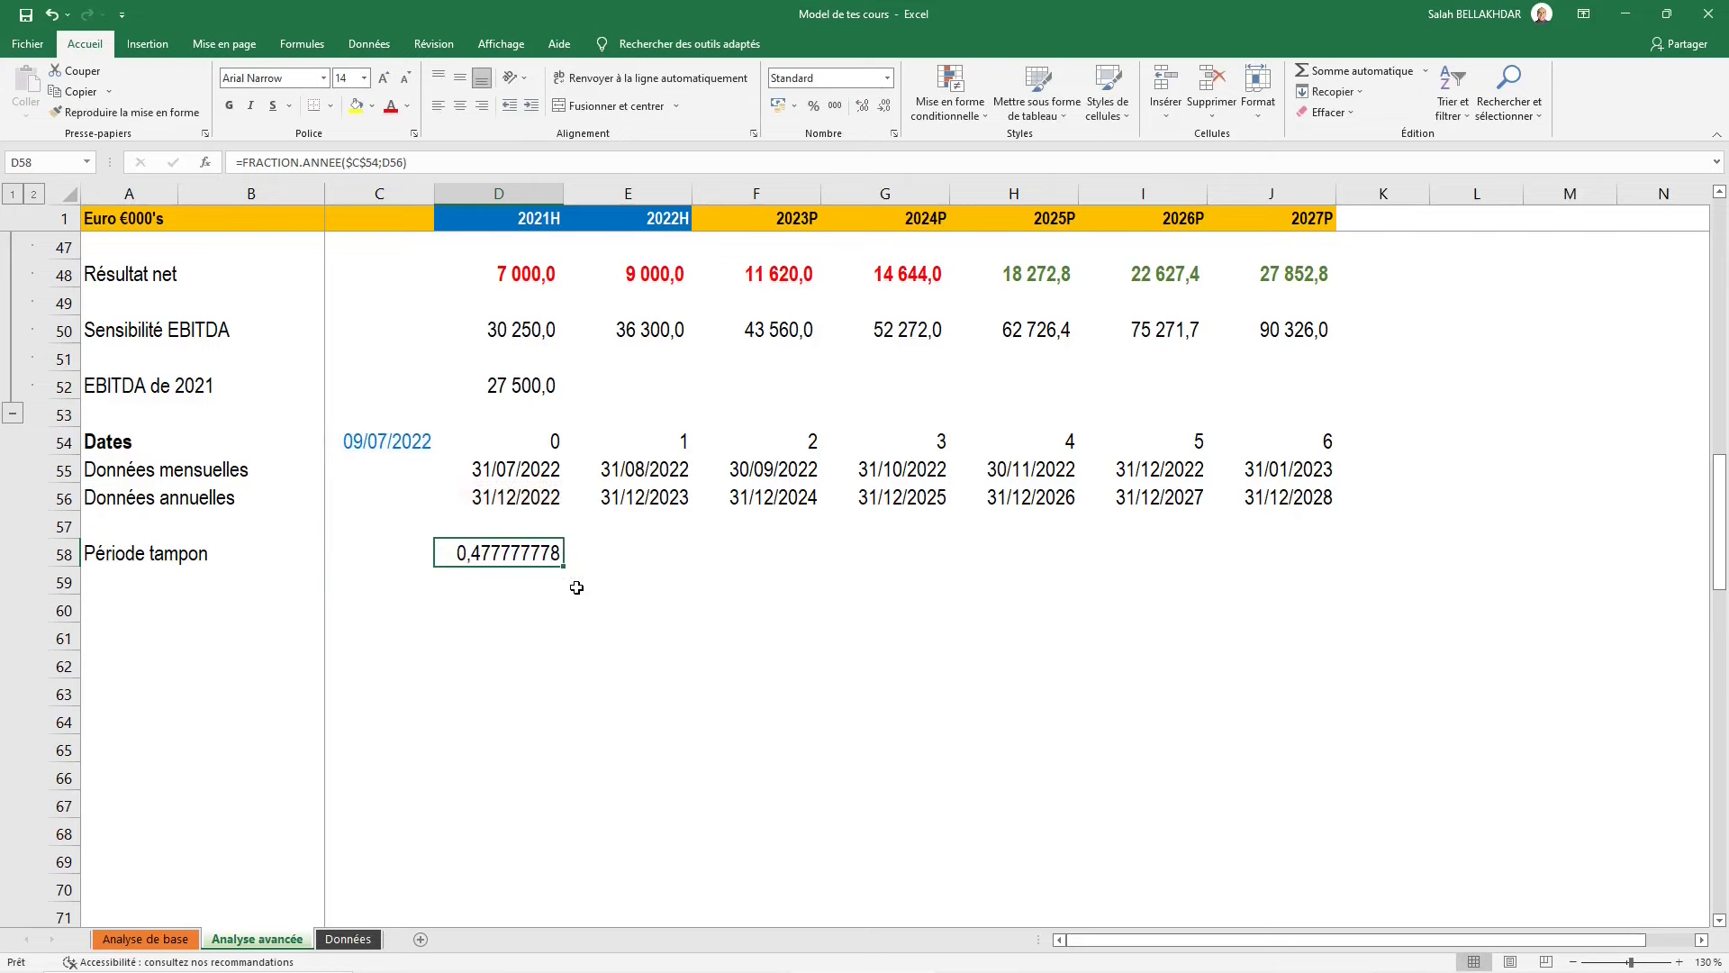
key("ctrl+1")
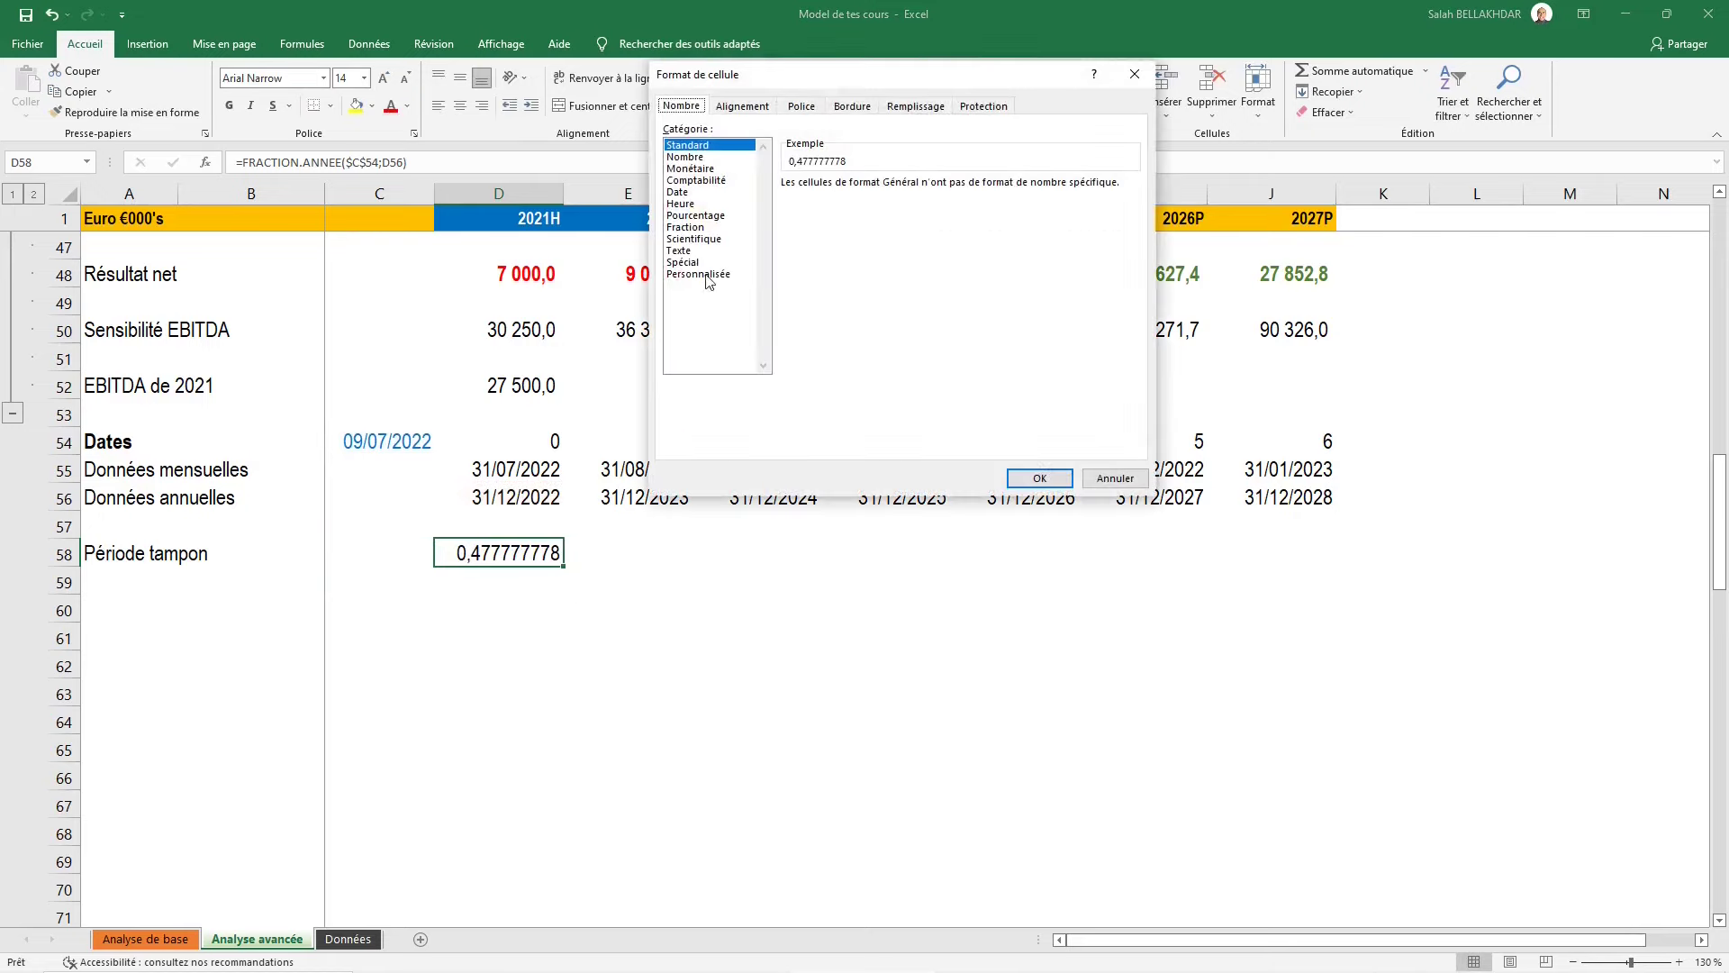
Format D58 as a Nombre with thousands separator and two decimals
left_click(696, 157)
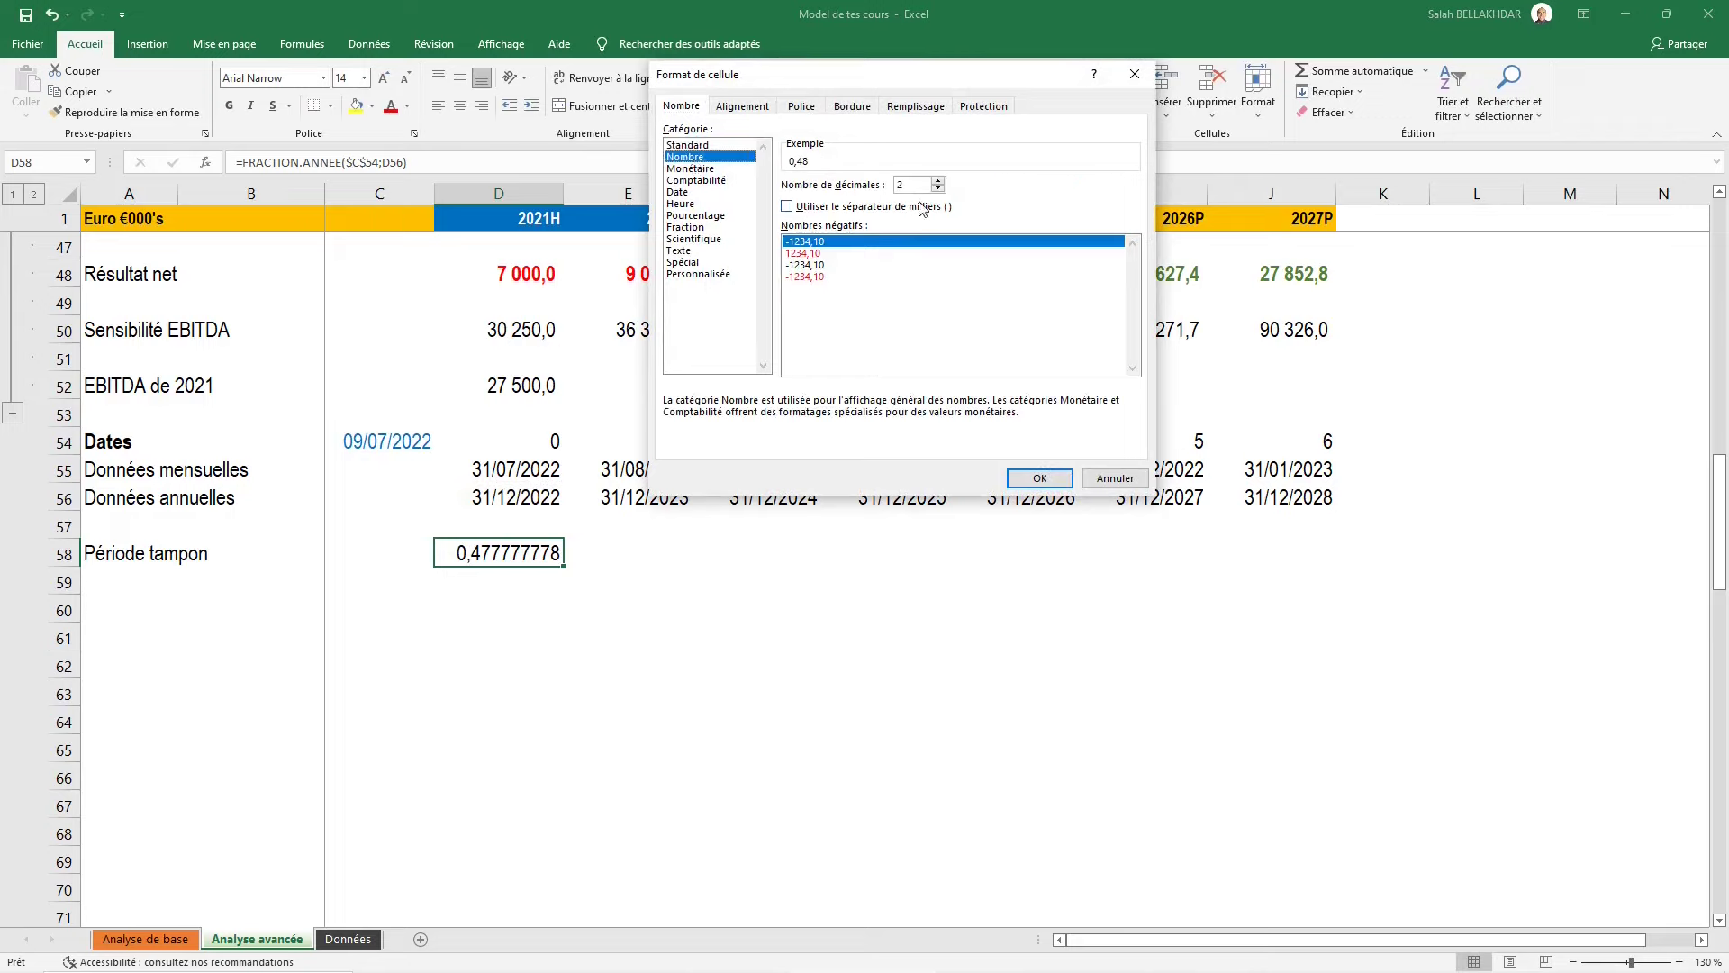
left_click(789, 206)
left_click(1047, 480)
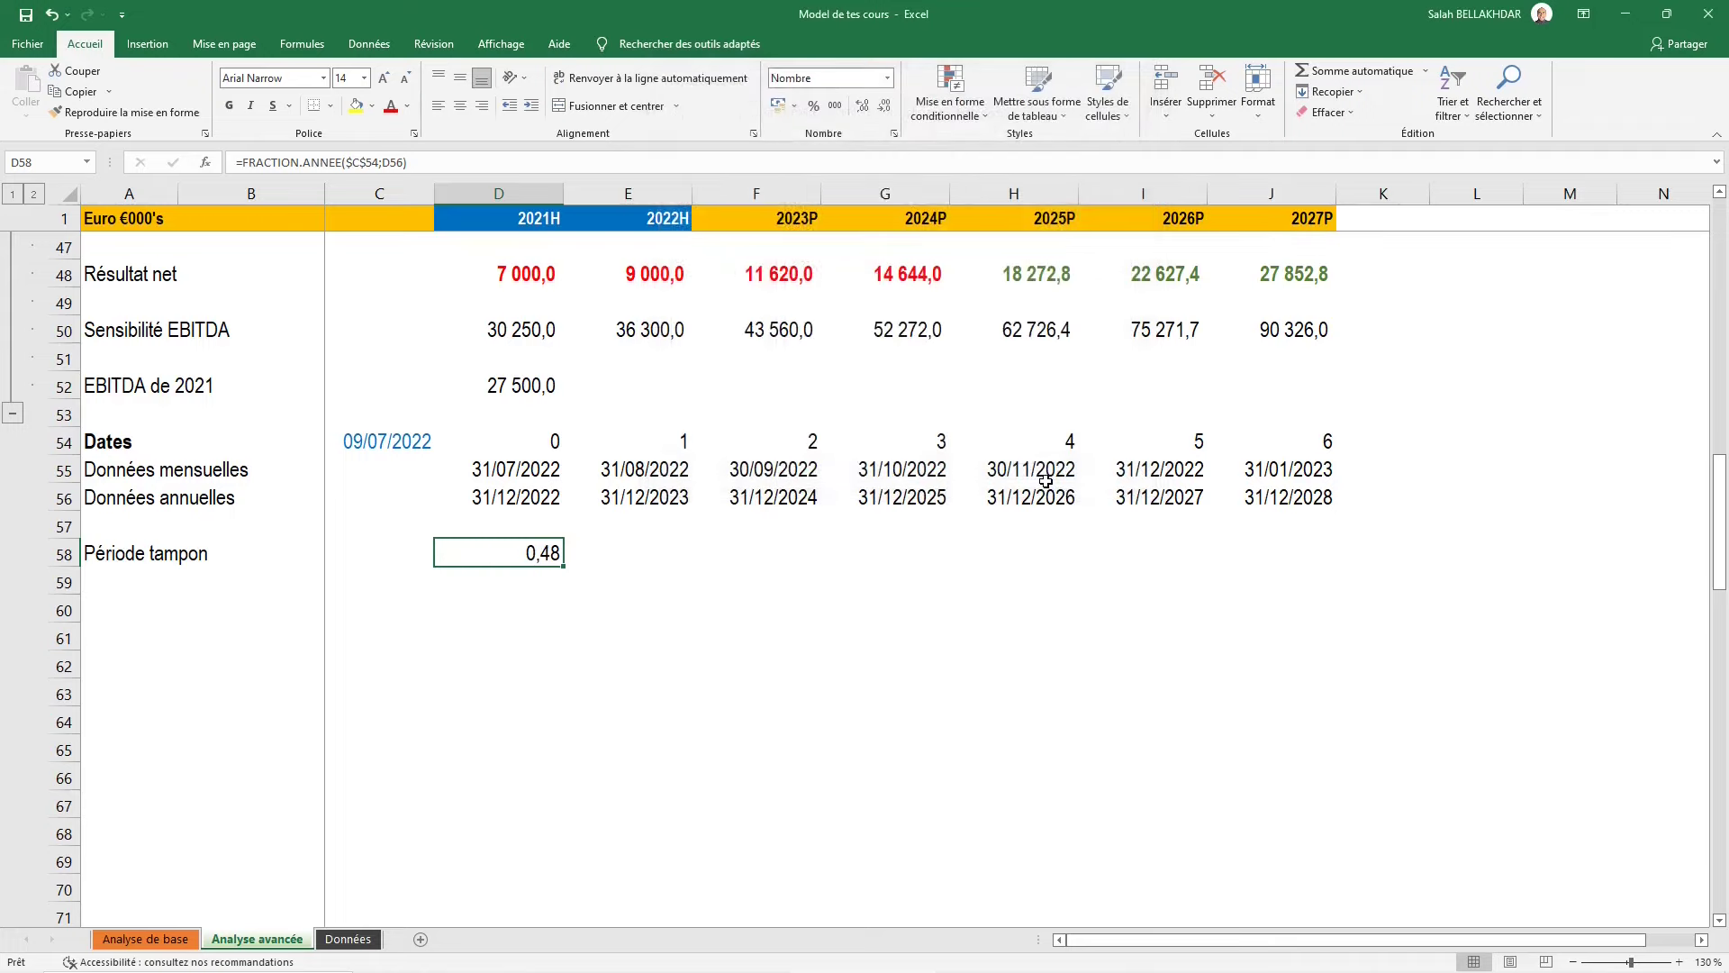
Fill the stub-period formula from D58 across to J58
key("shift+Right")
key("shift+Right")
key("shift+Right")
key("shift+Right")
key("shift+Right")
key("shift+Right")
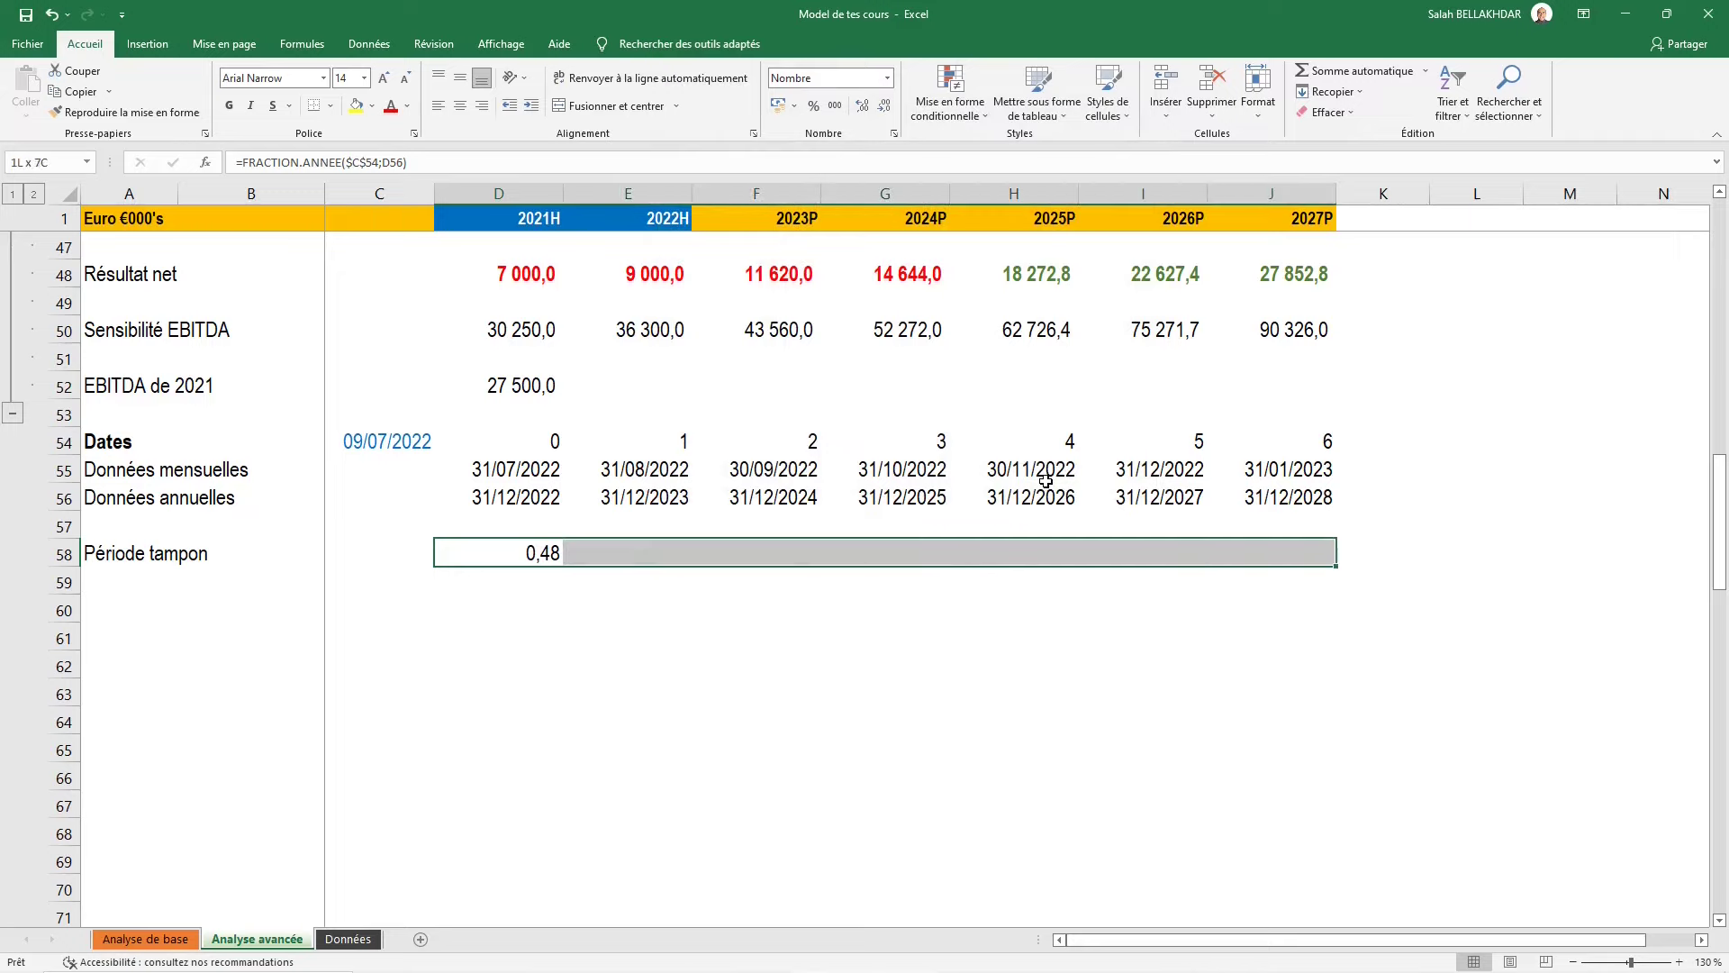
key("ctrl+r")
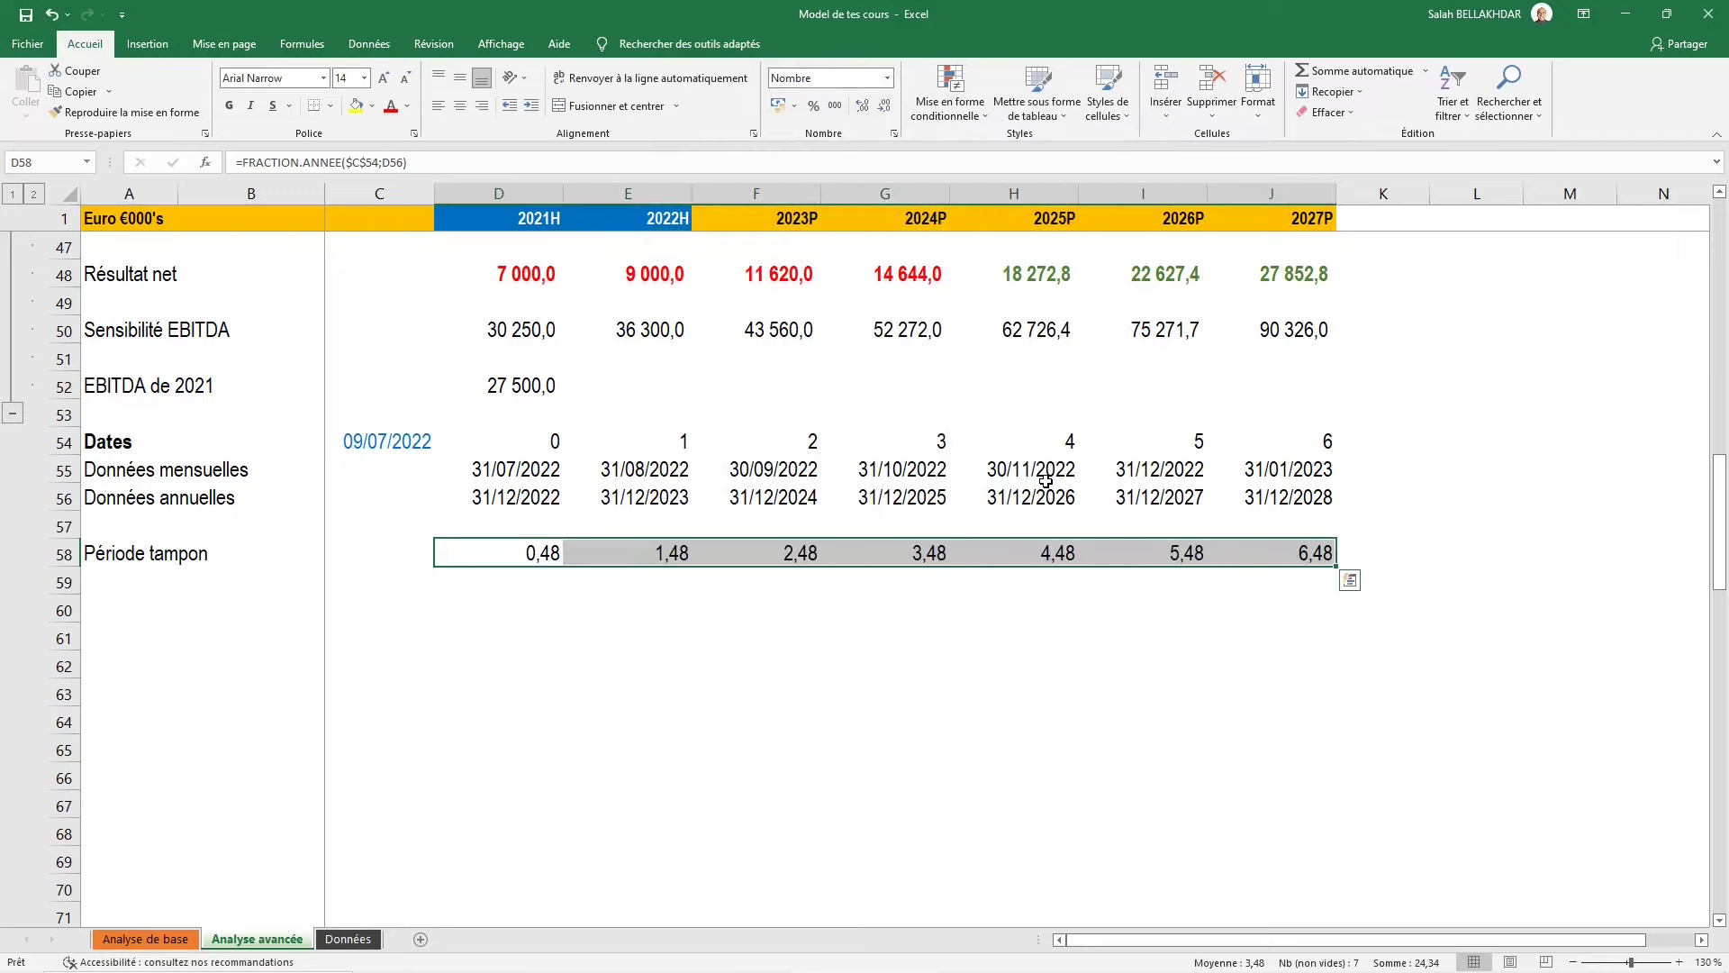
key("Left")
key("Right")
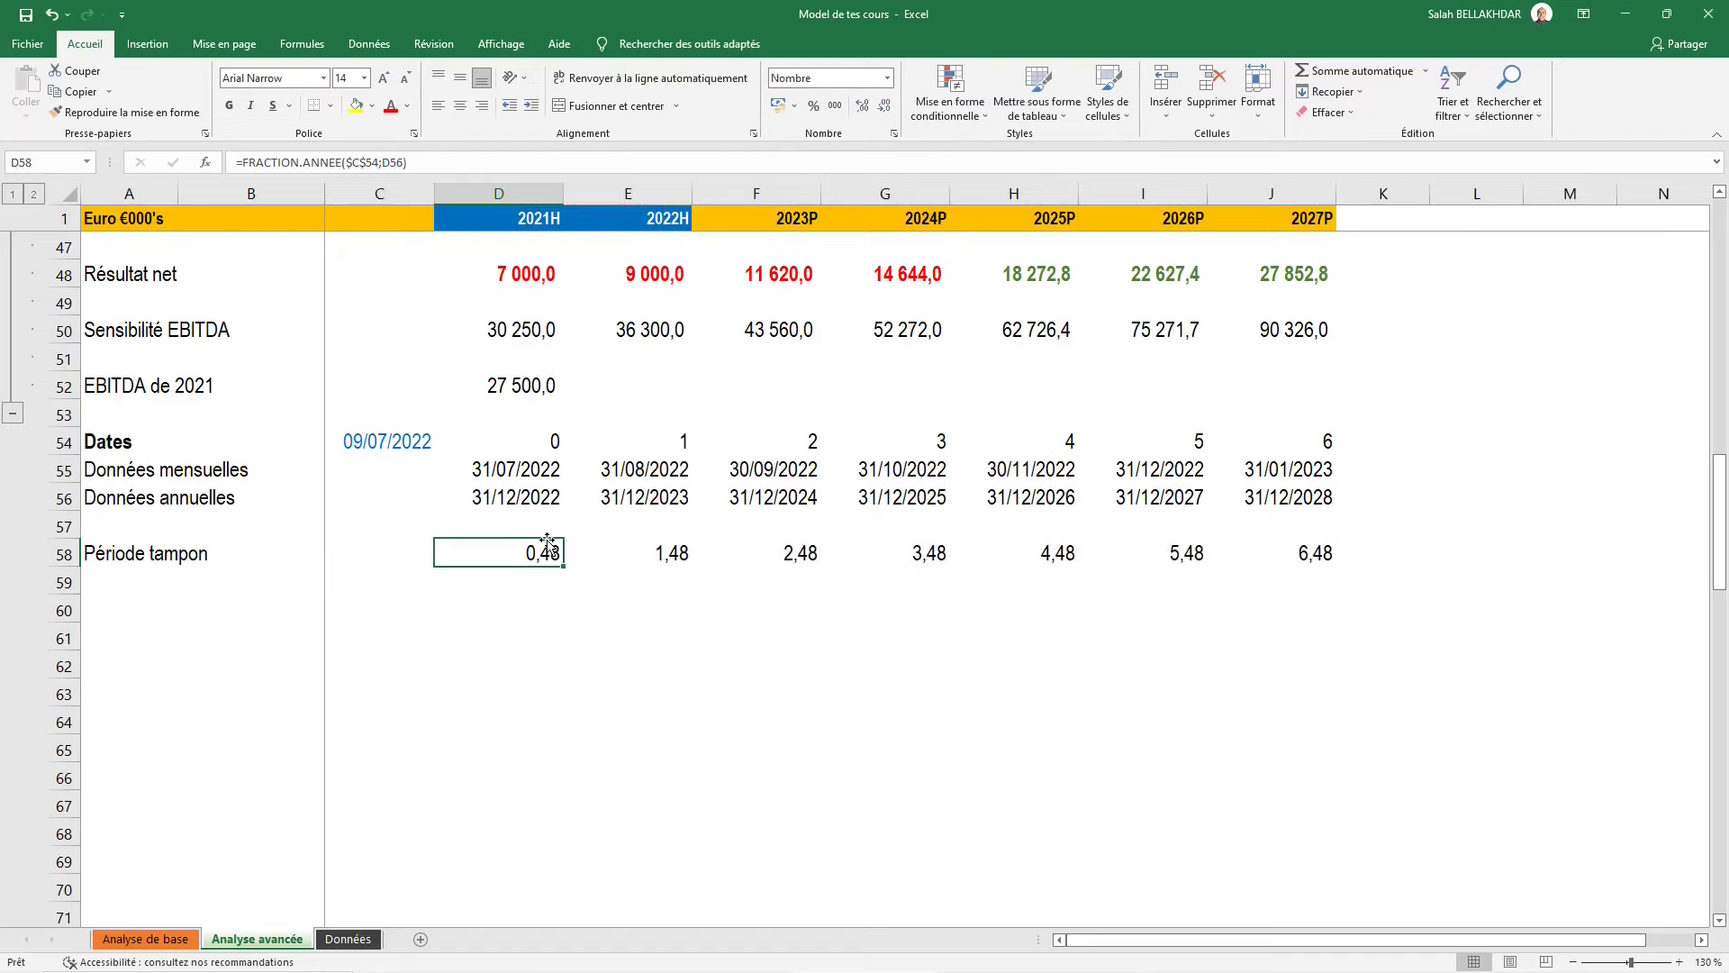
left_click(387, 441)
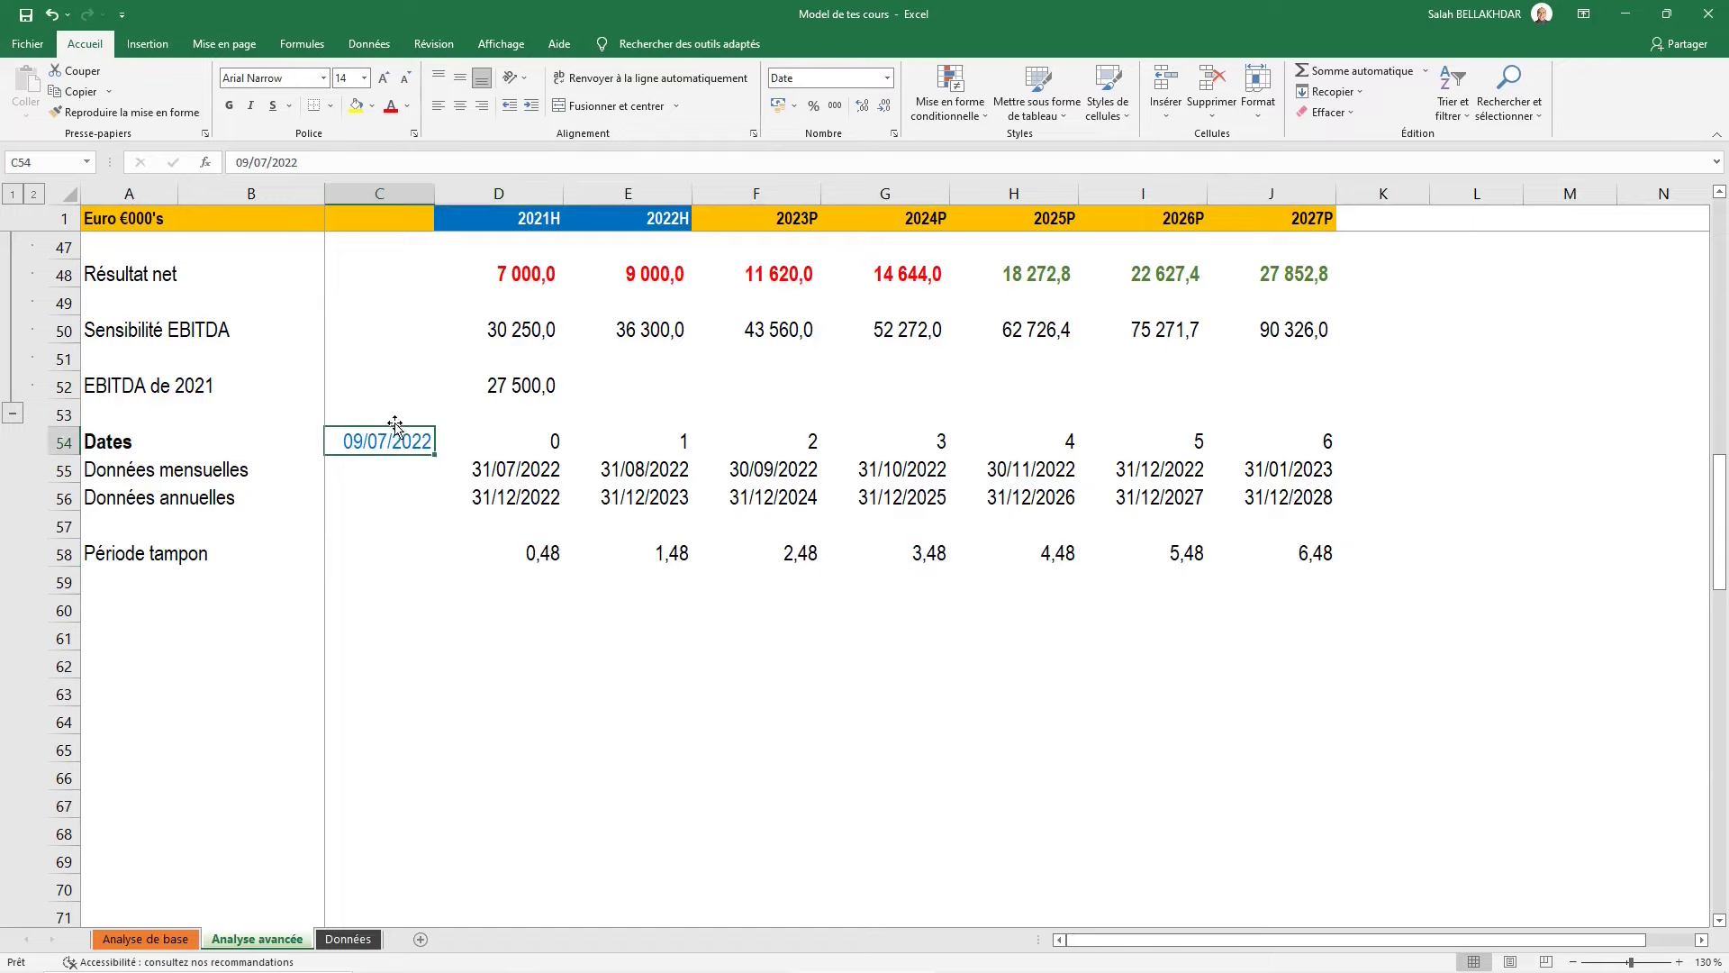
left_click(544, 493)
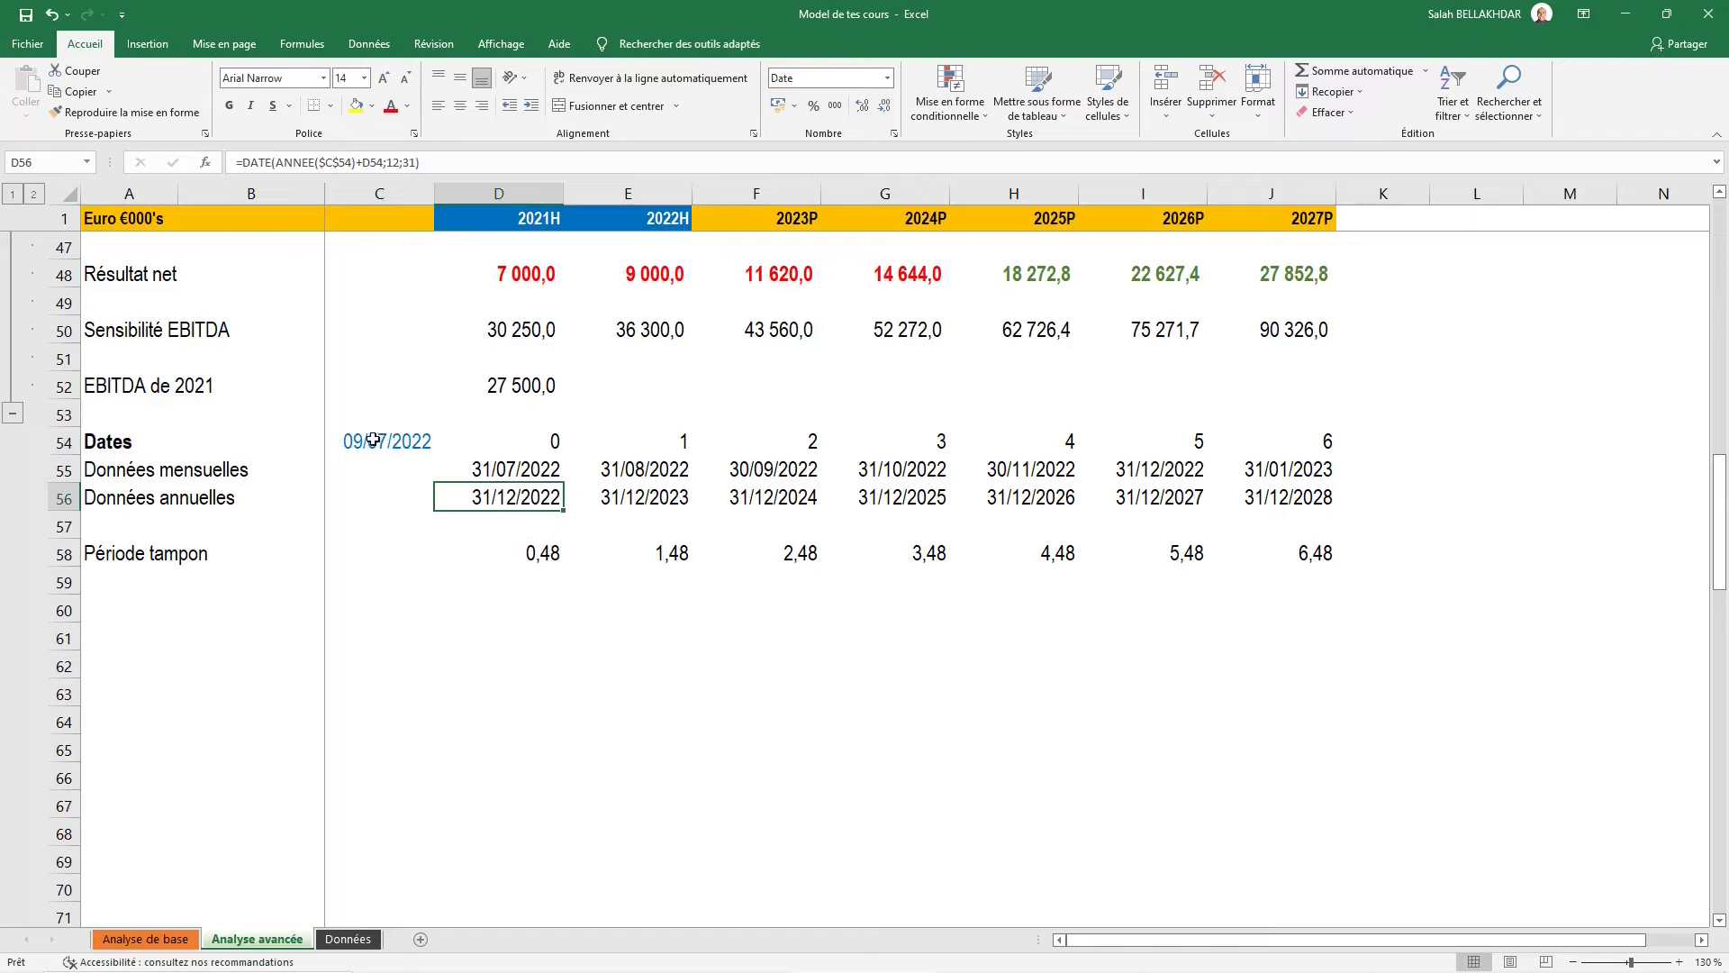
double_click(373, 440)
key("BackSpace")
key("BackSpace")
type("31")
key("Right")
key("Delete")
key("Delete")
type("12")
key("ctrl+Return")
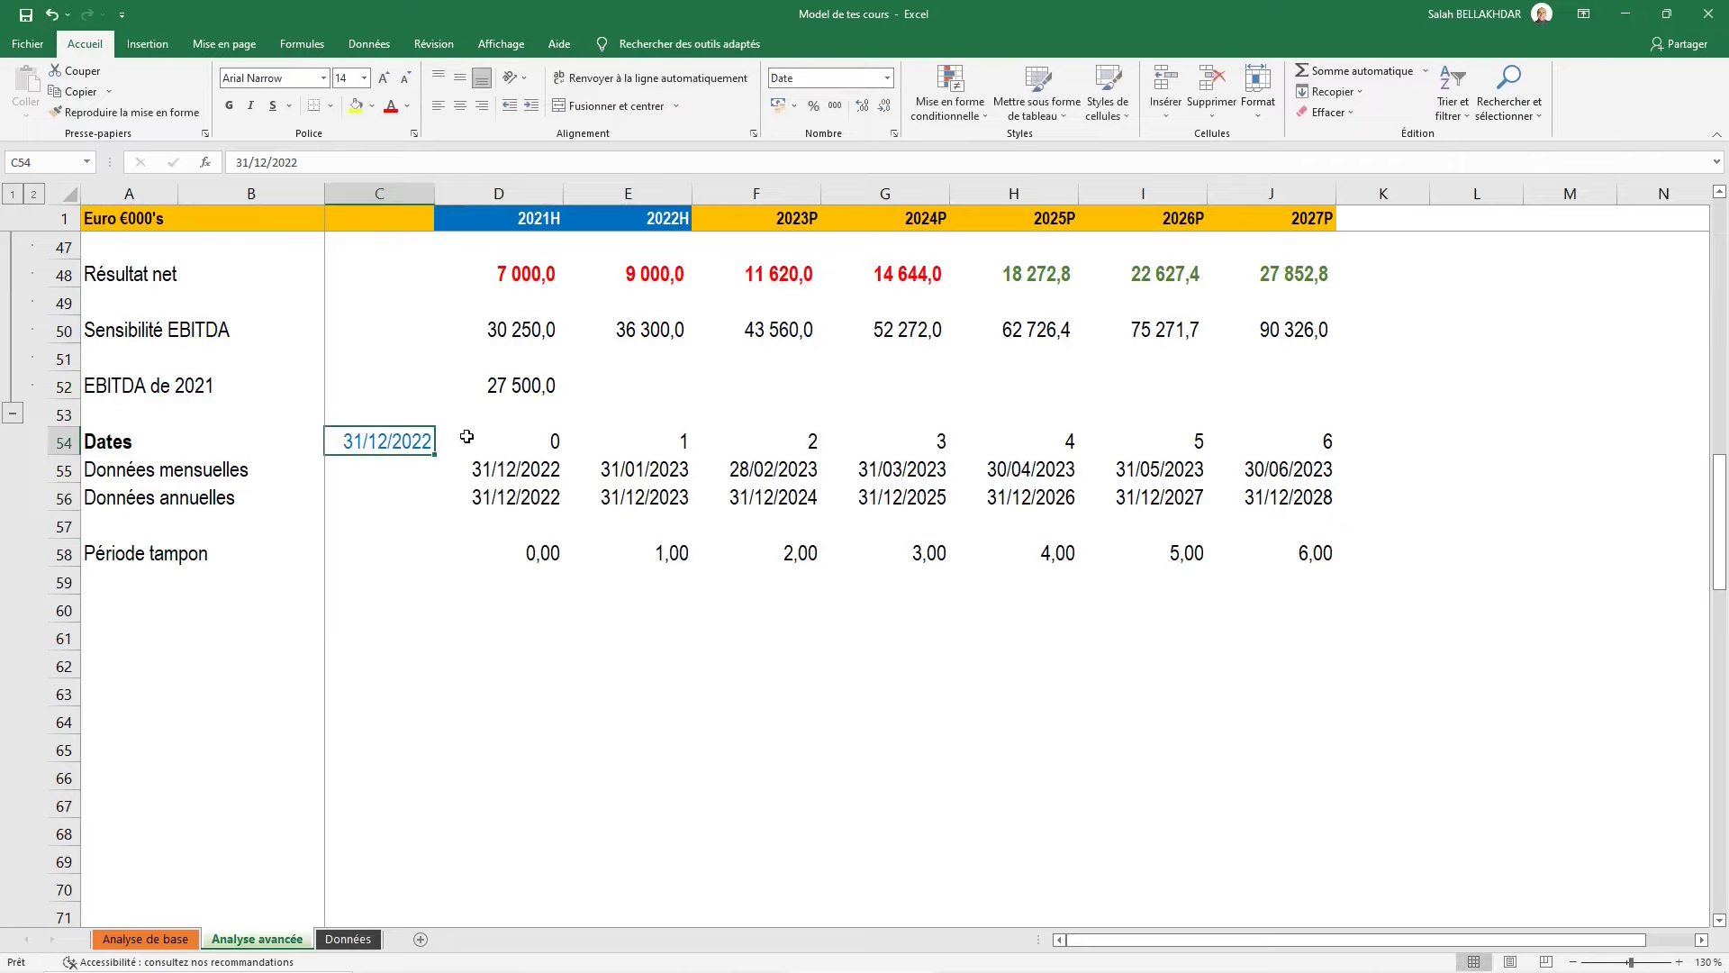
left_click(538, 551)
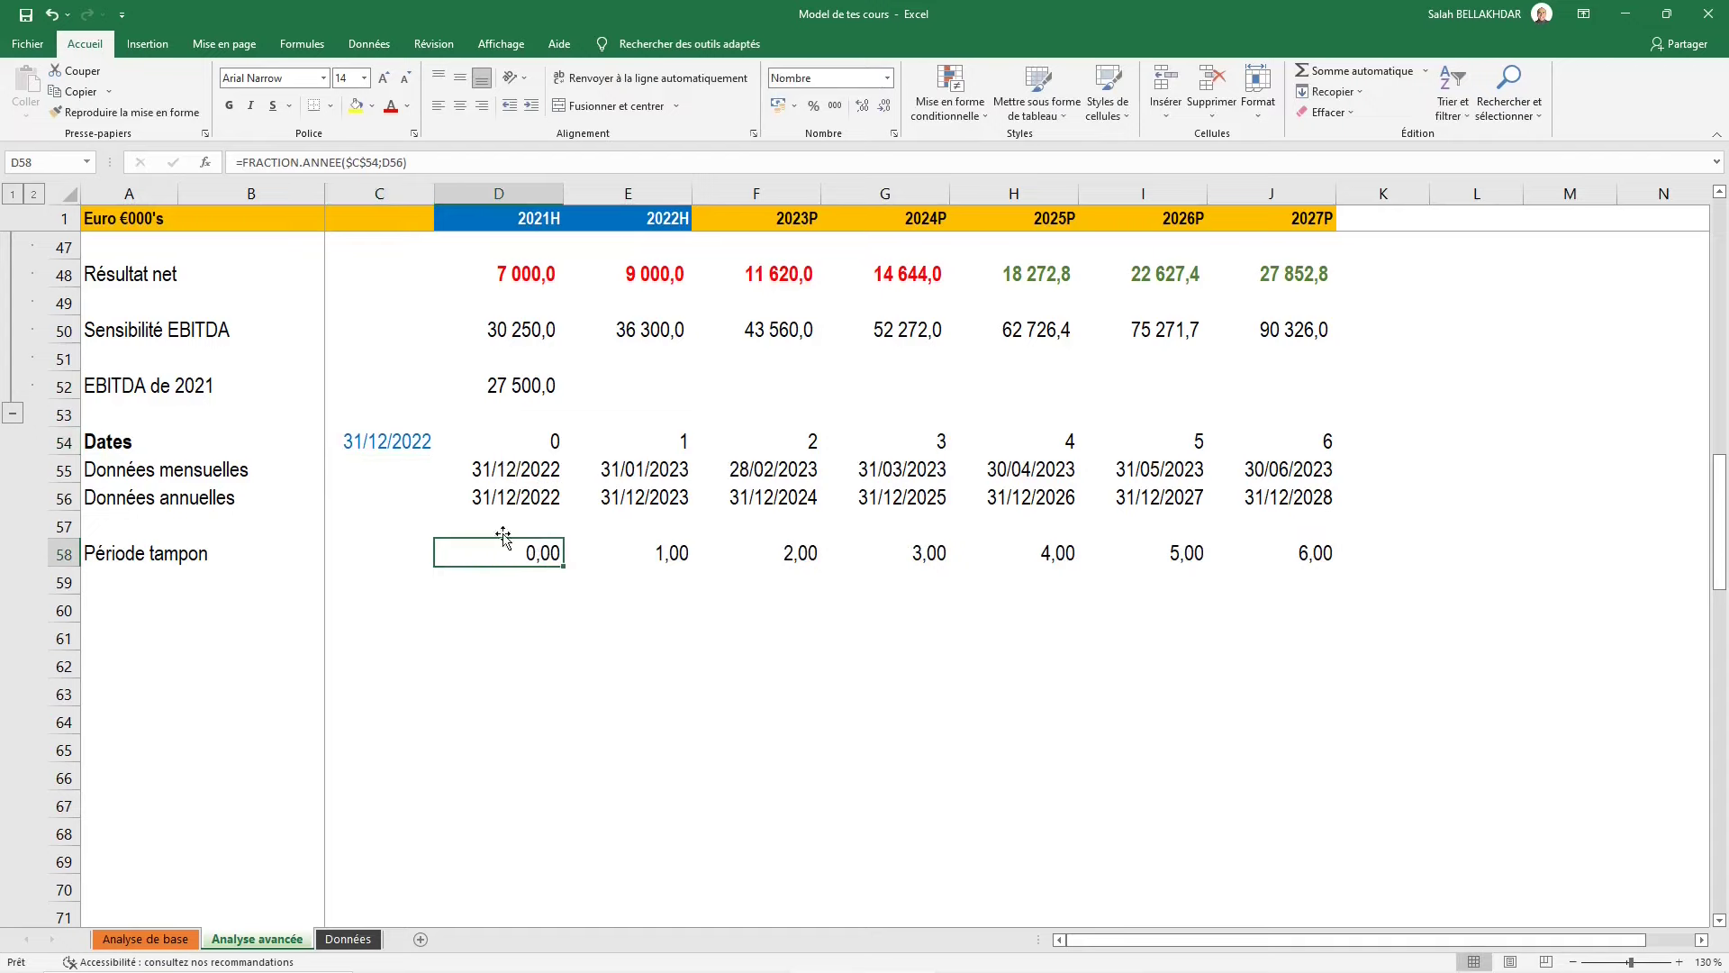
left_click(507, 498)
left_click(380, 439)
left_click(491, 498)
left_click(380, 444)
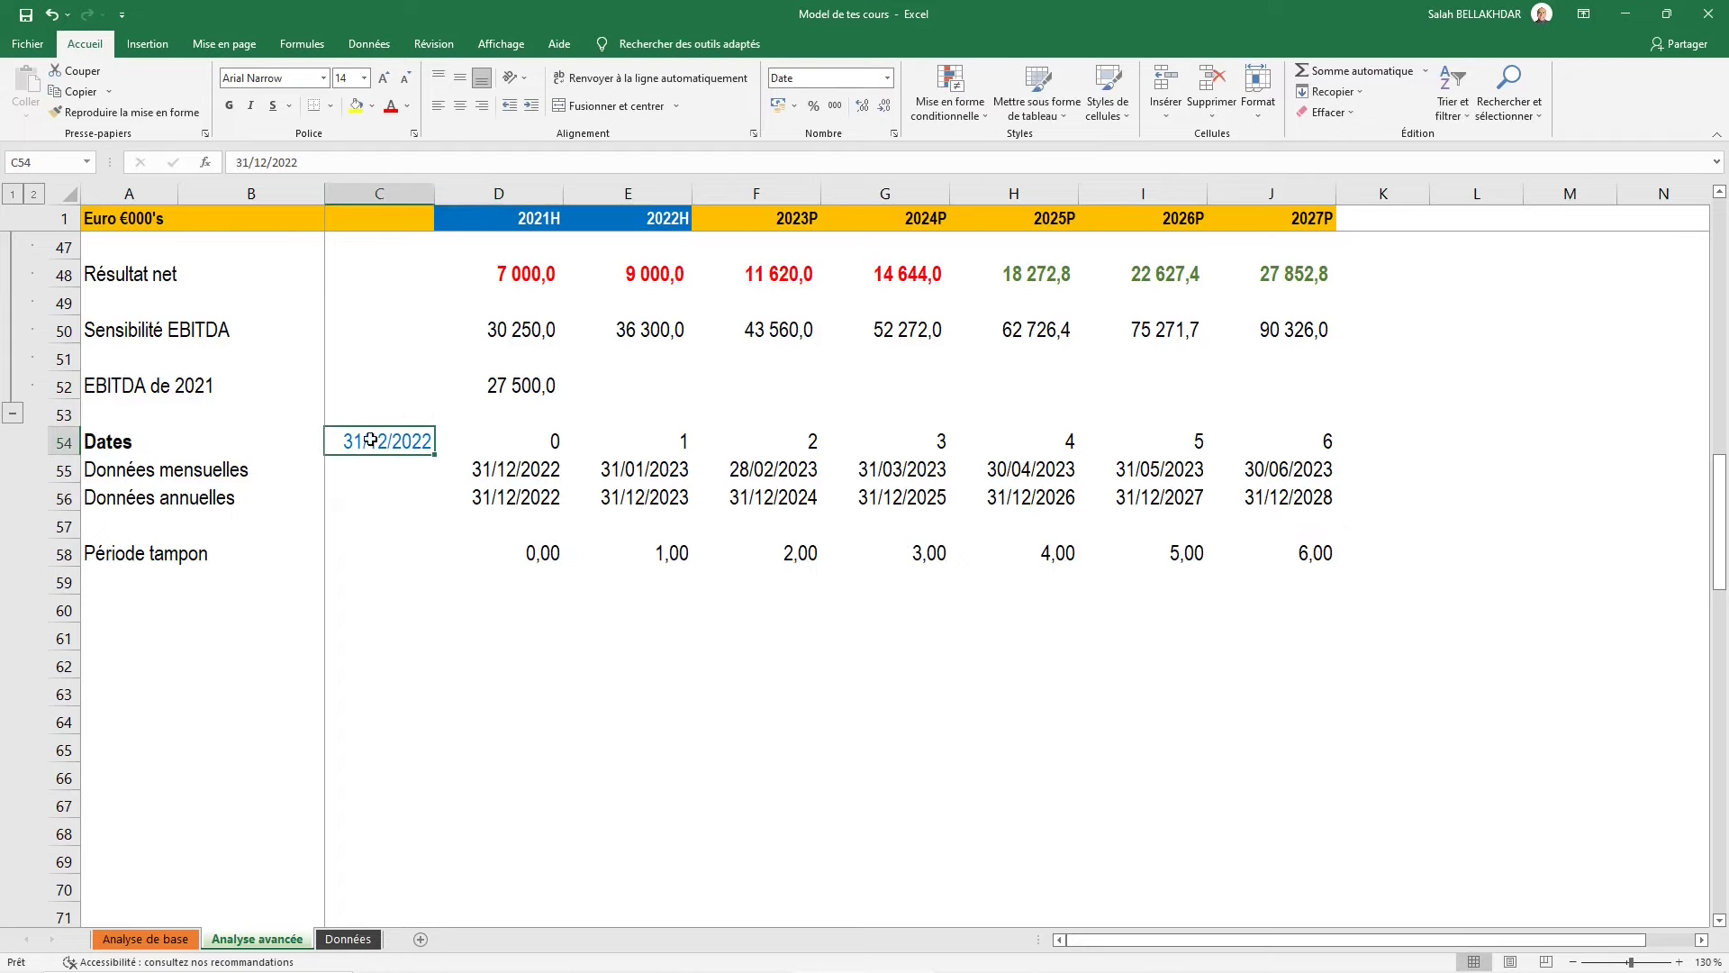
key("ctrl+semicolon")
key("ctrl+Return")
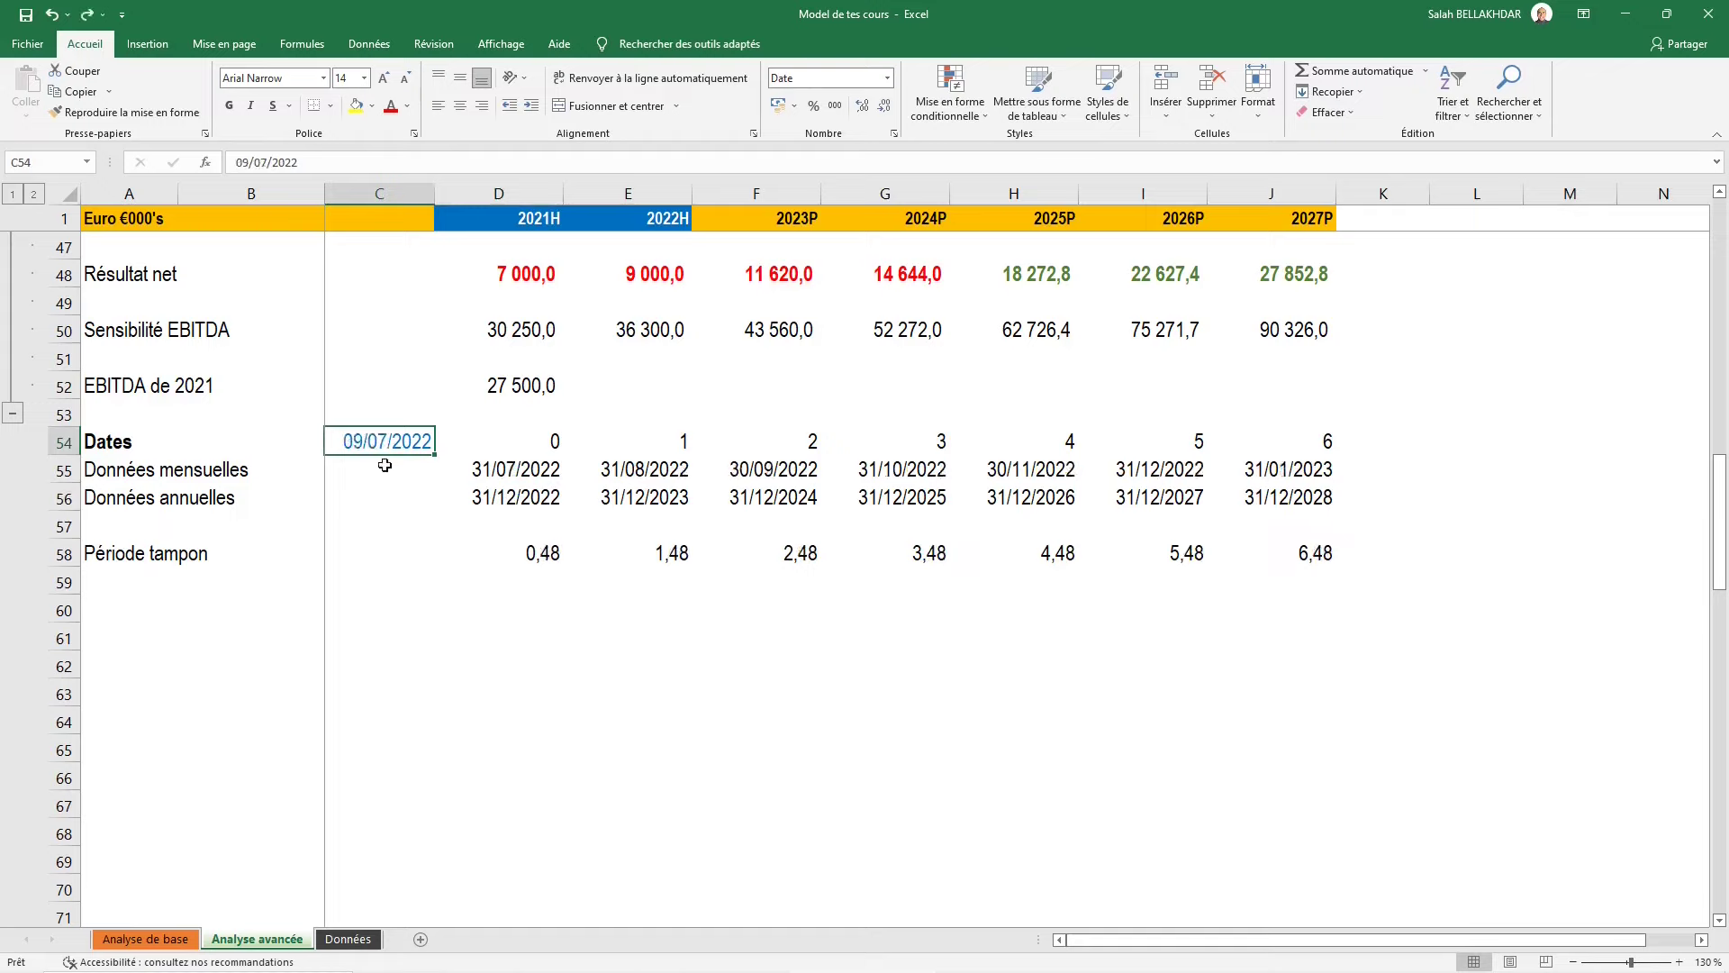
left_click(385, 465)
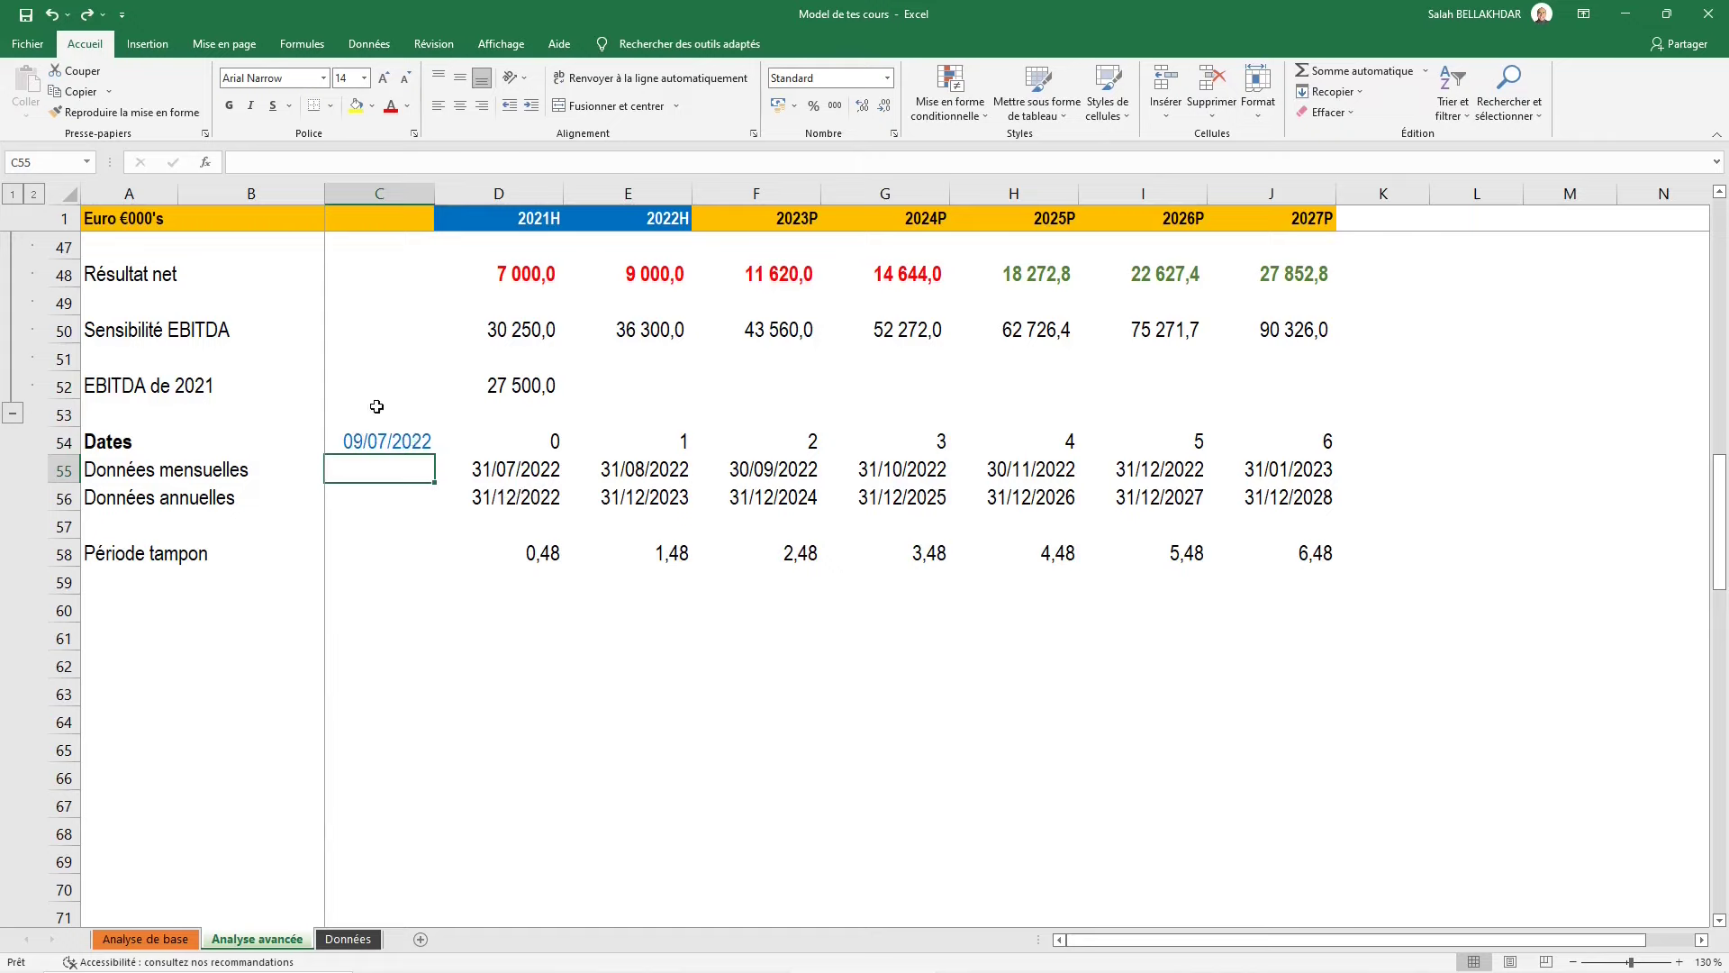
Enter =100000*D58 in C55 to scale the stub fraction
type("=100000 *")
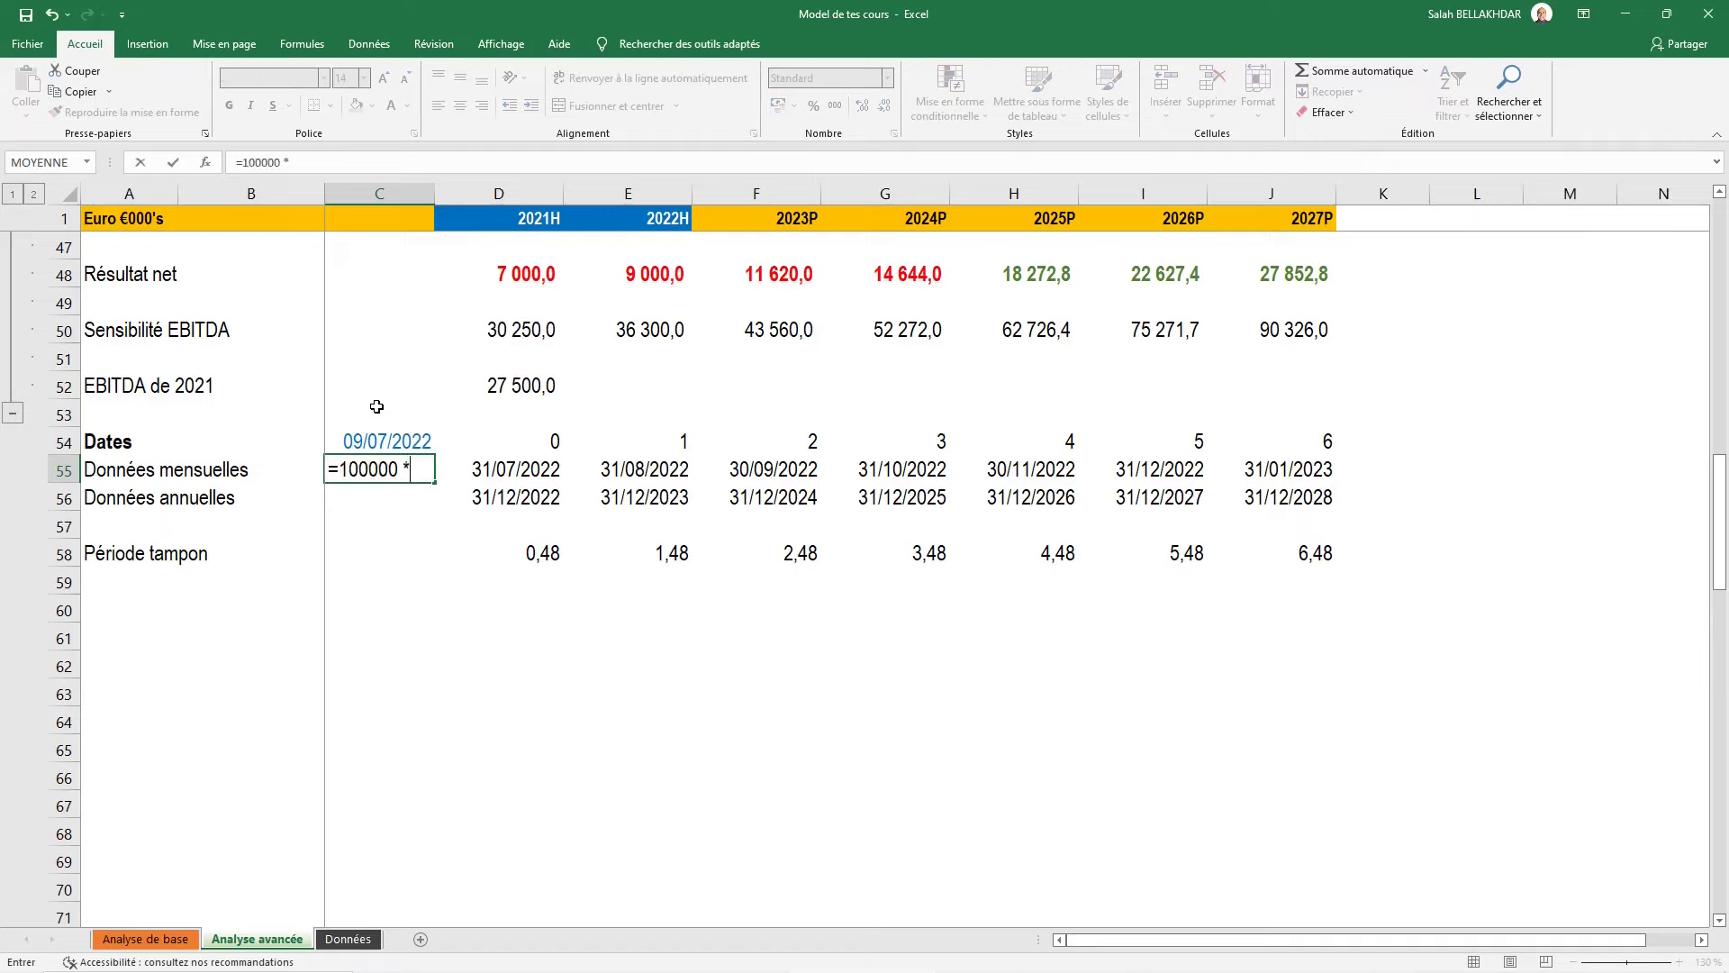
left_click(549, 551)
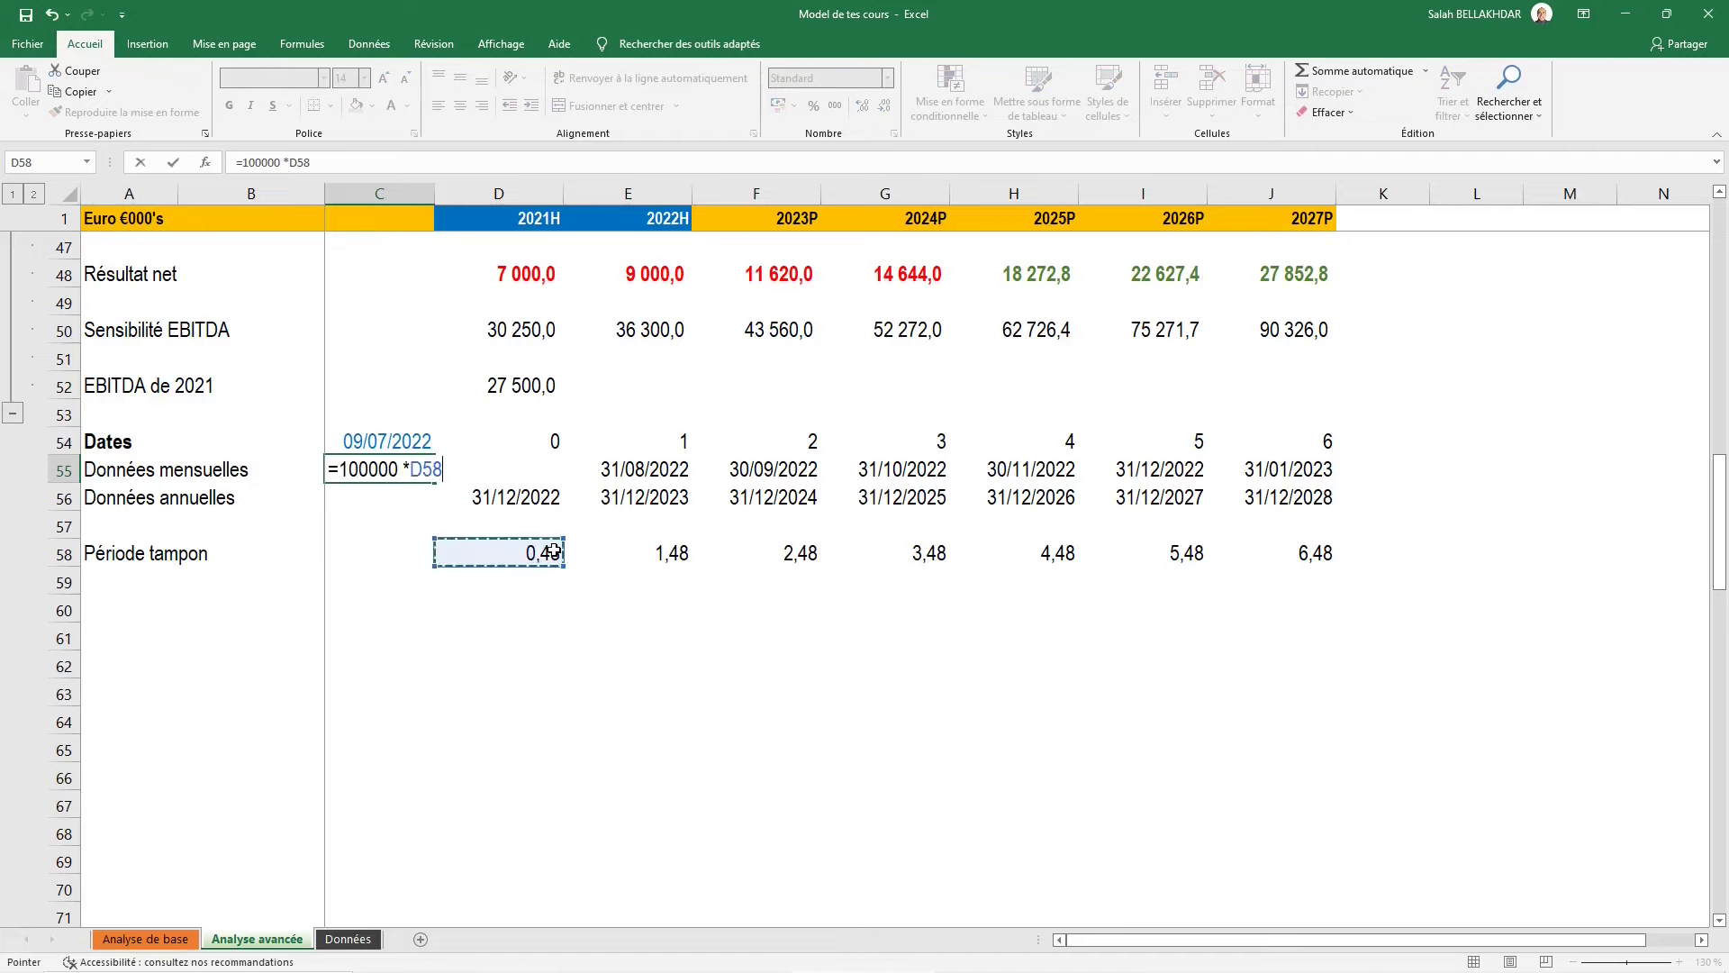
key("ctrl+Return")
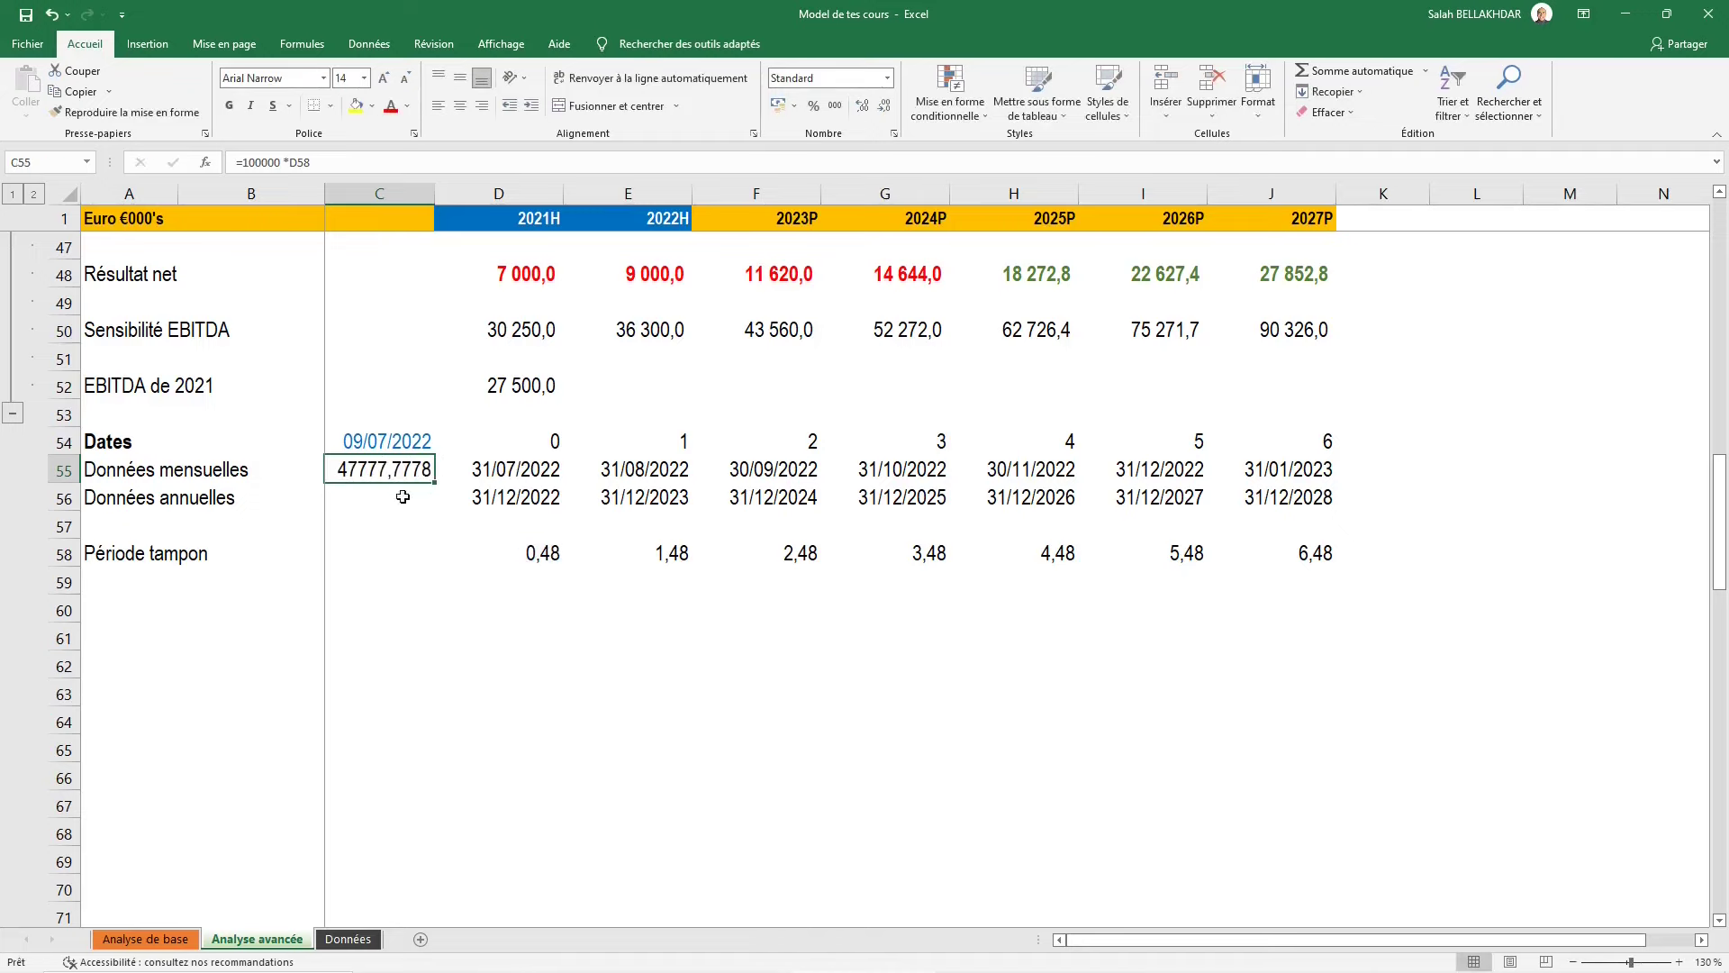
Show C55 as a whole number, 47778, with no decimals
left_click(884, 108)
left_click(884, 108)
left_click(884, 108)
left_click(884, 108)
left_click(423, 491)
key("Down")
key("Down")
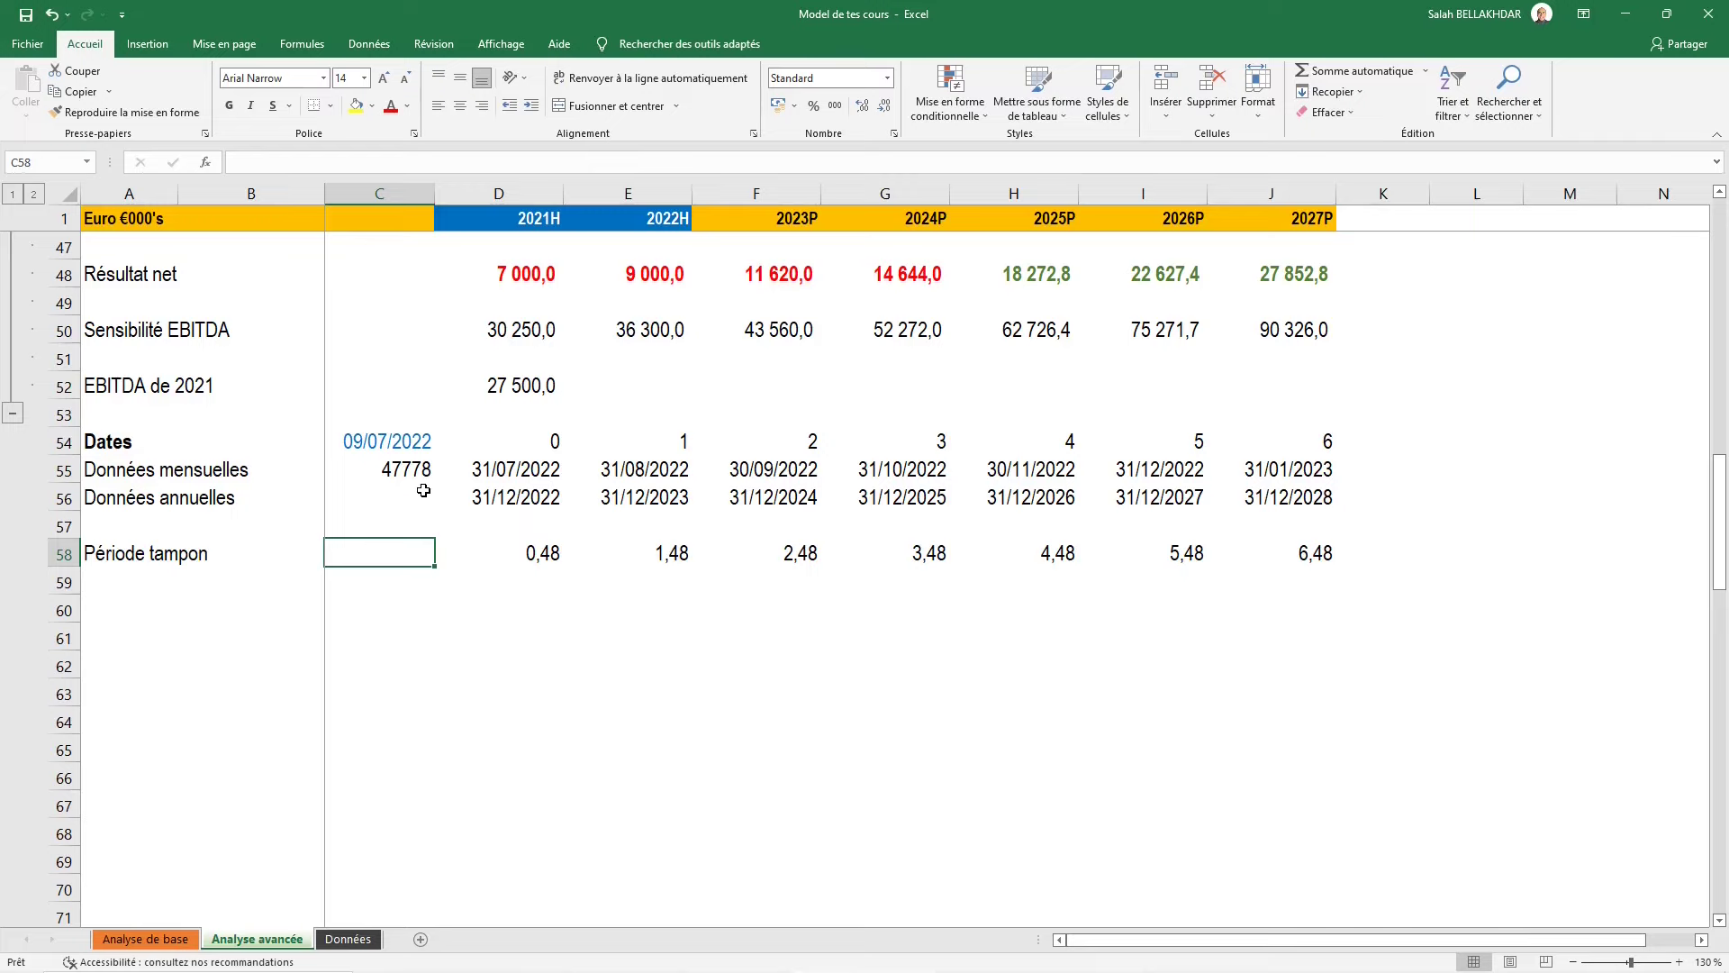
Enter =100000*D58 in C55 so it shows 47778
left_click(423, 490)
key("Up")
type("=100000 *D58")
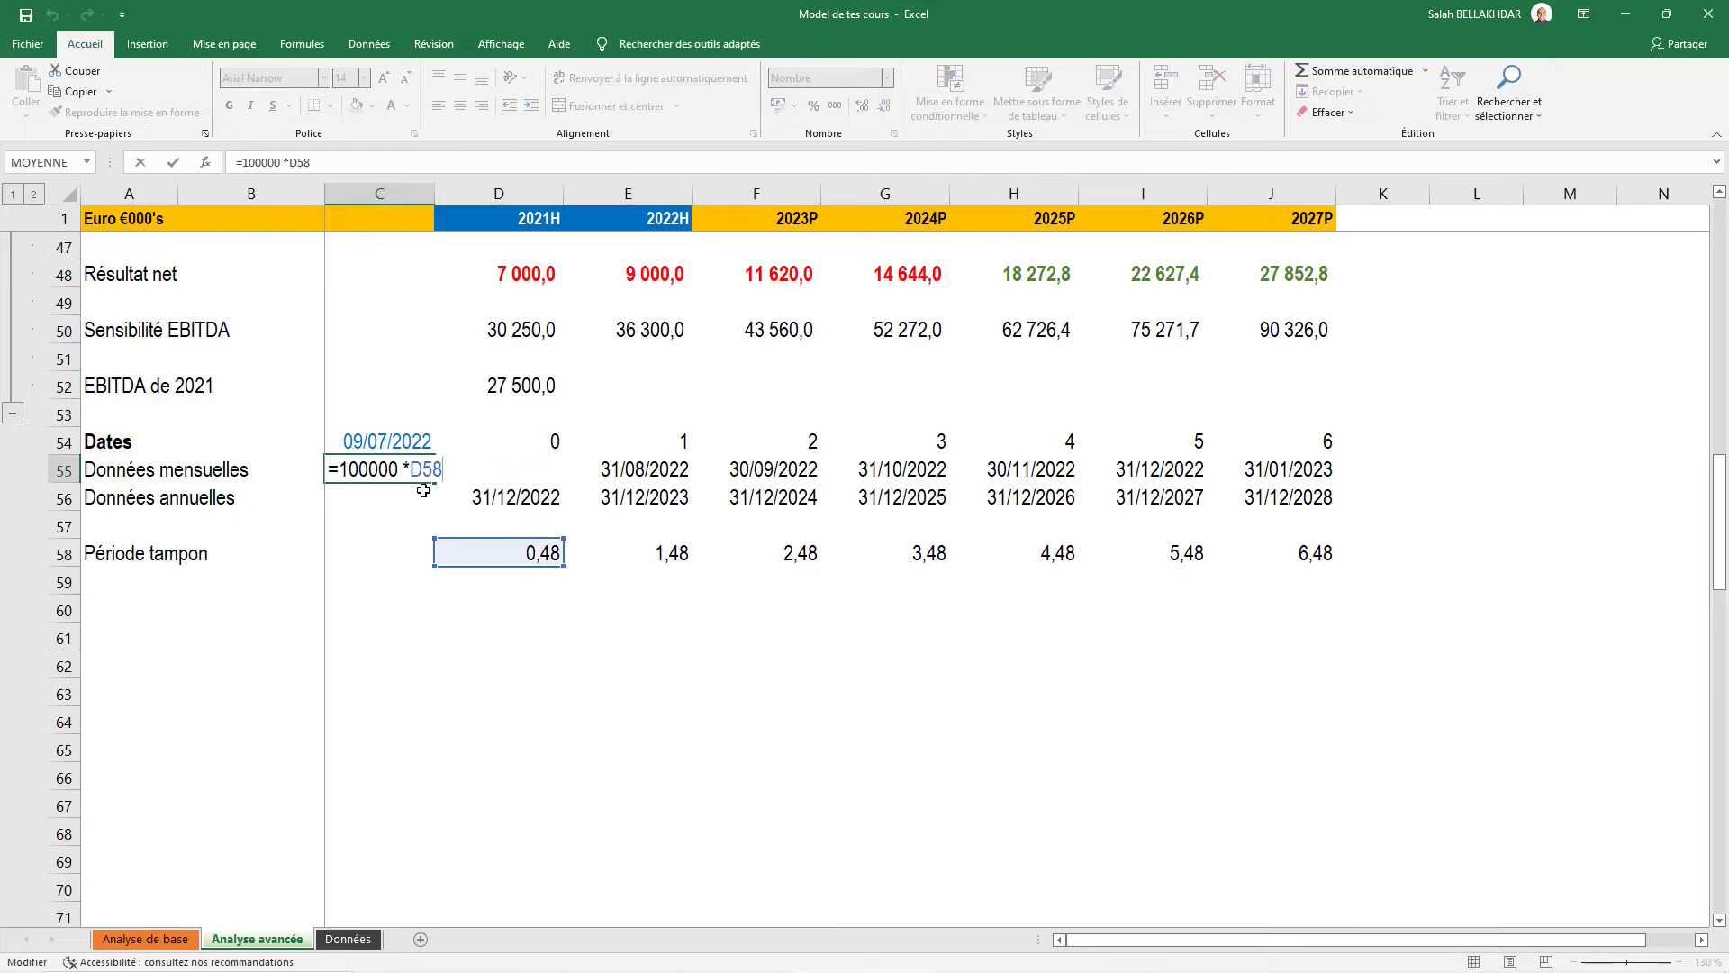
key("ctrl+Return")
key("Down")
key("Down")
key("Down")
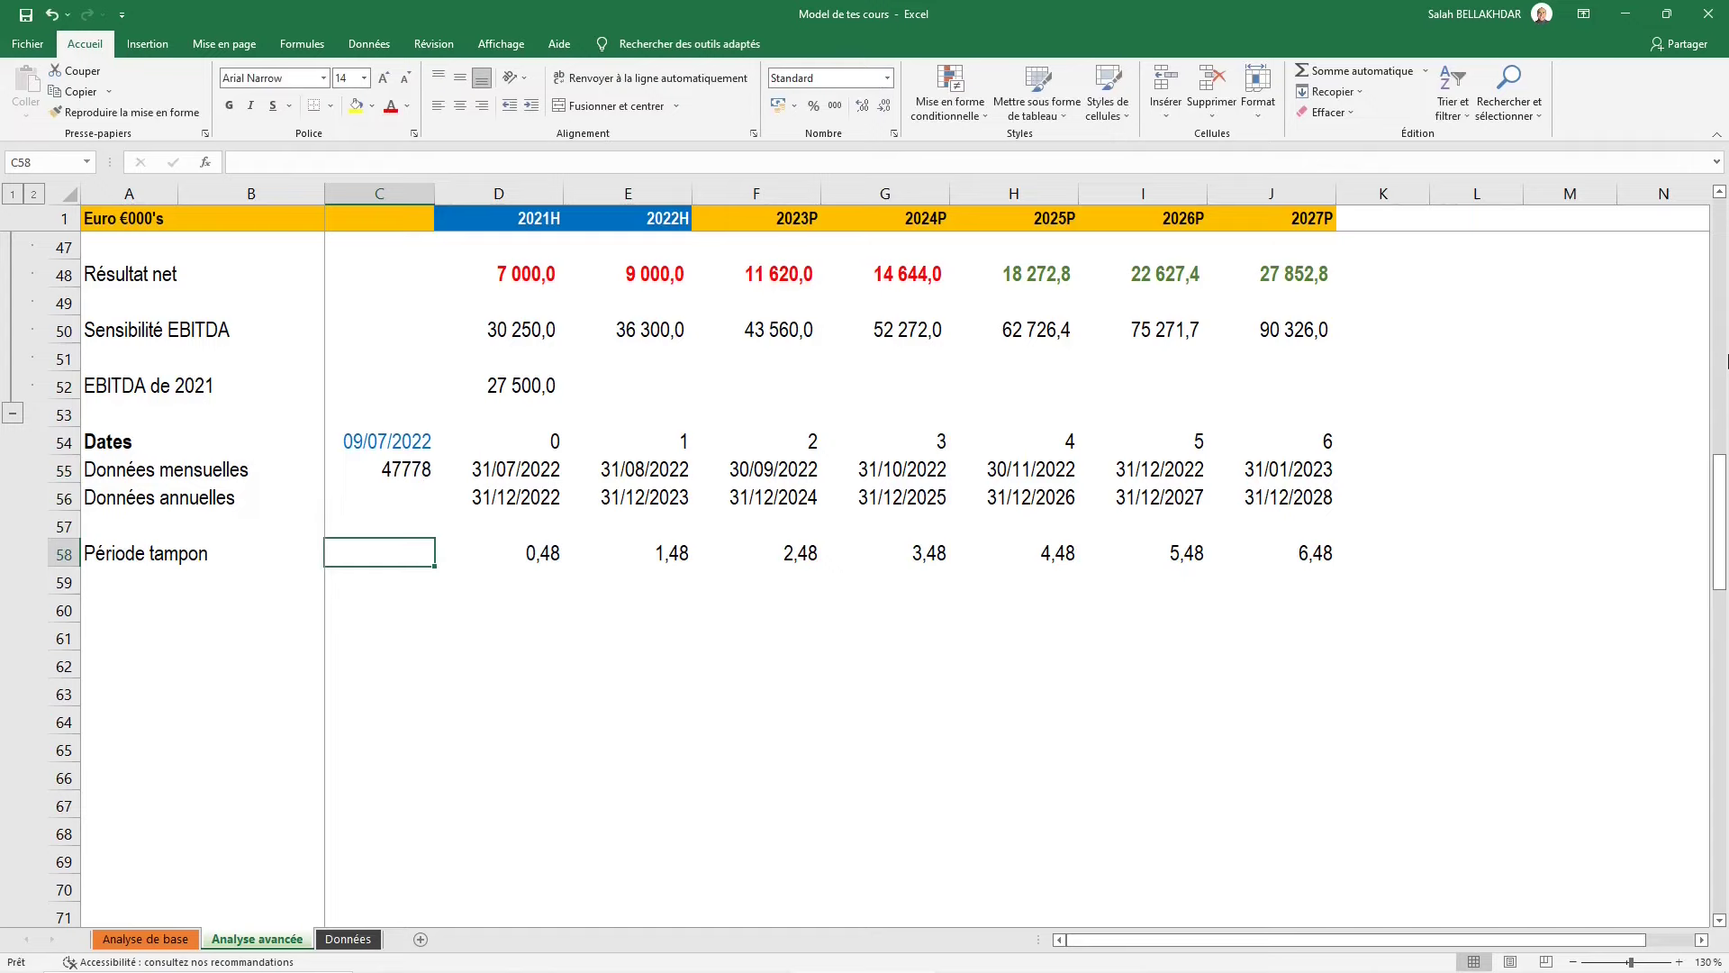
scroll(106, 544, "down", 1)
Type the heading 'Analyse des charges' in A60 and make it bold
left_click(106, 531)
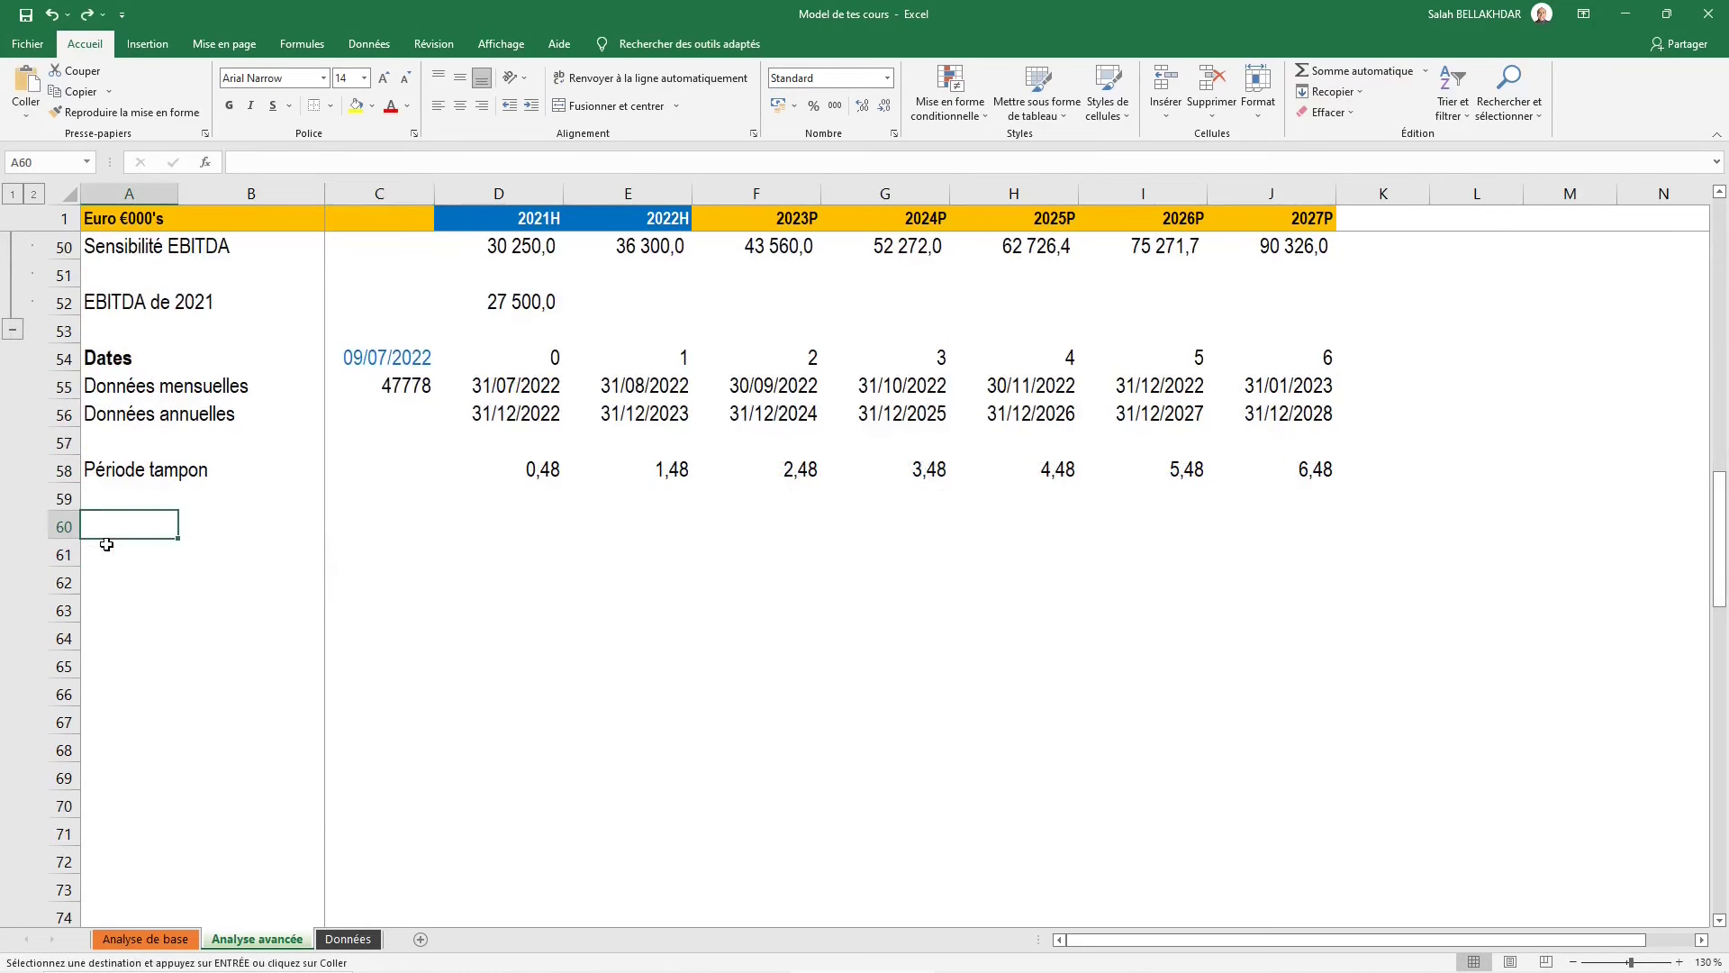
type("Analyse des charges")
key("ctrl+Return")
key("ctrl+g")
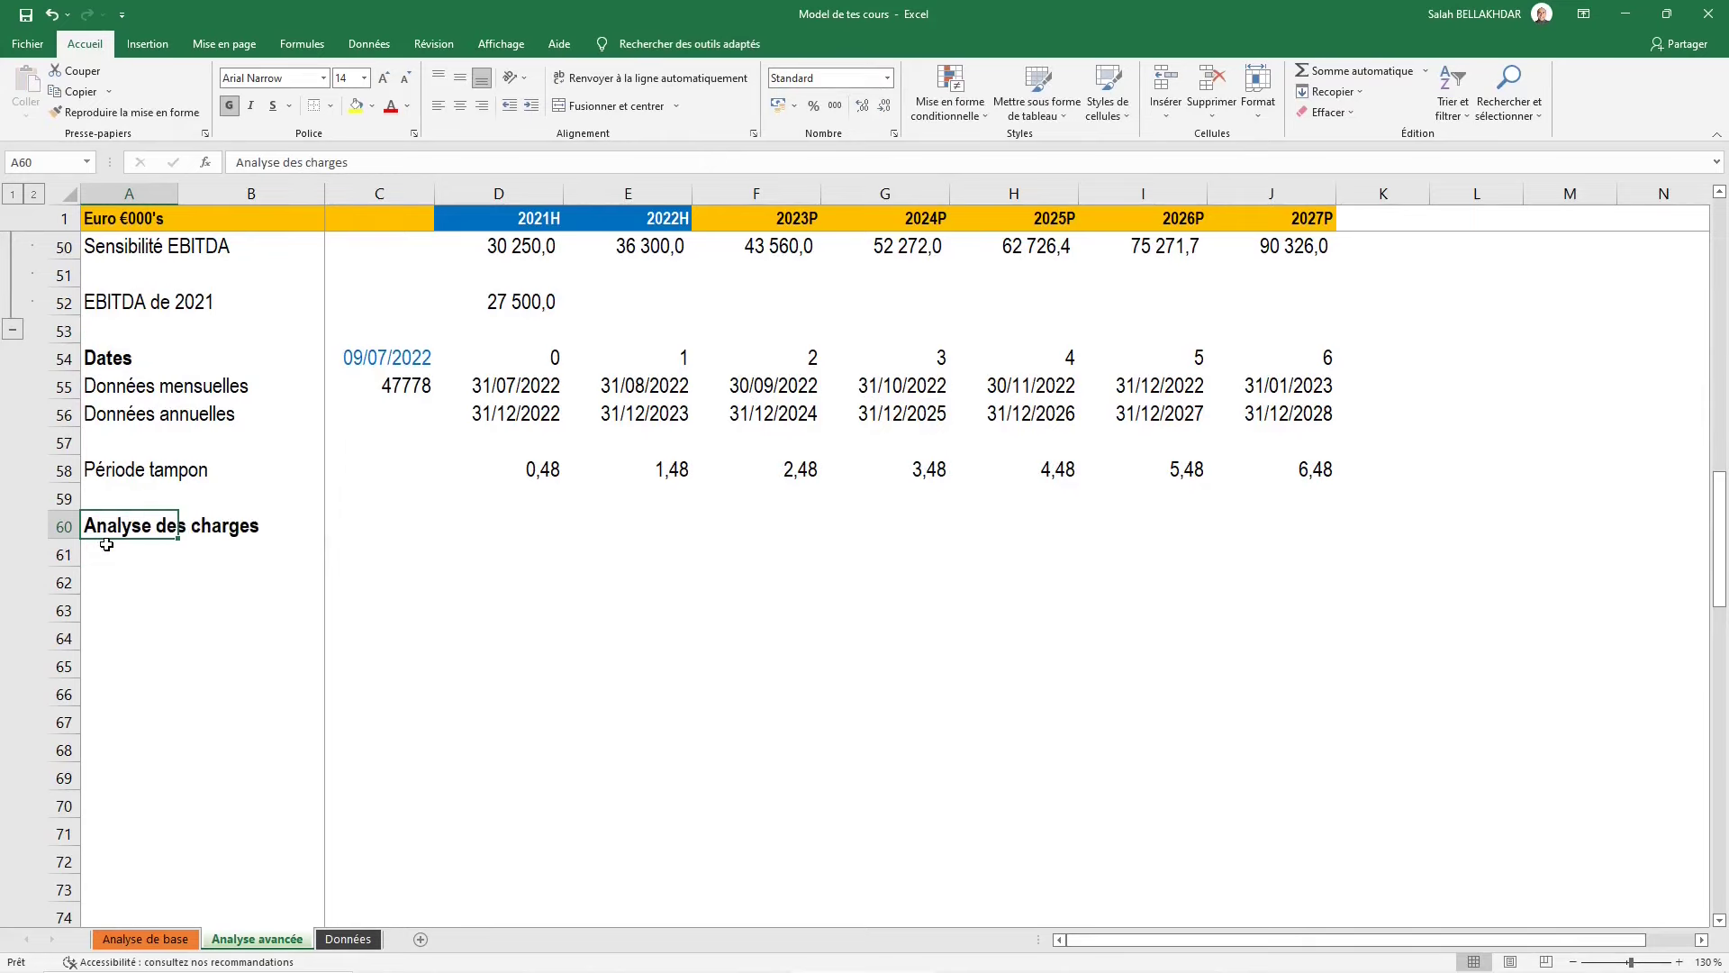
Copy the five charge labels from A5, A7, A9, A10 and A12
left_click(106, 544)
scroll(297, 505, "up", 1)
scroll(259, 458, "up", 6)
scroll(259, 458, "up", 3)
scroll(259, 458, "up", 5)
scroll(257, 414, "up", 1)
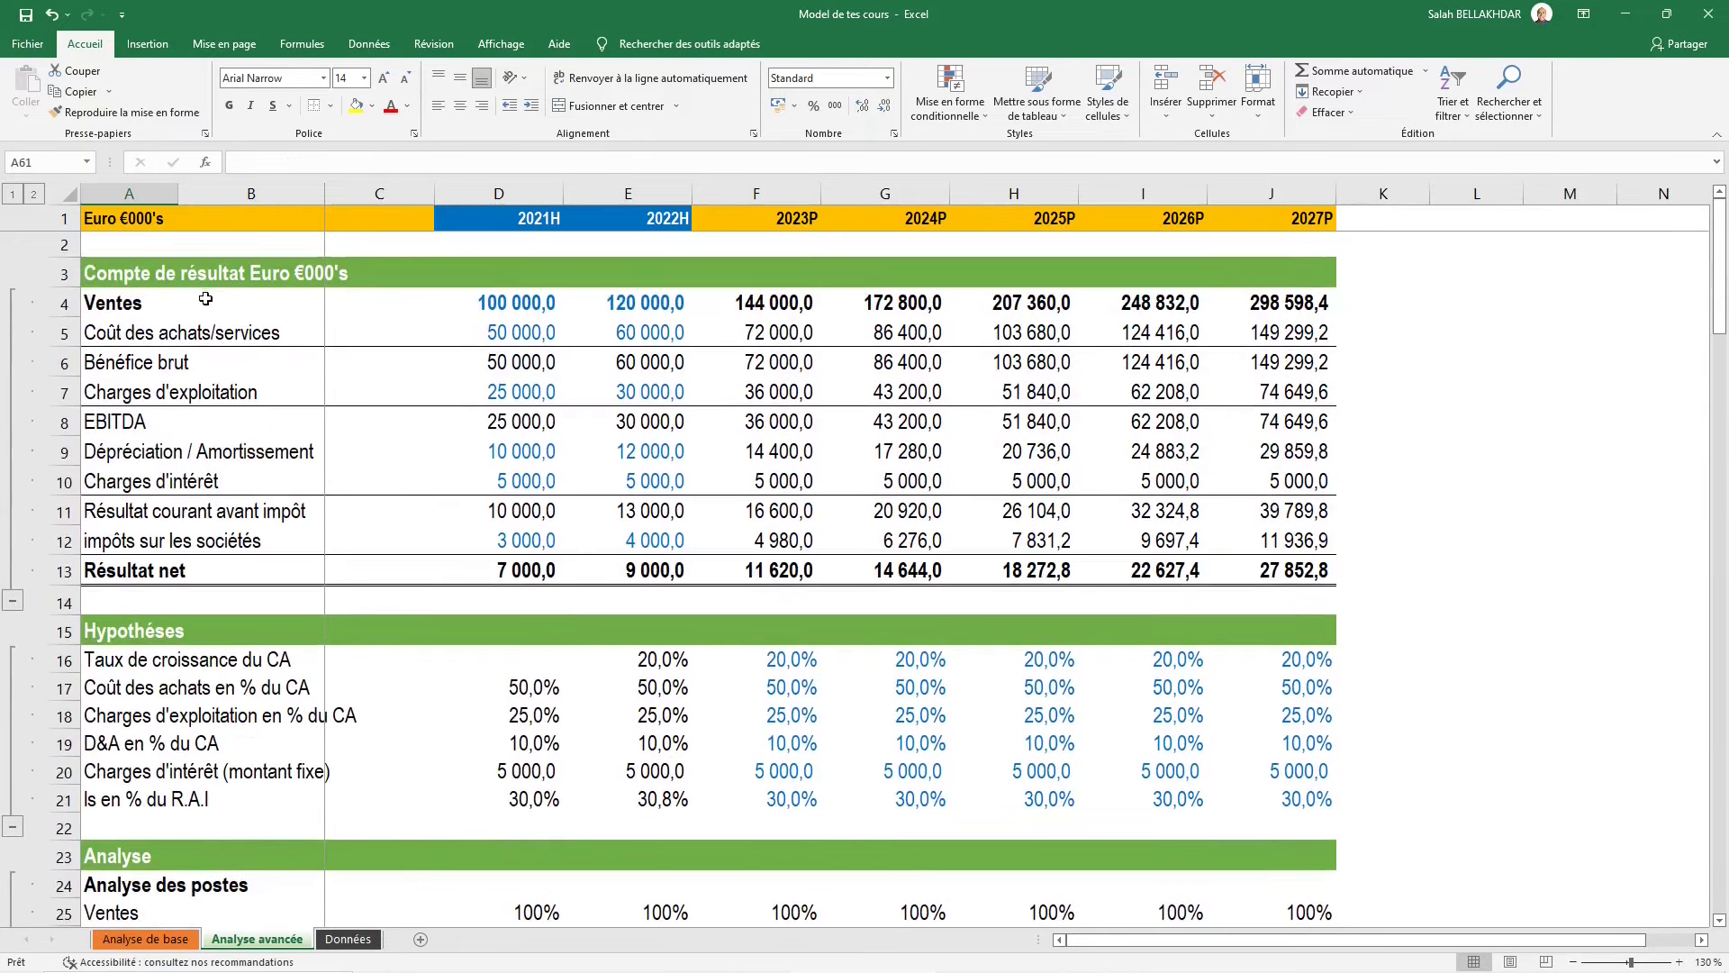
left_click(163, 328)
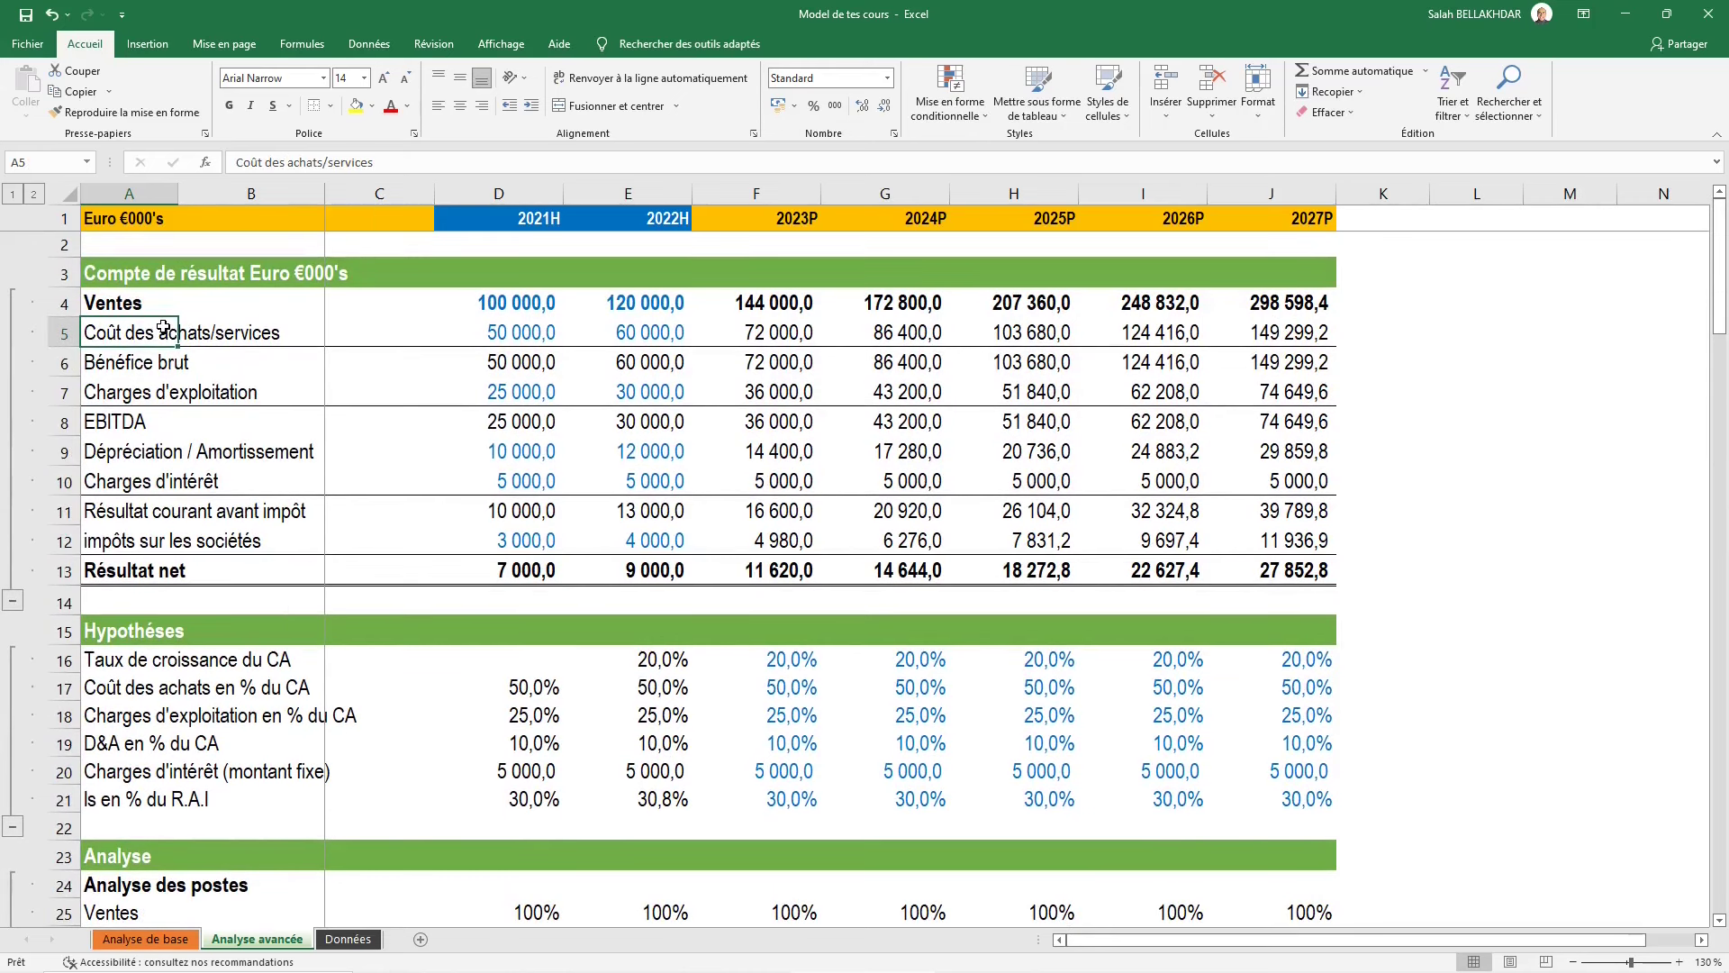
left_click(133, 392, "ctrl")
left_click(142, 452, "ctrl")
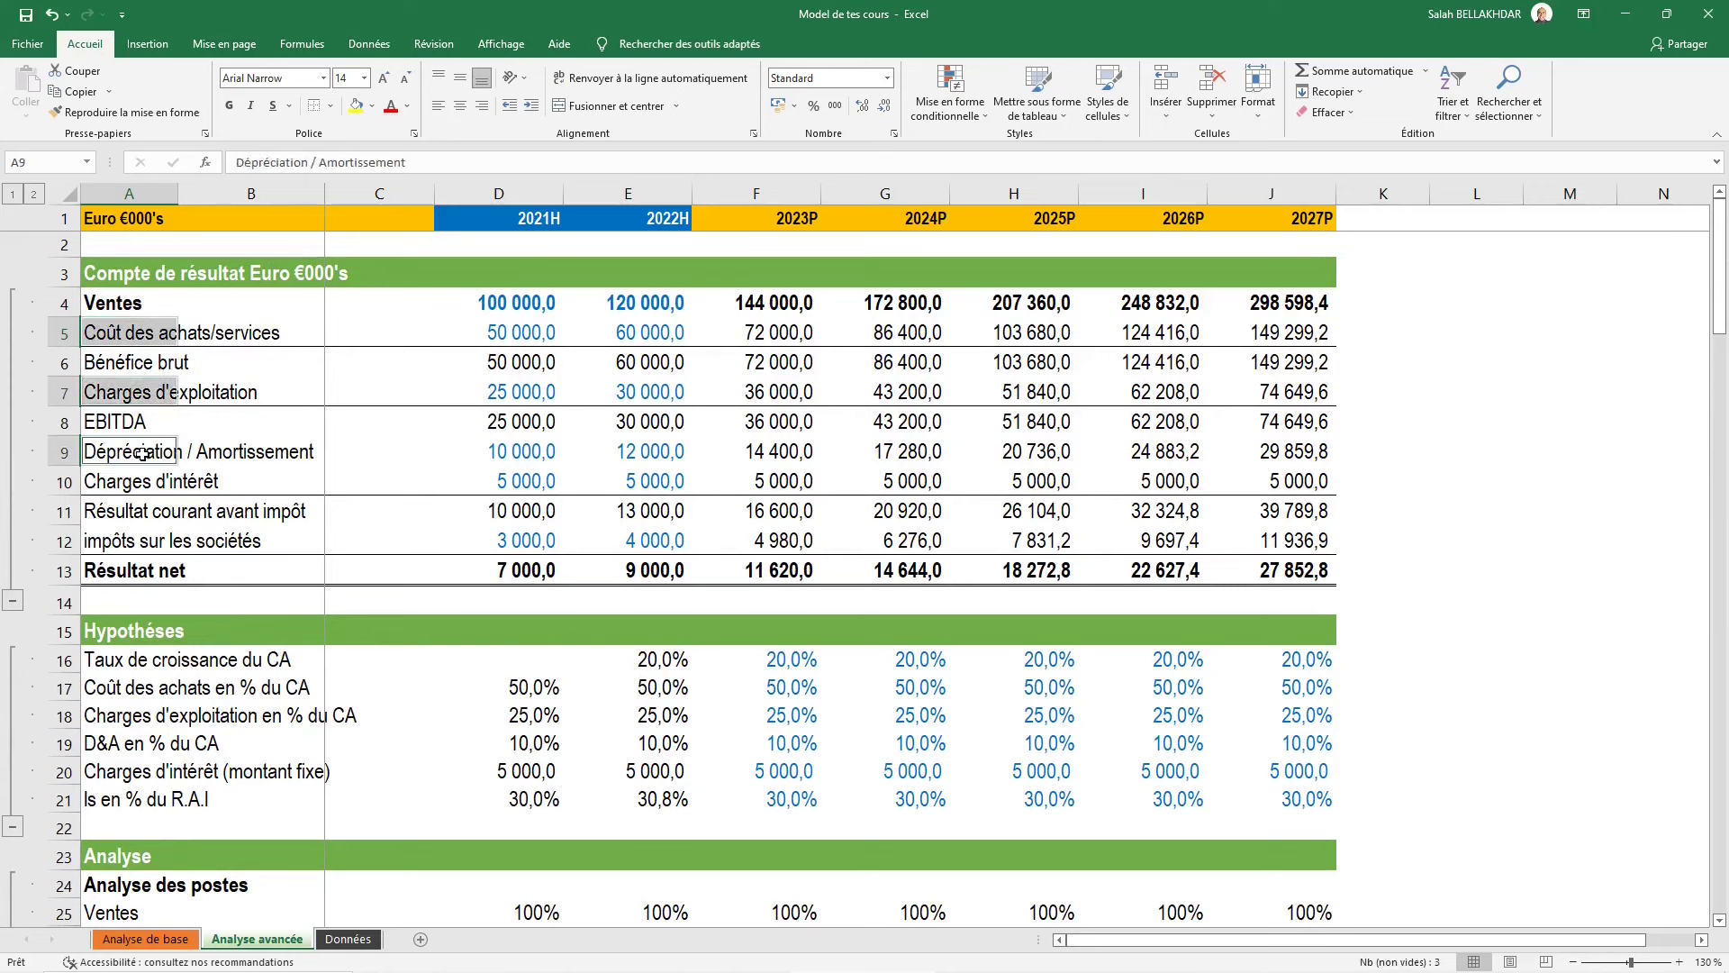
left_click(144, 481, "ctrl")
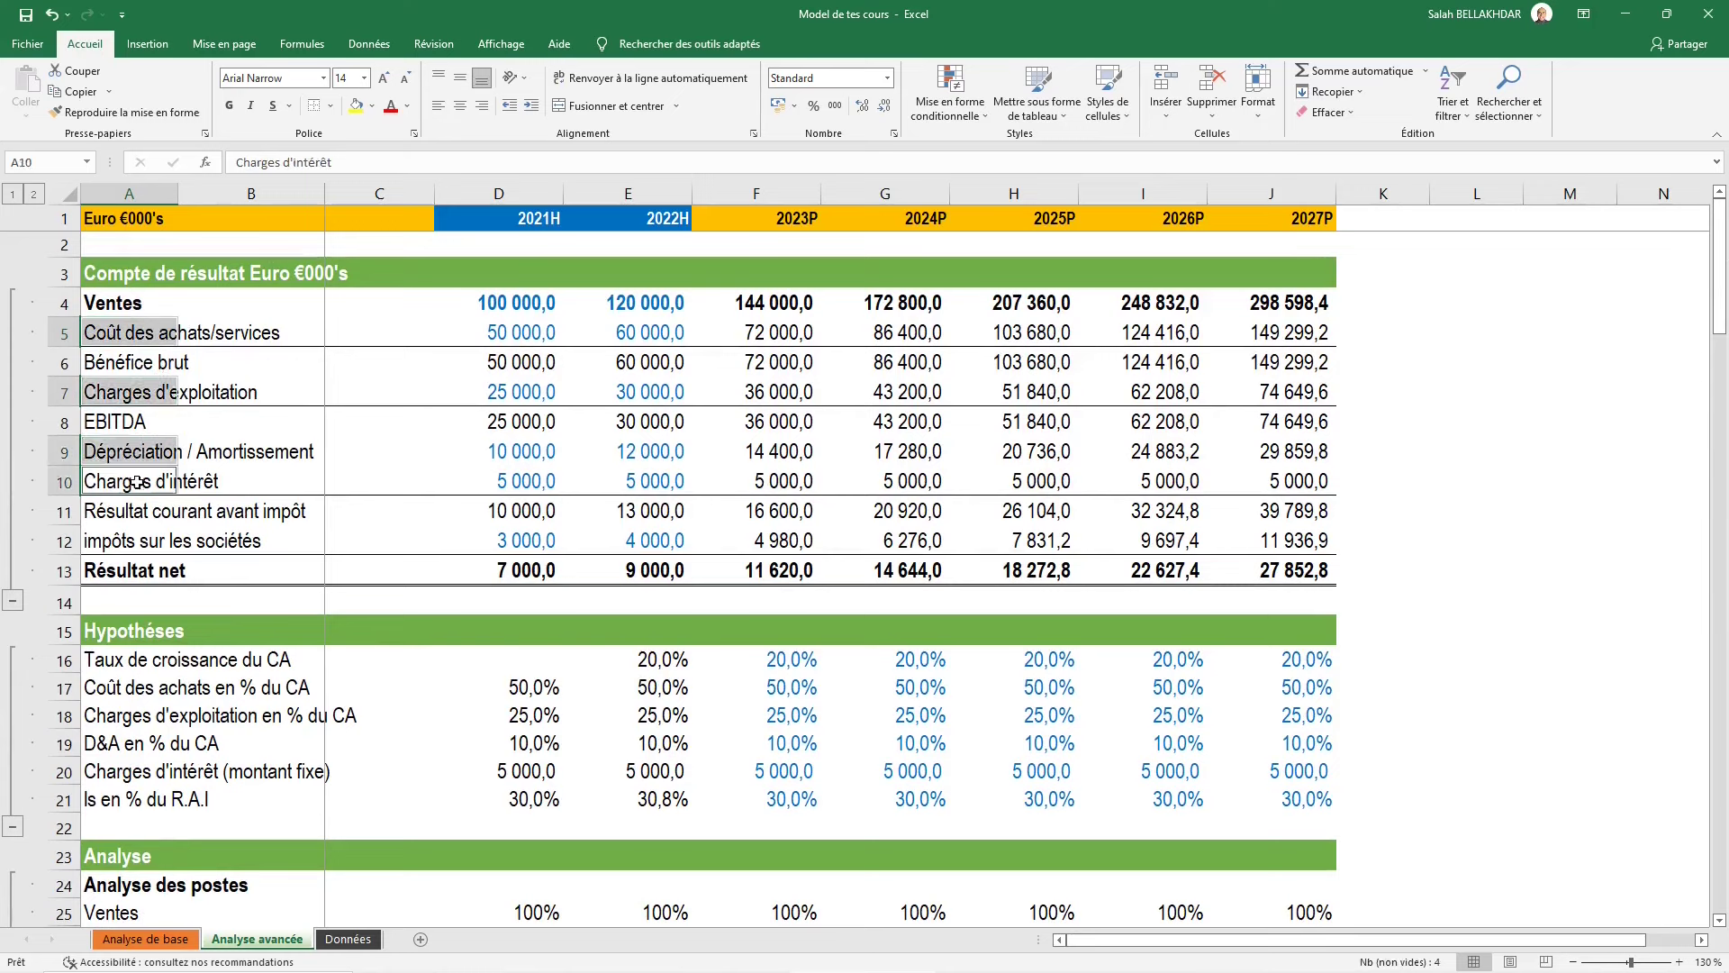
left_click(159, 541, "ctrl")
key("ctrl+c")
Paste the charge labels as values into A61:A65
scroll(453, 620, "down", 6)
scroll(453, 621, "down", 4)
scroll(453, 621, "down", 3)
left_click(135, 805)
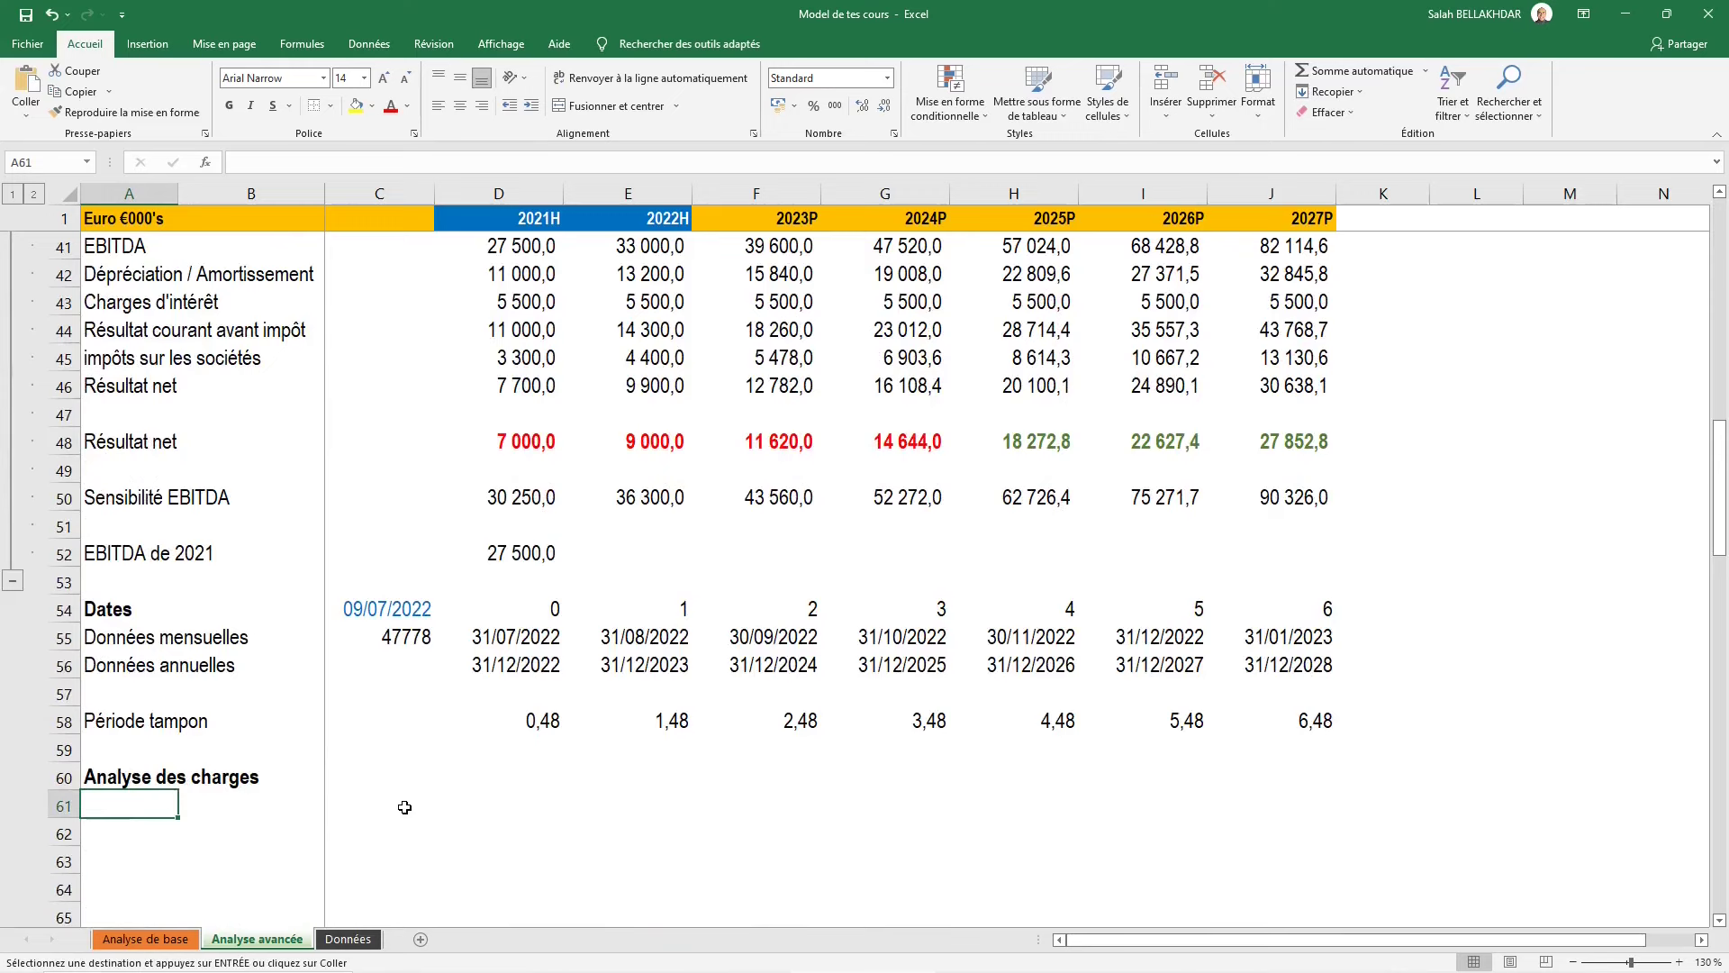
key("alt")
key("l")
key("v")
key("g")
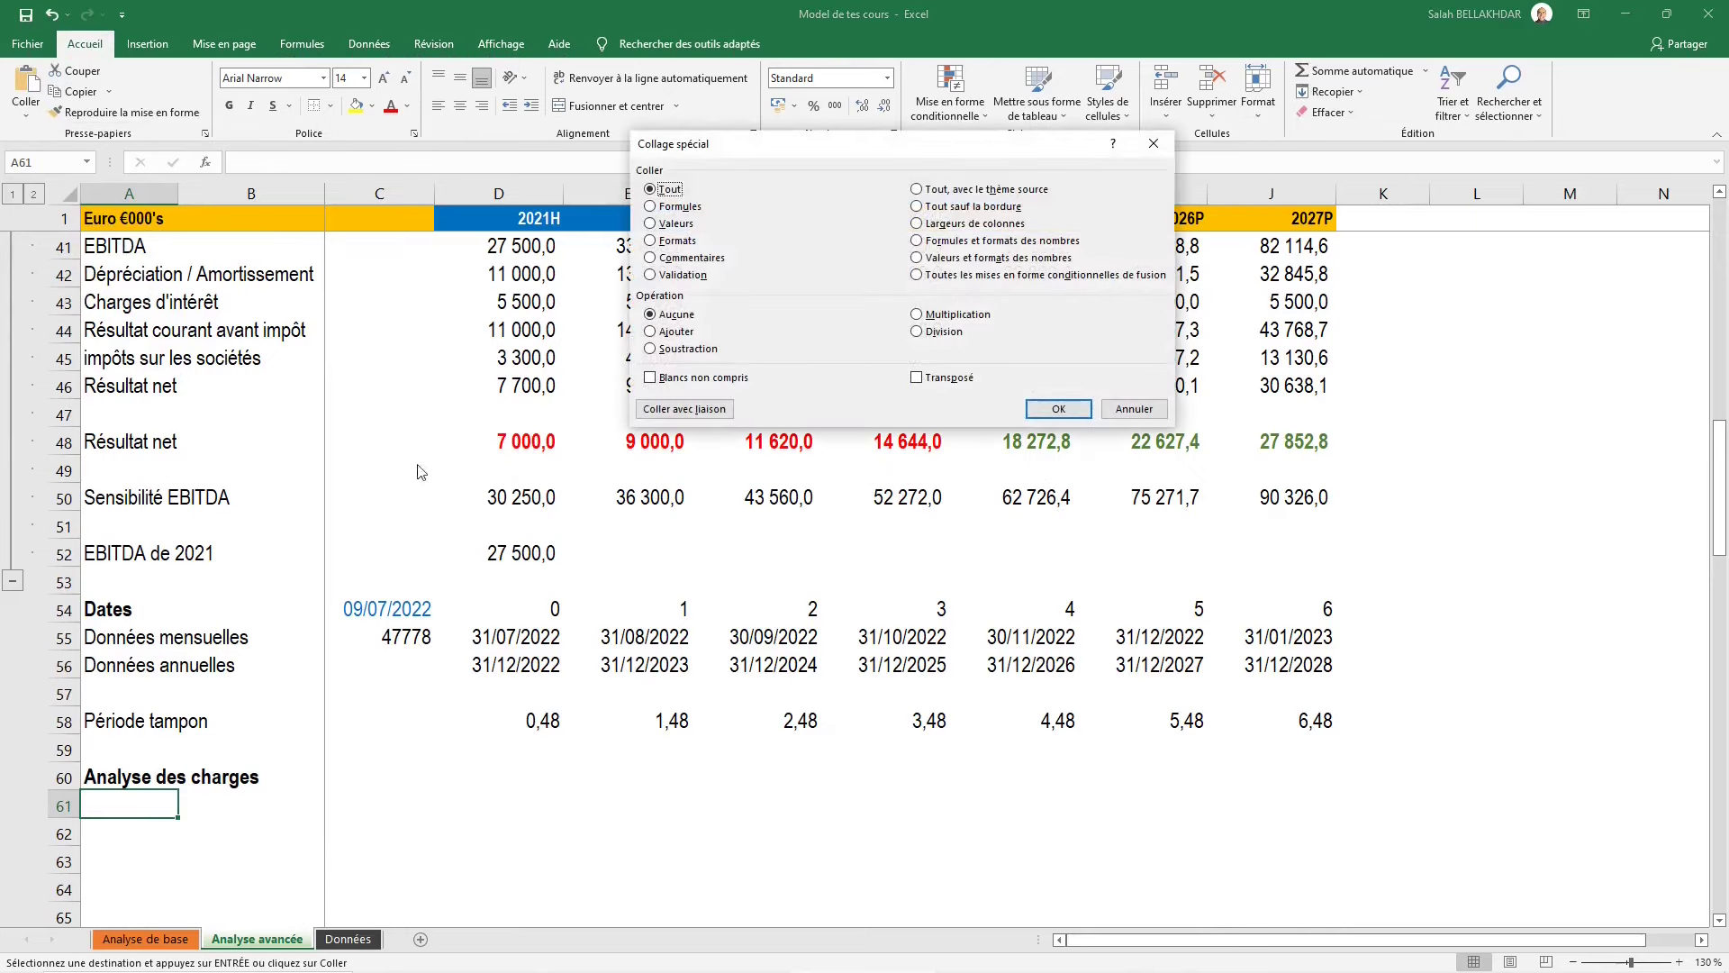
left_click(676, 224)
left_click(1067, 408)
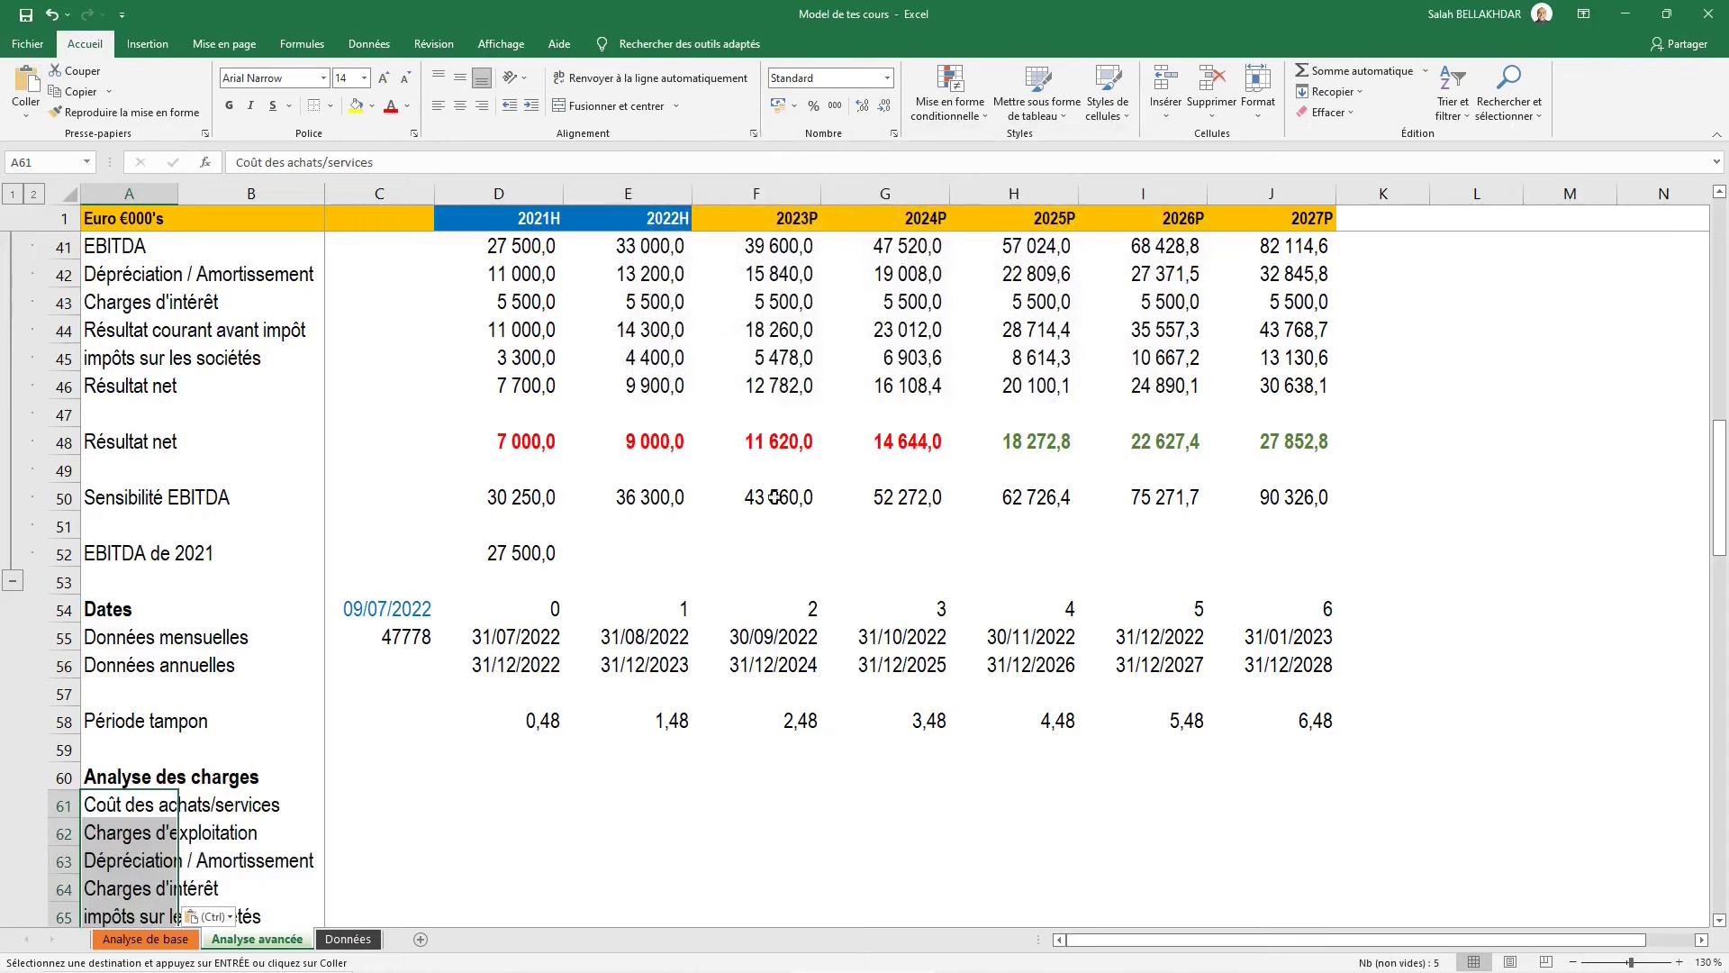
scroll(789, 641, "down", 1)
key("Right")
key("Right")
key("Right")
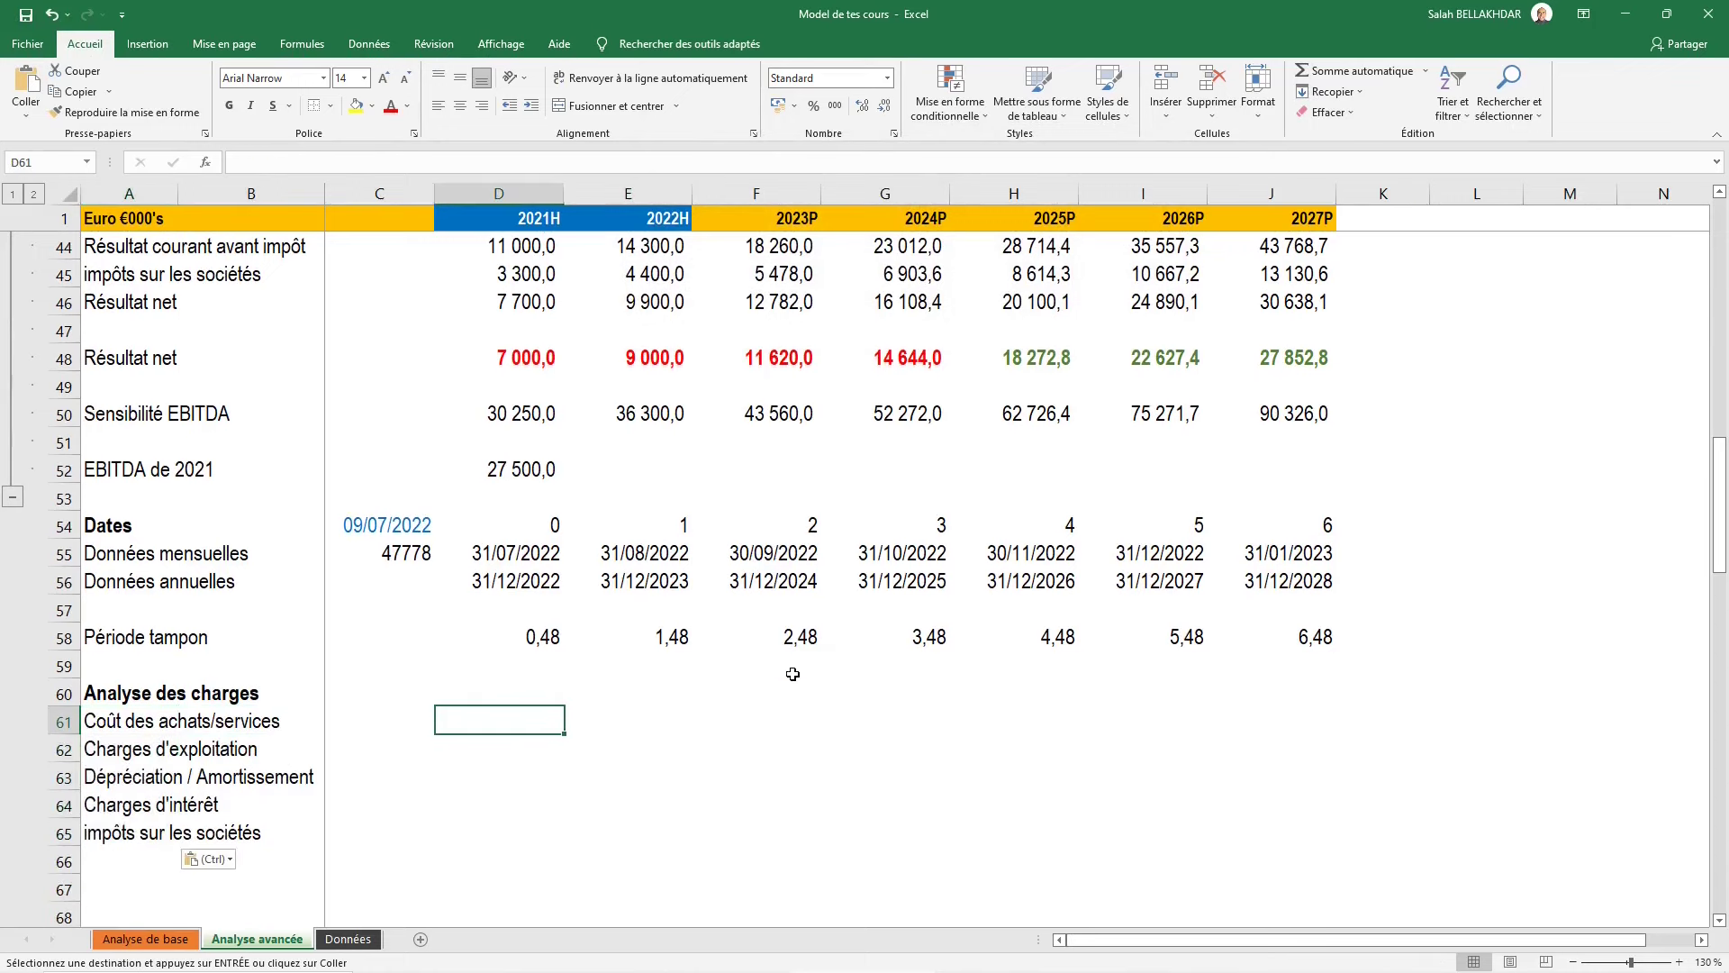
Link D61, D62 and D63 to D5, D7 and D9 (50 000, 25 000, 10 000)
type("=")
scroll(491, 498, "up", 4)
scroll(490, 486, "up", 3)
scroll(490, 468, "up", 5)
scroll(489, 450, "up", 2)
left_click(505, 334)
key("Return")
key("Down")
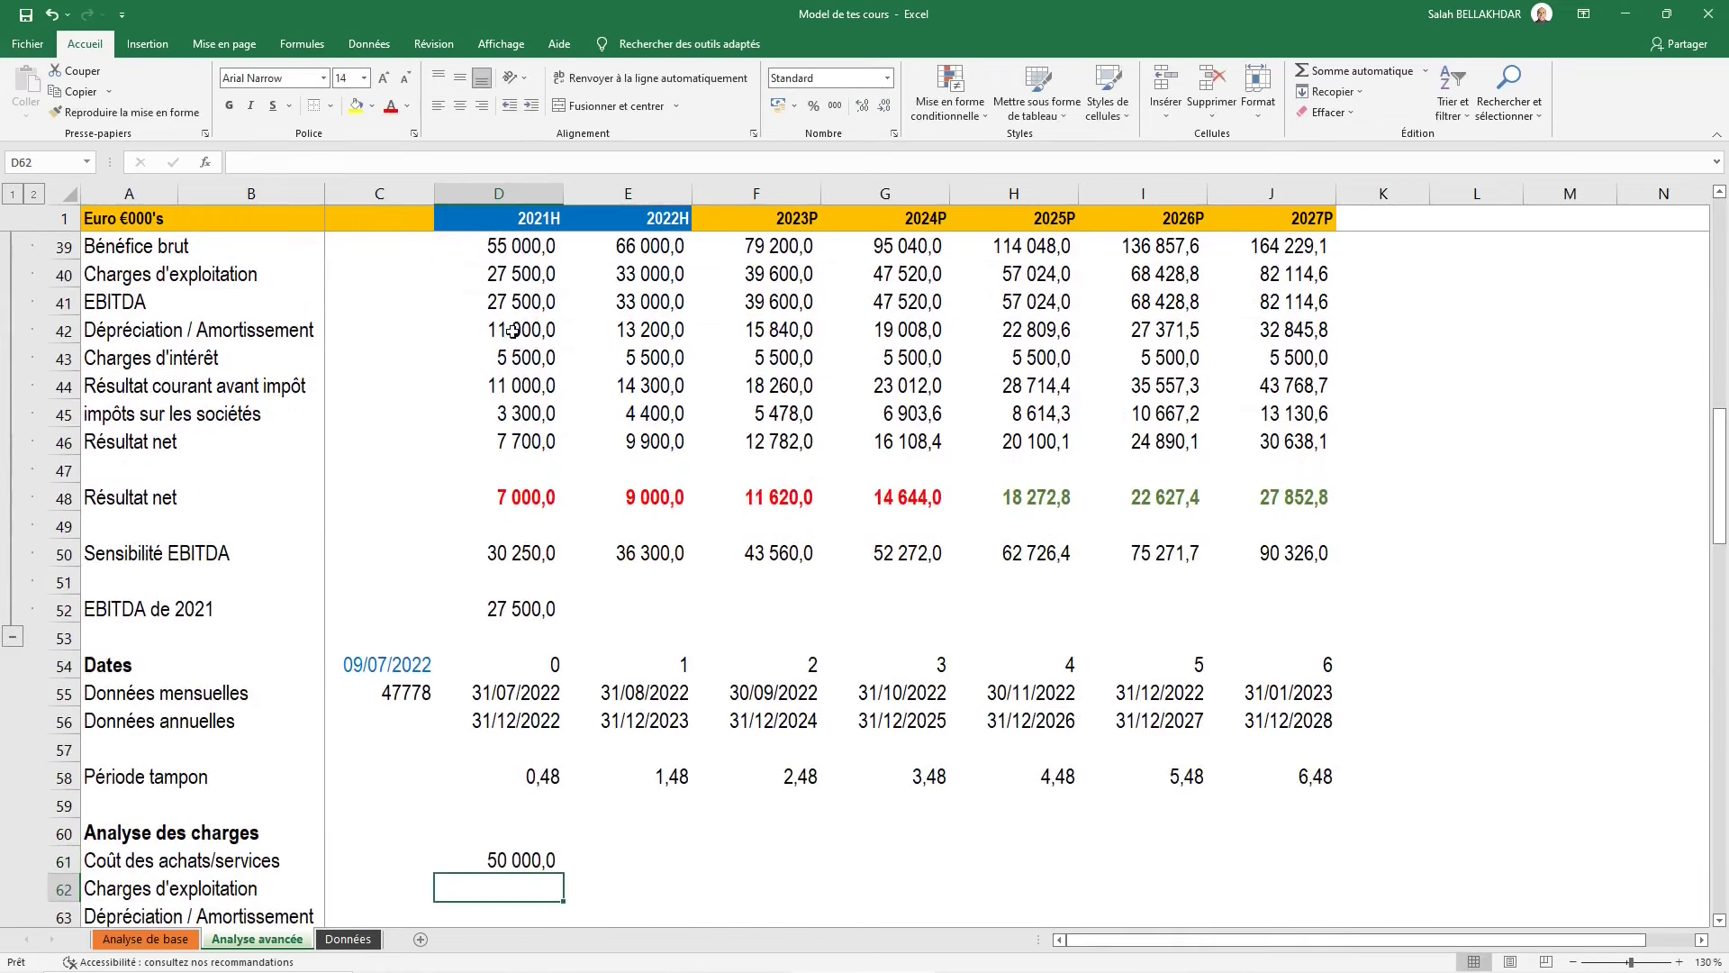
type("=")
scroll(580, 435, "up", 1)
scroll(580, 435, "up", 5)
scroll(580, 435, "up", 5)
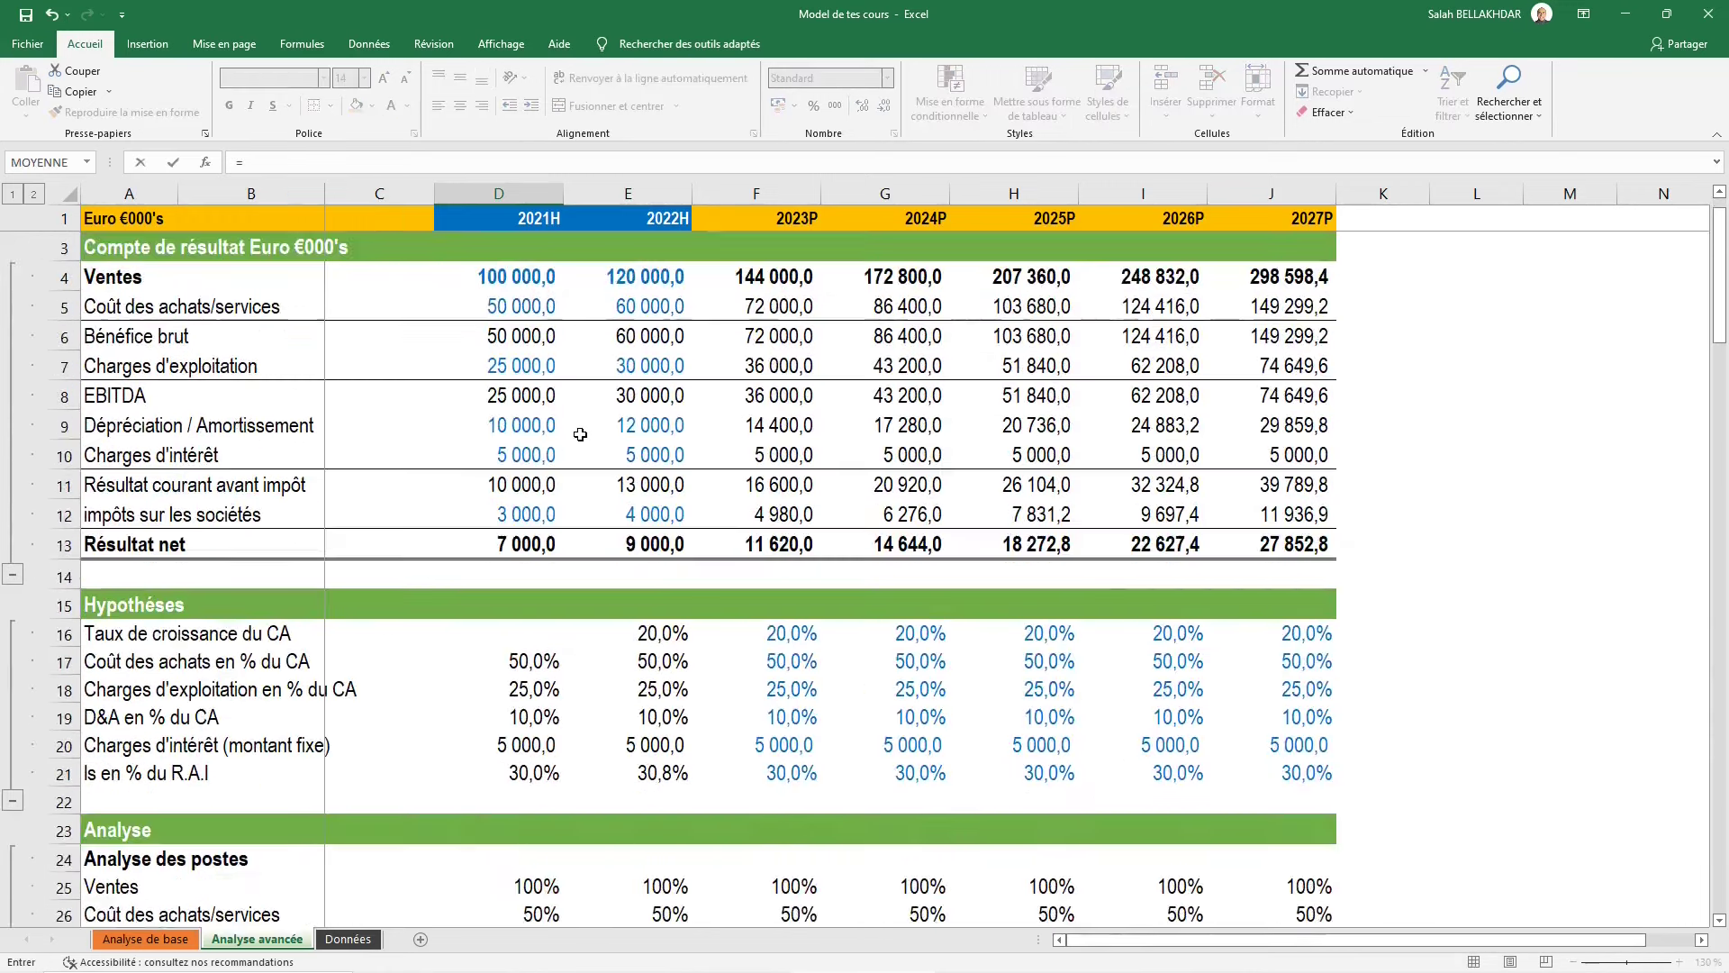
scroll(580, 435, "up", 1)
left_click(540, 396)
key("Return")
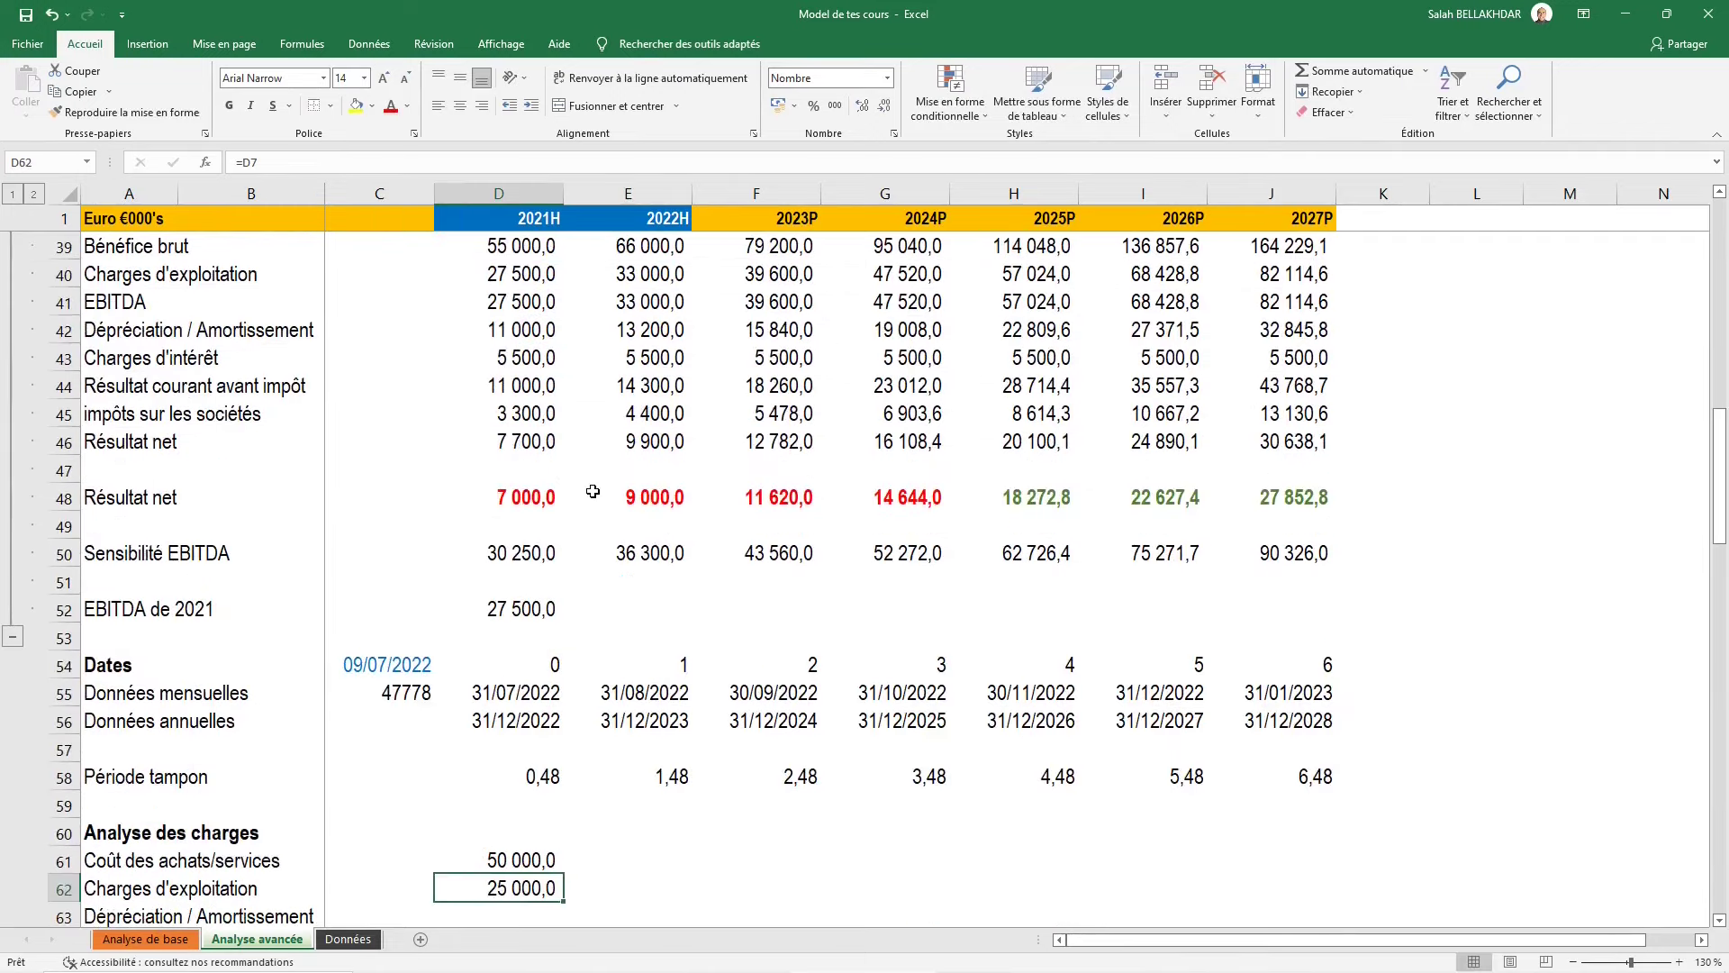
key("Down")
type("=")
scroll(592, 491, "up", 3)
scroll(593, 491, "up", 5)
scroll(593, 491, "up", 4)
scroll(592, 491, "up", 1)
left_click(552, 453)
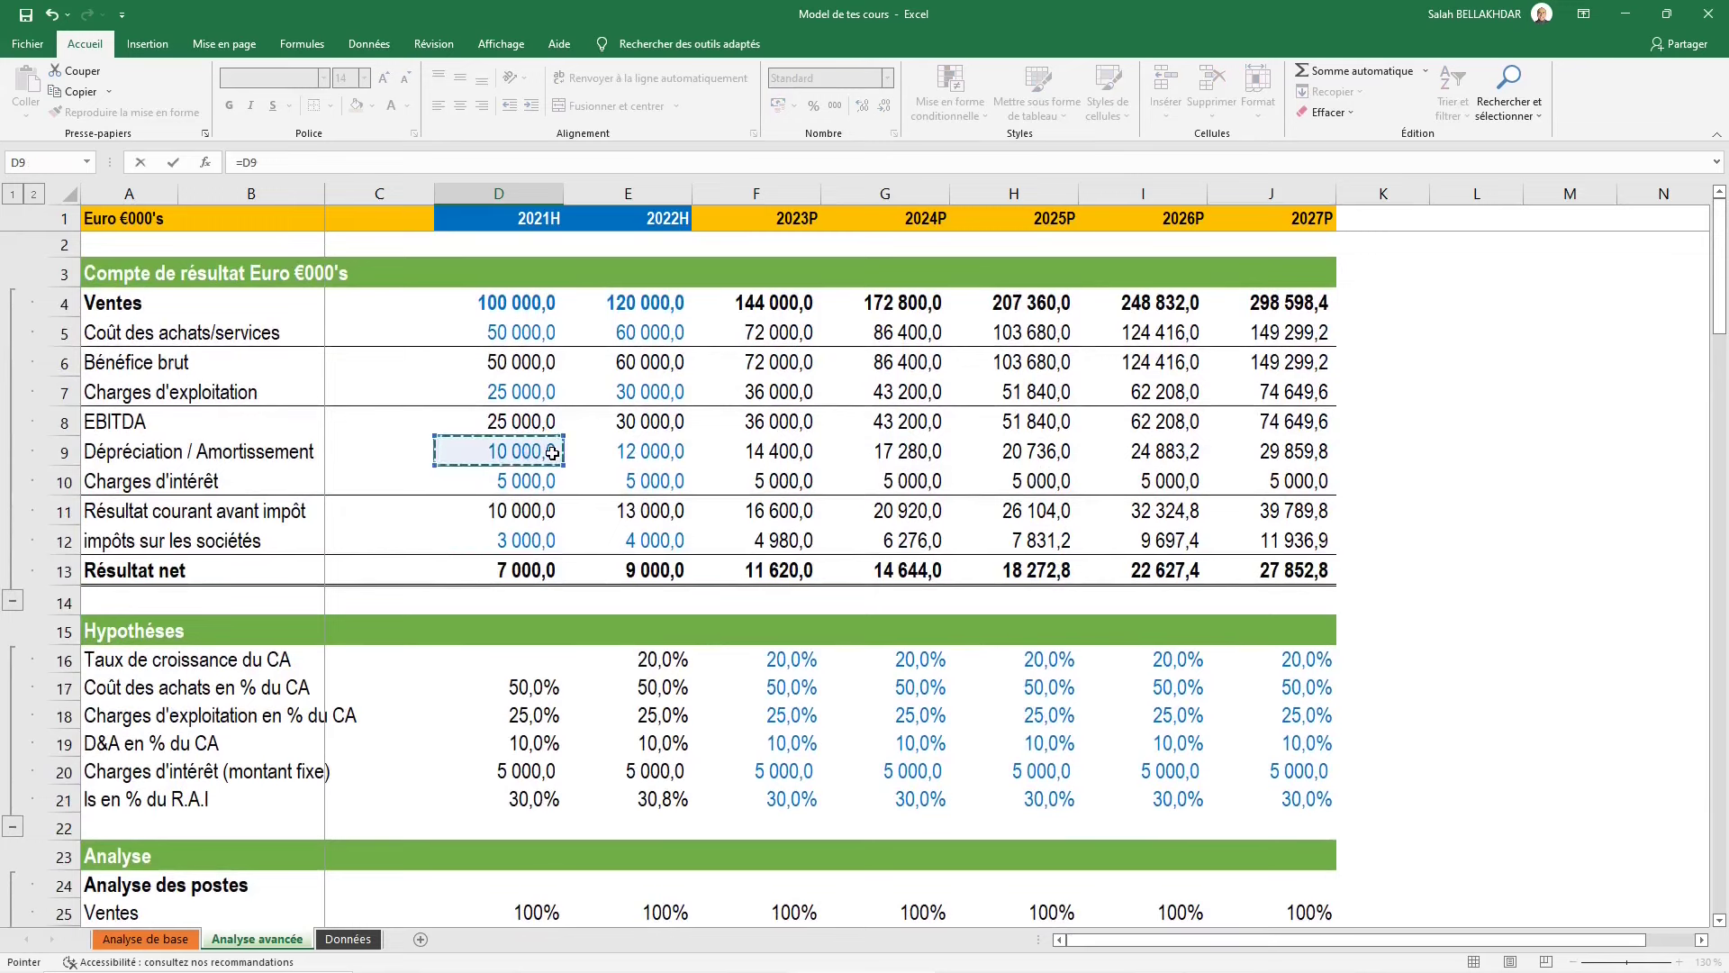
key("Return")
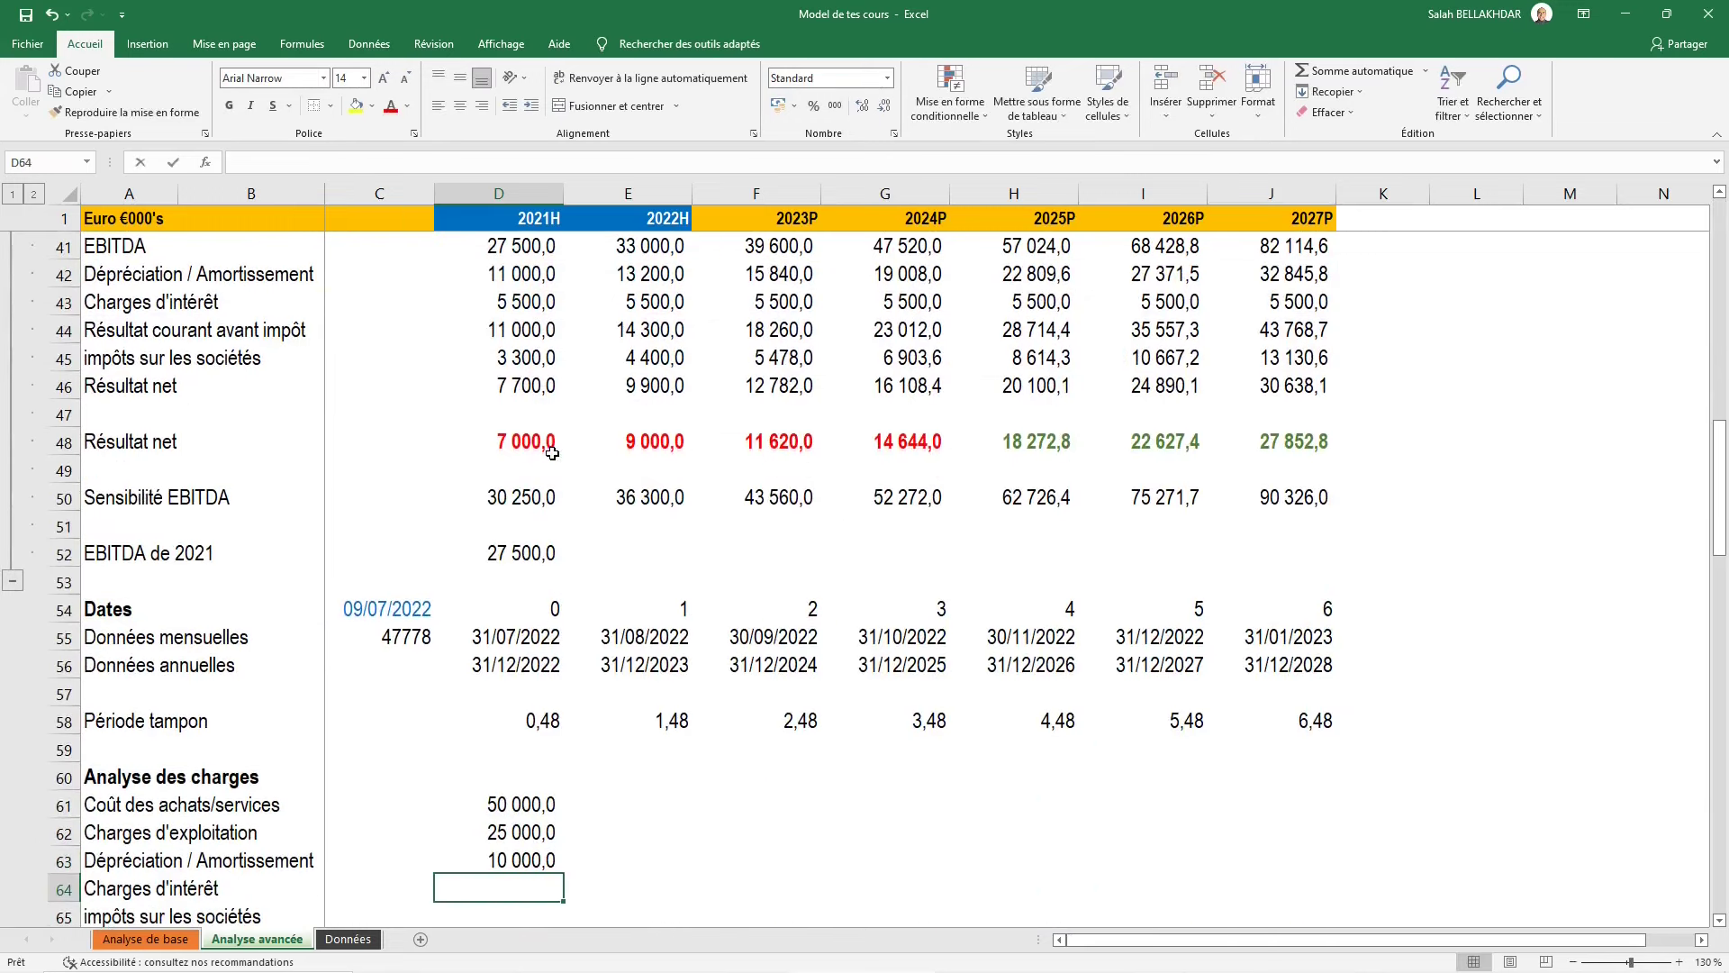
Link D64 and D65 to D10 and D12 (5 000 and 3 000)
type("=")
scroll(552, 453, "up", 3)
scroll(549, 456, "up", 3)
scroll(546, 459, "up", 6)
scroll(542, 463, "up", 1)
left_click(542, 462)
key("Return")
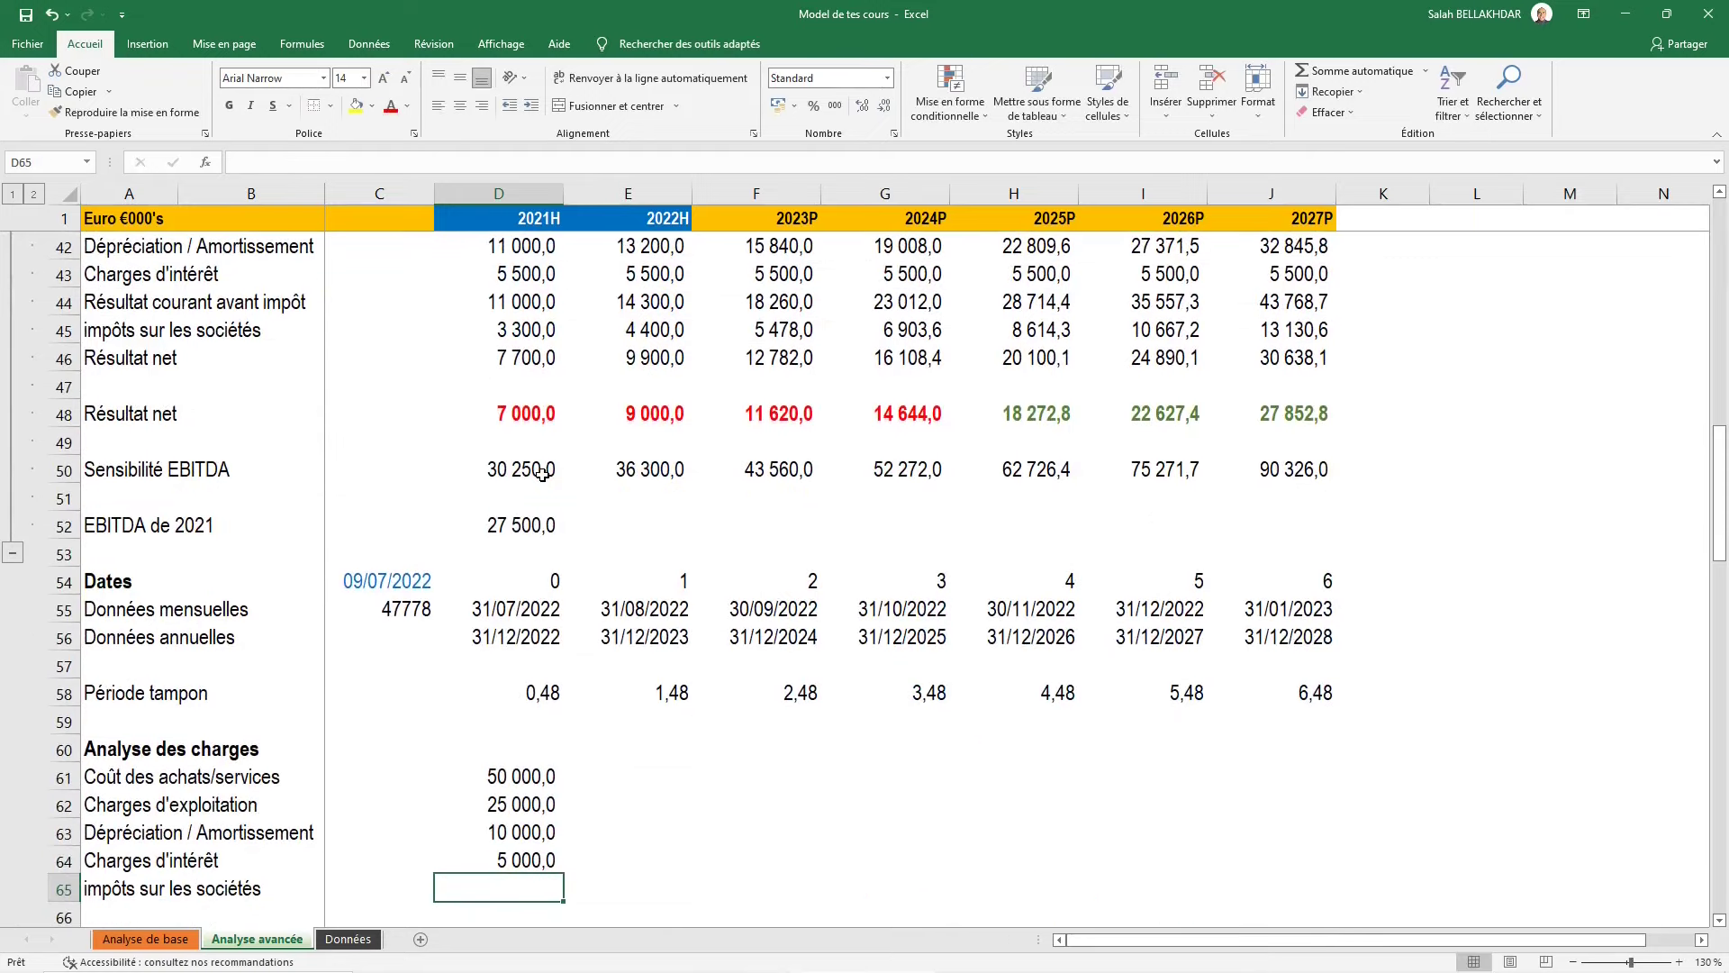
type("=")
scroll(538, 459, "up", 7)
scroll(533, 446, "up", 5)
left_click(532, 435)
key("Return")
scroll(630, 531, "down", 1)
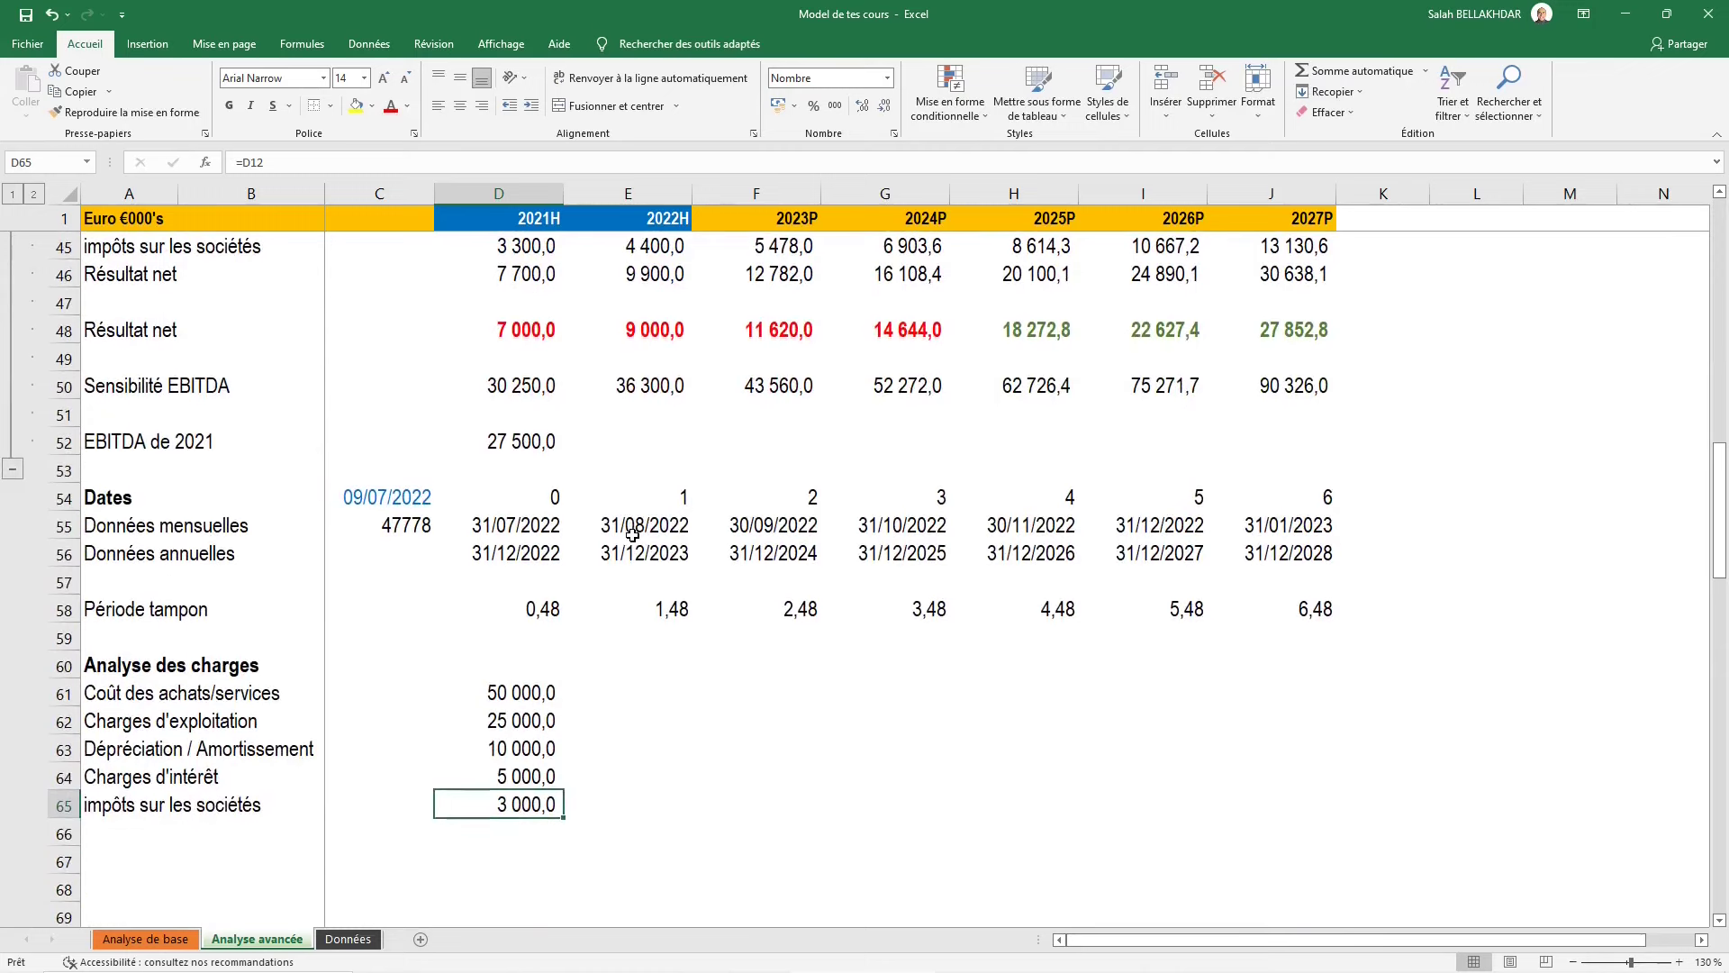
key("Down")
key("Left")
key("Left")
key("Left")
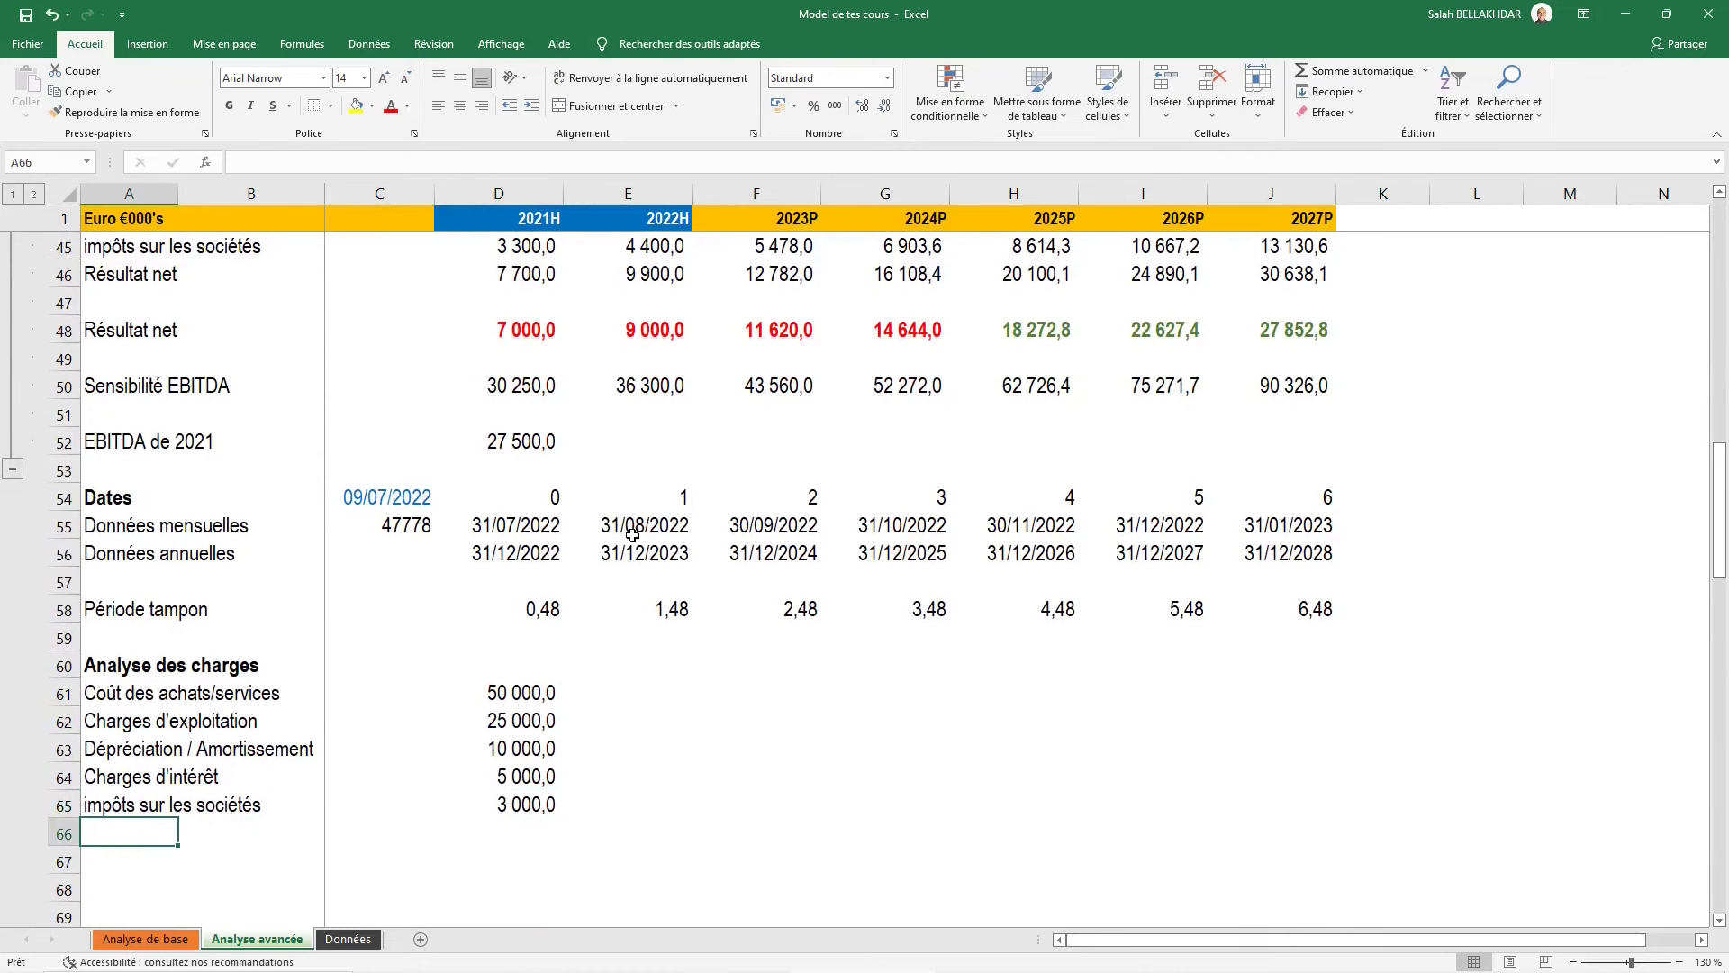
Label A66 'Total' and enter =SOMME(D61:D65) in D66
type("Total")
key("Right")
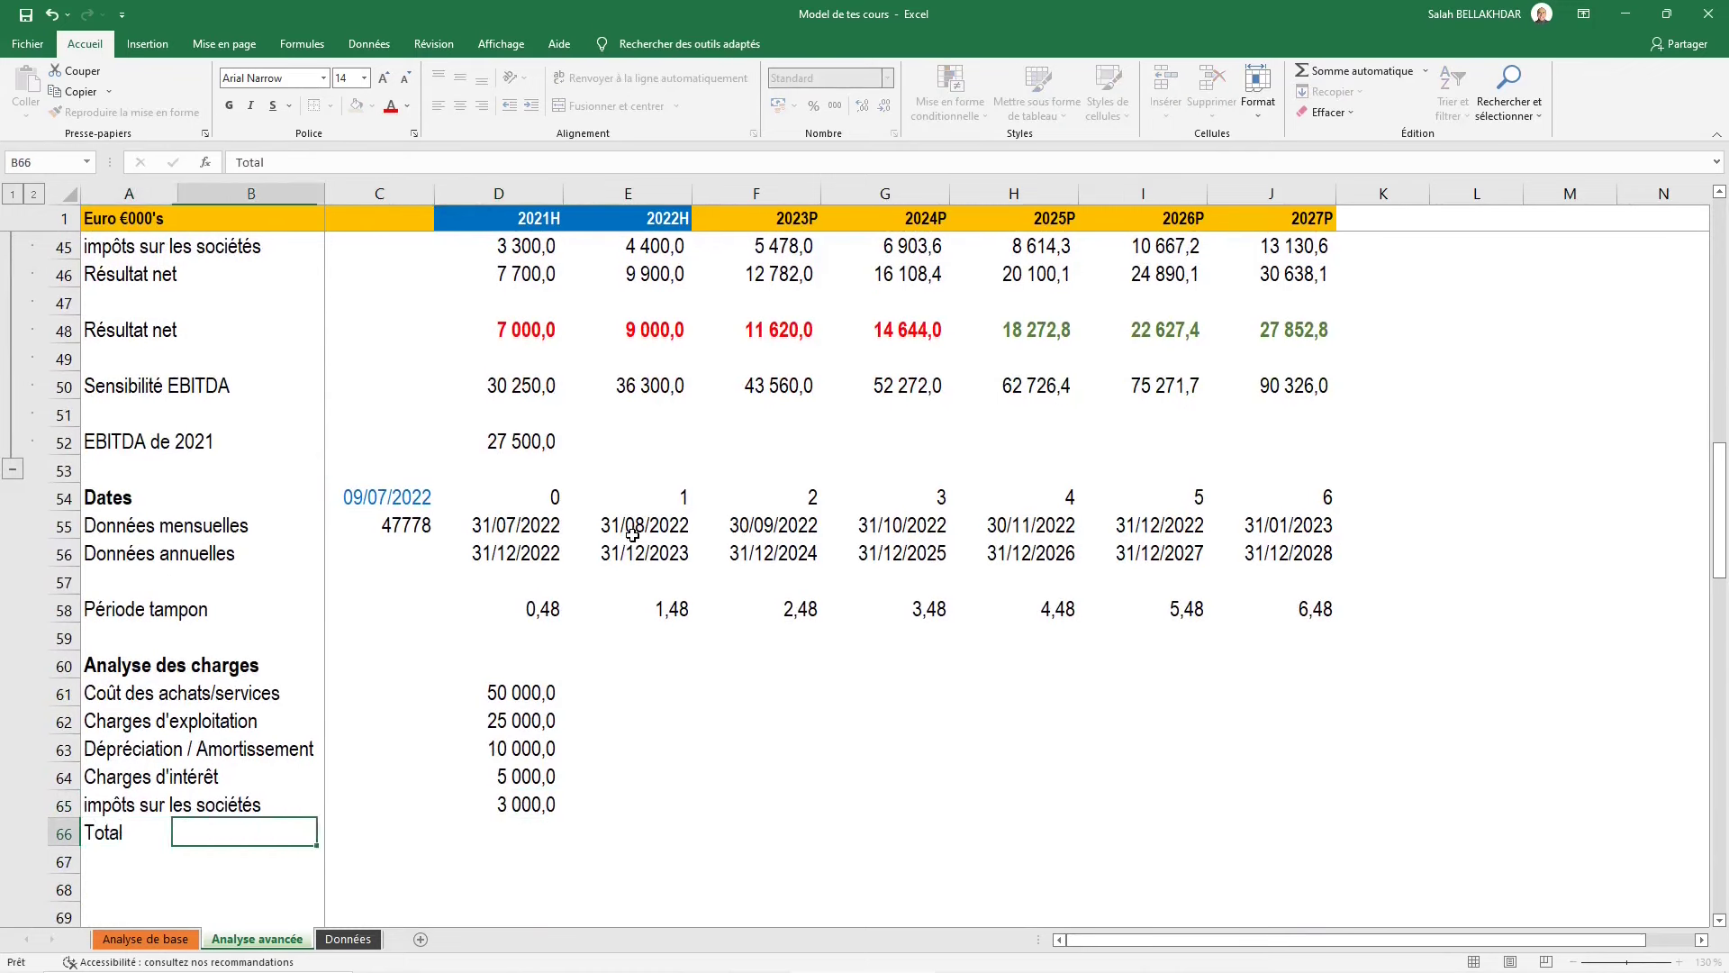
key("Right")
key("Right")
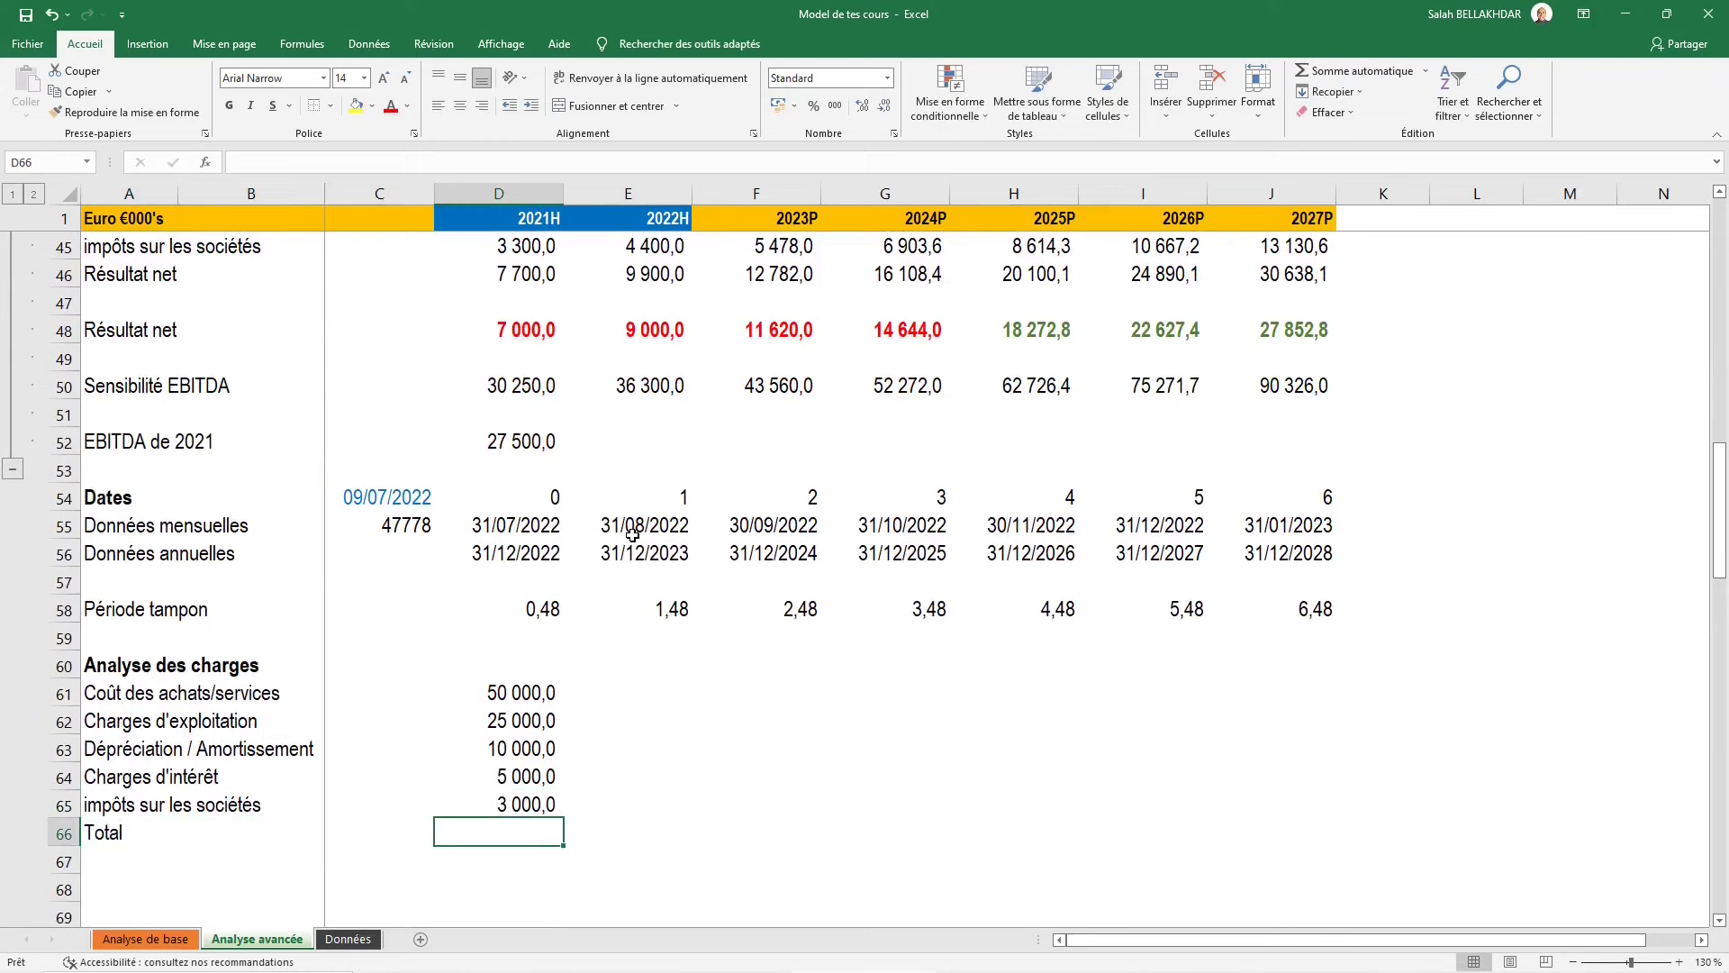
key("alt+equal")
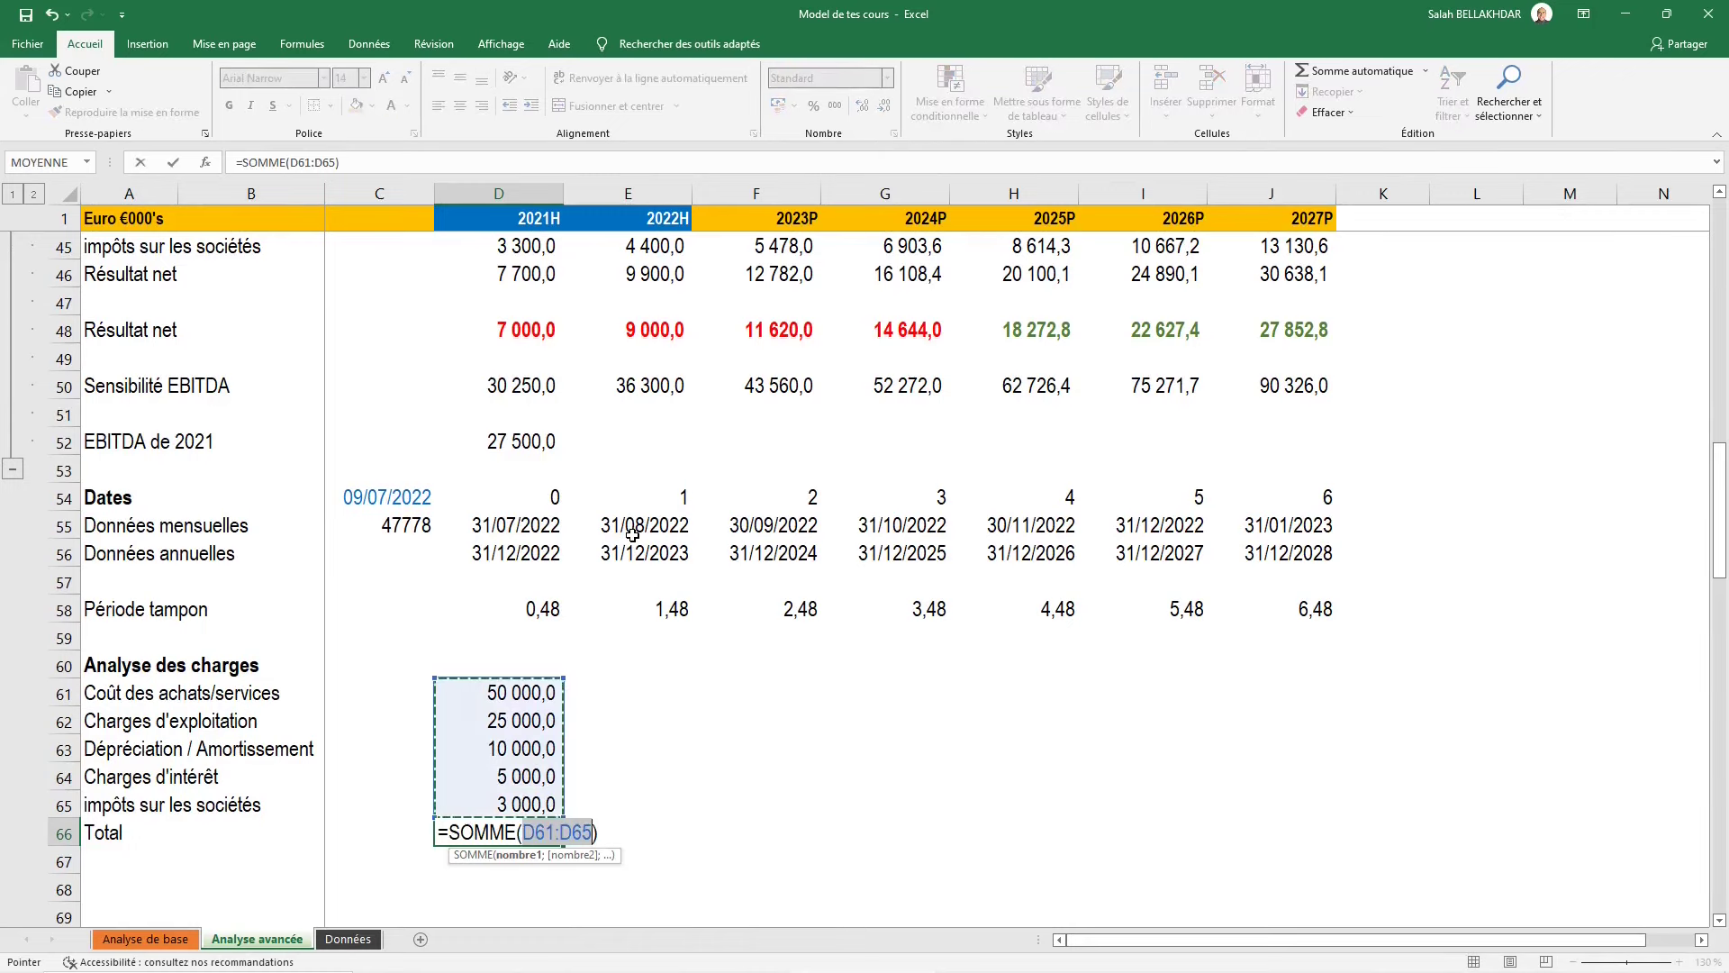
key("ctrl+Return")
key("F2")
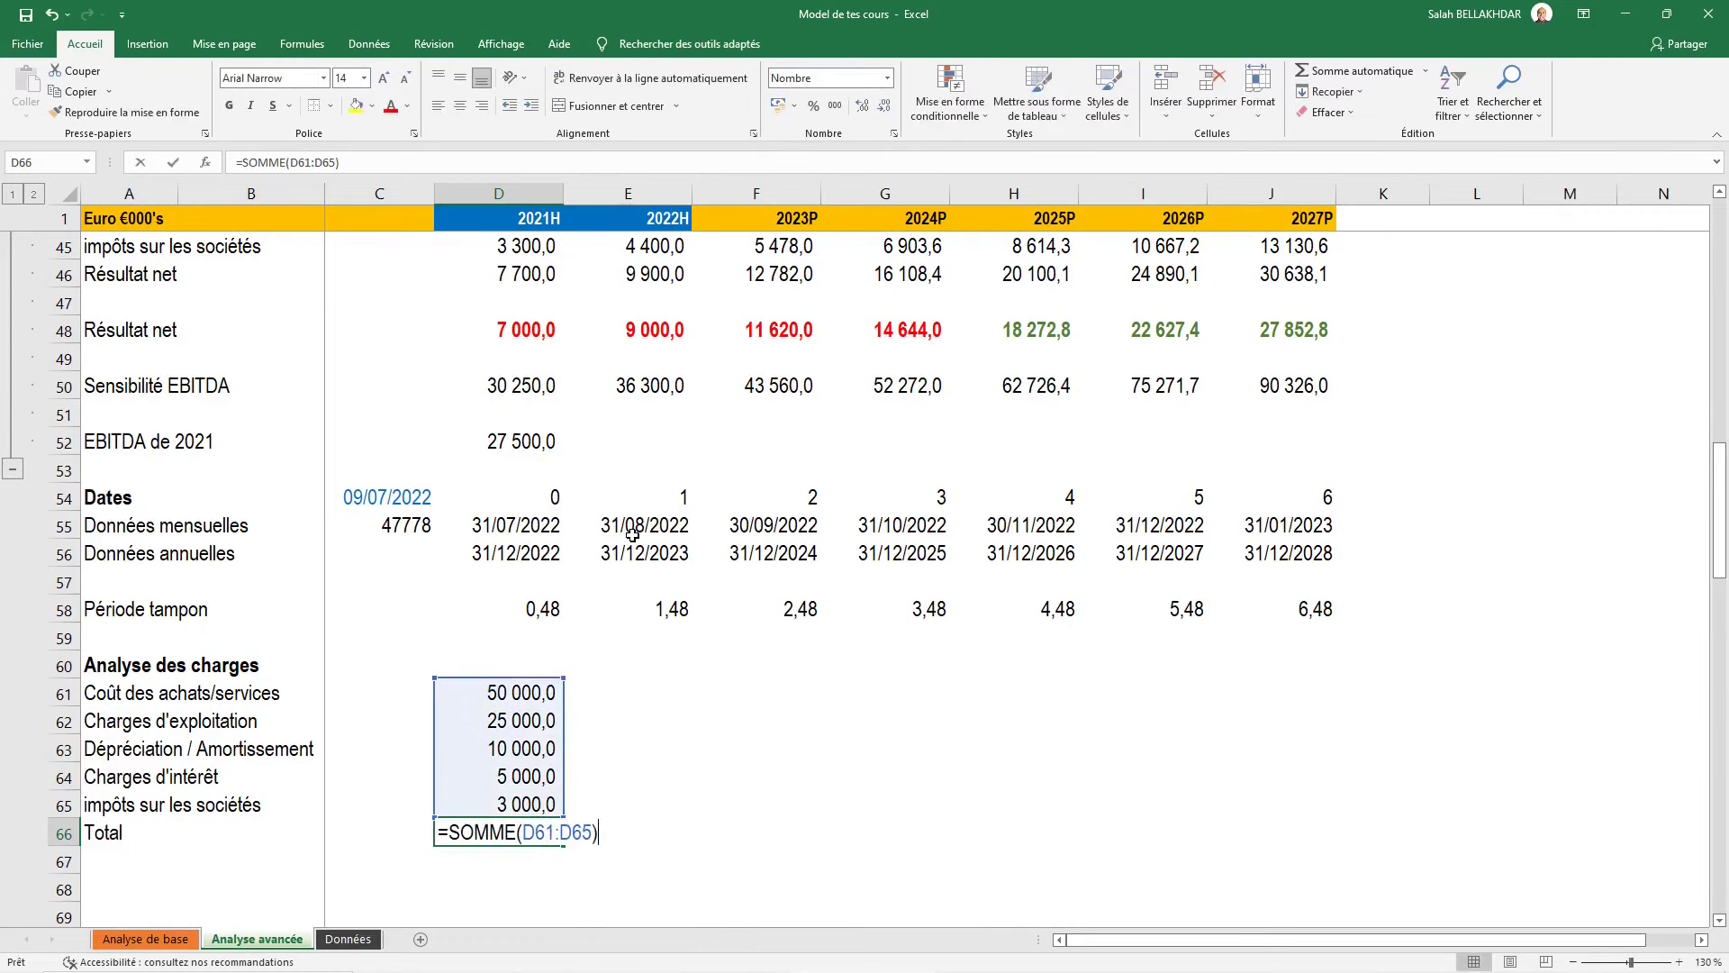
key("Escape")
type("=so")
key("Tab")
key("Up")
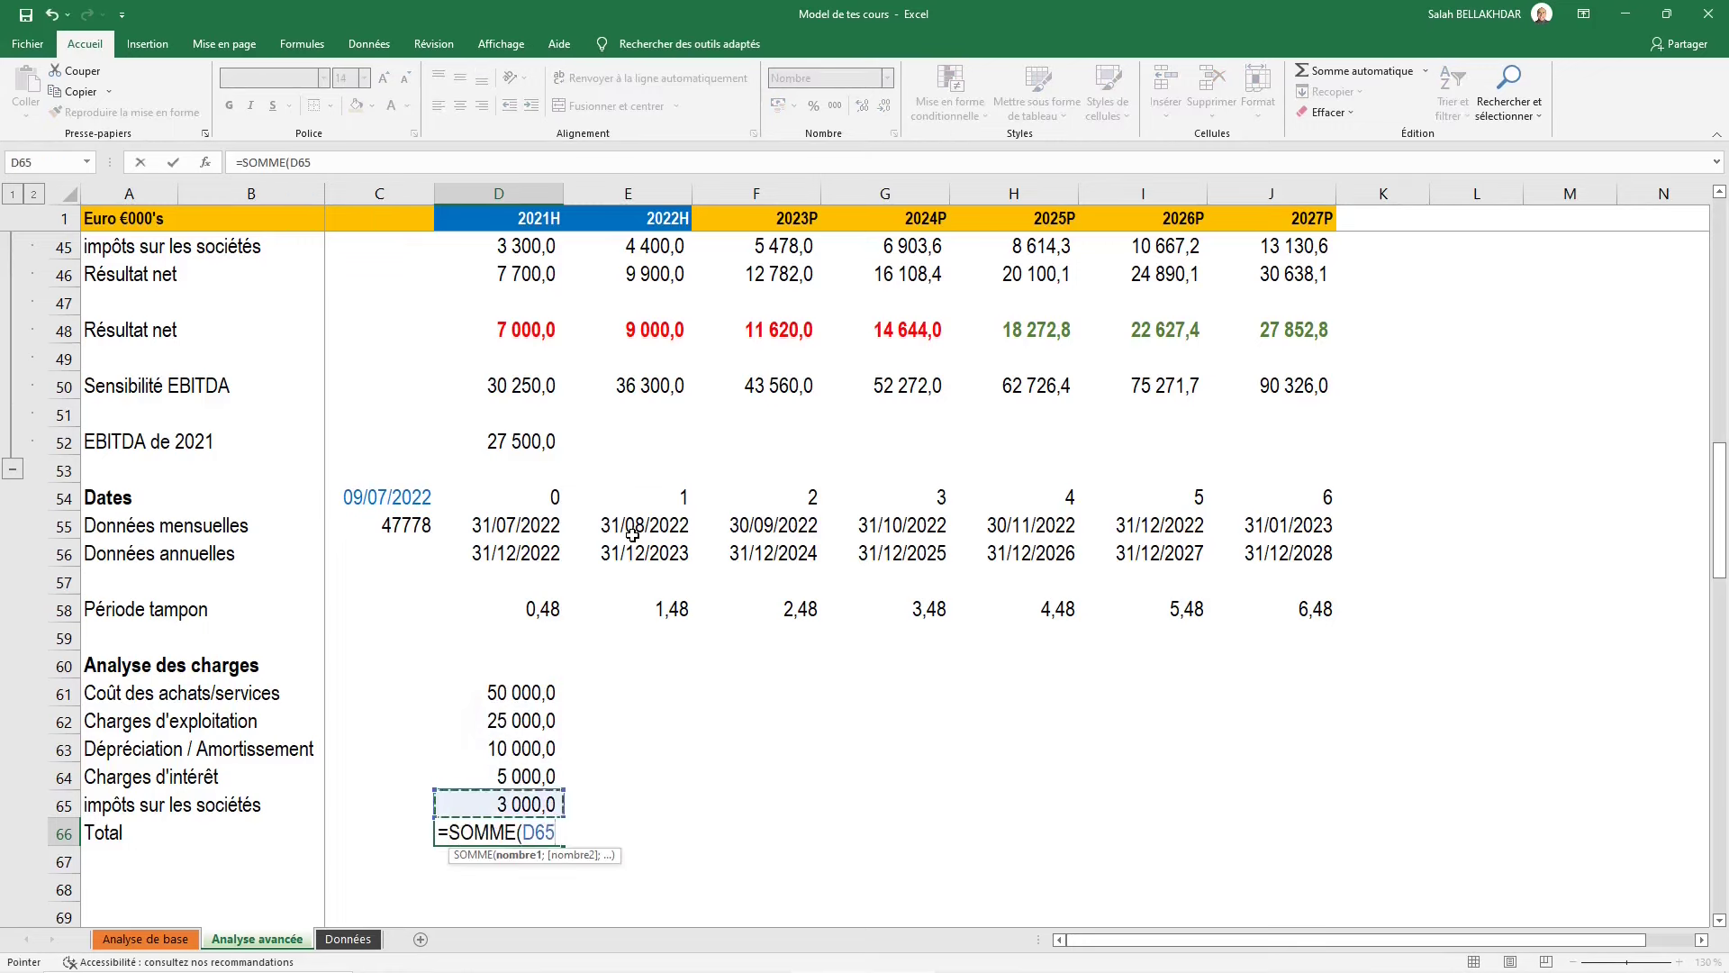
key("shift+Up")
key("shift+Up")
key("shift+Up")
key("shift+Up")
key("ctrl+Return")
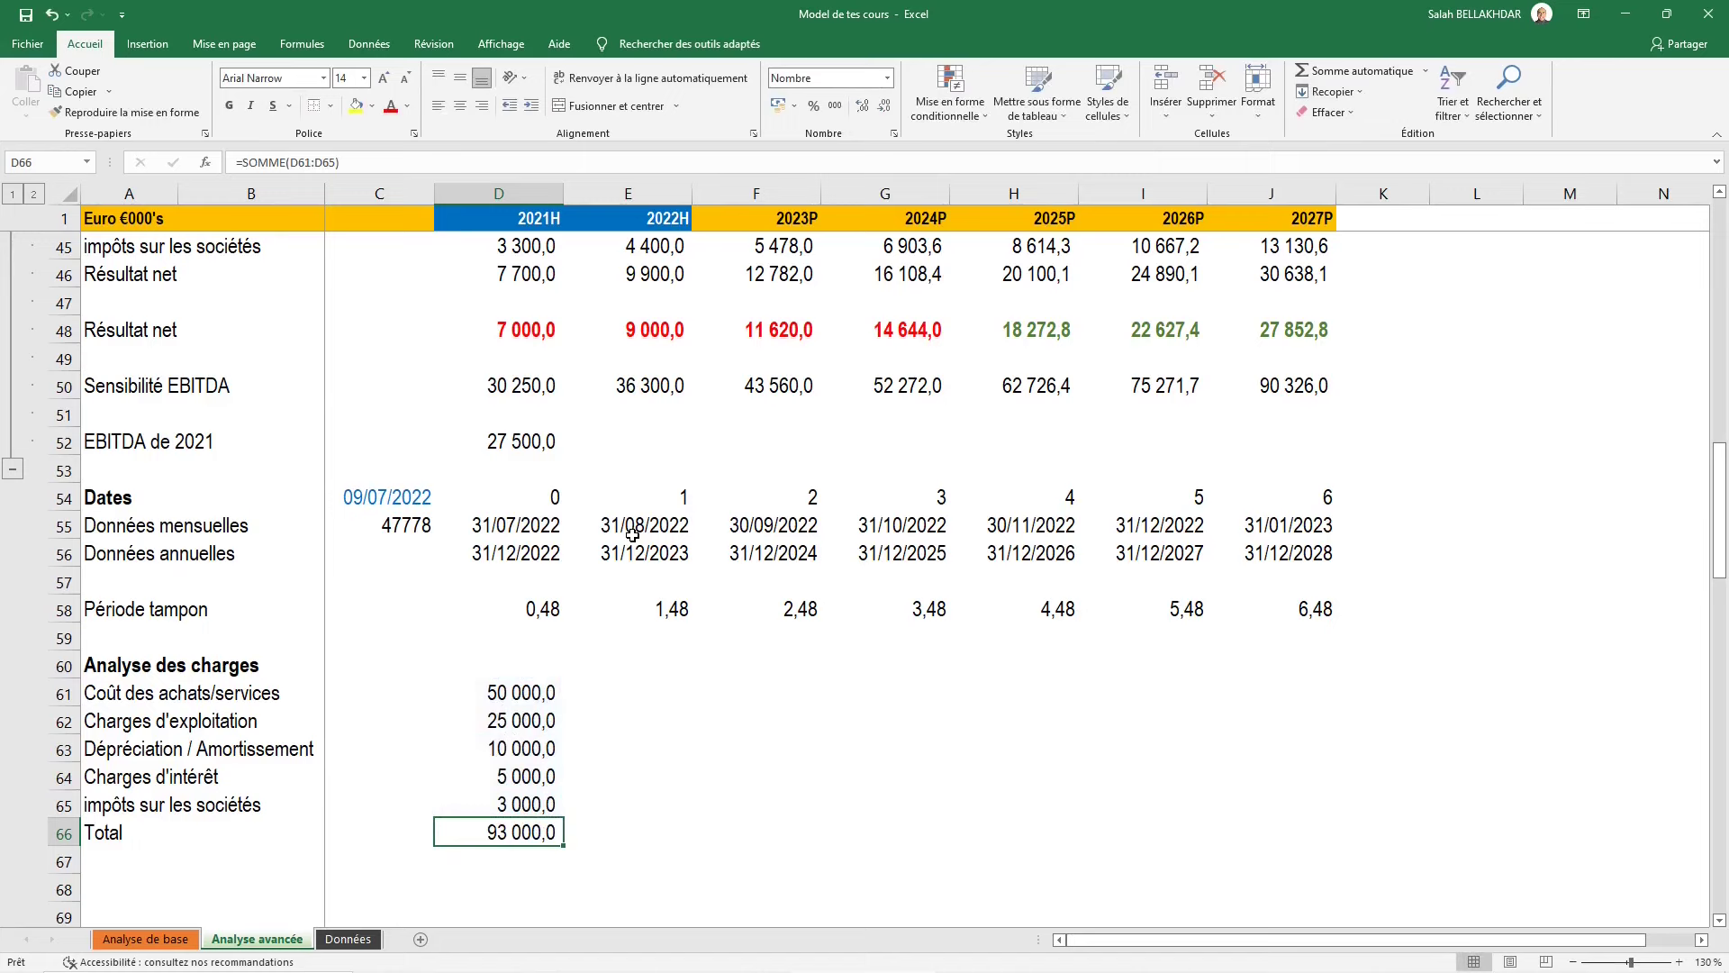
key("F2")
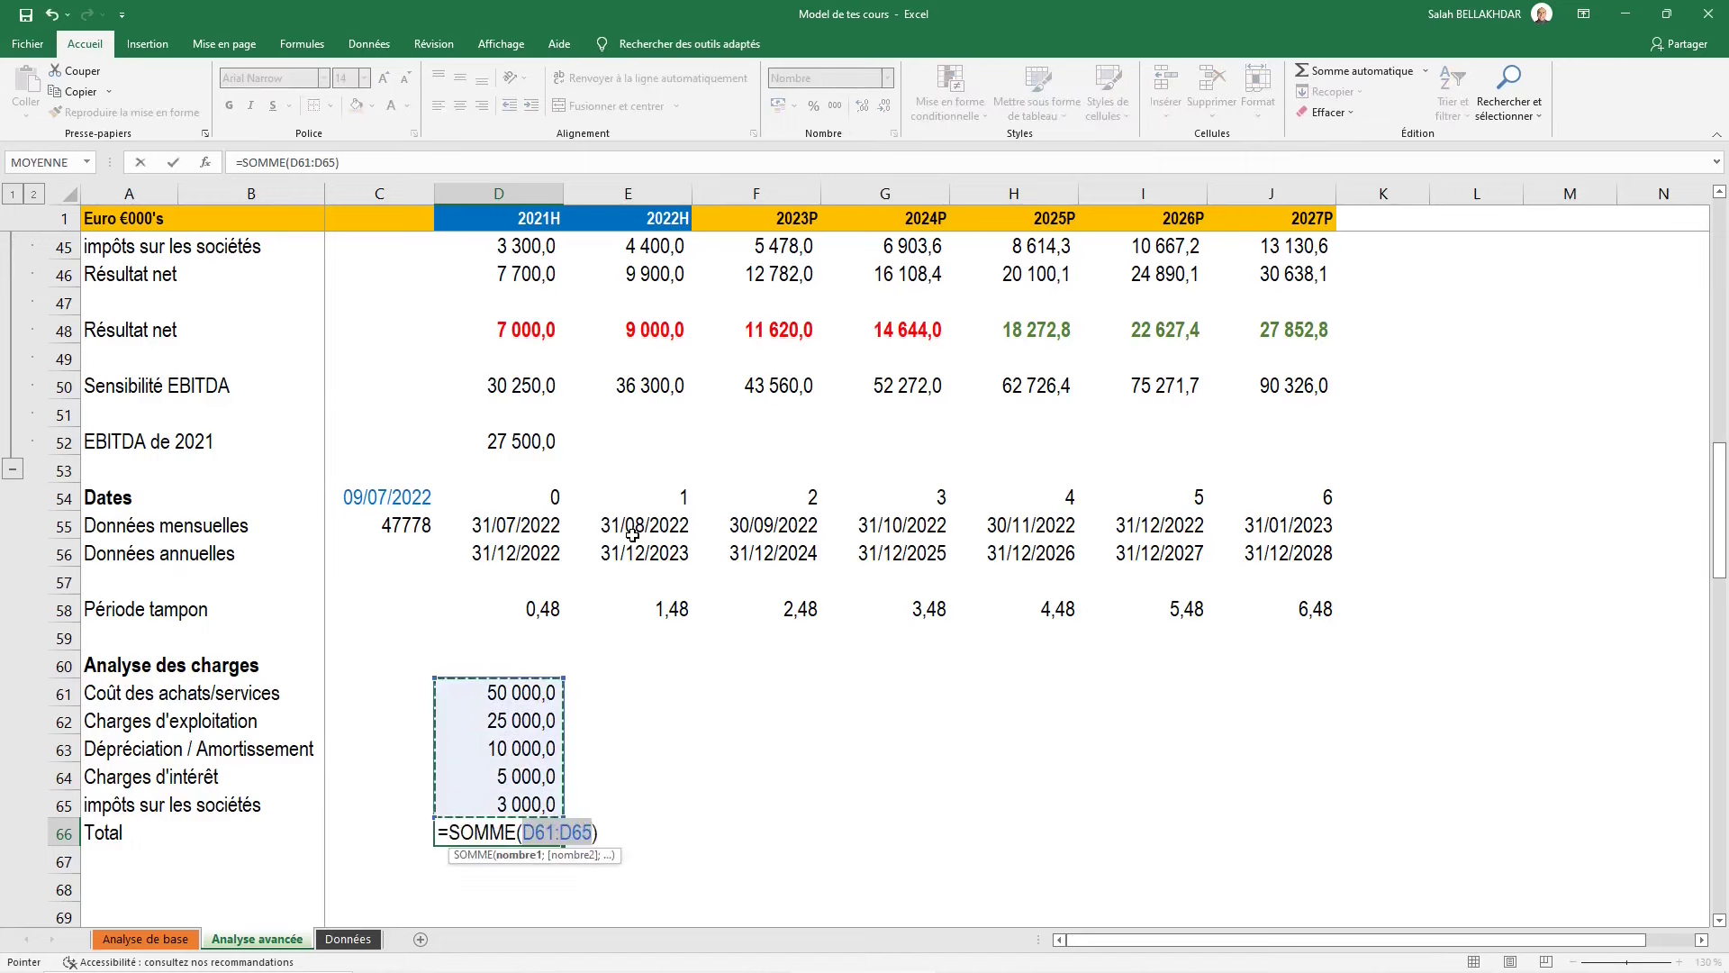
key("Escape")
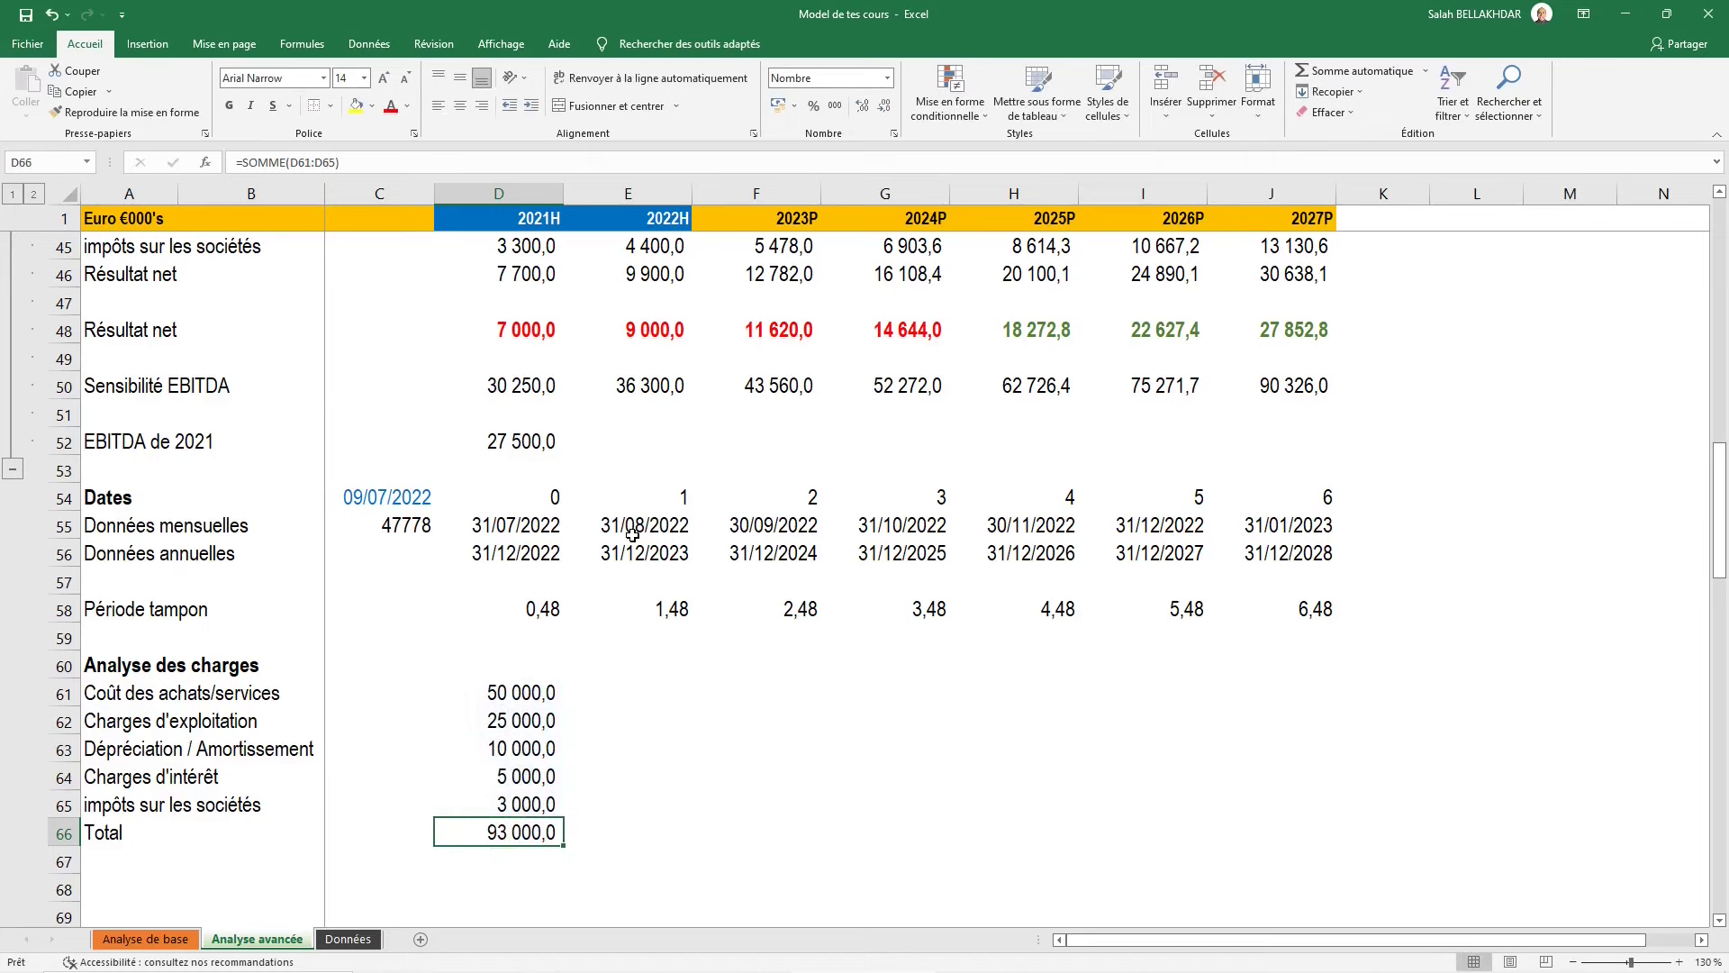
Fill the charge links and Total across to 2027P, totals 93 000,0 to 270 745,6
key("shift+Up")
key("shift+Up")
key("shift+Up")
key("shift+Up")
key("shift+Right")
key("shift+Right")
key("shift+Right")
key("shift+Right")
key("shift+Right")
key("shift+Right")
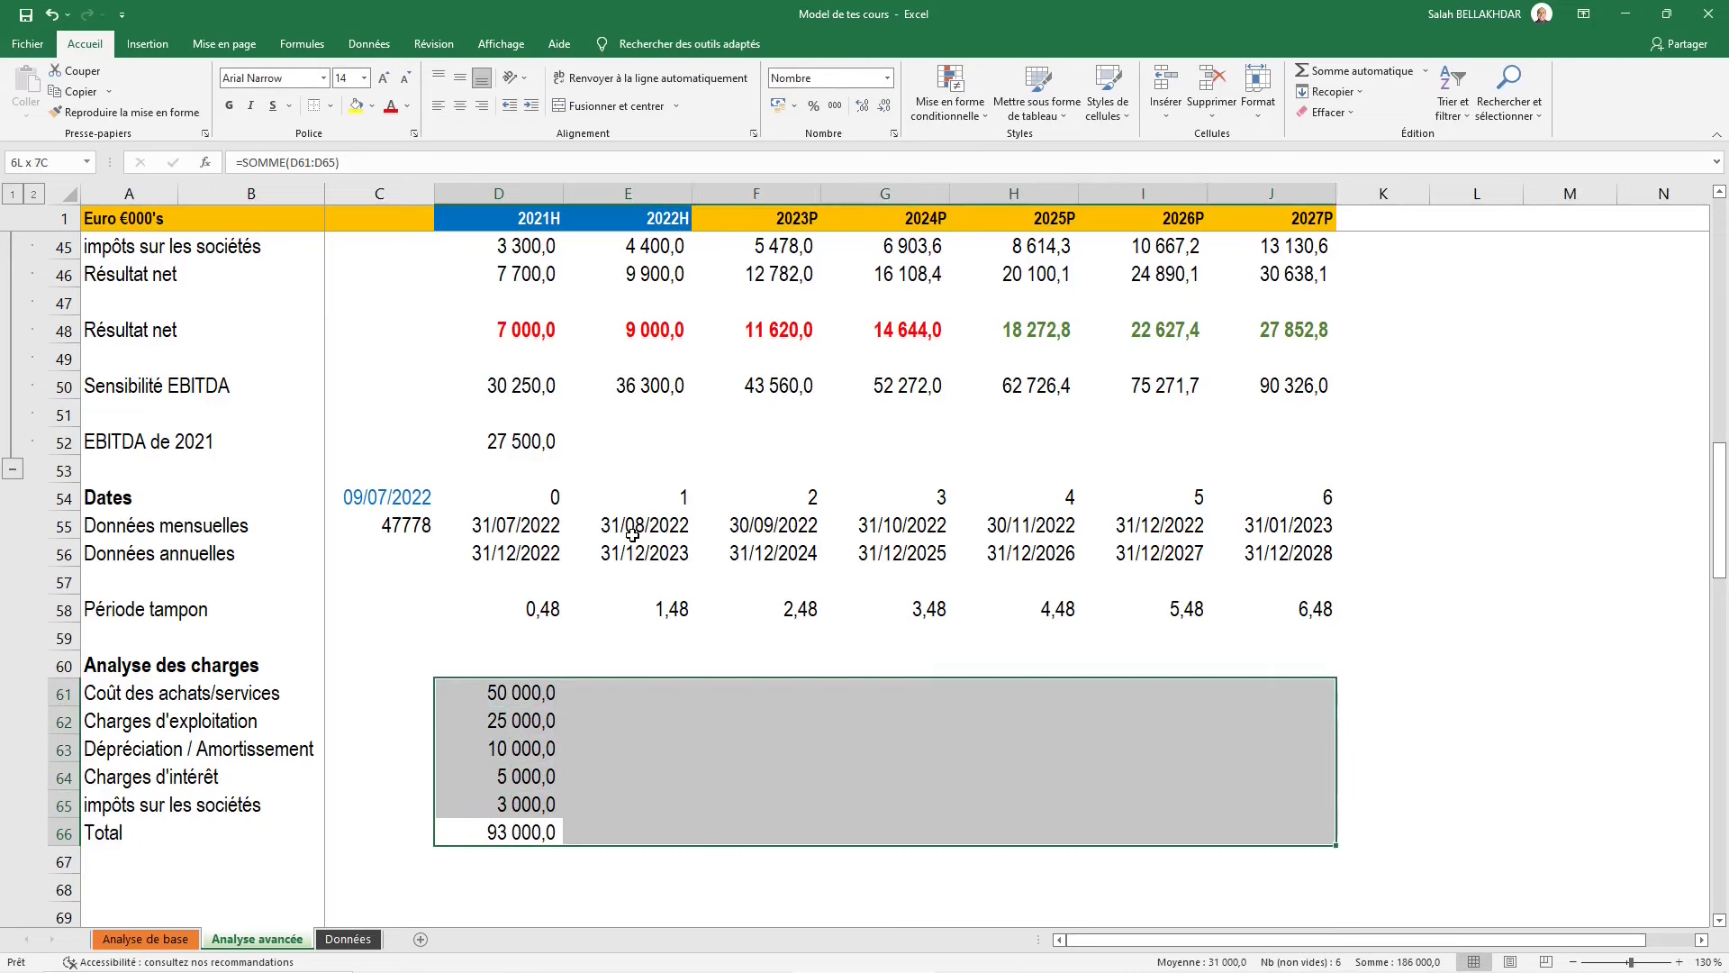
key("ctrl+d")
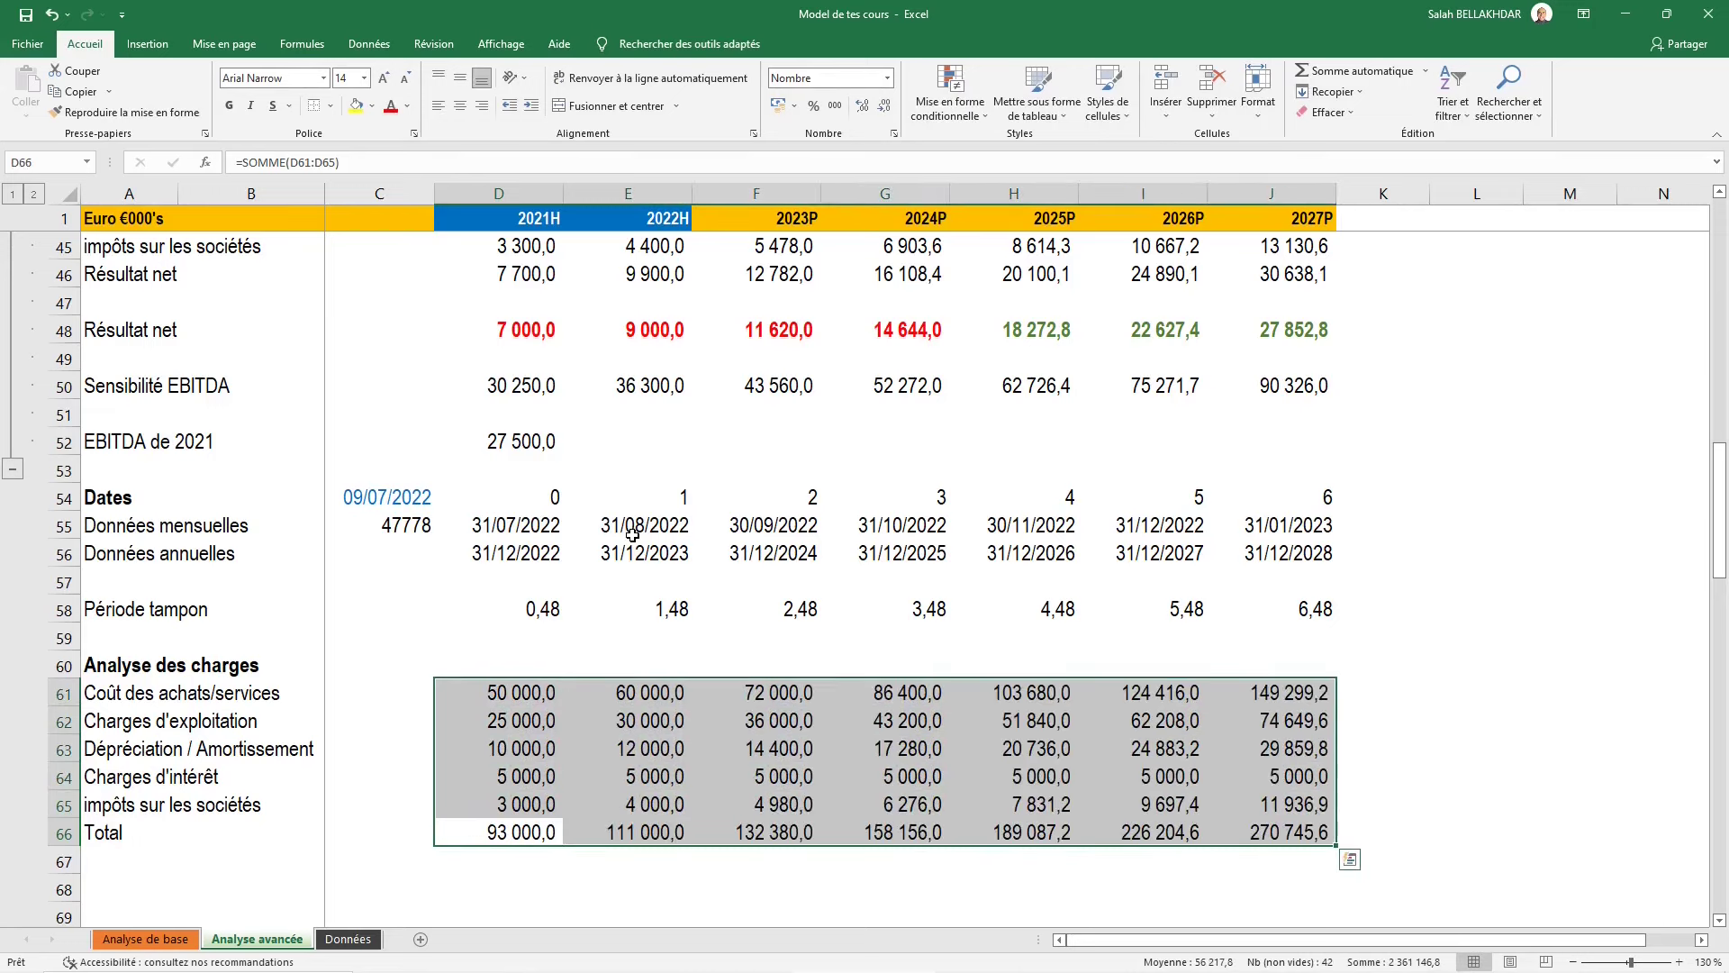
Give the Total row A66:J66 a top border and bold formatting
key("Left")
key("Left")
key("Left")
key("shift+Right")
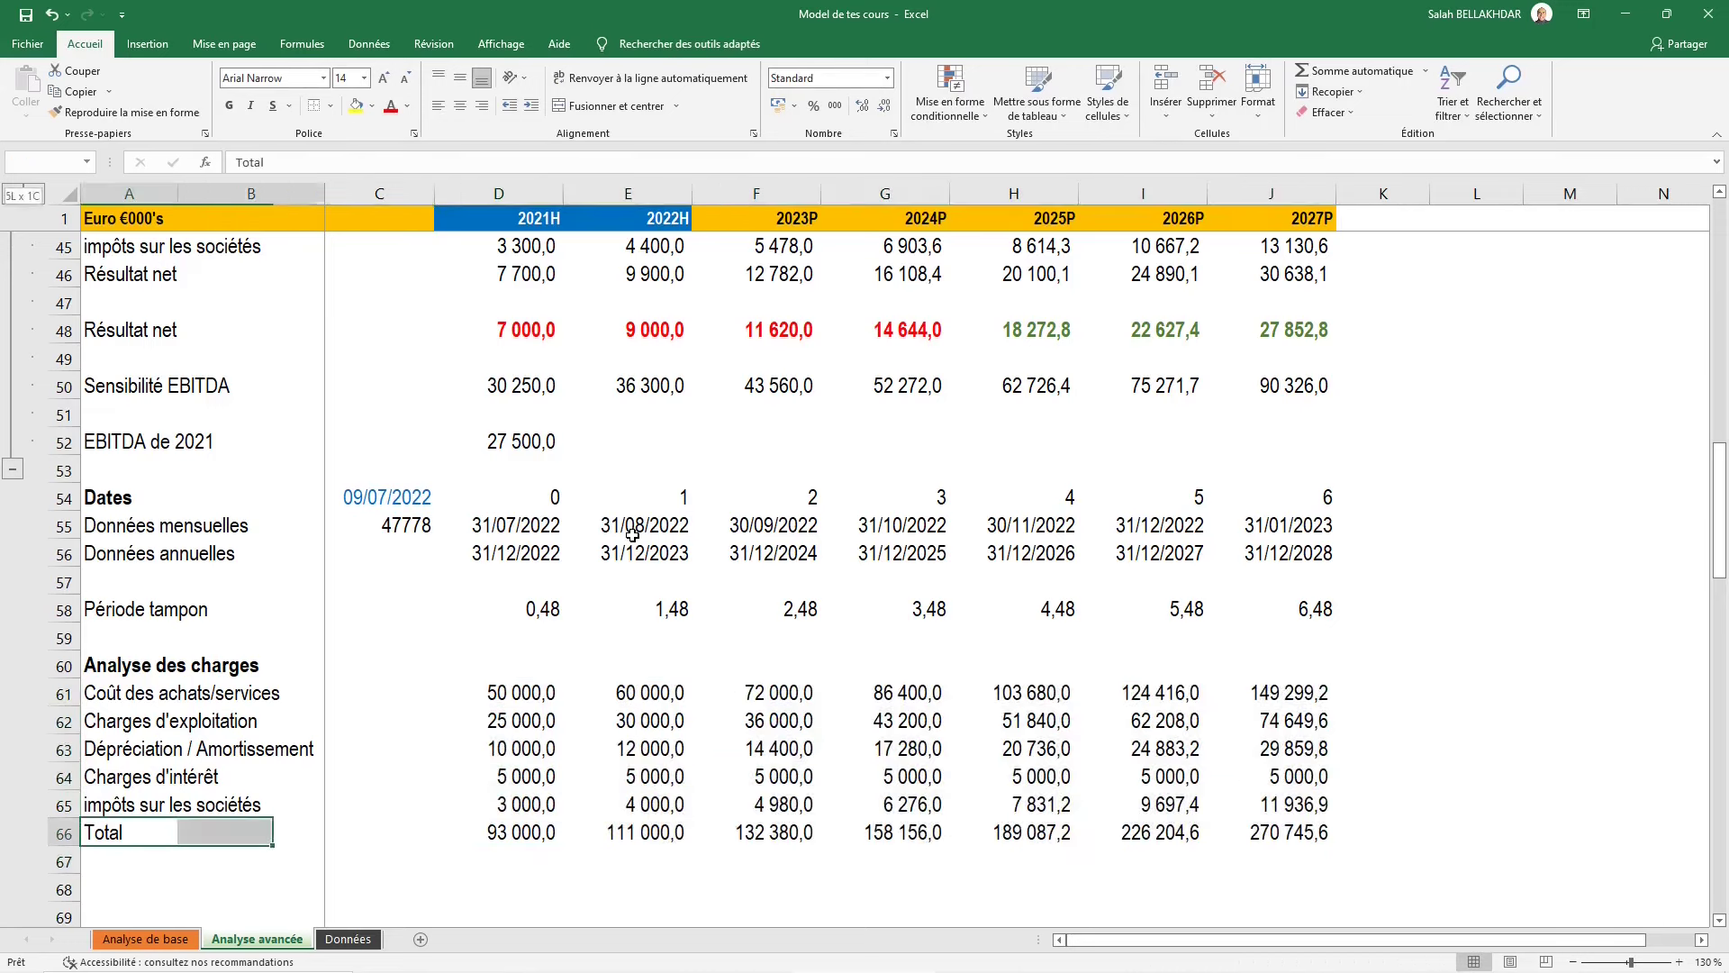
key("shift+Right")
key("shift+Right")
key("shift+Right")
key("shift+Right")
key("shift+Right")
key("shift+Right")
key("shift+Right")
key("shift+Right")
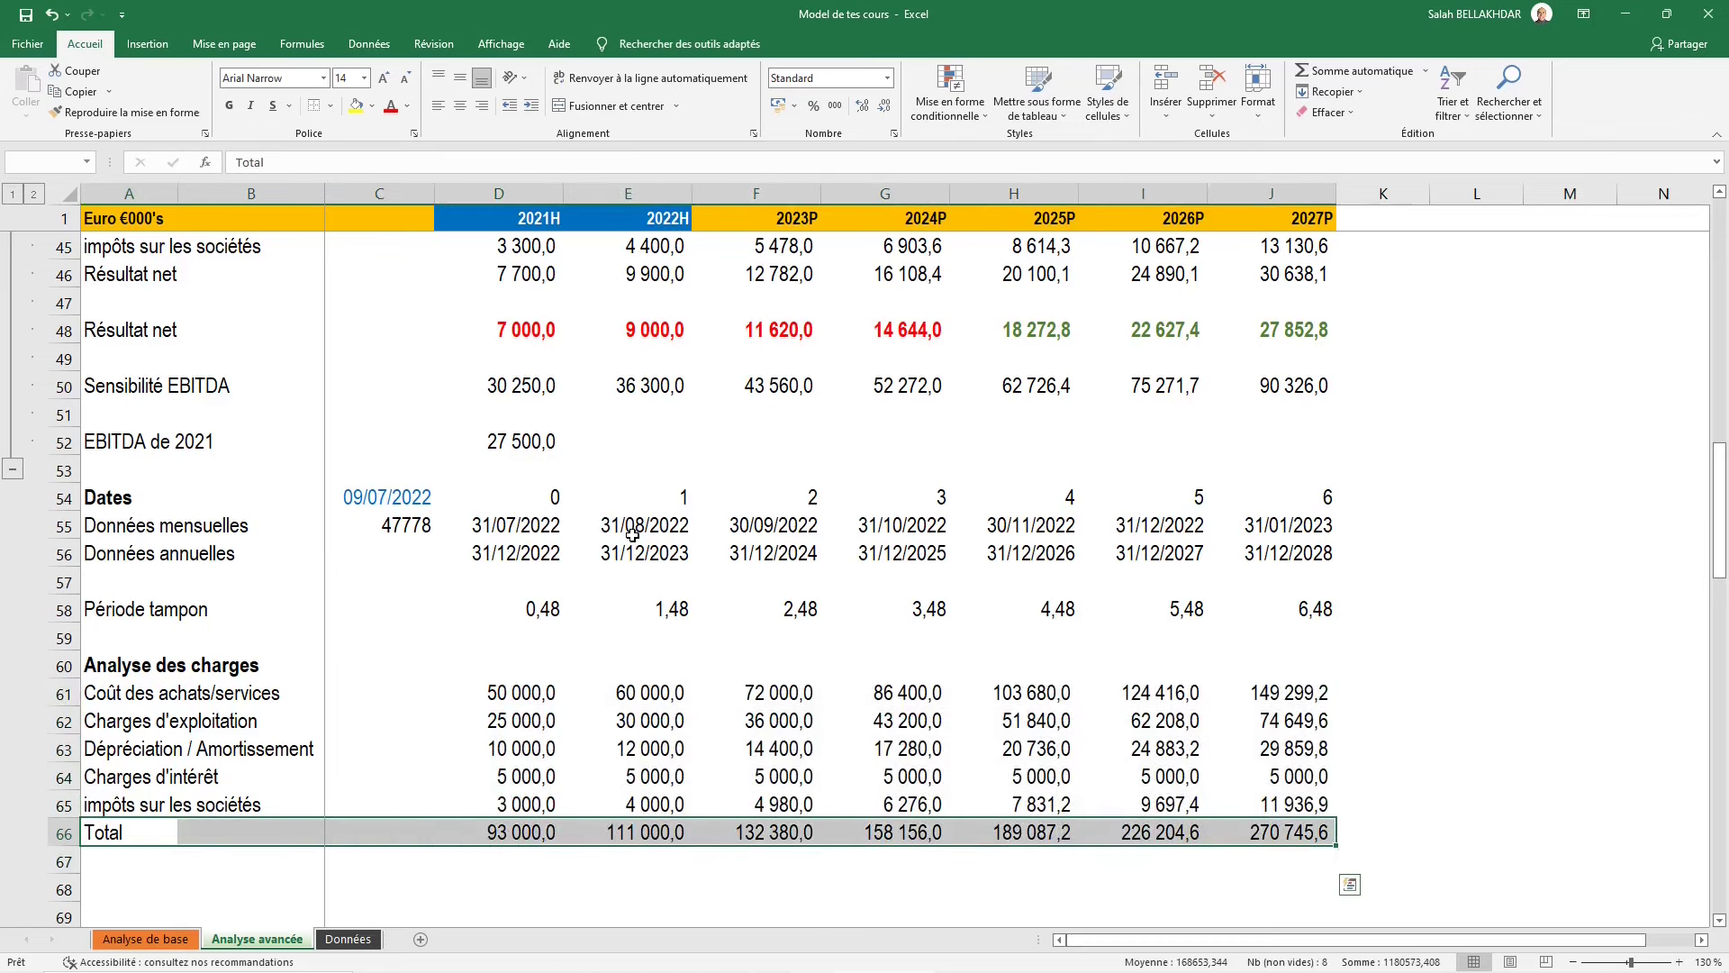
key("alt")
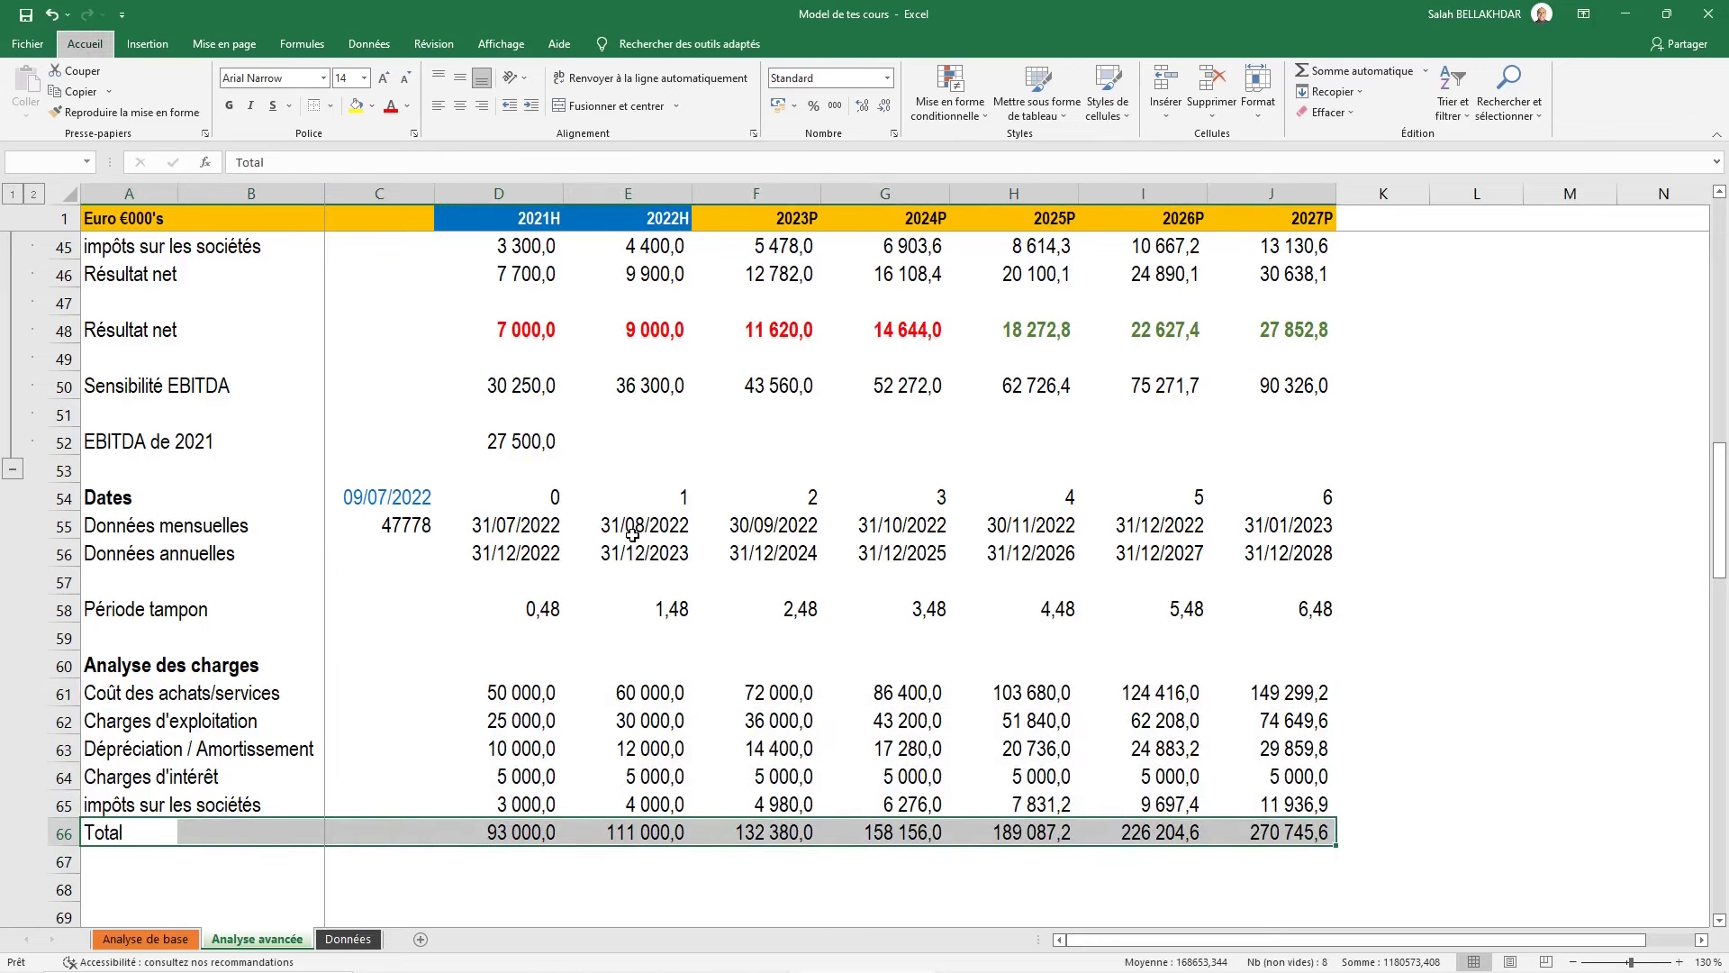
key("l")
key("b")
key("b")
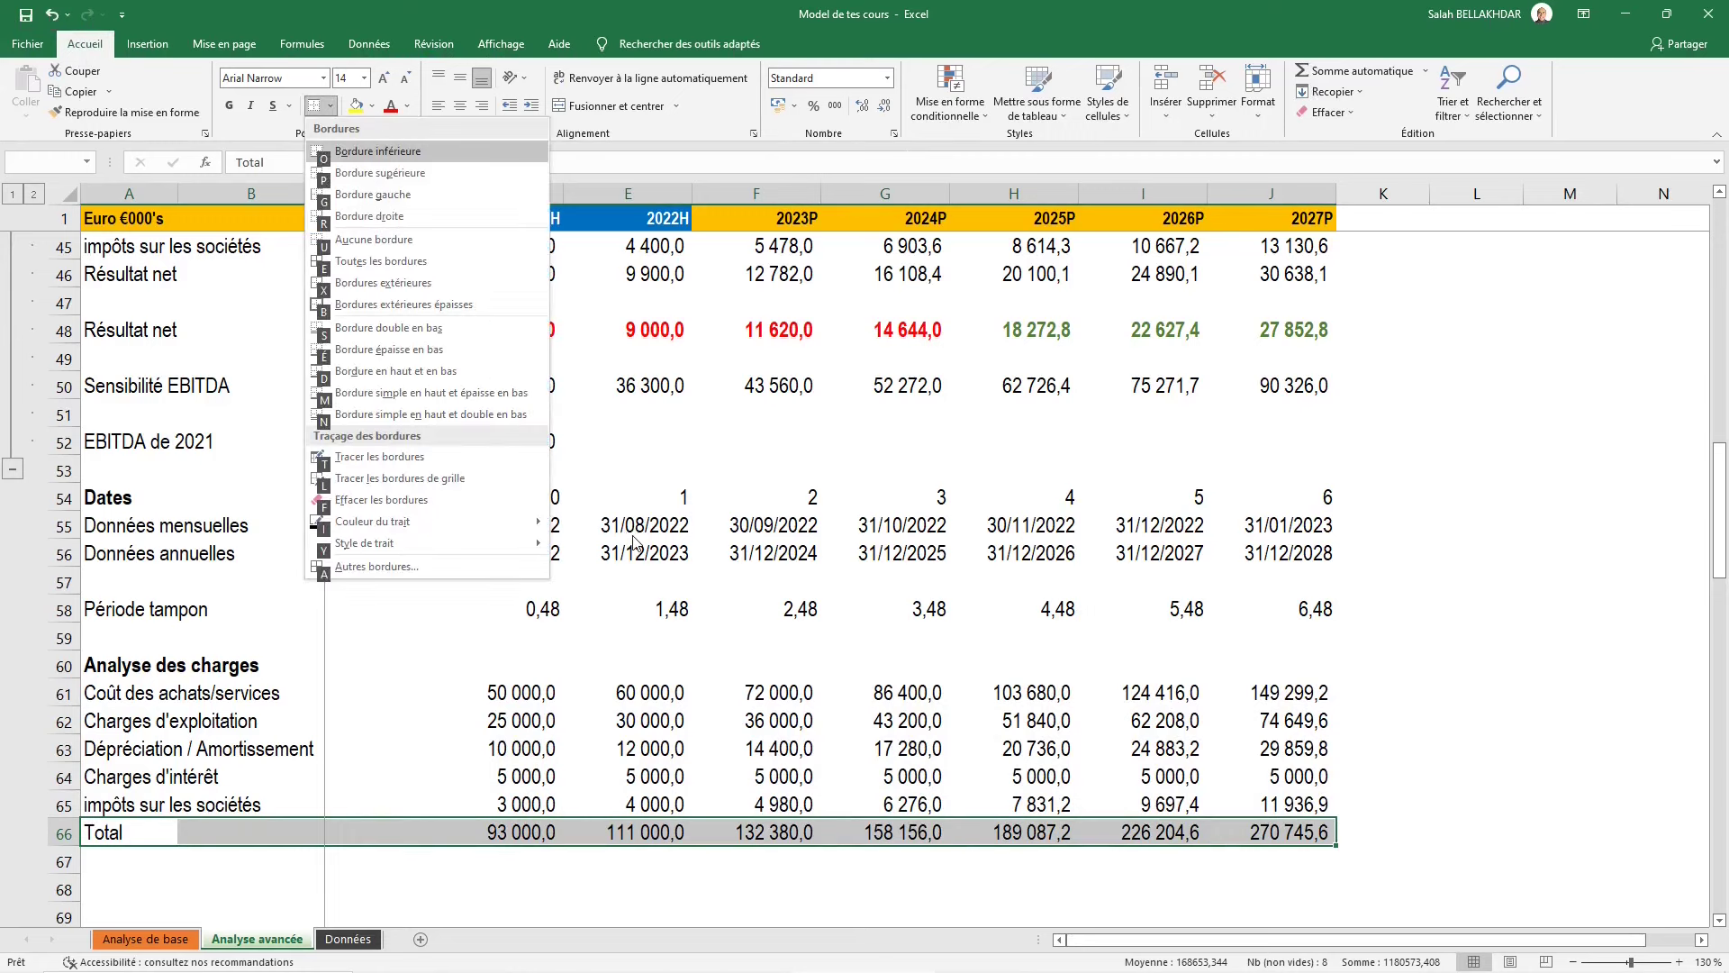
key("Escape")
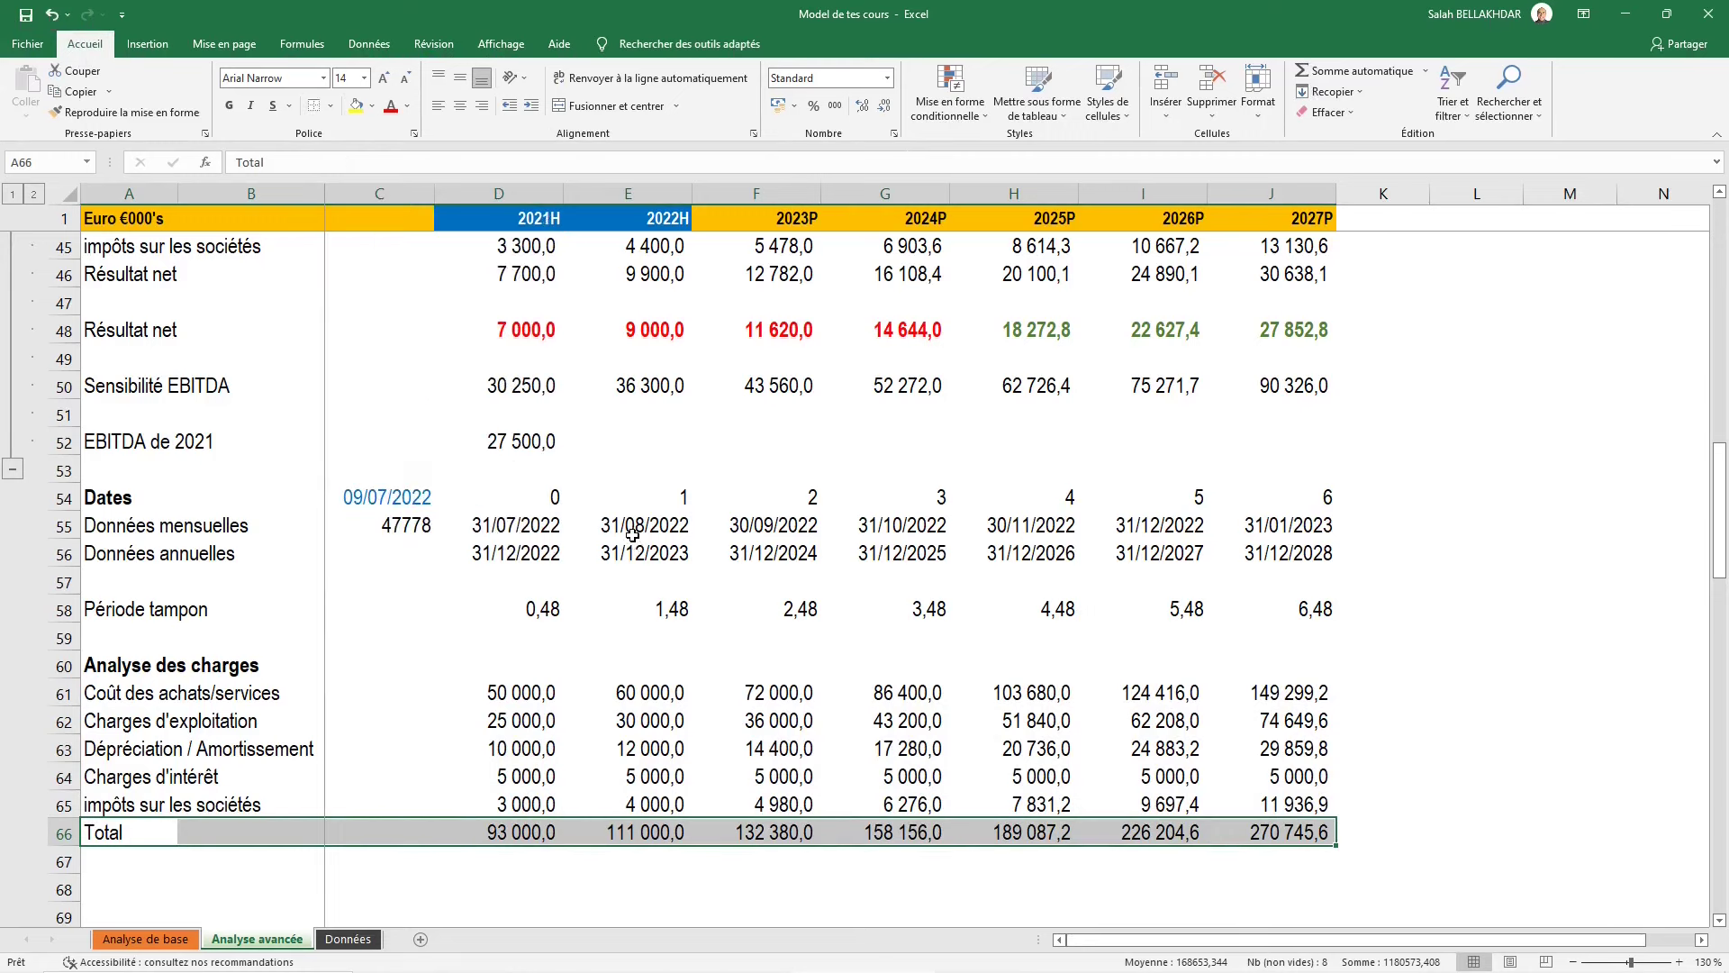
key("ctrl+g")
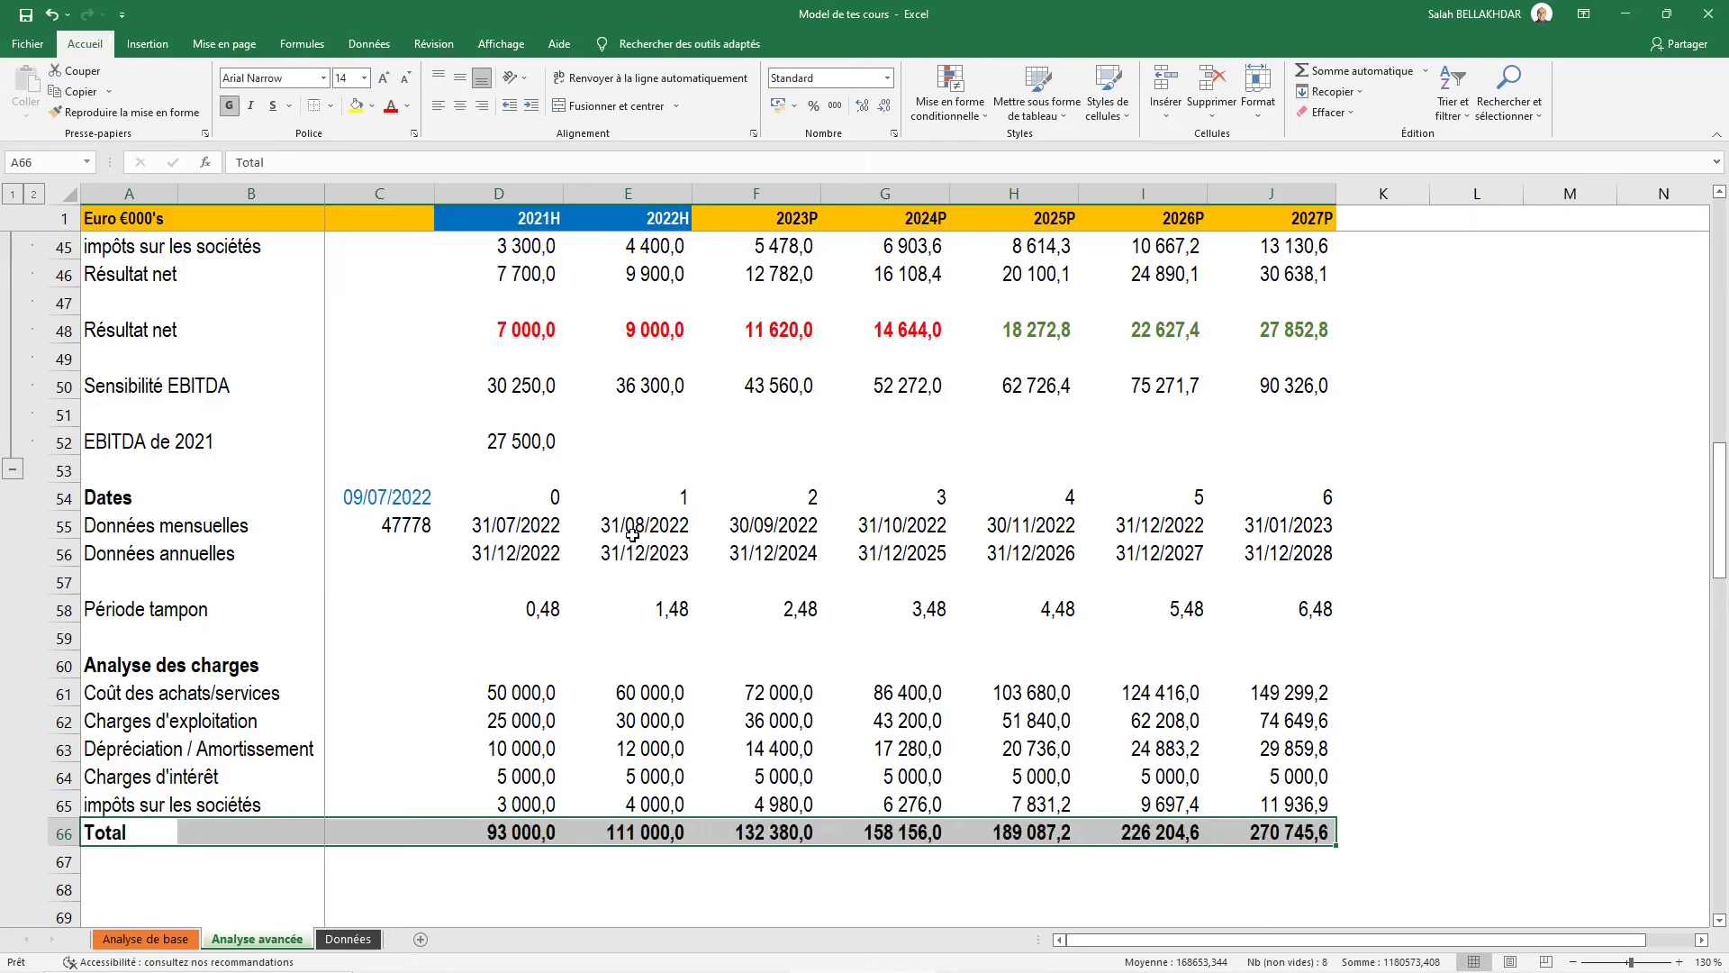
key("Down")
key("Down")
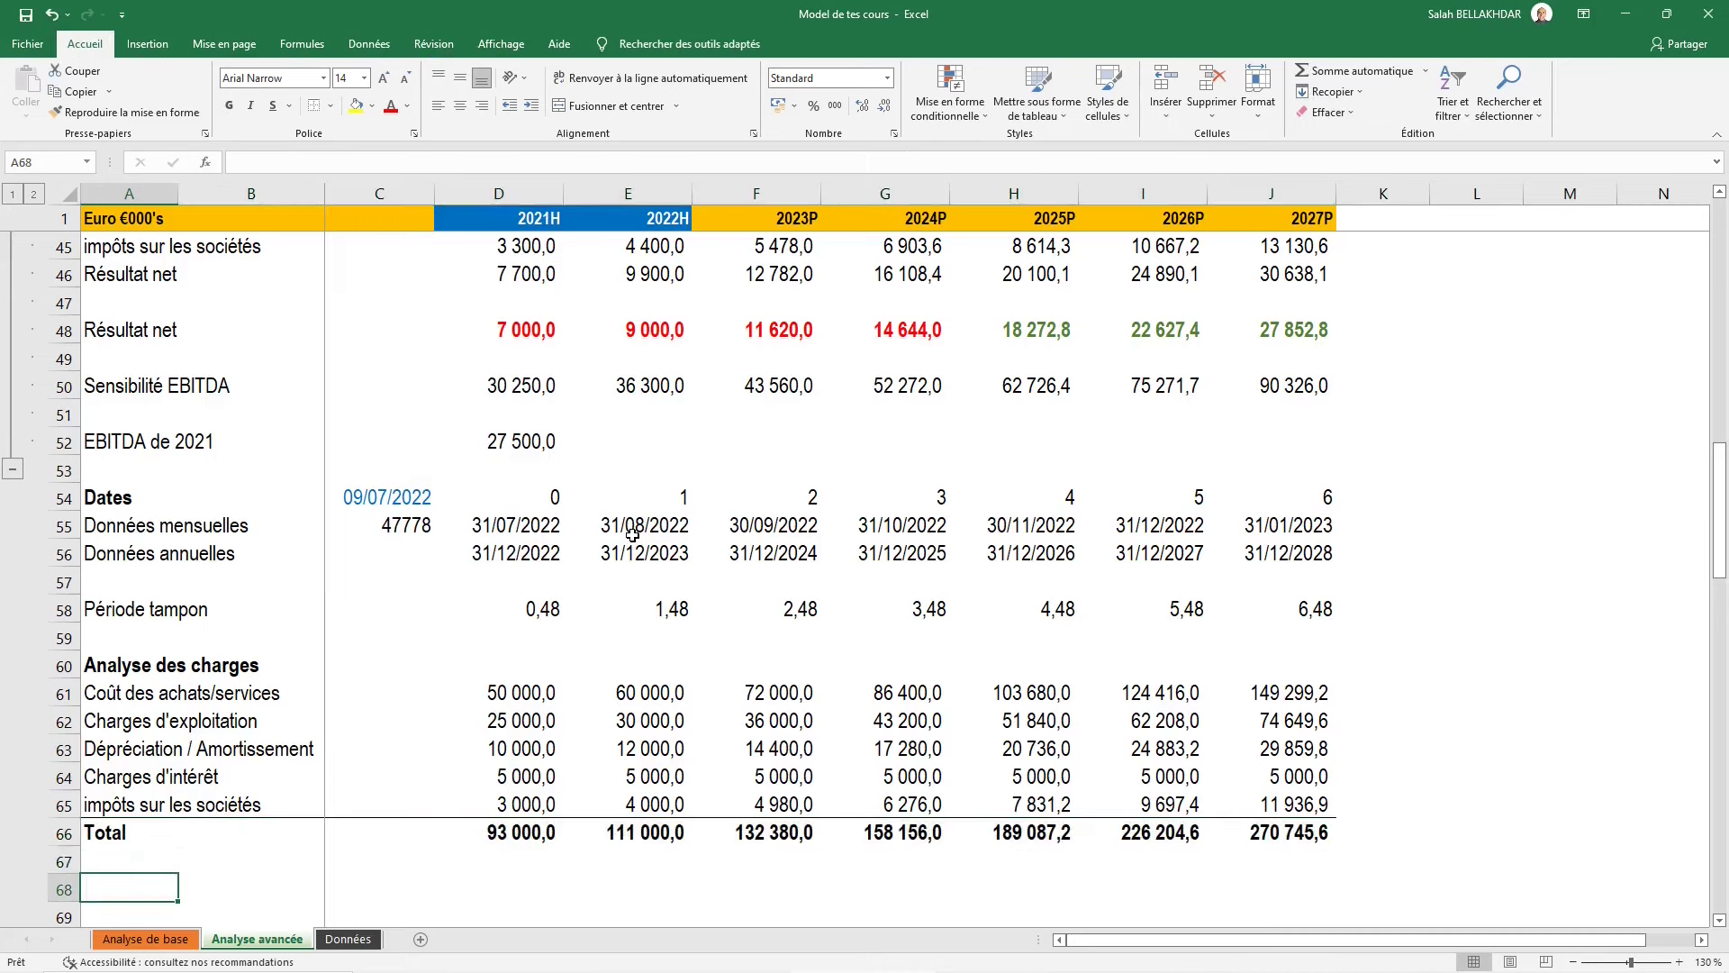
Label A68 'Moyenne' and fill =MOYENNE(D61:D65) across D68:J68 (18 600,0 to 54 149,1)
type("Moyenne")
key("Tab")
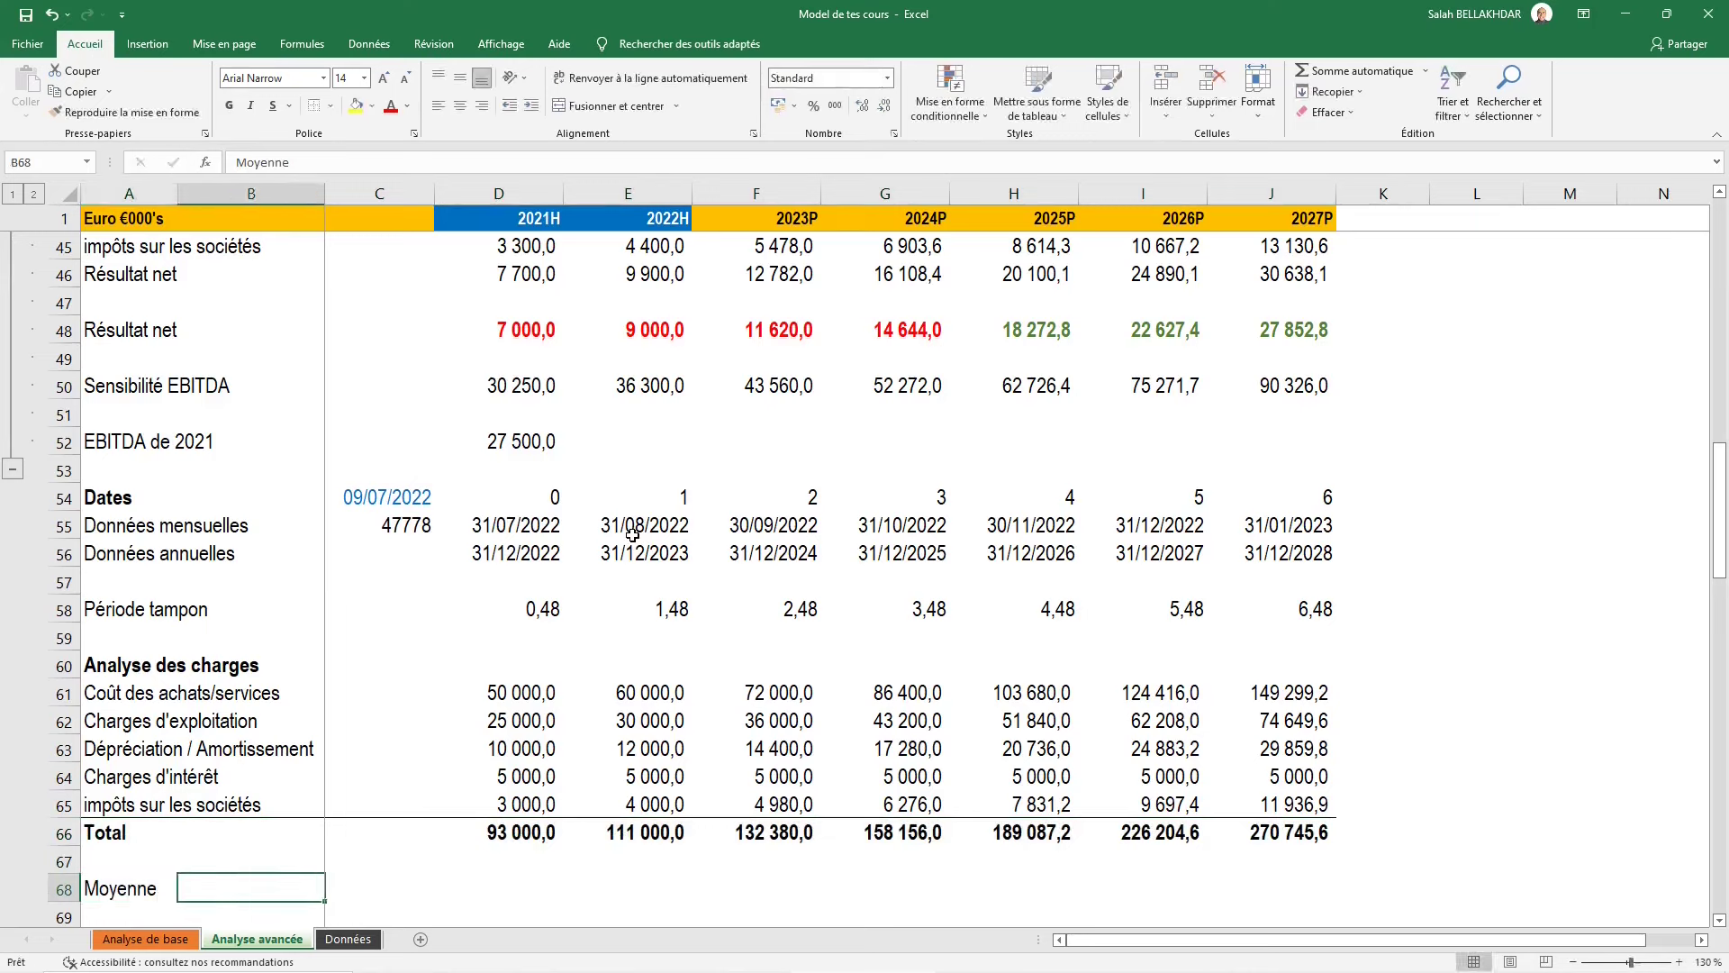
key("Tab")
key("Tab")
type("=moyen")
key("Tab")
key("Up")
key("Up")
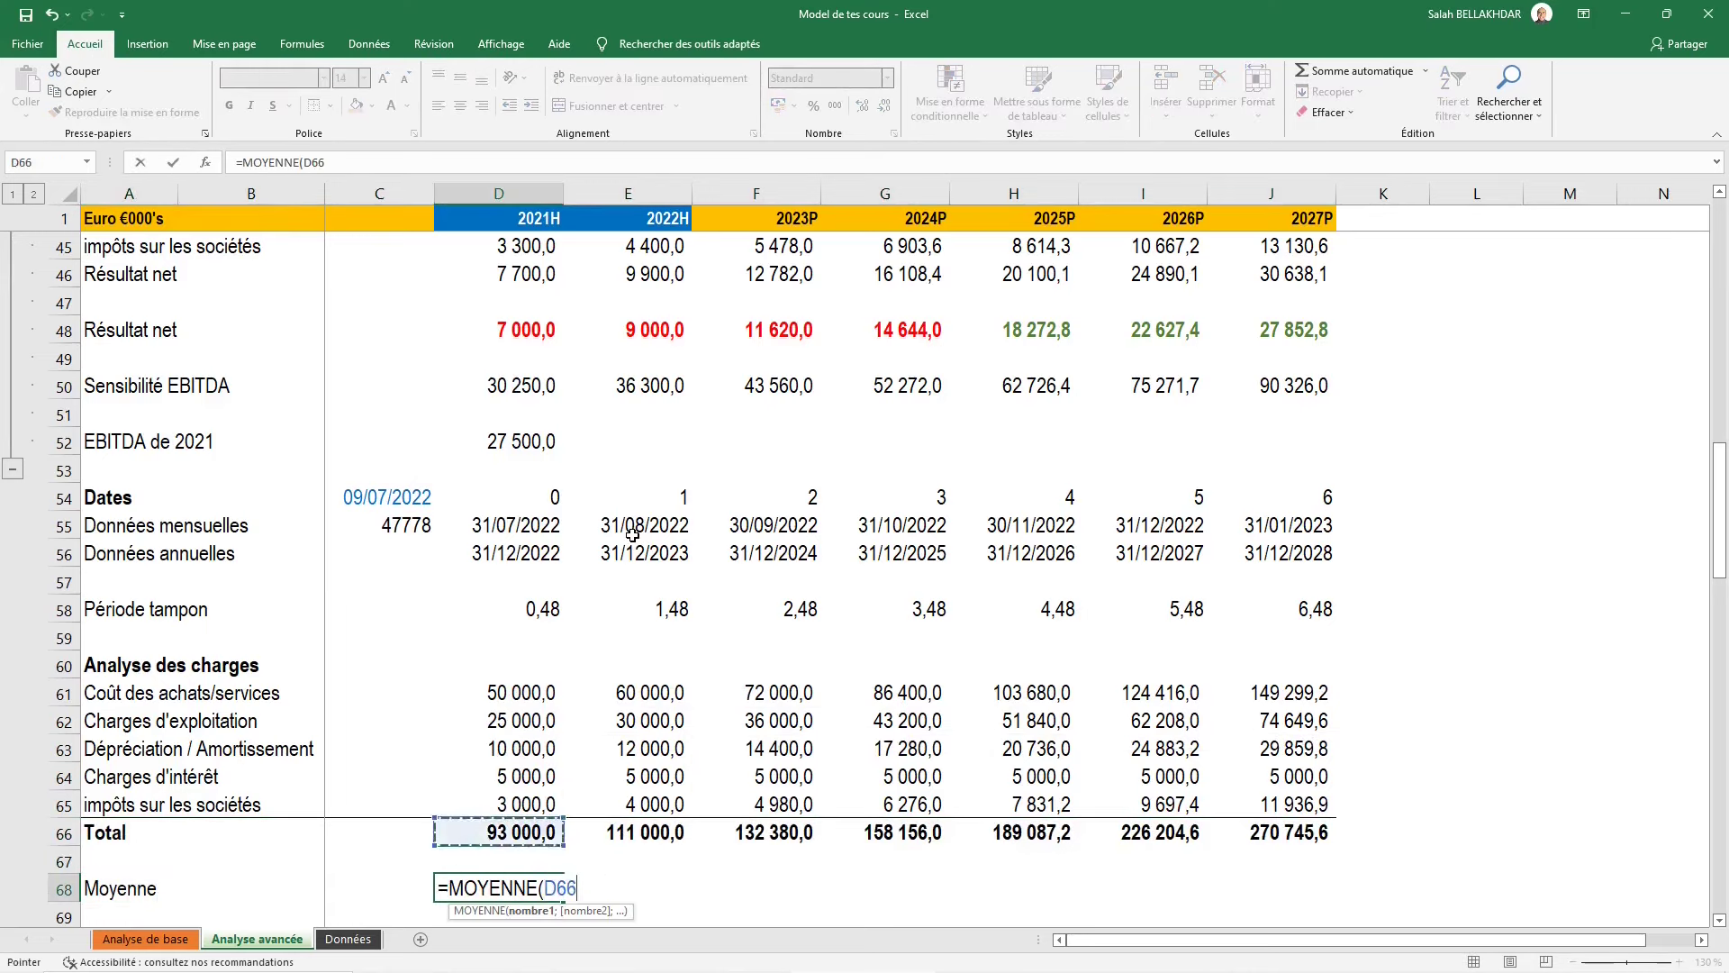
key("Up")
key("shift+Up")
key("shift+Up")
key("shift+Up")
key("shift+Up")
key("ctrl+Return")
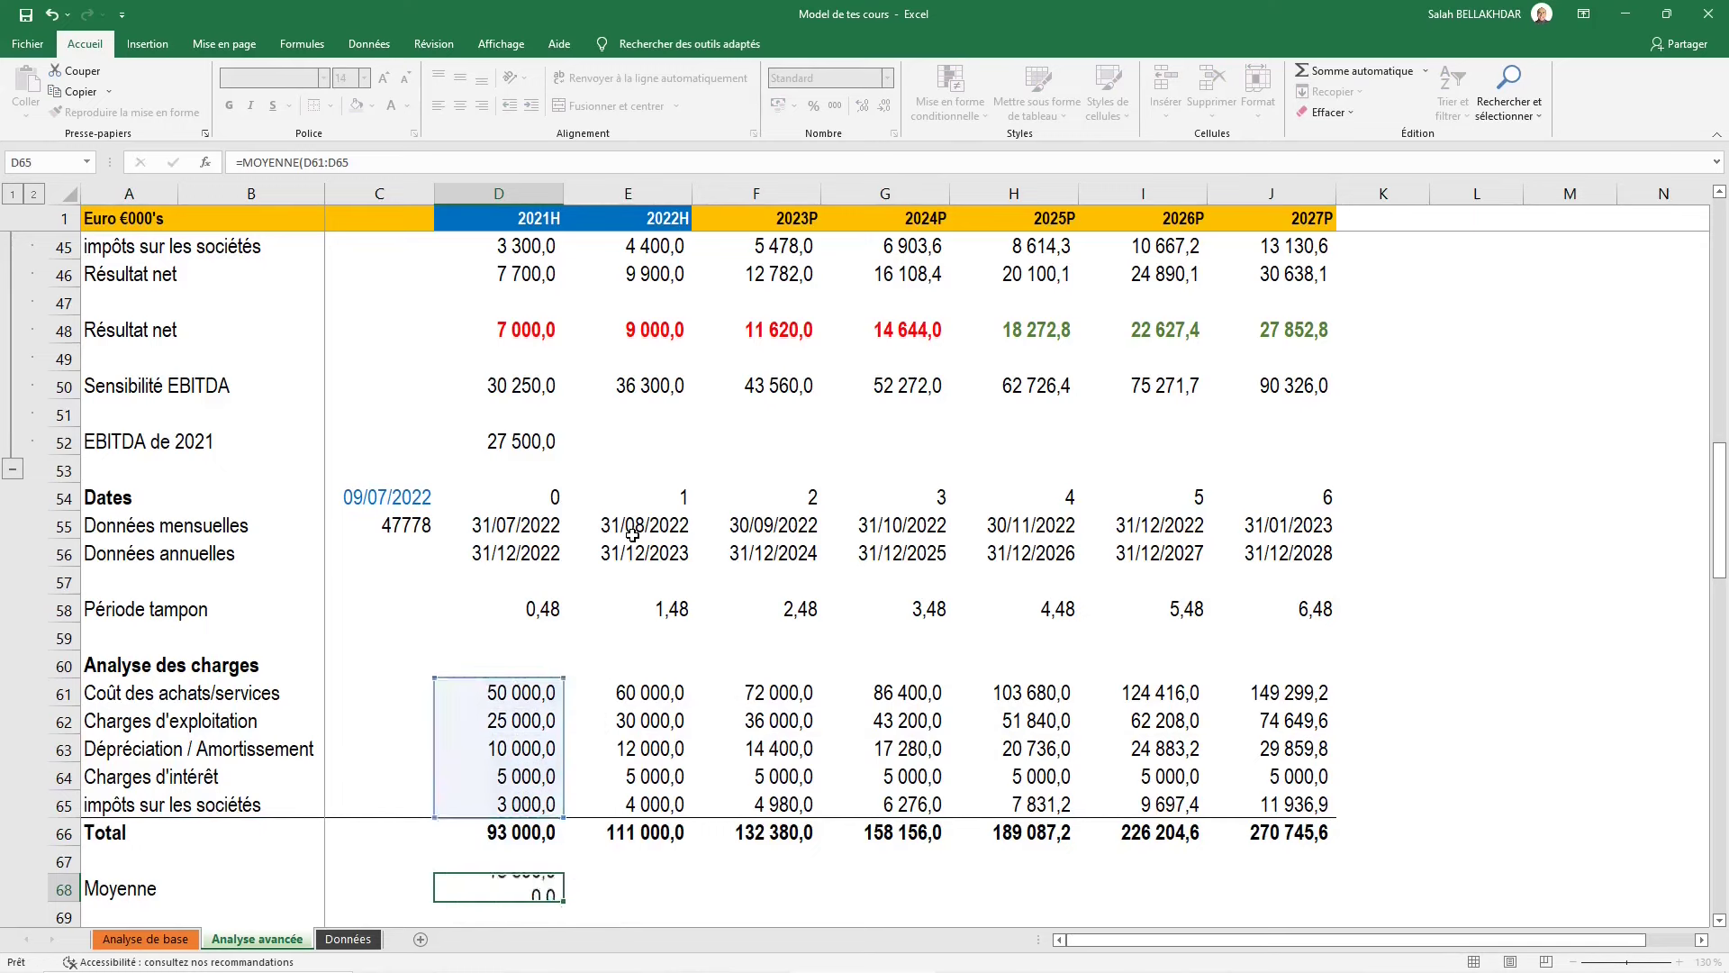
key("shift+Right")
key("shift+Right")
key("shift+Right")
key("shift+Right")
key("shift+Right")
key("shift+Right")
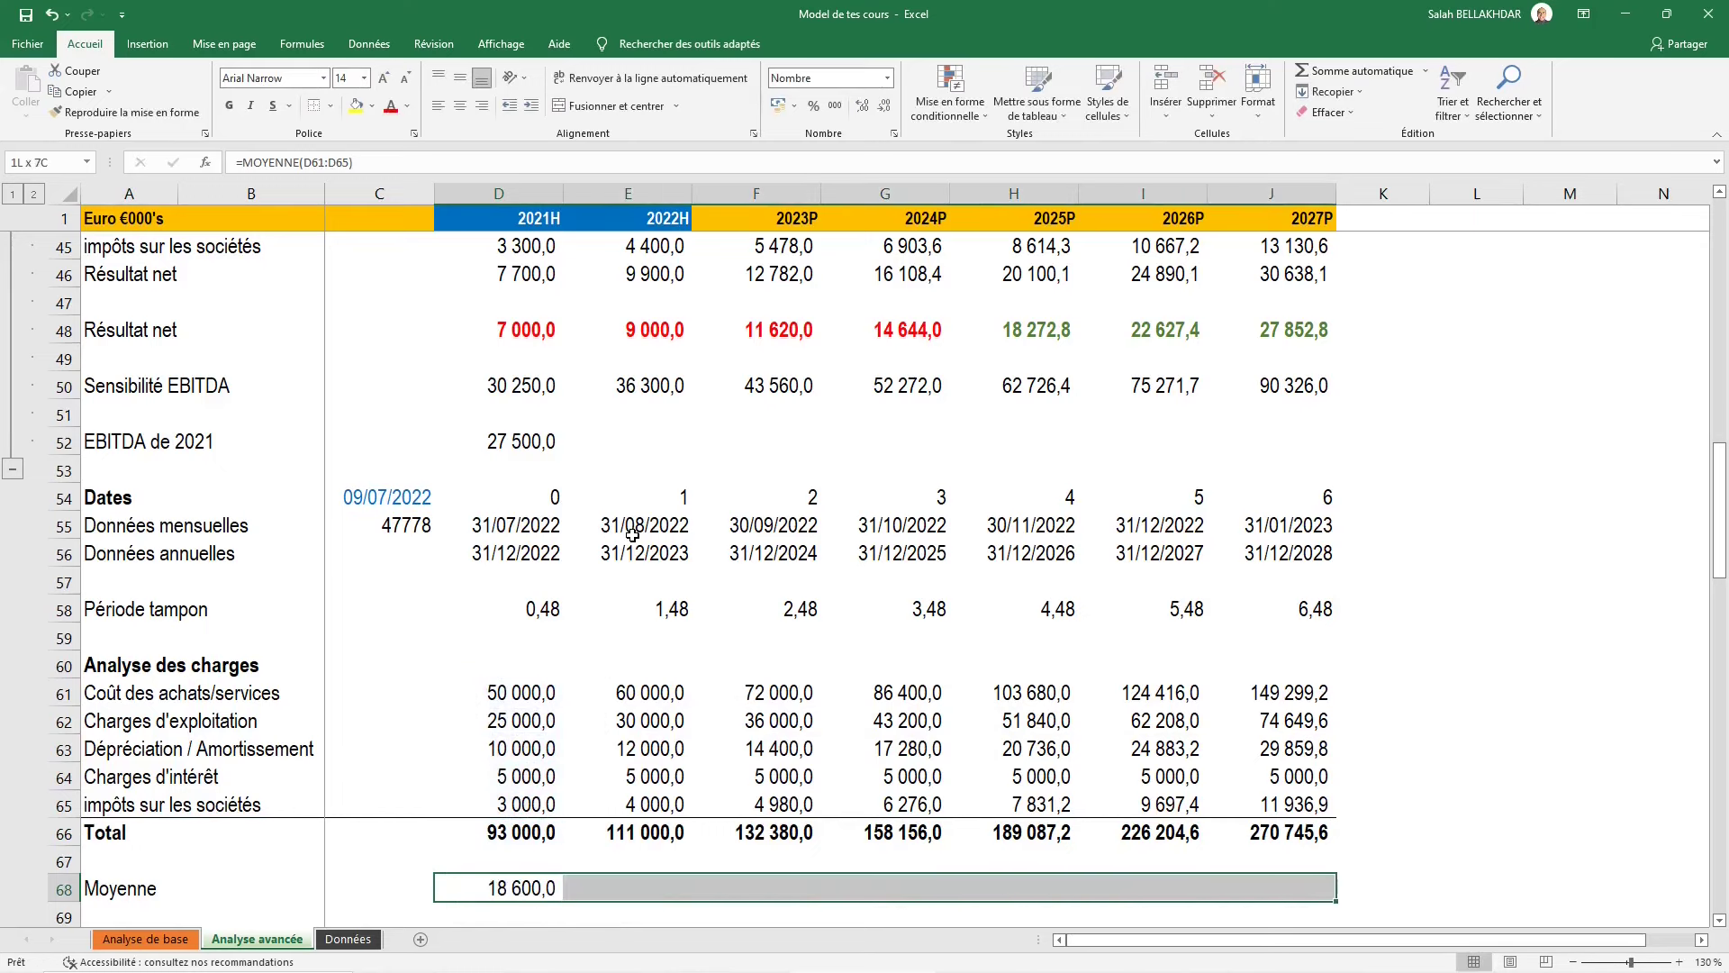
key("ctrl+r")
key("Down")
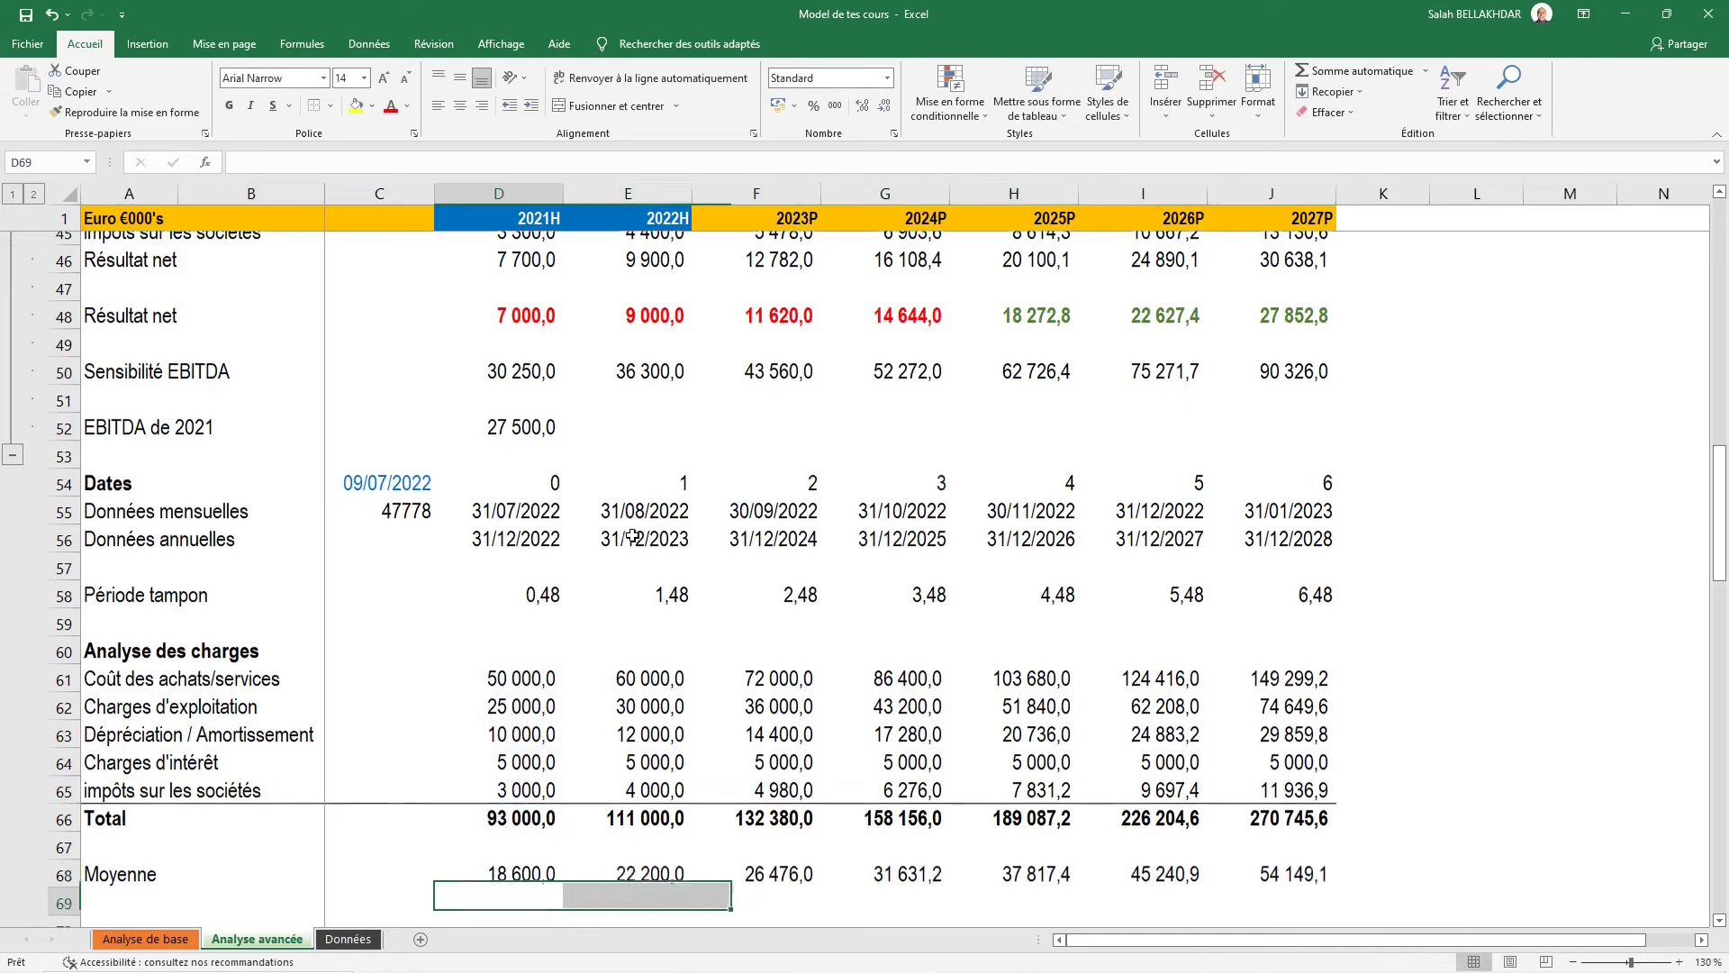
key("Left")
key("Left")
key("Left")
Label row 69 'Mediane' and fill =MEDIANE(D61:D65) from D69 across to J69
type("Mediane")
key("Tab")
key("Tab")
key("Tab")
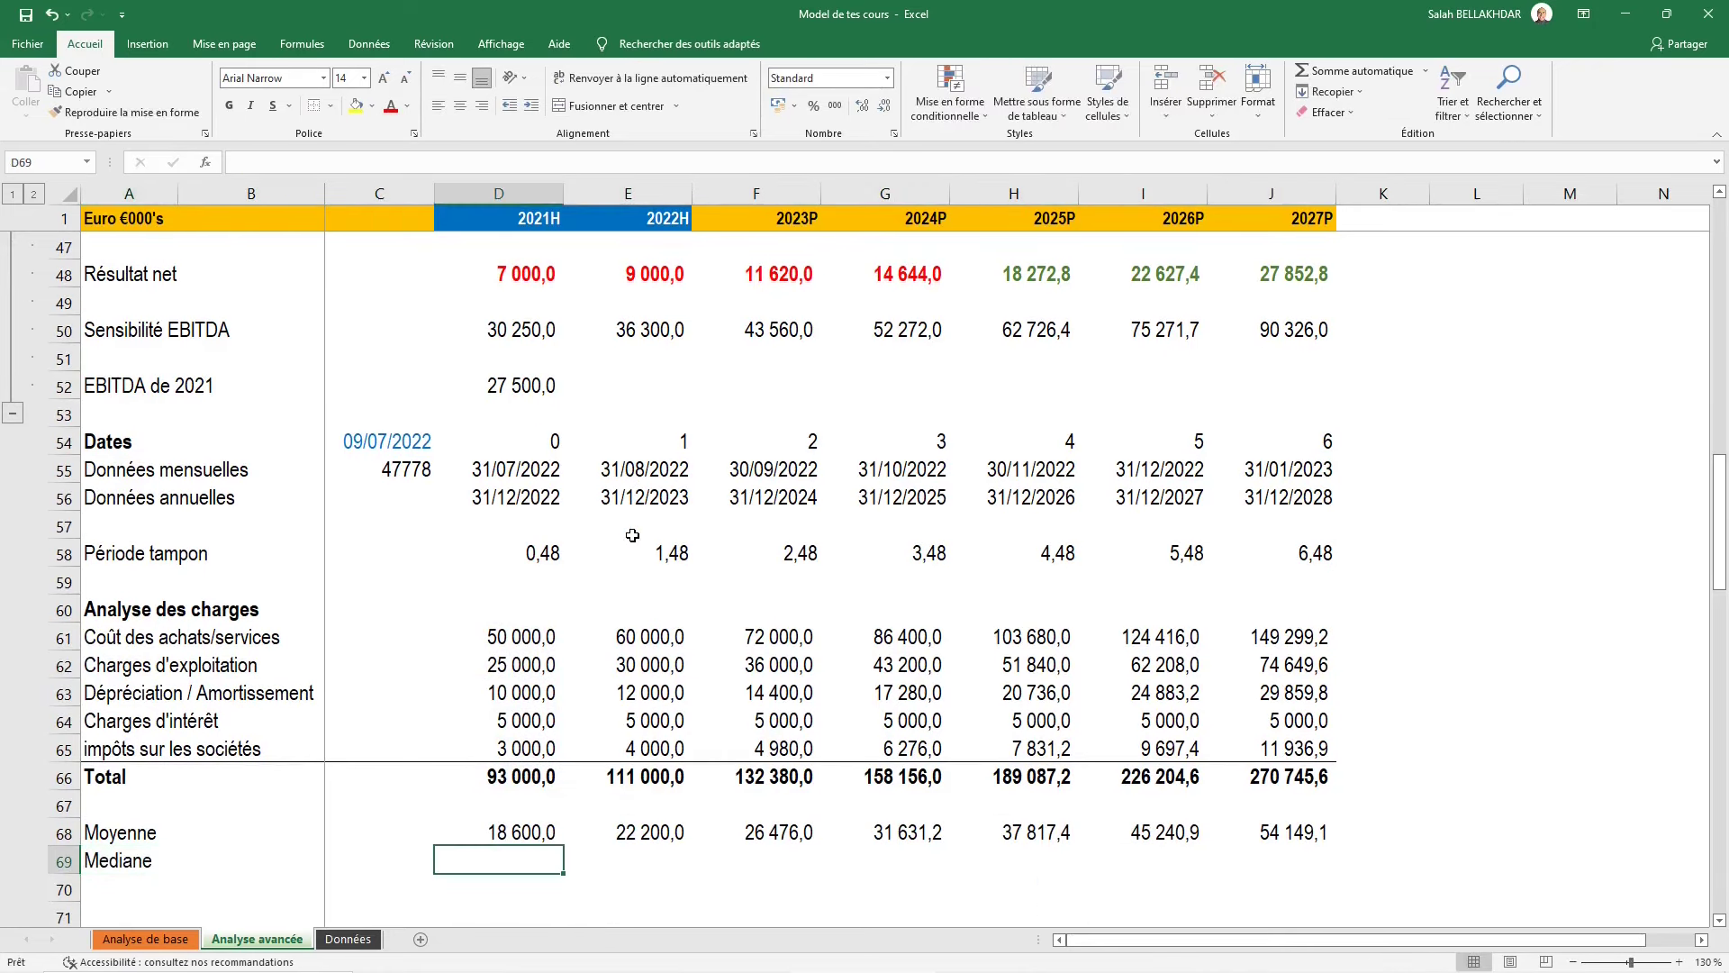
type("=media")
key("Tab")
key("Up")
key("Up")
key("Up")
key("Up")
key("shift+Up")
key("shift+Up")
key("shift+Up")
key("shift+Up")
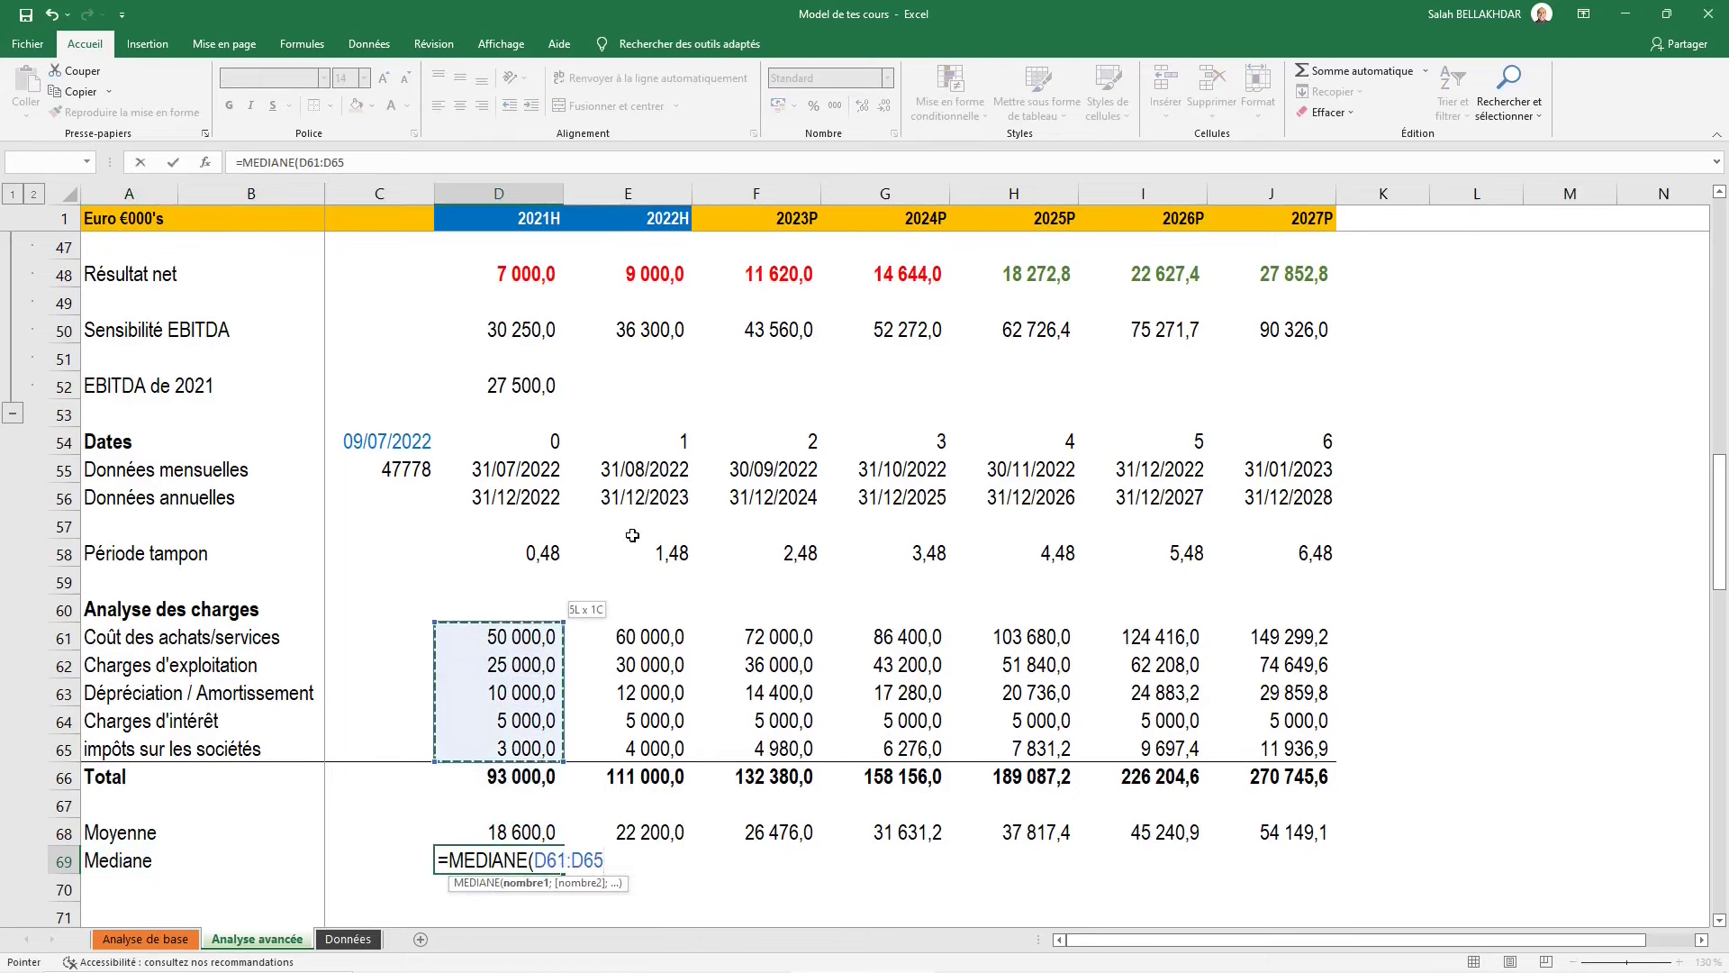
key("ctrl+Return")
key("shift+Right")
key("shift+Right")
key("shift+Right")
key("shift+Right")
key("shift+Right")
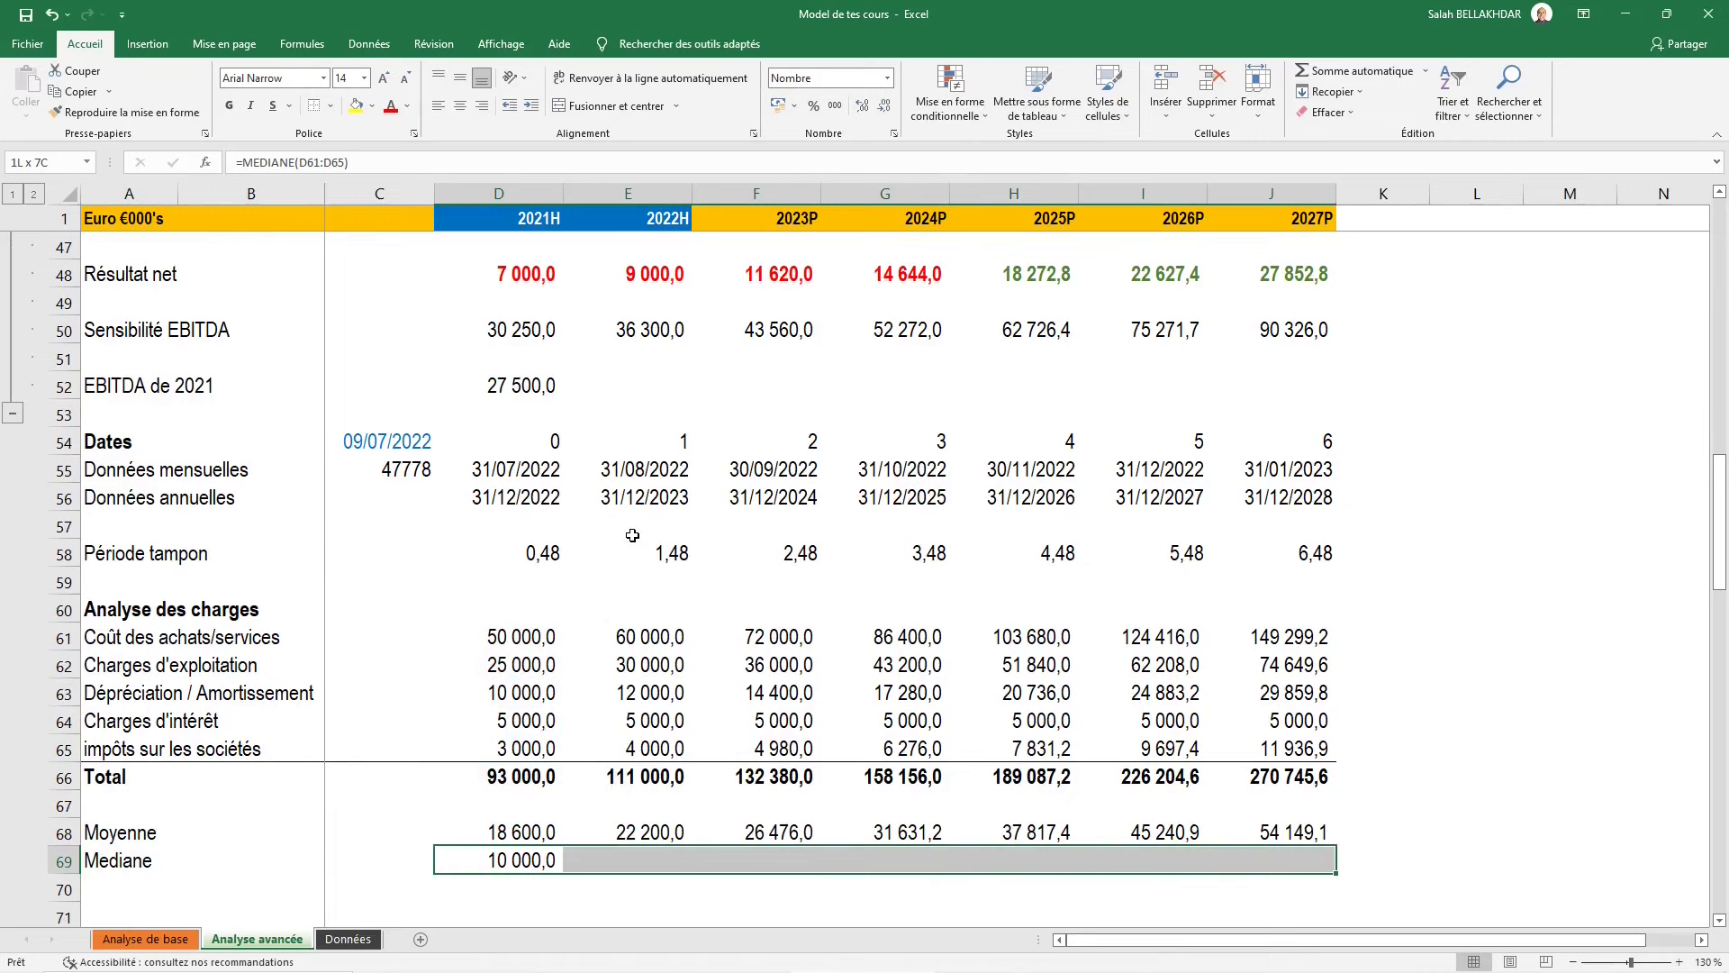
key("ctrl+r")
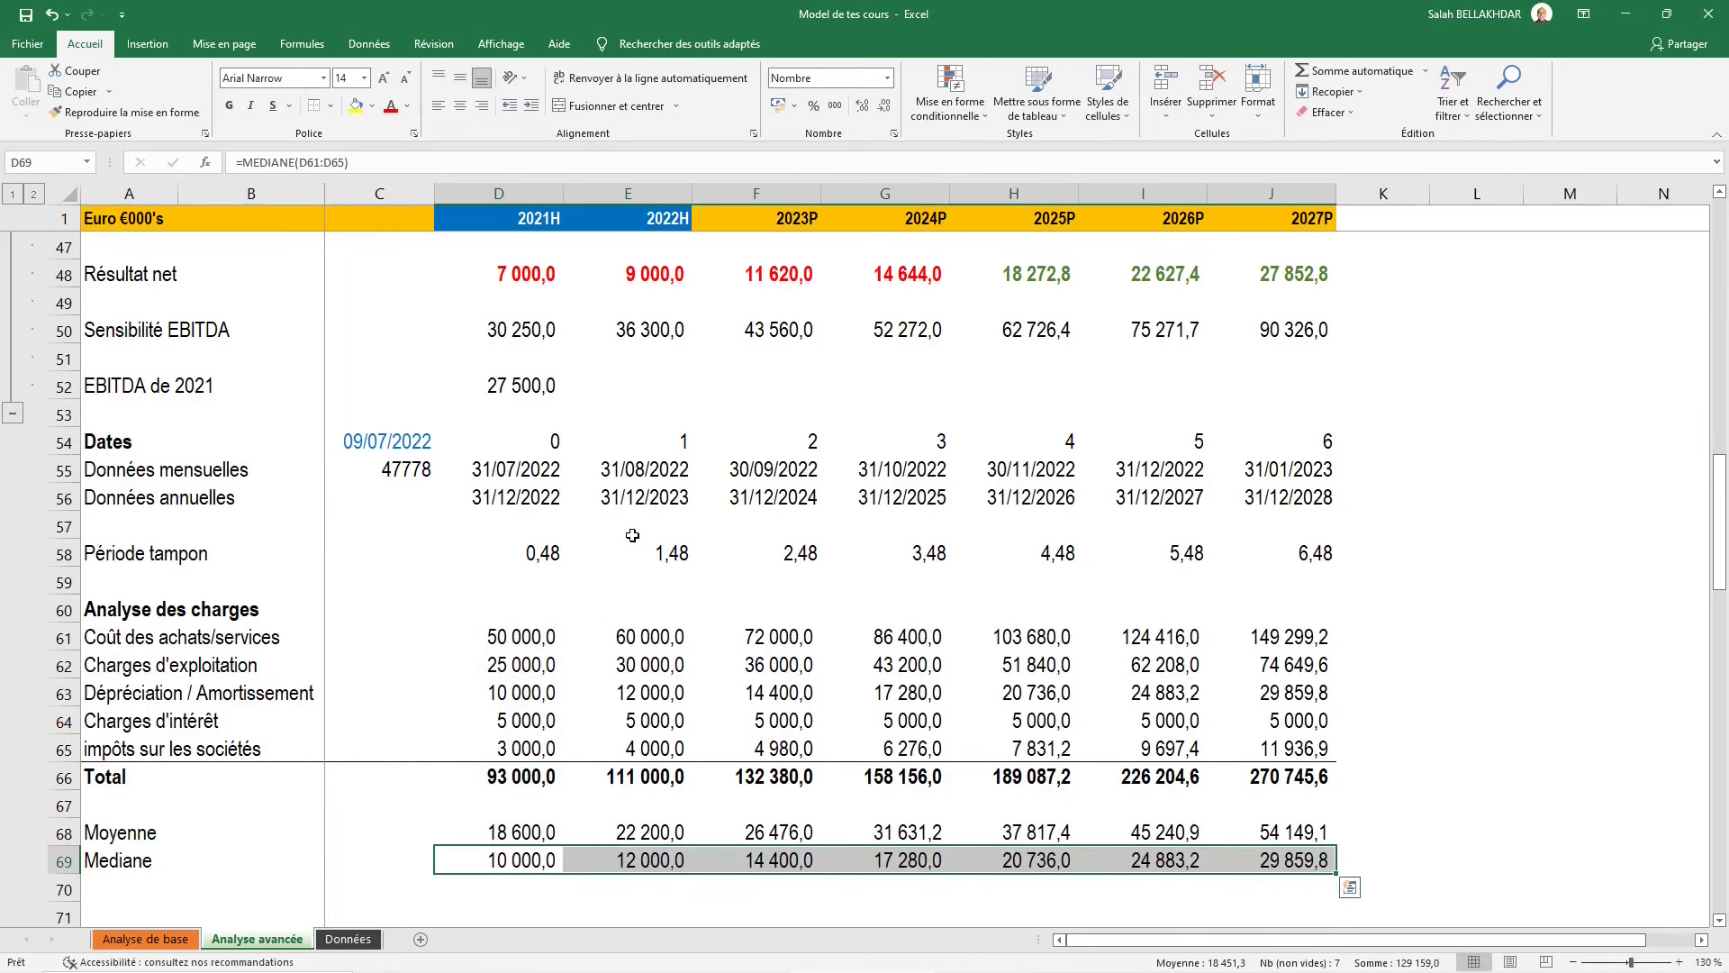
Check the 2022H median, 2025P average, 2023P total and 2021H median formulas
key("Right")
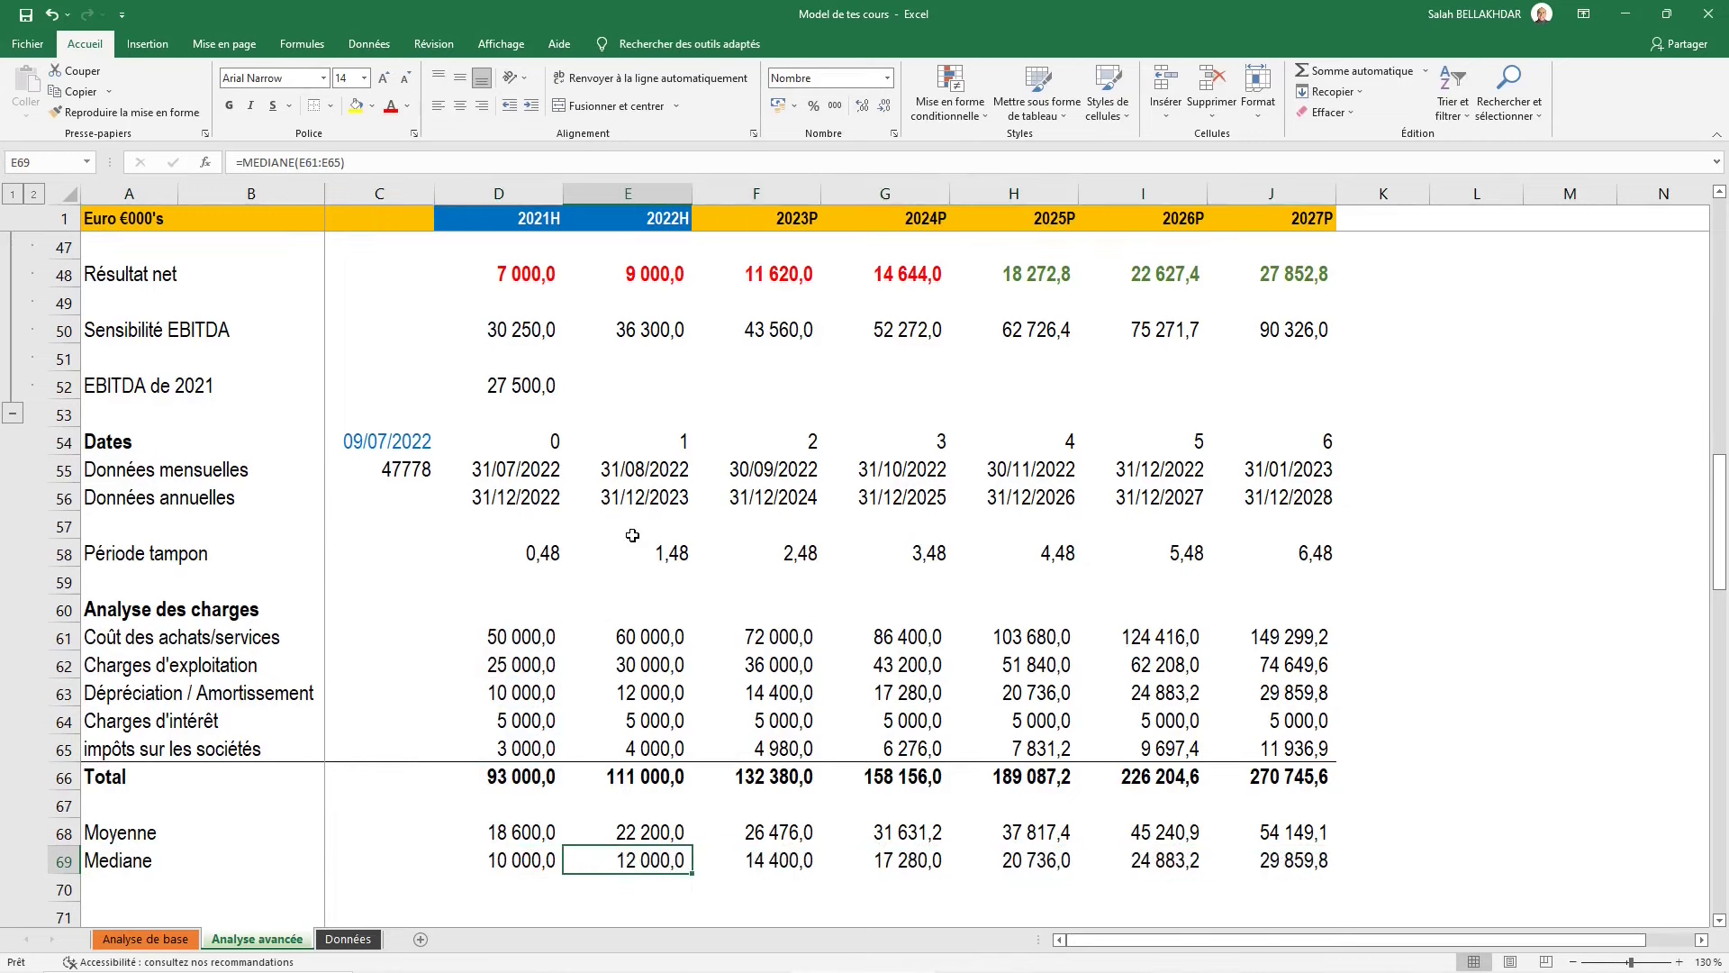
key("F2")
key("Escape")
key("Up")
key("Right")
key("Right")
key("Right")
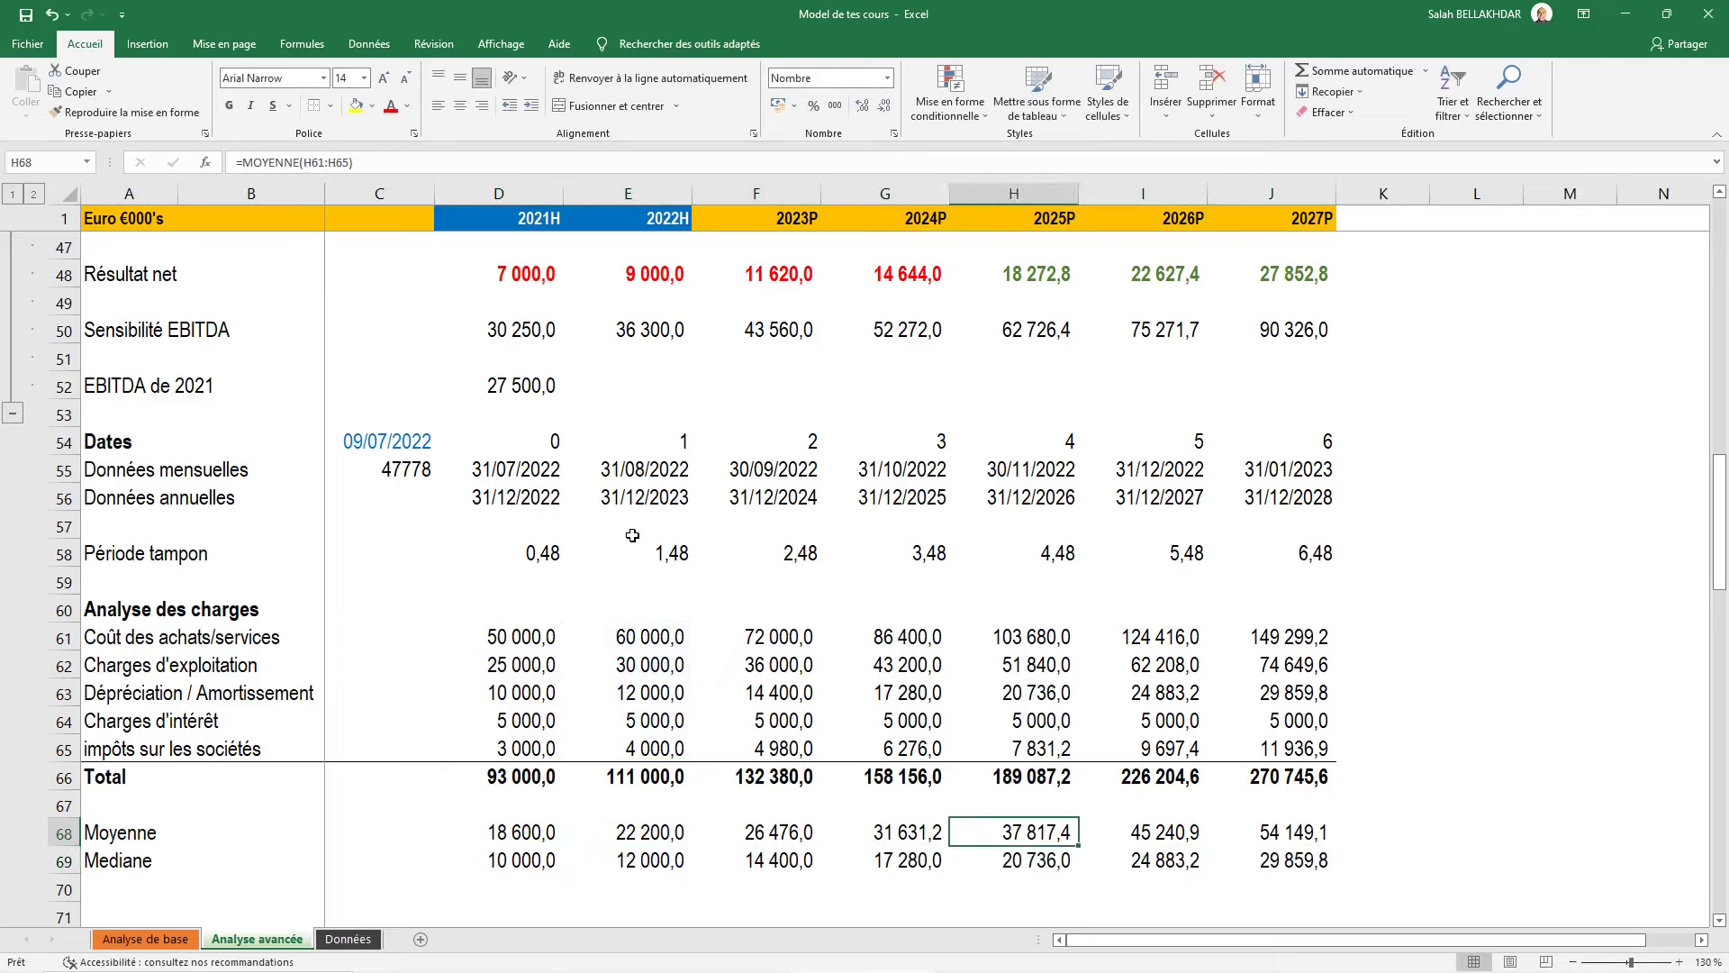
key("F2")
key("Escape")
key("Left")
key("Left")
key("Up")
key("Up")
key("F2")
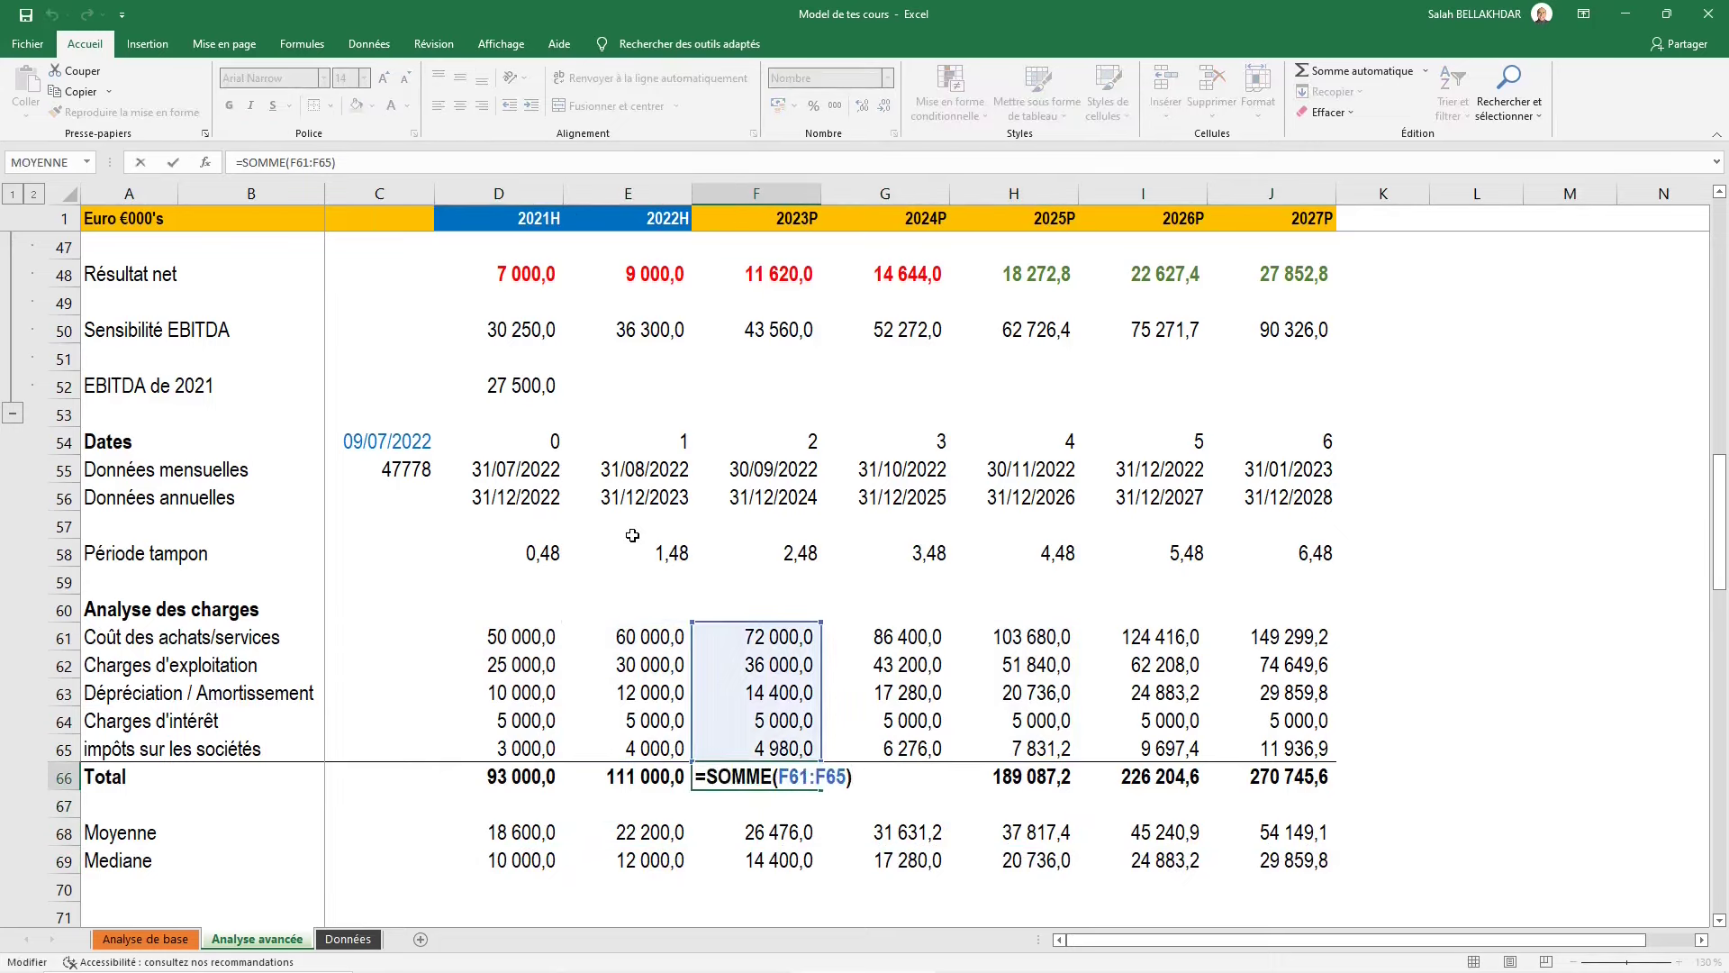
key("Escape")
key("Down")
key("Down")
key("Left")
key("Left")
key("Down")
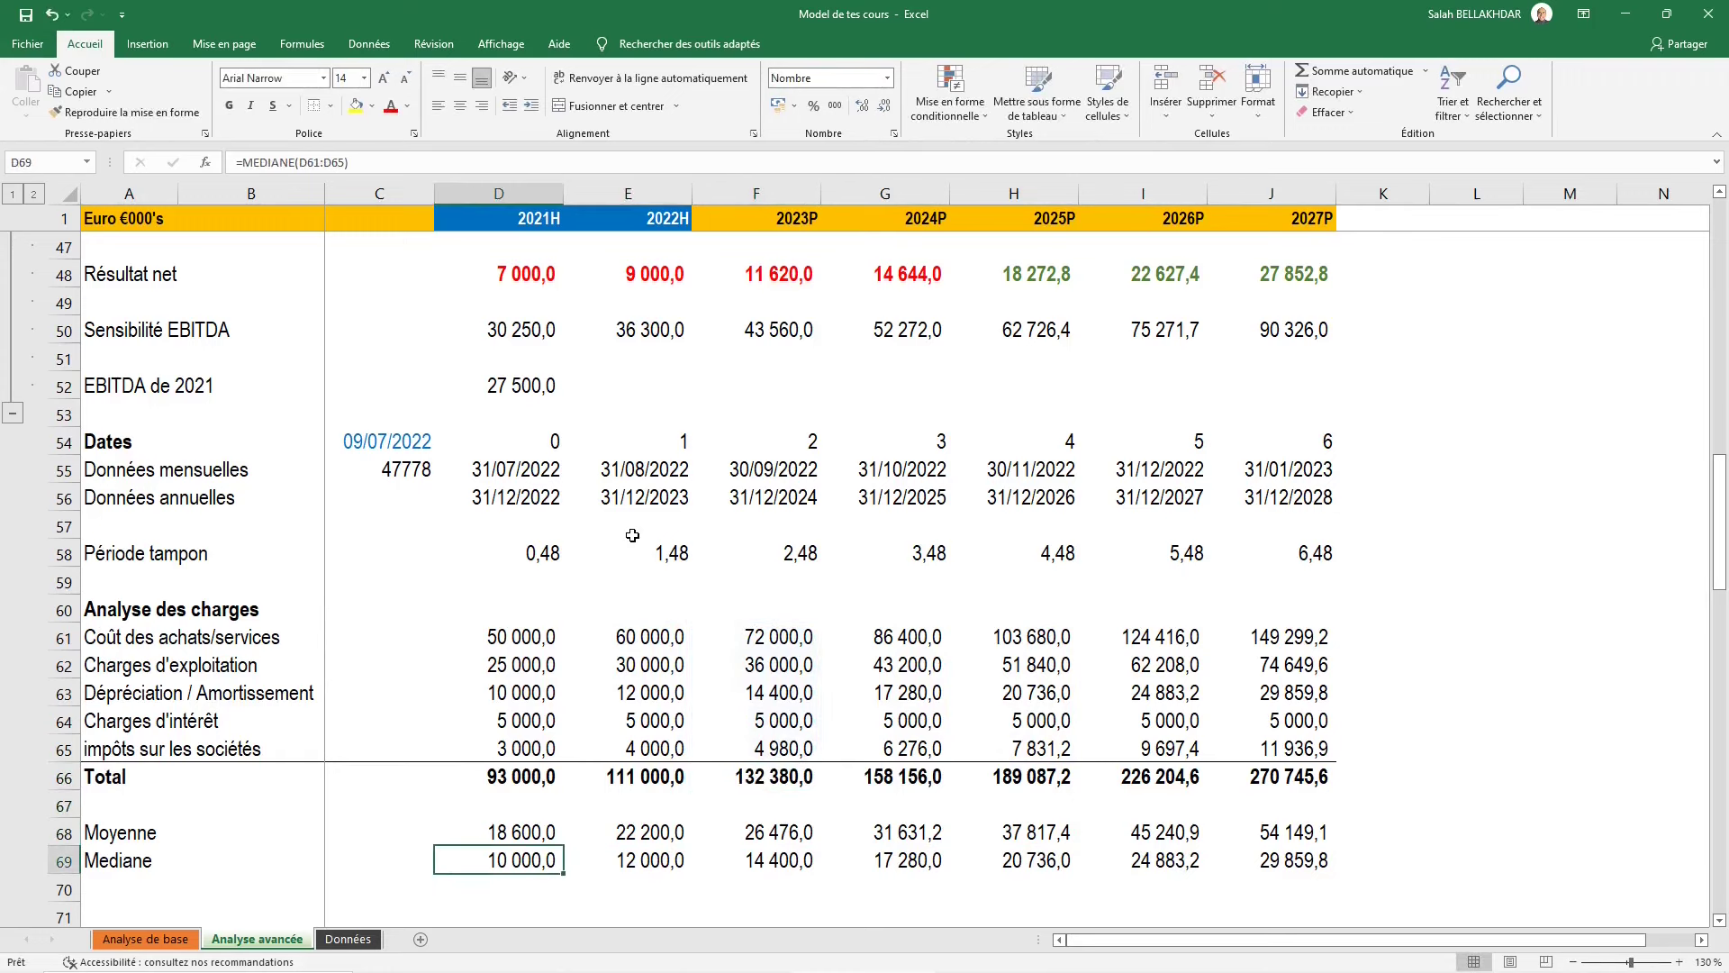
key("F2")
key("Escape")
Recheck the 2021H average and median formulas
scroll(633, 535, "down", 1)
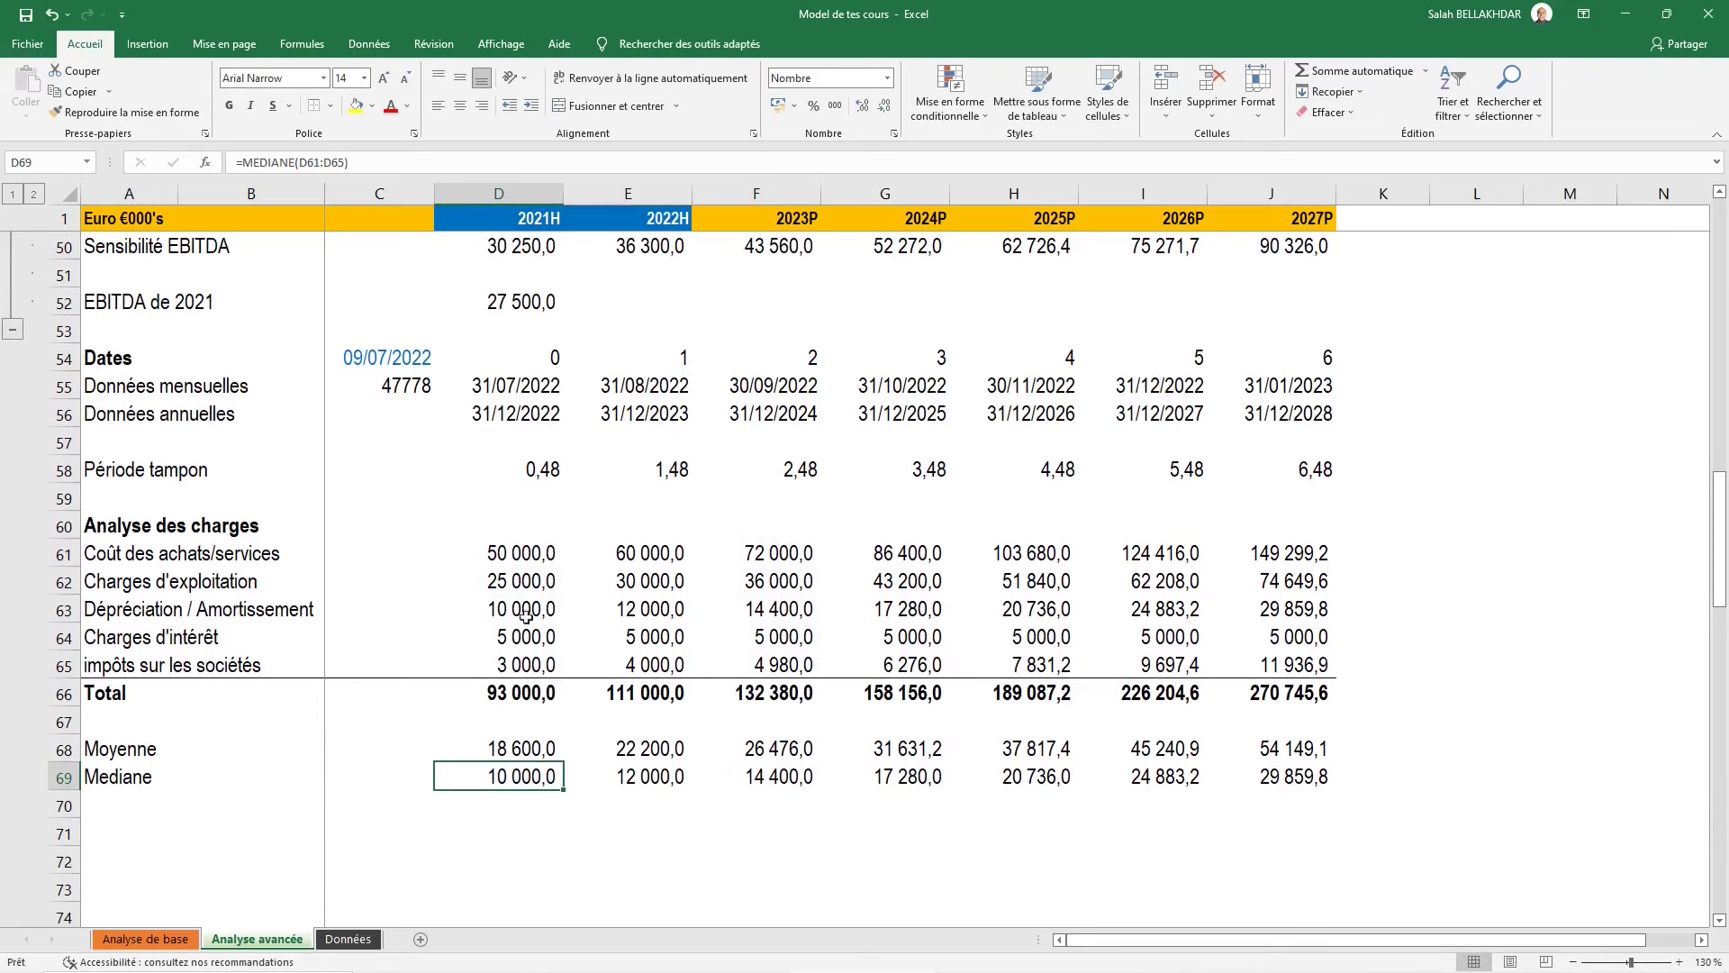
left_click(498, 748)
key("F2")
key("Escape")
key("Down")
key("F2")
key("Escape")
left_click(147, 809)
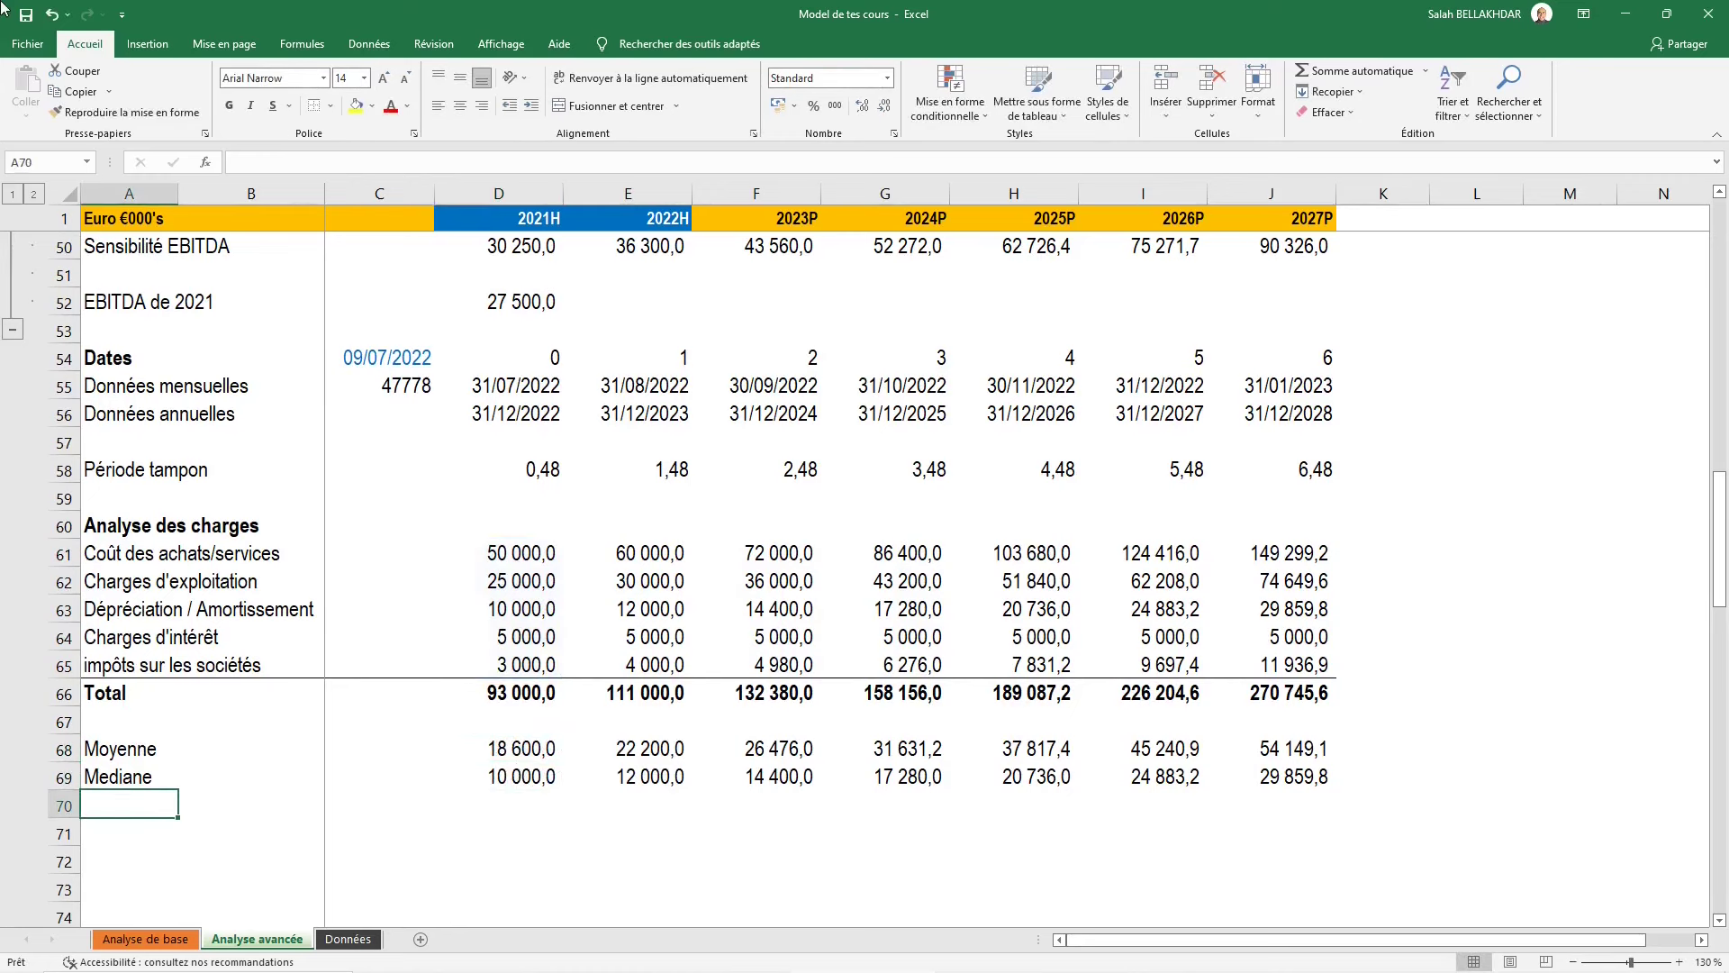
scroll(206, 474, "down", 4)
Add a bold 'Fonction Si' heading in row 71
key("Down")
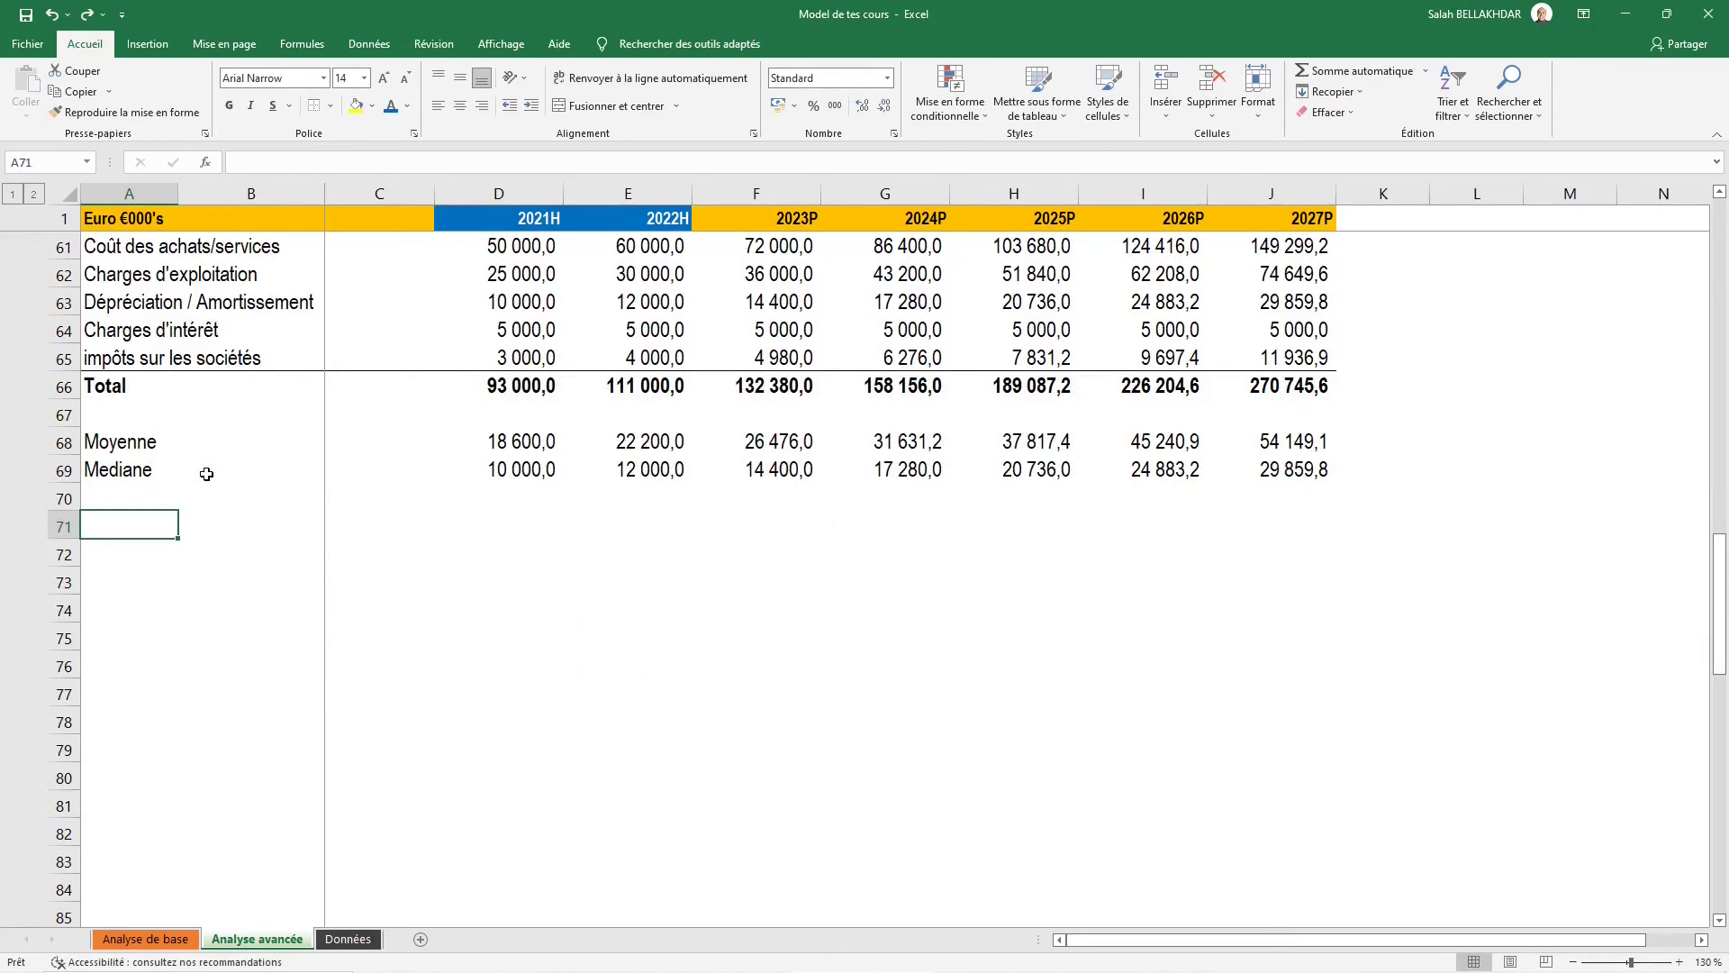
type("Fonction si")
key("BackSpace")
key("BackSpace")
type("Si")
key("ctrl+Return")
key("ctrl+g")
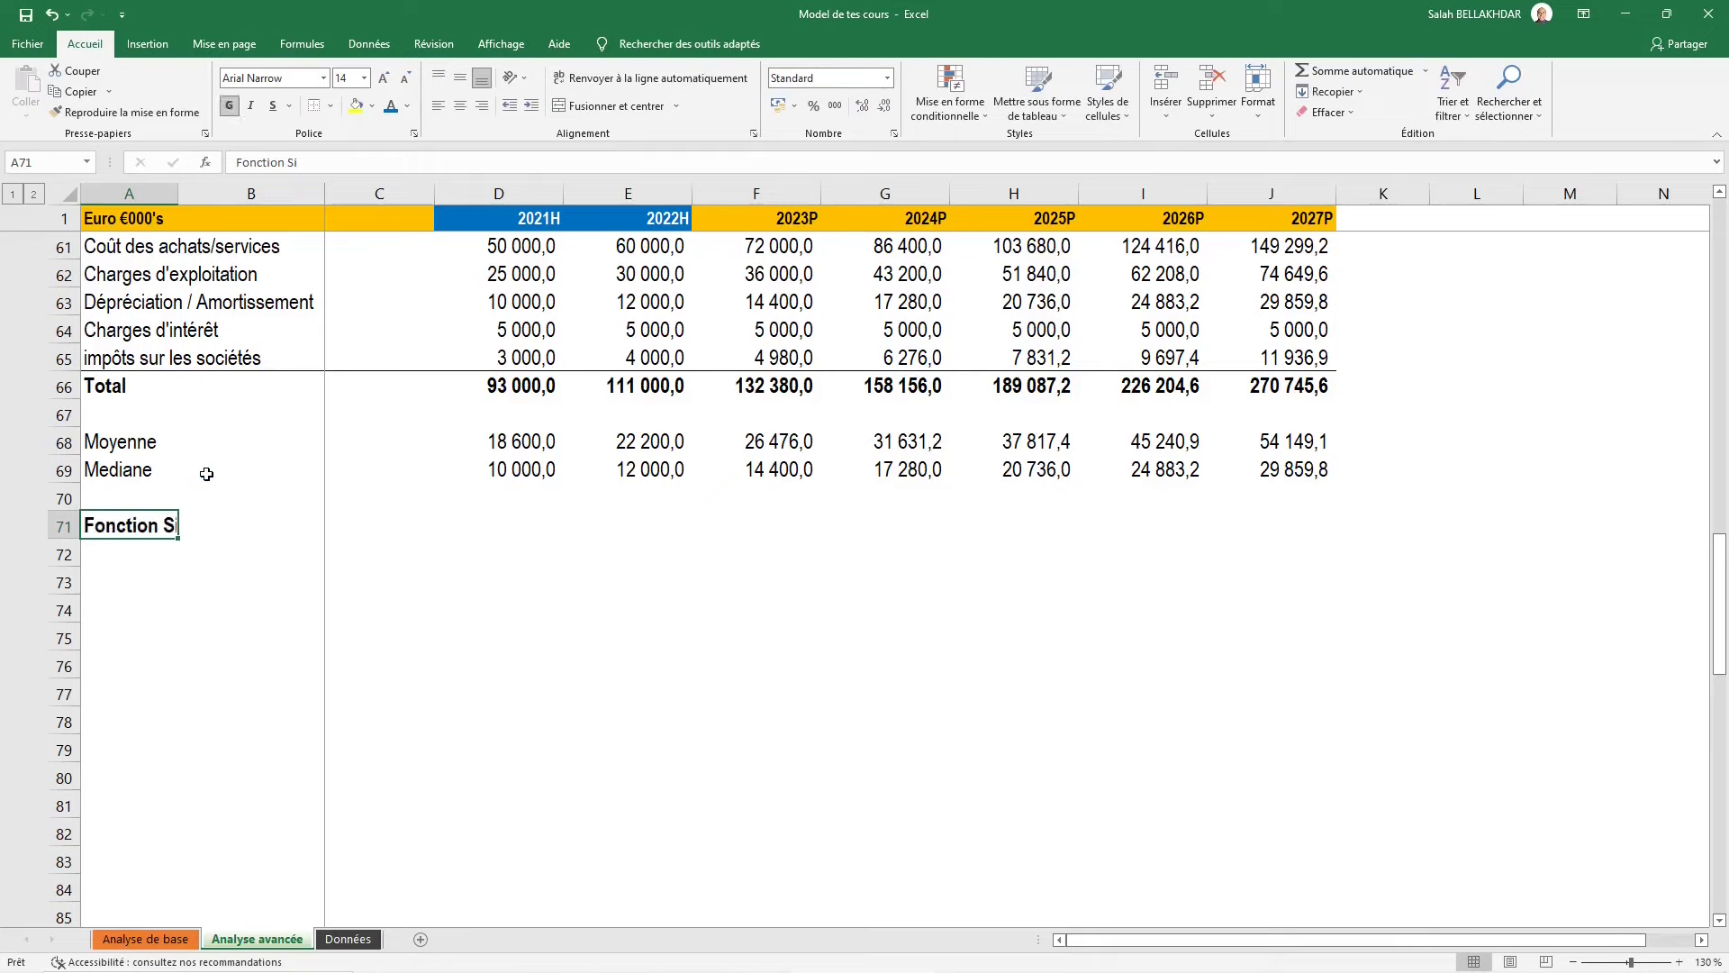
key("Return")
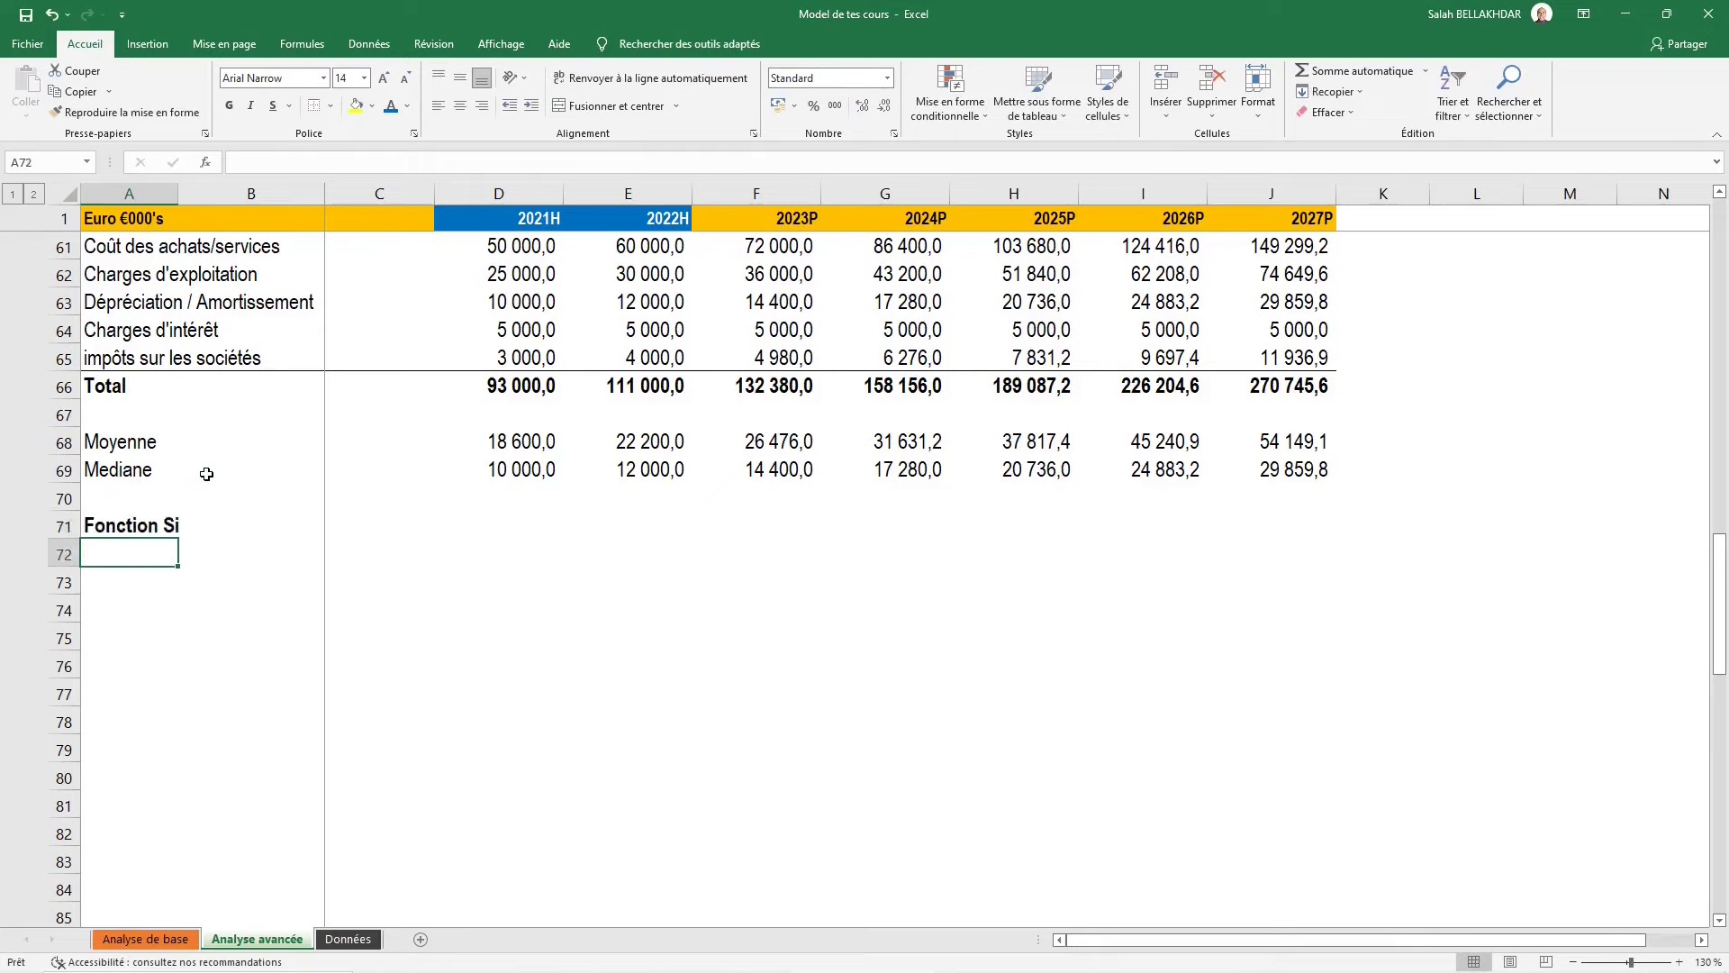
Add the row labels 'Si < 180000' and 'Si > 180000'
type("Si")
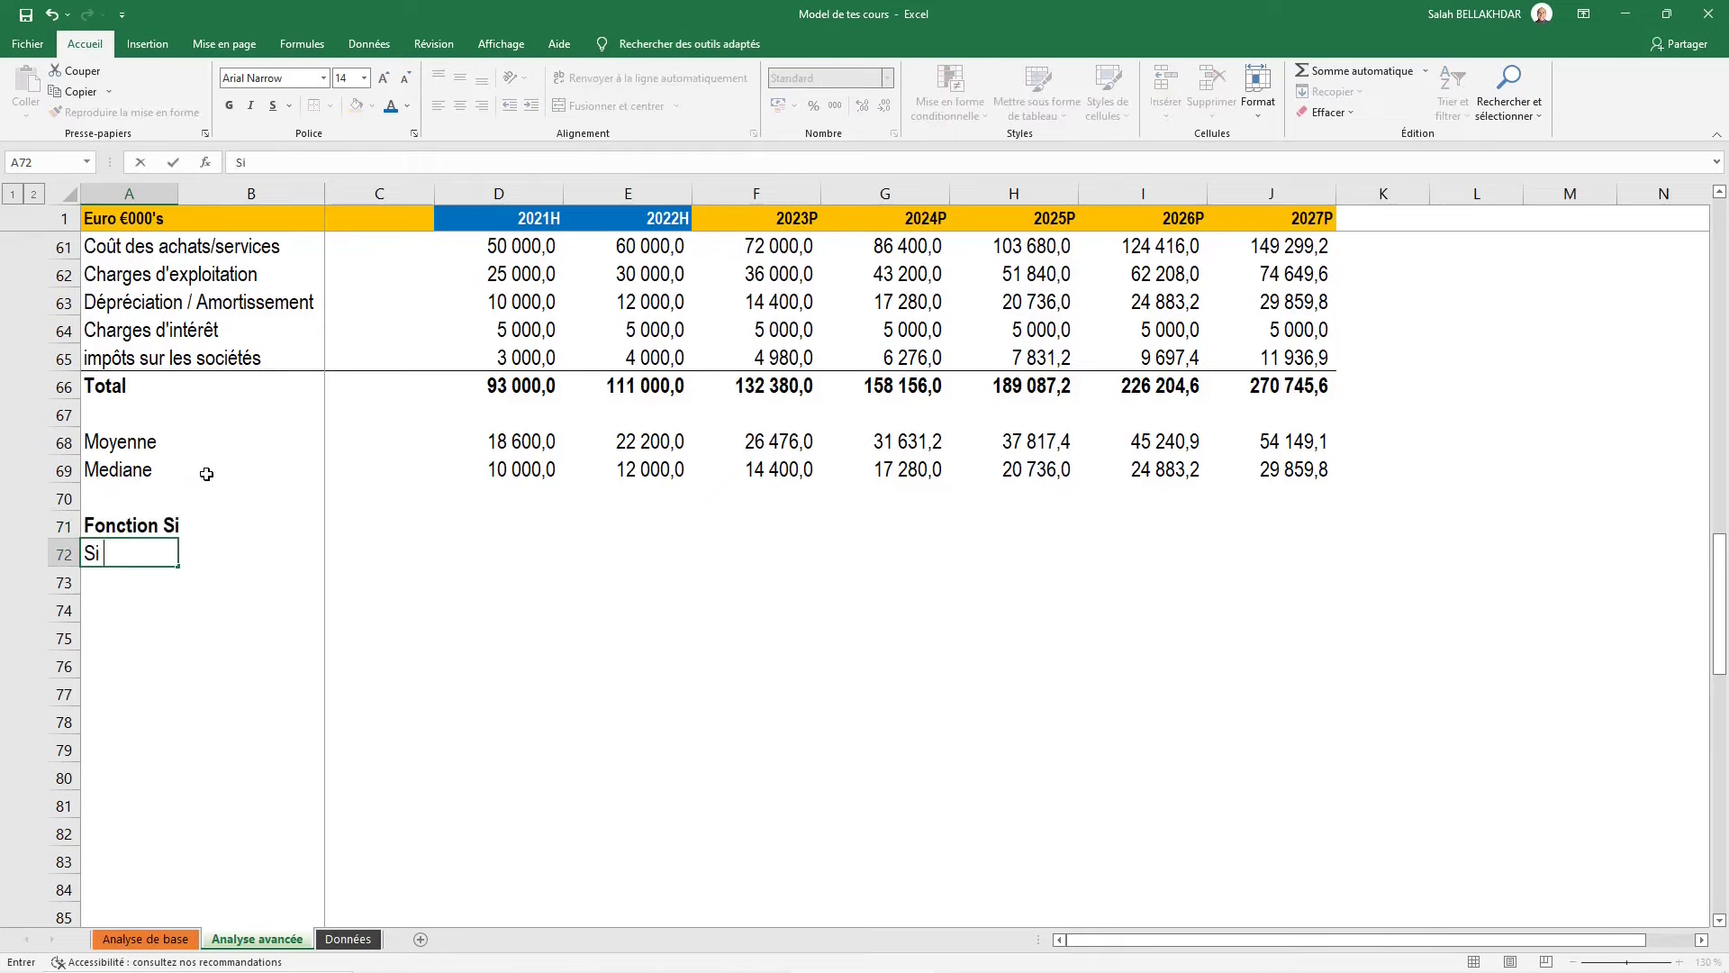
type(" <")
type(" 18")
type("0000")
key("Return")
type("Si")
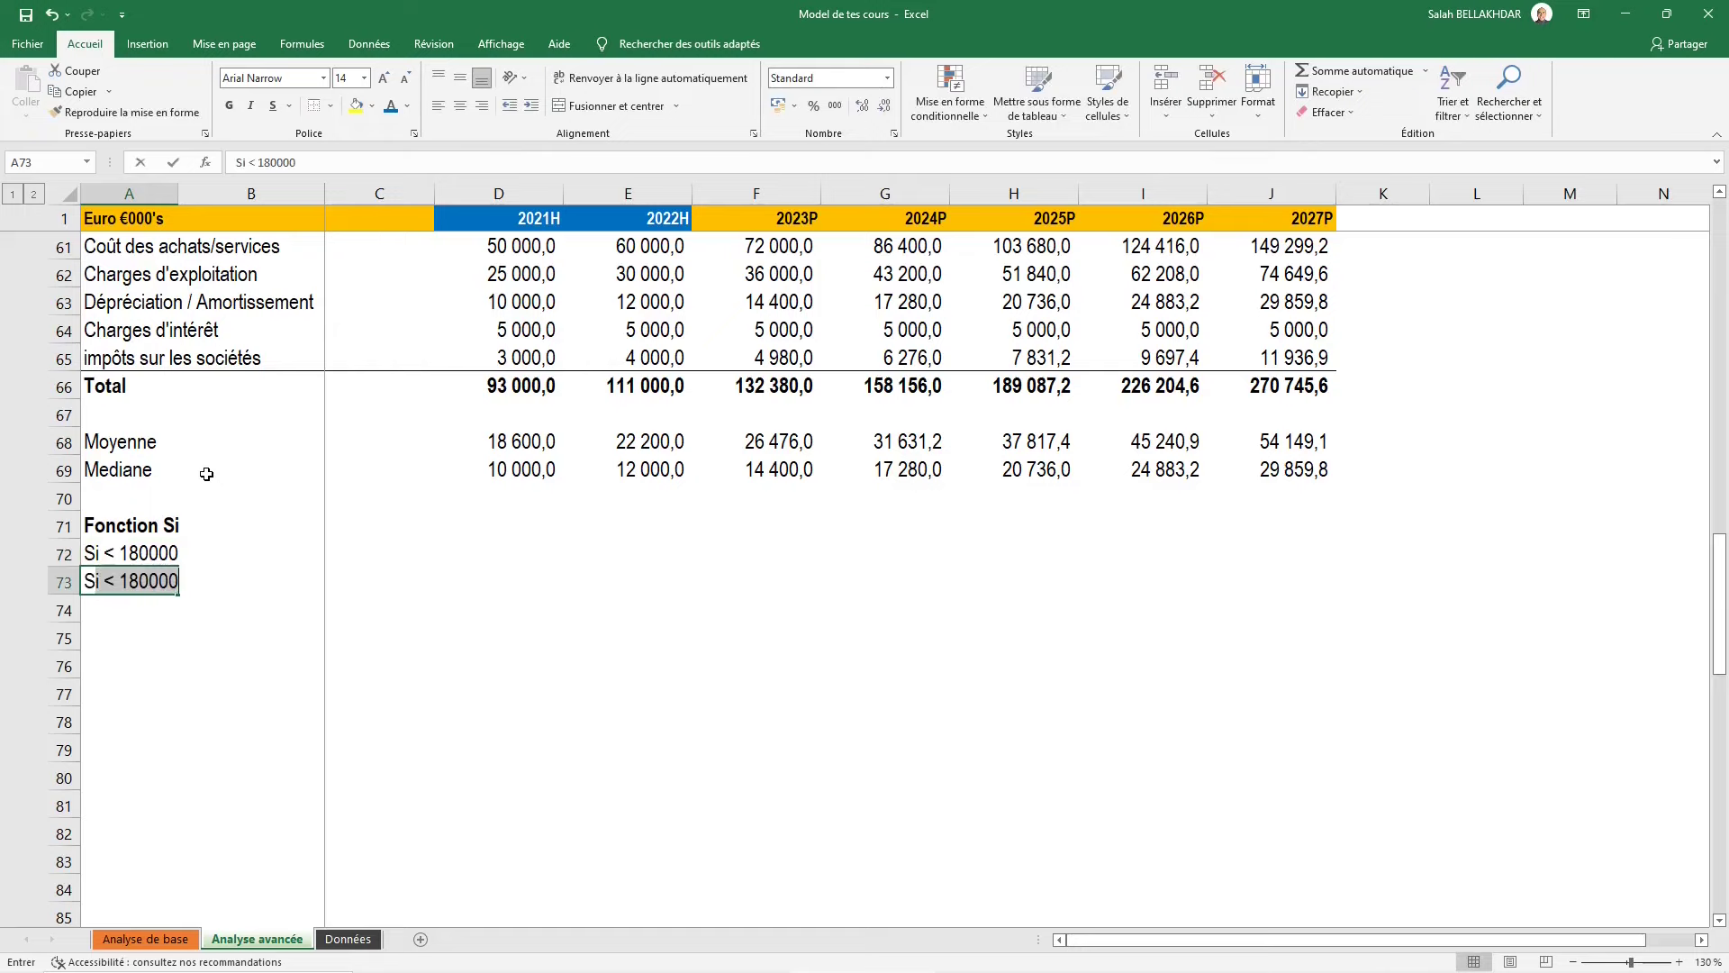
key("Delete")
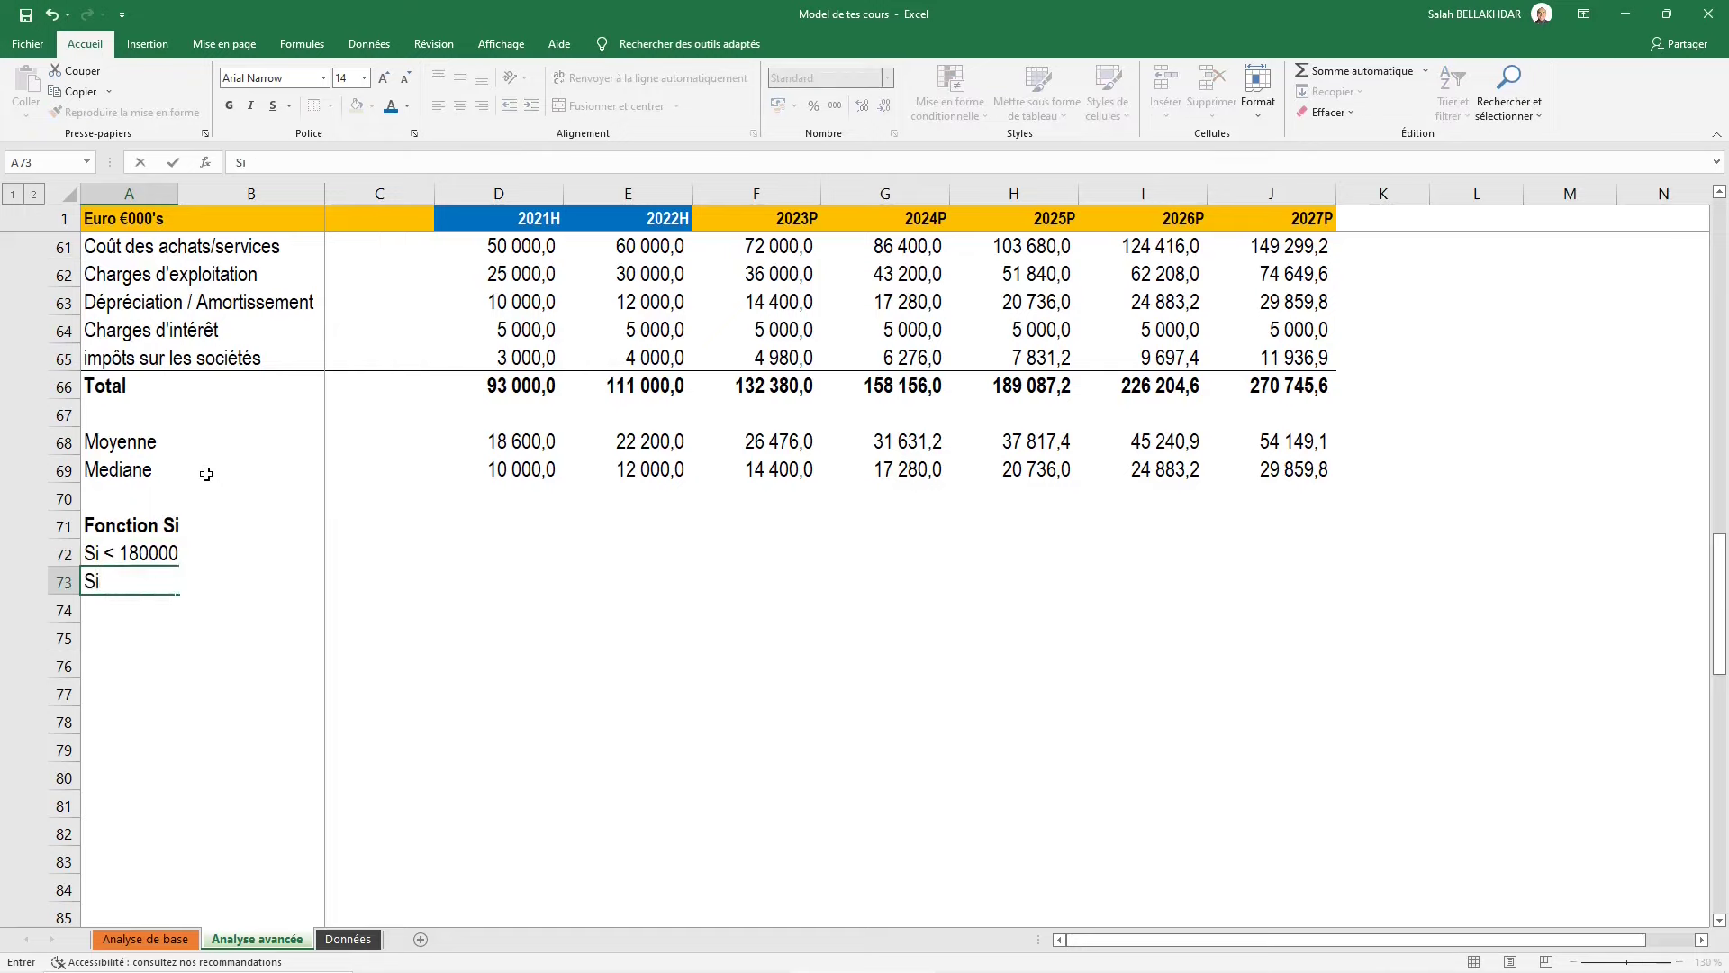
type("180000")
key("Up")
Enter the threshold 180000 in both C72 and C73
key("Right")
key("Right")
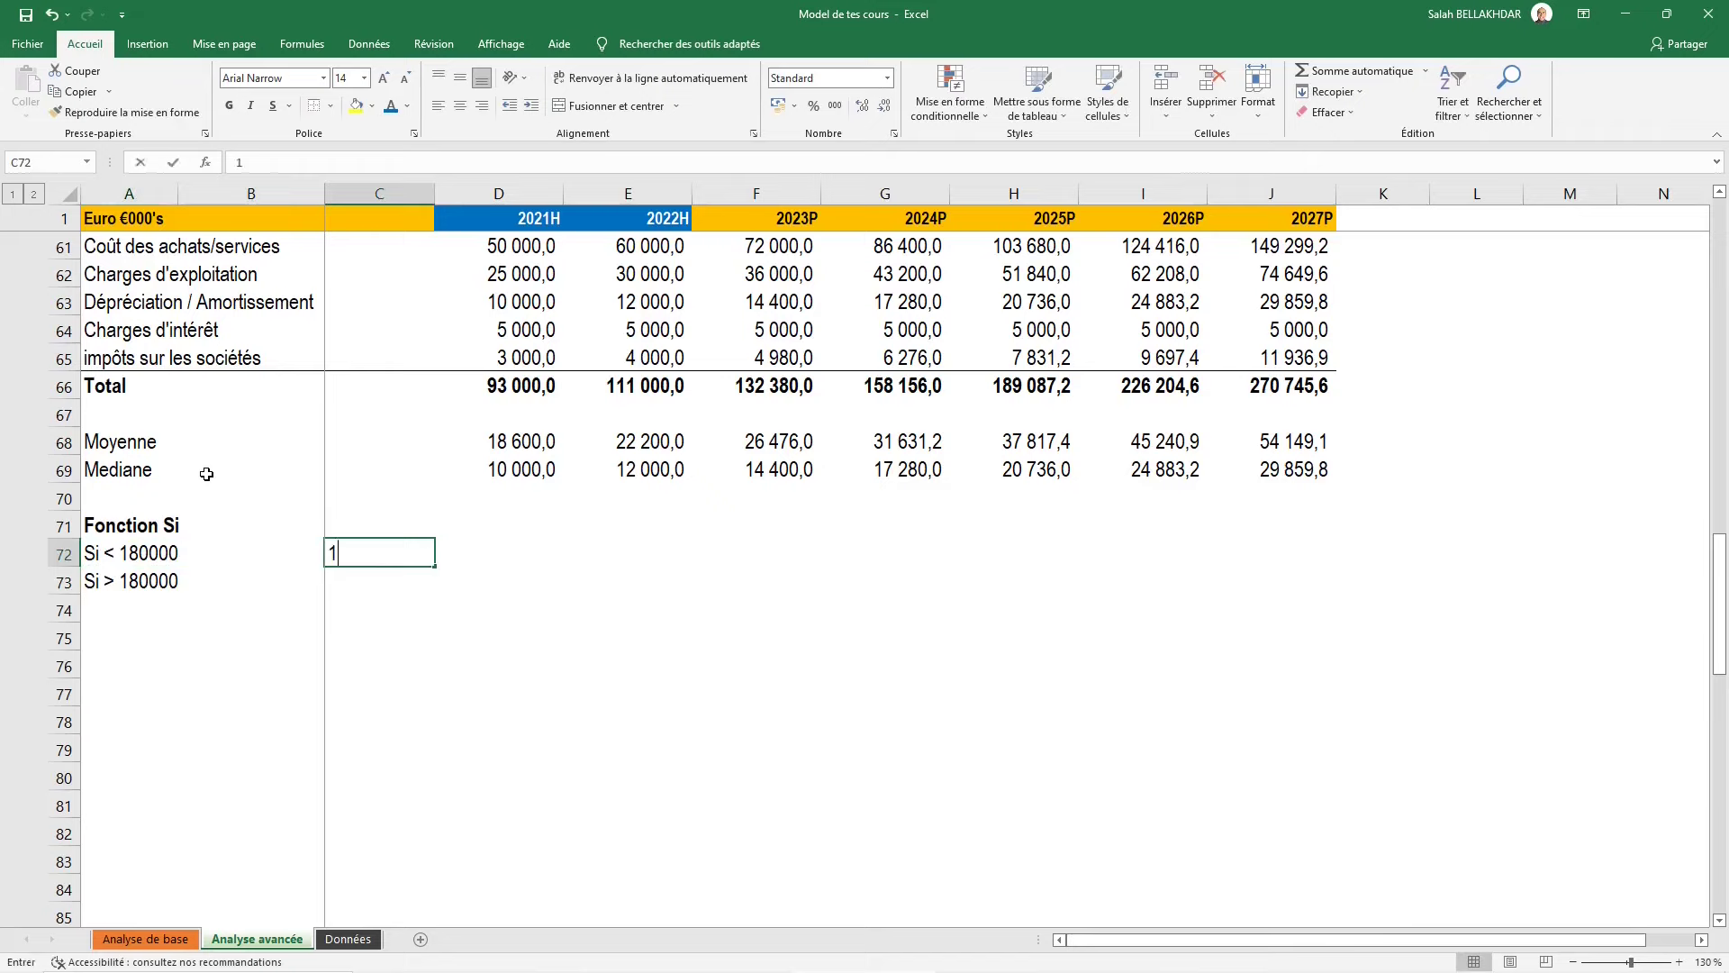
type("0000")
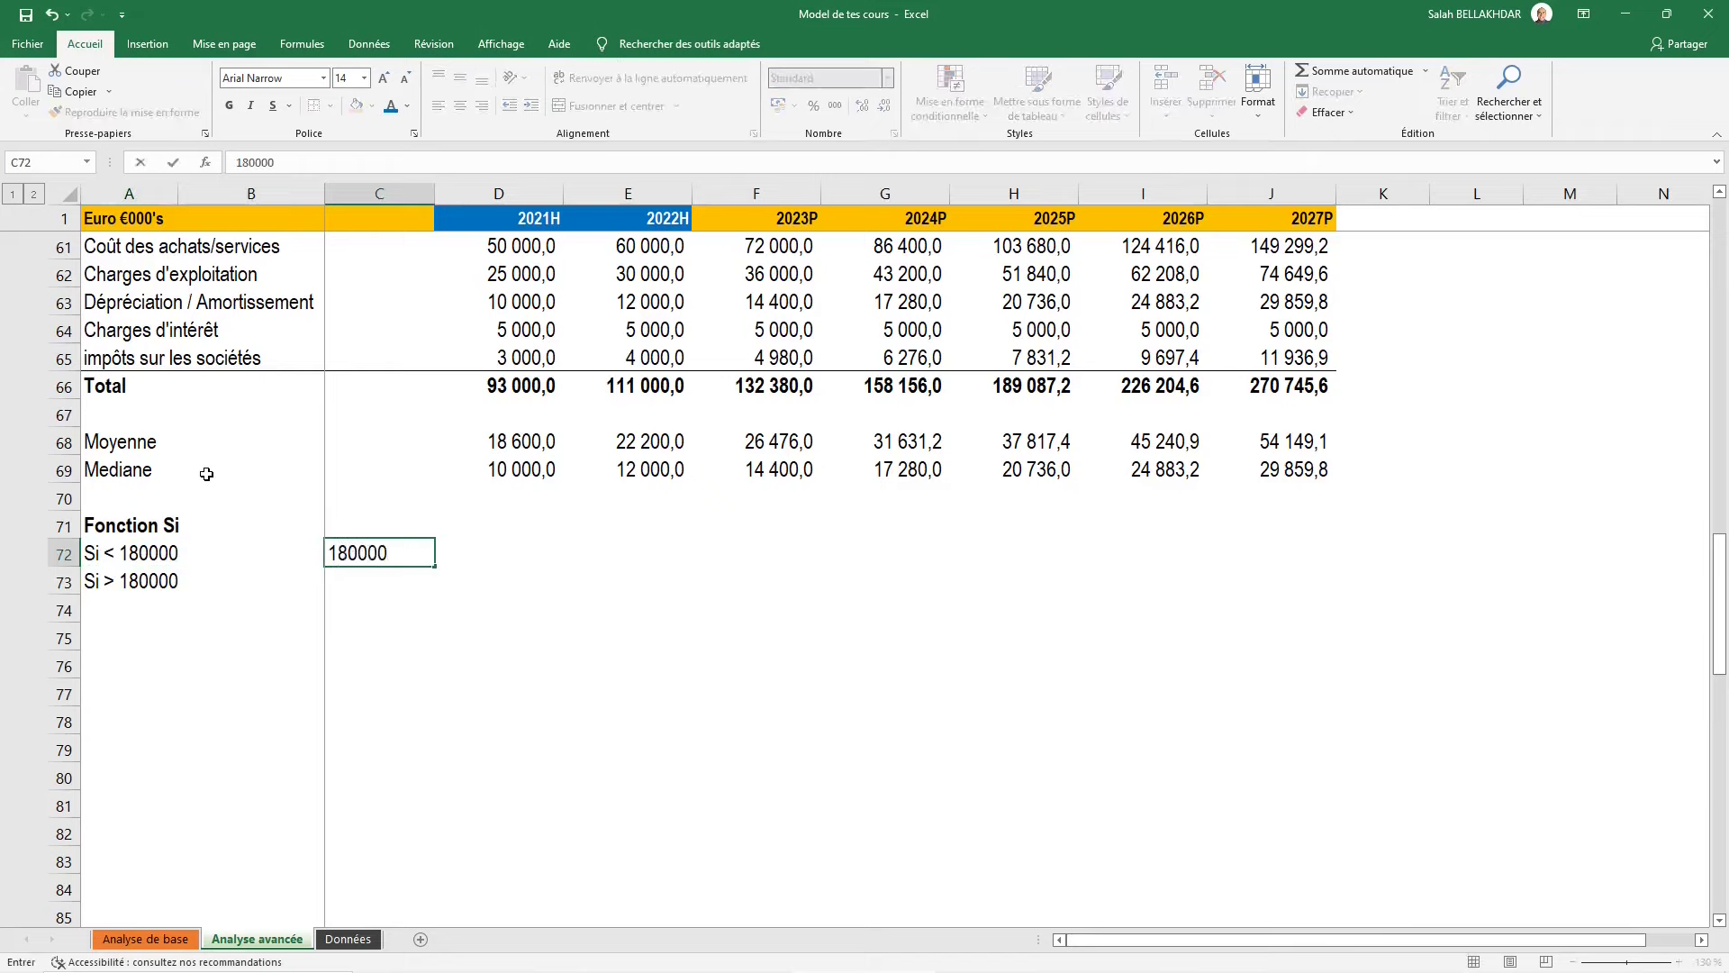
key("Return")
type("1")
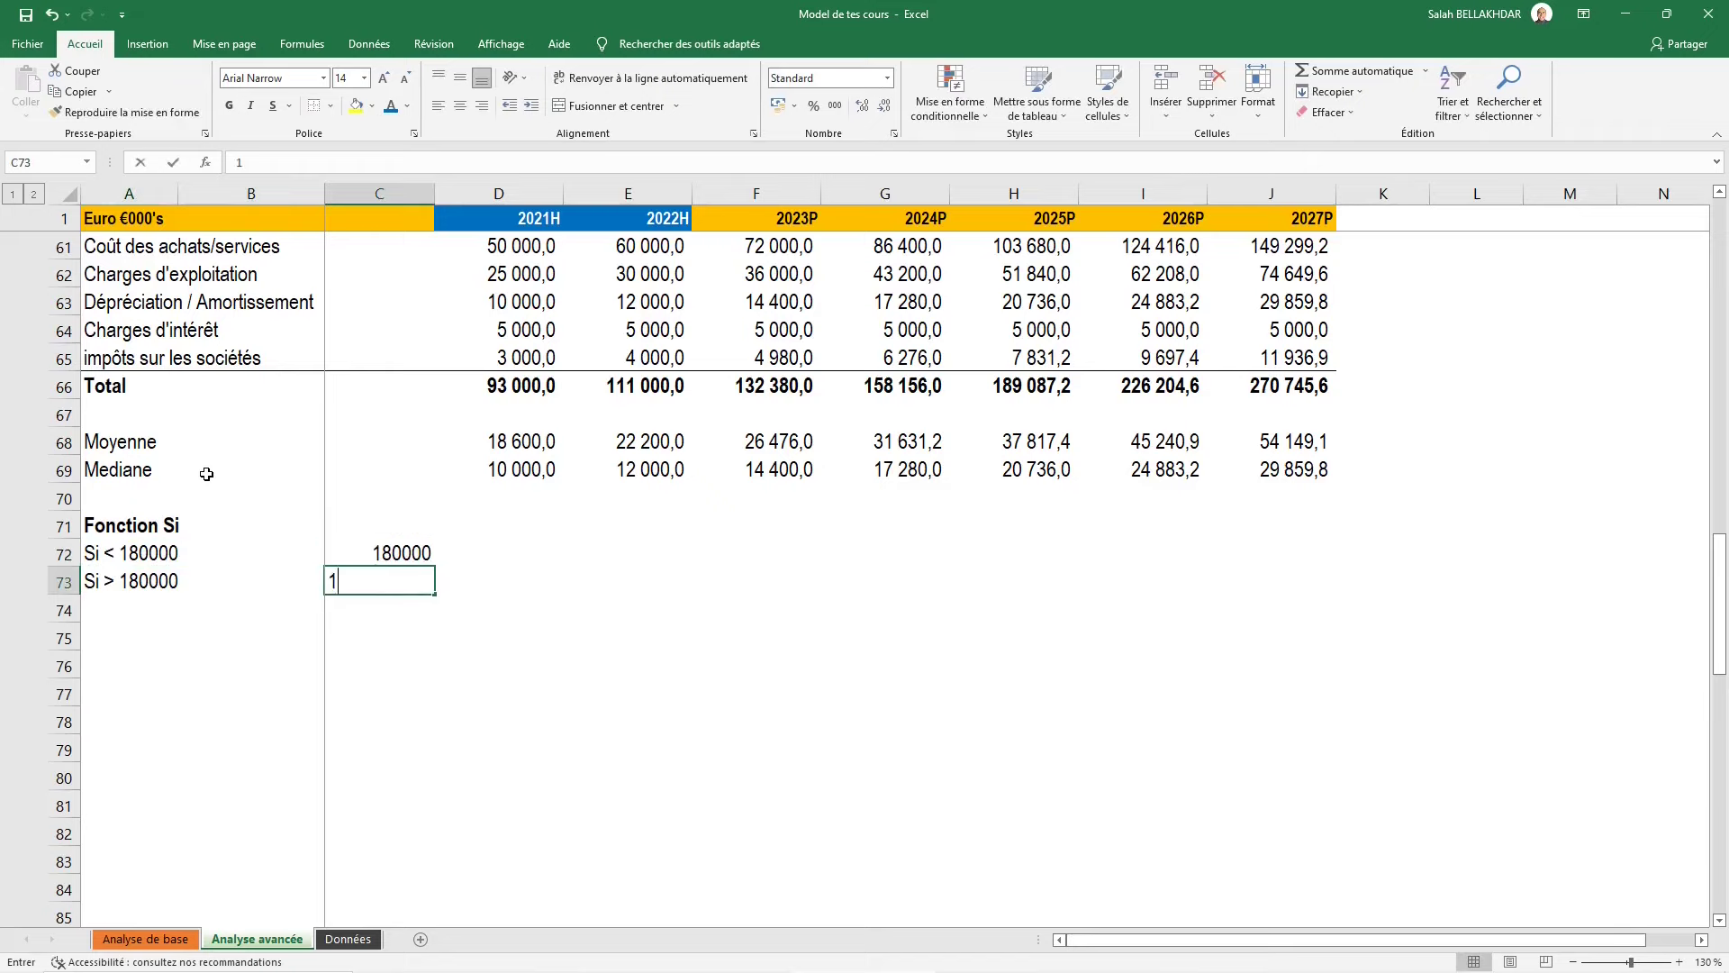
type("80000")
key("Up")
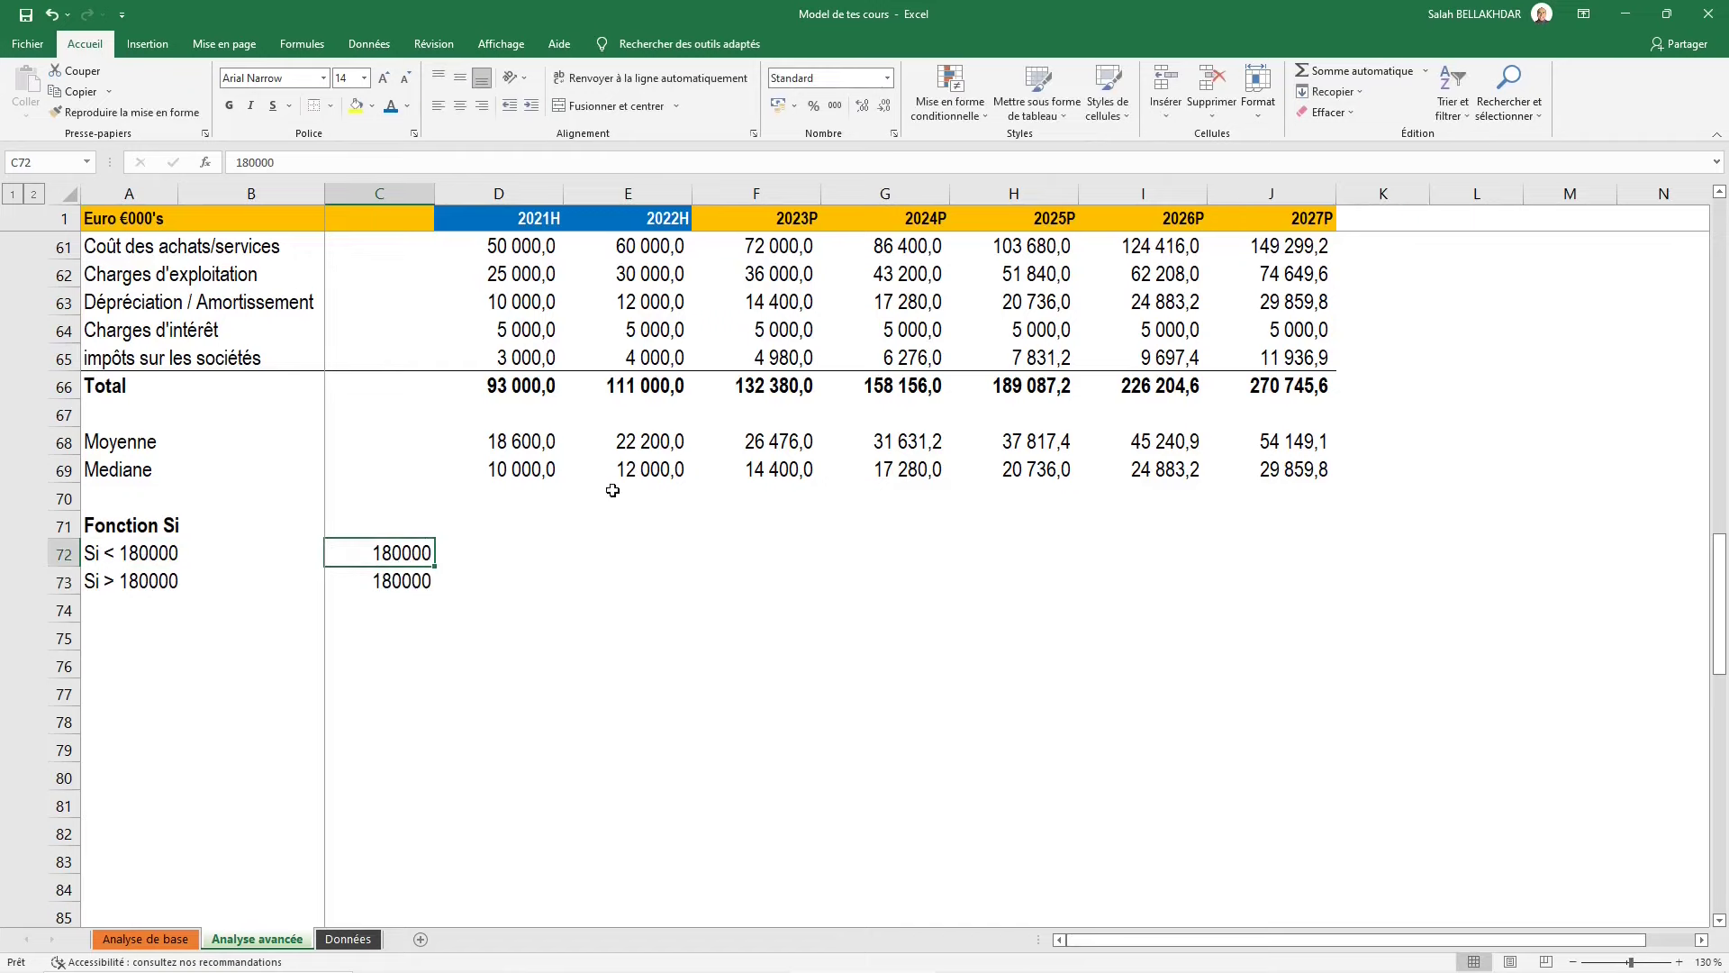
Copy the blue-formatted assumption cell F20
scroll(708, 503, "up", 1)
scroll(738, 501, "up", 4)
scroll(775, 497, "up", 3)
scroll(810, 495, "up", 4)
scroll(815, 504, "up", 4)
scroll(806, 522, "up", 1)
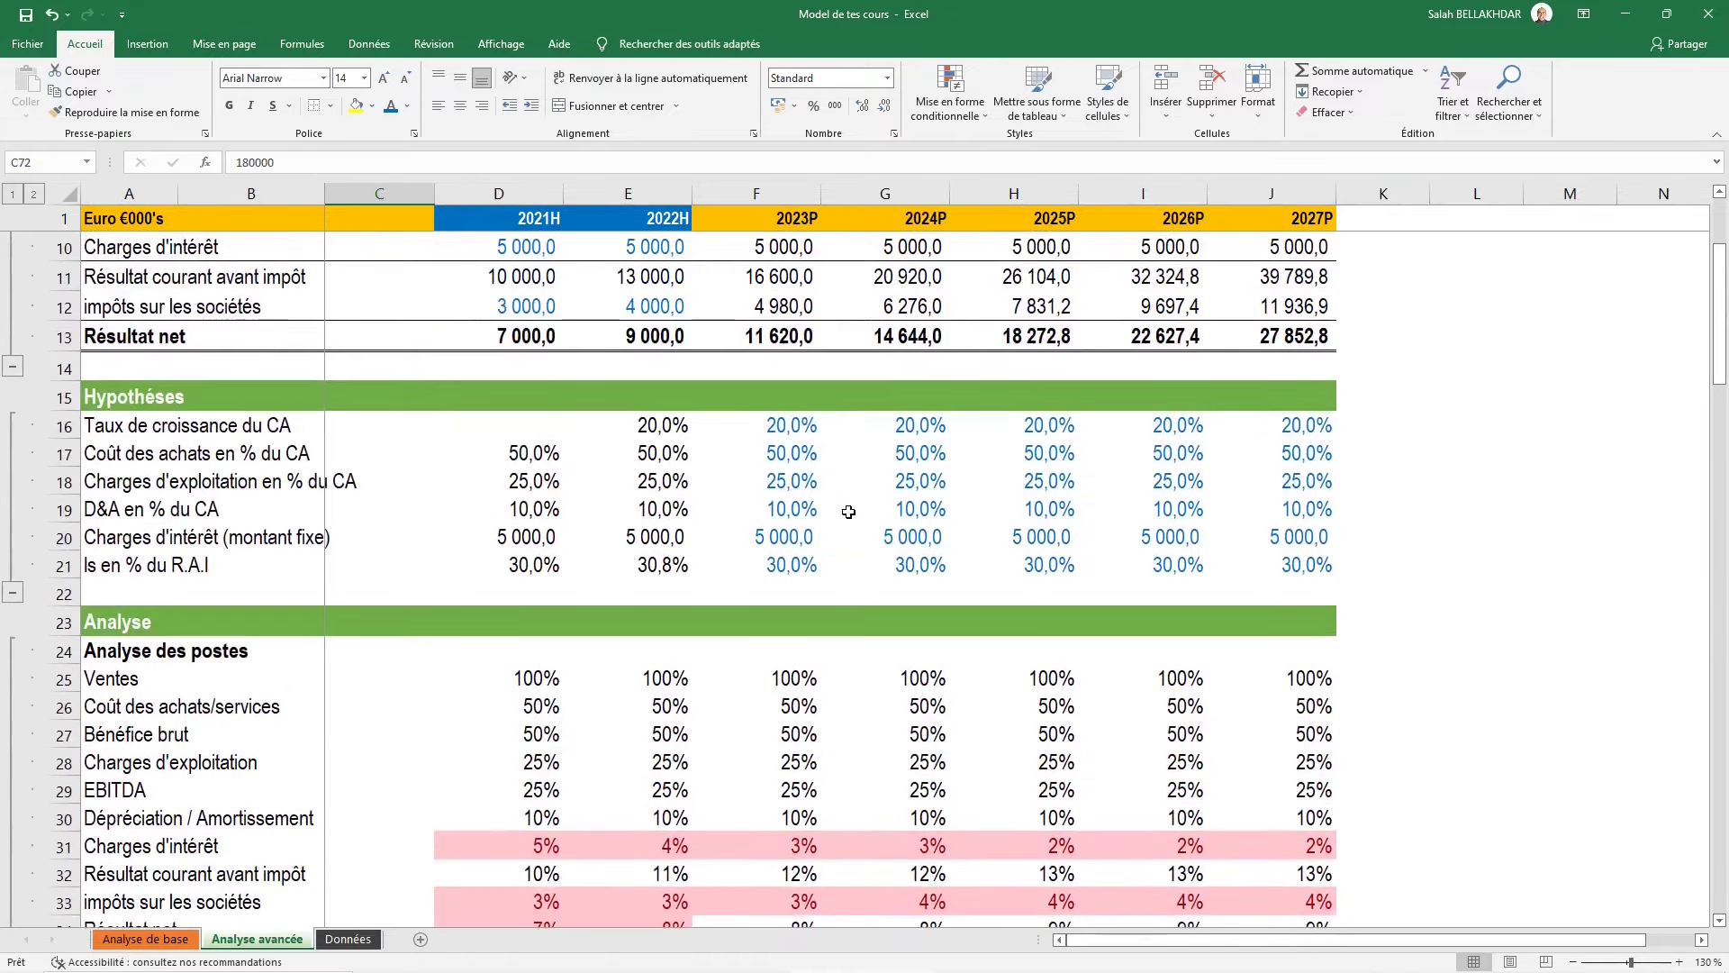
left_click(802, 533)
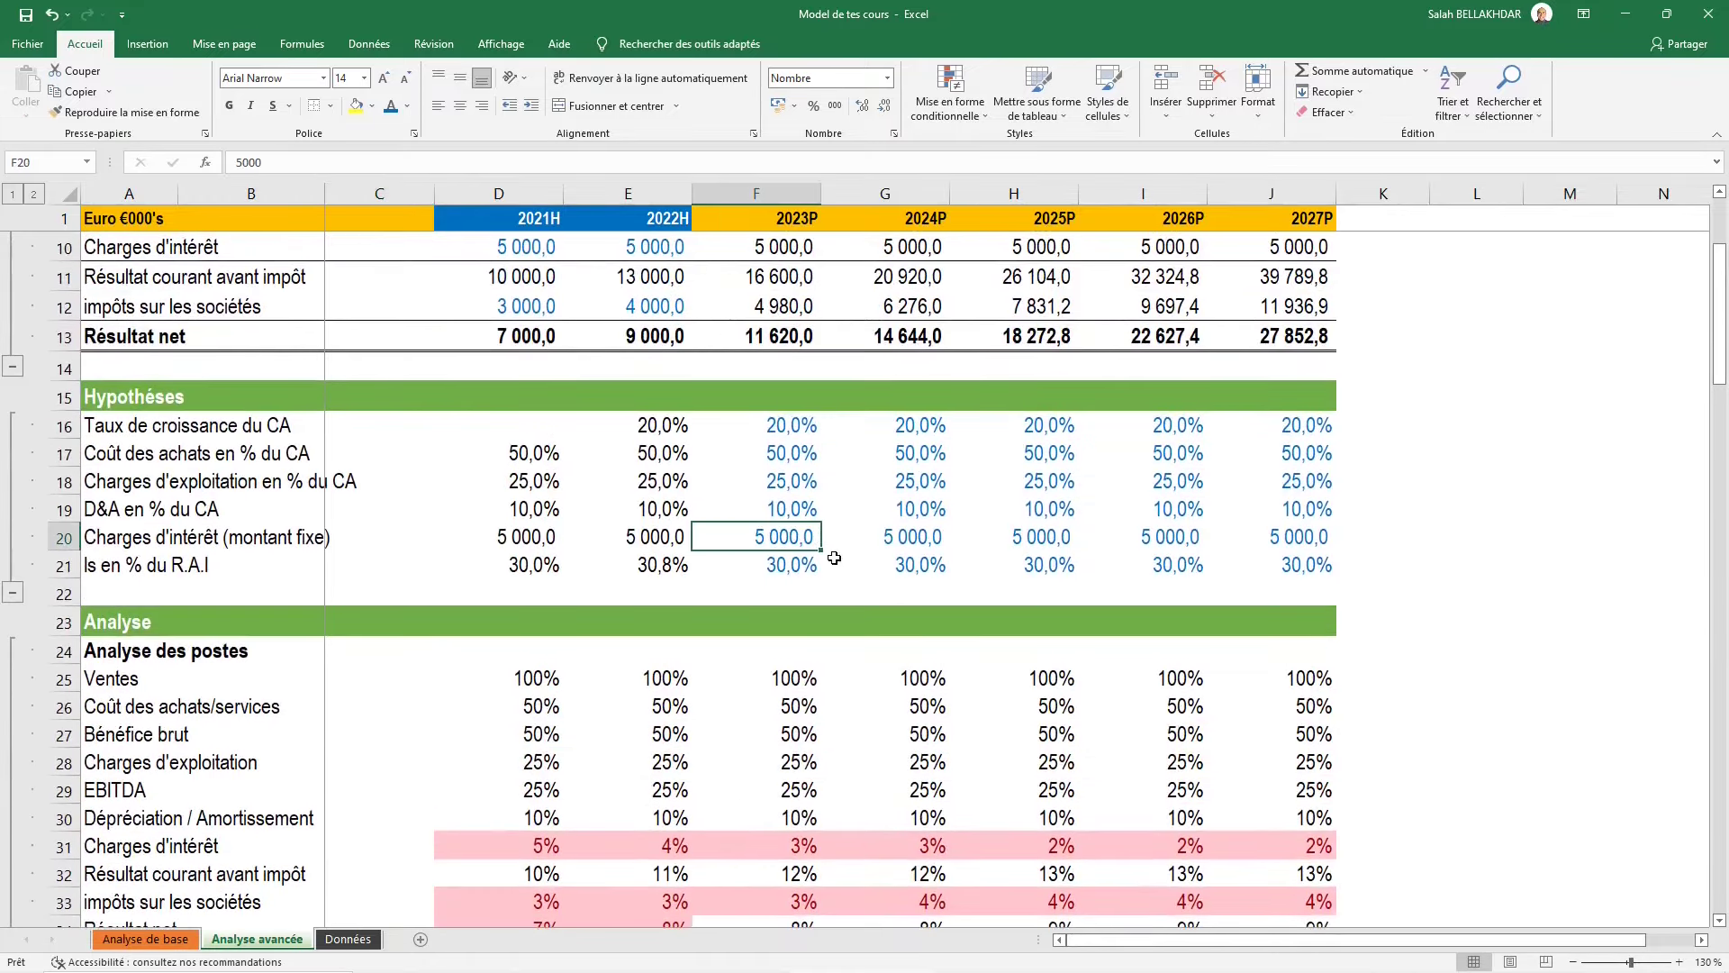
key("ctrl+c")
Paste only formats onto thresholds C72:C73 so they show 180 000,0
scroll(618, 726, "down", 1)
scroll(593, 736, "down", 5)
scroll(593, 736, "down", 3)
scroll(576, 729, "down", 5)
scroll(541, 734, "down", 3)
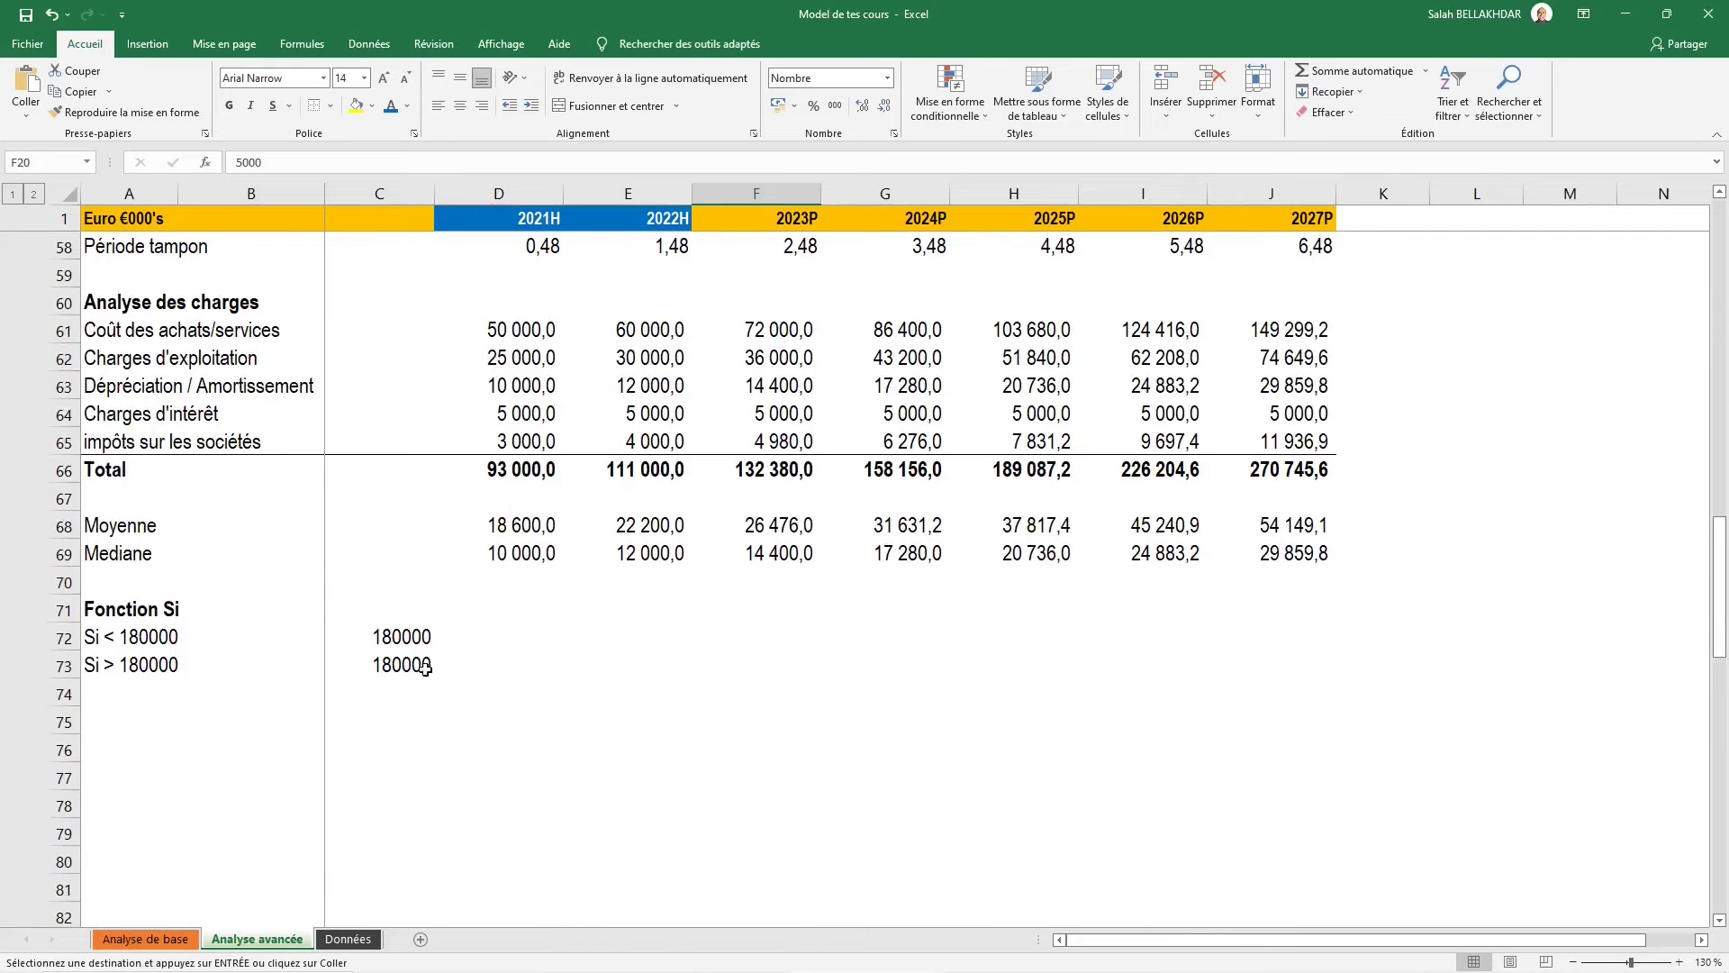
left_click_drag(402, 638, 405, 665)
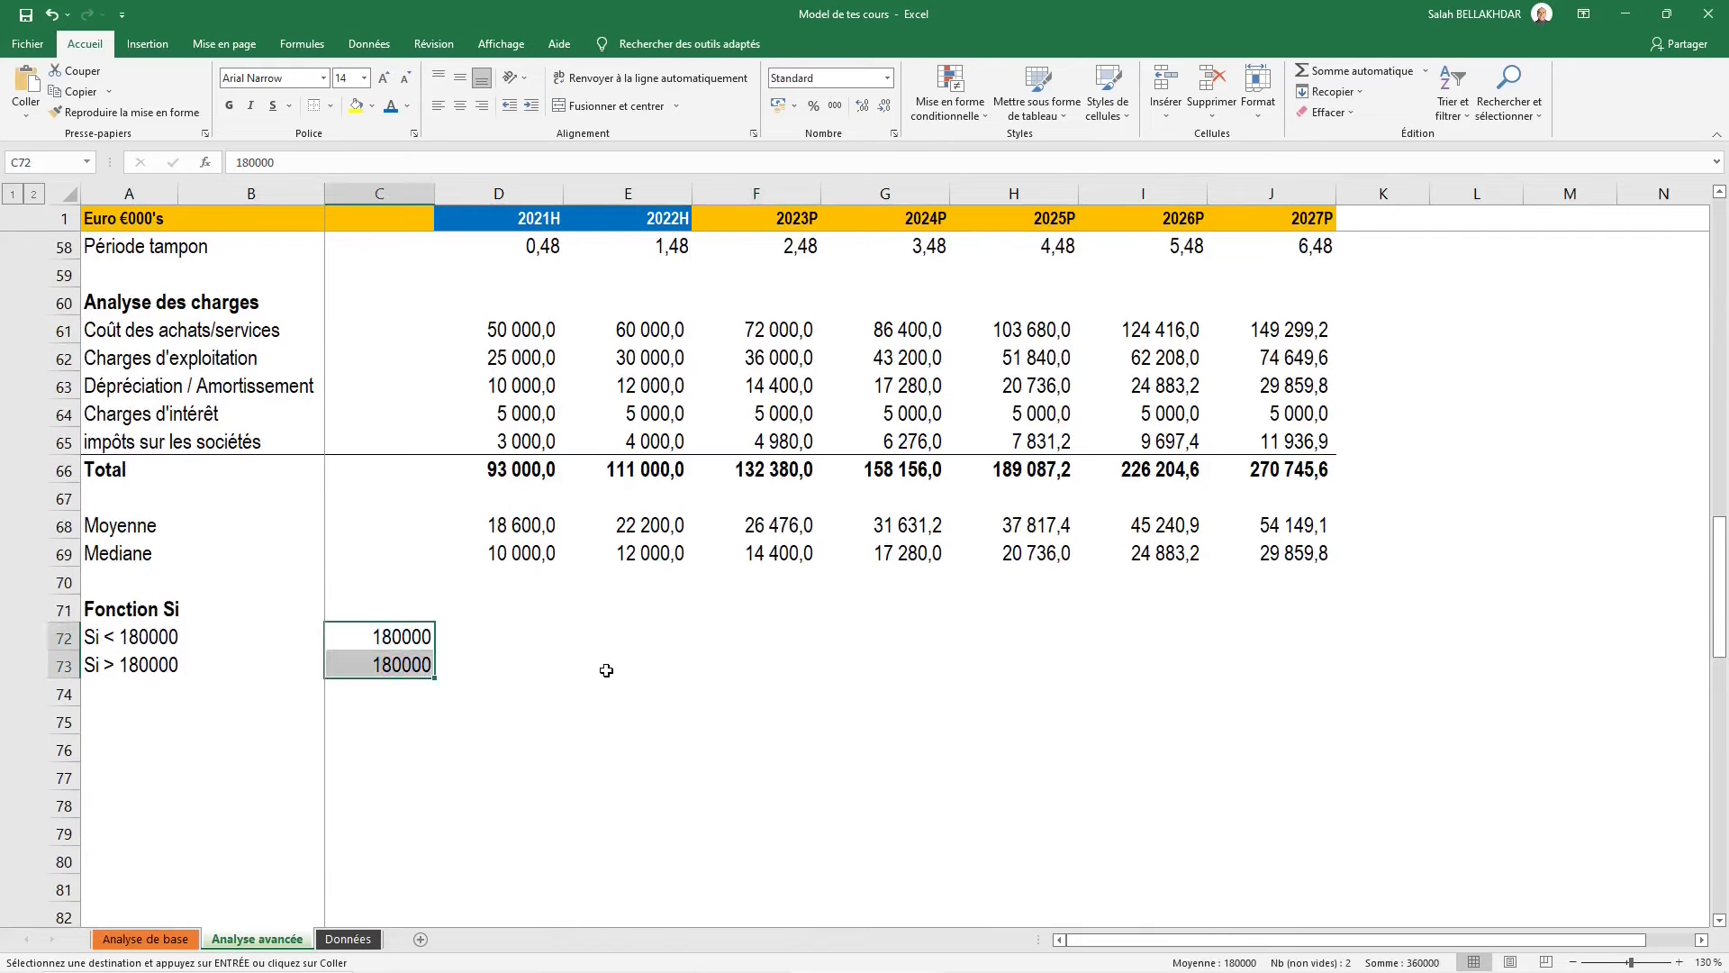
key("alt")
key("l")
key("v")
key("s")
key("Down")
key("Down")
key("Down")
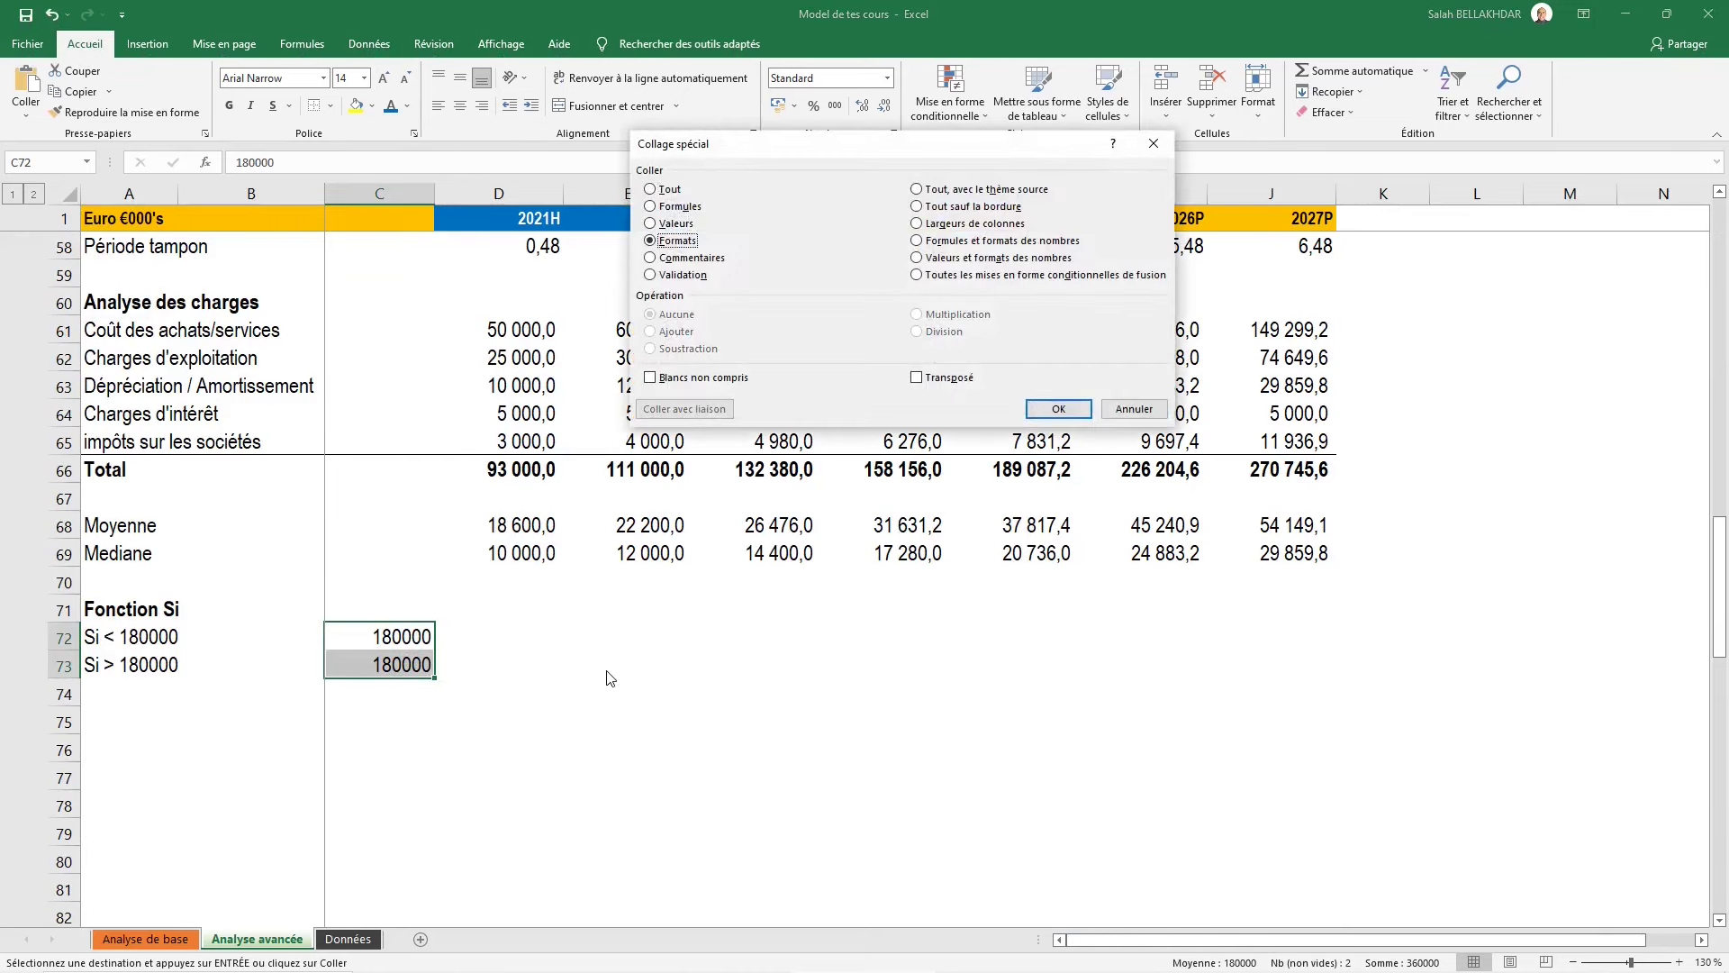
key("Return")
key("Right")
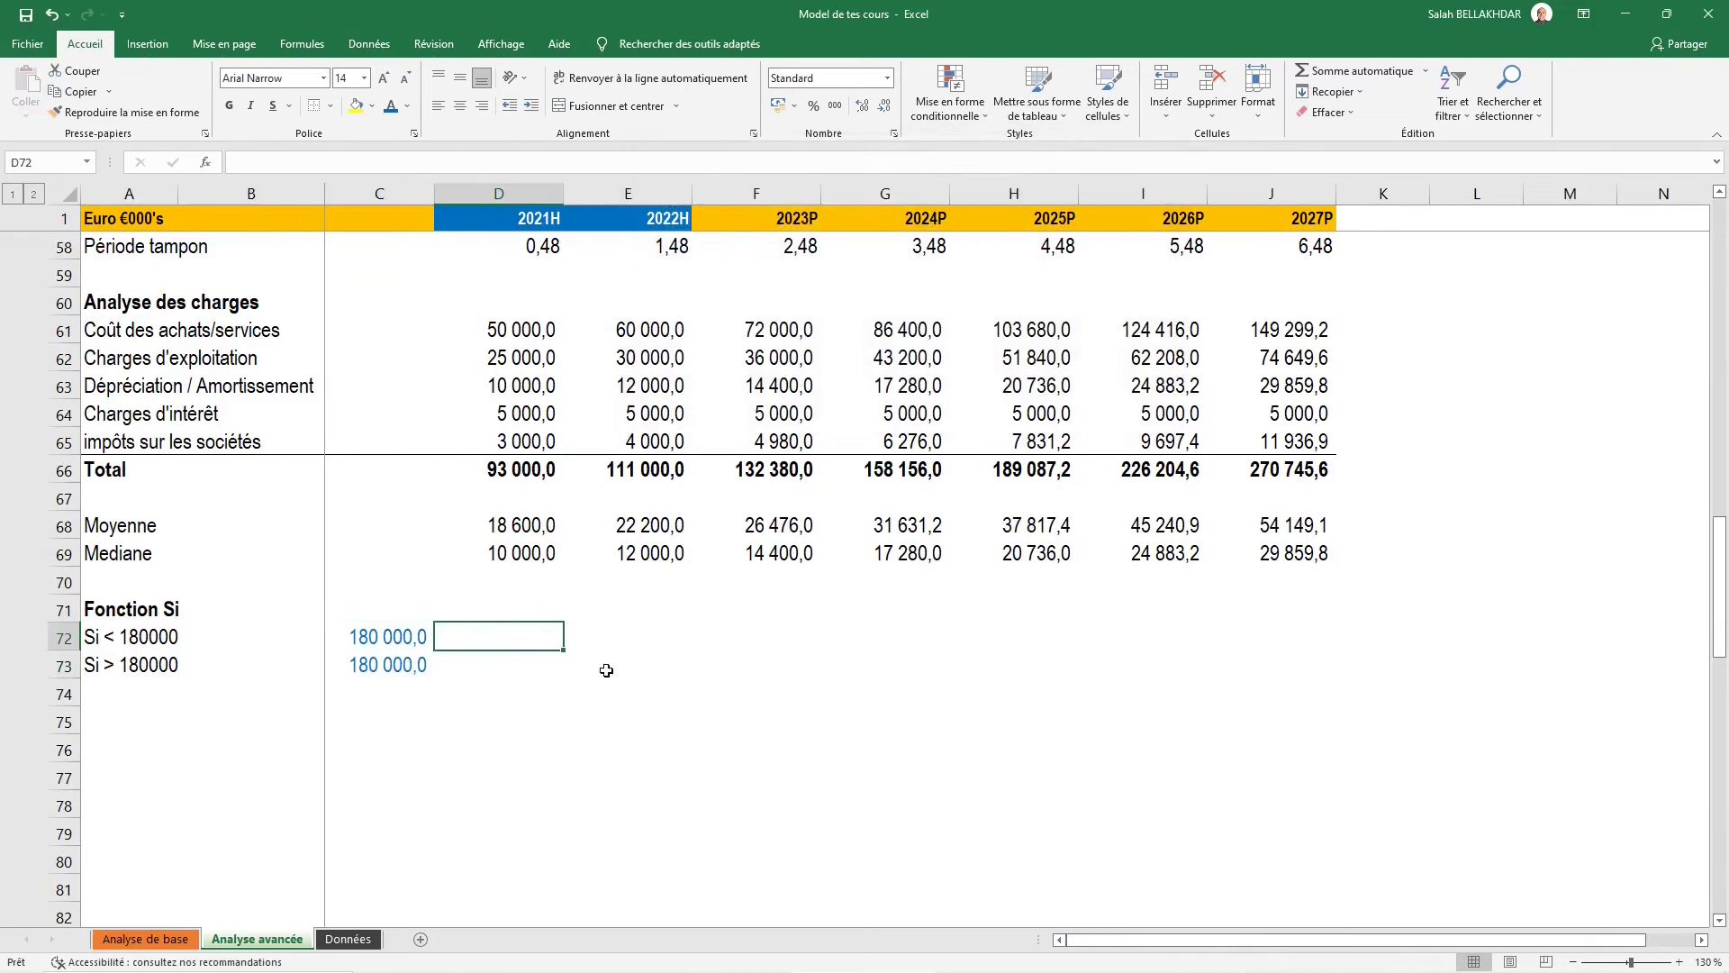
Enter =SI(D66<$C$72;D66;0) in D72
type("=si")
key("Tab")
key("Up")
key("Up")
key("Up")
key("Up")
key("Up")
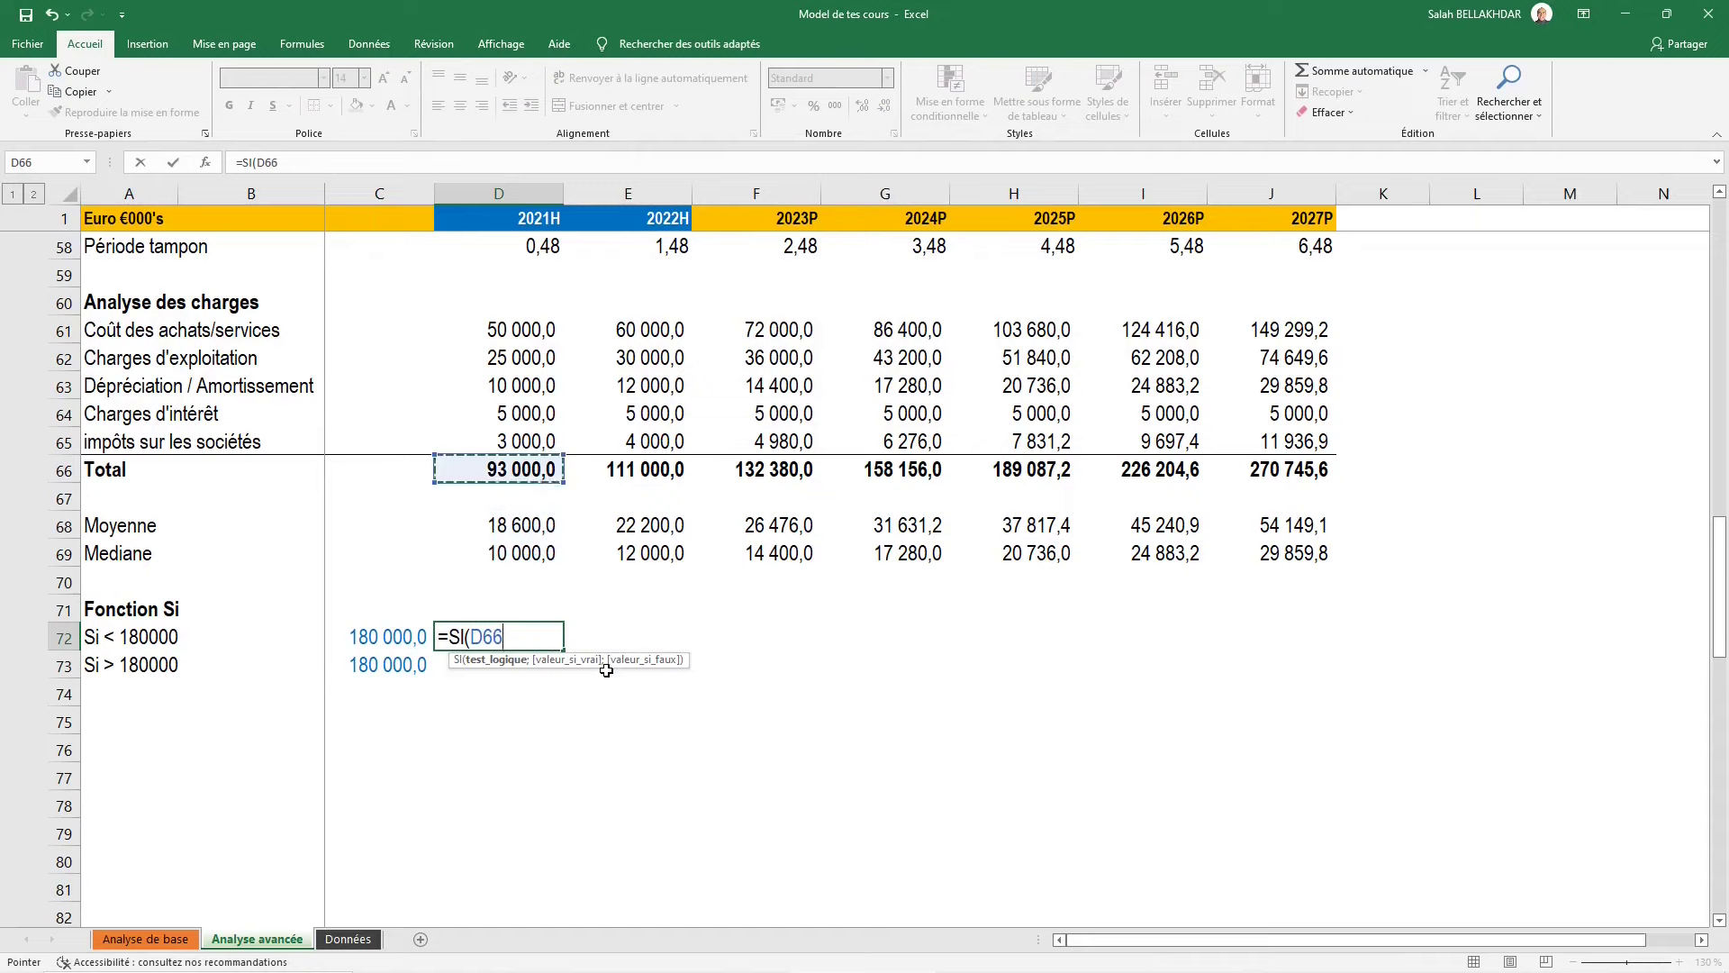
type("<")
key("Left")
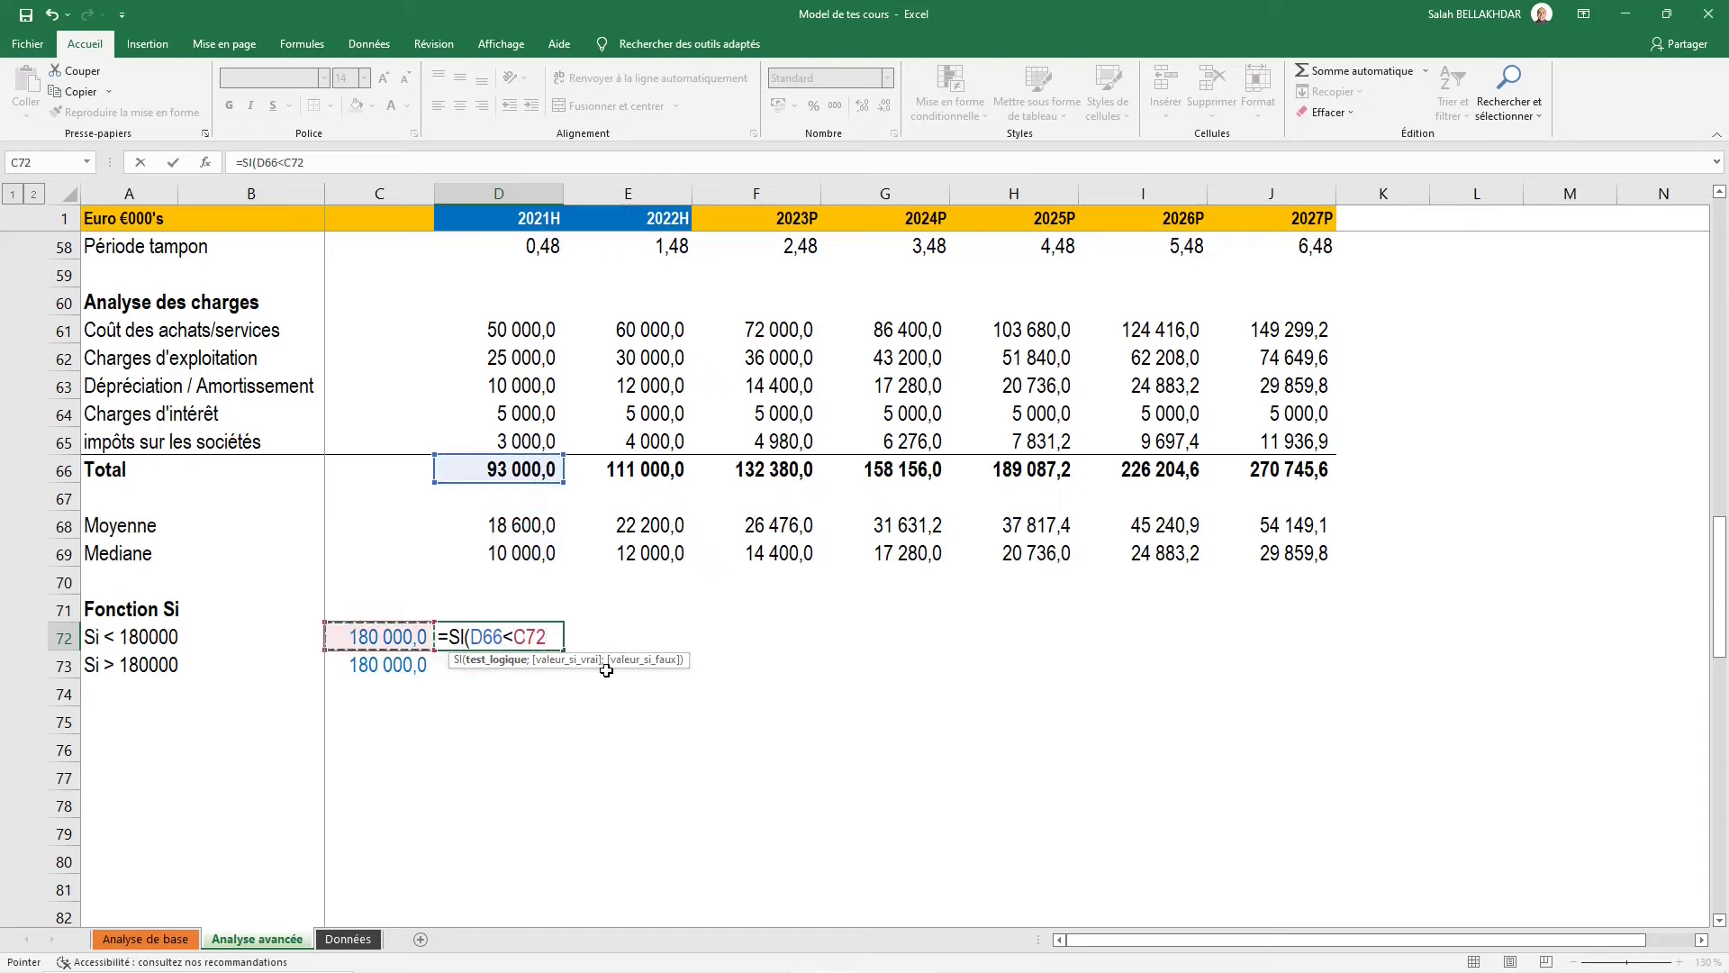
key("F4")
type(";")
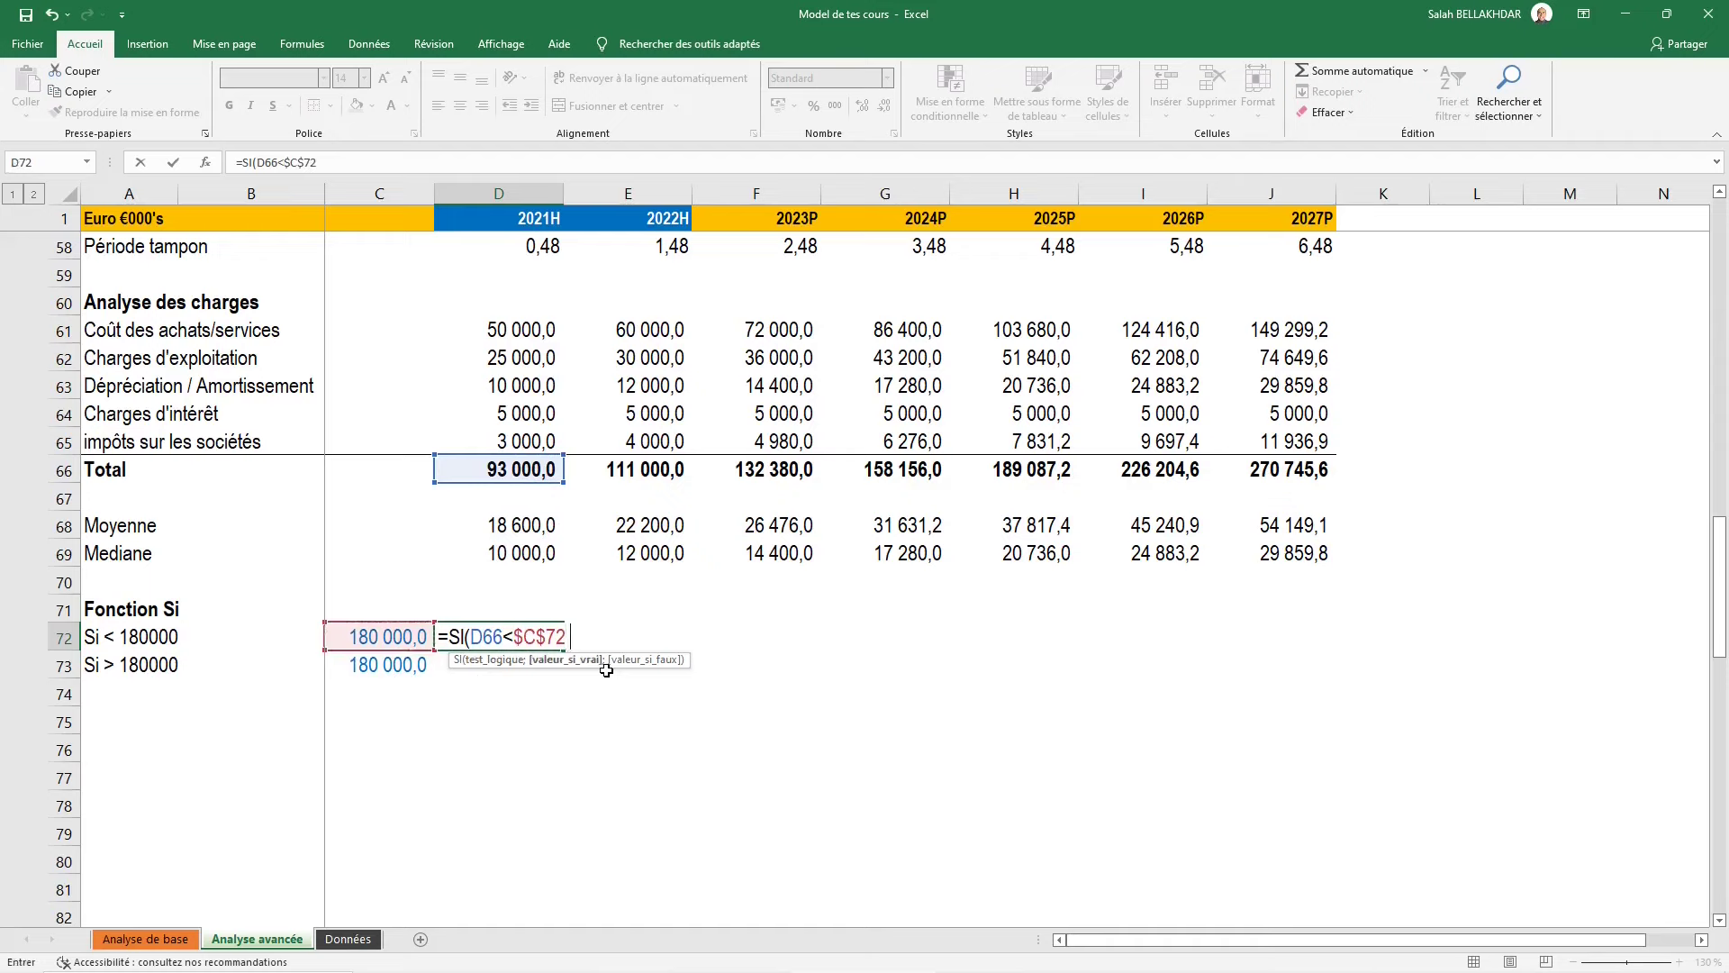
key("Up")
key("Up")
key("Up")
key("Up")
key("Up")
key("Up")
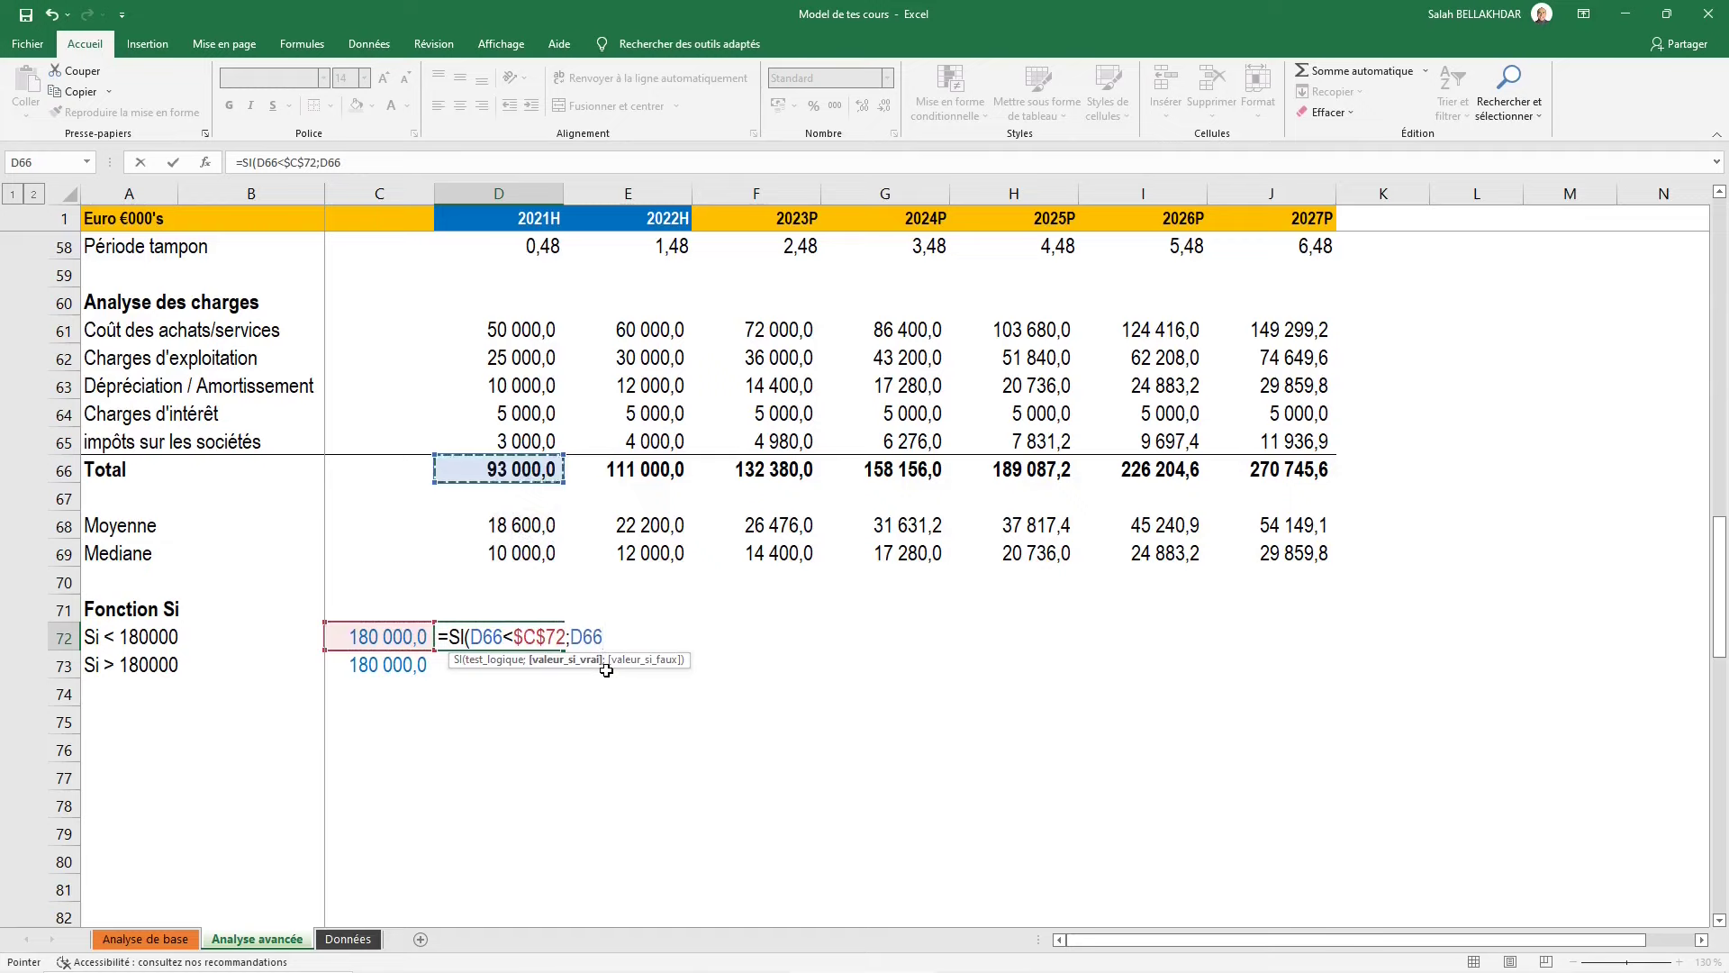
type(";0")
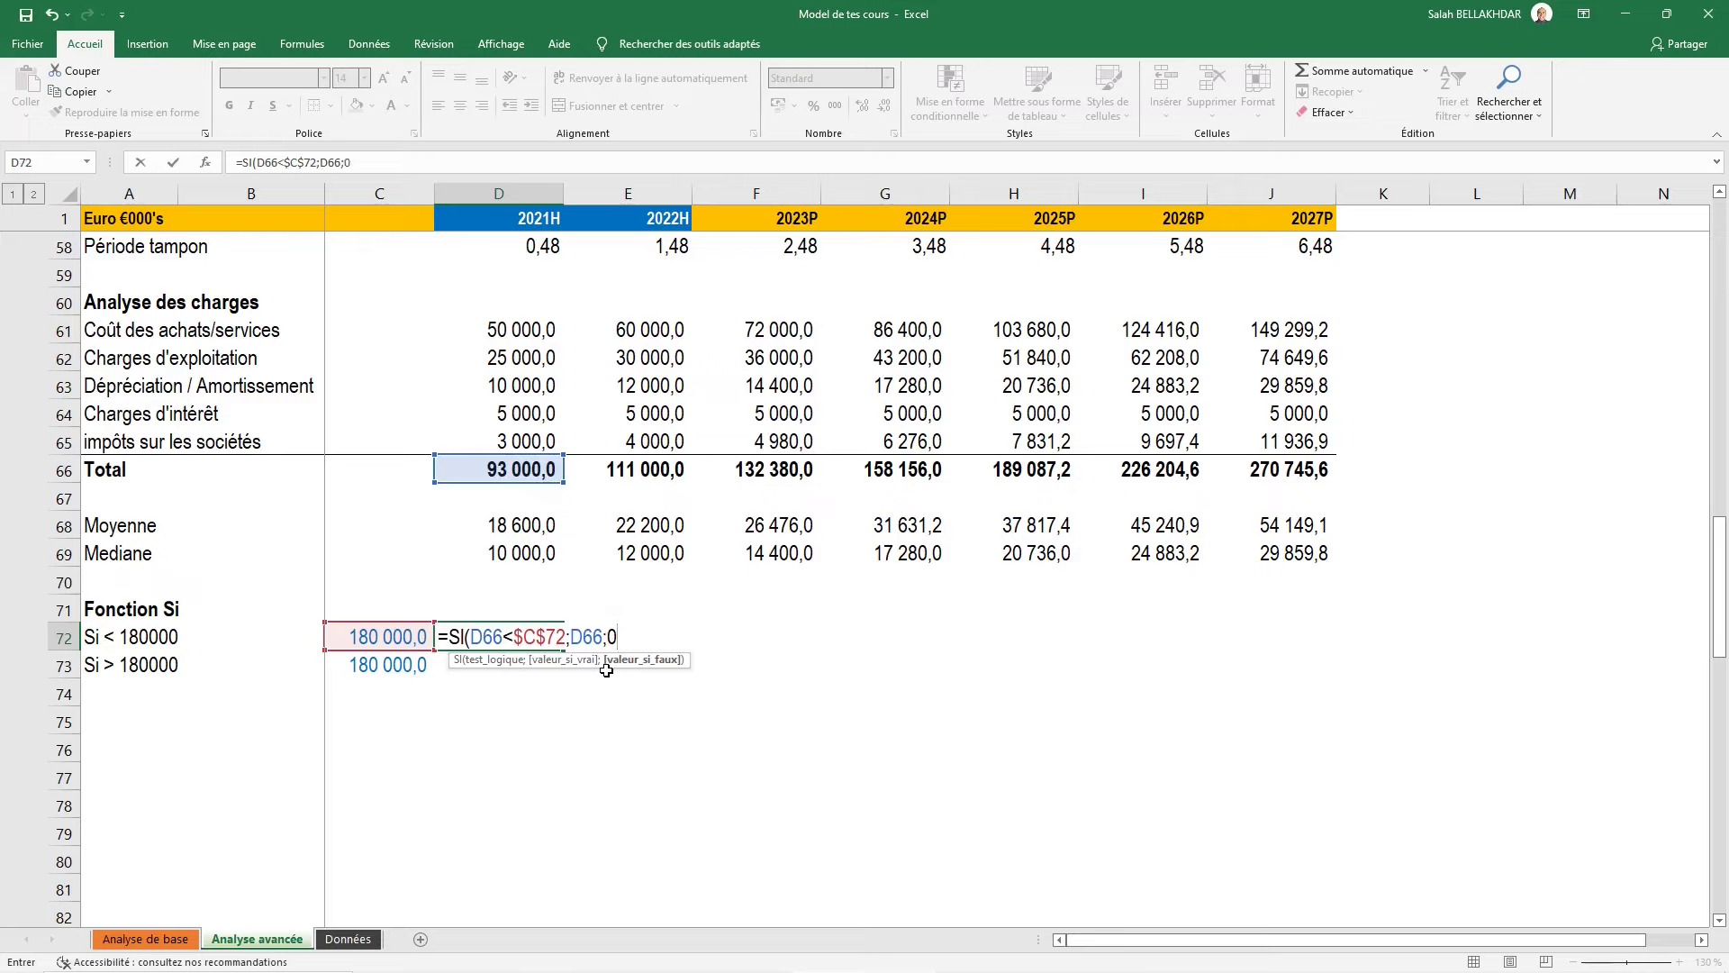
type(")")
key("ctrl+Return")
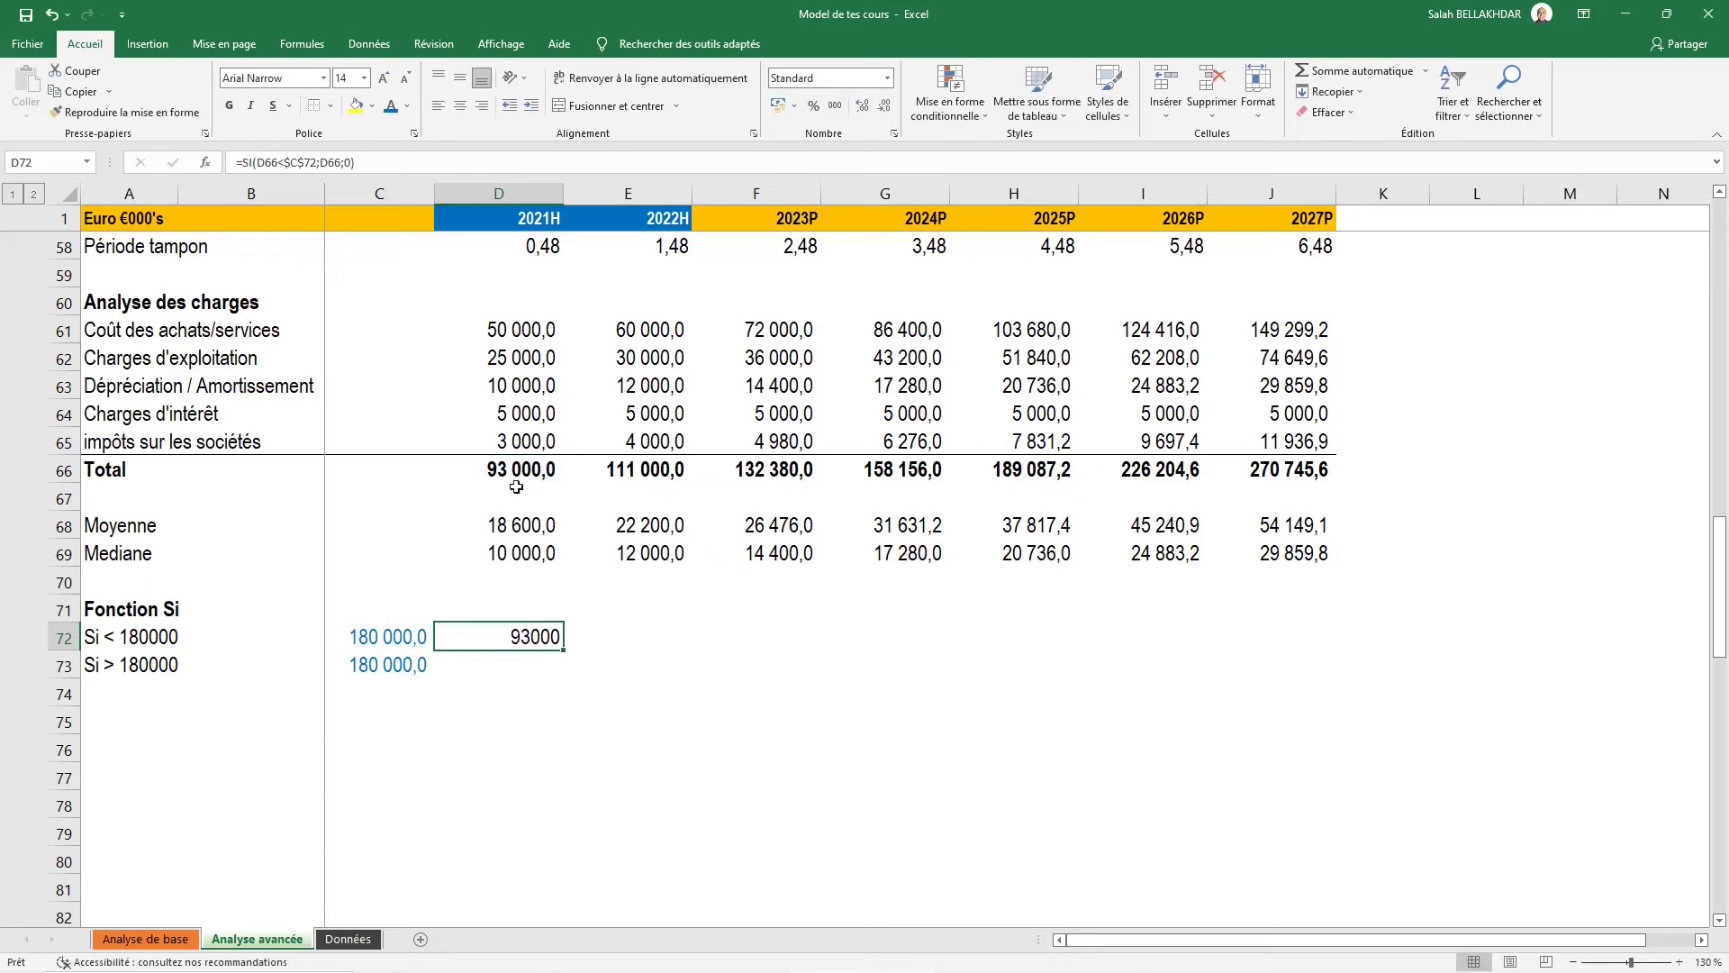
Fill the Si < formula across D72:J72, giving 93000, 111000, 132380, 158156, then zeros
left_click(380, 638)
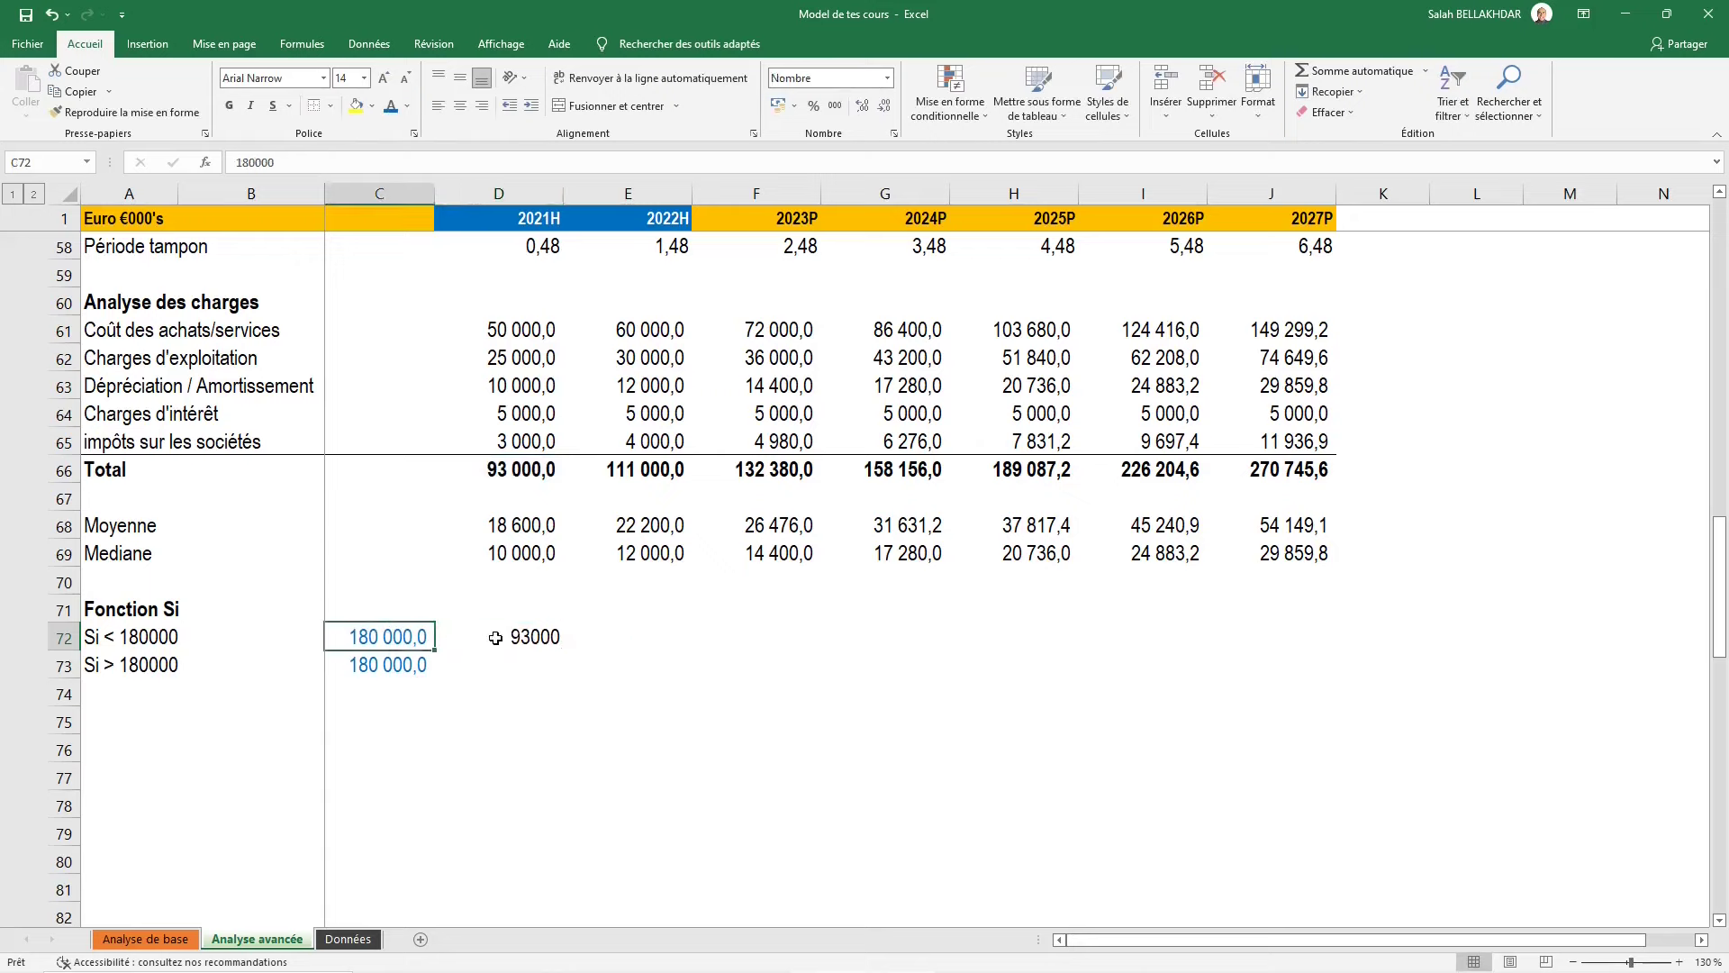
left_click(518, 637)
key("shift+Right")
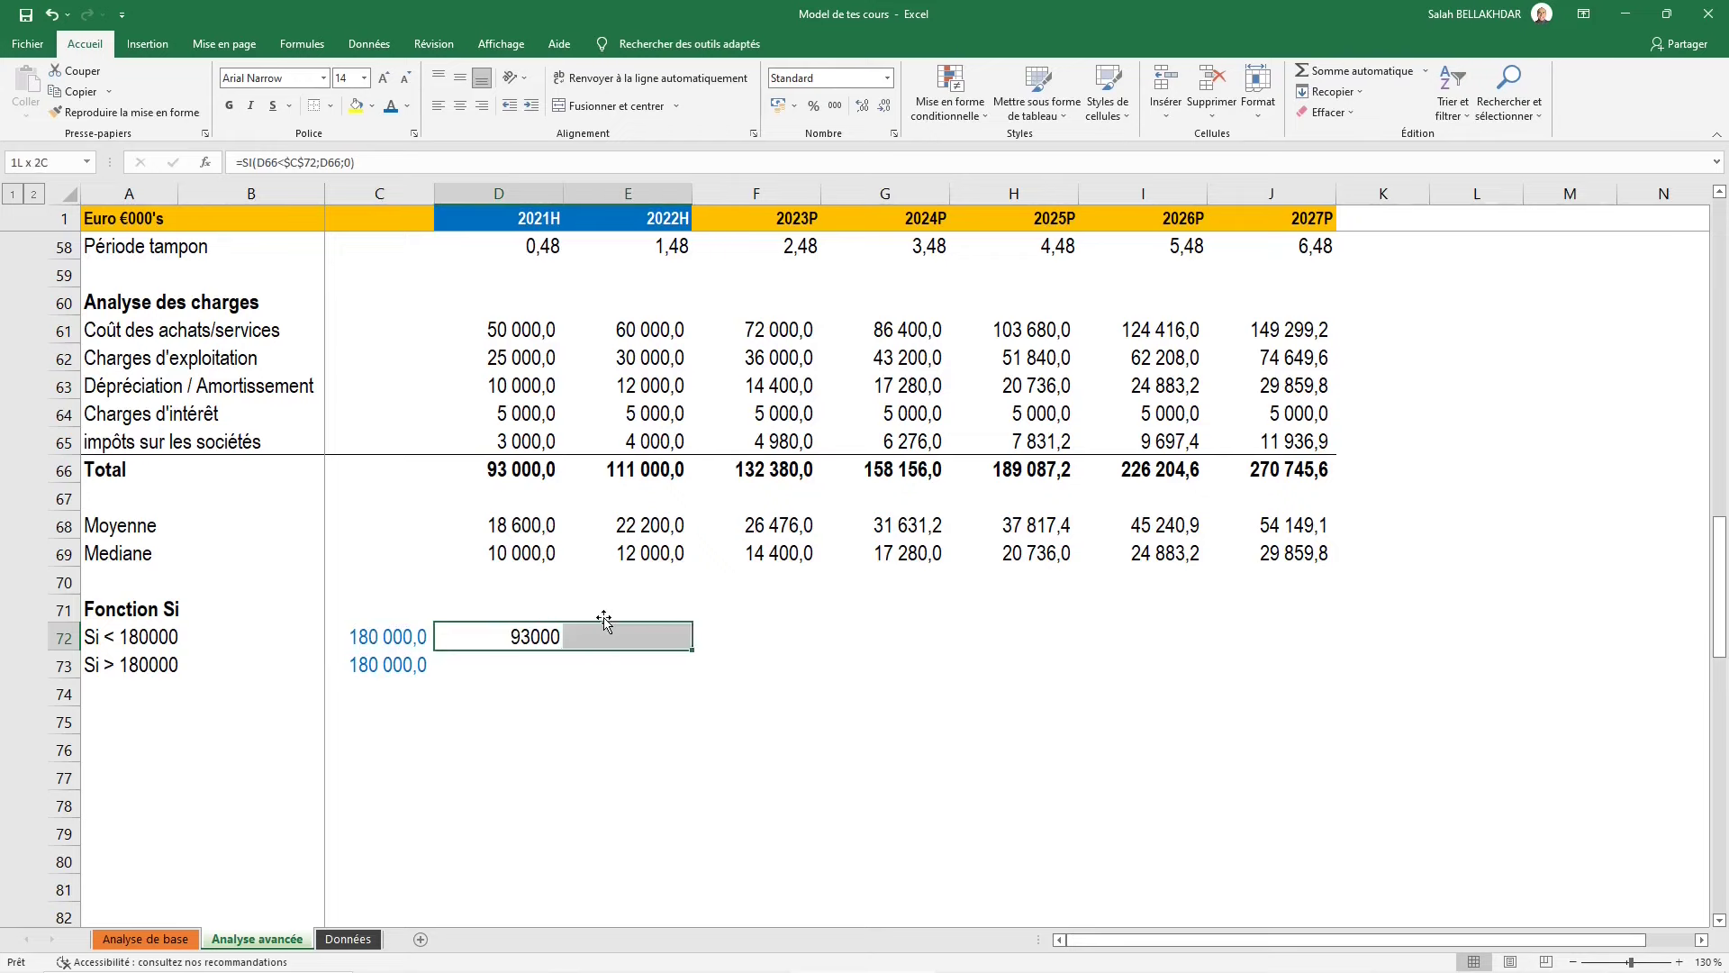
key("shift+Right")
key("shift+Right")
key("shift+Right")
key("shift+Right")
key("shift+Right")
key("ctrl+r")
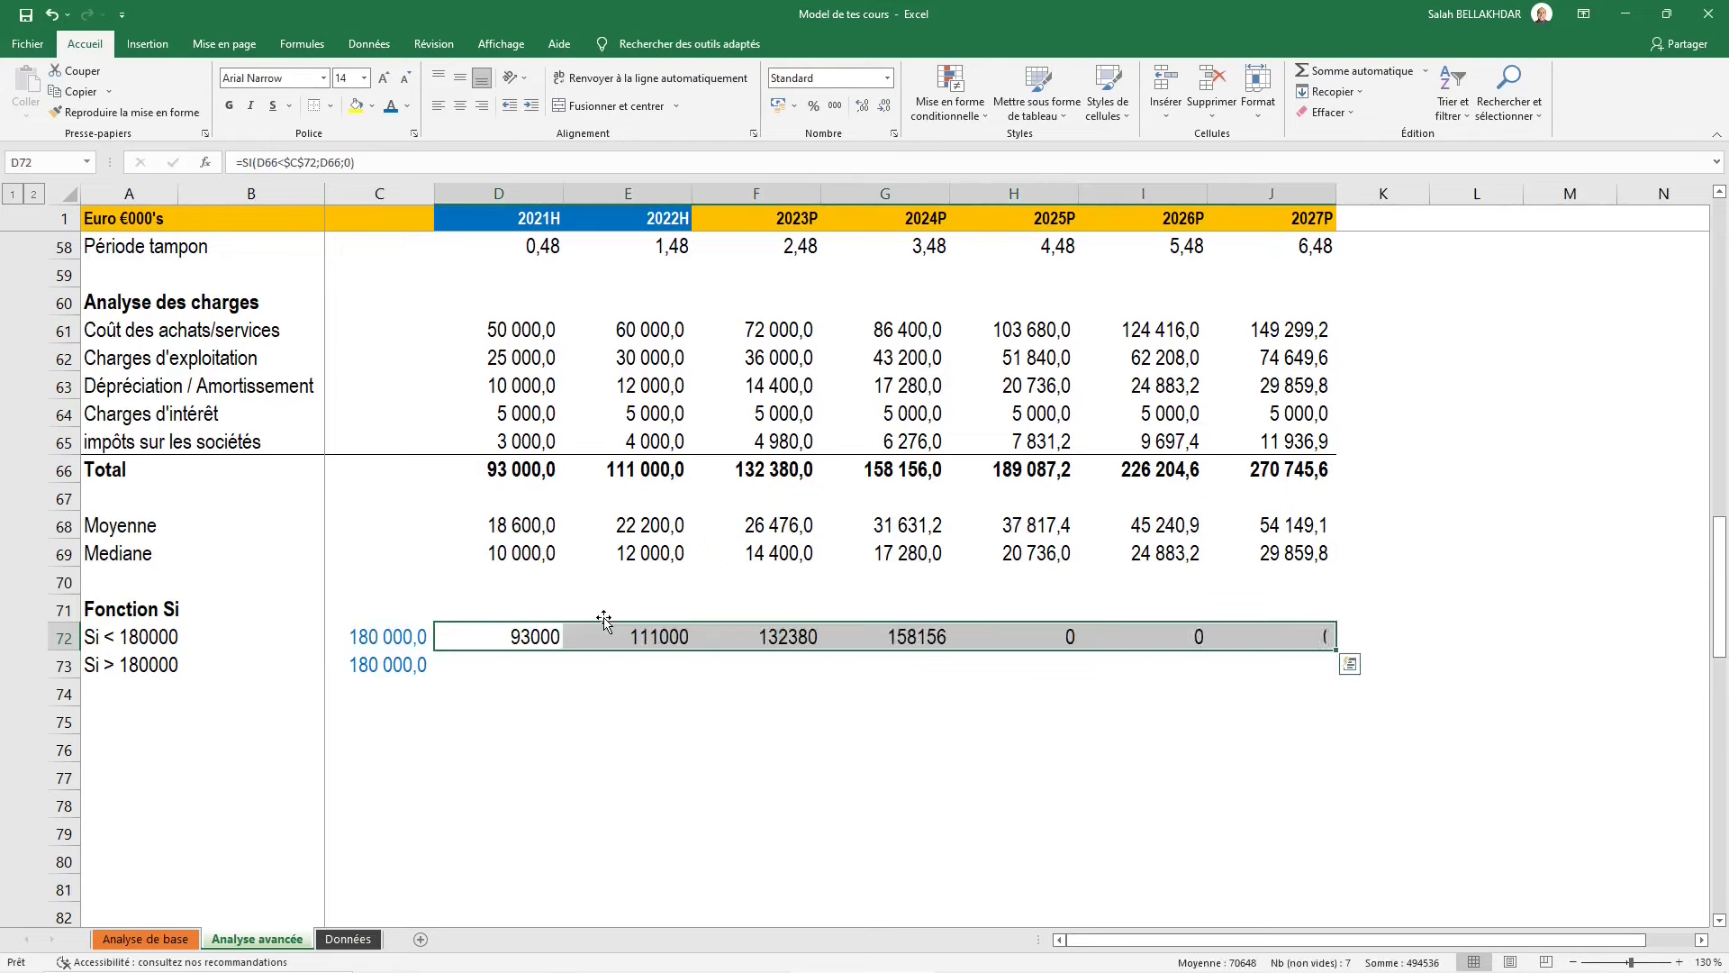
key("Right")
key("Right")
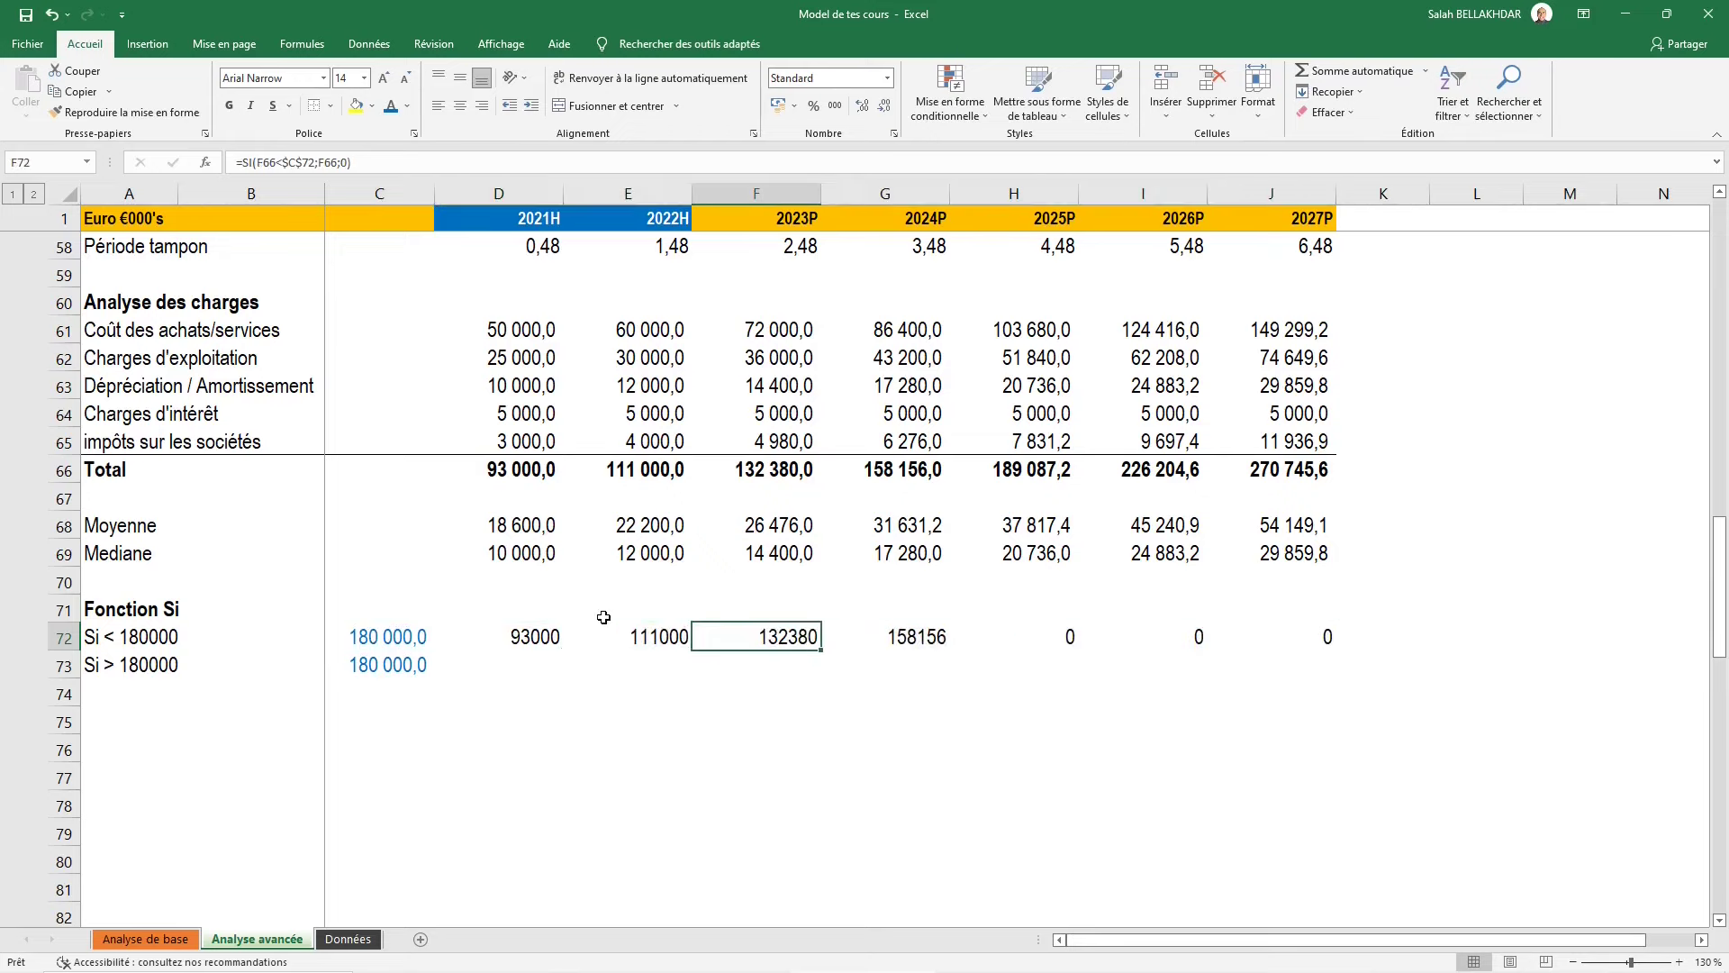
key("Right")
key("Left")
key("Left")
key("Left")
key("Down")
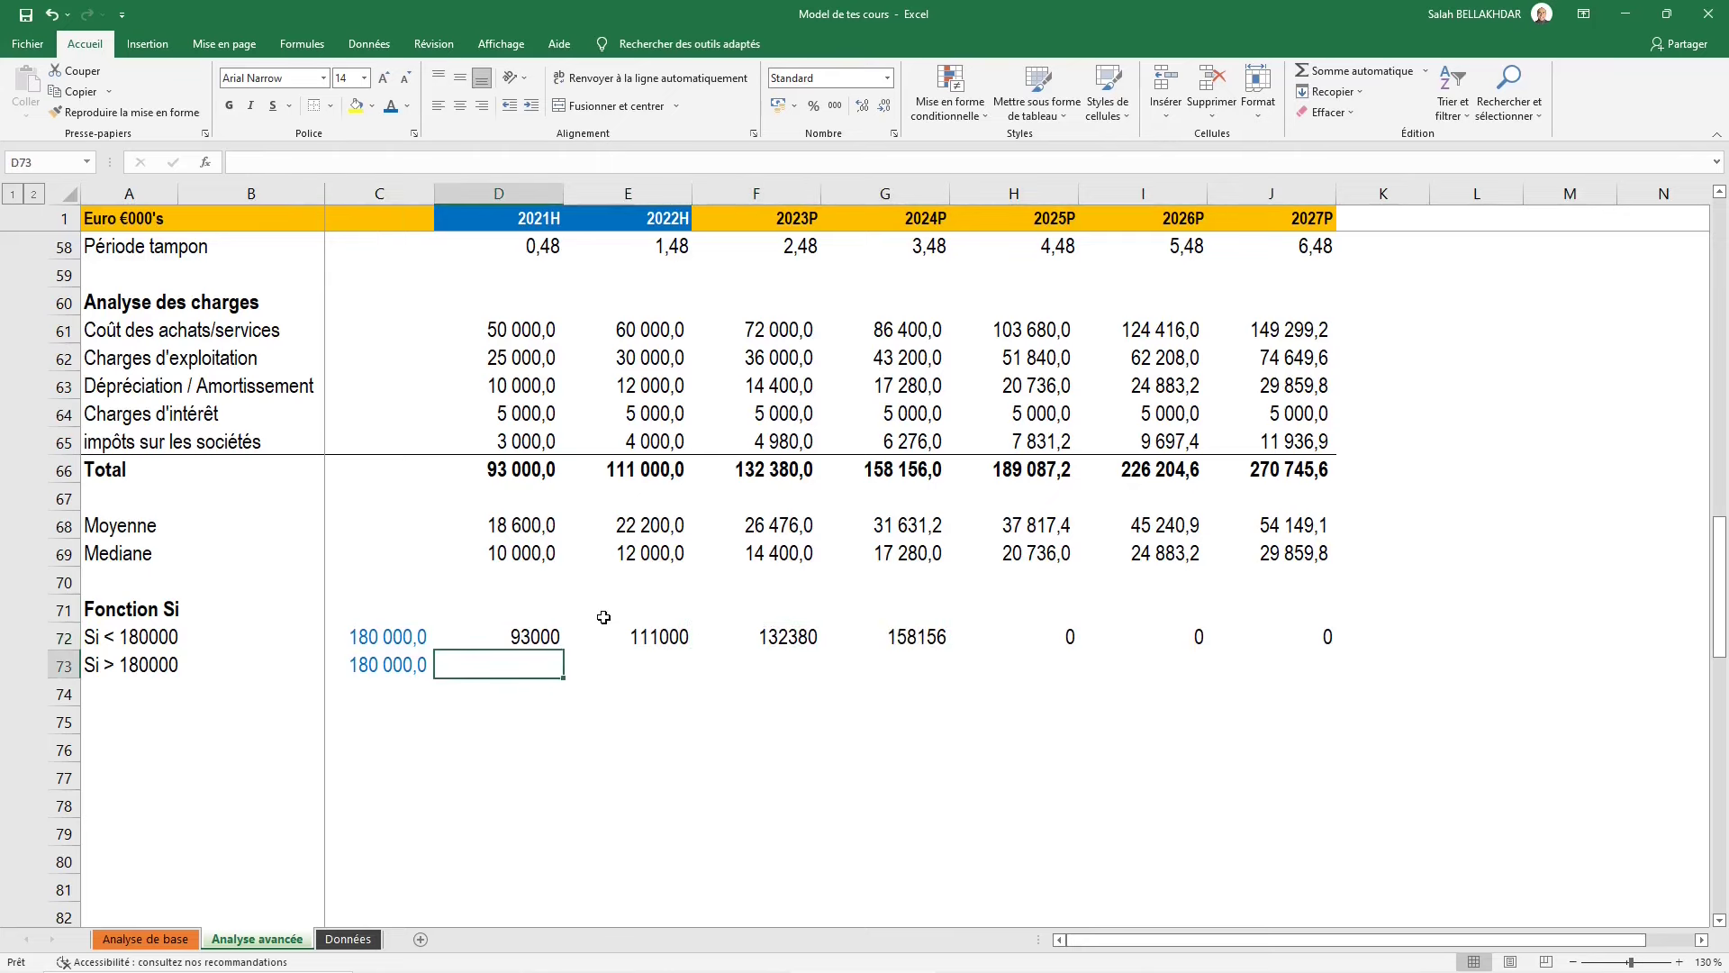
Enter =SI(D66>$C$73;D66;0) in D73
type("=")
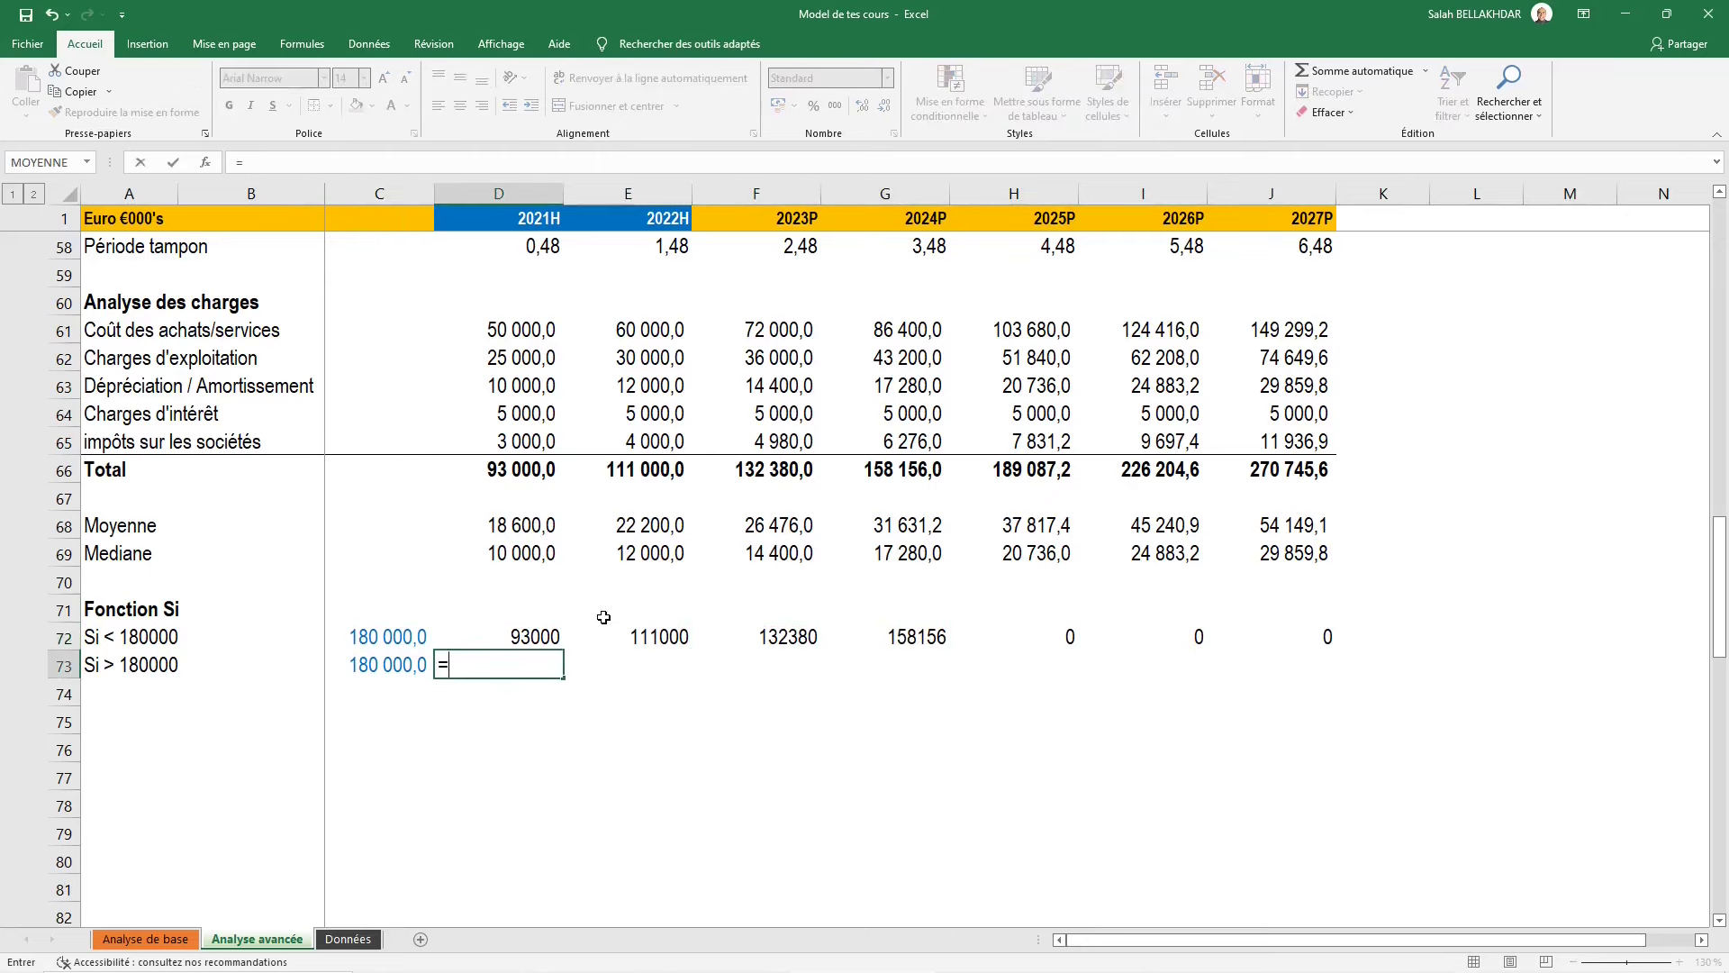
type("si(")
key("Up")
key("Up")
key("Up")
key("Up")
key("Up")
key("Up")
key("Up")
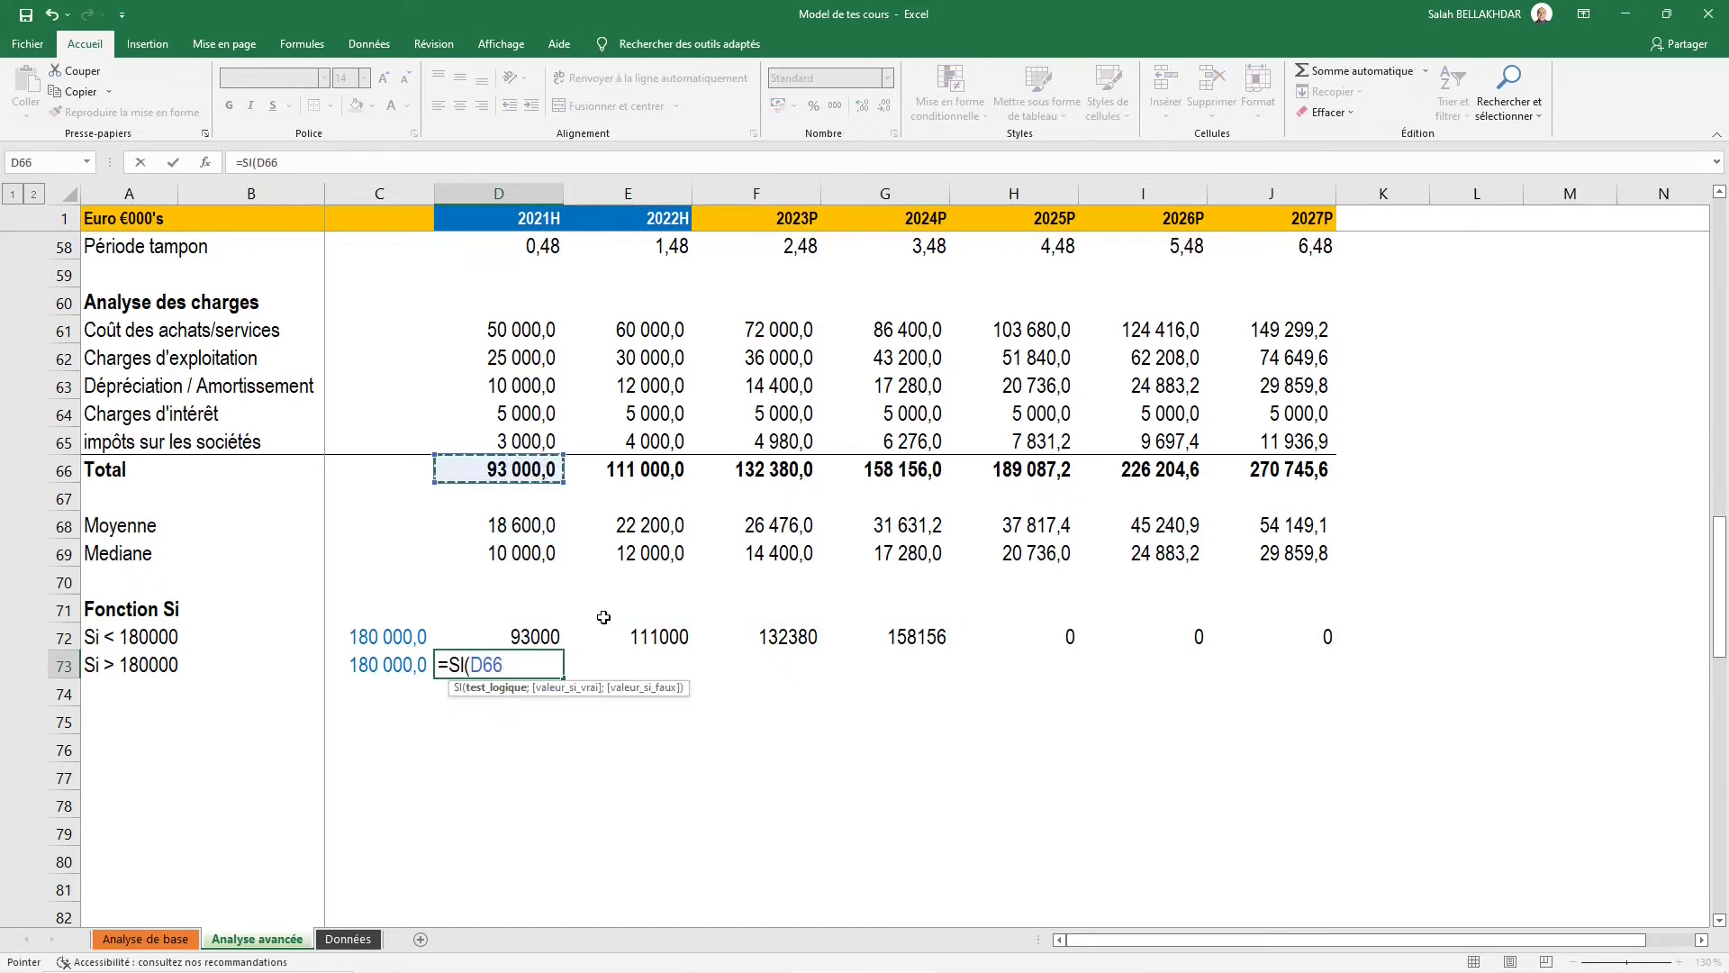
type(">")
key("Down")
key("Left")
key("Up")
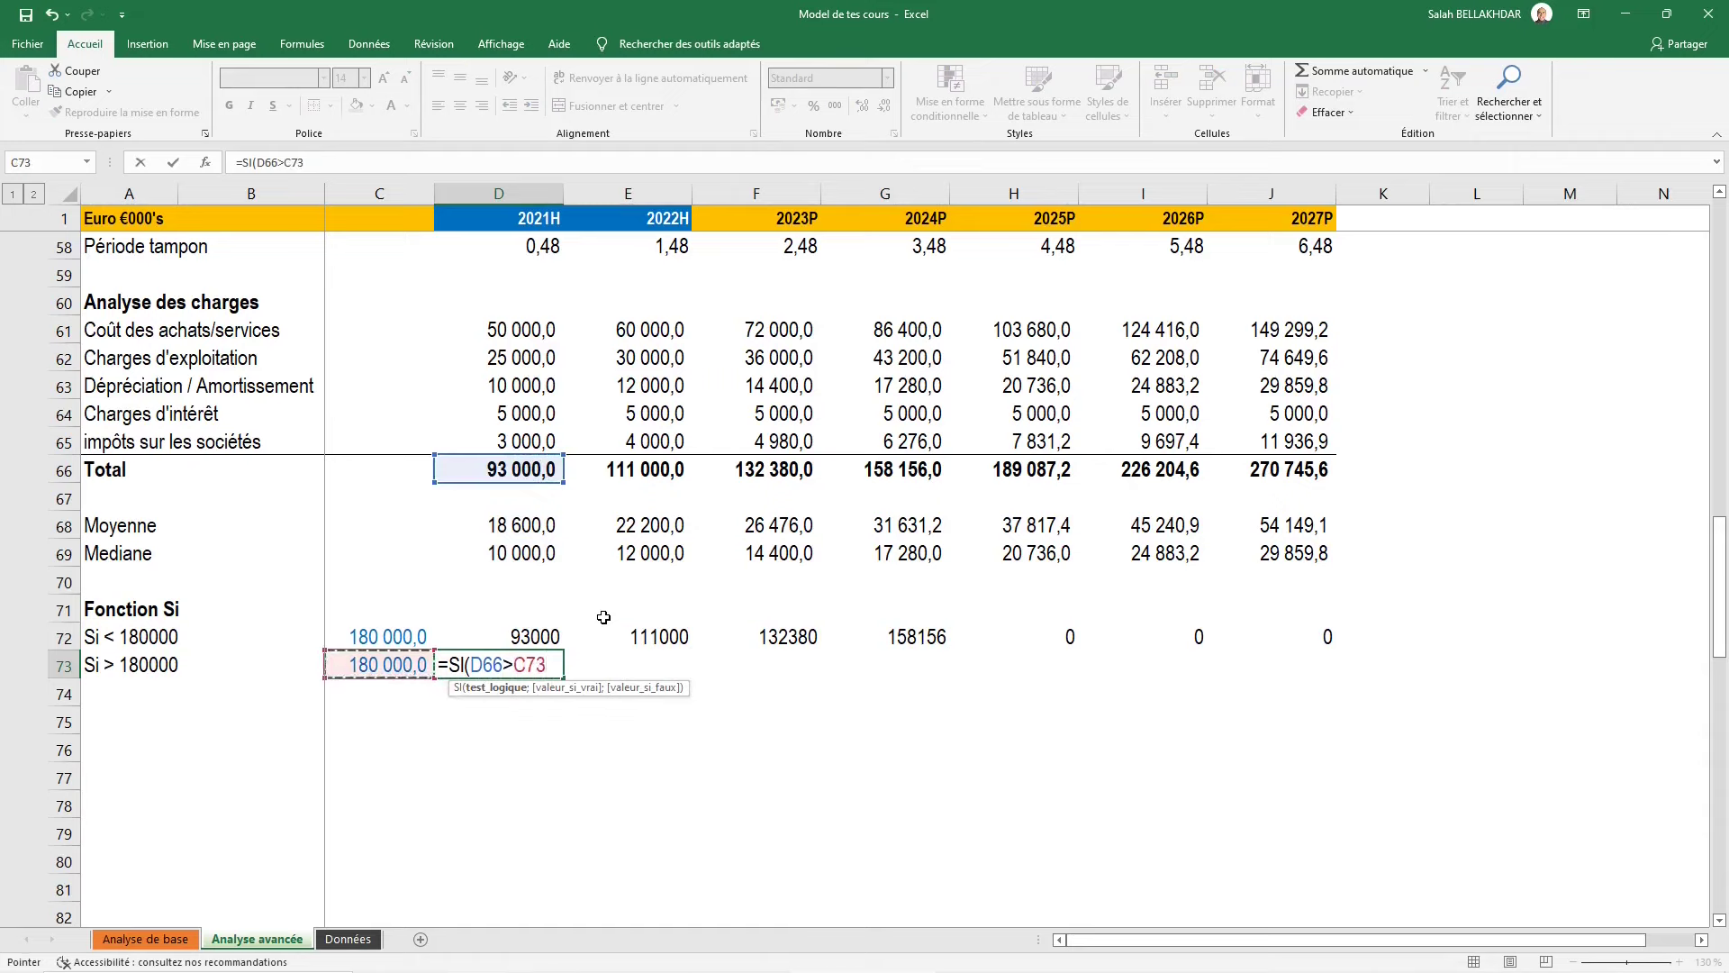
key("F4")
type(";")
key("Up")
key("Up")
key("Up")
key("Up")
key("Up")
key("Up")
key("Up")
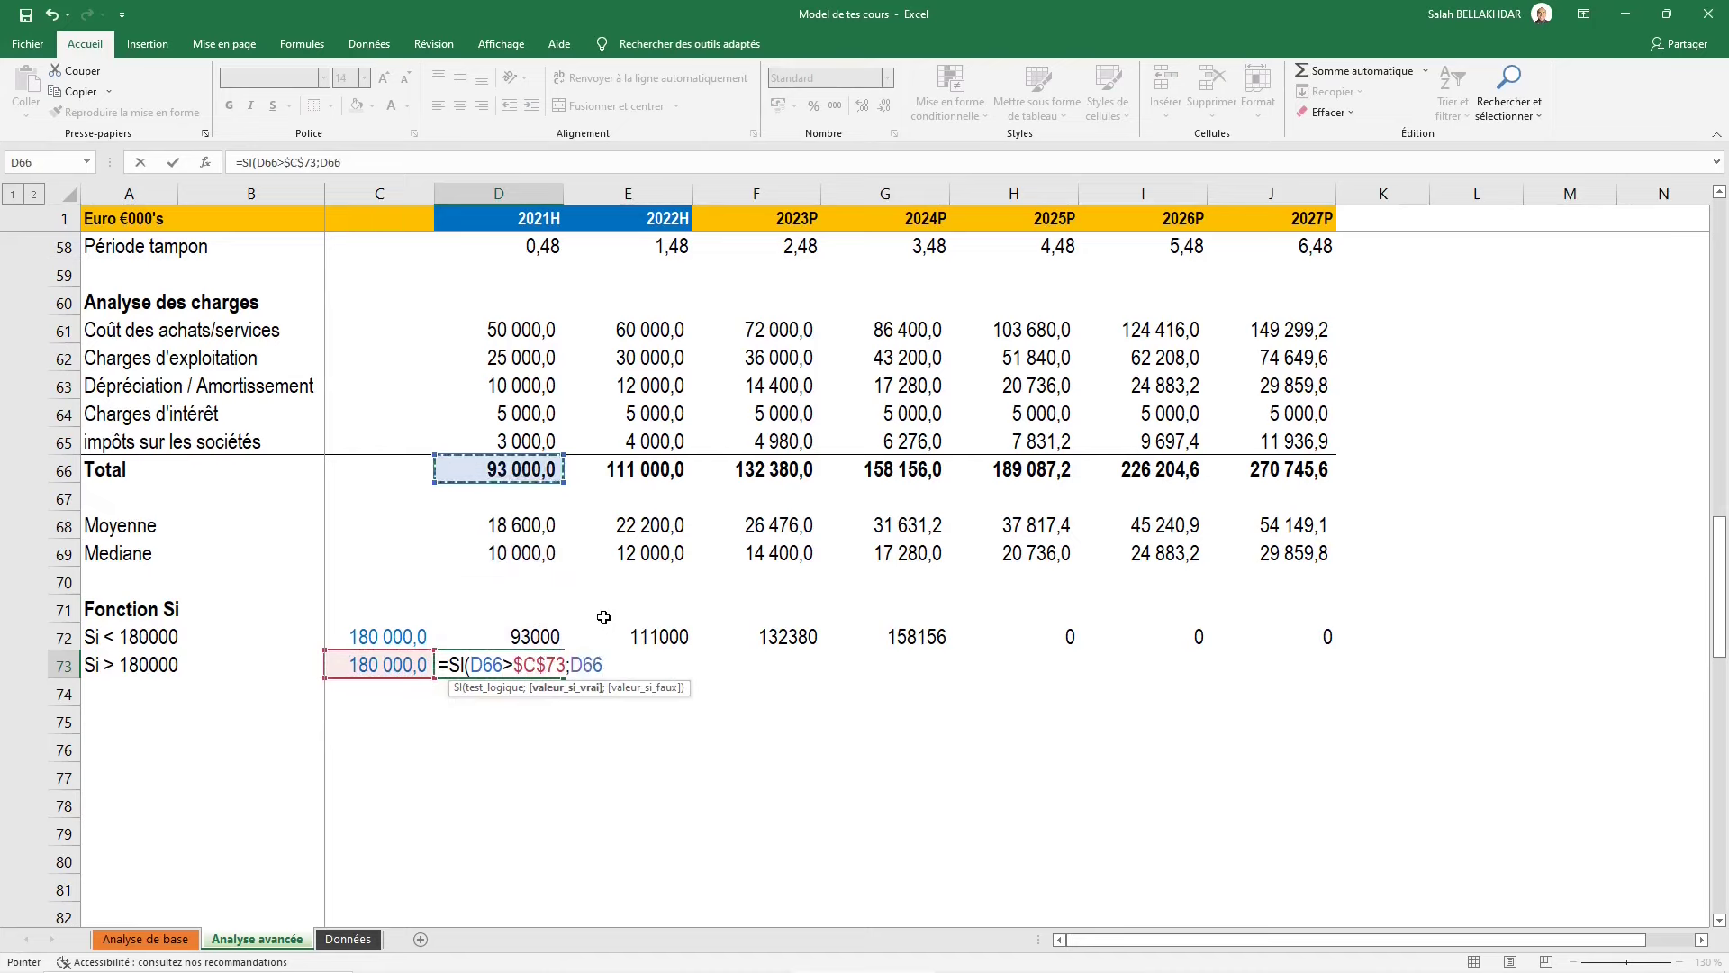
type(";0")
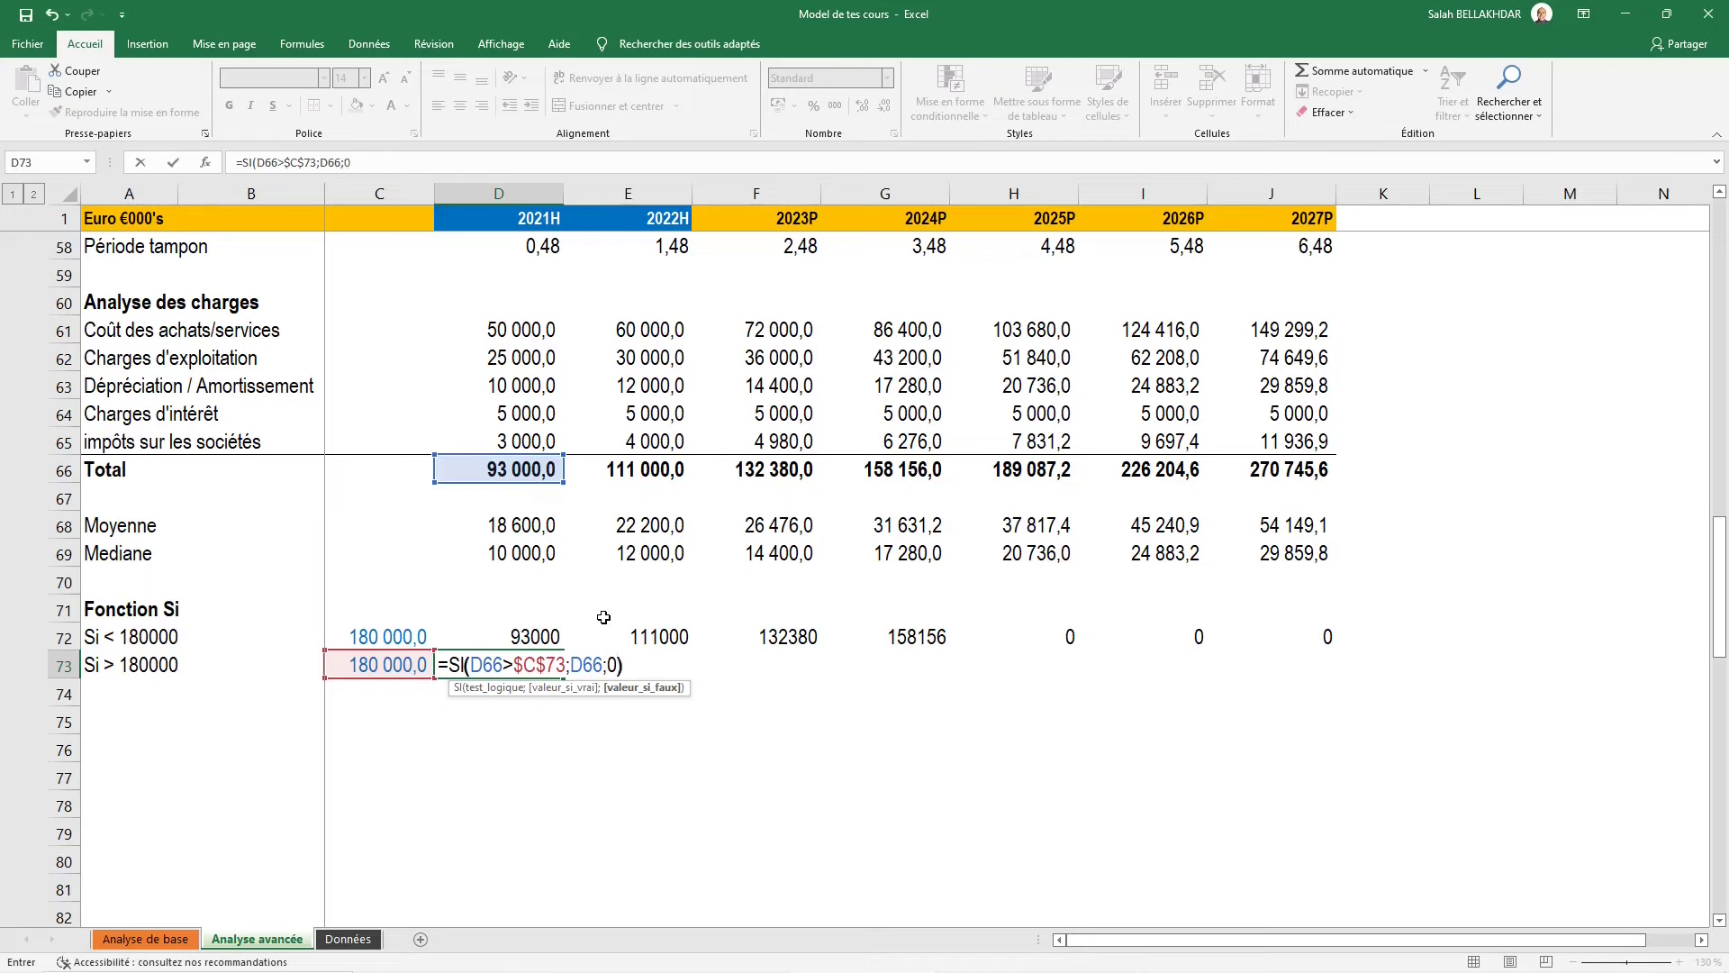
type(")")
key("ctrl+Return")
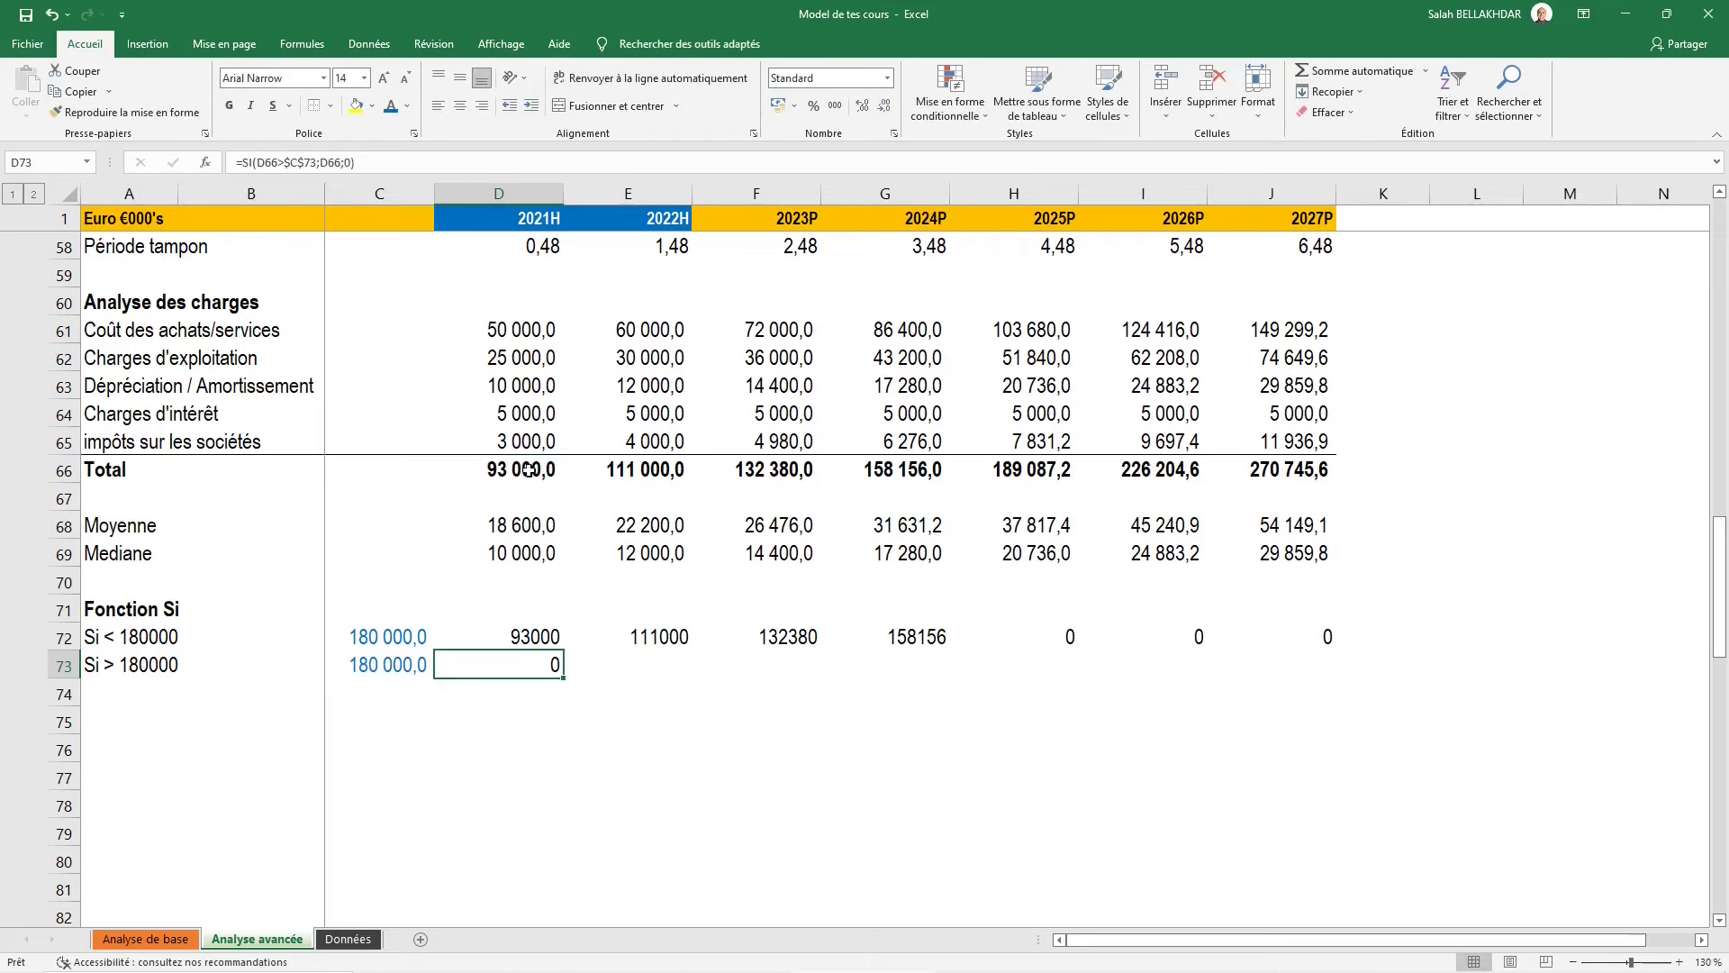
Fill the Si > formula across D73:J73, giving zeros then 189087,2, 226204,64, 270745,568
left_click(375, 668)
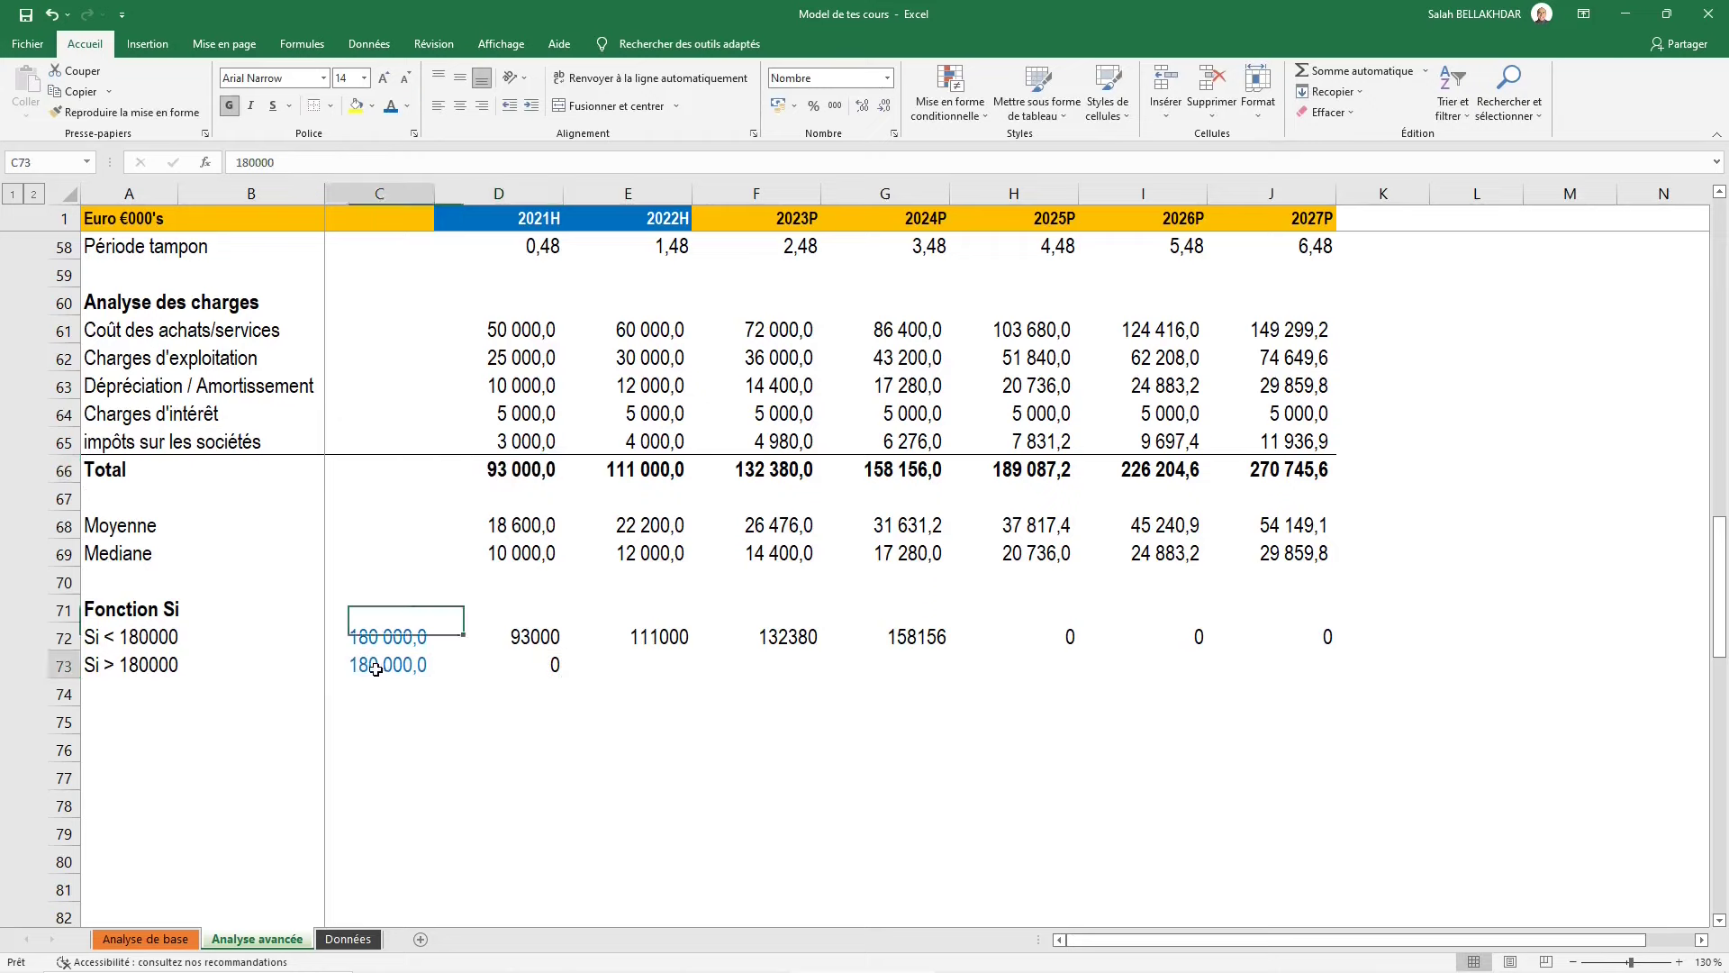
left_click(540, 665)
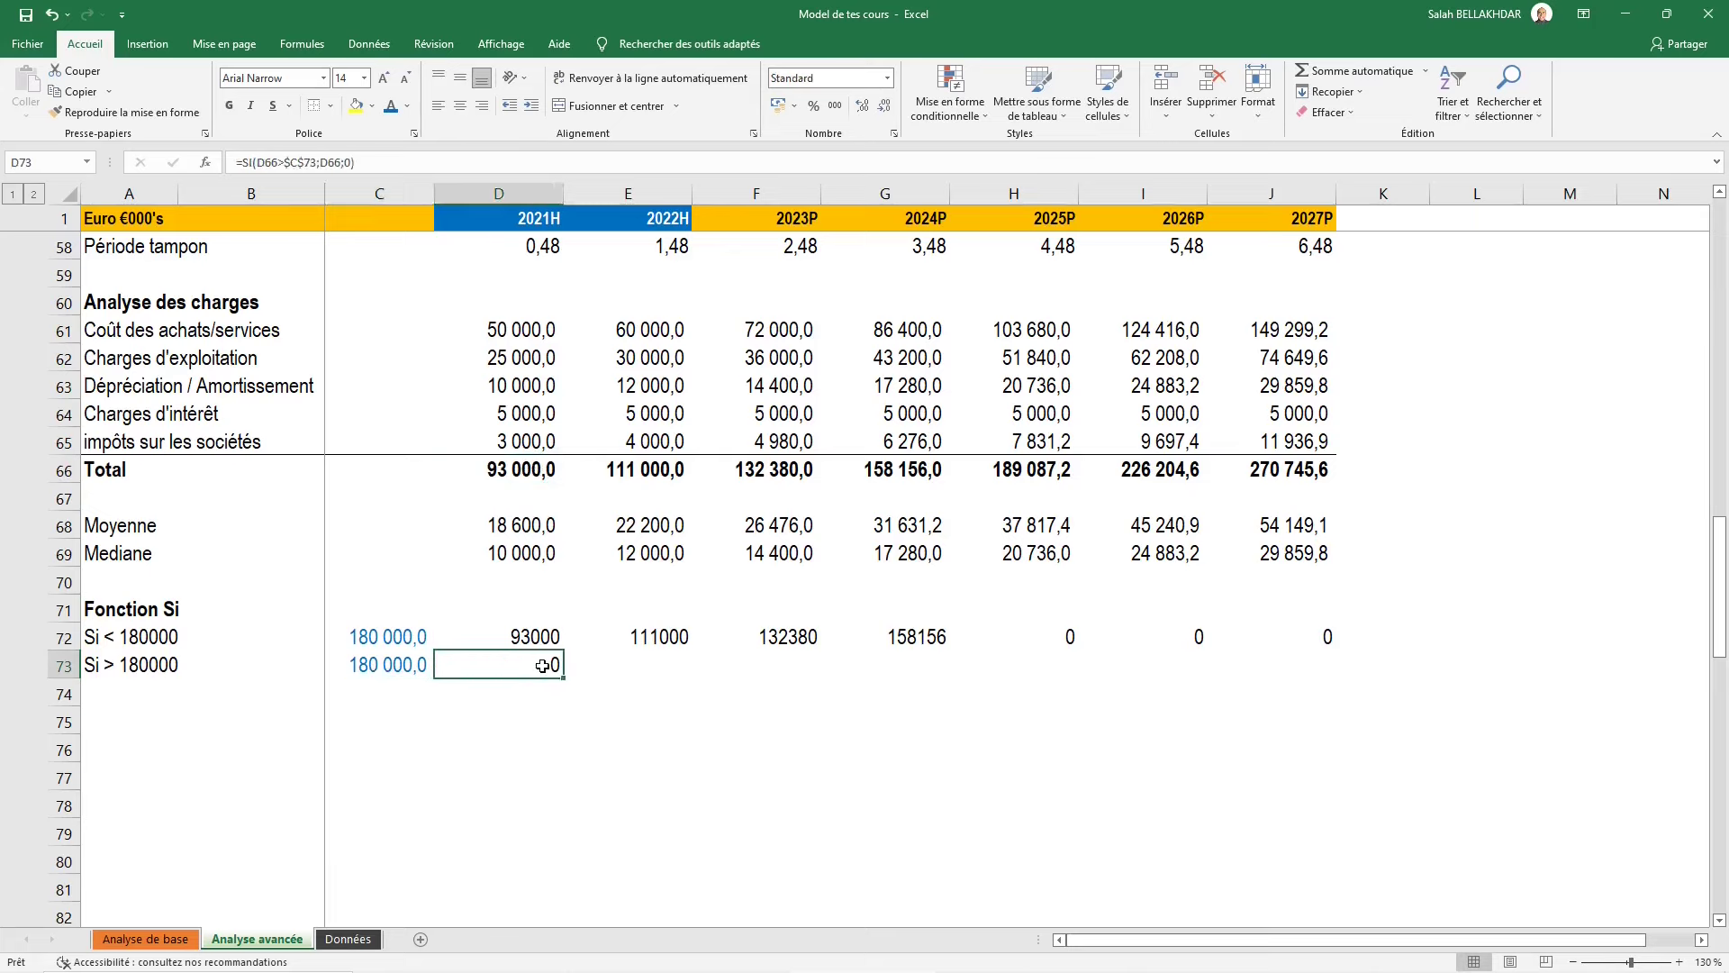
key("shift+Right")
key("shift+Right")
key("shift+Right")
key("shift+Right")
key("shift+Right")
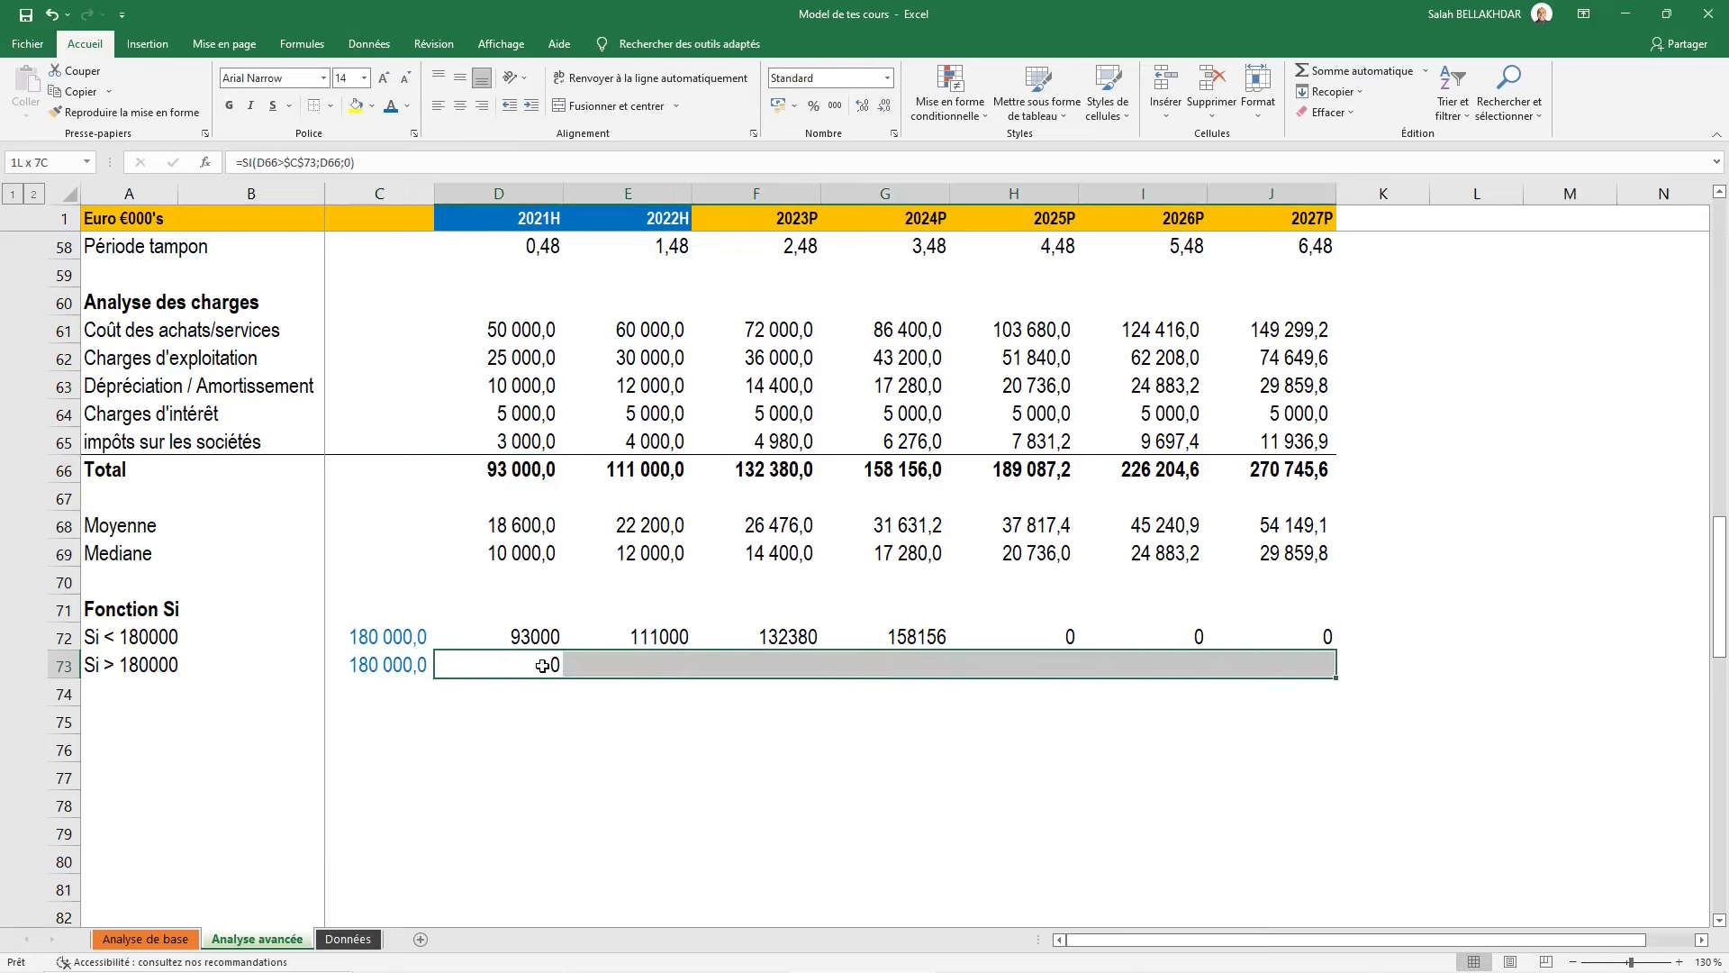
key("ctrl+r")
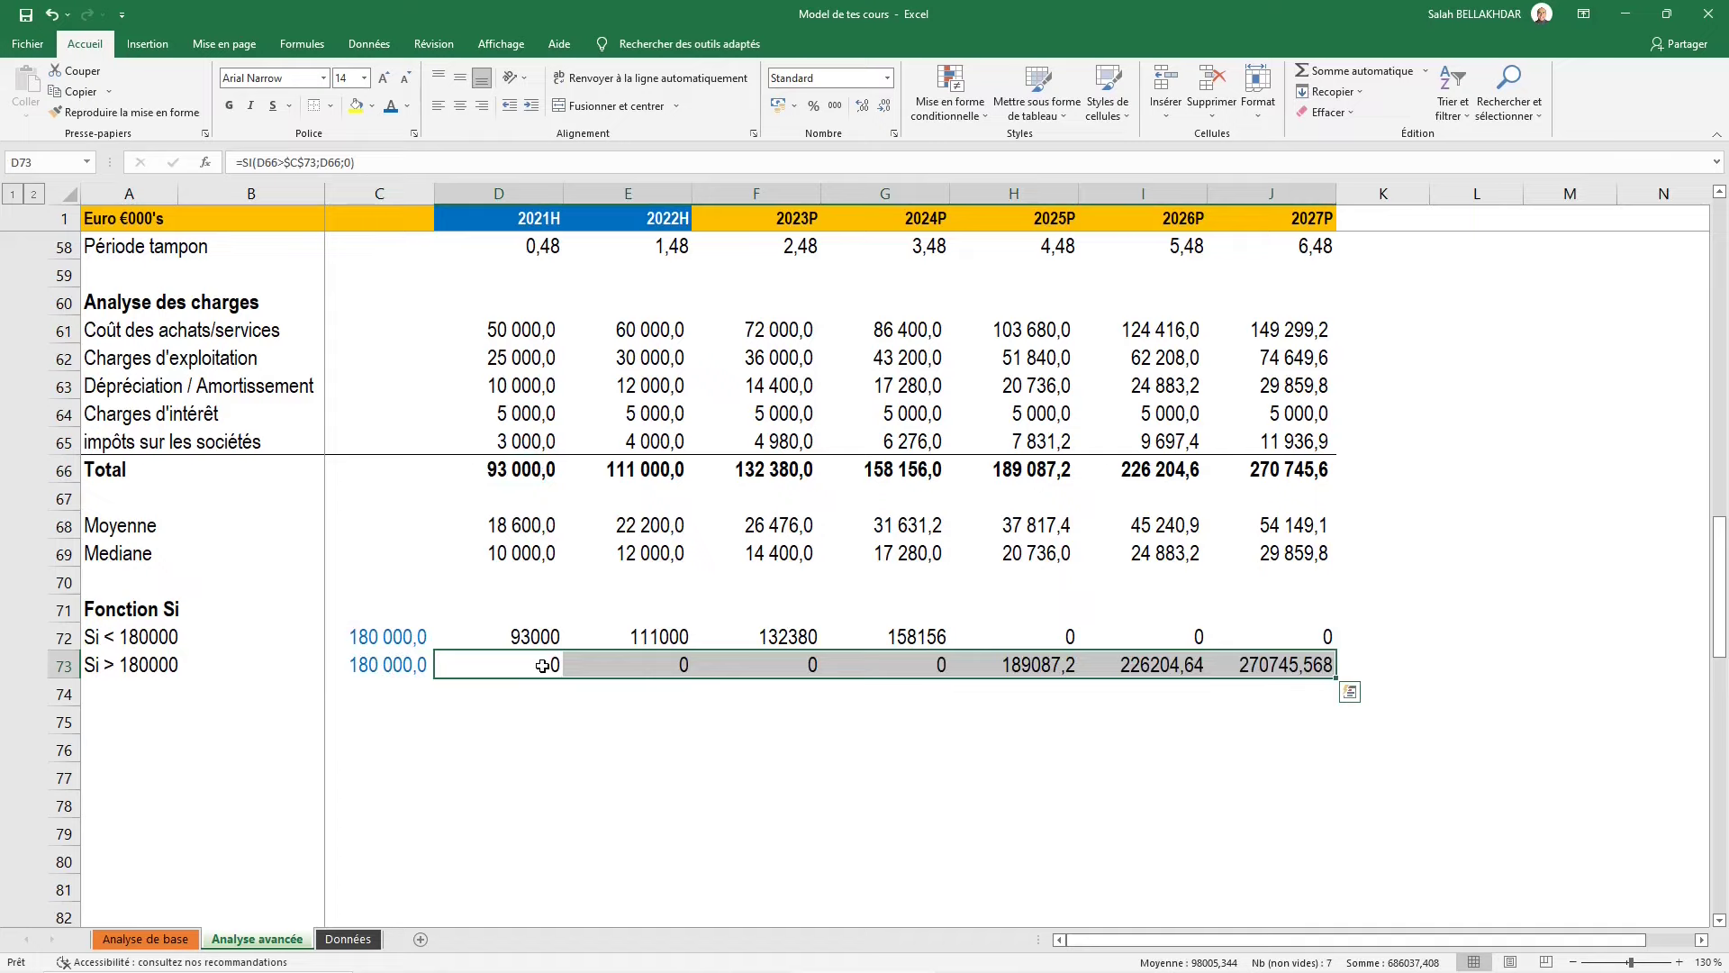
key("Right")
key("Right")
key("Right")
key("Right")
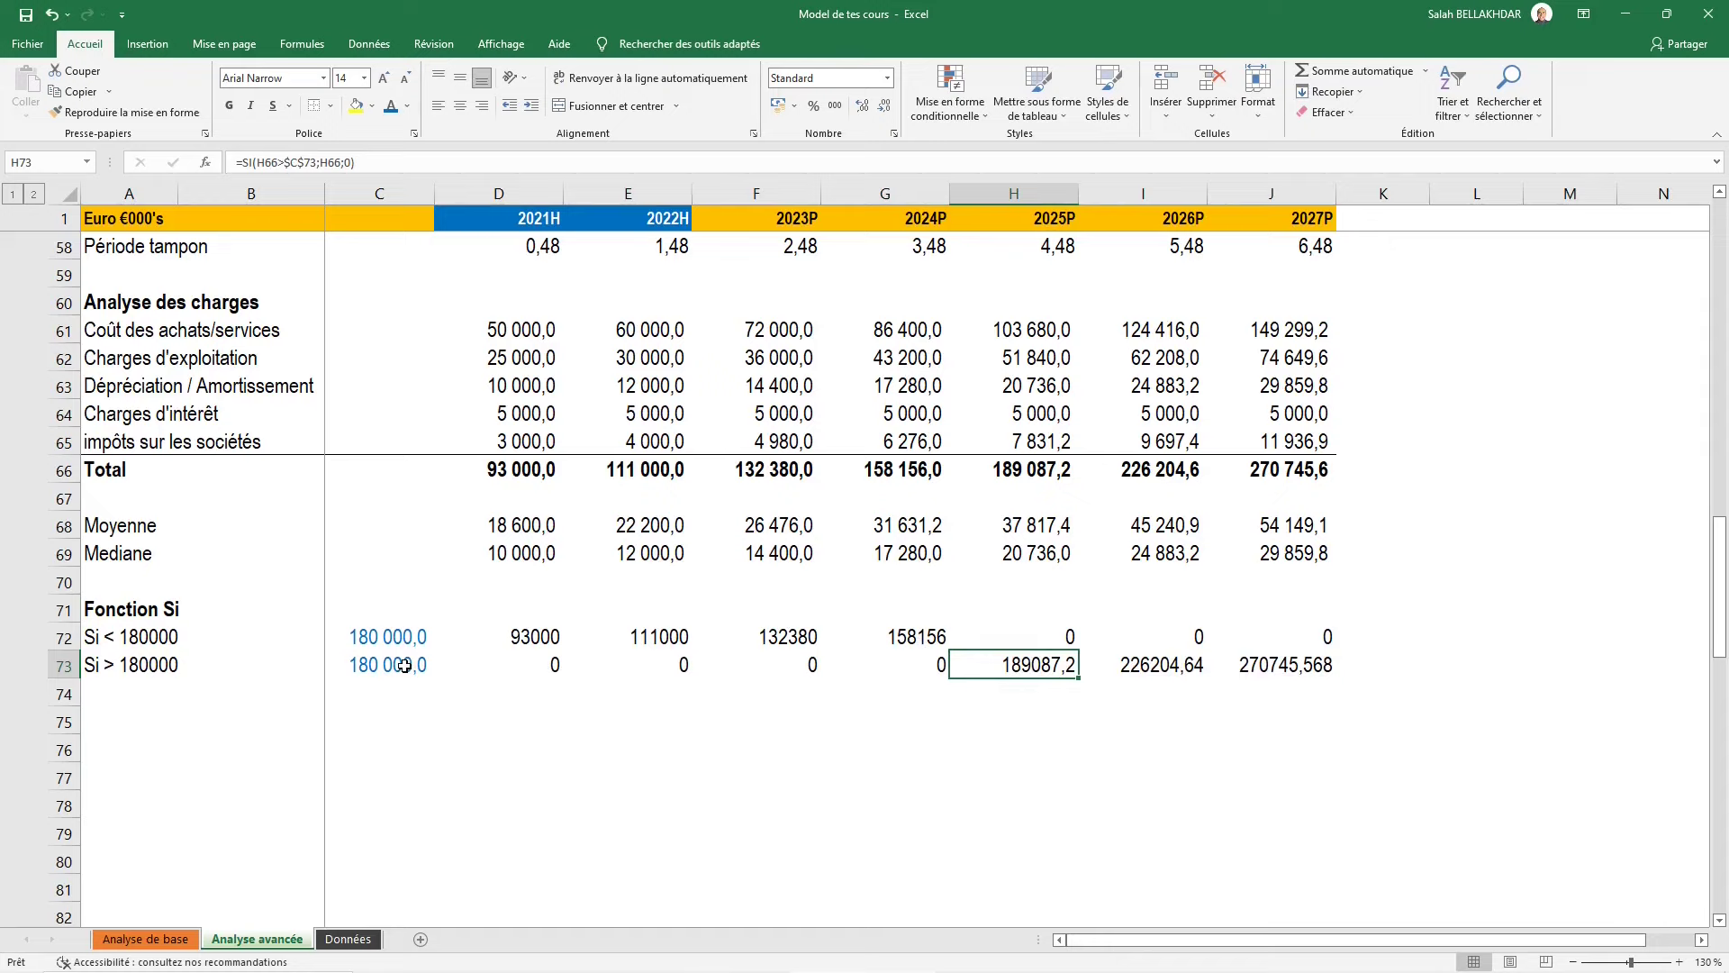
Copy the median cell D69 to reuse its number format
key("Down")
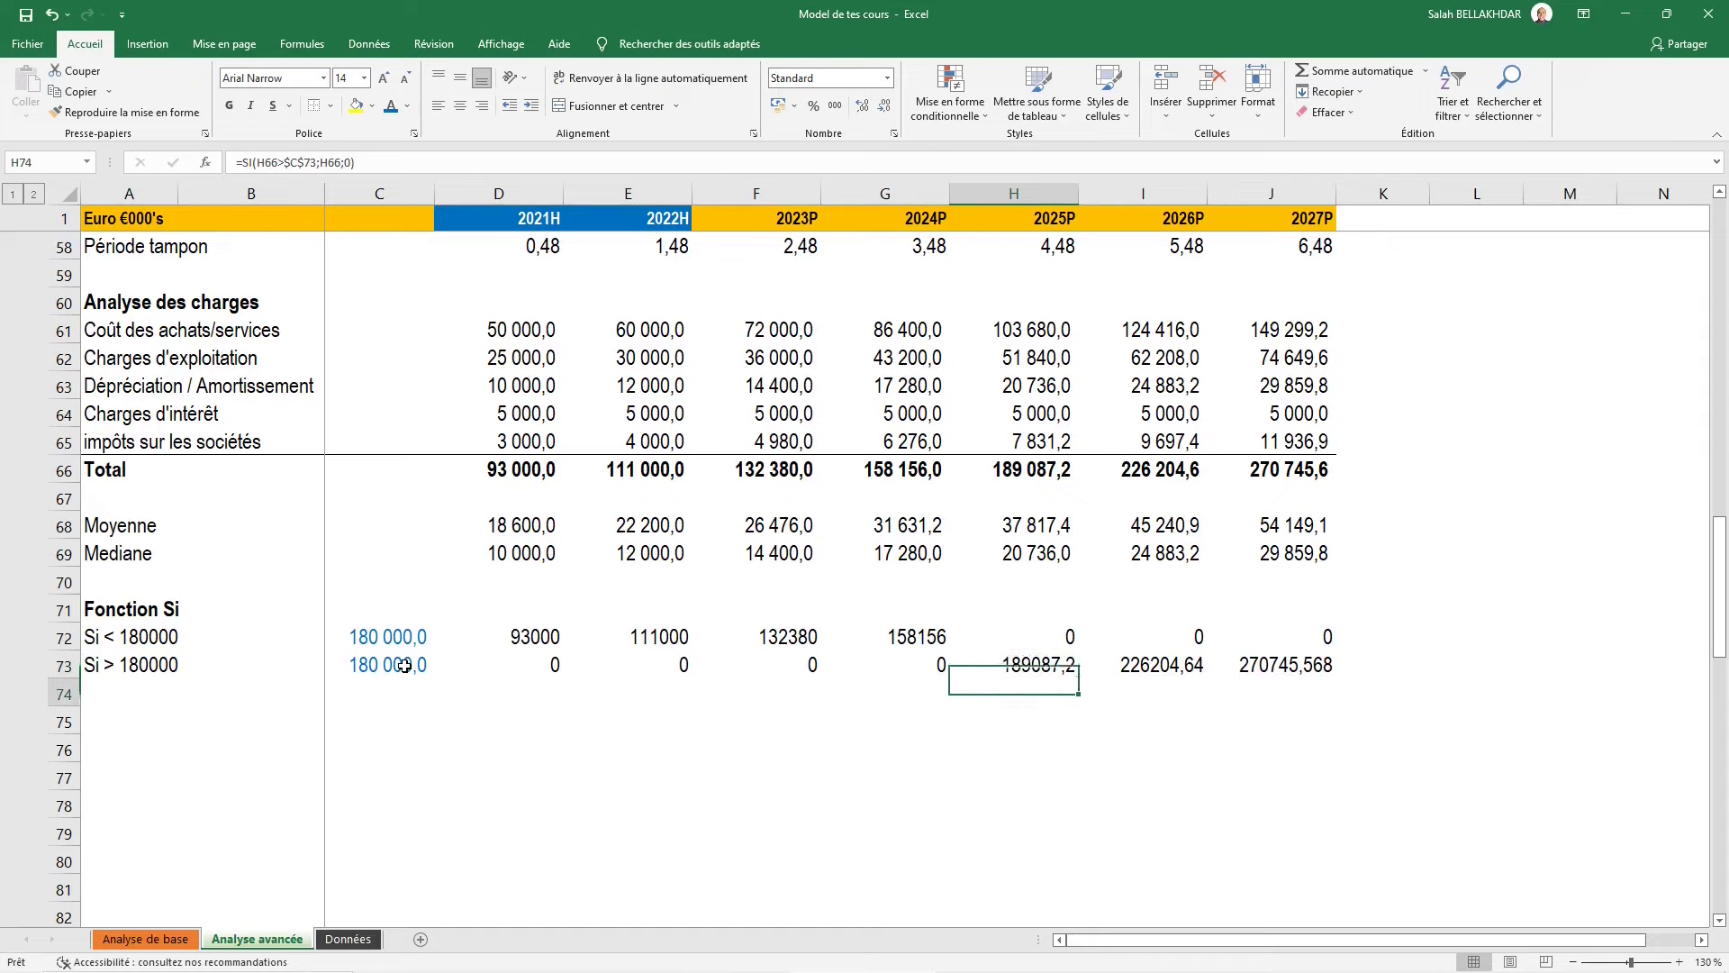
key("Left")
key("Left")
key("Left")
key("Left")
key("Up")
key("Up")
key("Up")
key("Up")
key("ctrl+c")
Paste only formats onto D72:J73, showing one-decimal figures from 93 000,0 to 270 745,6
key("Down")
key("Down")
key("Down")
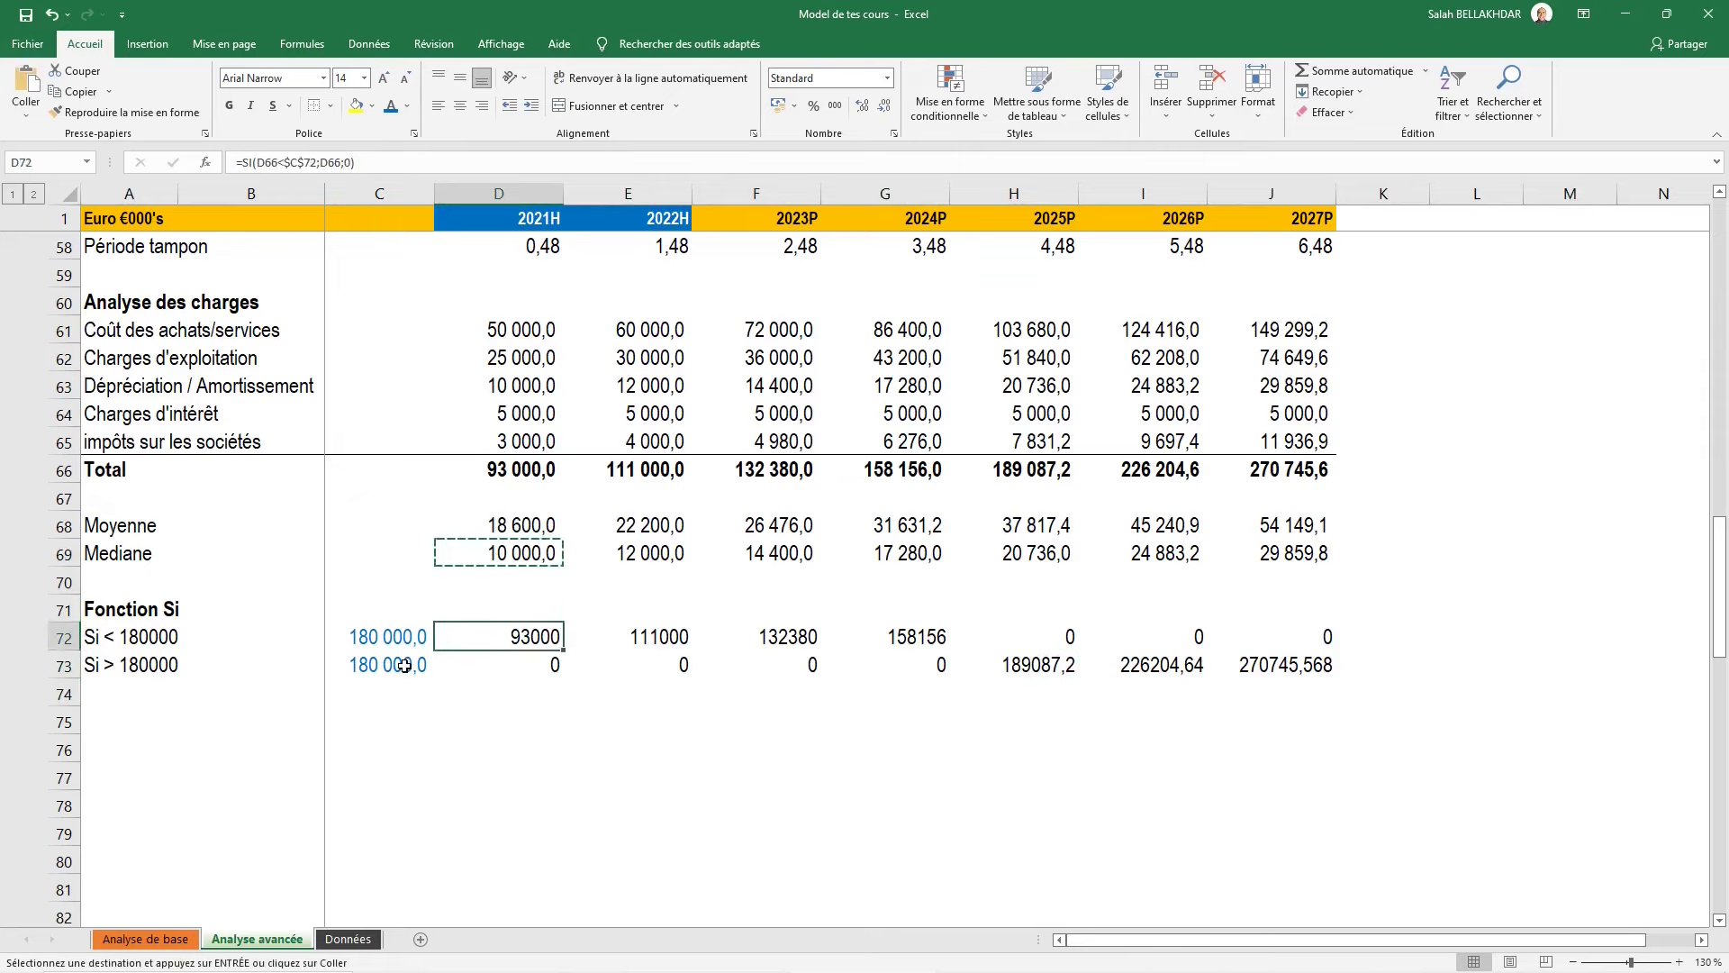
key("shift+Down")
key("shift+Right")
key("shift+Right")
key("shift+Right")
key("shift+Right")
key("shift+Right")
key("shift+Right")
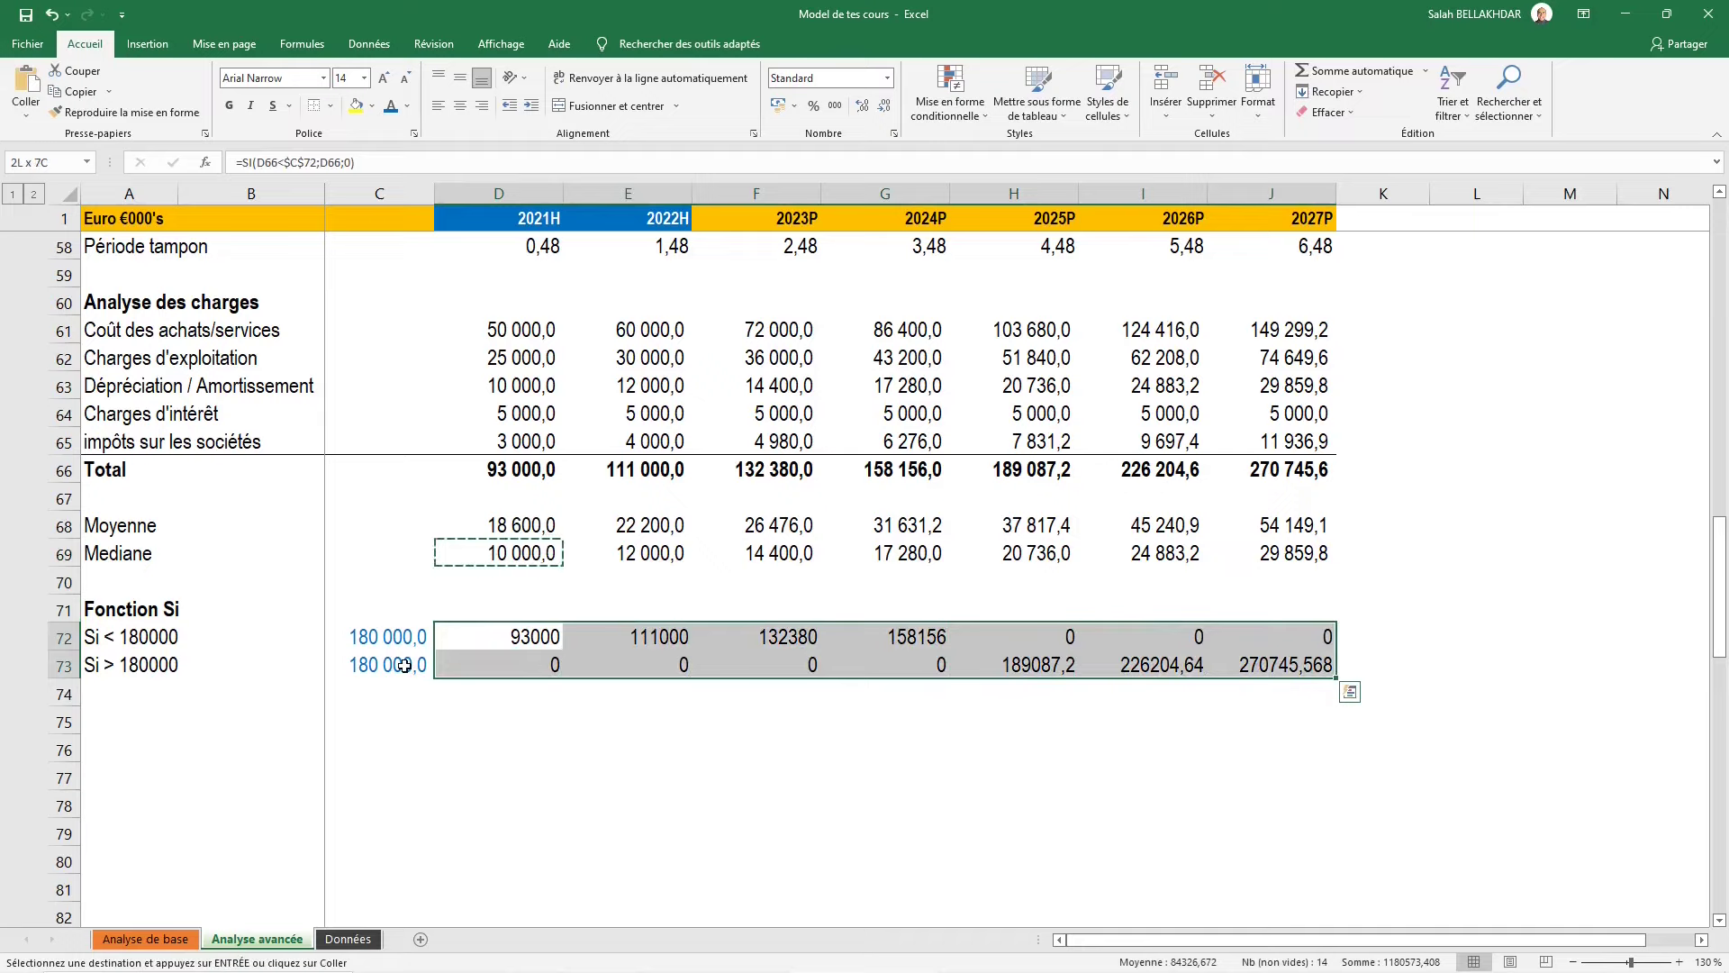
key("alt")
key("l")
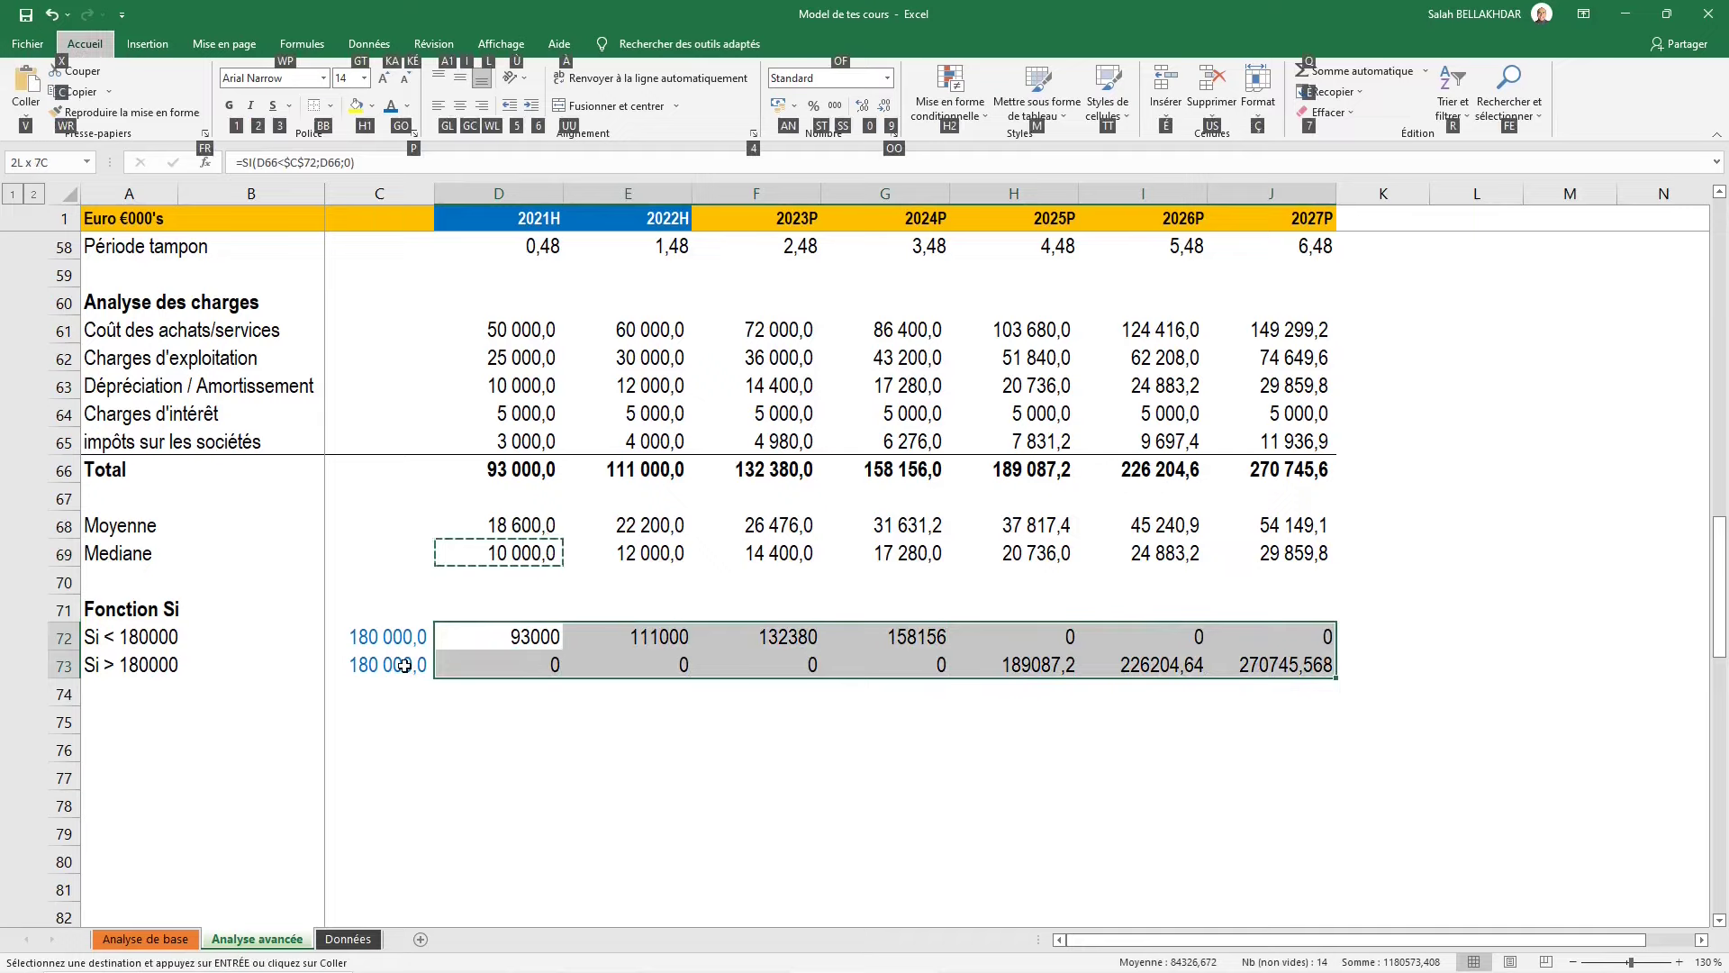
key("v")
key("s")
key("Down")
key("Down")
key("Return")
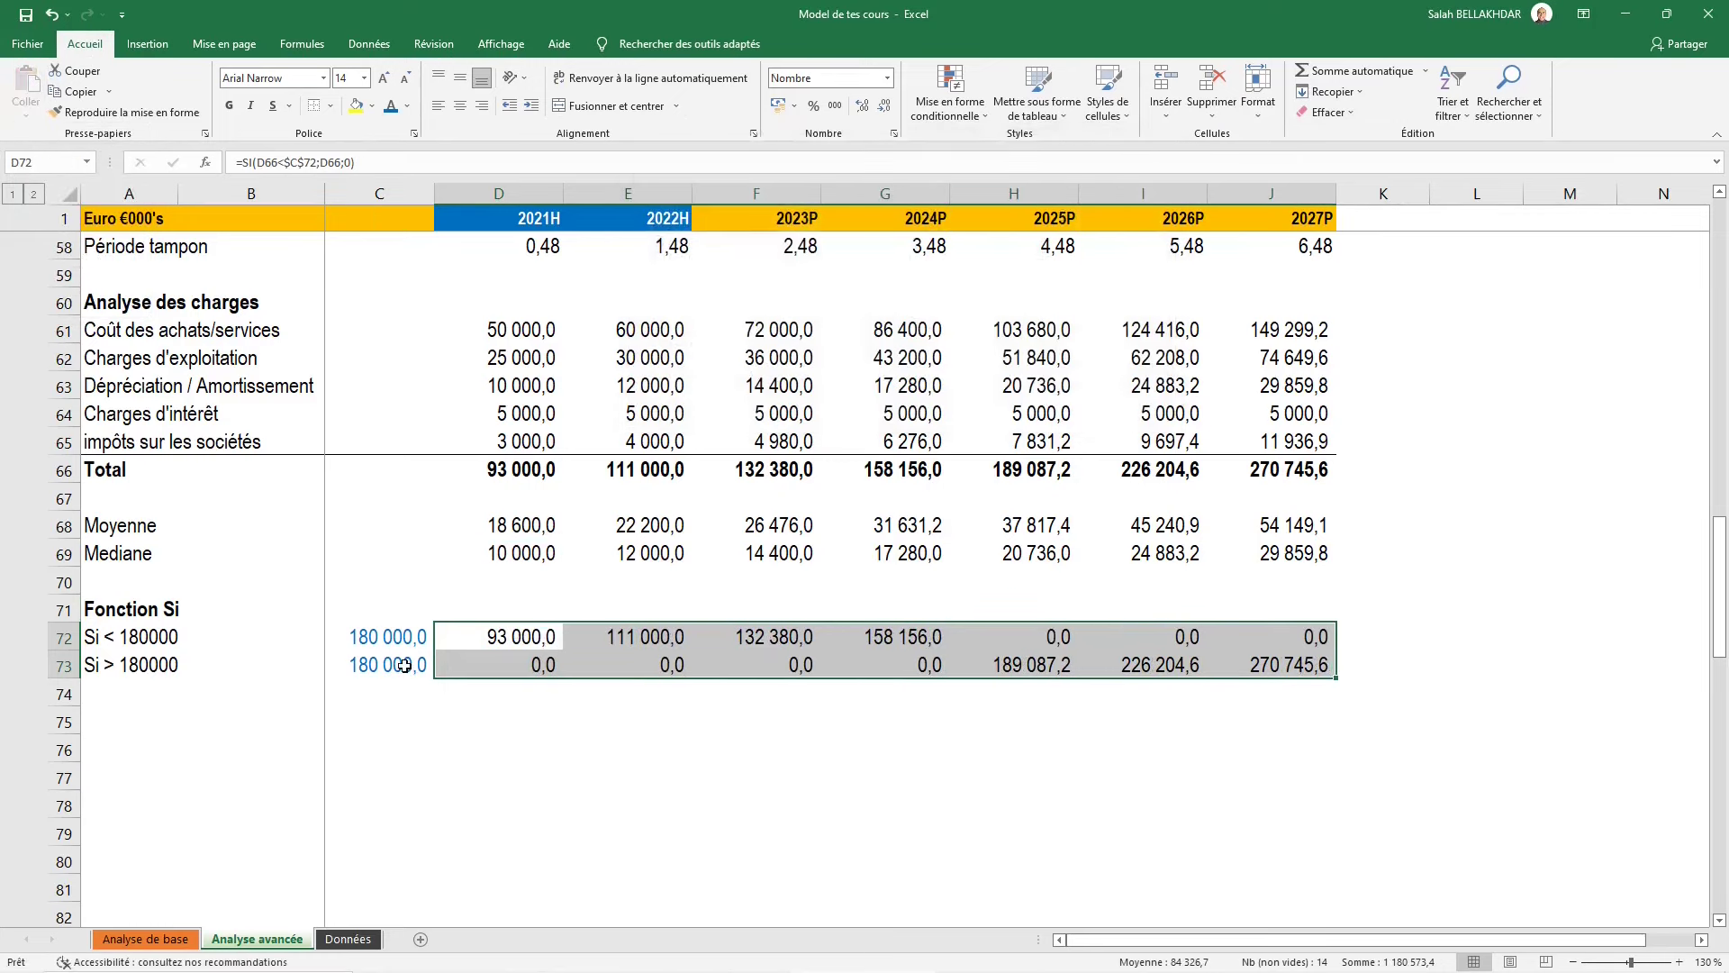
key("Down")
key("Down")
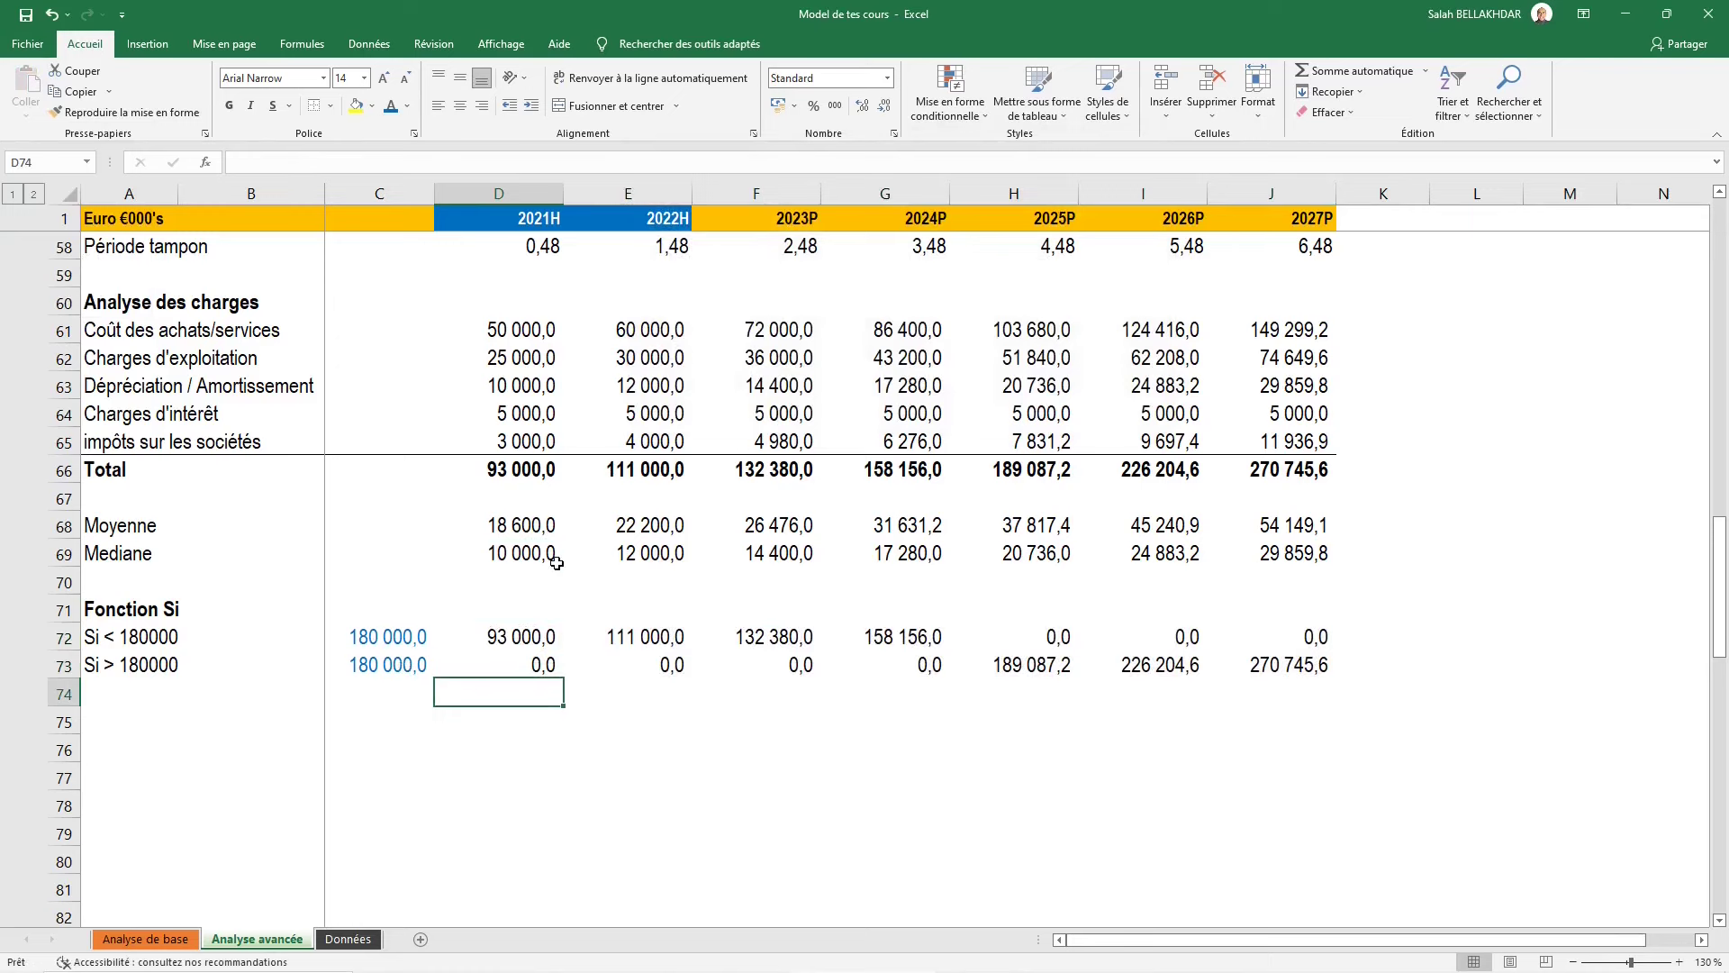
scroll(557, 562, "up", 3)
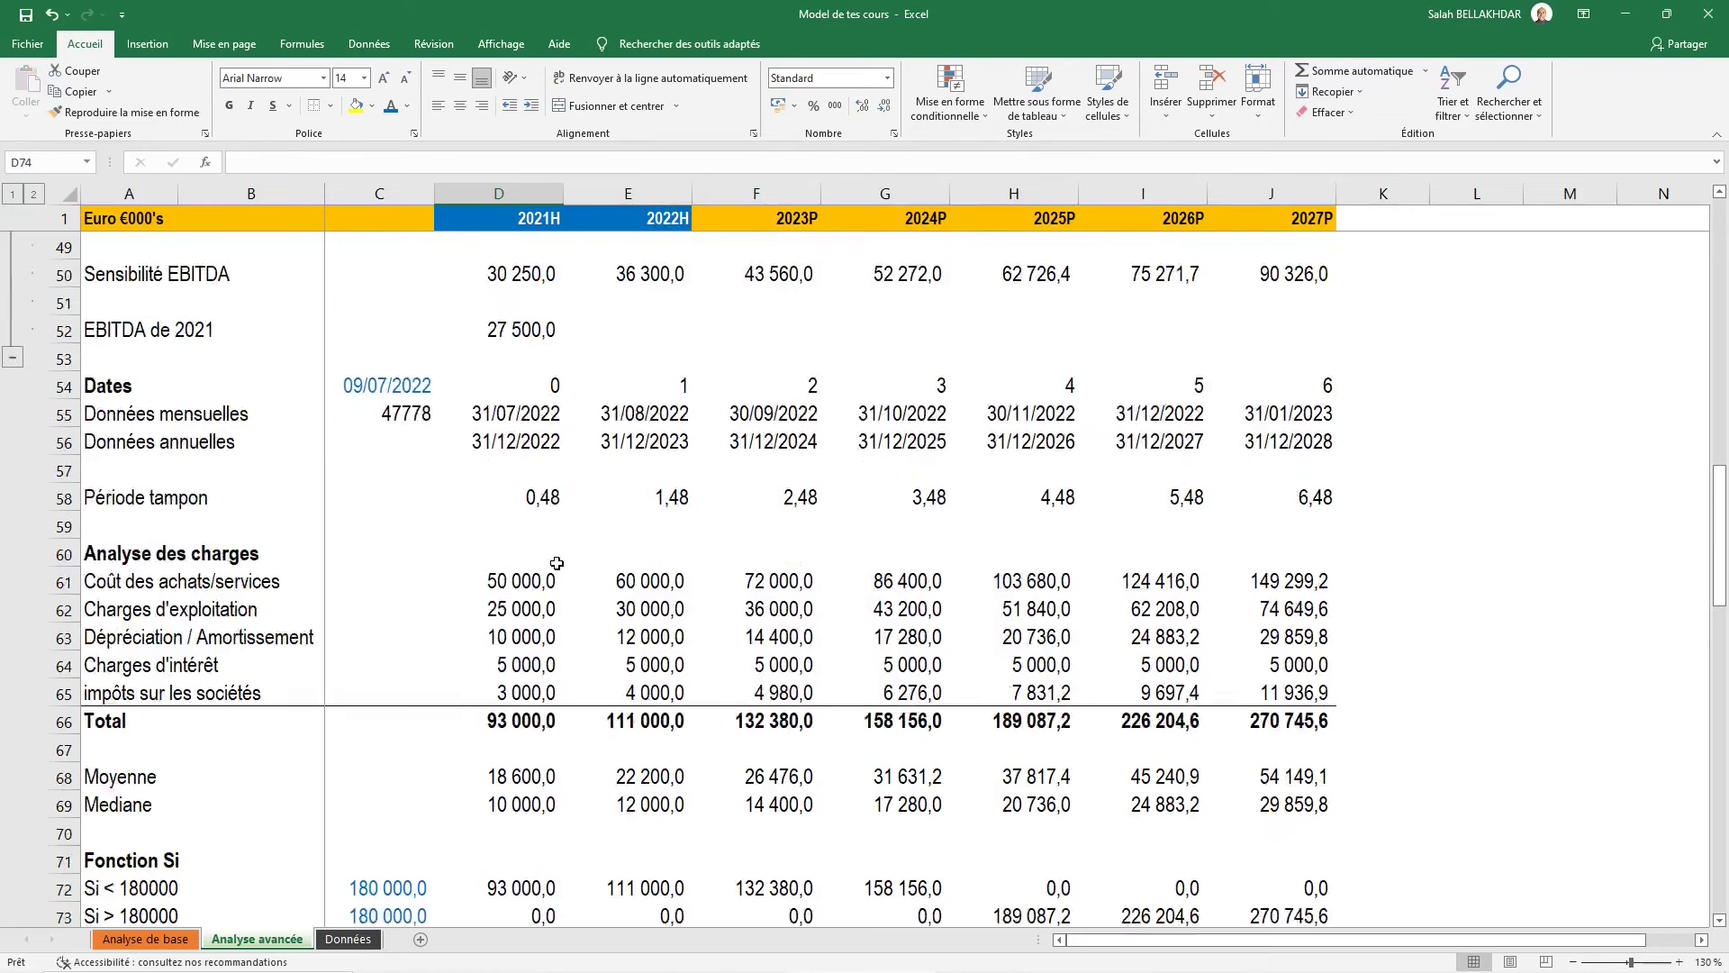
scroll(540, 693, "down", 2)
left_click(534, 809)
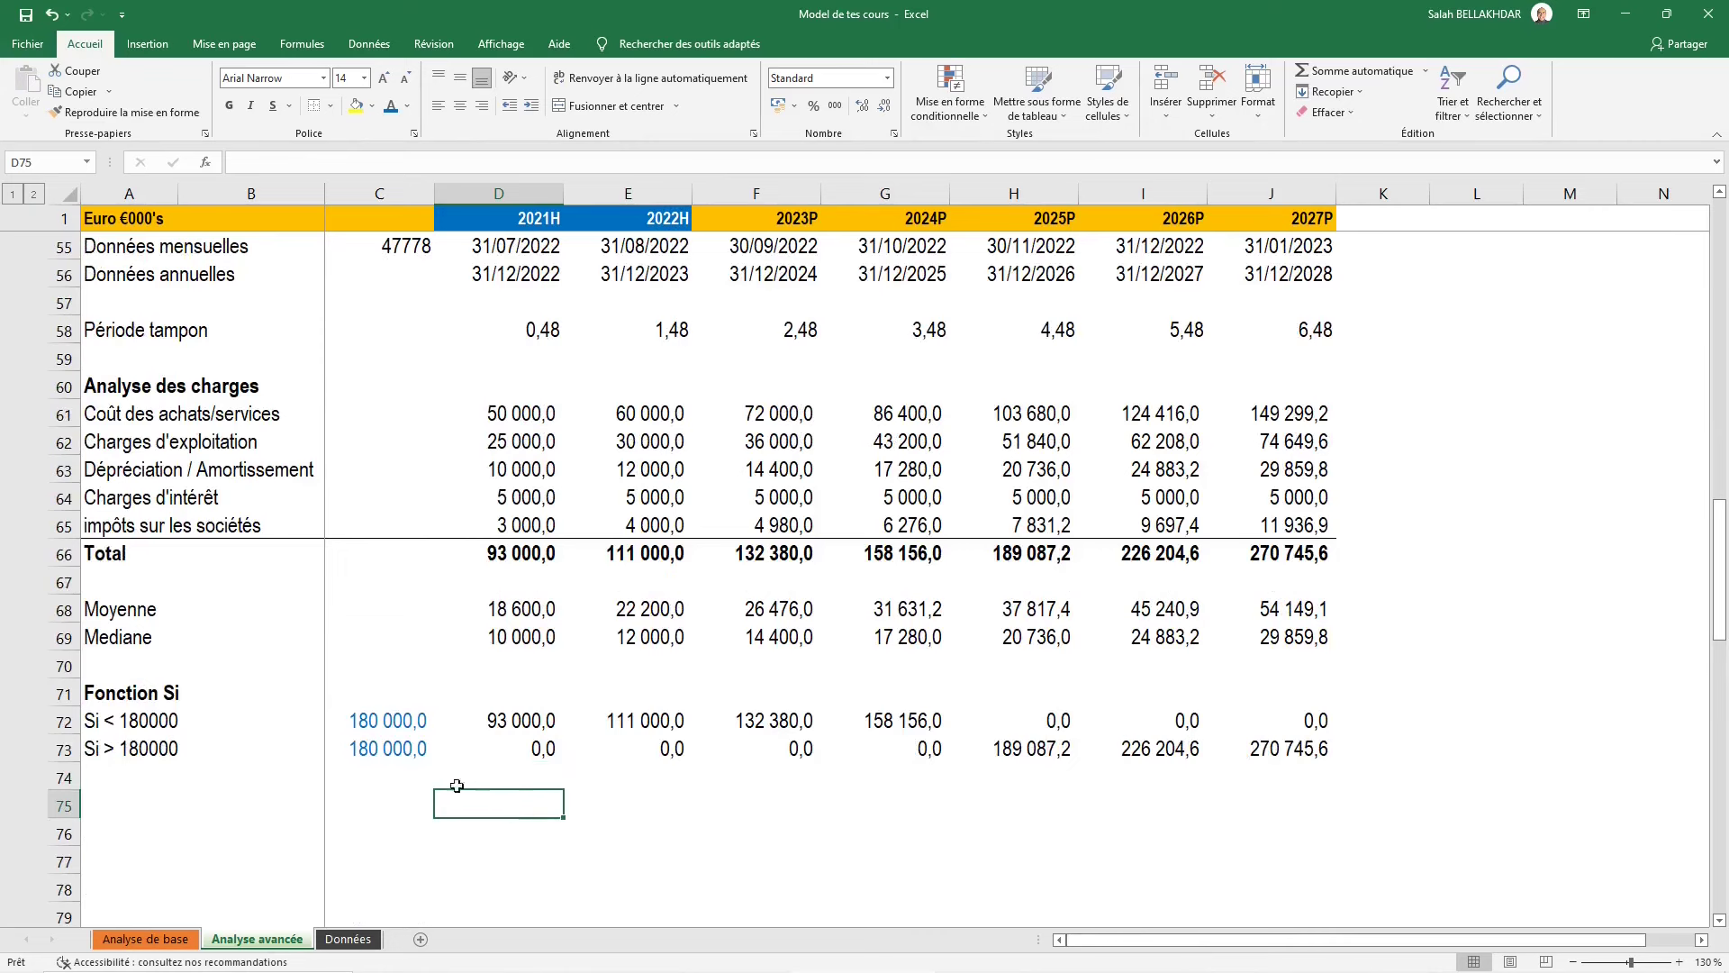
scroll(545, 657, "up", 2)
scroll(536, 601, "up", 4)
scroll(537, 602, "up", 1)
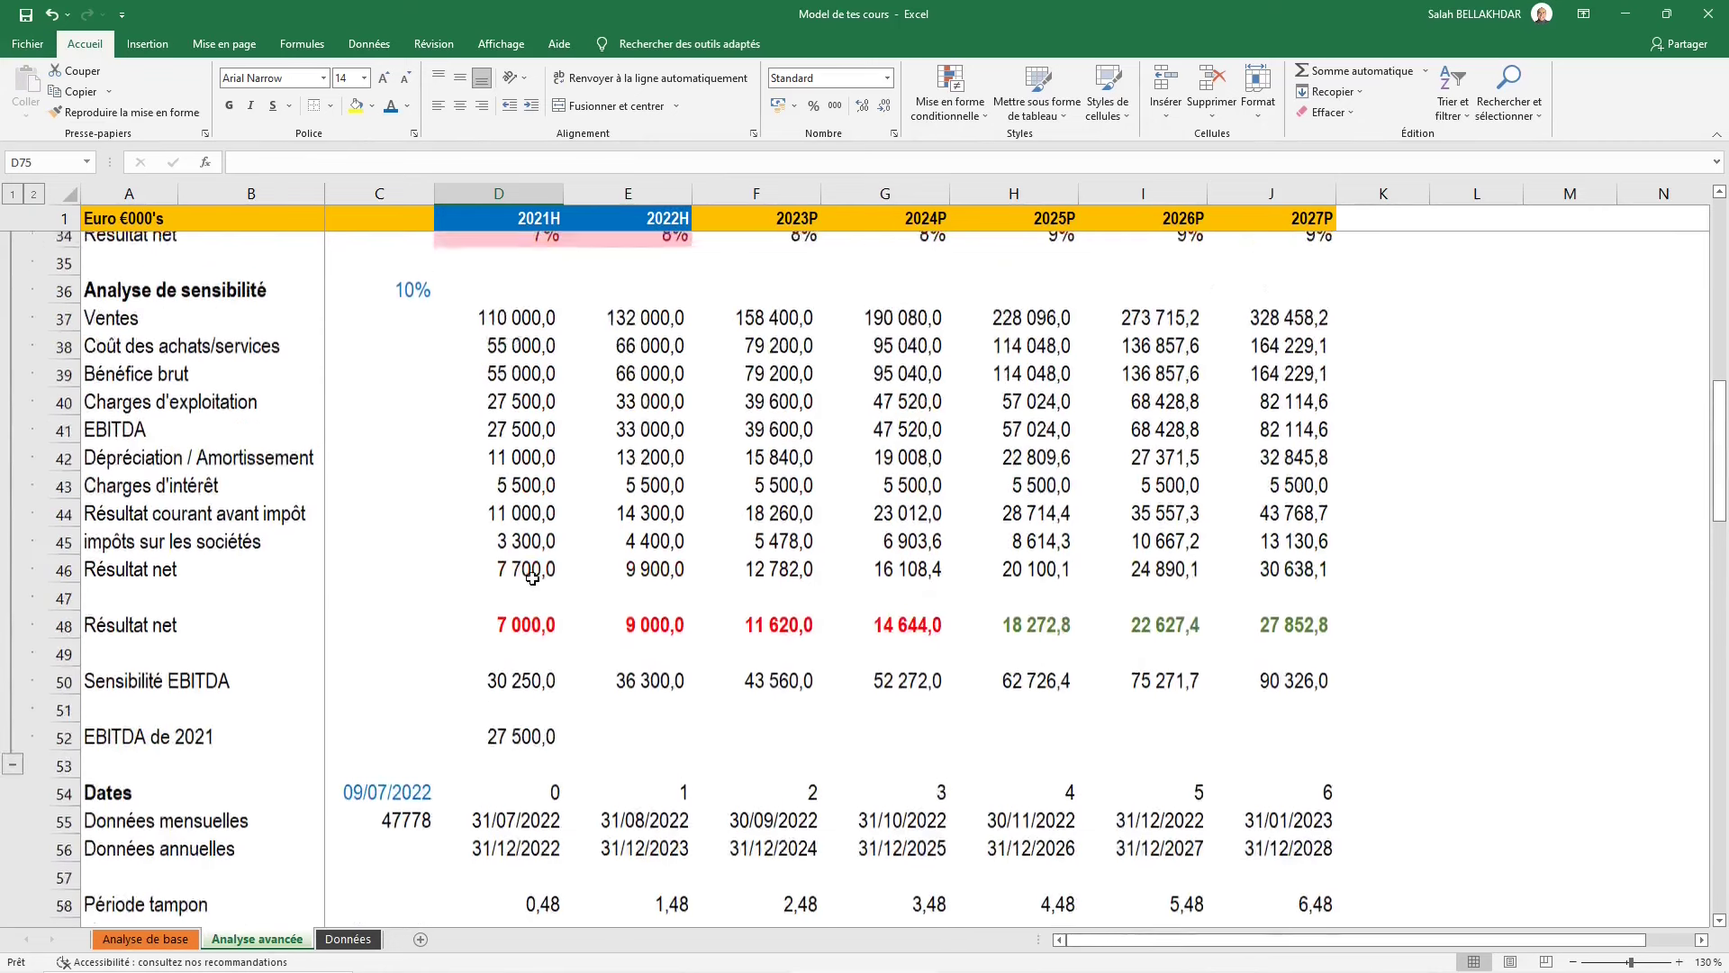
scroll(522, 702, "up", 1)
left_click(505, 717)
scroll(531, 581, "up", 3)
scroll(527, 572, "up", 2)
scroll(520, 563, "up", 5)
left_click(529, 574)
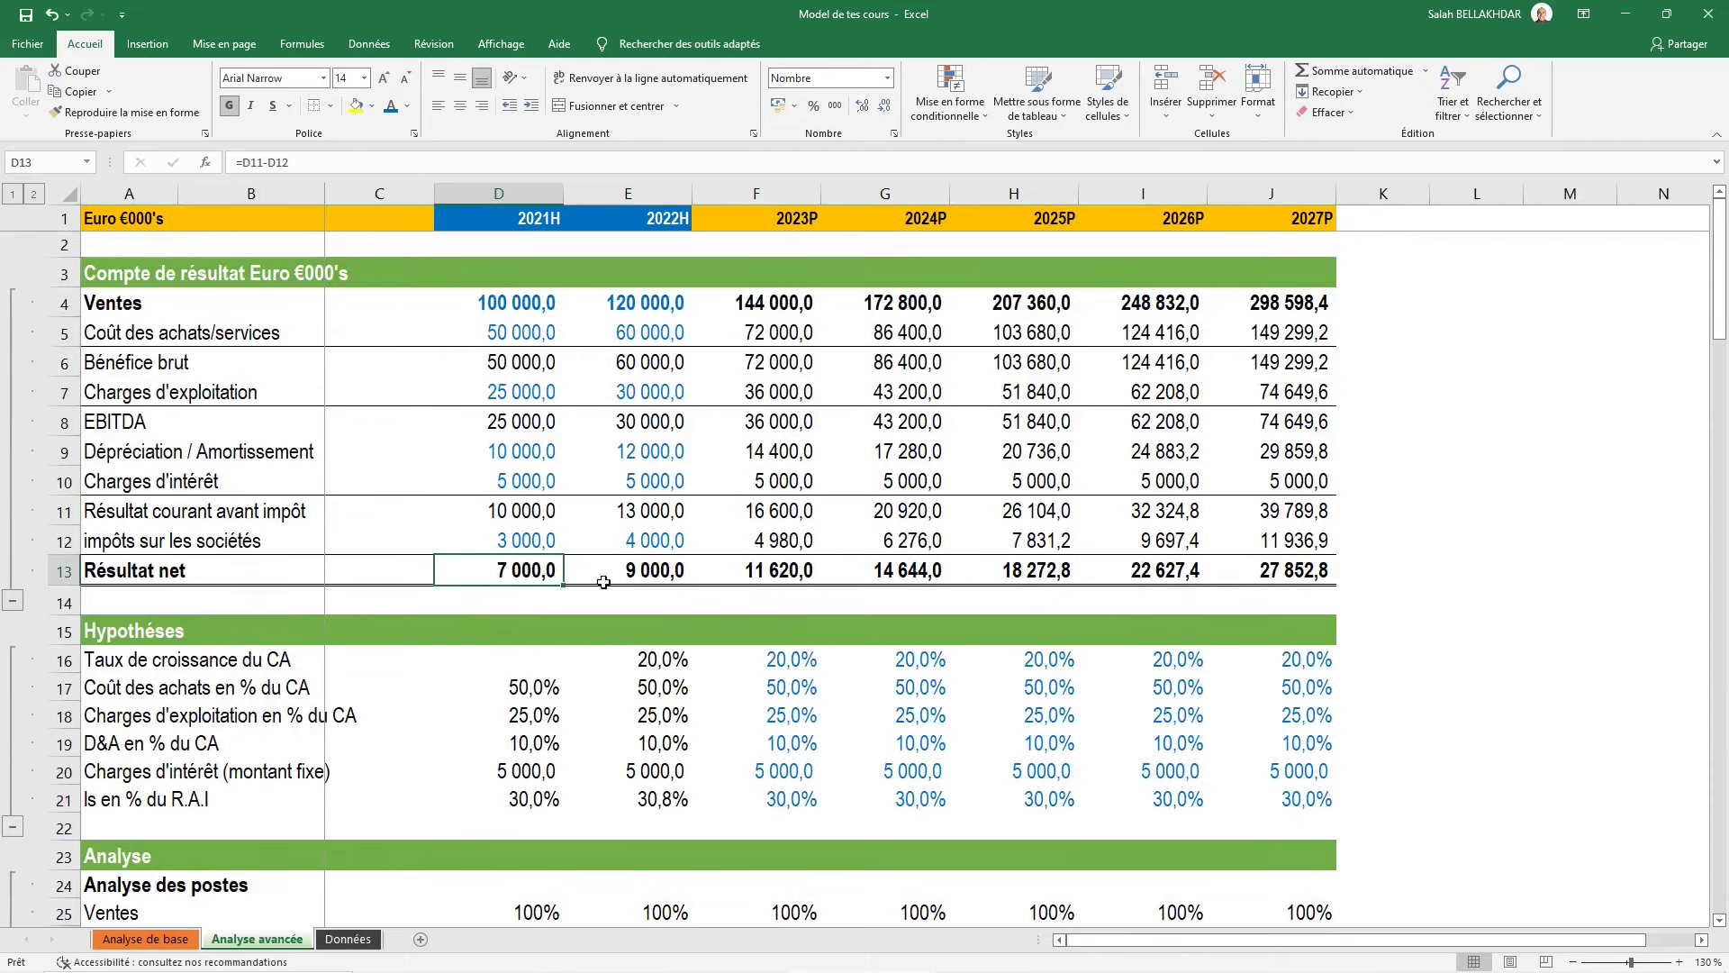
scroll(540, 581, "down", 3)
scroll(554, 603, "down", 2)
scroll(559, 616, "down", 4)
scroll(550, 649, "down", 2)
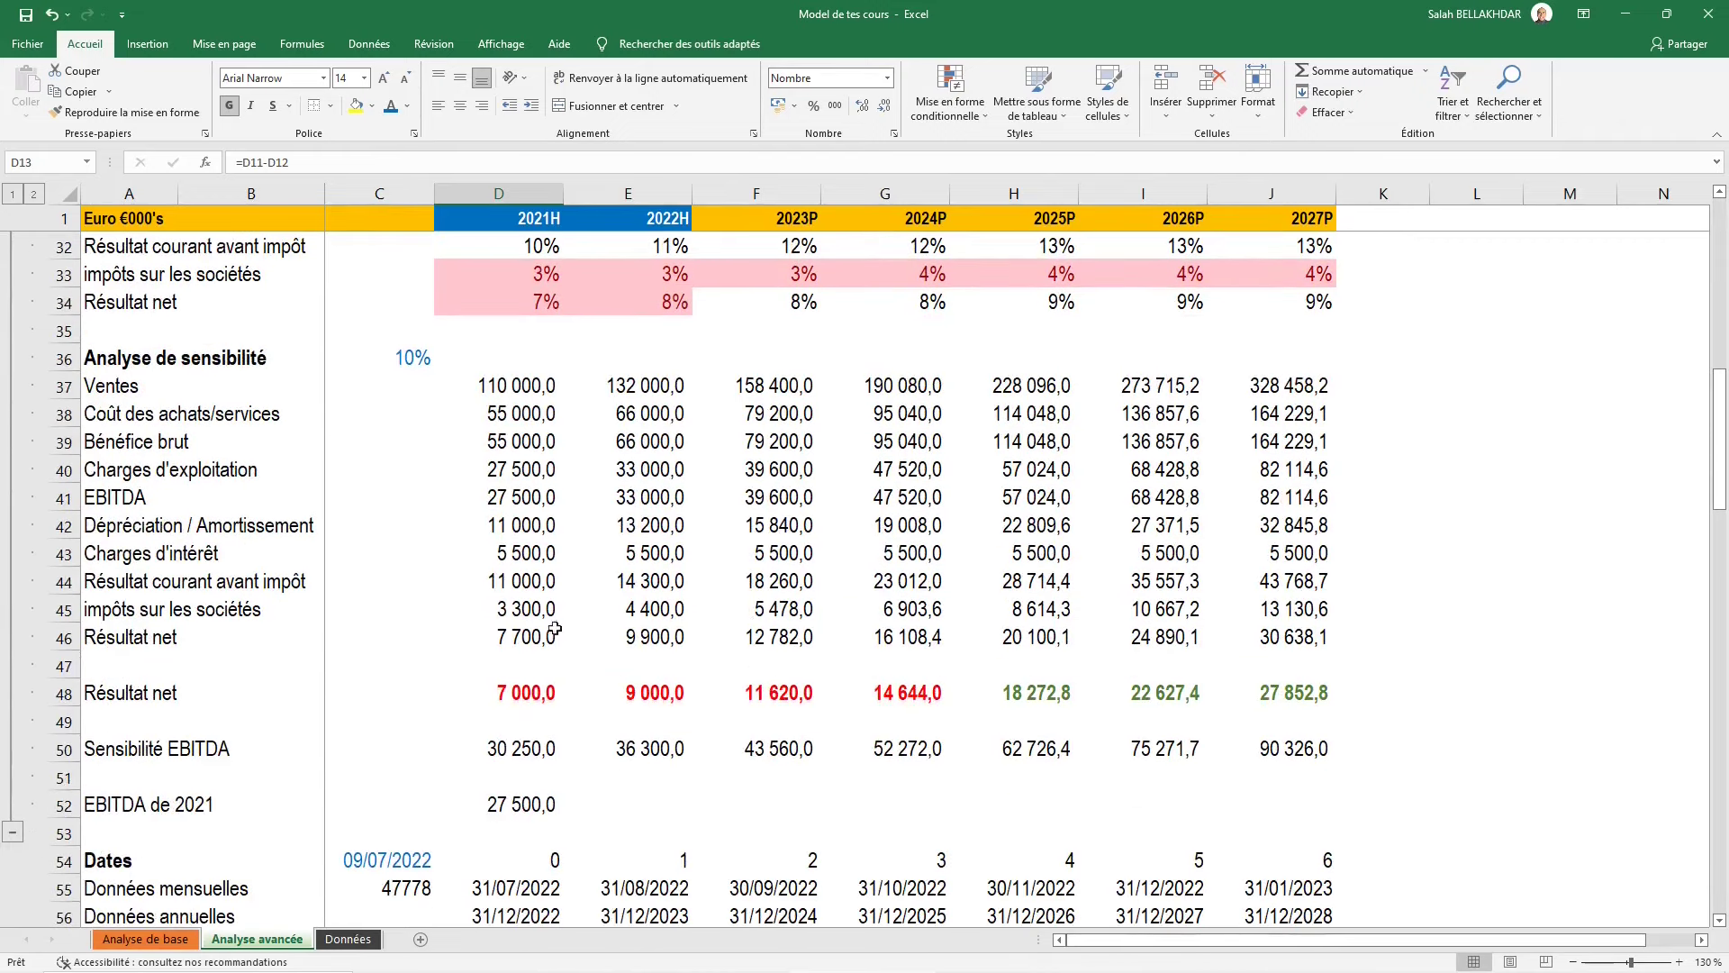
left_click(537, 692)
scroll(537, 684, "down", 5)
scroll(540, 667, "down", 1)
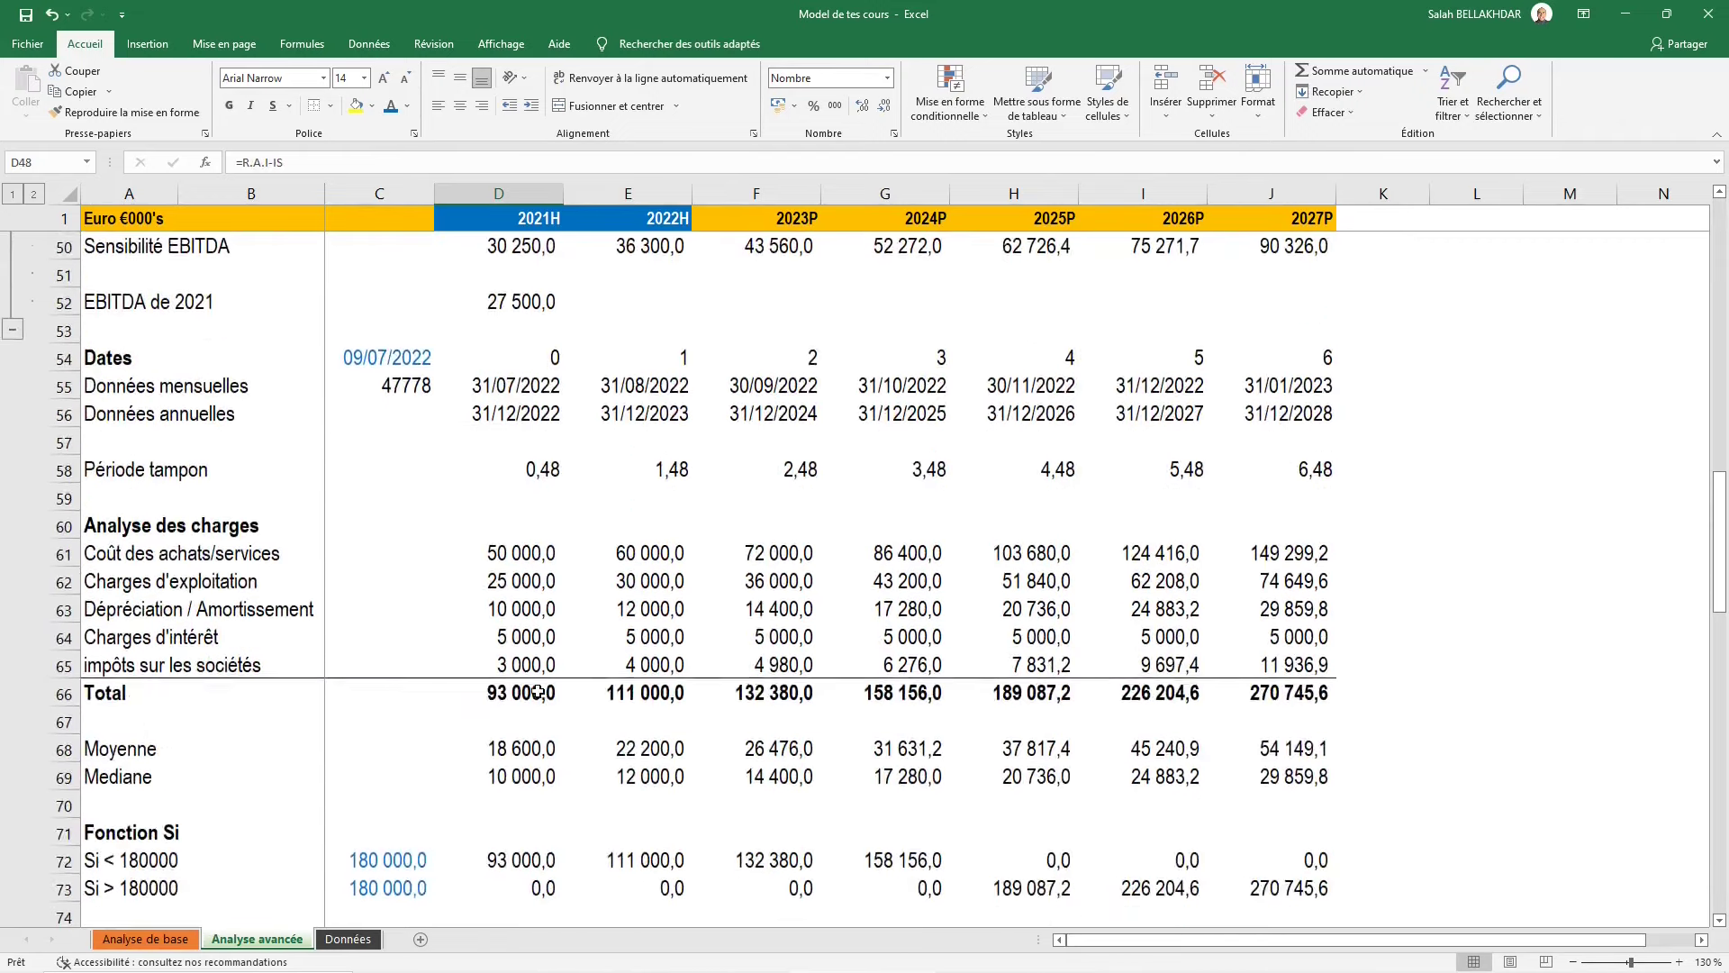
scroll(544, 645, "down", 4)
left_click(544, 606)
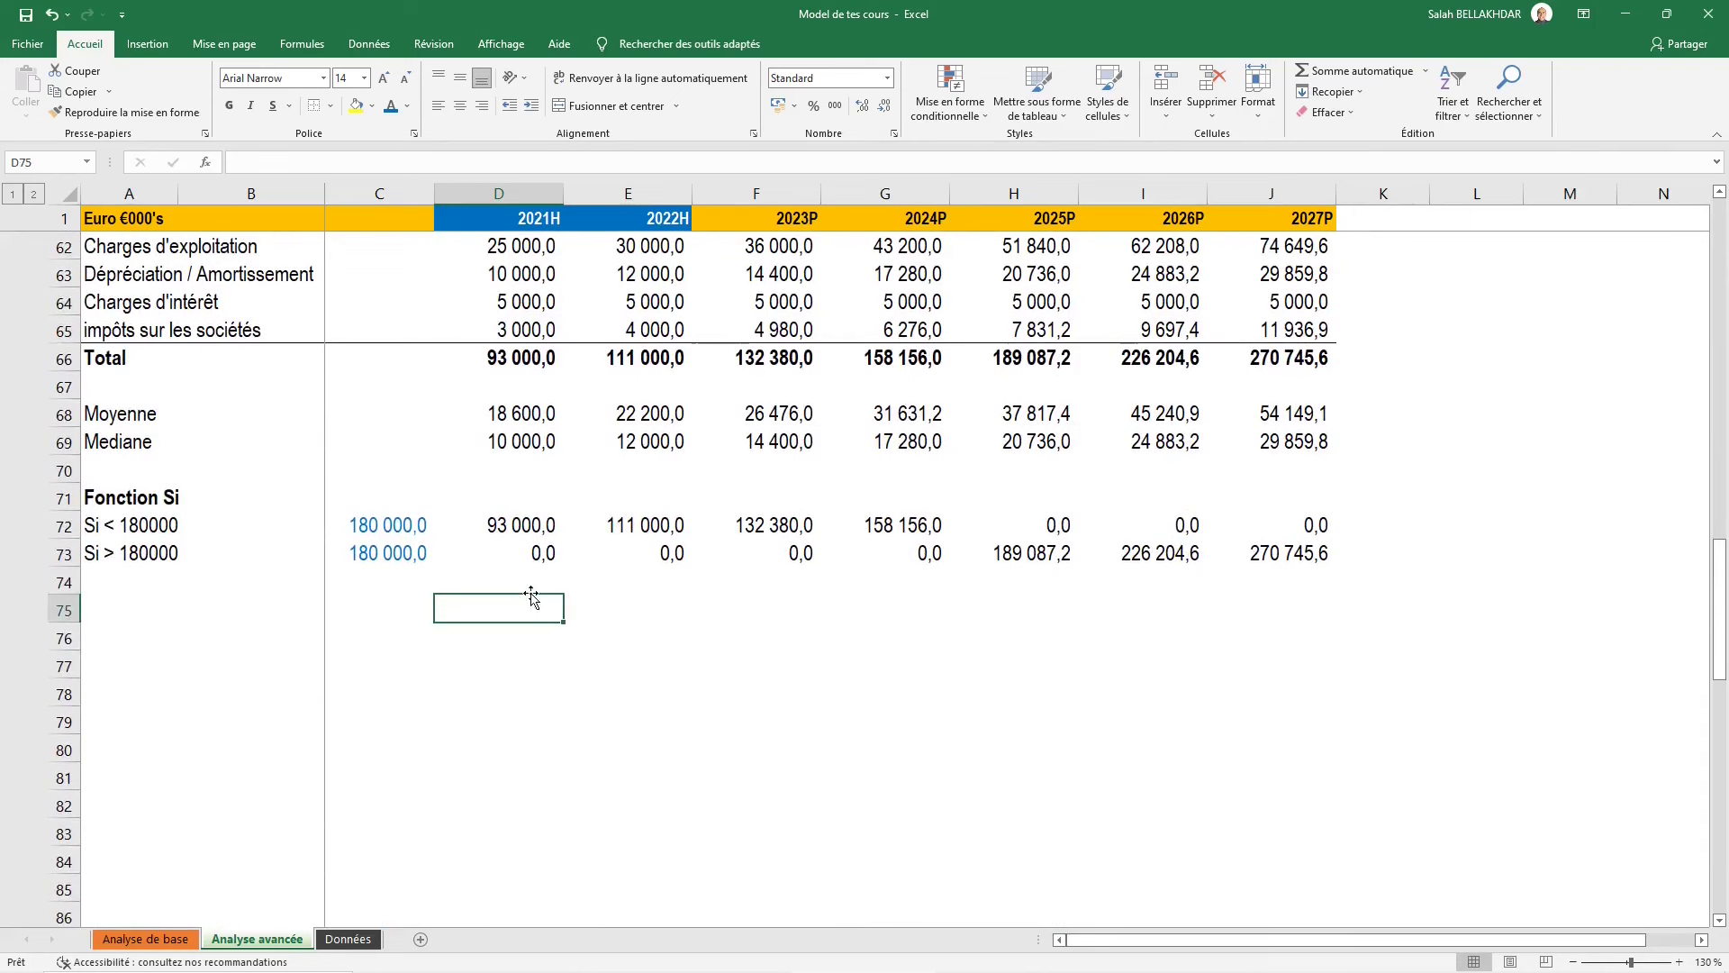
Label row 75 'Résultat net >> Si' in A75
key("Left")
key("Left")
key("Left")
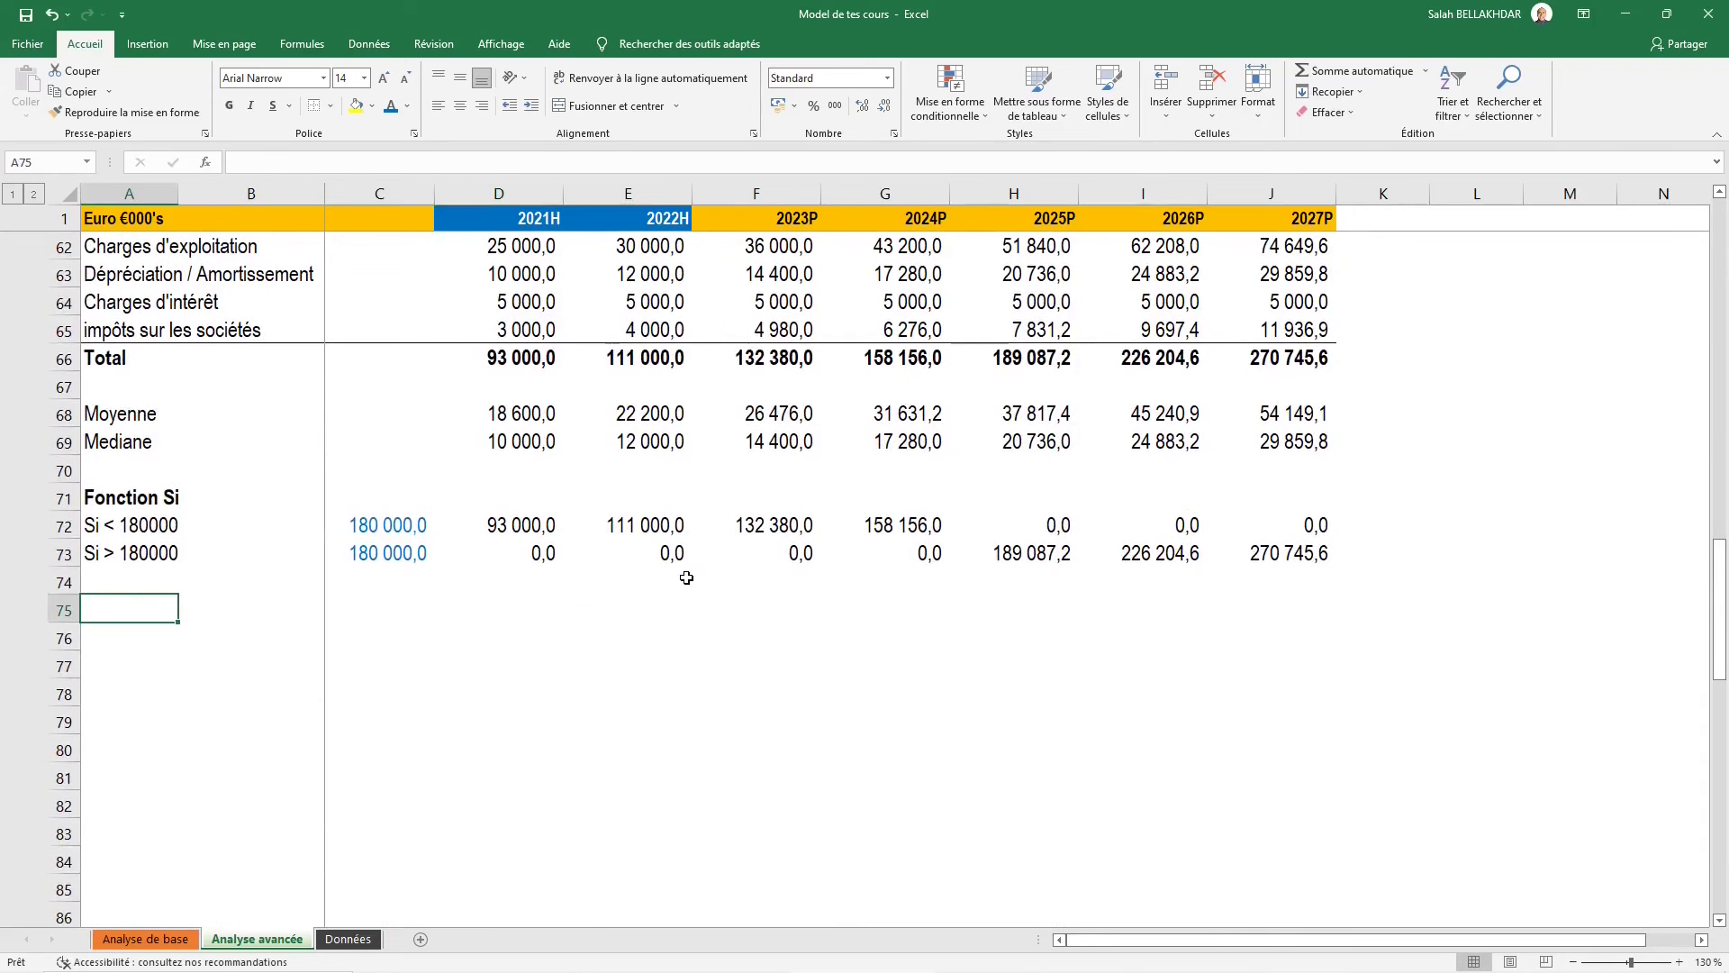
type("Rés")
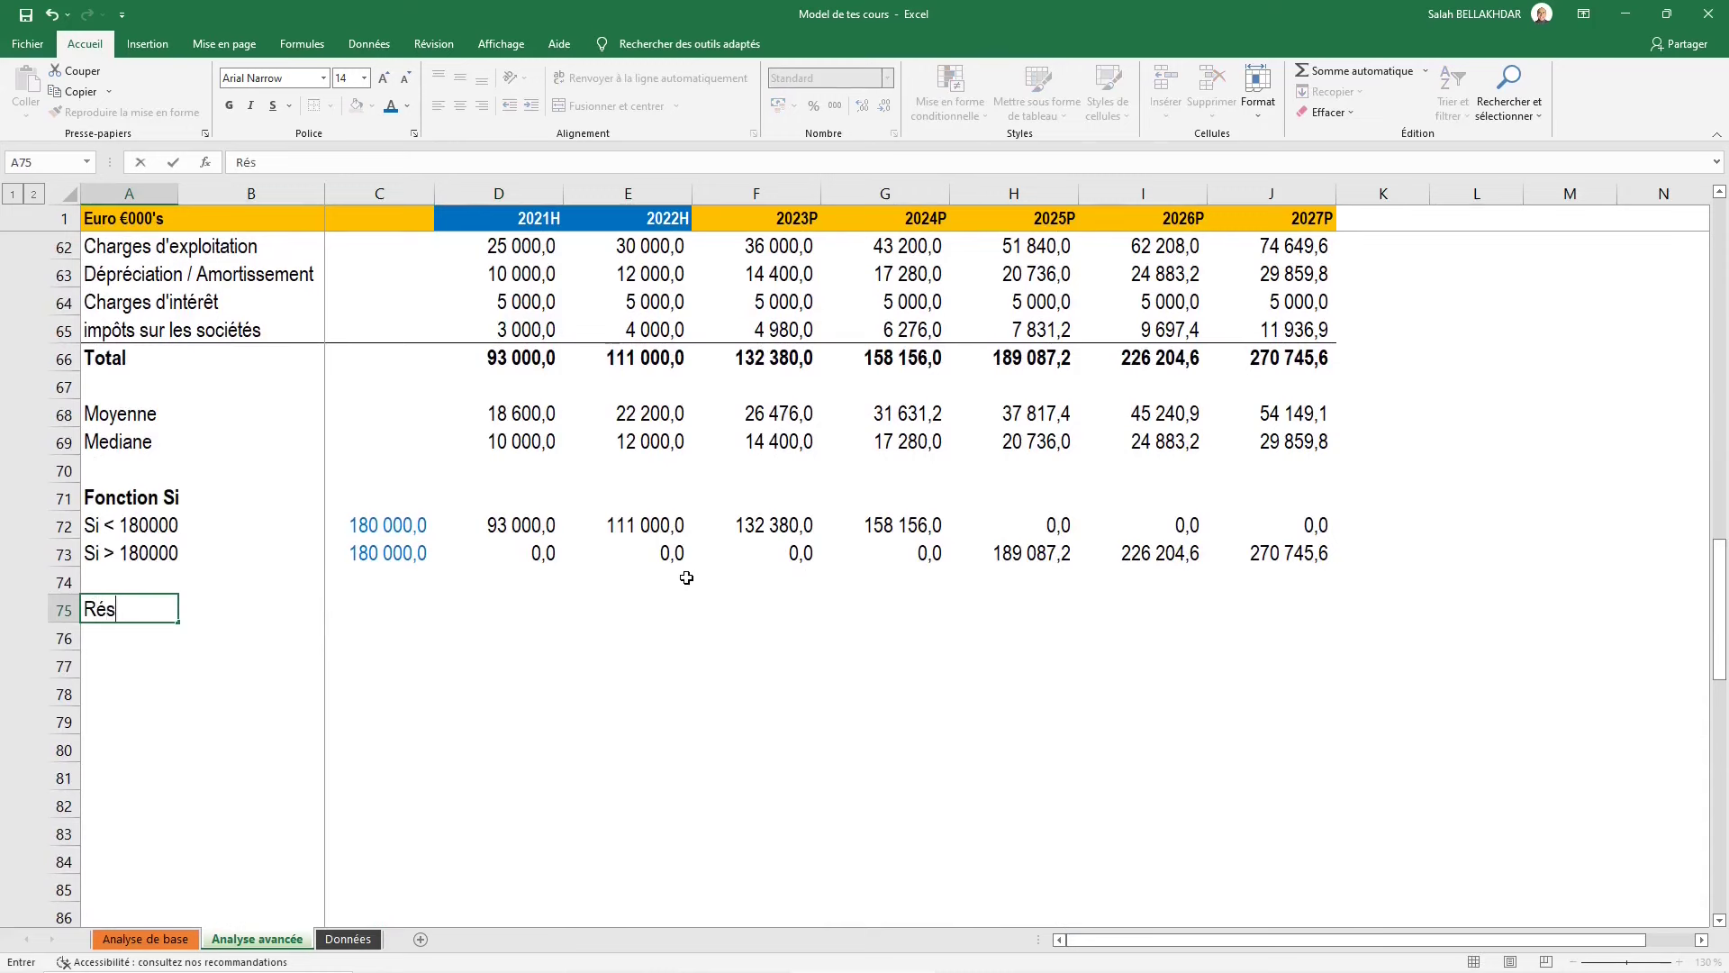
type("ultat ne")
type("t >> Si")
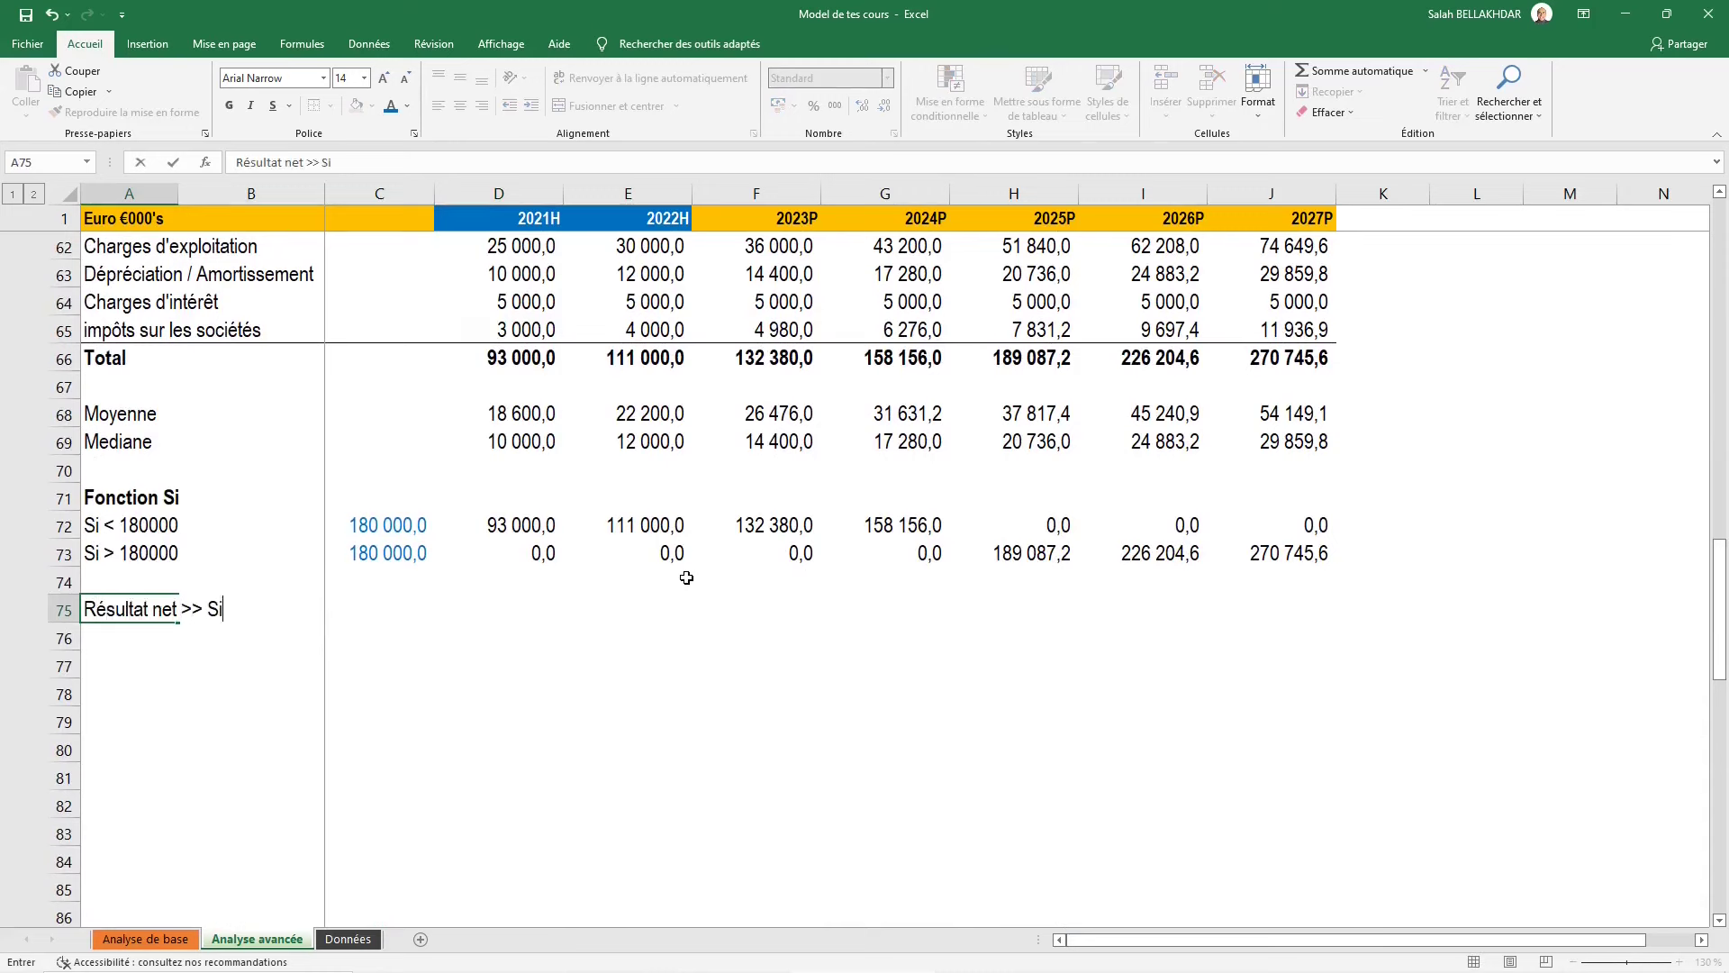
key("Right")
key("Right")
key("Right")
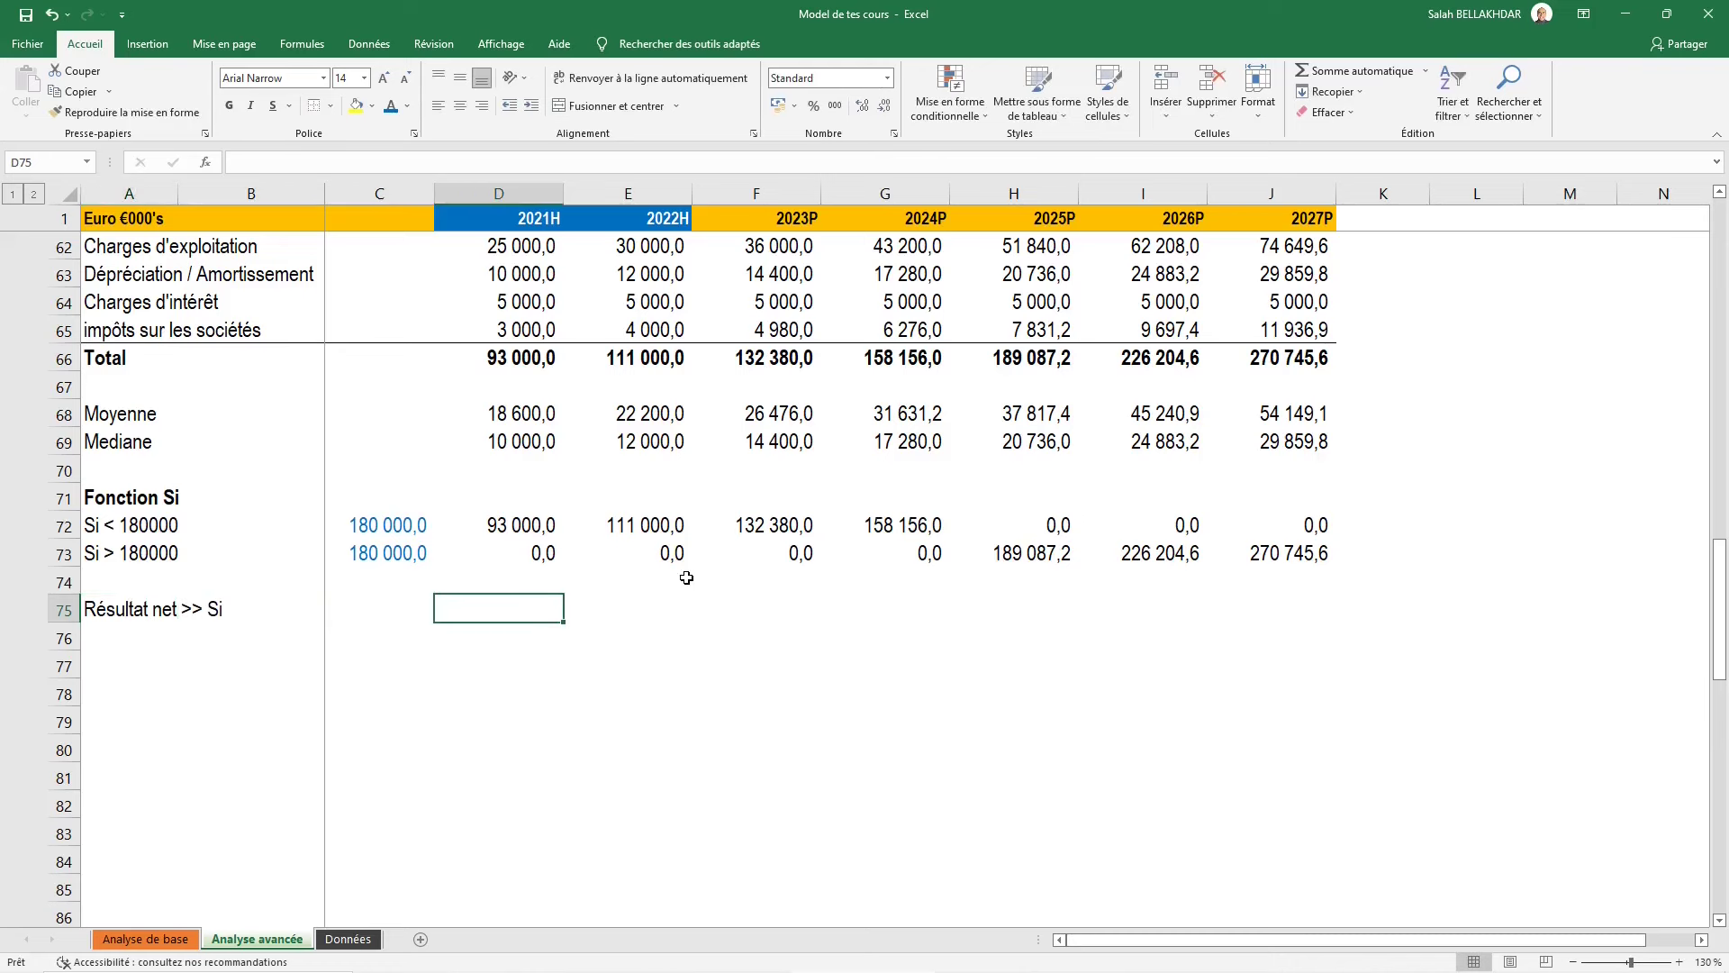
Enter =SI(D48=D13;"Bon";"Erreur") in D75 to compare the sensitivity and income-statement net results
type("=si")
key("Tab")
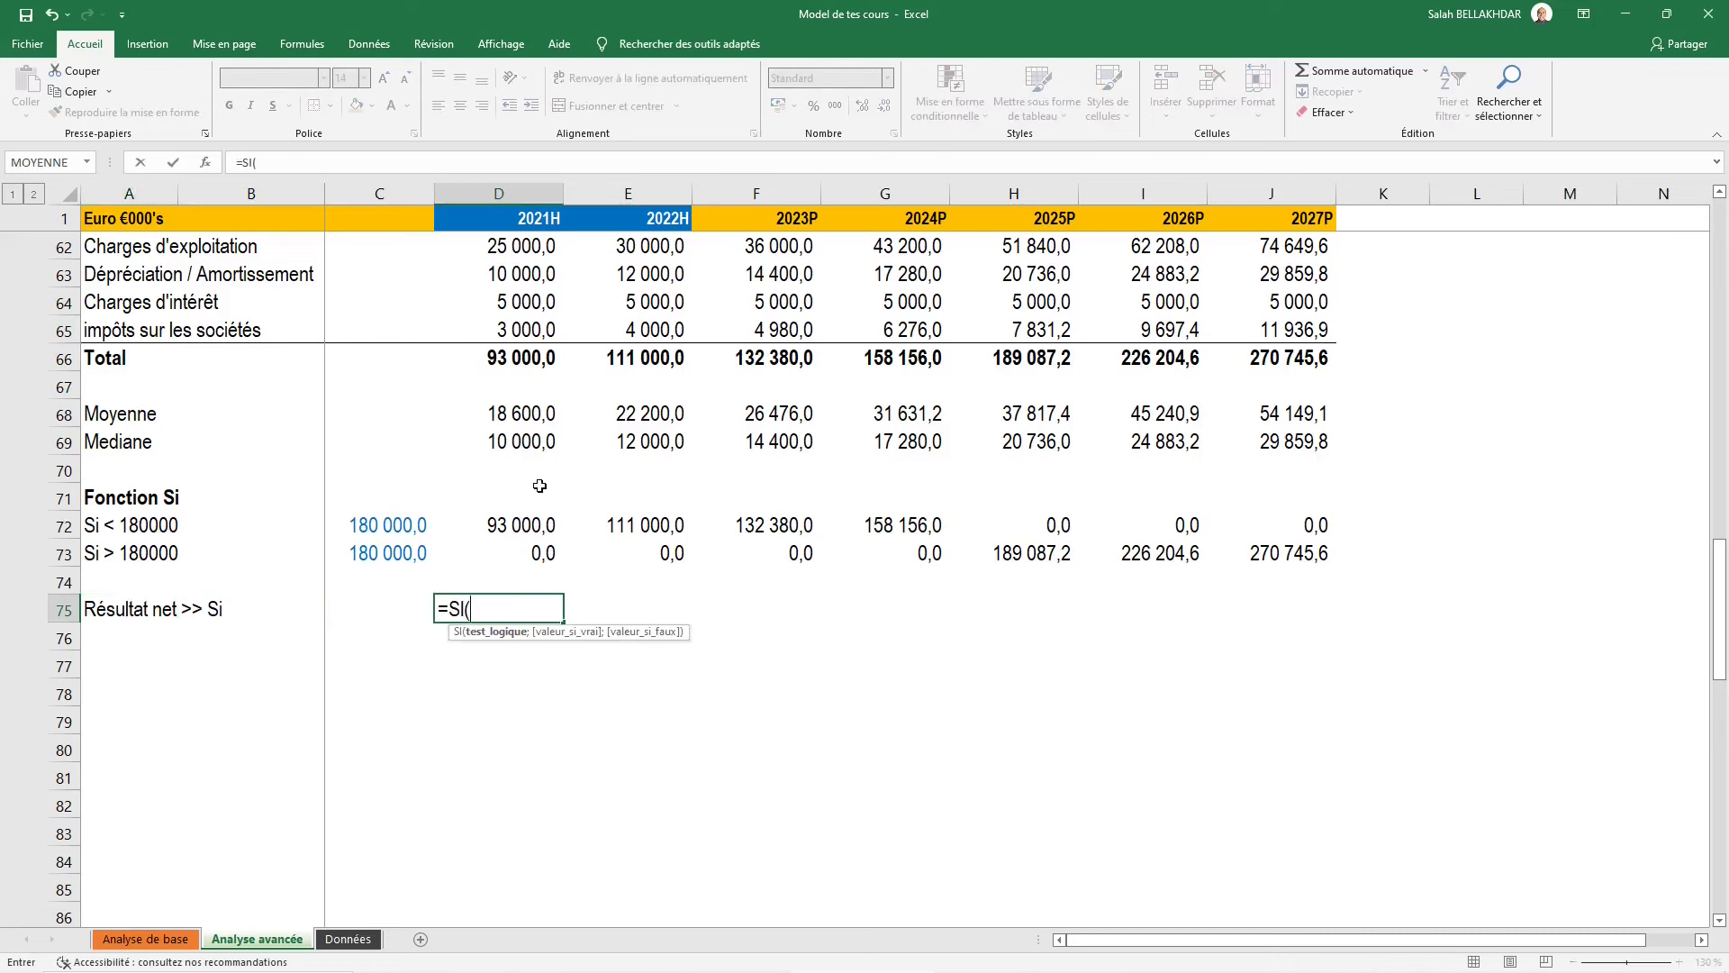
scroll(539, 491, "up", 3)
scroll(531, 509, "up", 5)
left_click(530, 514)
type("=")
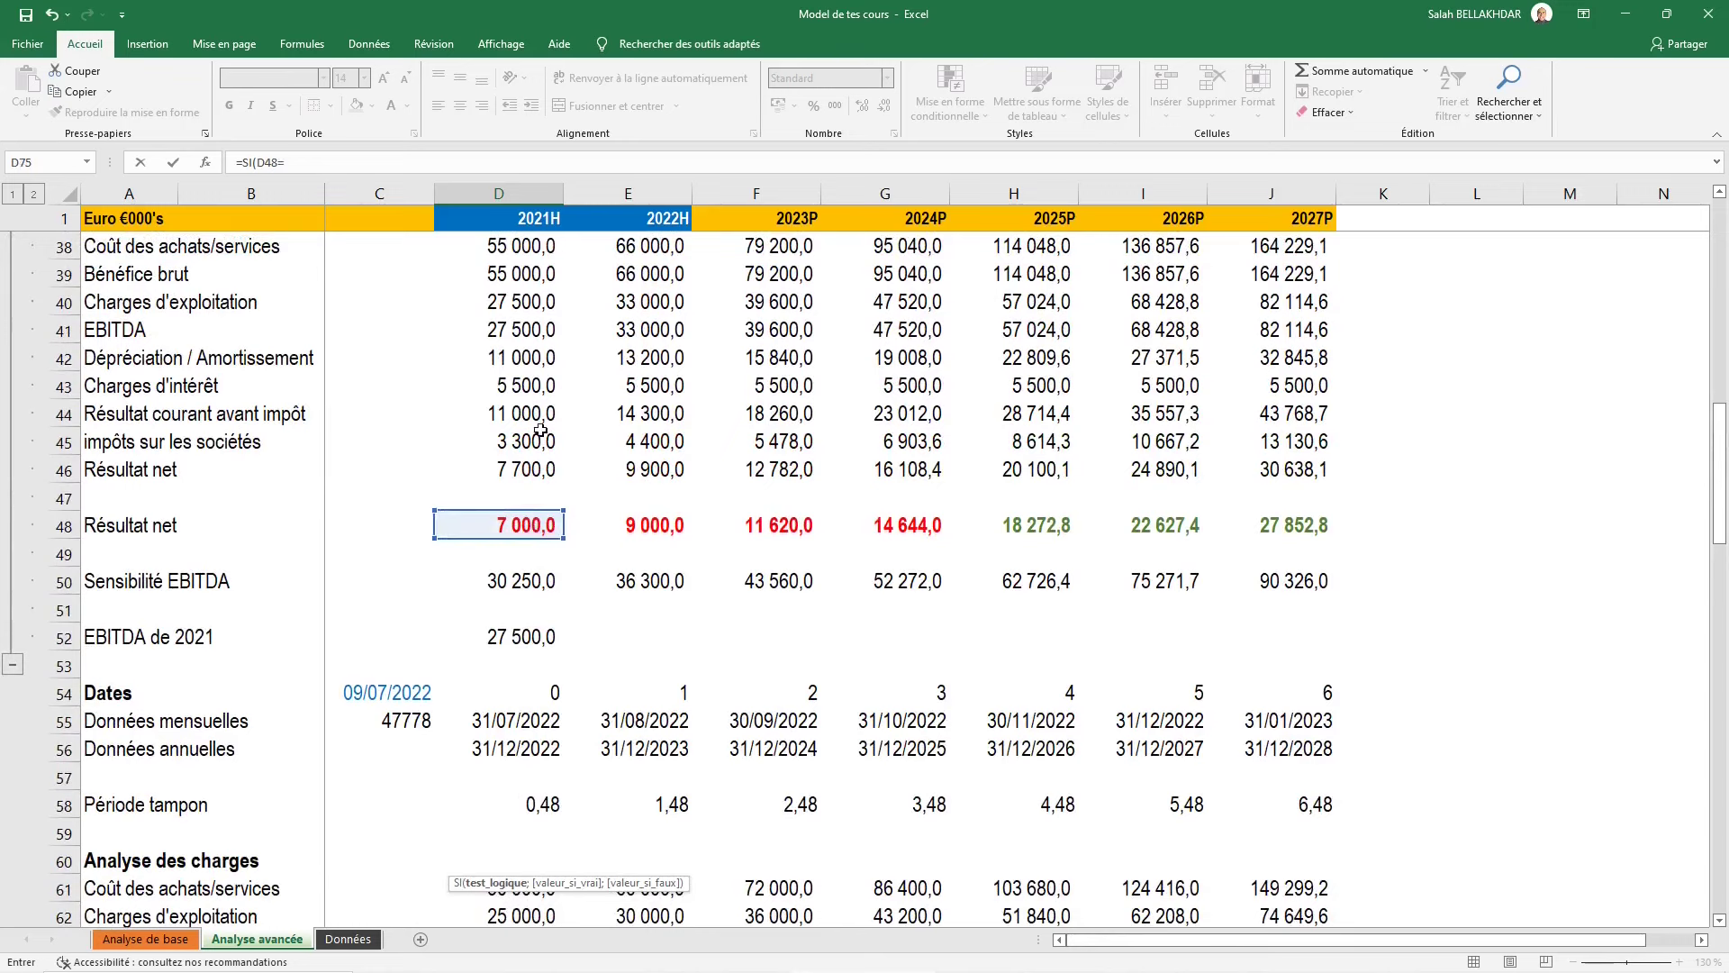
scroll(540, 429, "up", 3)
scroll(538, 419, "up", 4)
scroll(537, 406, "up", 4)
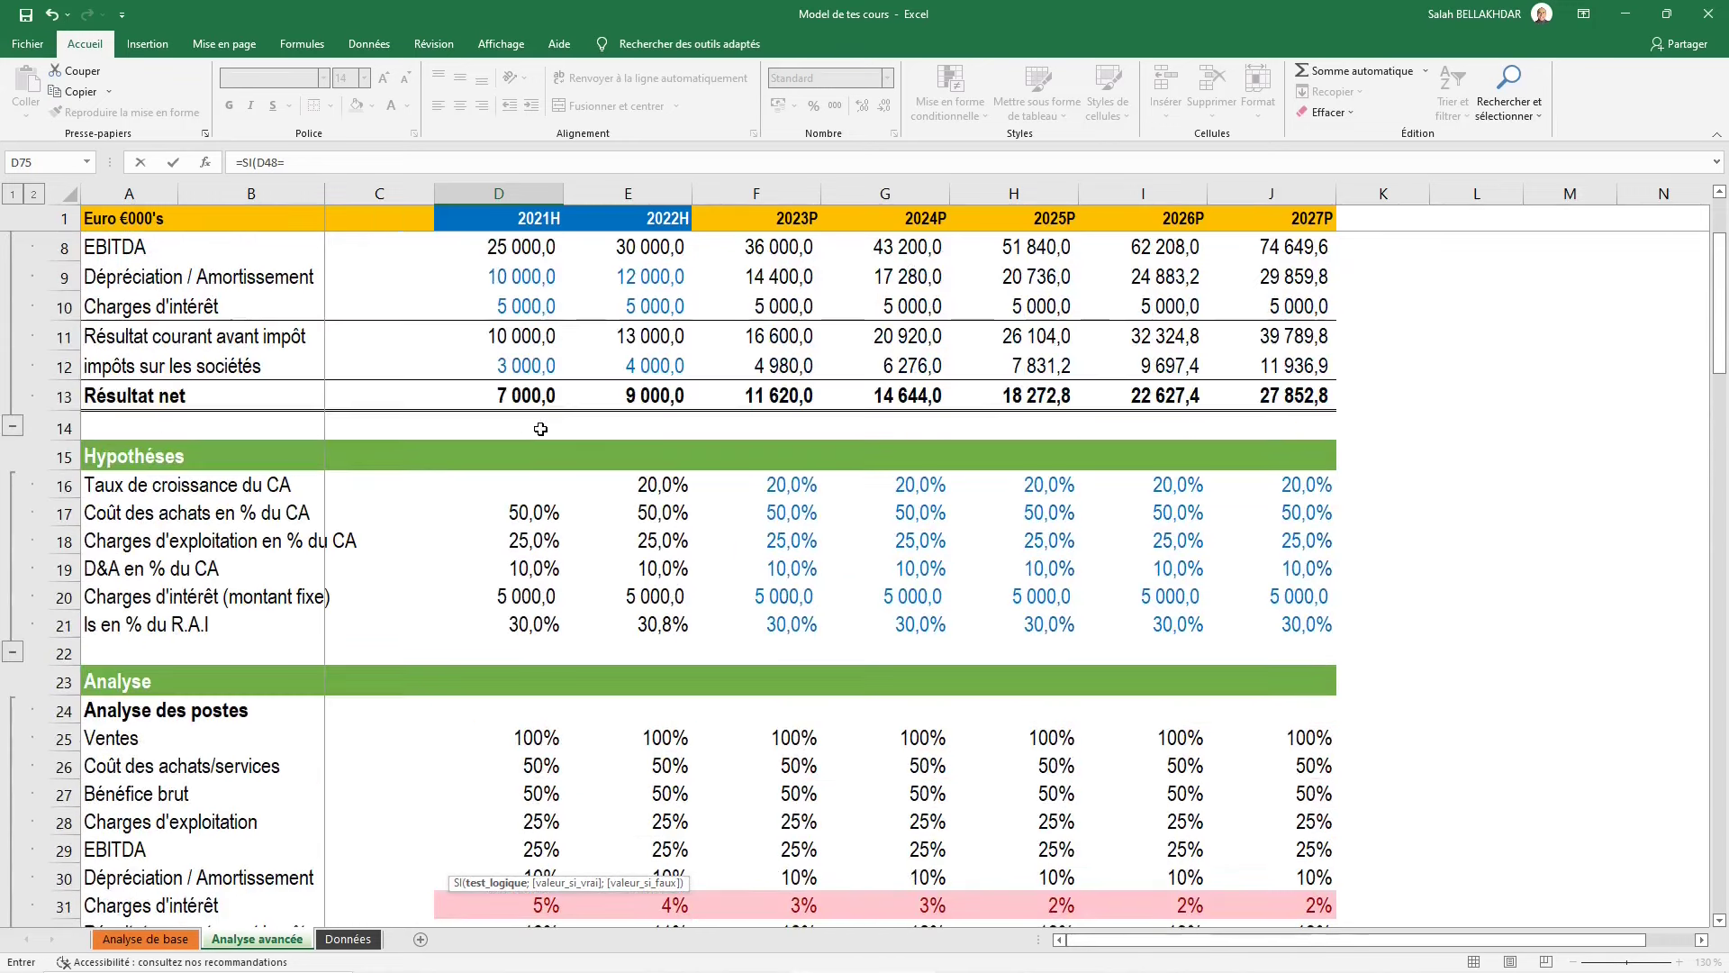
left_click(535, 396)
scroll(522, 450, "down", 2)
scroll(513, 541, "down", 4)
scroll(500, 630, "down", 4)
scroll(504, 632, "down", 3)
scroll(512, 632, "down", 4)
type(";\"Bon\"")
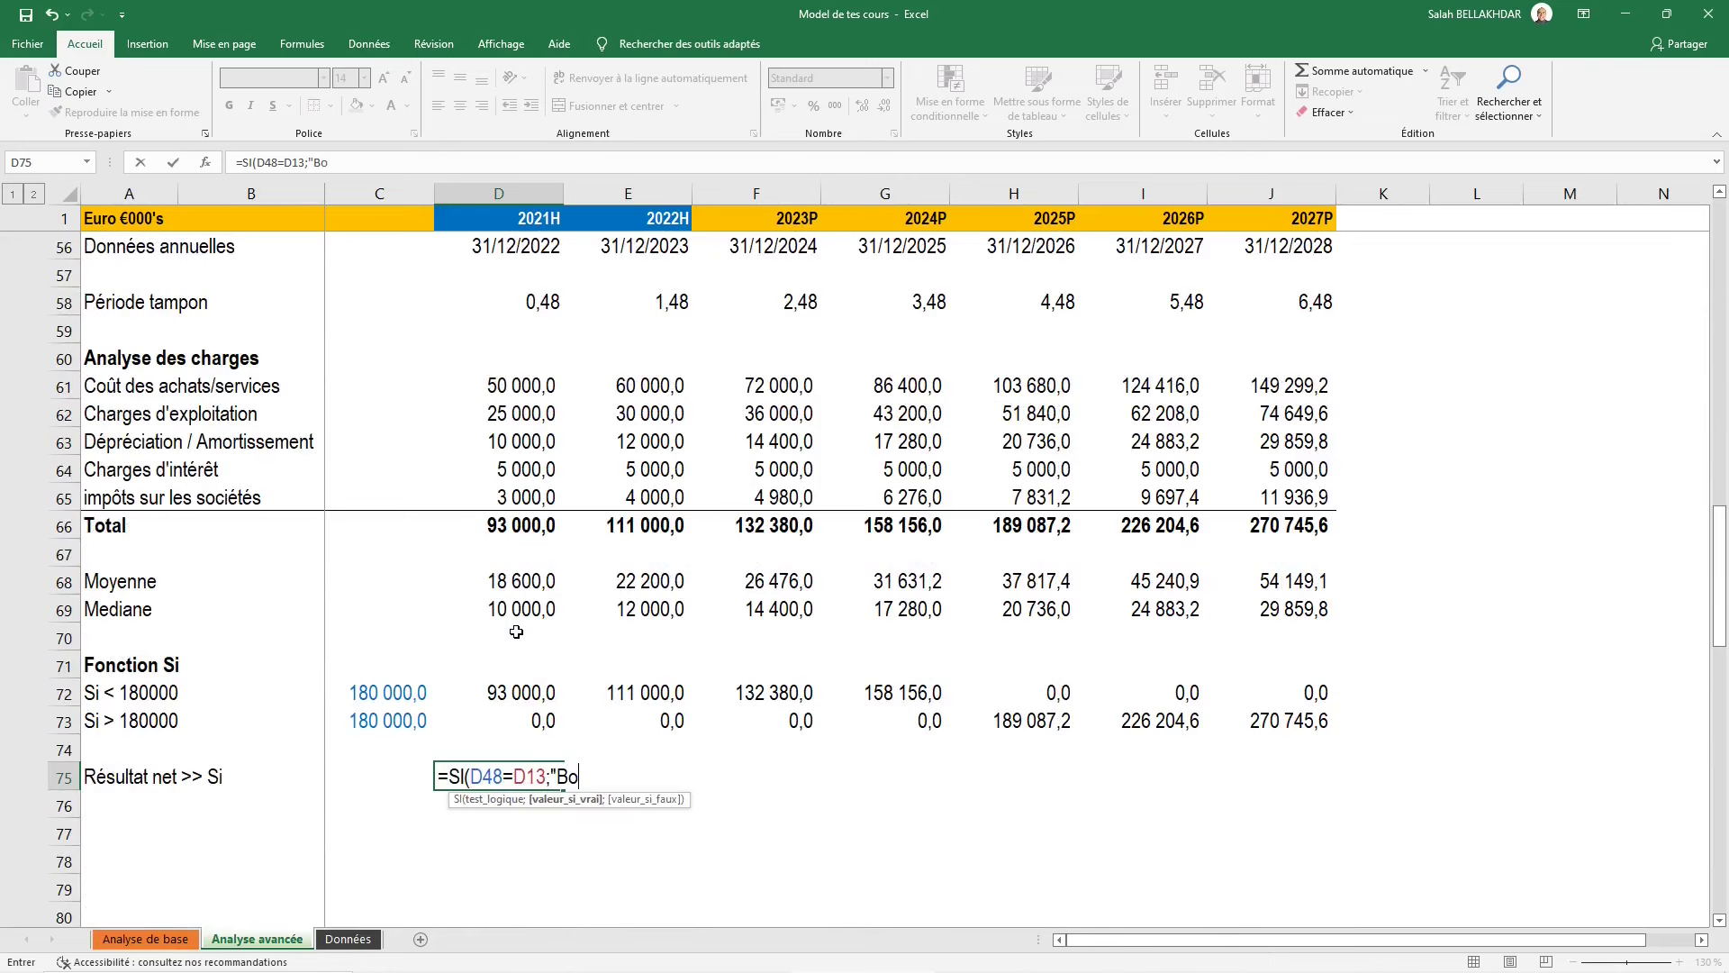
type(";\"Erreur")
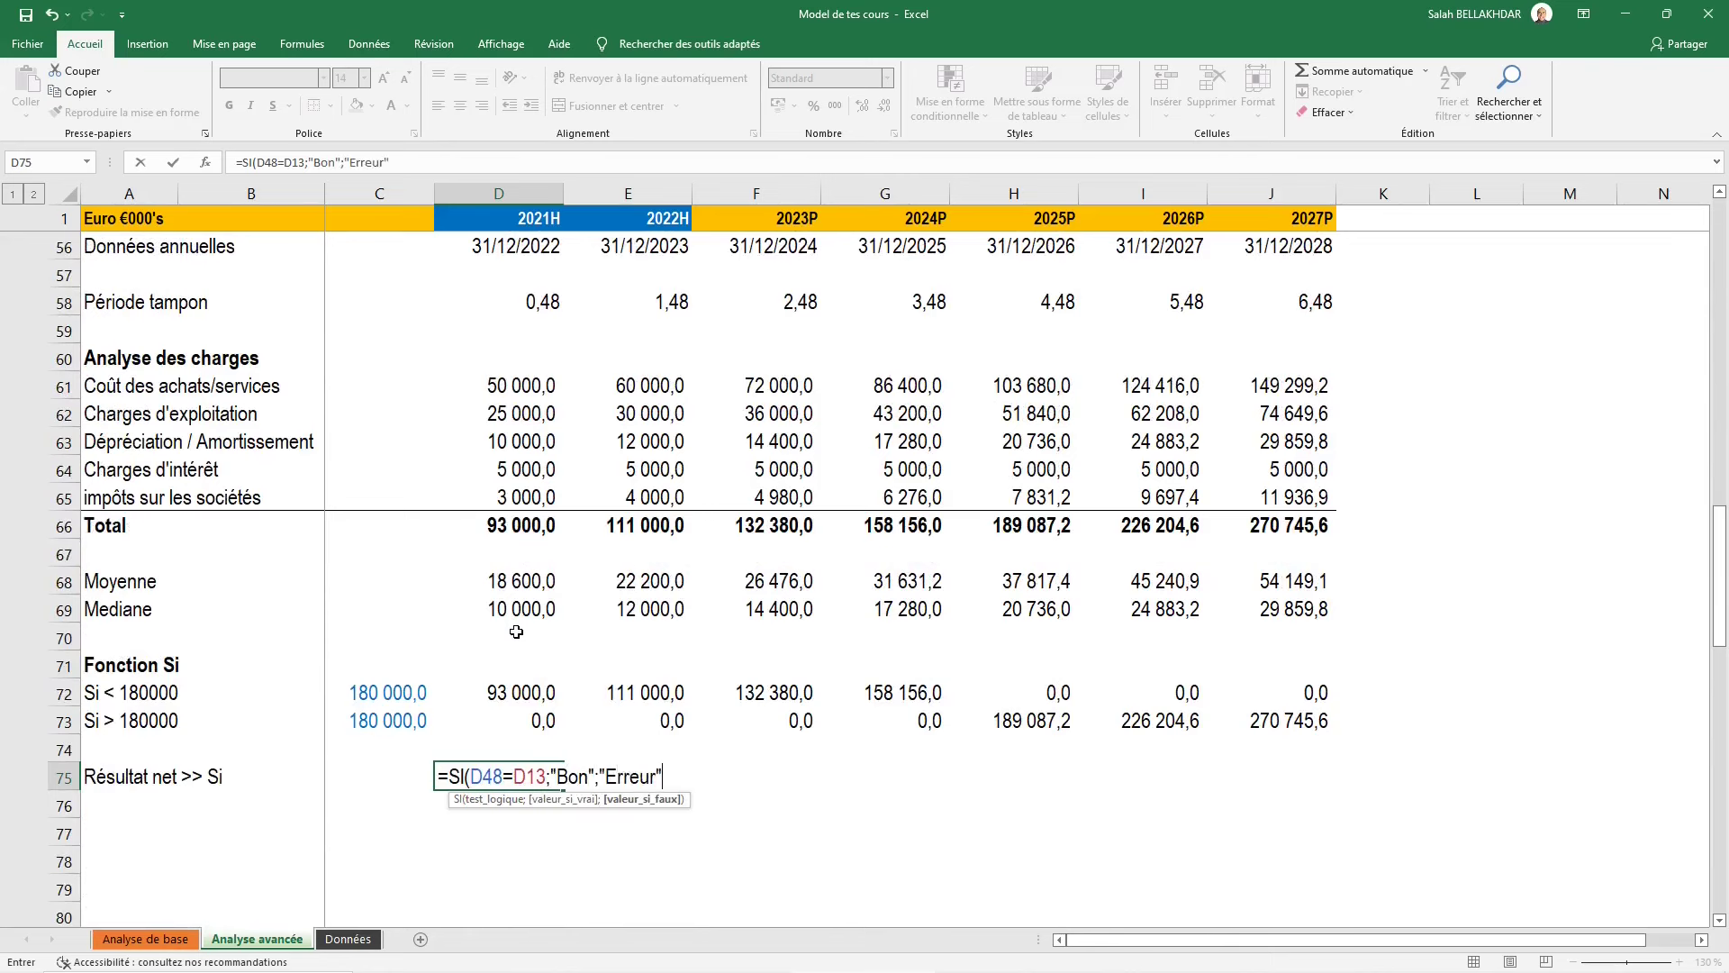
type(")")
key("ctrl+Return")
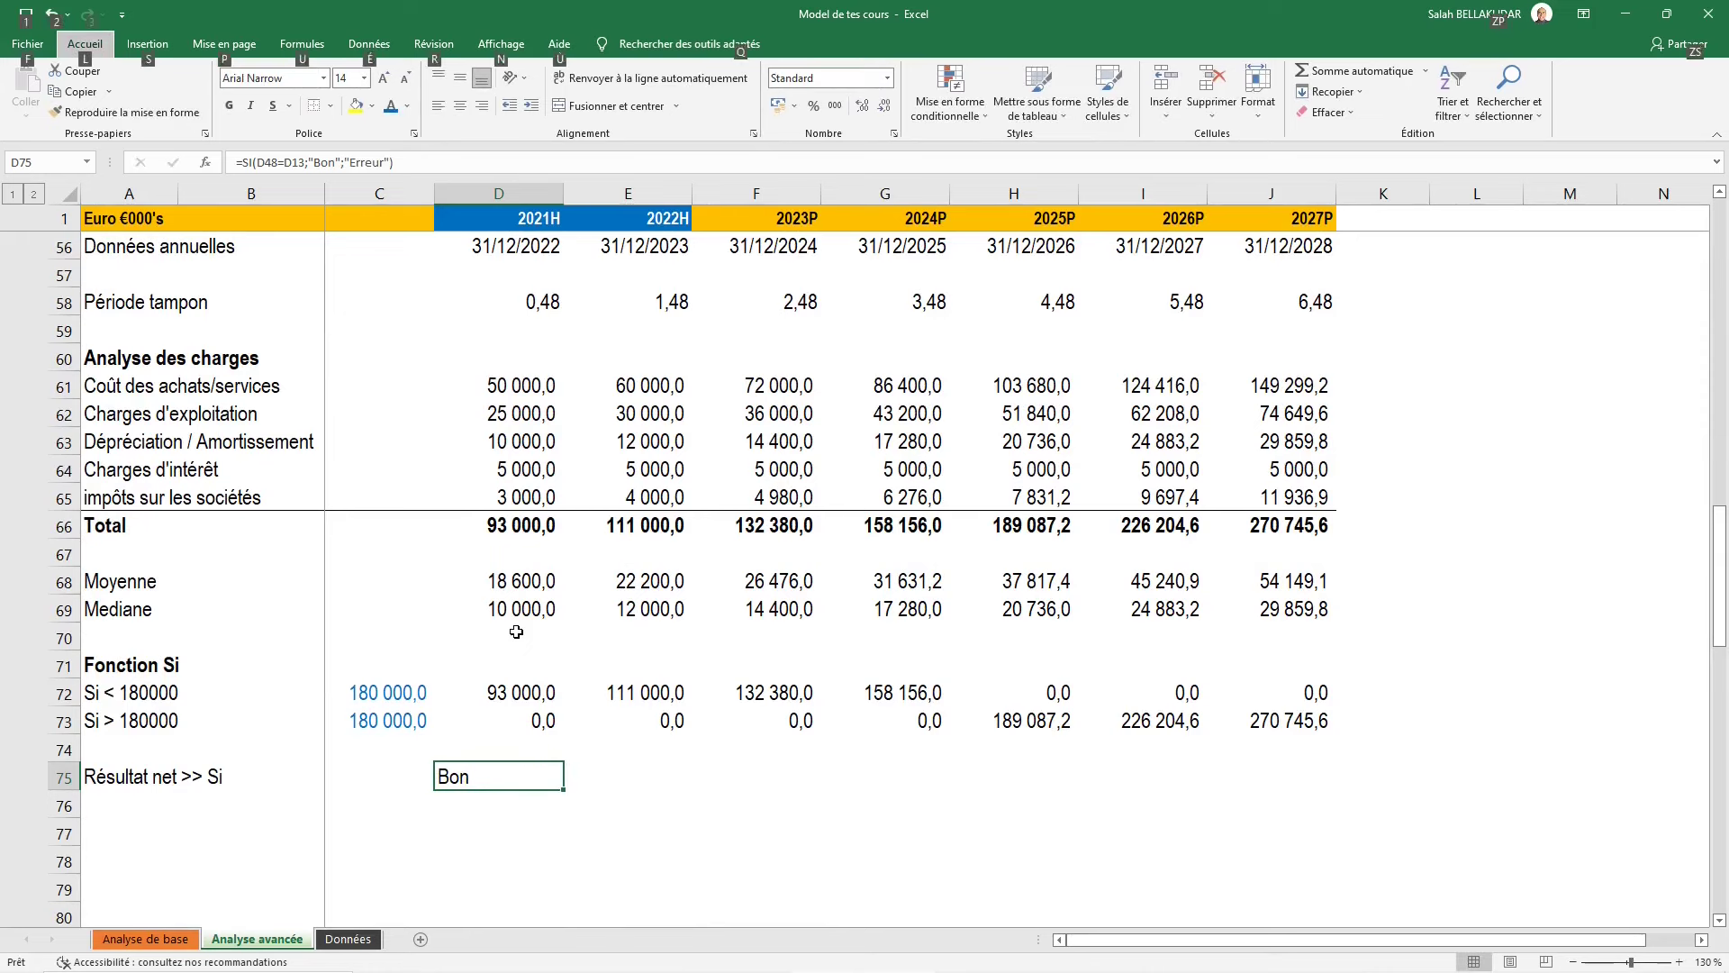
Right-align the D75 check and fill it across every year through J75
key("alt")
key("a")
key("d")
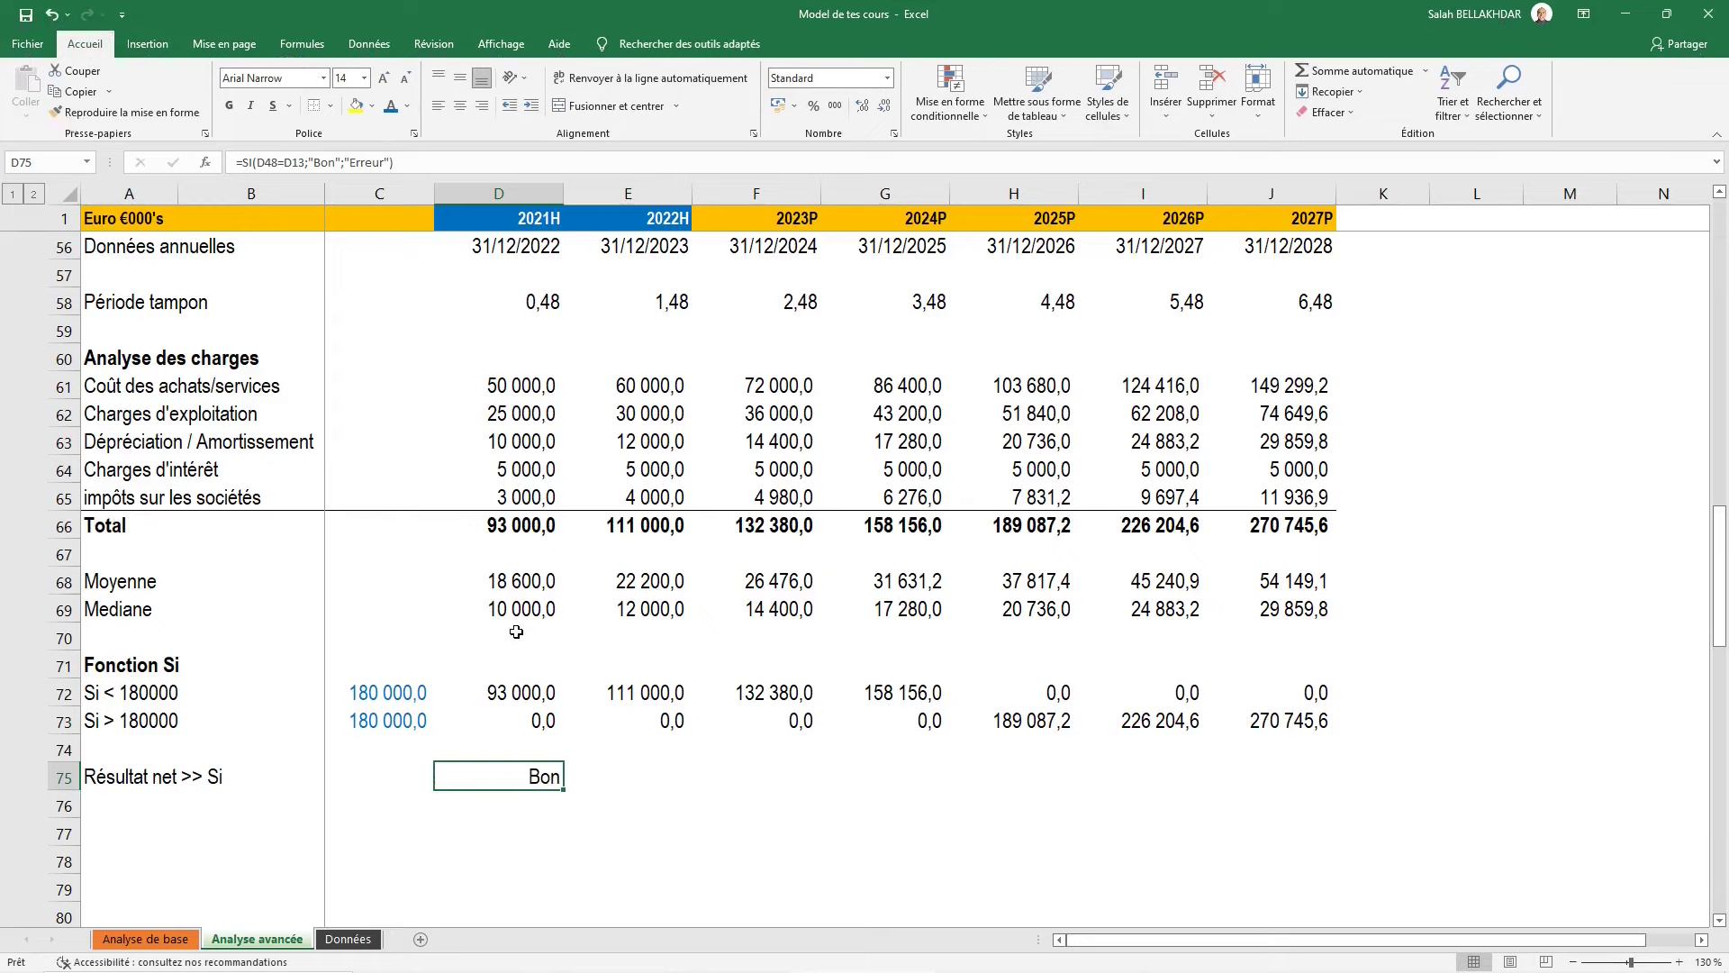
key("shift+Right")
key("shift+Right")
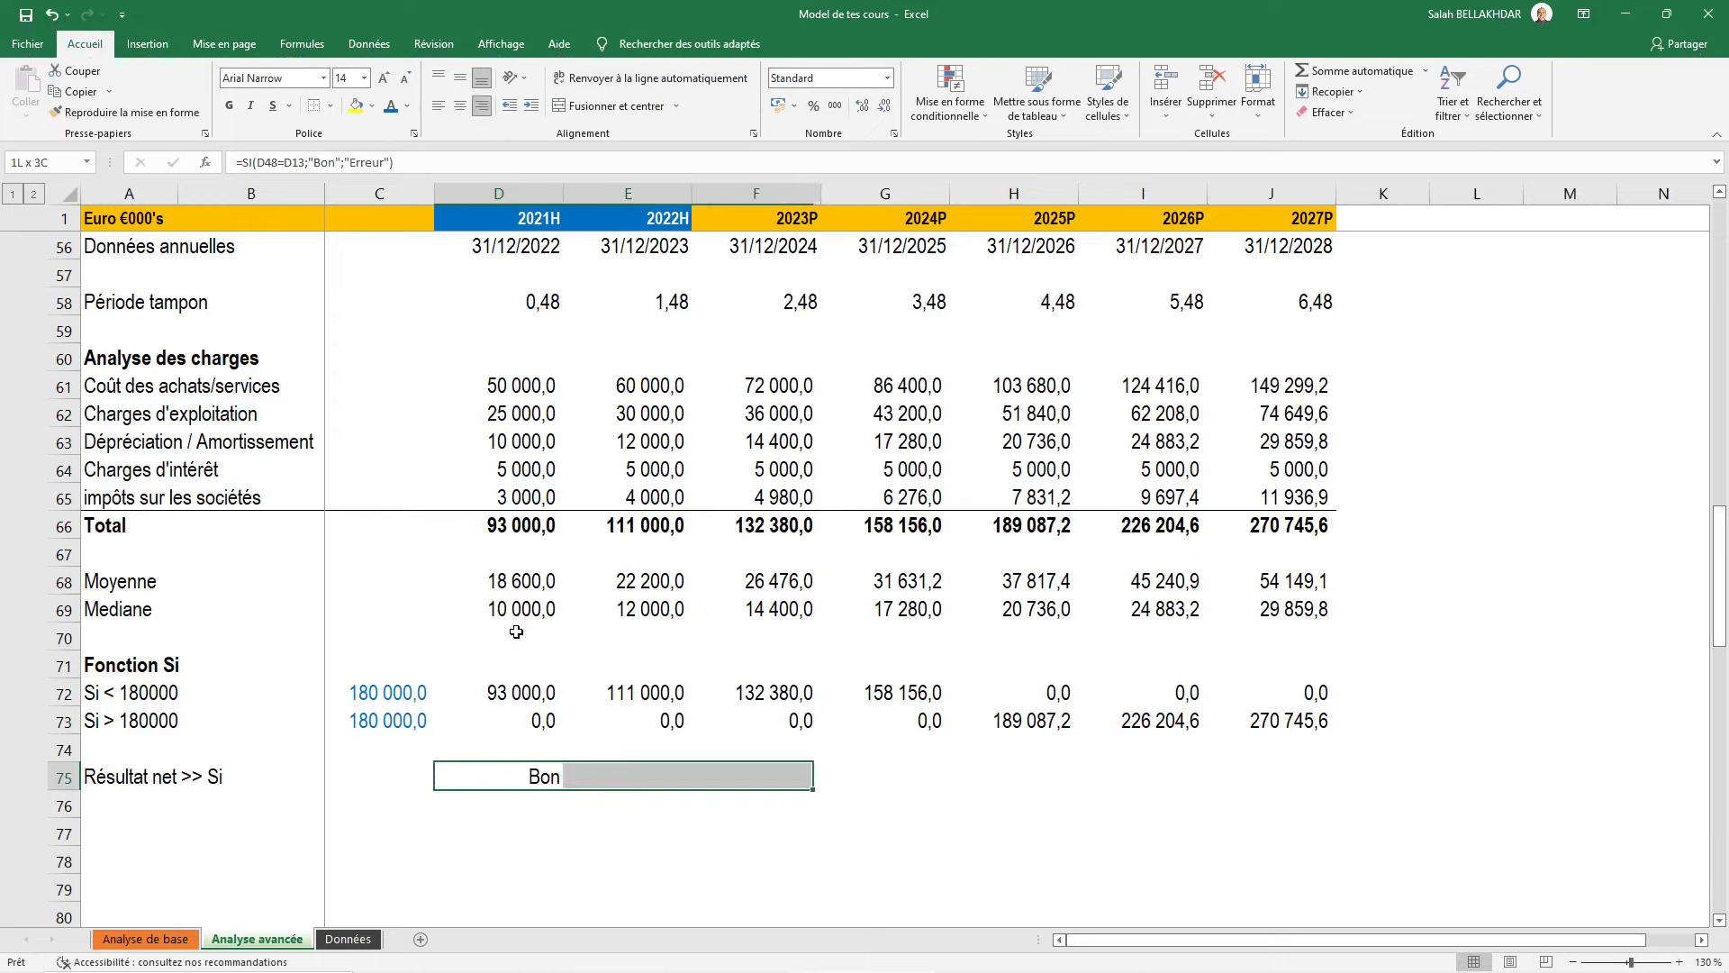
key("shift+Right")
key("shift+Right")
key("shift+Right")
key("shift+Right")
key("ctrl+d")
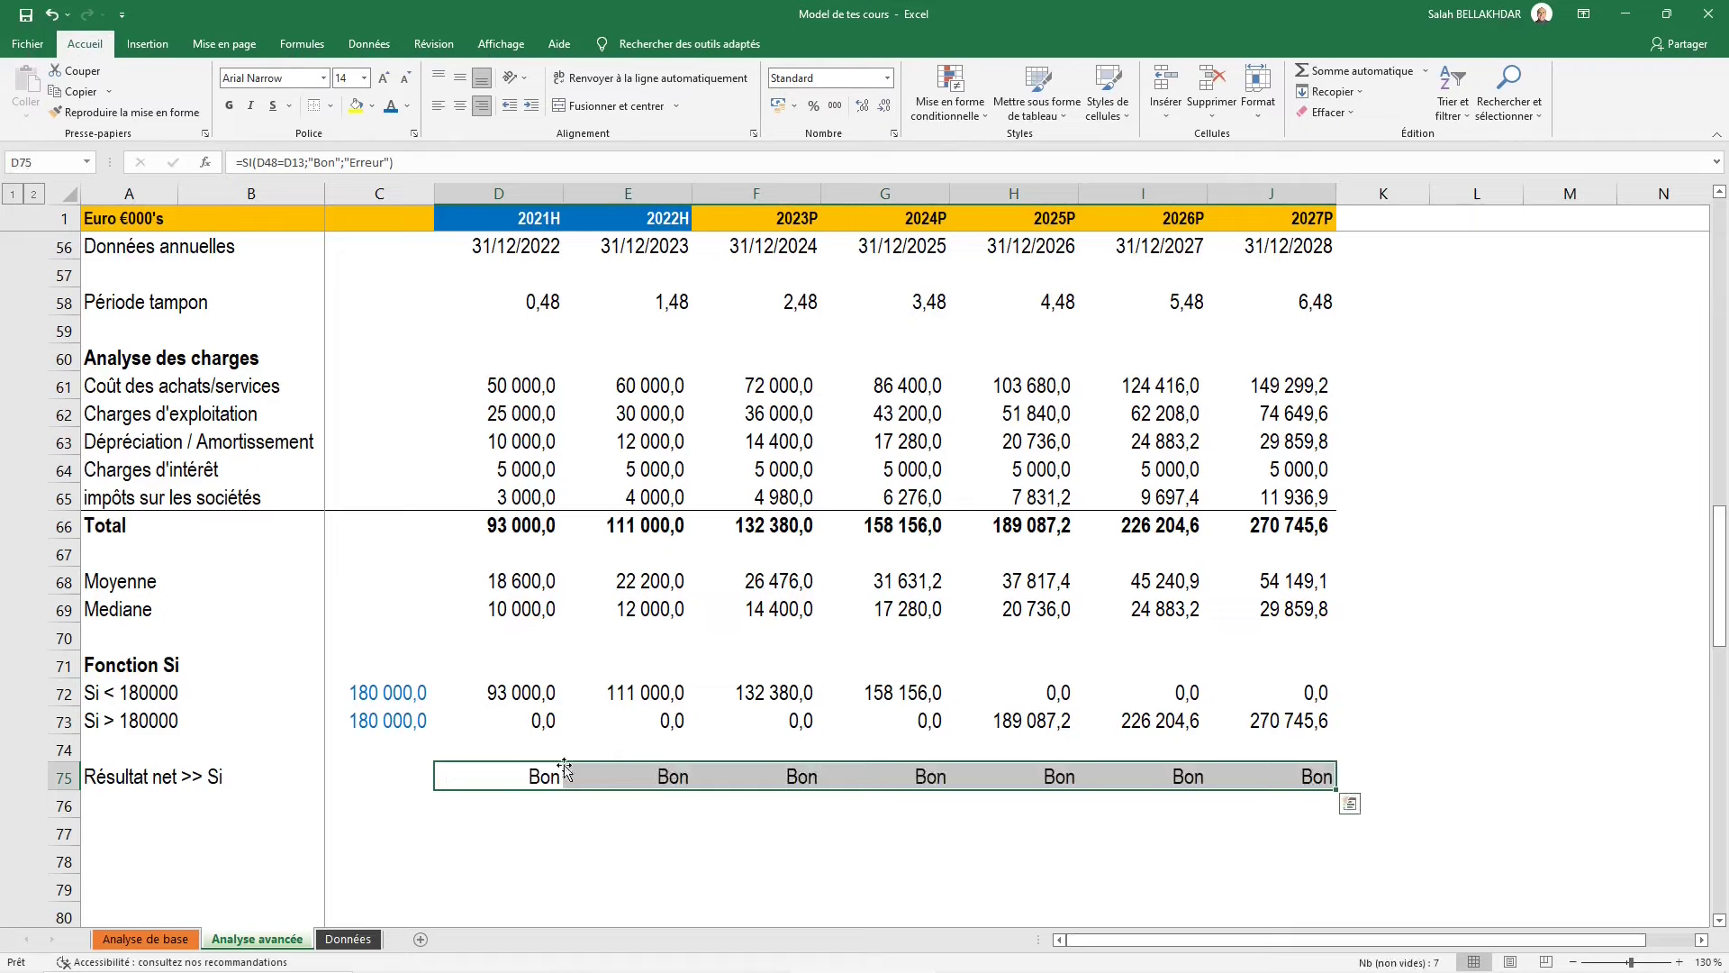
left_click(527, 780)
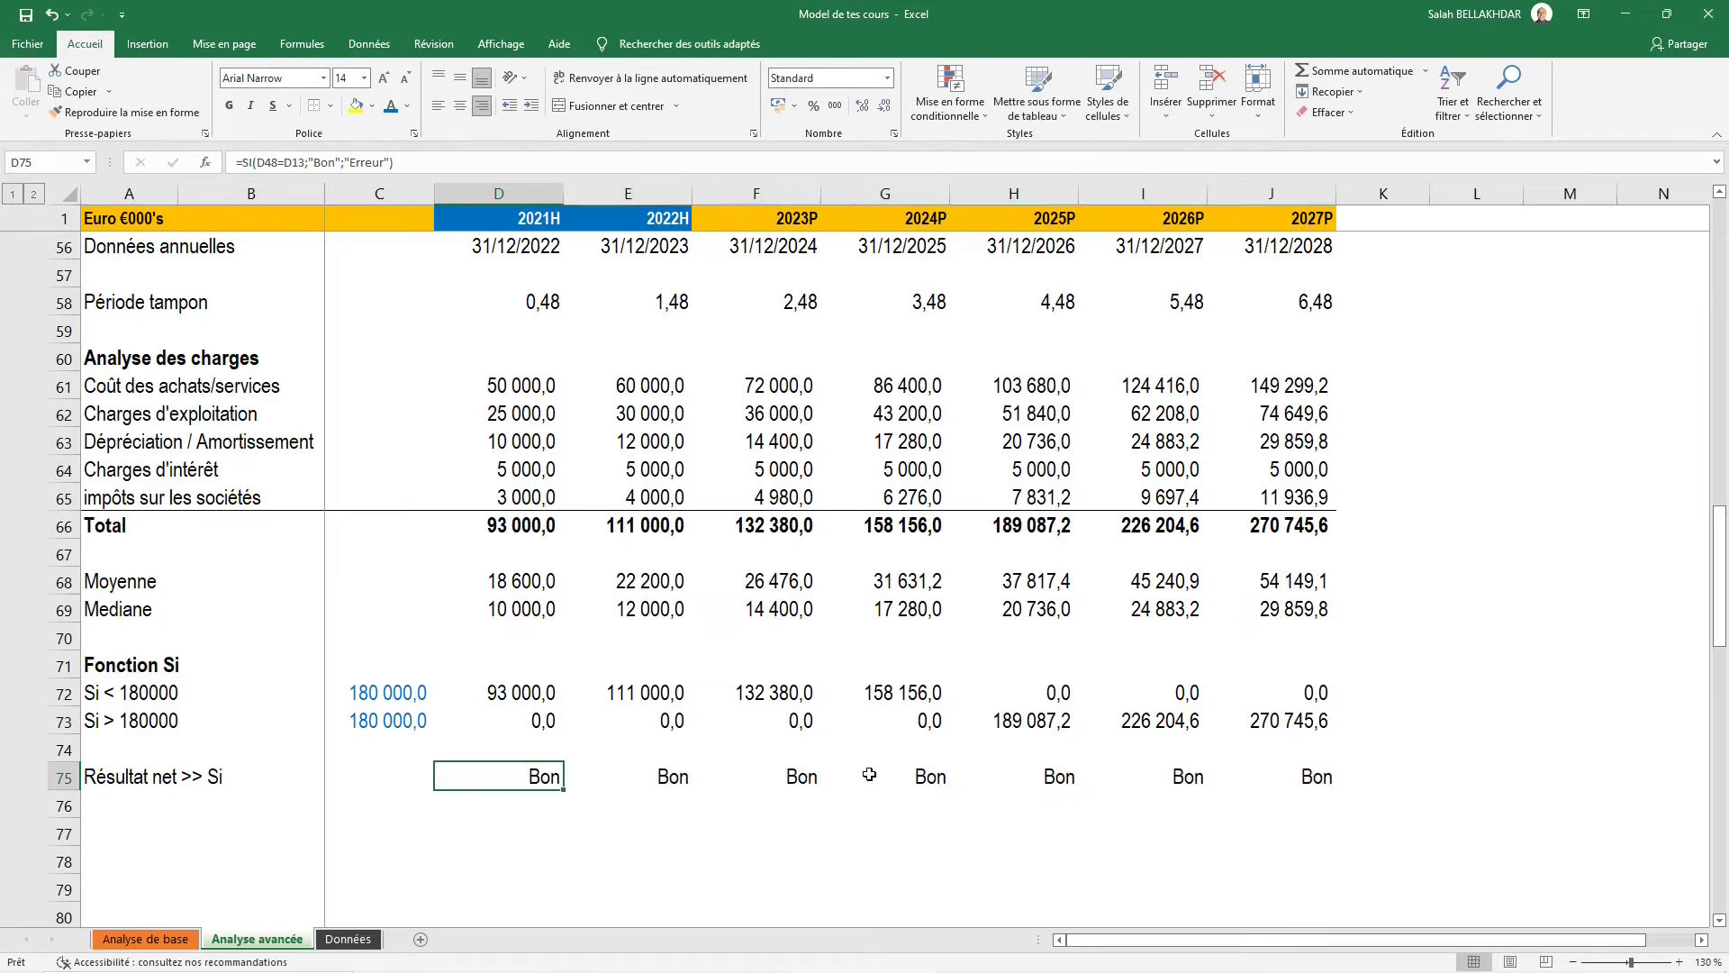
scroll(793, 739, "up", 5)
scroll(793, 739, "up", 2)
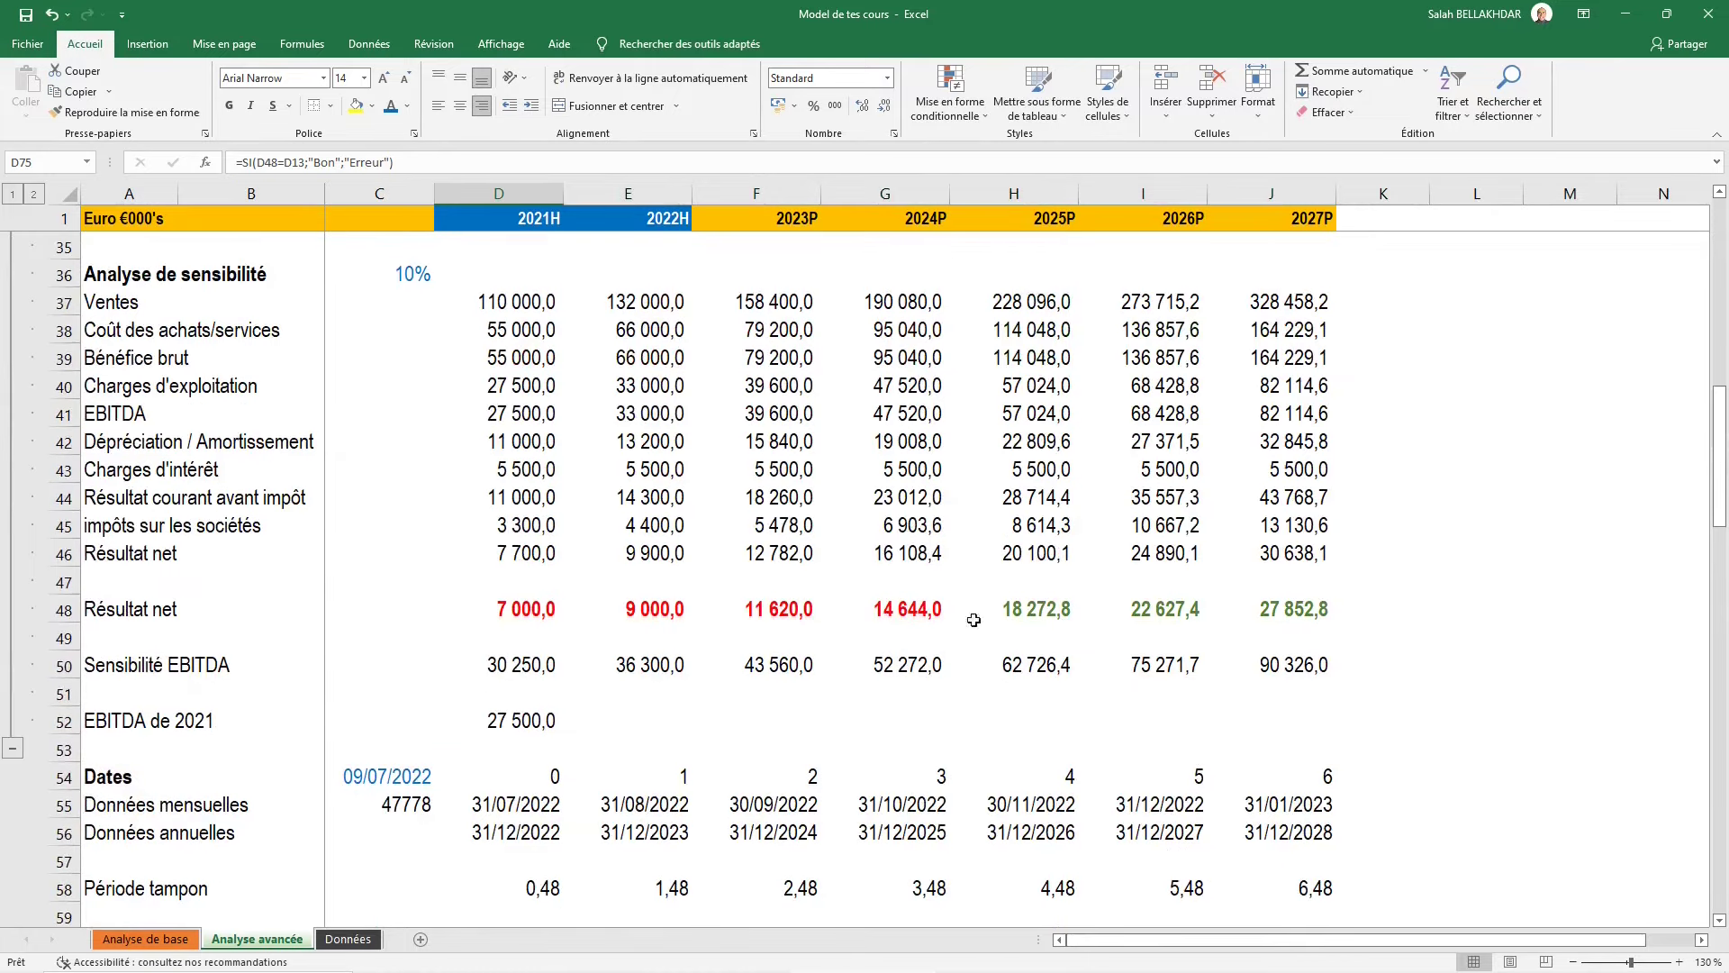
Override the 2022H sensitivity Résultat net in E48 with 9050 and confirm E75 shows Erreur
left_click(641, 610)
key("F2")
type("9")
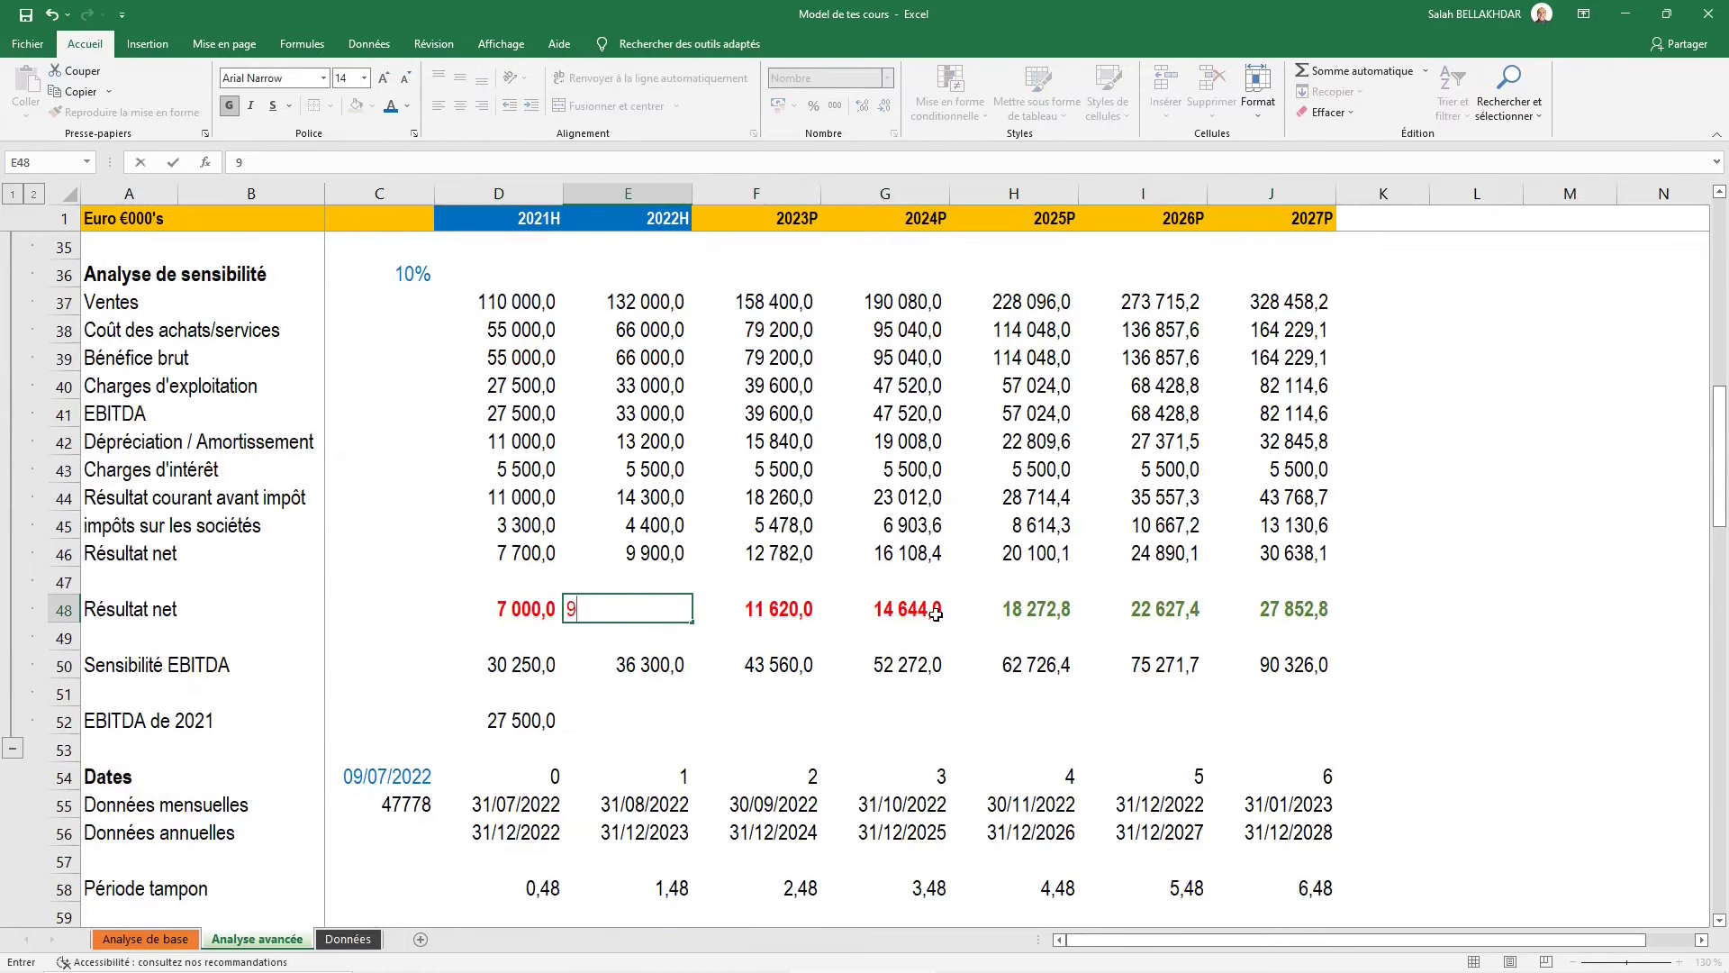
key("ctrl+Return")
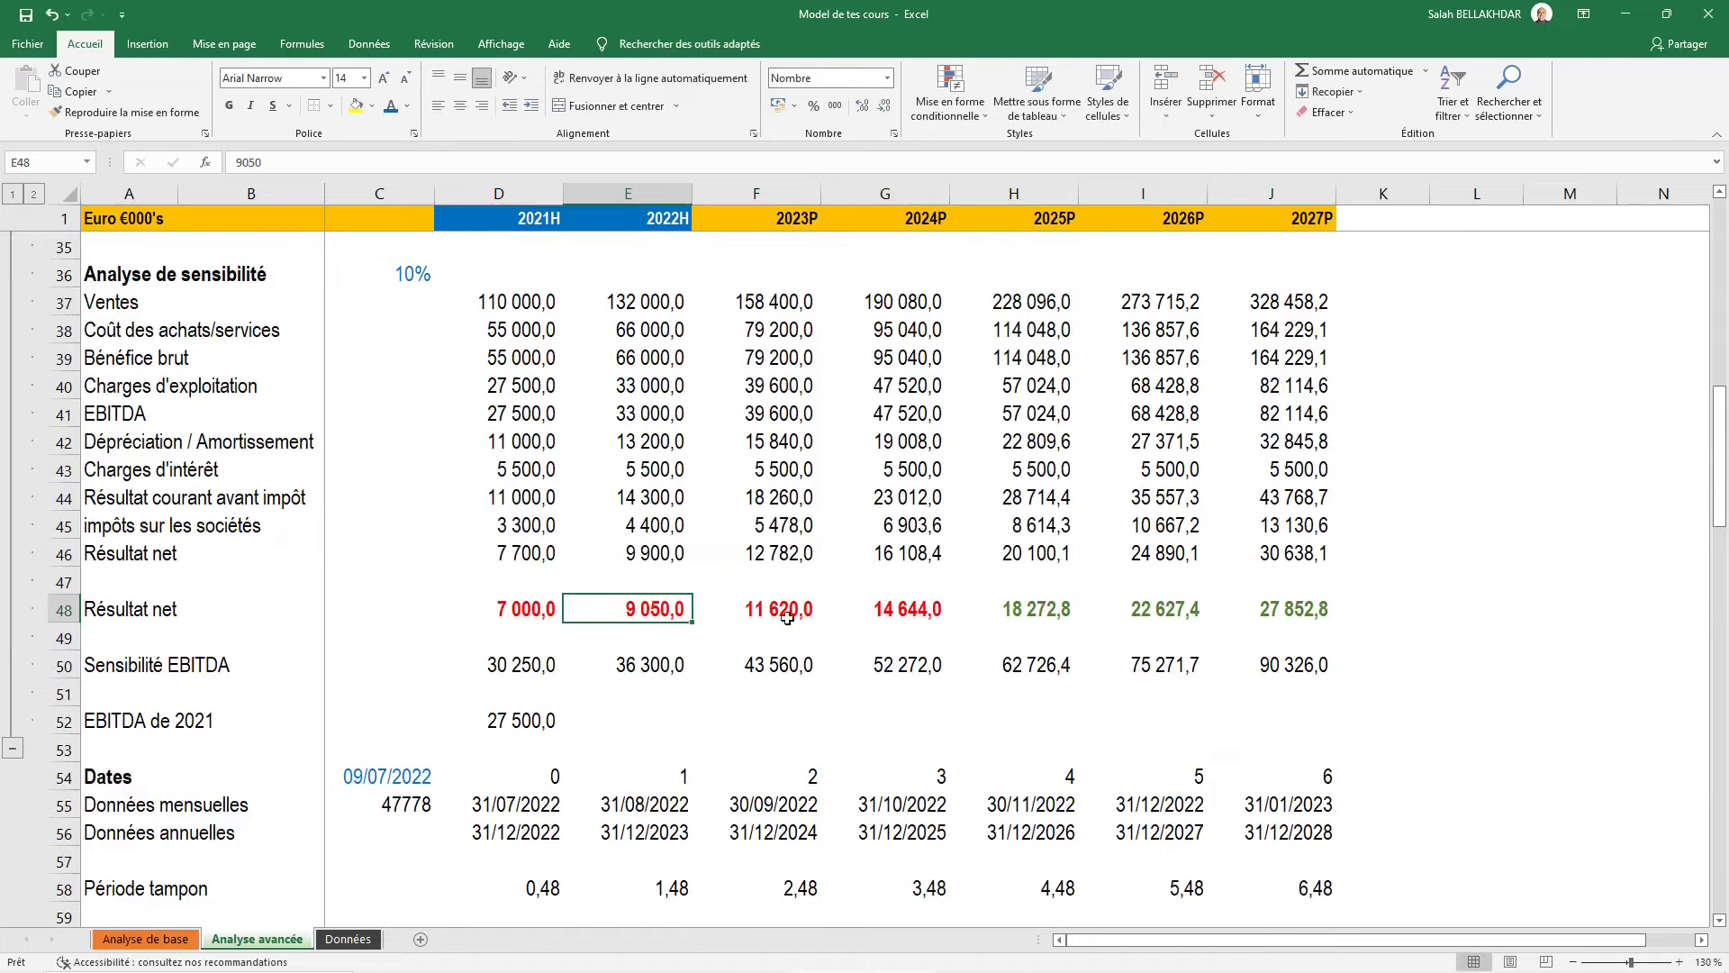
scroll(745, 629, "down", 6)
scroll(745, 628, "down", 3)
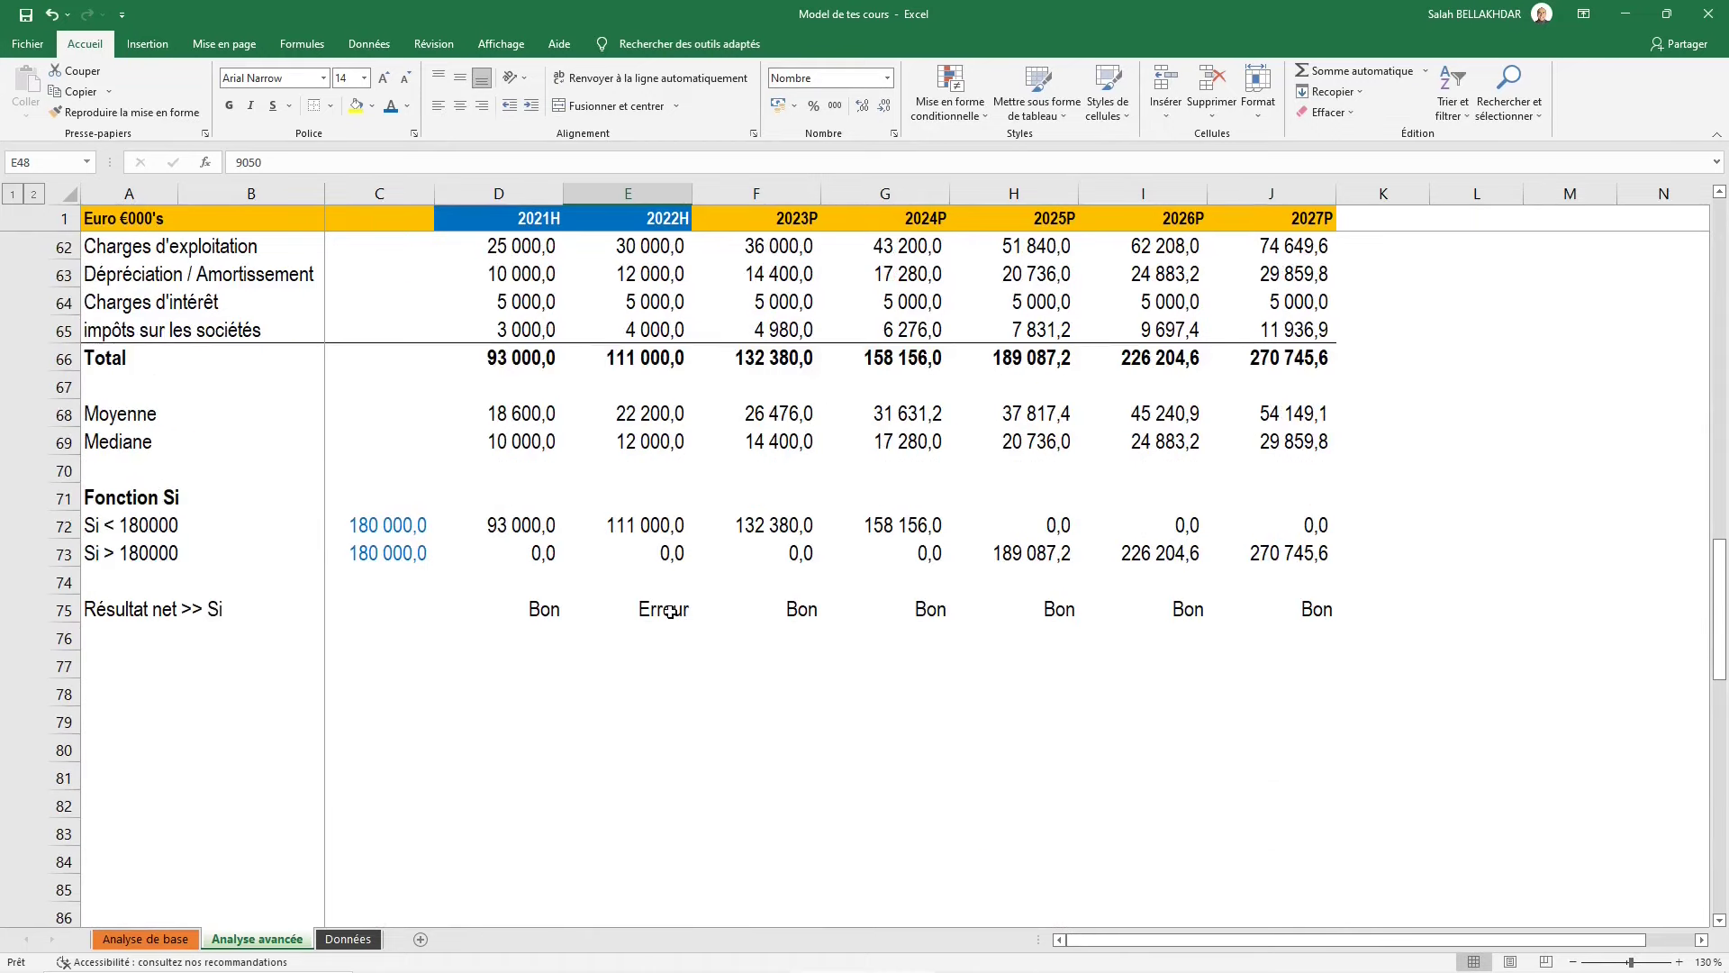
left_click(577, 613)
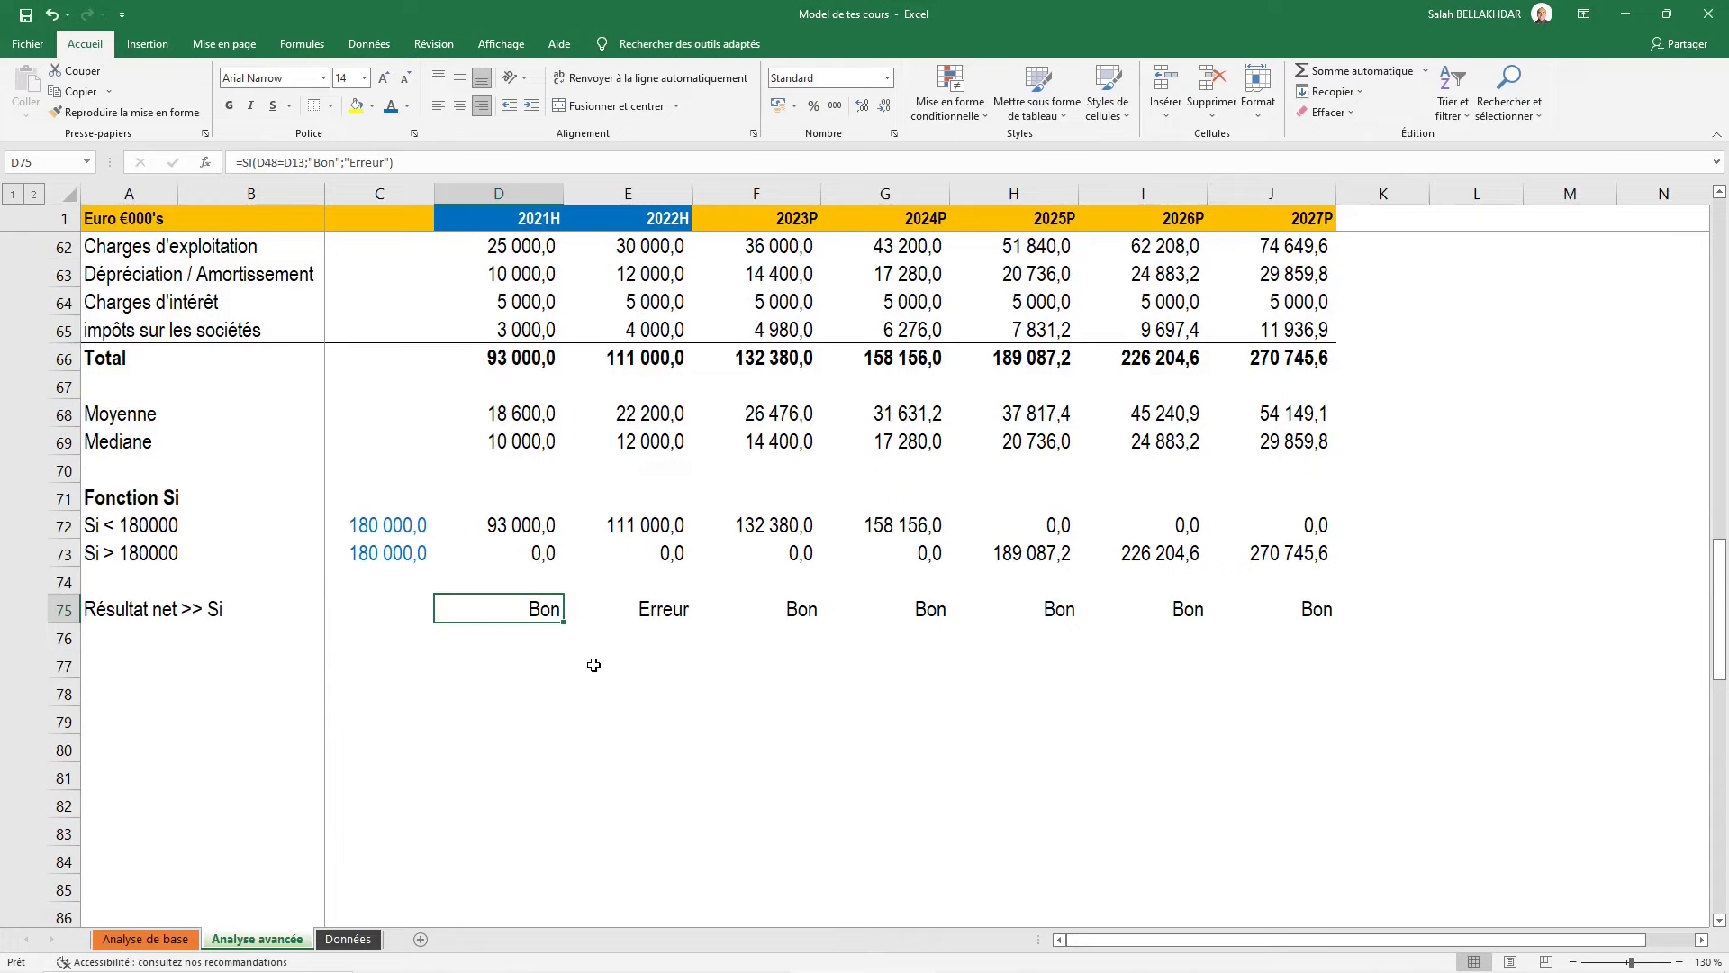
Highlight cells in D75:J75 containing 'Erreur' with light red fill and dark red text
key("shift+Right")
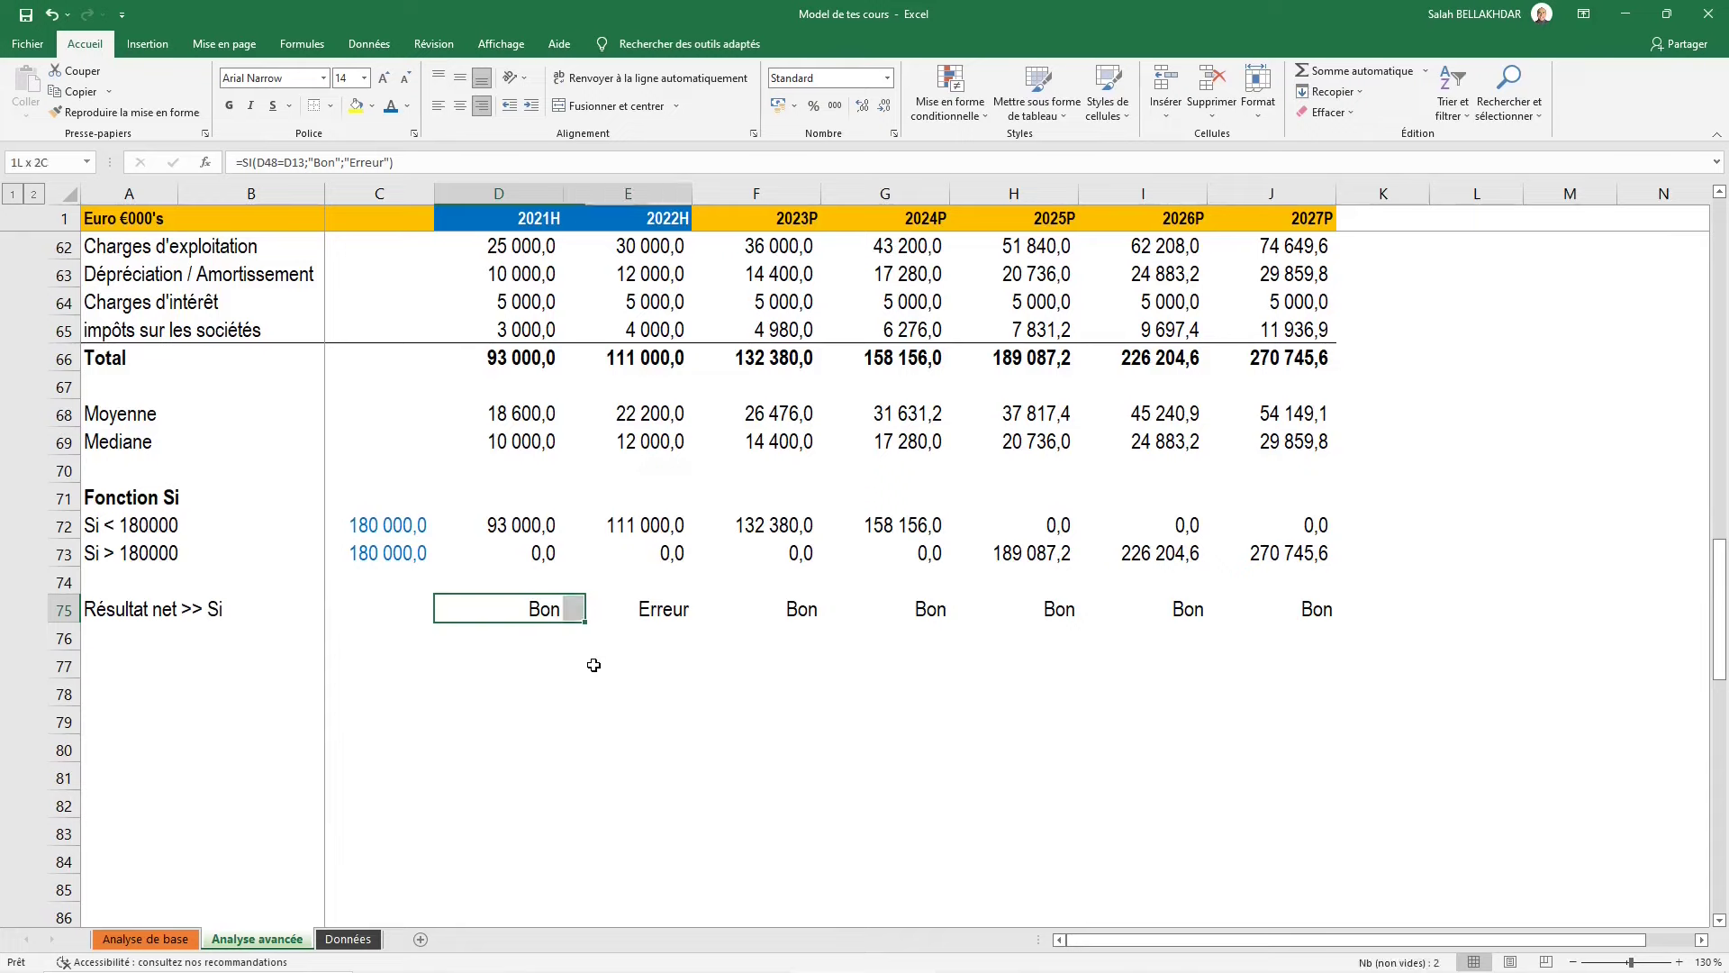
key("shift+Right")
key("shift+Right")
key("shift+Right")
key("shift+Right")
key("shift+Right")
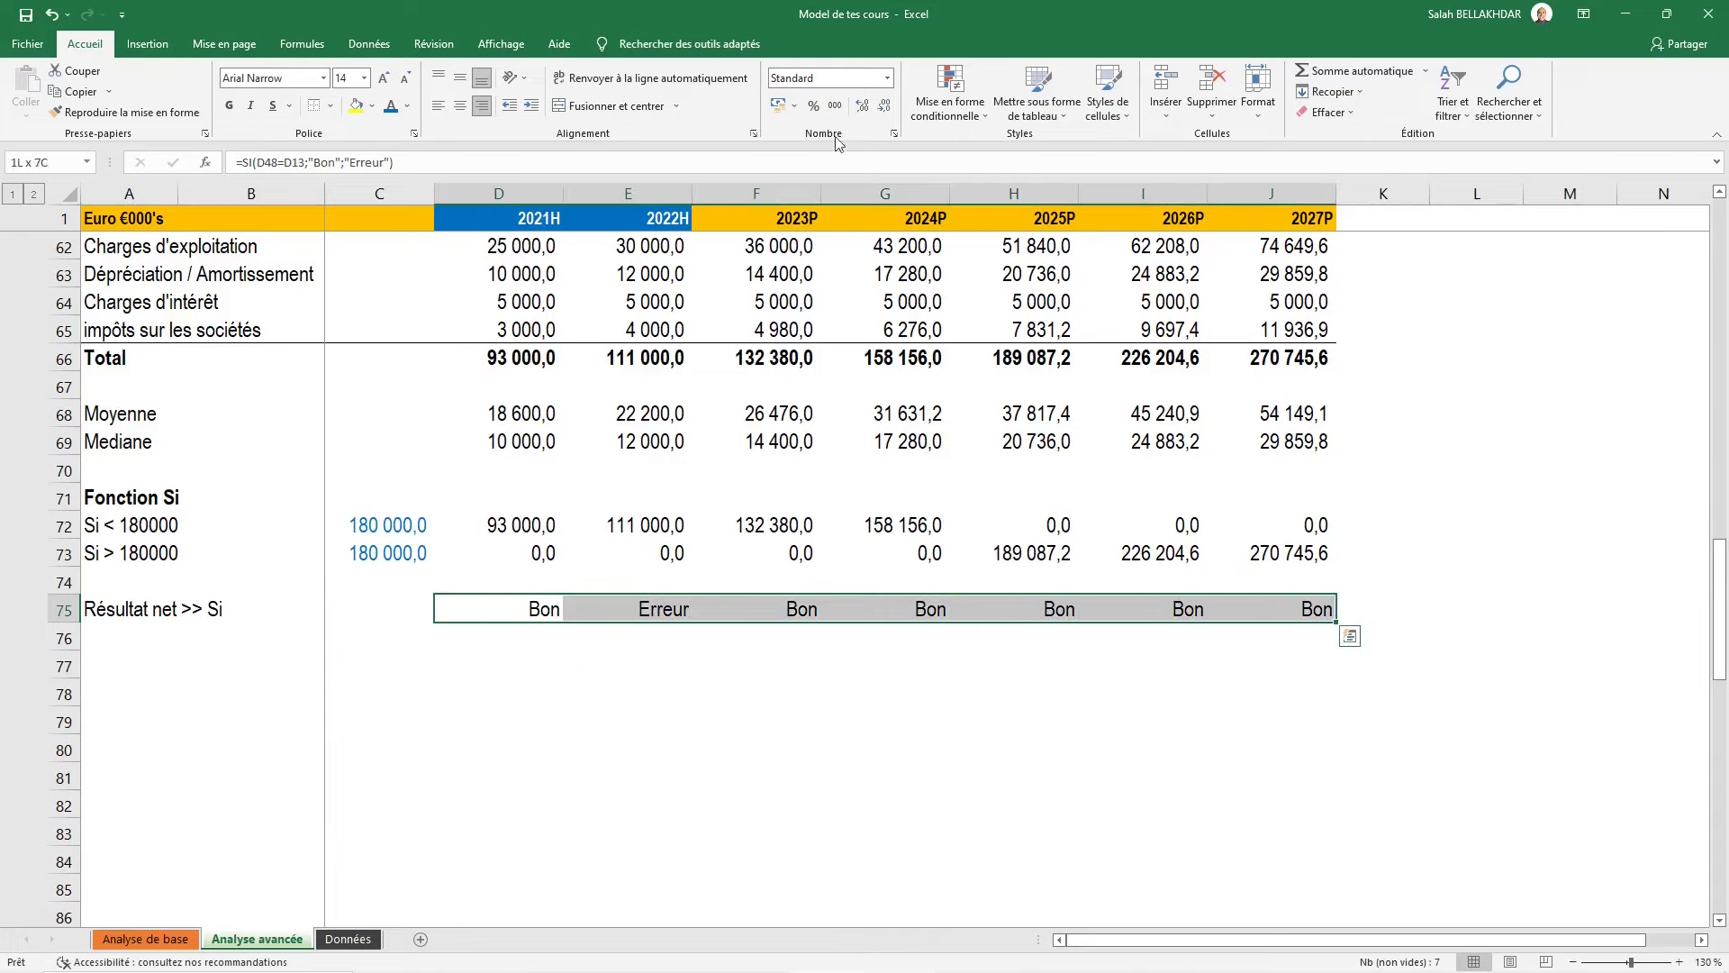
left_click(970, 110)
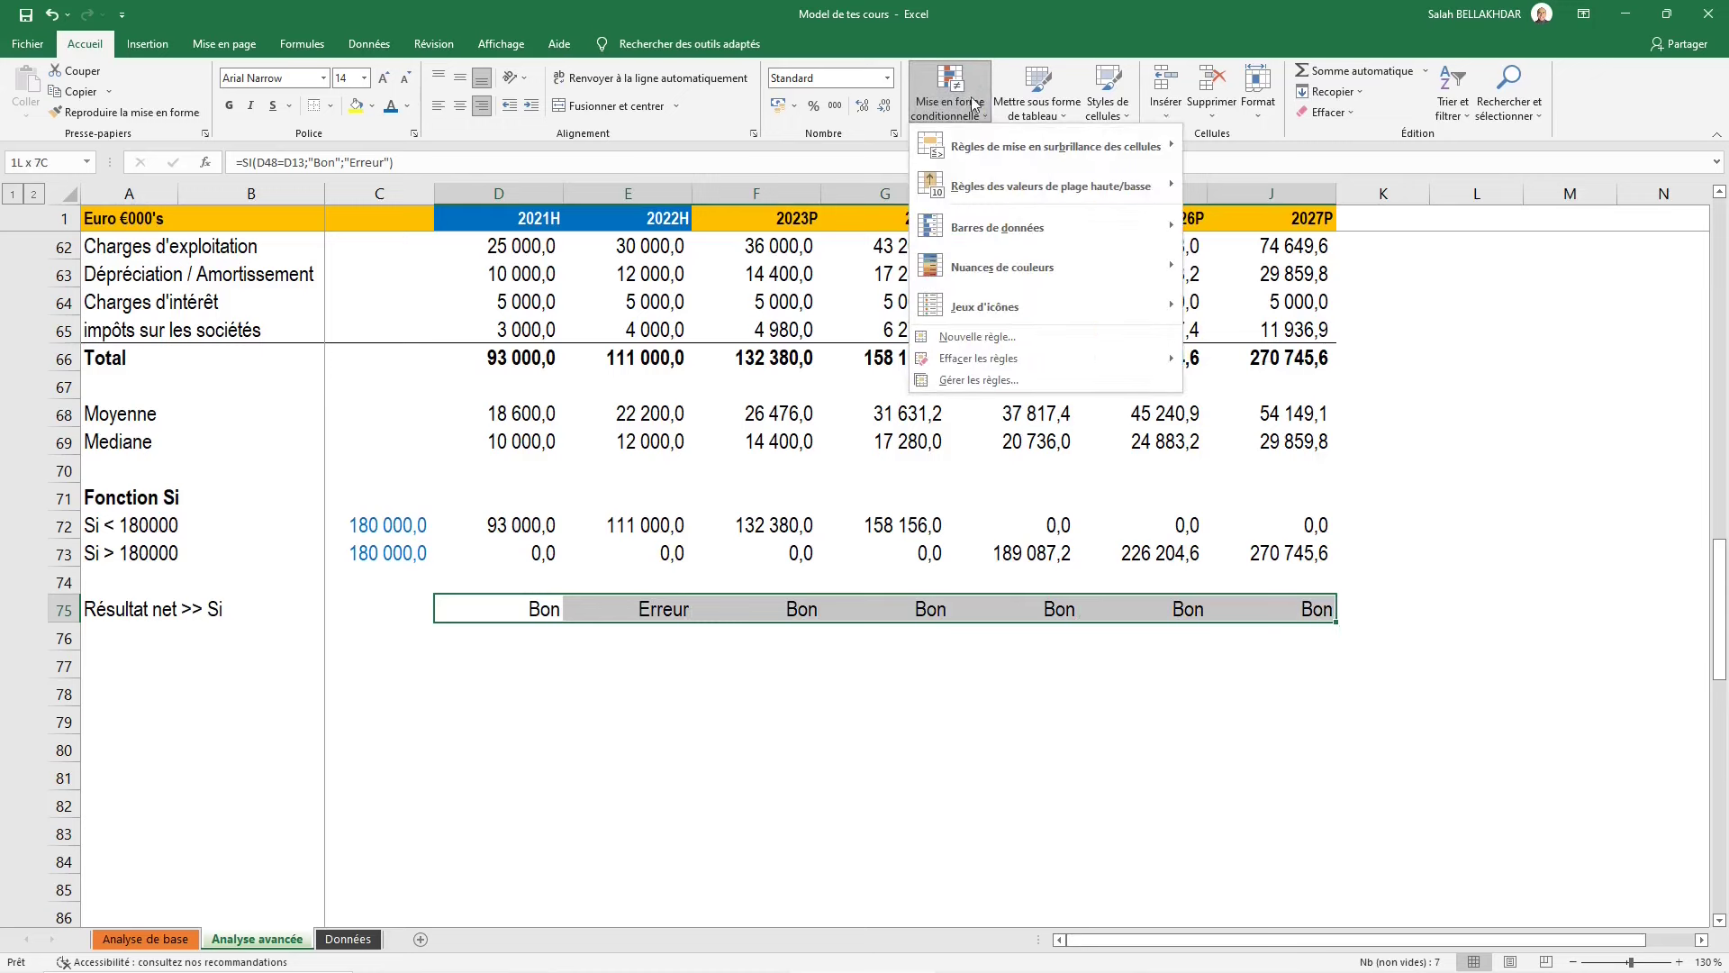
mouse_move(1054, 146)
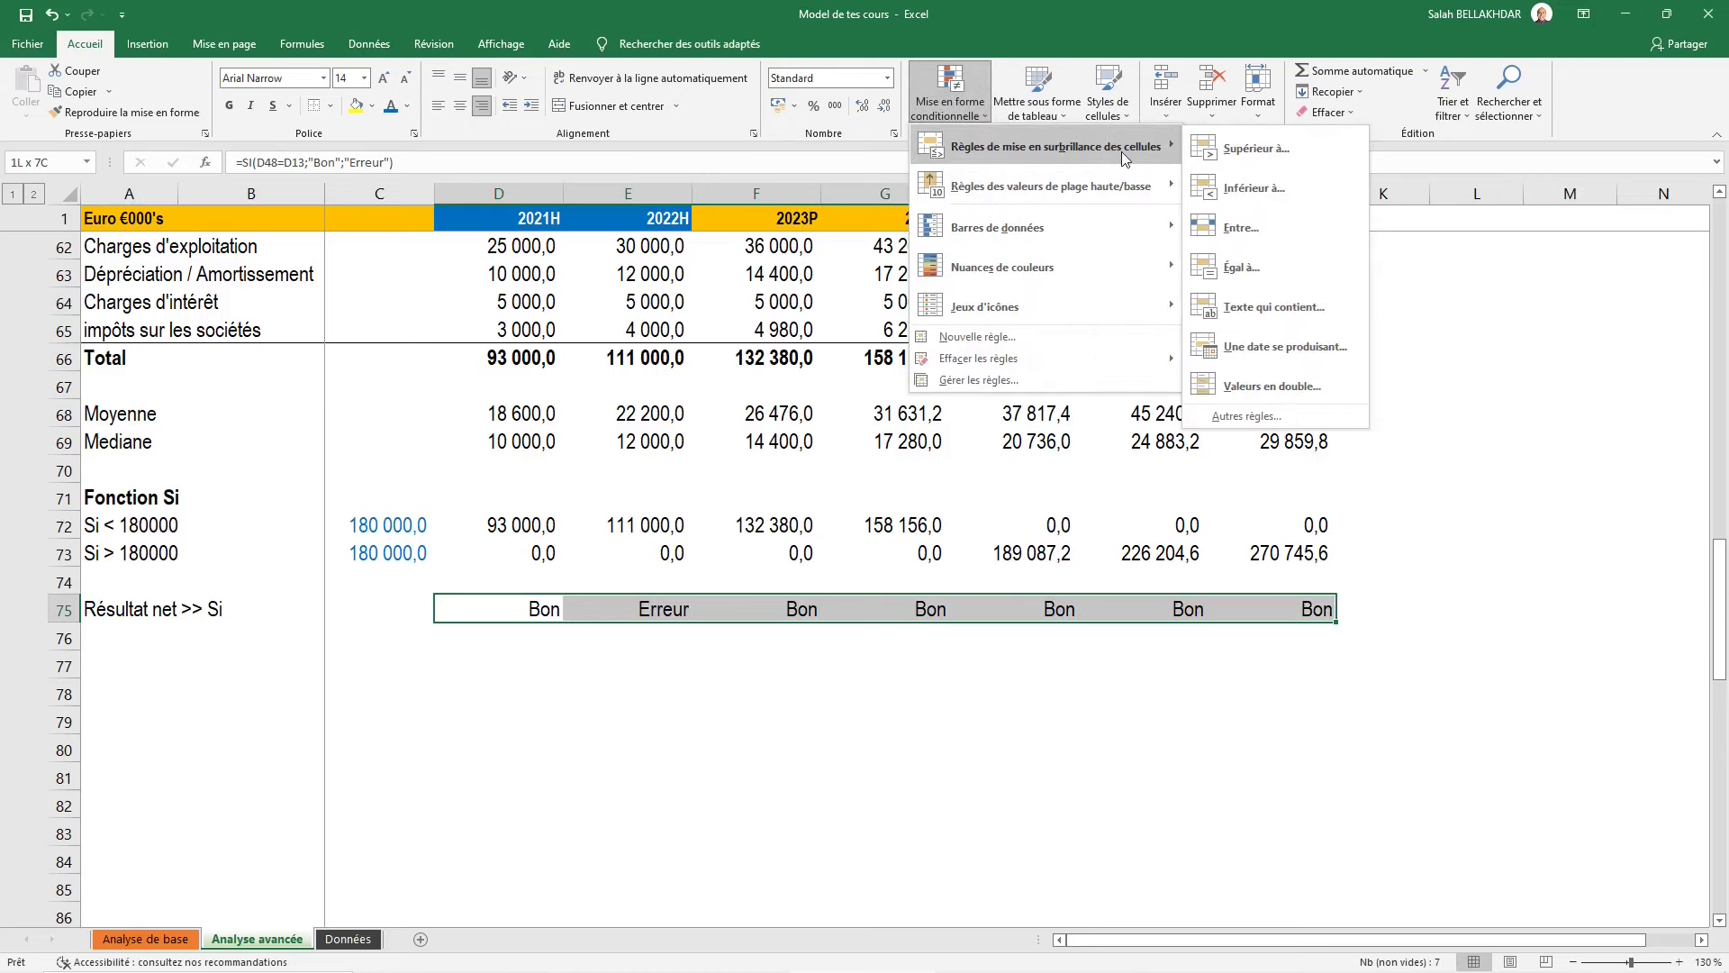
left_click(1279, 308)
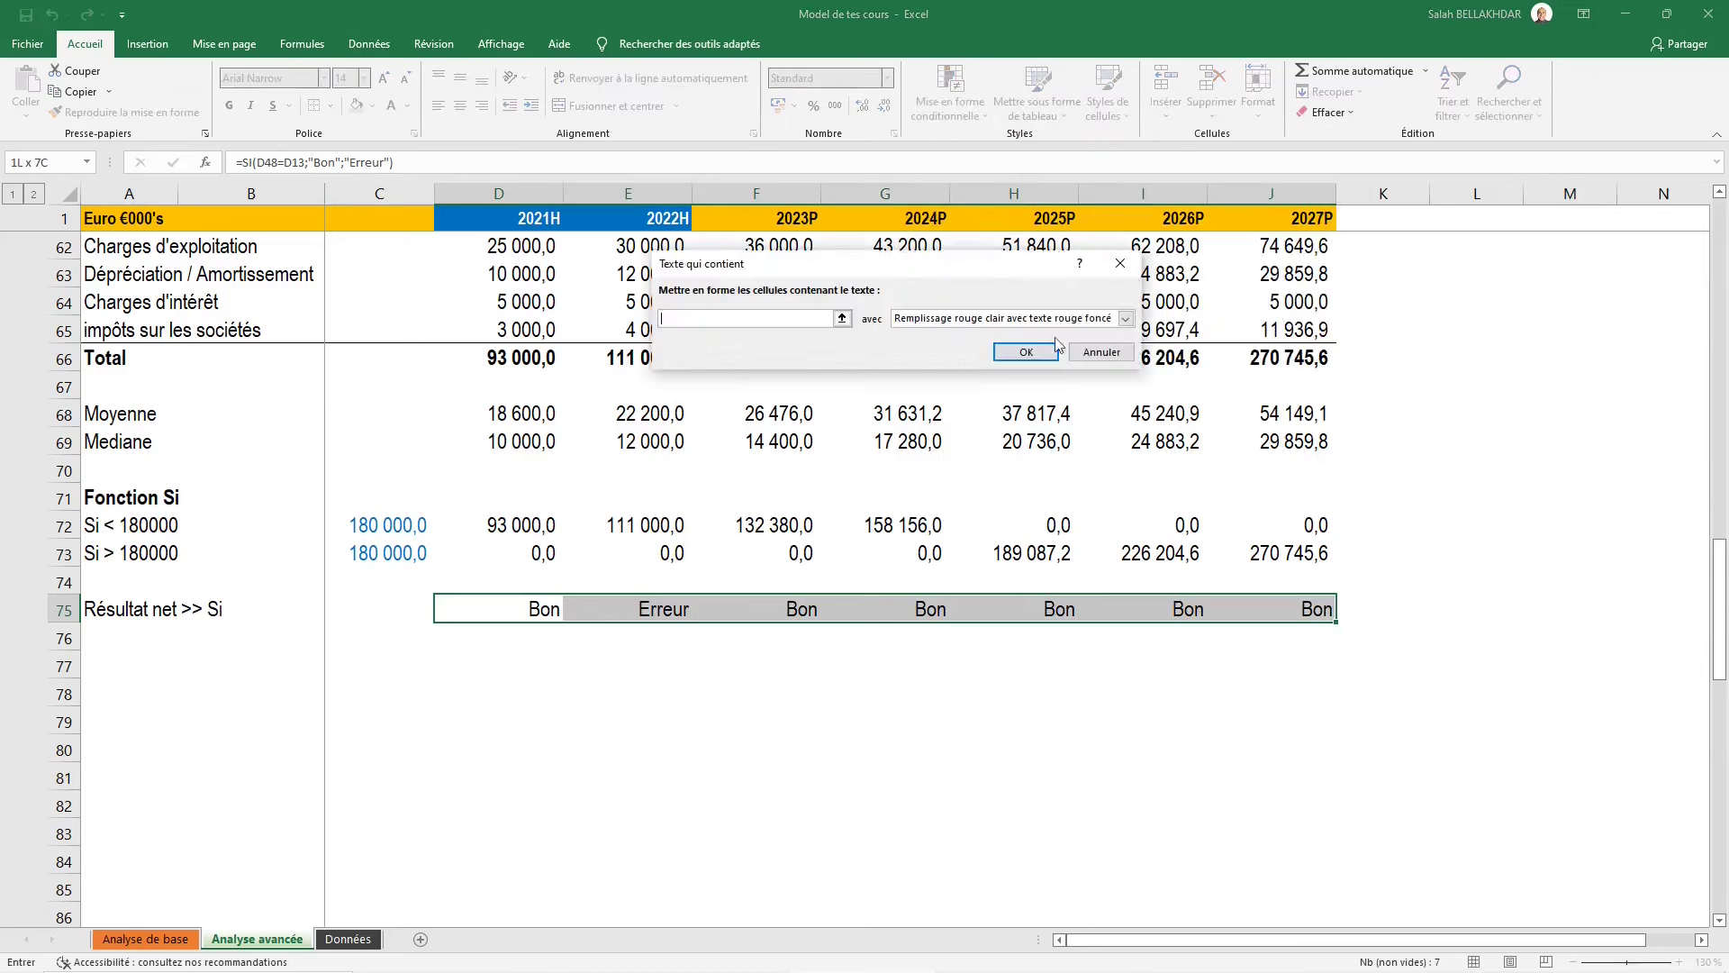
type("Erreur")
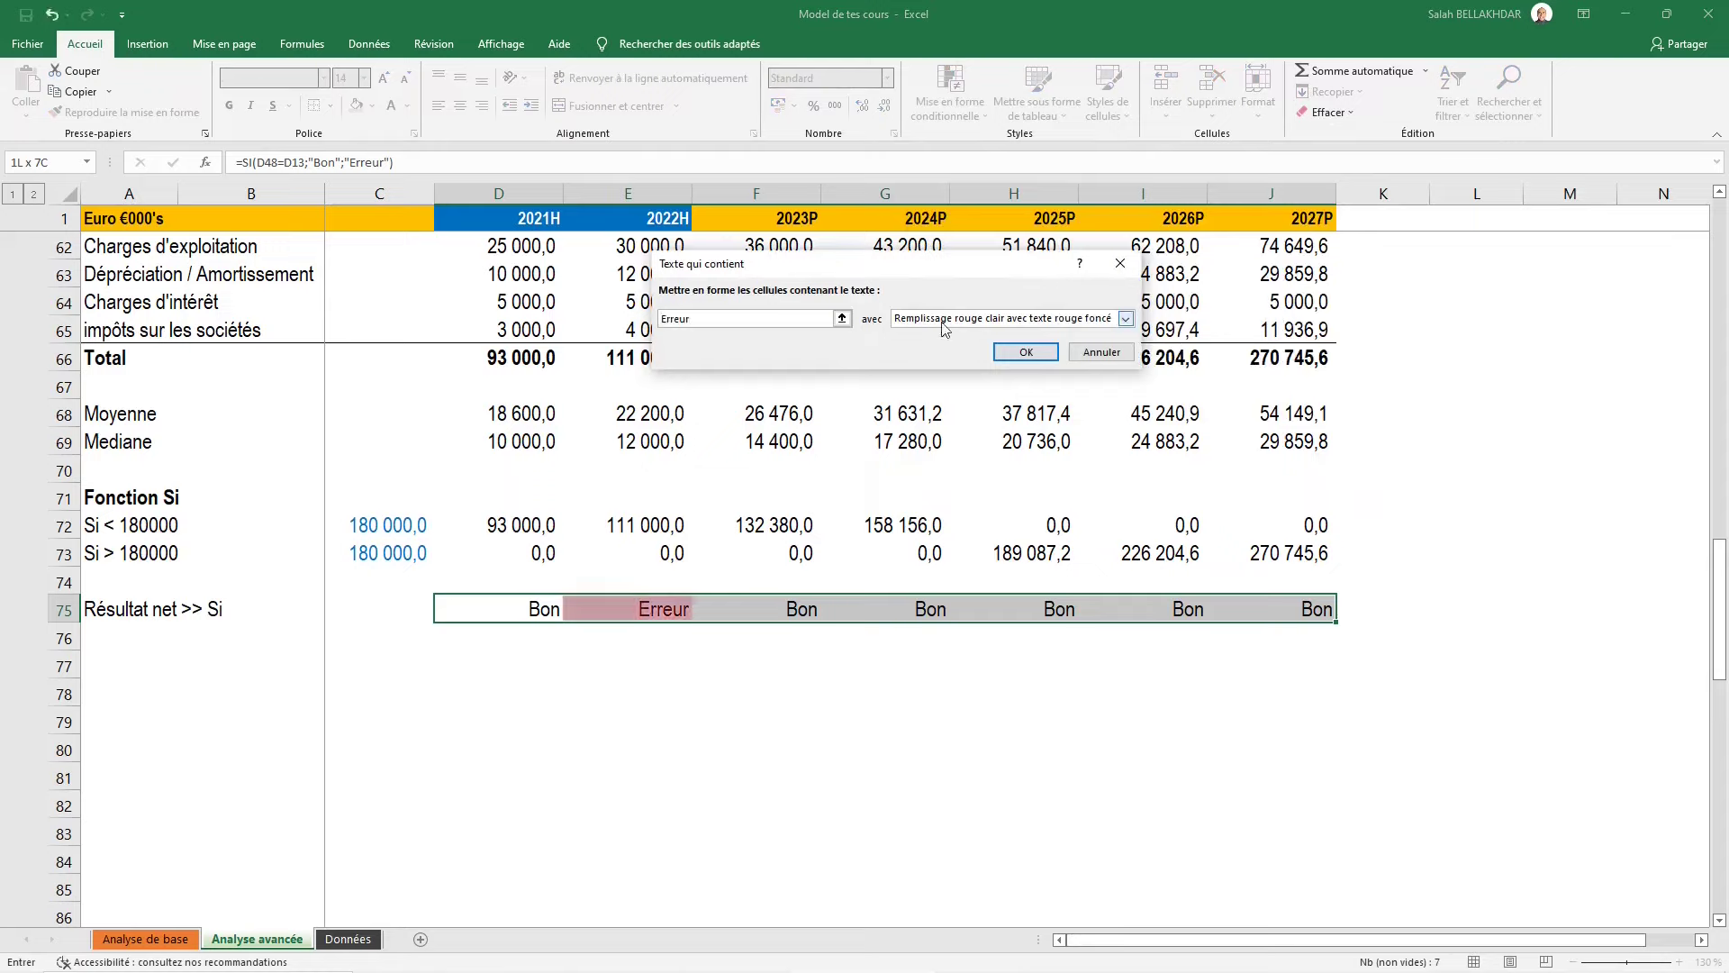
left_click(1025, 351)
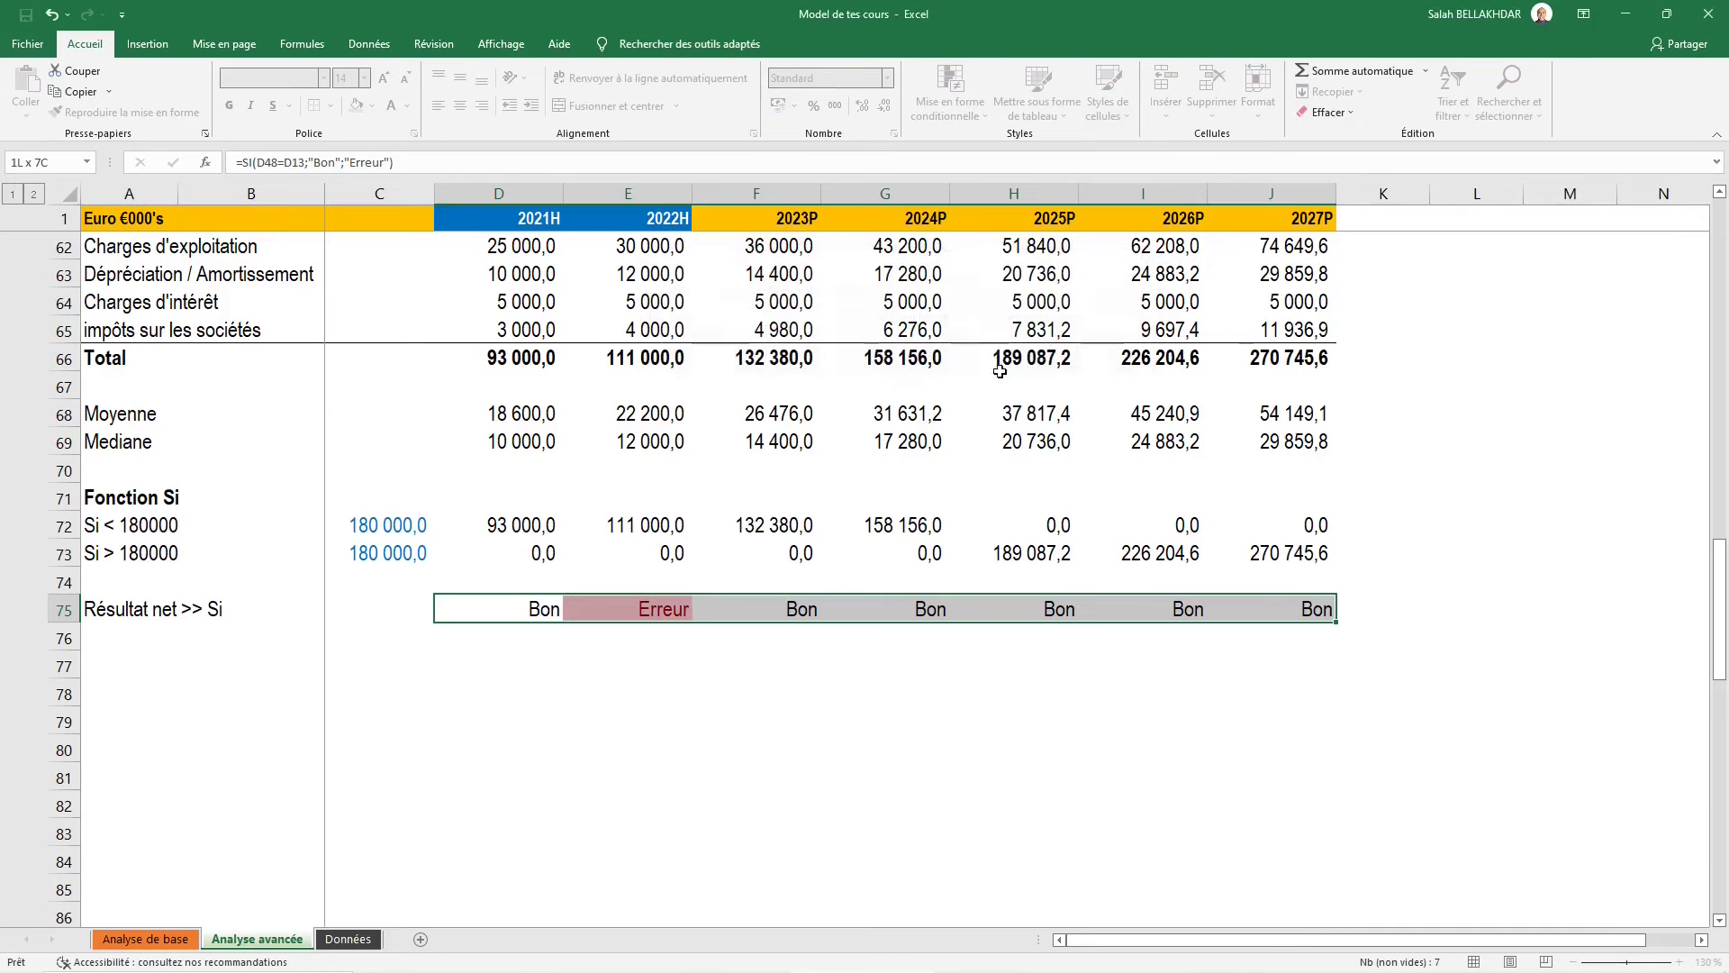
Override the 2025P Résultat net in H48 with 1500, producing a second Erreur in row 75
left_click(671, 604)
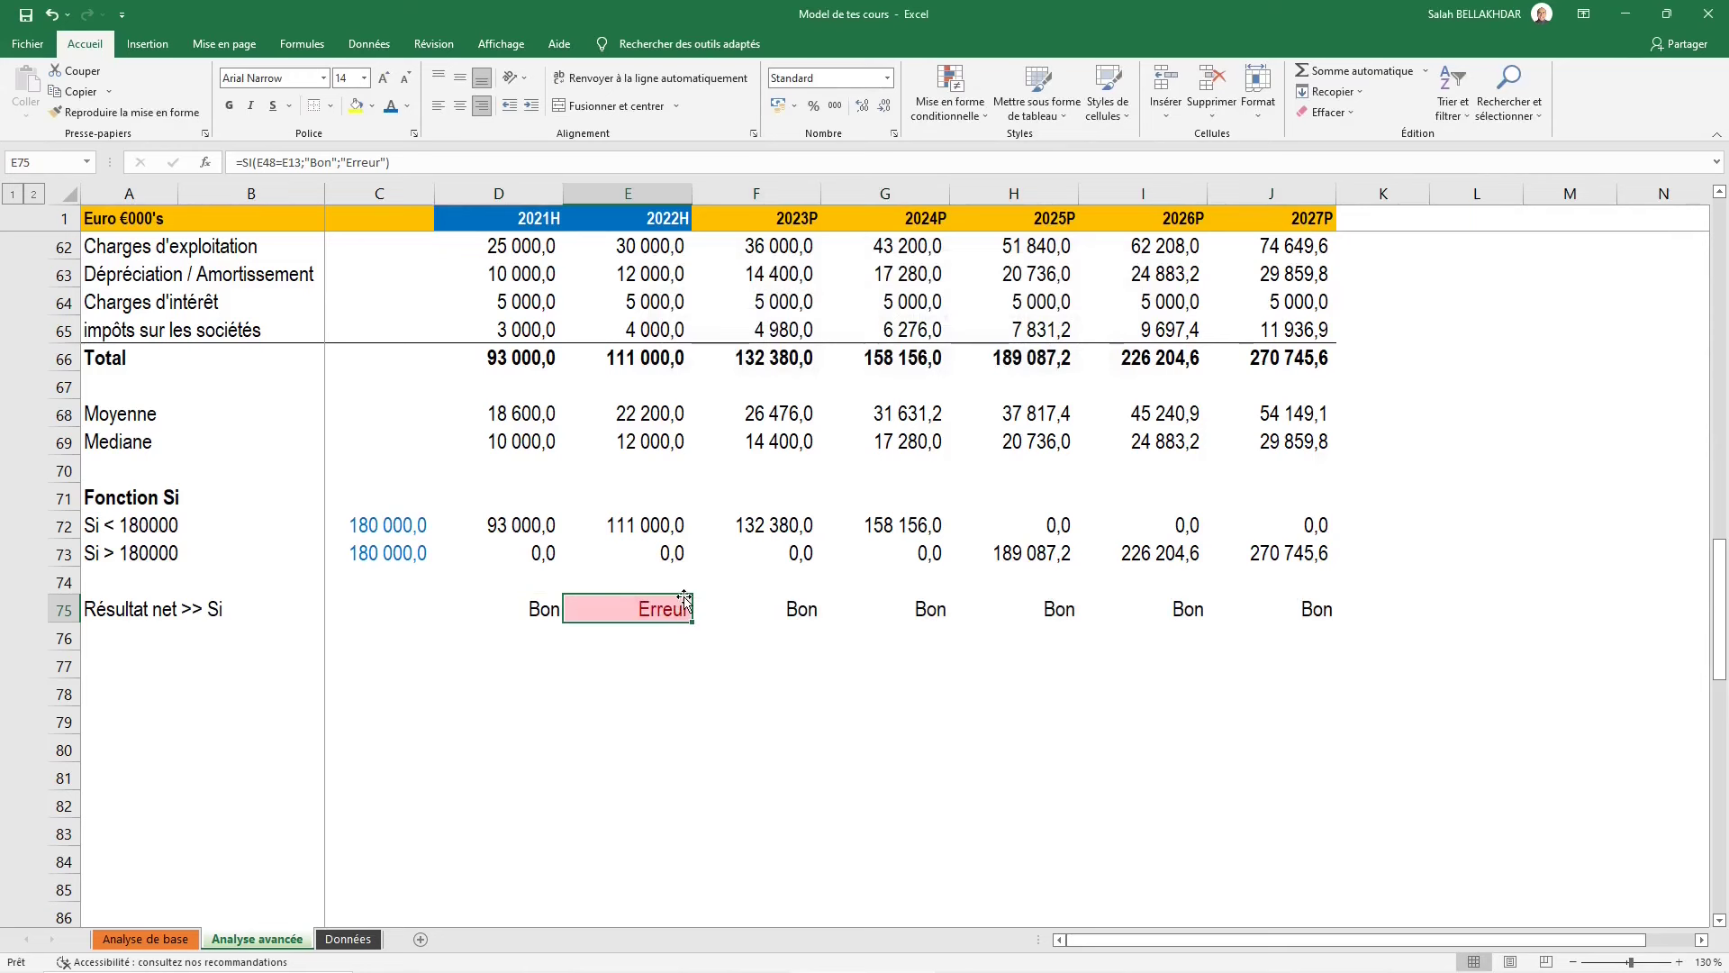
scroll(685, 602, "up", 2)
scroll(687, 717, "up", 4)
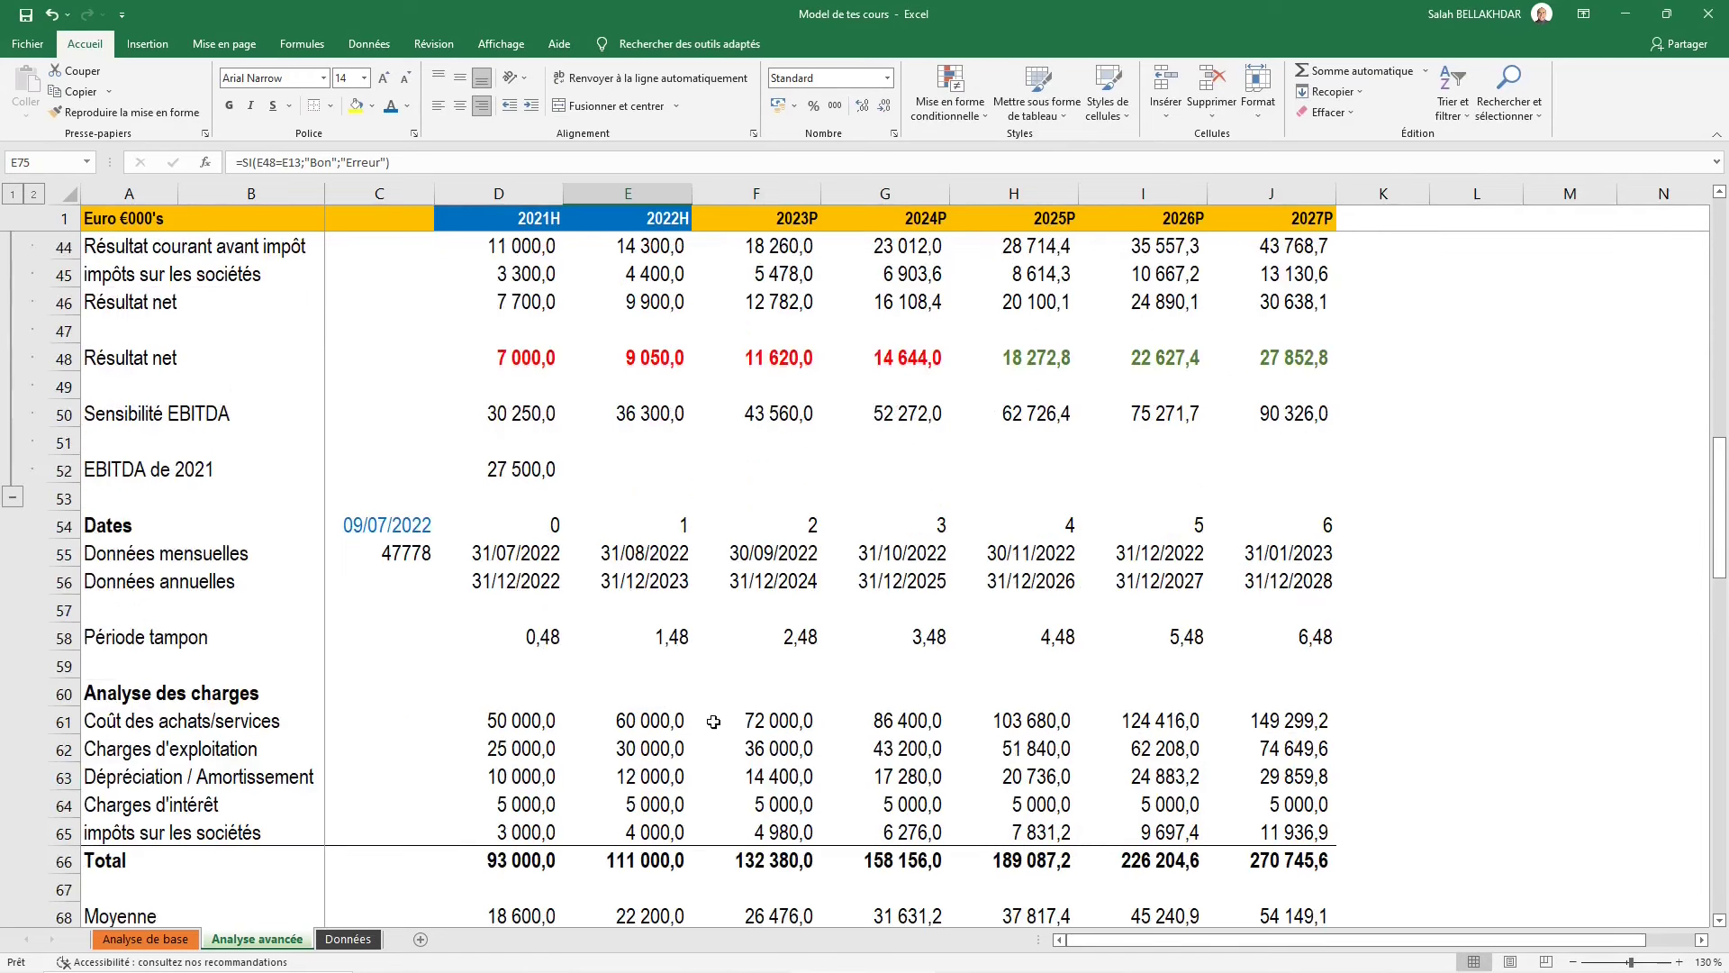
left_click(1031, 355)
double_click(1031, 355)
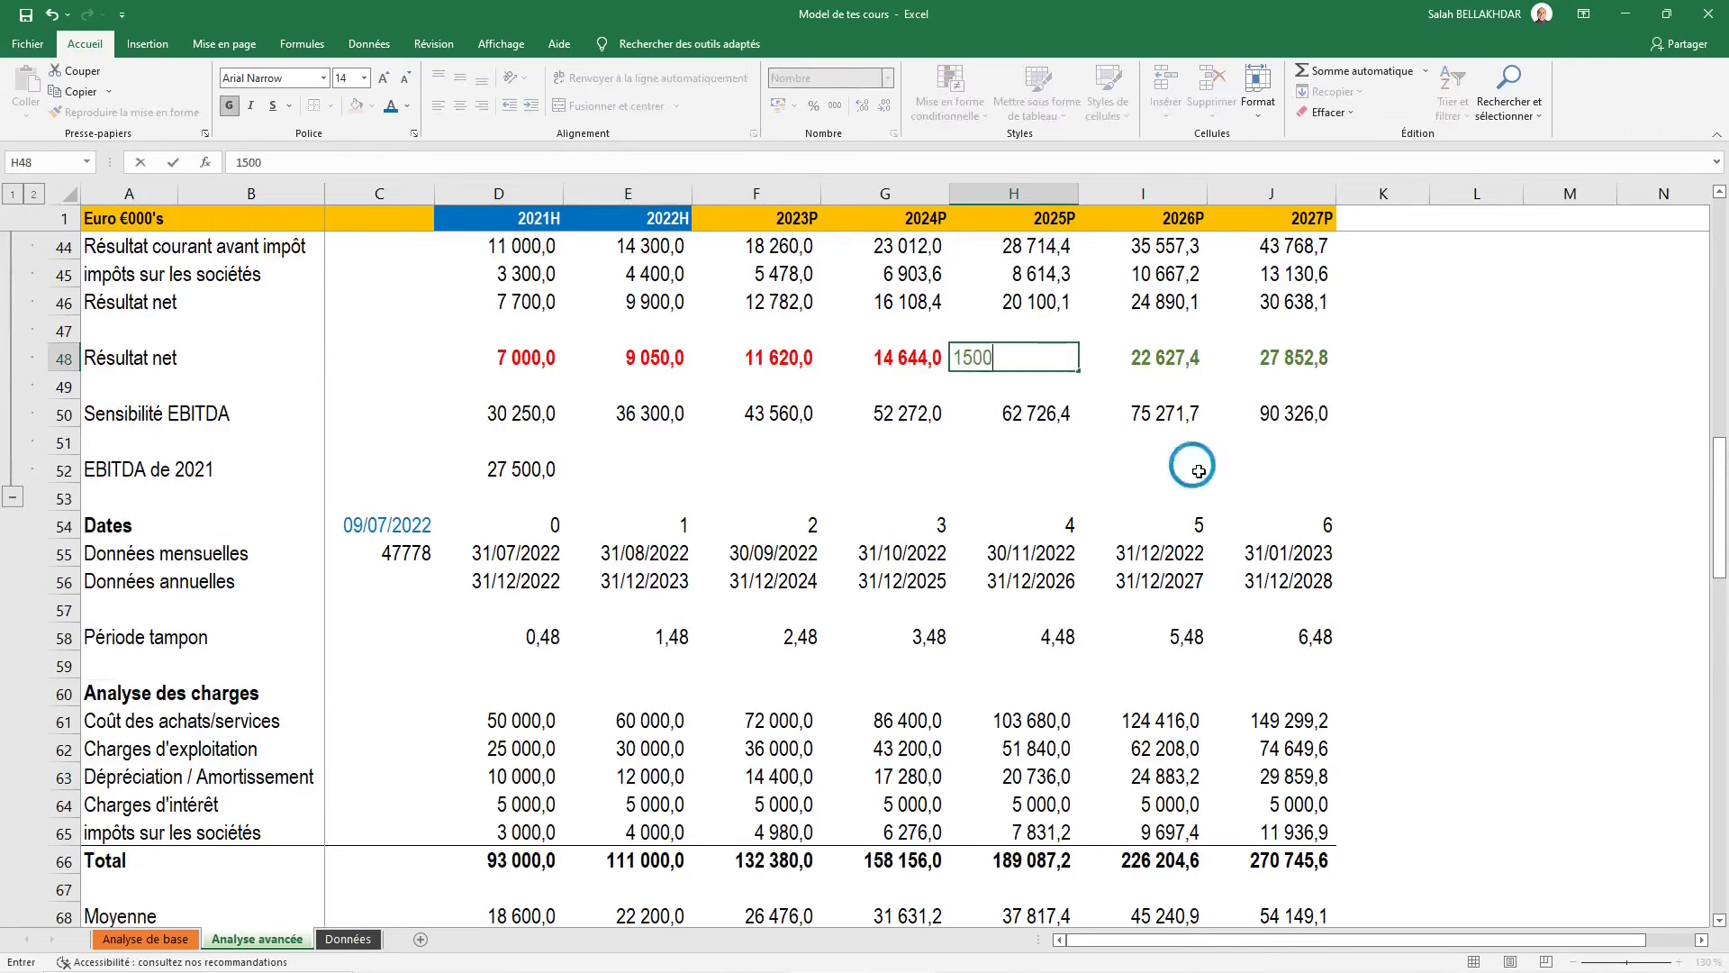
left_click(1187, 467)
scroll(1125, 540, "down", 3)
scroll(1028, 644, "down", 3)
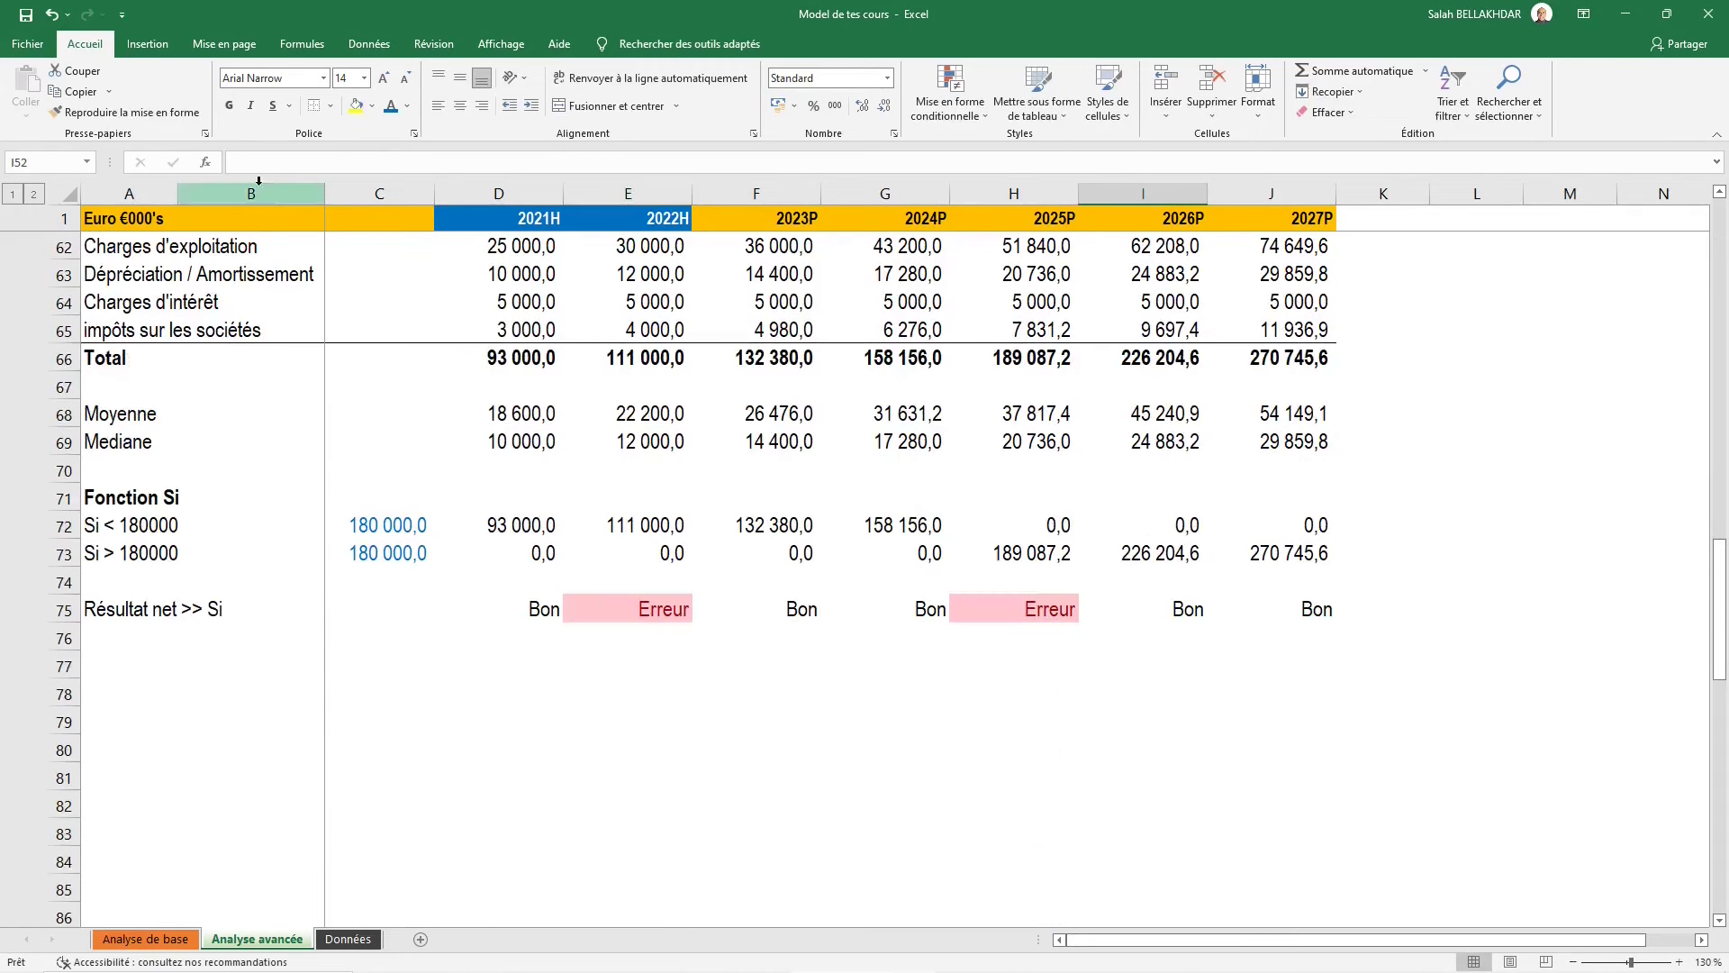
left_click_drag(543, 608, 1314, 610)
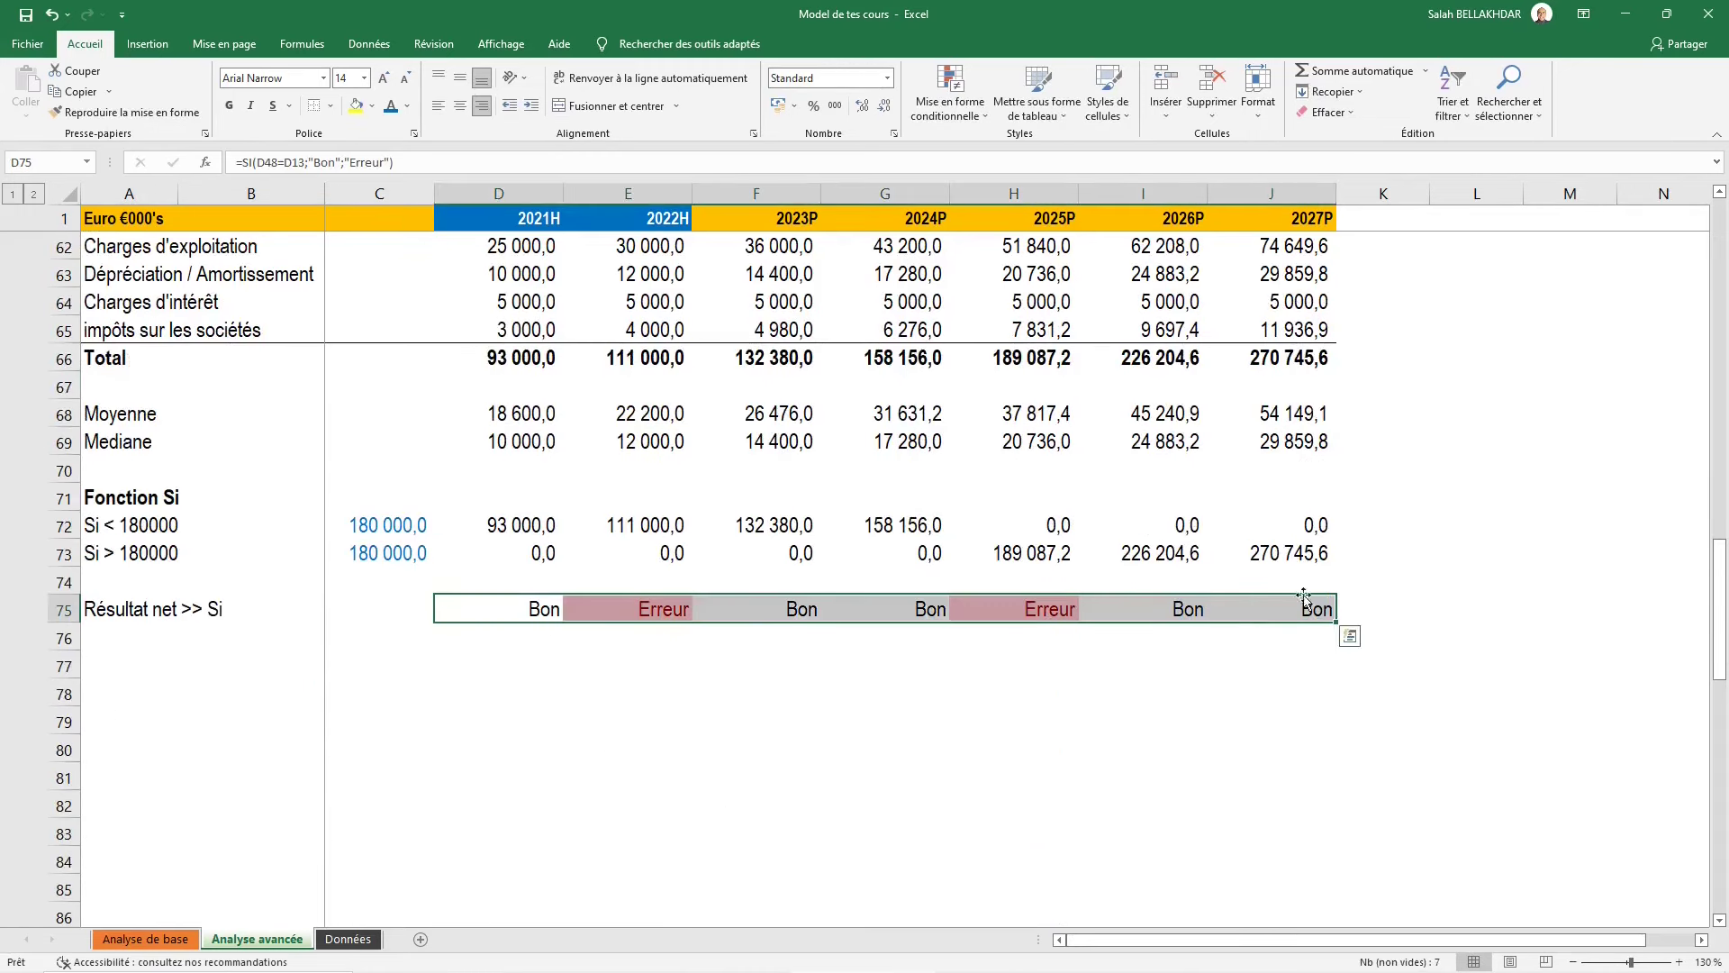
Highlight cells in D75:J75 containing 'Bon' with green fill and dark green text
left_click(983, 123)
mouse_move(1053, 146)
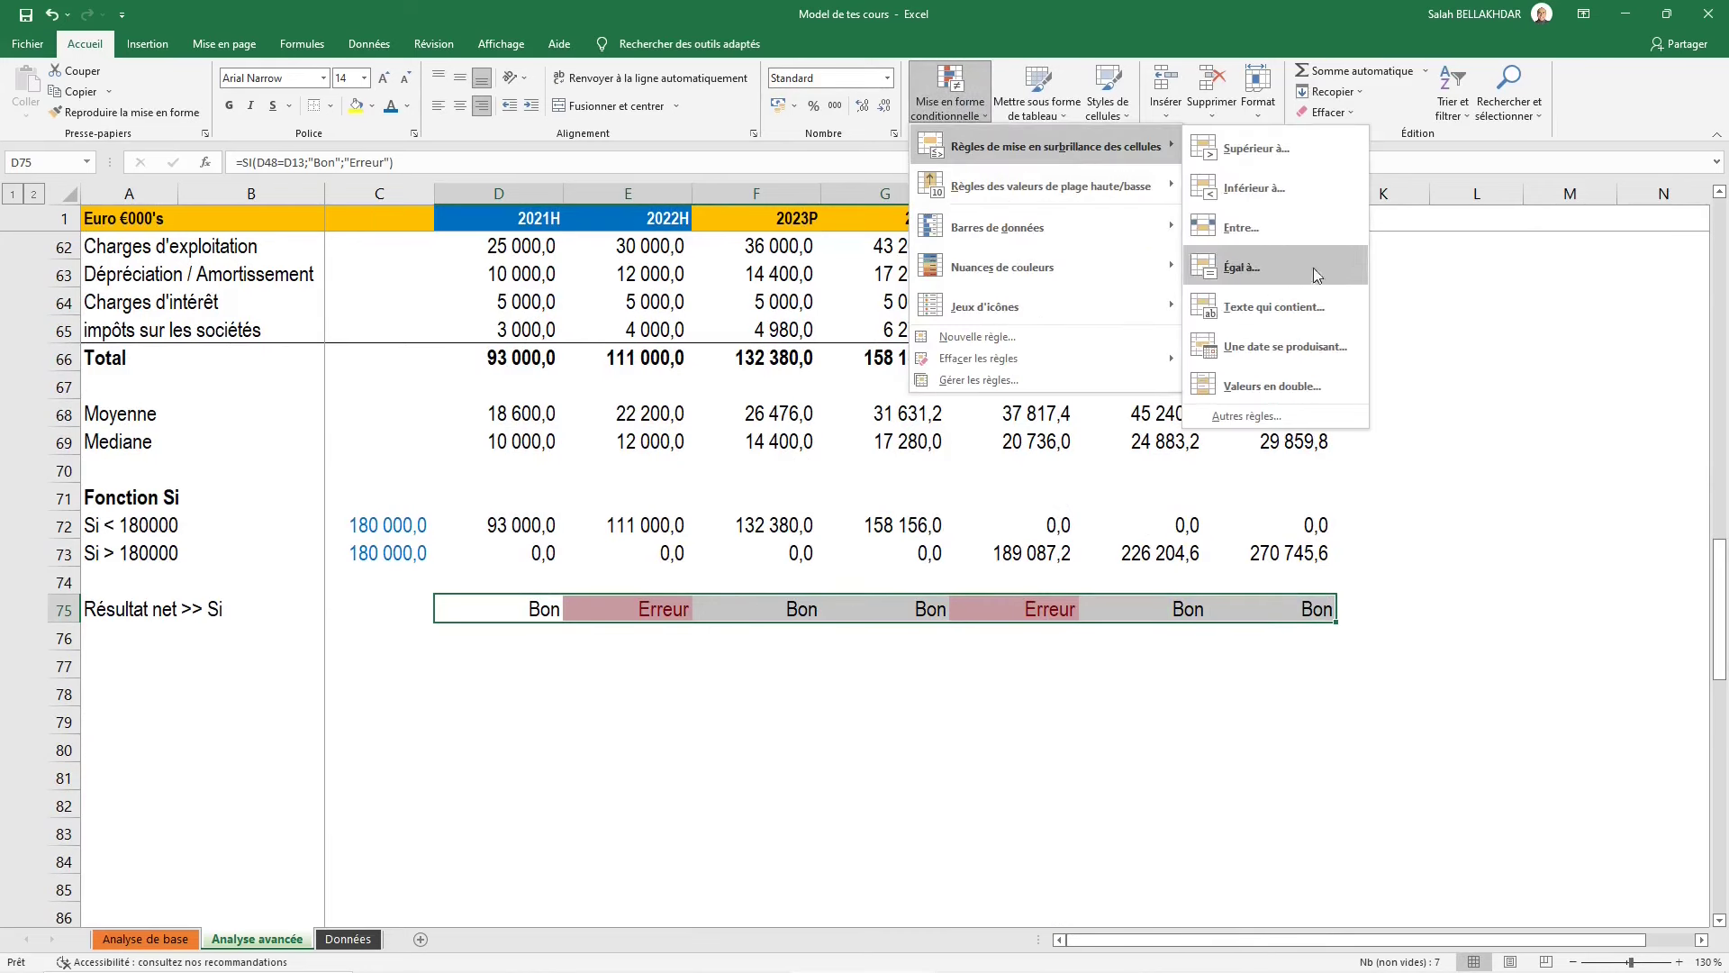
left_click(1273, 306)
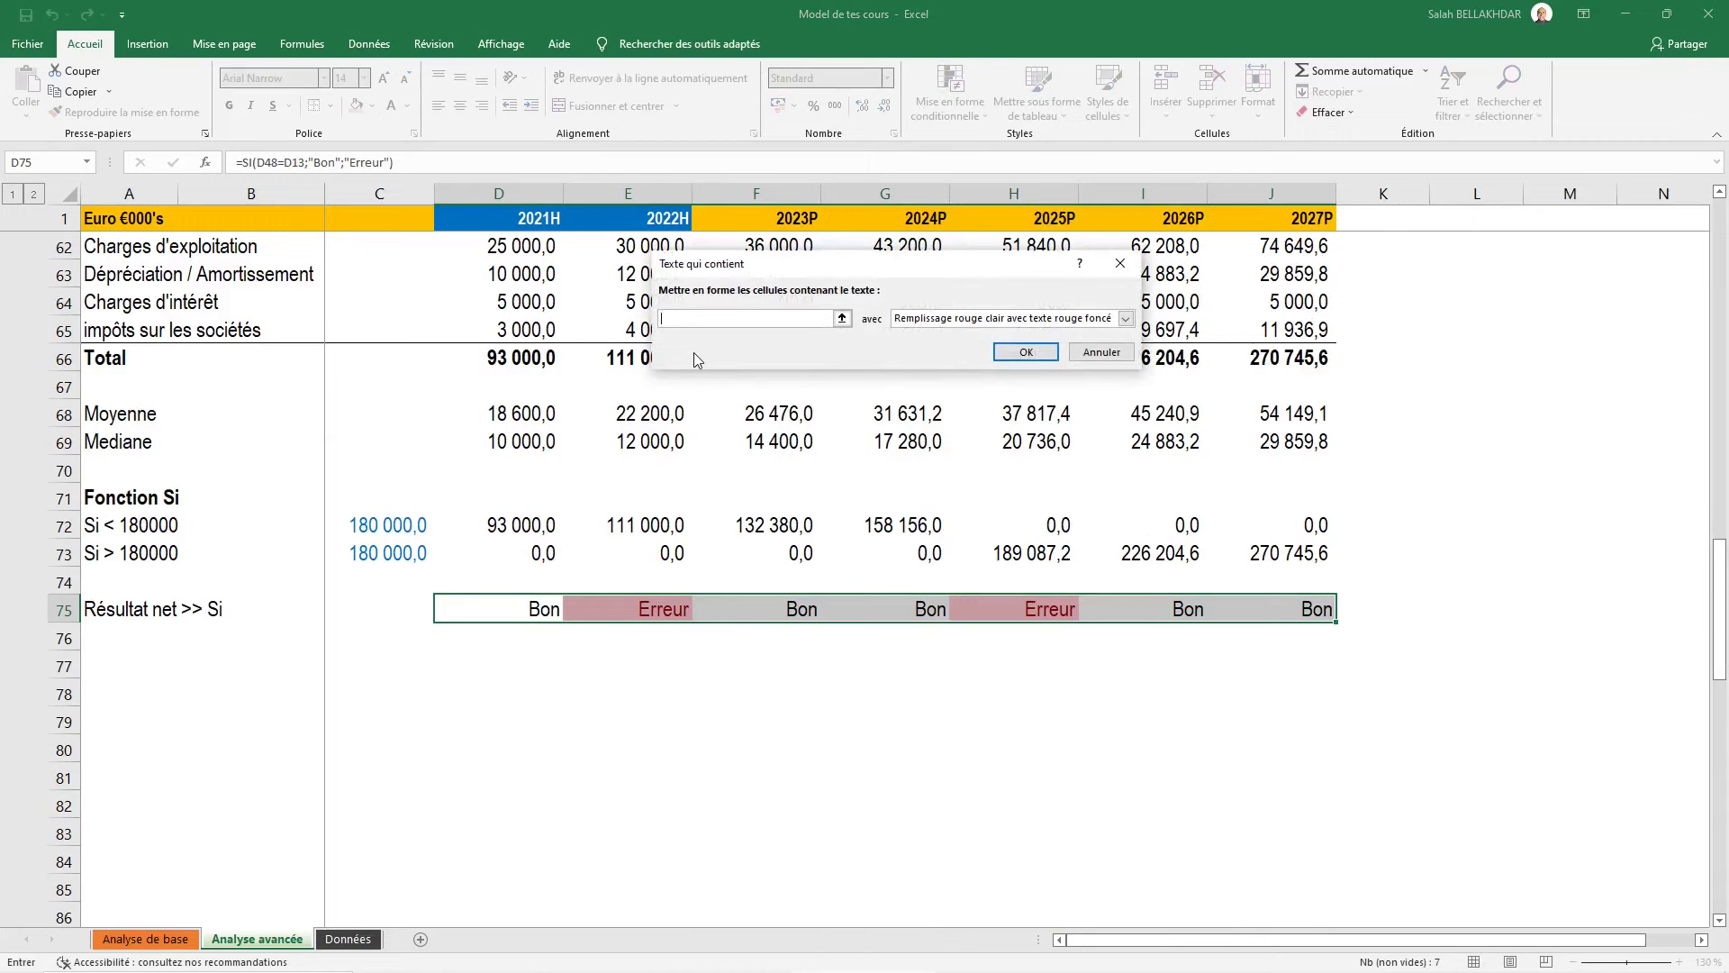
type("Bon")
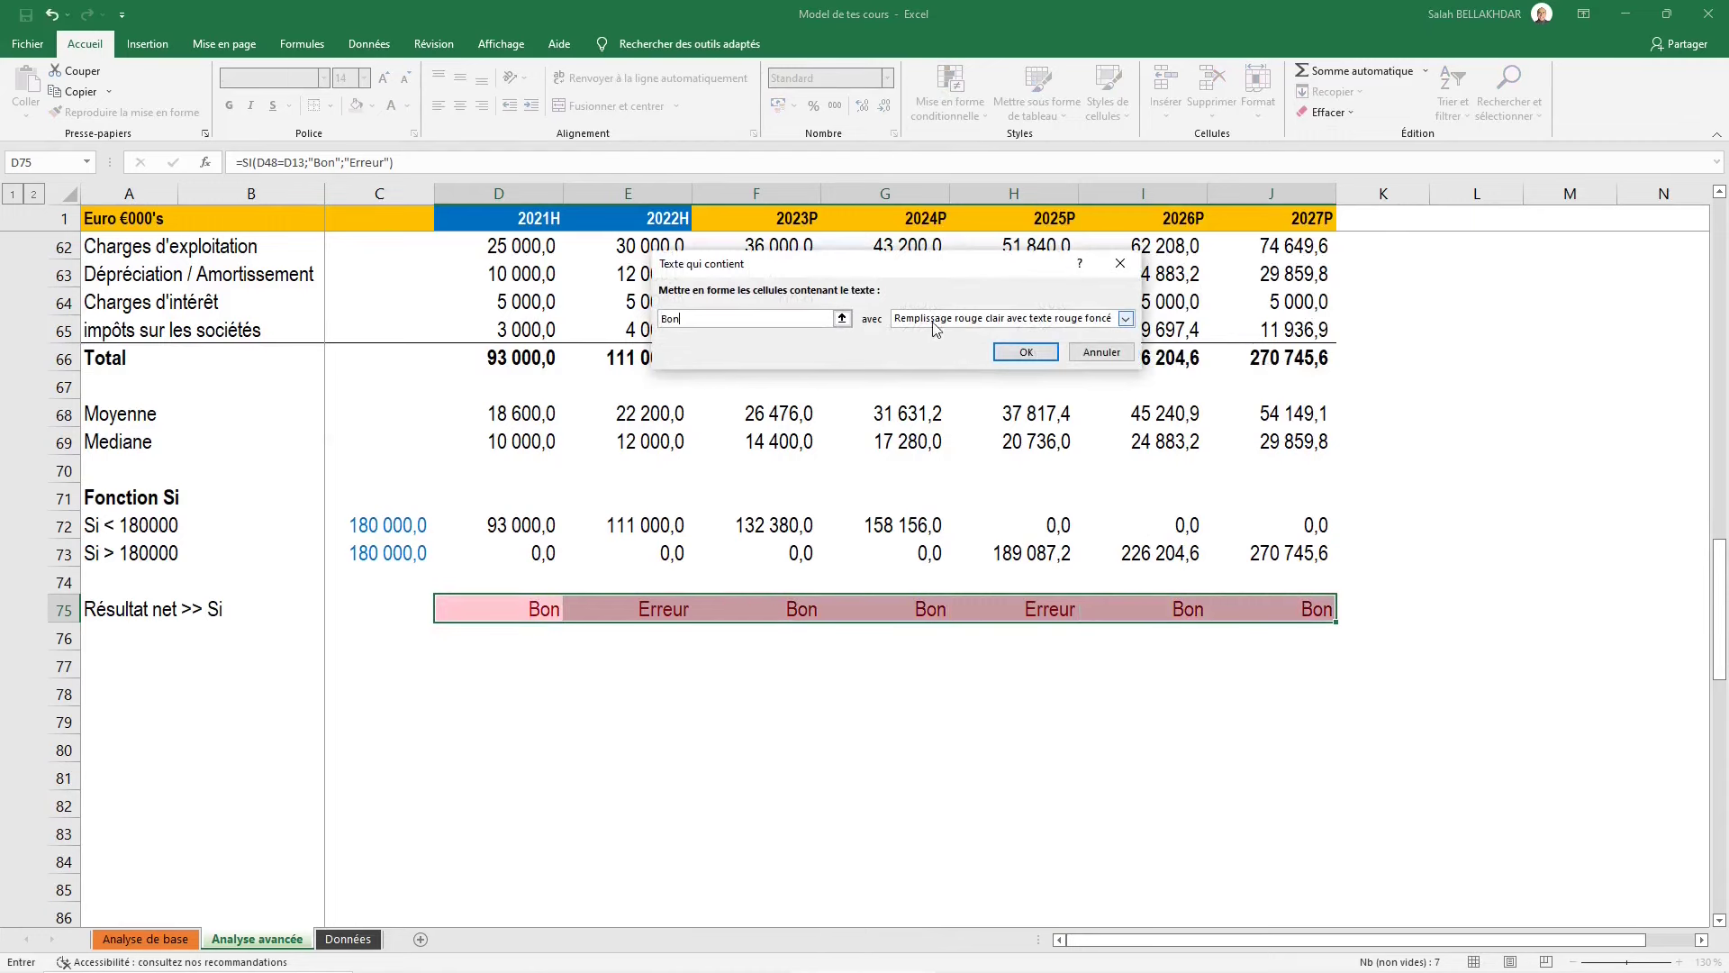
left_click(1126, 317)
left_click(976, 358)
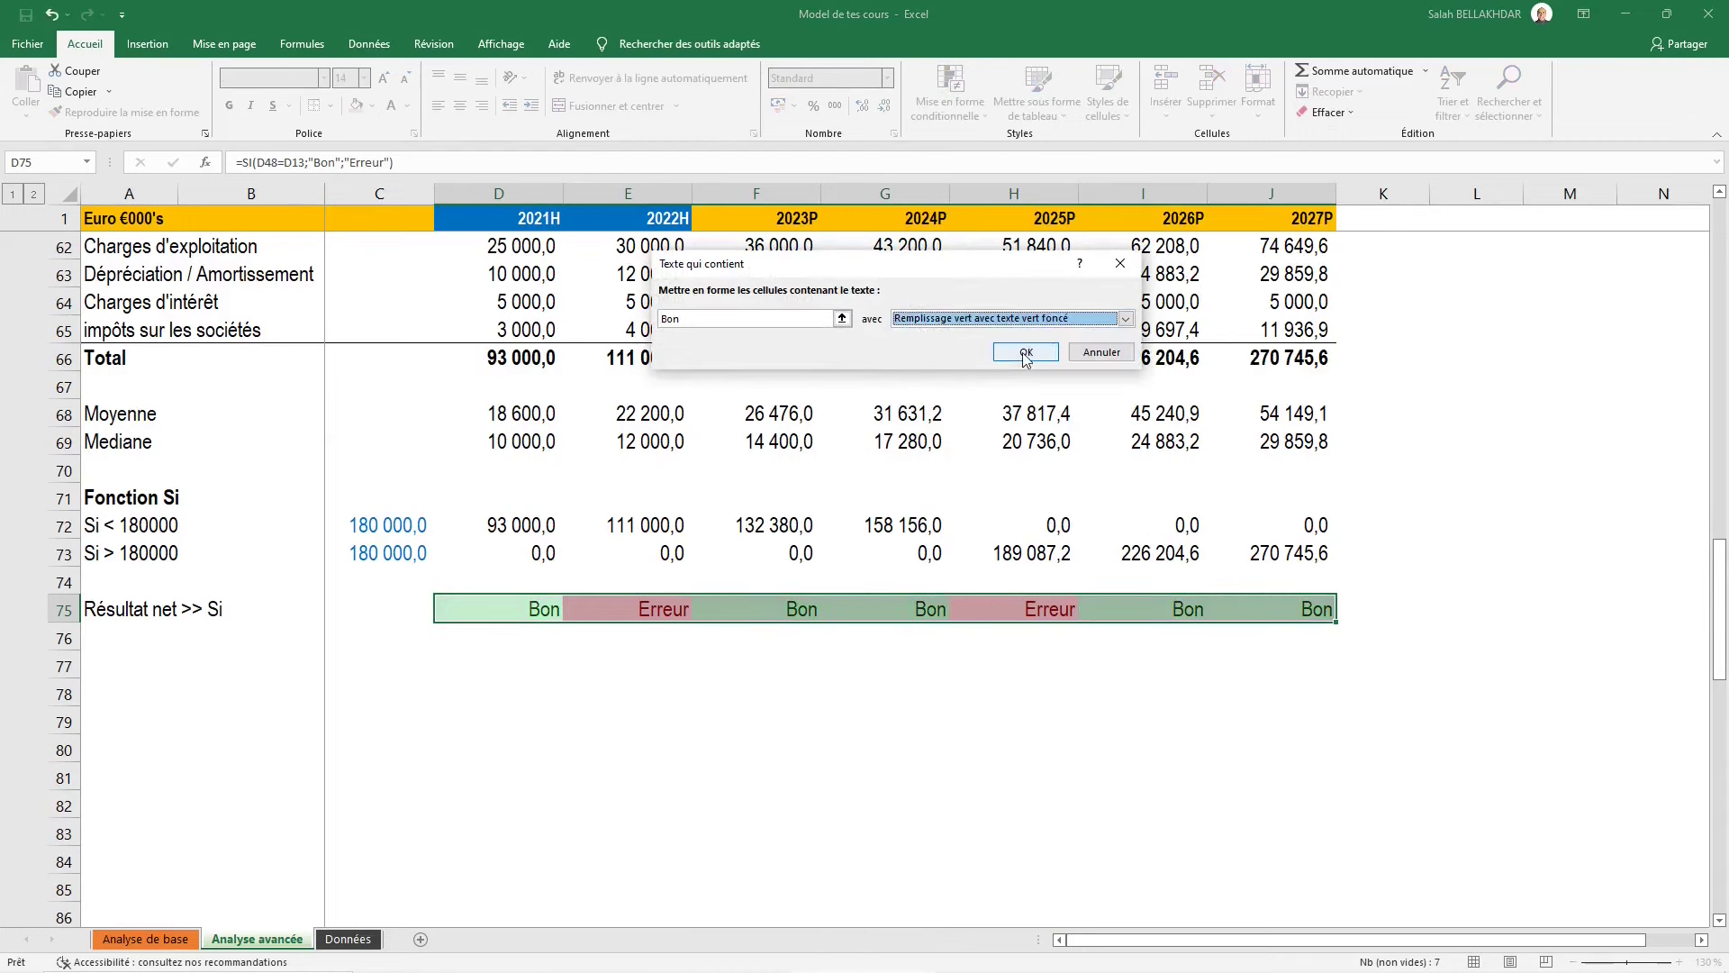
left_click(1015, 355)
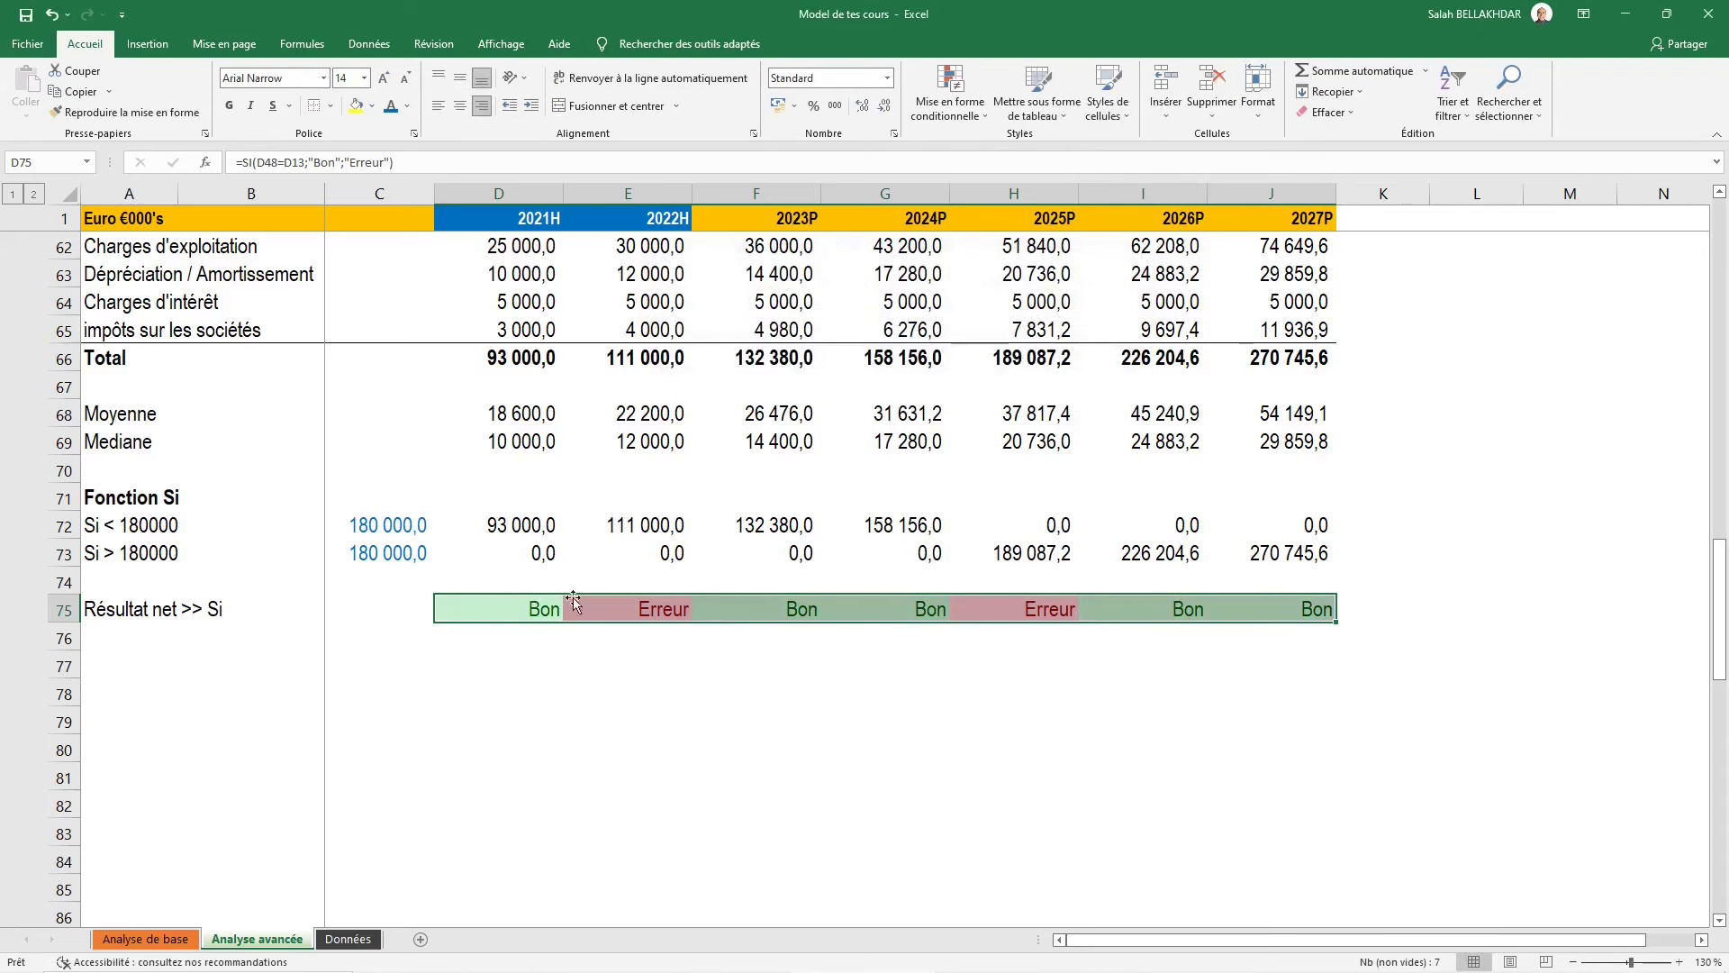
Review the colour-coded check results across row 75, including the 2025P cell
scroll(644, 547, "up", 3)
scroll(645, 546, "down", 2)
left_click(527, 694)
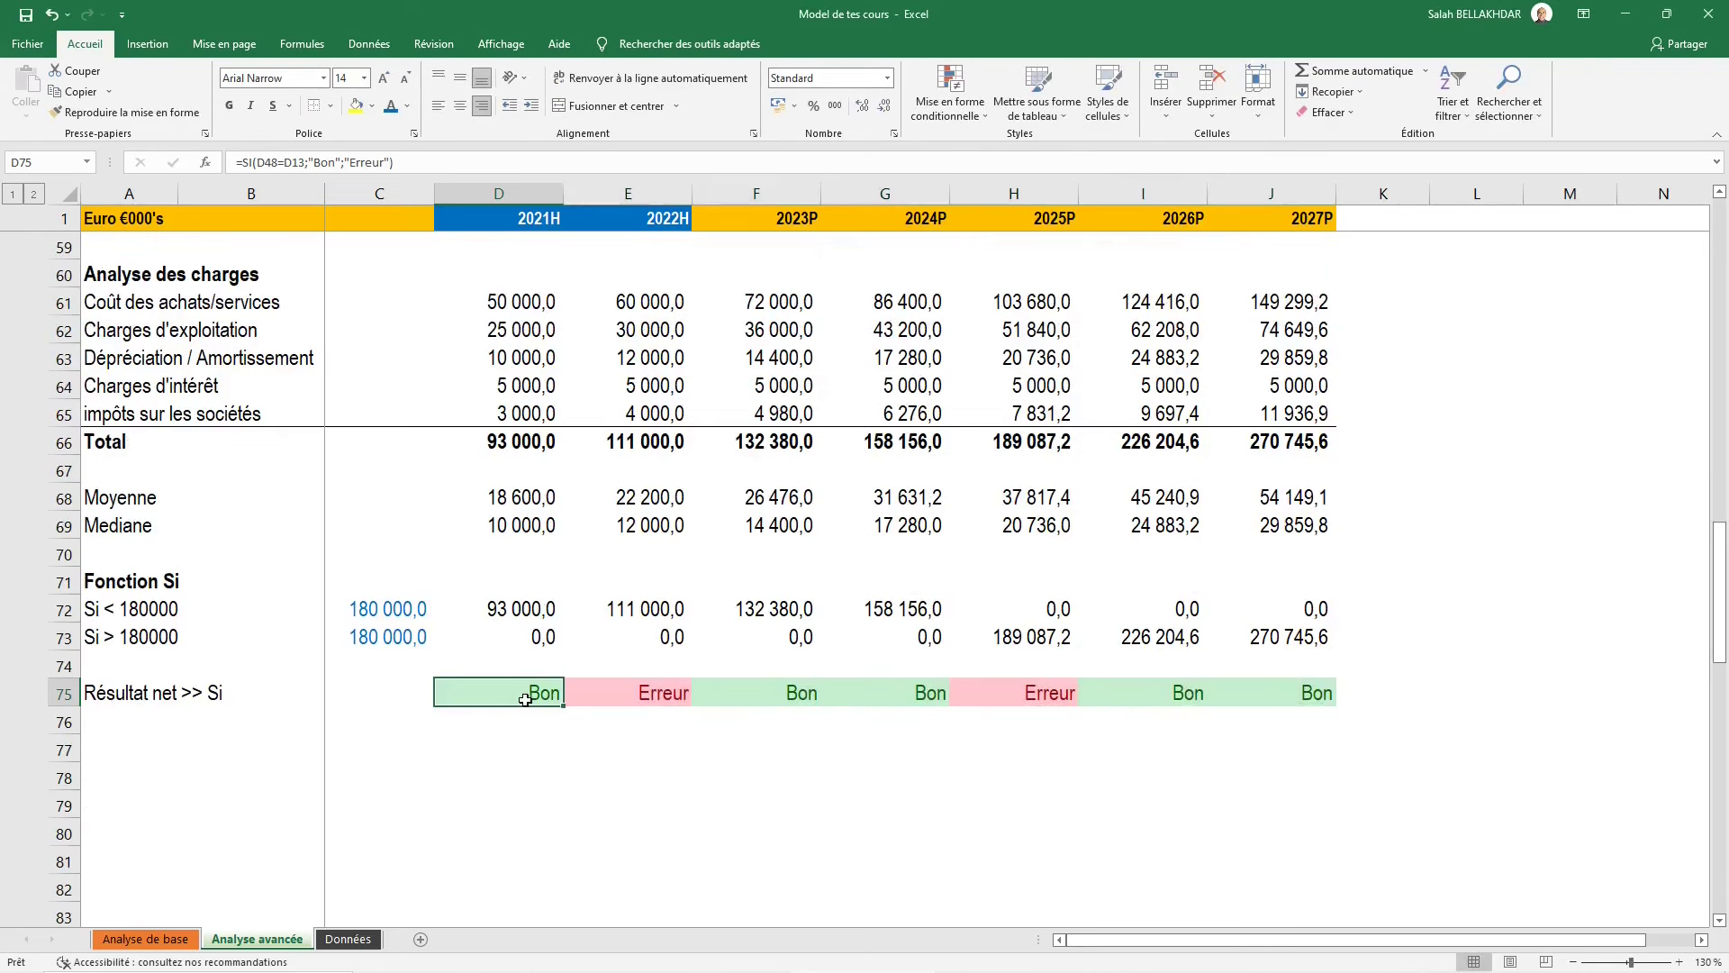
key("Right")
key("Right")
key("Right")
key("Right")
key("Right")
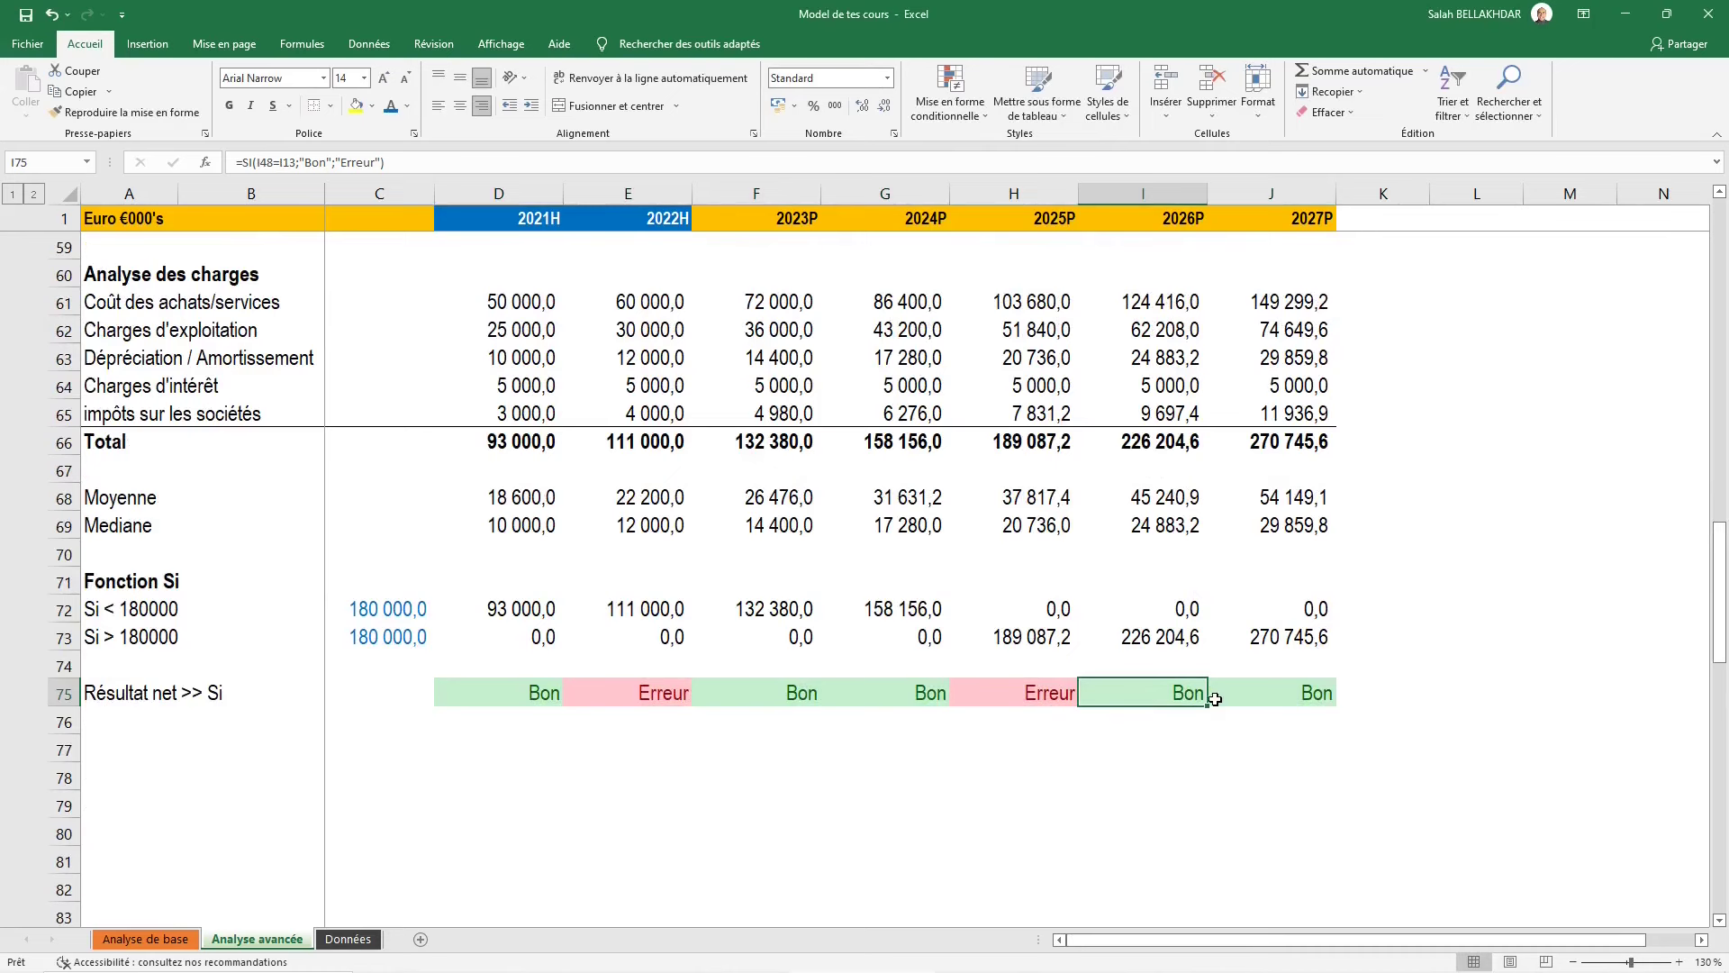
key("Left")
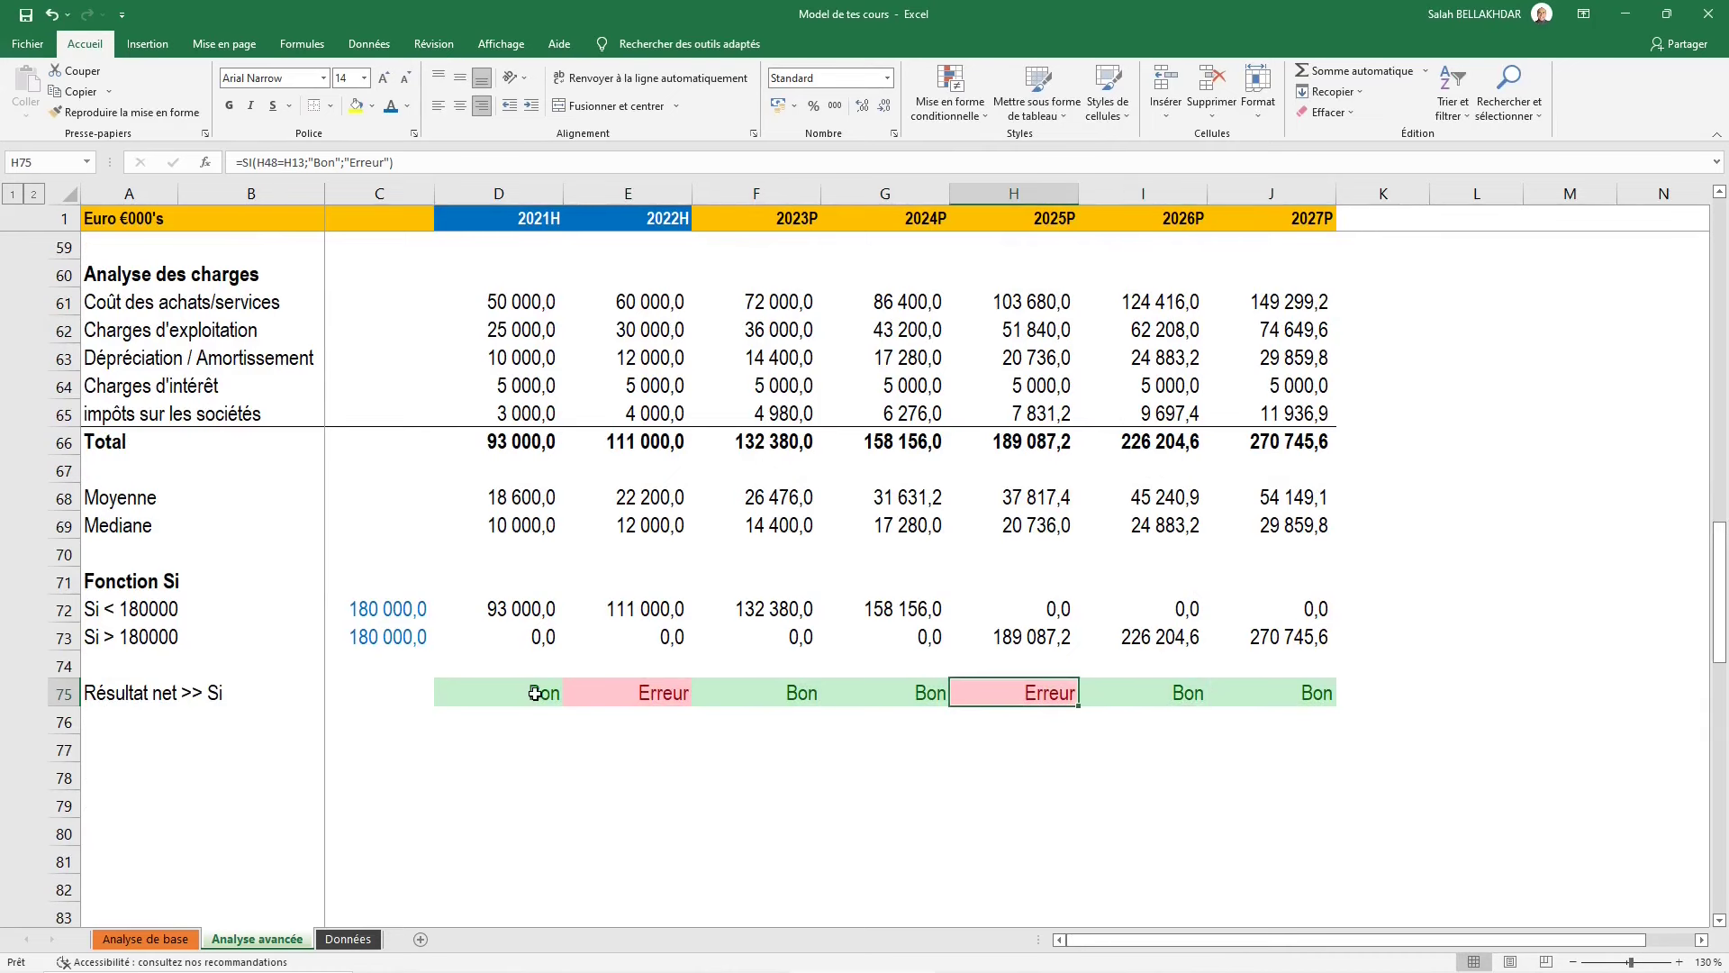
scroll(535, 693, "up", 4)
scroll(540, 657, "down", 4)
scroll(544, 620, "down", 1)
left_click(862, 635)
key("Left")
key("Left")
key("Left")
key("Left")
key("Left")
key("Left")
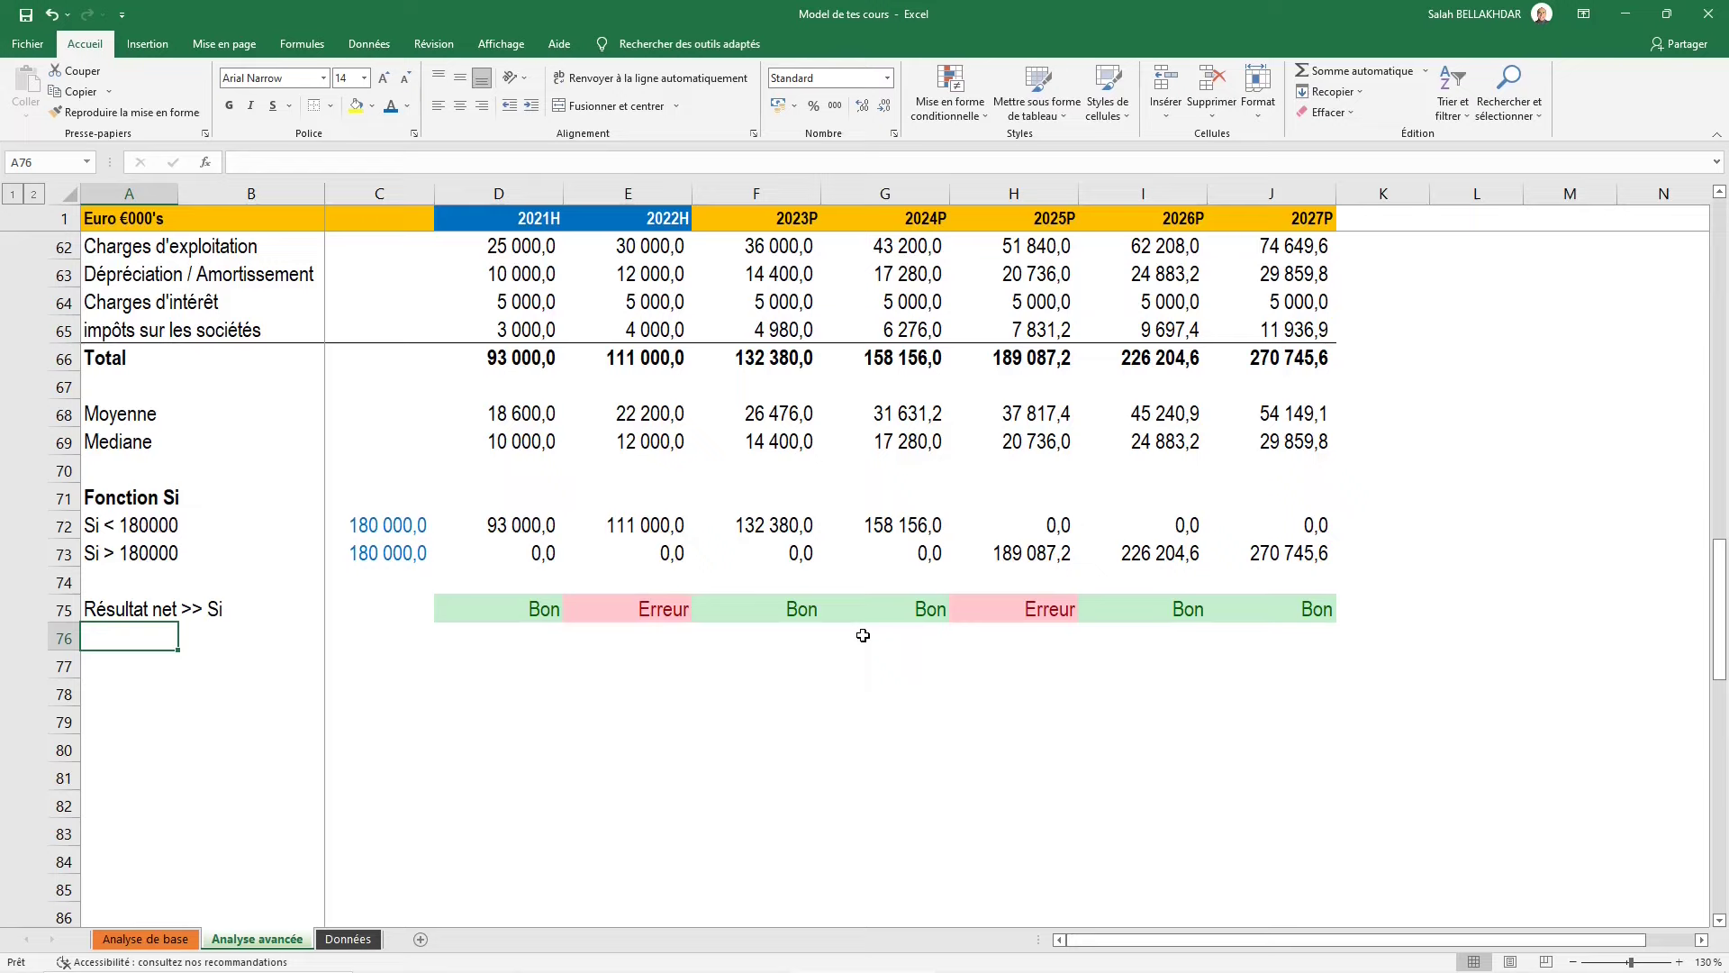
Reset the 2022H Résultat net in E48 to 9 000,0 so E75 reads Bon again
left_click(657, 610)
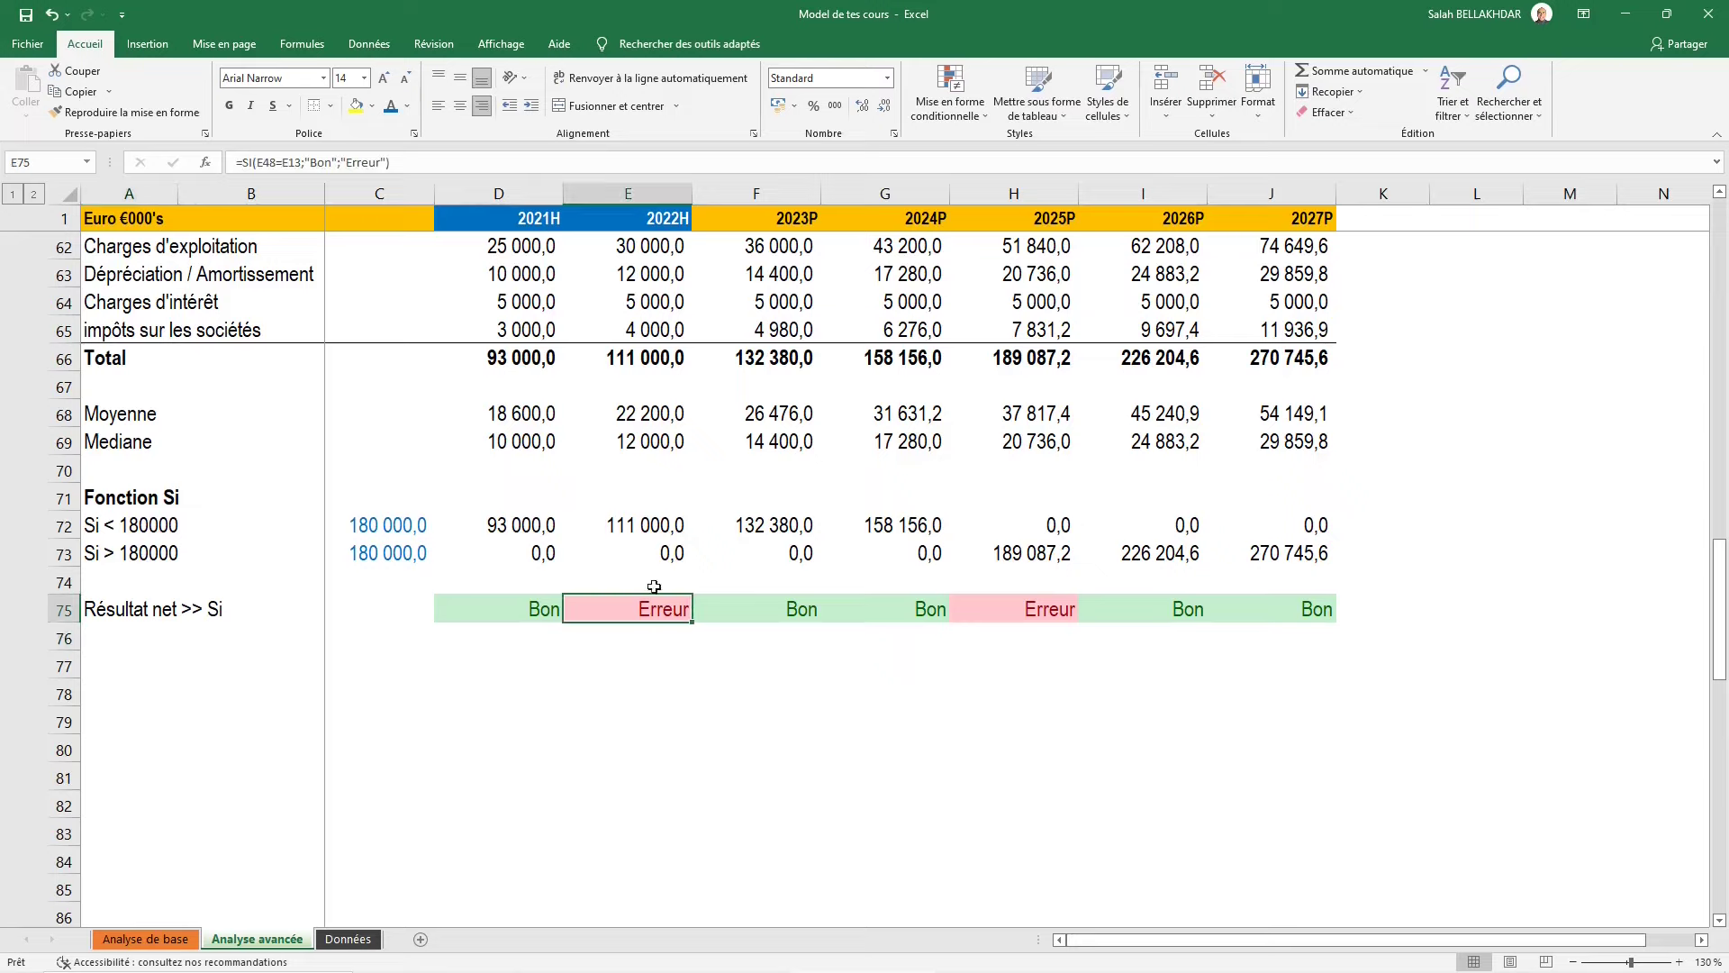
double_click(669, 609)
scroll(679, 473, "up", 2)
scroll(679, 473, "up", 2)
scroll(679, 473, "up", 4)
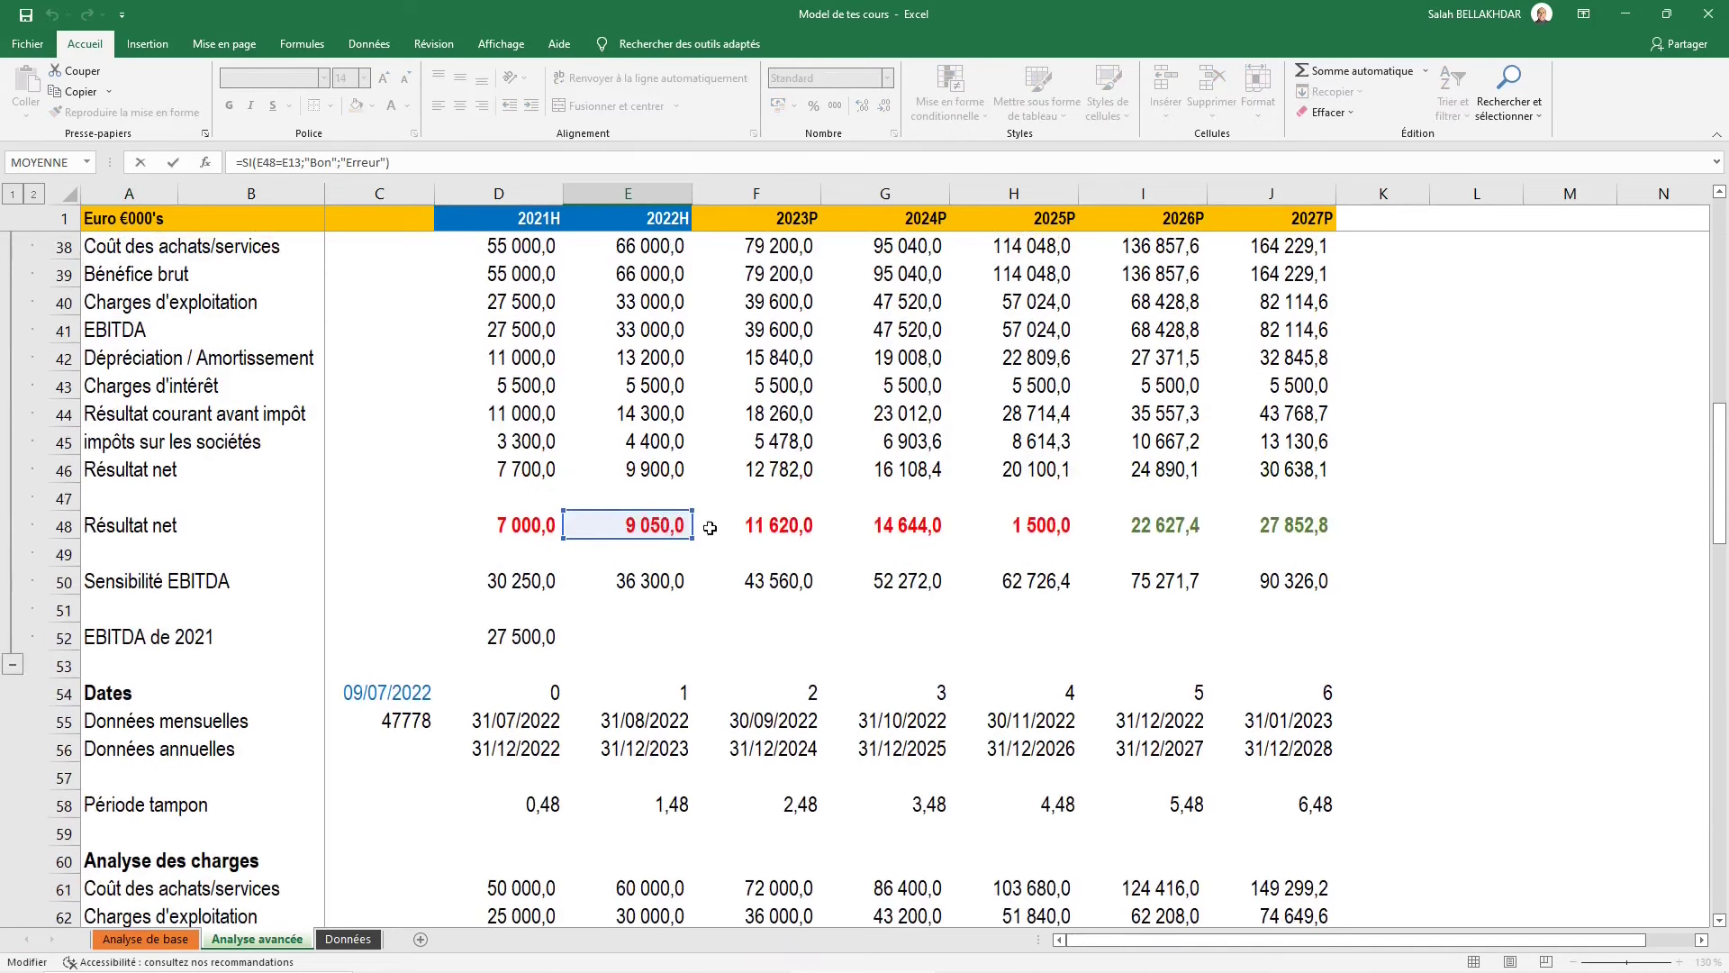
left_click(527, 524)
key("shift+Right")
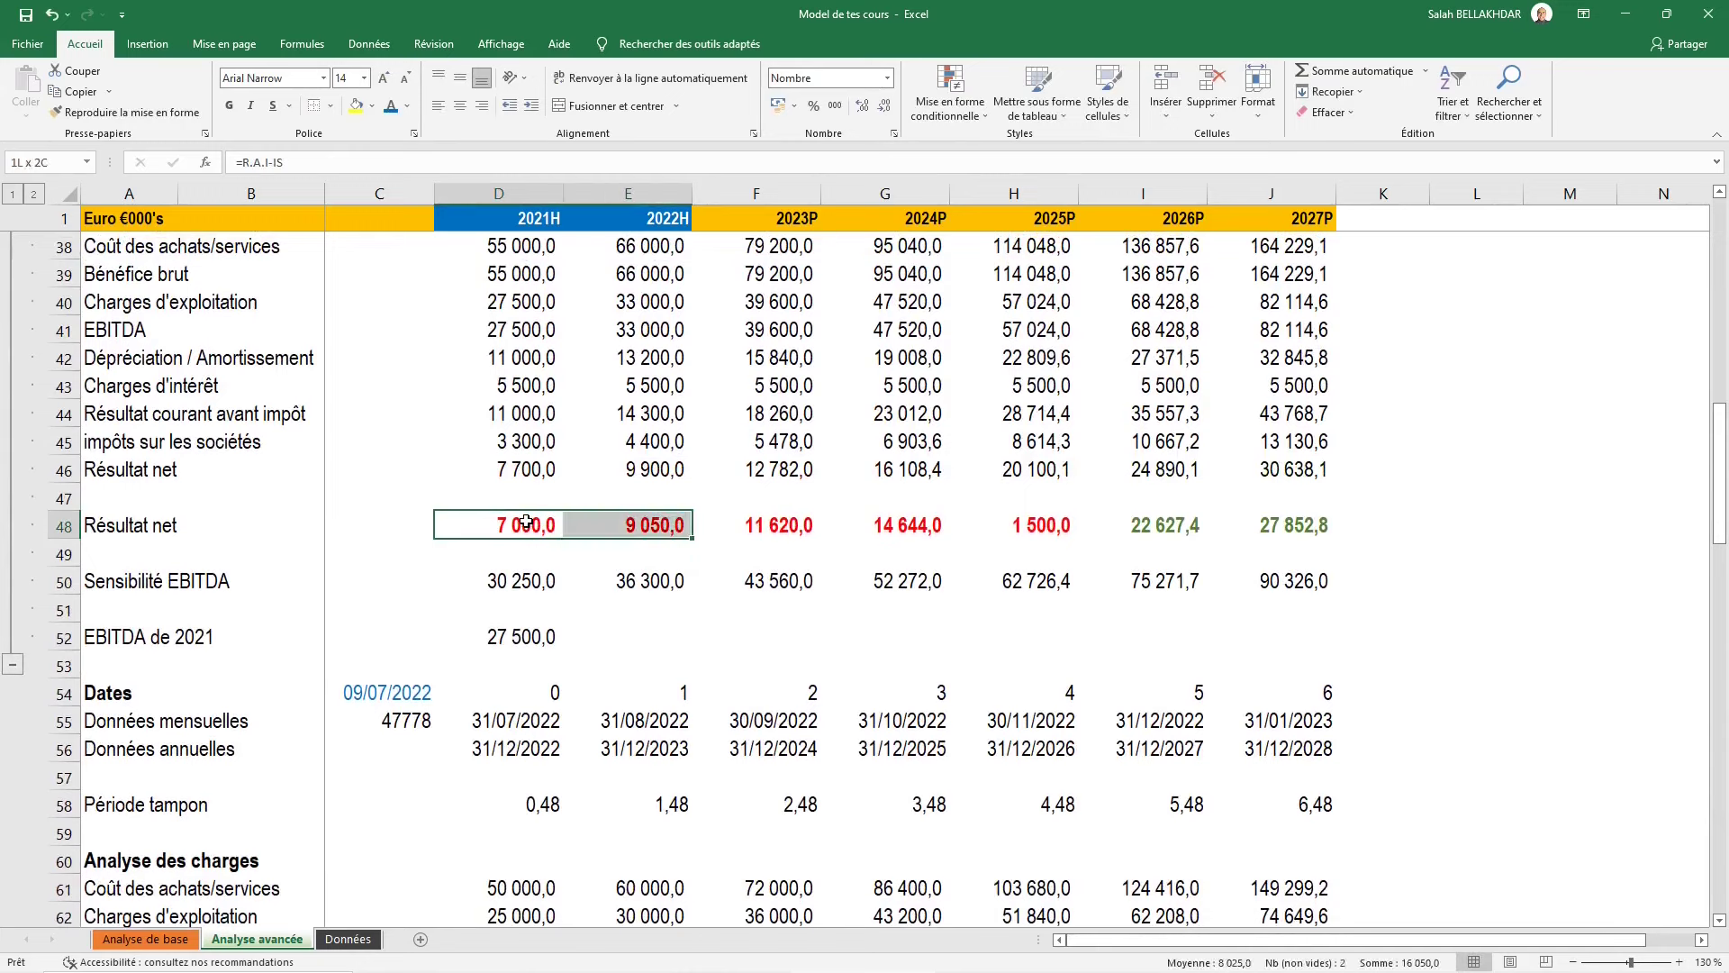
key("ctrl+r")
key("Down")
key("Down")
key("Down")
key("Down")
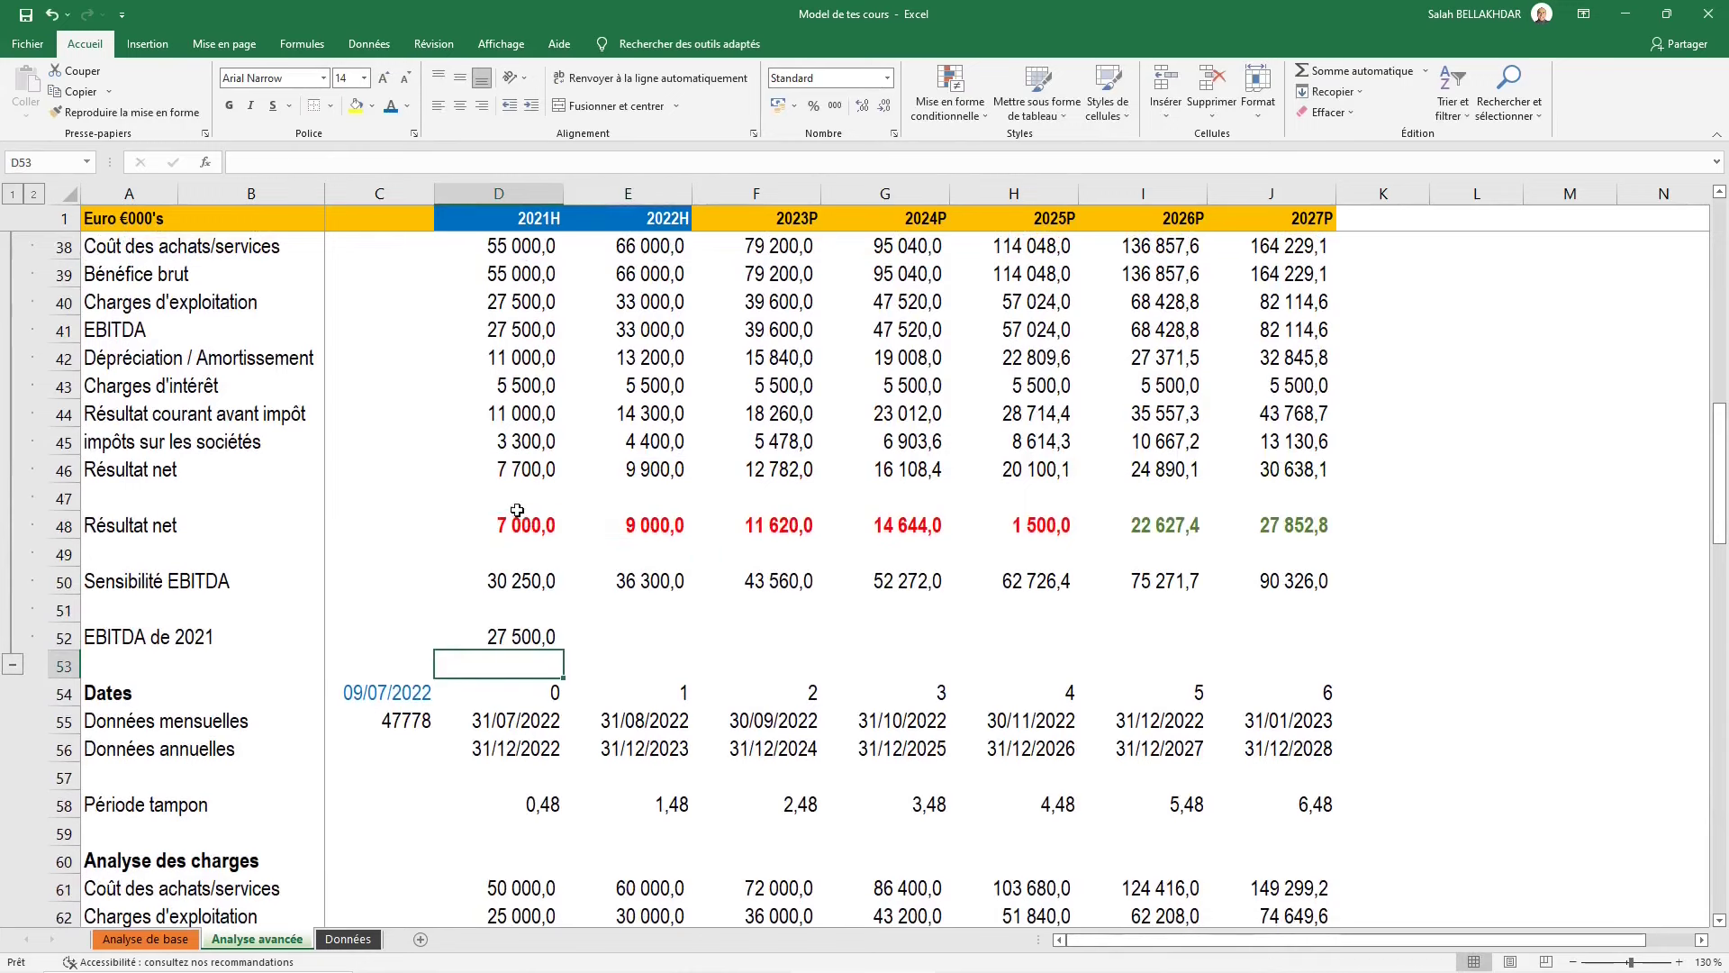
scroll(540, 522, "down", 4)
scroll(558, 536, "down", 3)
left_click(673, 691)
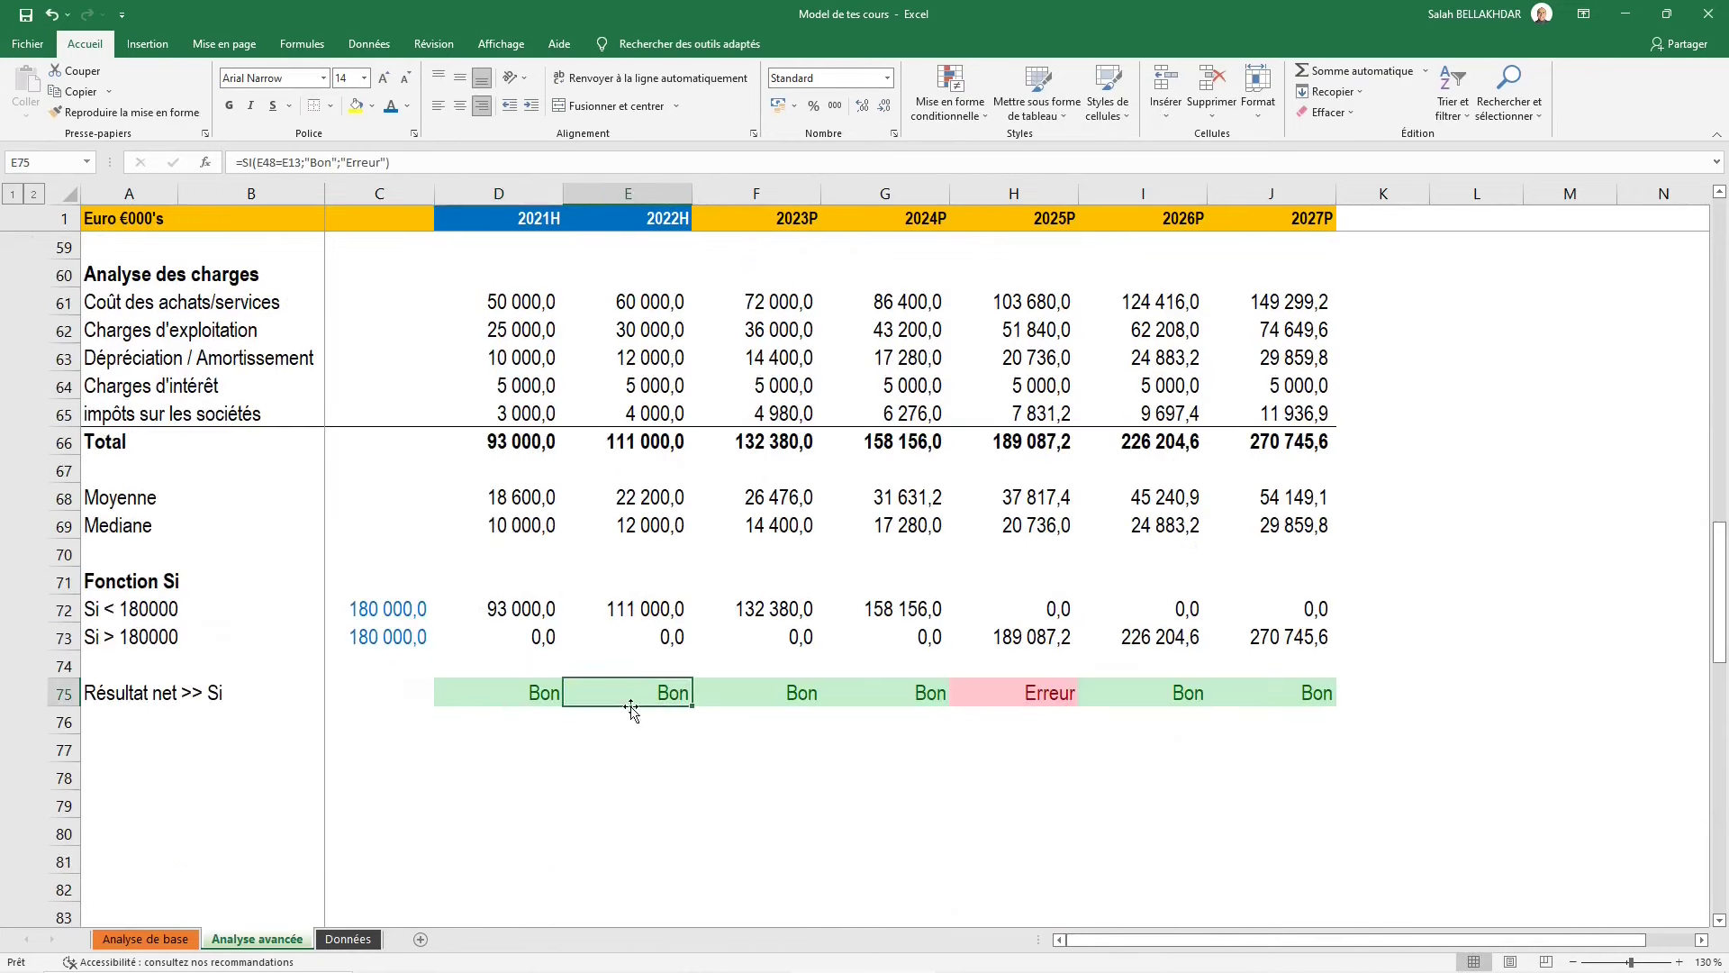
Undo the 2025P Résultat net override so every check returns Bon, then review the 2021H charges
left_click(219, 725)
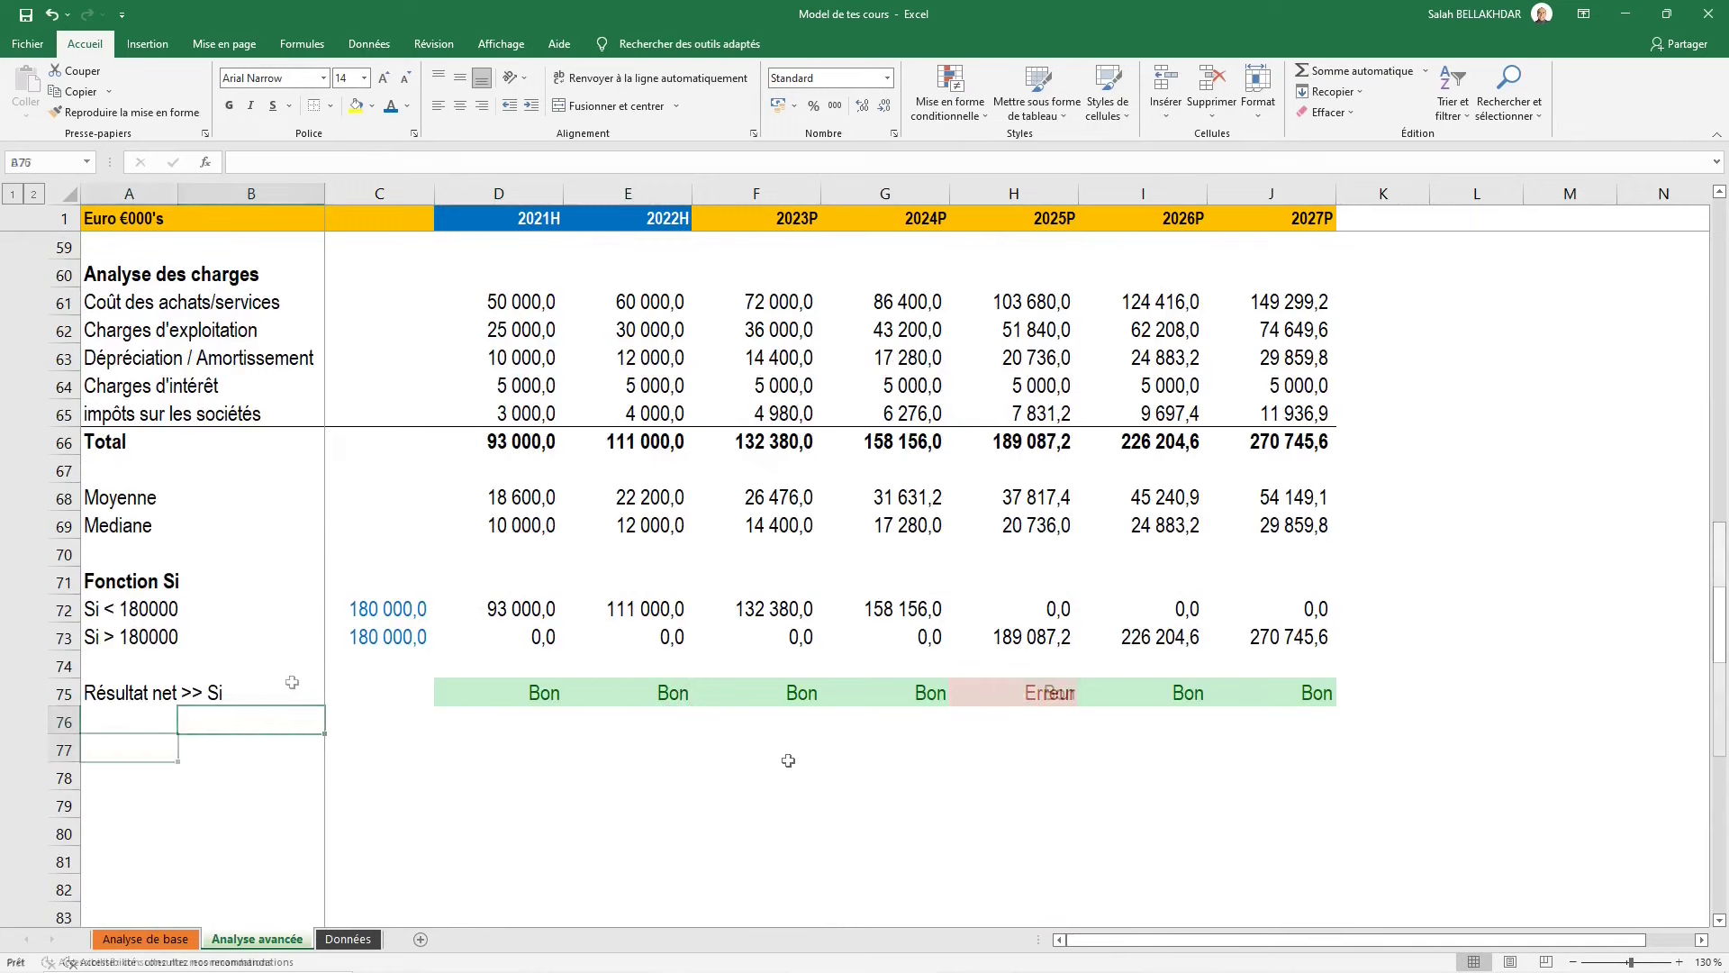
key("Up")
key("Left")
key("Up")
key("Up")
key("Up")
key("Up")
key("Up")
key("Up")
key("Up")
key("Up")
key("Right")
key("Up")
key("Right")
key("Right")
key("shift+Up")
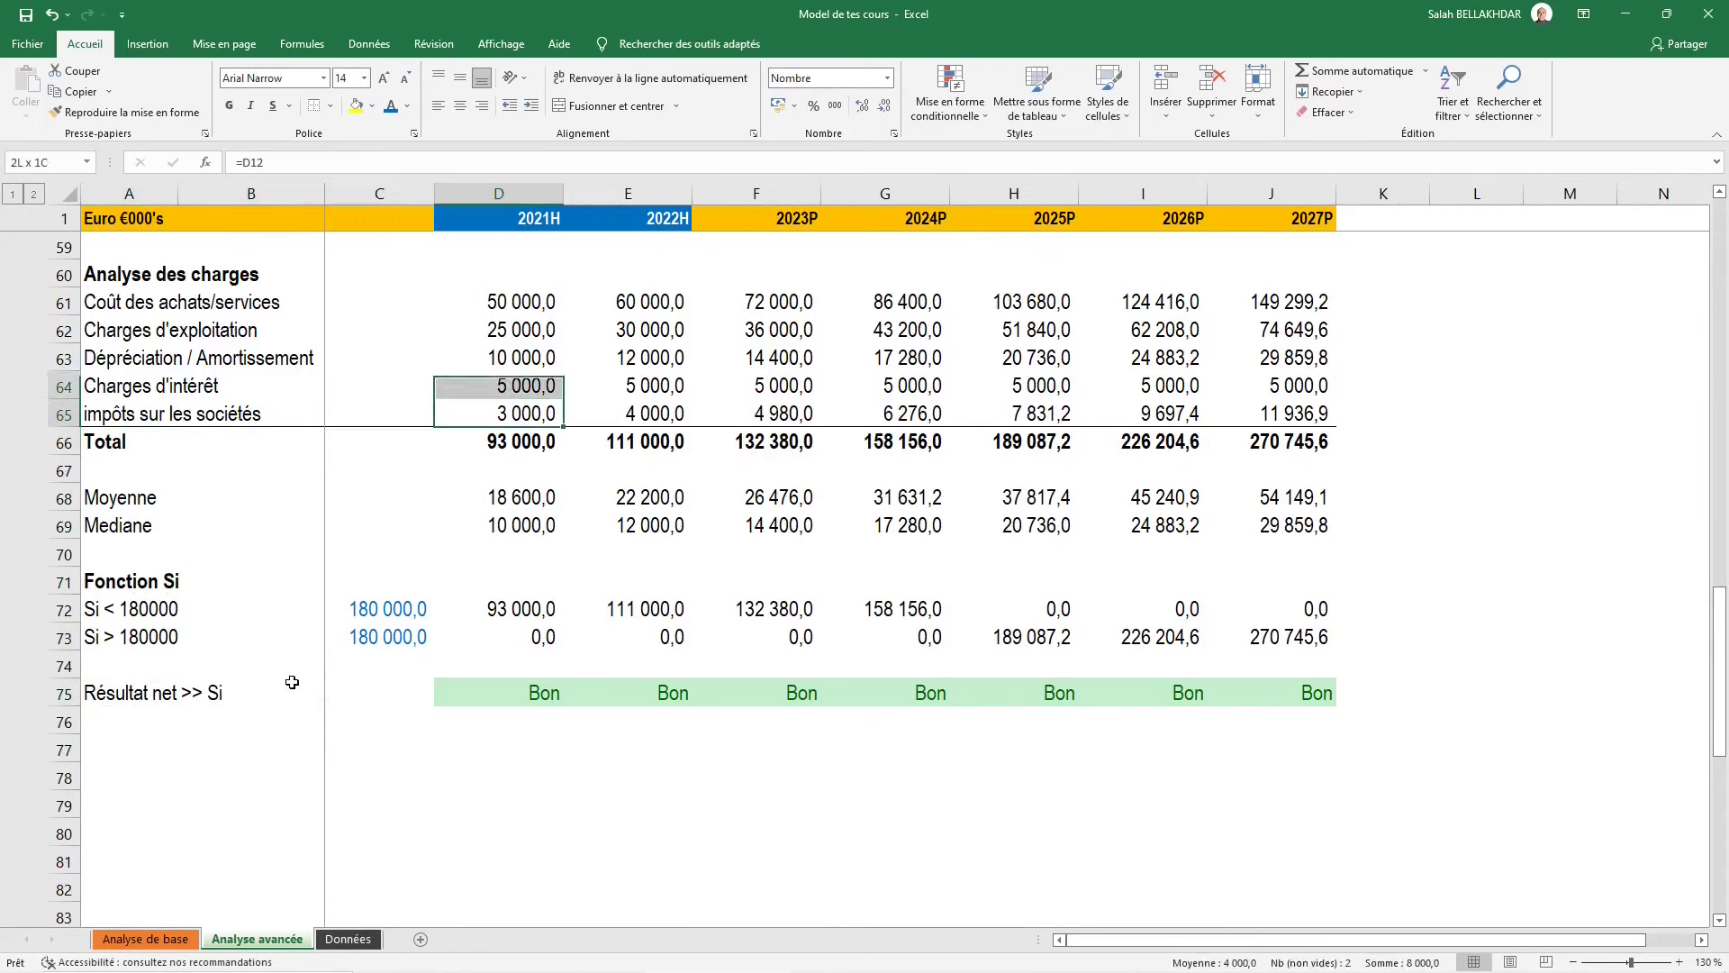
key("shift+Up")
key("shift+Up")
key("shift+Up")
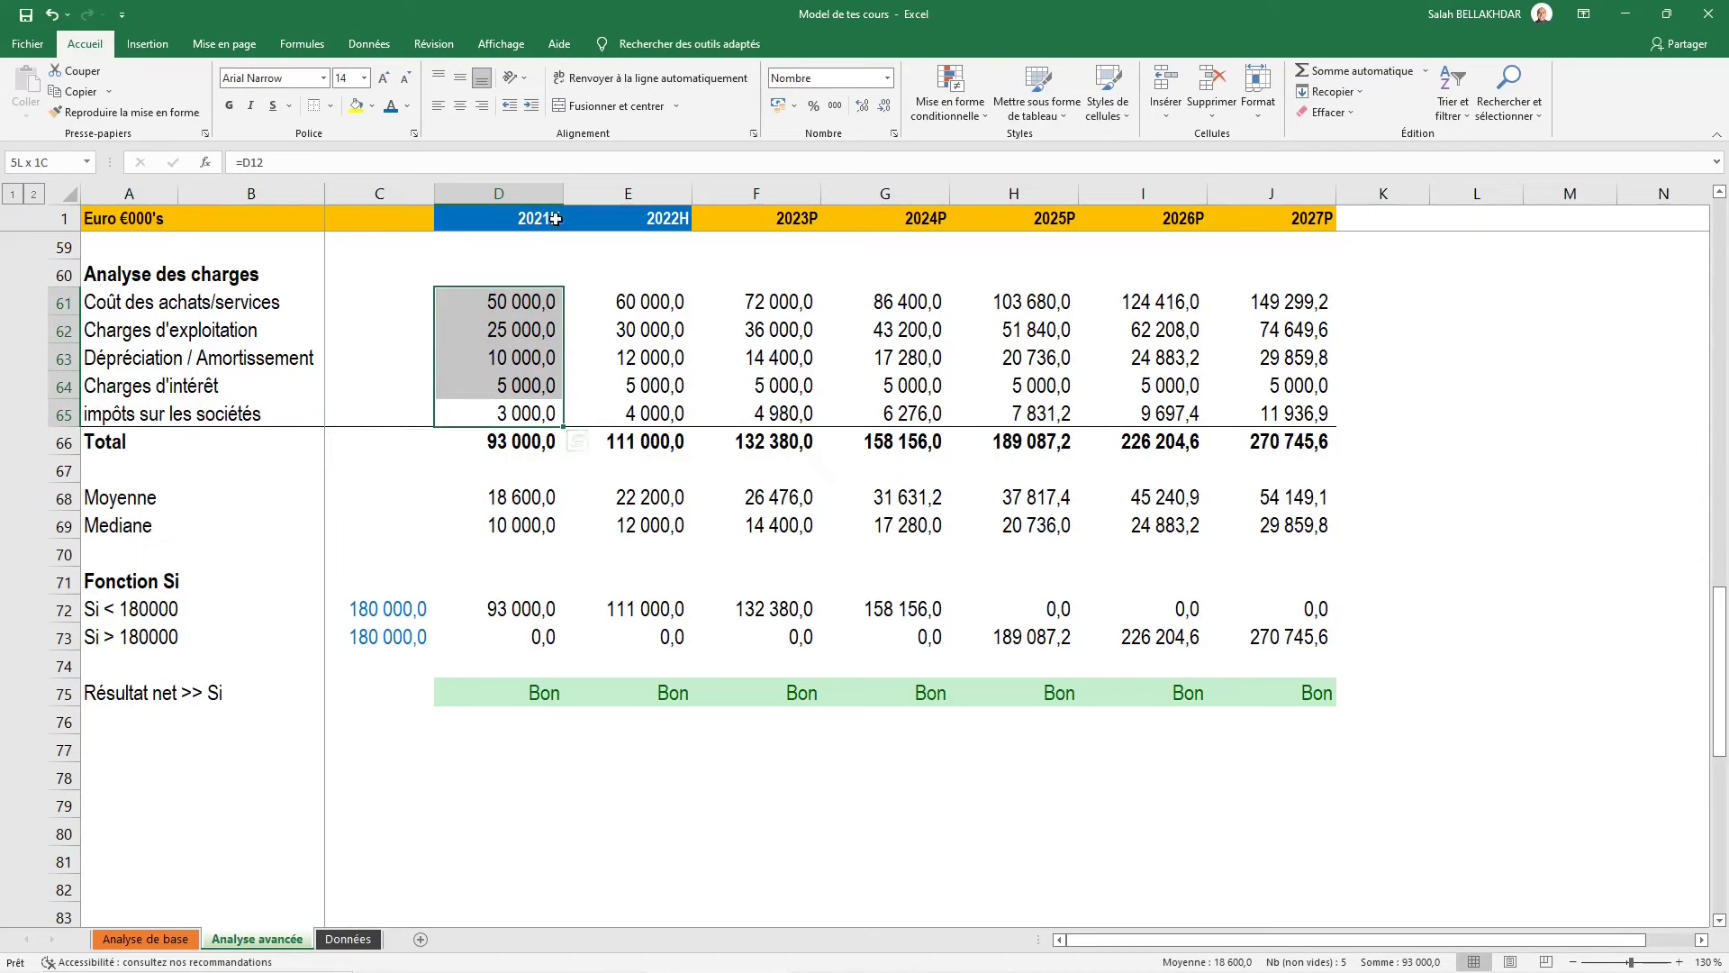
left_click(556, 219)
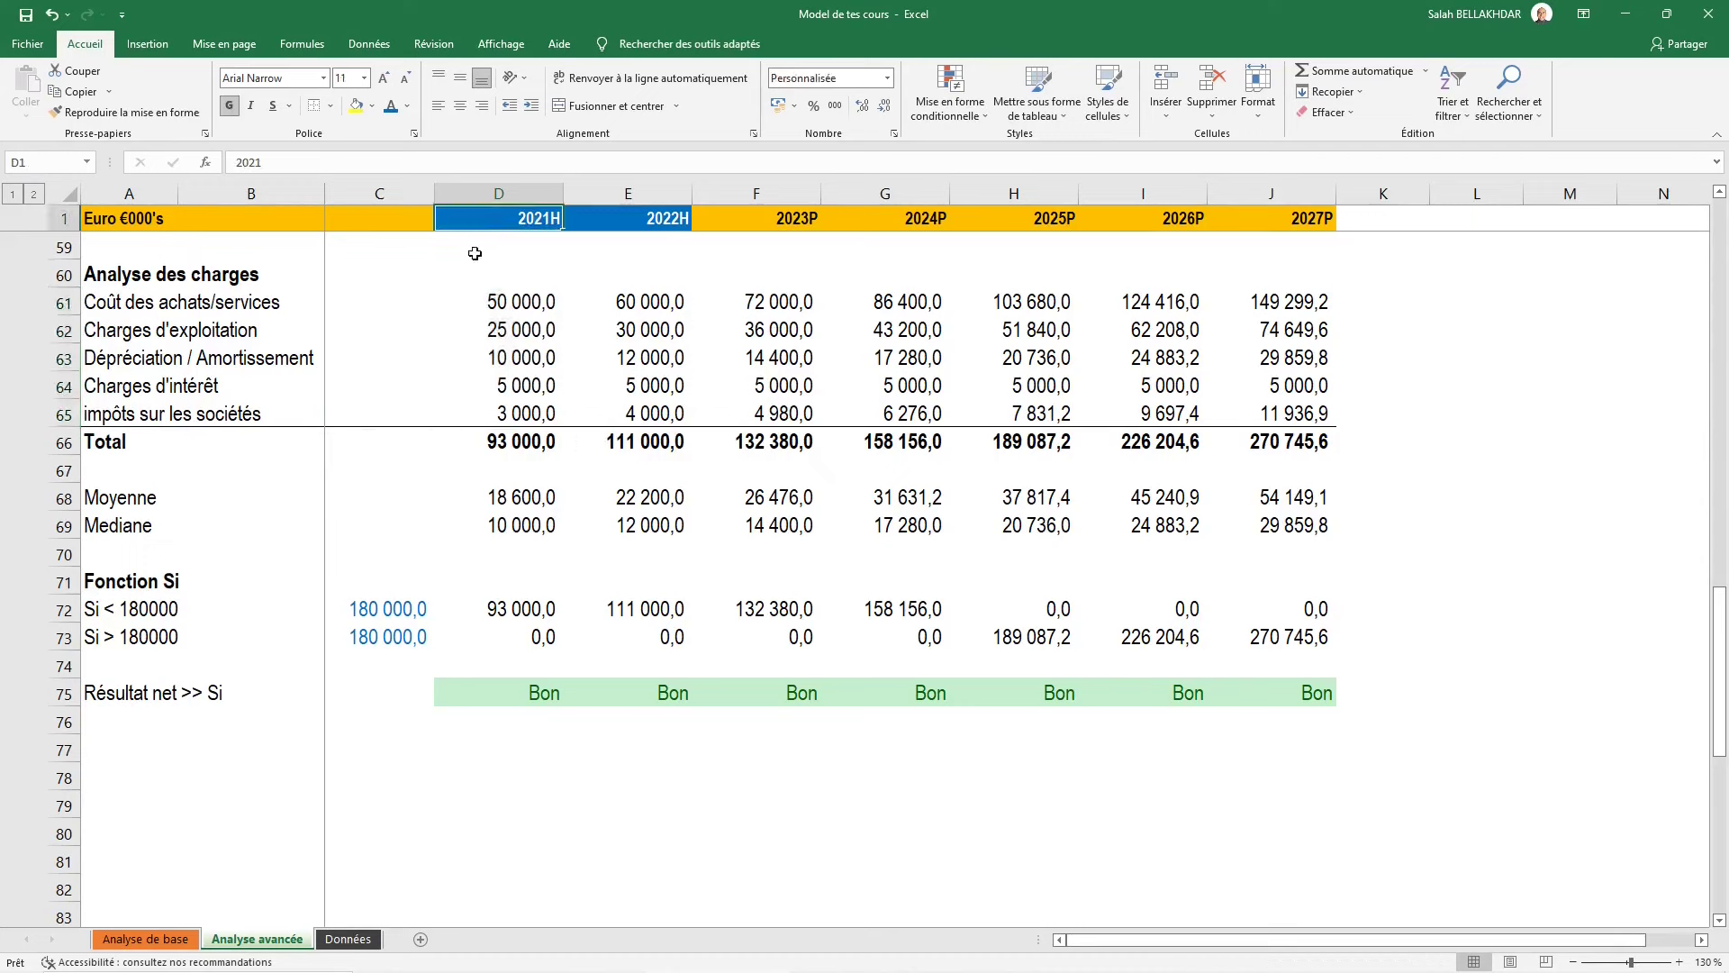
Add a Min row in A77 with =MIN(D61:D65) in D77, returning 3 000,0
left_click(169, 747)
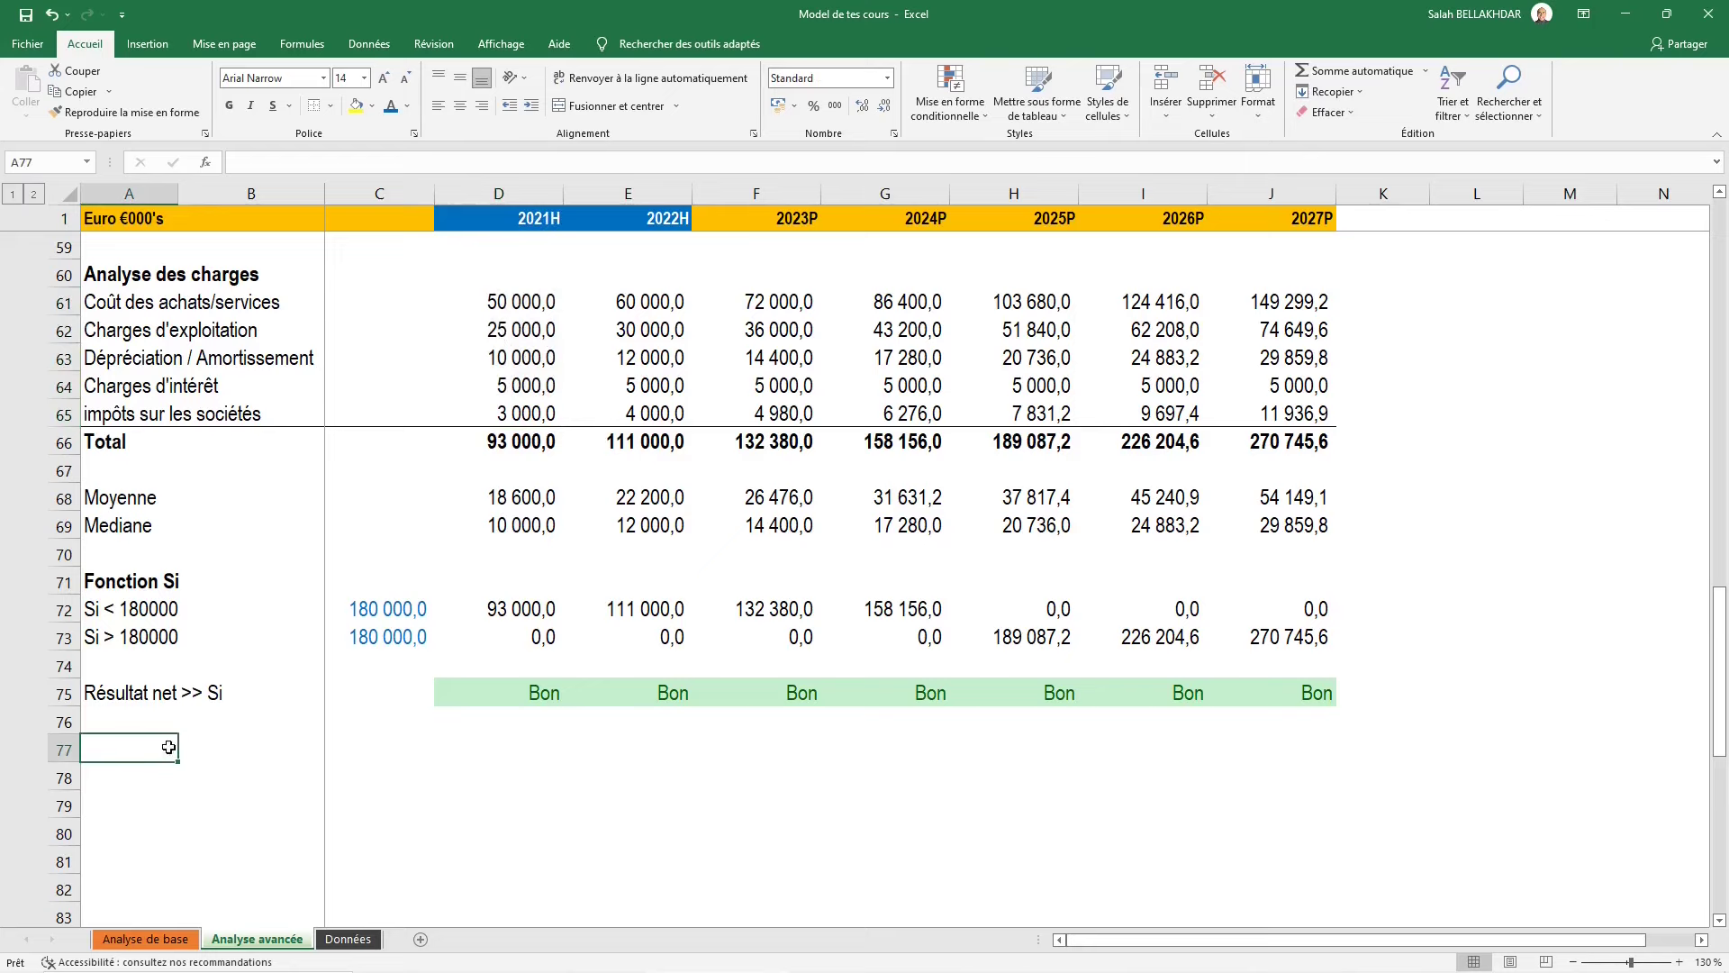
type("Min")
key("Right")
key("Right")
key("Right")
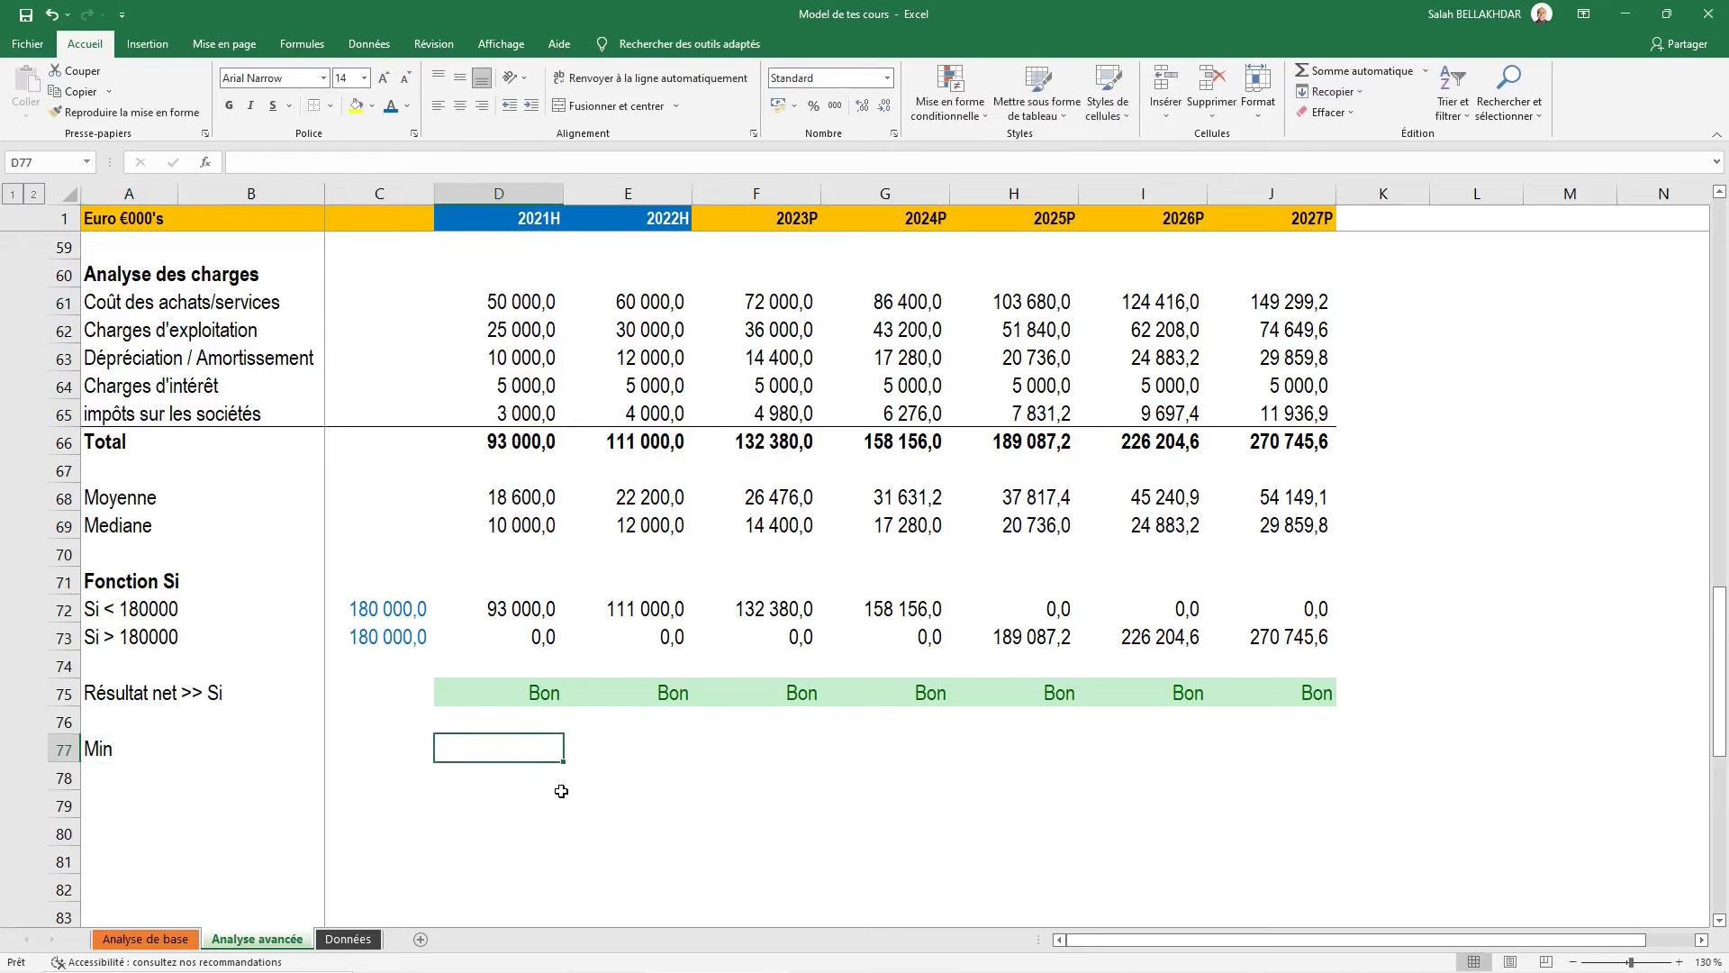
type("=min")
key("Tab")
key("Up")
key("Up")
key("Up")
key("Up")
key("Up")
key("Up")
key("Up")
key("Up")
key("Up")
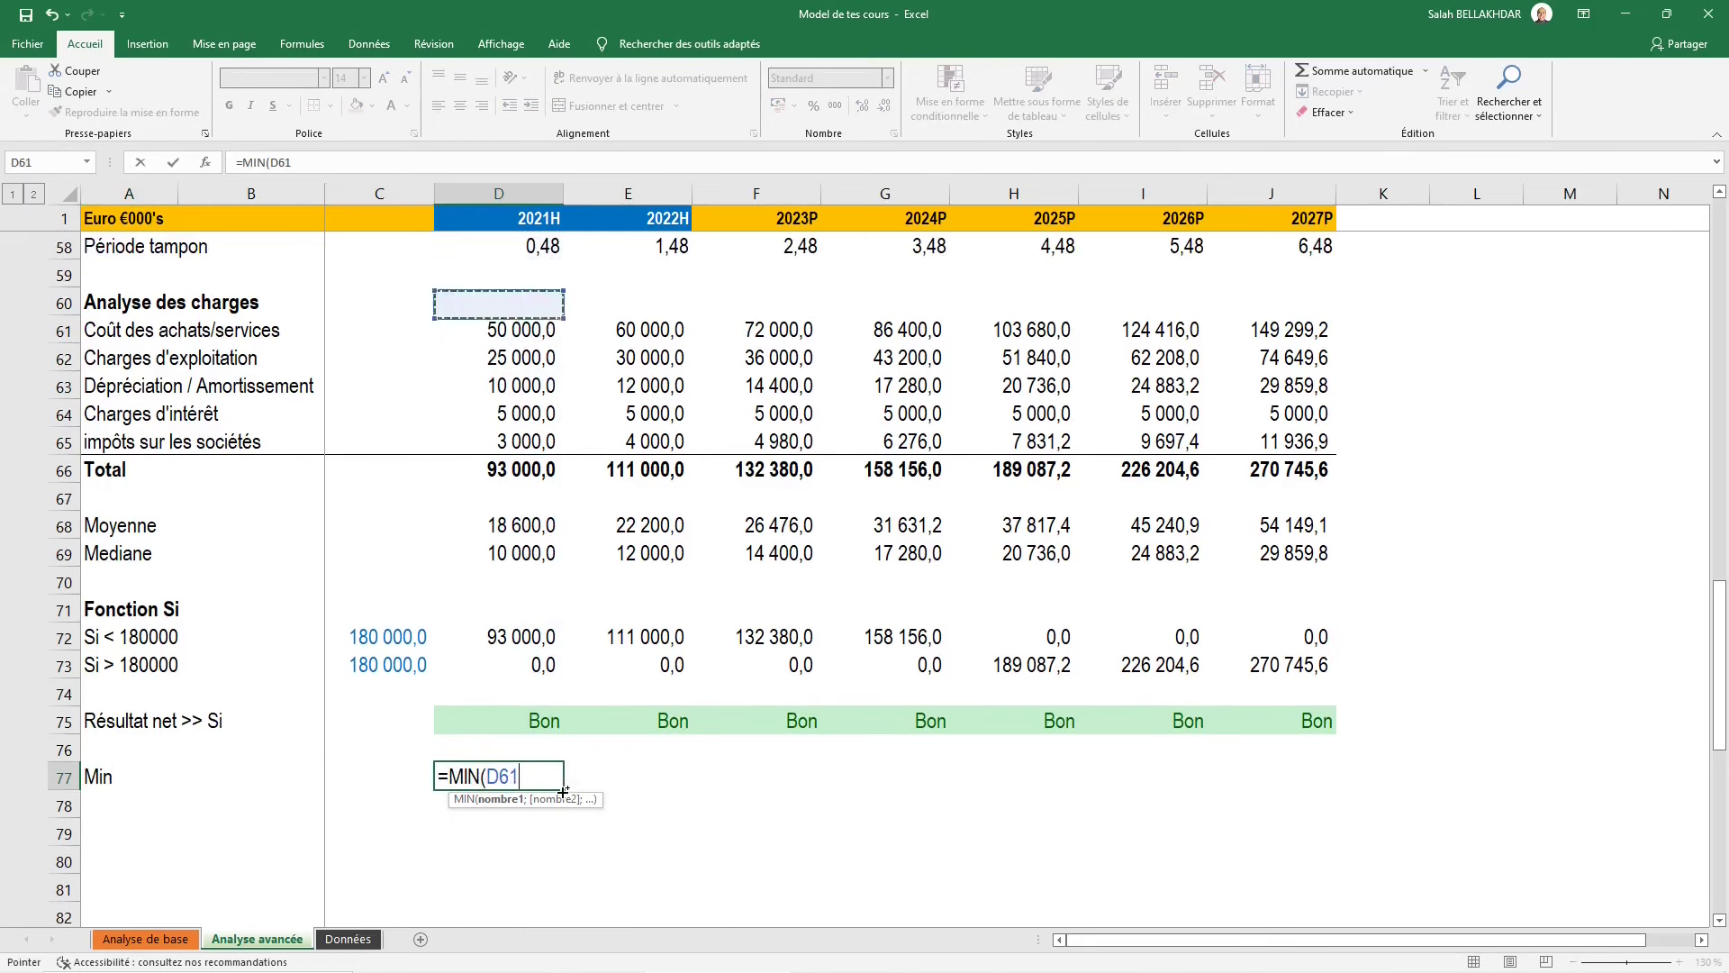
key("shift+Down")
key("shift+Down")
key("shift+Down")
key("shift+Down")
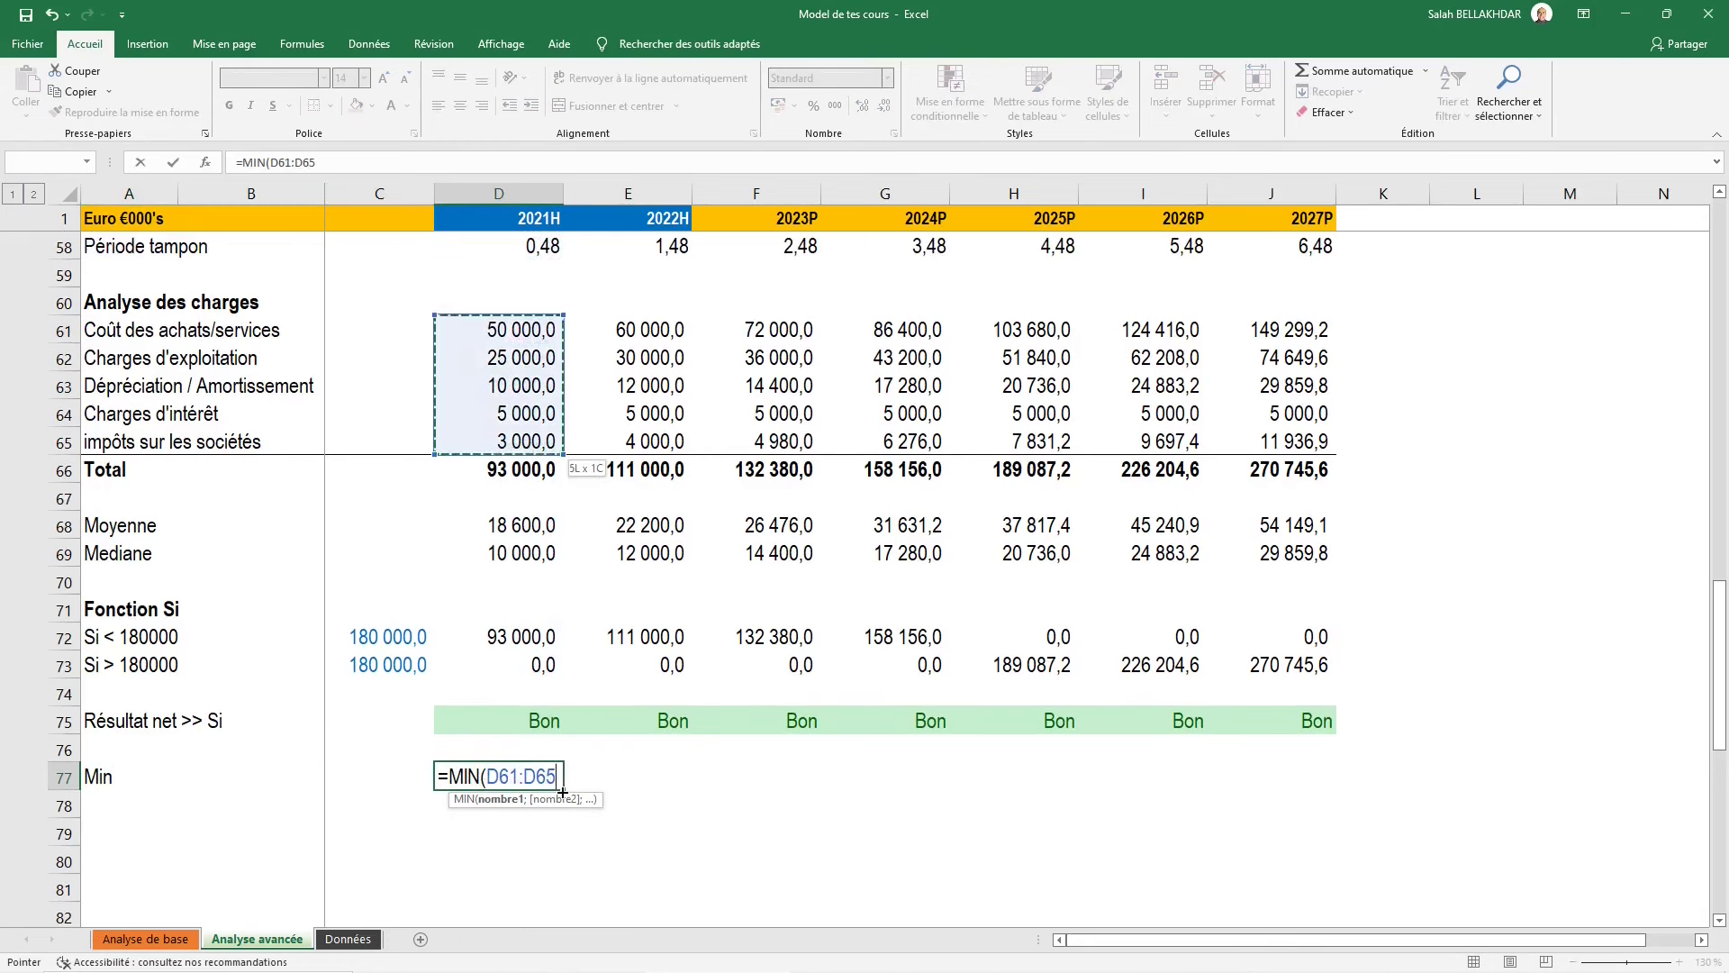
type(")")
key("ctrl+Return")
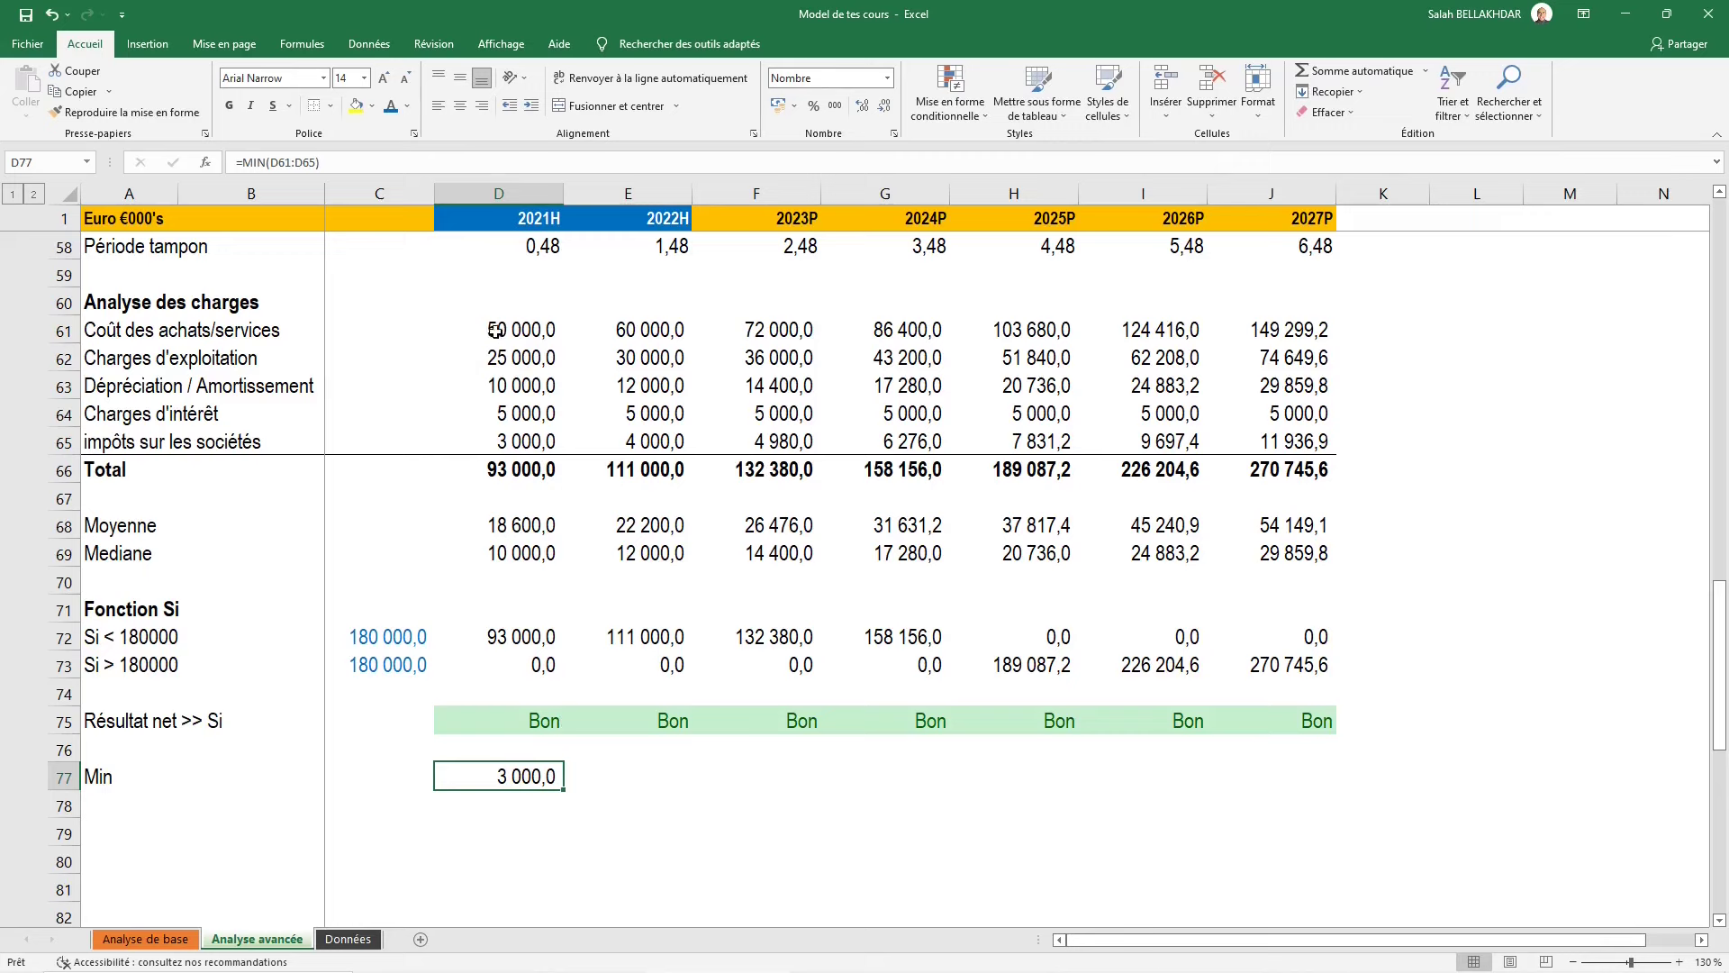
left_click_drag(490, 335, 505, 439)
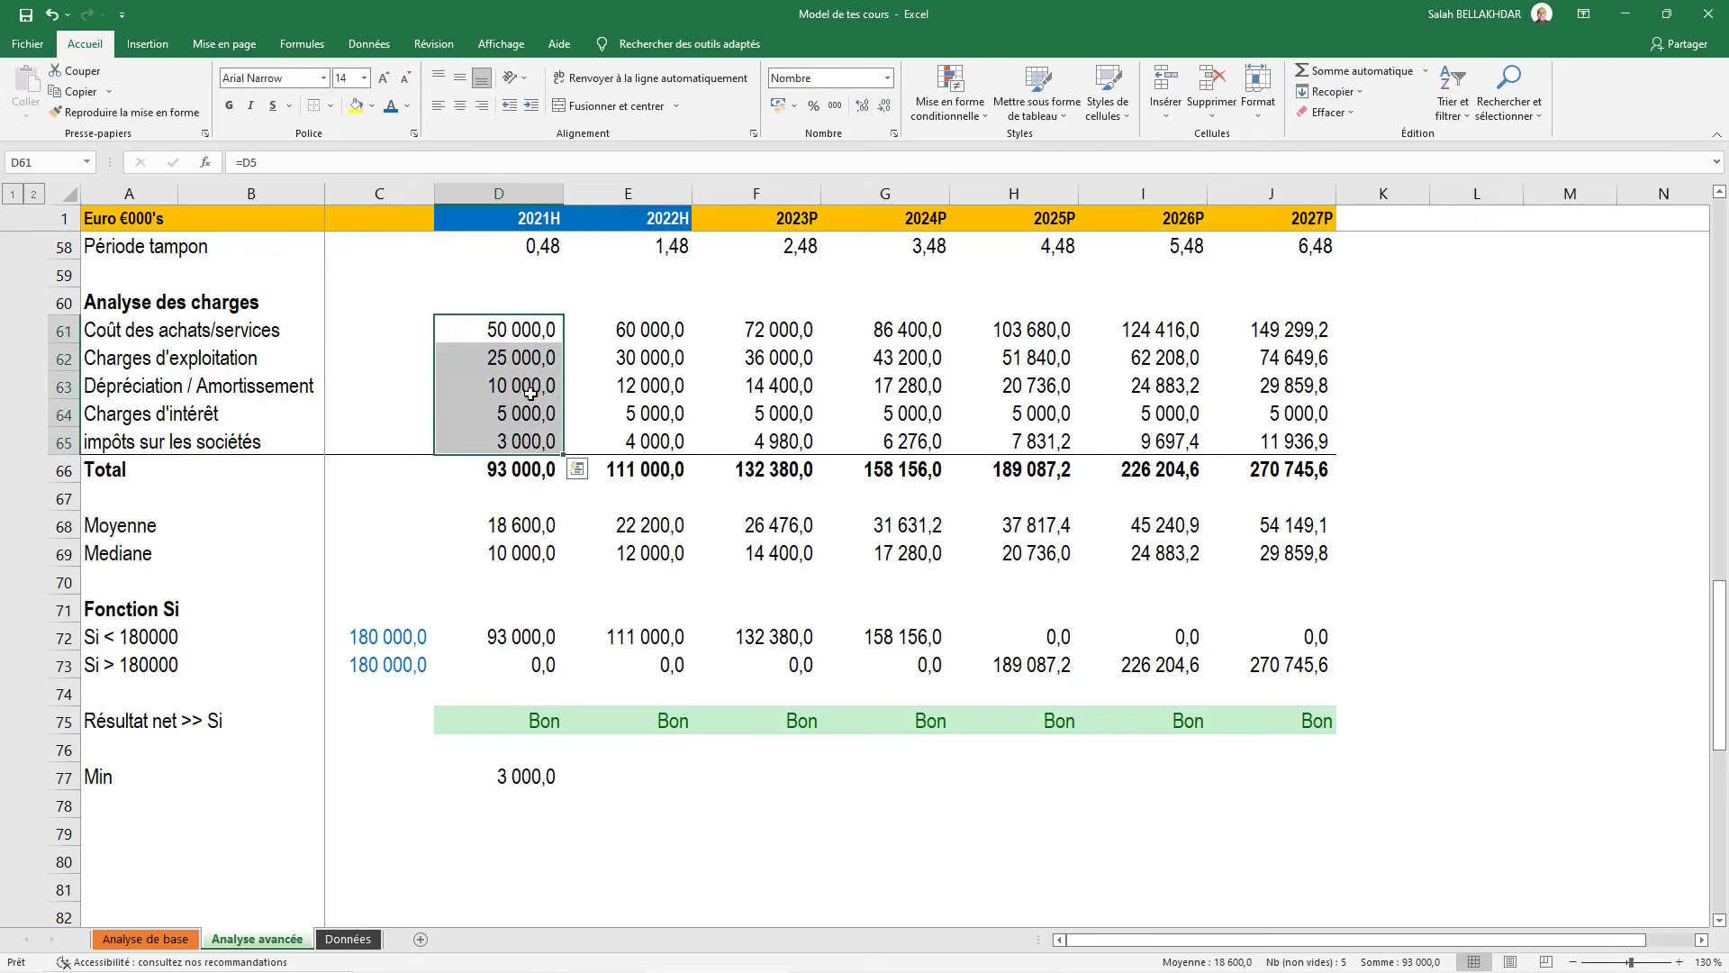
left_click(537, 775)
Add a Max row in A78 with =MAX(D61:D65) in D78, returning 50 000,0
key("Left")
key("Left")
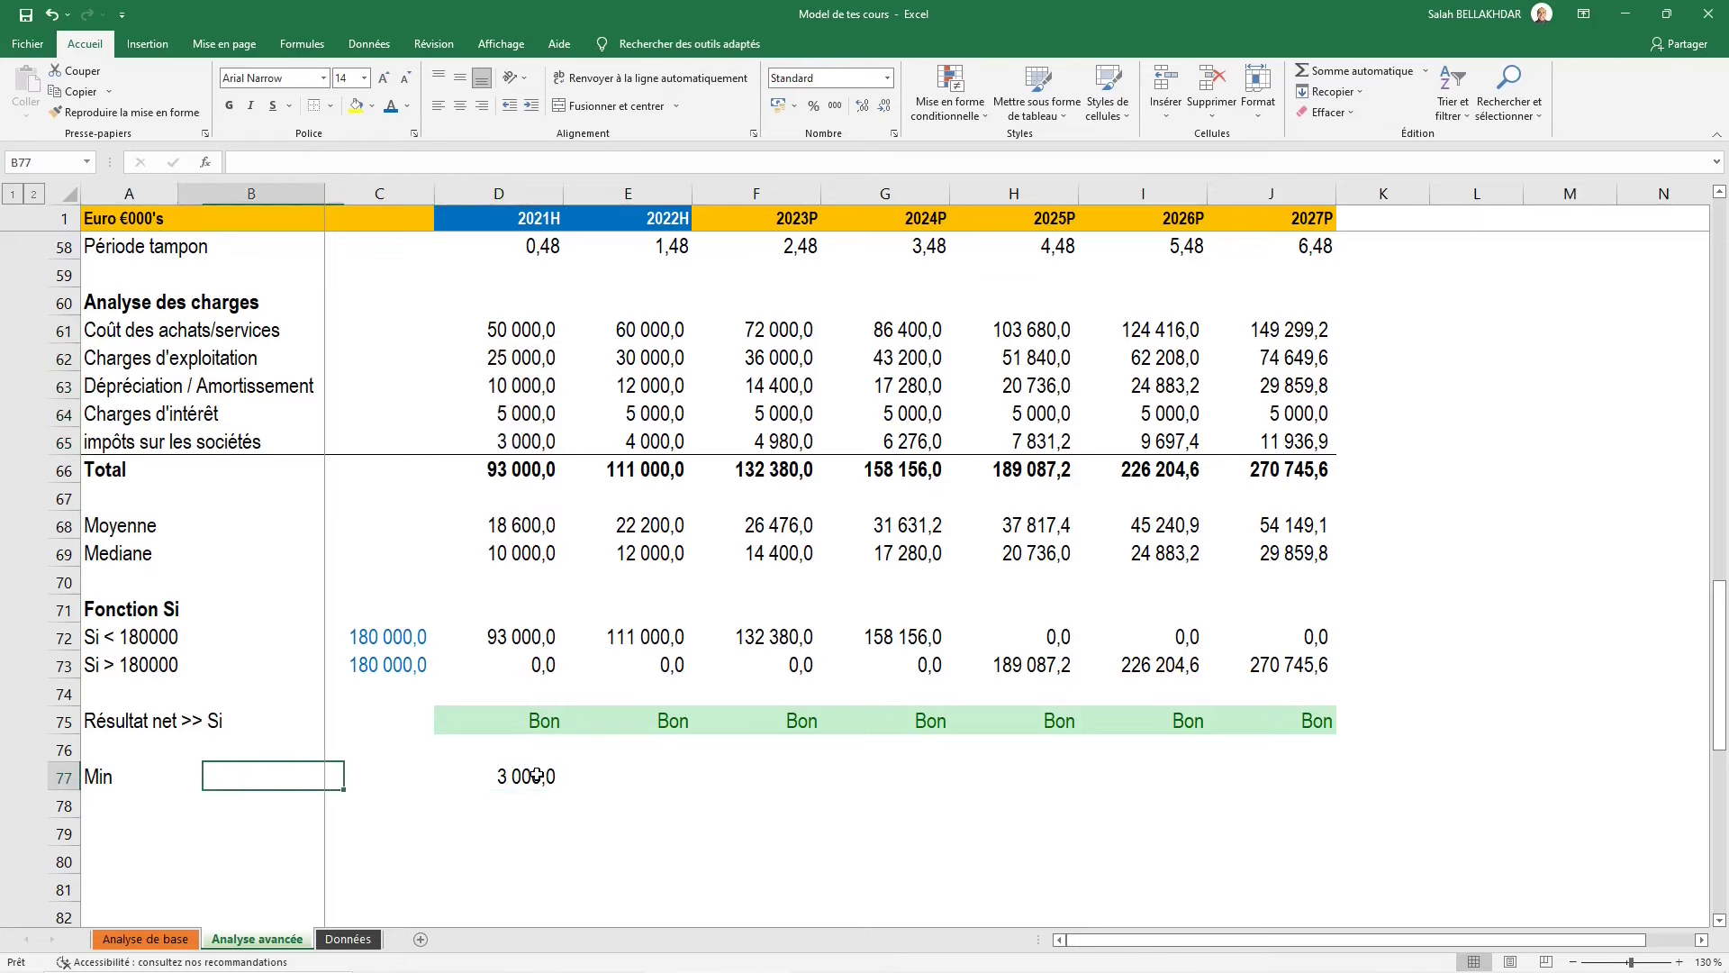
key("Left")
key("Down")
type("Max")
key("Right")
key("Right")
key("Right")
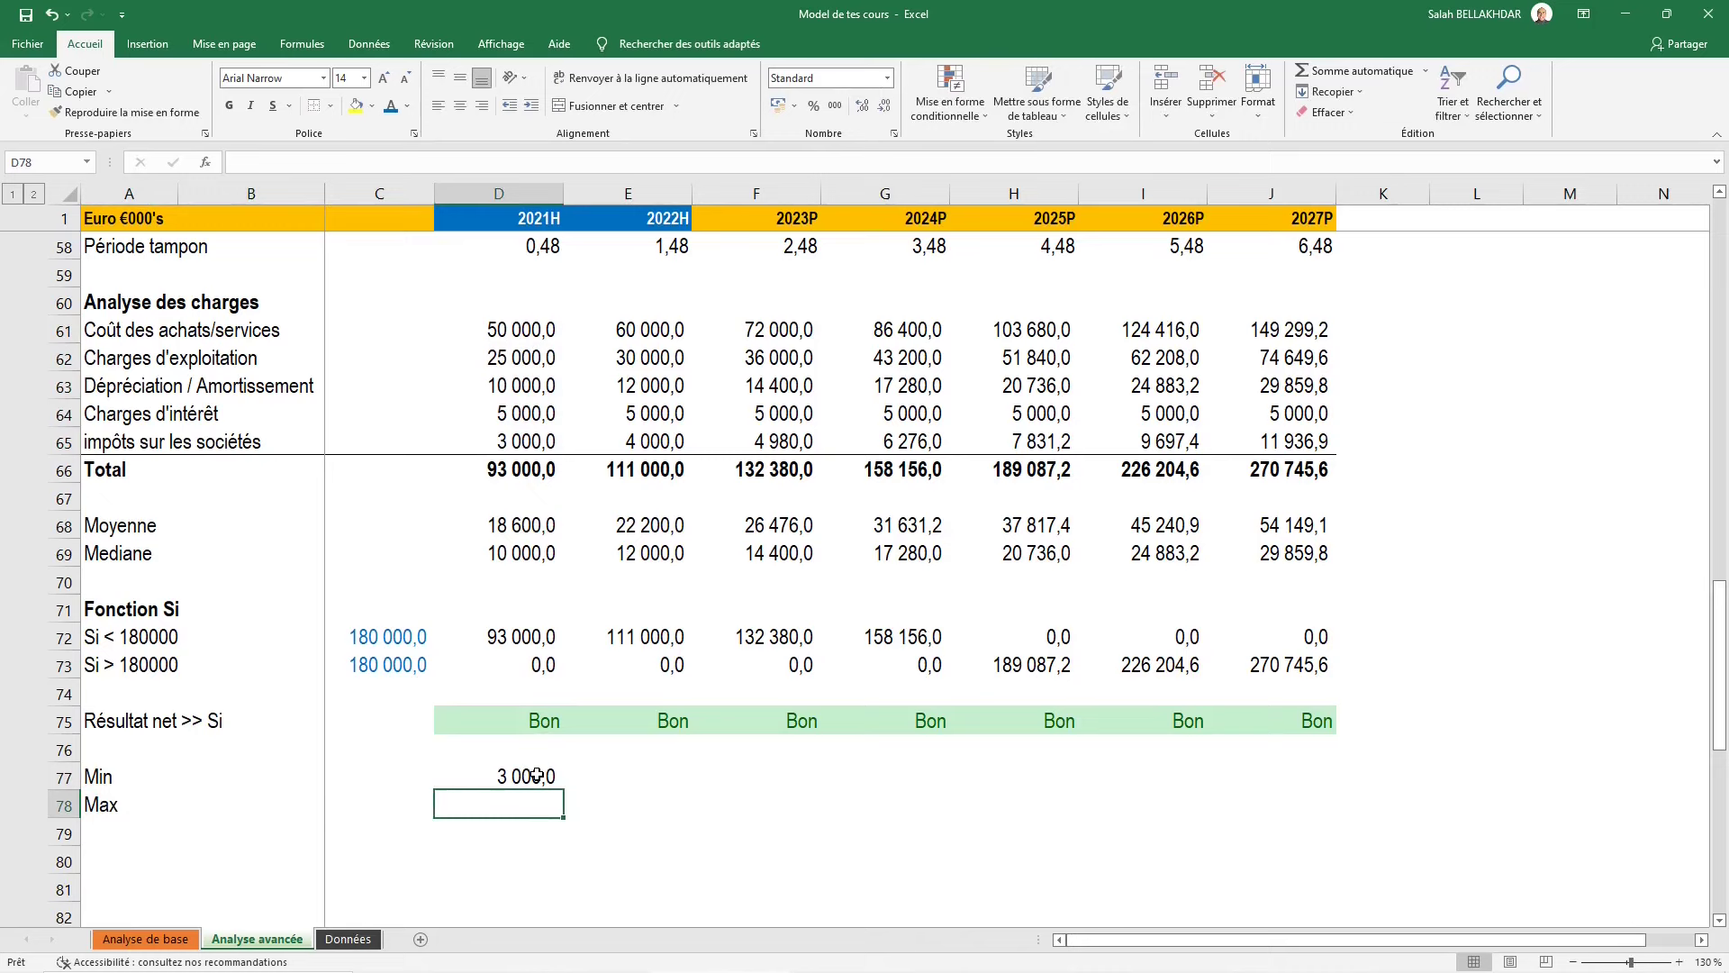
type("=MAX(")
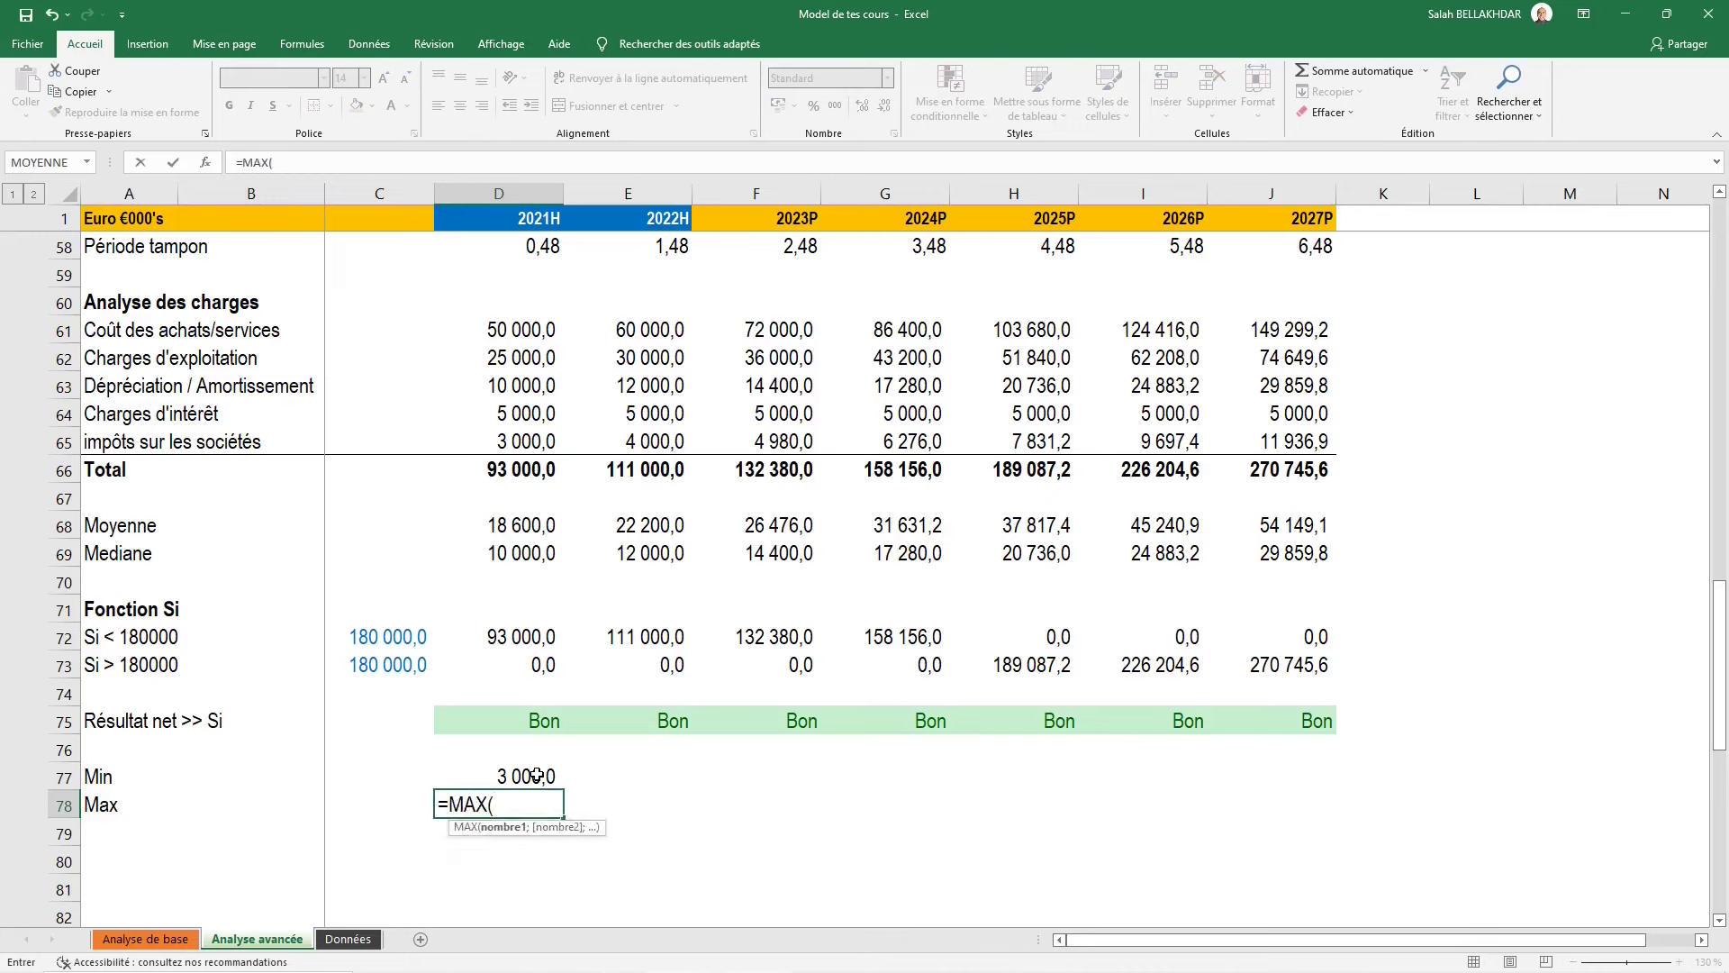
left_click_drag(531, 329, 535, 436)
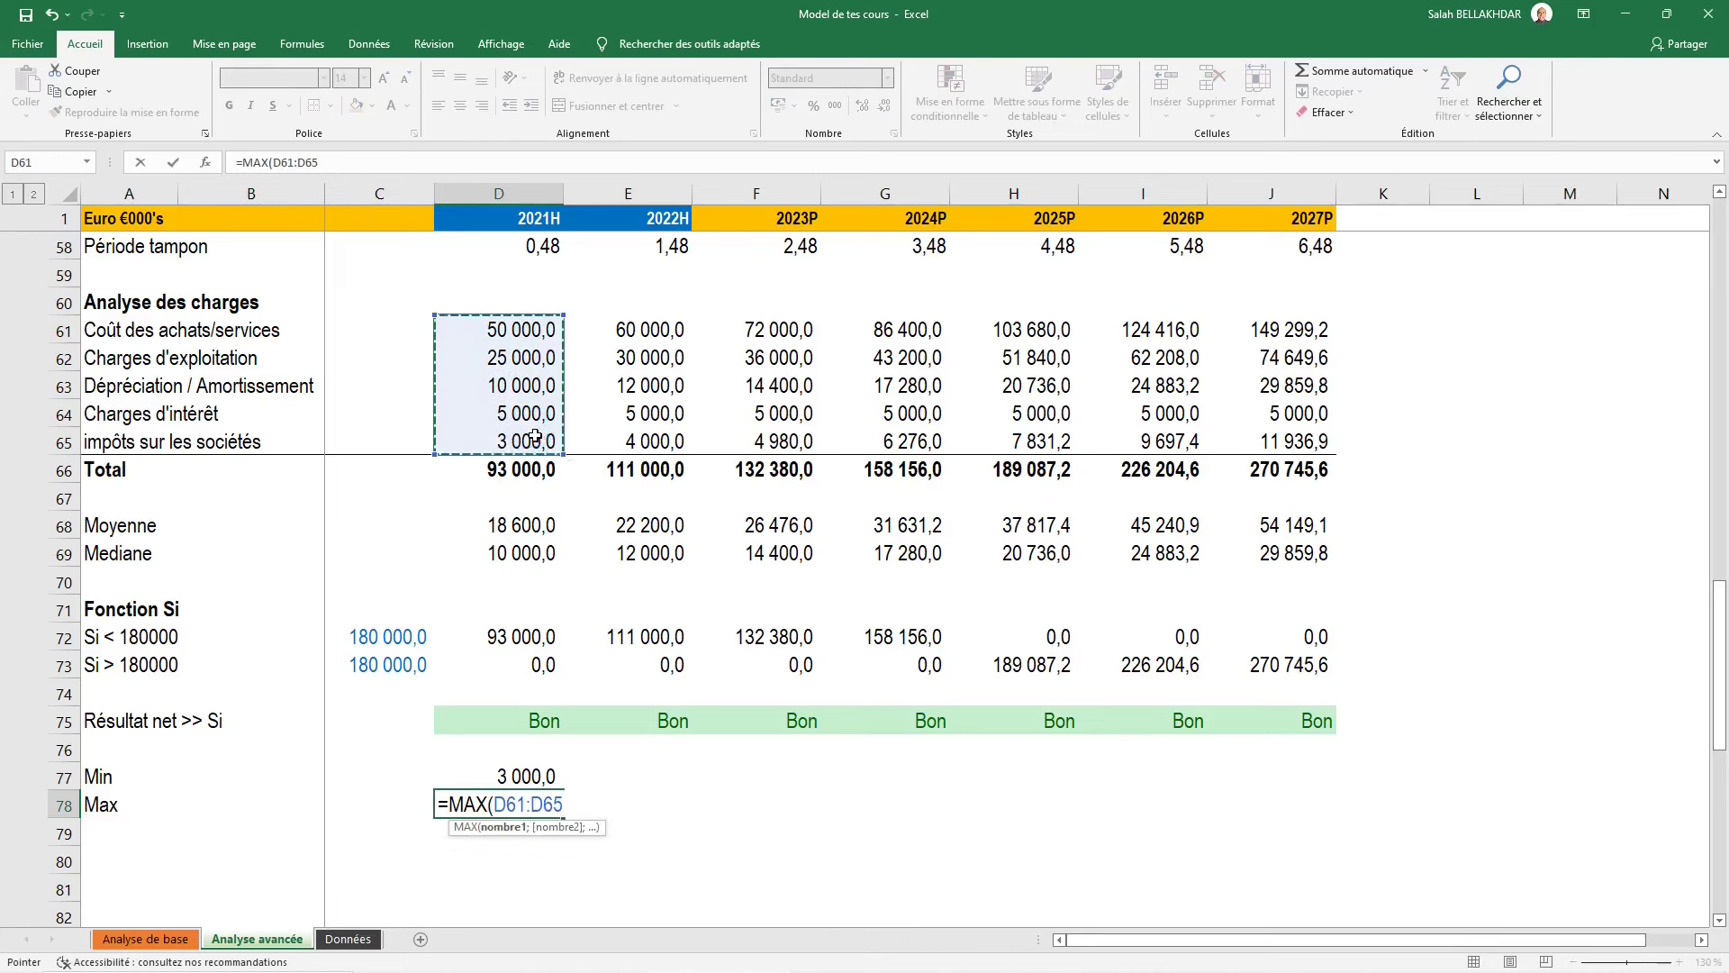
type(")")
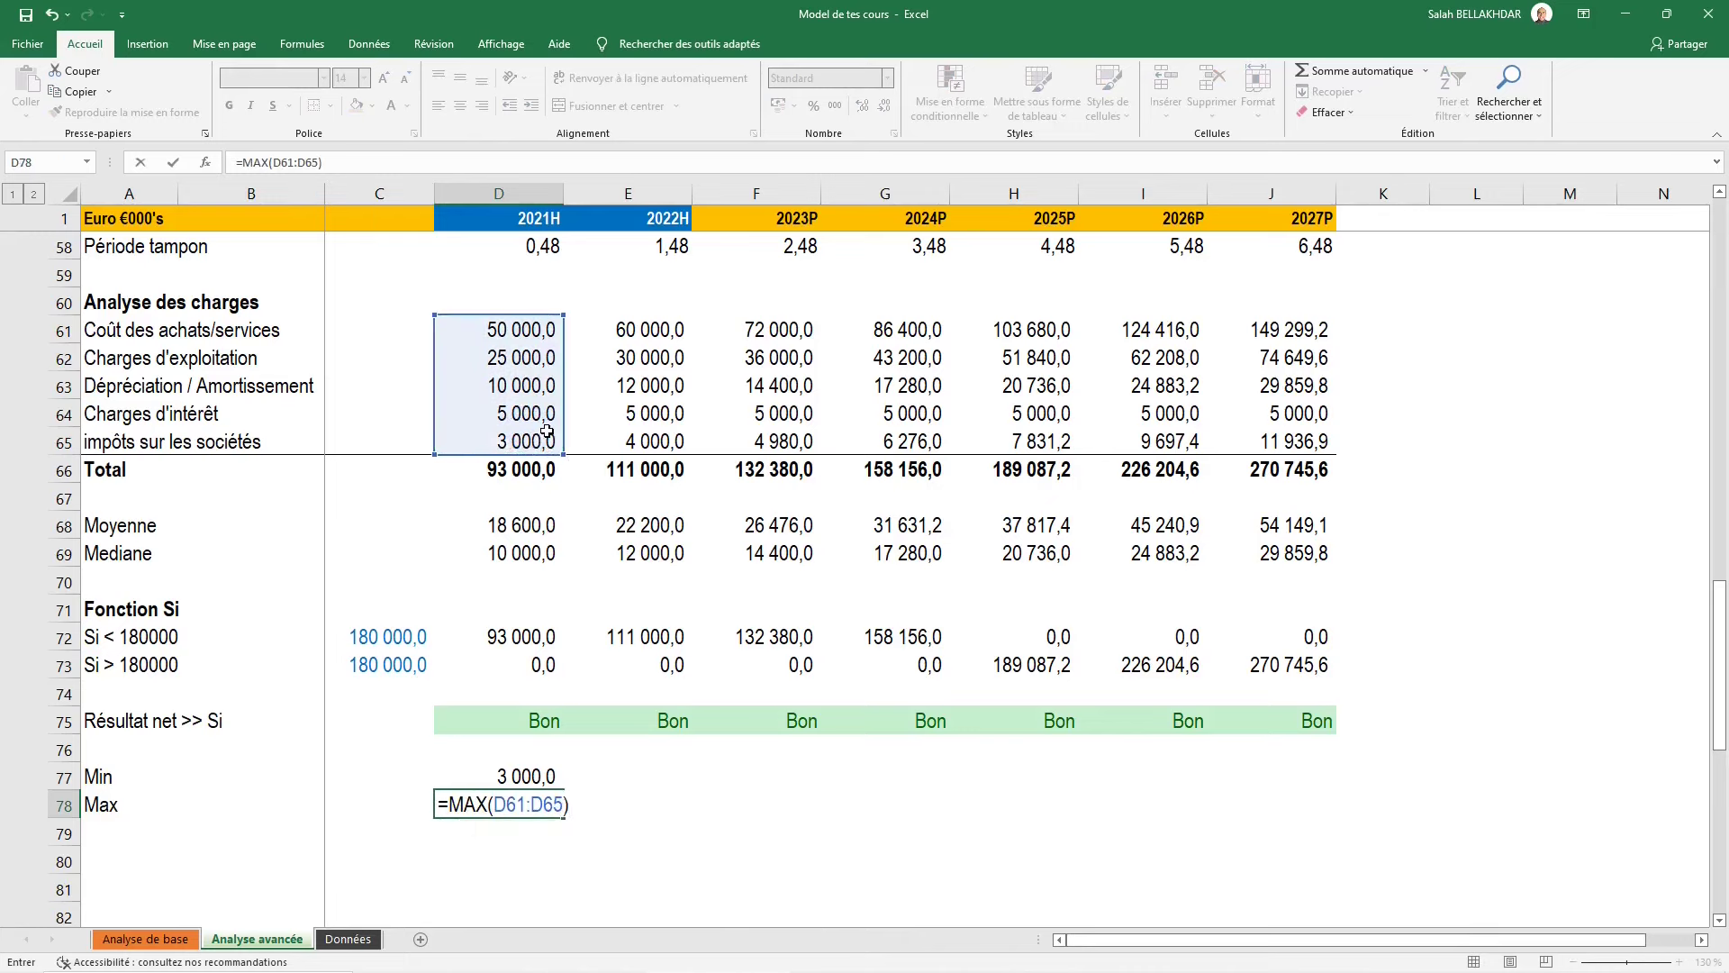
key("ctrl+Return")
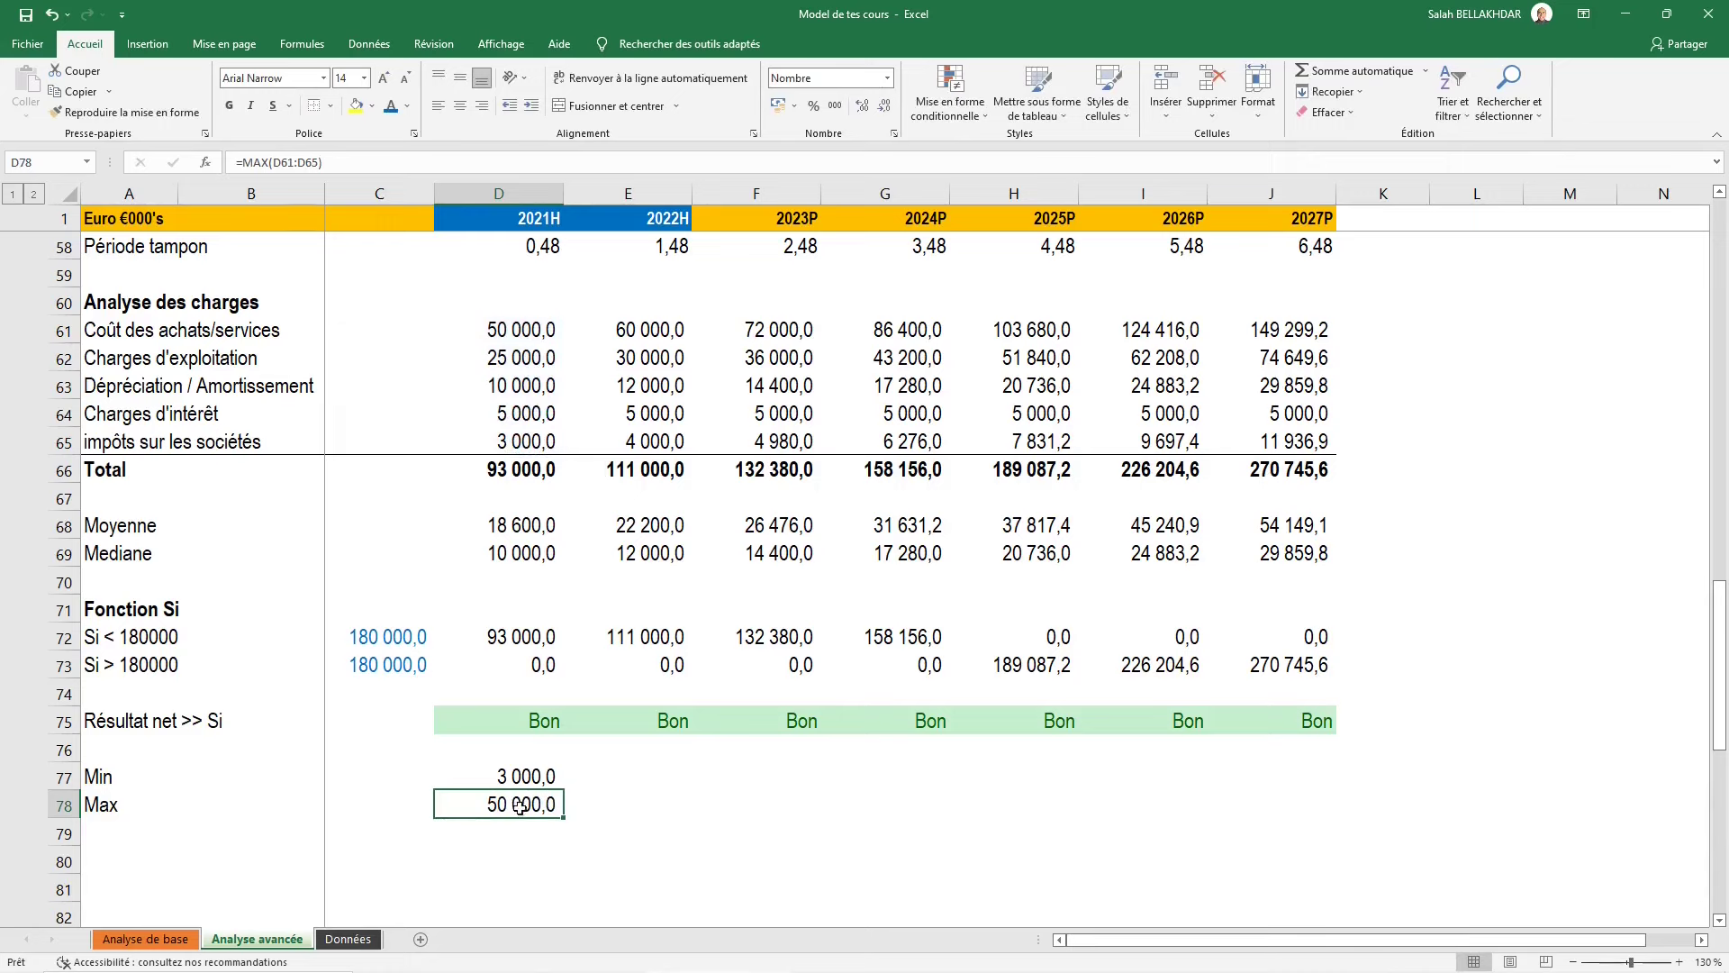
left_click_drag(152, 331, 468, 327)
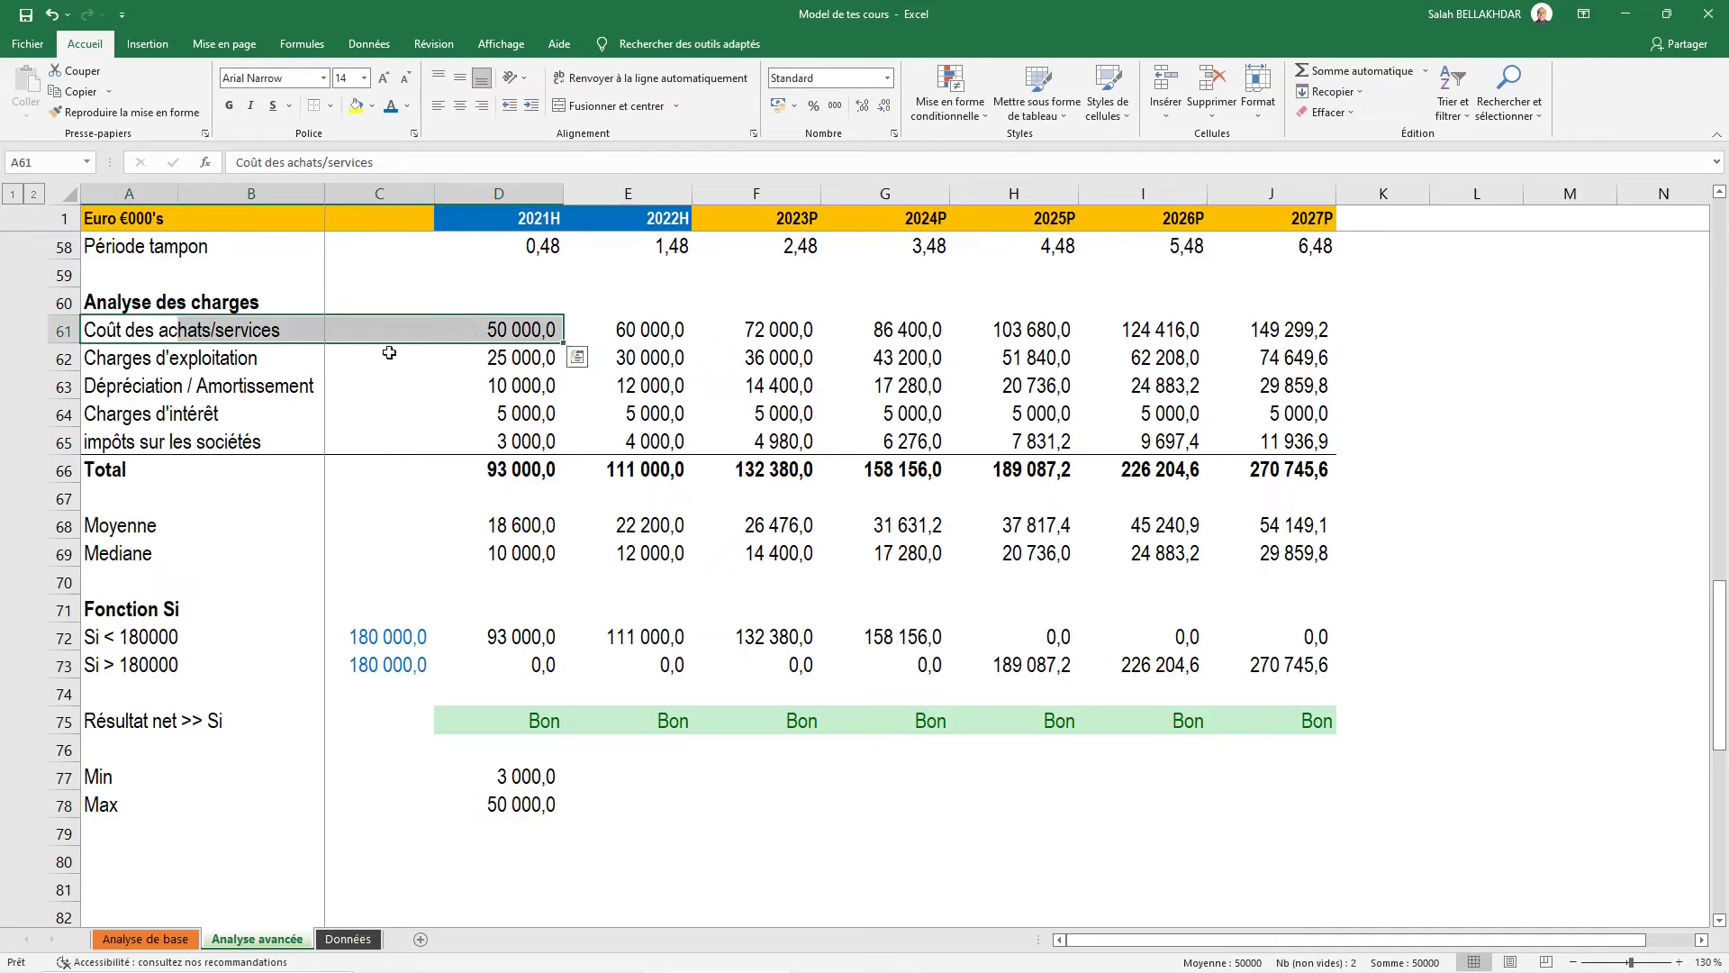
left_click(109, 828)
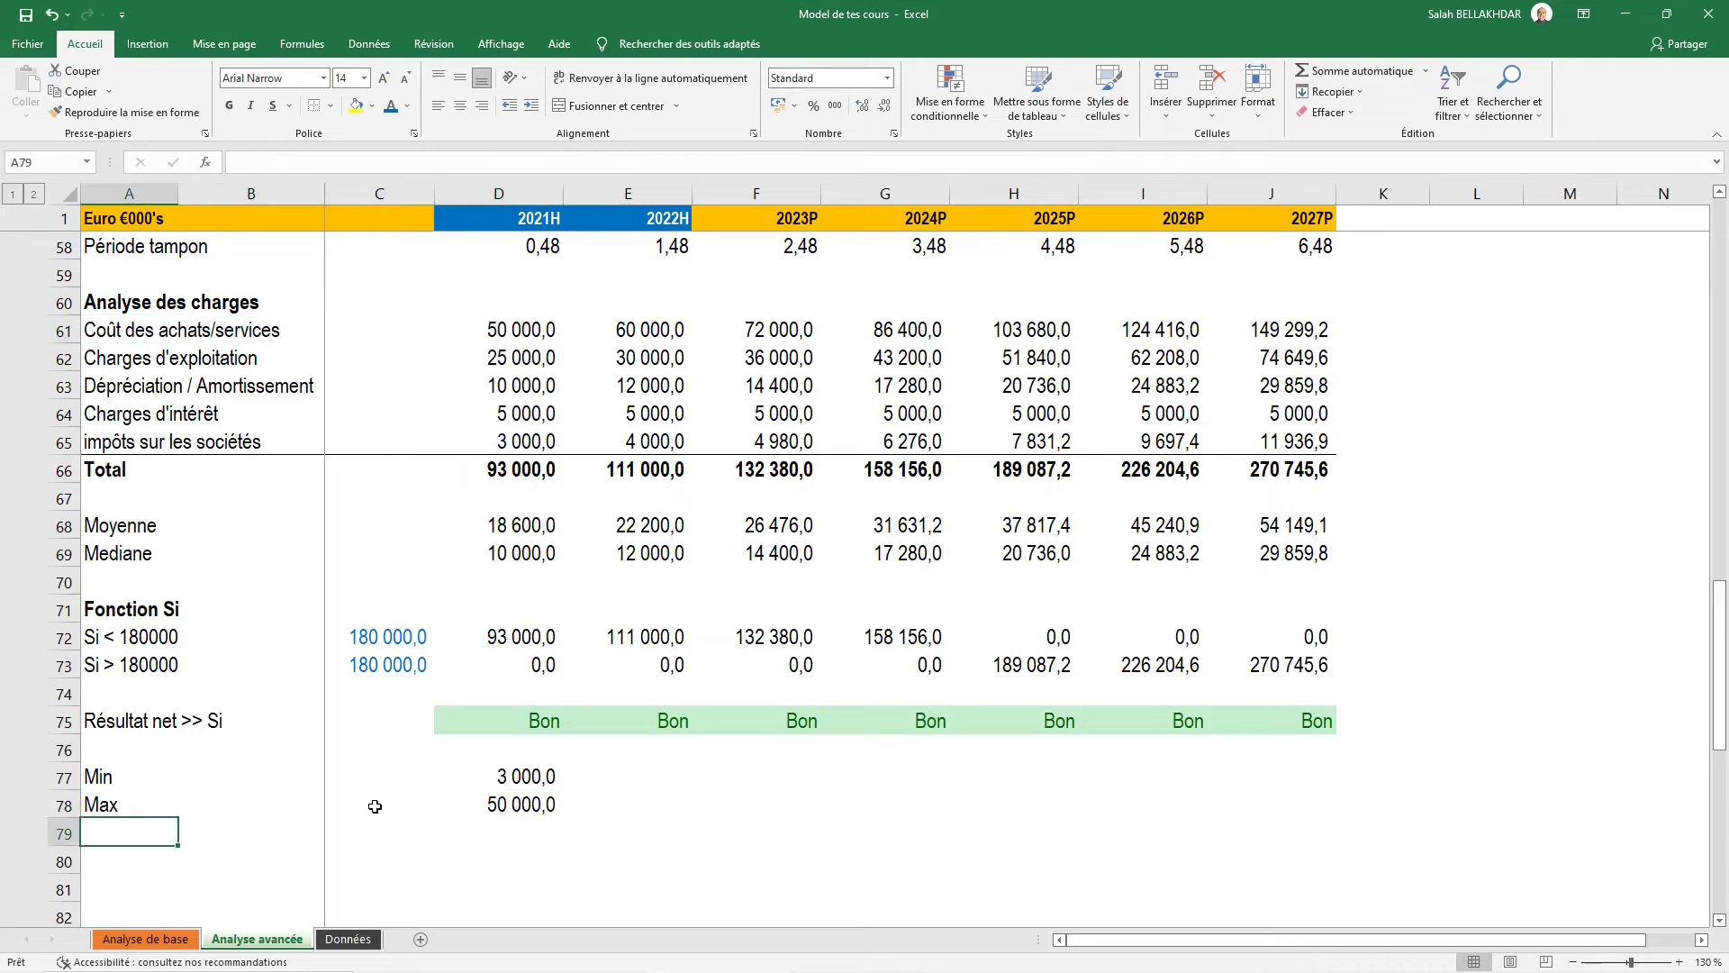
key("Down")
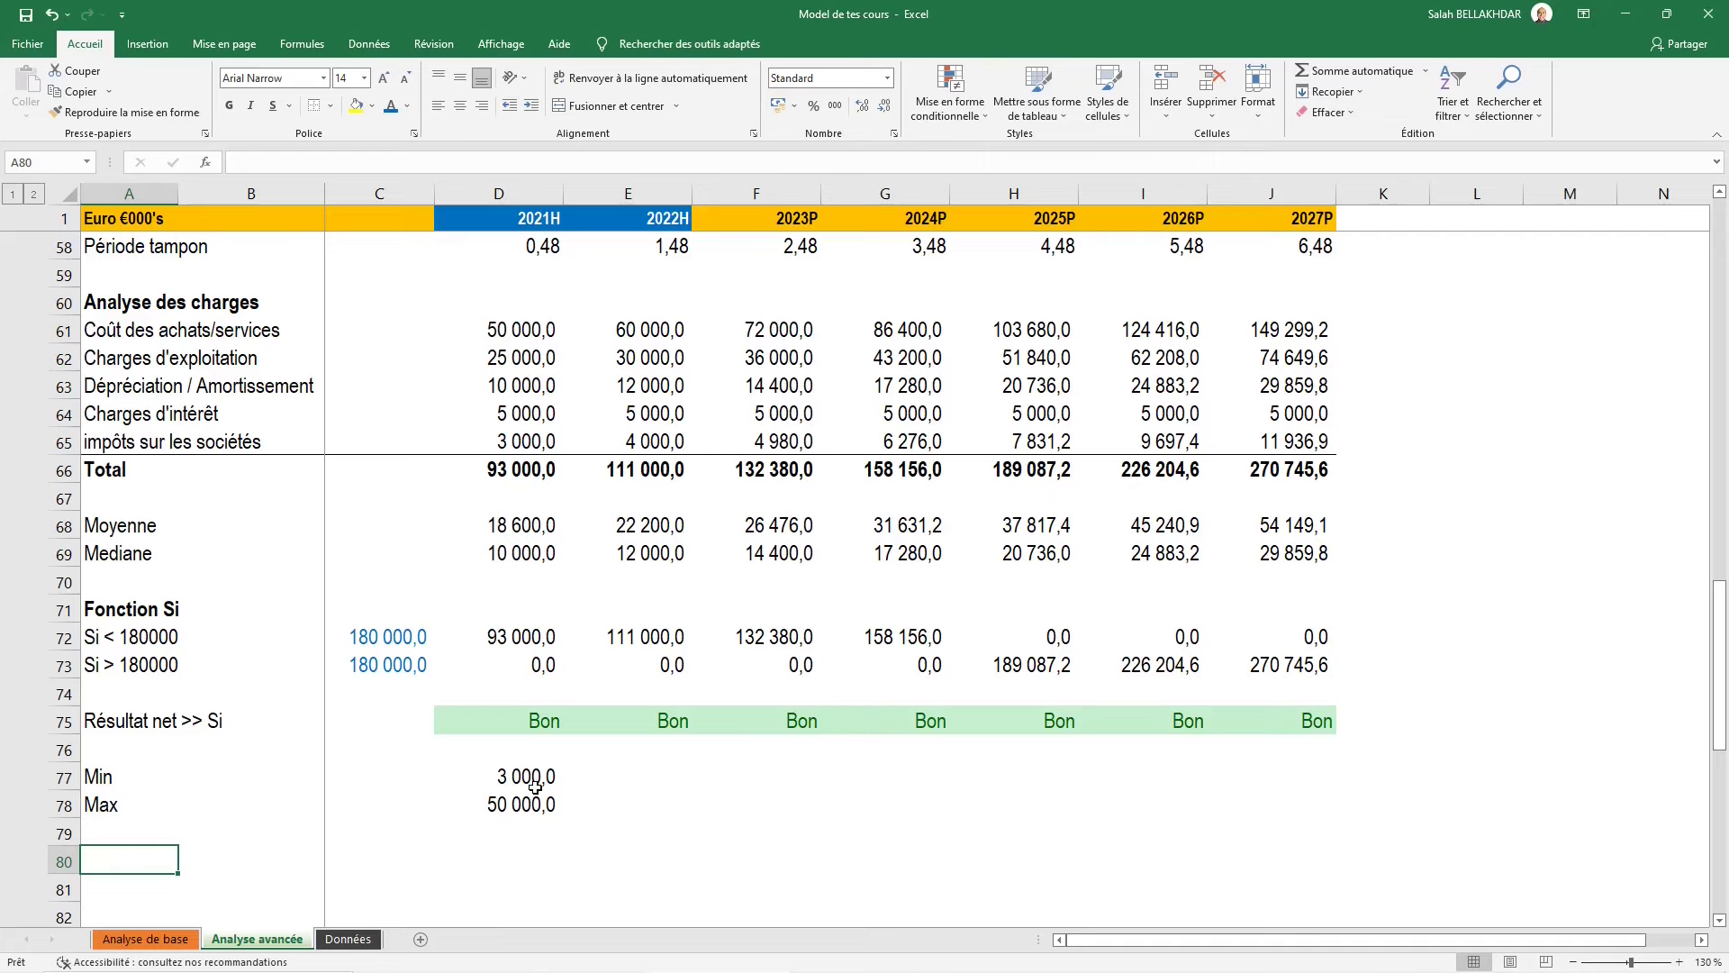
Label A80 'Petite valeur', put k=1 in C80, and enter =PETITE.VALEUR(D61:D65;$C$80) in D80
type("Petit")
type("ur")
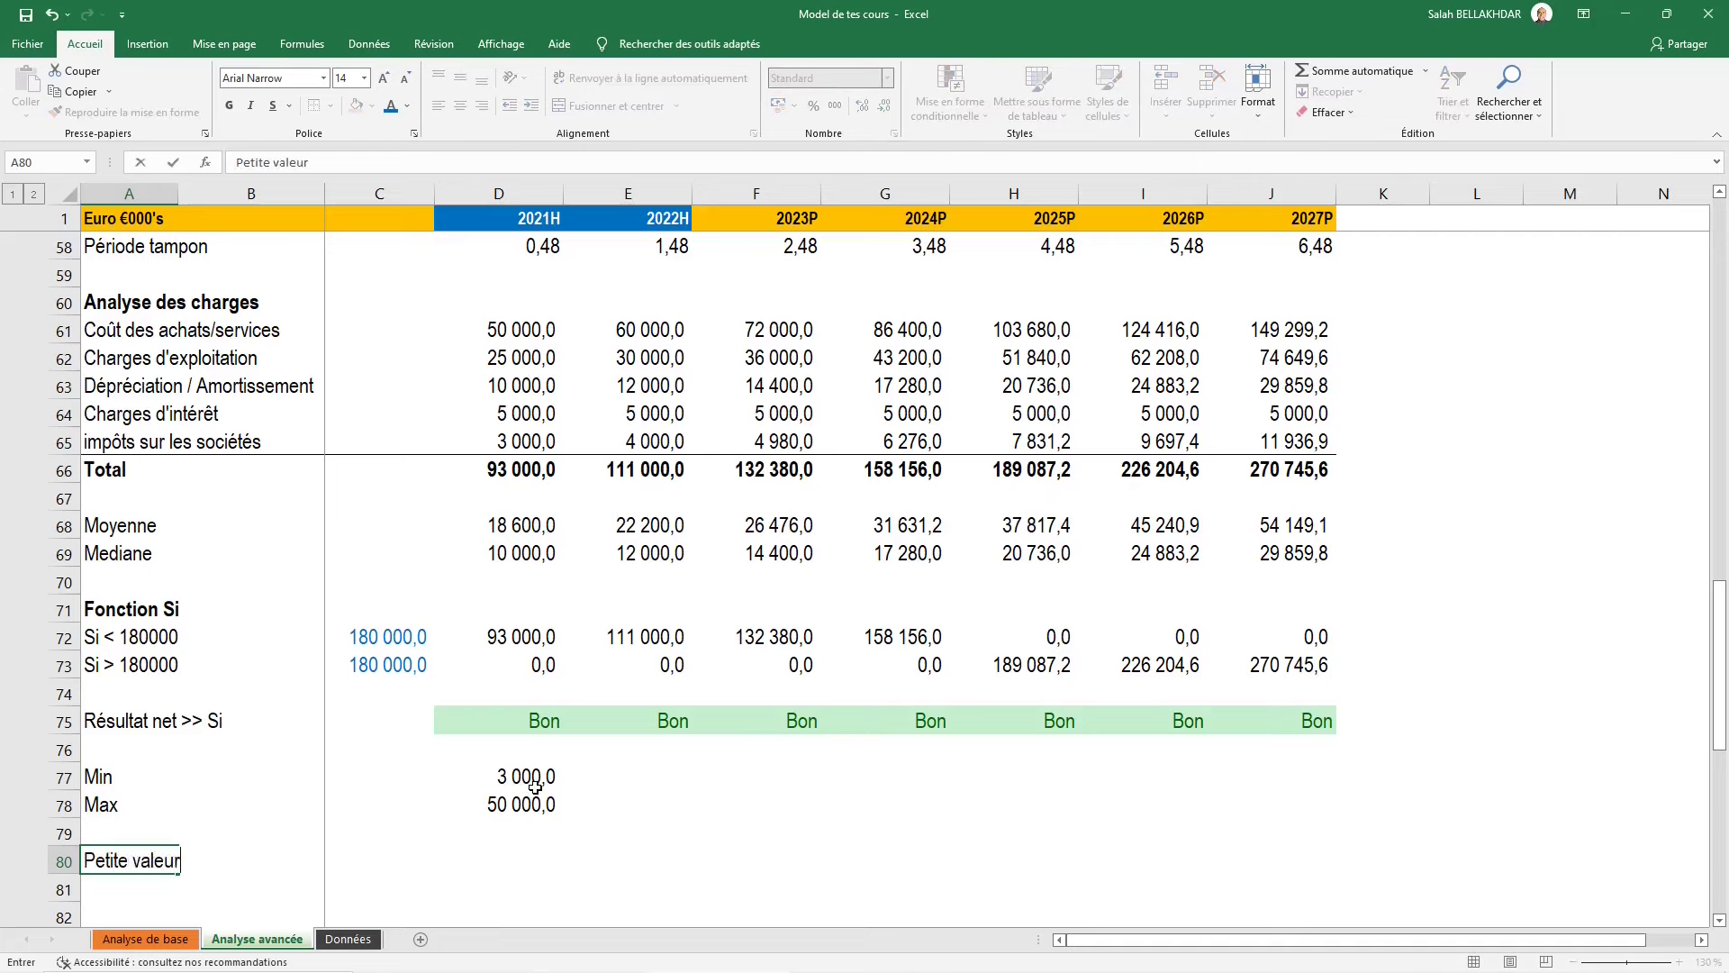
key("Tab")
key("Tab")
key("Tab")
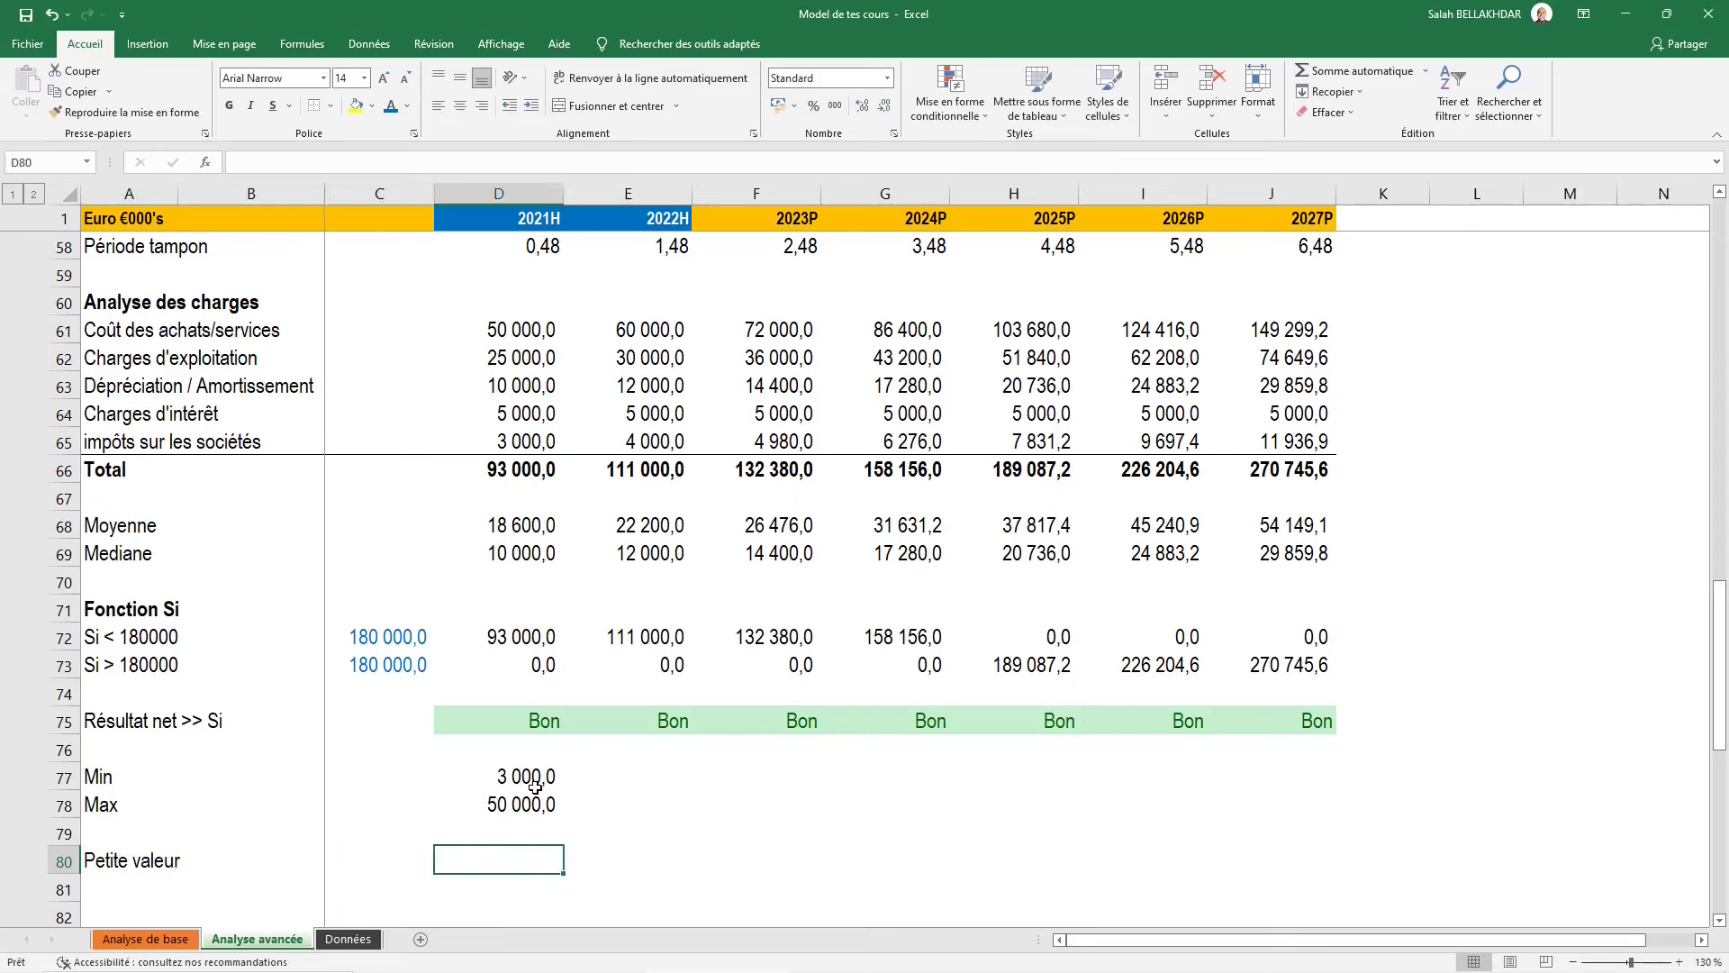
type("=")
key("Escape")
key("Left")
type("1")
key("Tab")
type("=petit")
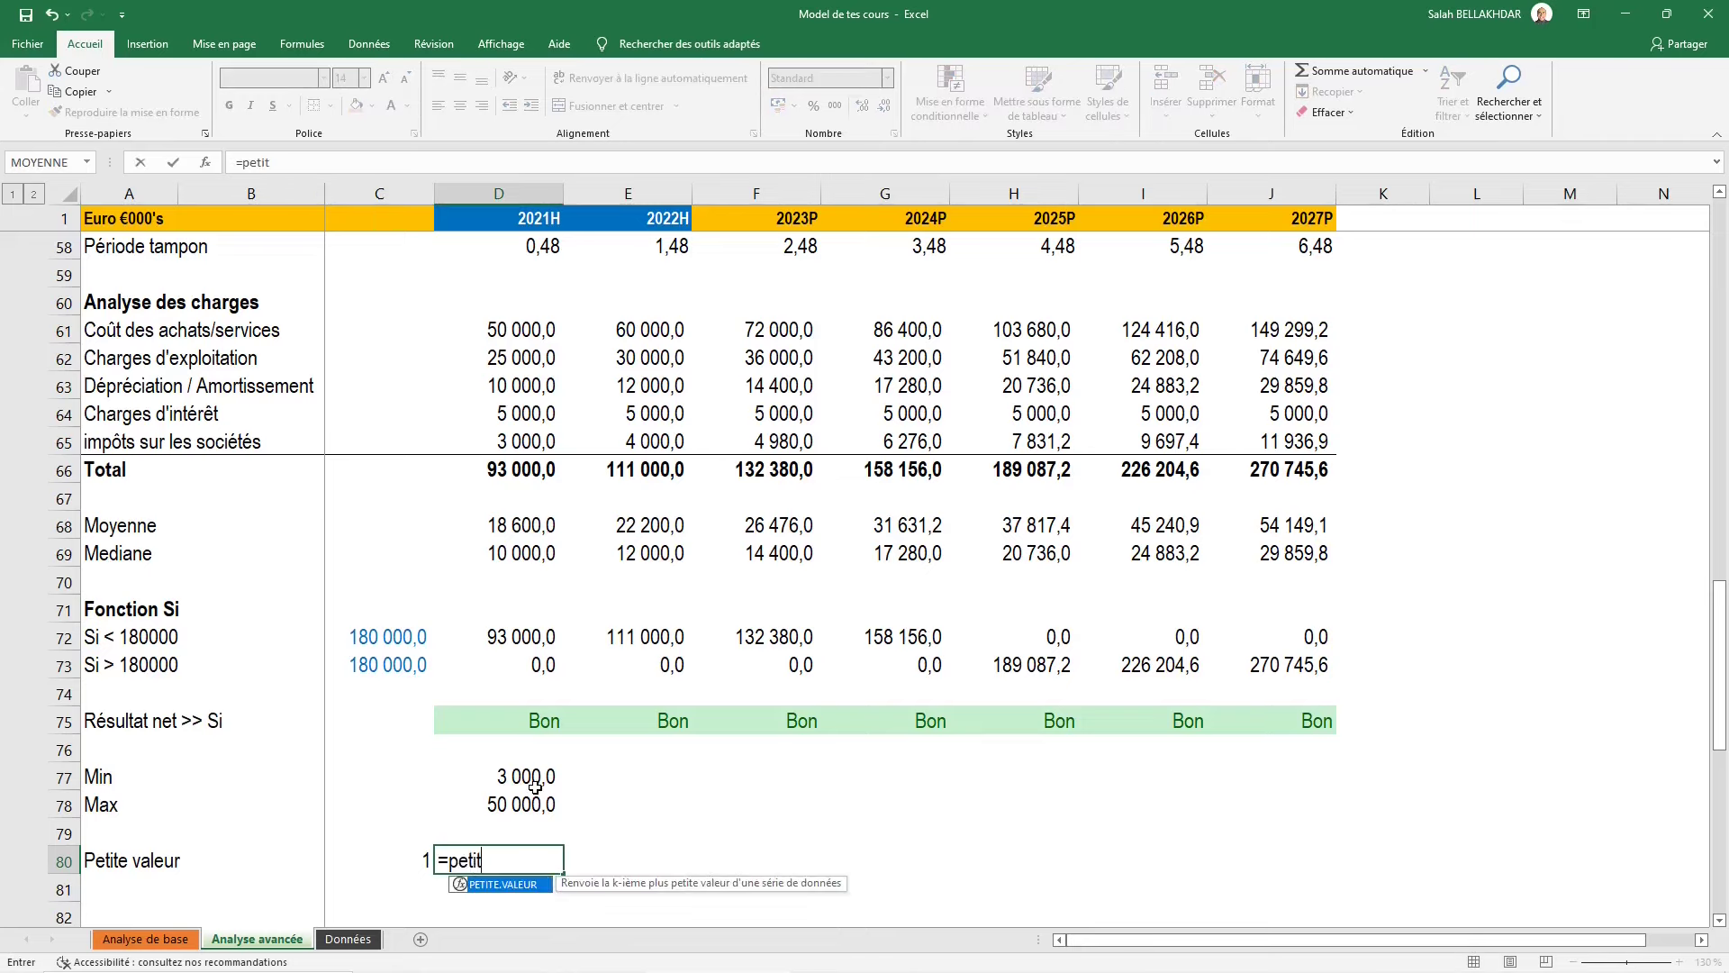
key("Tab")
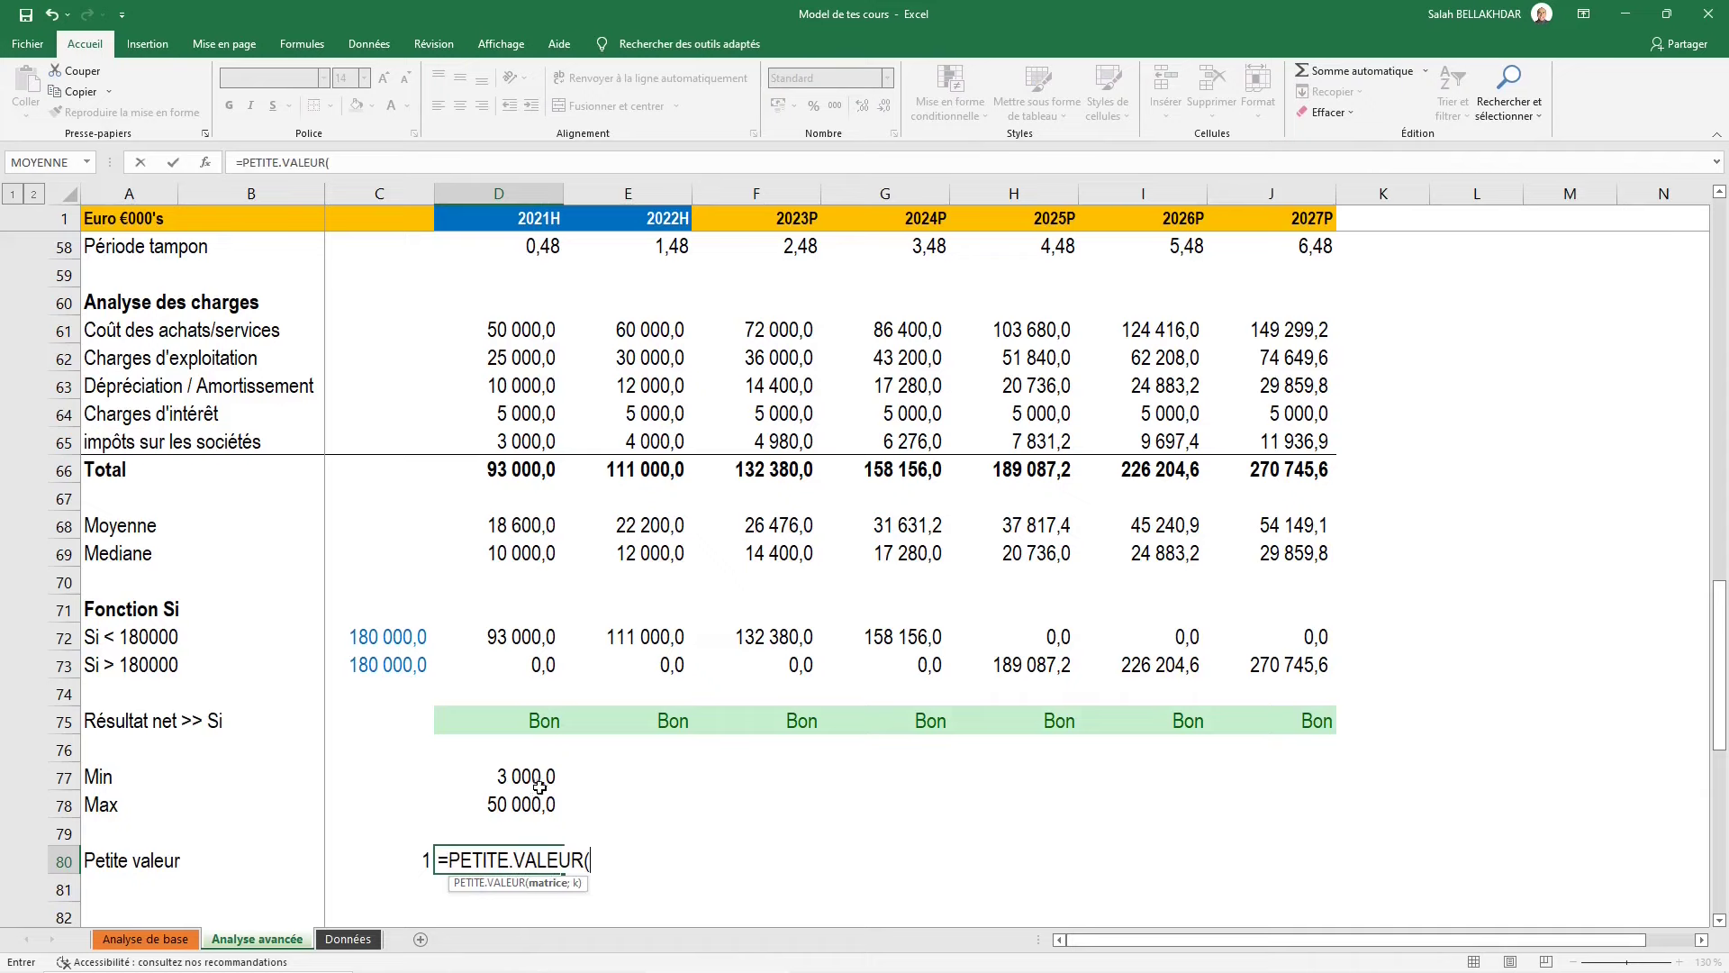
left_click_drag(512, 335, 523, 433)
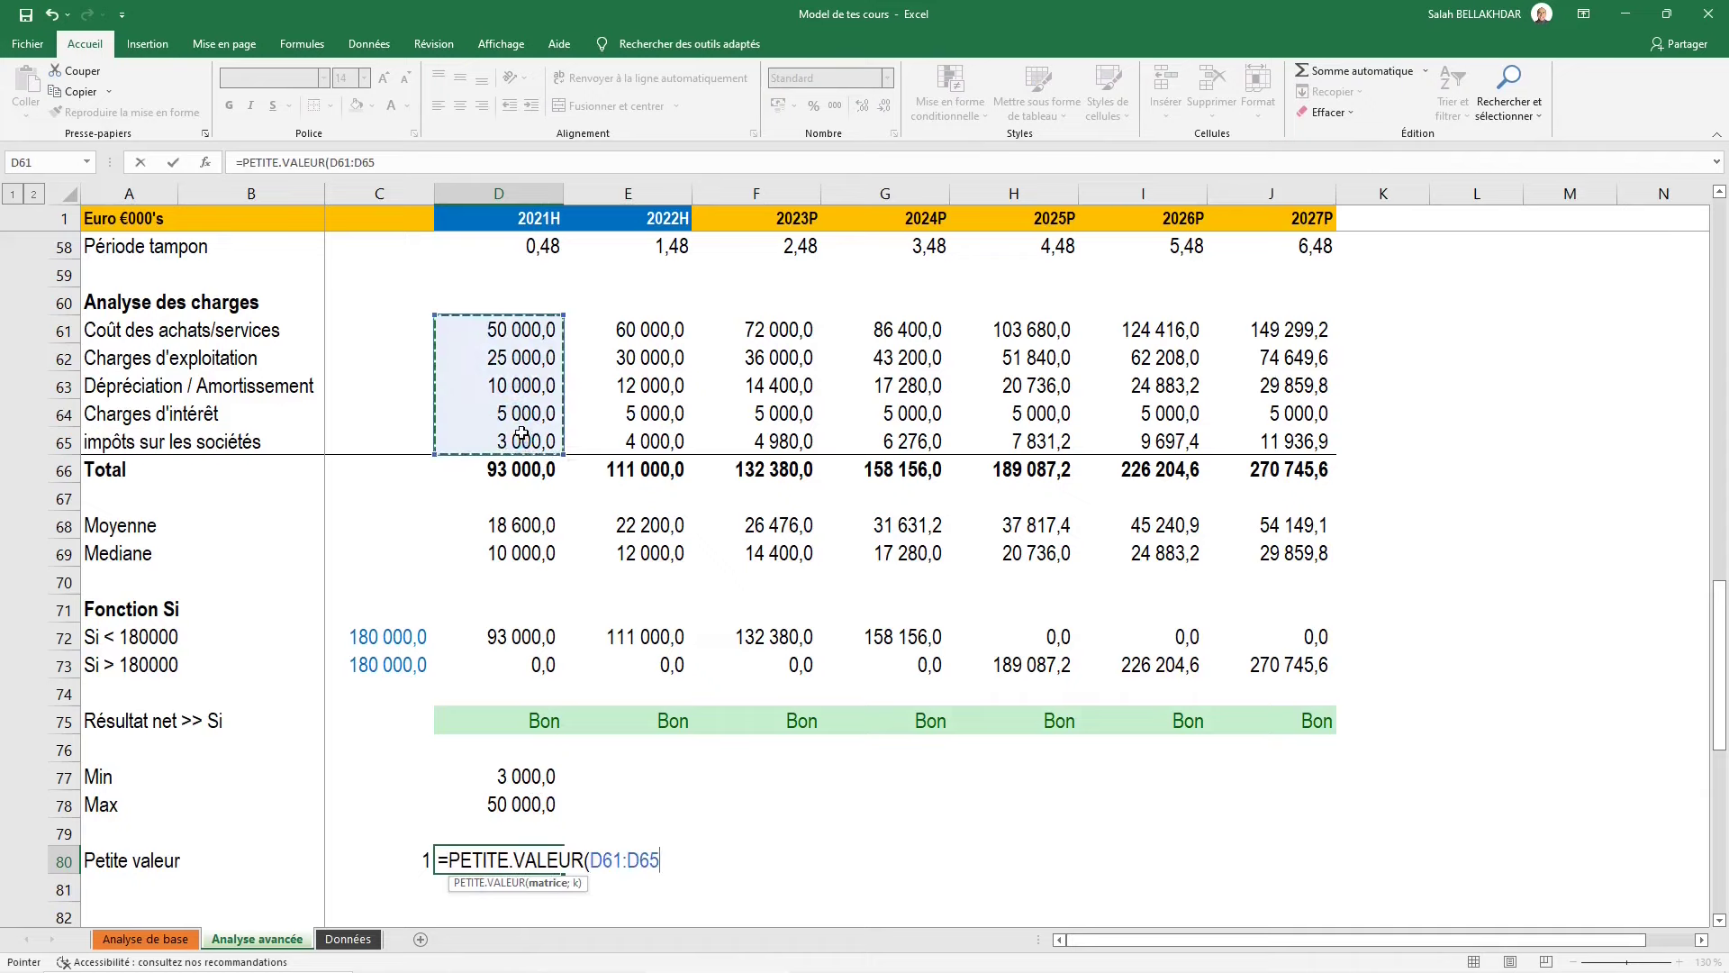
type(";")
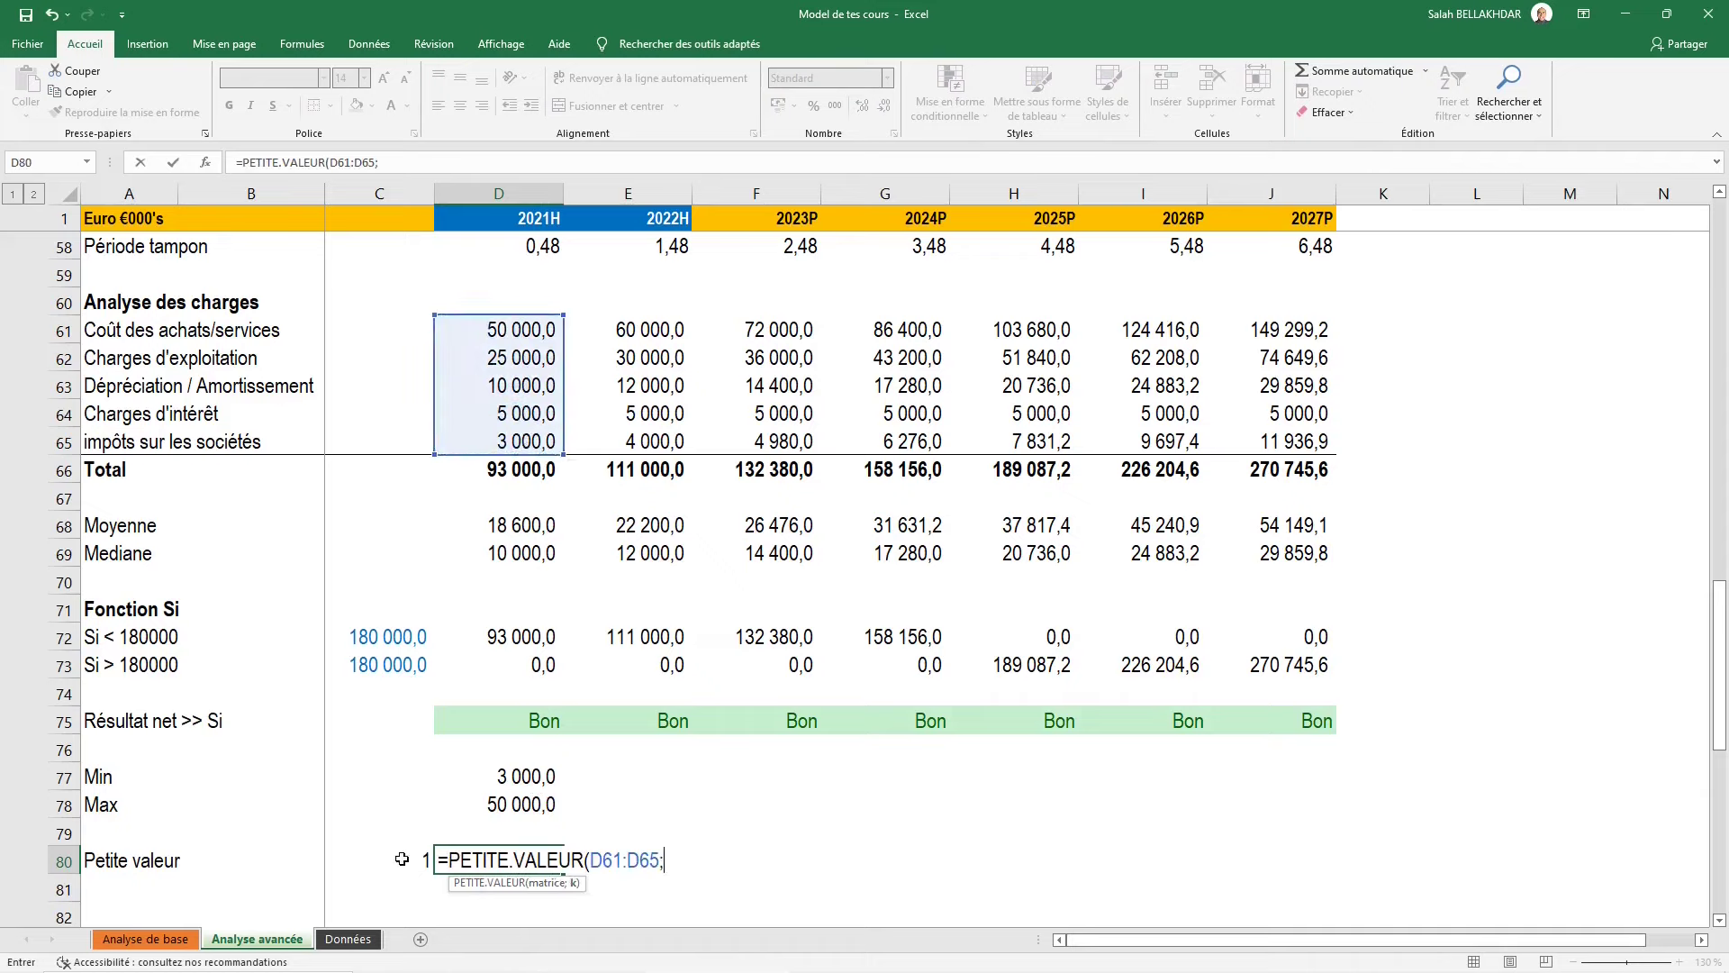
left_click(401, 859)
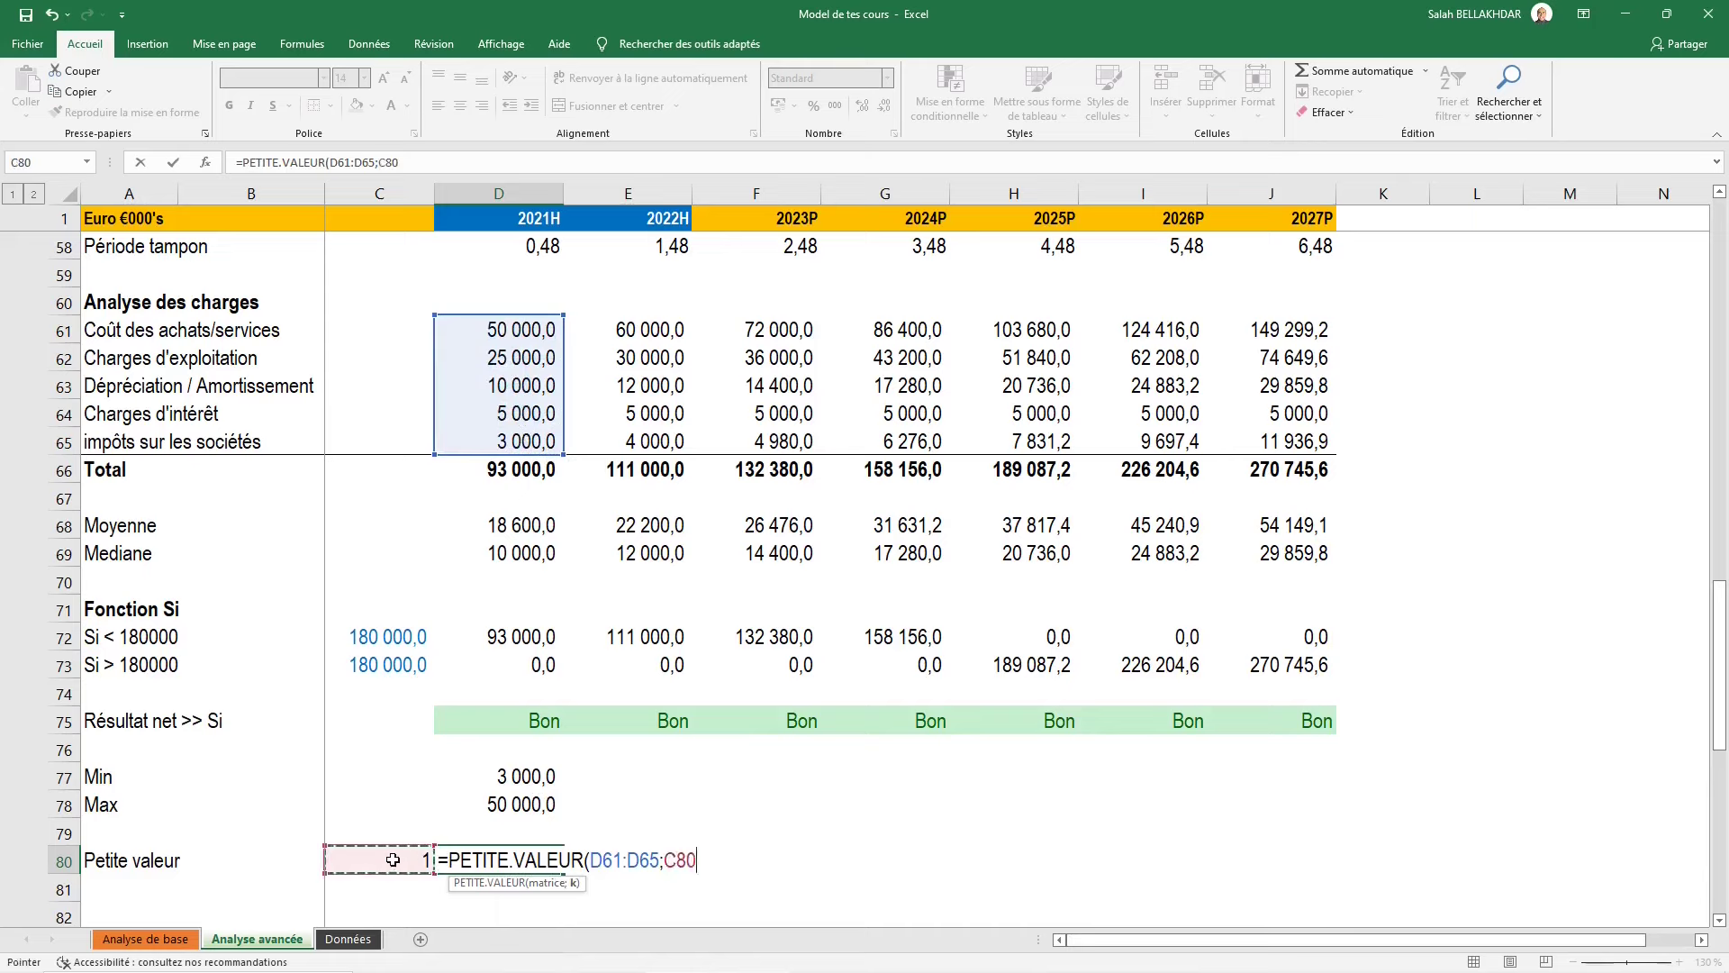
key("F4")
type(")")
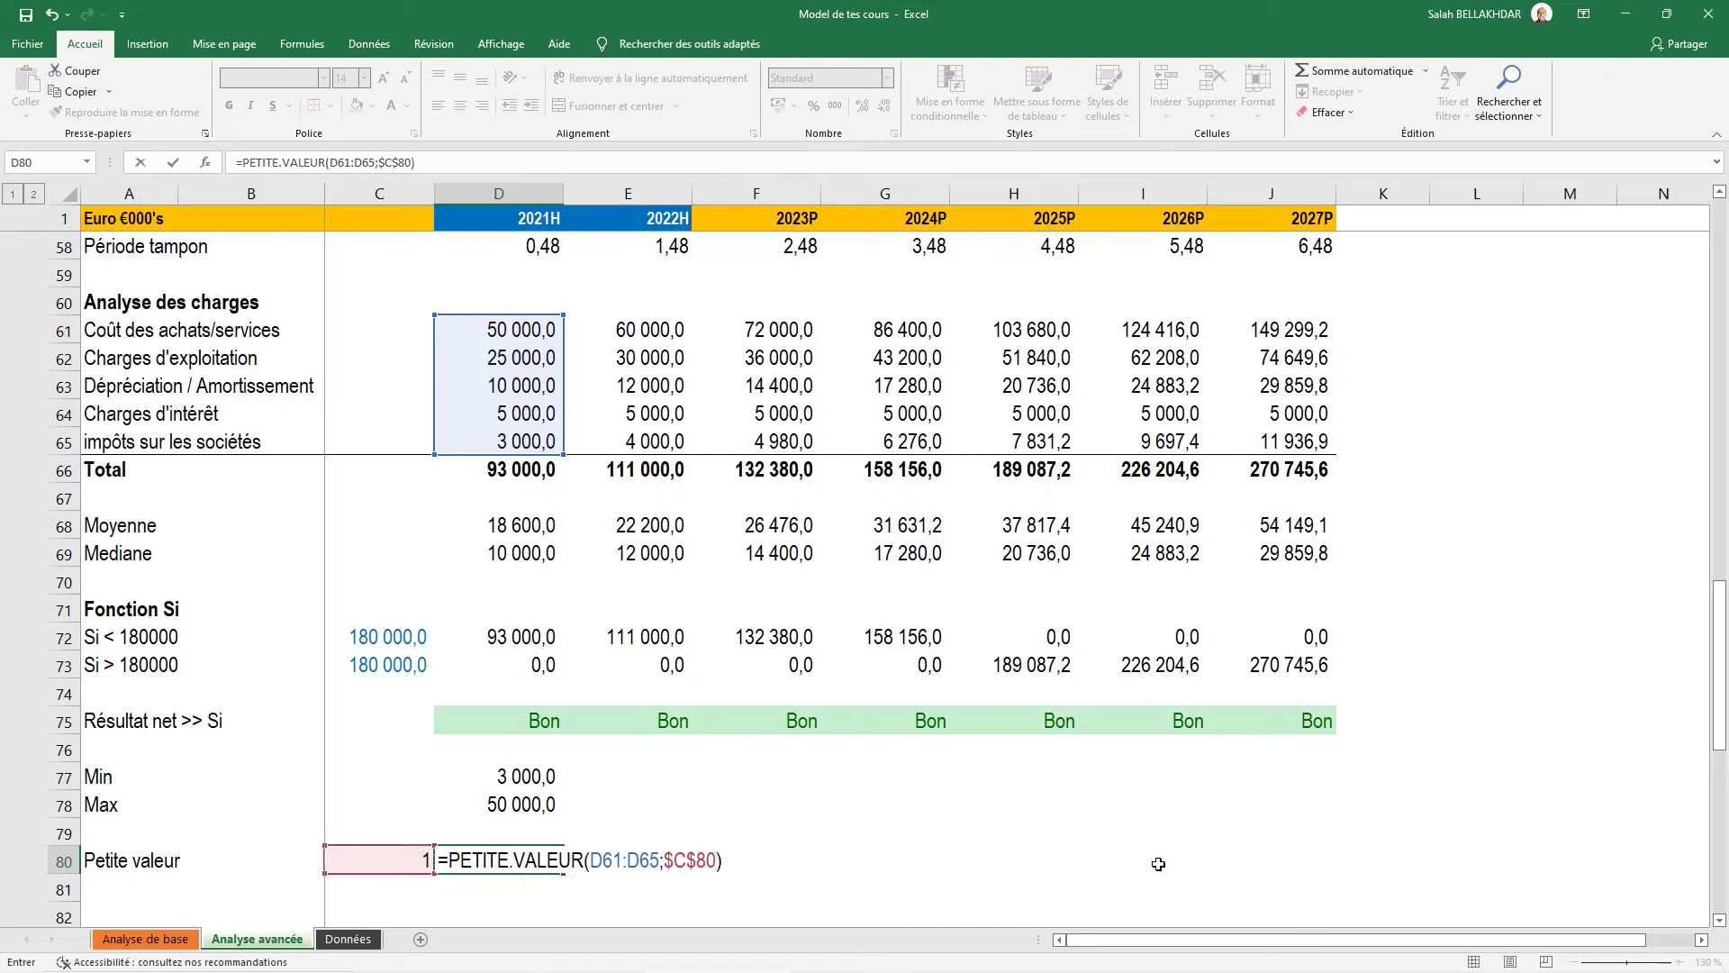
key("ctrl+Return")
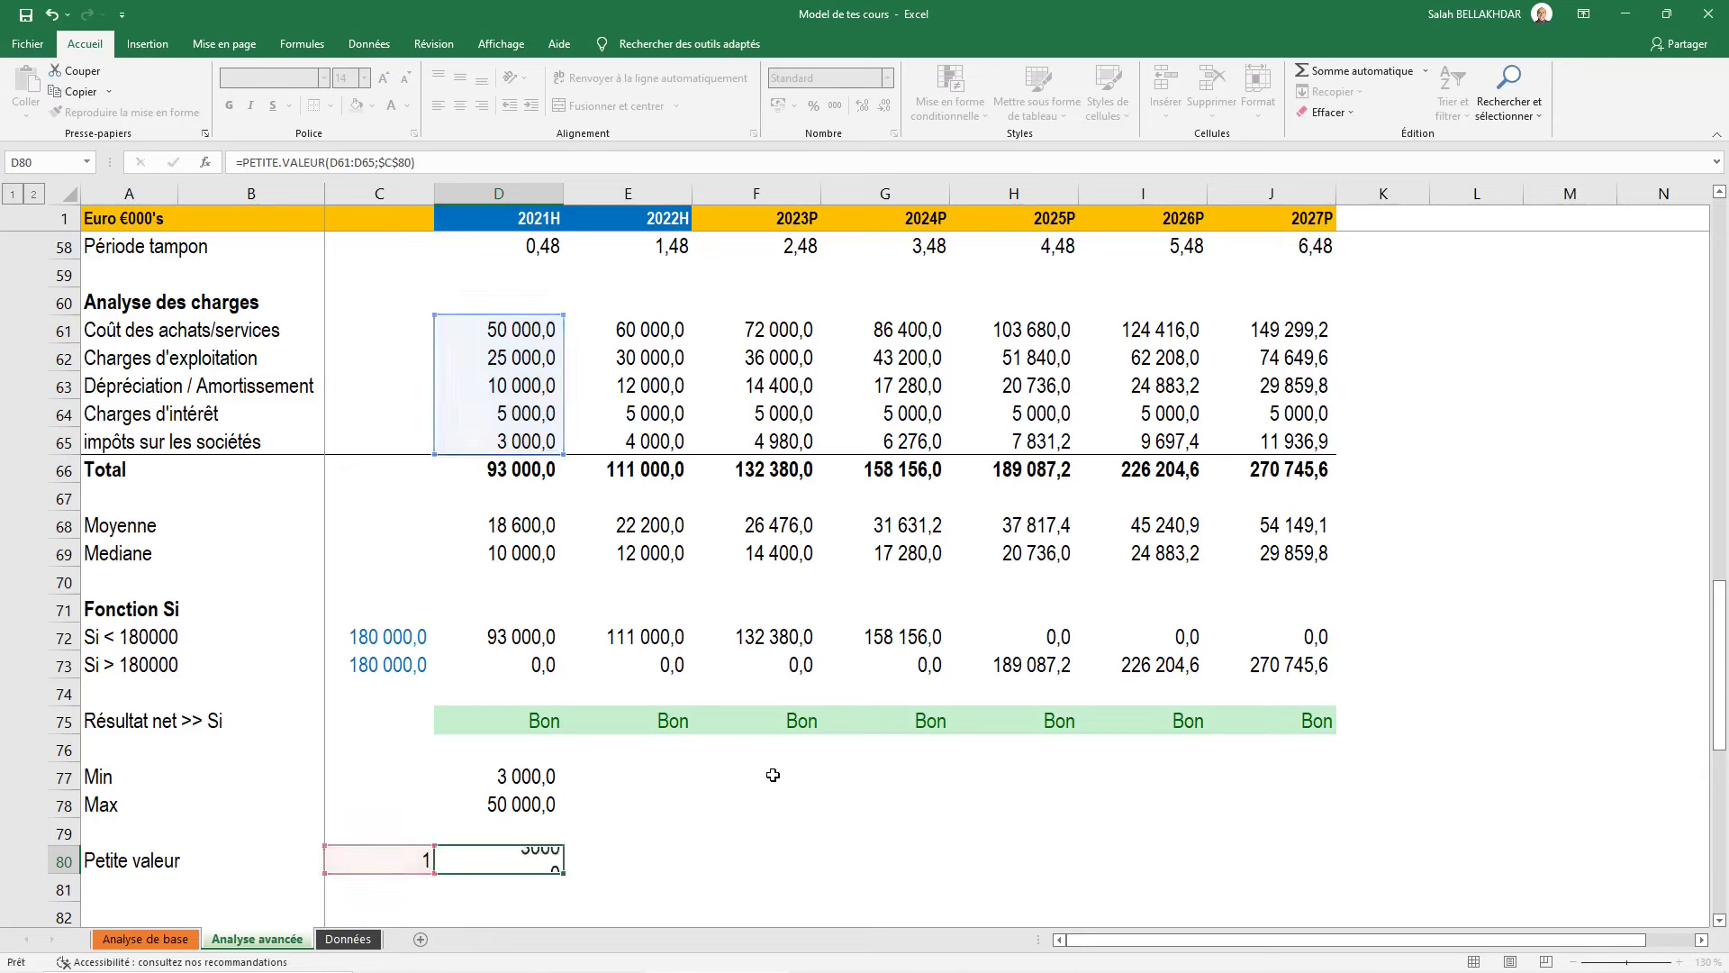
Test ranks 2 and 3 in C80, then reset the rank to 1
key("Left")
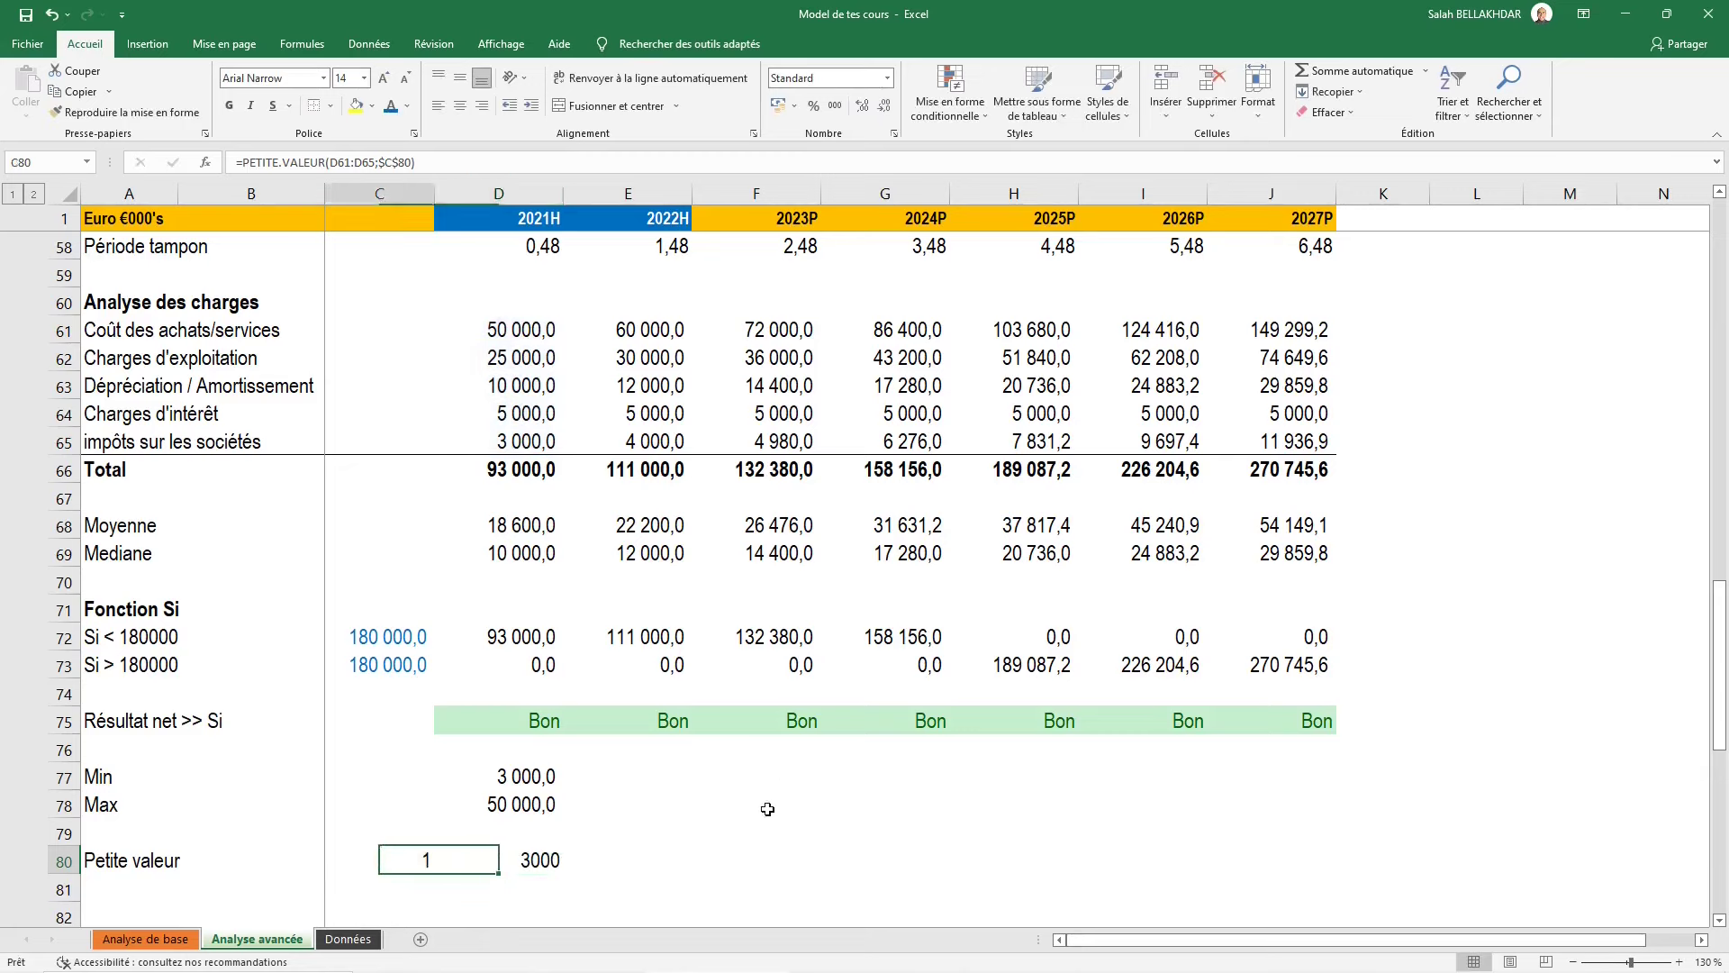
type("2")
key("ctrl+Return")
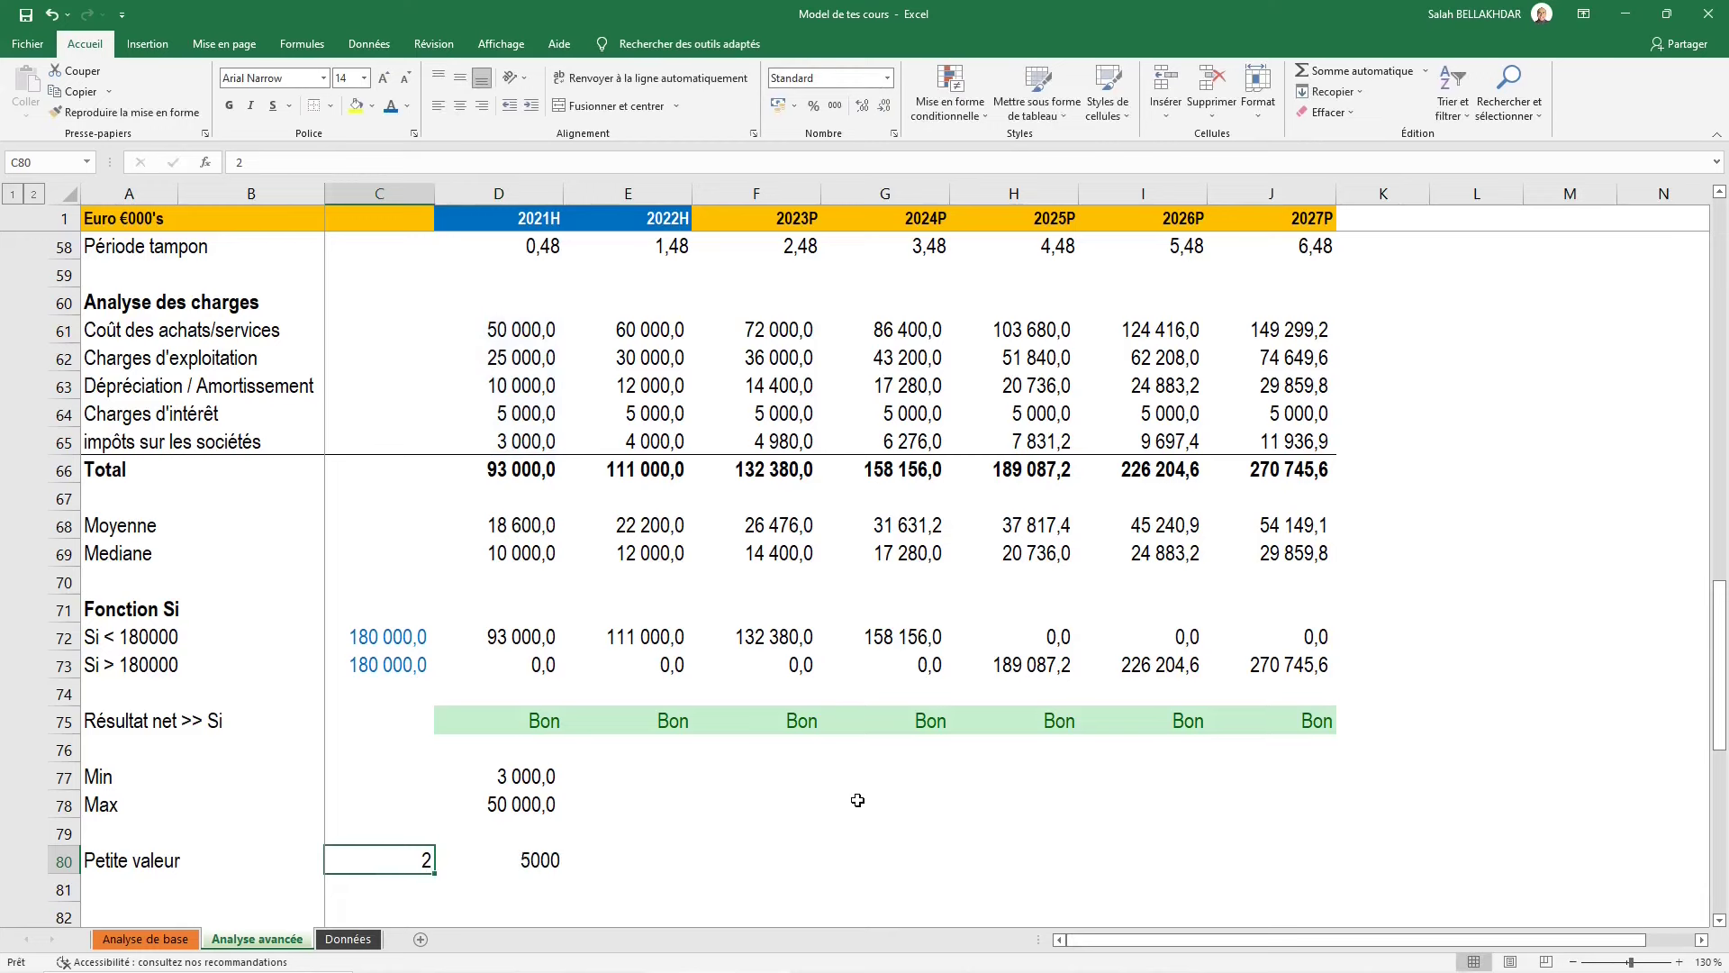
type("3")
key("ctrl+Return")
type("1")
key("ctrl+Return")
Label row 81 'Grande valeur' in A81
key("Down")
key("Left")
key("Left")
type("Grande valeur")
key("Right")
key("Right")
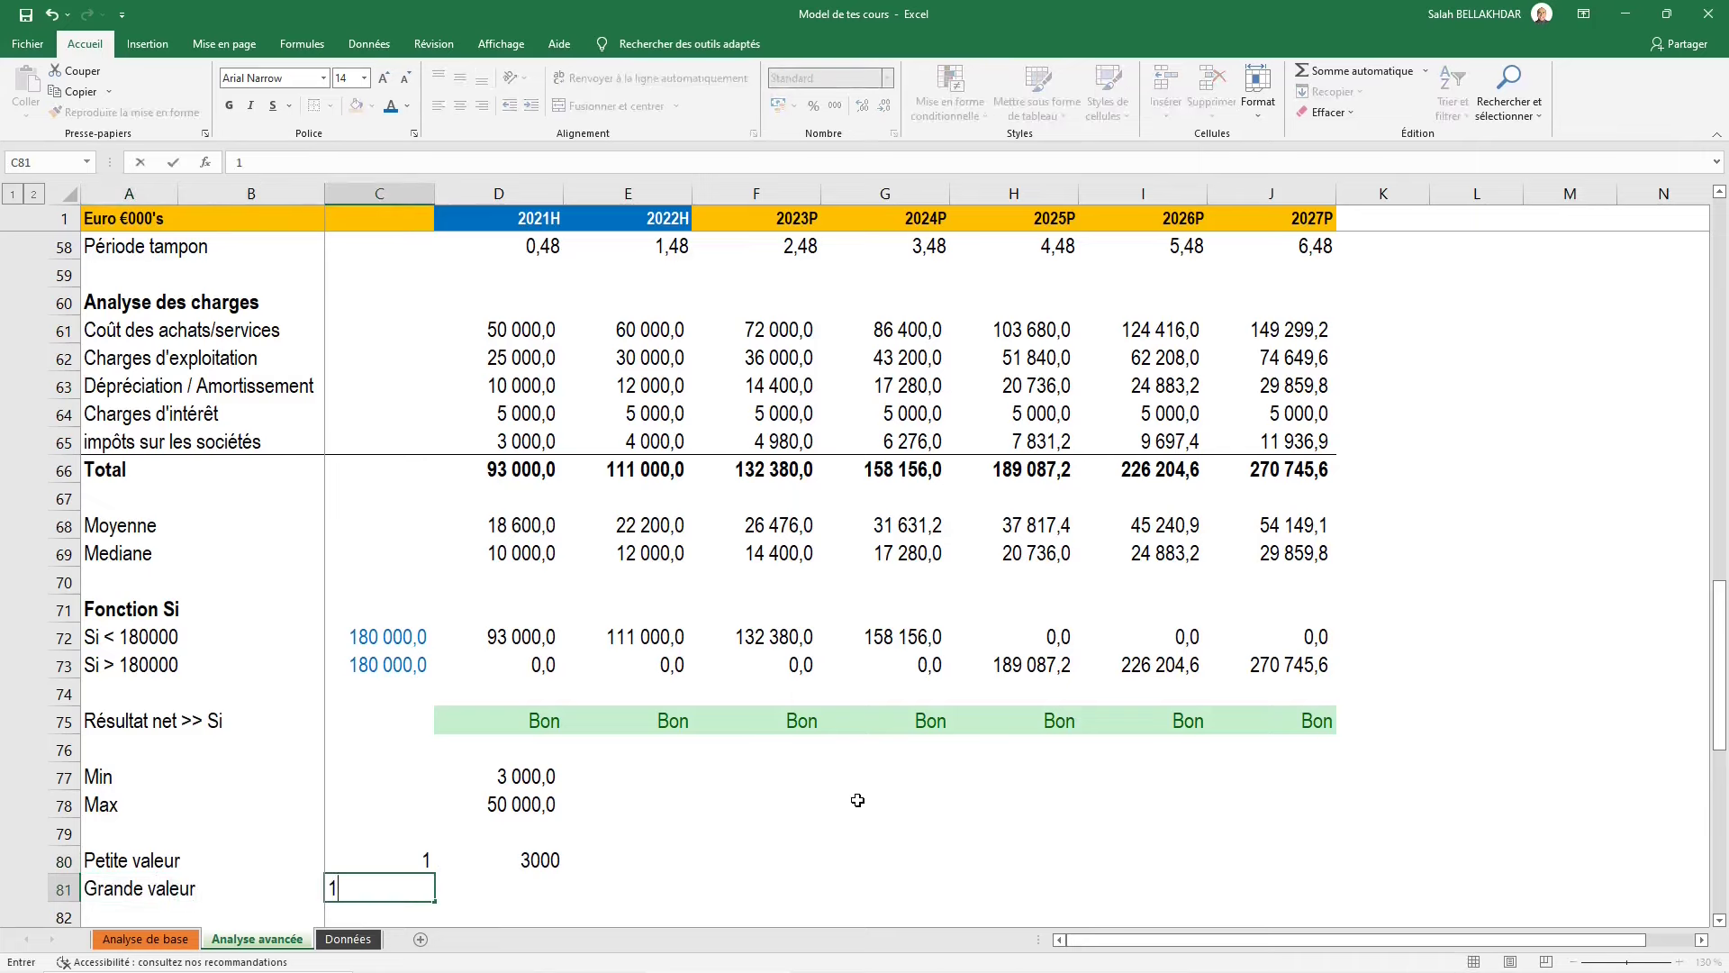
Enter =GRANDE.VALEUR(D61:D65;$C$81) in D81, using rank 1 in C81
key("Right")
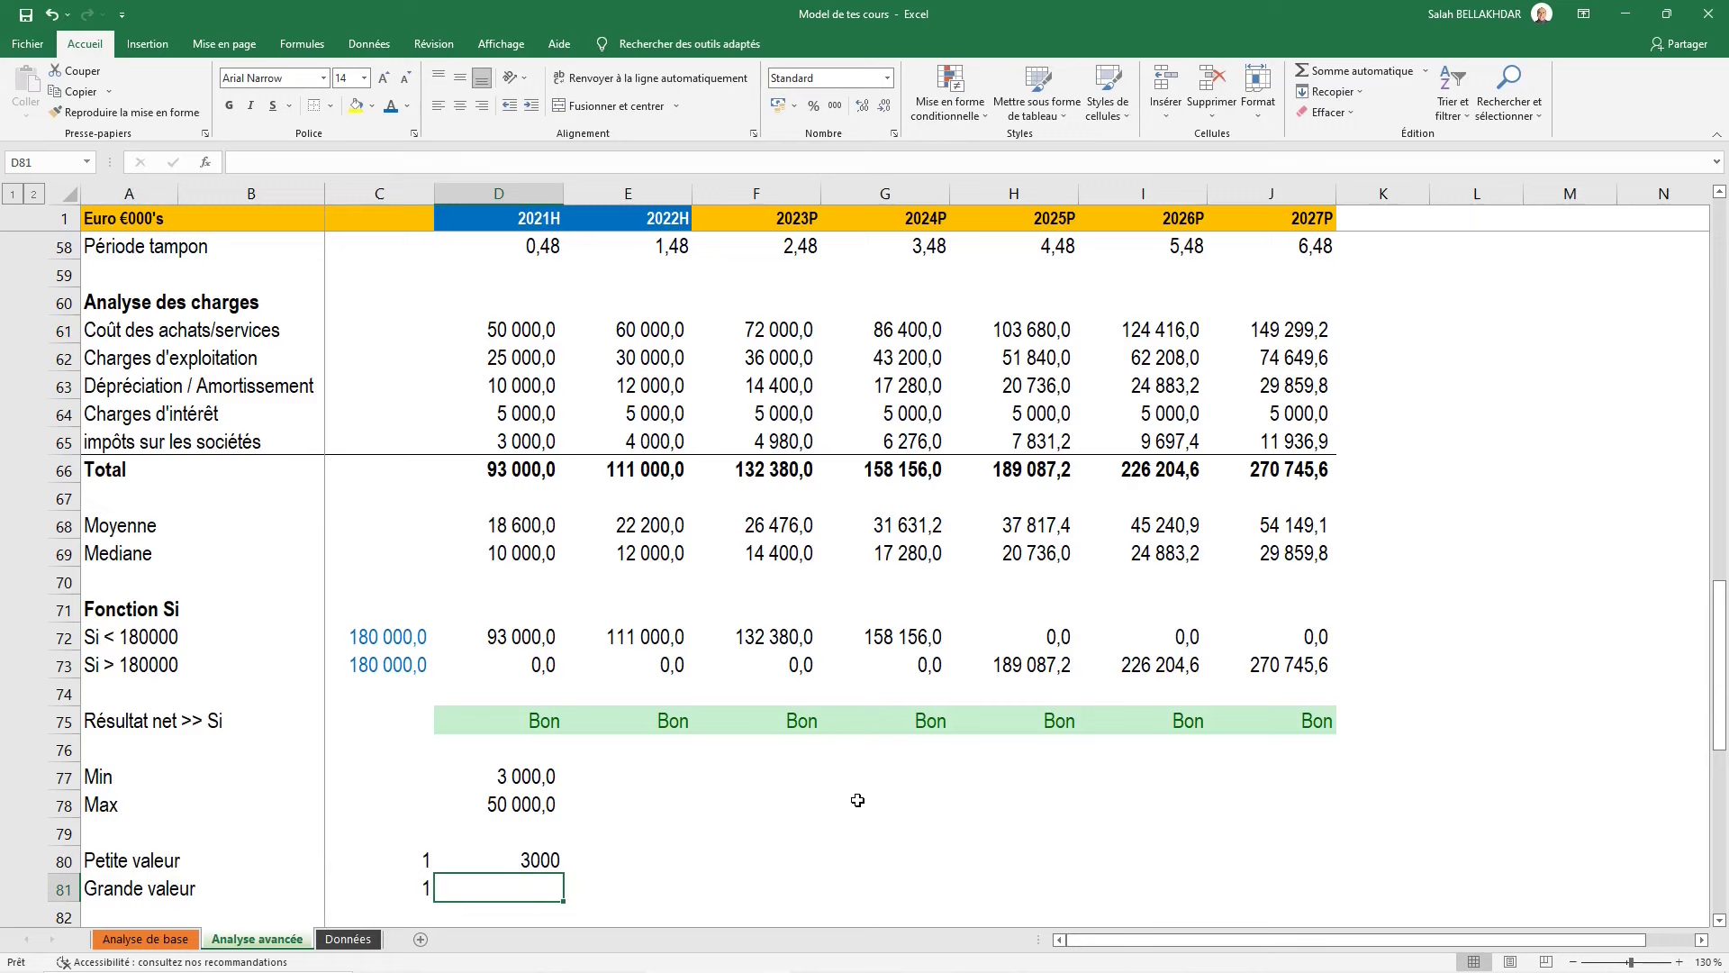
type("=grande")
key("Tab")
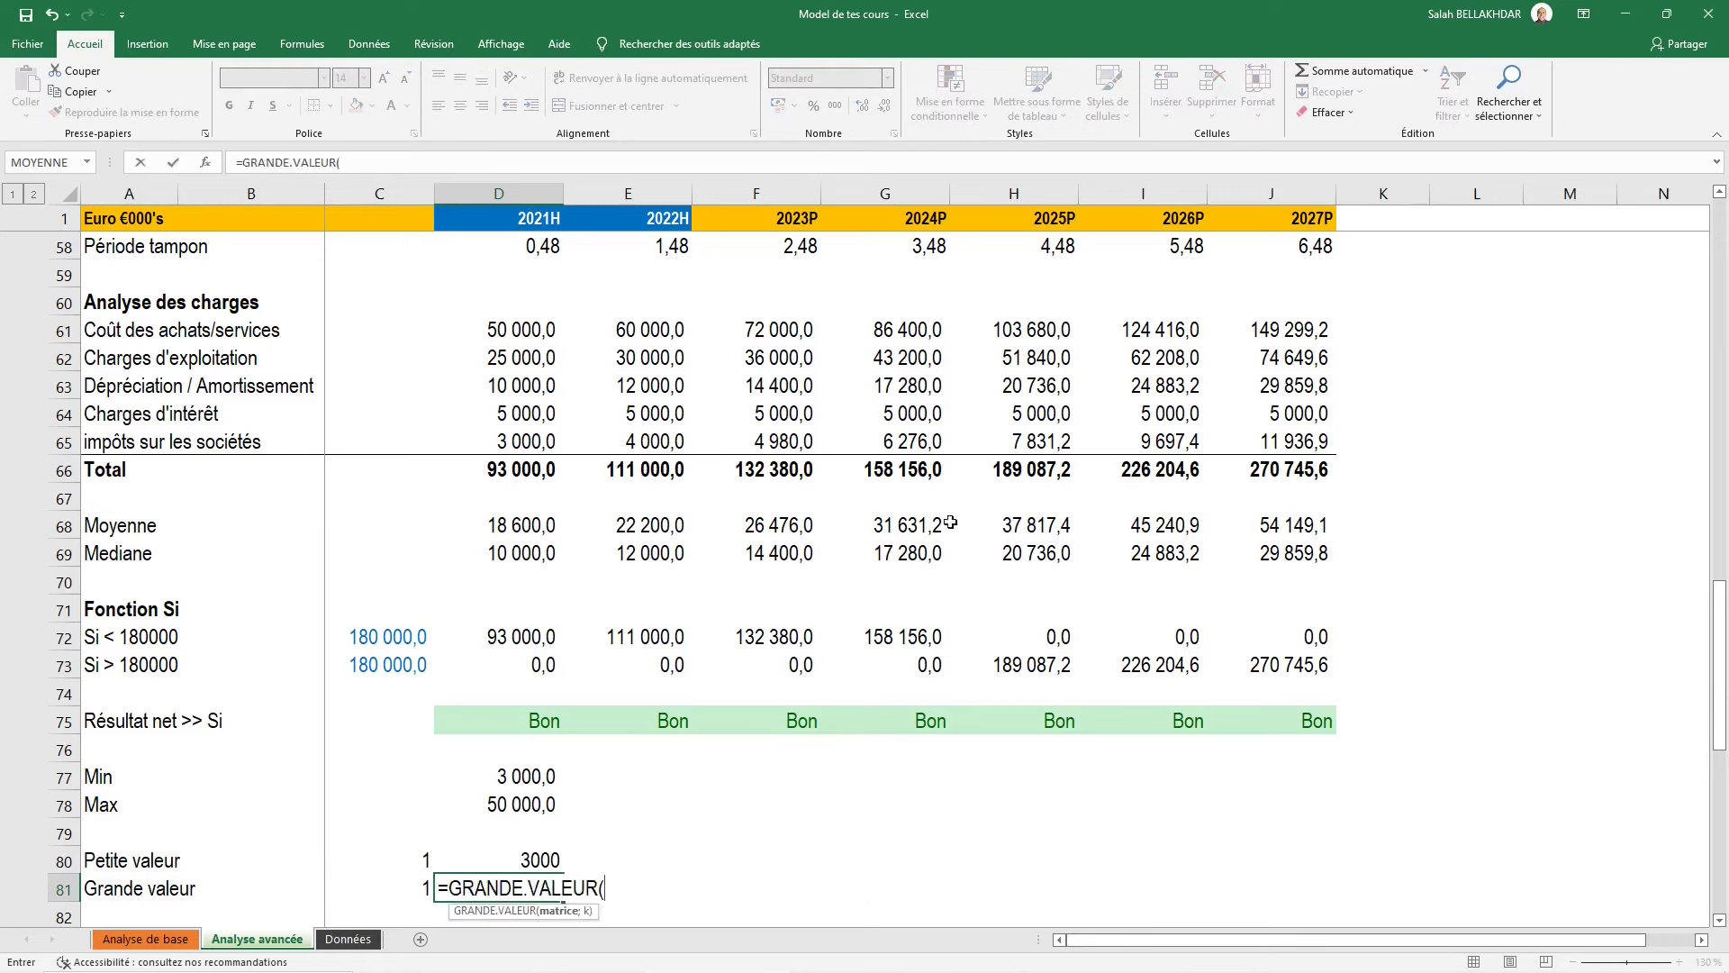
left_click_drag(530, 340, 546, 439)
type(";")
left_click(412, 889)
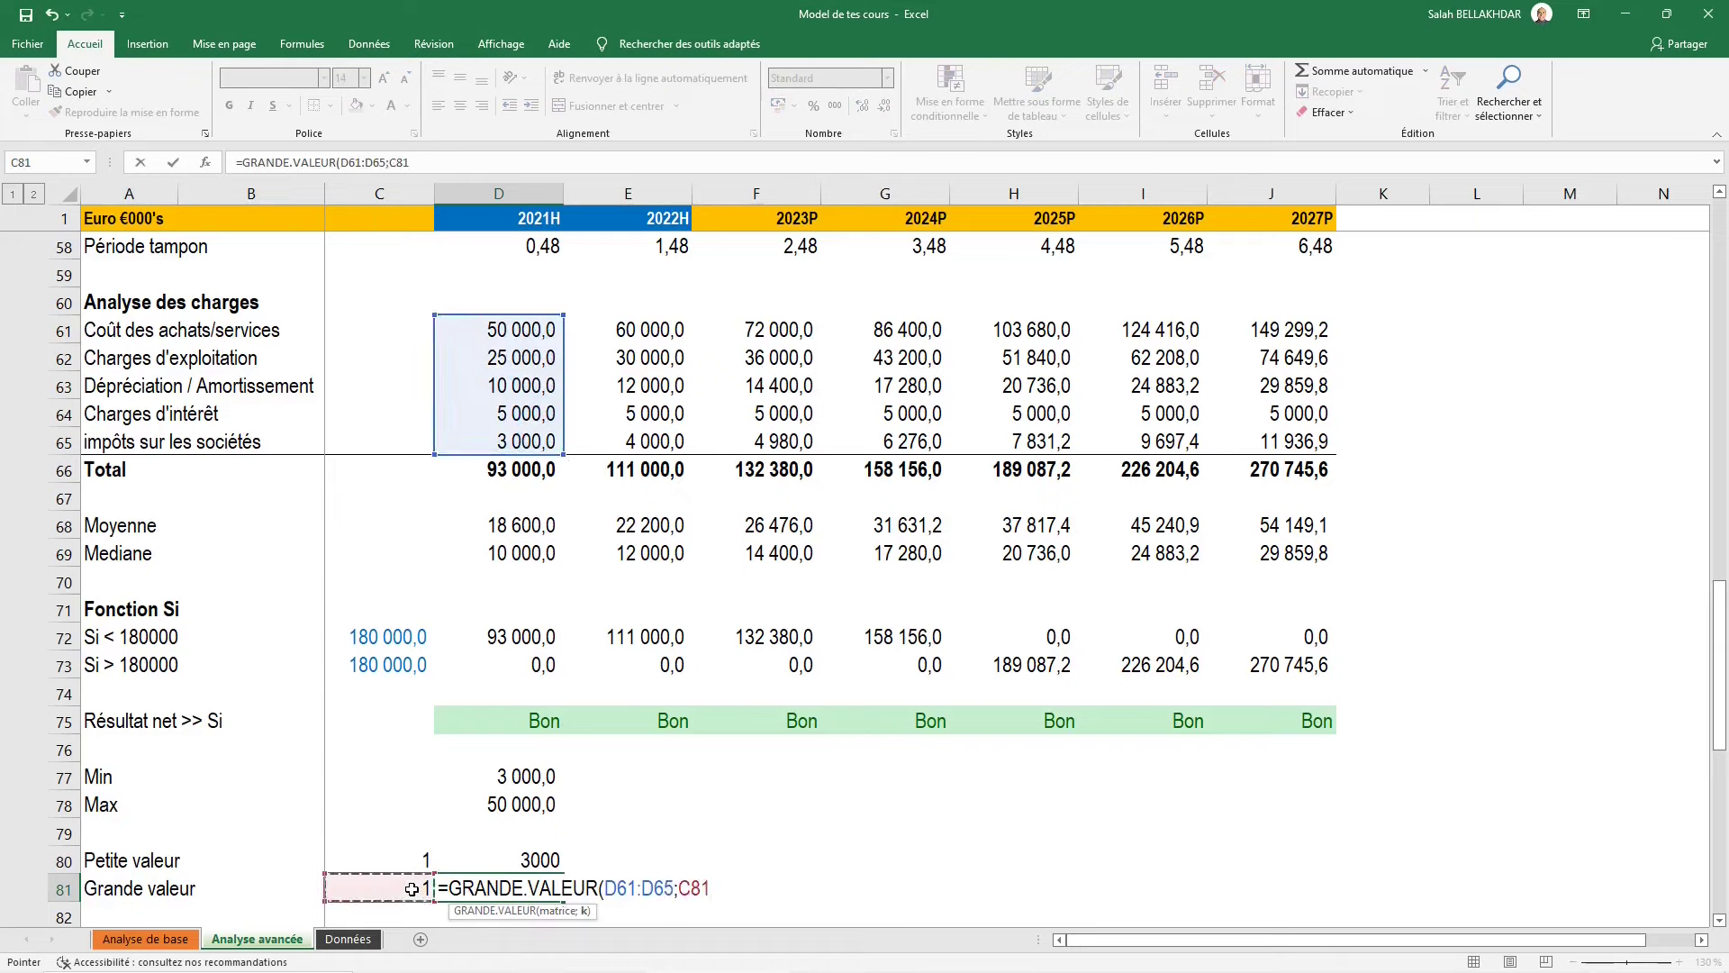
key("F4")
type(")")
key("ctrl+Return")
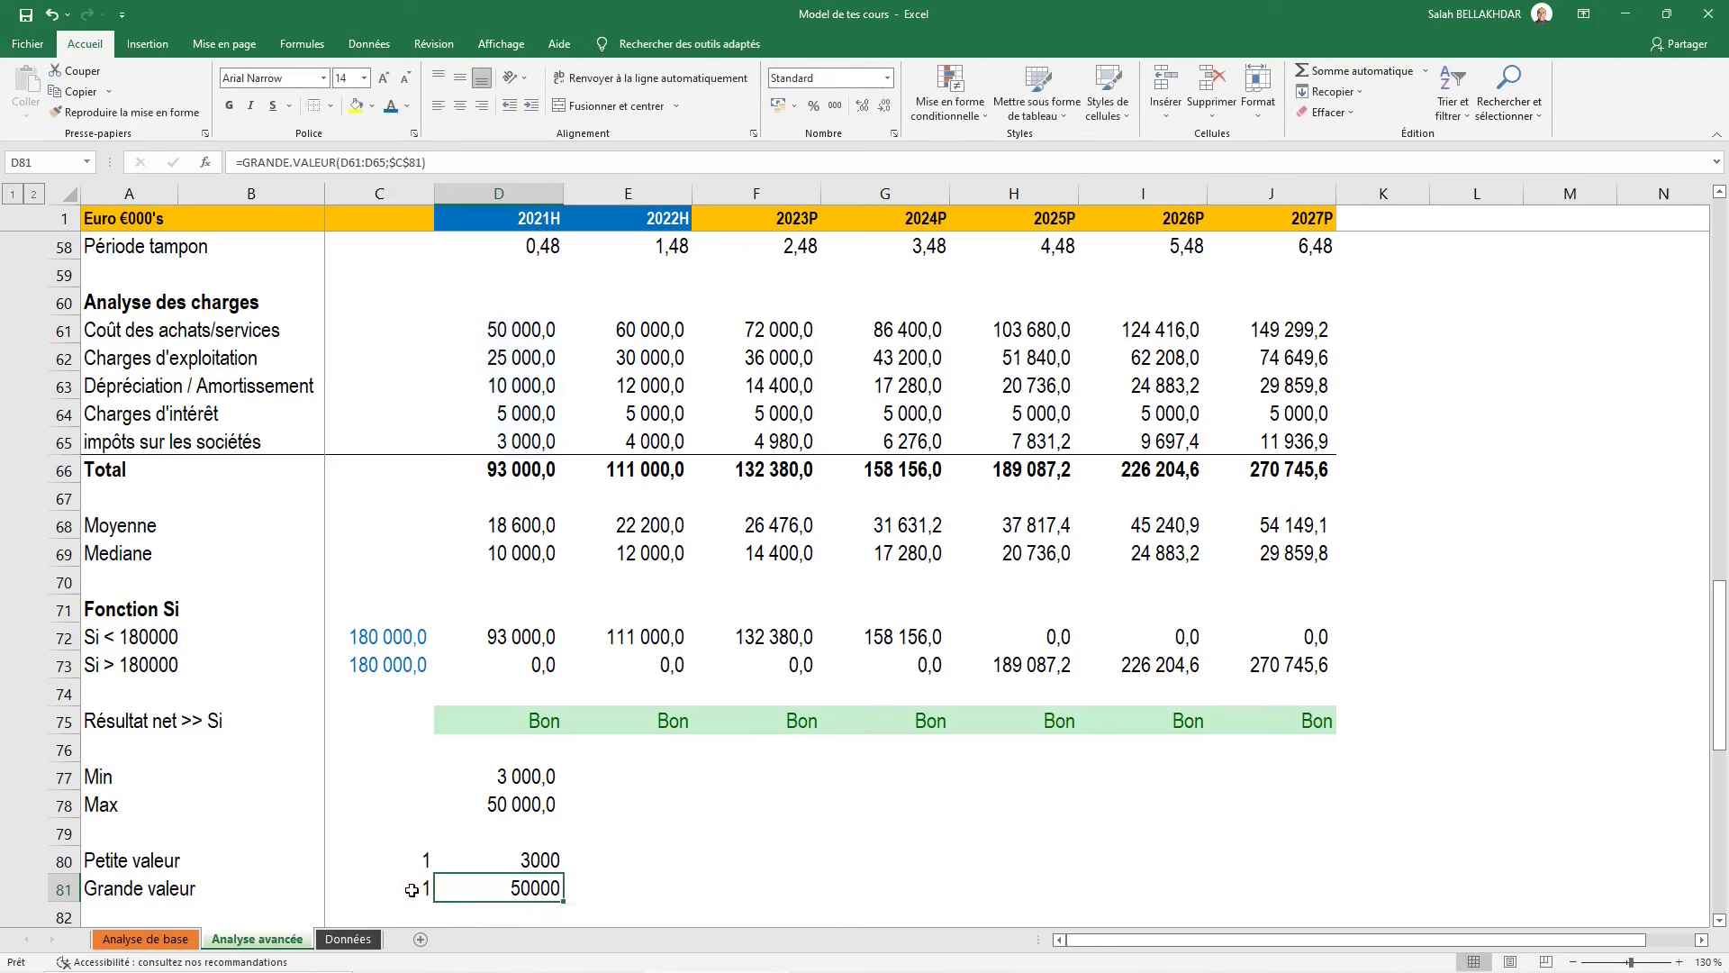
Test ranks 2 and 3 in C81, then reset the rank to 1
left_click(412, 889)
type("2")
key("ctrl+Return")
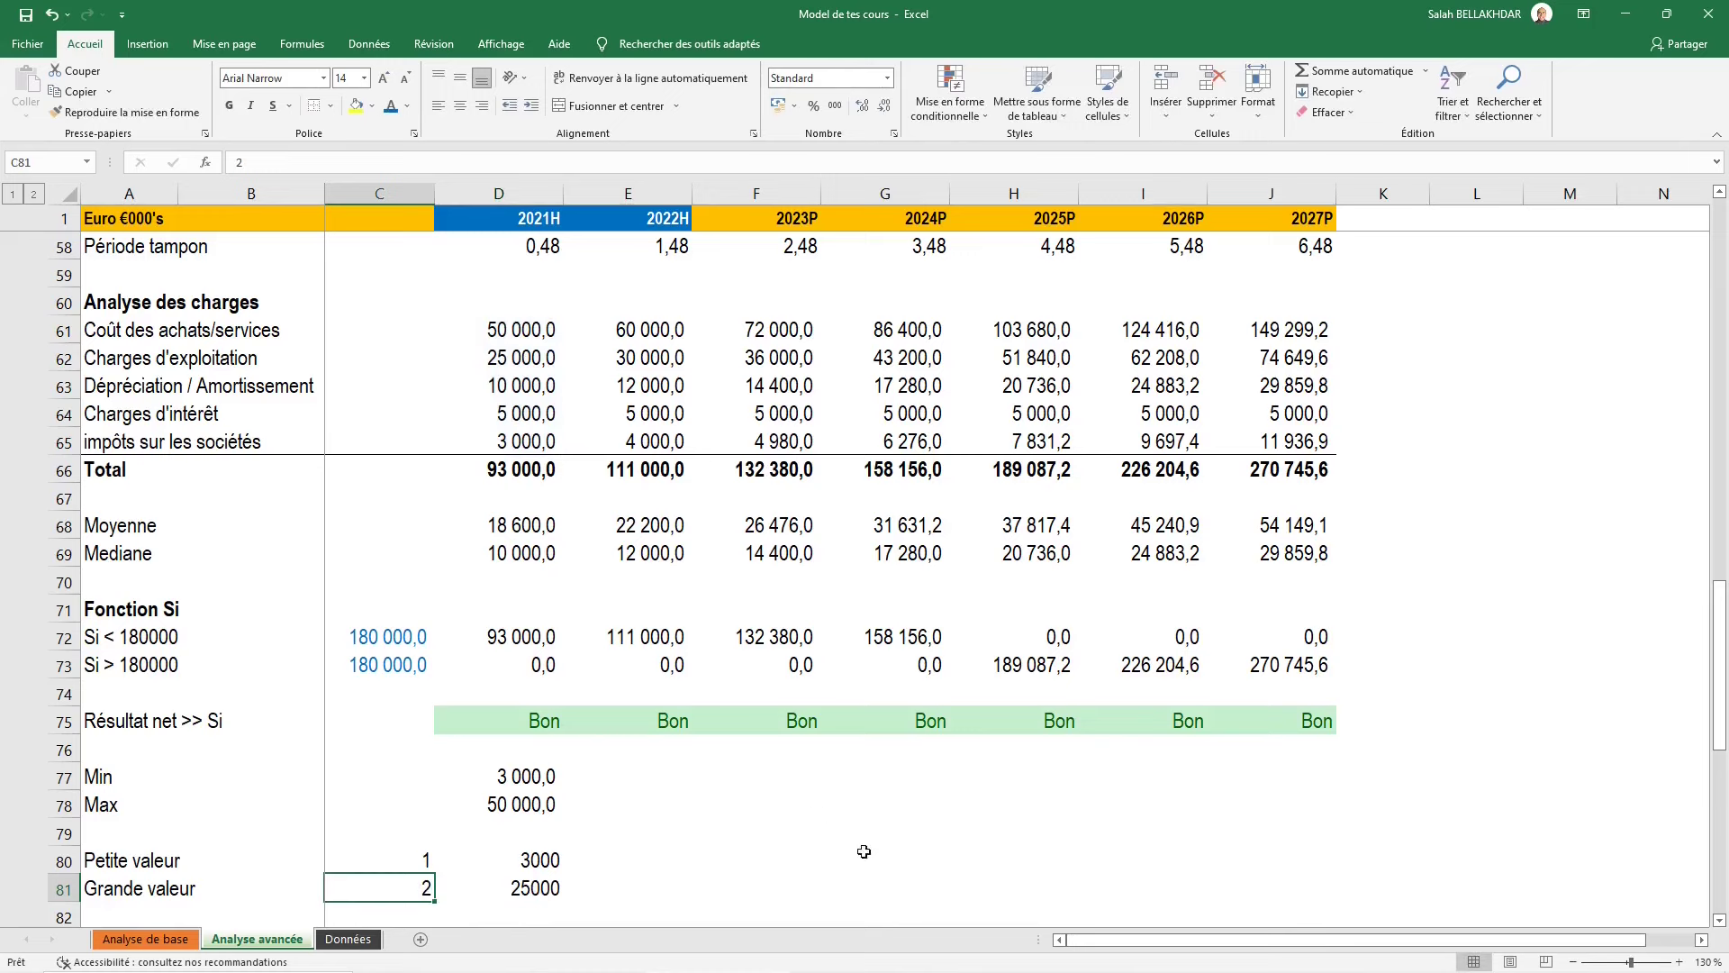
type("3")
key("ctrl+Return")
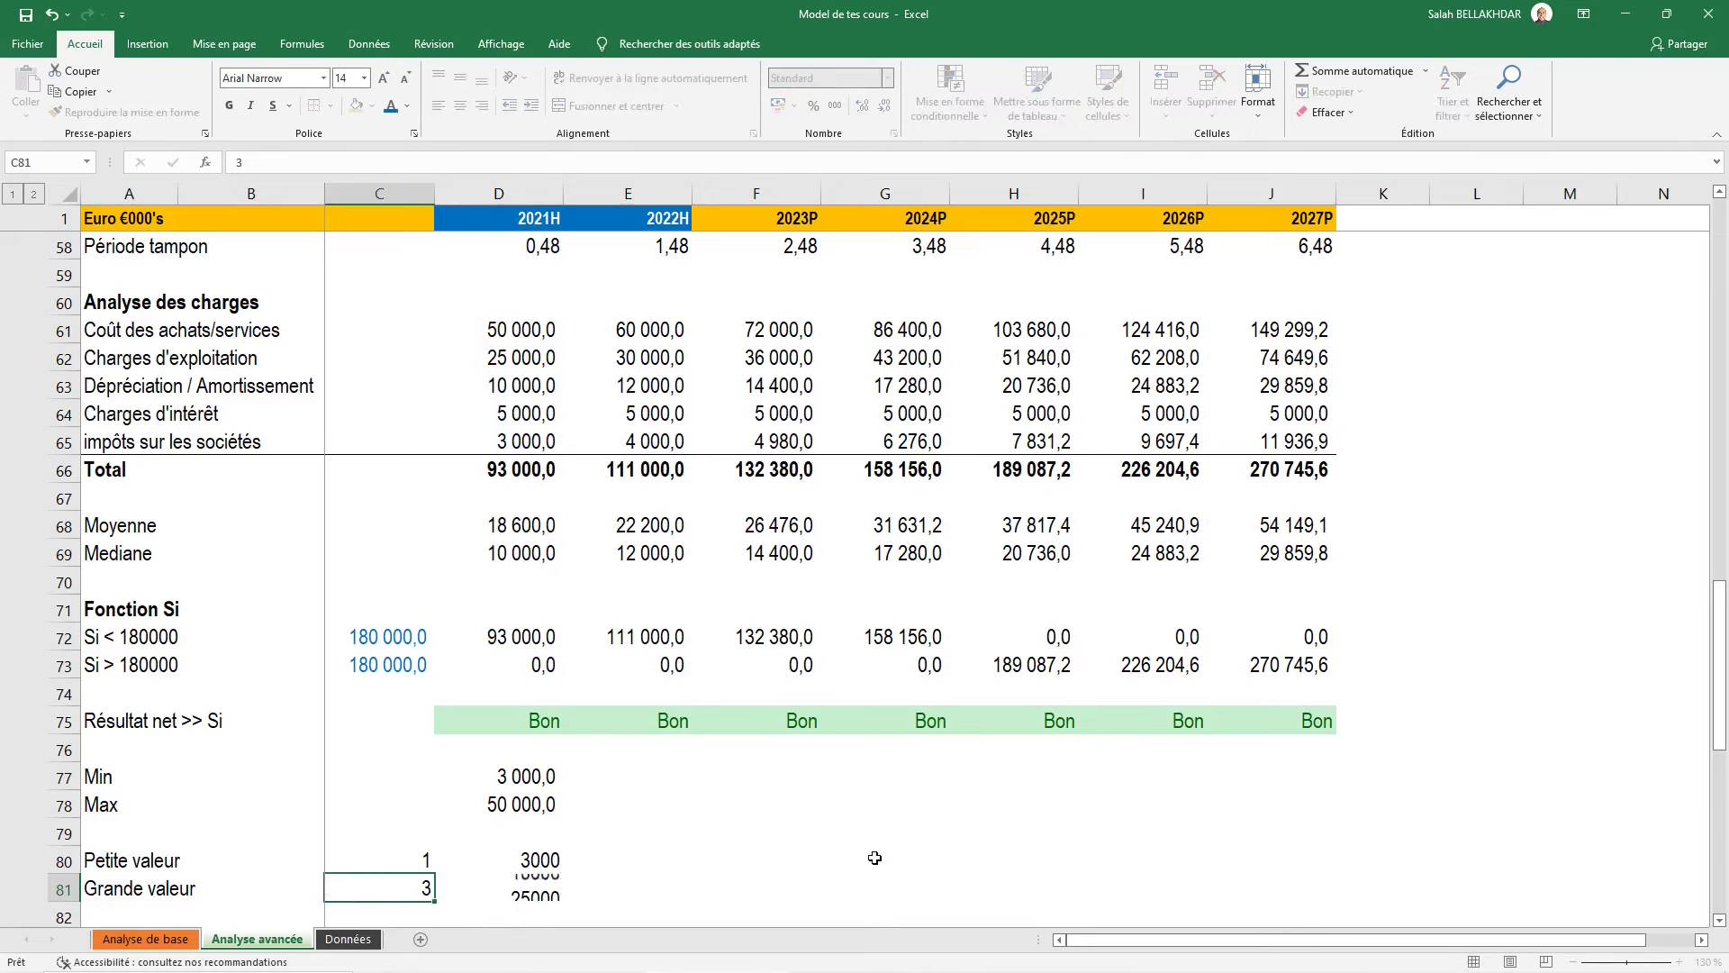
type("1")
key("ctrl+Return")
key("Right")
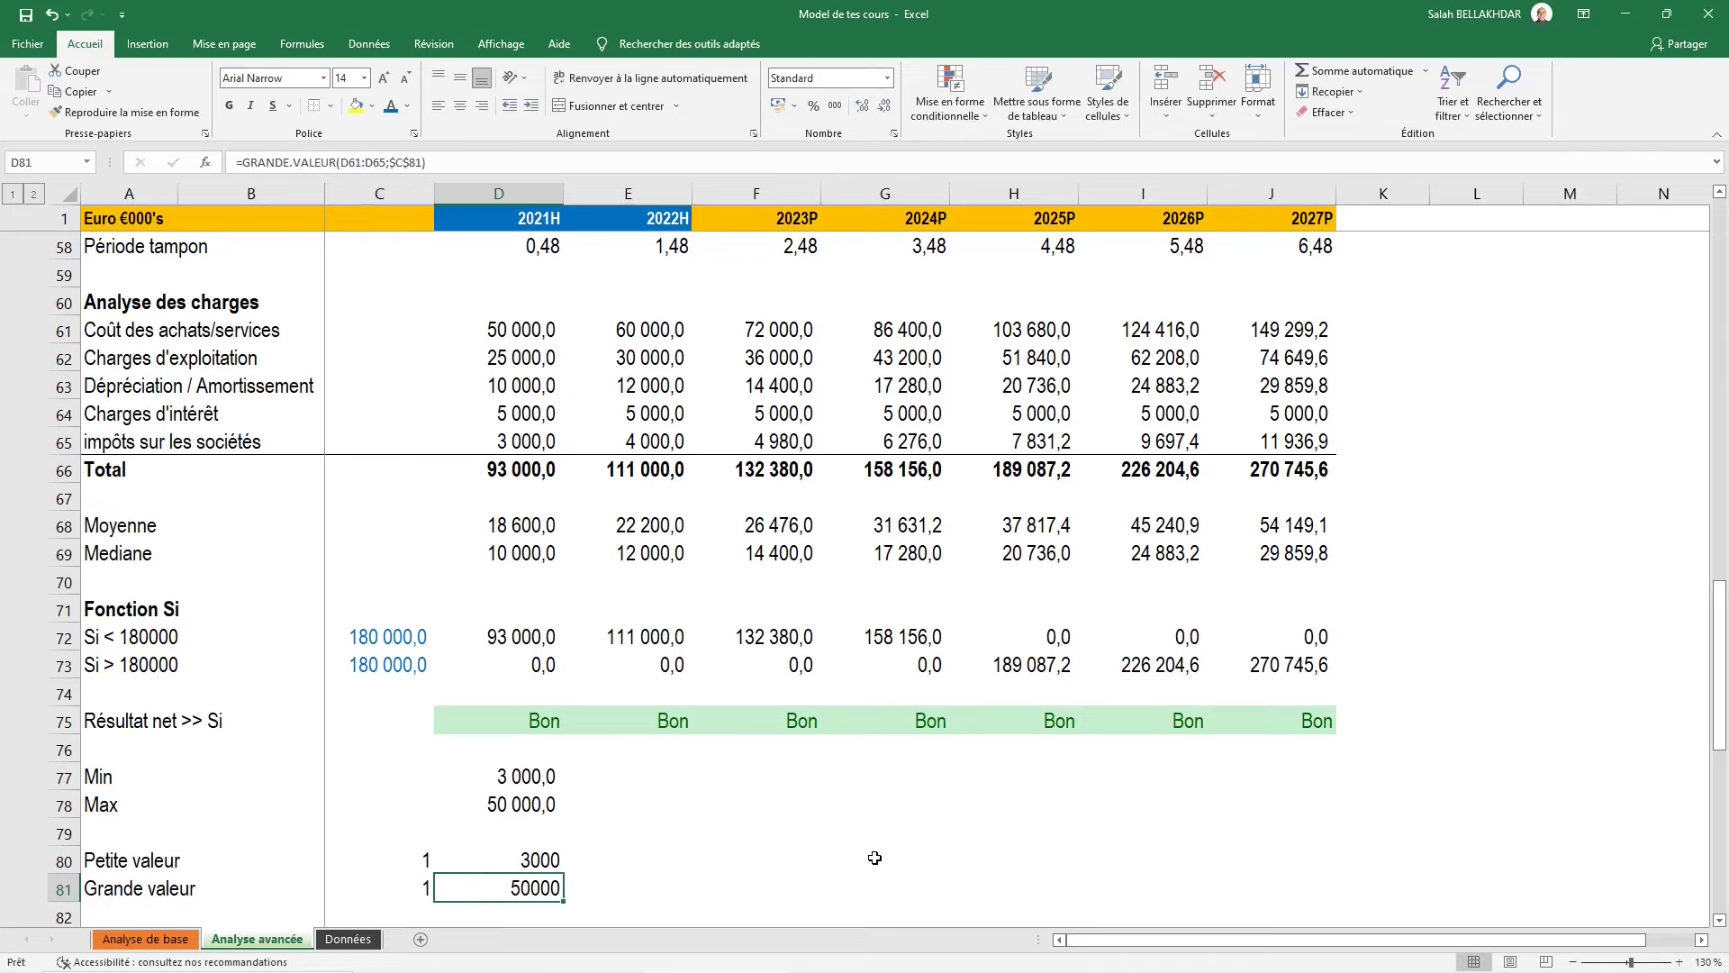
Fill the Min through Grande valeur formulas across every year to 2027P
key("shift+Up")
key("shift+Up")
key("shift+Up")
key("shift+Up")
key("shift+Right")
key("shift+Right")
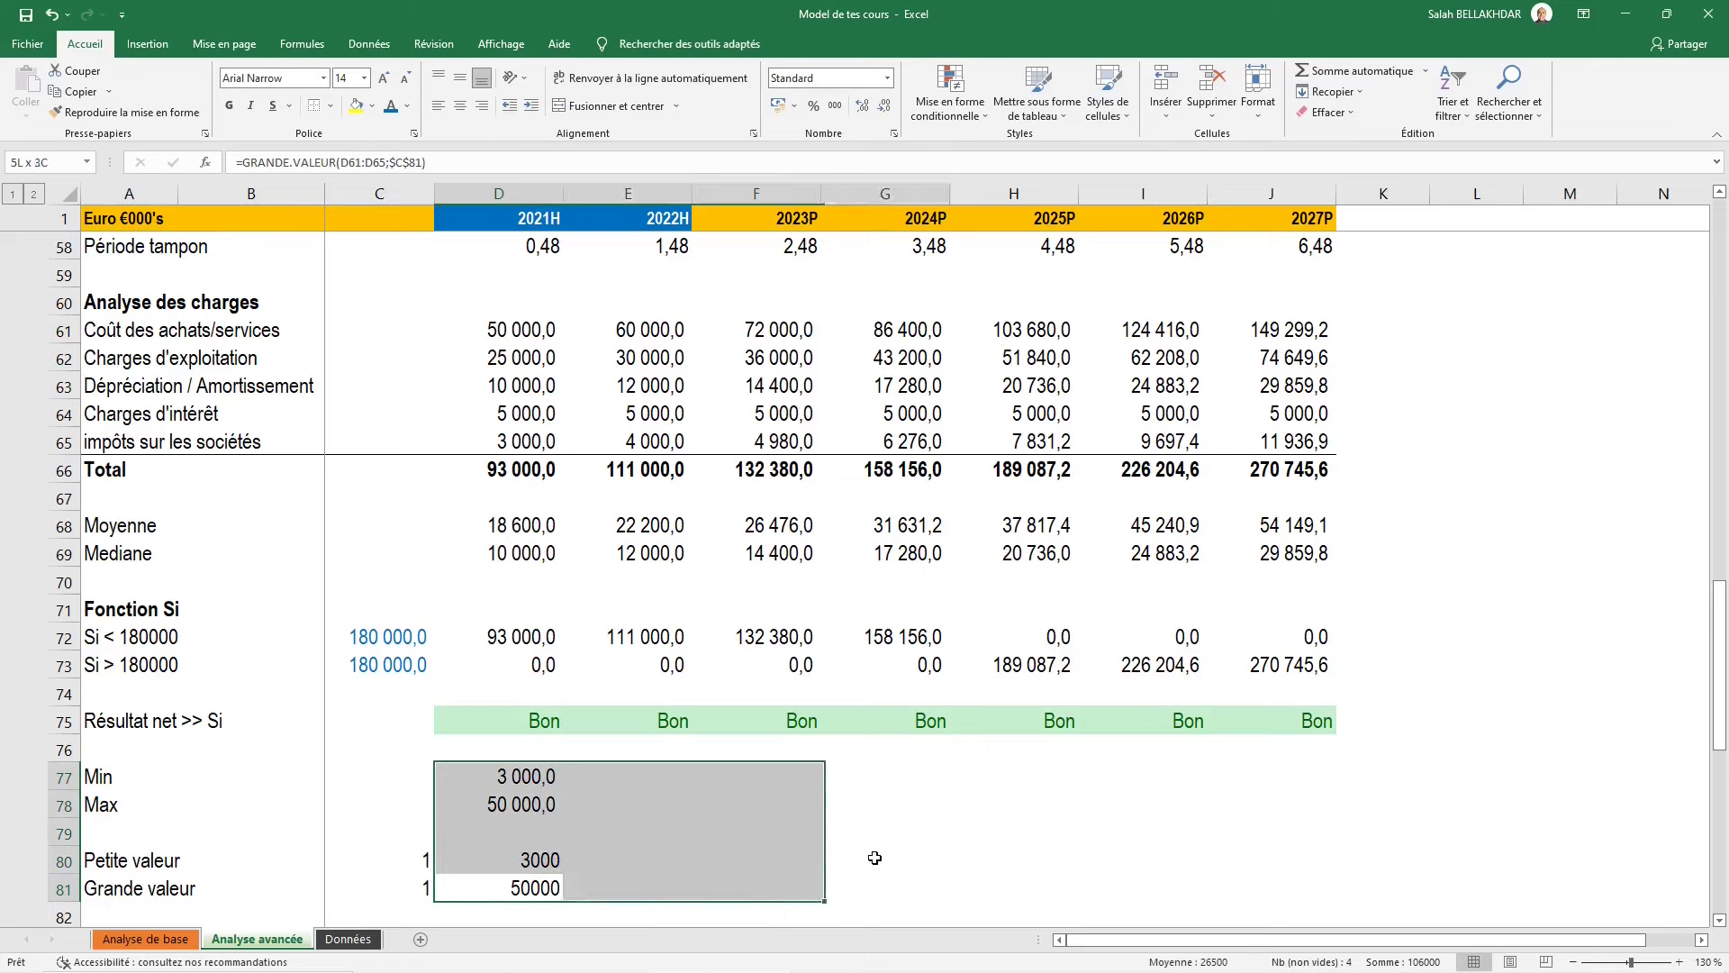
key("shift+Right")
key("shift+Right")
key("shift+Right")
key("ctrl+d")
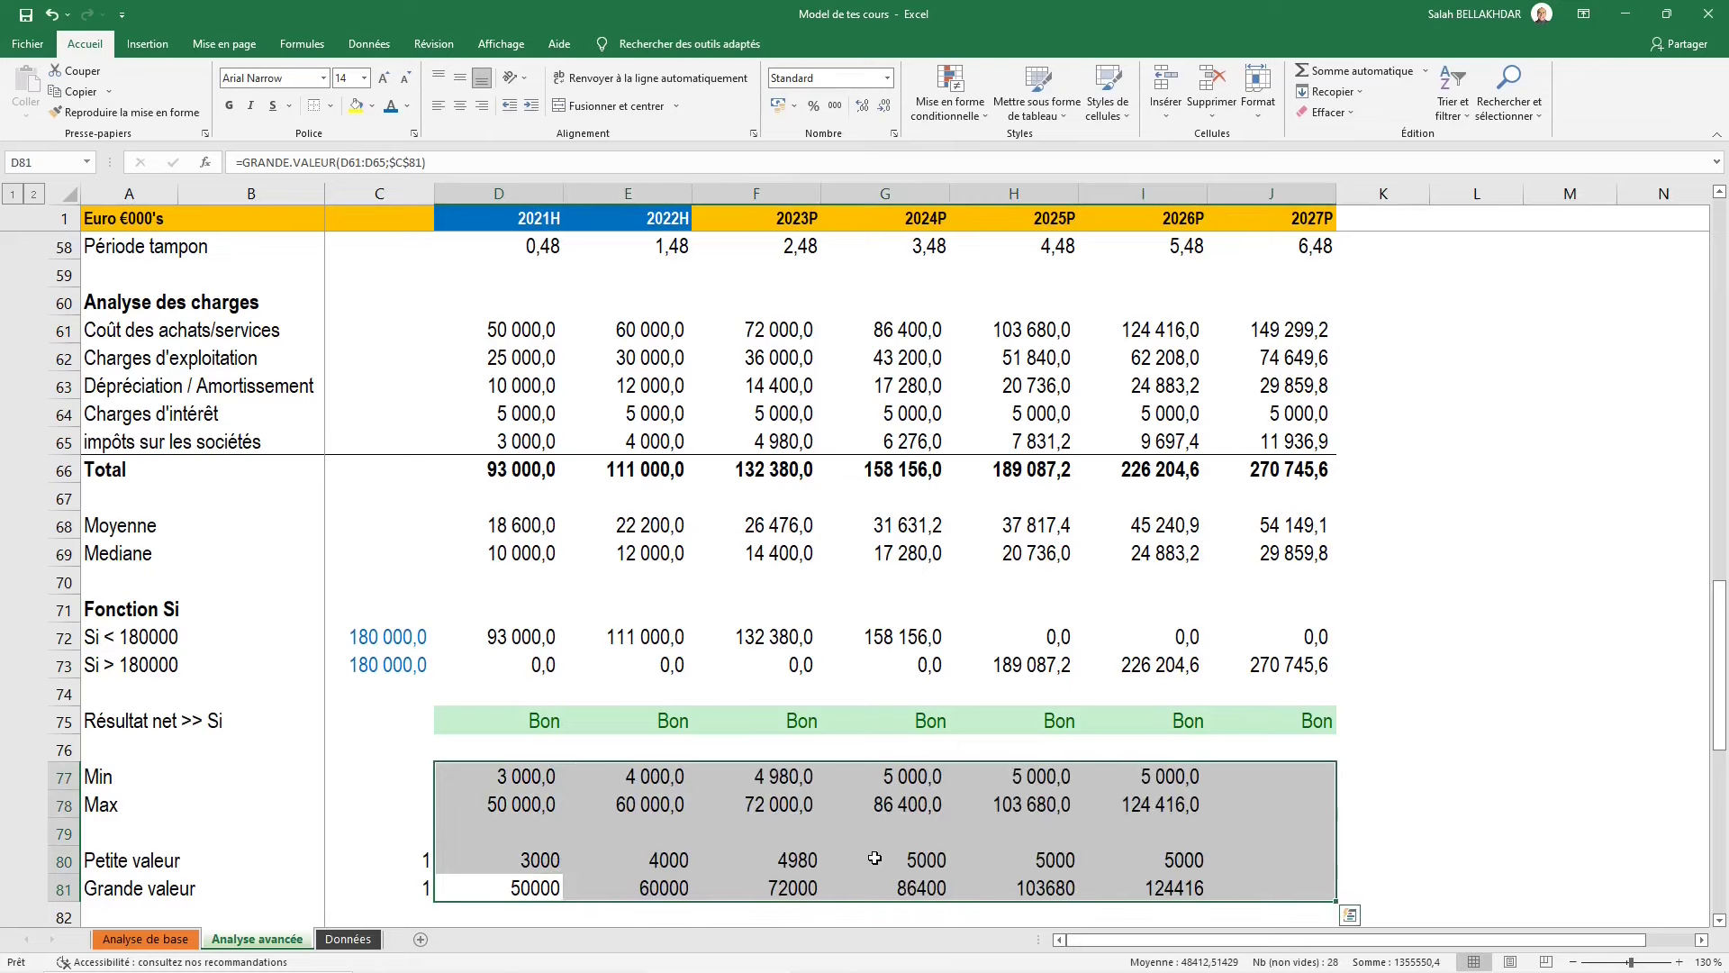
key("Down")
key("Up")
key("Up")
key("Up")
key("Up")
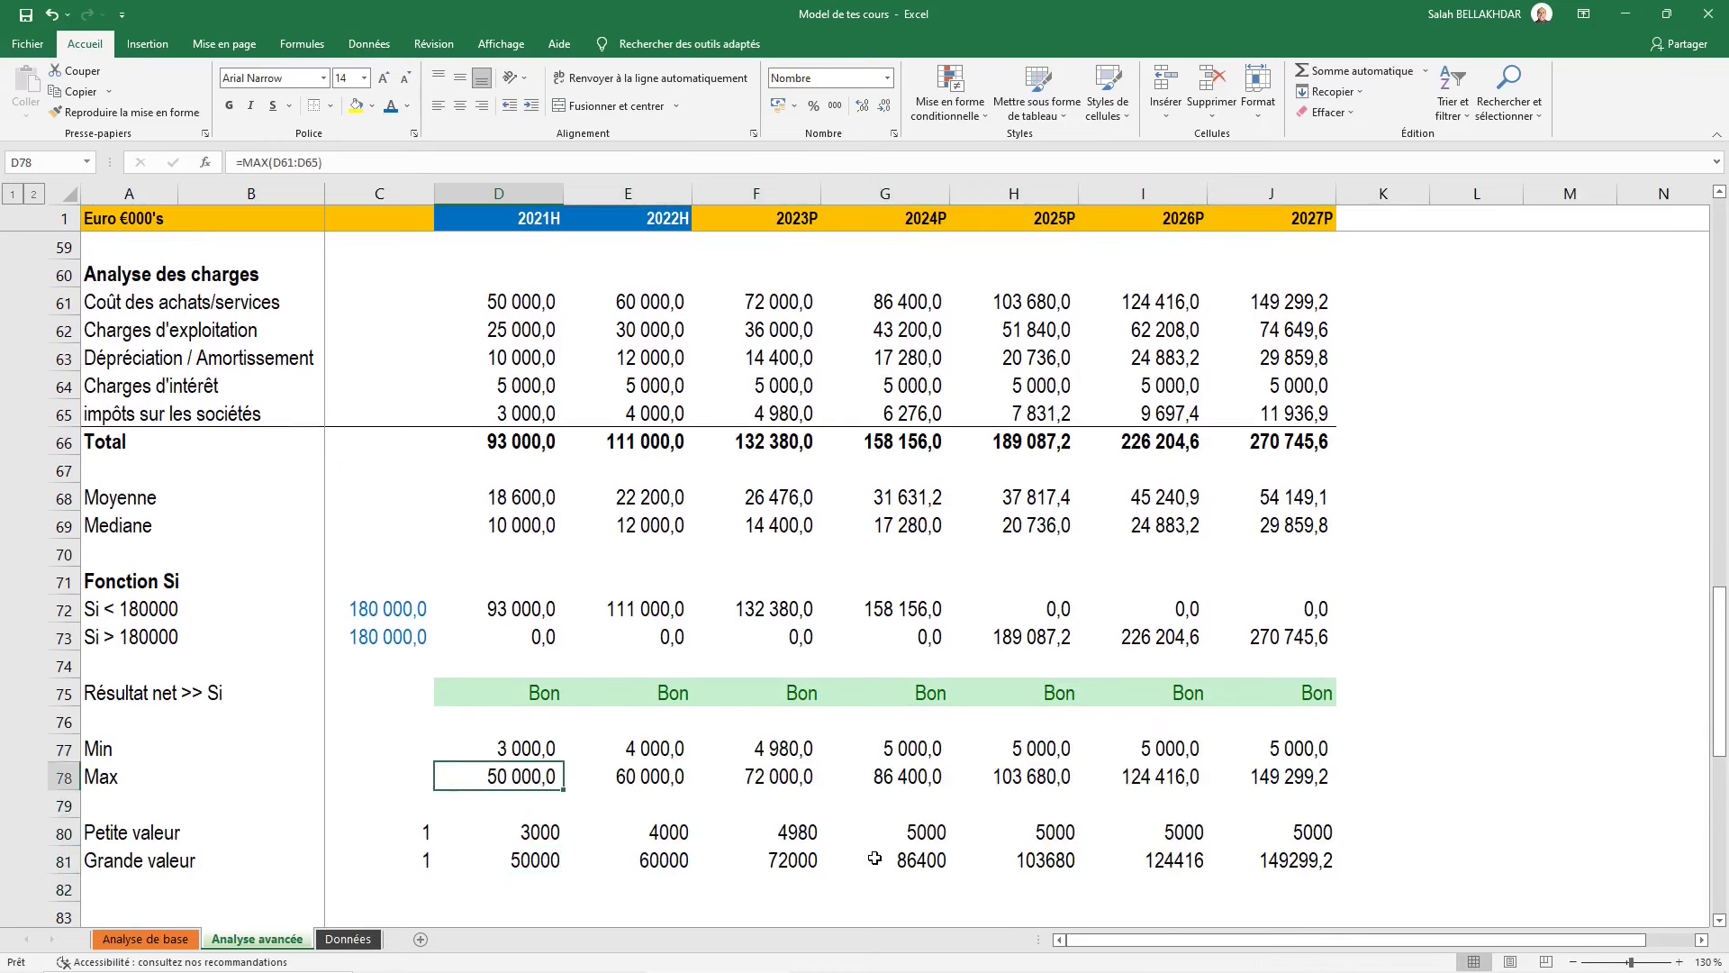
Paste D78's 0,0 number format onto the Petite and Grande valeur rows with Paste Special Formats
key("ctrl+c")
key("Down")
key("Down")
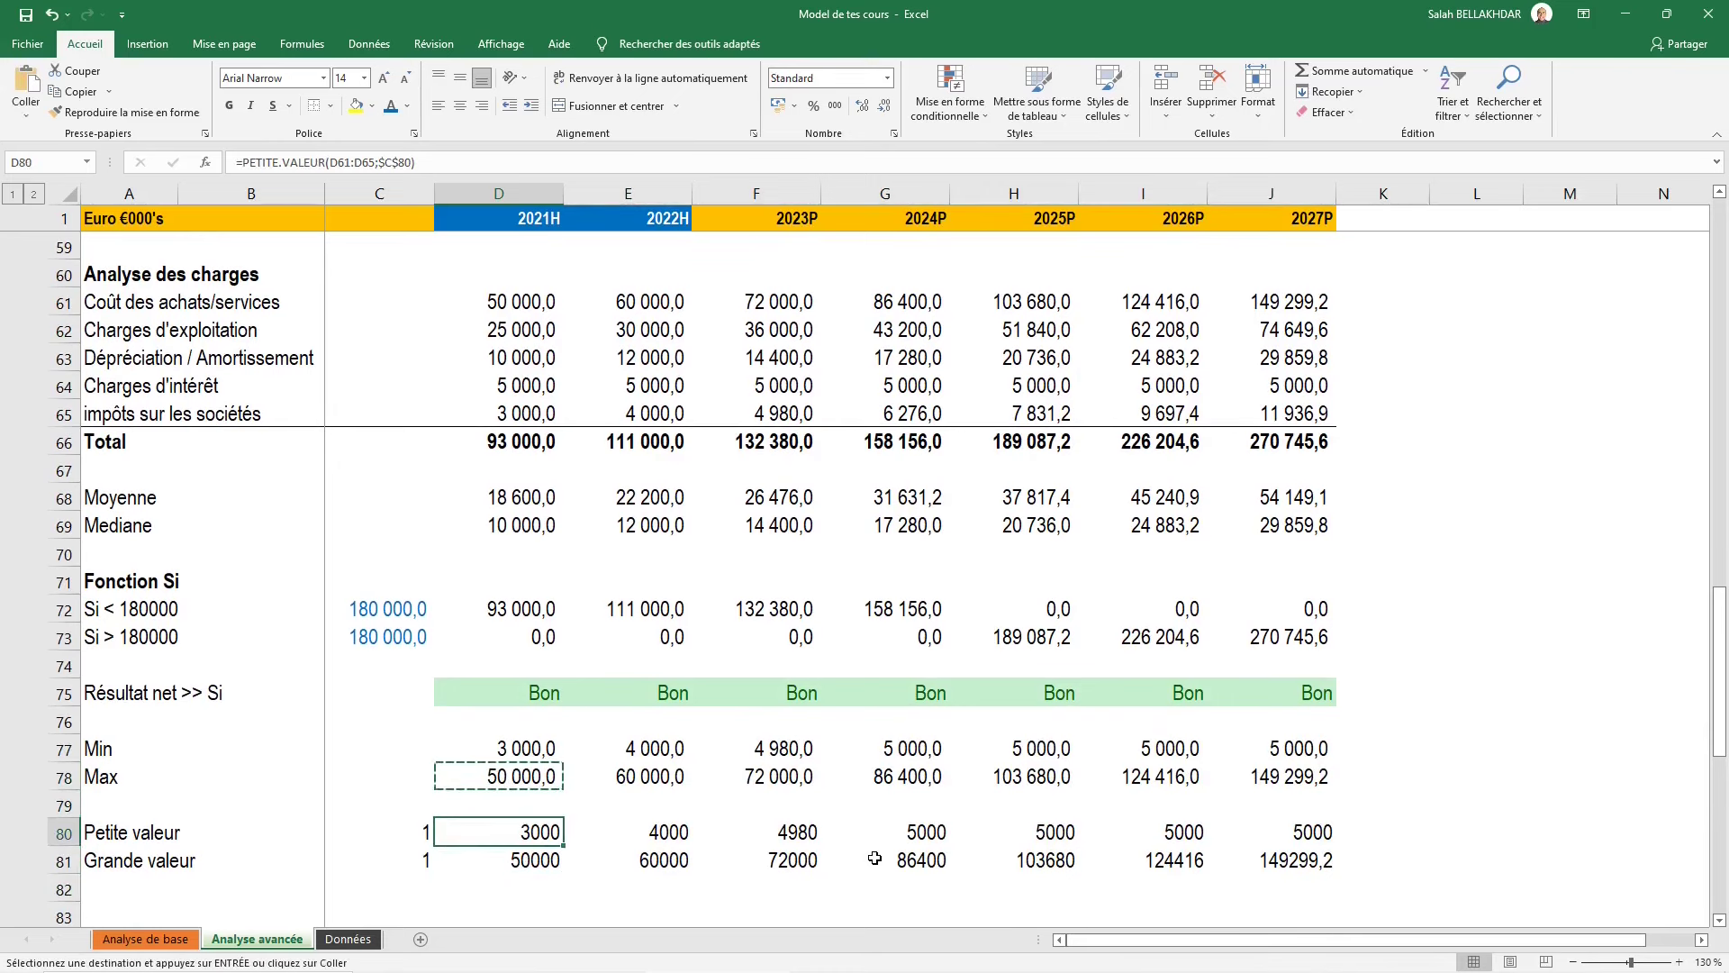
key("shift+Down")
key("shift+Right")
key("shift+Right")
key("shift+Right")
key("shift+Right")
key("shift+Right")
key("shift+Right")
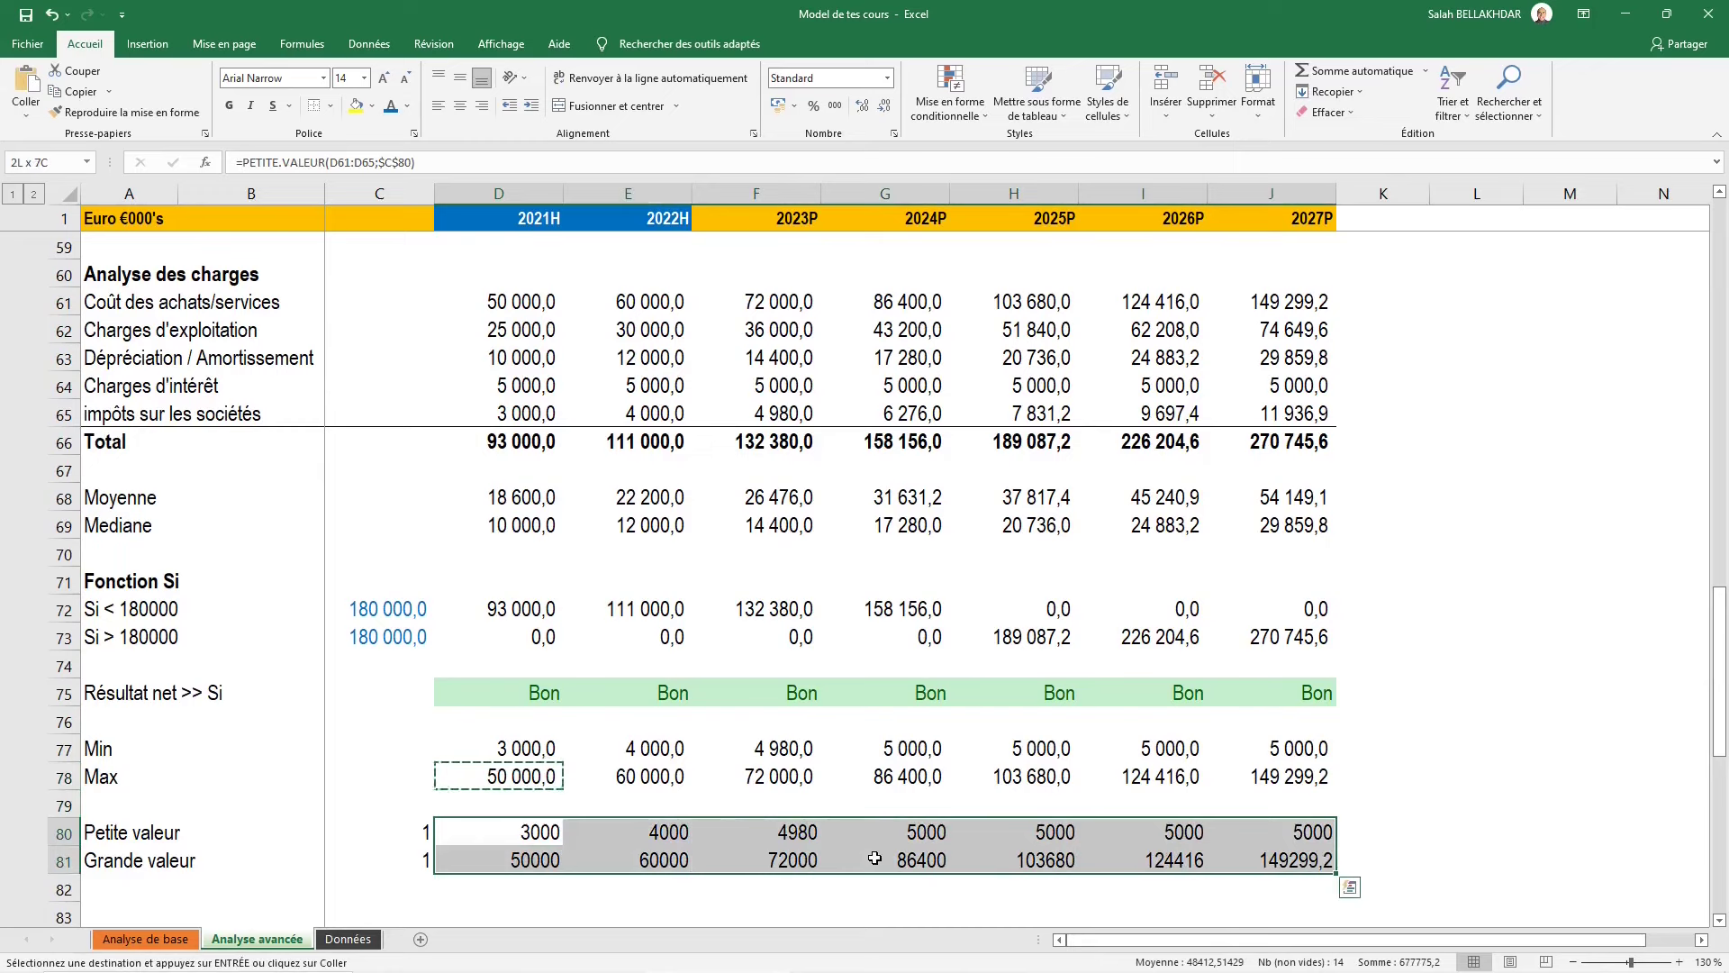
key("alt")
key("l")
key("v")
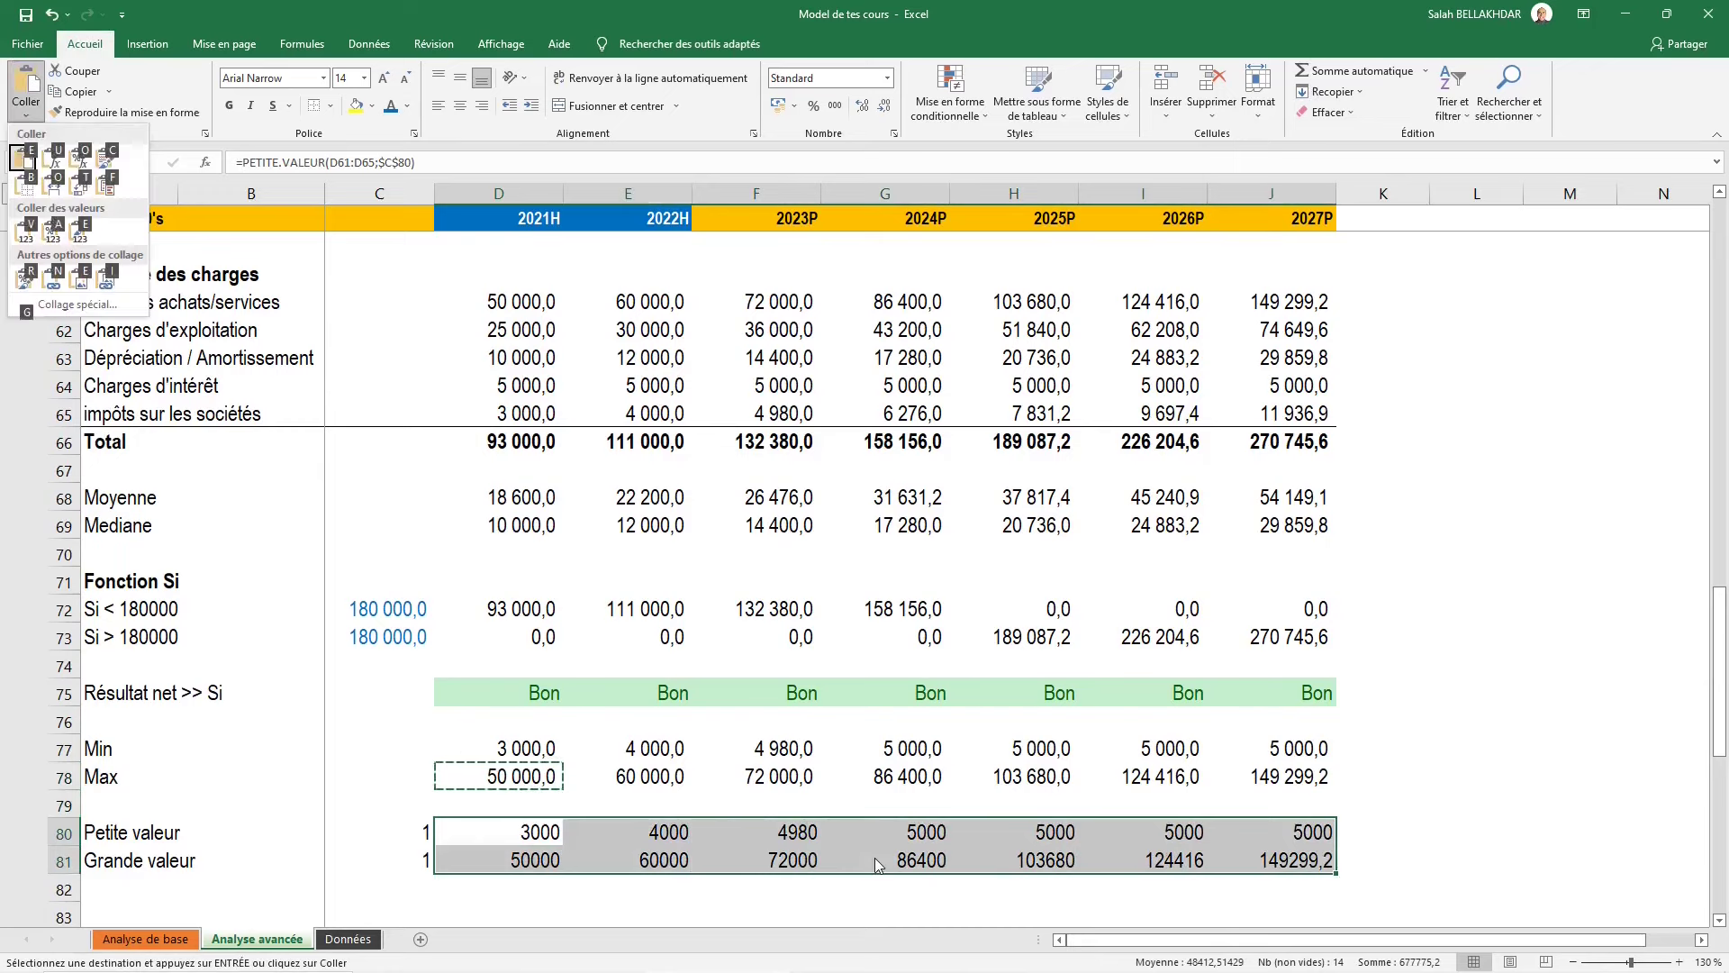
key("s")
key("Down")
key("Down")
key("Down")
key("Return")
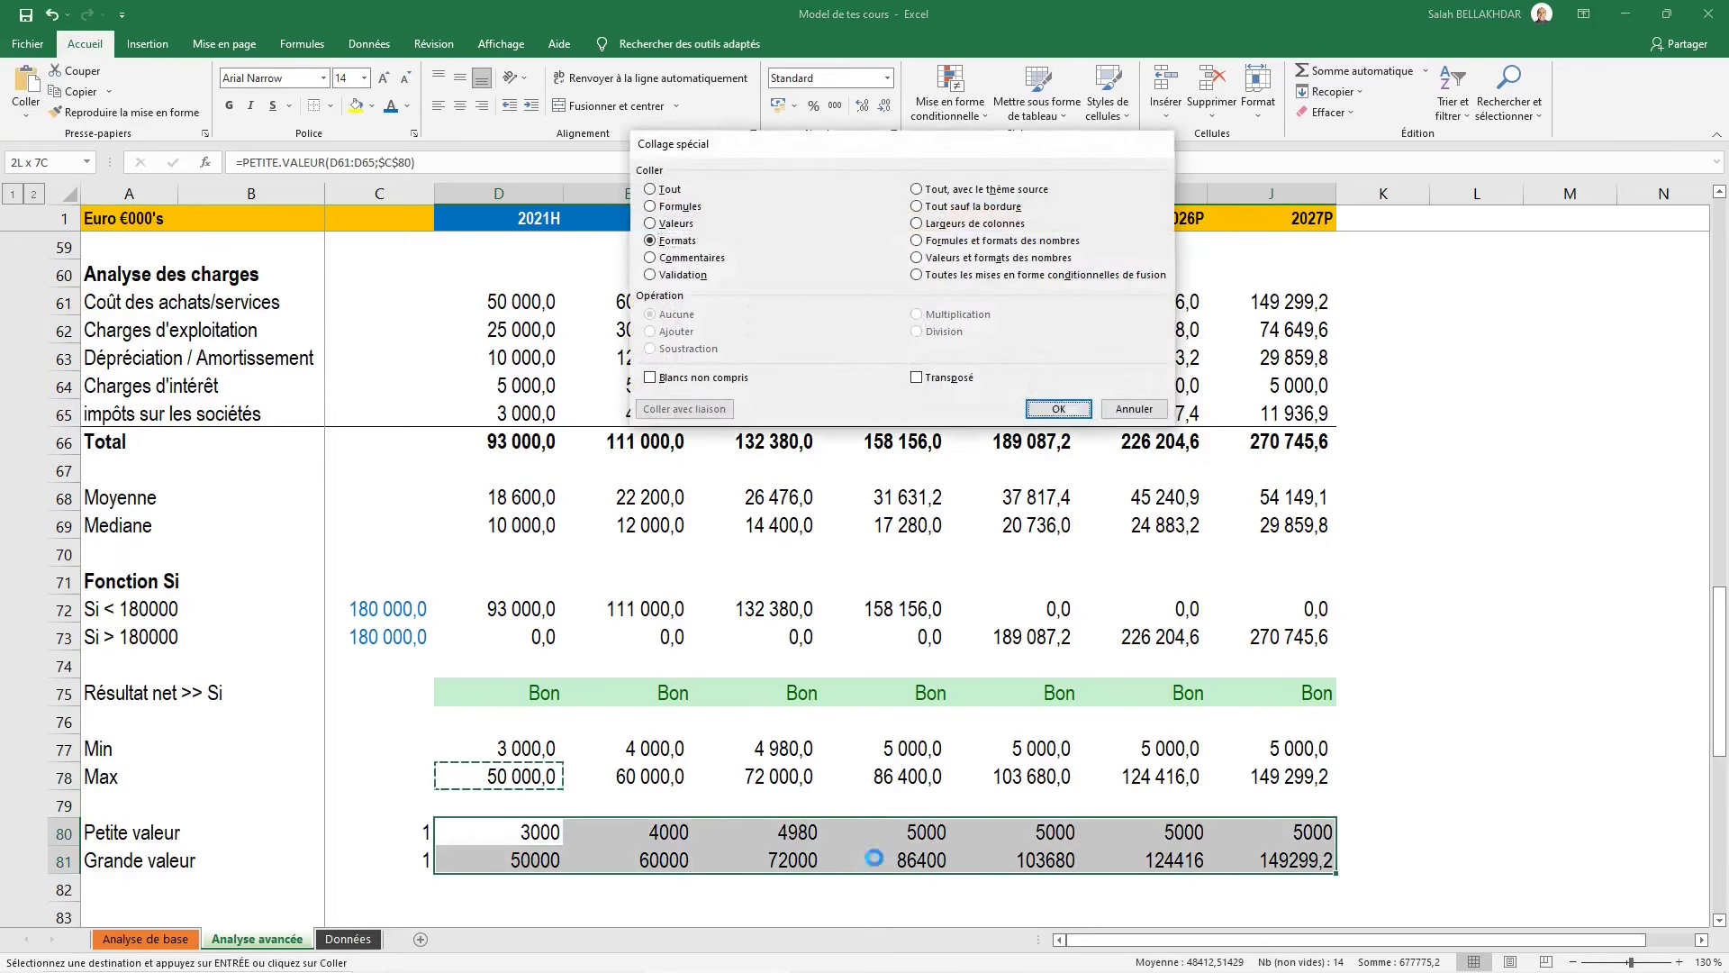
key("Escape")
key("Left")
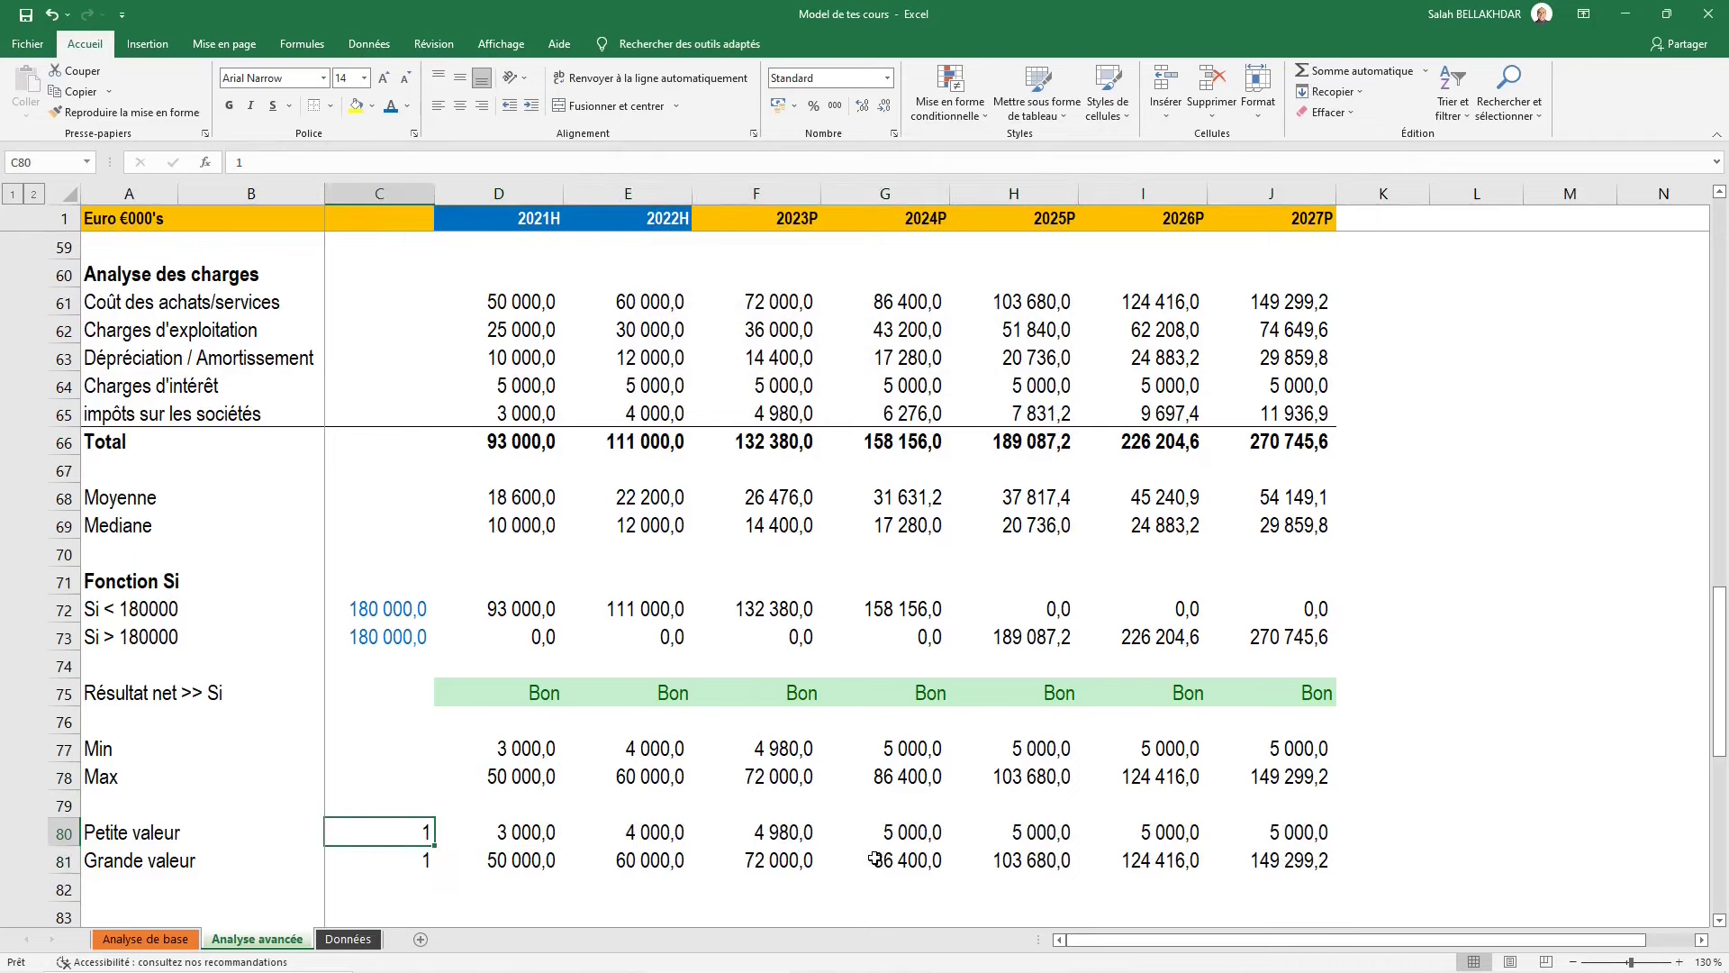
key("shift+Down")
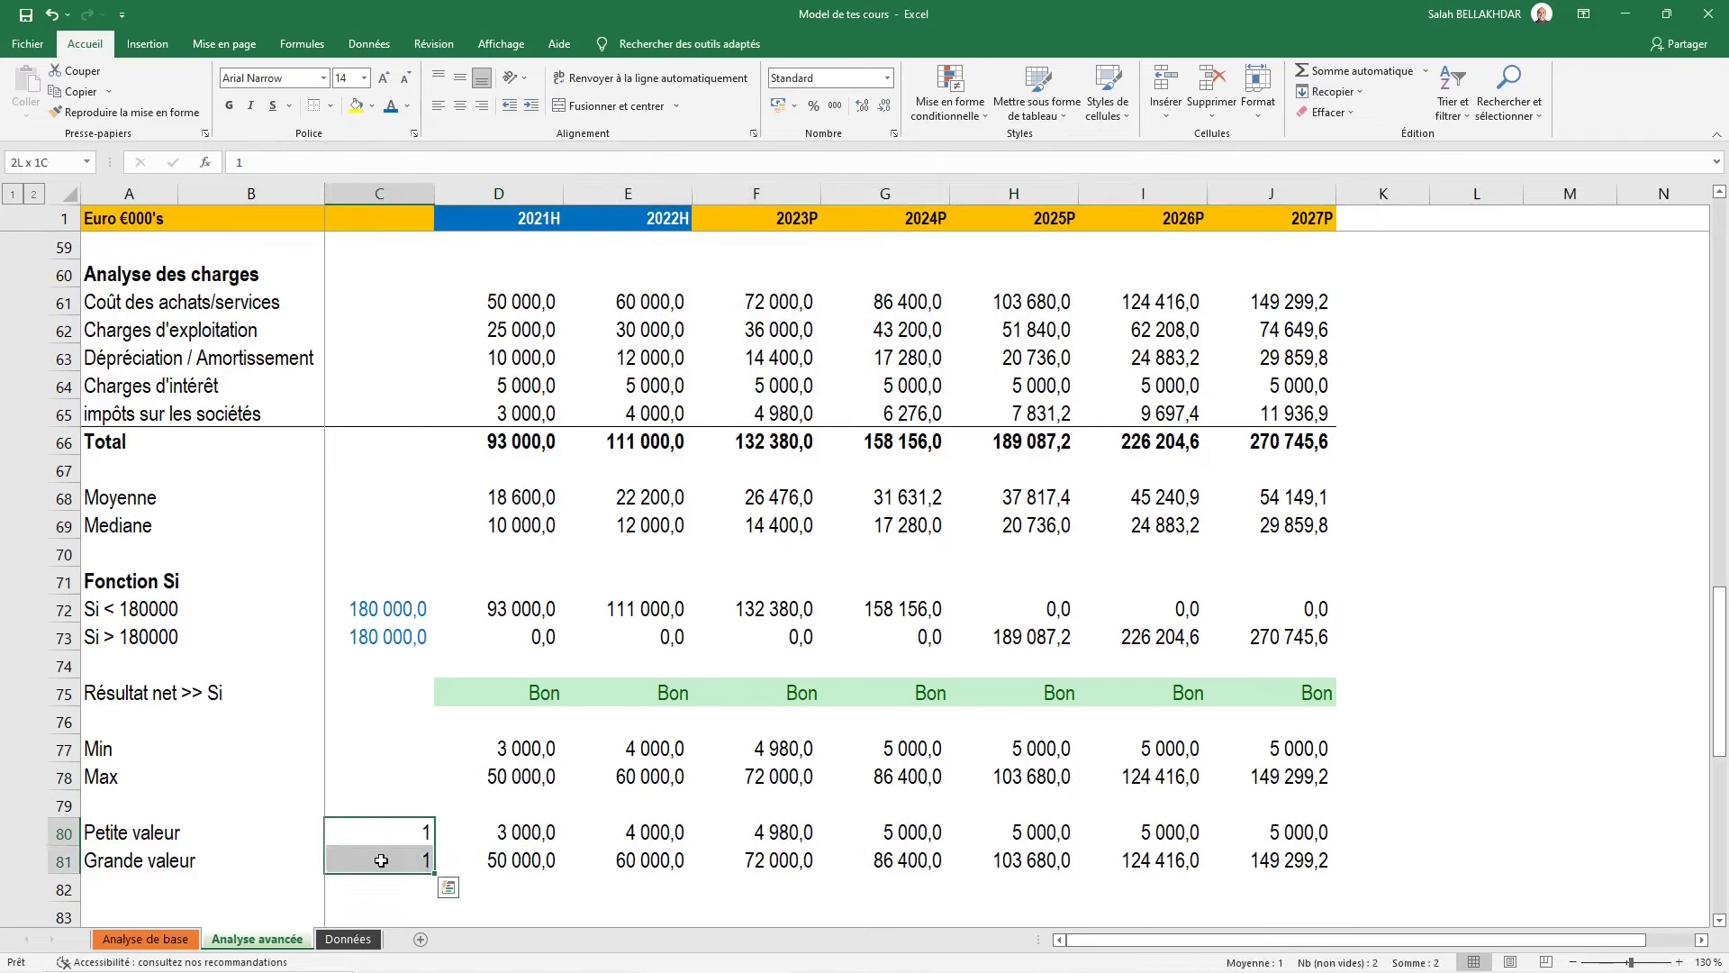
Colour the k values in C80:C81 blue and check the 2022H Max formula
left_click(392, 114)
left_click(630, 776)
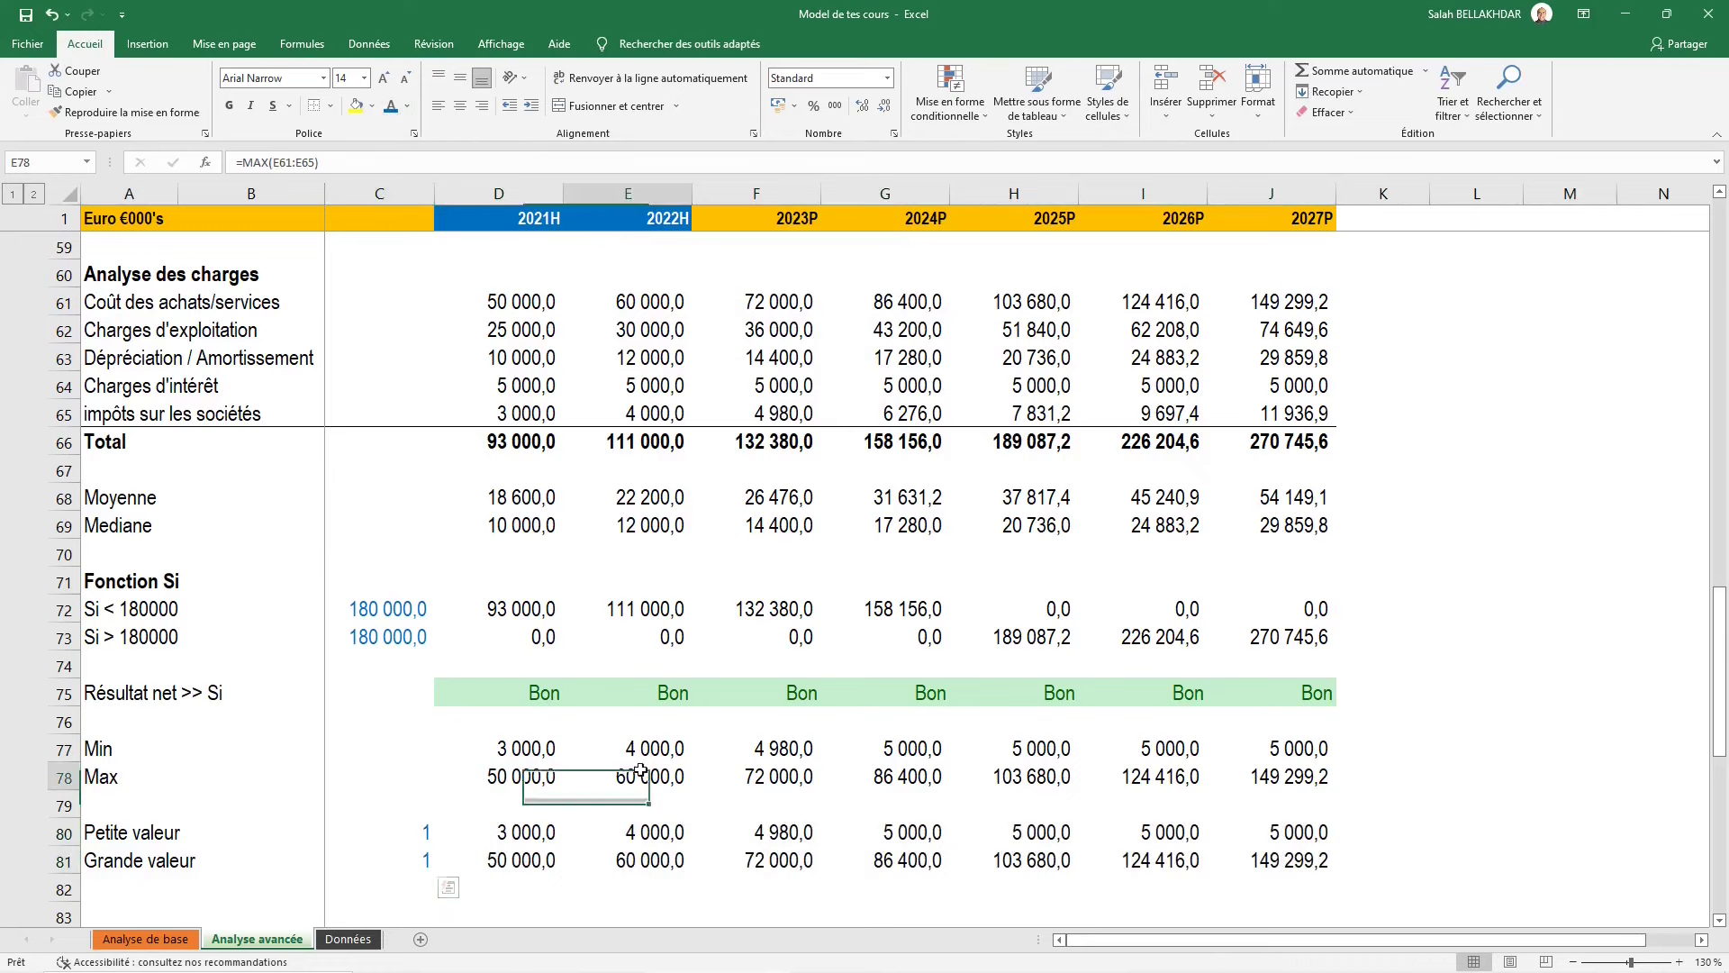
scroll(763, 786, "up", 1)
scroll(764, 786, "up", 3)
scroll(764, 786, "up", 1)
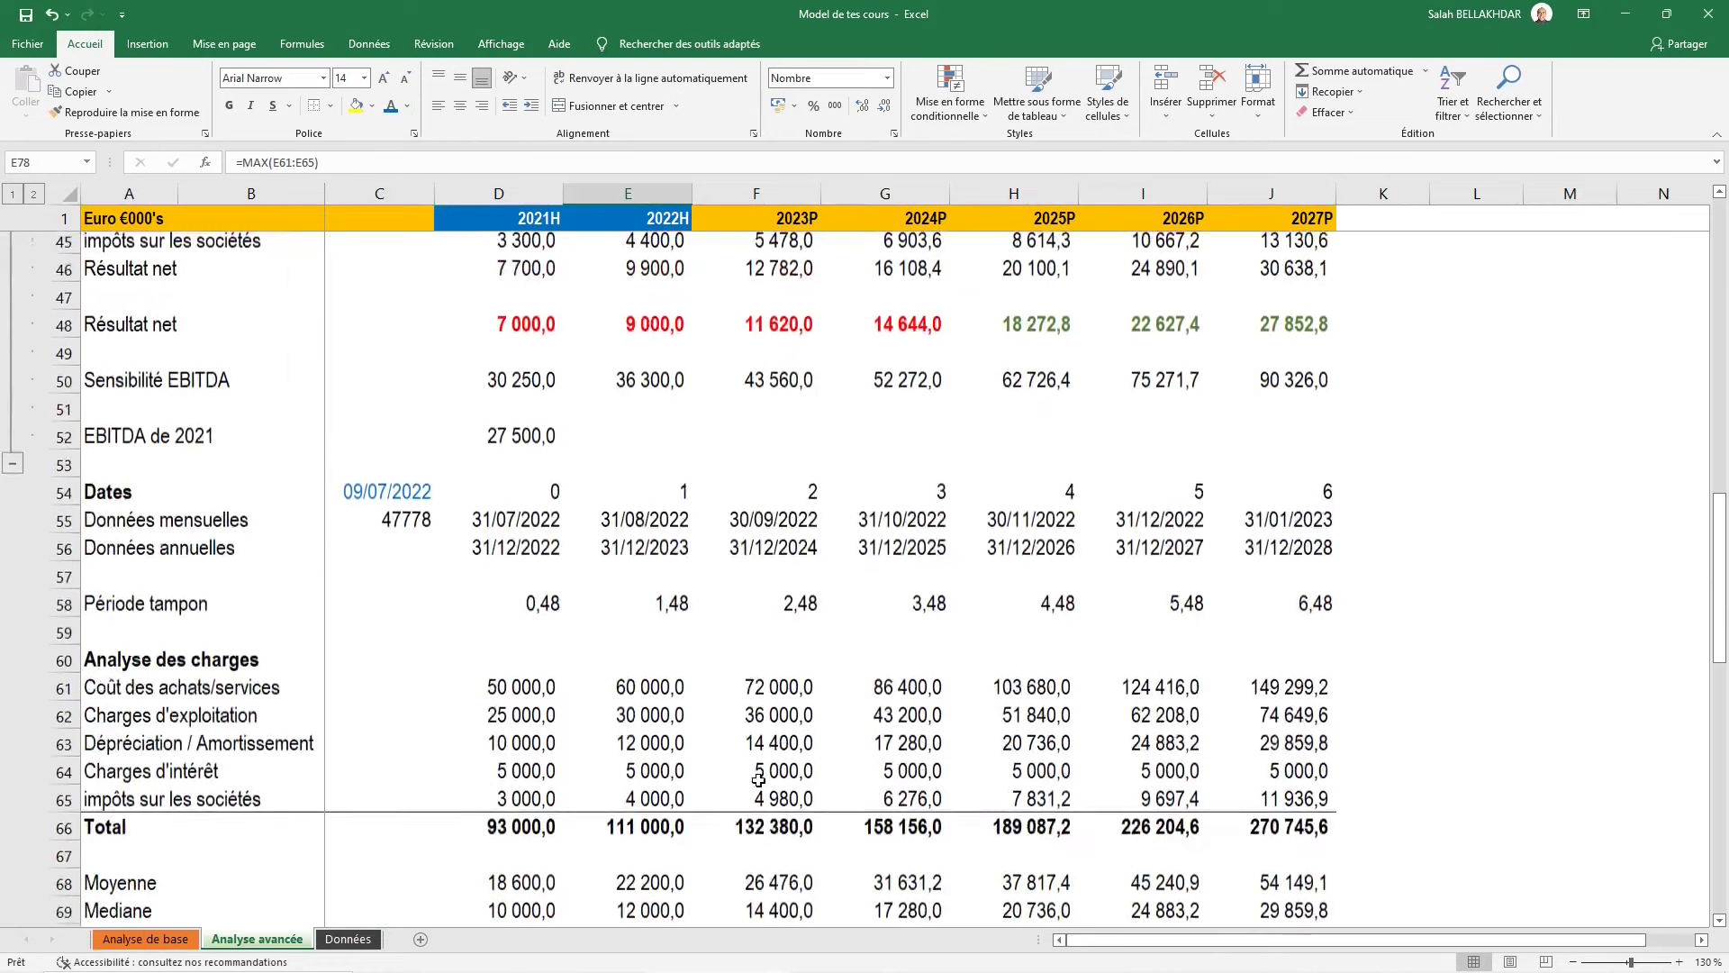
scroll(760, 775, "up", 2)
scroll(757, 757, "up", 2)
scroll(750, 726, "down", 2)
Review the Dates row and scroll down through the charges analysis
left_click(653, 694)
left_click(525, 697)
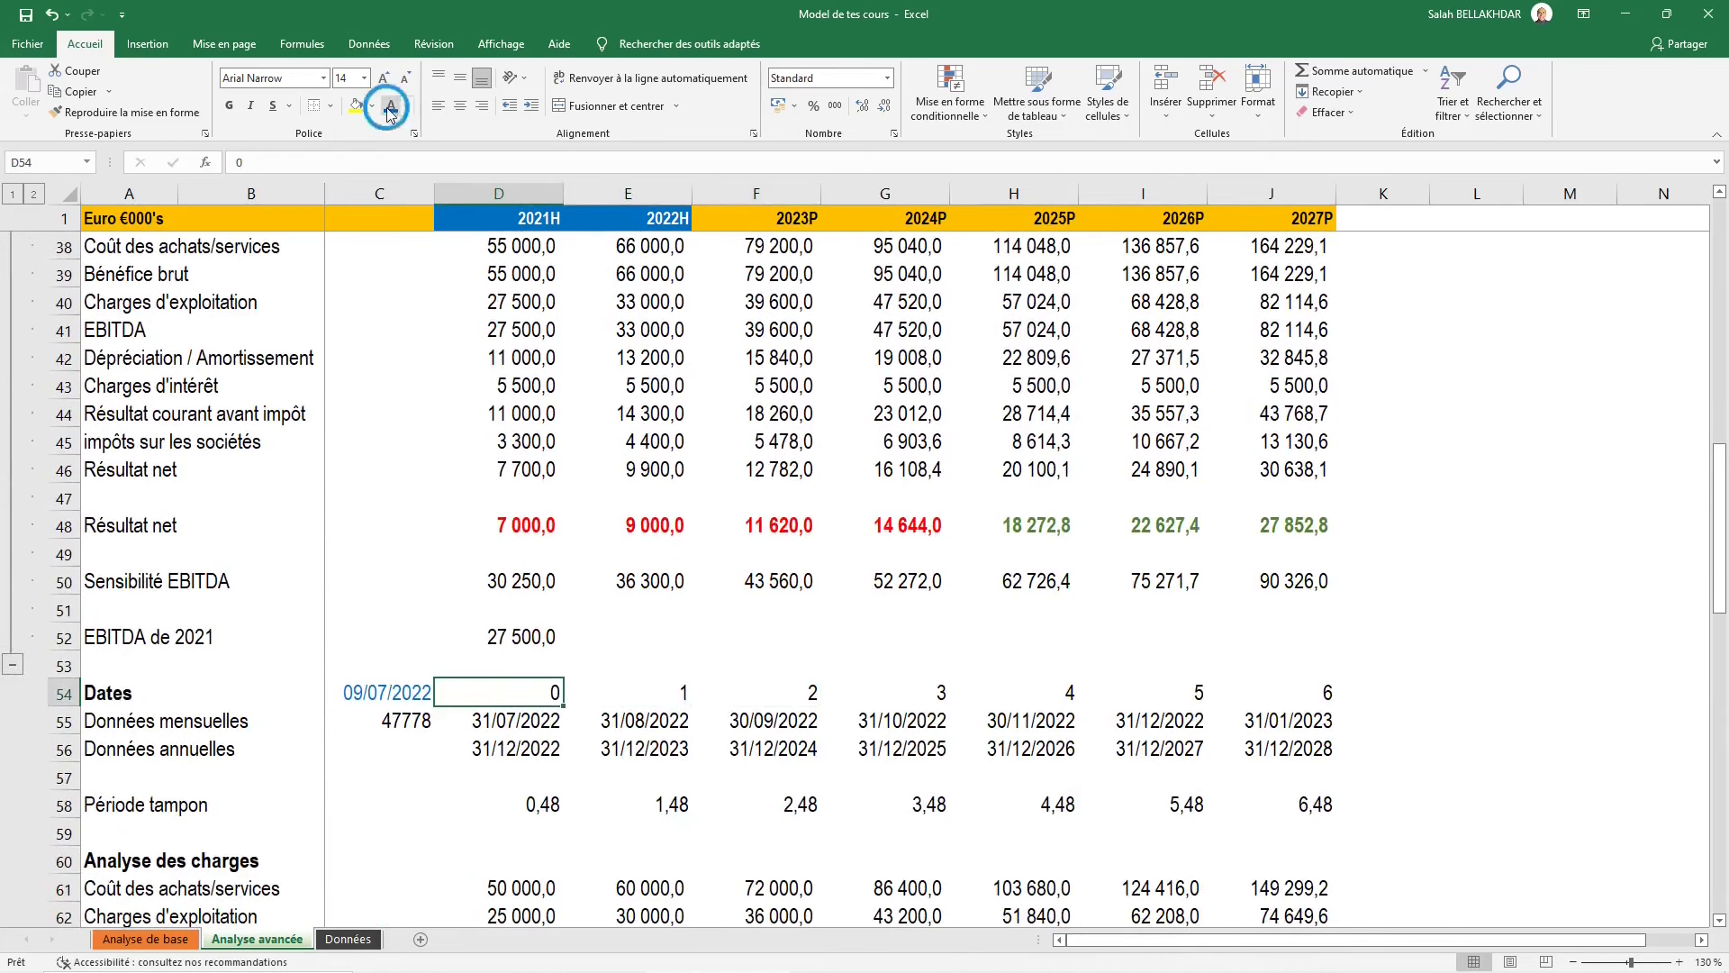
scroll(601, 746, "down", 1)
scroll(601, 746, "down", 2)
key("Down")
key("Down")
key("Down")
key("Down")
key("Down")
key("Down")
key("Down")
key("Down")
key("Down")
key("Down")
key("Down")
scroll(589, 742, "down", 1)
key("Down")
scroll(589, 742, "down", 2)
scroll(590, 742, "down", 1)
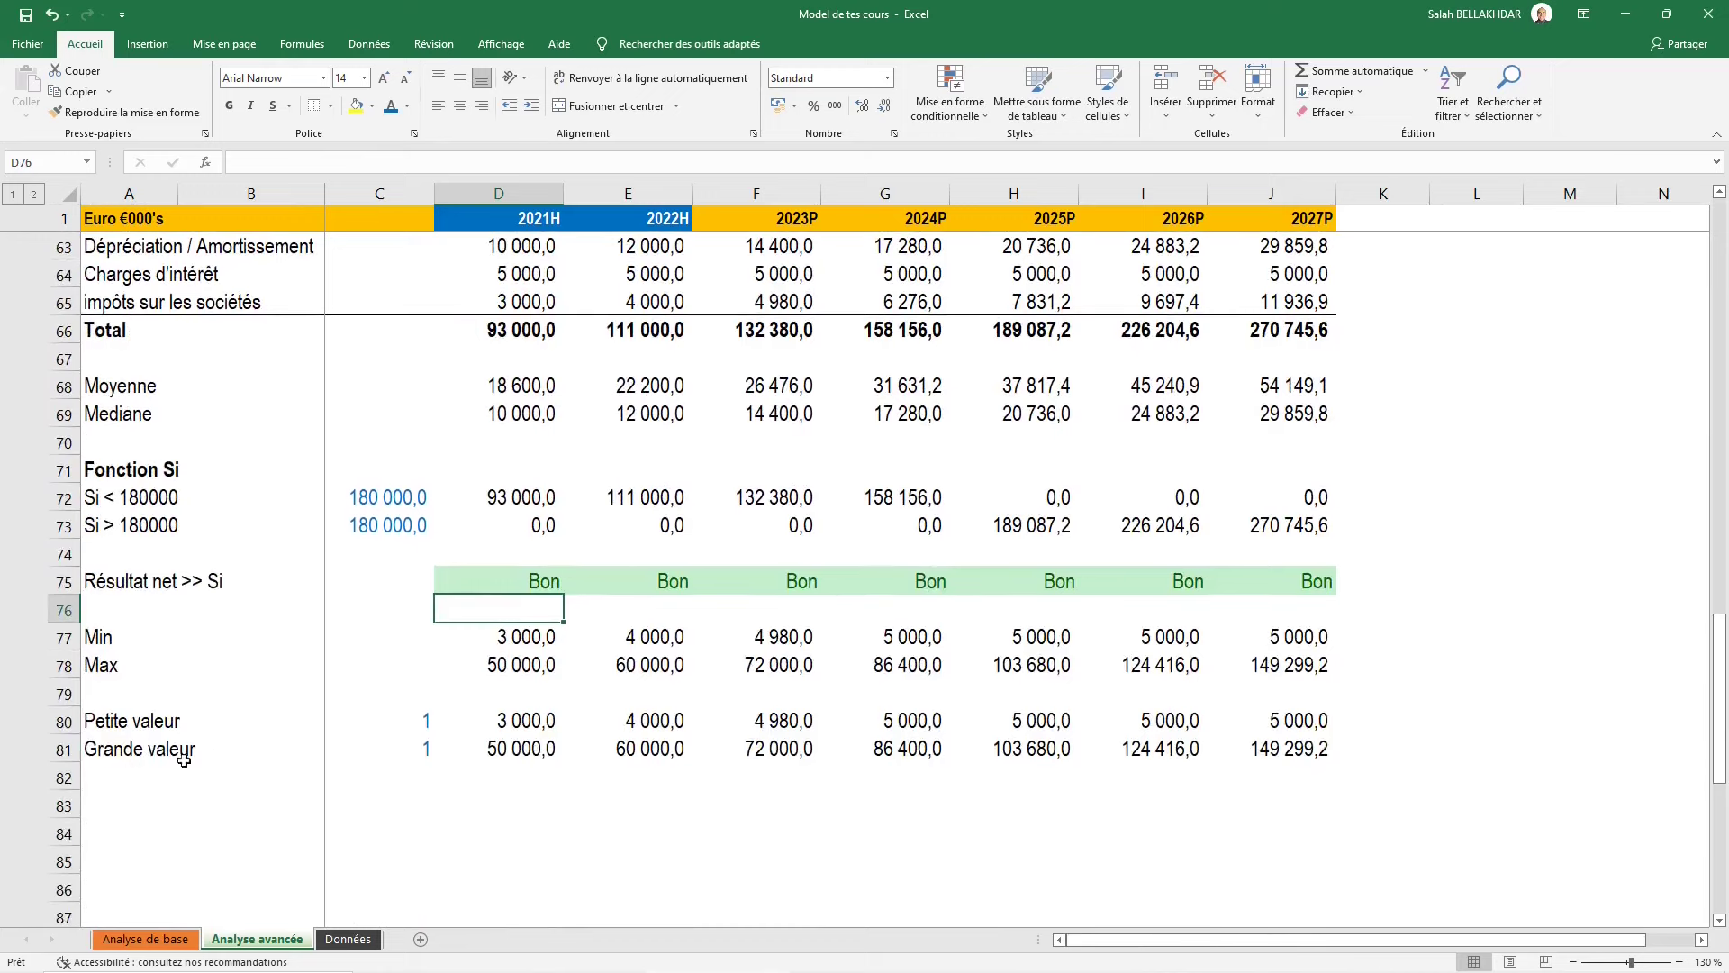
left_click(122, 776)
key("ctrl+z")
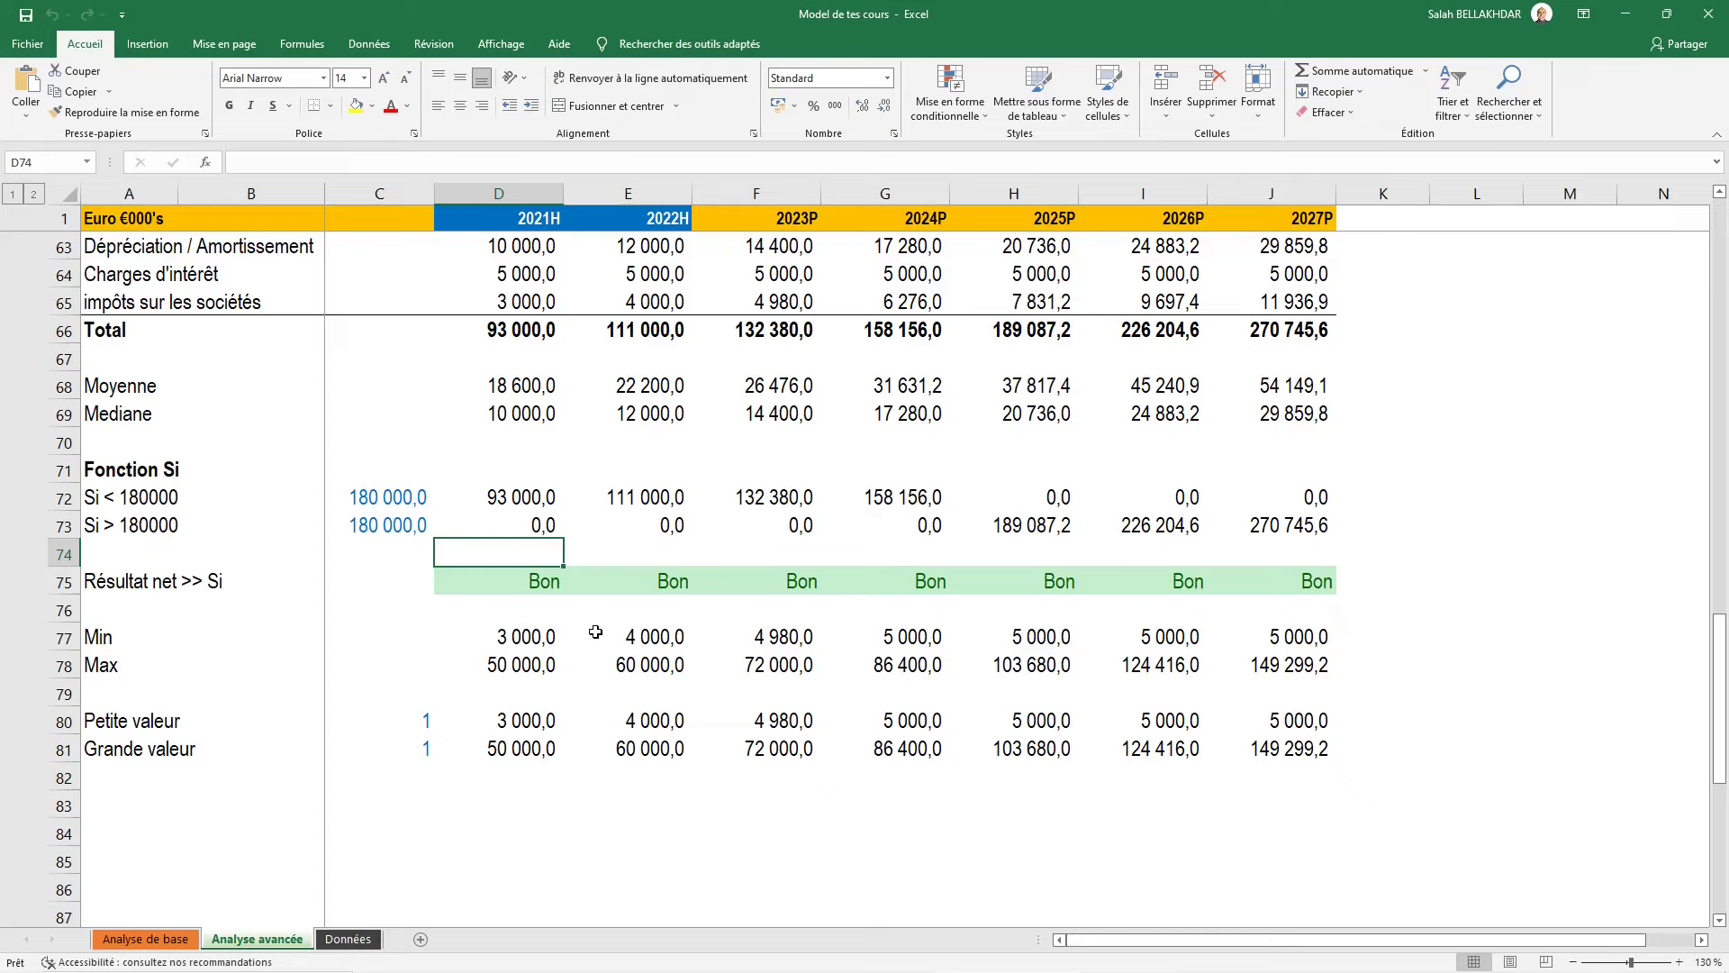
Try typing OK into the check cells by hand, then undo those entries
key("Down")
key("shift+Right")
key("shift+Right")
key("shift+Left")
key("shift+Left")
type("OK")
key("Tab")
type("OK")
key("Tab")
type("OK")
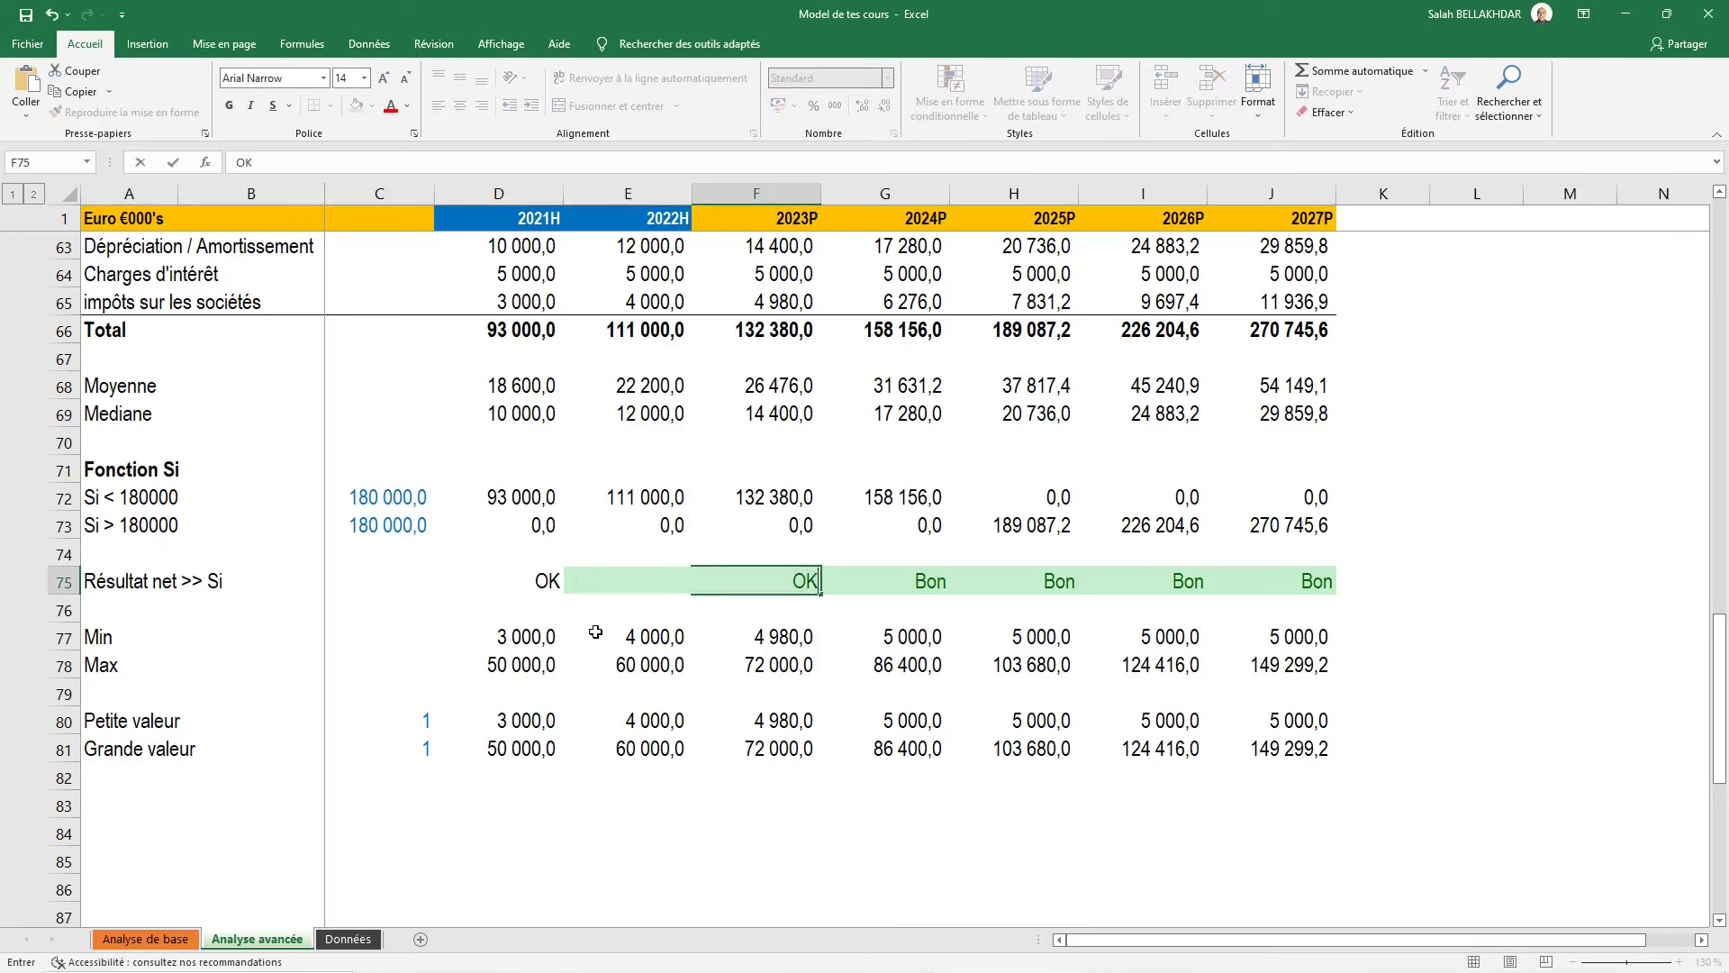
key("Tab")
key("ctrl+z")
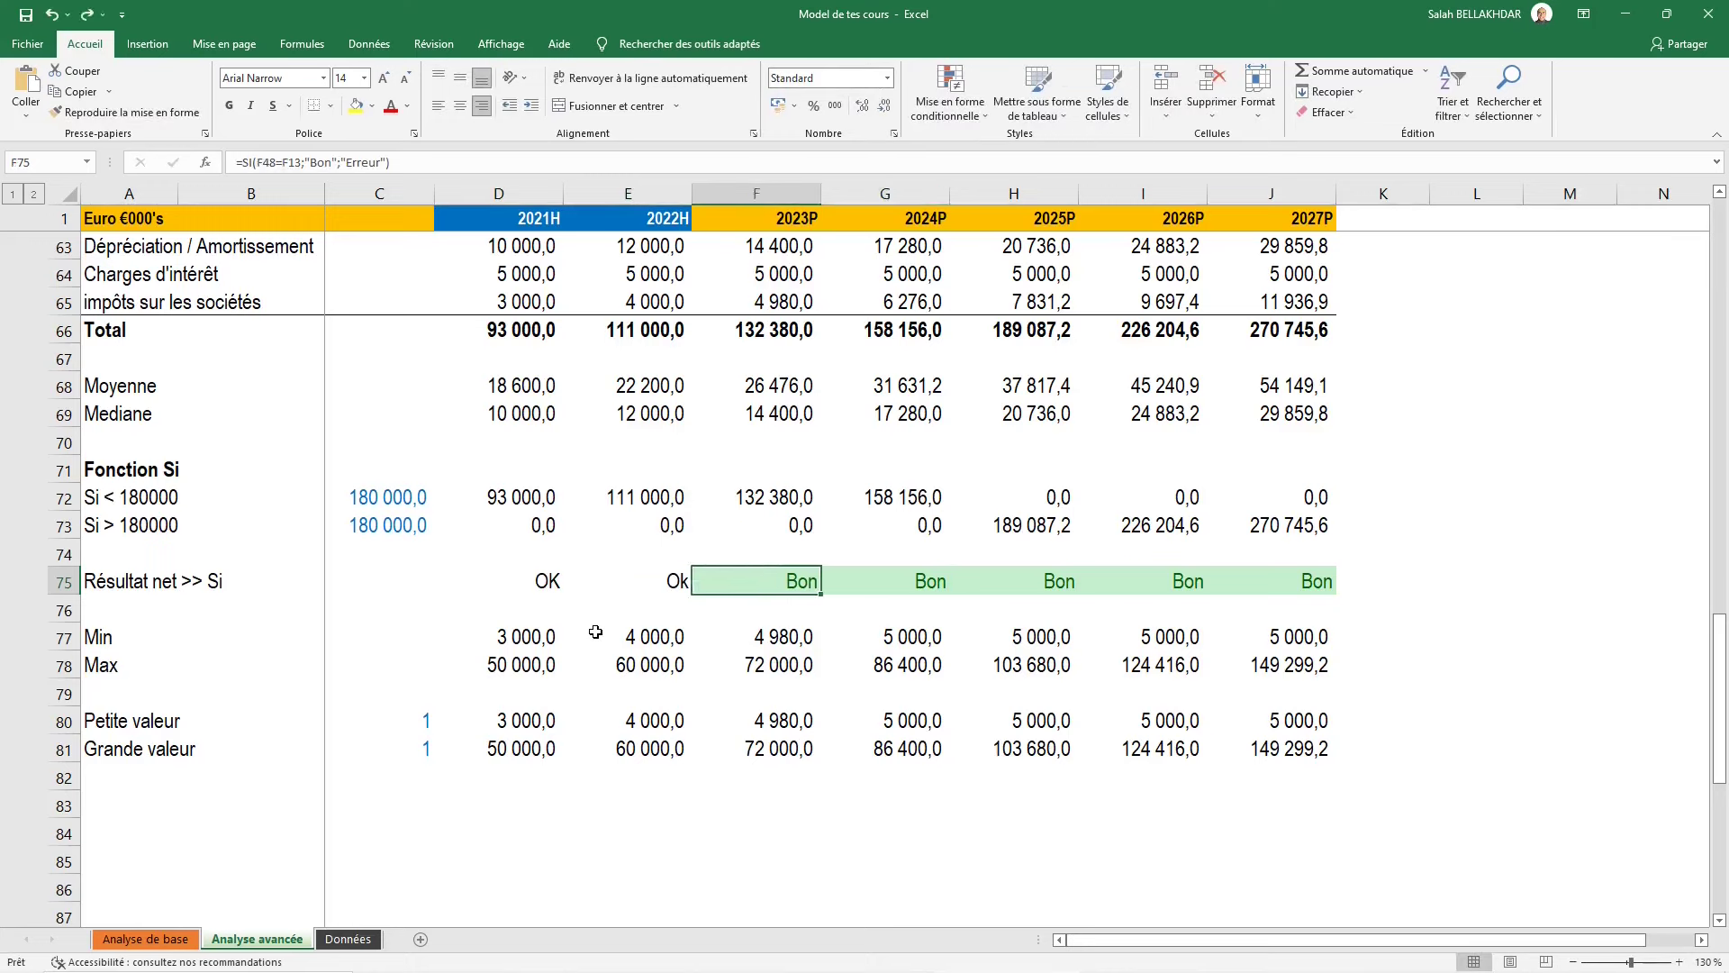
key("ctrl+z")
key("ctrl+z")
Replace Bon with Ok across the D75:J75 check row using Replace All
key("shift+Right")
key("shift+Right")
key("shift+Right")
key("shift+Right")
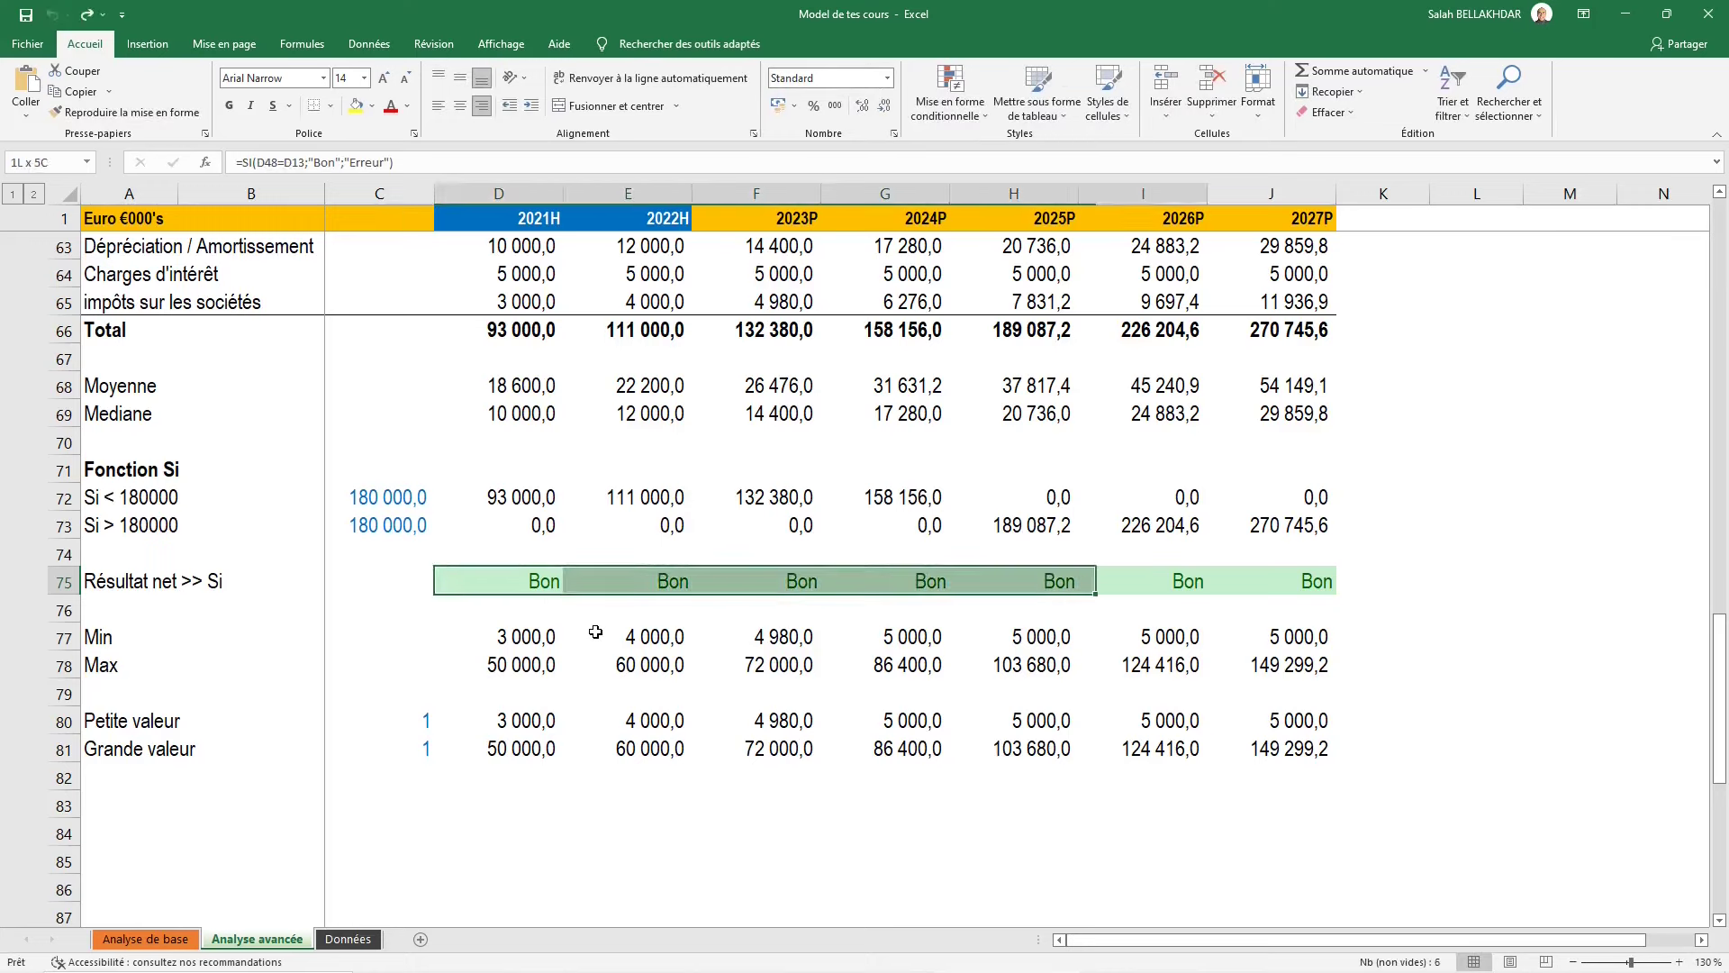
key("shift+Right")
key("shift+Right")
key("ctrl+h")
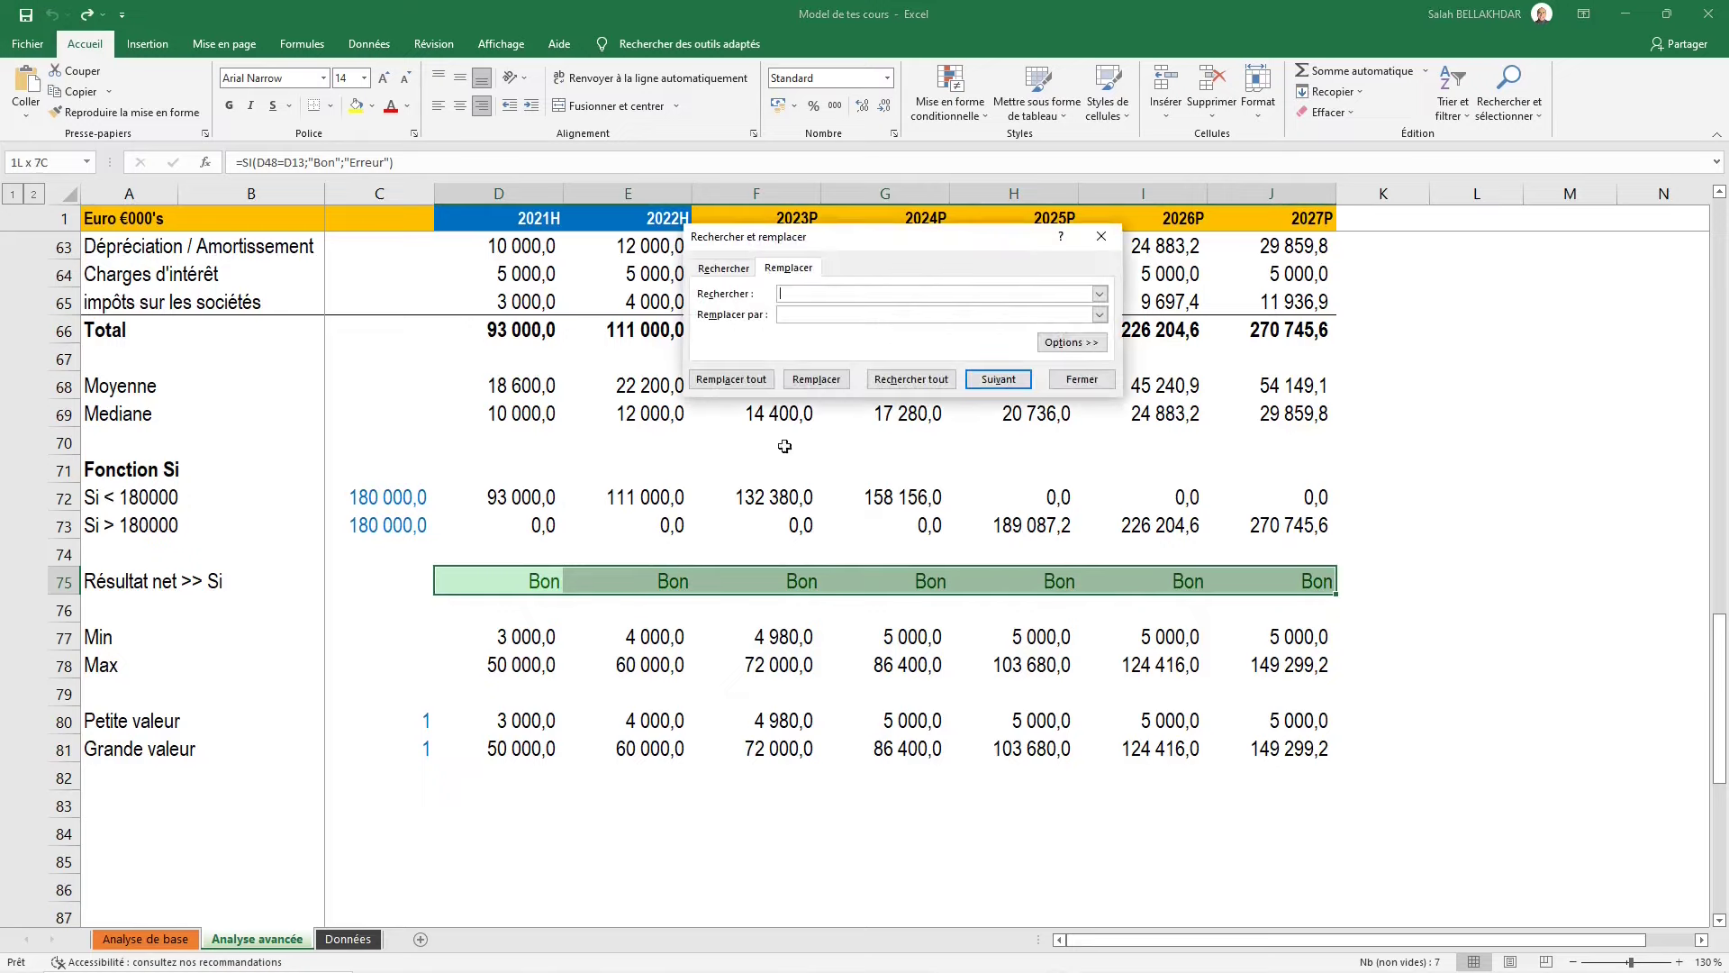
left_click_drag(856, 237, 843, 307)
type("Bon")
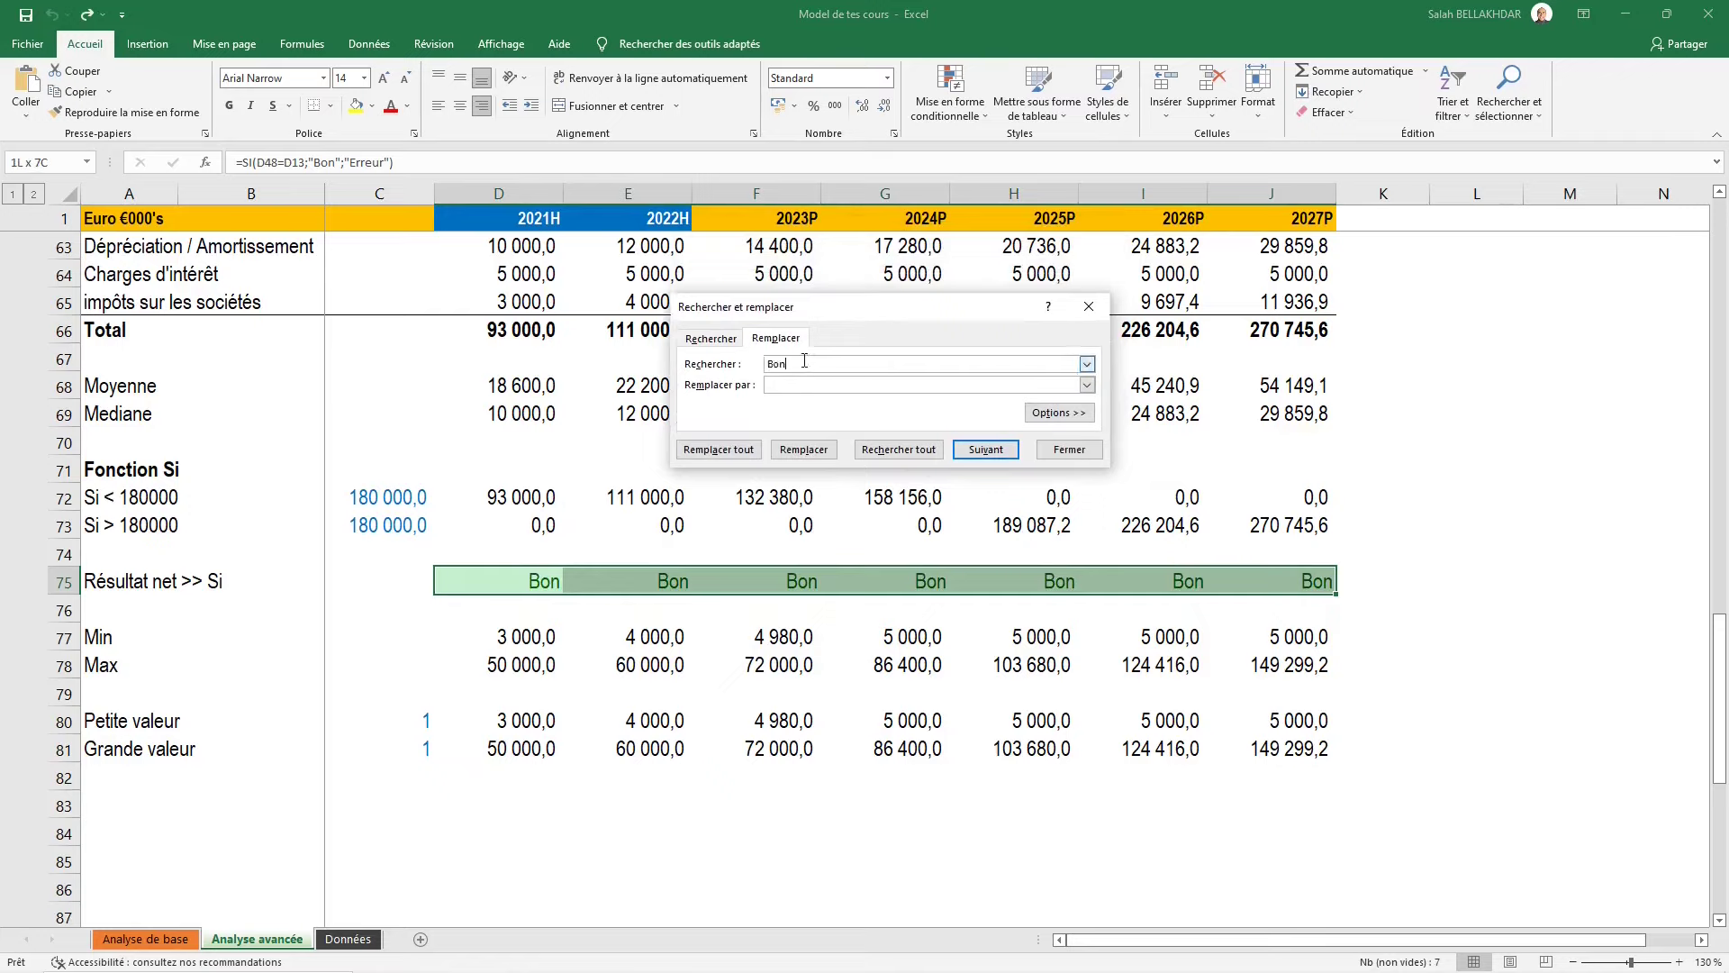
left_click(810, 385)
type("k")
left_click(898, 449)
left_click(747, 456)
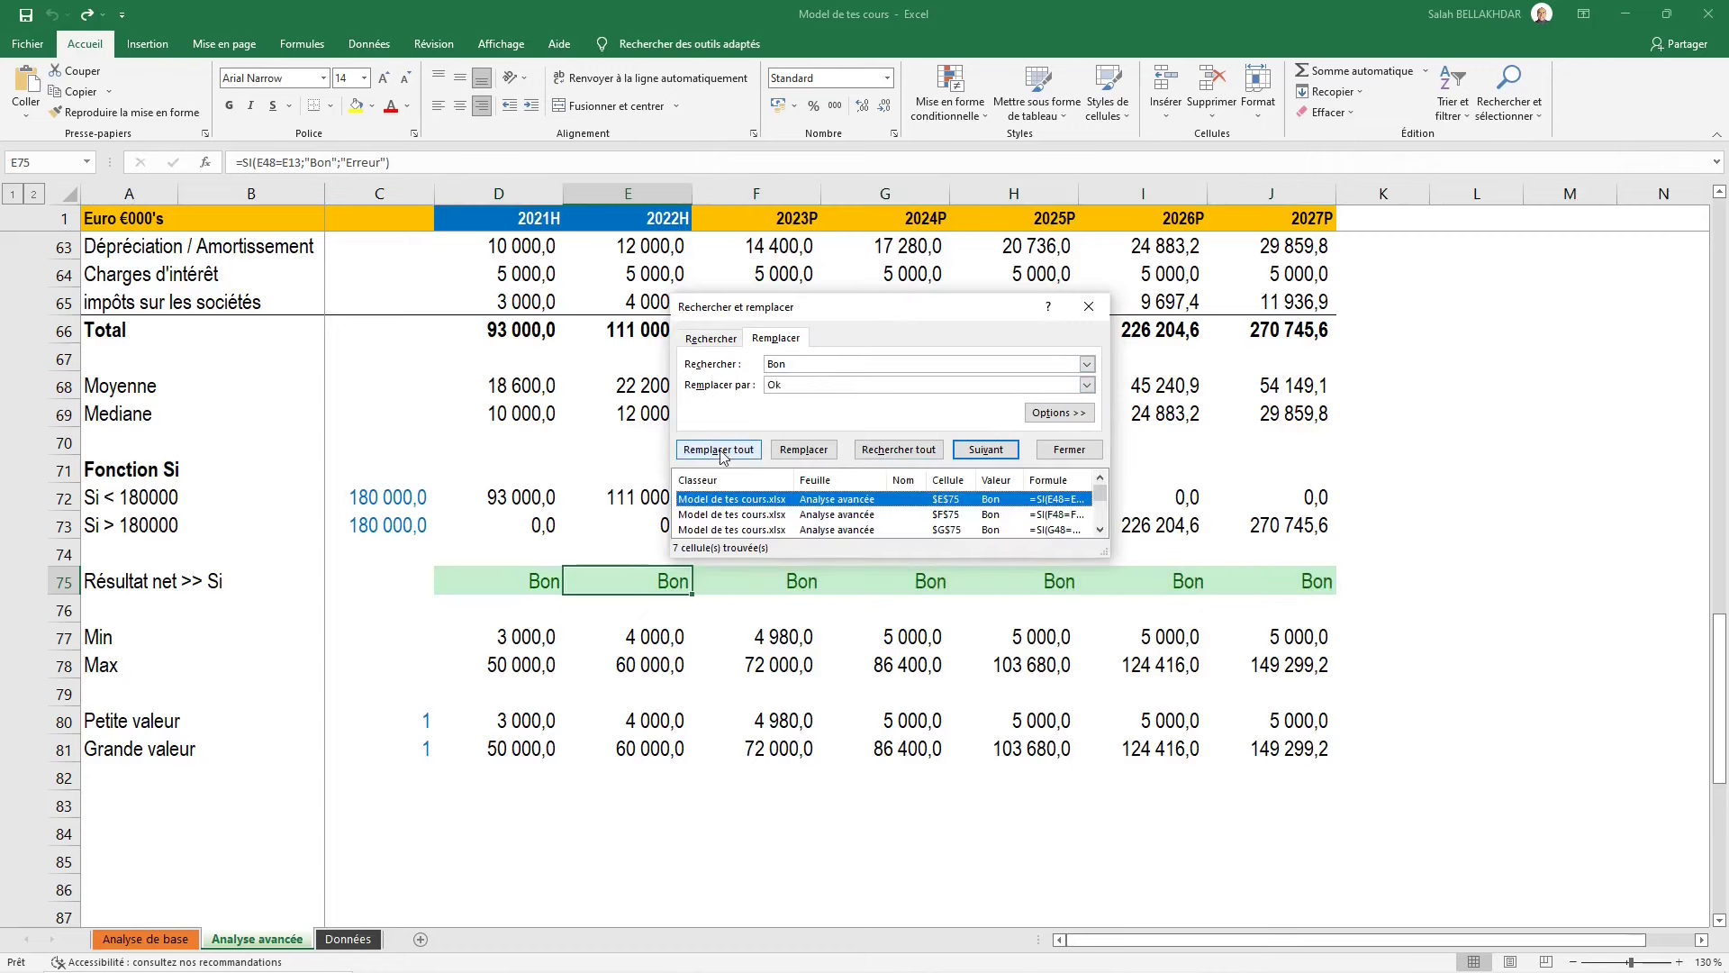
left_click(909, 540)
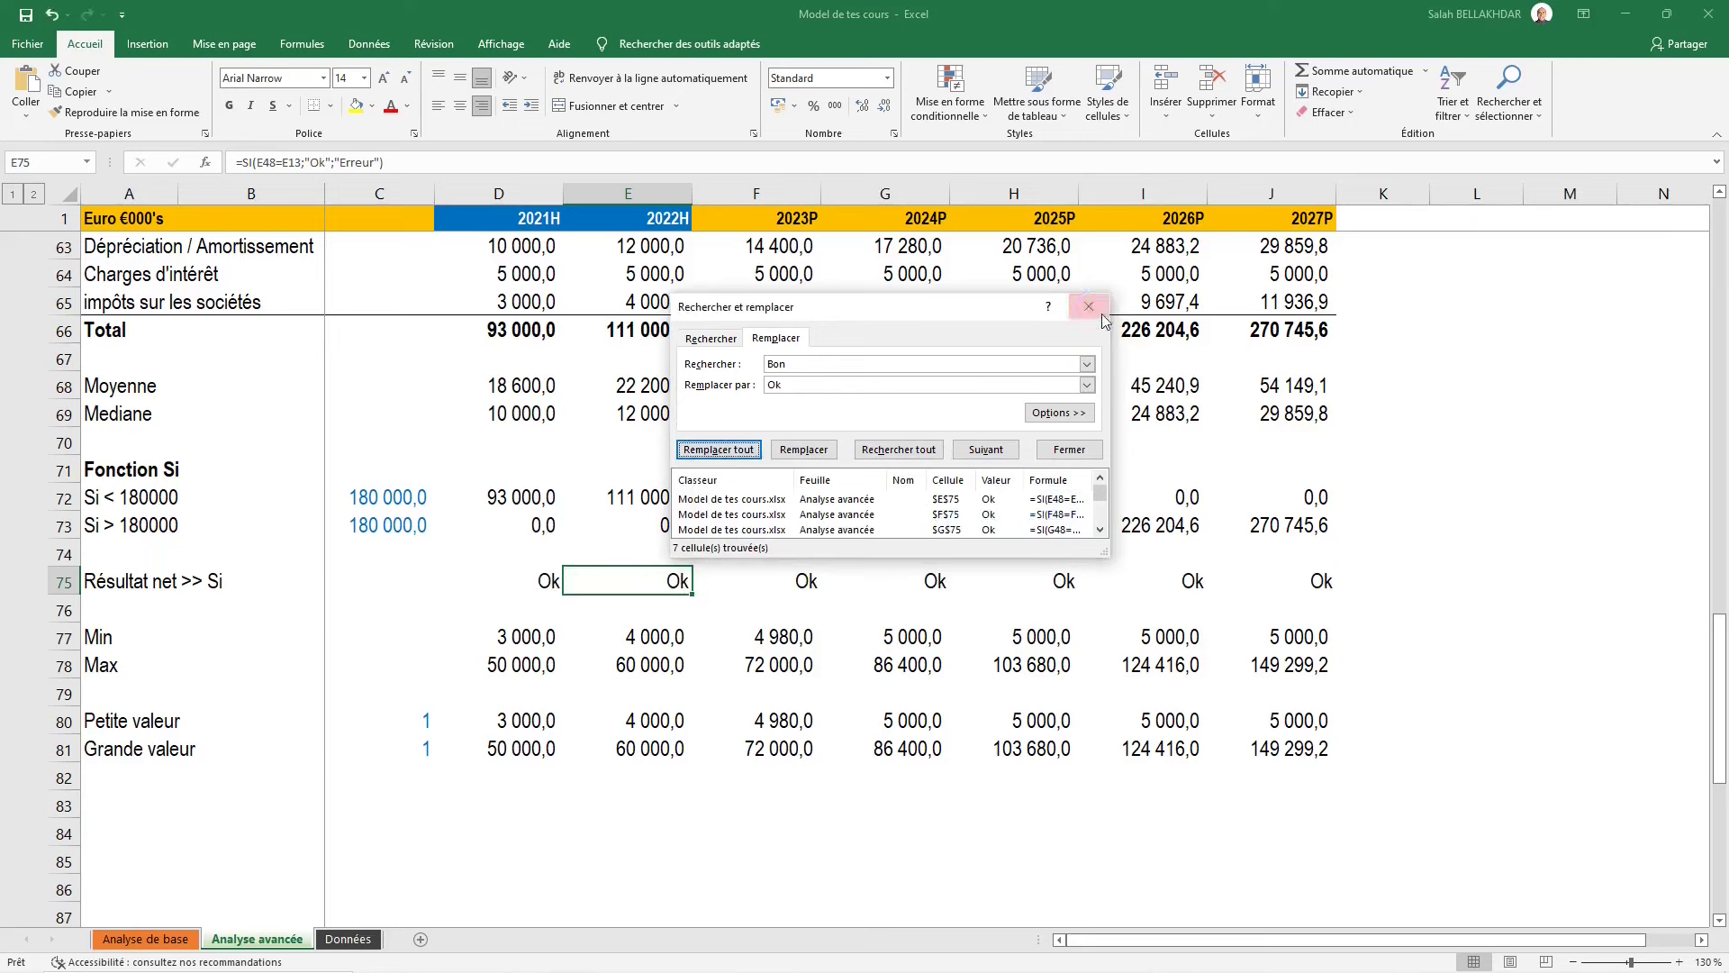
left_click(1089, 306)
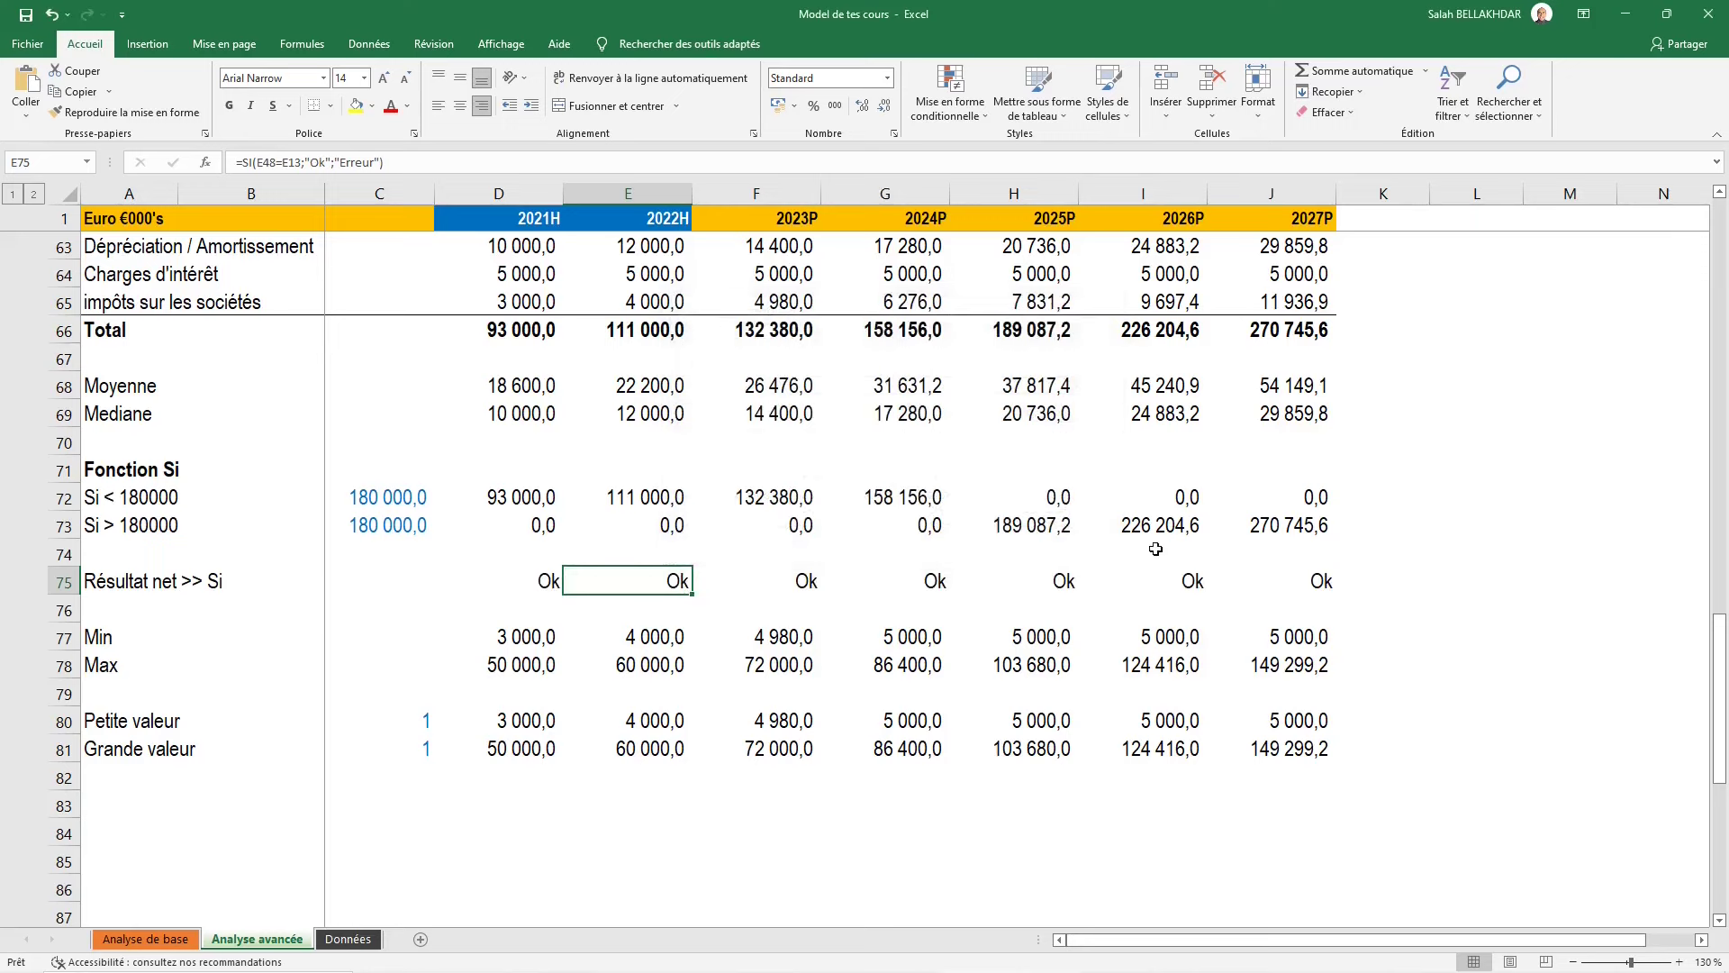
Inspect the 2021H check and Petite valeur formulas, leaving D80 unchanged
left_click(546, 581)
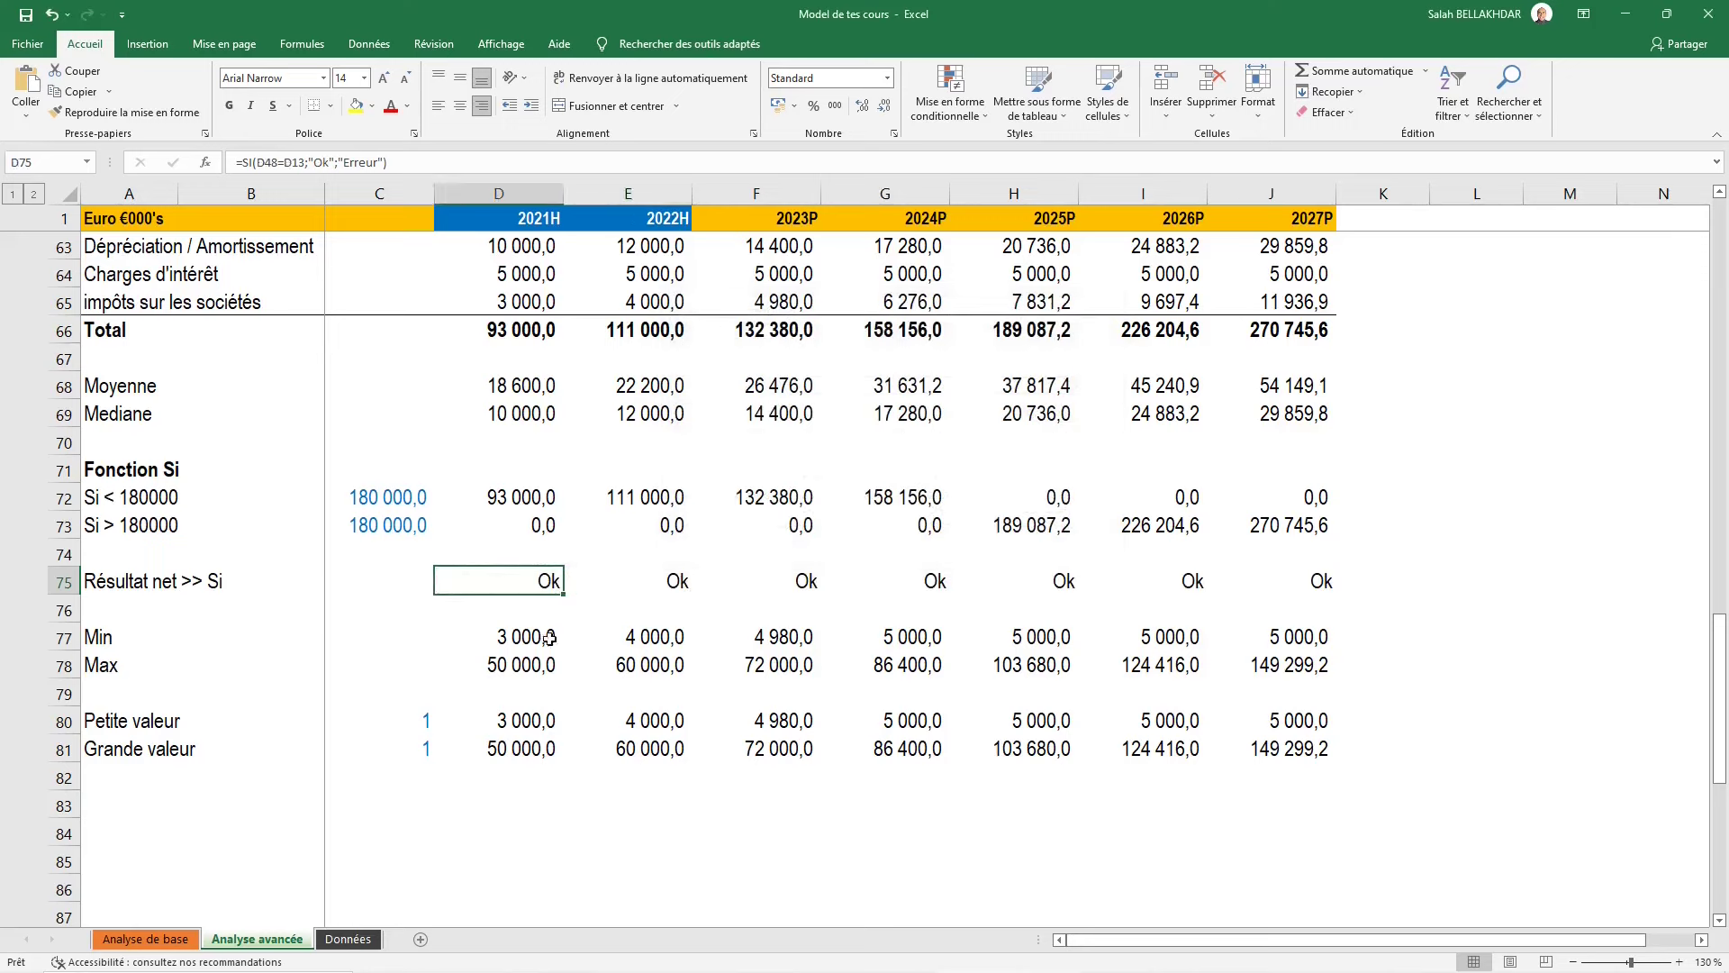
left_click(538, 718)
double_click(538, 720)
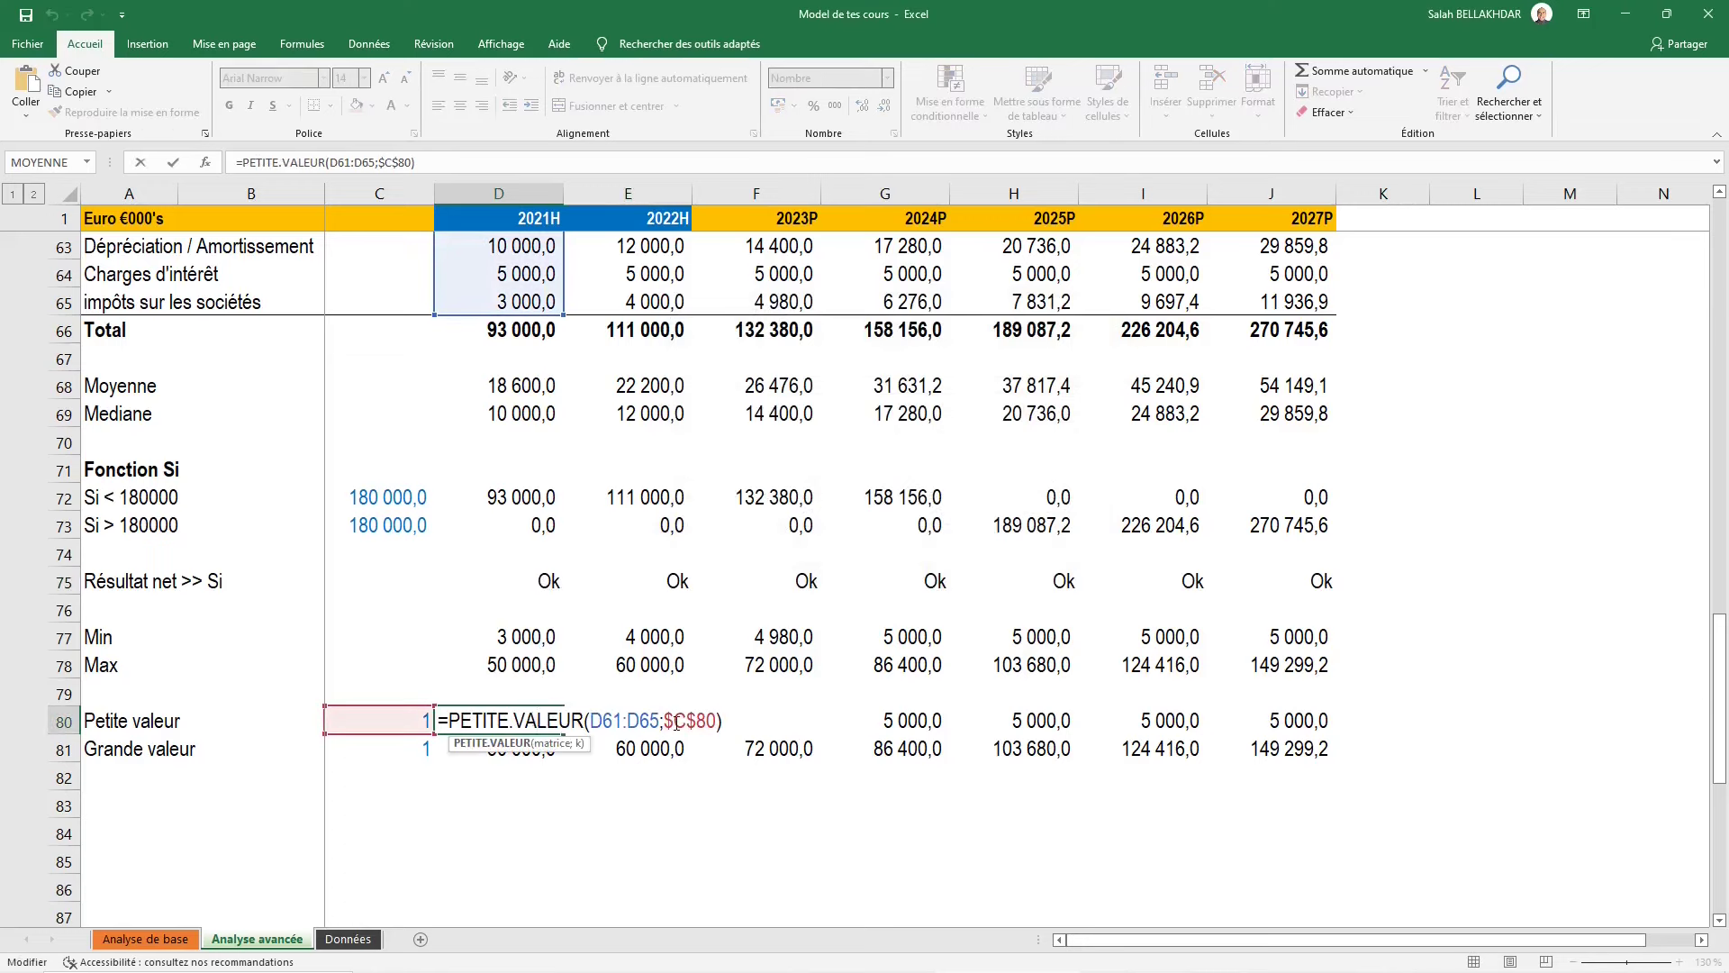
left_click_drag(666, 720, 717, 721)
key("ctrl+c")
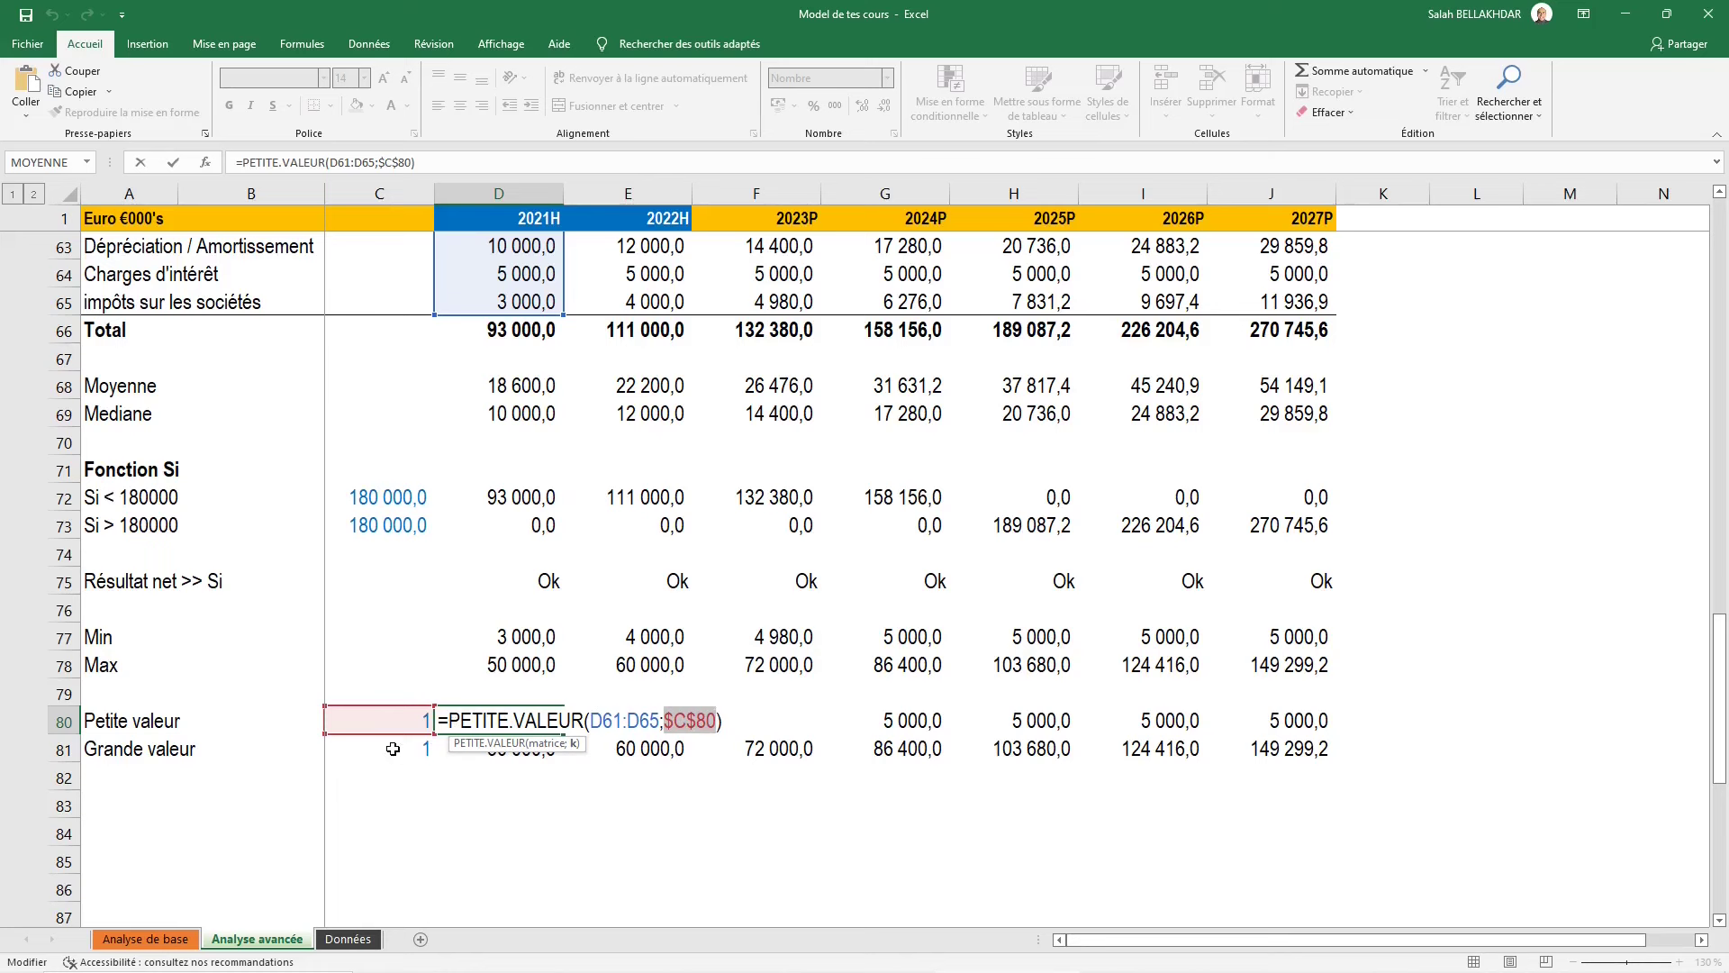
key("ctrl+Return")
Set the Petite valeur row's rank reference to $C$80 with Find and Replace
key("shift+Right")
key("shift+Right")
key("shift+Right")
key("shift+Right")
key("shift+Right")
key("shift+Right")
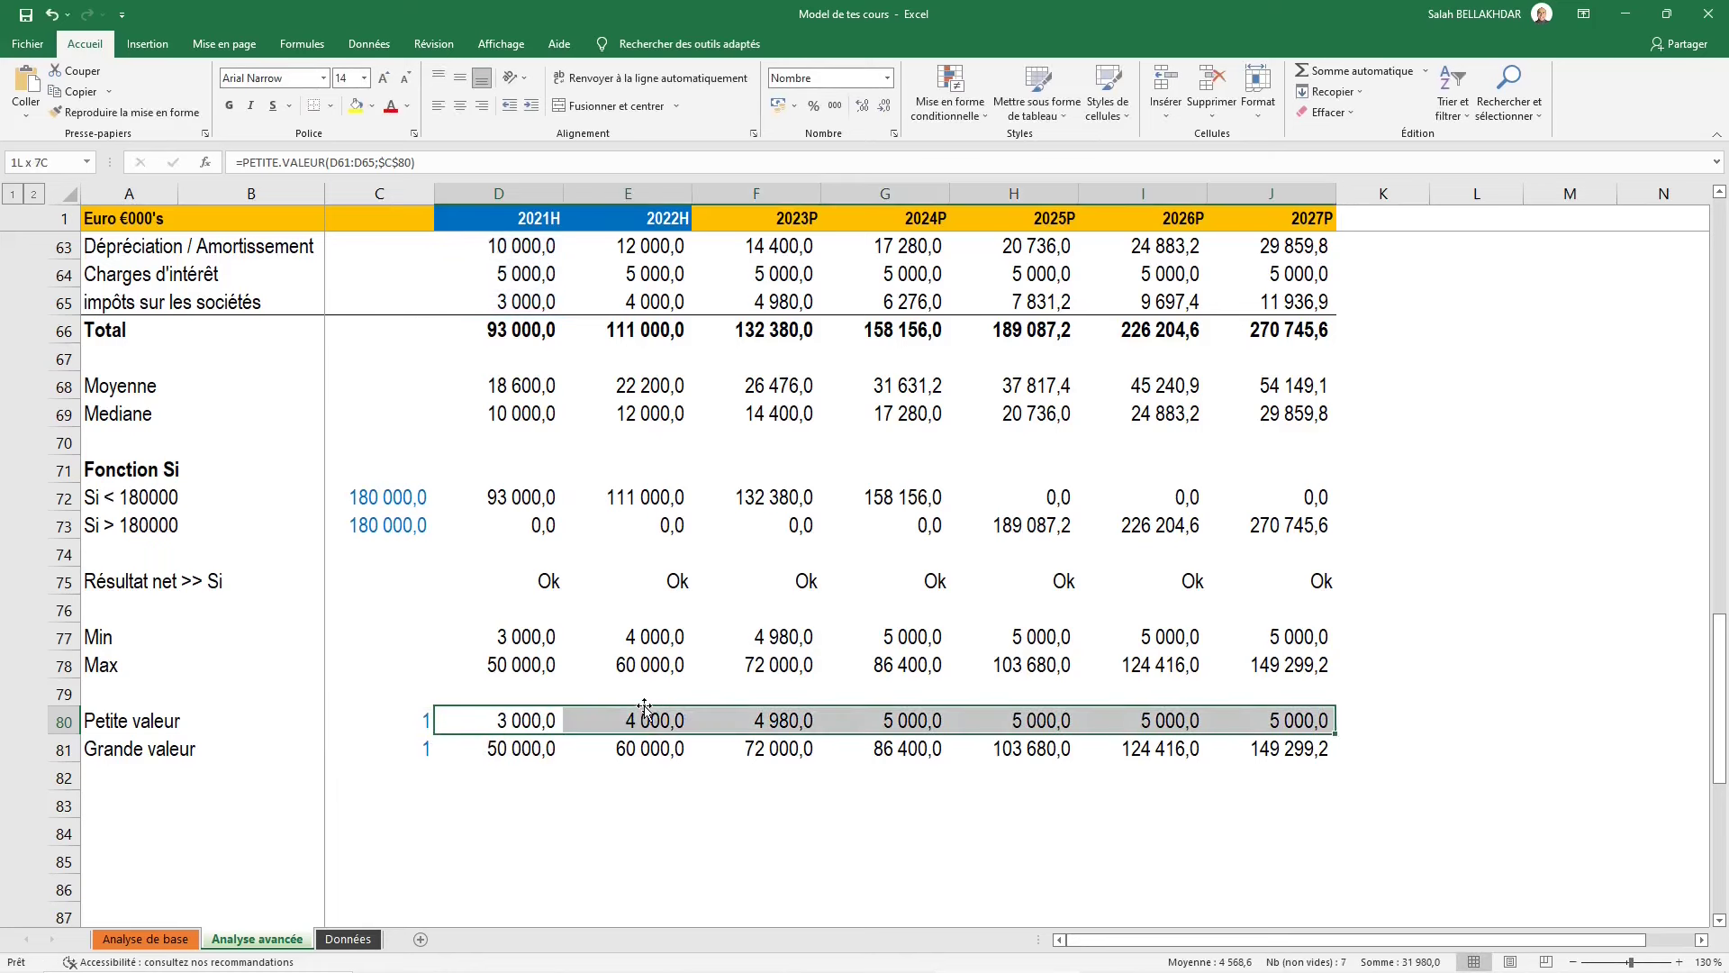
key("ctrl+h")
double_click(771, 430)
type("$C$80")
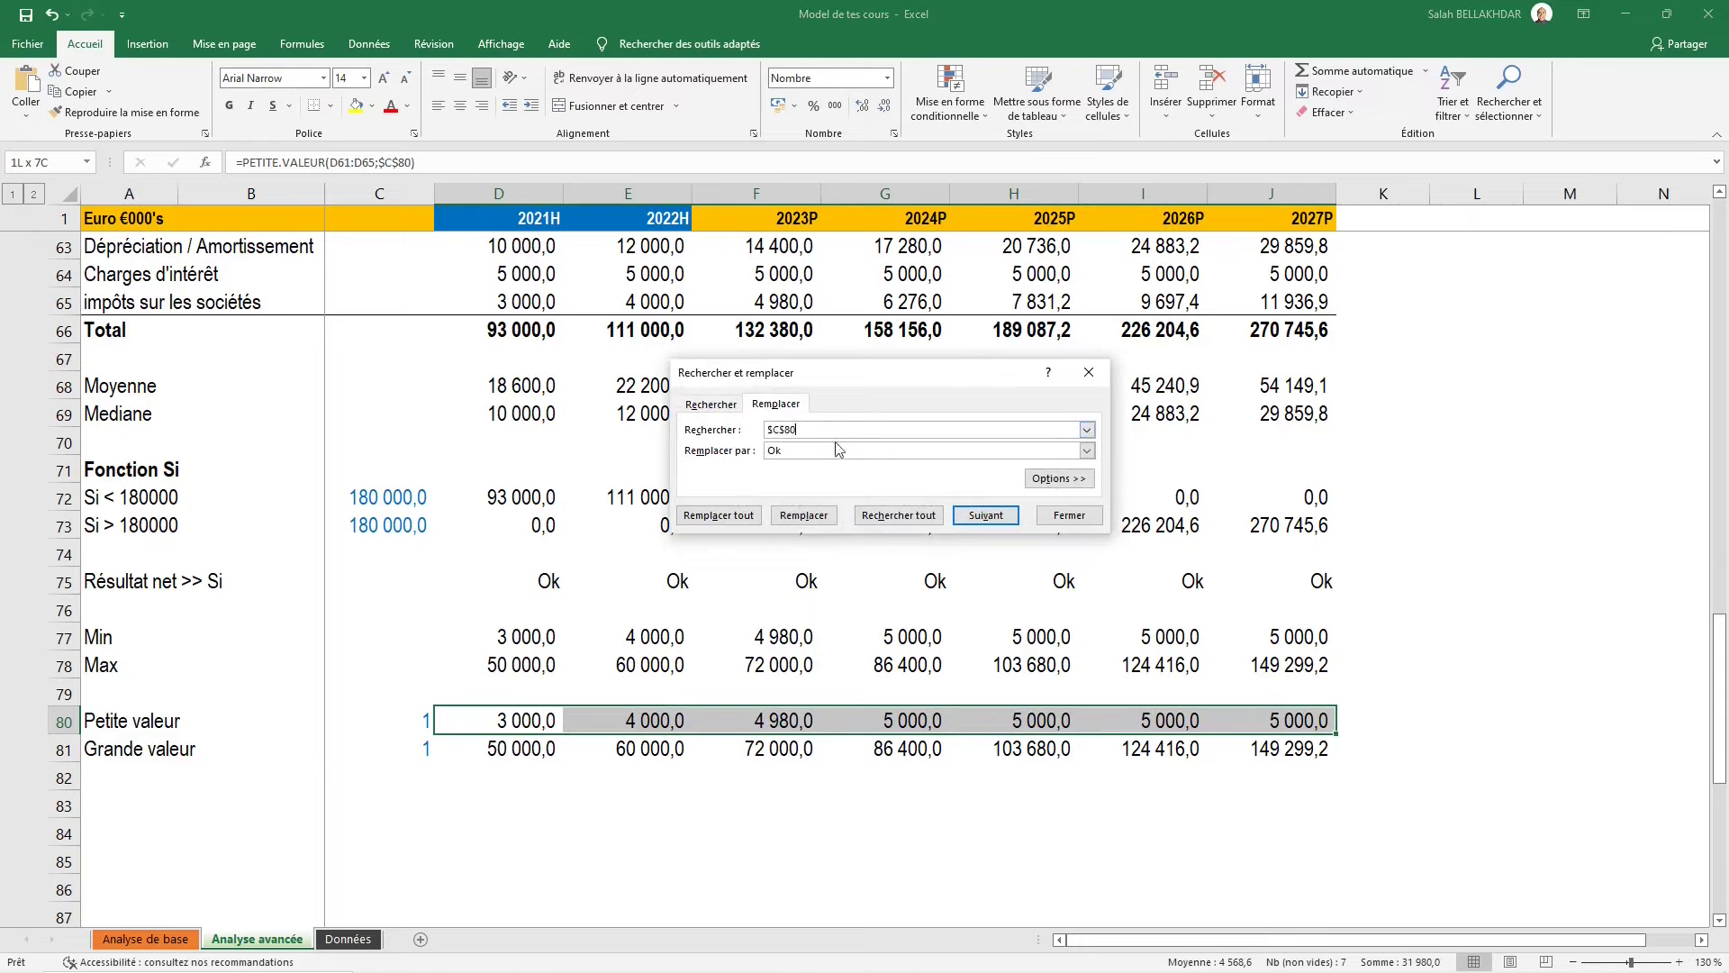
double_click(791, 450)
key("BackSpace")
double_click(522, 719)
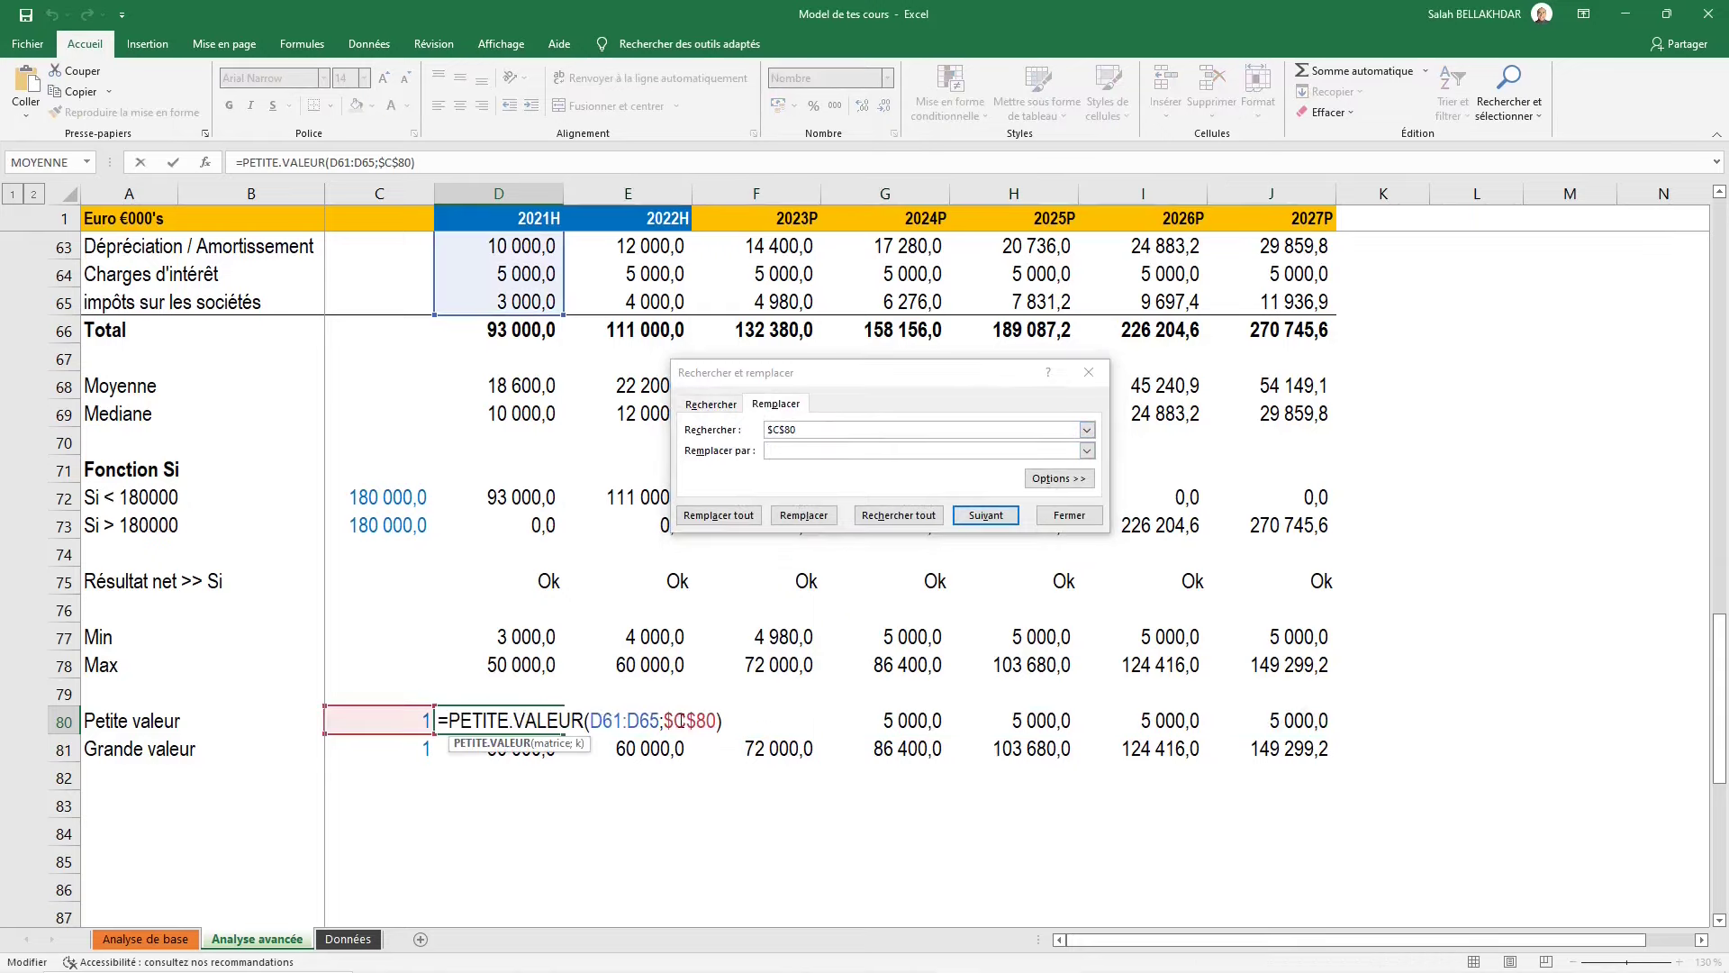
left_click(813, 448)
key("ctrl+v")
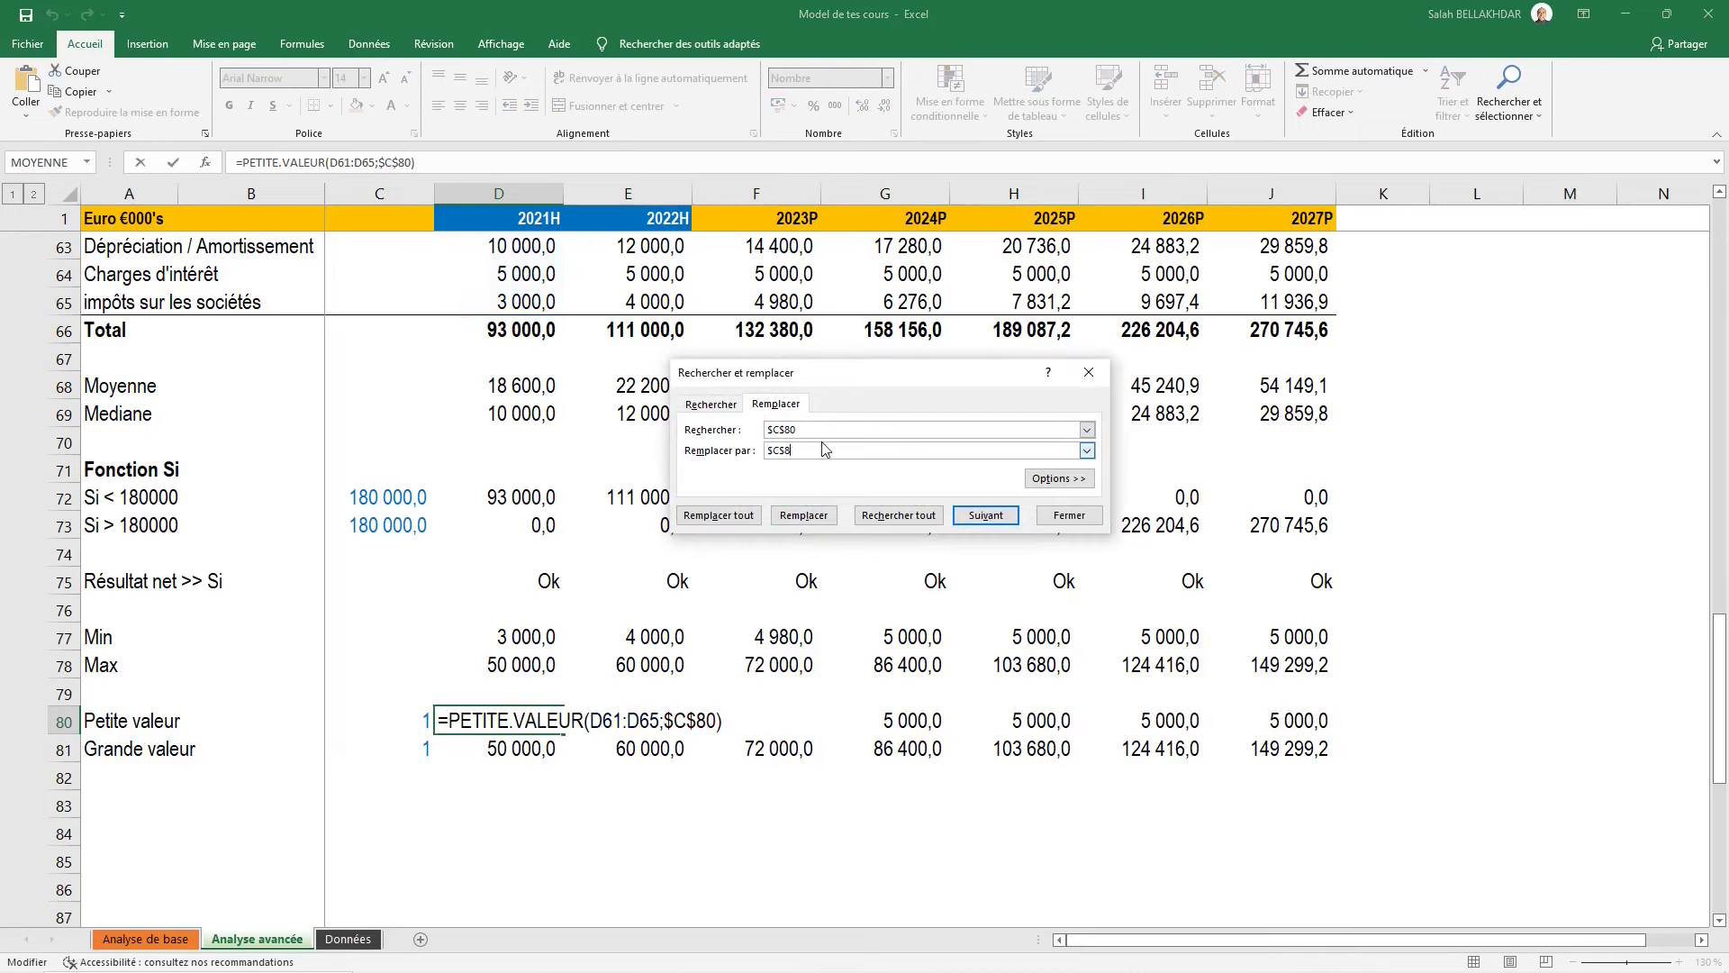
left_click(800, 514)
left_click(1089, 372)
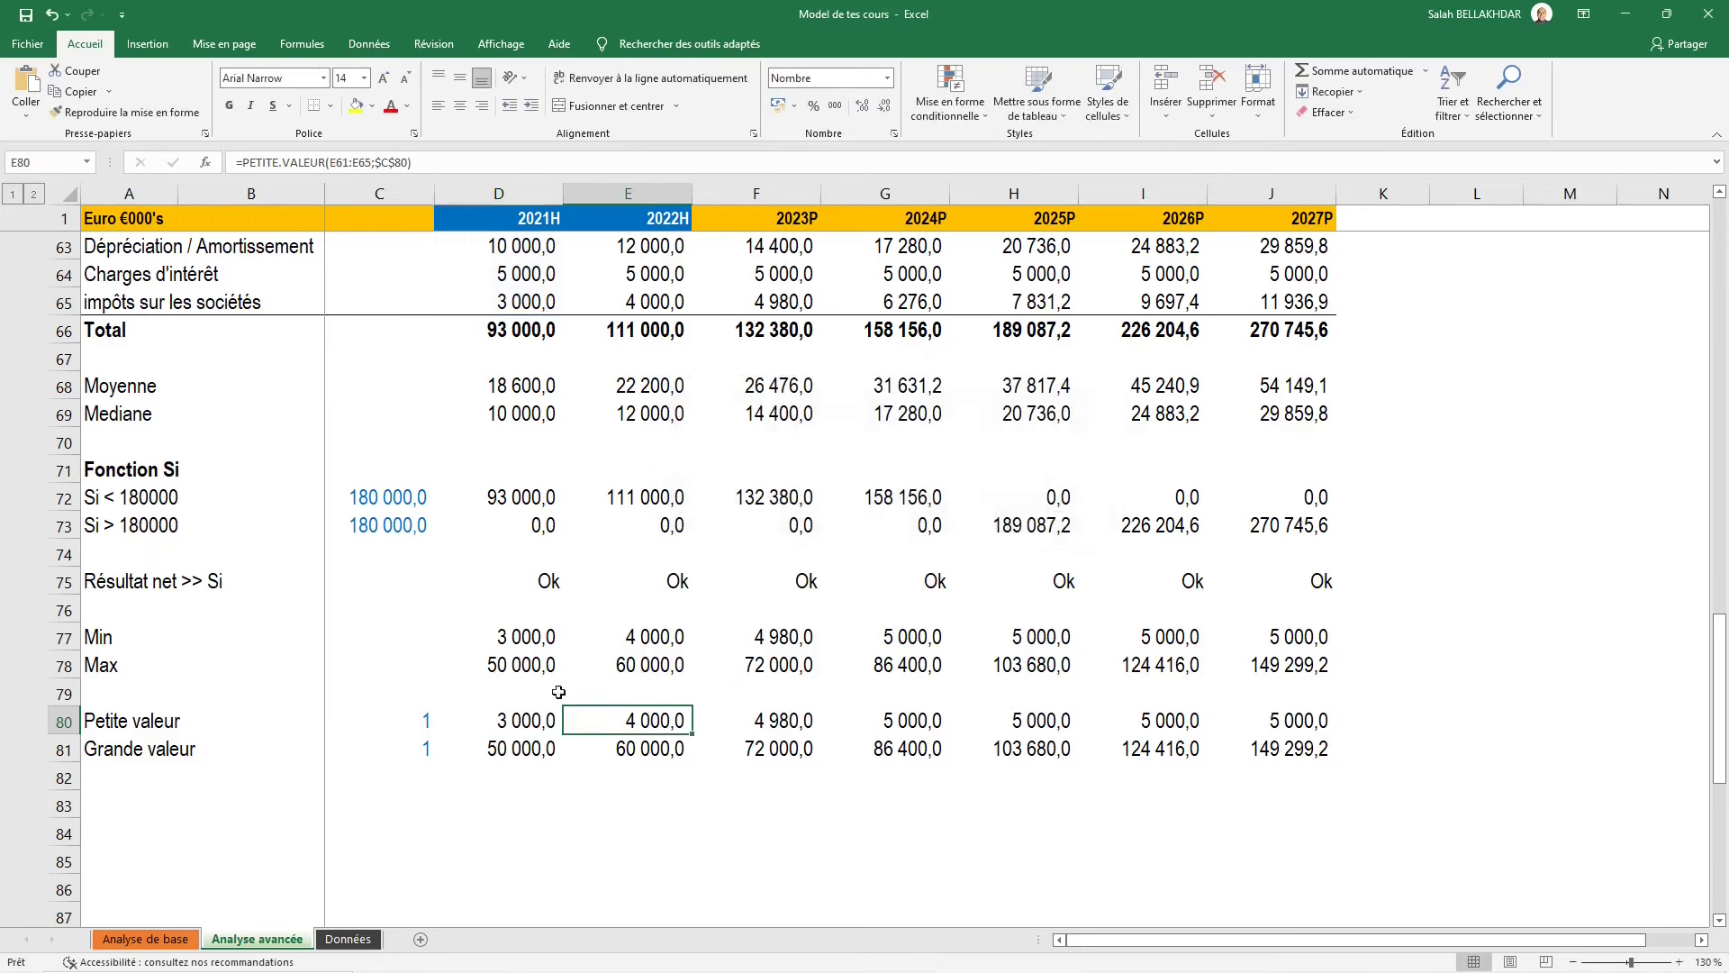
Test Grande valeur ranks 3 and 4 in C81
left_click(503, 750)
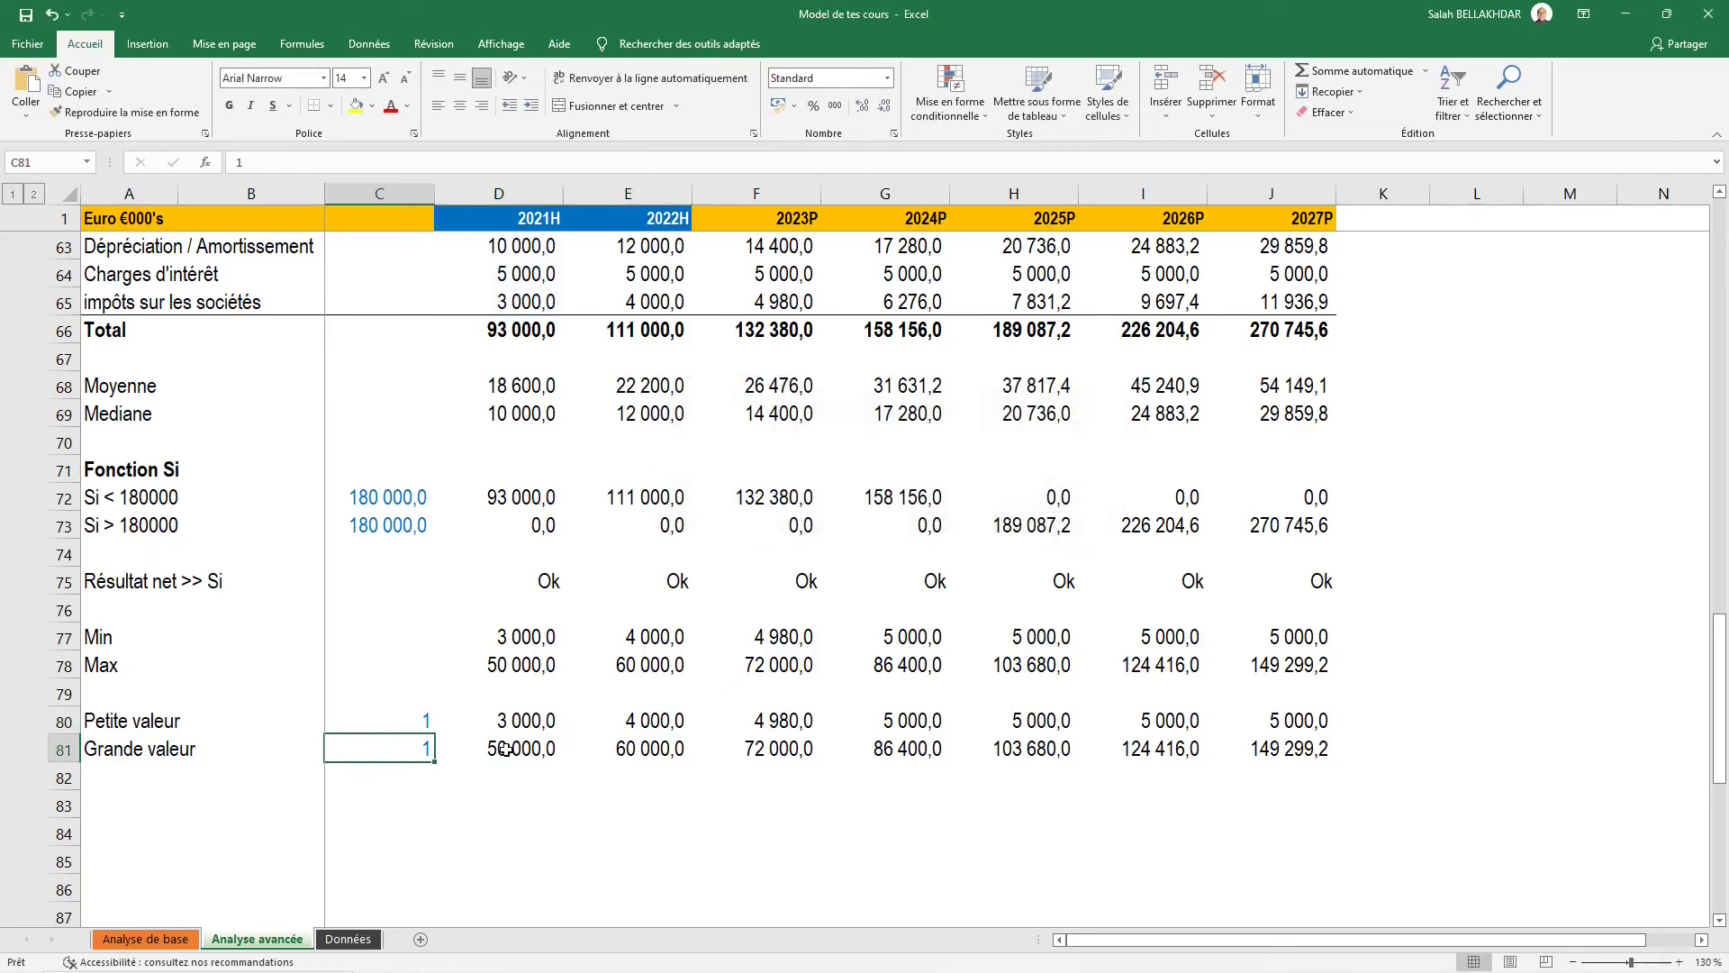
type("3")
key("ctrl+Return")
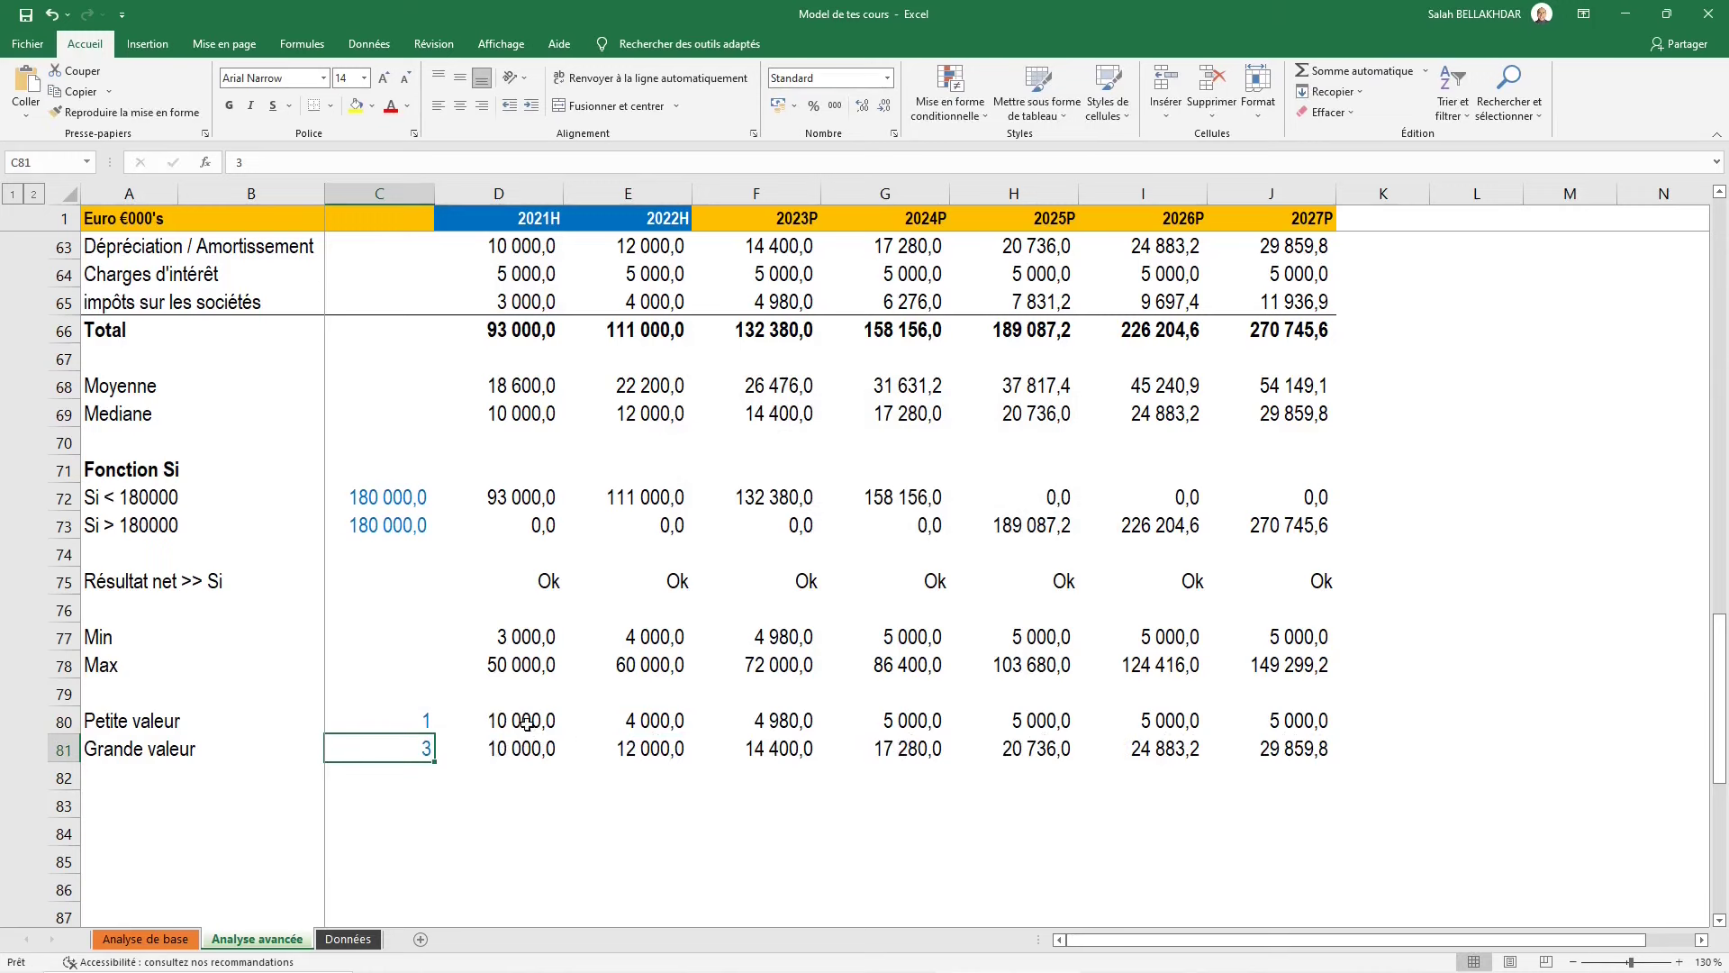
type("4")
key("ctrl+Return")
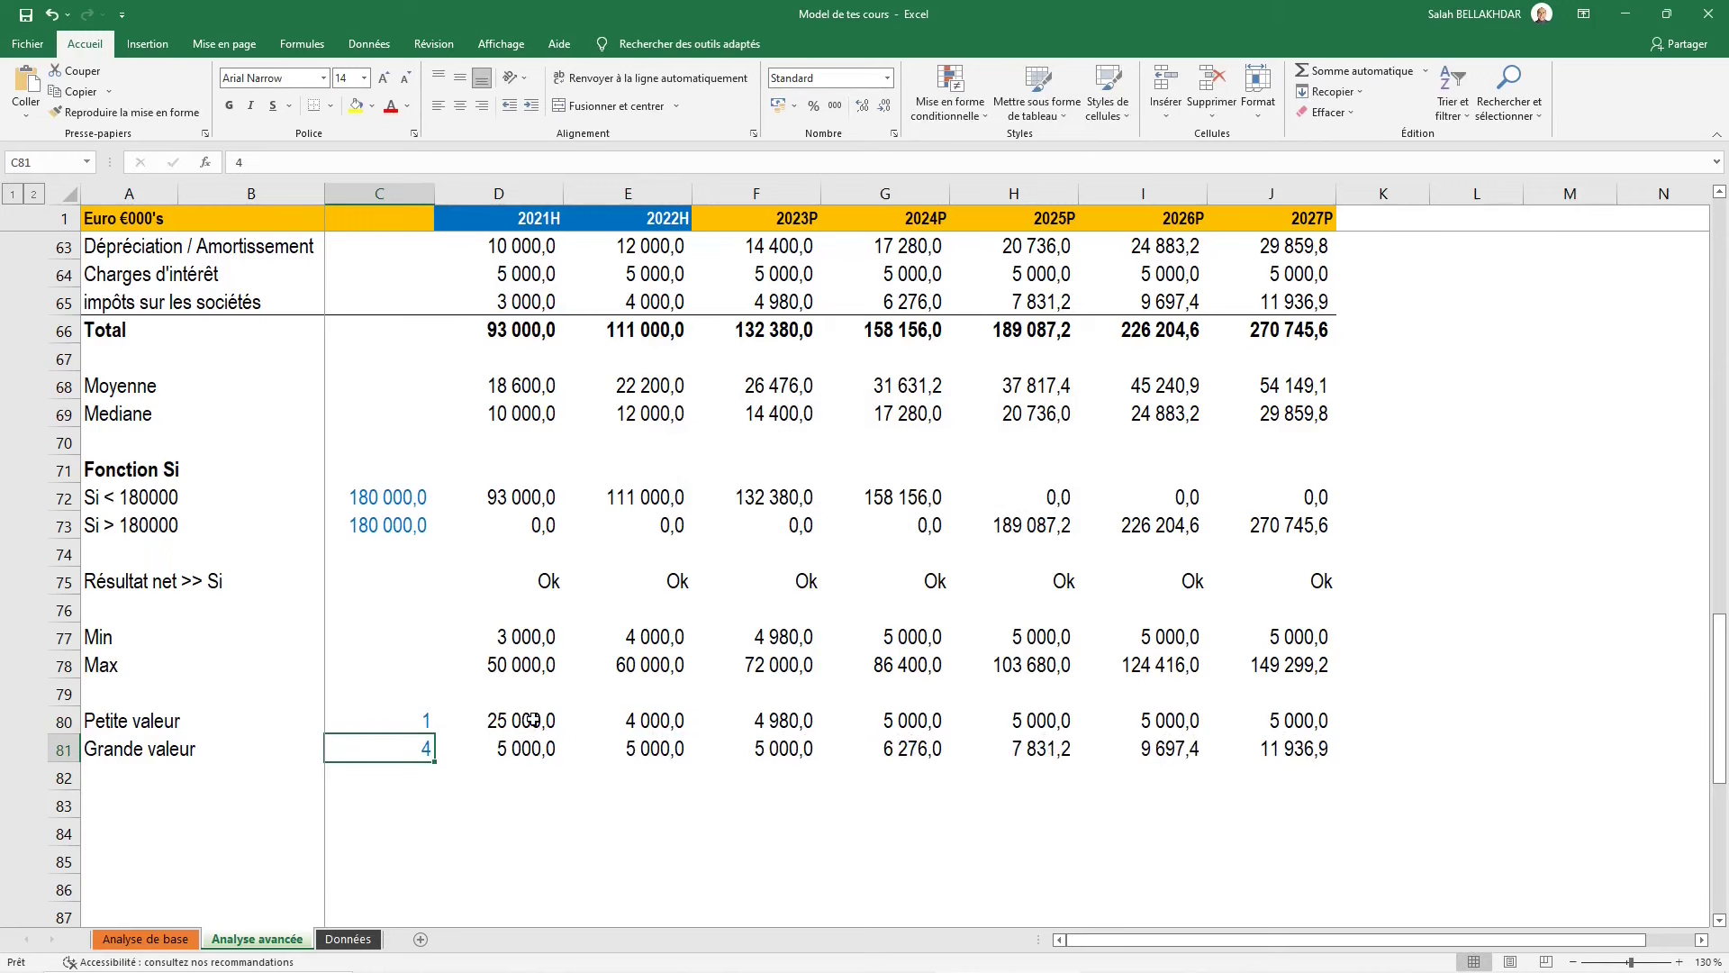
Set both rank cells C80 and C81 back to 1
double_click(532, 719)
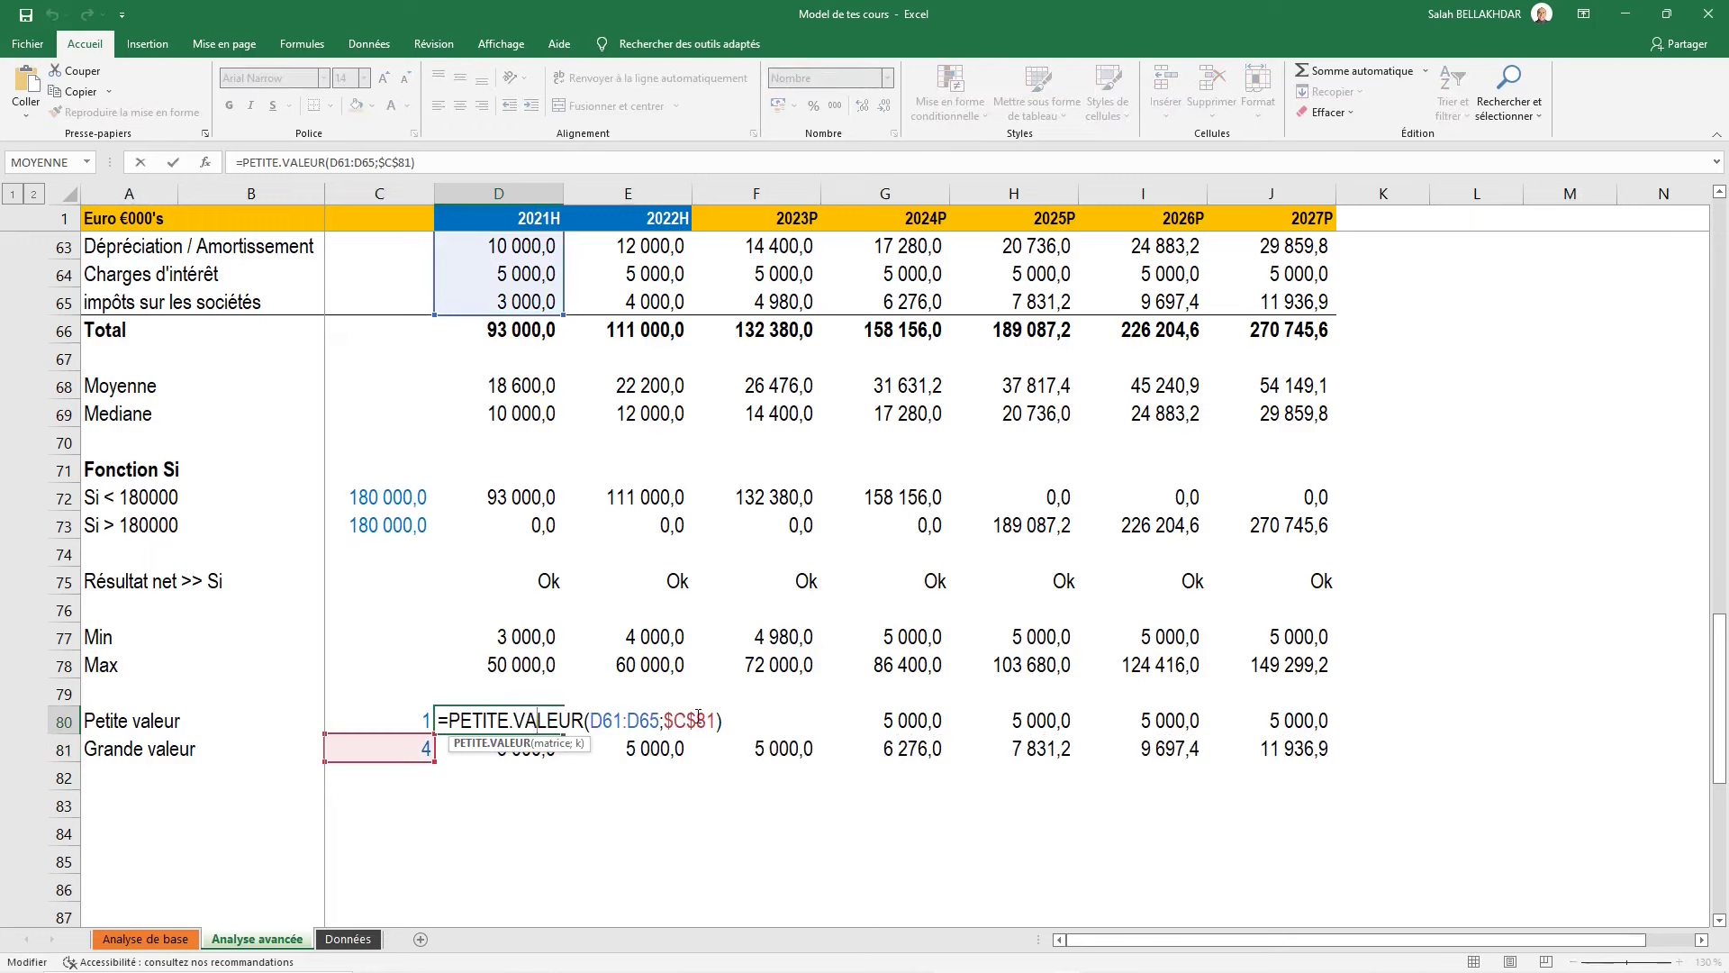
left_click(423, 720)
double_click(430, 720)
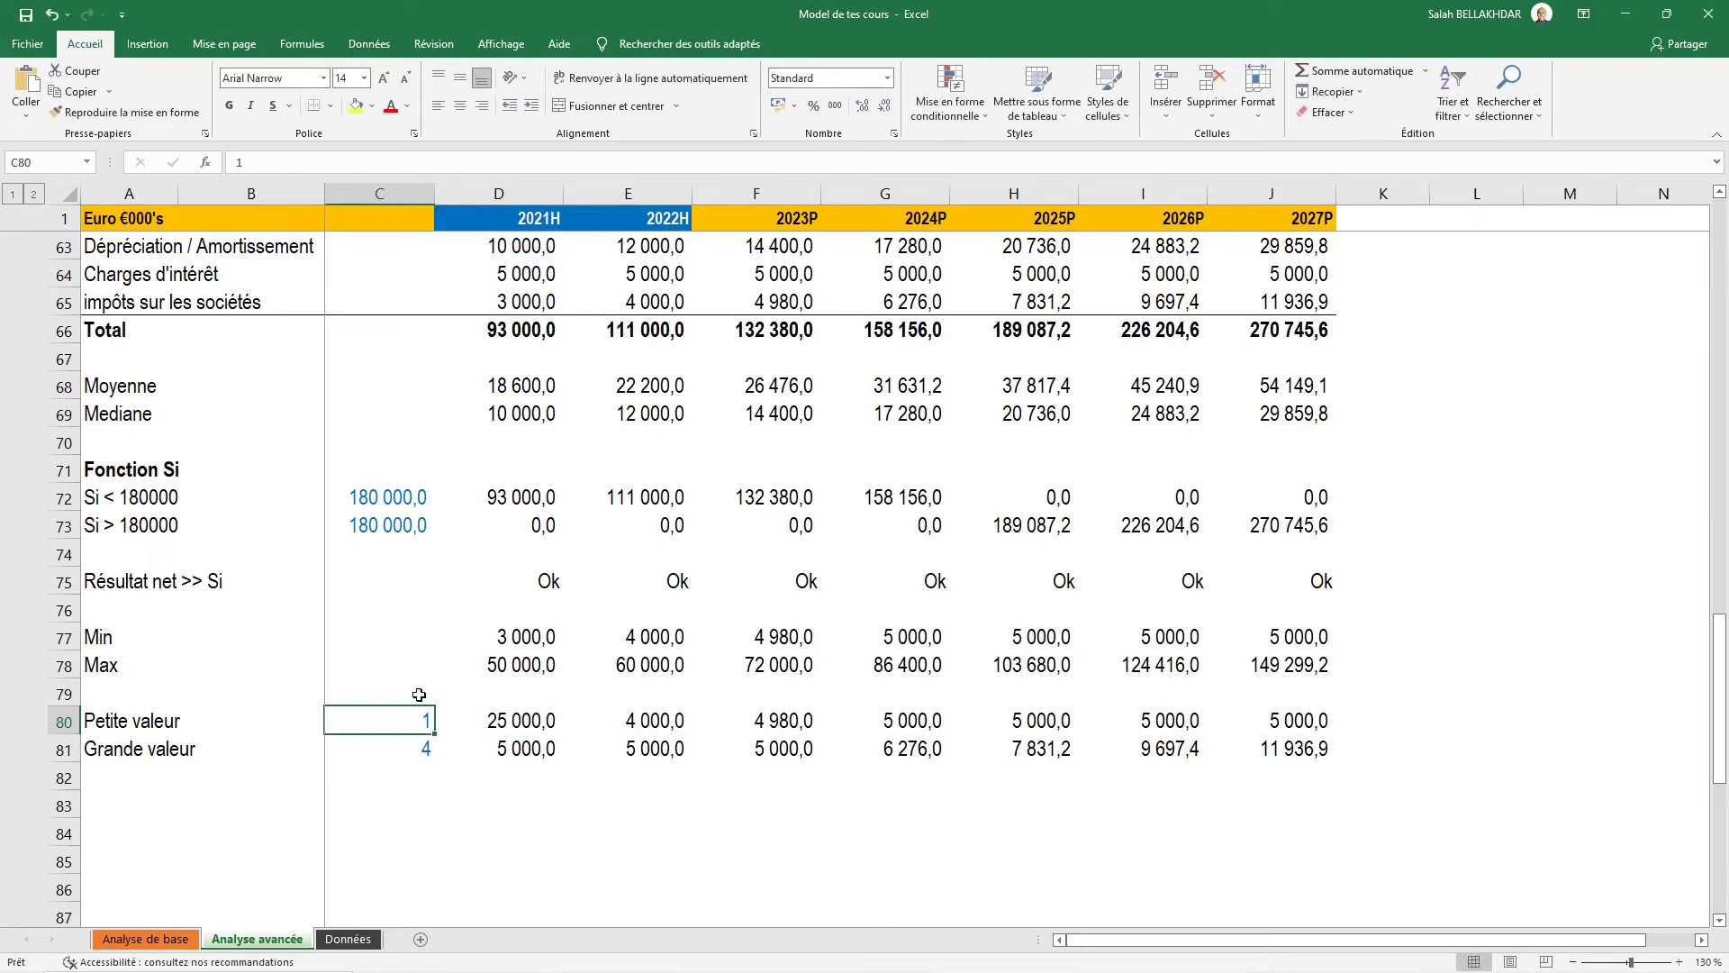
key("Return")
type("1")
key("ctrl+Return")
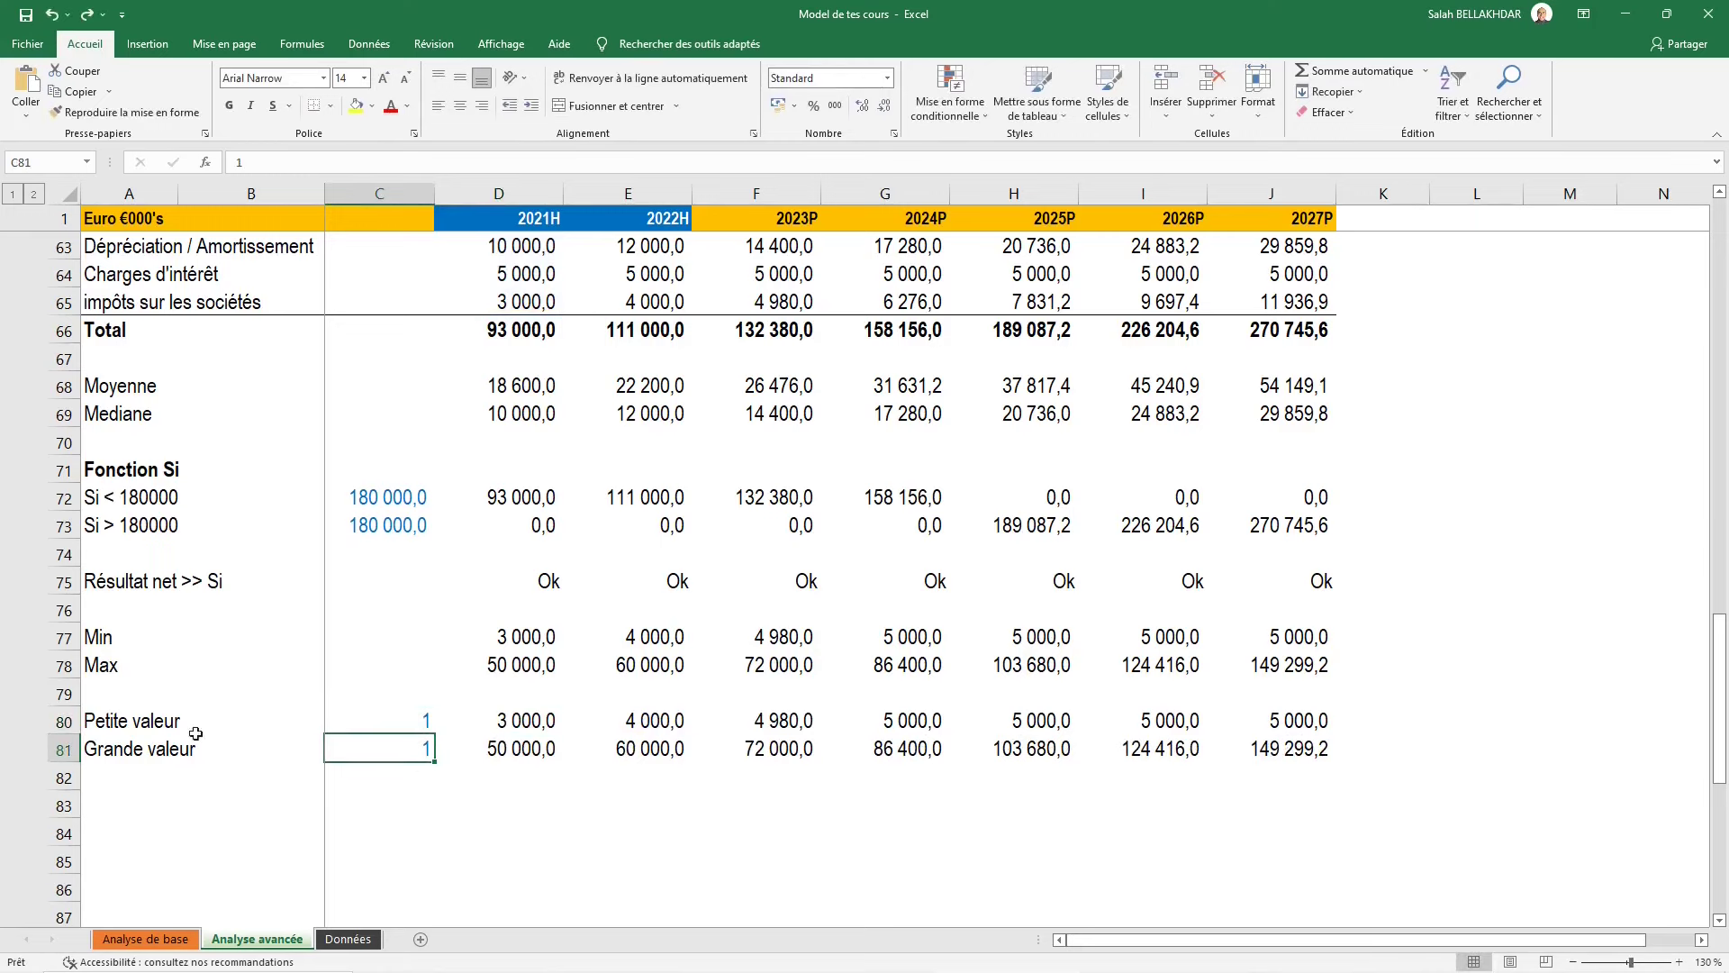
left_click(118, 753)
Group rows 53–74 with Données > Grouper and collapse the outline to level 1
key("shift+space")
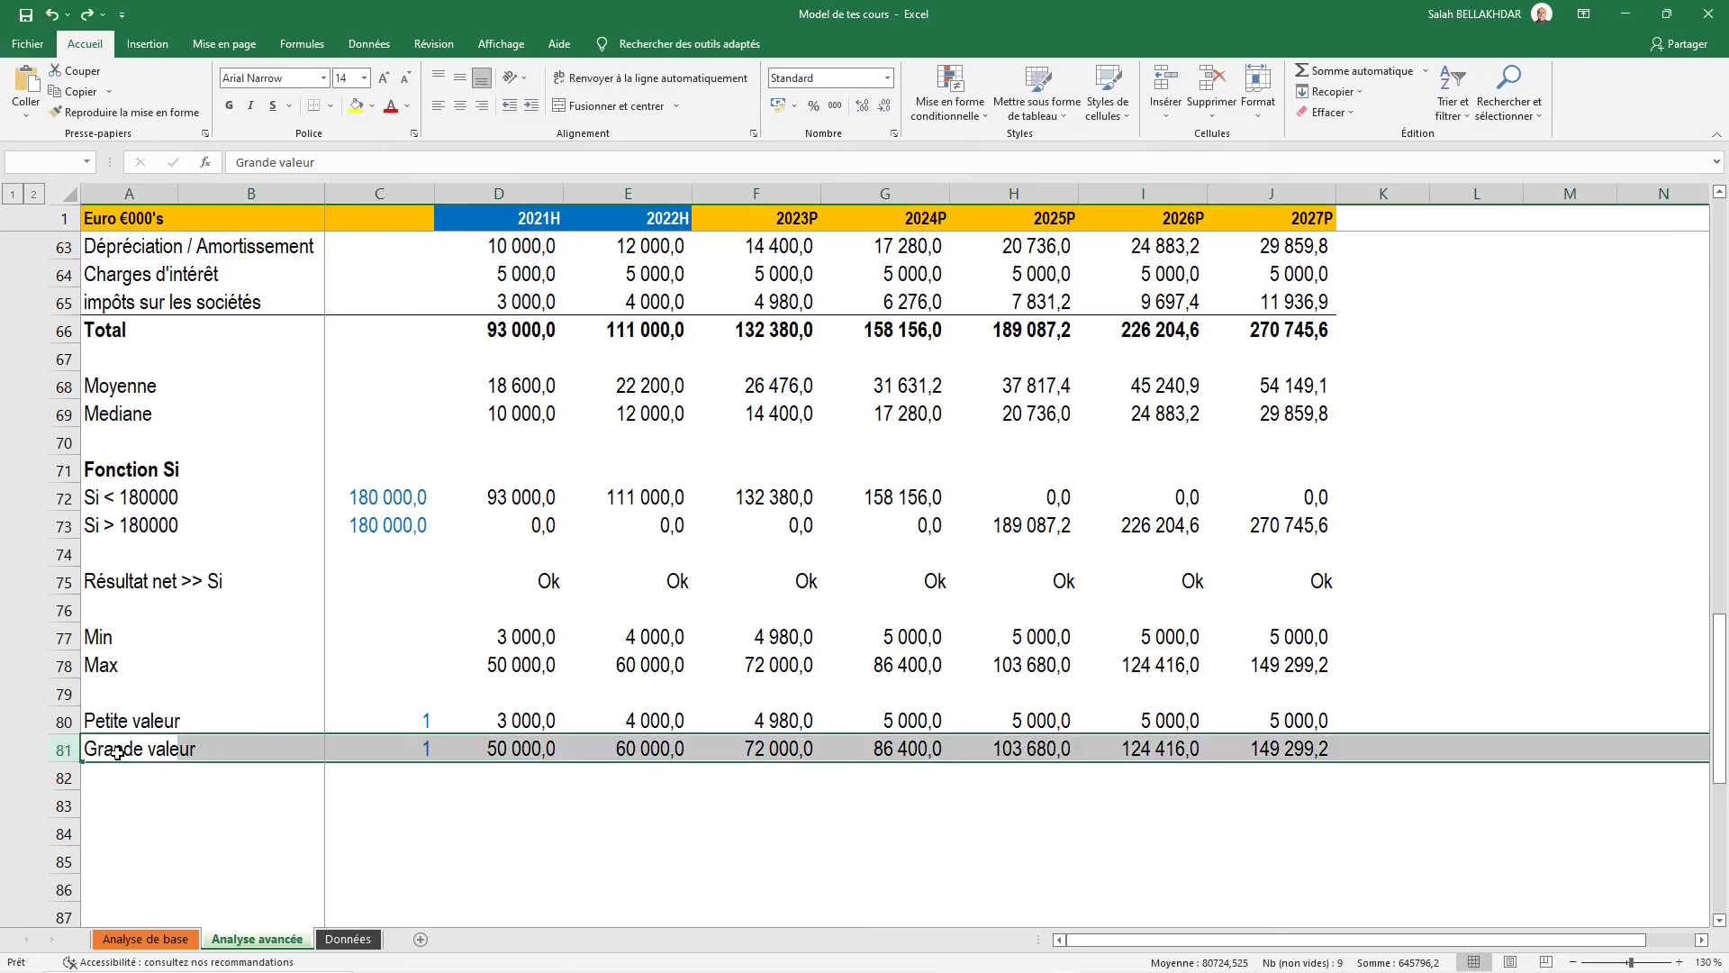
key("shift+Up")
key("shift+Up")
key("shift+Up")
key("shift+Up")
key("shift+Up")
key("shift+Up")
key("shift+Up")
key("shift+Up")
key("shift+Up")
key("shift+Up")
key("shift+Up")
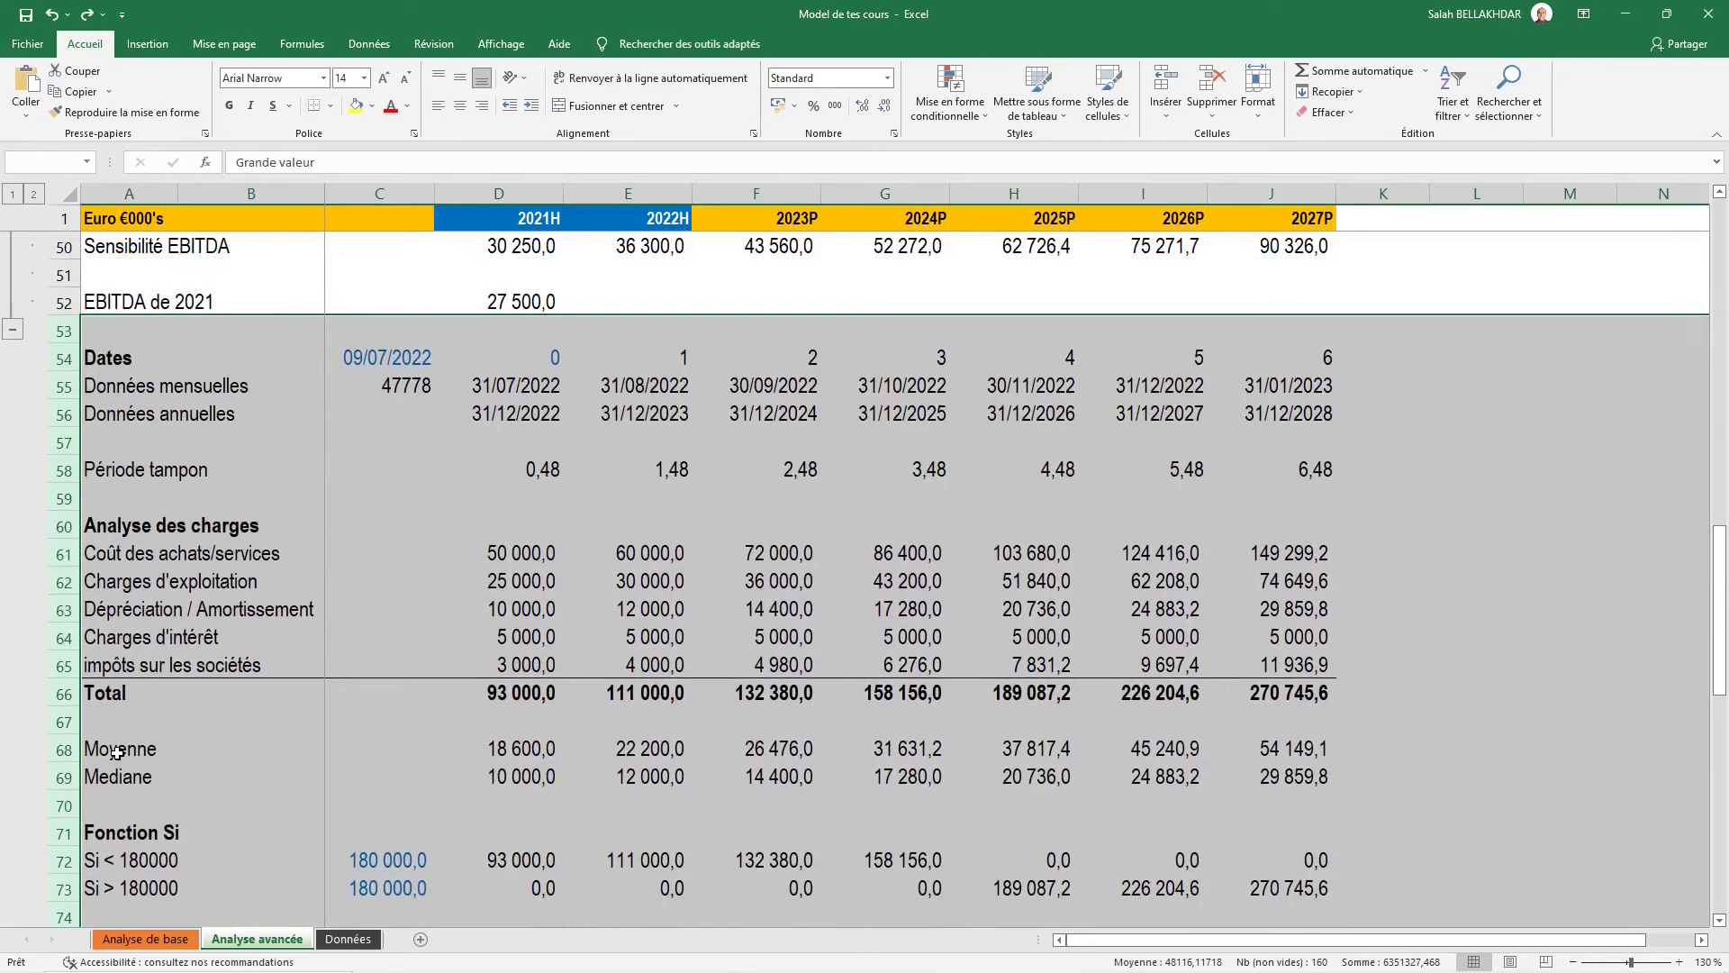
key("alt")
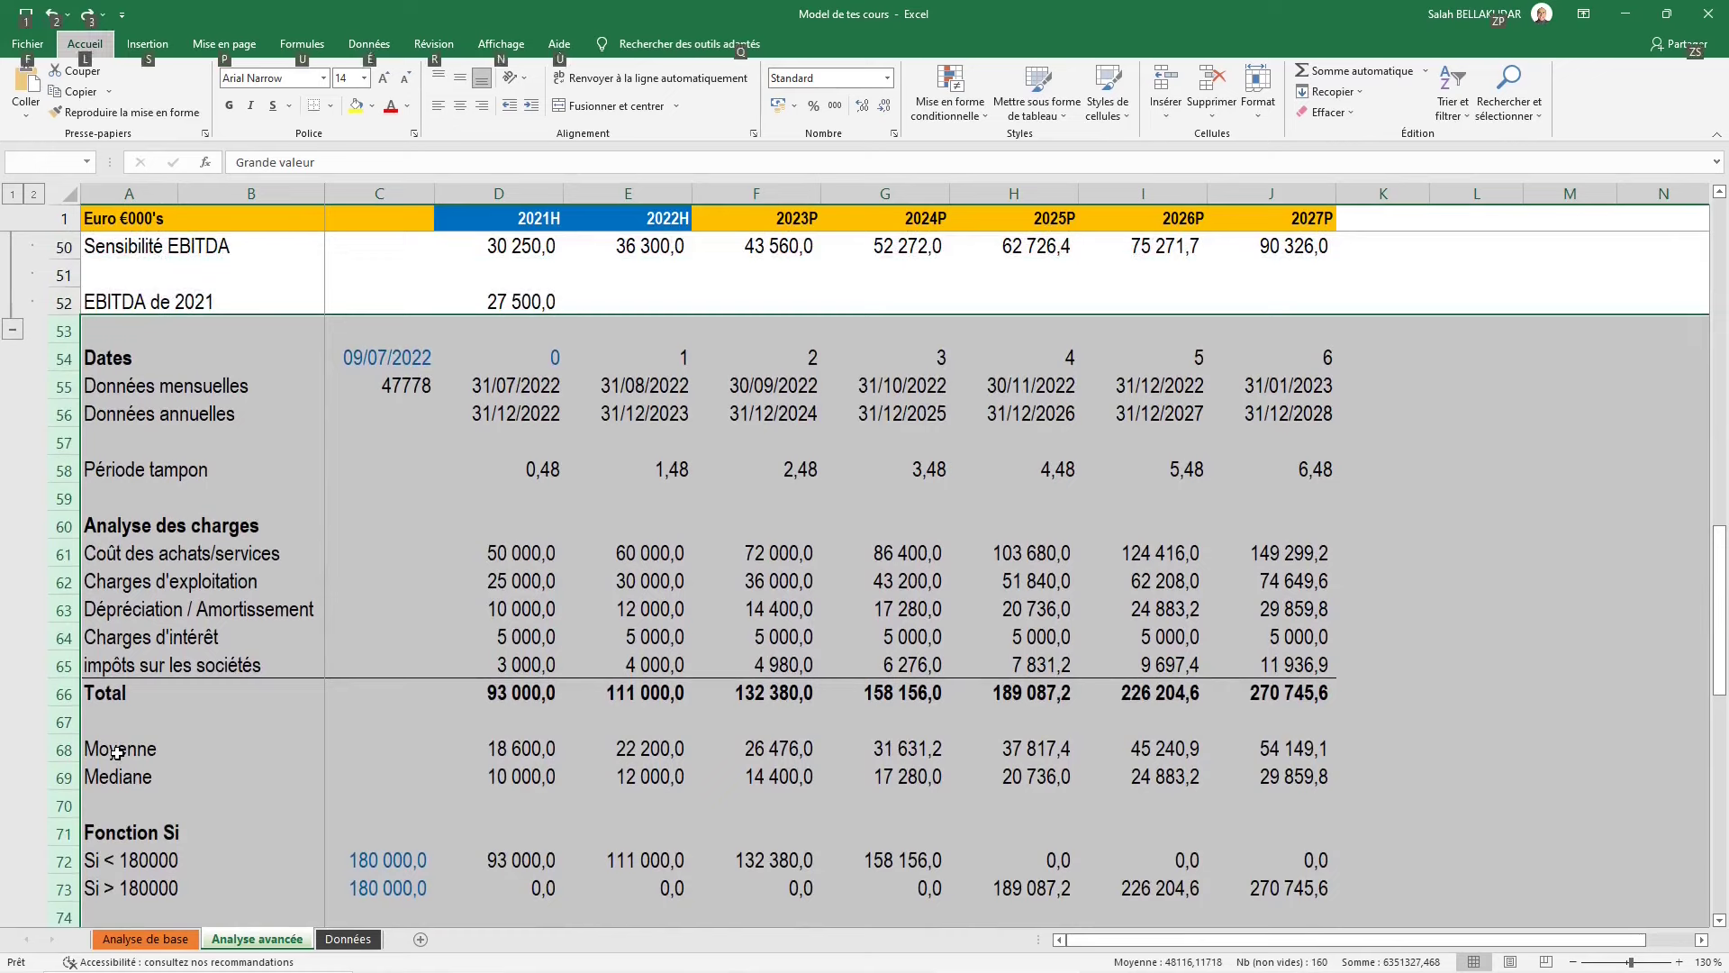
key("eacute")
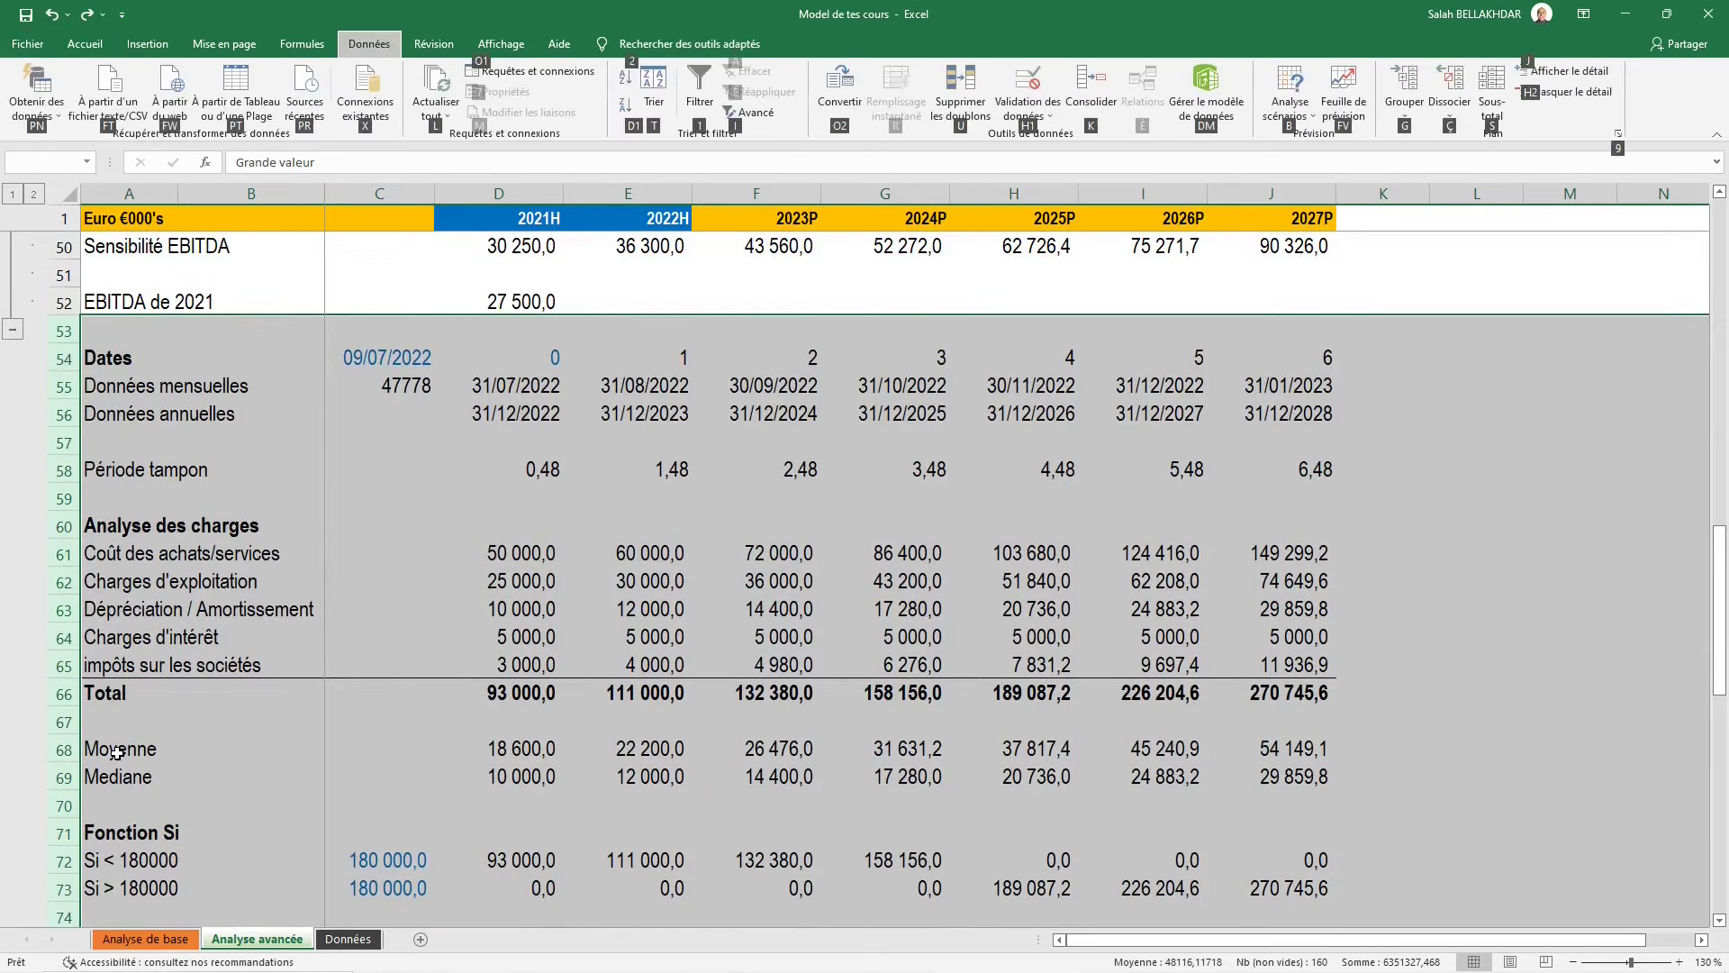
key("g")
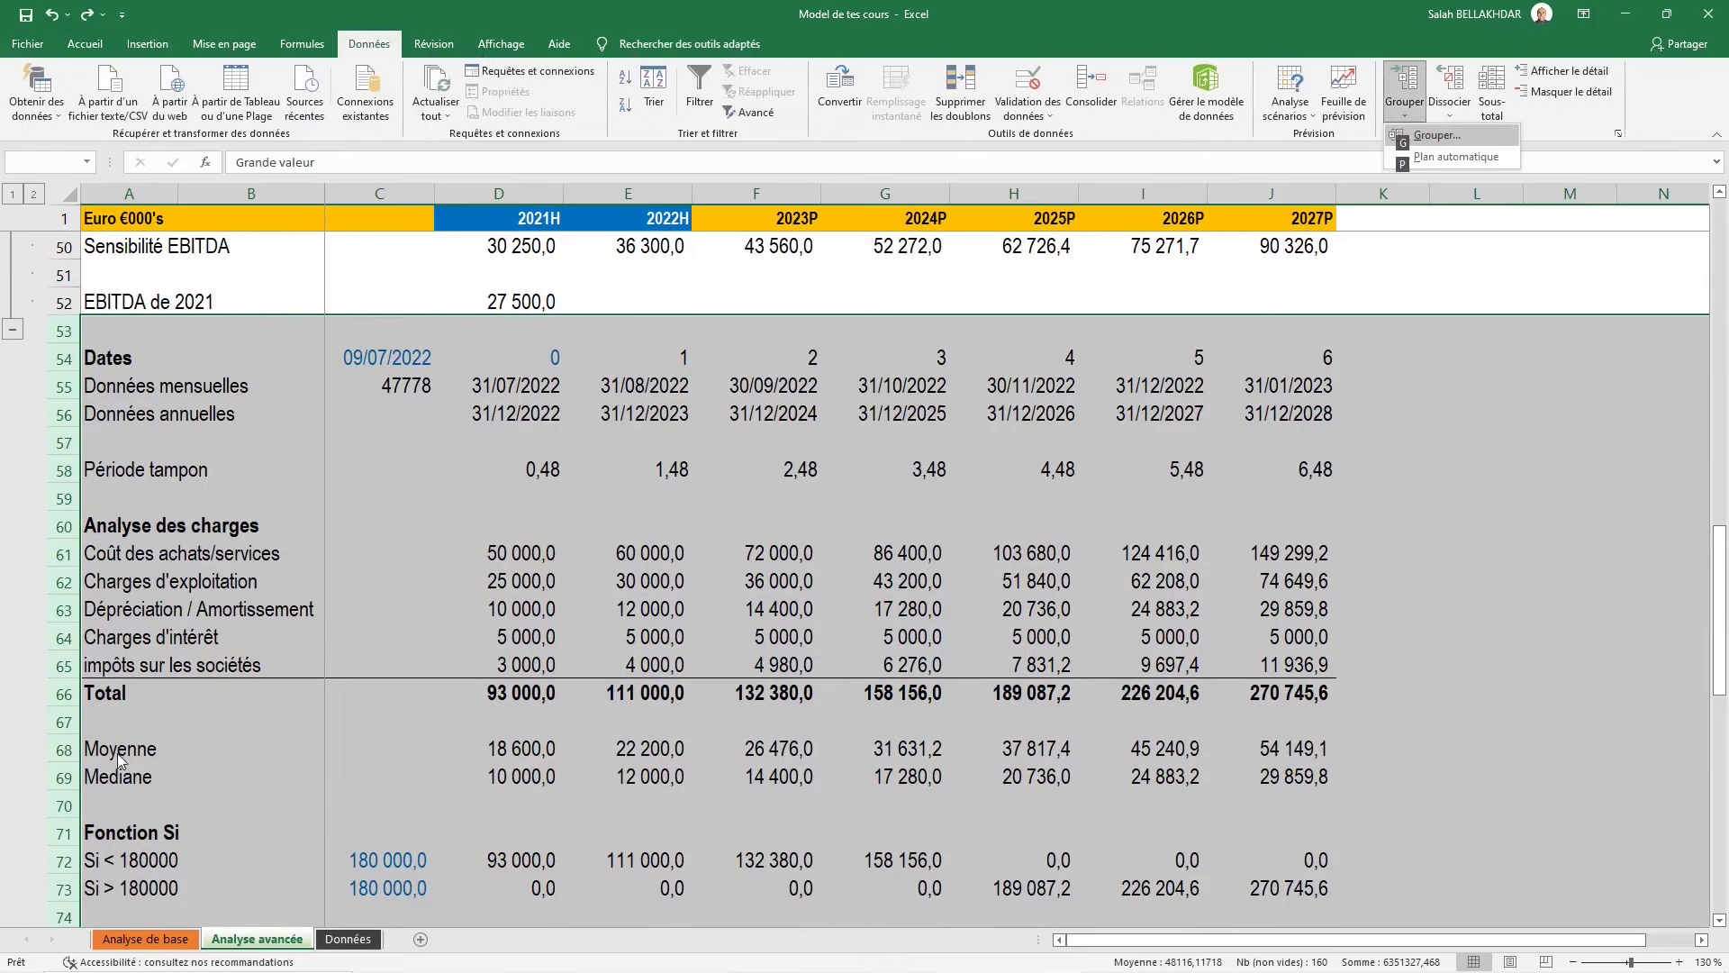
key("g")
left_click(288, 464)
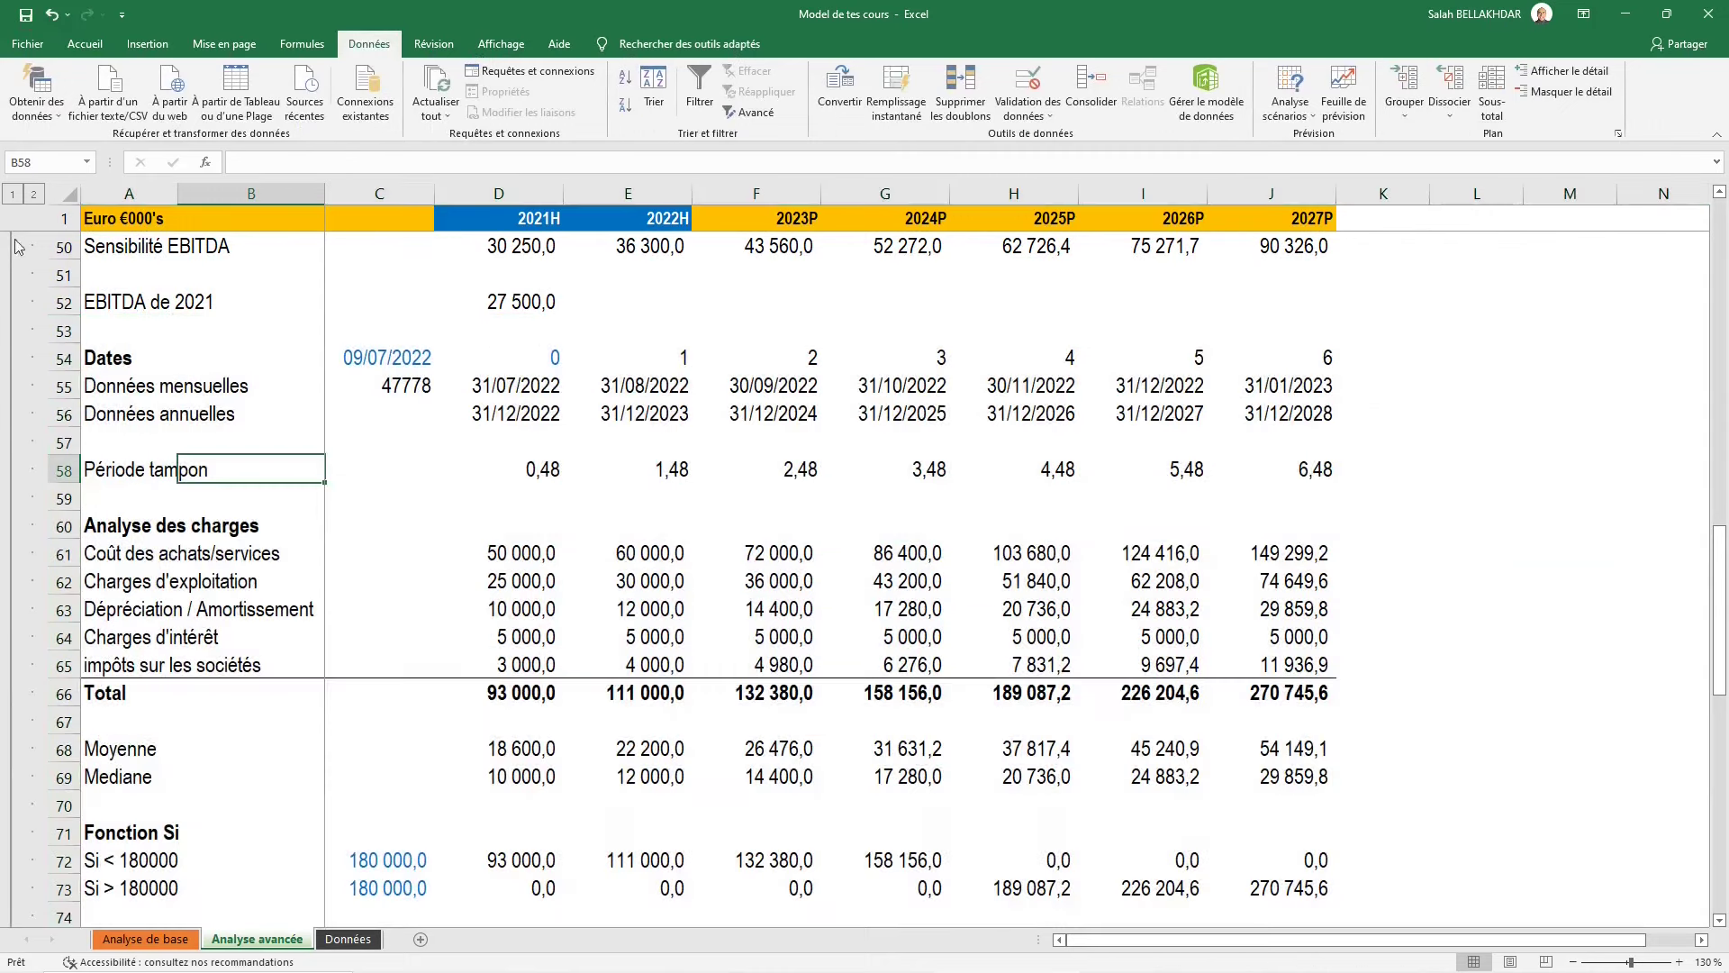
left_click(12, 194)
left_click(1107, 558)
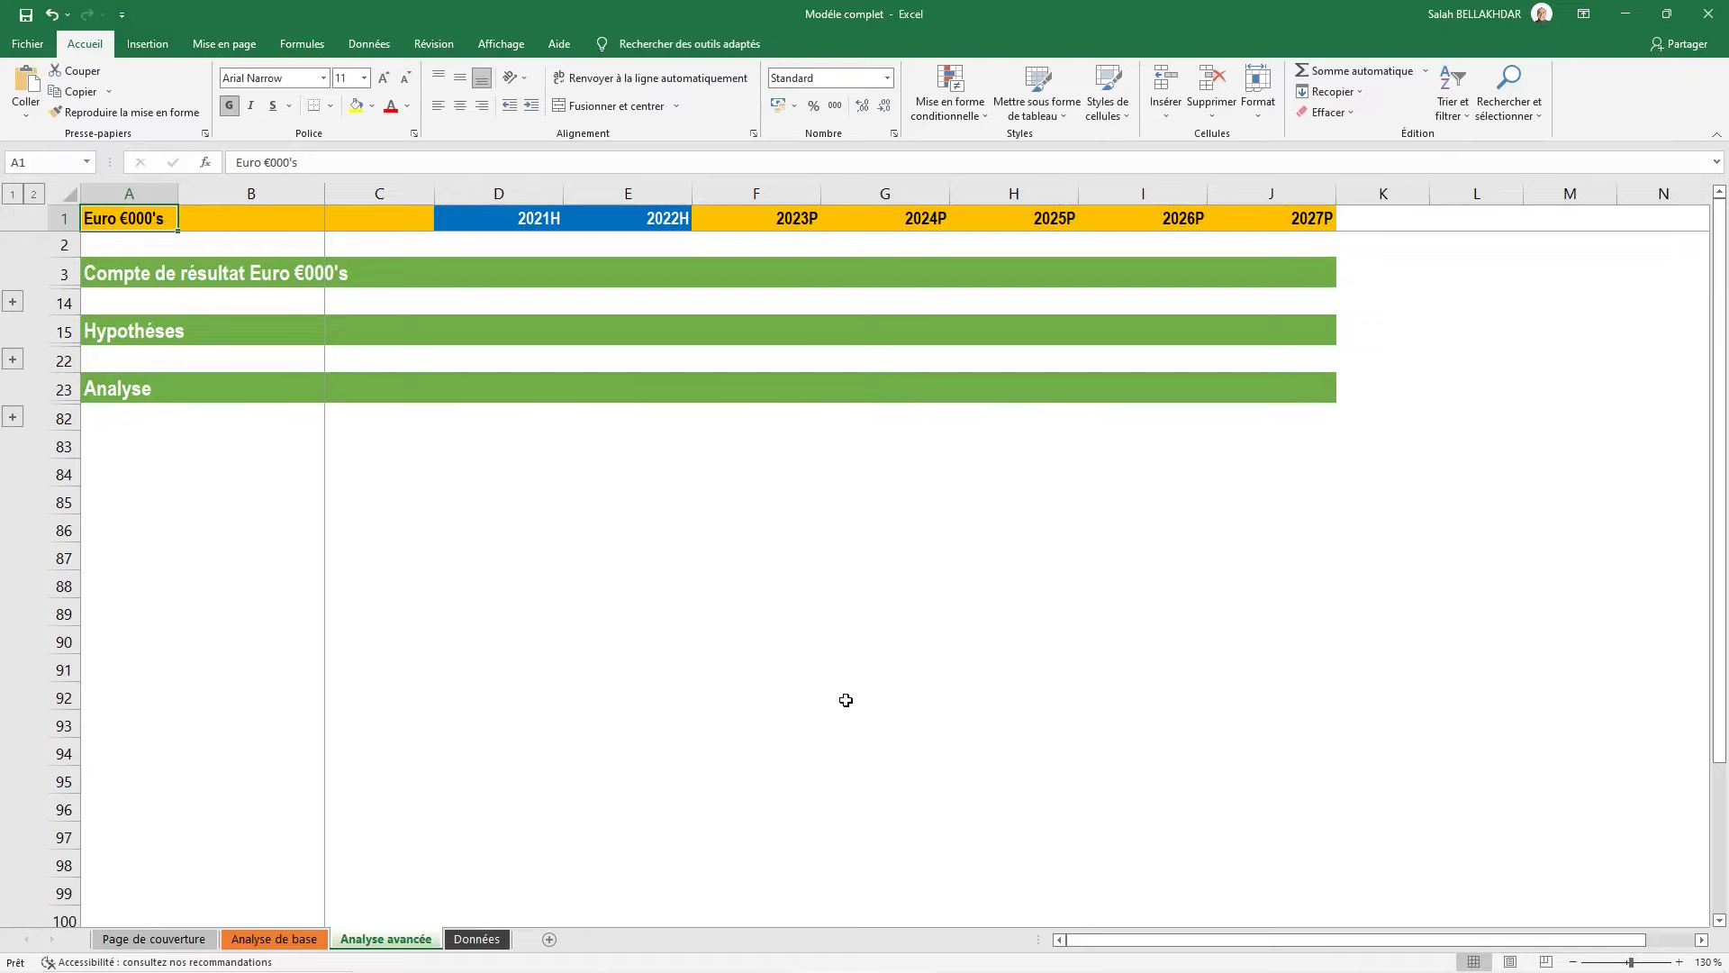
left_click(34, 194)
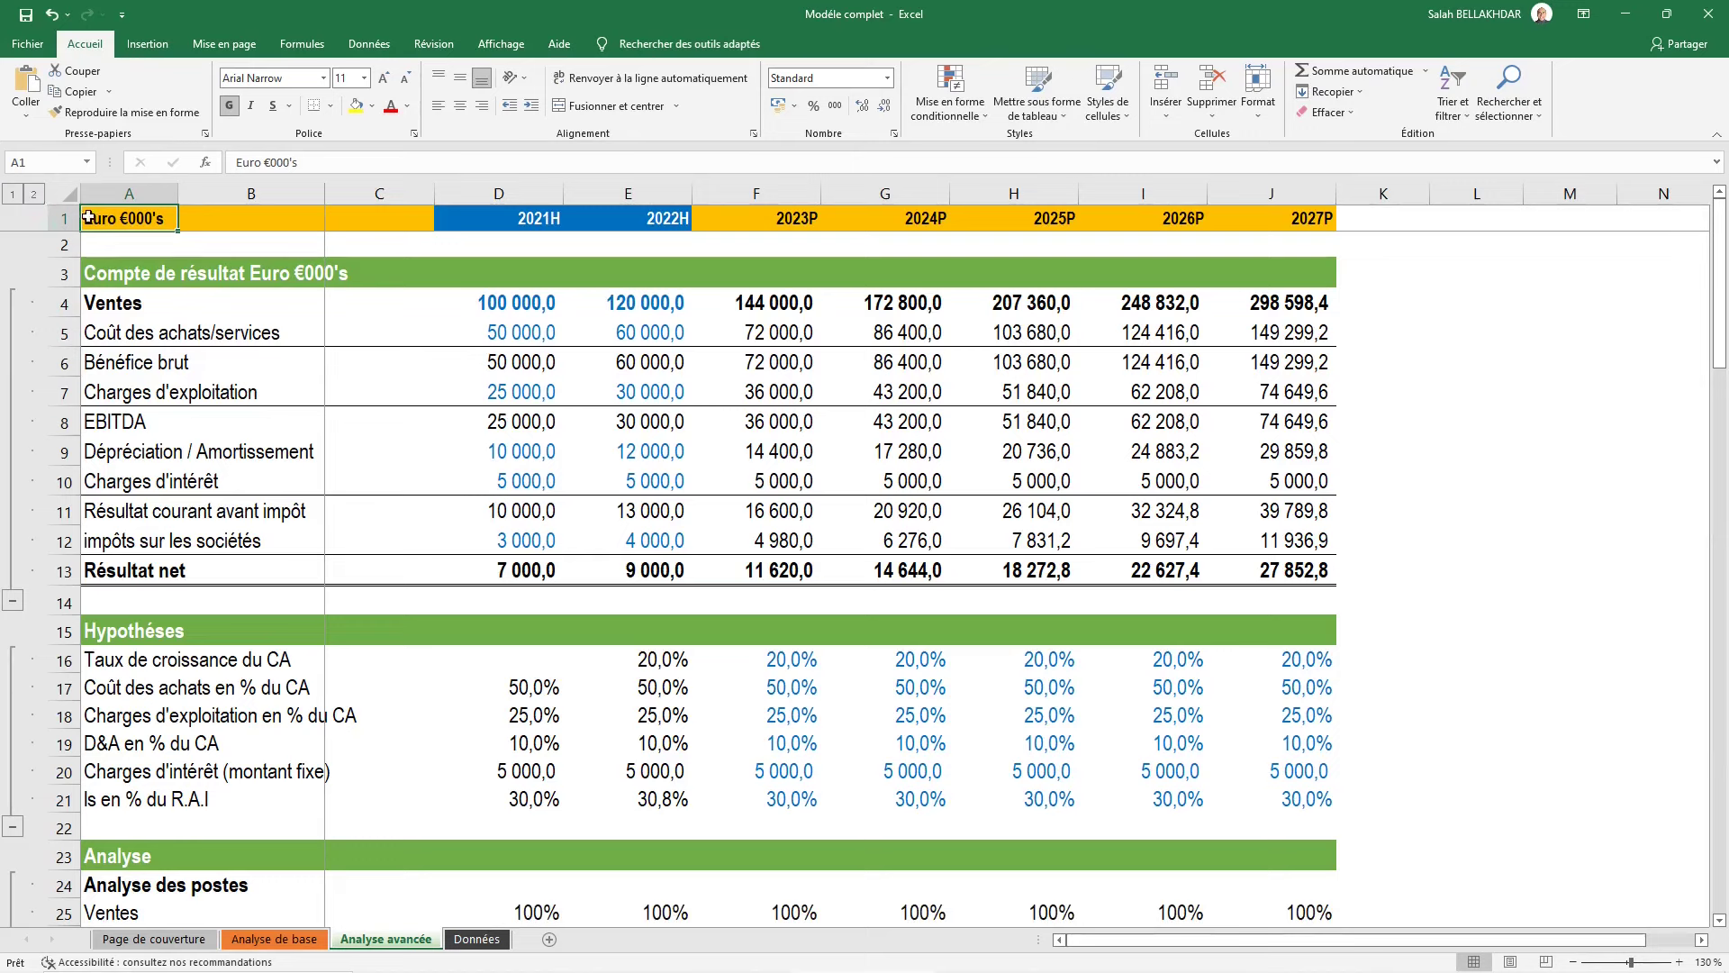
left_click(510, 382)
key("Right")
key("Down")
key("Left")
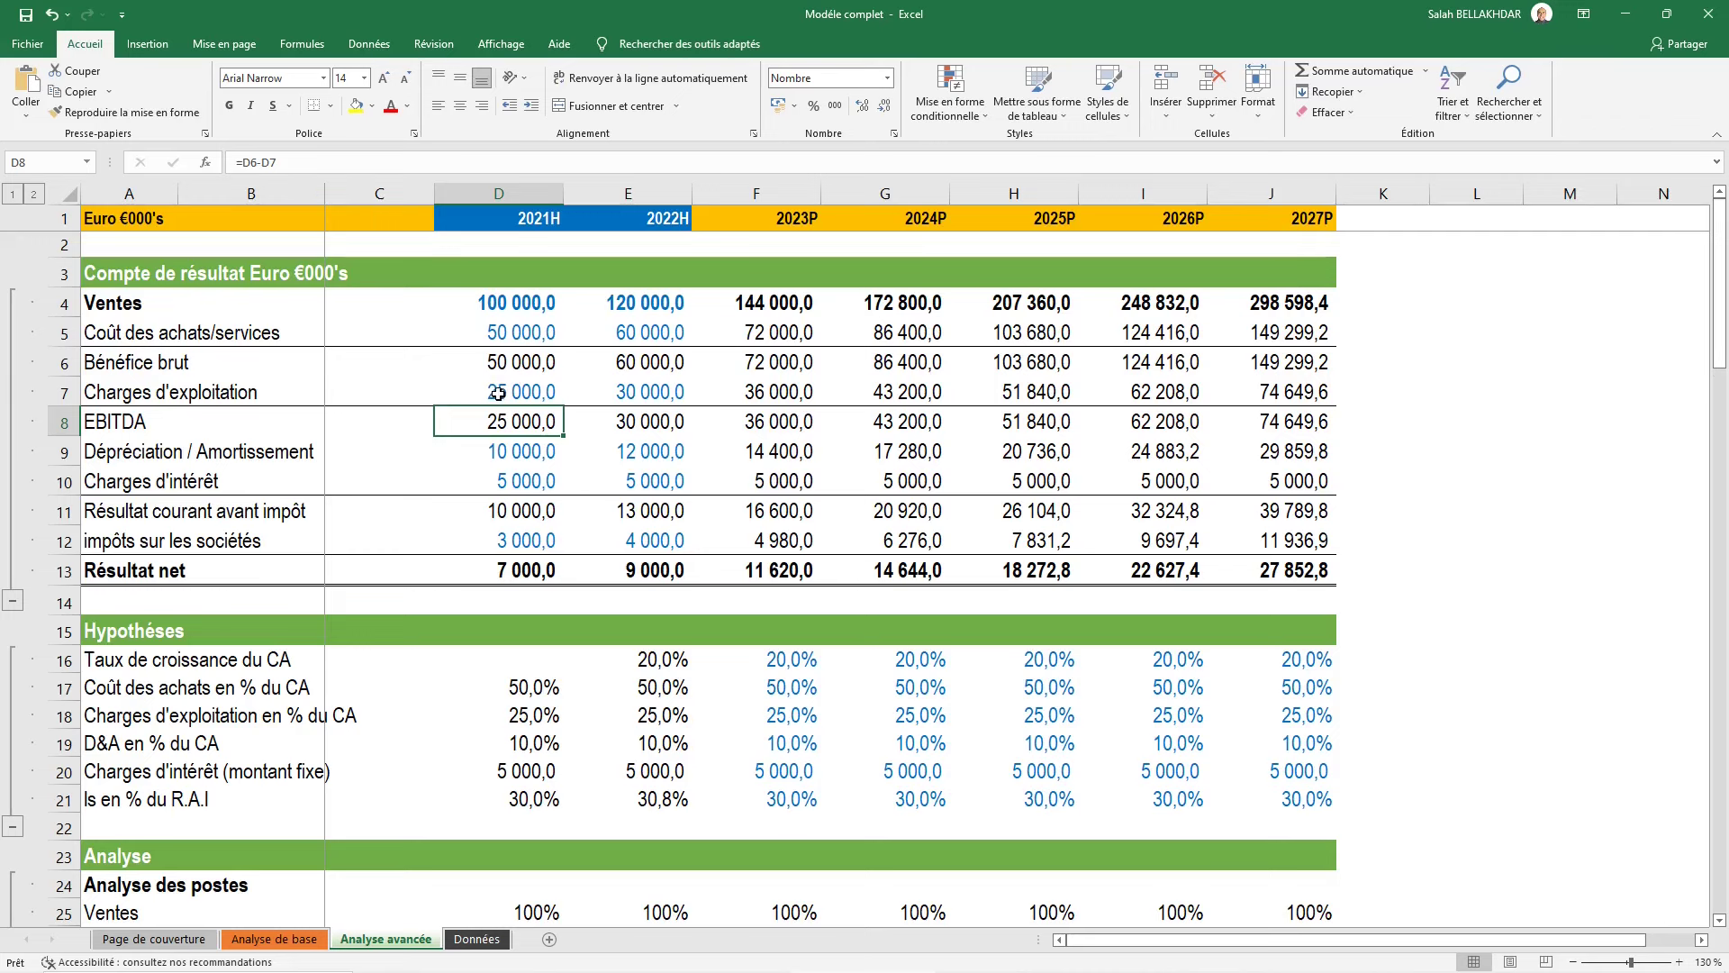
scroll(498, 394, "down", 1)
scroll(498, 396, "down", 2)
scroll(499, 405, "down", 2)
scroll(500, 415, "down", 2)
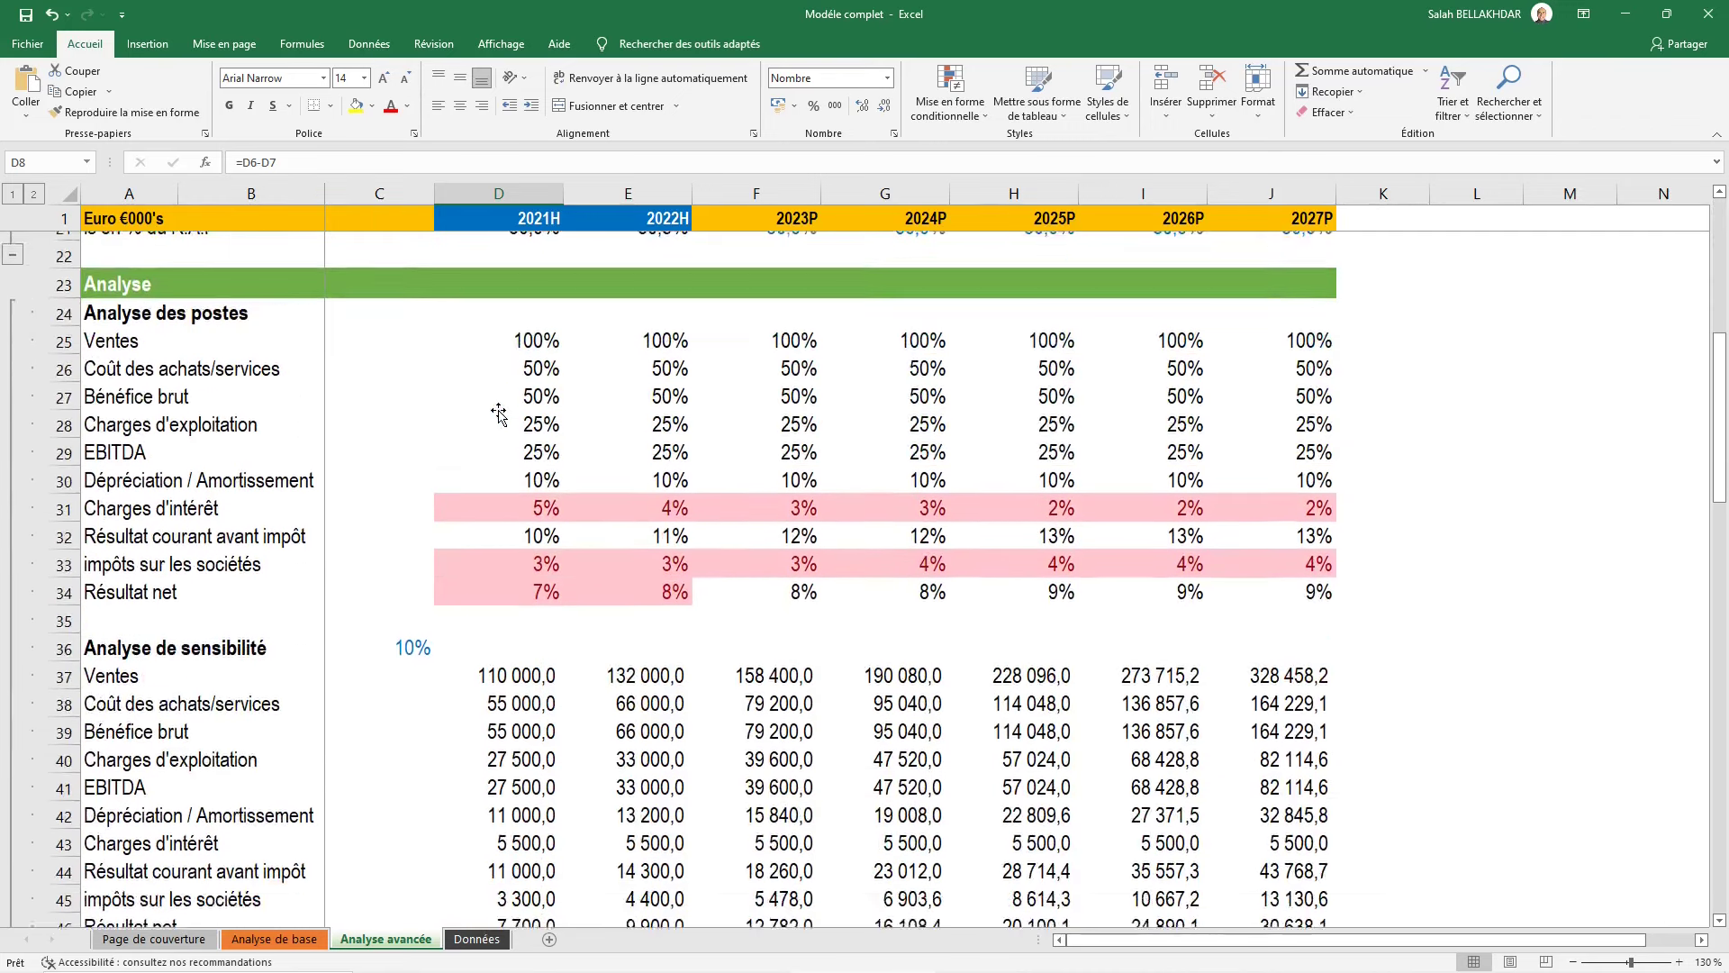
scroll(499, 415, "down", 5)
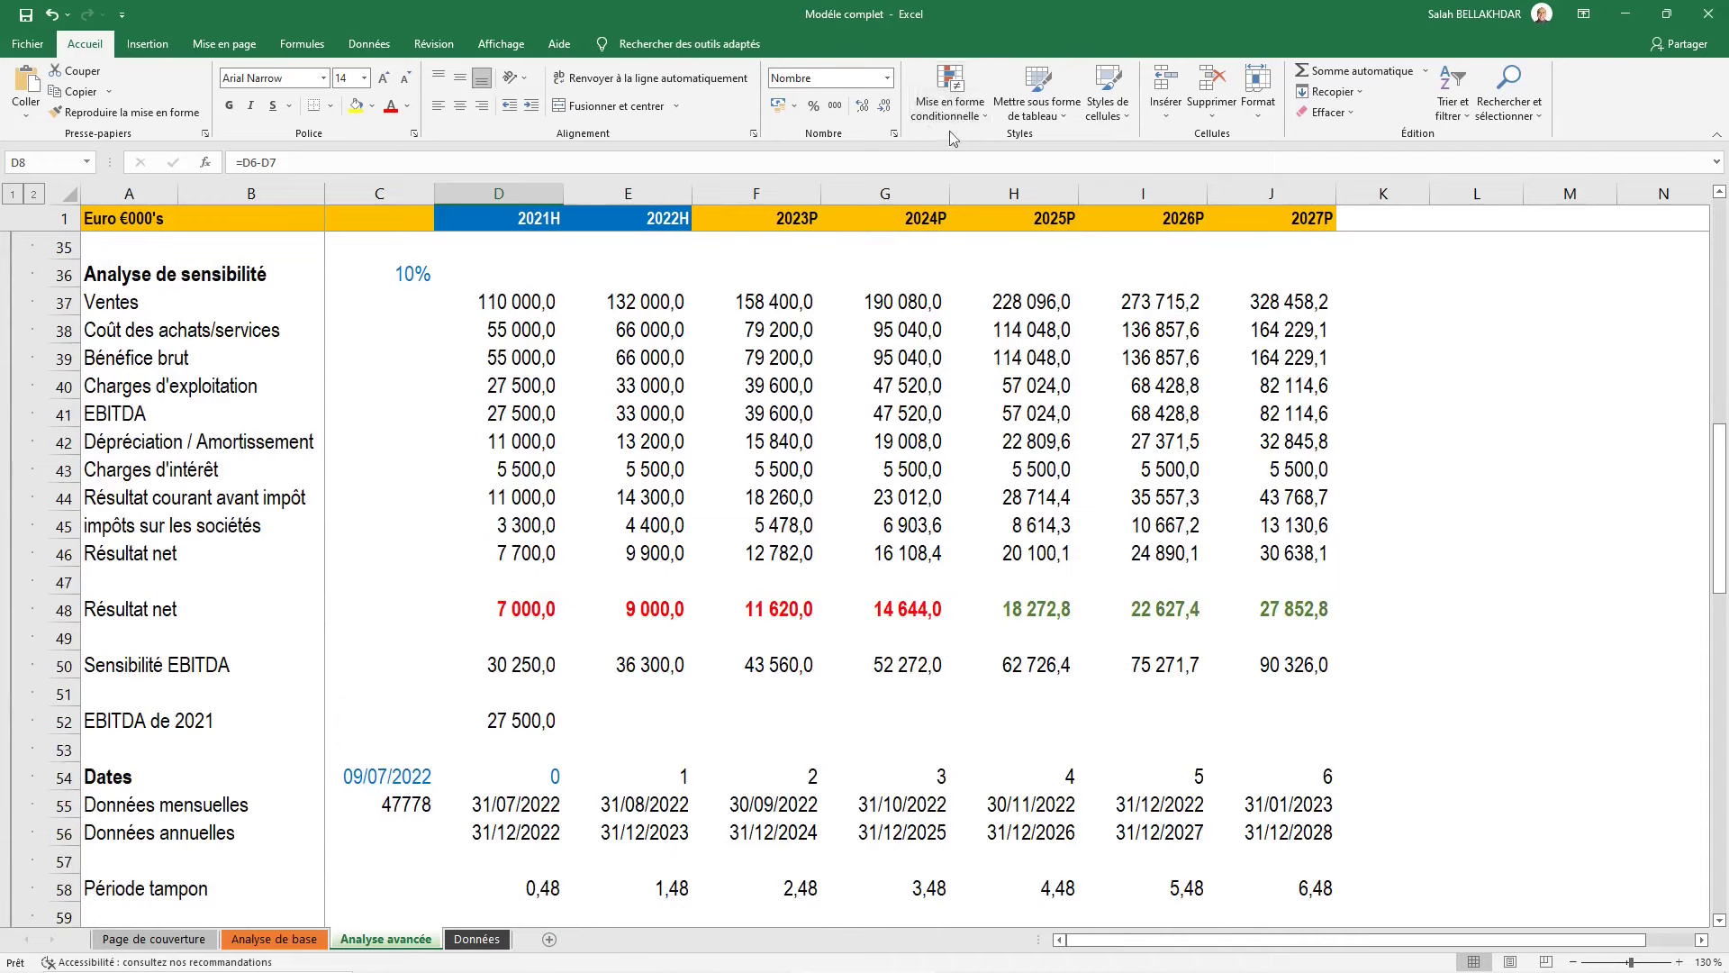
scroll(695, 365, "up", 4)
scroll(695, 365, "up", 2)
scroll(695, 366, "up", 4)
scroll(733, 296, "up", 1)
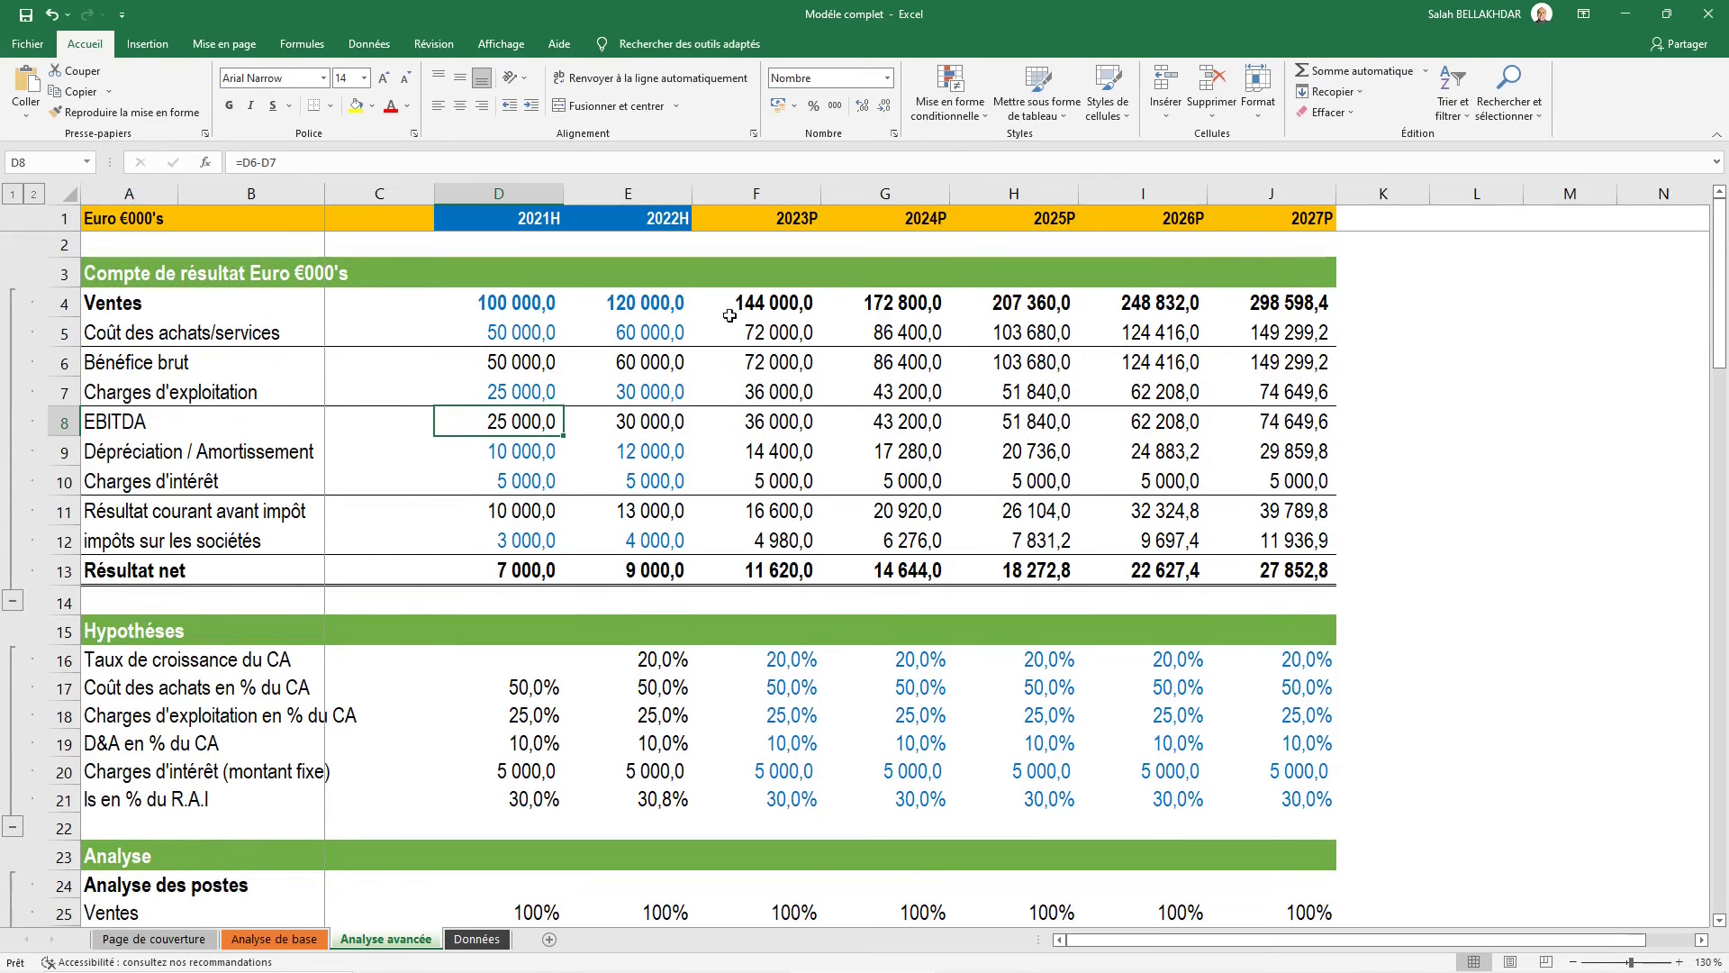
key("Right")
key("Down")
key("Right")
key("Right")
key("Left")
key("Left")
key("Down")
key("Down")
key("Down")
key("Down")
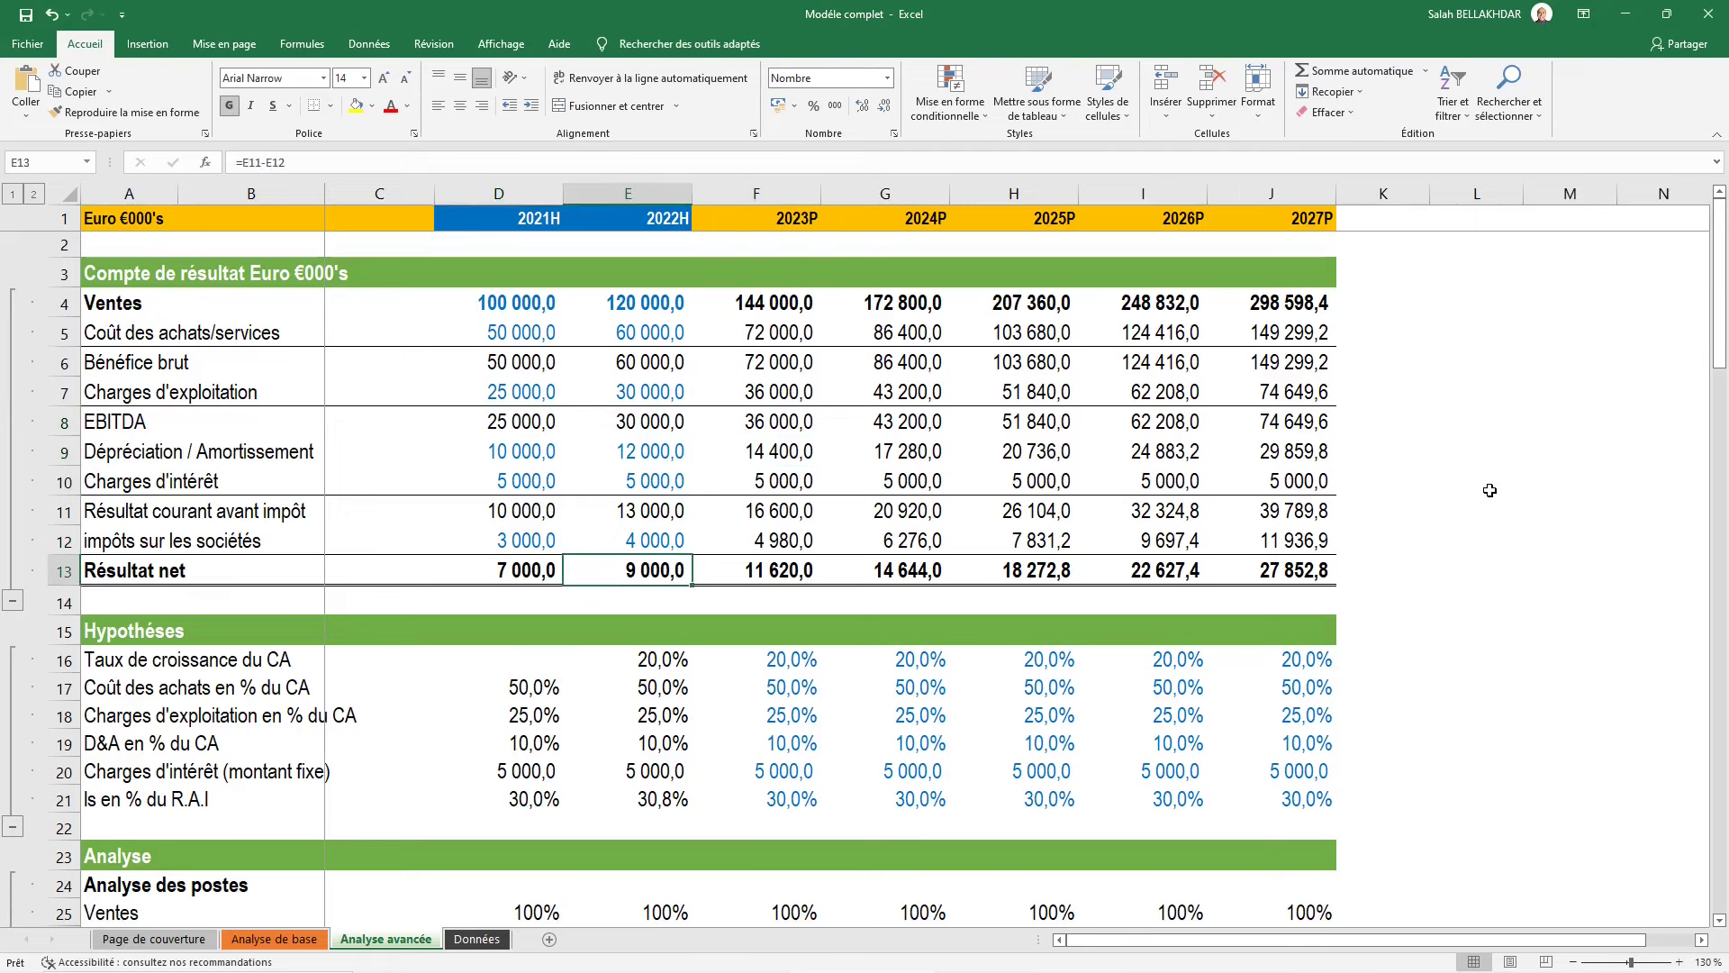
key("F2")
key("Escape")
key("alt")
key("h")
key("Escape")
key("Escape")
key("Left")
key("Up")
key("Left")
key("Up")
key("Left")
key("Left")
key("Up")
key("Up")
key("Up")
key("Up")
key("Up")
key("Up")
key("Up")
key("Up")
key("Up")
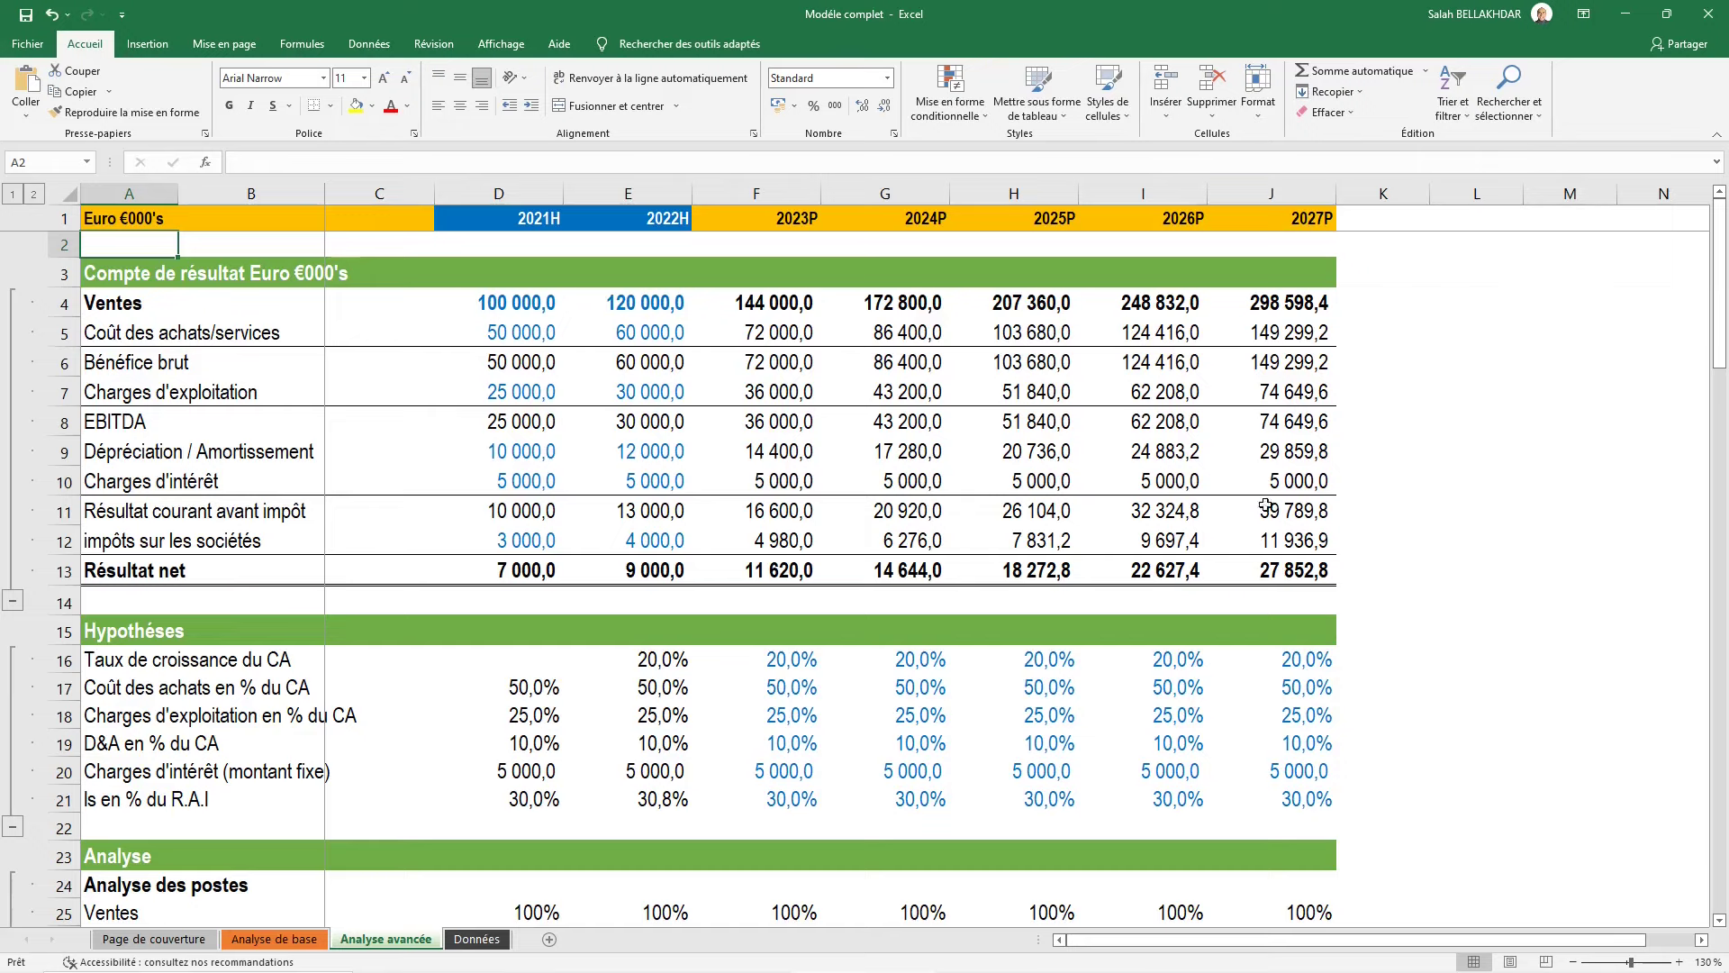
left_click(12, 194)
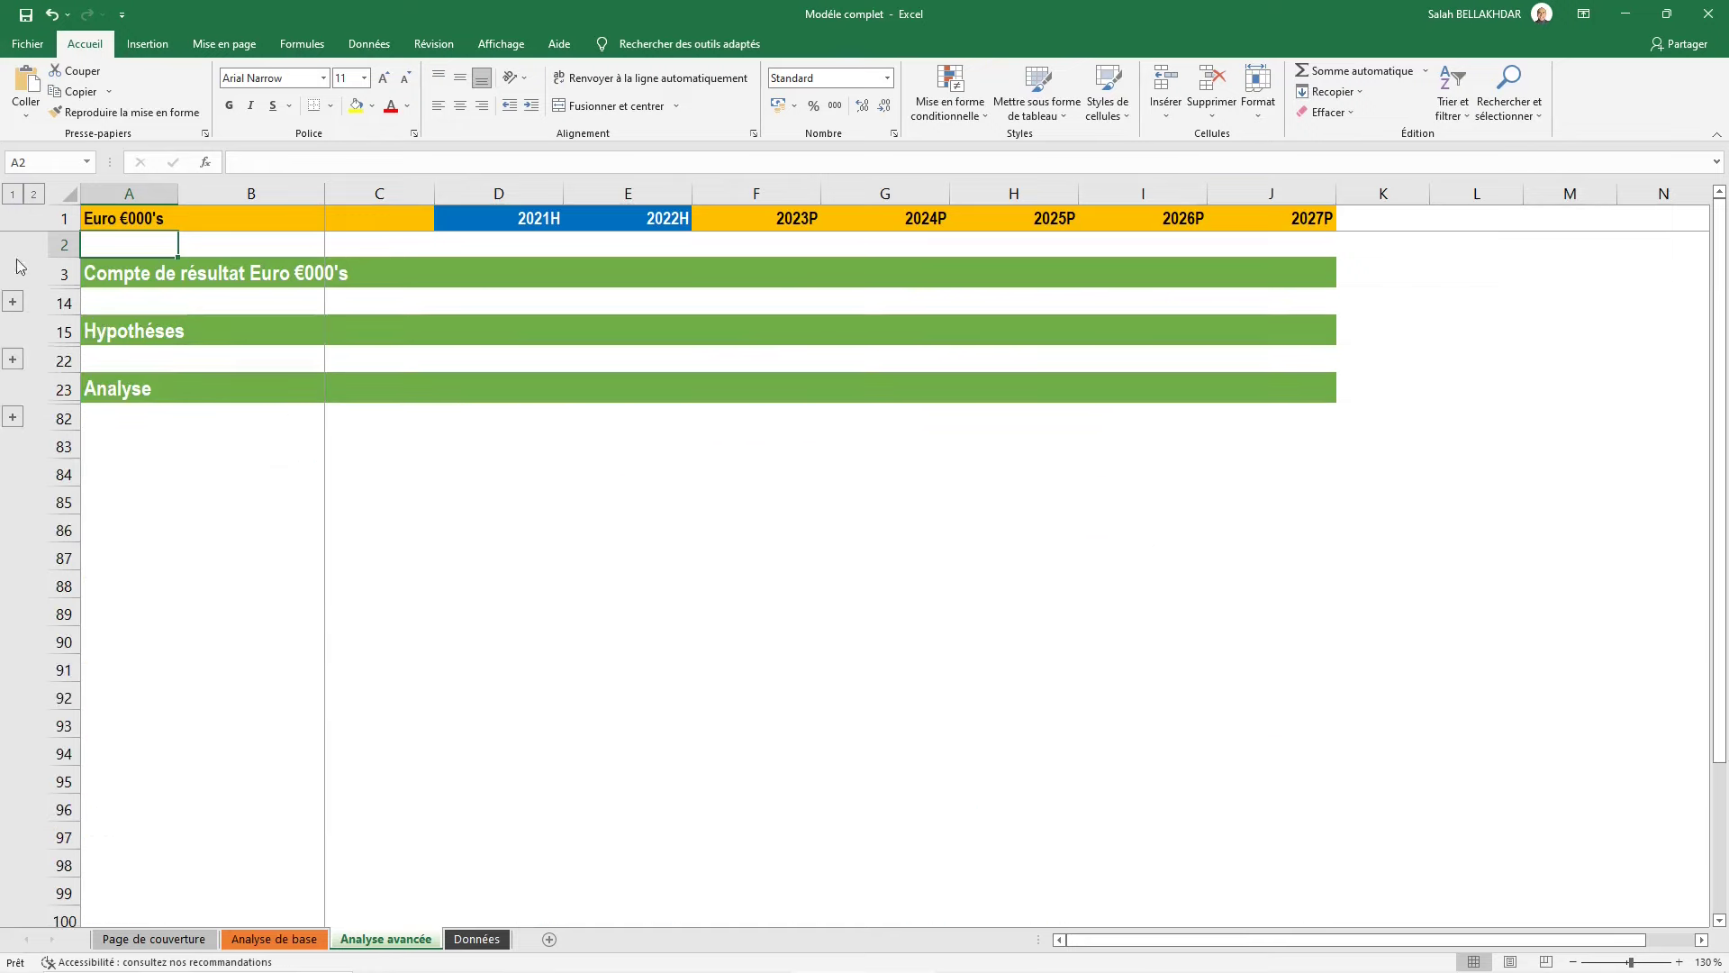
left_click(153, 939)
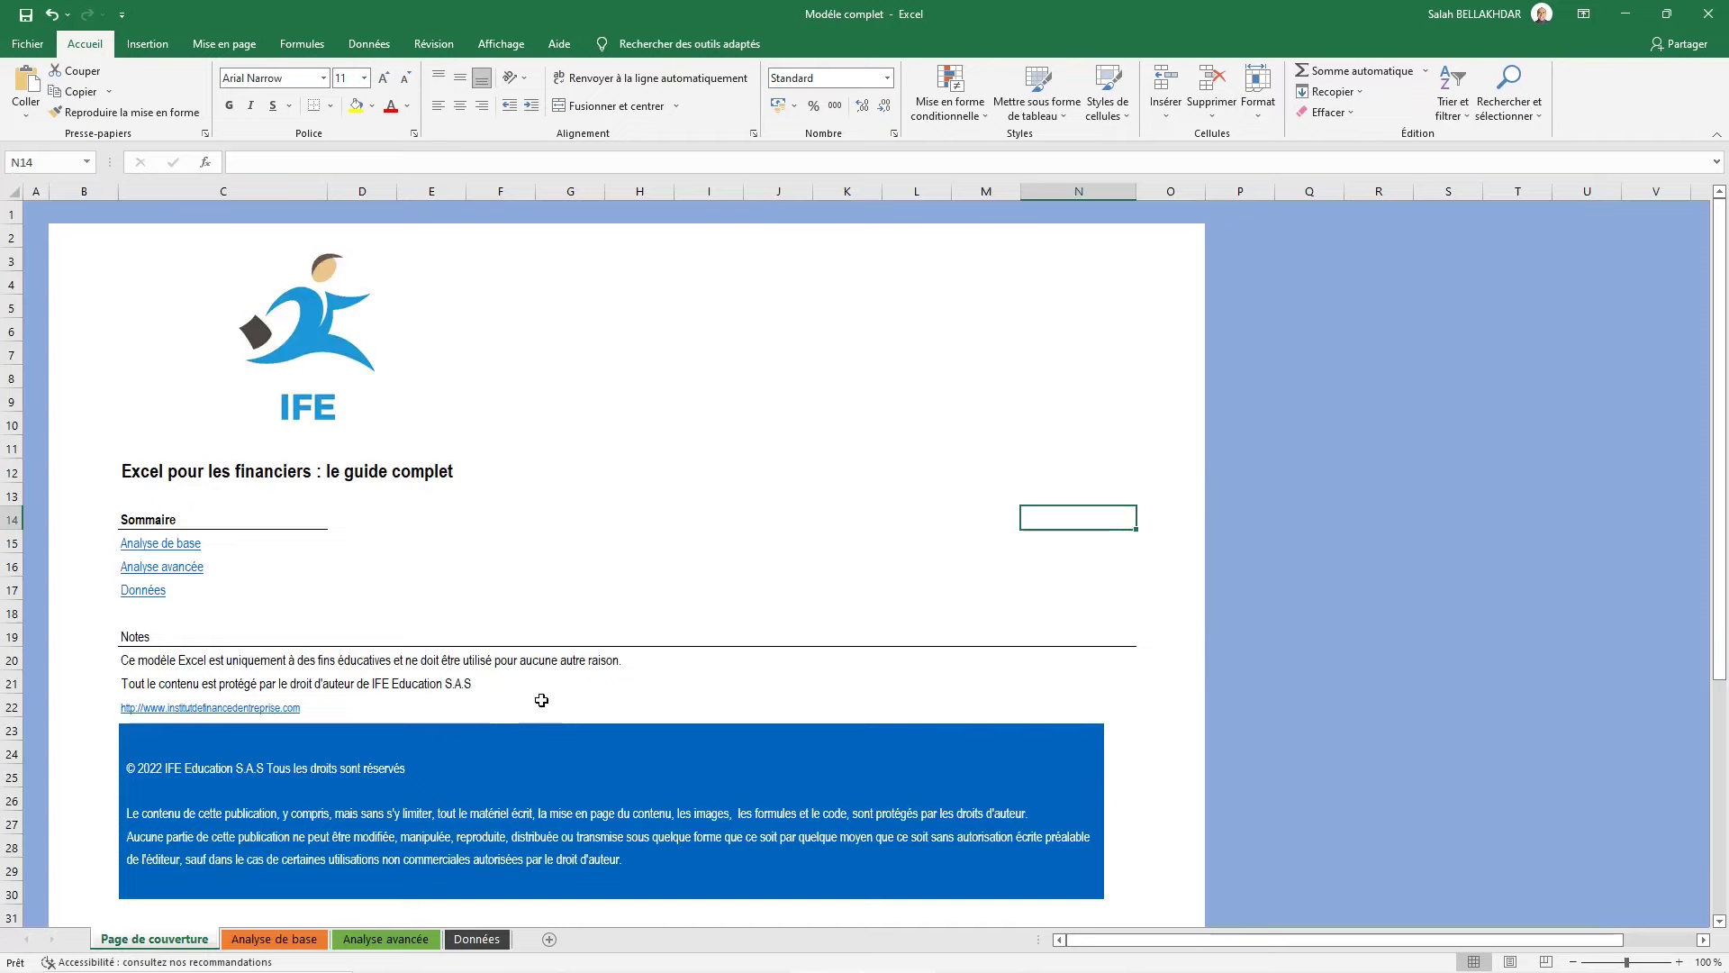
left_click(378, 939)
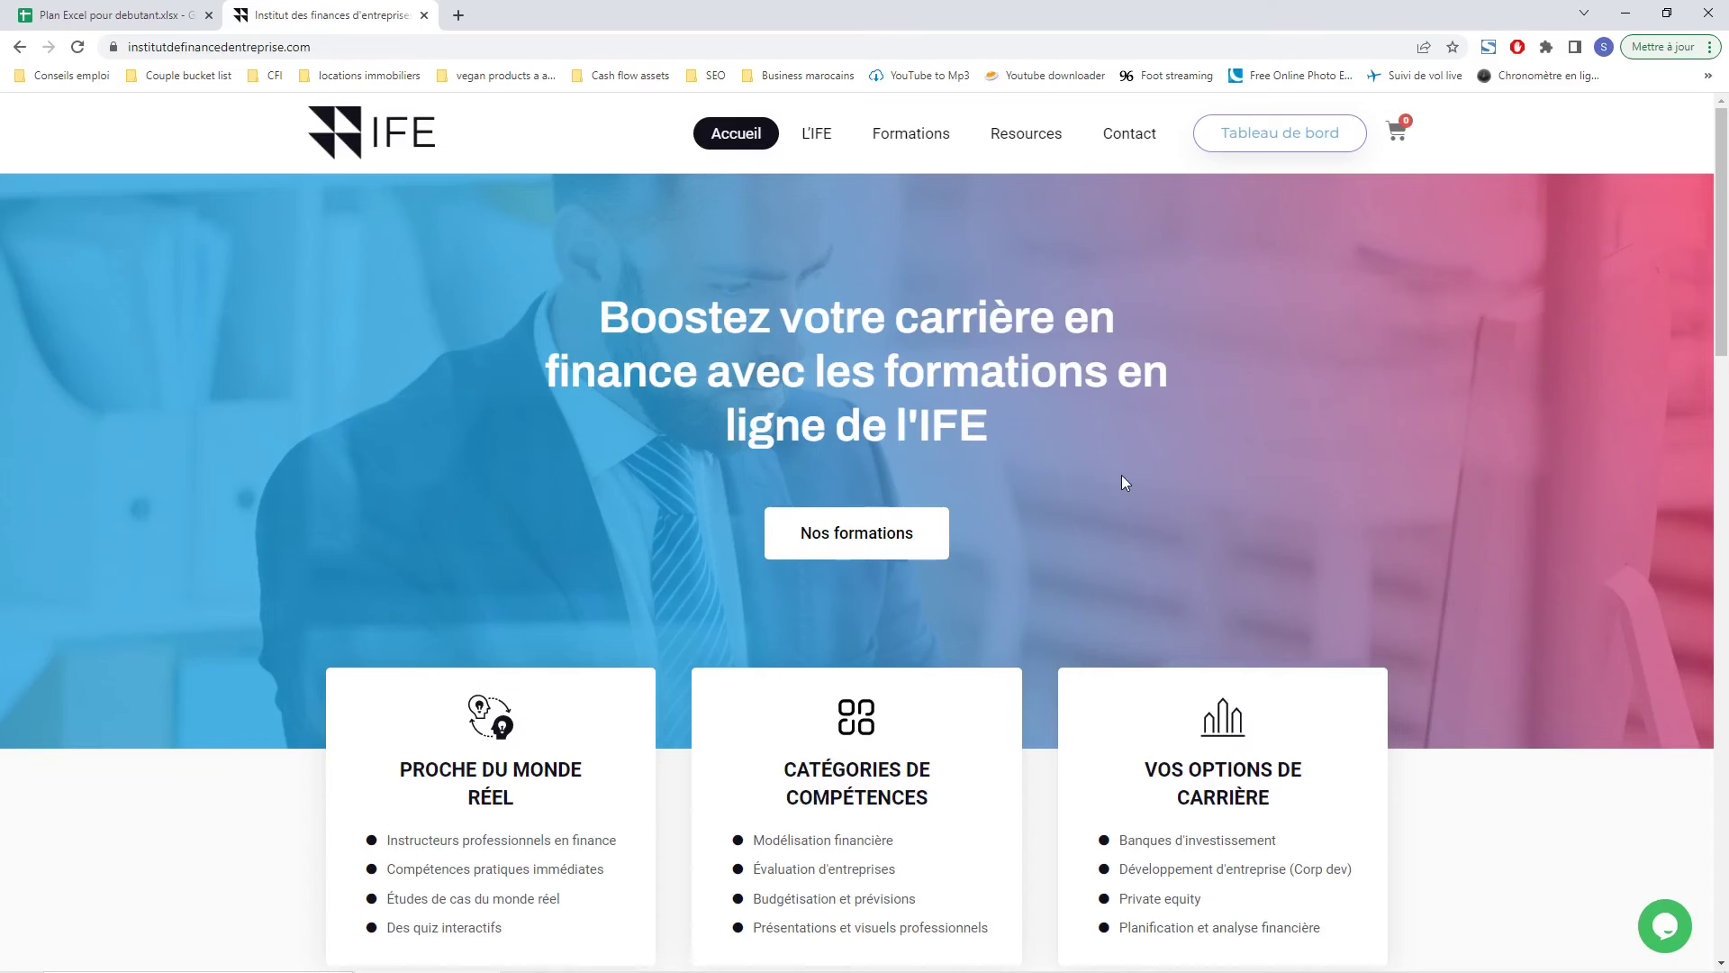
scroll(1122, 473, "down", 1)
scroll(891, 352, "down", 3)
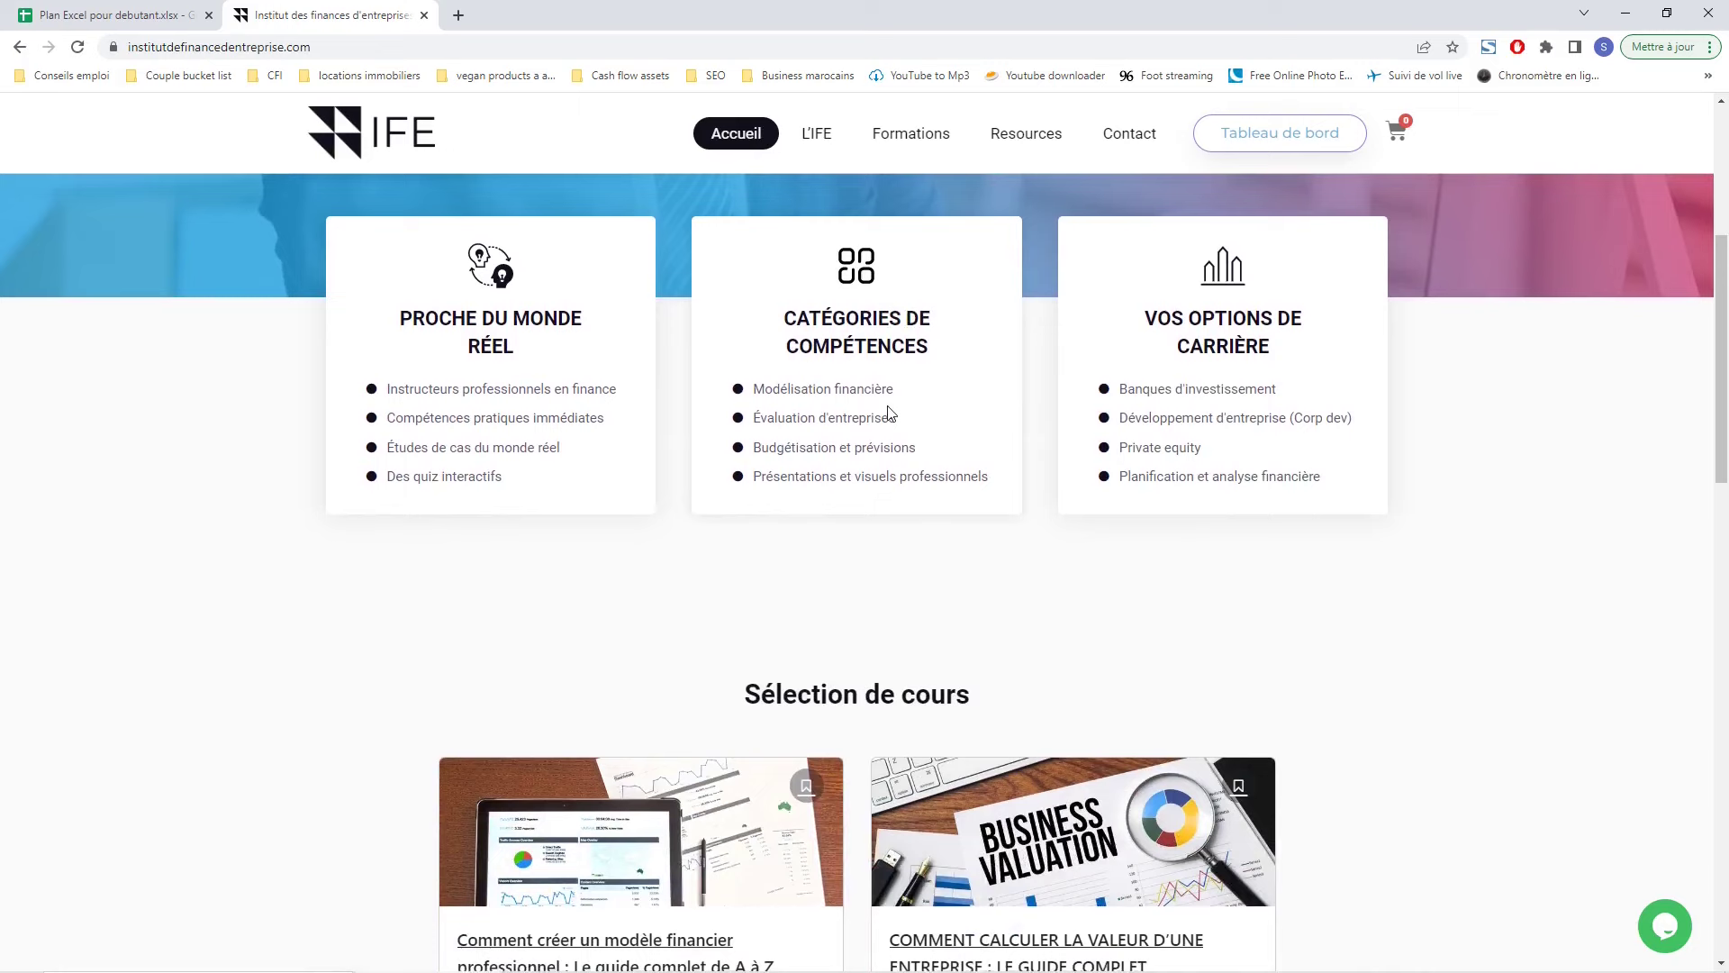
scroll(888, 409, "down", 4)
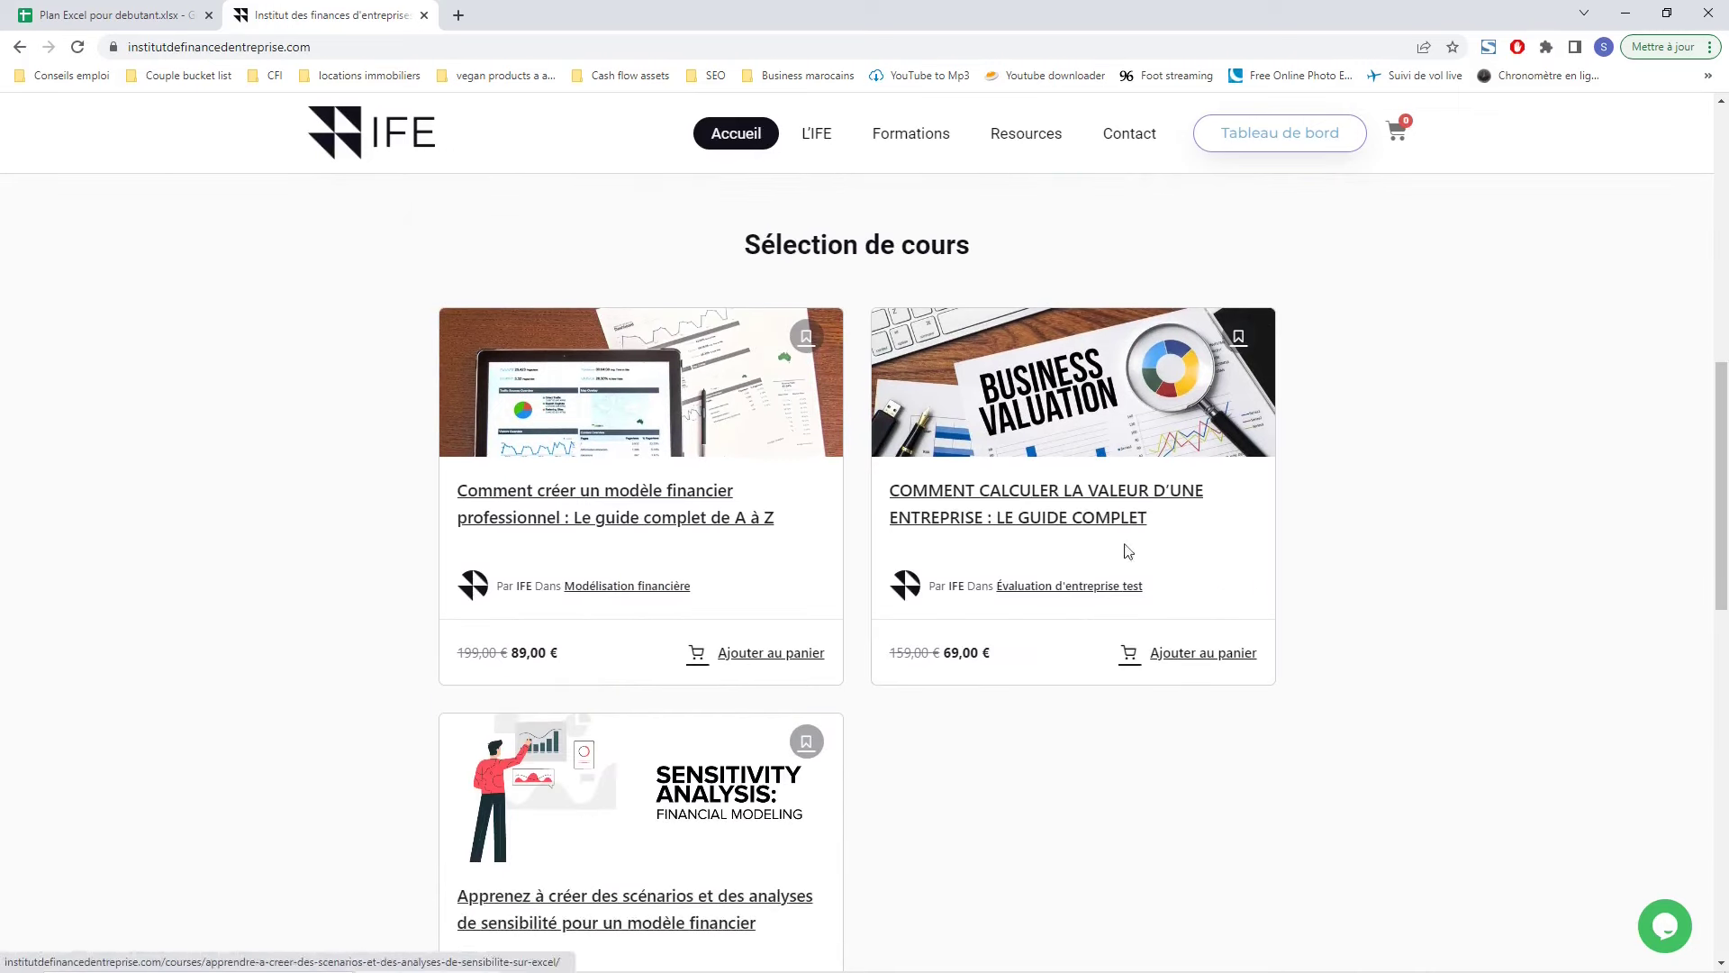
scroll(1439, 507, "down", 1)
scroll(1439, 509, "up", 1)
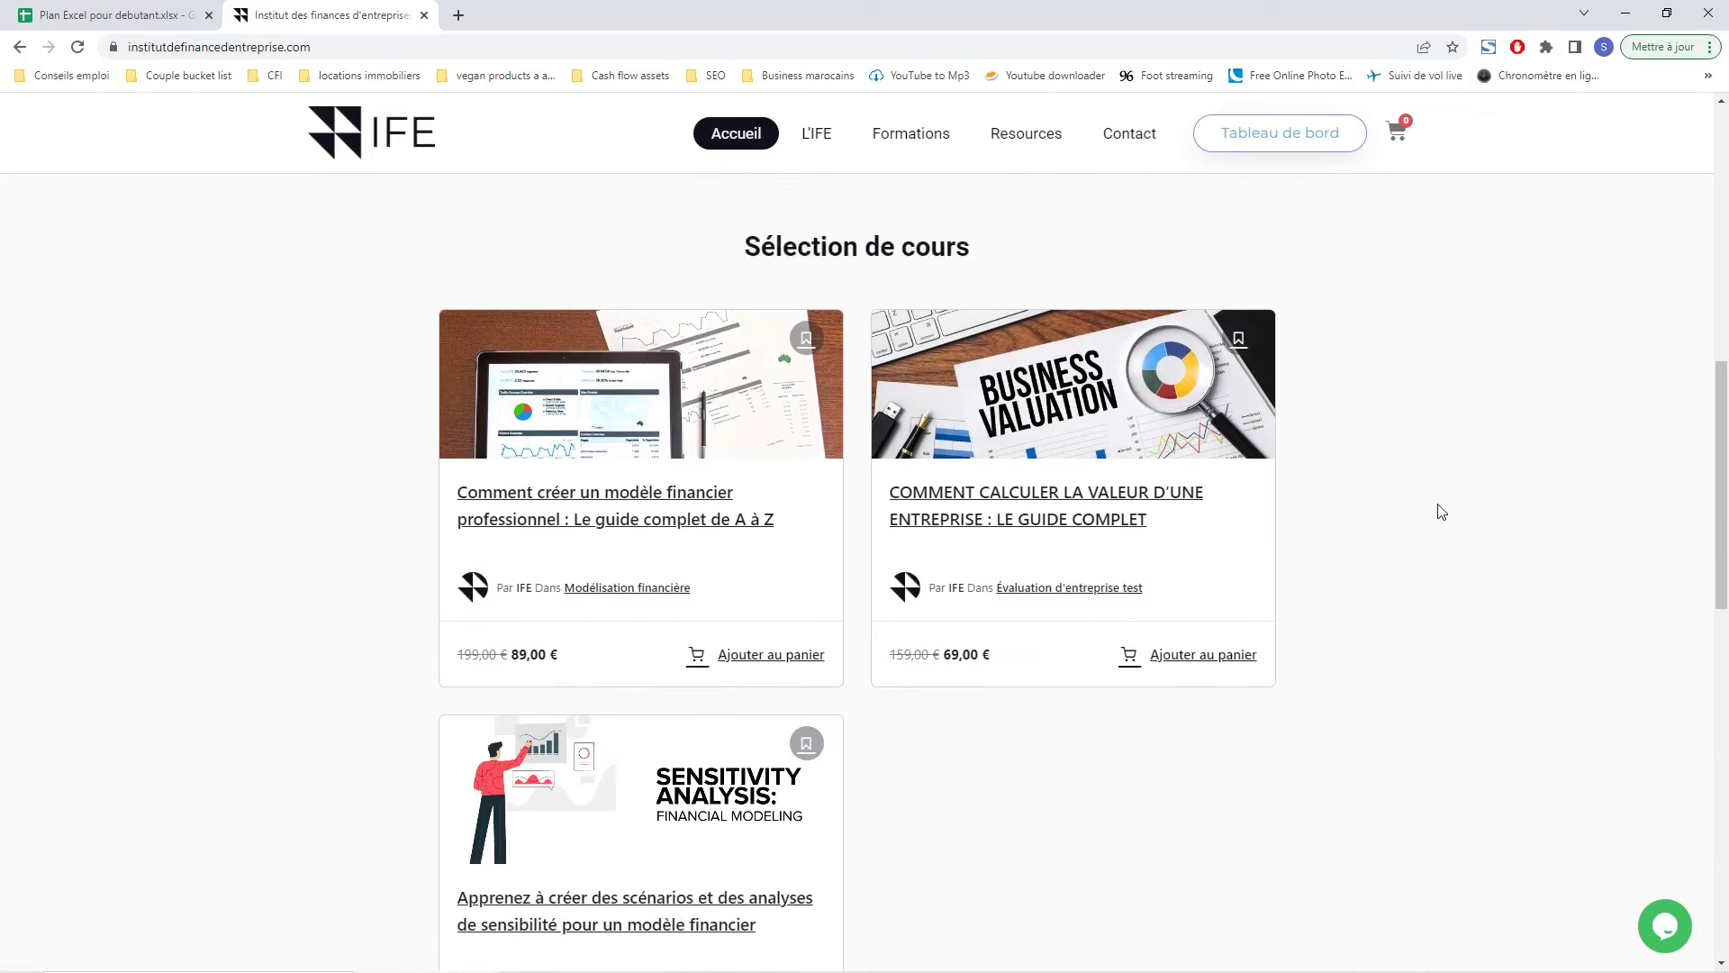
scroll(1435, 510, "up", 4)
scroll(1486, 477, "up", 5)
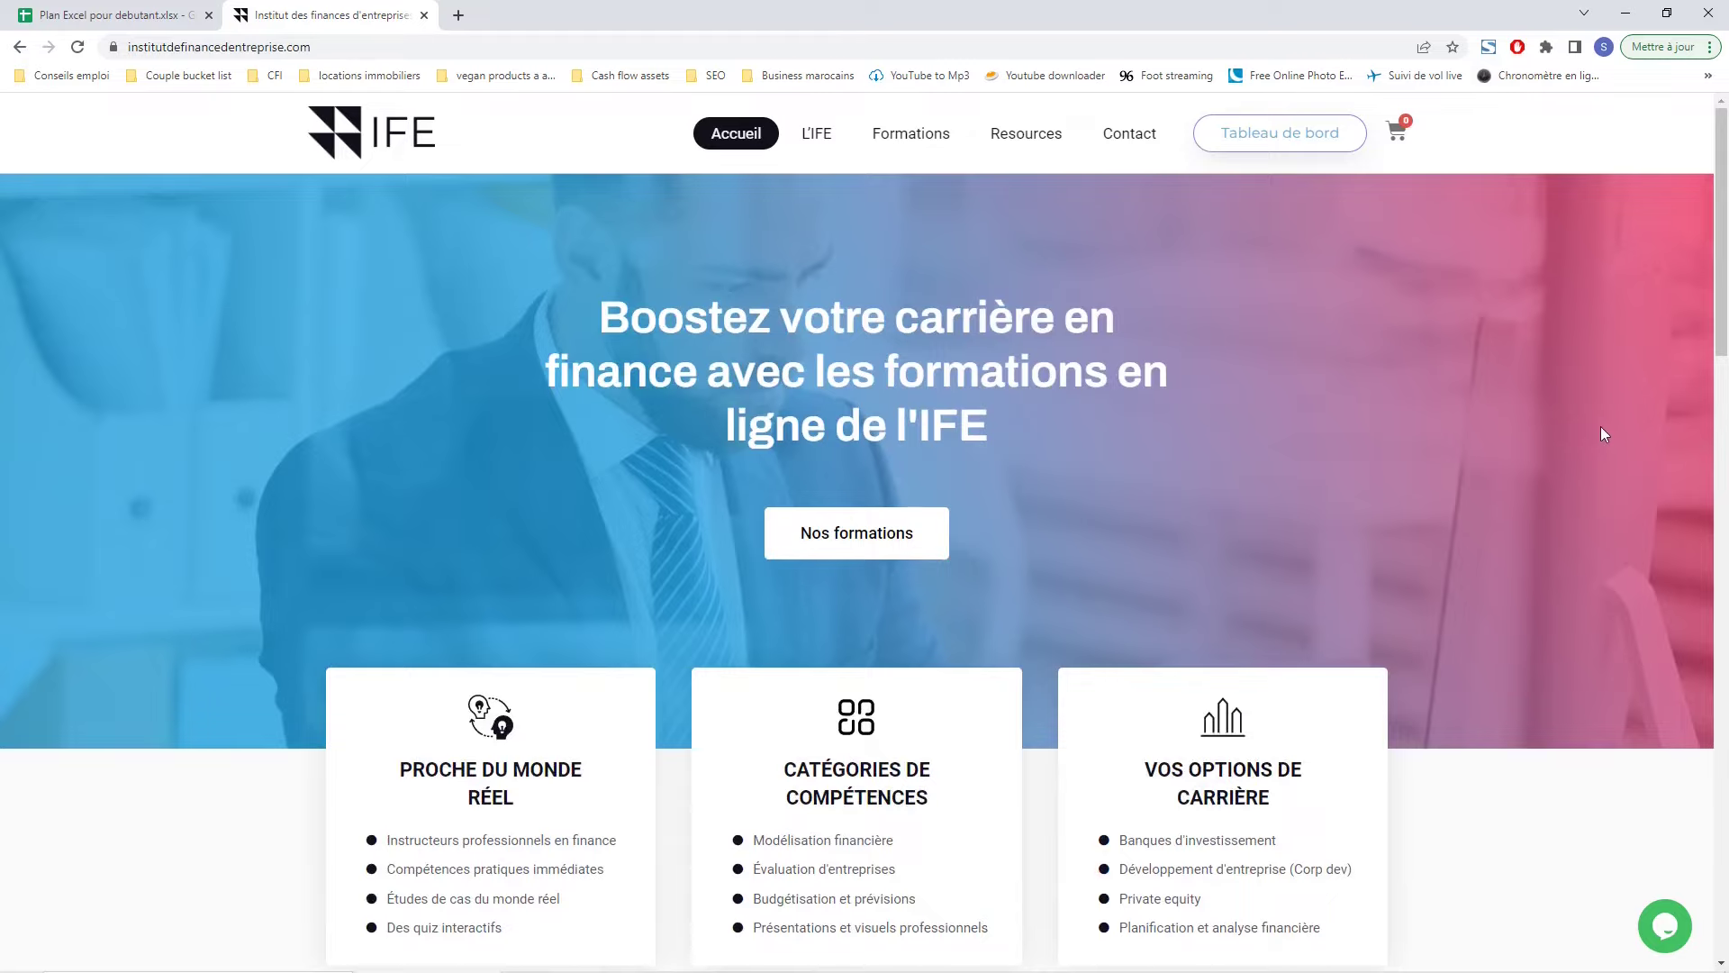
key("alt+Tab")
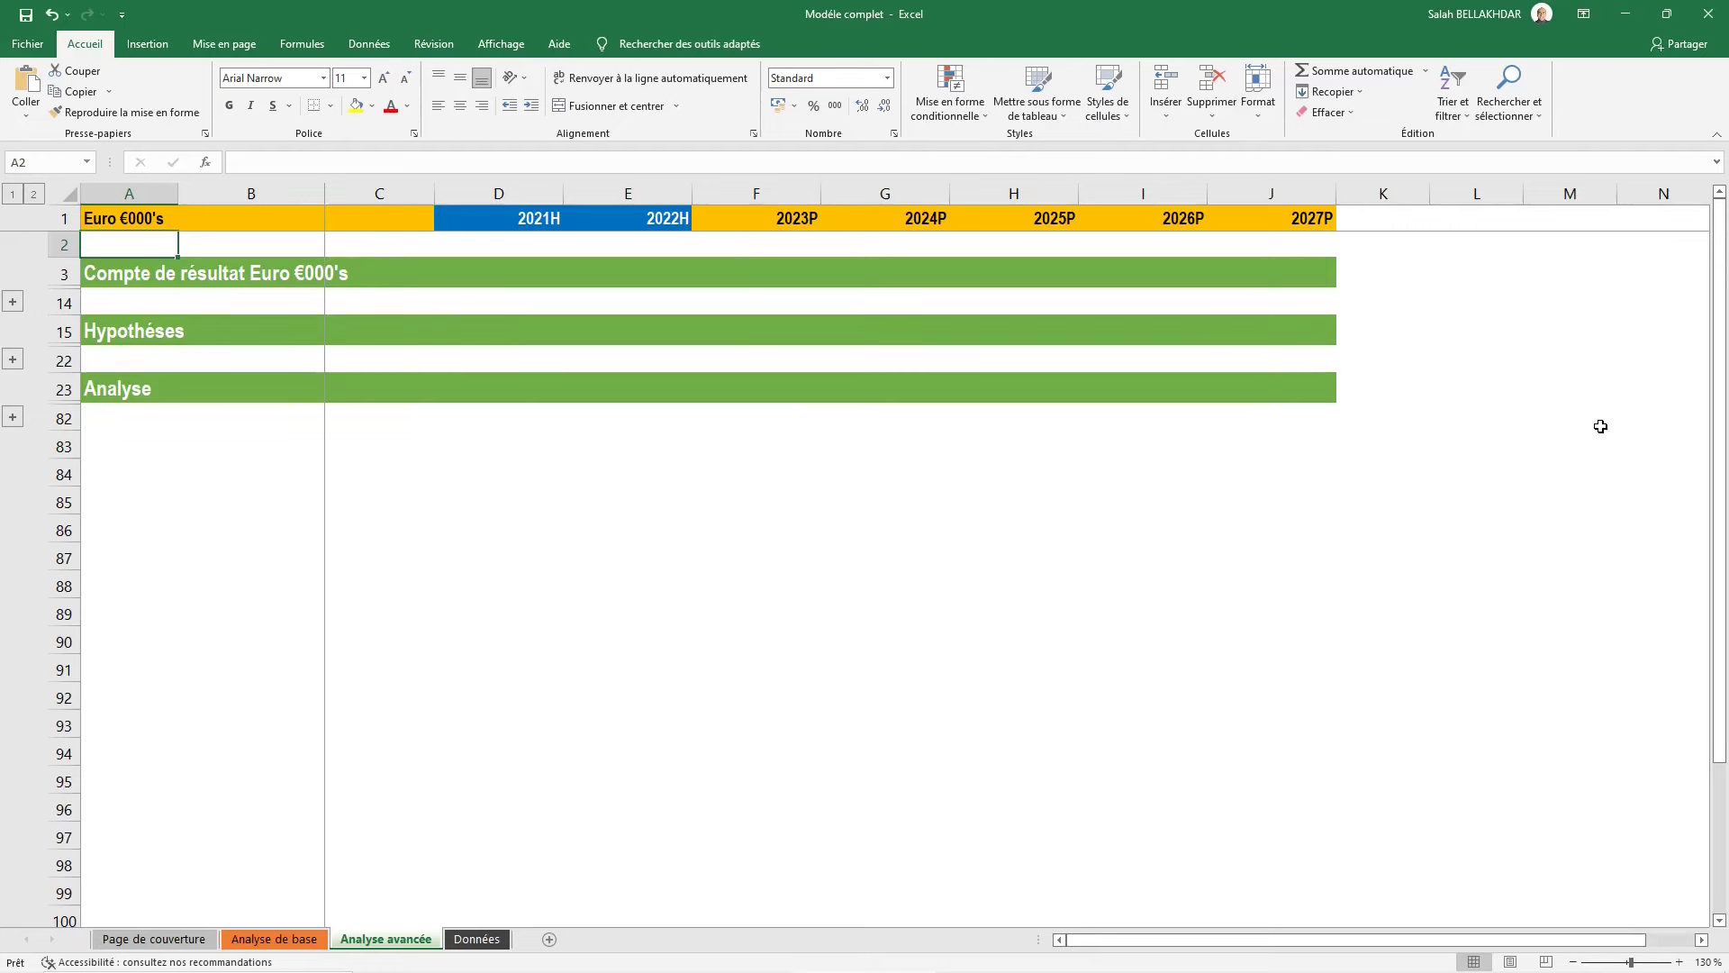